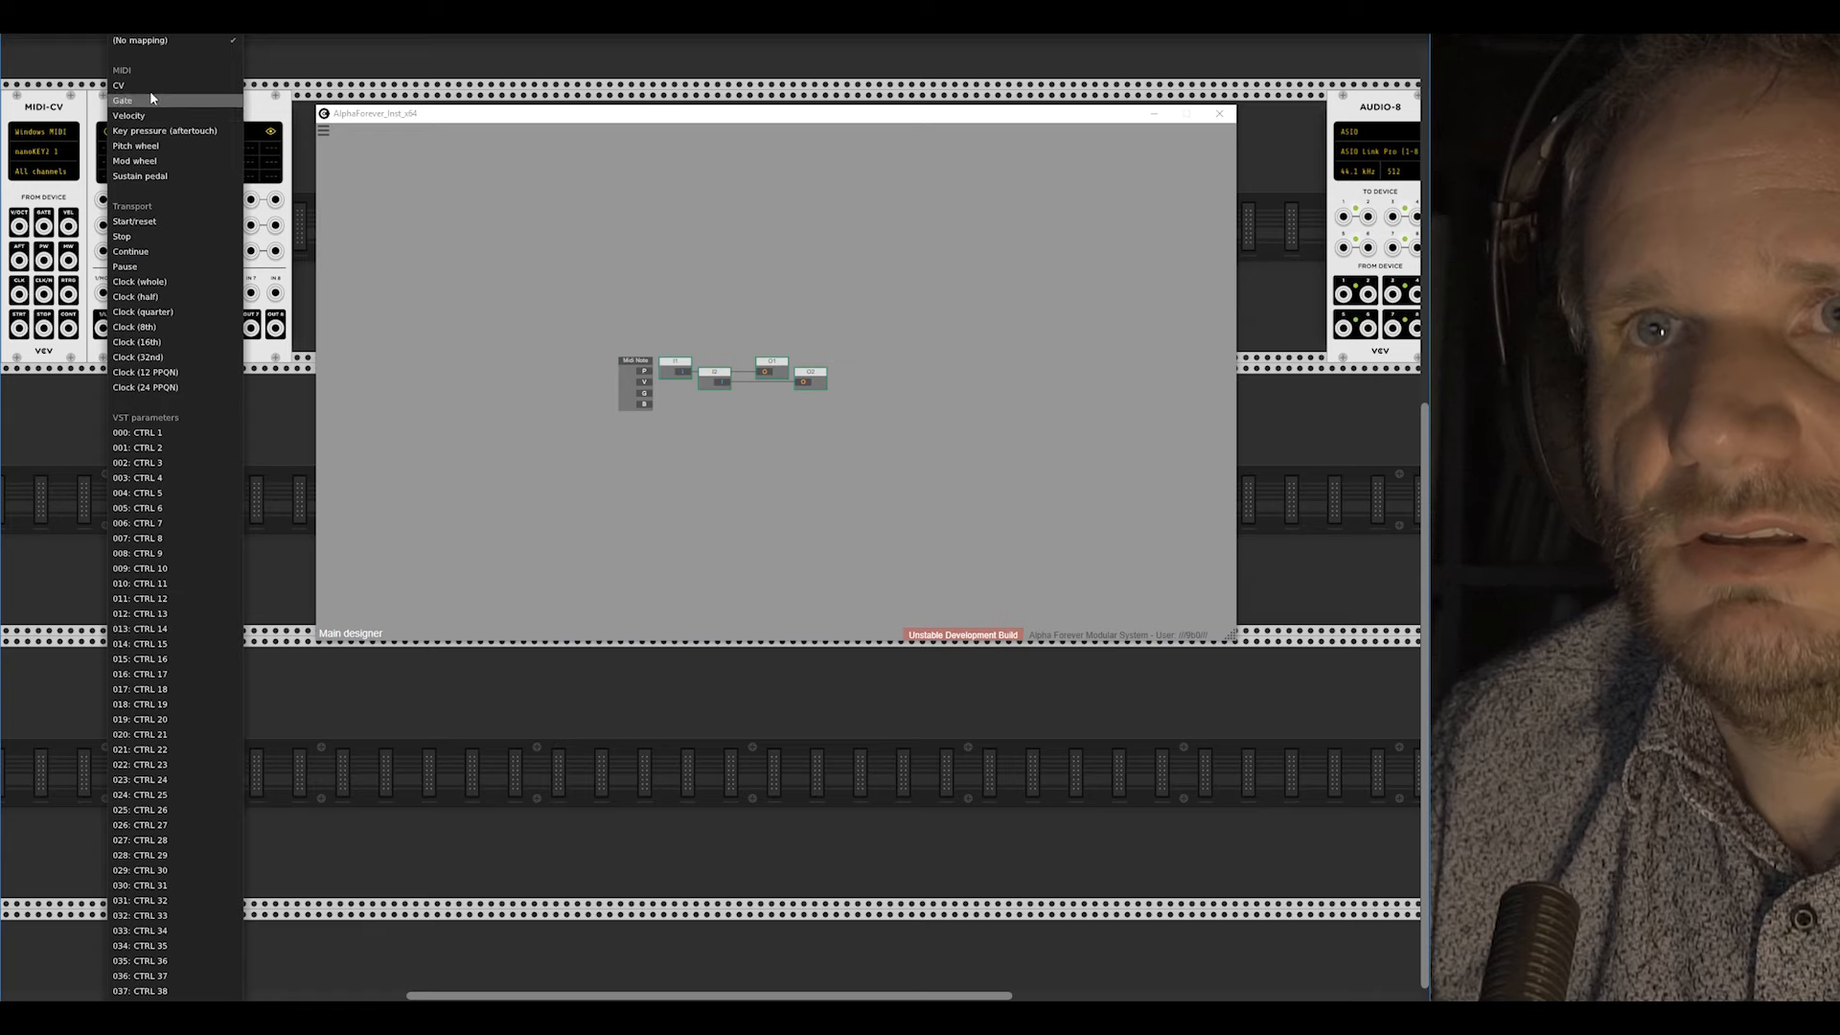
Step: Map the first three HOST-XL inputs to CV, Velocity and Gate, and patch MIDI-CV's V/OCT, GATE and VEL outputs into them in that order
left_click(146, 86)
left_click(128, 148)
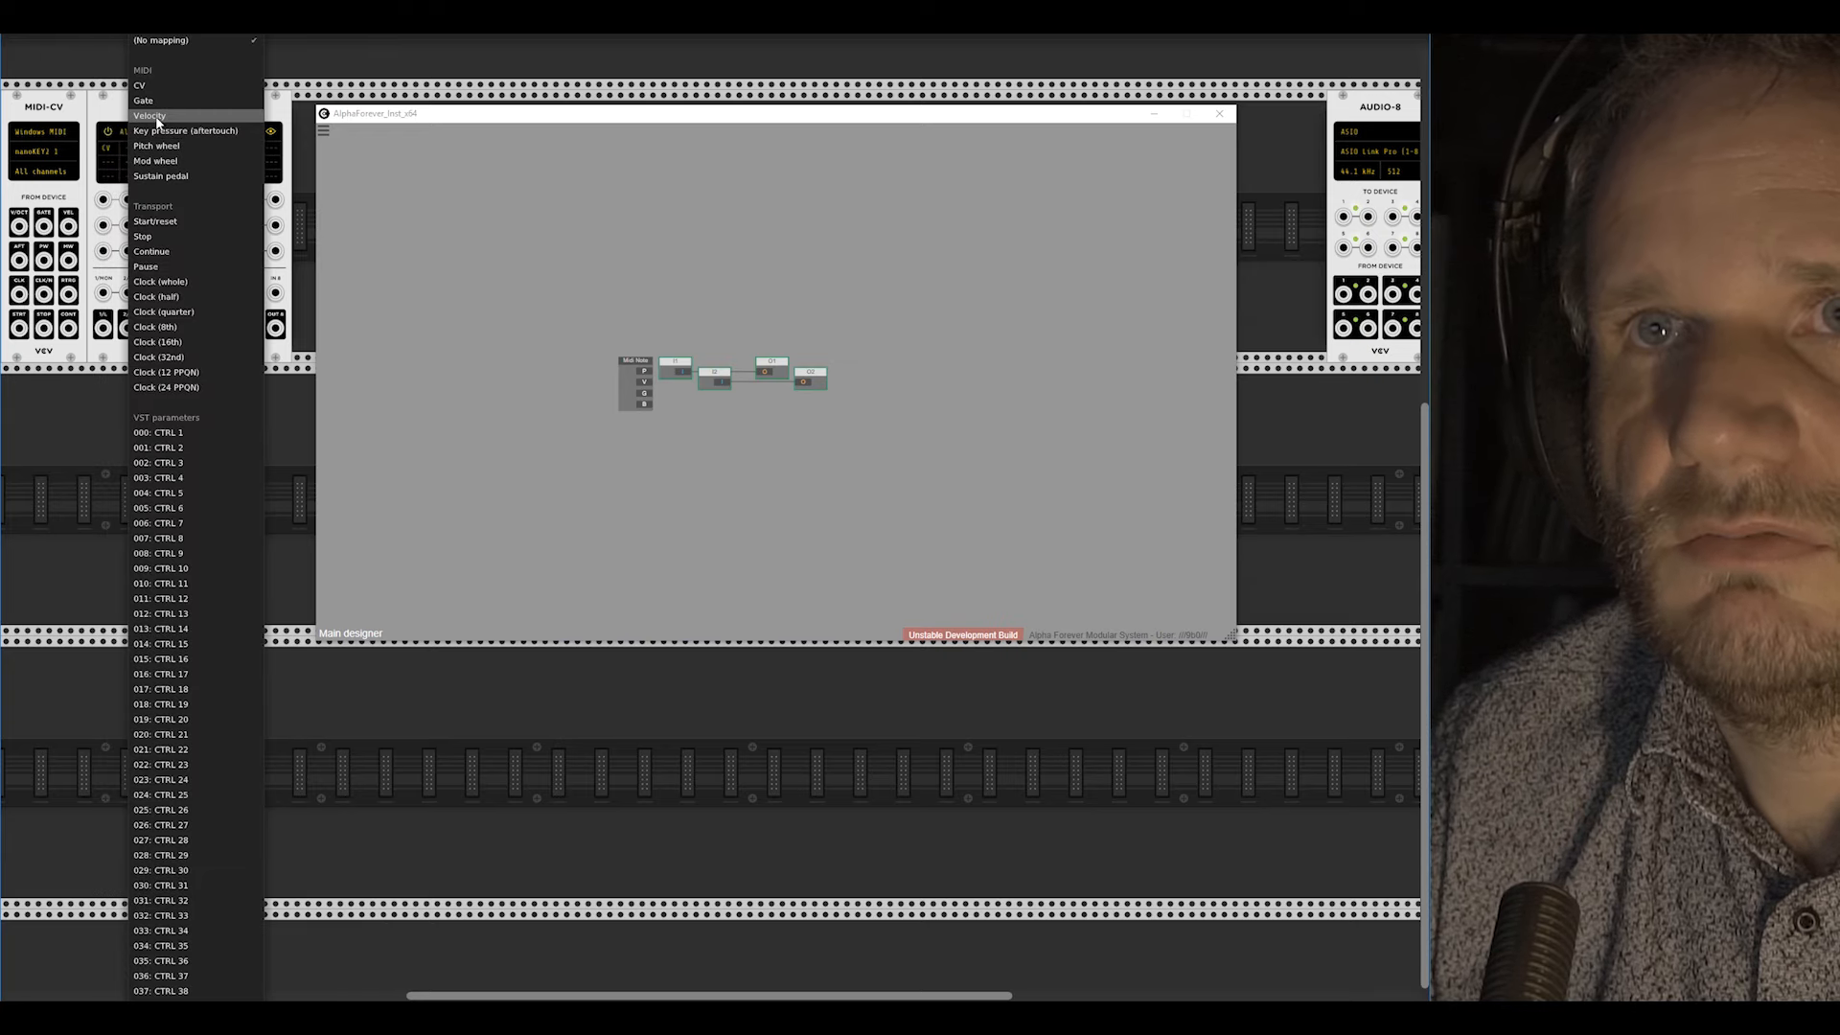
left_click(154, 115)
left_click(154, 149)
left_click(174, 101)
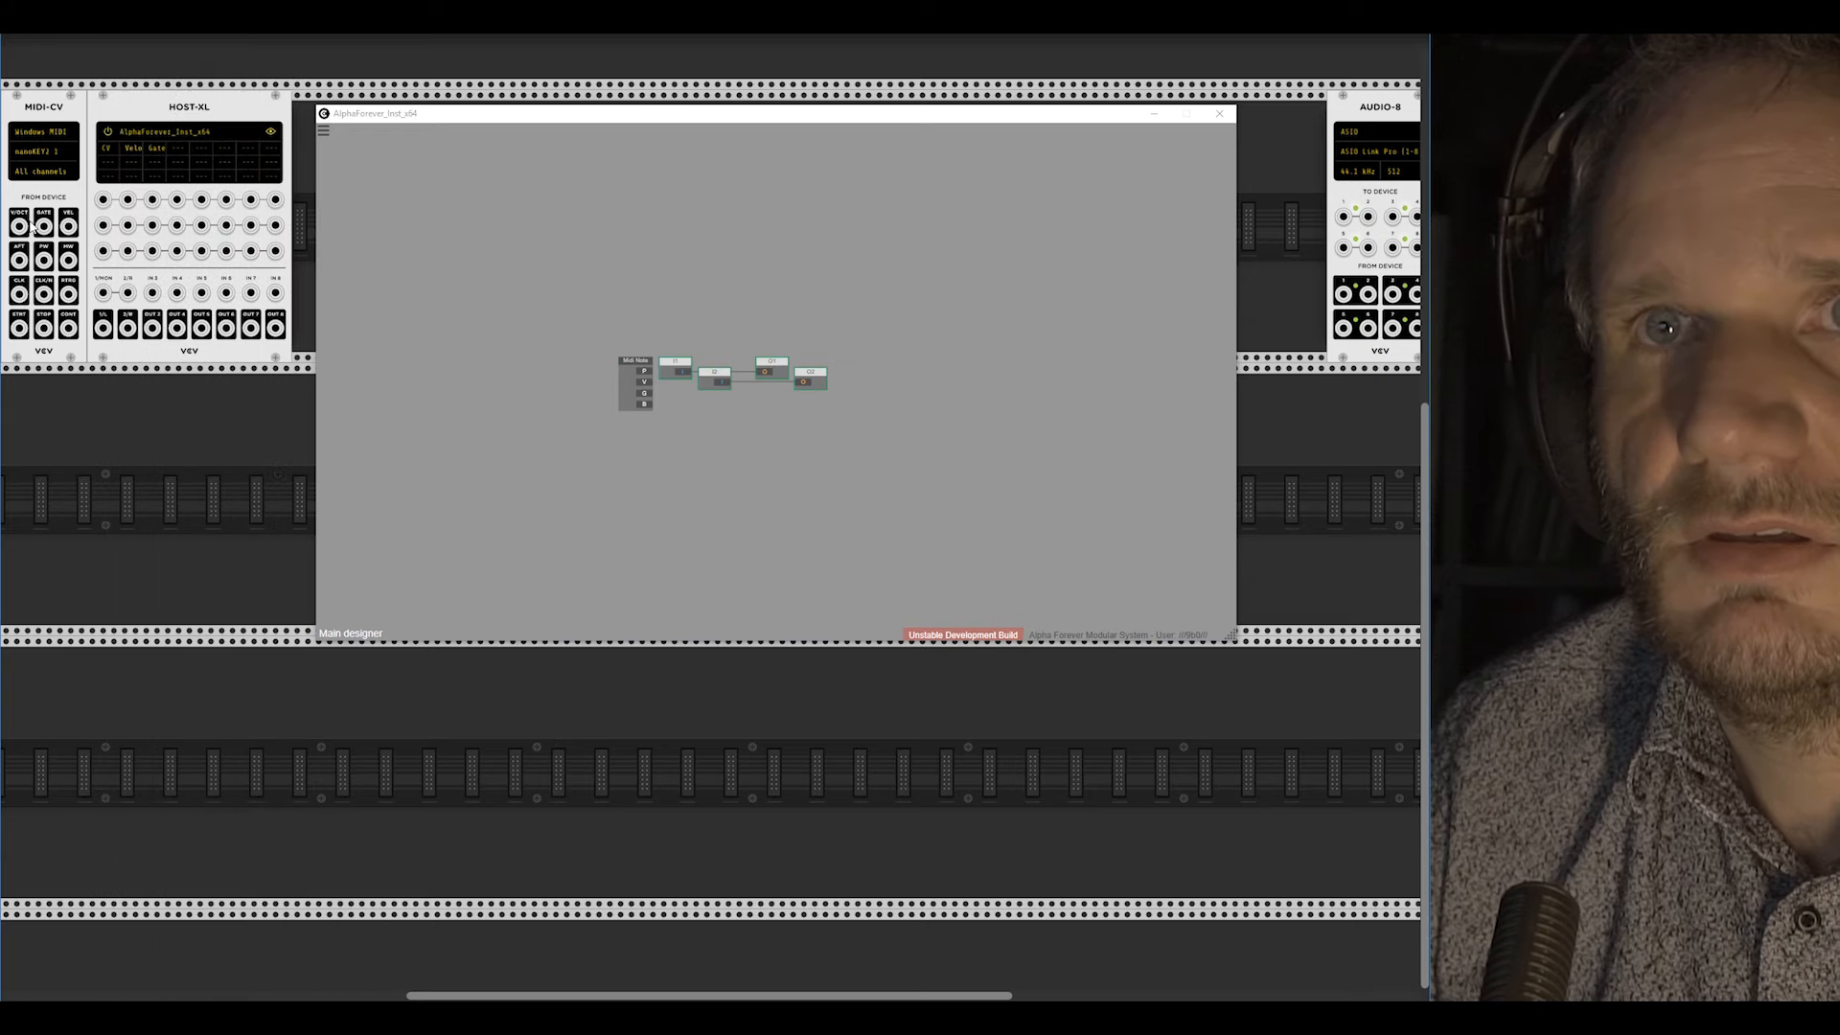
left_click_drag(20, 227, 130, 199)
left_click_drag(152, 199, 69, 227)
Step: Delete the I1 and I2 input modules from the AlphaForever patch
scroll(650, 313, "up", 8)
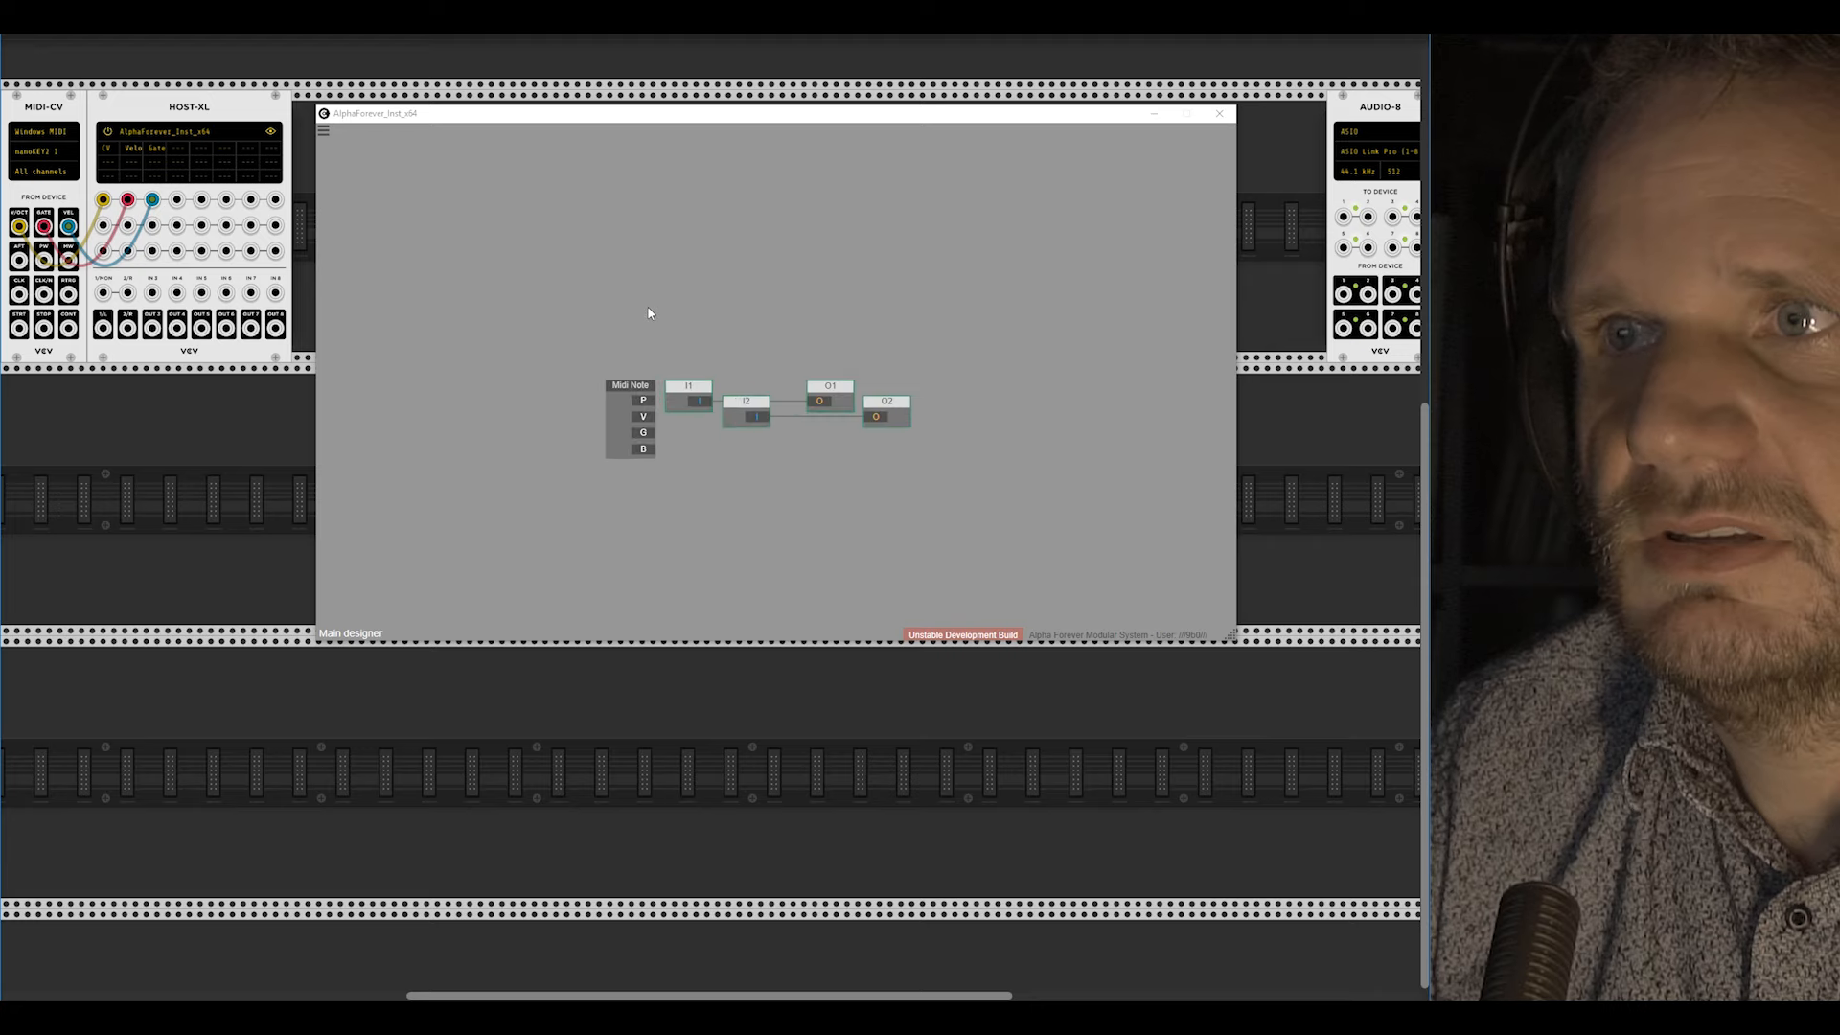
left_click_drag(664, 380, 583, 271)
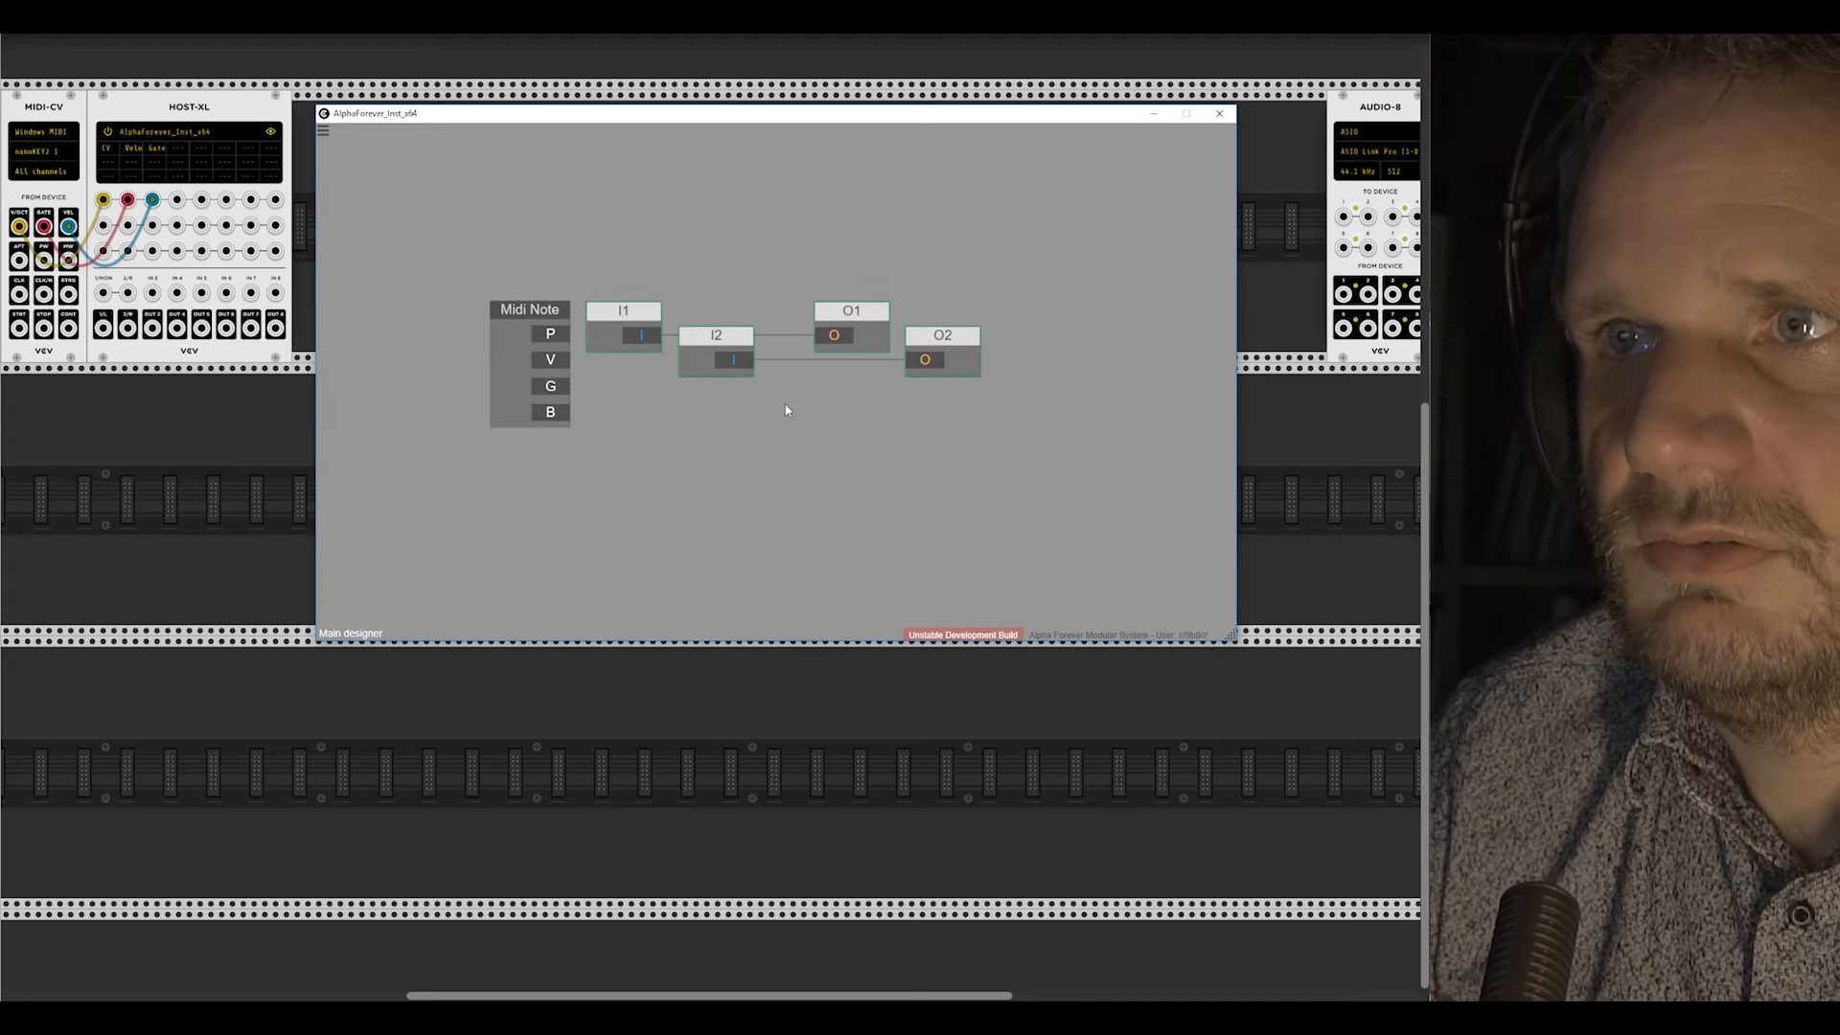
left_click_drag(786, 410, 566, 198)
key("Delete")
Step: Insert a Scope between Midi Note and O1, feeding its IA input from the P output and then from the V output
left_click_drag(506, 310, 425, 310)
right_click(472, 333)
mouse_move(532, 350)
left_click(627, 351)
left_click_drag(664, 314, 607, 314)
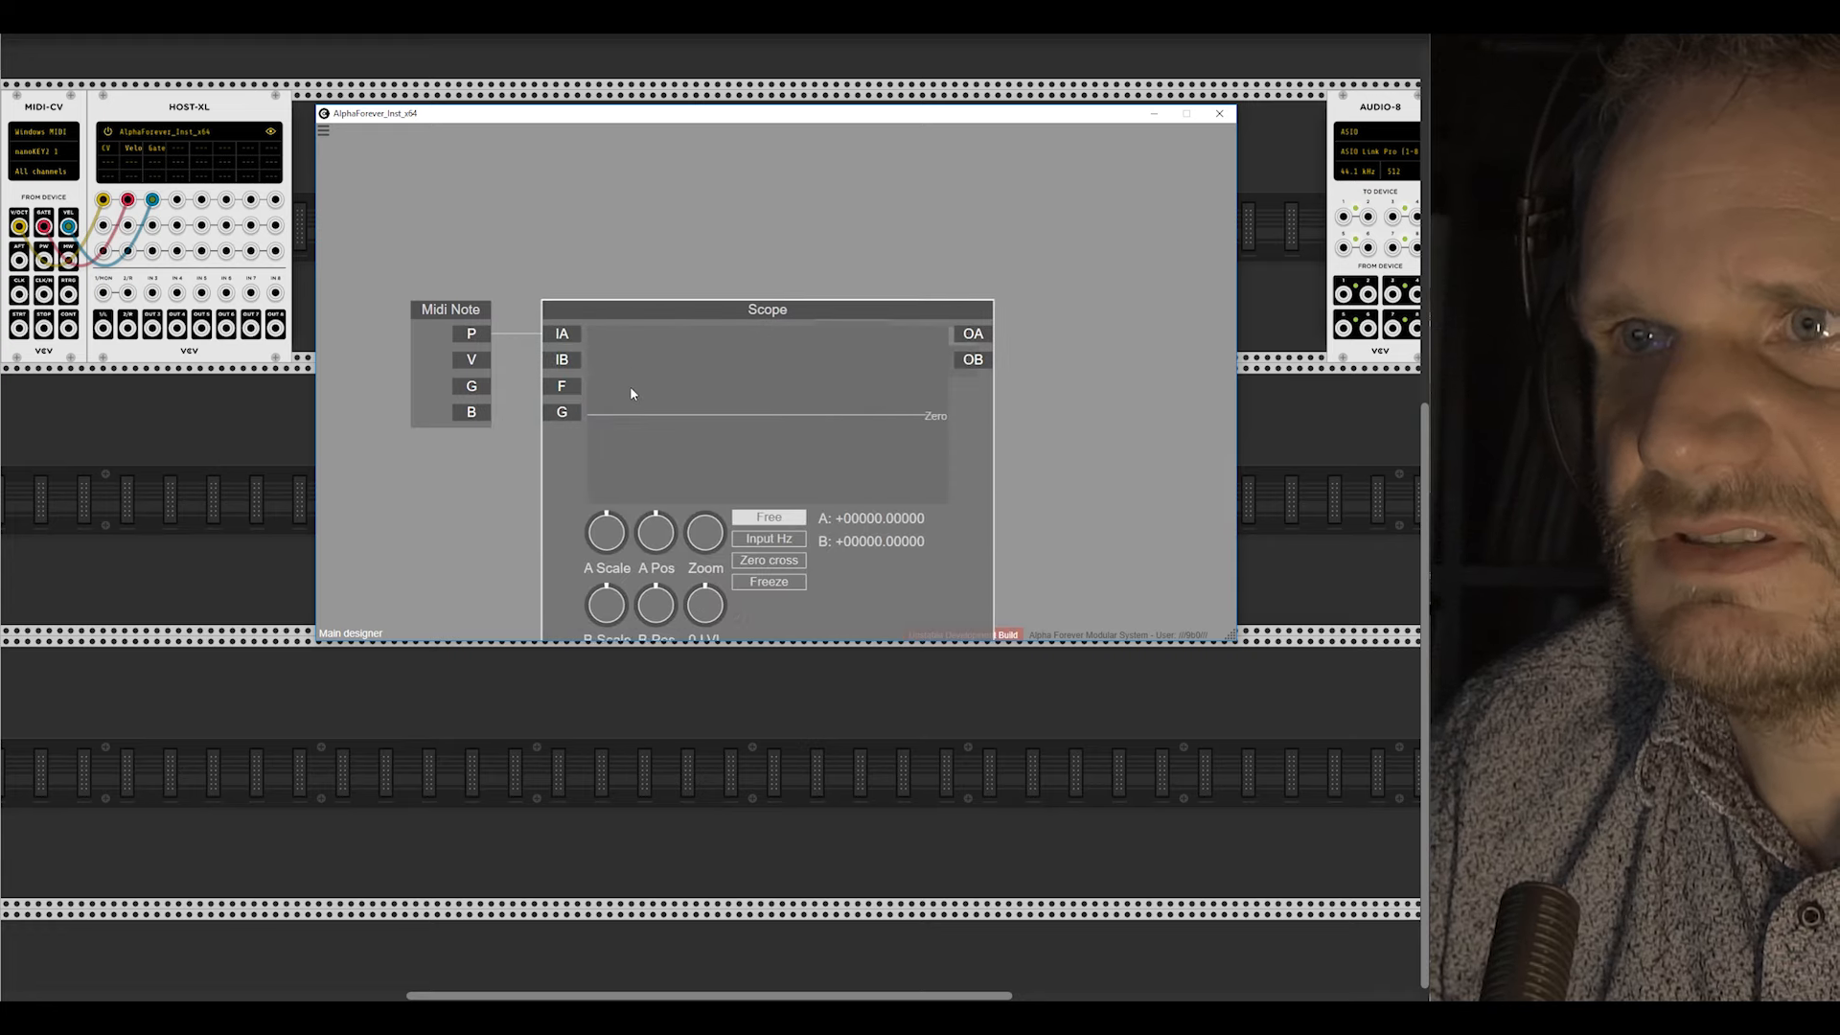
left_click_drag(912, 309, 899, 450)
left_click_drag(1029, 413, 829, 335)
scroll(730, 314, "down", 2)
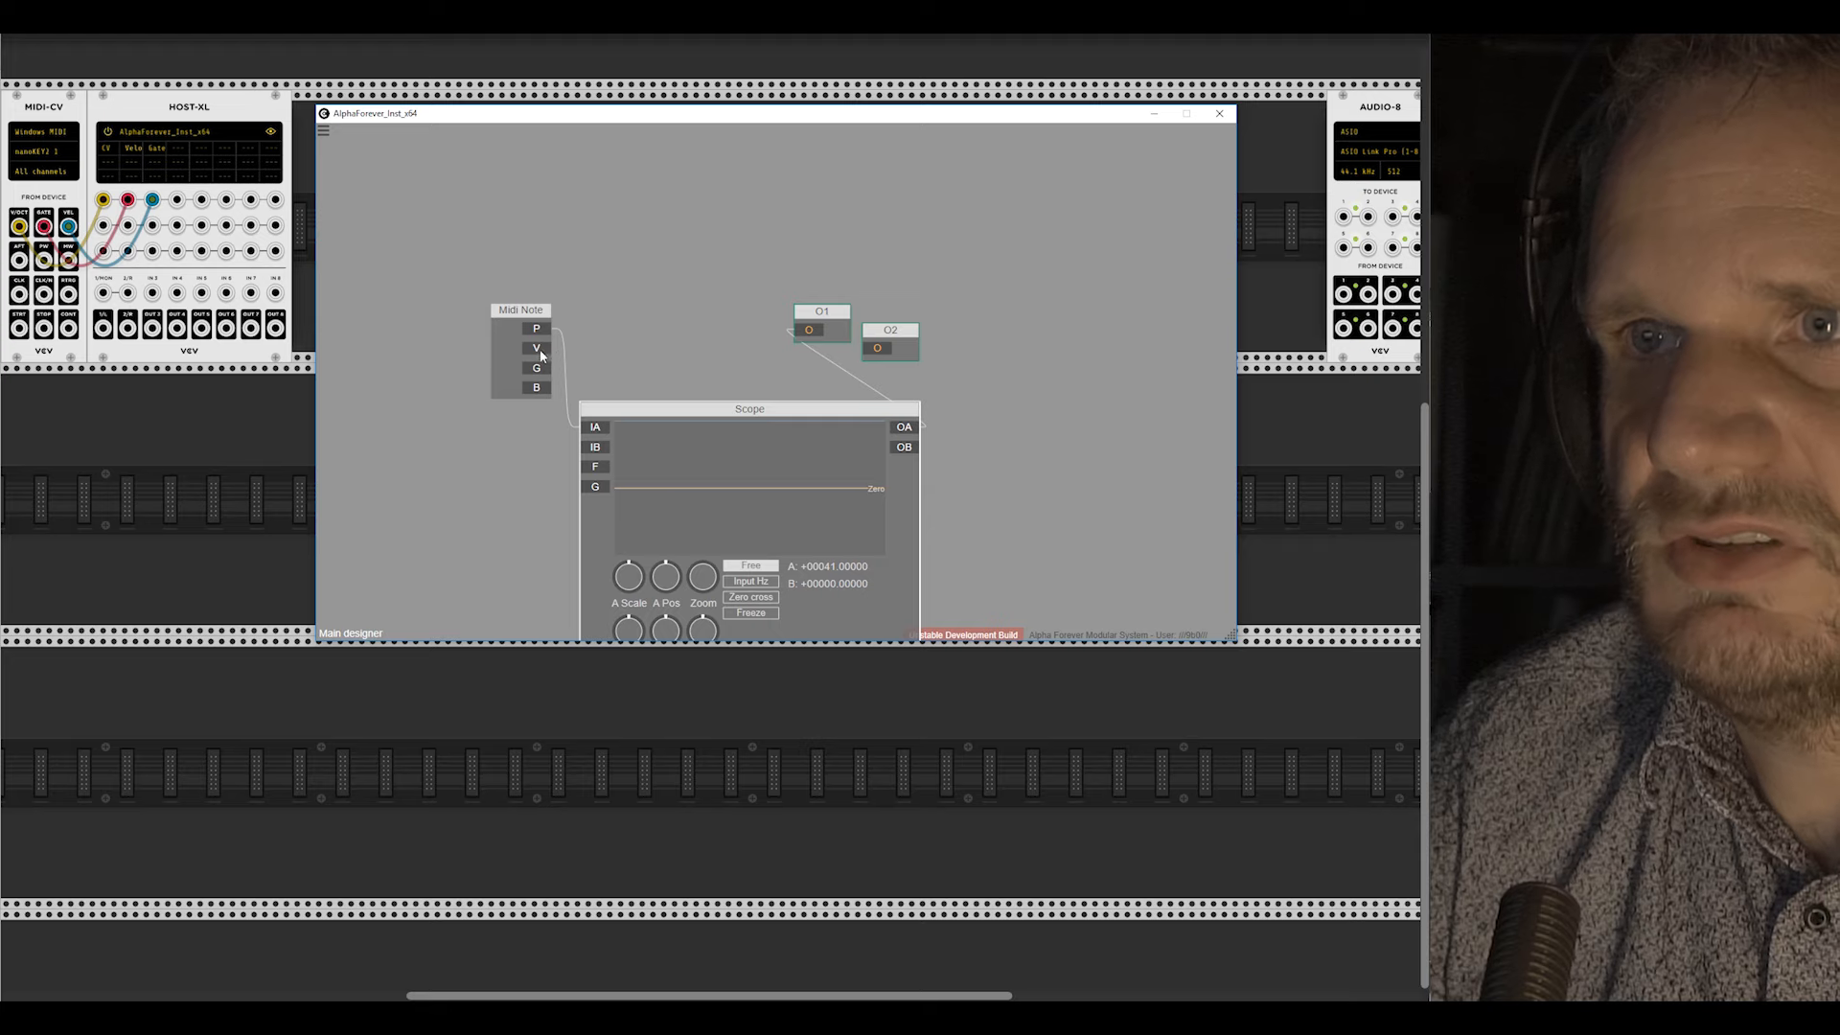
left_click_drag(538, 348, 589, 426)
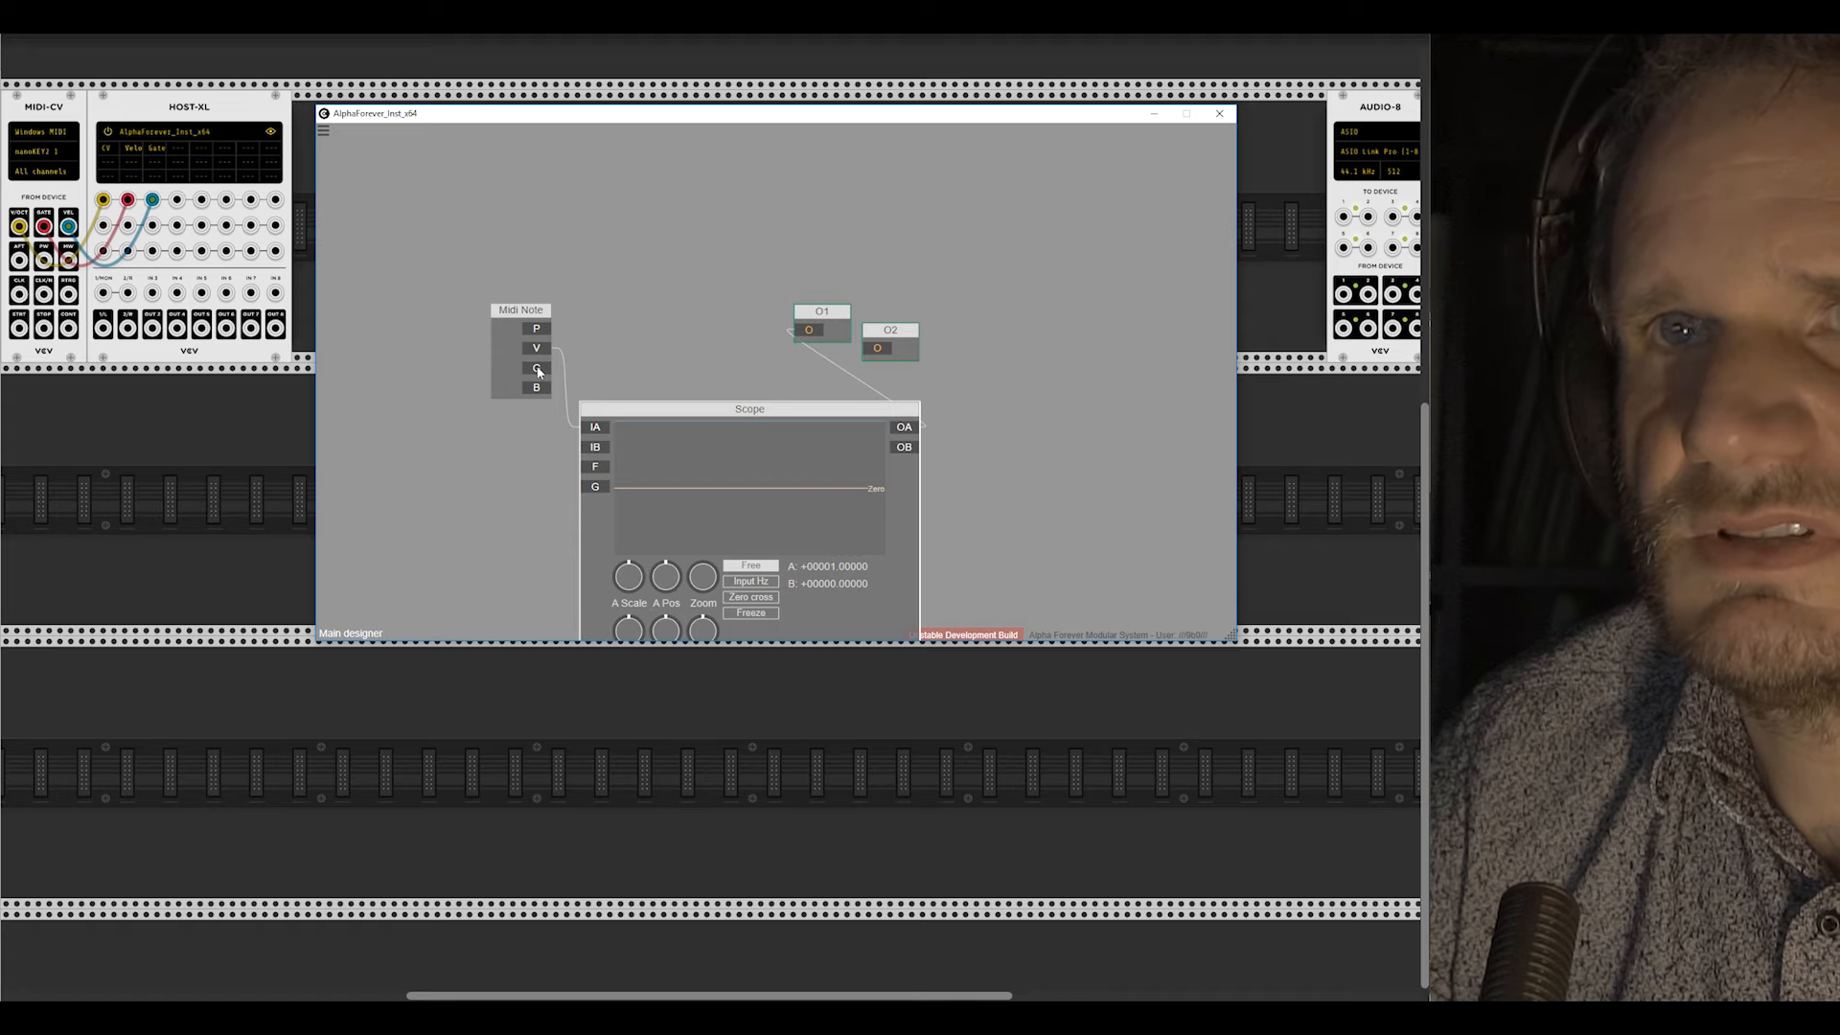
Step: Swap the gate and velocity cables at HOST-XL's second and third inputs, and connect Midi Note's G output to Scope's IA input
mouse_move(127, 198)
left_mouse_down()
mouse_move(185, 206)
mouse_move(78, 181)
mouse_move(152, 200)
left_mouse_up()
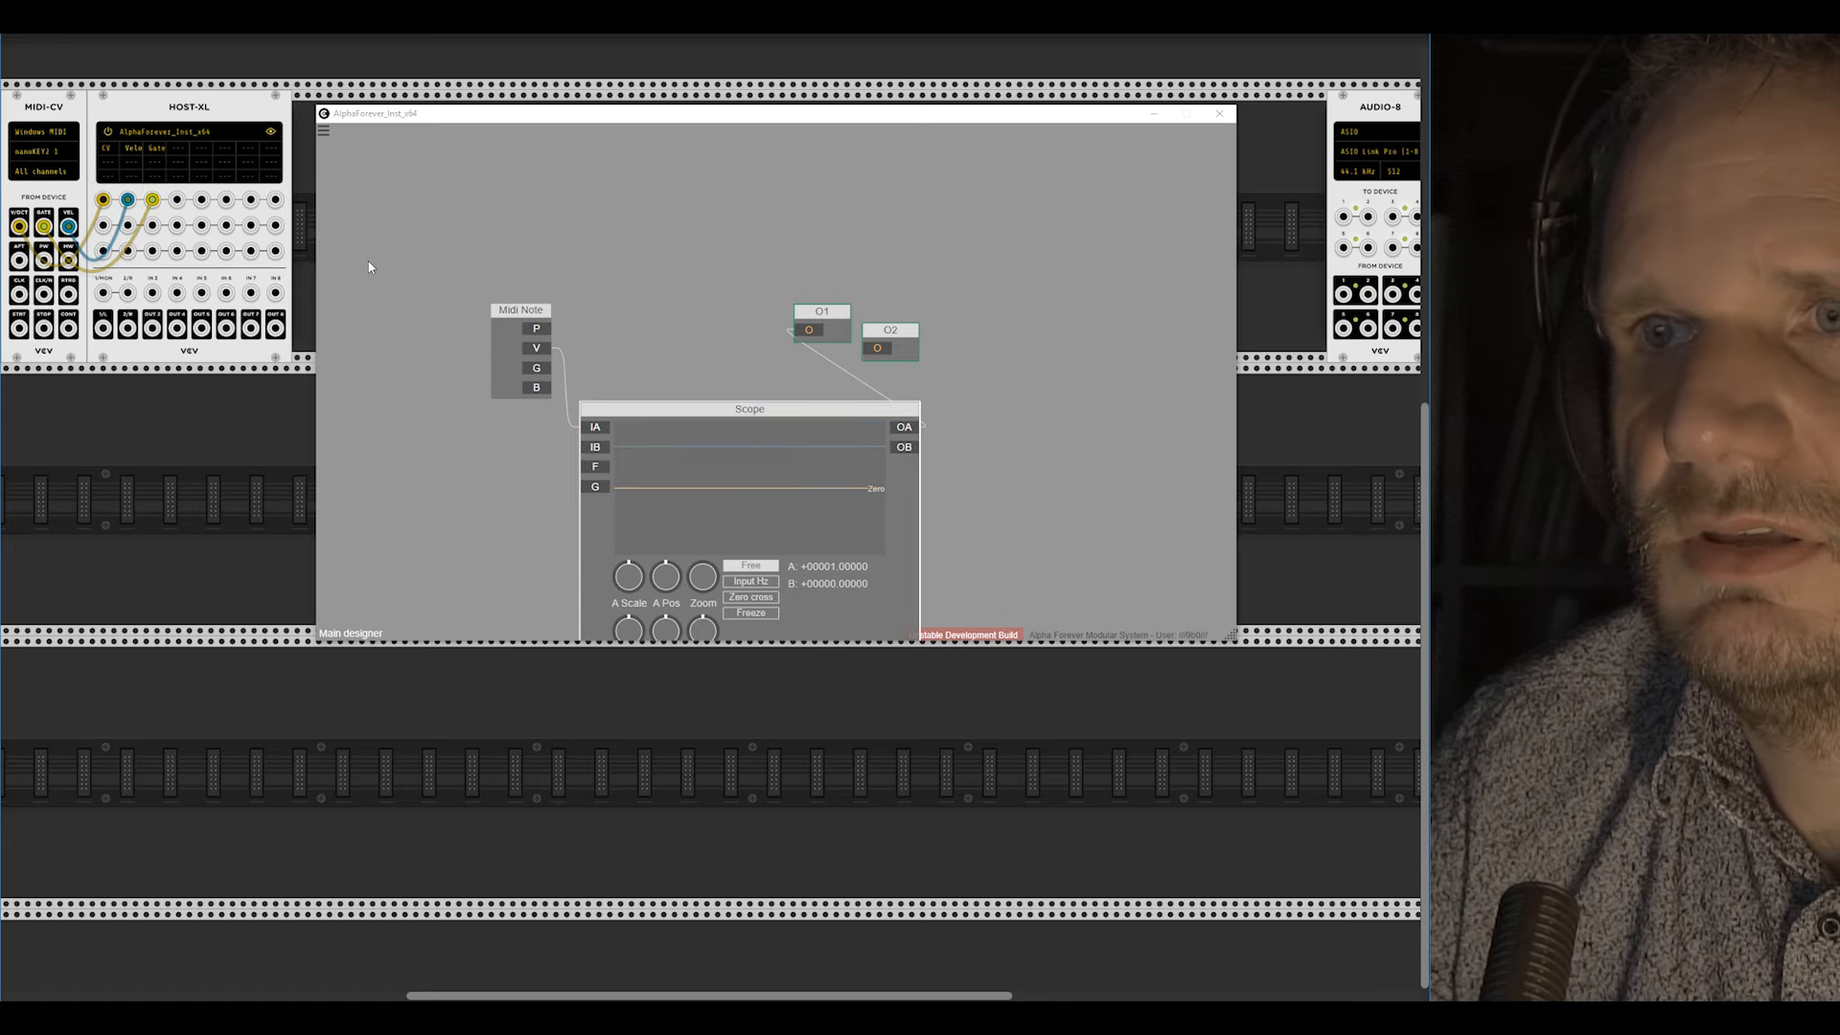
left_click_drag(542, 370, 596, 422)
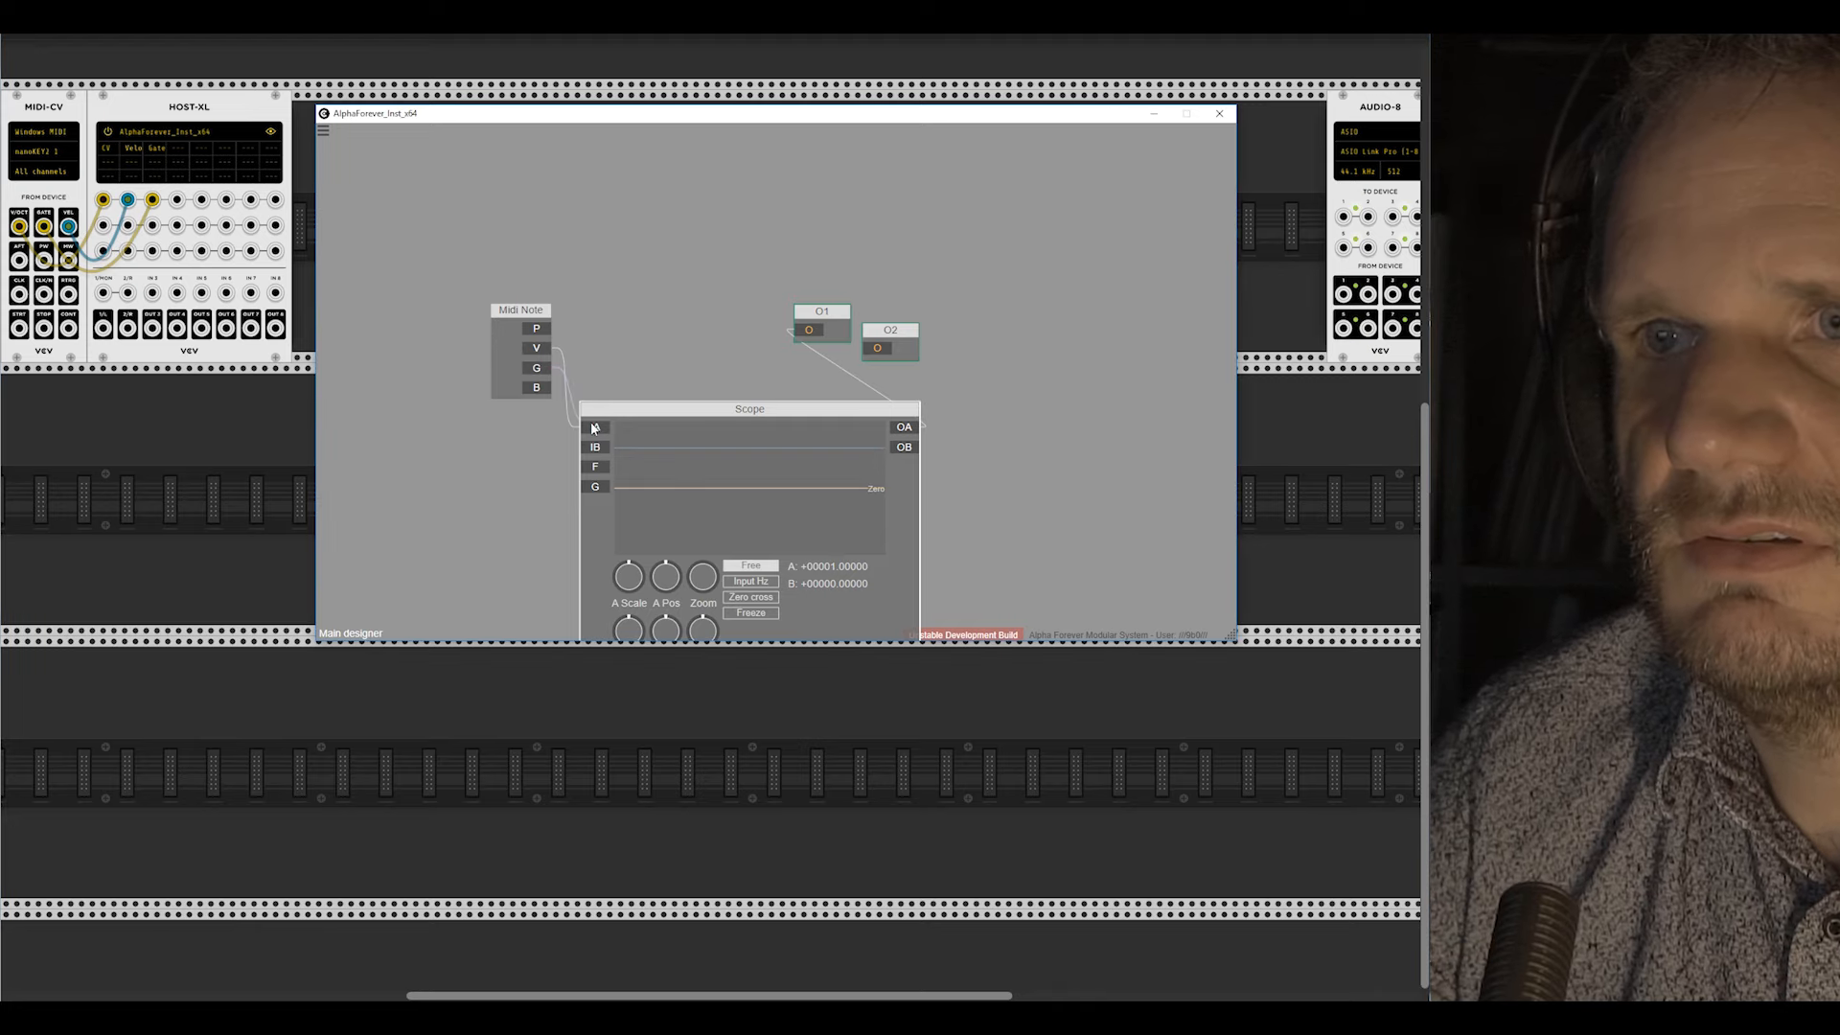
Step: Delete the Scope module and space Midi Note apart from the O1 and O2 outputs
scroll(632, 321, "down", 3)
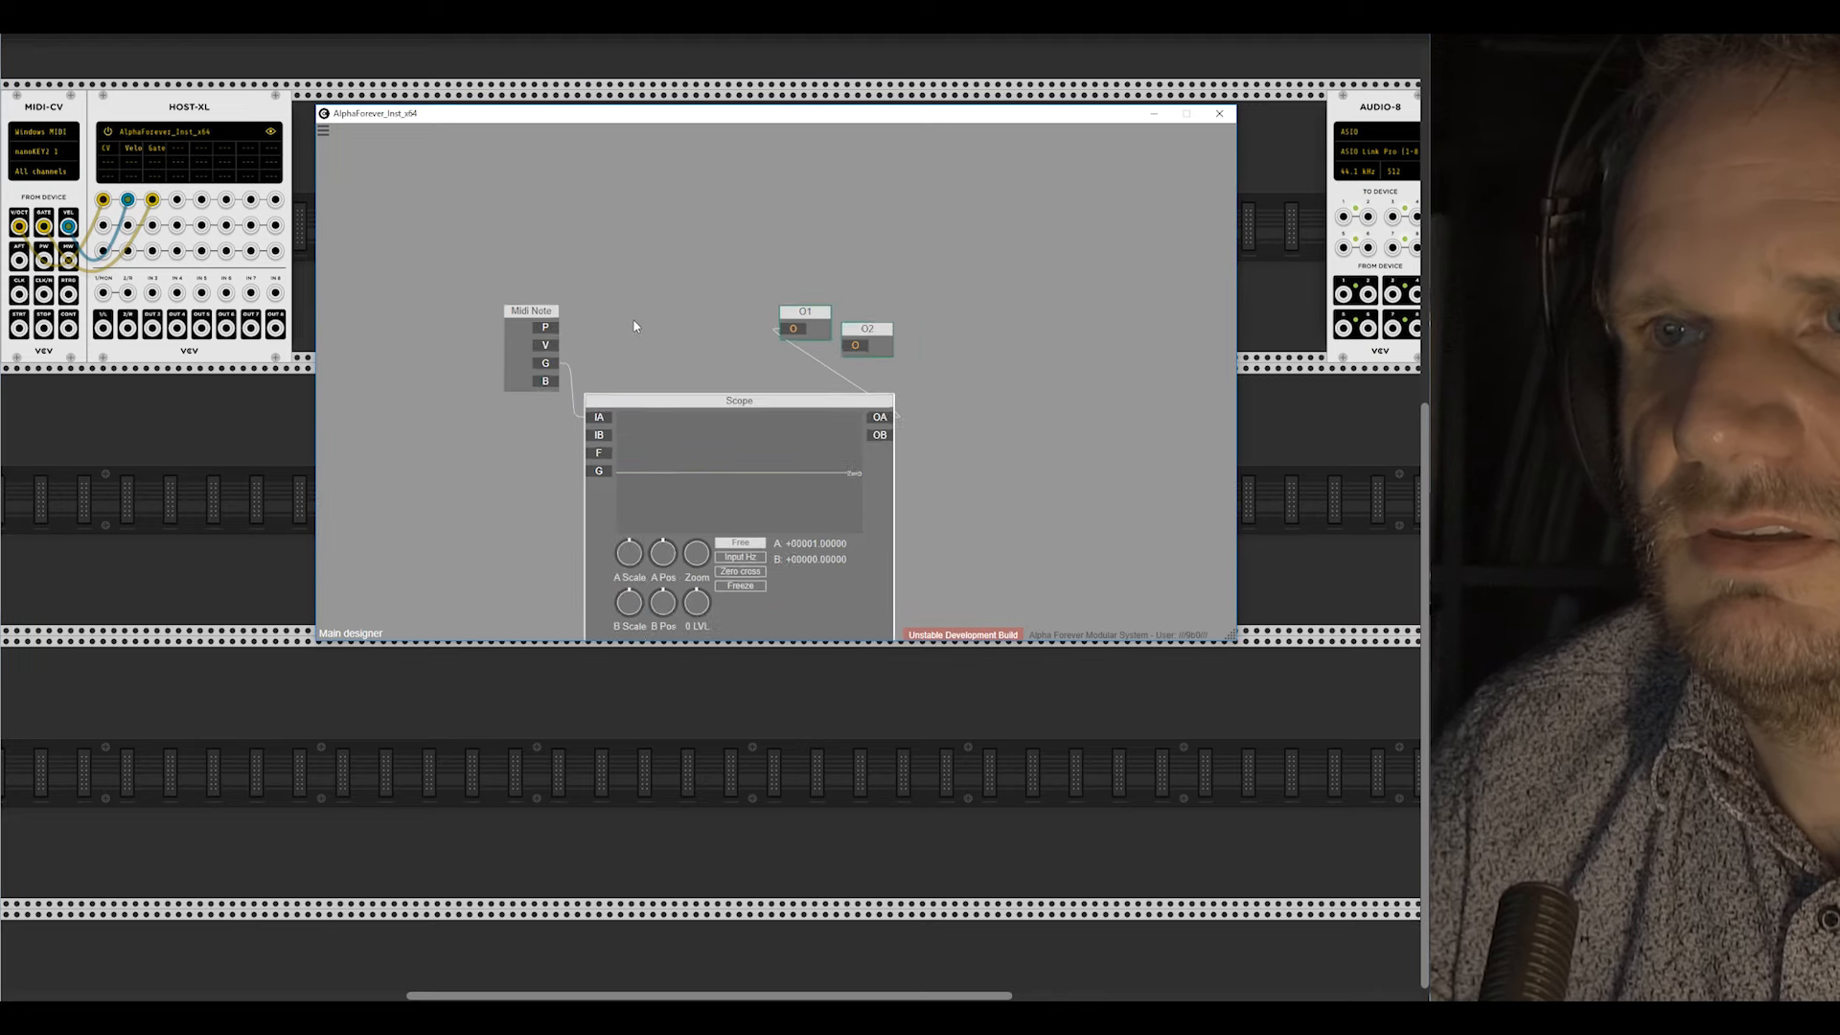
left_click_drag(574, 336, 481, 340)
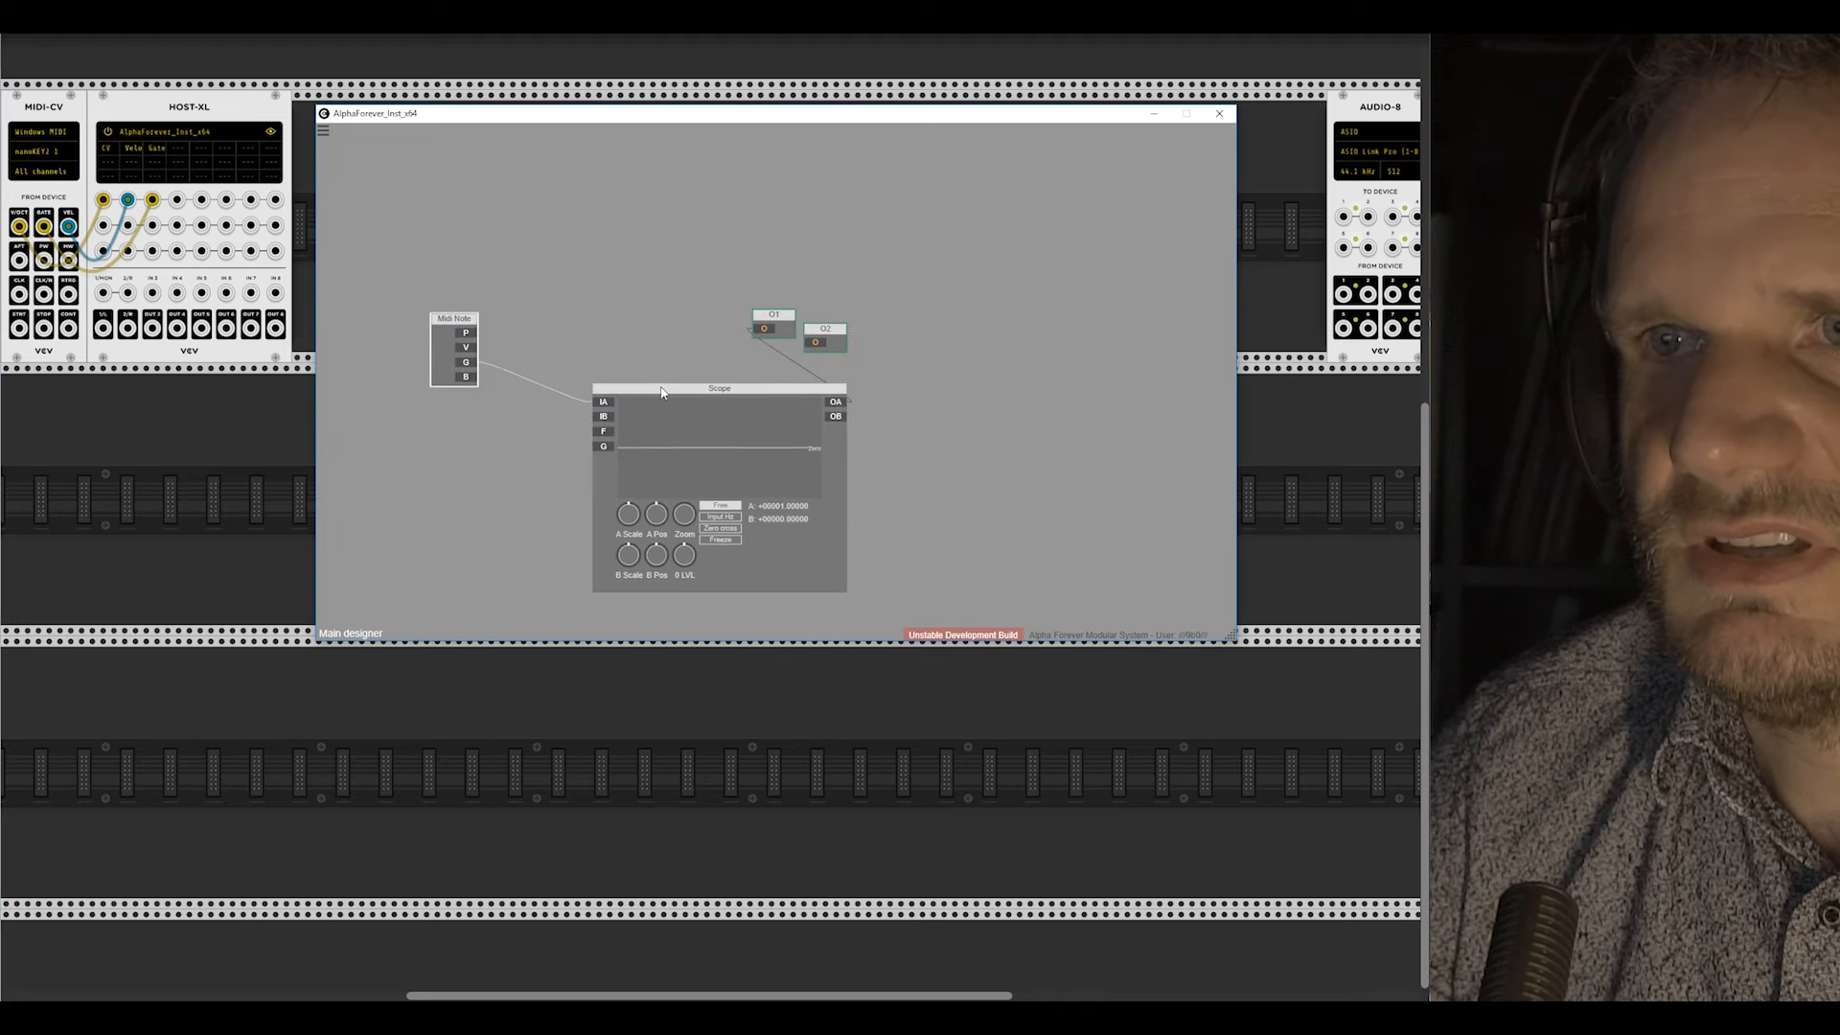
left_click_drag(661, 392, 555, 299)
left_click_drag(729, 297, 730, 317)
left_click_drag(459, 319, 626, 256)
key("Delete")
scroll(594, 295, "up", 1)
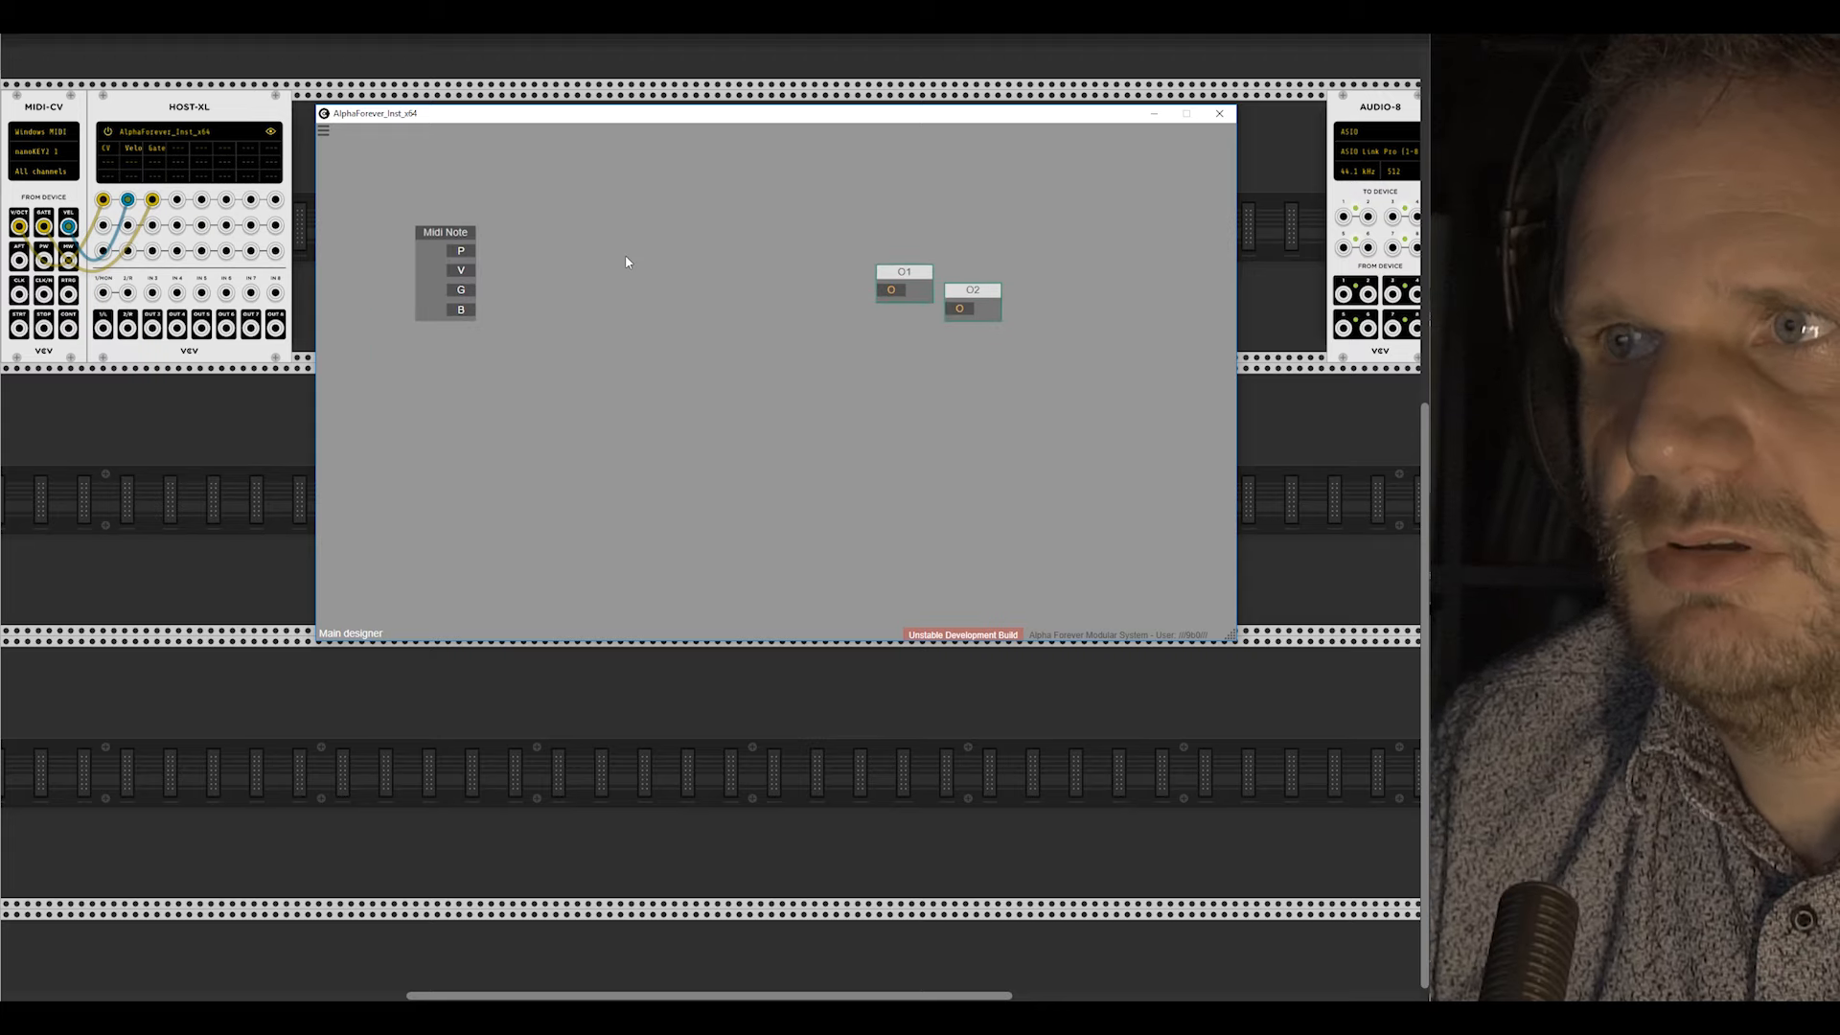
Step: Connect Midi Note's G output to O1 and insert a 1-X module into that connection
left_click_drag(462, 289, 891, 290)
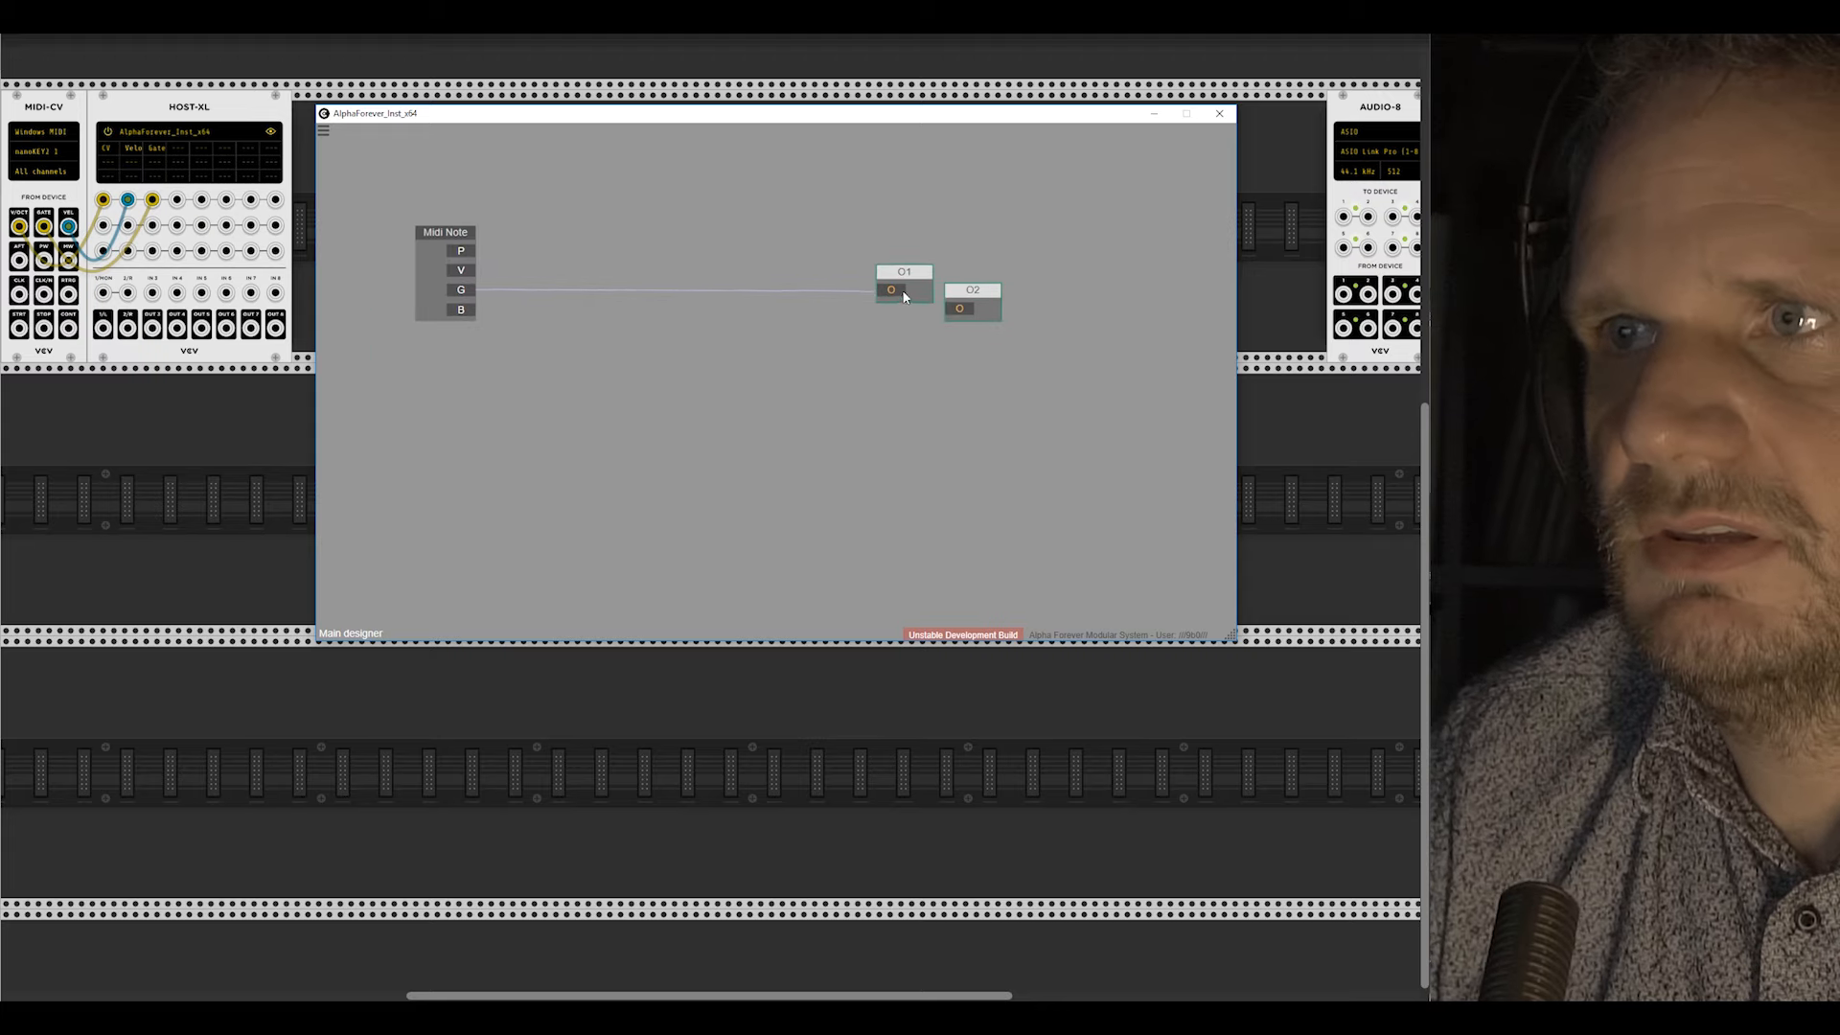
right_click(458, 297)
left_click(612, 321)
scroll(692, 240, "down", 1)
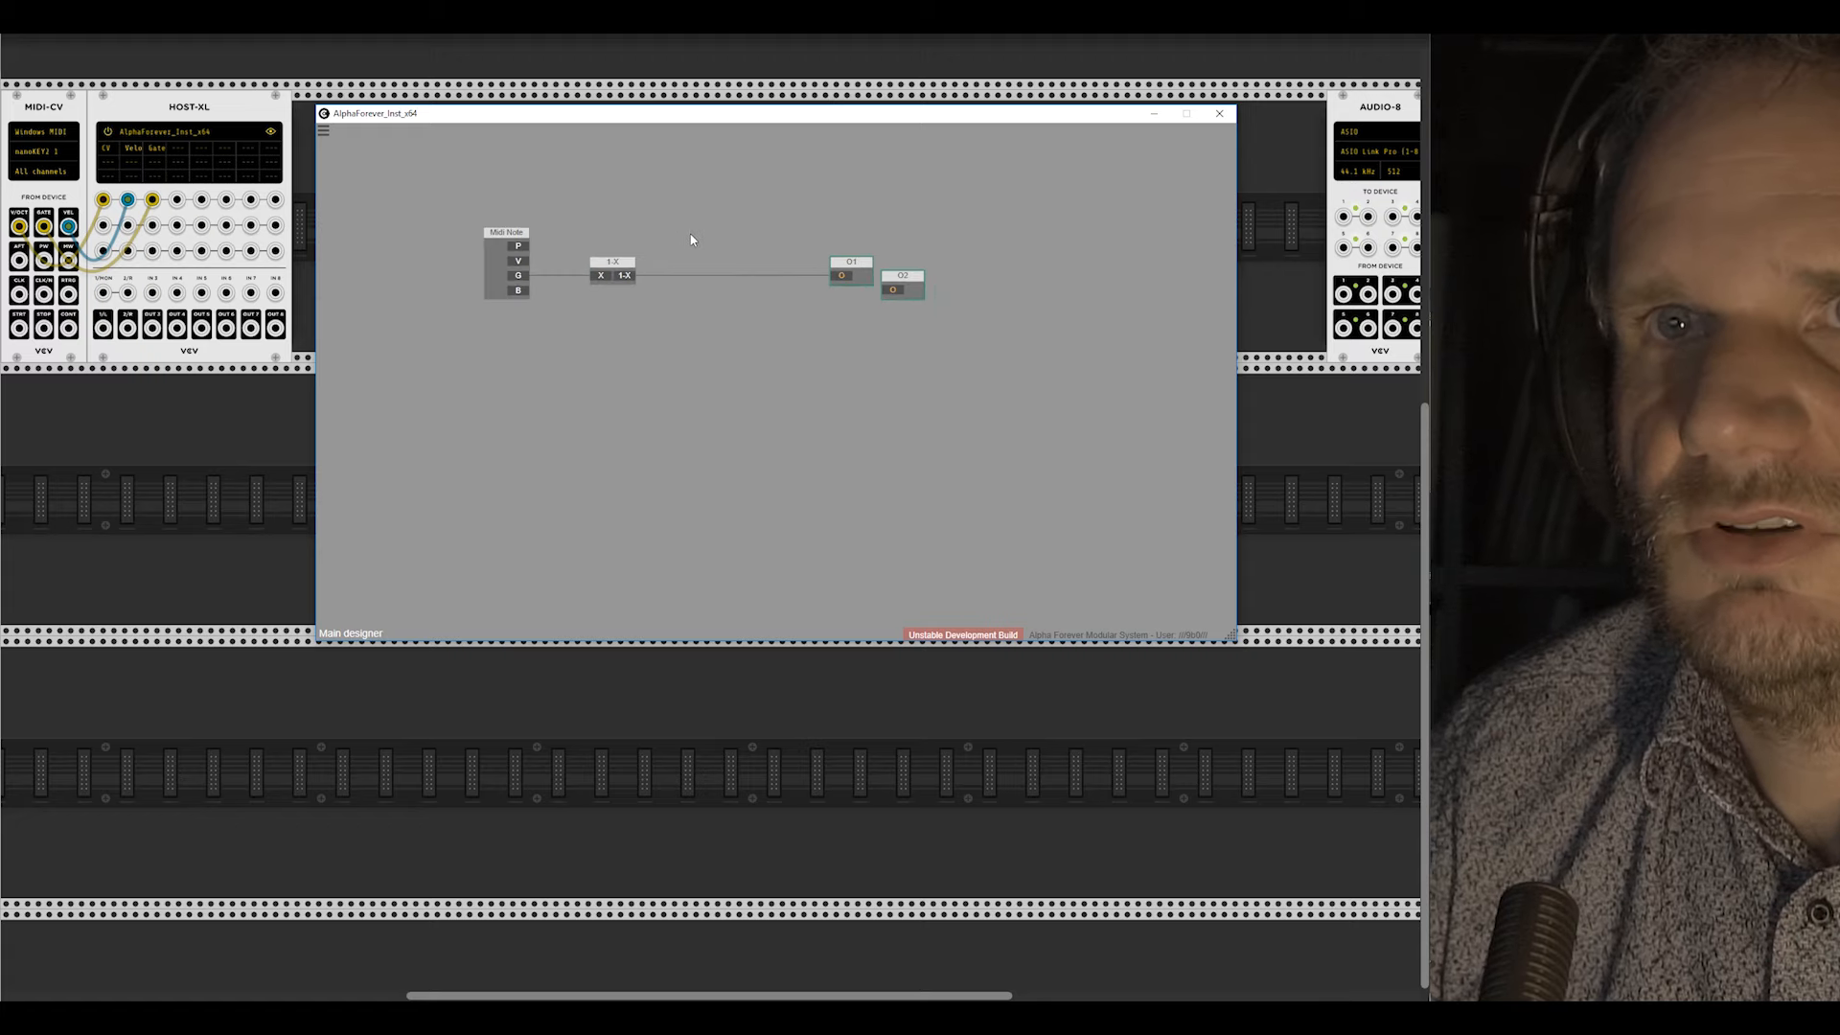
Step: Remove the O2 module and bring the 1-X and O1 modules closer to Midi Note
left_click_drag(871, 132, 926, 343)
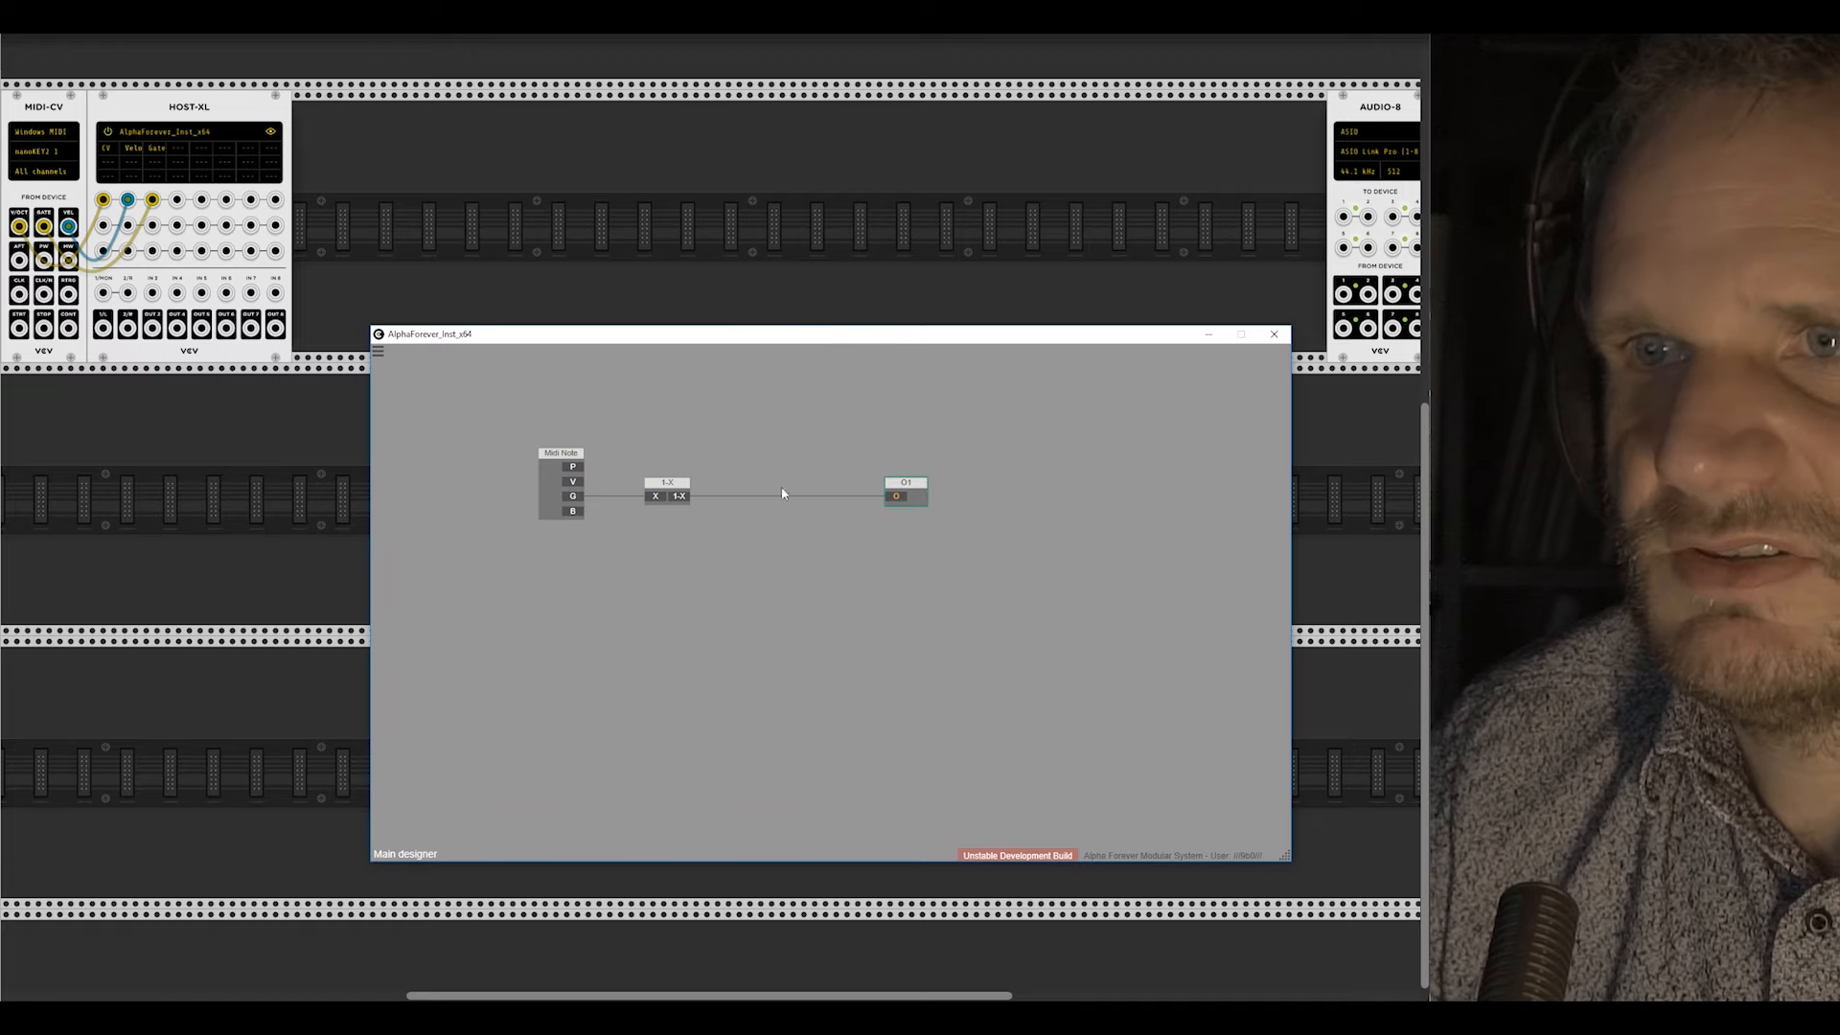
left_click_drag(897, 488, 629, 482)
left_click_drag(766, 482, 725, 482)
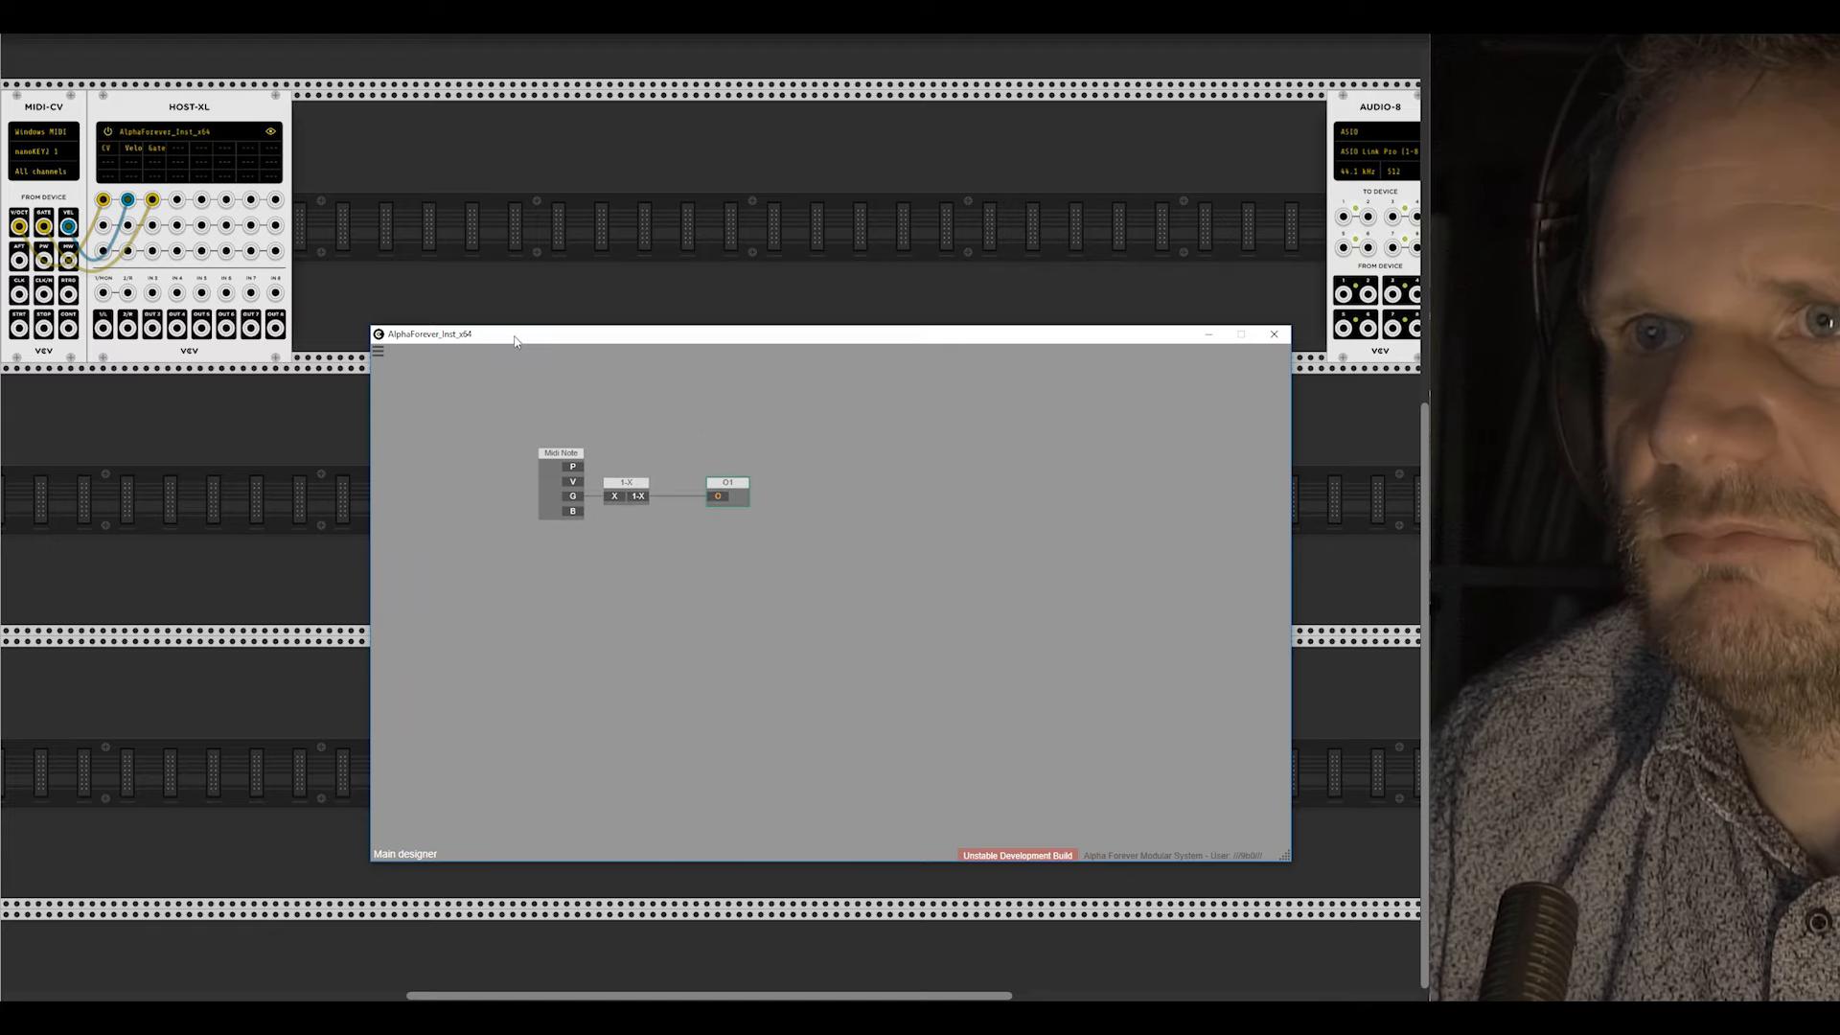
Step: Add an EvenVCO module to the rack beside HOST-XL, closing the plugin window that covers the module library
left_click_drag(514, 341, 512, 459)
right_click(481, 197)
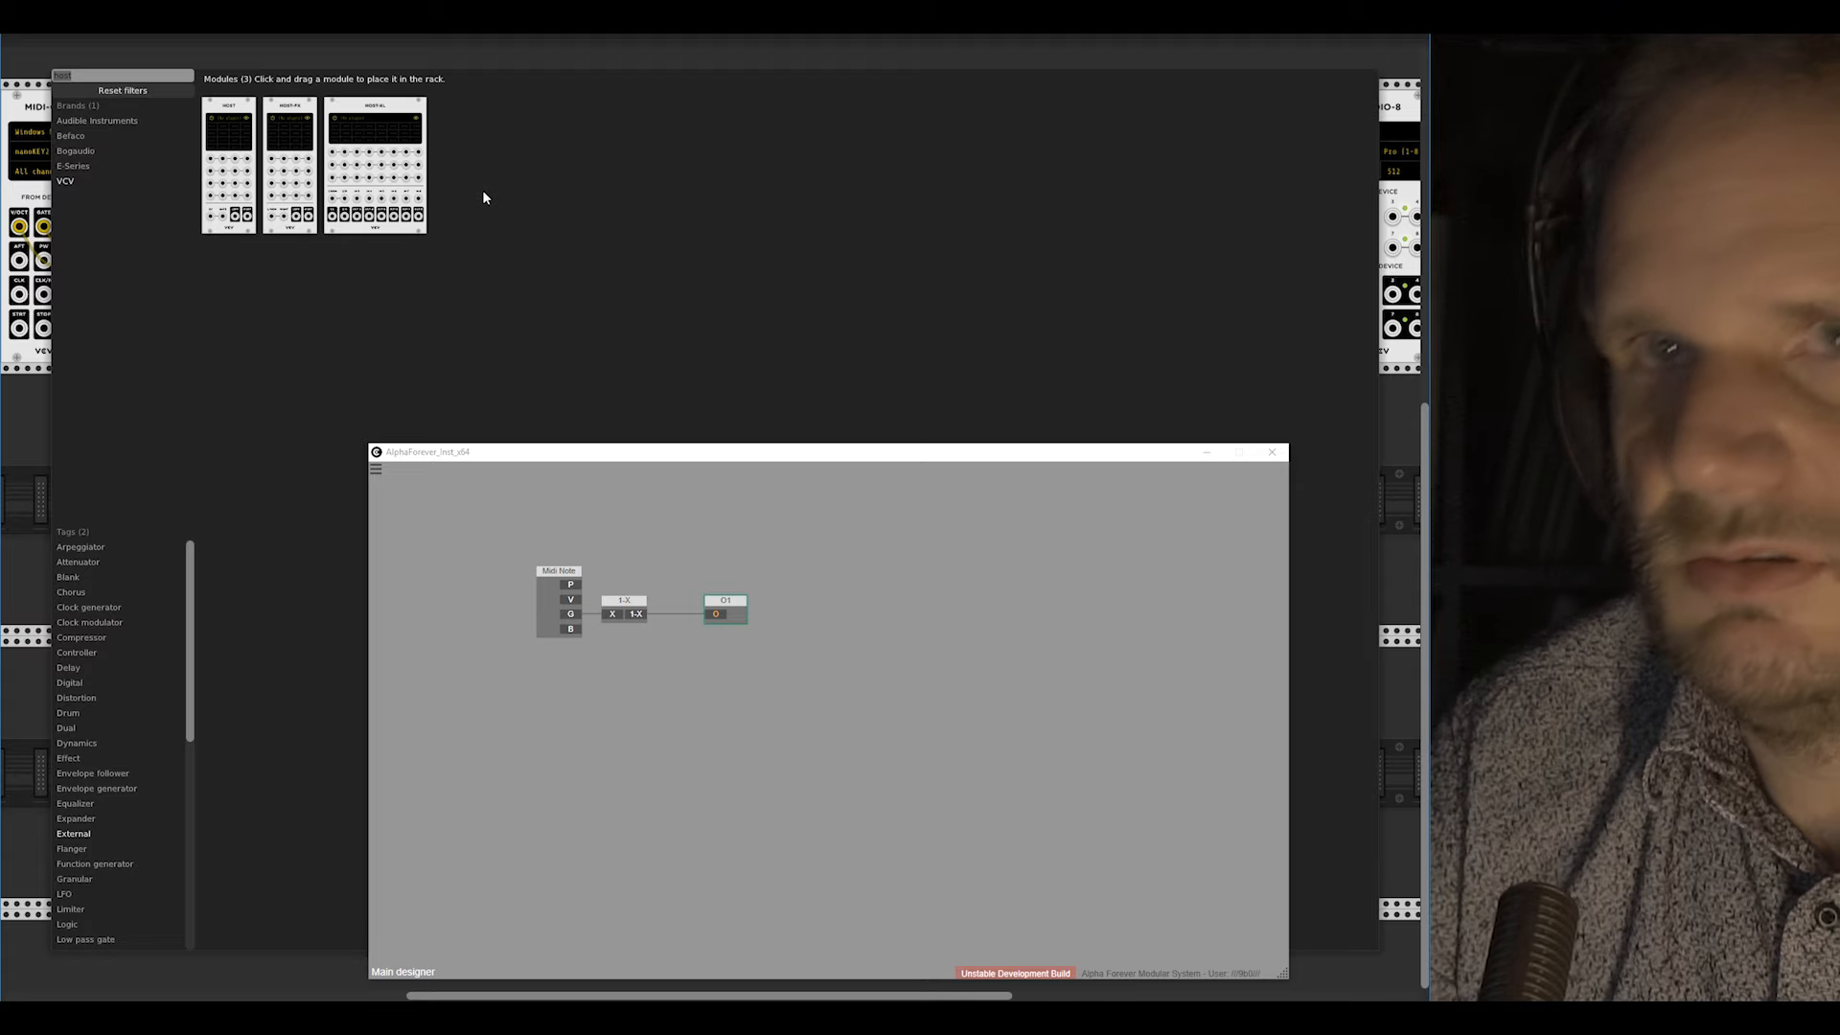
type("osc")
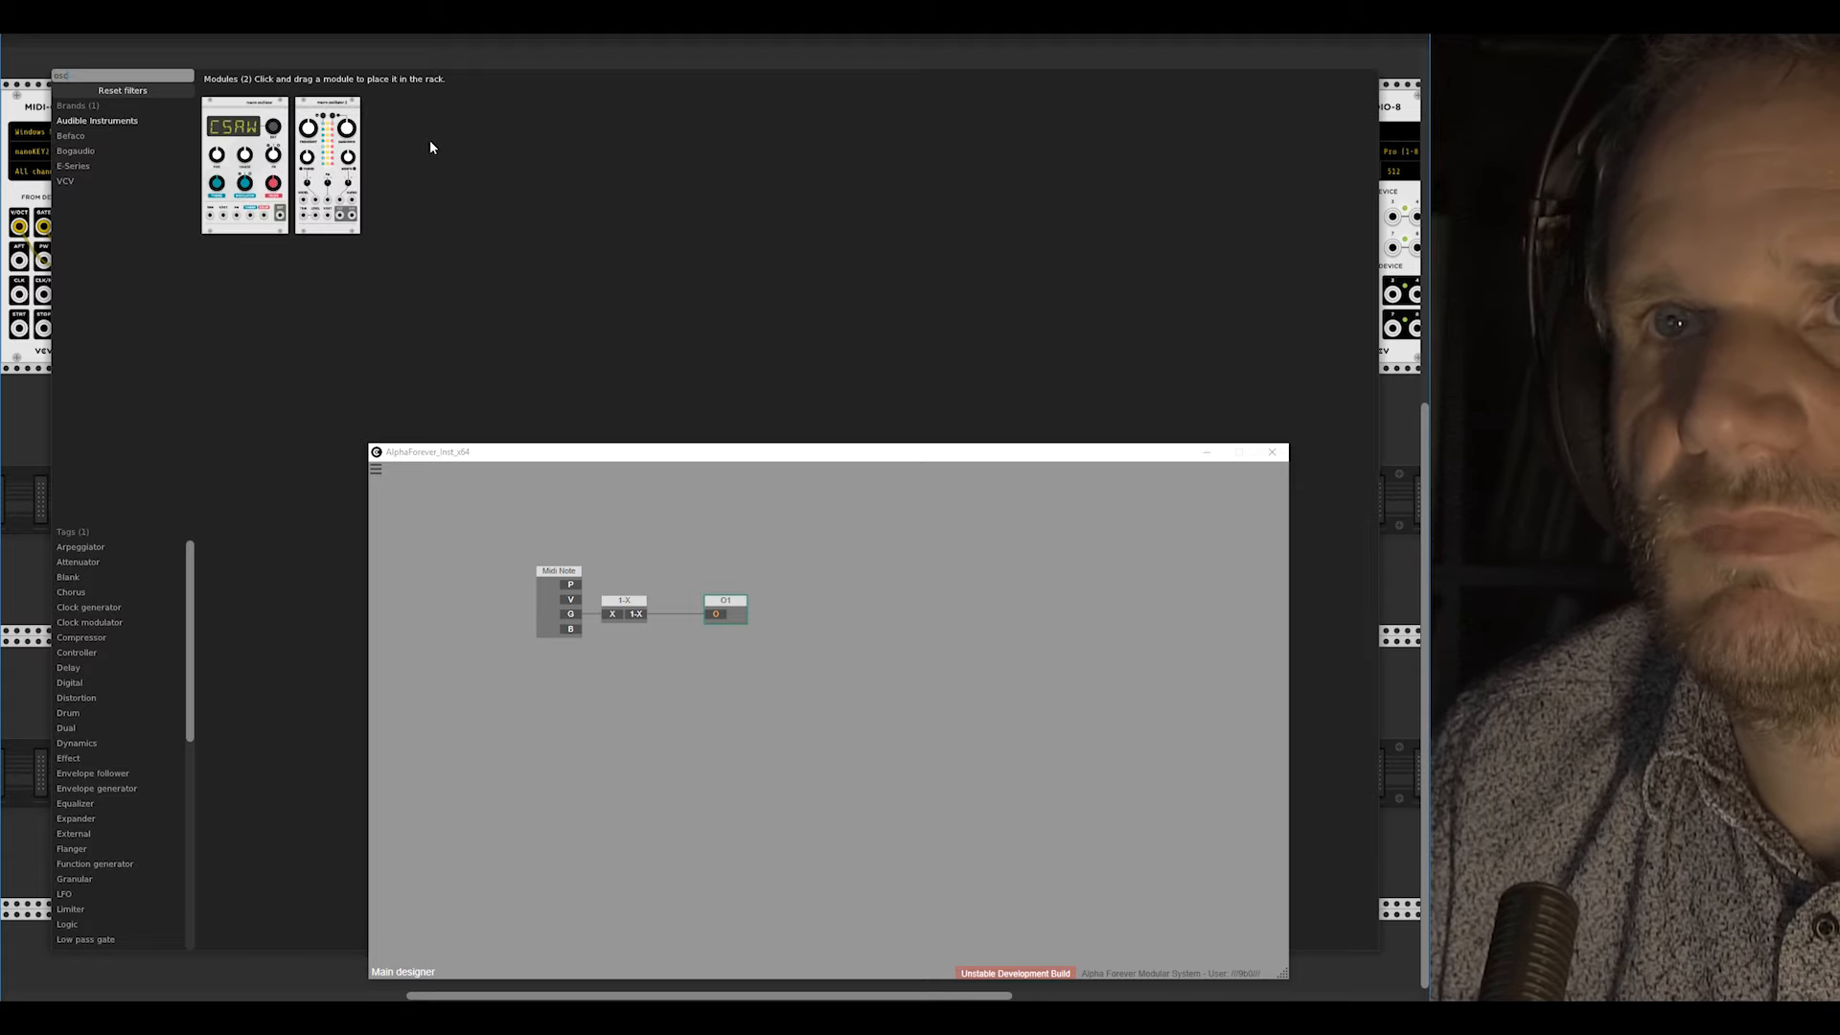
key("BackSpace")
key("BackSpace")
key("BackSpace")
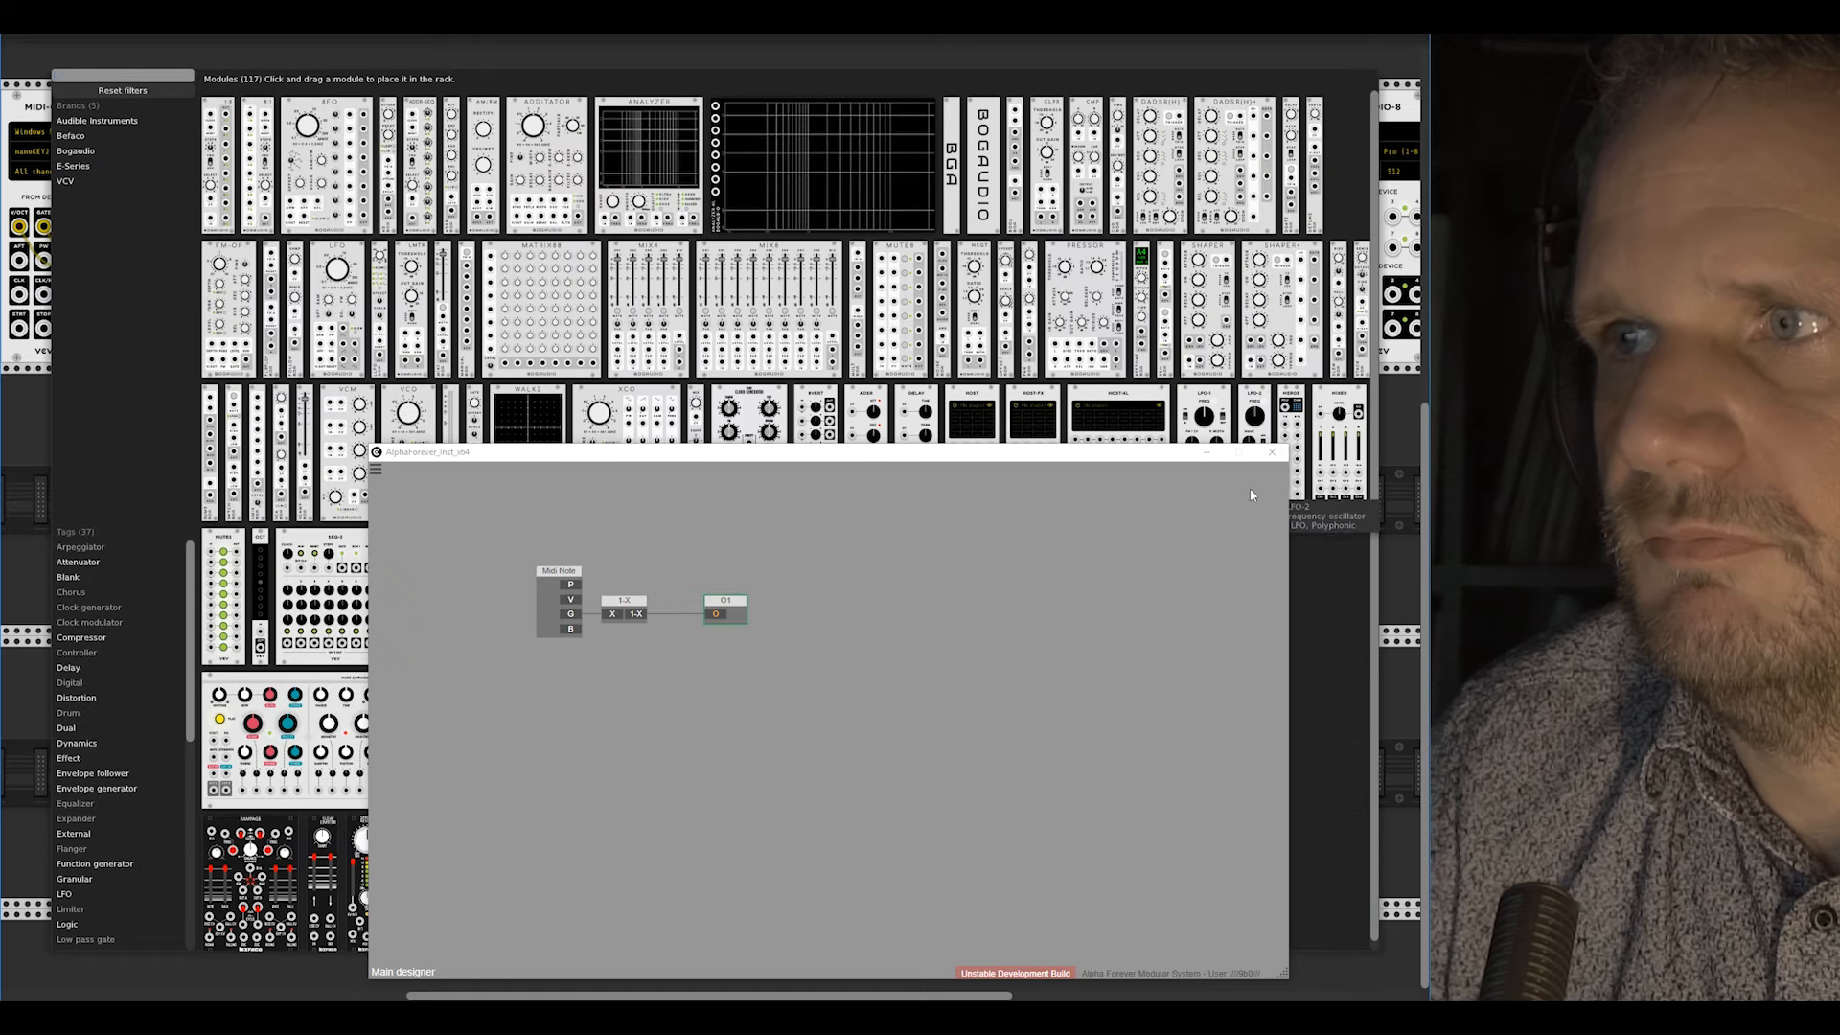
left_click(1269, 454)
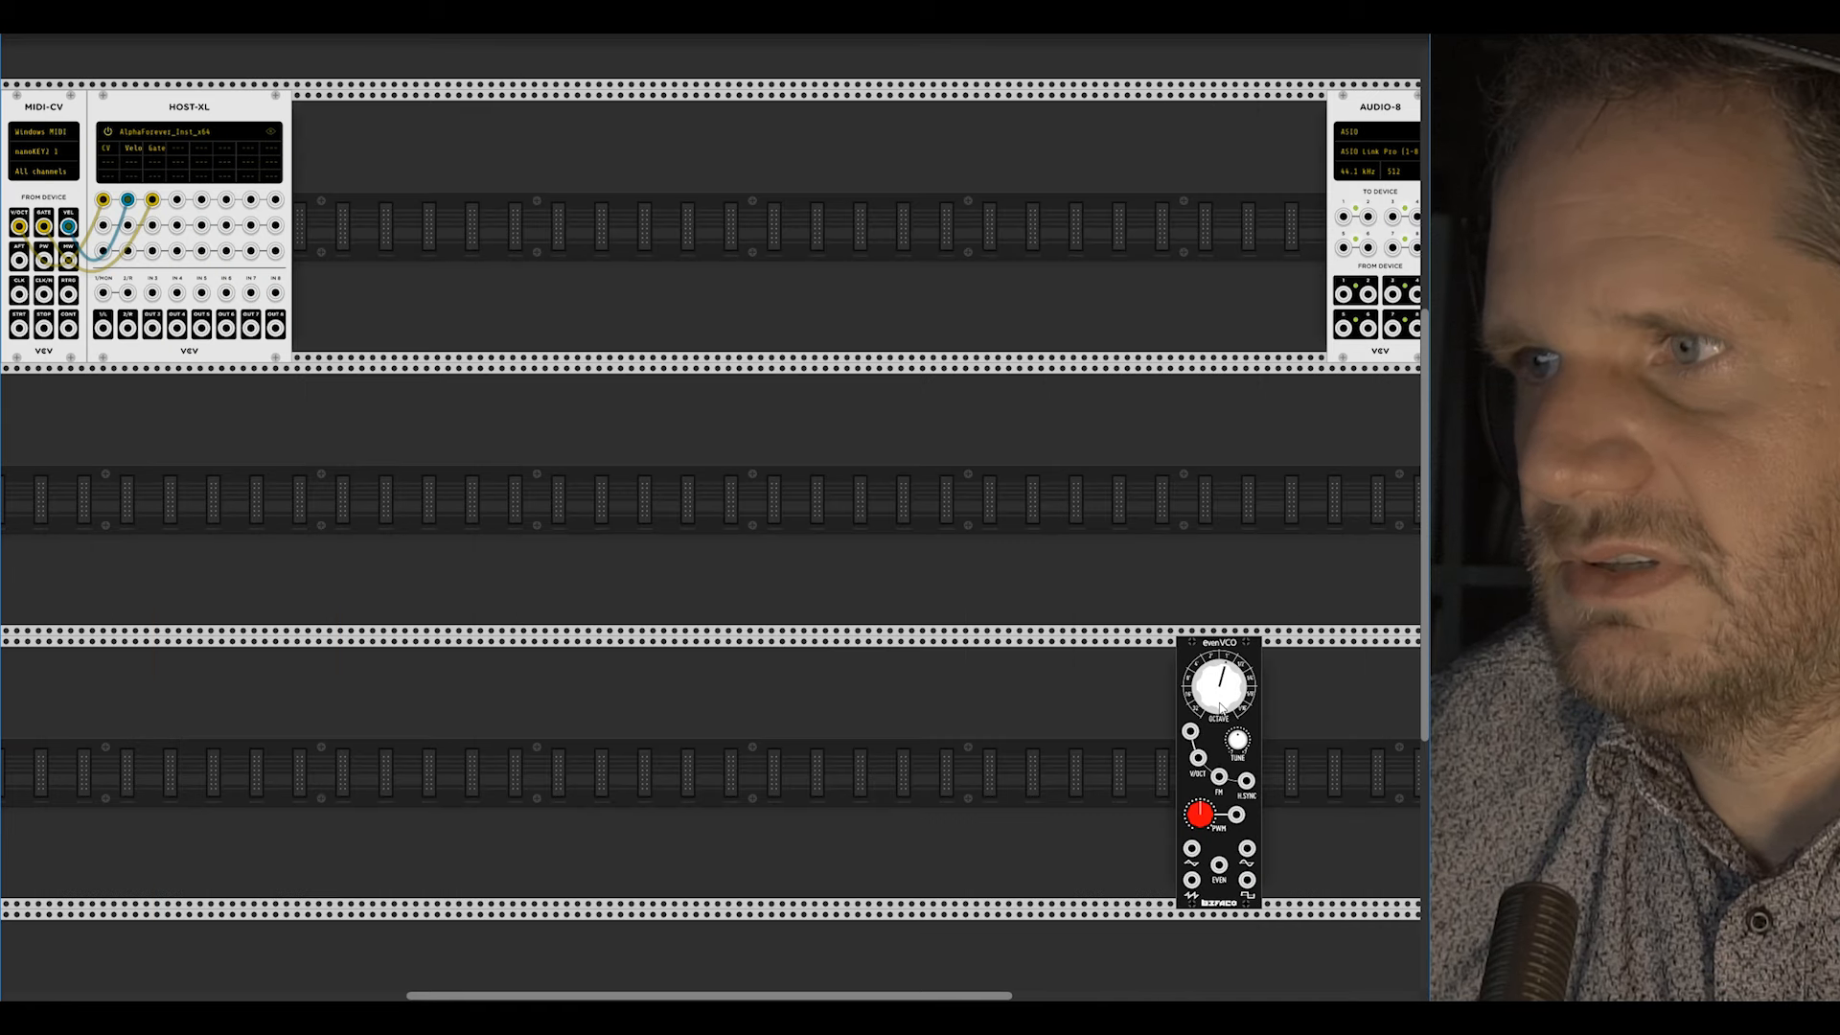
left_click(1219, 709)
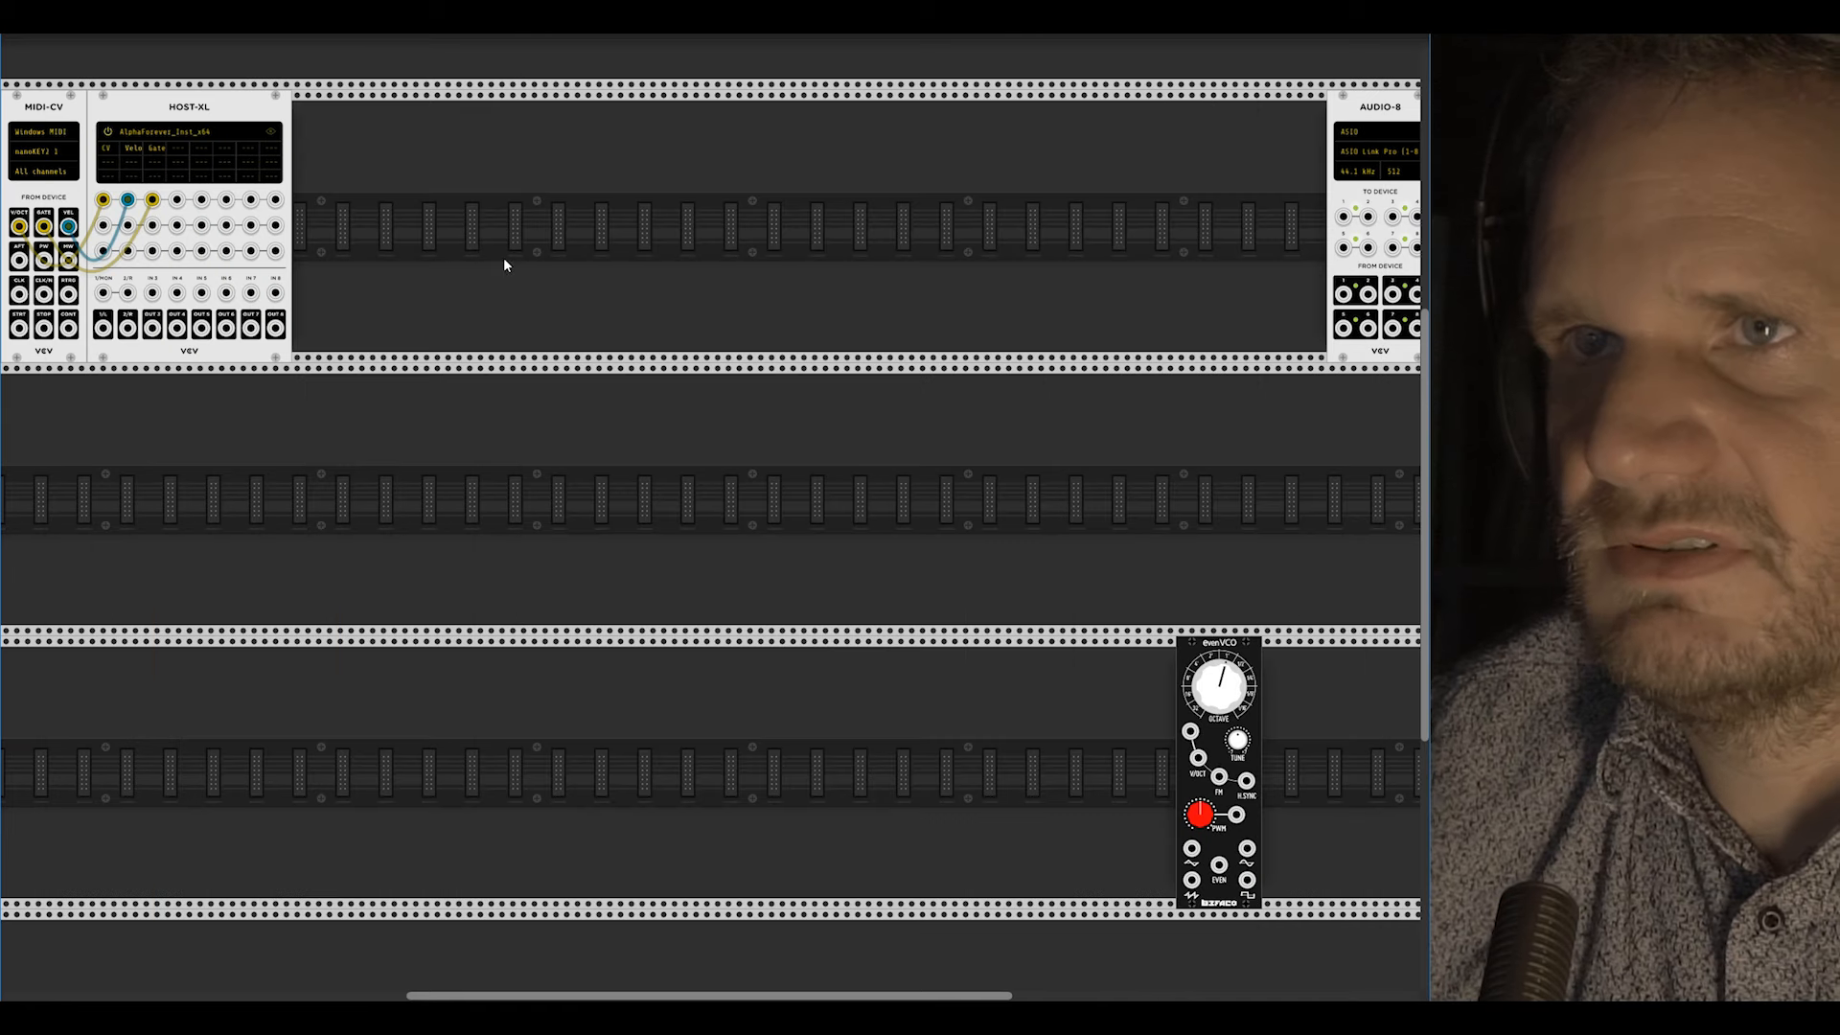
left_click_drag(1220, 628, 336, 88)
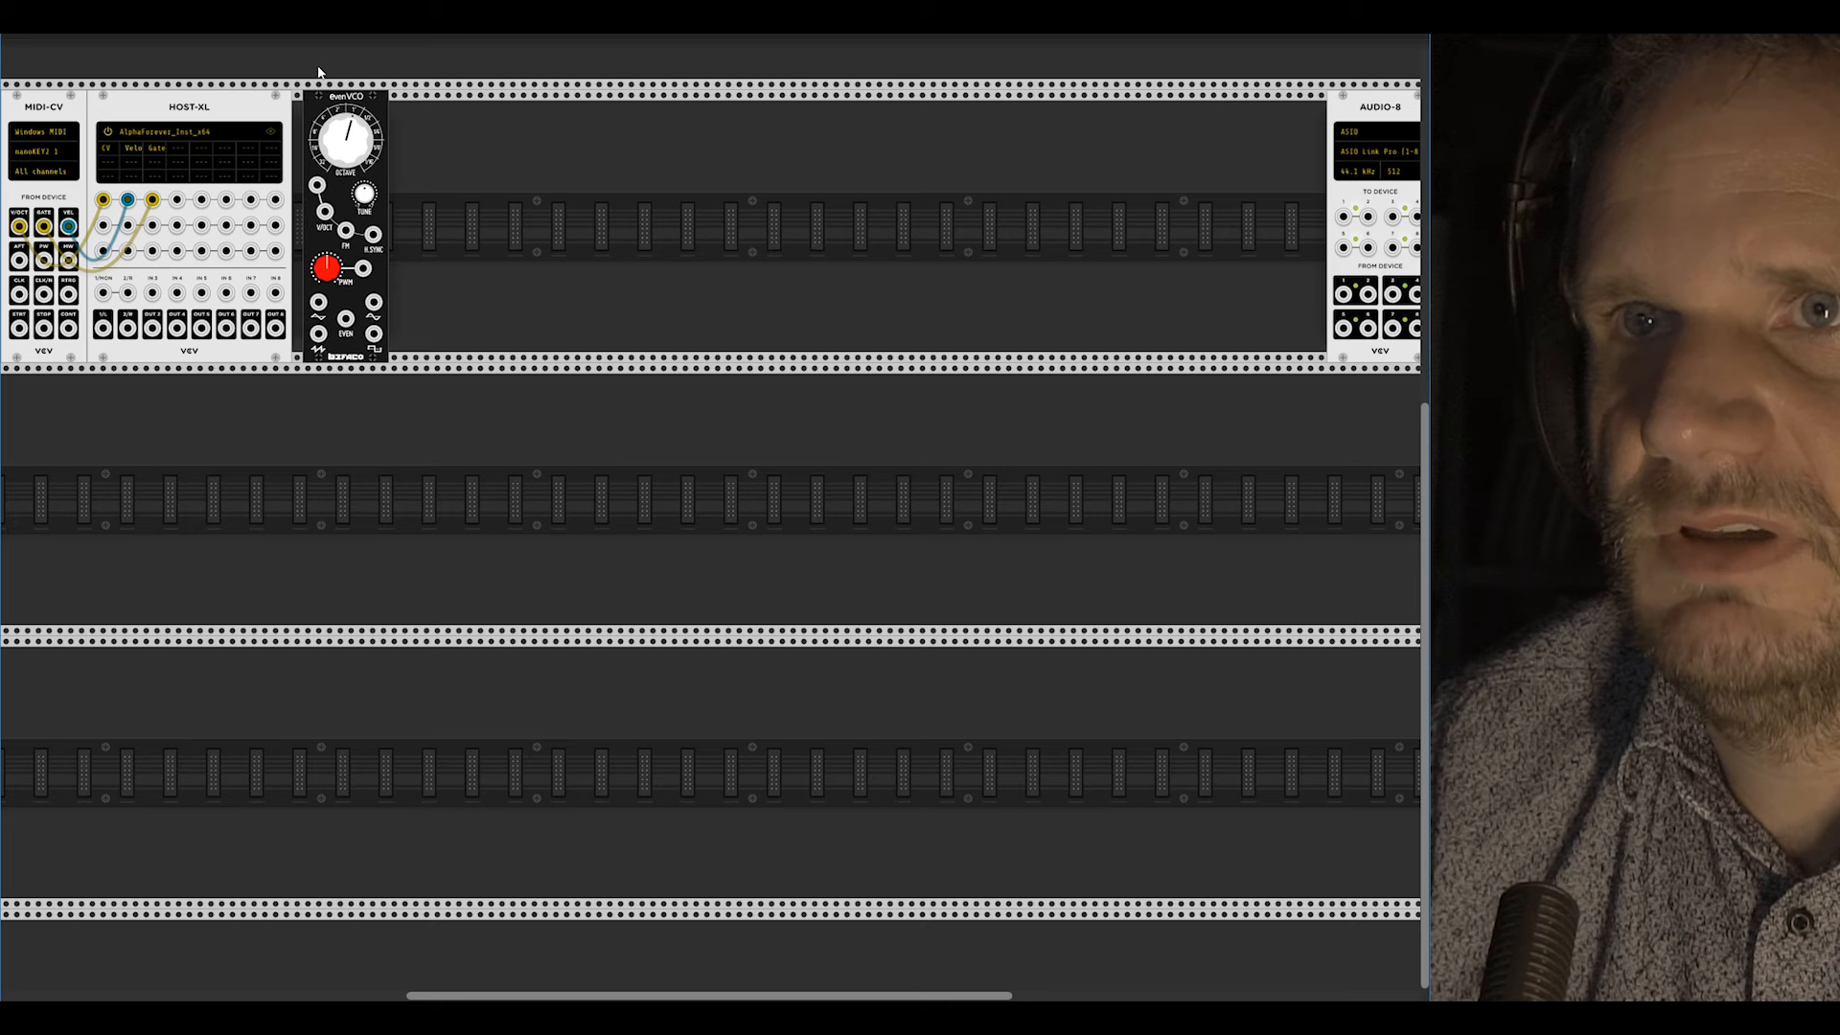
Step: Search the module library for vca and place the narrow VCA with a level fader beside EvenVCO
right_click(541, 139)
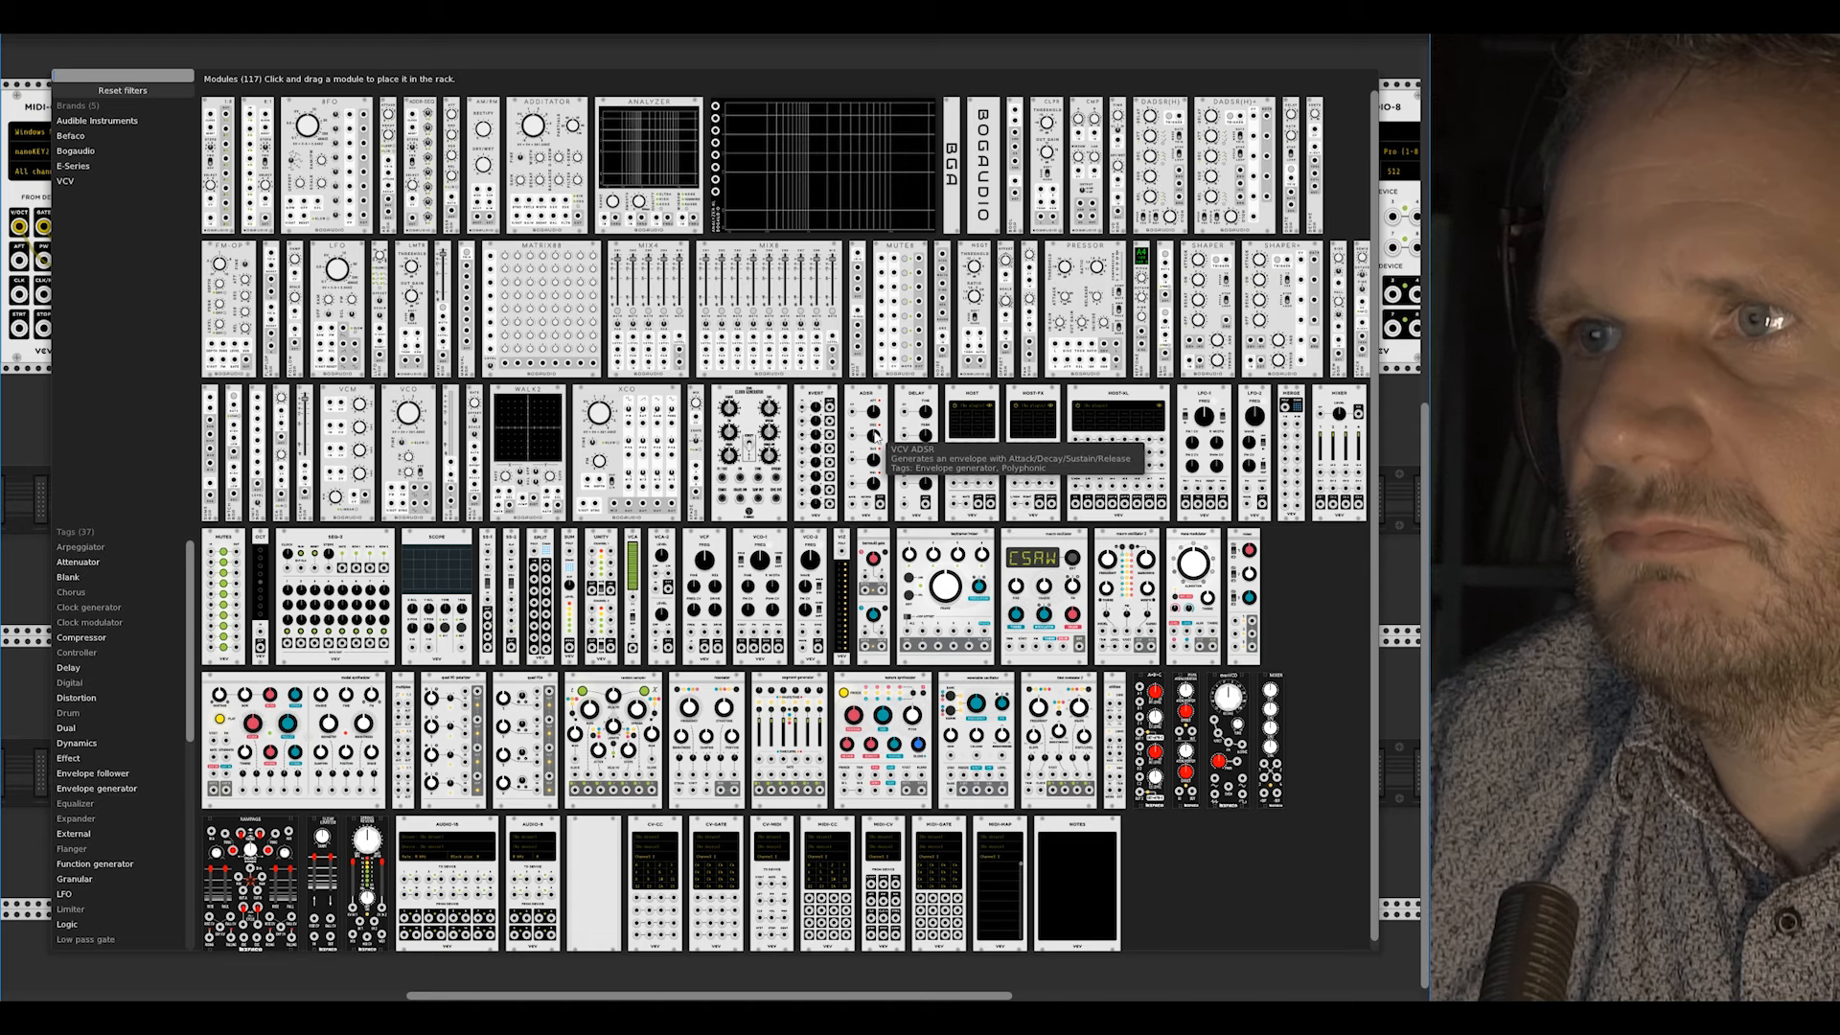
type("vca")
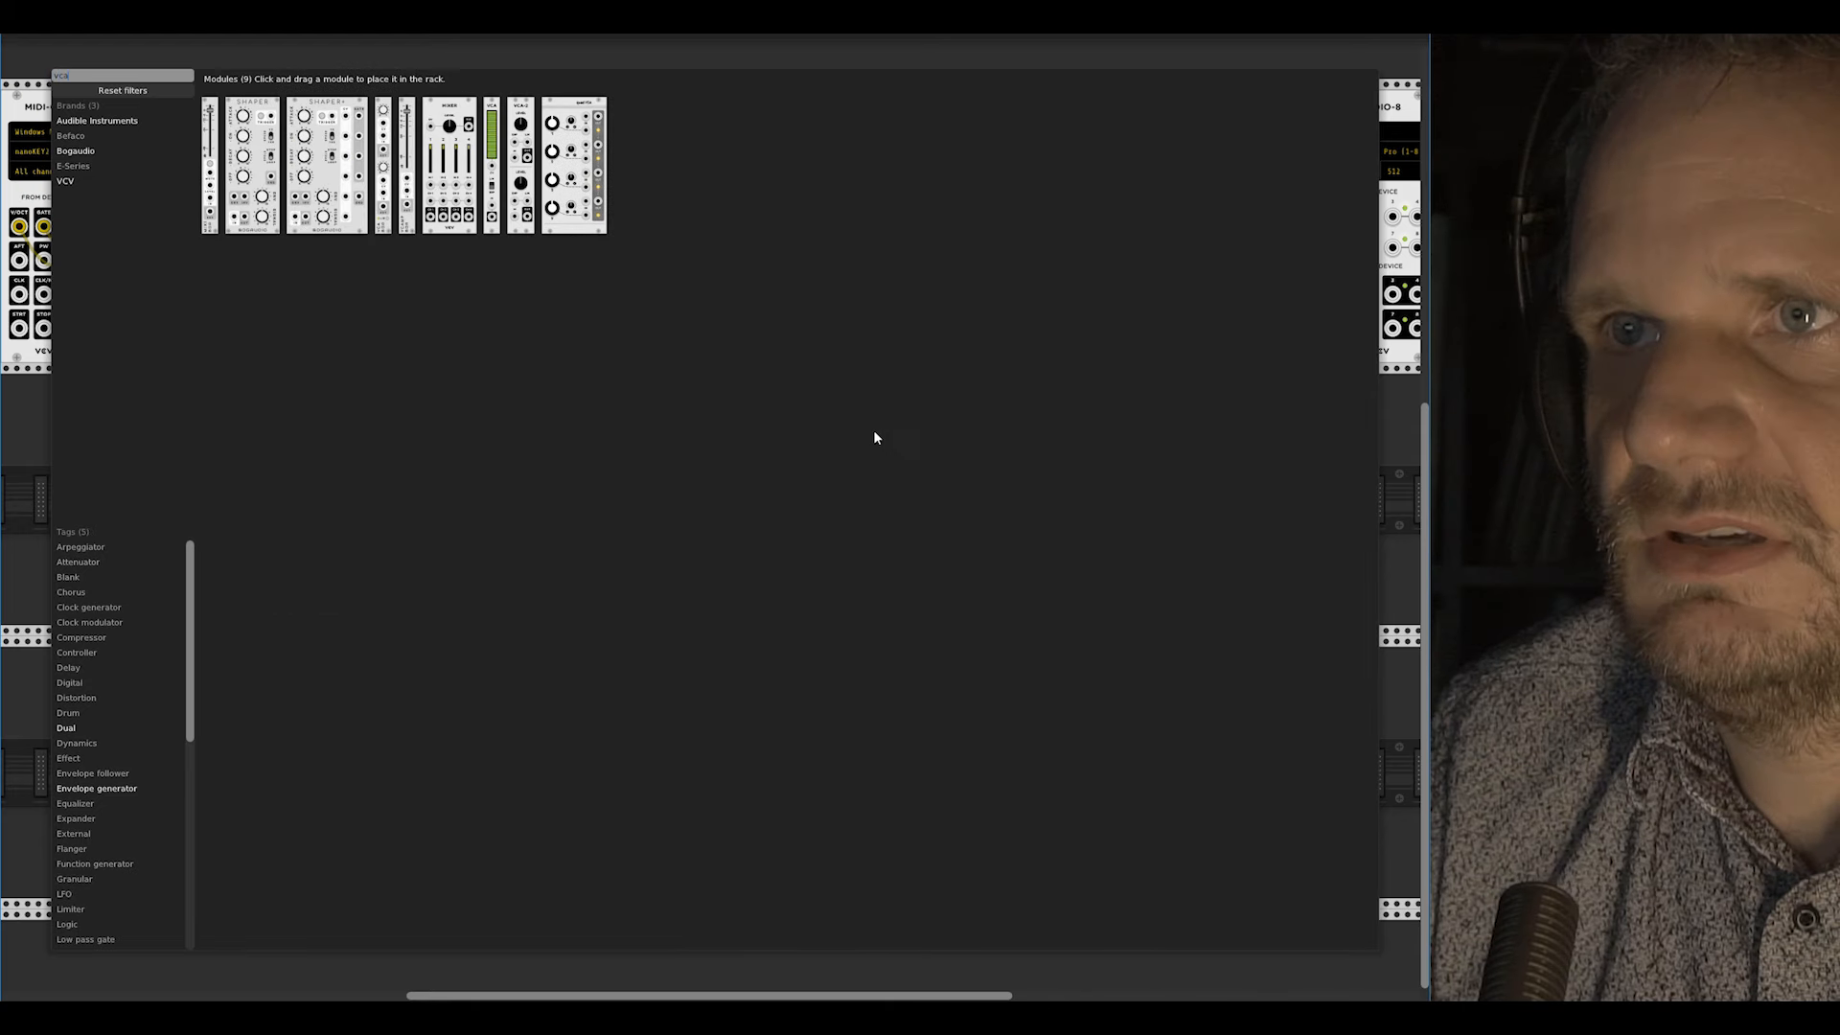
left_click(213, 171)
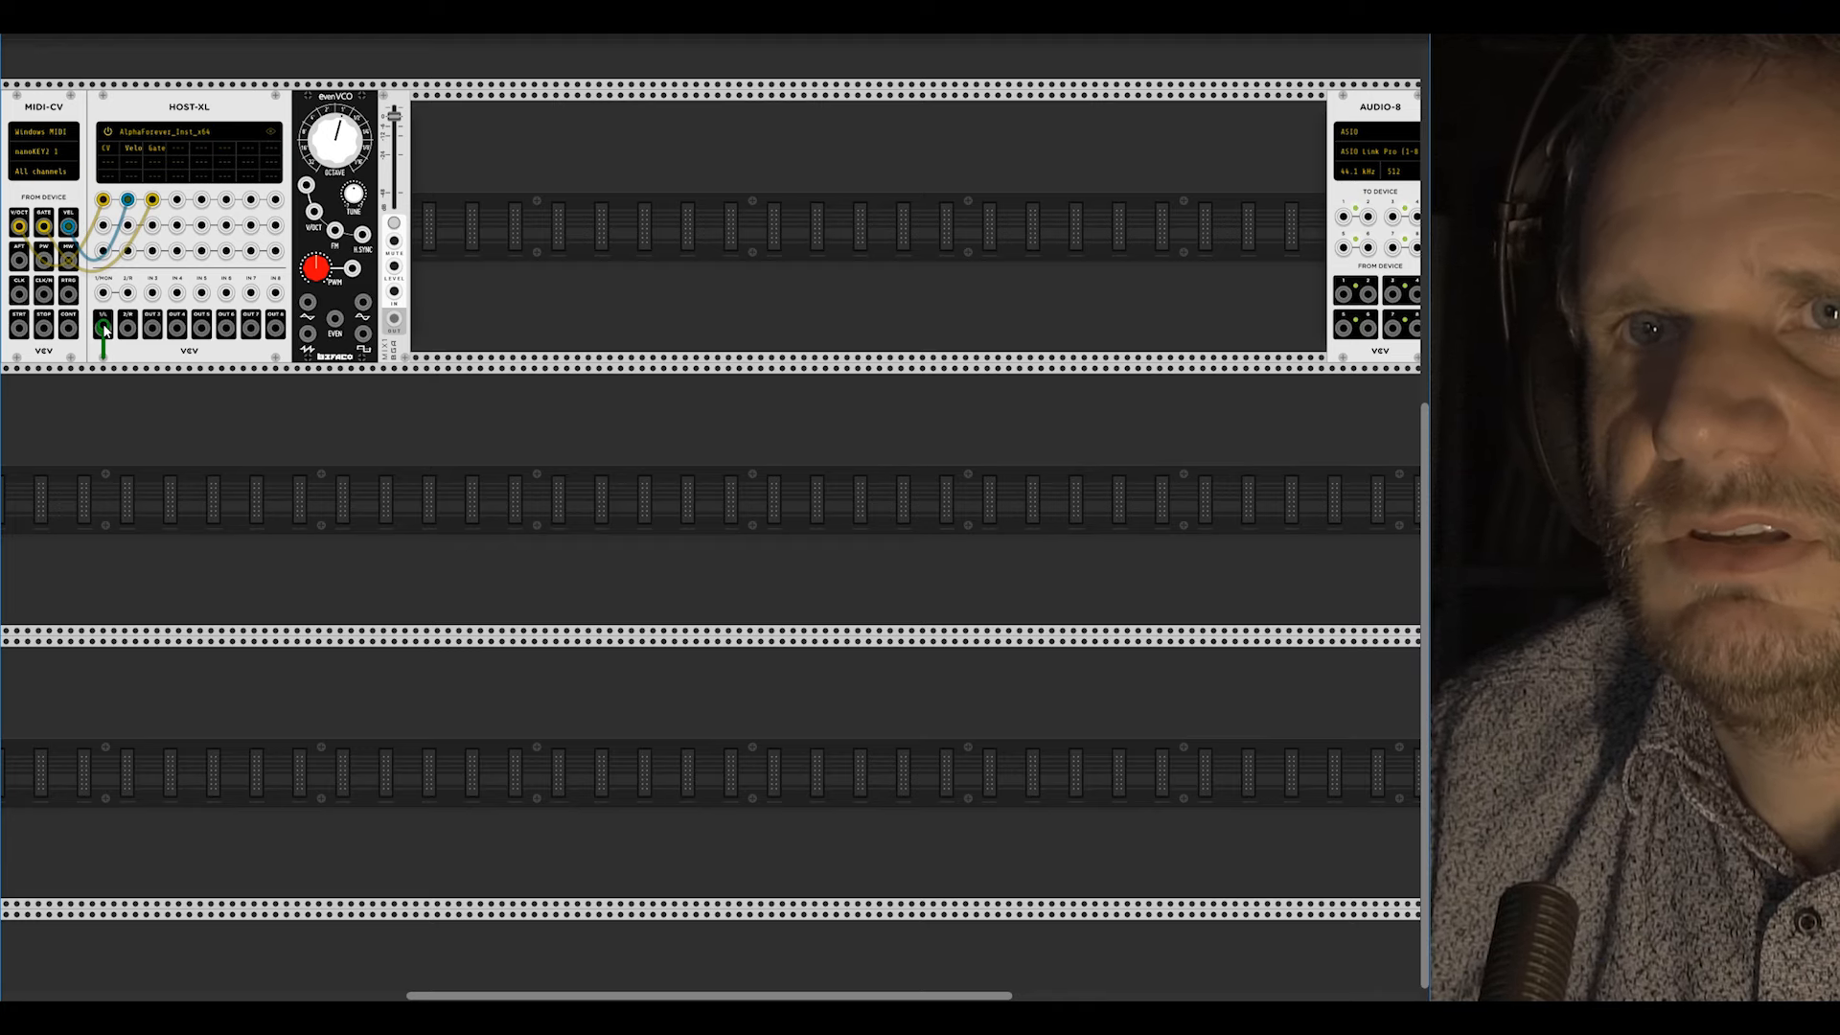
Step: Patch HOST-XL's first output to the VCA's level input and route EvenVCO's sine output through the VCA to AUDIO-8's first input, with the fader lowered
left_click_drag(103, 327, 394, 267)
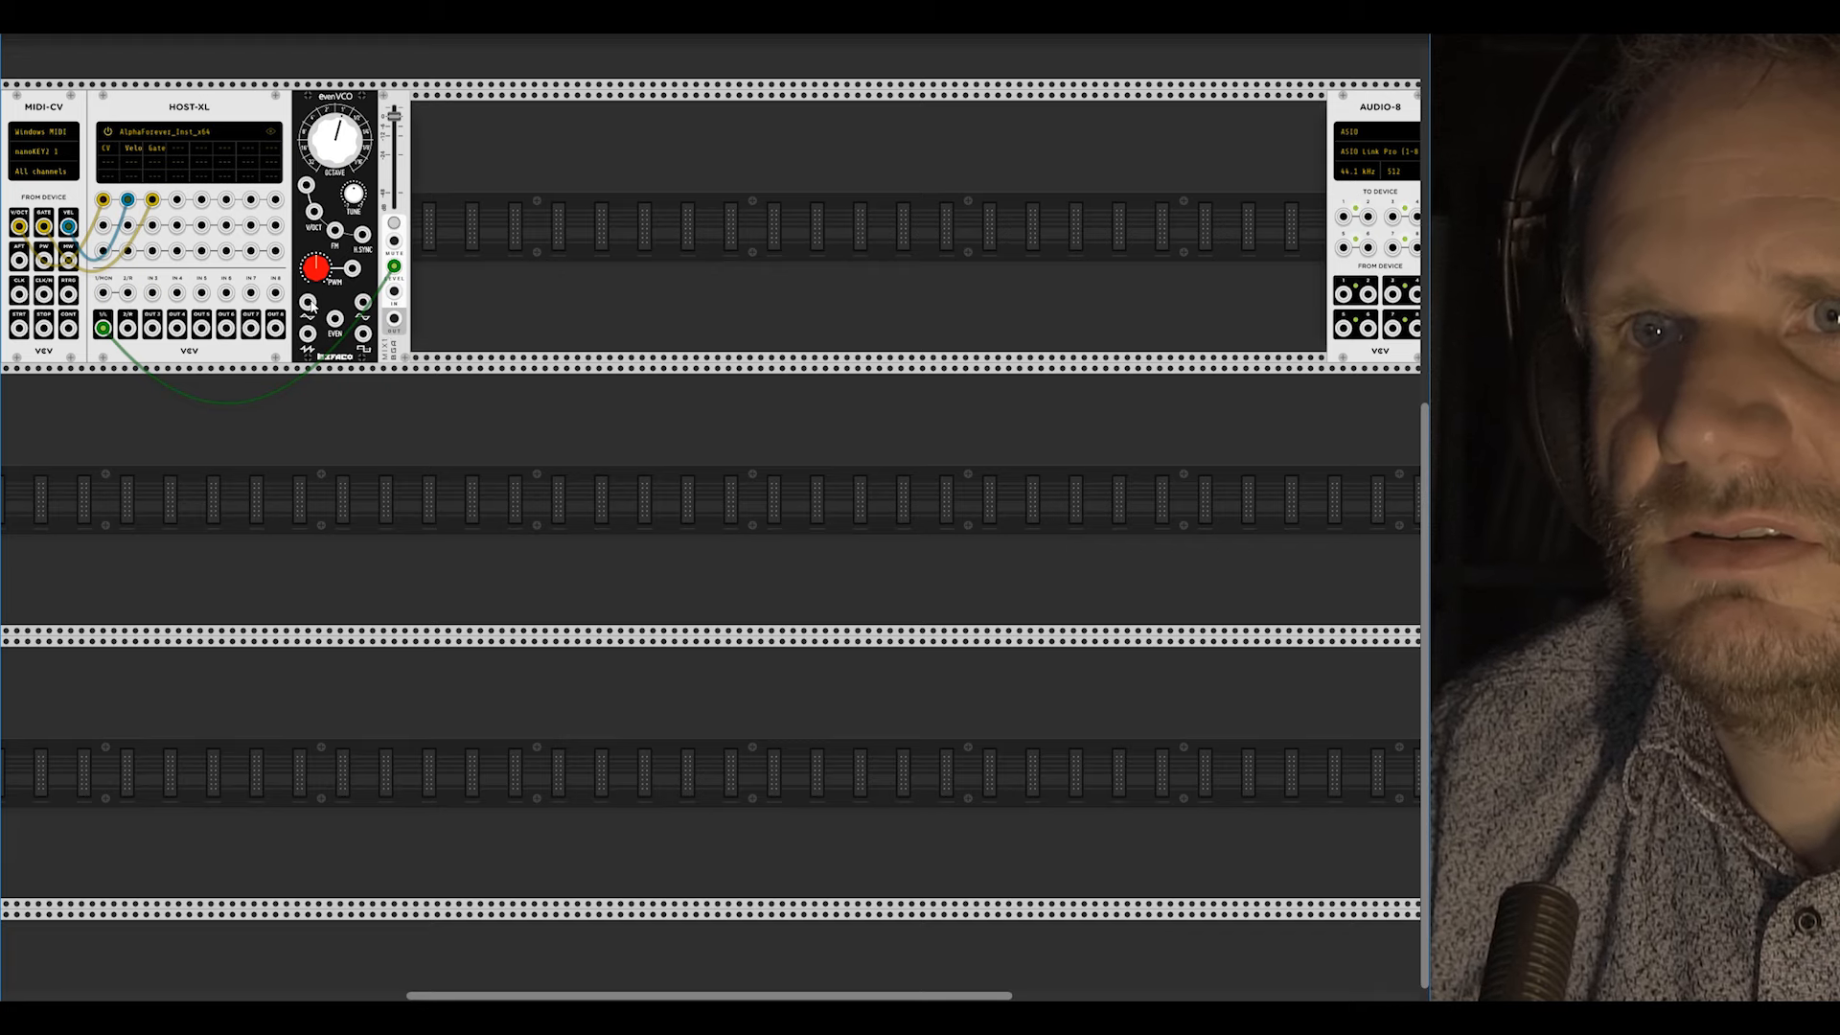
left_click_drag(363, 302, 1343, 218)
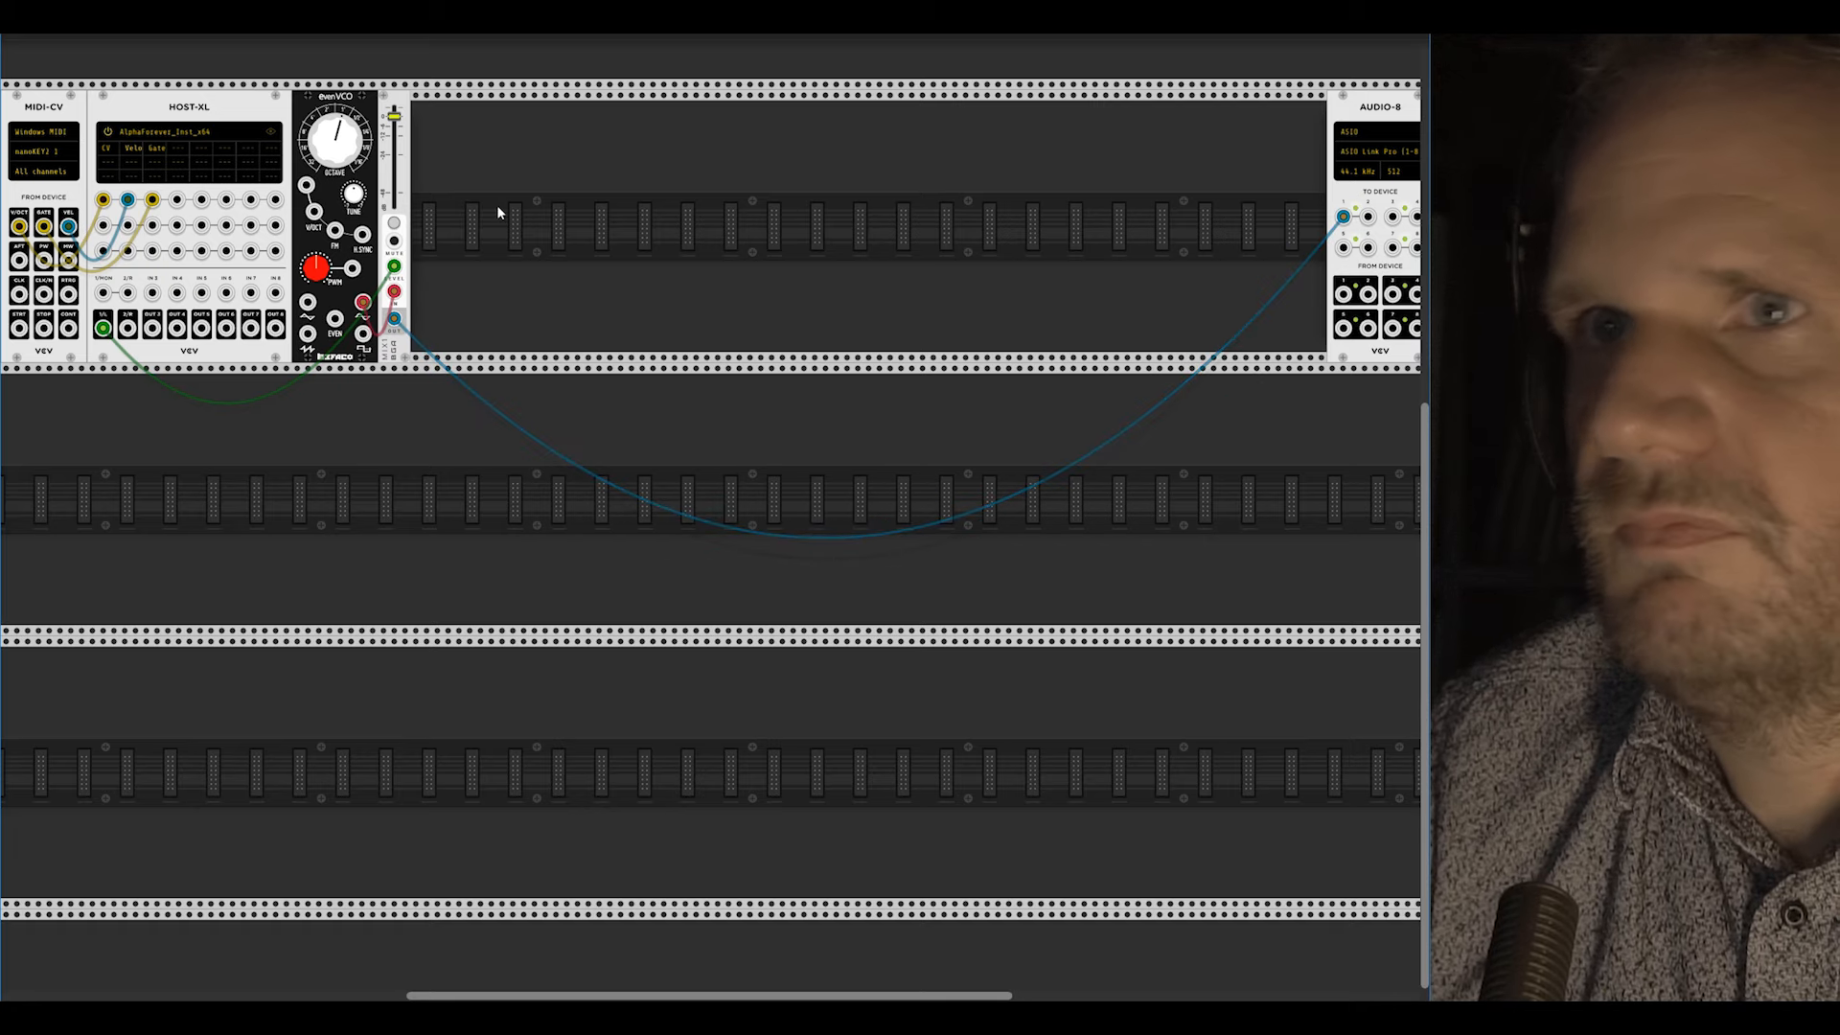
left_click_drag(394, 116, 394, 180)
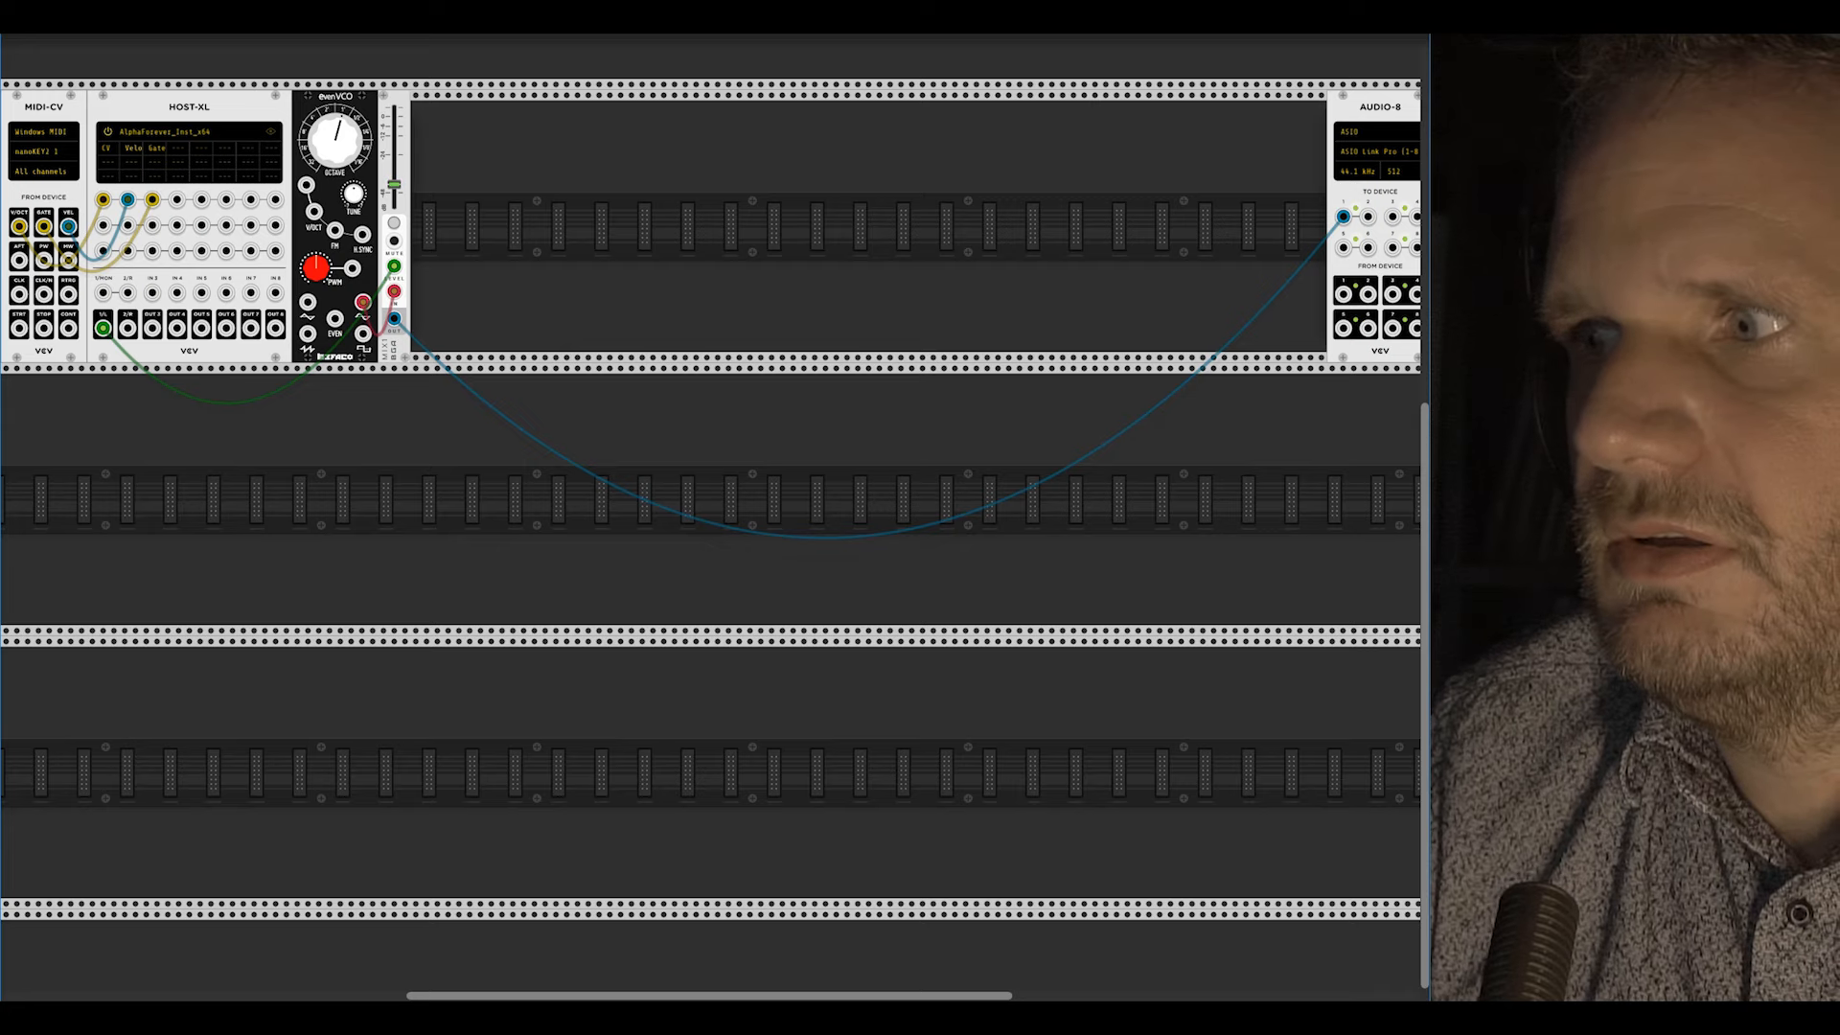
mouse_move(394, 319)
left_mouse_down()
mouse_move(526, 318)
mouse_move(394, 319)
left_mouse_up()
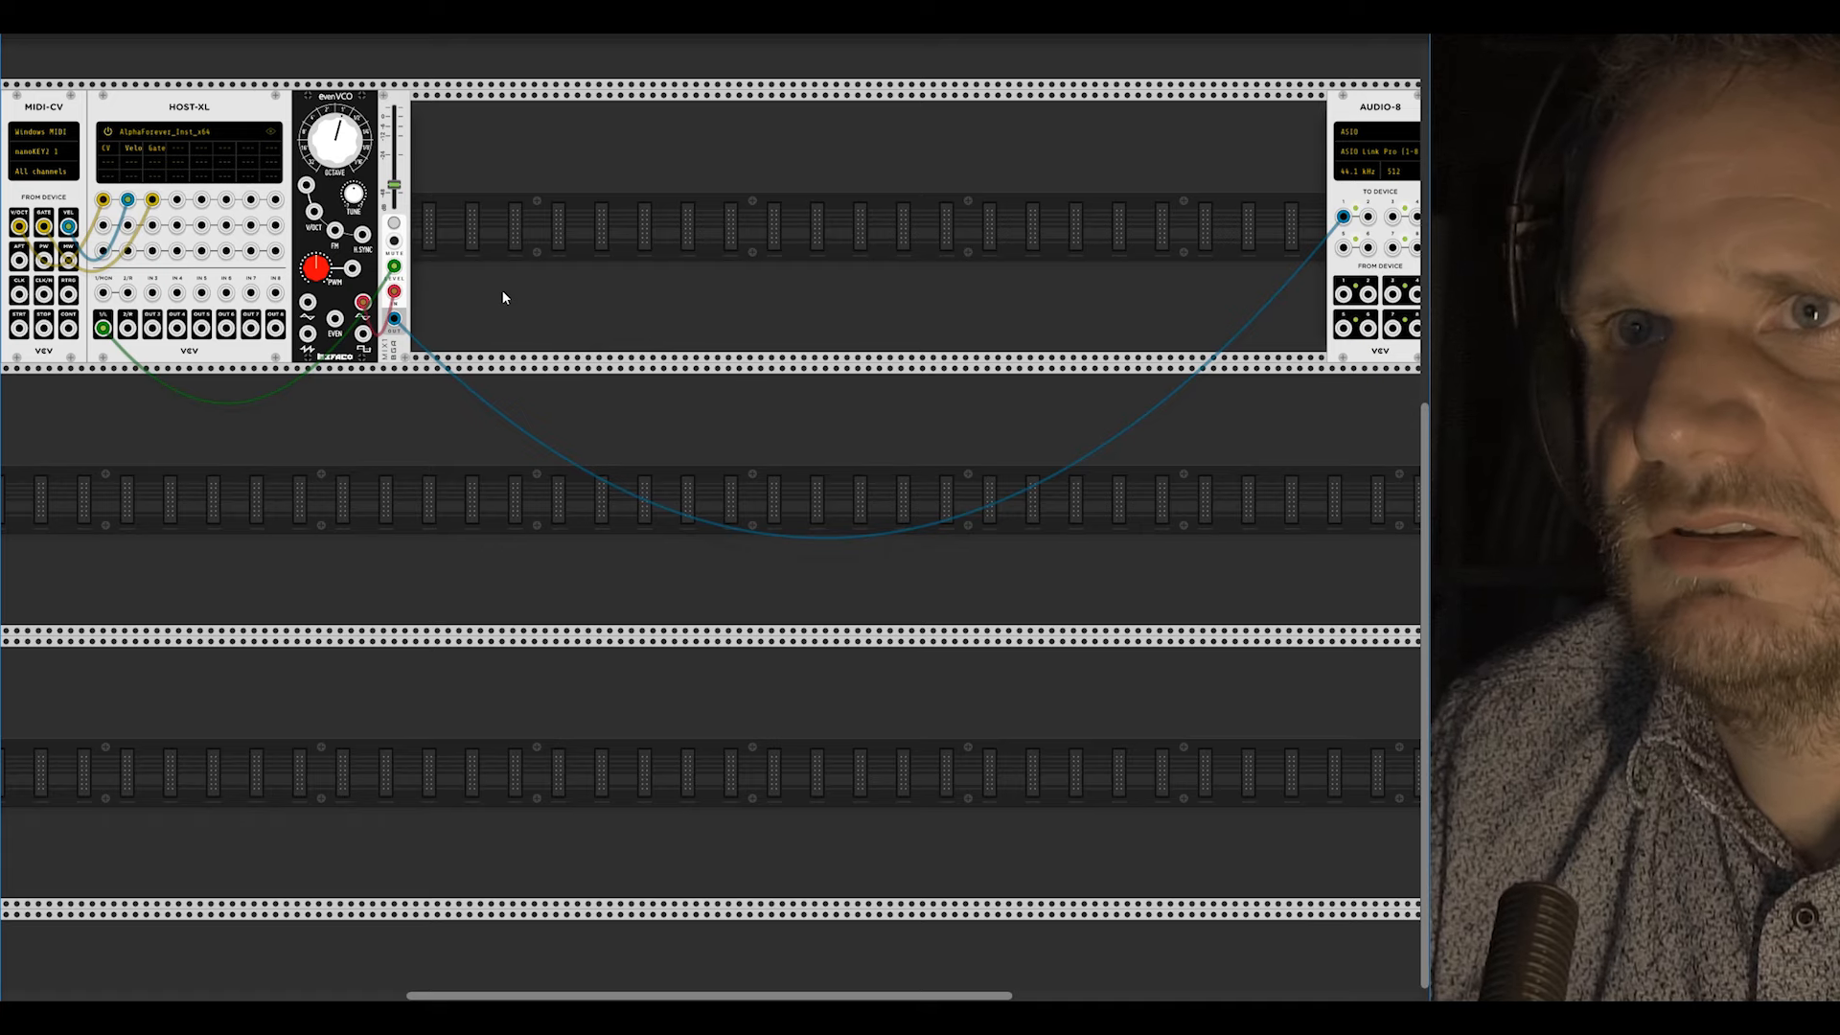
Step: Reopen the HOST-XL plugin editor, delete the 1-X module, and move Midi Note and O1 farther apart
left_click(269, 131)
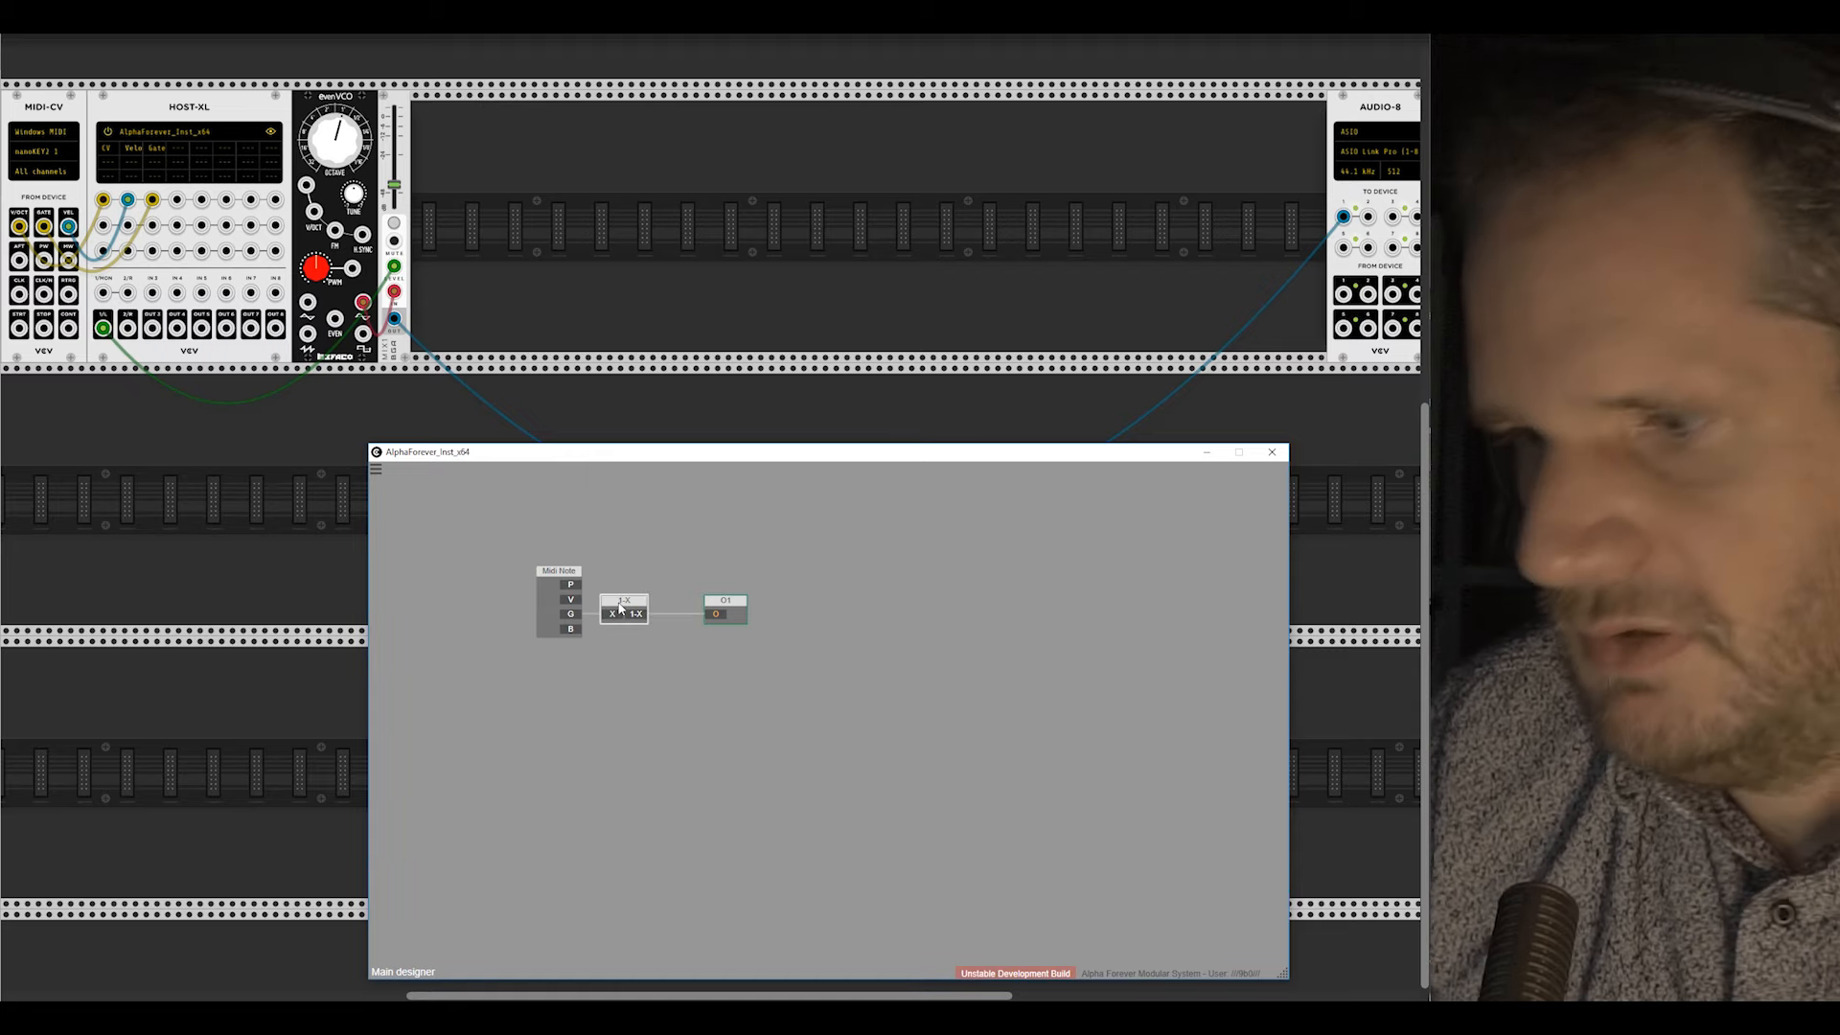
key("Delete")
left_click_drag(761, 601, 996, 598)
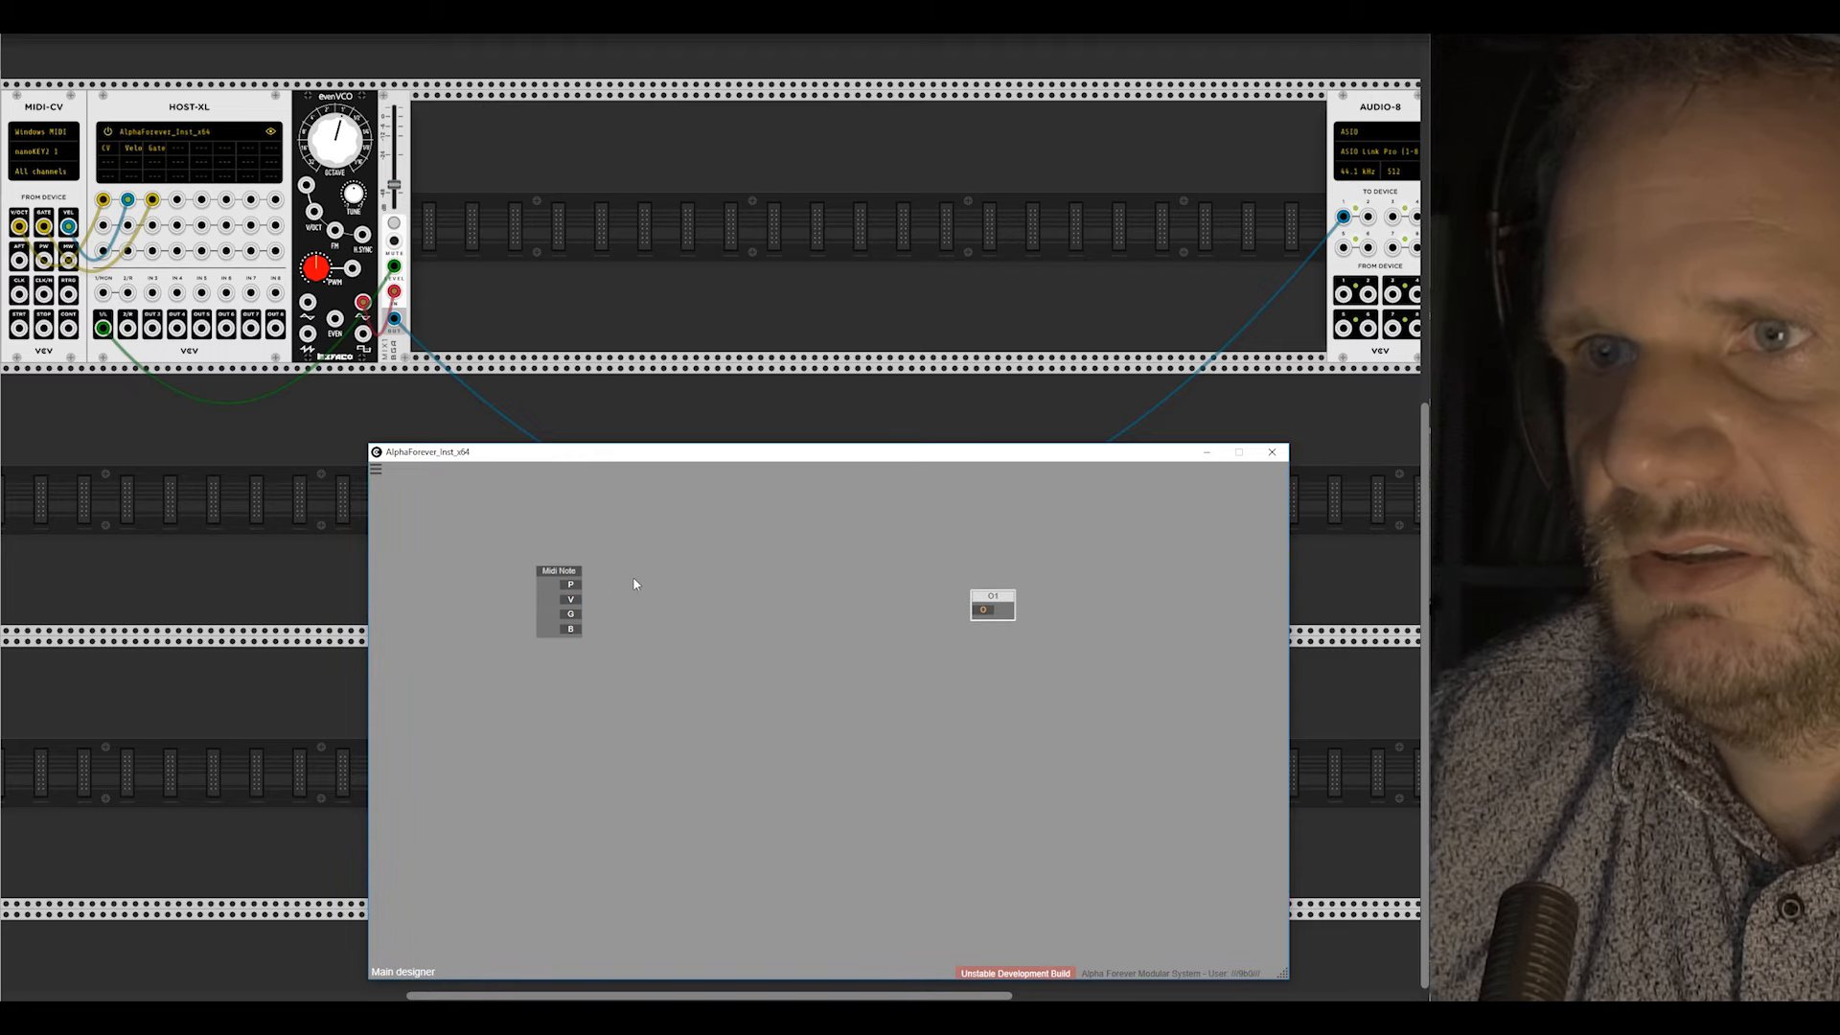
left_click_drag(574, 577, 486, 586)
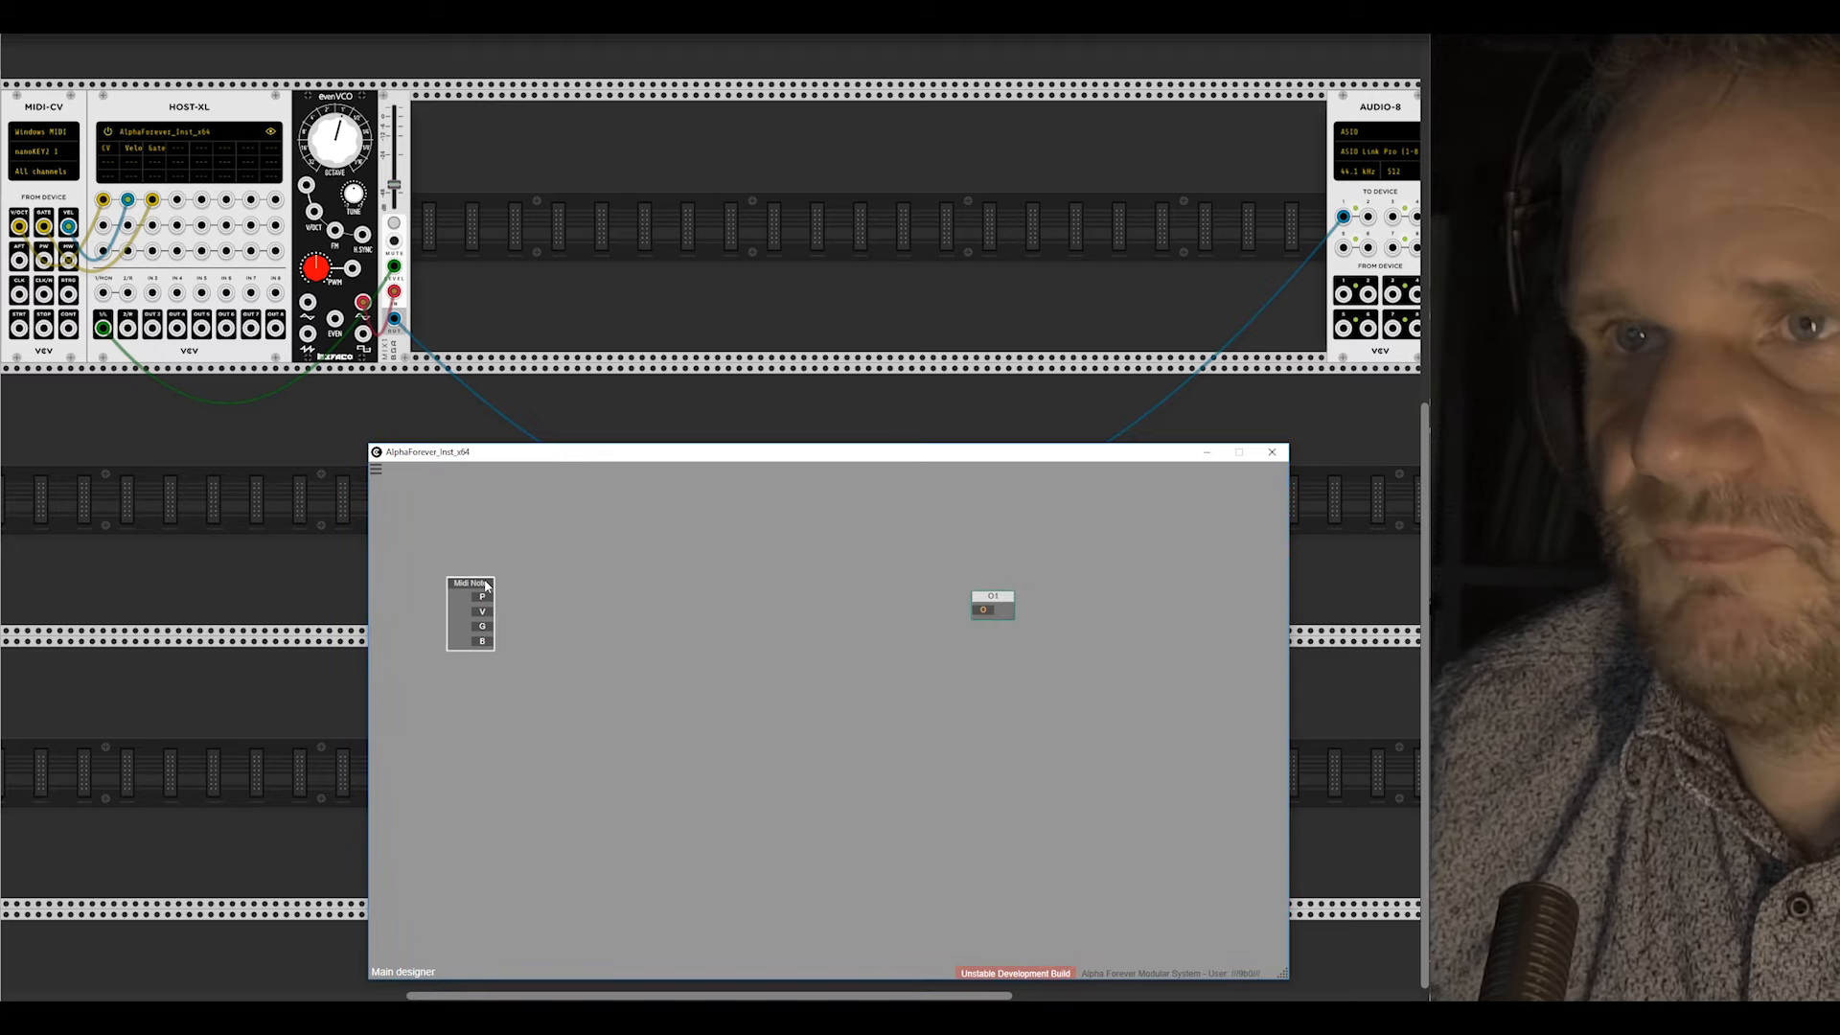
Step: Search the module library for sc and place the VCV Scope module beside the VCA in the rack
right_click(560, 182)
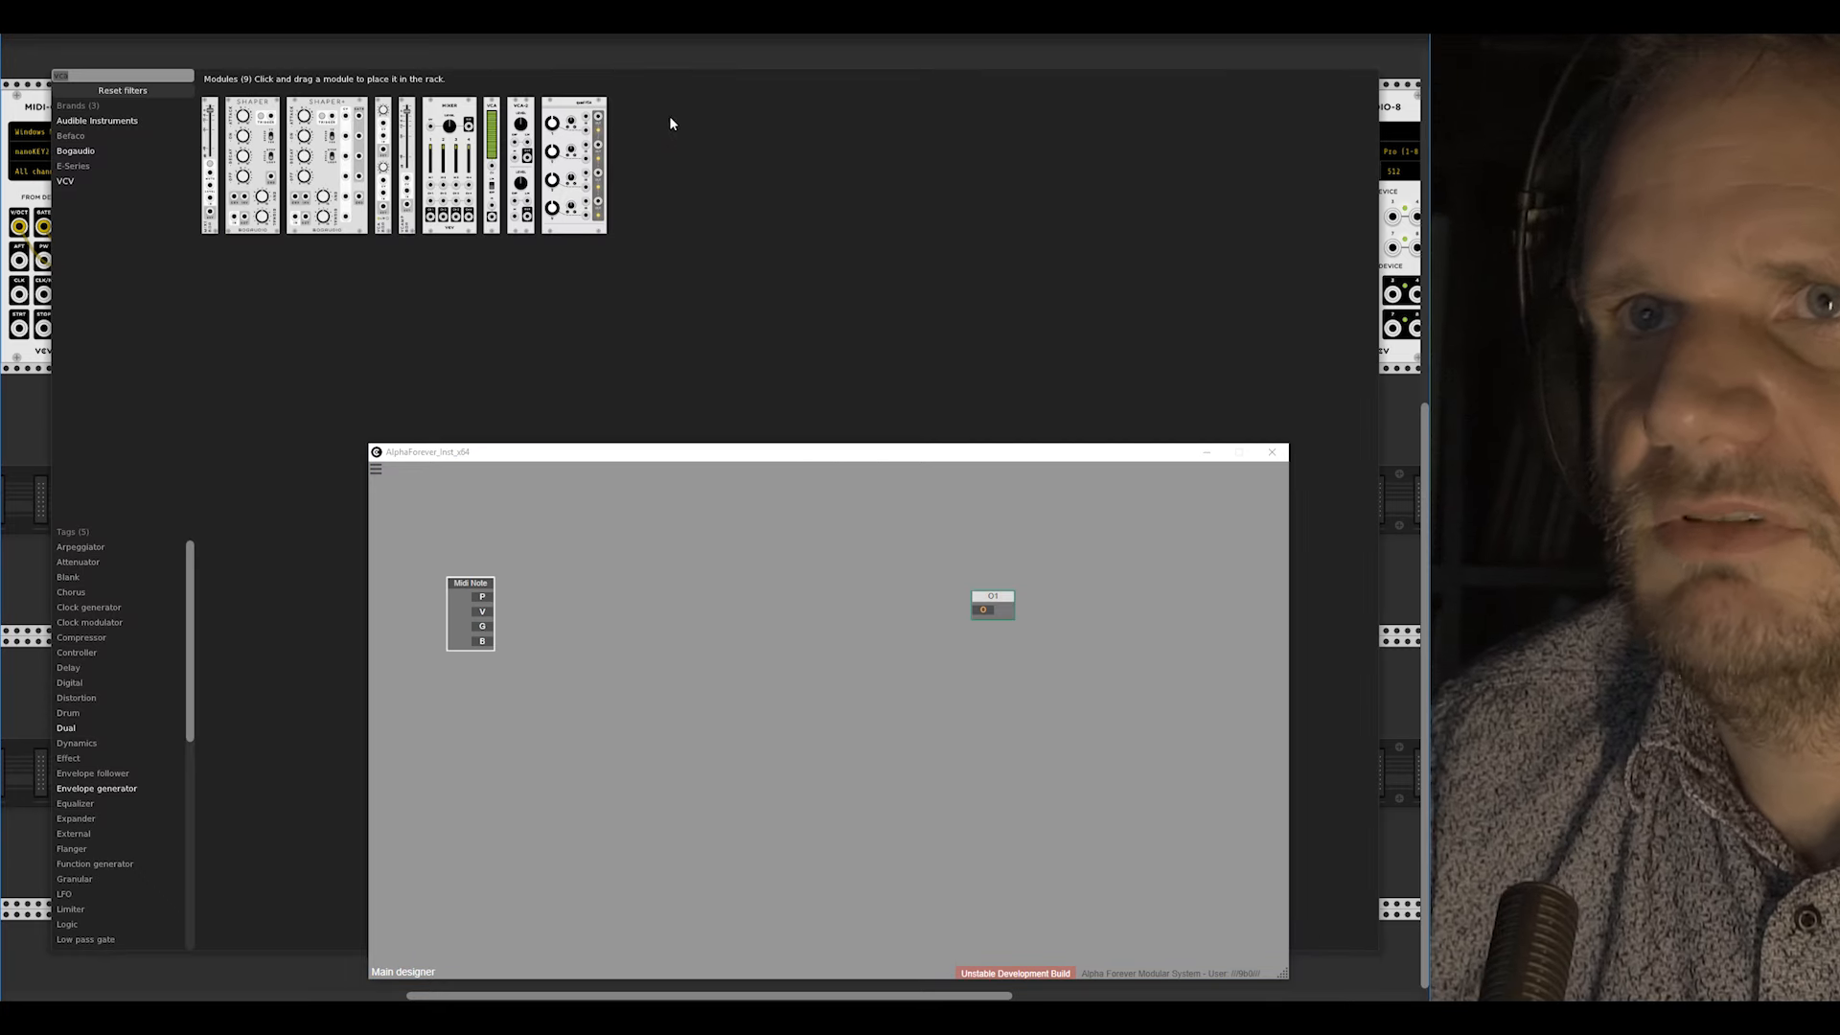
type("sc")
left_click(245, 136)
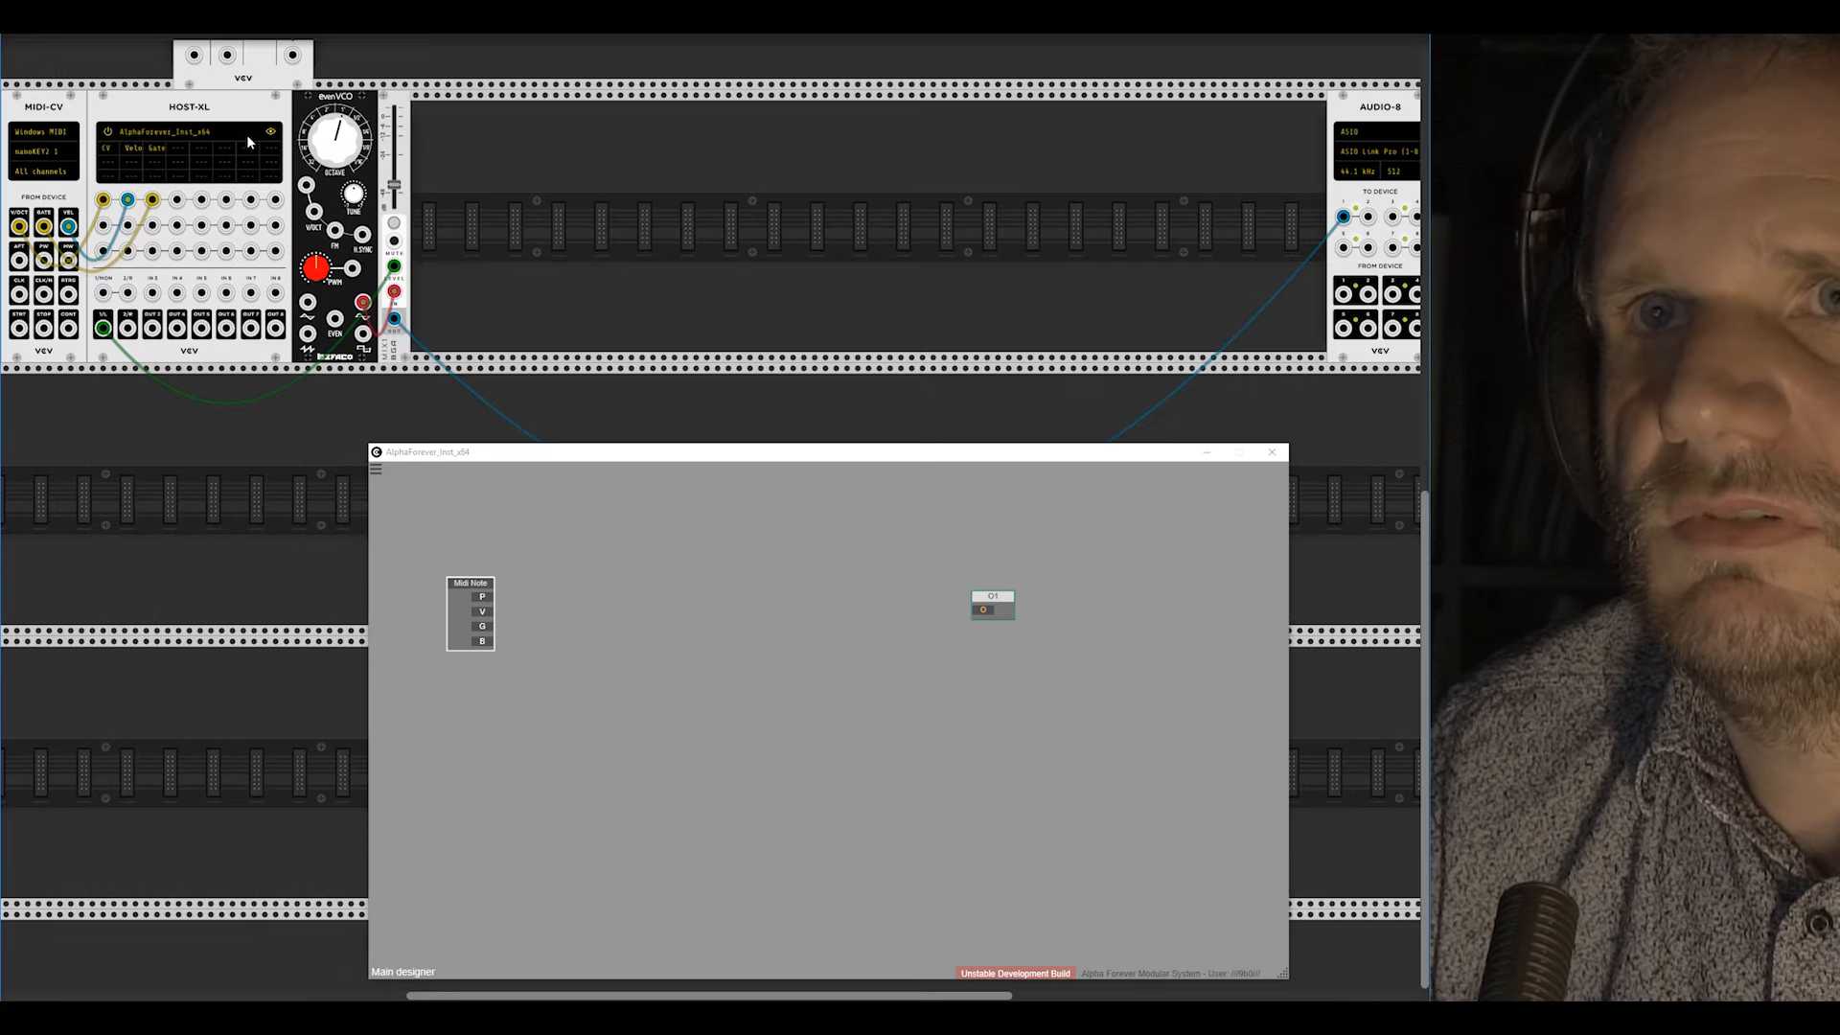
left_click_drag(250, 62, 469, 321)
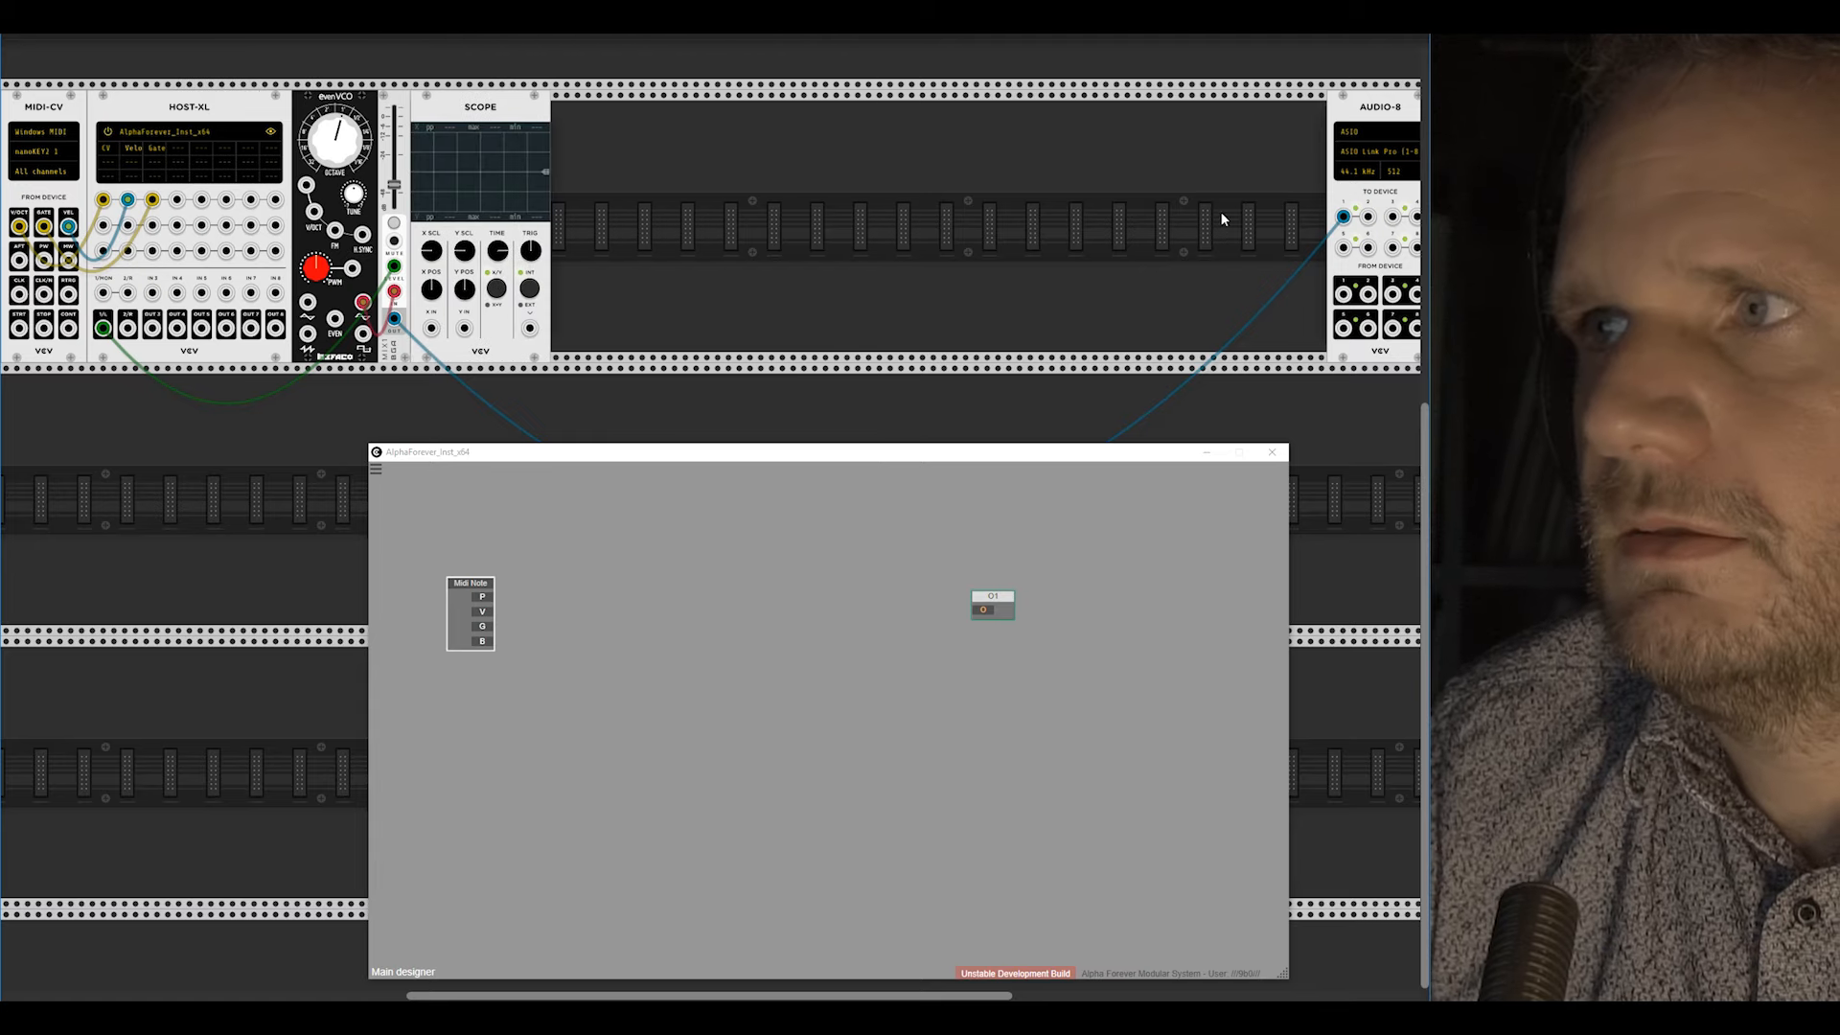
Step: Reroute the VCA's output from AUDIO-8 to Scope's X input, and delete EvenVCO and the VCA from the rack
left_click_drag(1342, 219, 432, 330)
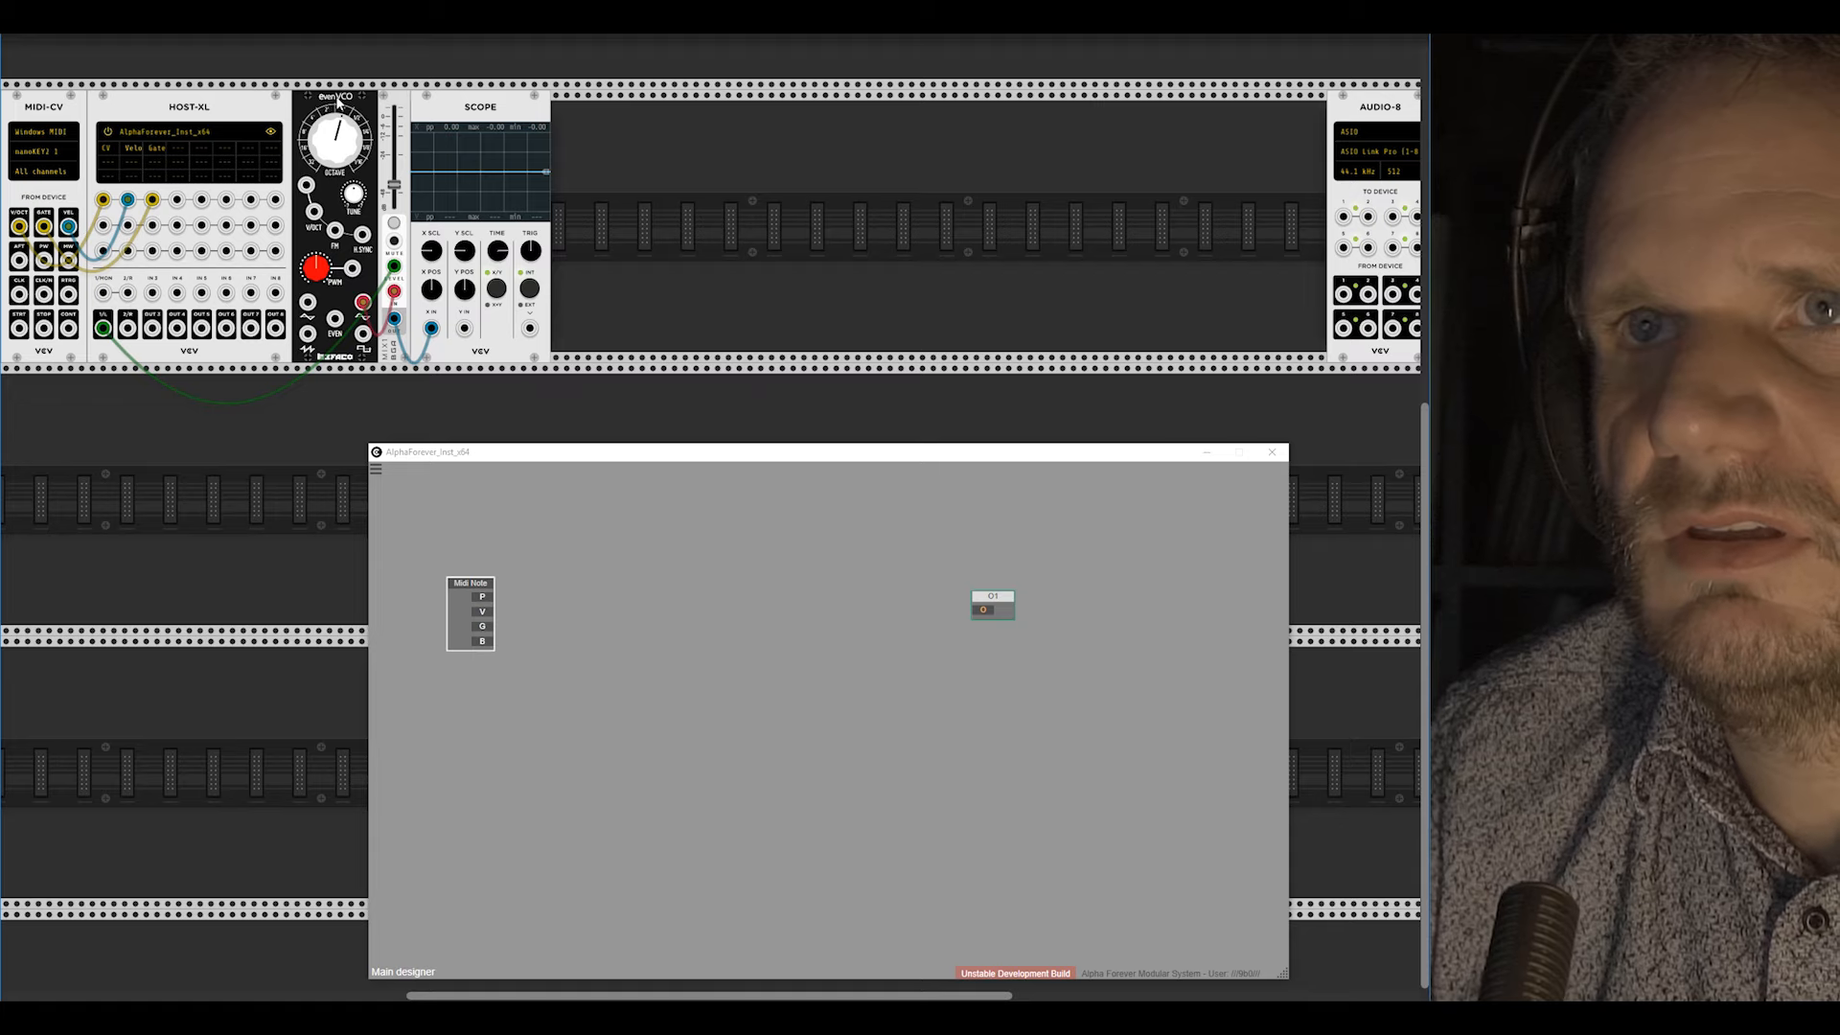
key("Delete")
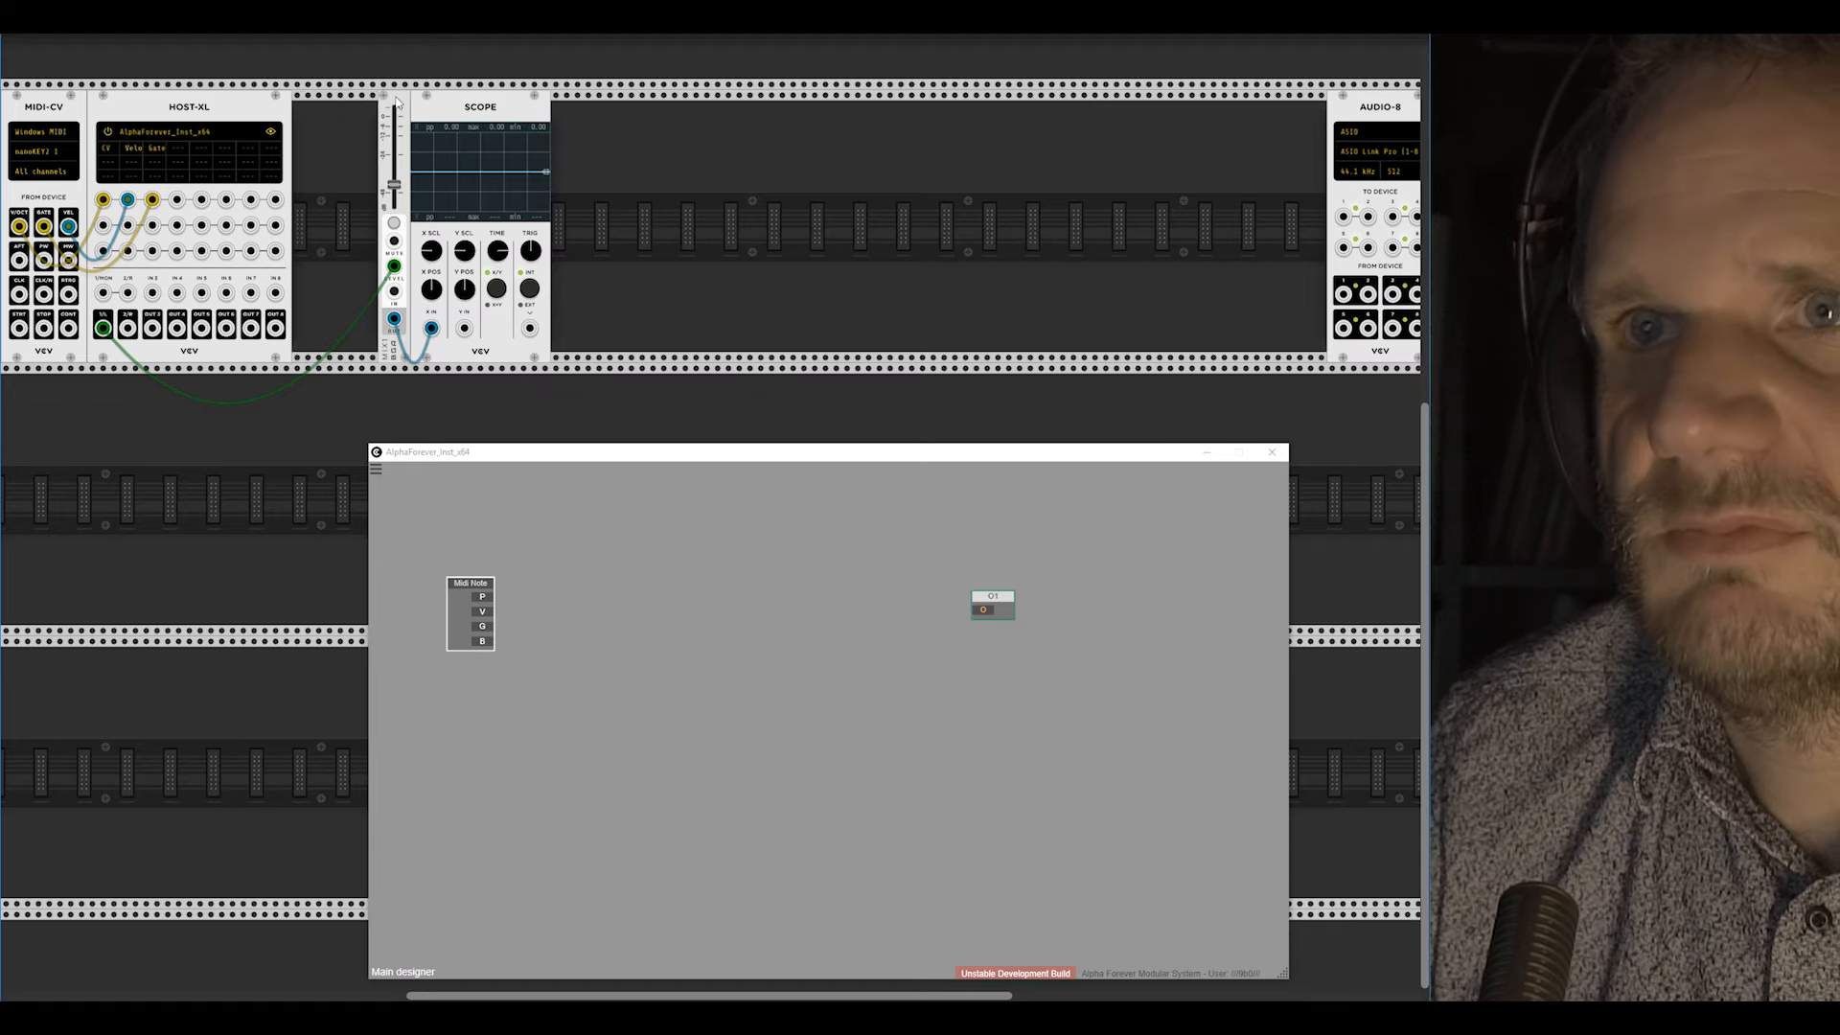
key("Delete")
Step: Move Scope directly beside HOST-XL and patch HOST-XL's first output to Scope's X input
left_click_drag(473, 109, 354, 109)
mouse_move(102, 327)
left_mouse_down()
mouse_move(186, 367)
mouse_move(312, 328)
left_mouse_up()
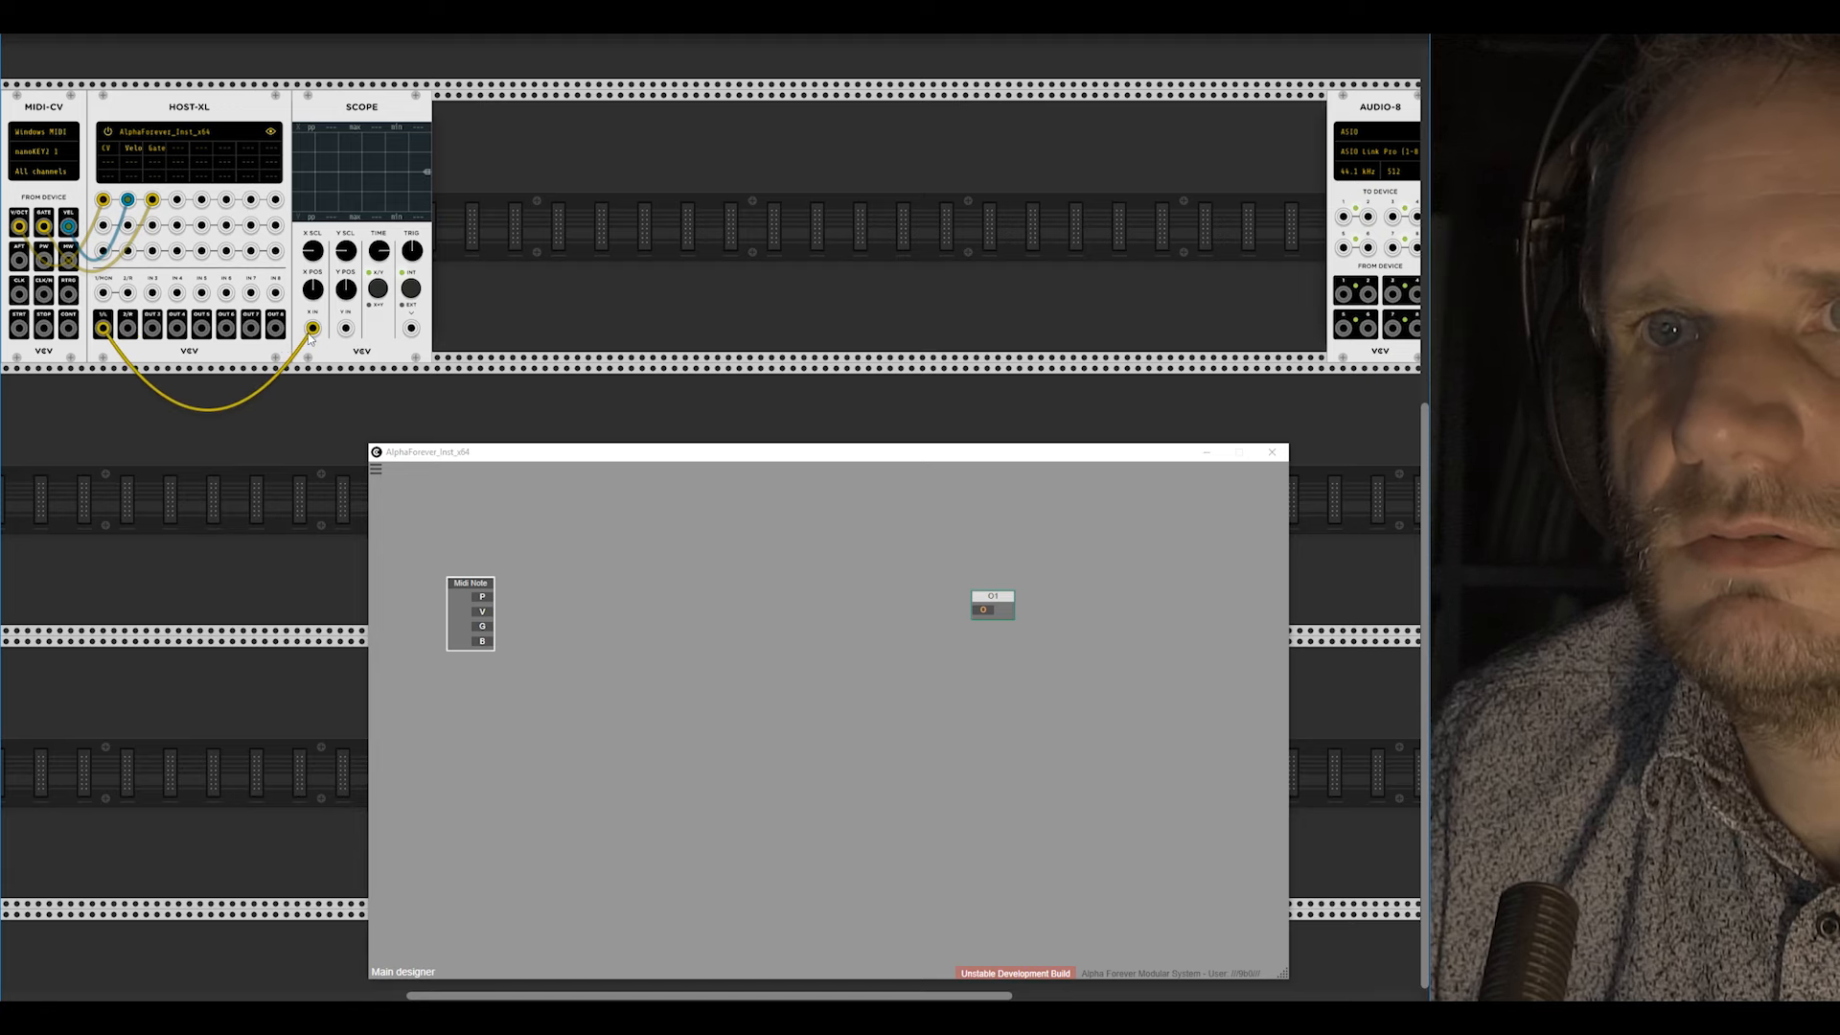
Step: Connect Midi Note's G output to O1, line the two modules up, and adjust Scope's time scale
left_click_drag(482, 625, 982, 611)
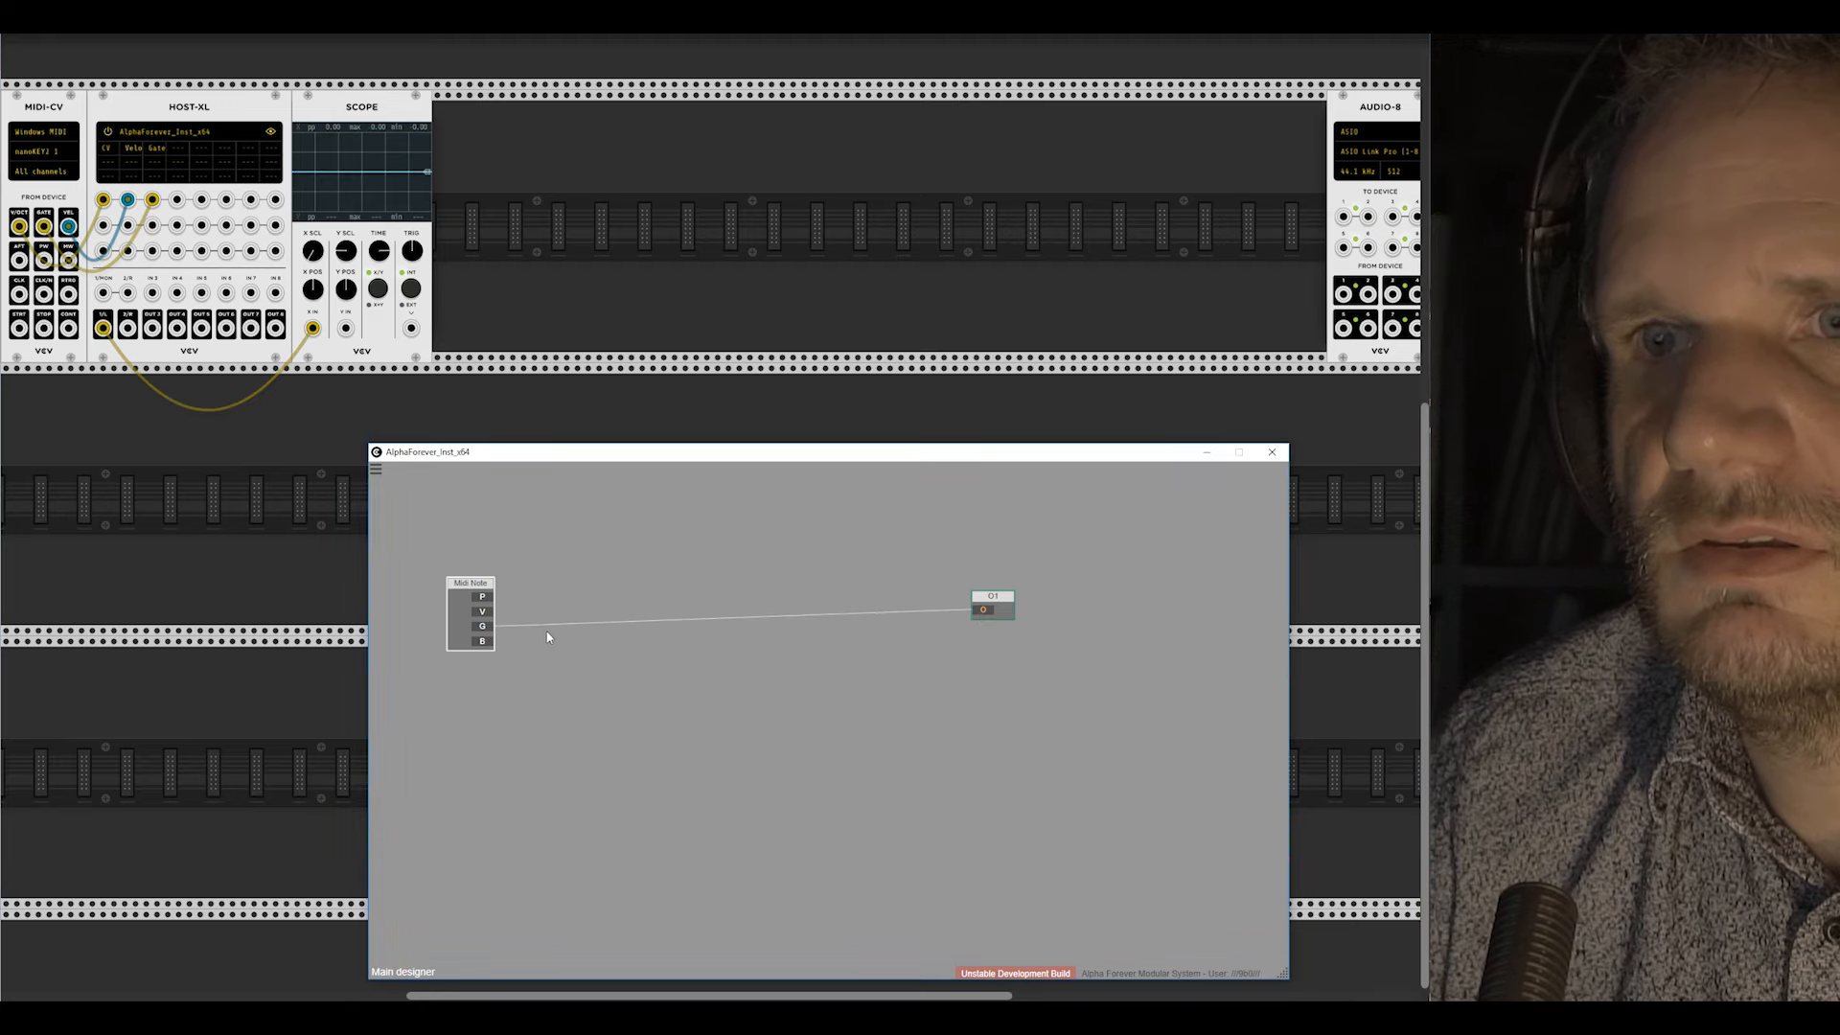
double_click(481, 626)
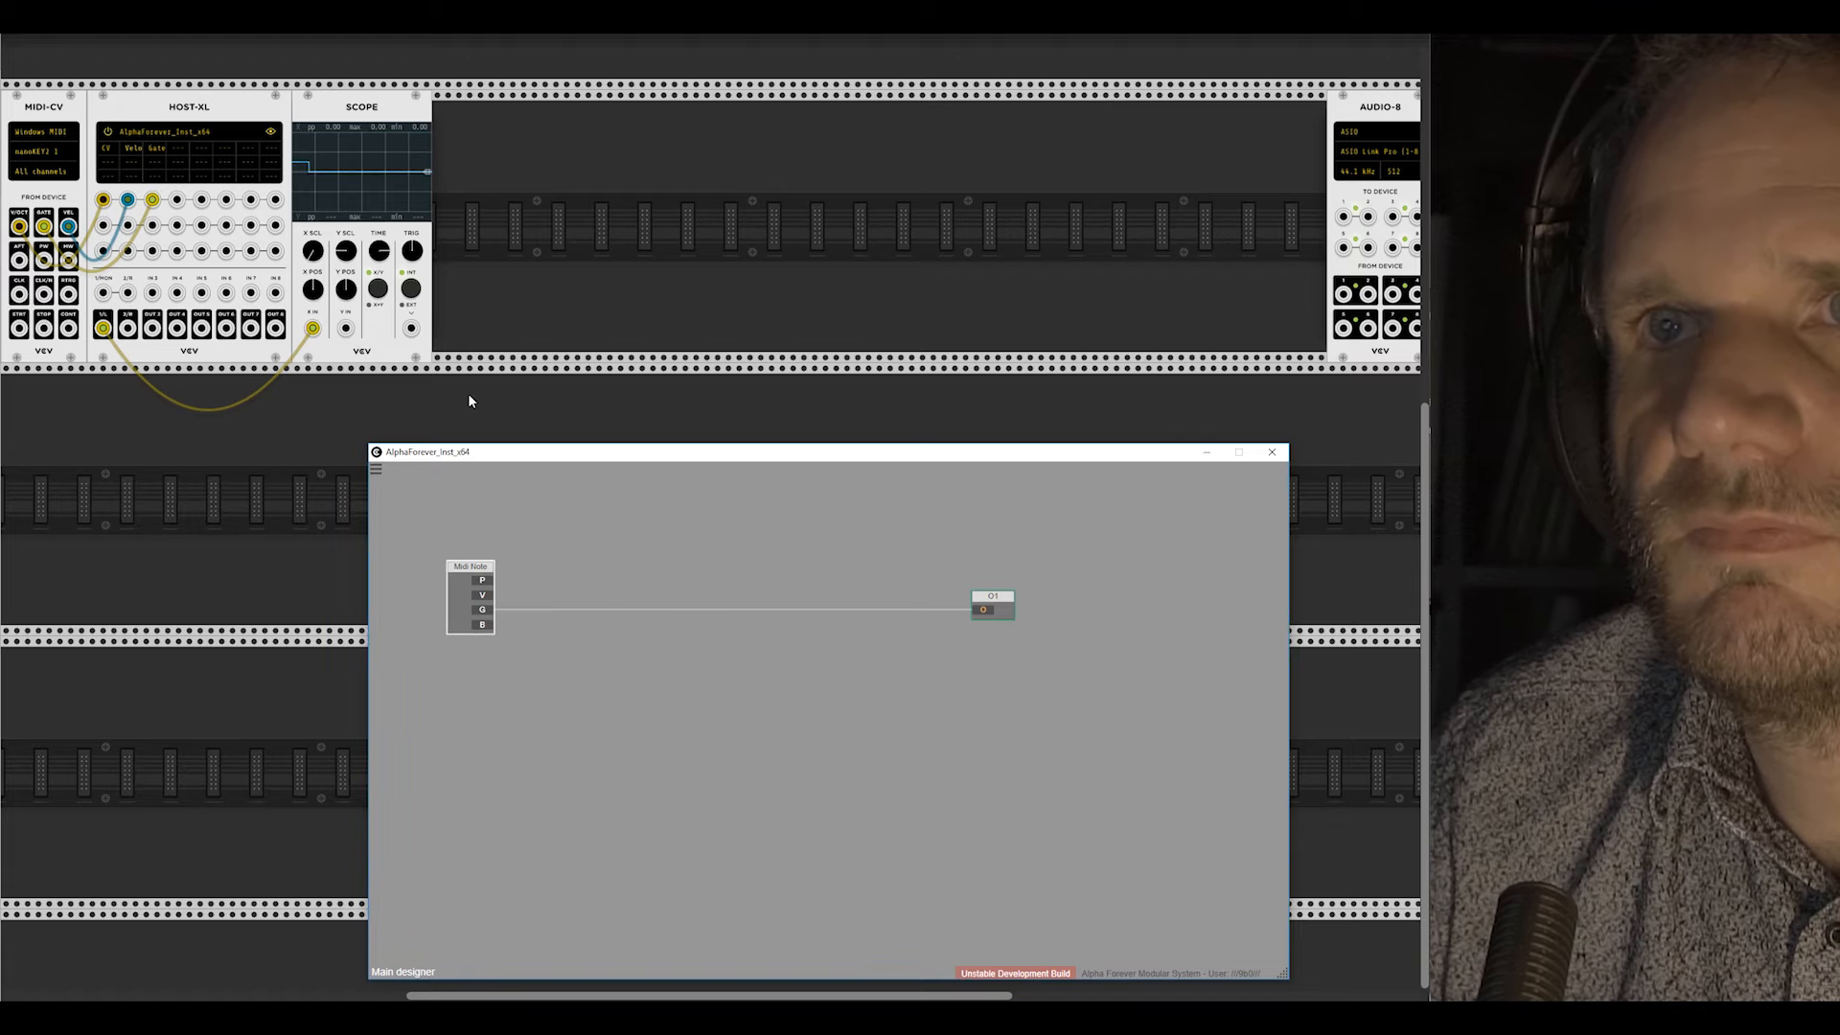
left_click_drag(380, 251, 708, 509)
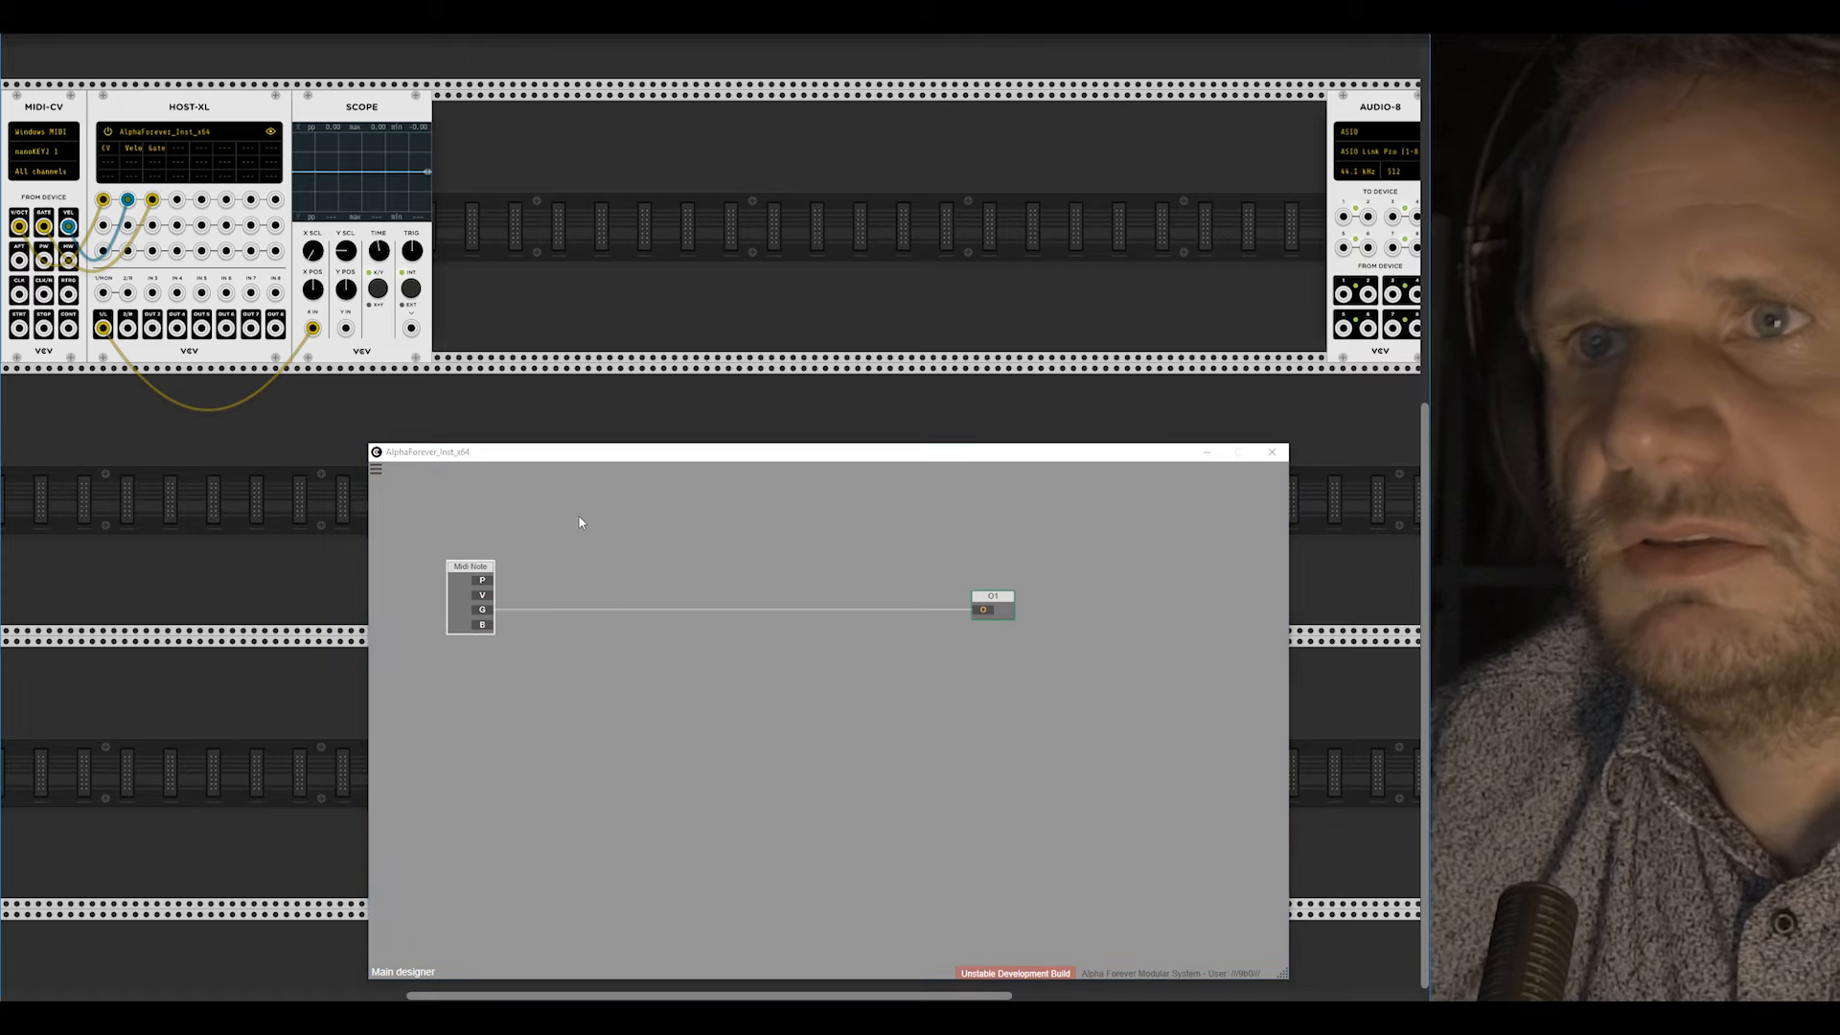
left_click(676, 572)
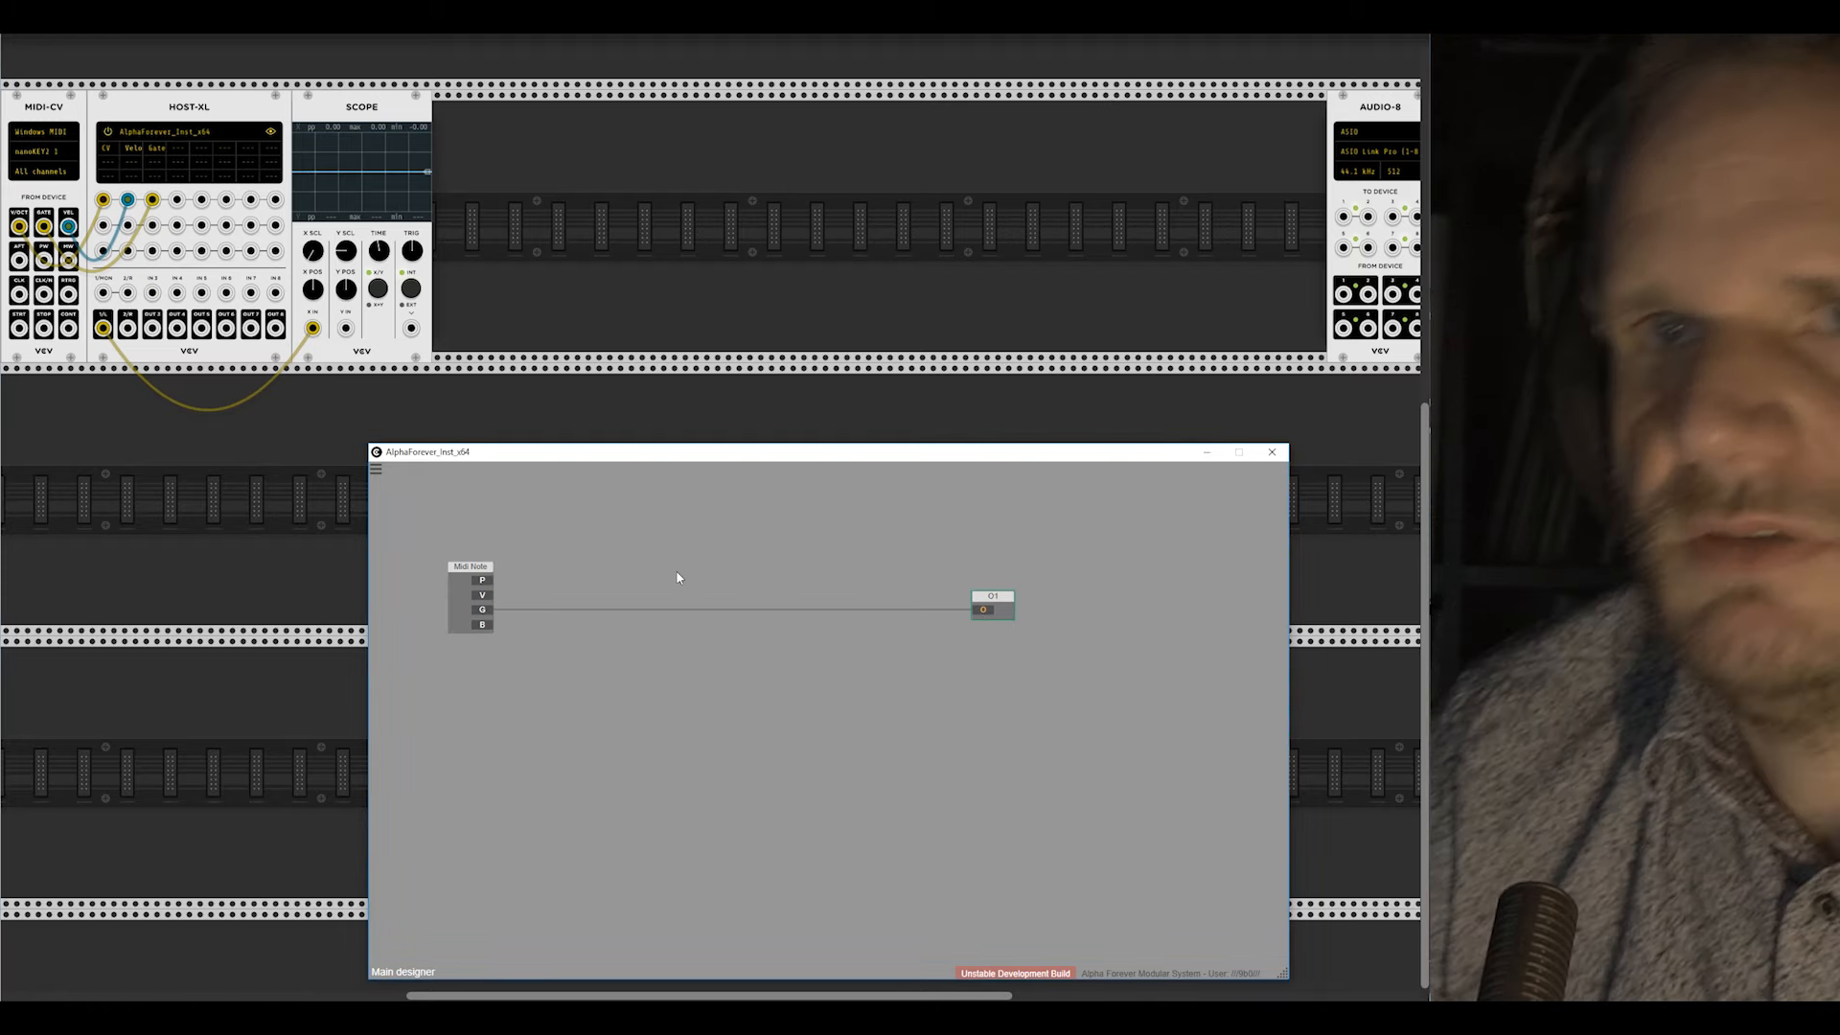
right_click(686, 577)
type("env")
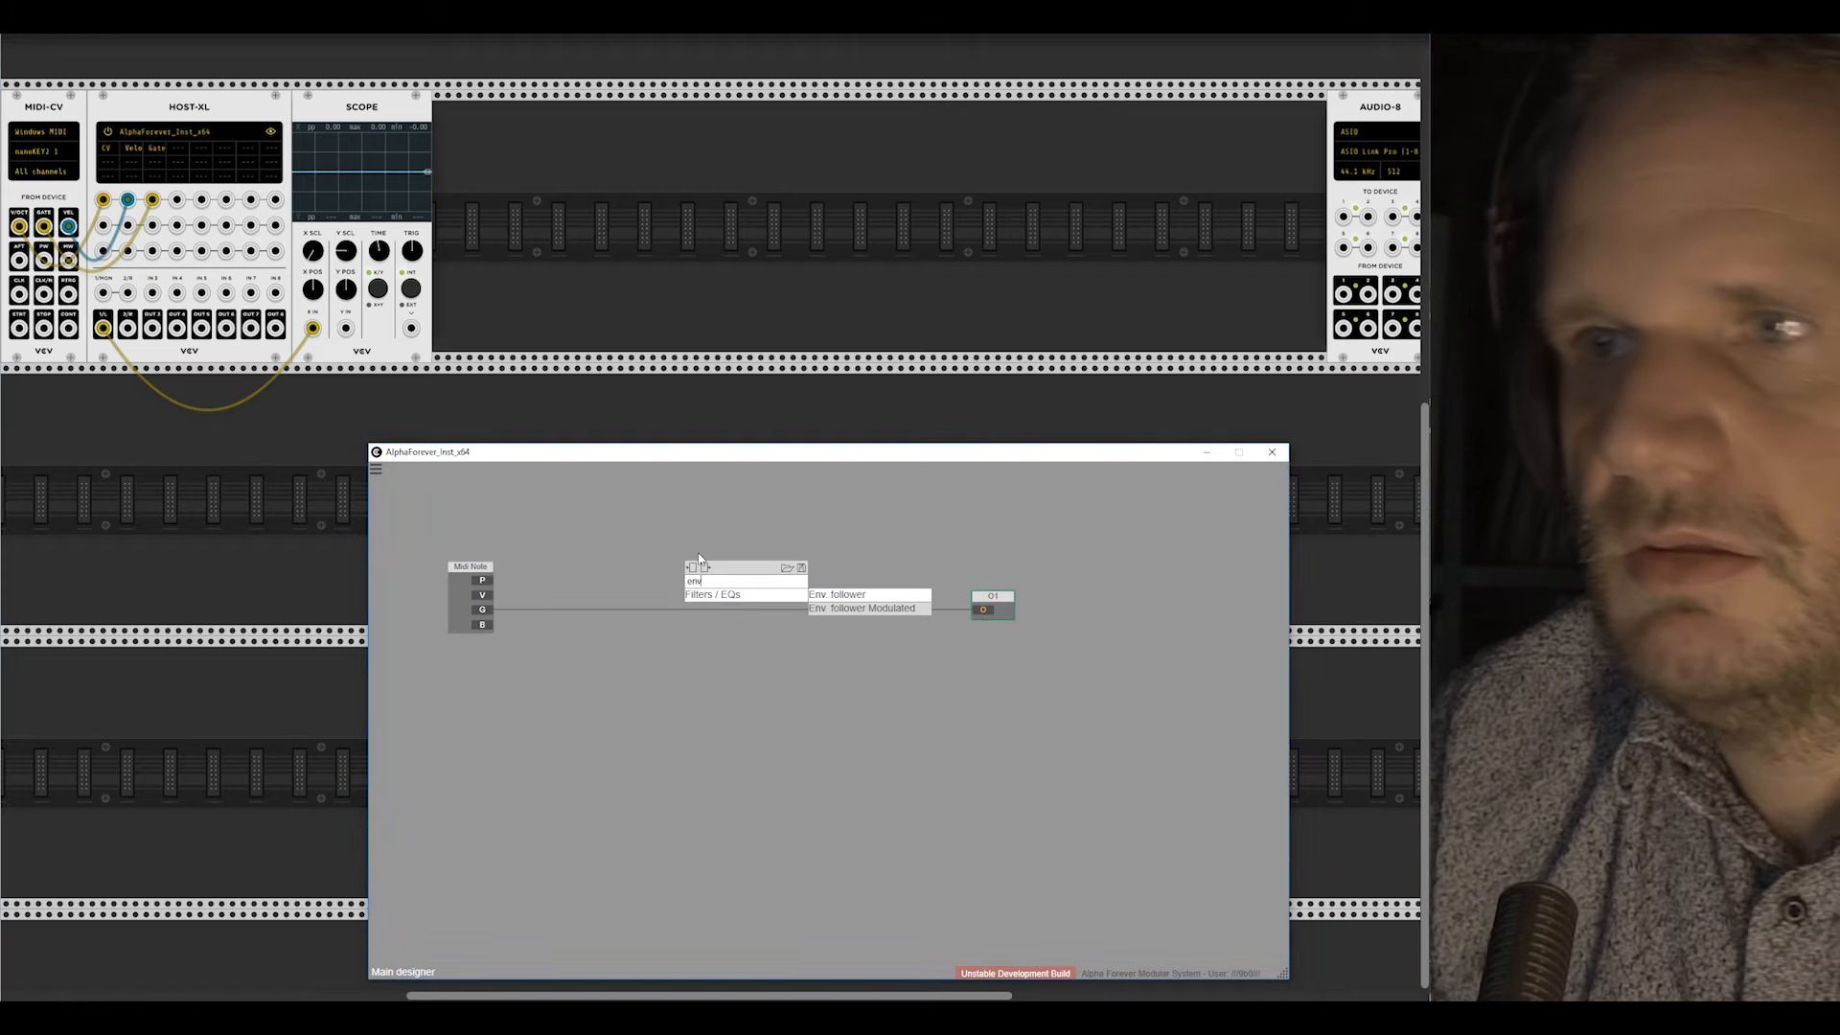
left_click(658, 523)
Step: Search the plugin's modules for mul and place a Mul module below the line between Midi Note and O1
right_click(650, 567)
type("mul")
mouse_move(718, 588)
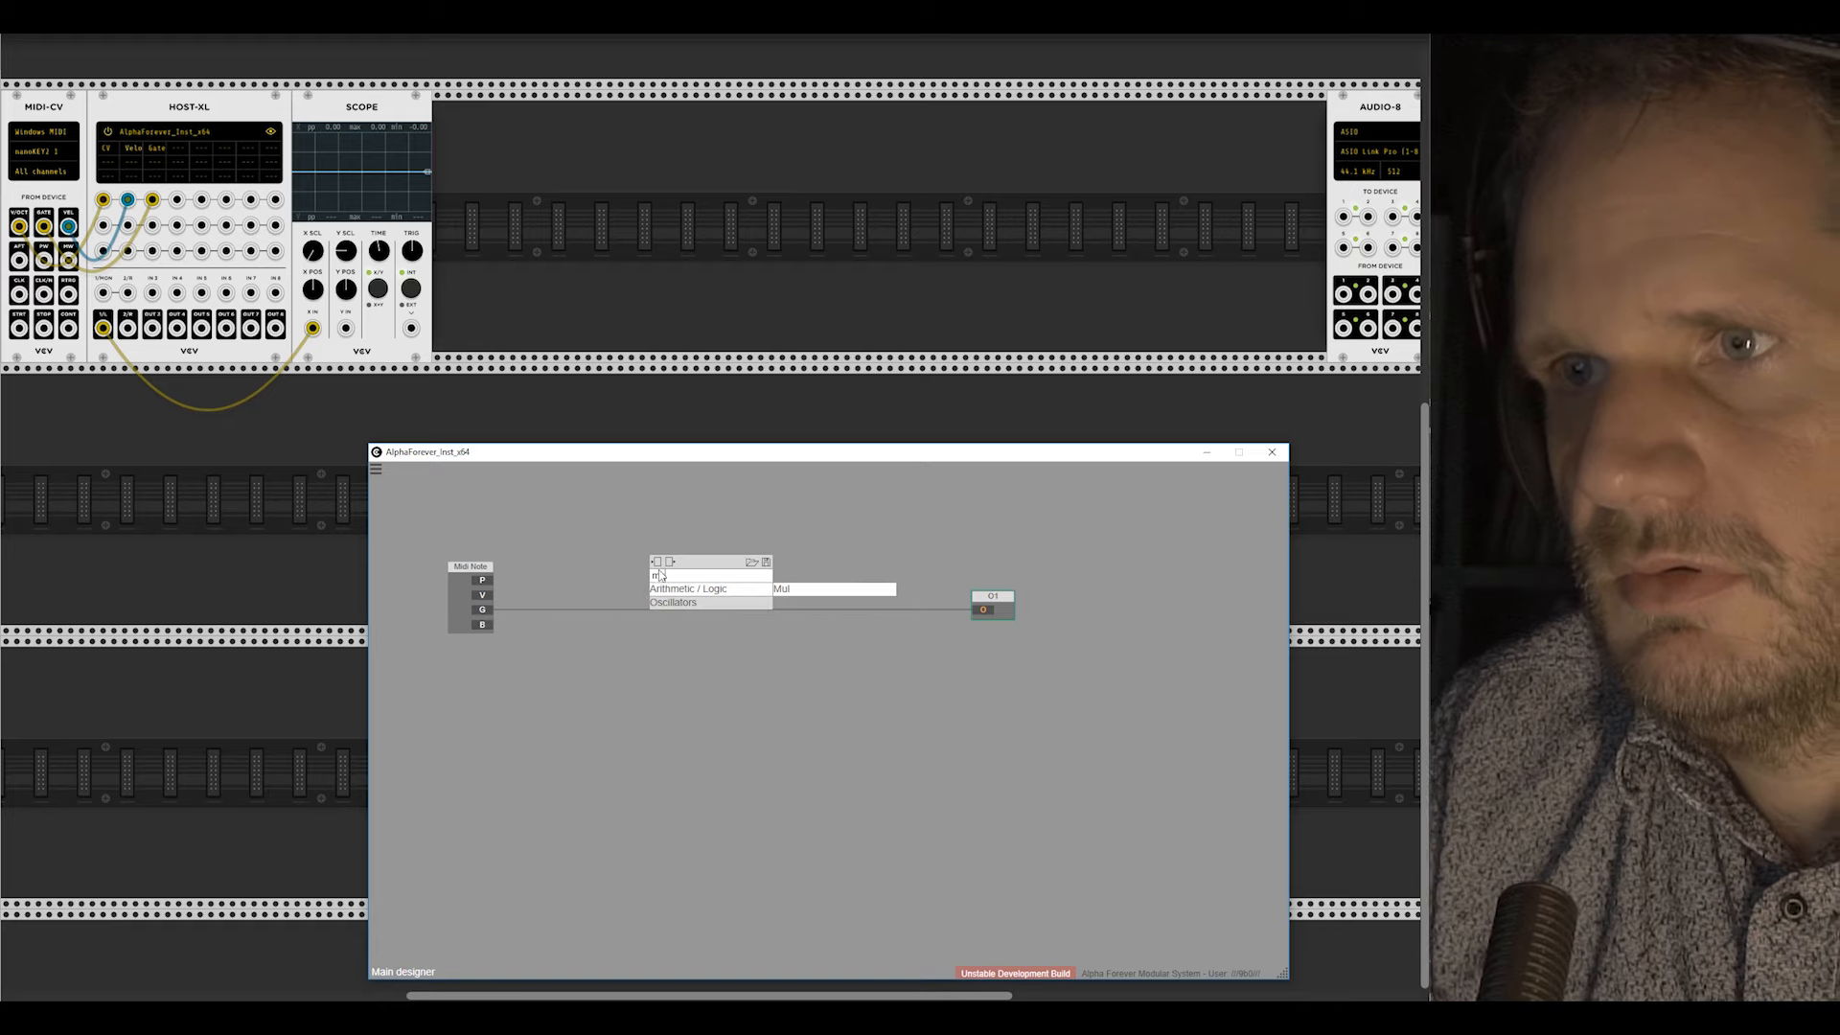
left_click(822, 589)
left_click_drag(672, 573, 608, 705)
Step: Create a connected knob module on O1's input, space it away from O1, and vary its value
double_click(983, 611)
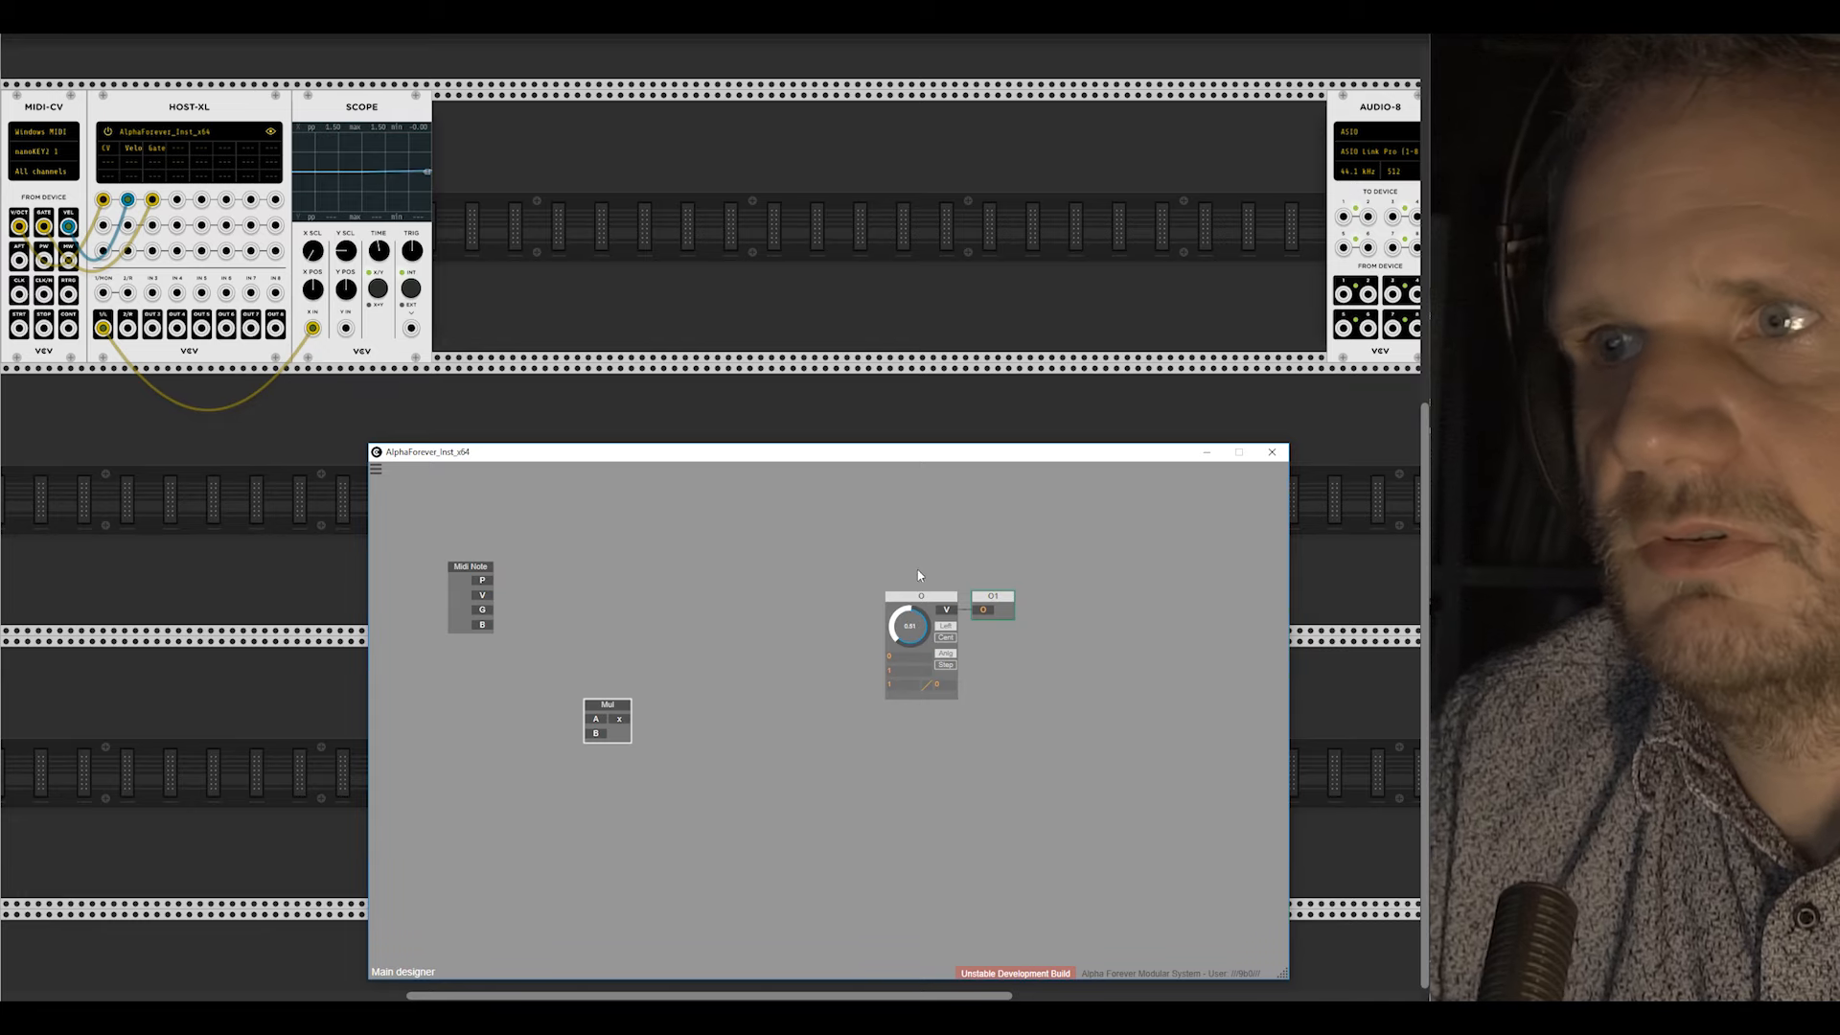
left_click_drag(918, 576, 946, 518)
mouse_move(941, 595)
left_mouse_down()
mouse_move(818, 595)
mouse_move(787, 693)
mouse_move(792, 580)
mouse_move(784, 722)
mouse_move(830, 764)
mouse_move(820, 694)
left_mouse_up()
left_click(849, 527)
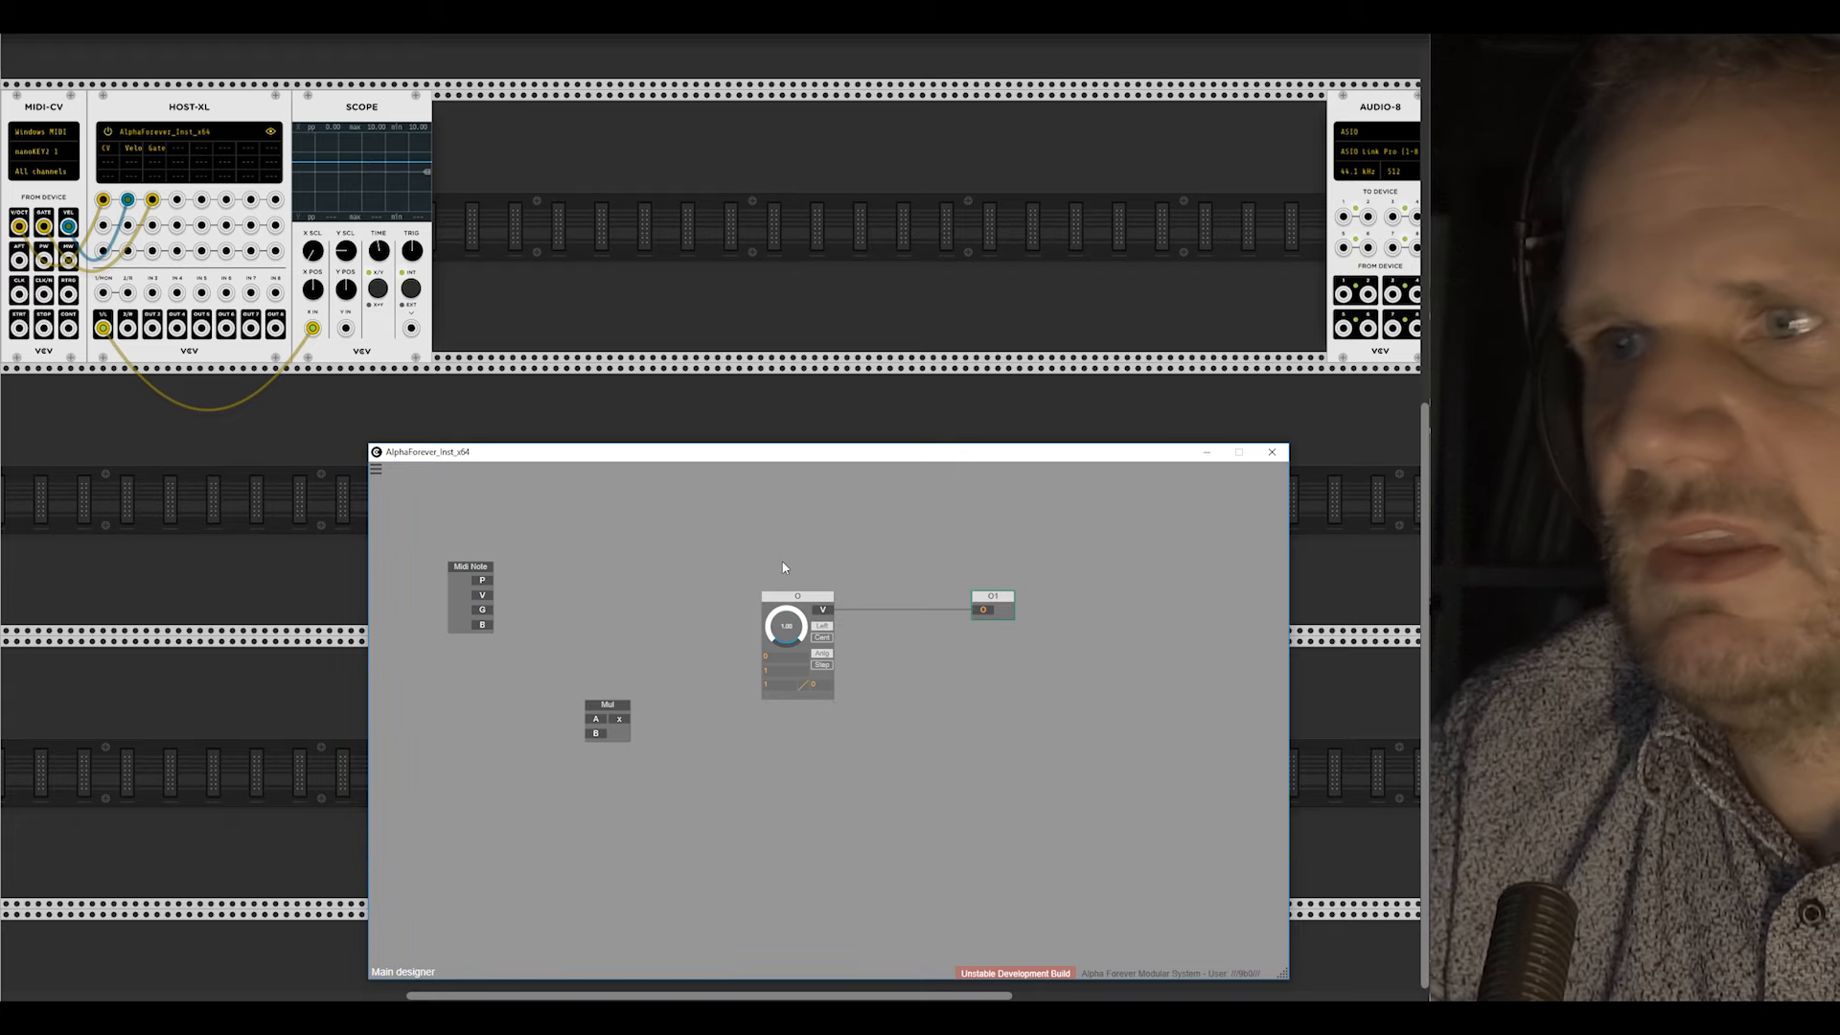
left_click_drag(787, 622, 791, 717)
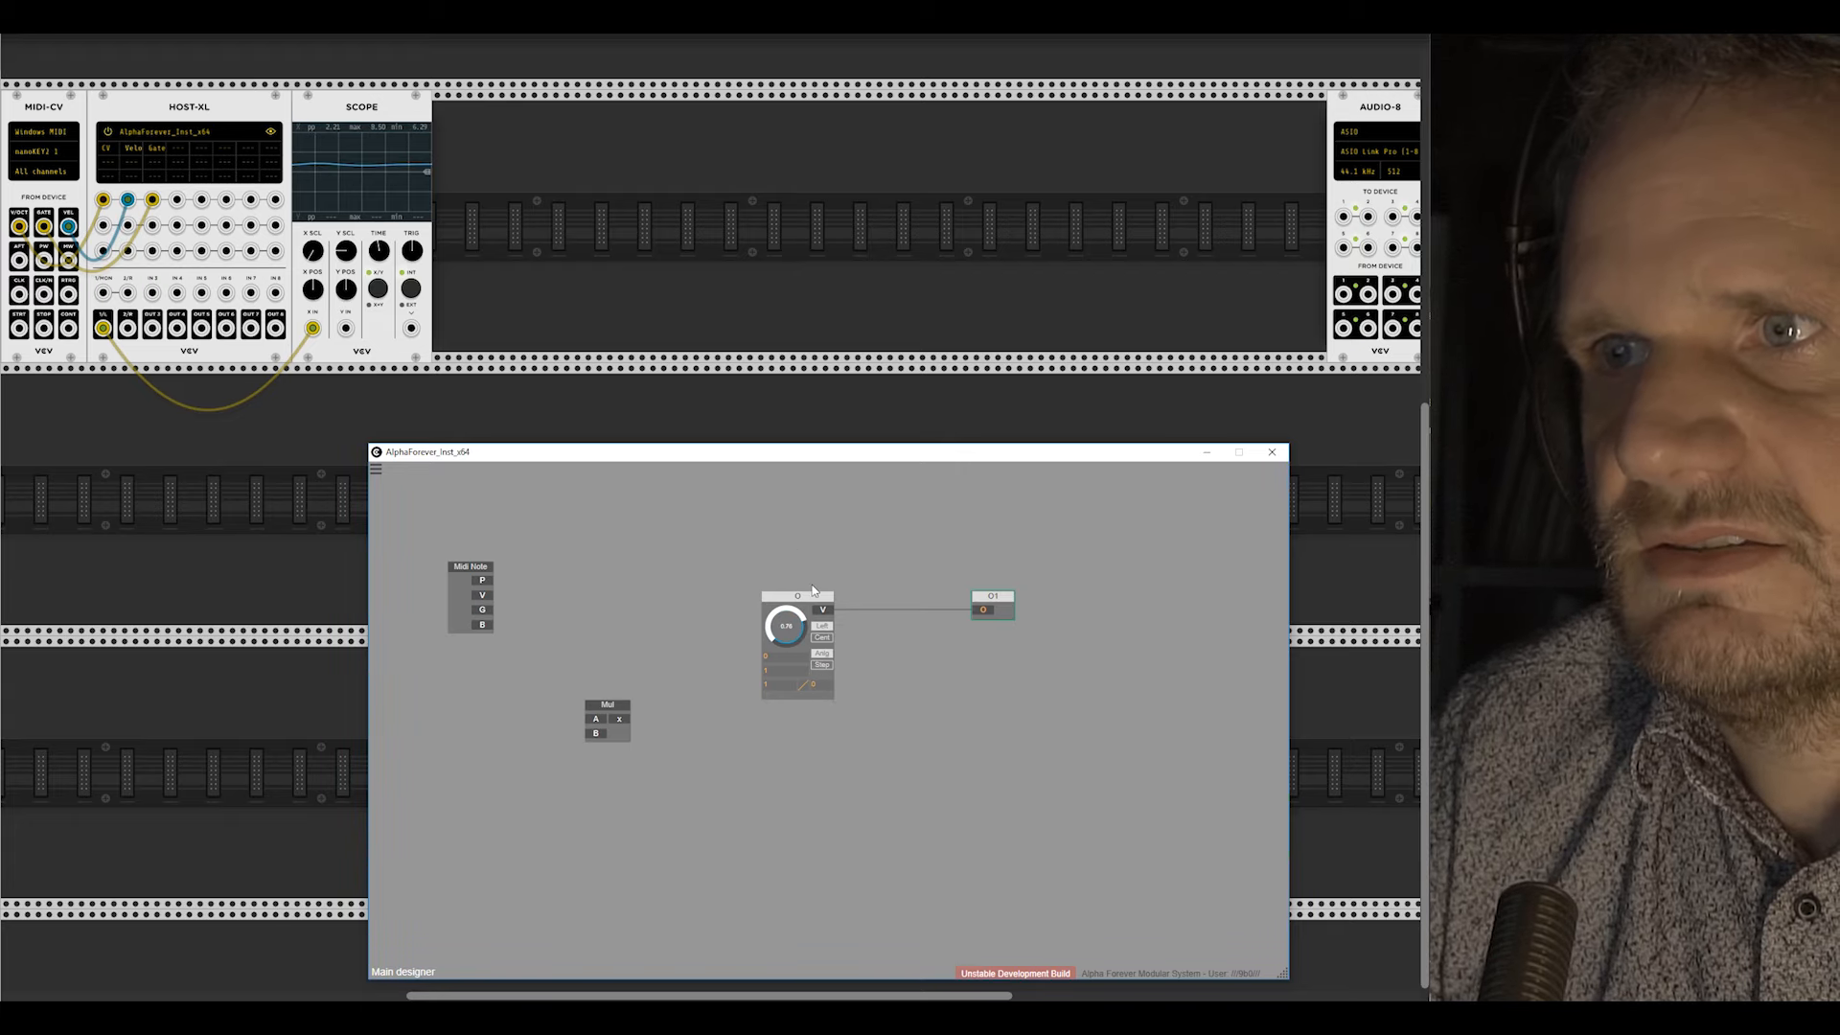
Step: Place Mul between the knob and O1, and multiply the knob's V by Midi Note's G with the result feeding O1
left_click_drag(811, 601, 701, 597)
left_click_drag(613, 705, 811, 648)
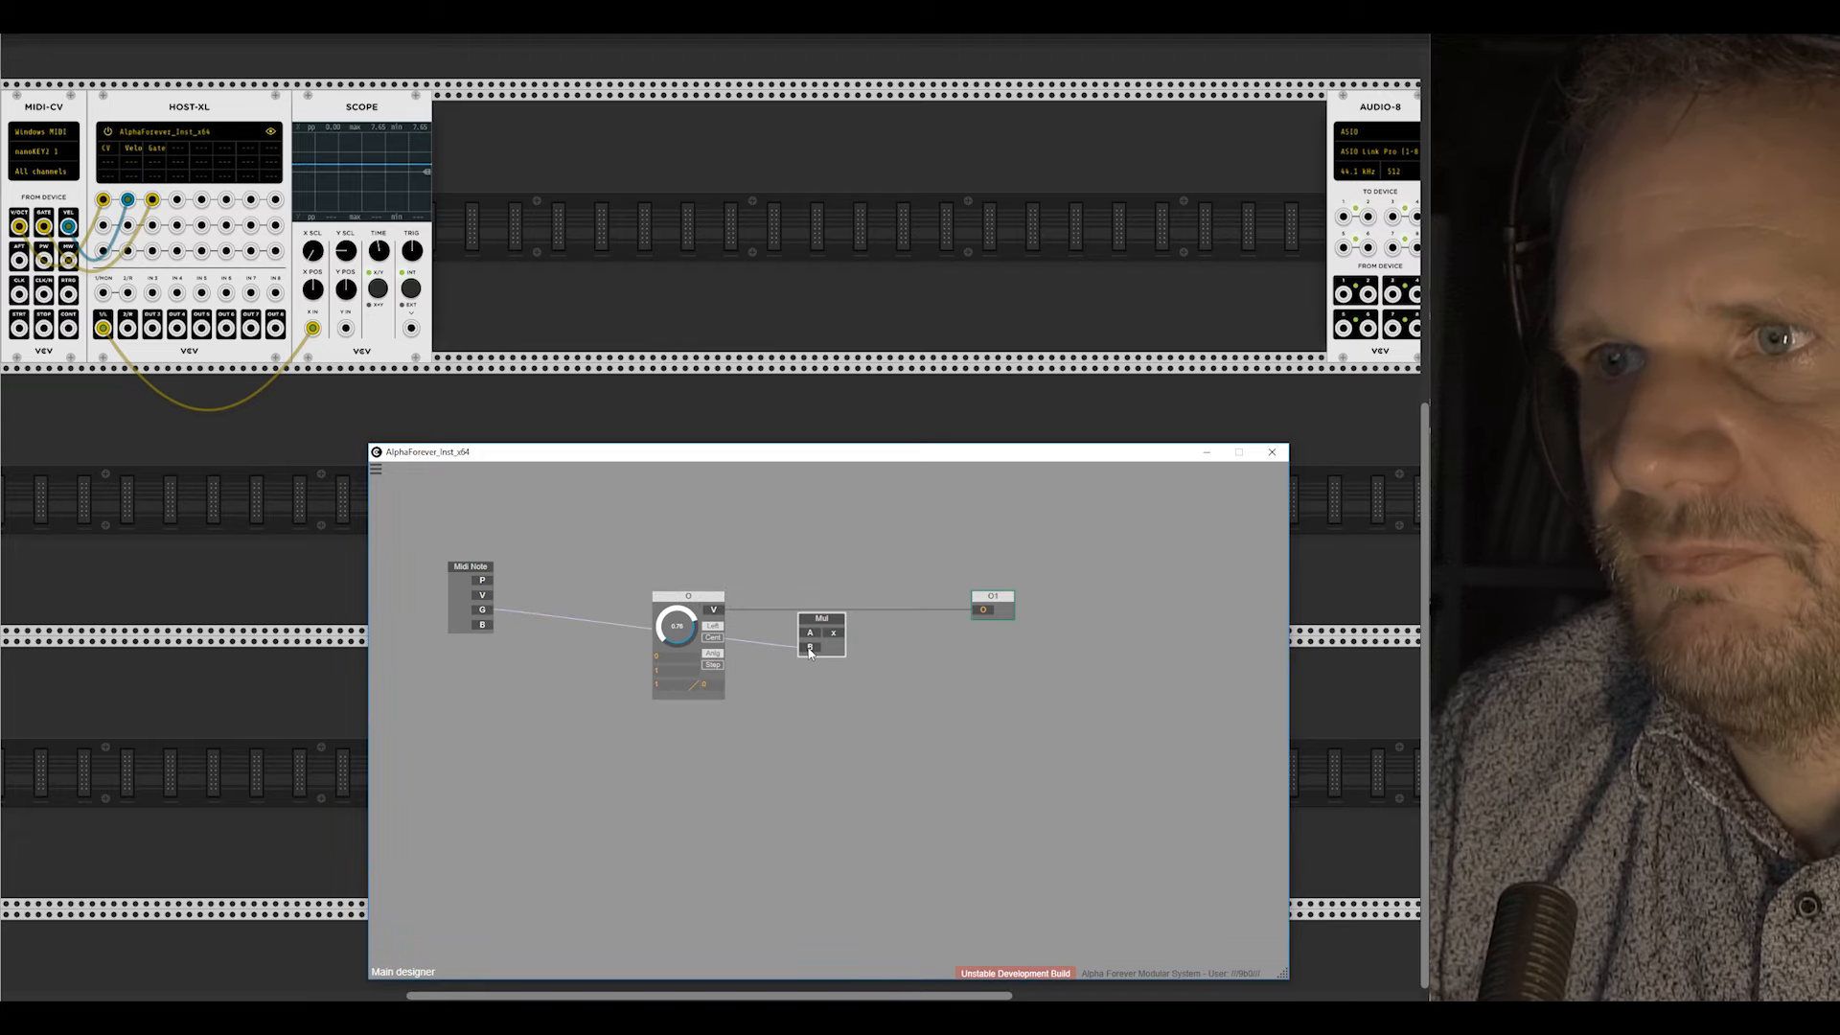
left_click_drag(714, 604, 811, 595)
left_click_drag(976, 603, 980, 608)
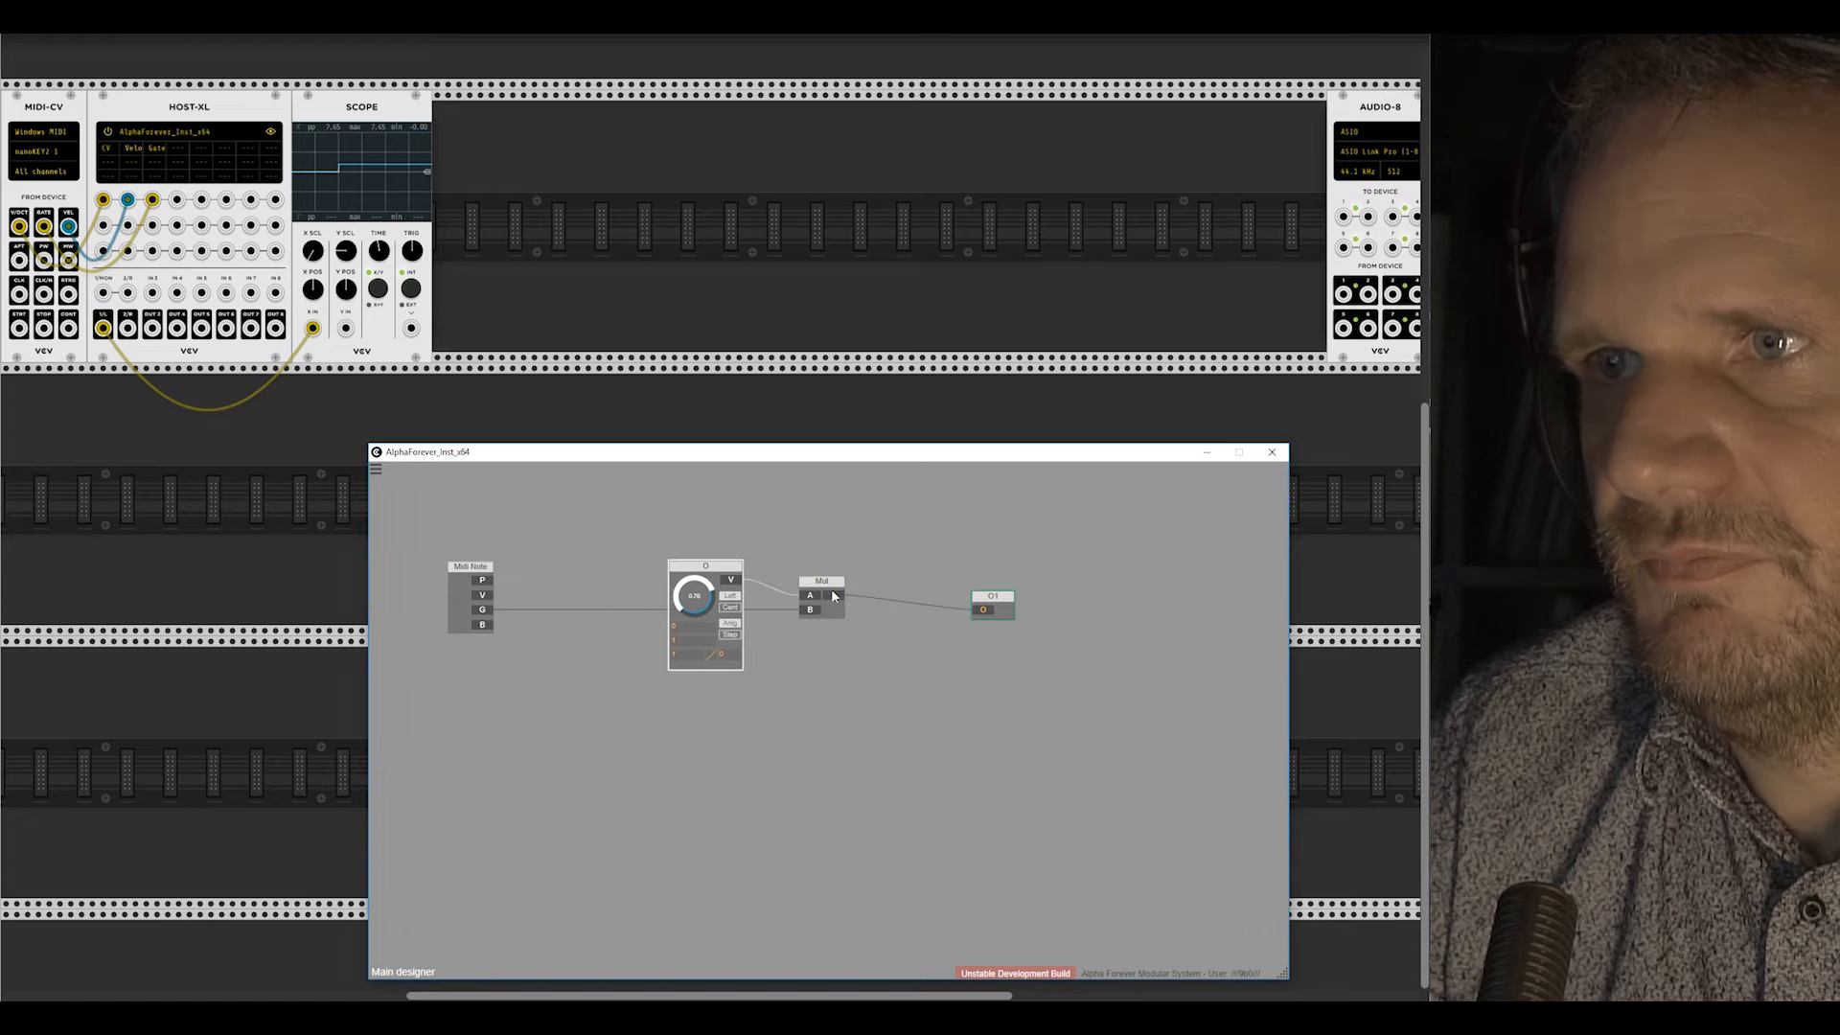
left_click_drag(711, 566, 746, 582)
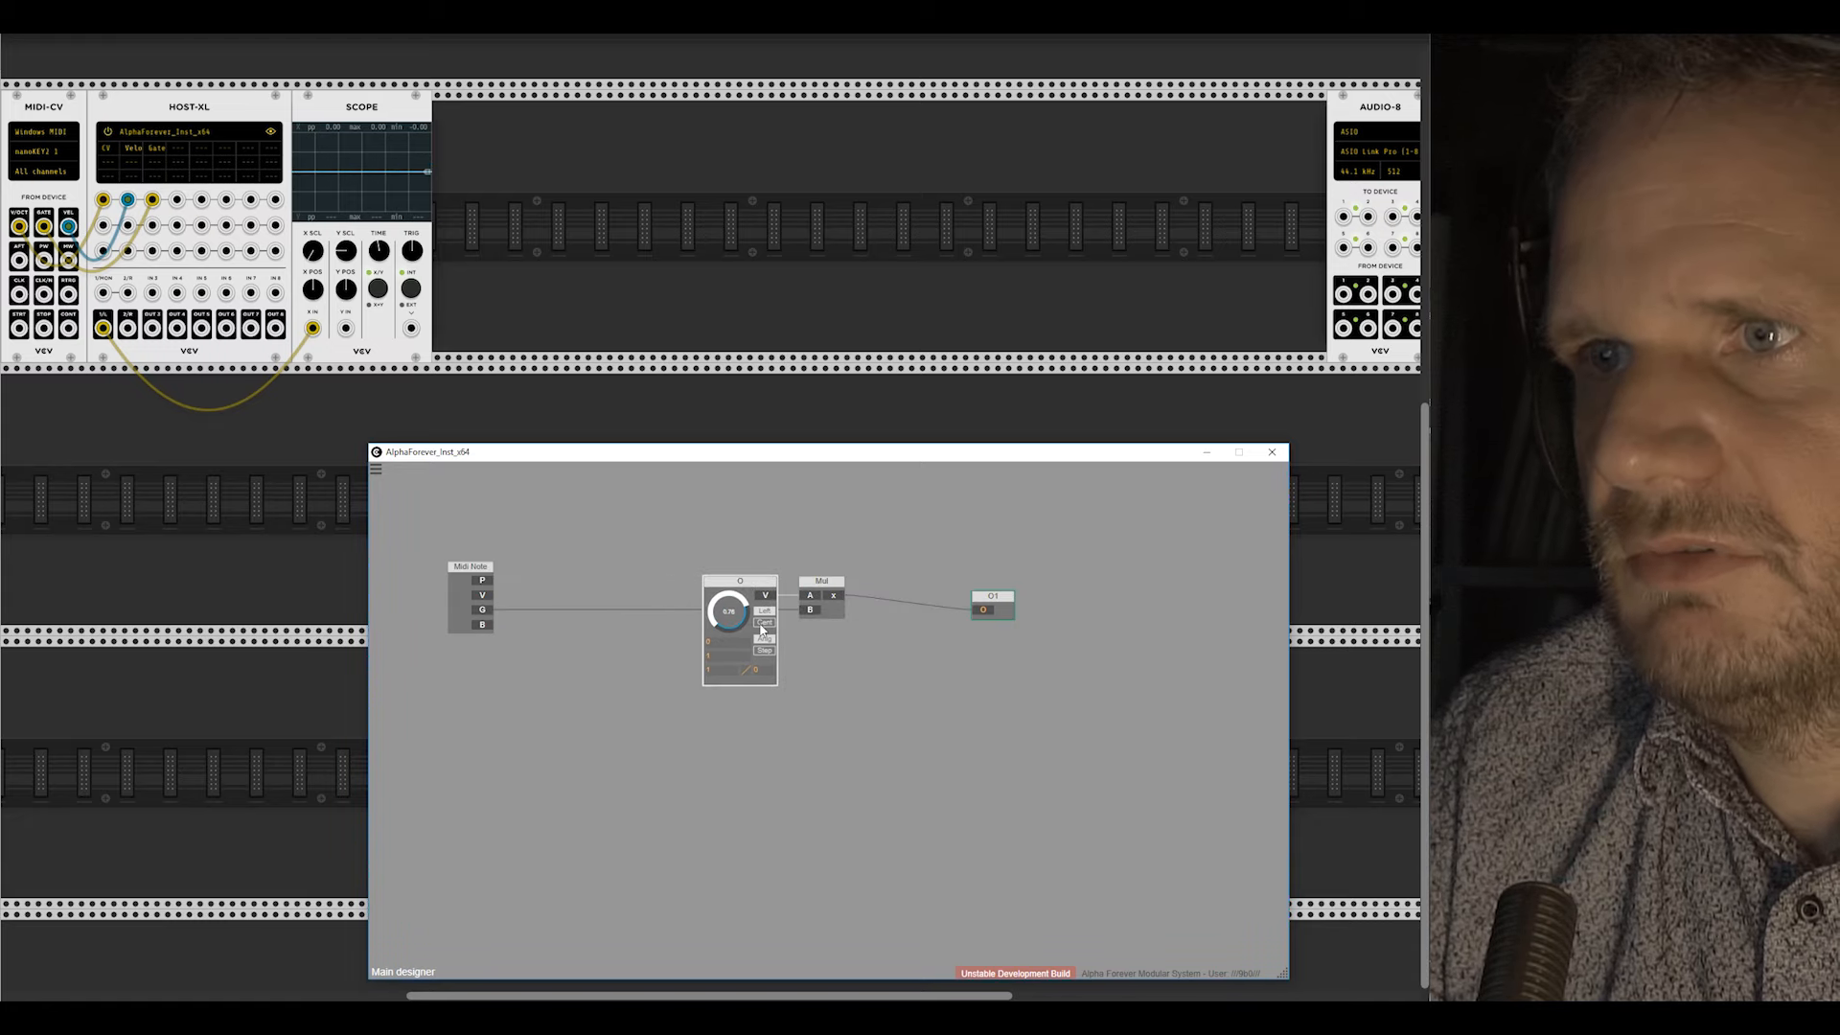
Step: Switch the knob to Cent mode and set its minimum value to -1
left_click(763, 623)
double_click(728, 642)
type("-")
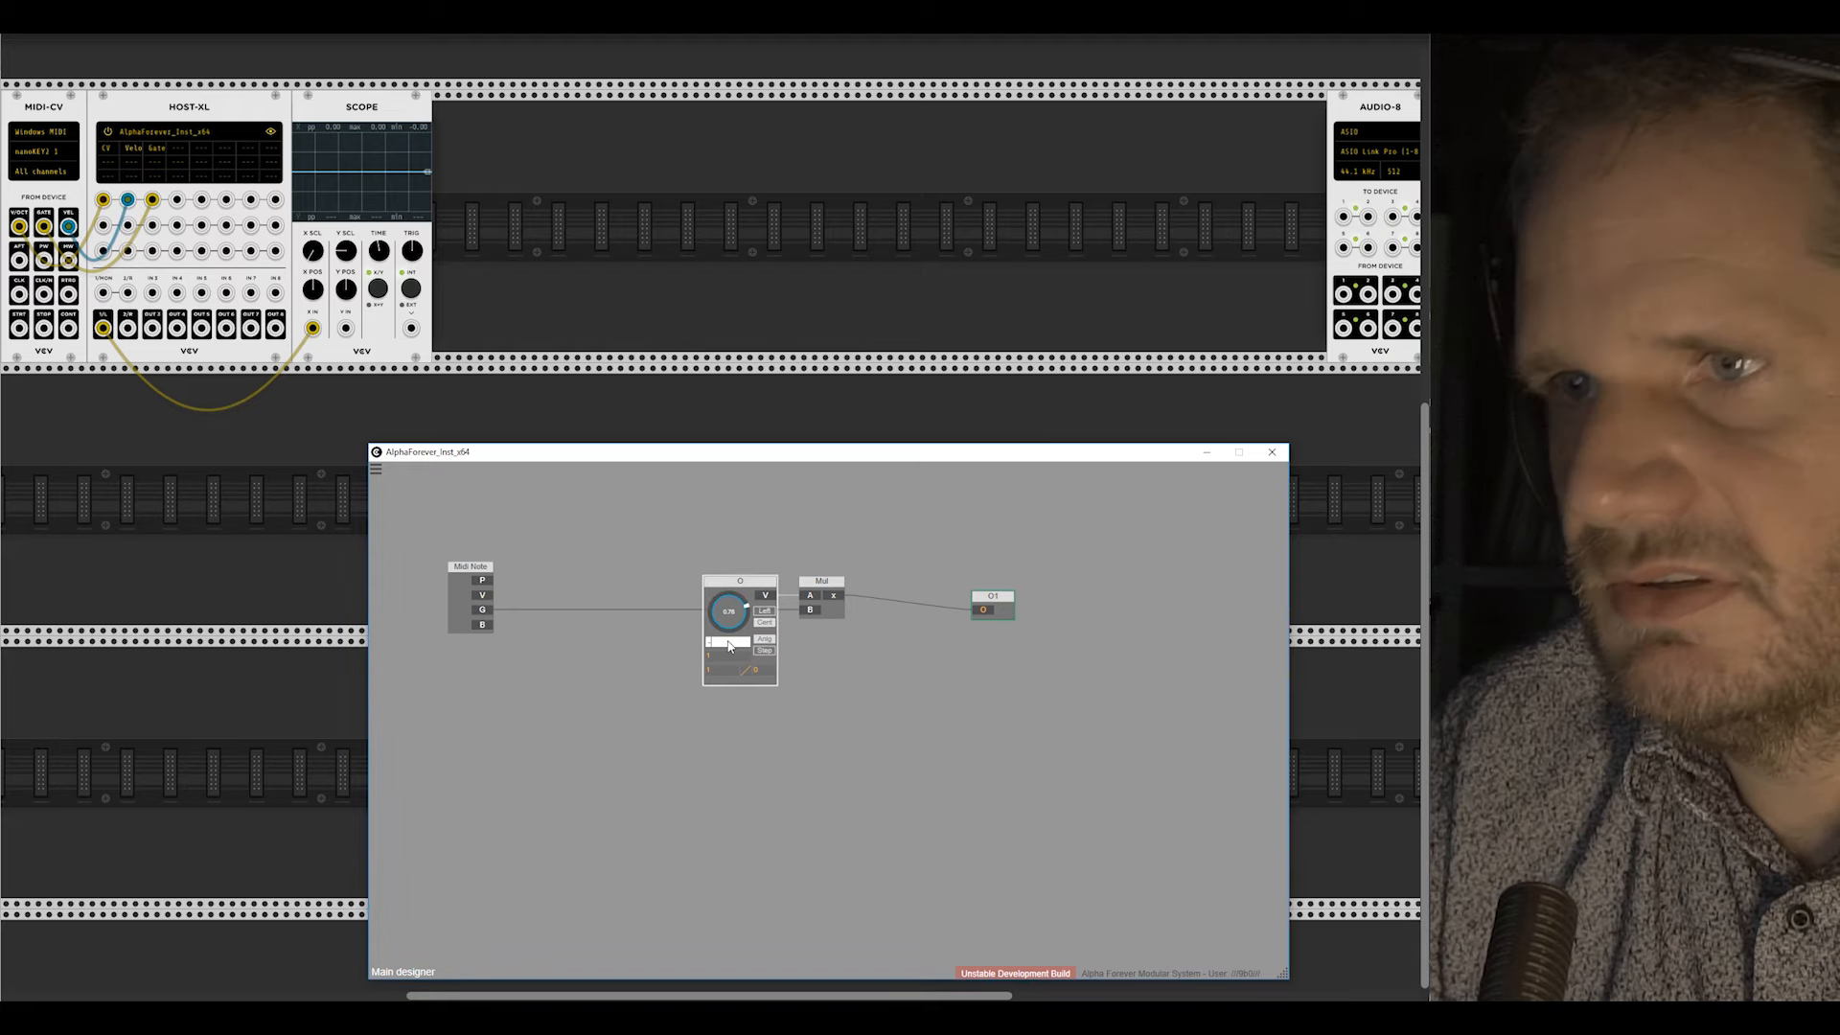
type("1")
left_click(633, 590)
Step: Turn the knob up to 1.00 and back down to vary the gate level on the Scope
scroll(610, 543, "up", 2)
left_click_drag(422, 580, 642, 586)
left_click(745, 549)
mouse_move(788, 648)
left_mouse_down()
mouse_move(784, 834)
mouse_move(780, 615)
mouse_move(744, 846)
mouse_move(770, 542)
mouse_move(731, 846)
mouse_move(832, 450)
left_mouse_up()
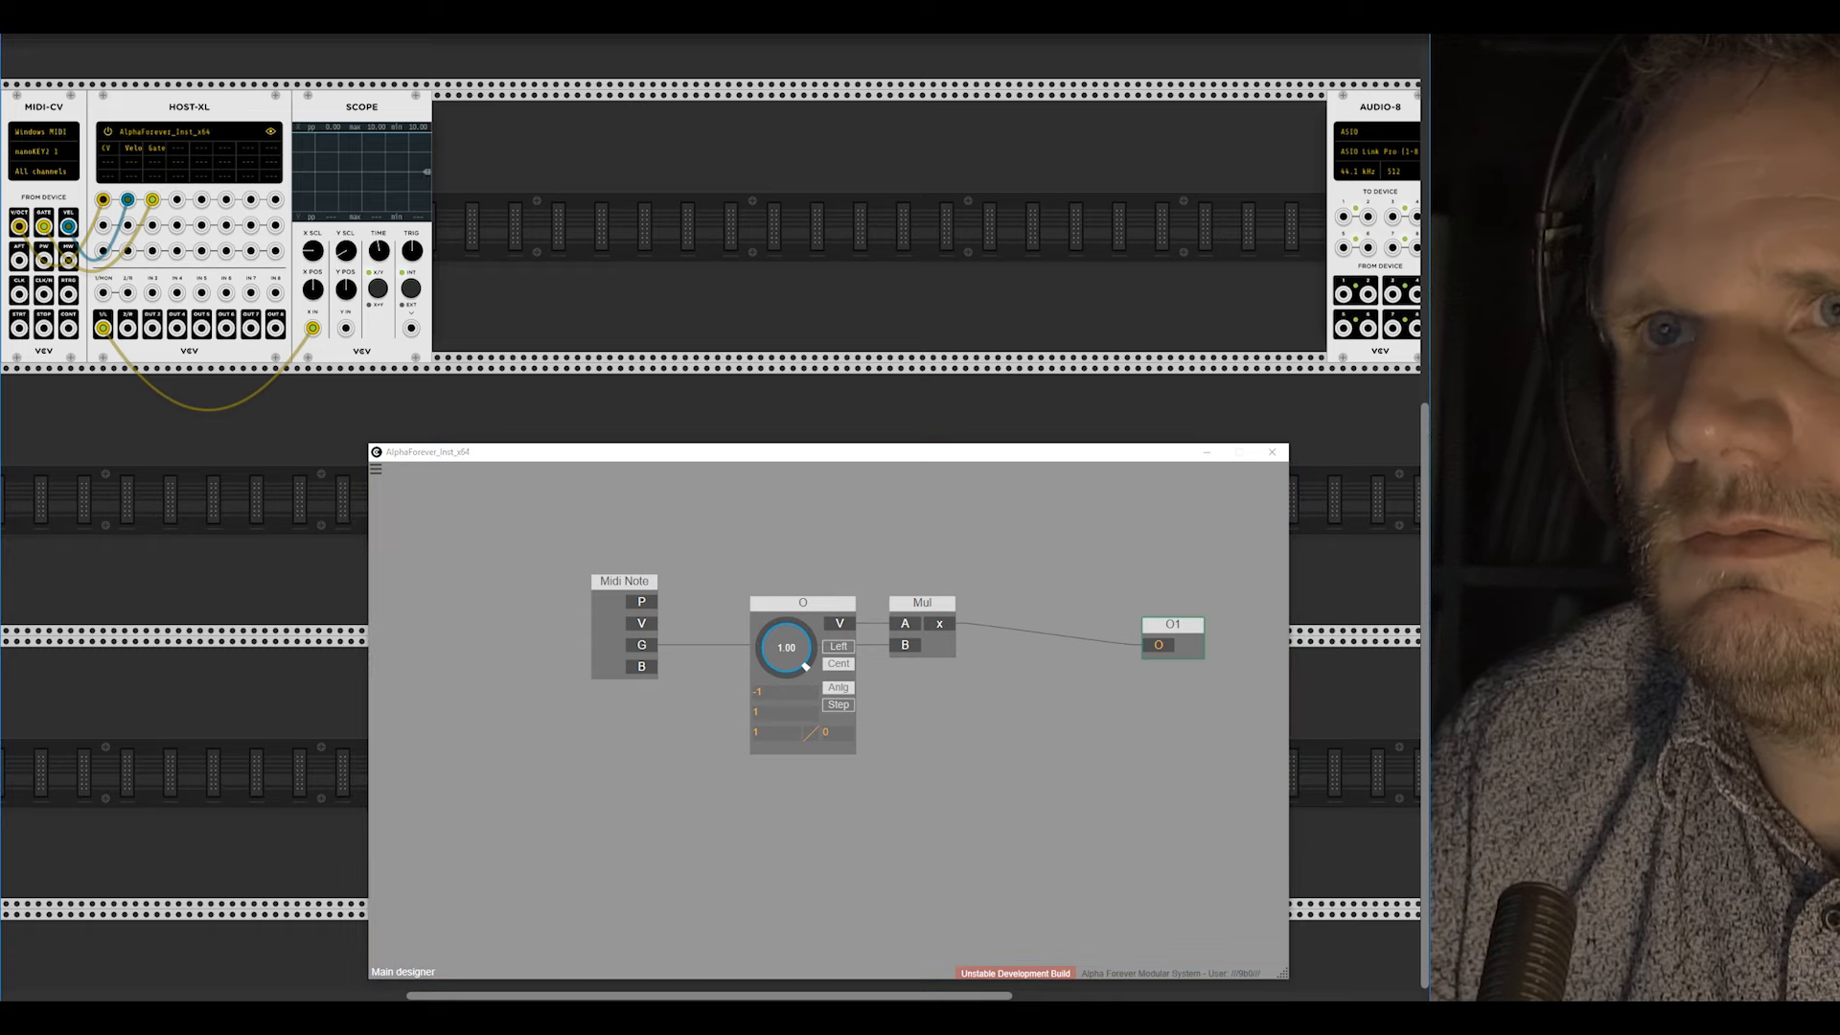
mouse_move(778, 627)
left_mouse_down()
mouse_move(797, 861)
mouse_move(790, 707)
mouse_move(788, 767)
mouse_move(808, 673)
mouse_move(817, 687)
left_mouse_up()
Step: Move O1 closer and level with Mul, and delete the knob and Mul modules
scroll(1063, 604, "down", 2)
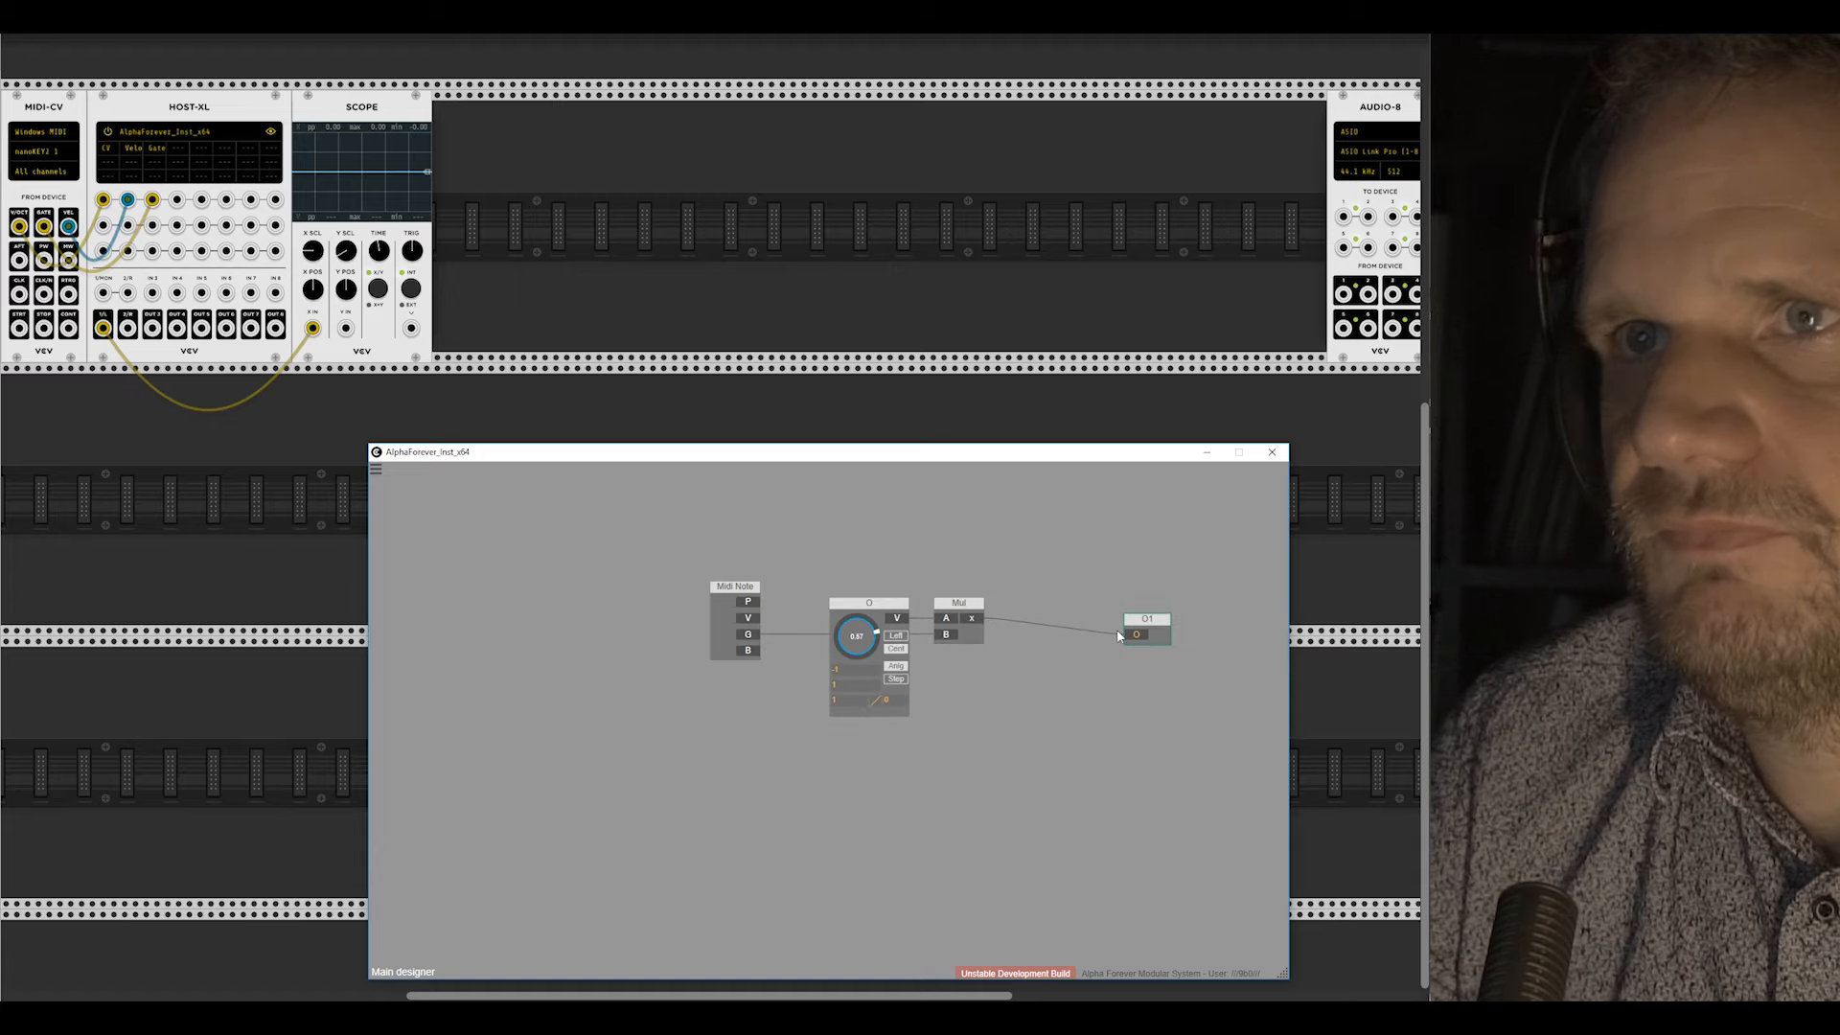
left_click_drag(1149, 629, 1077, 613)
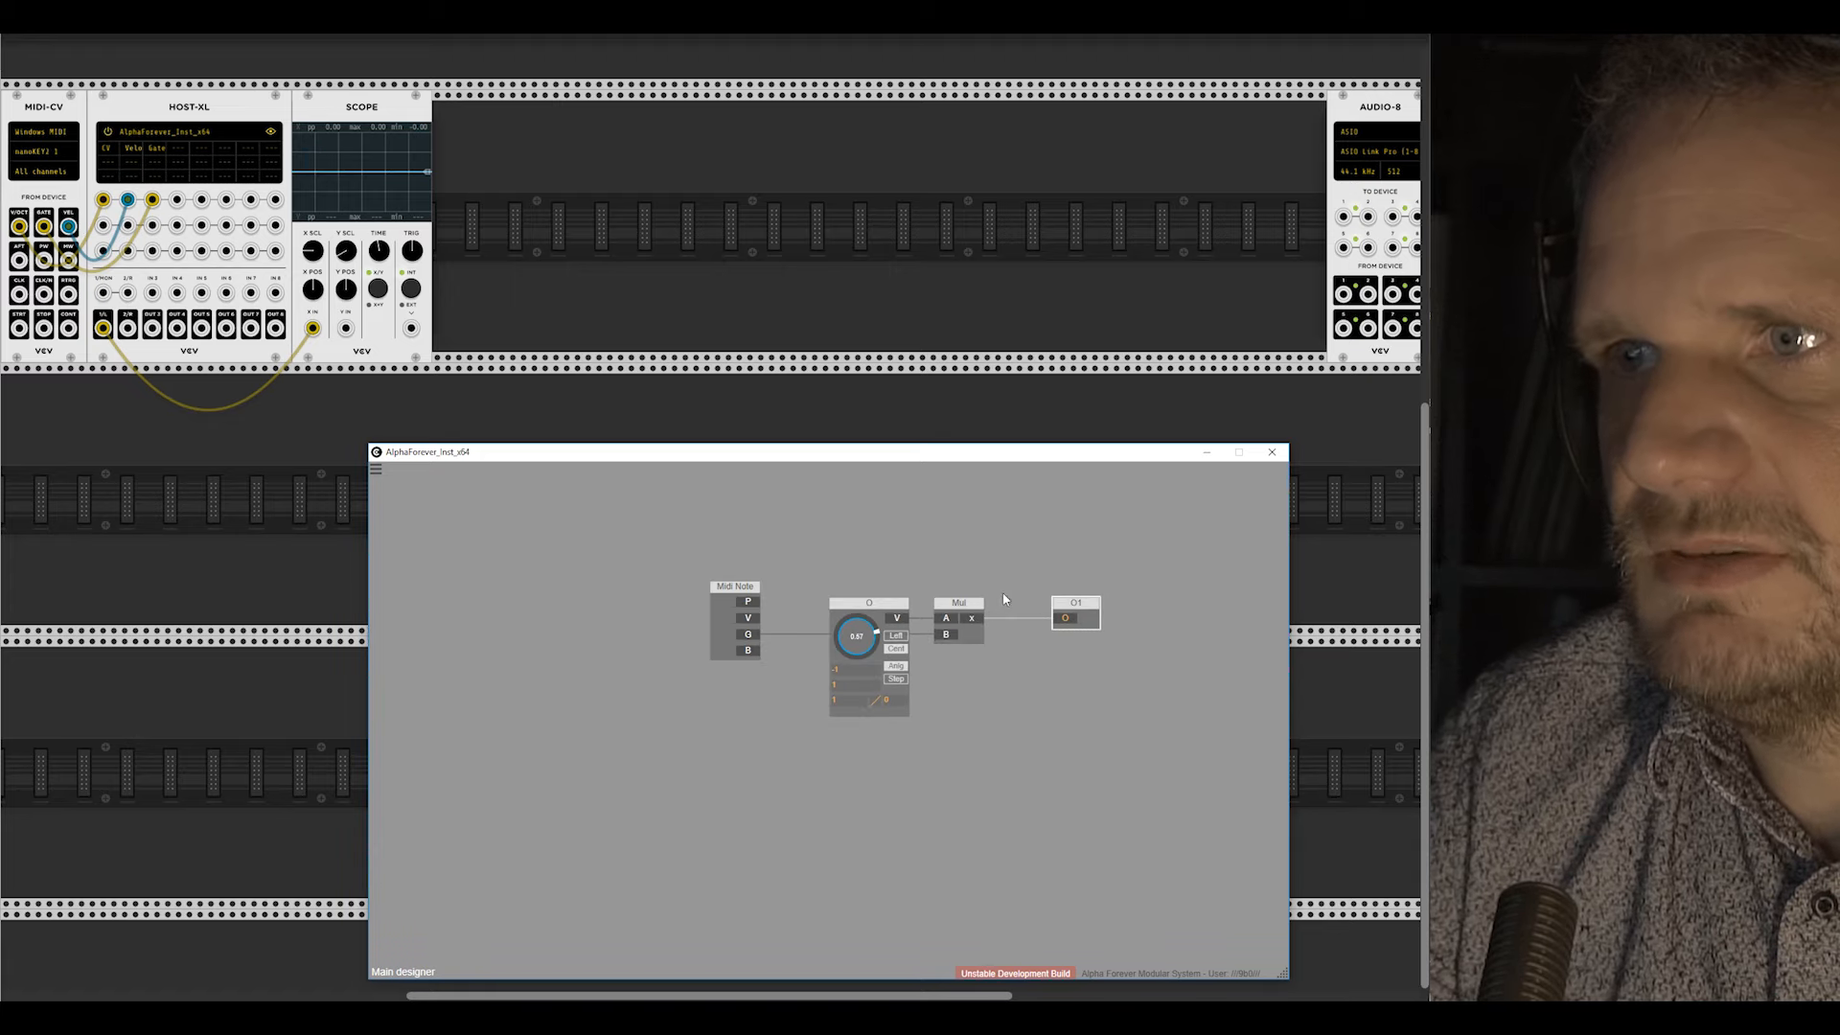
left_click(862, 604)
left_click(948, 605, "shift")
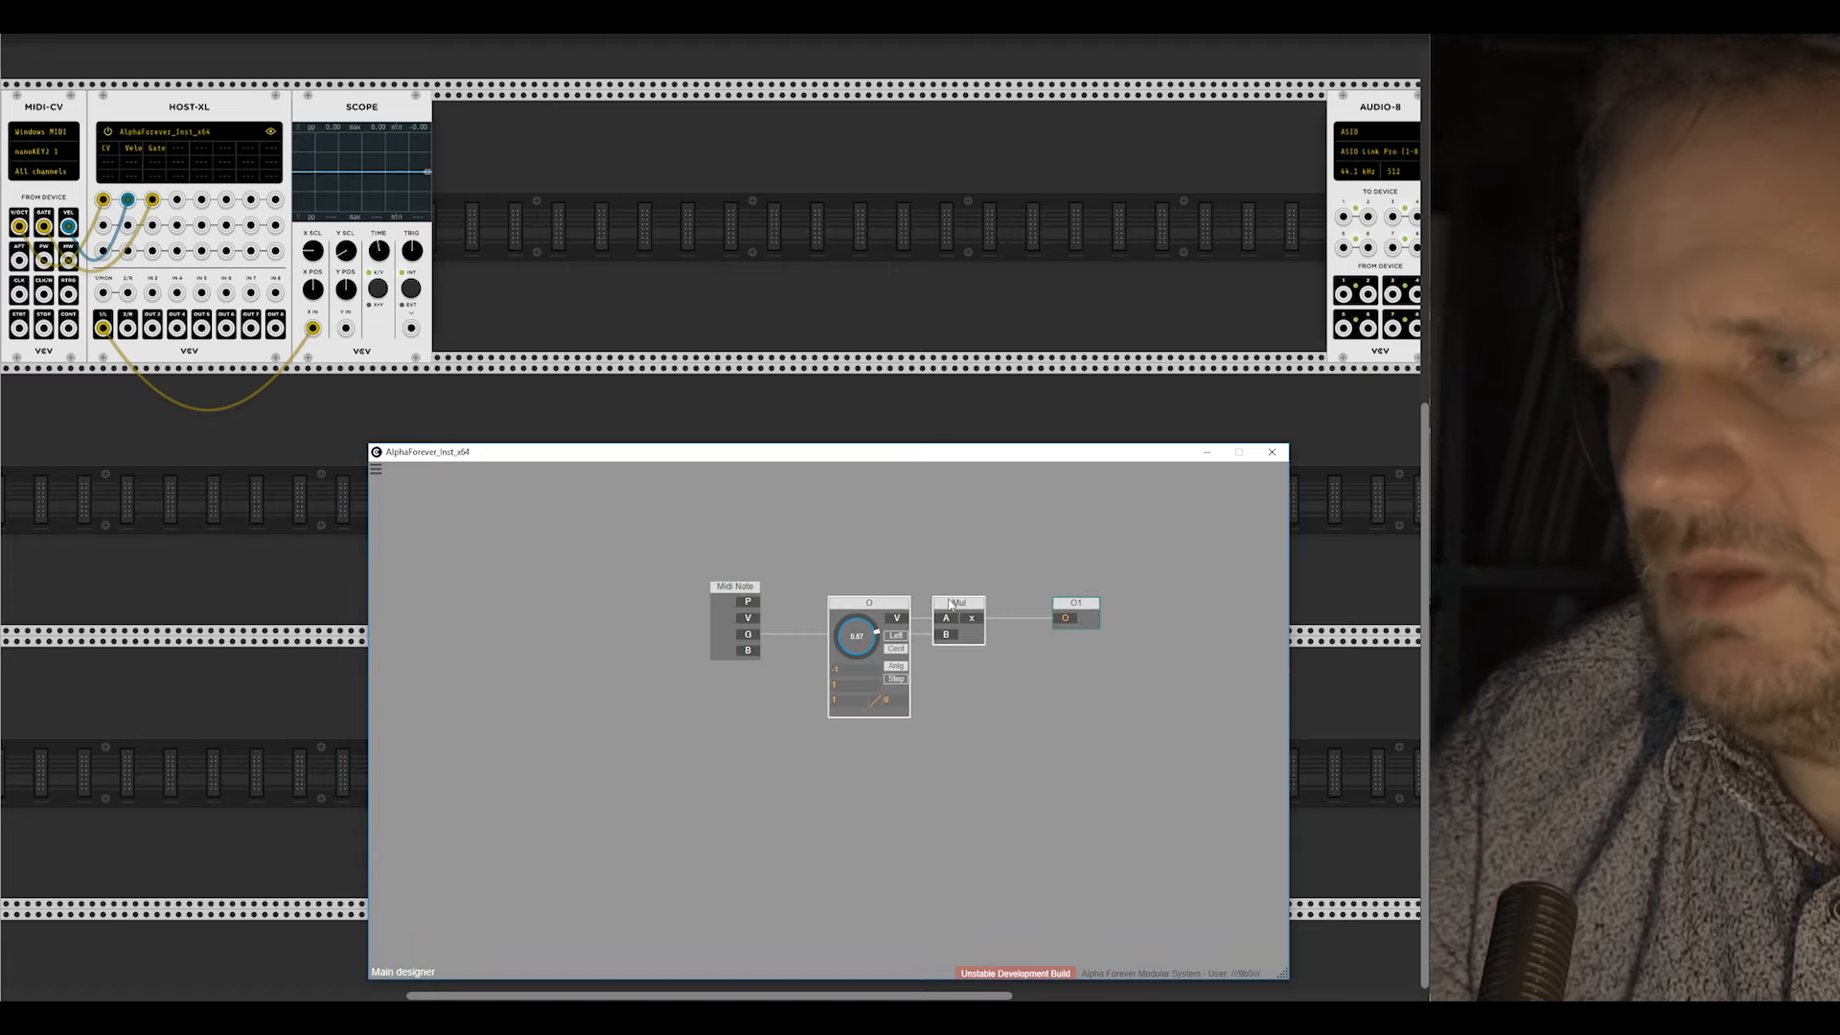
key("Delete")
Step: Add an Env. follower Modulated module and wire it from Midi Note's G into In and from E to O1
right_click(849, 621)
type("env")
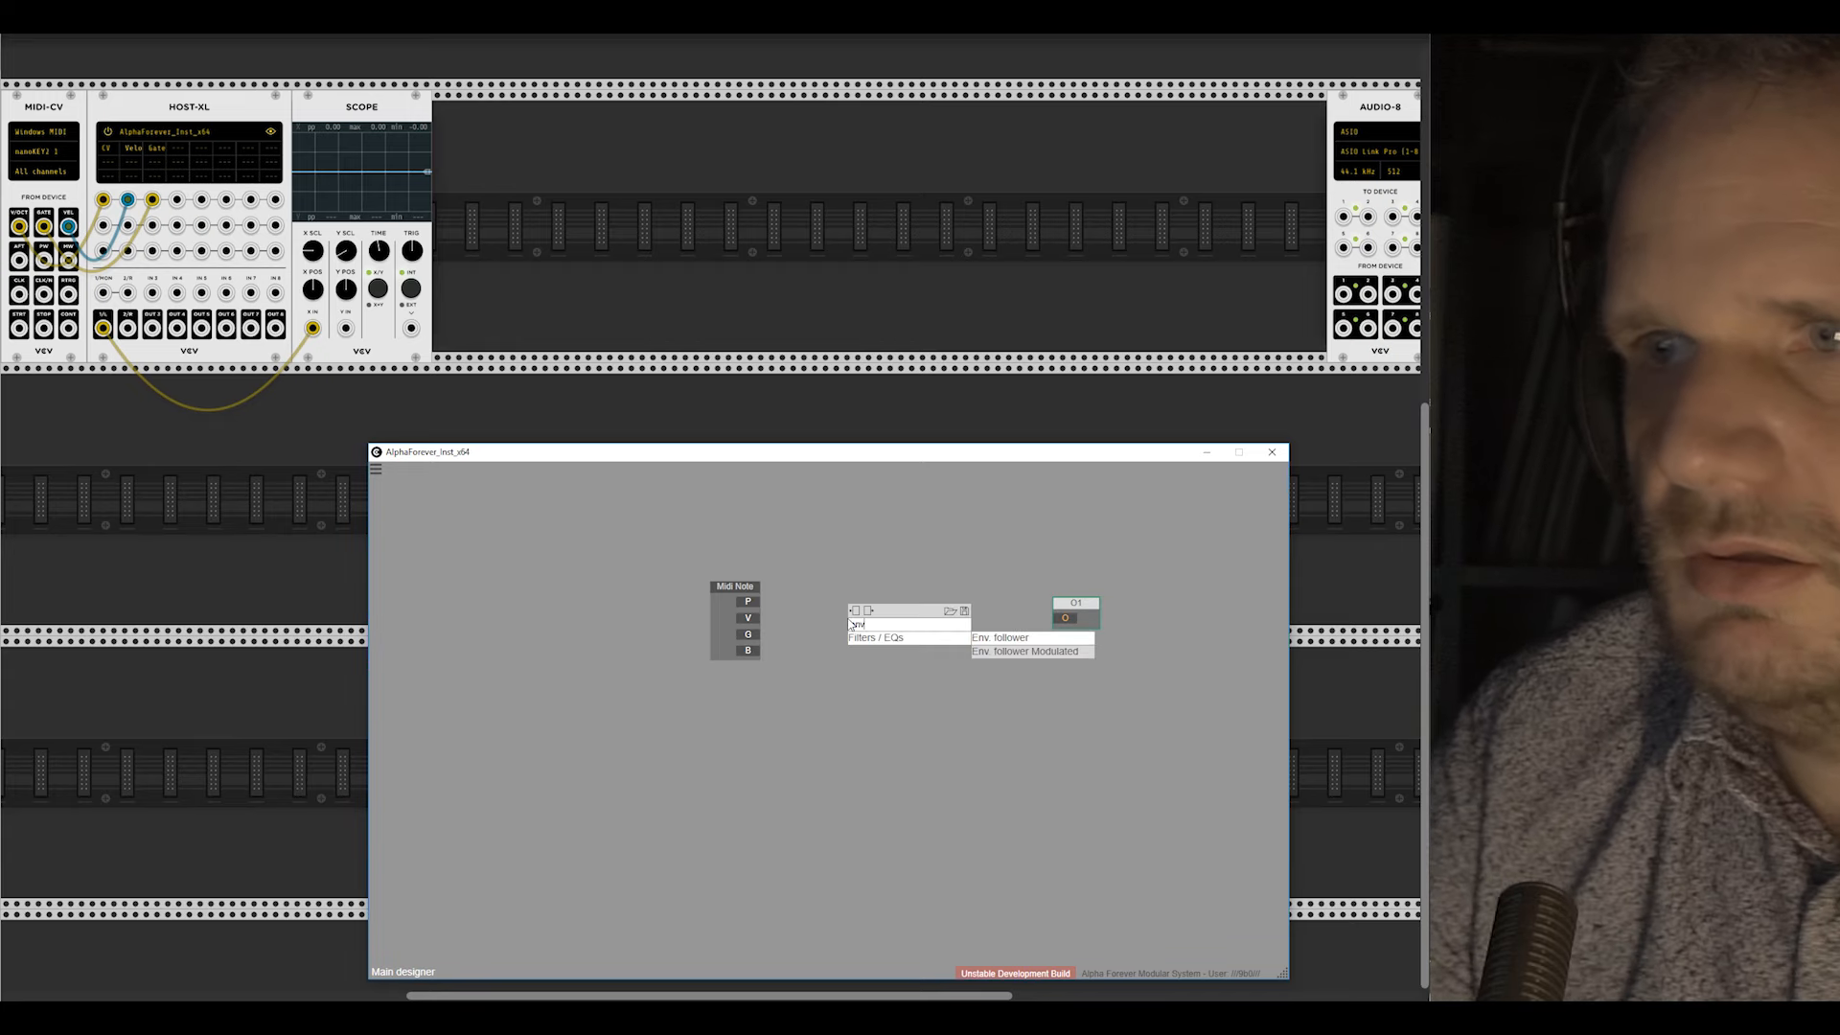
left_click(987, 652)
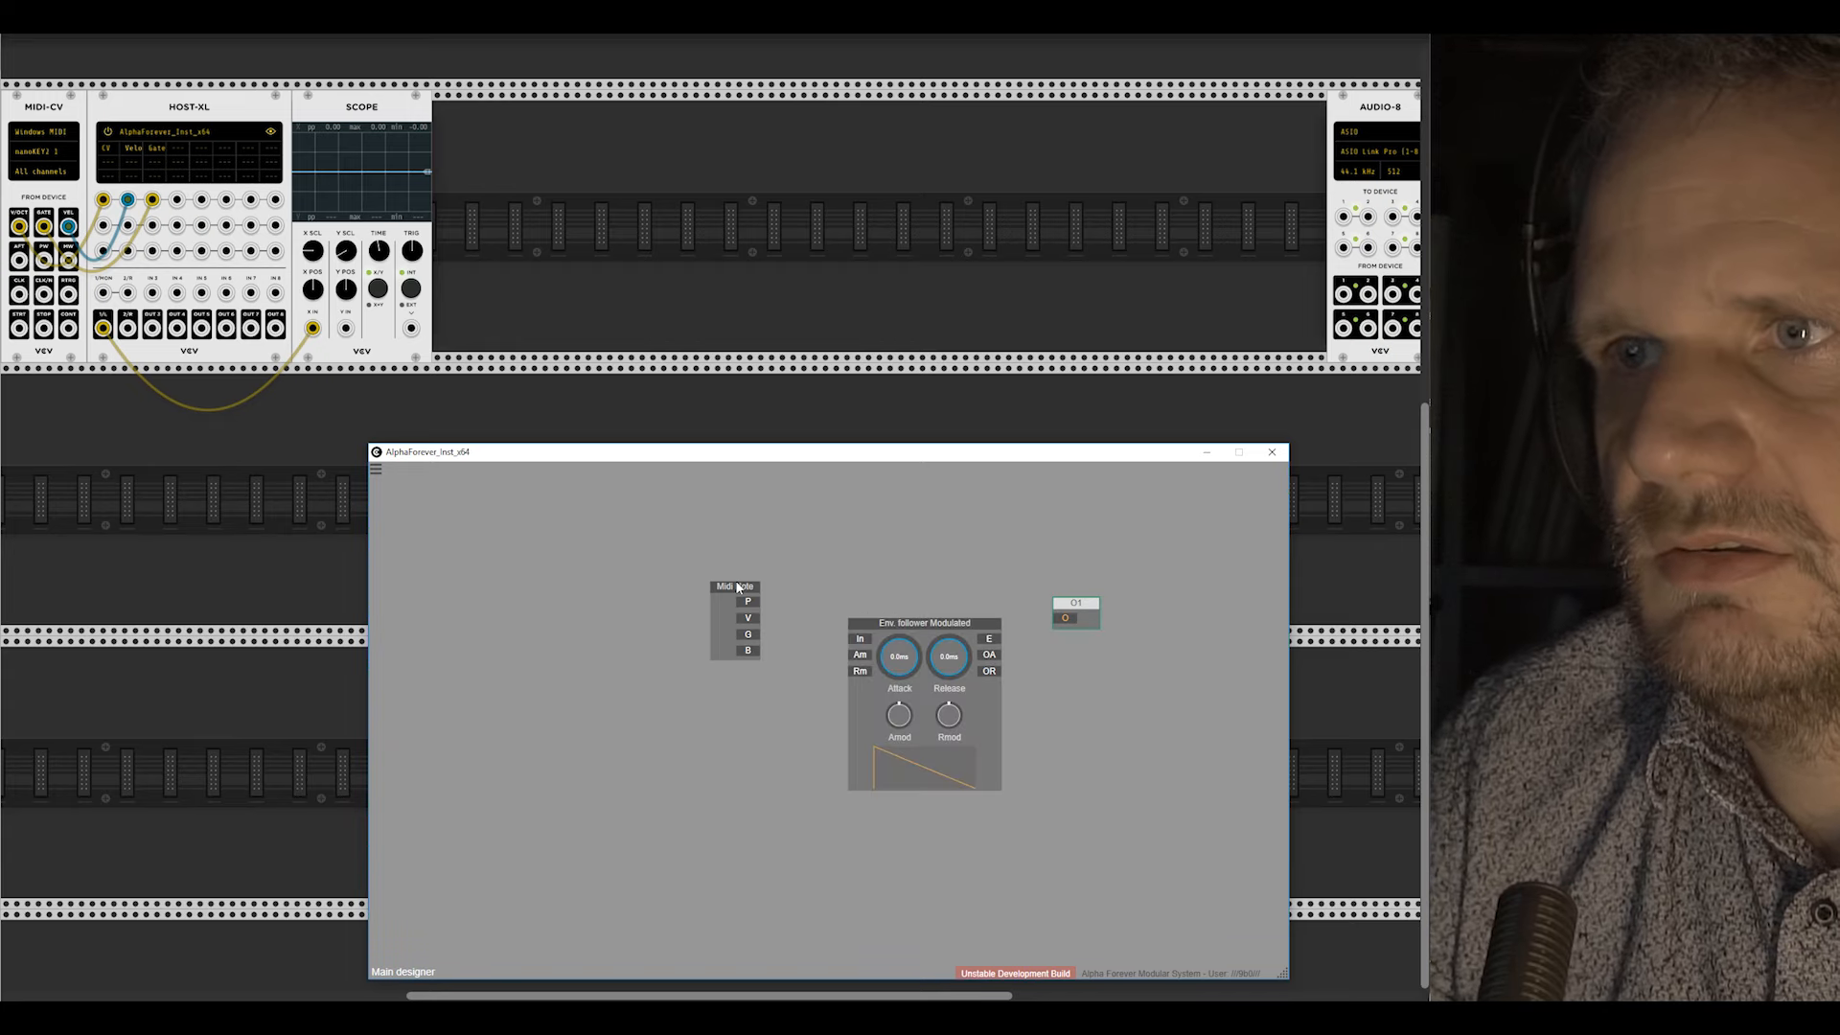
mouse_move(738, 587)
left_mouse_down()
mouse_move(566, 569)
mouse_move(865, 642)
mouse_move(767, 608)
mouse_move(1064, 618)
mouse_move(931, 603)
left_mouse_up()
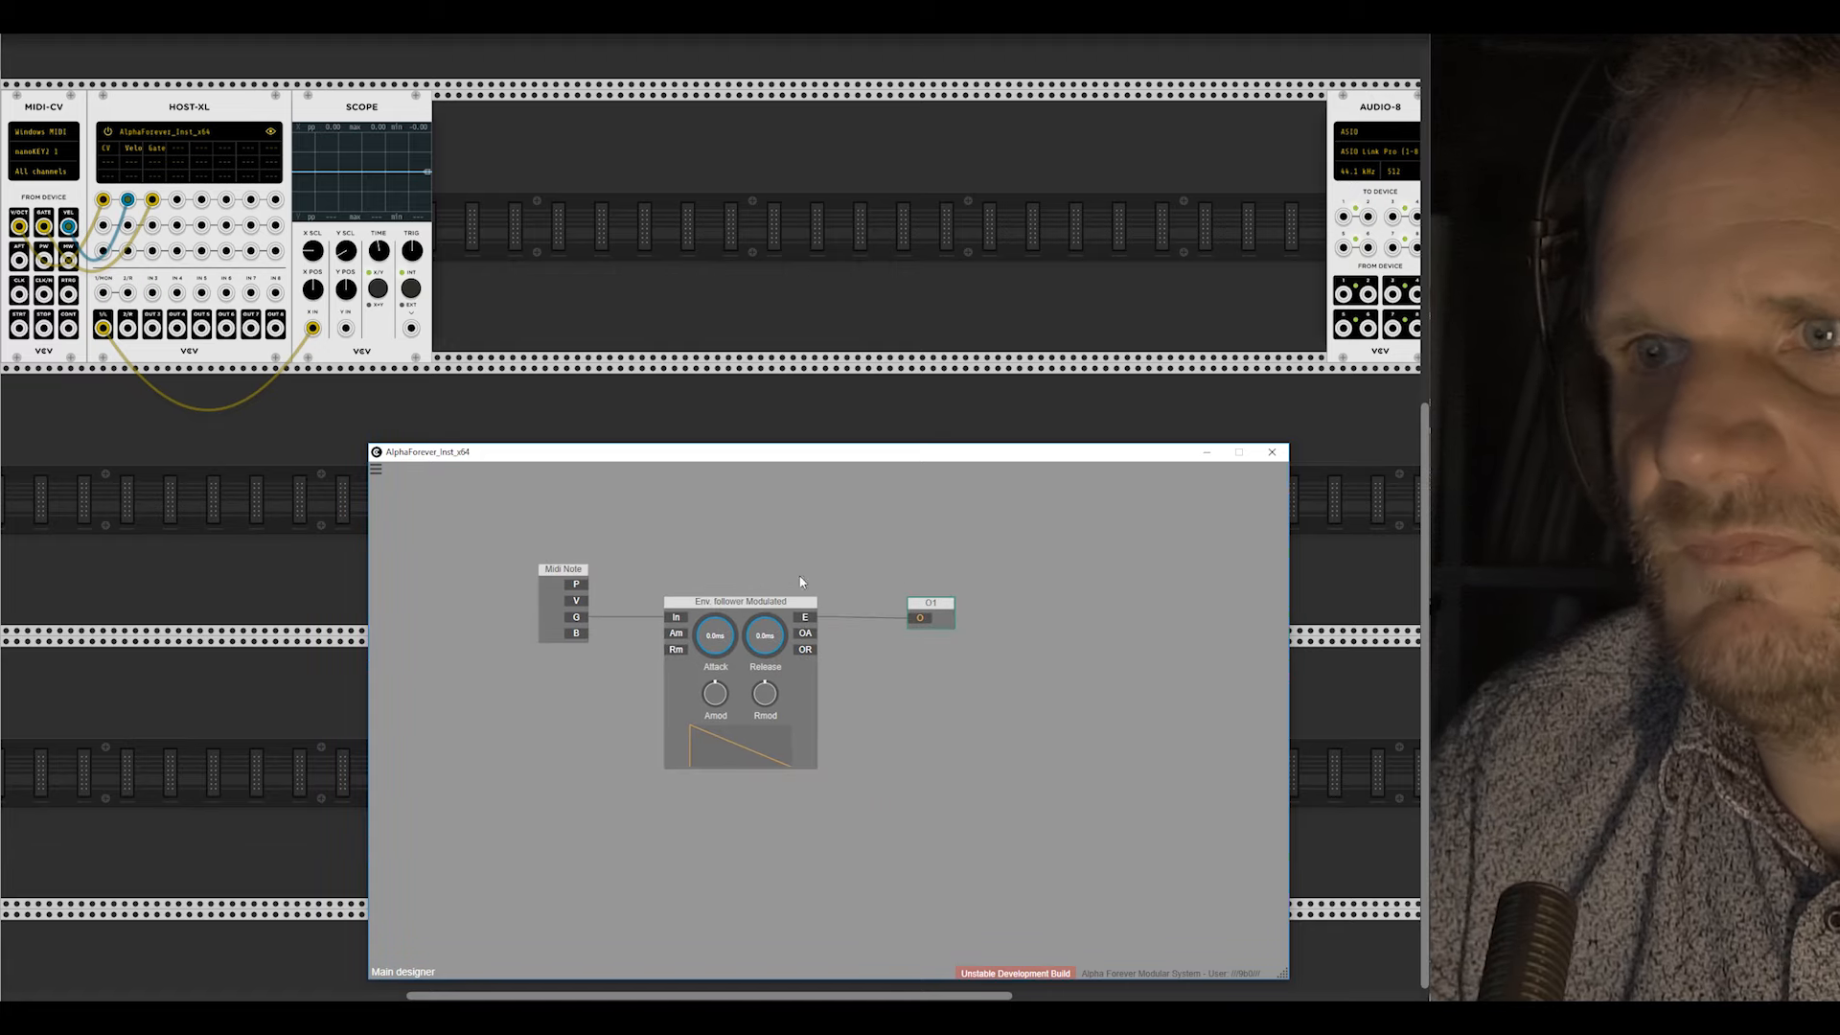
Step: Try different Attack and Release times on the envelope follower, adapting the Scope's time scale and ending with attack longer than release
left_click_drag(720, 638, 784, 567)
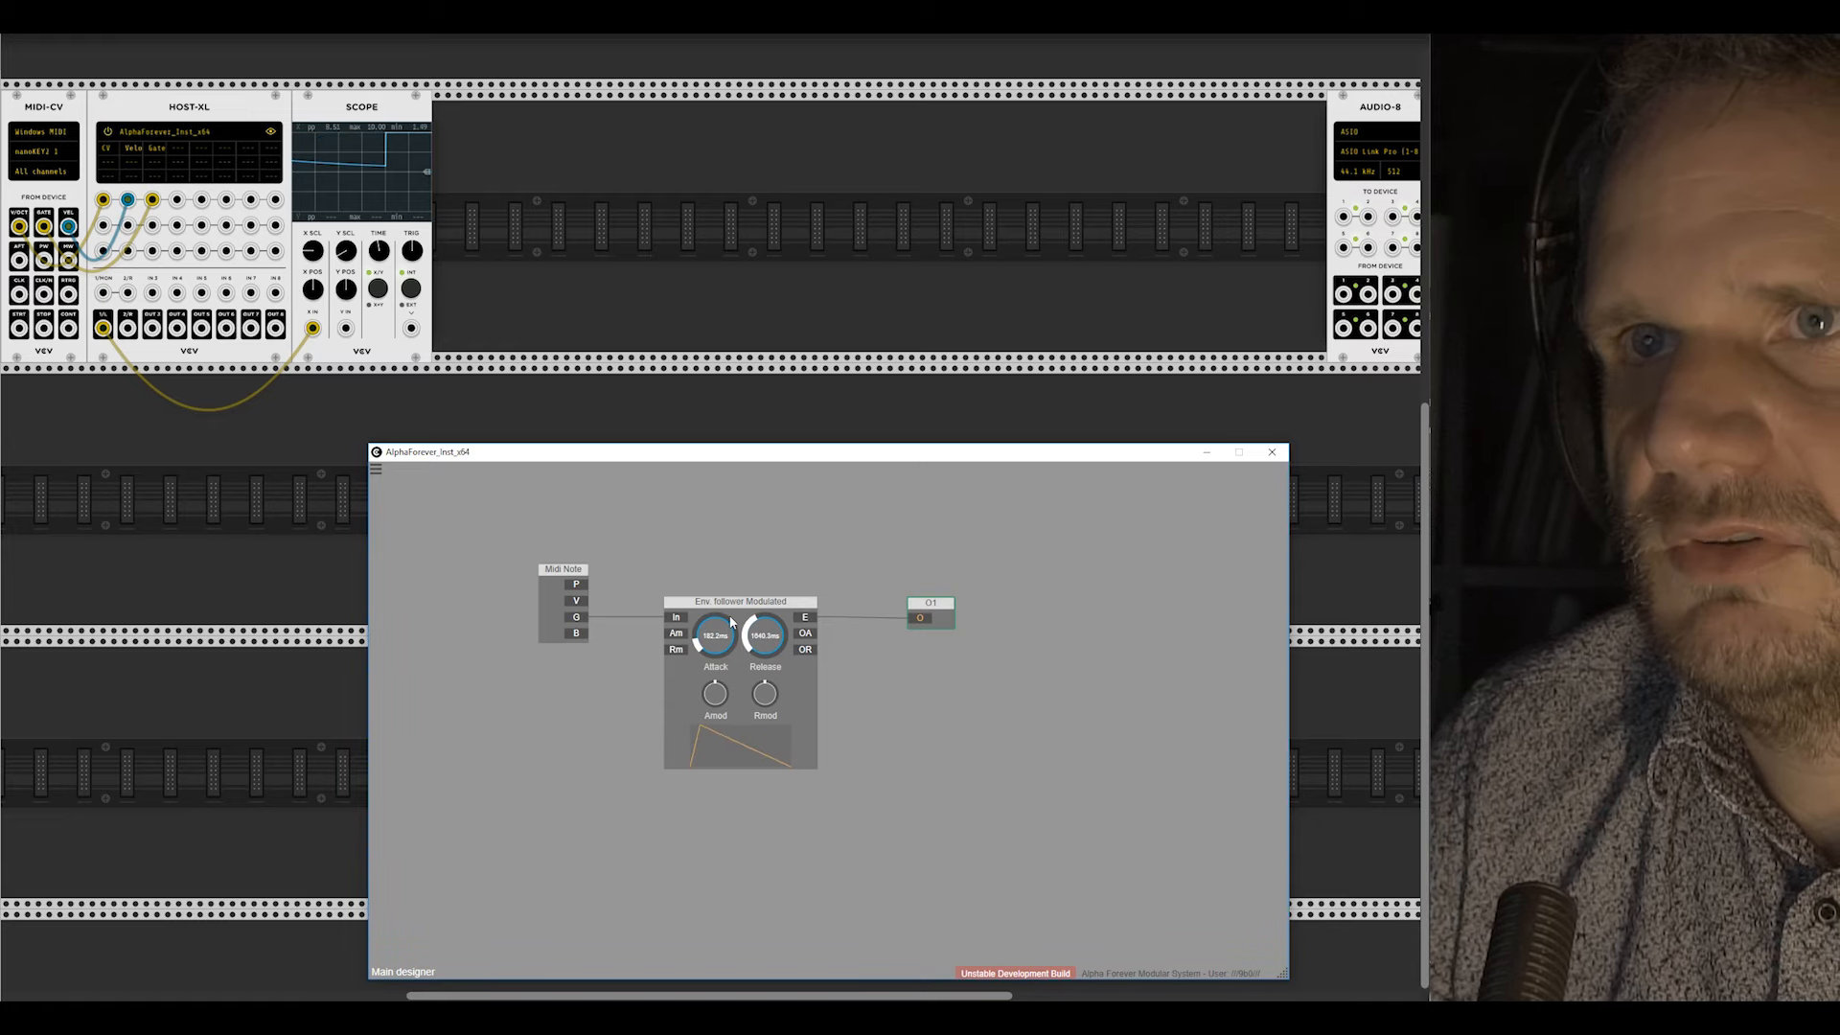
mouse_move(344, 254)
left_mouse_down()
mouse_move(344, 234)
mouse_move(380, 230)
mouse_move(381, 197)
mouse_move(379, 251)
left_mouse_up()
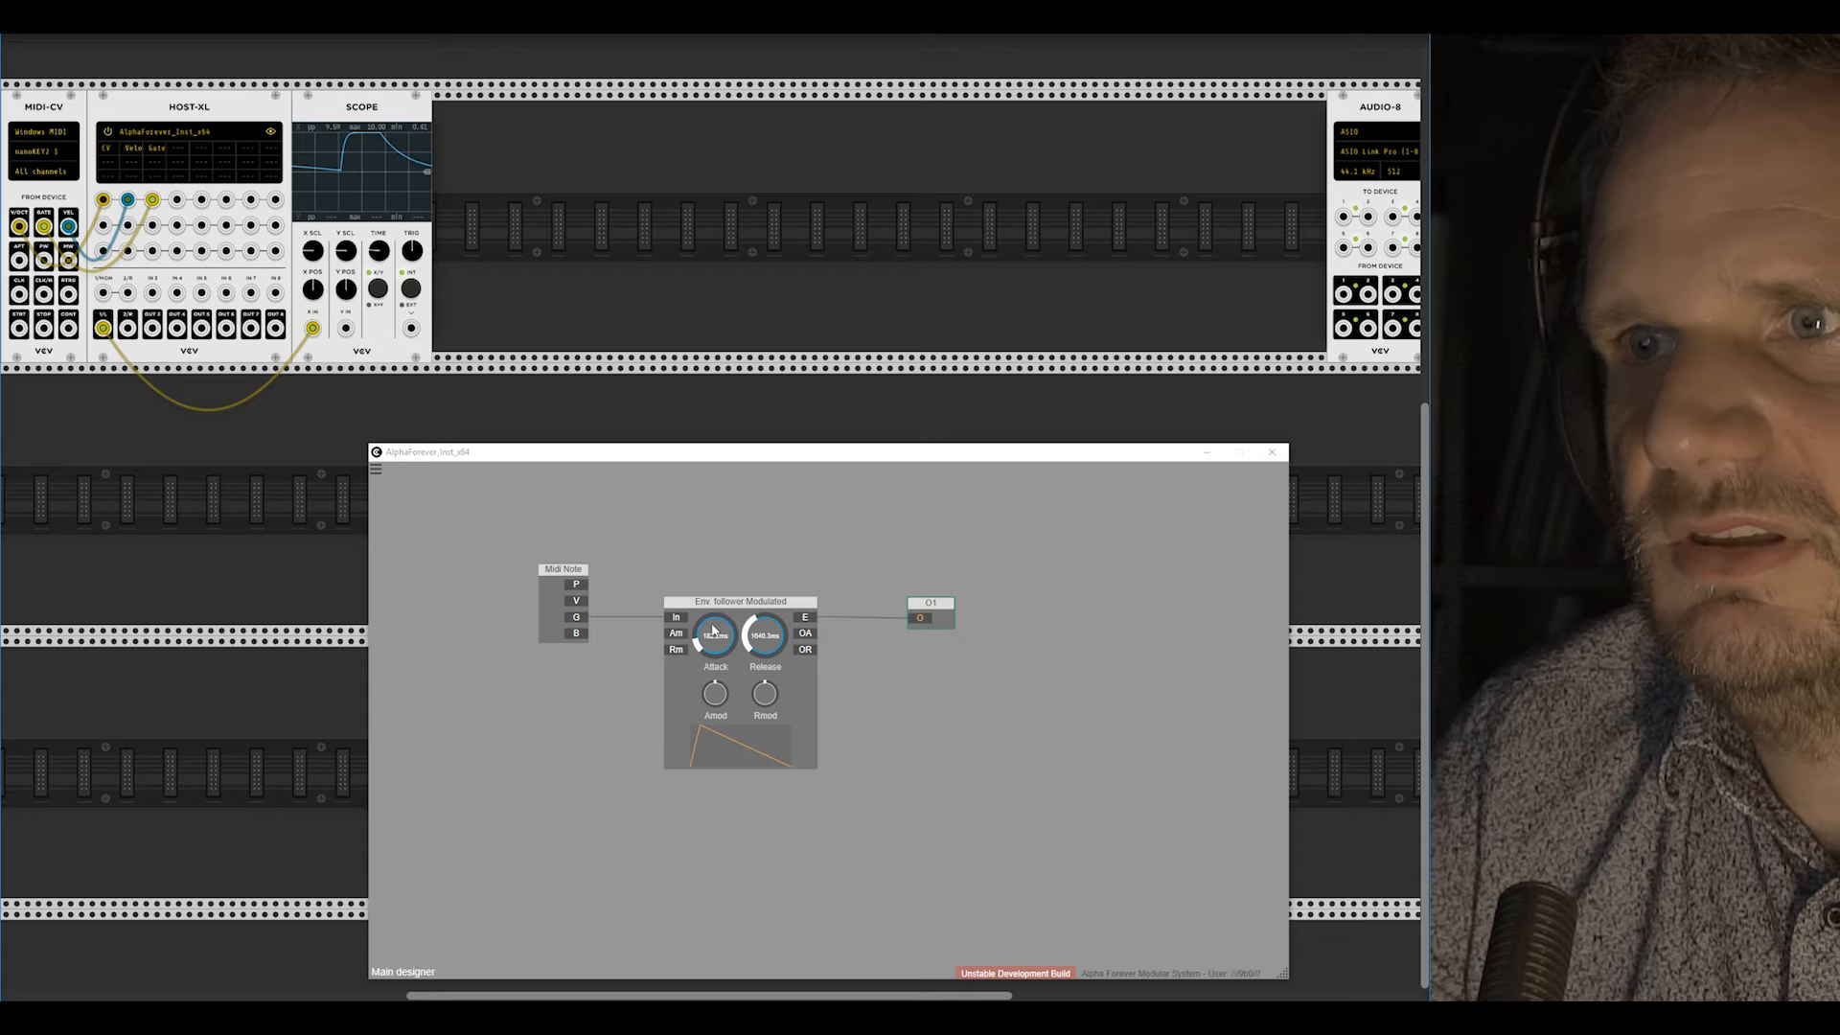
left_click_drag(717, 635, 763, 686)
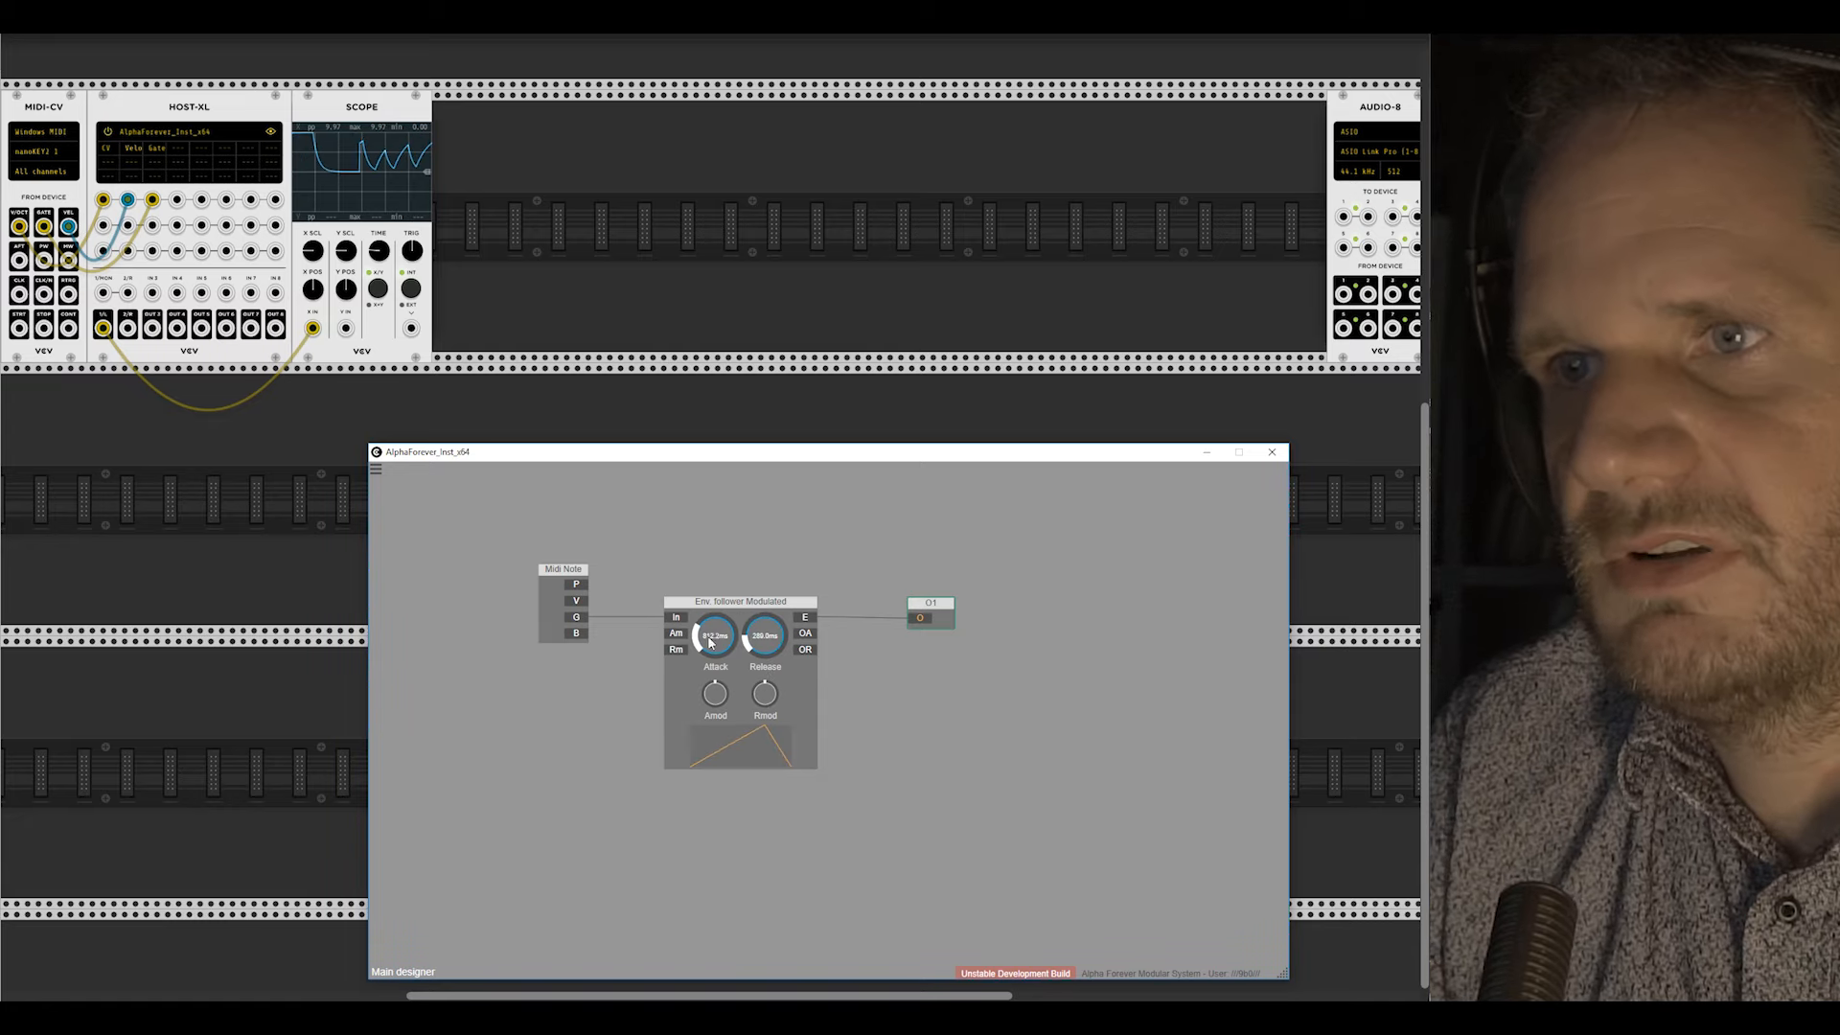
Step: Delete the Env. follower Modulated module and move O1 farther from Midi Note
left_click(770, 606)
key("Delete")
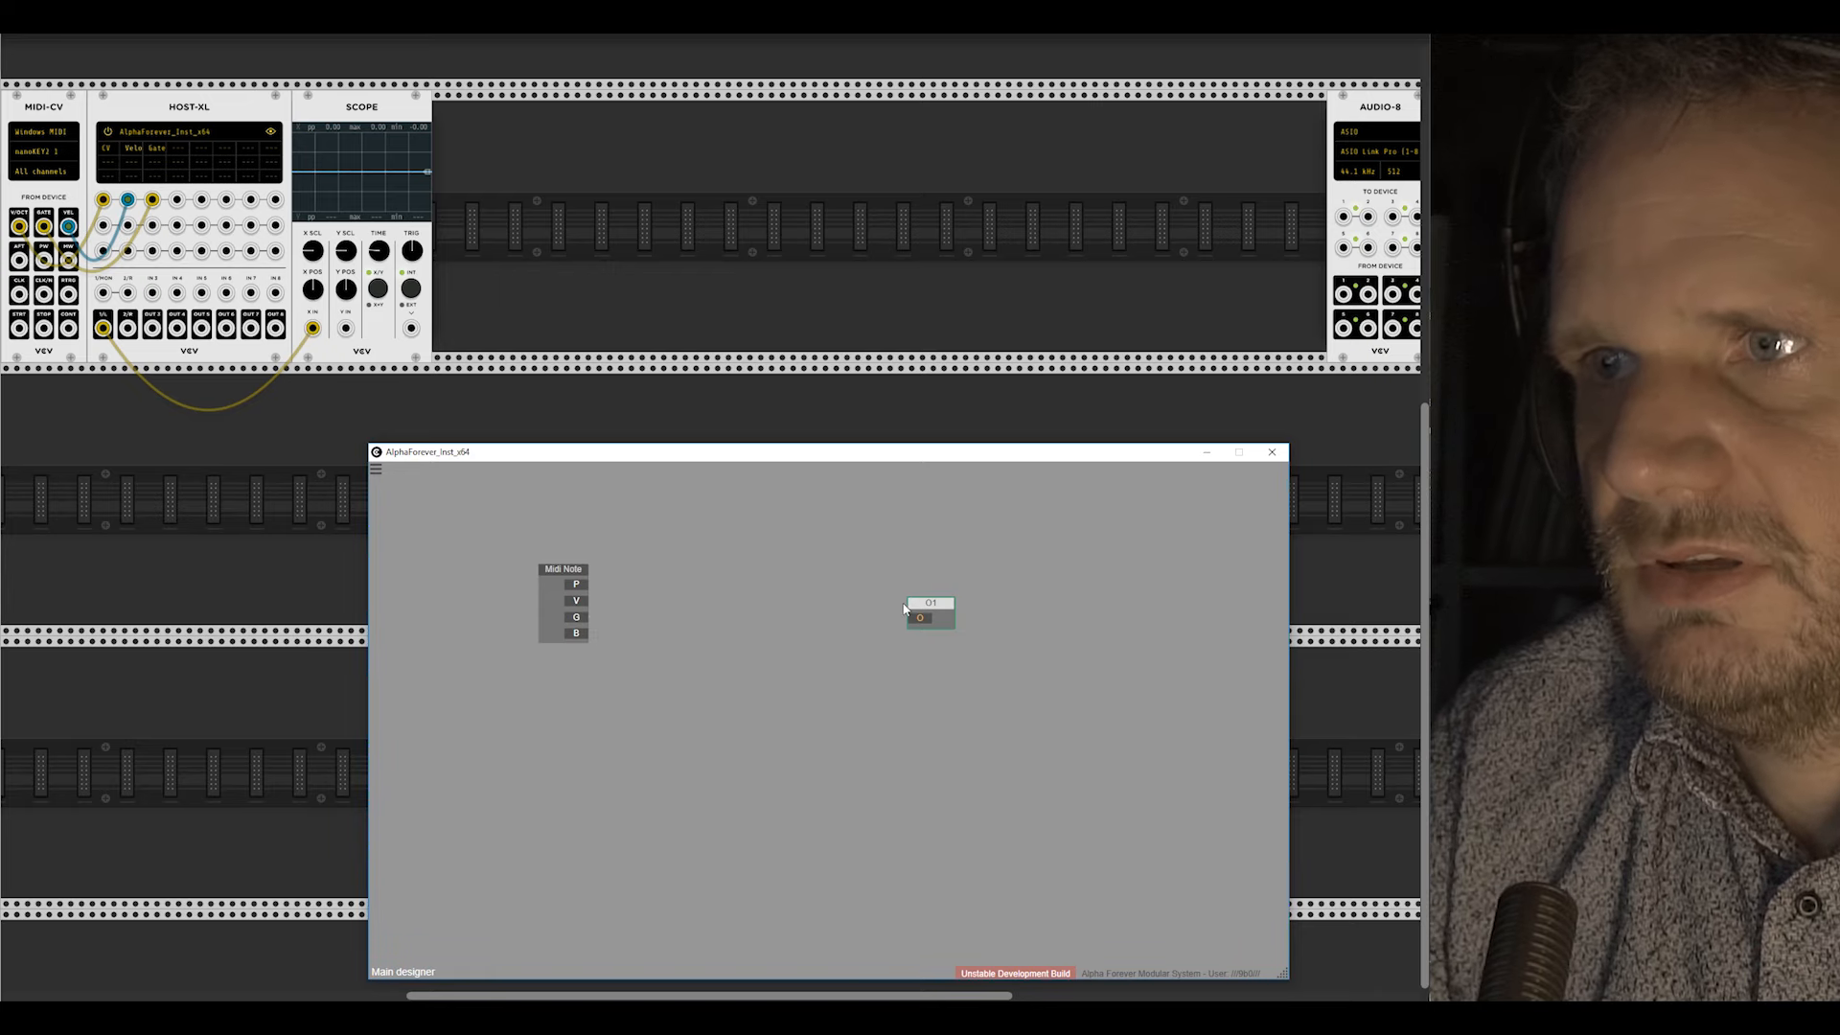
left_click_drag(904, 607, 1015, 607)
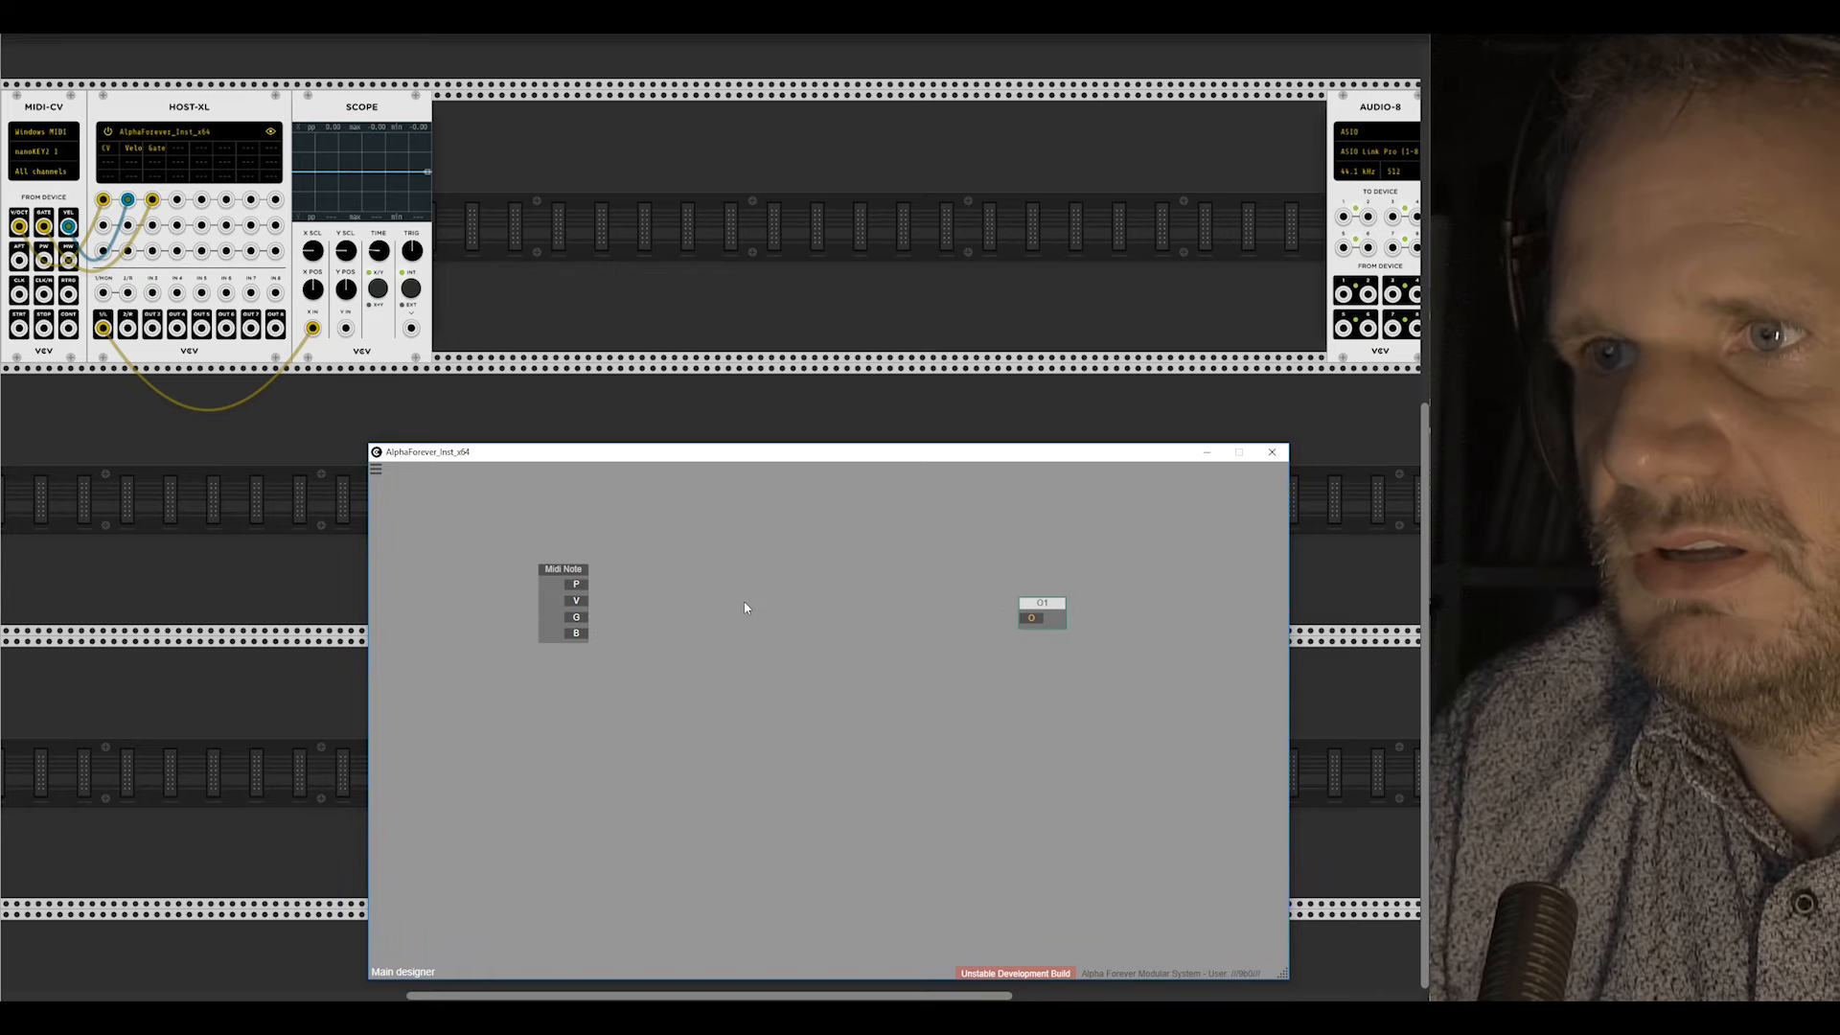
Step: Add a Designer module between Midi Note and O1 and name it Linear smt
right_click(744, 607)
left_click(910, 653)
scroll(780, 671, "up", 3)
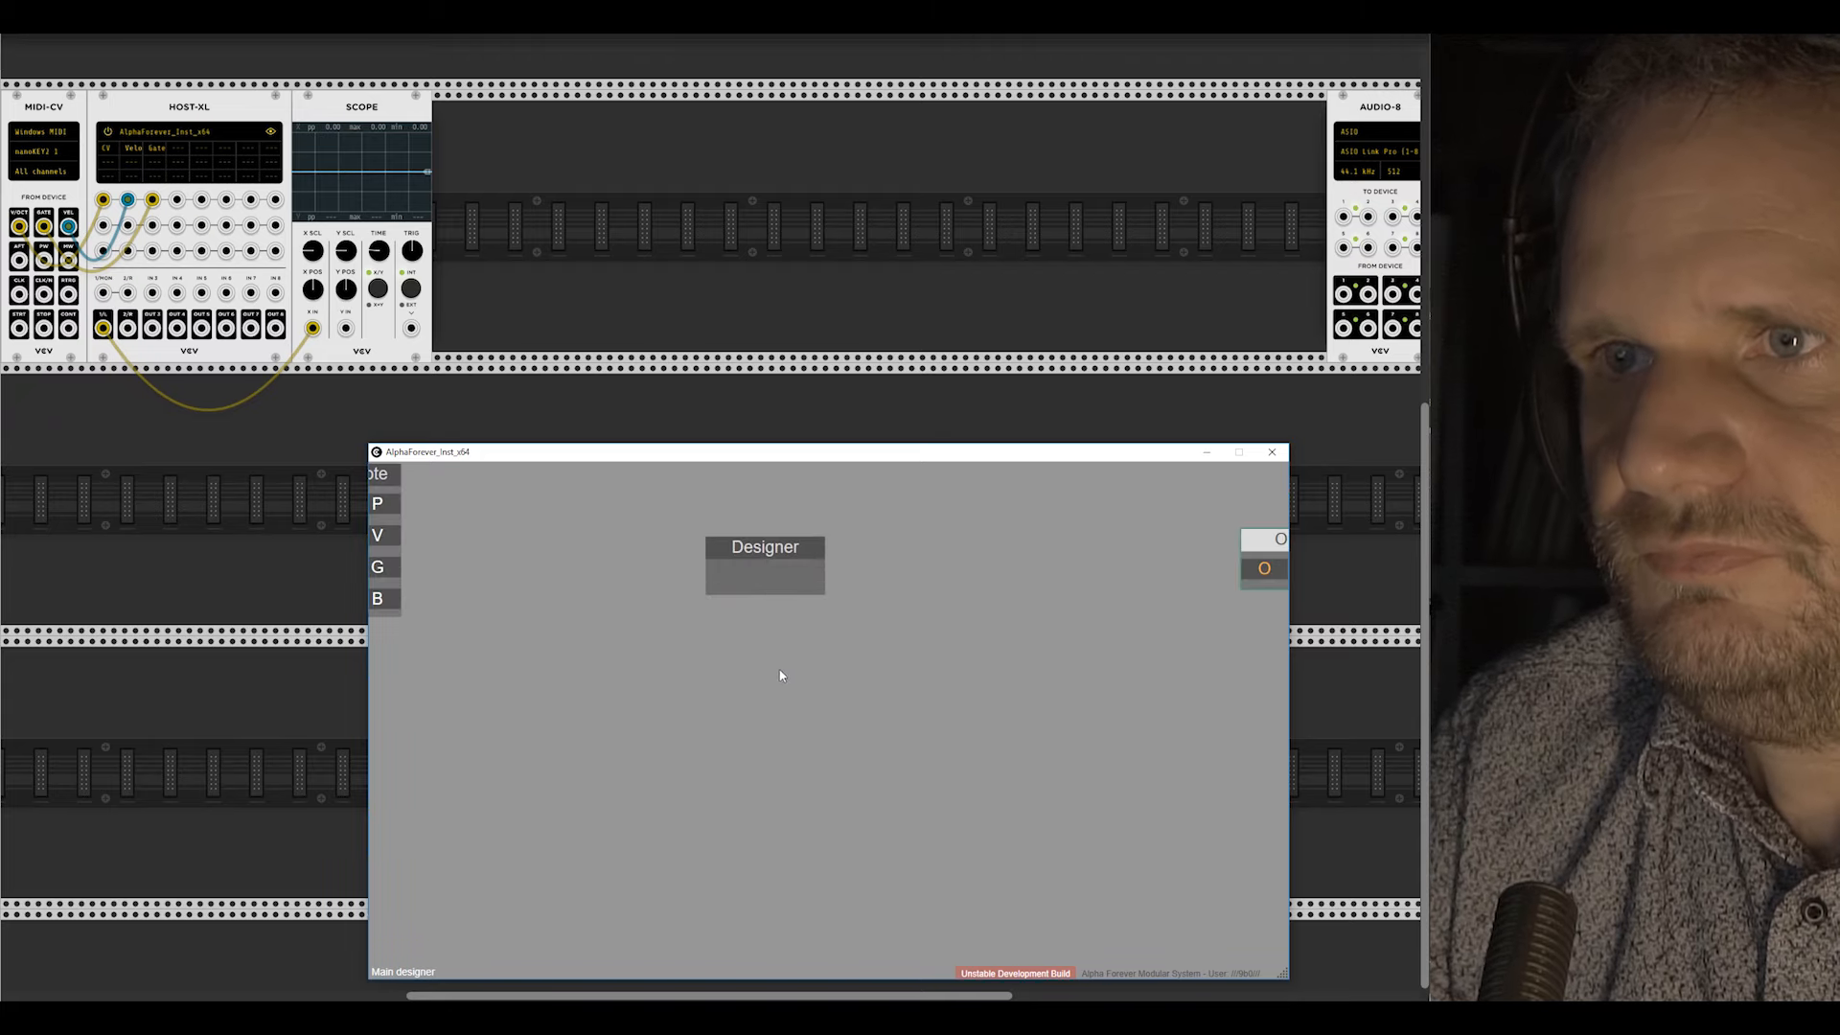
left_click_drag(719, 647, 841, 737)
left_click_drag(895, 642, 812, 627)
double_click(814, 626)
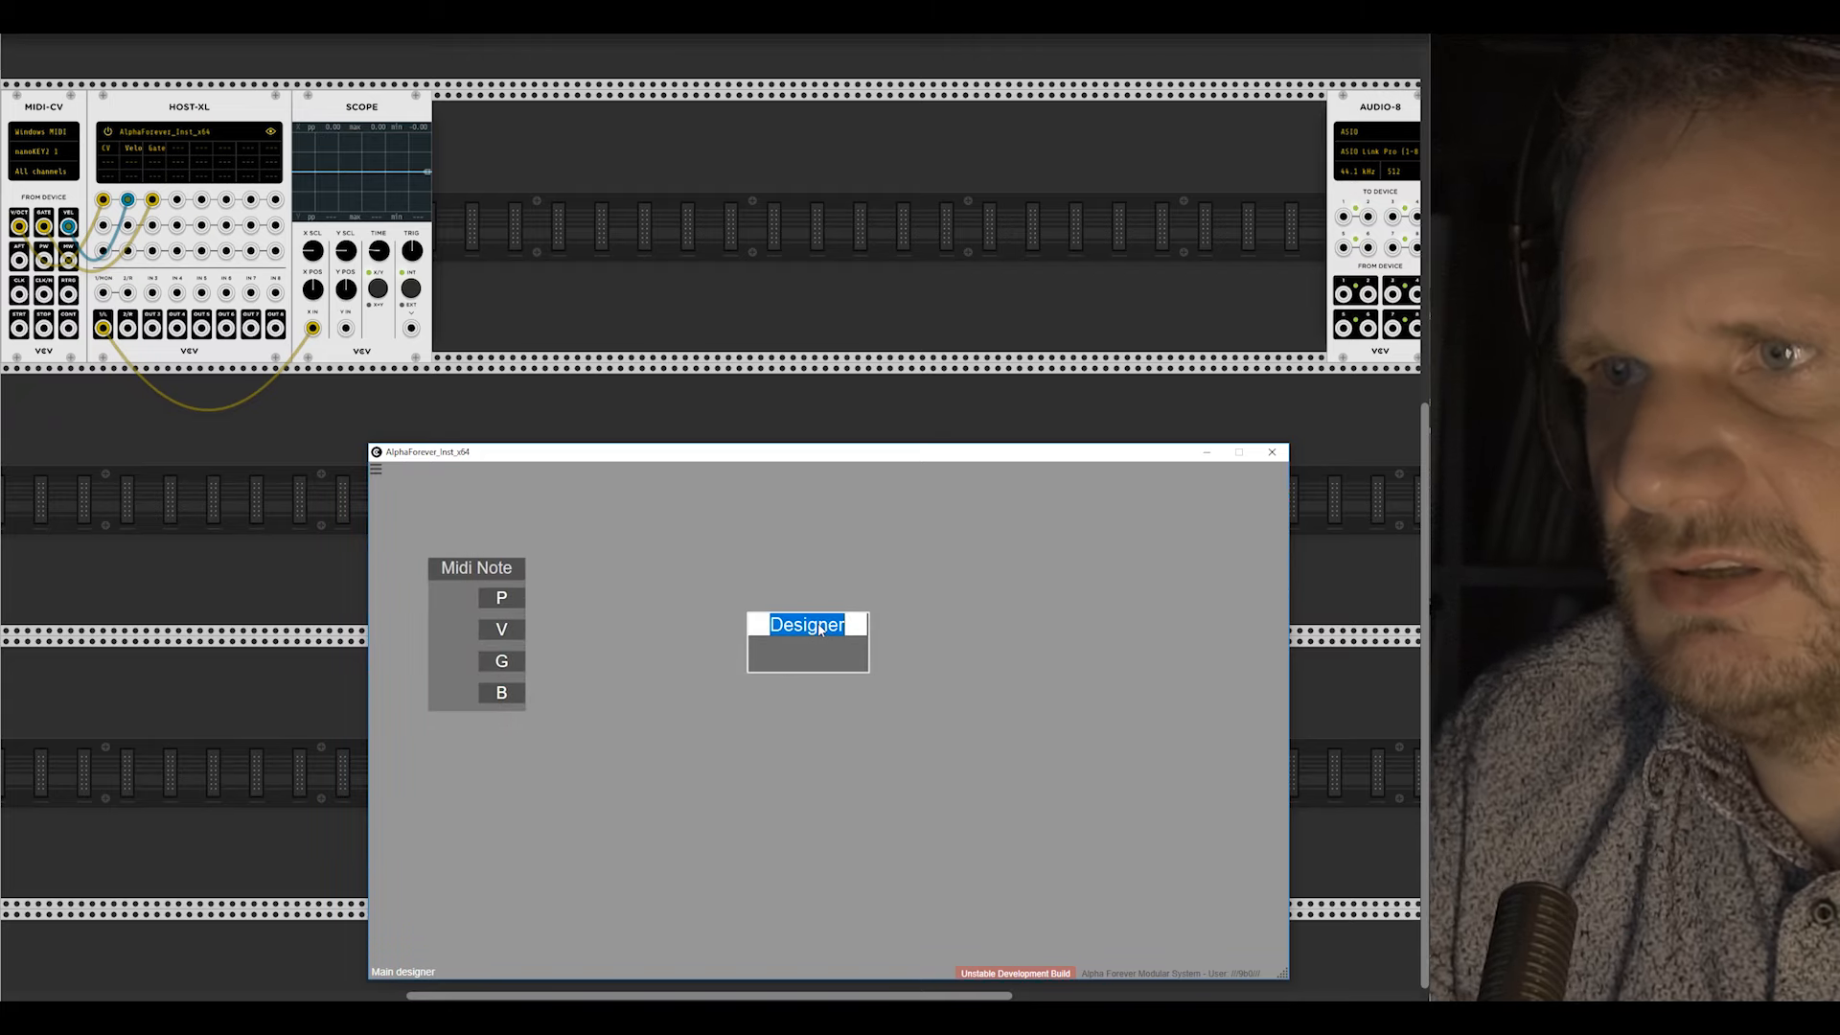
type("Linear sm")
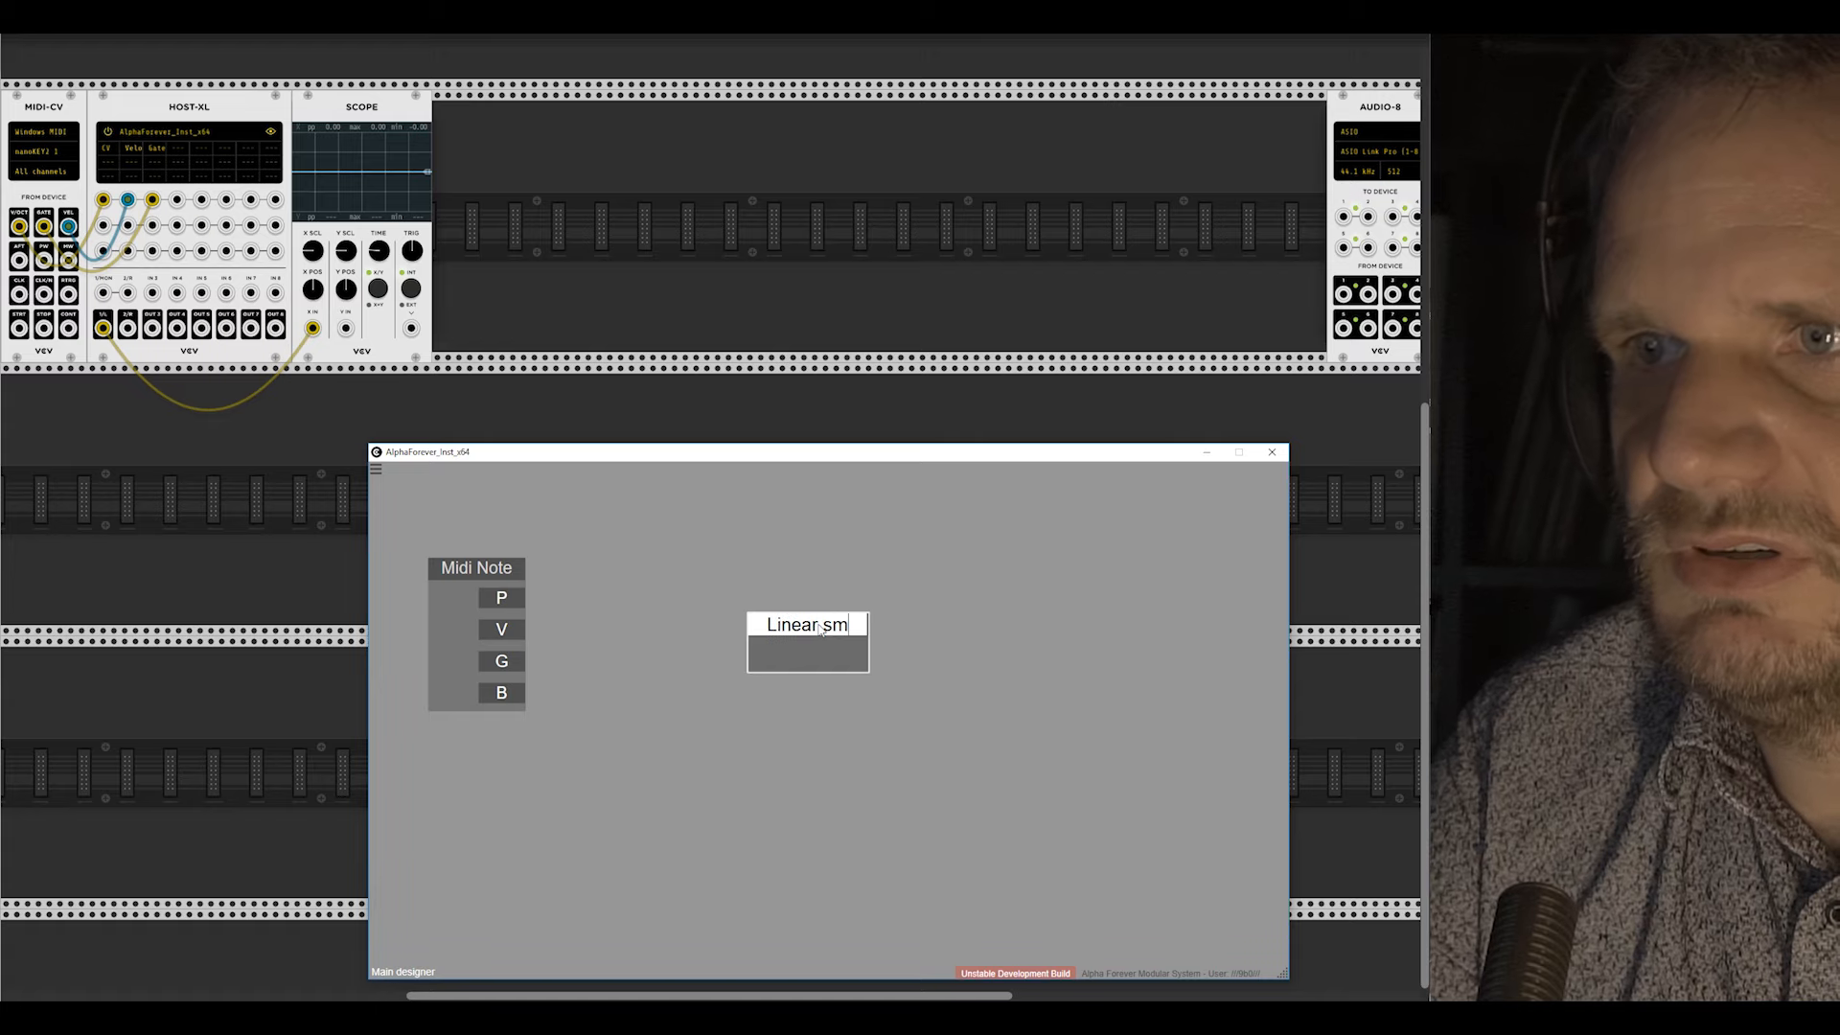
type("t")
left_click(808, 579)
Step: Open the Linear smt designer and add an In module inside it
double_click(826, 646)
right_click(596, 593)
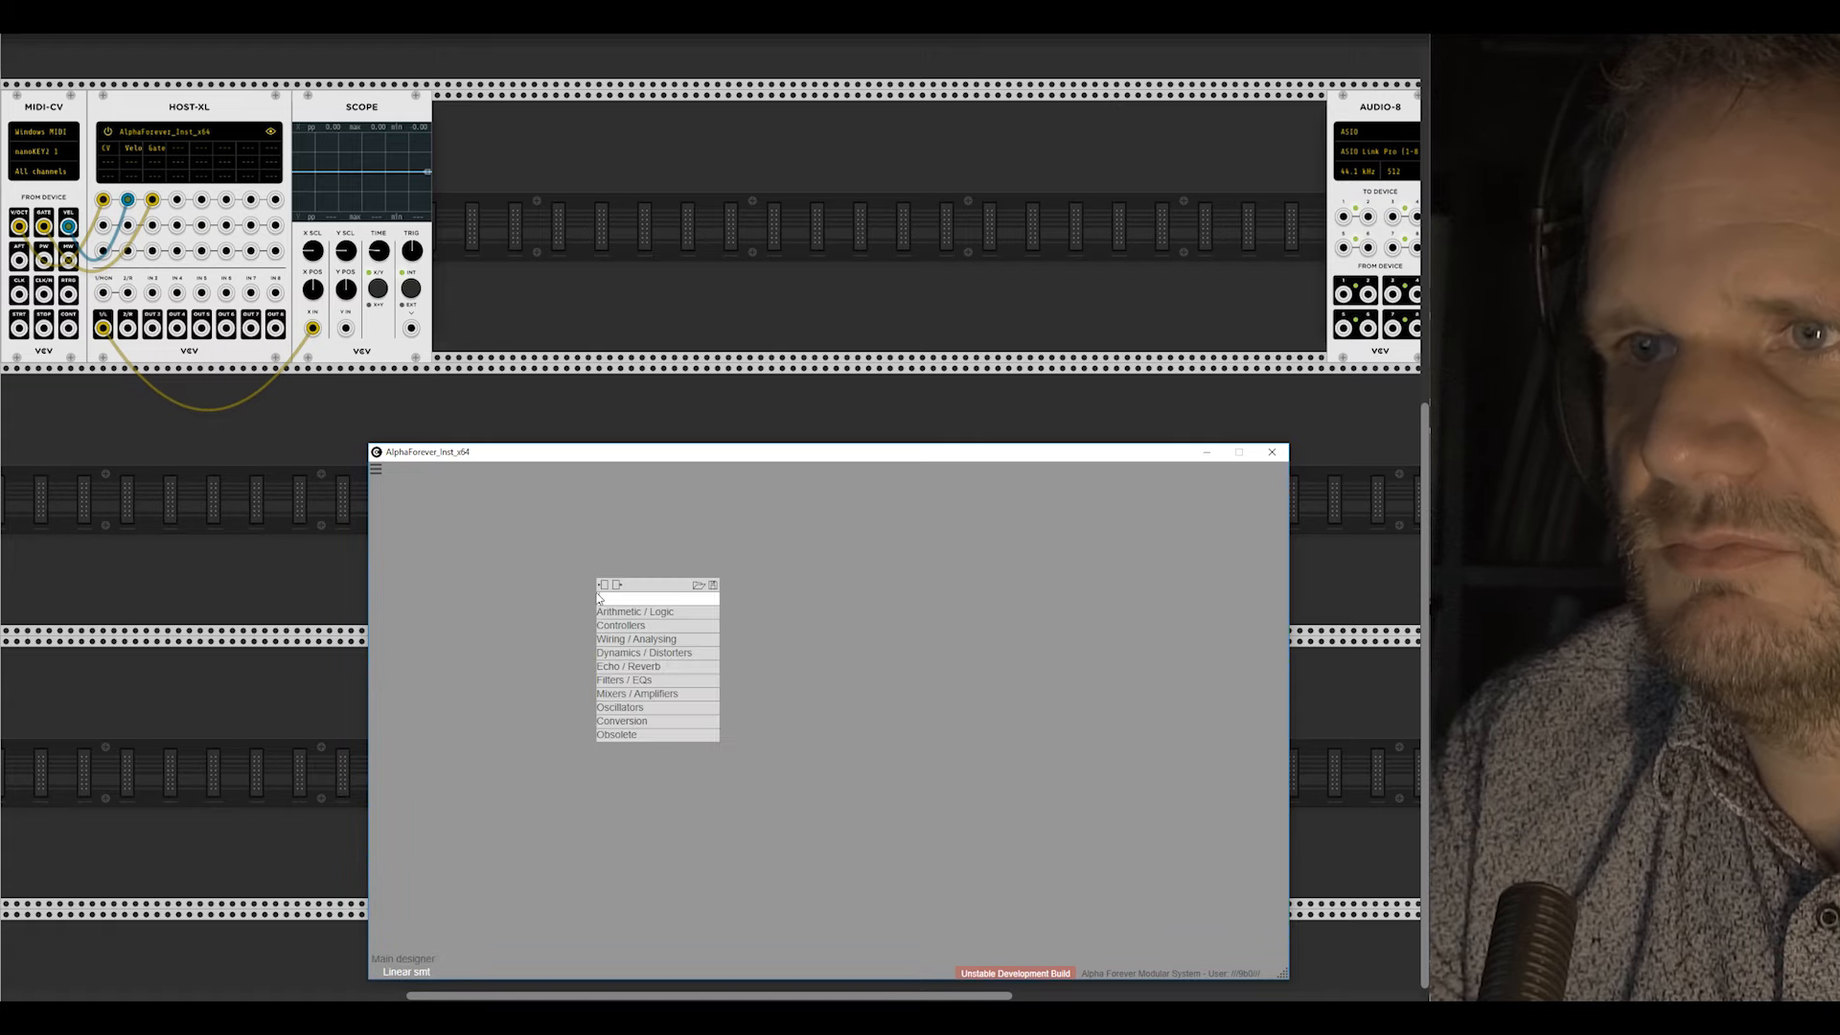
mouse_move(632, 638)
left_click(762, 652)
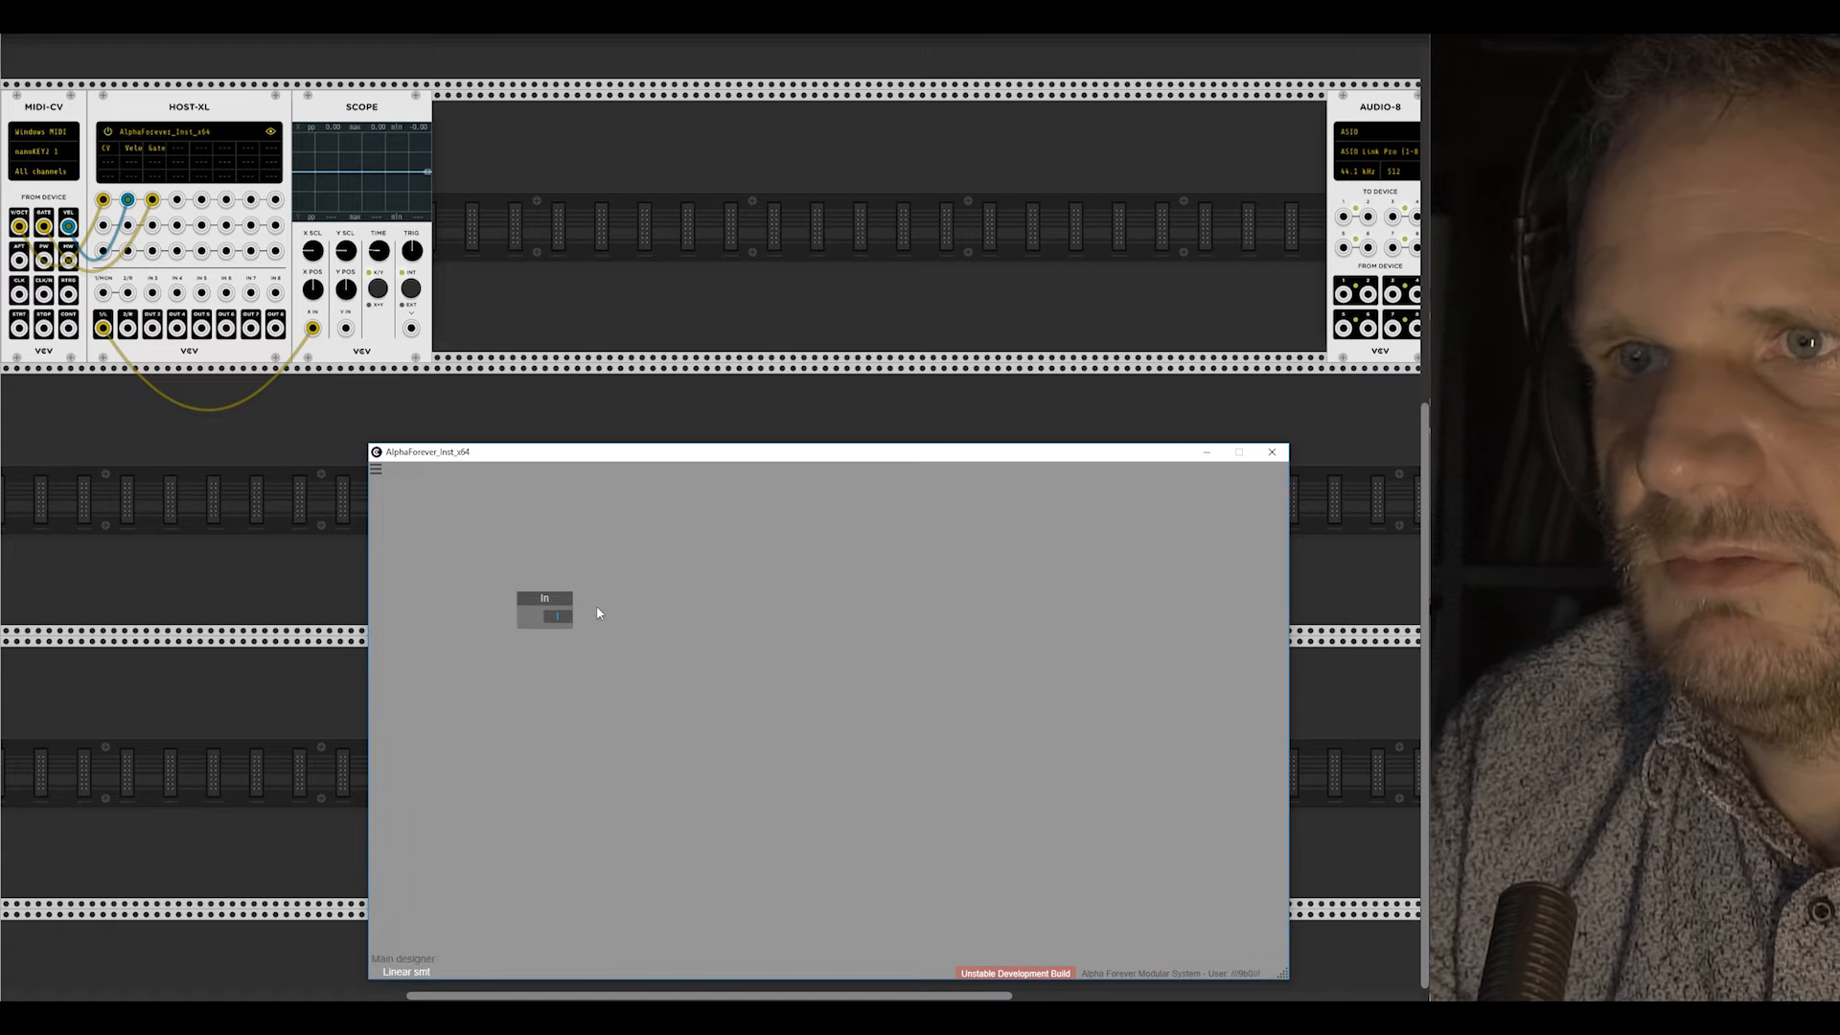
right_click(755, 618)
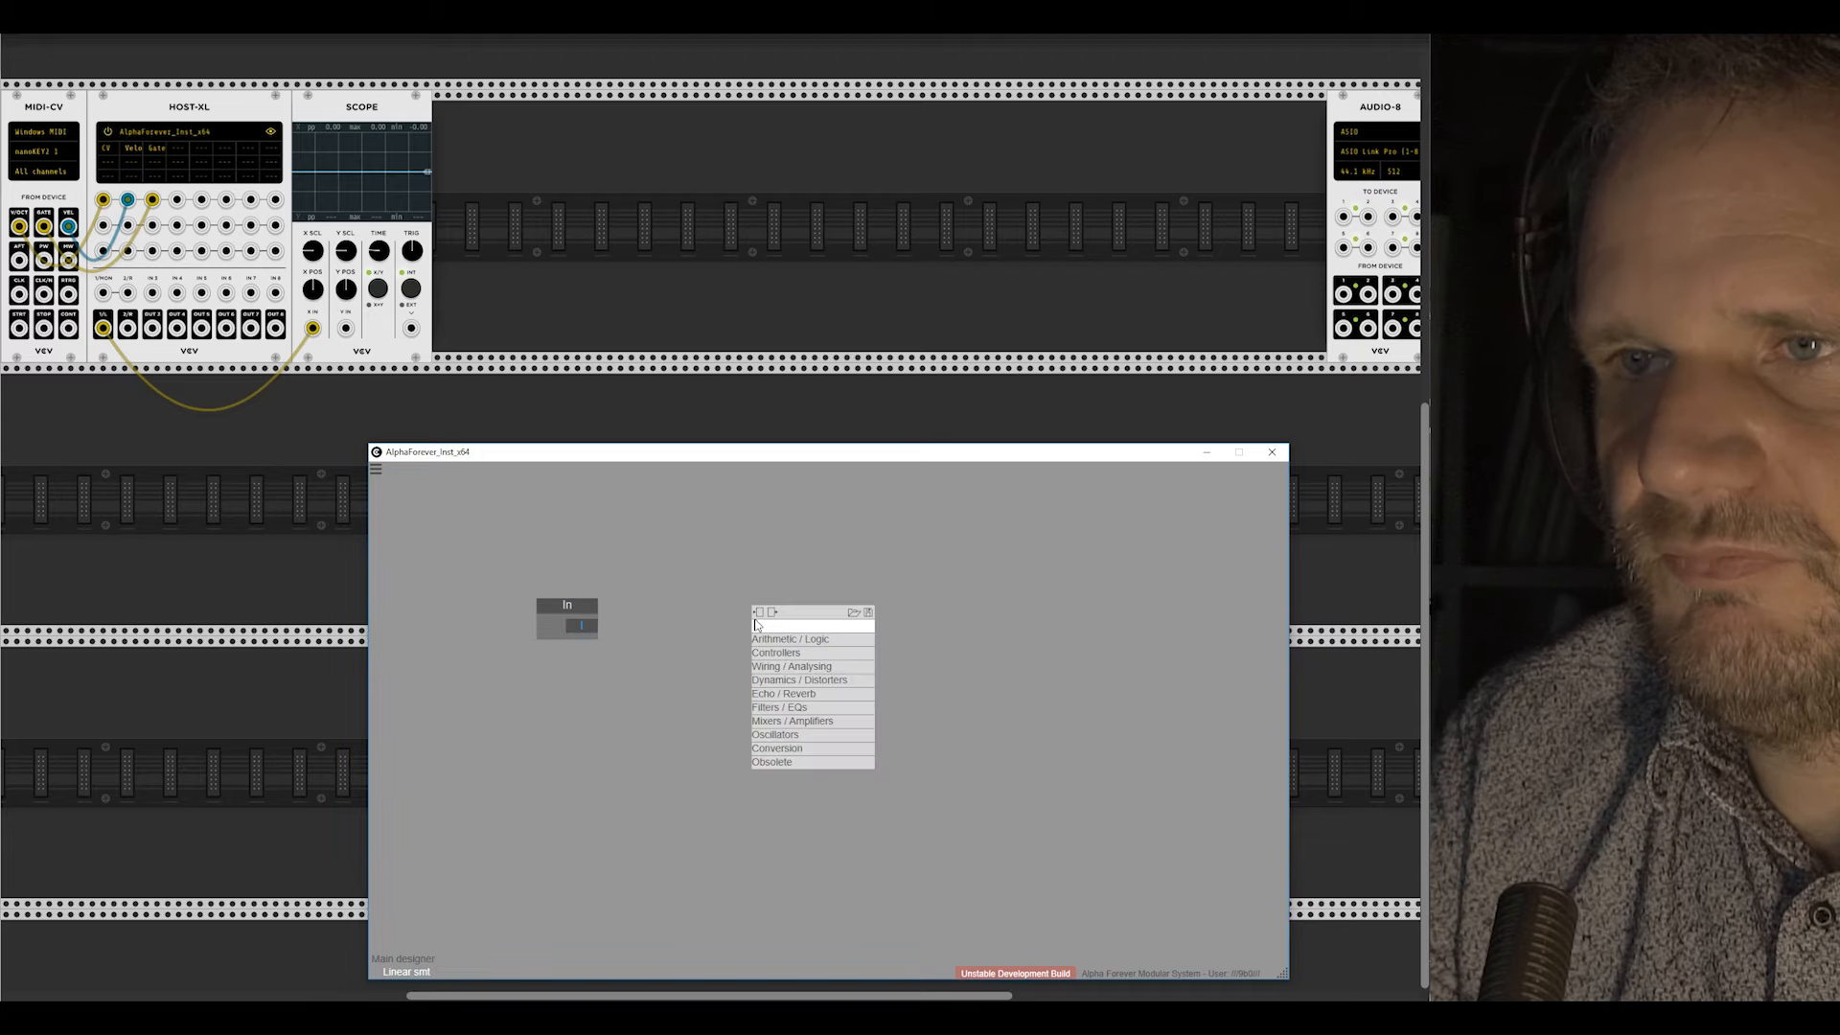
type("add")
left_click(663, 602)
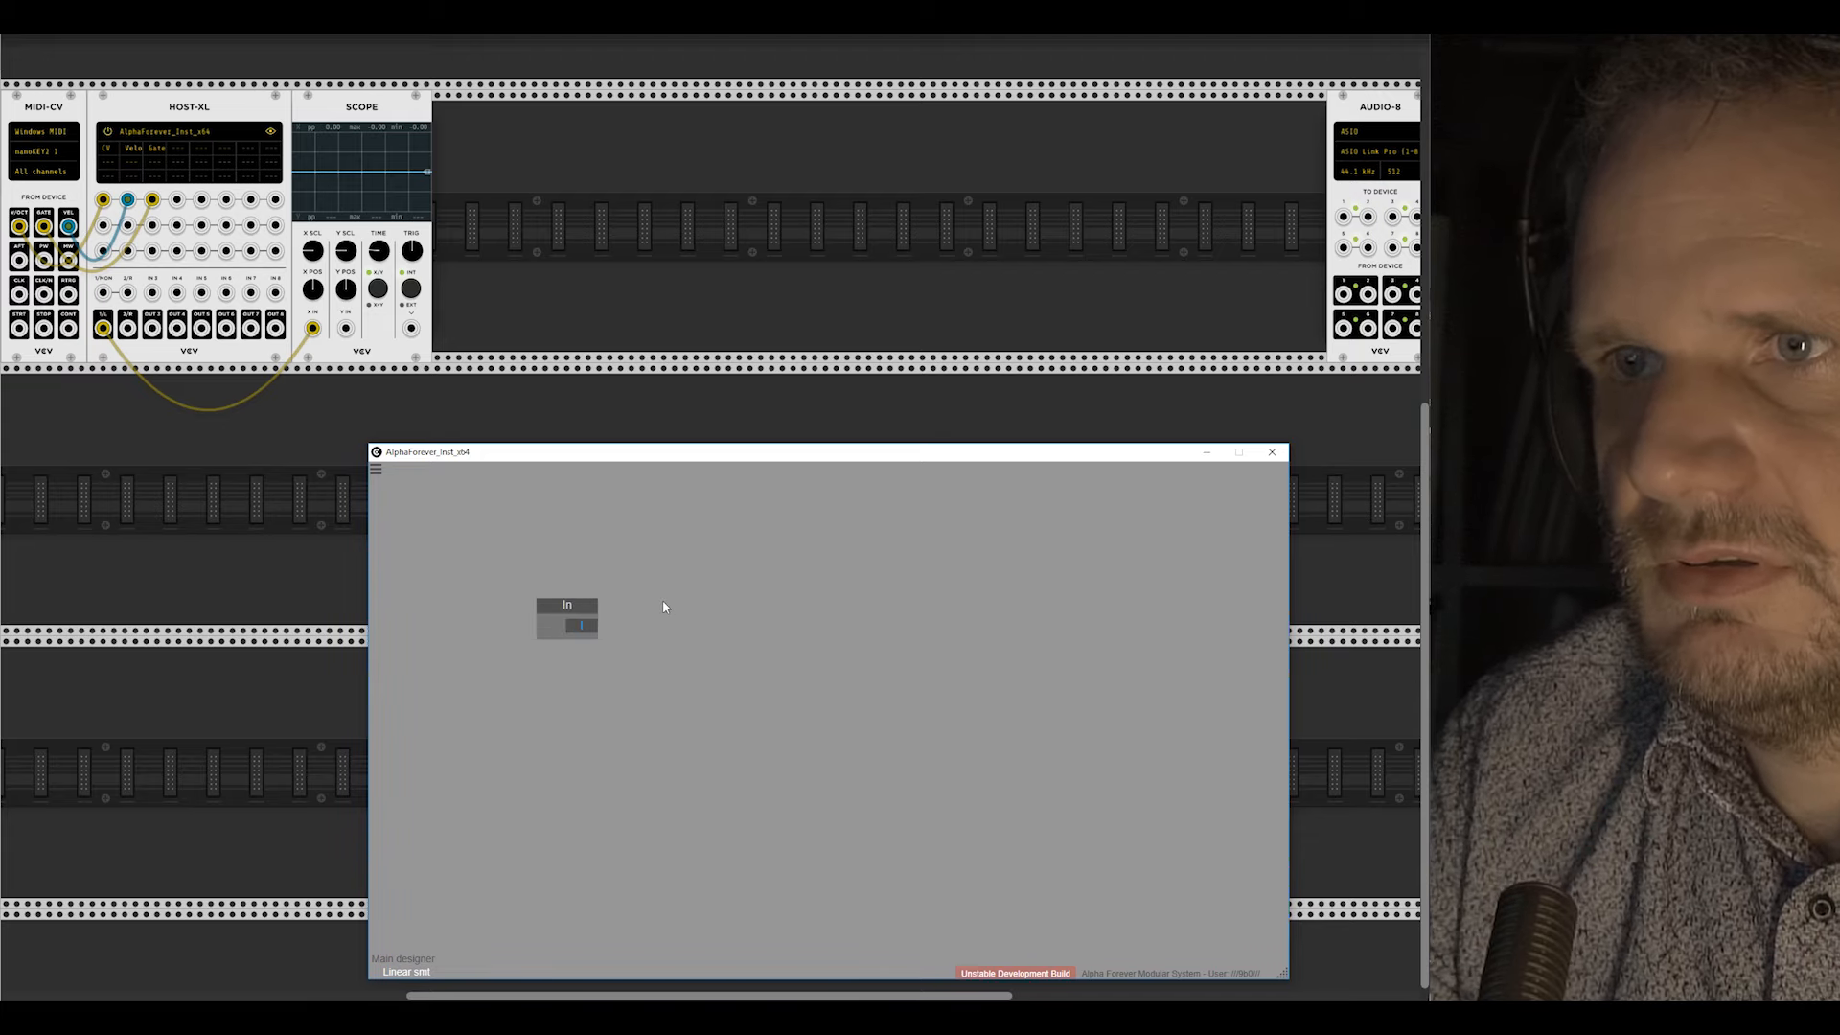
Step: Add a Change module beside the In module and connect In's output to Change's In port
right_click(718, 625)
type("chan")
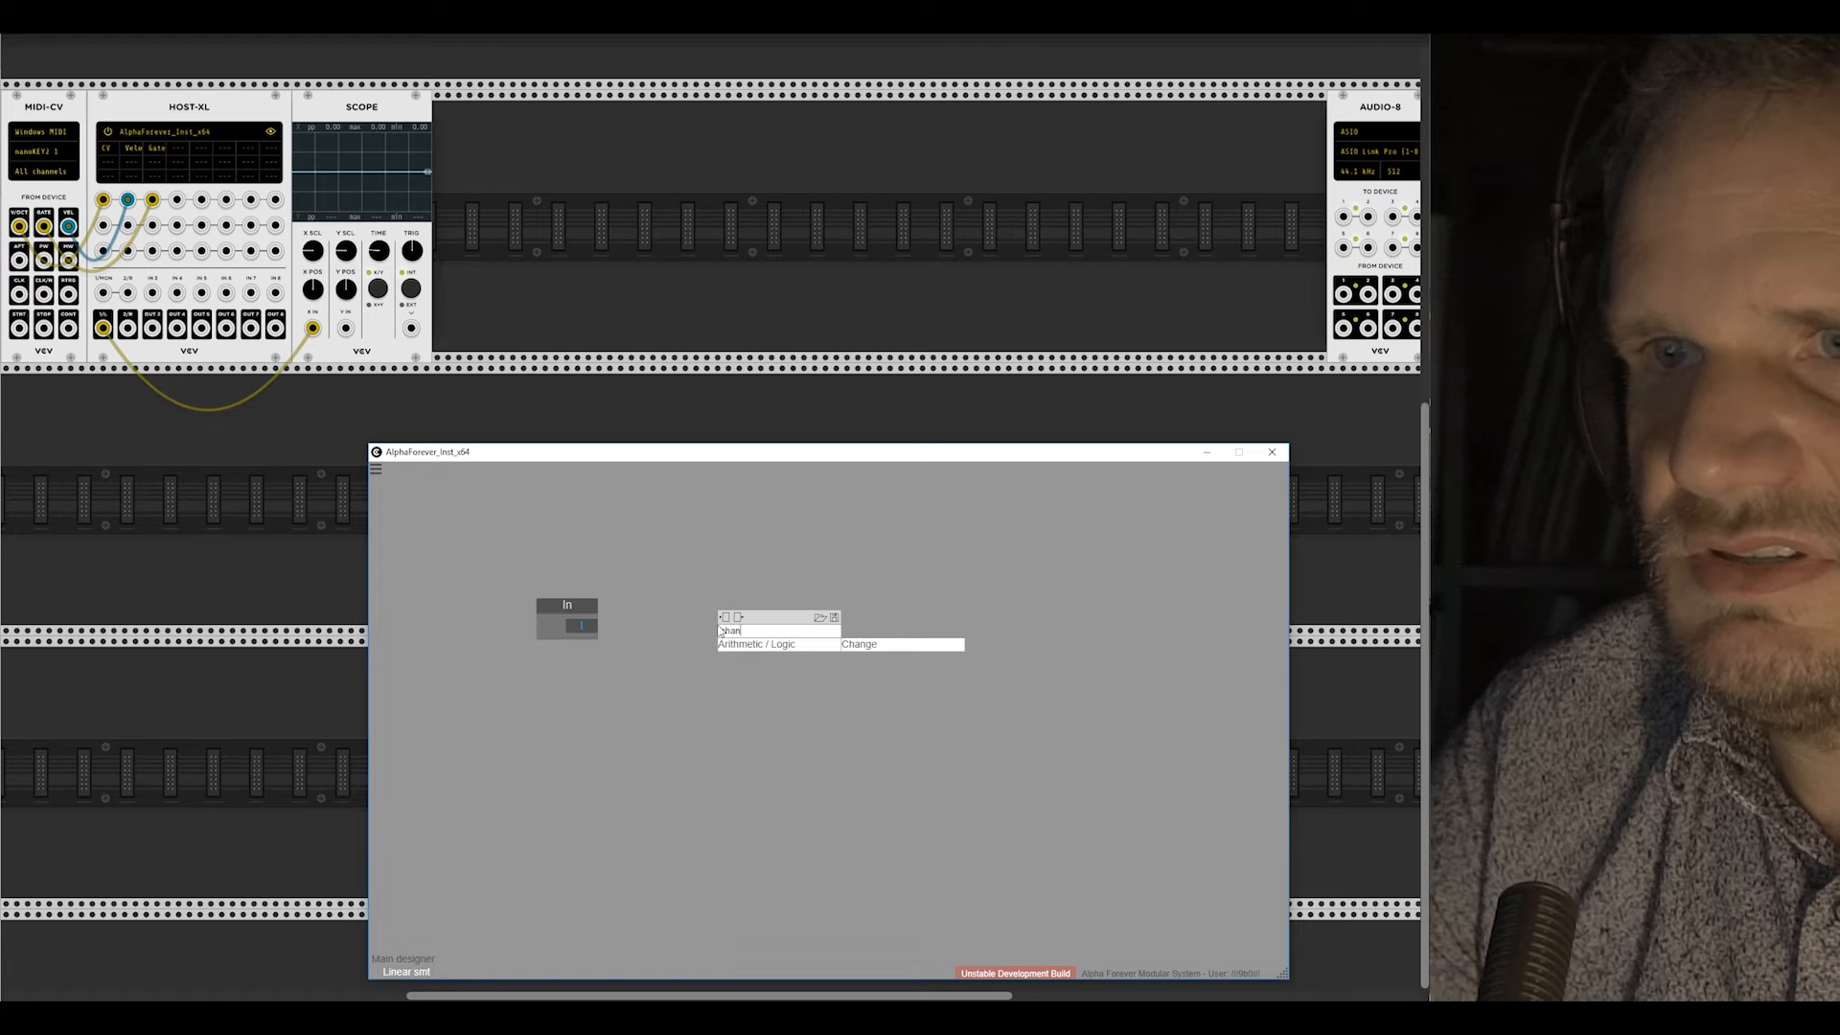
type("ge")
key("Return")
left_click_drag(696, 653, 681, 604)
Step: Add a Sub module, place it directly below Change, and connect In's output to Sub's A port
right_click(810, 624)
type("sub")
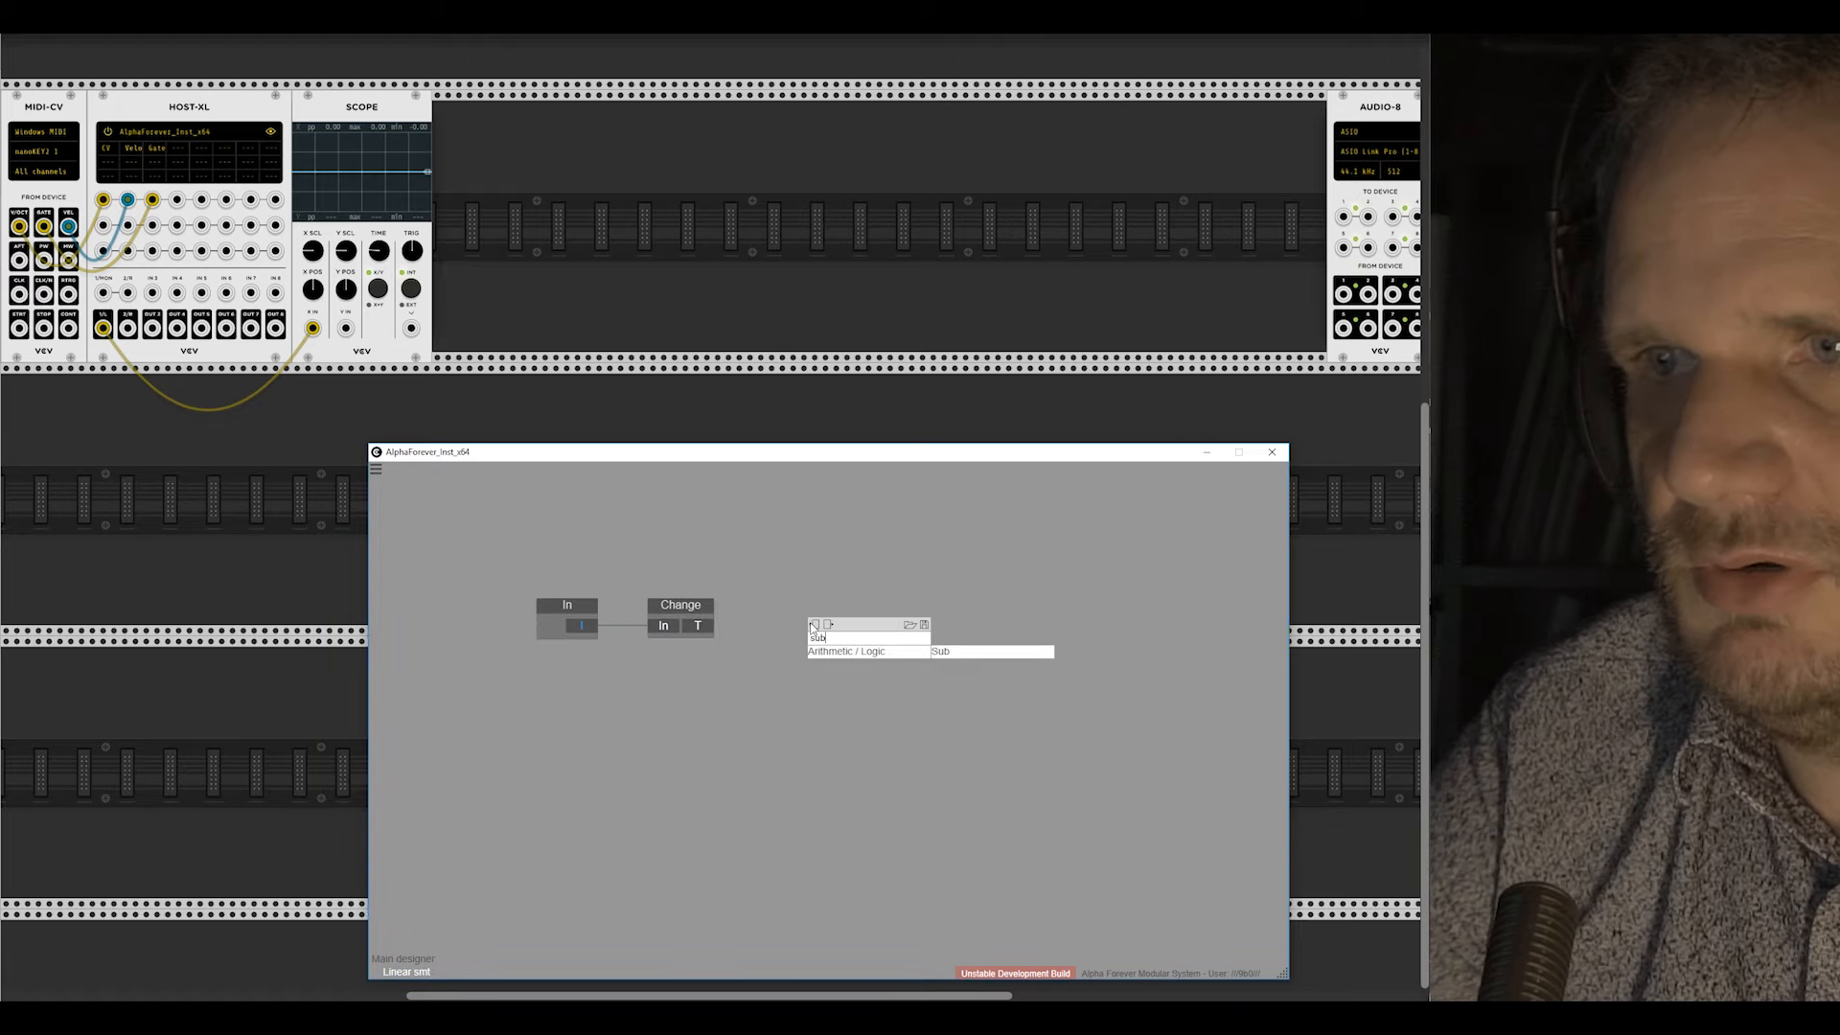
left_click(944, 652)
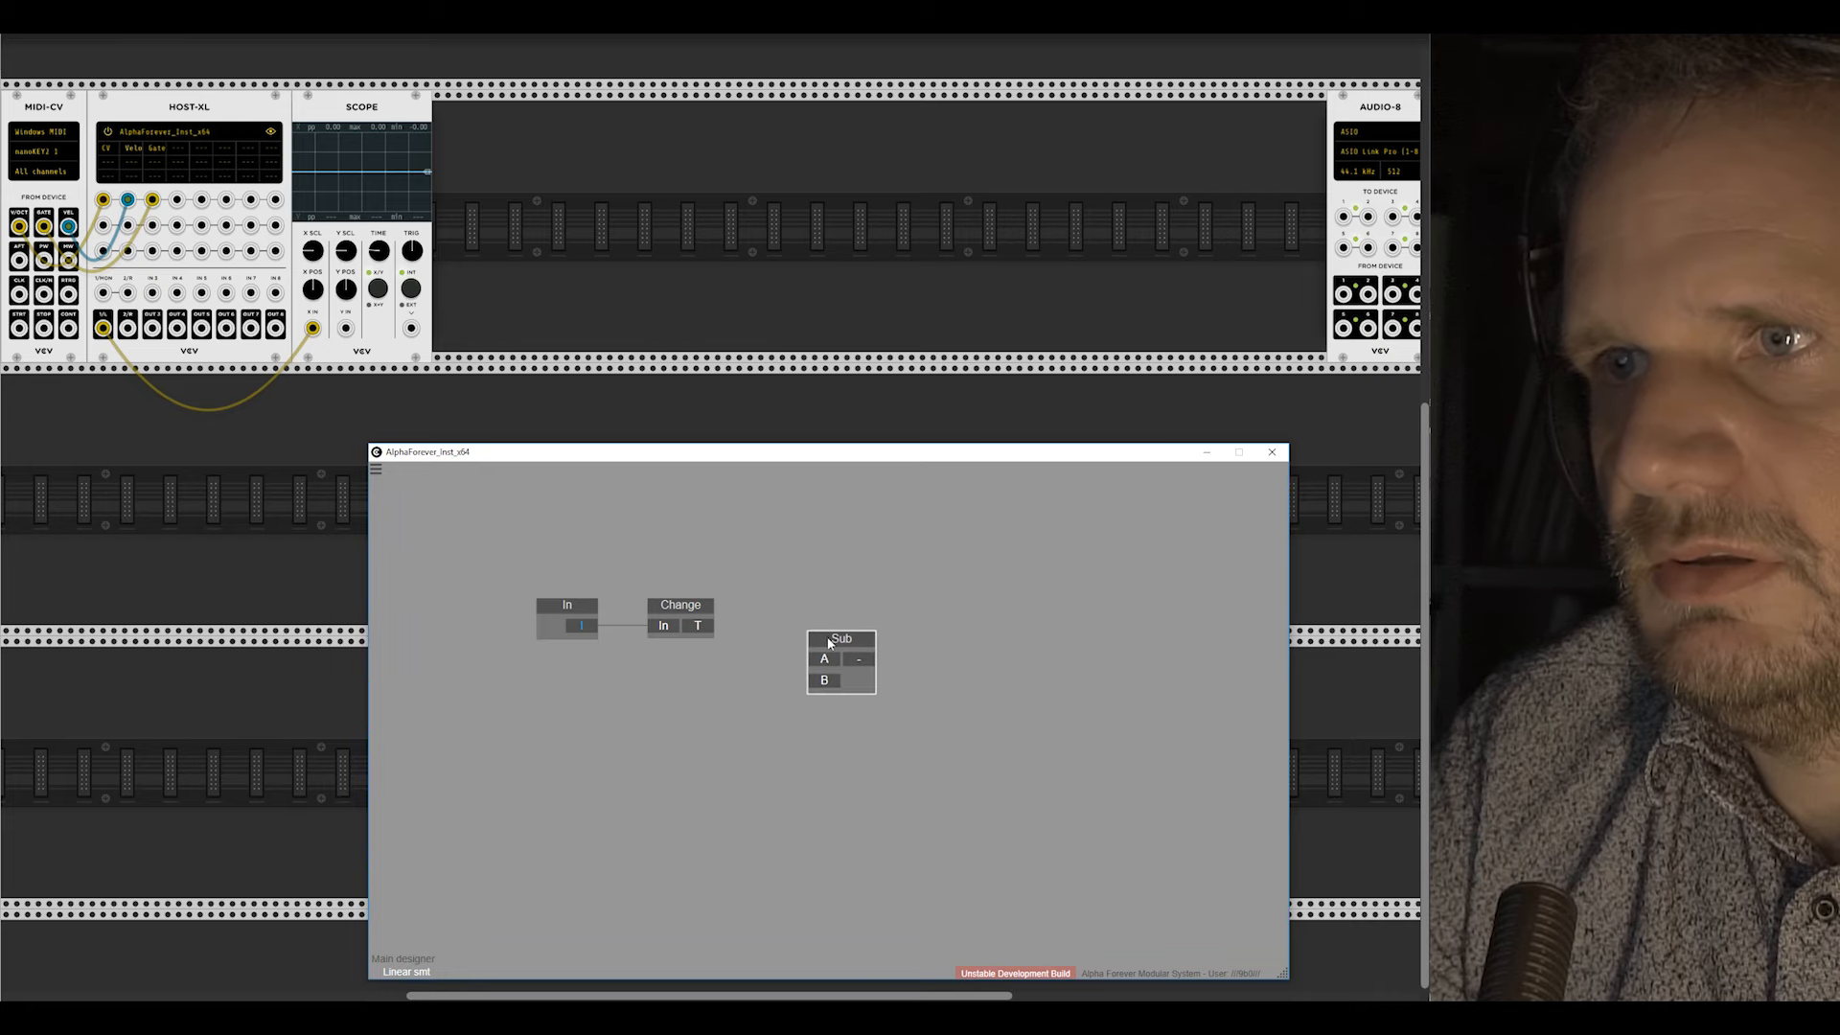
mouse_move(841, 638)
left_mouse_down()
mouse_move(842, 604)
mouse_move(782, 652)
mouse_move(818, 625)
left_mouse_up()
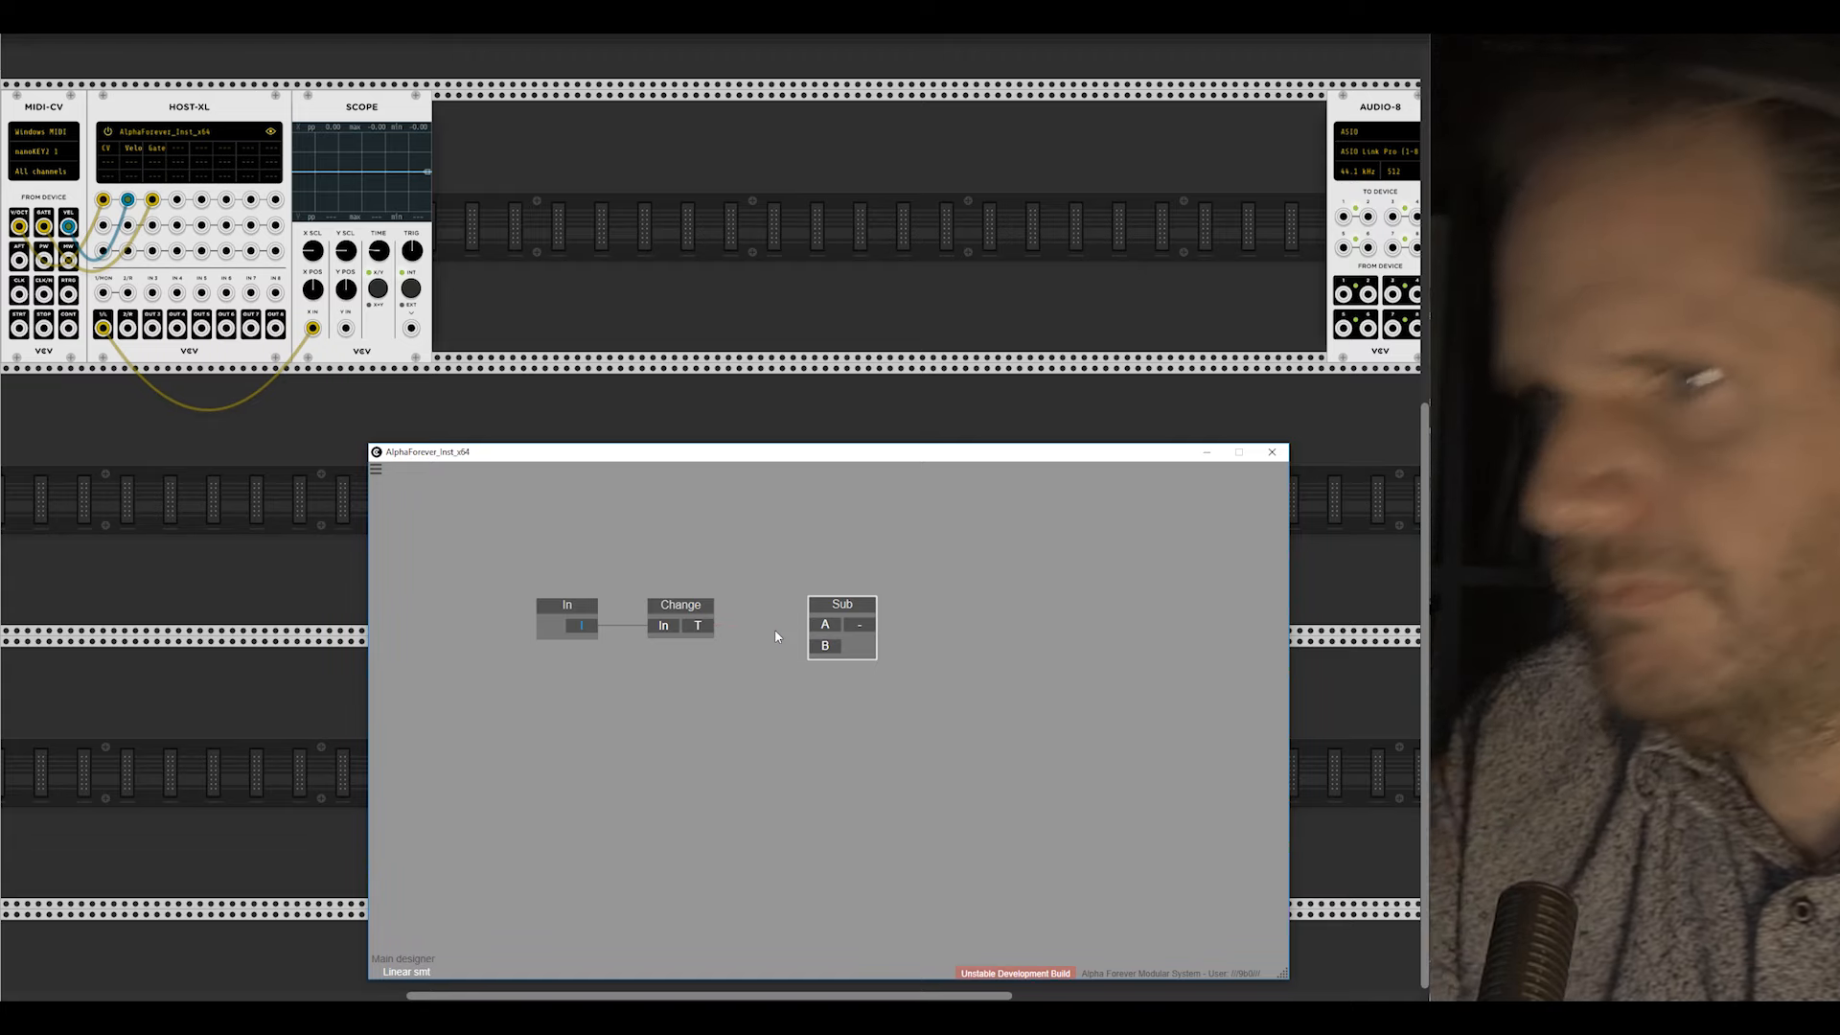
left_click_drag(769, 629, 792, 648)
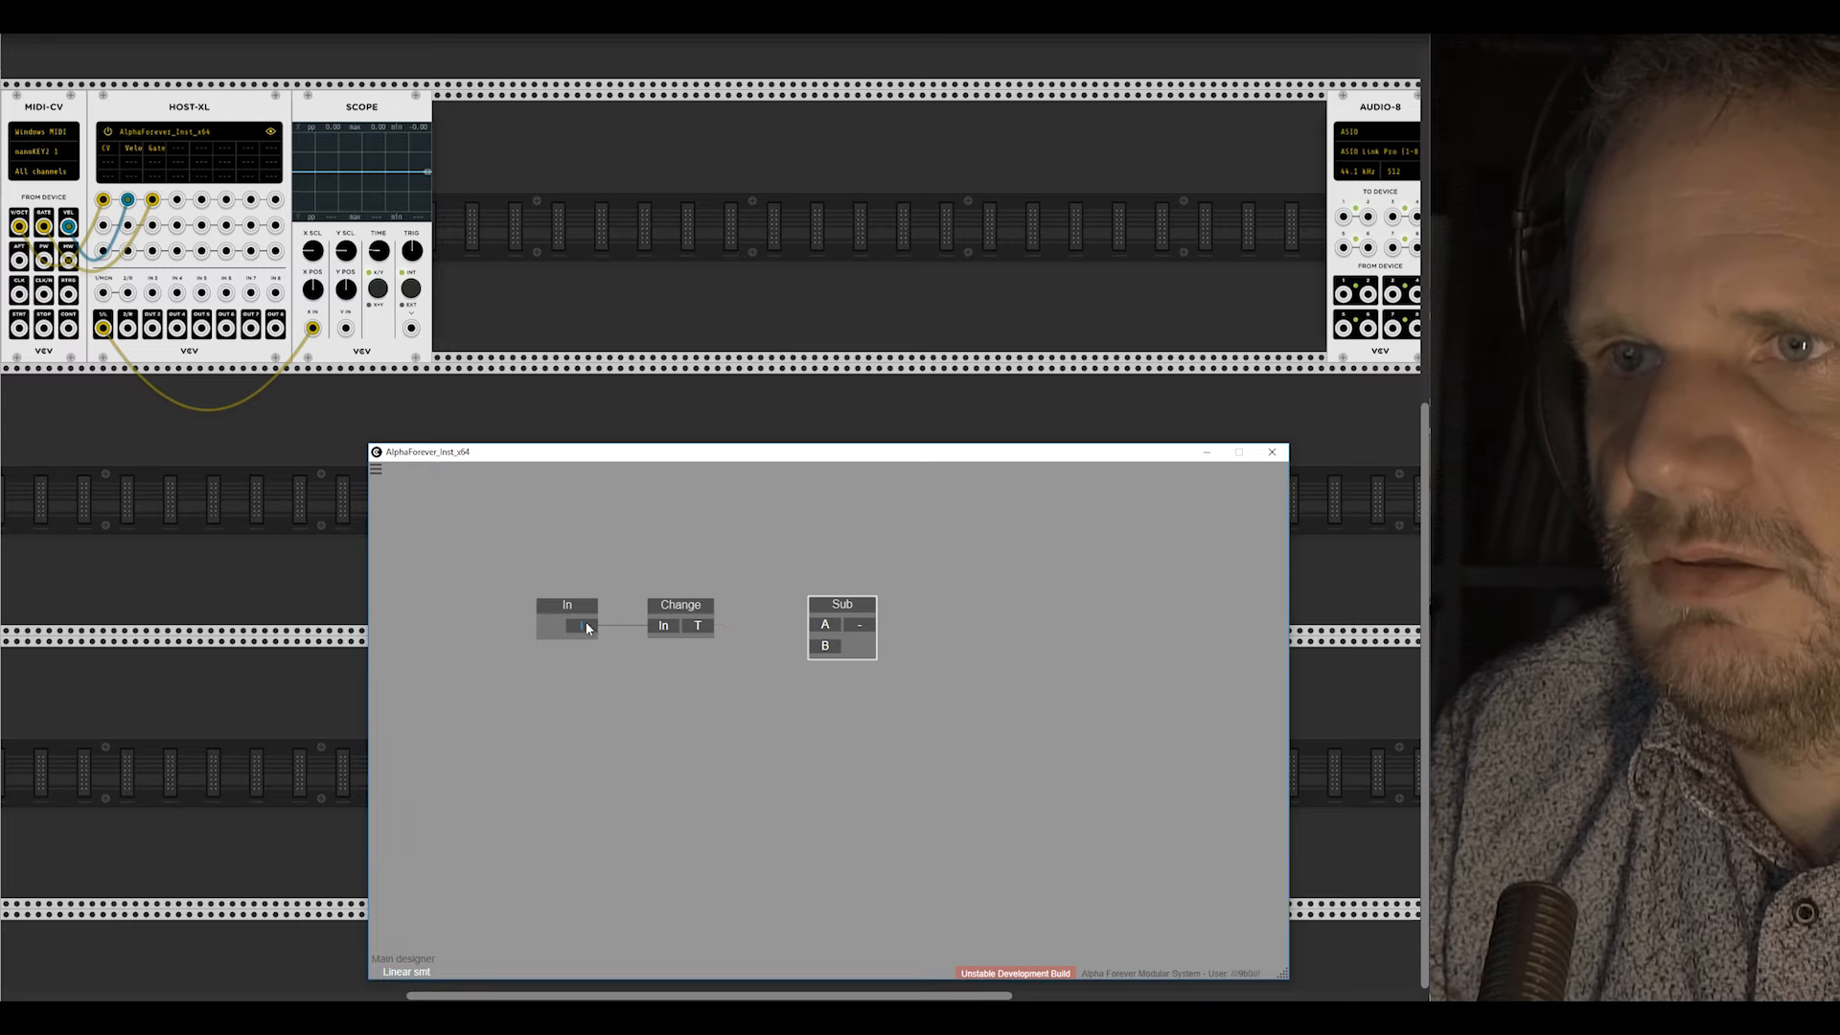
left_click_drag(643, 631, 678, 668)
left_click(656, 682)
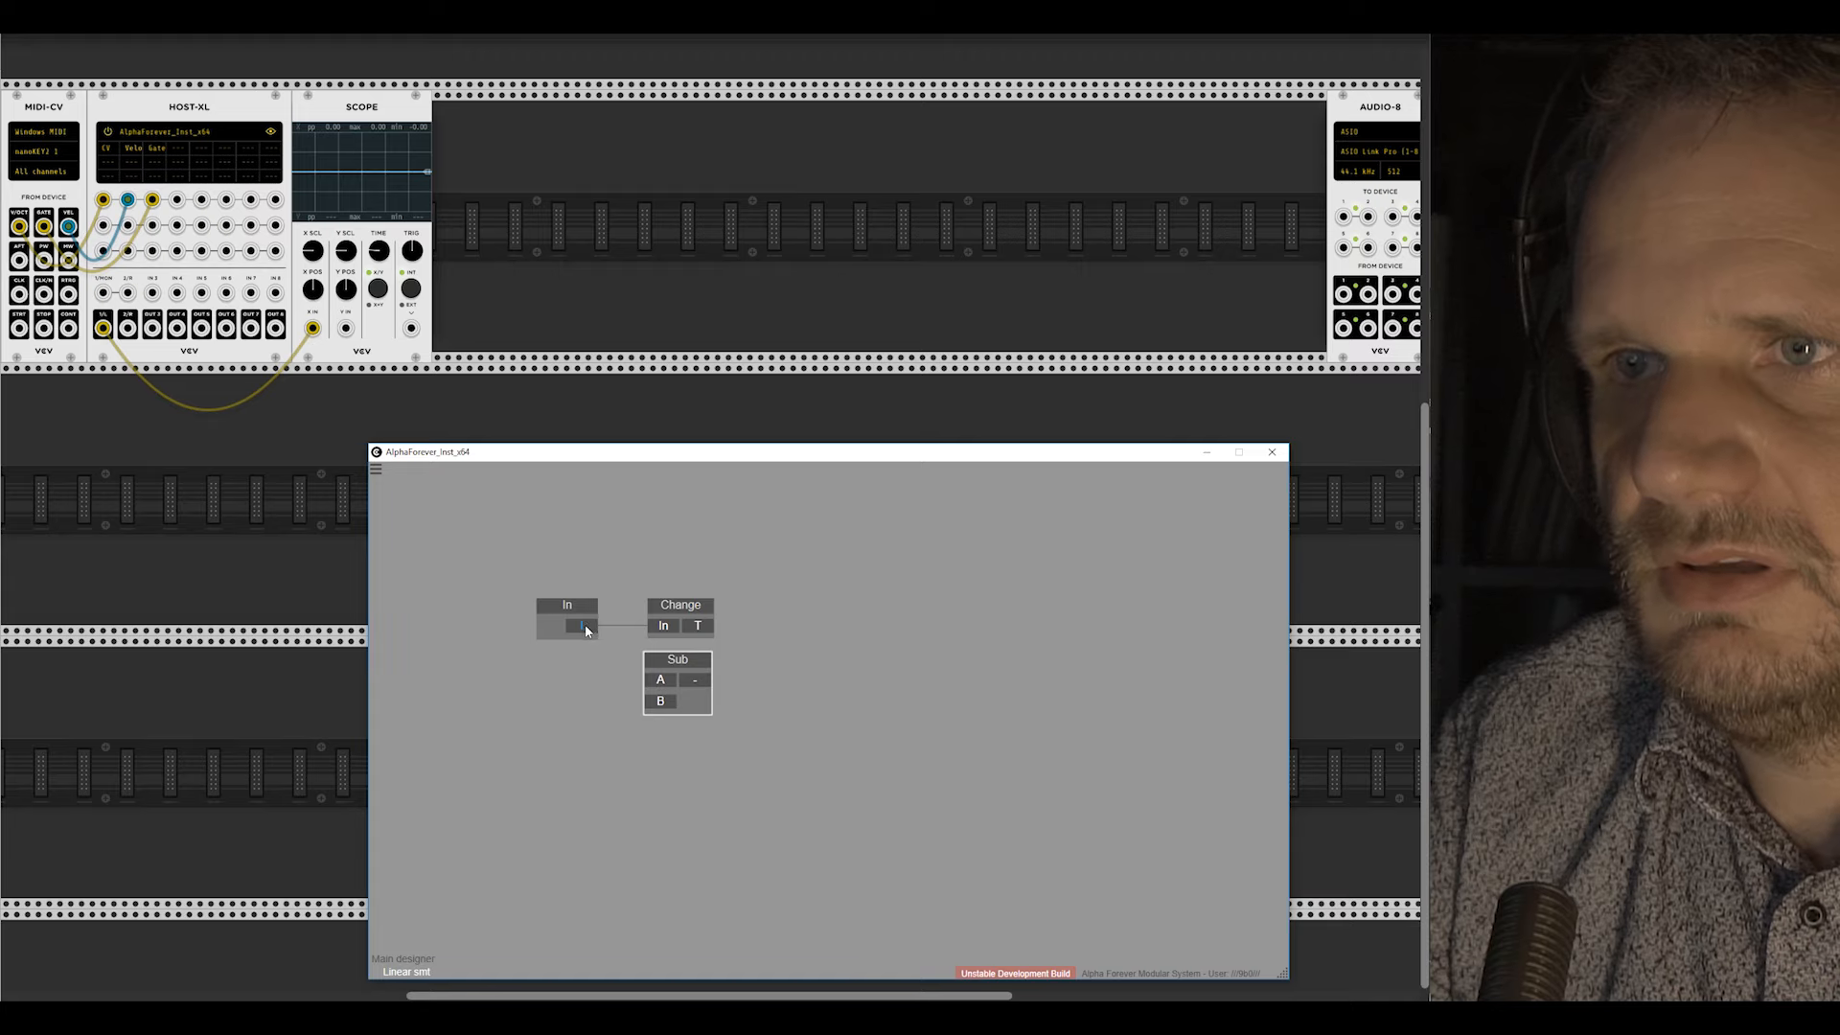
left_click_drag(585, 627, 656, 683)
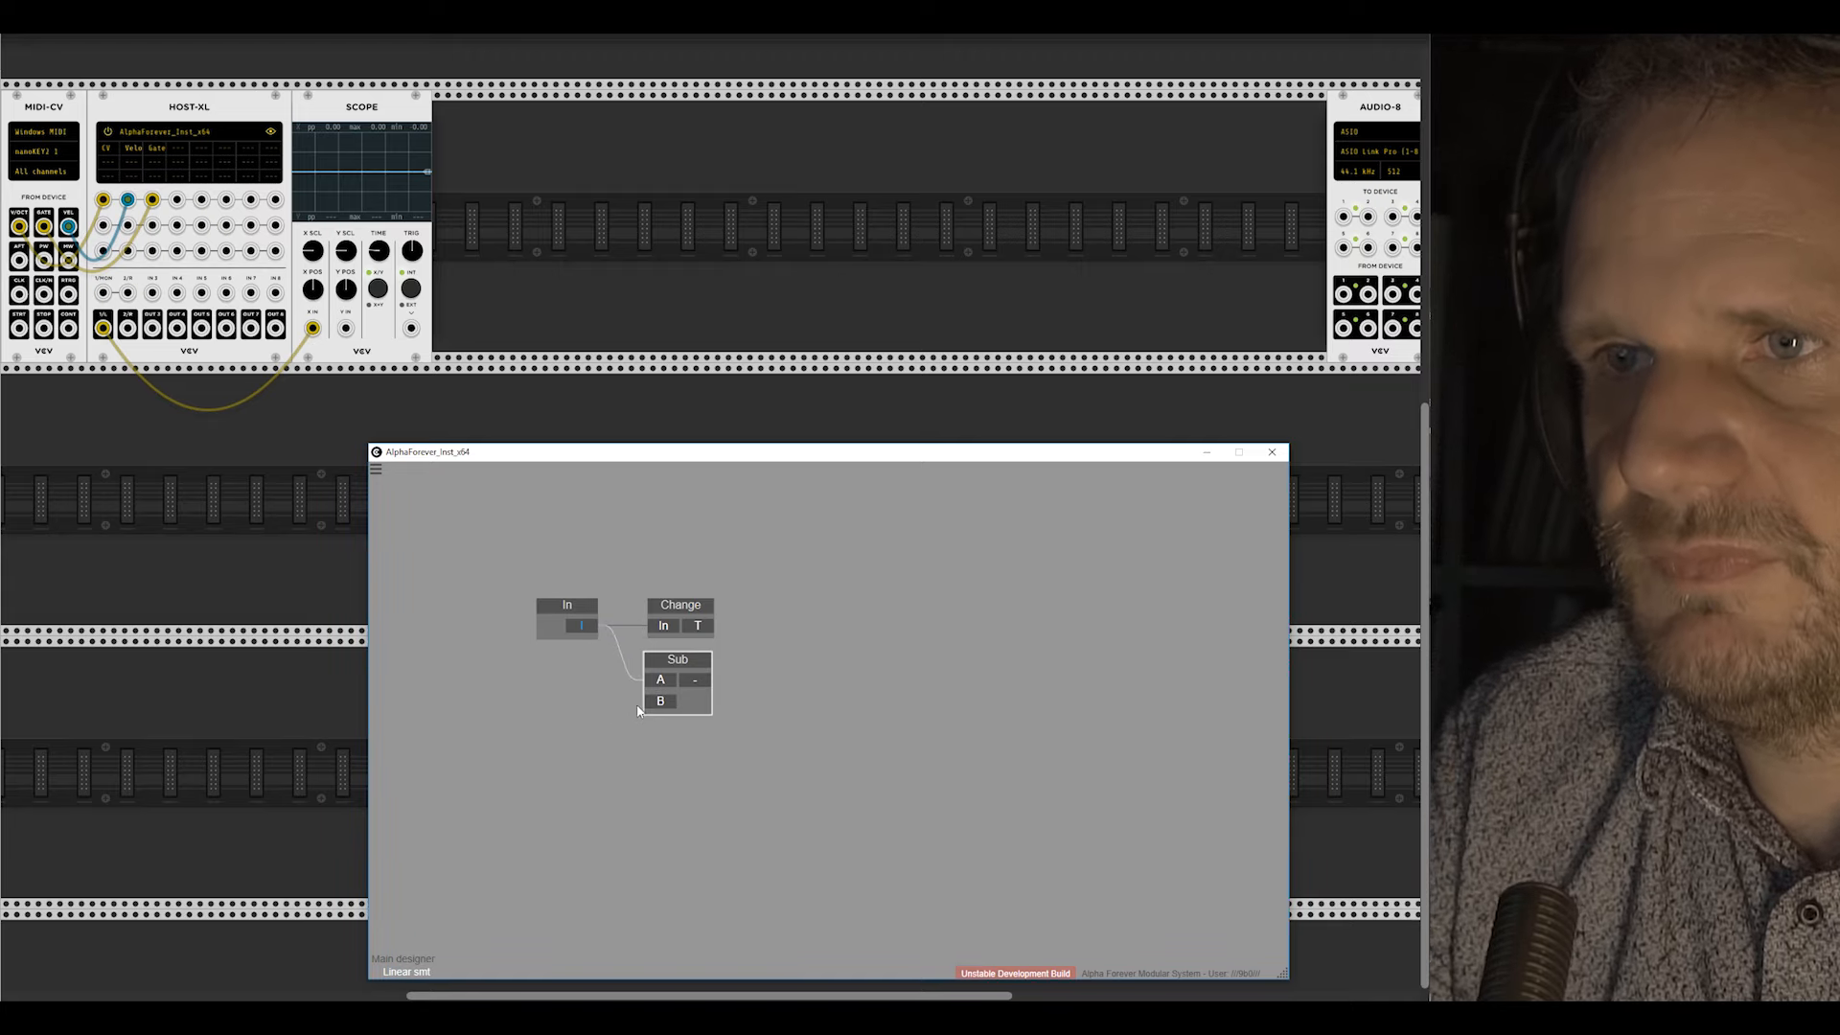
Step: Add a Con module wired into the B port of the Sub module
right_click(663, 703)
mouse_move(743, 751)
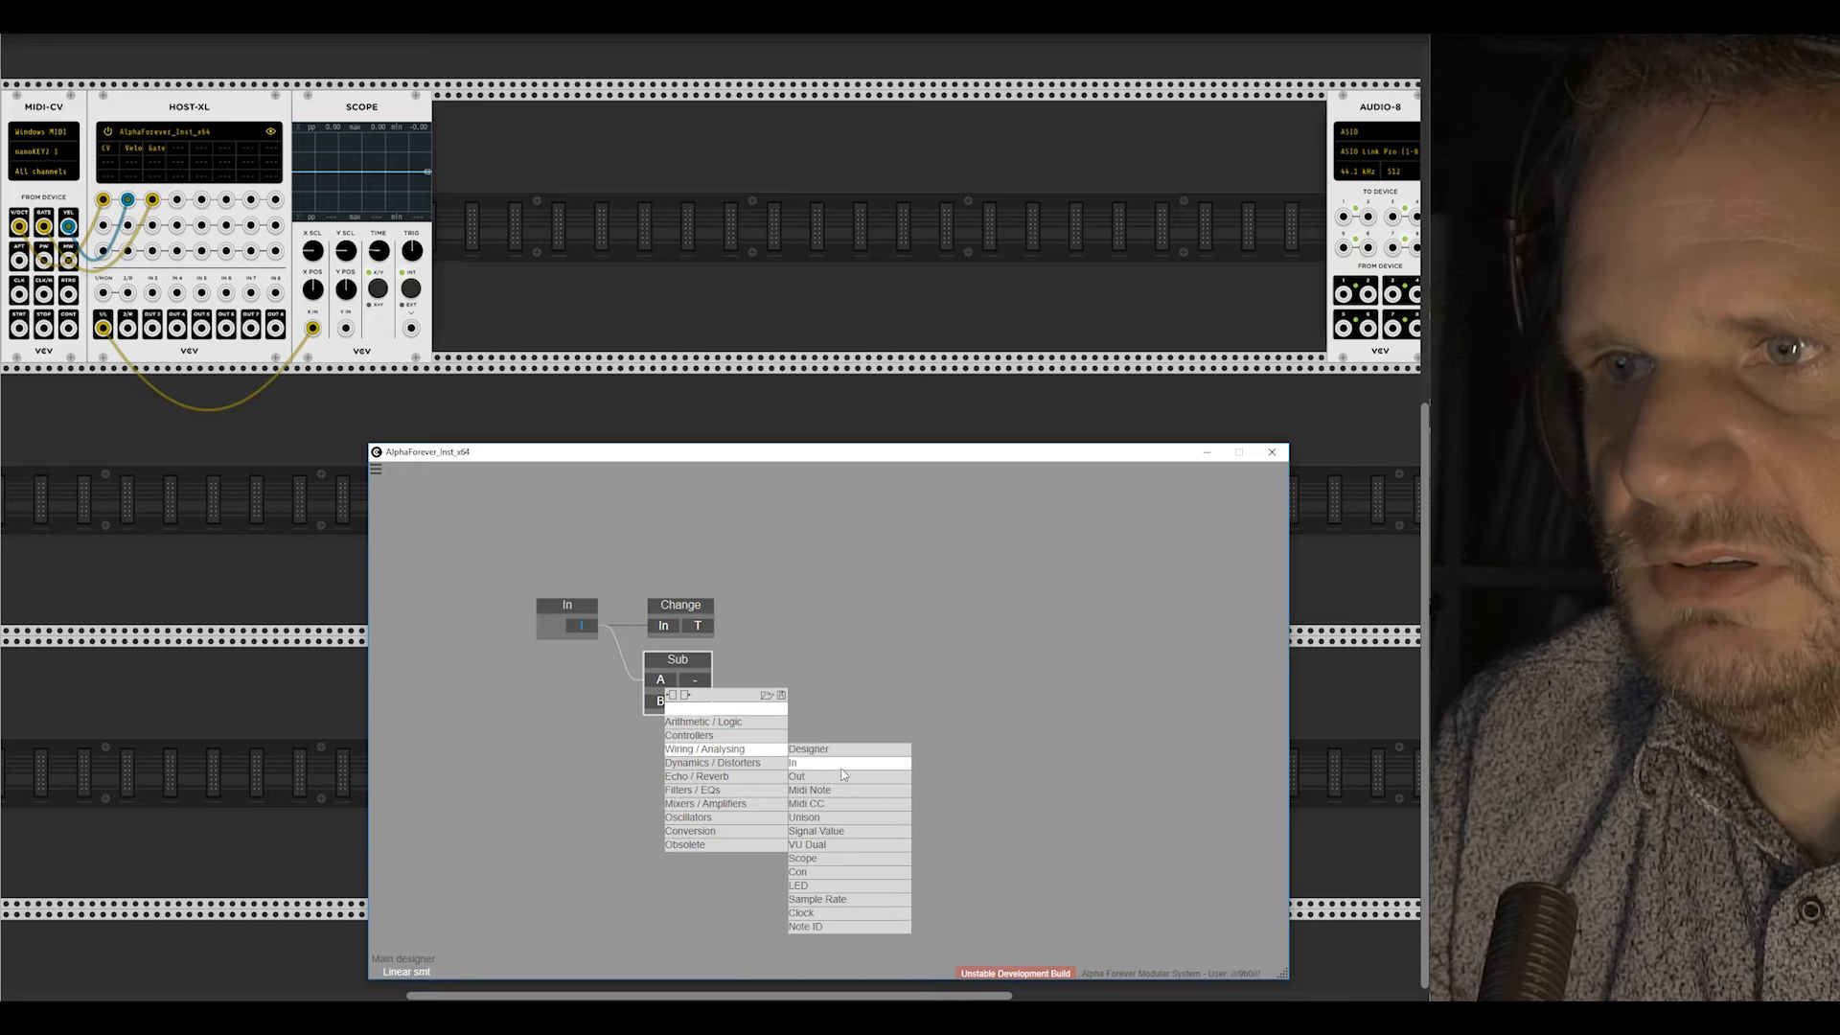
left_click(821, 876)
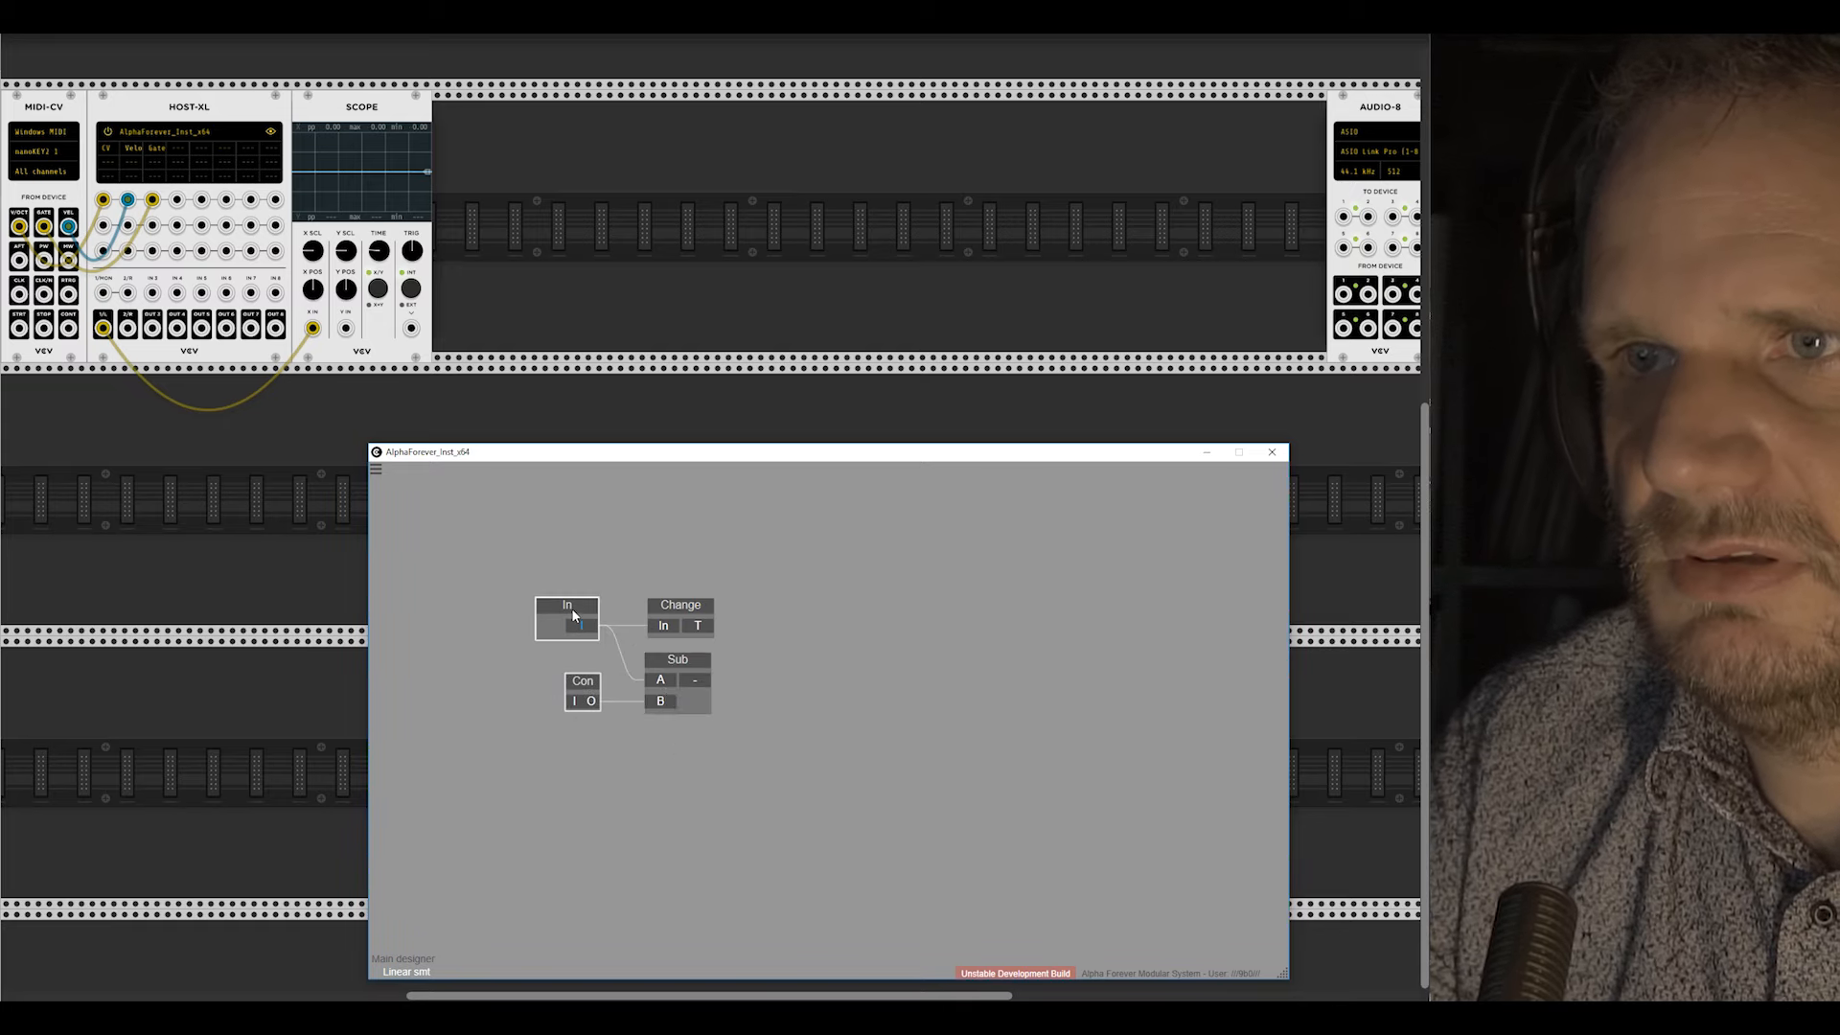
Step: Add a Variable module beside Sub, with Sub's output feeding New and Change's T output feeding Trg
right_click(905, 714)
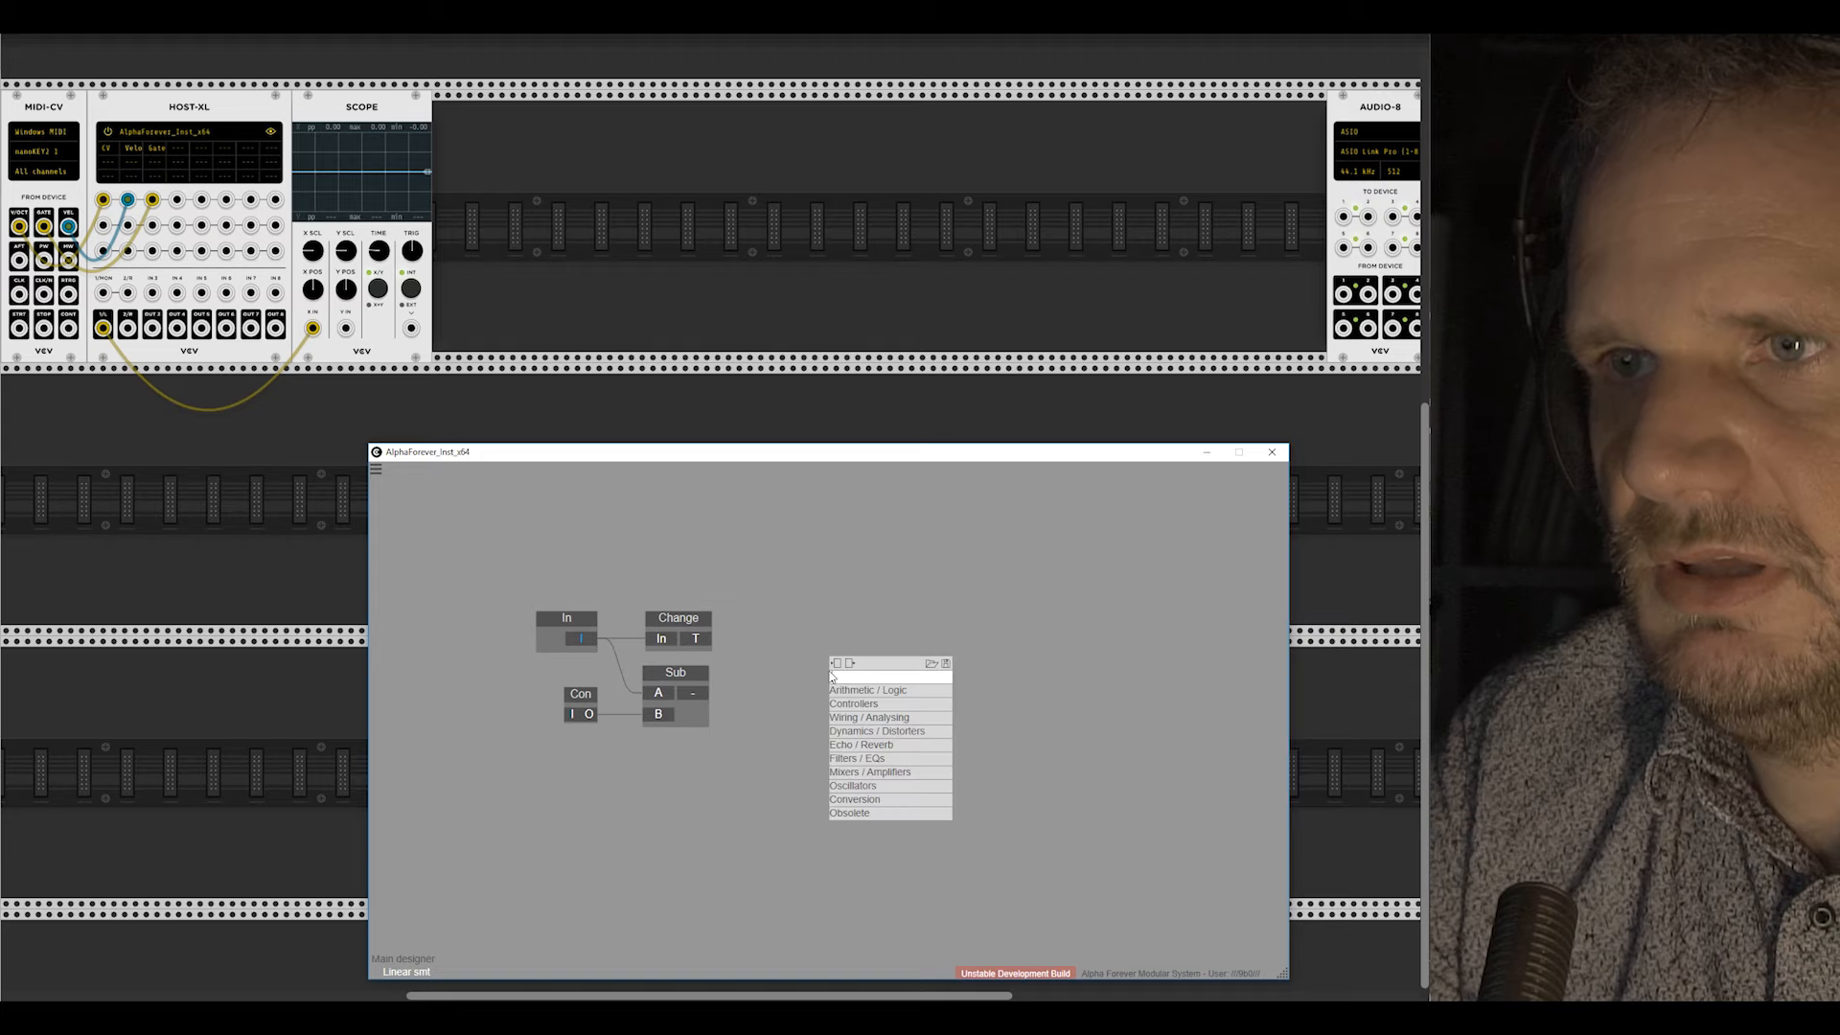
type("var")
left_click(960, 693)
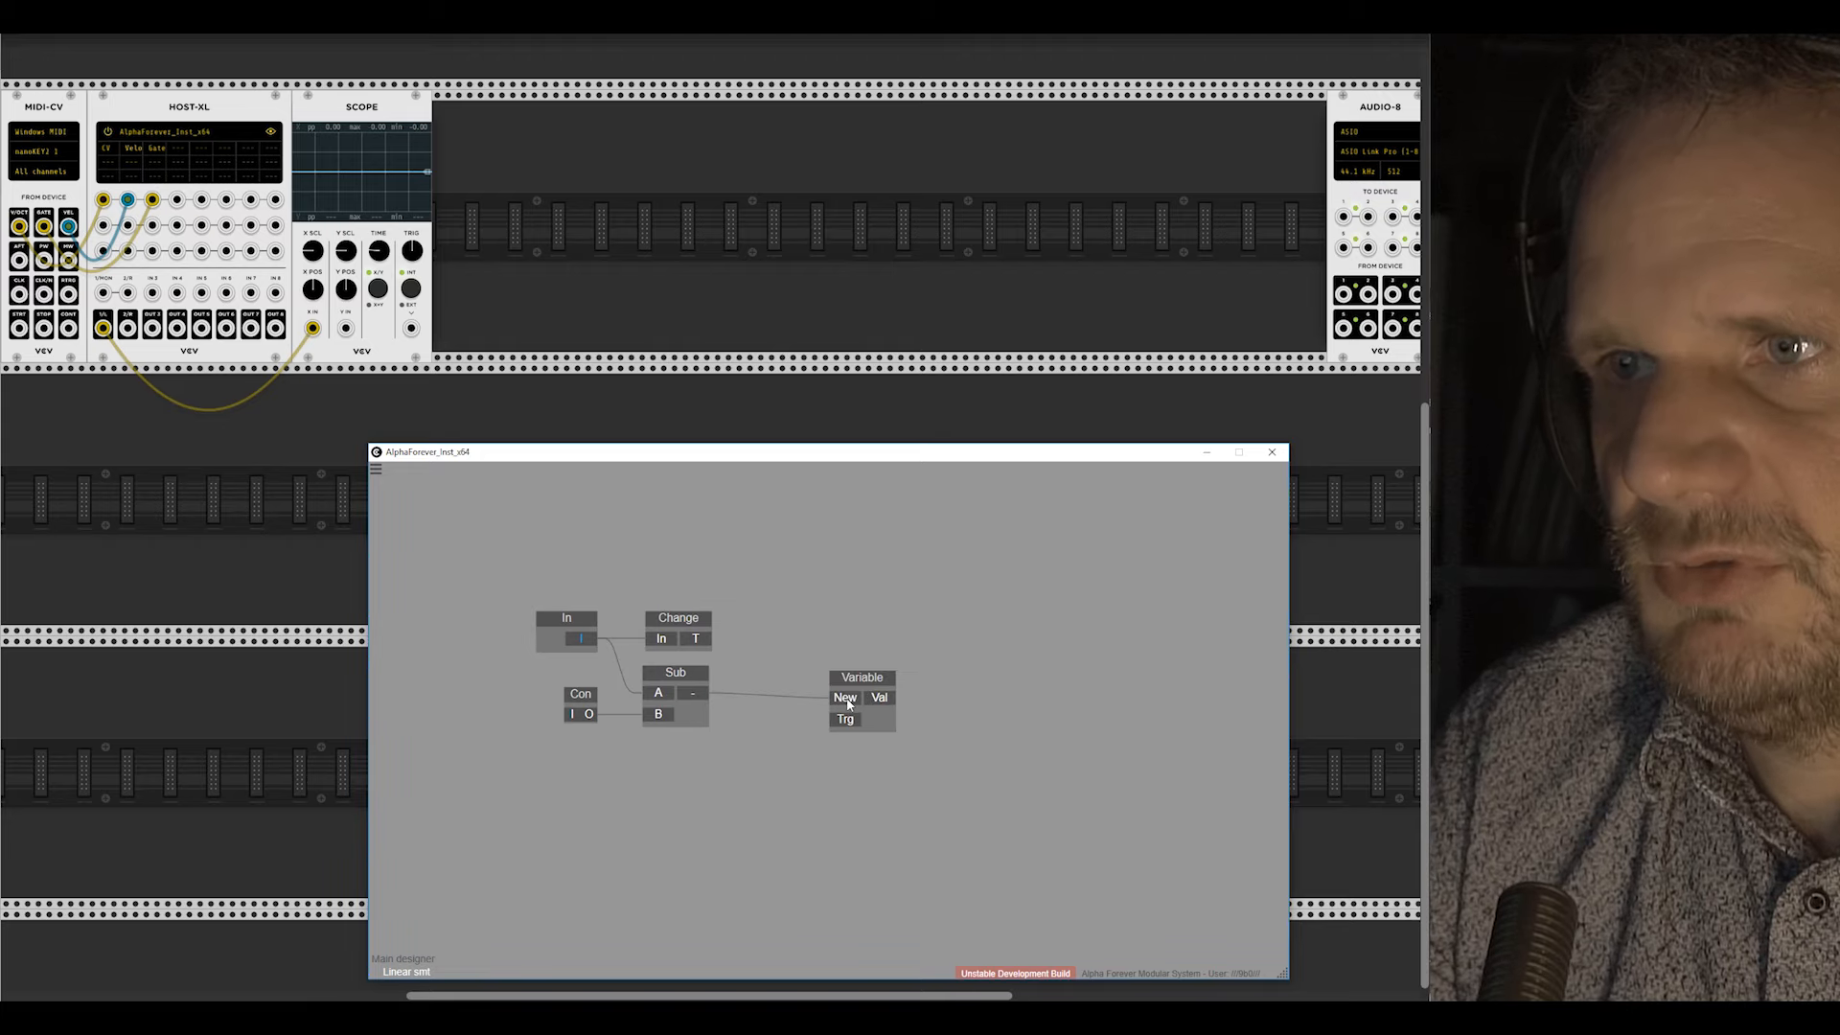
left_click_drag(747, 714, 761, 722)
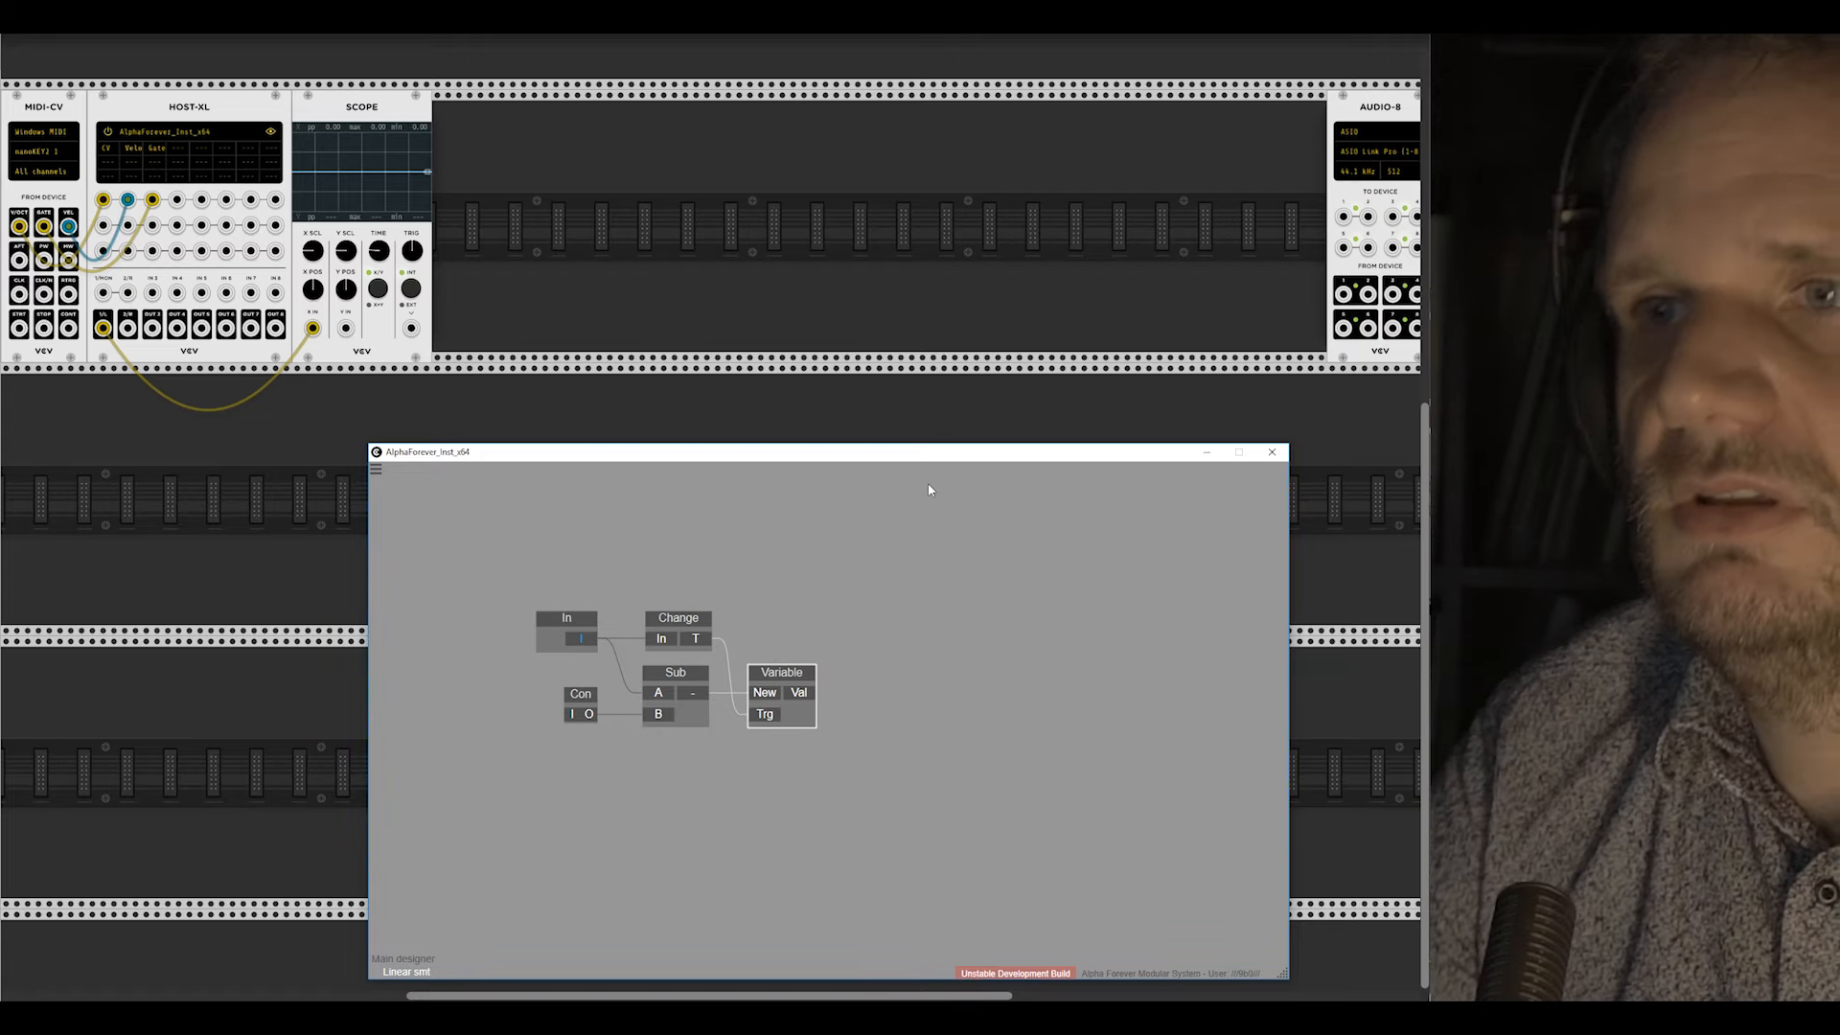
left_click_drag(897, 619, 897, 558)
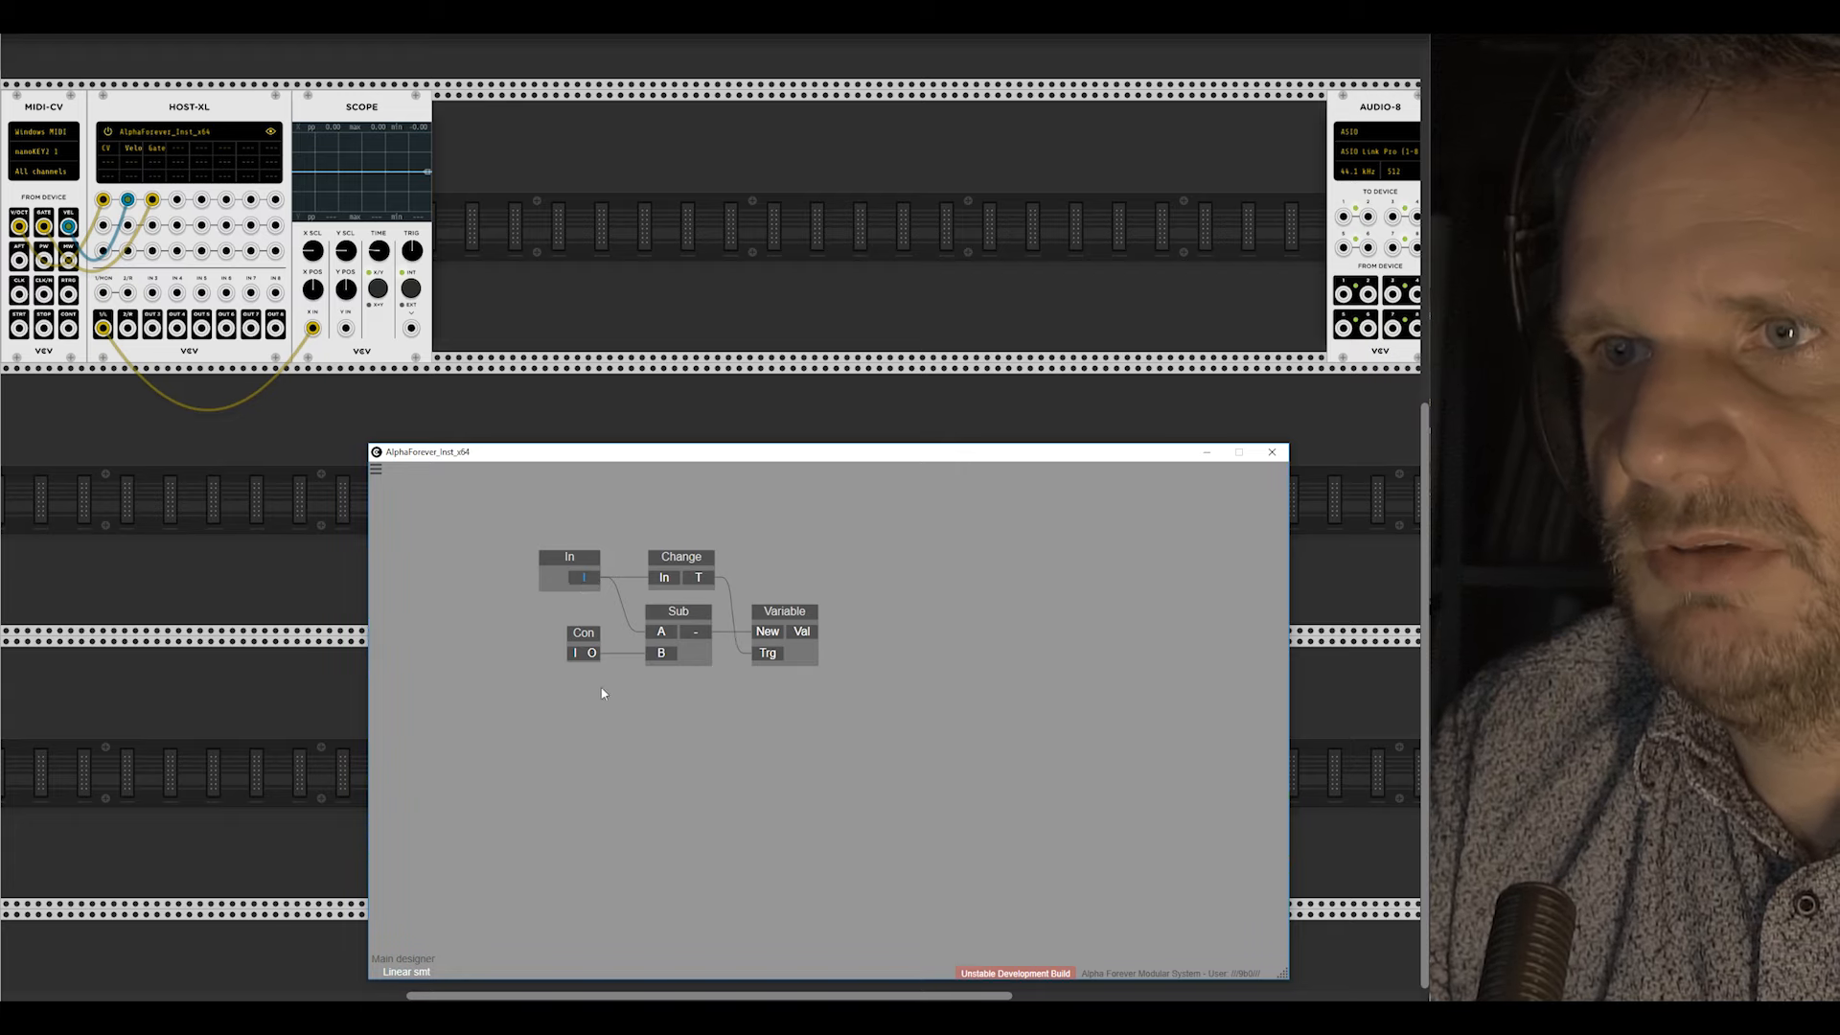
Step: Add a second Variable aligned below the first, wiring Change's T output to its Trg and Con's output to its New port
left_click(578, 640)
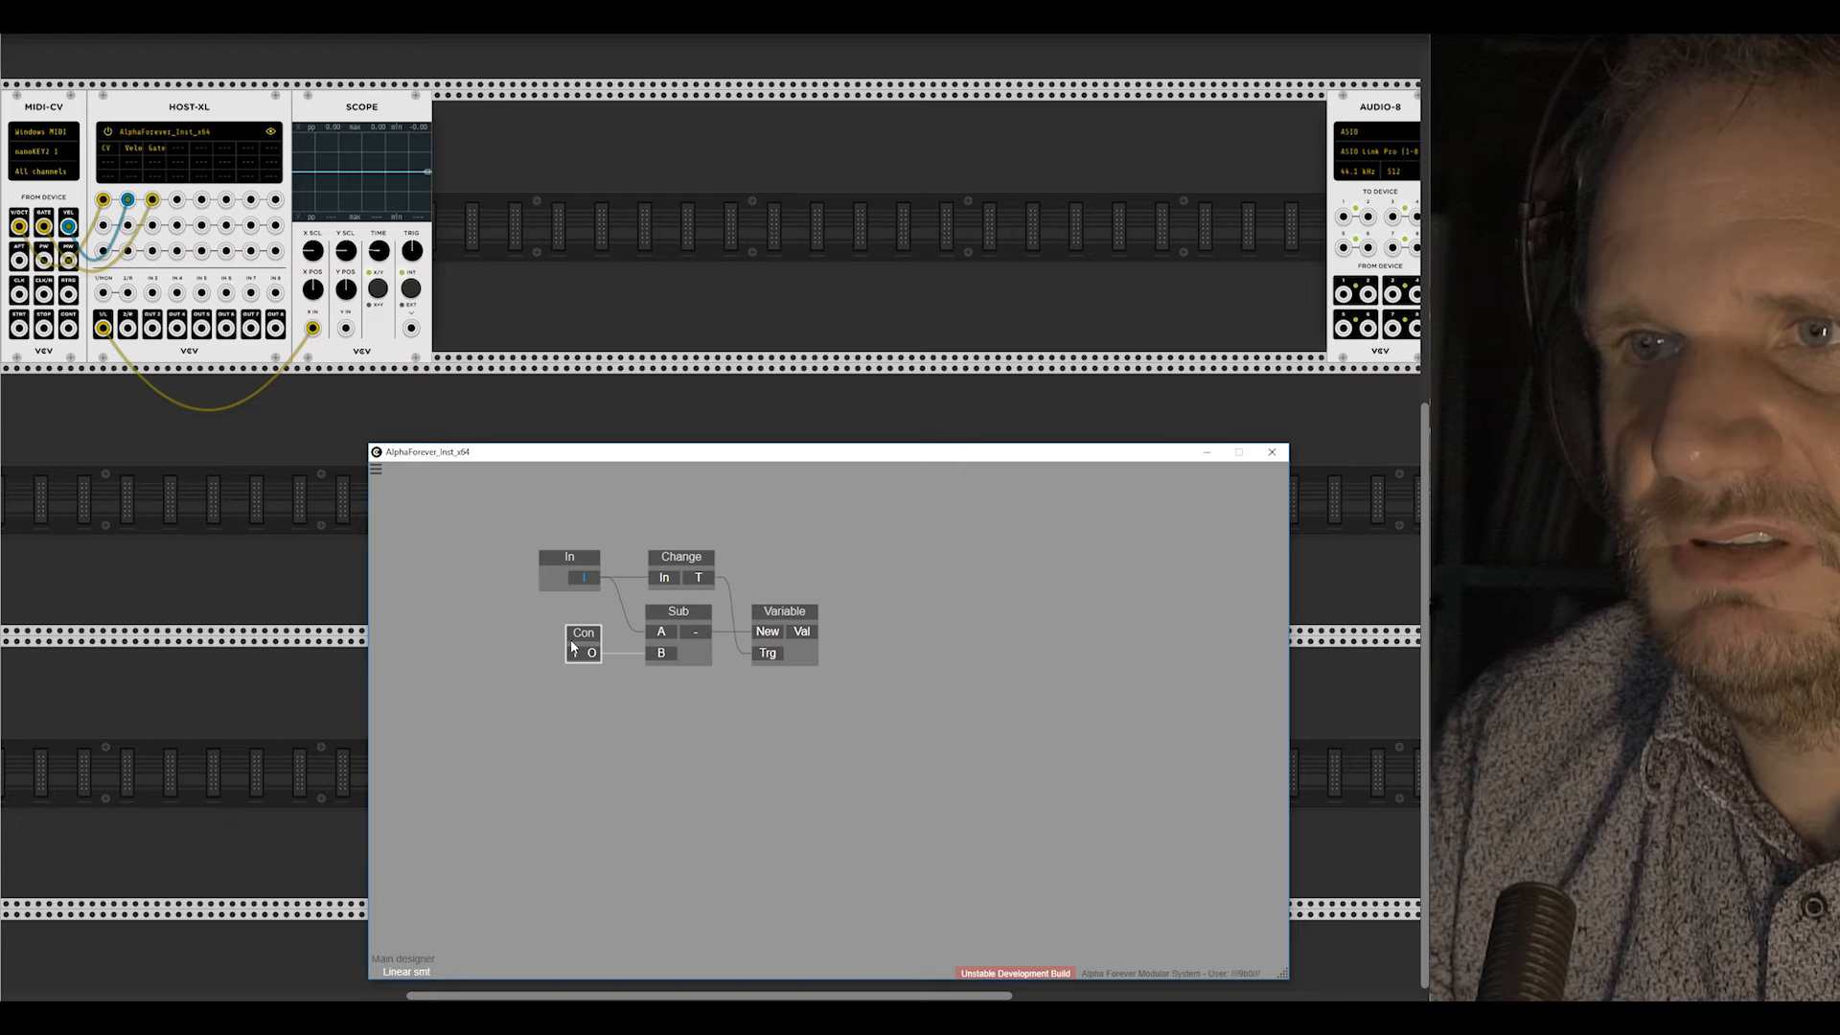
right_click(713, 709)
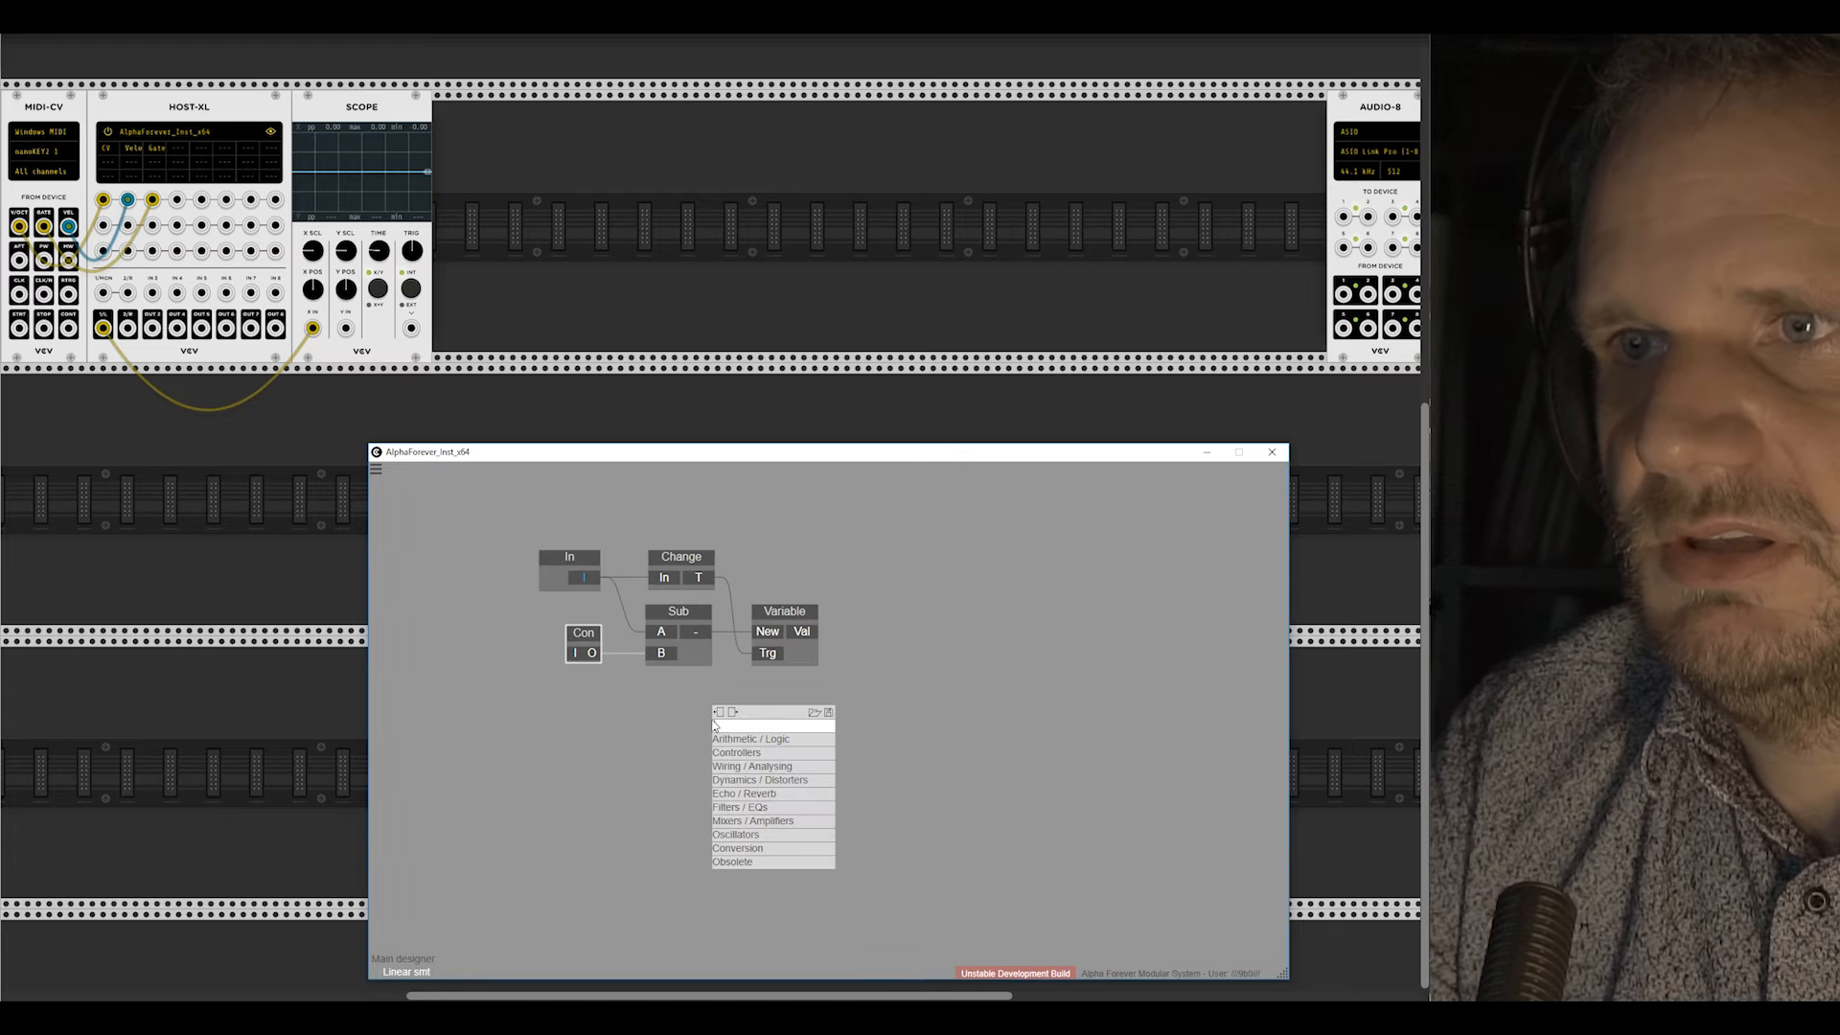
type("var")
left_click(851, 740)
left_click_drag(766, 733, 763, 689)
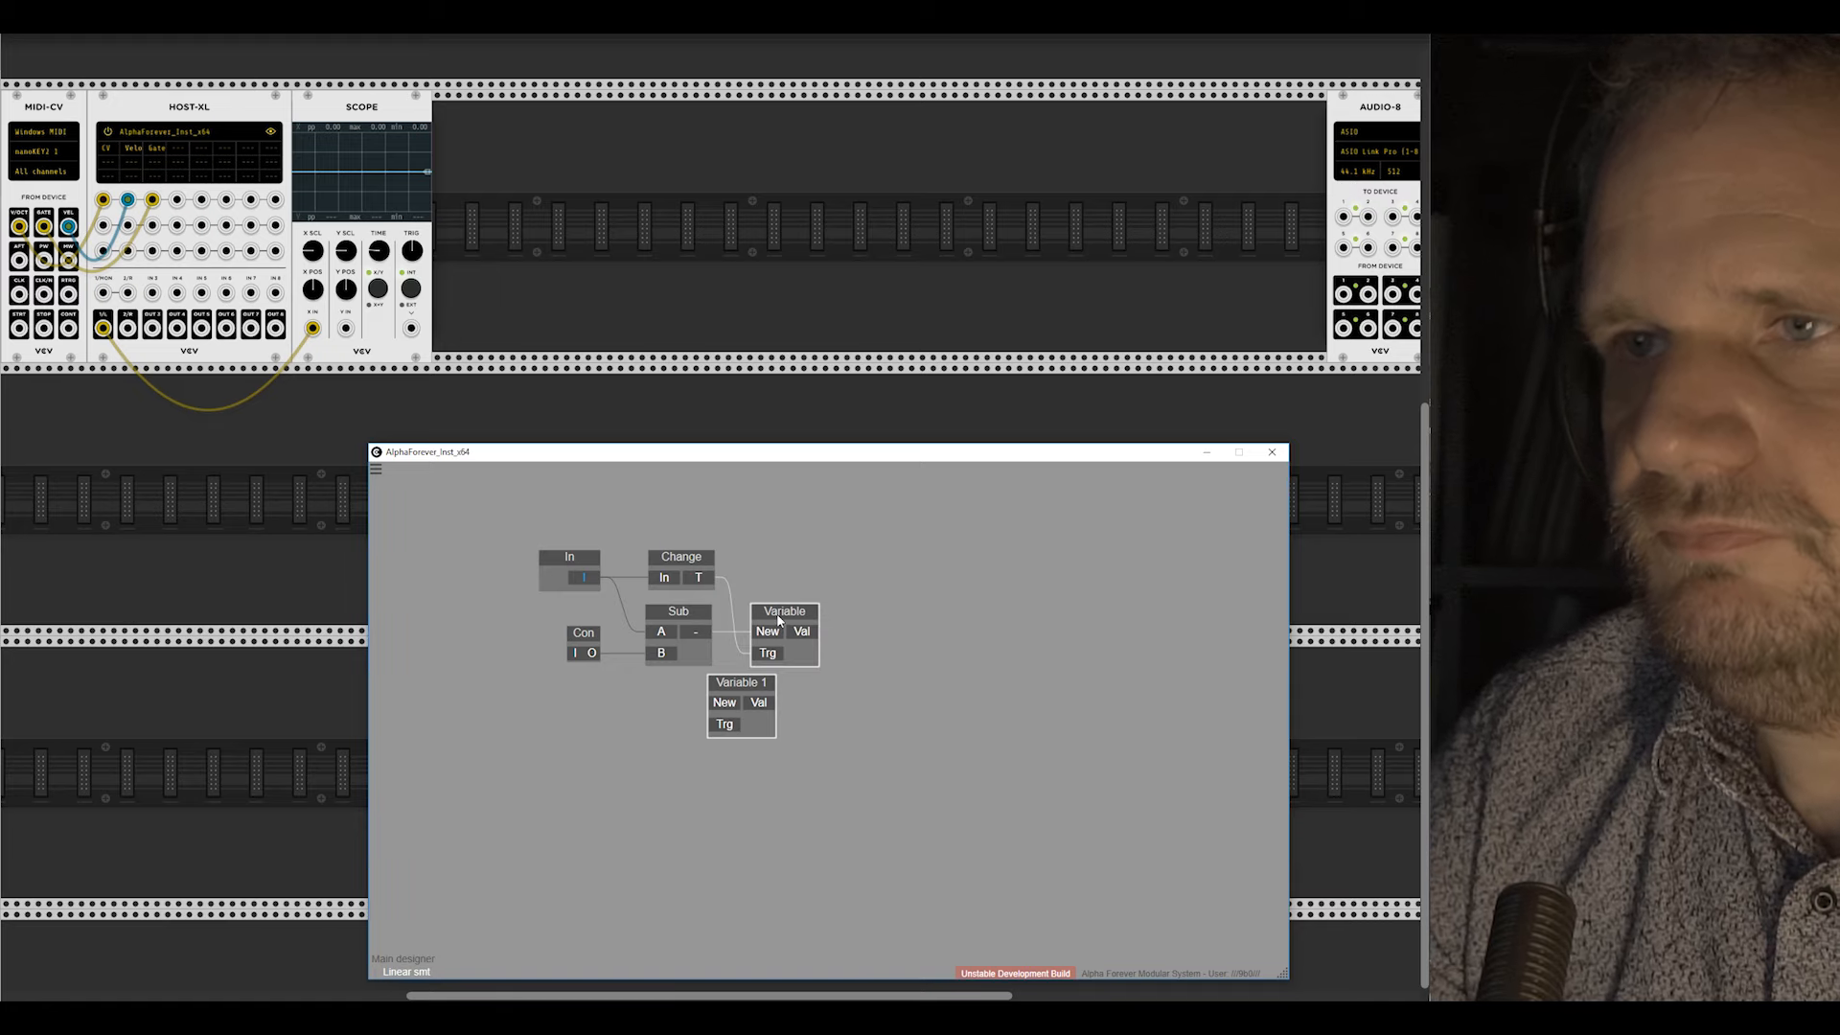
key("l")
left_click_drag(742, 578, 753, 725)
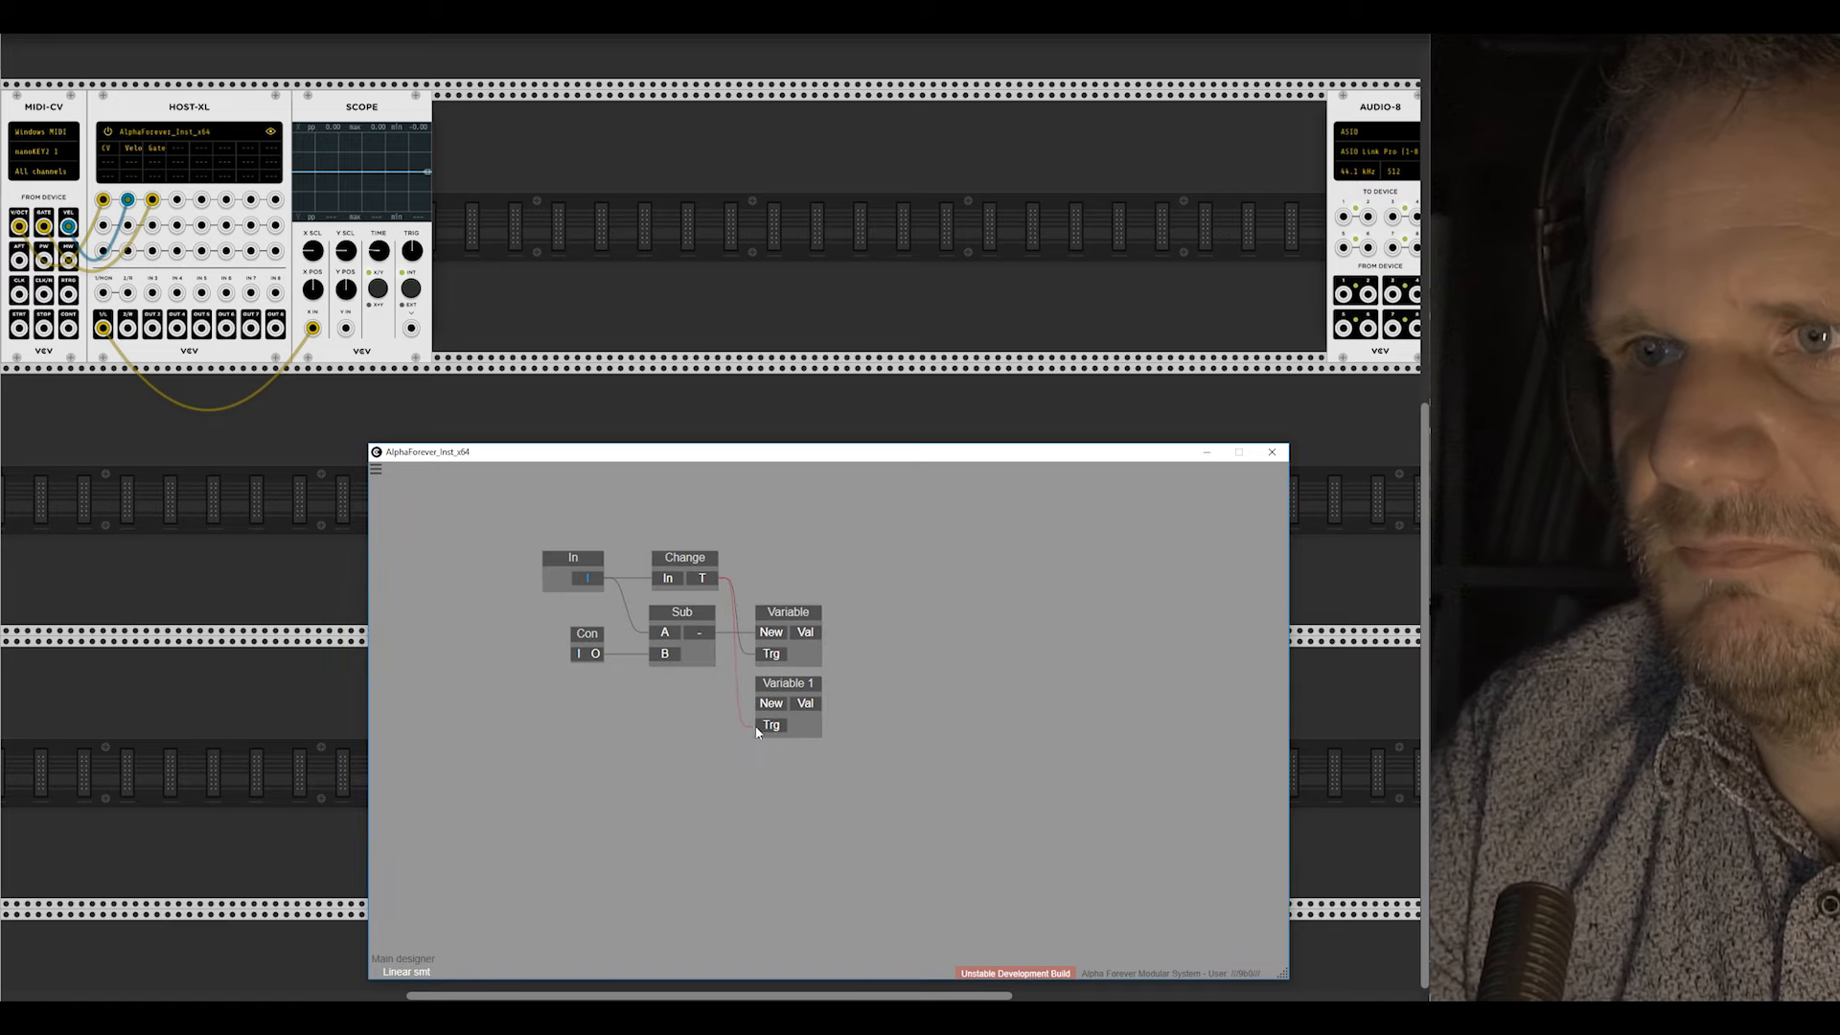
left_click_drag(596, 668, 757, 705)
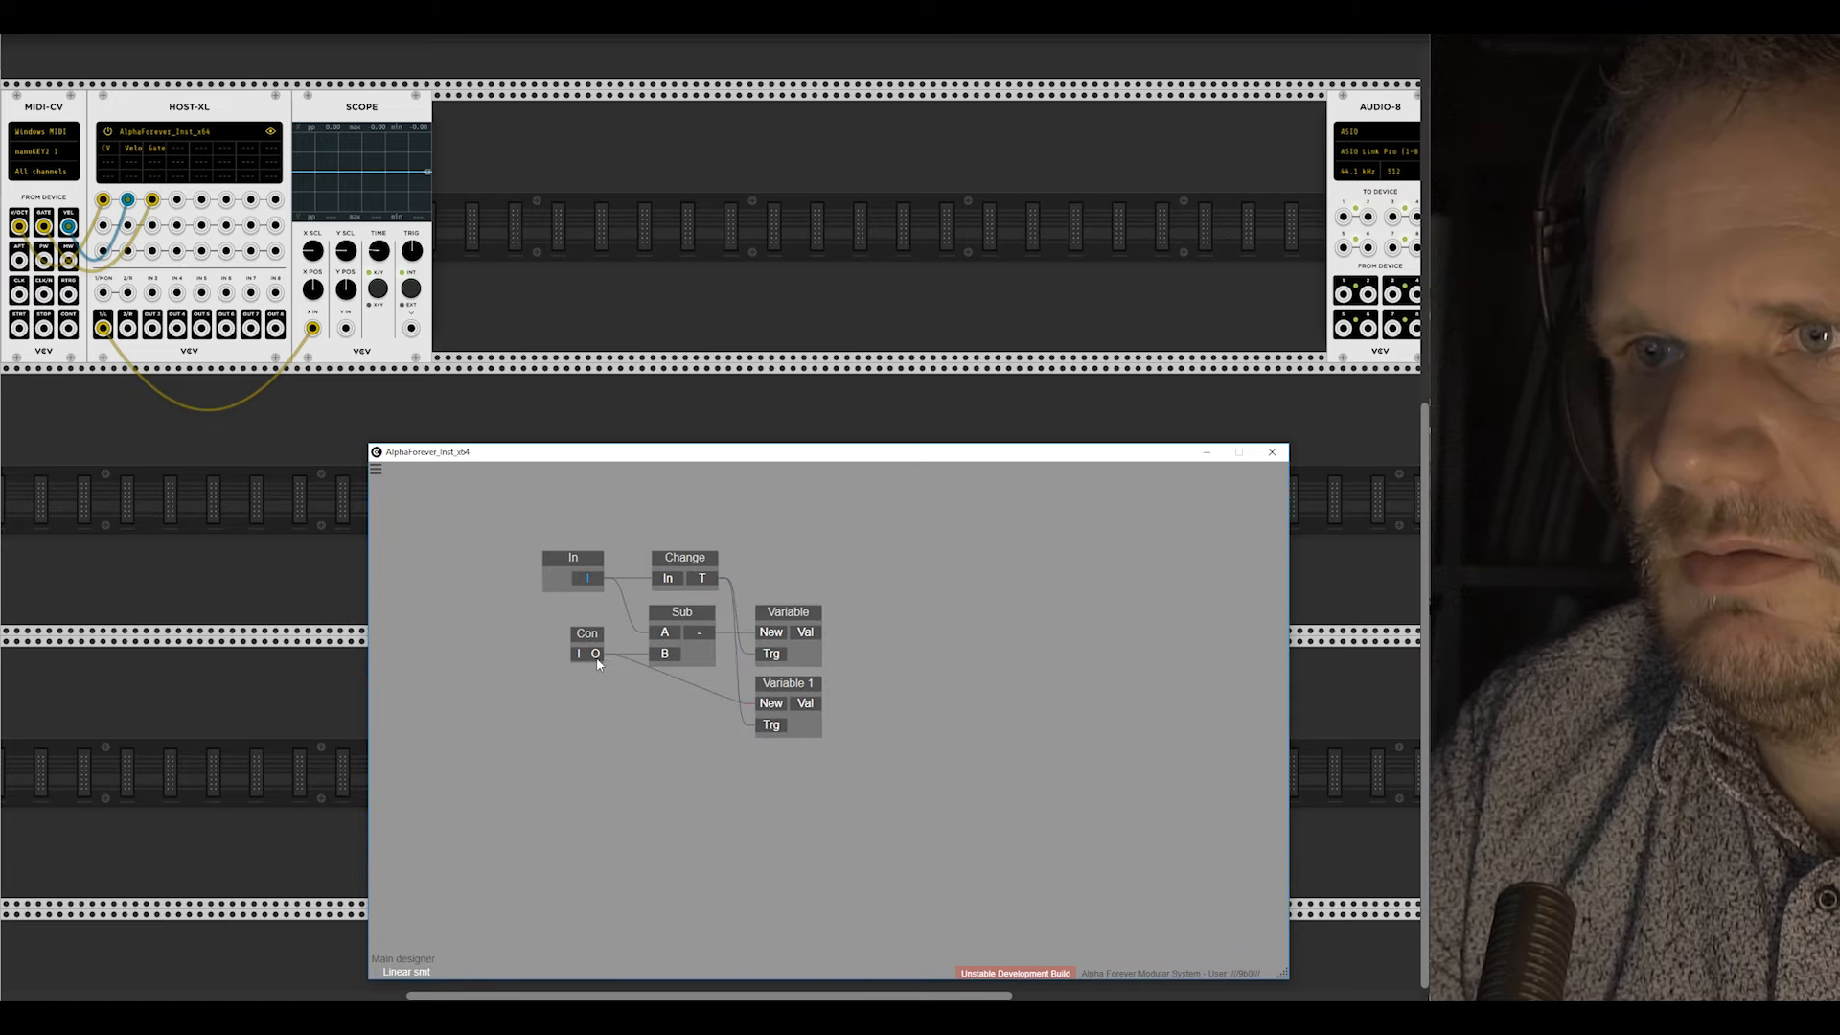
right_click(766, 707)
mouse_move(826, 752)
left_click(935, 886)
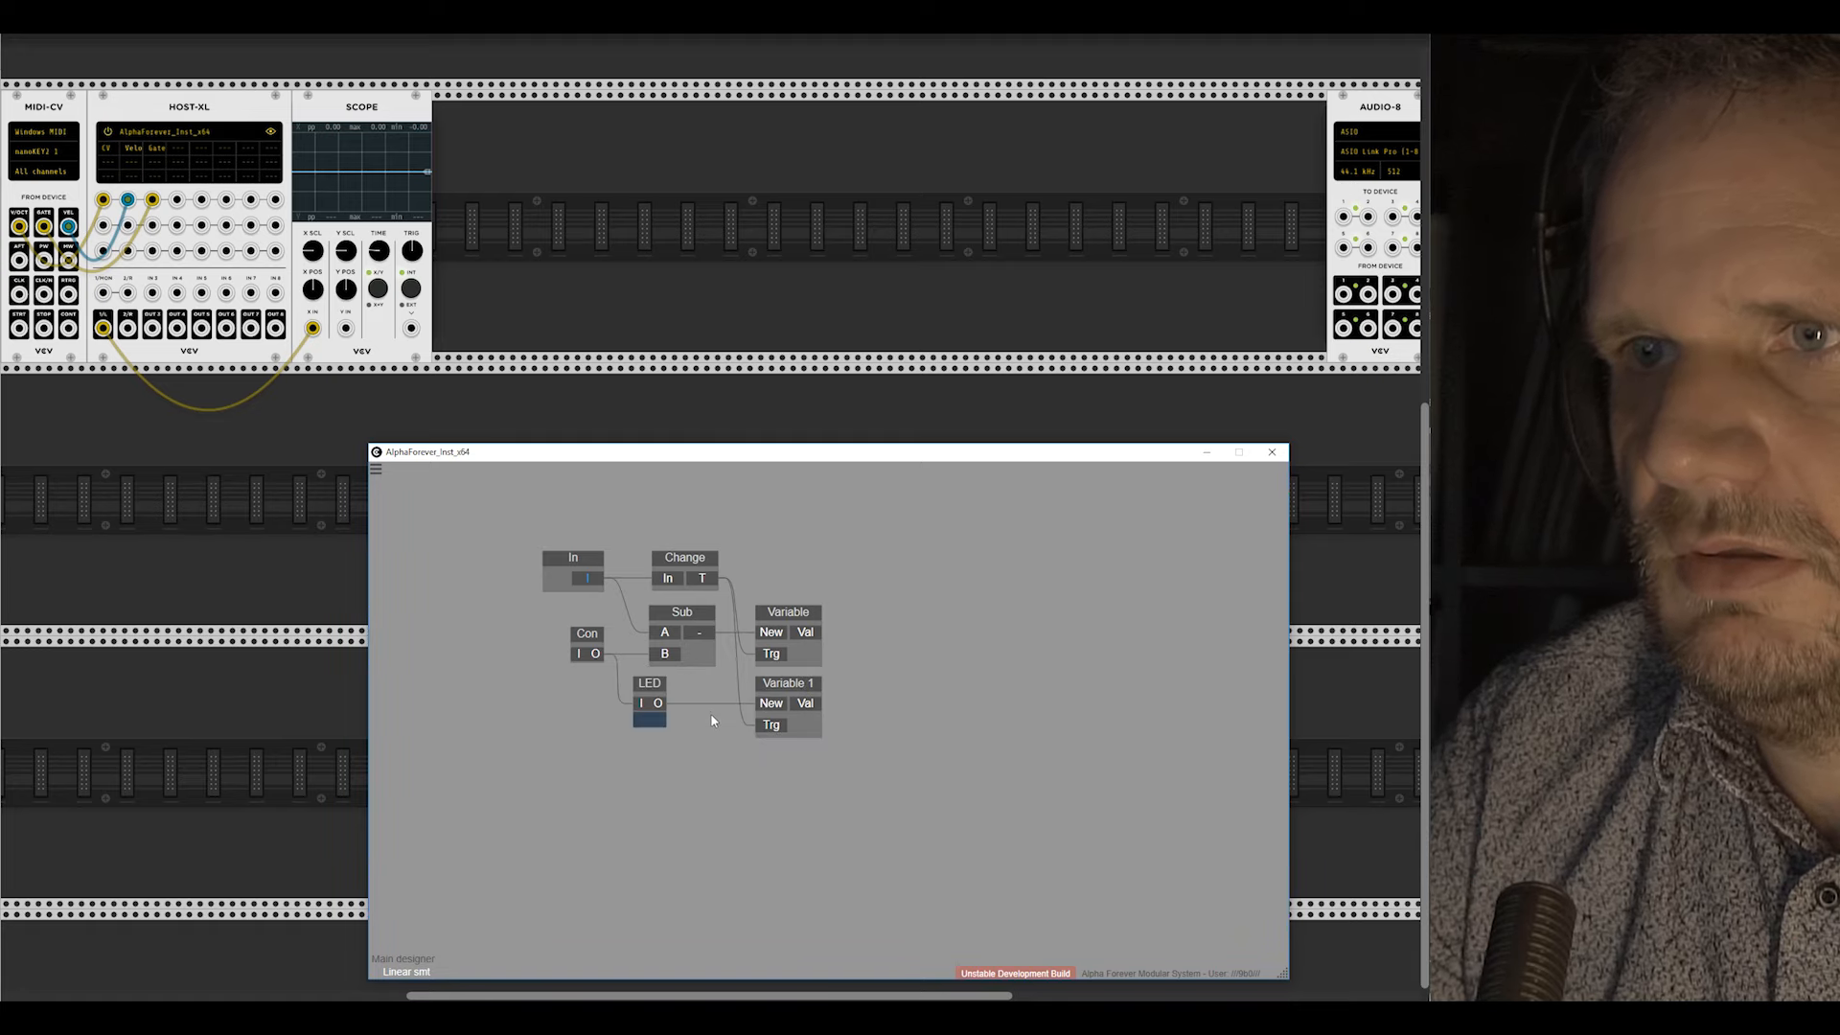
left_click(664, 690)
key("Delete")
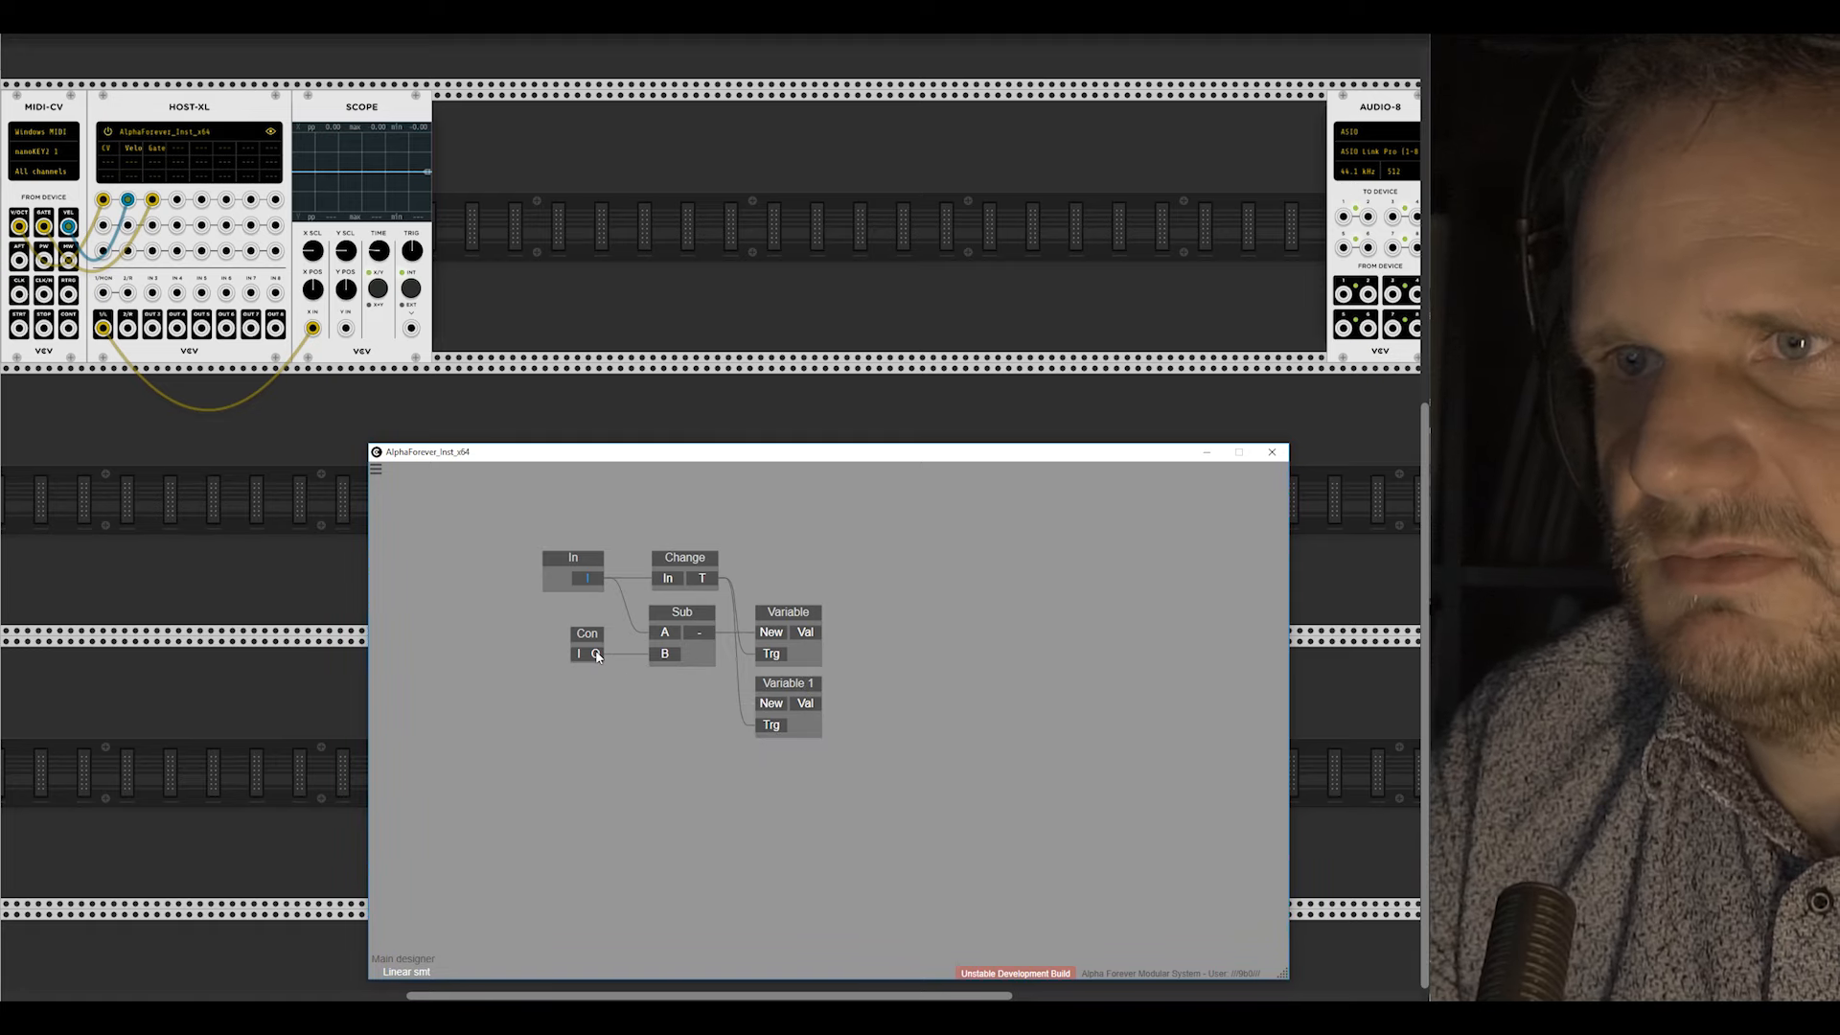
Step: Insert a second Con module between Con's output and the lower Variable's New port, and align it under Sub
left_click_drag(596, 655, 772, 708)
right_click(772, 707)
mouse_move(863, 762)
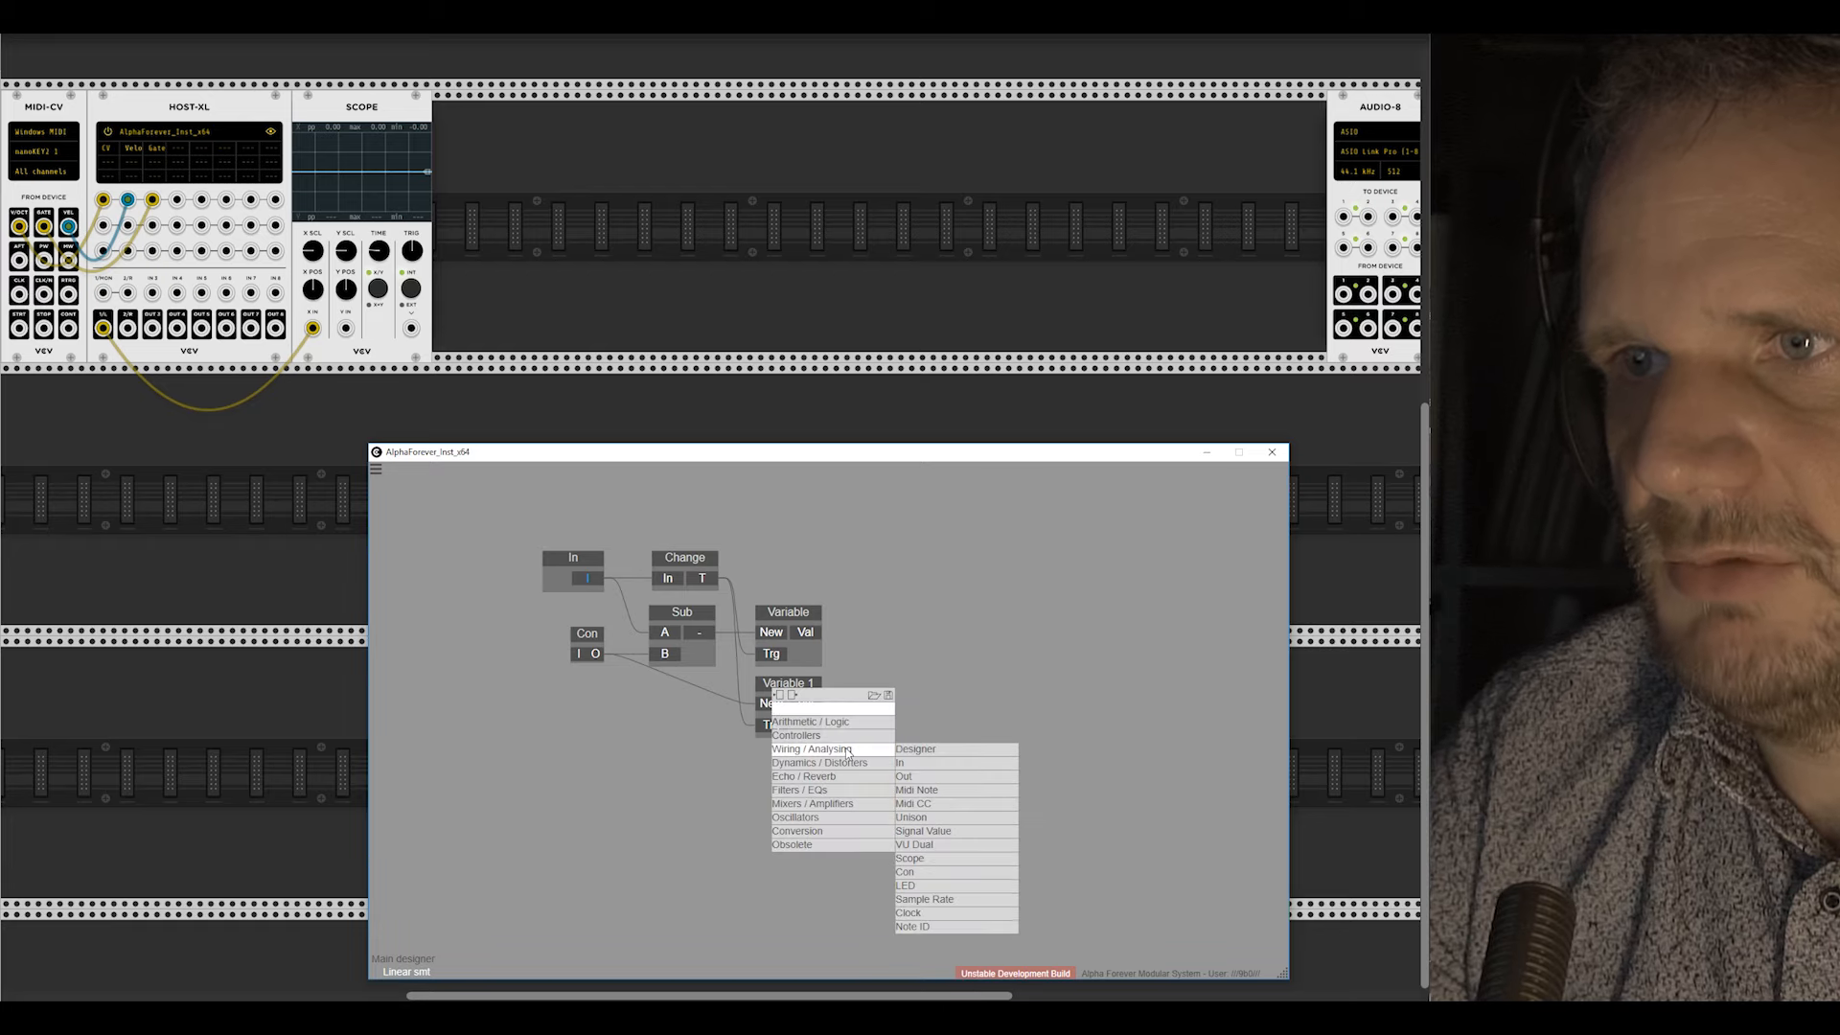
left_click(940, 868)
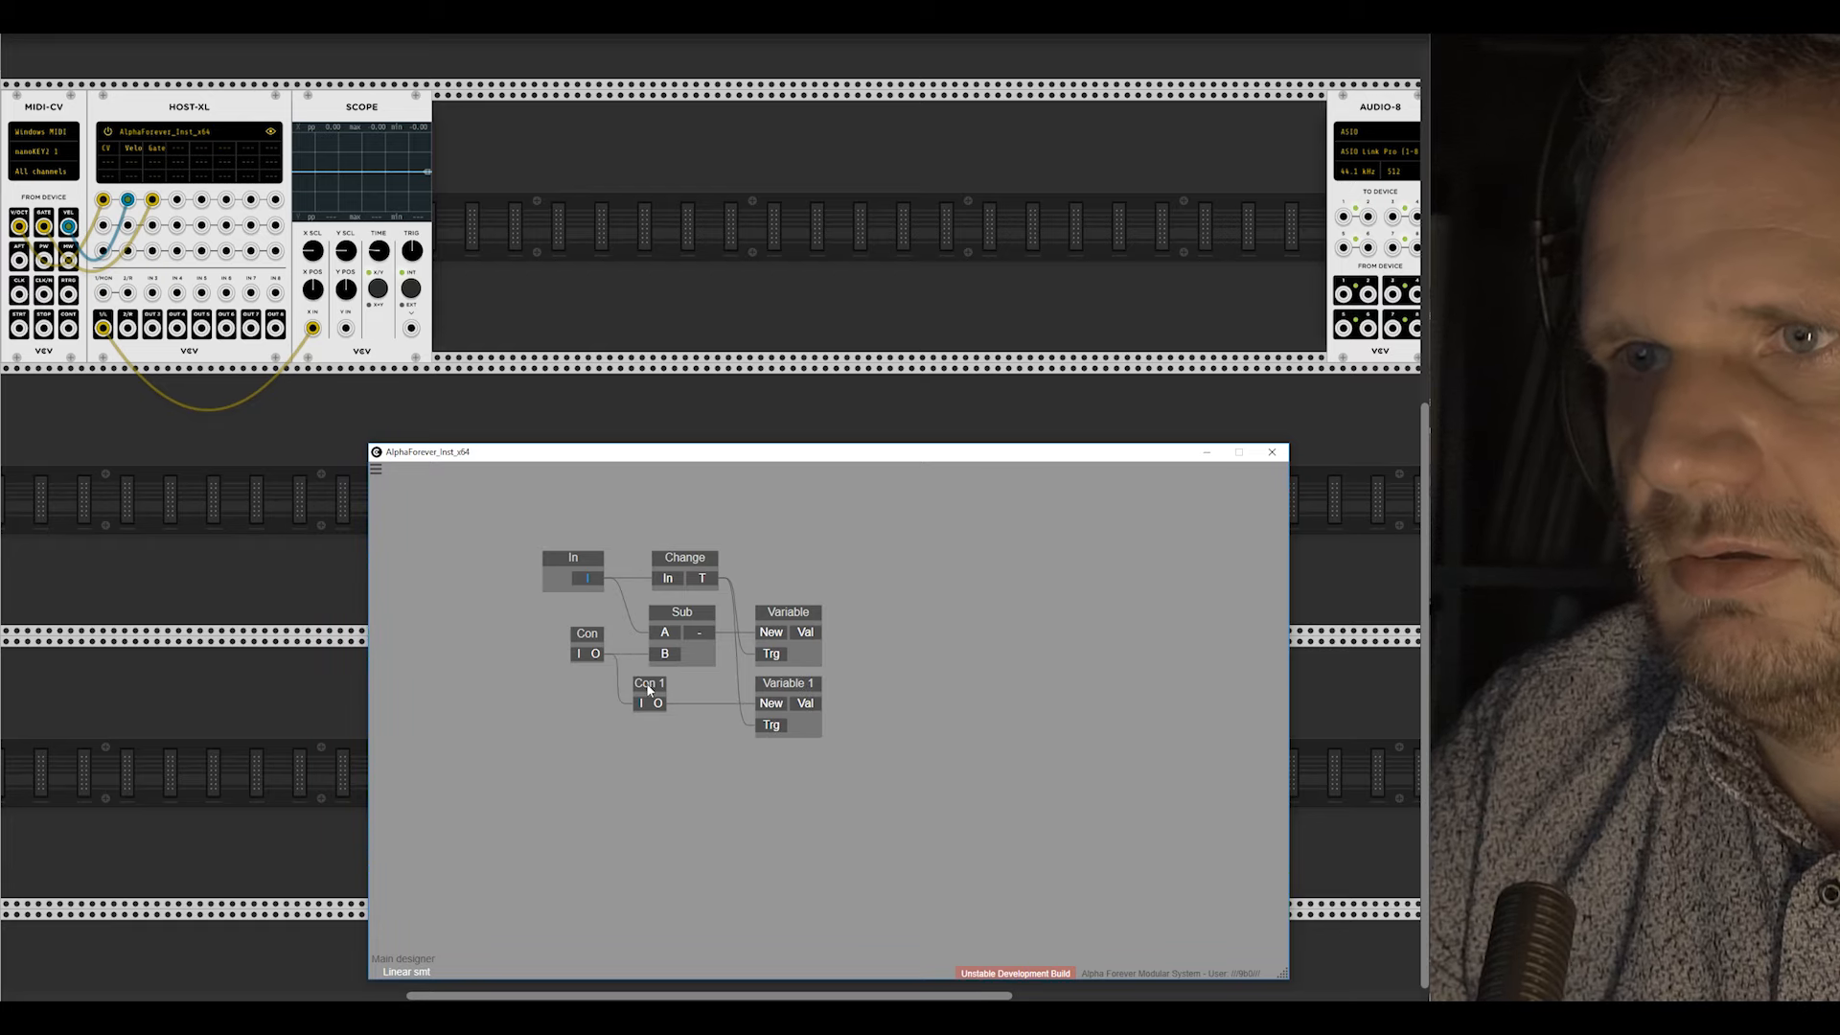
mouse_move(651, 688)
left_mouse_down()
mouse_move(688, 688)
mouse_move(667, 688)
left_mouse_up()
left_click(688, 623)
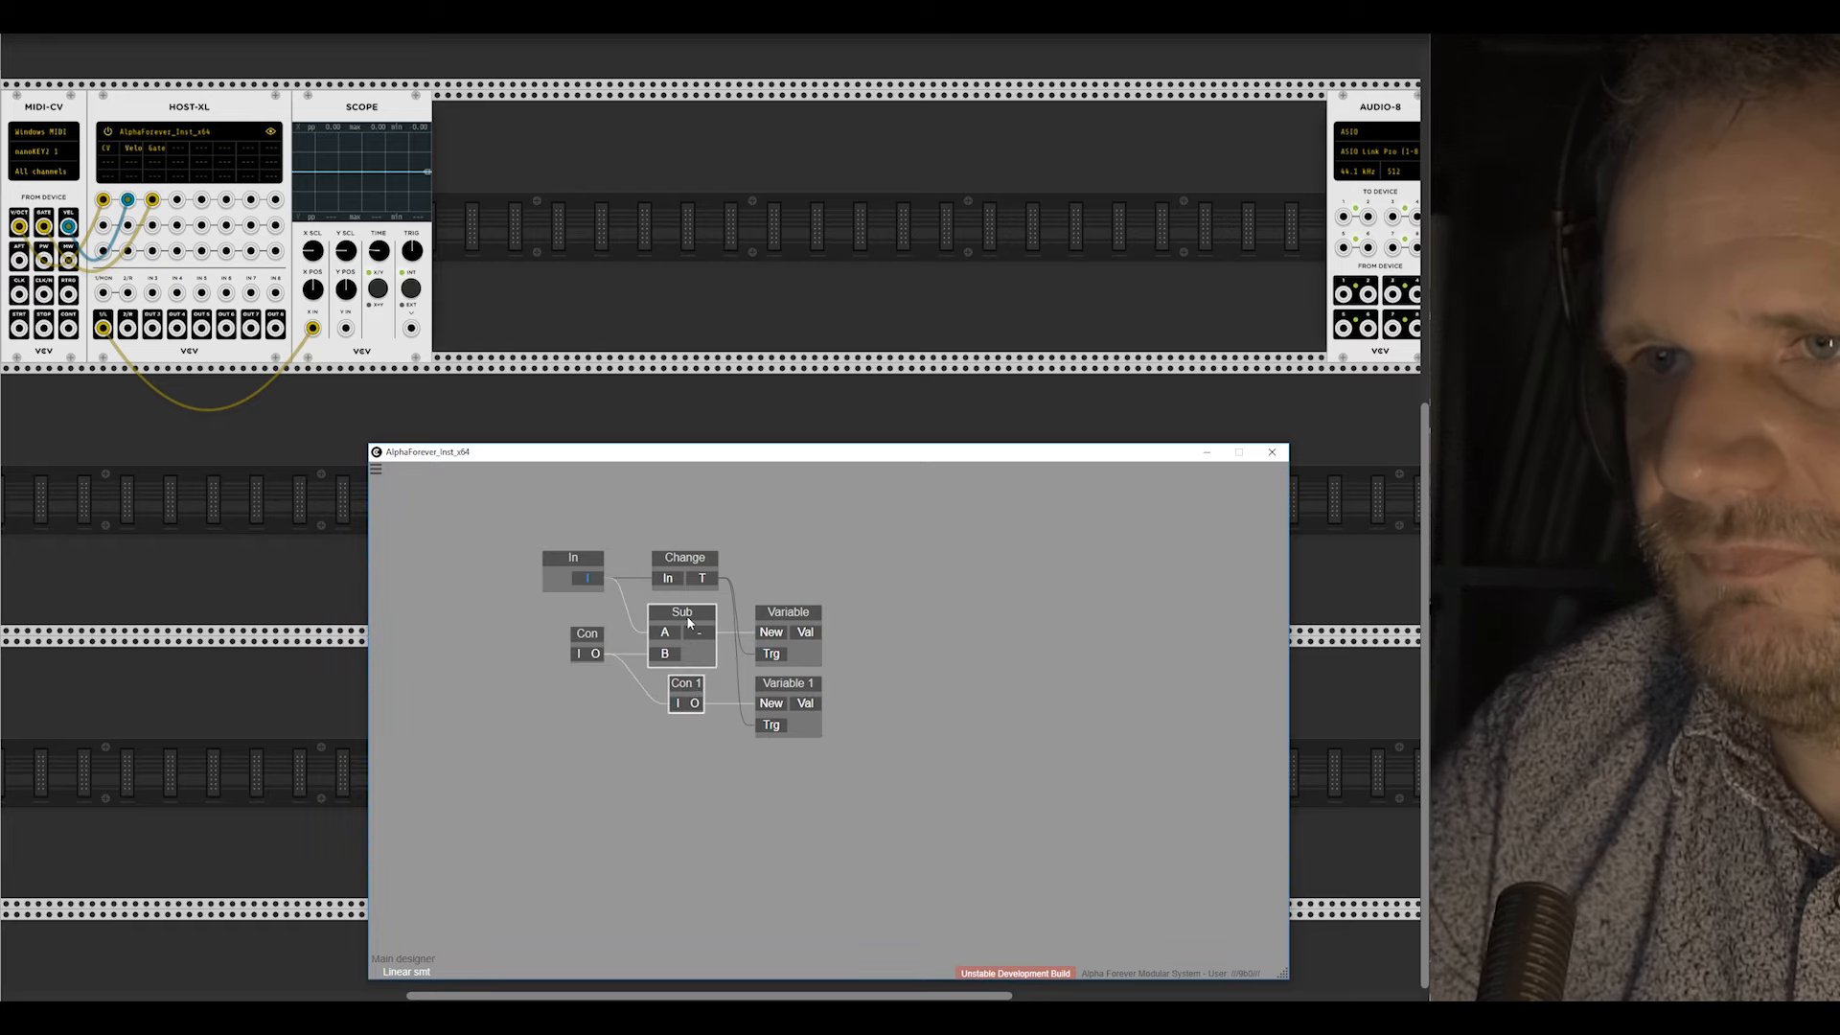
left_click(538, 678)
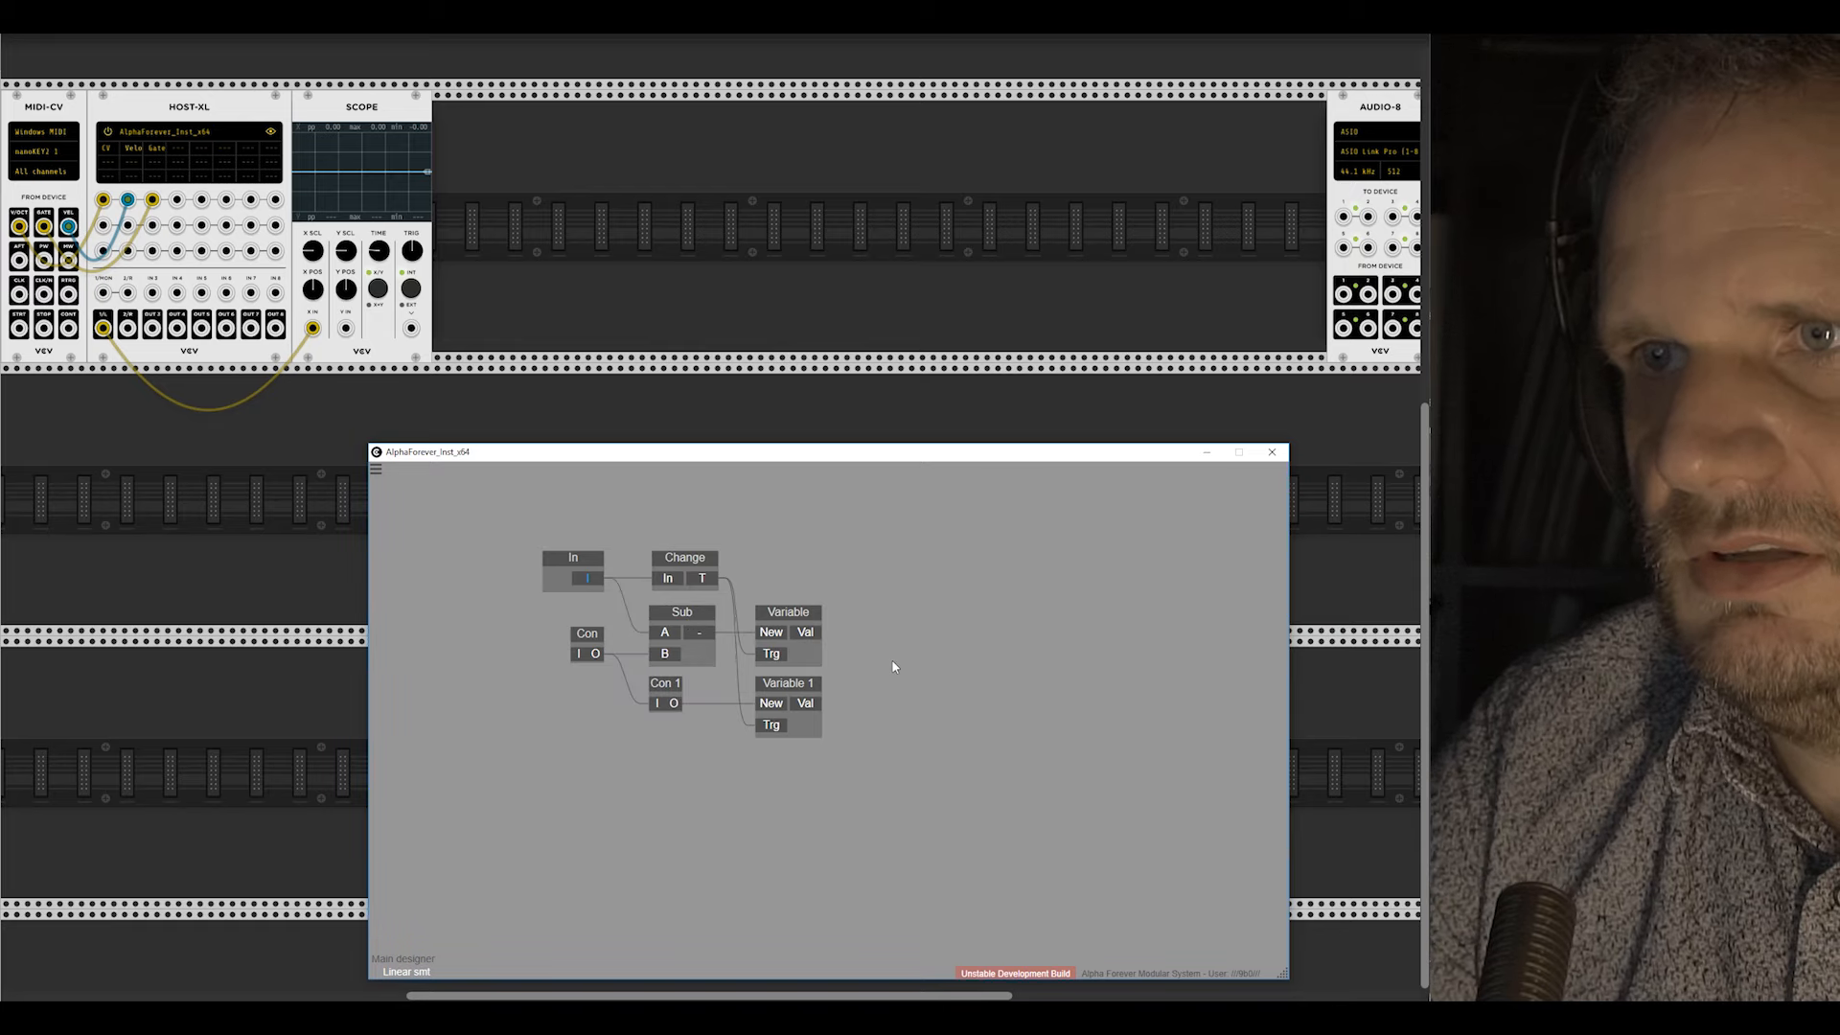
Step: Move both Variable modules together slightly closer to the Sub module
left_click_drag(744, 577, 897, 805)
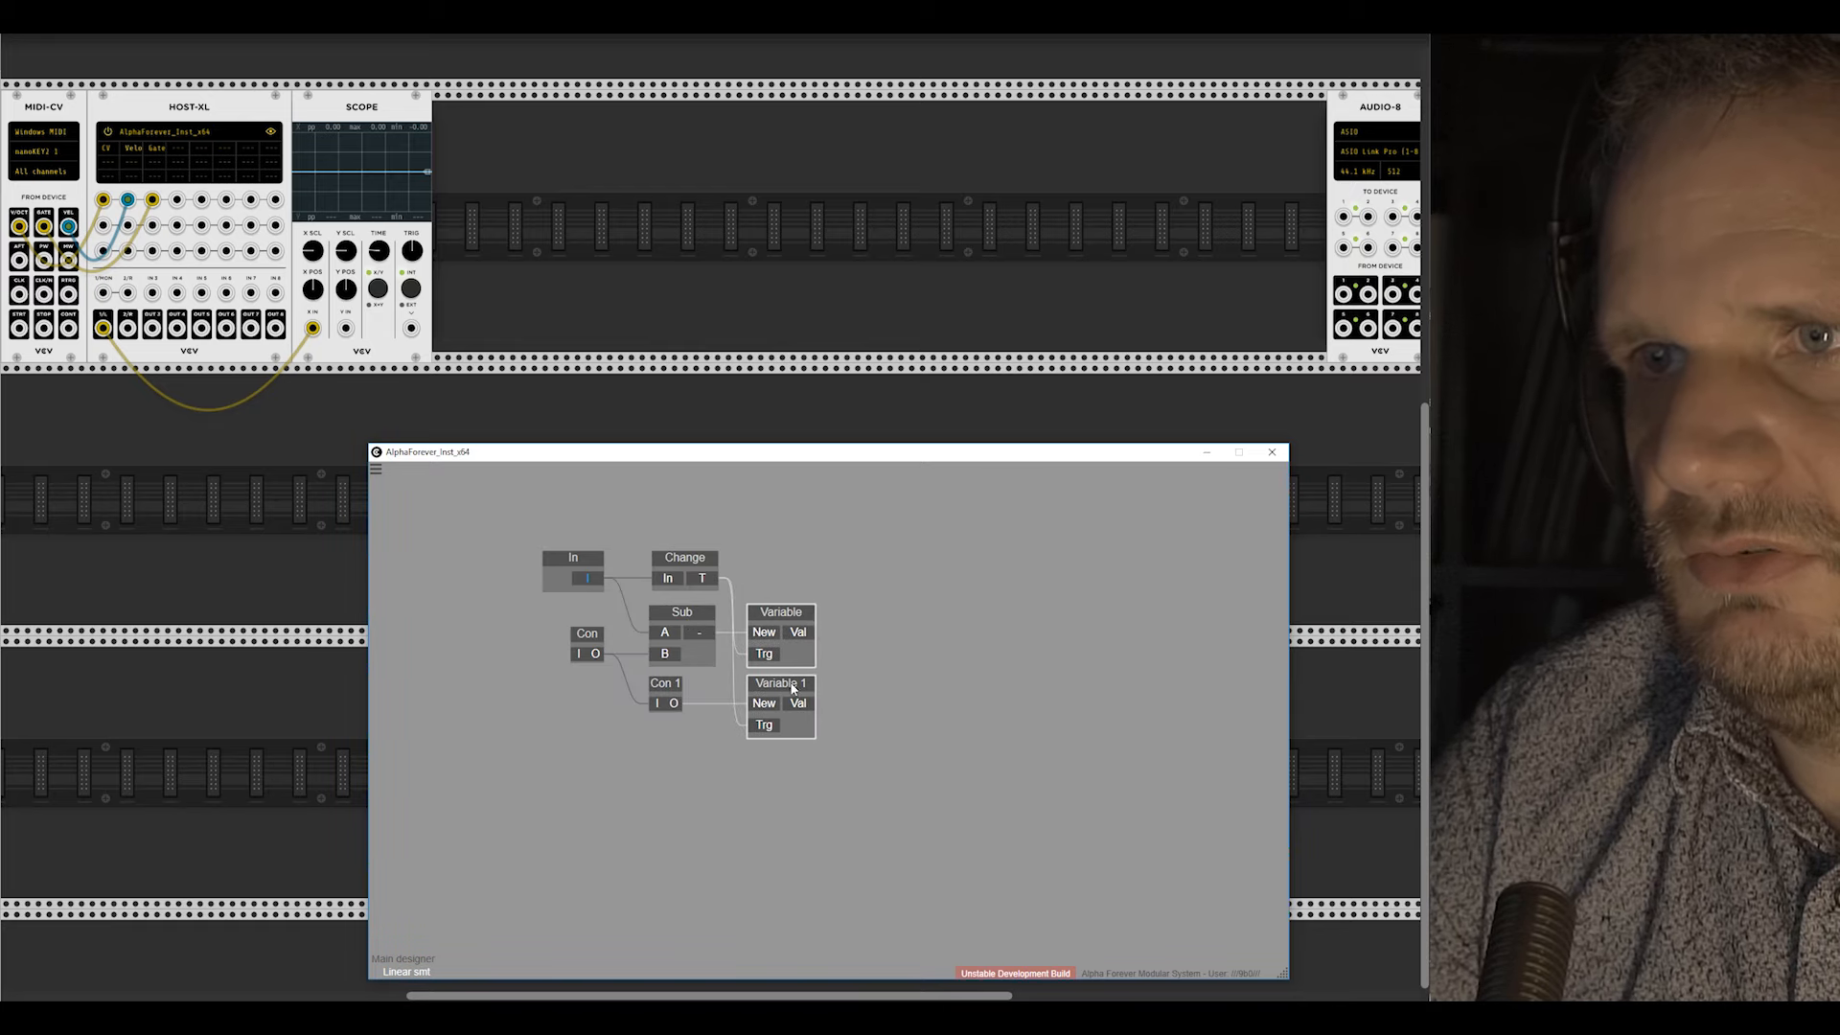
left_click_drag(796, 682, 789, 682)
left_click_drag(926, 666, 891, 686)
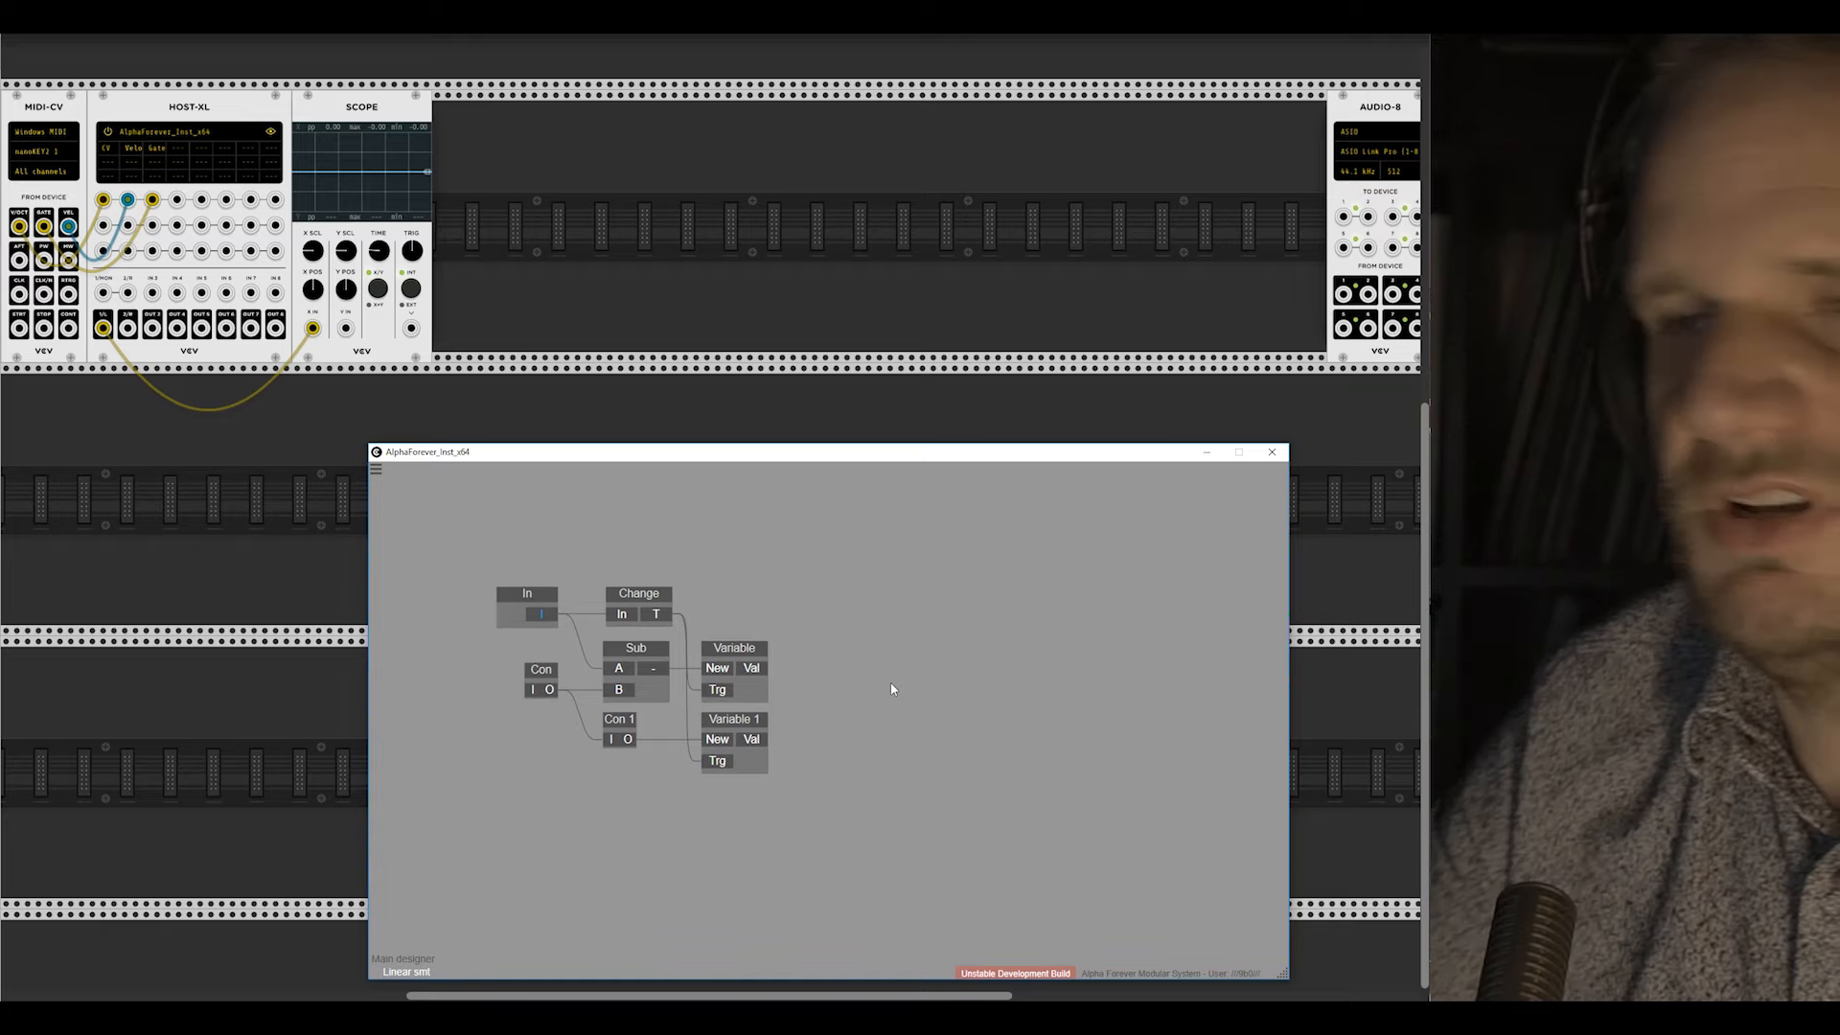
Step: Add a Designer module beyond the two Variable modules and name it Ramp
scroll(895, 706, "up", 2)
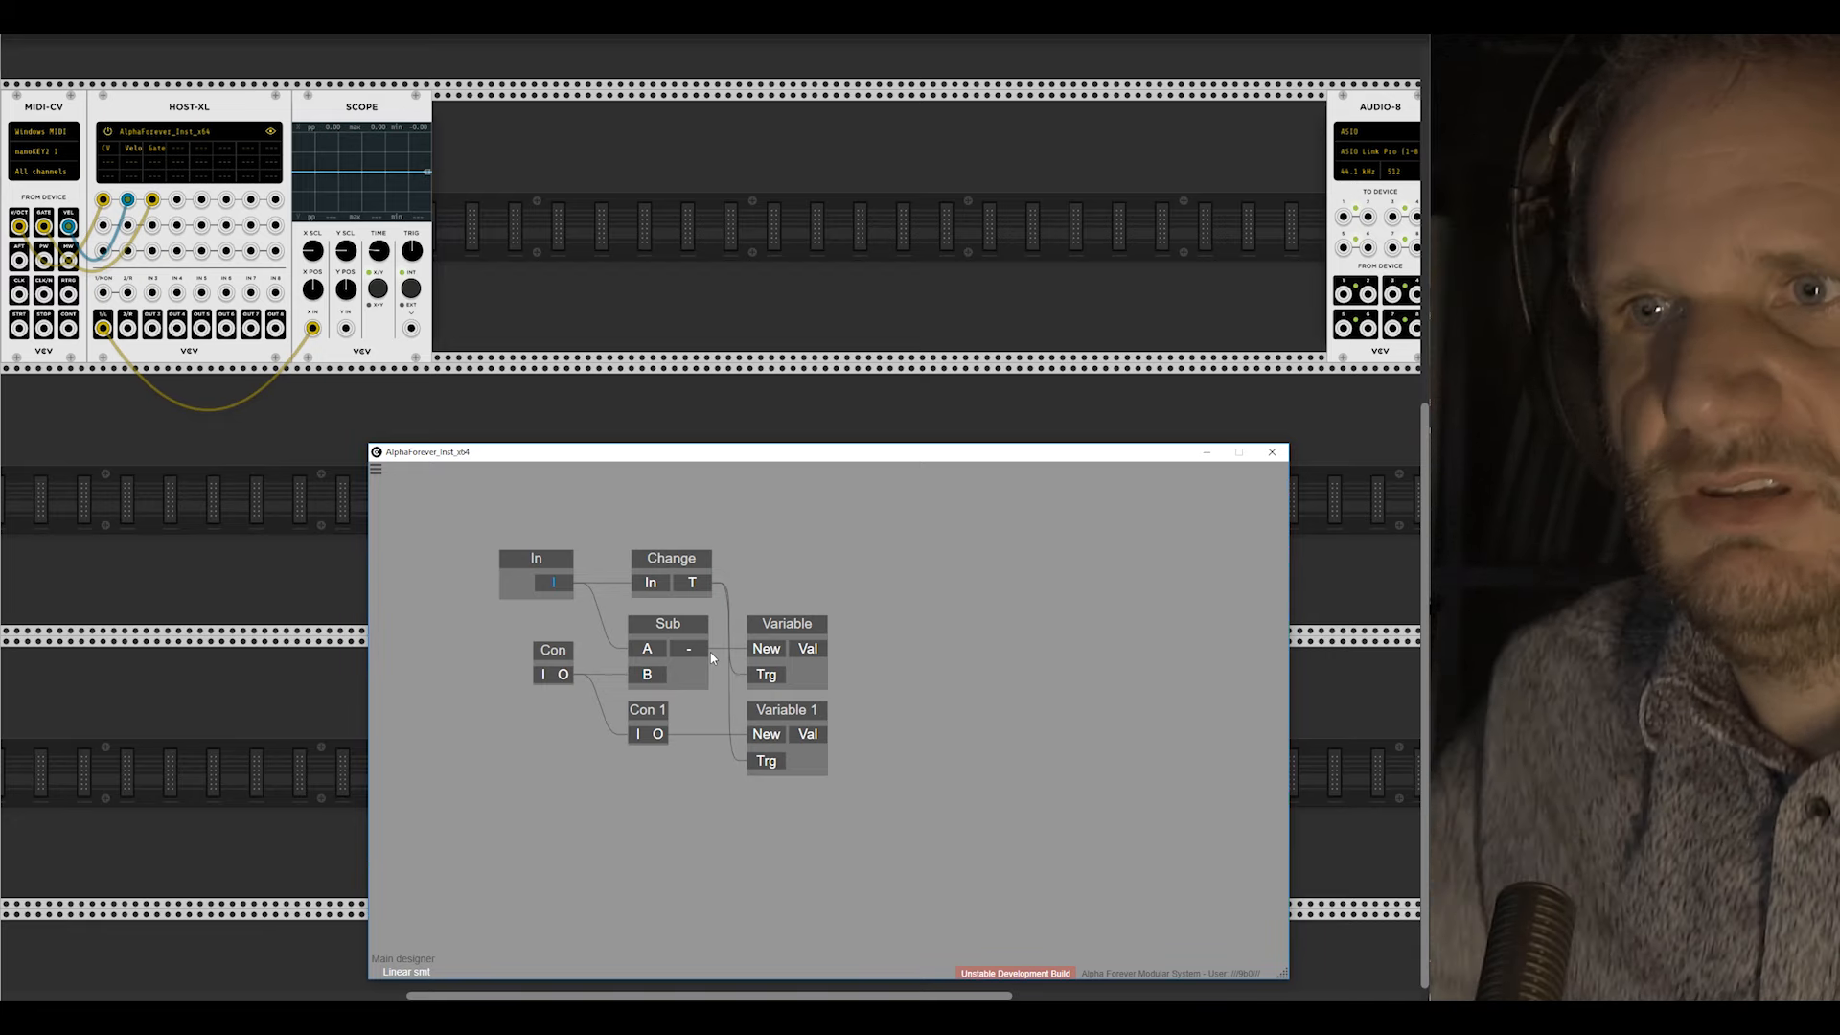
left_click_drag(941, 645, 848, 659)
scroll(966, 655, "down", 2)
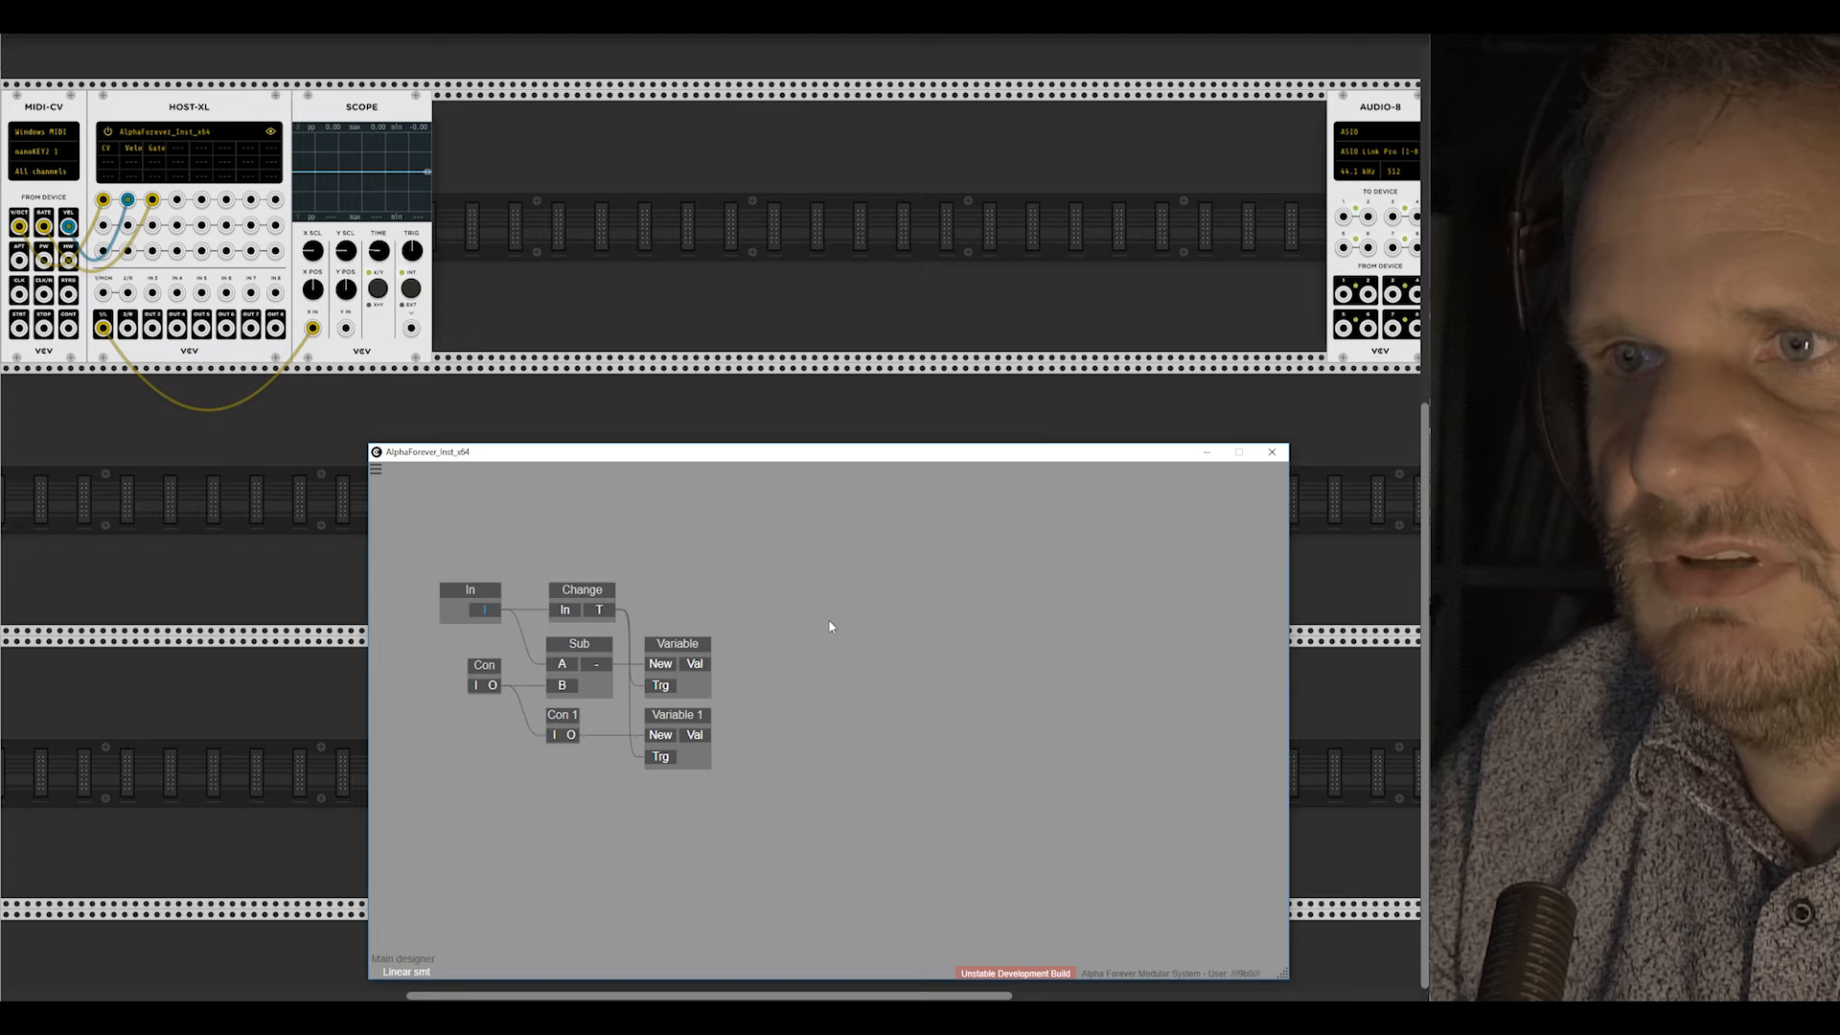
right_click(808, 630)
mouse_move(861, 683)
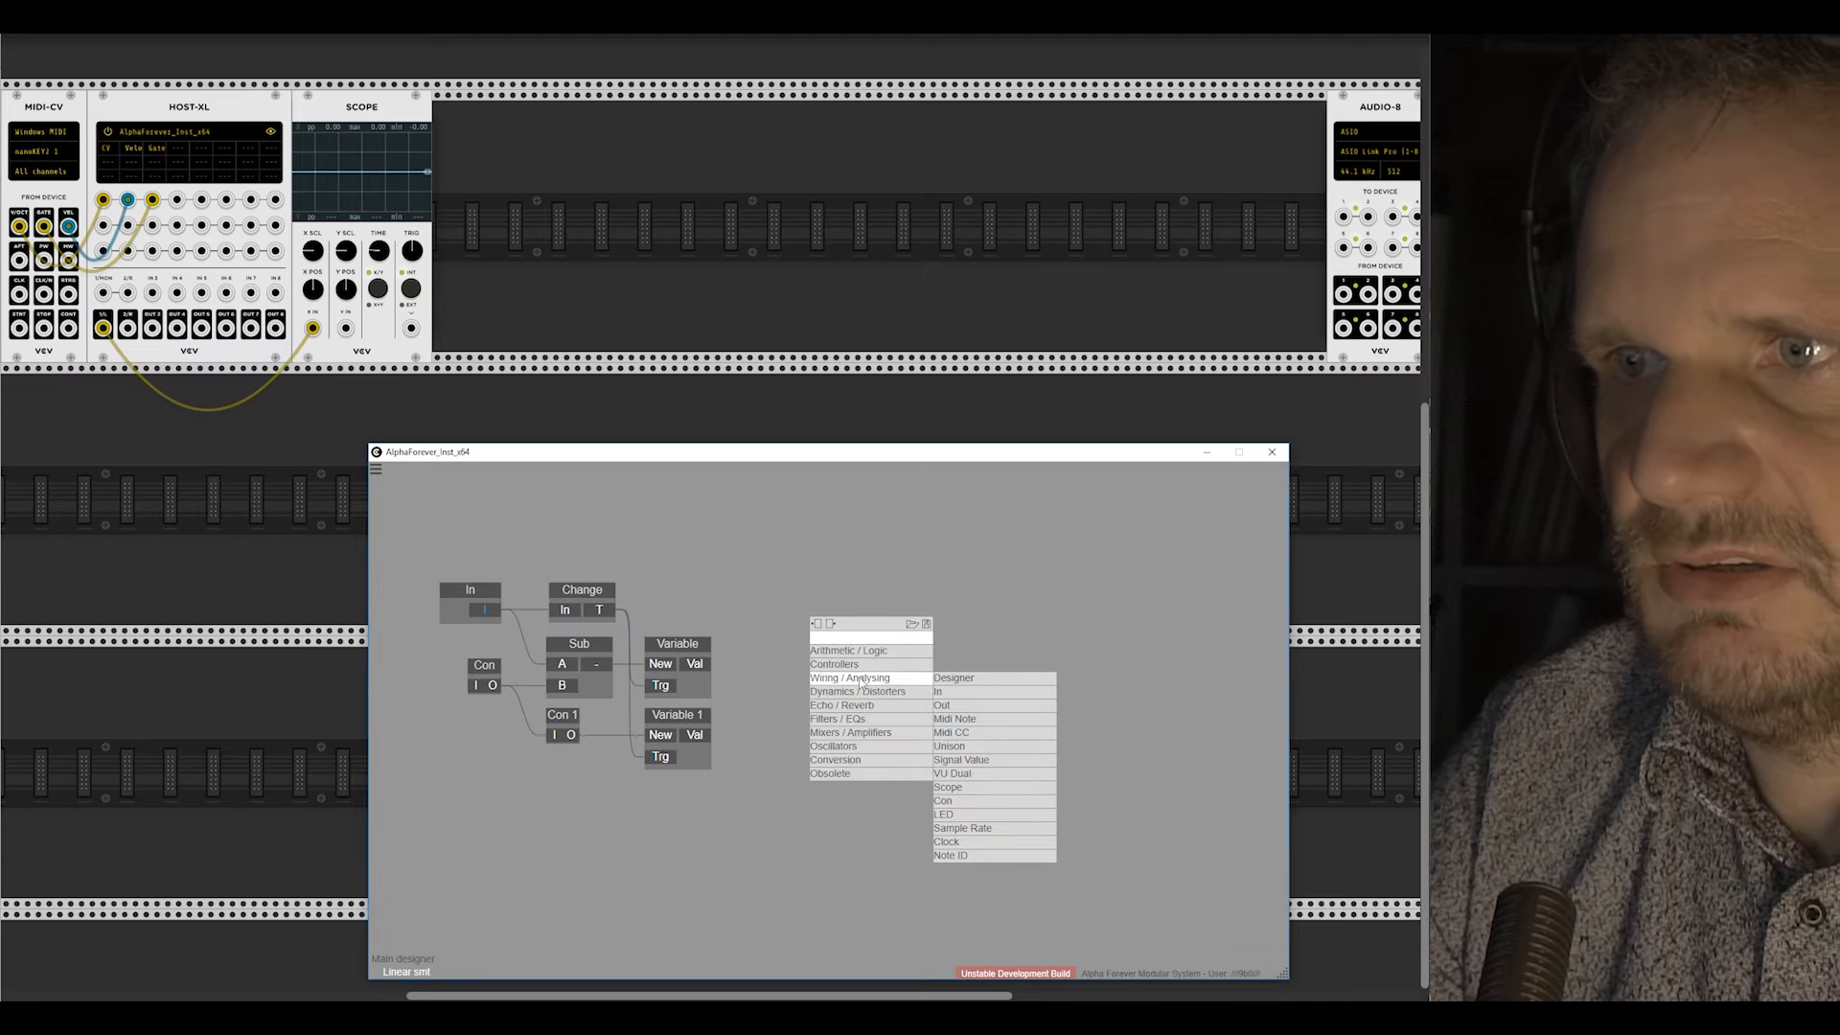
left_click(954, 678)
scroll(792, 661, "up", 2)
double_click(880, 625)
type("Ramp")
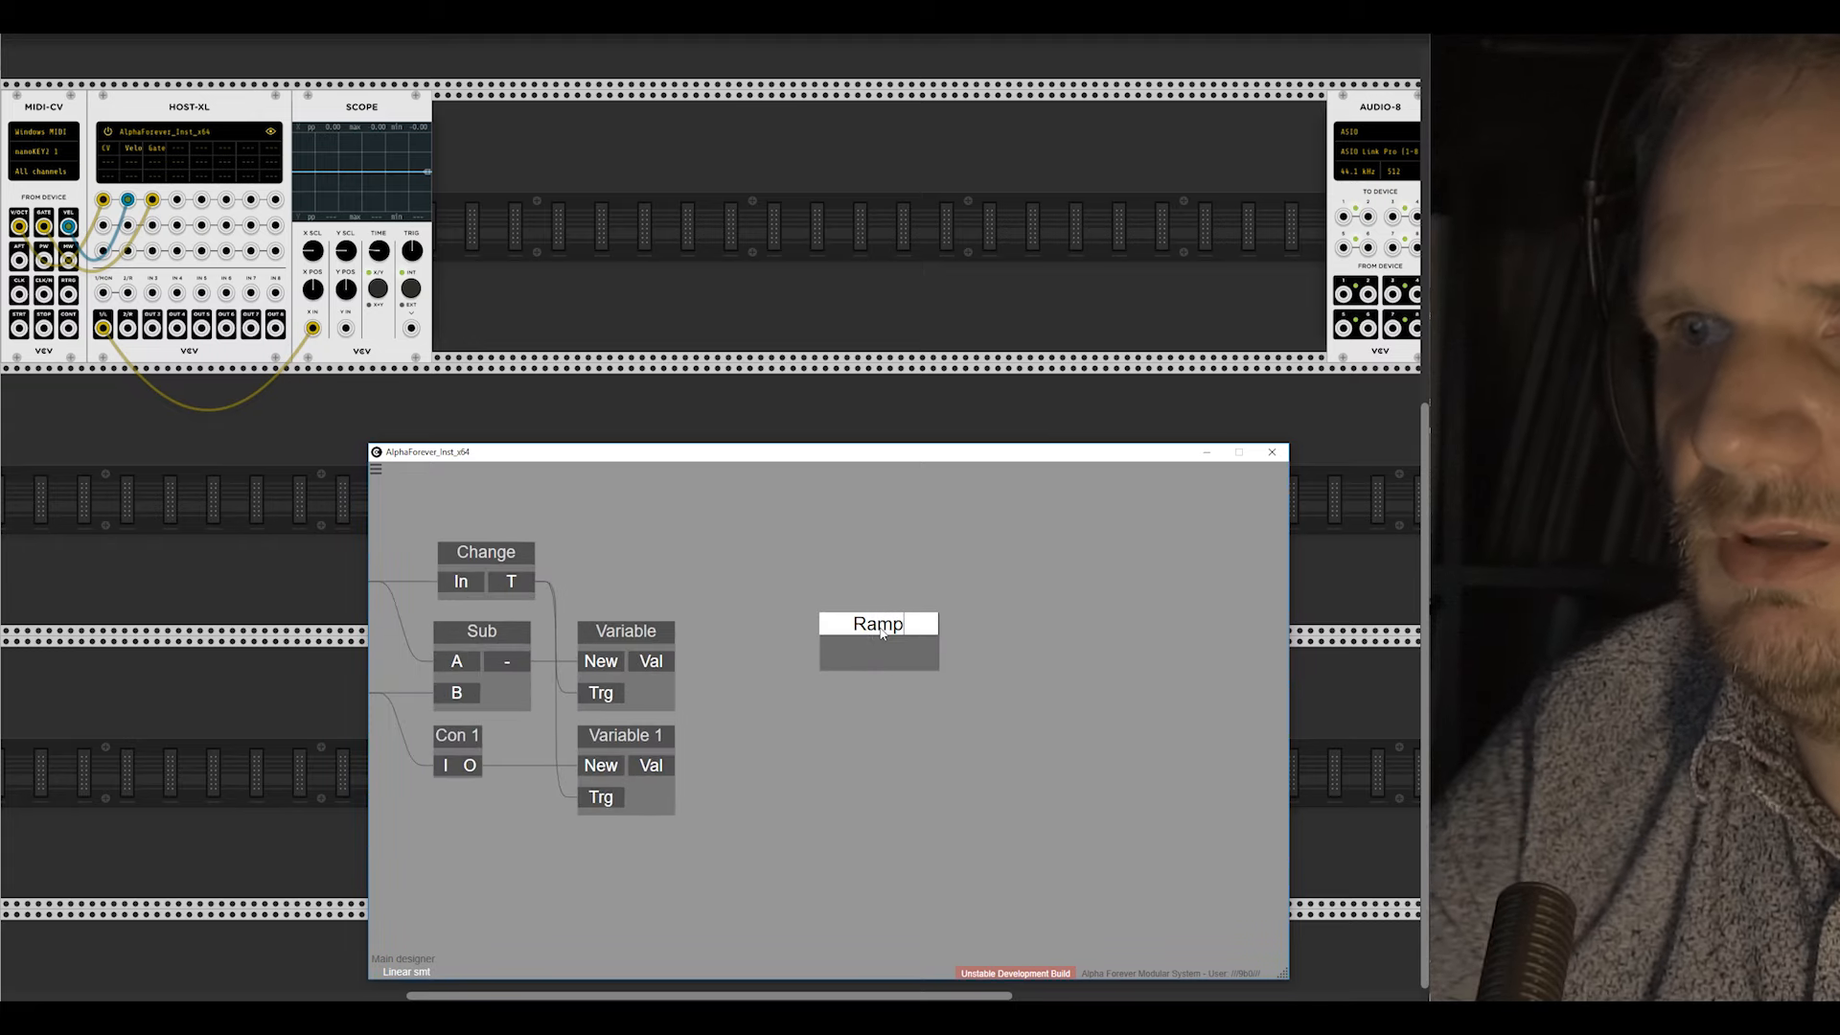
key("Return")
Step: Open the Ramp designer, add an Increment module, and create a T input connected to the Increment's T port
double_click(887, 653)
right_click(640, 578)
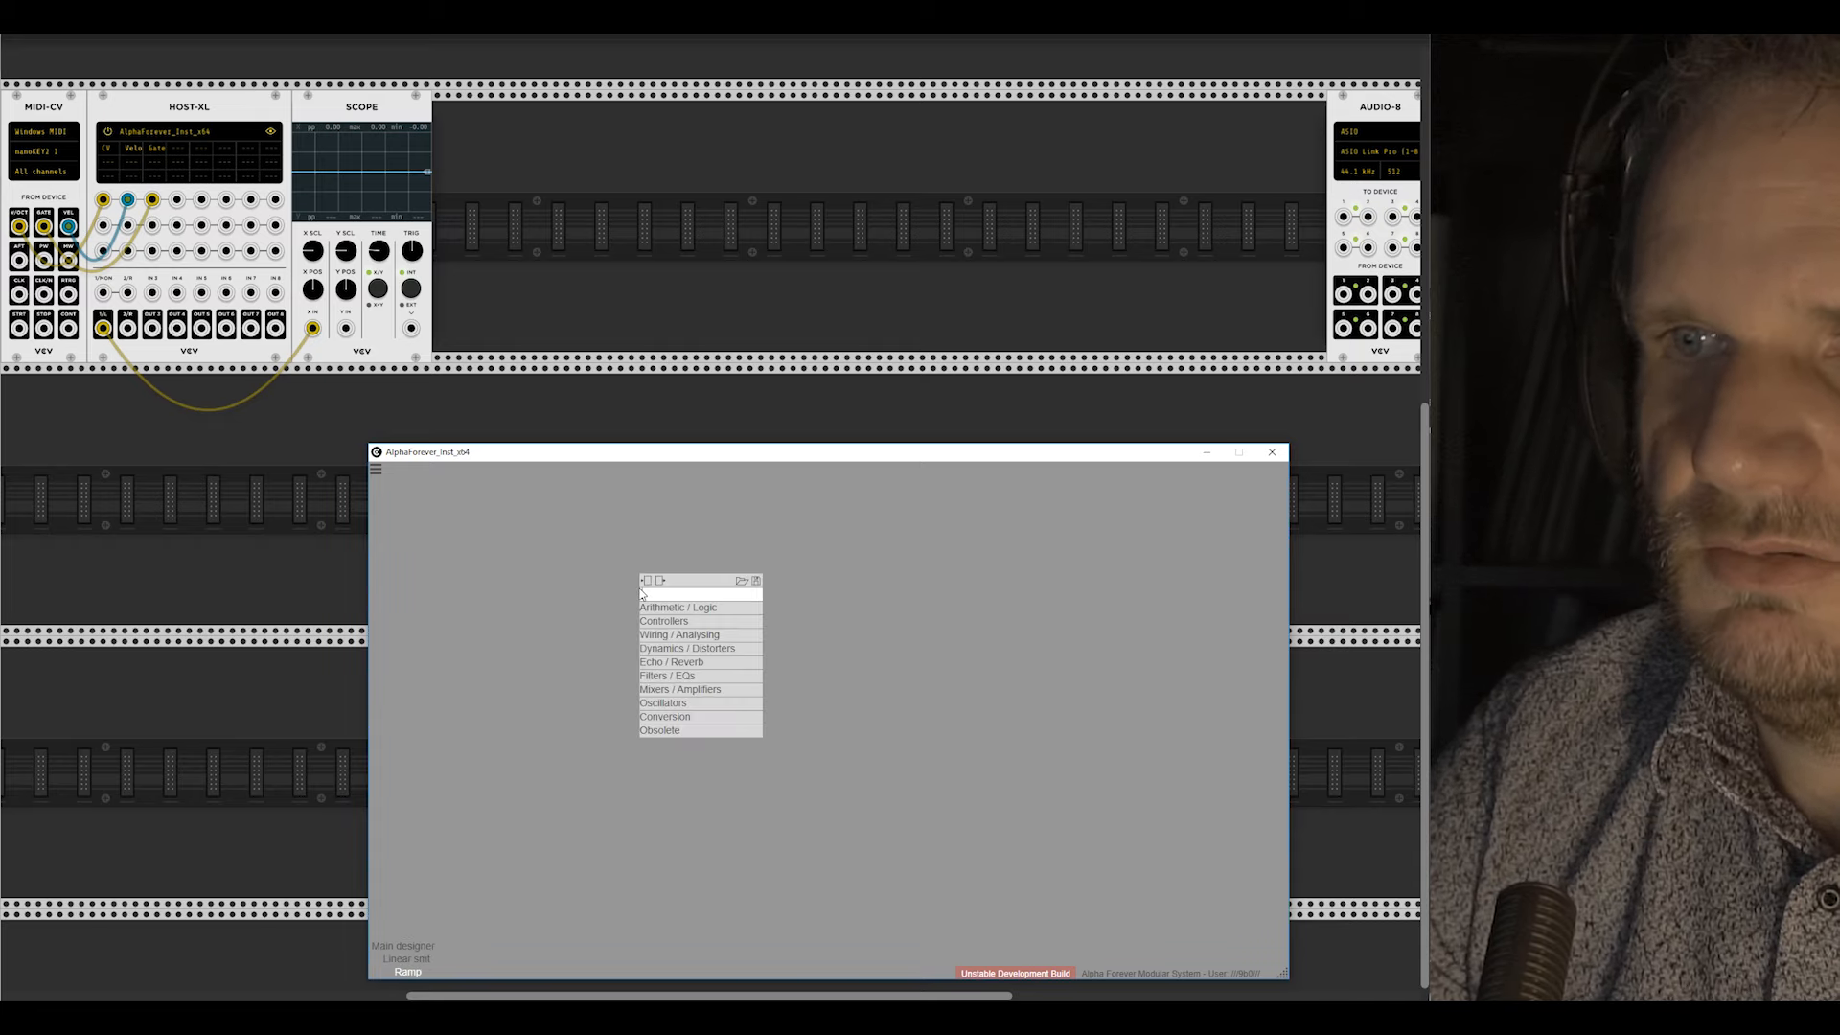
mouse_move(735, 634)
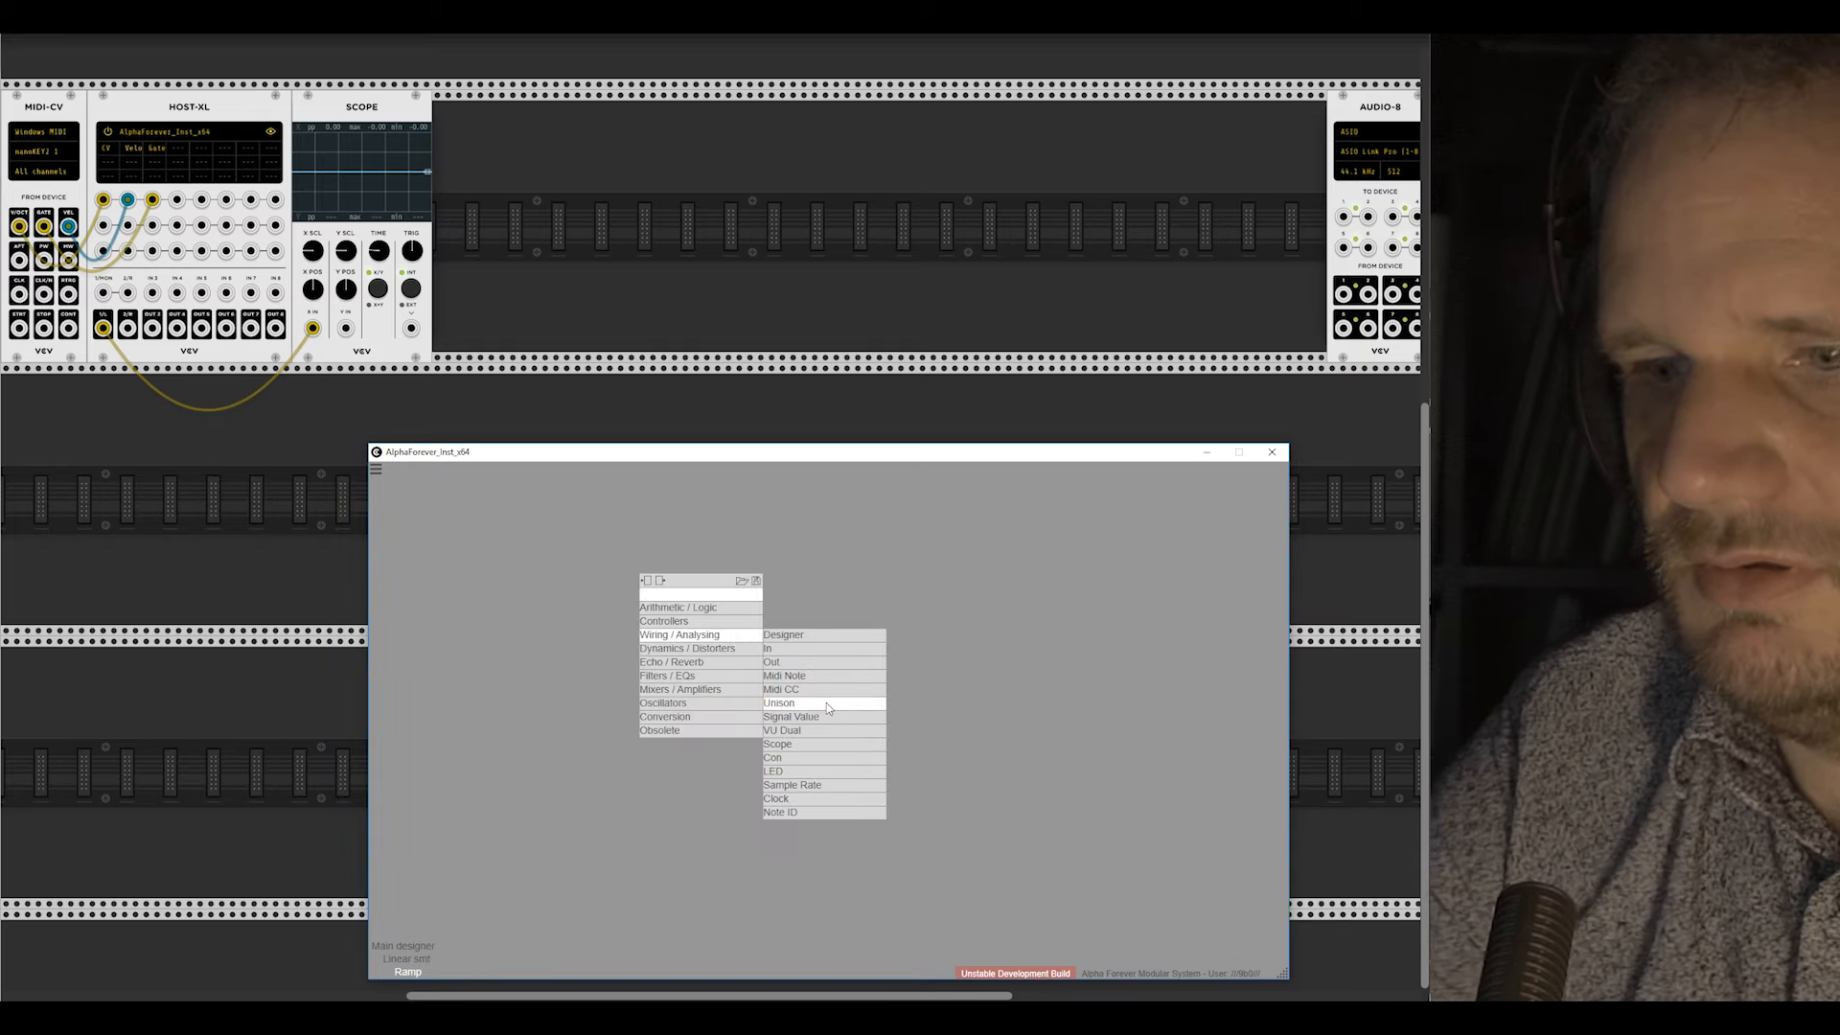
type("inc")
left_click(816, 608)
scroll(563, 603, "up", 5)
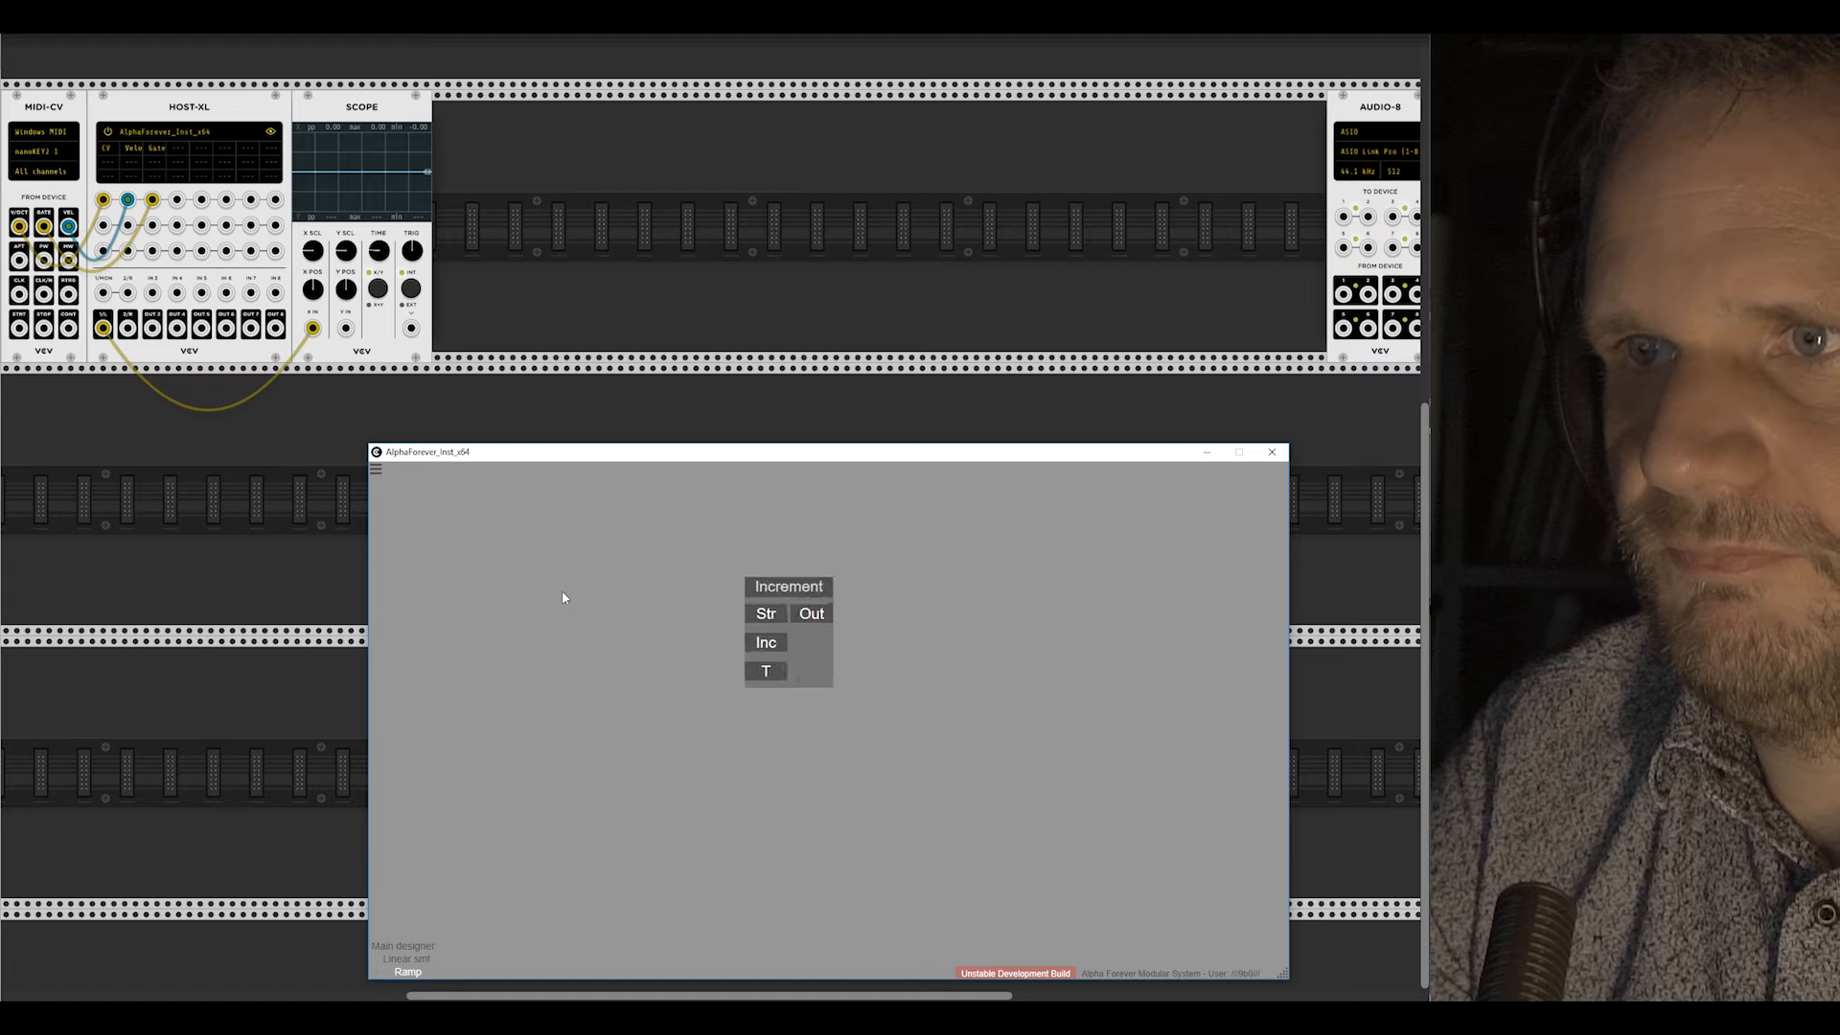
left_click_drag(613, 590, 780, 616)
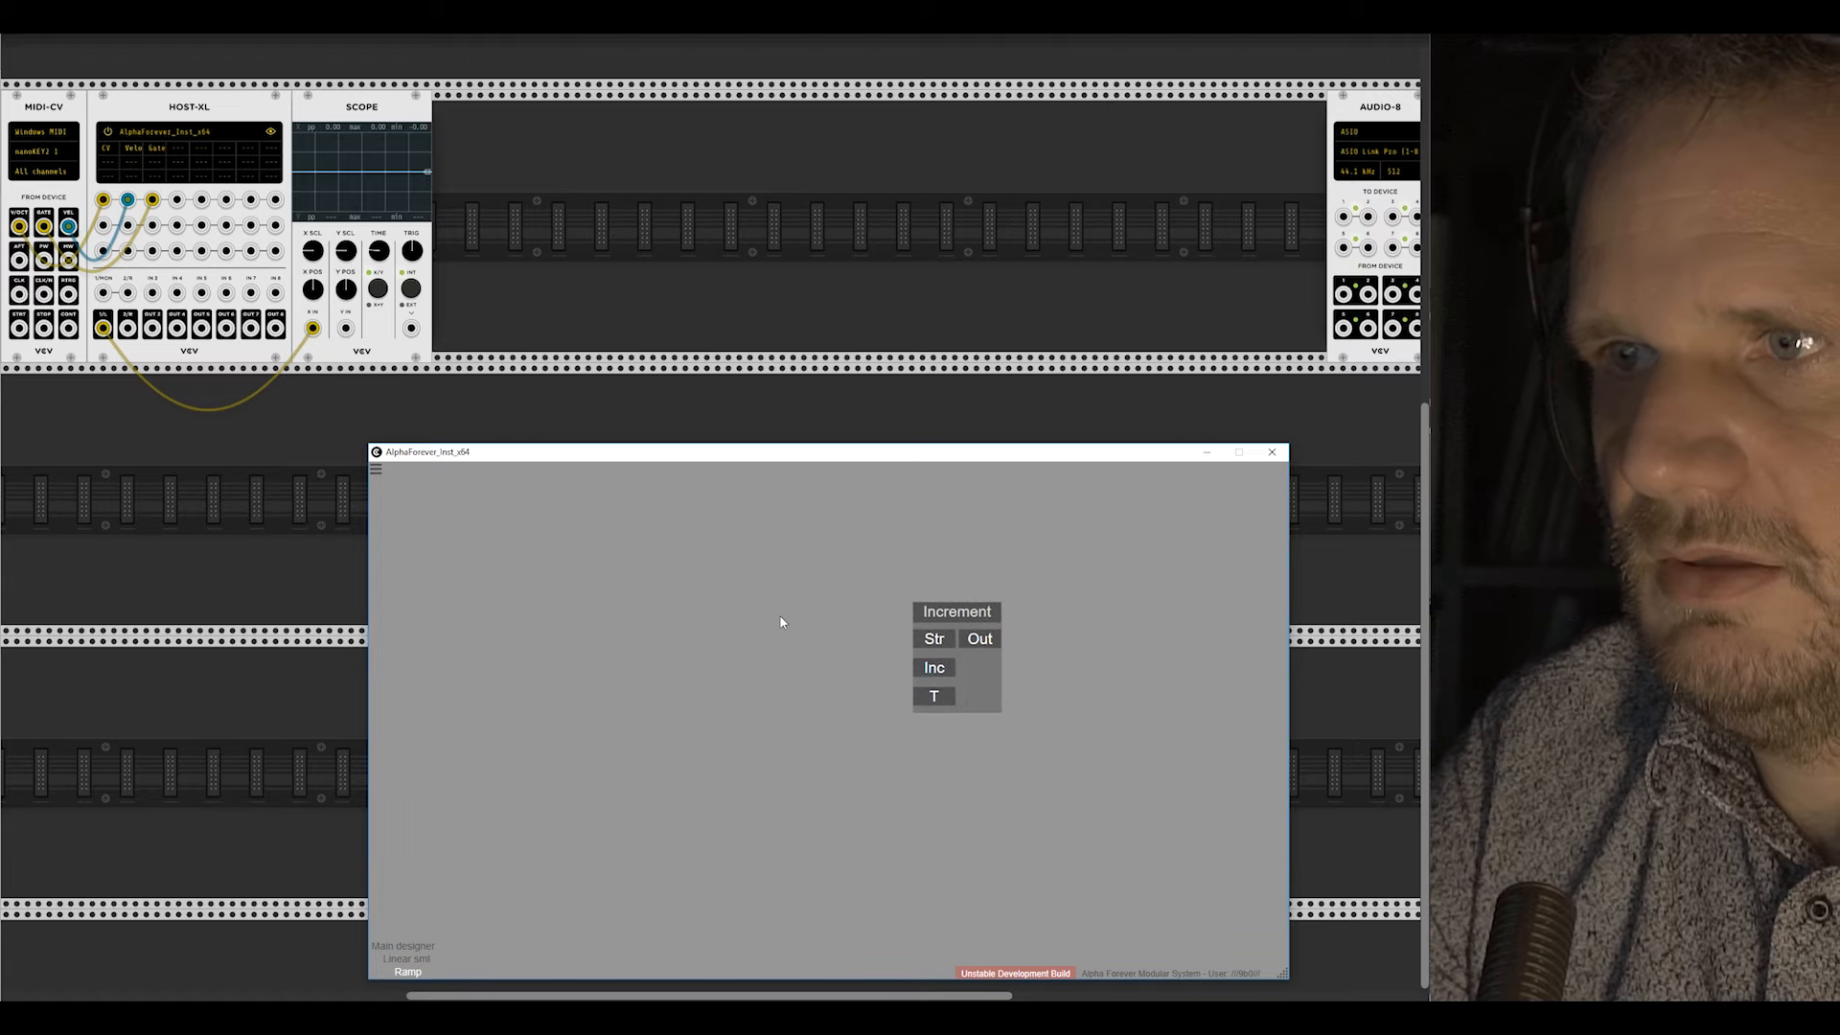
double_click(934, 698)
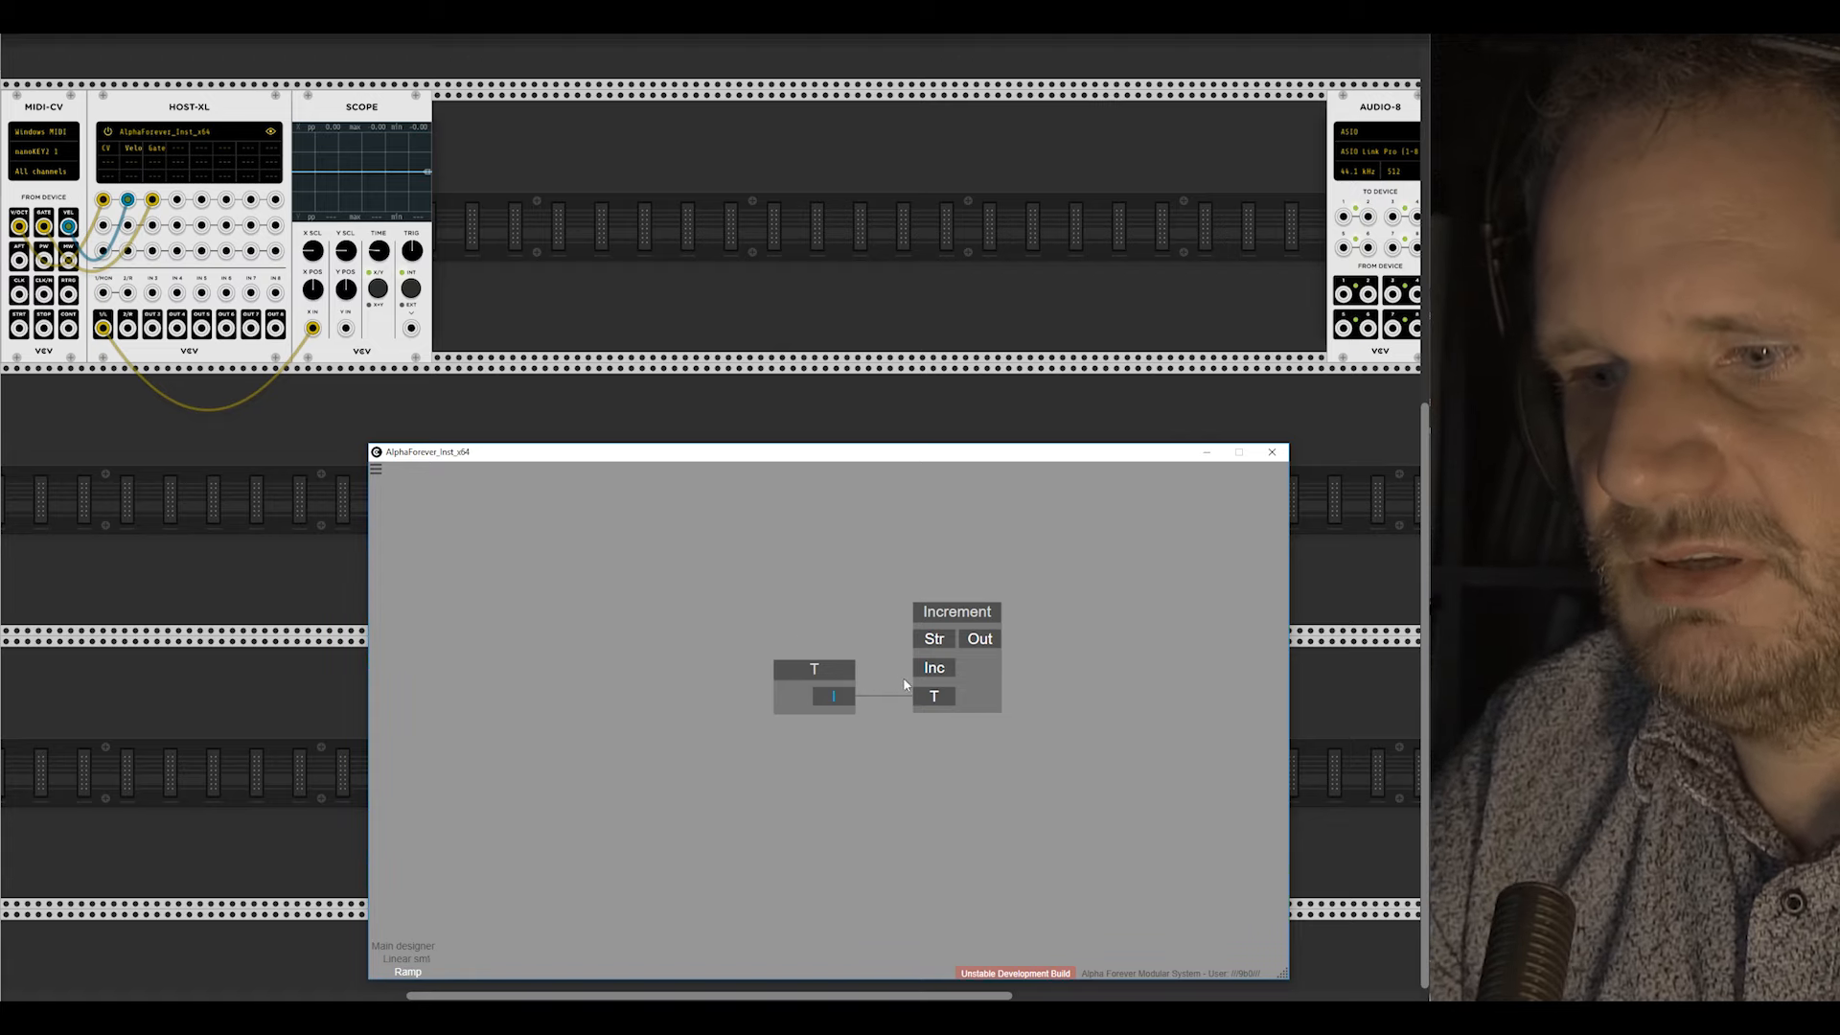
Step: Create an Inc input connected to the Increment's Inc port and place it beside the T input
left_click(934, 676)
left_click_drag(814, 652, 727, 642)
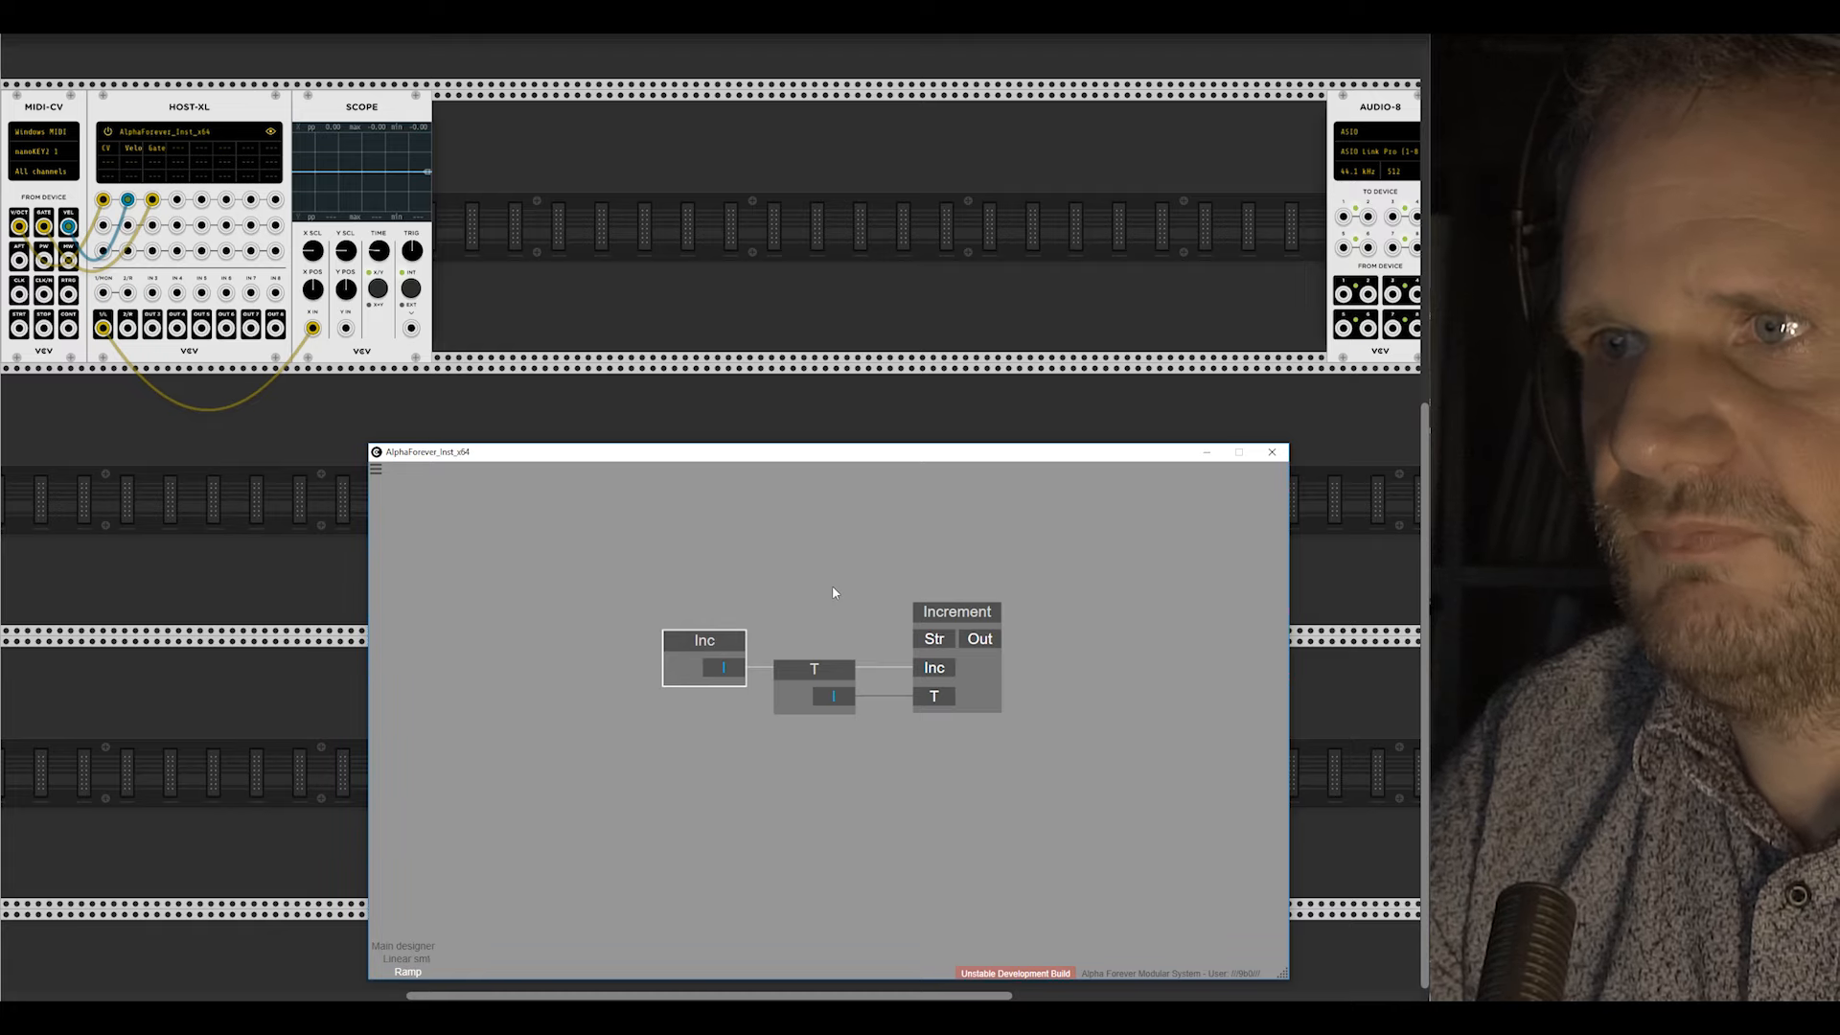
Step: Add an If > module after the Increment, connect Increment's Out to its A port, and create constants on its B and F ports
left_click_drag(832, 589, 689, 601)
scroll(641, 600, "down", 3)
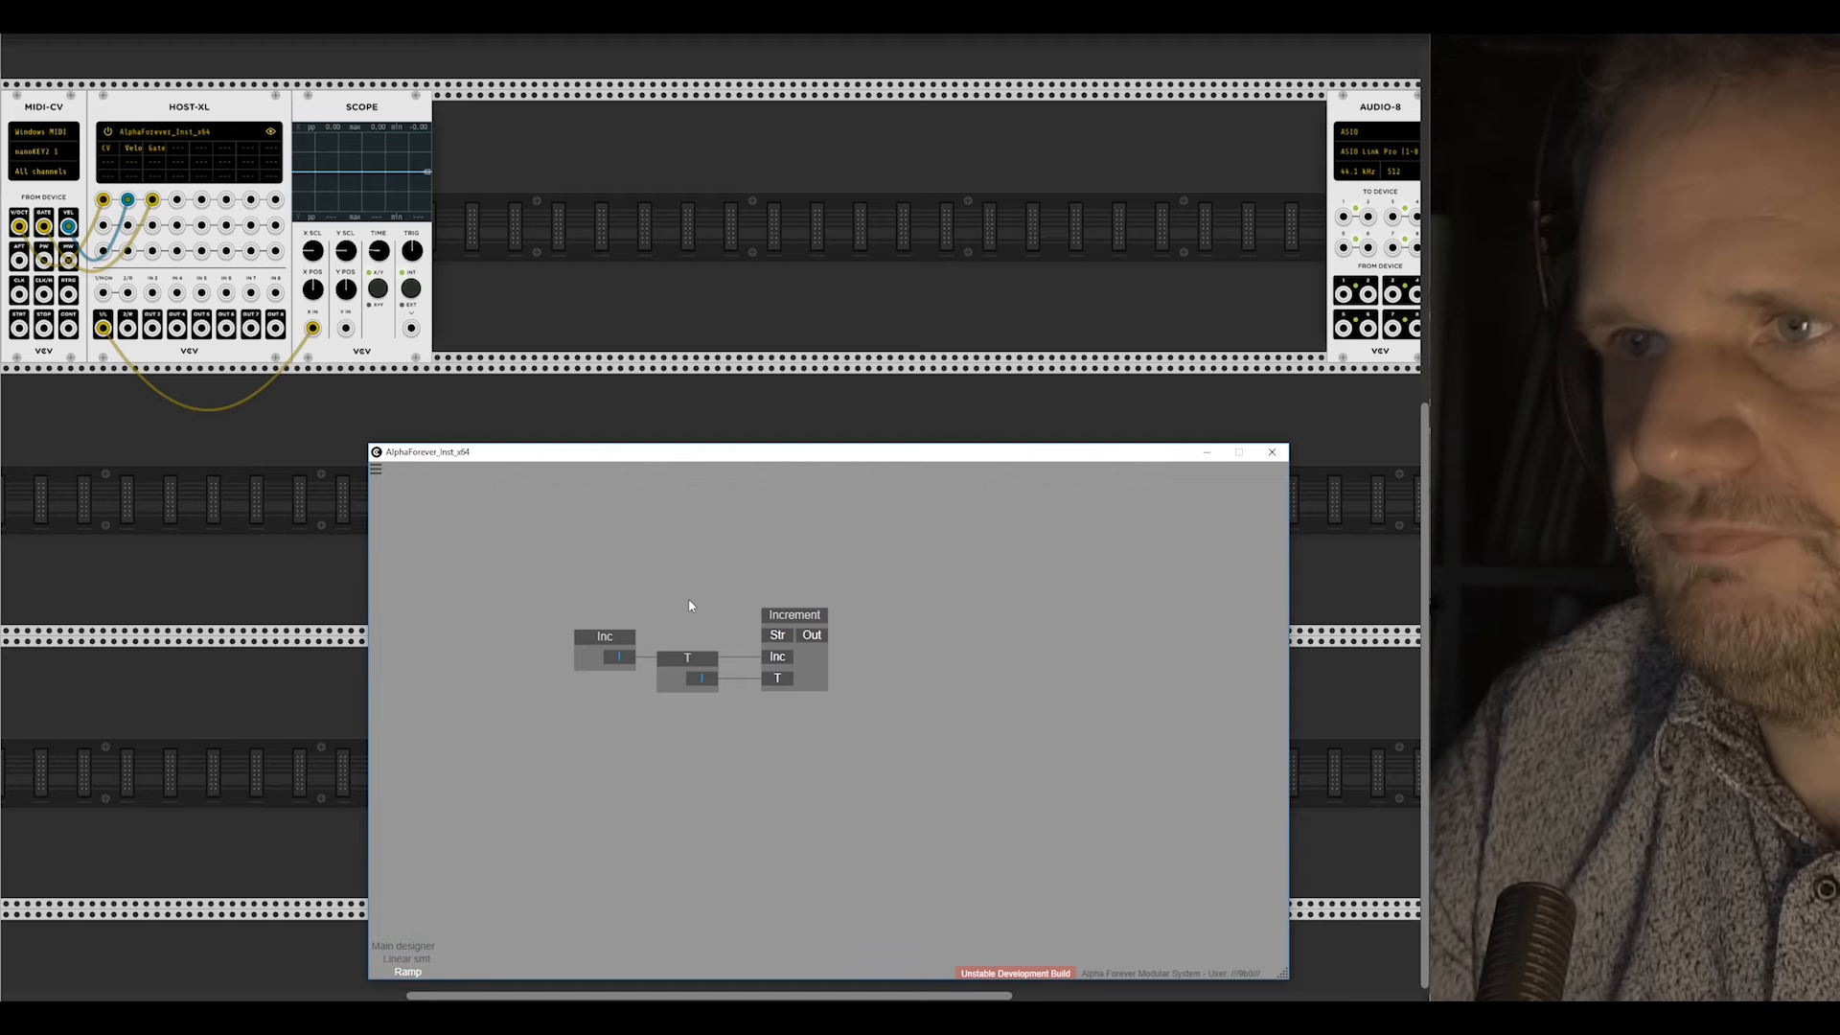
right_click(982, 608)
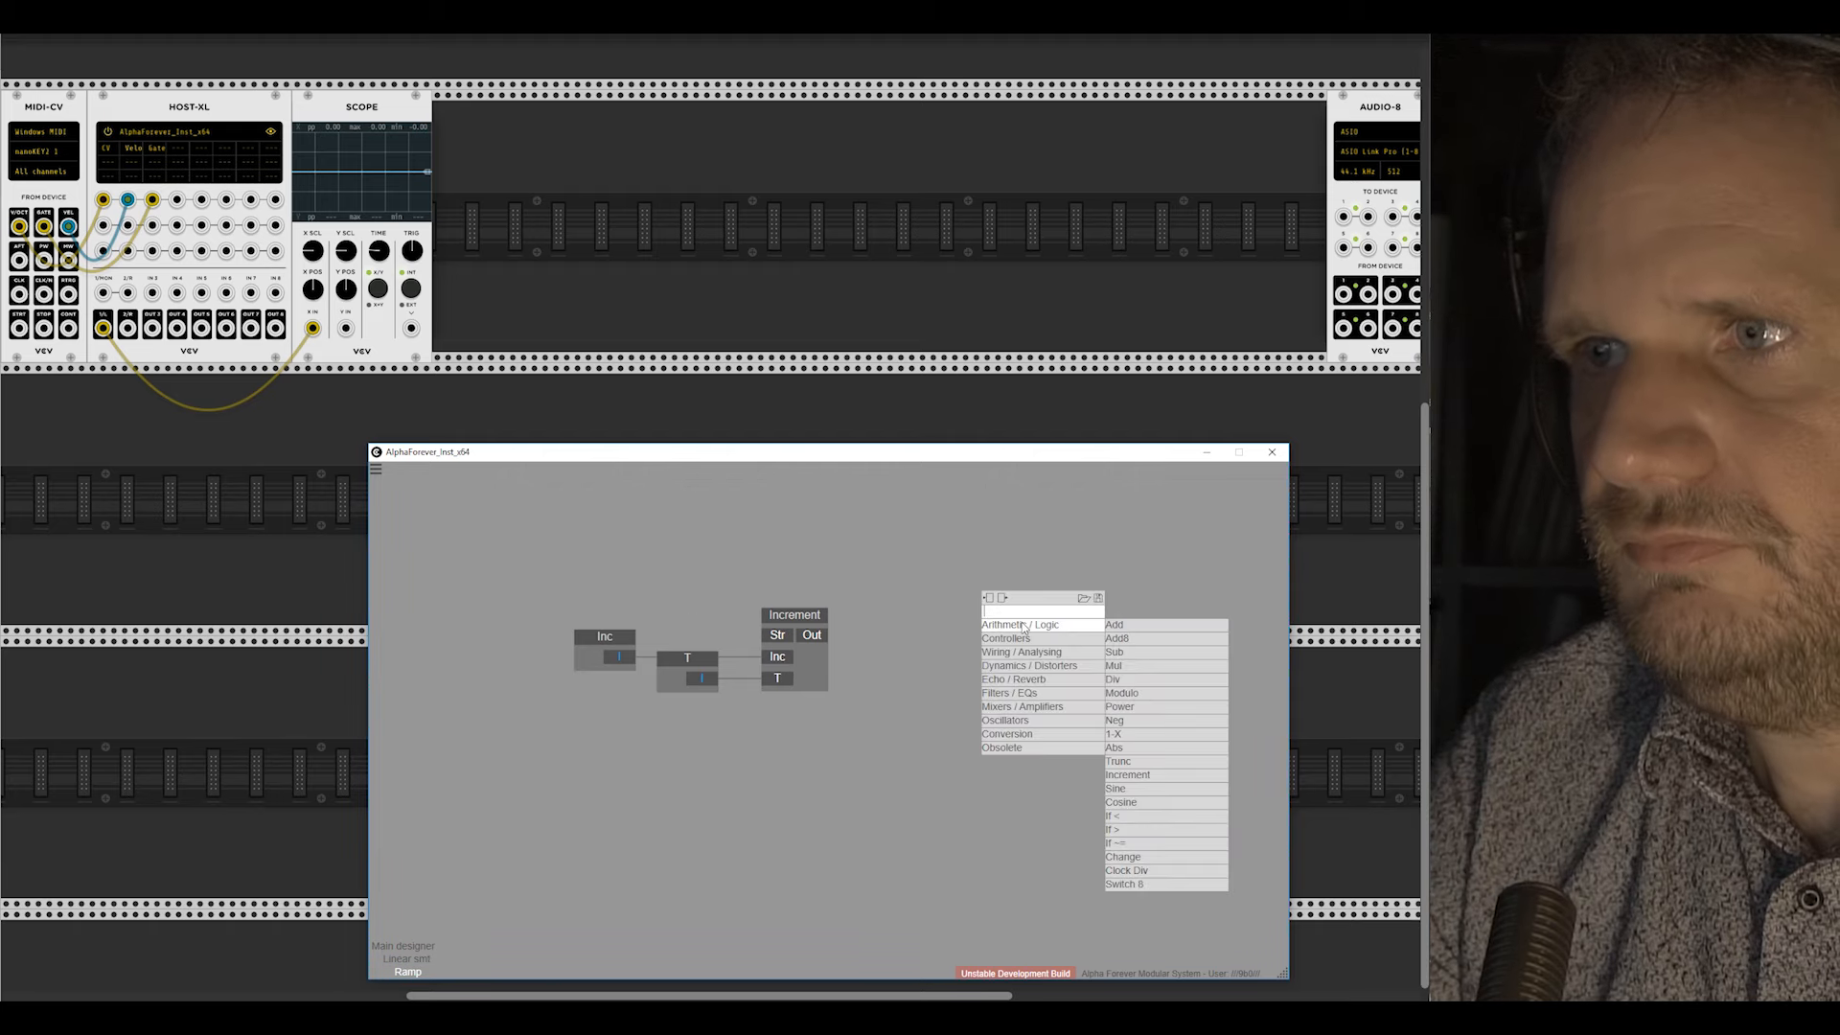
left_click(1136, 830)
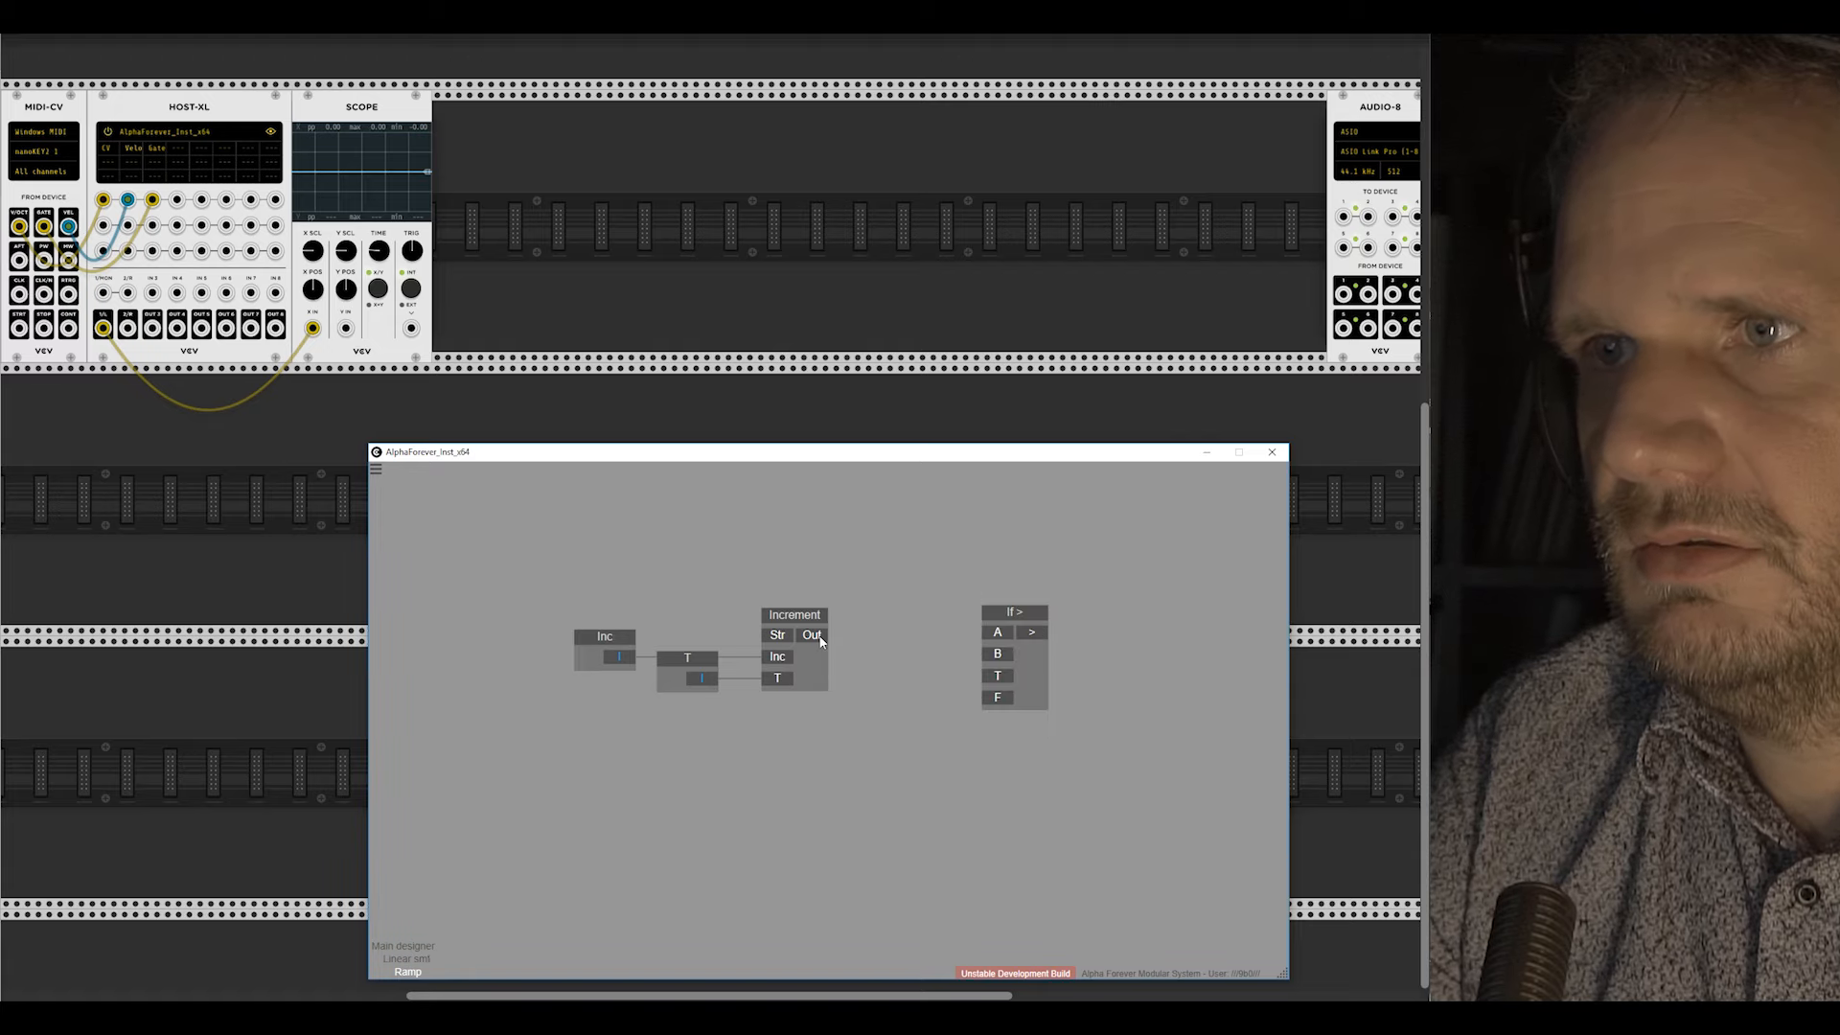
left_click_drag(813, 635, 899, 640)
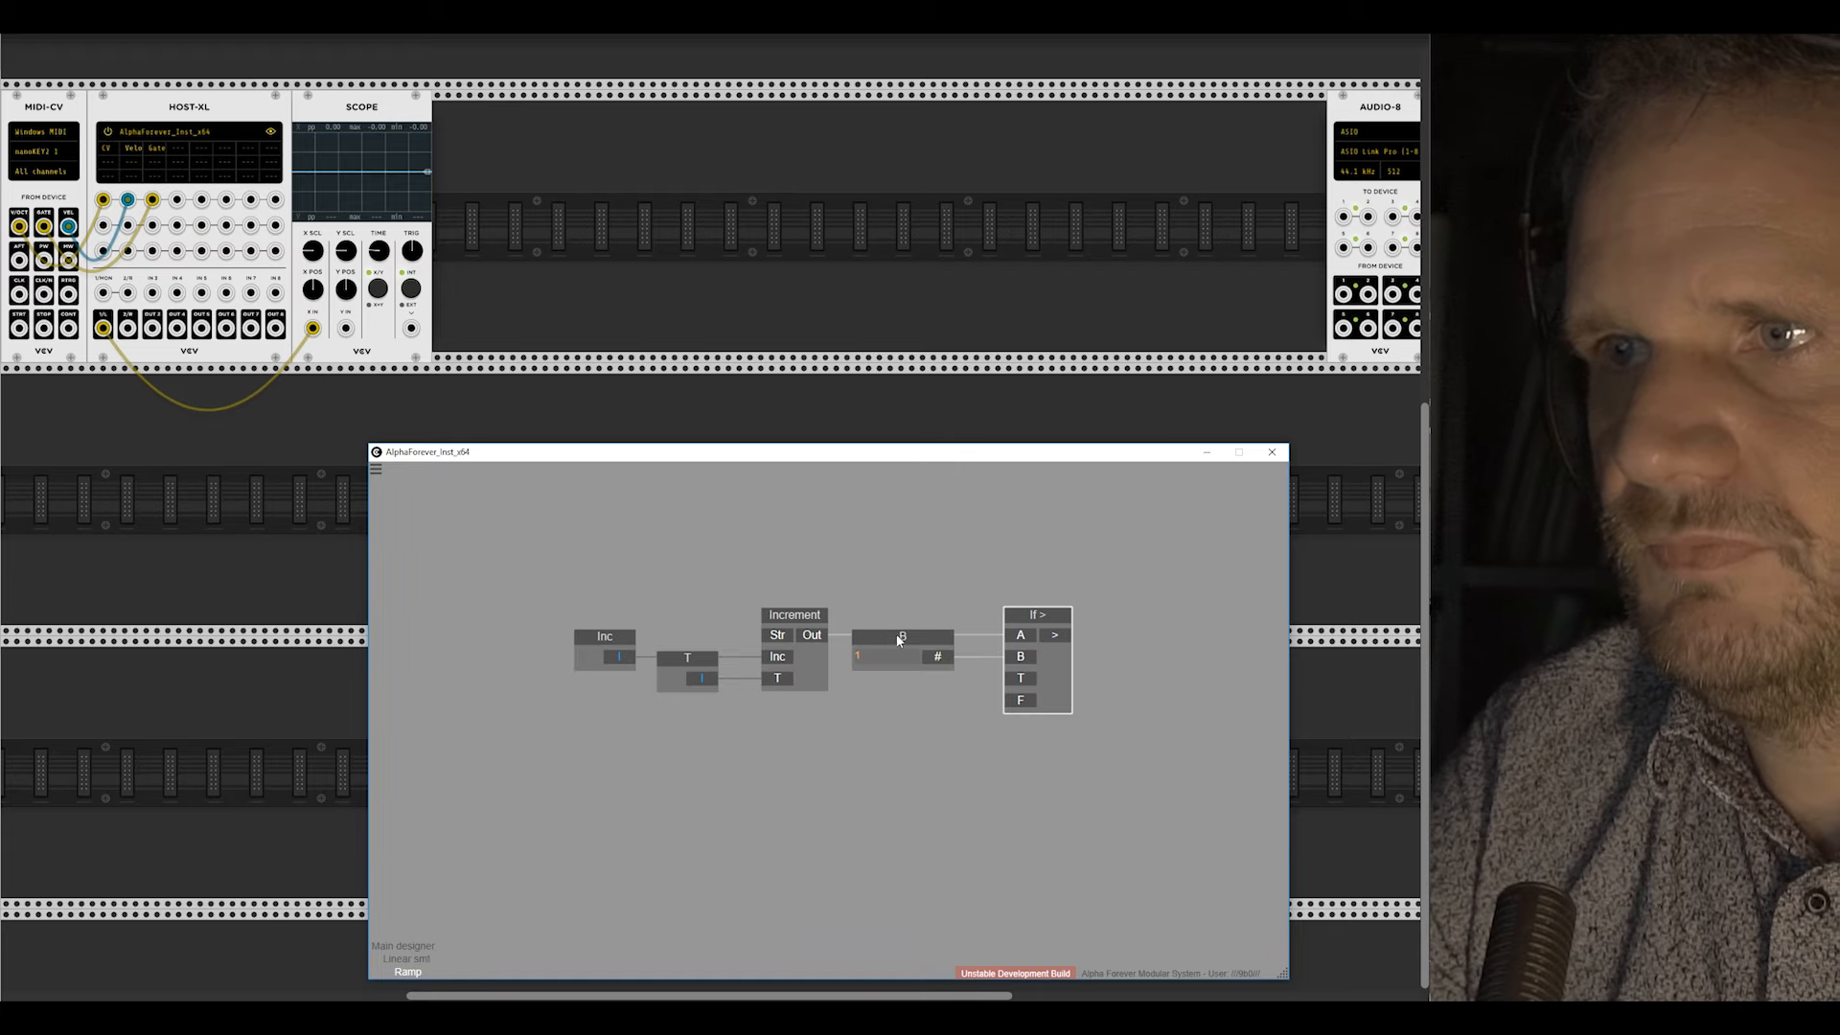
left_click(1022, 700)
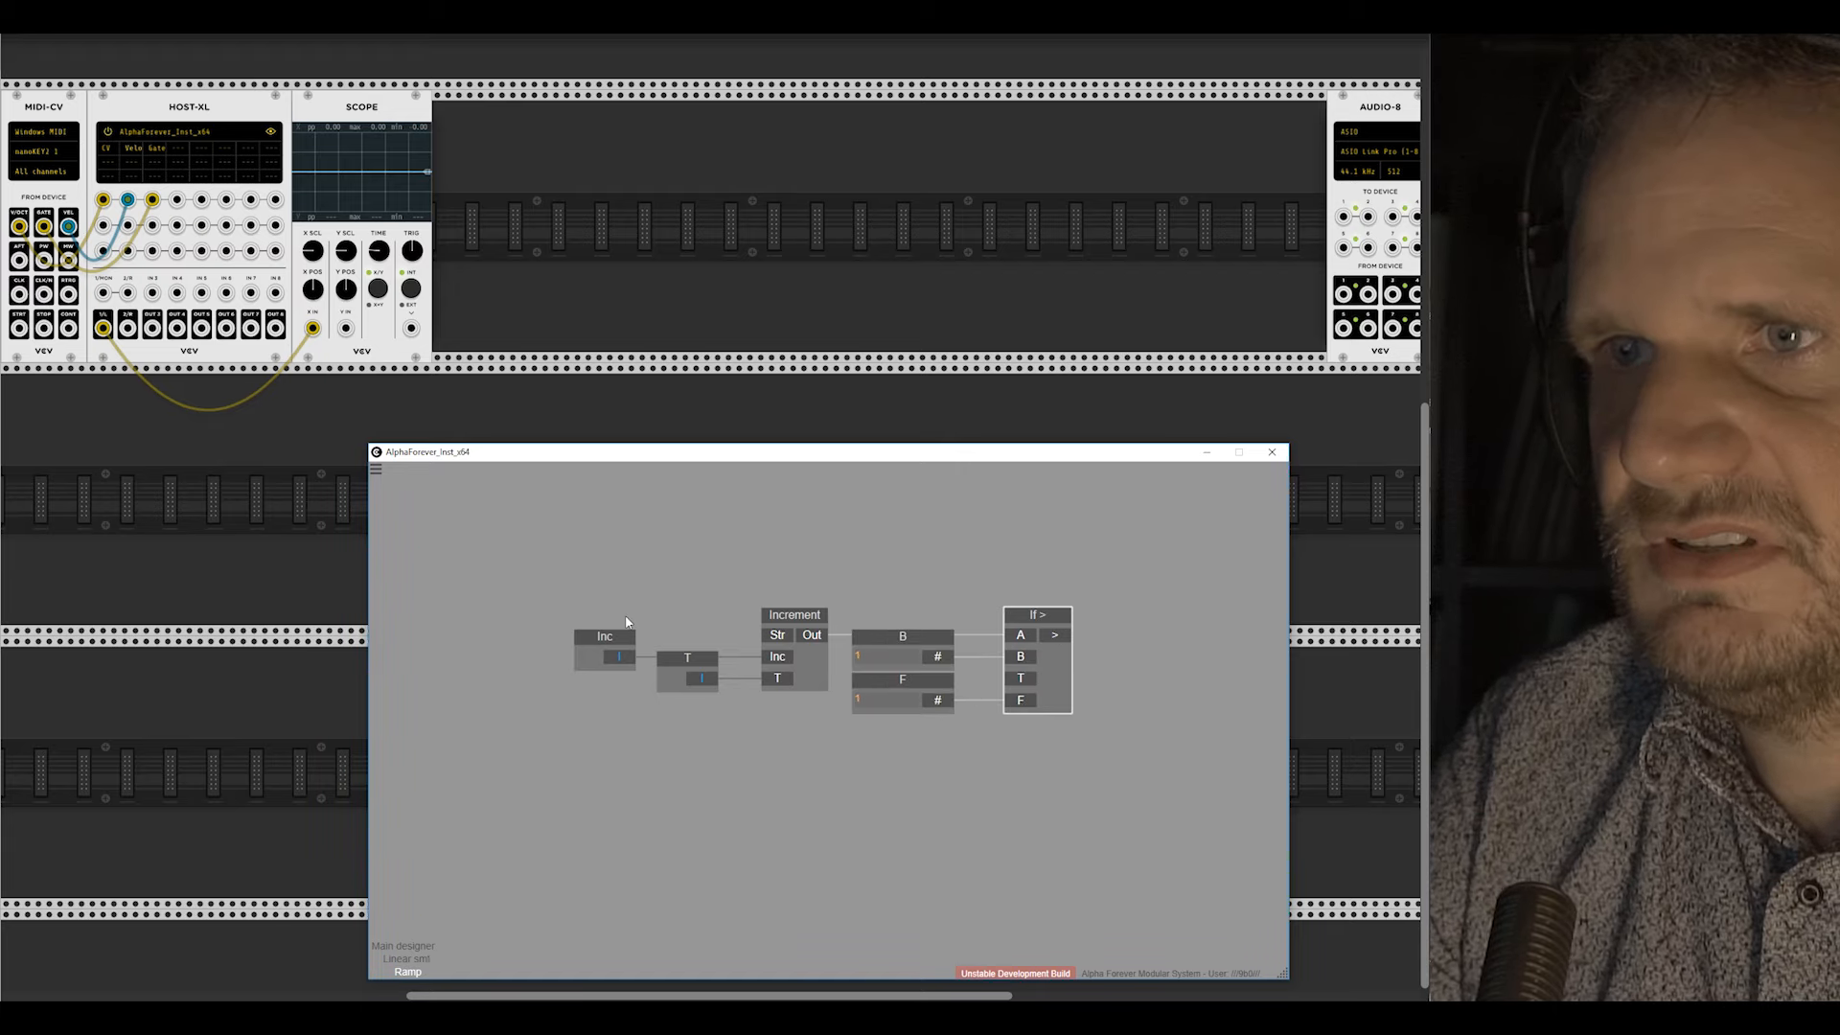
Step: Insert a Mul module between the Inc input and the Increment, with the If > output fed back to Mul's B port
left_click_drag(604, 640, 519, 639)
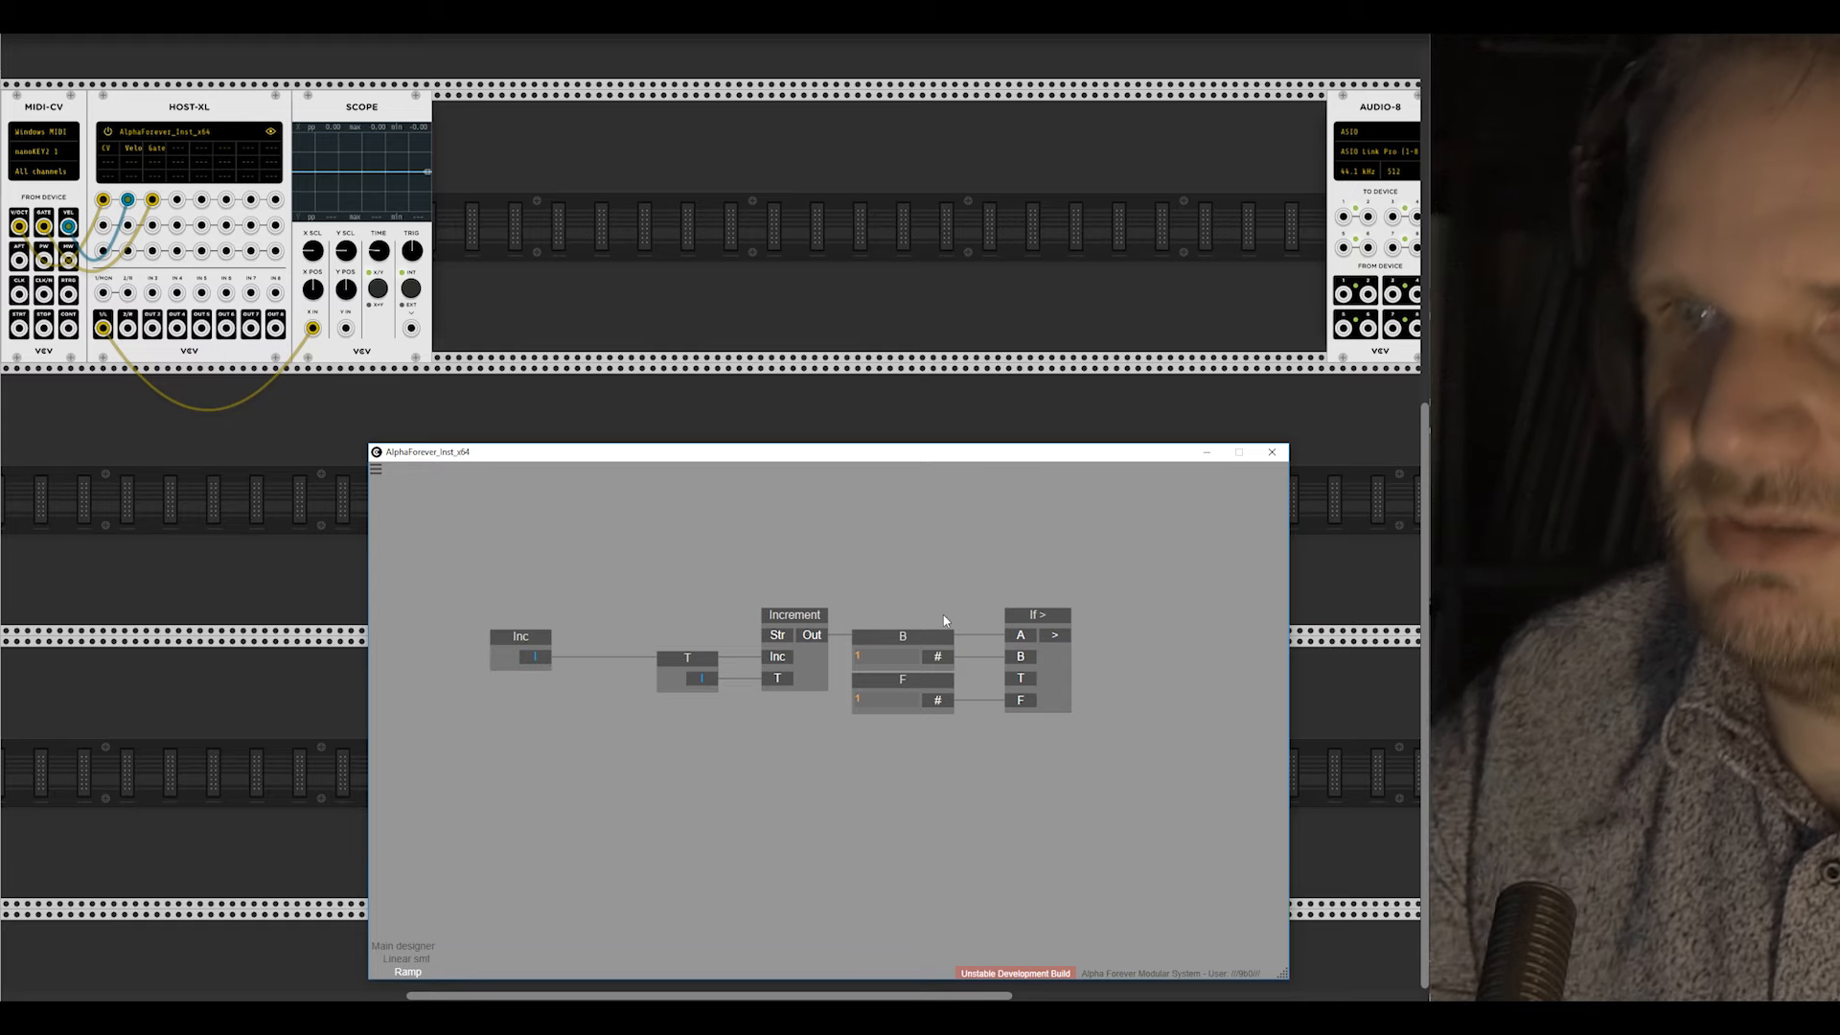
right_click(534, 655)
type("mul")
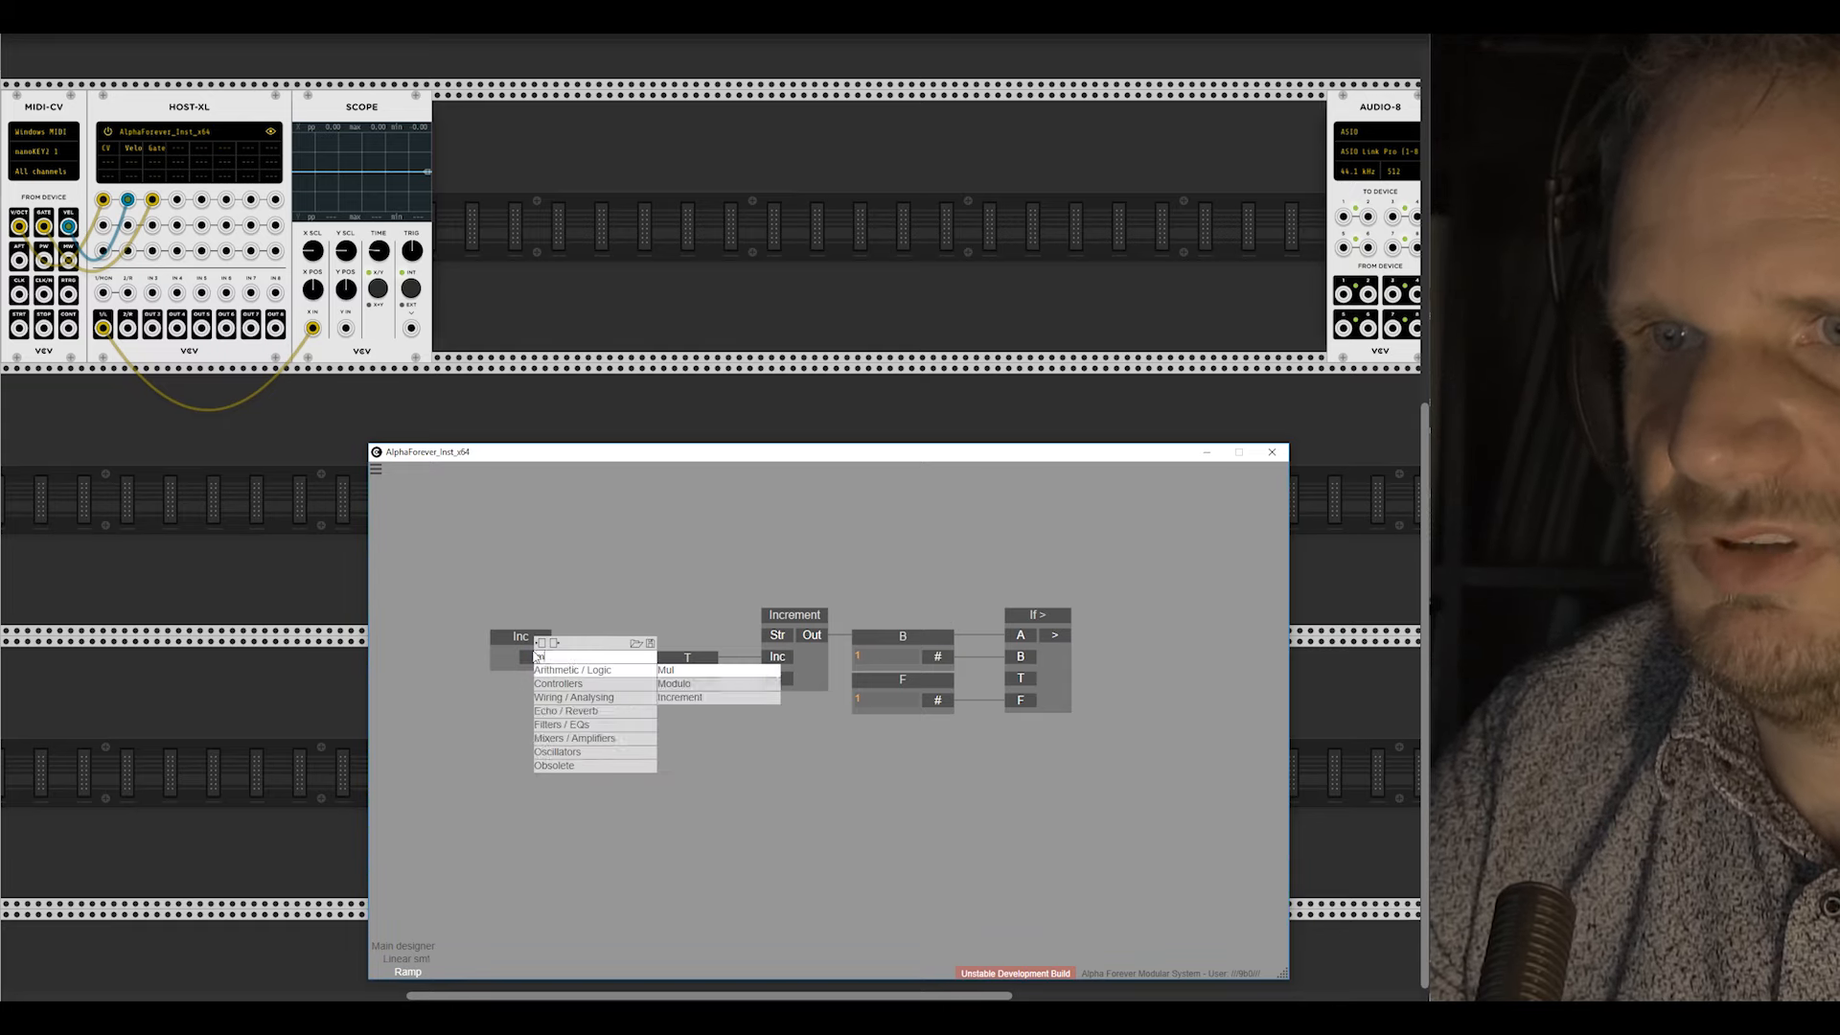
left_click(682, 673)
left_click_drag(658, 634, 491, 635)
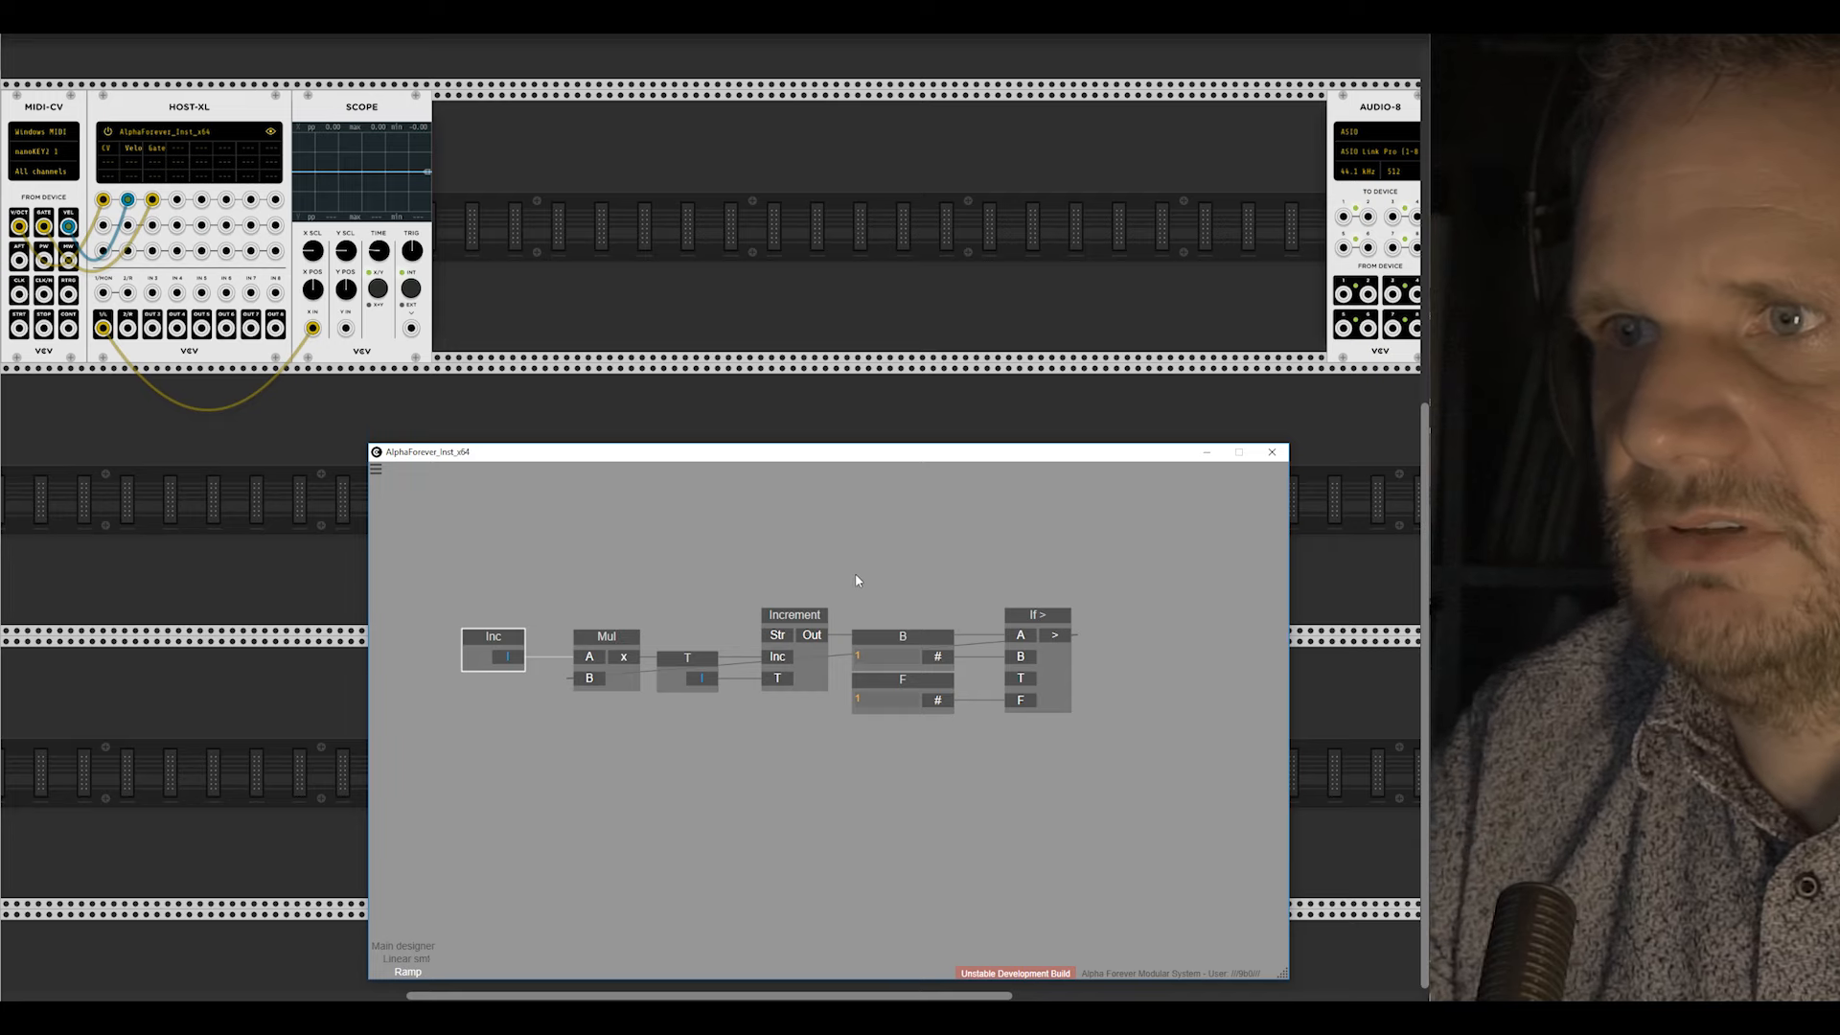
right_click(883, 593)
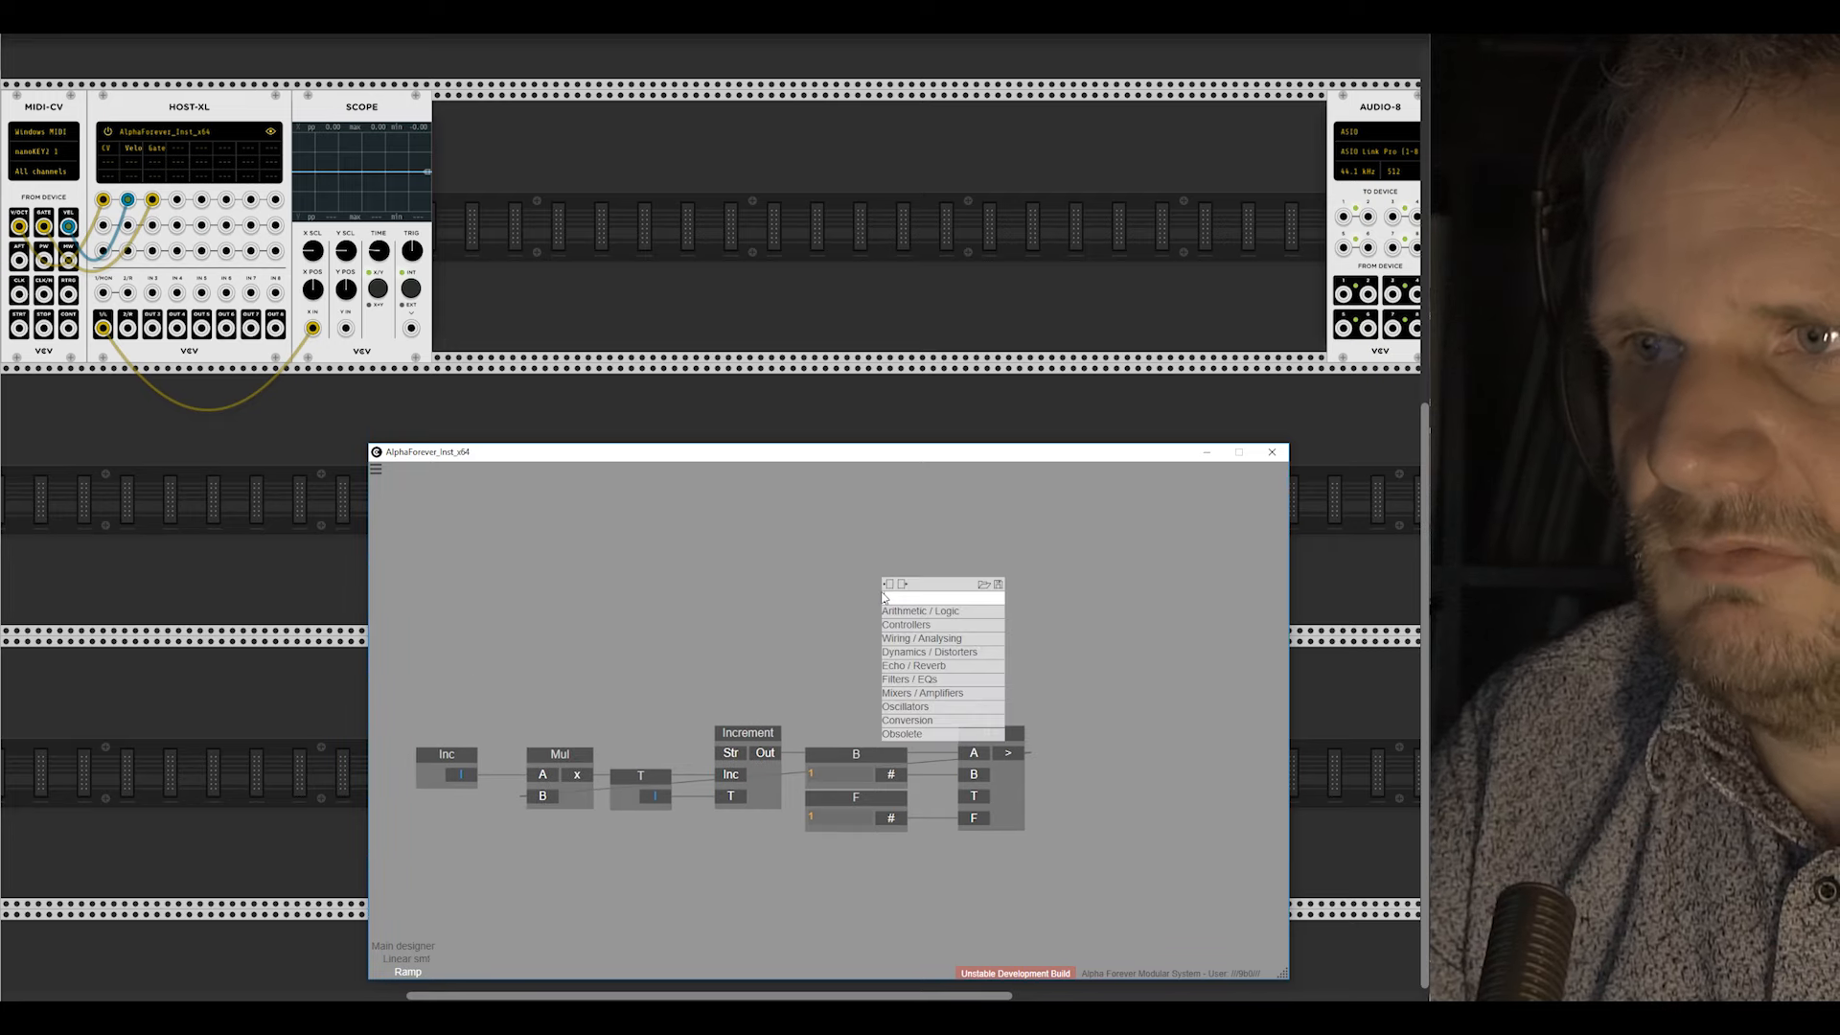
type("c")
key("BackSpace")
left_click(812, 522)
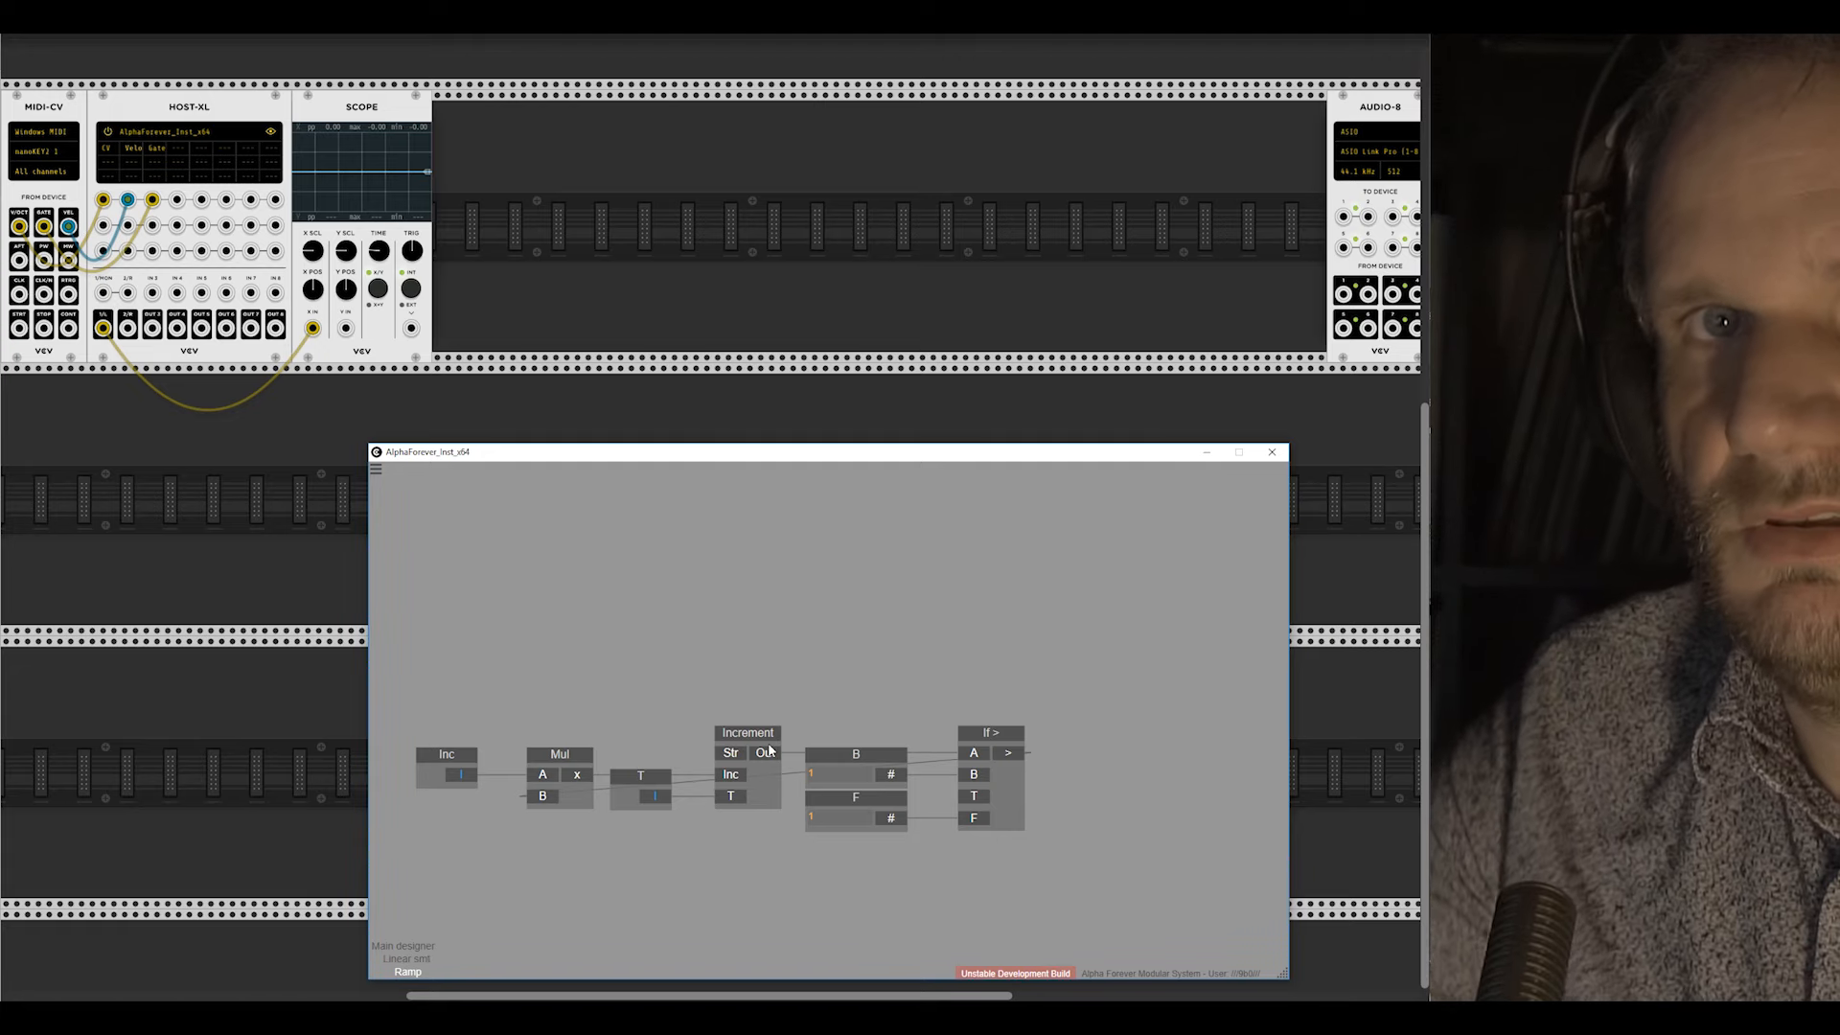
Step: Add a second If > module above the existing chain and connect the Increment's Out to its A port
right_click(828, 633)
mouse_move(862, 638)
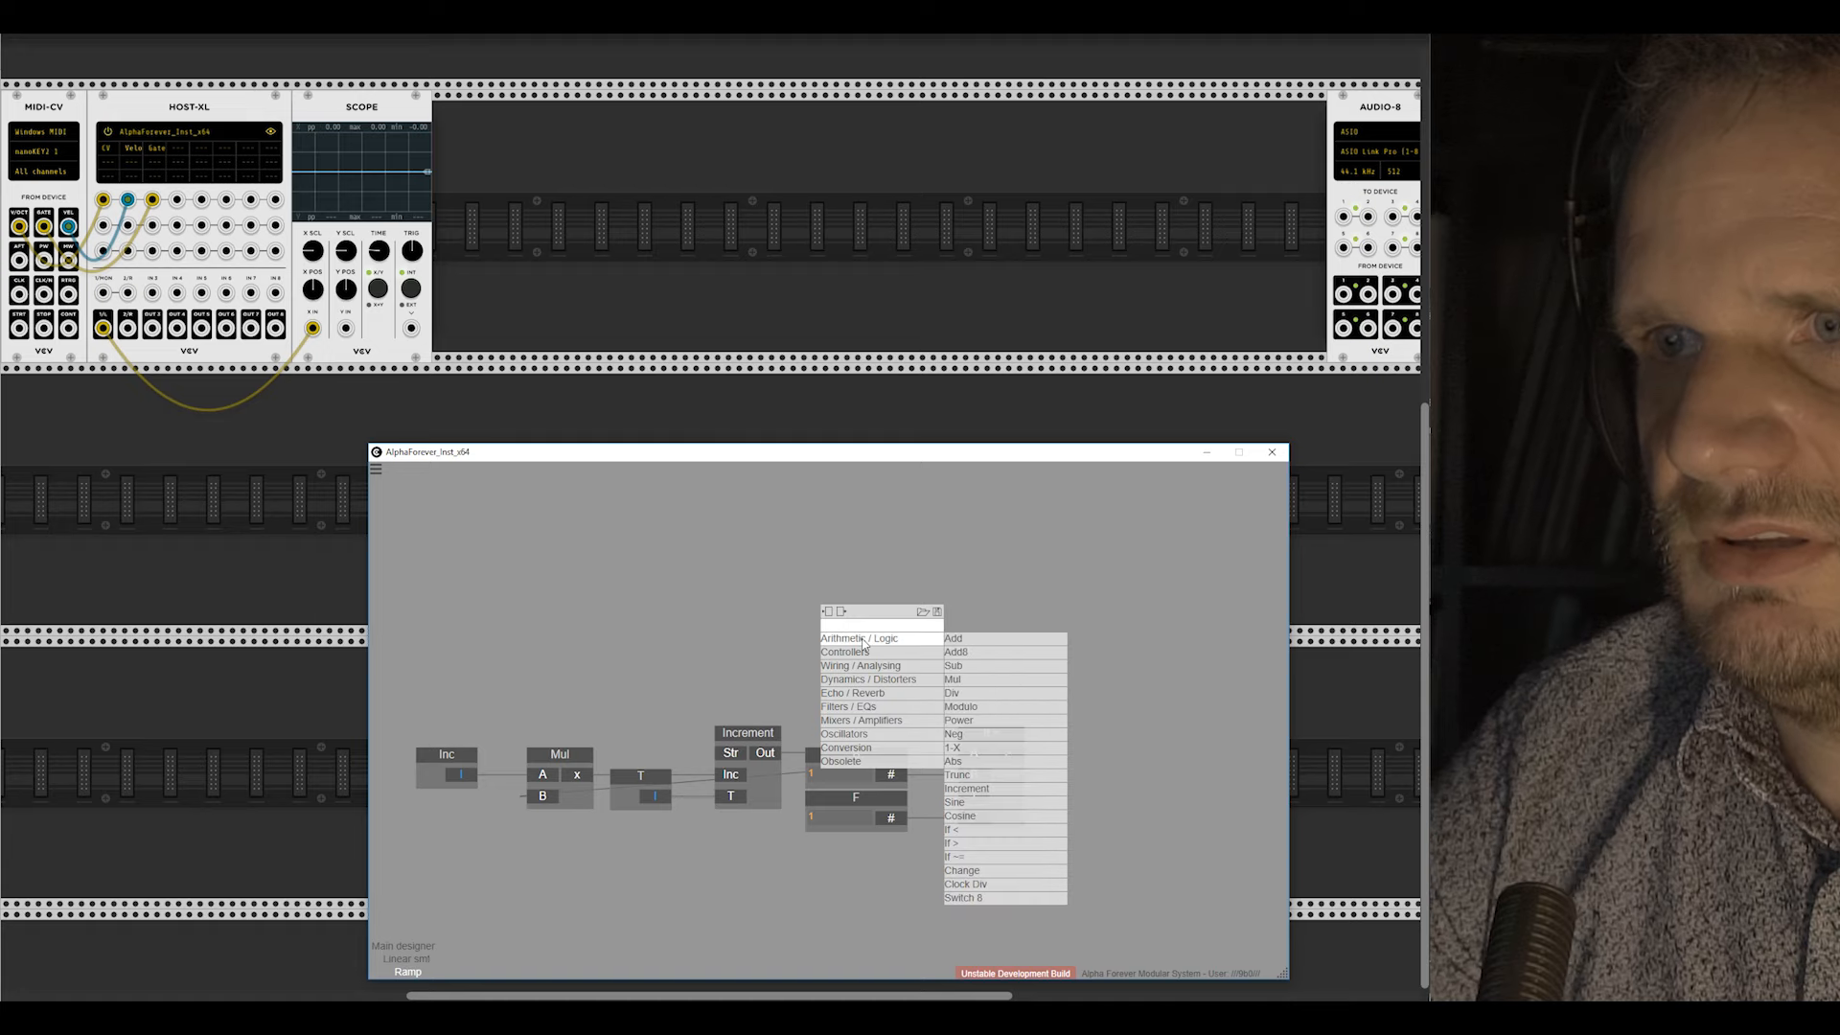
left_click(985, 842)
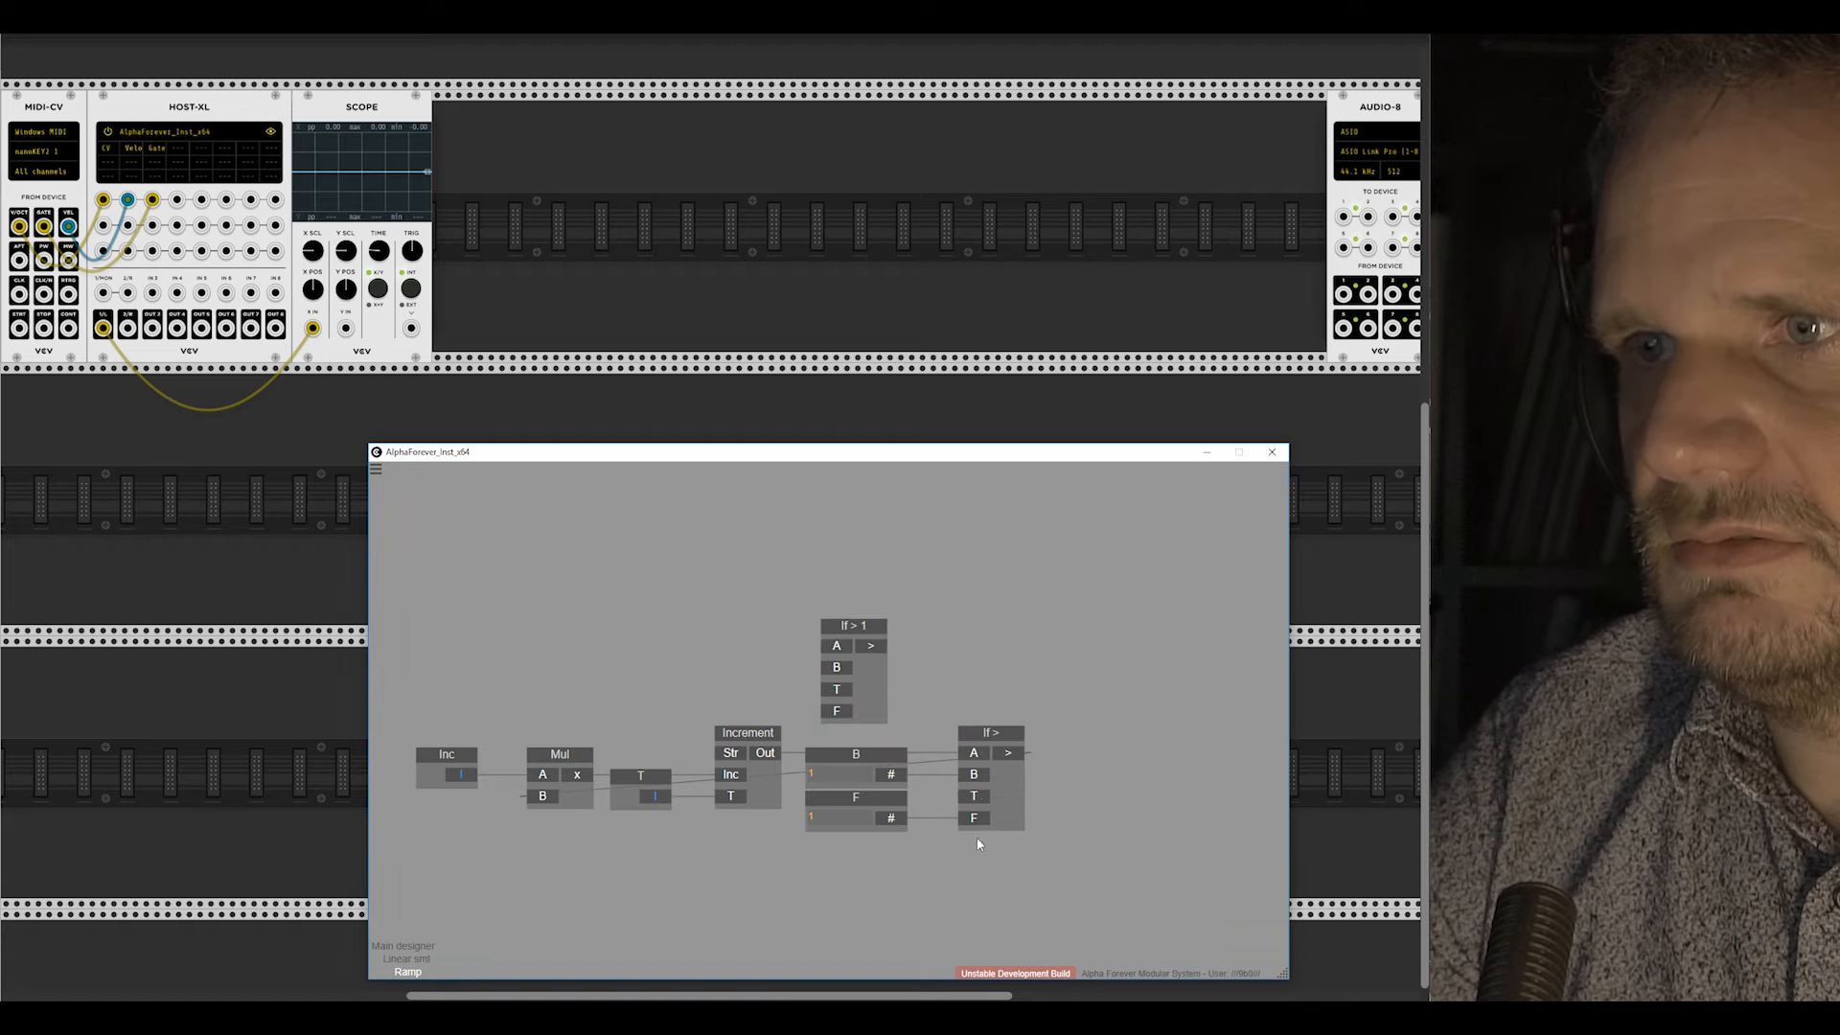
left_click_drag(766, 760, 842, 568)
Step: Create a constant for the upper If > module's B port, wire it to T as well, and connect Increment's Out to F
left_click(833, 611)
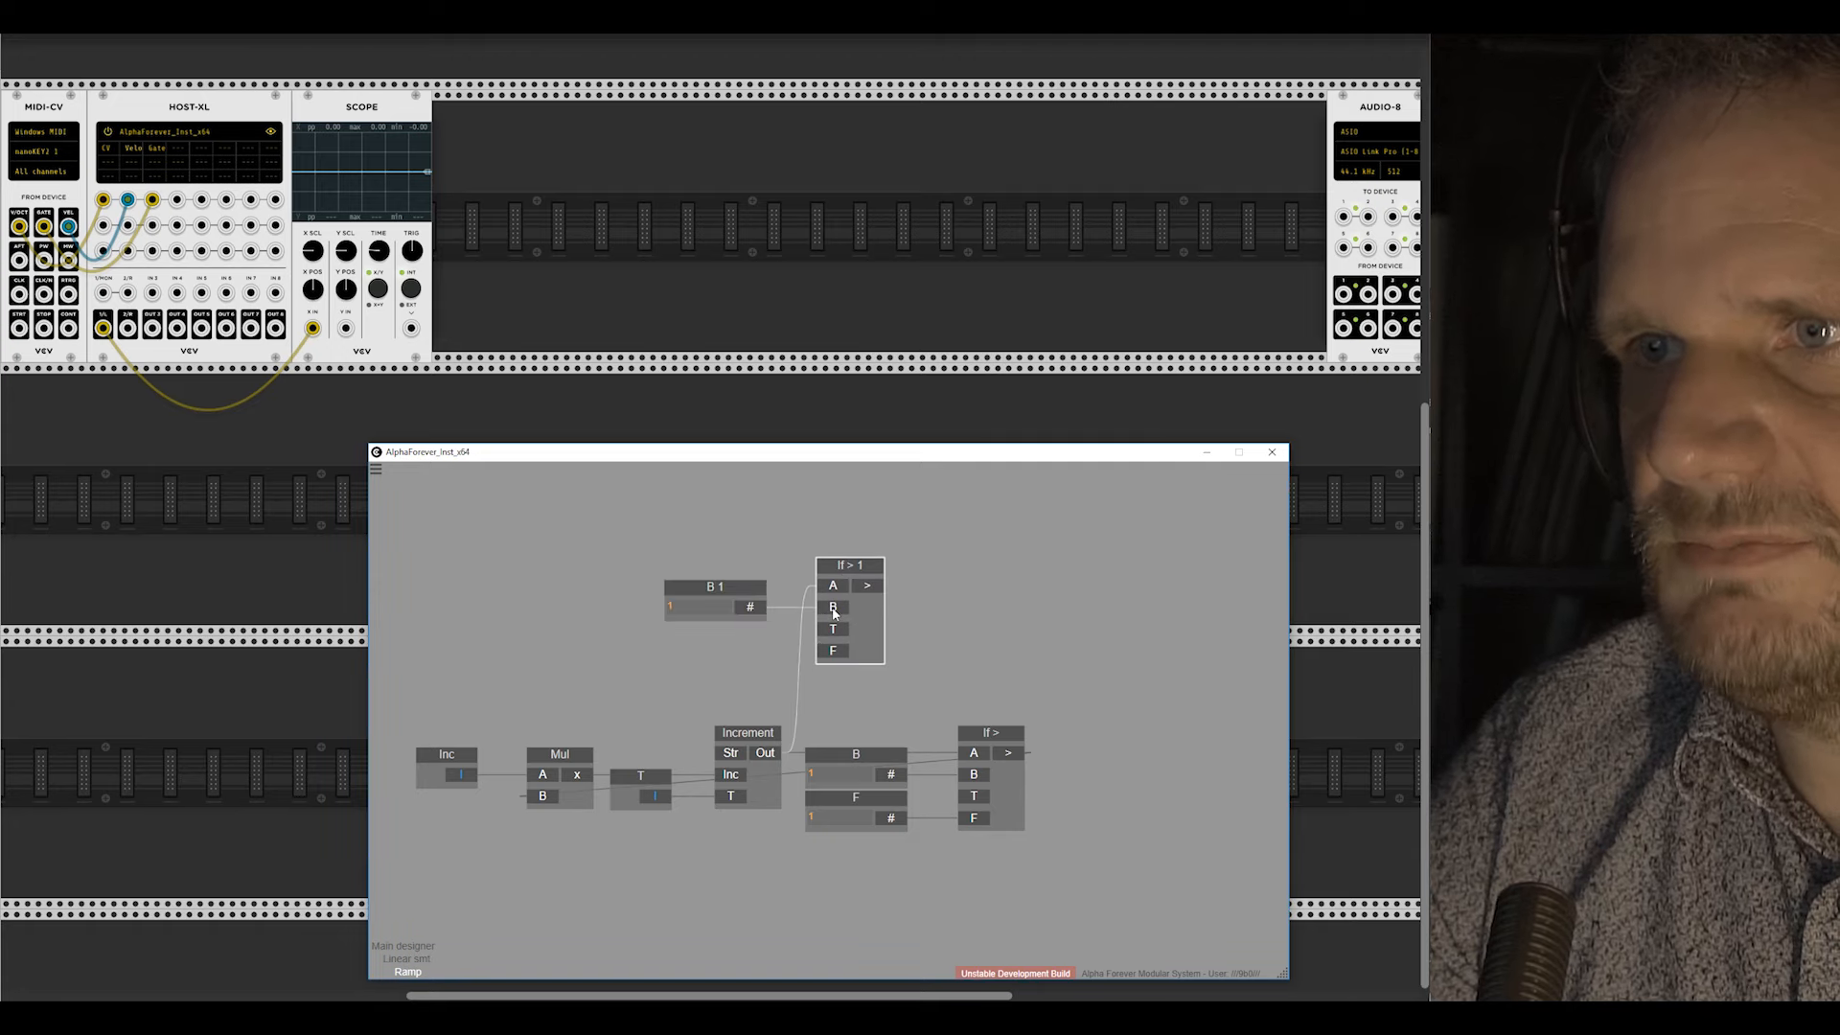
left_click_drag(754, 609, 823, 640)
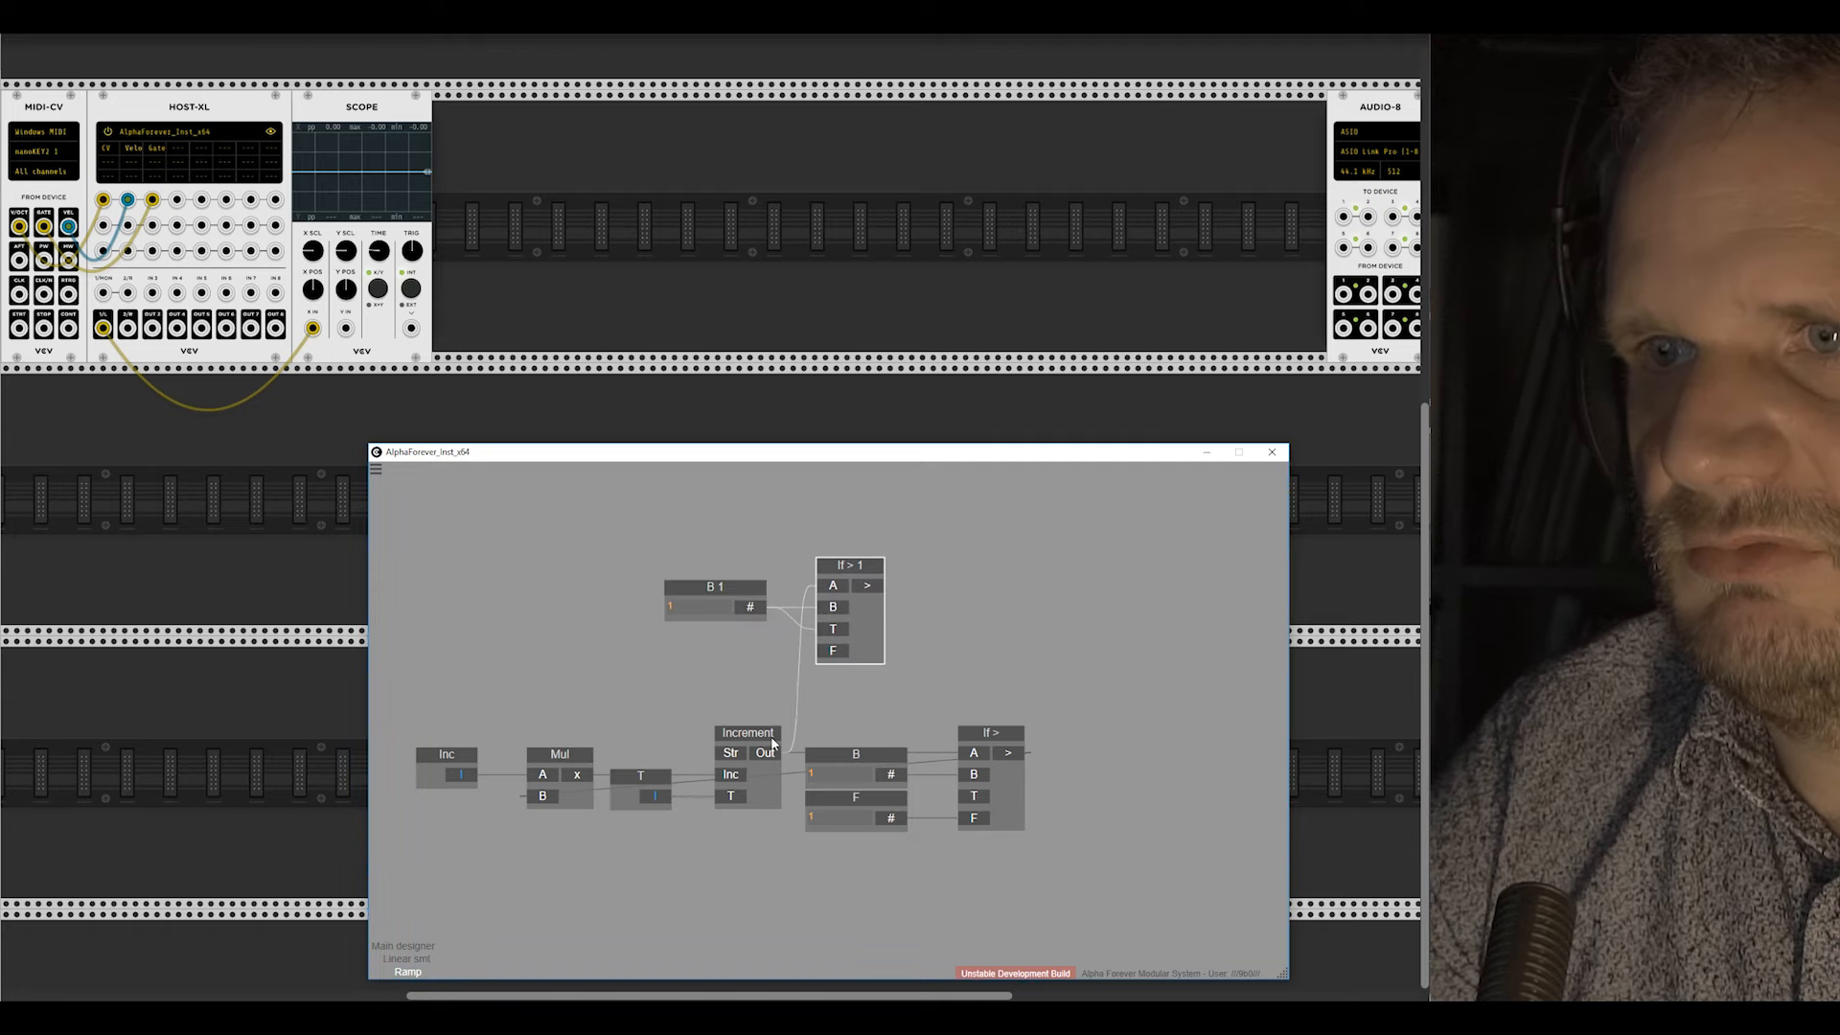
left_click_drag(848, 571, 838, 570)
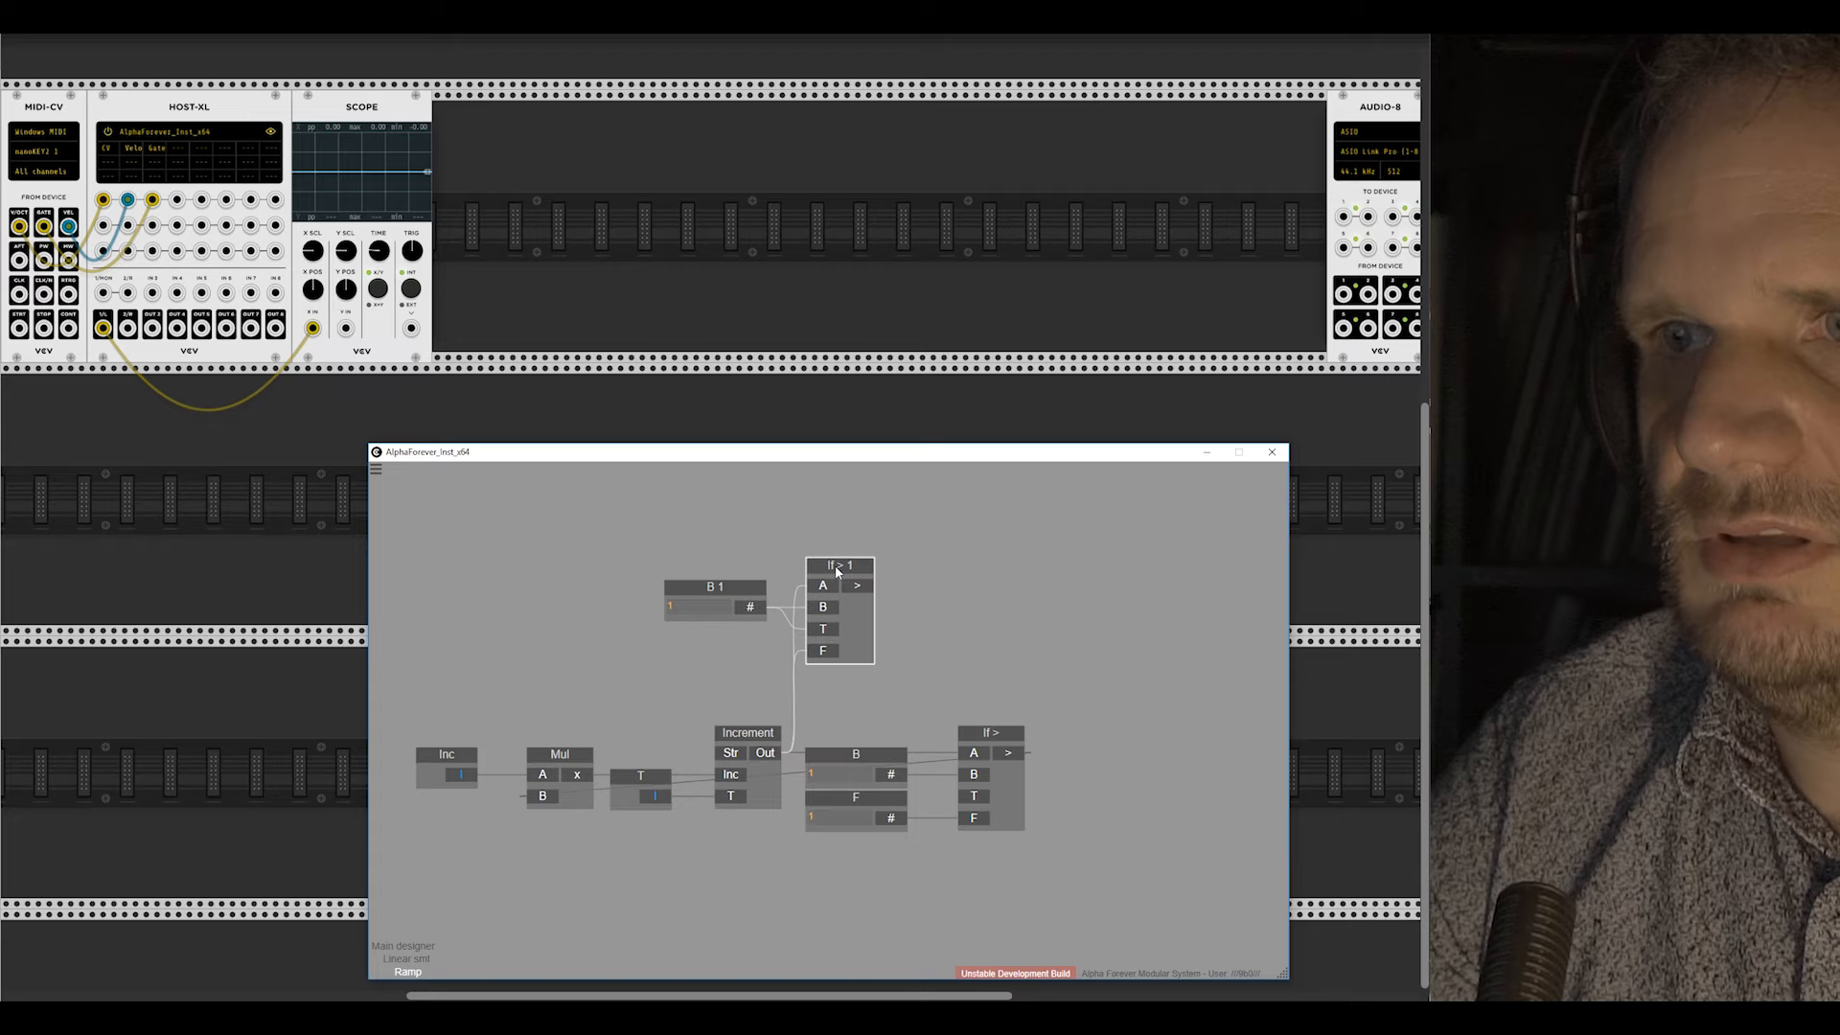
left_click(752, 563)
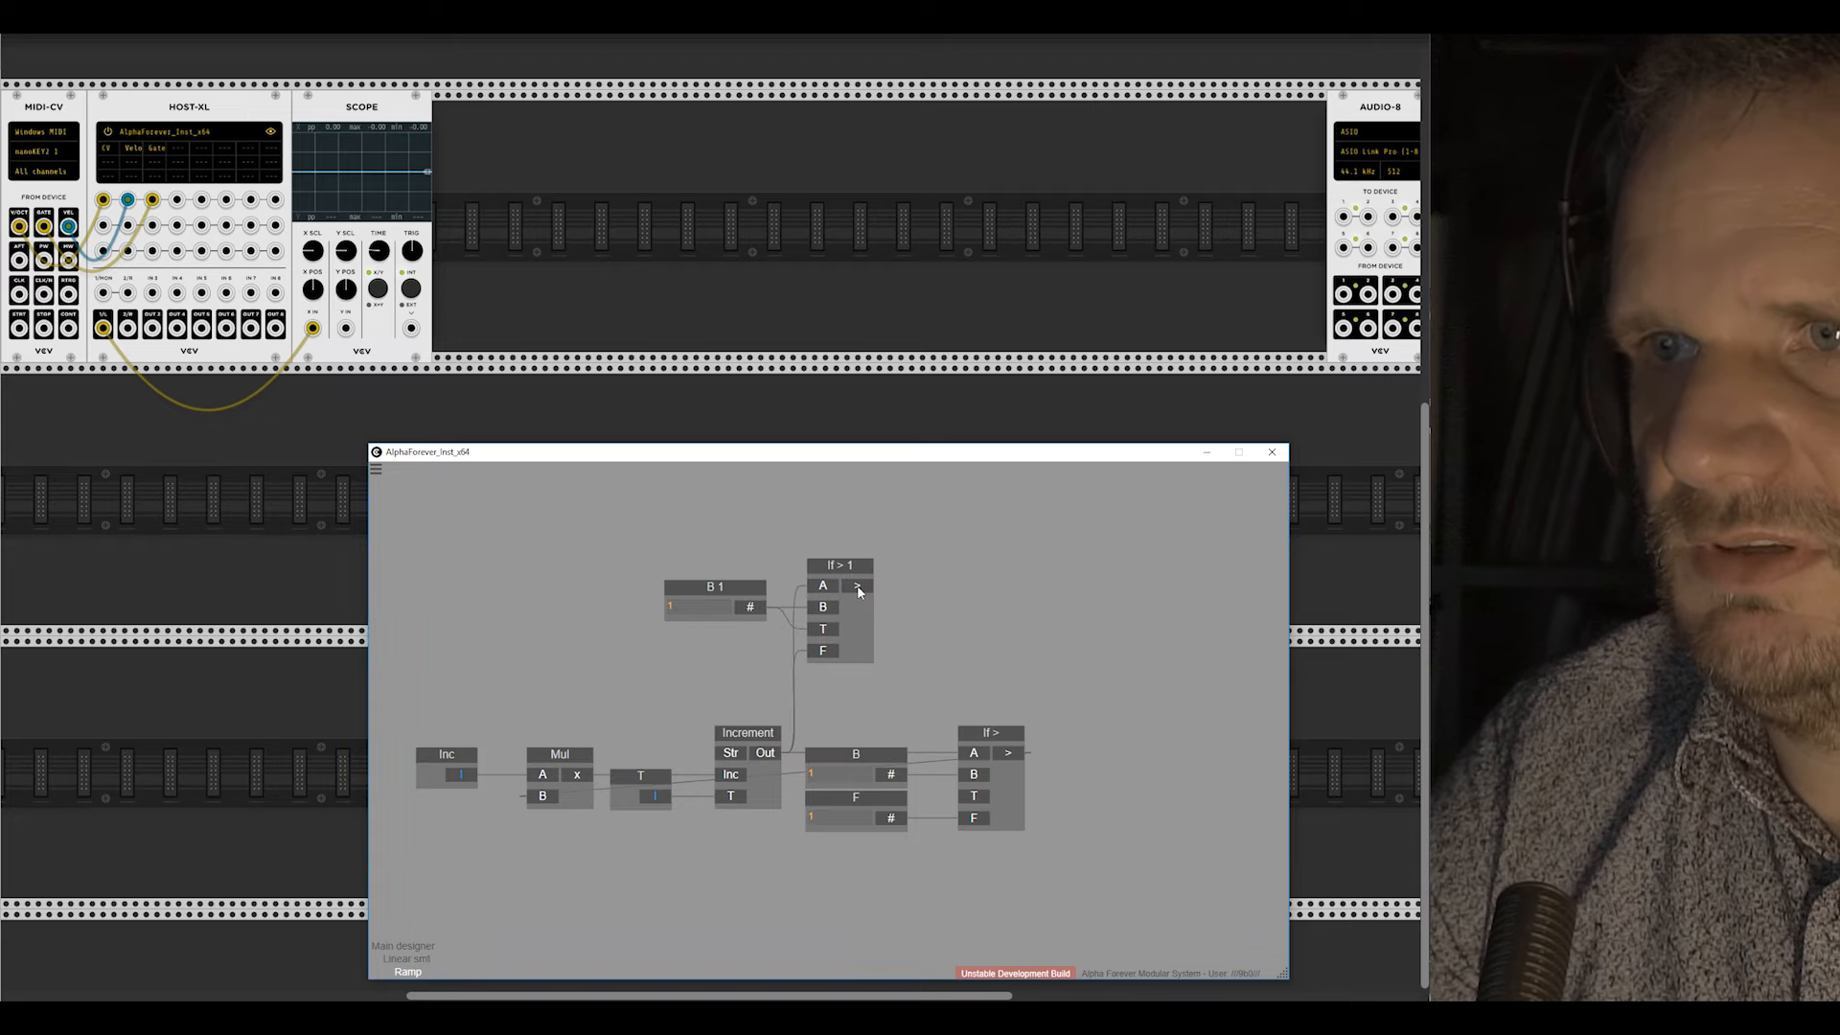
Step: Create an output from the upper If > module's result port and name it Out
left_click_drag(860, 591, 916, 583)
double_click(970, 570)
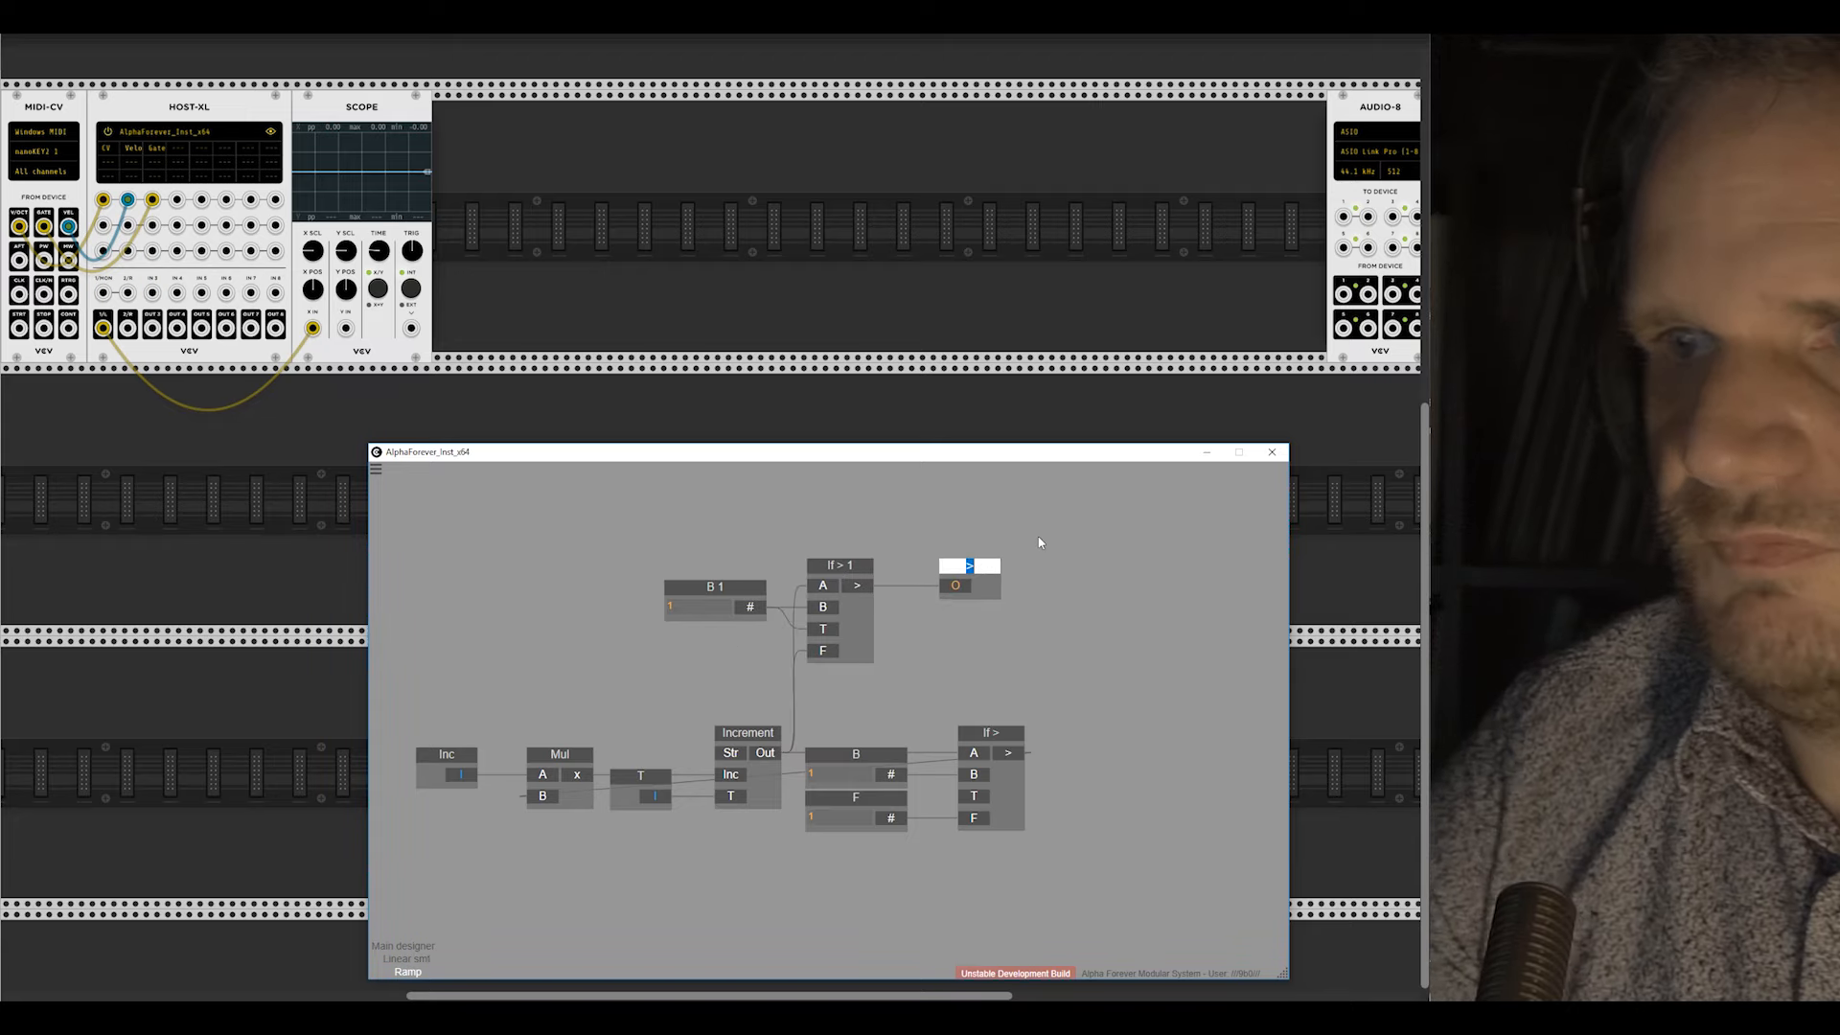
type("Out")
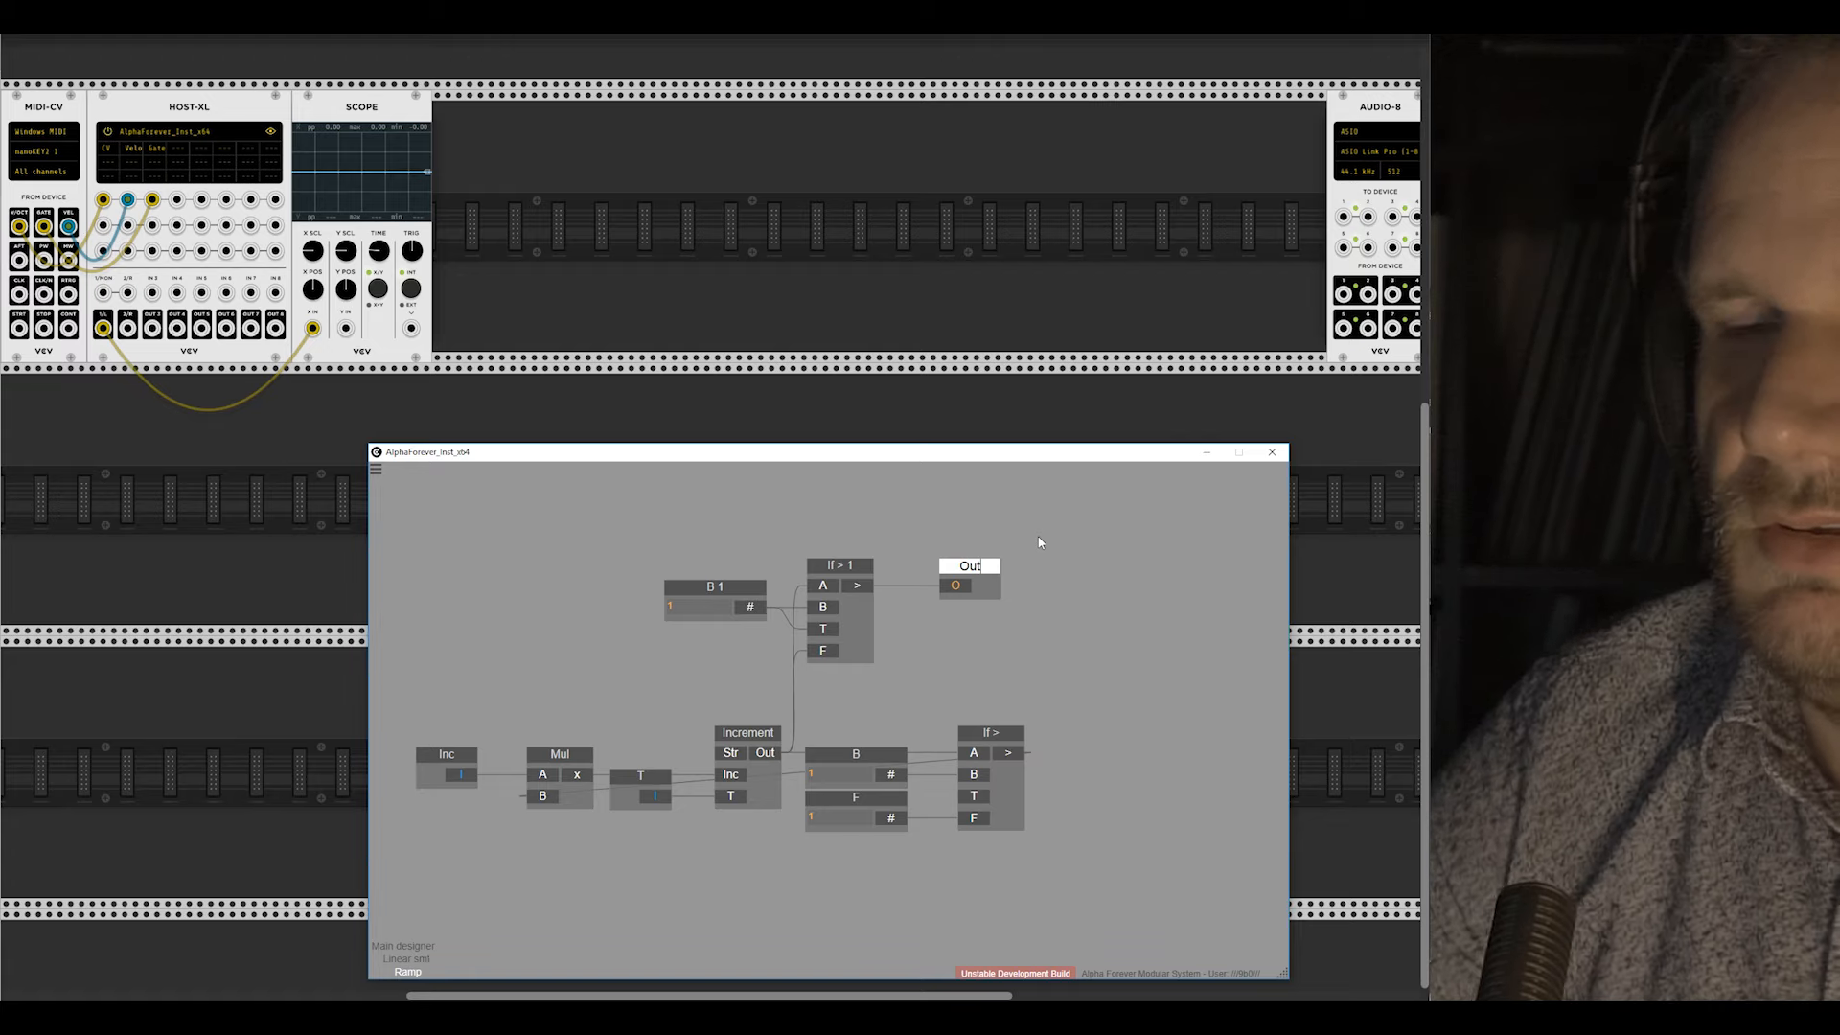
key("Return")
Step: Return to the Linear smt designer, connect Change's T to Ramp's T port, and move Ramp farther from the Variable modules
double_click(1029, 630)
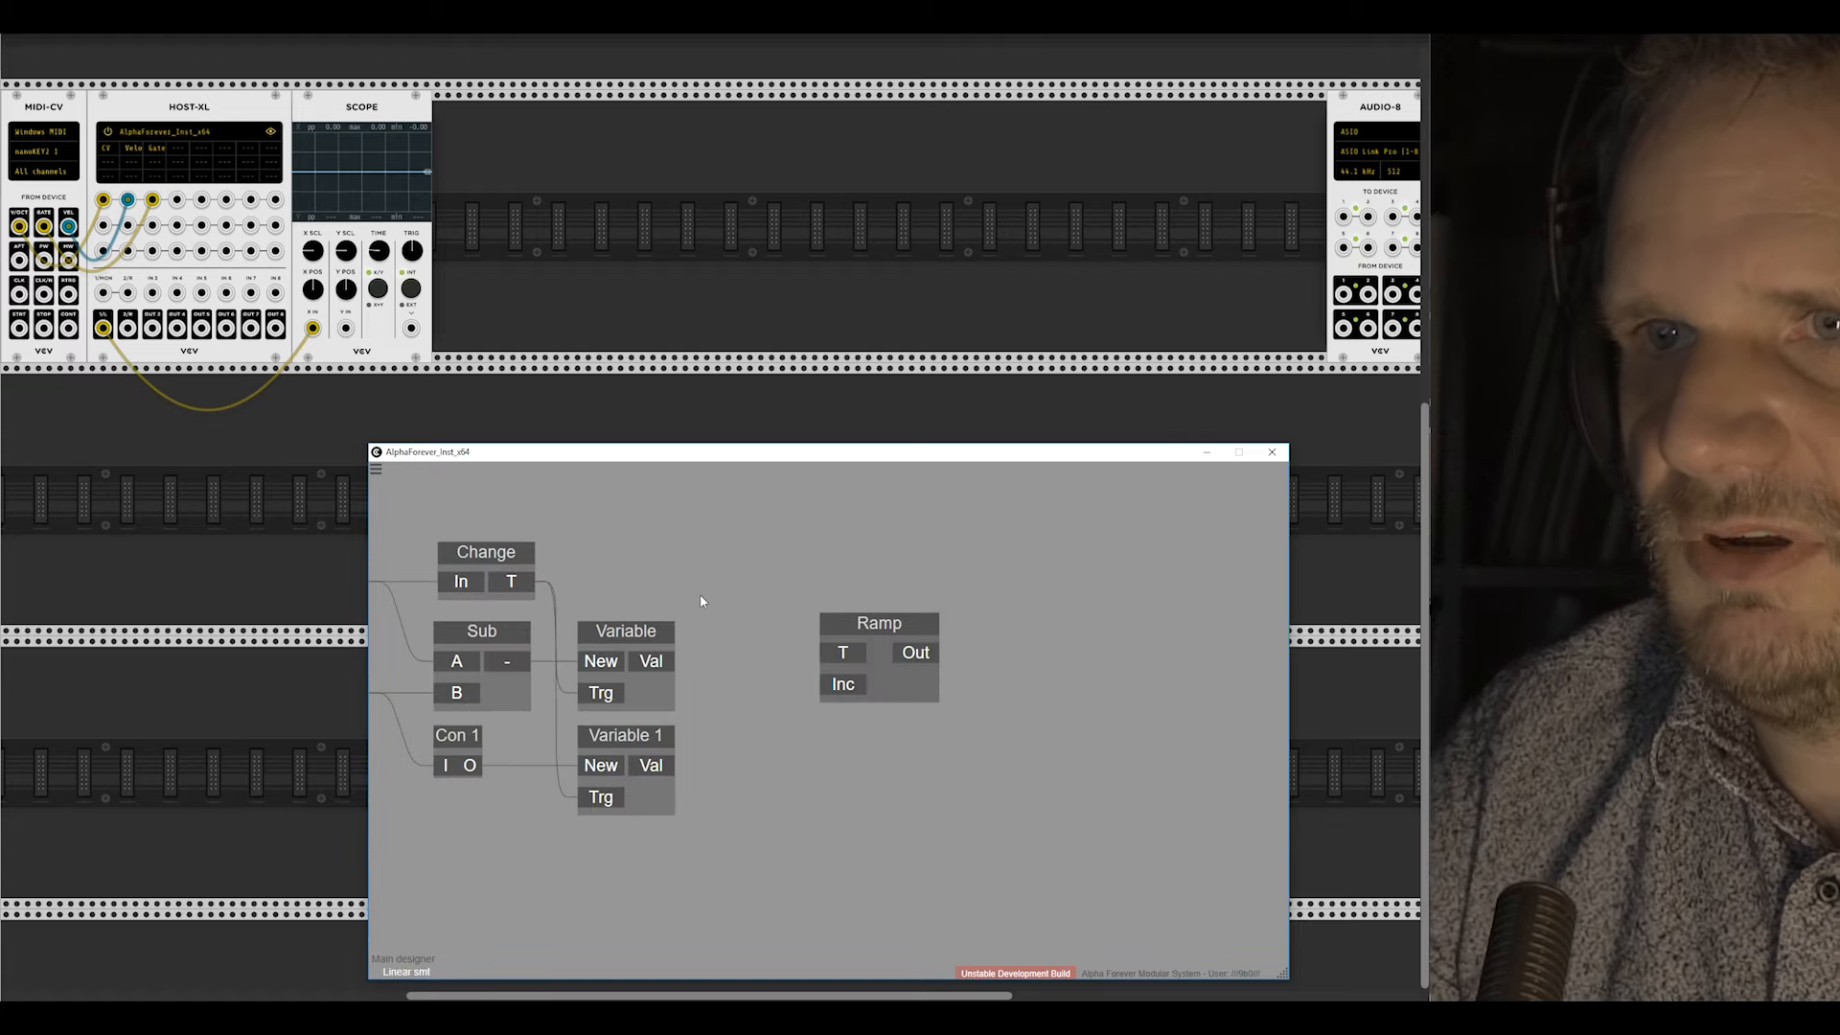
scroll(701, 597, "down", 1)
left_click_drag(708, 596, 794, 619)
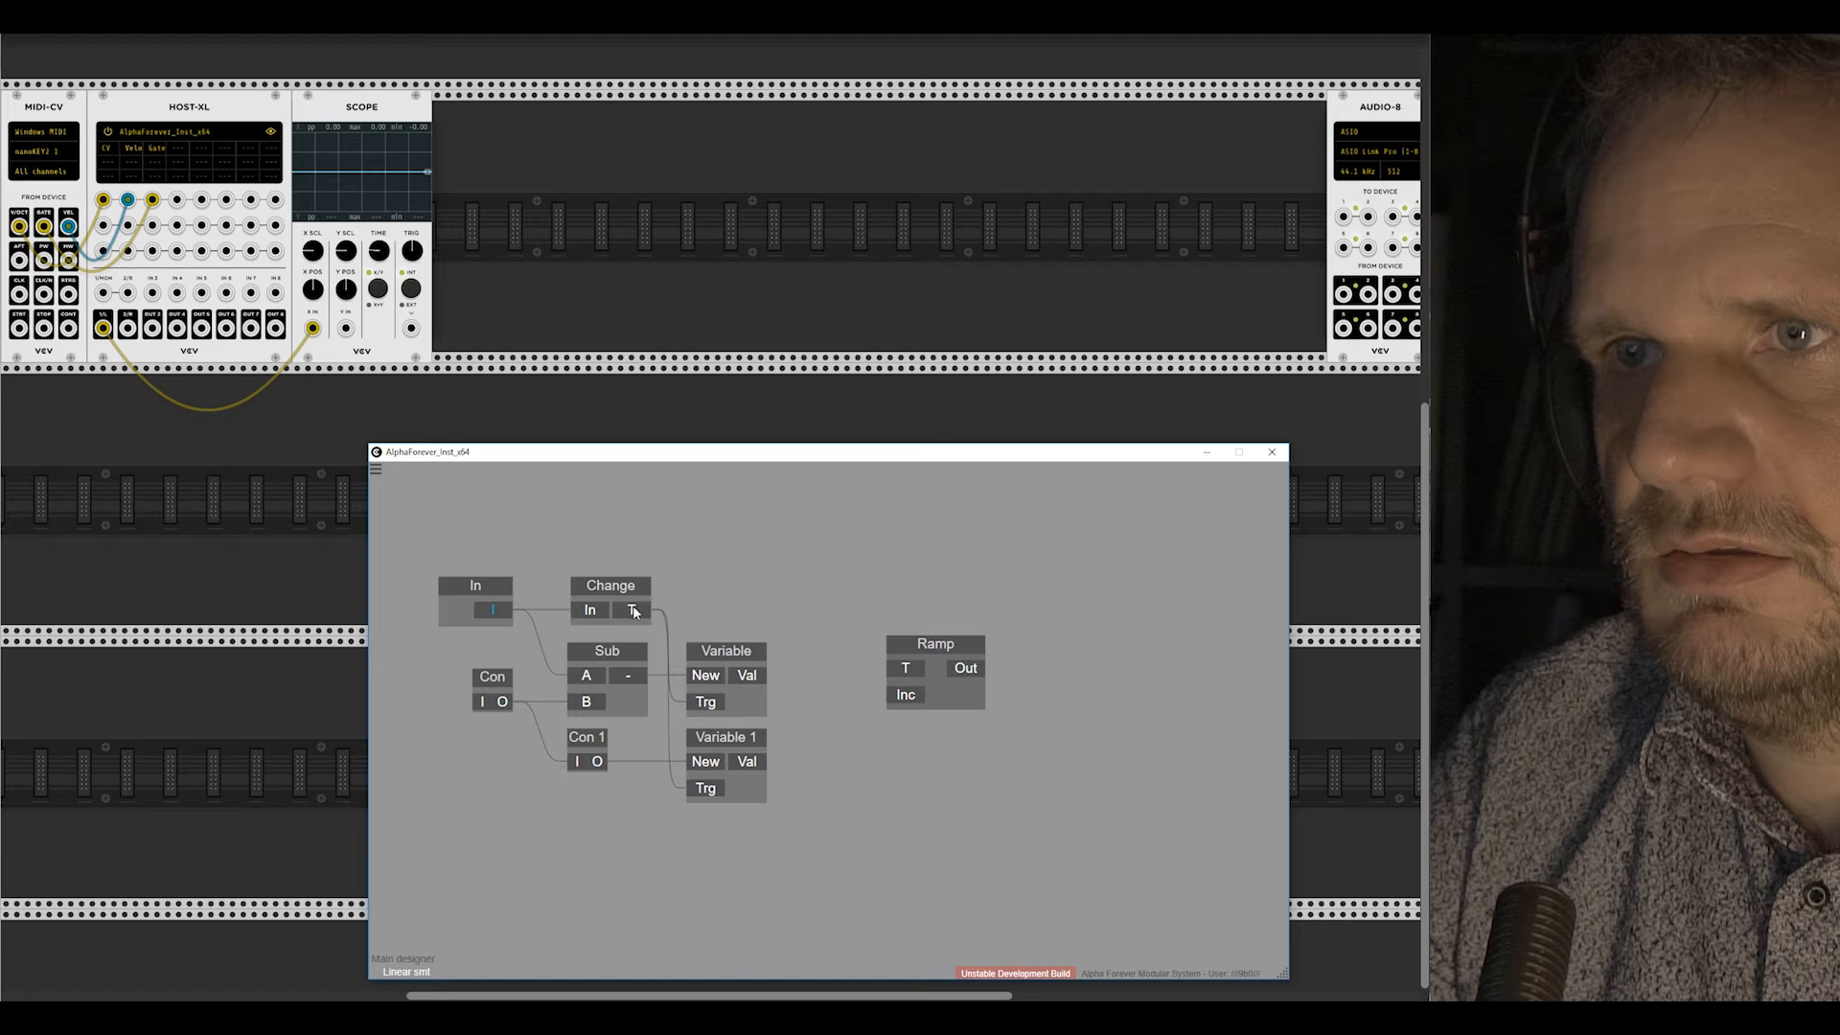
left_click_drag(633, 611, 745, 616)
left_click_drag(857, 625, 1046, 625)
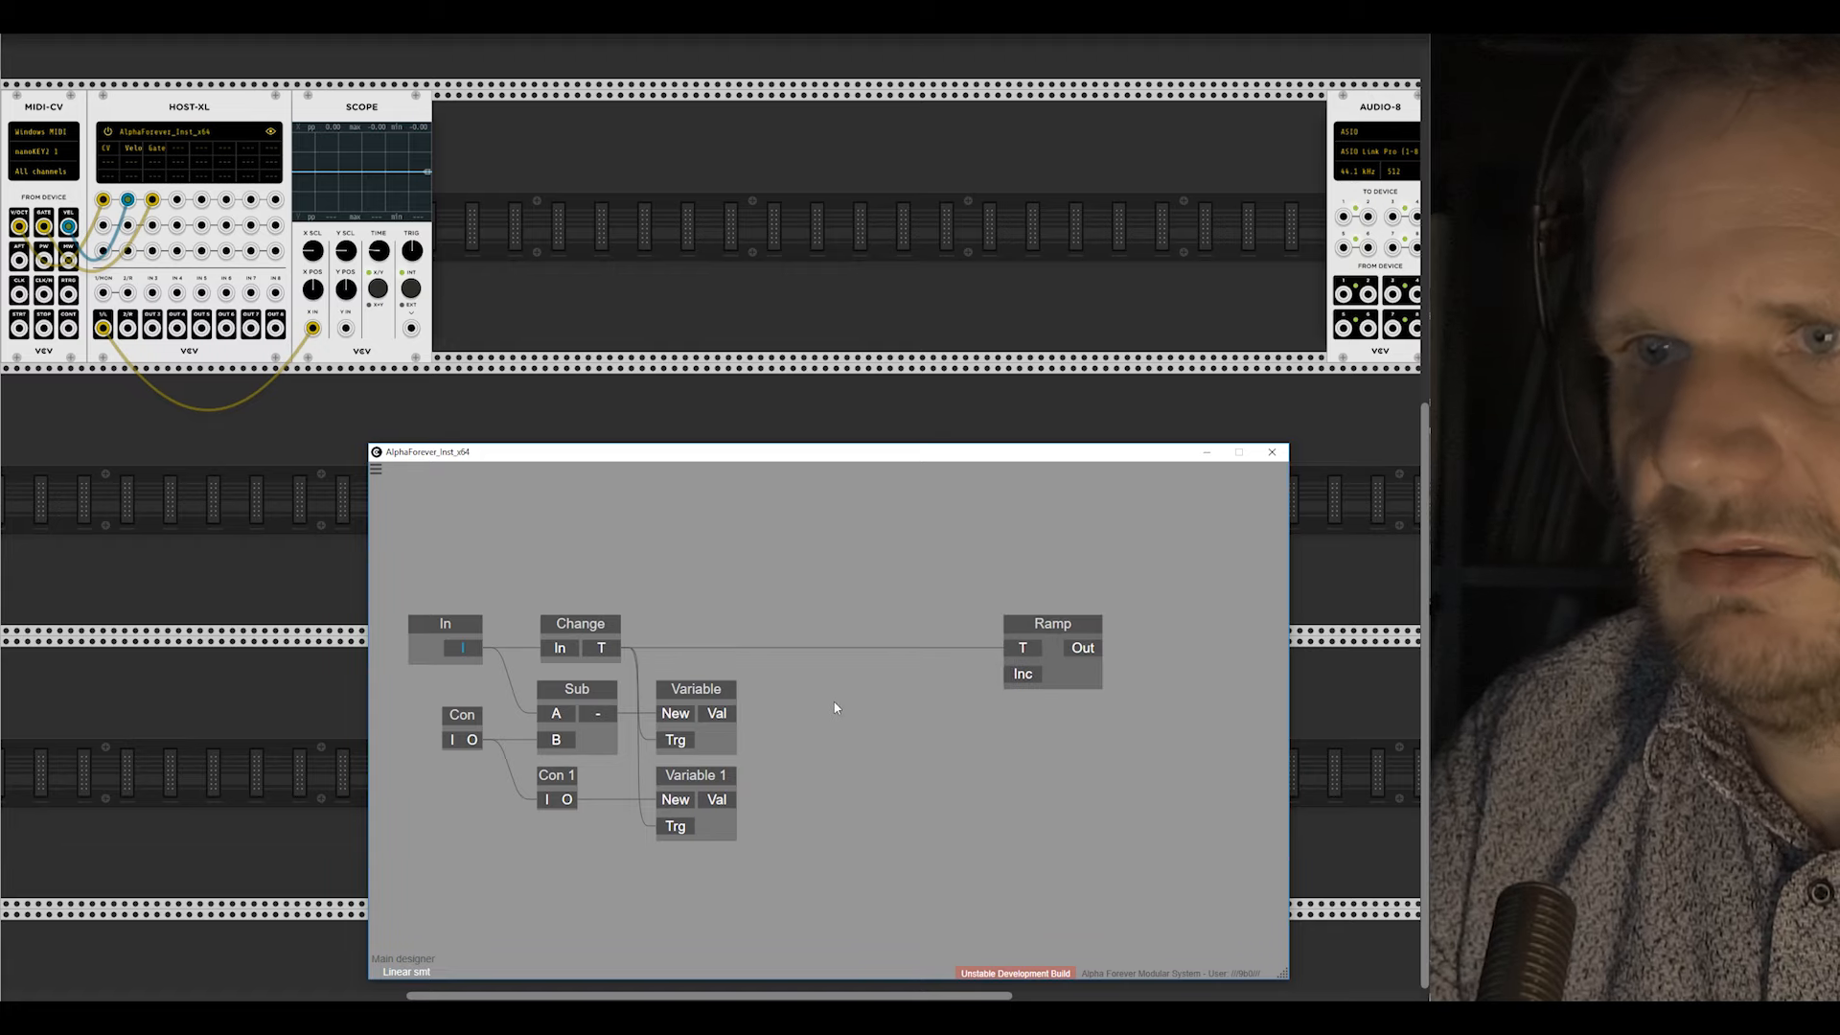
Step: Add a Sample Rate module in front of Ramp and connect its 1/S output to Ramp's Inc port
right_click(858, 665)
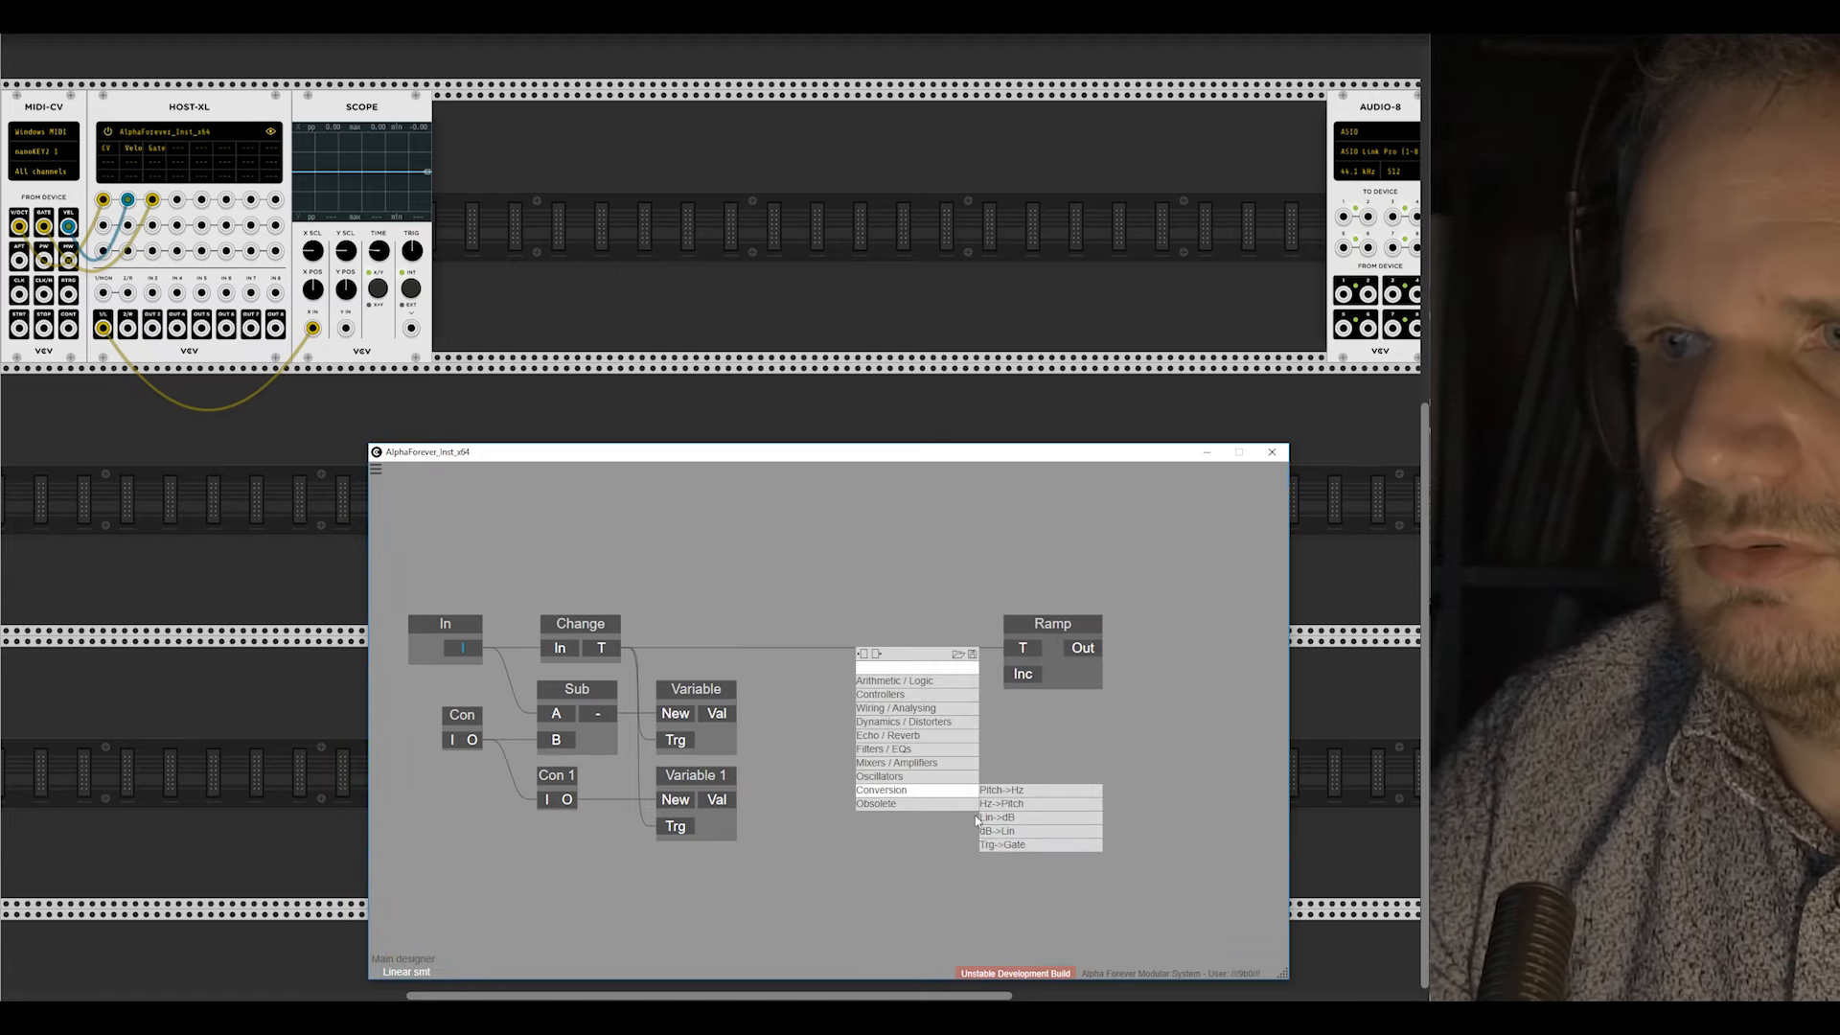
mouse_move(887, 723)
type("sample")
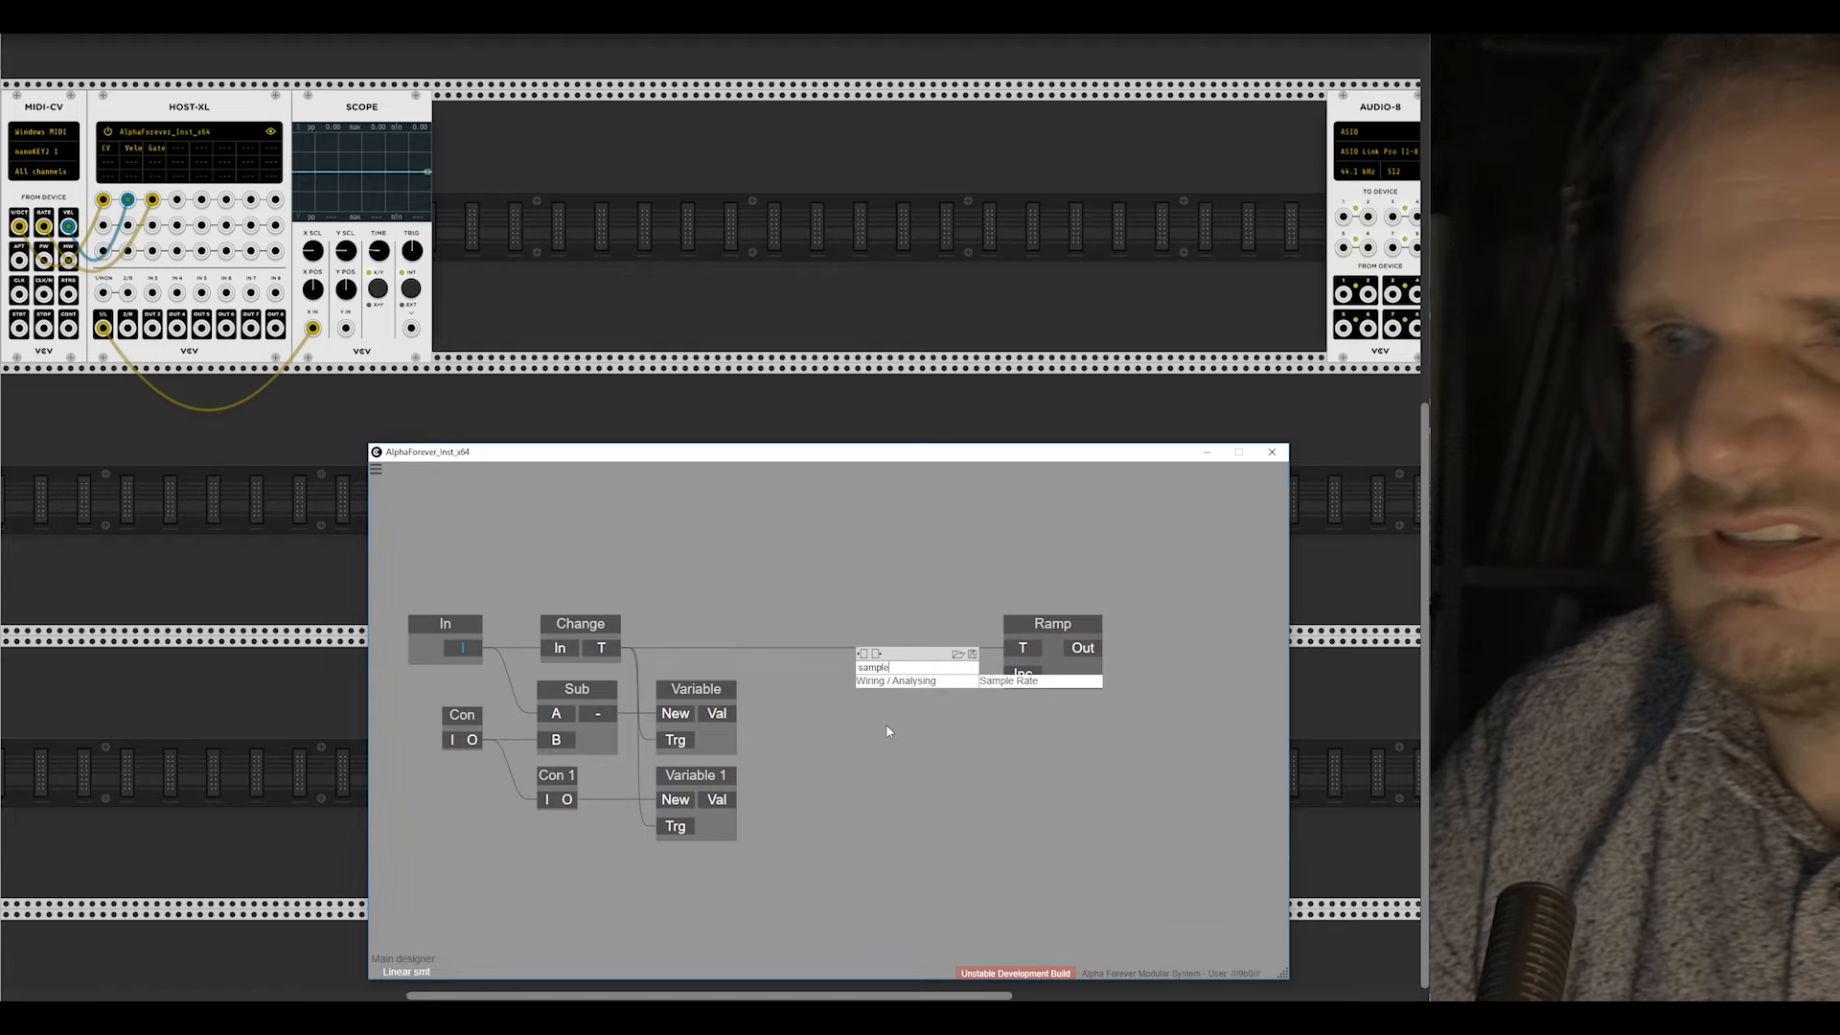
left_click(1027, 679)
left_click_drag(925, 678, 917, 629)
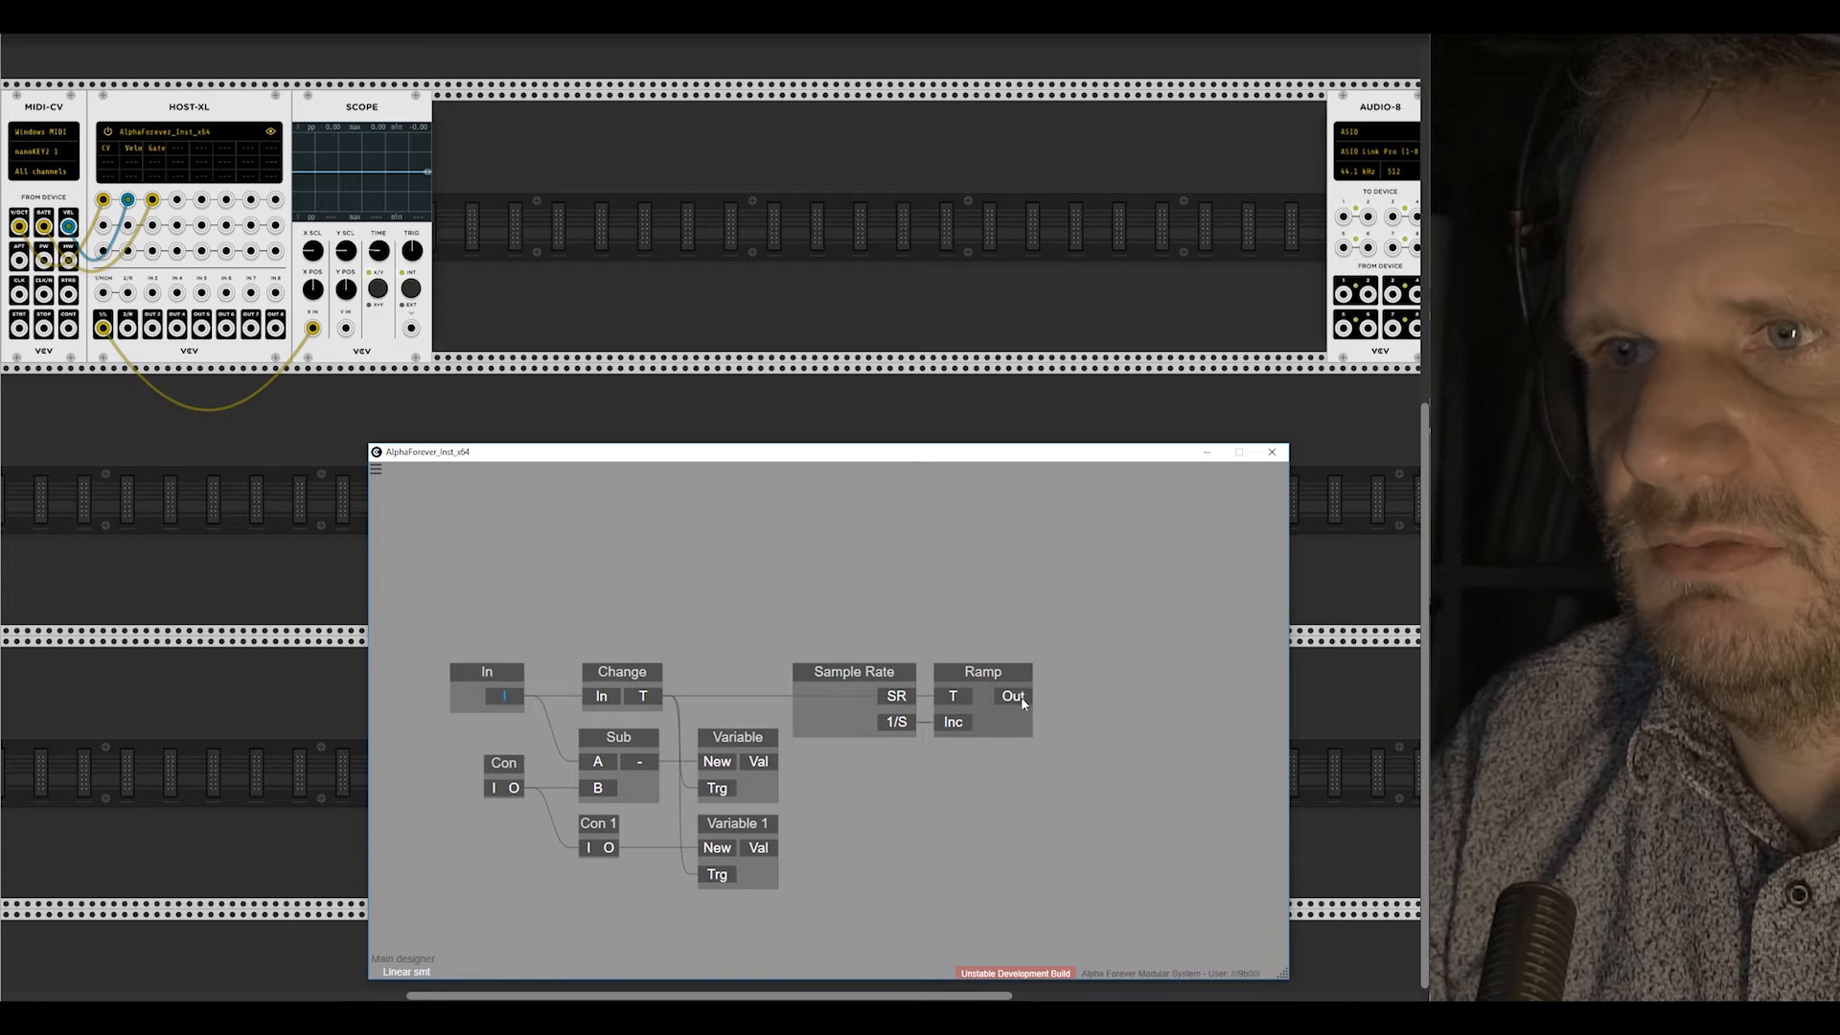
Step: Add a Mul module fed by Ramp's Out on its A port and place it just after Ramp
left_click(1021, 697)
type("mu")
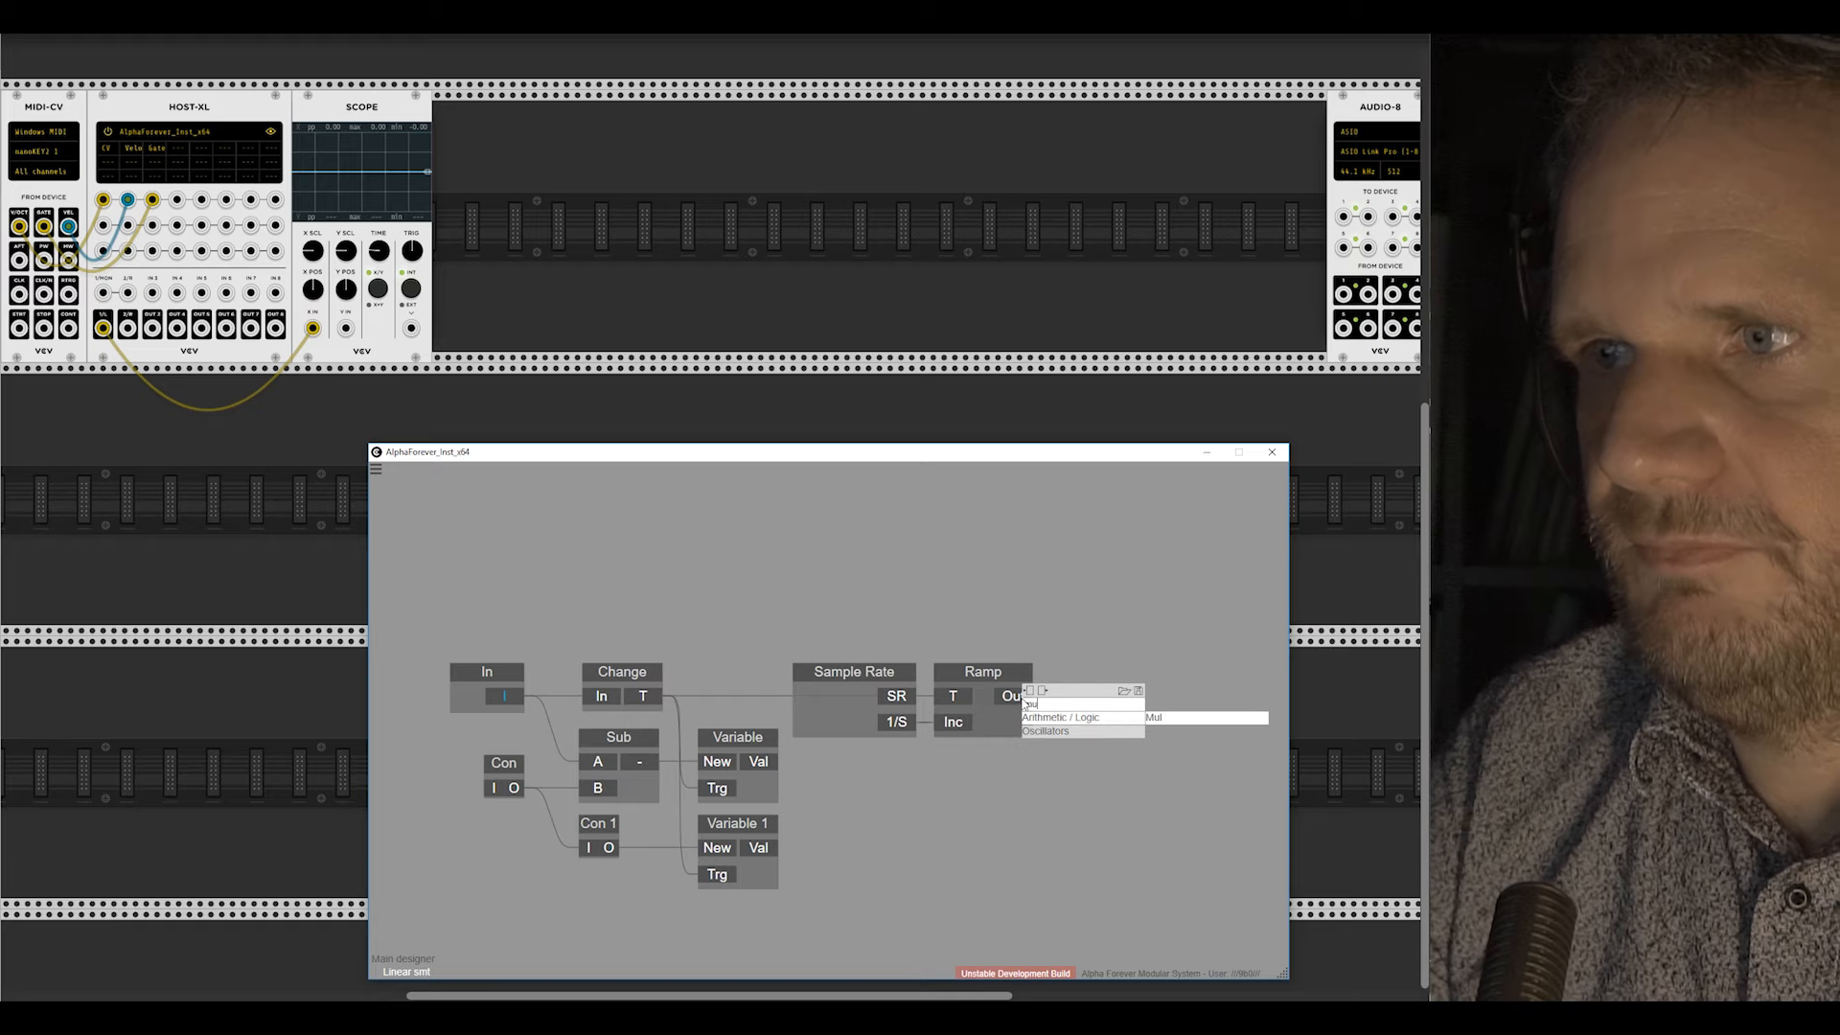
left_click(1192, 727)
left_click_drag(1180, 676, 1100, 676)
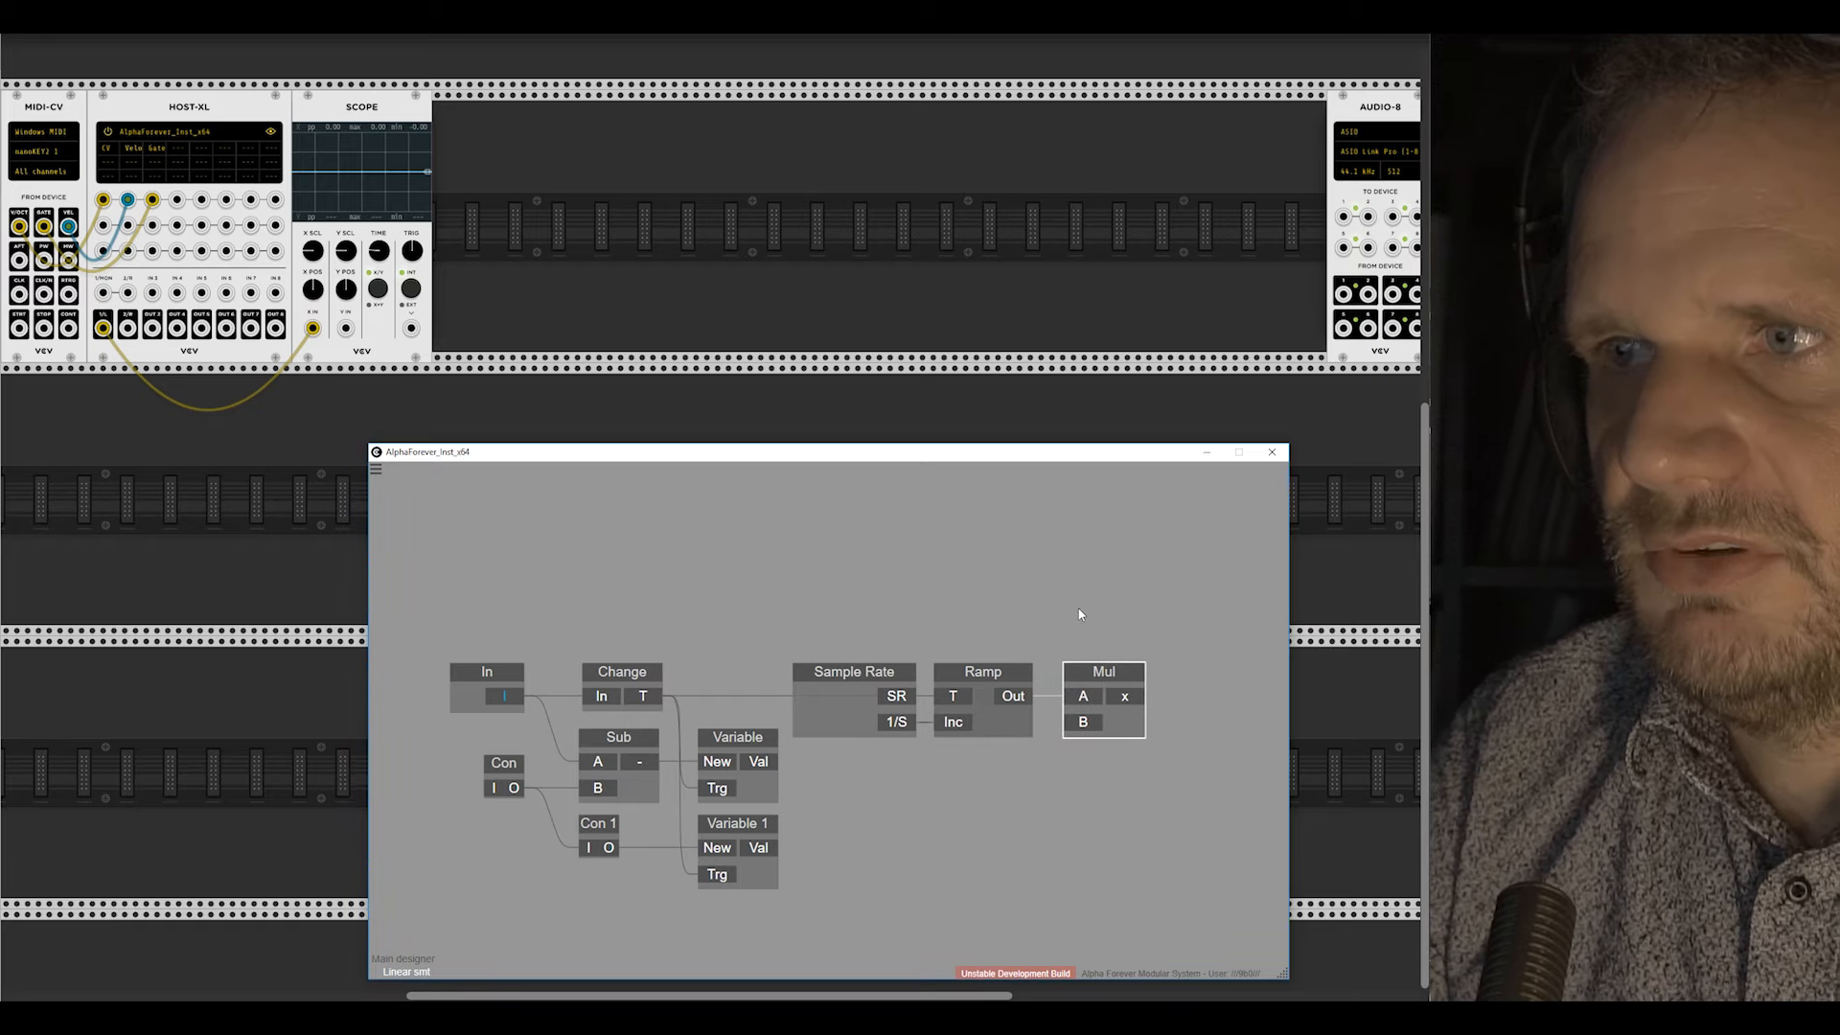
left_click(1079, 614)
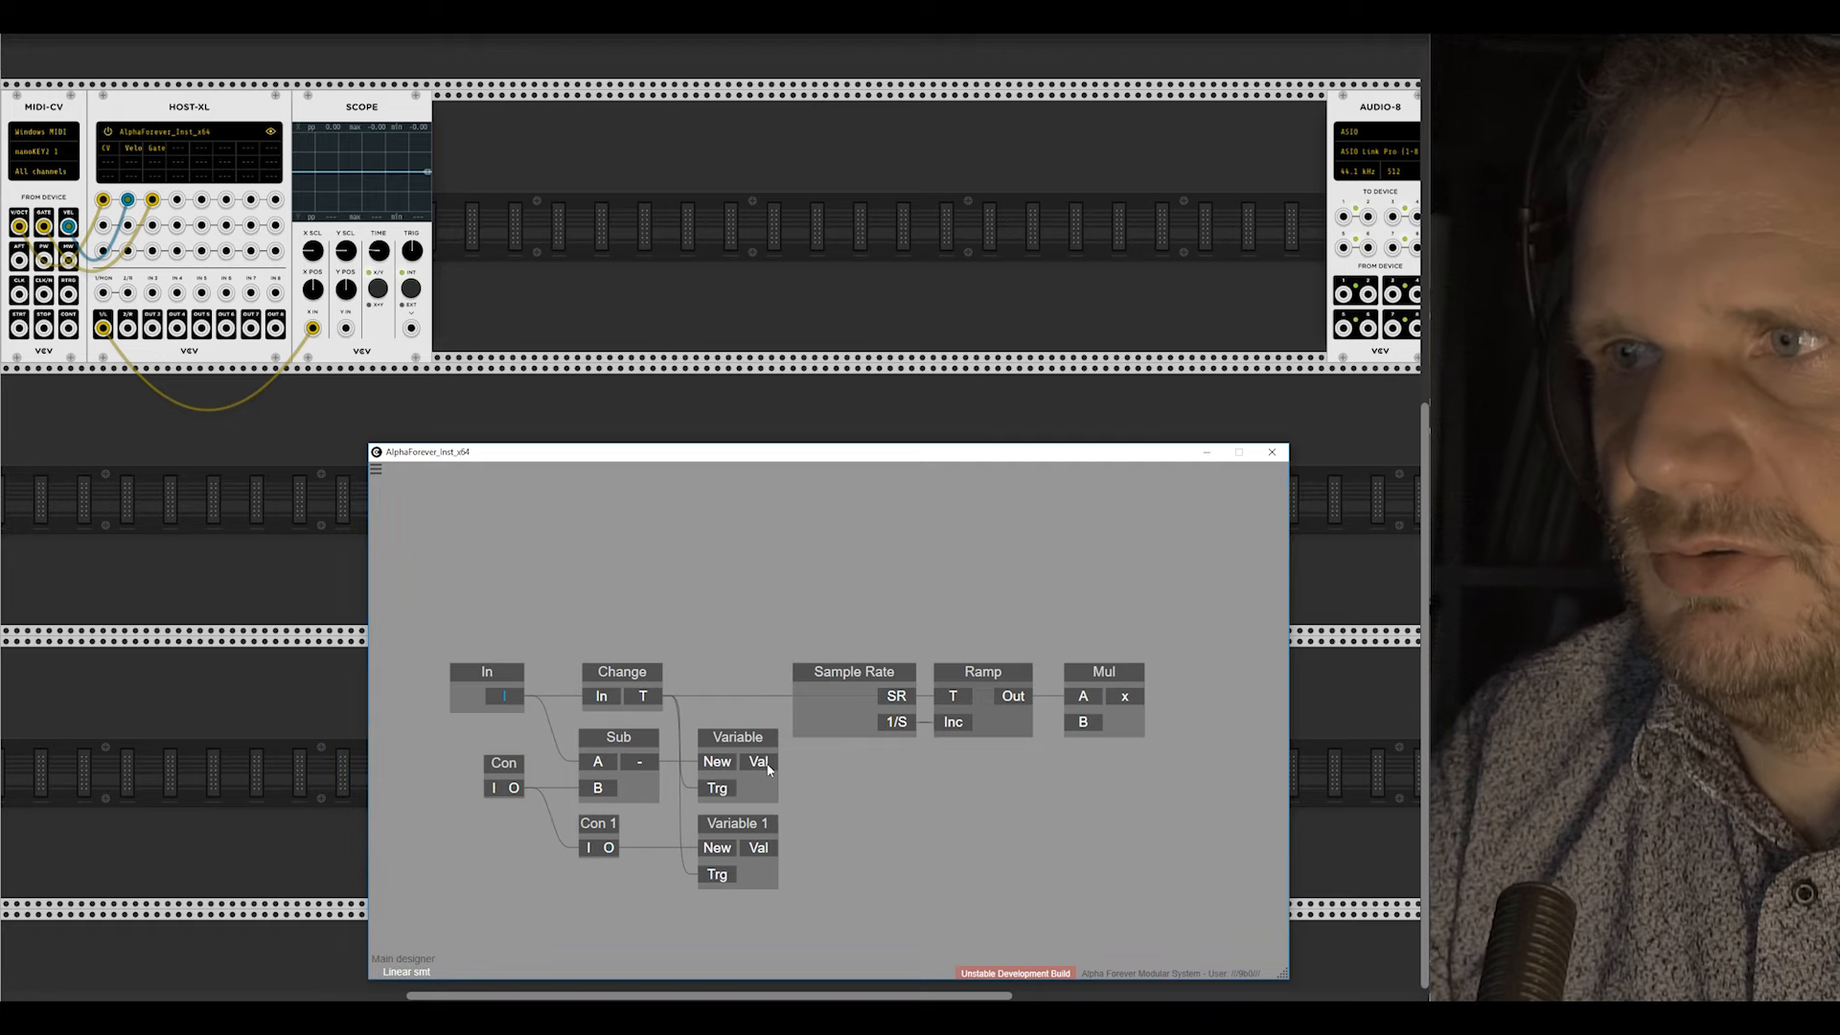
Step: Connect the upper Variable's Val to Mul's B port through a new Con module, and position the Con between Ramp and Mul
left_click_drag(772, 763, 1079, 724)
right_click(1080, 720)
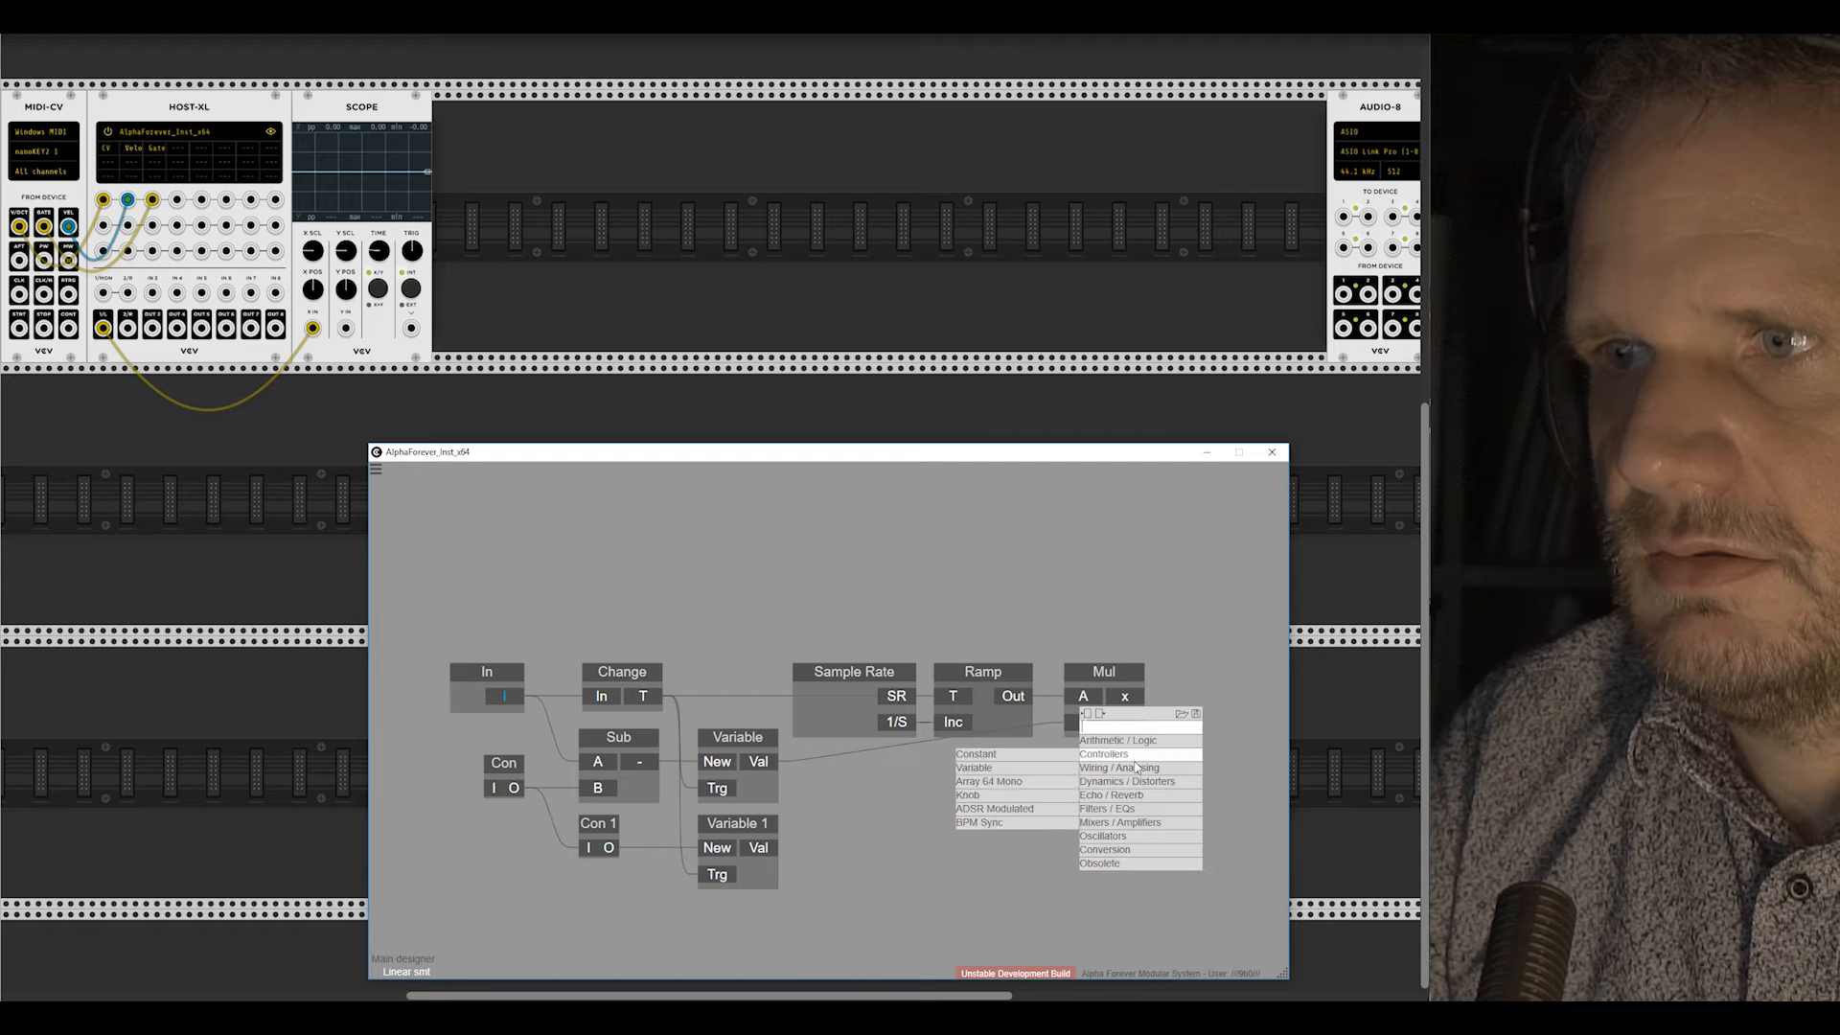
mouse_move(1110, 767)
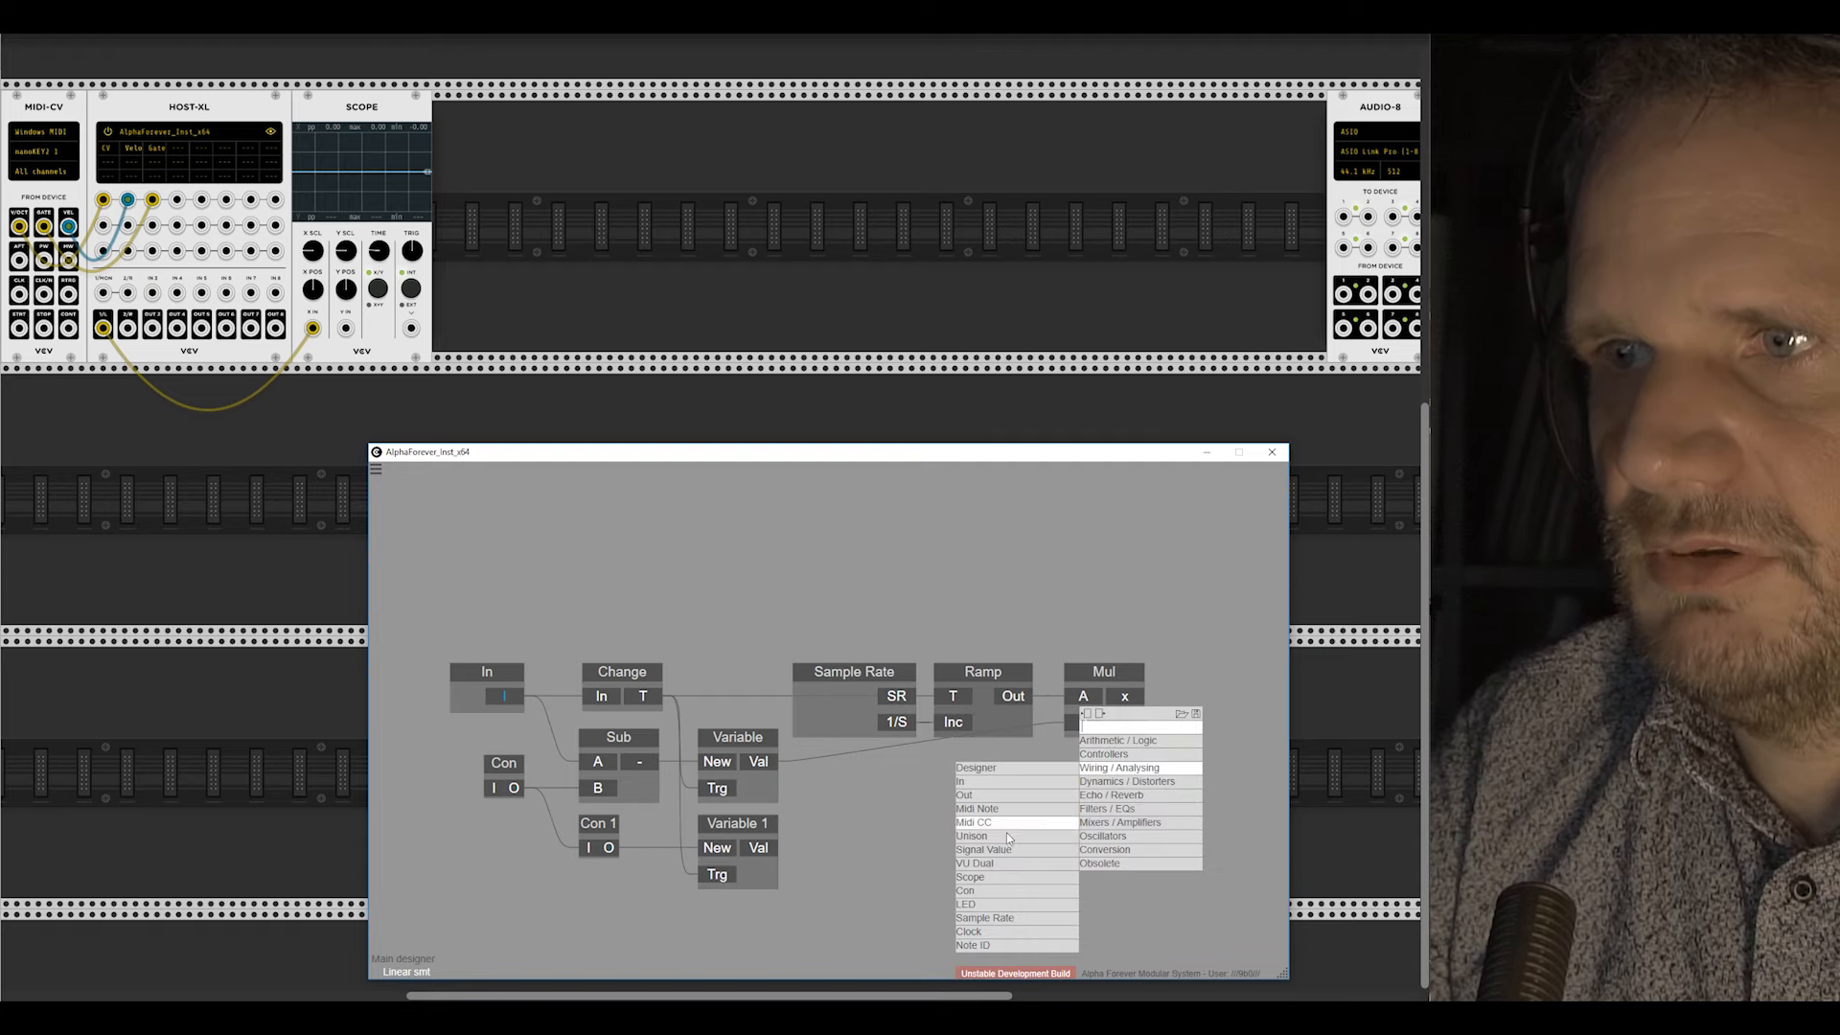
left_click(968, 890)
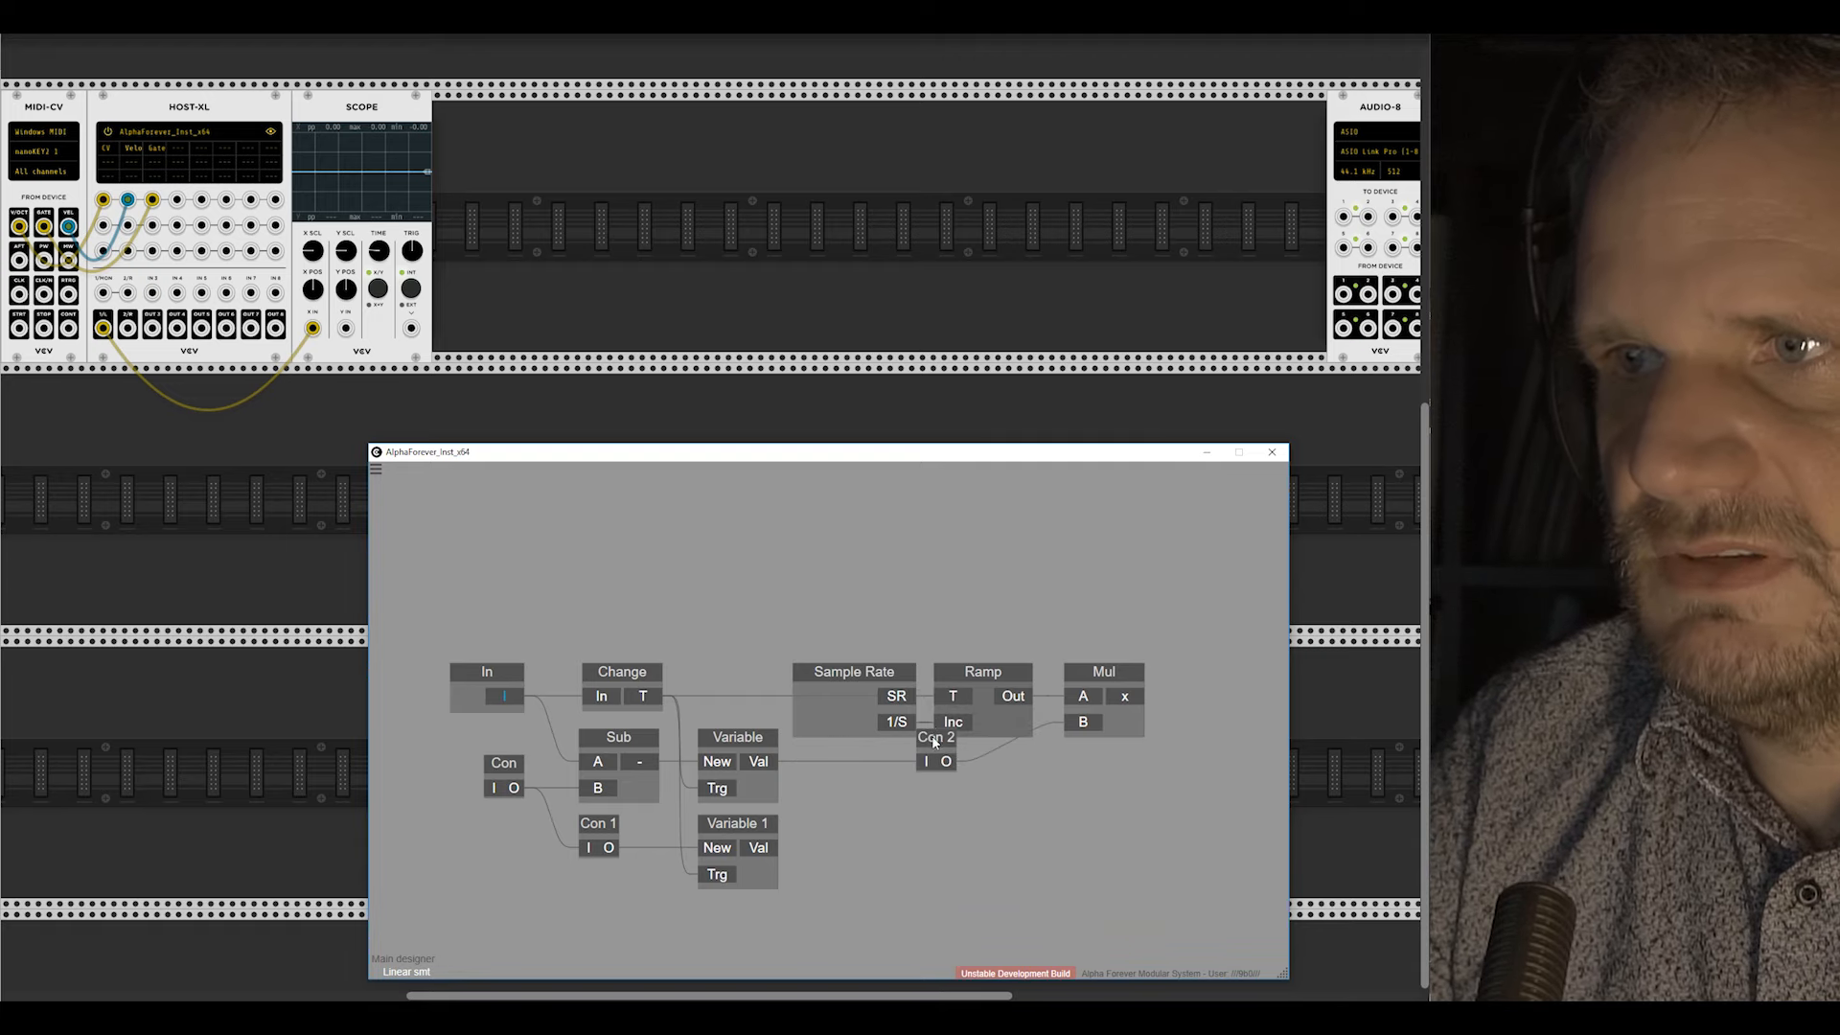
left_click_drag(935, 728, 1027, 768)
left_click_drag(1095, 676, 1142, 677)
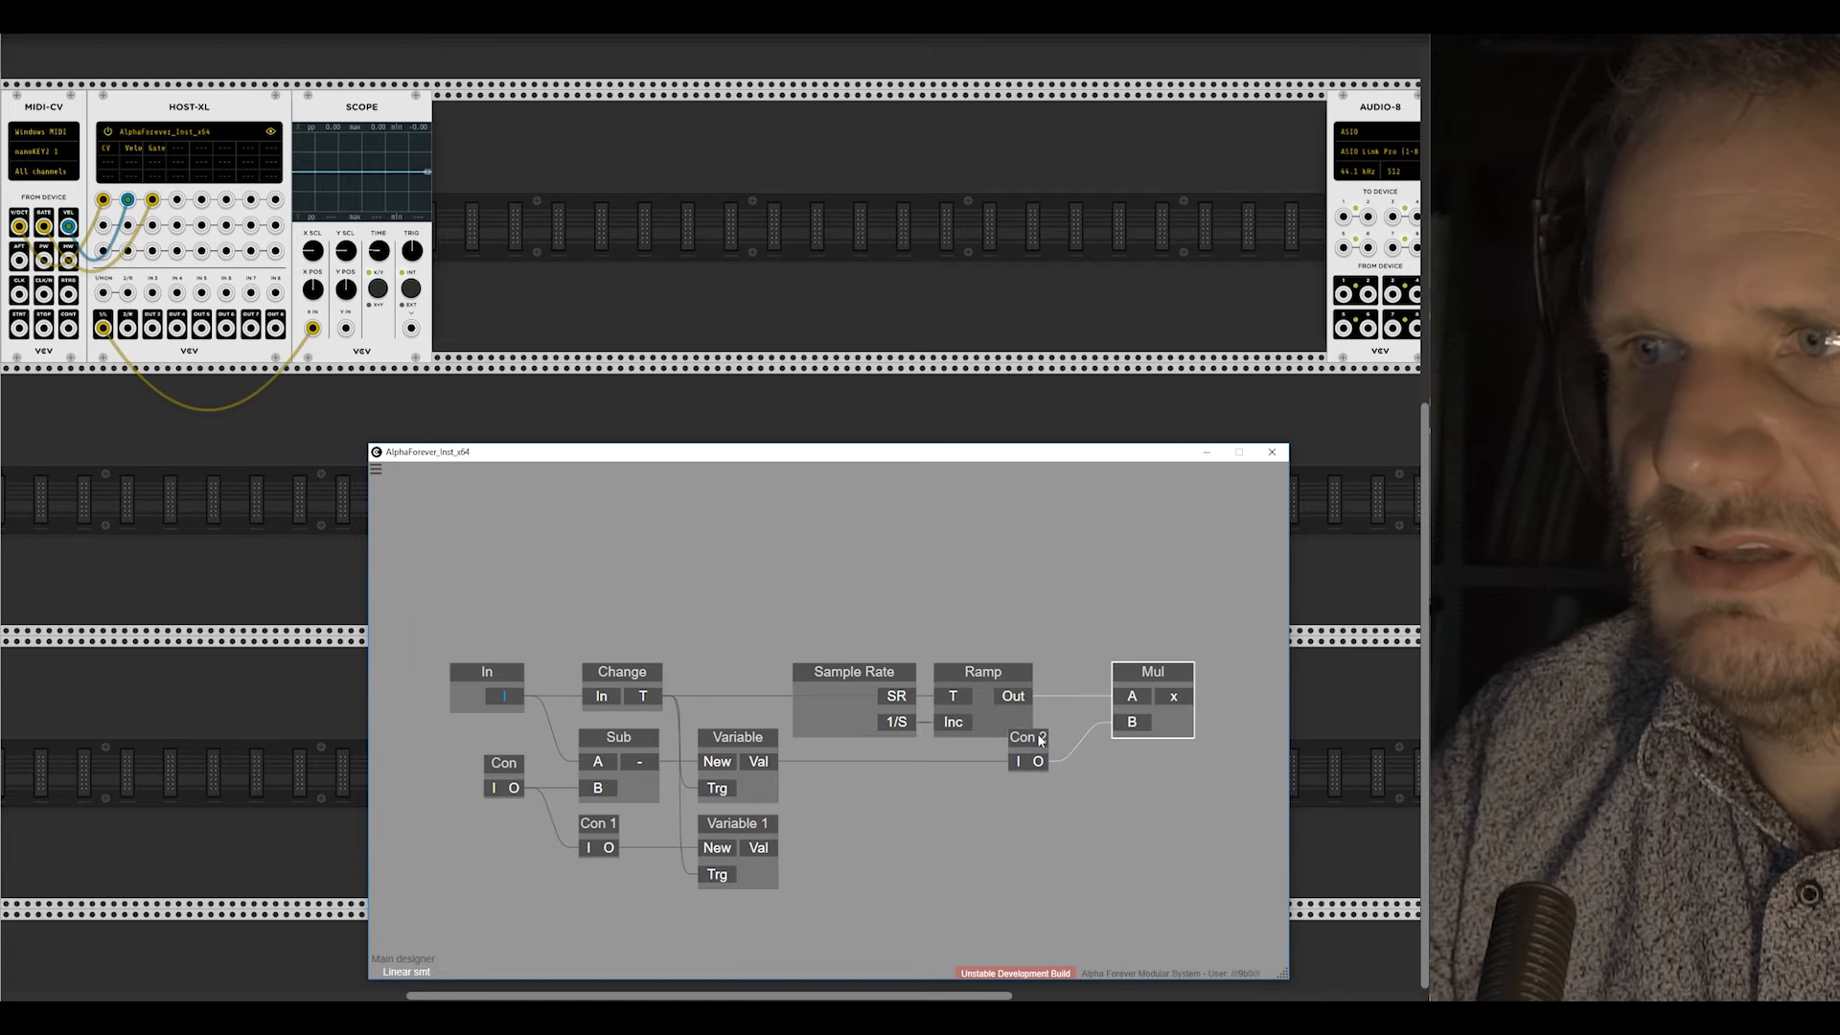
left_click_drag(1041, 740, 1082, 741)
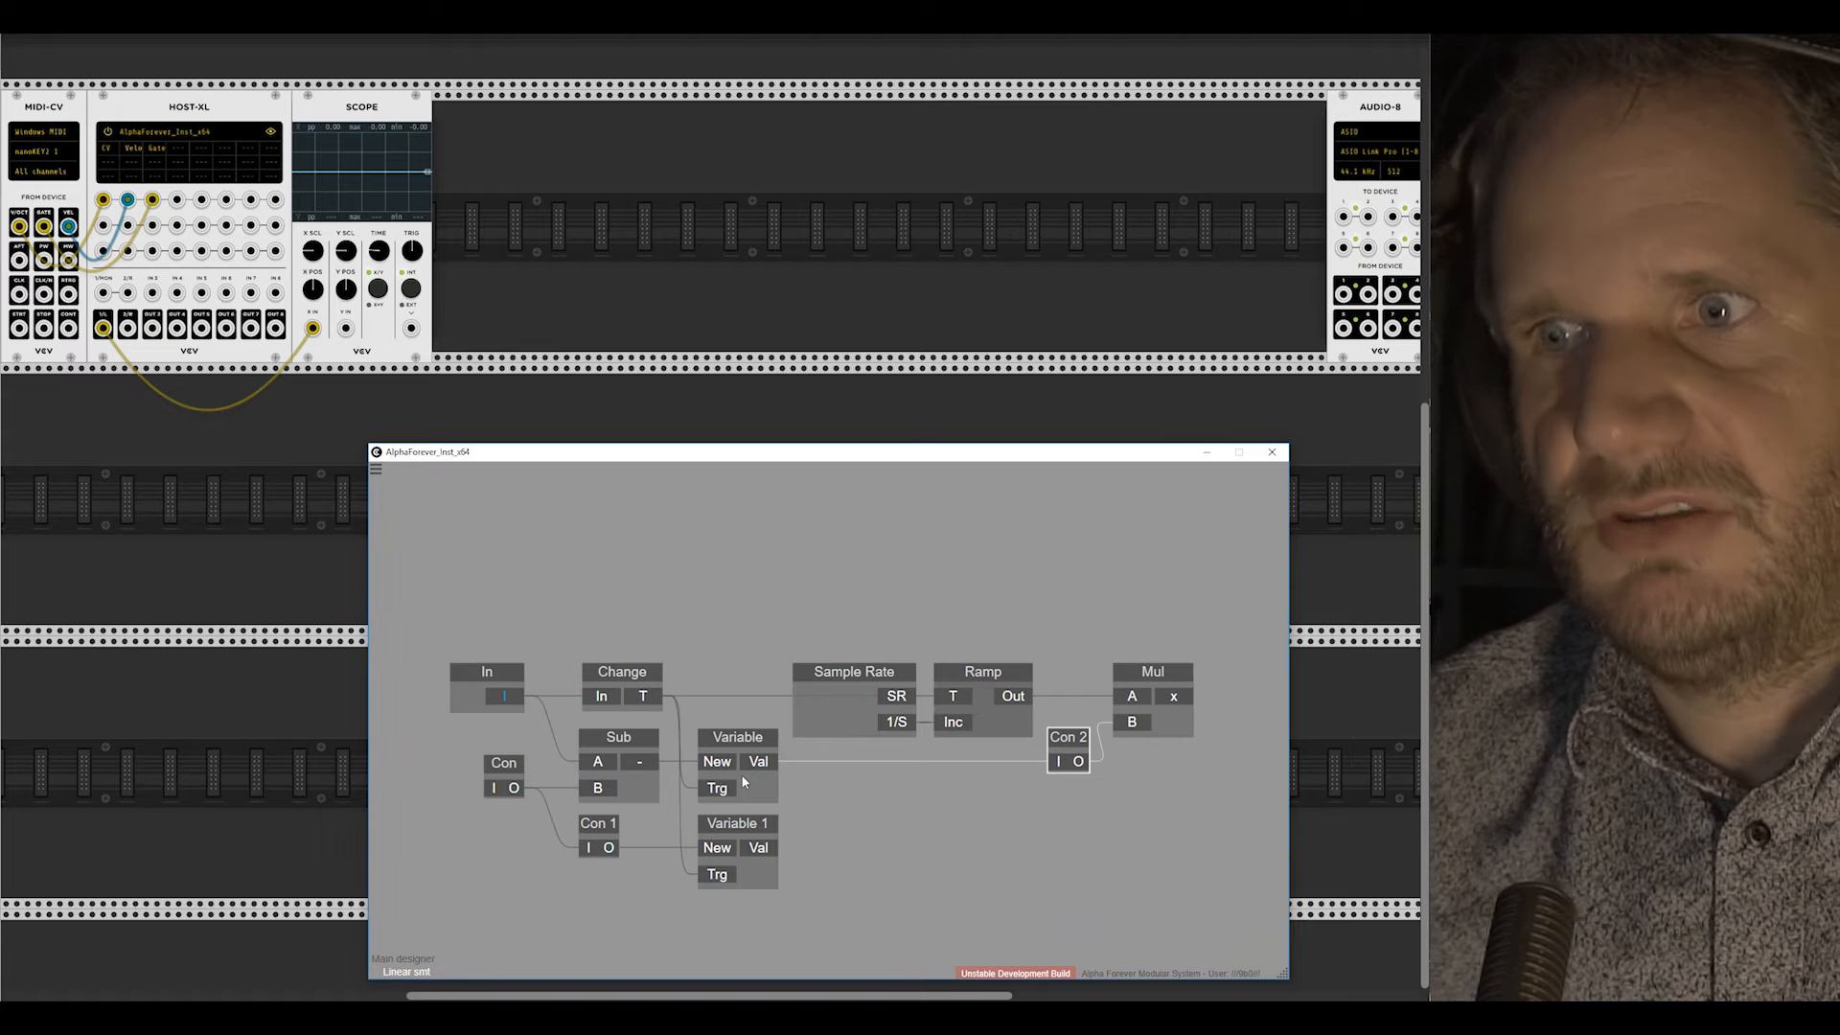
Step: Add an Add module fed by Mul's output on its A port and place it beyond Mul
left_click_drag(1131, 677, 937, 624)
right_click(1001, 679)
type("add")
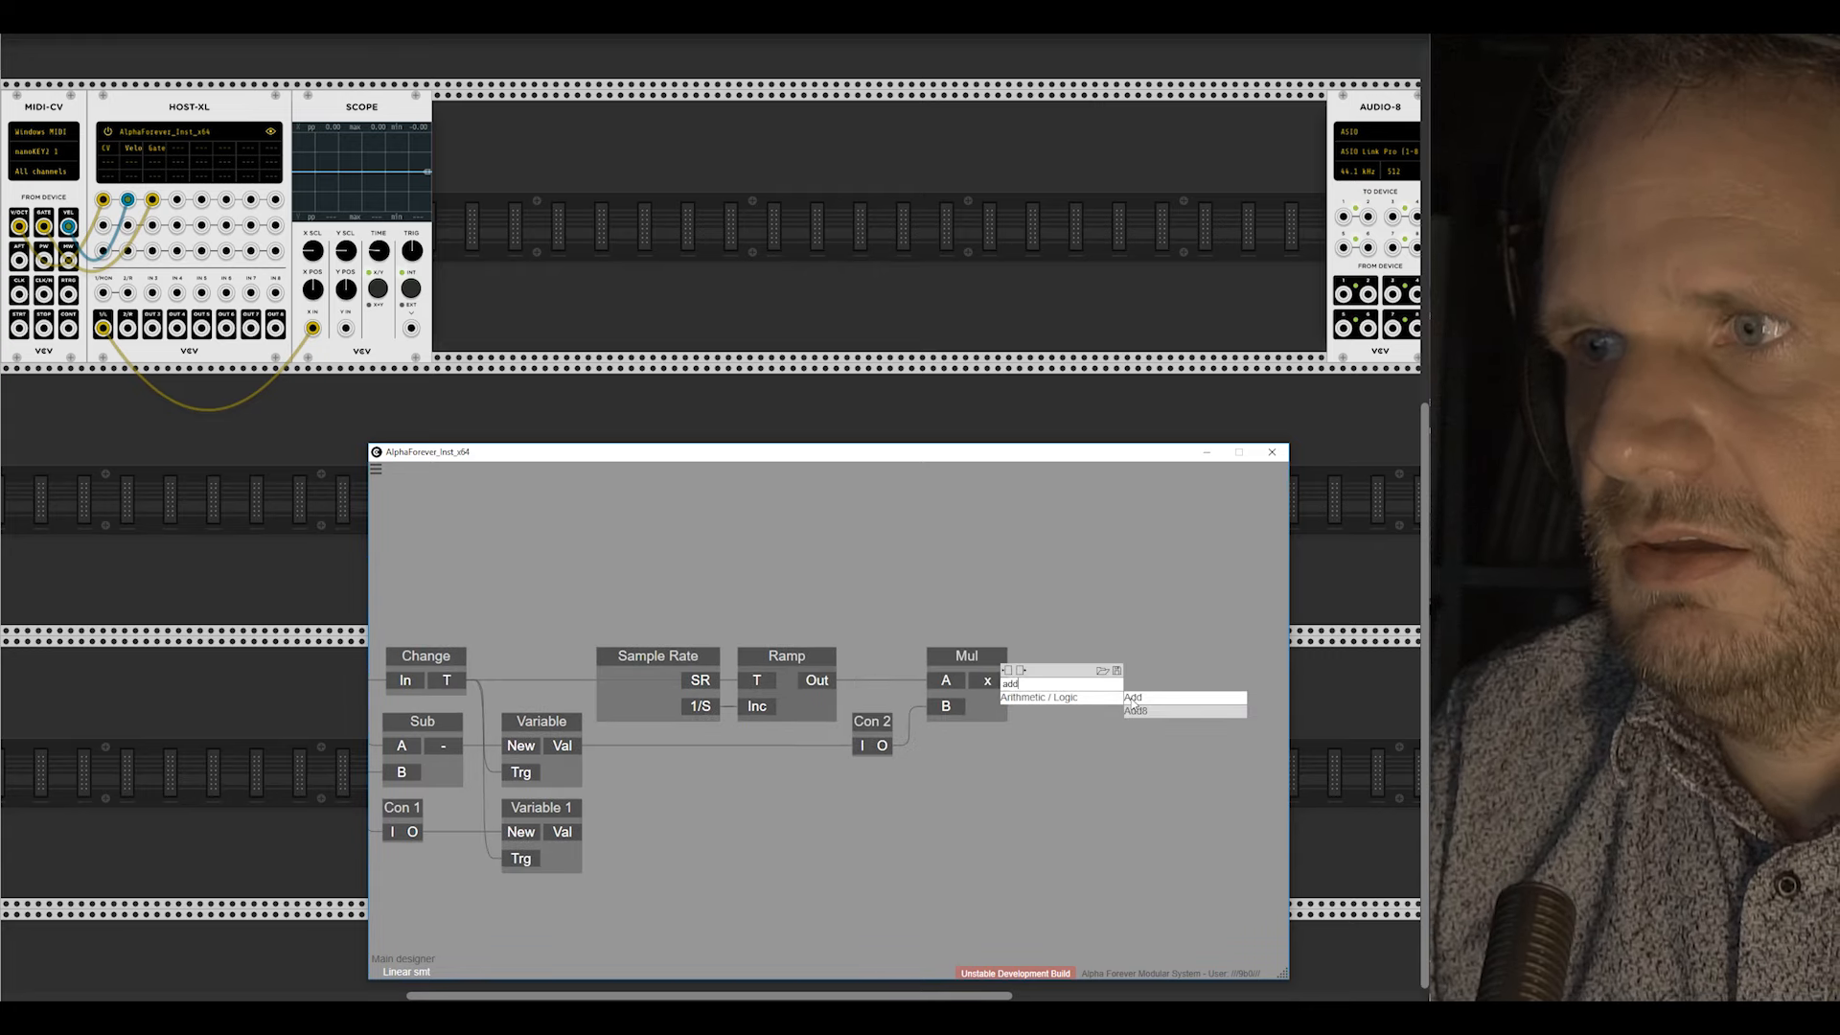
left_click(1132, 697)
left_click_drag(1121, 661, 1079, 659)
left_click_drag(930, 792, 1021, 788)
scroll(996, 784, "down", 1)
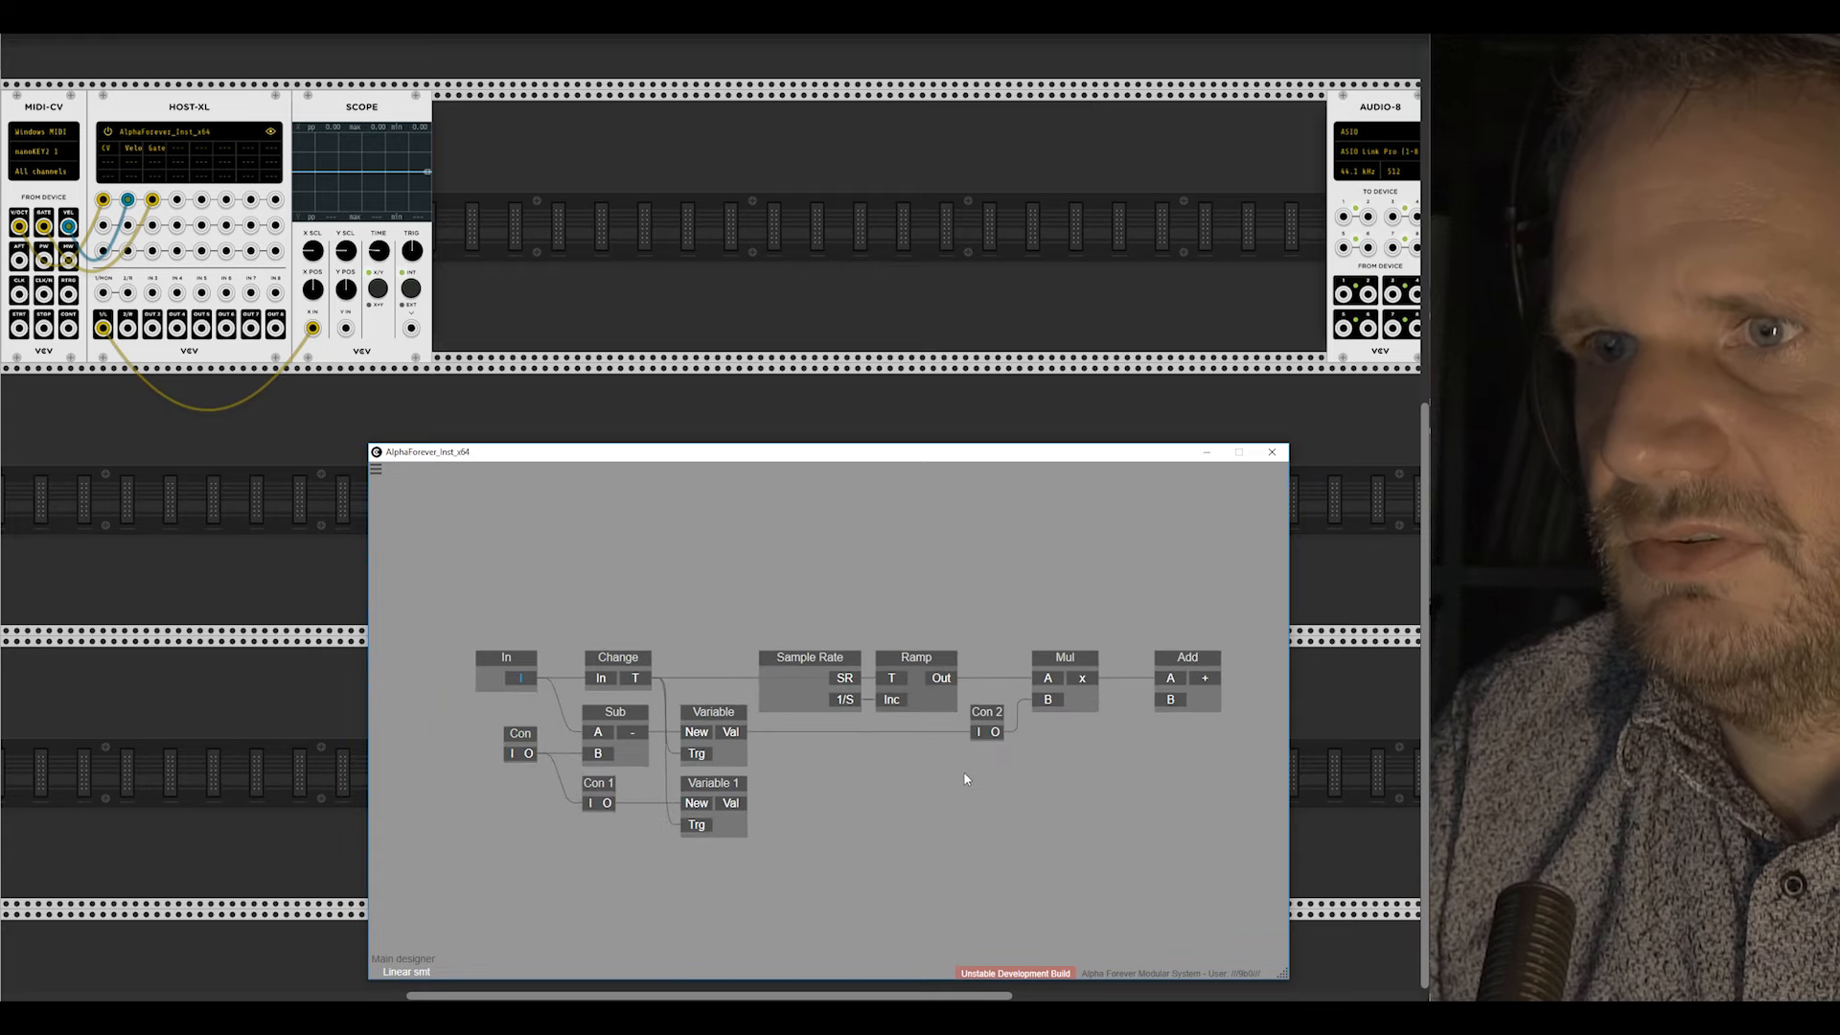
Step: Connect the lower Variable's Val to Add's B port through a new Con module, and position the Con between Mul and Add
left_click_drag(1157, 709, 1168, 701)
right_click(1168, 701)
mouse_move(1204, 747)
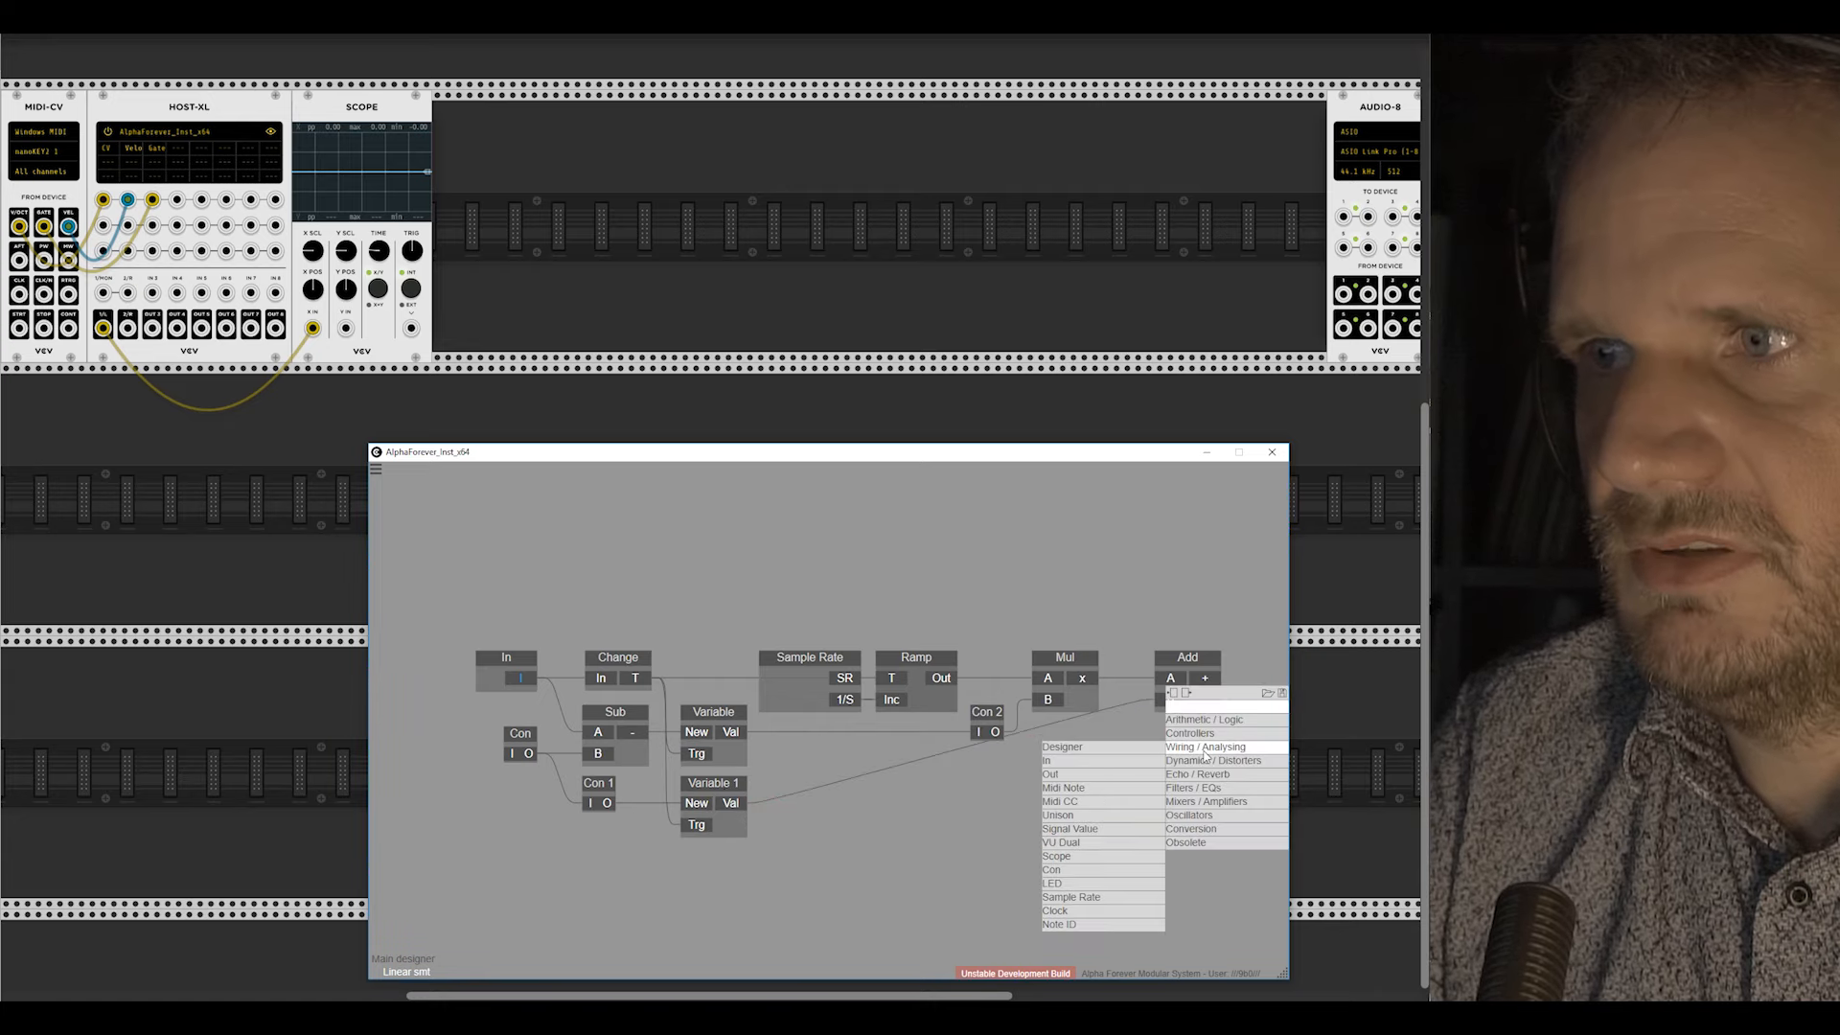
left_click(1076, 870)
left_click_drag(1043, 682, 1111, 764)
scroll(1033, 744, "down", 2)
scroll(1033, 743, "up", 1)
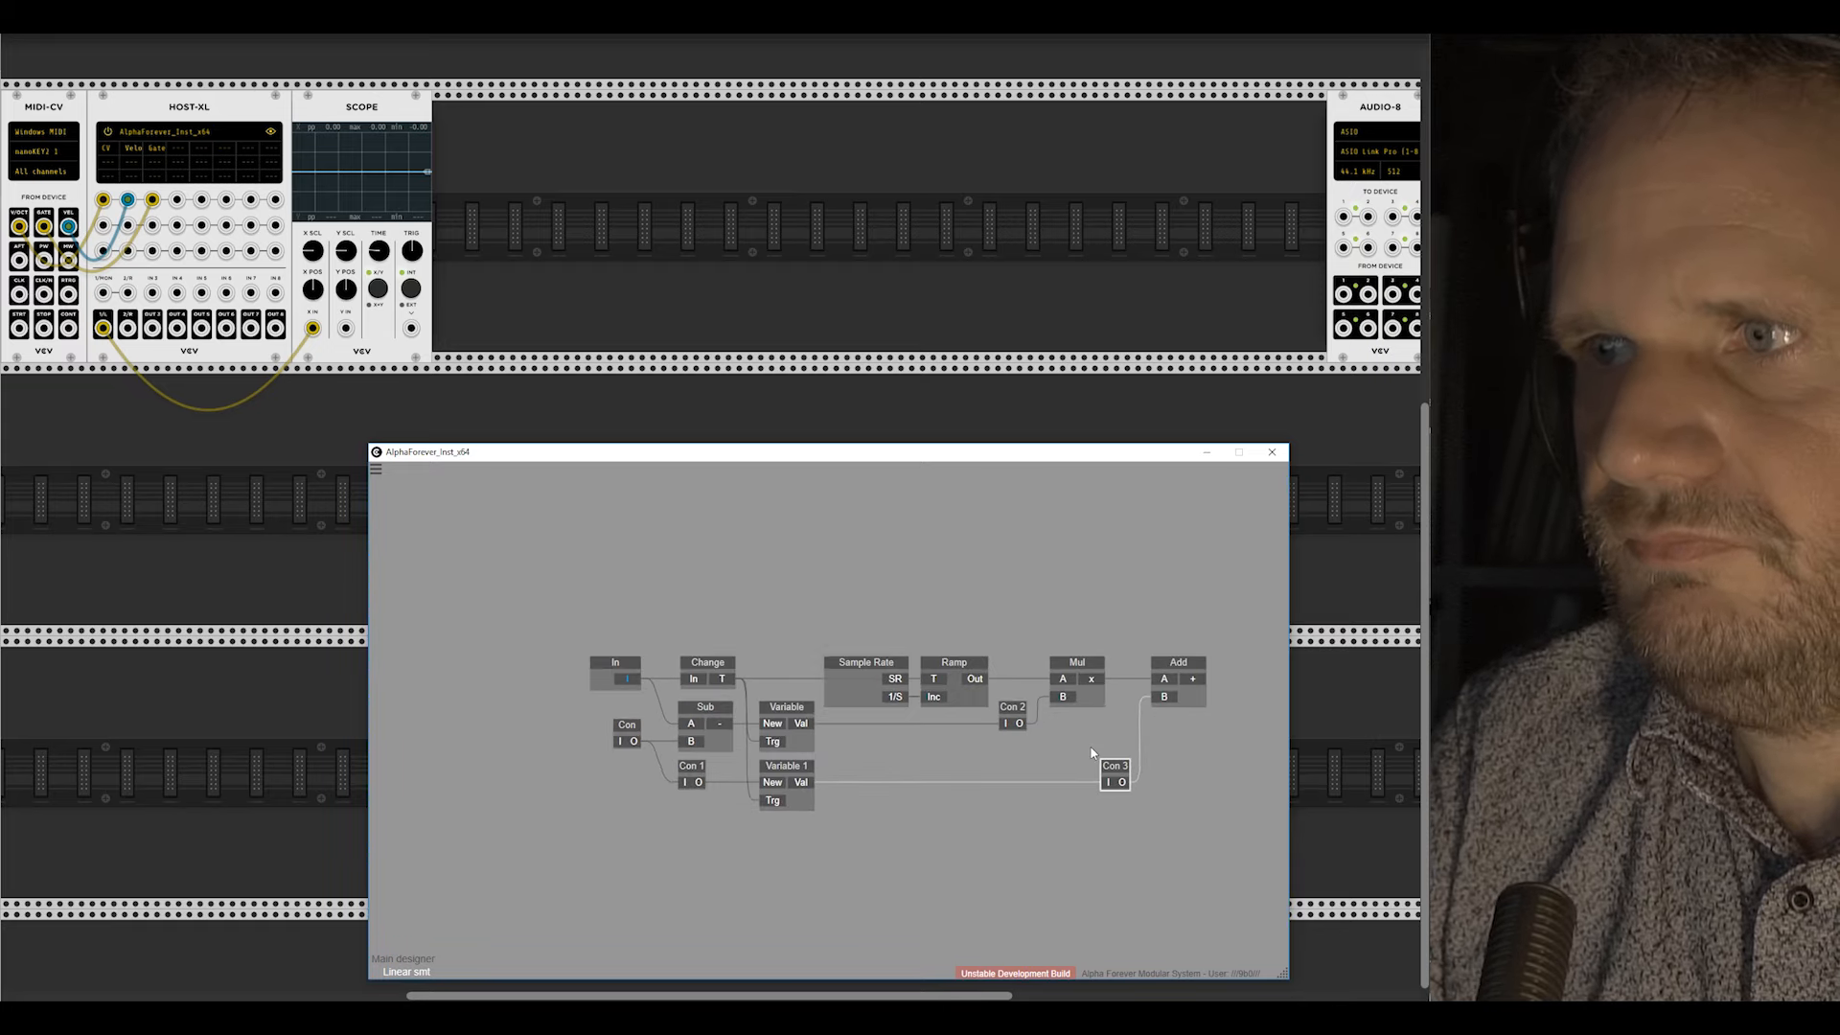
Step: Create an output module from Add's + port, placed beyond Add, and name it Out
left_click_drag(1132, 607, 991, 576)
left_click_drag(1051, 648, 1132, 646)
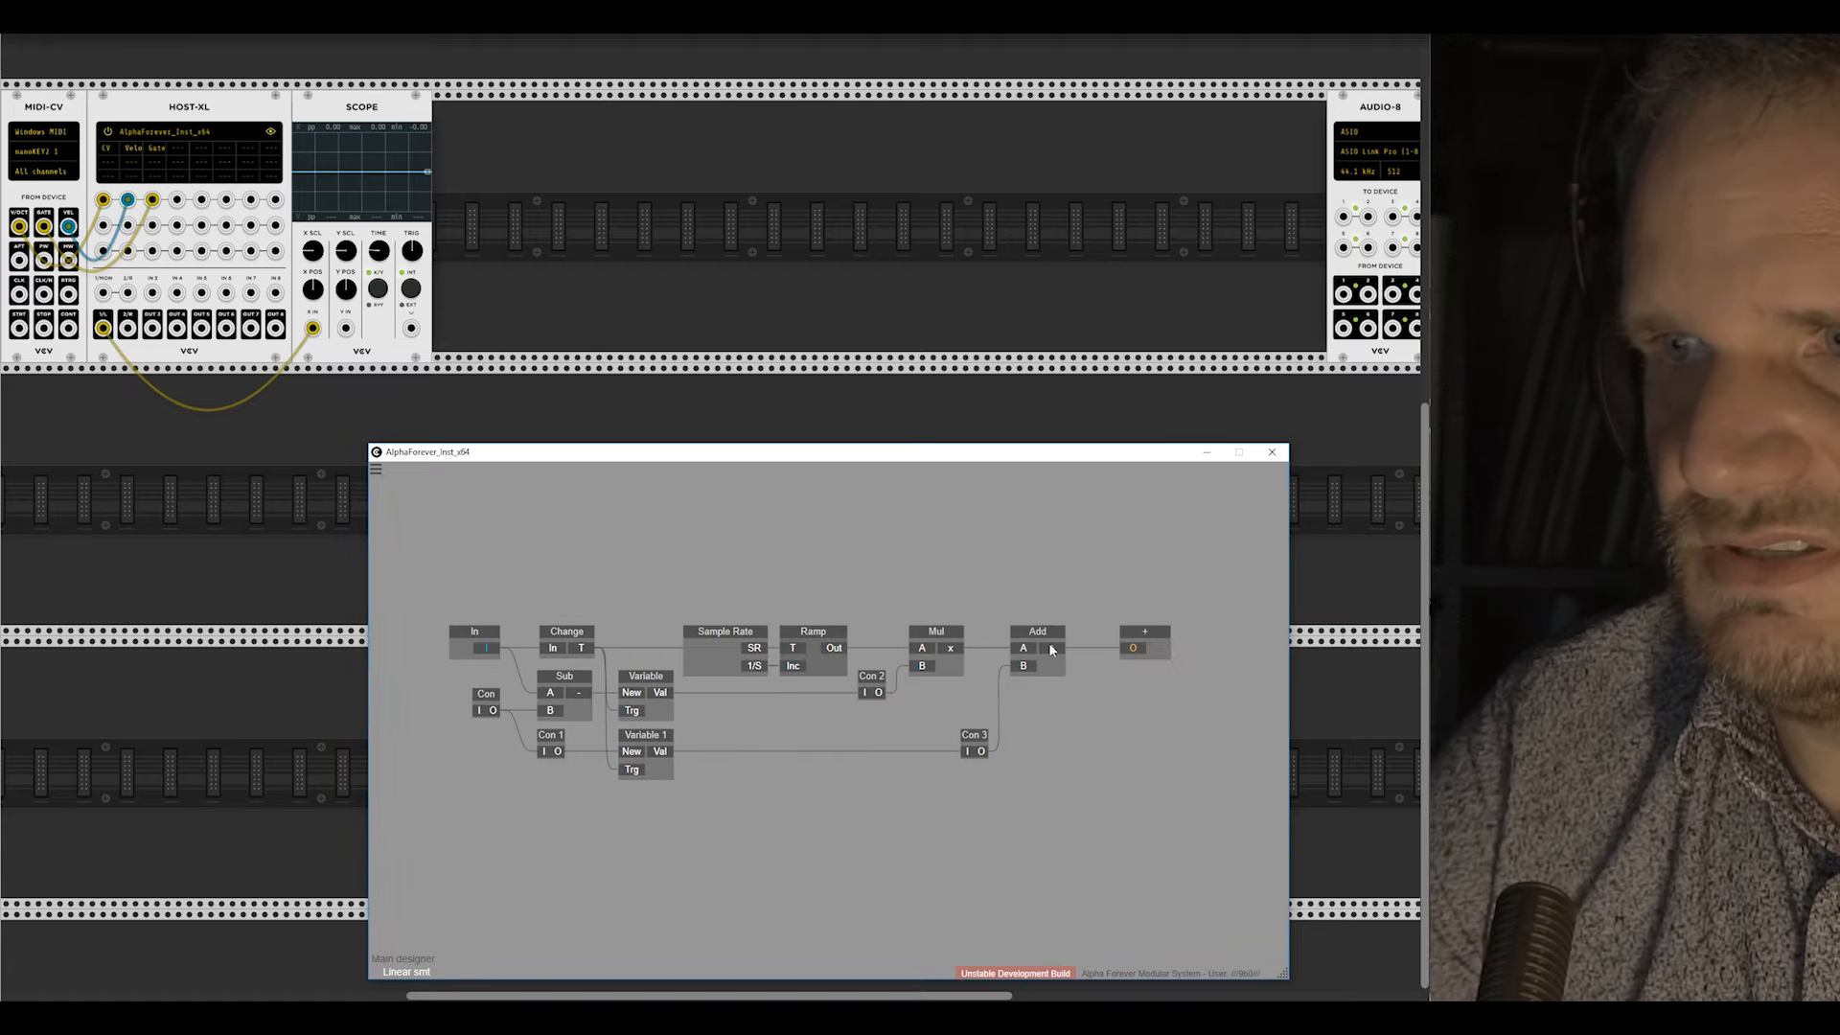
type("Out")
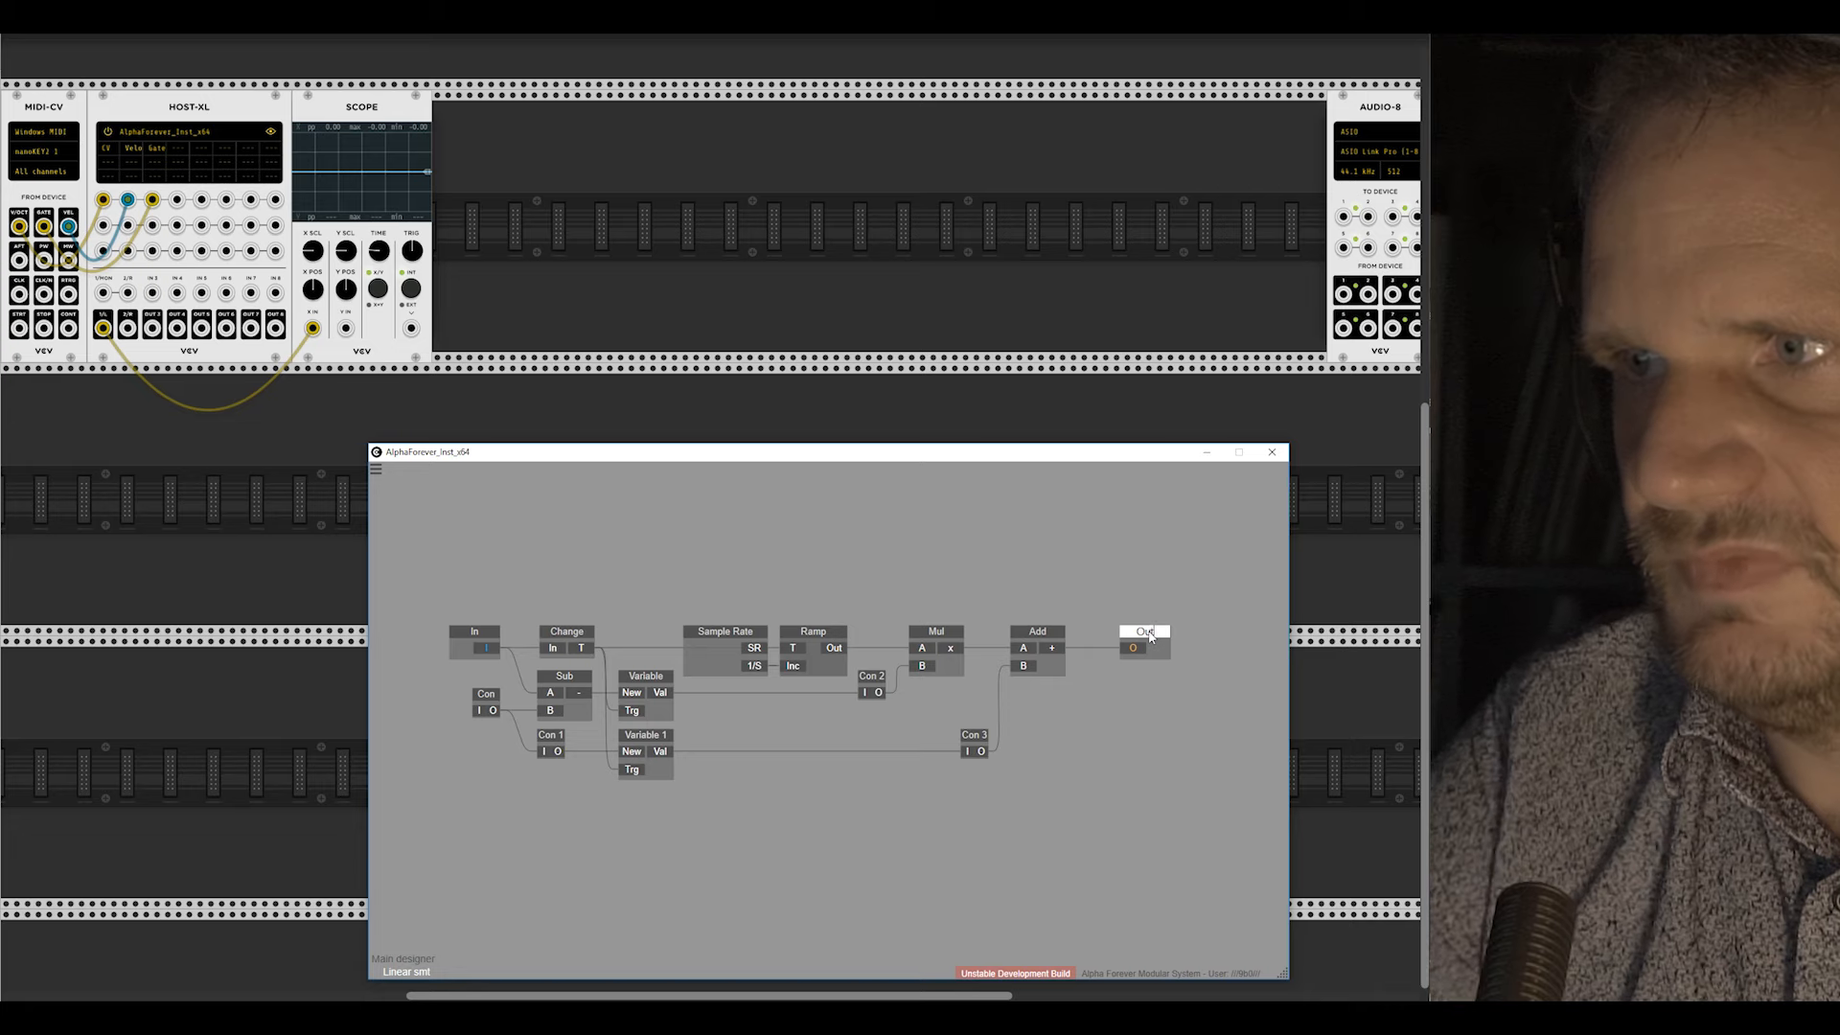
key("Return")
Step: Feed Add's + output back to the input of the first Con module, below In
left_click_drag(1055, 747, 1103, 773)
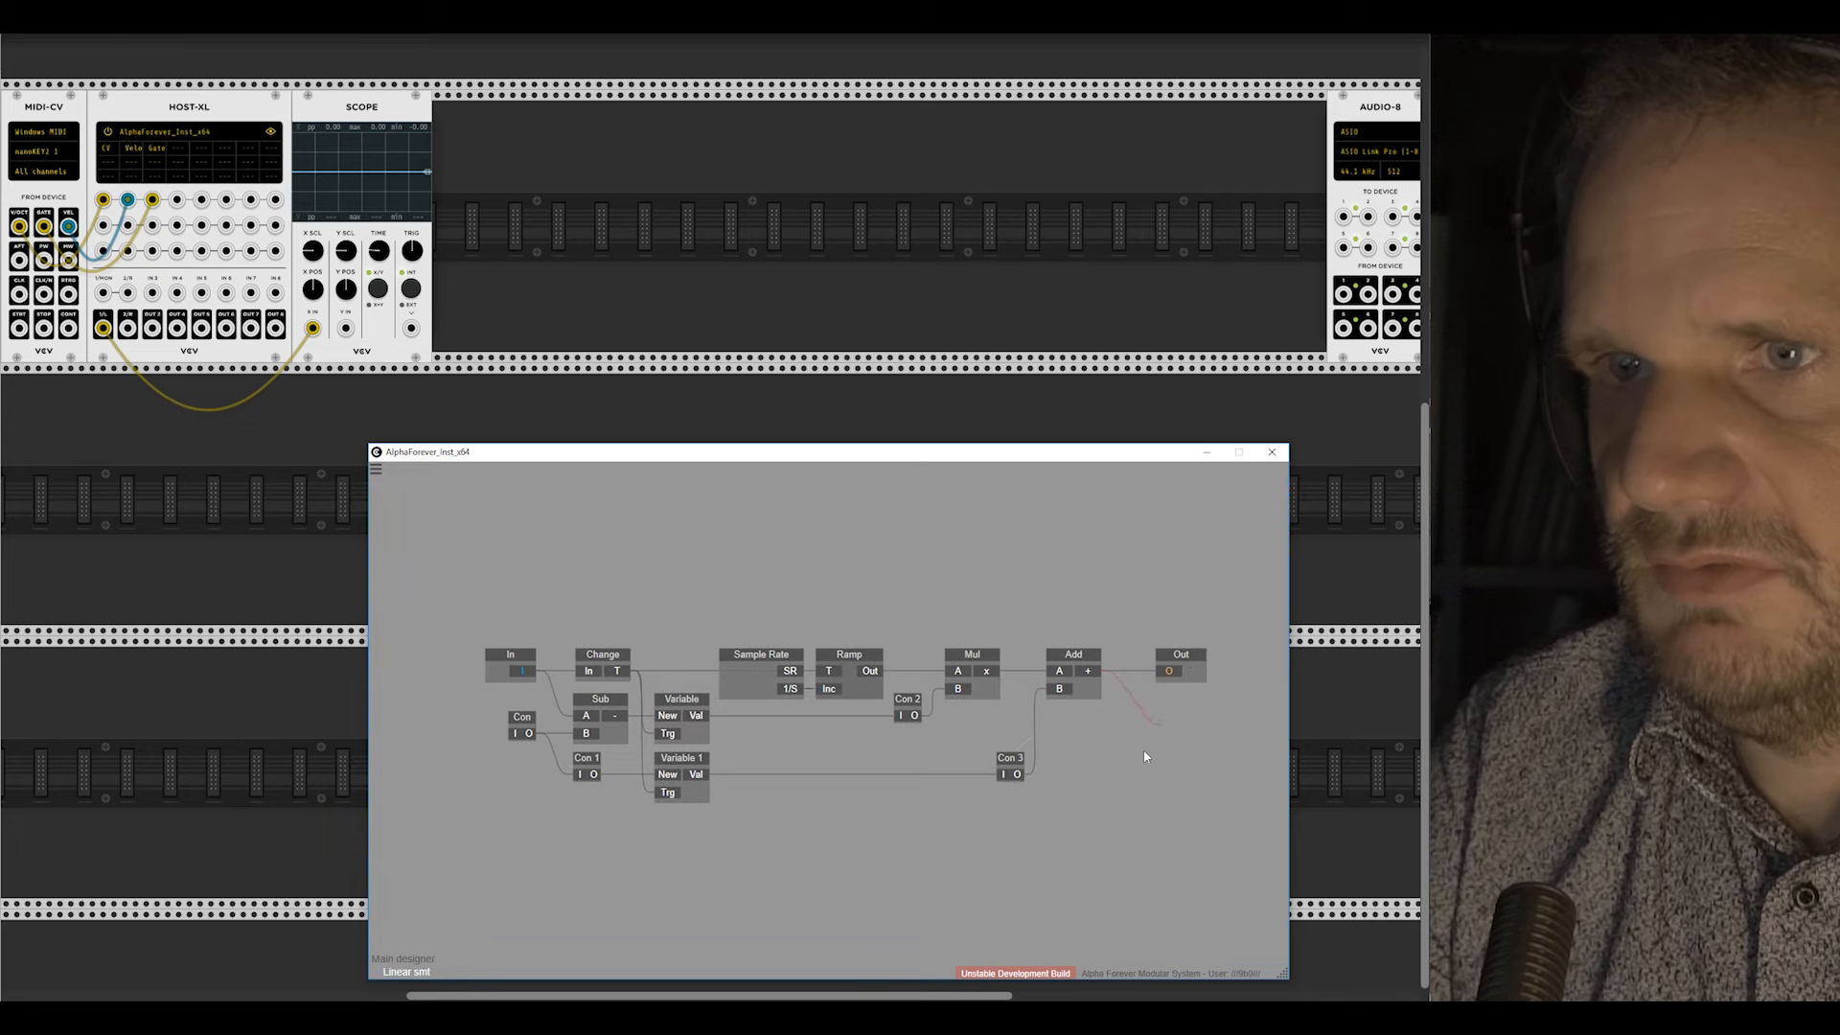
left_click_drag(434, 760, 1172, 737)
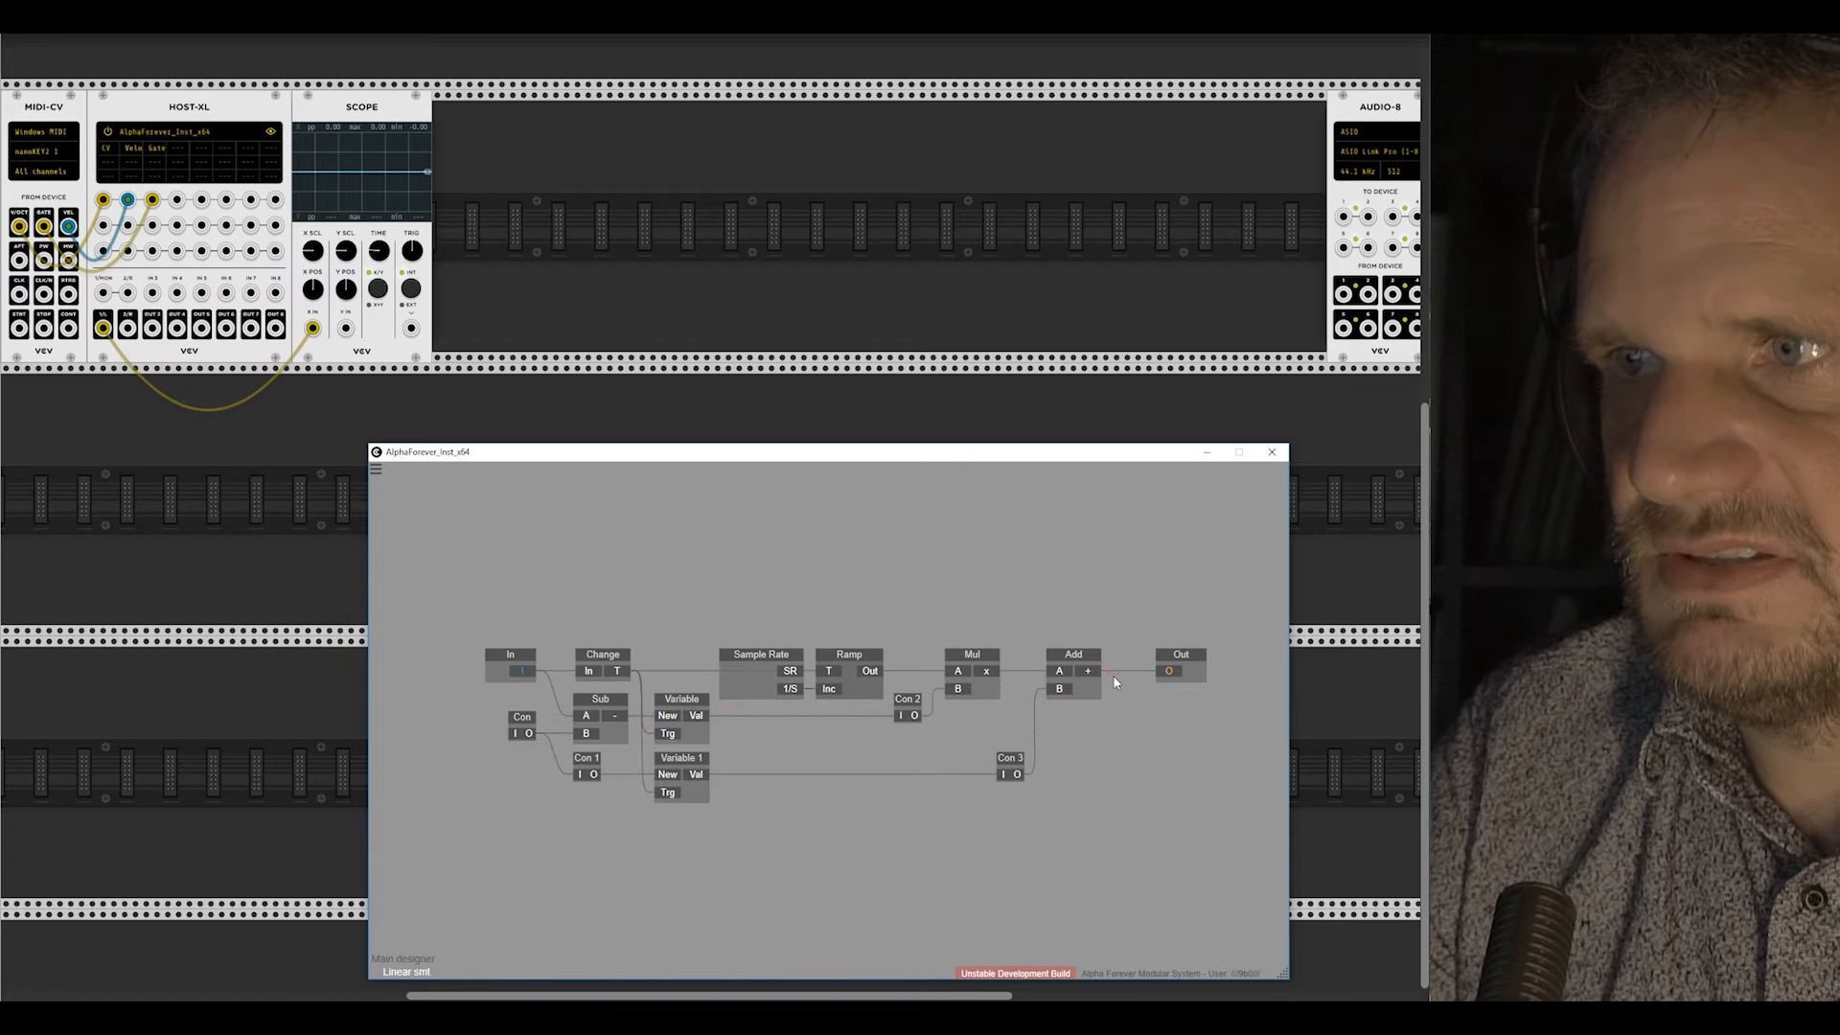
left_click_drag(822, 766, 509, 733)
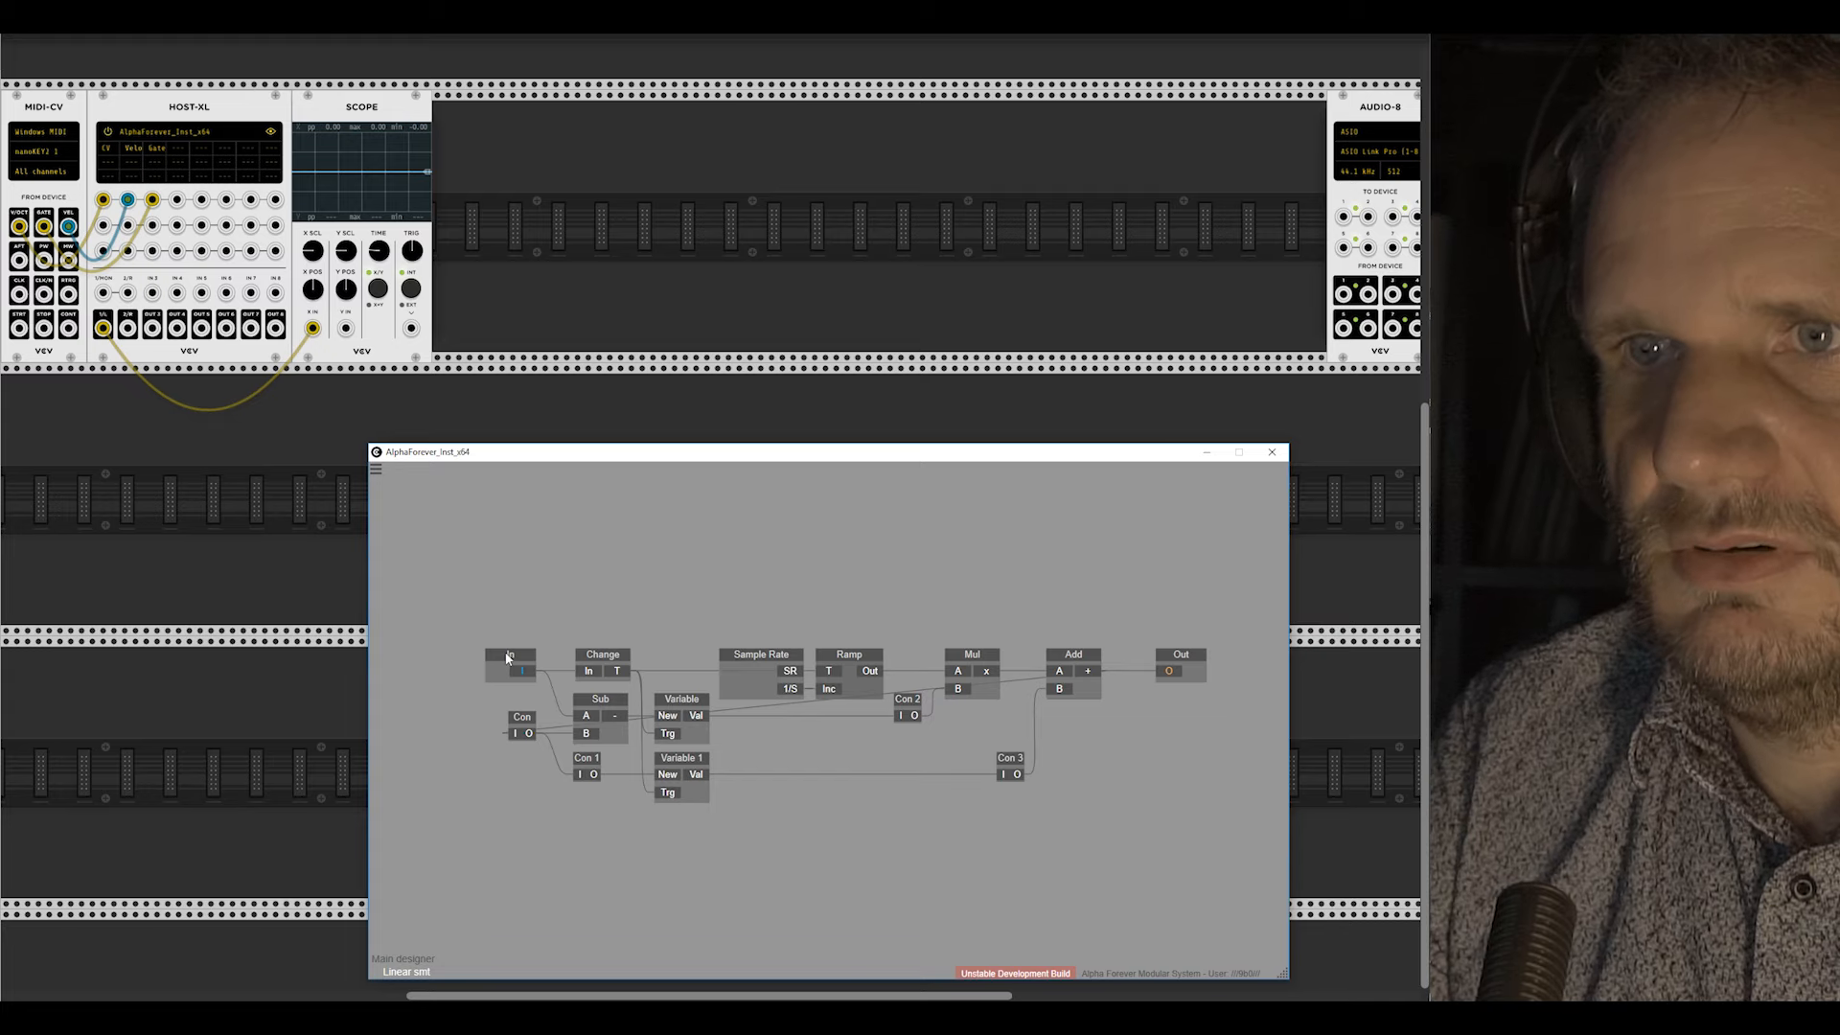
left_click_drag(505, 610, 752, 625)
scroll(813, 594, "up", 4)
scroll(814, 592, "down", 5)
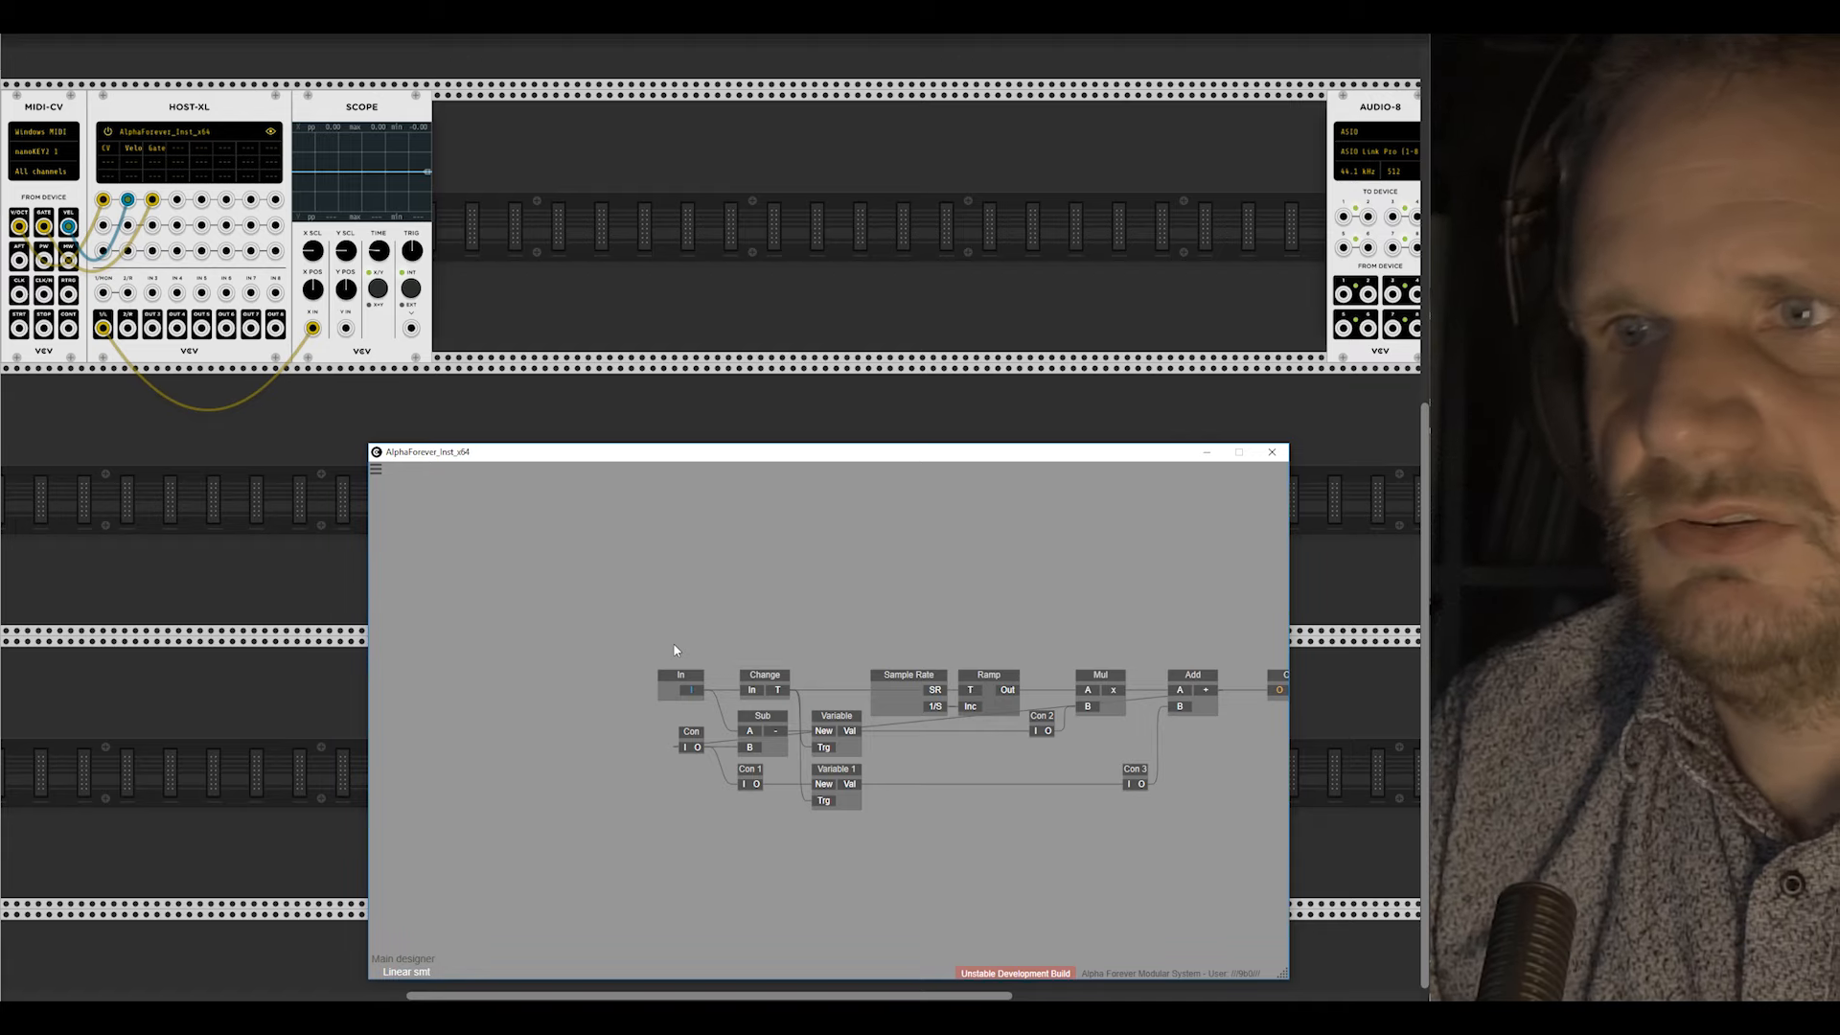
Step: Move the In module farther away from Change to make room between them
left_click_drag(682, 674, 548, 675)
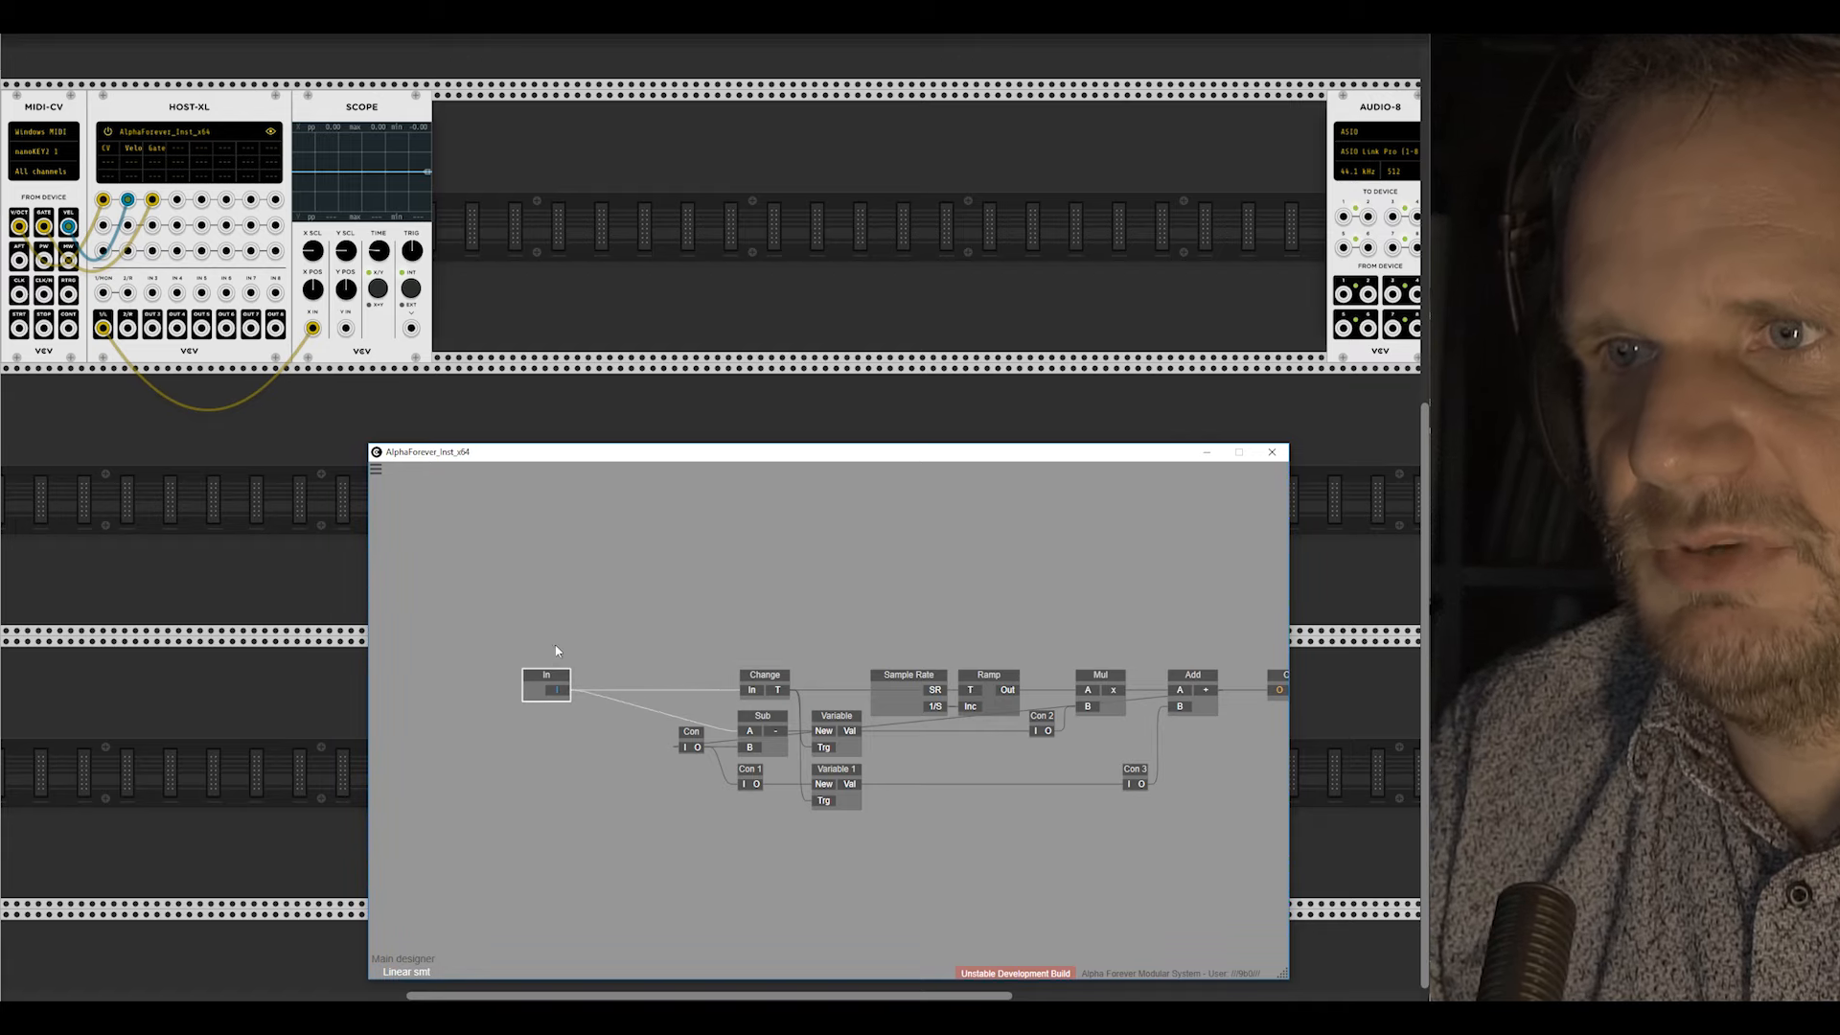
left_click_drag(722, 653, 809, 771)
left_click(808, 606)
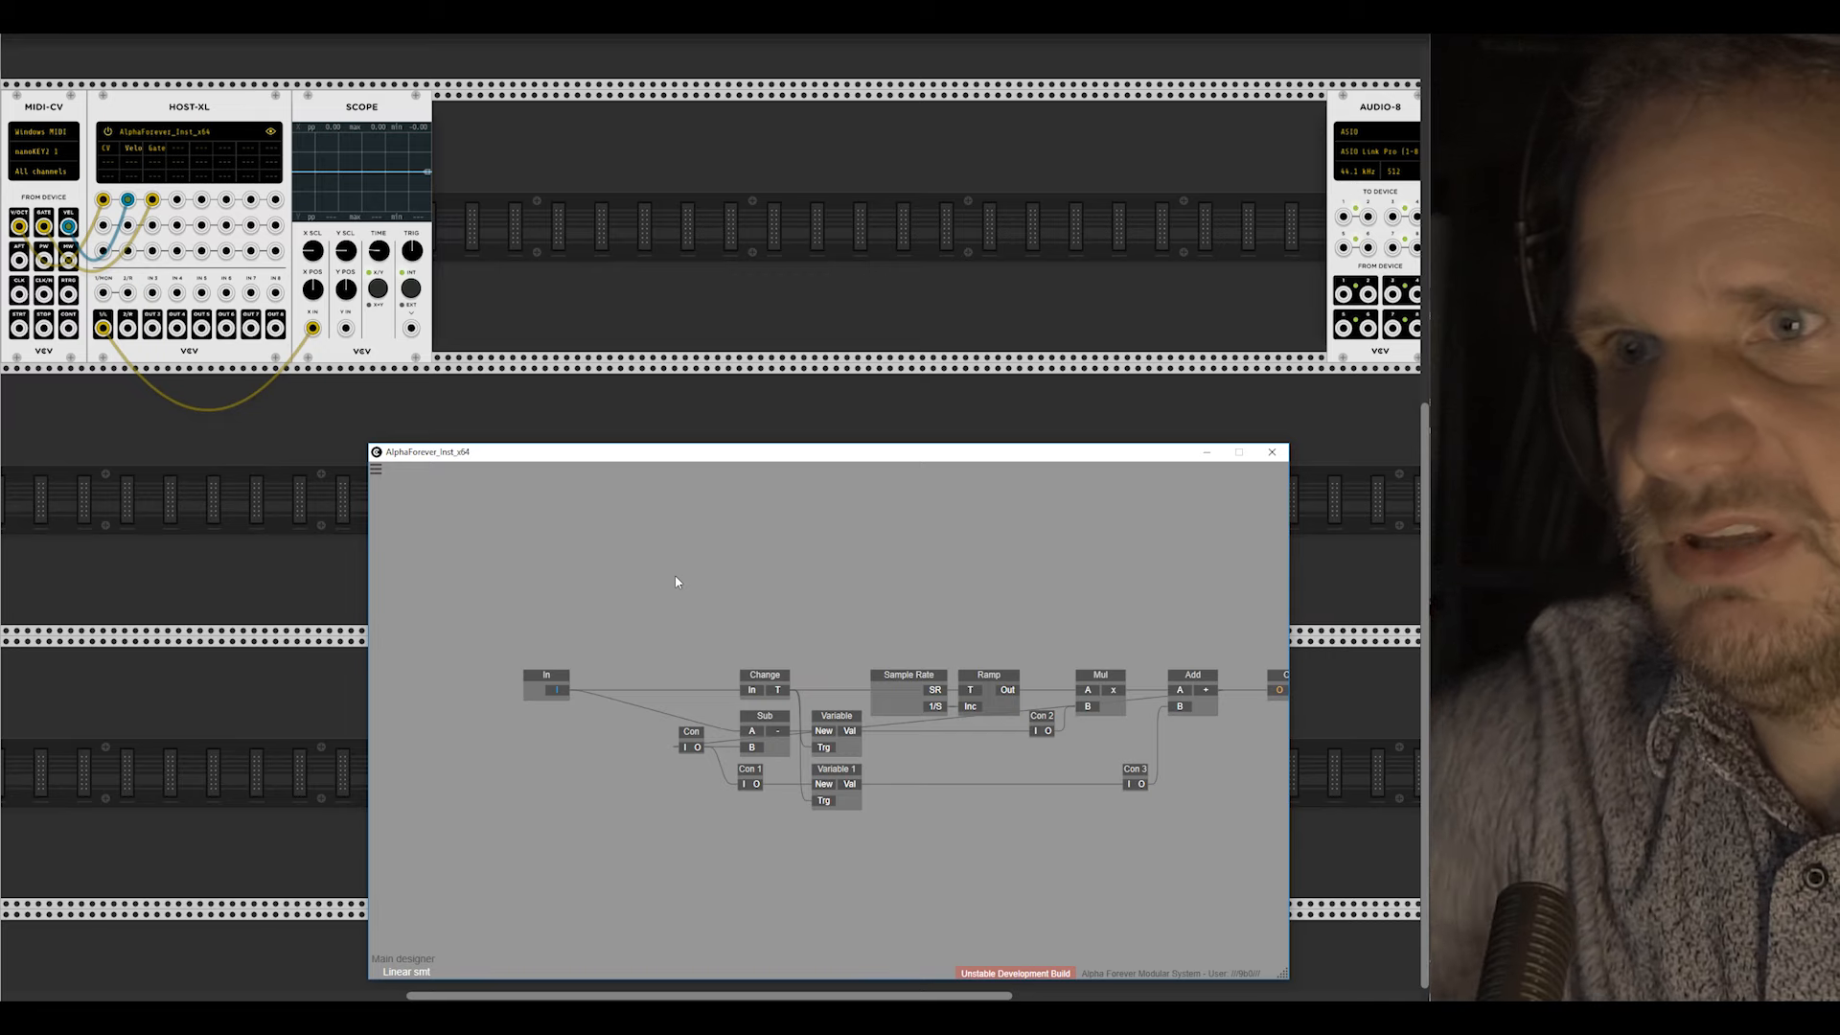
left_click_drag(675, 660, 585, 581)
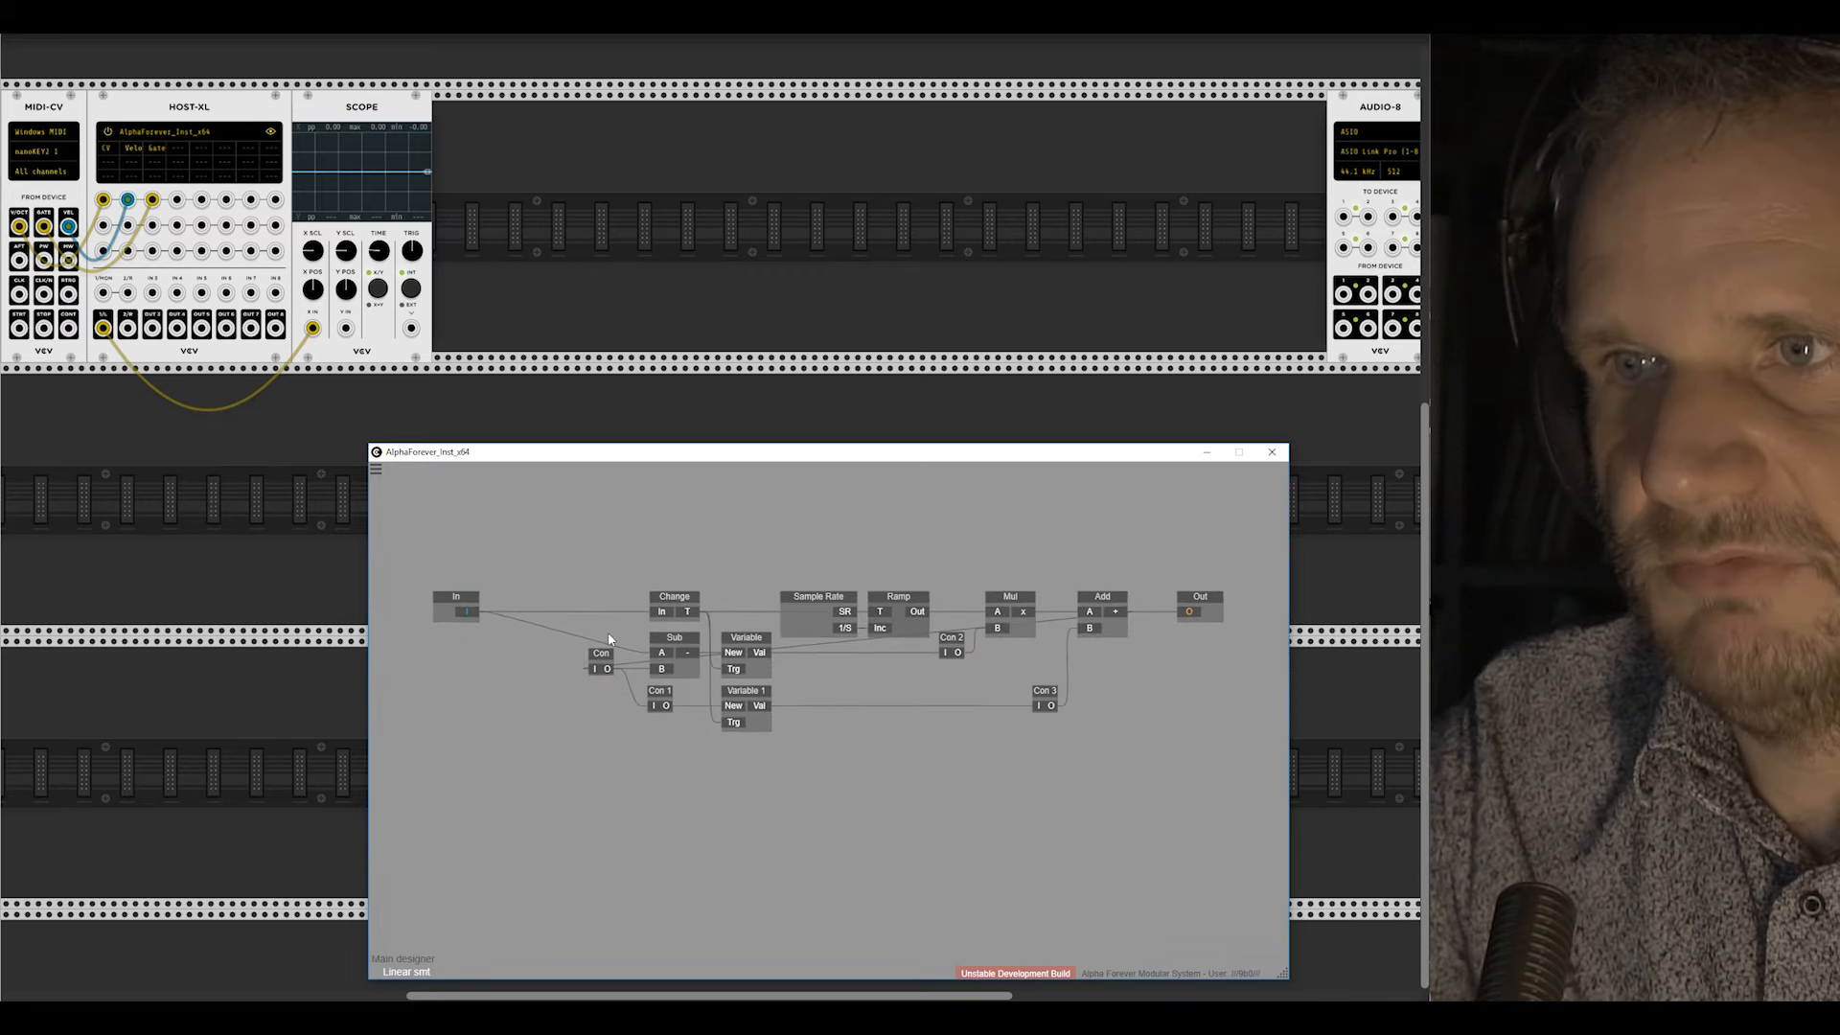
Step: Add a Designer module between In and Change, slightly above their connection, and name it Rectify
scroll(566, 537, "up", 1)
left_click_drag(566, 537, 658, 582)
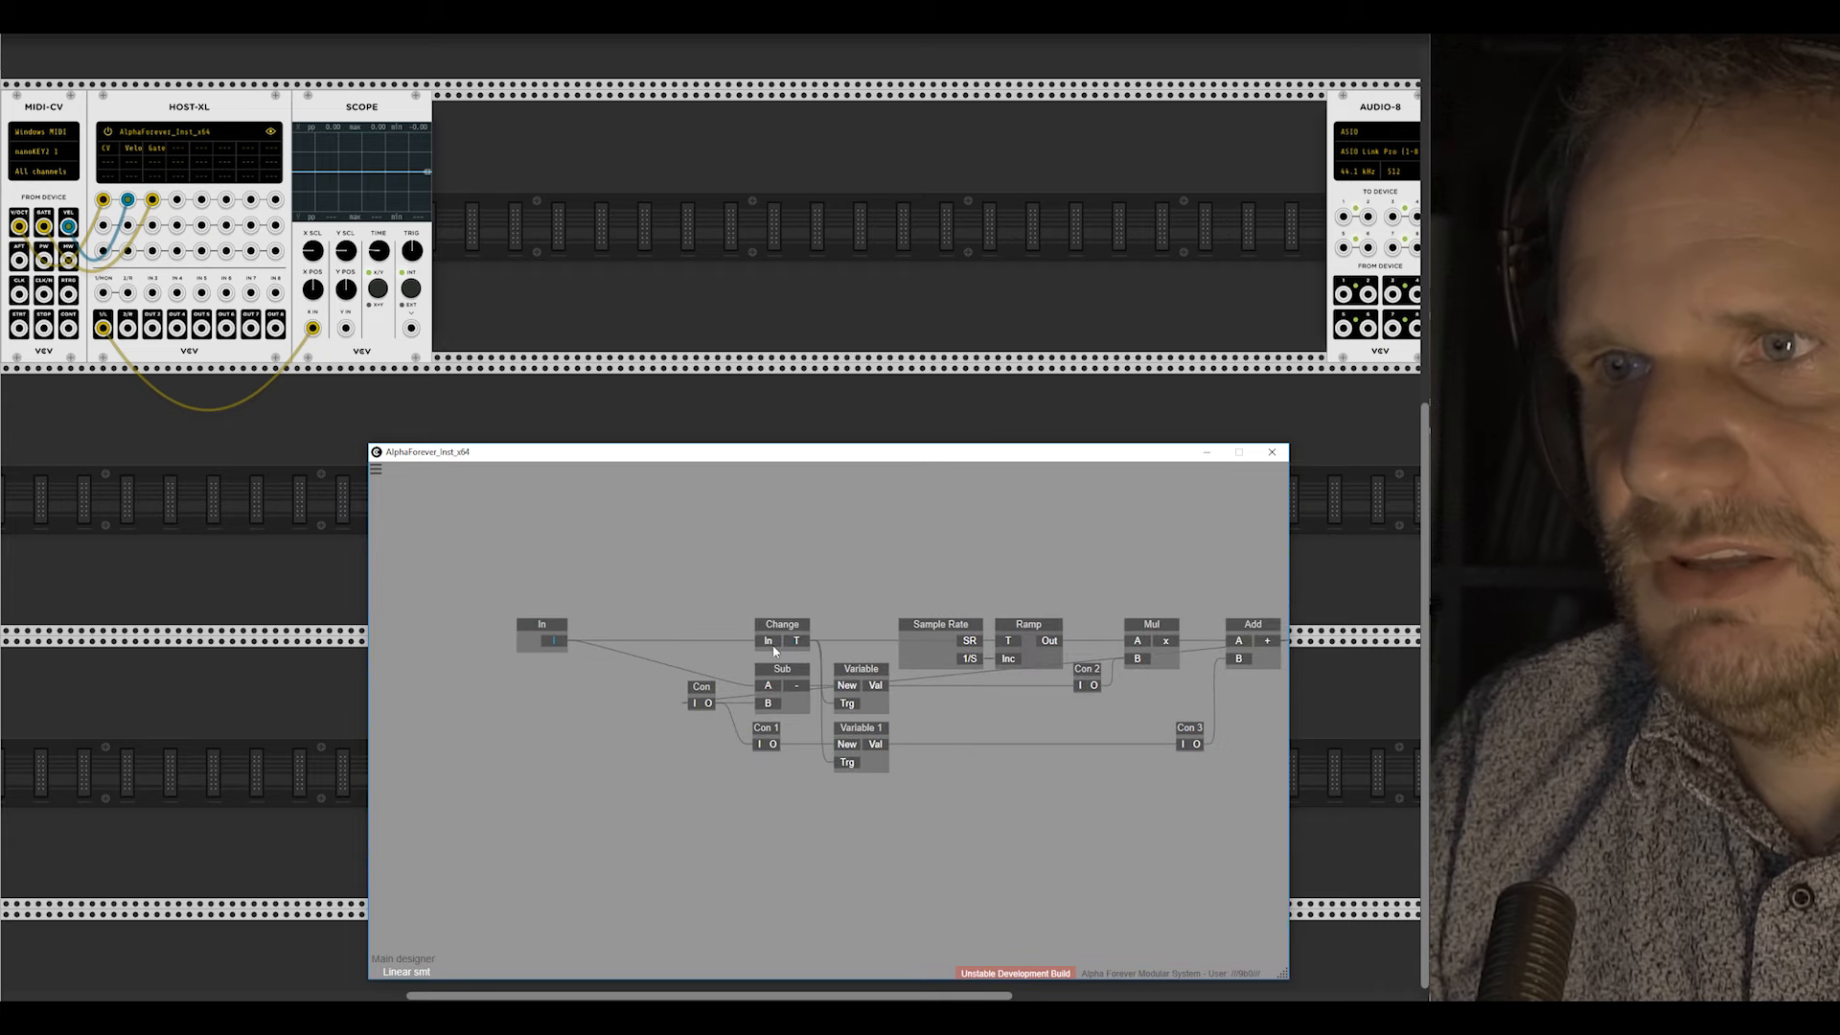
right_click(596, 583)
mouse_move(631, 627)
left_click(752, 627)
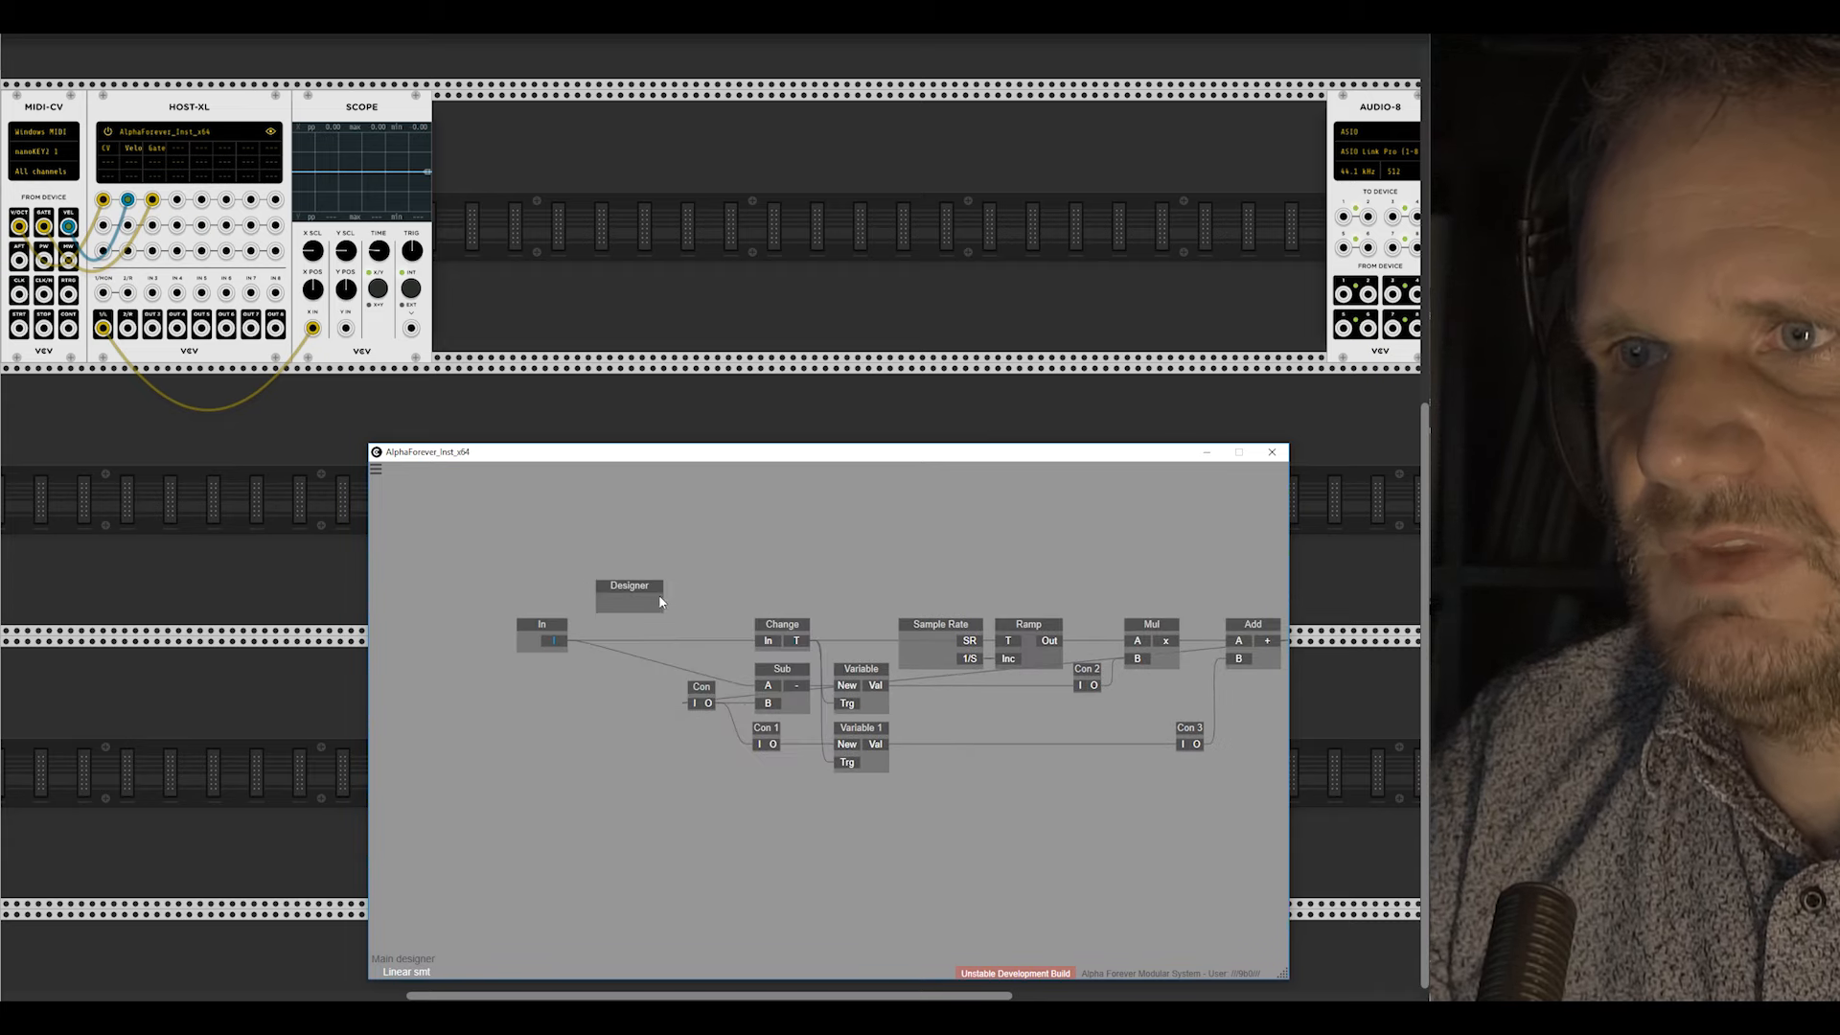
left_click_drag(652, 592, 681, 597)
double_click(682, 600)
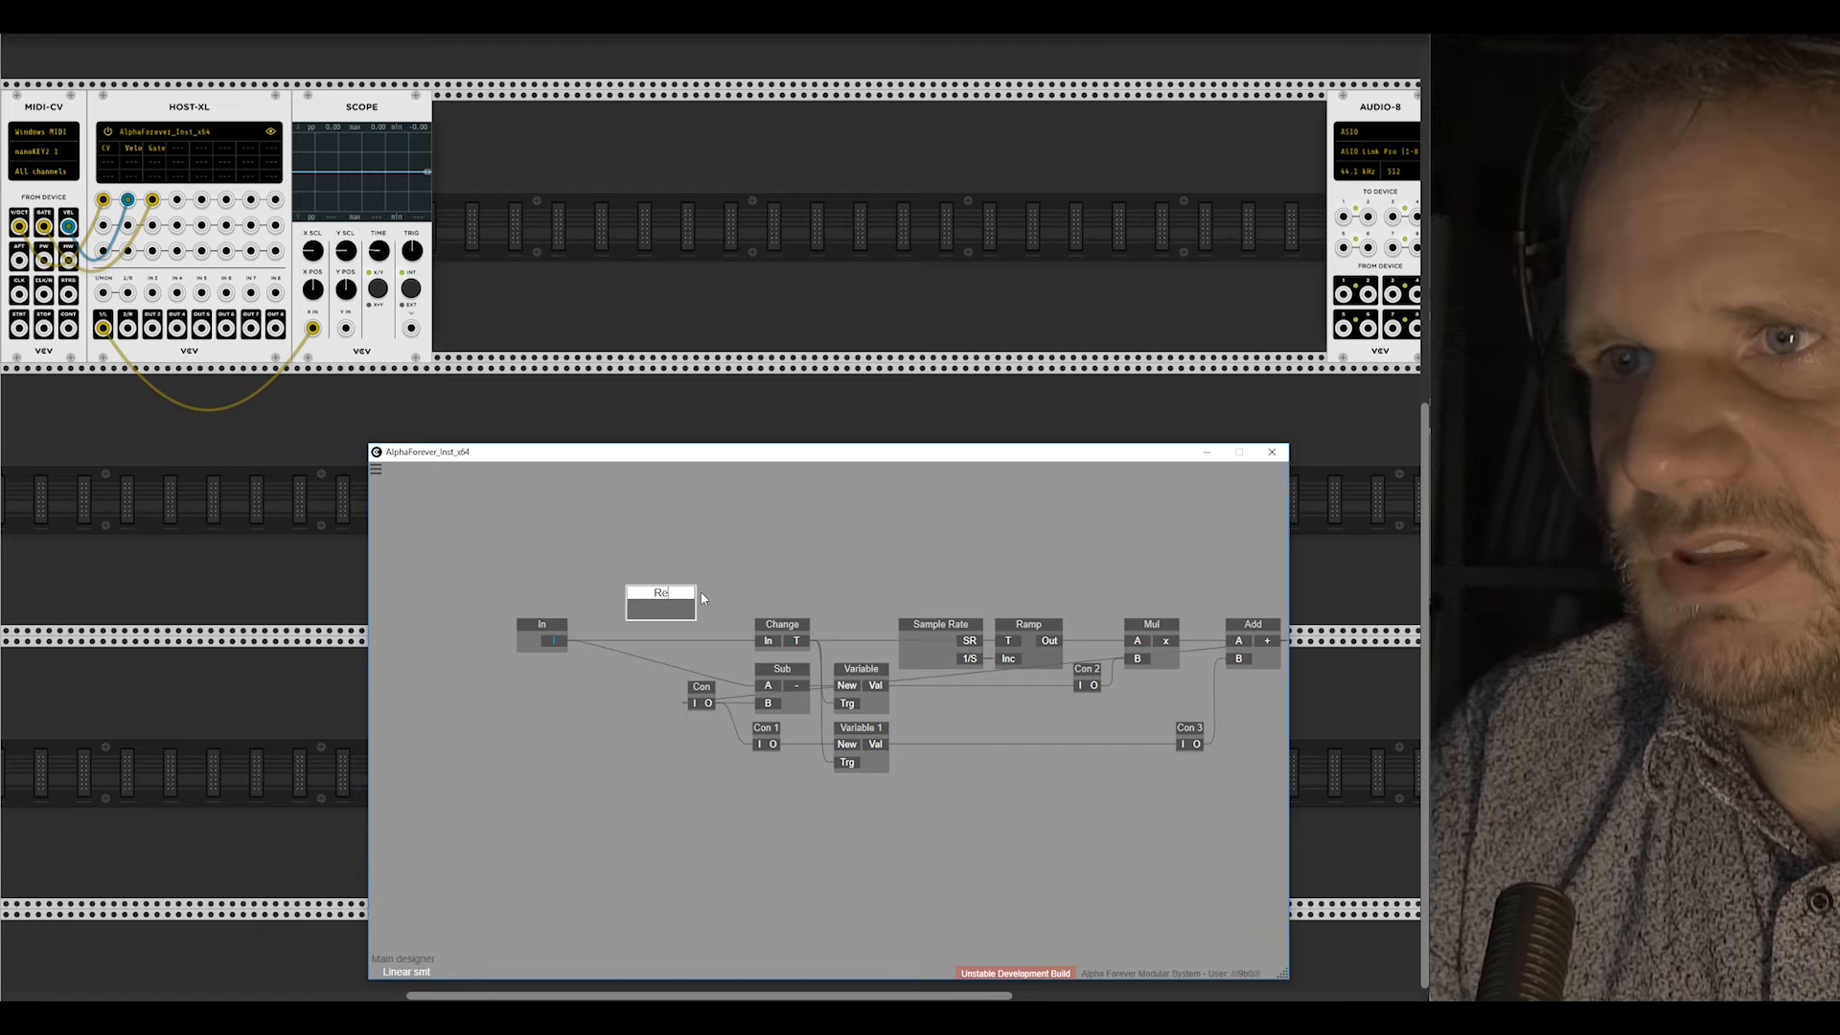
type("Rectify")
key("Return")
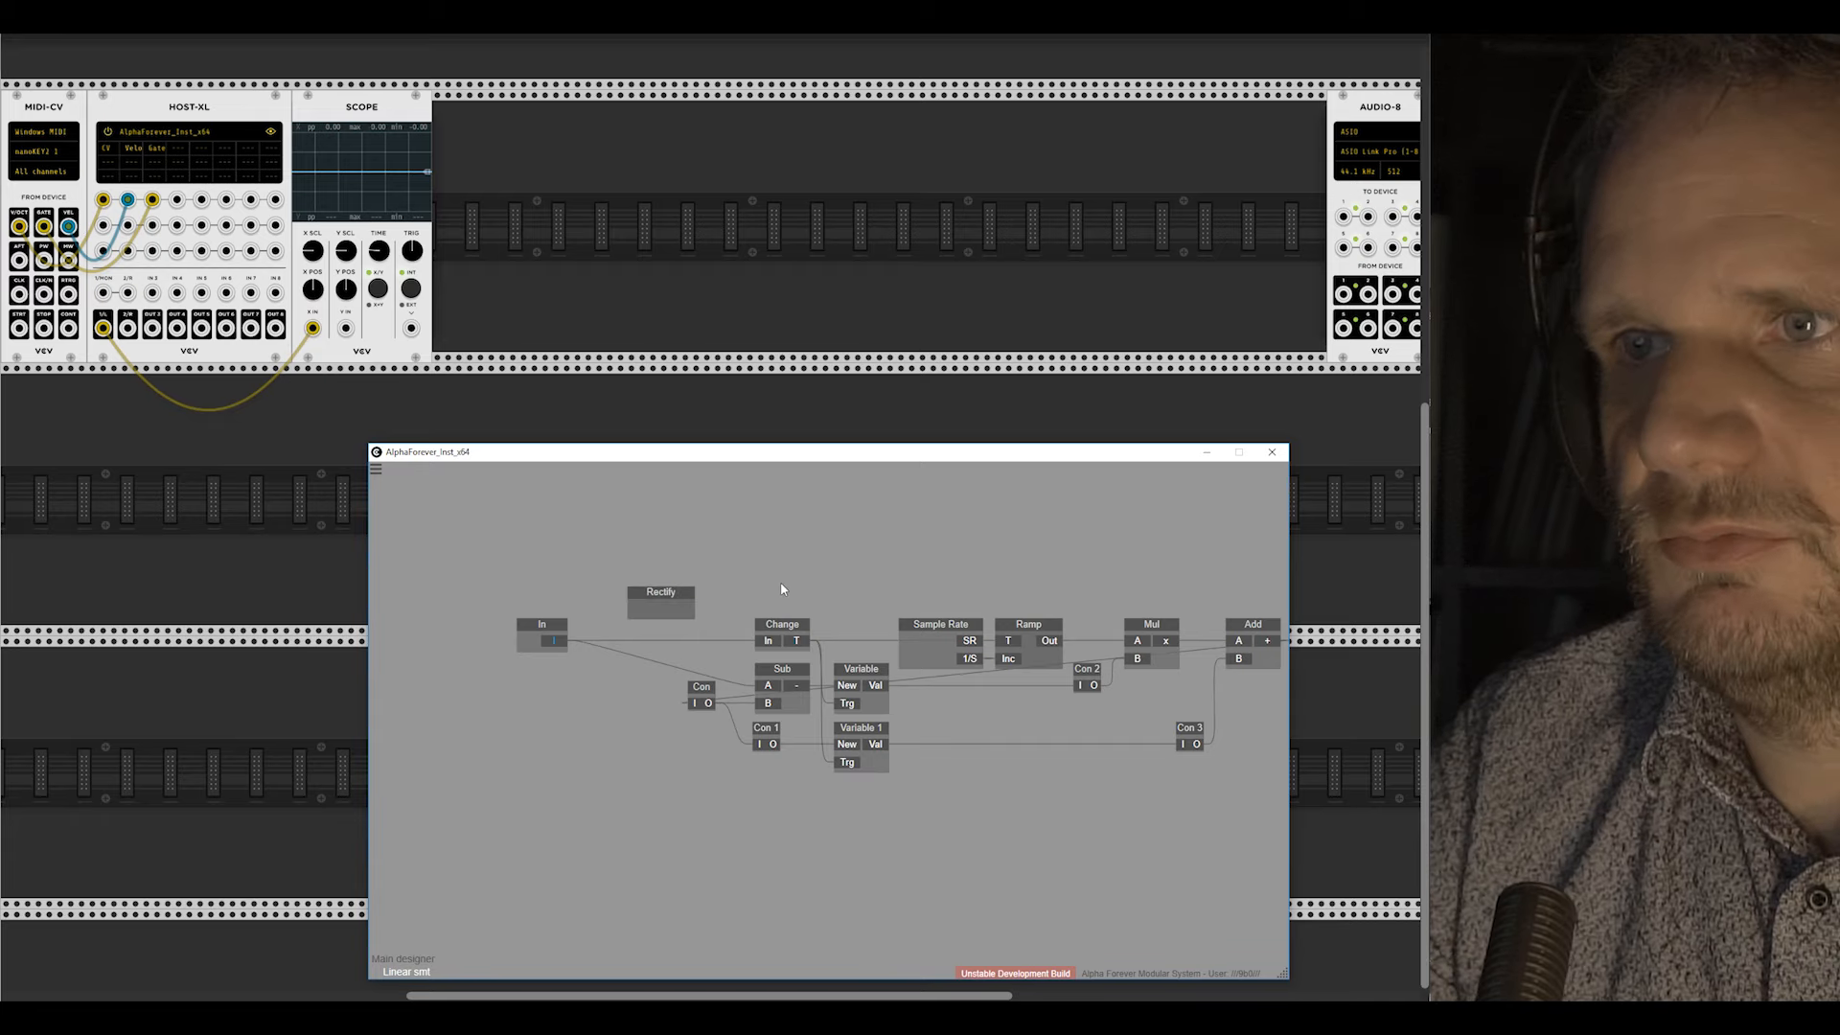
Step: Open the Rectify designer and add an In module at the start of its empty canvas
scroll(780, 582, "up", 2)
double_click(633, 616)
right_click(530, 604)
mouse_move(580, 668)
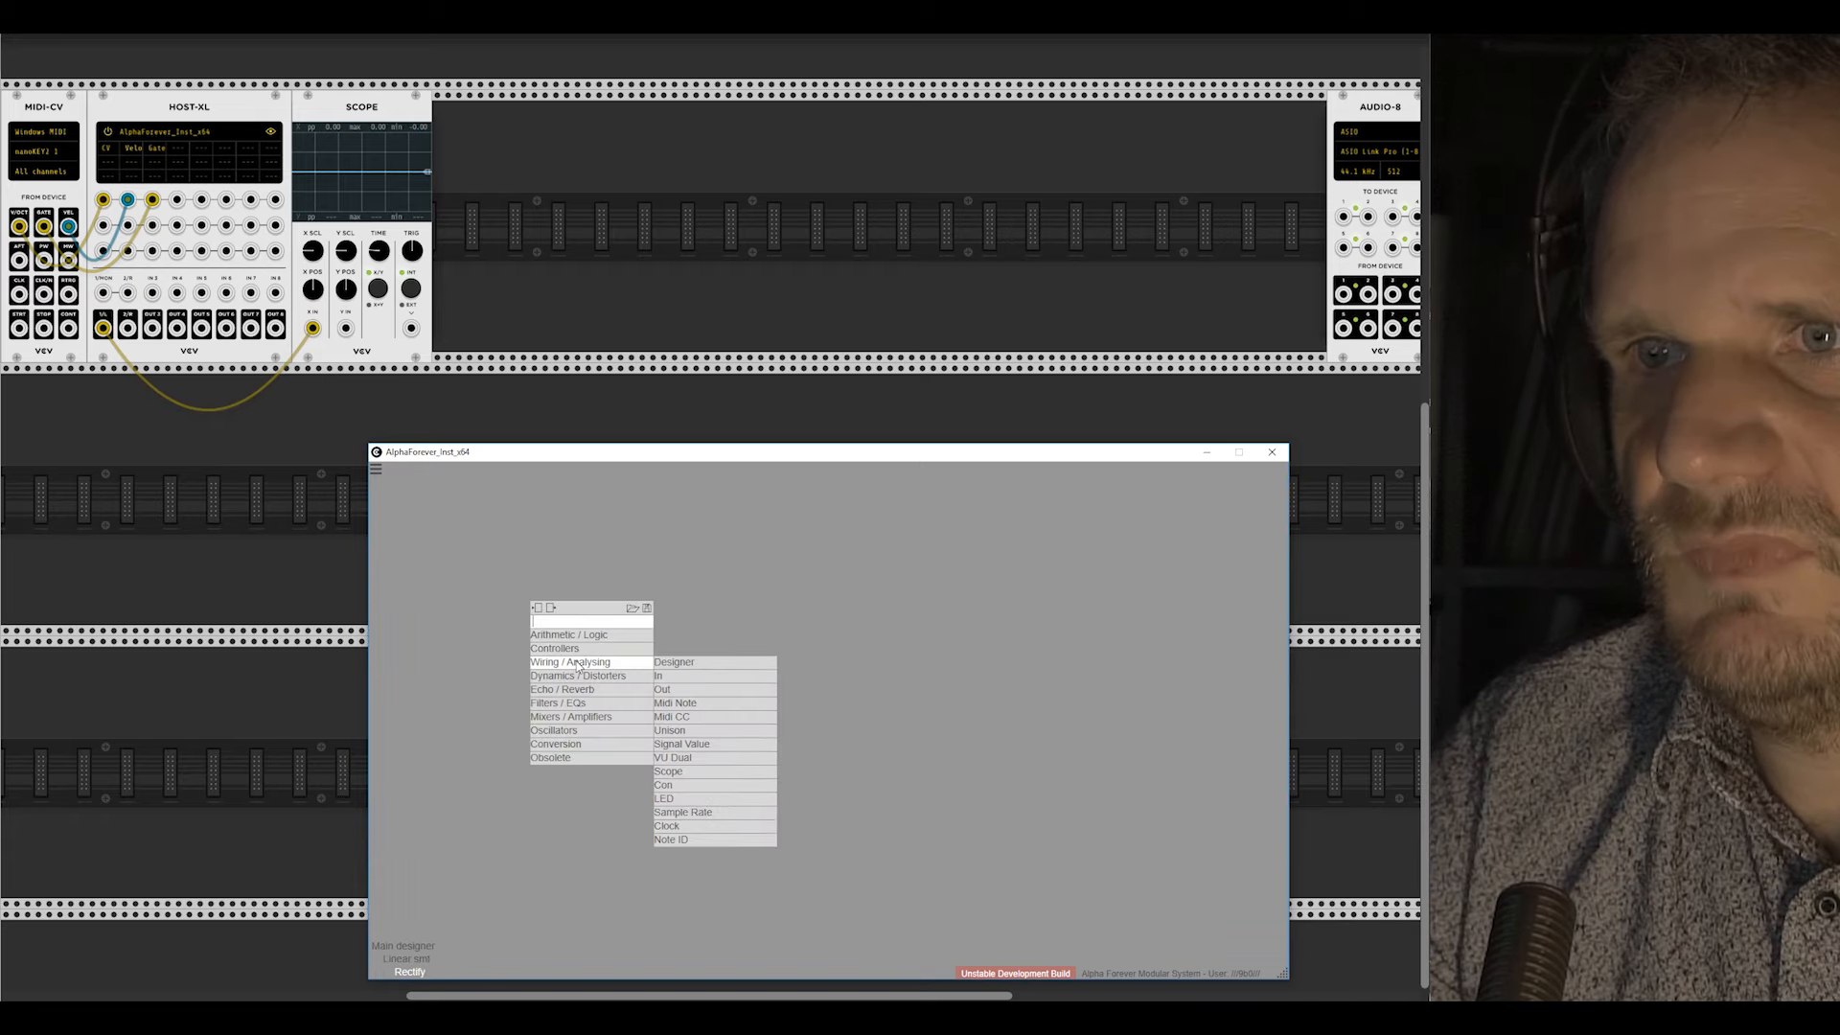
left_click(668, 676)
scroll(666, 672, "up", 1)
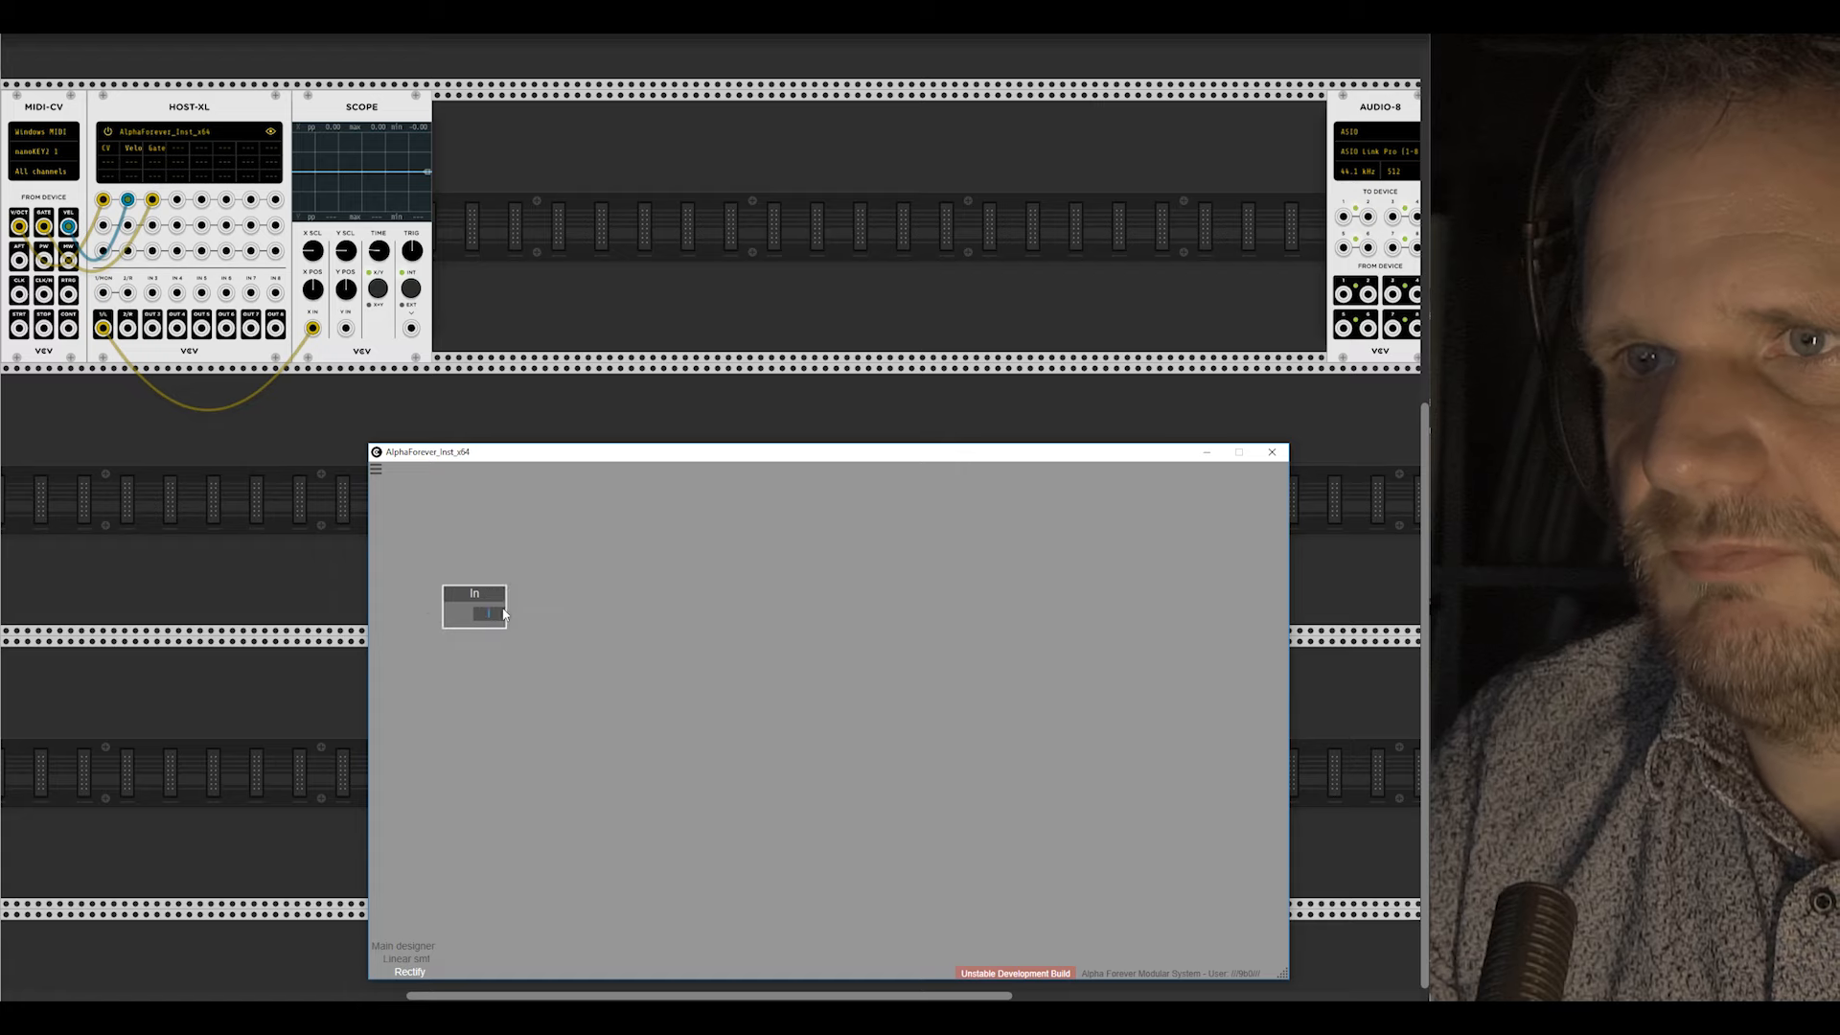
left_click_drag(503, 610, 554, 637)
Step: Add a Variable module level with In and connect In's output to its New port
right_click(679, 669)
type("var")
key("Return")
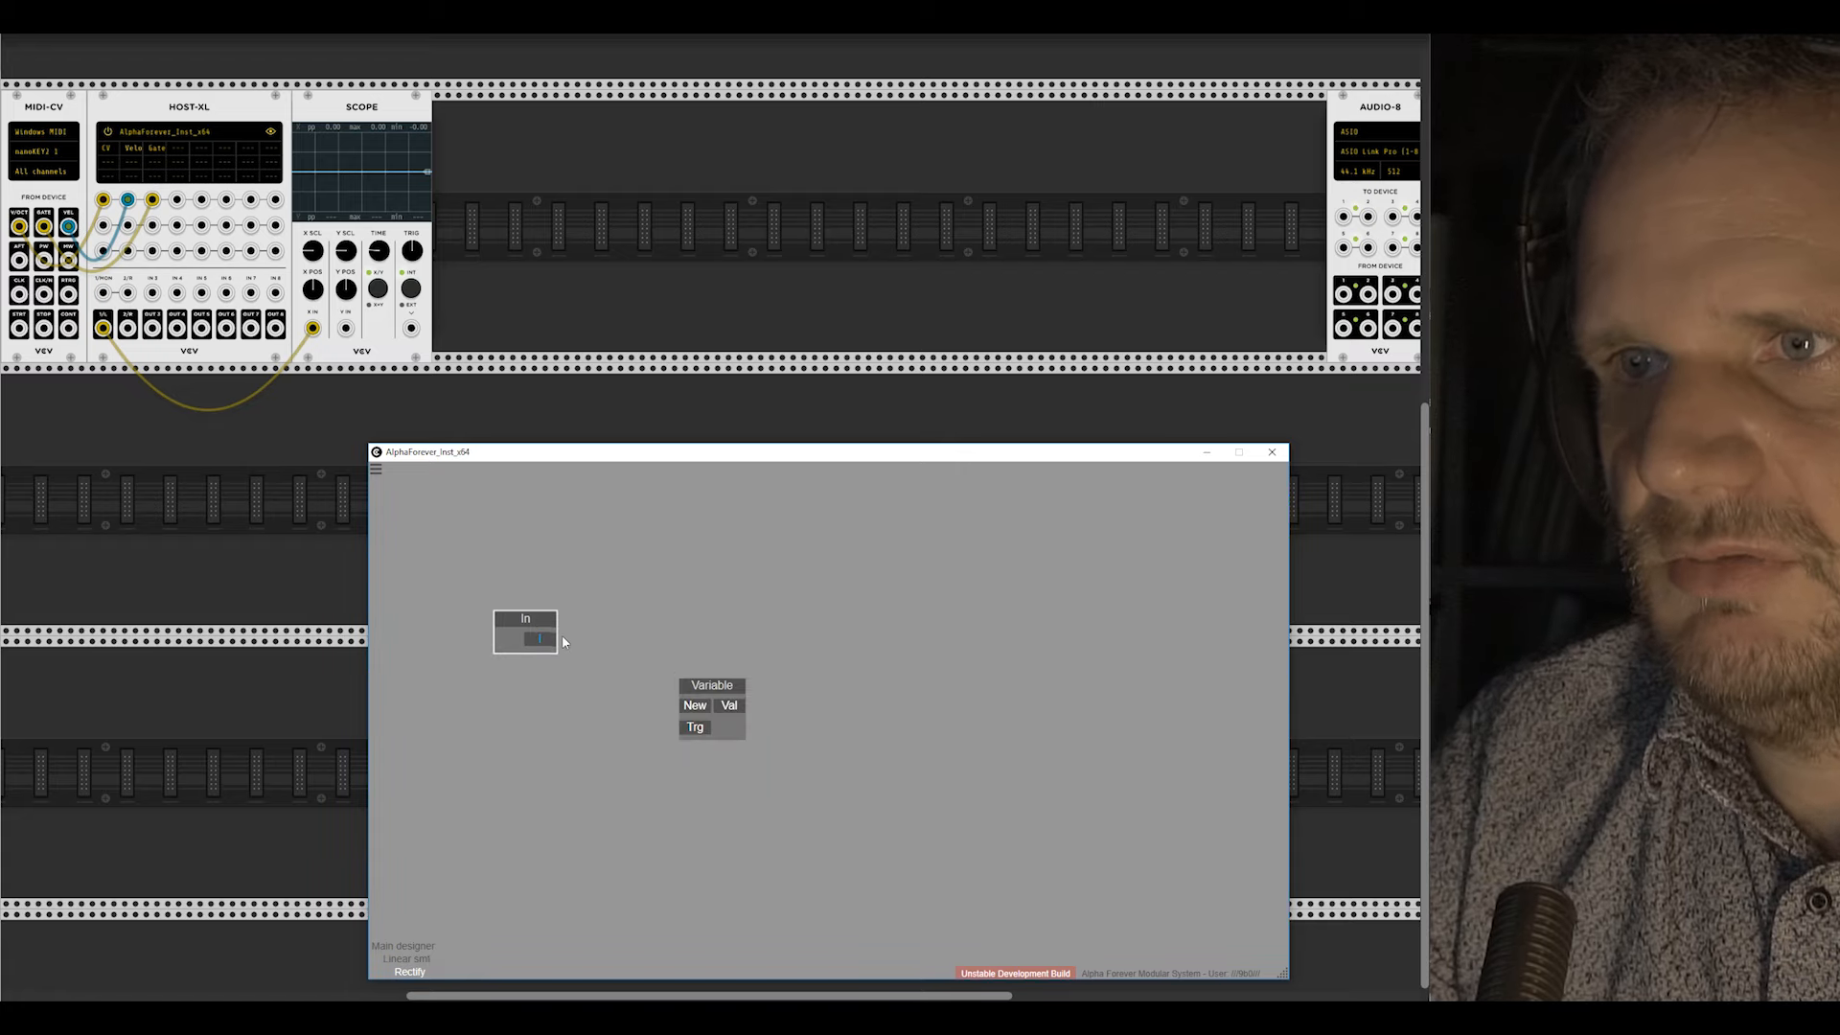
left_click_drag(712, 708, 691, 623)
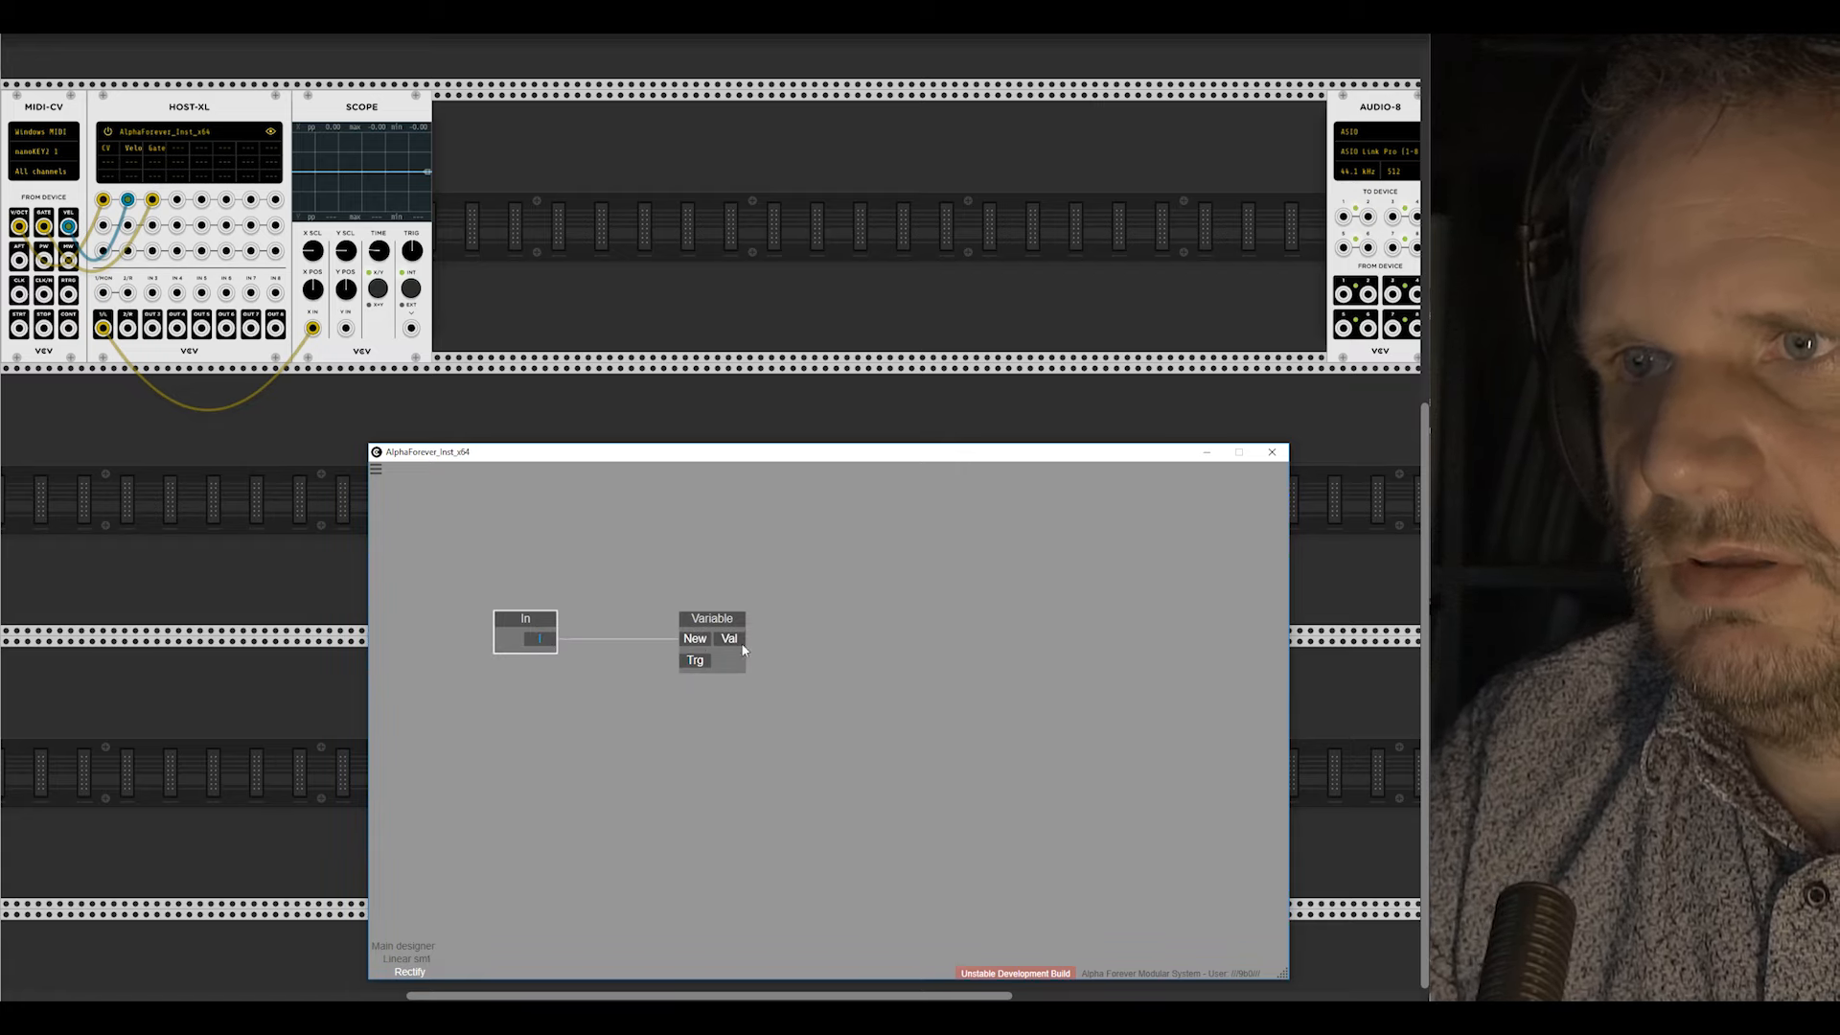
Step: Add an Out module fed by Variable's Val, and move Variable and Out together farther from In
right_click(737, 641)
type("out")
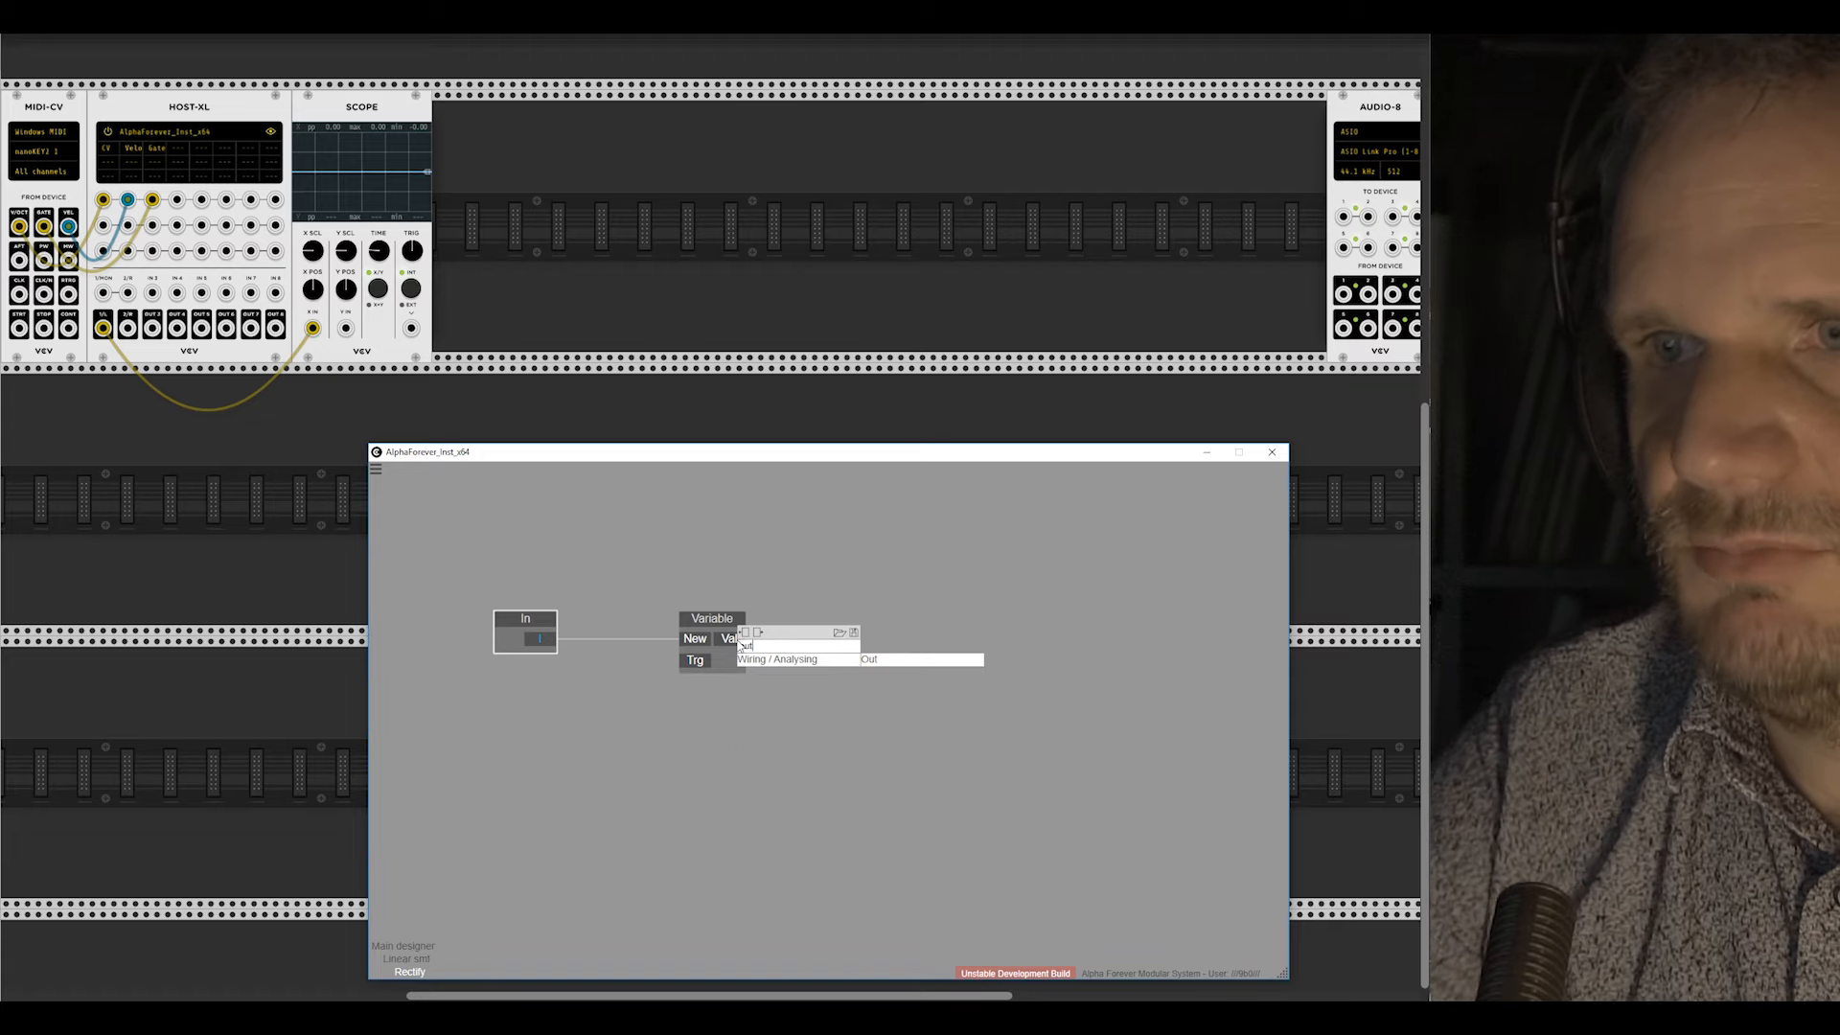
left_click(914, 662)
left_click(874, 627)
left_click_drag(874, 628, 825, 628)
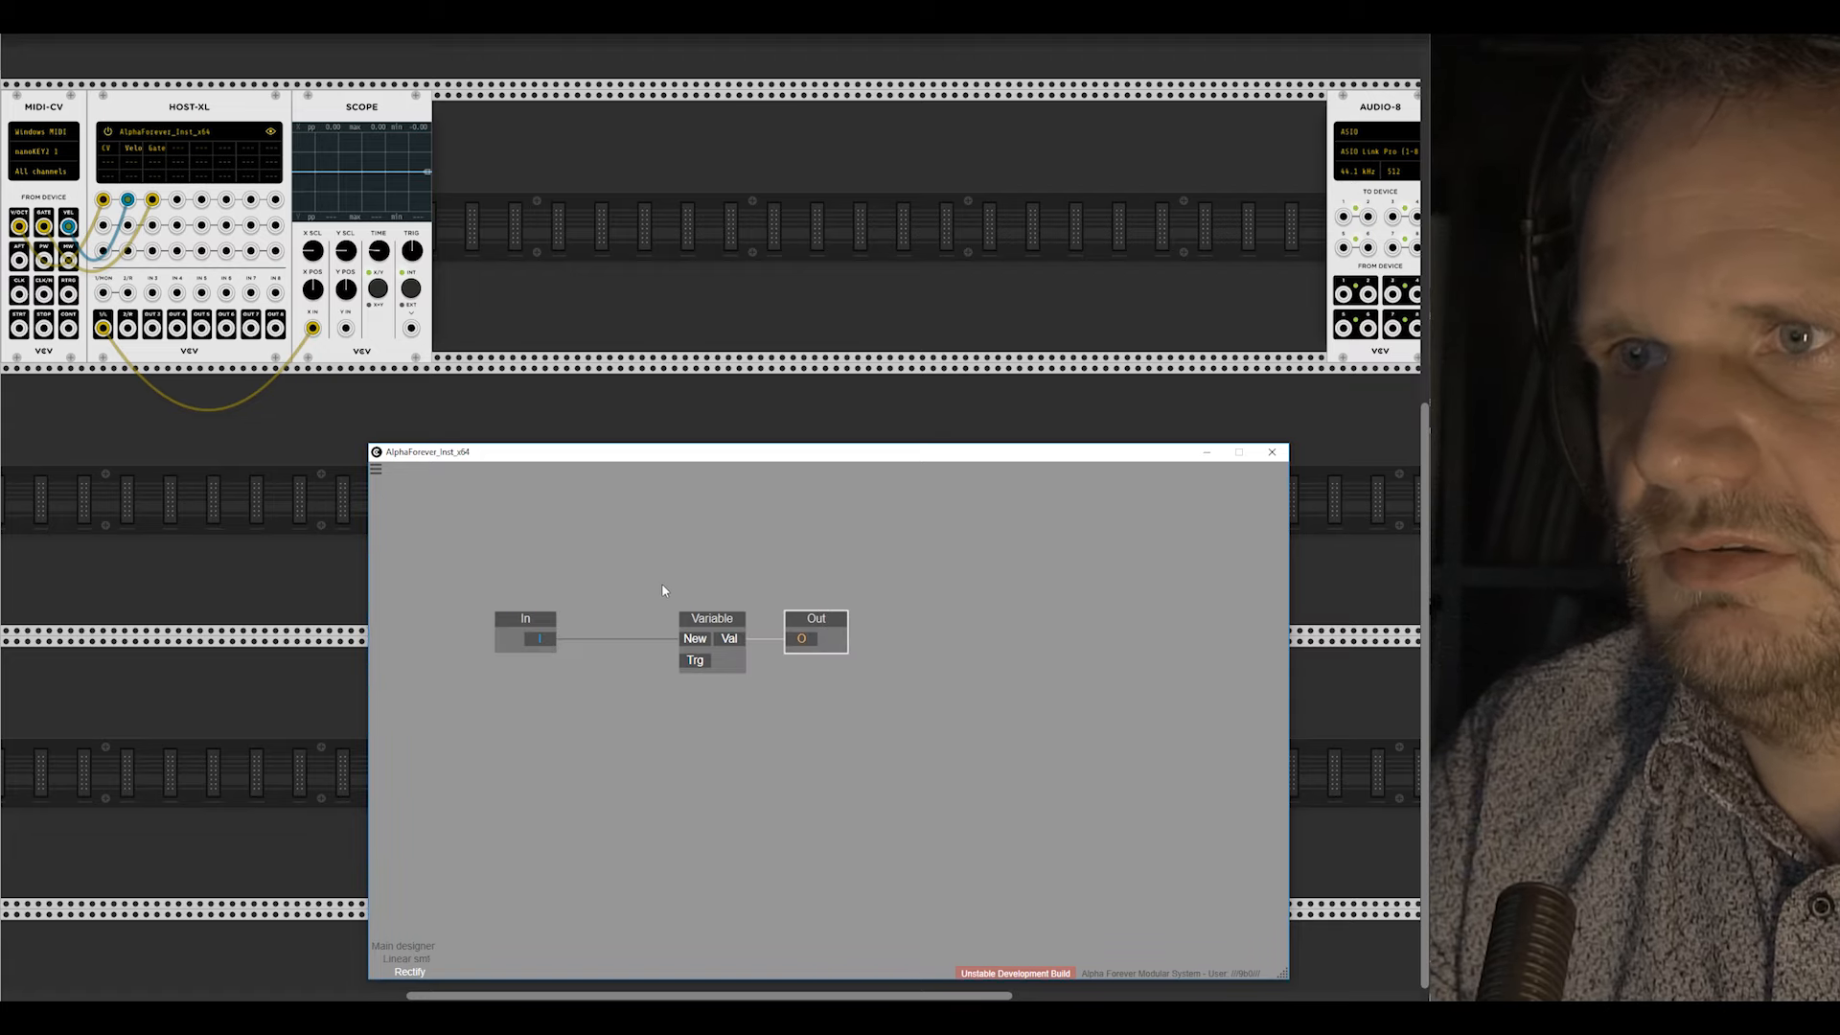
left_click_drag(662, 582, 858, 662)
left_click_drag(708, 618, 849, 618)
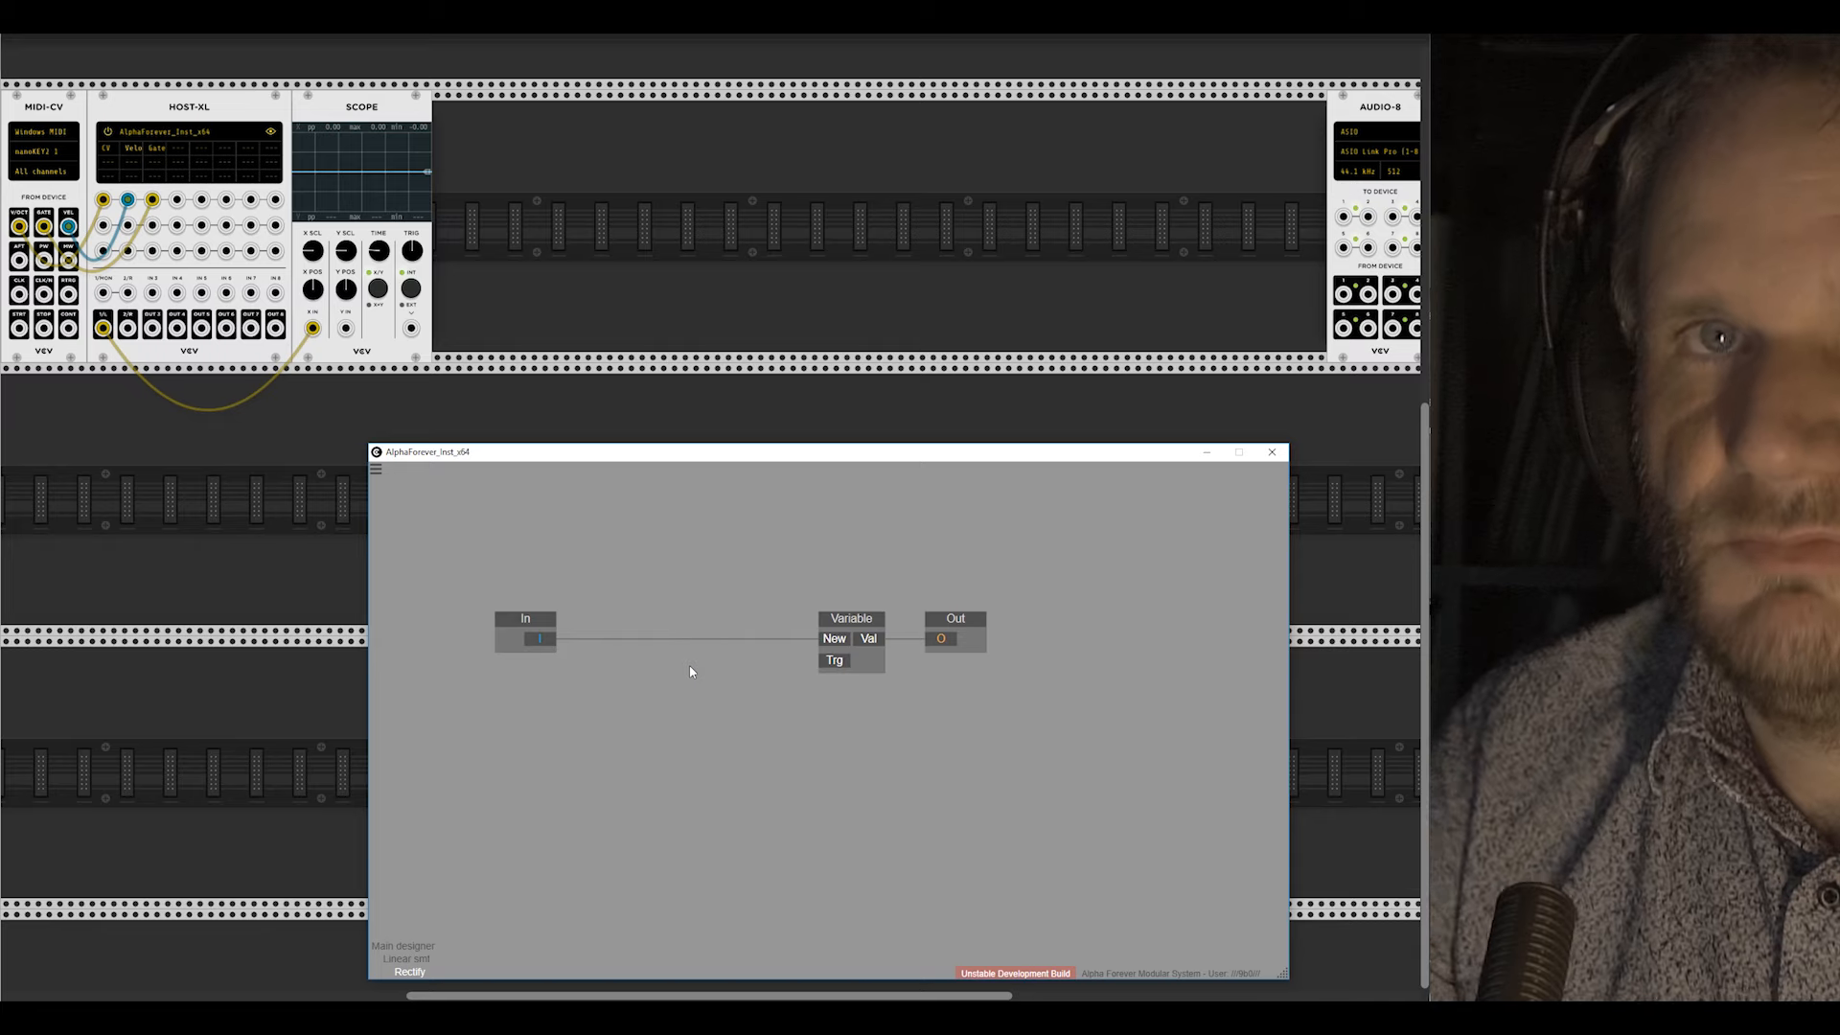
Step: Add an LFO Square module and place it between In and Variable, just below their connection
scroll(726, 686, "up", 2)
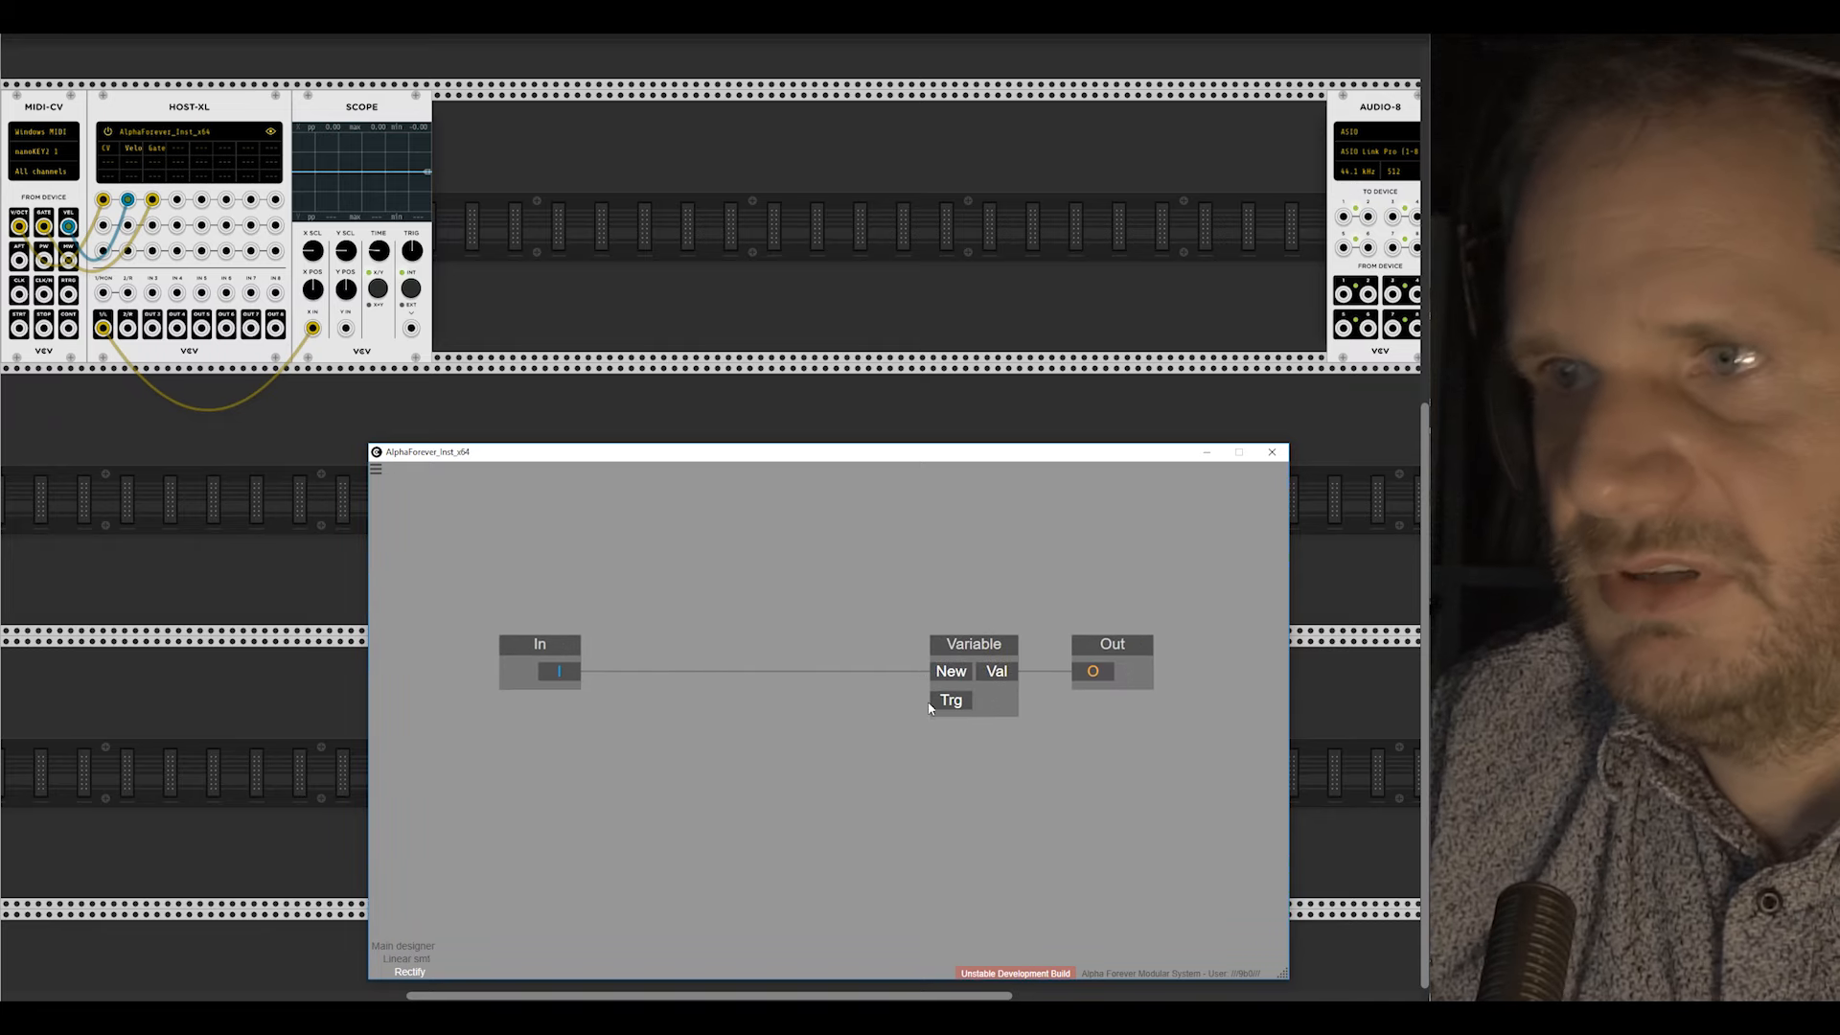
right_click(683, 712)
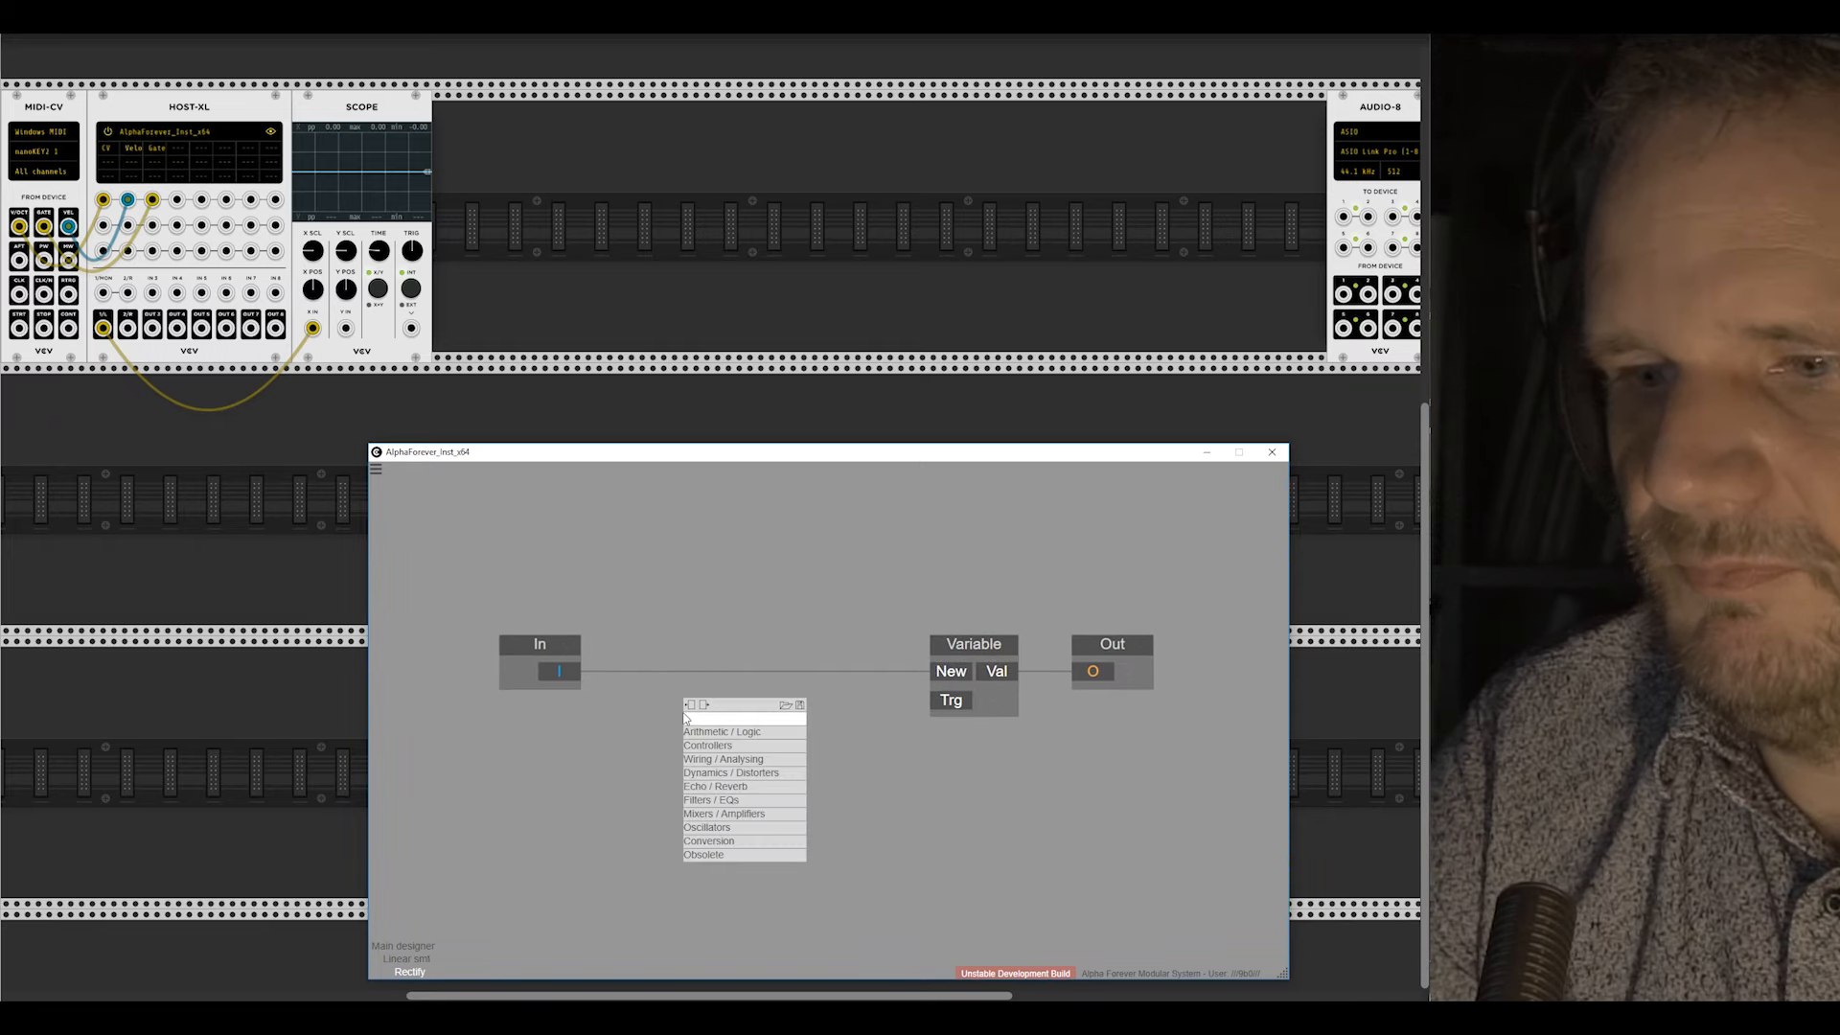
type("lfo")
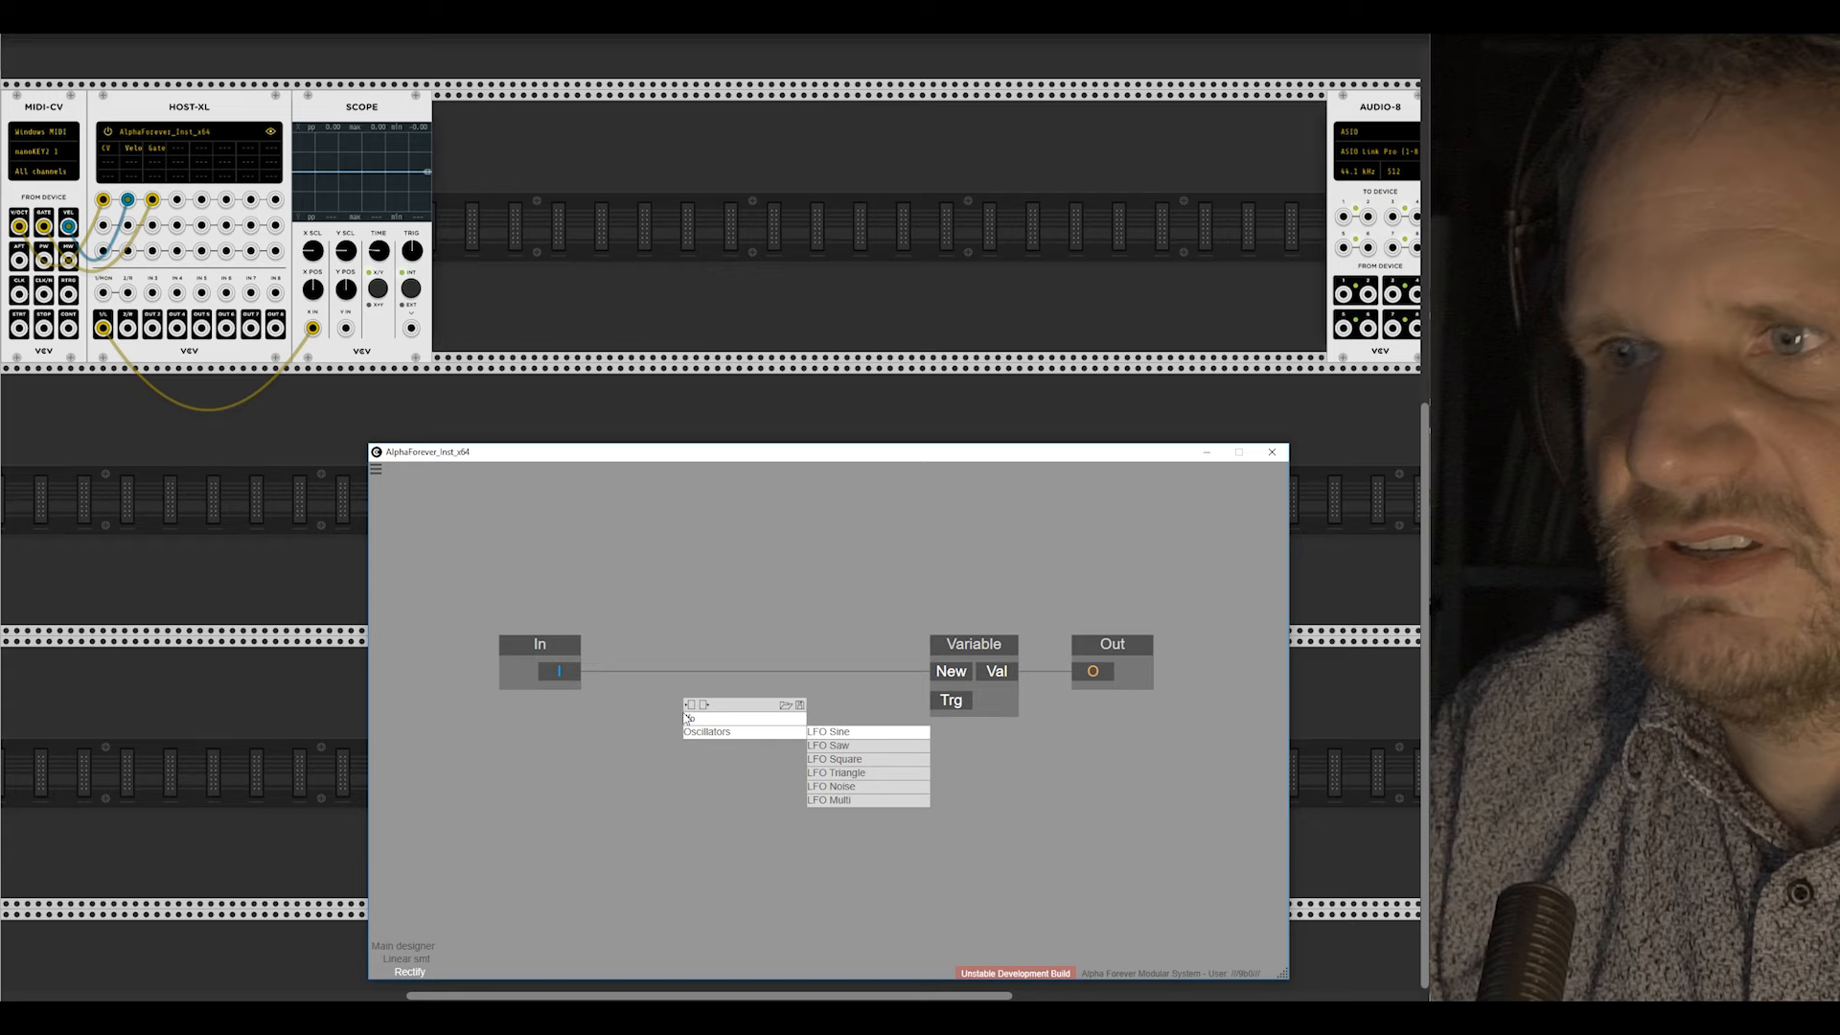
left_click(858, 760)
left_click_drag(738, 729, 710, 702)
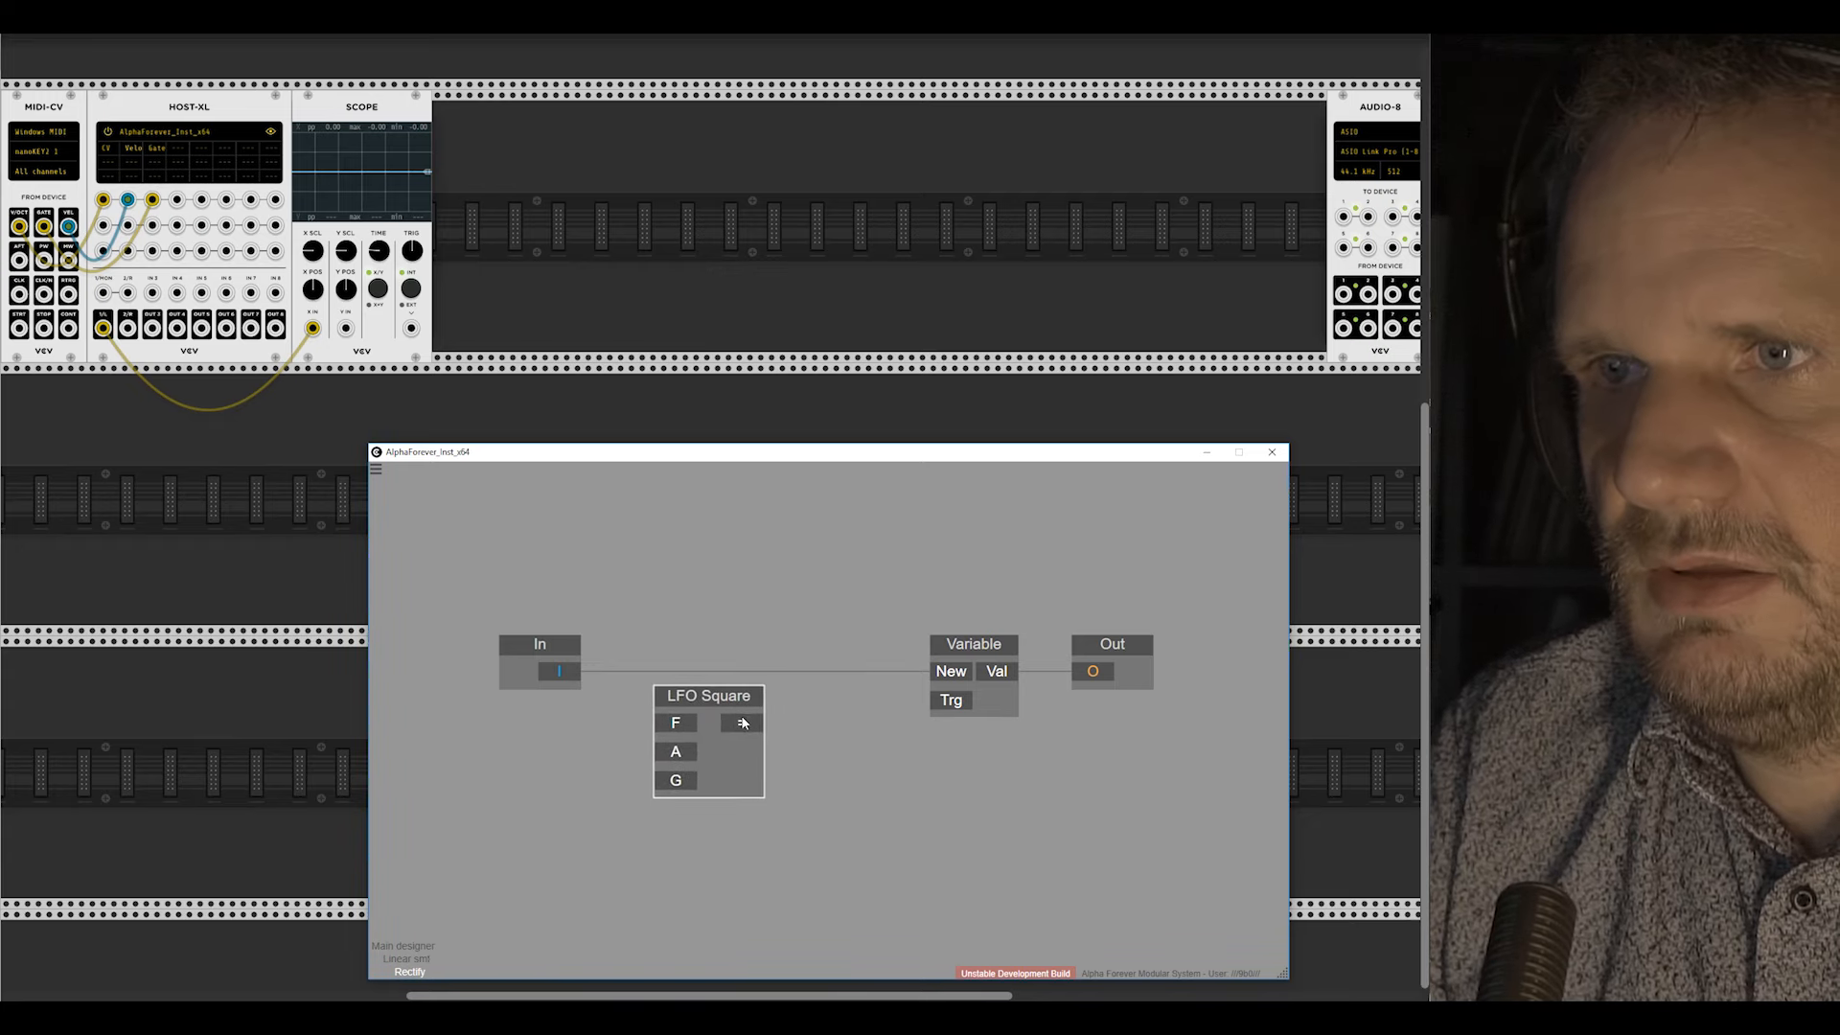
Step: Add a Change module fed by LFO Square's output and connect its T output to Variable's Trg port
left_click(745, 725)
type("chan")
left_click(889, 743)
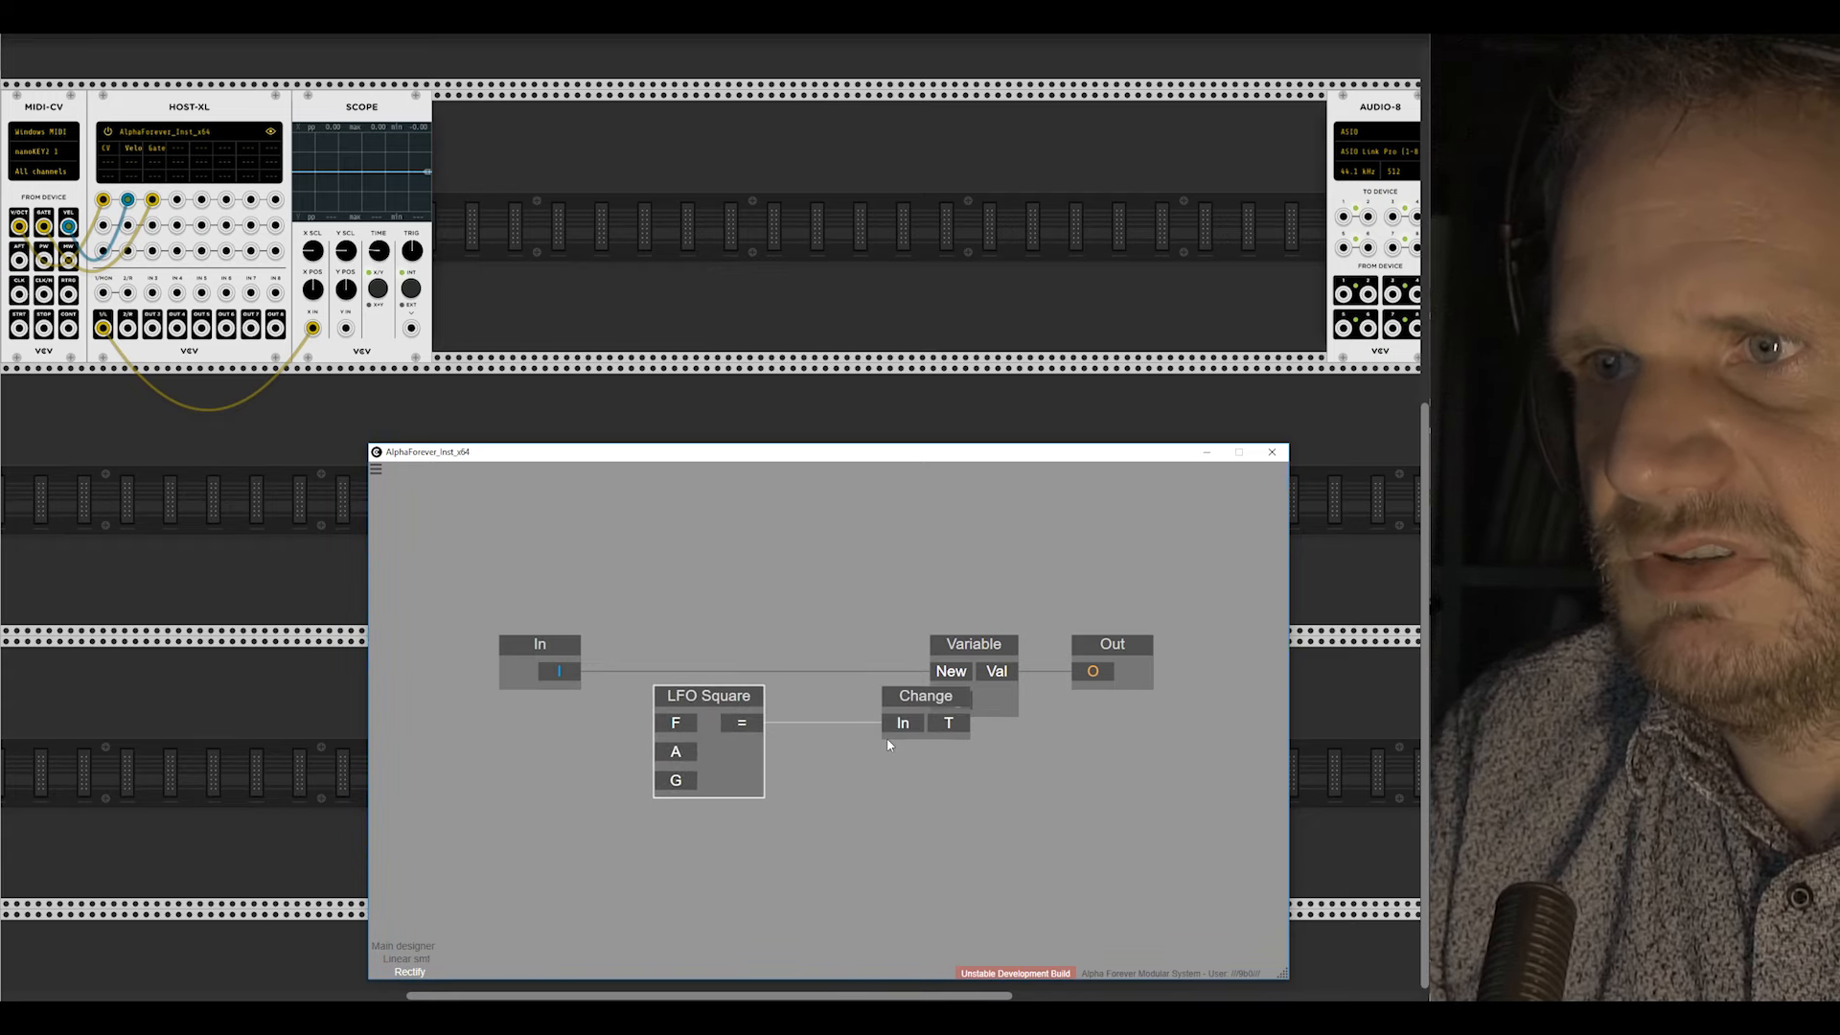
mouse_move(944, 701)
left_mouse_down()
mouse_move(859, 704)
mouse_move(948, 697)
left_mouse_up()
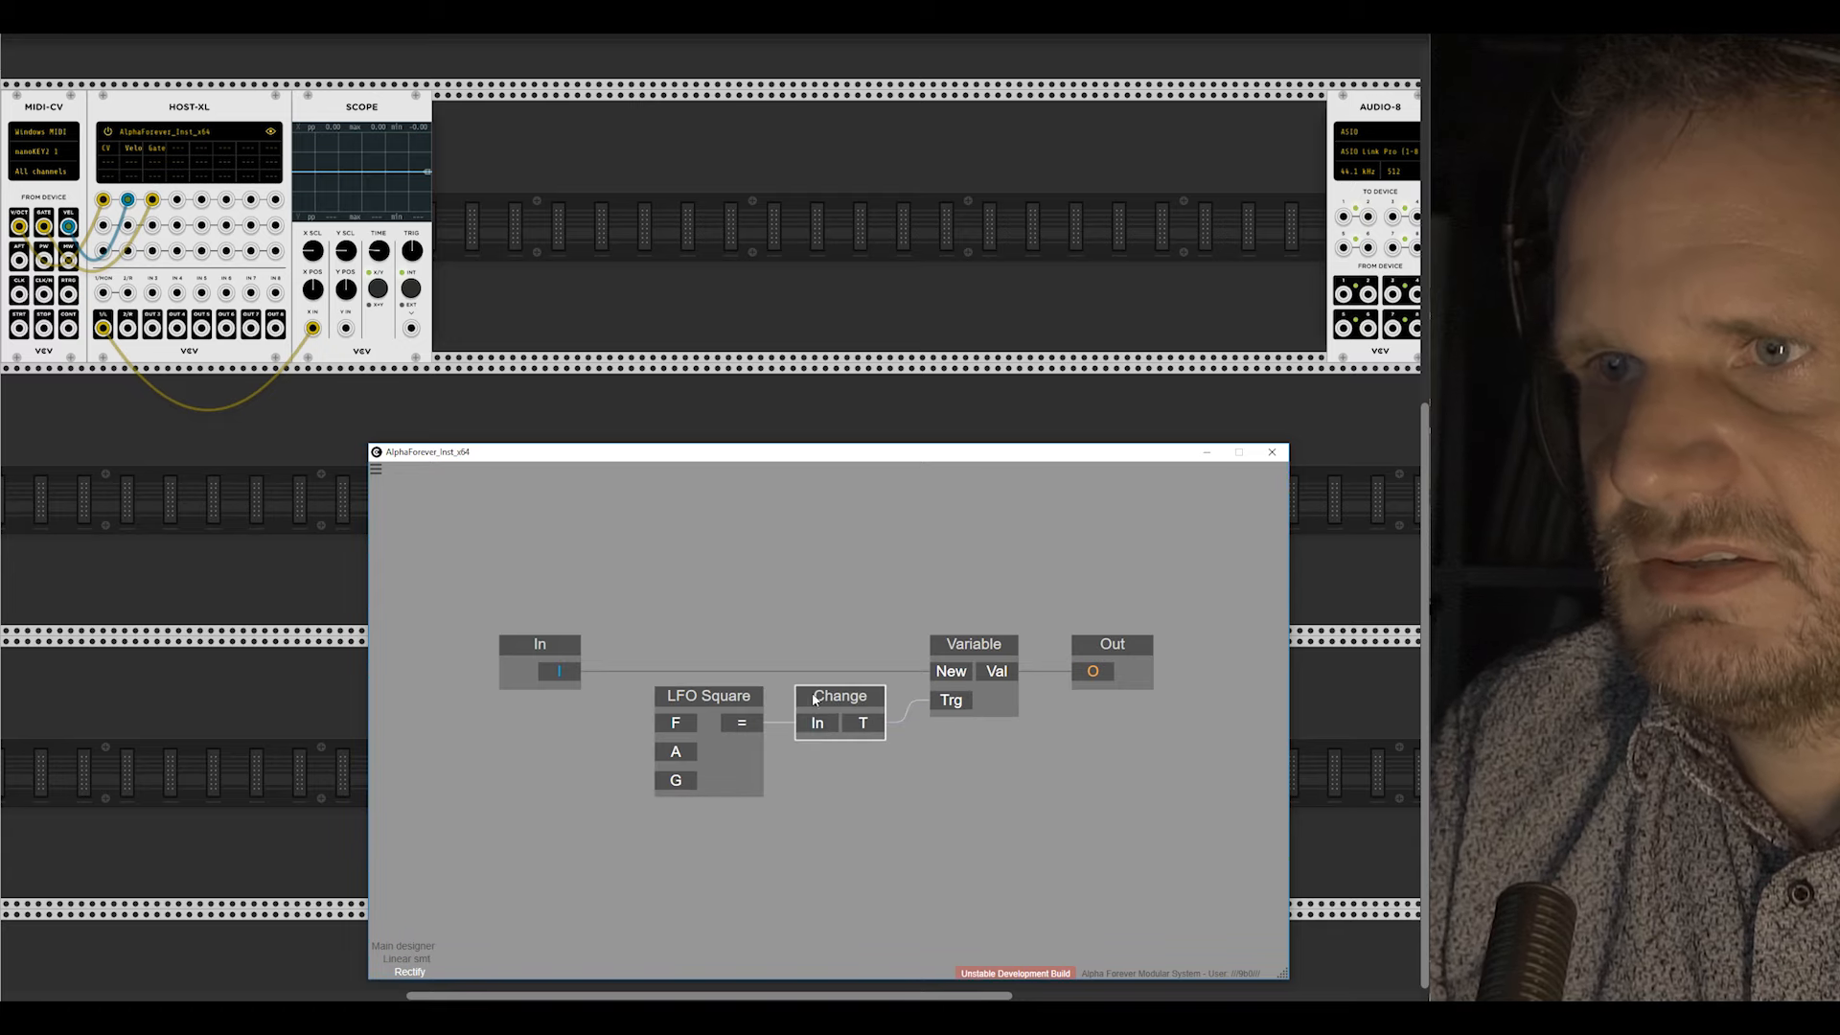
Step: Line up LFO Square and Change with Variable's Trg port and leave a wider gap after In
left_click_drag(594, 659, 905, 888)
left_click_drag(850, 738, 869, 674)
mouse_move(588, 635)
left_mouse_down()
mouse_move(704, 641)
mouse_move(555, 634)
left_mouse_up()
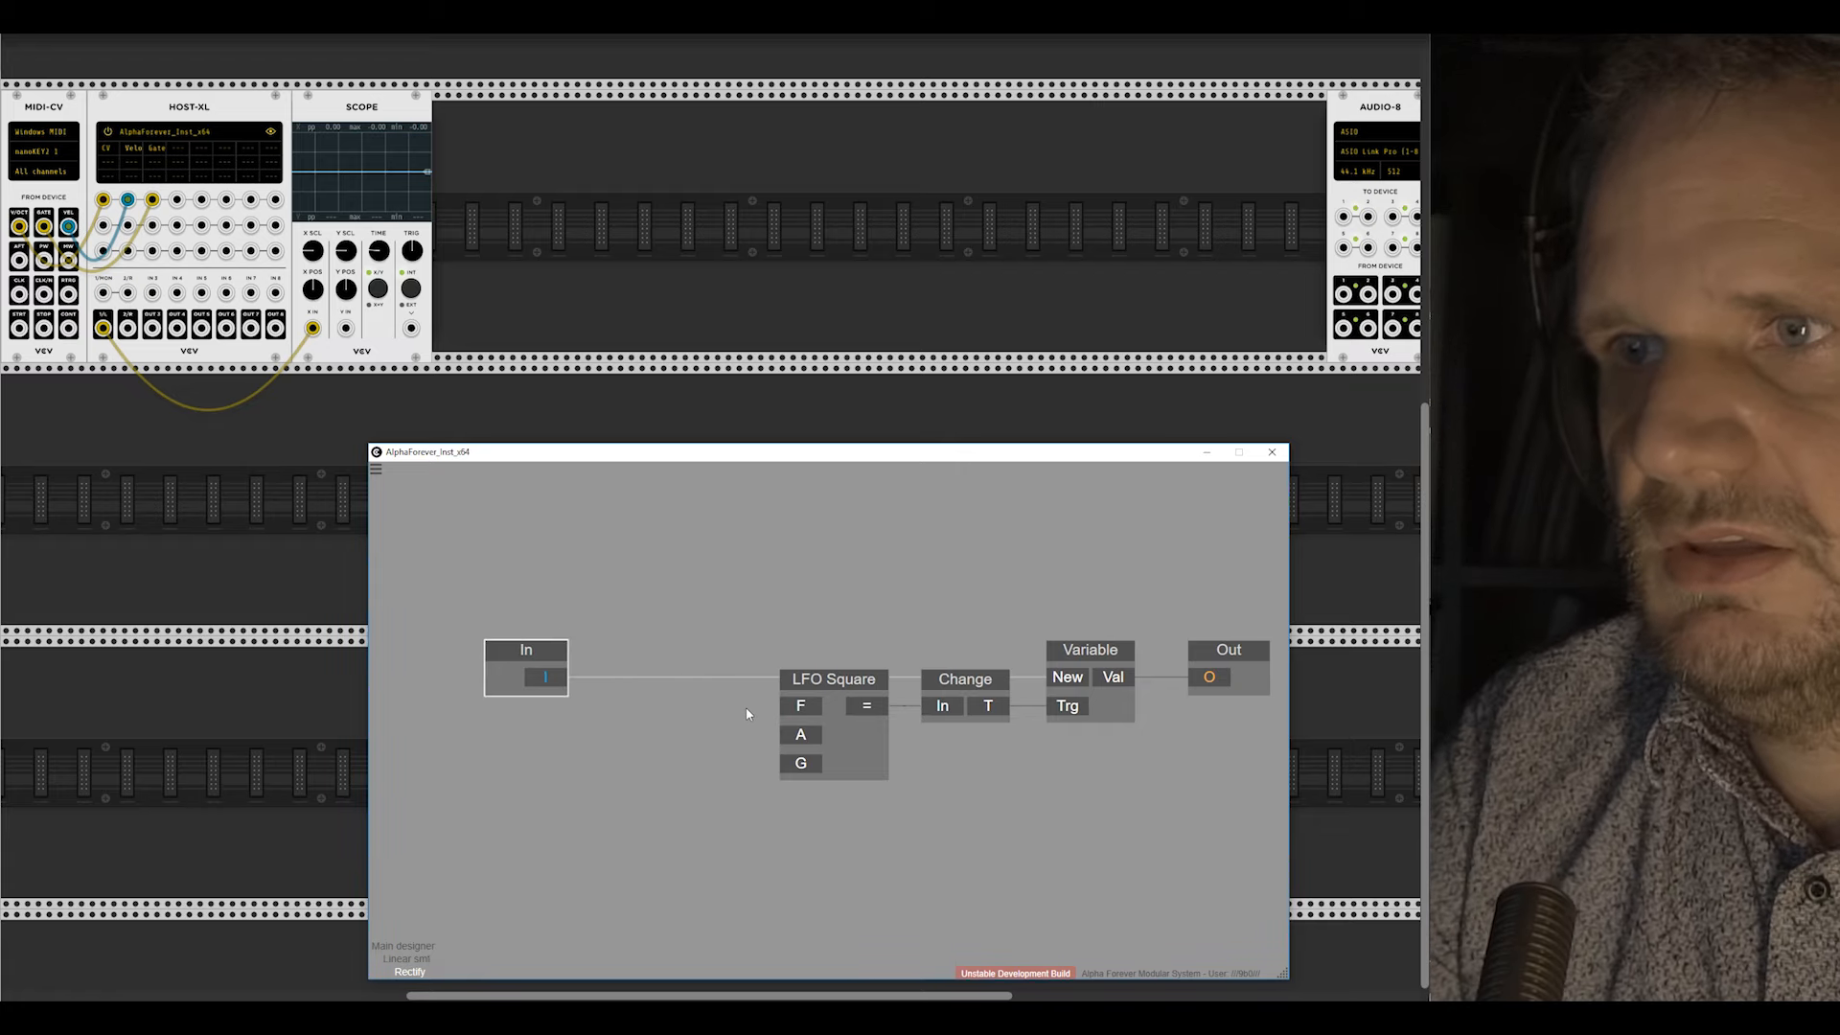
Step: Create a value module for LFO Square's F port, set it to 1000 and place it just before the LFO
left_click(743, 709)
double_click(793, 704)
type("1000")
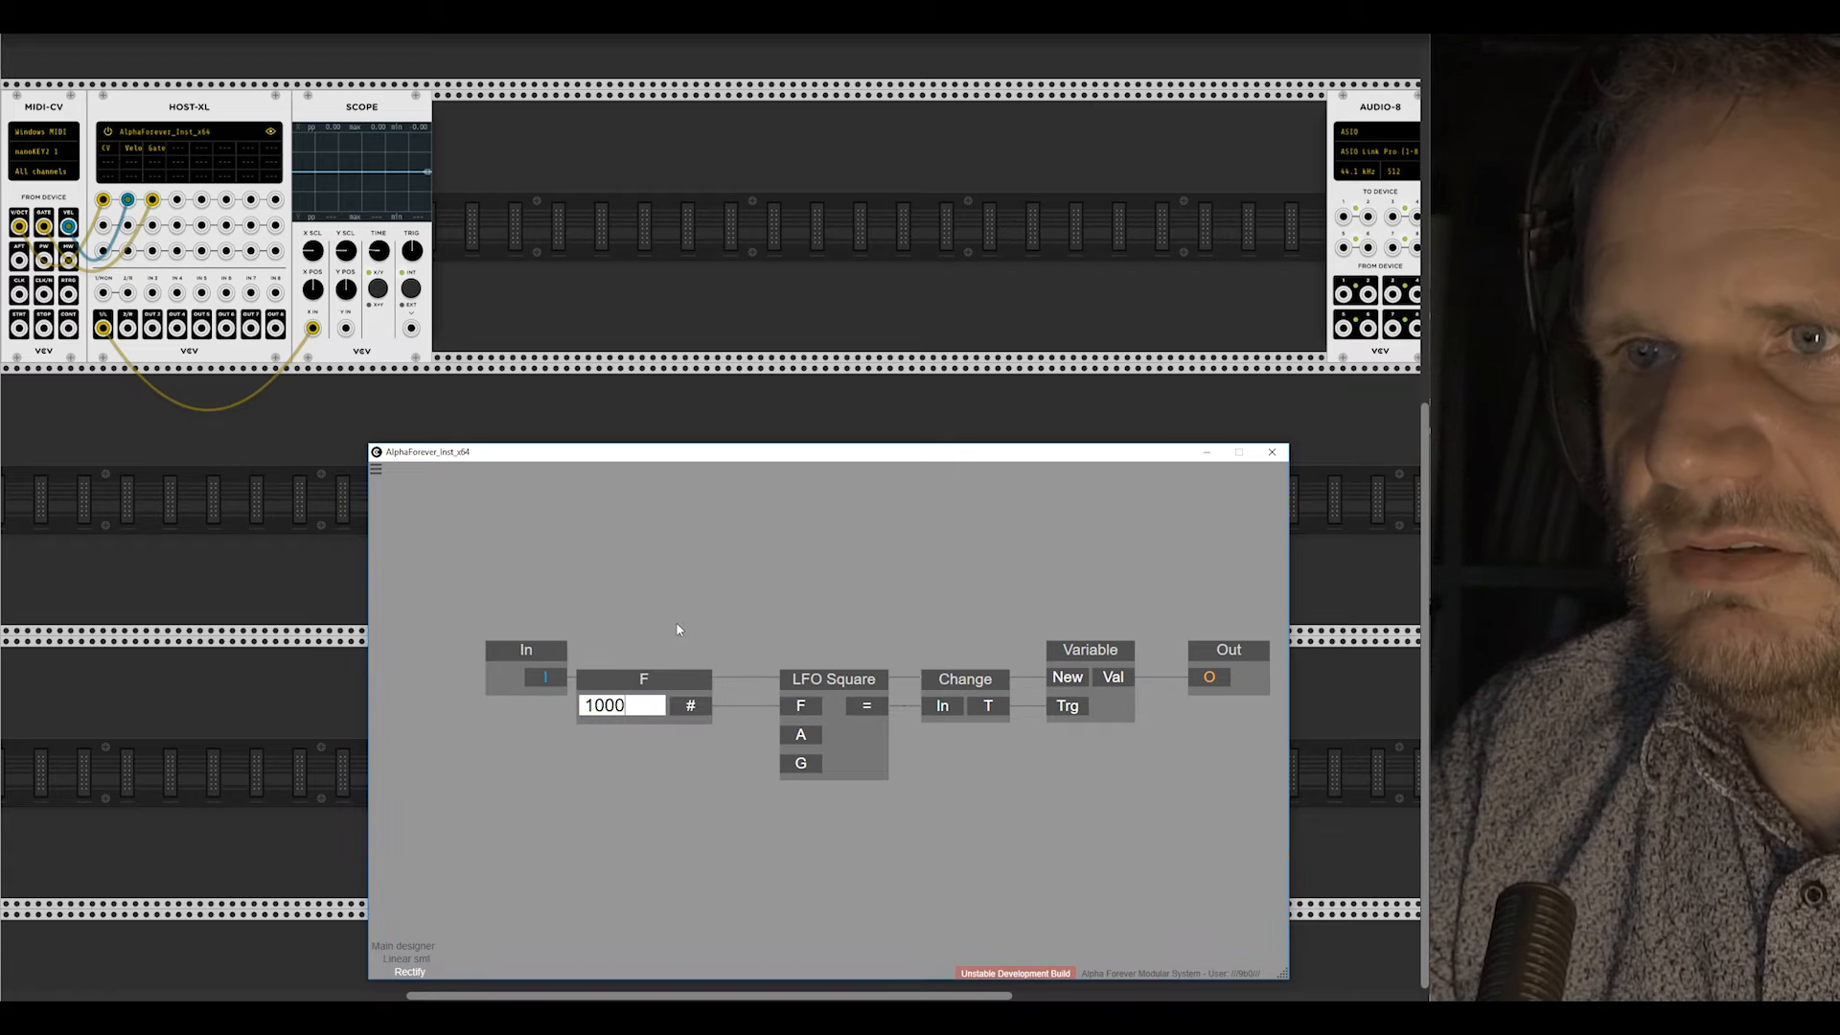
left_click(678, 627)
left_click_drag(648, 675, 669, 675)
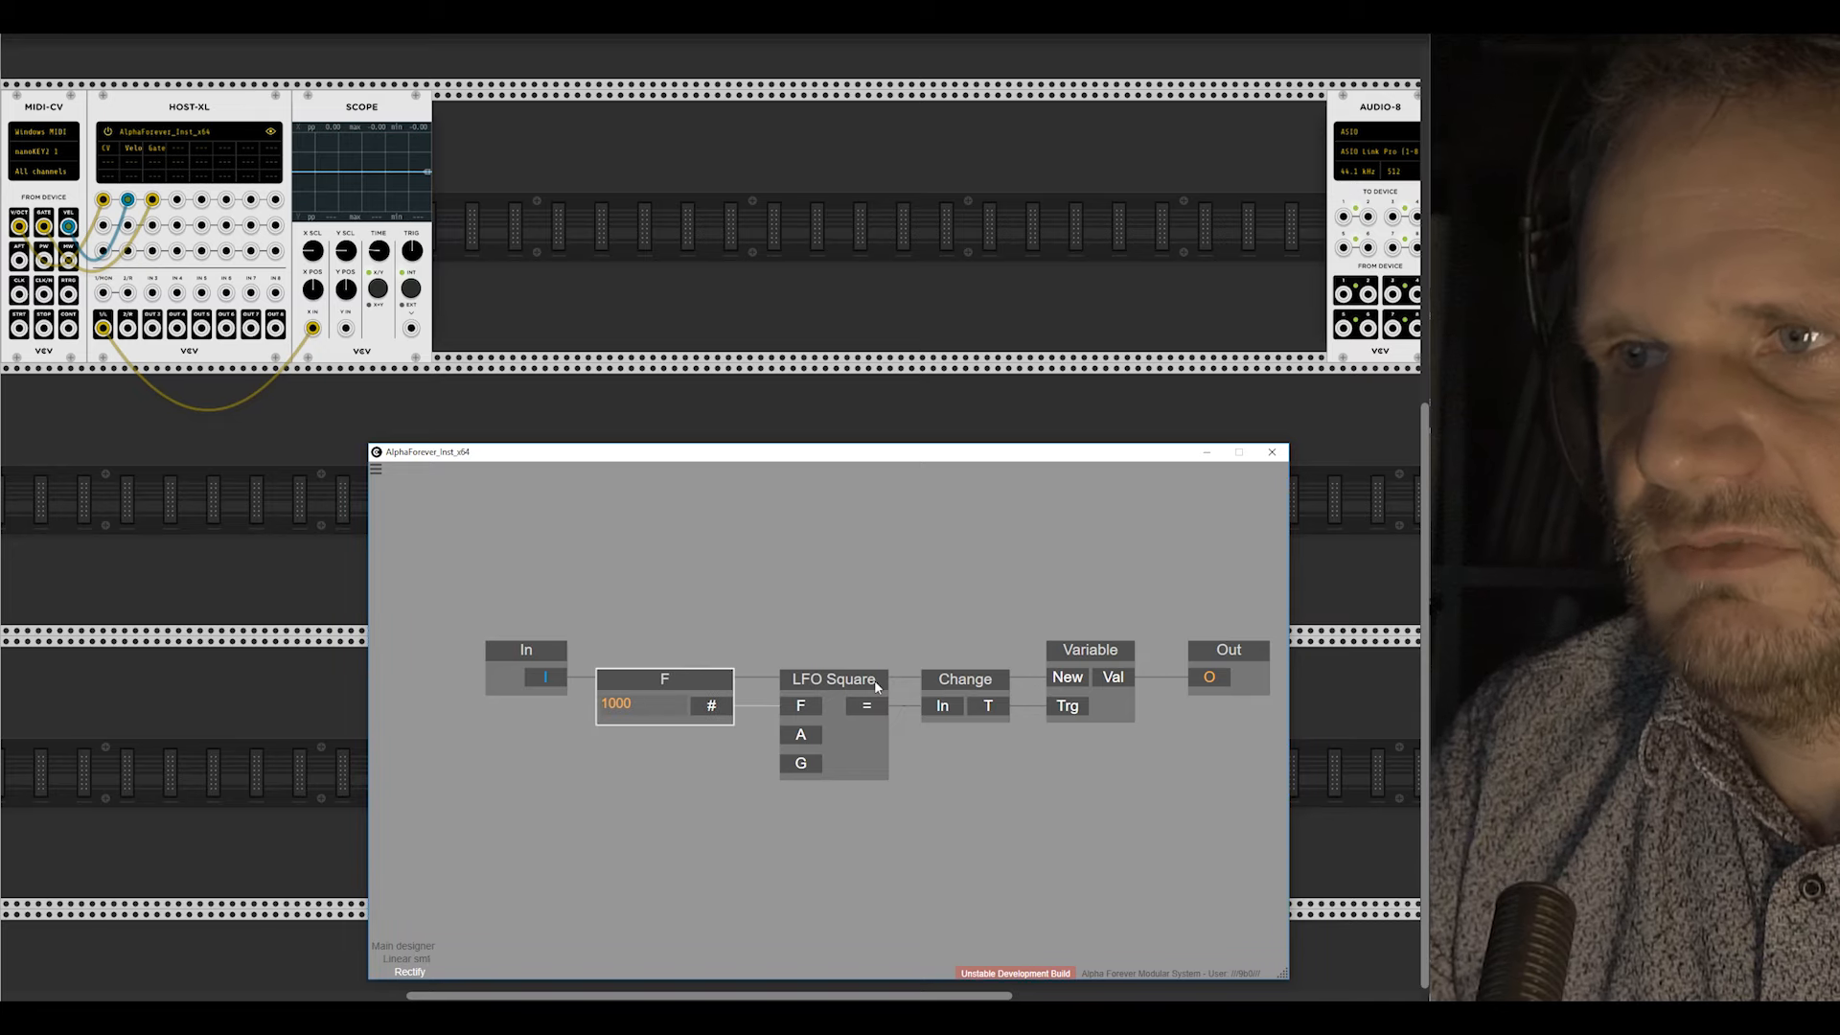
left_click(971, 686)
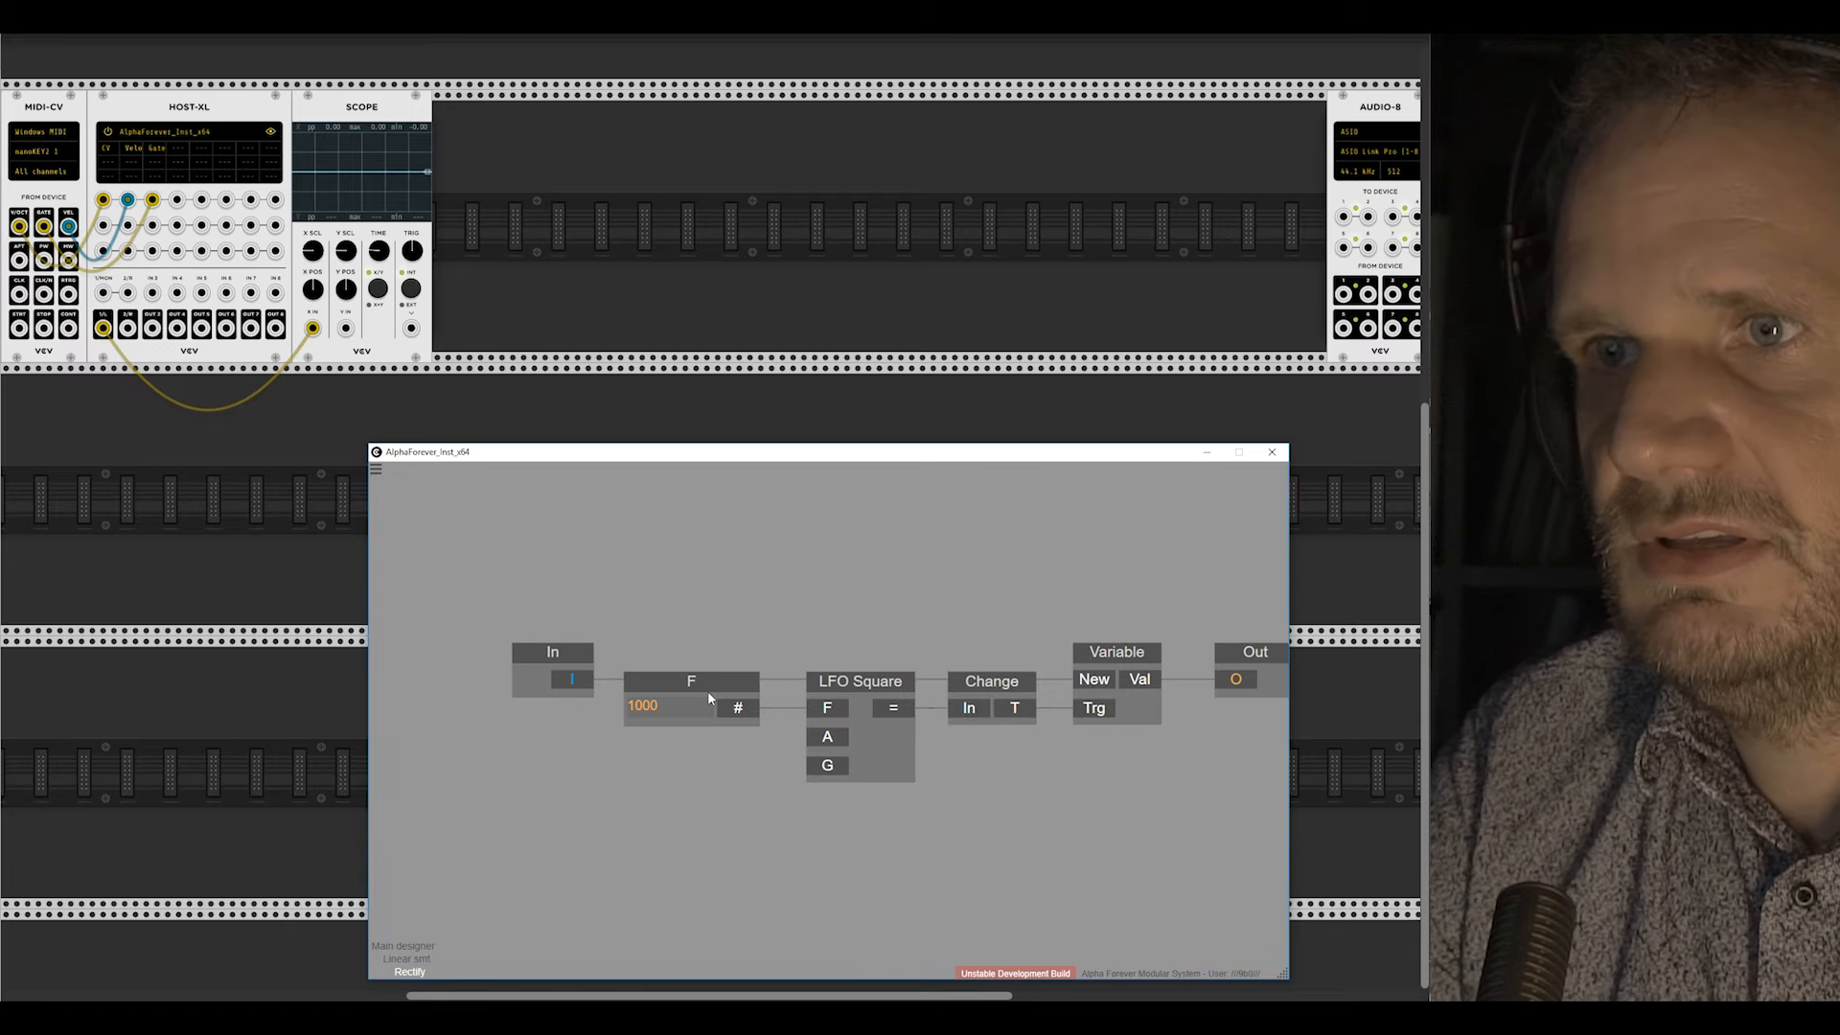
Step: Create a value module for LFO Square's A port and place it directly below In
left_click(707, 692)
scroll(745, 635, "down", 2)
left_click_drag(751, 634, 819, 614)
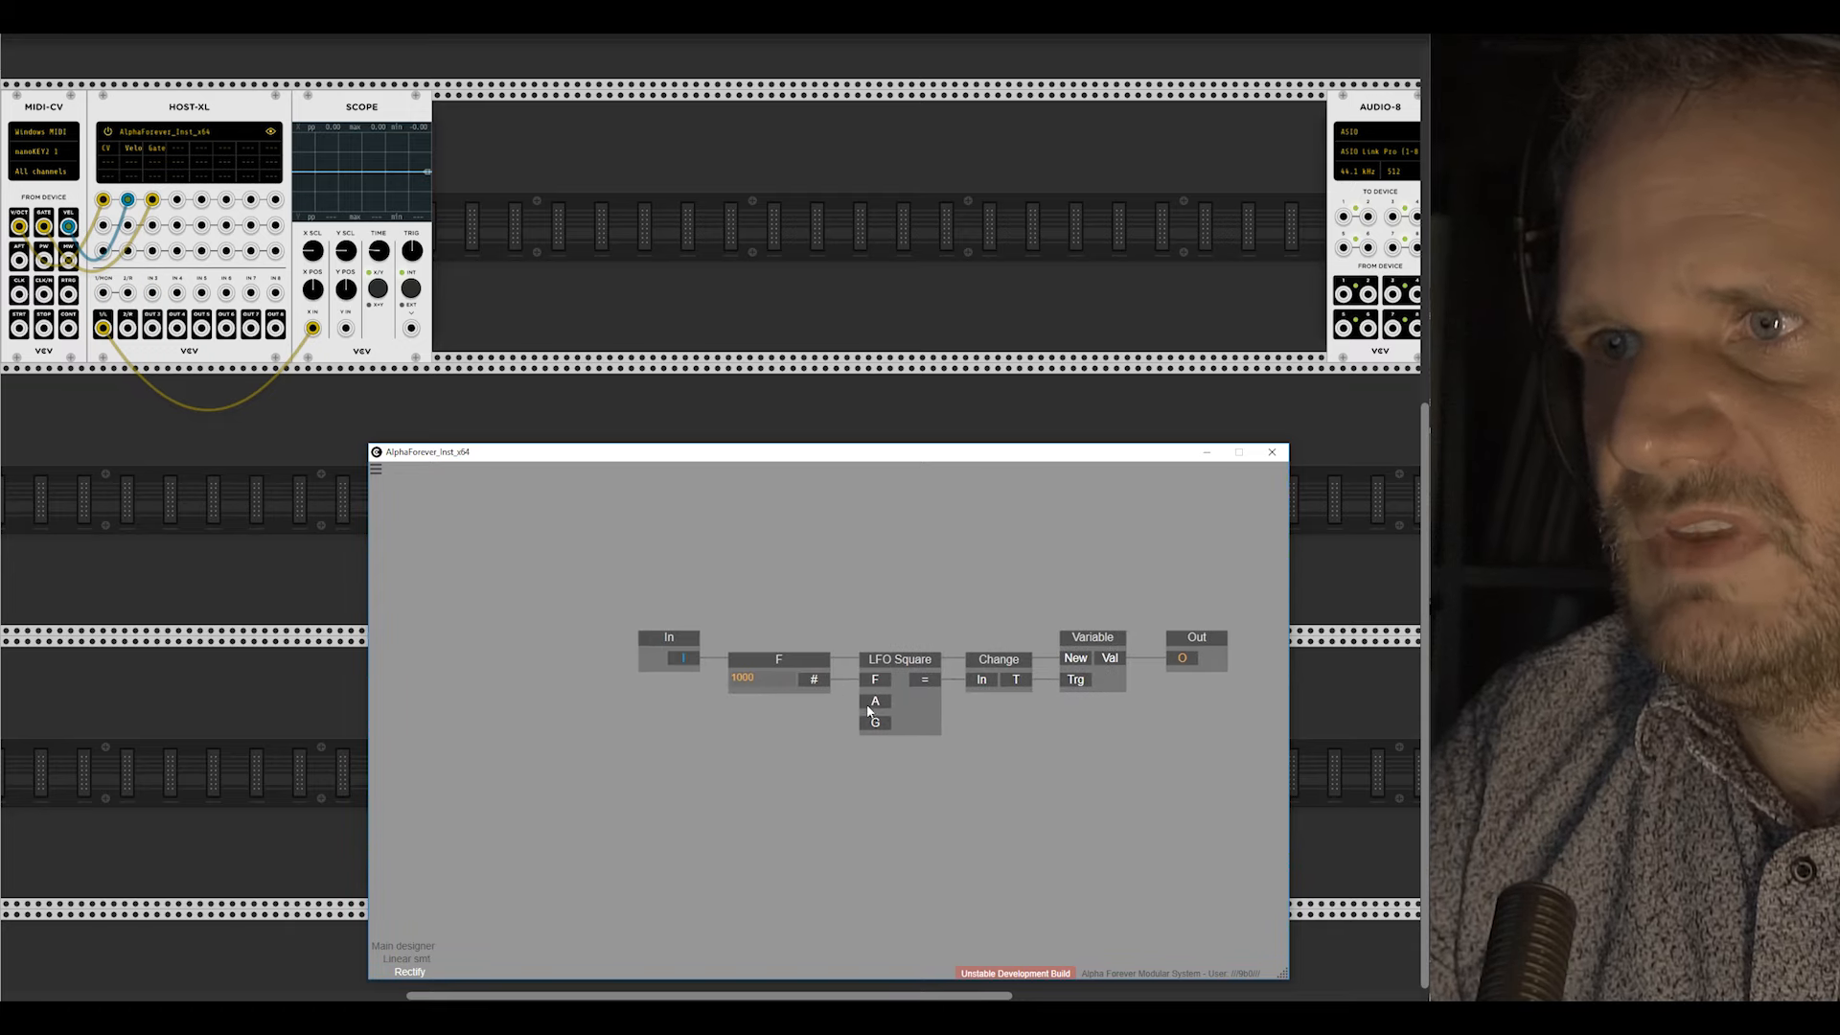
left_click_drag(870, 709, 675, 676)
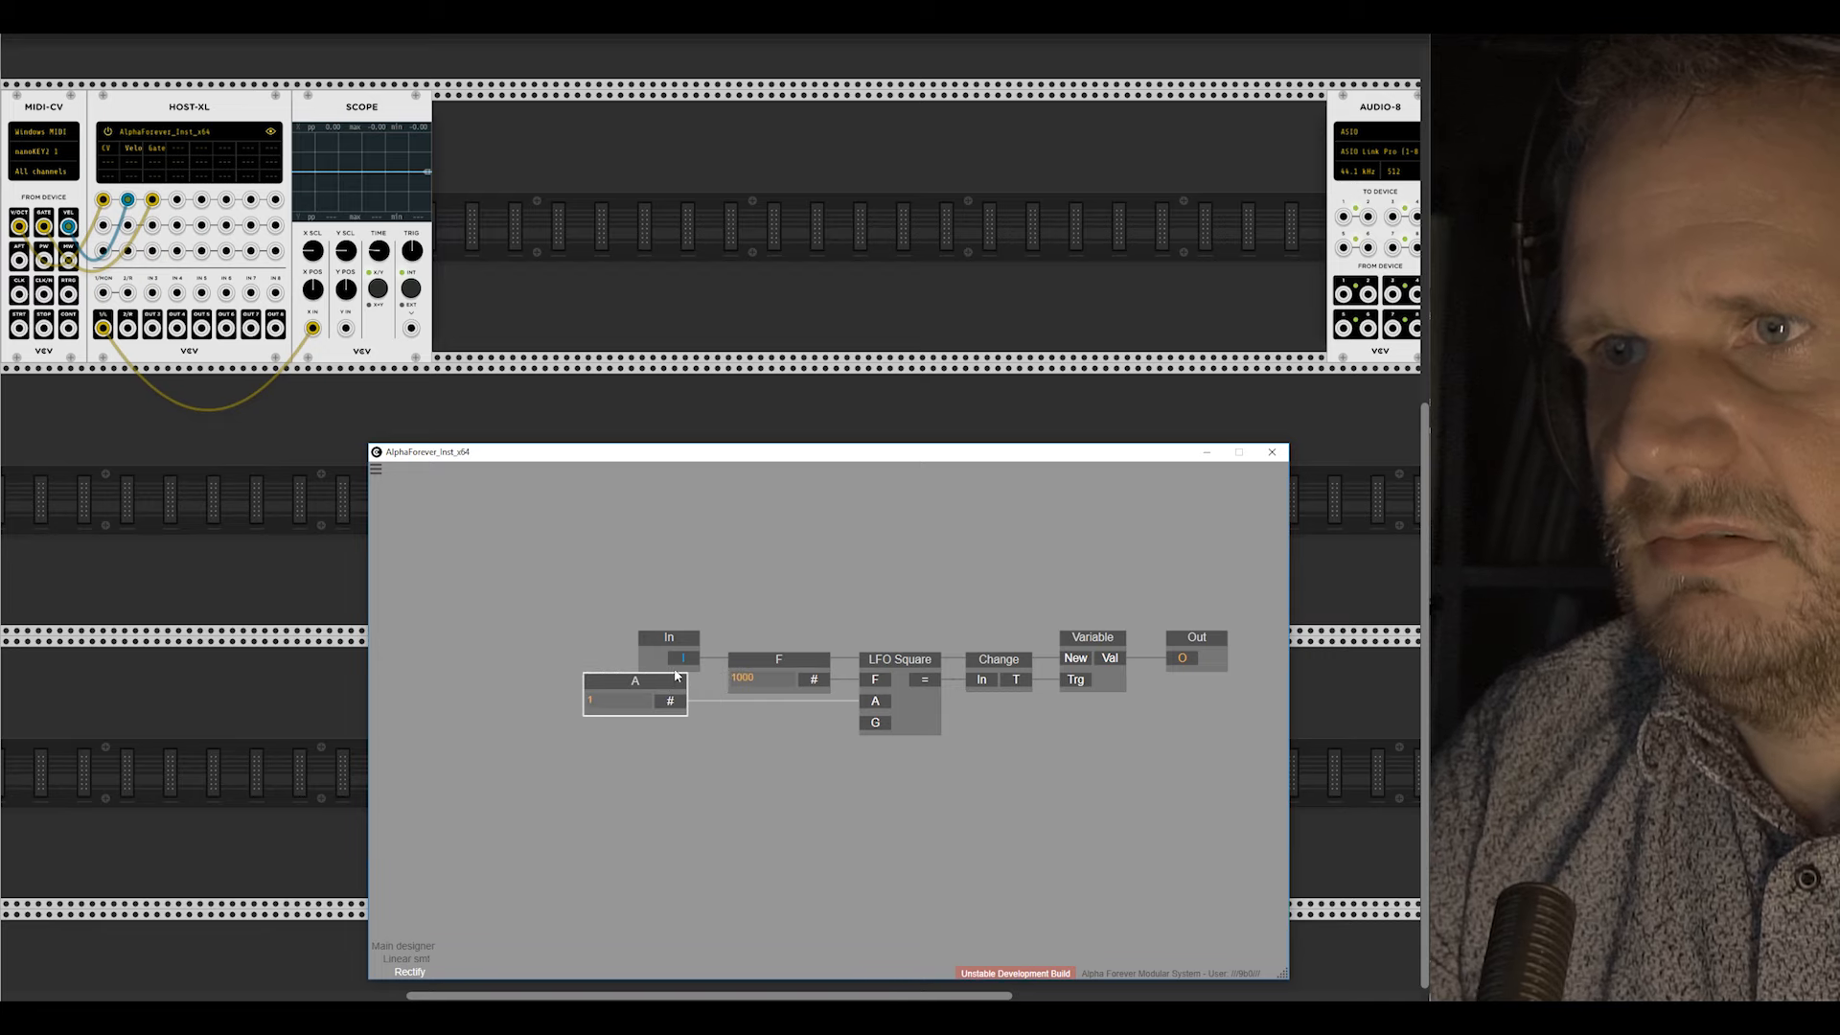
key("r")
left_click(728, 539)
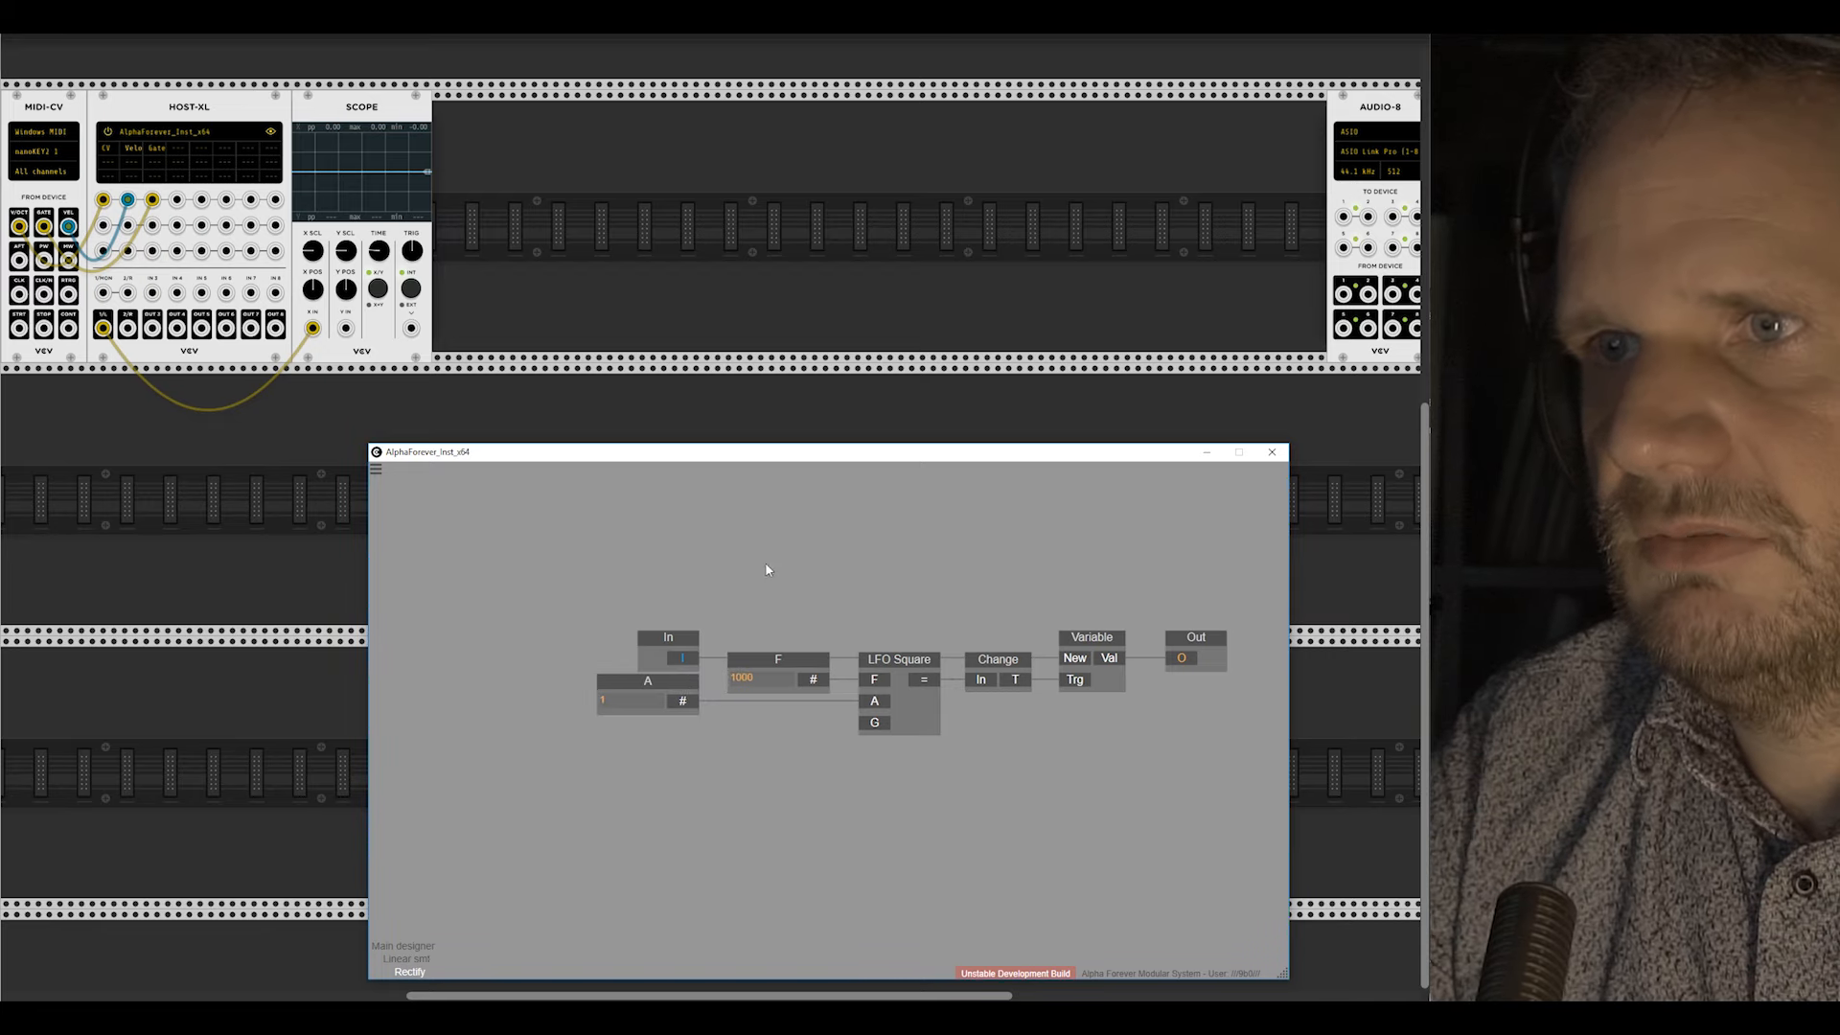
Step: Return to the Linear smt designer, insert Rectify between In and Change, and move In closer to Rectify
double_click(848, 564)
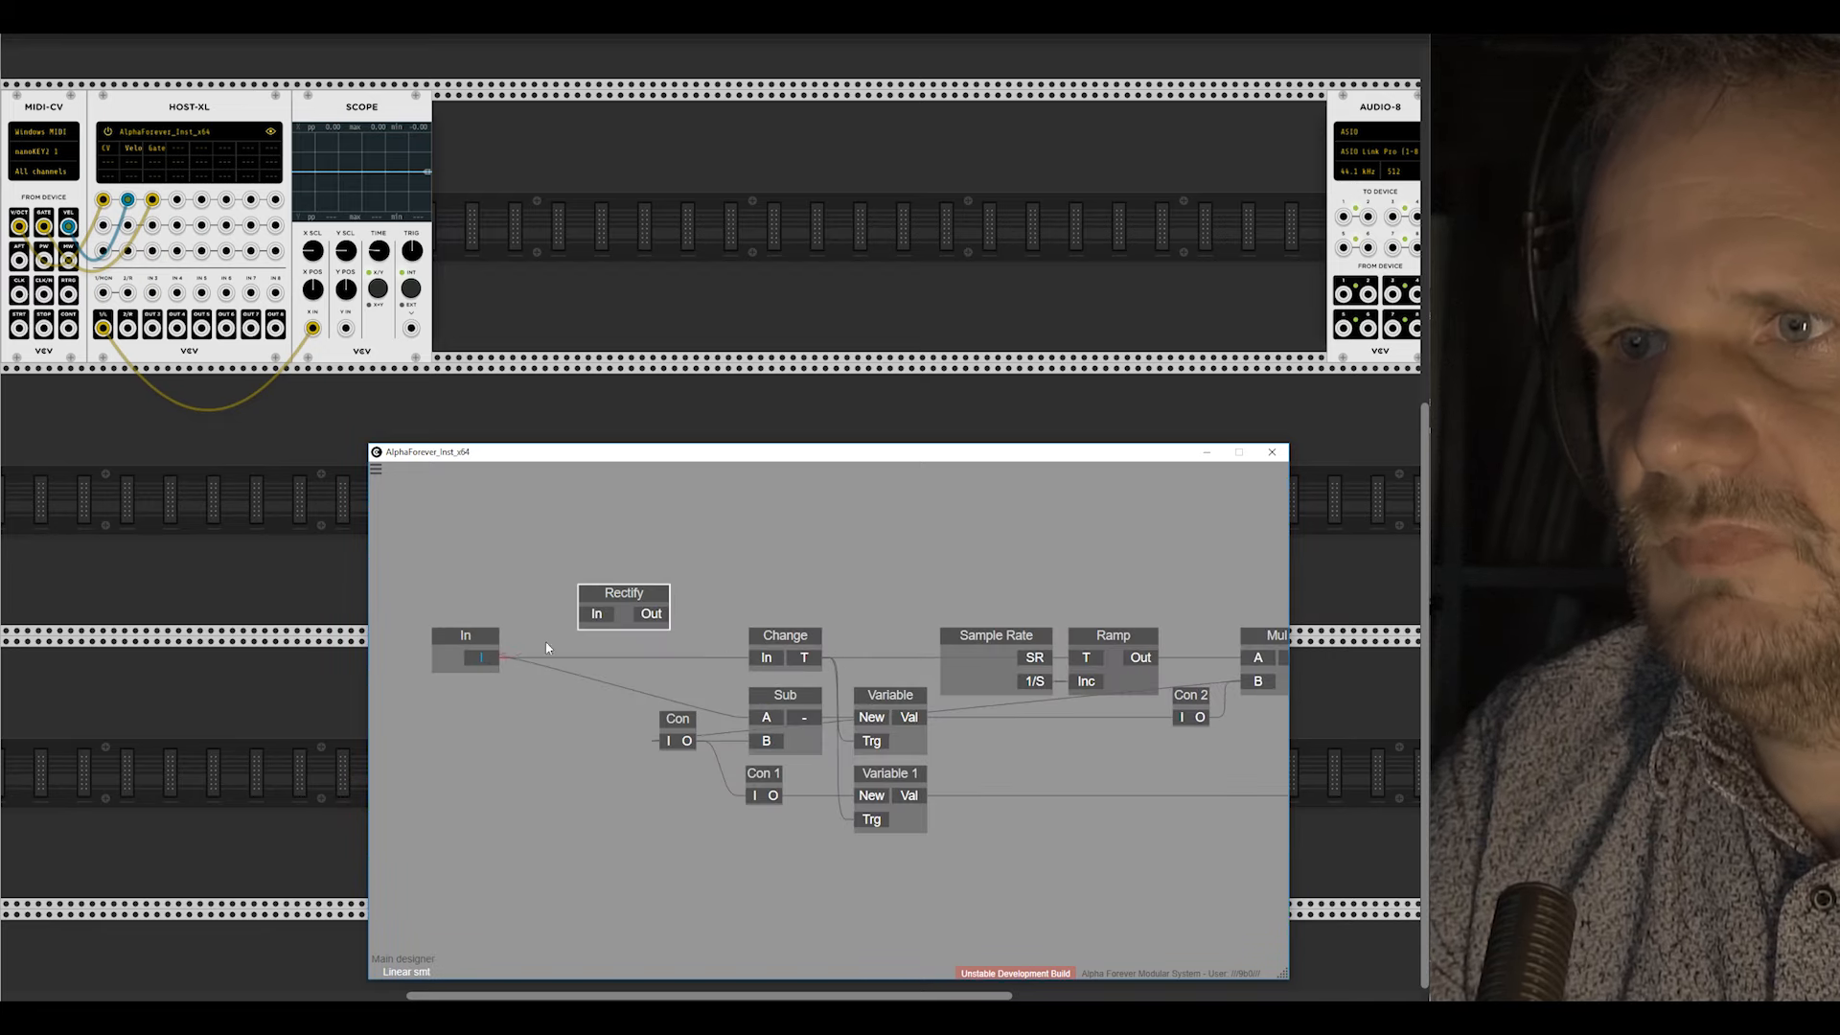
left_click_drag(546, 648, 764, 658)
mouse_move(625, 642)
left_mouse_down()
mouse_move(673, 634)
mouse_move(636, 641)
left_mouse_up()
left_click(692, 735)
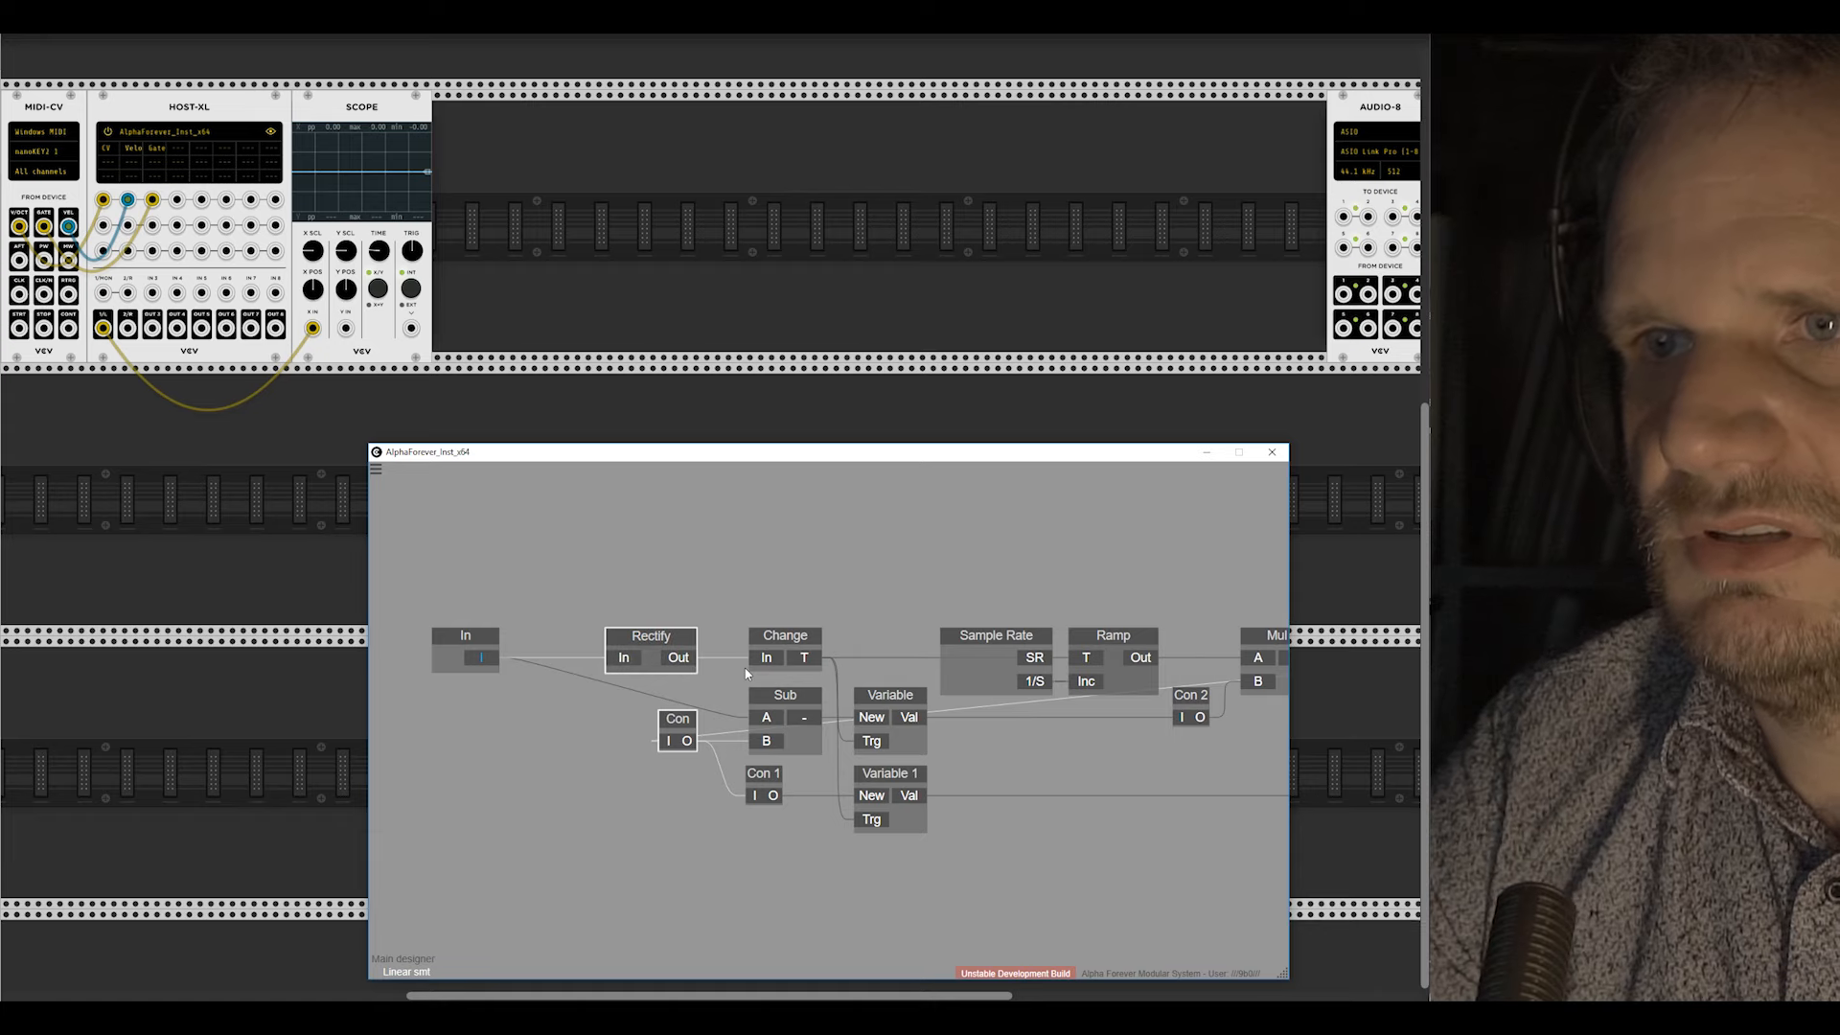
left_click(817, 536)
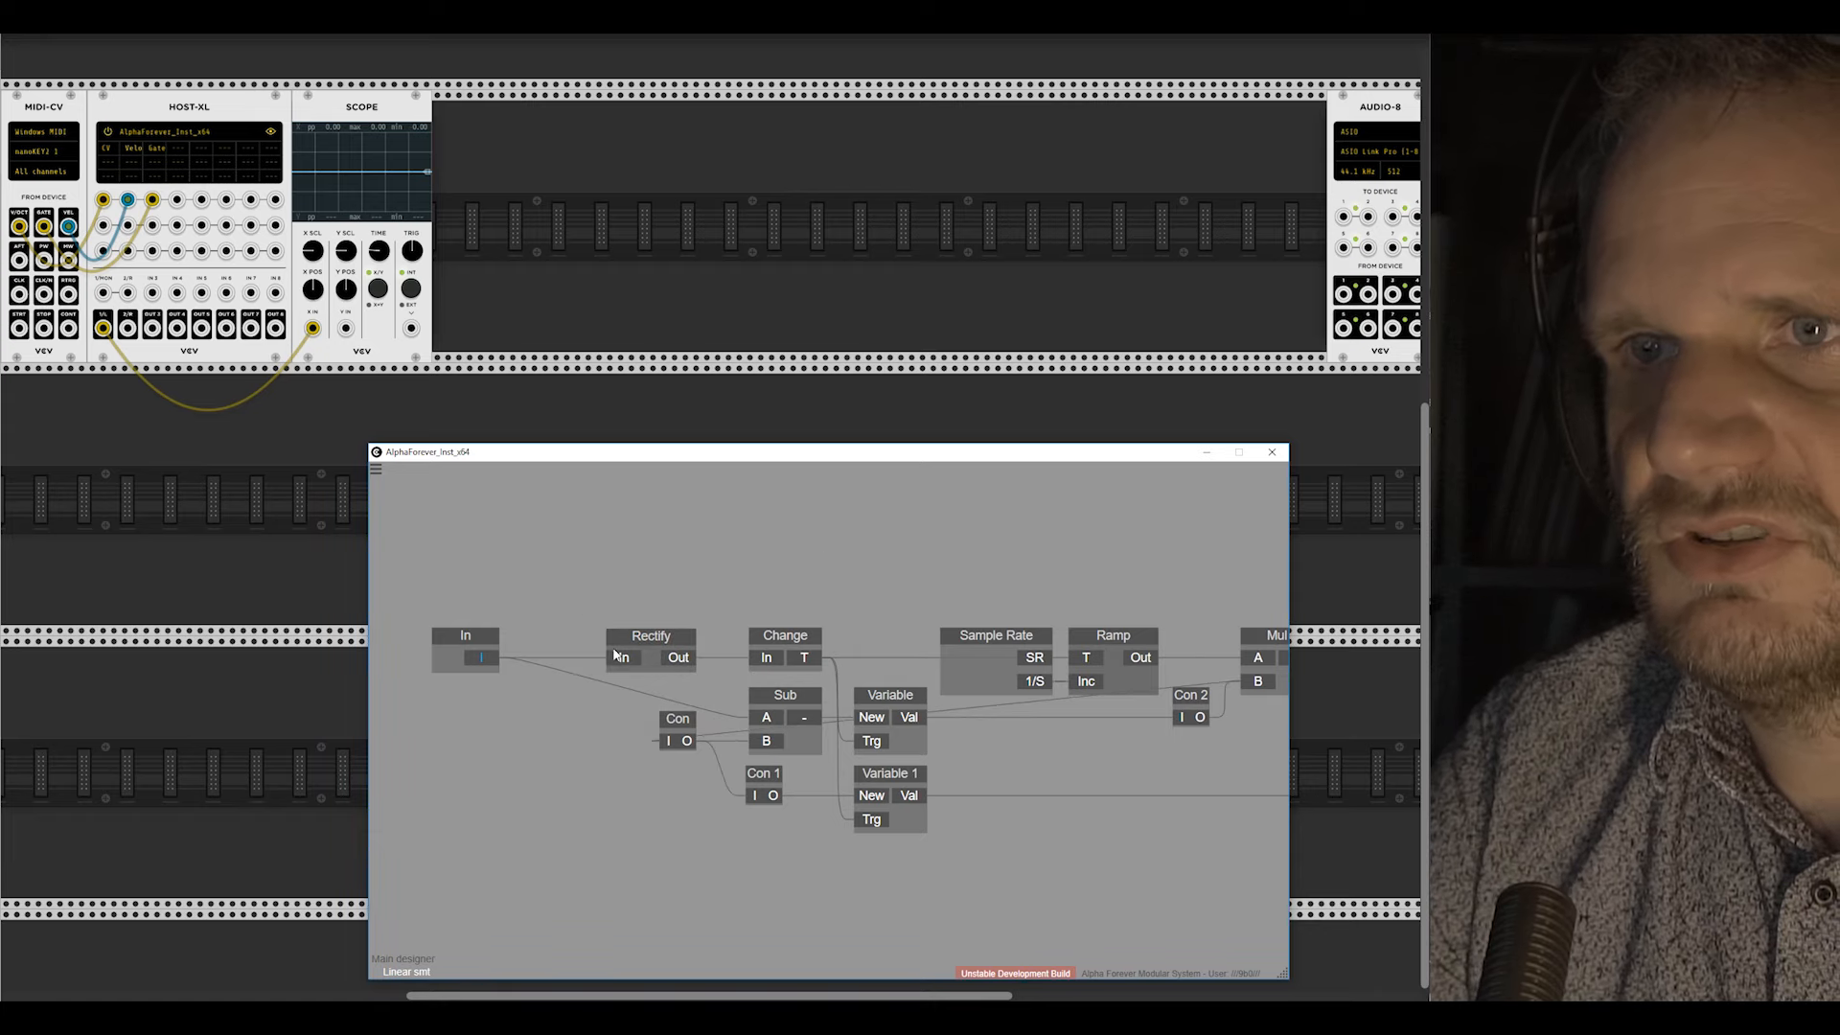
left_click_drag(480, 637, 532, 634)
scroll(672, 603, "down", 1)
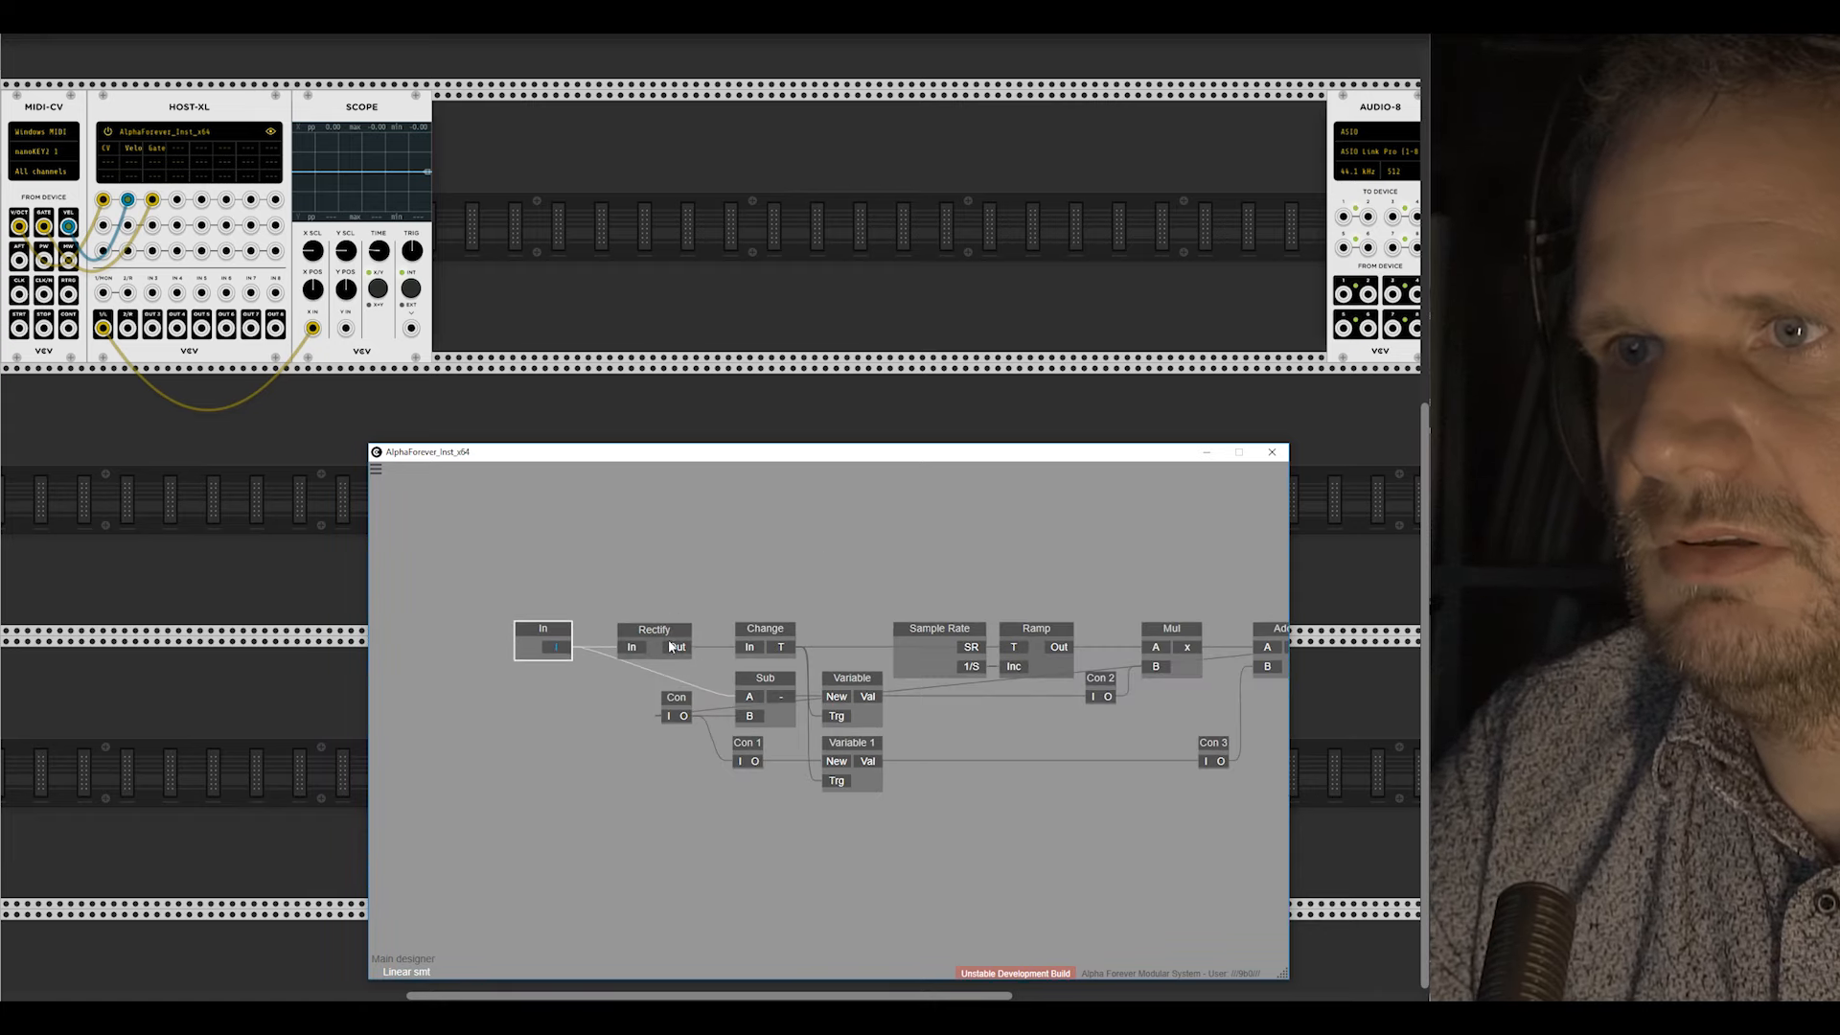
Step: Feed Sub's A port from Rectify's Out port instead of directly from In
left_click(736, 711)
scroll(727, 567, "down", 2)
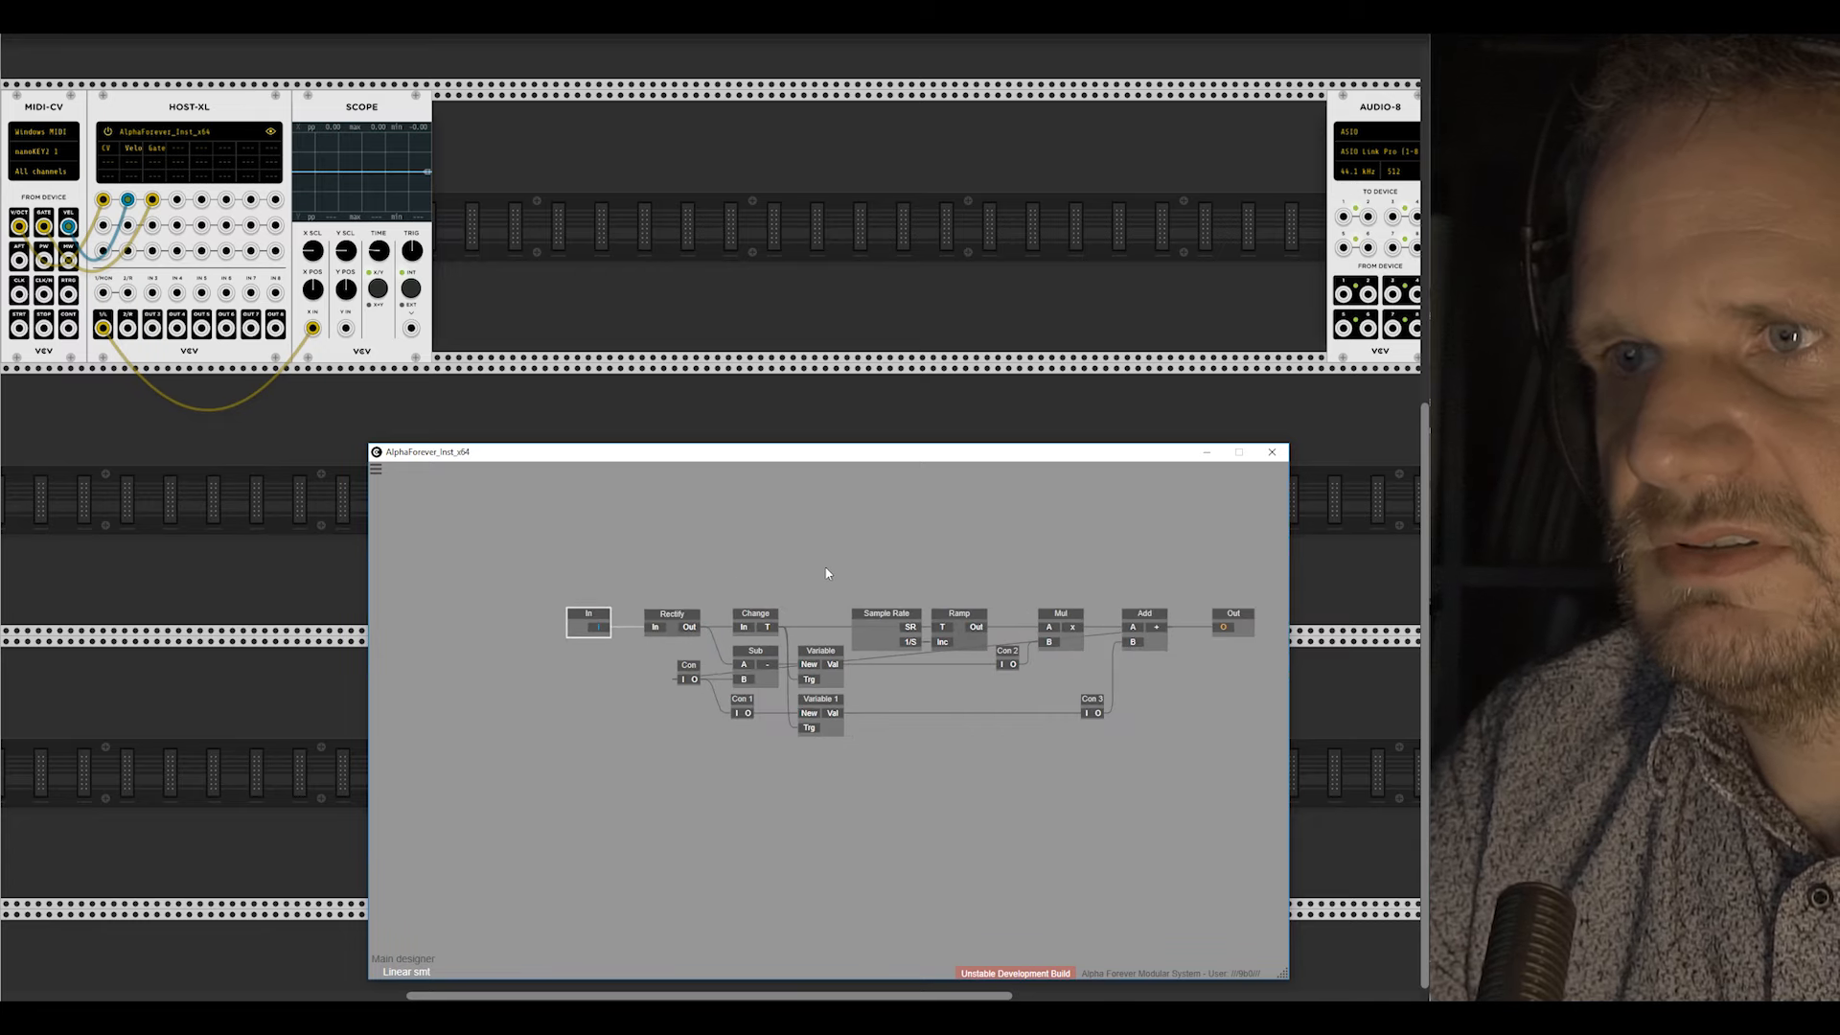
scroll(843, 586, "down", 3)
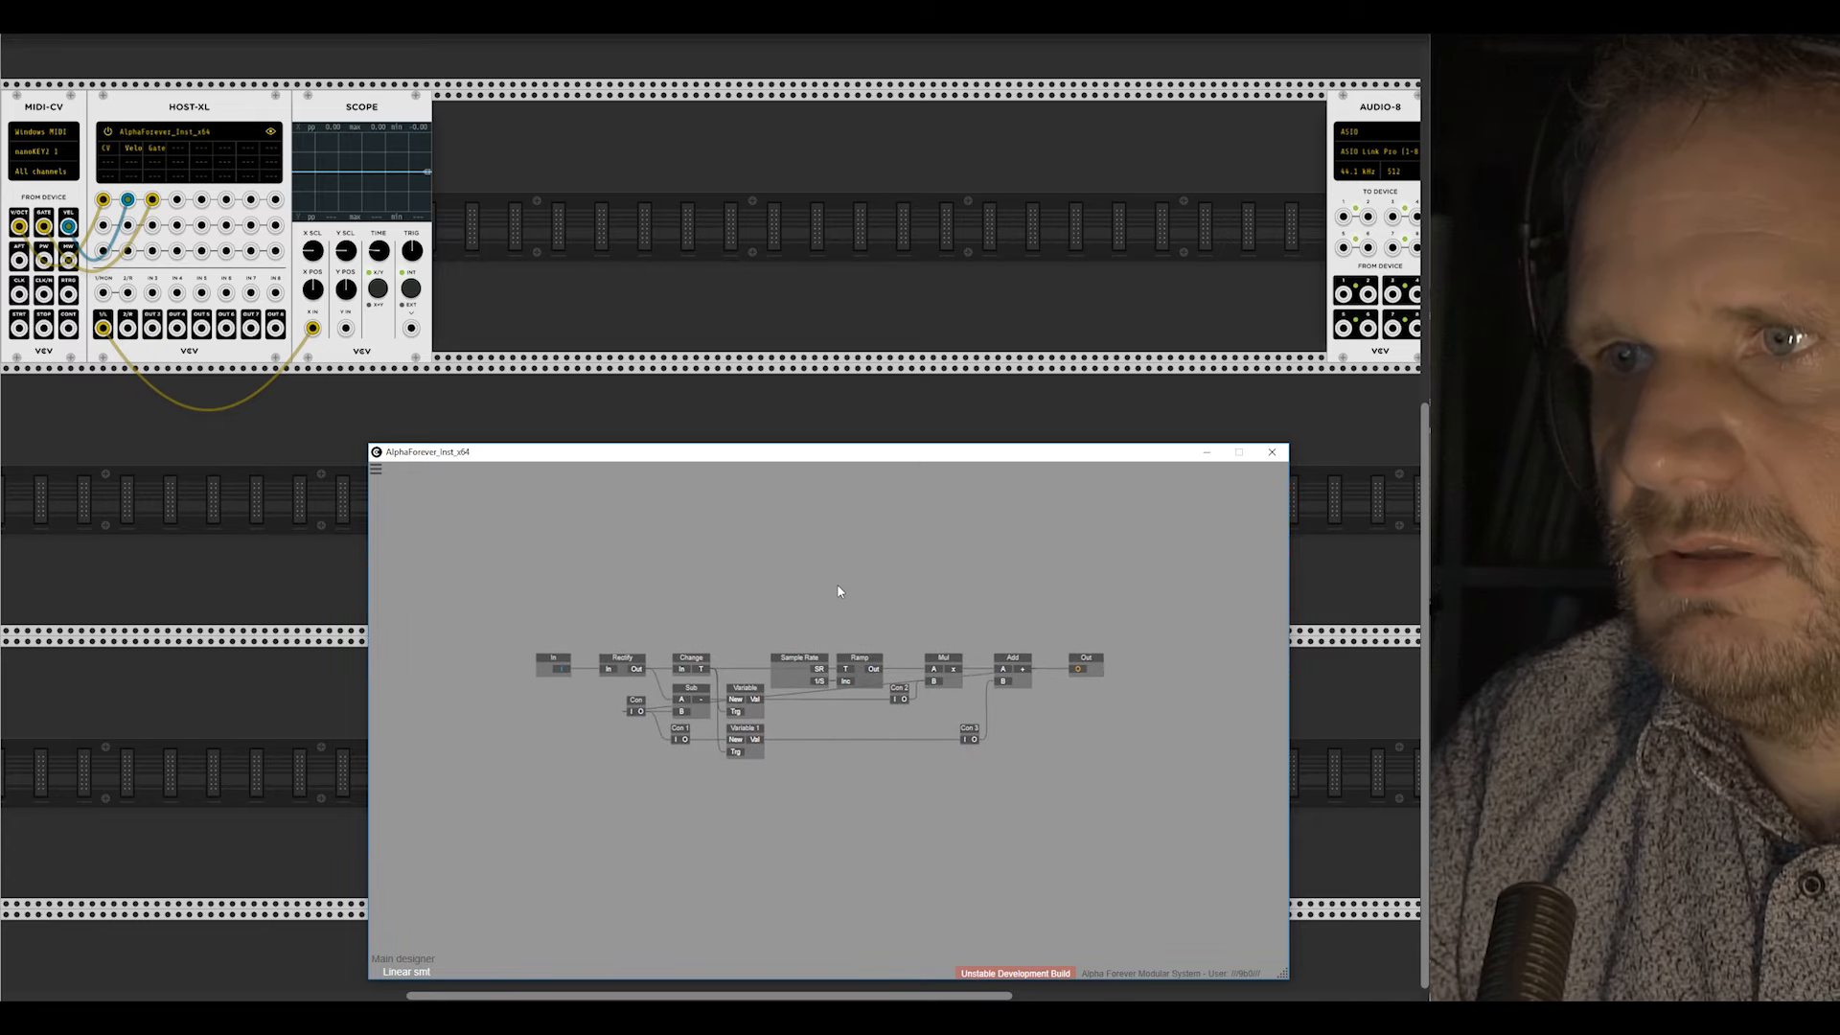
Step: In the main designer, wire Midi Note's G port through Linear smt into O1 and place O1 closer to Linear smt
key("Escape")
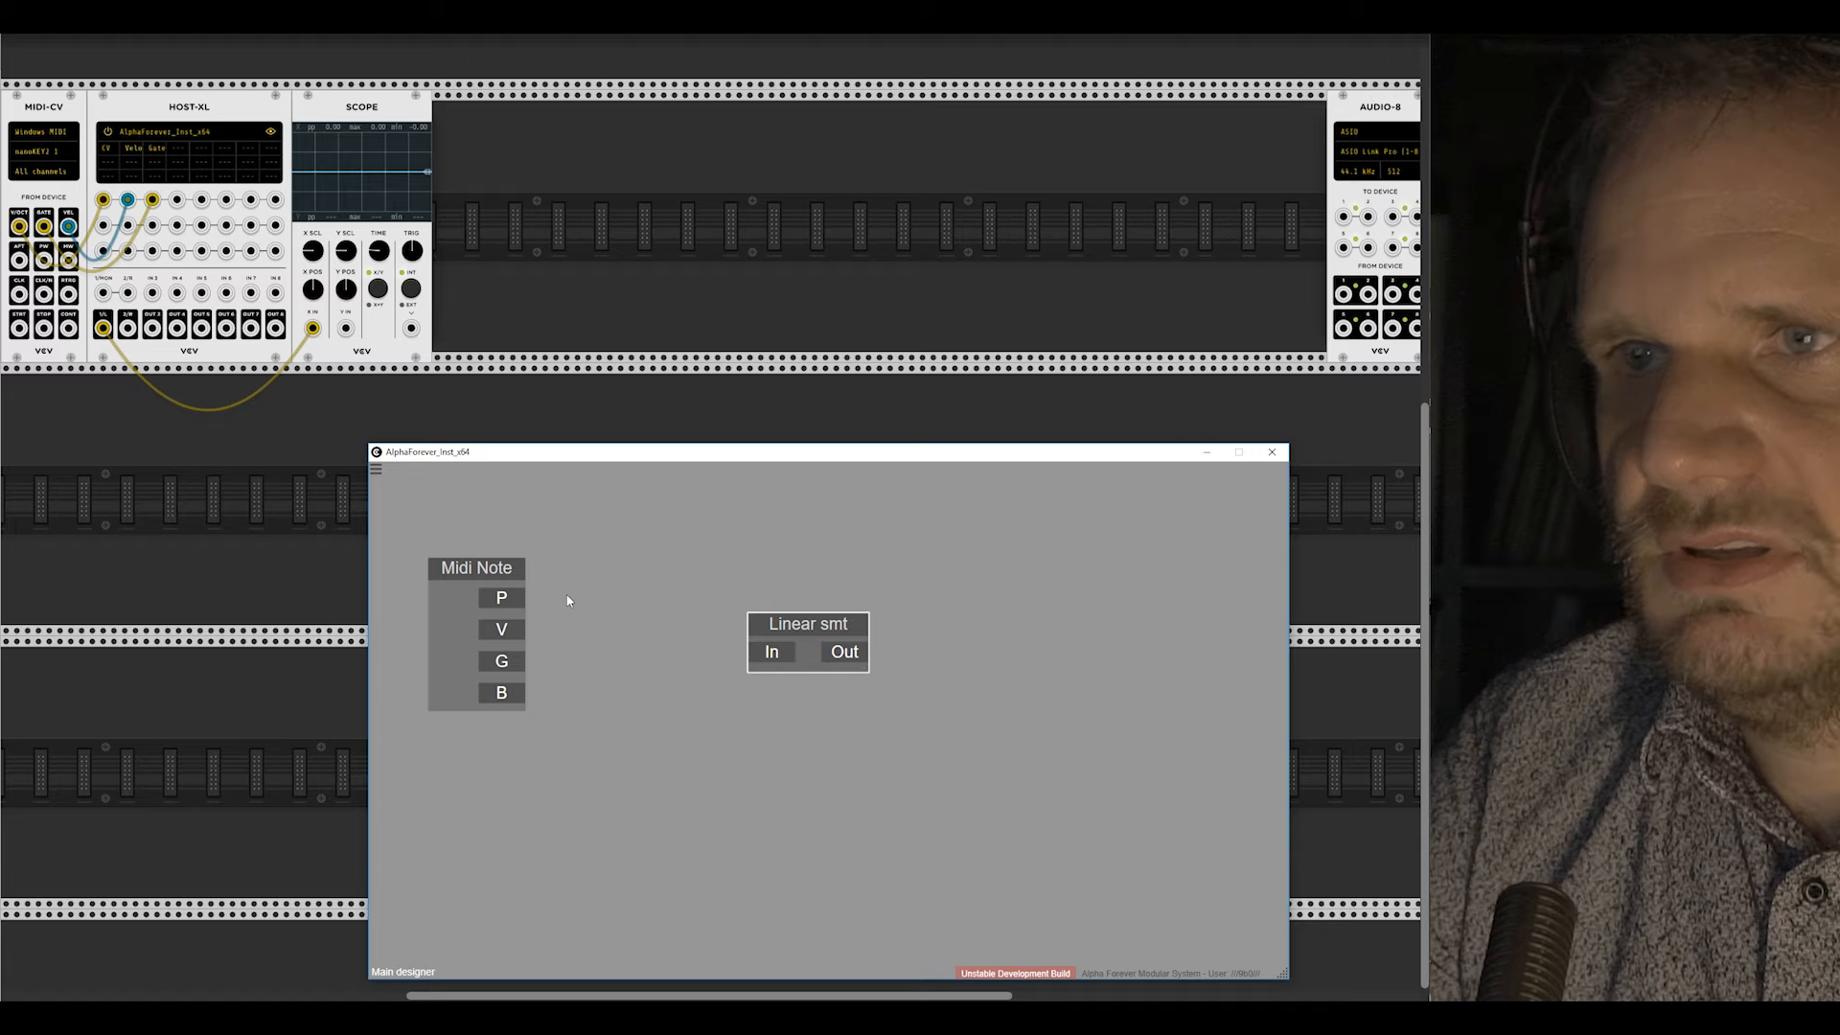
scroll(676, 628, "down", 2)
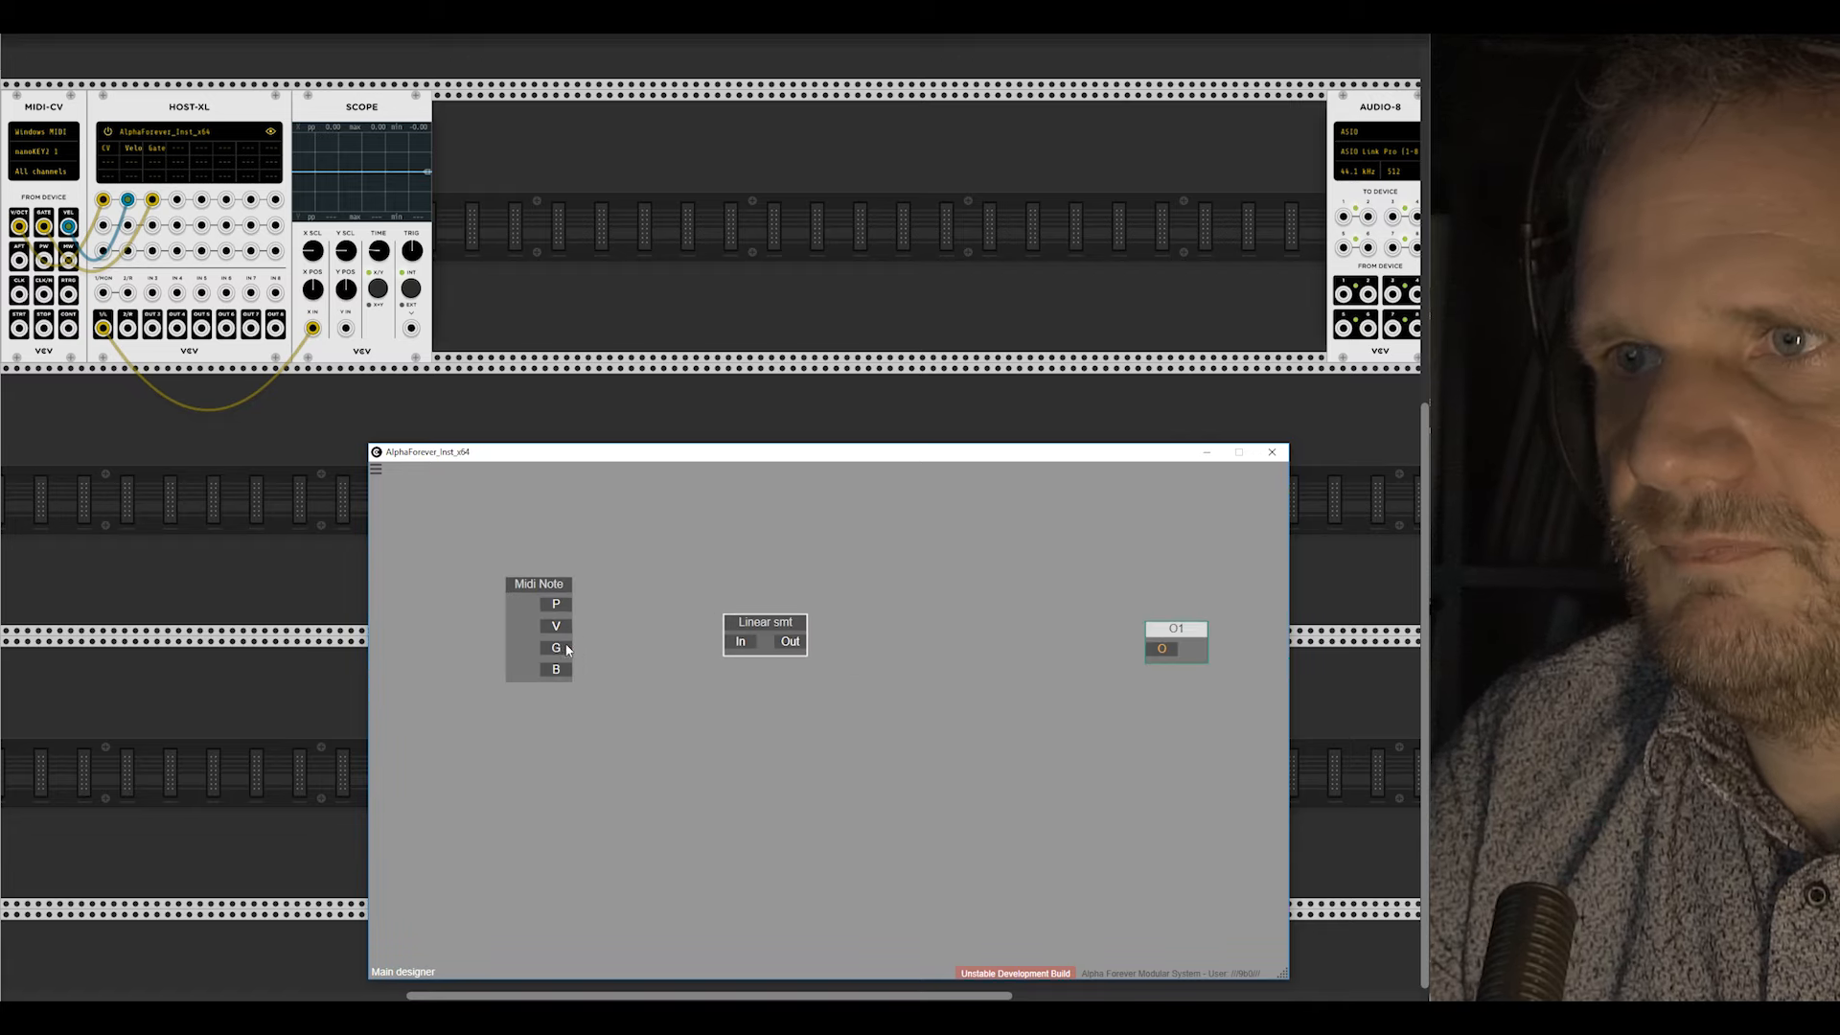
left_click_drag(560, 651, 822, 628)
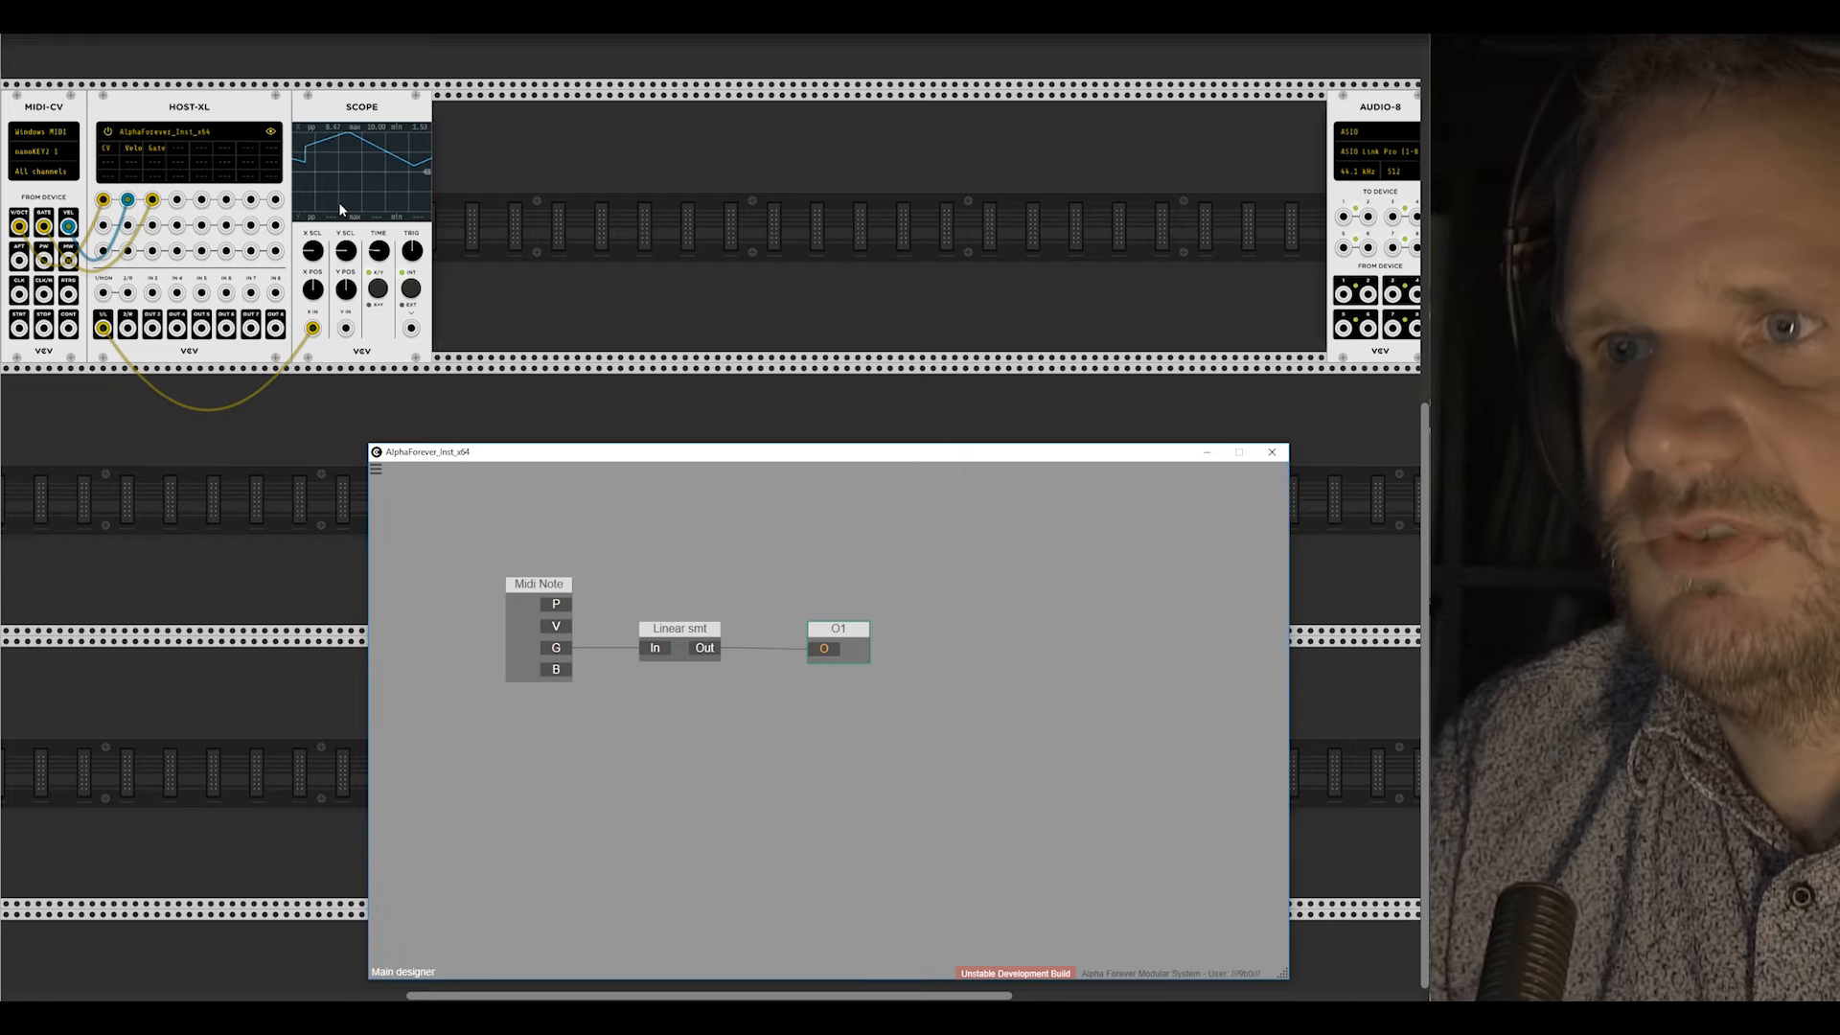
Step: Open Linear smt and shift Sample Rate and all modules before it away from Ramp to leave a wide gap
double_click(679, 648)
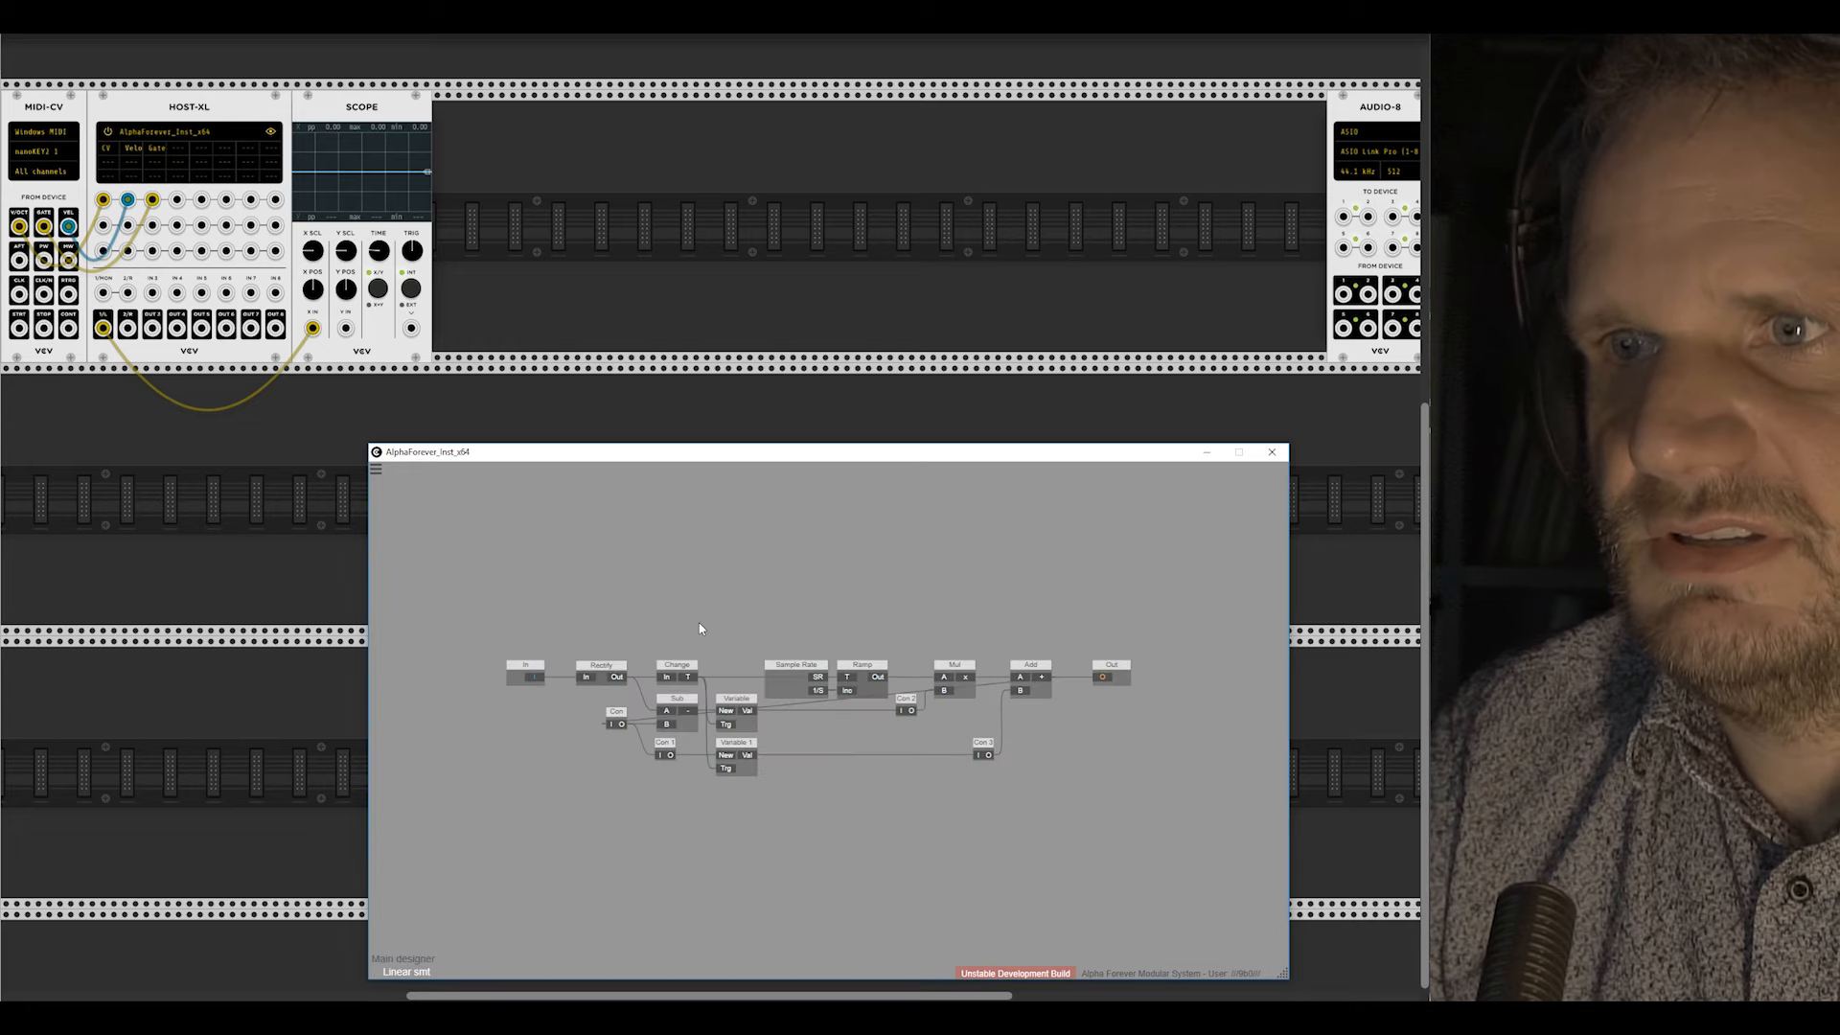
left_click_drag(700, 629, 750, 579)
left_click_drag(526, 584, 912, 790)
left_click_drag(835, 618, 687, 624)
left_click(786, 615)
scroll(786, 616, "up", 2)
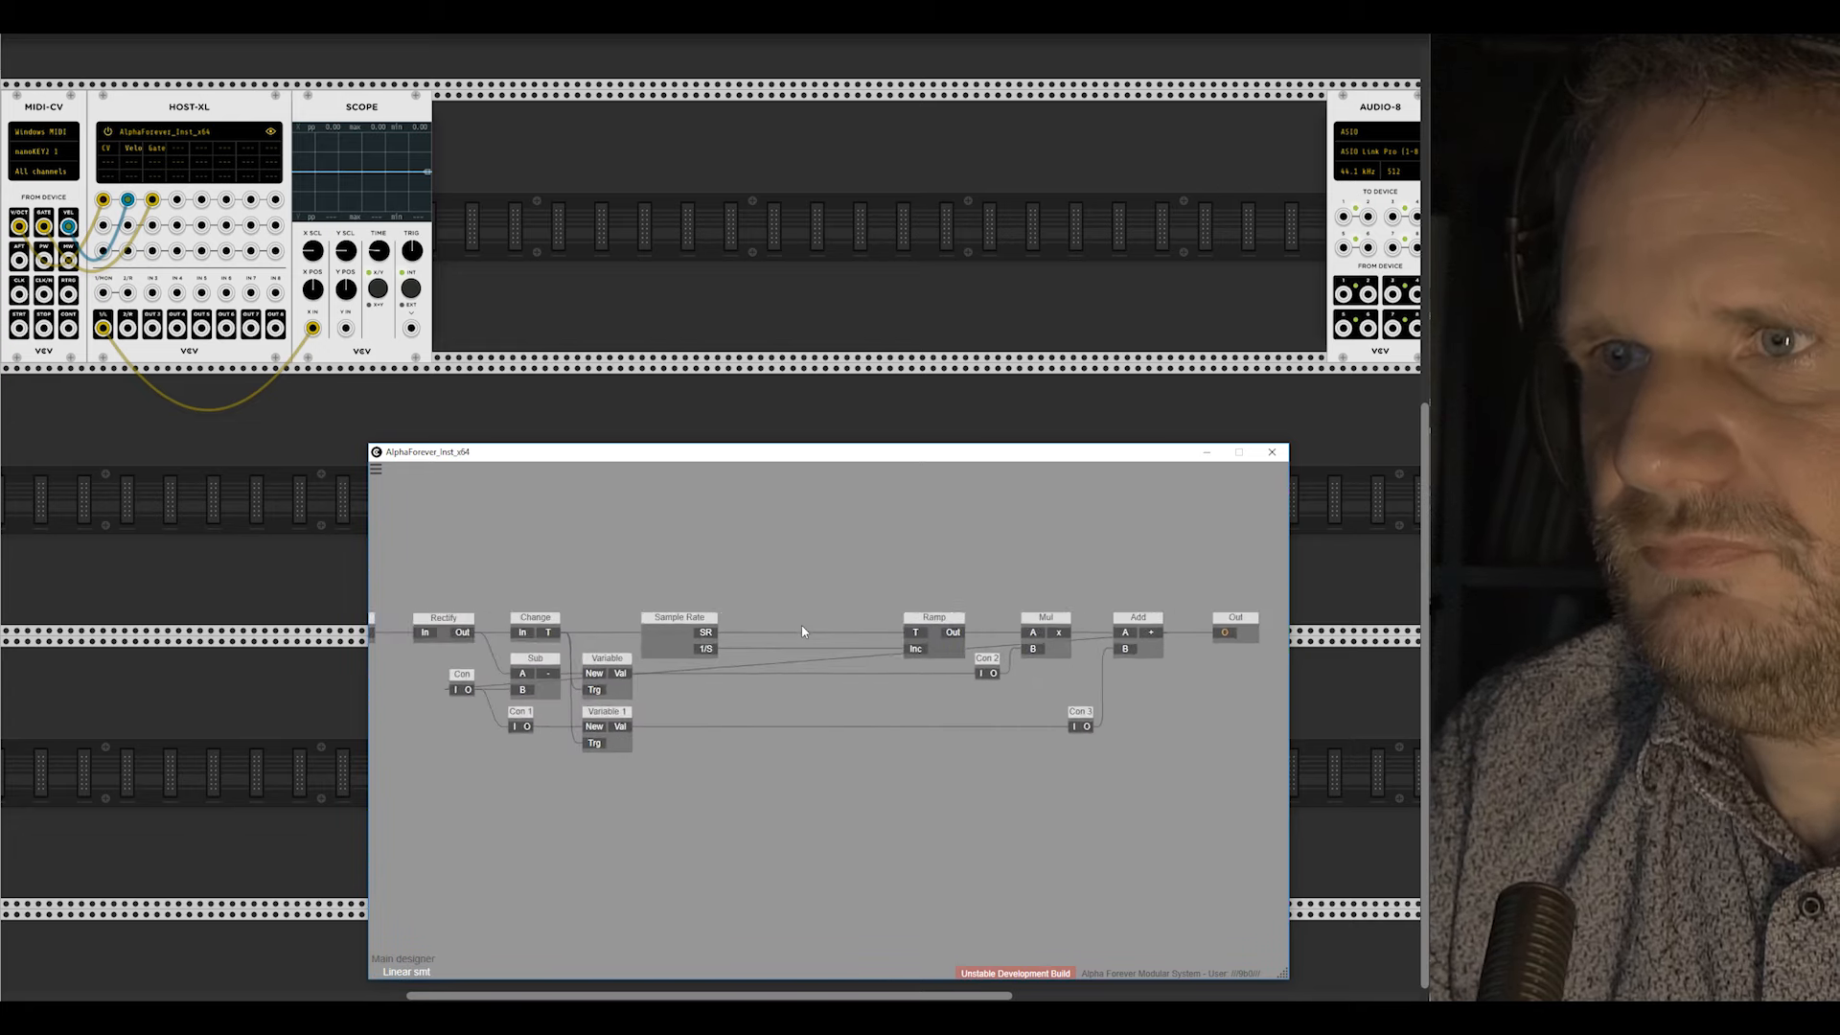
Step: Insert a Mul module between Sample Rate's 1/S output and Ramp's Inc port, placing it just before Ramp
right_click(694, 654)
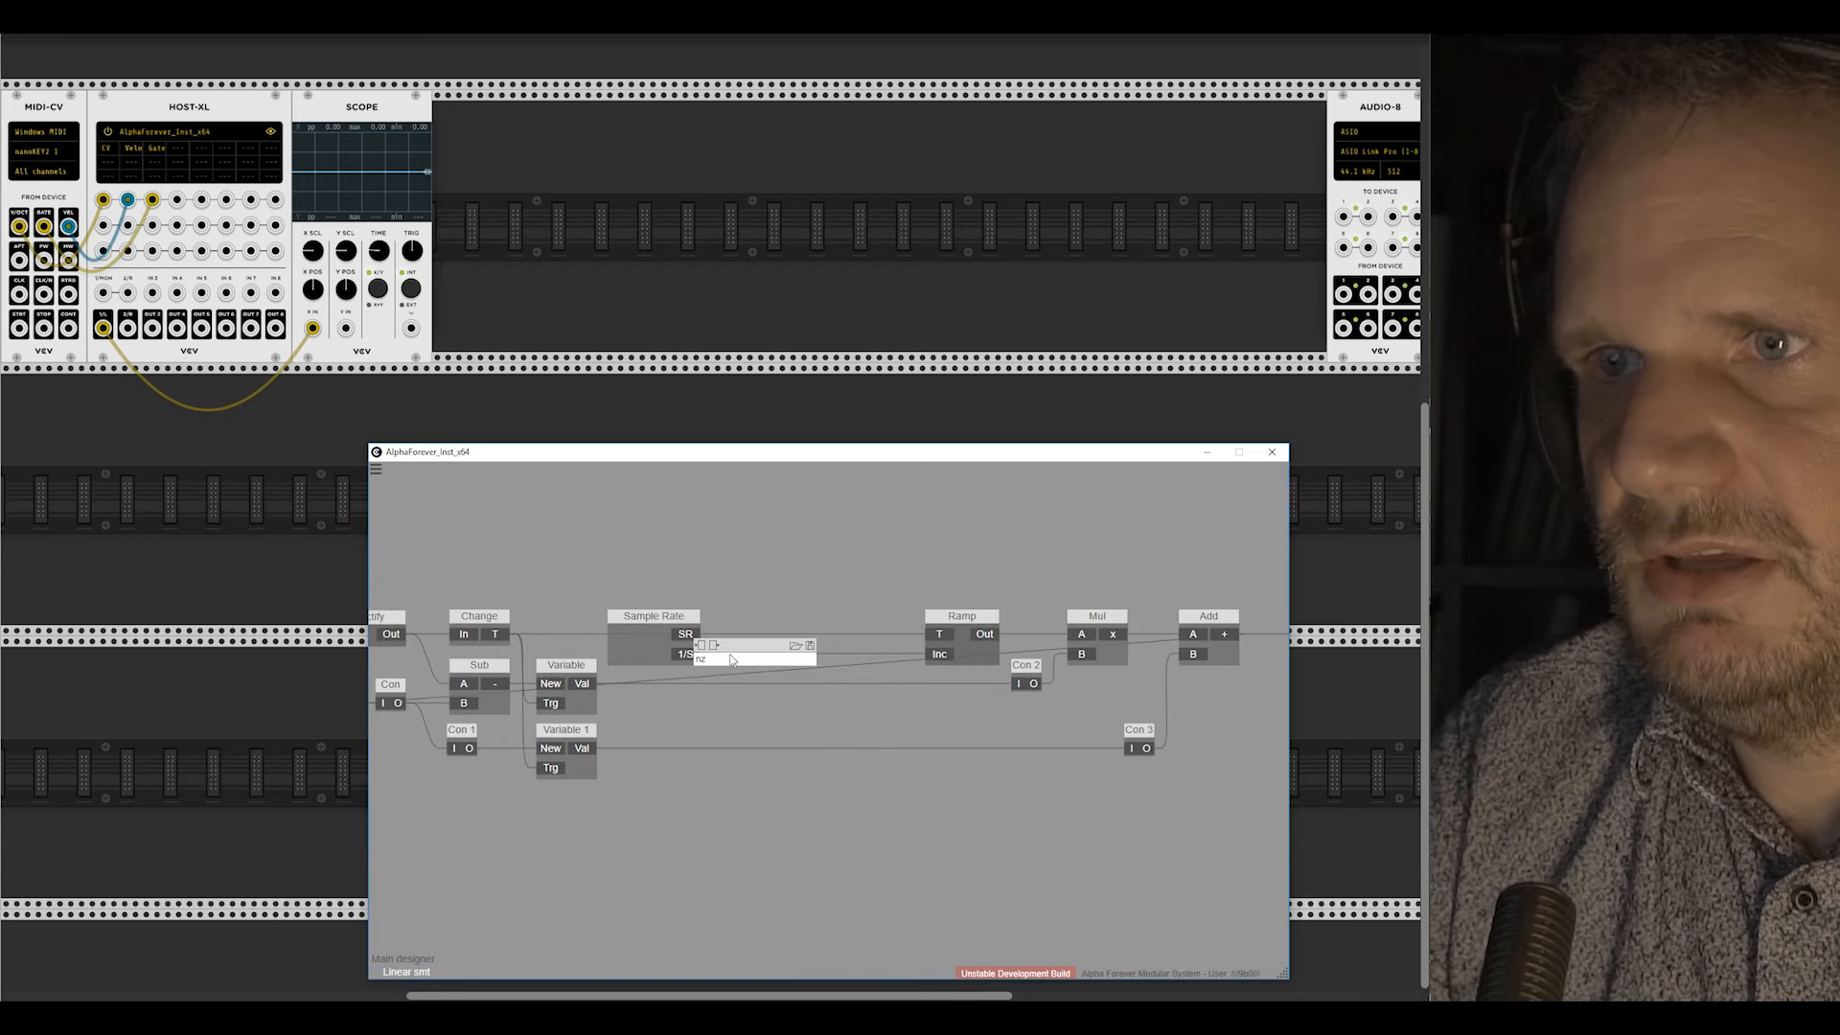
right_click(695, 656)
type("mul")
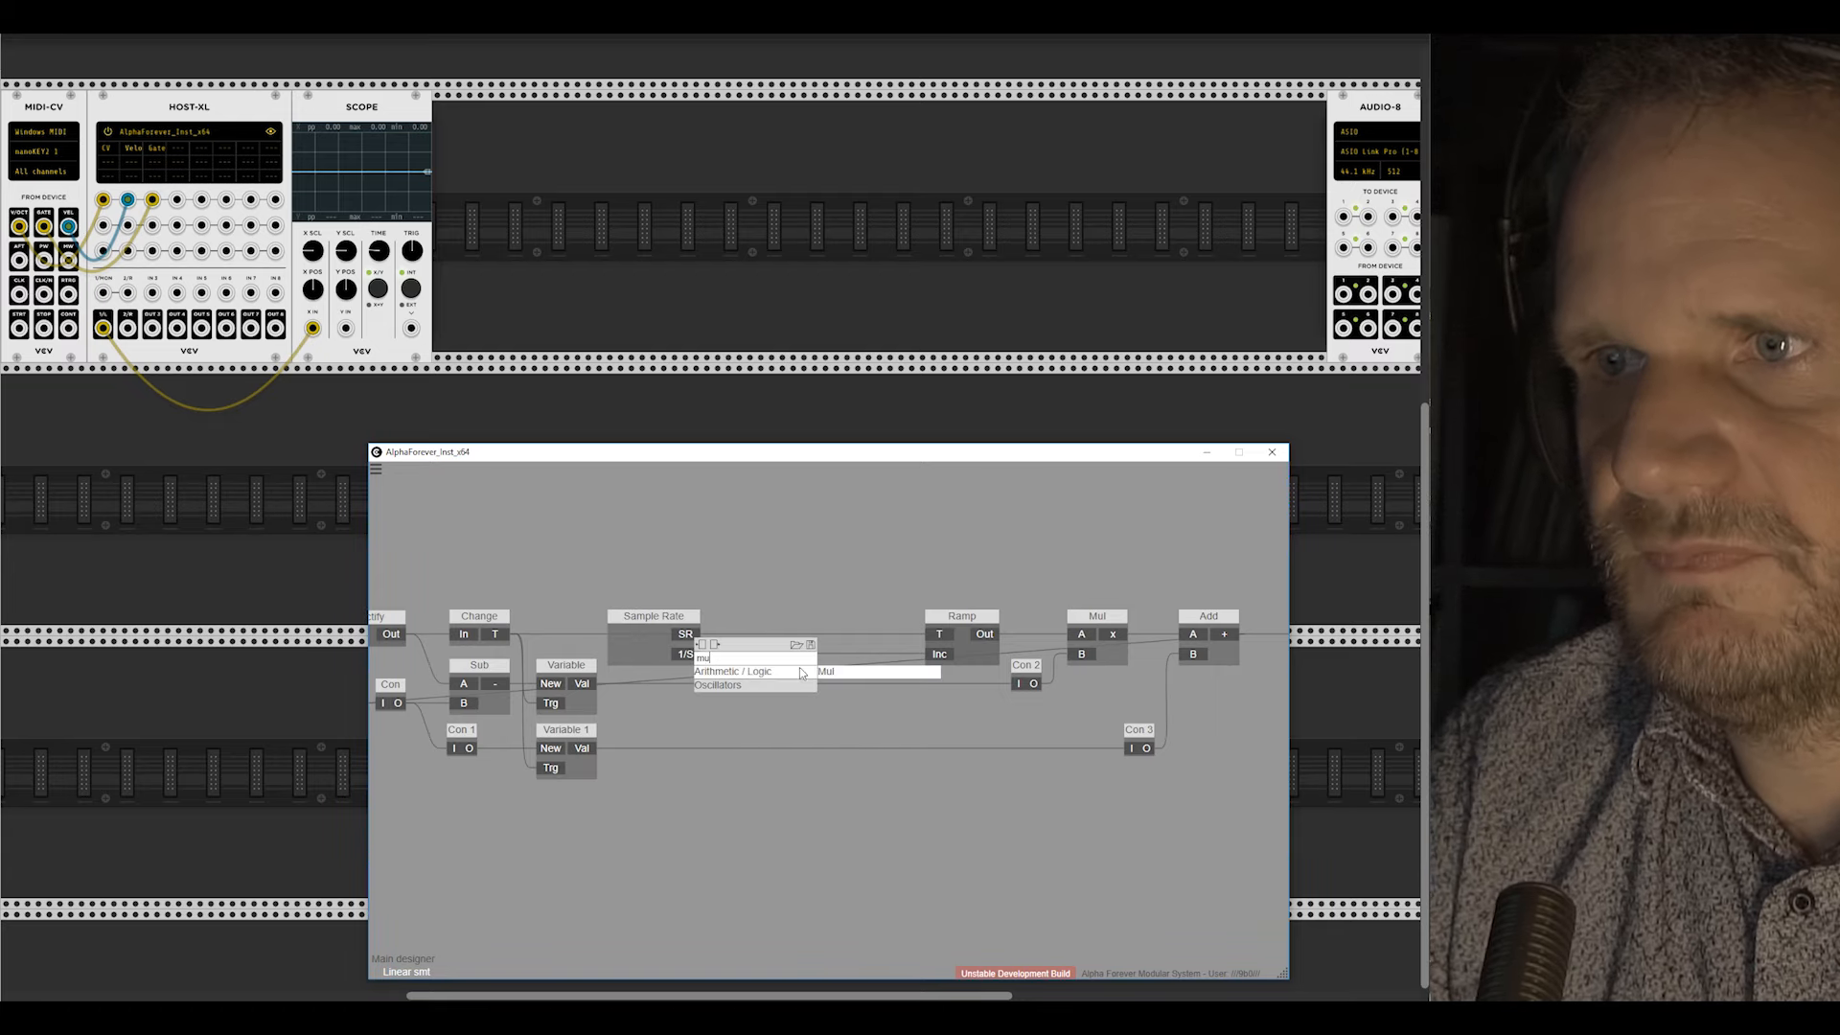
left_click(830, 673)
left_click_drag(830, 677, 890, 677)
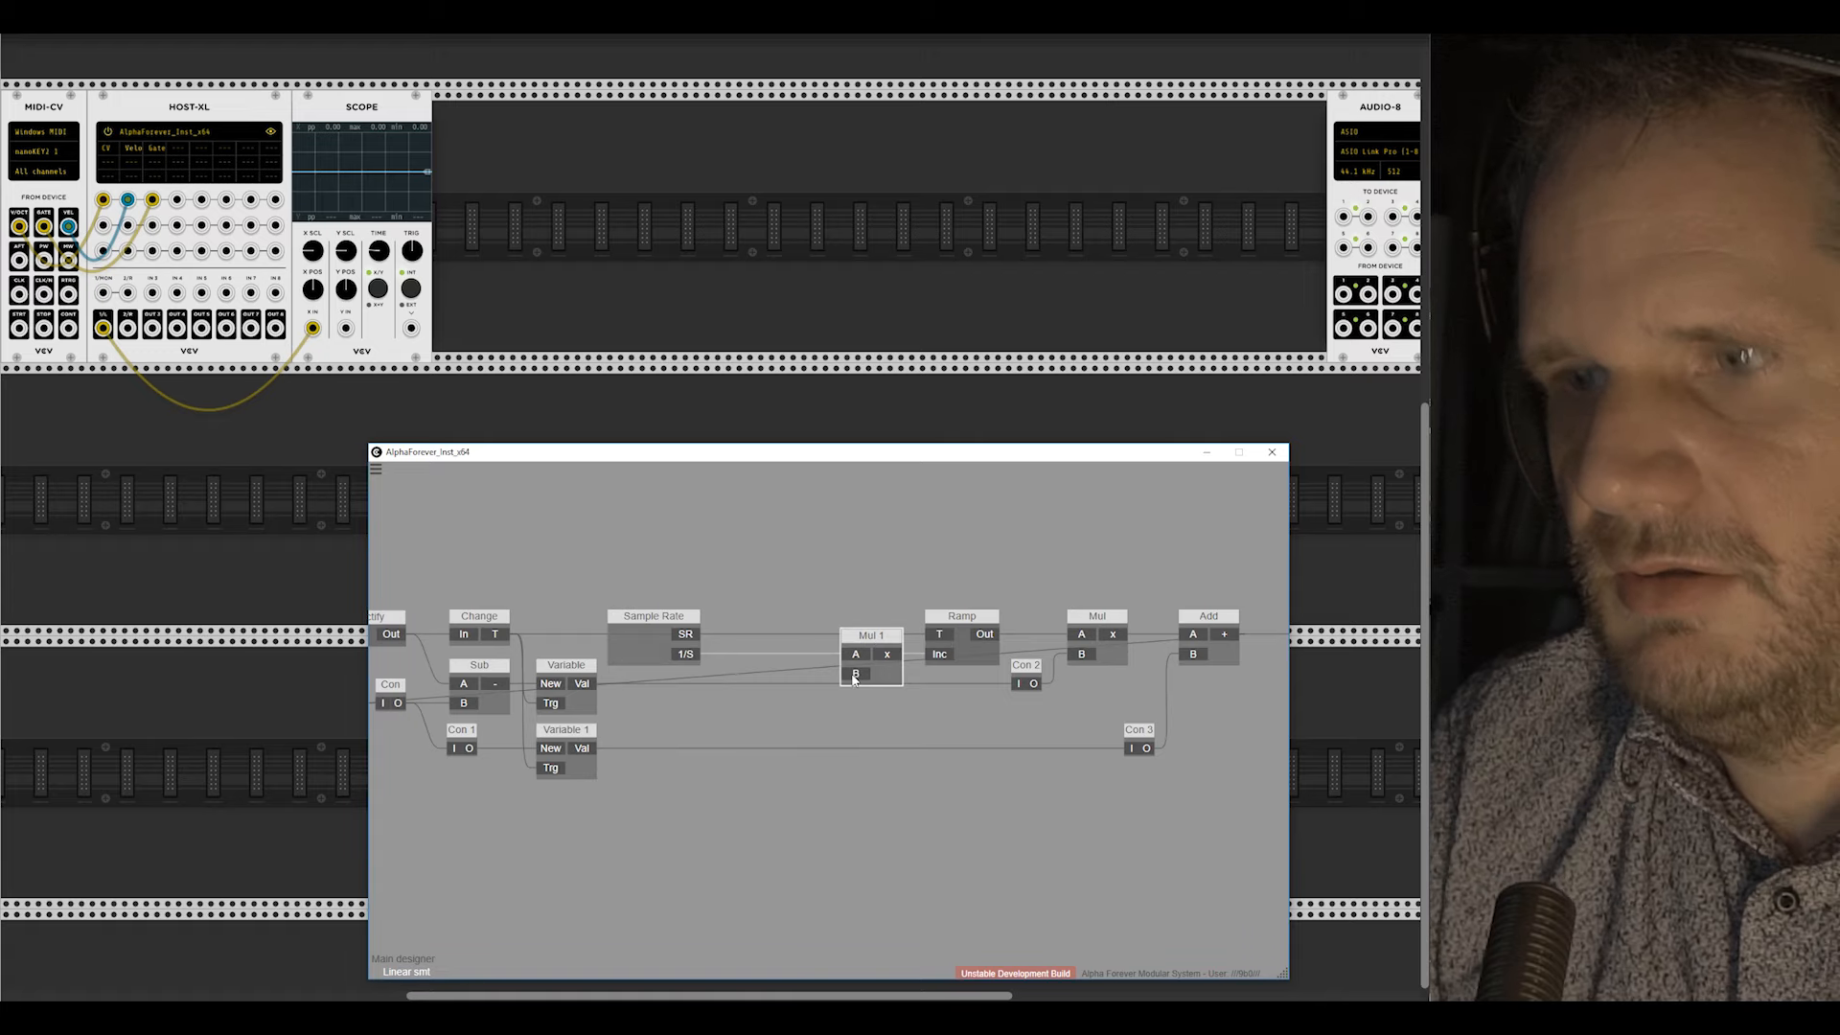
Step: Create a designer input for the new multiplier's B port and name it Smt
double_click(853, 677)
double_click(767, 655)
type("T")
left_click(783, 583)
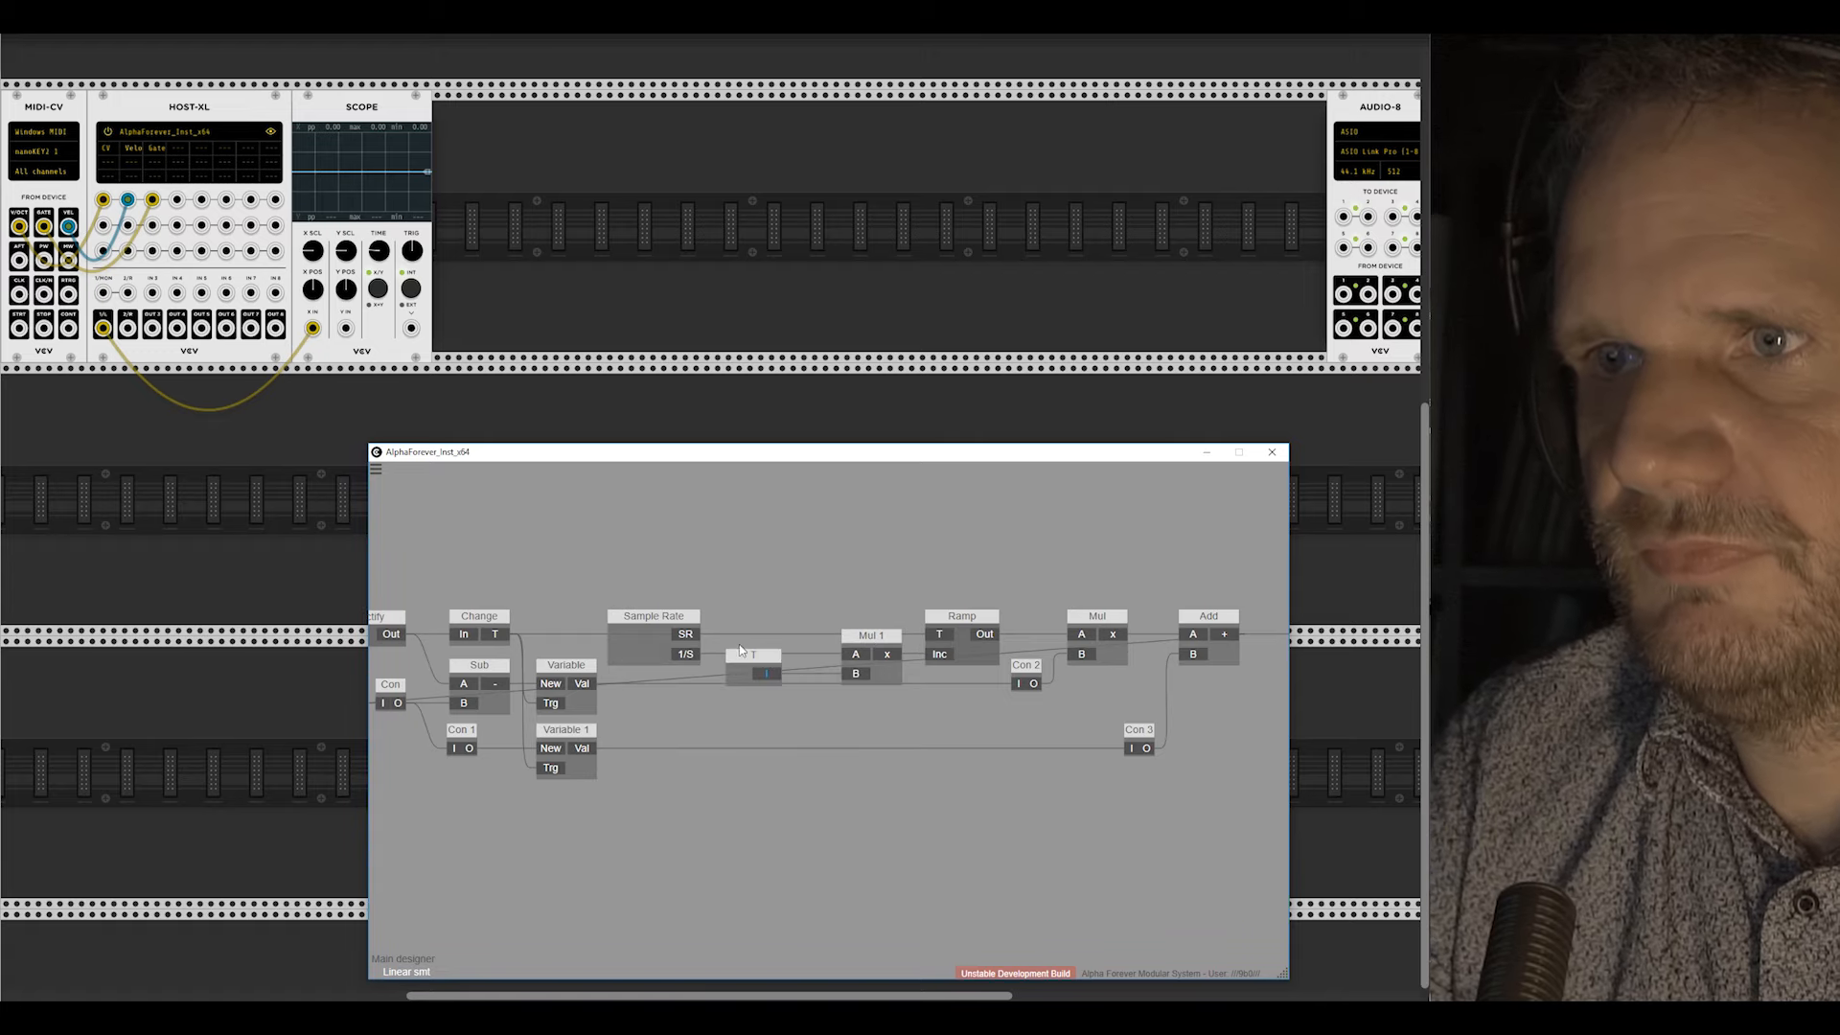
double_click(741, 652)
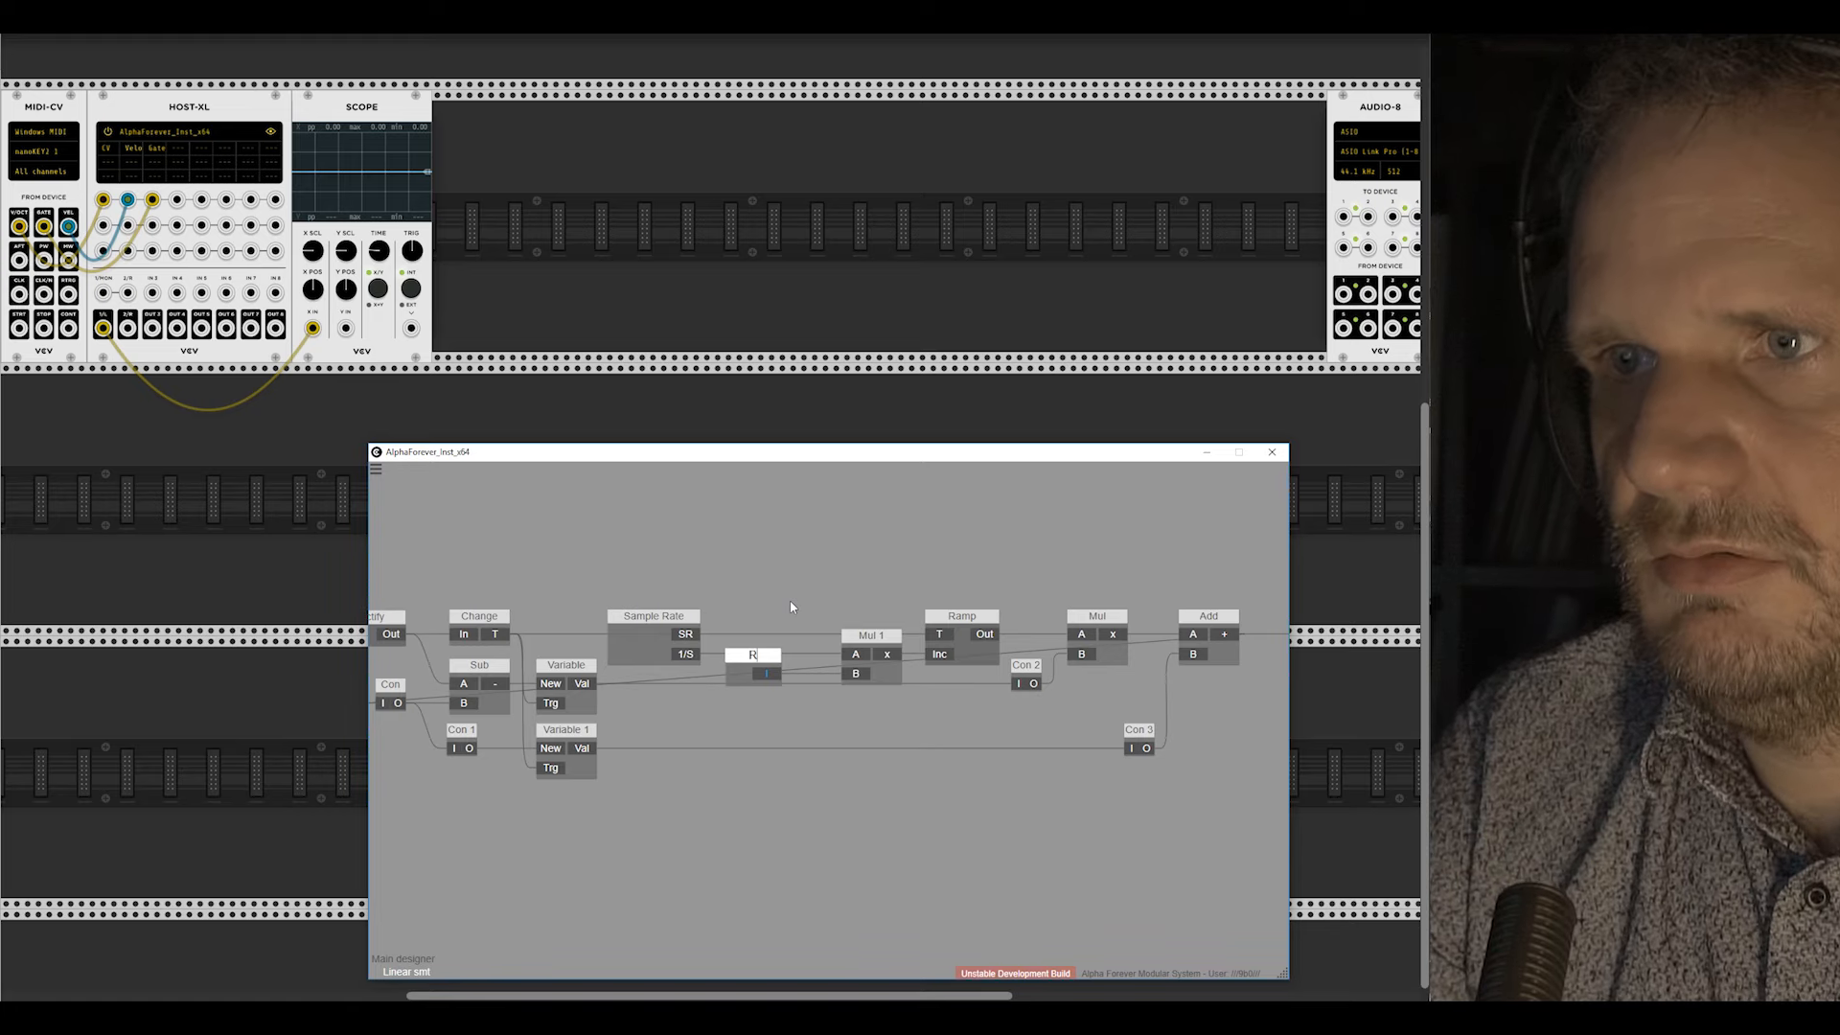
type("S")
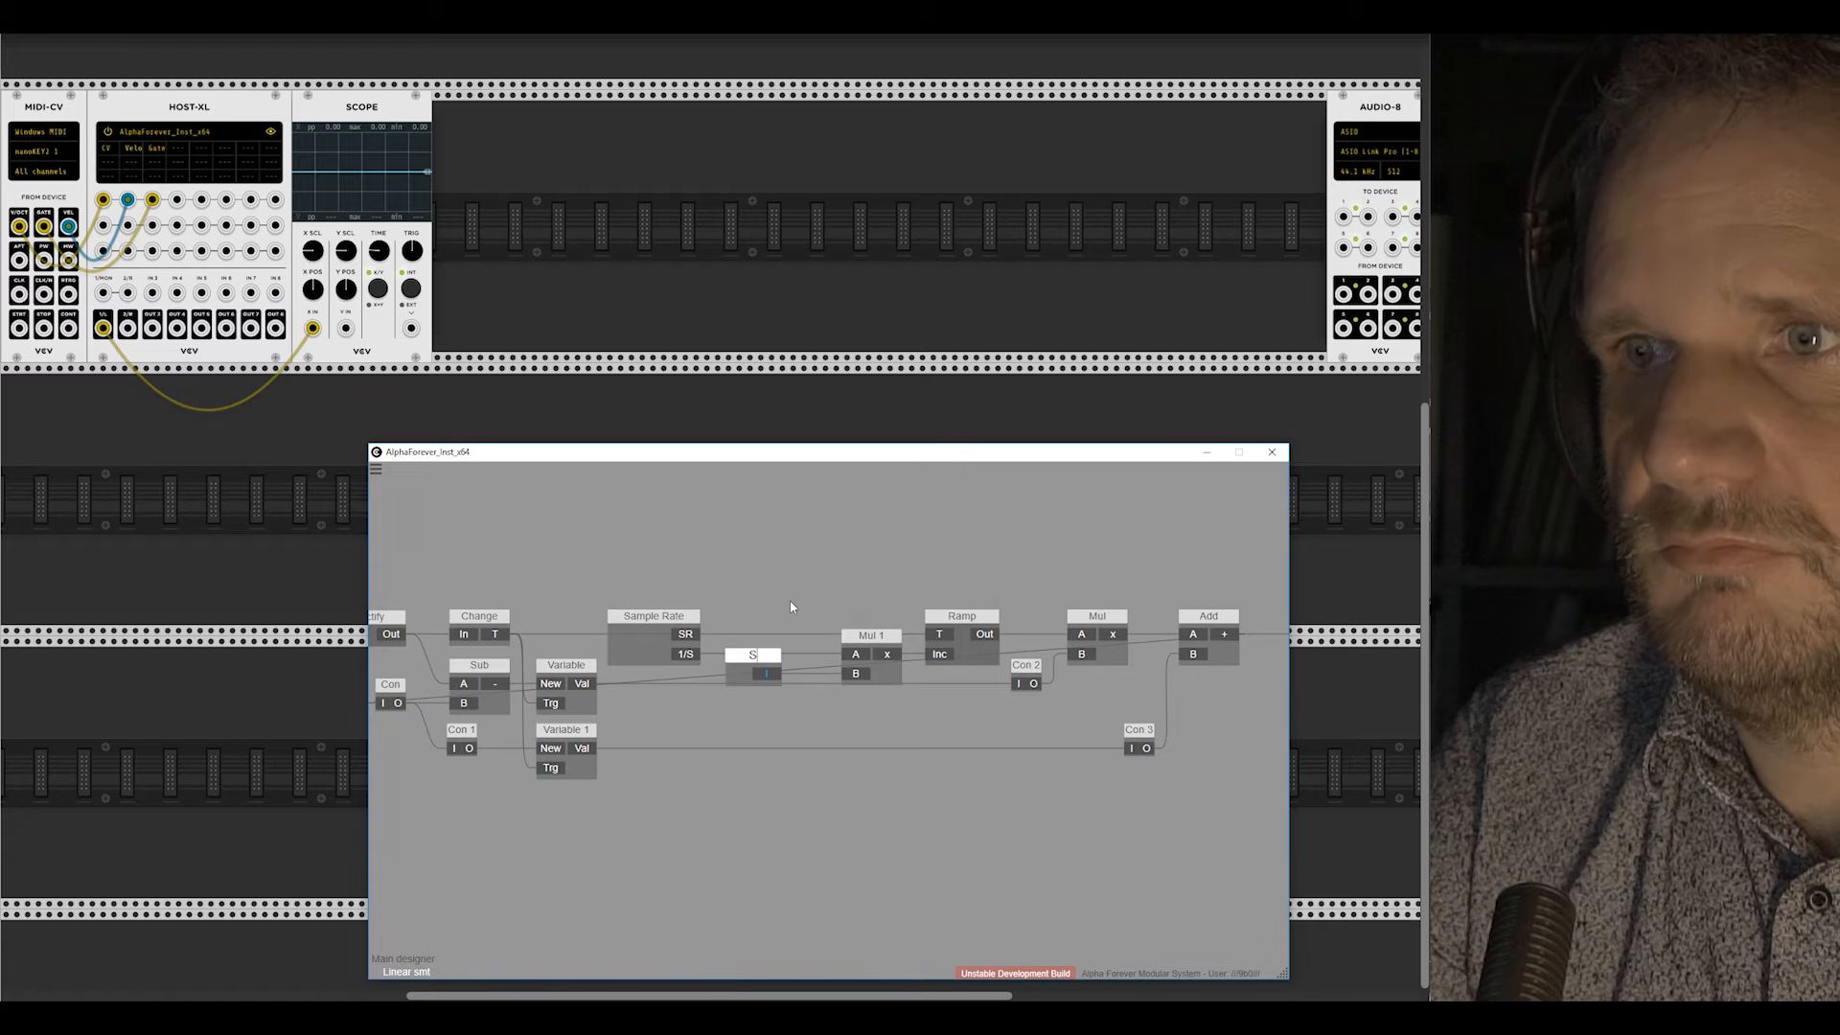
type("mt")
key("Return")
Step: Return to the main designer and move Linear smt and O1 farther from Midi Note, close together
double_click(815, 582)
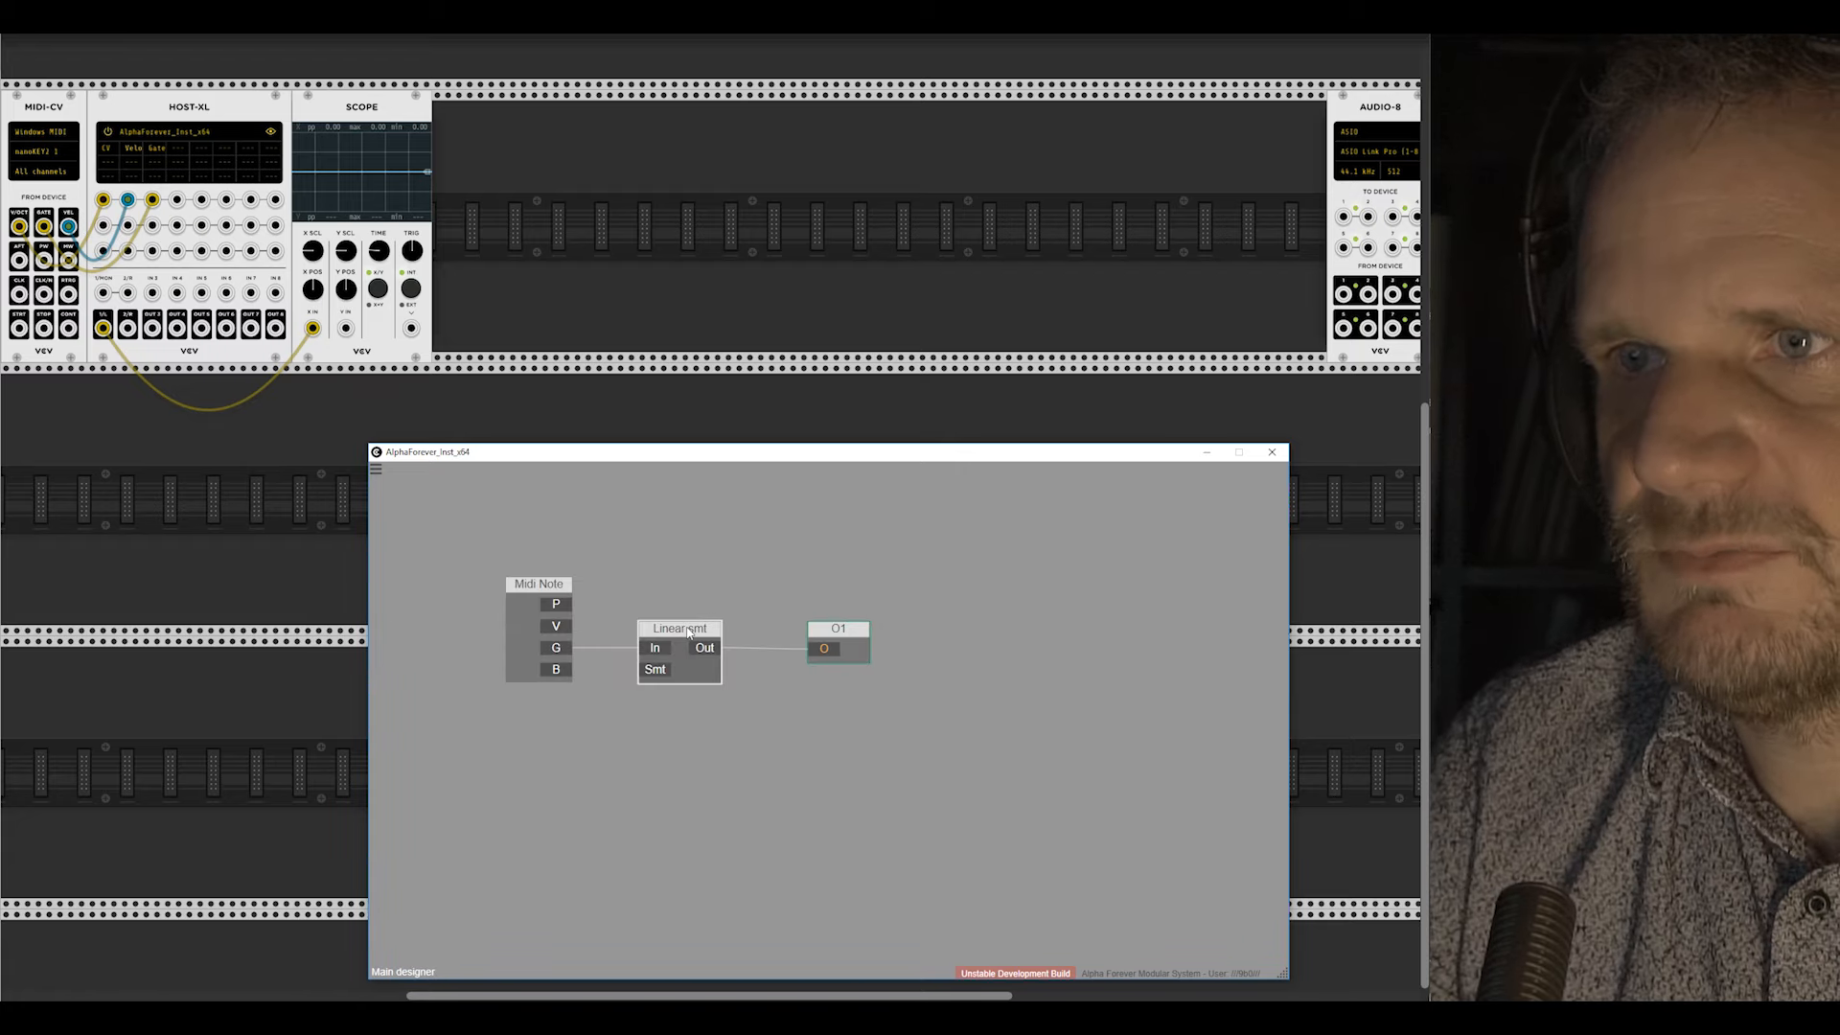
left_click_drag(688, 631, 818, 628)
left_click(828, 629, "shift")
left_click(828, 709)
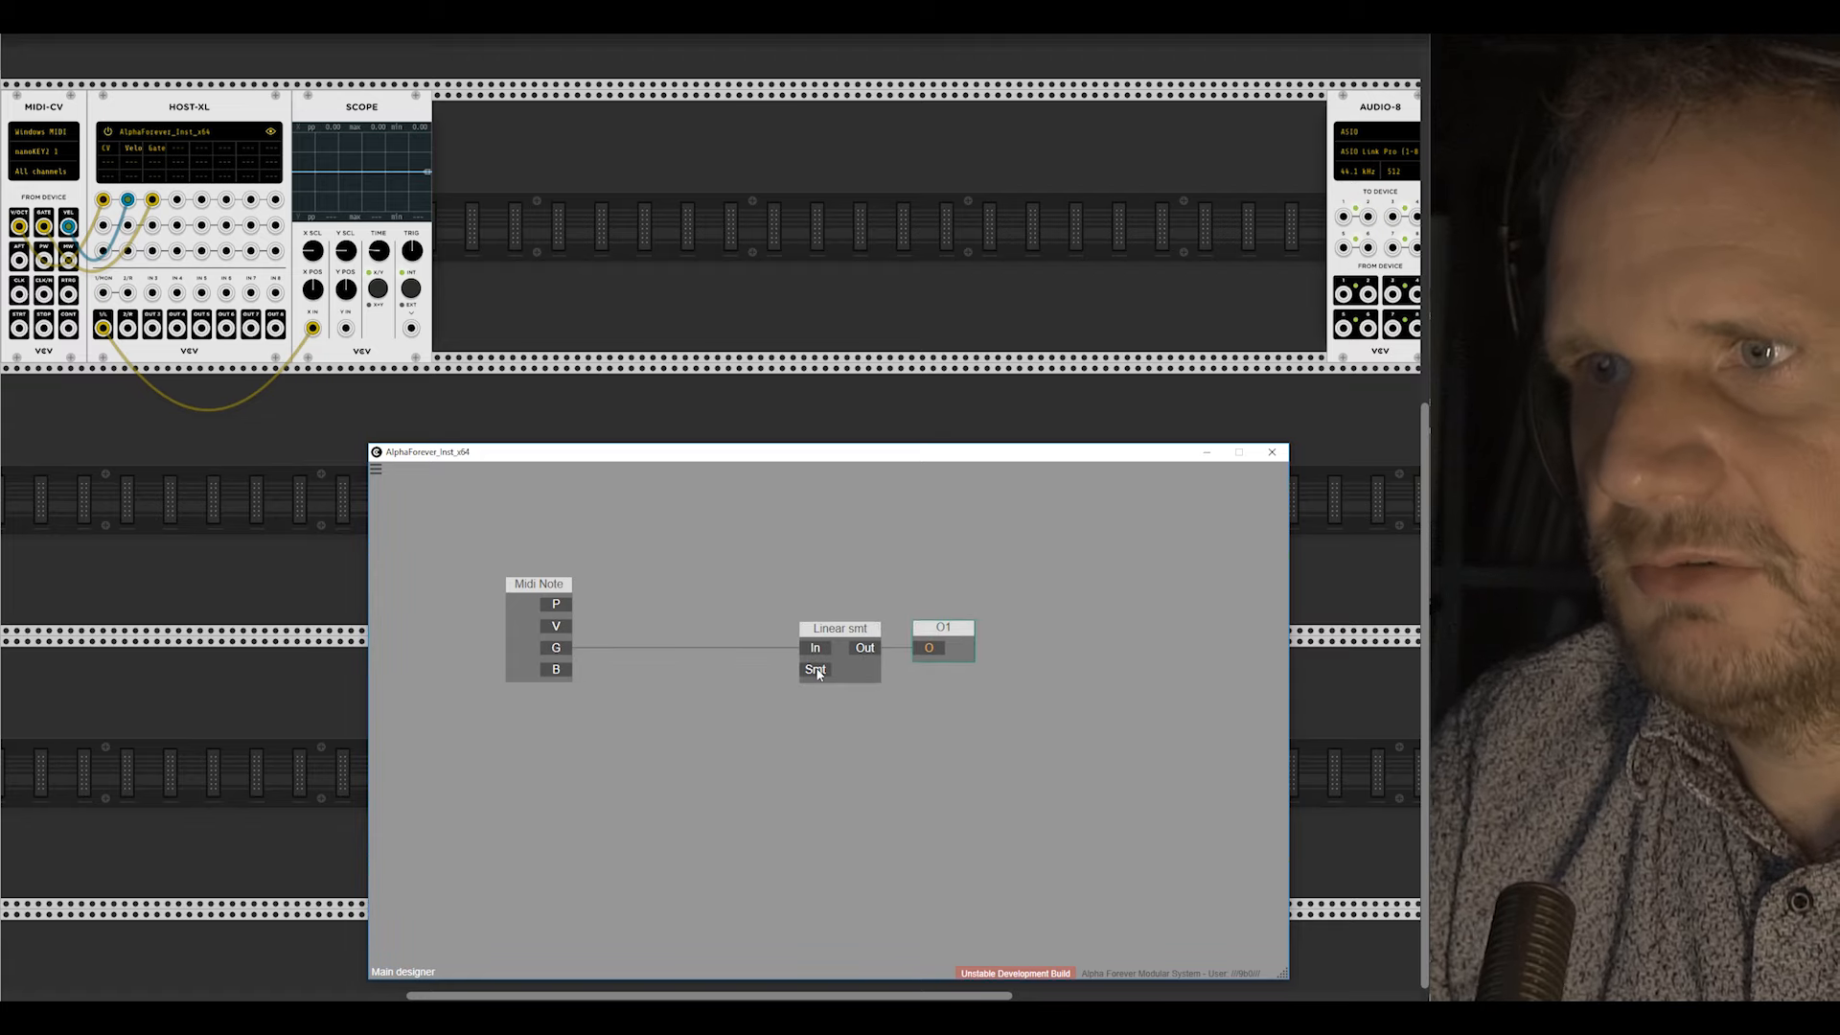
Step: Create a knob for Linear smt's Smt port, set its maximum to 2 and turn it up to 2.00
double_click(817, 674)
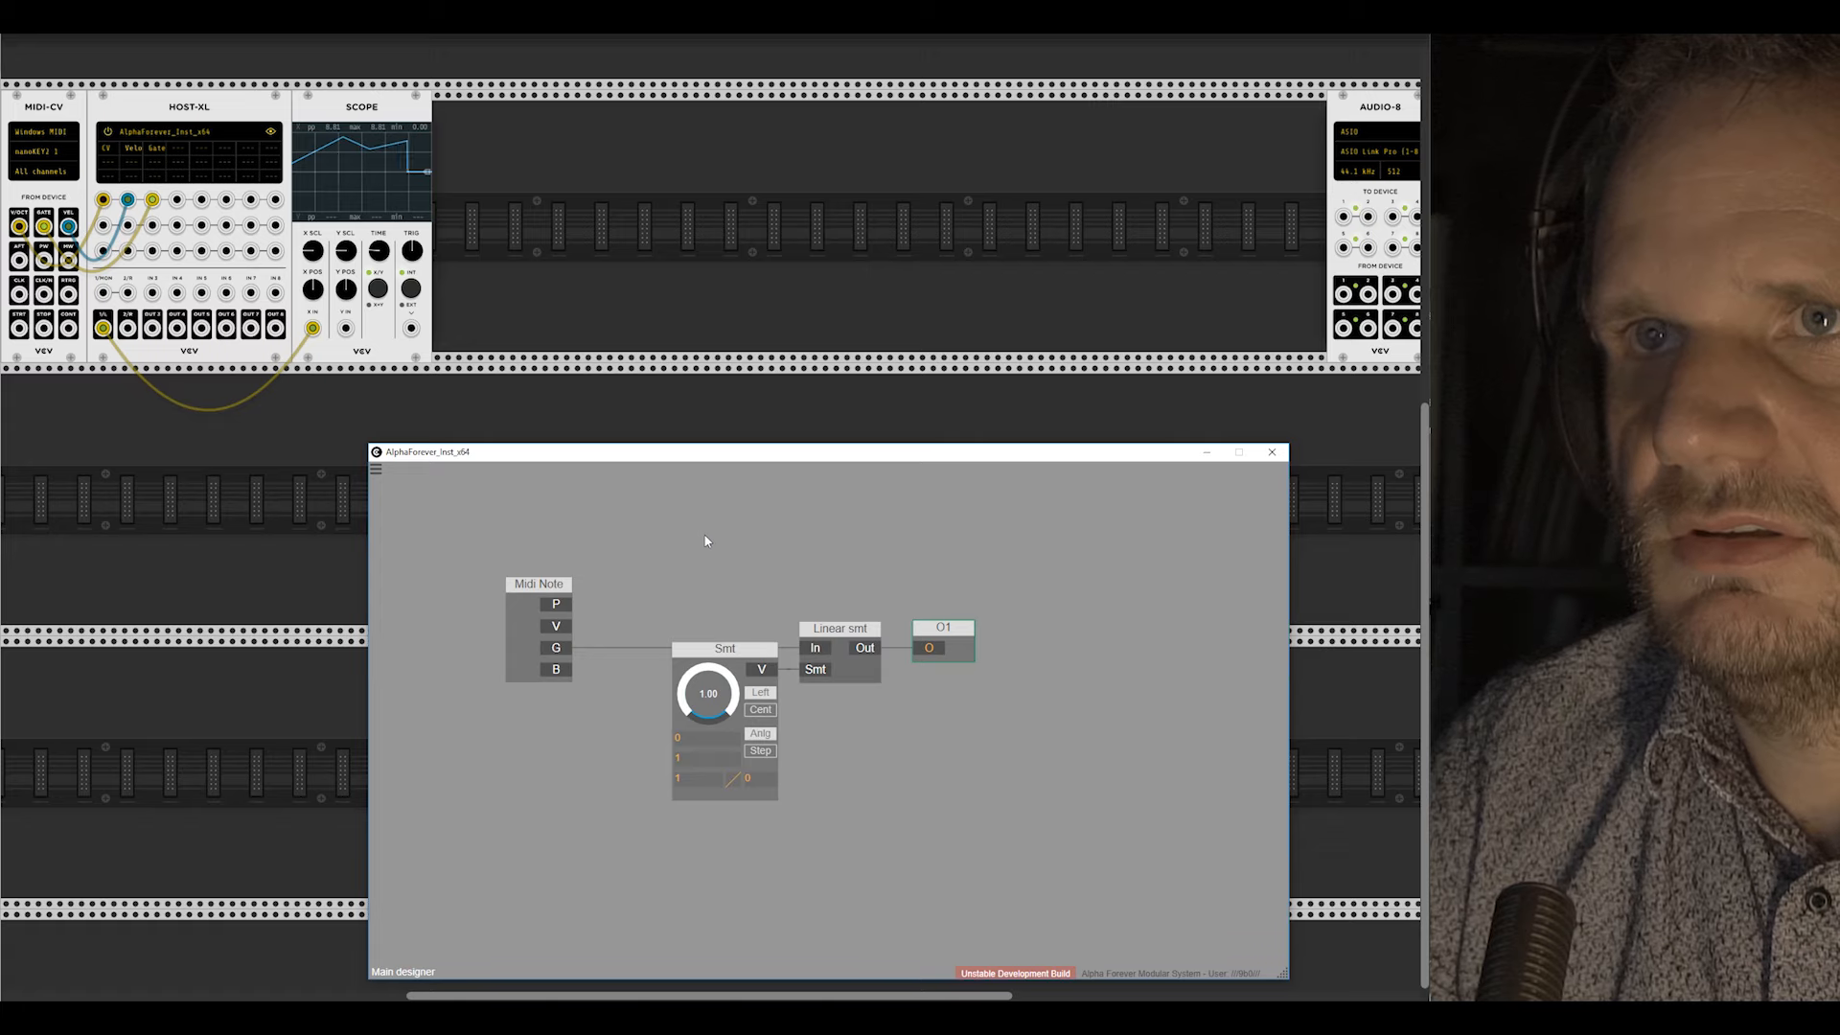
left_click_drag(708, 704, 739, 730)
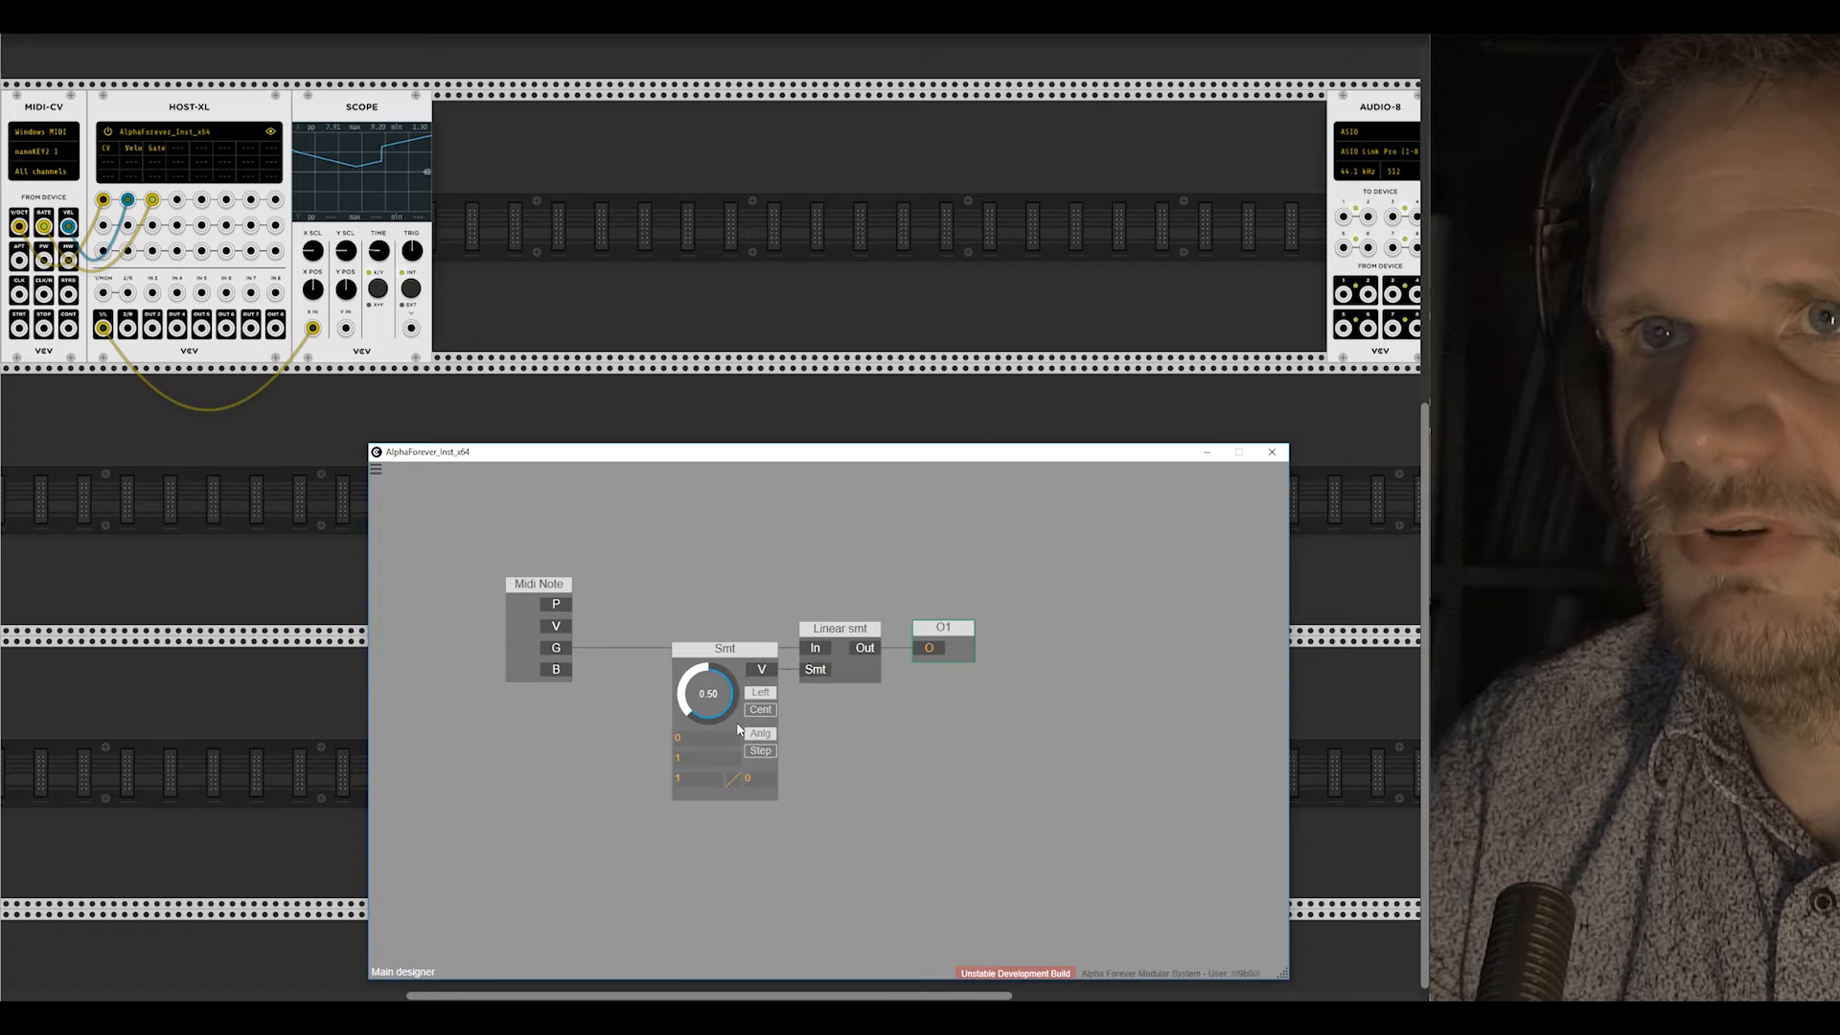
double_click(697, 756)
type("2")
key("Return")
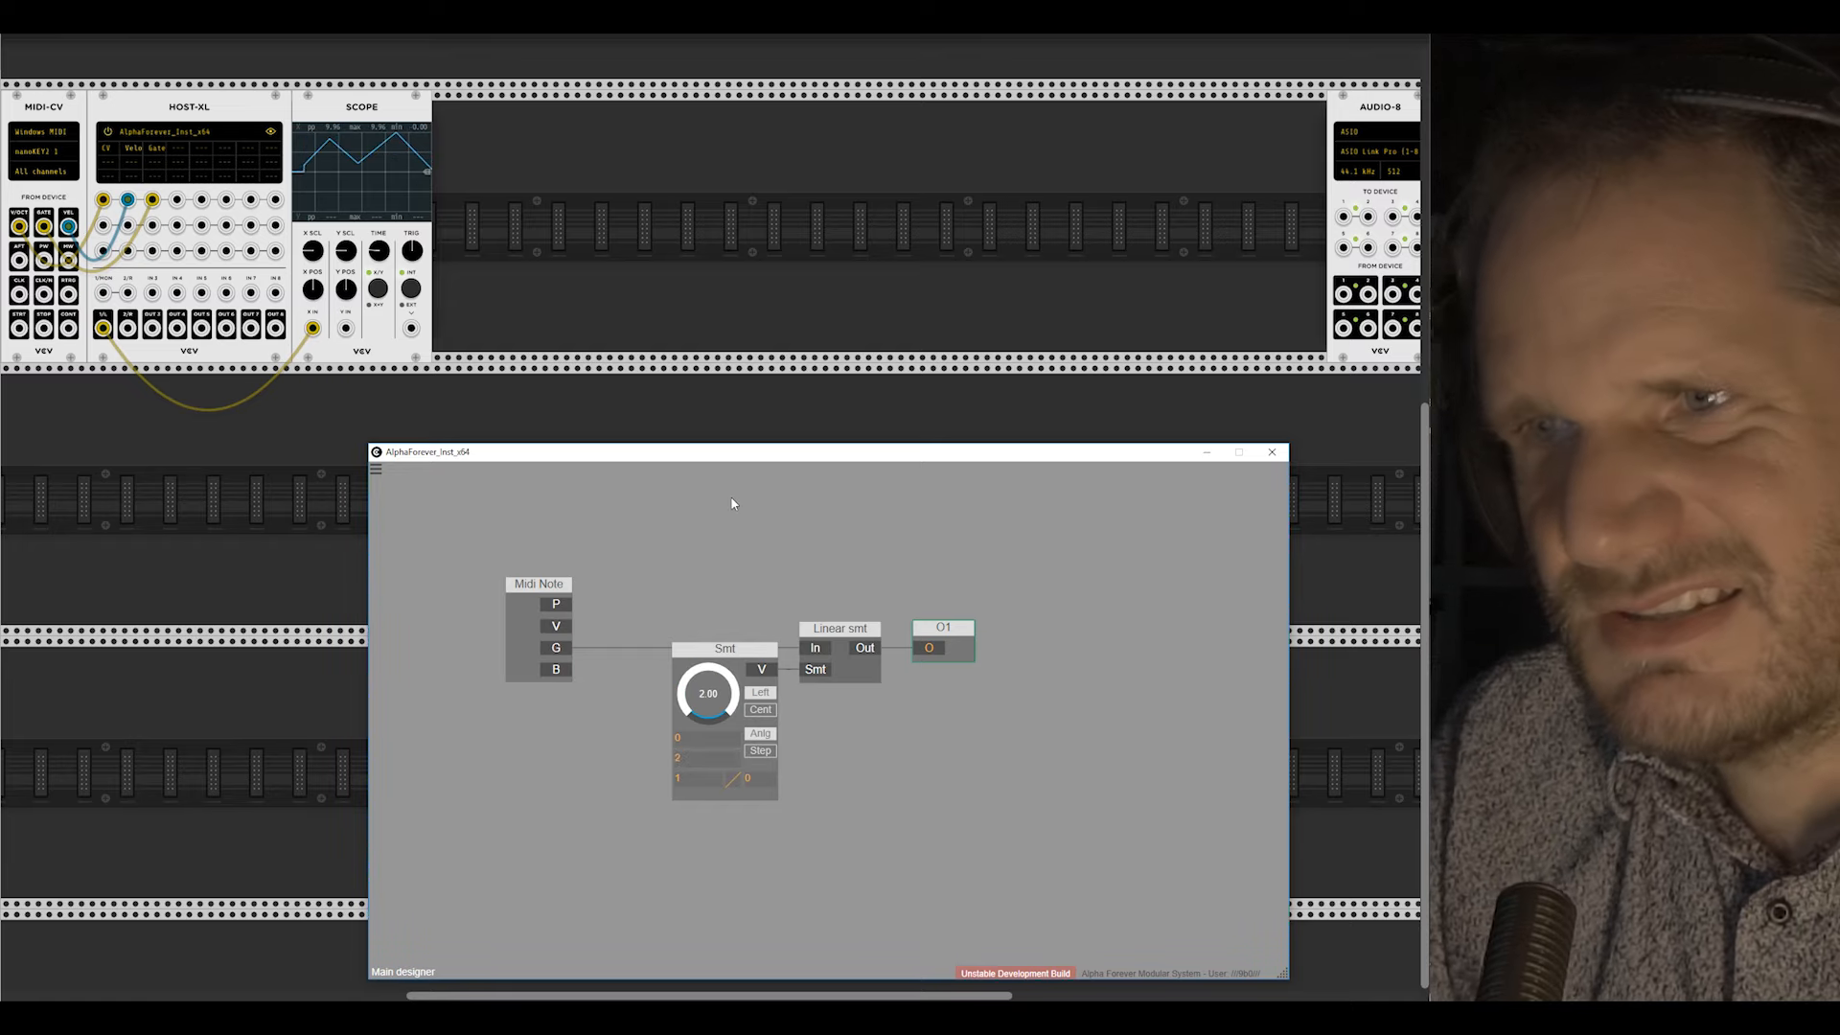
Step: Open Linear smt and widen the gap between the Smt input and Mul 1 by shifting Smt and the modules before it
double_click(839, 663)
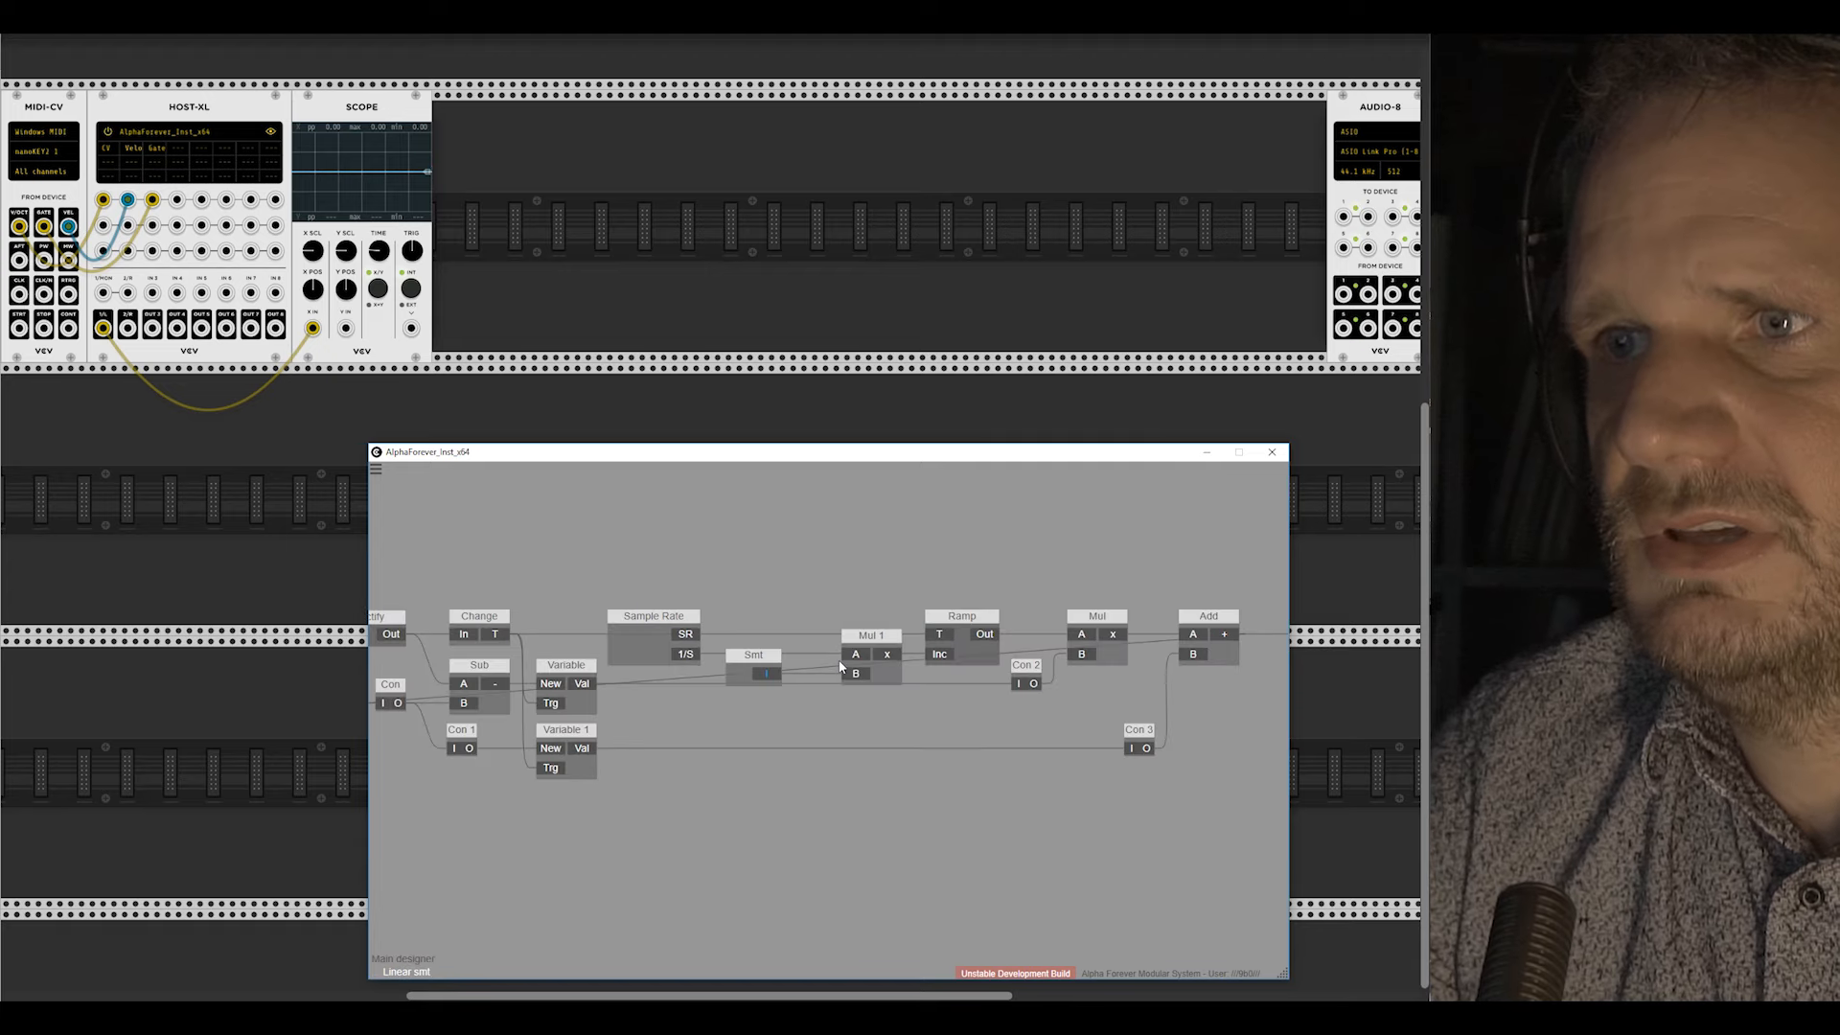
left_click_drag(824, 607, 979, 539)
scroll(573, 525, "down", 1)
left_click_drag(419, 520, 915, 714)
left_click_drag(833, 575, 749, 575)
Step: Add a Div module with Smt feeding its B port and its output feeding Mul 1's B port, slightly below Mul 1
right_click(801, 606)
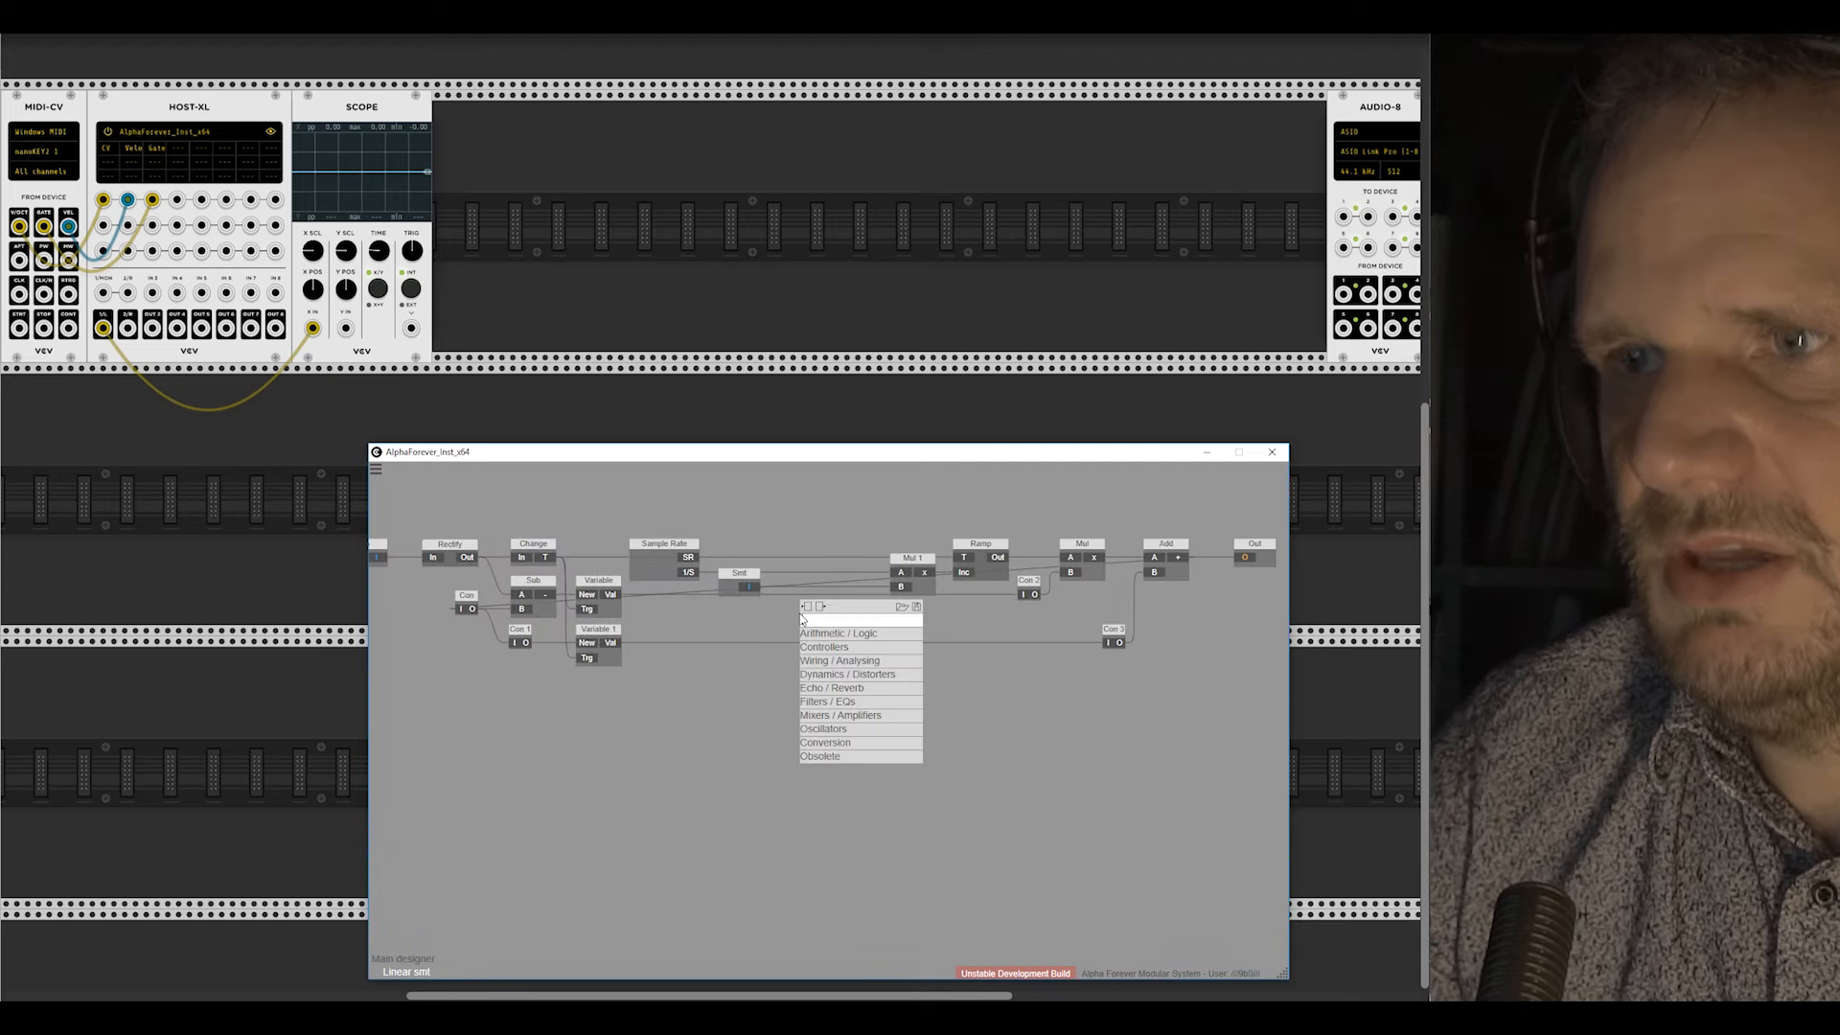
left_click(930, 633)
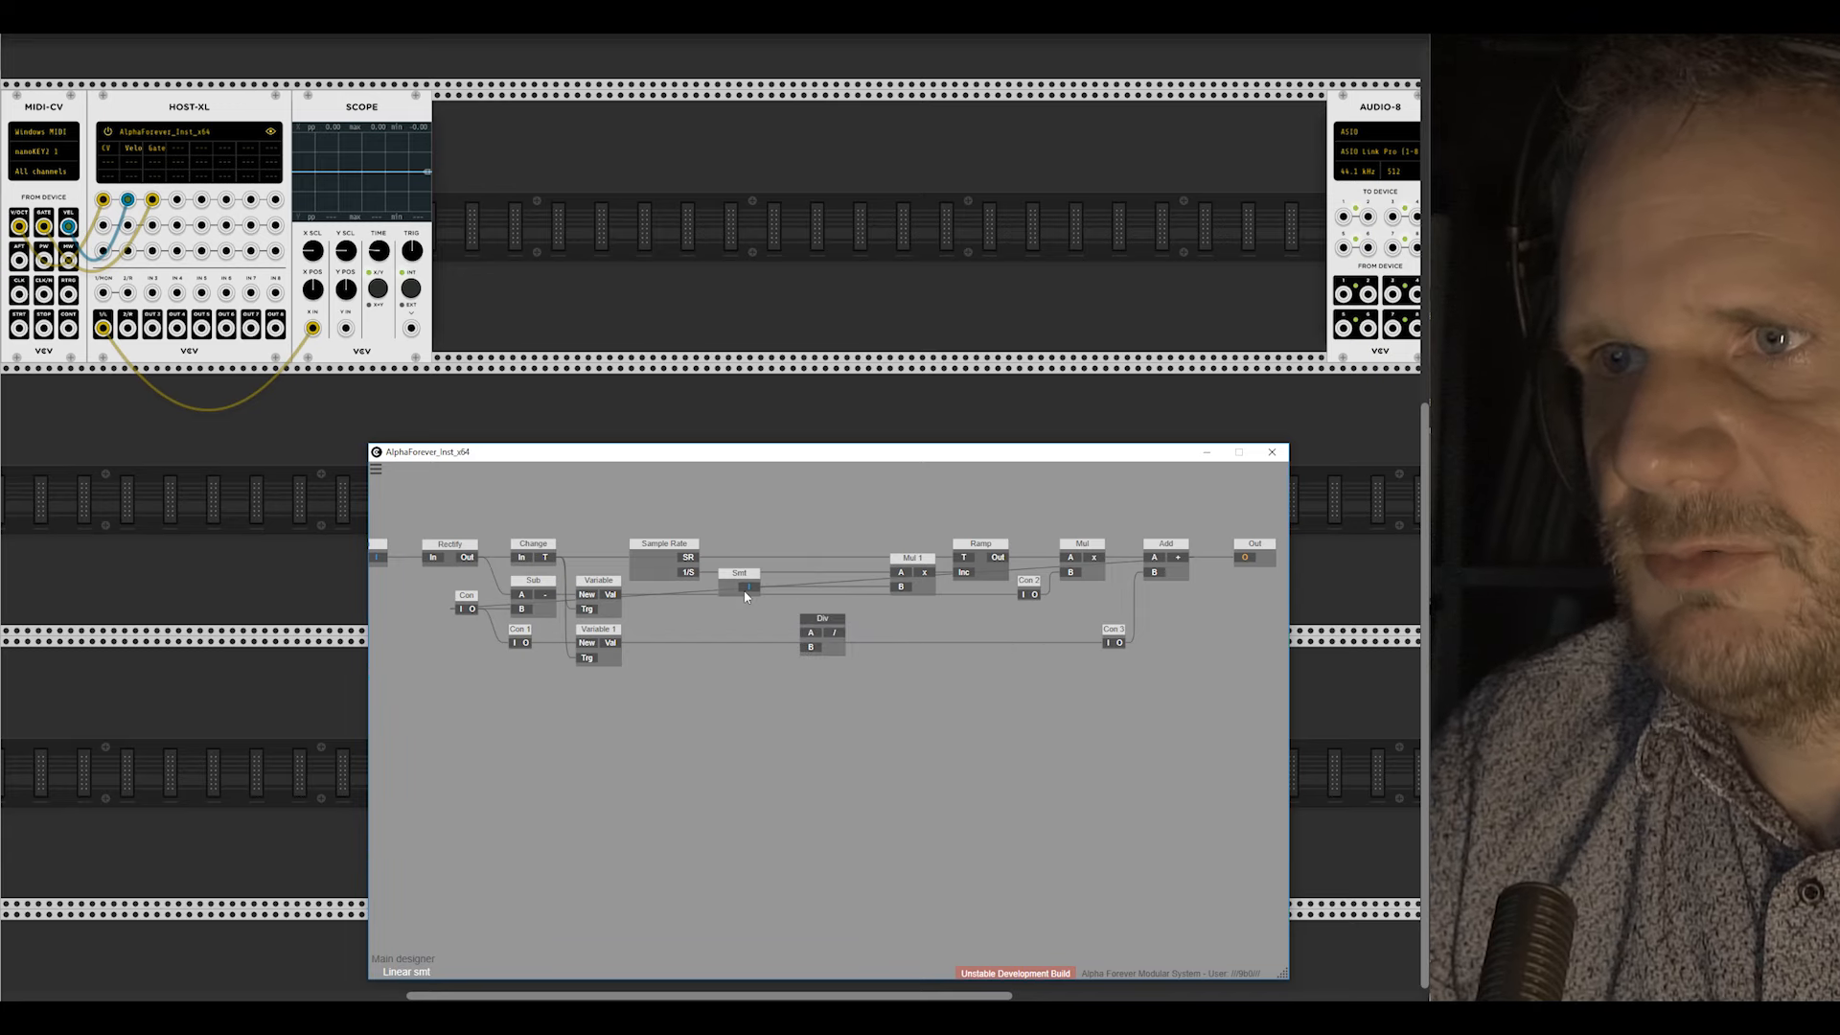
left_click_drag(811, 661, 809, 654)
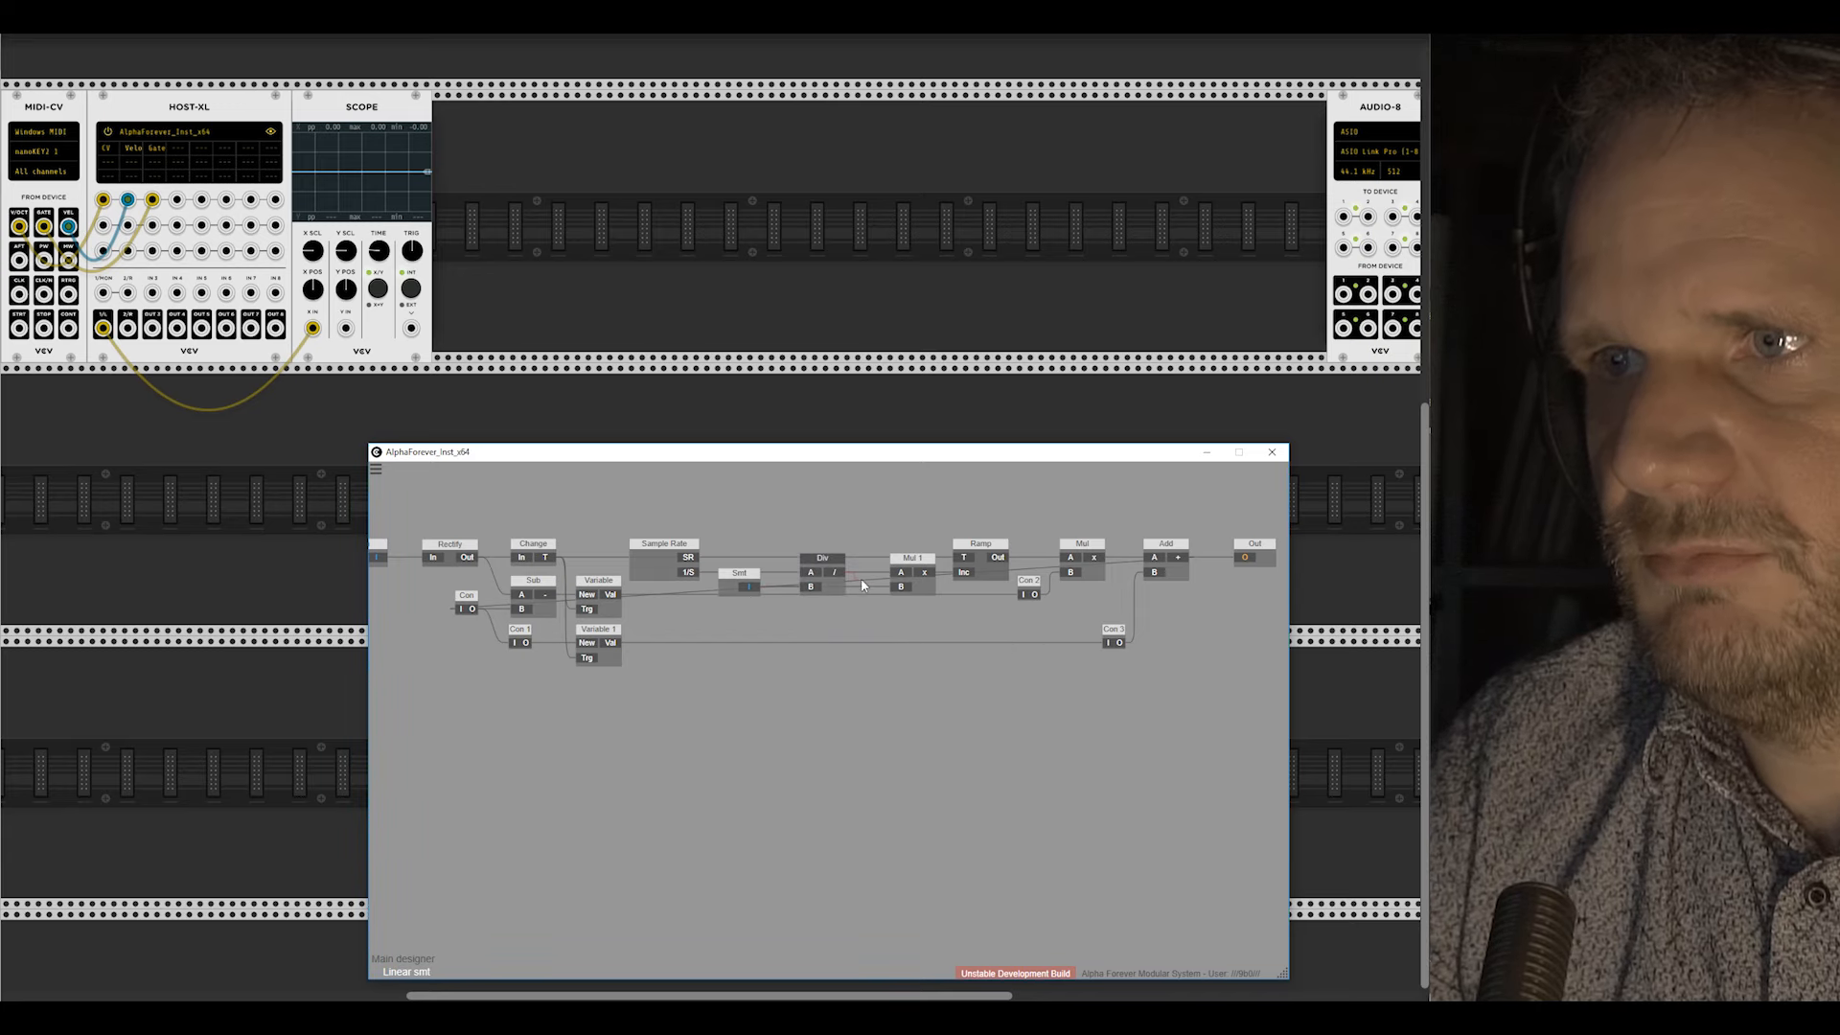
left_click_drag(824, 558, 801, 606)
Step: Insert another Con module in the feedback cable between Add's output and Con, then route that cable below all other modules
scroll(675, 671, "down", 2)
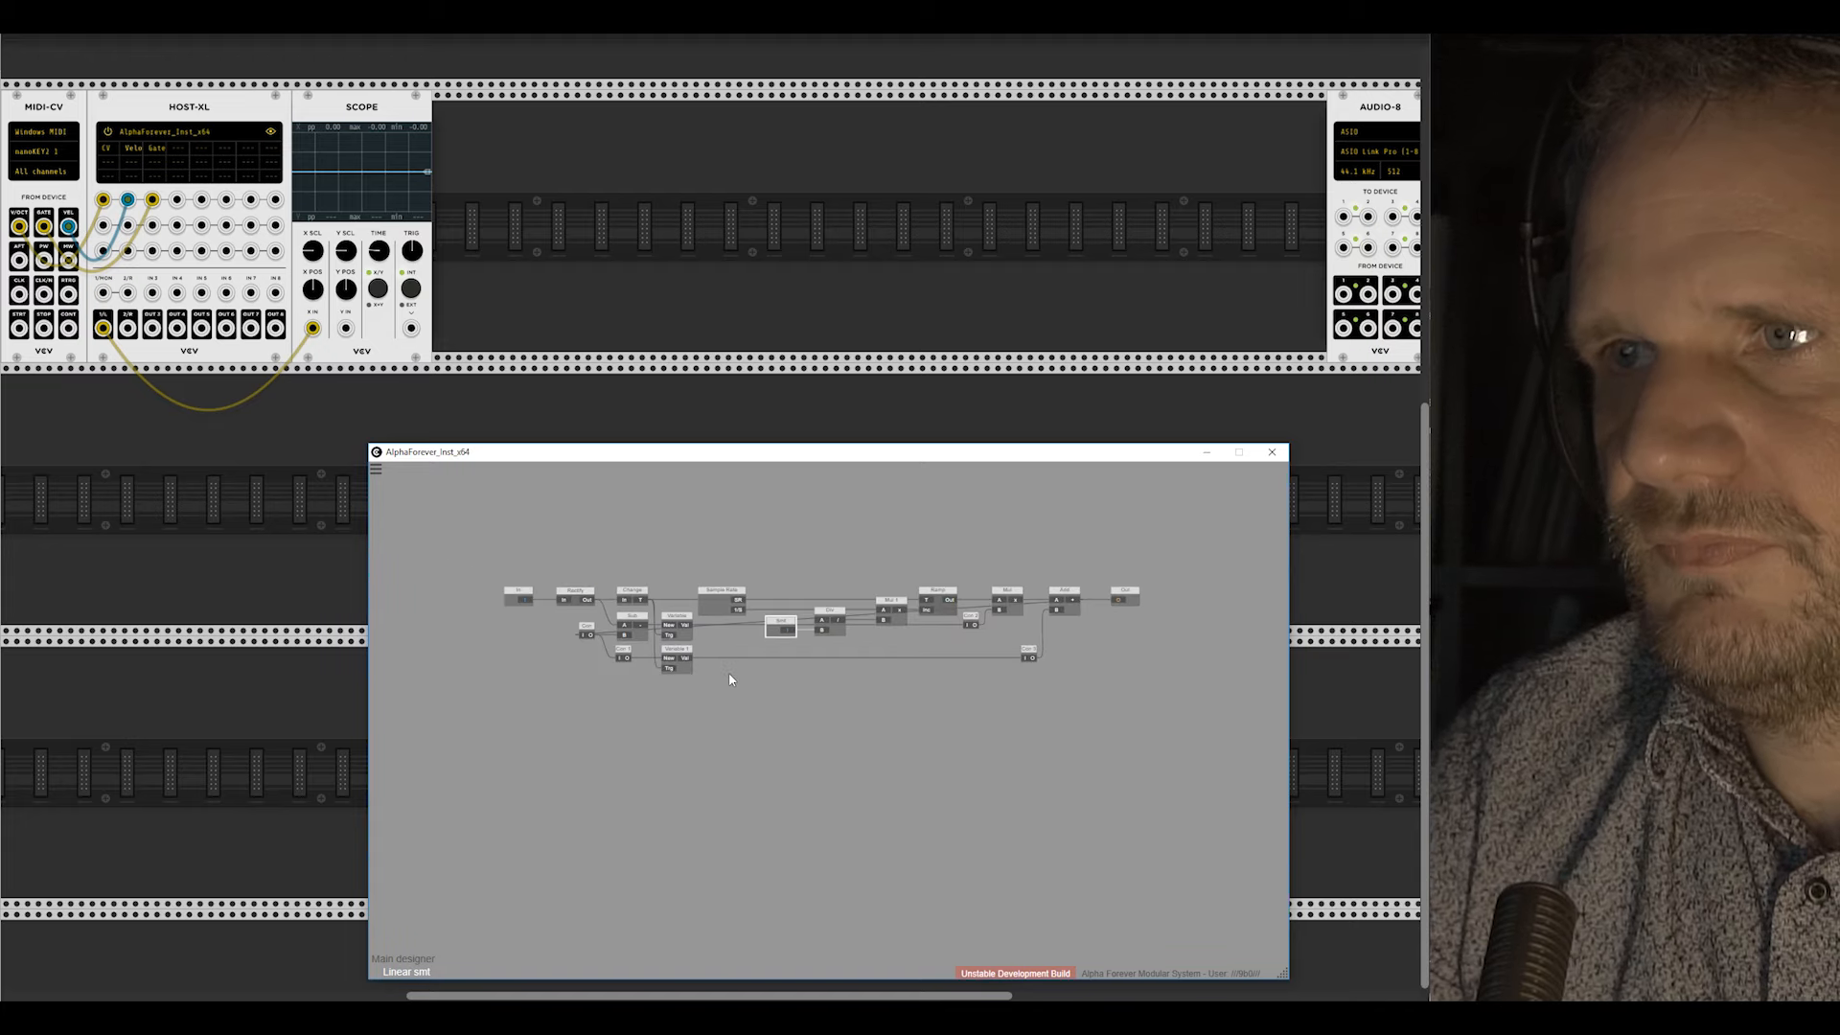
right_click(582, 638)
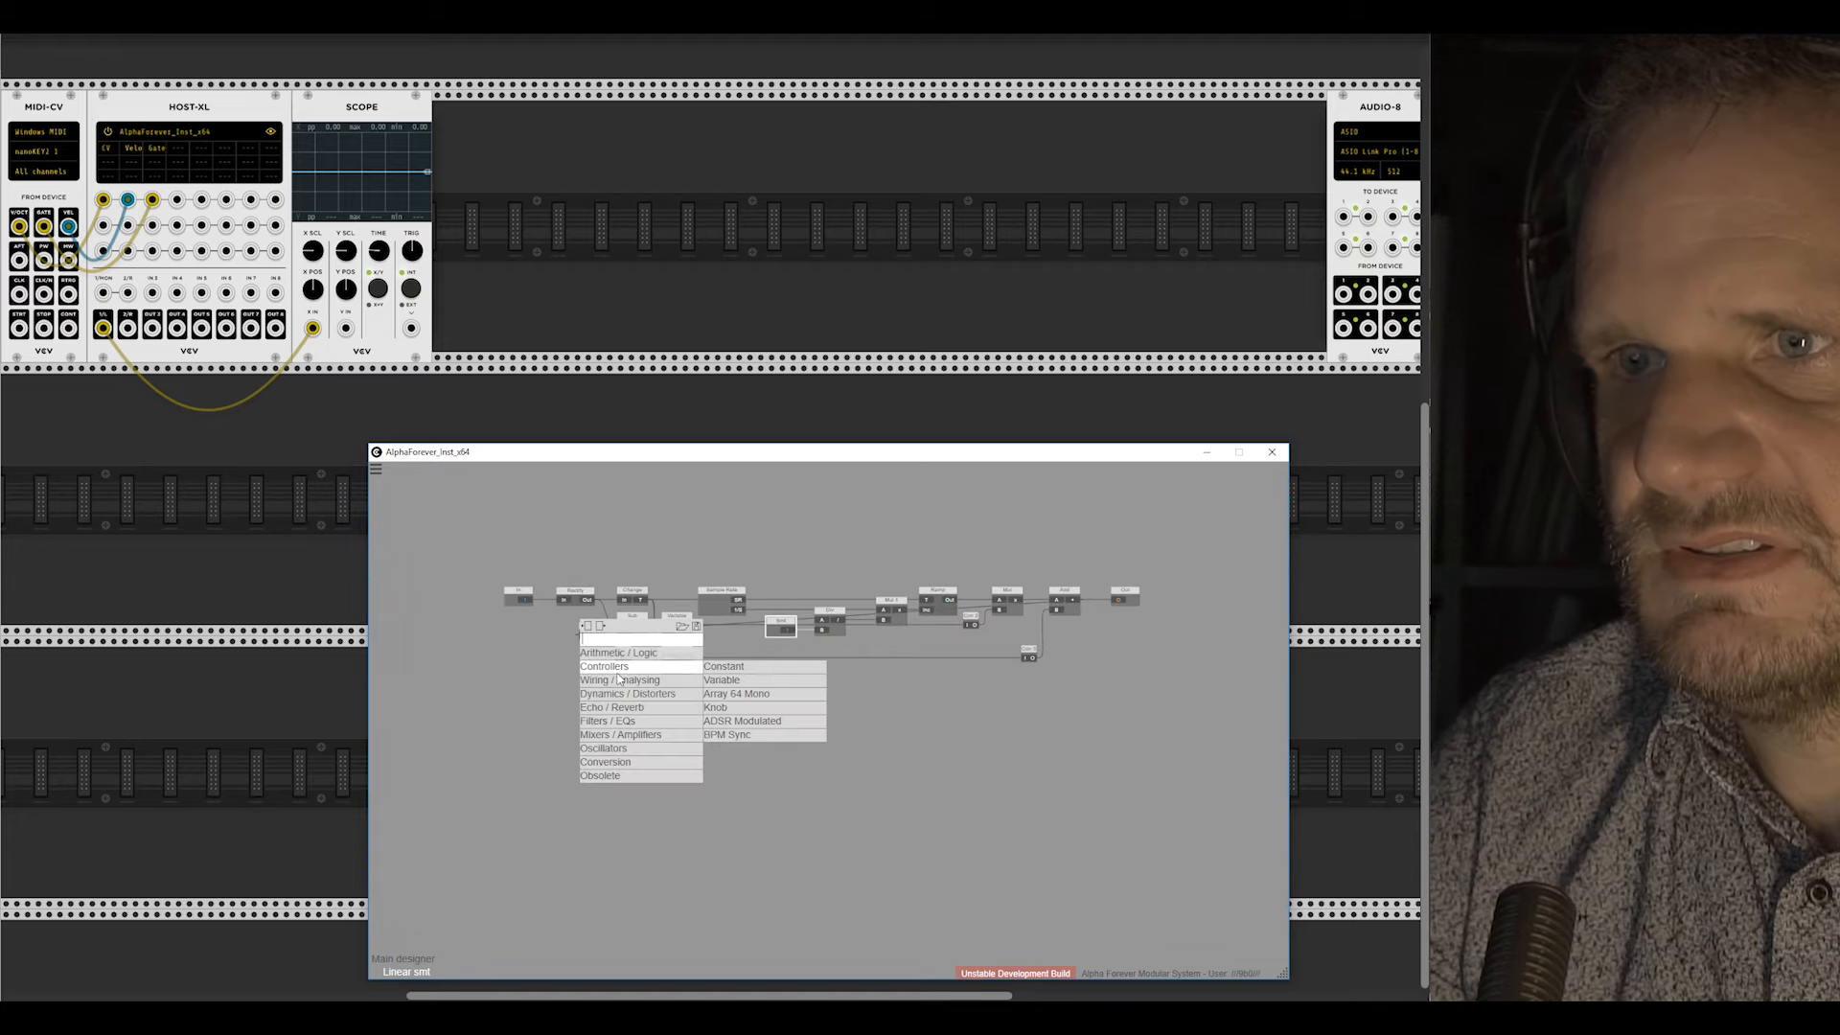
mouse_move(632, 679)
left_click(737, 803)
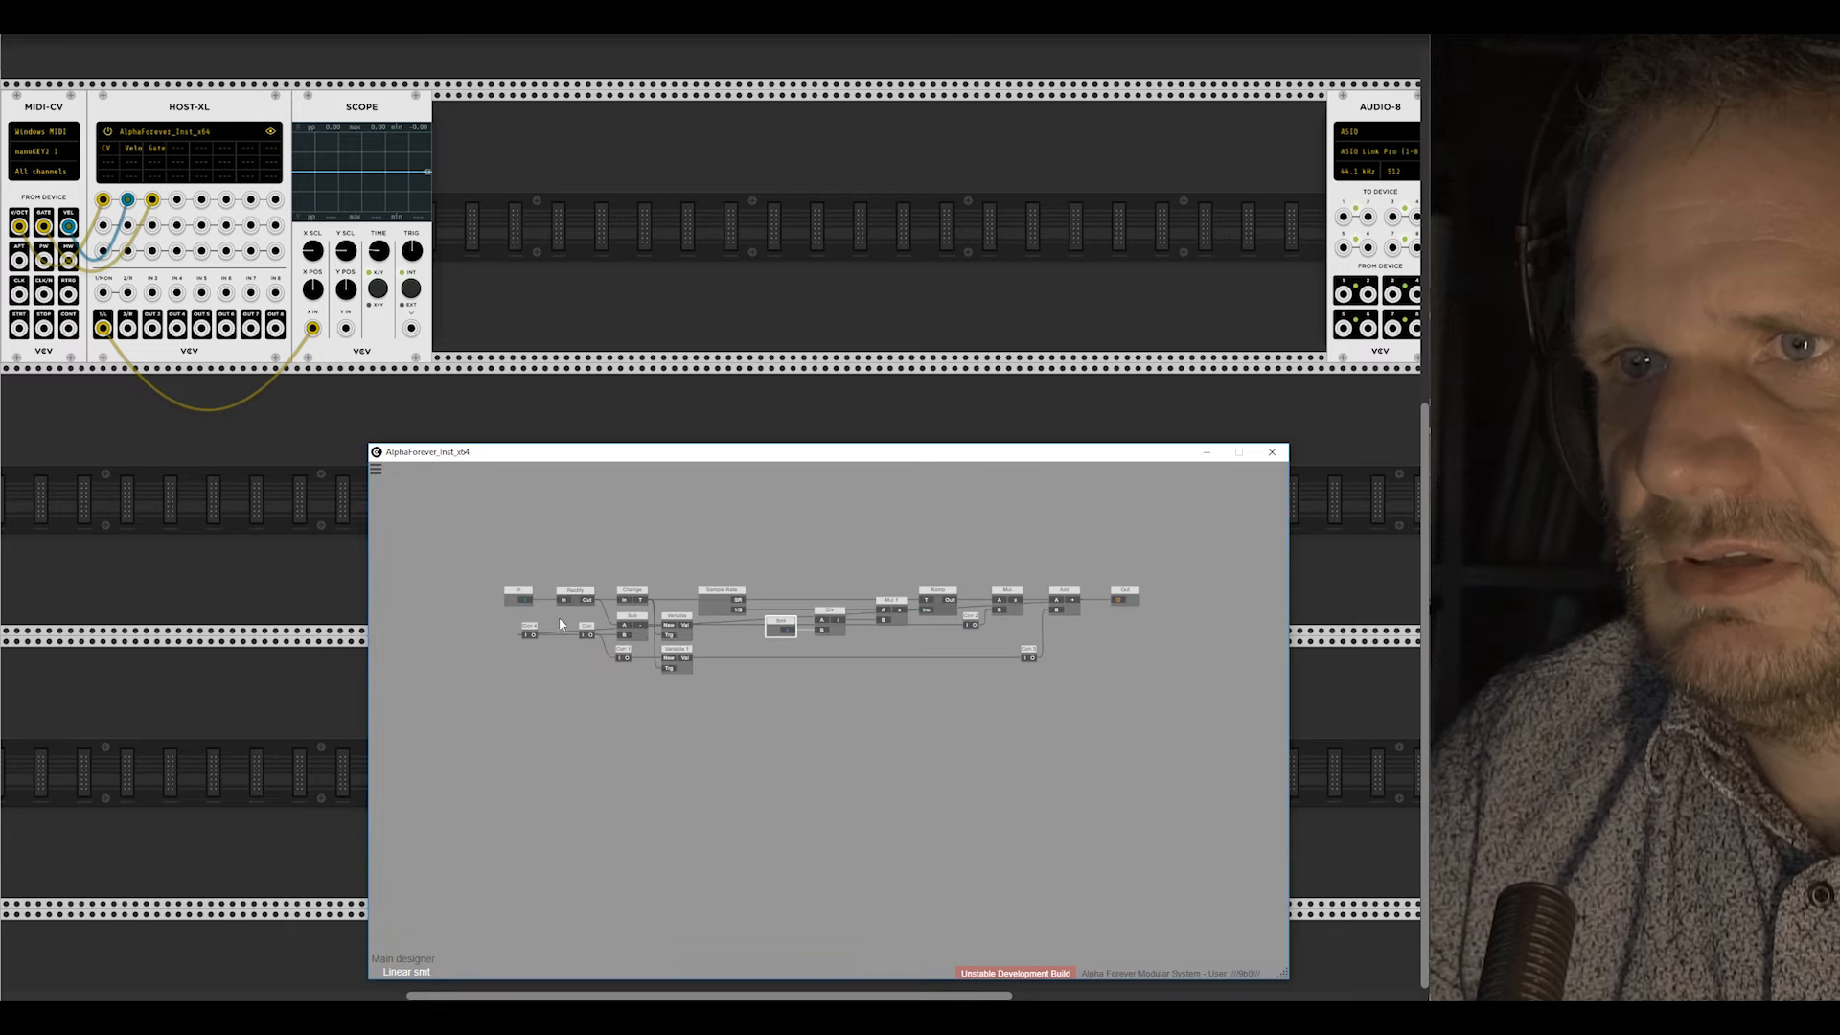
left_click_drag(530, 626, 1104, 645)
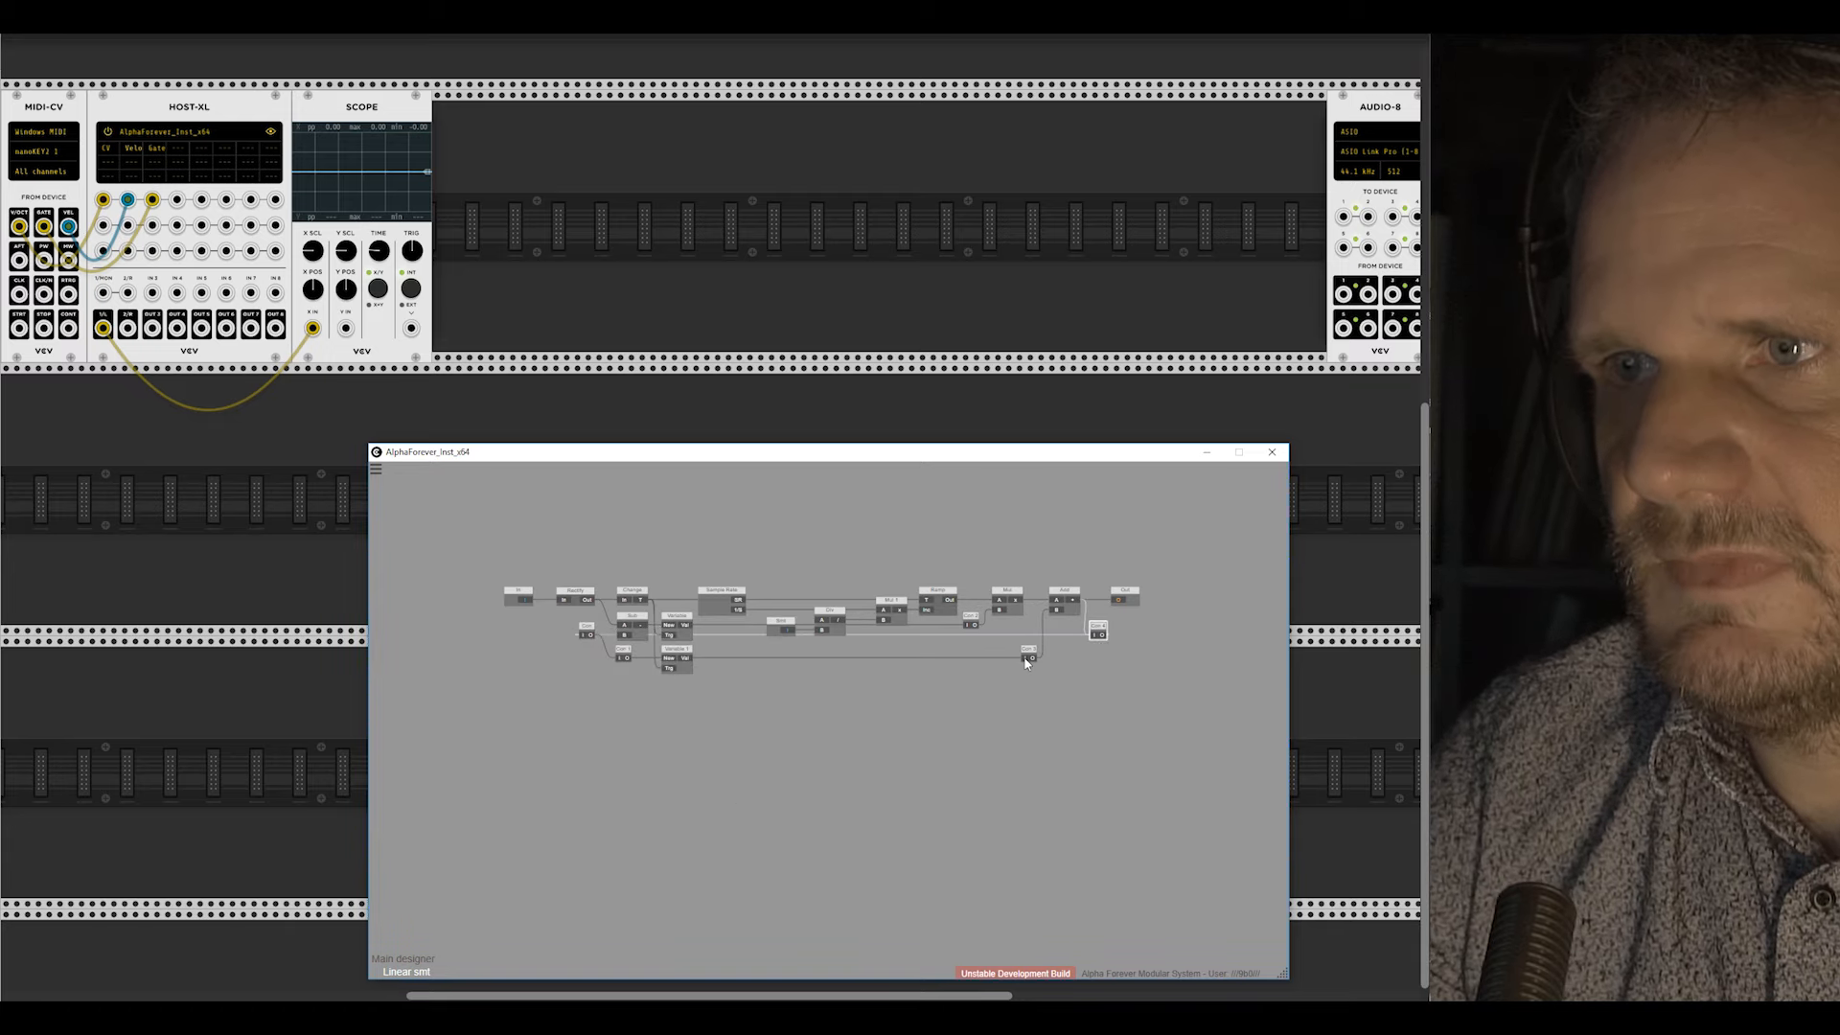
scroll(911, 676, "up", 3)
left_click_drag(440, 613, 444, 682)
scroll(728, 668, "up", 3)
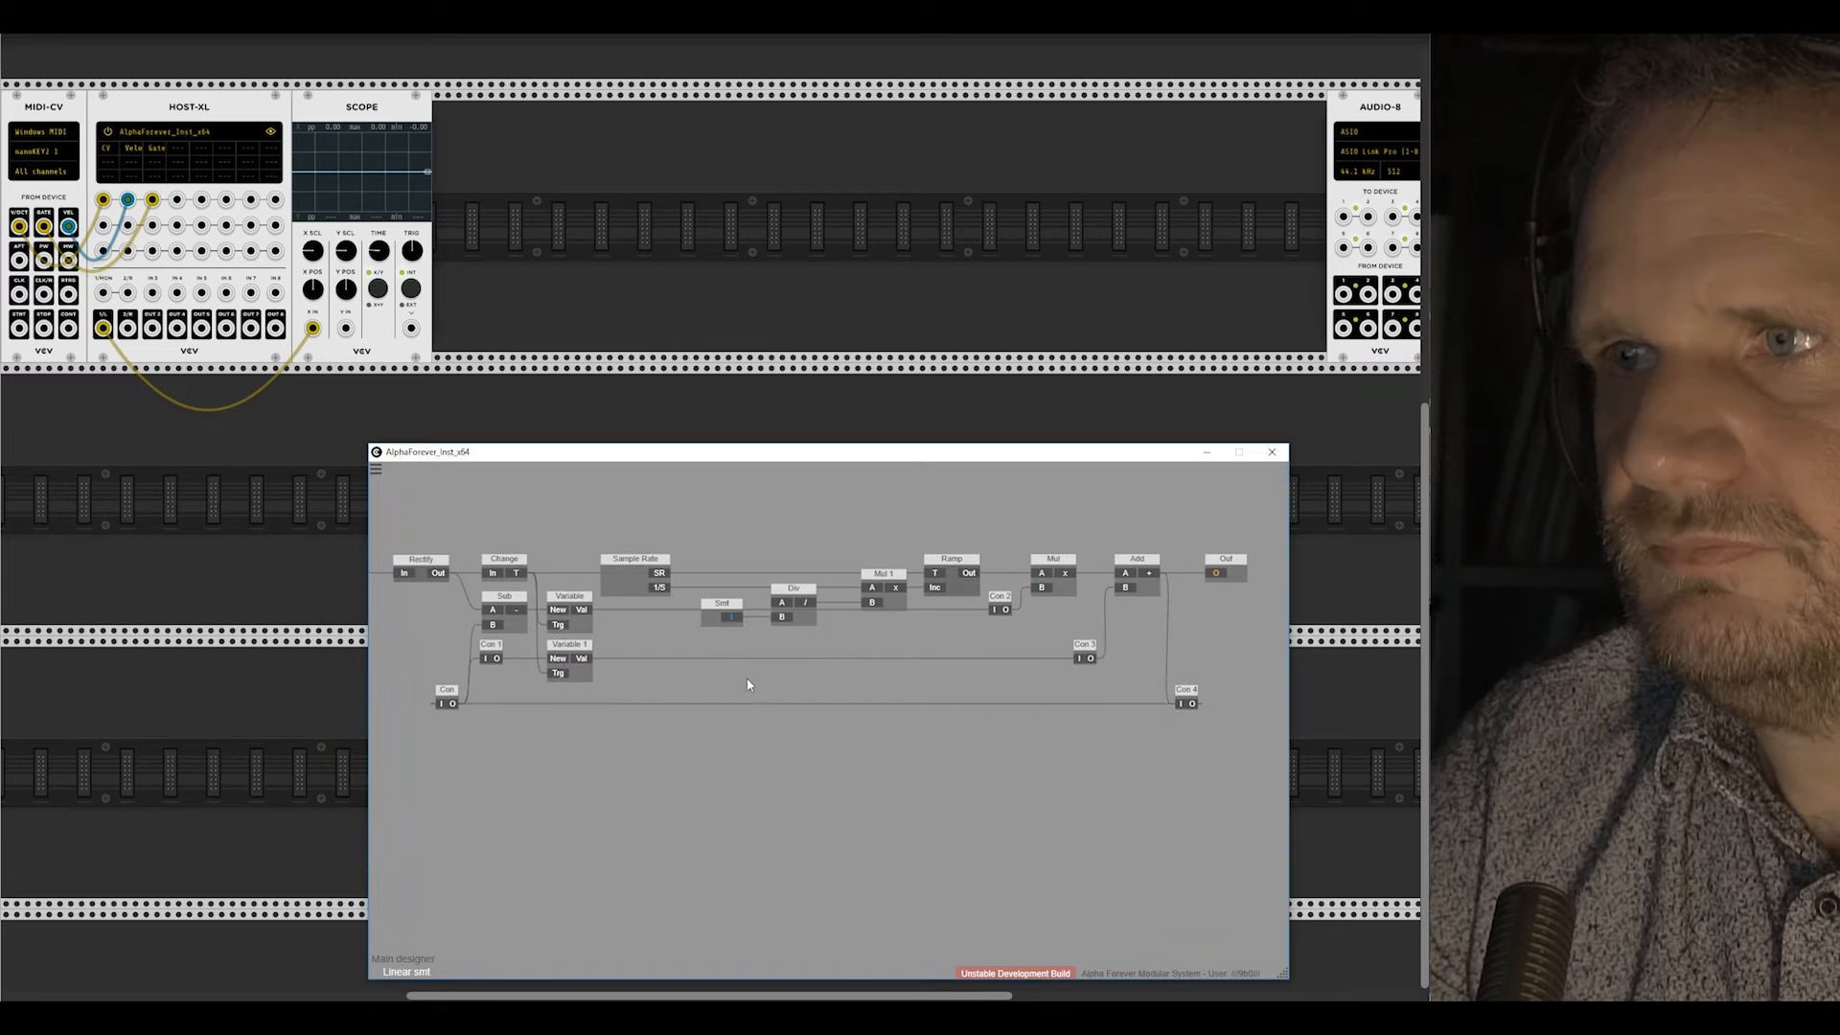
Step: Create a value module for Div's A port, shift Smt and Div to clear it, and return to the main designer
left_click_drag(745, 625, 751, 626)
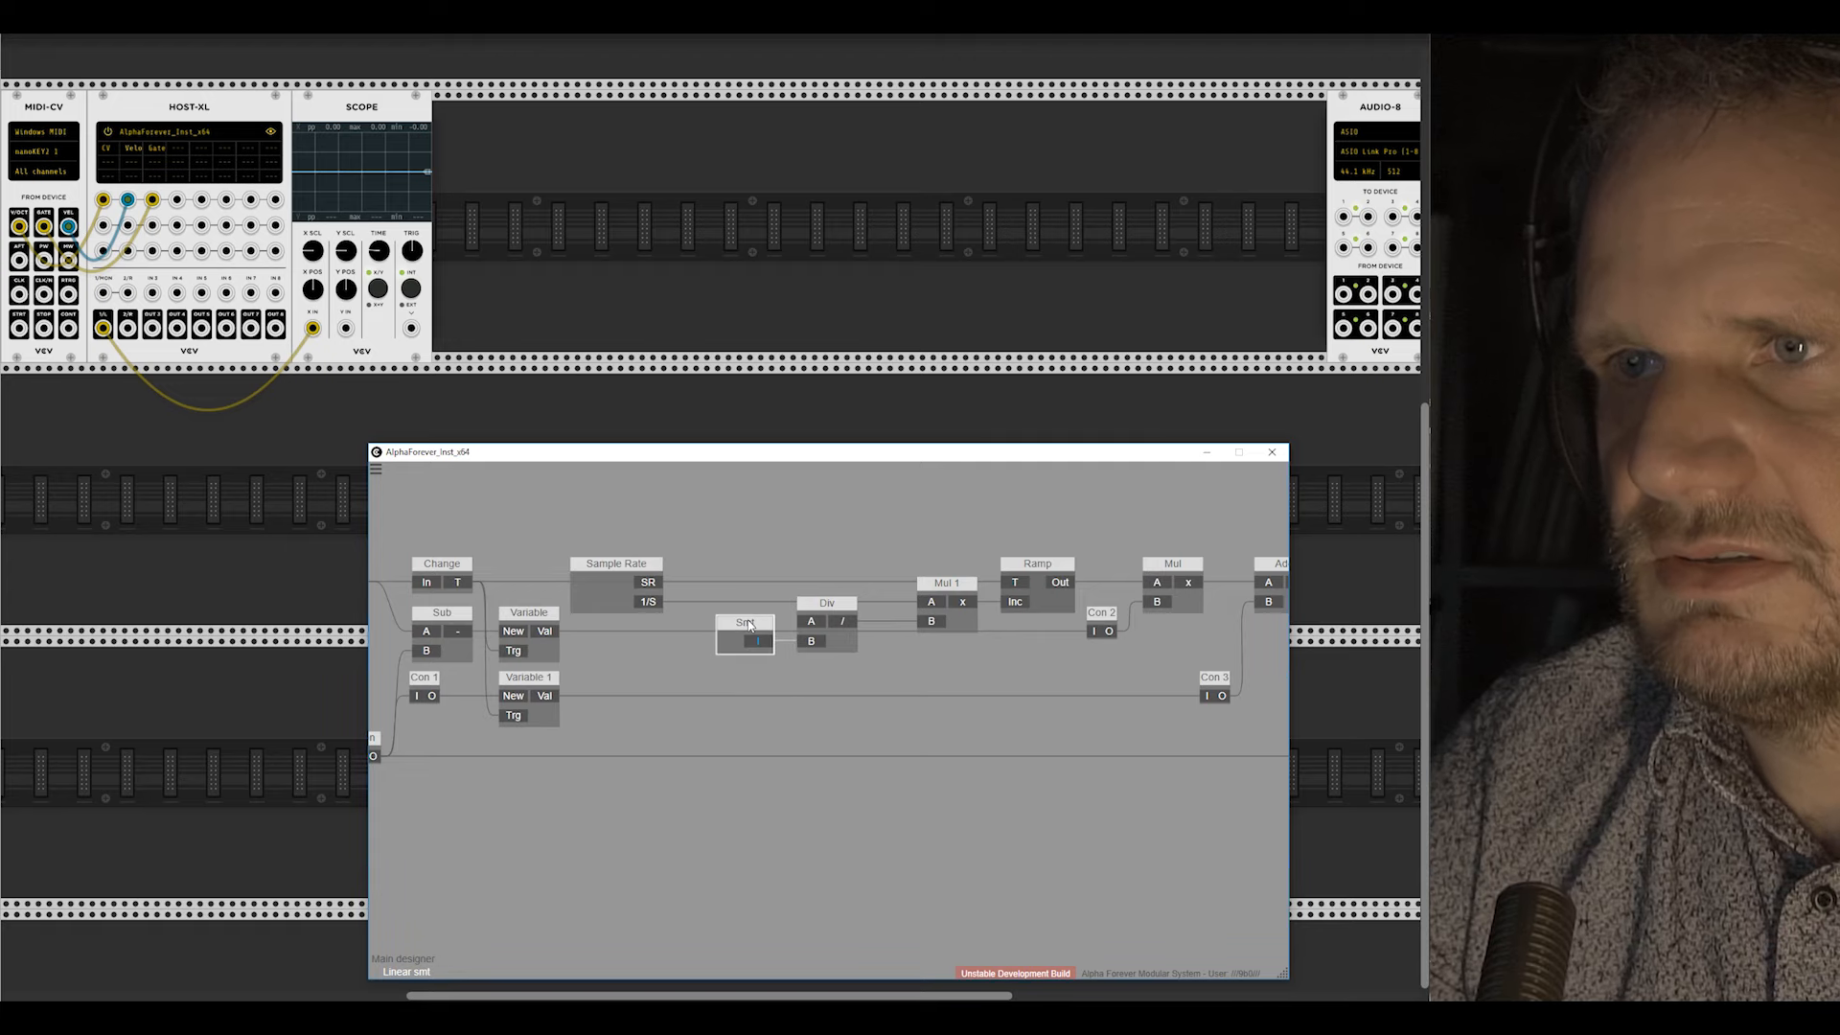
double_click(813, 622)
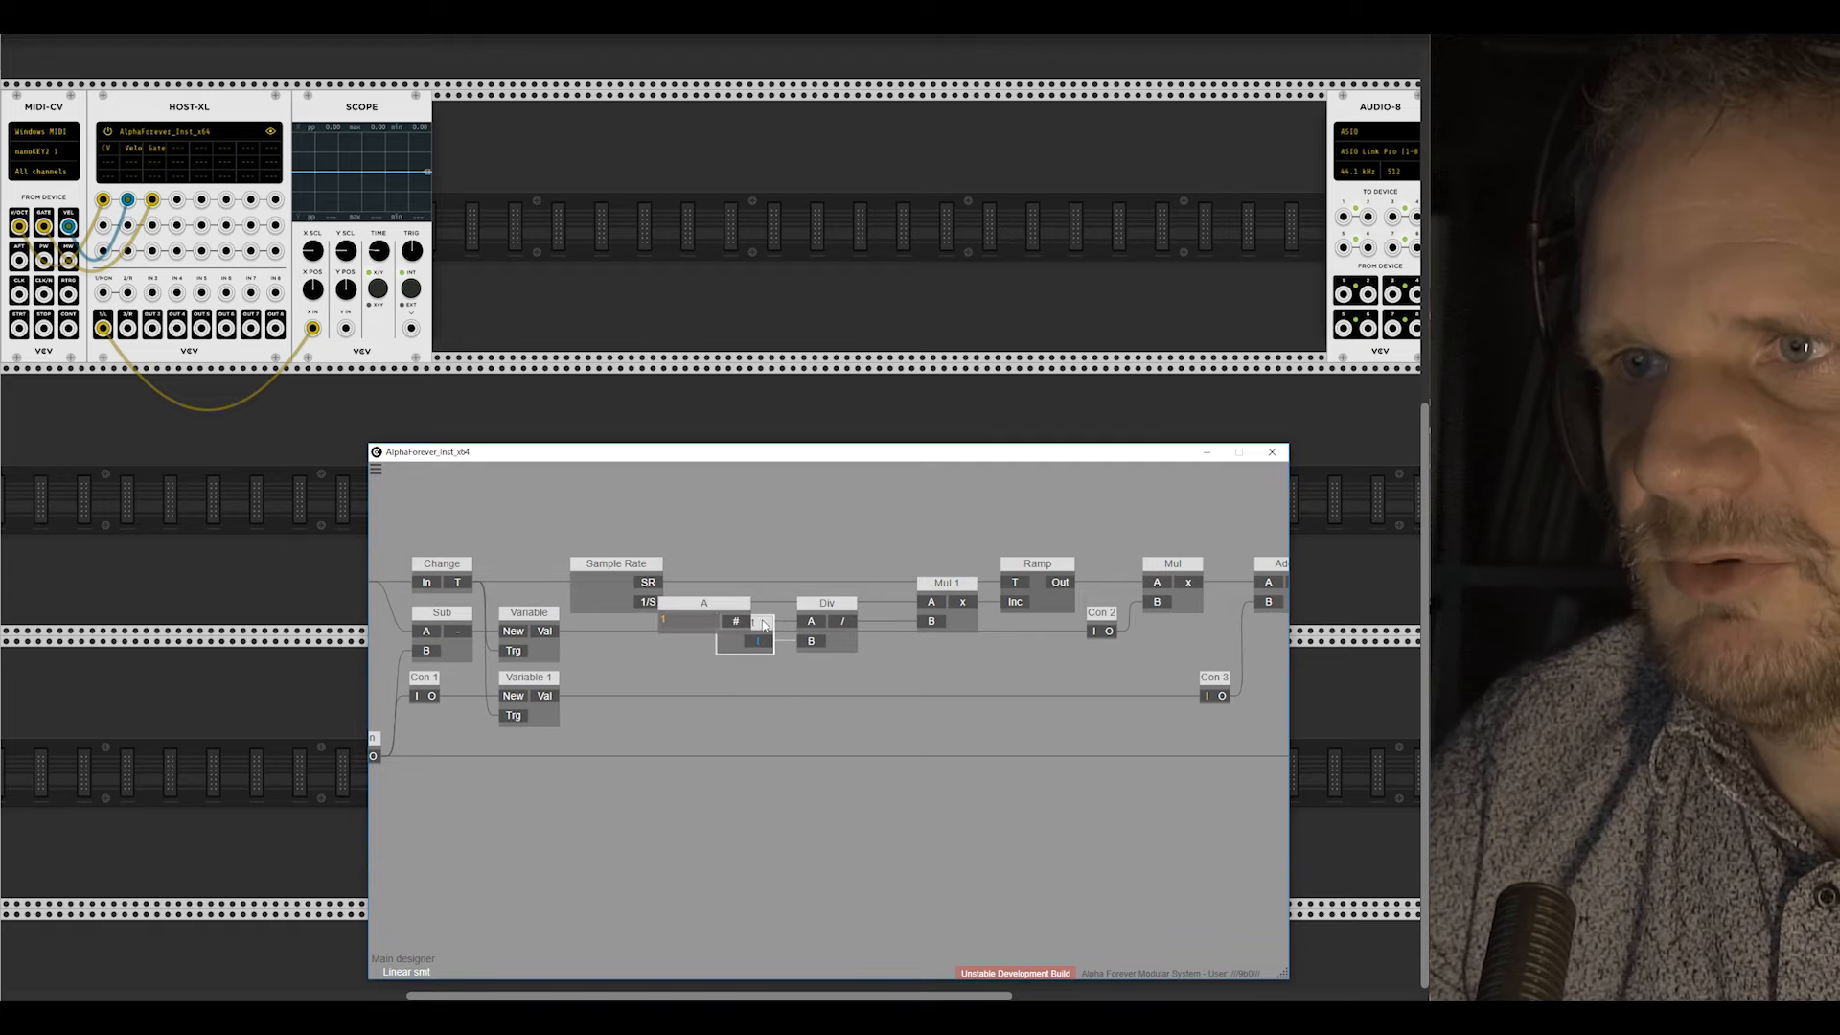
mouse_move(825, 605)
left_mouse_down()
mouse_move(863, 605)
mouse_move(802, 625)
left_mouse_up()
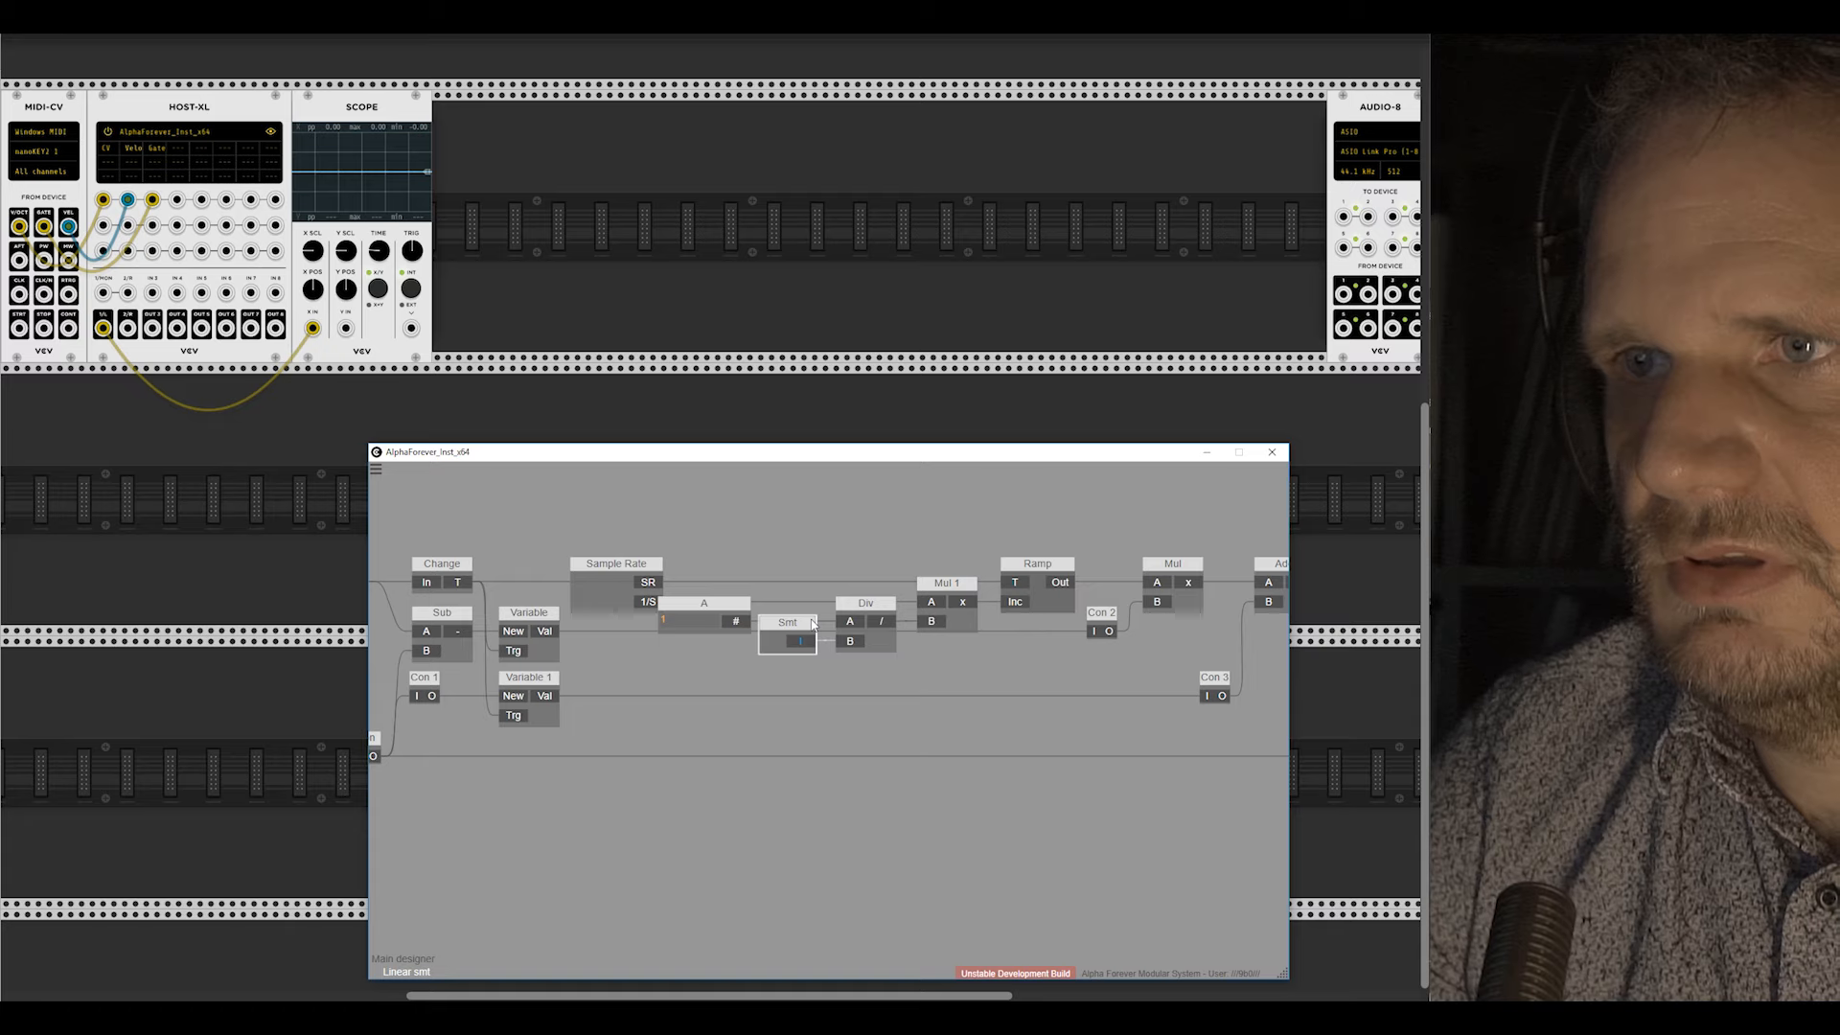
double_click(818, 547)
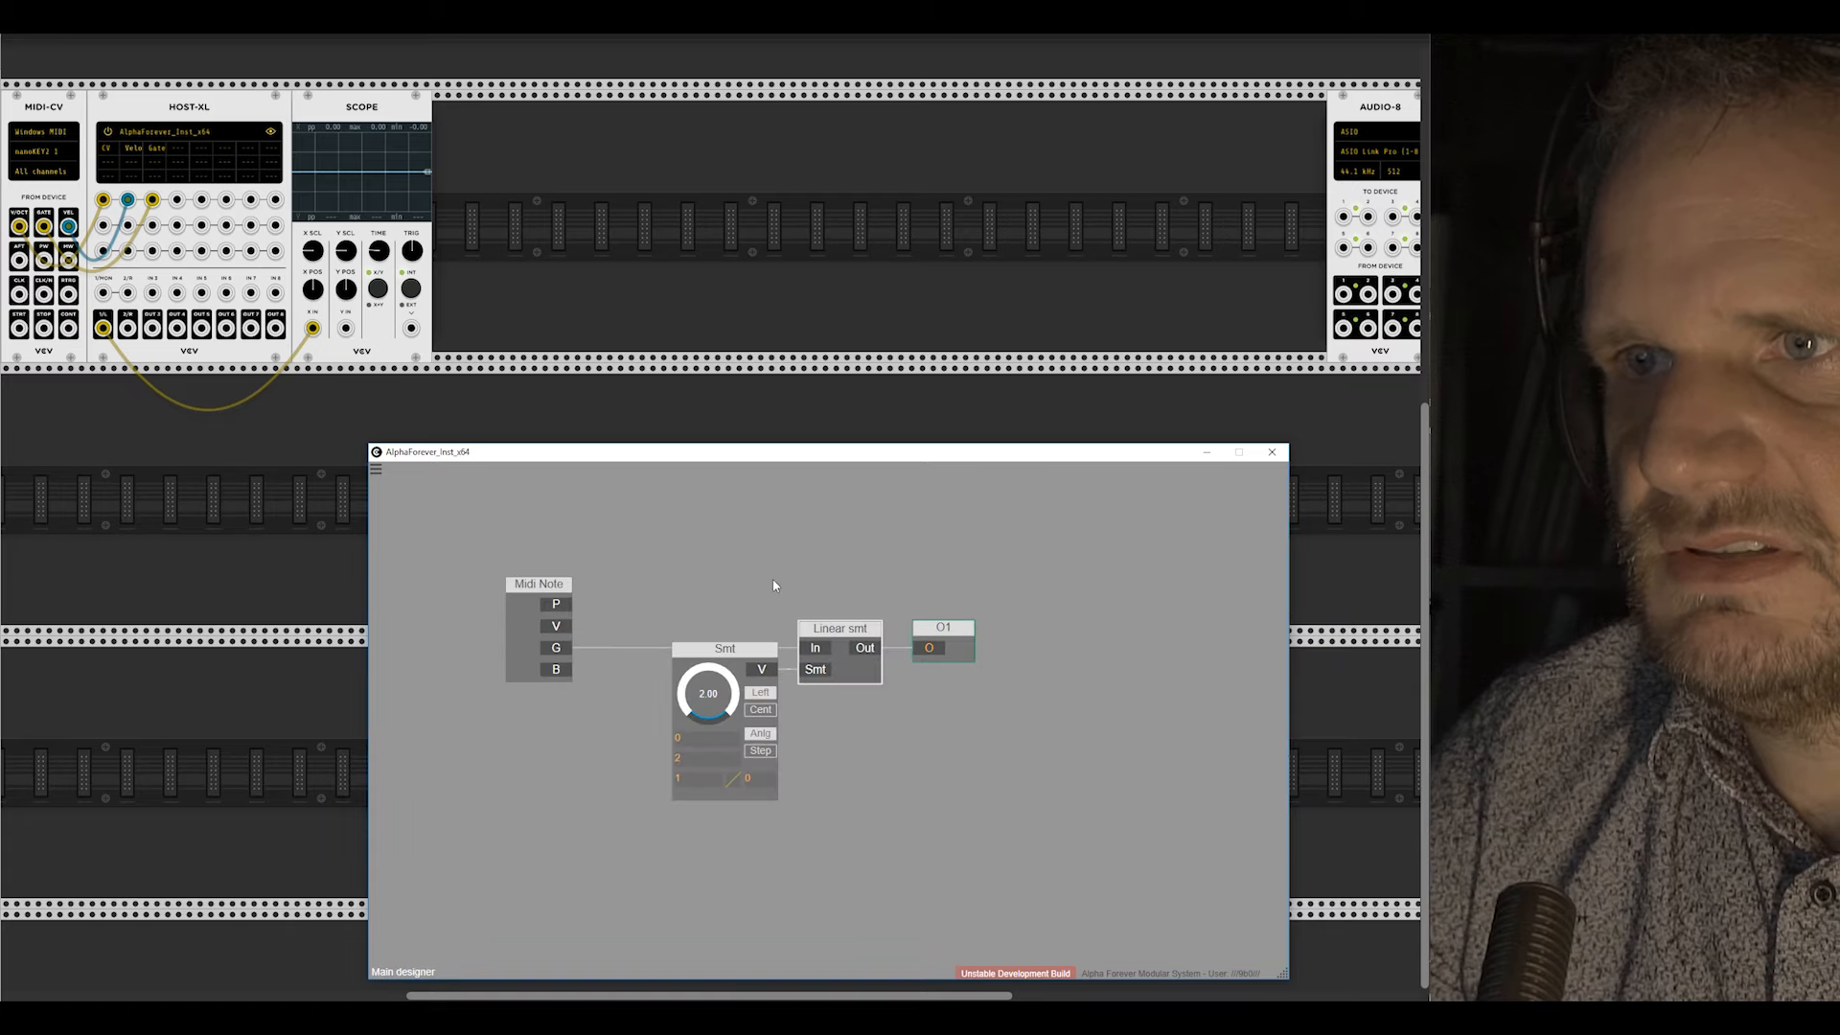
Step: Turn the Smt knob down to 0.25 and open the Linear smt module
double_click(715, 690)
left_click_drag(714, 694, 713, 736)
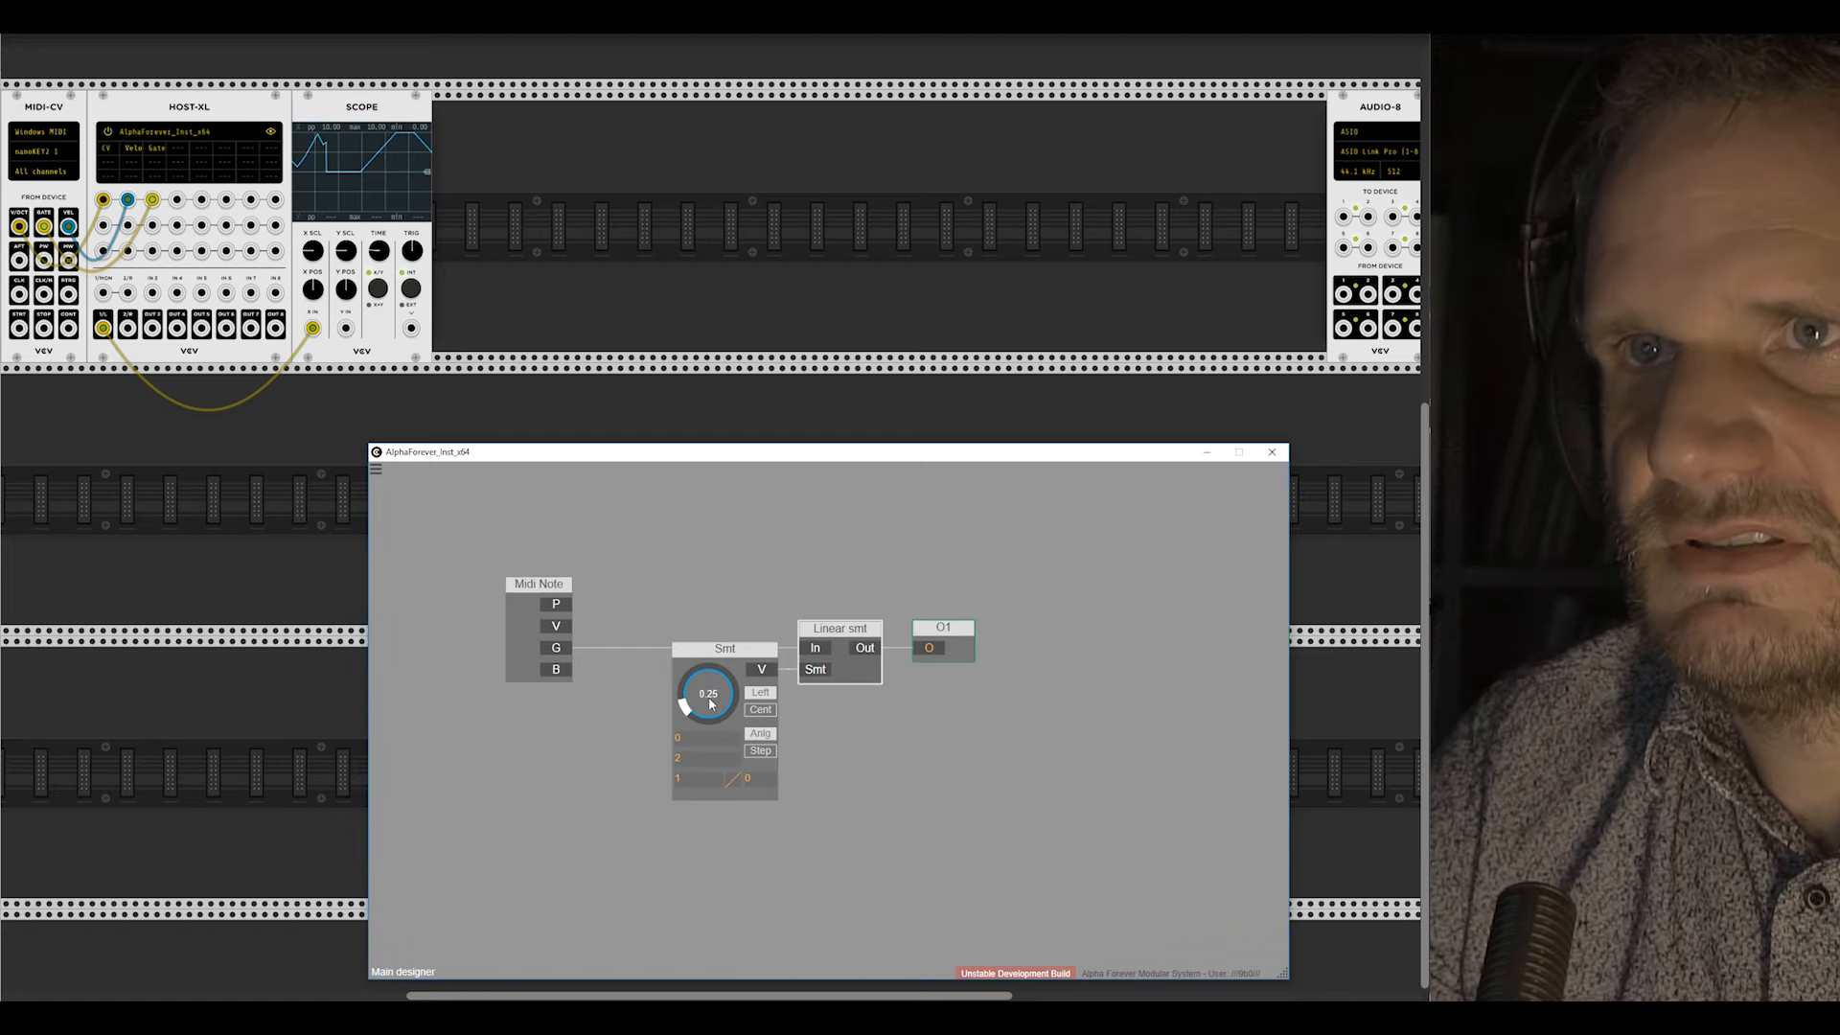
double_click(847, 677)
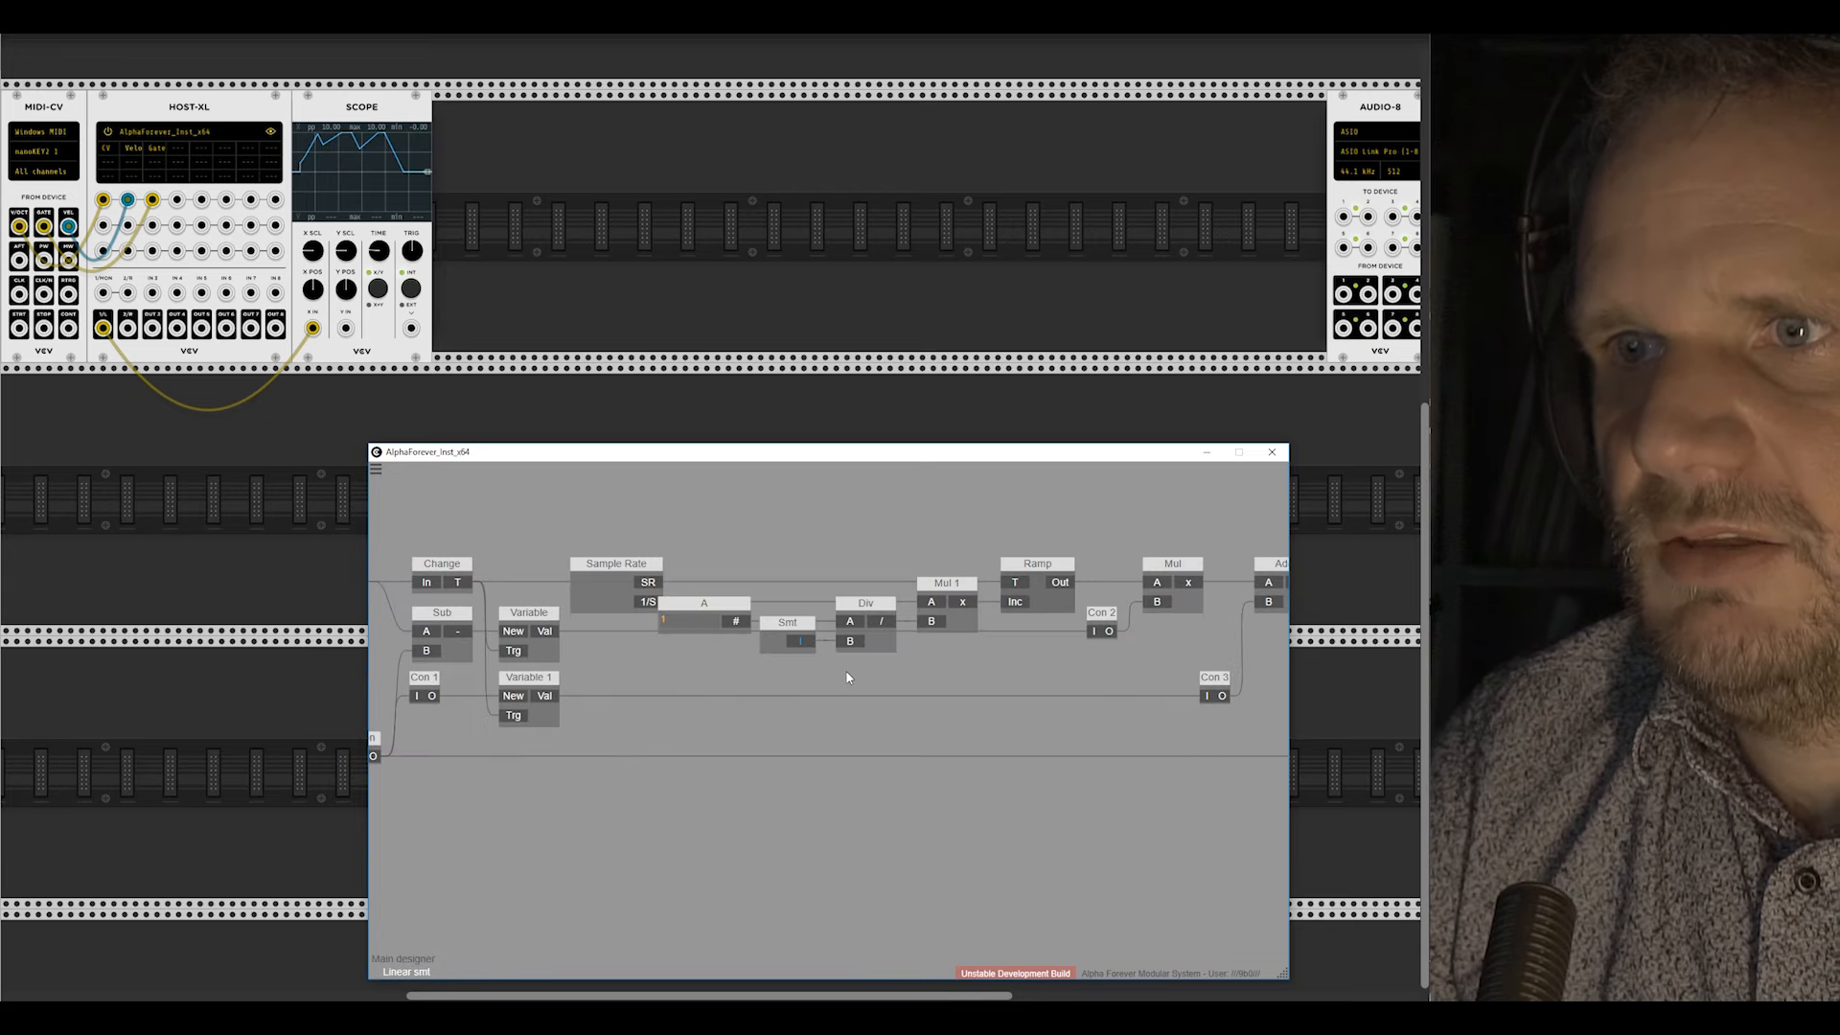
Step: Shift Sample Rate and every module before it away from the A value module so they no longer overlap
left_click_drag(613, 568, 642, 567)
scroll(743, 563, "down", 3)
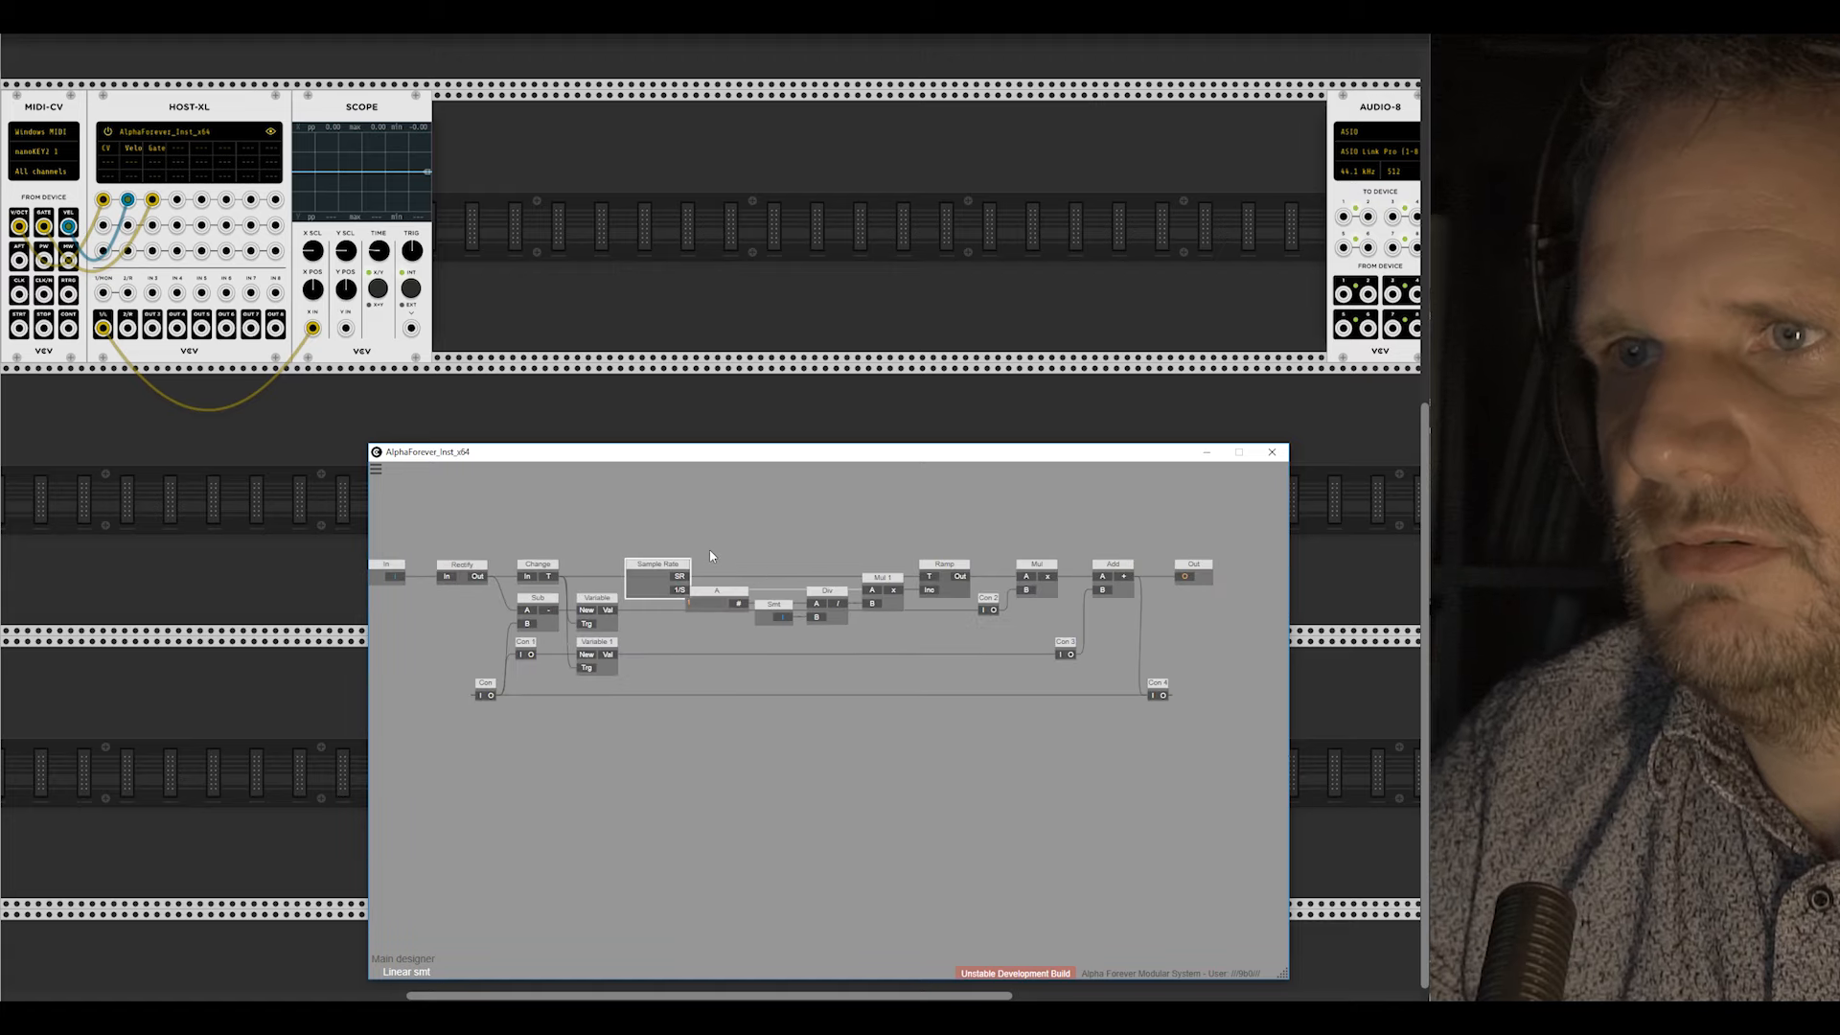
left_click_drag(482, 747, 877, 470)
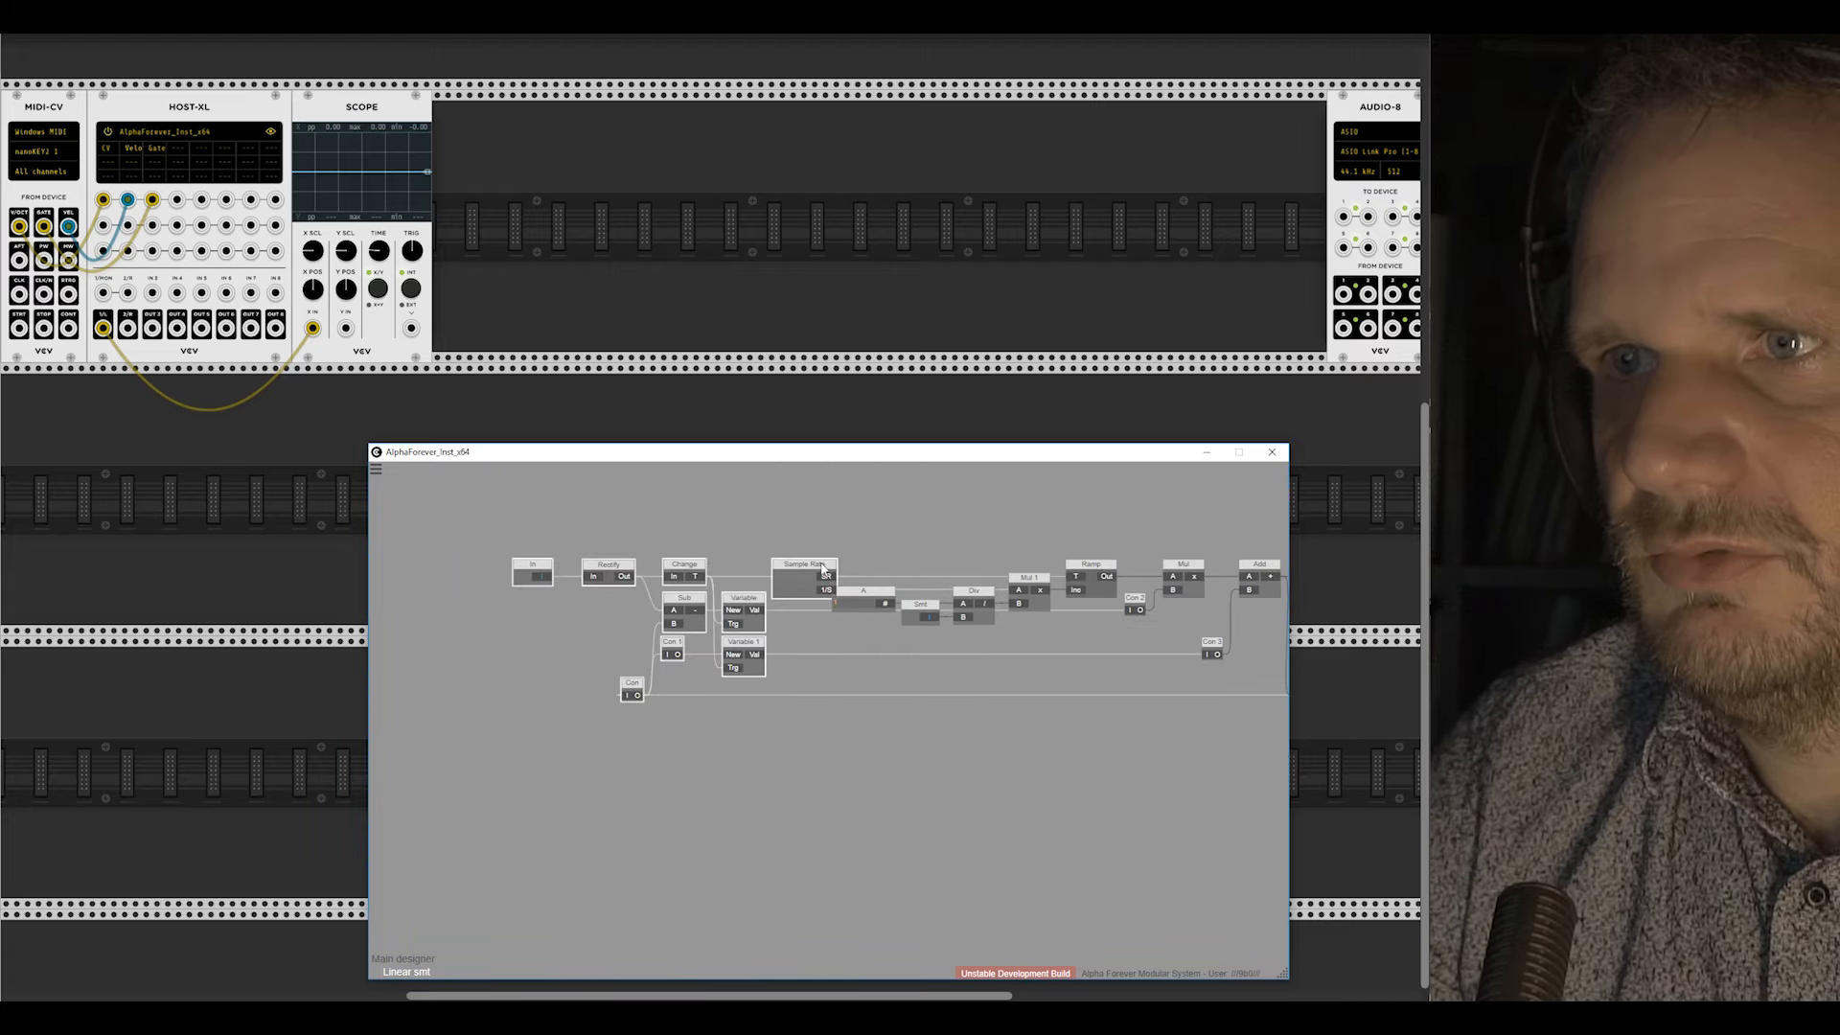
left_click_drag(822, 570, 812, 569)
scroll(890, 549, "up", 2)
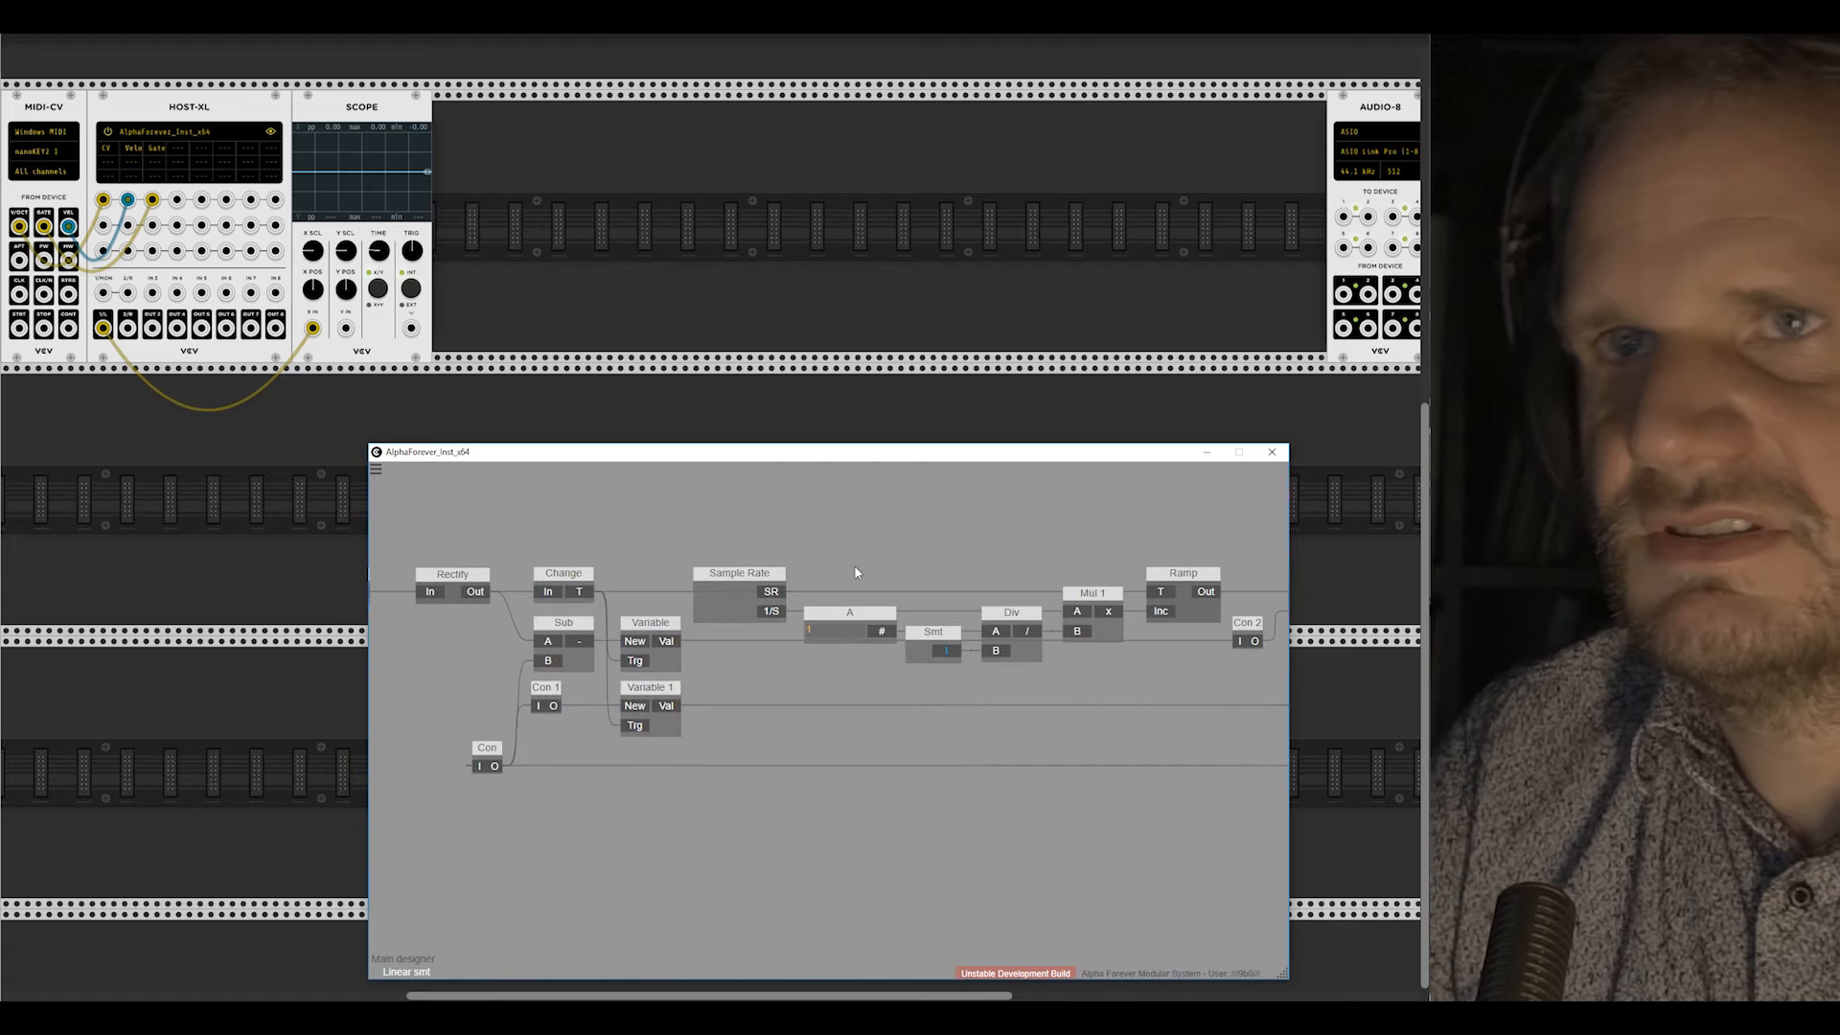
Step: Set the A value module feeding Div to 1000 and return to the main designer
double_click(841, 633)
type("1000")
key("Return")
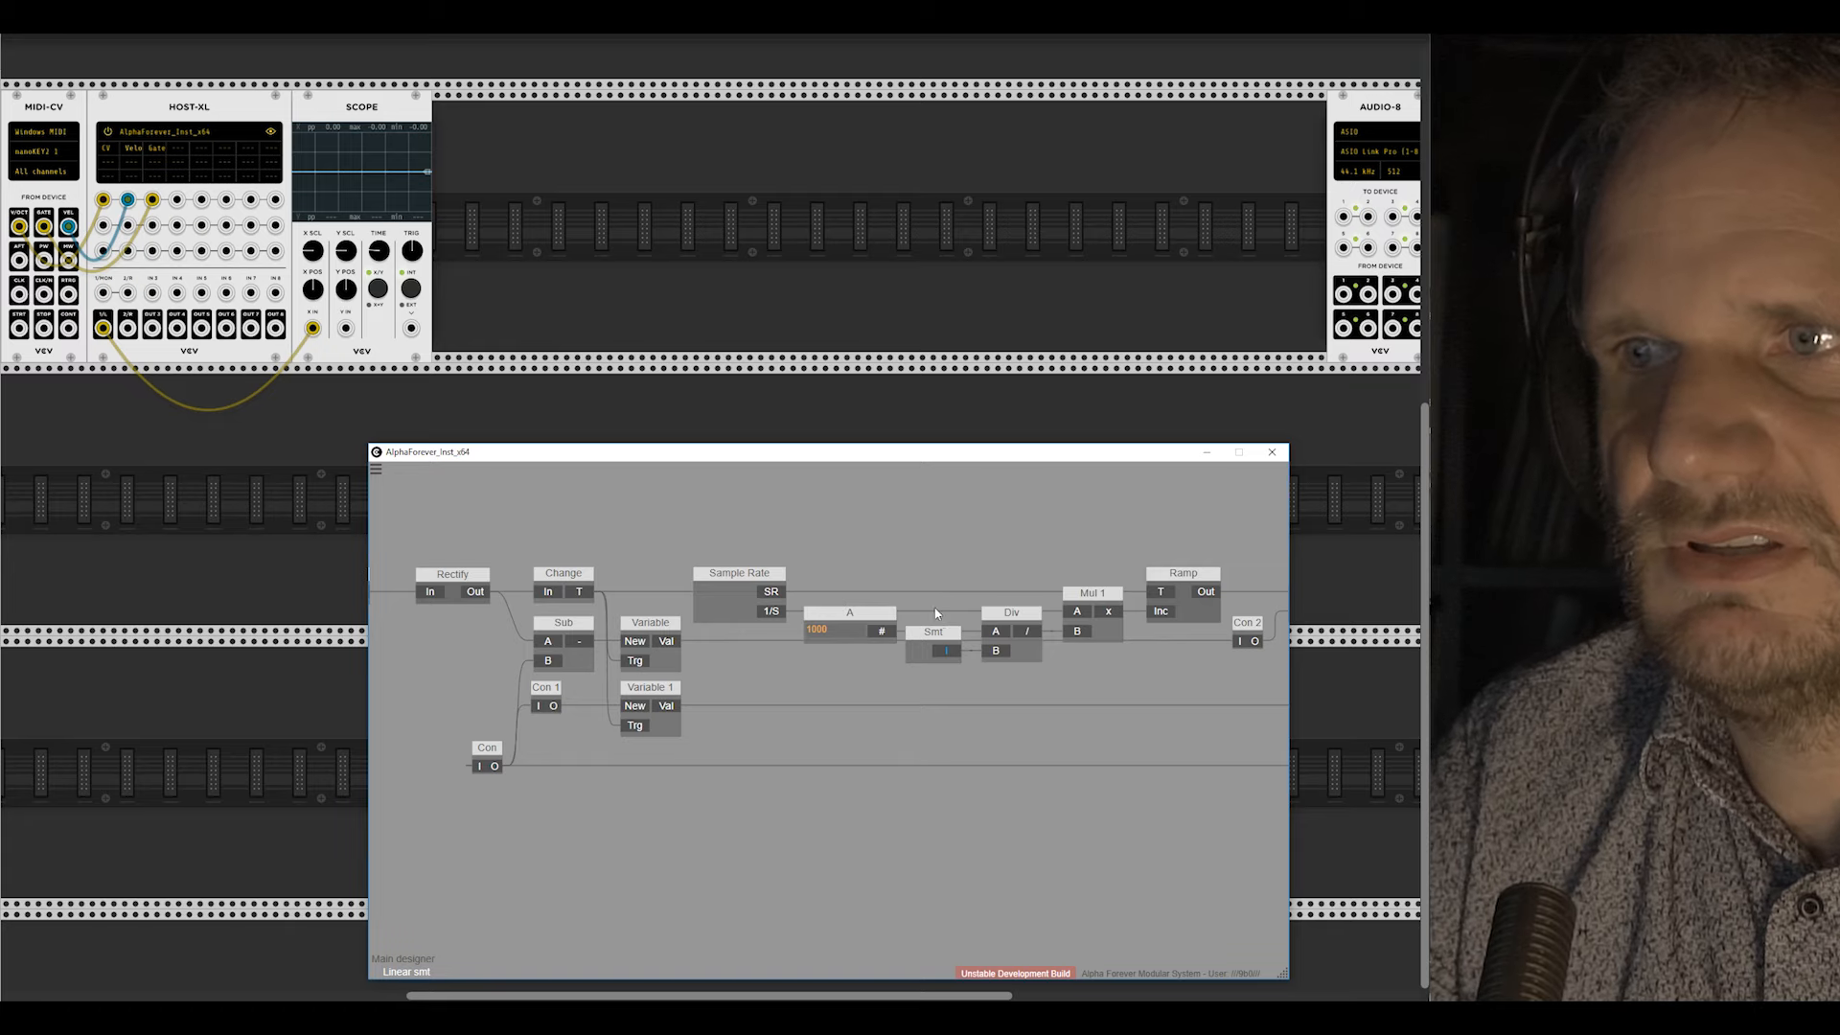
double_click(961, 537)
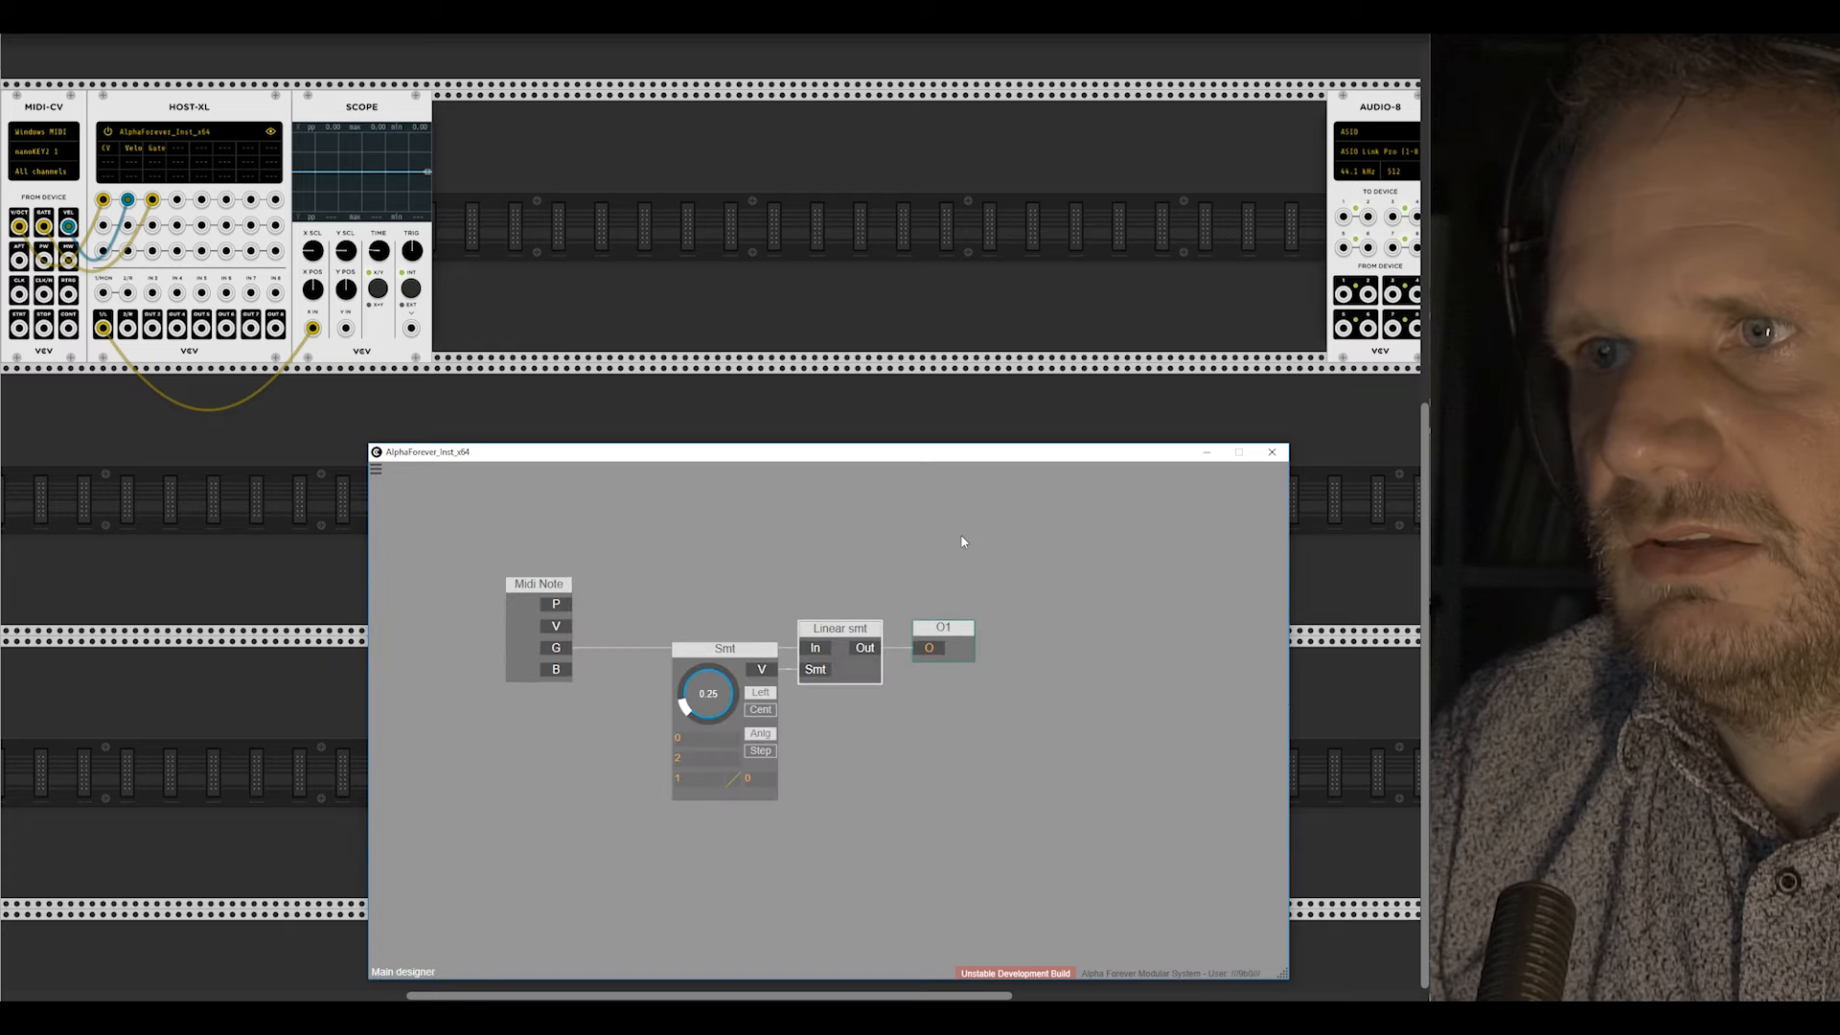
Step: Set the Smt knob's maximum to 200 and try the smoothing at 100 and 200
double_click(695, 760)
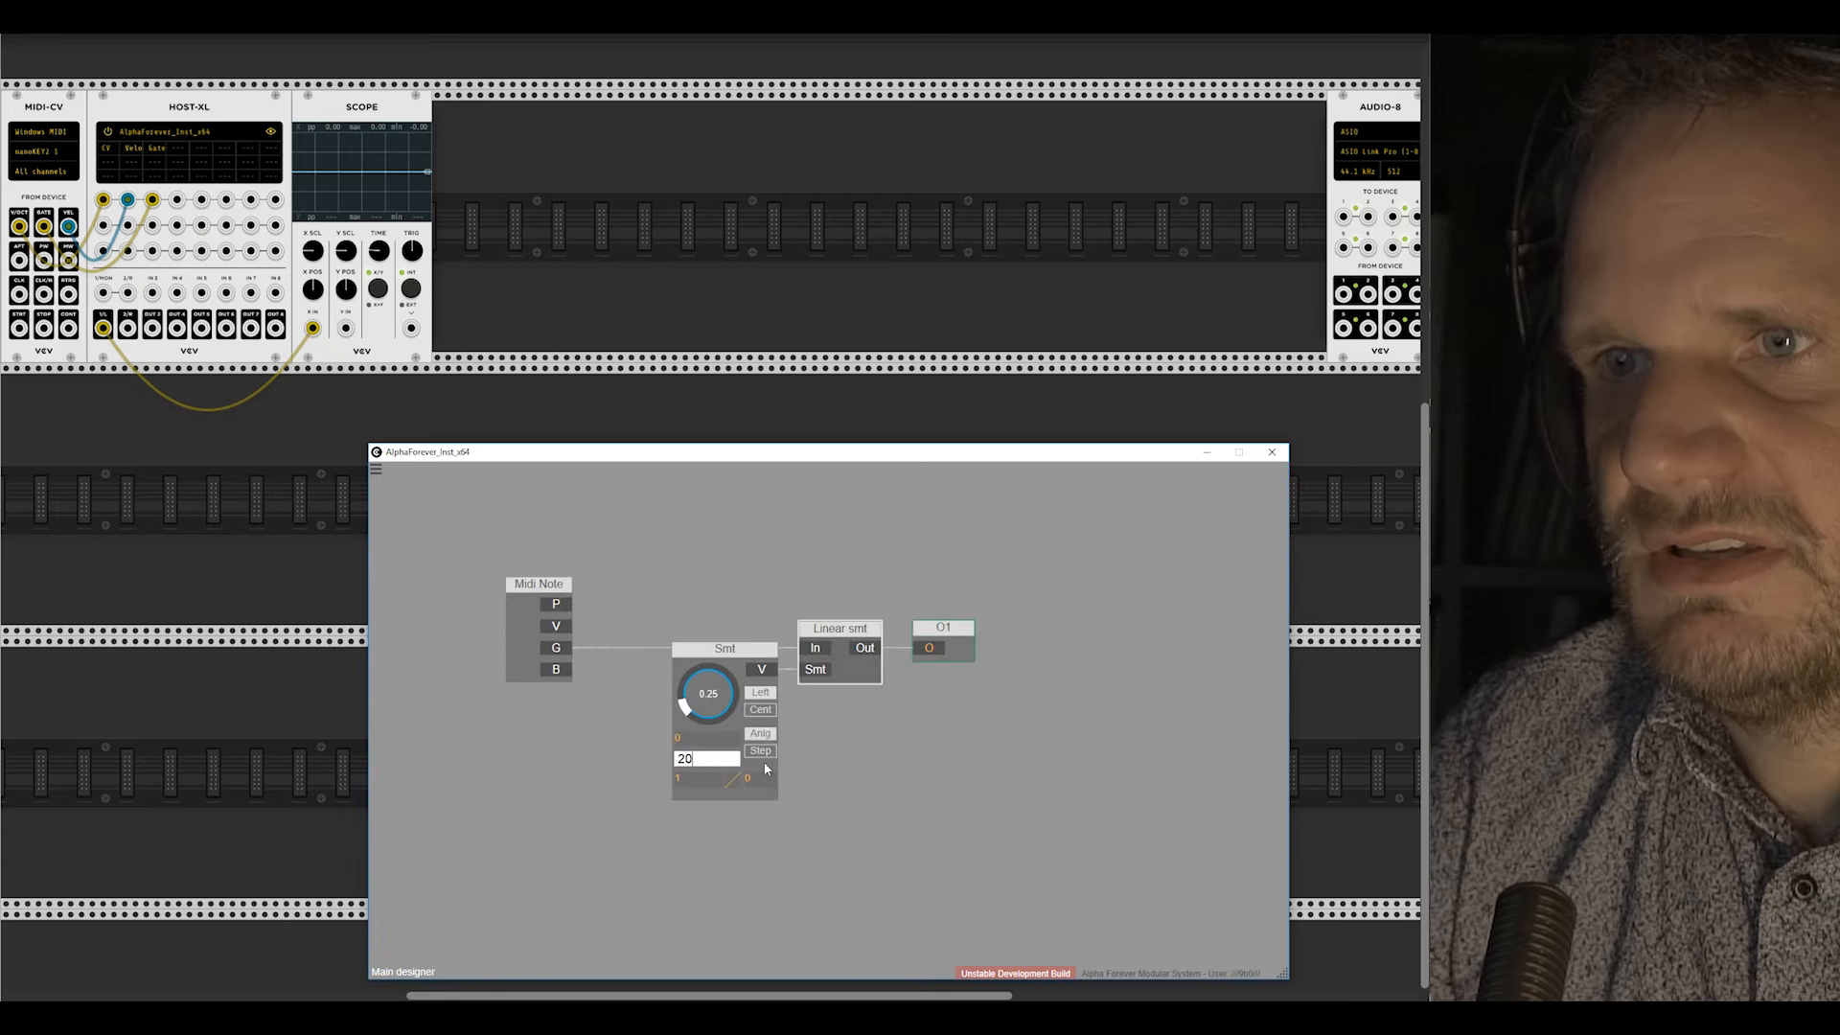
type("200")
key("Return")
left_click_drag(728, 668, 739, 575)
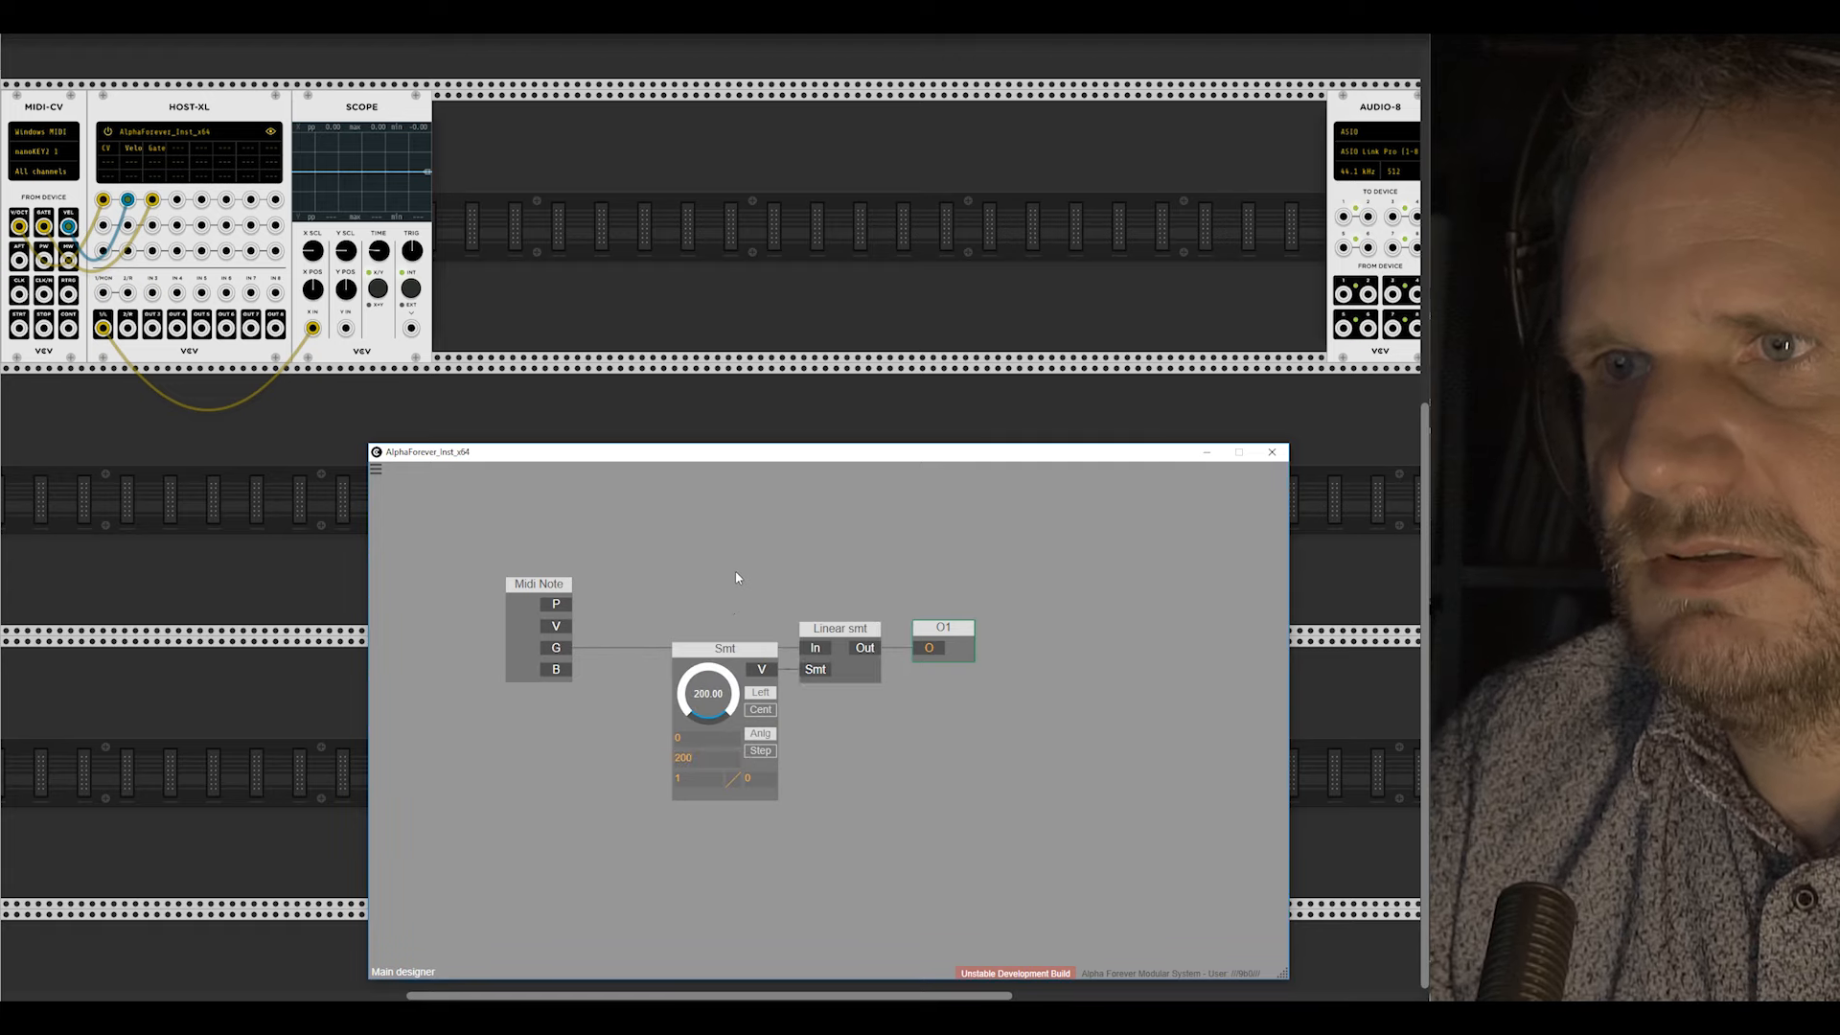
double_click(708, 700)
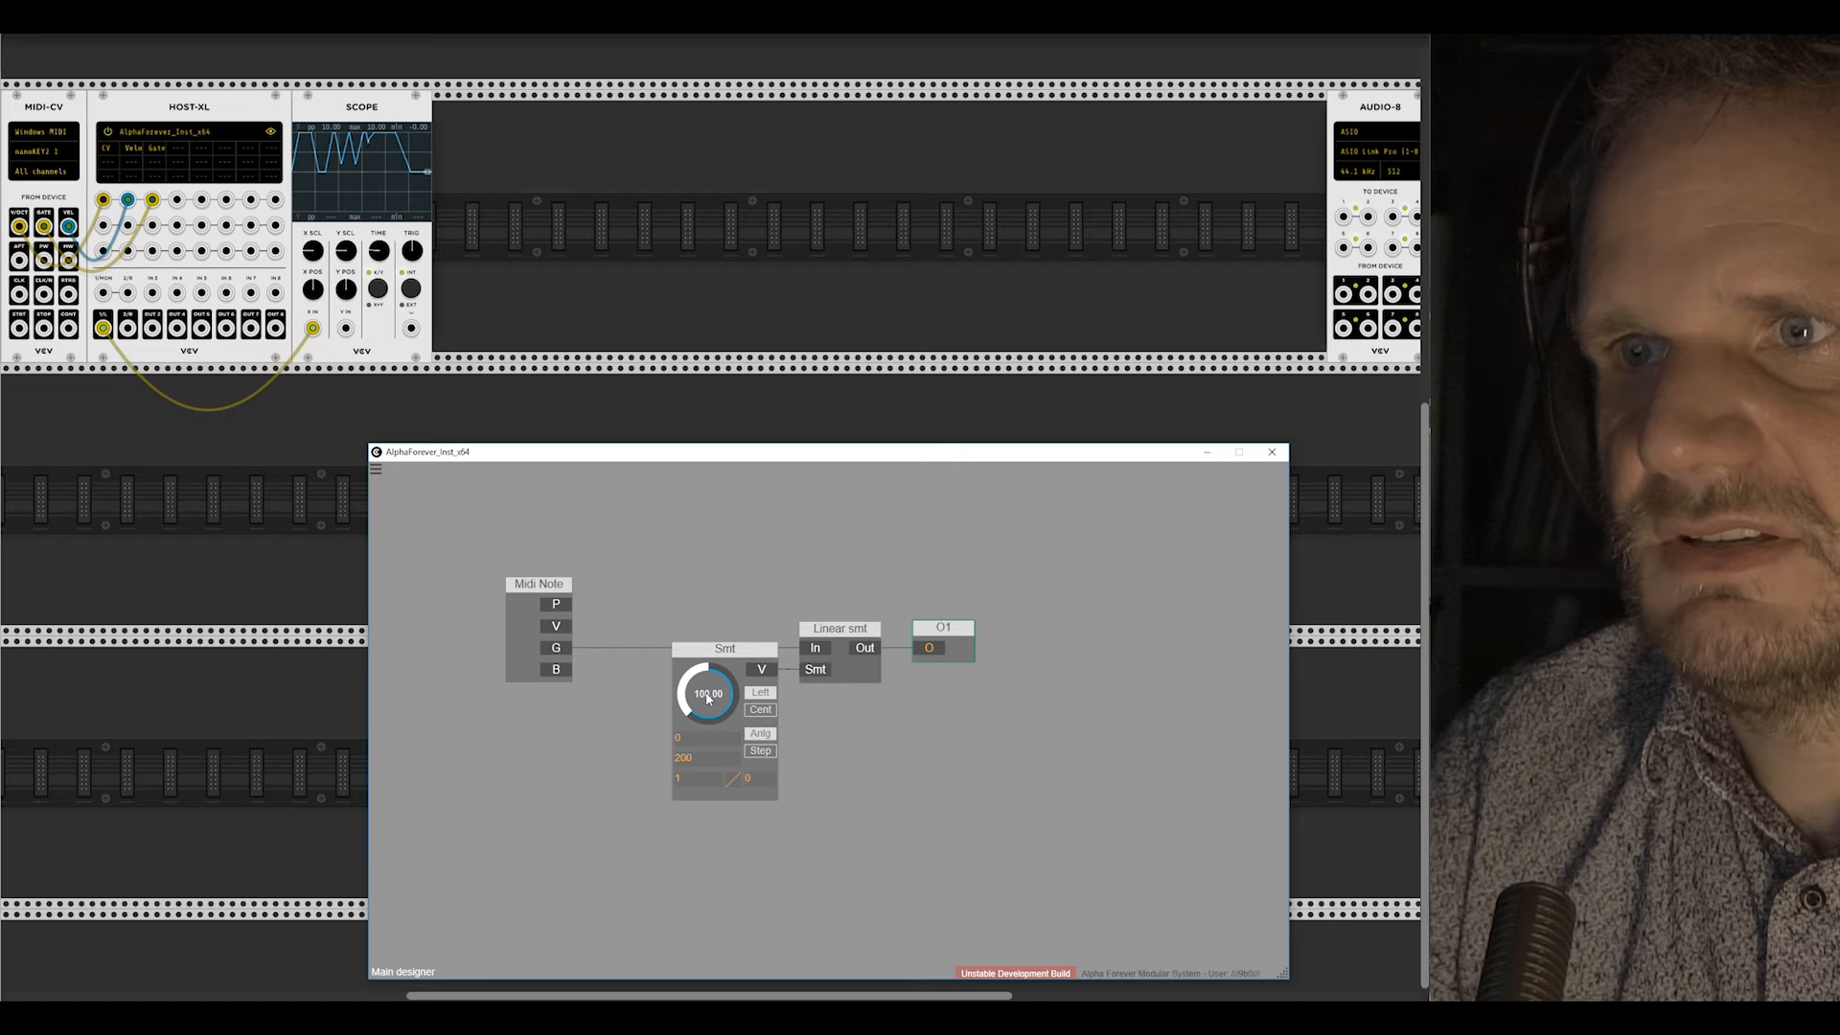
left_click_drag(711, 697, 733, 549)
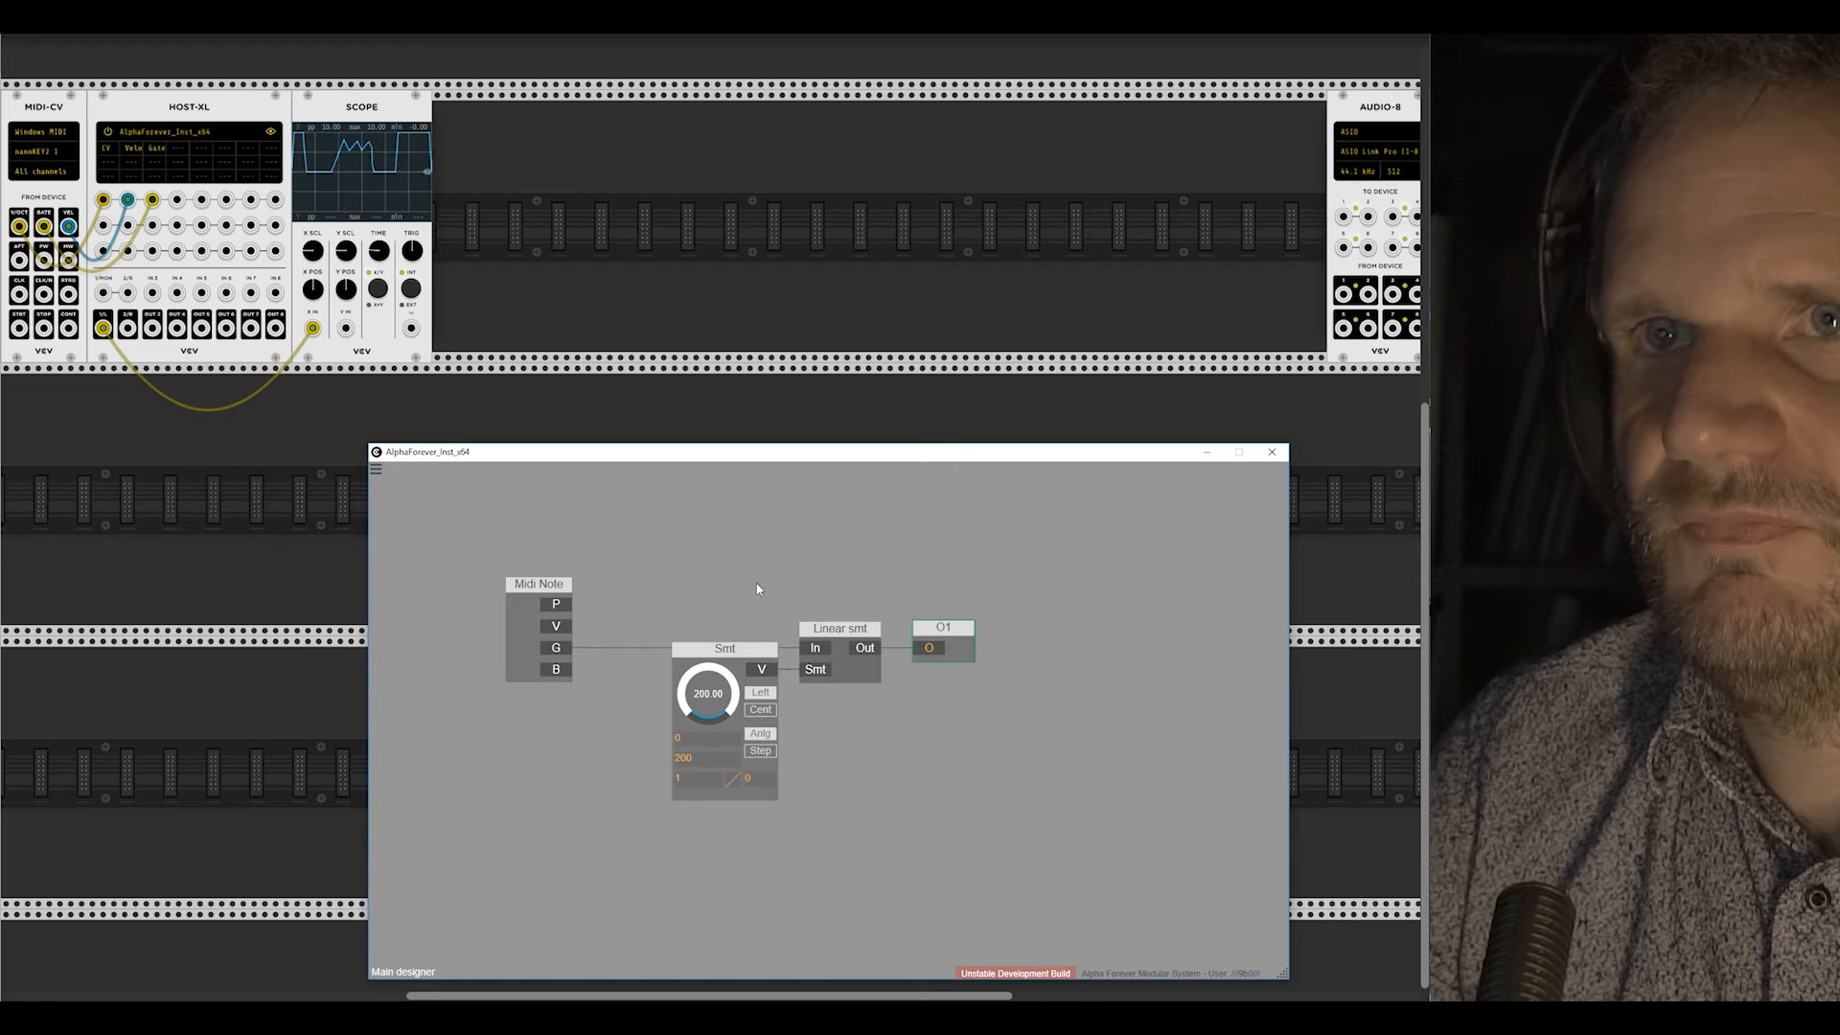
Step: Set the Smt knob's maximum to 2000 and turn the knob to 1090
double_click(697, 755)
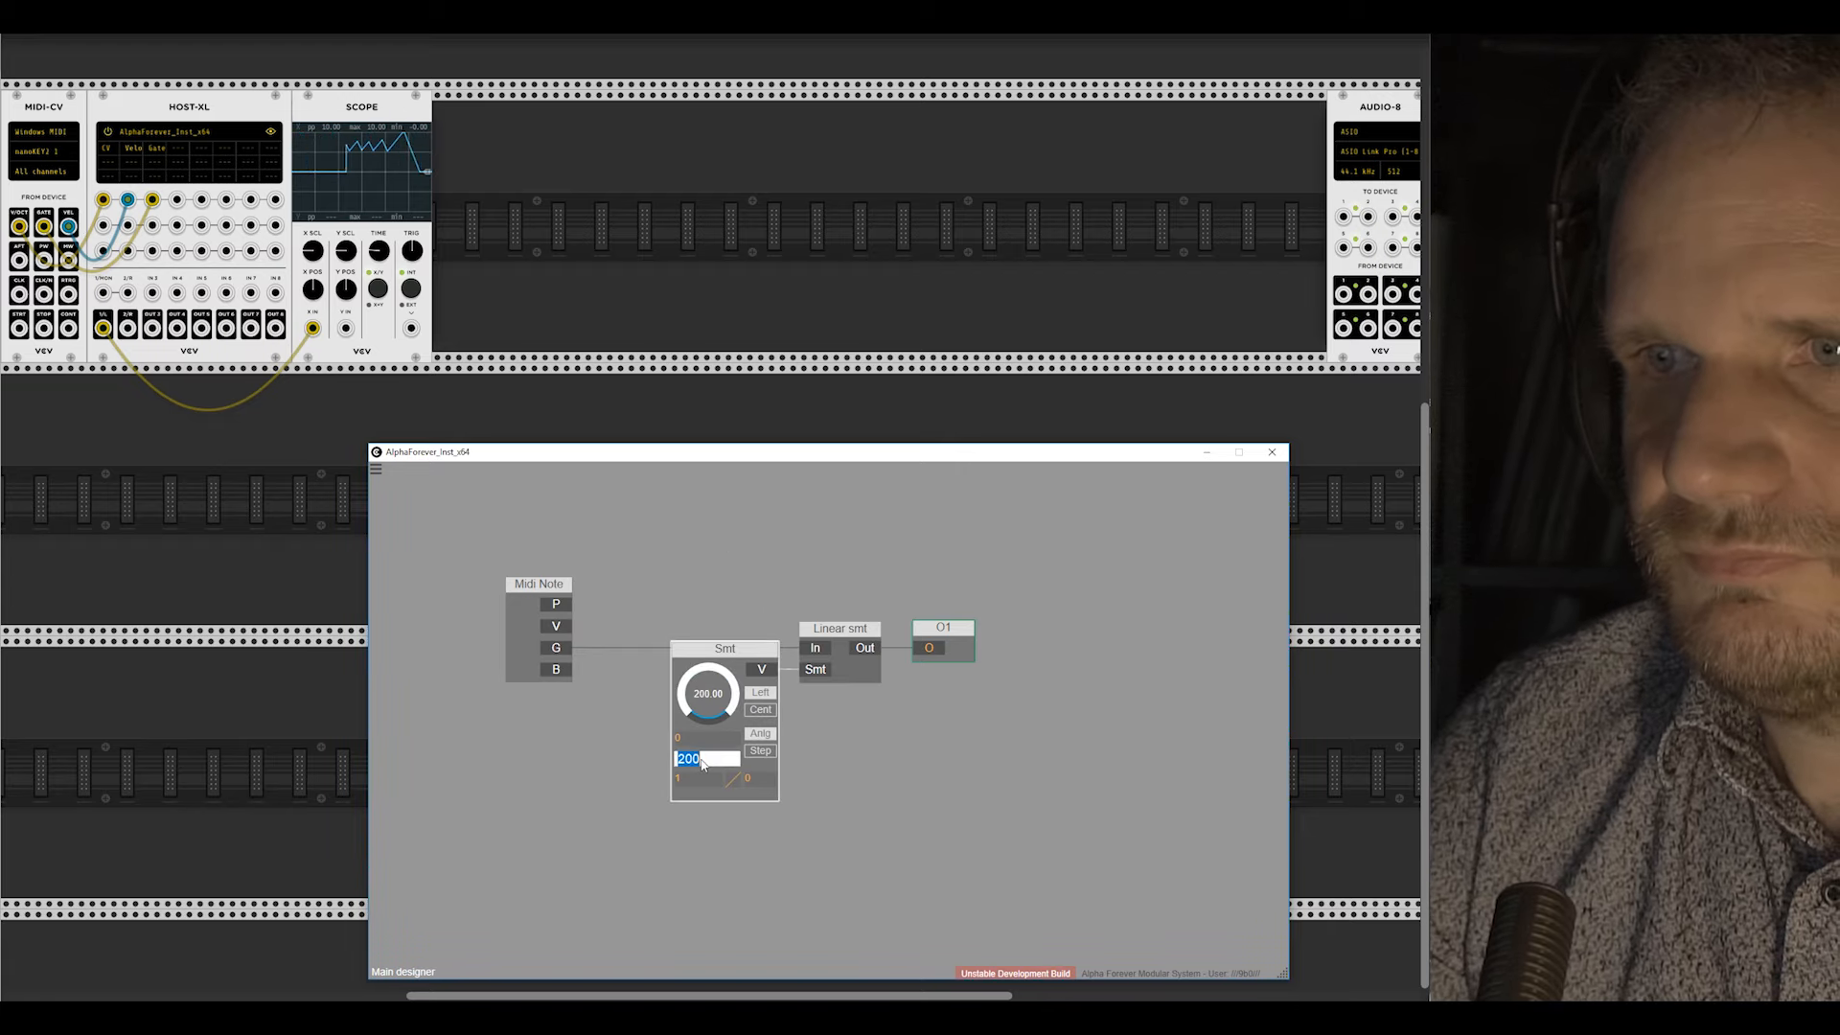
type("2000")
key("Return")
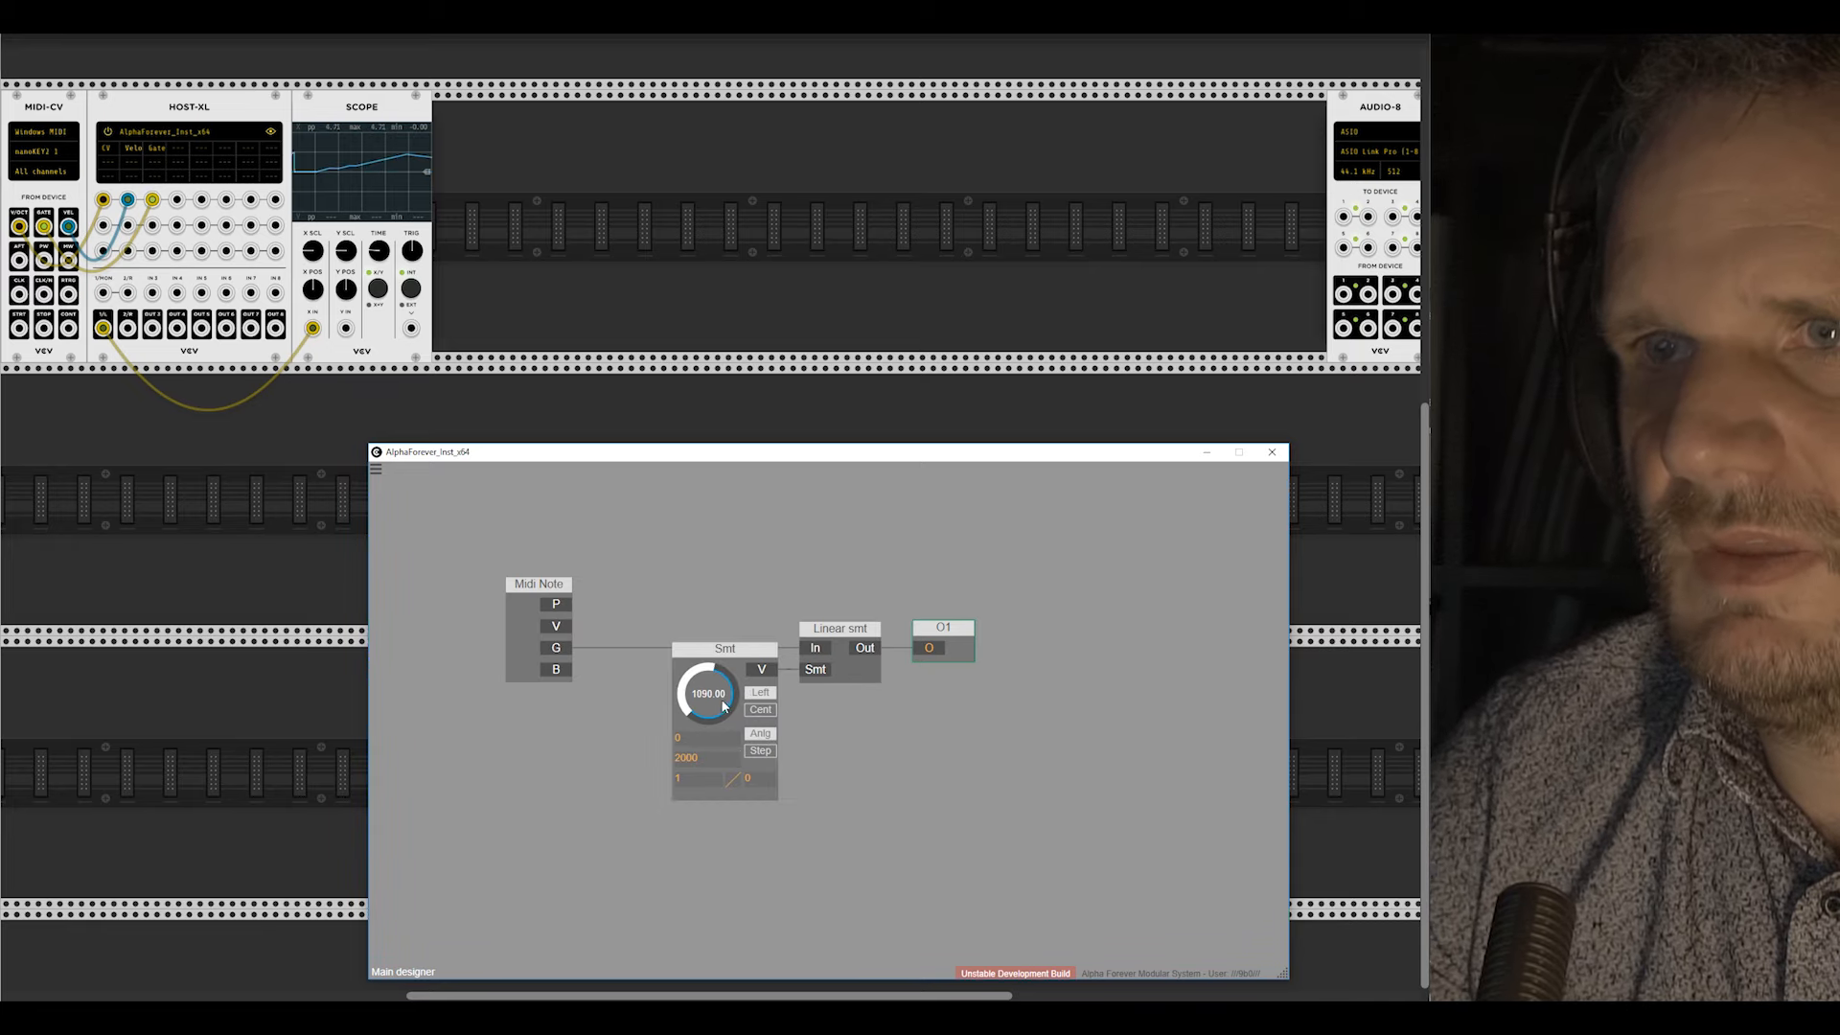
Step: Place a copy of Linear smt below the original, move the Smt knob aside, and connect Midi Note's G output to the copy's In
left_click_drag(896, 742, 828, 750)
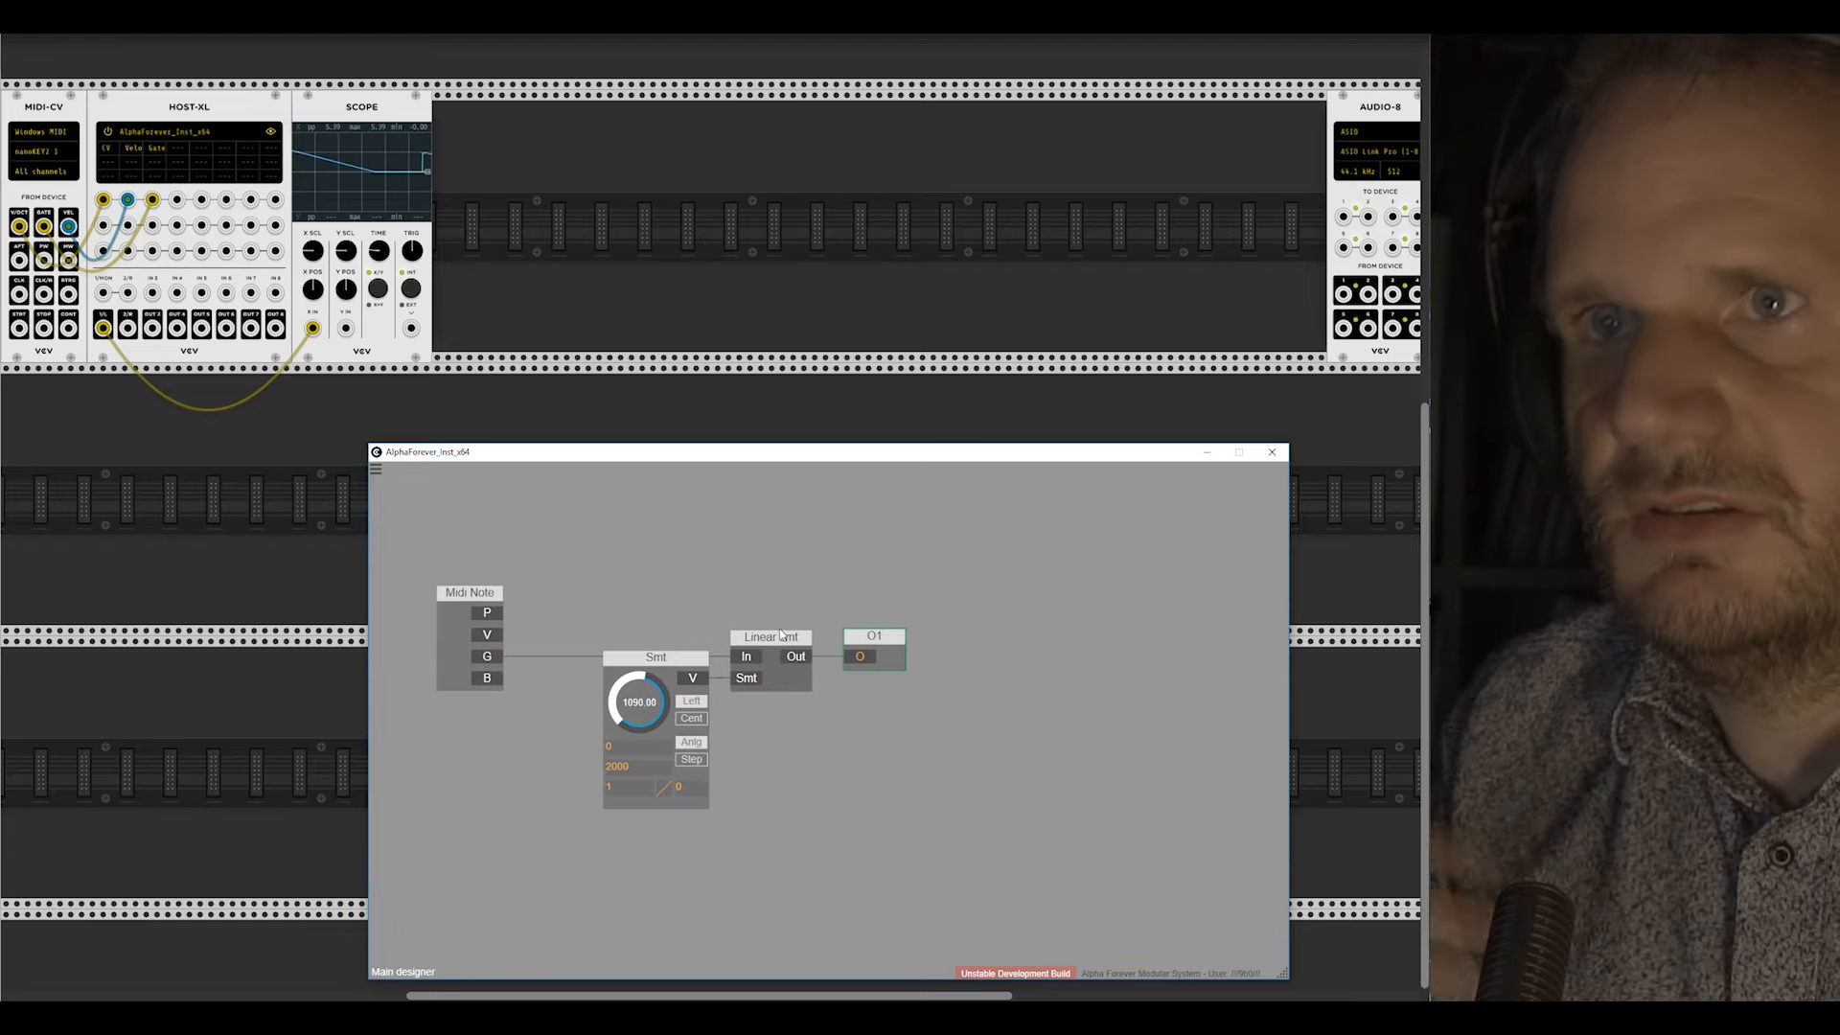
left_click(790, 642)
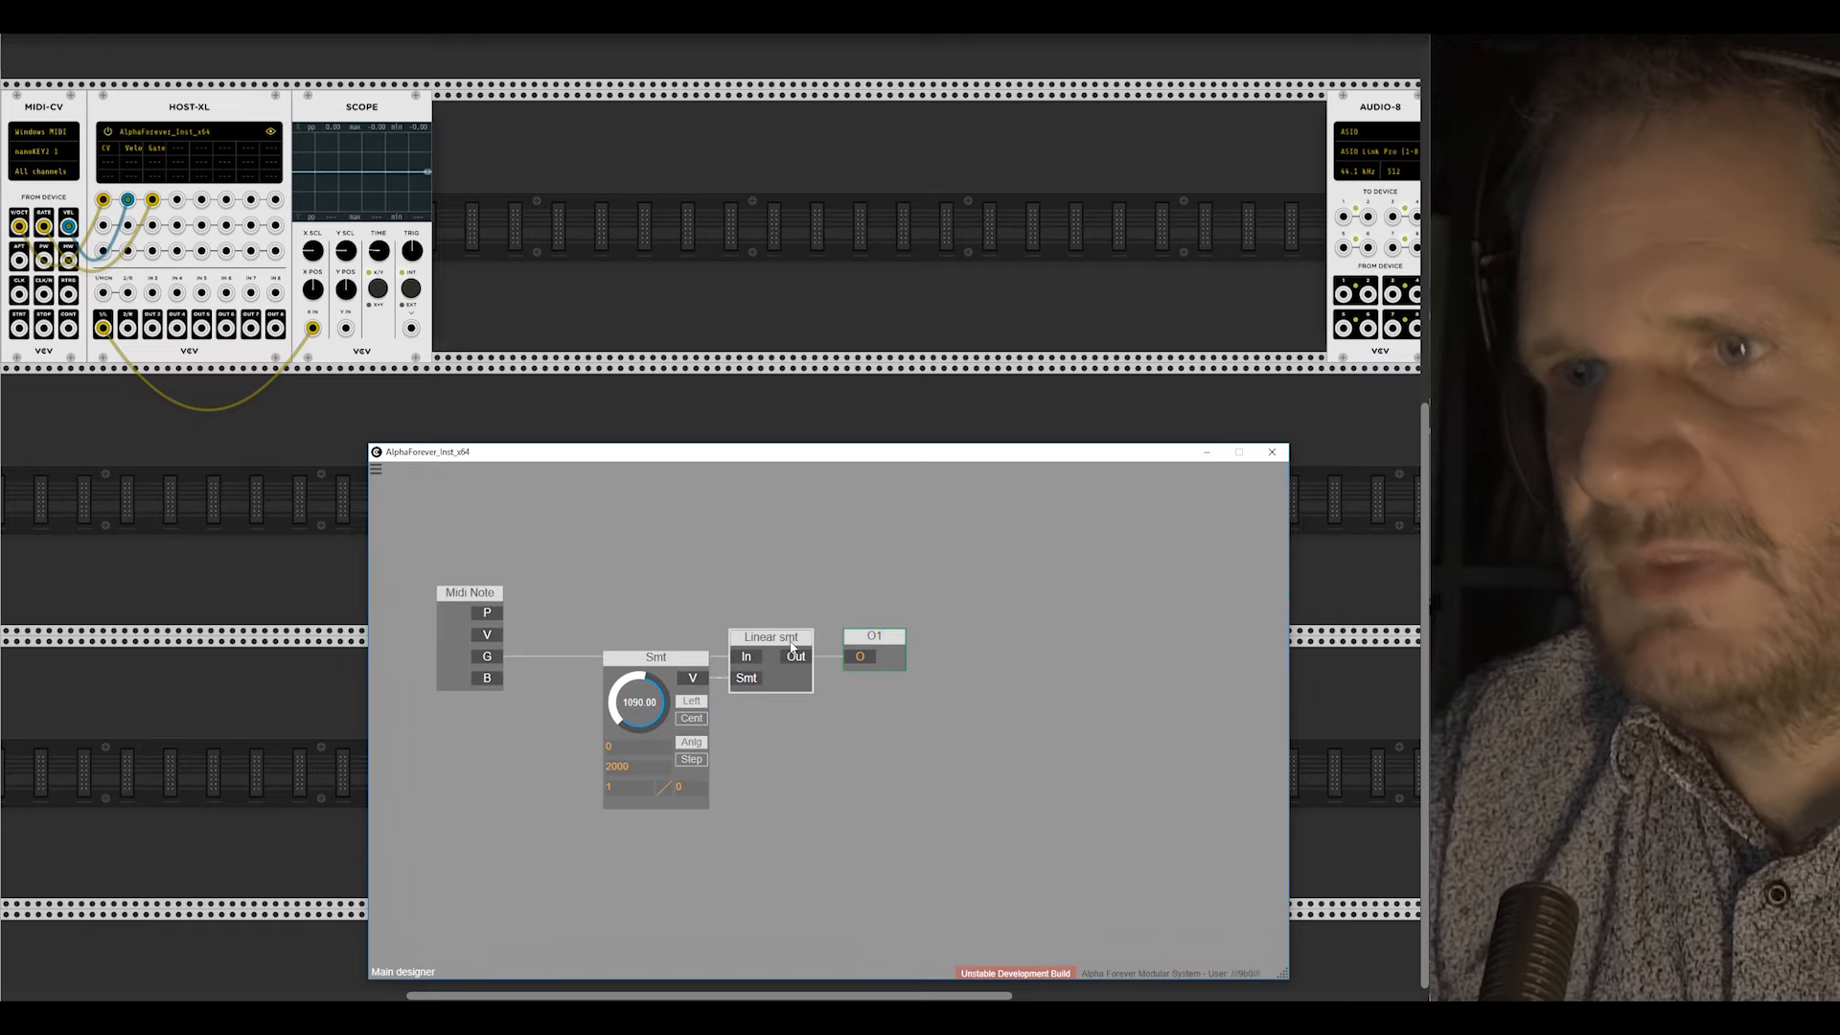
key("ctrl+c")
key("ctrl+v")
left_click_drag(820, 770, 756, 717)
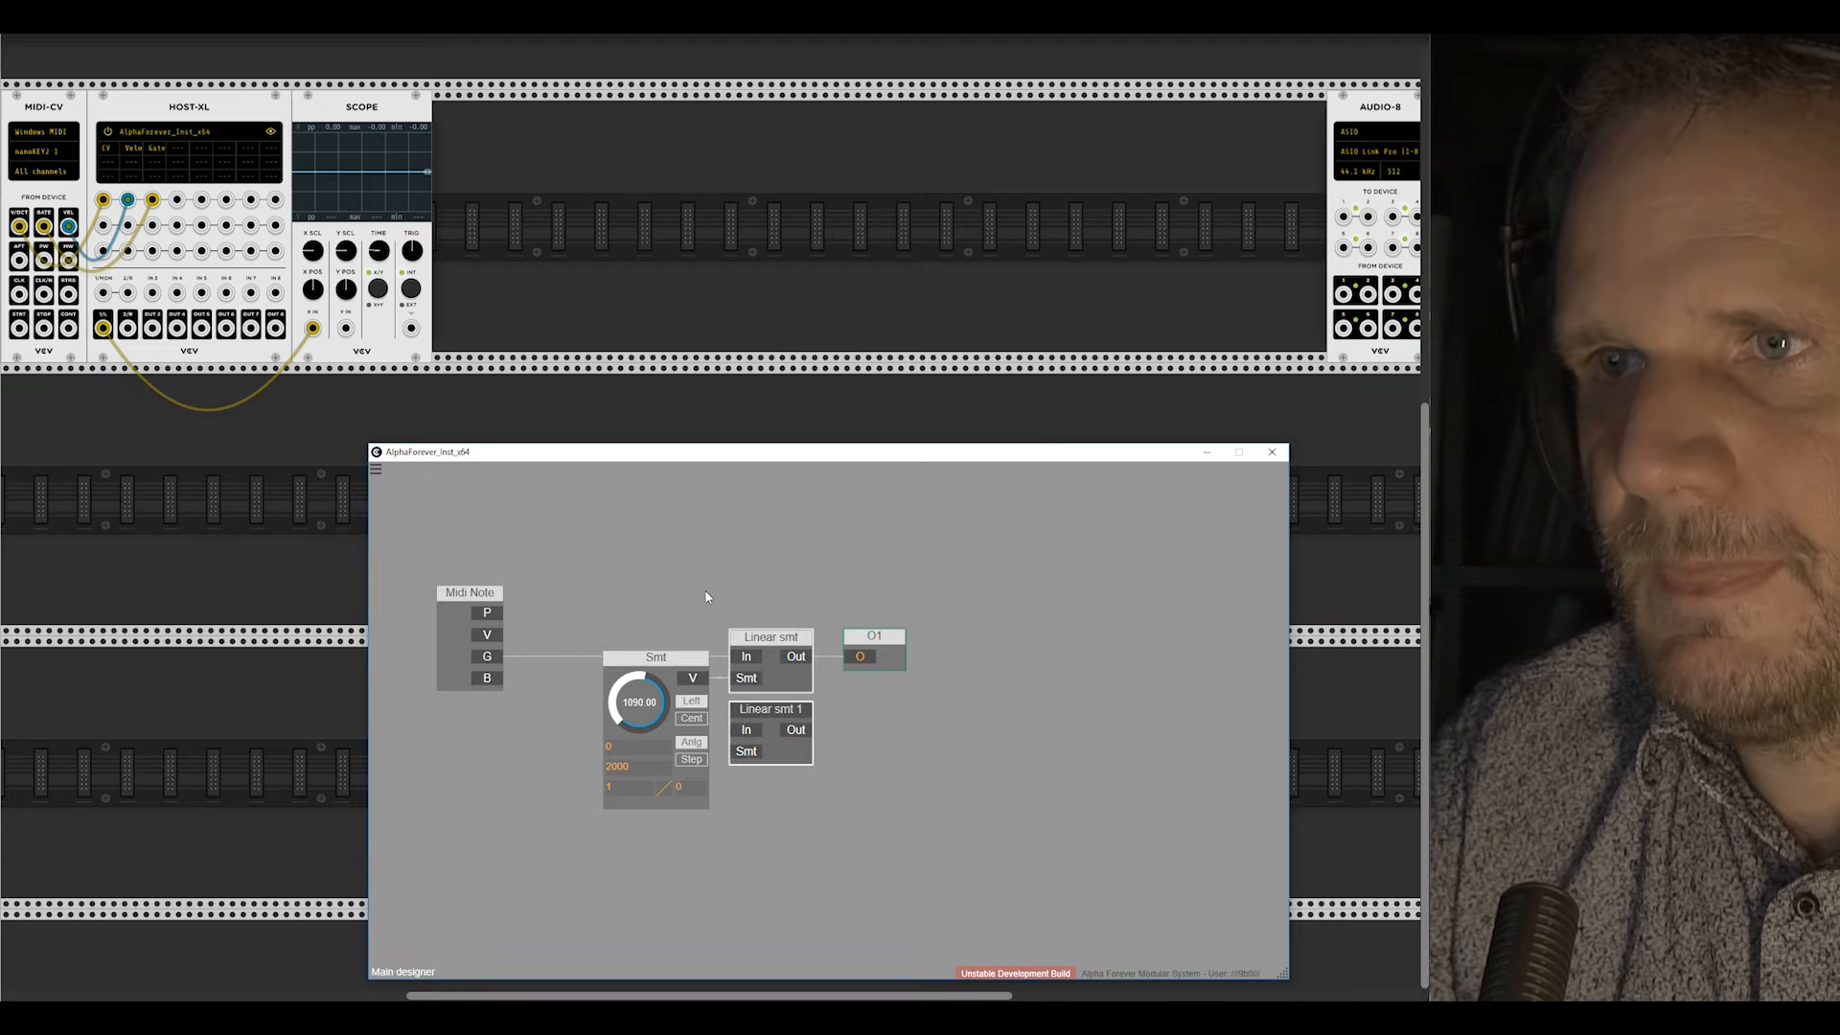
left_click_drag(681, 662, 614, 663)
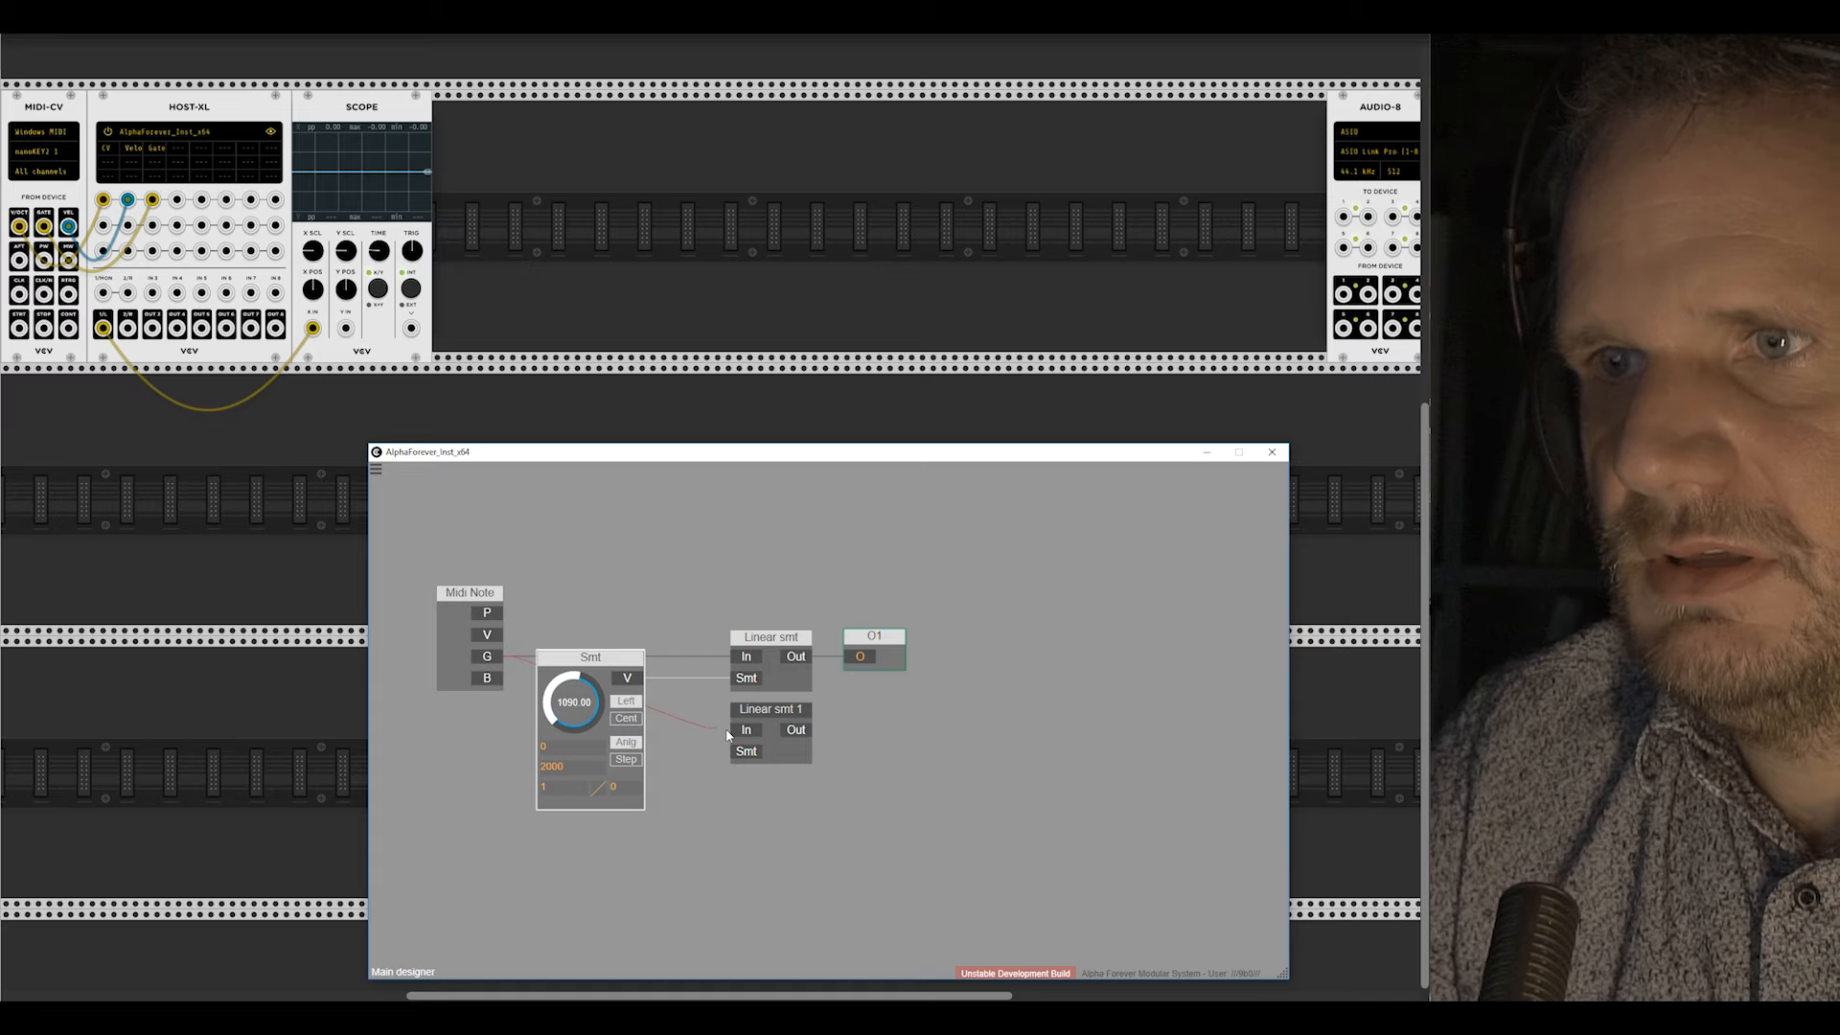
left_click_drag(714, 723, 745, 729)
Step: Move O1 farther from Linear smt and rename the copied module Linear Fol
left_click_drag(874, 636, 1050, 637)
double_click(791, 710)
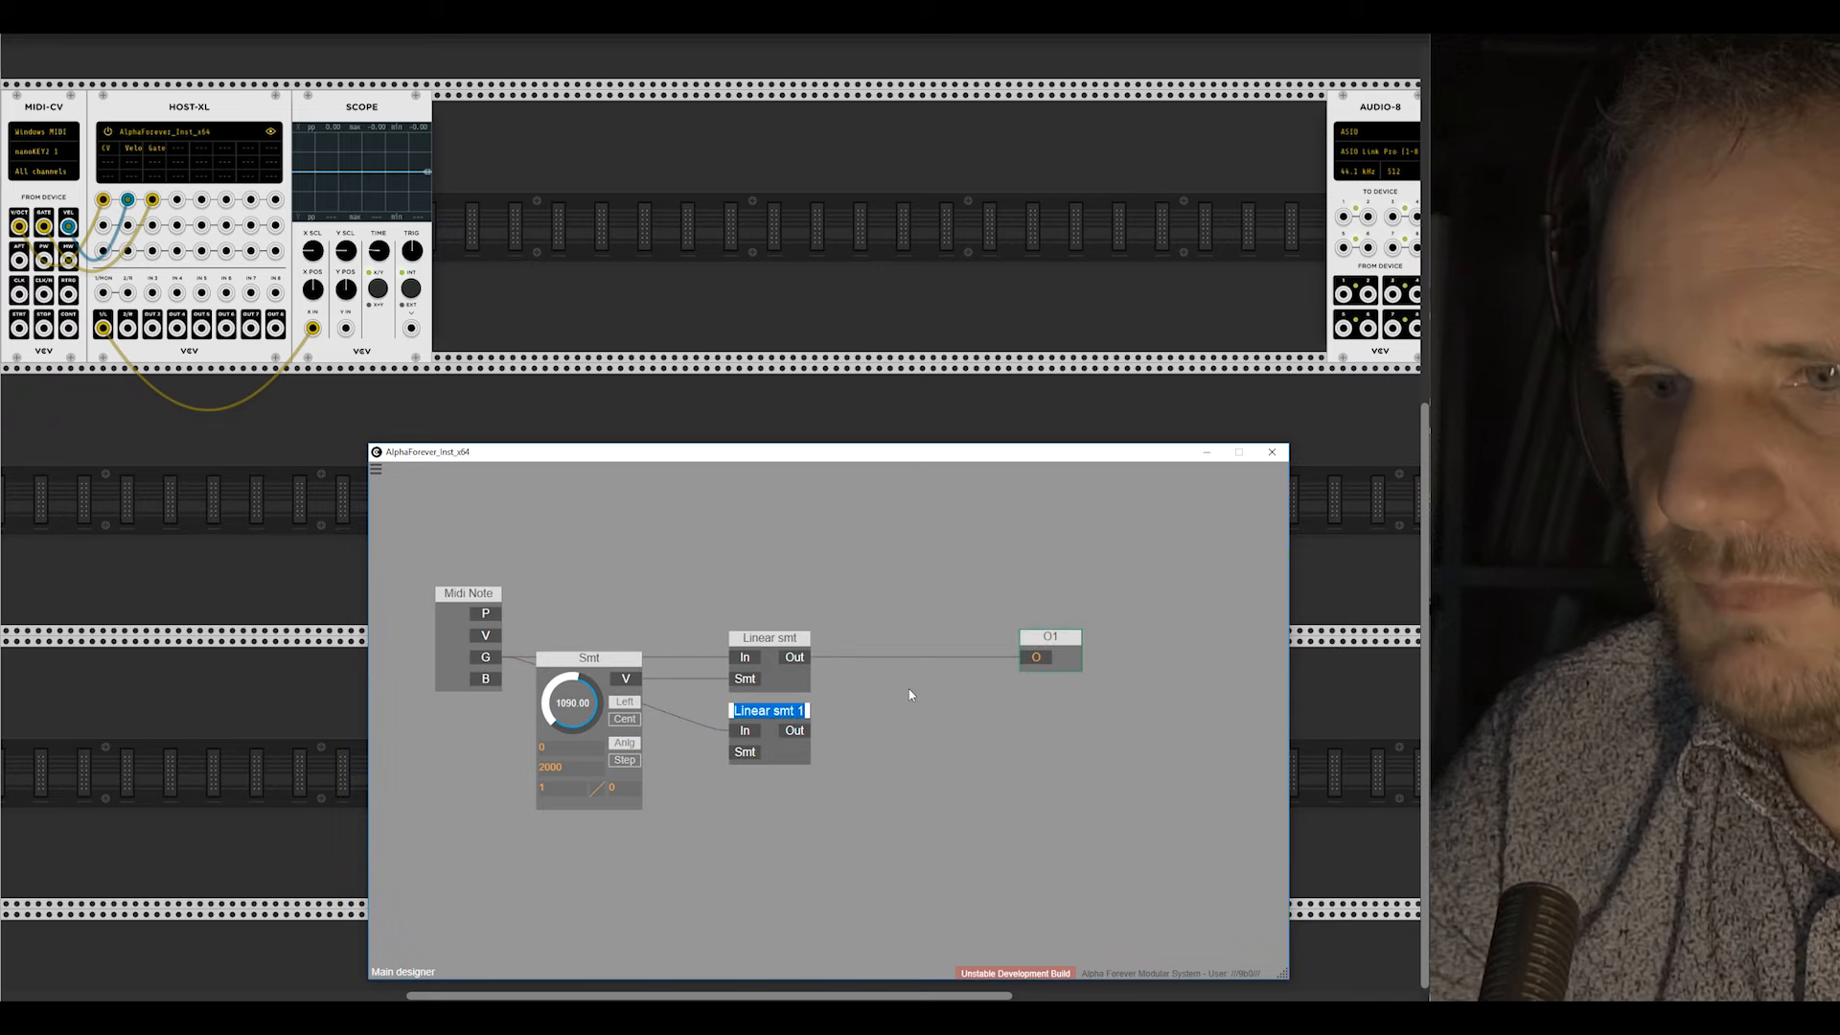
type("Linear F")
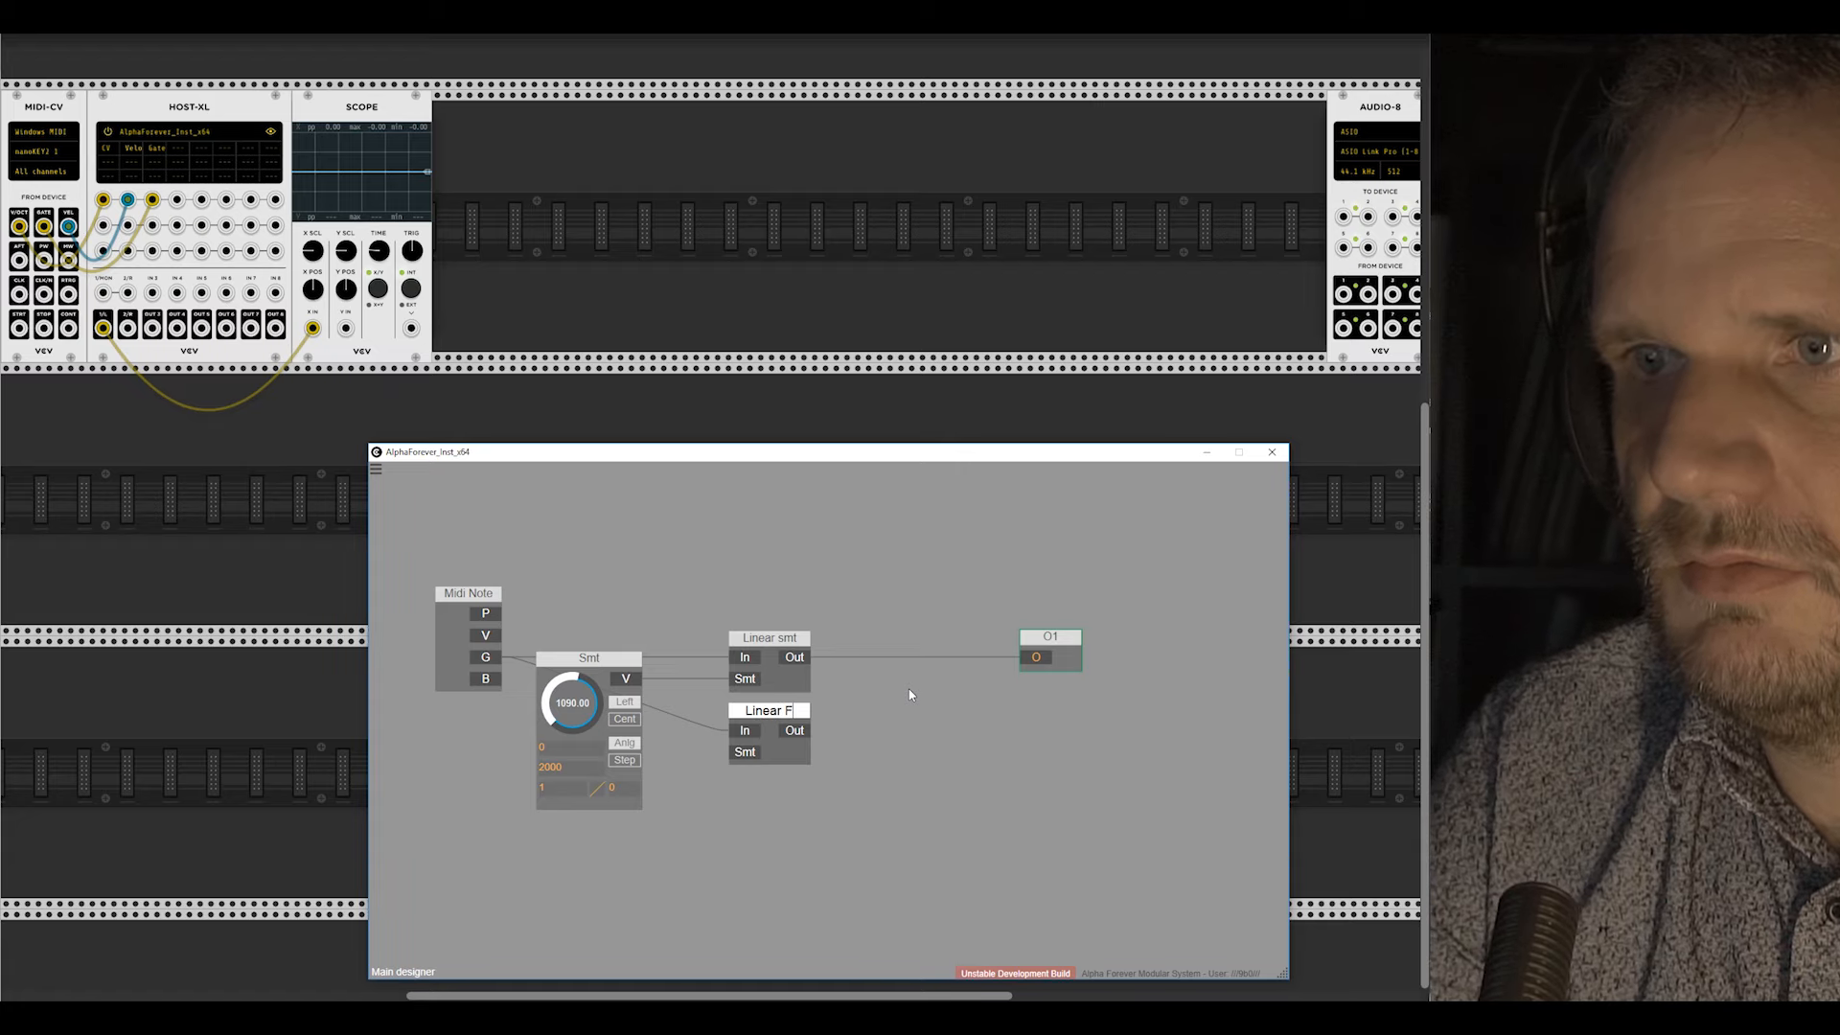
type("ol")
key("Return")
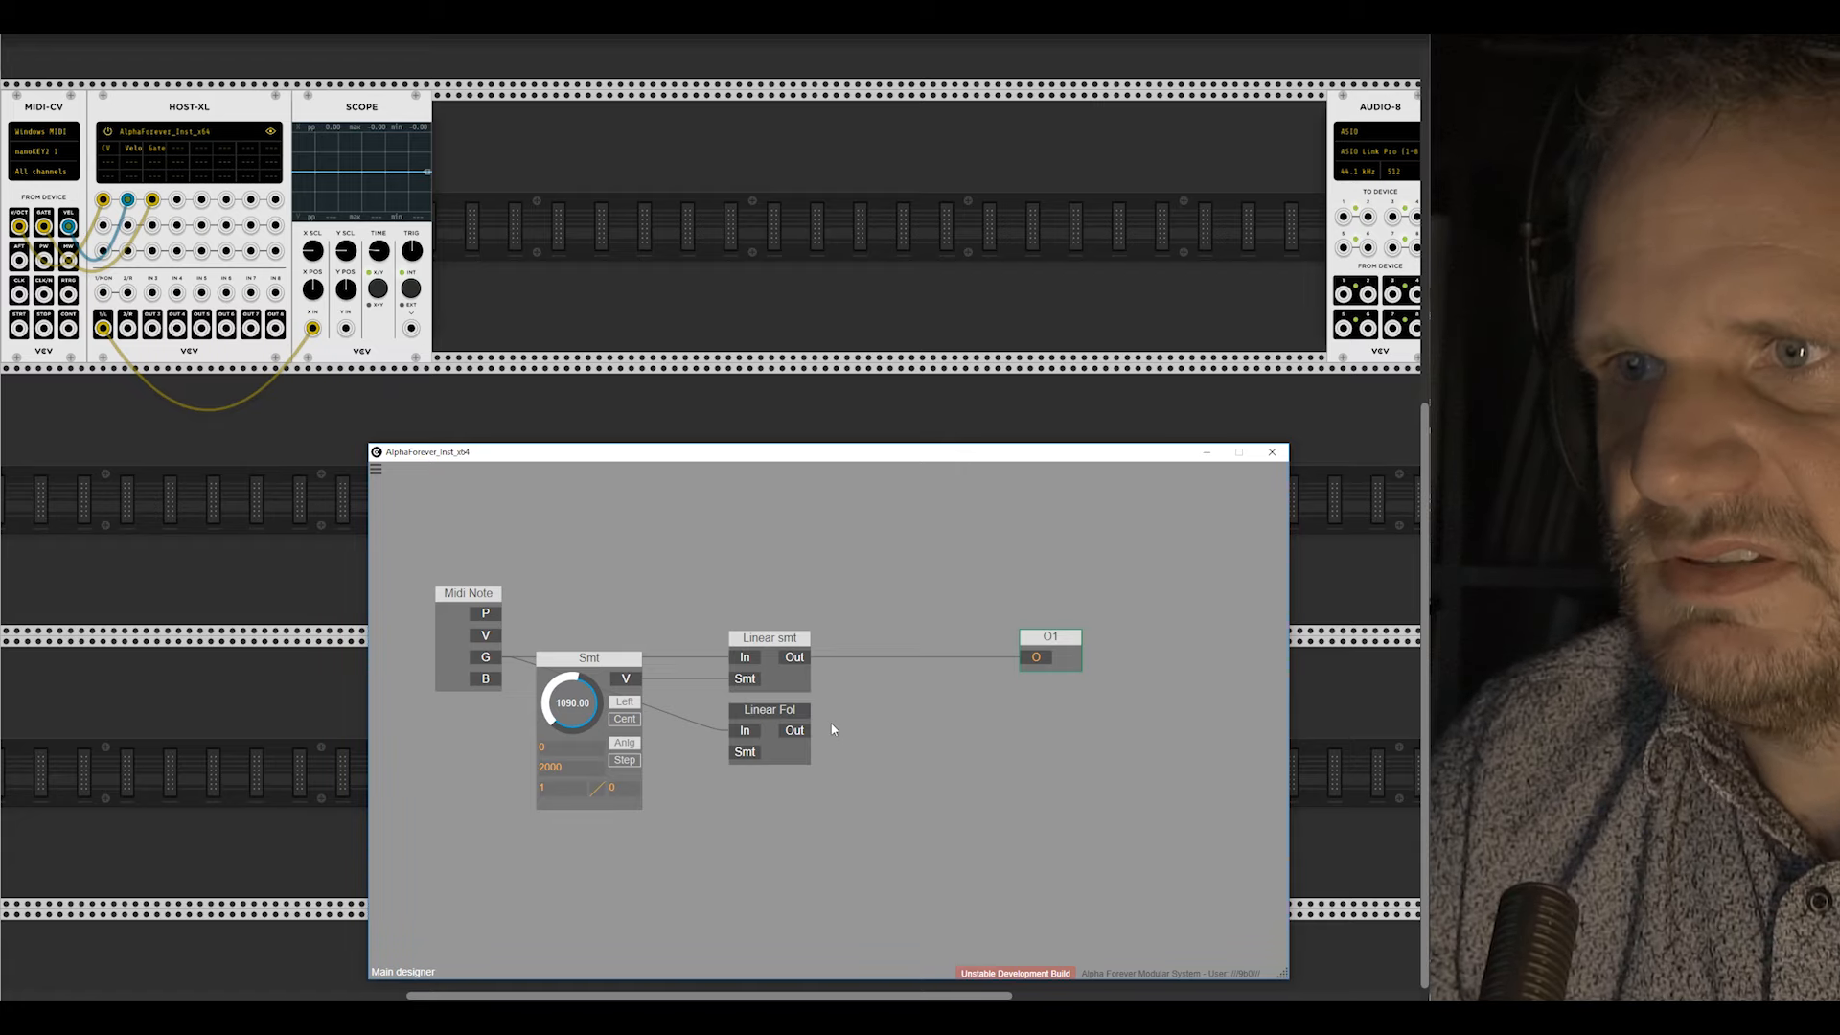
Step: Add an output module named O2 to Linear Fol's Out and patch HOST-XL's second output to the SCOPE's second input
double_click(797, 734)
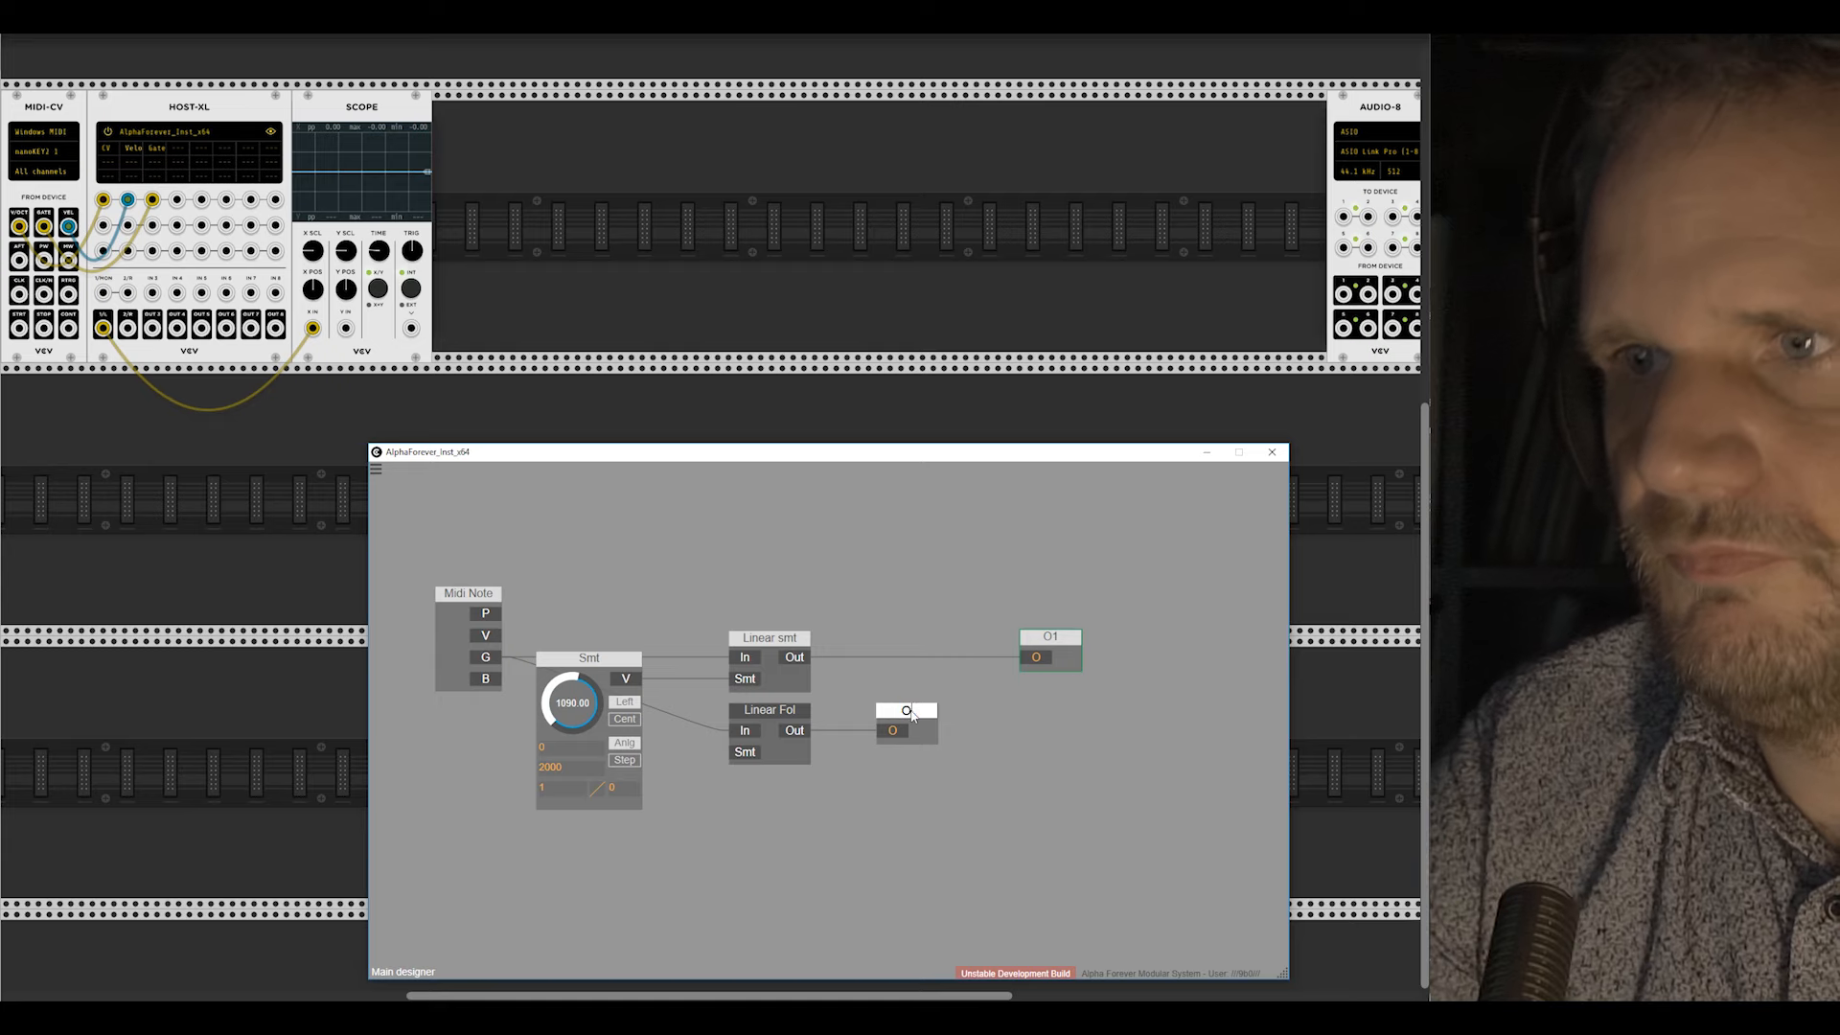
type("O2")
key("Return")
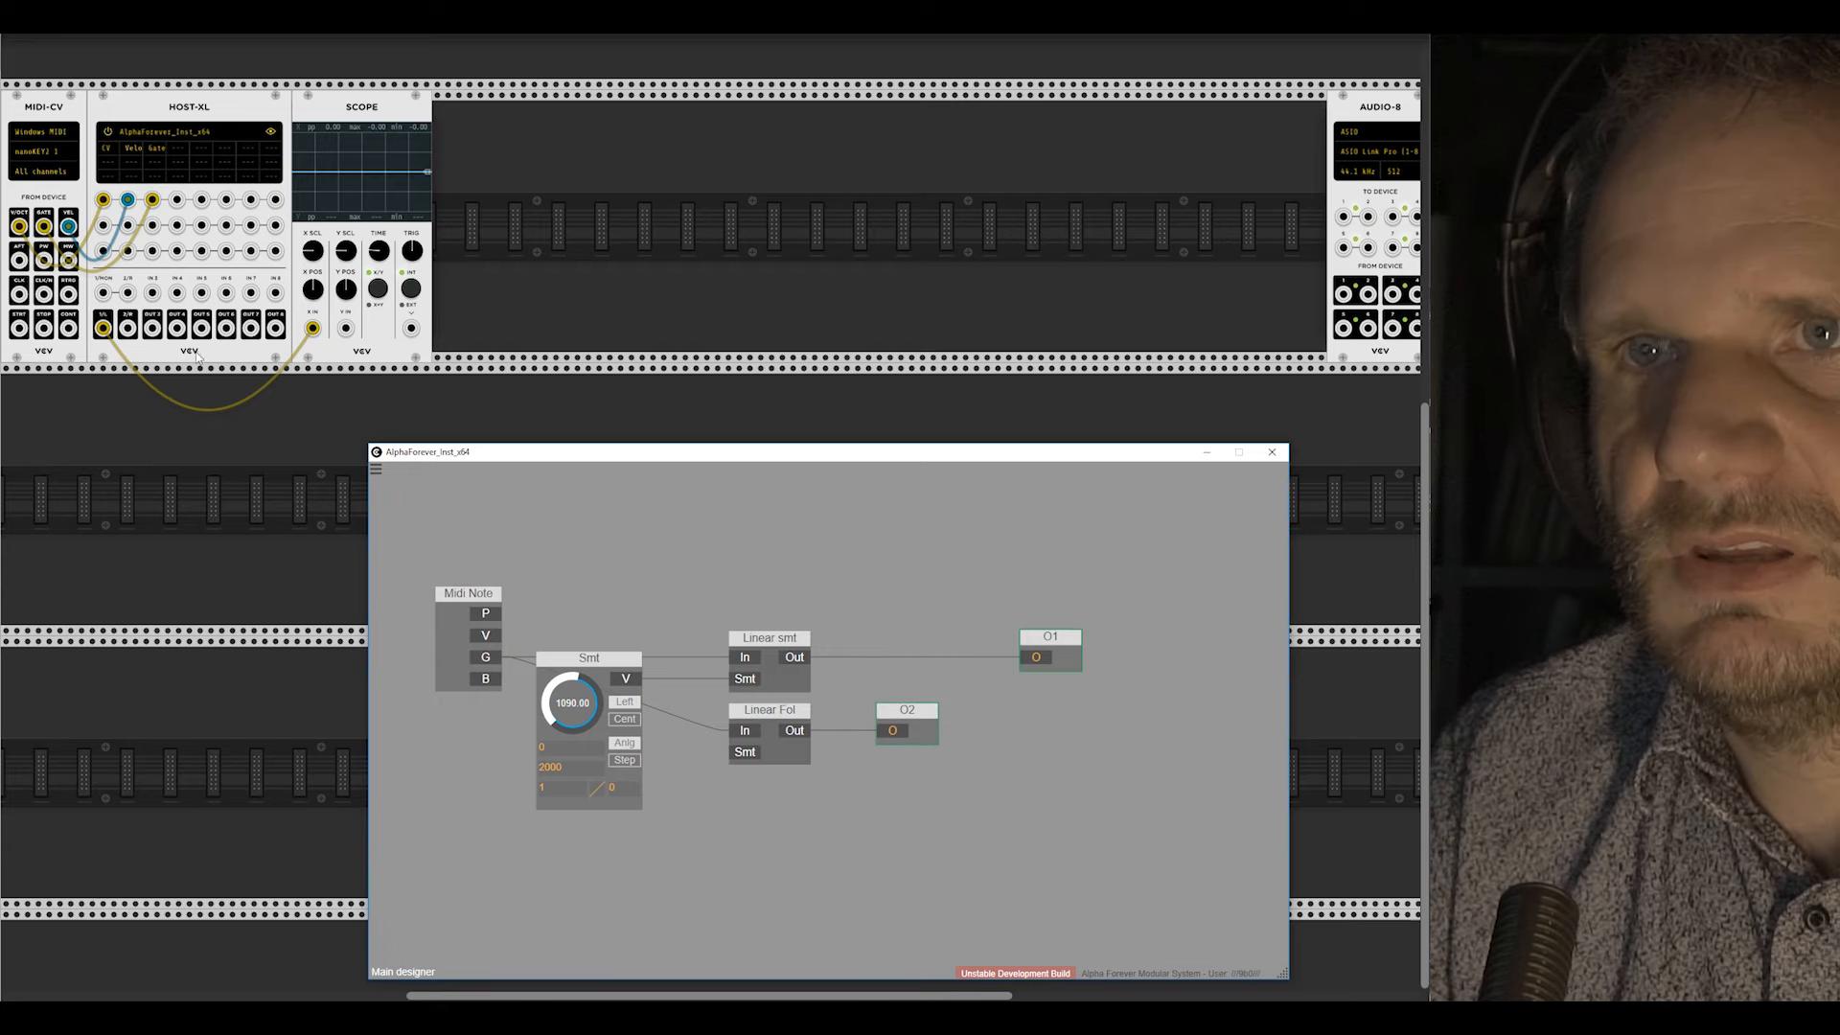
left_click_drag(128, 328, 346, 328)
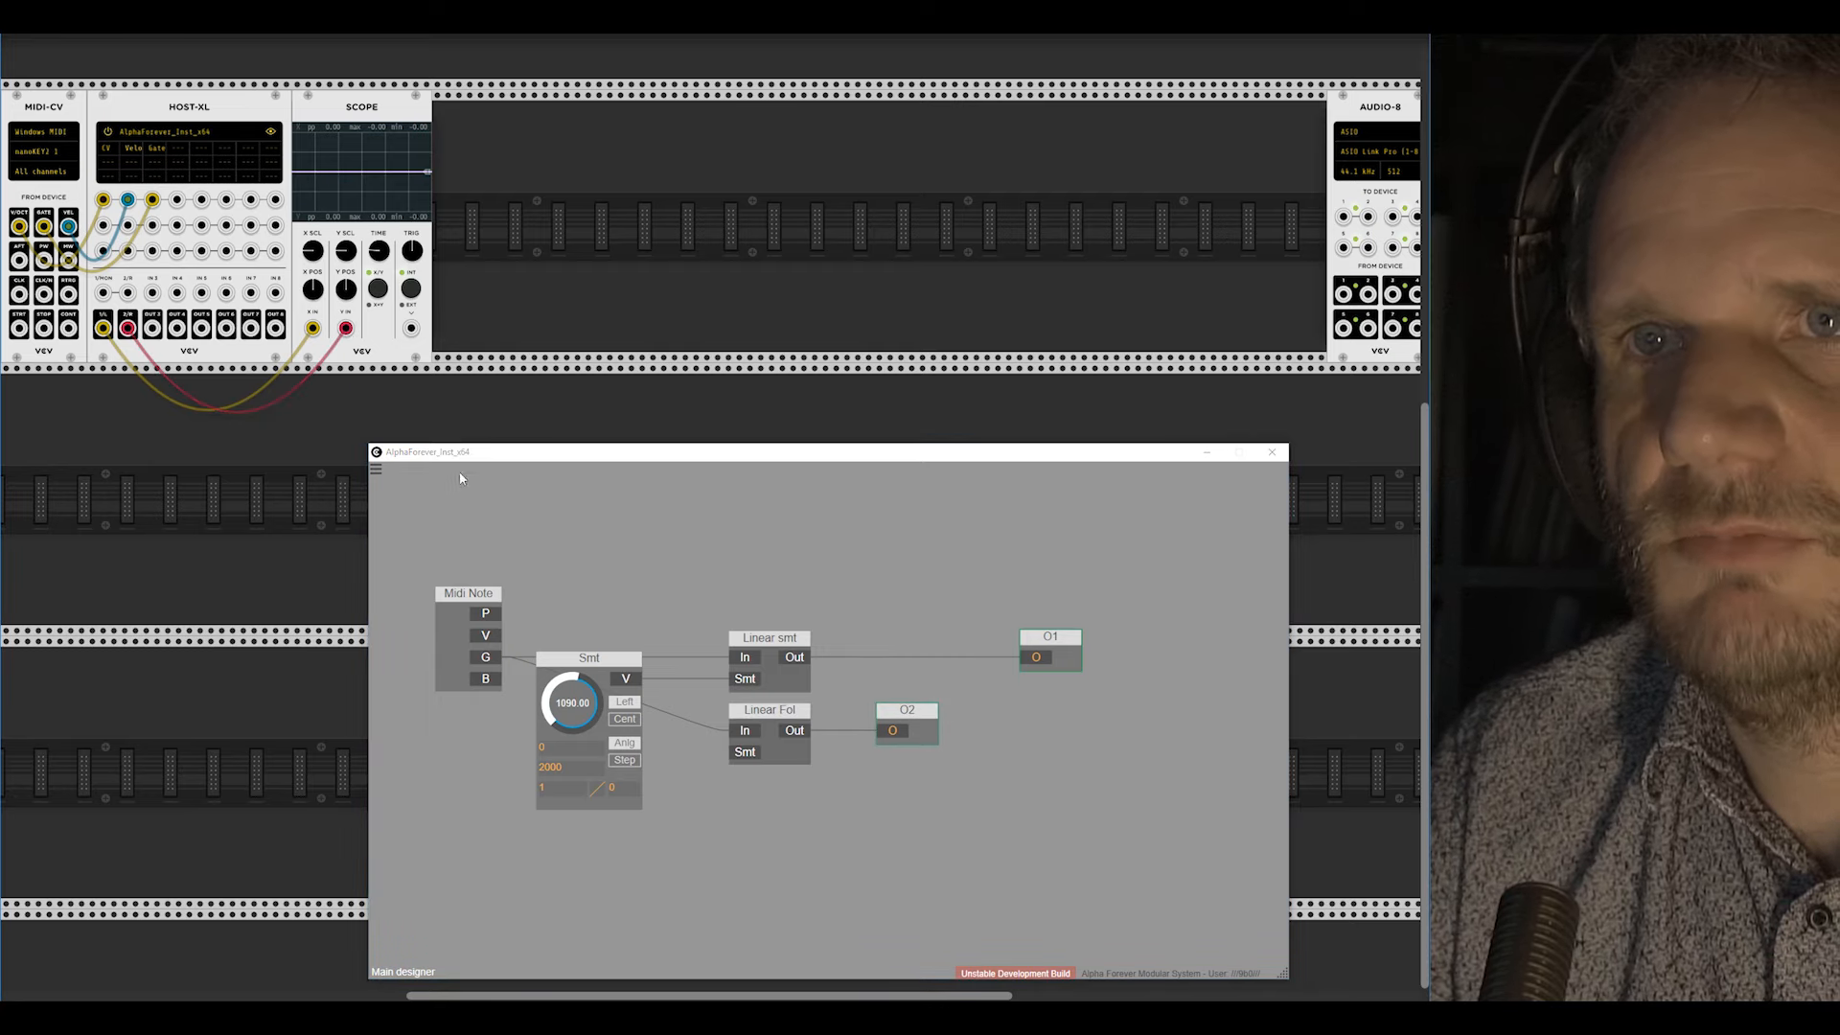
Step: Align O2 under O1, bring both outputs closer to the Linear modules, and shift the Smt knob toward them too
left_click(904, 719)
left_click_drag(843, 602, 1259, 818)
key("ctrl+Right")
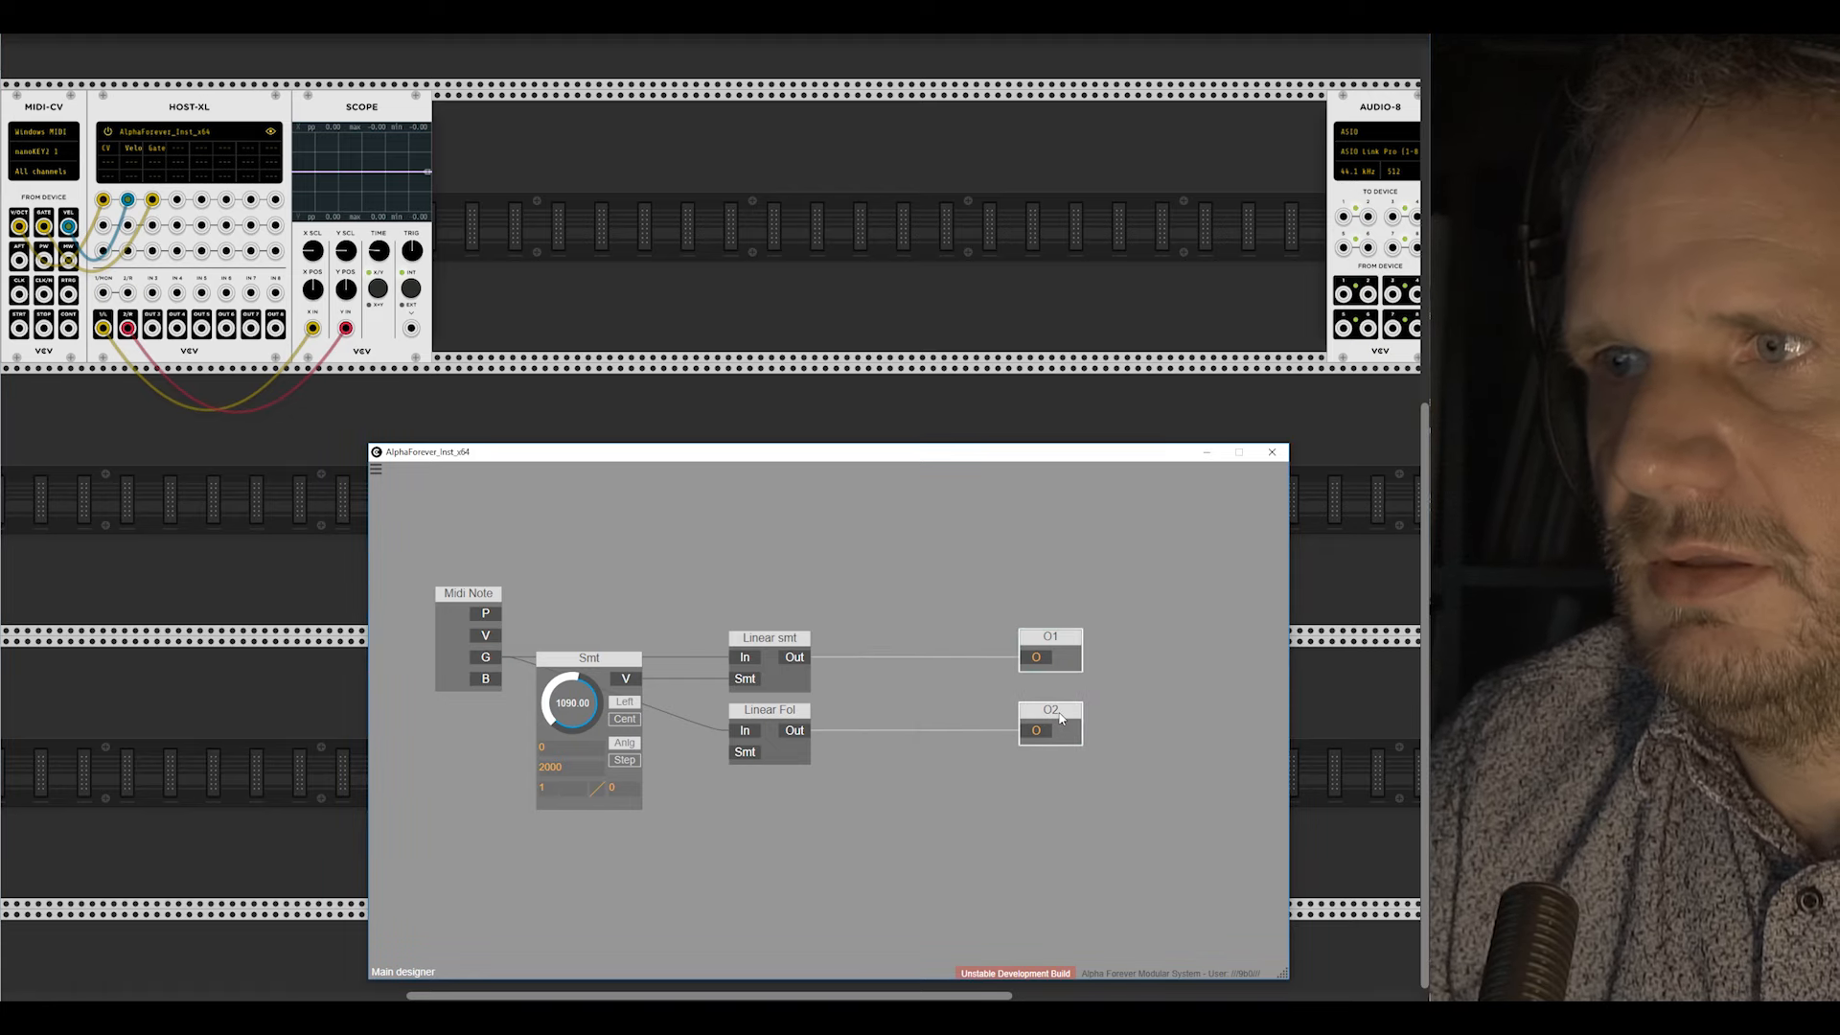
left_click_drag(1061, 719, 936, 720)
left_click_drag(758, 696, 869, 557)
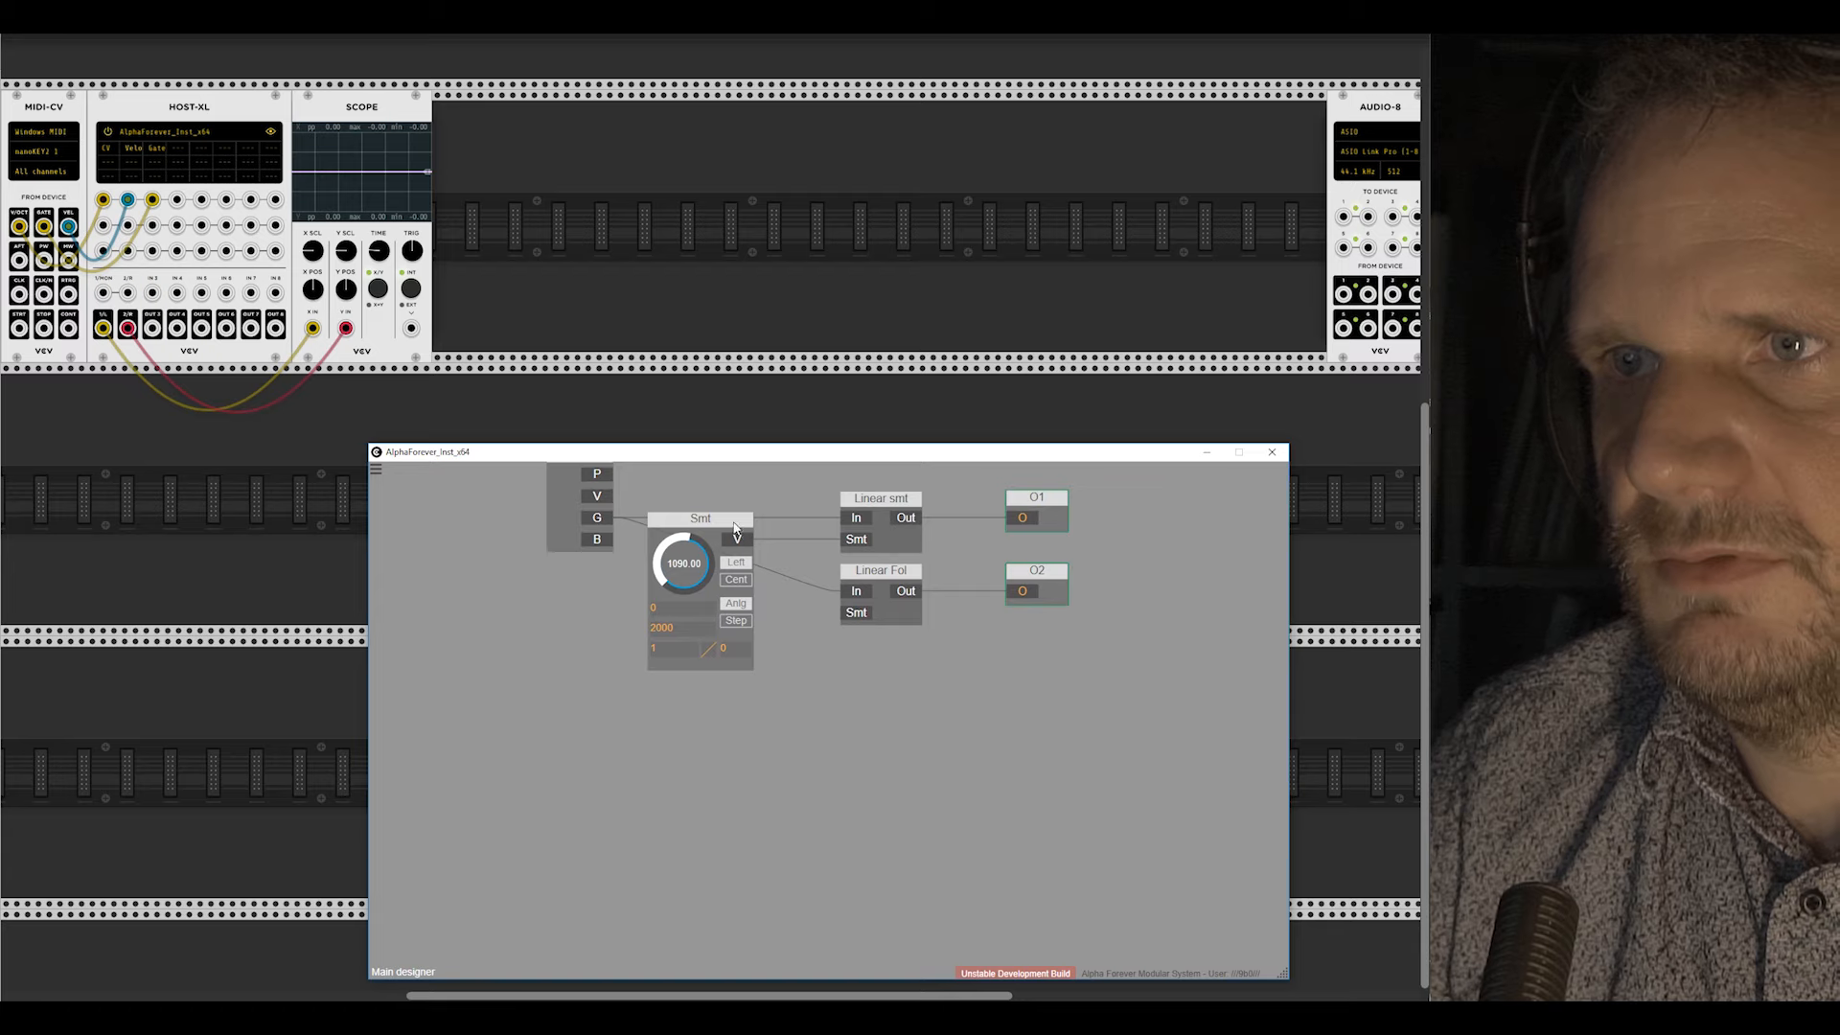
left_click_drag(735, 527, 788, 522)
left_click_drag(885, 713, 889, 613)
Step: Open Linear Fol and widen the gap between the A value module and Smt by shifting A and the modules before it
double_click(889, 585)
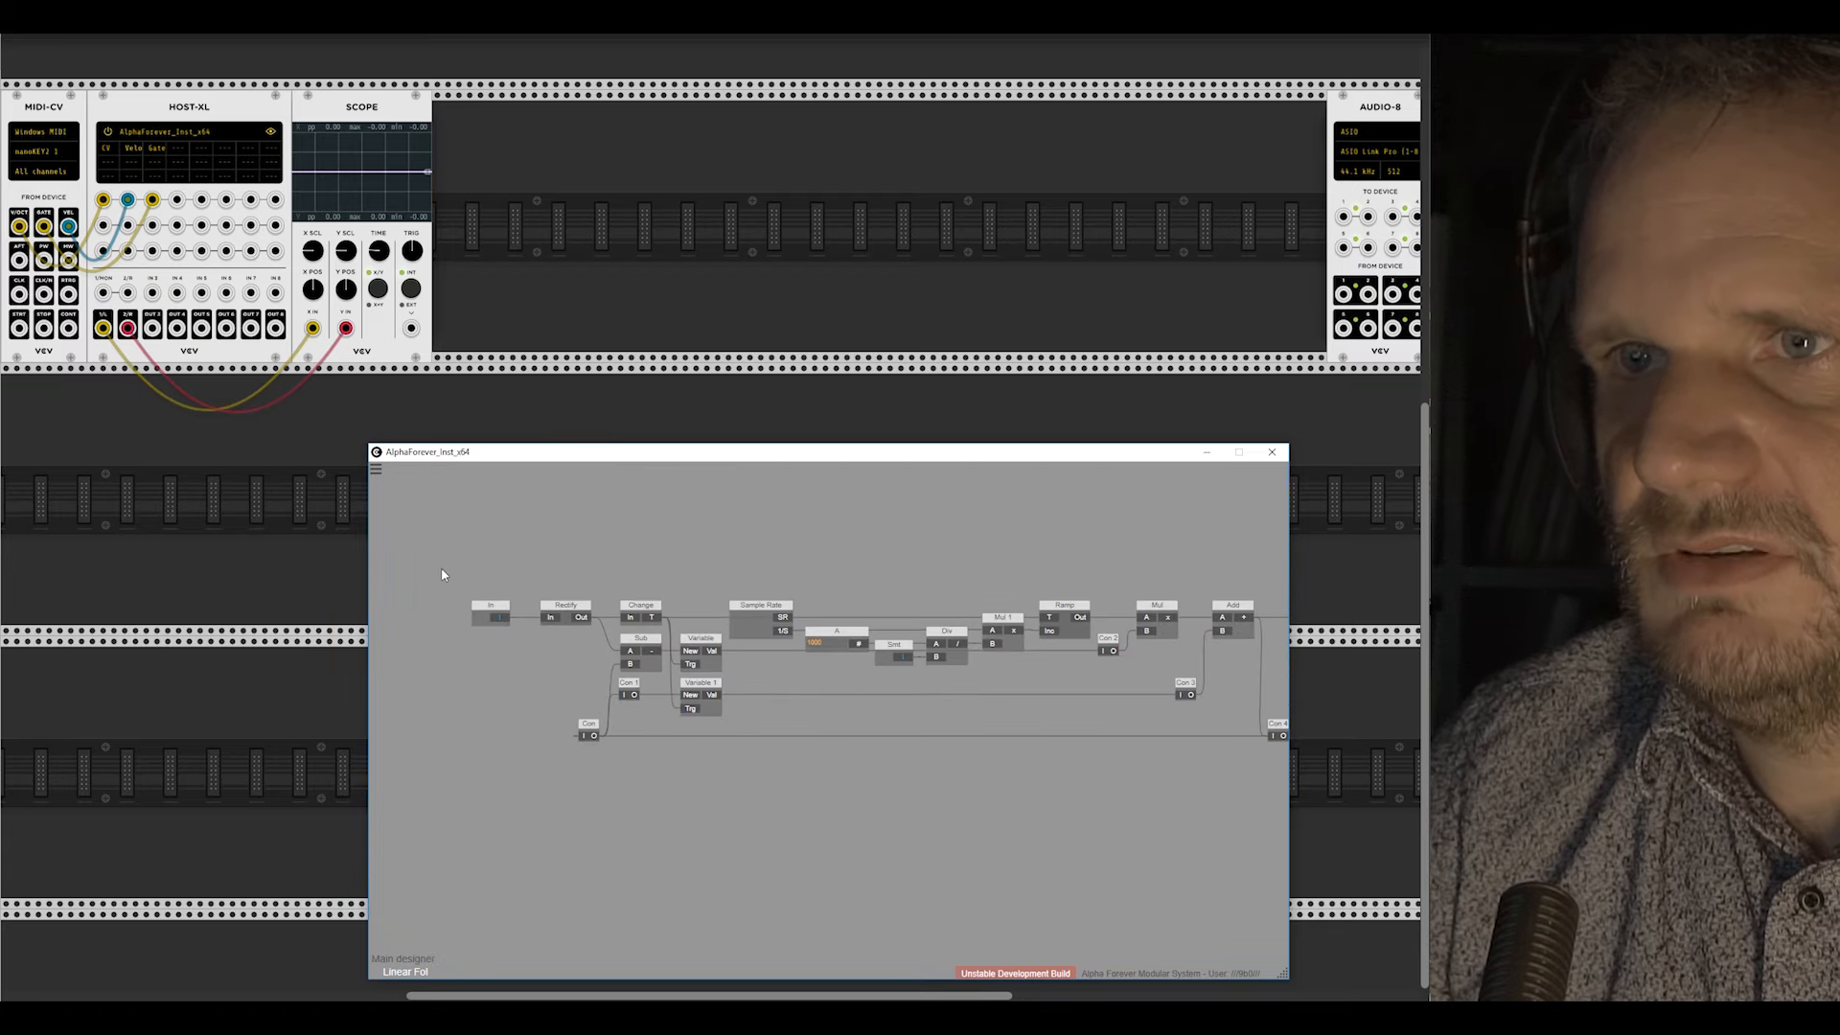
left_click_drag(442, 572, 915, 791)
left_click_drag(898, 644, 816, 710)
scroll(790, 625, "up", 2)
scroll(896, 706, "down", 3)
right_click(815, 708)
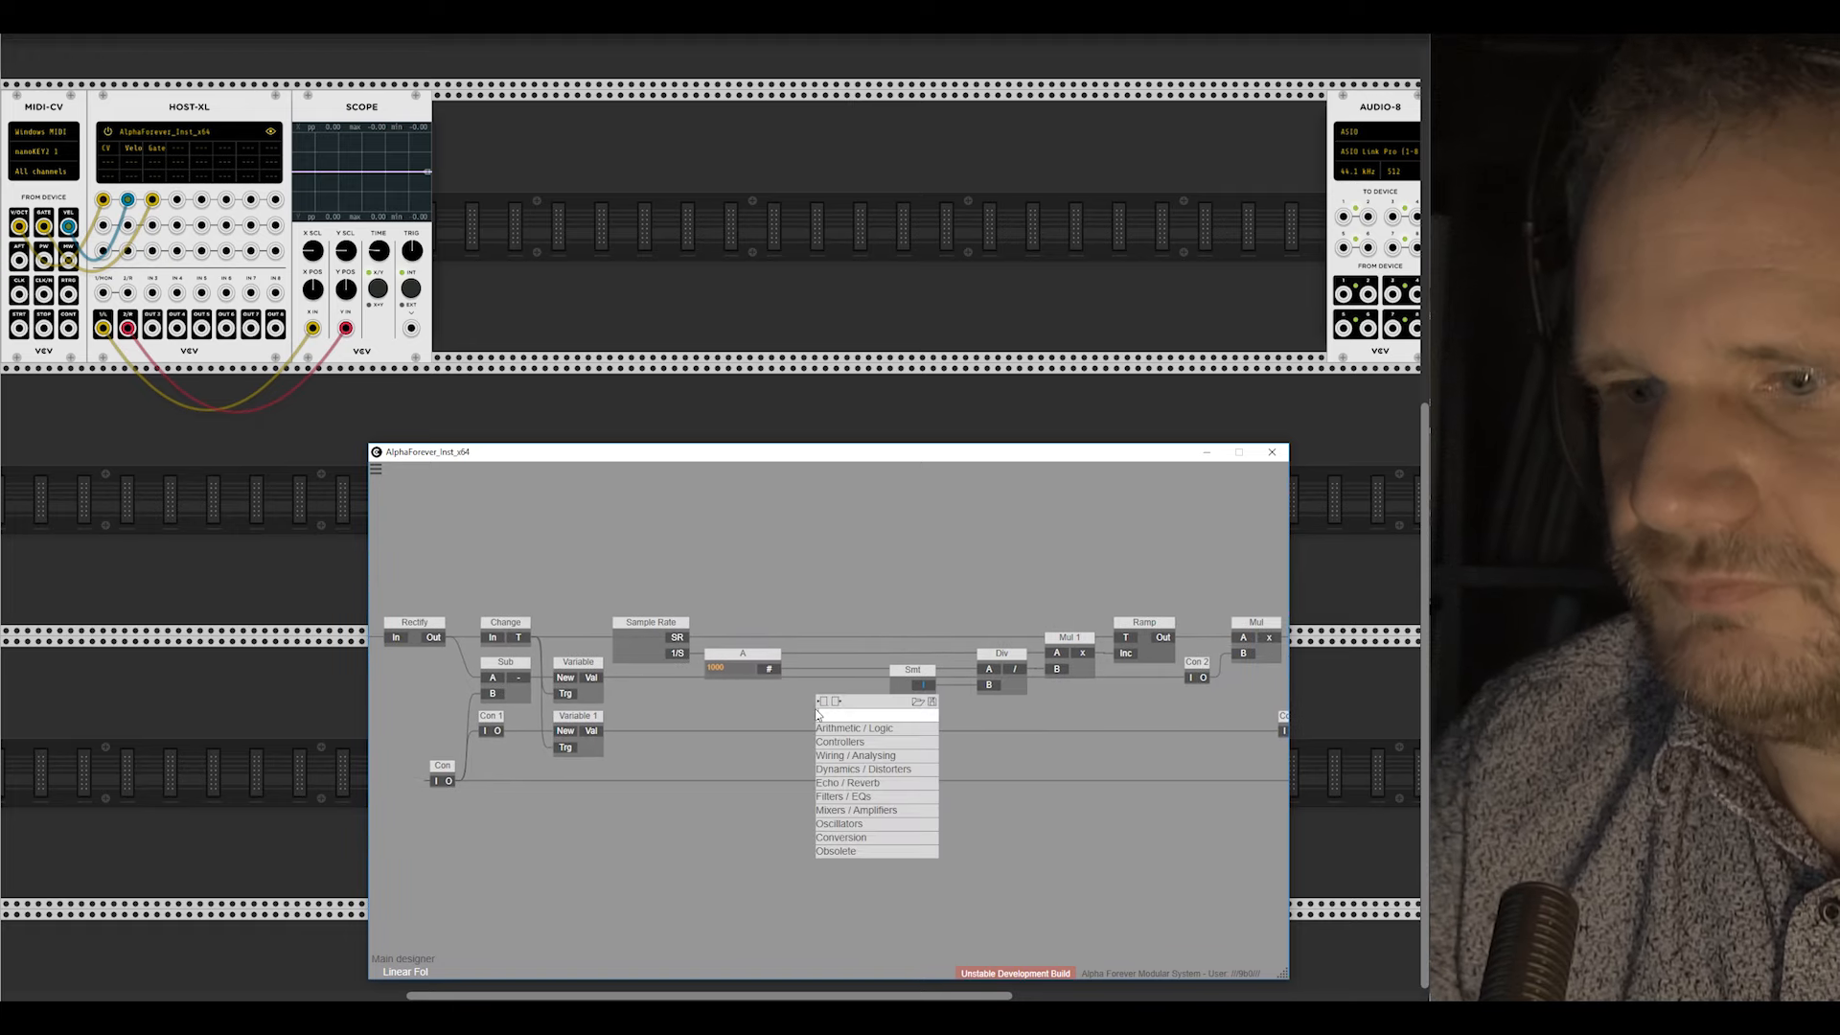
type("if")
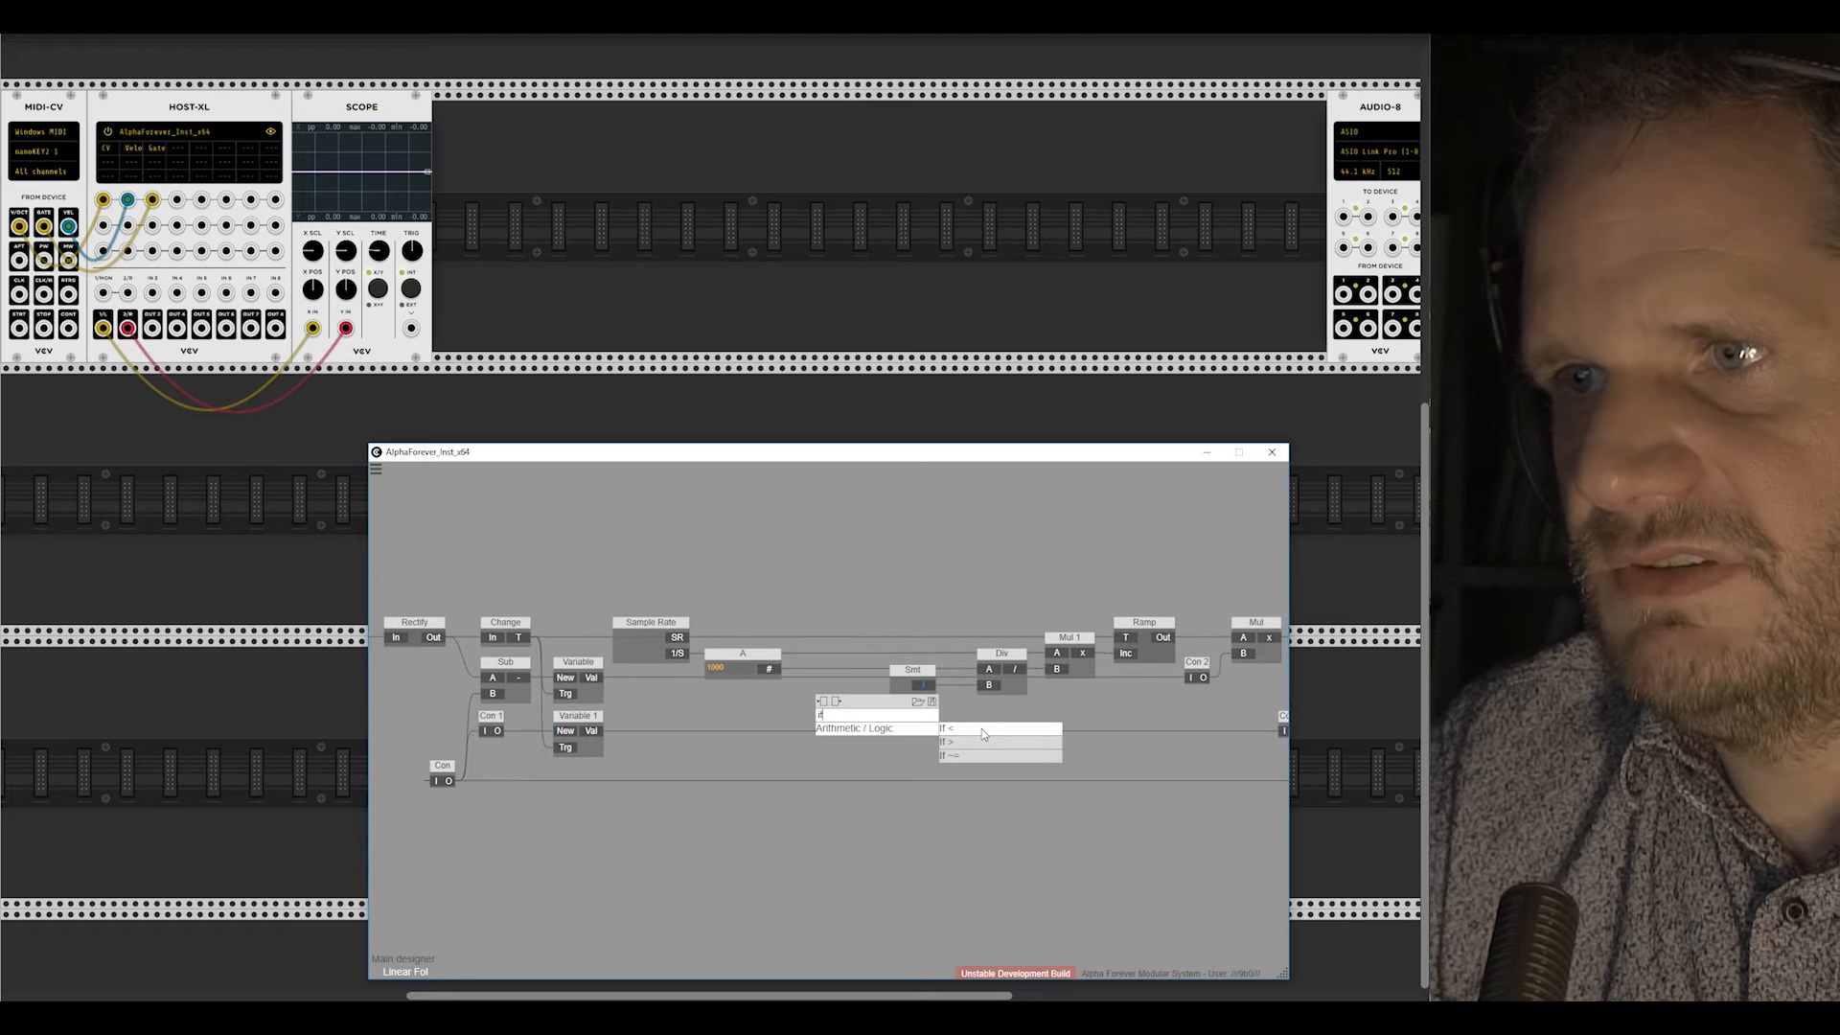
left_click(981, 729)
left_click(570, 671)
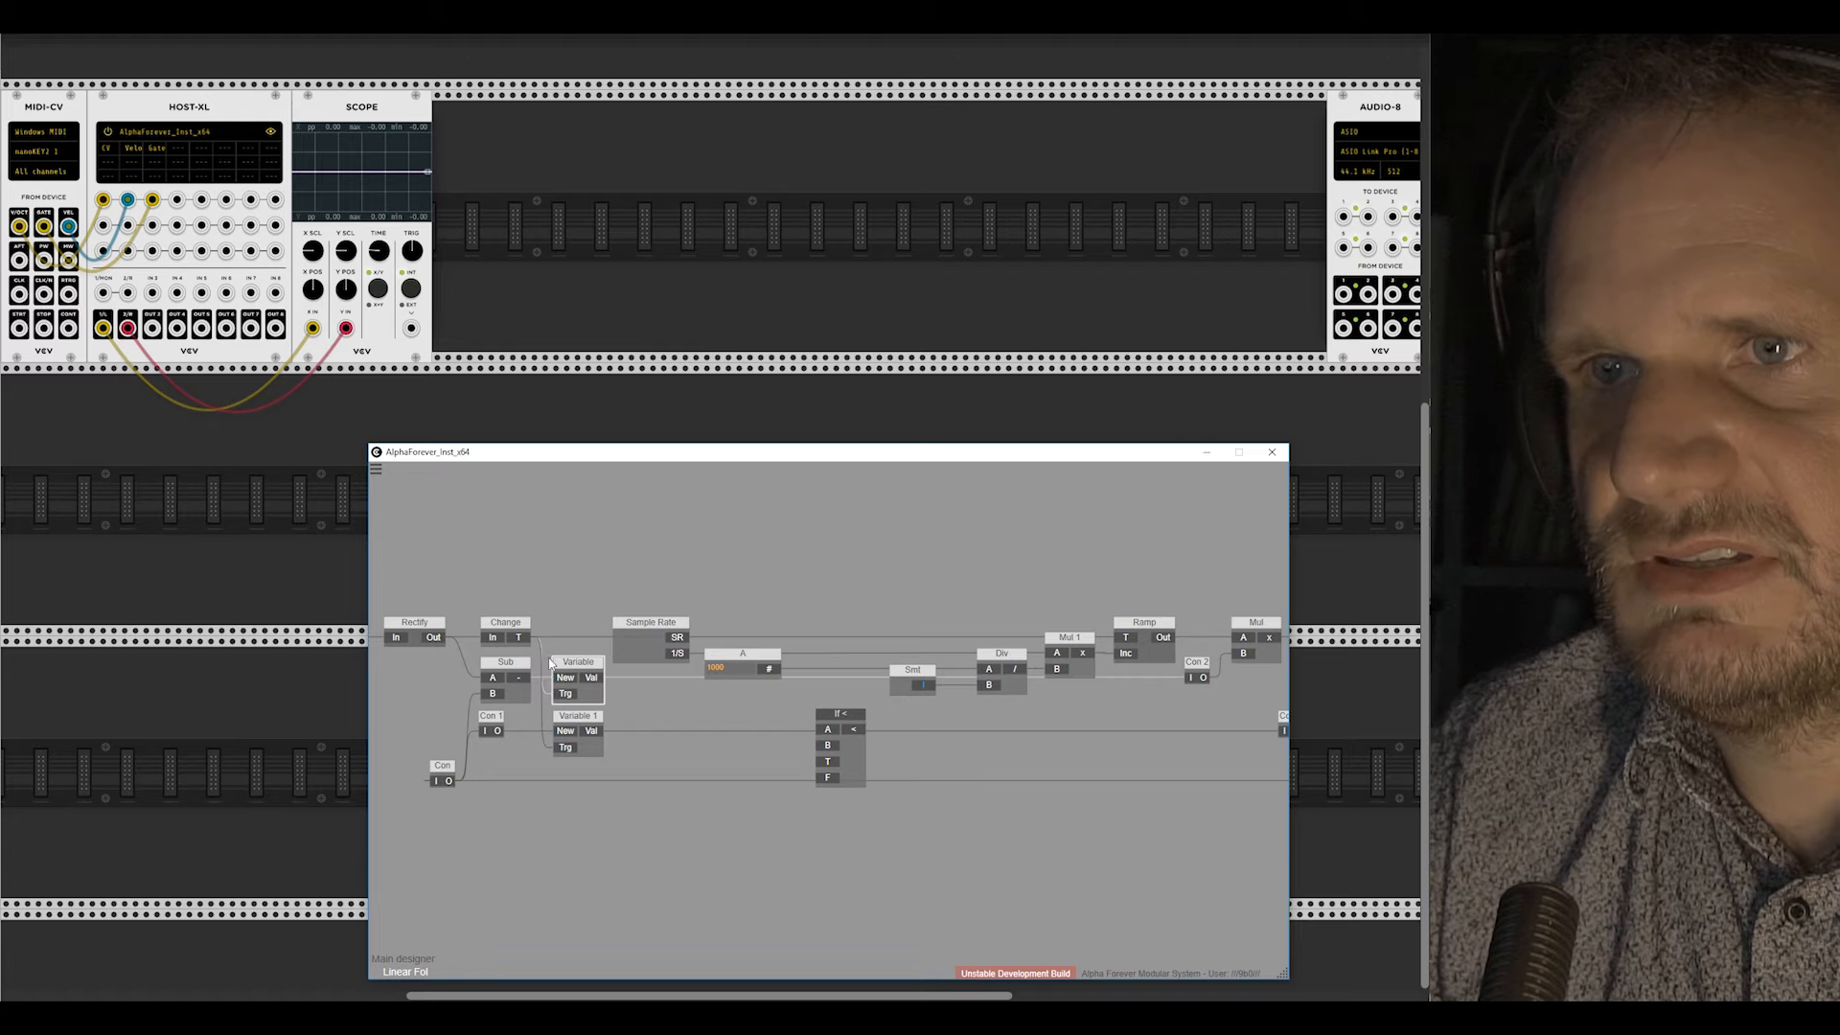
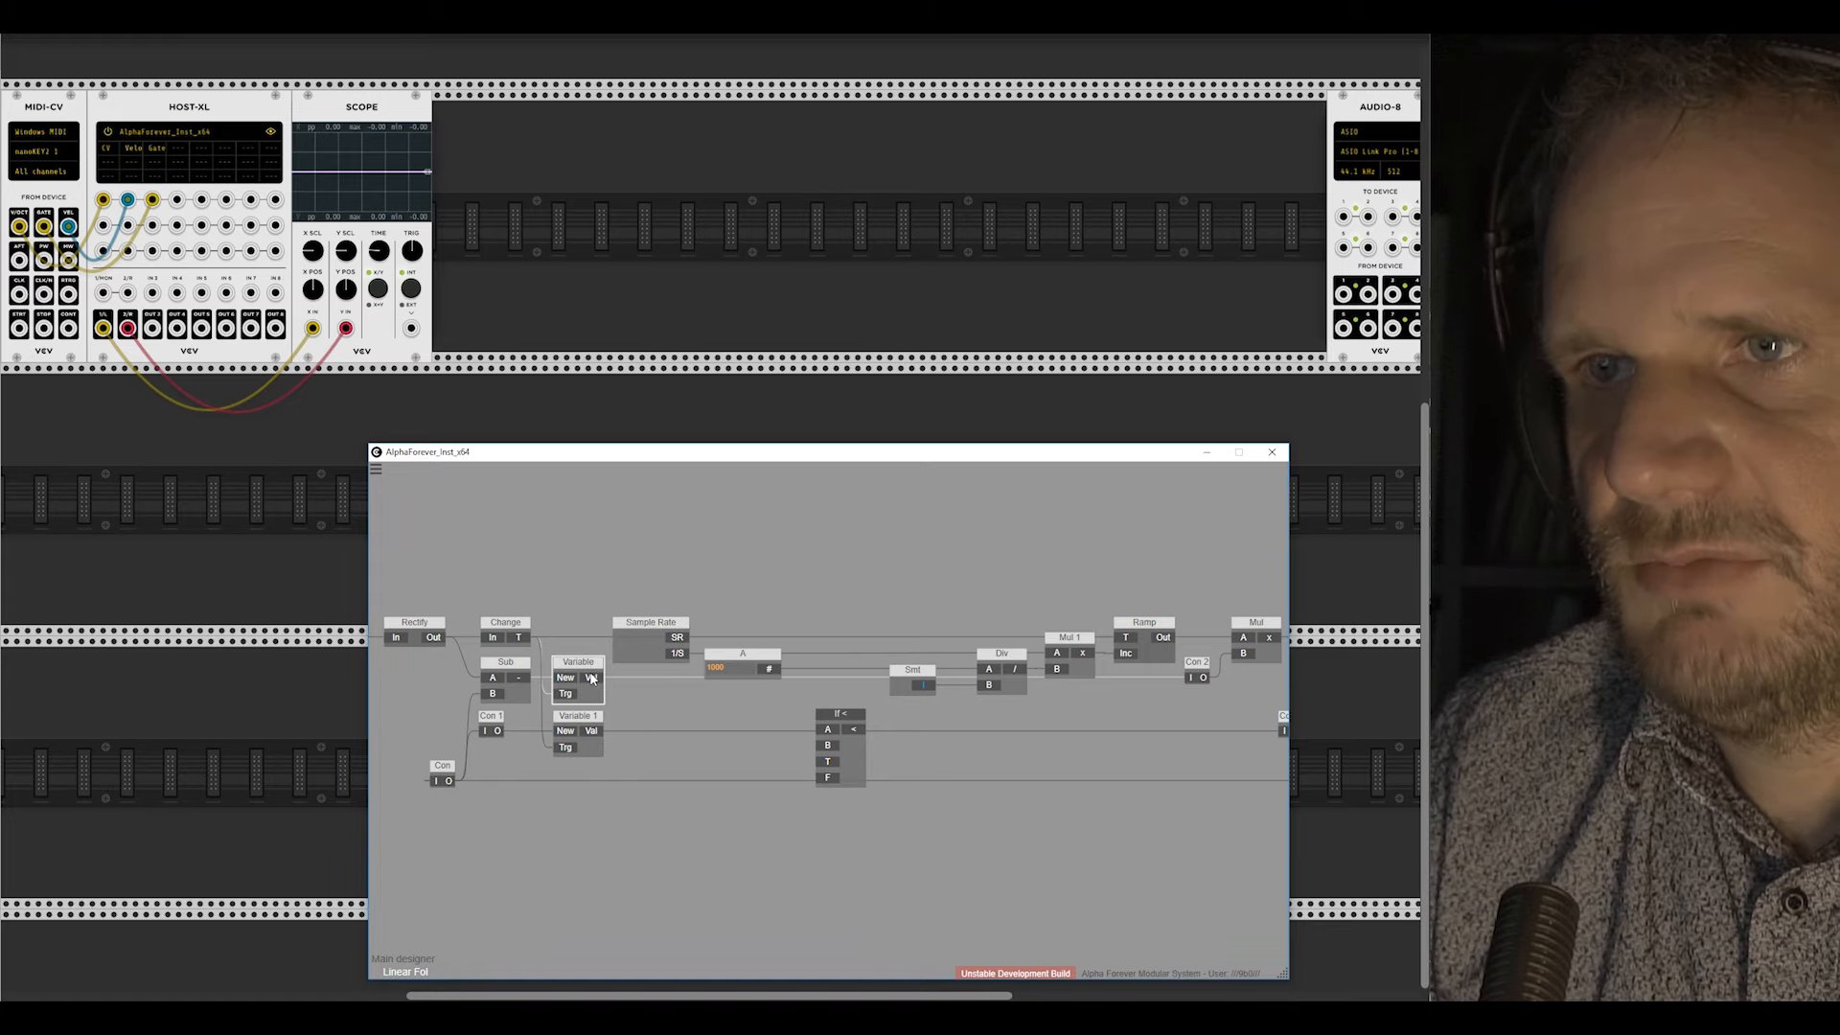
left_click_drag(803, 772, 730, 709)
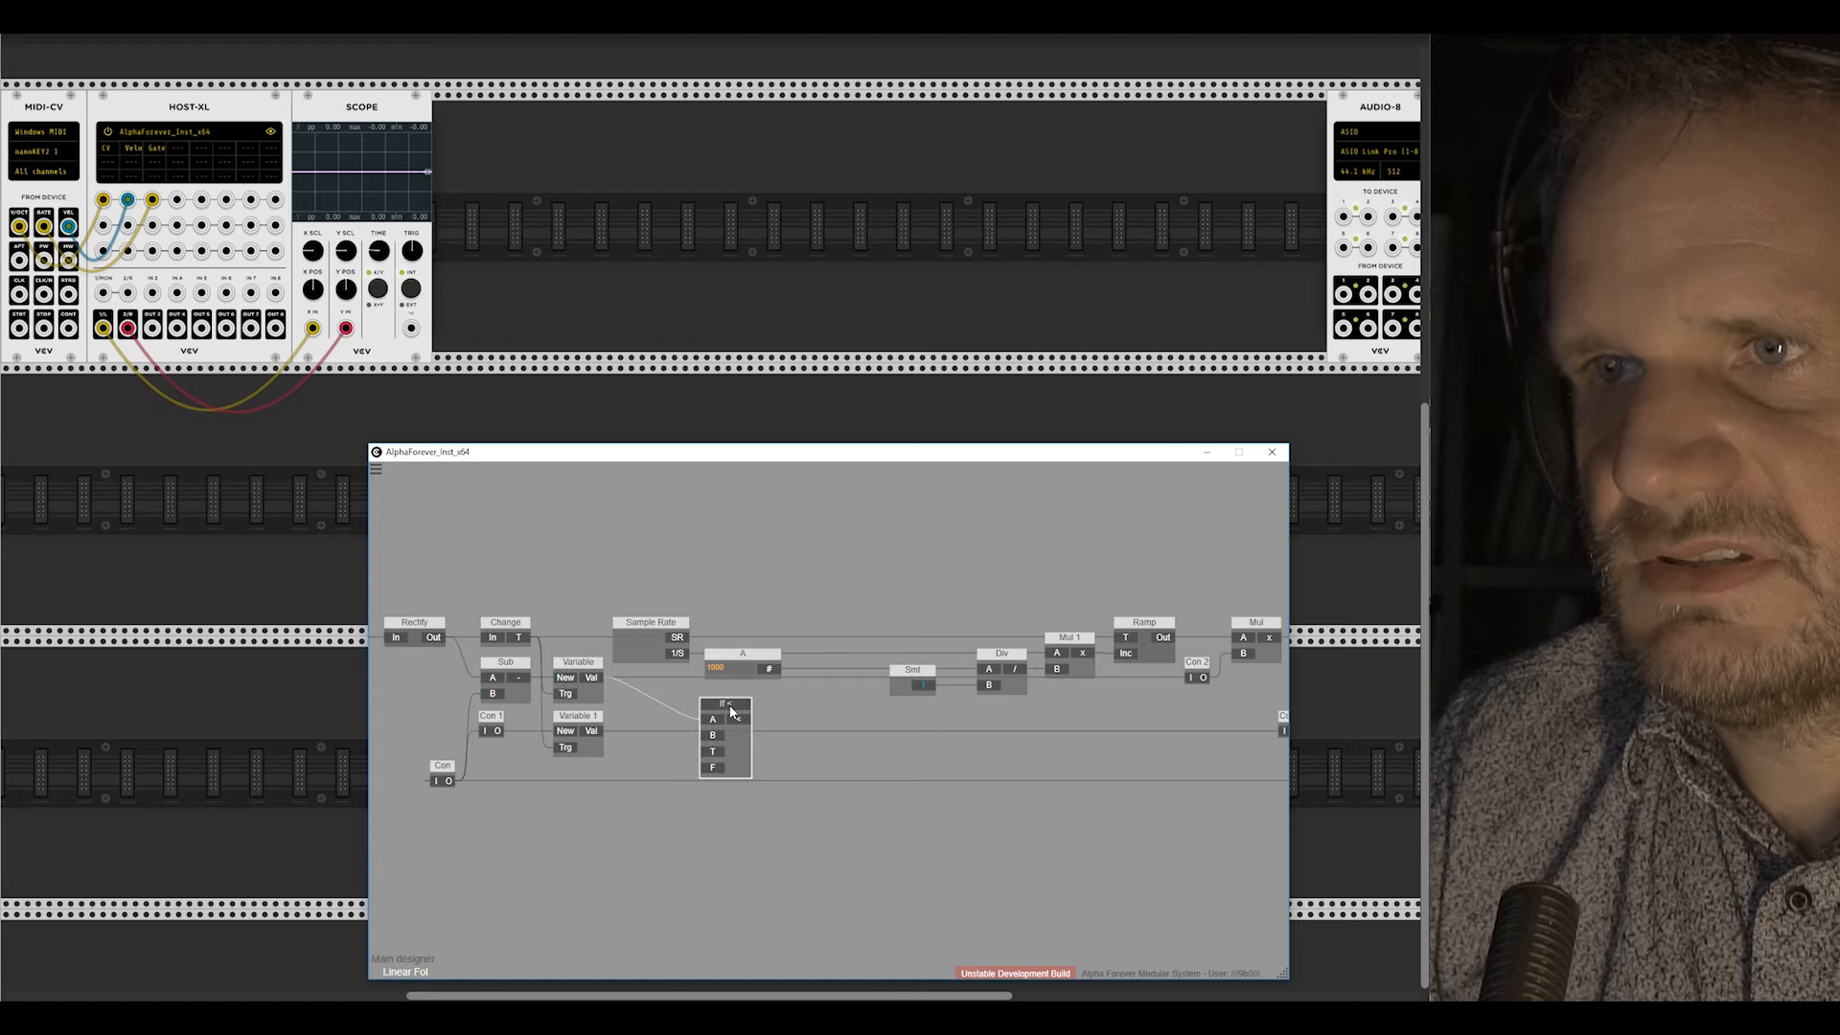
key("Delete")
Step: Add an If > module between A and Smt, fed by Variable's Val at its A port, and create a value module for its T port
right_click(724, 719)
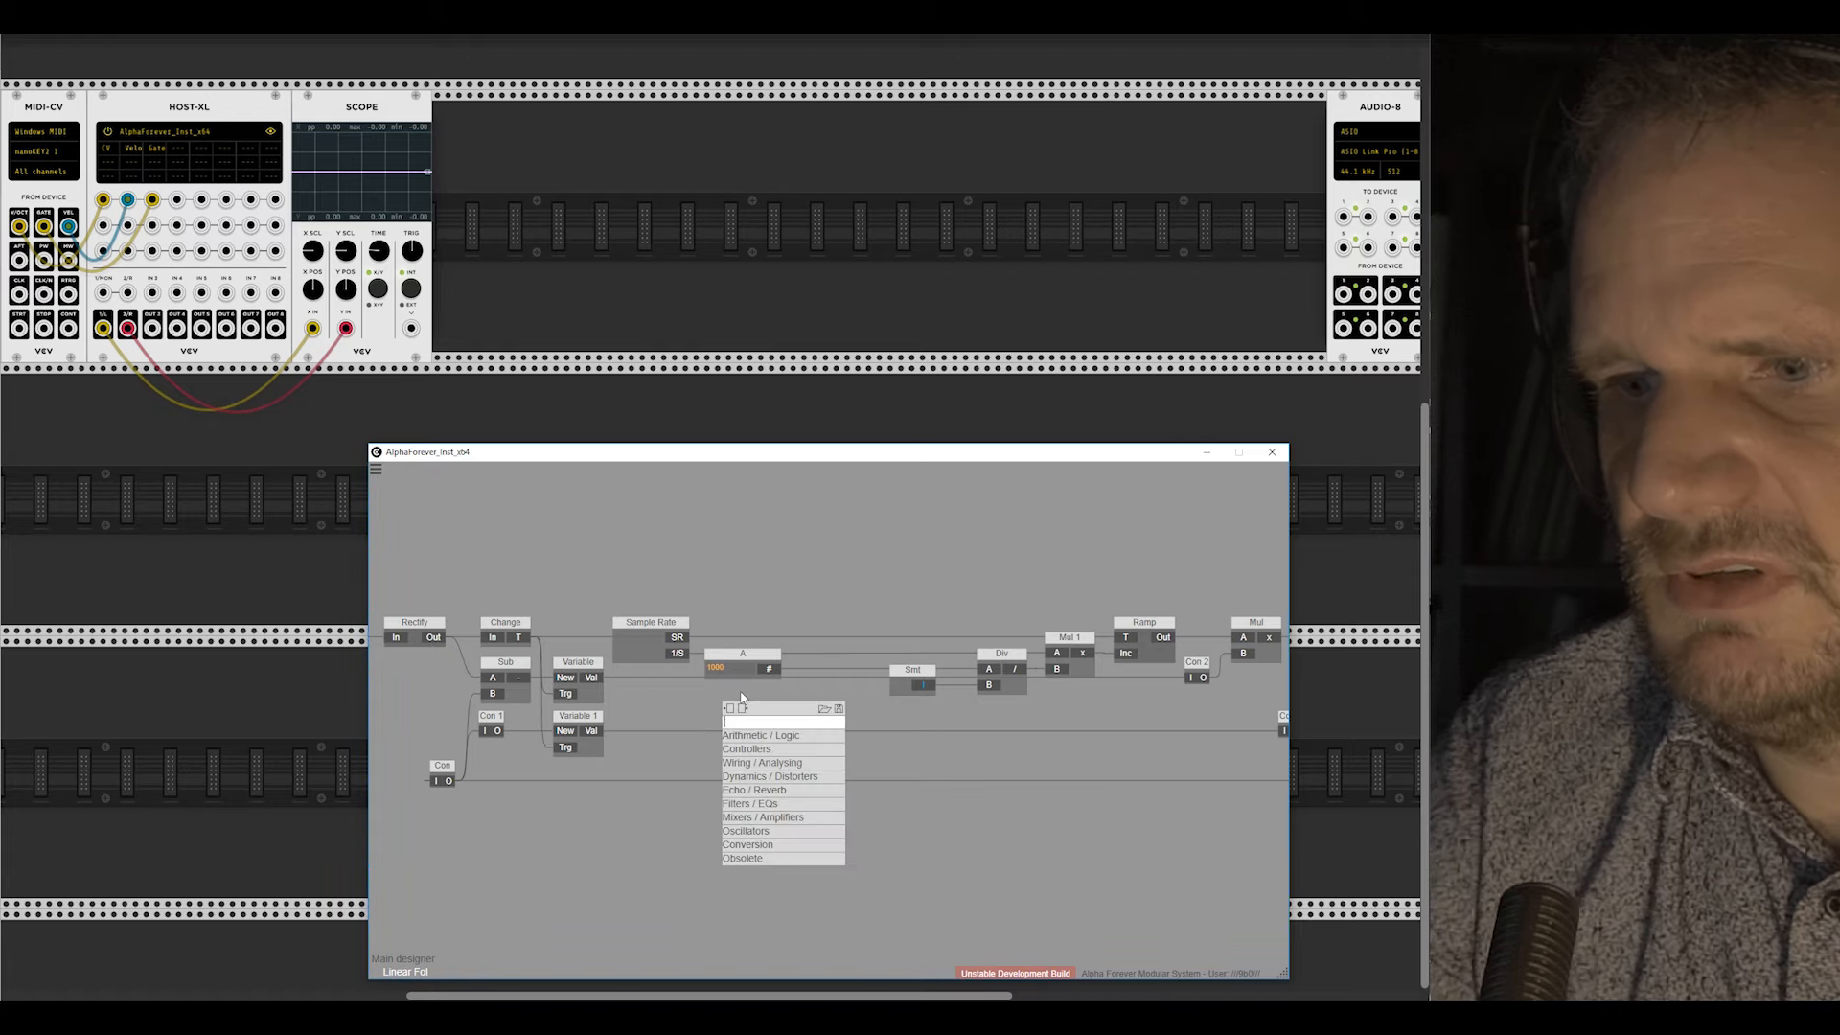
left_click(761, 735)
left_click(887, 752)
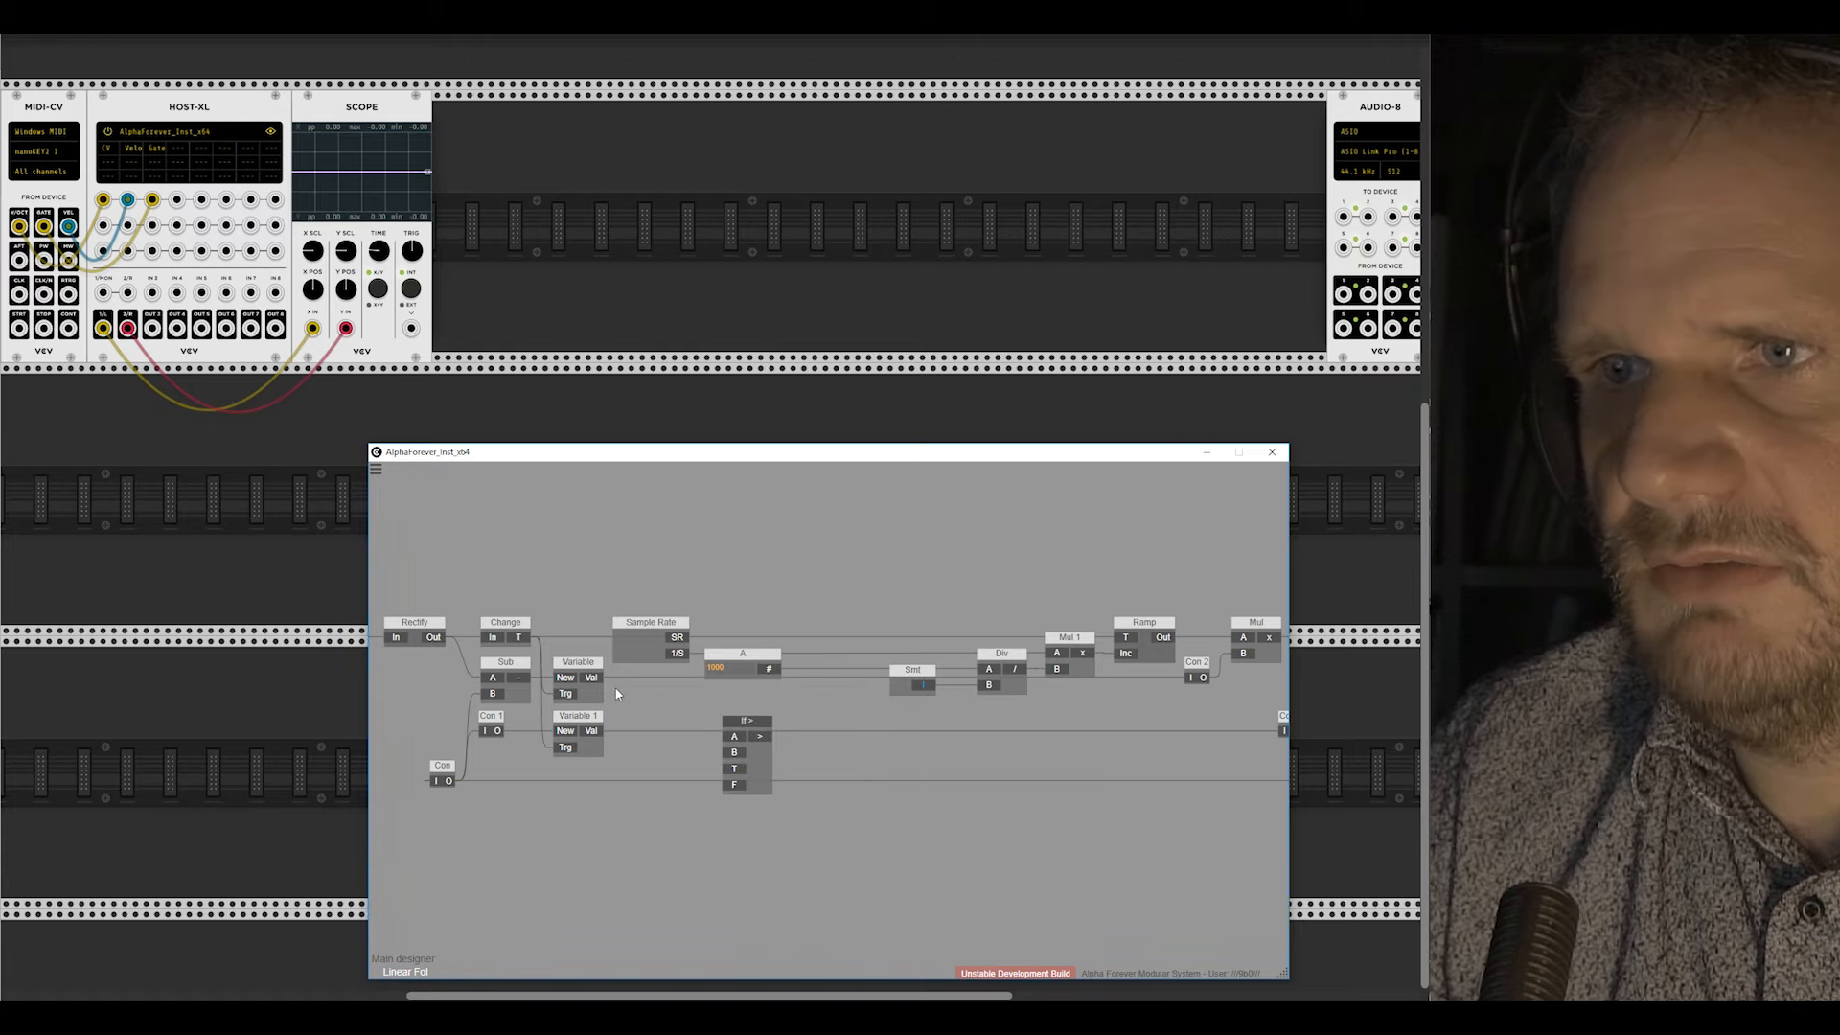
left_click_drag(595, 676, 852, 665)
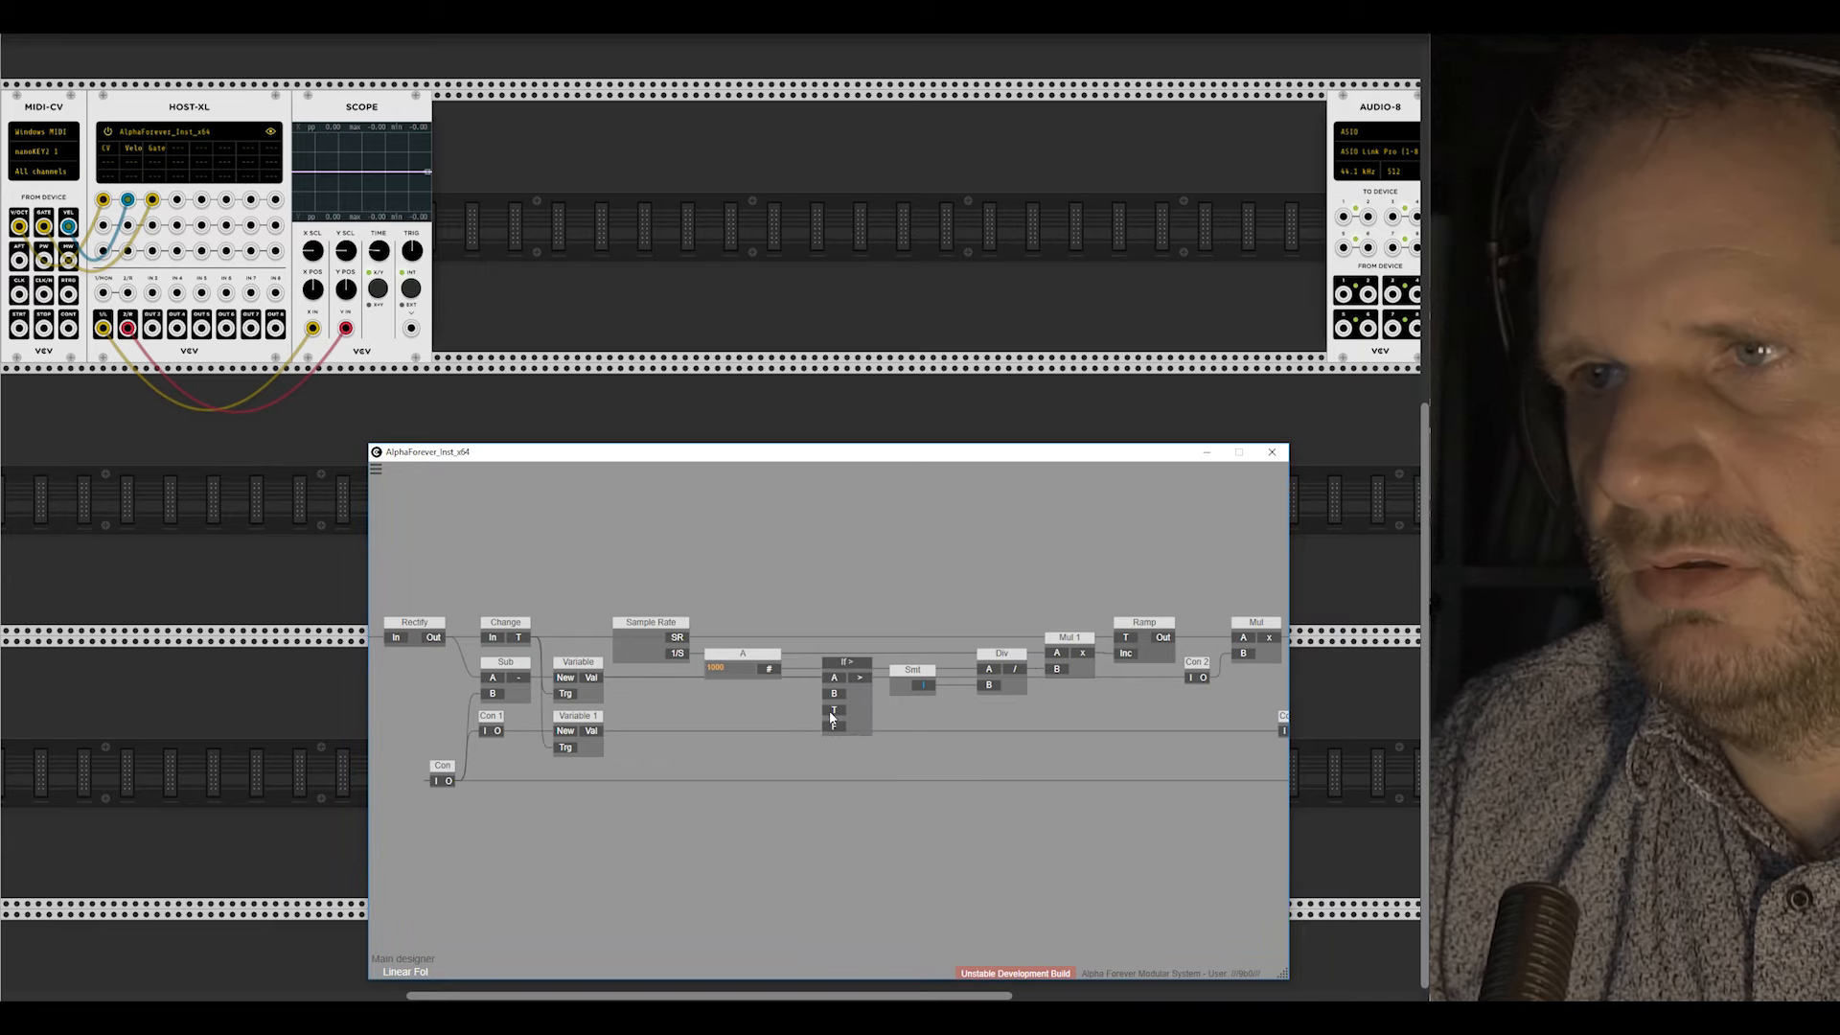
double_click(831, 712)
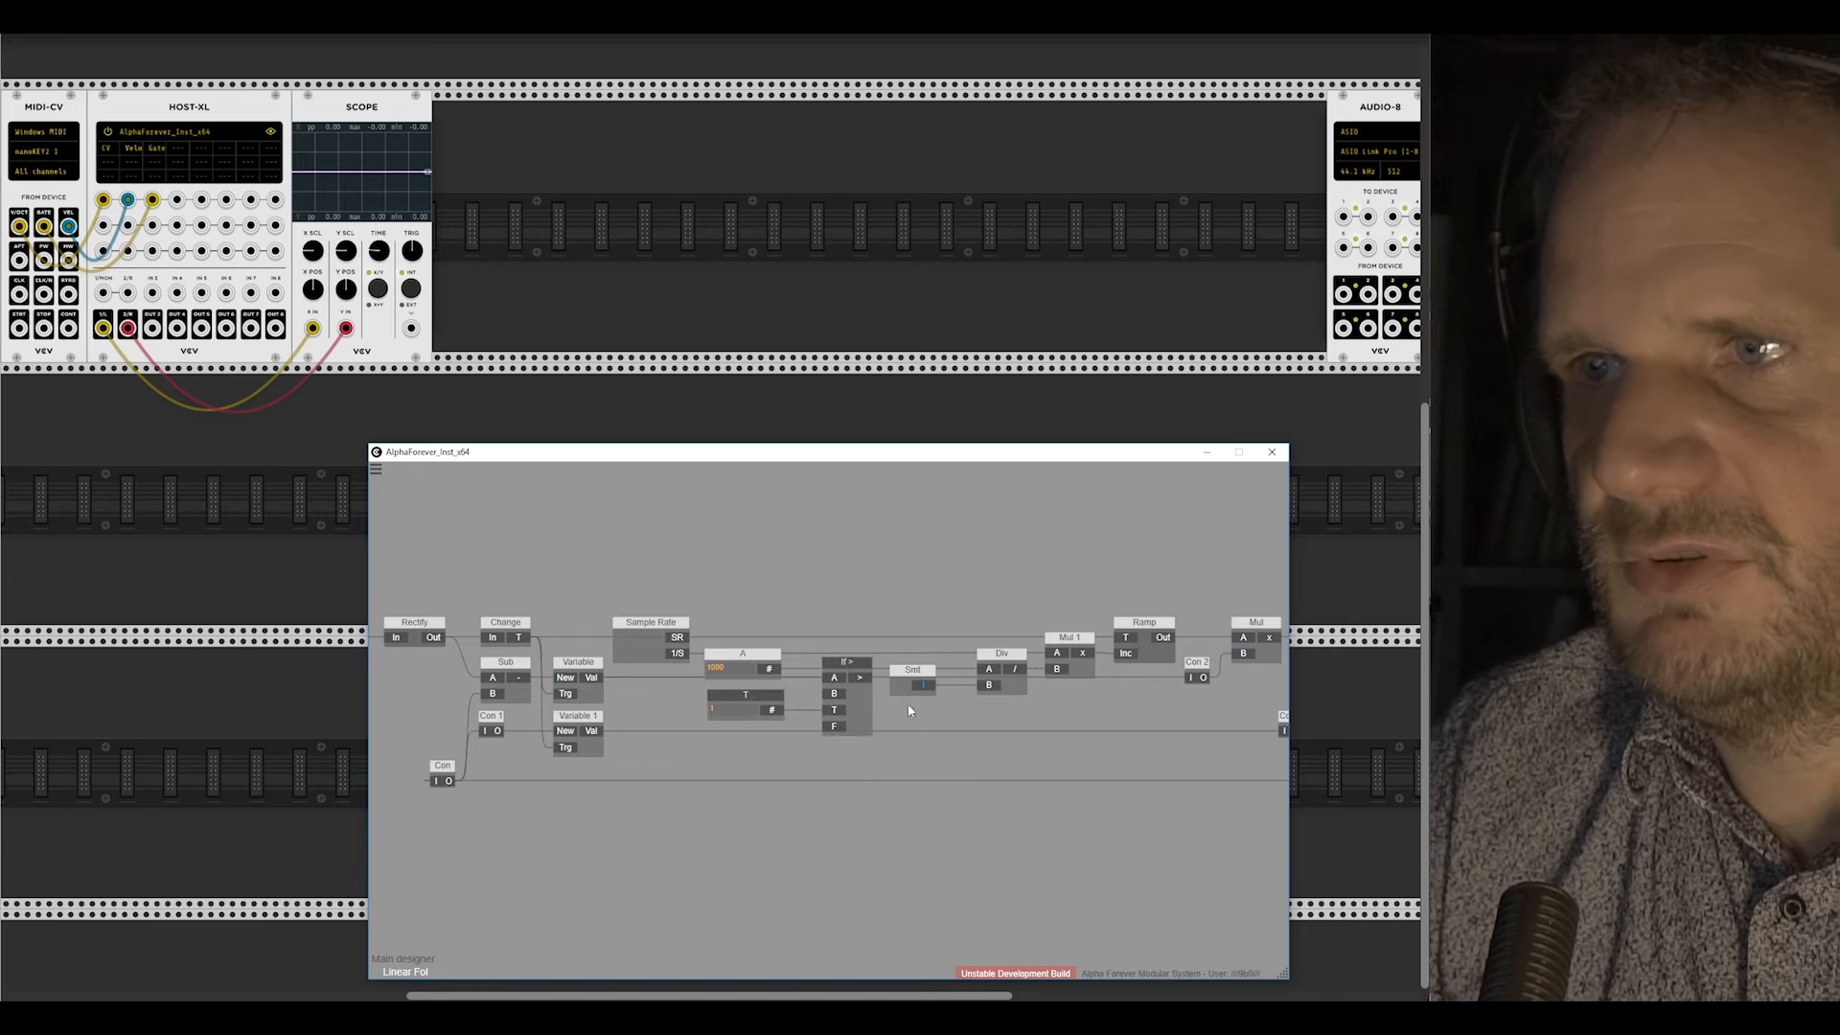
Step: Widen the gap between If > and Div by shifting If > and all modules before it, and move Smt into that gap
scroll(817, 651, "down", 2)
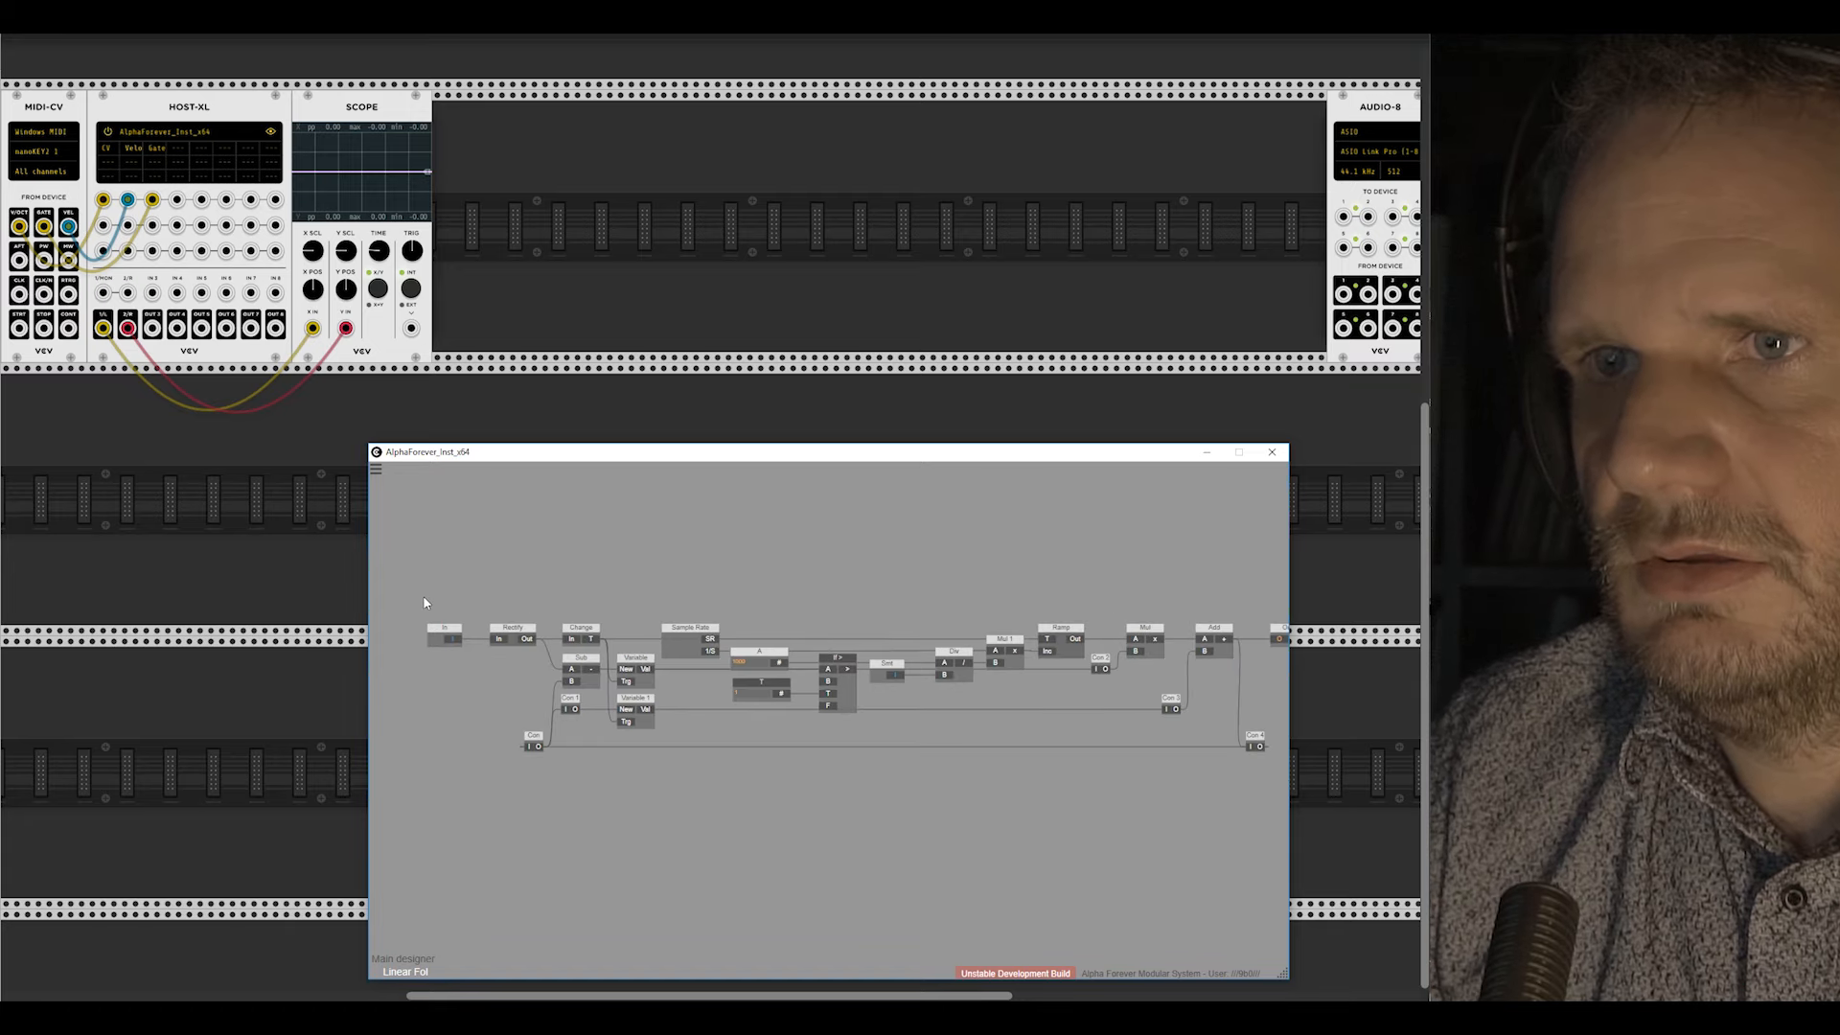
left_click_drag(424, 602, 734, 659)
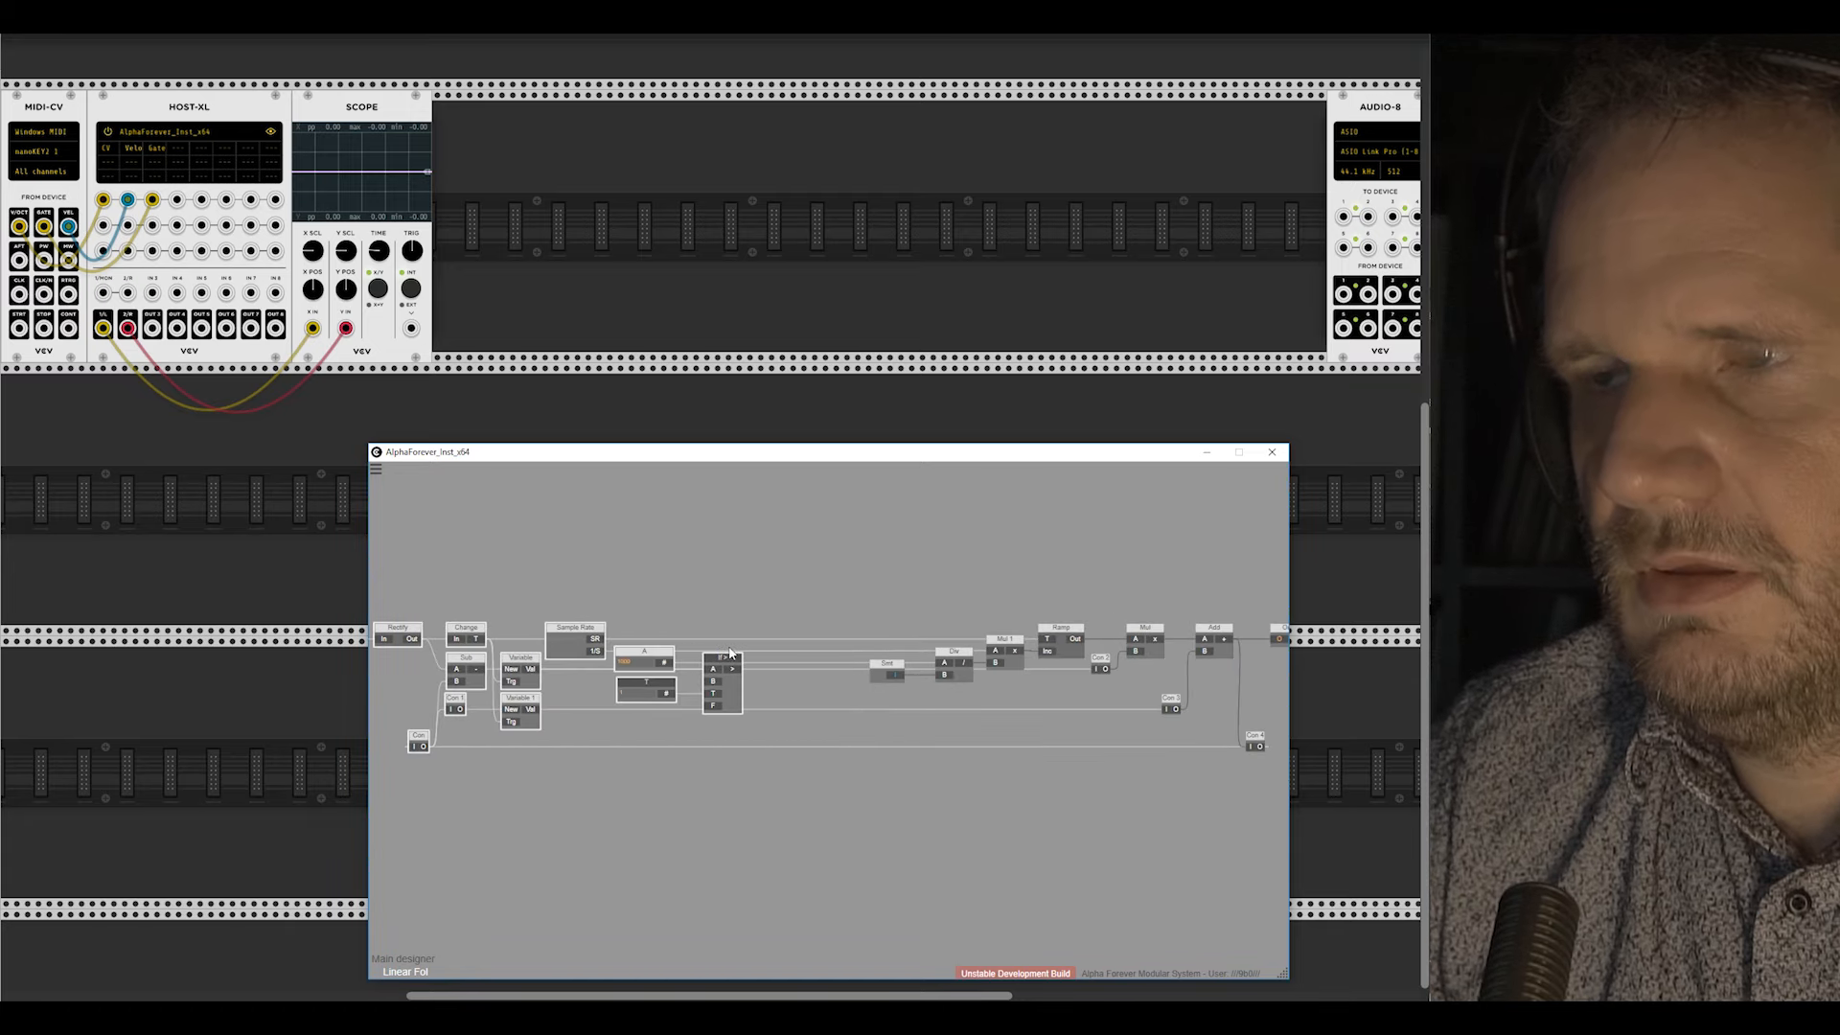
left_click_drag(895, 664, 813, 665)
Step: Add a Crossfade module in front of Div, with If >'s output at its X port and its own output feeding Div's B port
right_click(872, 711)
type("cross")
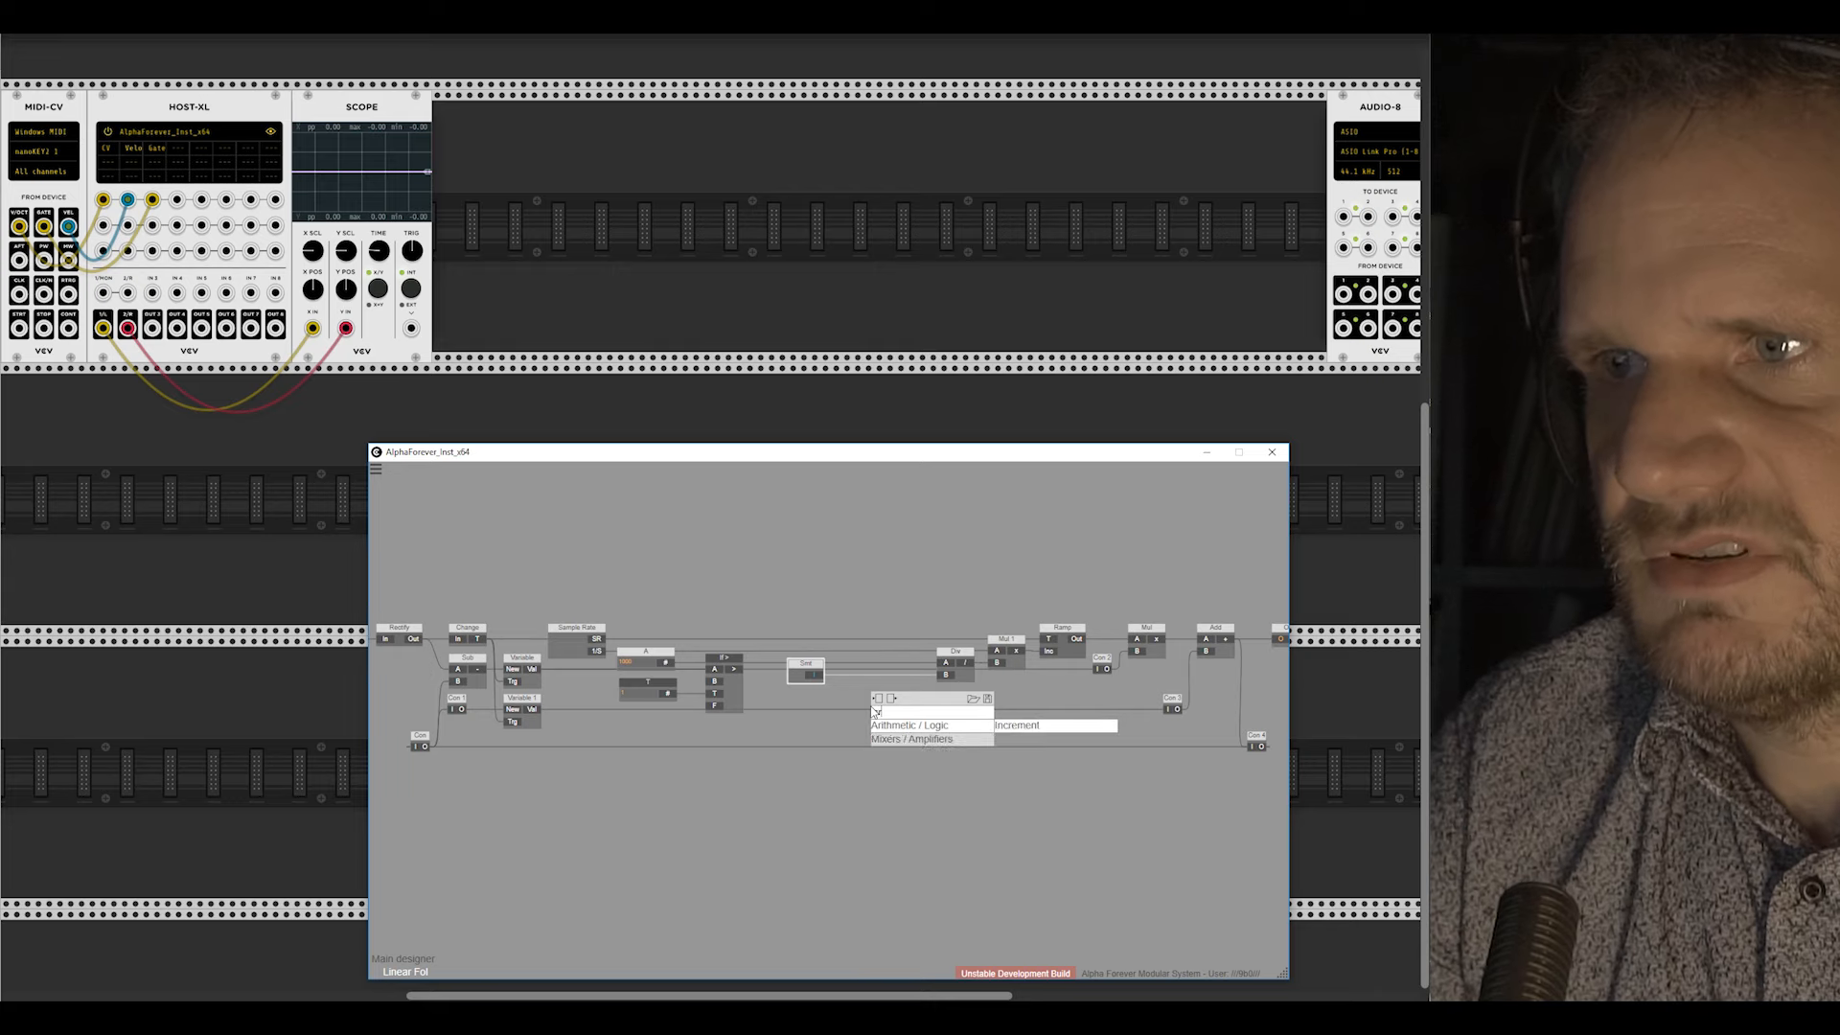
key("Return")
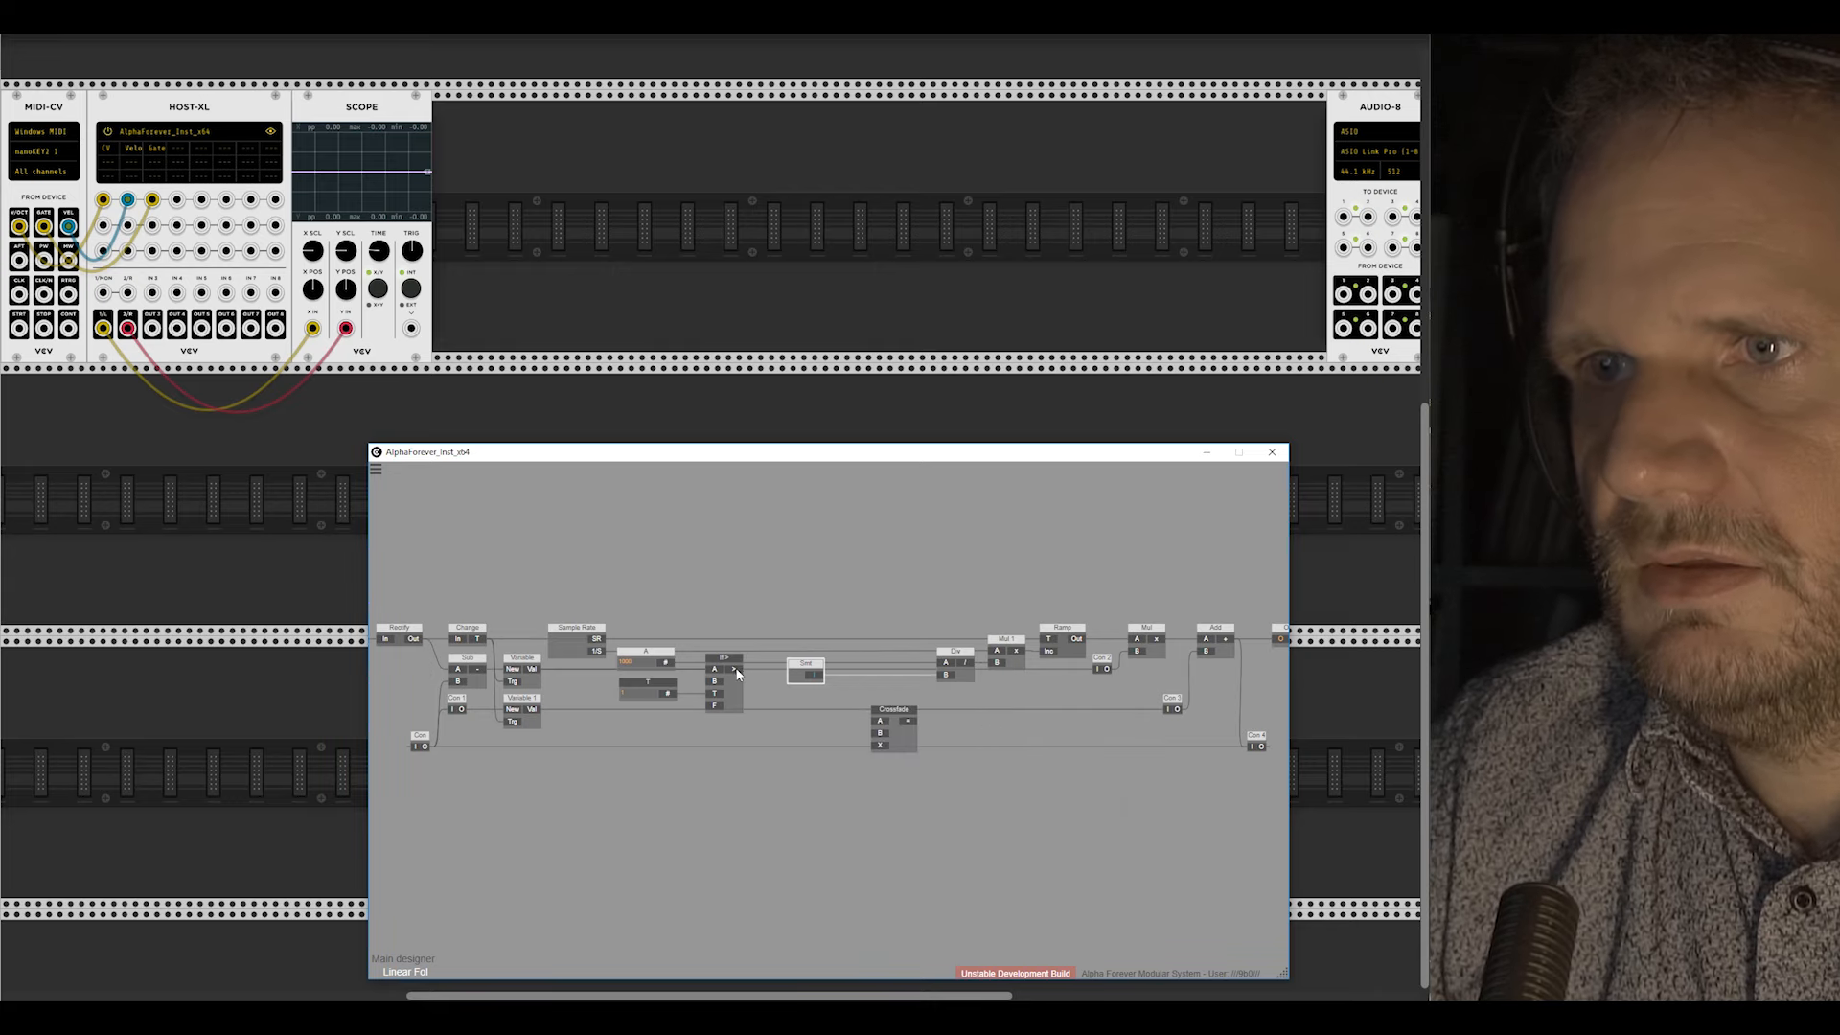
left_click_drag(736, 670, 940, 675)
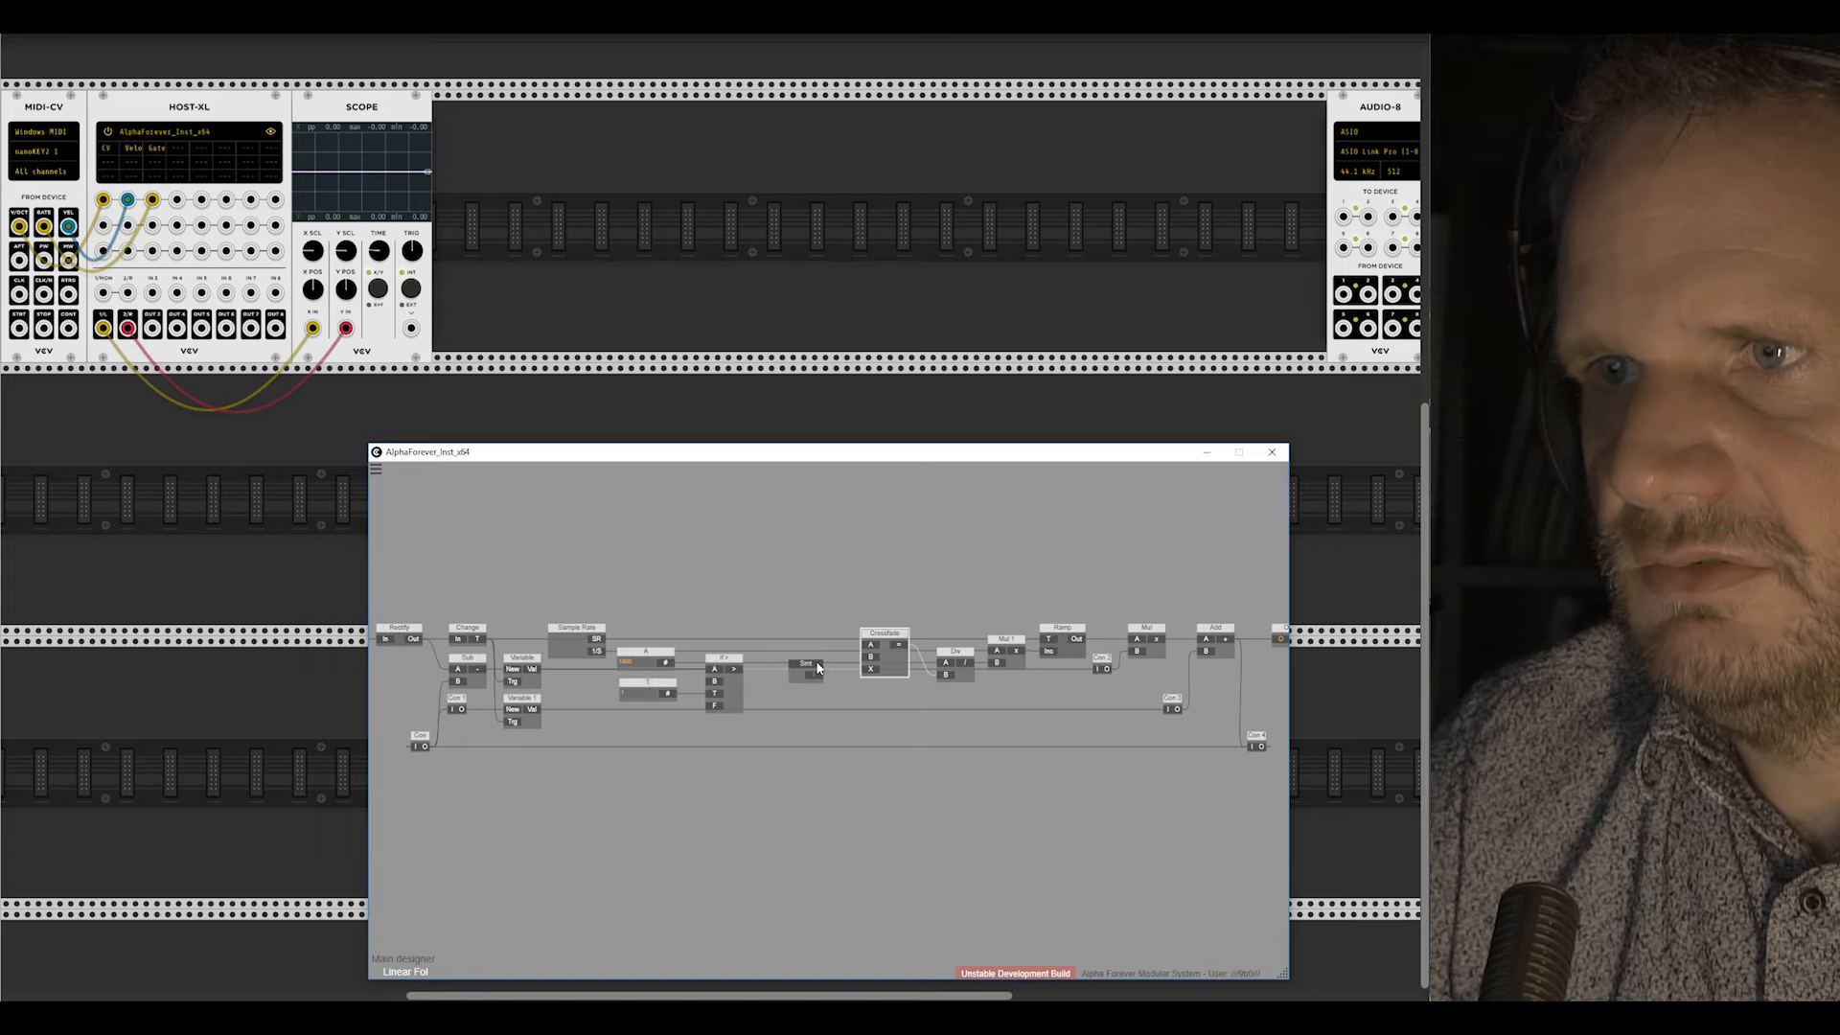
Step: Wire the Smt input to Crossfade's B port and align Smt level with that port
left_click_drag(816, 668, 794, 590)
scroll(822, 610, "up", 2)
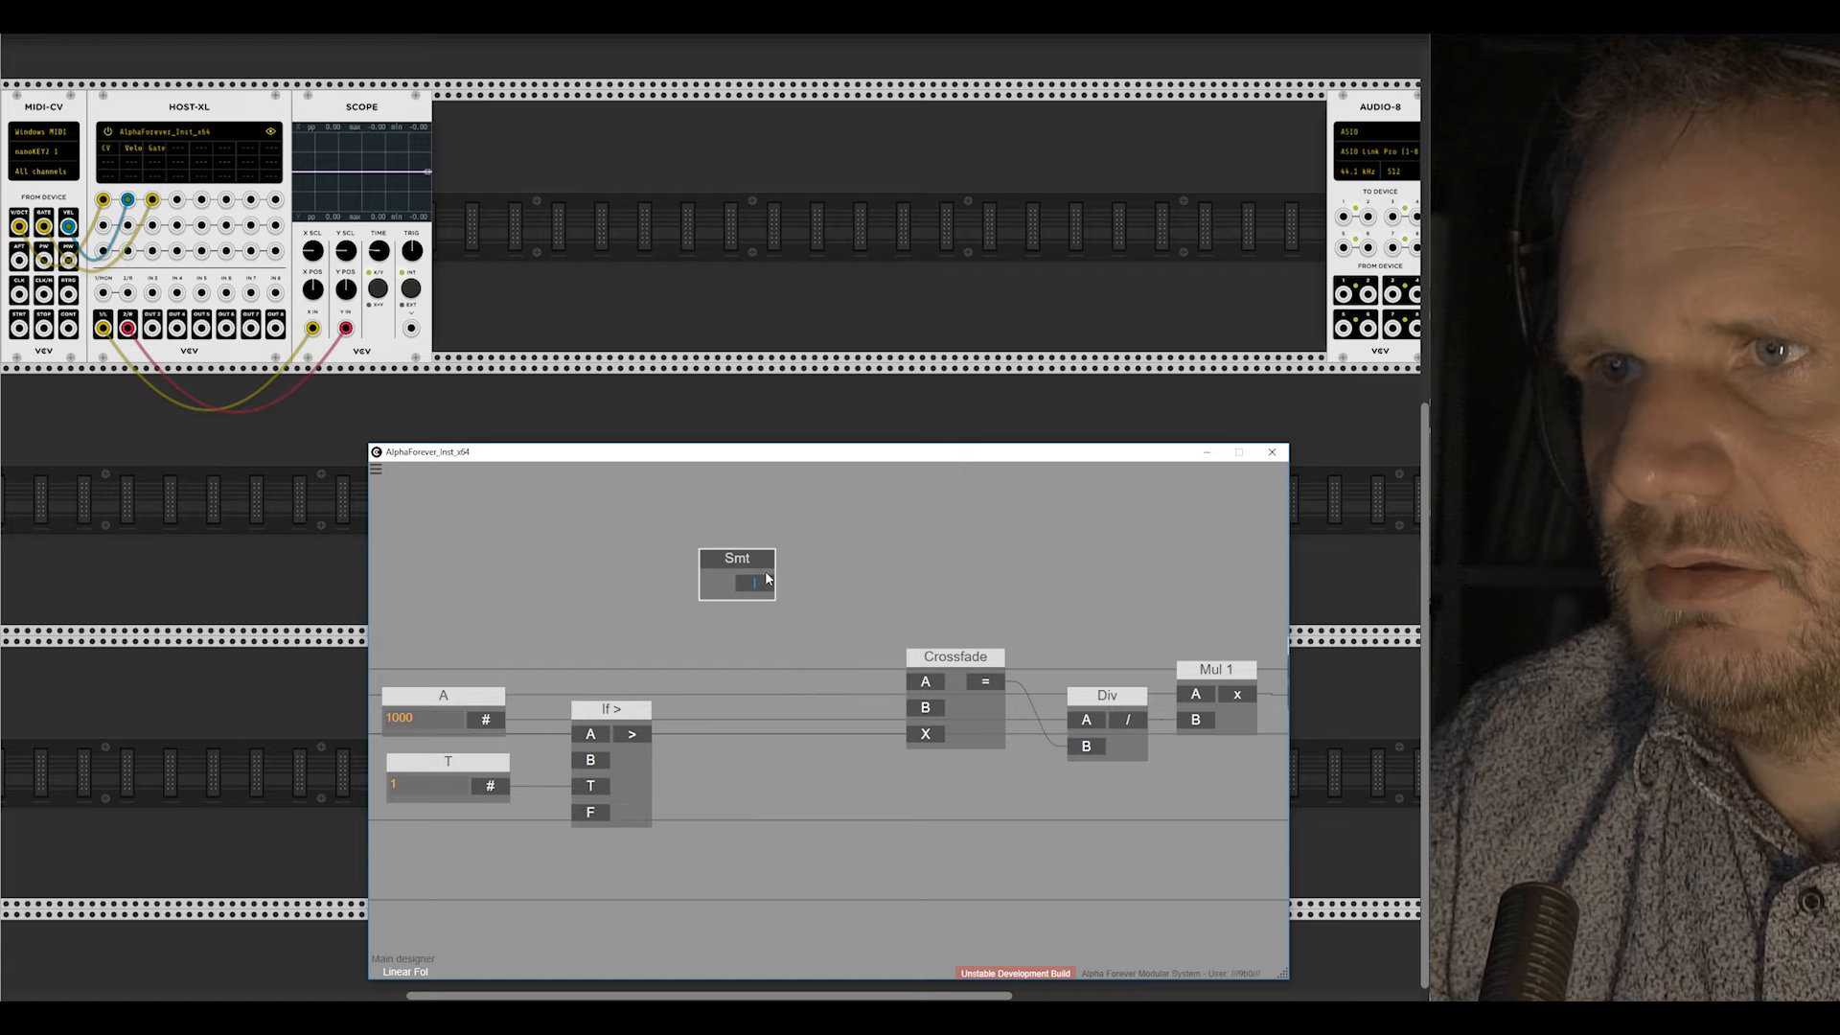
left_click_drag(760, 588, 917, 710)
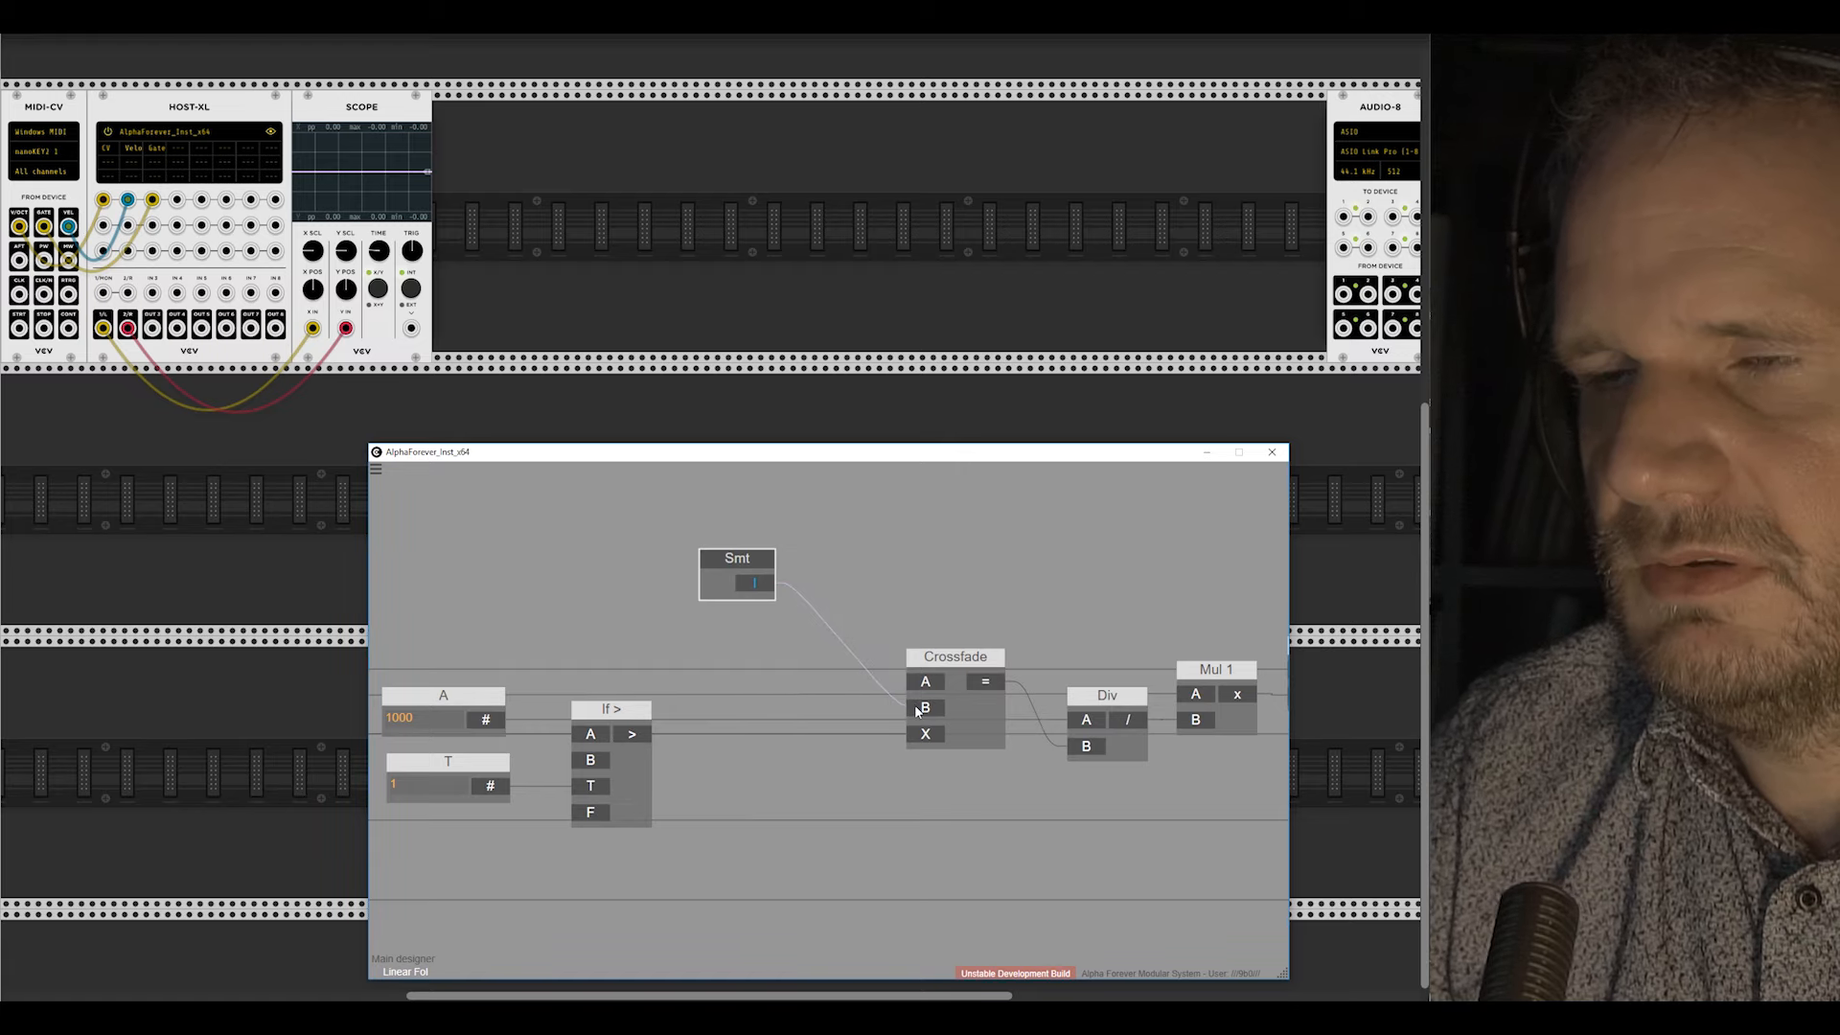
left_click_drag(752, 558, 752, 657)
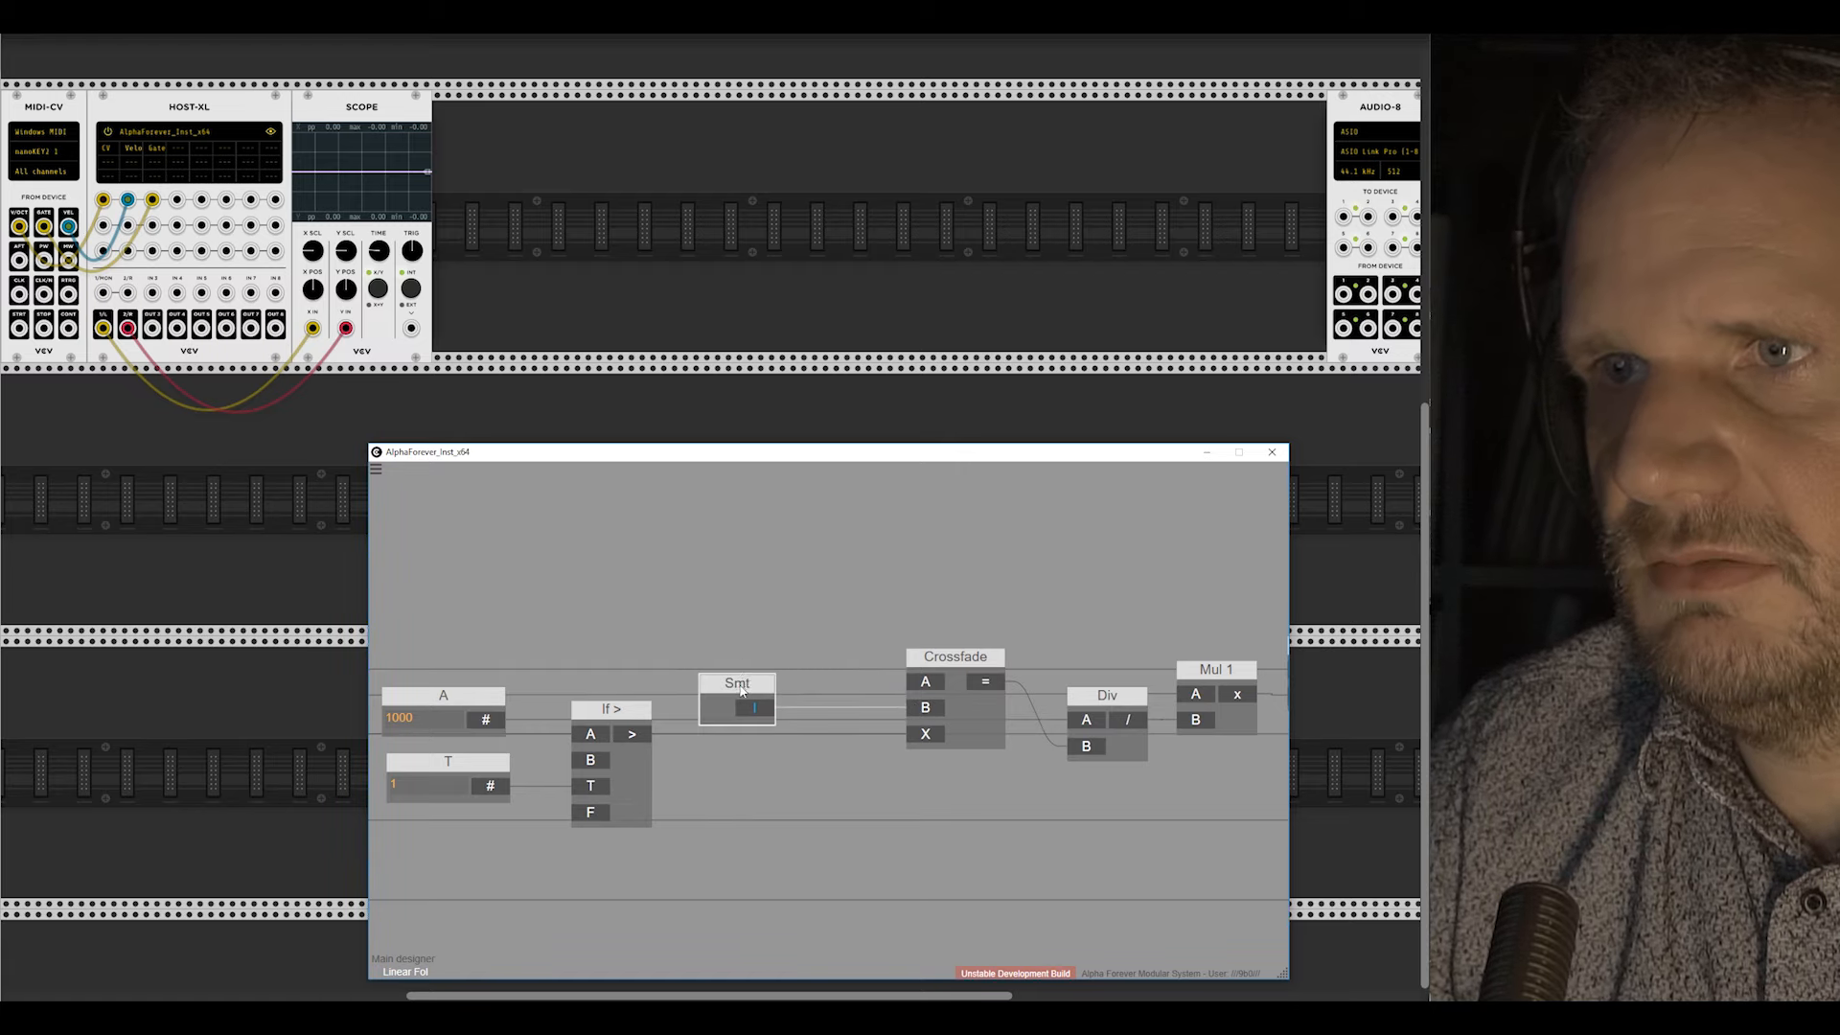
Step: Rename the Smt input as A, then create a second input at Crossfade's A port and name it R
double_click(740, 689)
type("A")
left_click(792, 636)
double_click(925, 683)
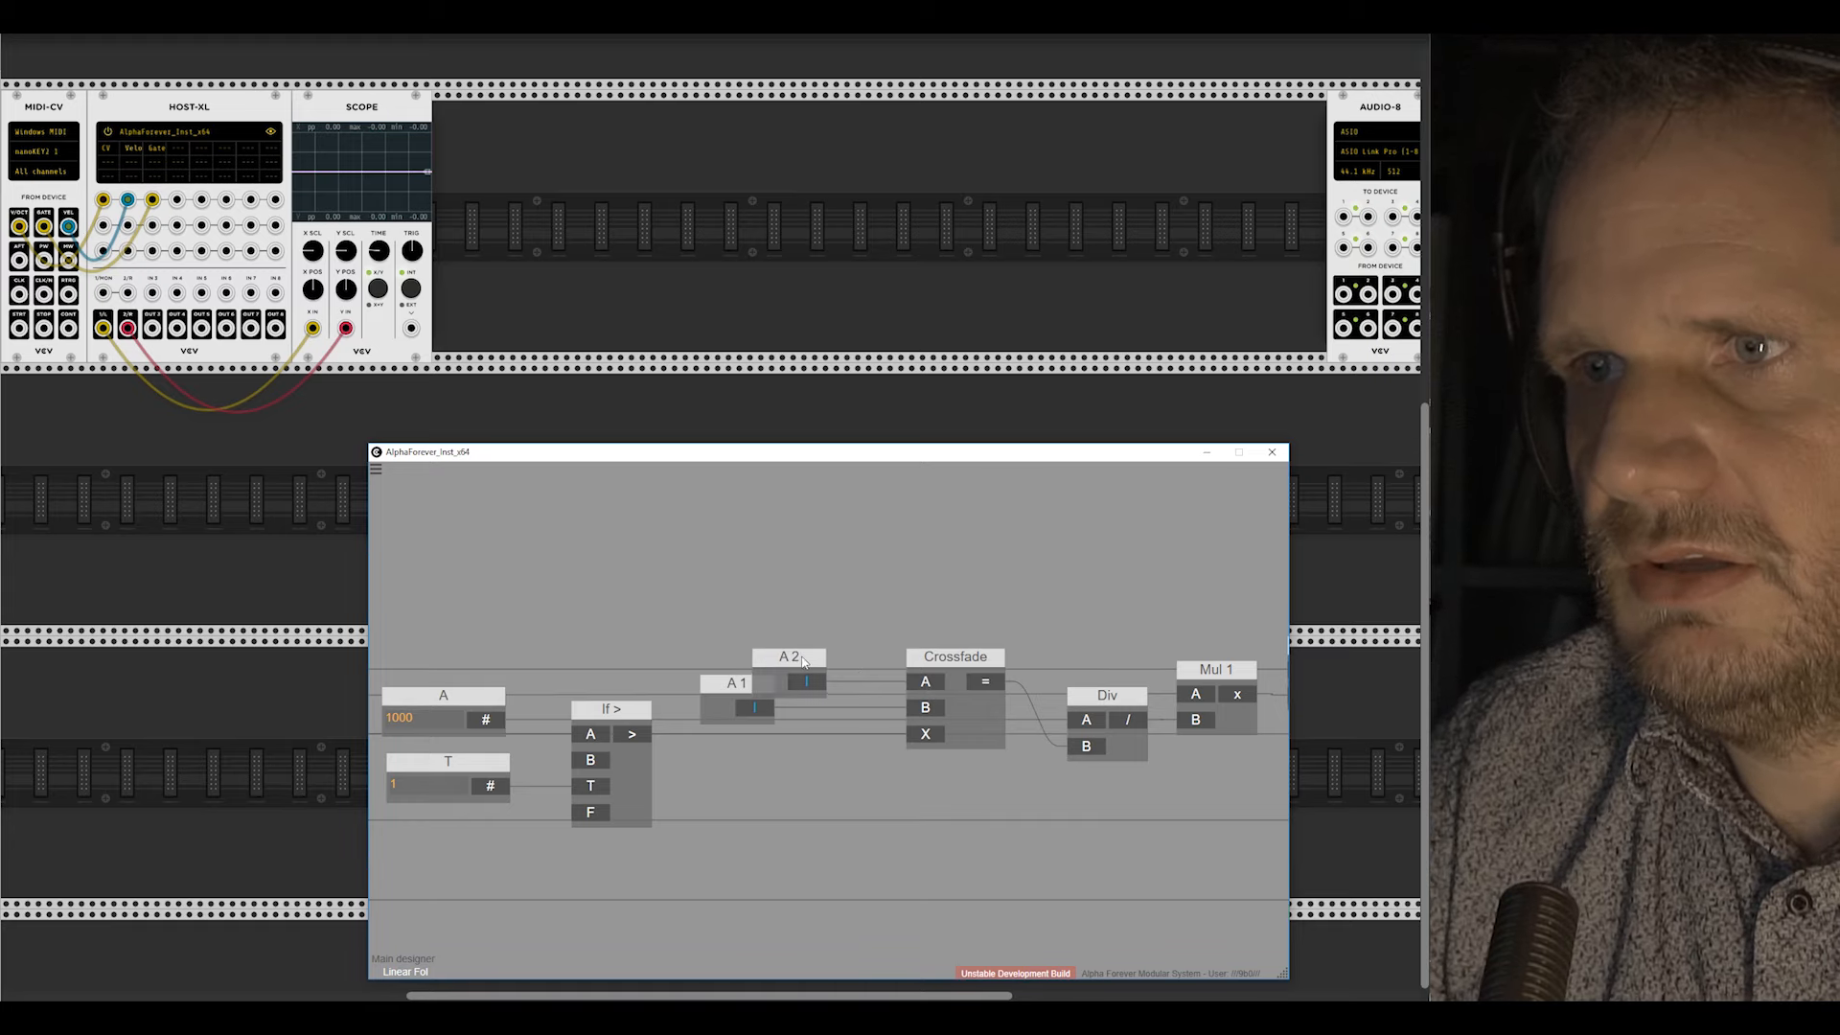
double_click(803, 661)
type("R")
left_click(822, 591)
Step: Rename the constant value module as 1000 and the input at Crossfade's B port as A
scroll(824, 594, "down", 2)
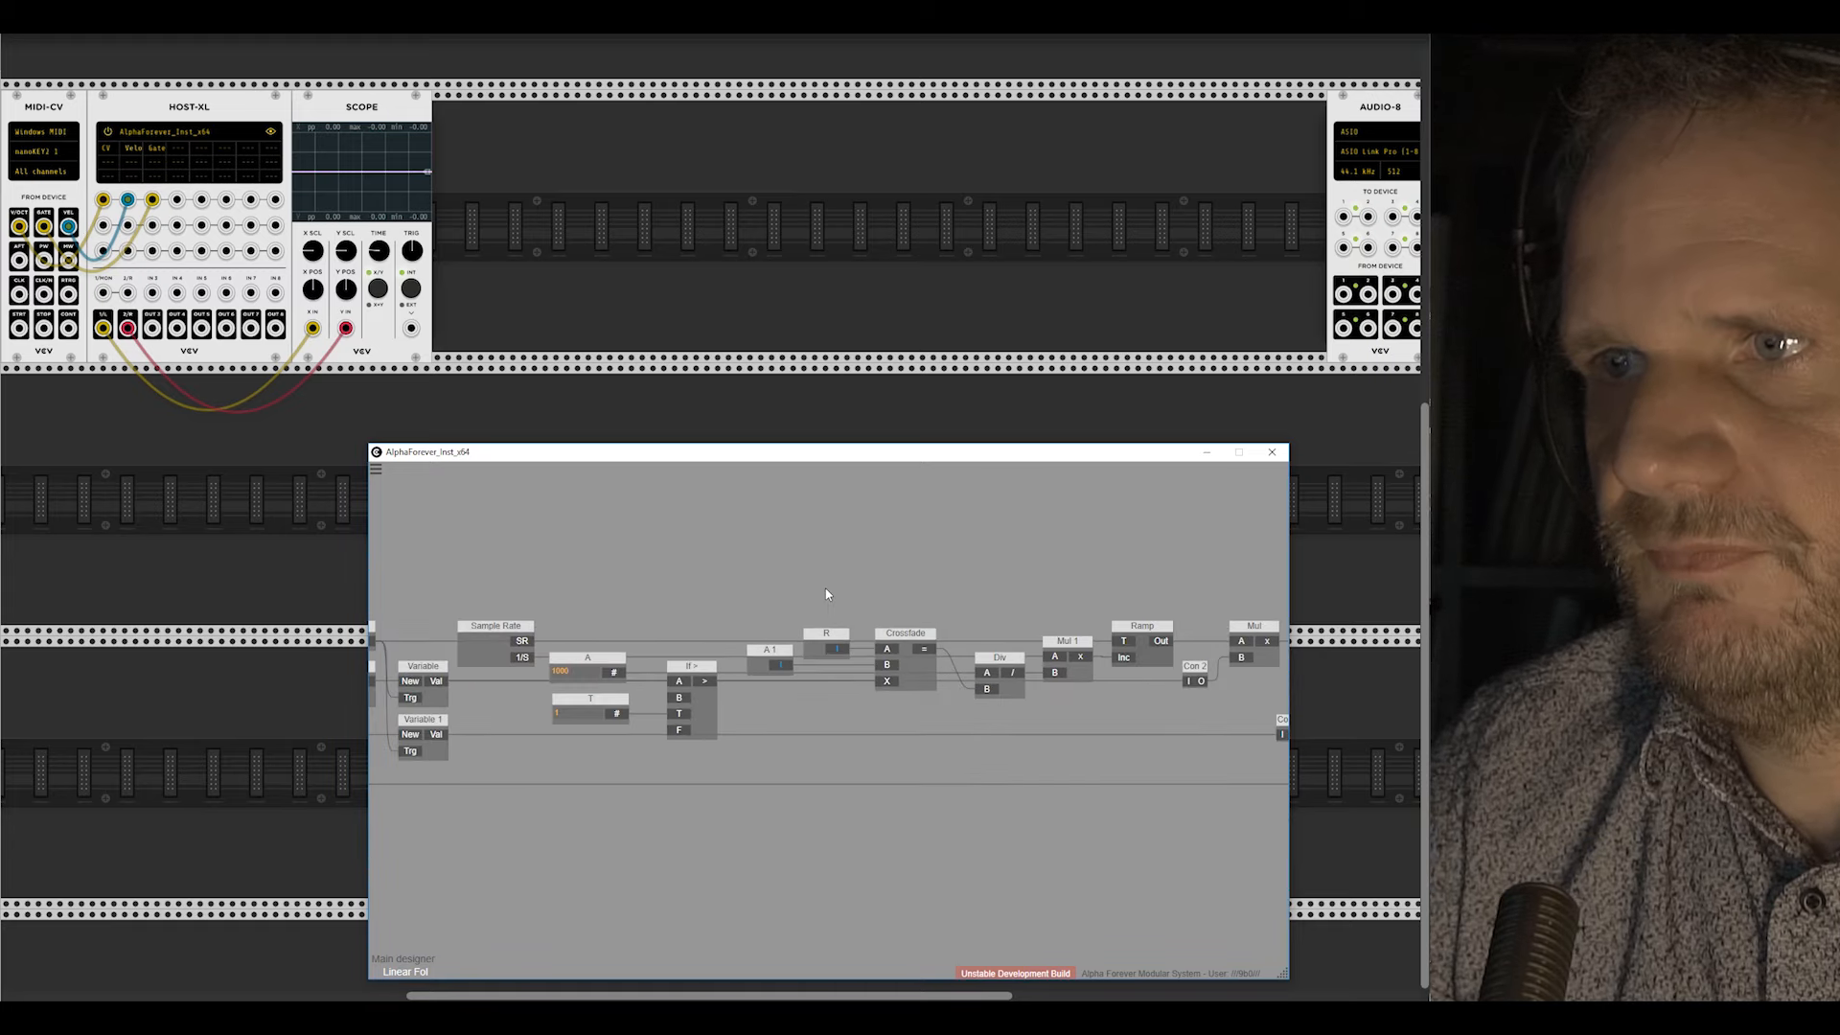
scroll(828, 594, "down", 2)
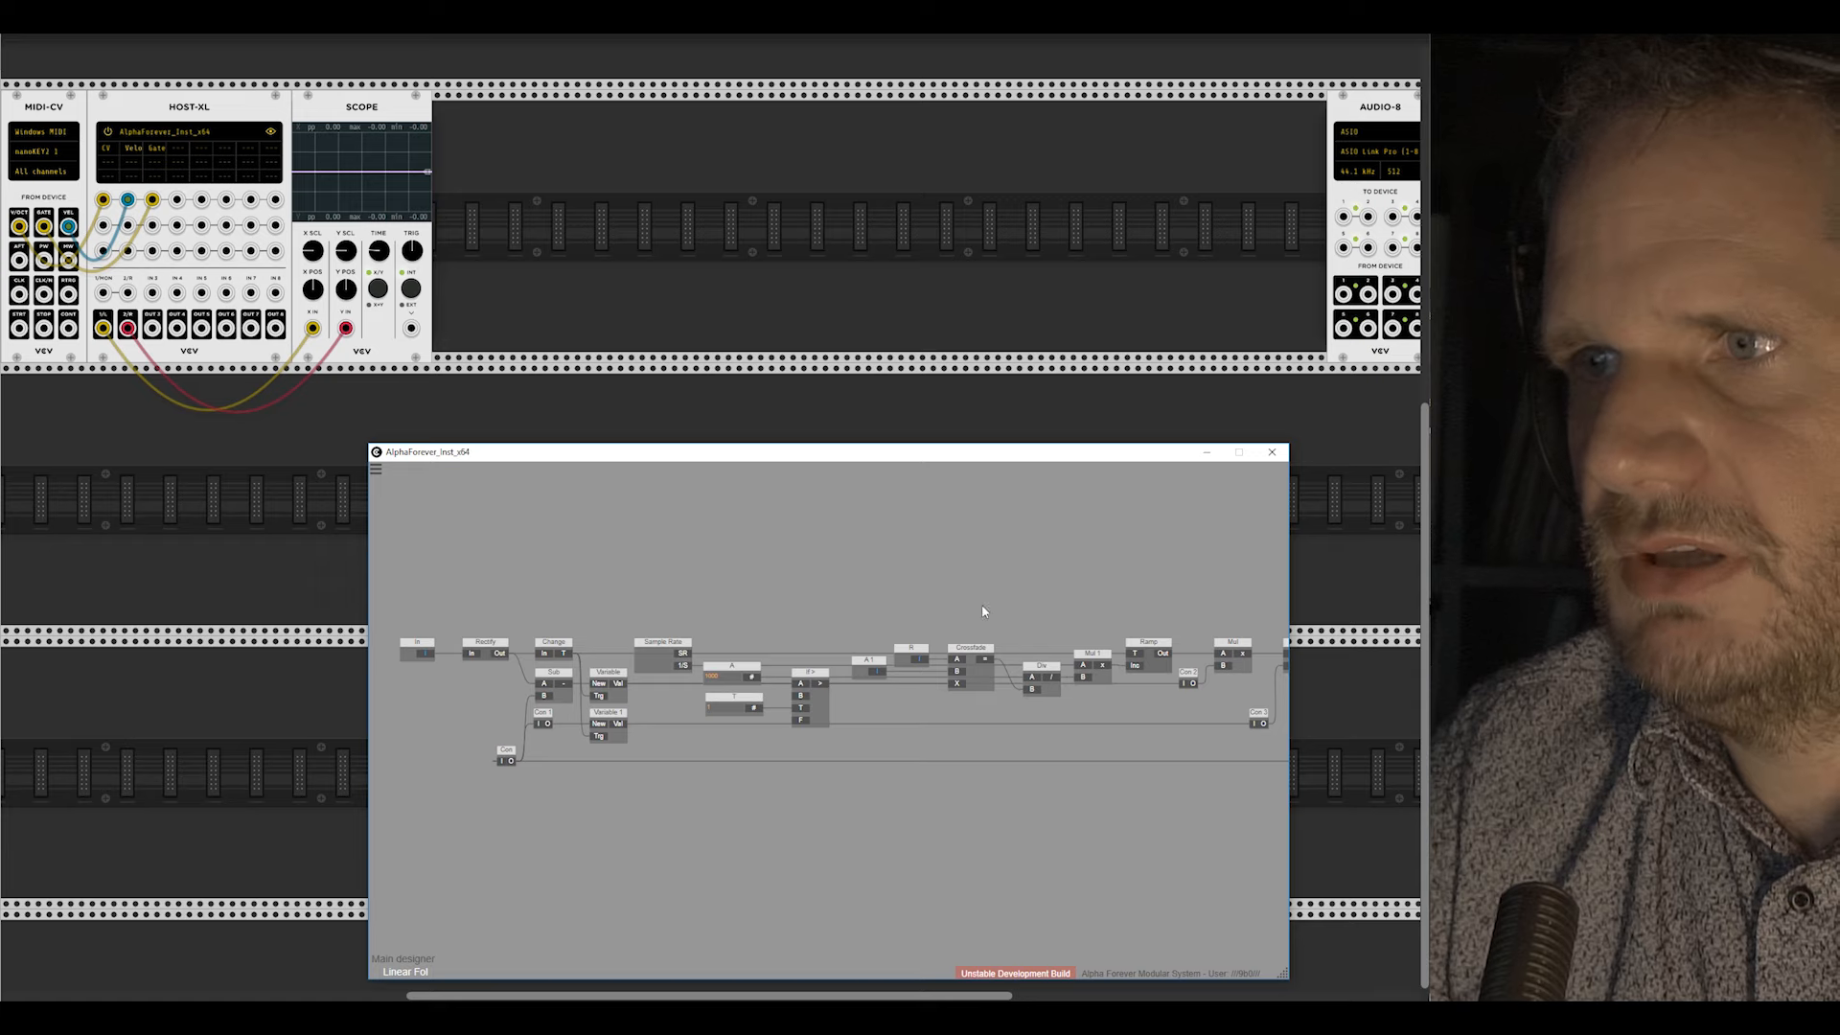
mouse_move(981, 610)
left_mouse_down()
mouse_move(755, 610)
mouse_move(982, 612)
left_mouse_up()
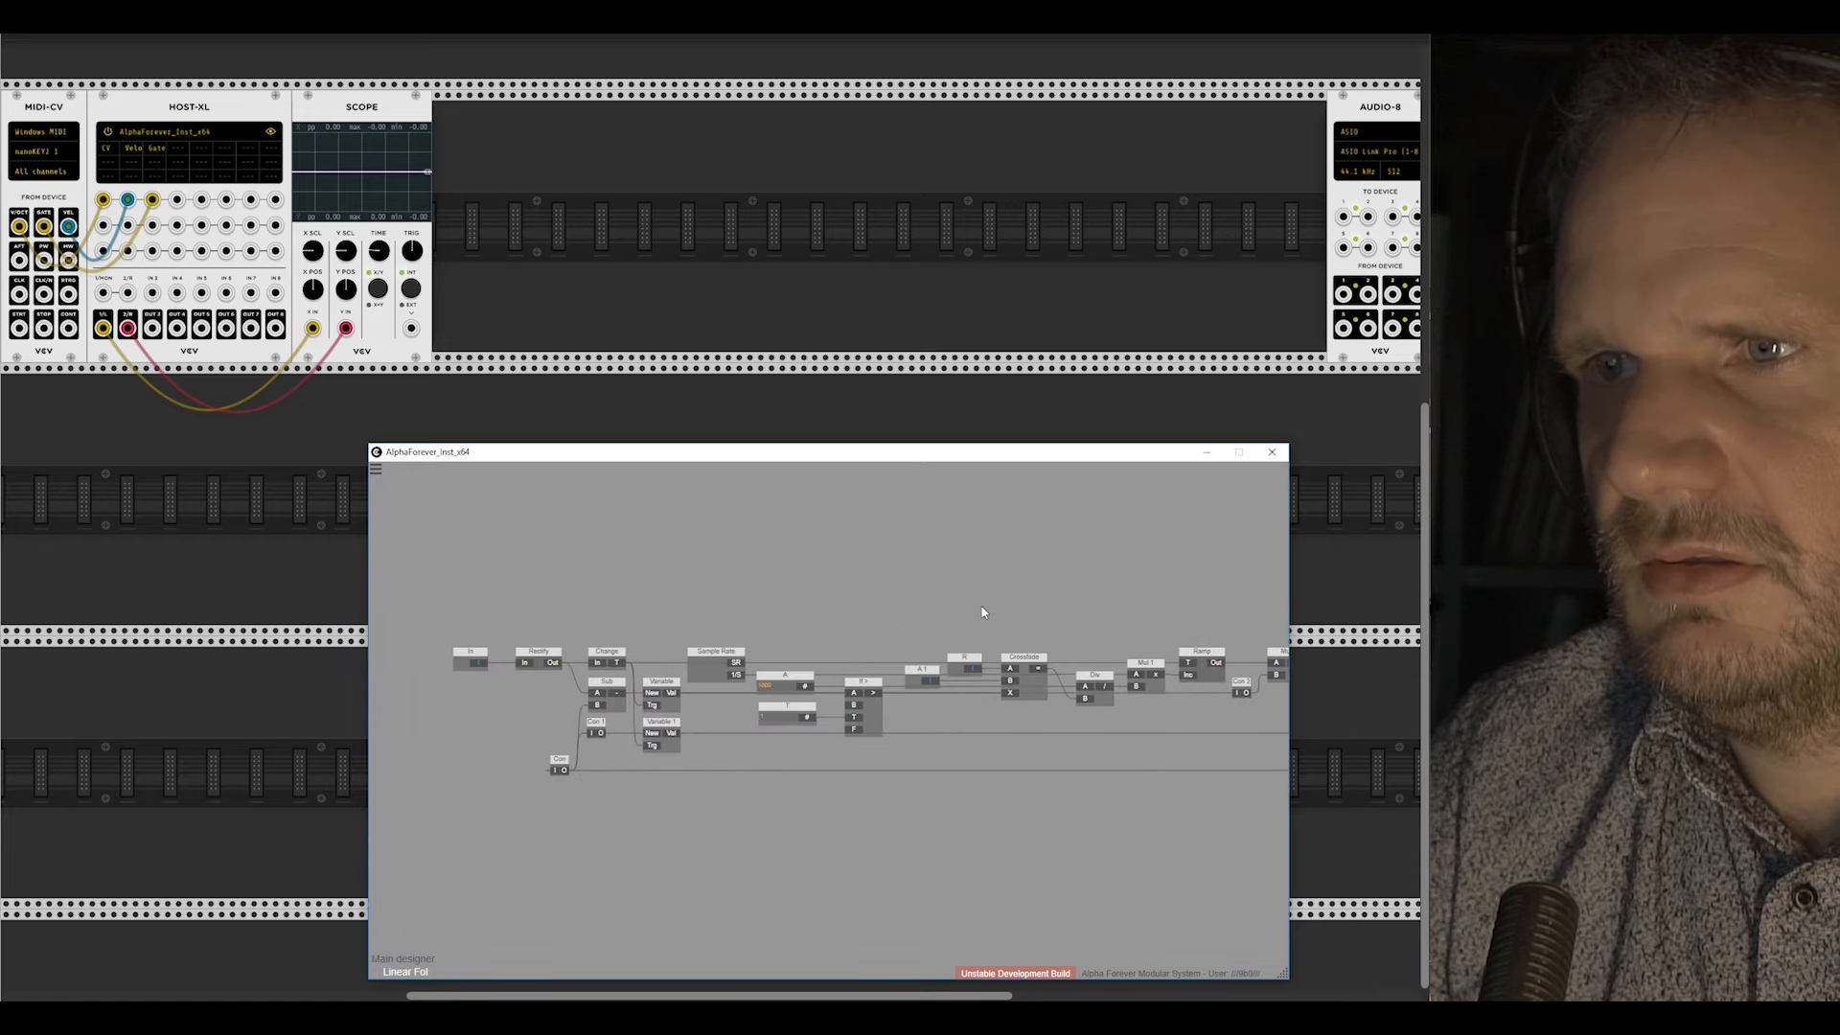
double_click(786, 673)
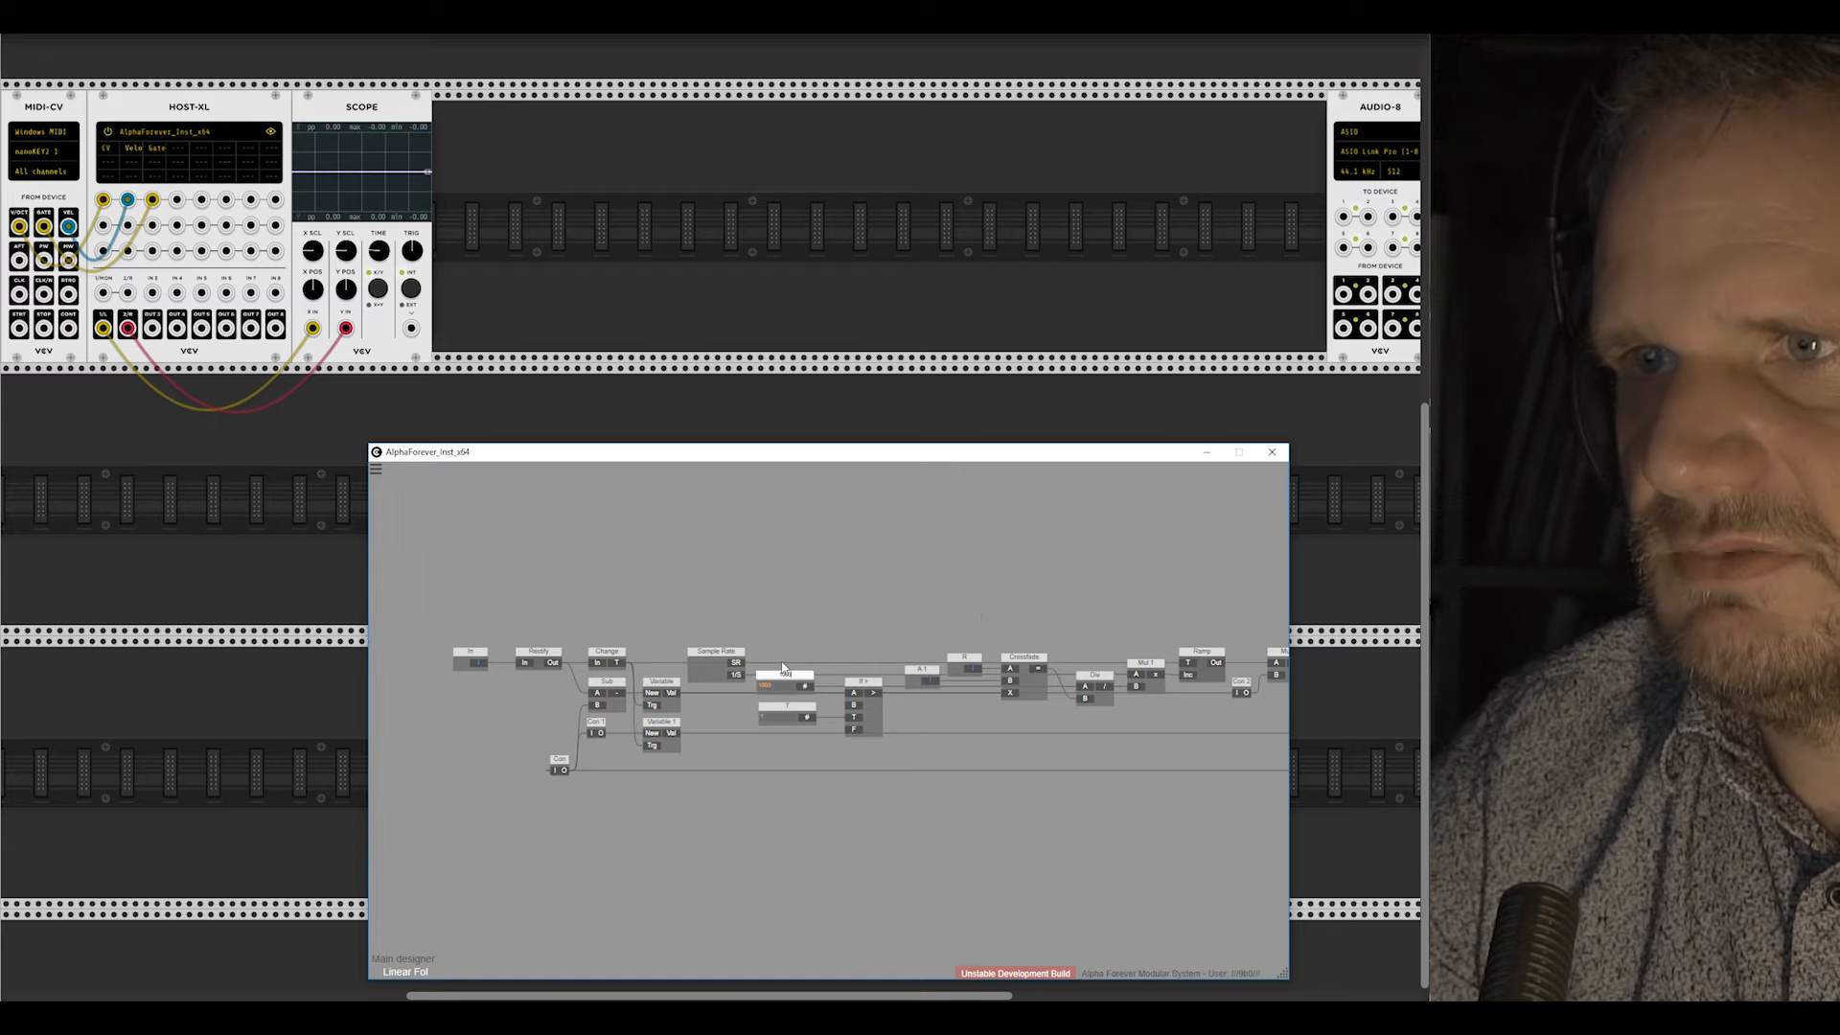
key("Return")
type("A")
key("Return")
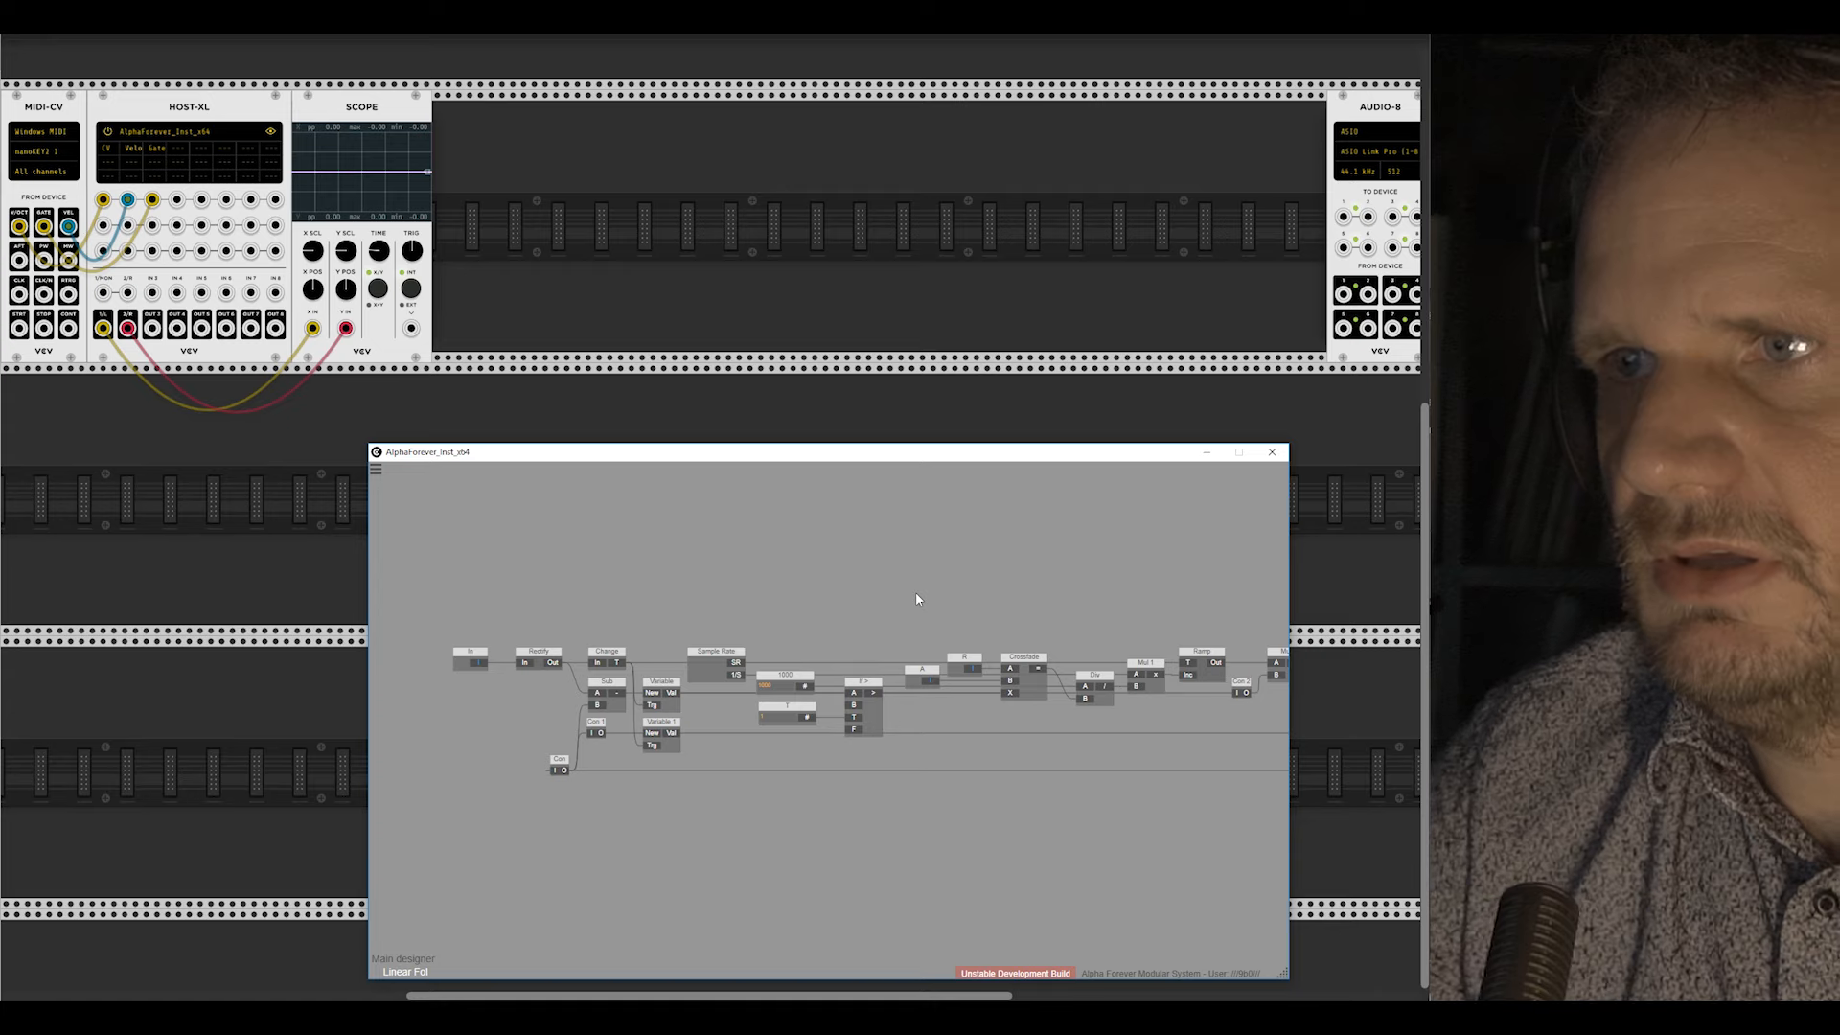
Step: Return to the main designer and make room for another knob by shifting Smt and the Linear modules apart
scroll(918, 601, "down", 3)
left_click_drag(953, 601, 953, 702)
left_click(908, 594)
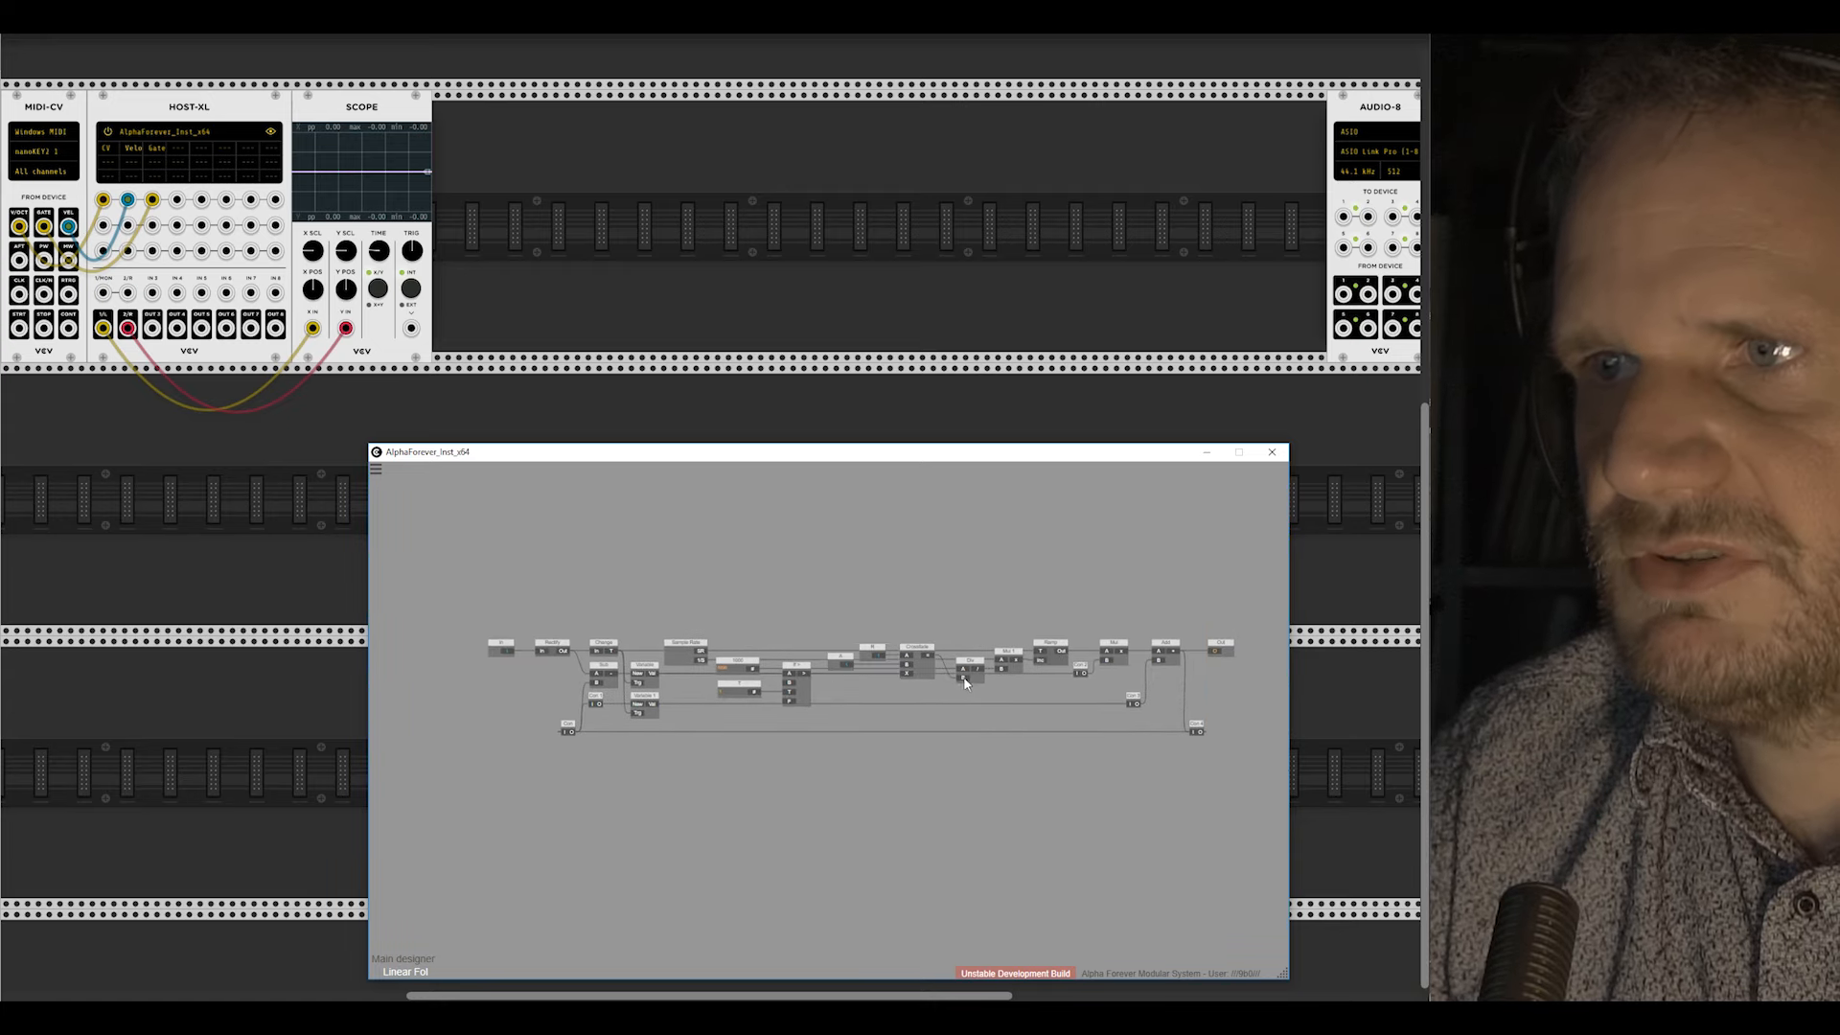
double_click(922, 604)
scroll(849, 735, "down", 1)
scroll(849, 736, "down", 1)
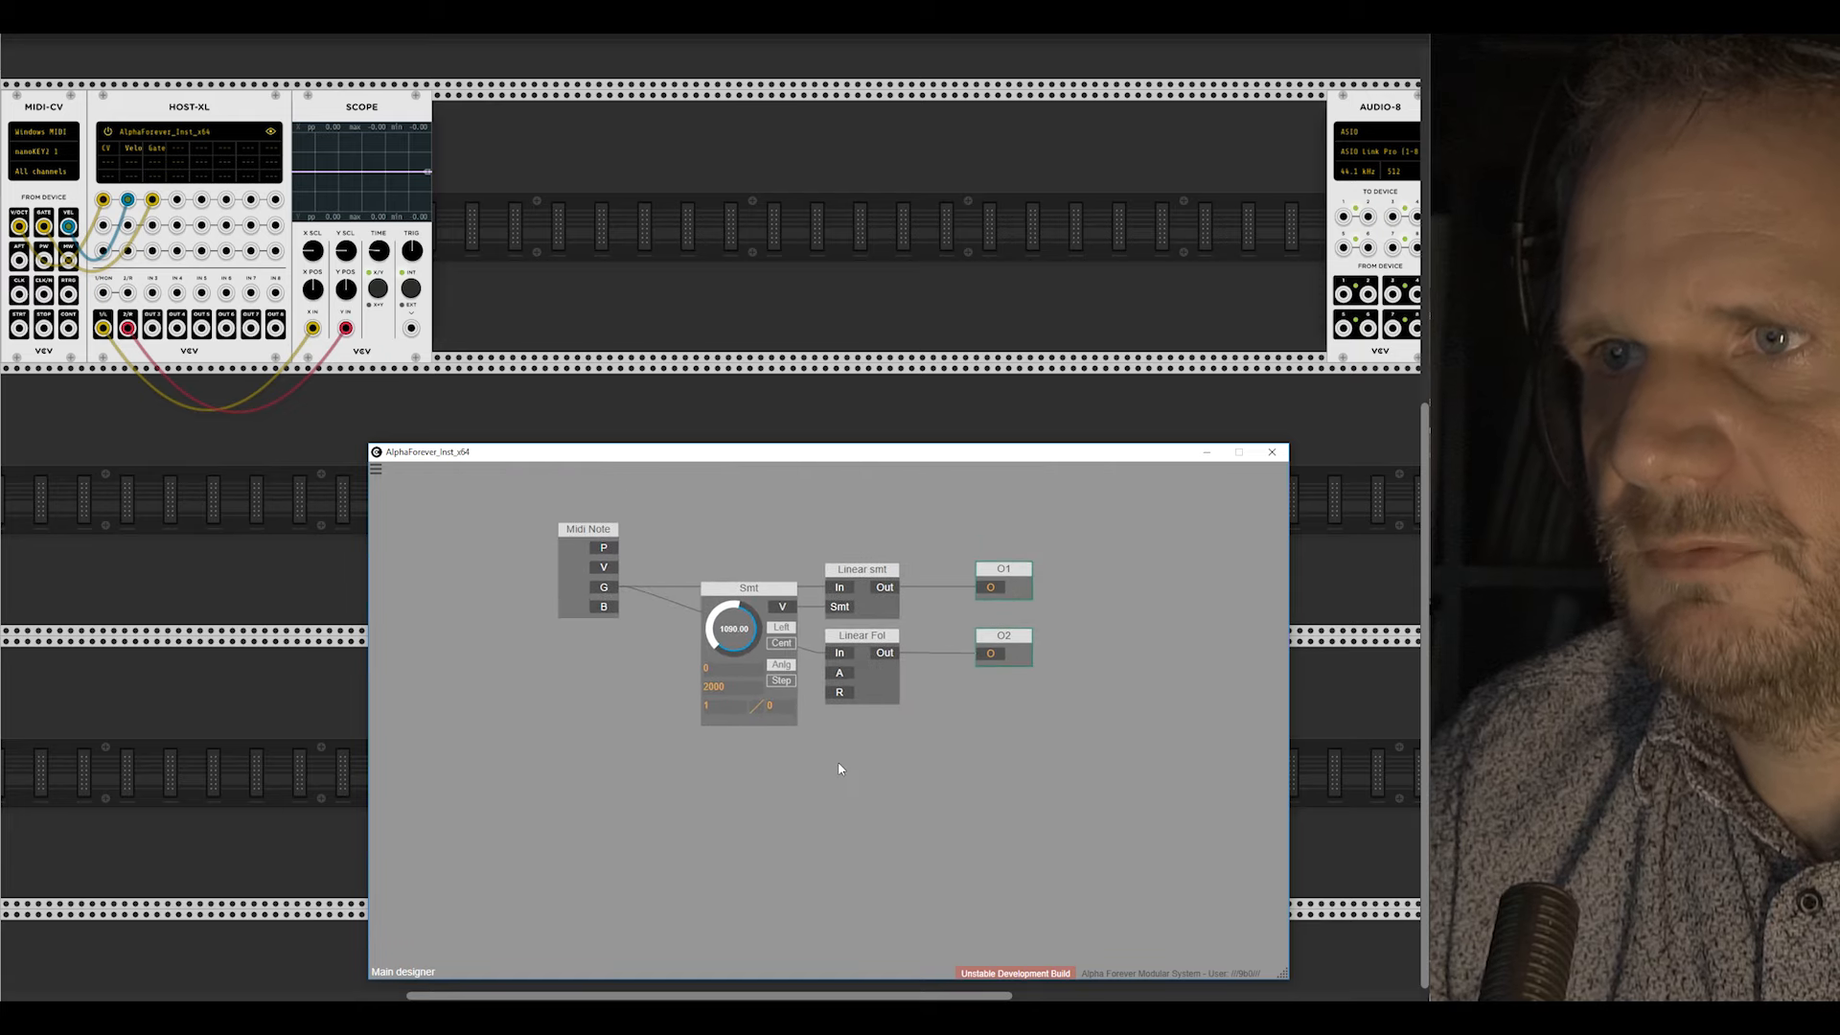
left_click_drag(769, 594, 698, 594)
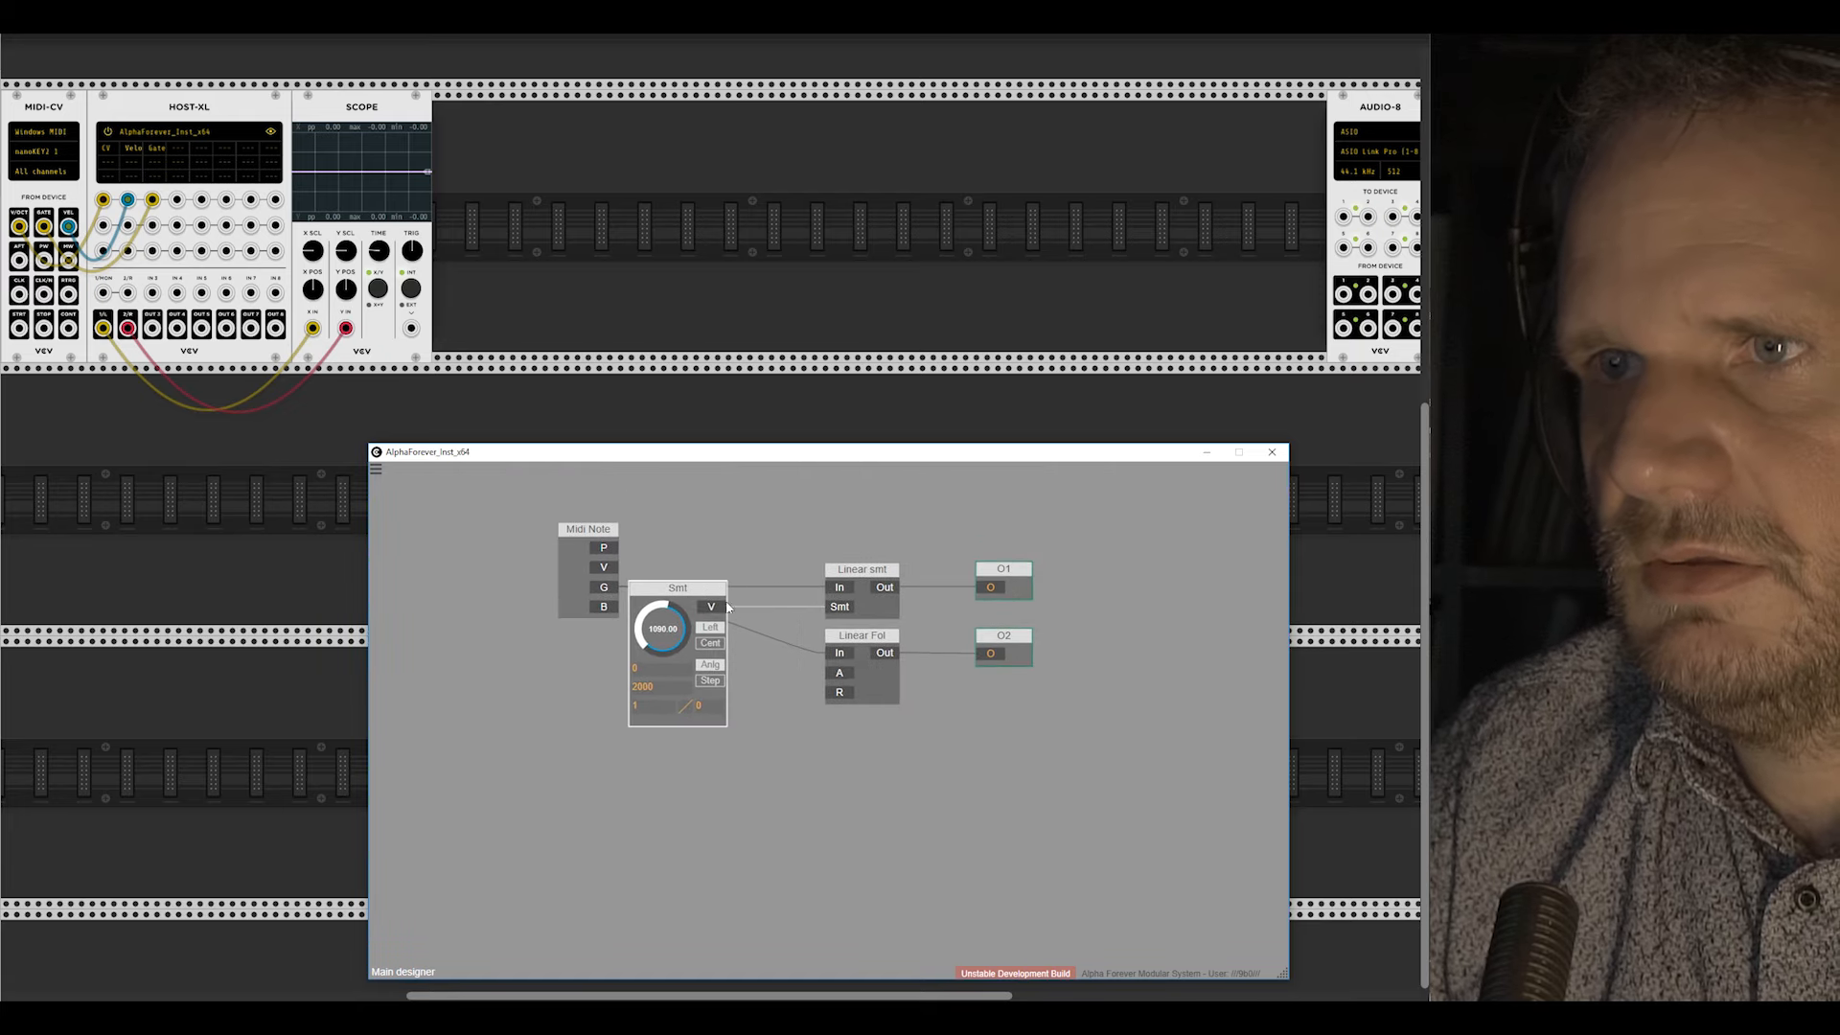
left_click_drag(798, 540, 1099, 802)
Step: Create a knob for Linear Fol's A port, wire it to the R port as well, and set its maximum to 2000
left_click_drag(836, 680, 900, 691)
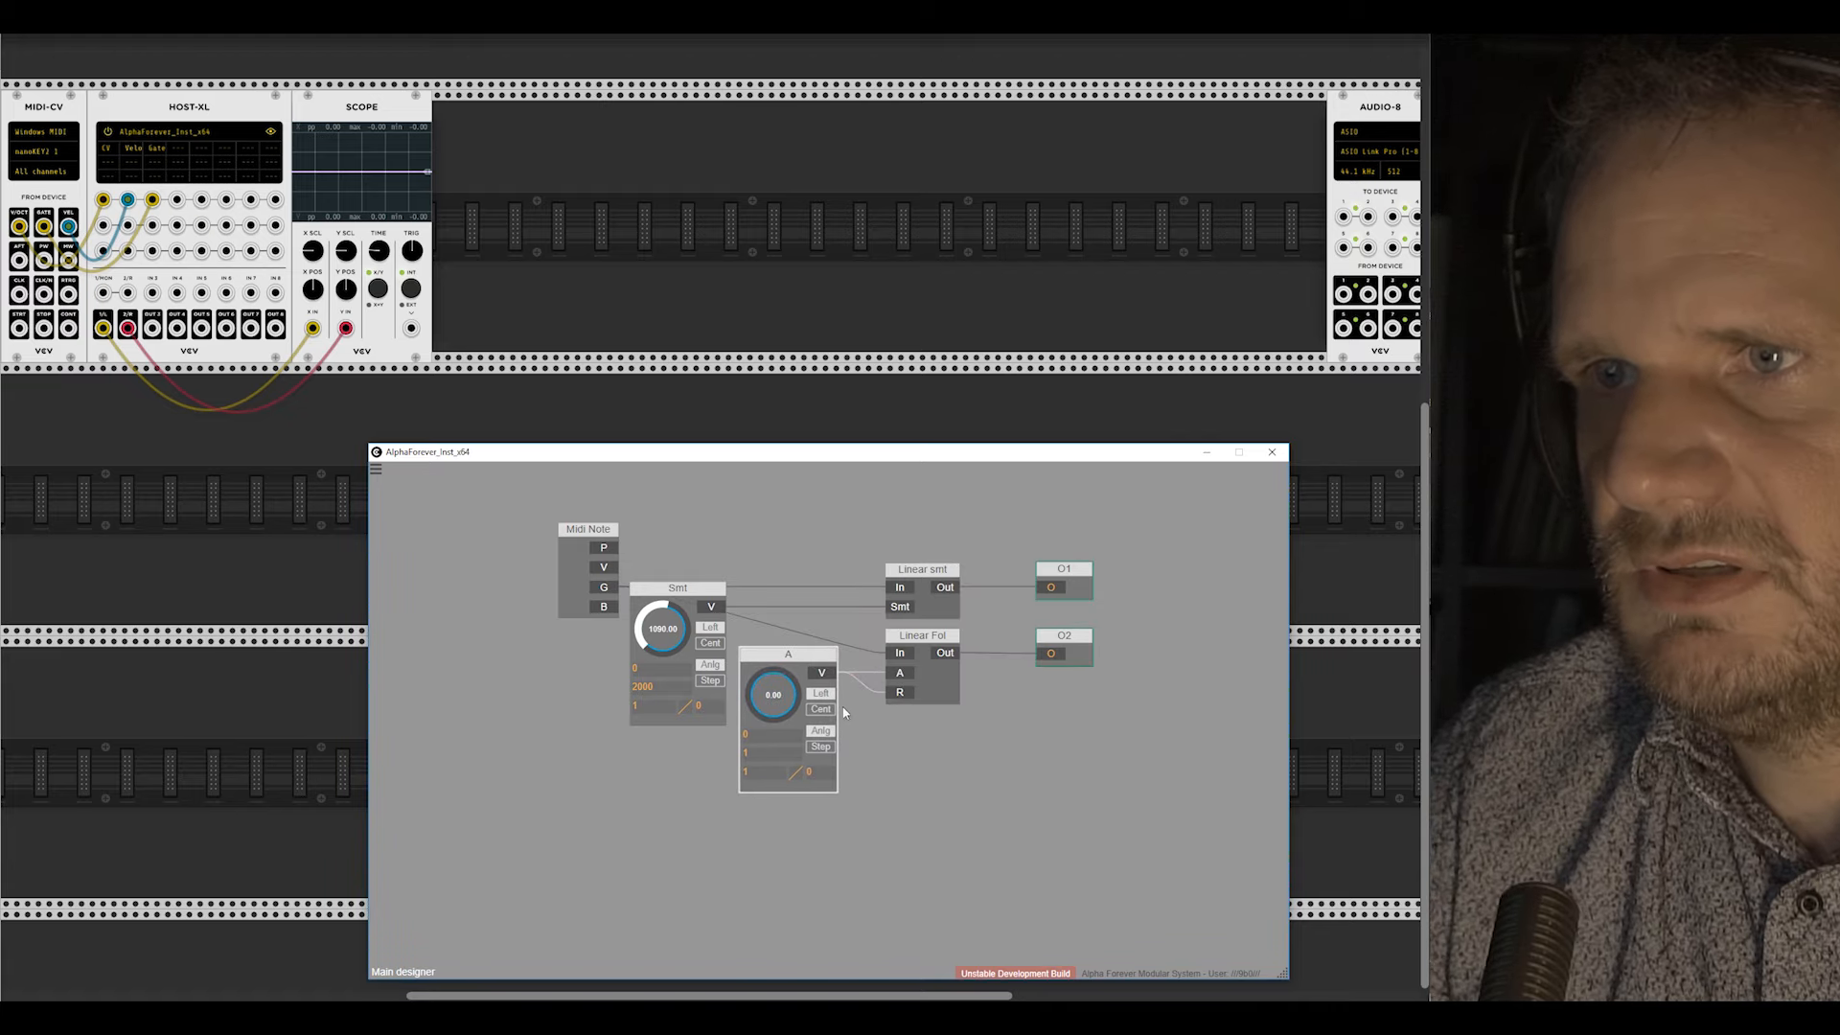
type("2000")
key("Return")
Step: Set the curve value of both the A knob and the Smt knob to 2
left_click(756, 772)
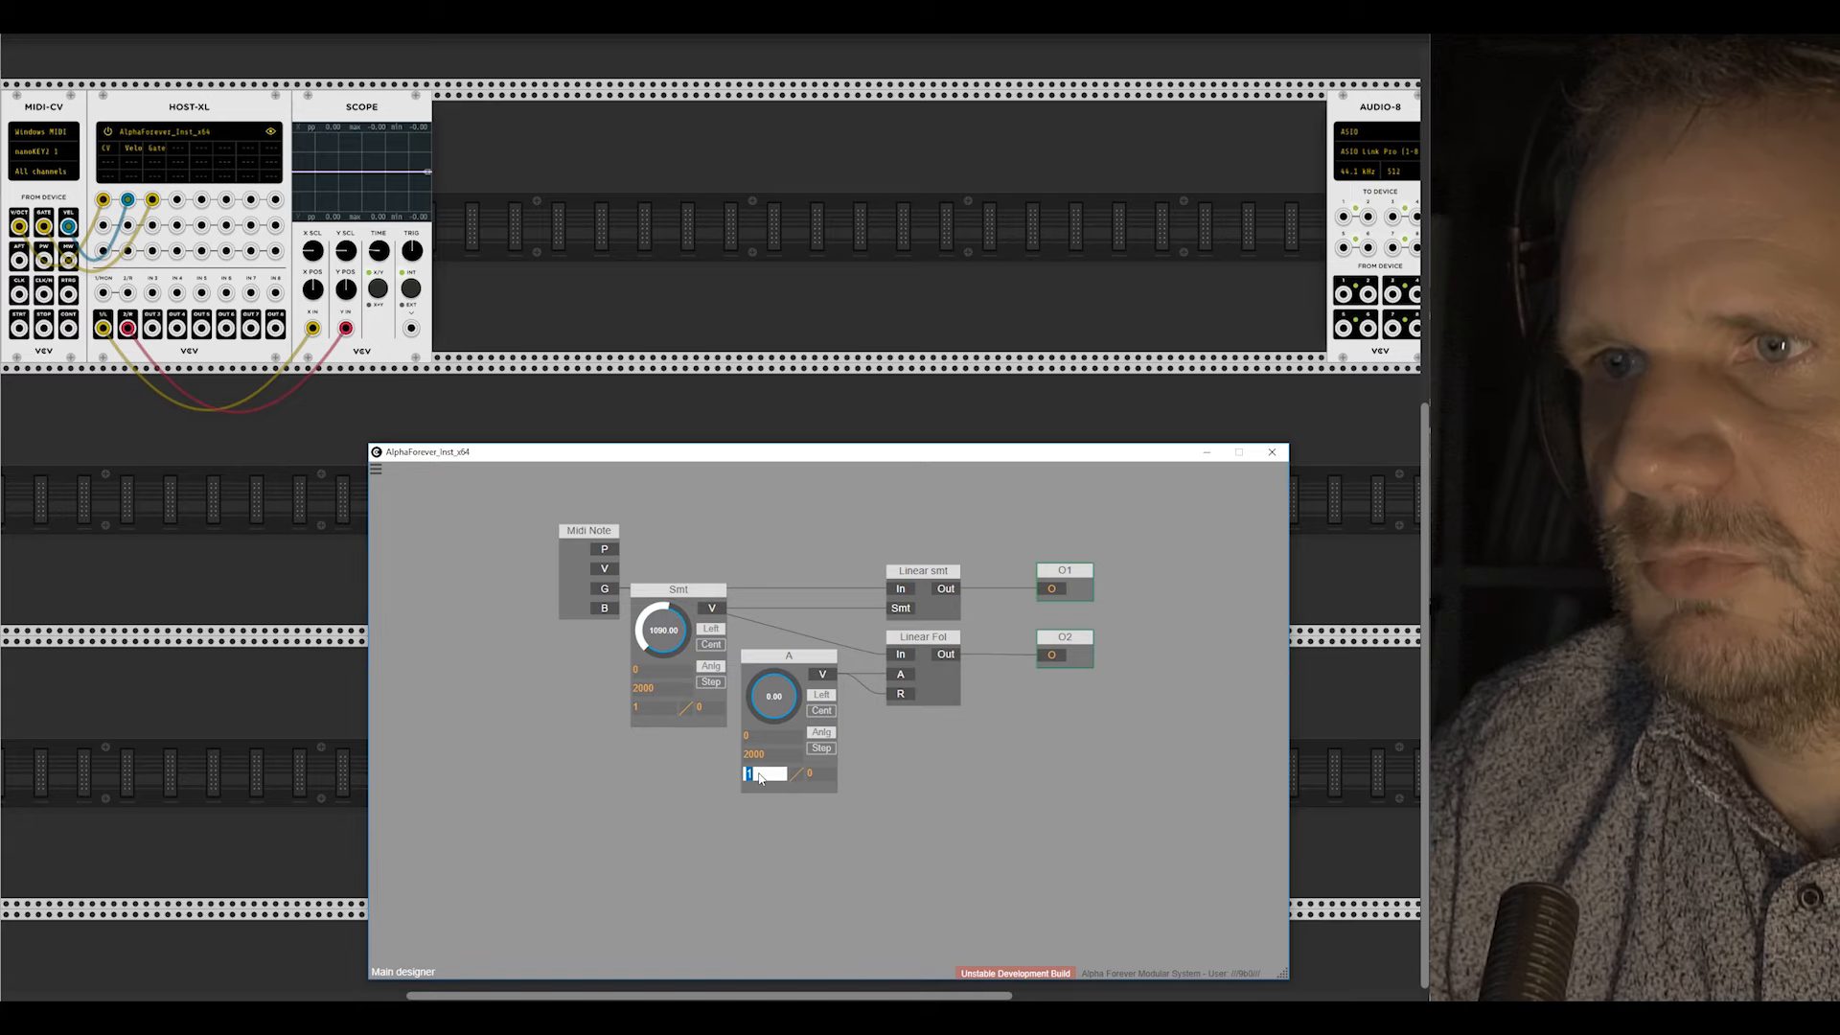
type("2")
left_click(642, 706)
type("2")
left_click(699, 778)
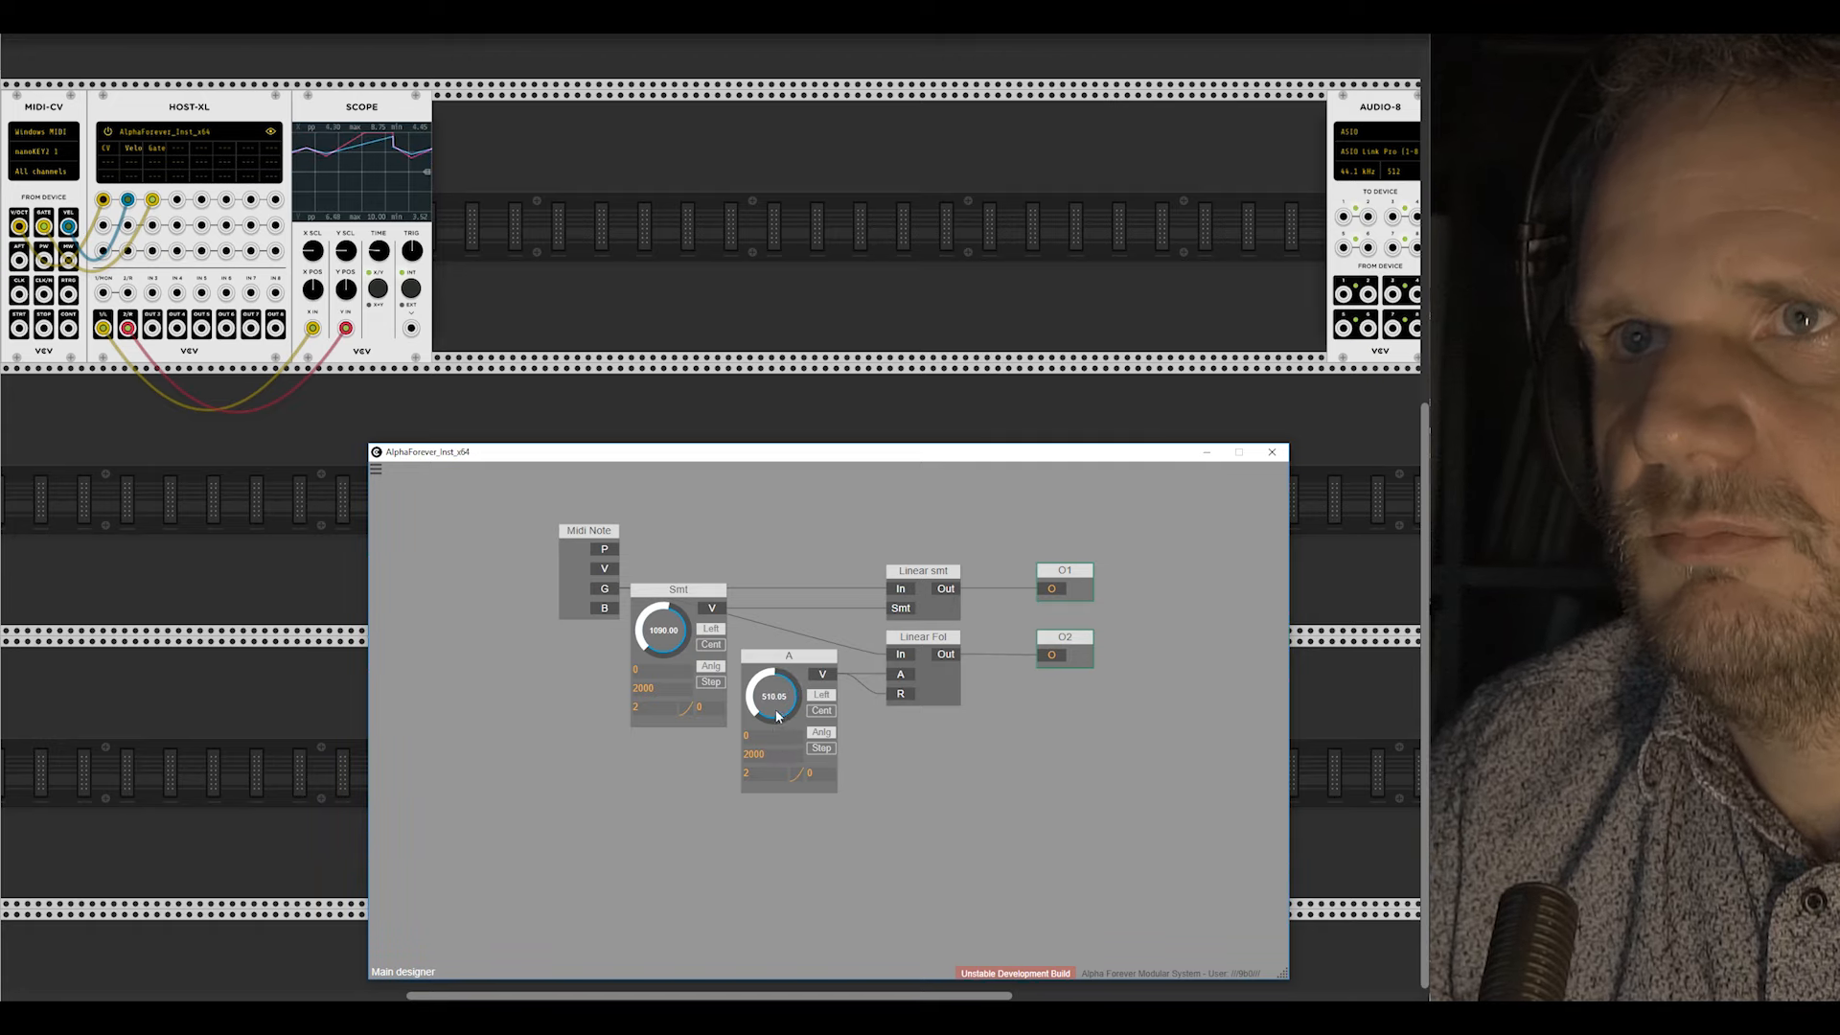
Step: Compare both smoothers on the scope with Smt and A at 2000, then lower A to about 157 and Smt to 0
left_click_drag(776, 716, 787, 680)
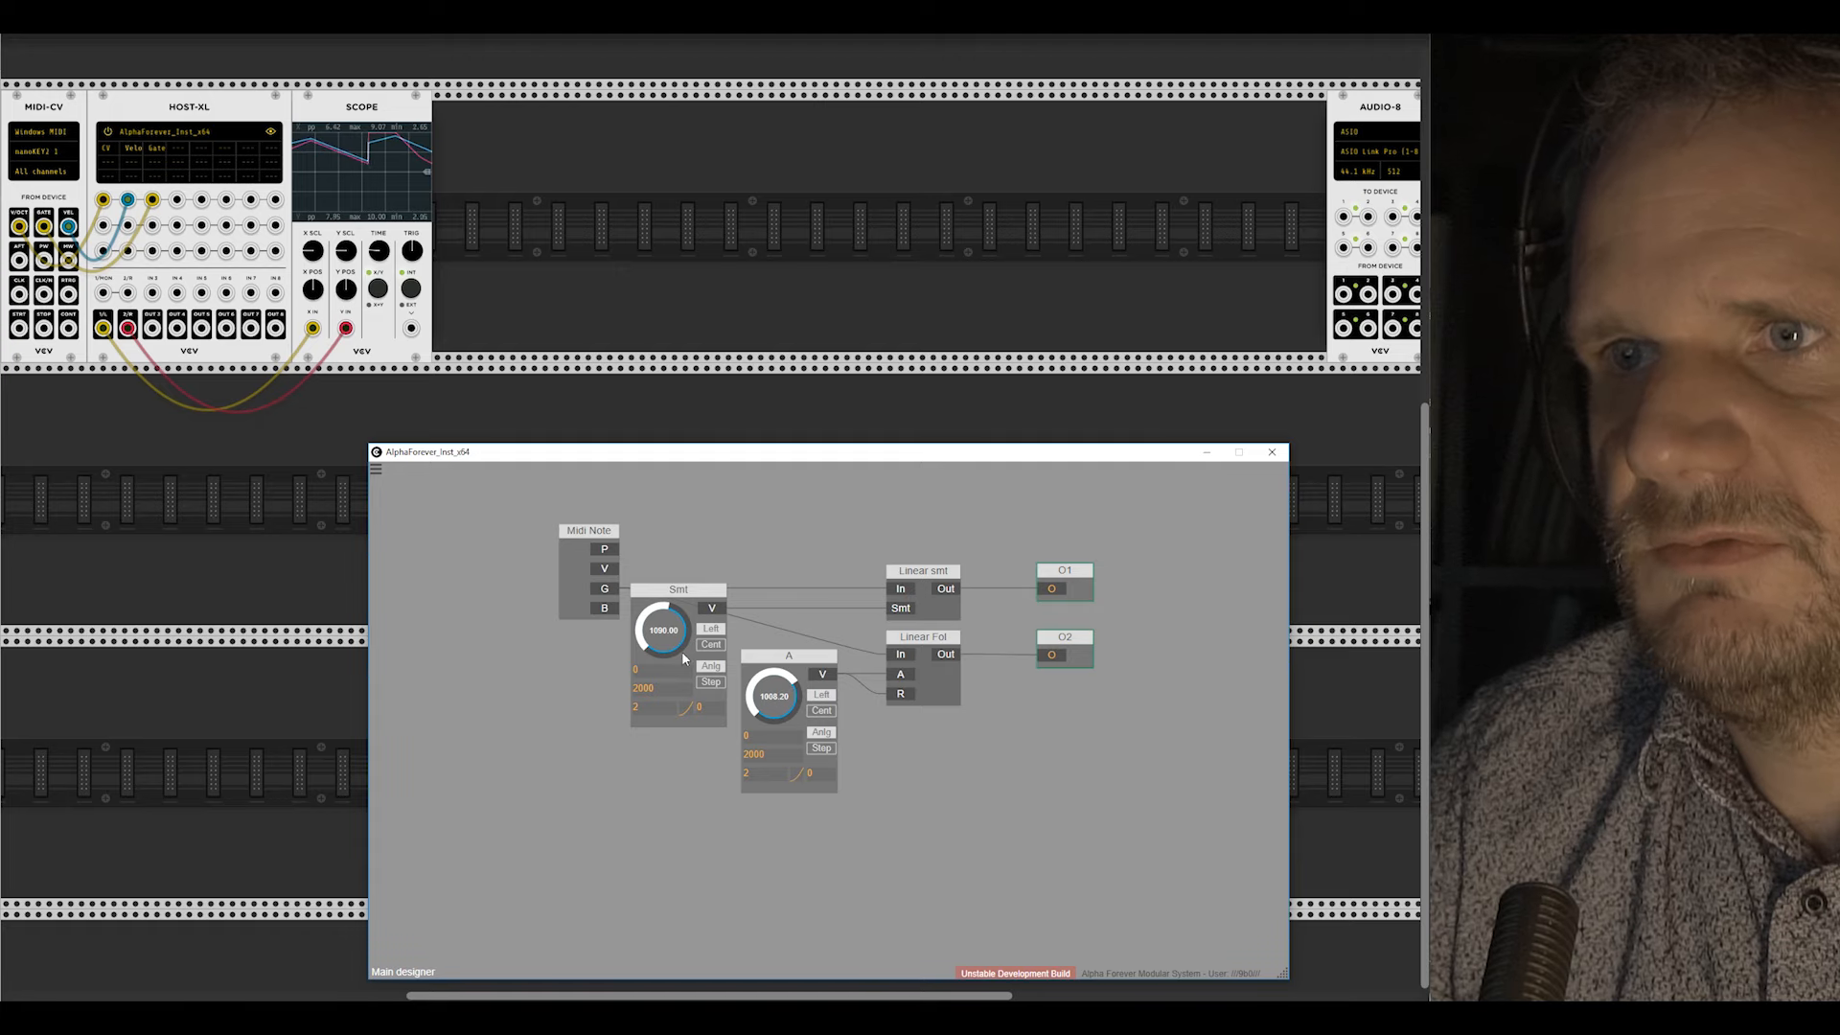
left_click_drag(682, 652, 688, 580)
left_click_drag(772, 704, 800, 567)
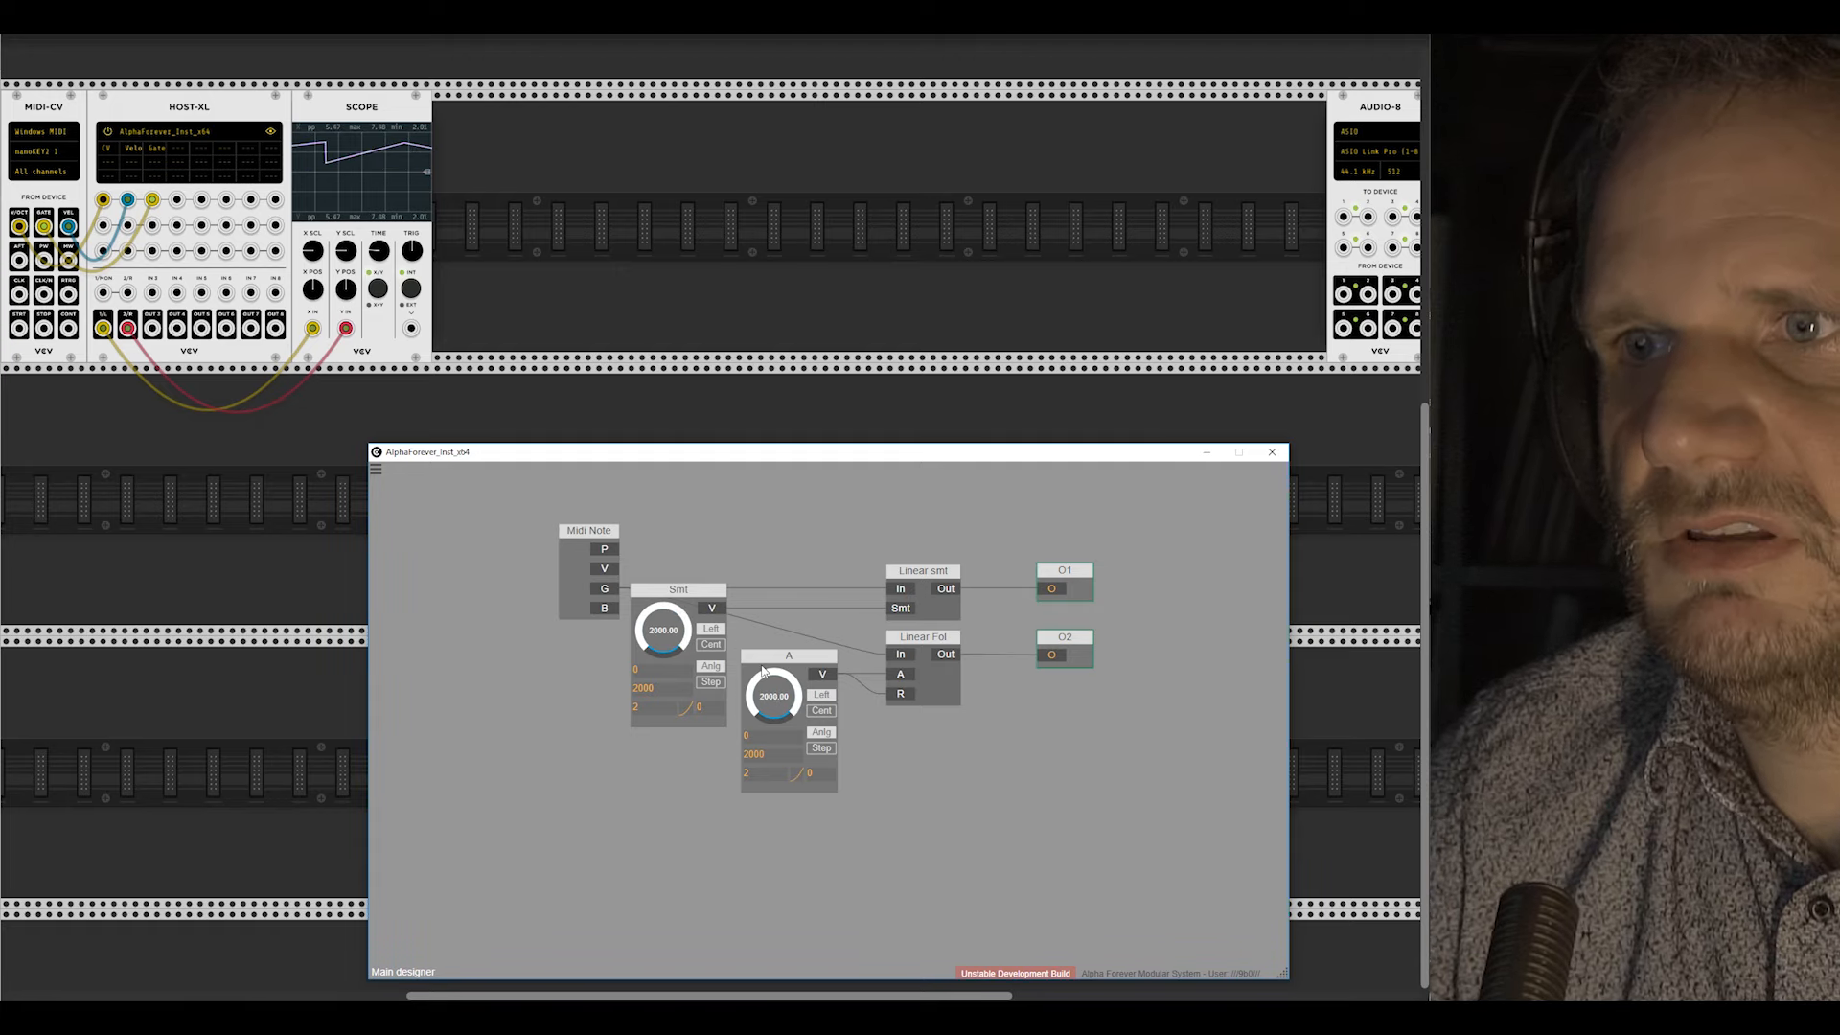
left_click_drag(773, 696, 772, 806)
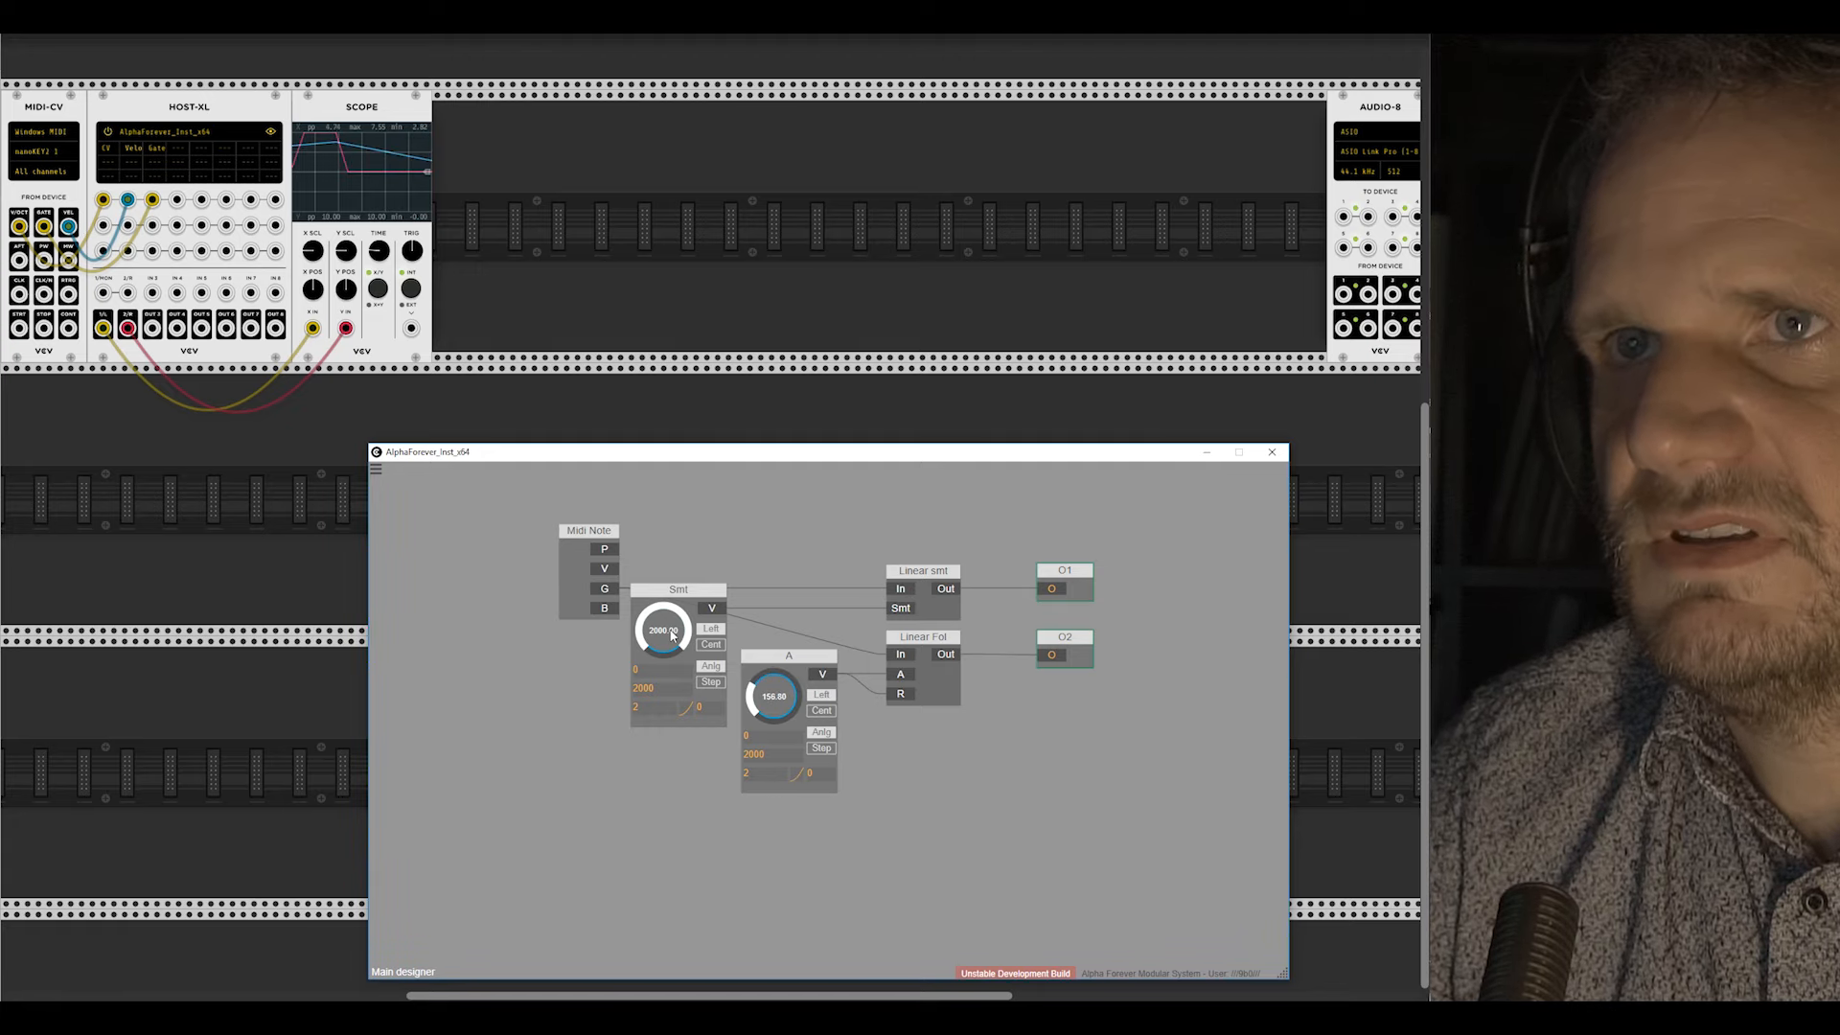
left_click_drag(671, 634, 697, 958)
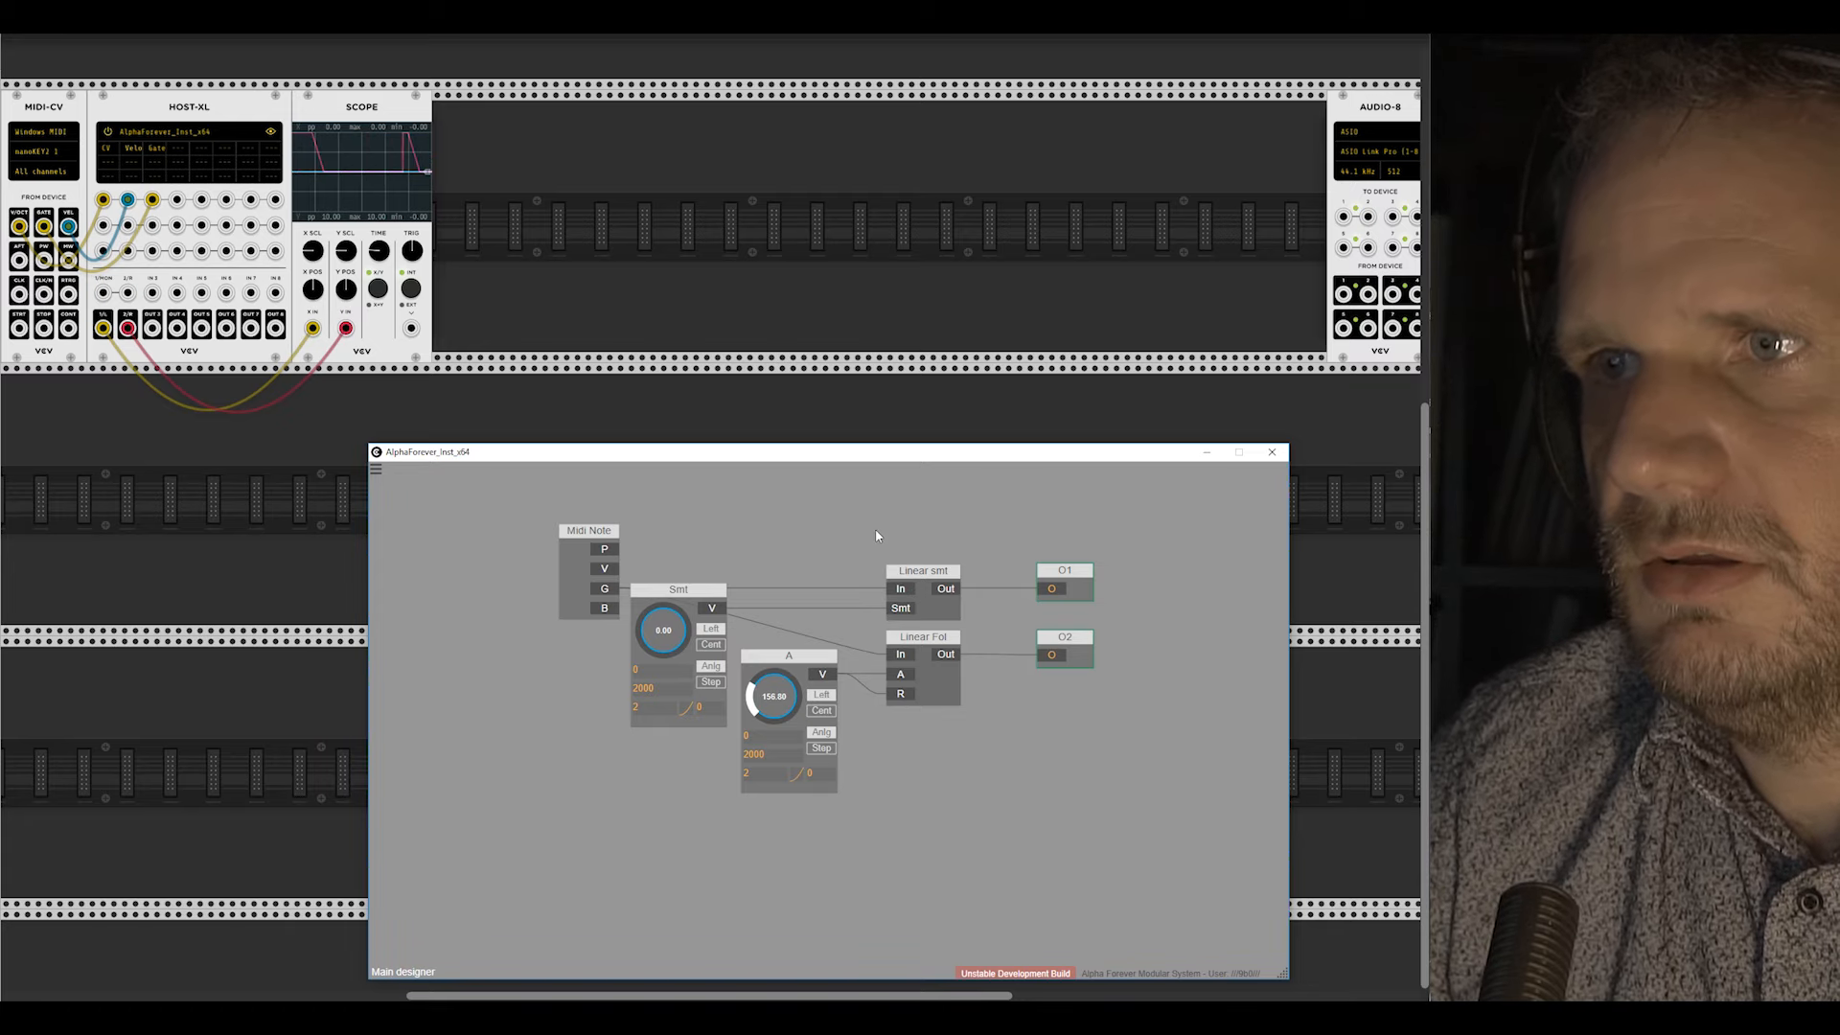
Step: Shift the Linear modules and outputs away from the knobs, then duplicate the A knob and wire the copy to Linear Fol's R port
left_click_drag(874, 532, 1170, 803)
left_click_drag(912, 639, 973, 639)
left_click(807, 658)
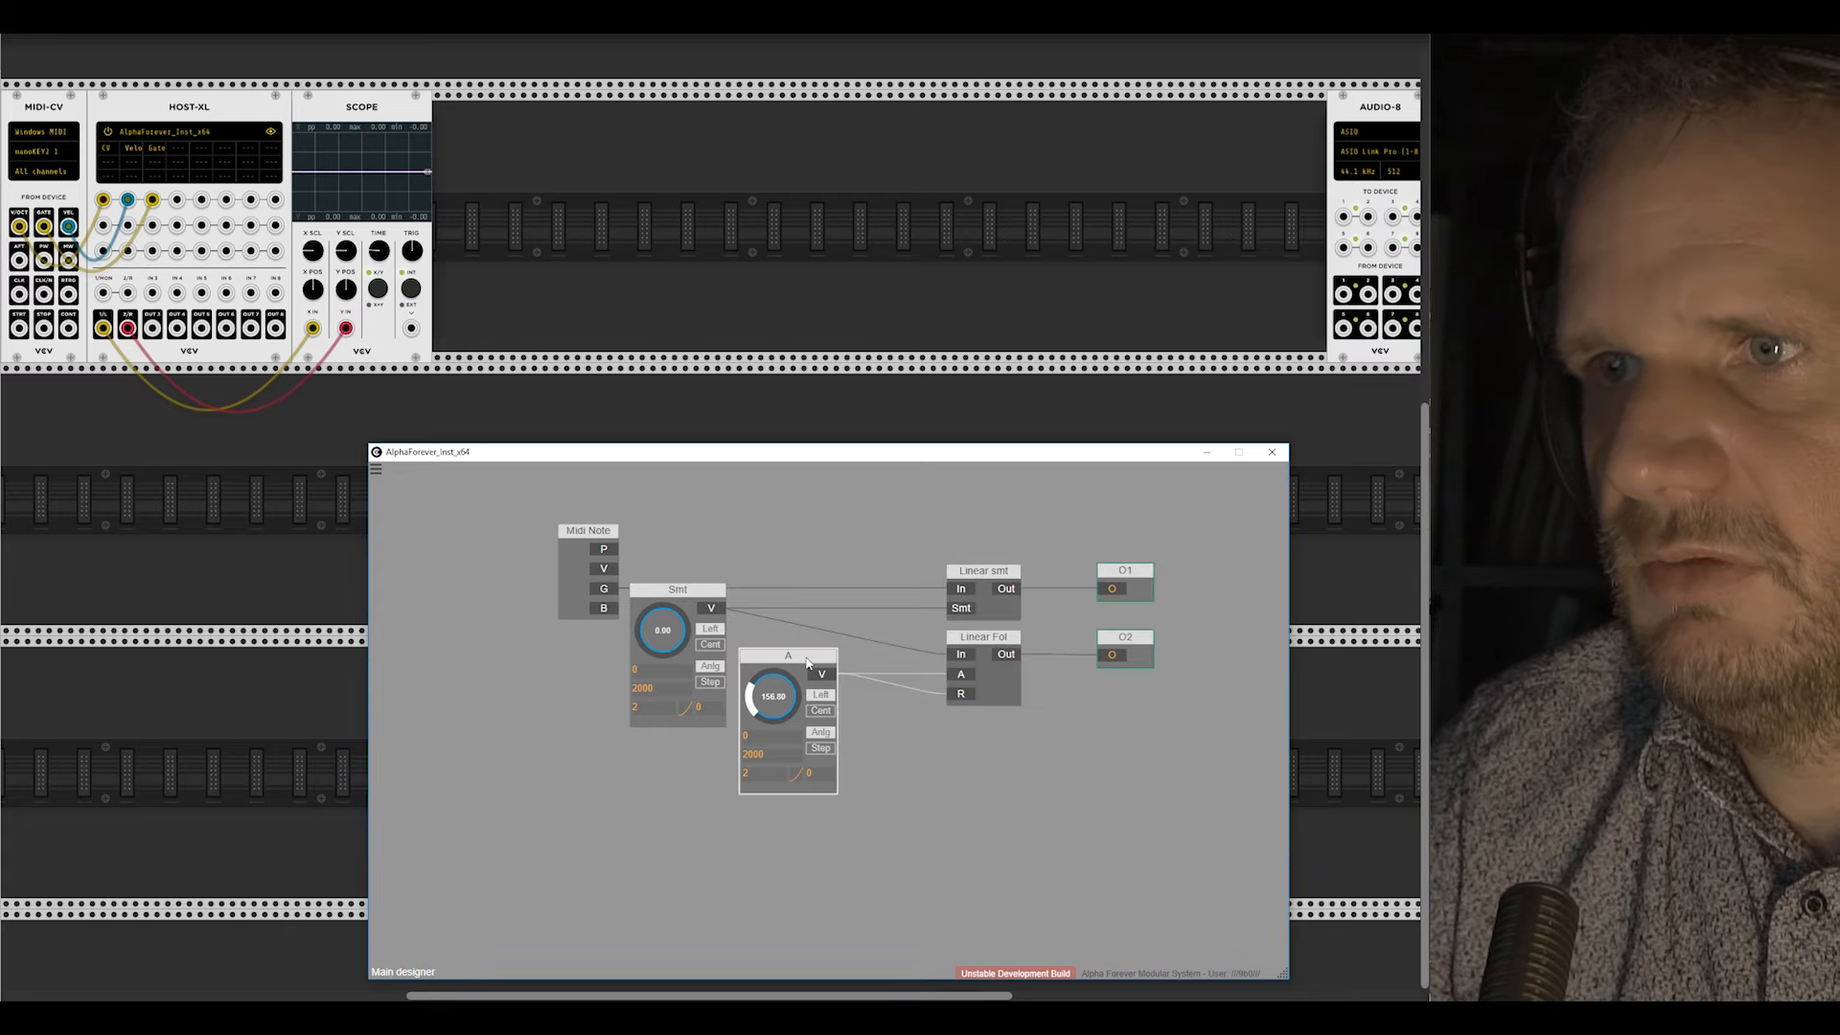
key("ctrl+d")
left_click_drag(942, 707, 959, 694)
left_click_drag(799, 770, 797, 659)
Step: Rename the knob at Linear Fol's A port as Attack and the one at R as Release, raising Release to about 1022
double_click(799, 659)
type("Attack")
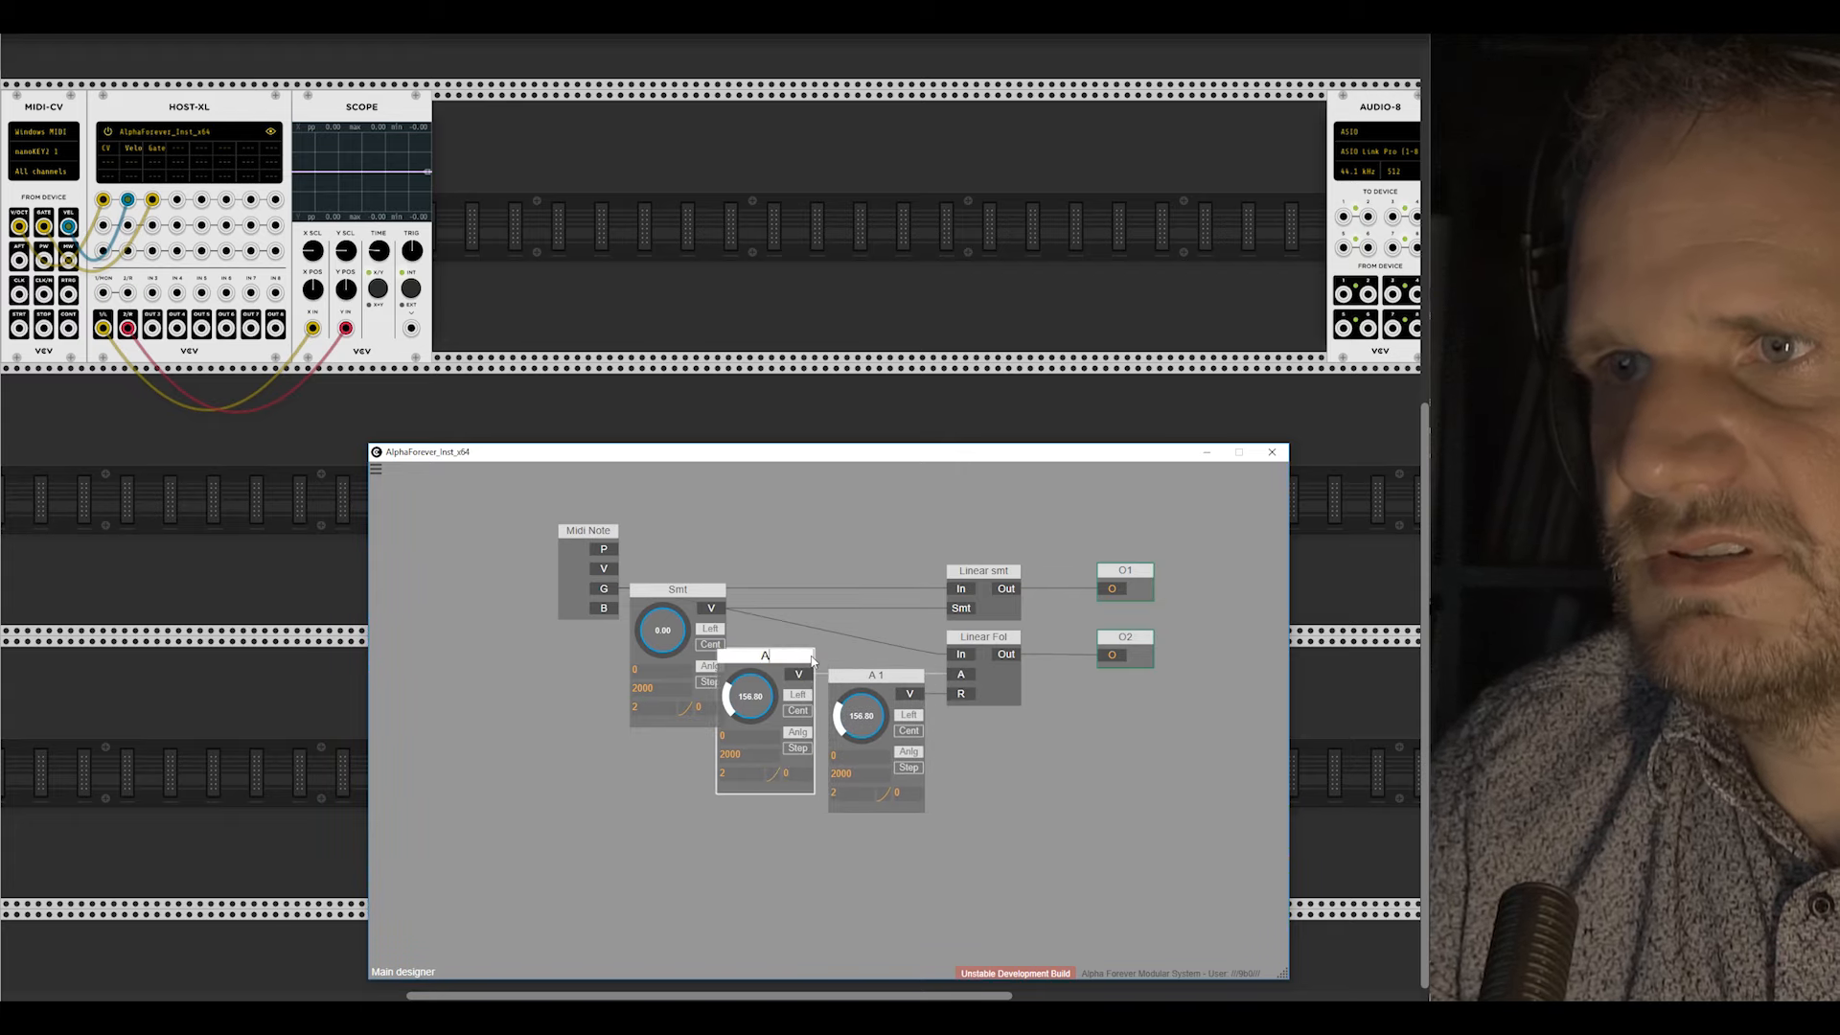
double_click(874, 674)
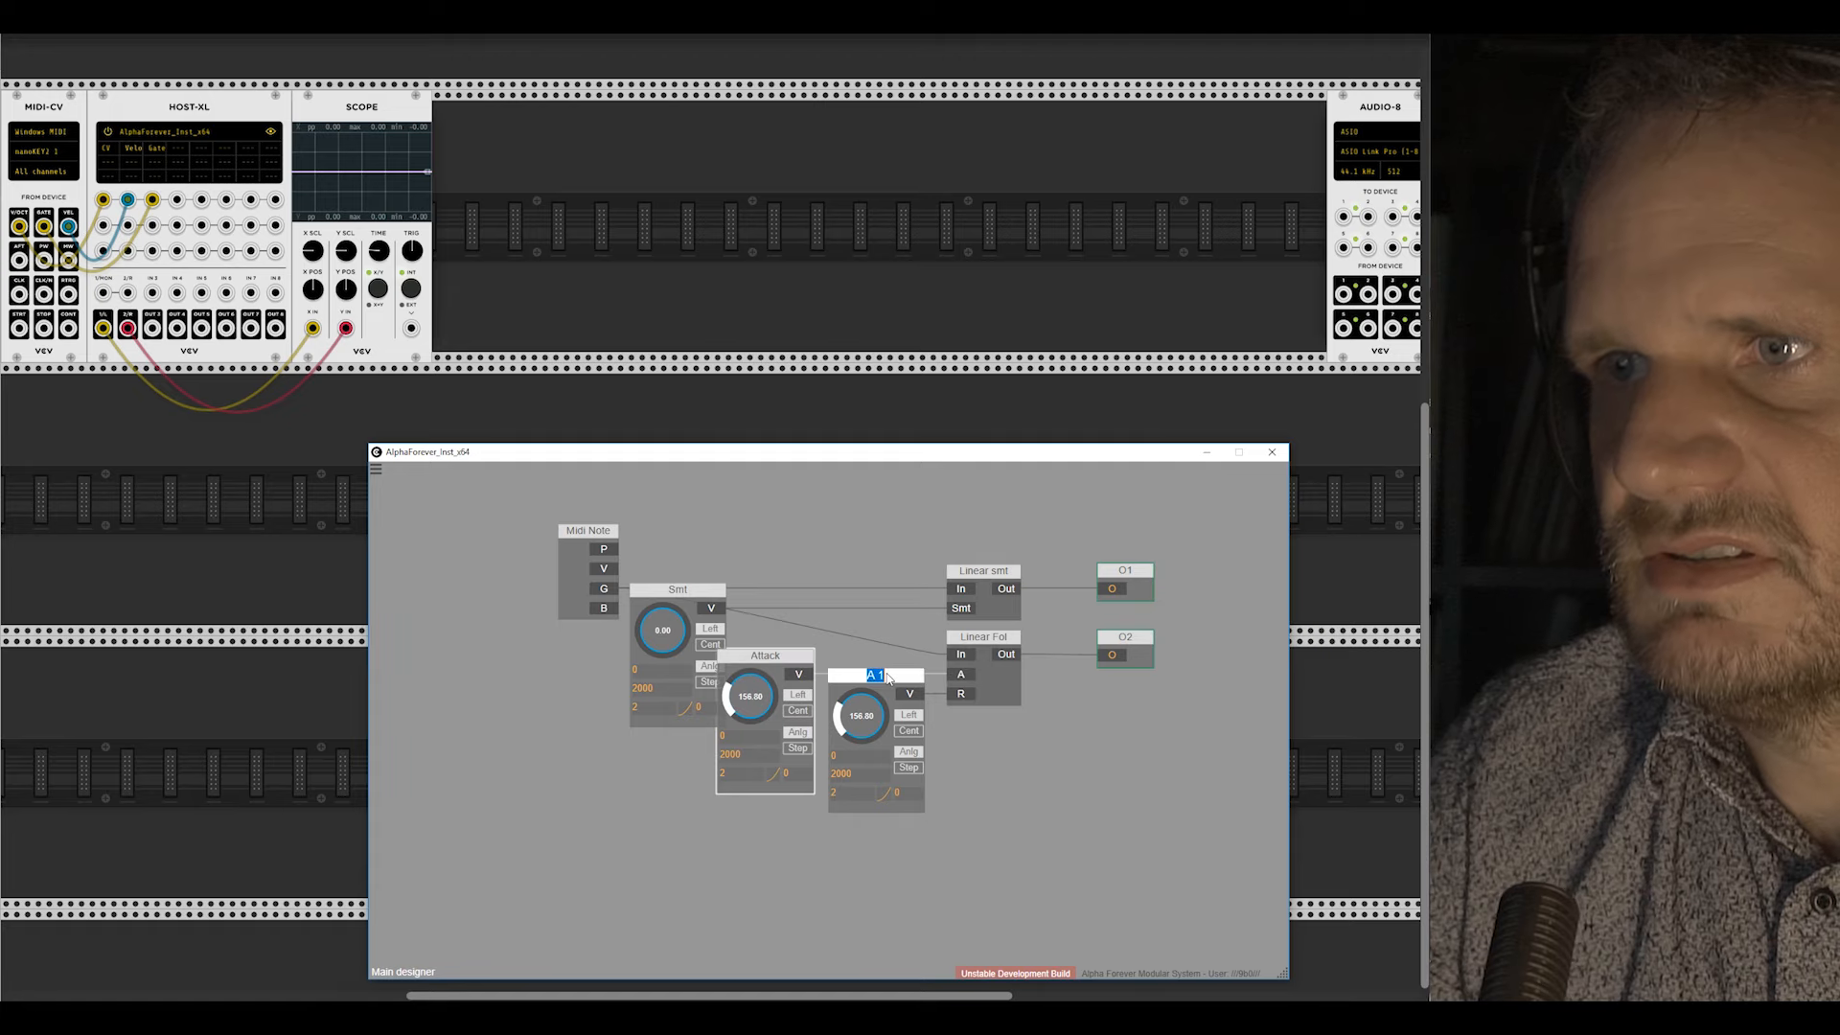
type("Release")
left_click(858, 654)
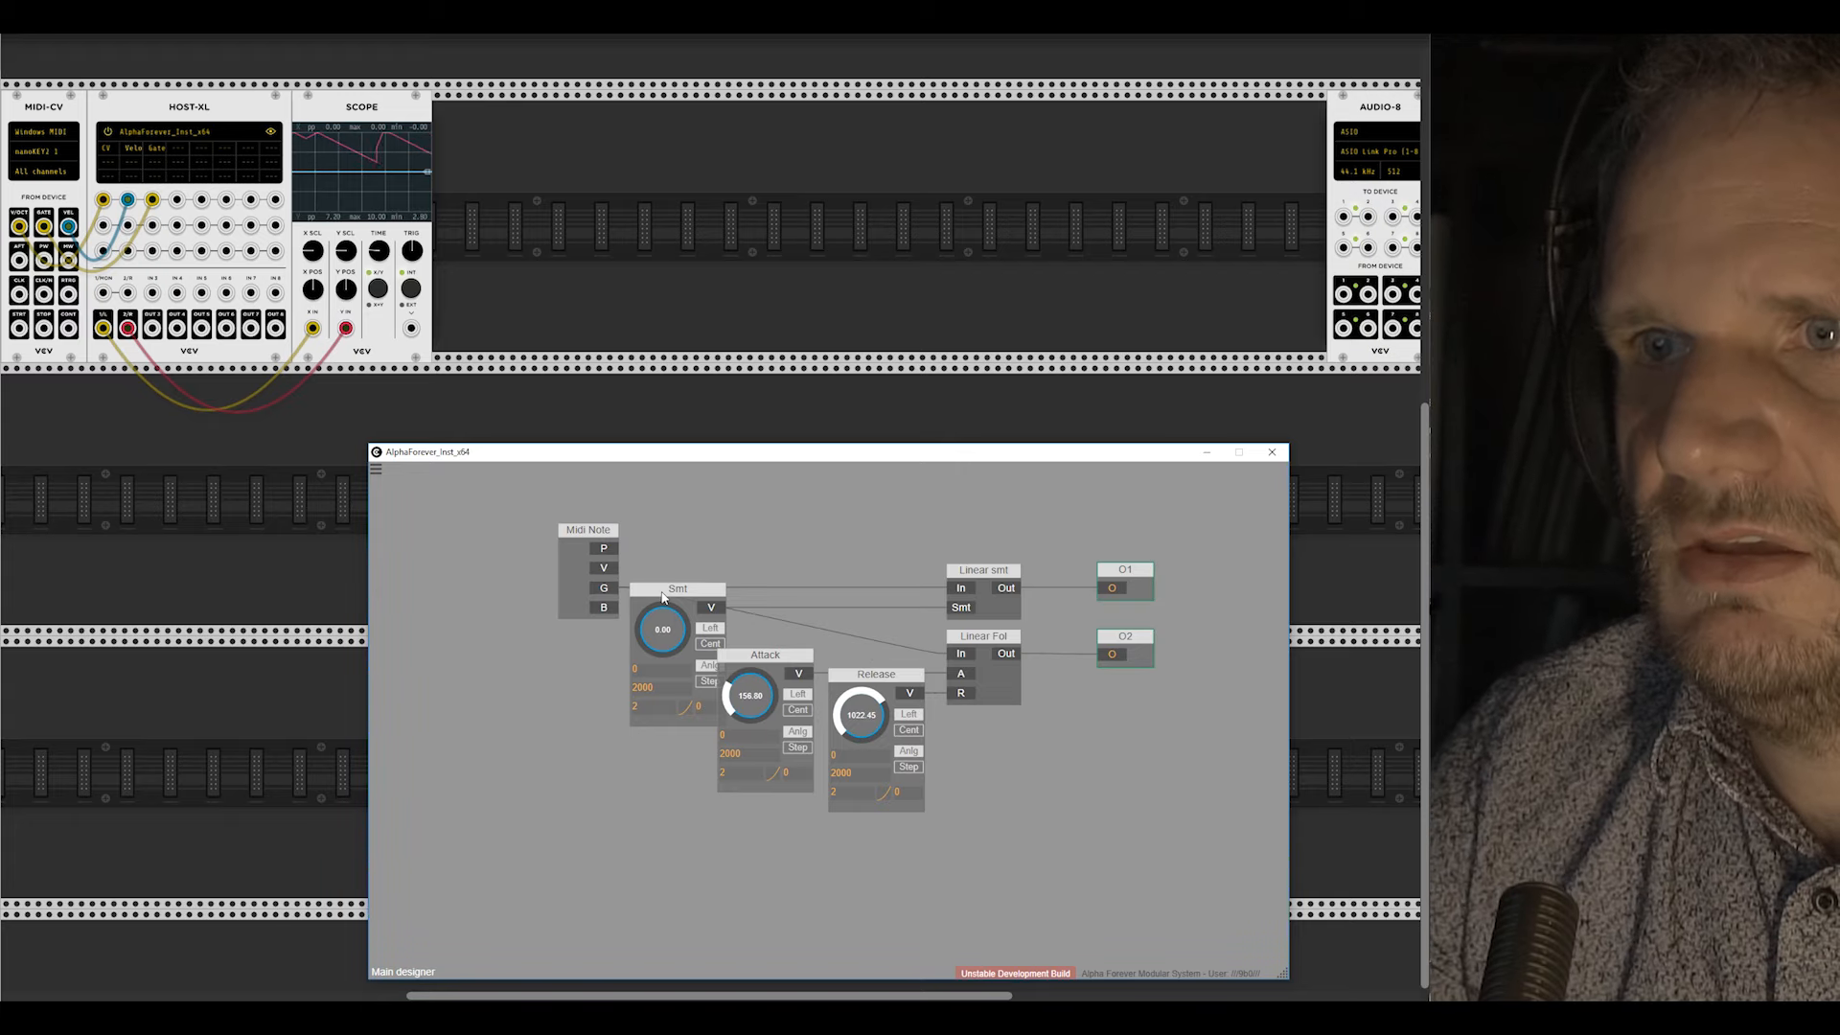
Step: Move the Smt knob and the Midi Note module away from Attack to spread out the layout
left_click_drag(673, 588, 657, 588)
left_click_drag(605, 529, 528, 530)
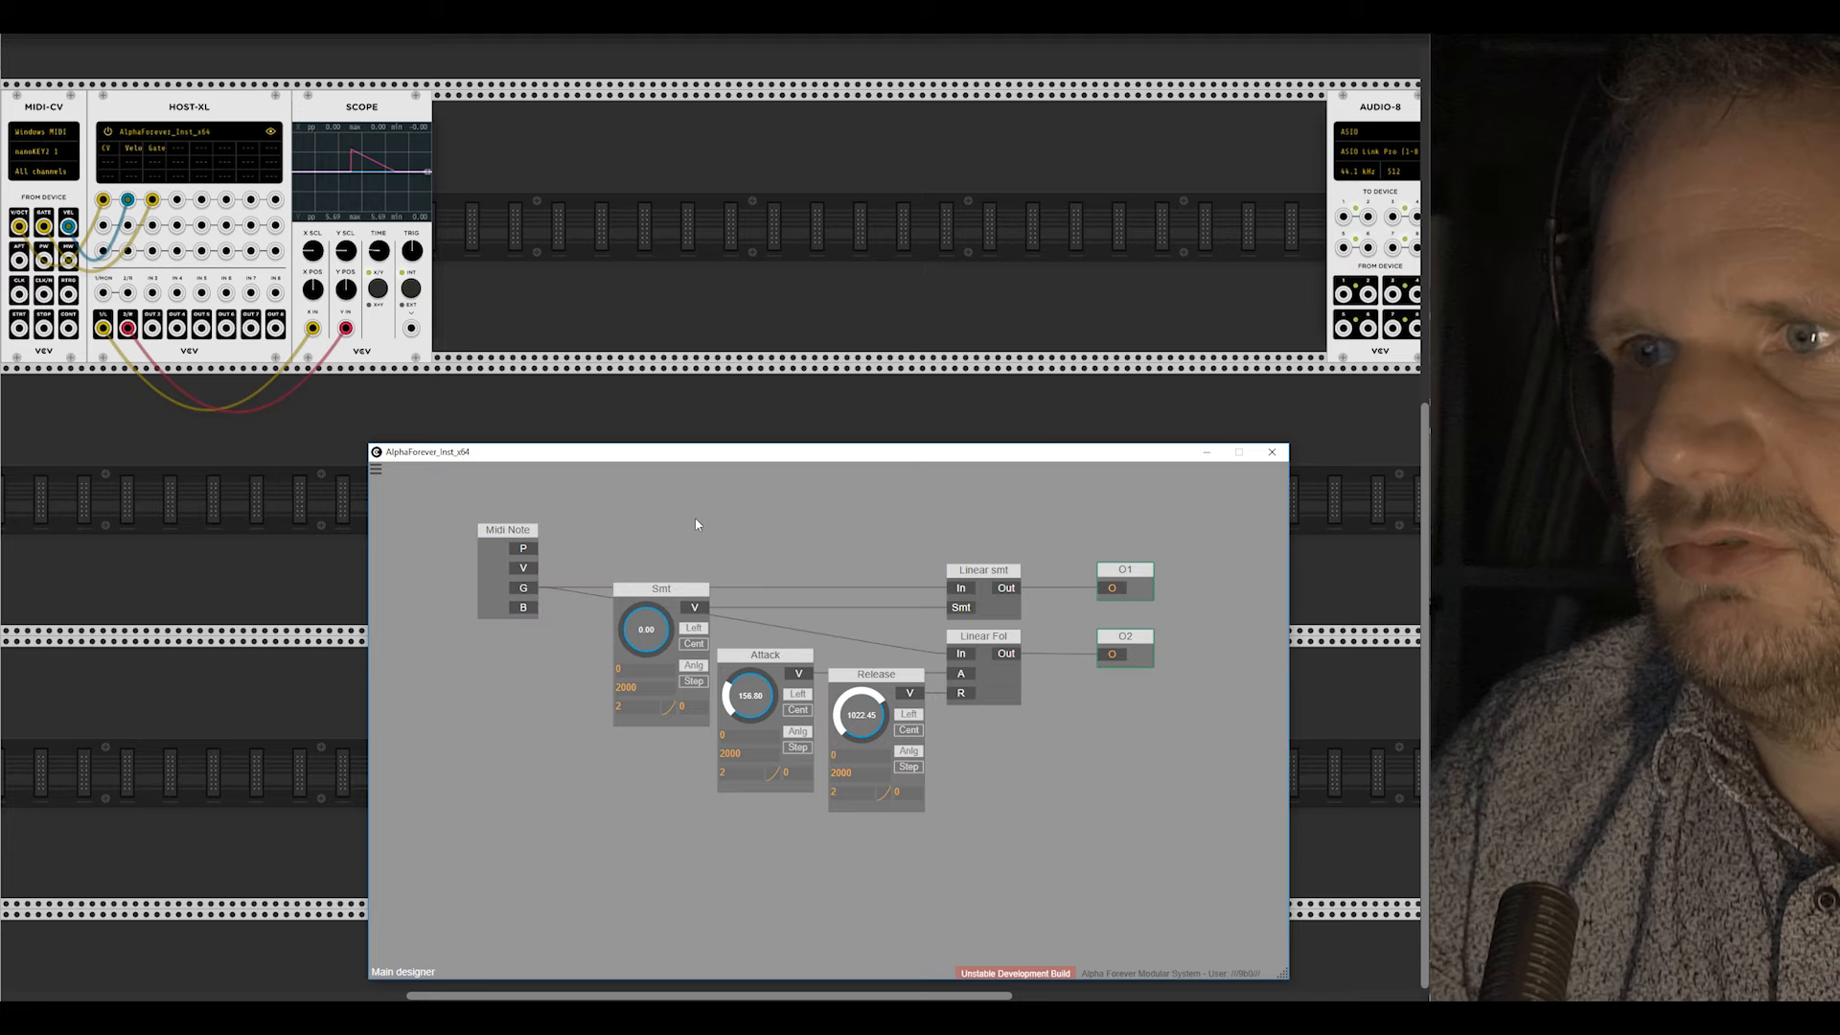
scroll(785, 568, "down", 2)
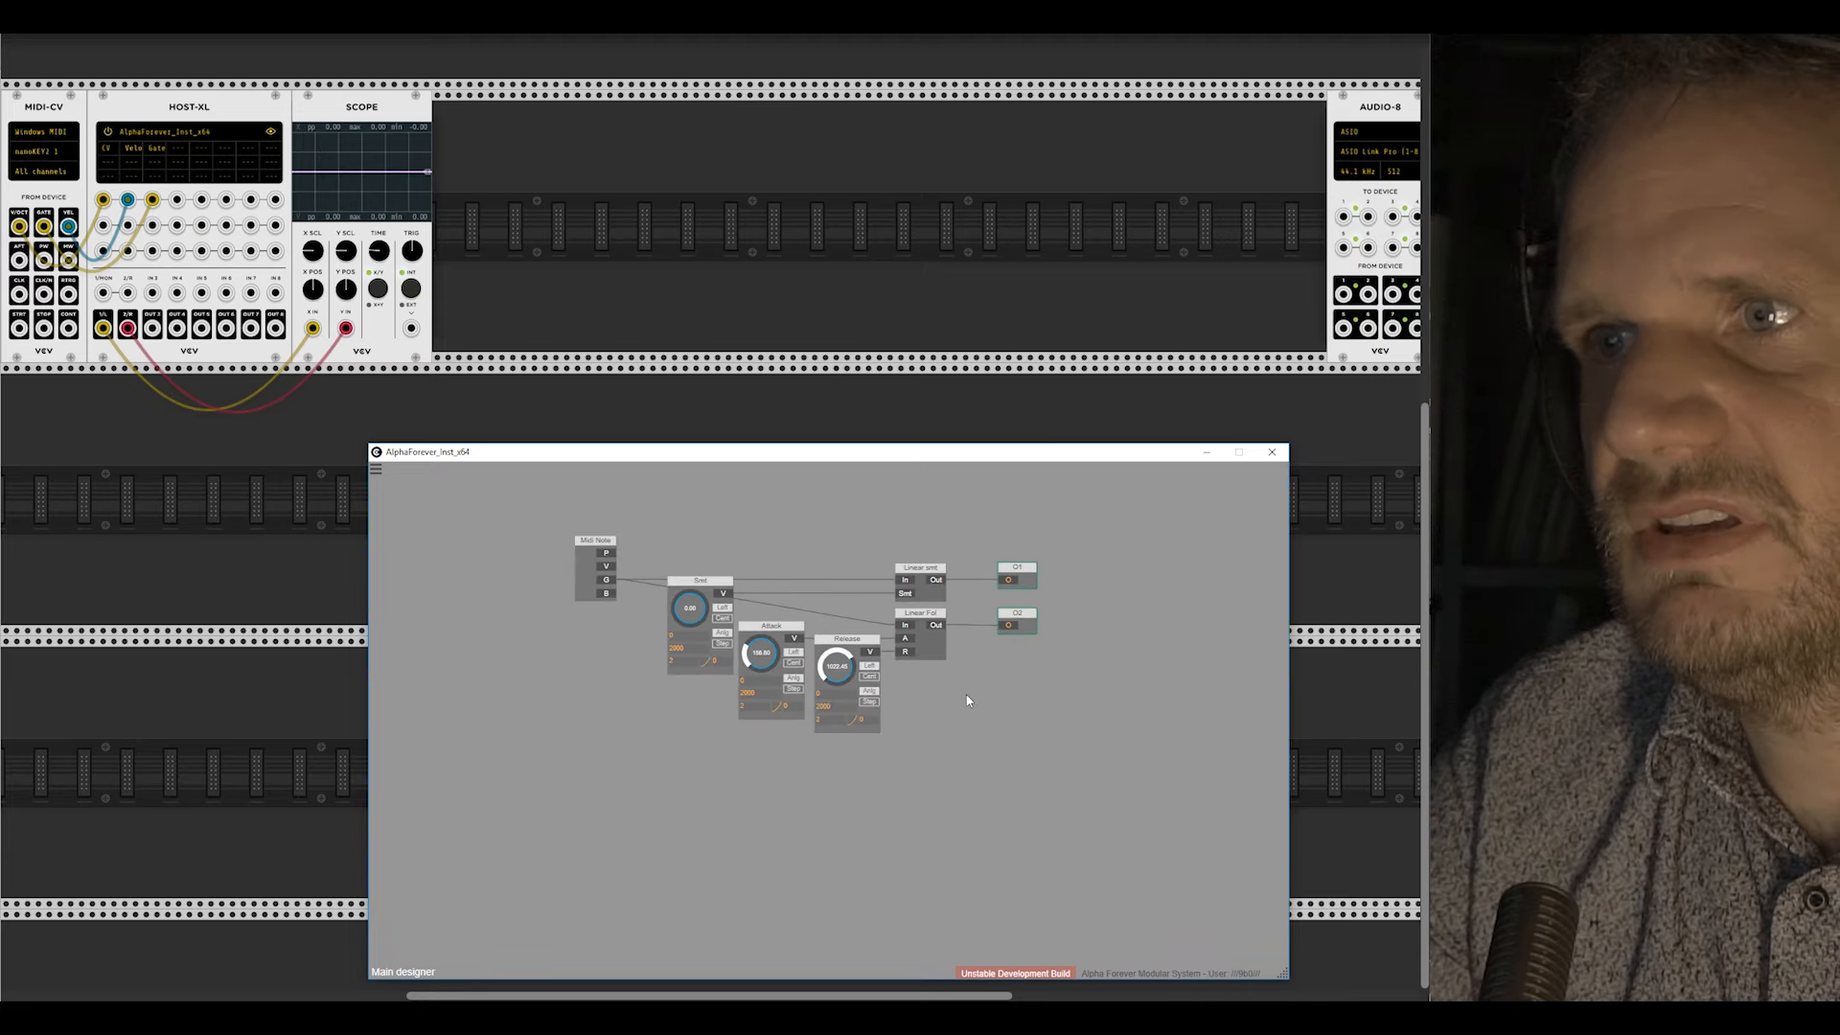
Step: Open Linear Fol and widen the gap after Ramp by shifting Mul, Add, Out and their connectors away from it
double_click(933, 646)
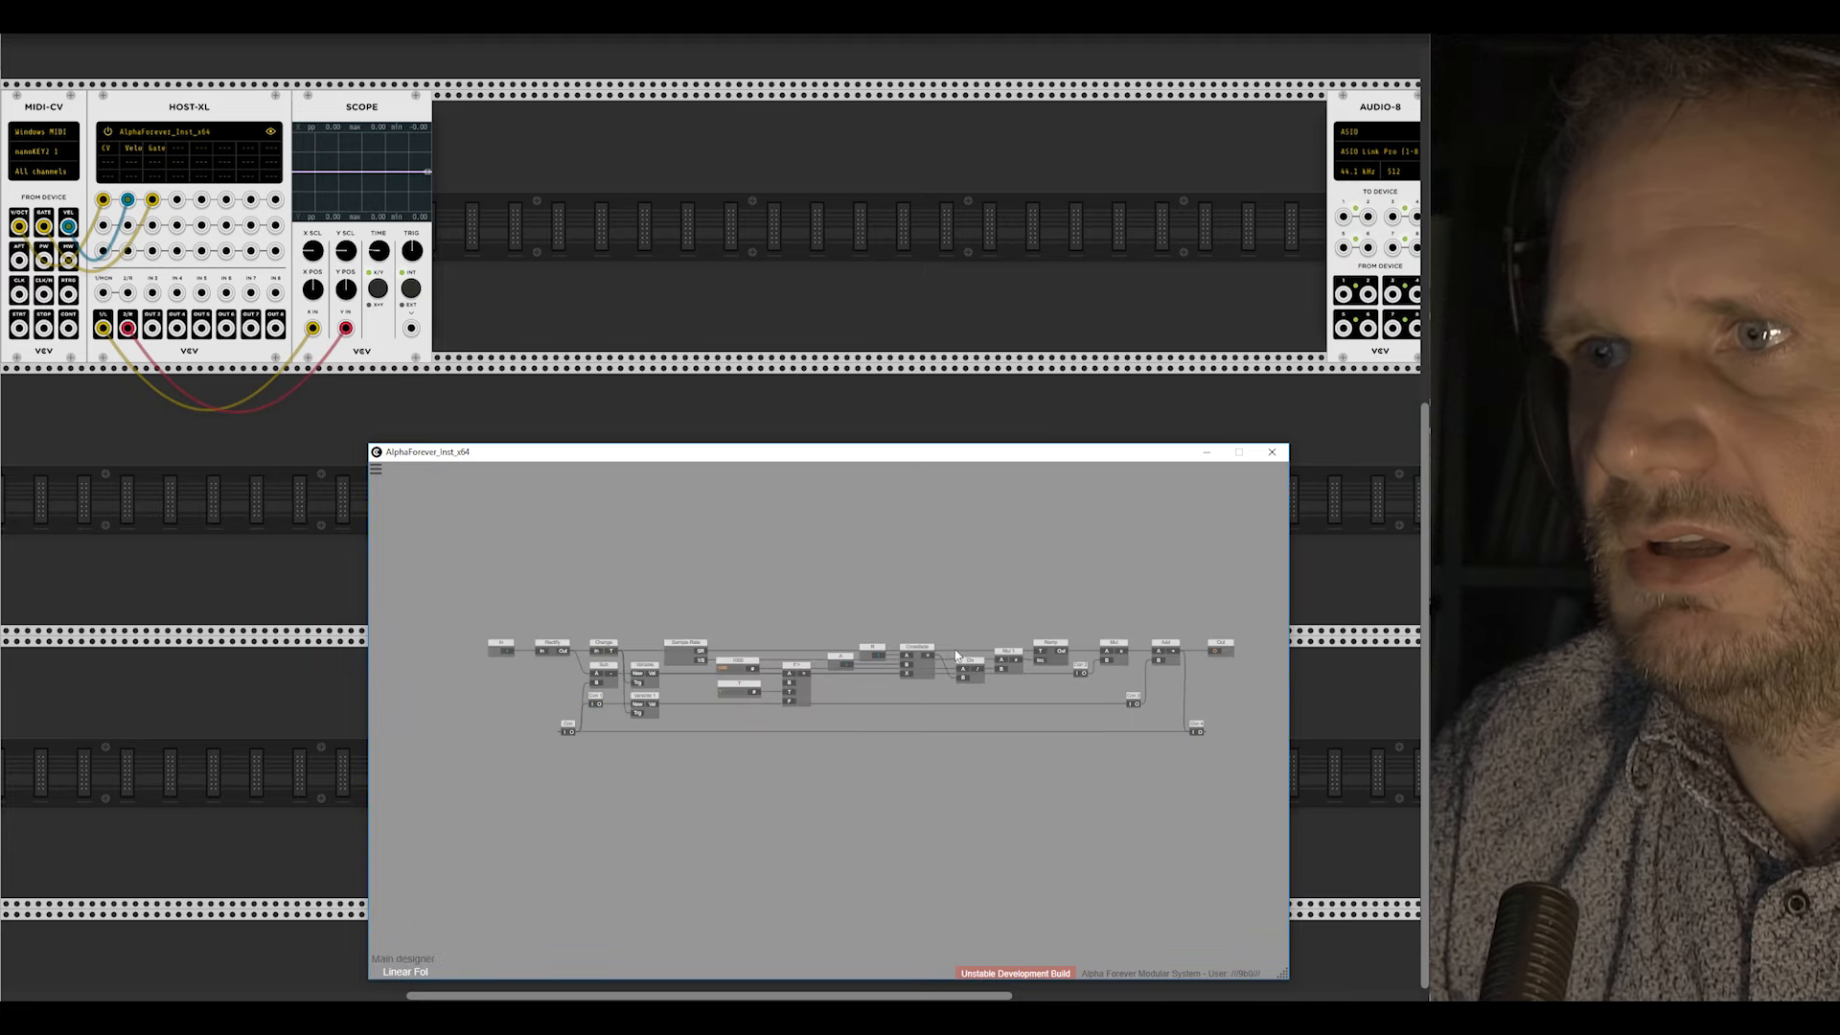
left_click_drag(757, 585, 693, 585)
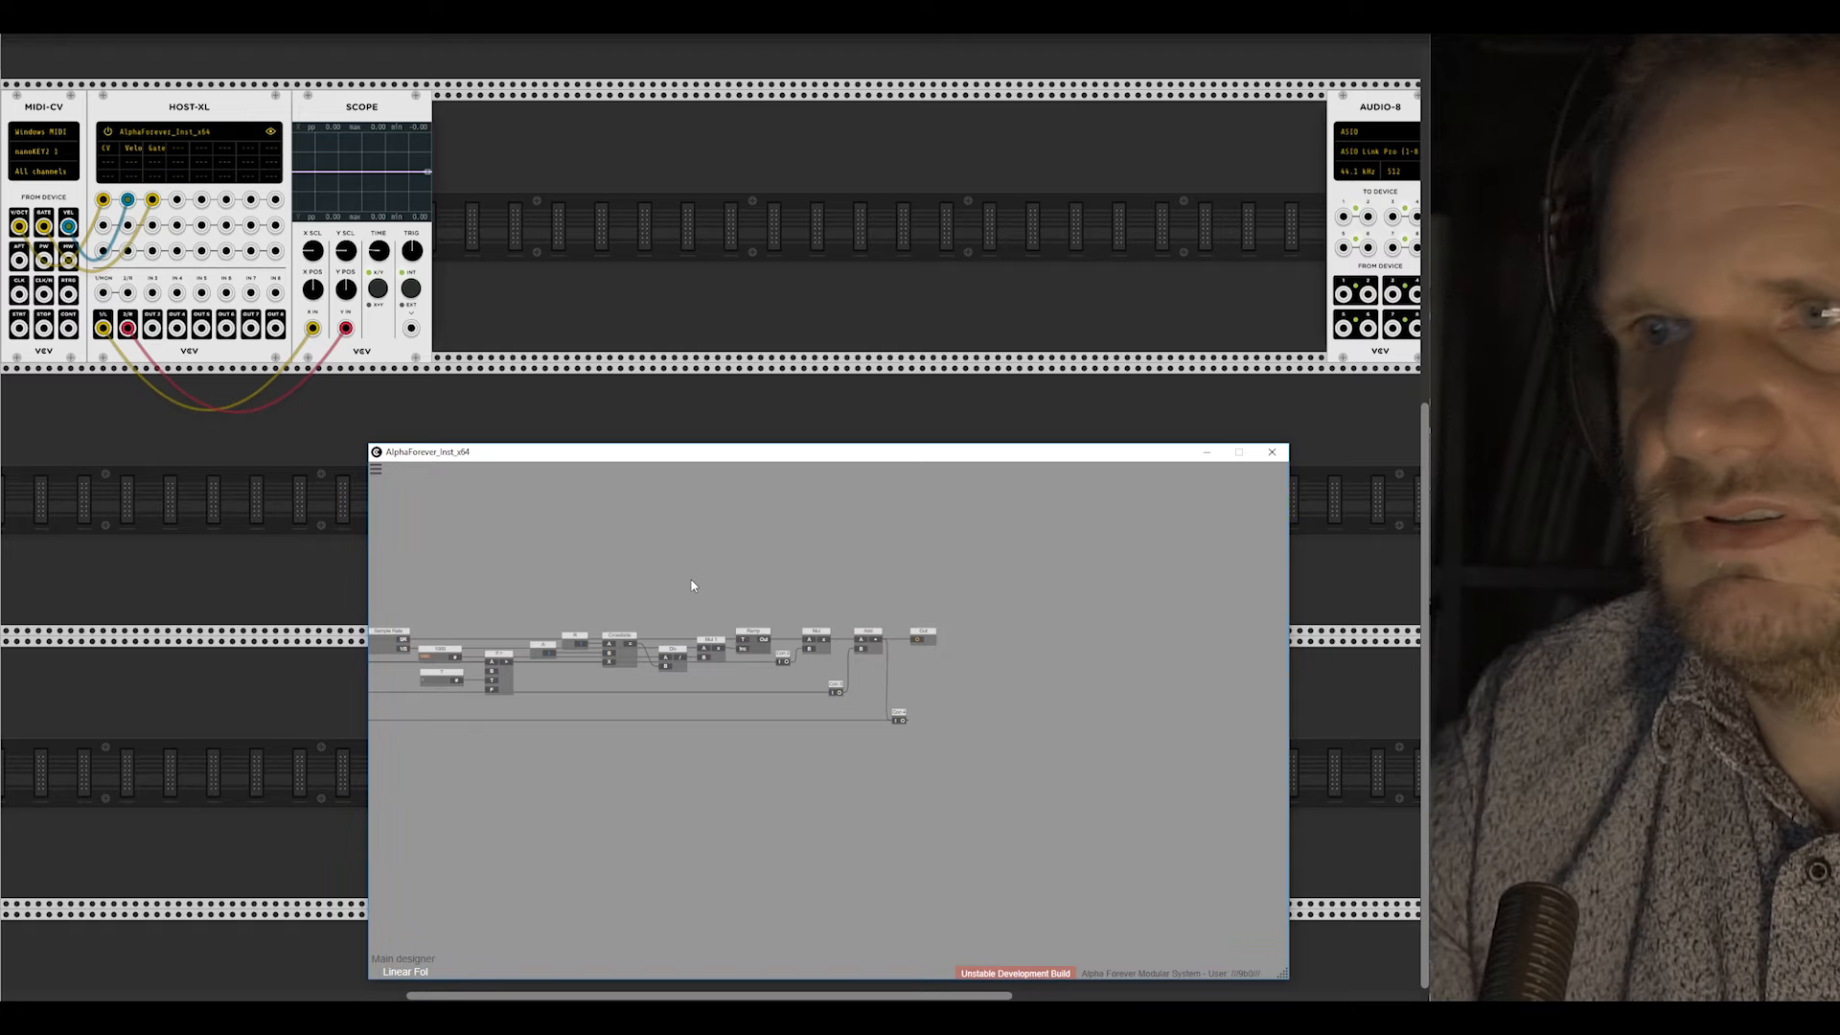
scroll(830, 604, "up", 3)
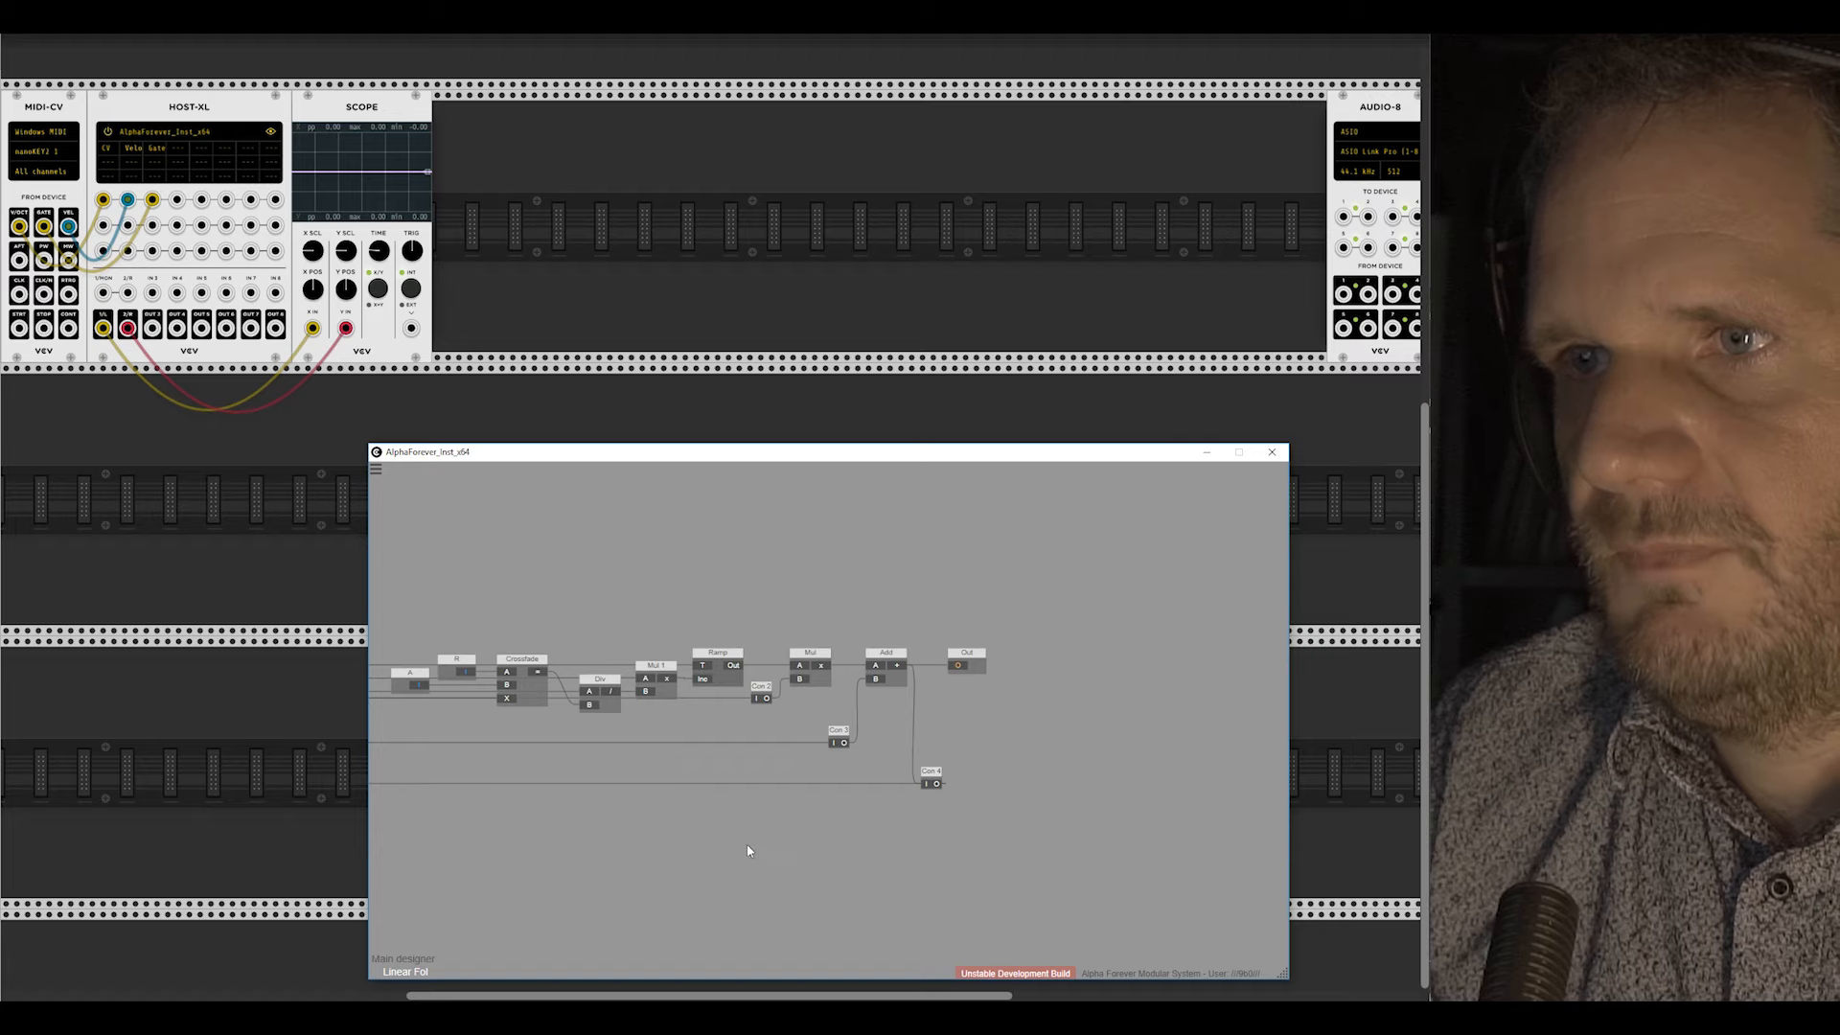
left_click_drag(741, 850, 1174, 581)
left_click_drag(813, 653, 1002, 653)
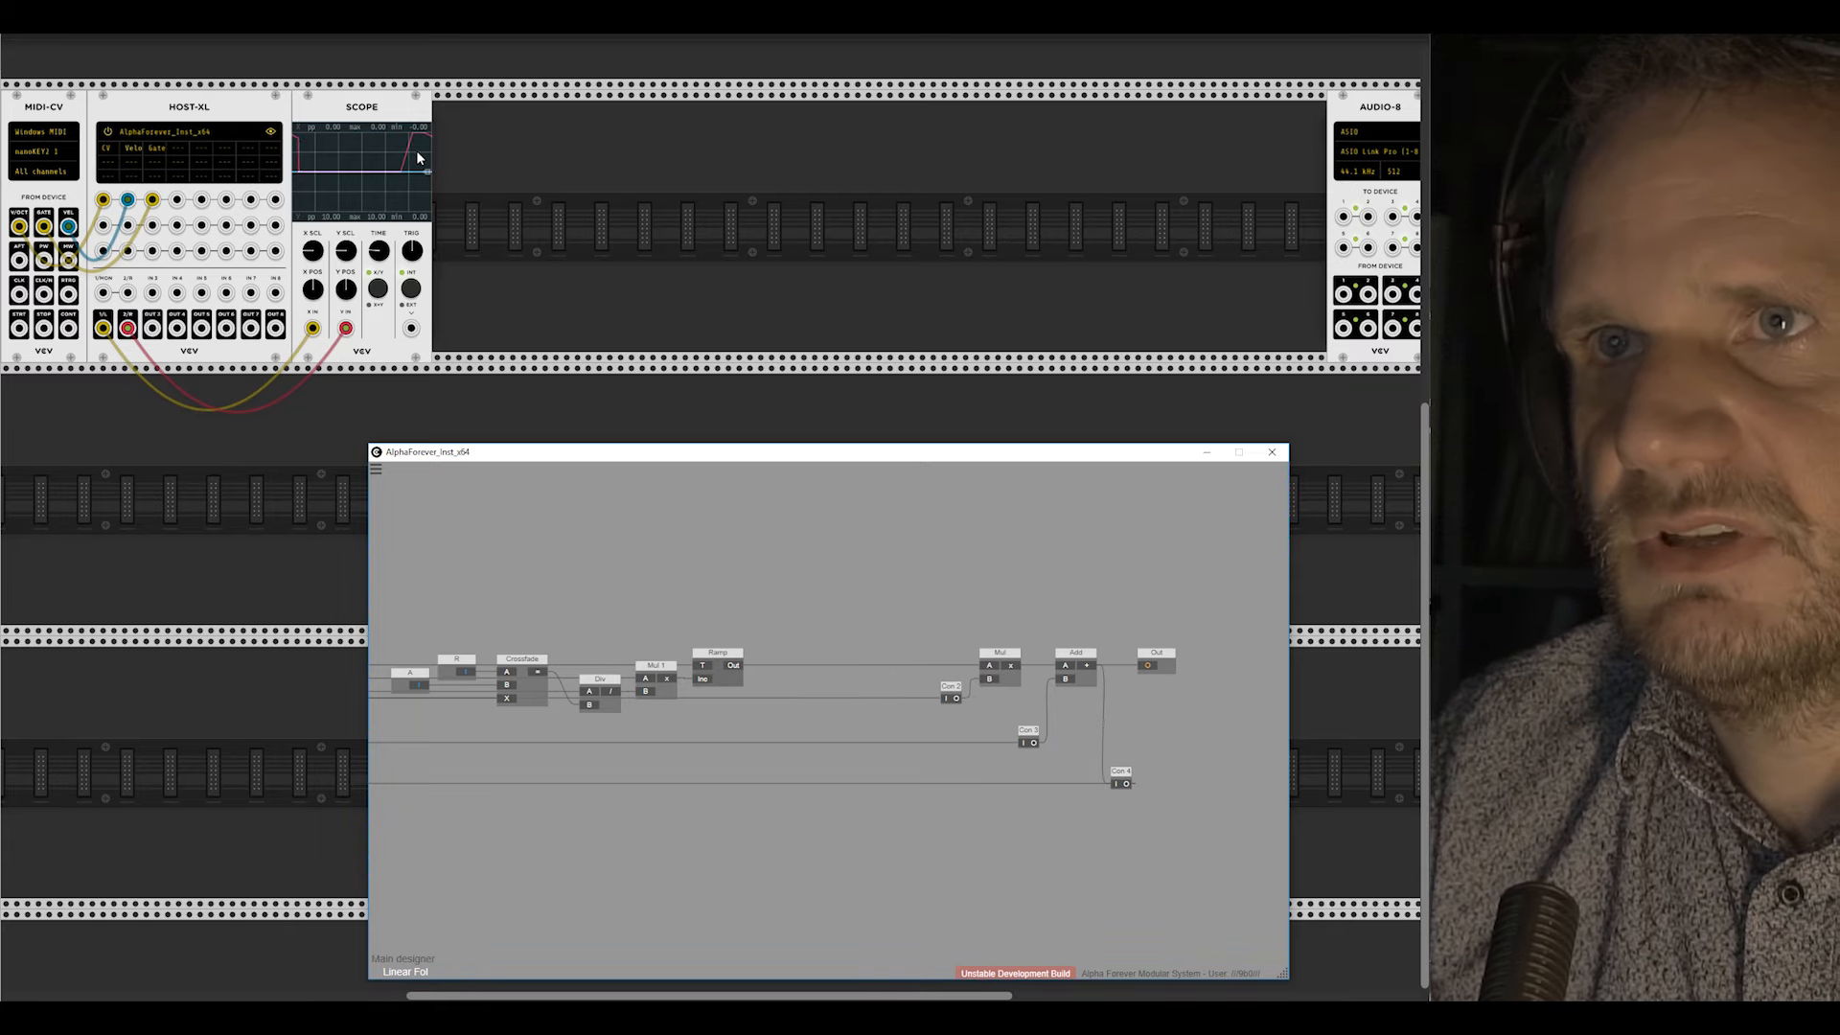
right_click(737, 669)
type("mul")
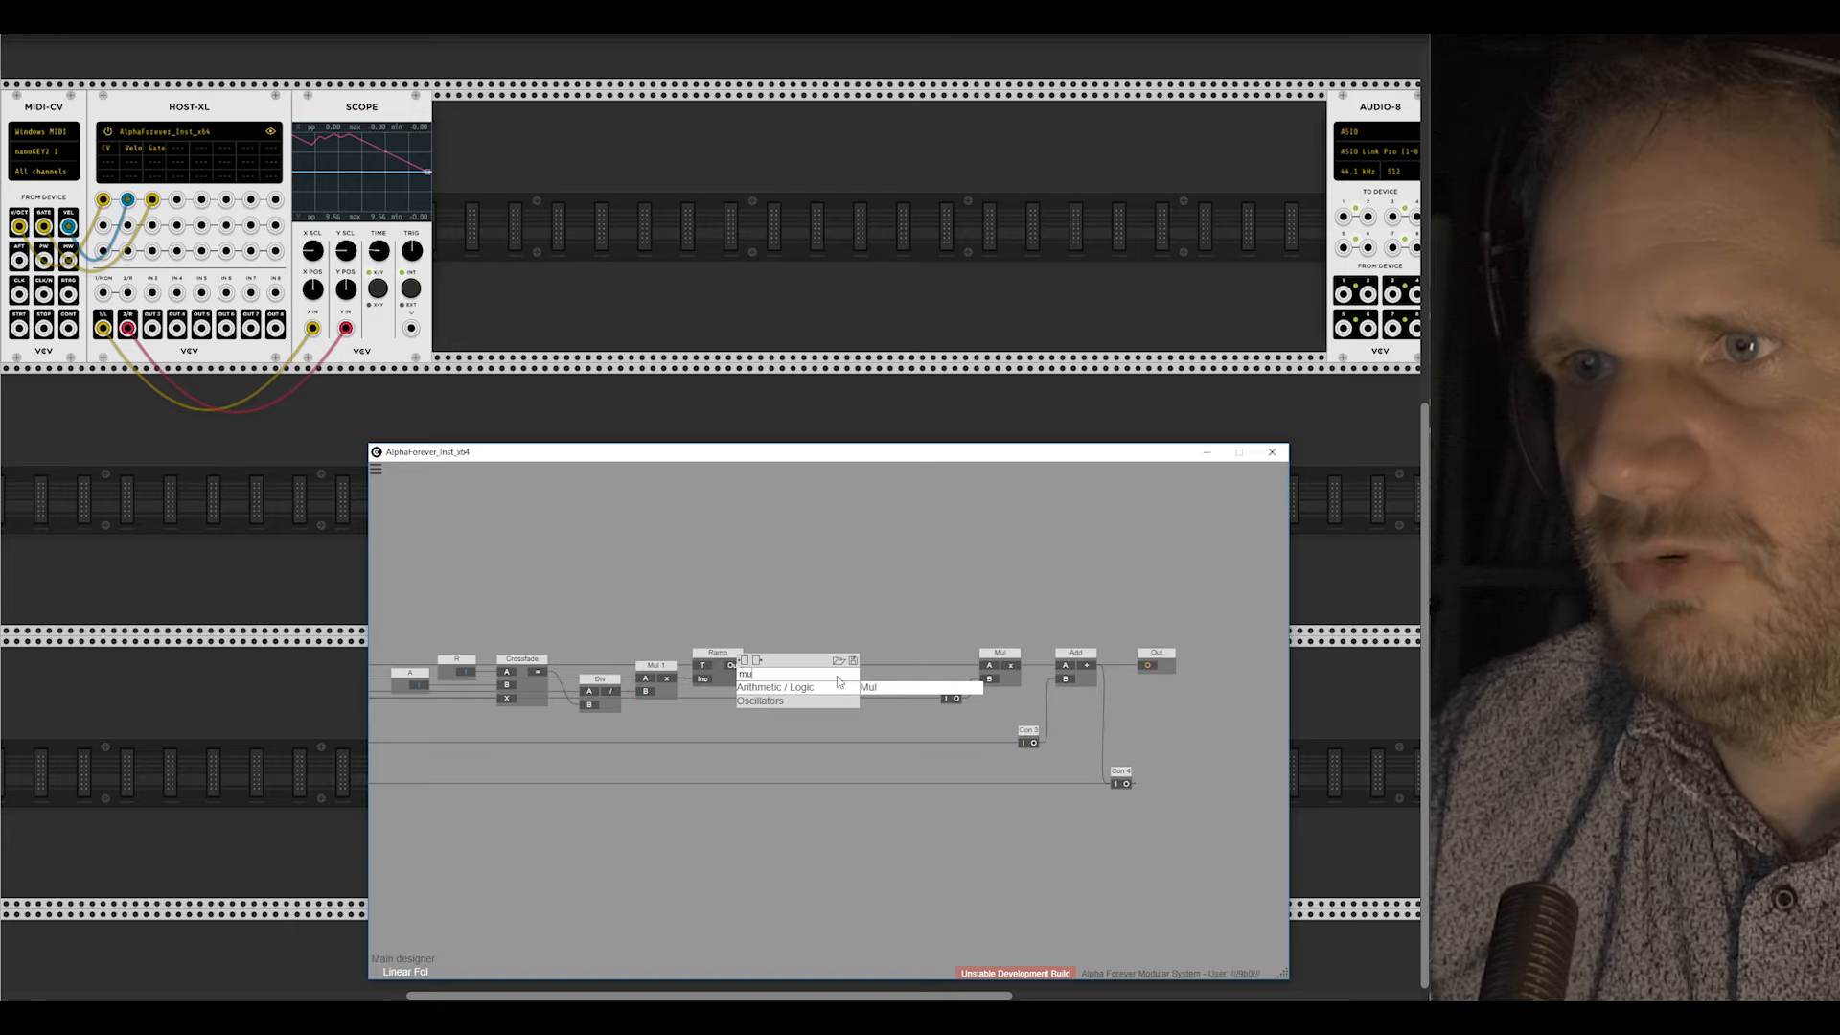
left_click(870, 688)
left_click_drag(733, 667, 788, 652)
left_click(804, 618)
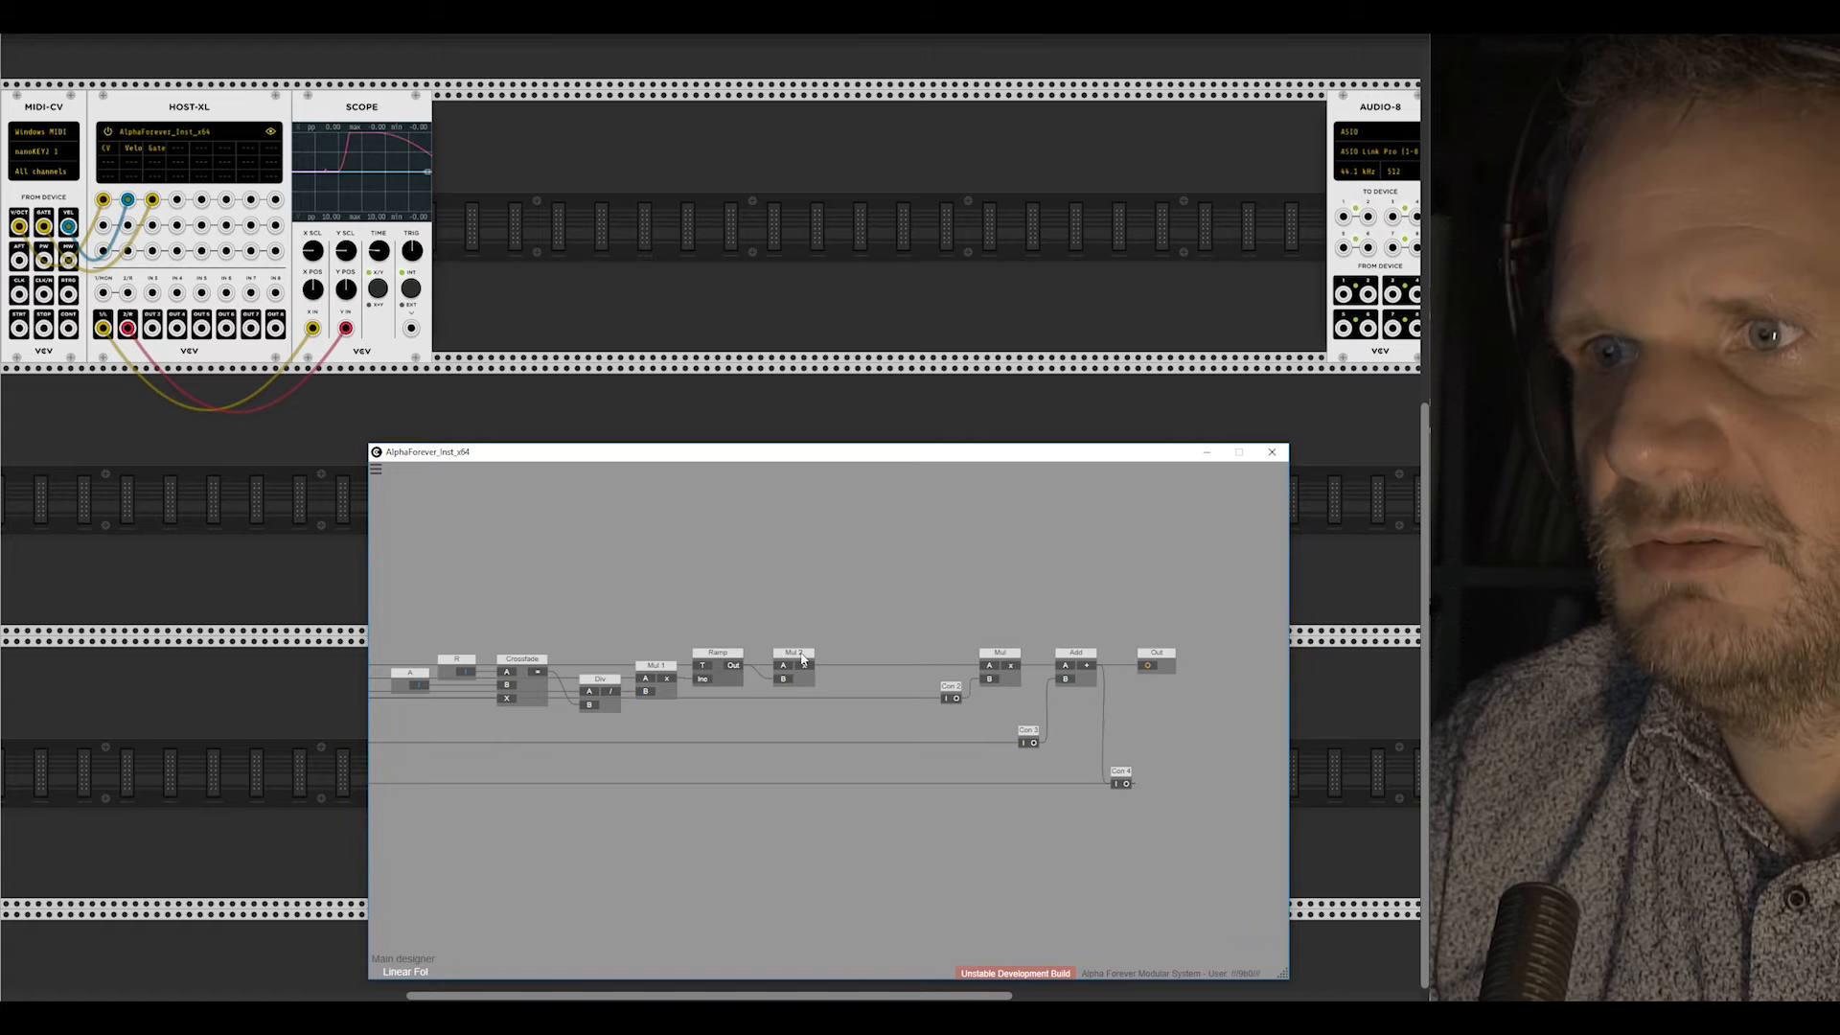
mouse_move(803, 660)
left_mouse_down()
mouse_move(851, 659)
mouse_move(830, 659)
left_mouse_up()
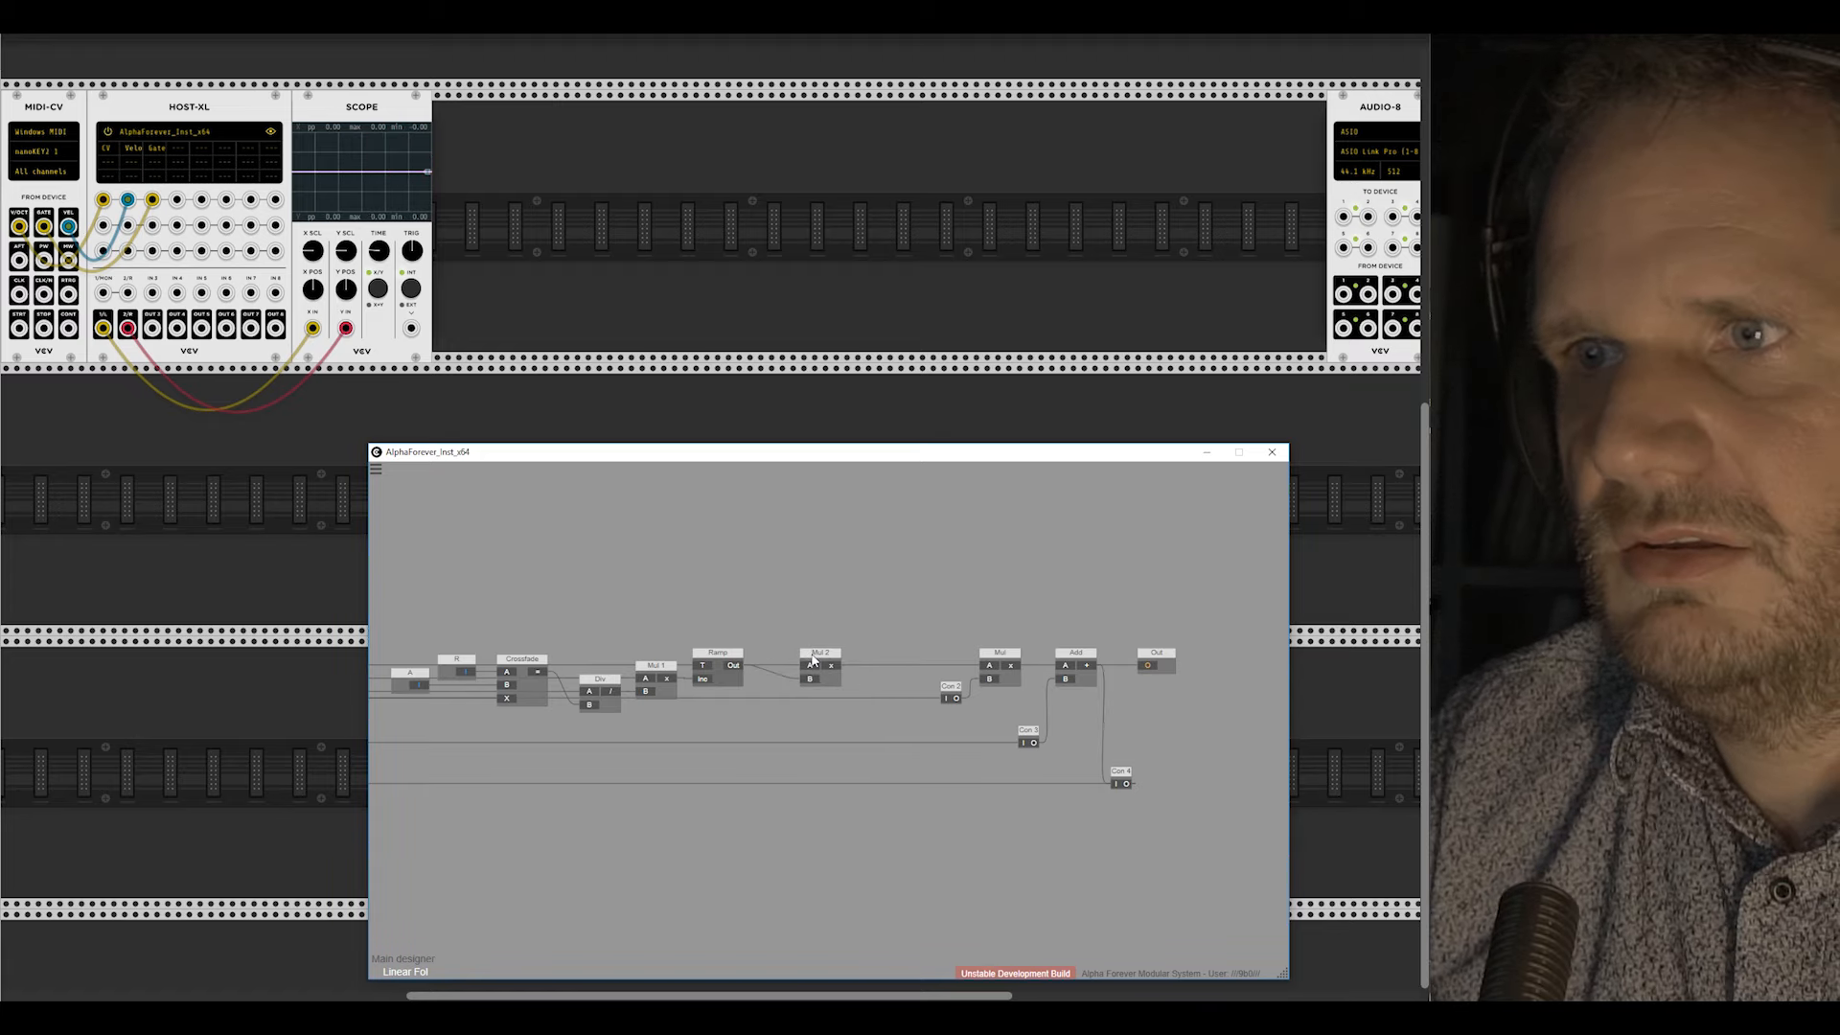
left_click(813, 660)
key("Delete")
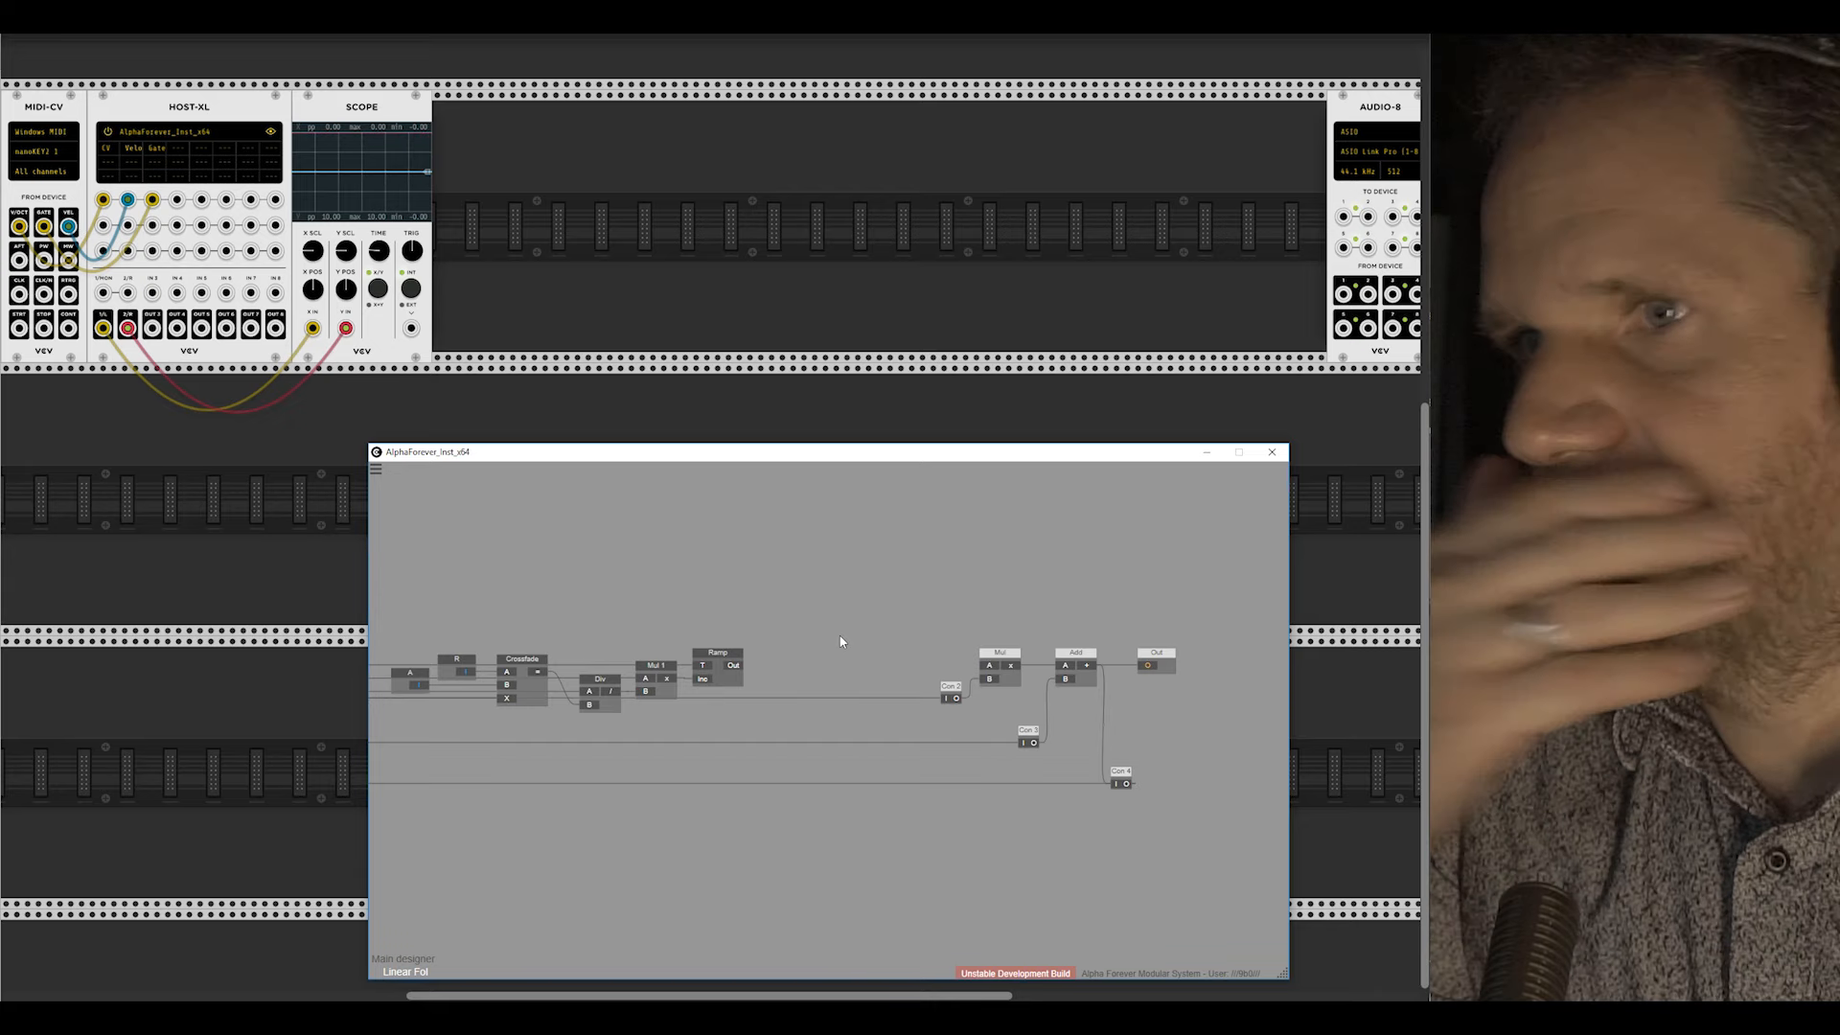
Step: Add a 1-X module fed by Ramp's output, followed by a Mul that receives the 1-X output at both A and B
right_click(730, 670)
mouse_move(766, 682)
left_click(870, 683)
left_click_drag(824, 655, 786, 654)
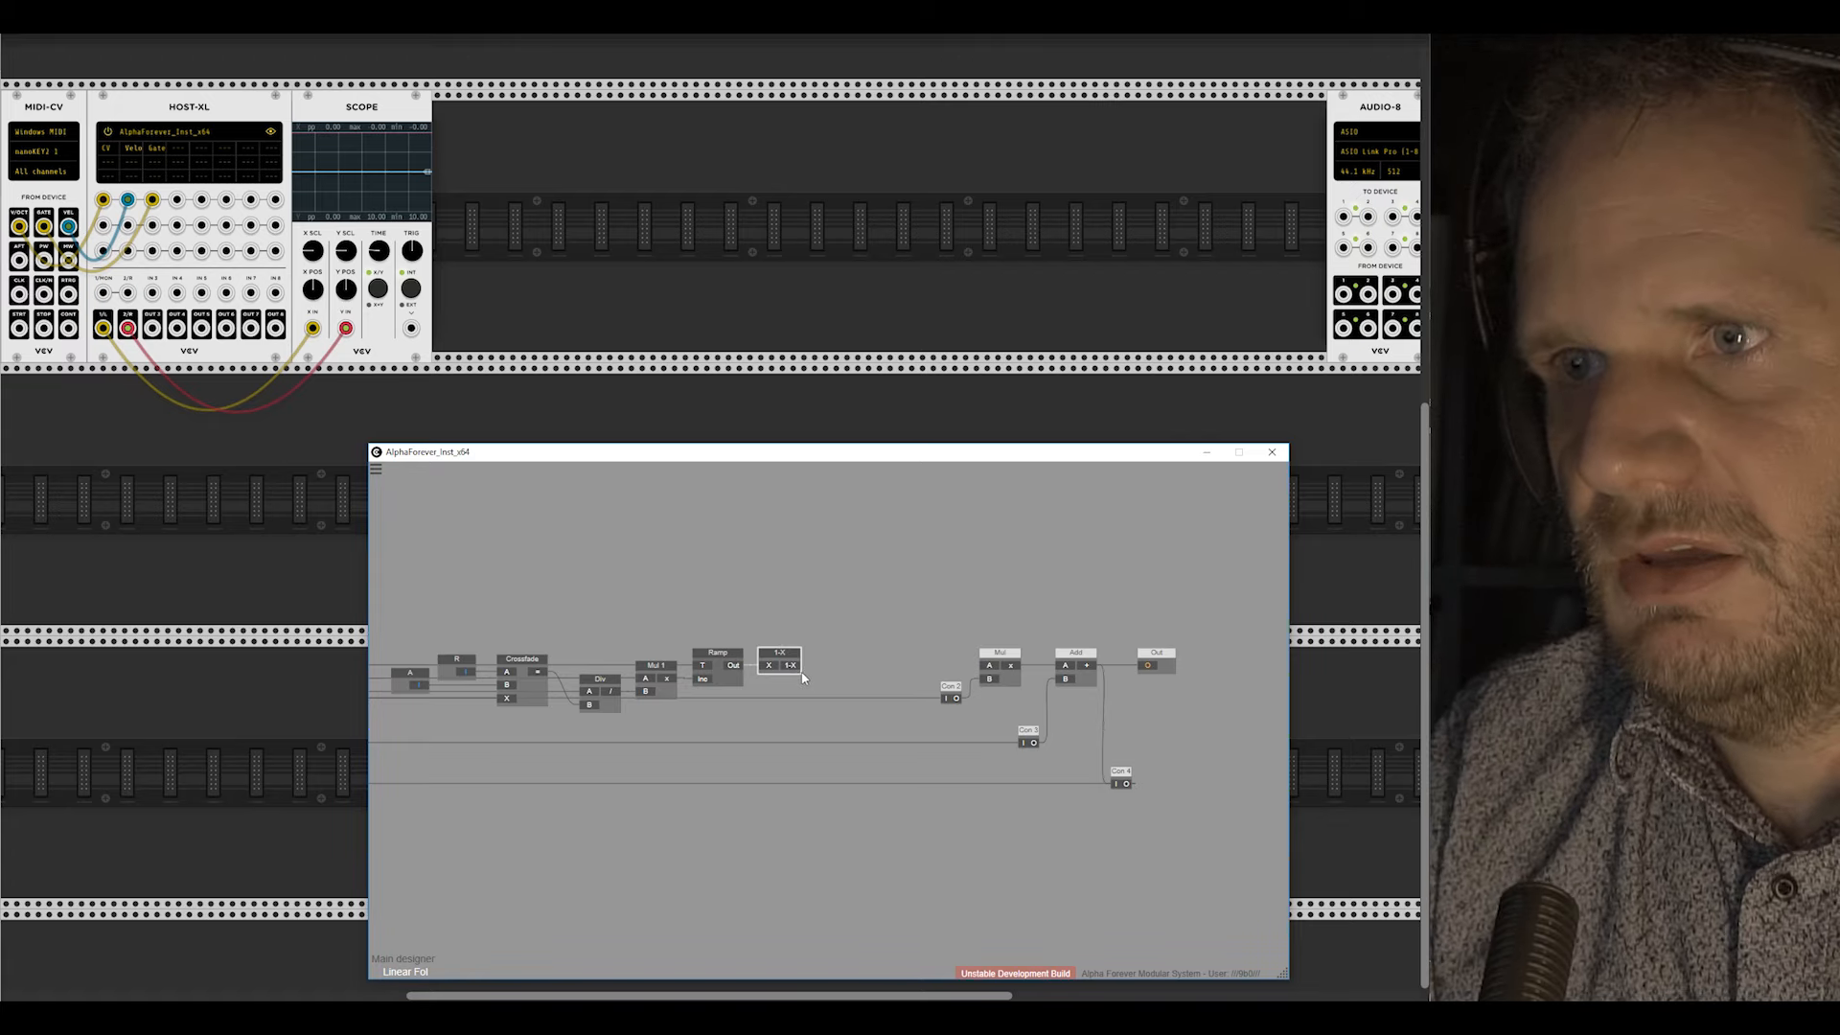
right_click(794, 668)
mouse_move(837, 683)
left_click(925, 685)
left_click_drag(879, 655, 828, 686)
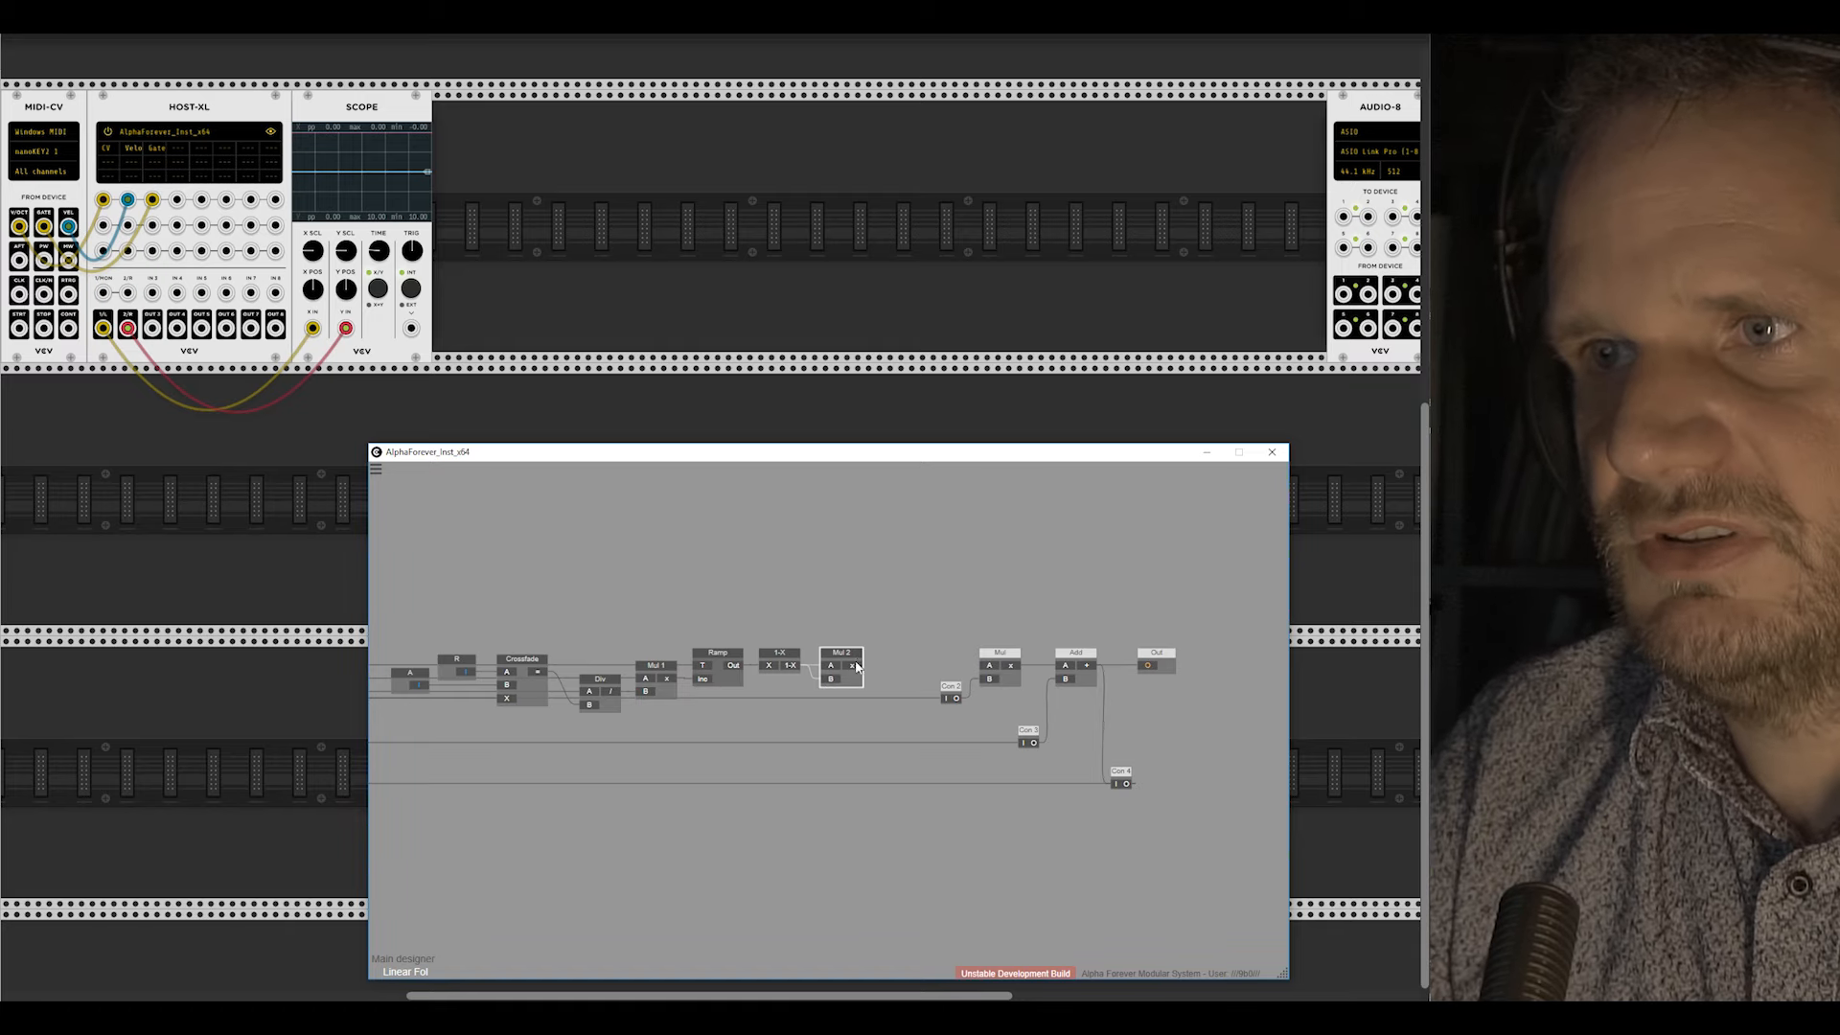
Step: Add a second 1-X module fed by the new Mul's output and place it between that Mul and the final Mul
right_click(853, 669)
type("1")
left_click(981, 686)
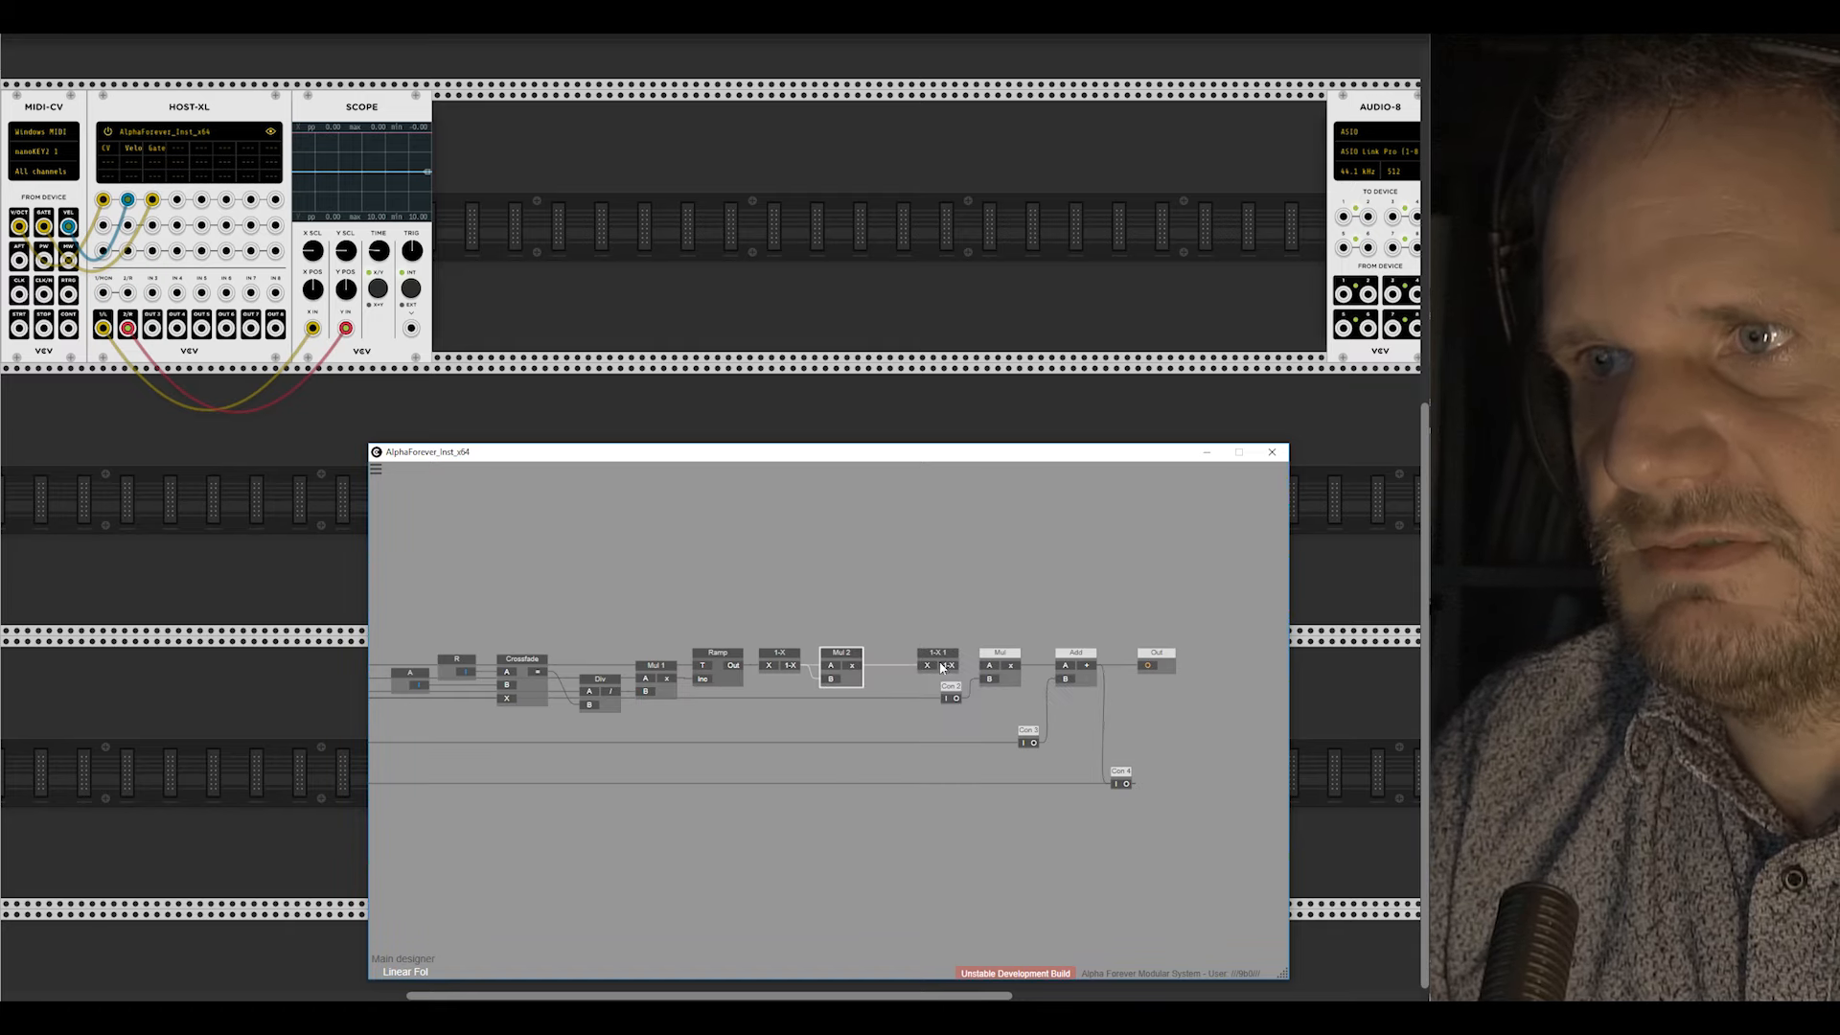
left_click_drag(944, 653, 989, 665)
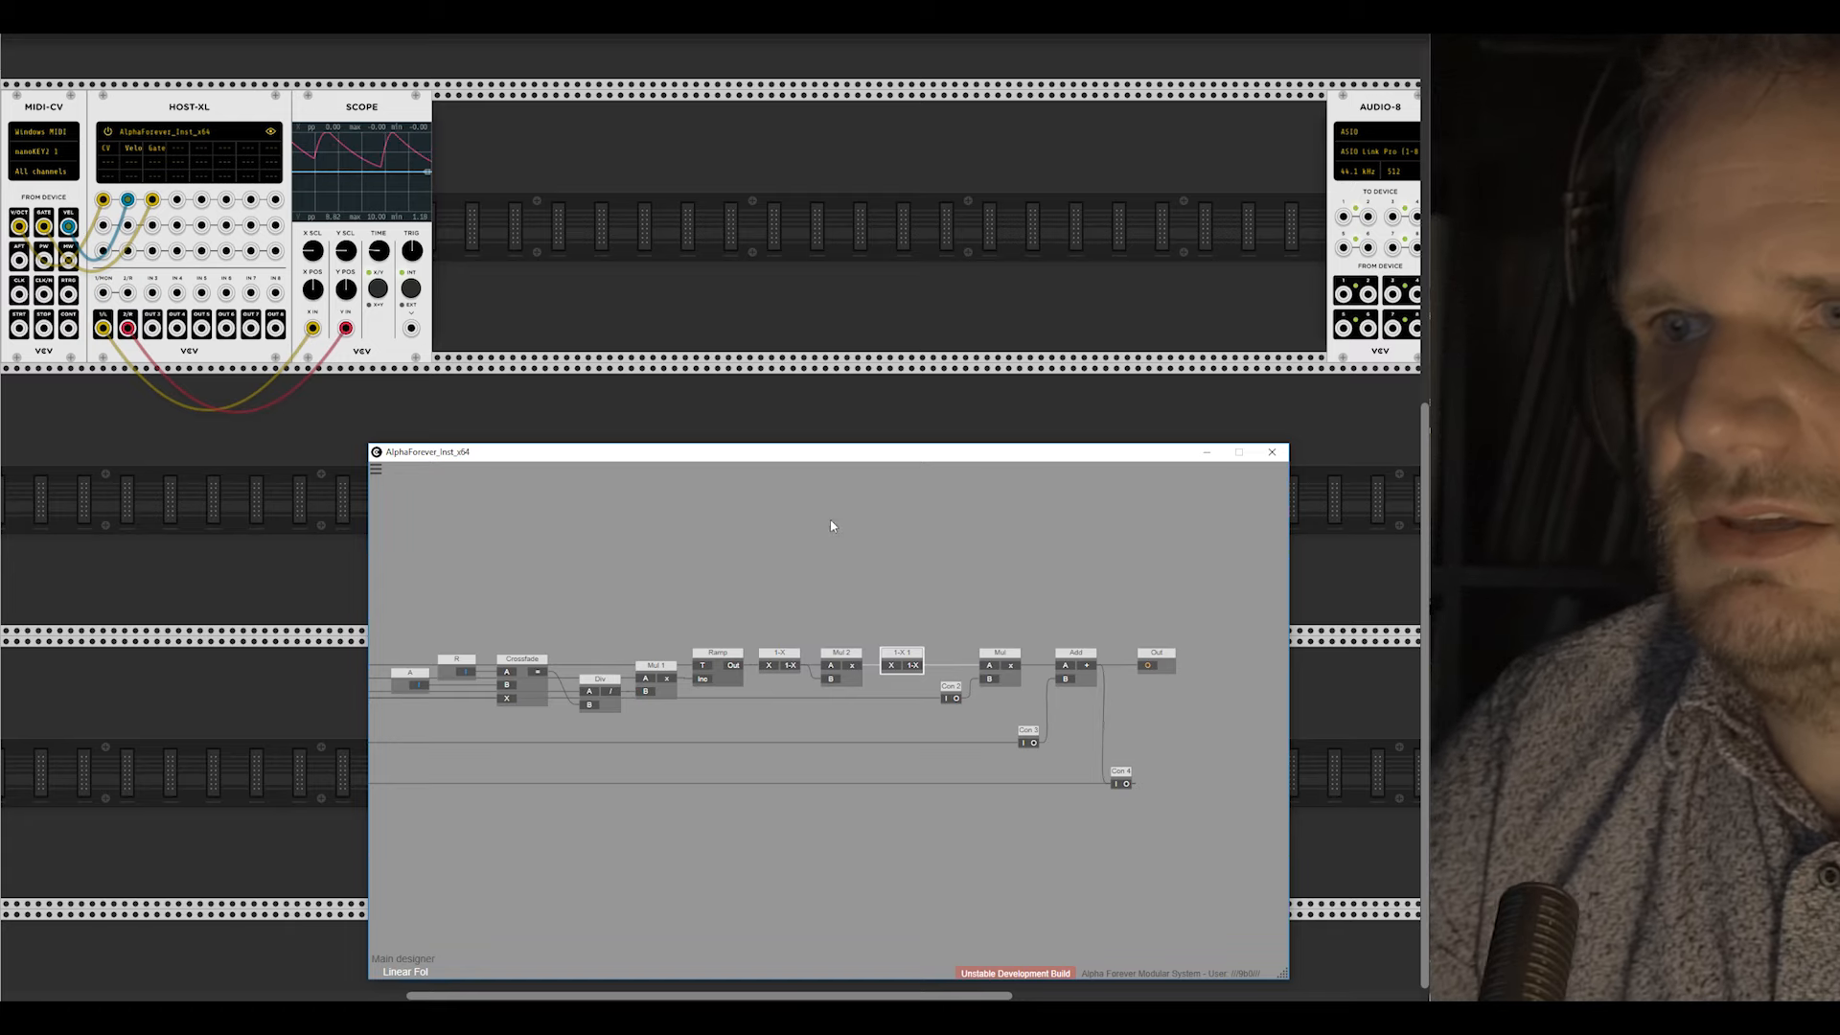
Step: Add another Mul module above Mul 2 for a parallel squaring branch
scroll(834, 522, "down", 2)
scroll(805, 548, "up", 2)
right_click(813, 561)
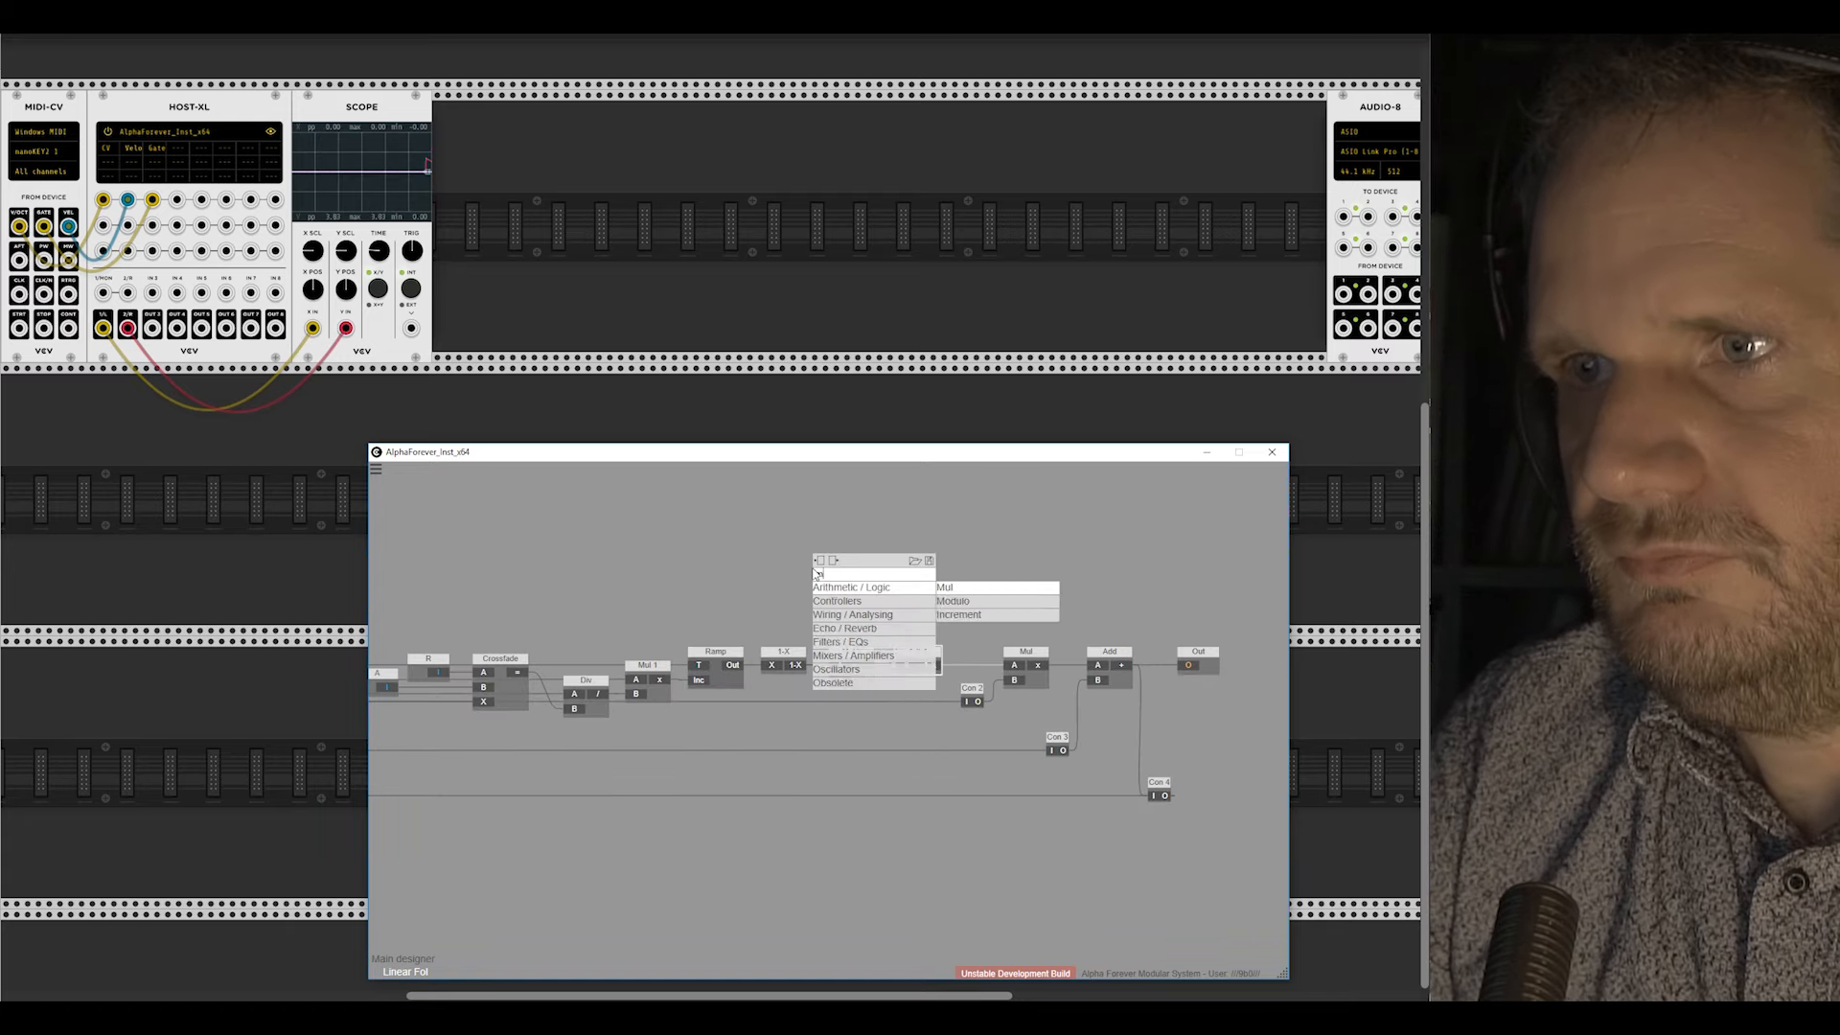
type("mu")
left_click(960, 589)
left_click_drag(834, 565, 851, 598)
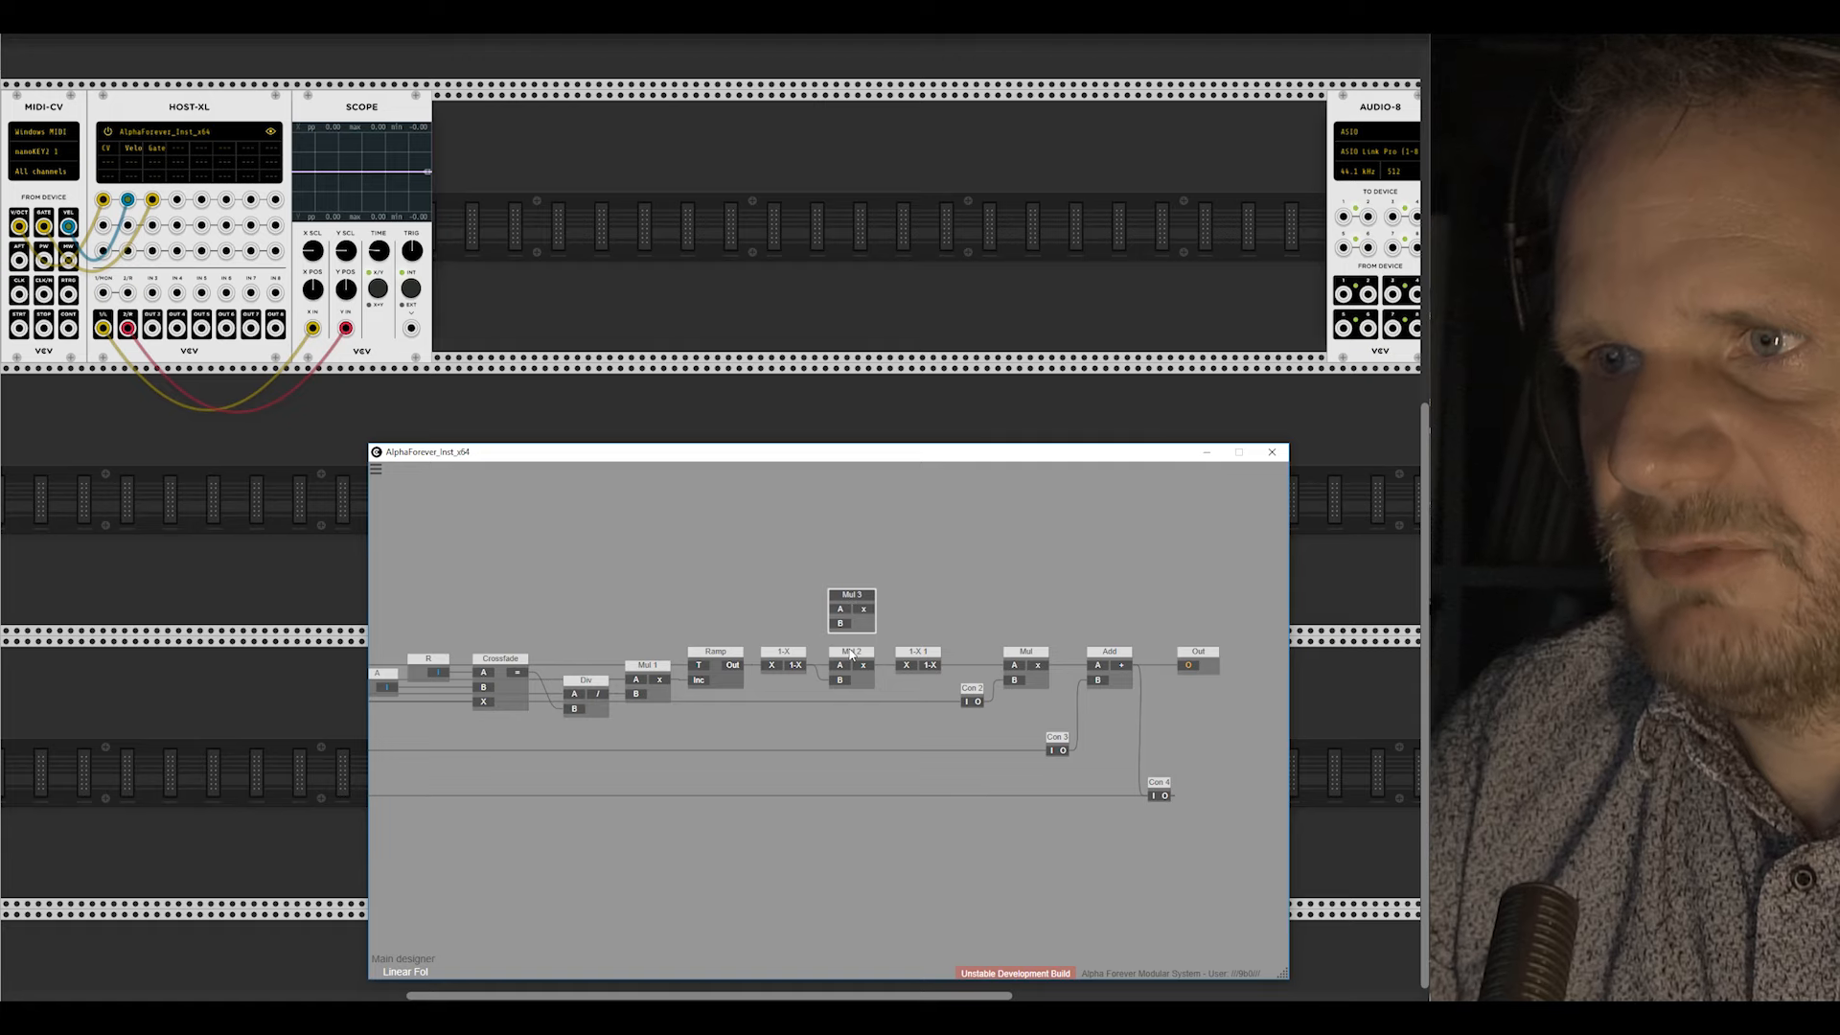
left_click(796, 568)
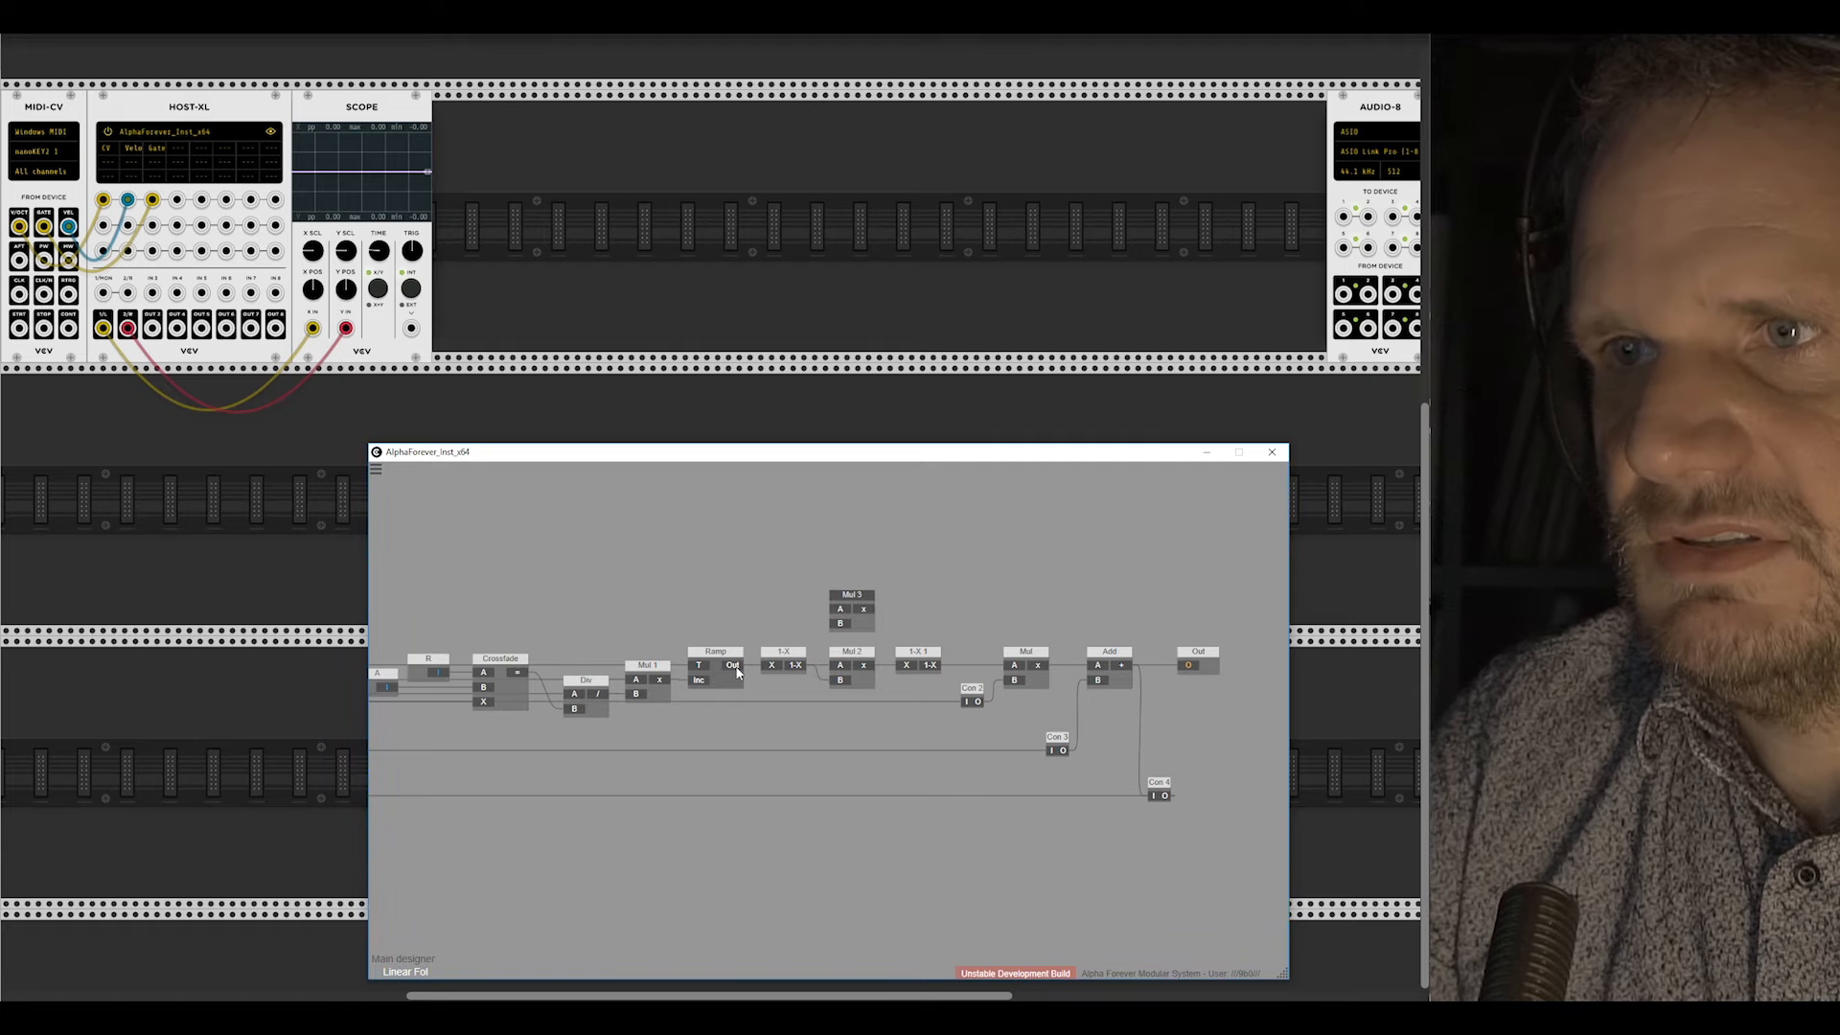
Step: Route Ramp's output through a new Con module into both A and B of Mul 3
left_click_drag(837, 610, 840, 610)
right_click(841, 604)
mouse_move(891, 654)
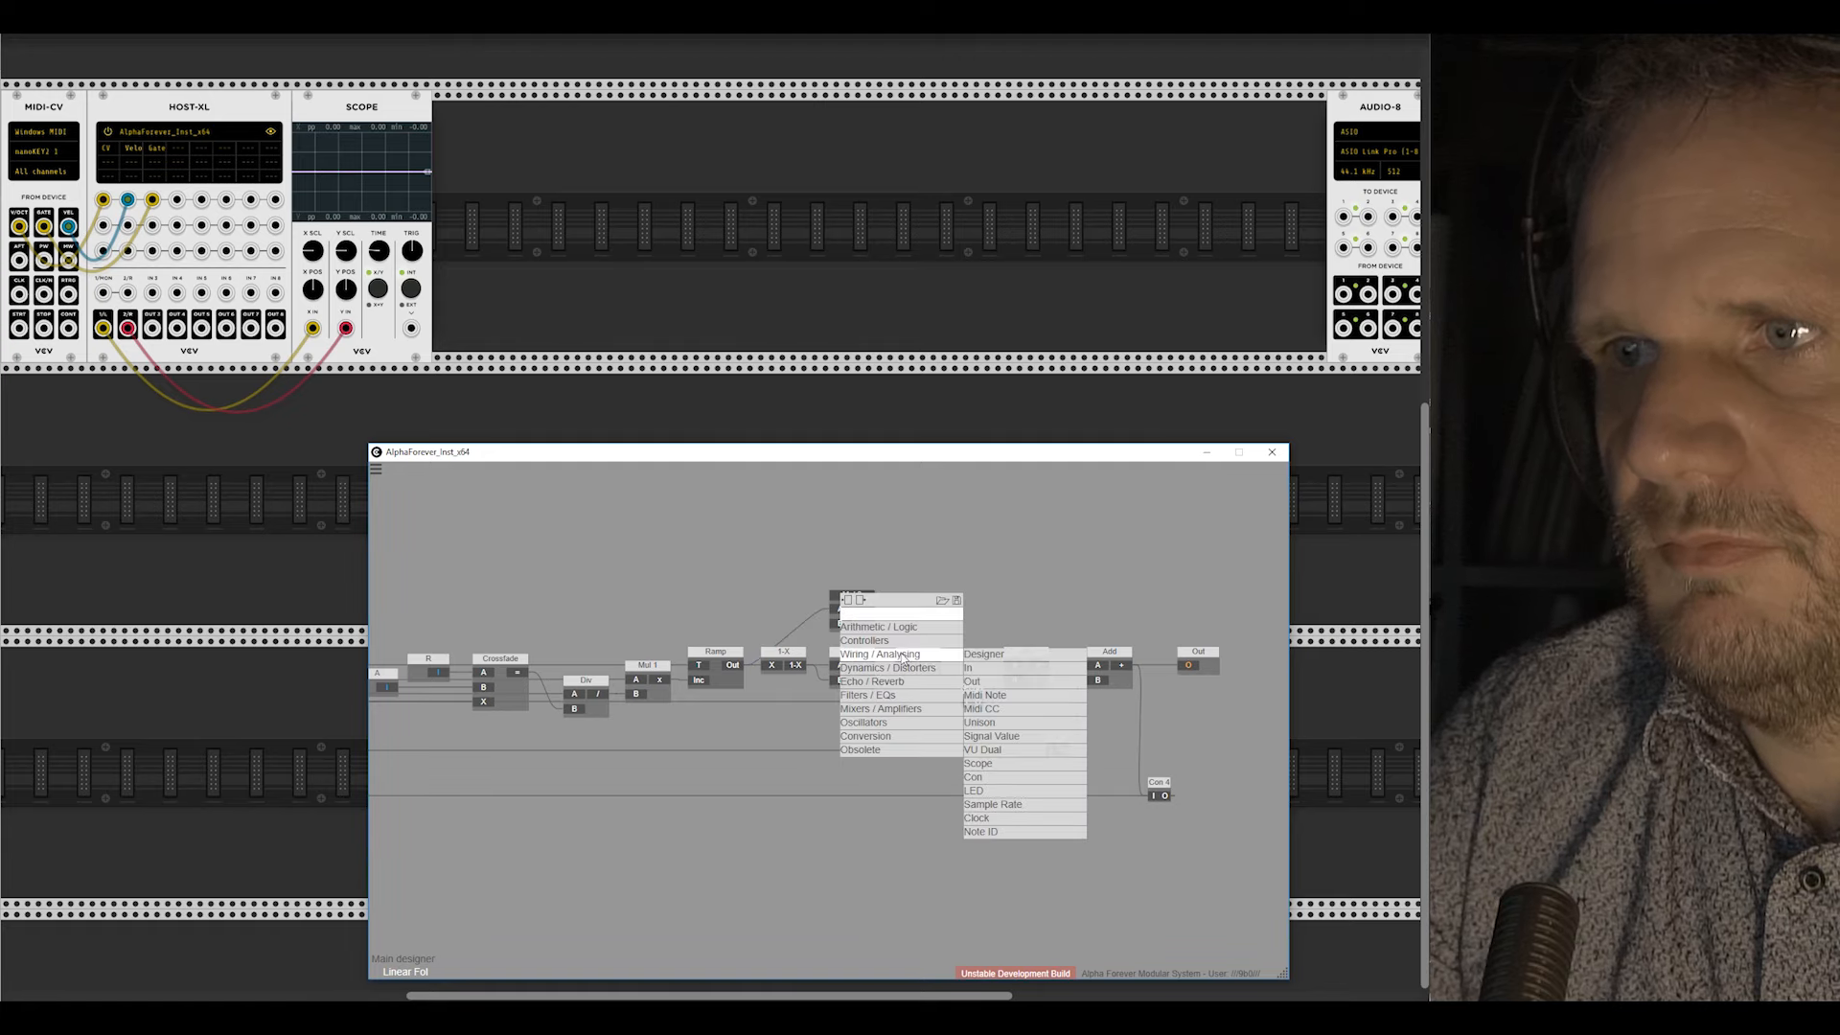
left_click(994, 777)
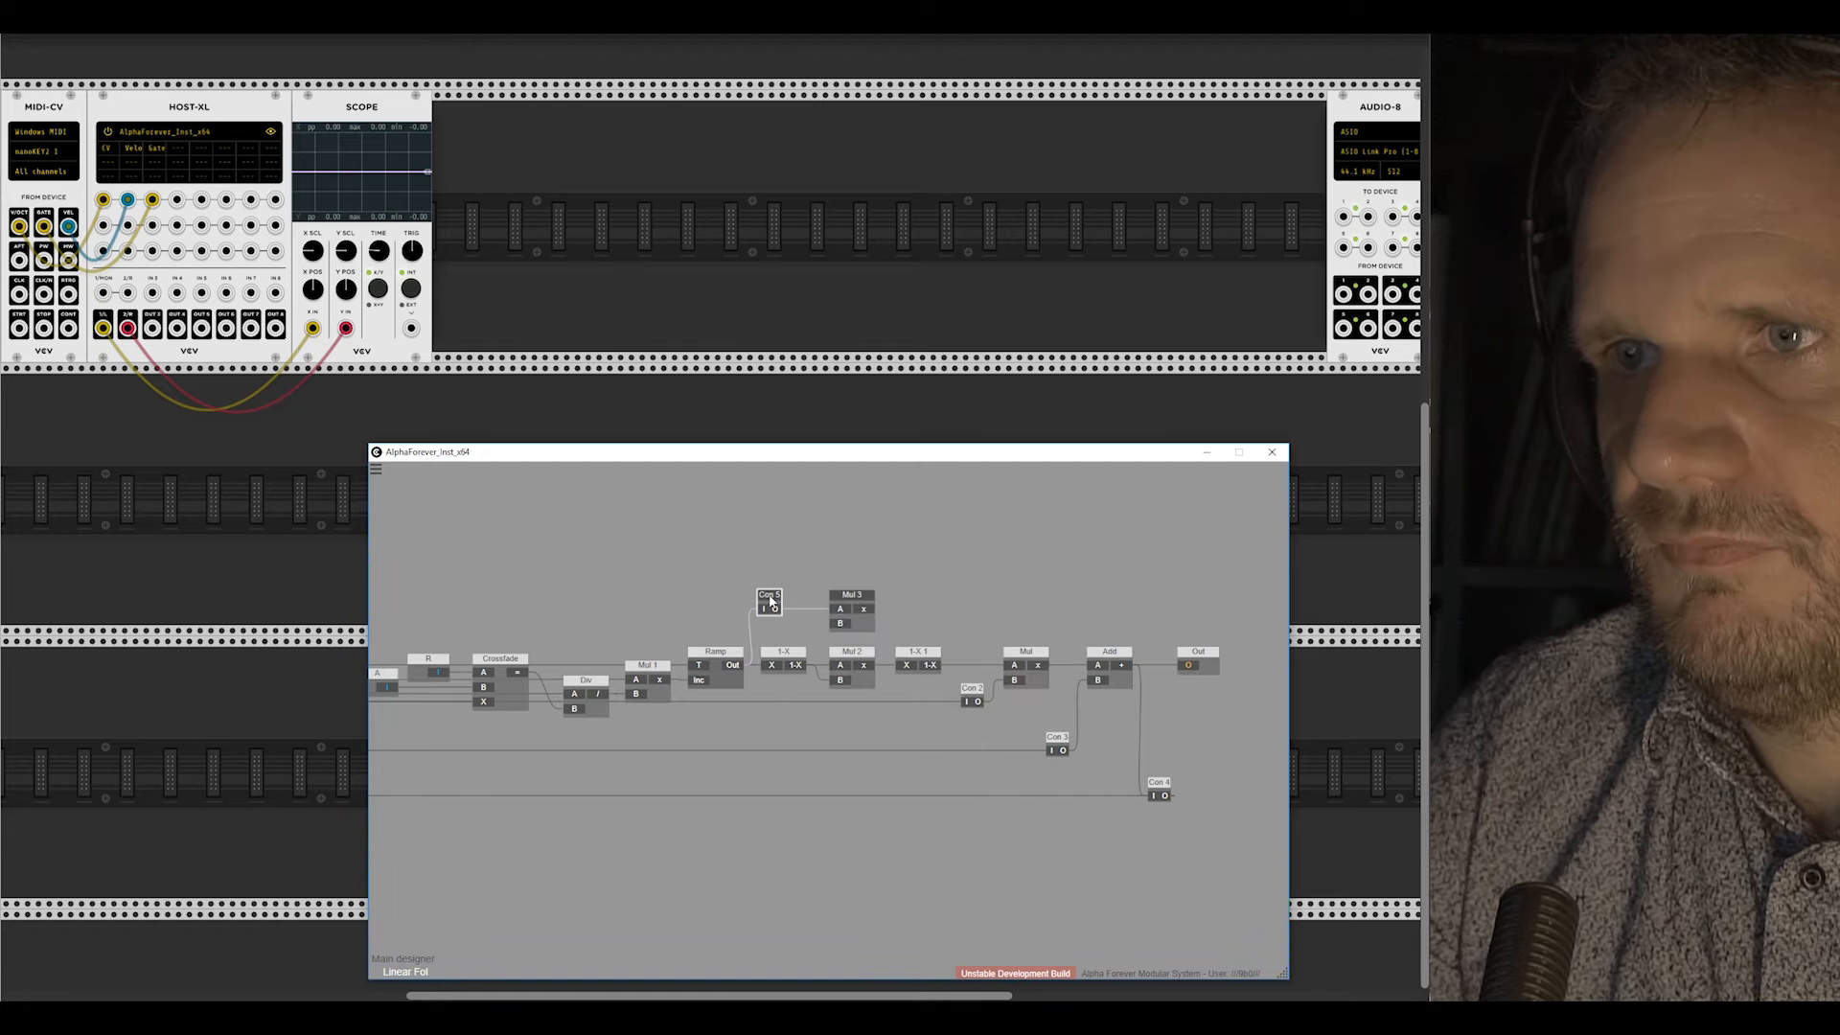
left_click_drag(771, 601, 773, 601)
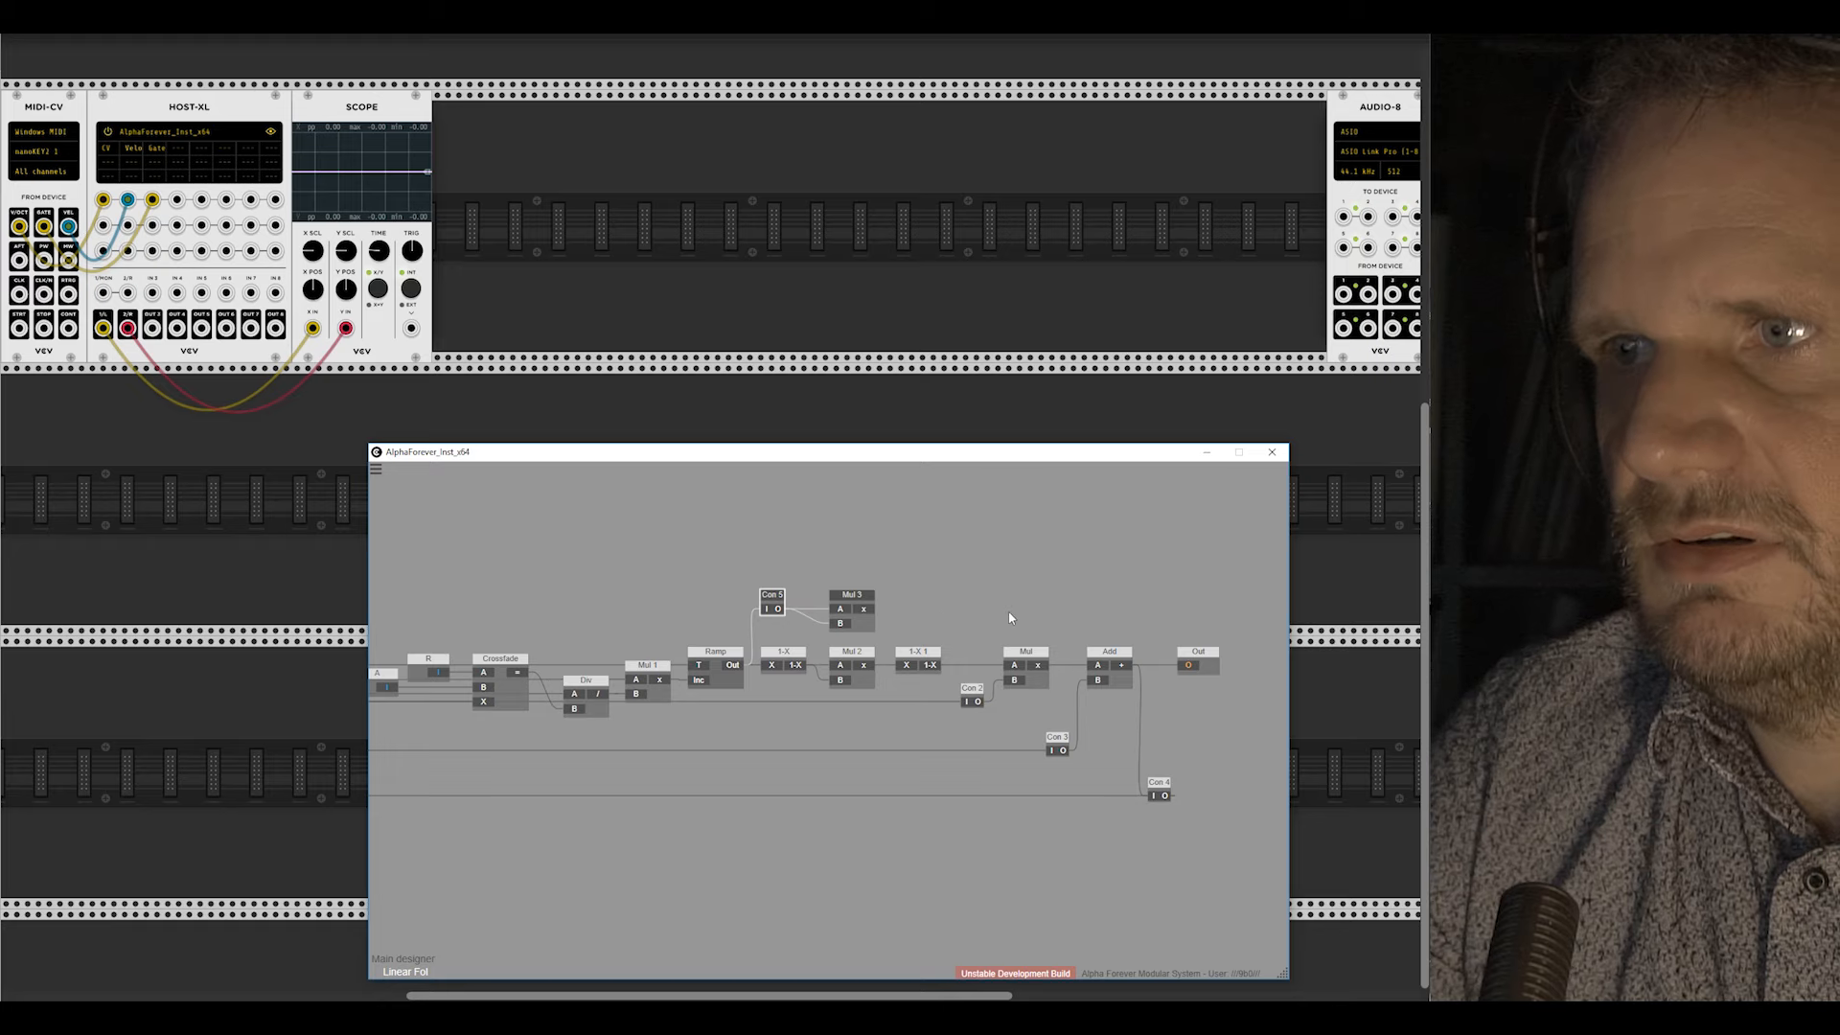
Step: Make room before the final Mul and add a Crossfade 8, wiring Mul 3 to In1 and the second 1-X to In3
left_click_drag(963, 614, 1226, 810)
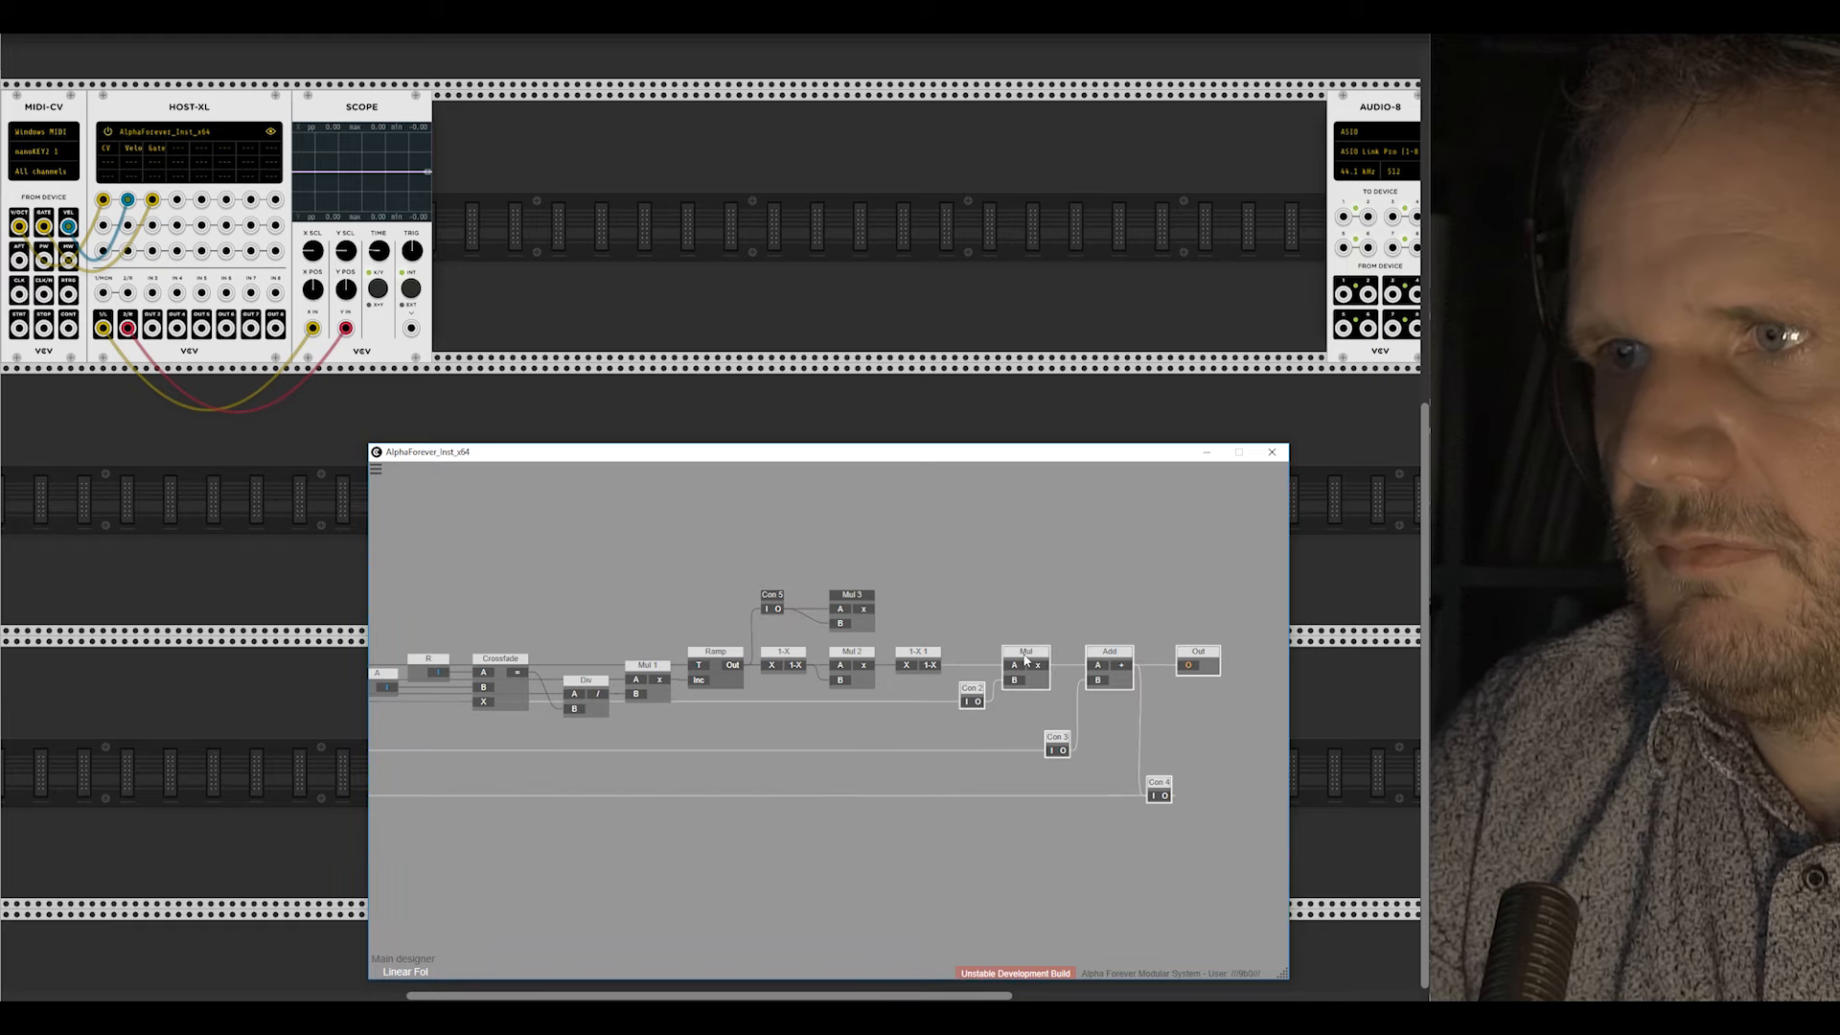
left_click_drag(1086, 674, 1272, 673)
scroll(998, 648, "up", 1)
scroll(997, 649, "up", 3)
right_click(1035, 575)
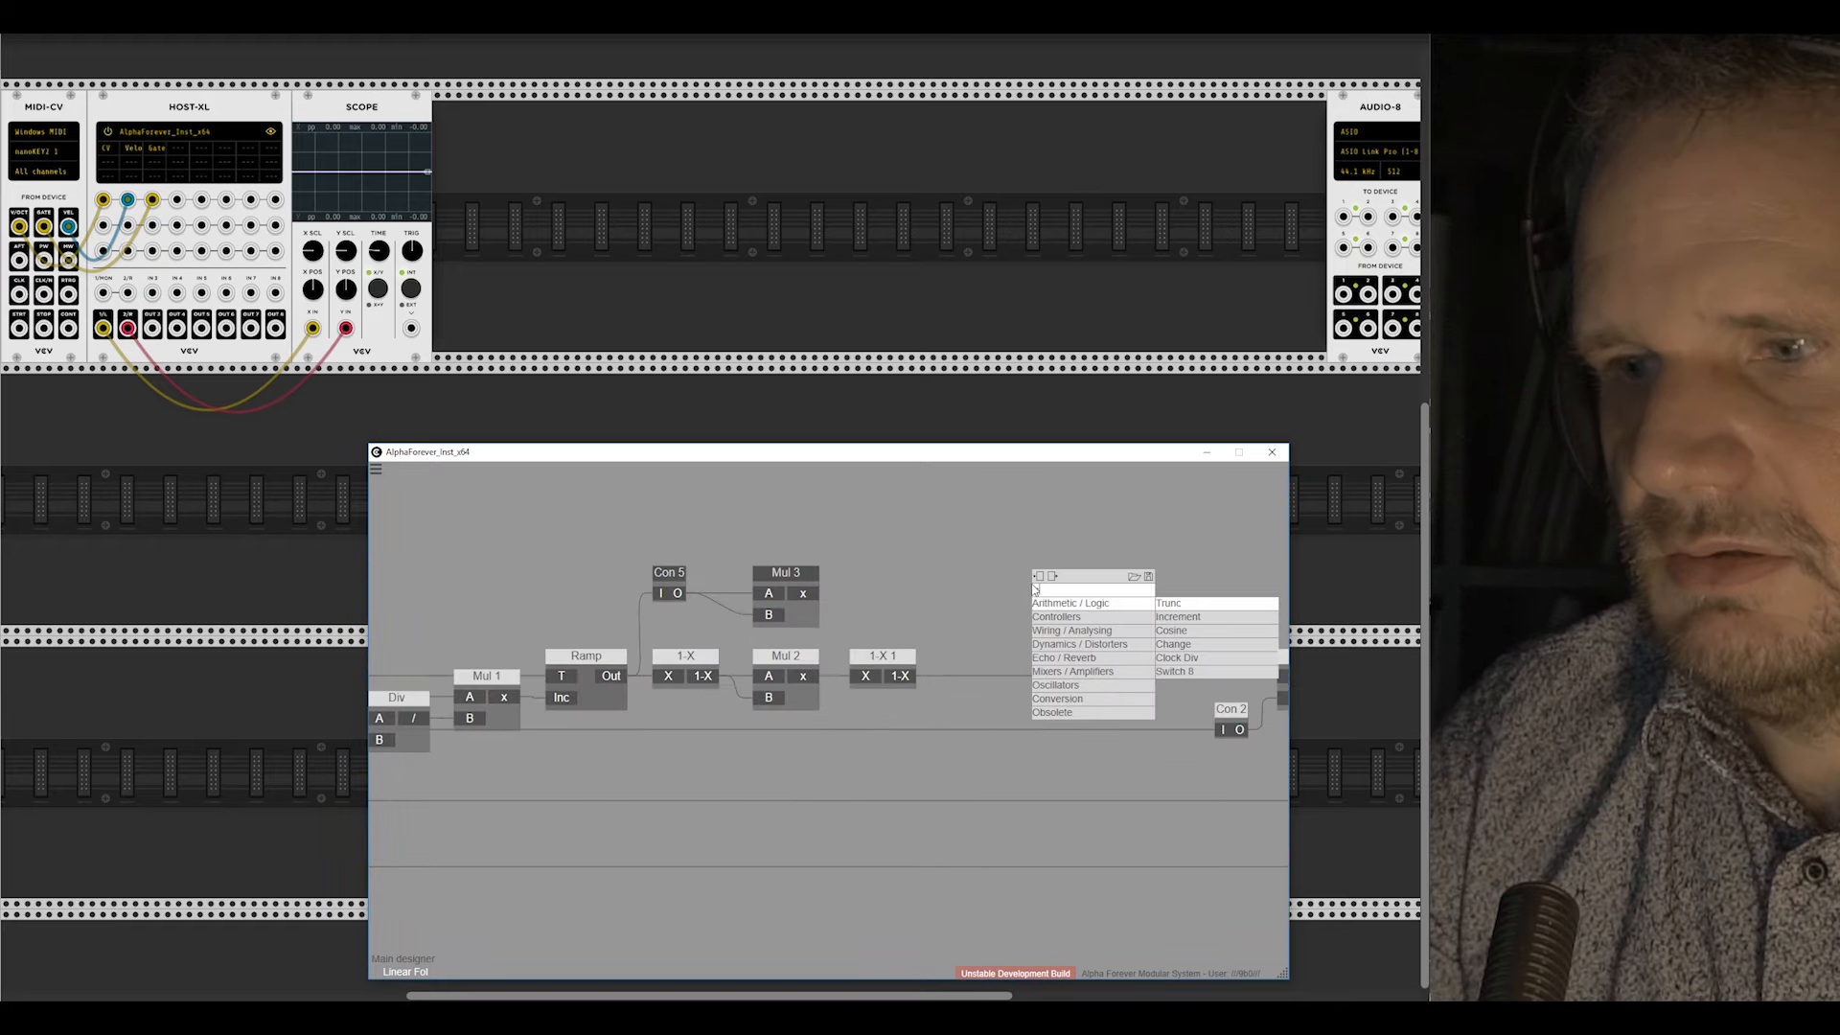
type("cros")
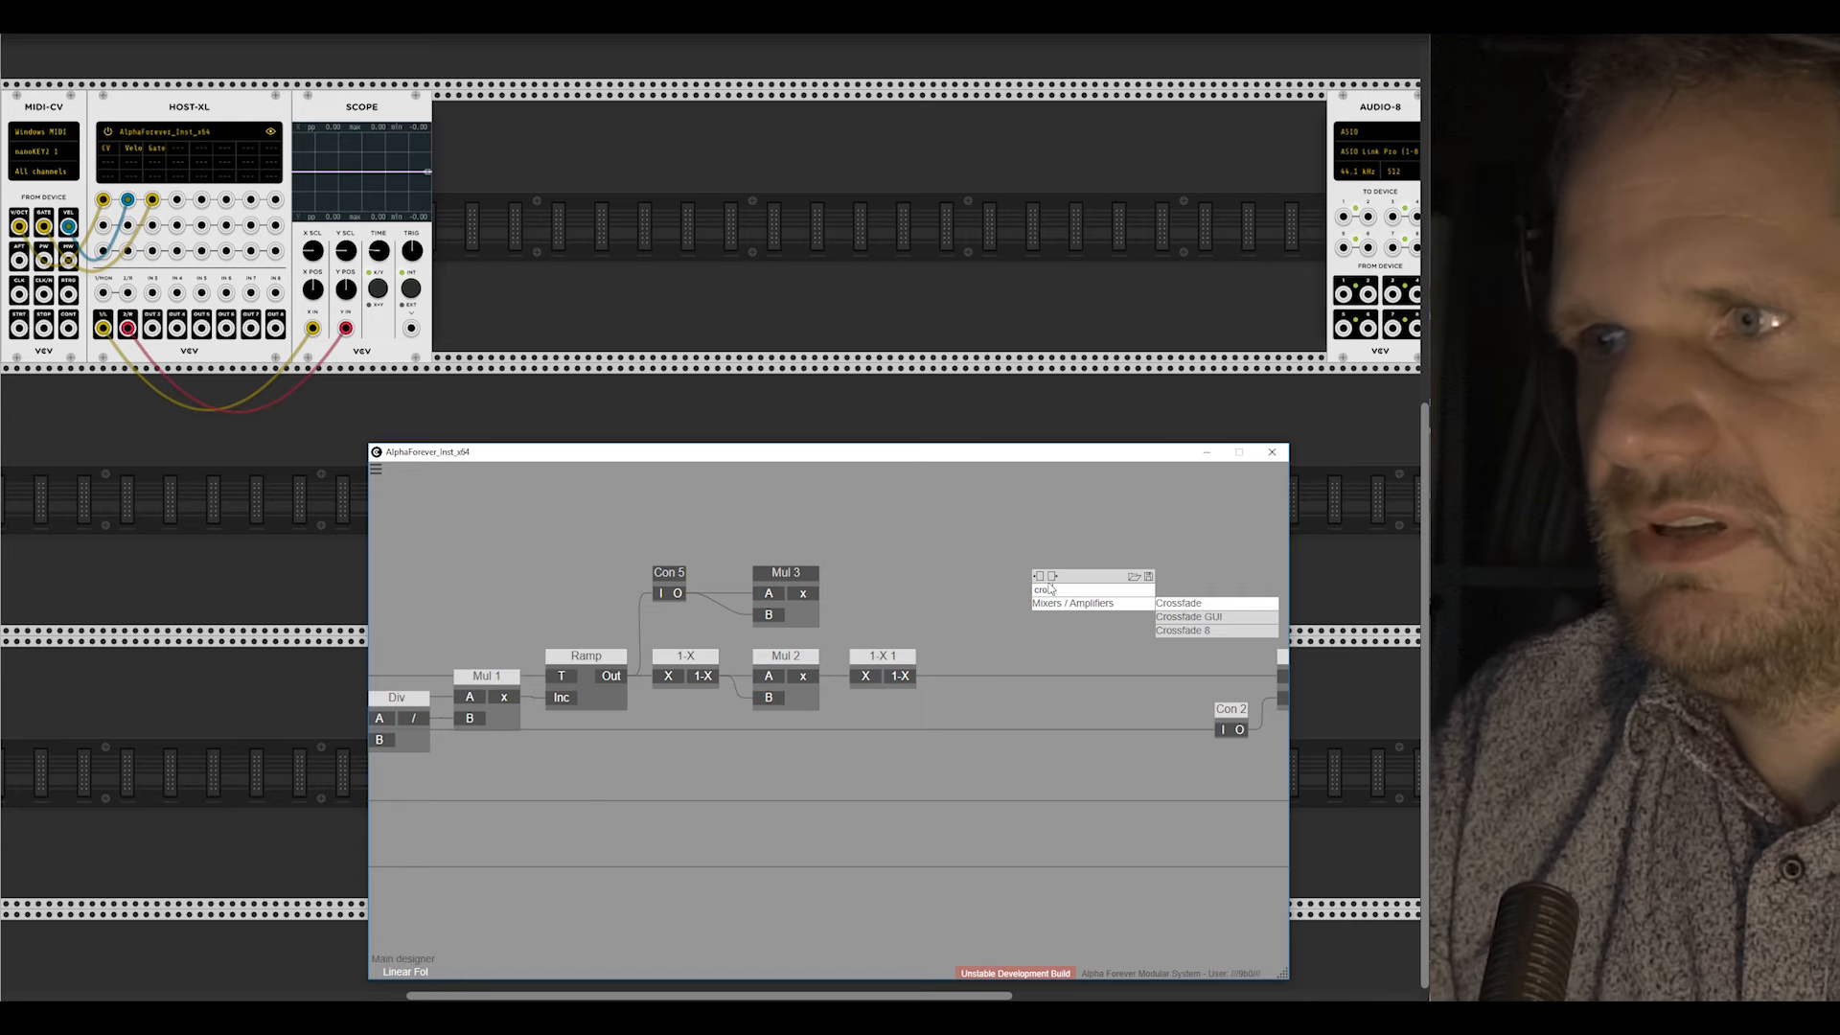
left_click(1161, 631)
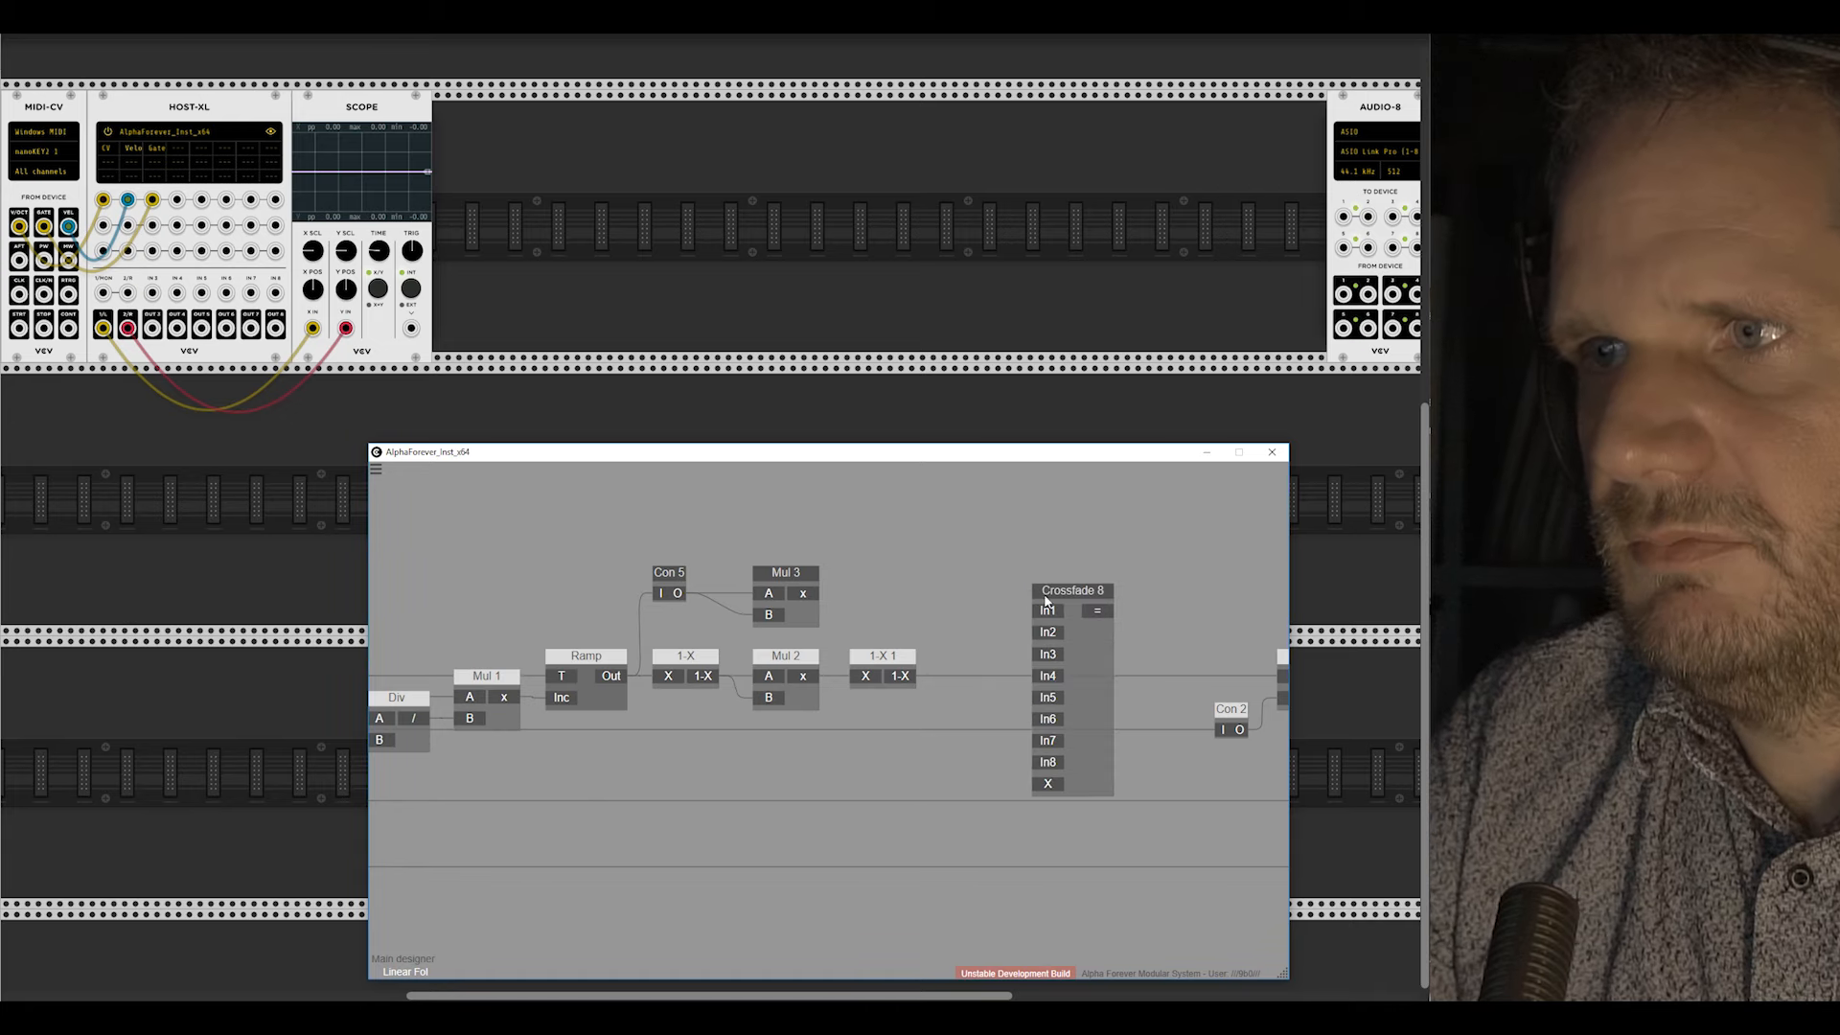
left_click_drag(1032, 616, 1047, 610)
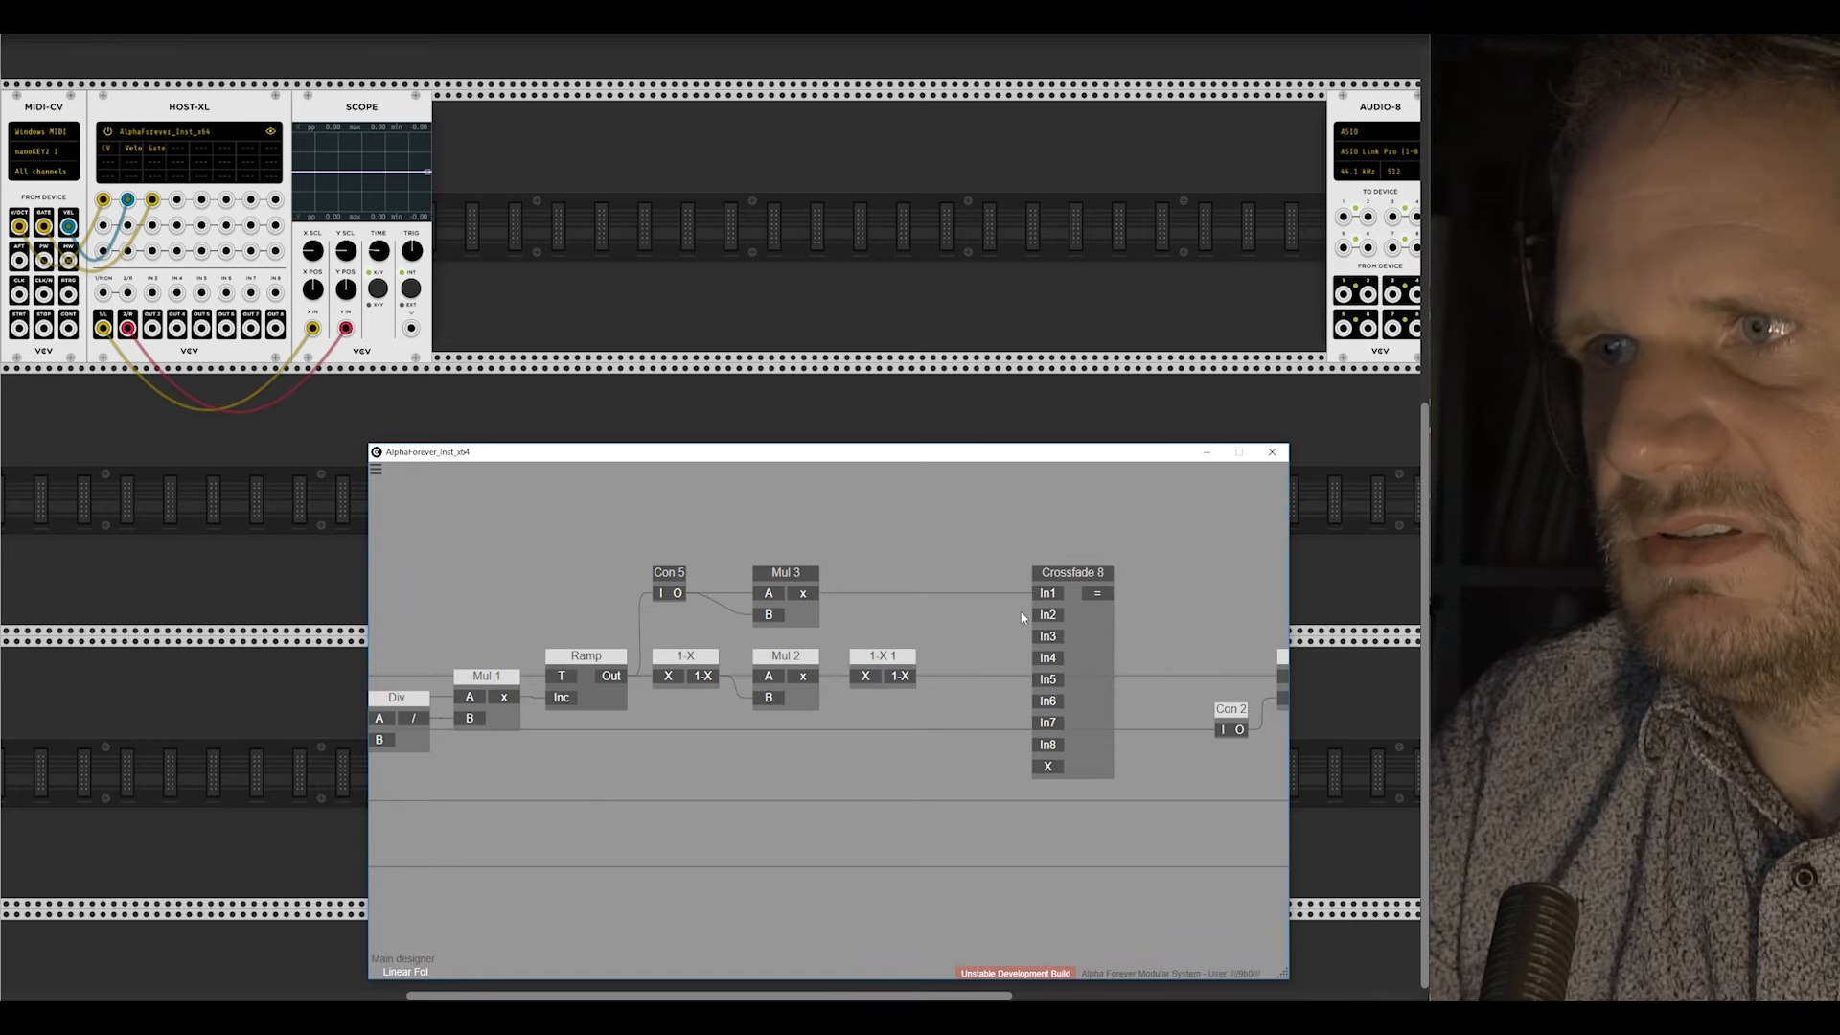
left_click_drag(905, 676, 1047, 636)
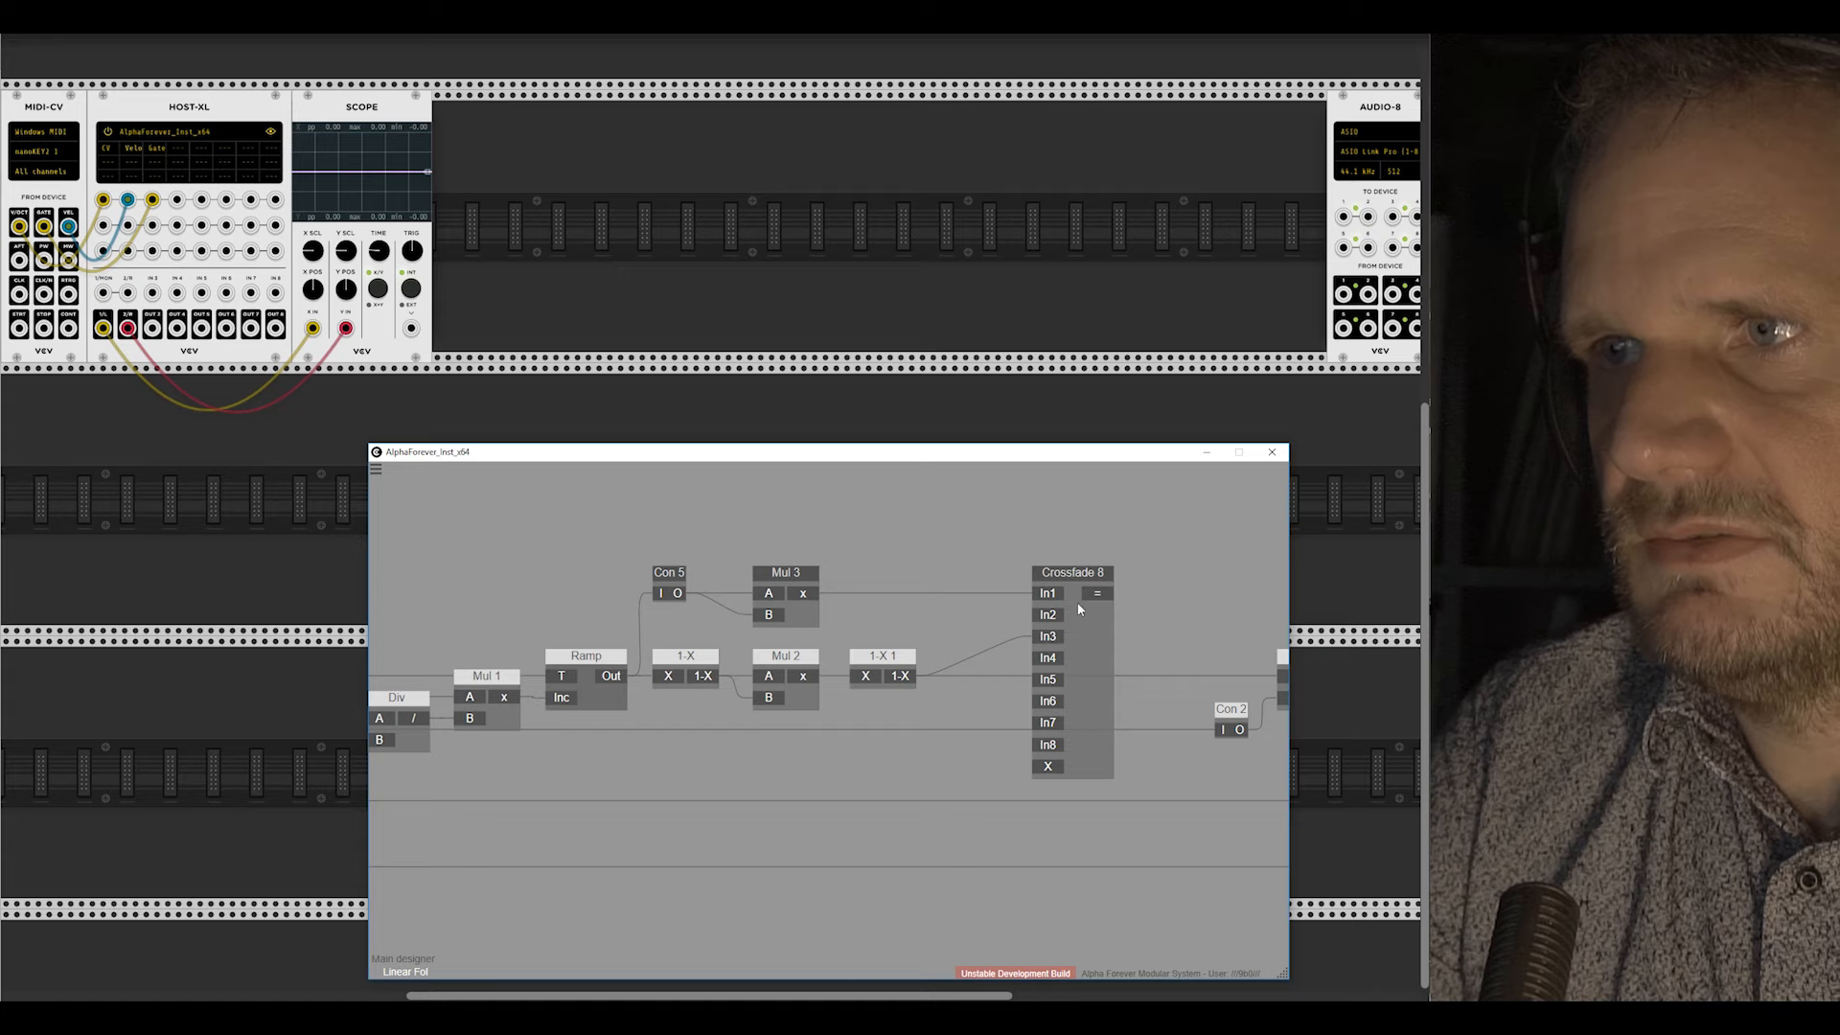
Step: Route Crossfade 8's output to the final Mul's A through a new Con, aligned vertically with Con 2
left_click_drag(1183, 604, 1062, 650)
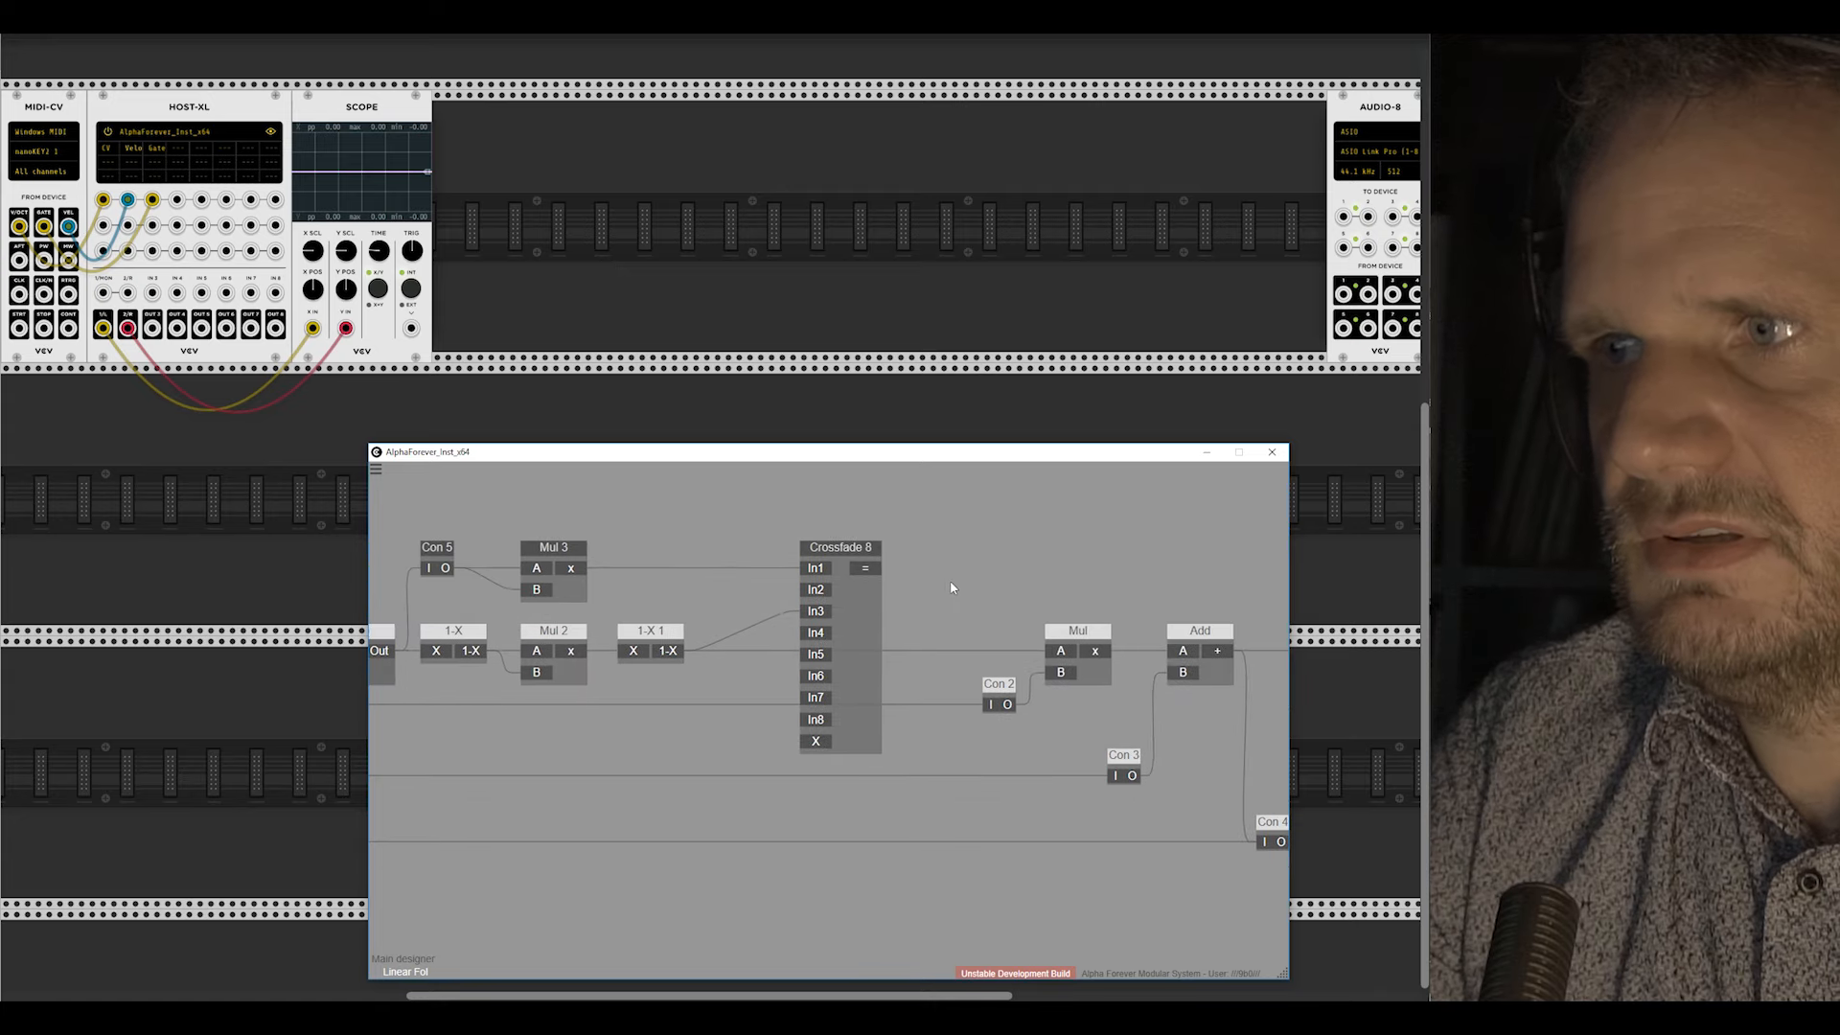
right_click(869, 571)
mouse_move(937, 619)
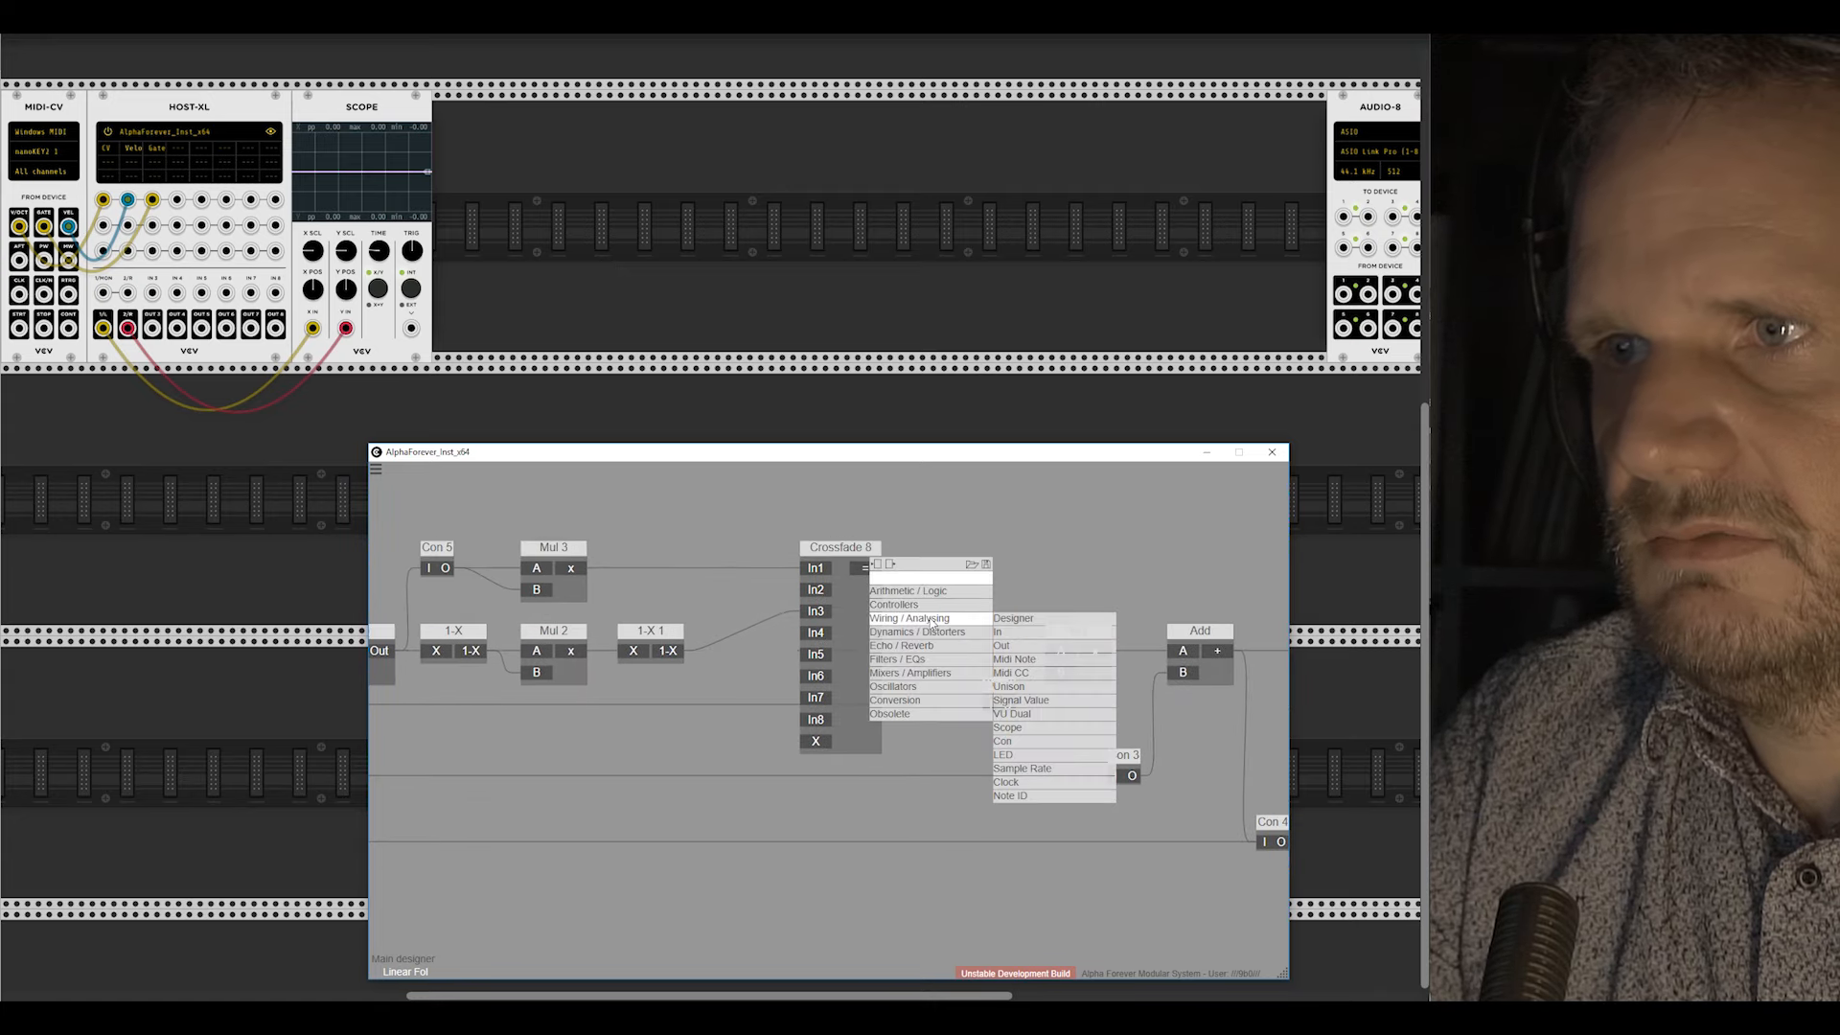
left_click(1022, 738)
left_click_drag(950, 530, 1061, 738)
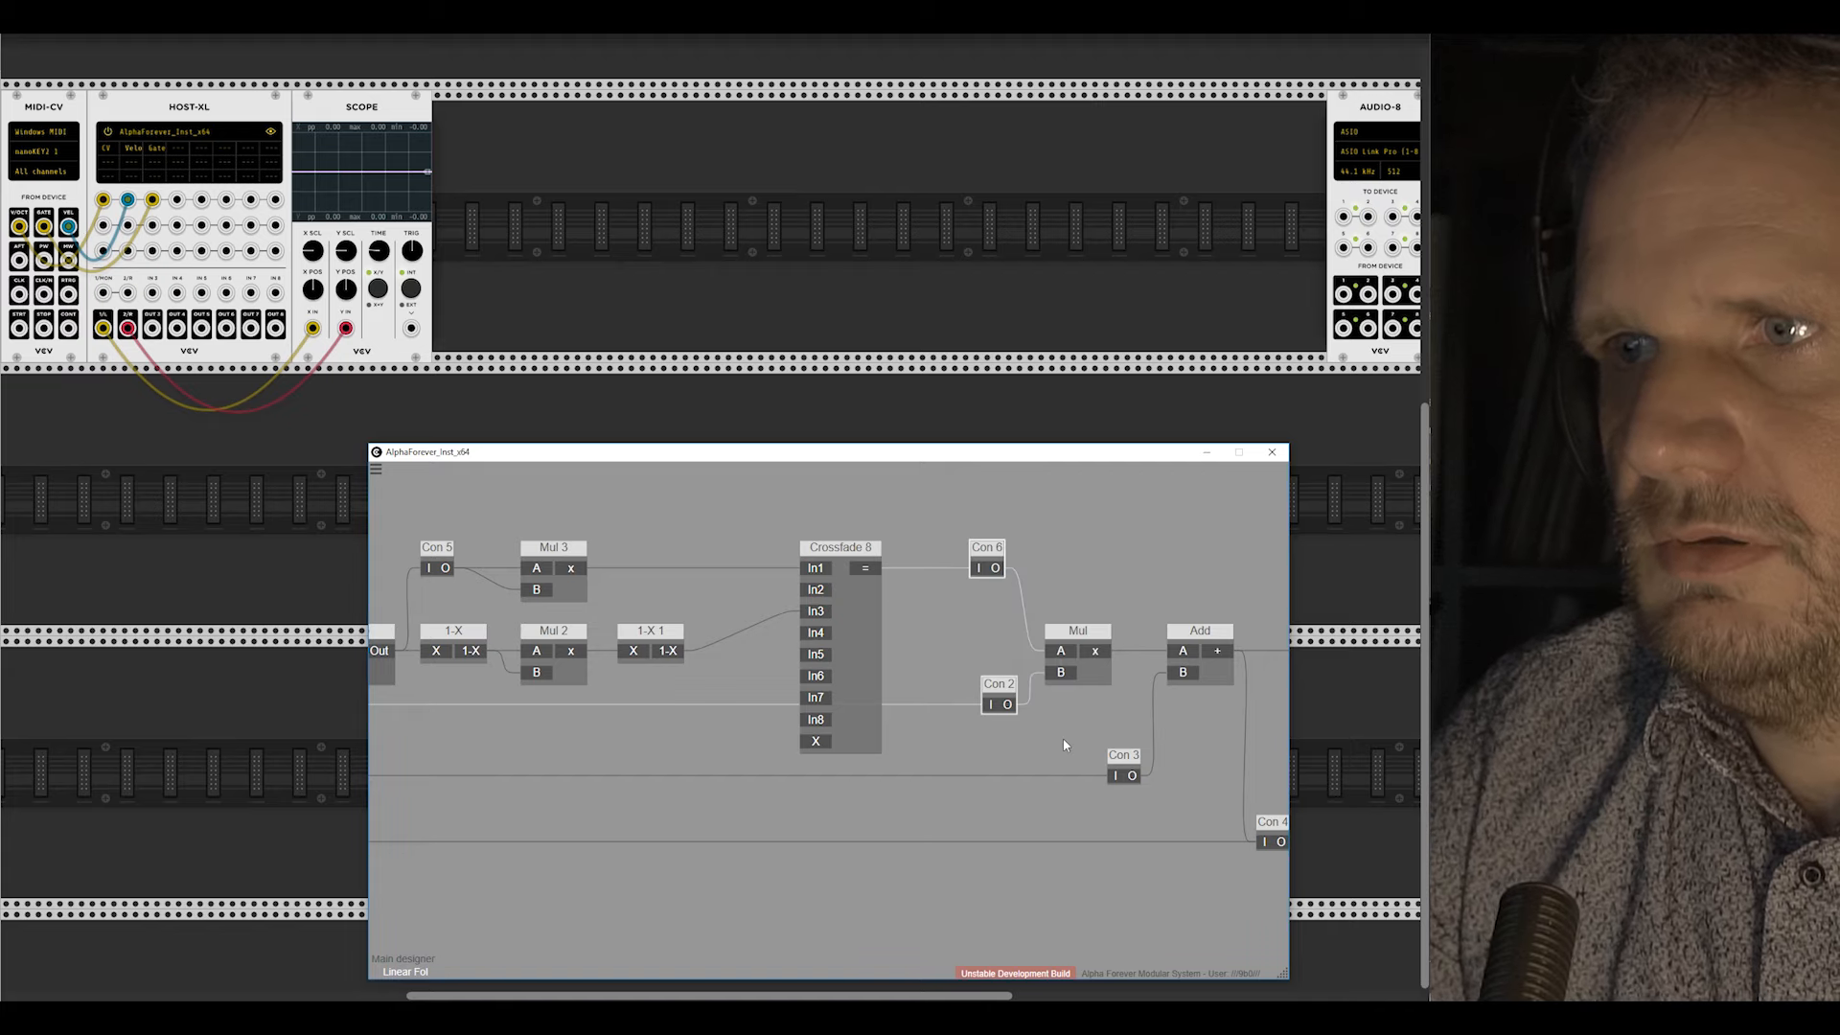
key("v")
Step: Wire Ramp's unshaped output to Crossfade 8's In2 through a new Con module
left_click_drag(623, 705, 754, 779)
left_click_drag(628, 719, 944, 666)
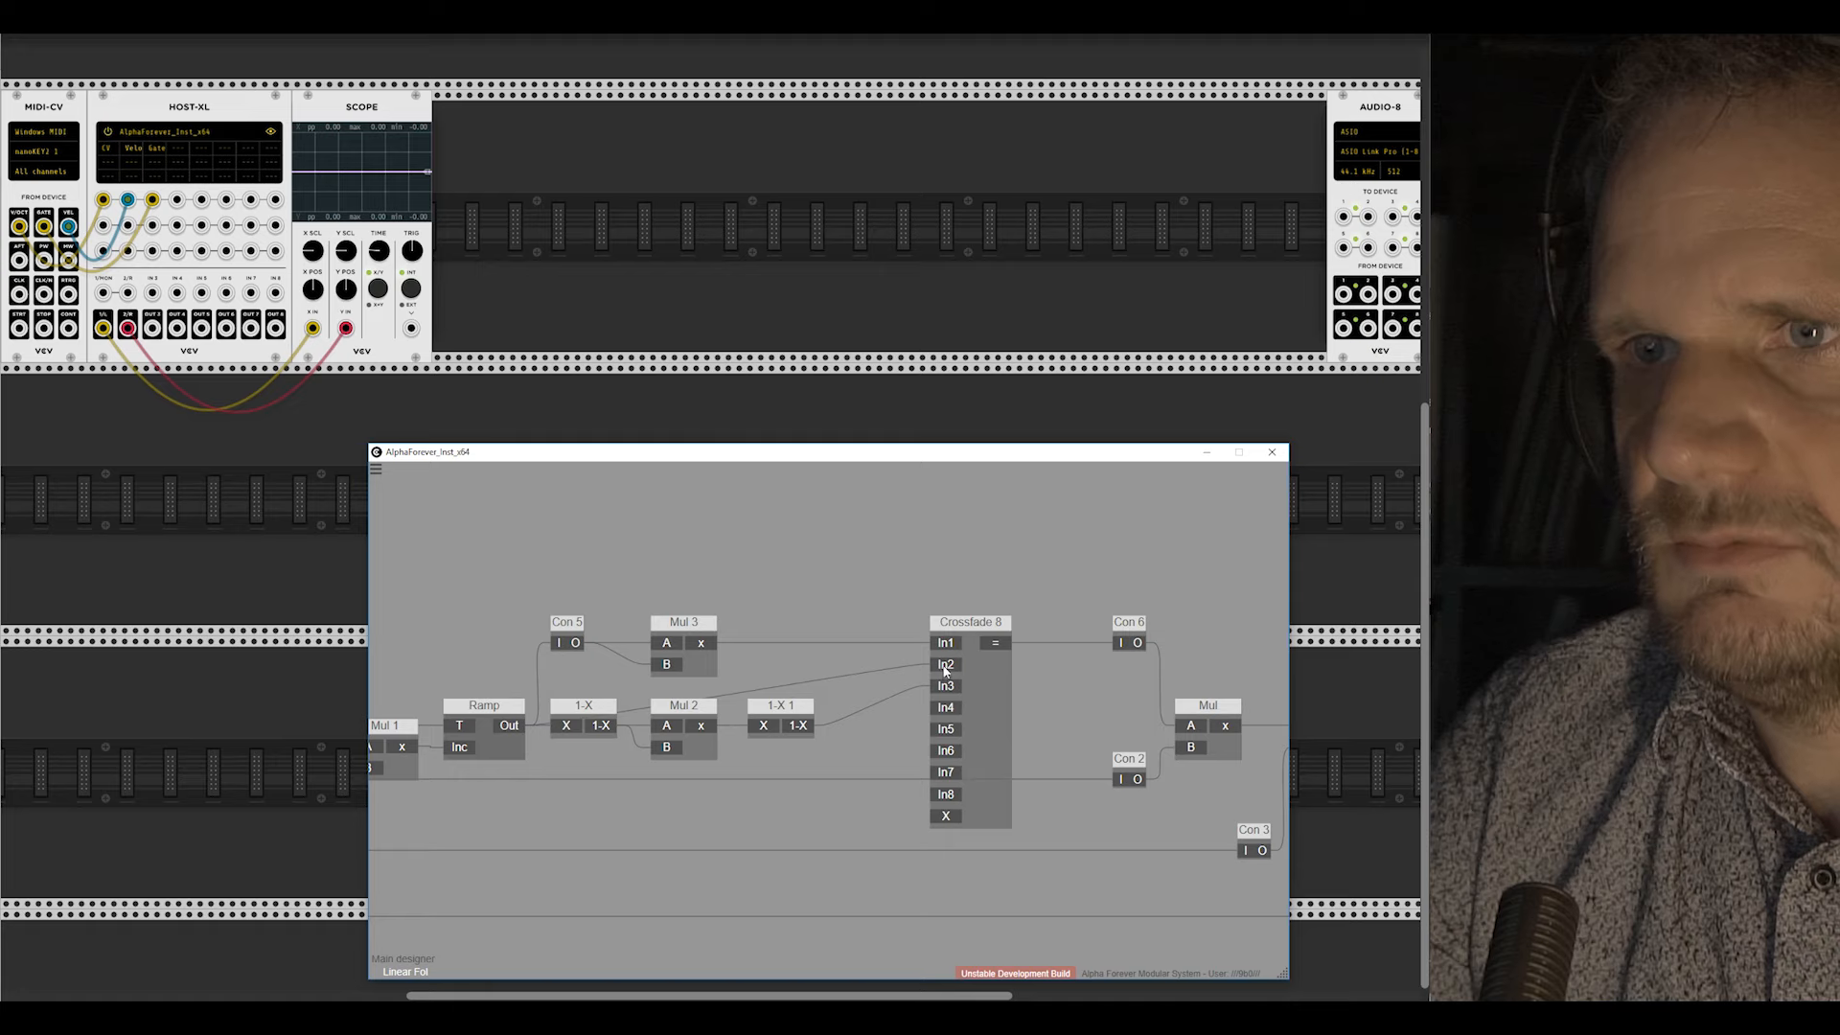
right_click(943, 666)
mouse_move(1025, 718)
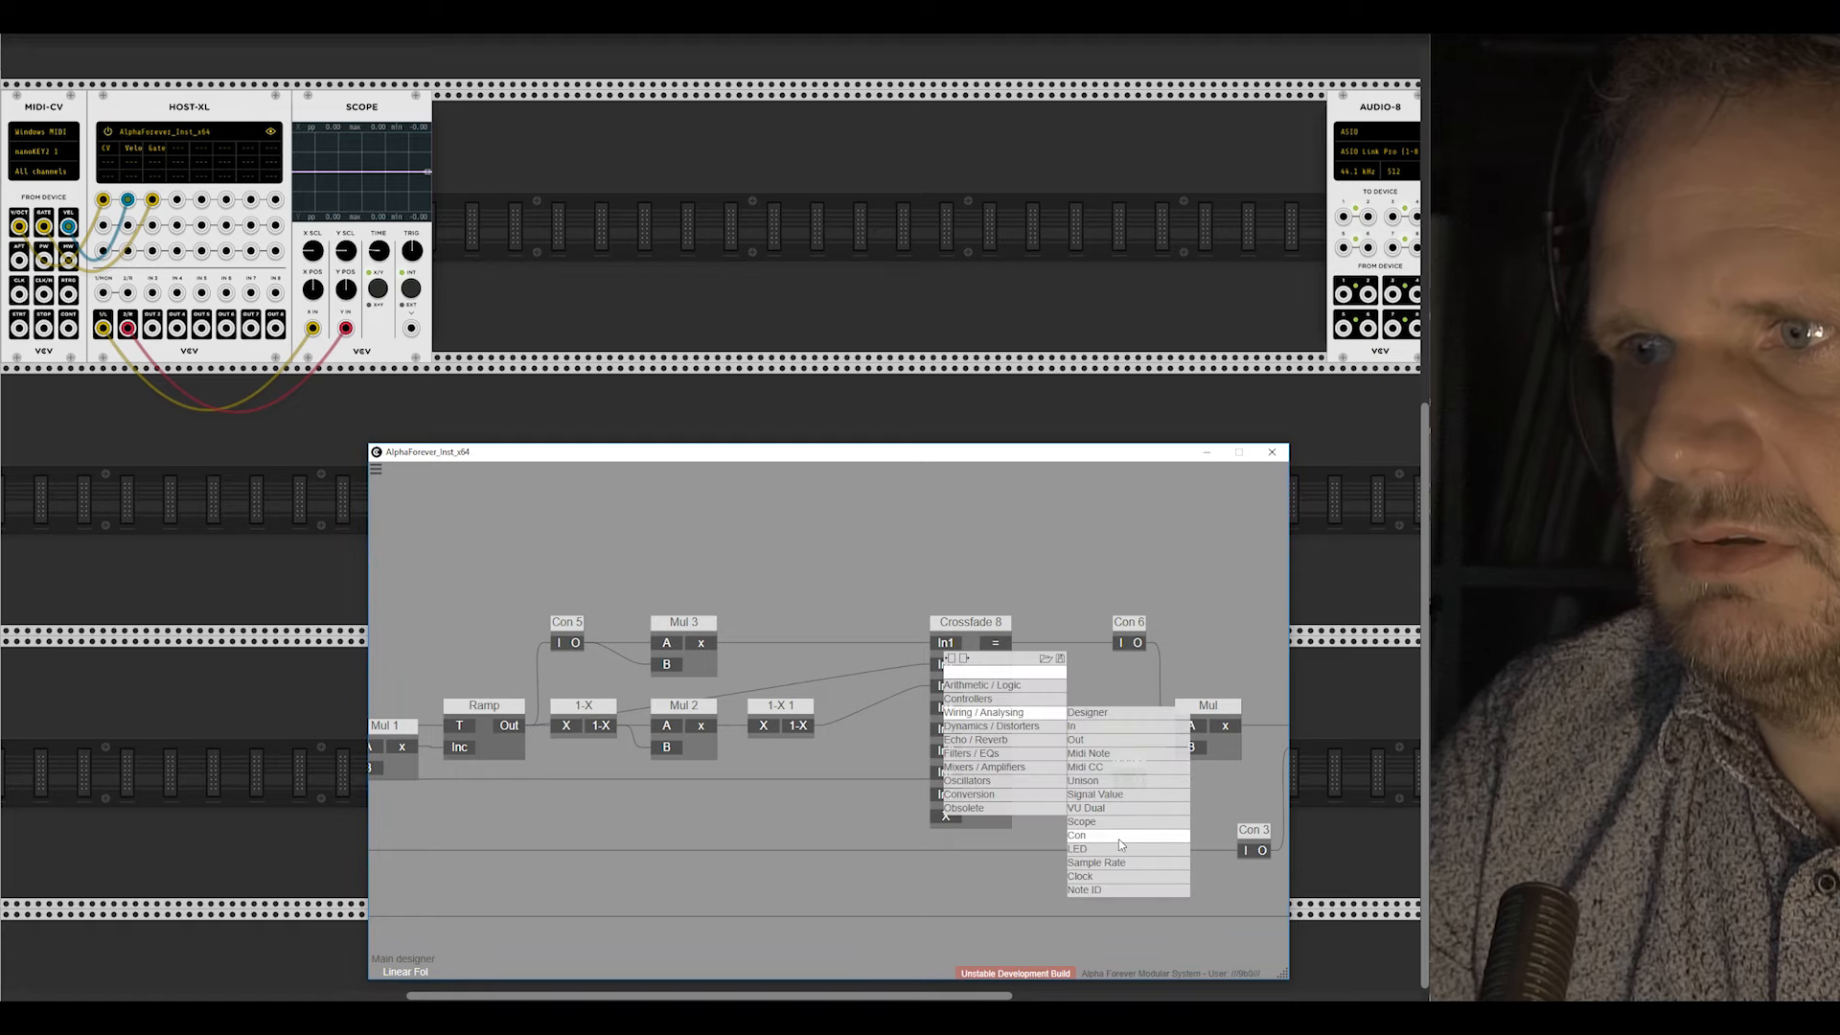
left_click(1119, 835)
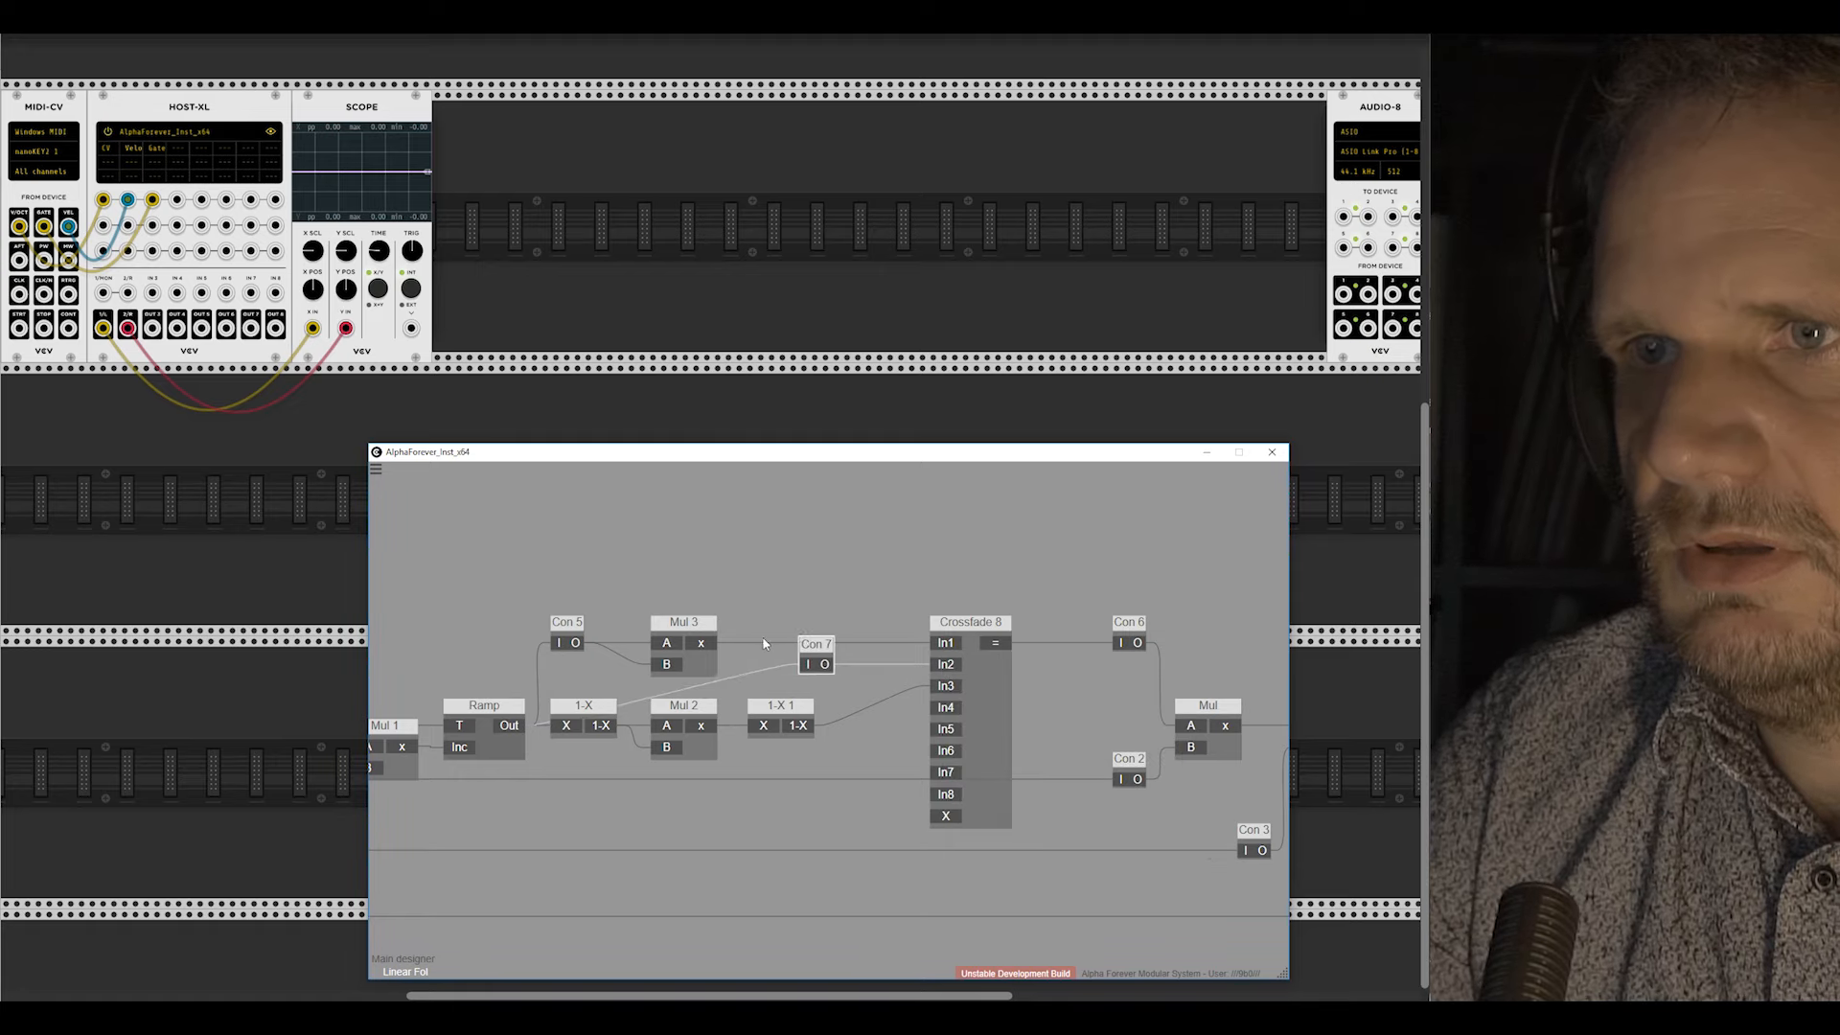
Step: Move the new Con next to Ramp and shift Con 5 closer to Mul 3 to tidy the wiring
left_click_drag(765, 643, 738, 789)
key("Right")
key("Right")
key("Right")
key("Right")
left_click(741, 658)
scroll(778, 617, "down", 4)
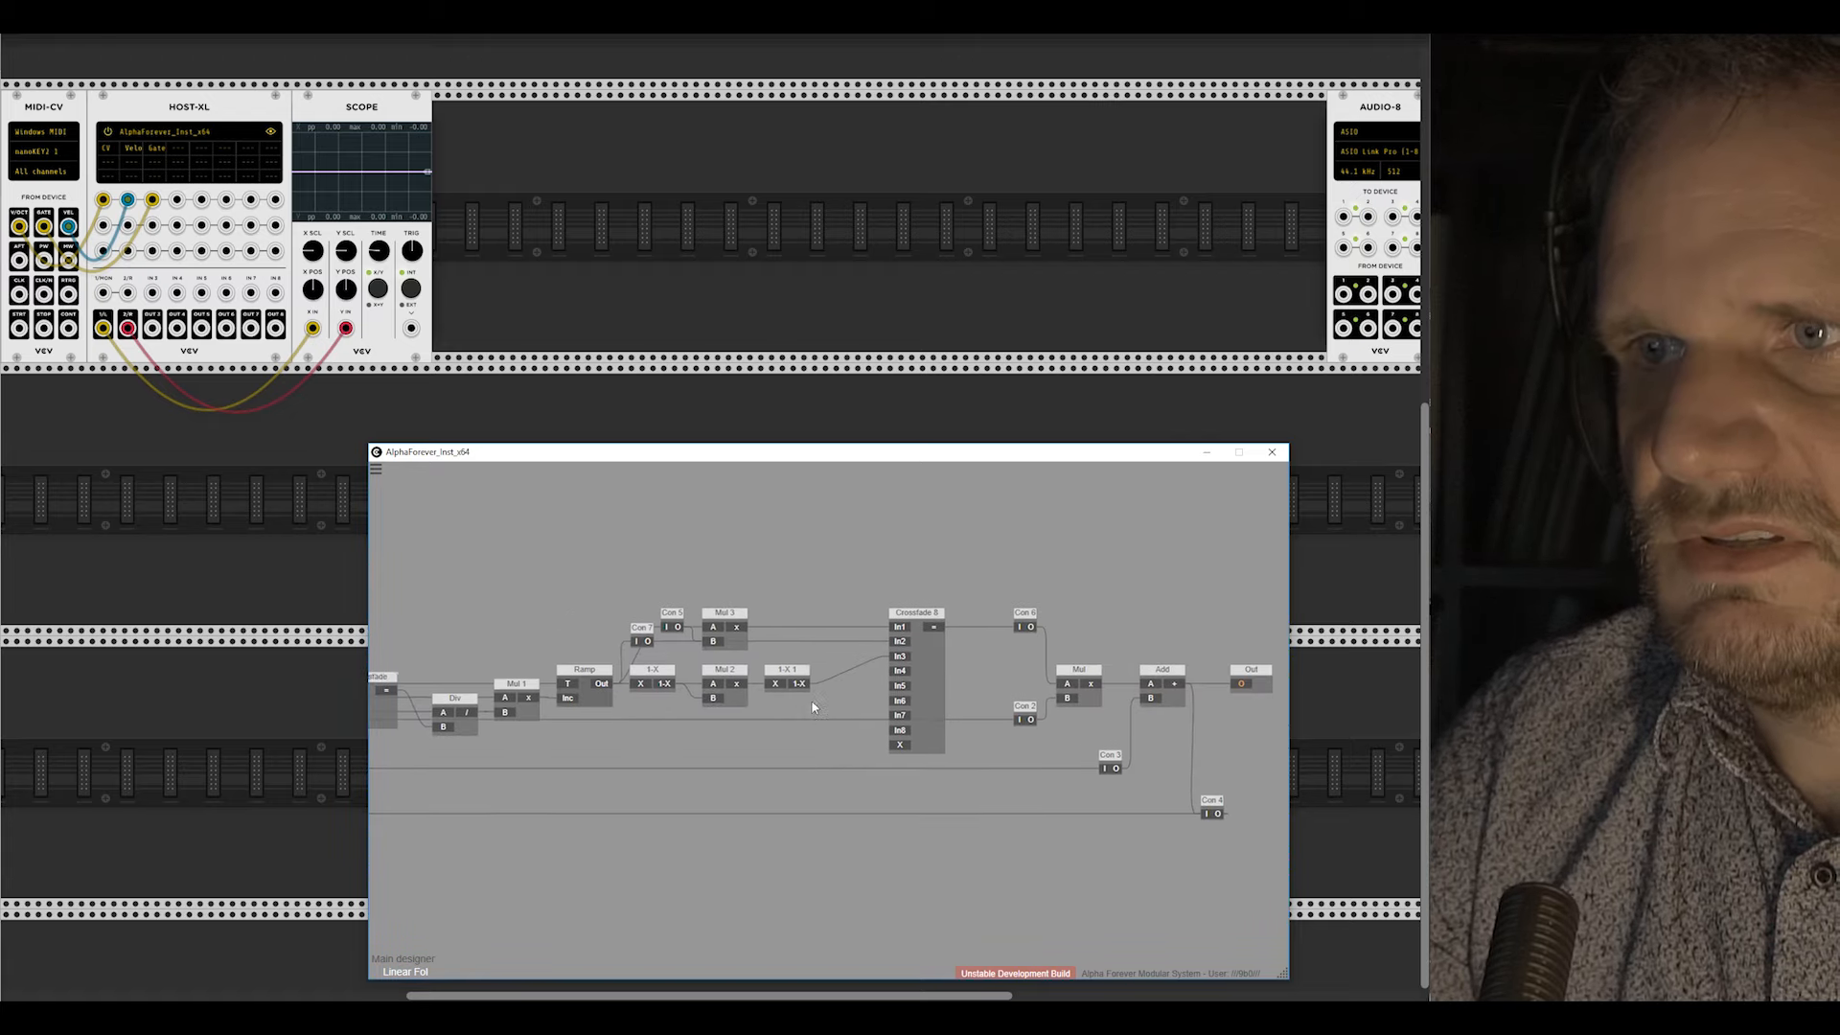
Step: Add a knob to Crossfade 8's X port and shift Crossfade 8 and the modules after it closer to the shaping modules
double_click(897, 700)
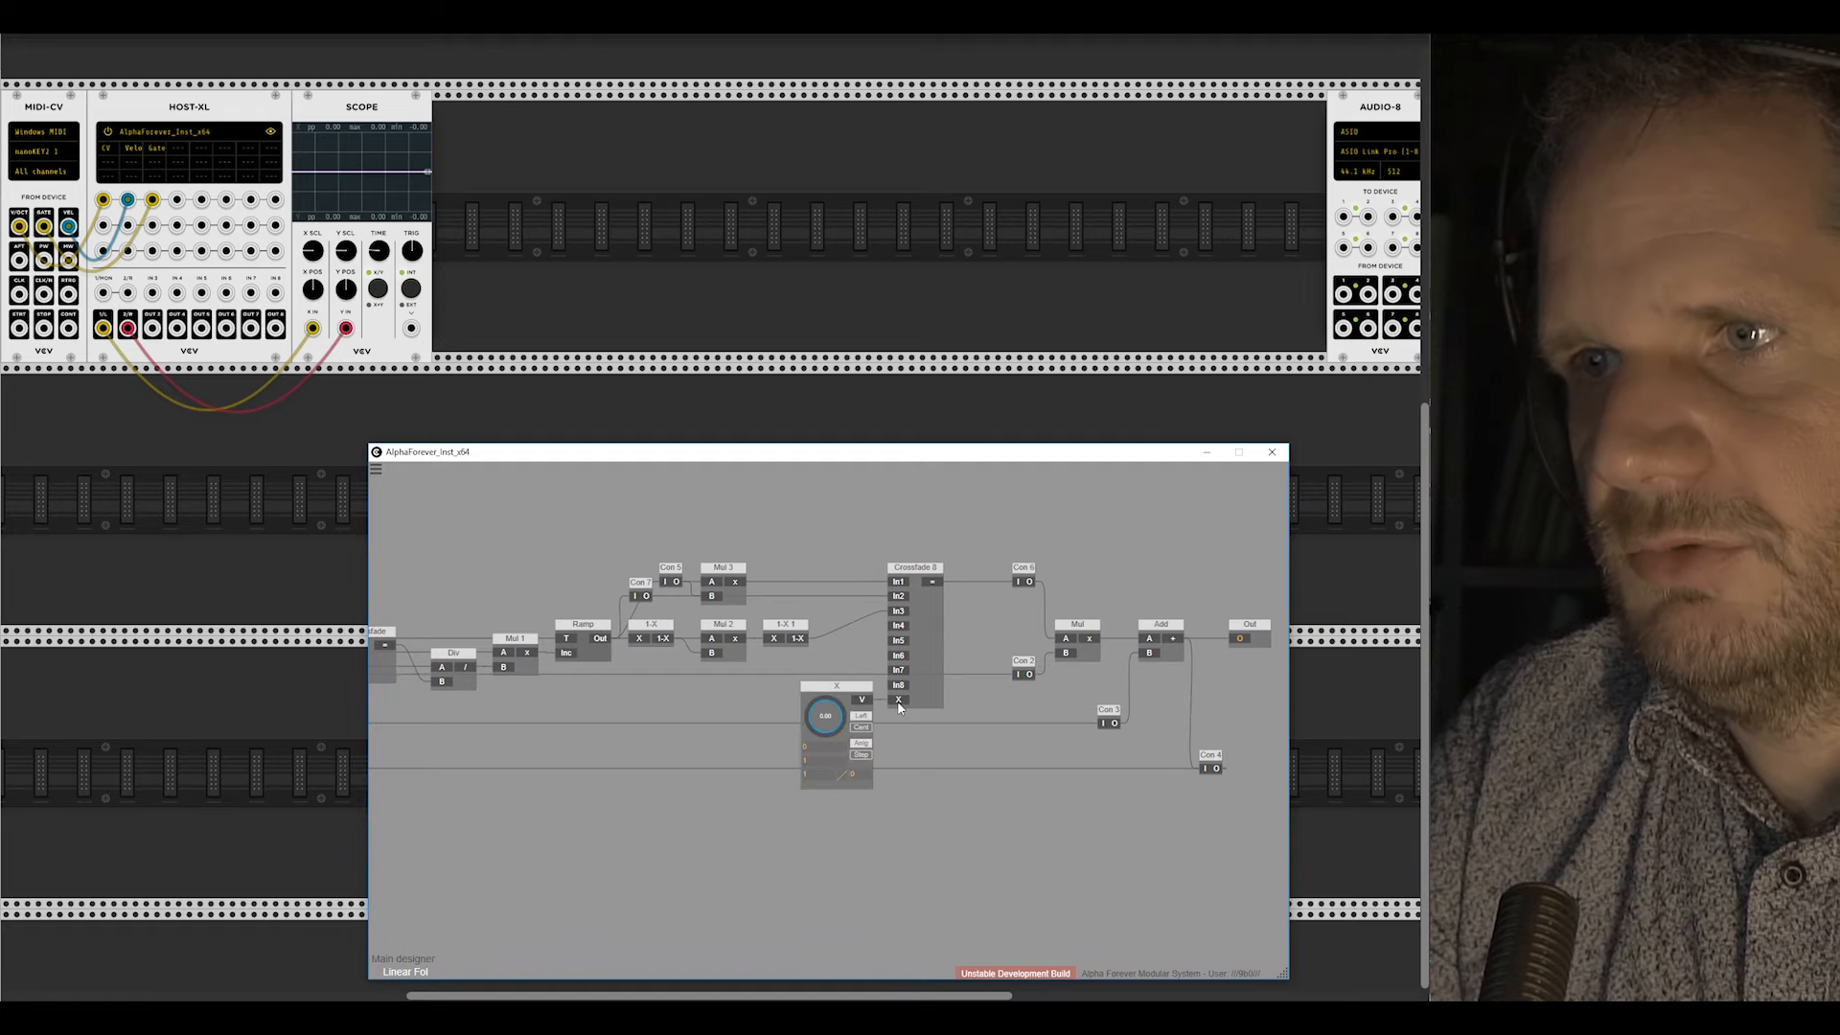
scroll(869, 663, "down", 3)
left_click_drag(869, 682, 821, 682)
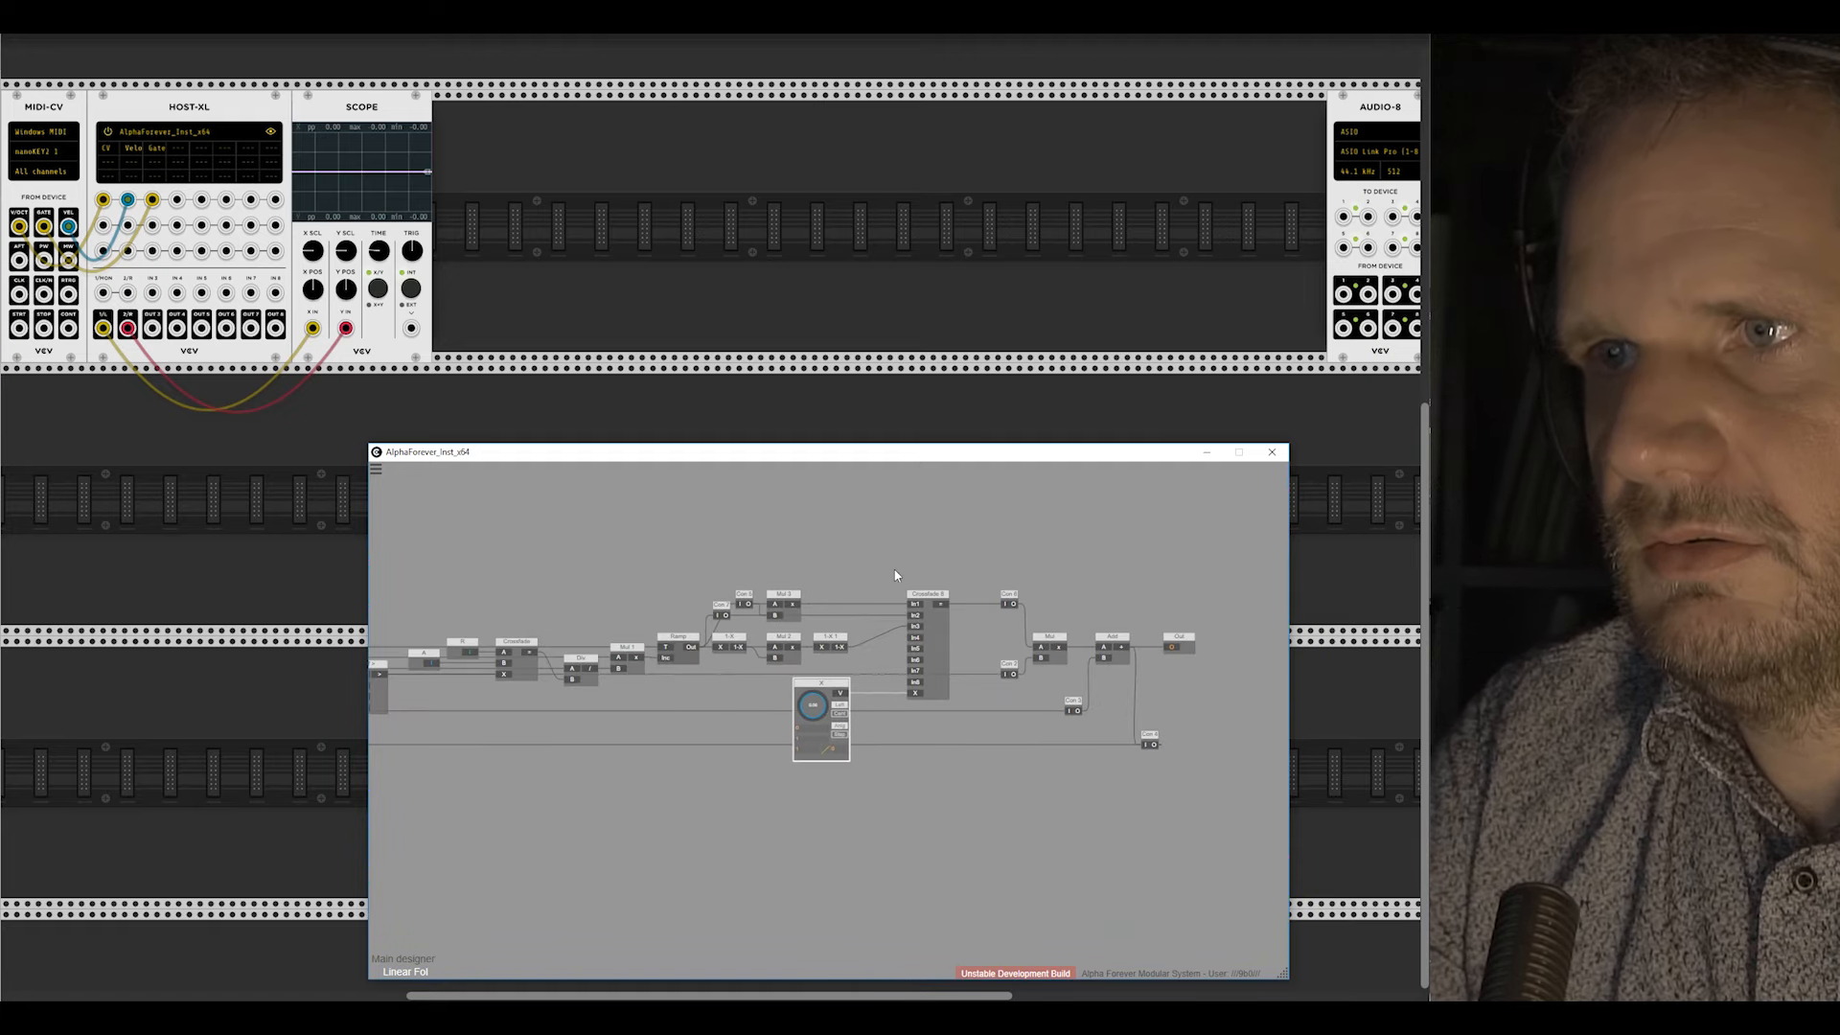
left_click_drag(901, 580, 1315, 826)
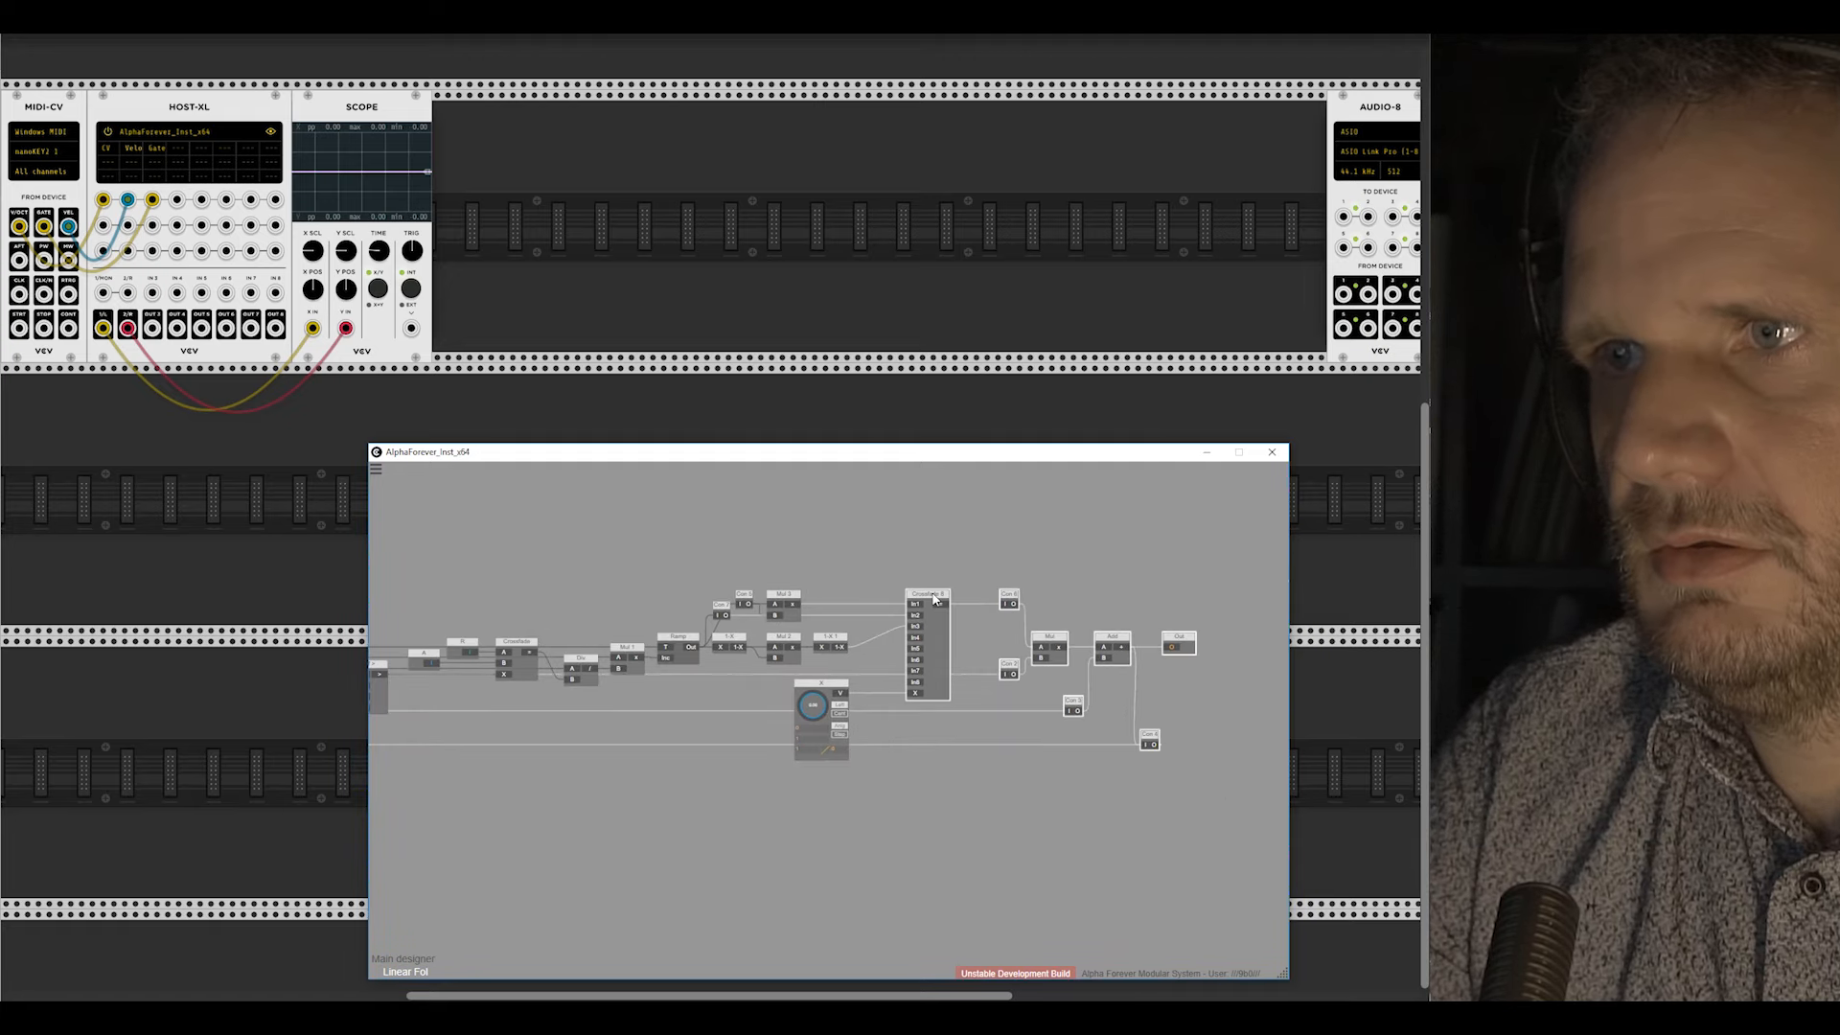
left_click_drag(934, 599, 896, 596)
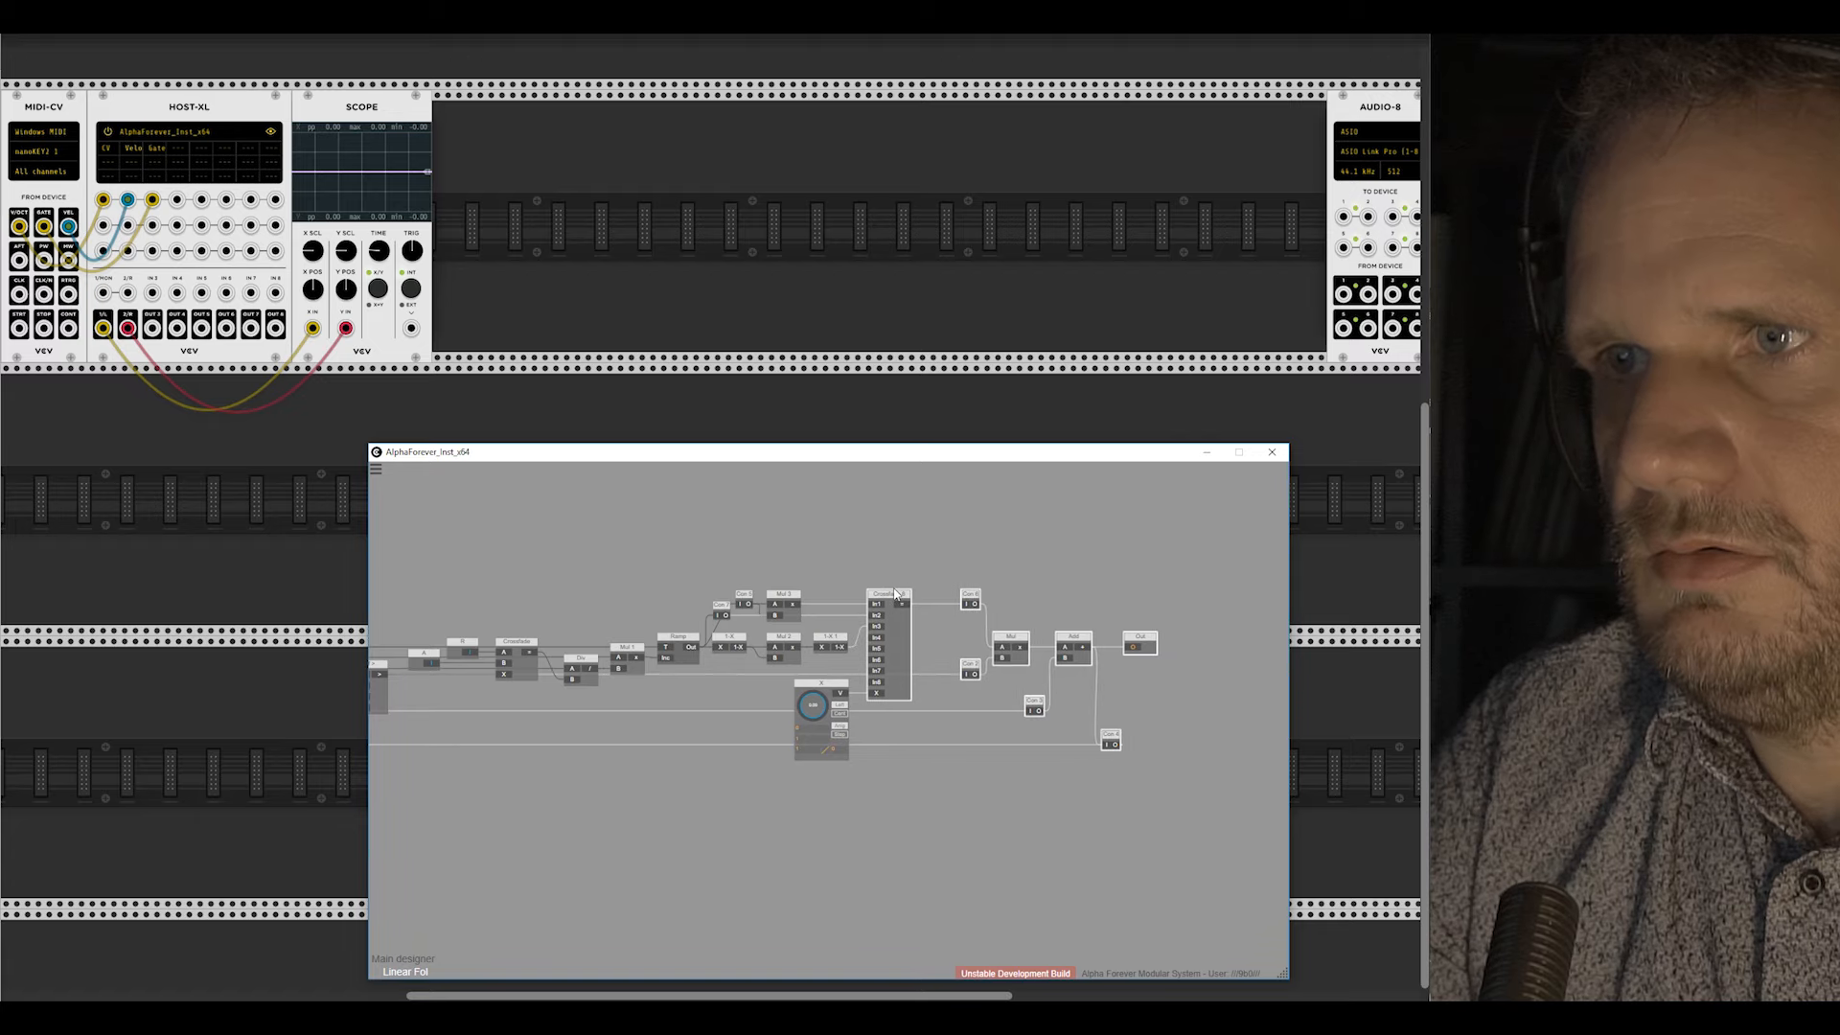
left_click(889, 569)
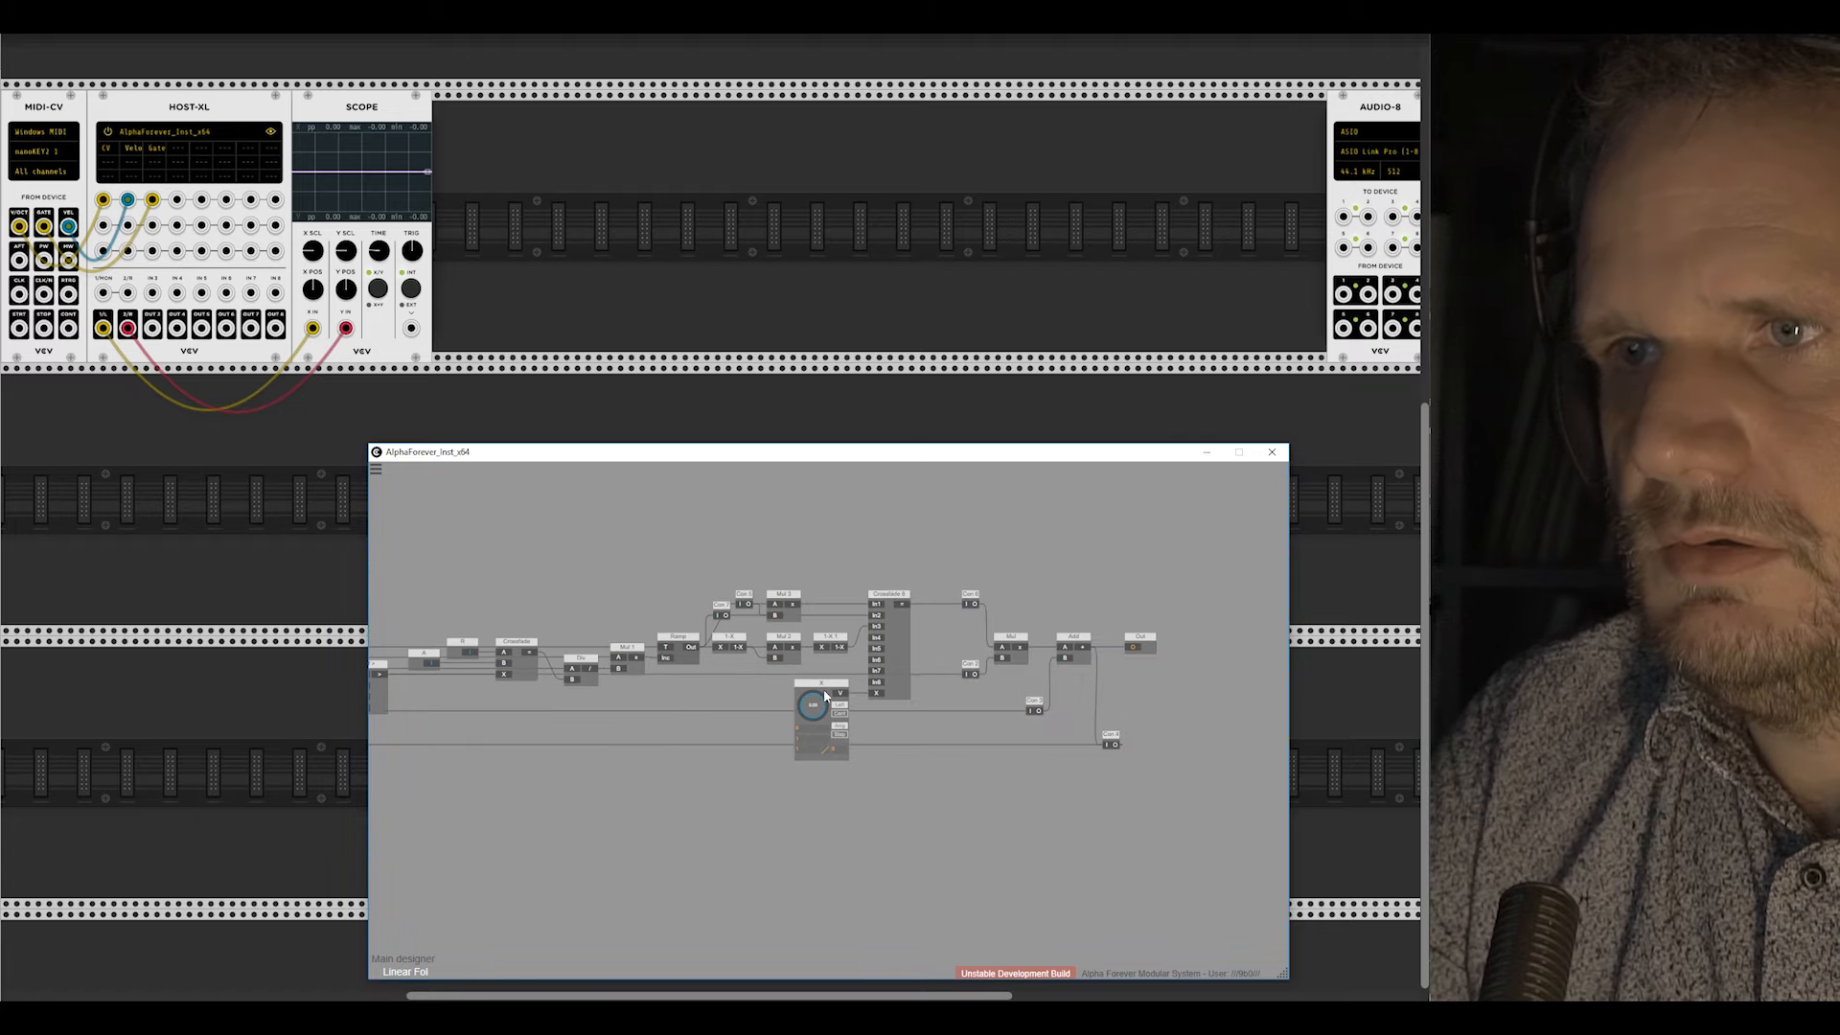
Step: Replace the X knob with an input port named X feeding Crossfade 8's X
left_click(825, 696)
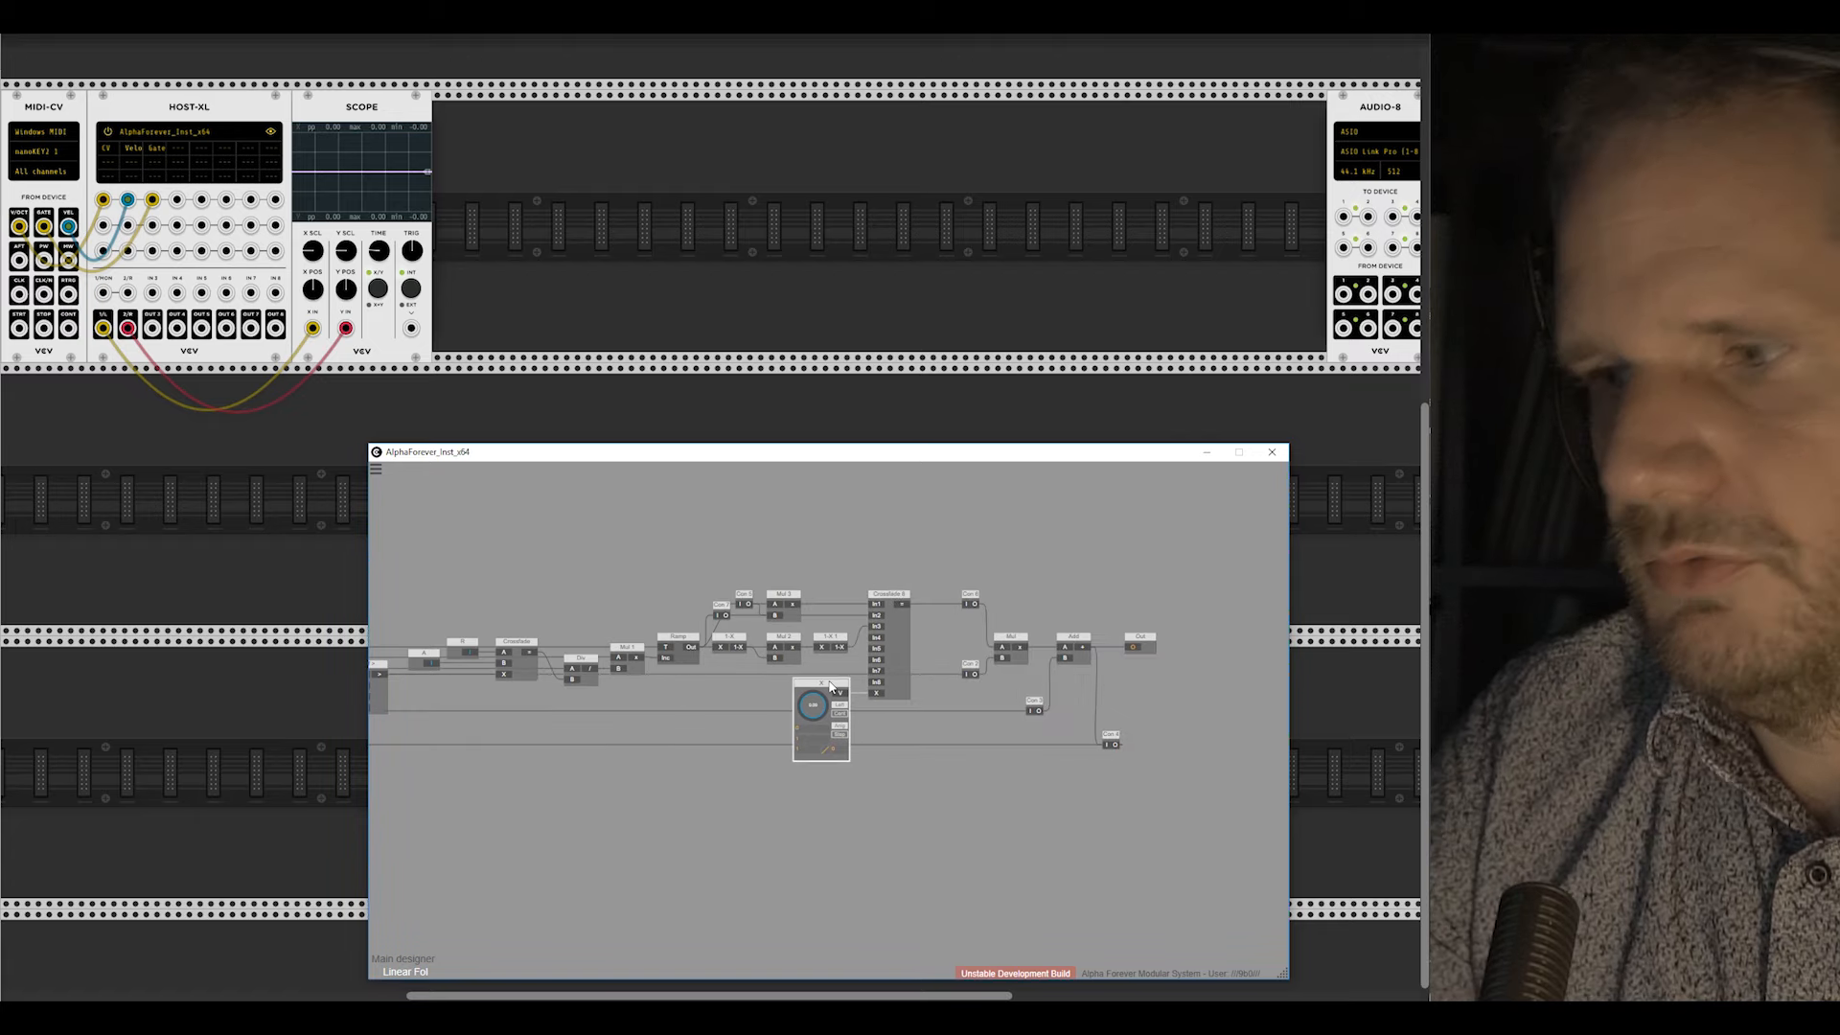
key("Delete")
key("ctrl+z")
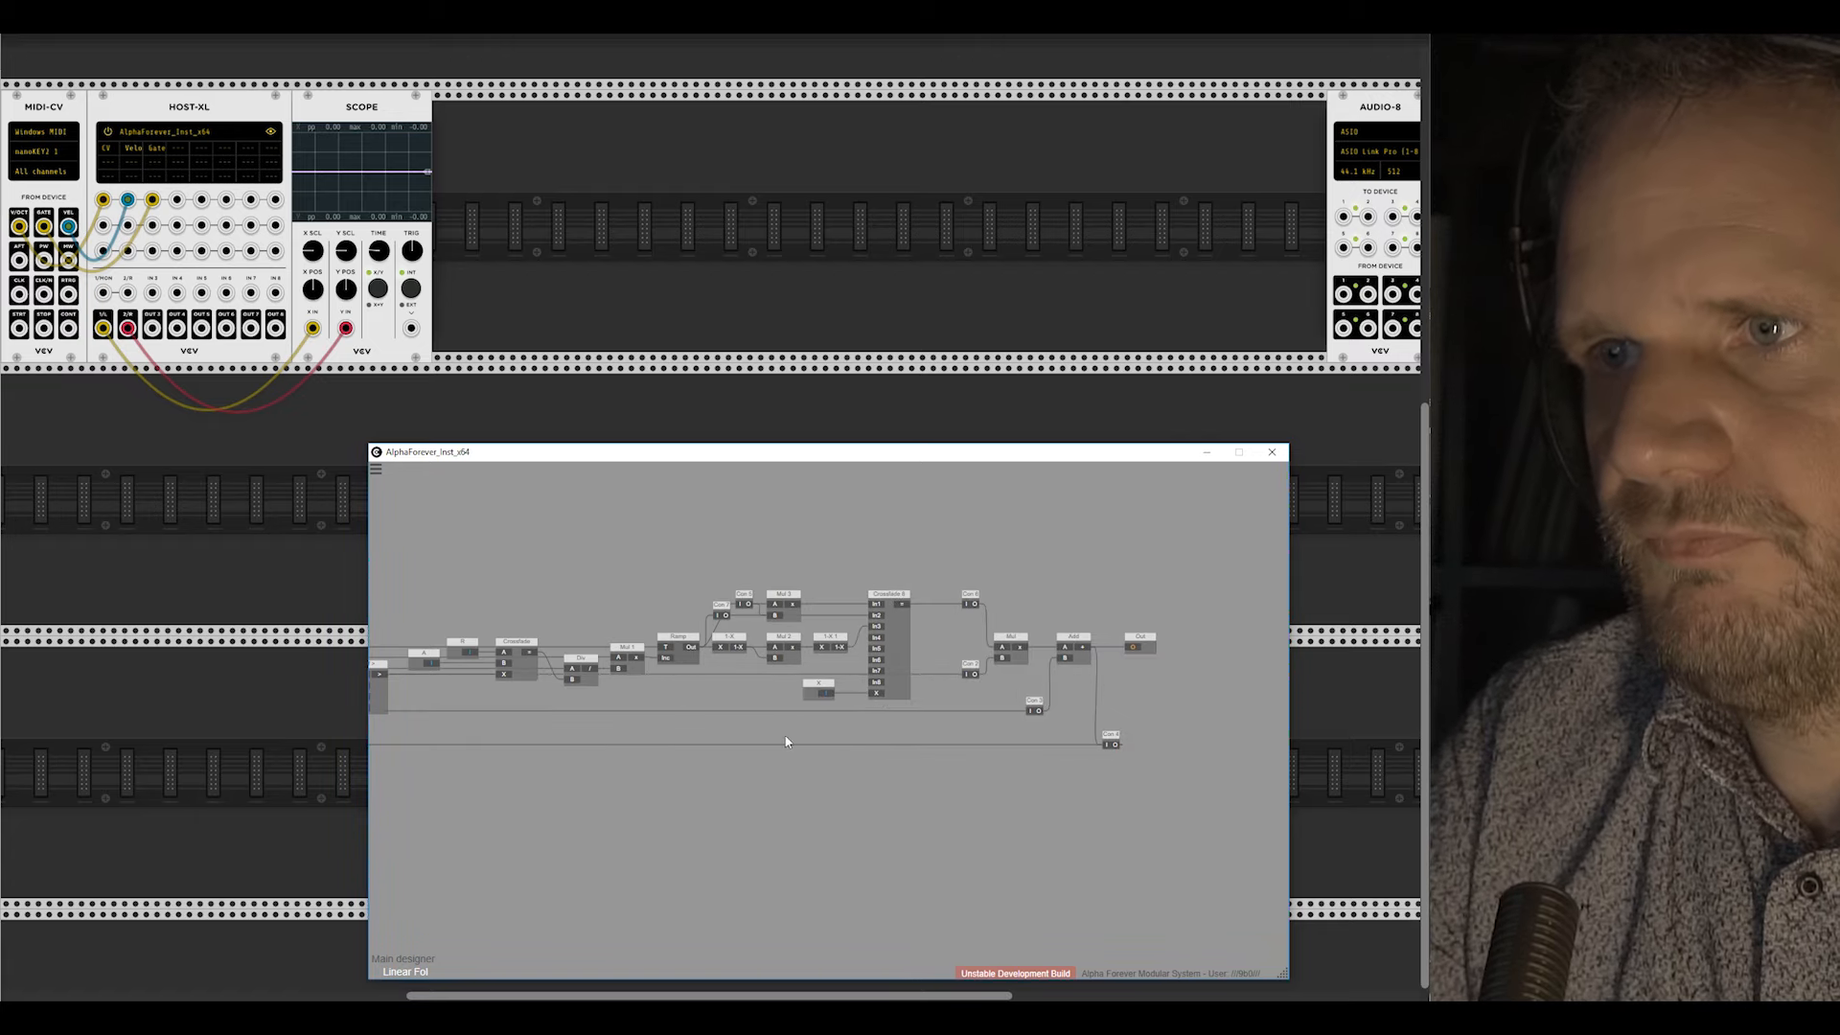
Step: Return to the main designer, add a knob to Linear Fol's X port and name it Curve
double_click(763, 737)
scroll(849, 746, "up", 1)
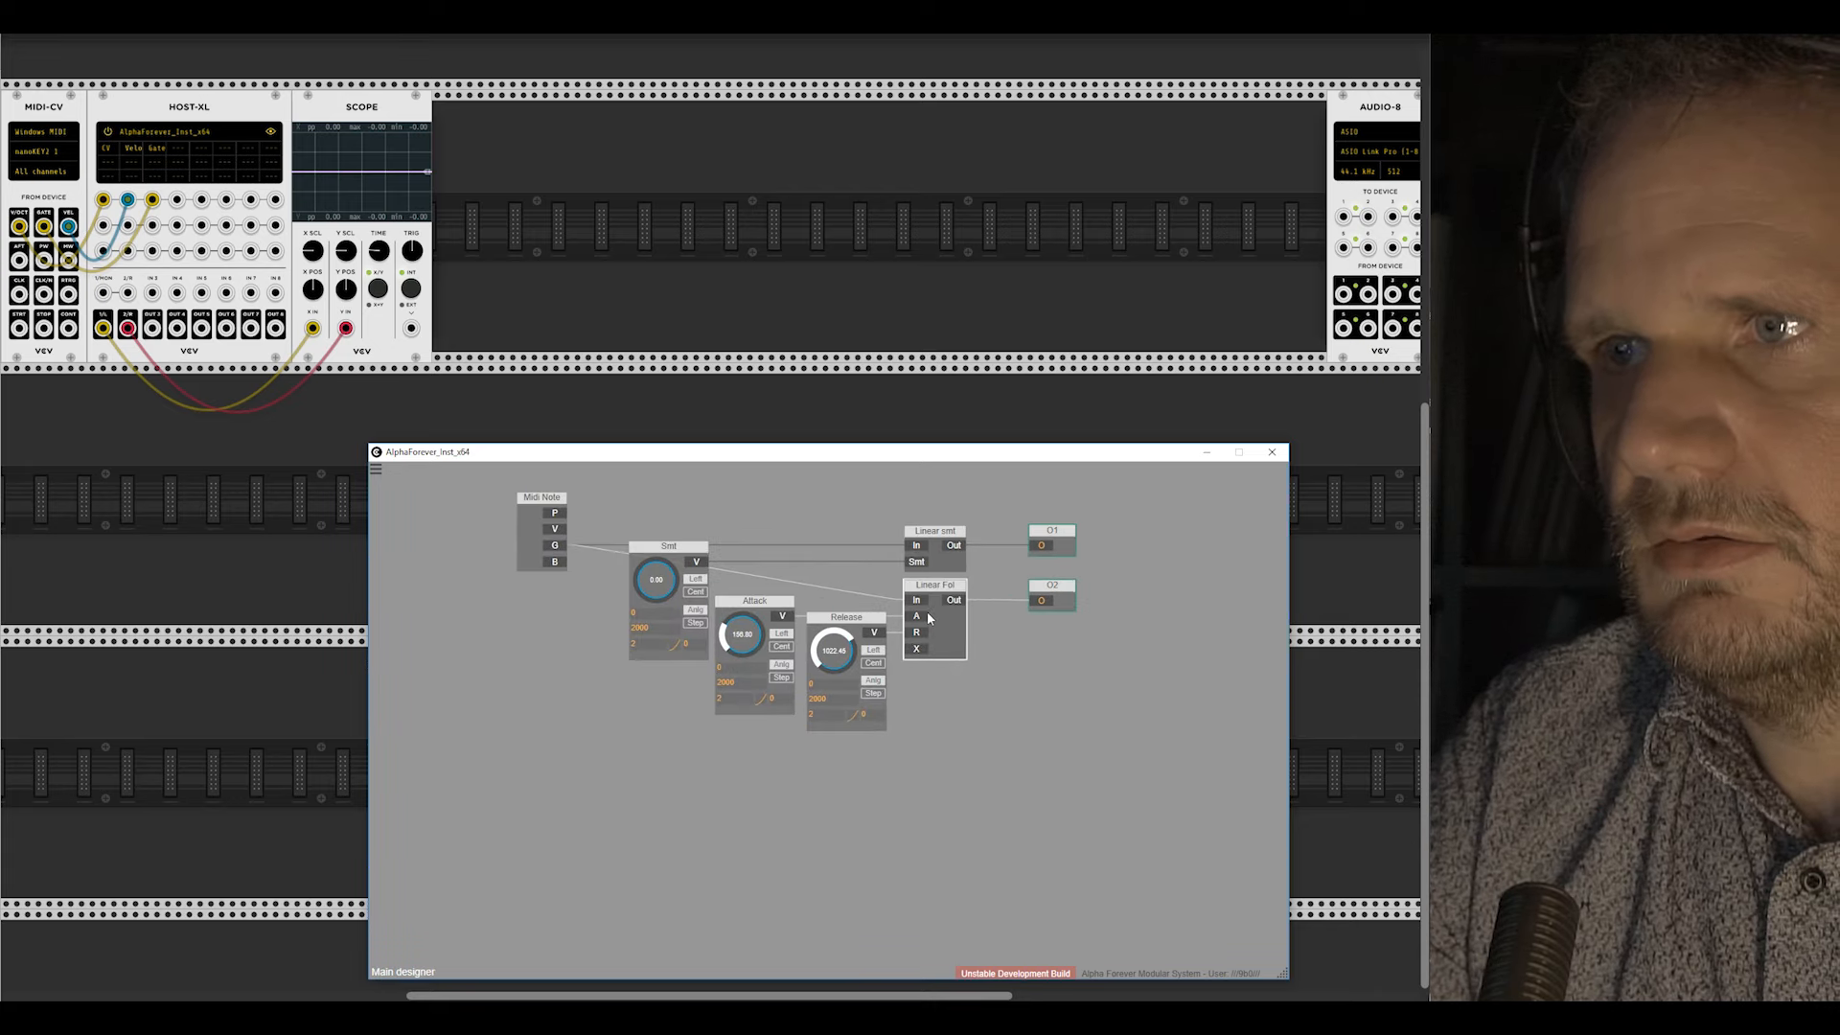
left_click_drag(916, 651, 890, 727)
type("C")
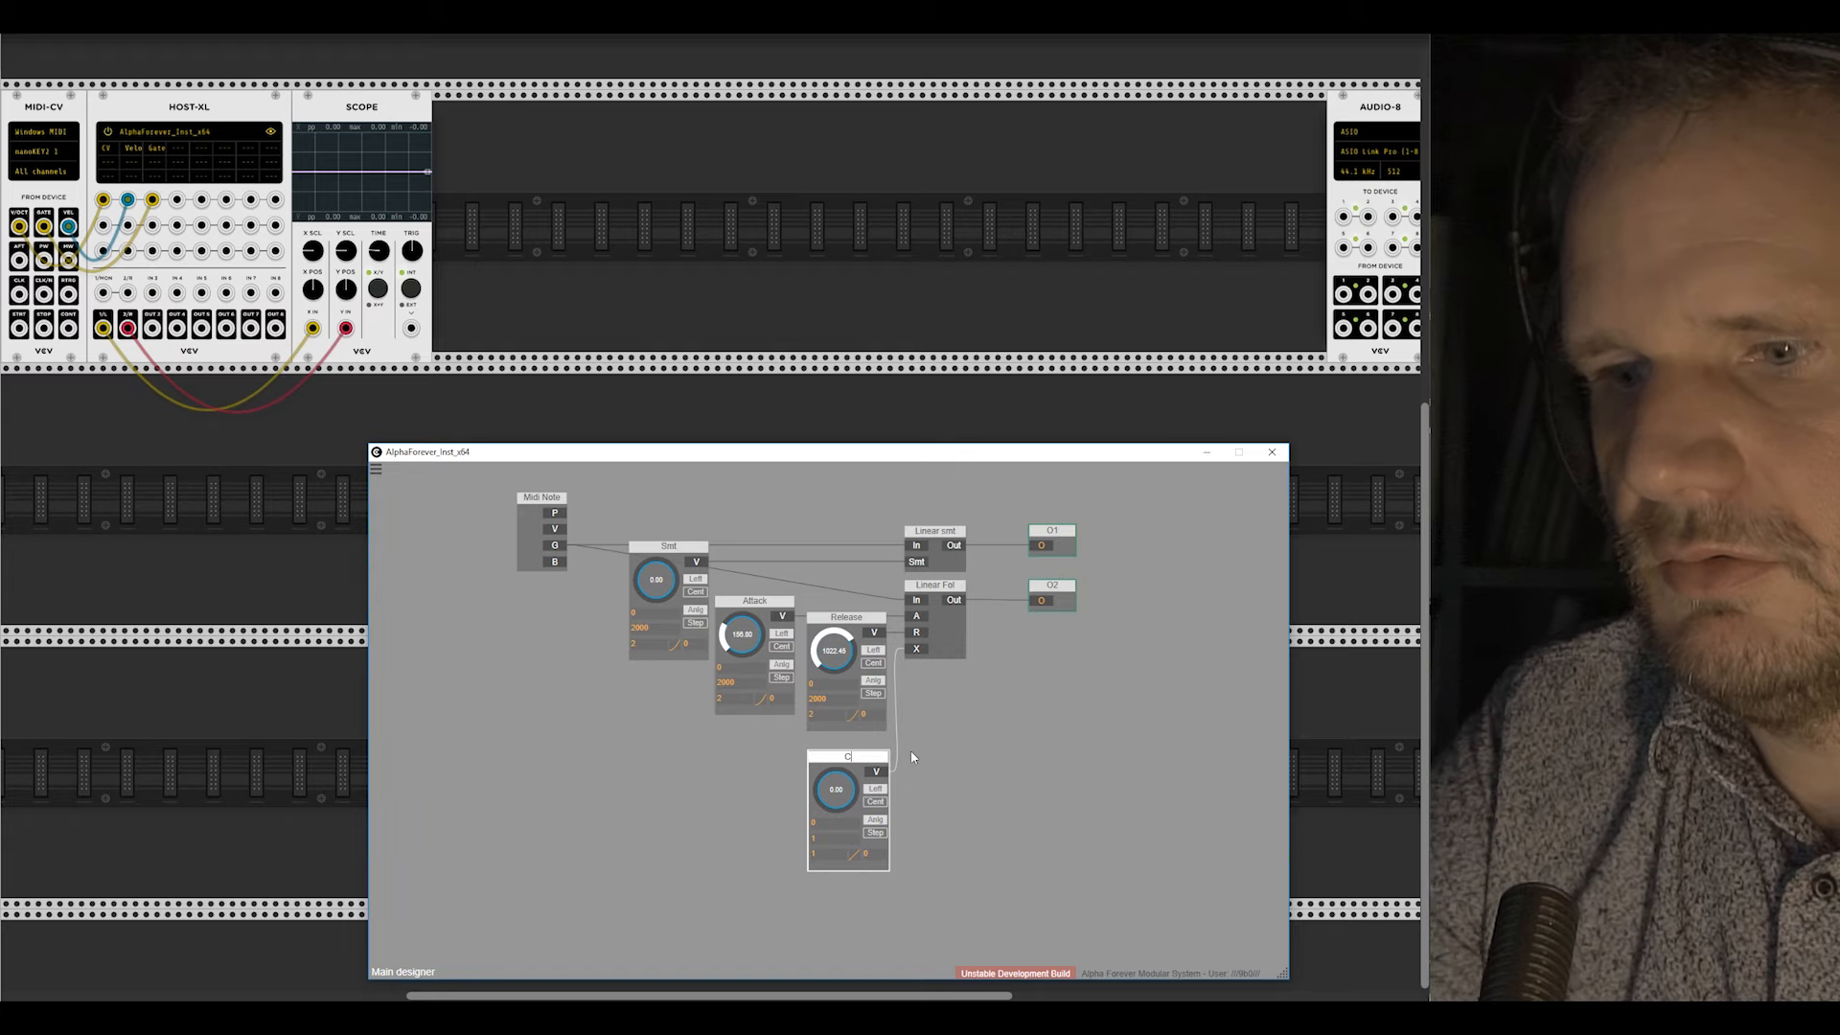
type("urve")
left_click(970, 706)
Step: Set the Curve knob's maximum to 2 and turn the knob up to 2.00
double_click(828, 836)
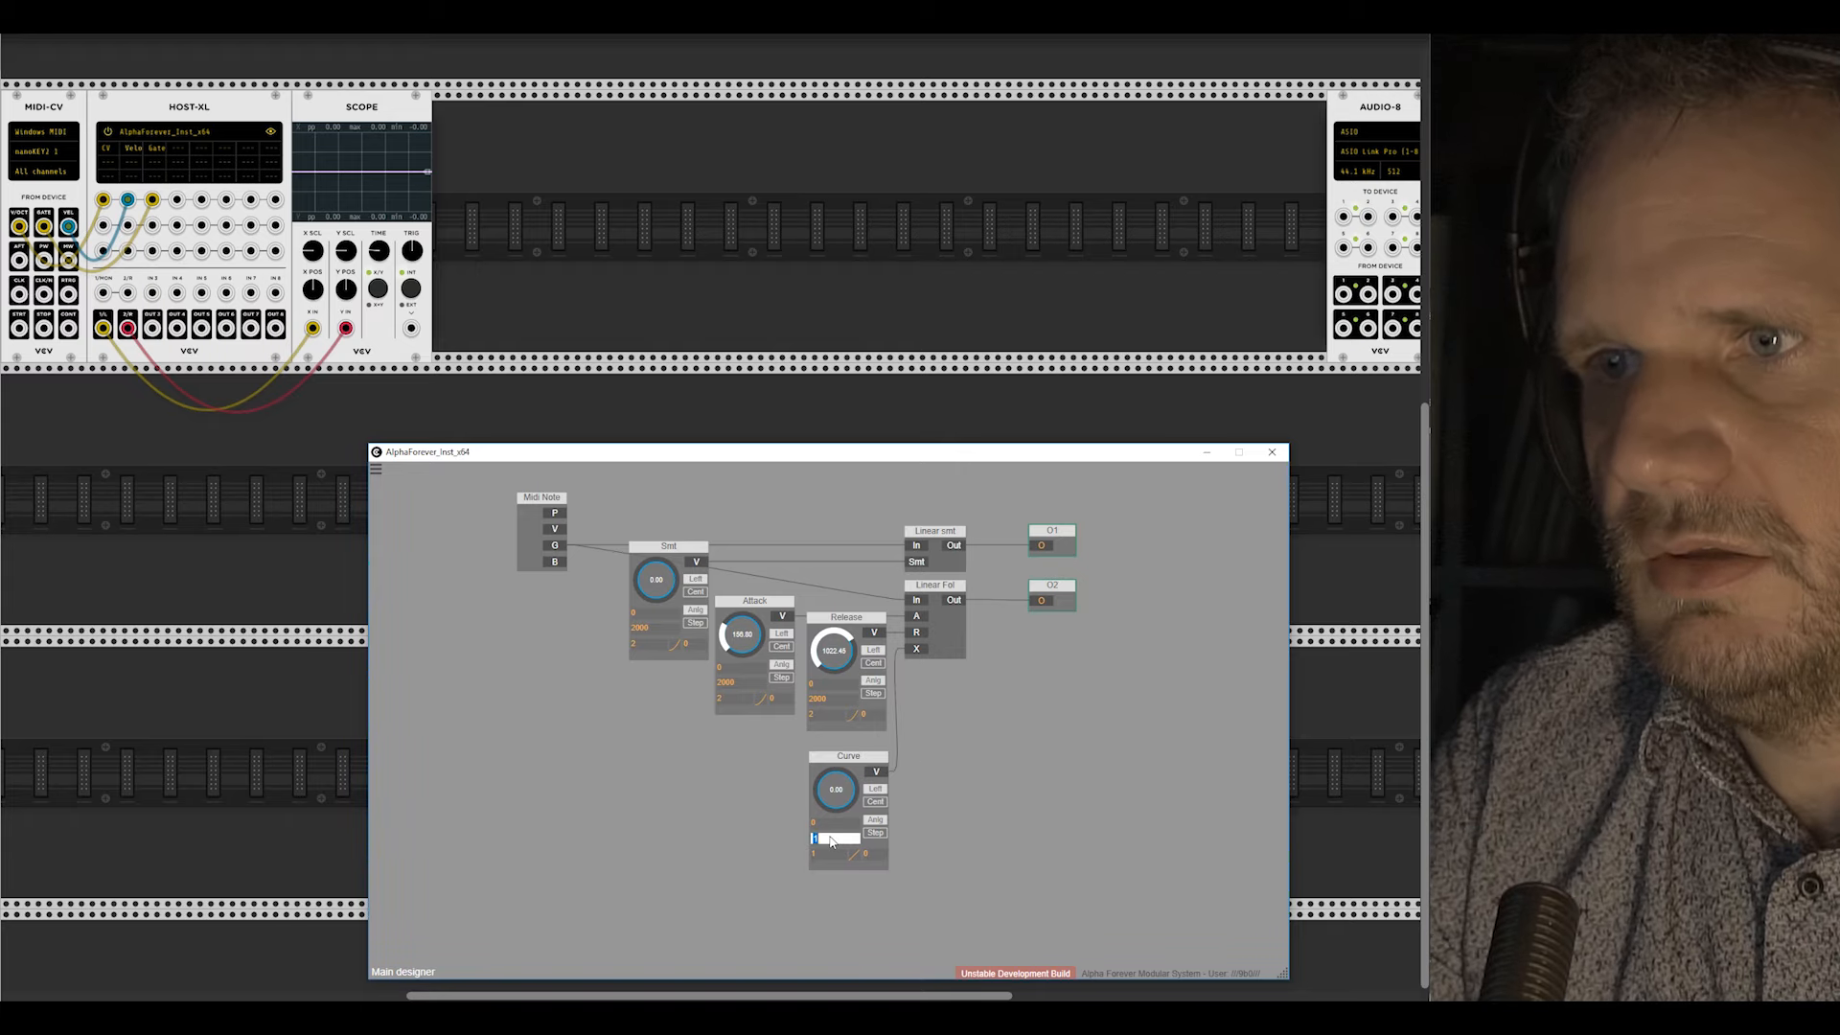
type("2")
left_click(945, 797)
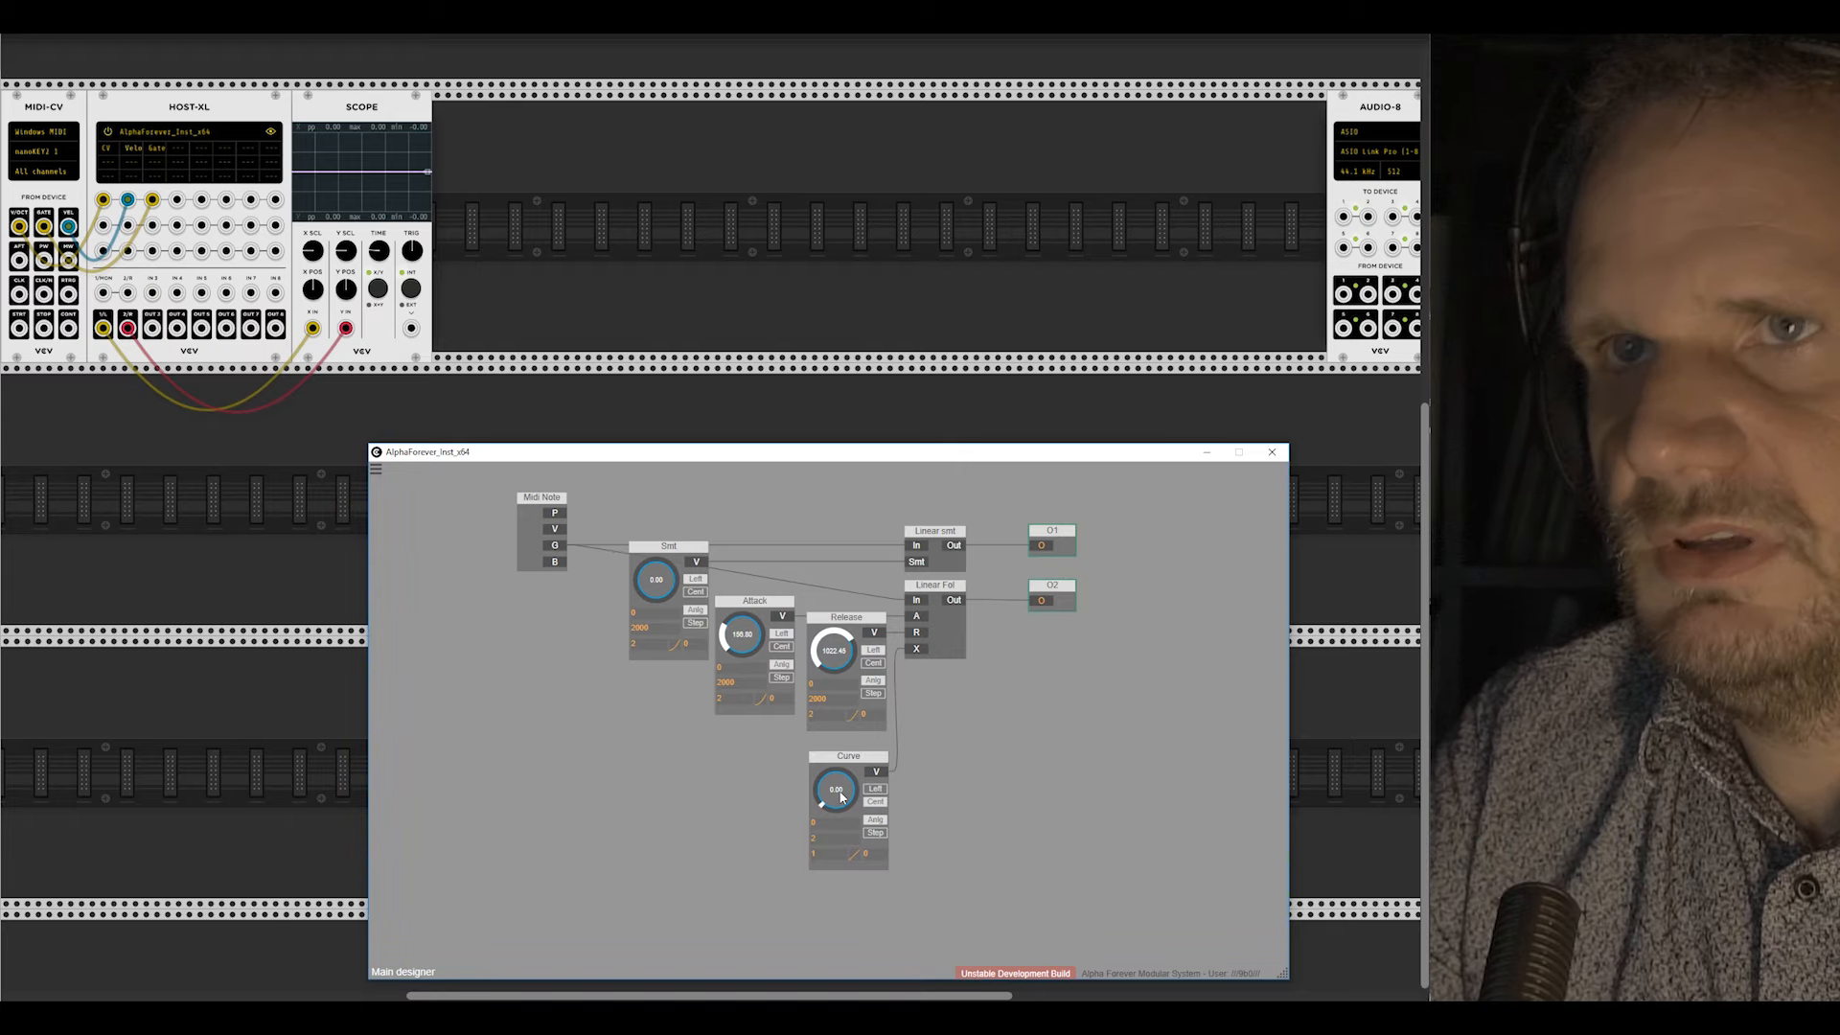
left_click_drag(841, 798, 840, 671)
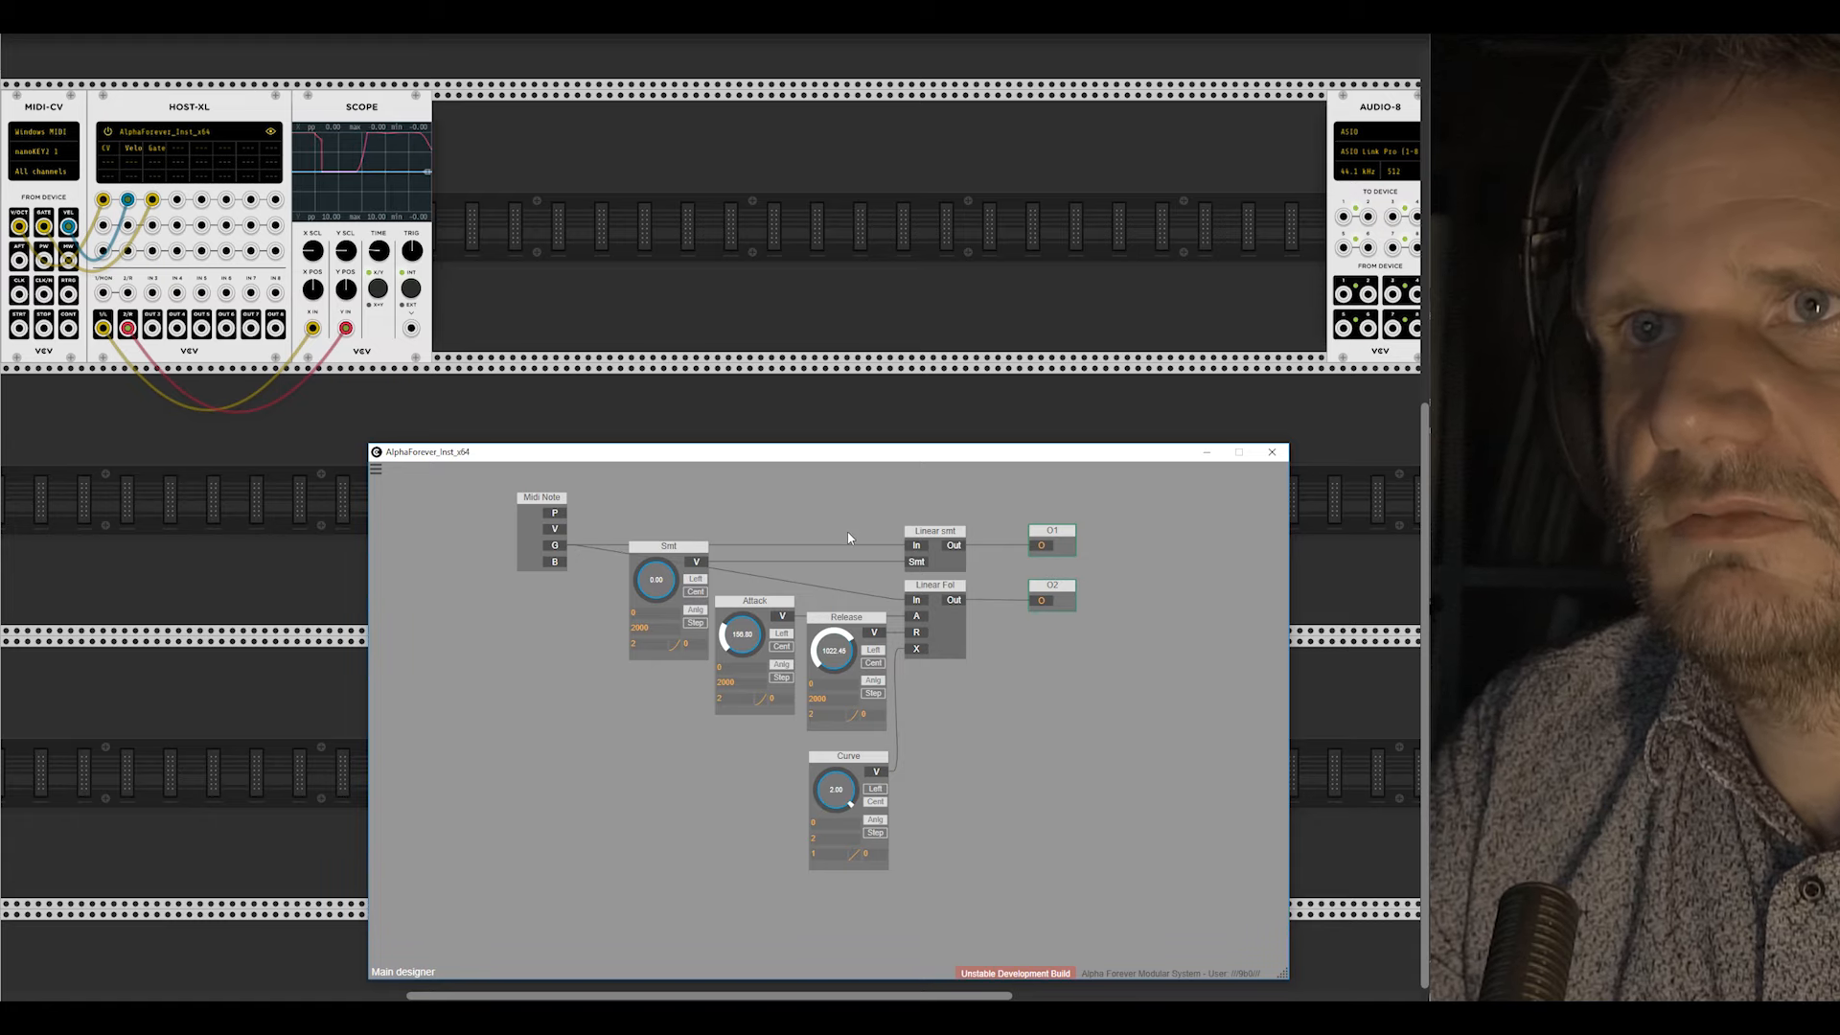
Step: Reset the Curve knob to 1.00 and inspect the crossfade section inside the Linear Fol module
double_click(838, 792)
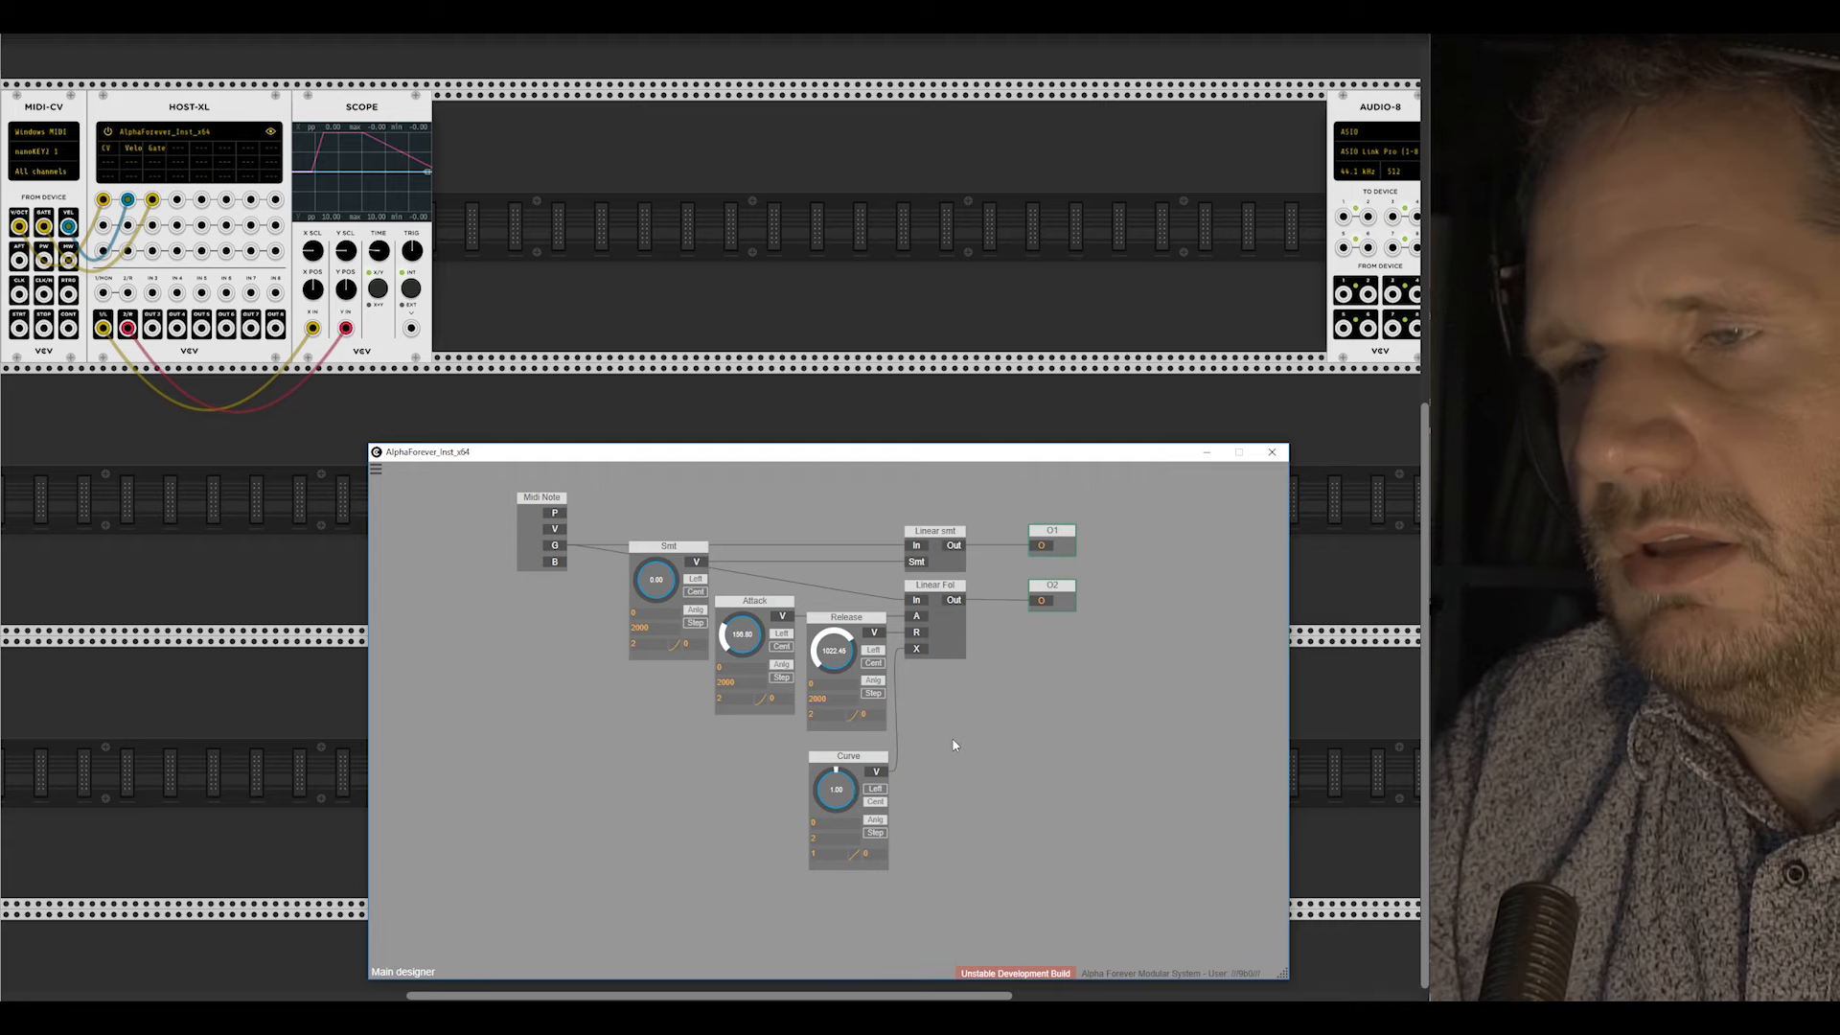
double_click(953, 636)
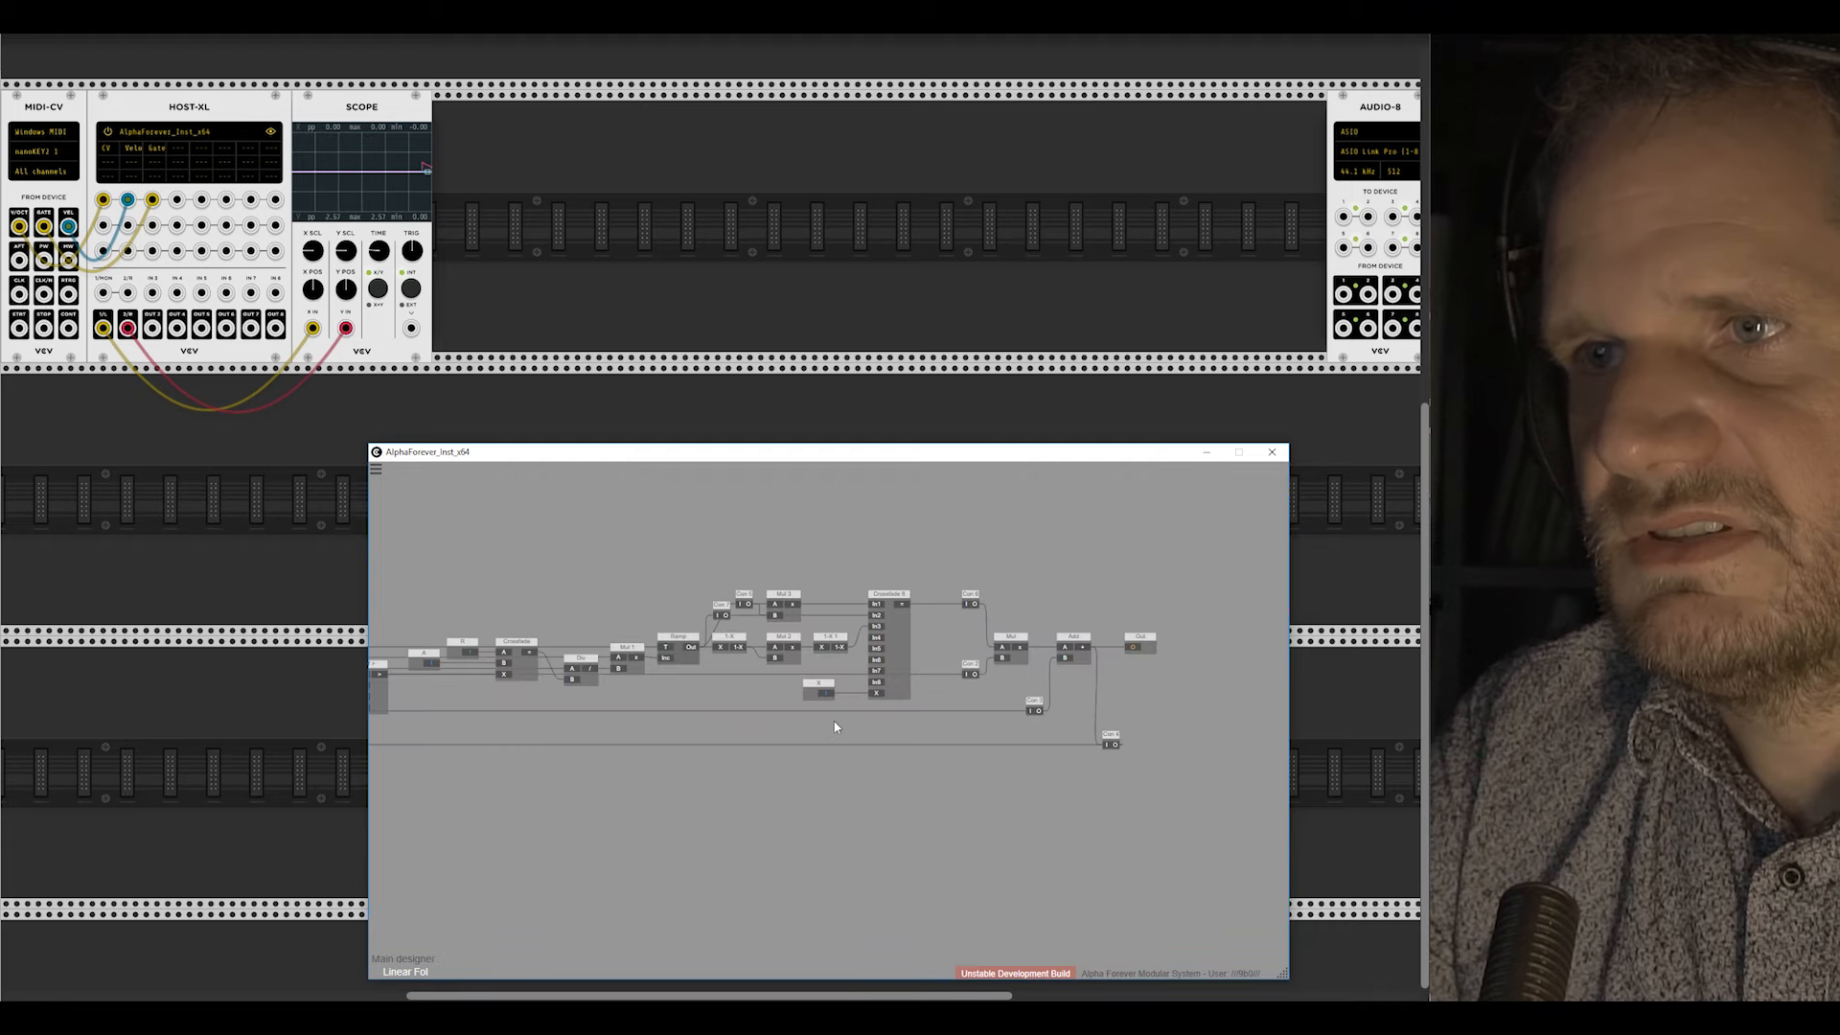
left_click_drag(848, 657, 899, 721)
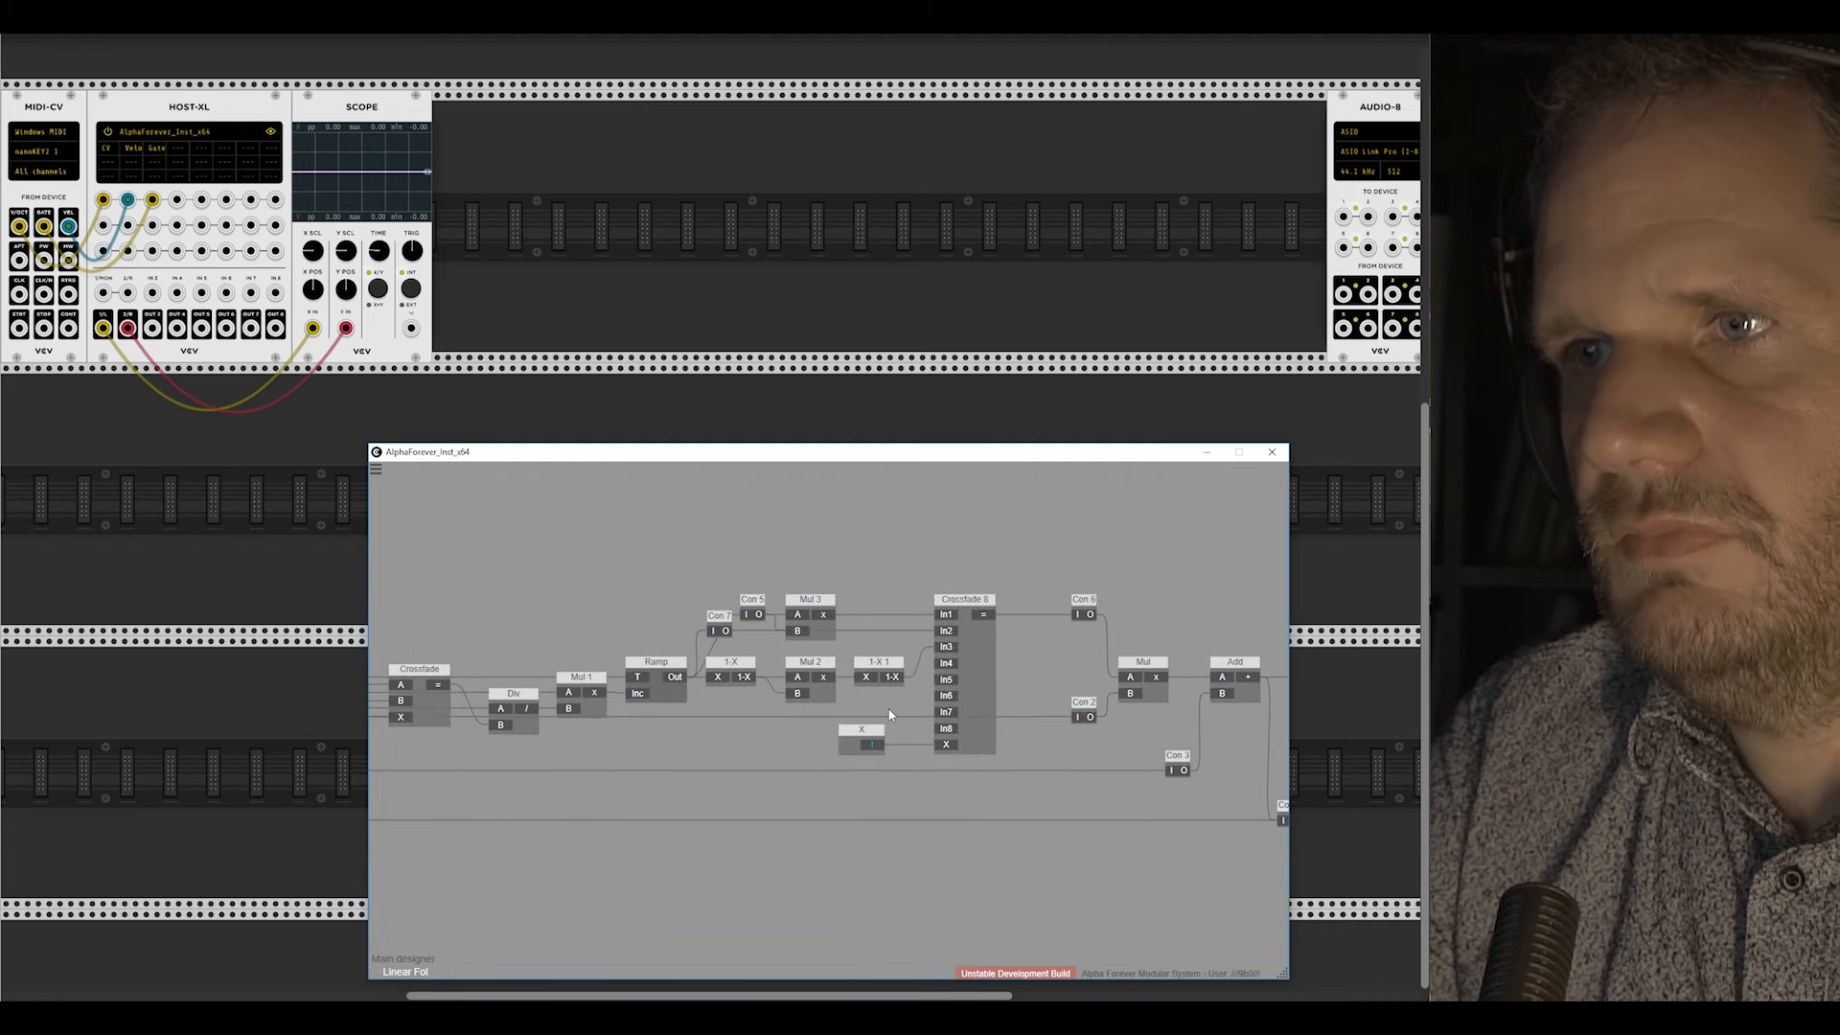
double_click(824, 791)
Step: Compare the envelope shape on the scope with the Curve knob at 2.00 and at 0.00
left_click_drag(824, 790, 842, 799)
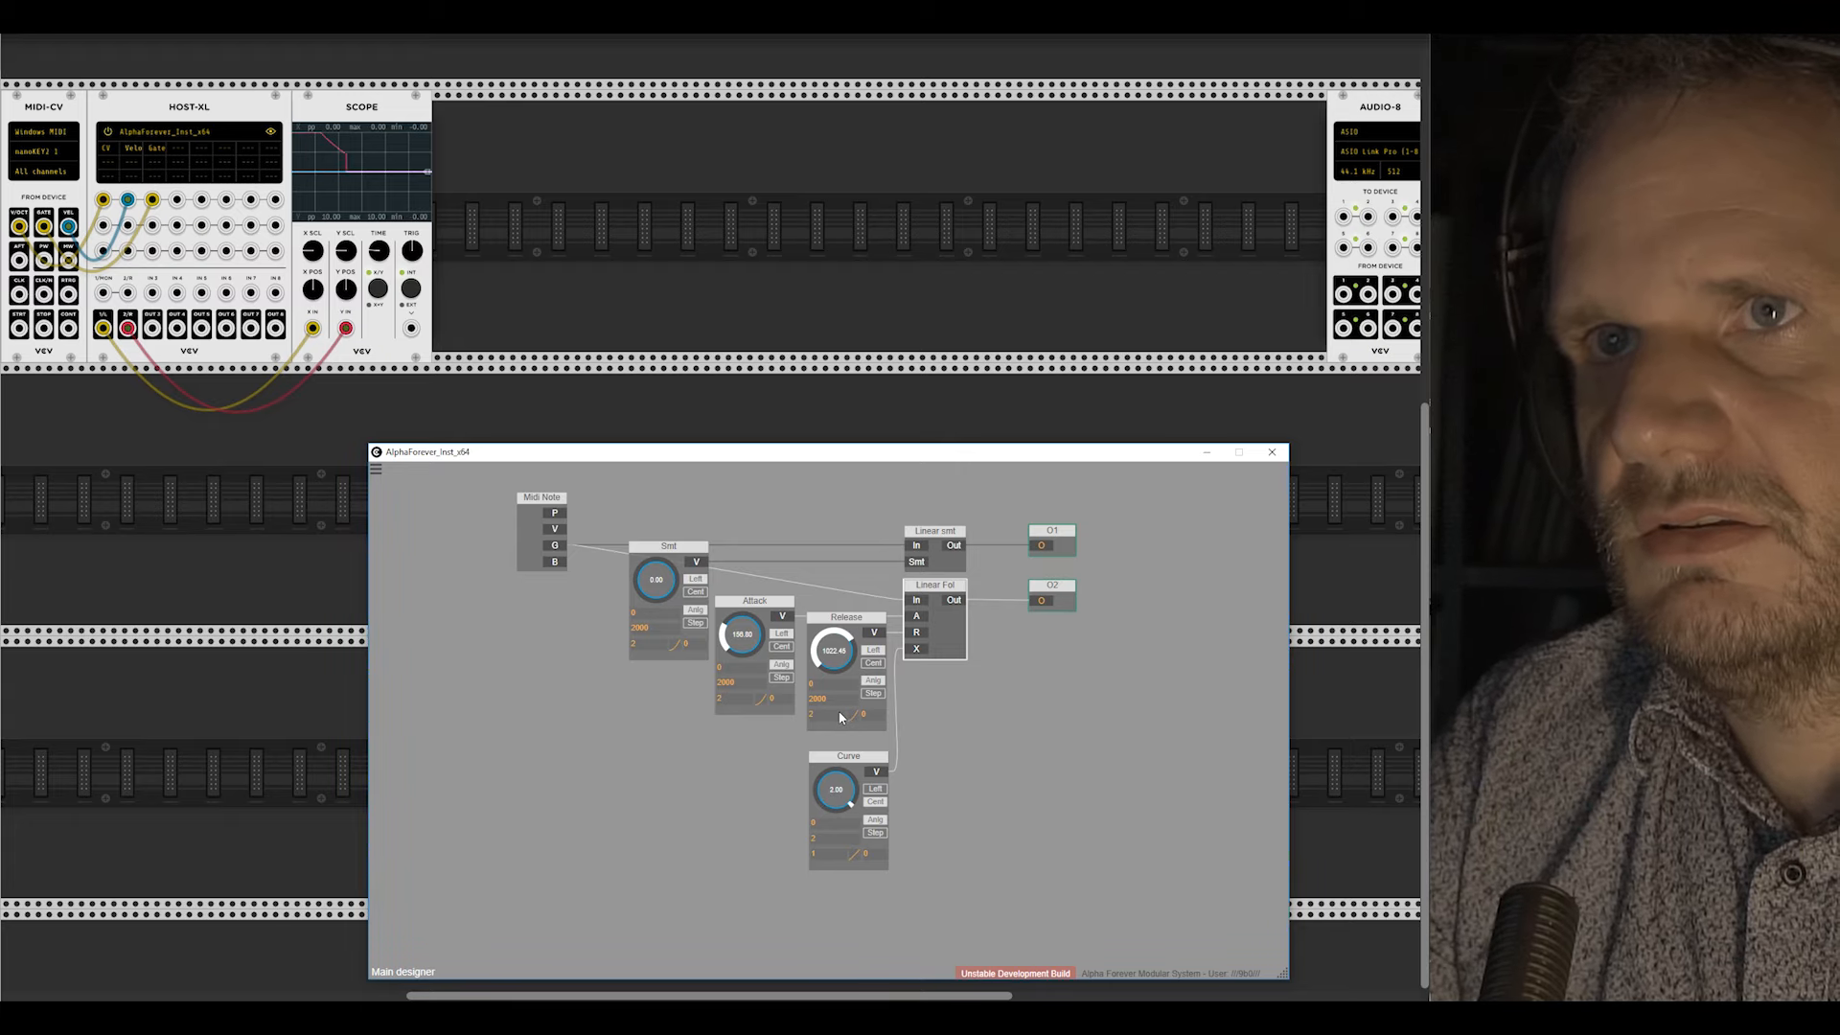
left_click_drag(845, 789, 849, 741)
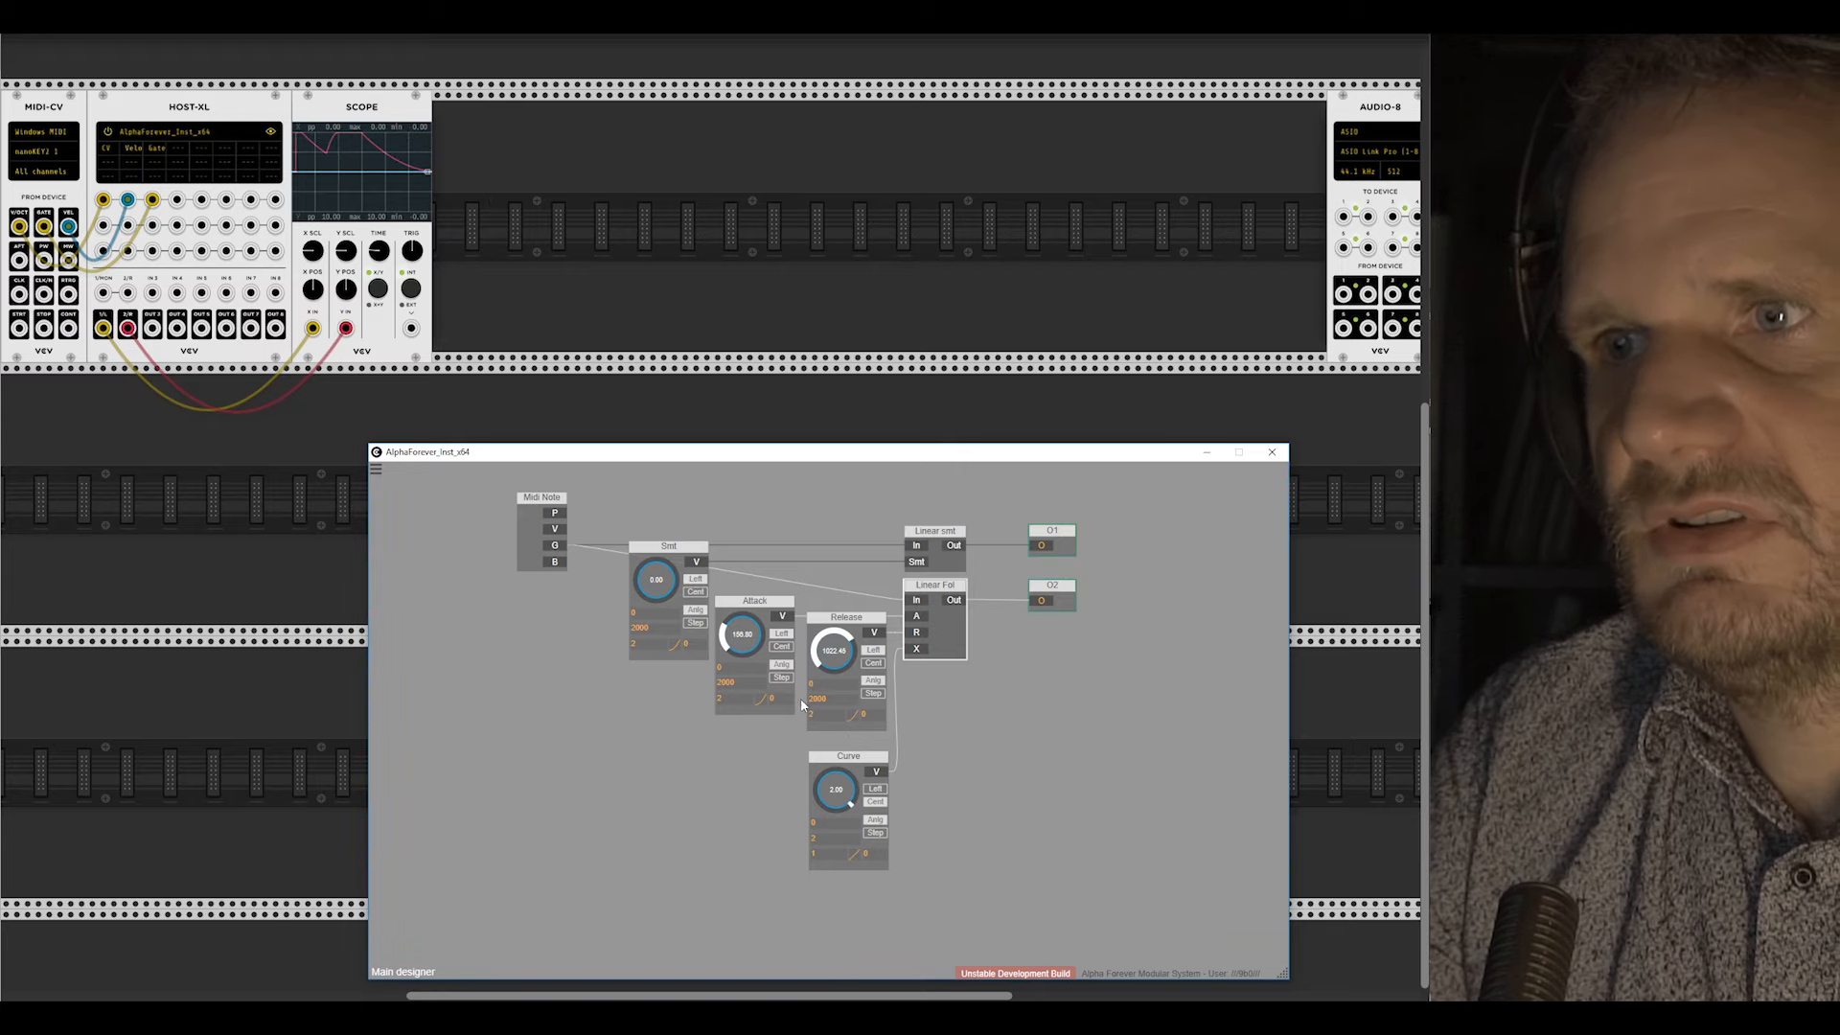
left_click_drag(839, 788, 858, 878)
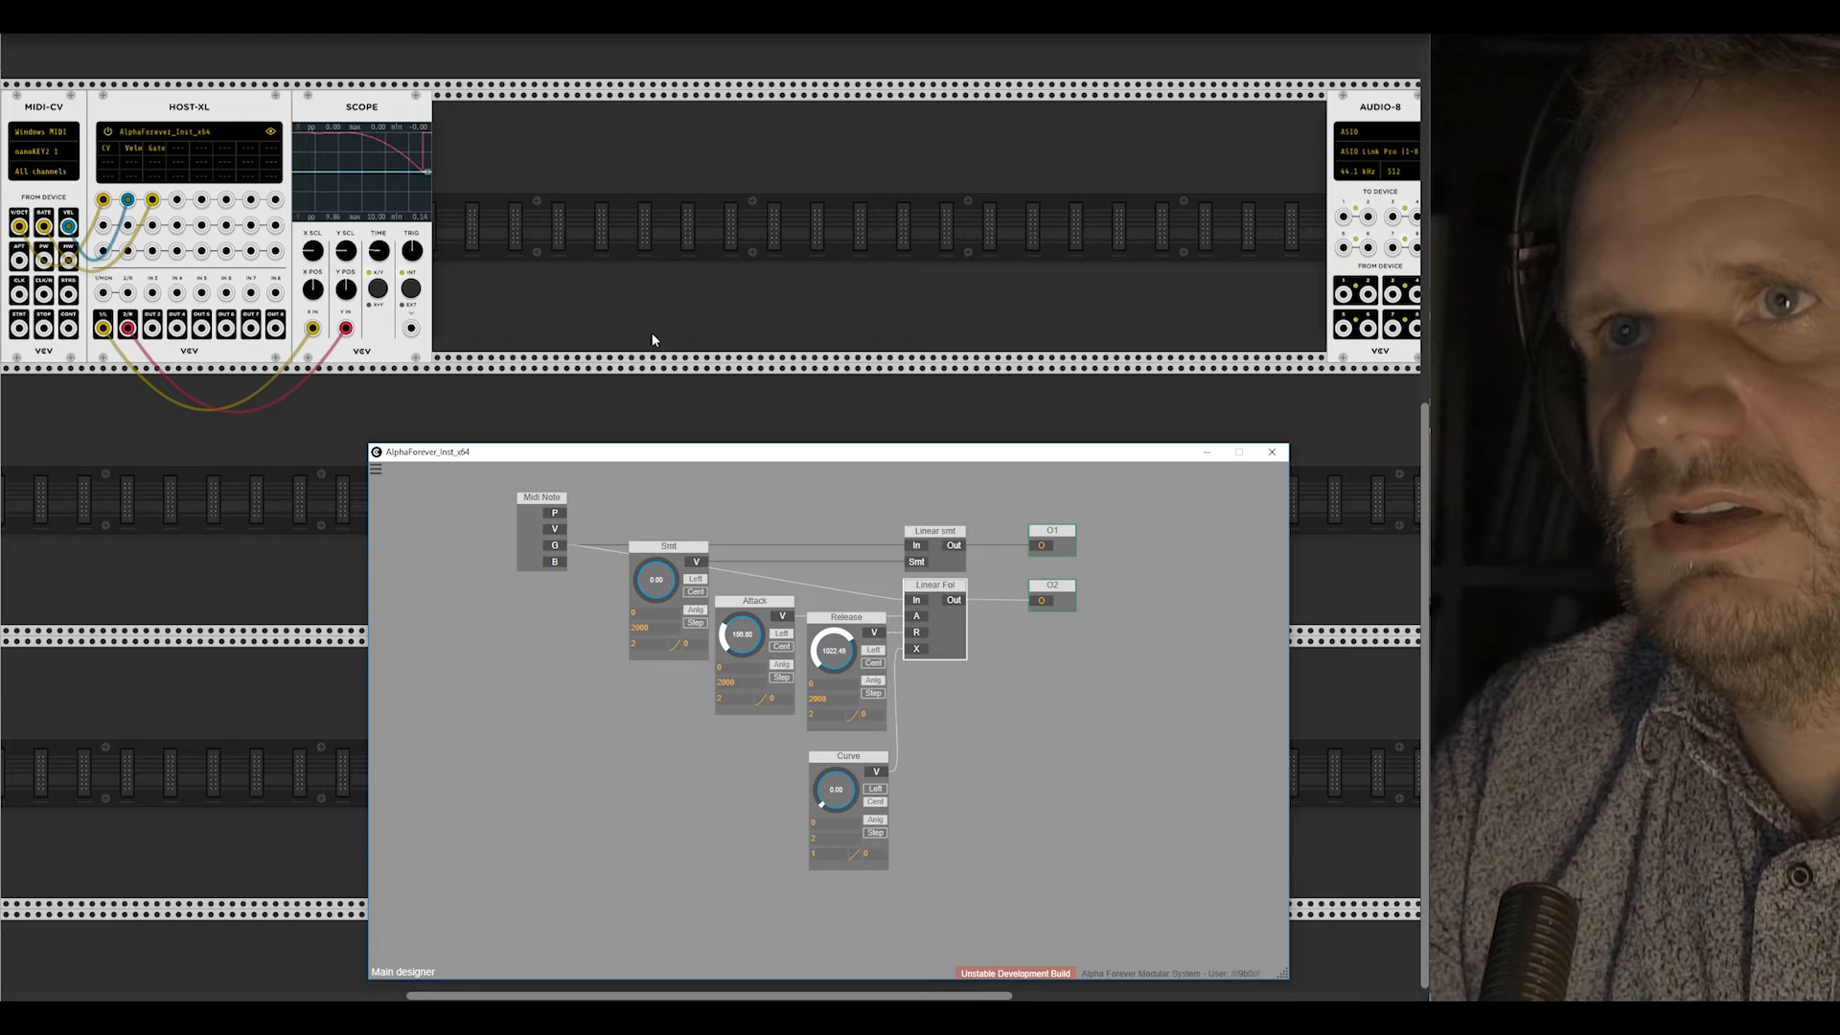
Step: Open the Linear Fol module and move the X input slightly farther from the eight-input Crossfade
double_click(944, 623)
left_click_drag(801, 774, 874, 763)
scroll(1075, 725, "down", 3)
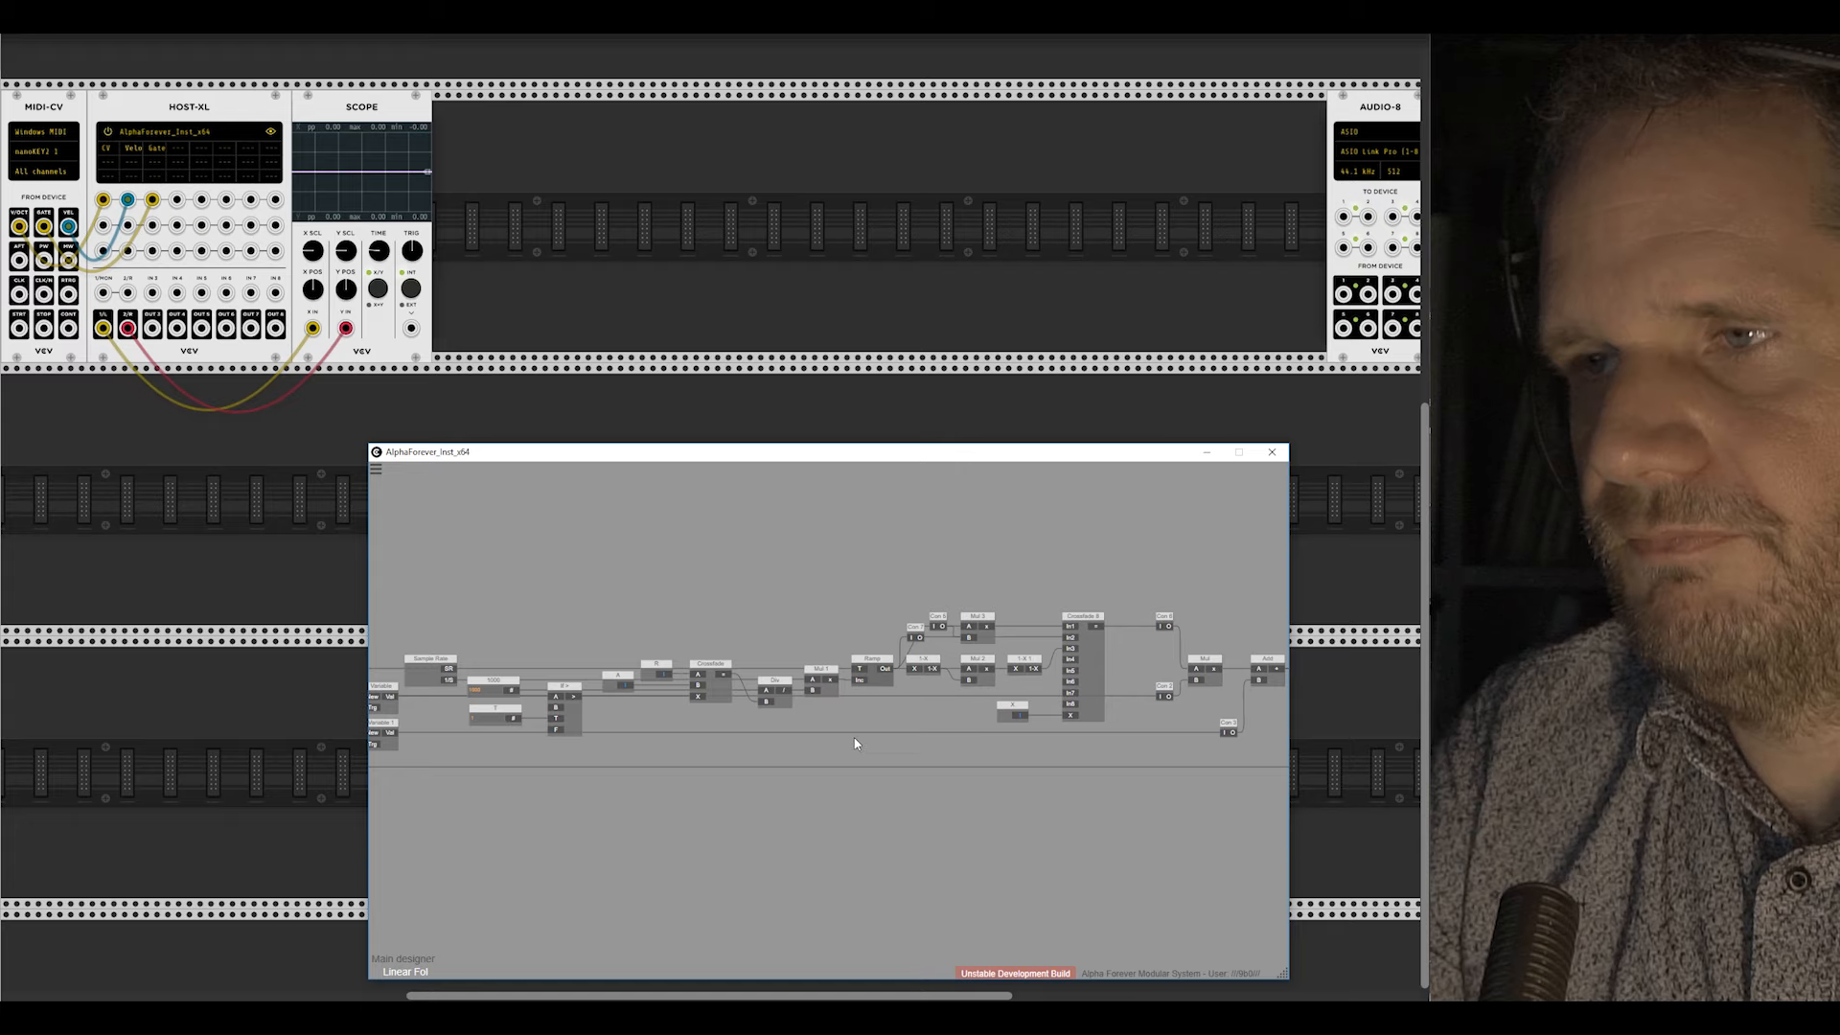
left_click_drag(1011, 716, 977, 719)
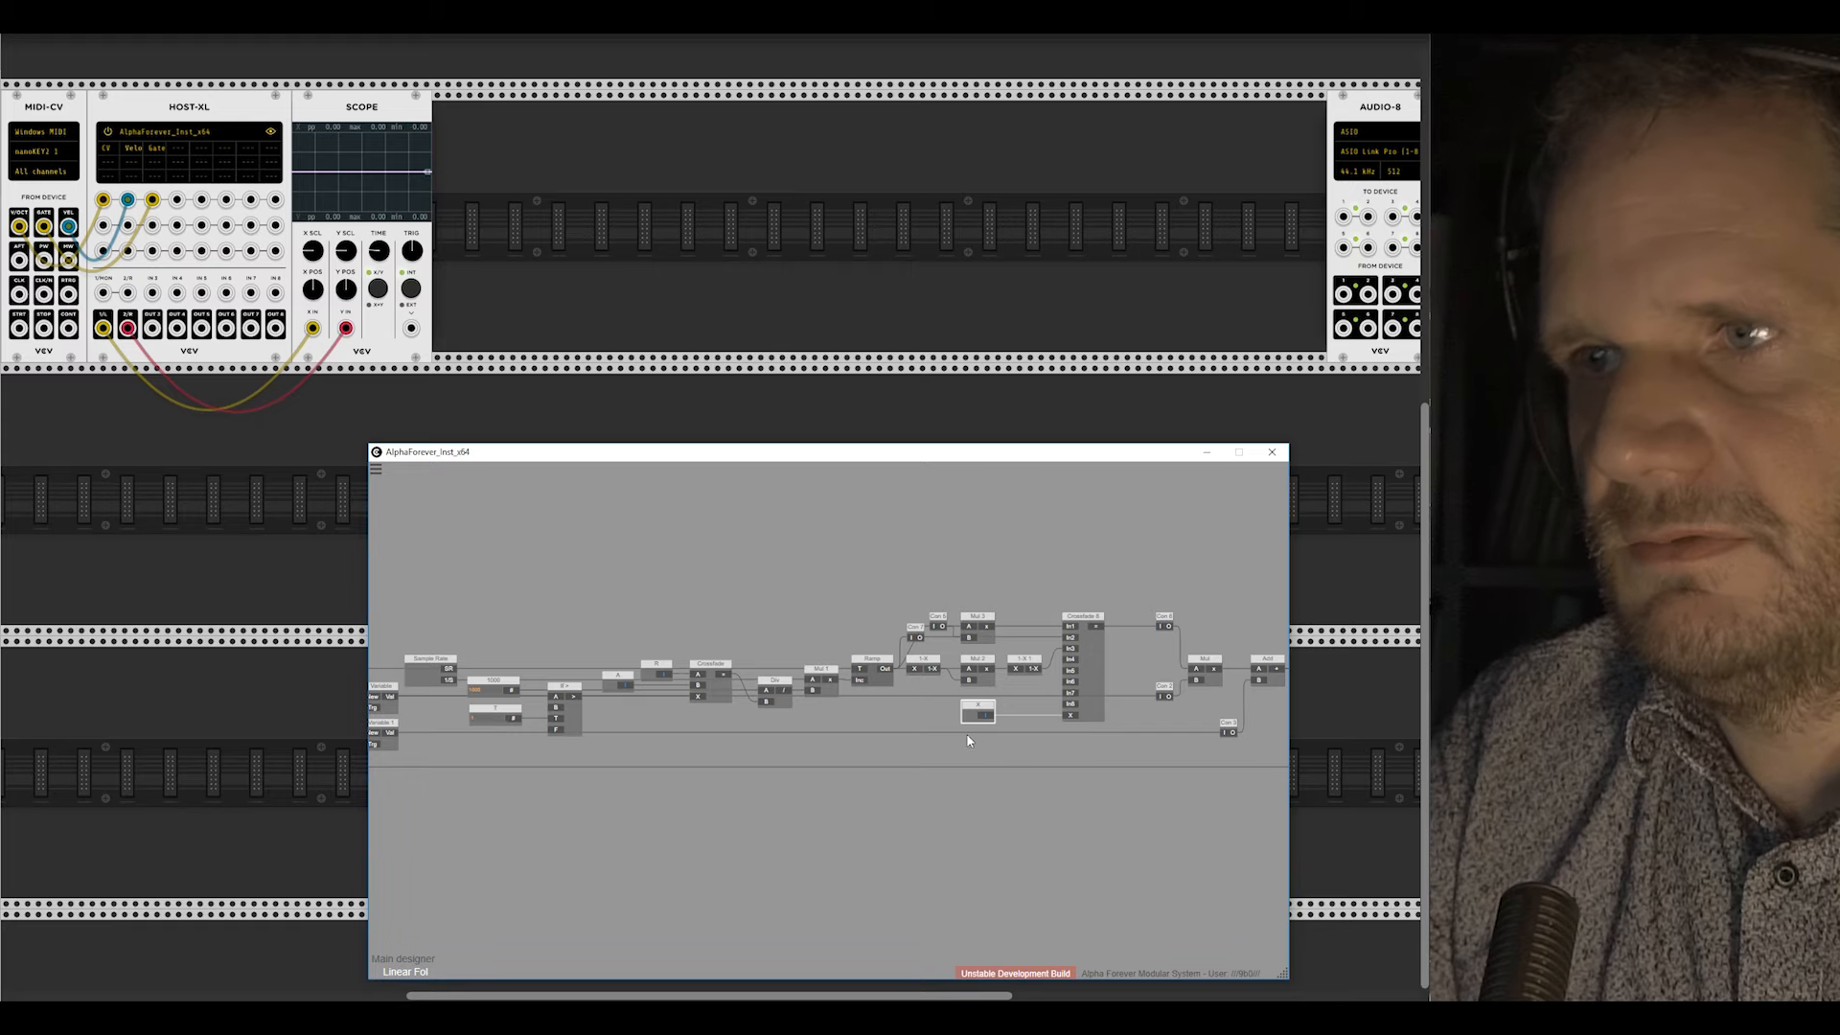
Step: Add a two-input Crossfade module below the main signal chain
left_click_drag(874, 740, 986, 724)
scroll(969, 723, "down", 1)
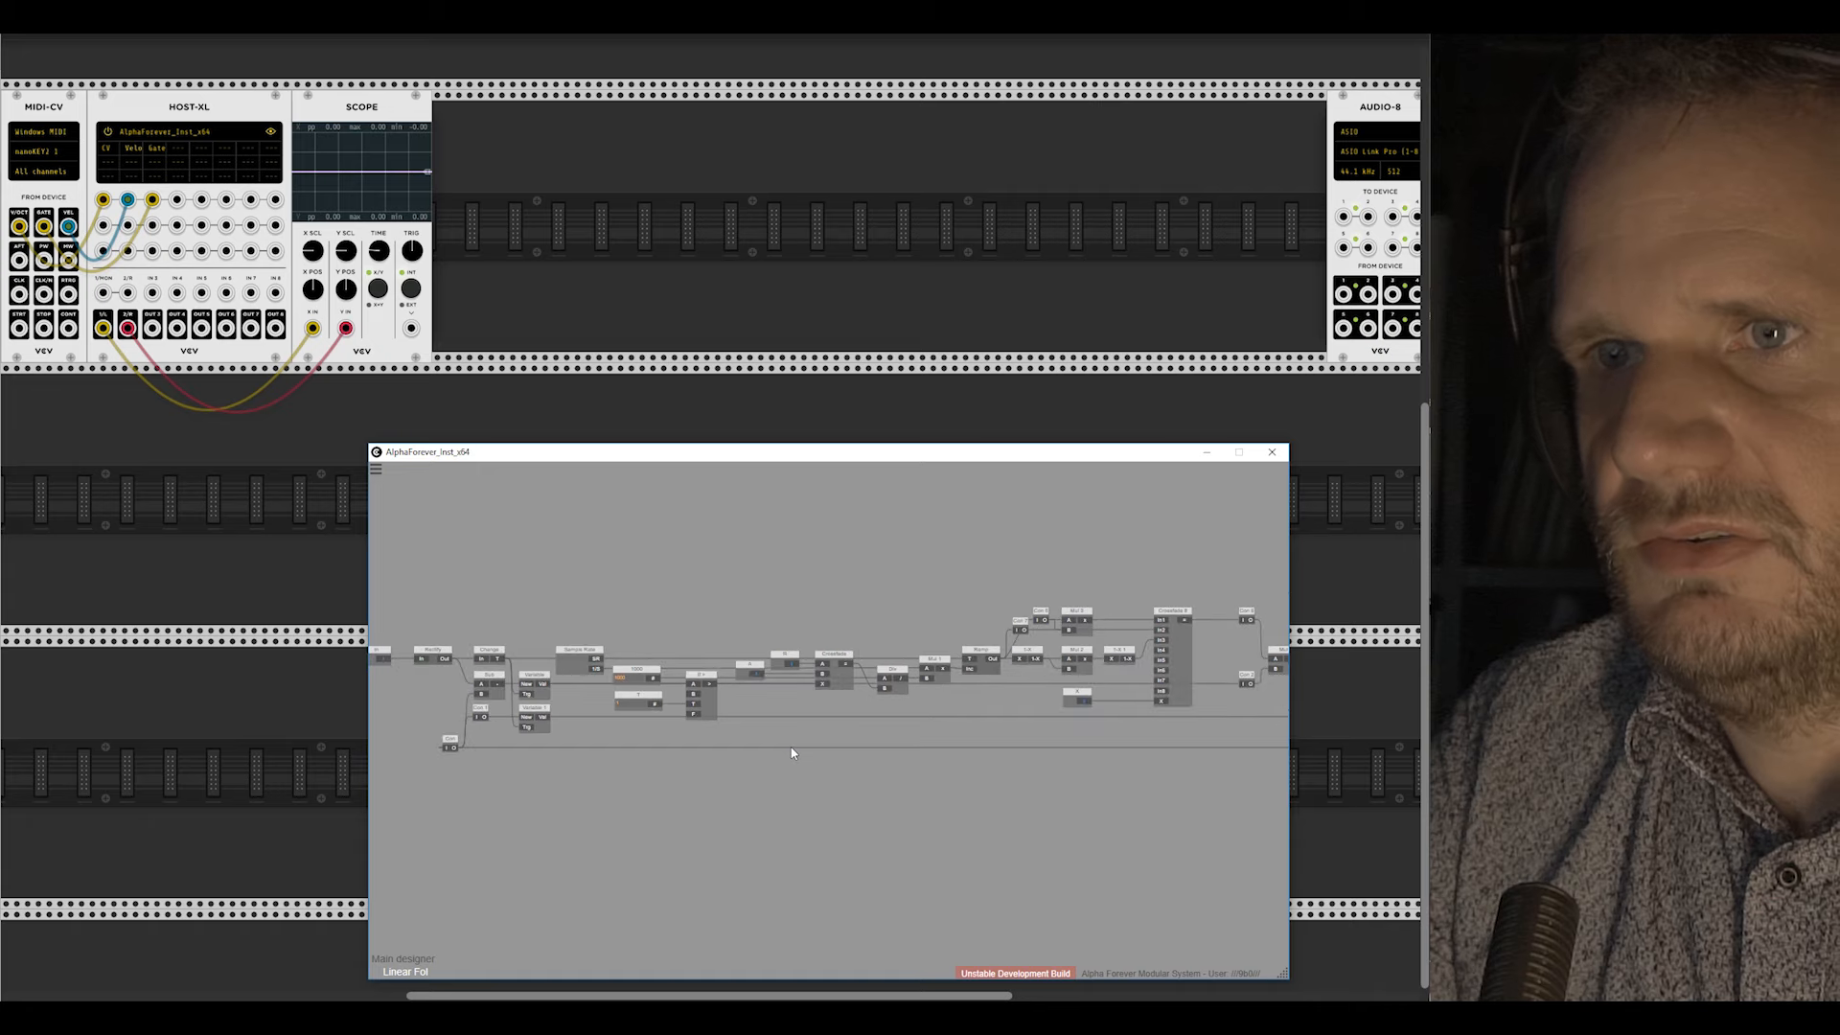
right_click(836, 733)
type("cr")
mouse_move(886, 777)
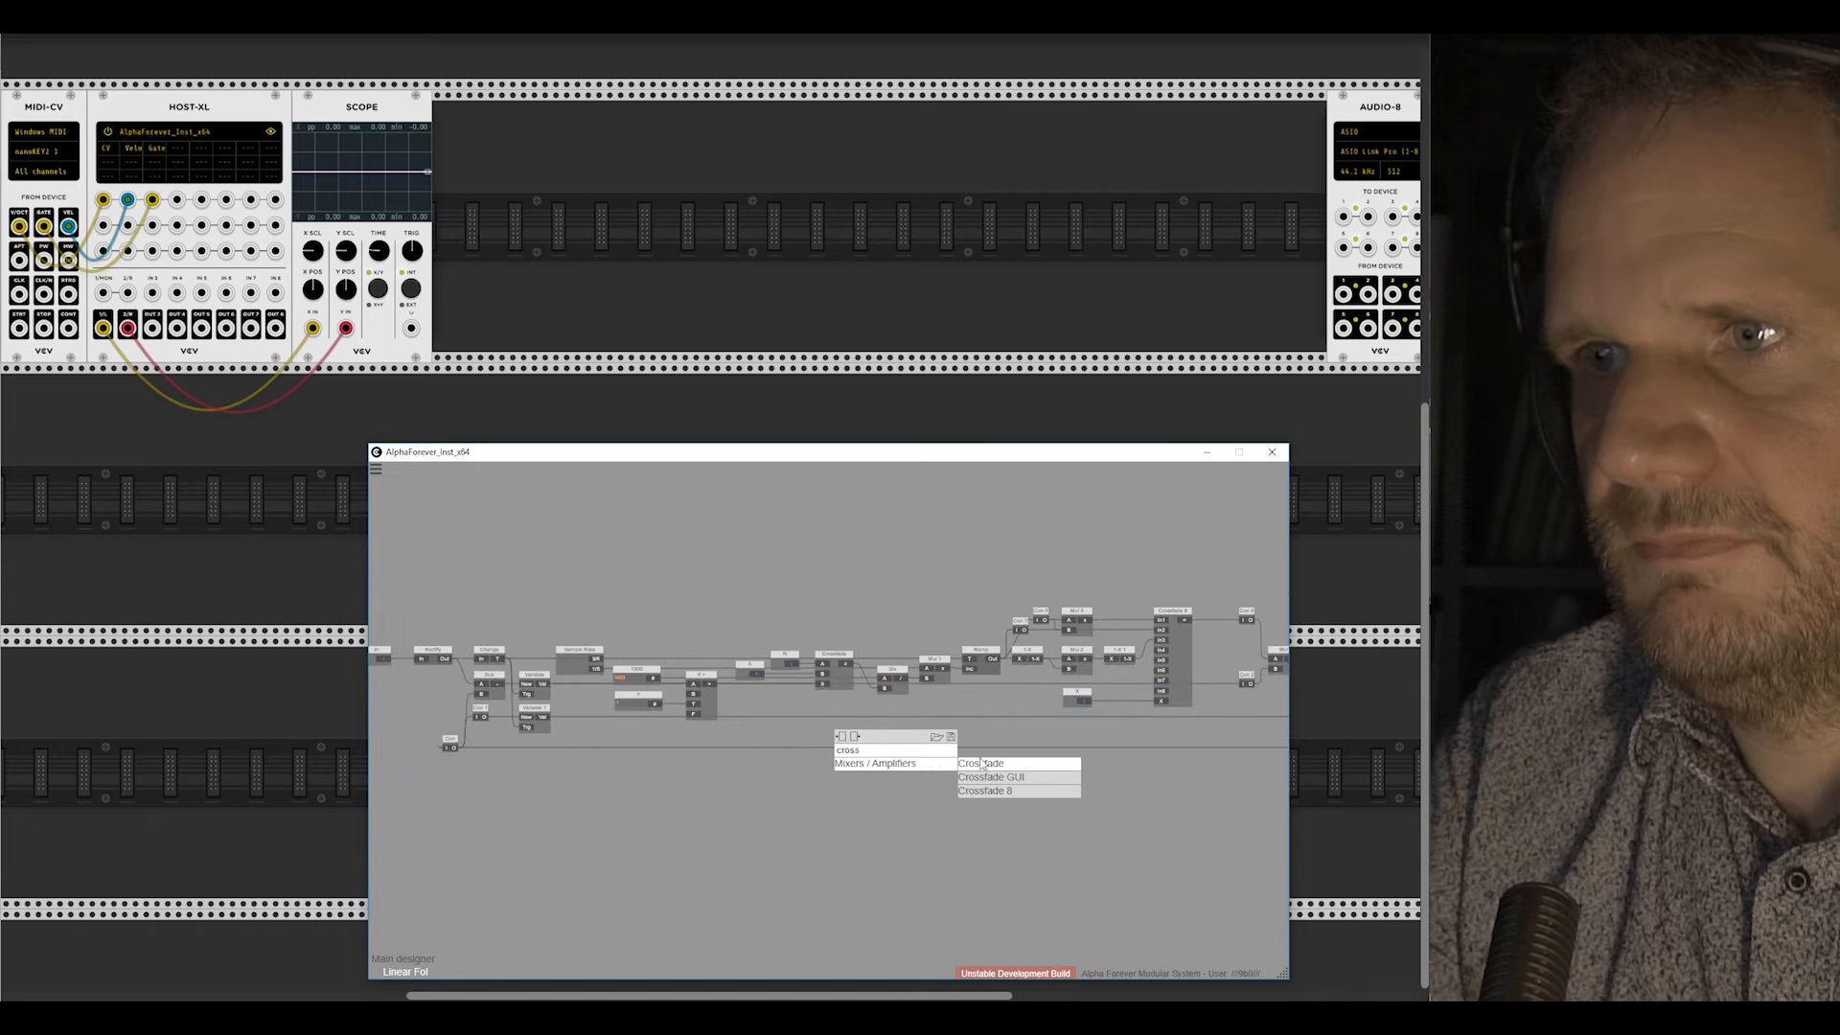
left_click(990, 771)
Step: Connect the If > output to the new Crossfade's X input and place the Crossfade just below the If > module
left_click(708, 681)
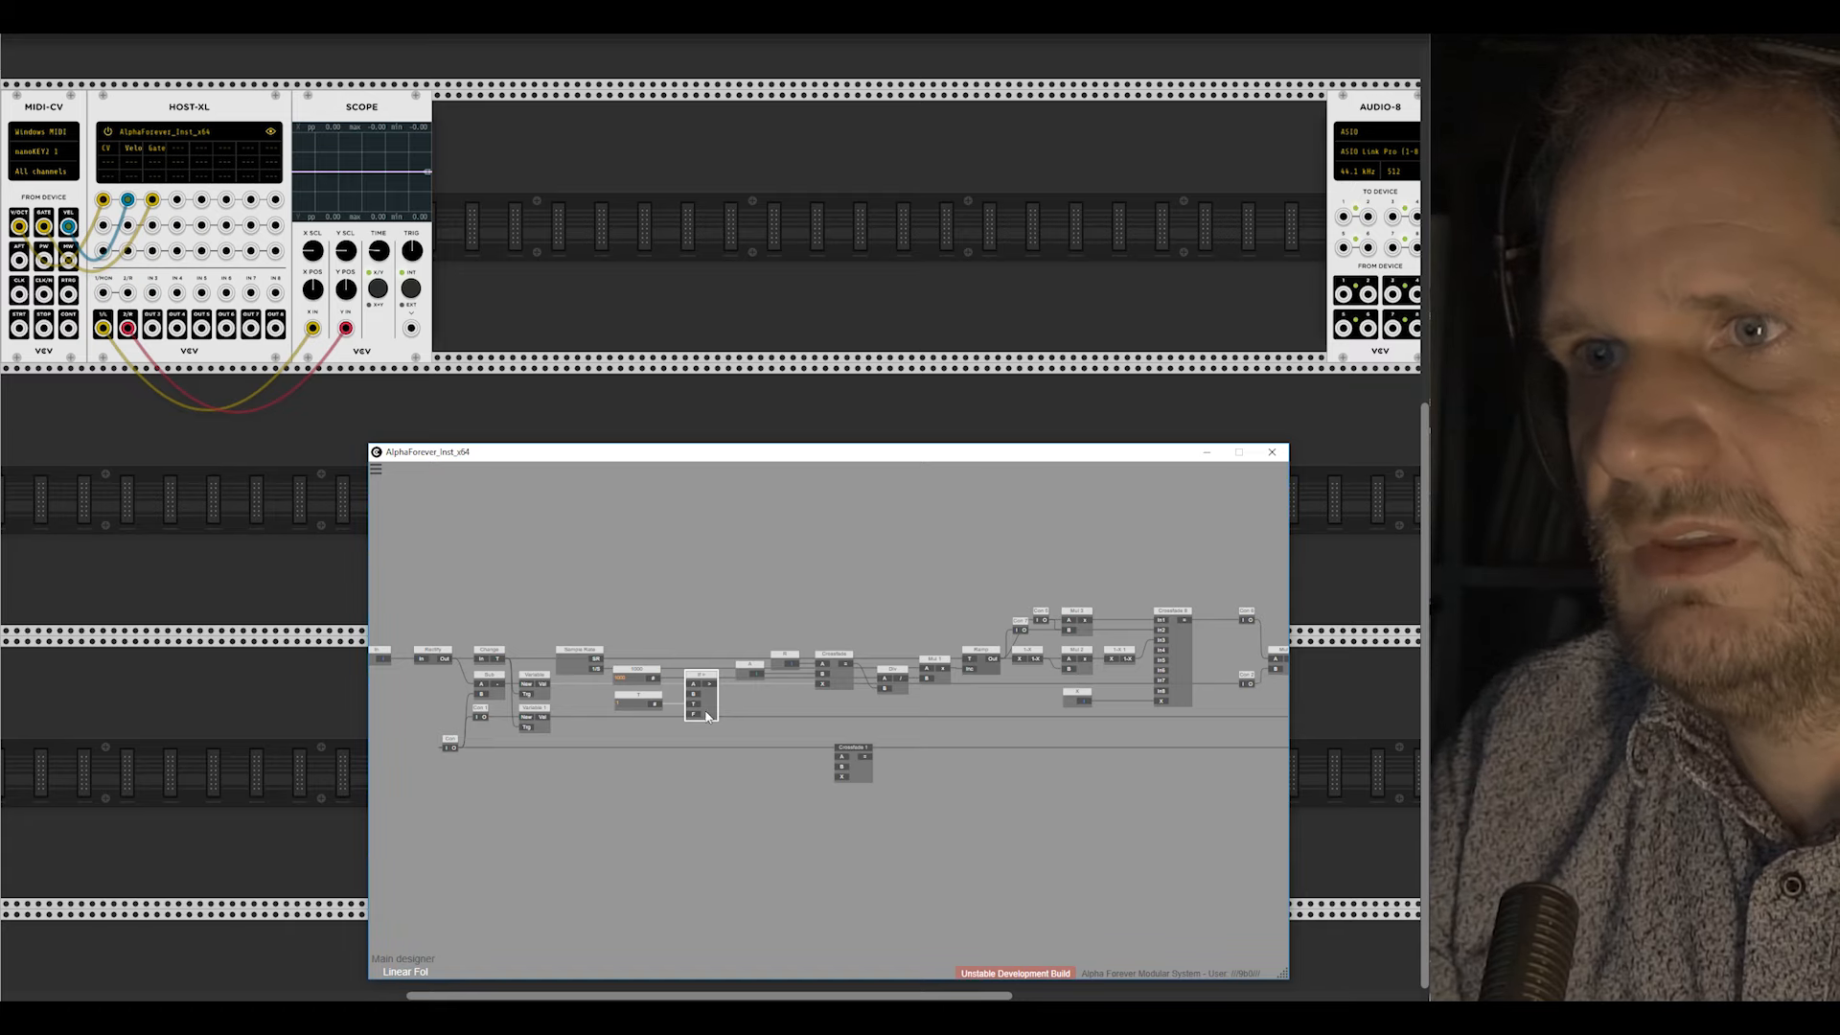
left_click_drag(839, 776, 752, 751)
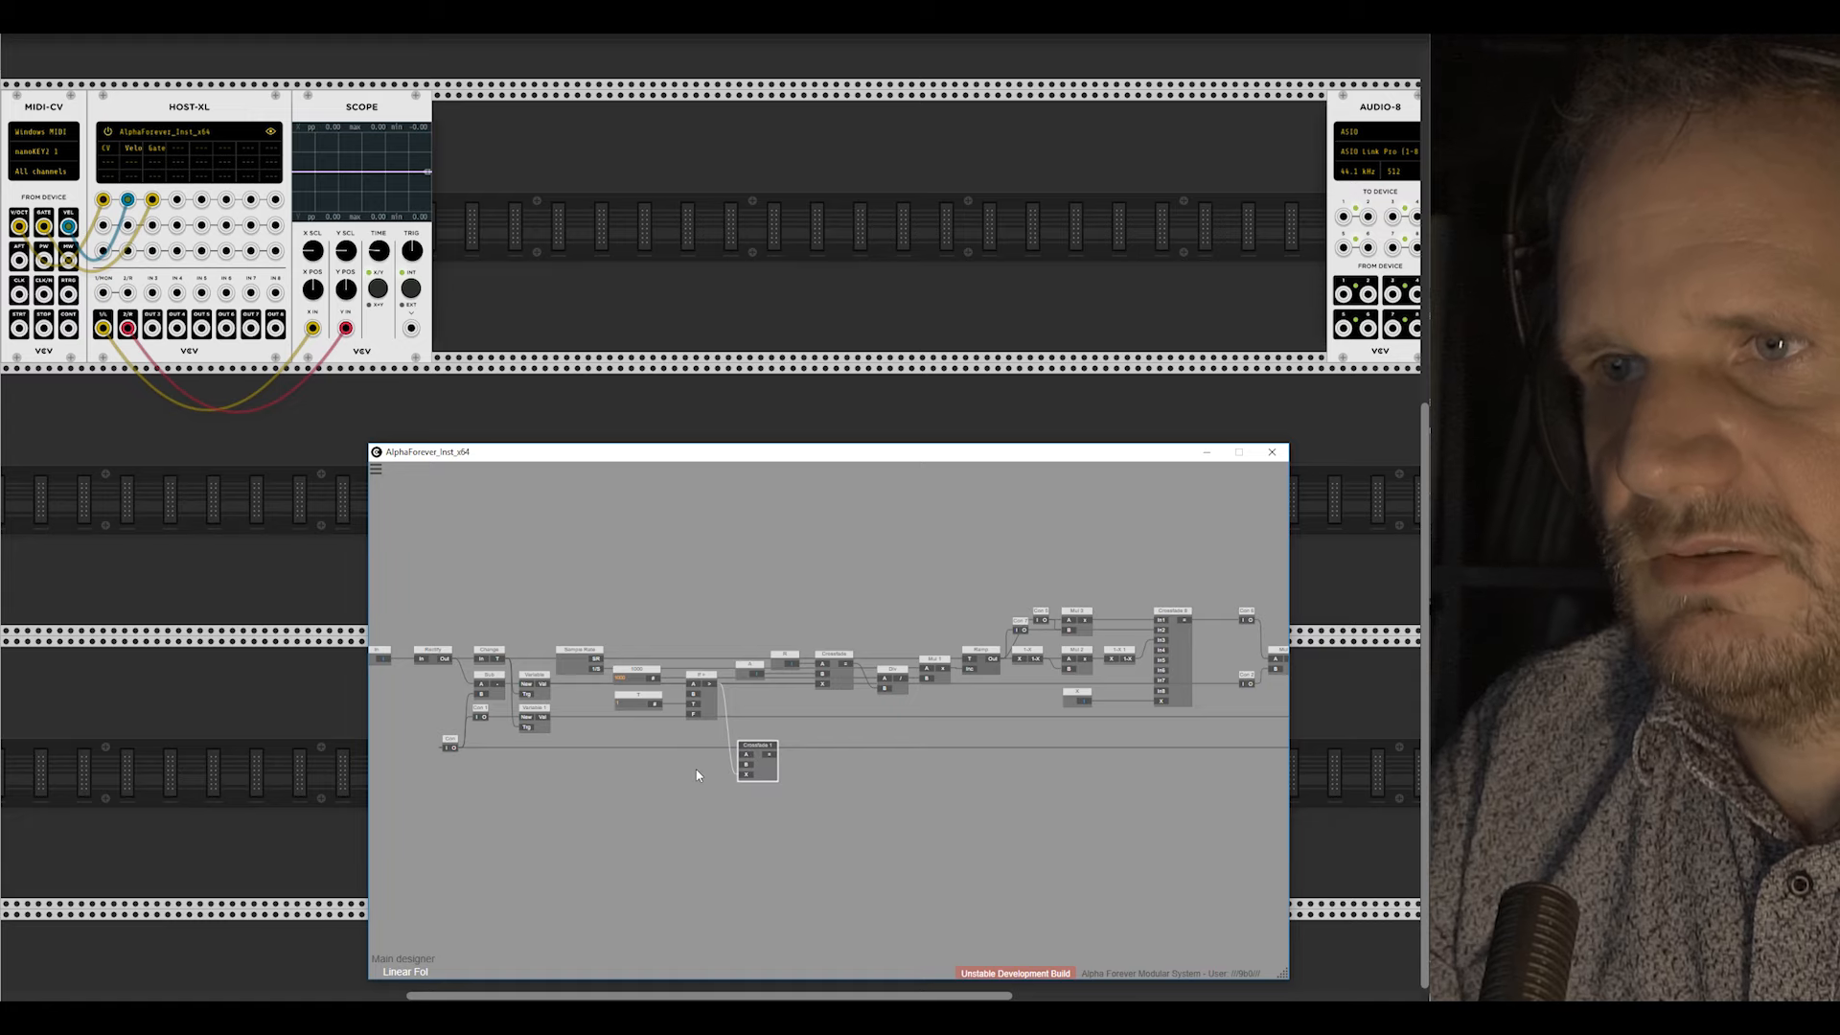
scroll(696, 775, "up", 3)
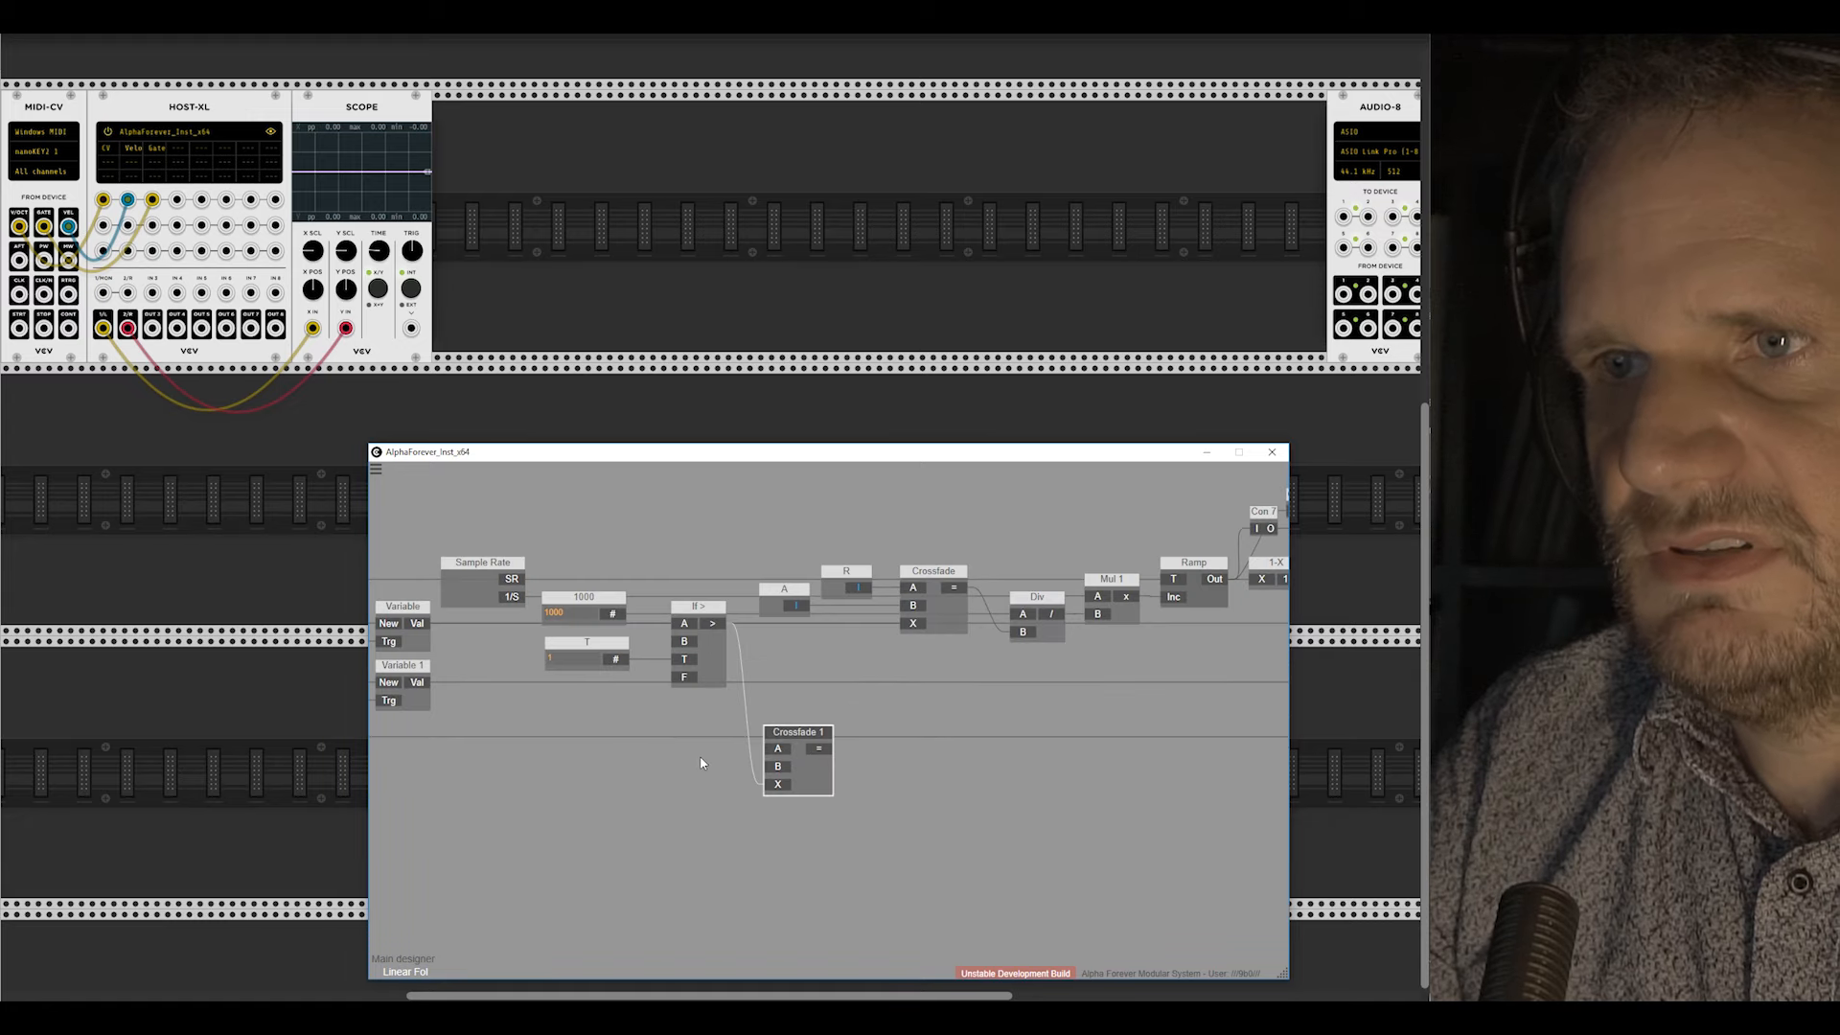
scroll(847, 757, "down", 2)
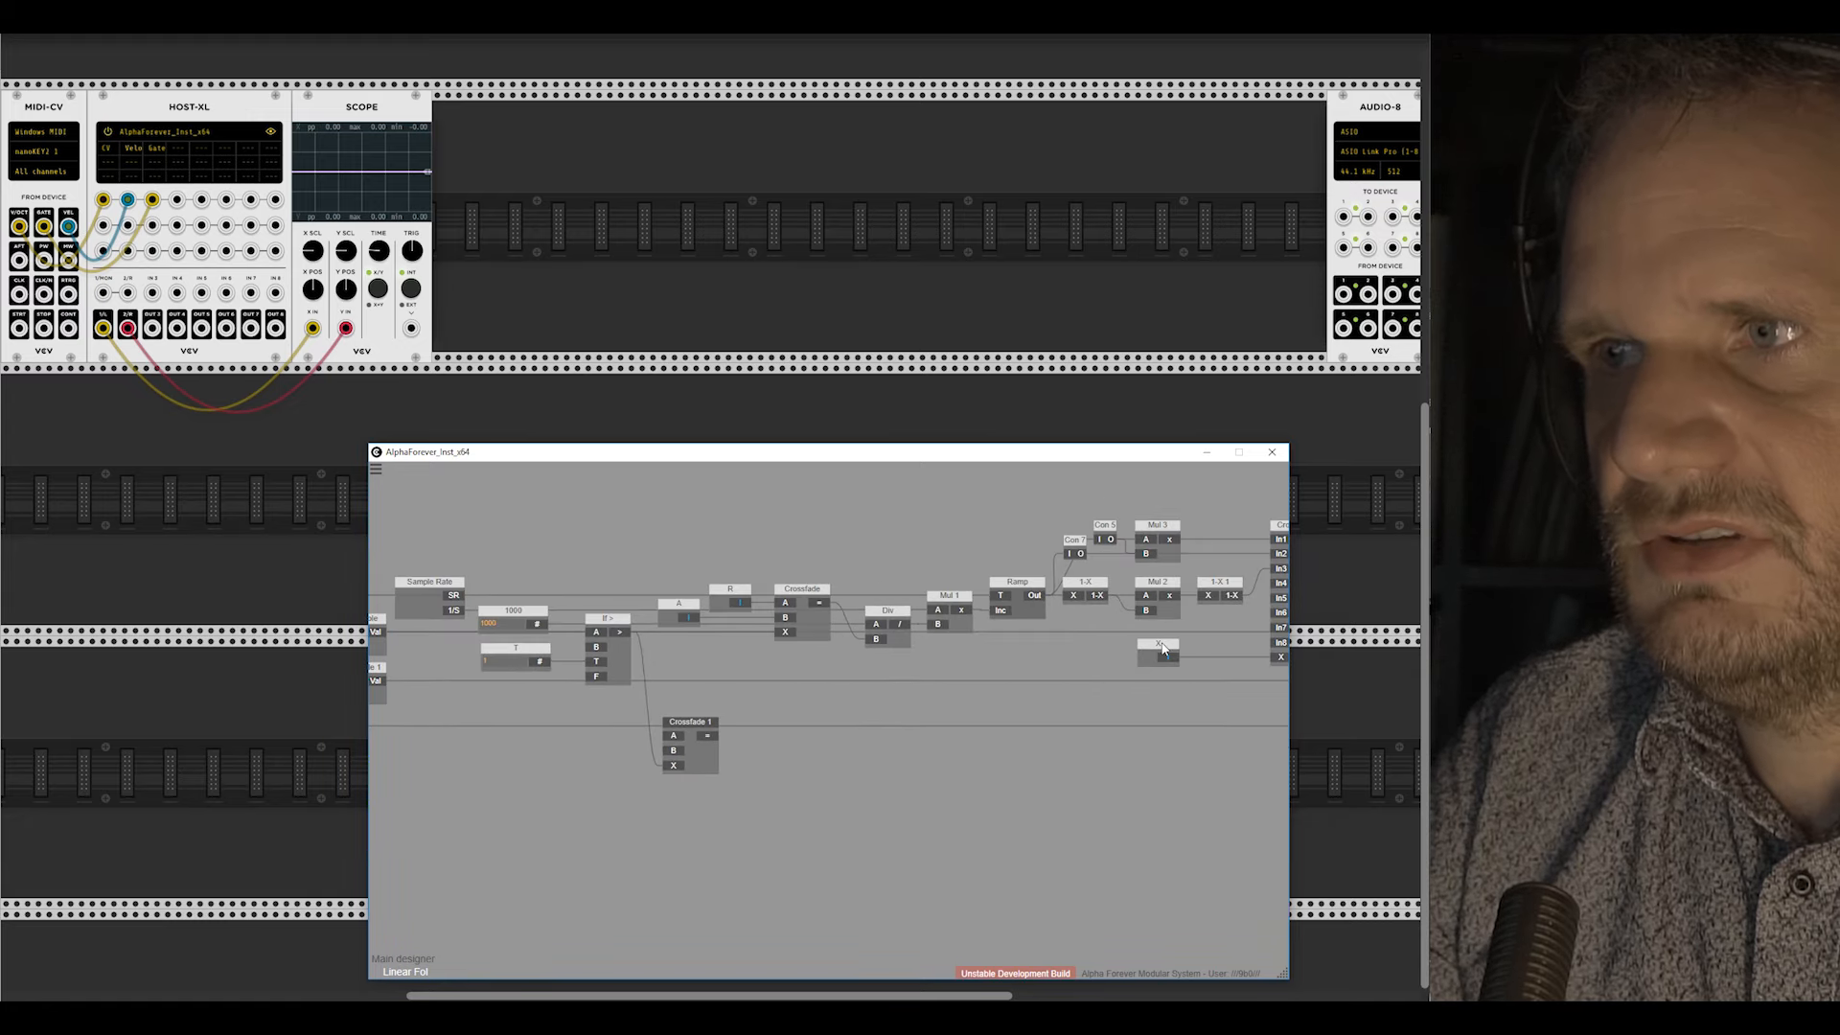
Step: Move the X input module beside the new Crossfade and connect it to the Crossfade's B input
left_click_drag(1164, 650, 545, 758)
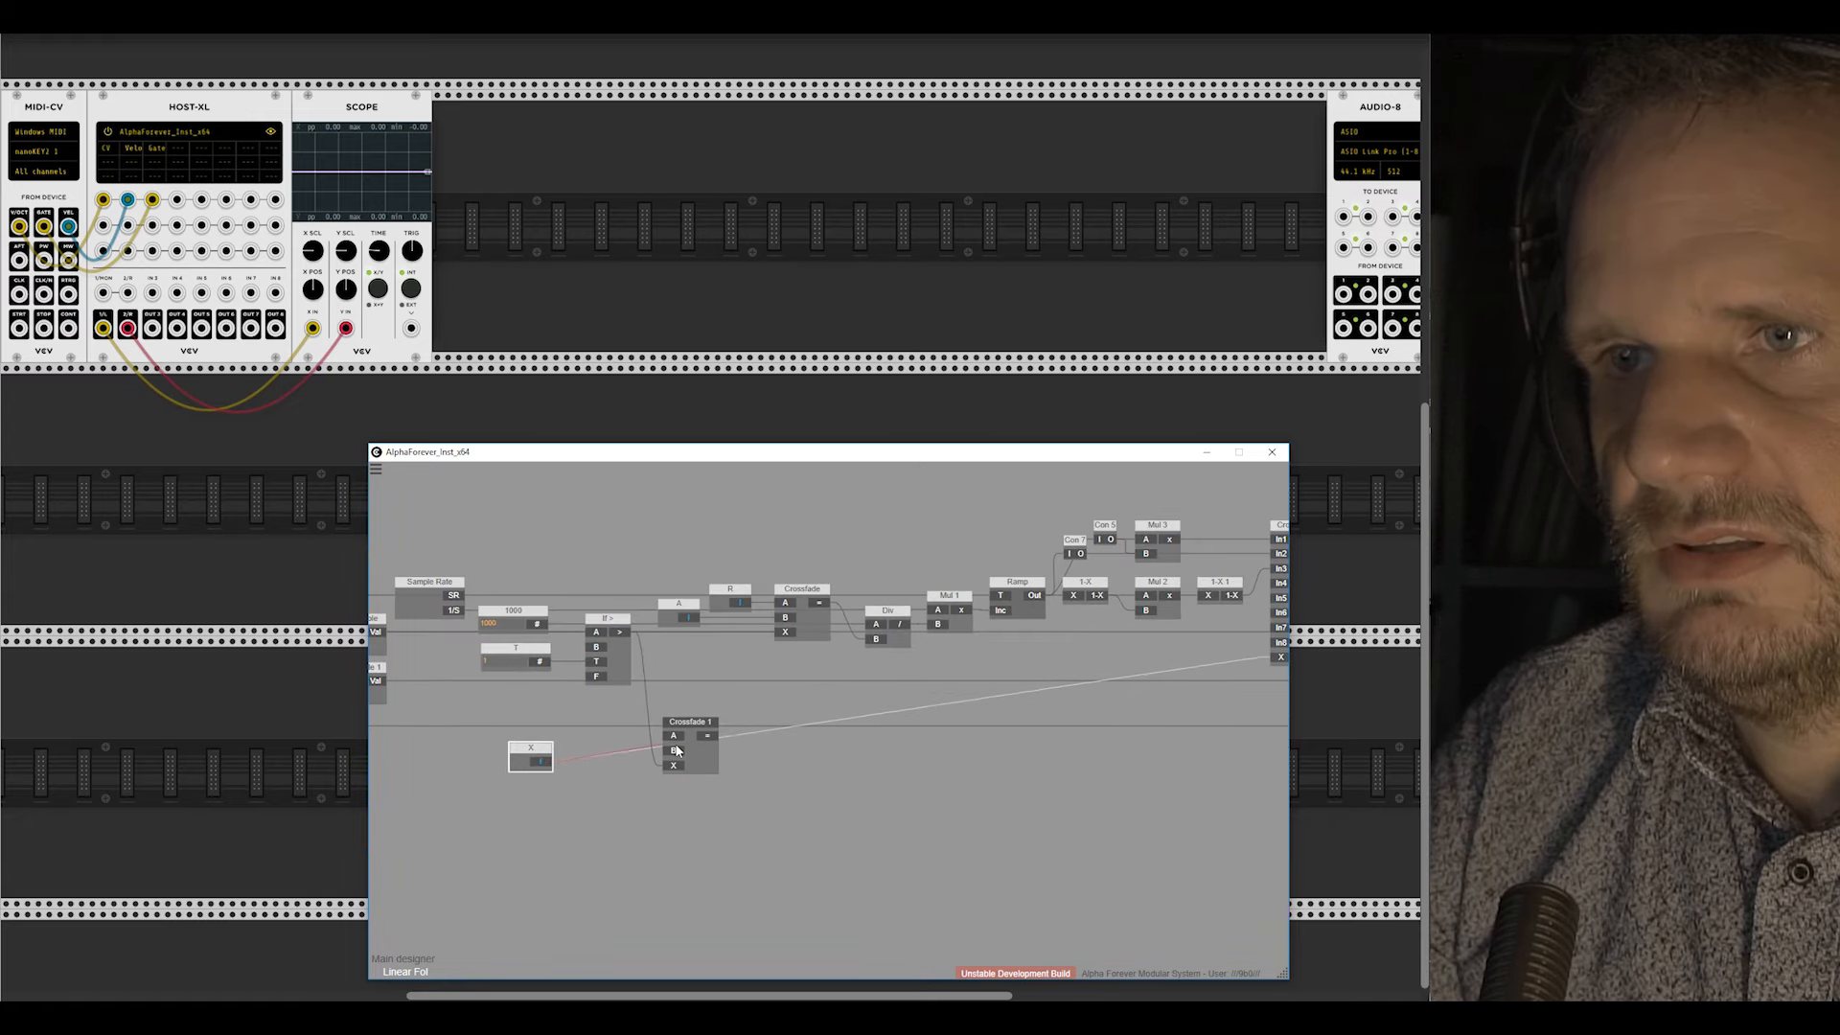
left_click_drag(675, 750, 676, 751)
left_click_drag(532, 748, 585, 727)
Step: Disconnect the X input module from the eight-input Crossfade's X input
scroll(891, 757, "down", 2)
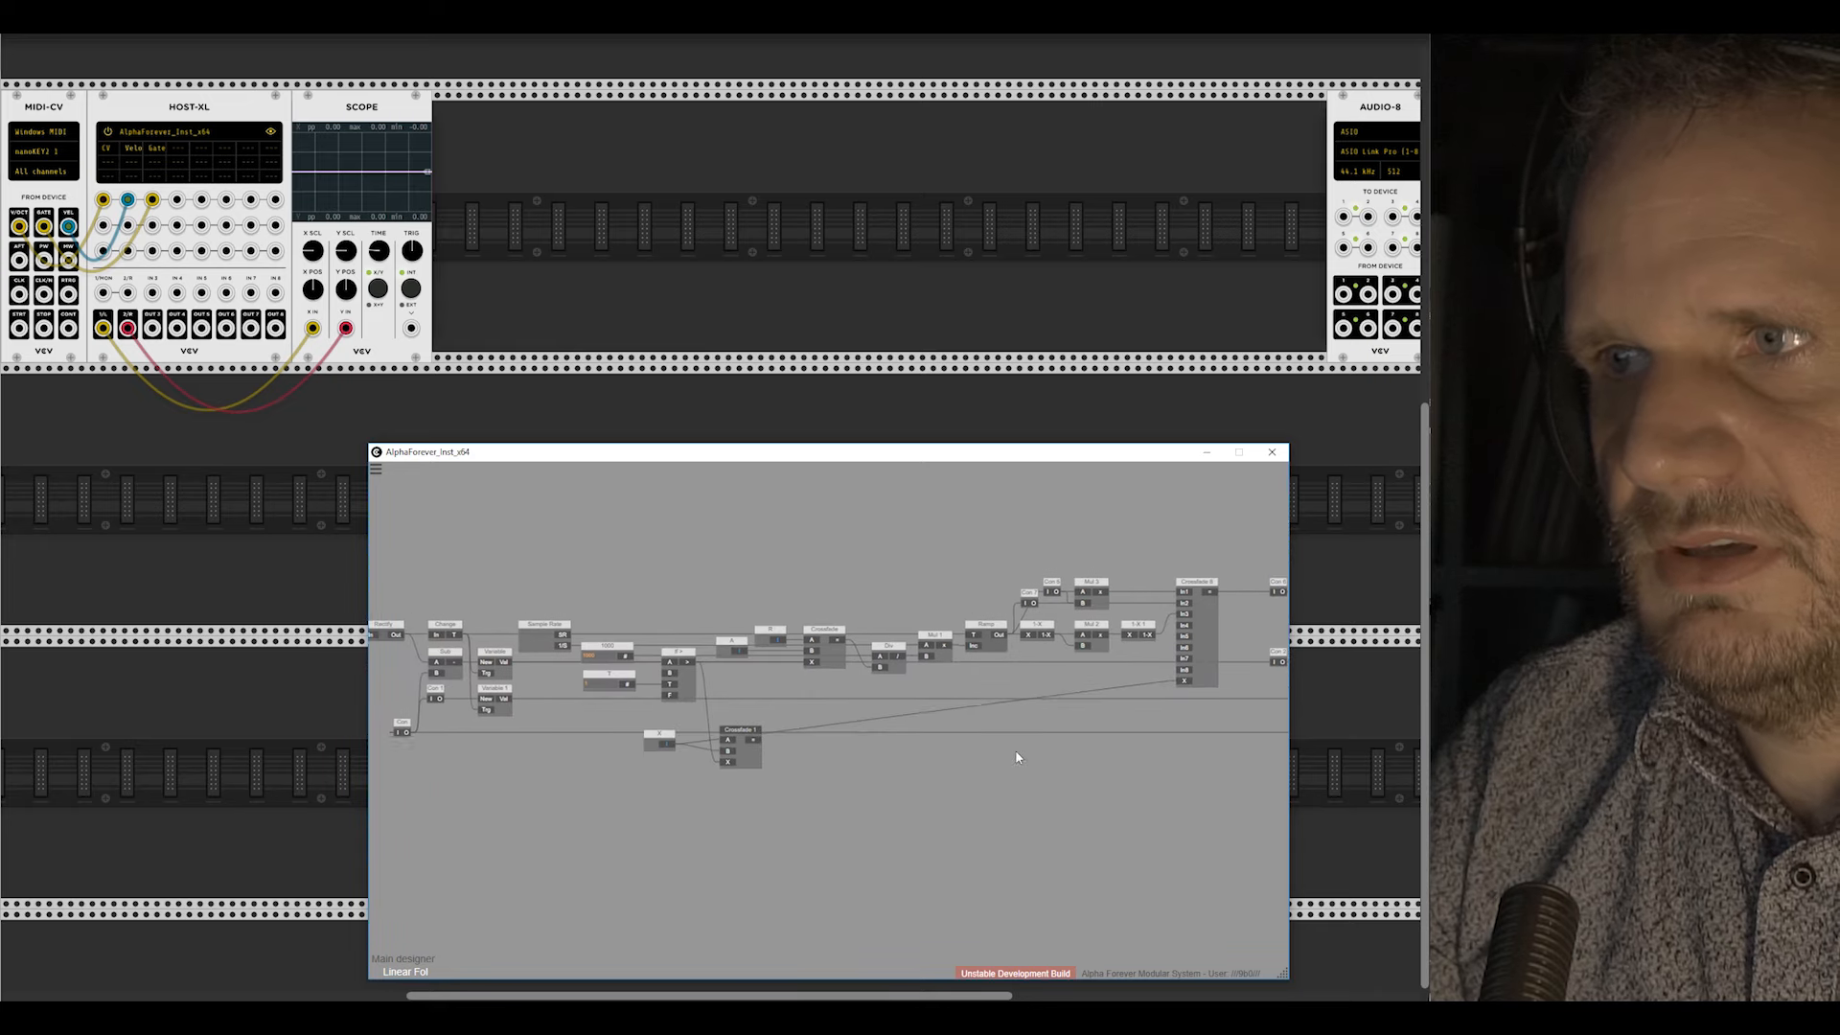
left_click_drag(1017, 757, 912, 782)
left_click_drag(1078, 706, 1058, 708)
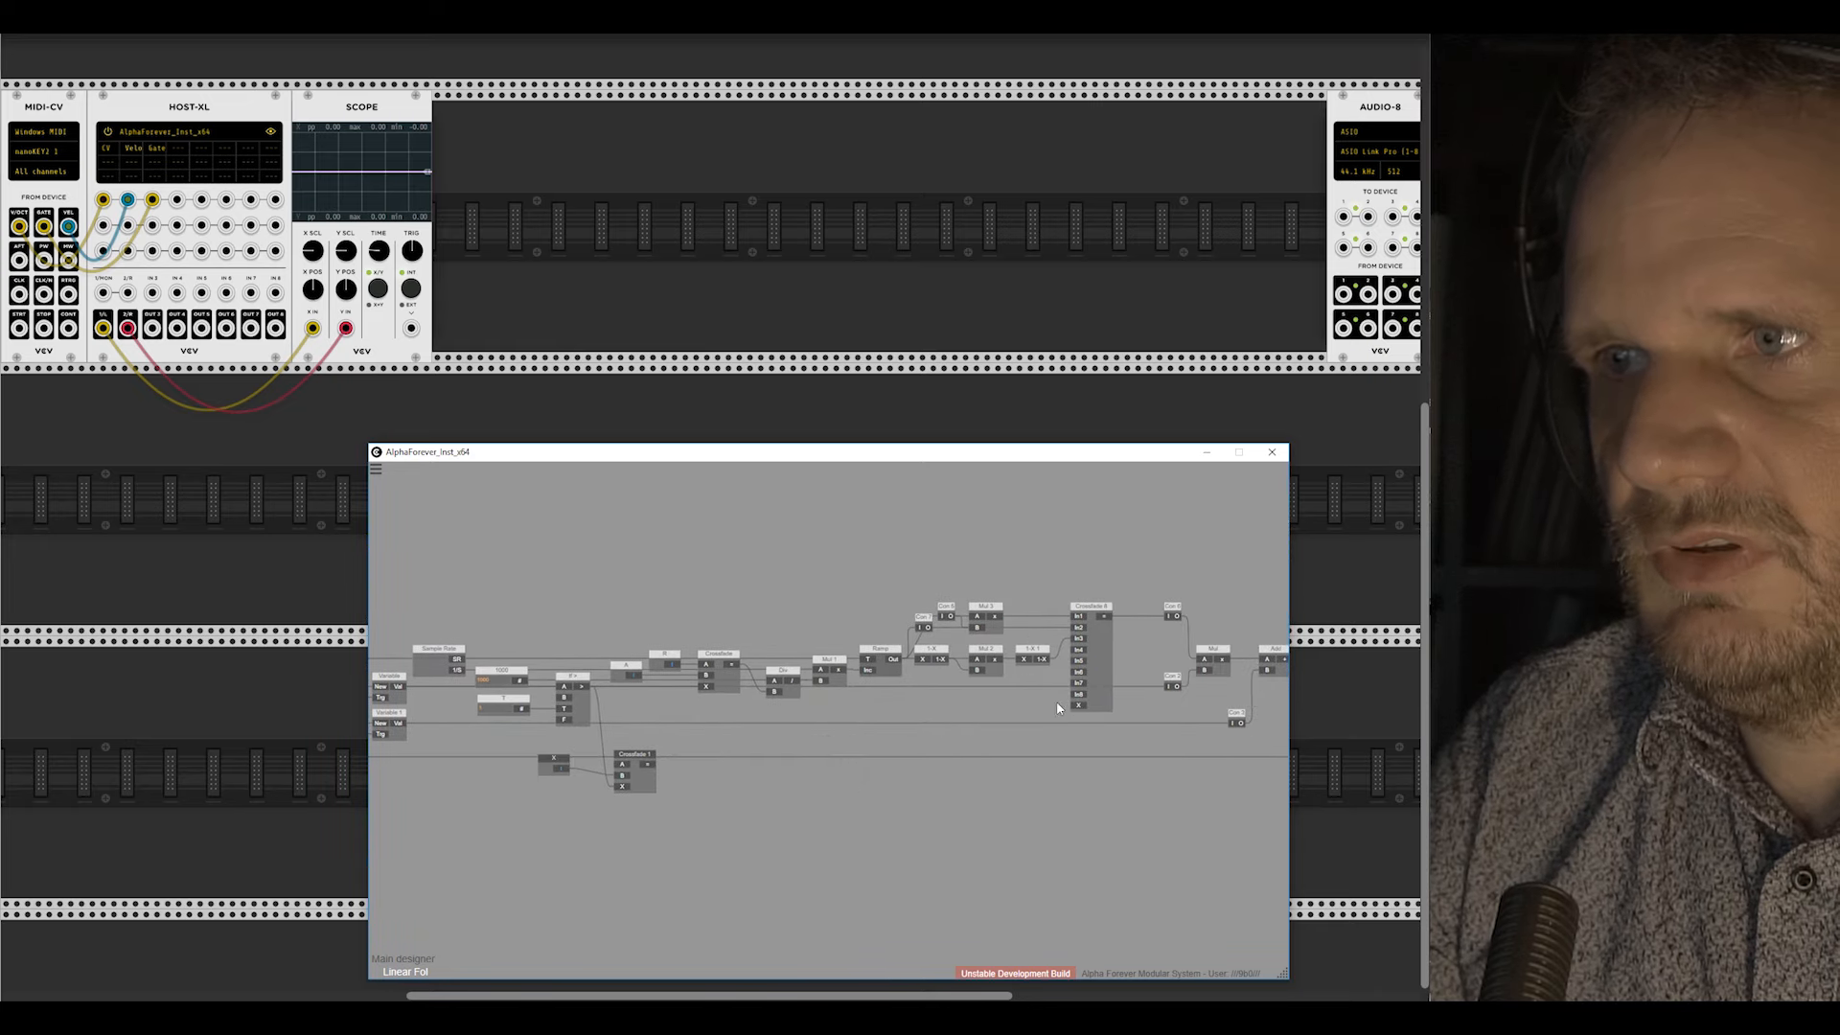
Step: Insert a Sub module between X and the new Crossfade's A input, with a constant on its A input and X on B
left_click_drag(556, 772, 502, 773)
right_click(566, 762)
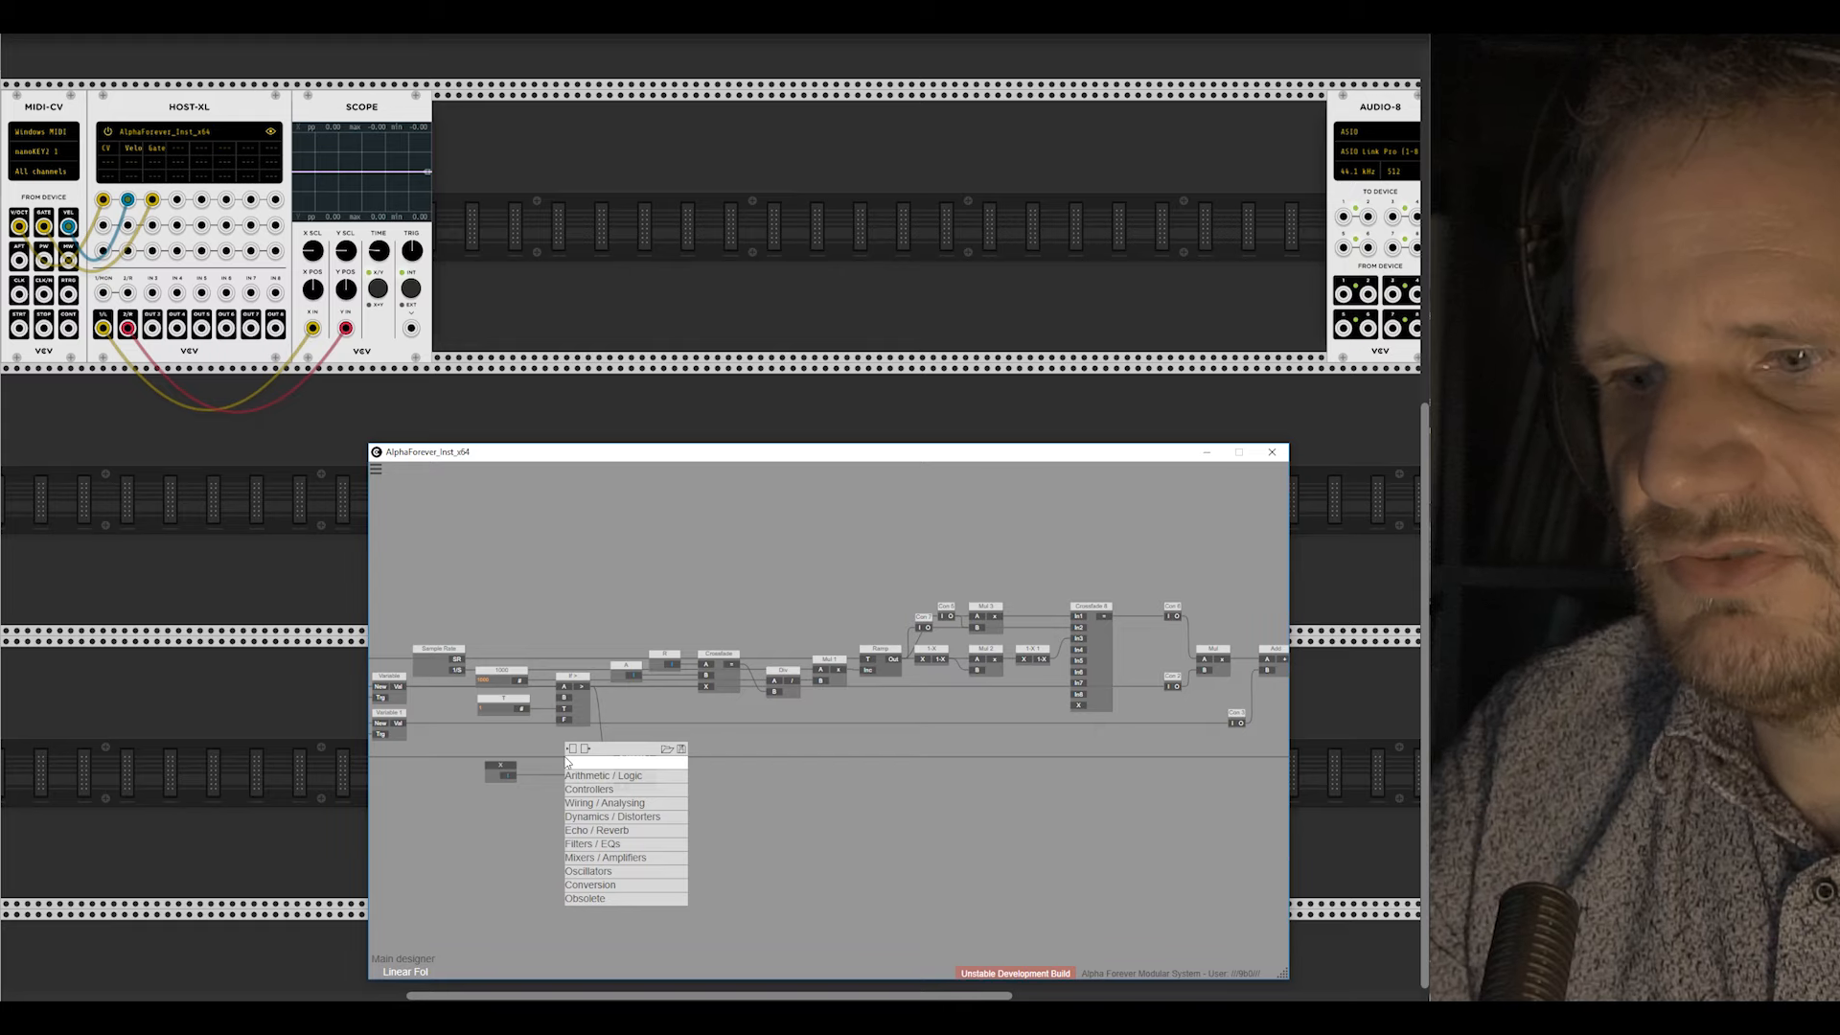
type("sub")
left_click(727, 775)
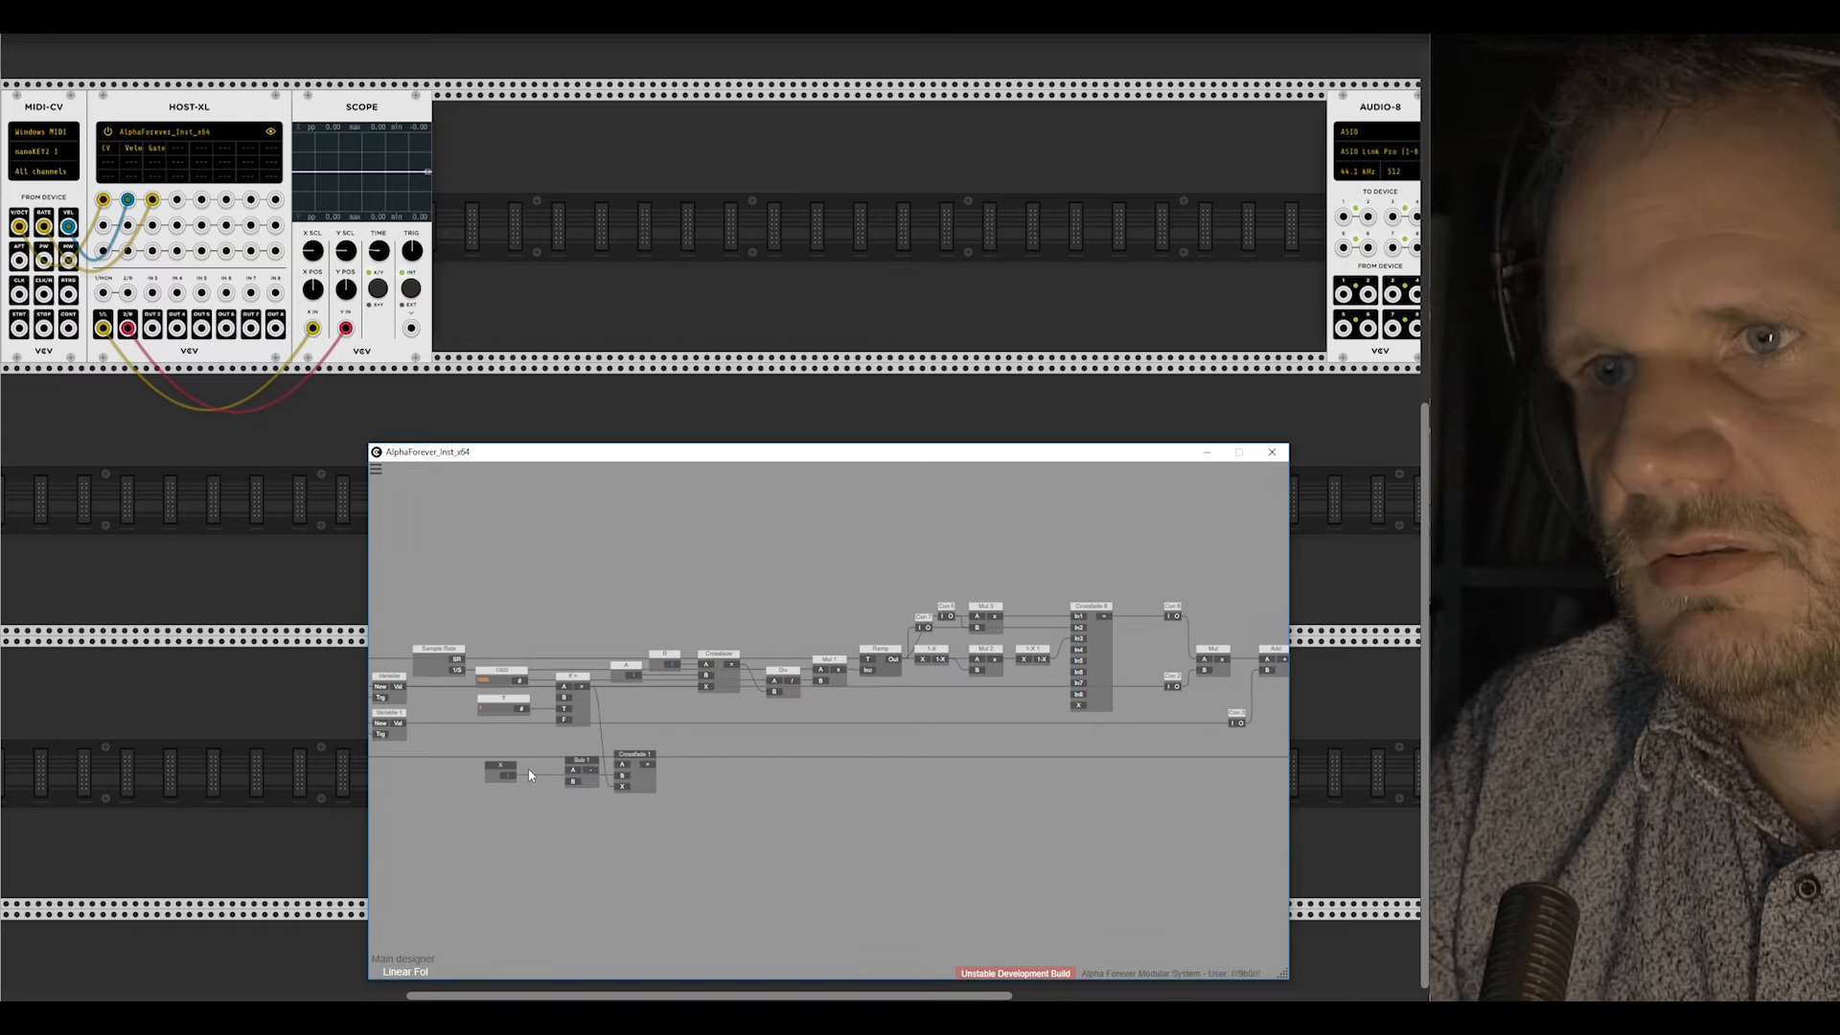
left_click_drag(574, 782, 574, 783)
left_click_drag(576, 763, 524, 758)
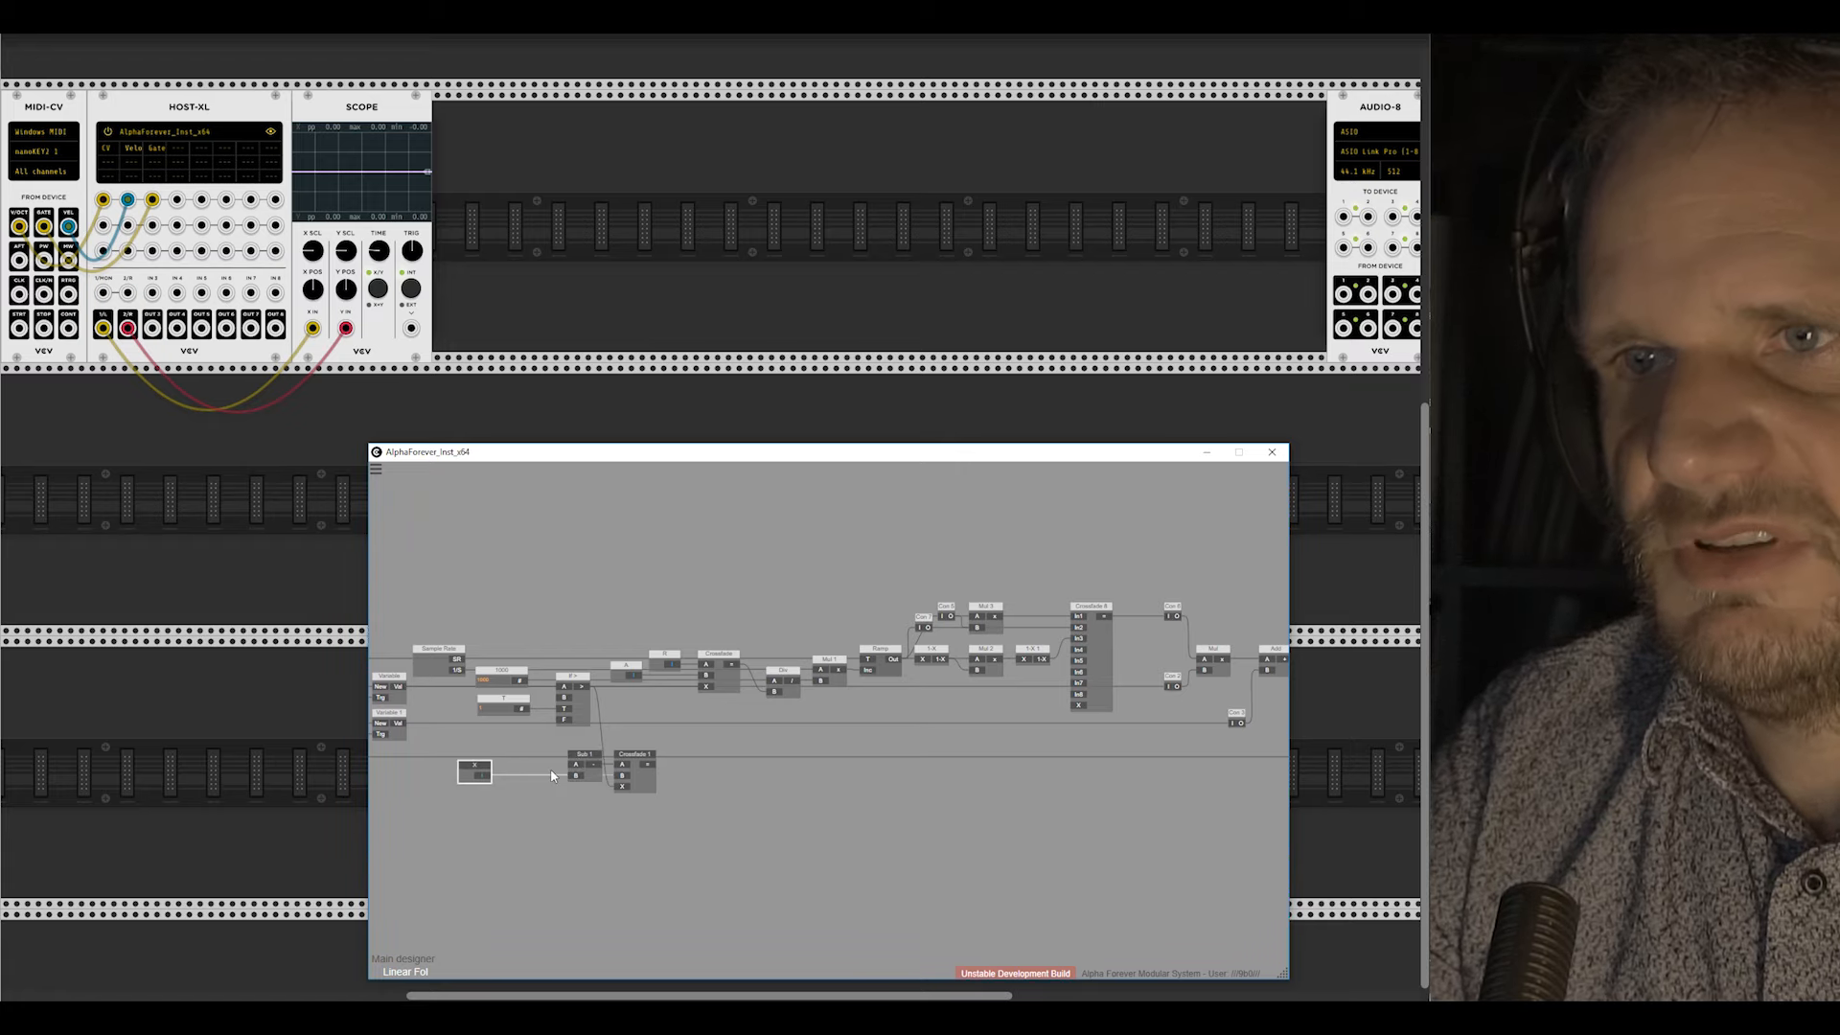
double_click(577, 764)
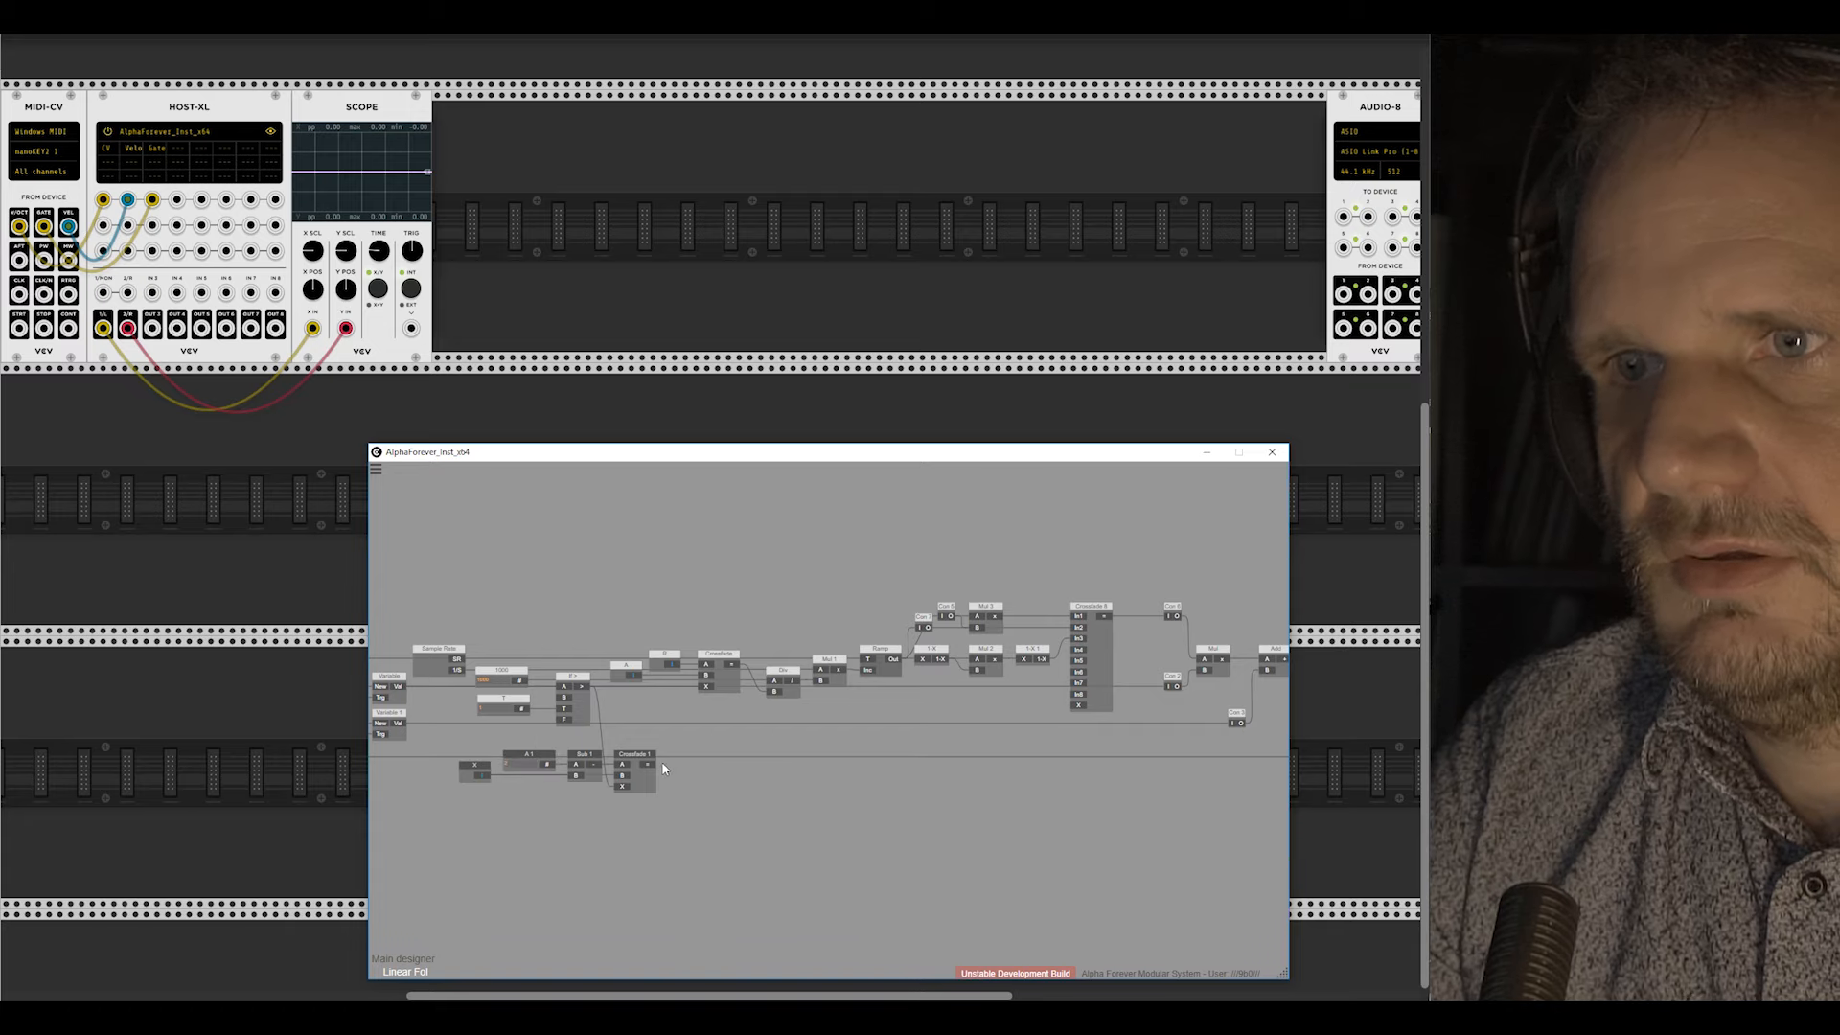
Step: Connect the new Crossfade's output to the eight-input Crossfade's X input and move the X, constant, Sub and Crossfade group next to it
left_click_drag(648, 764, 1077, 705)
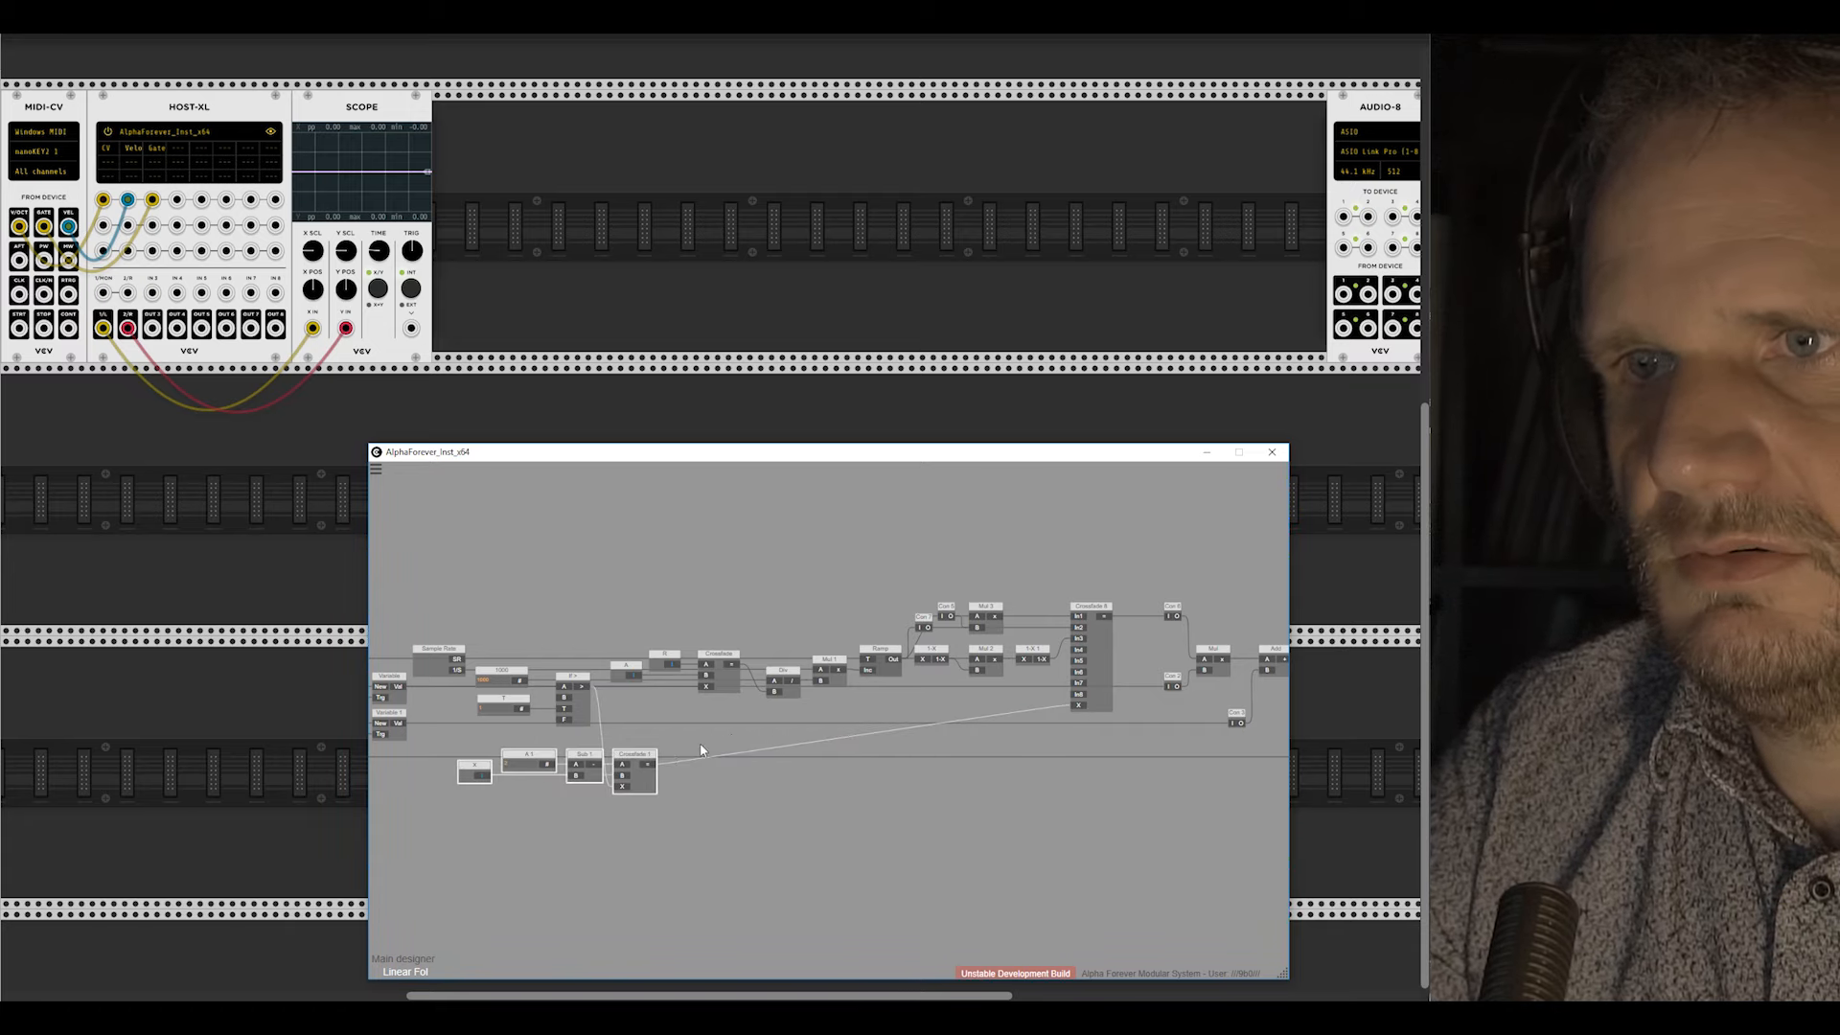
left_click_drag(640, 756, 801, 697)
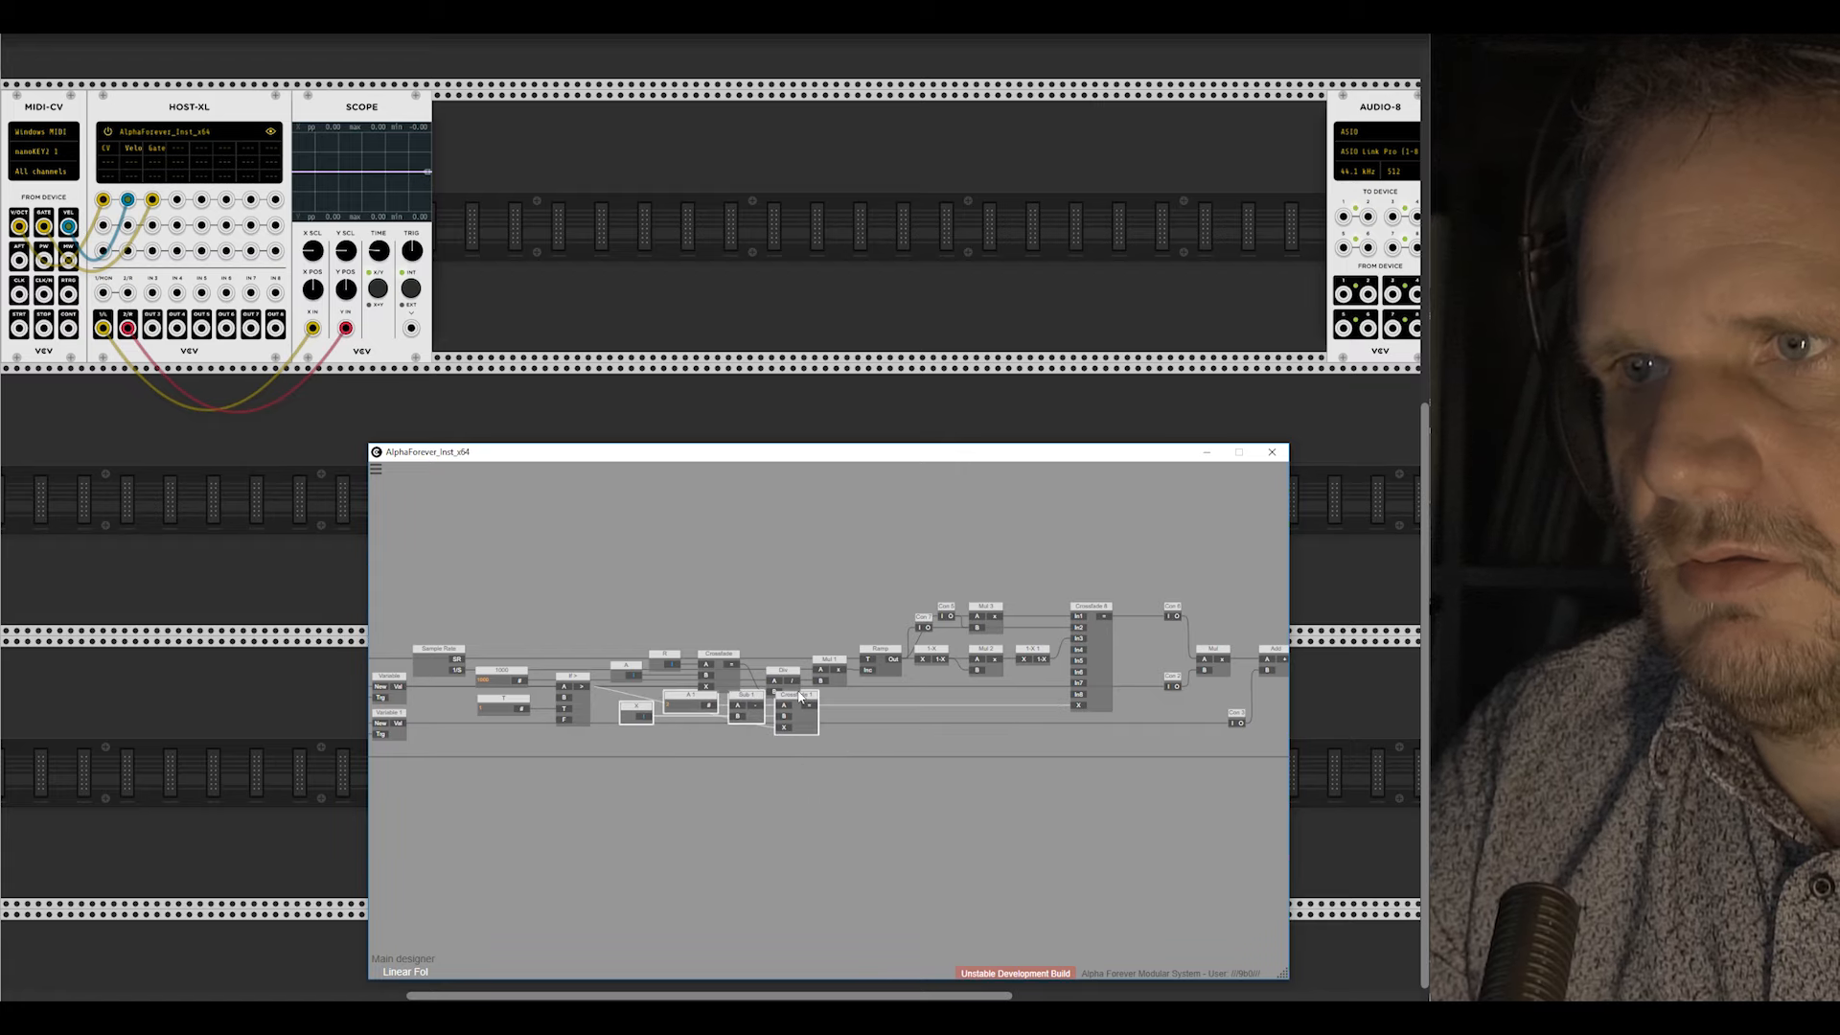
left_click(828, 696)
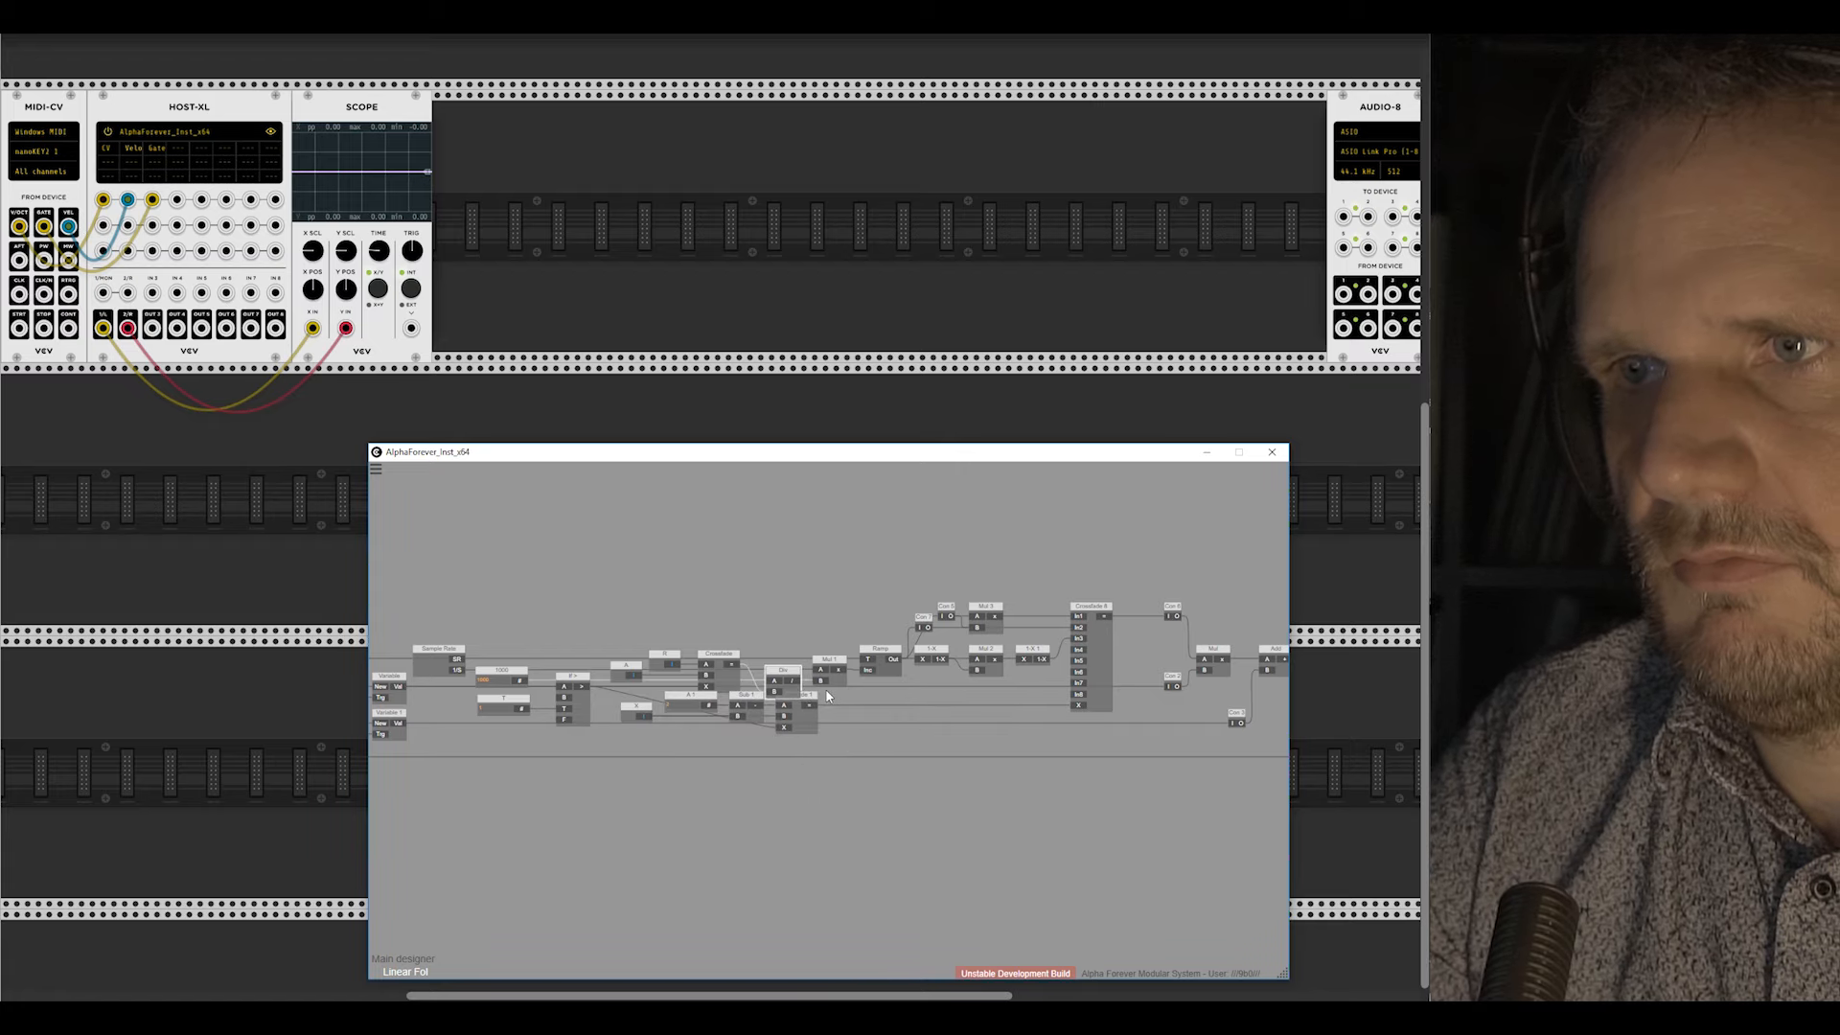
left_click_drag(635, 757, 1052, 721)
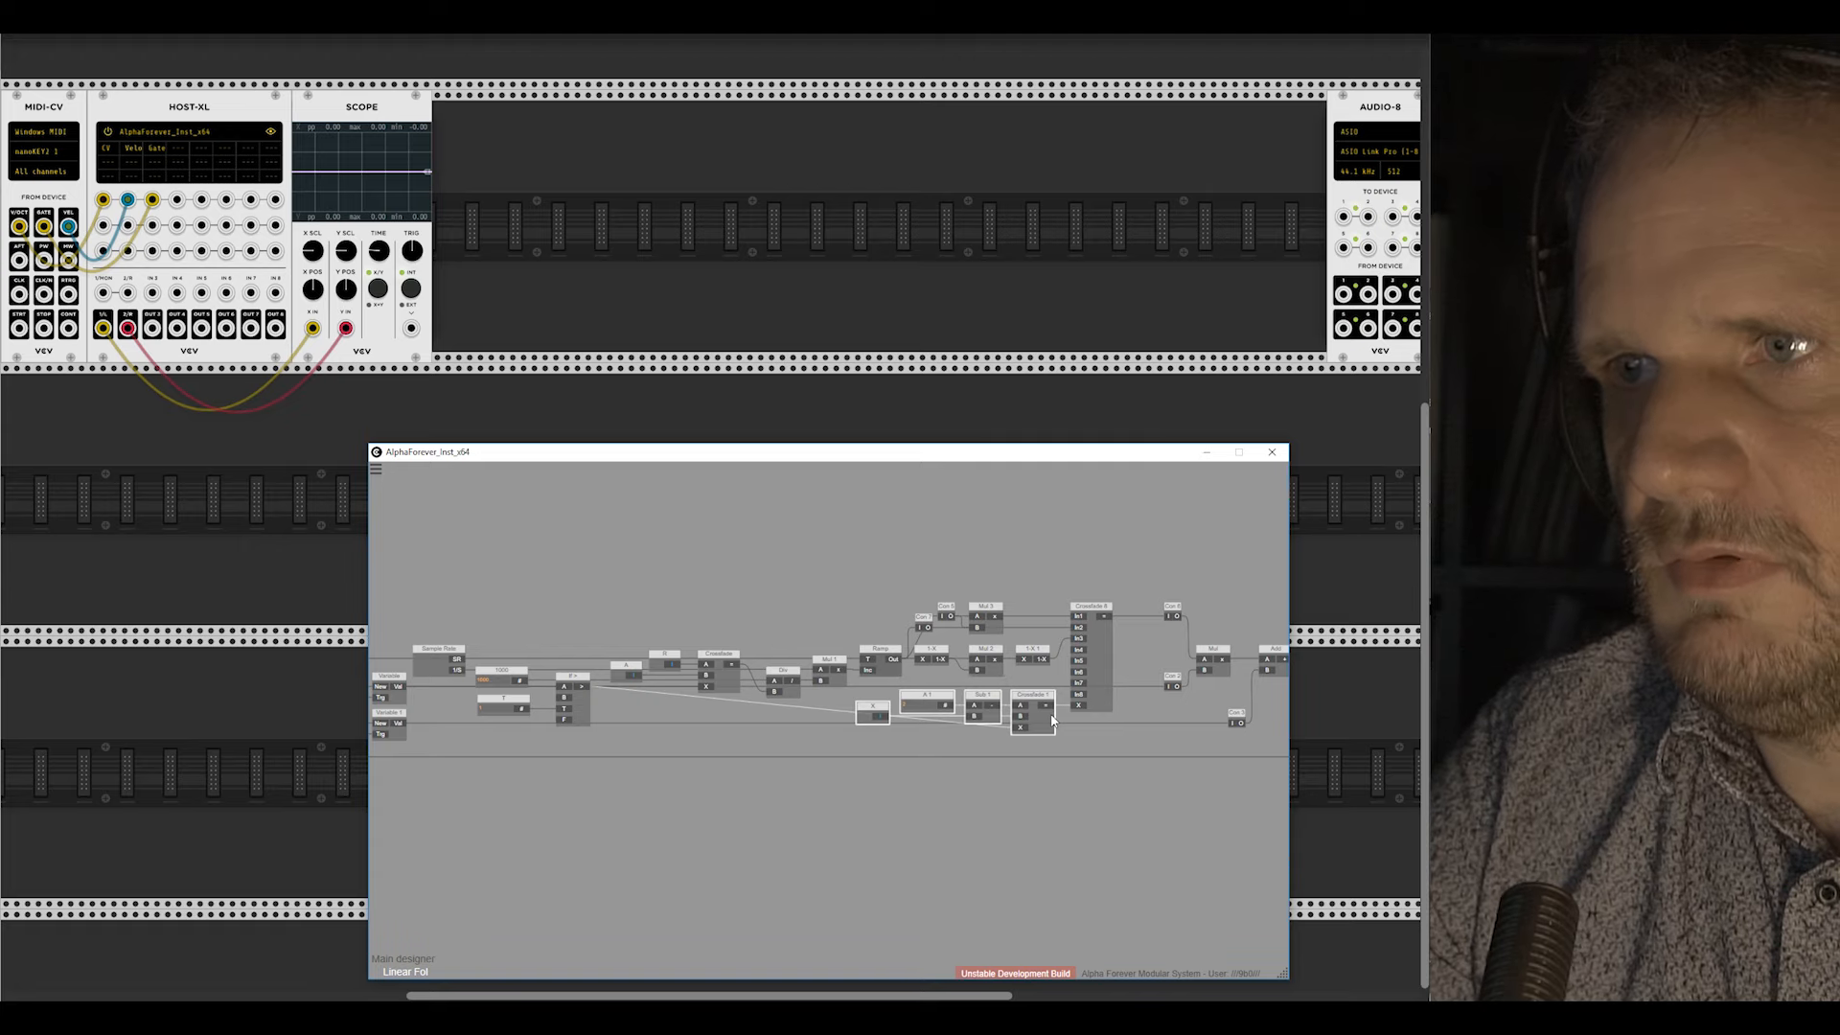
left_click(1056, 721)
Step: Add a Con module on the cable from If > to the new Crossfade's X input and place it beside If >
right_click(1020, 721)
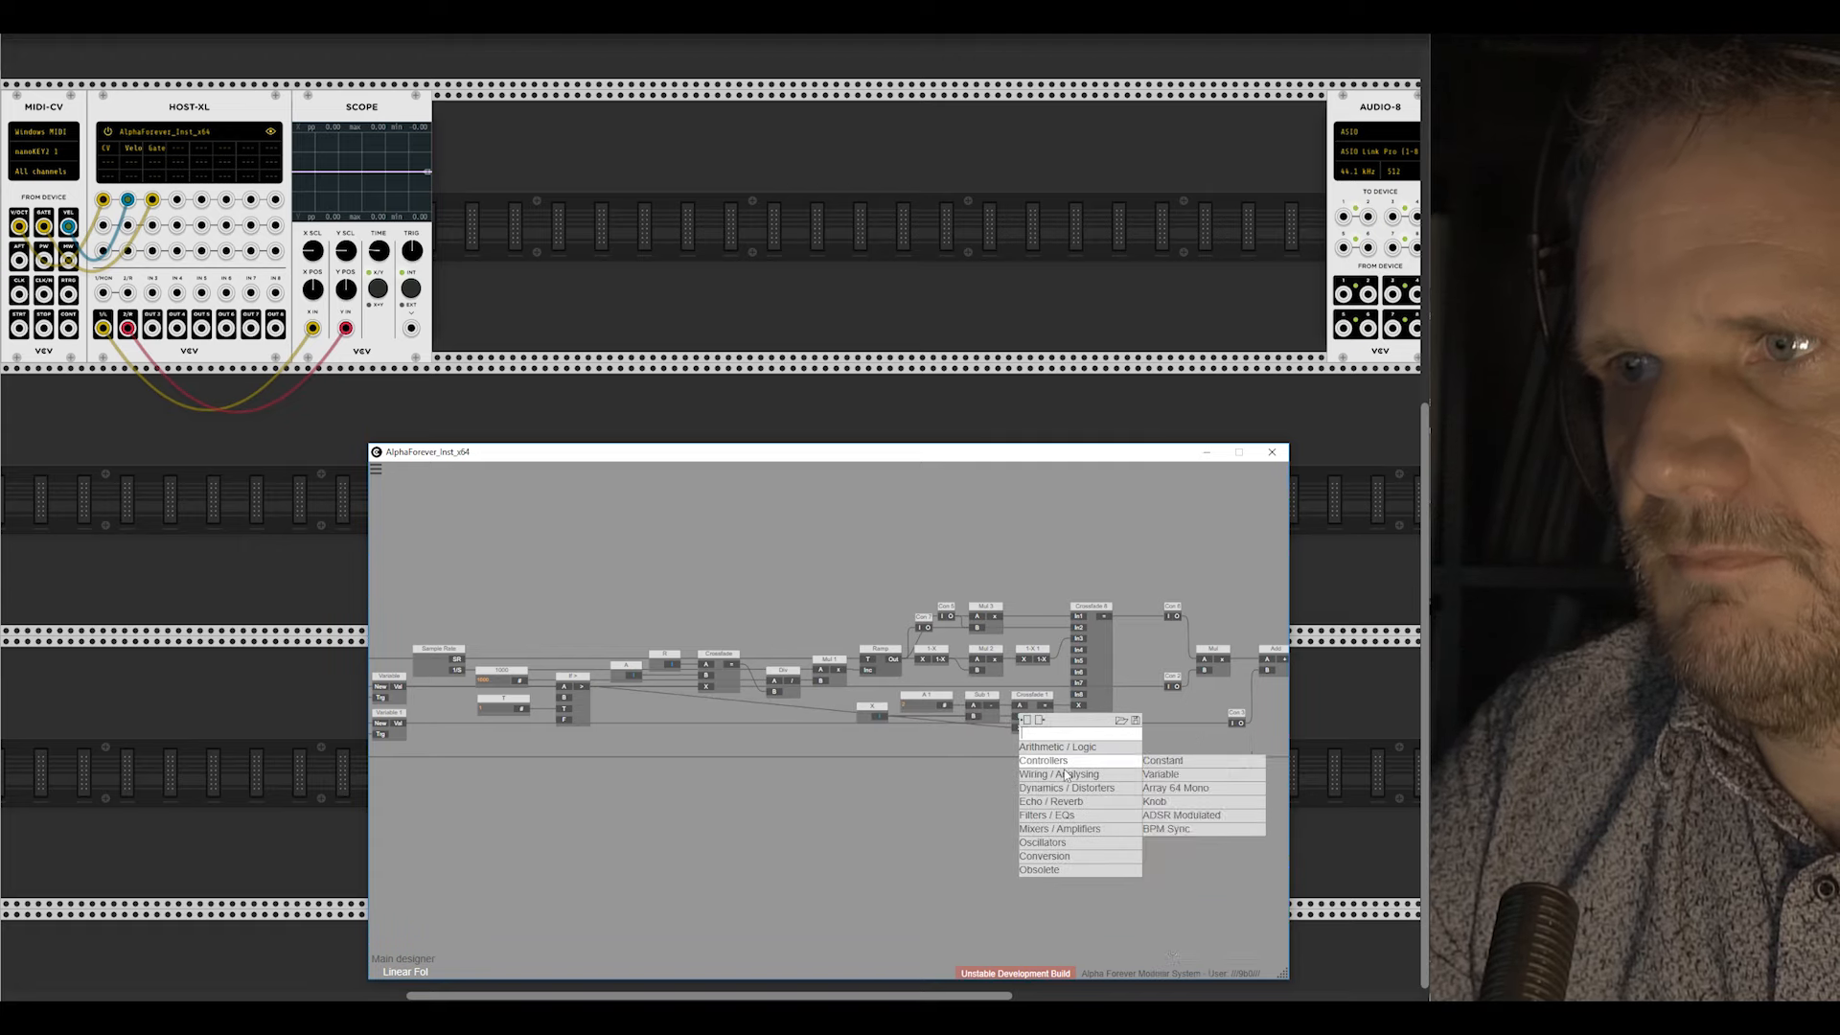
mouse_move(1111, 788)
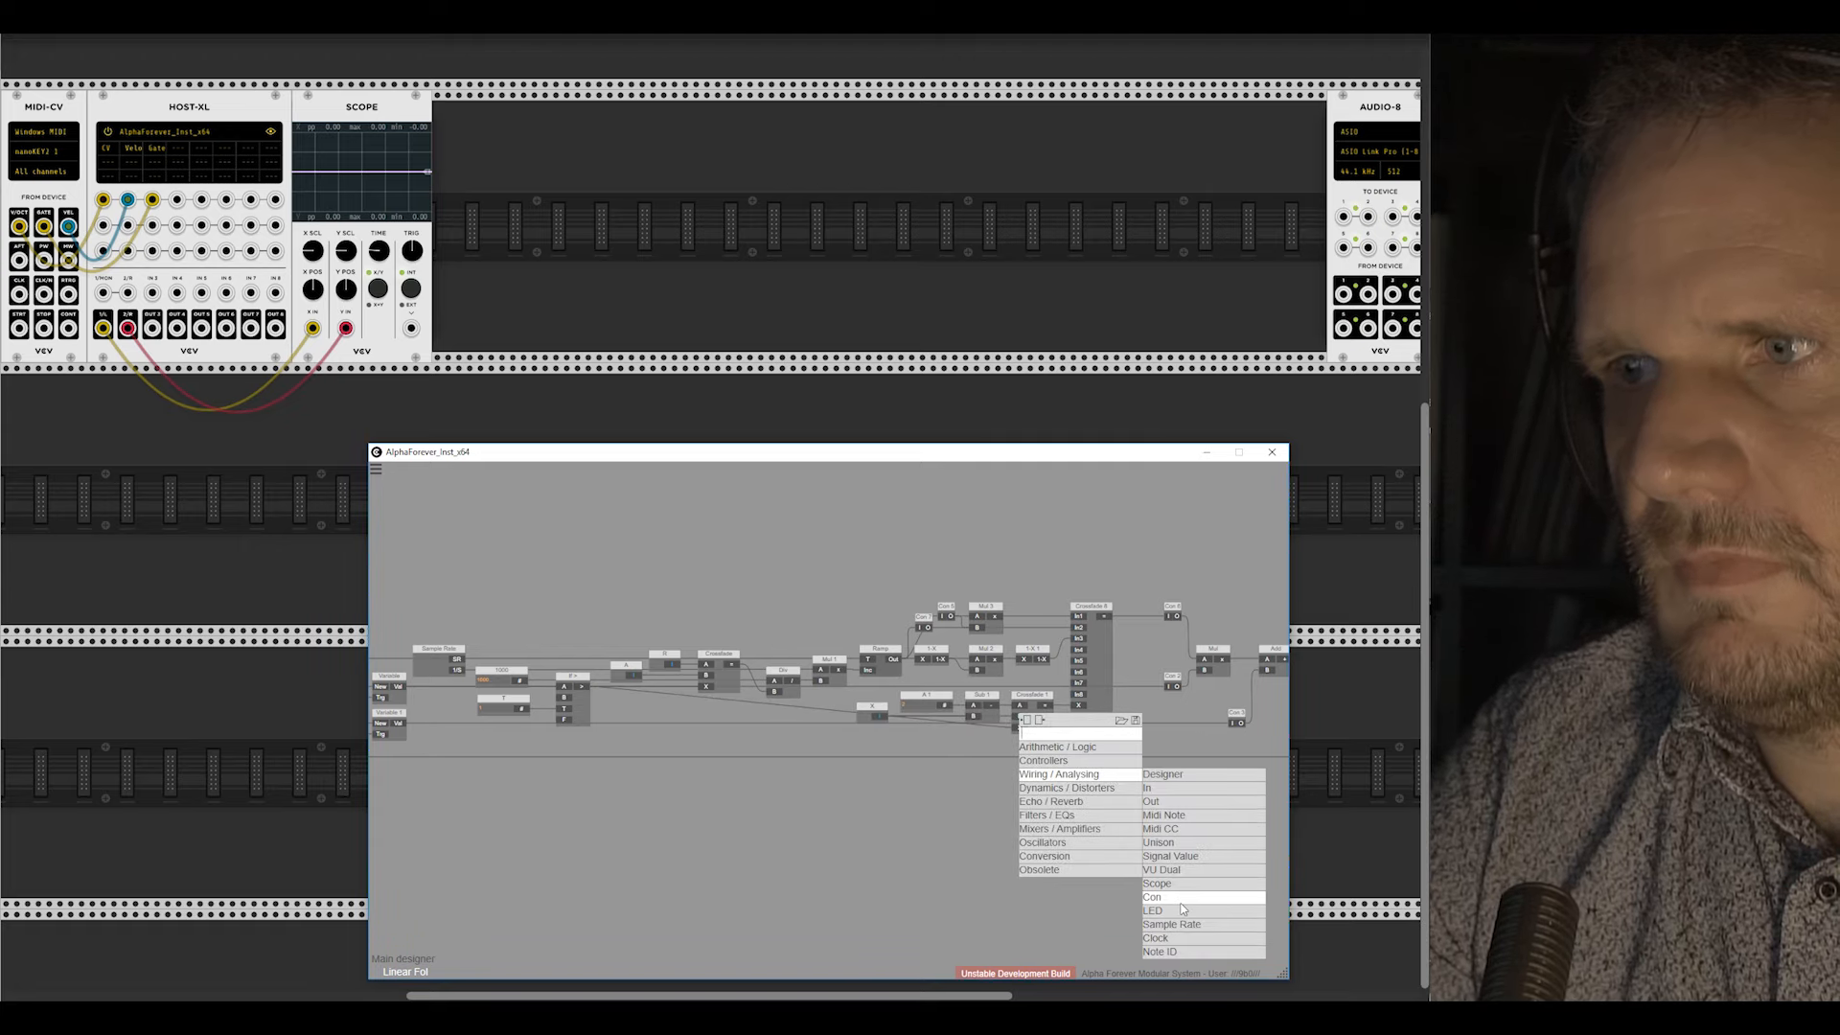
left_click(1203, 904)
left_click_drag(963, 726, 618, 725)
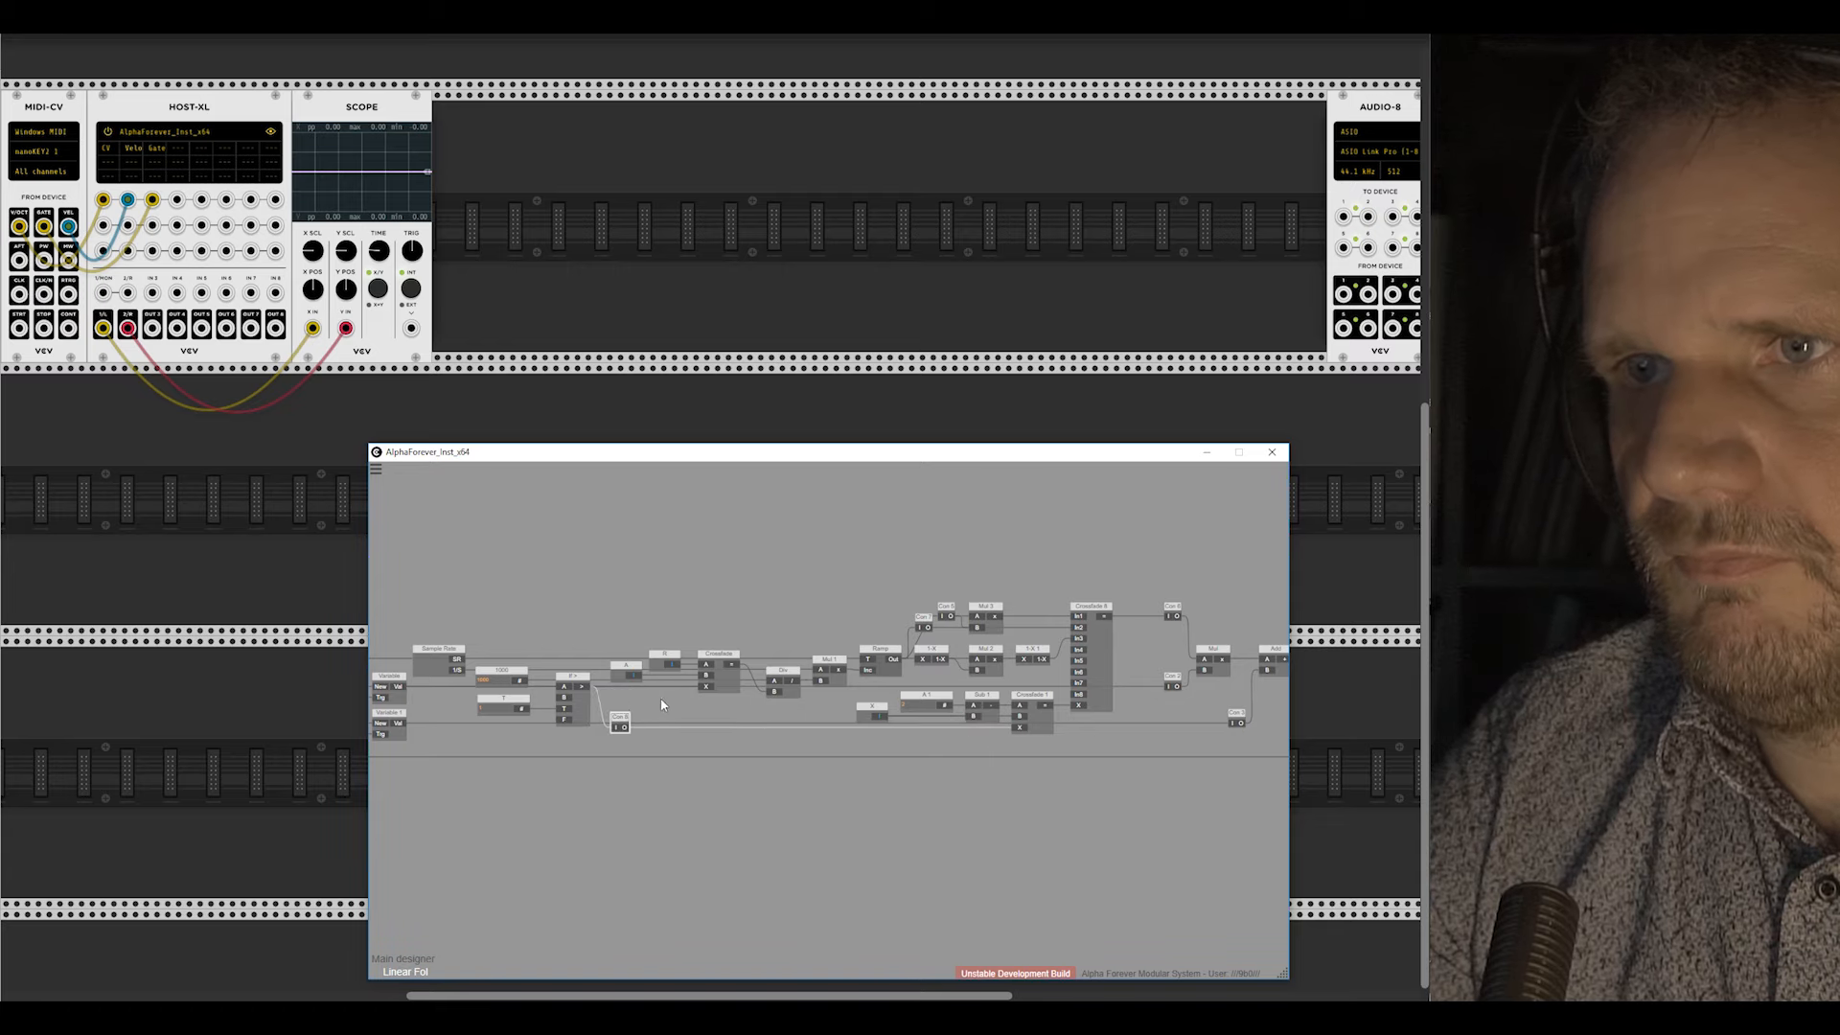
Step: Return to the main designer, shorten the Release time and set the Curve knob to 1.00
scroll(711, 753, "down", 2)
left_click_drag(826, 787, 930, 765)
scroll(876, 763, "down", 4)
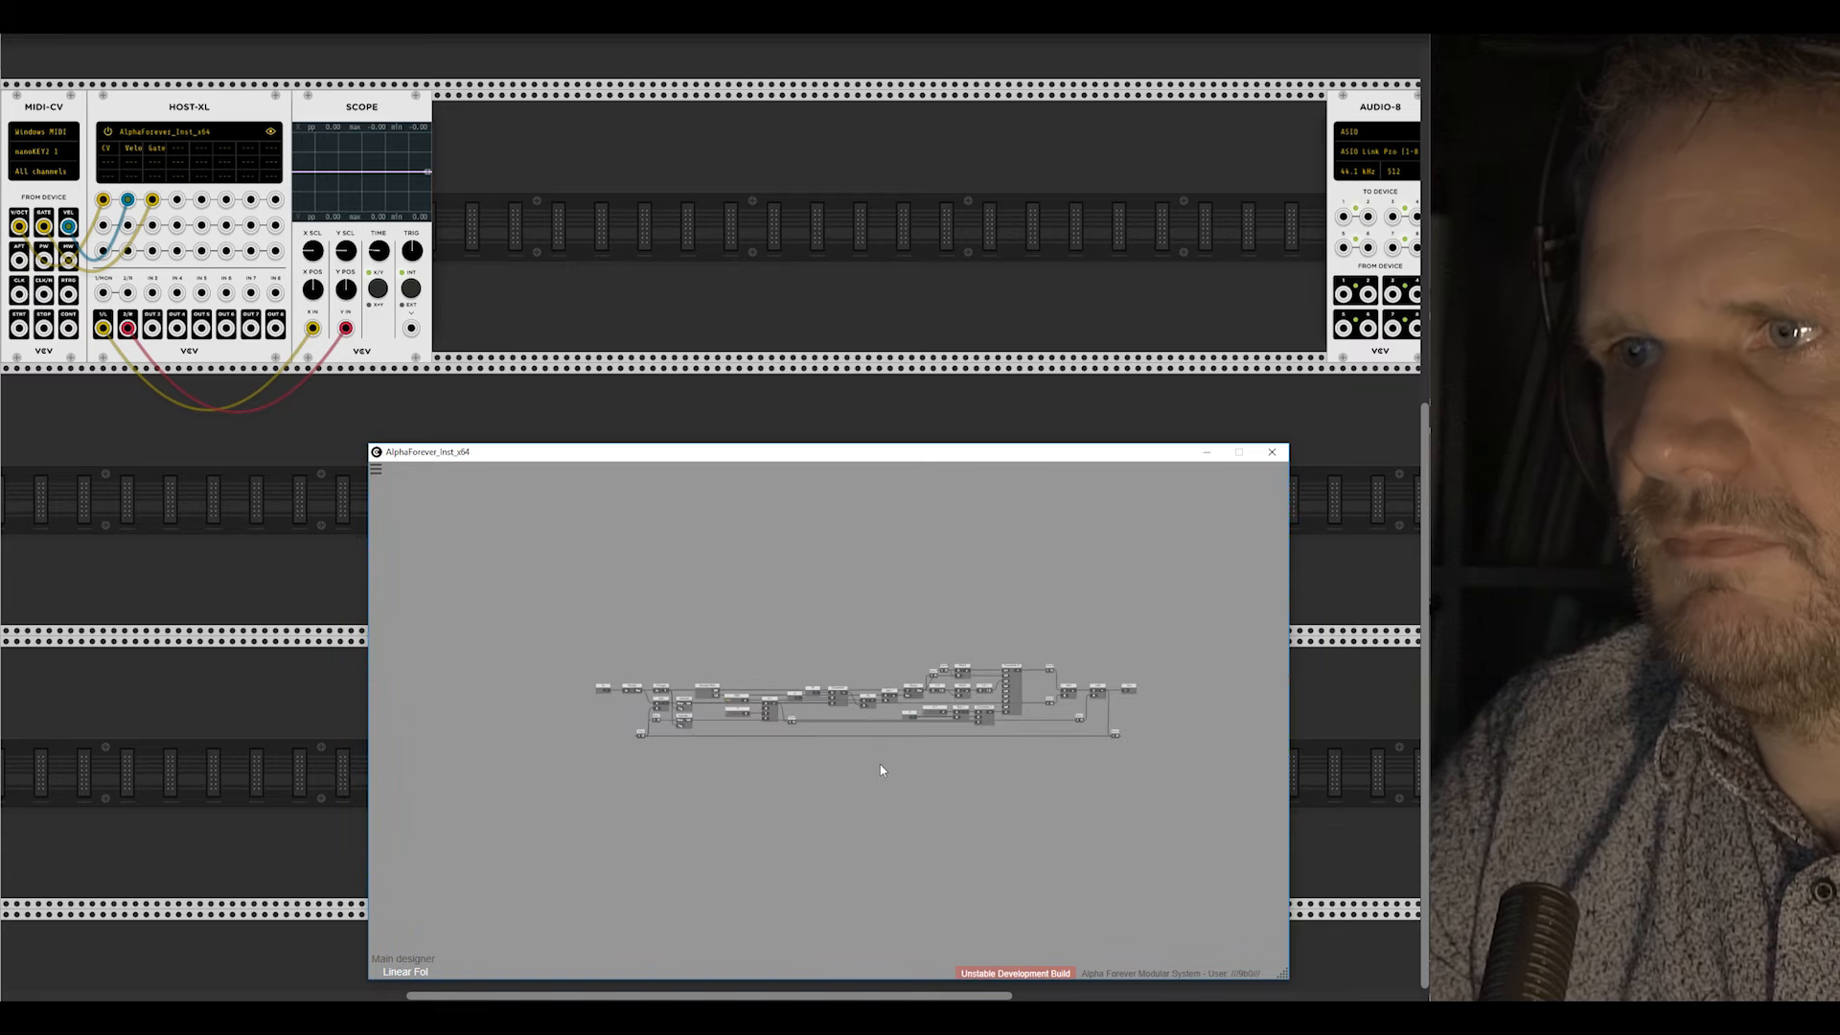
double_click(883, 769)
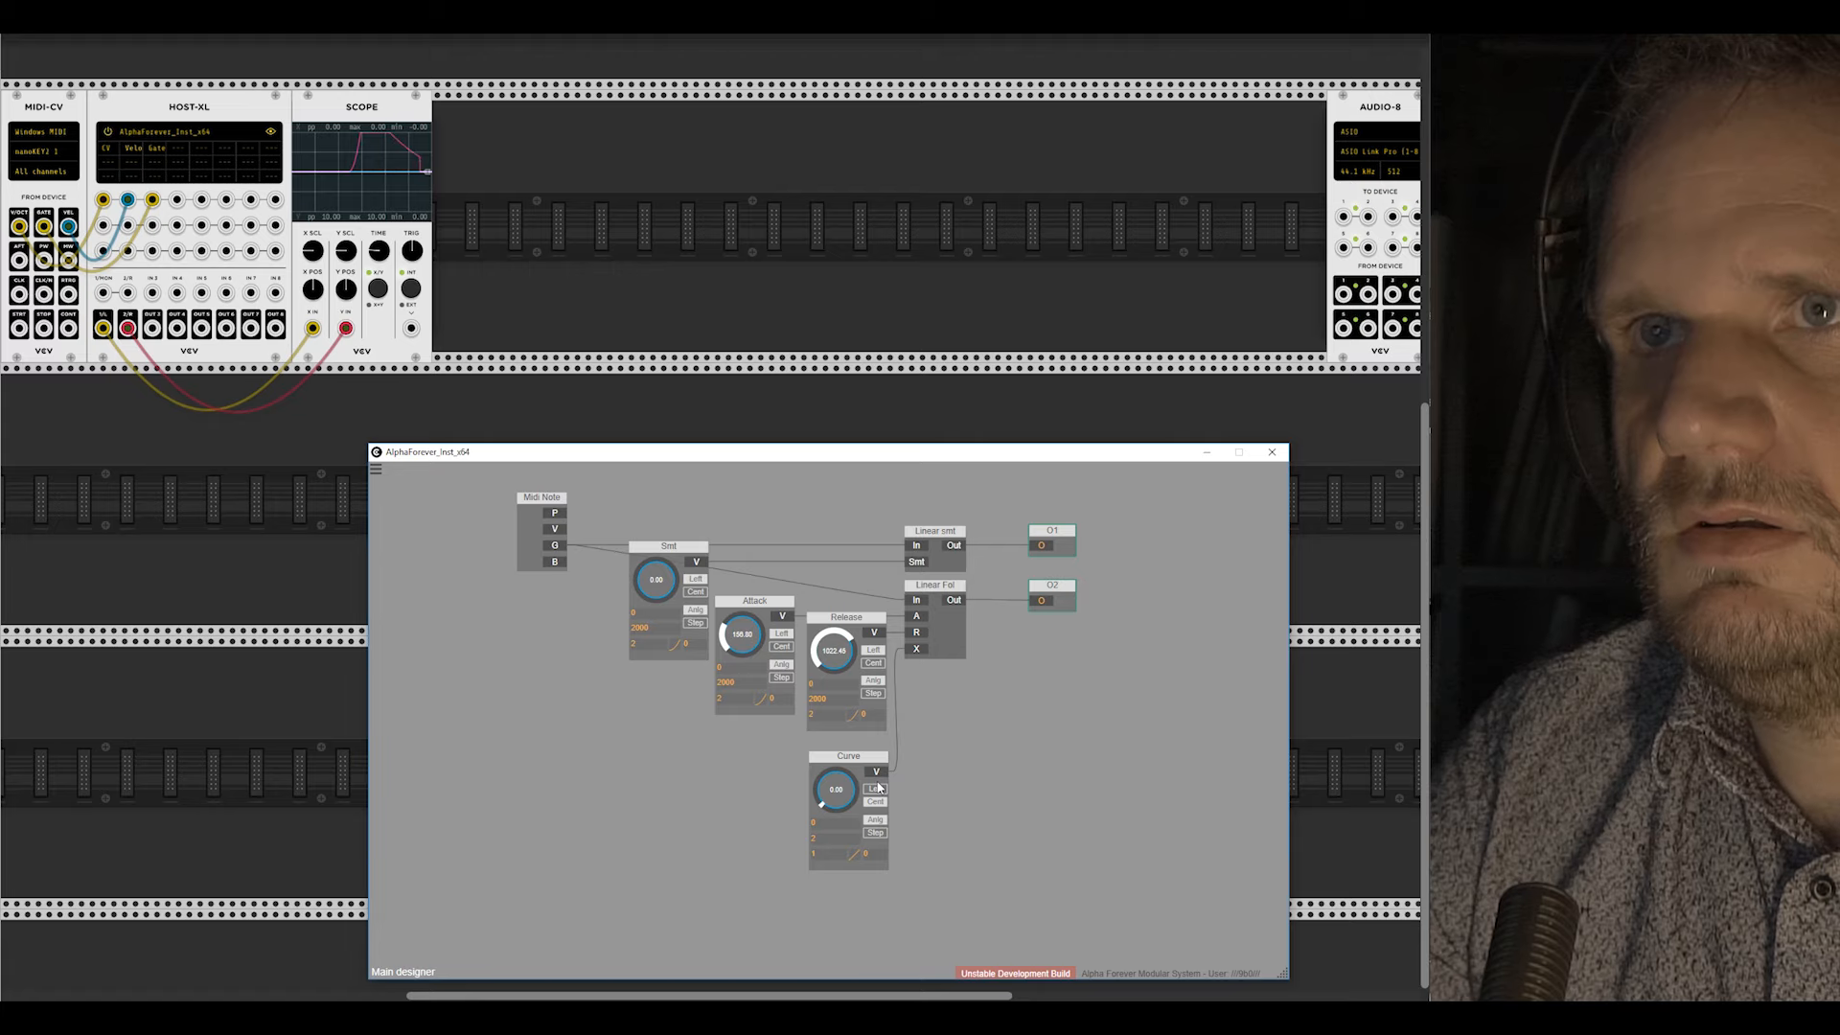
left_click_drag(828, 704, 828, 721)
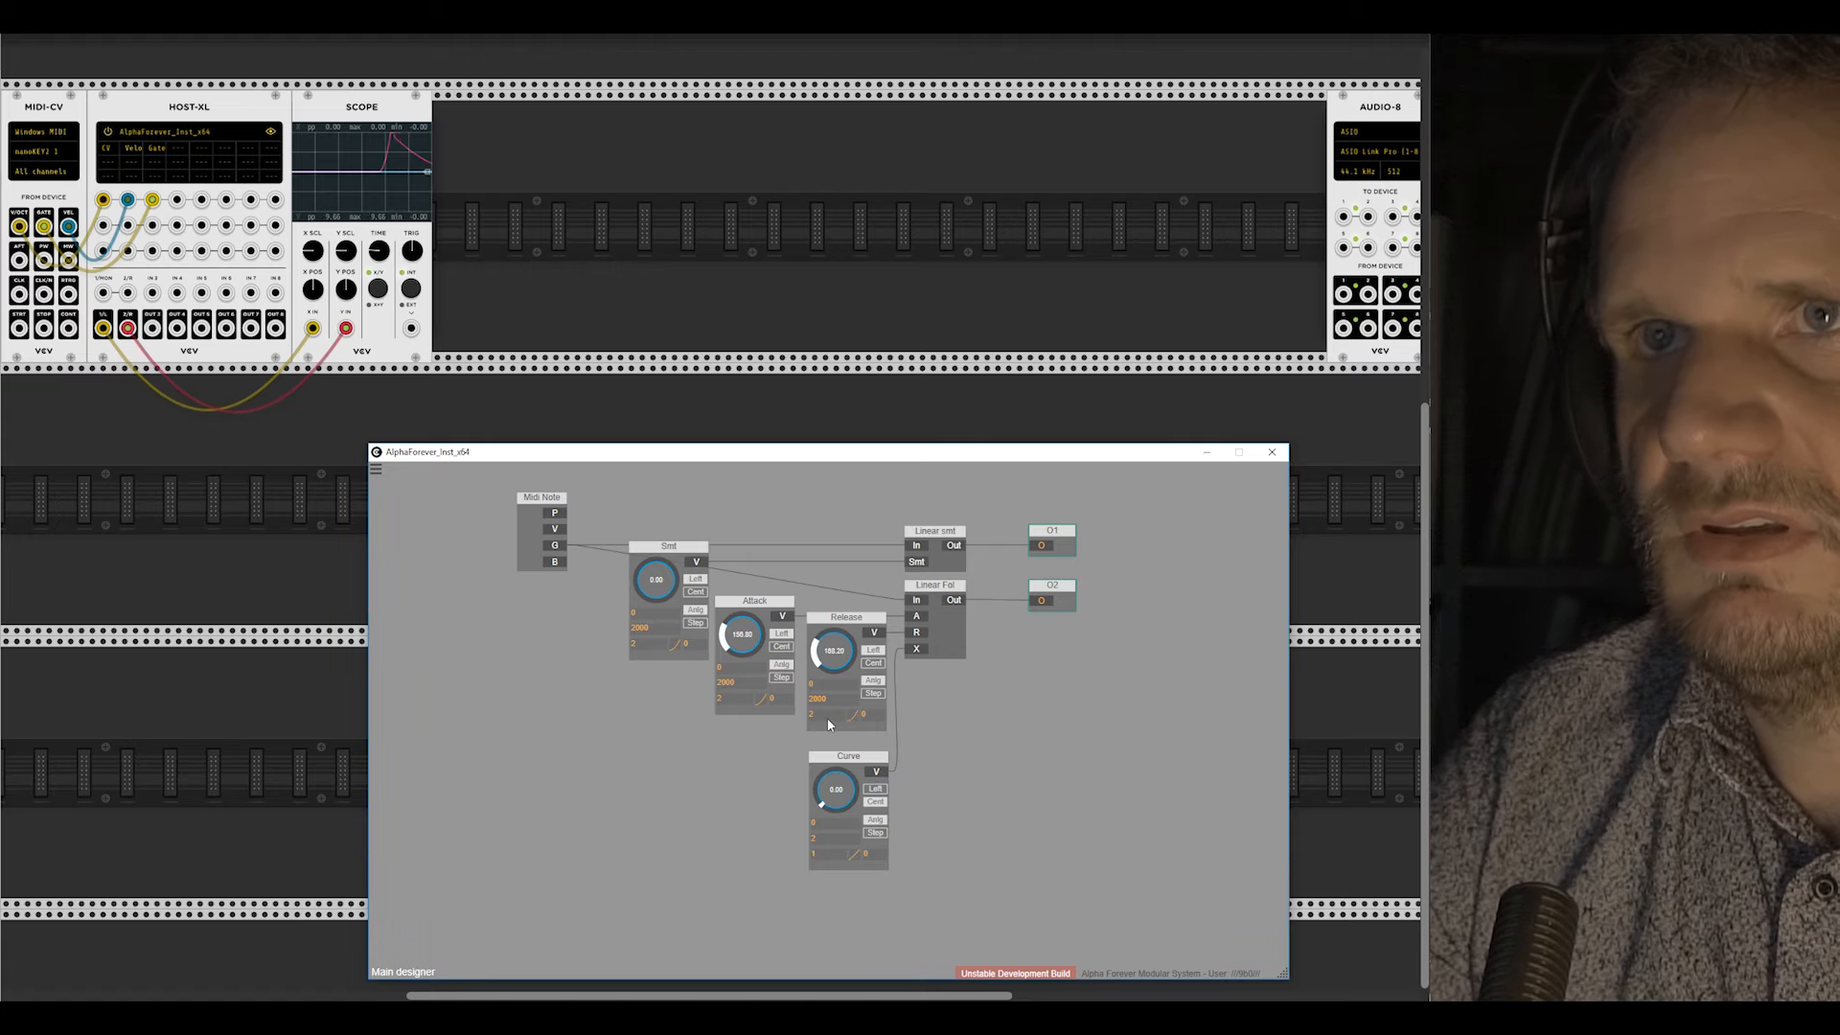
left_click_drag(838, 788, 817, 568)
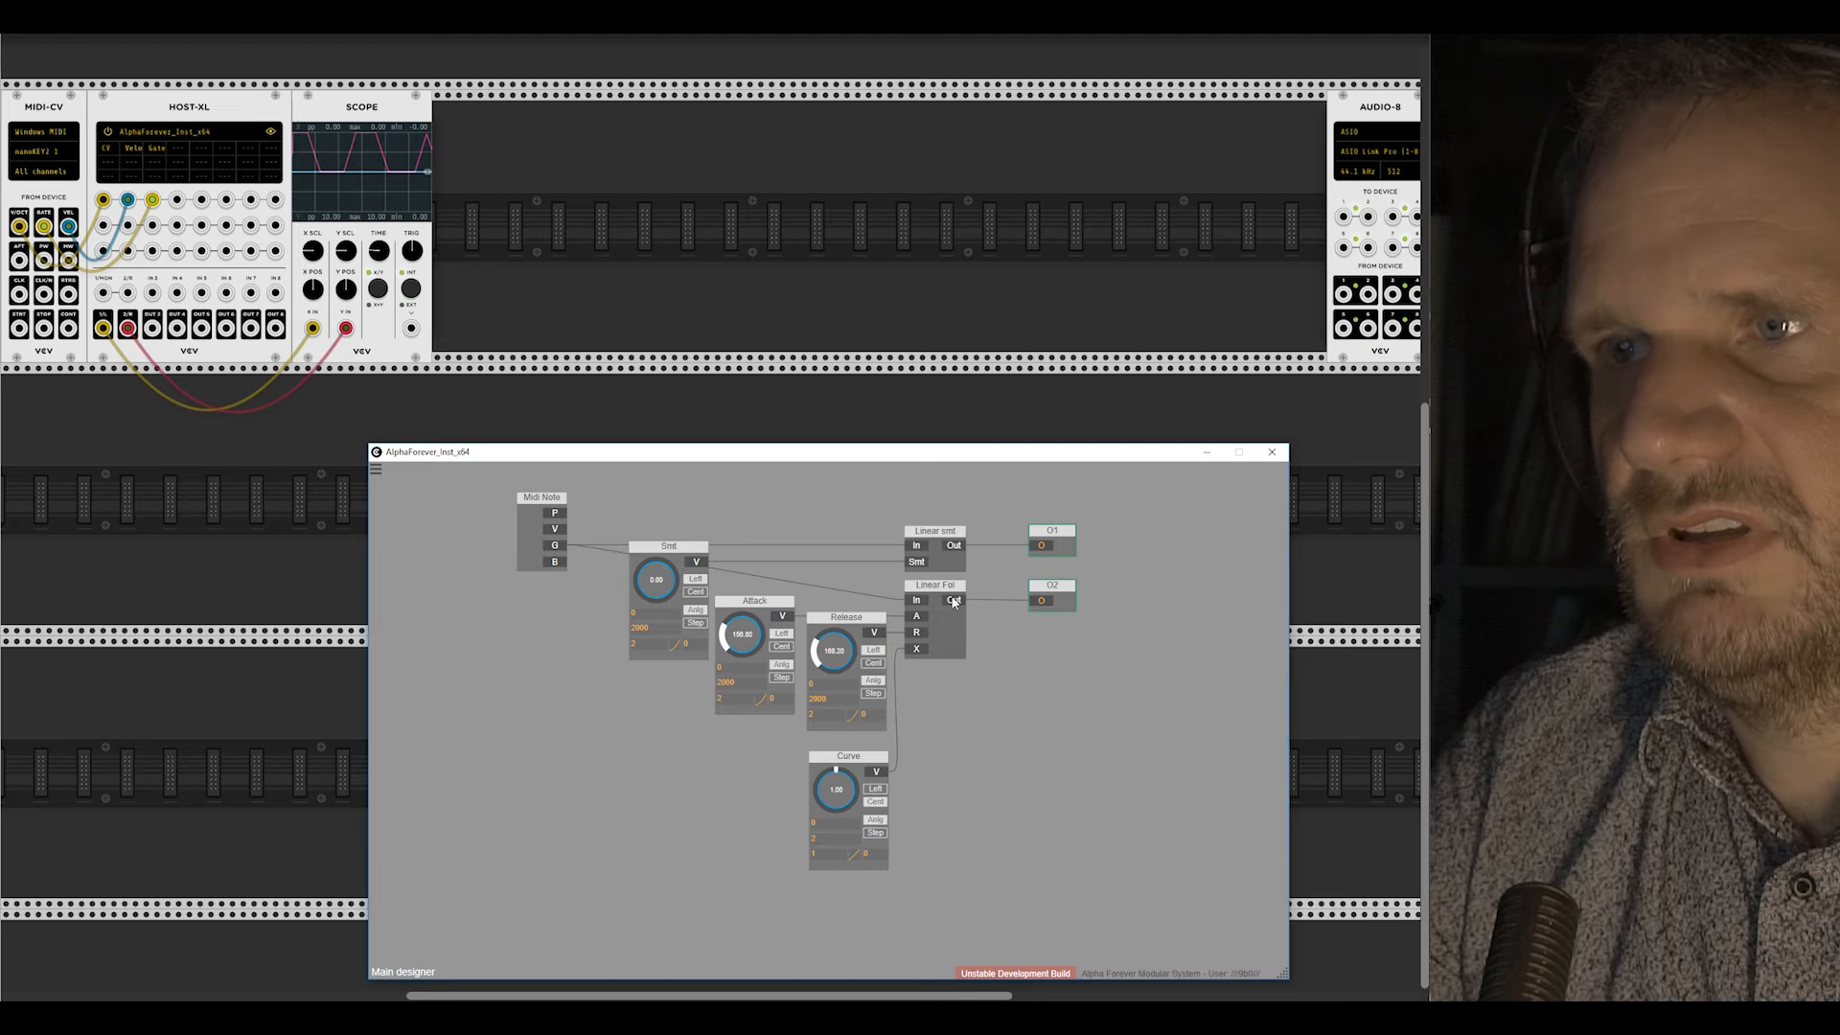
Step: Rename the Linear Fol module to Curve Fol
double_click(944, 586)
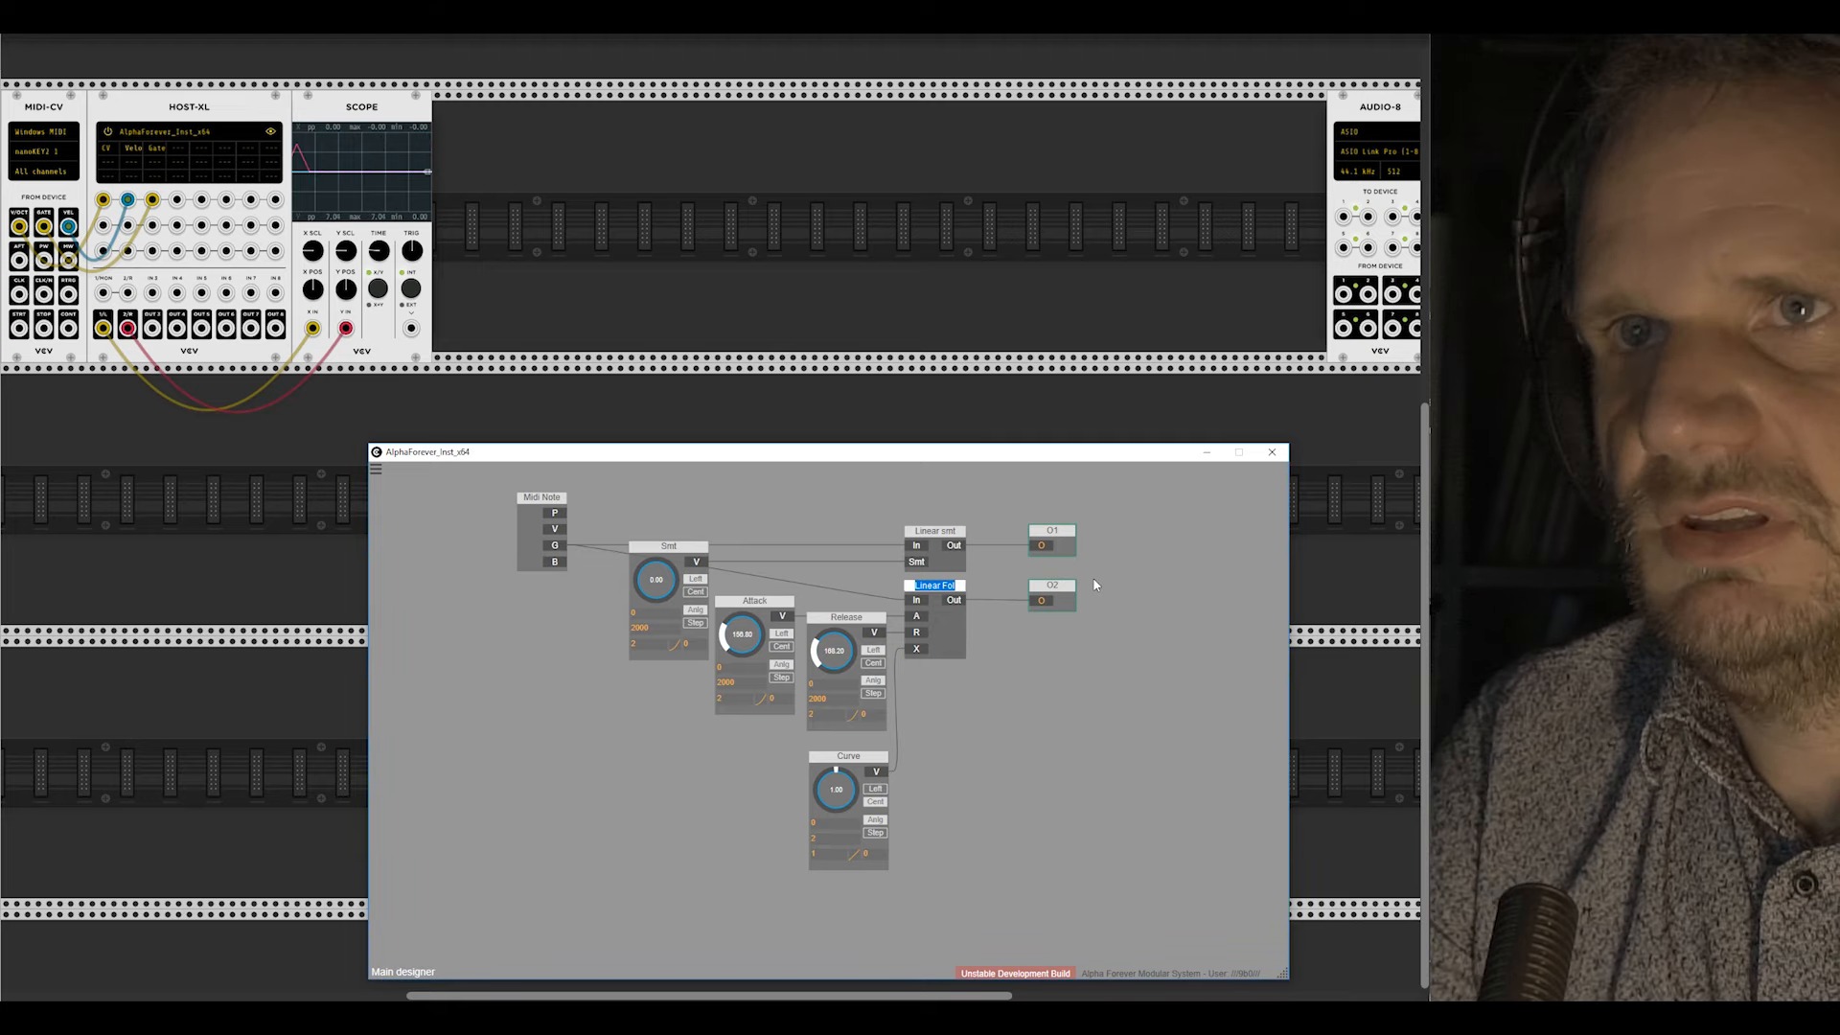
type("Curve")
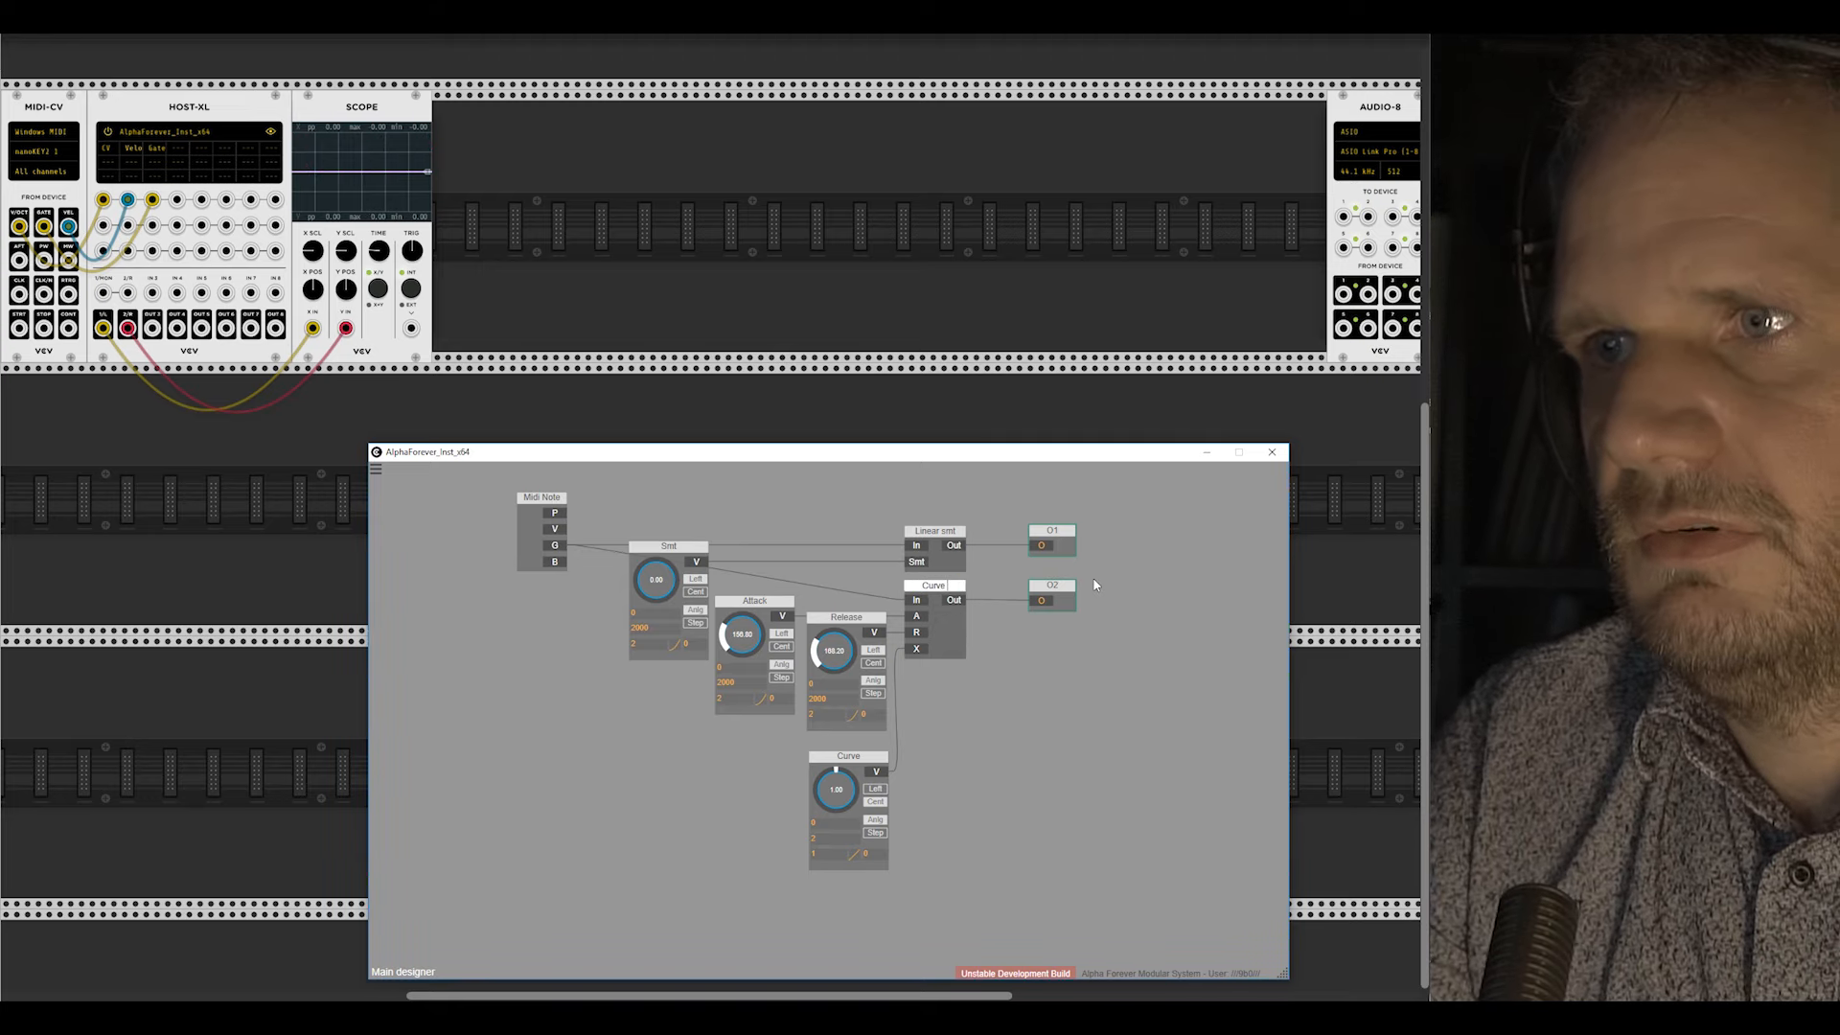
type(" Fol")
key("Return")
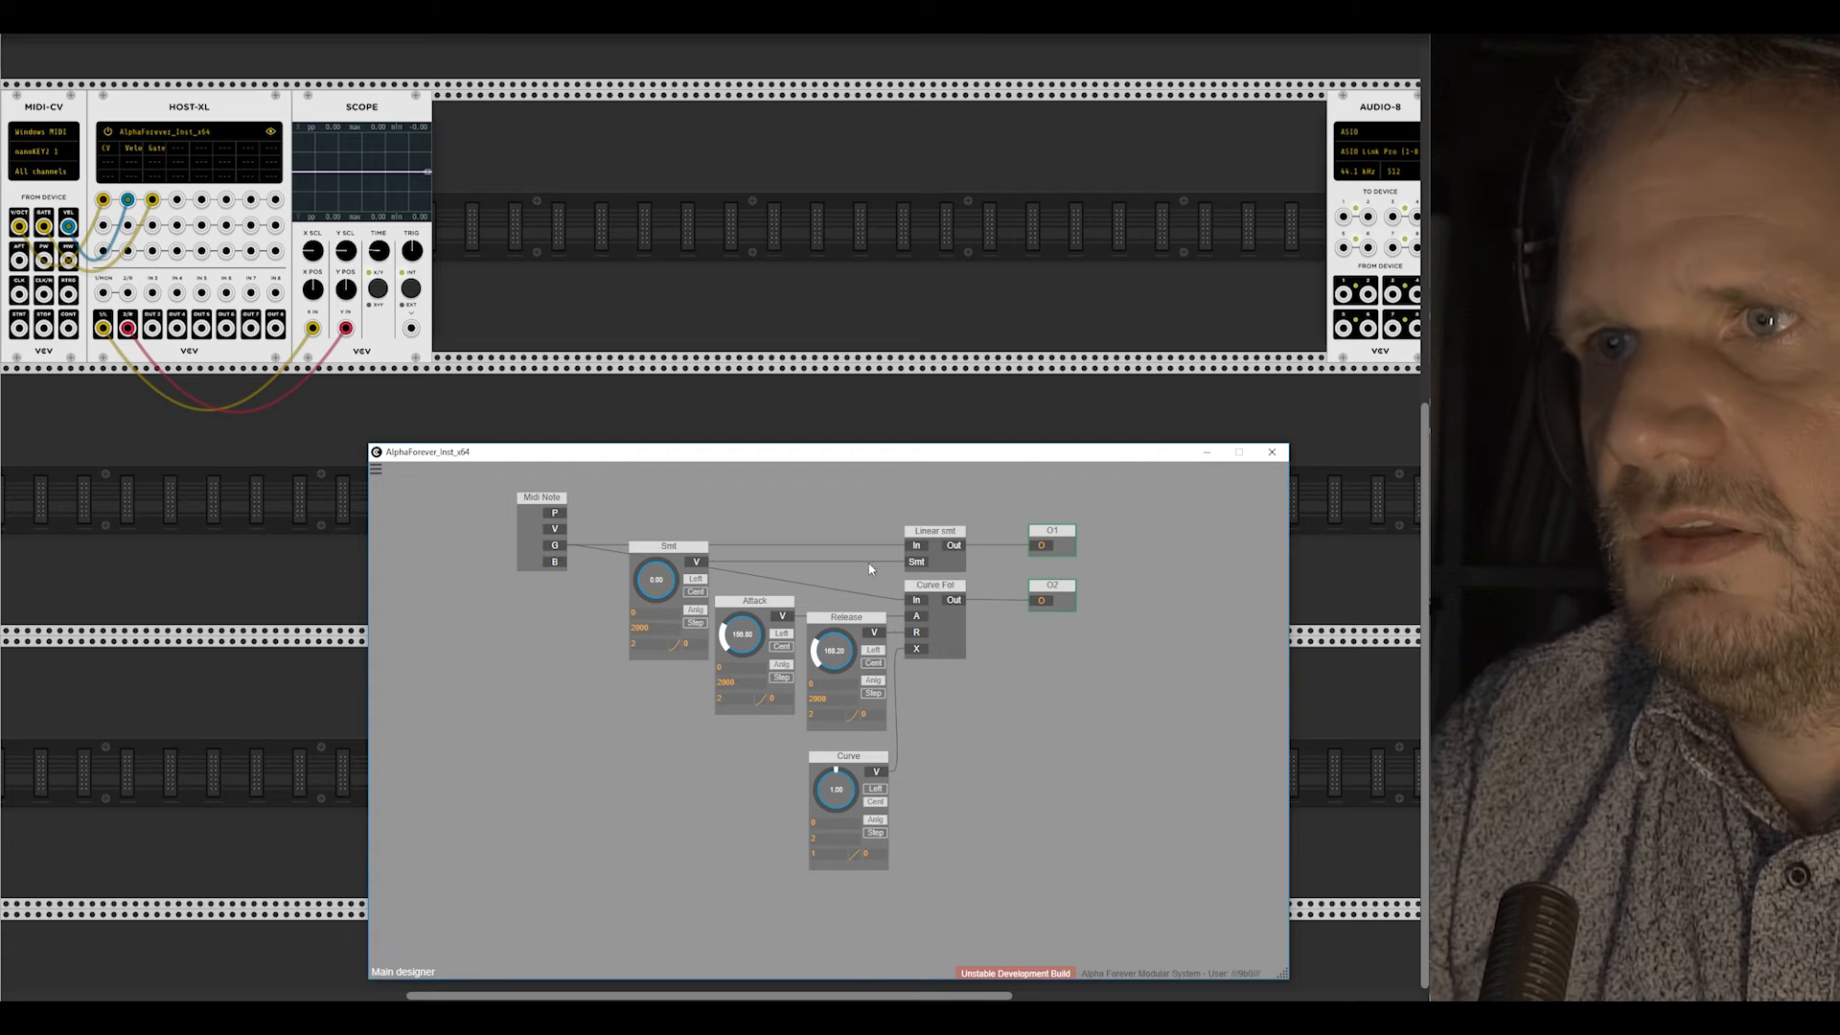
Step: Turn the Curve knob down to 0.00 to test it and raise it to 2.00
left_click_drag(835, 788, 843, 976)
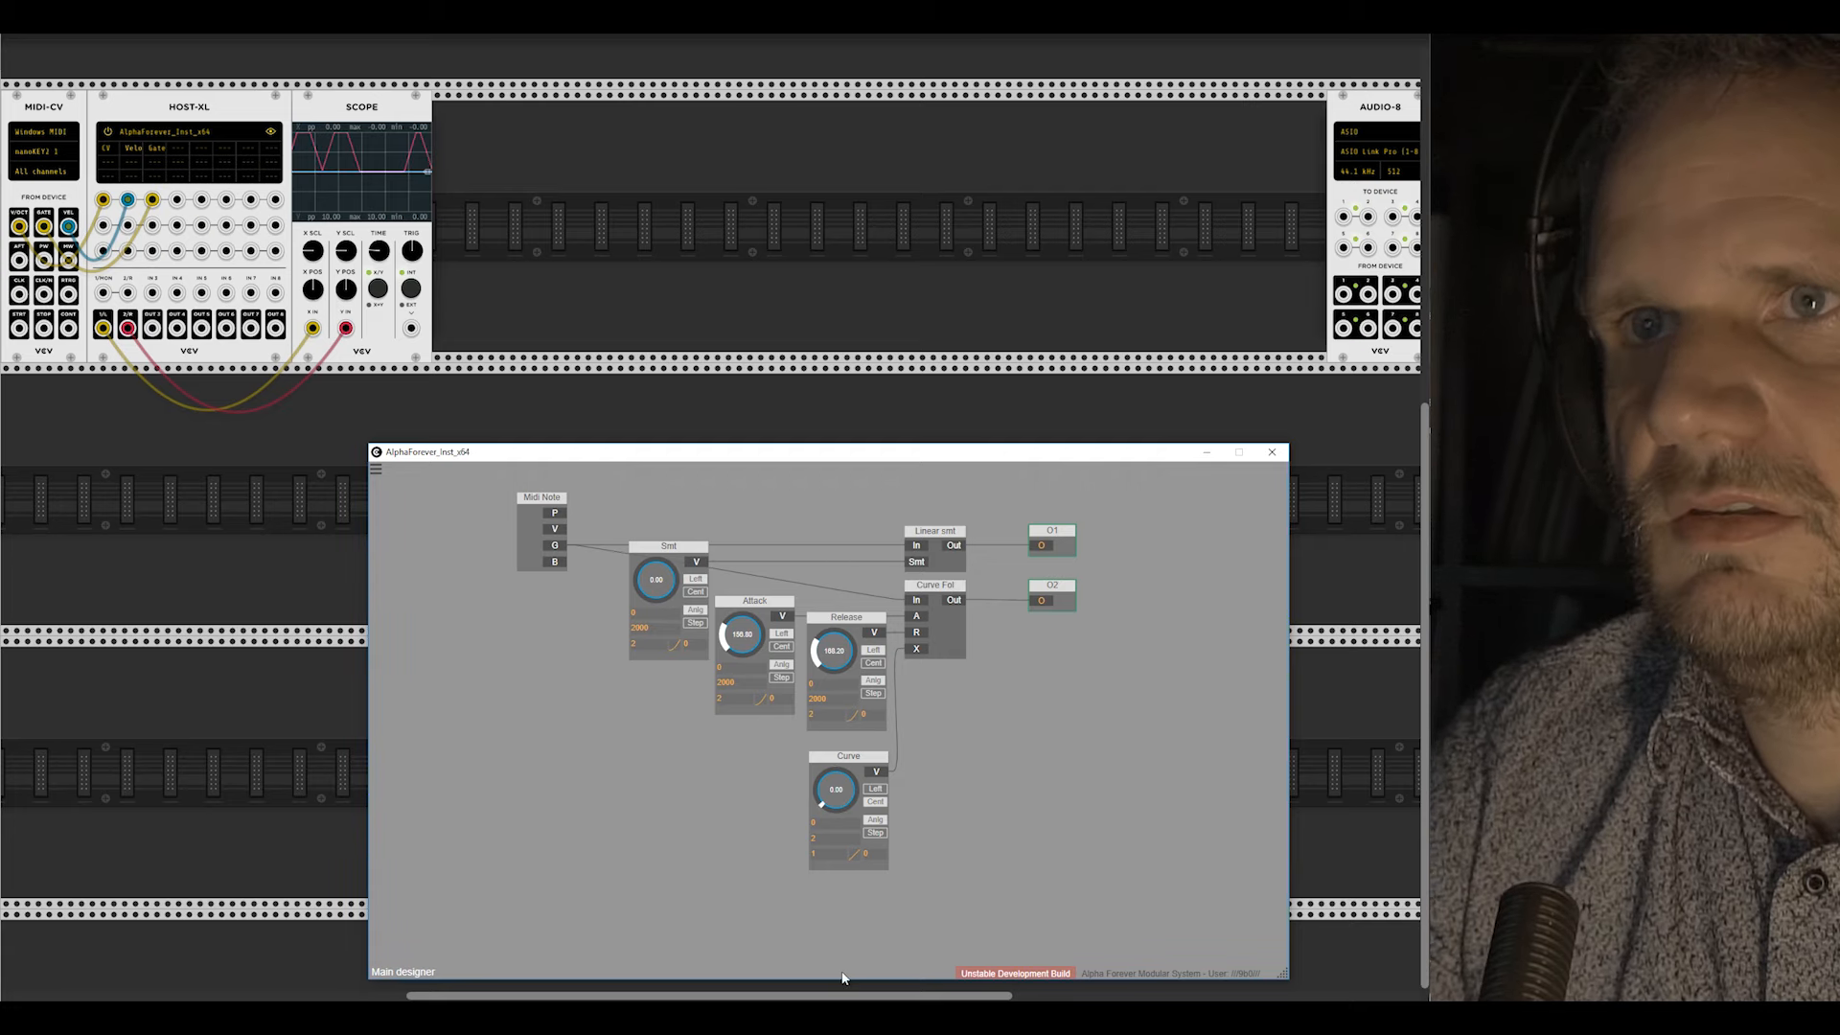
left_click_drag(834, 810, 837, 431)
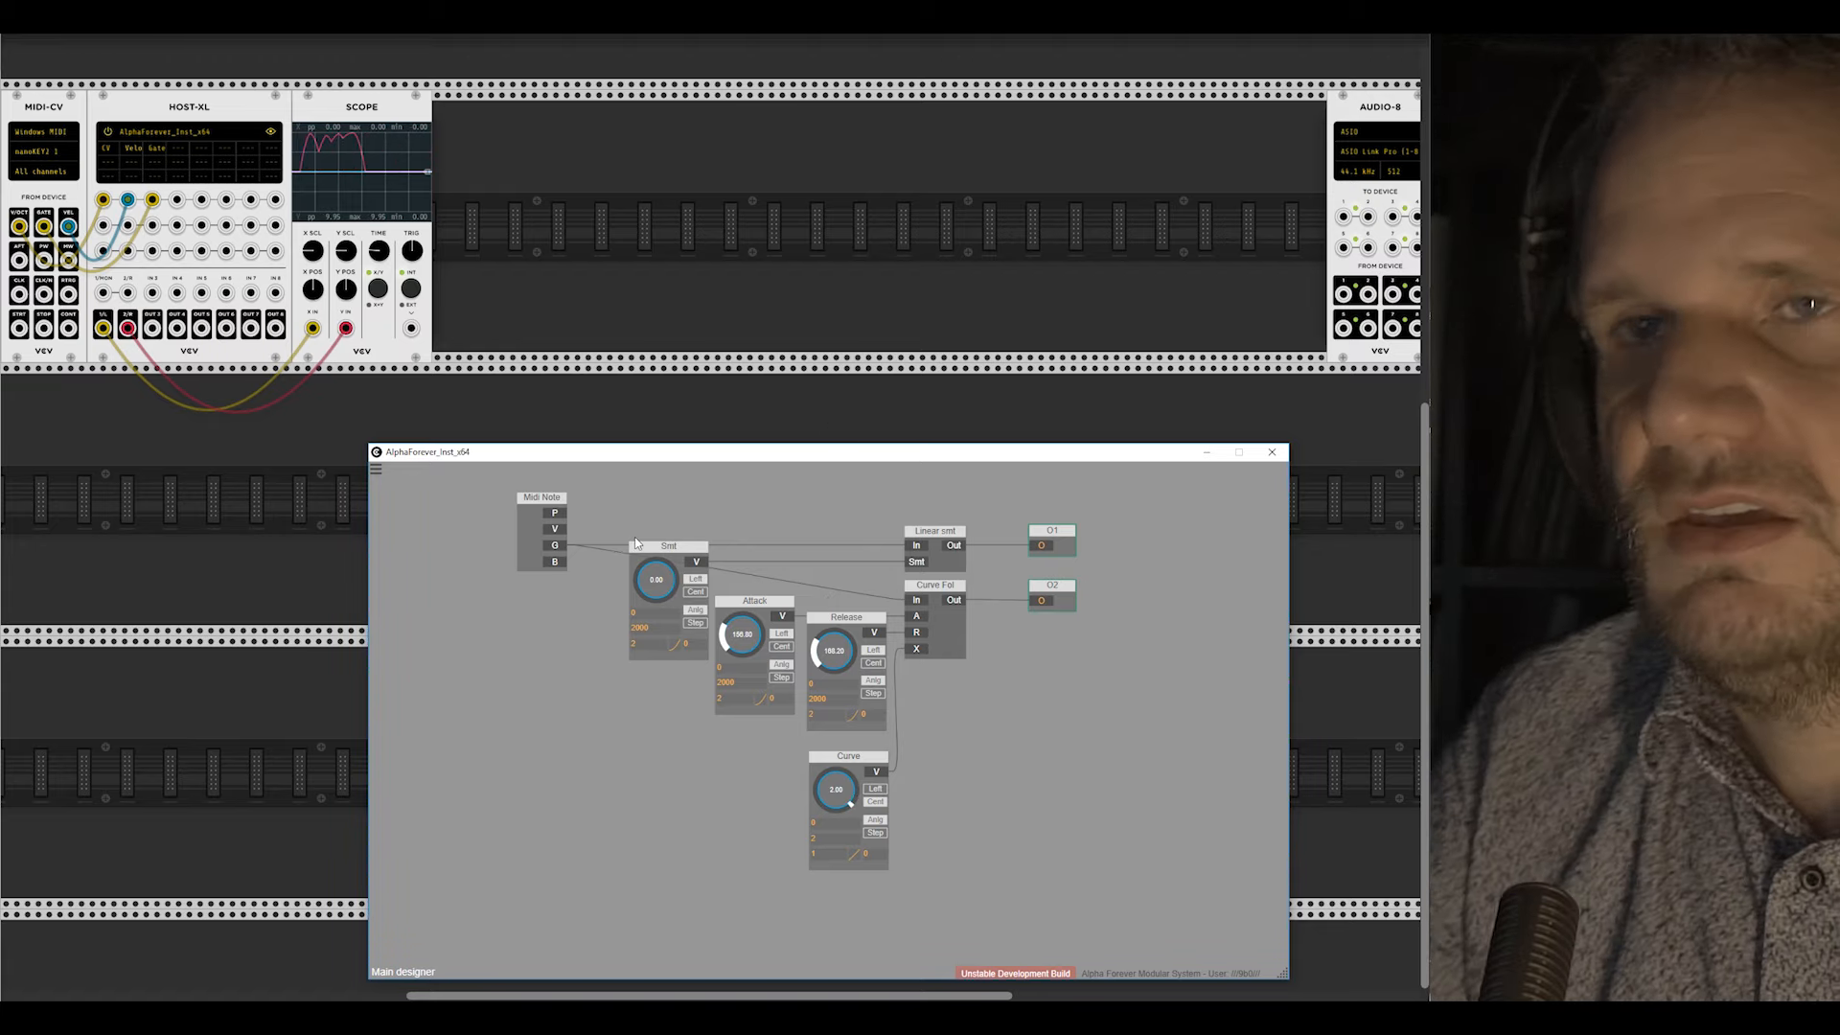
Step: Move the Midi Note module away from the knobs and patch the MIDI-CV pitch output to the Host-XL's first audio input
left_click_drag(555, 628, 582, 668)
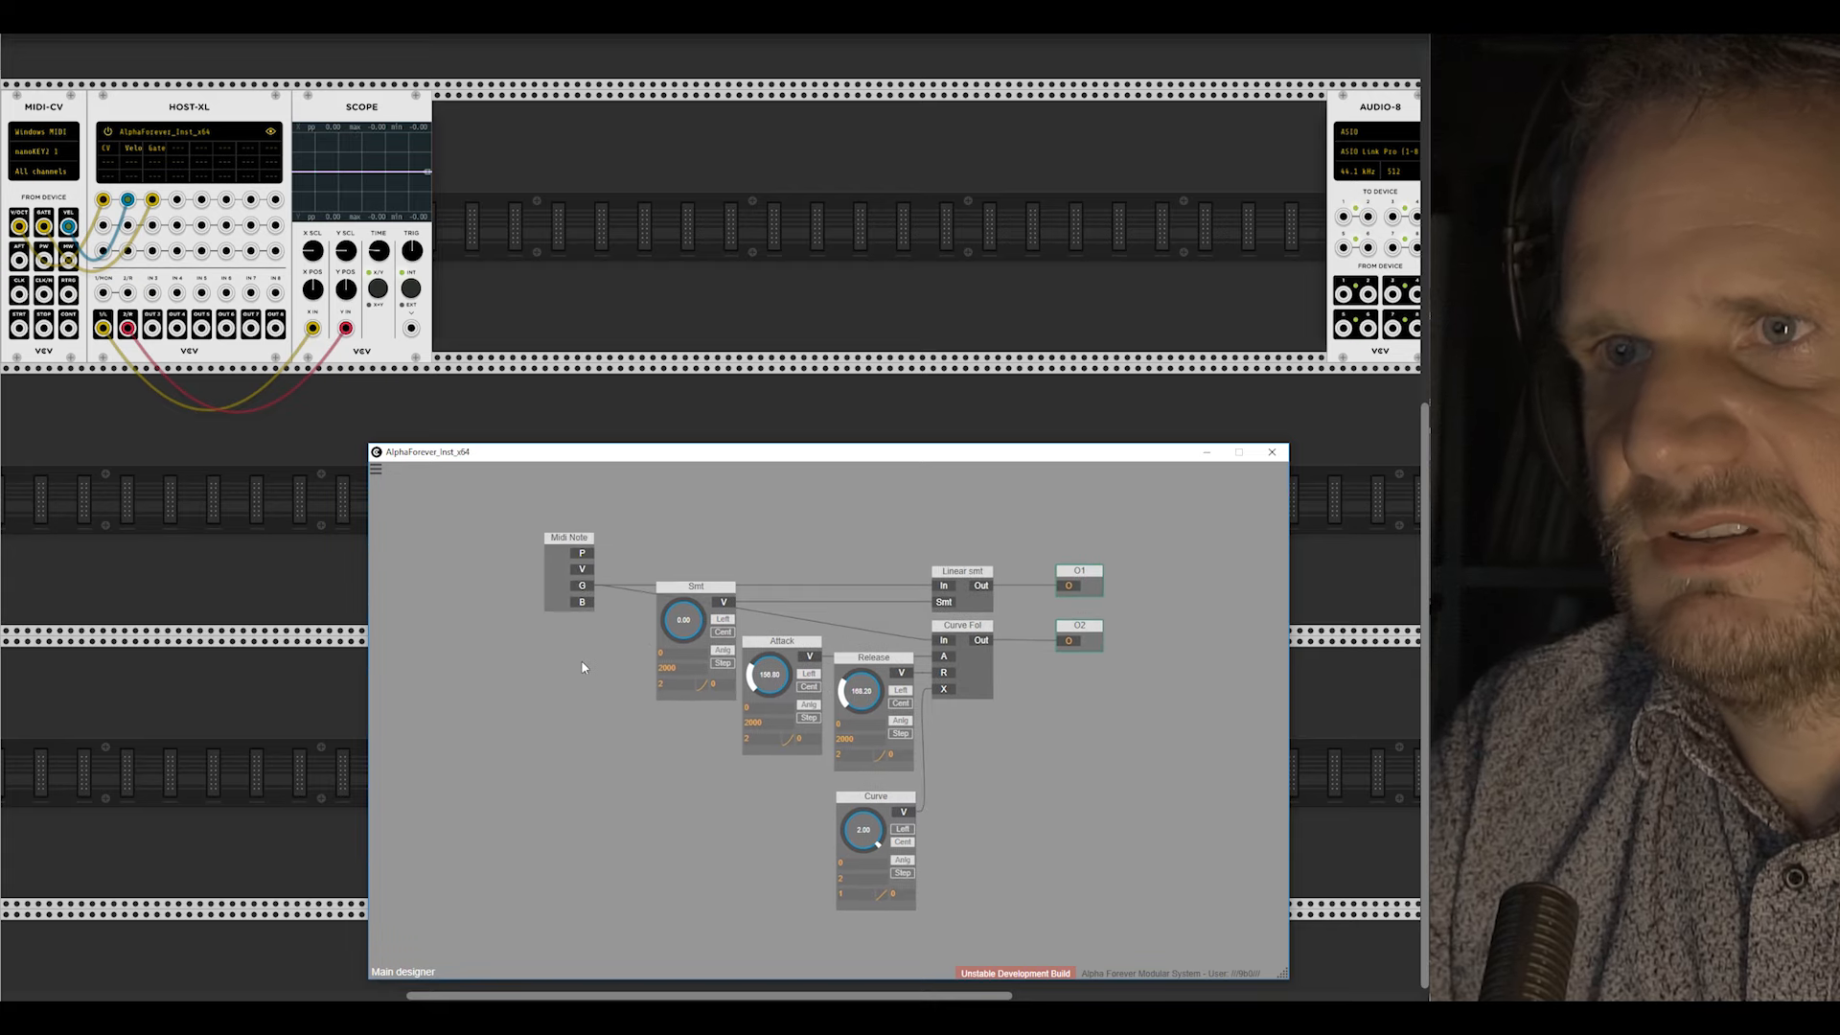
left_click_drag(583, 540, 486, 540)
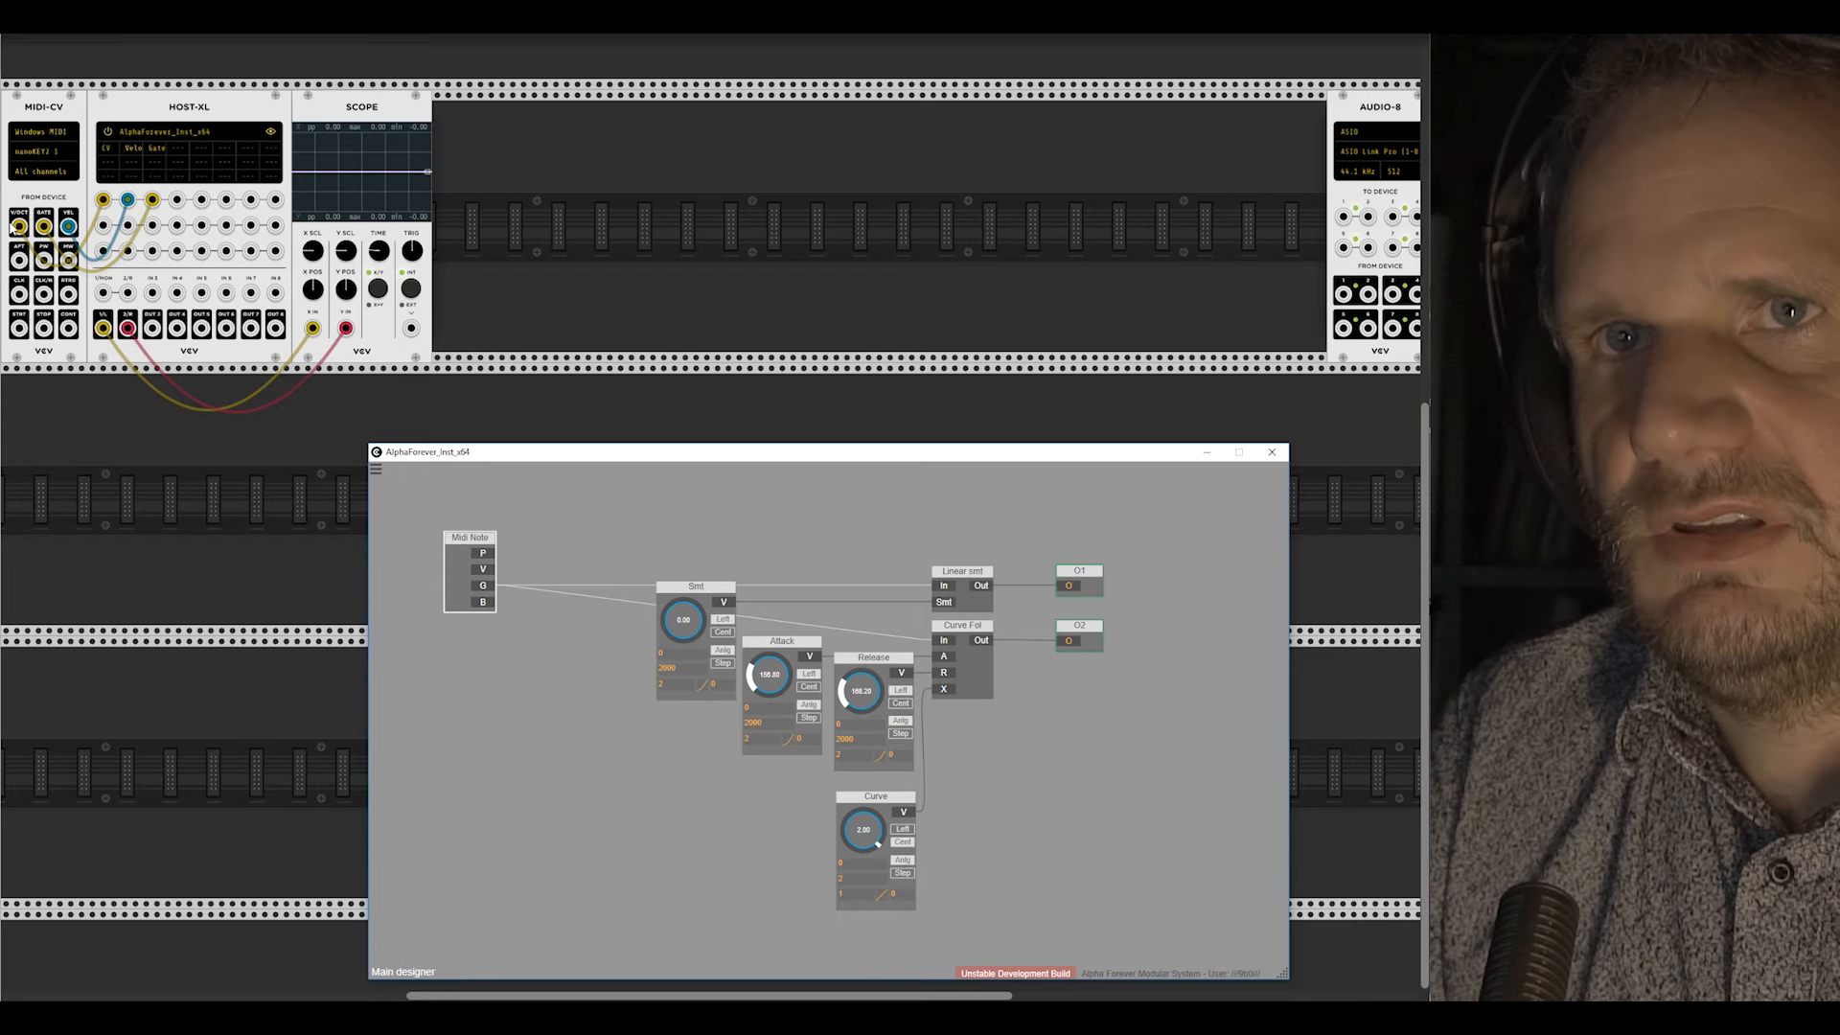
left_click_drag(17, 229, 179, 293)
Step: Add a designer input module beside Midi Note and connect its output to Curve Fol's In
right_click(546, 509)
type("in")
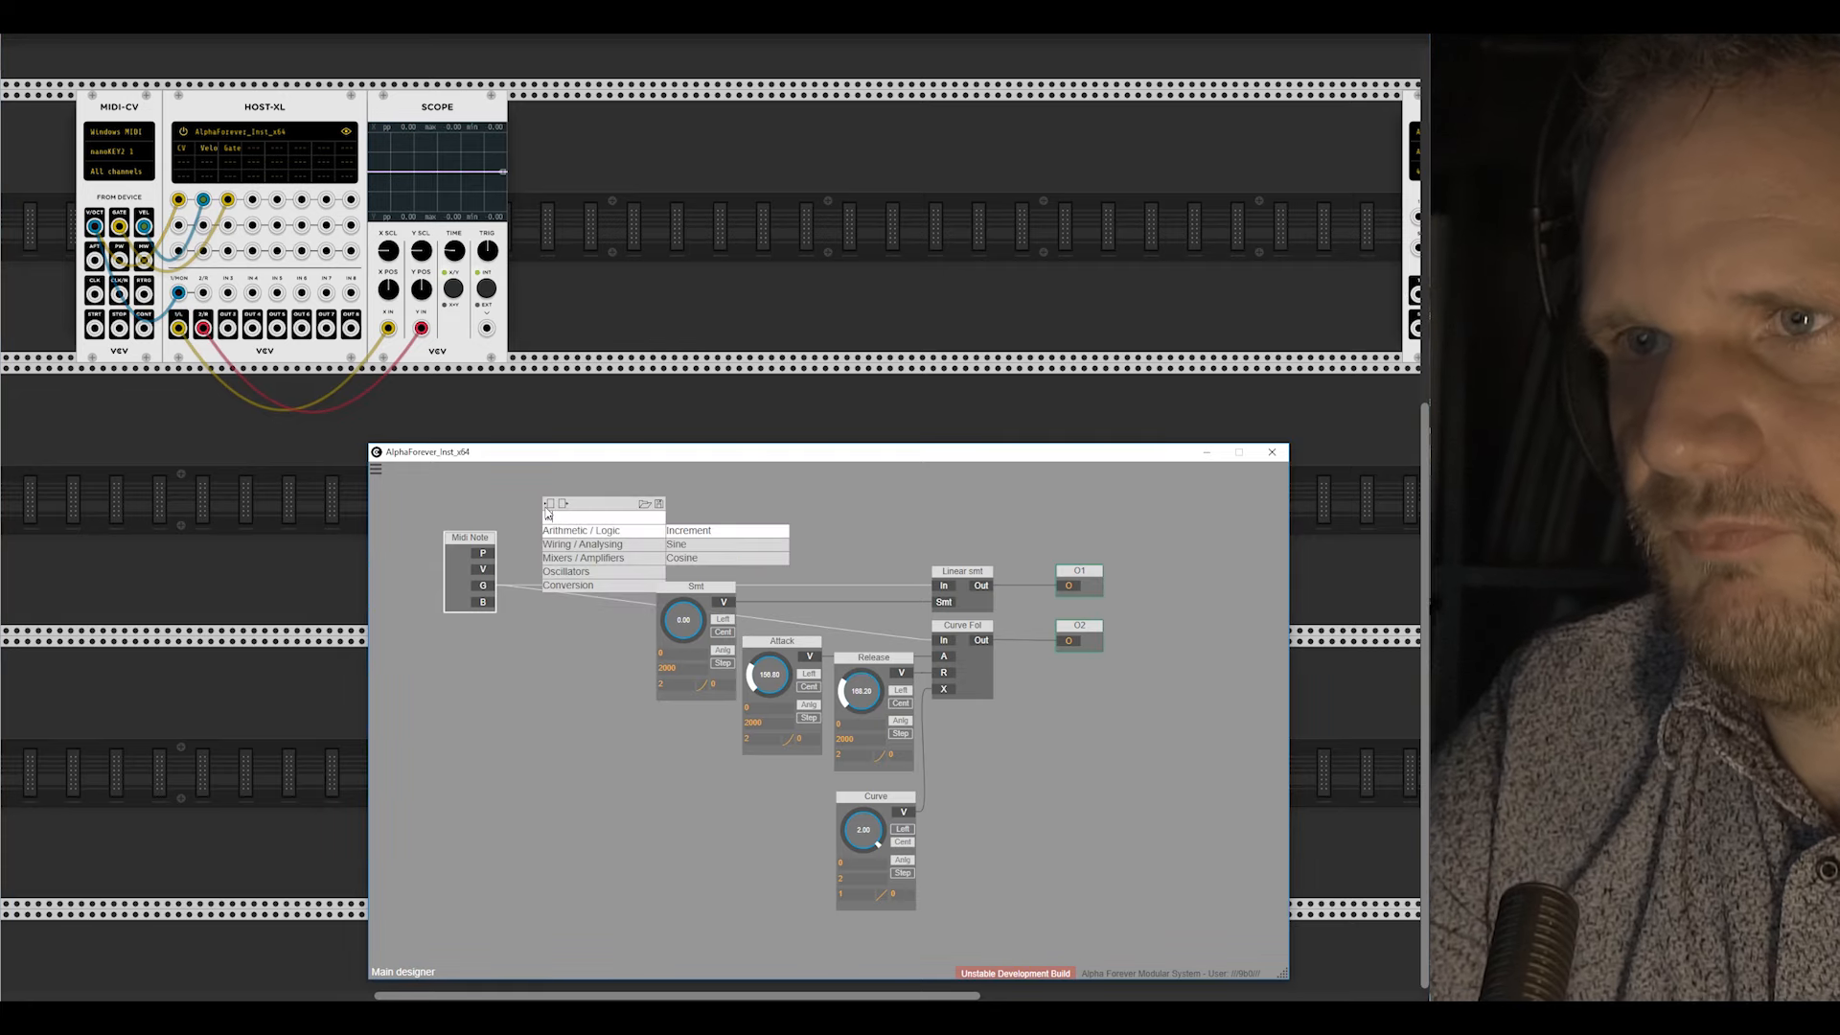
mouse_move(575, 550)
left_click(711, 544)
double_click(582, 520)
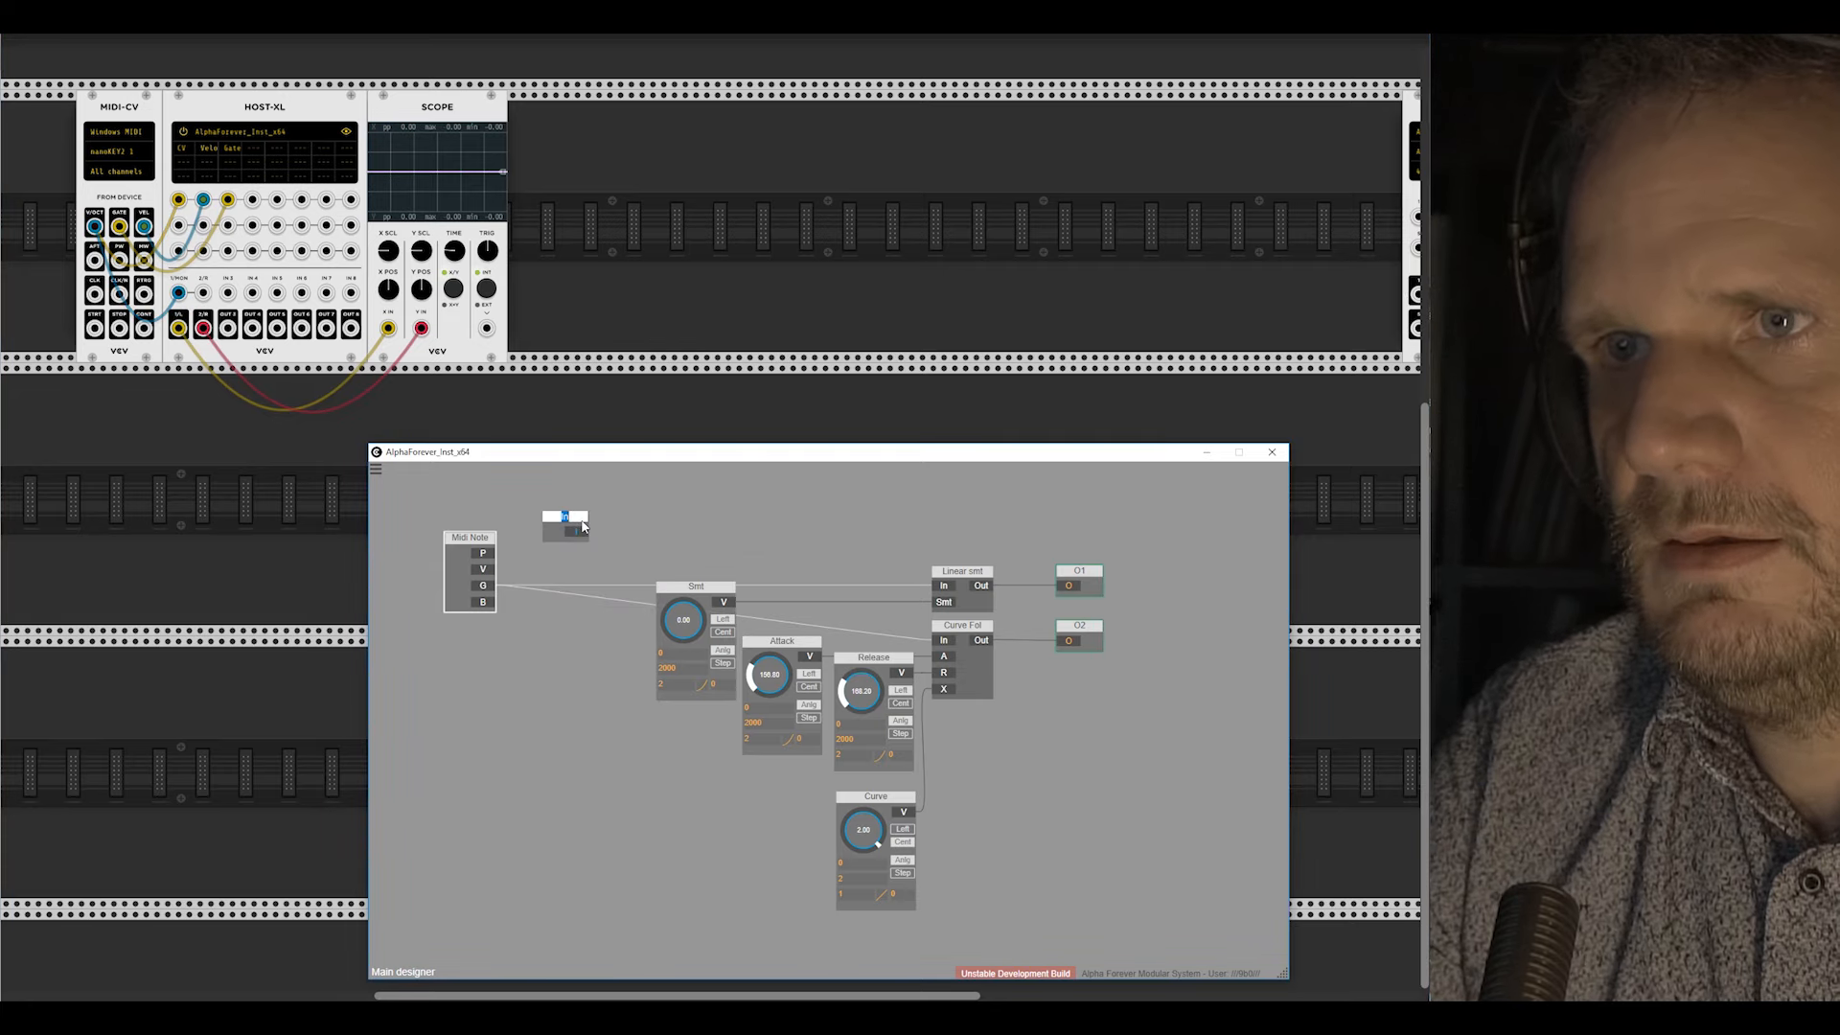
key("Return")
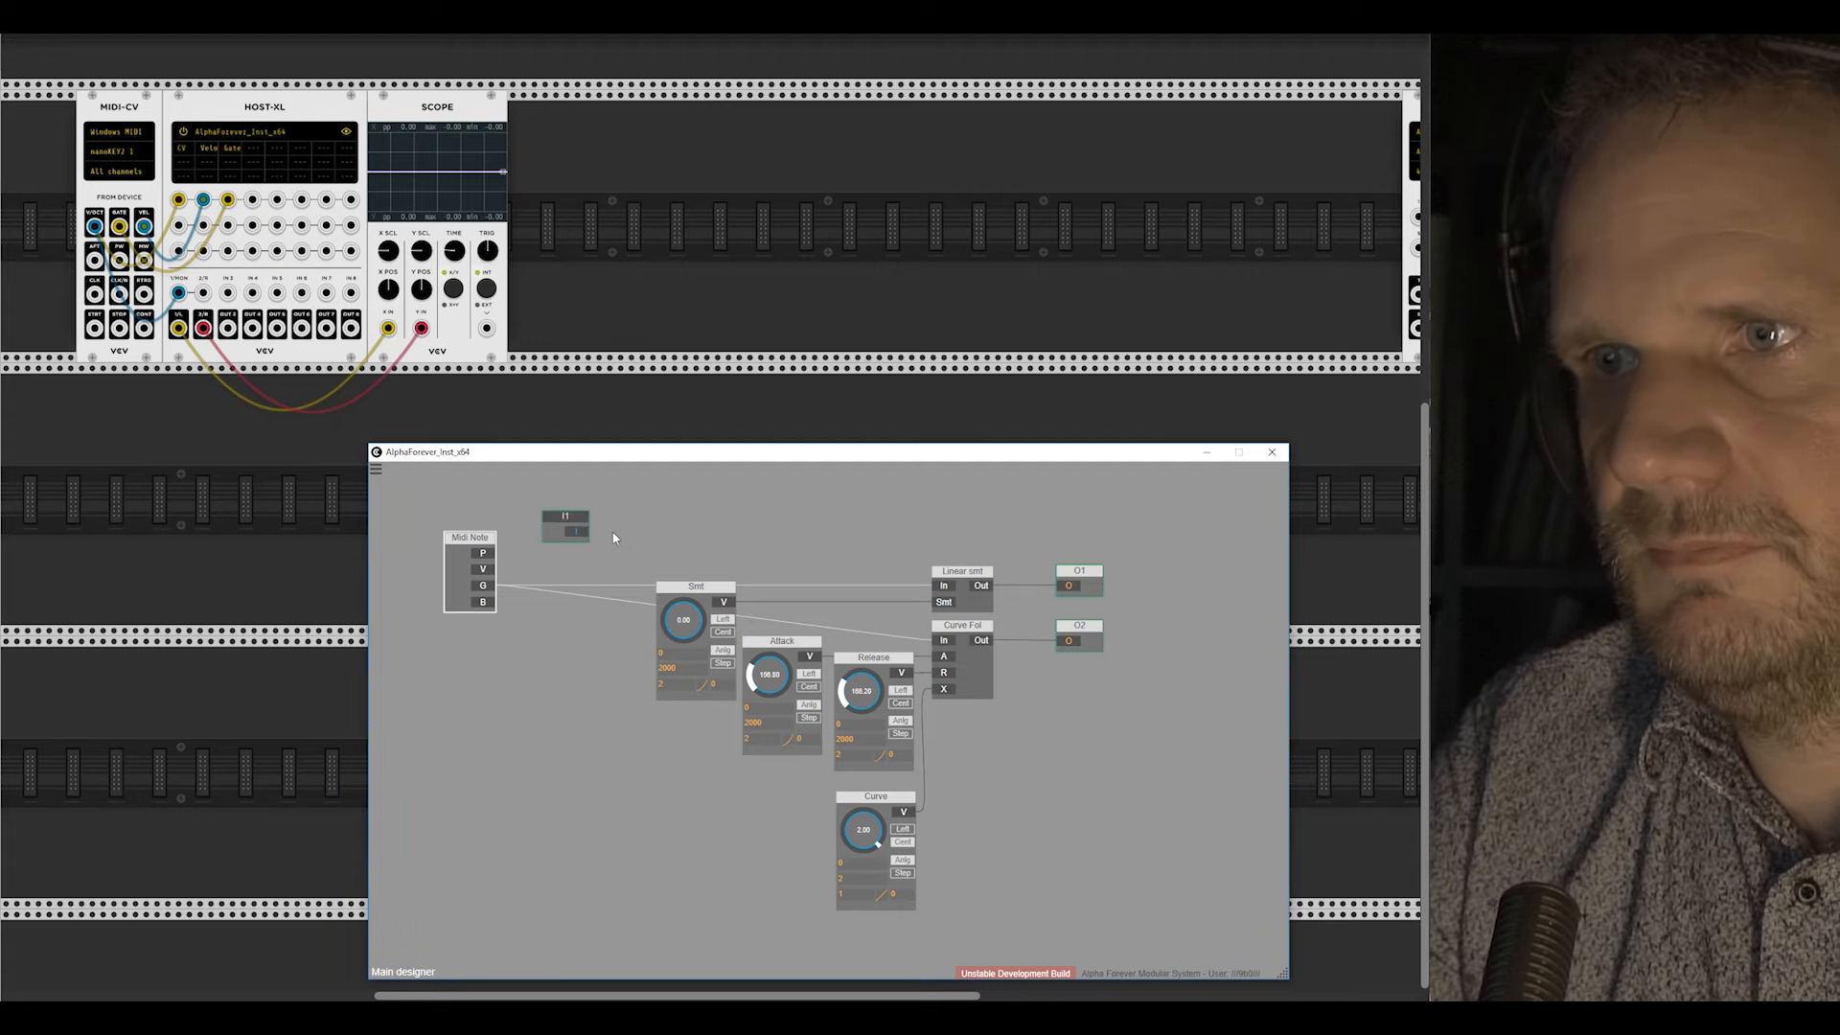
left_click_drag(578, 531, 899, 617)
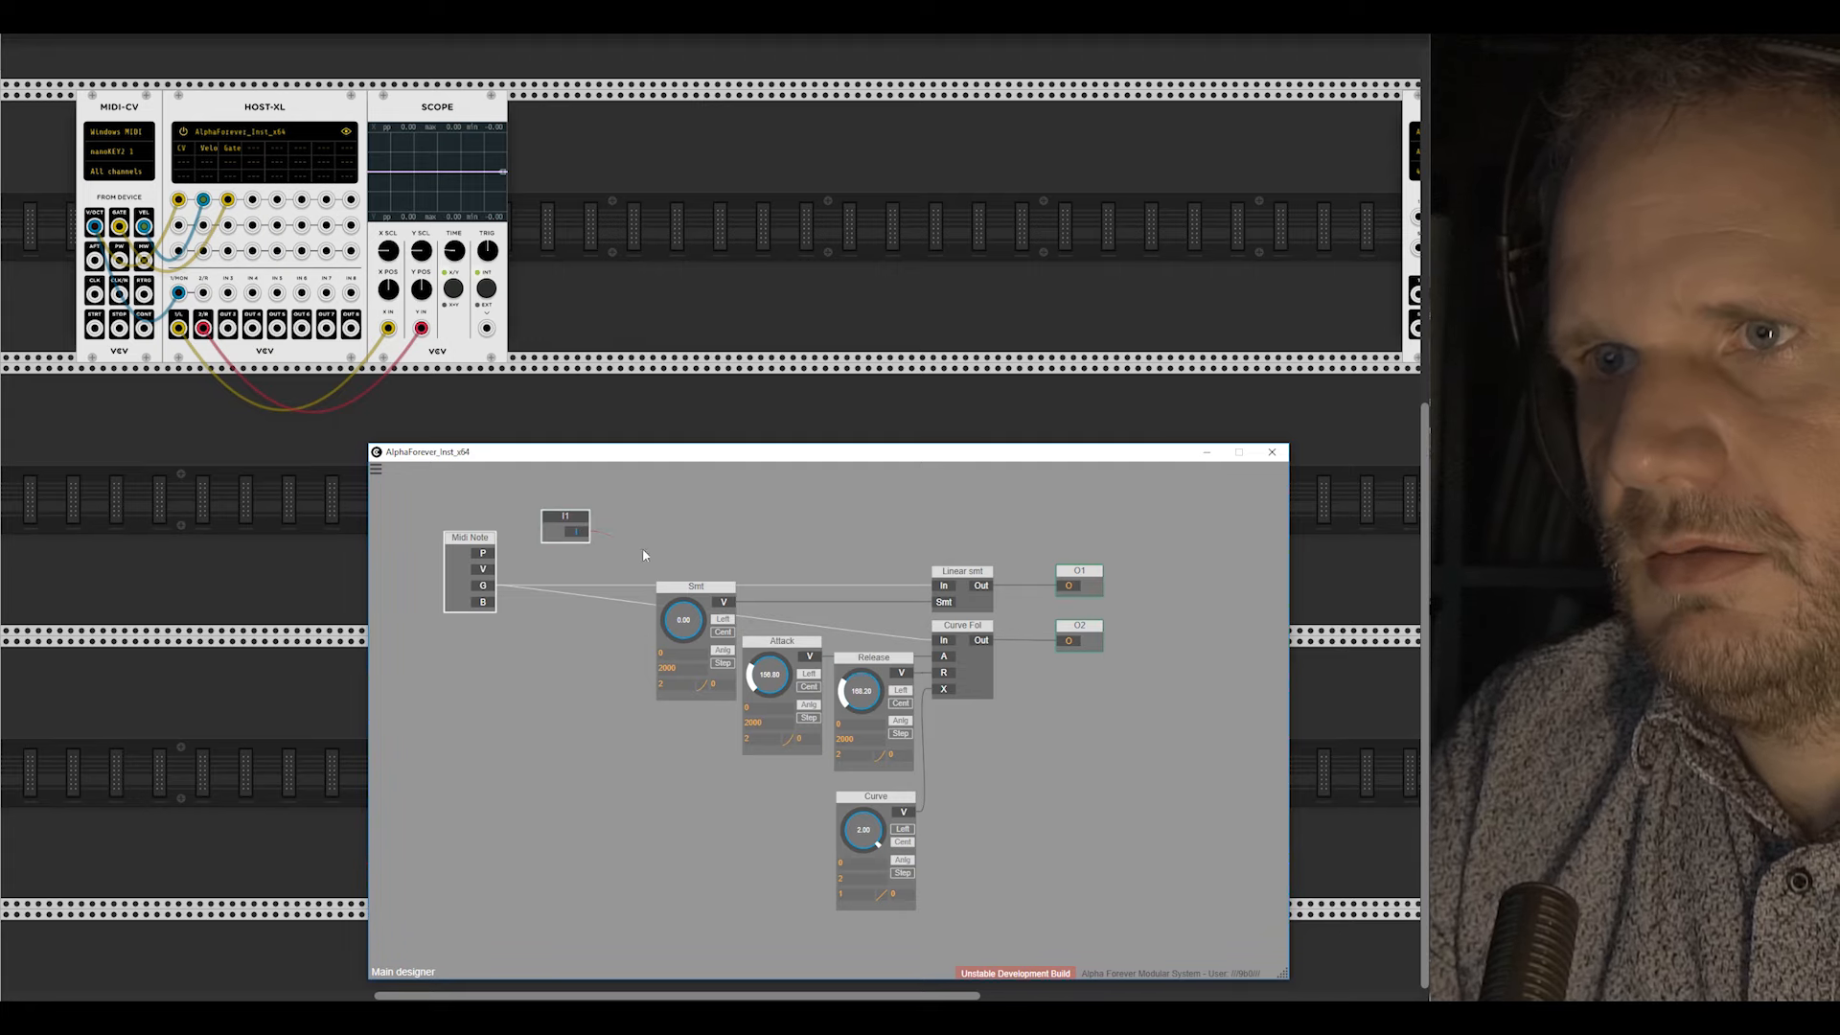
left_click_drag(643, 554, 935, 640)
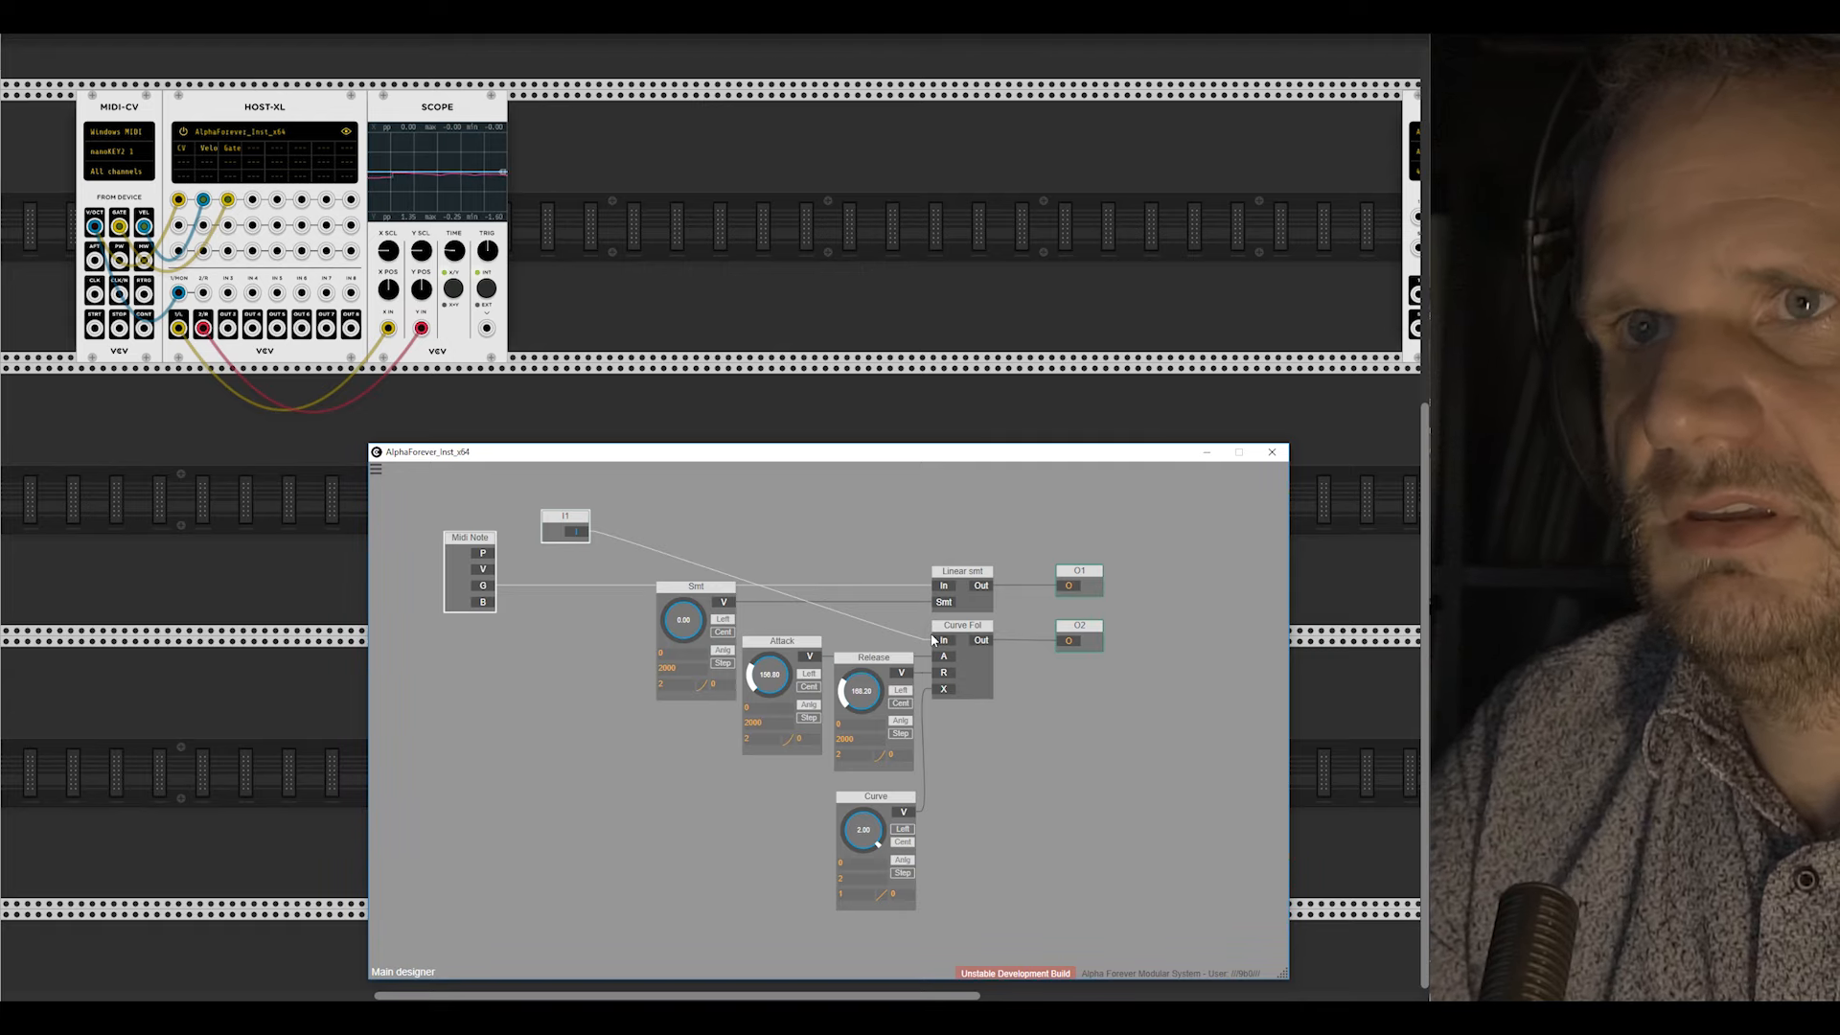
Step: Line the input module up with Curve Fol's In and the Midi Note module's G output with Linear smt's In
left_click_drag(578, 510, 506, 635)
left_click(456, 675)
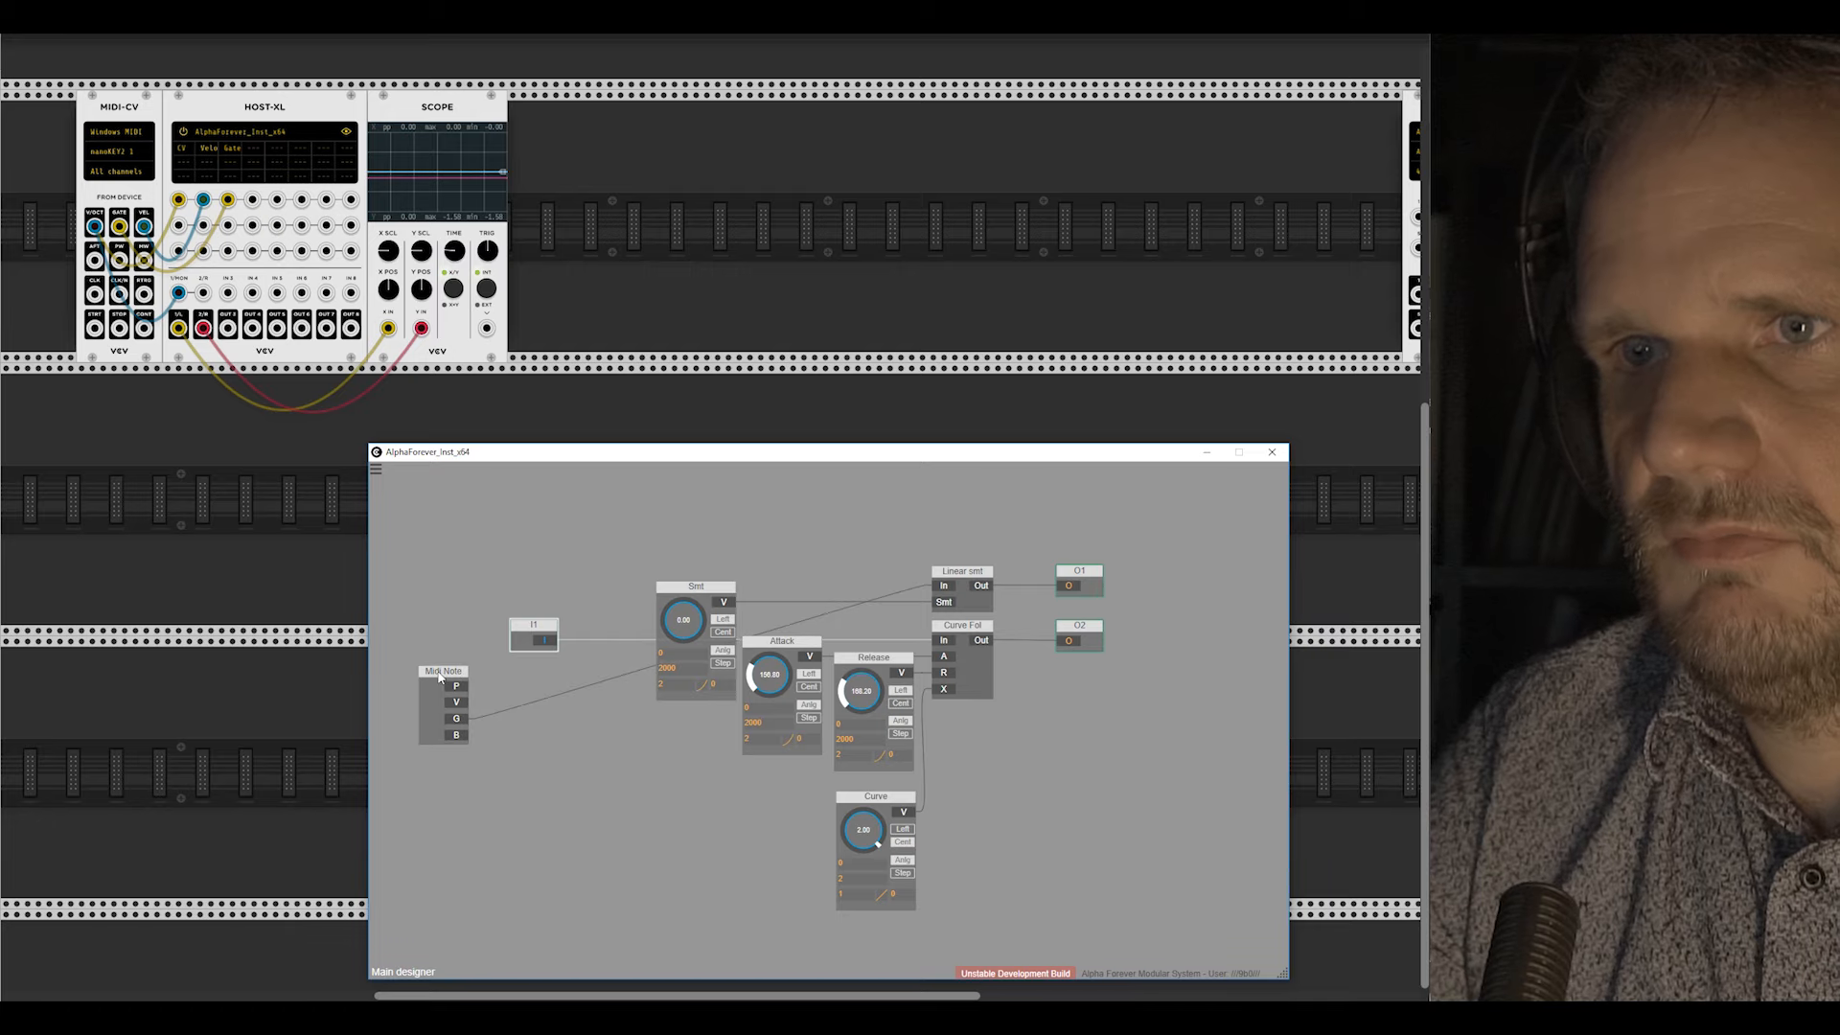
left_click(438, 676)
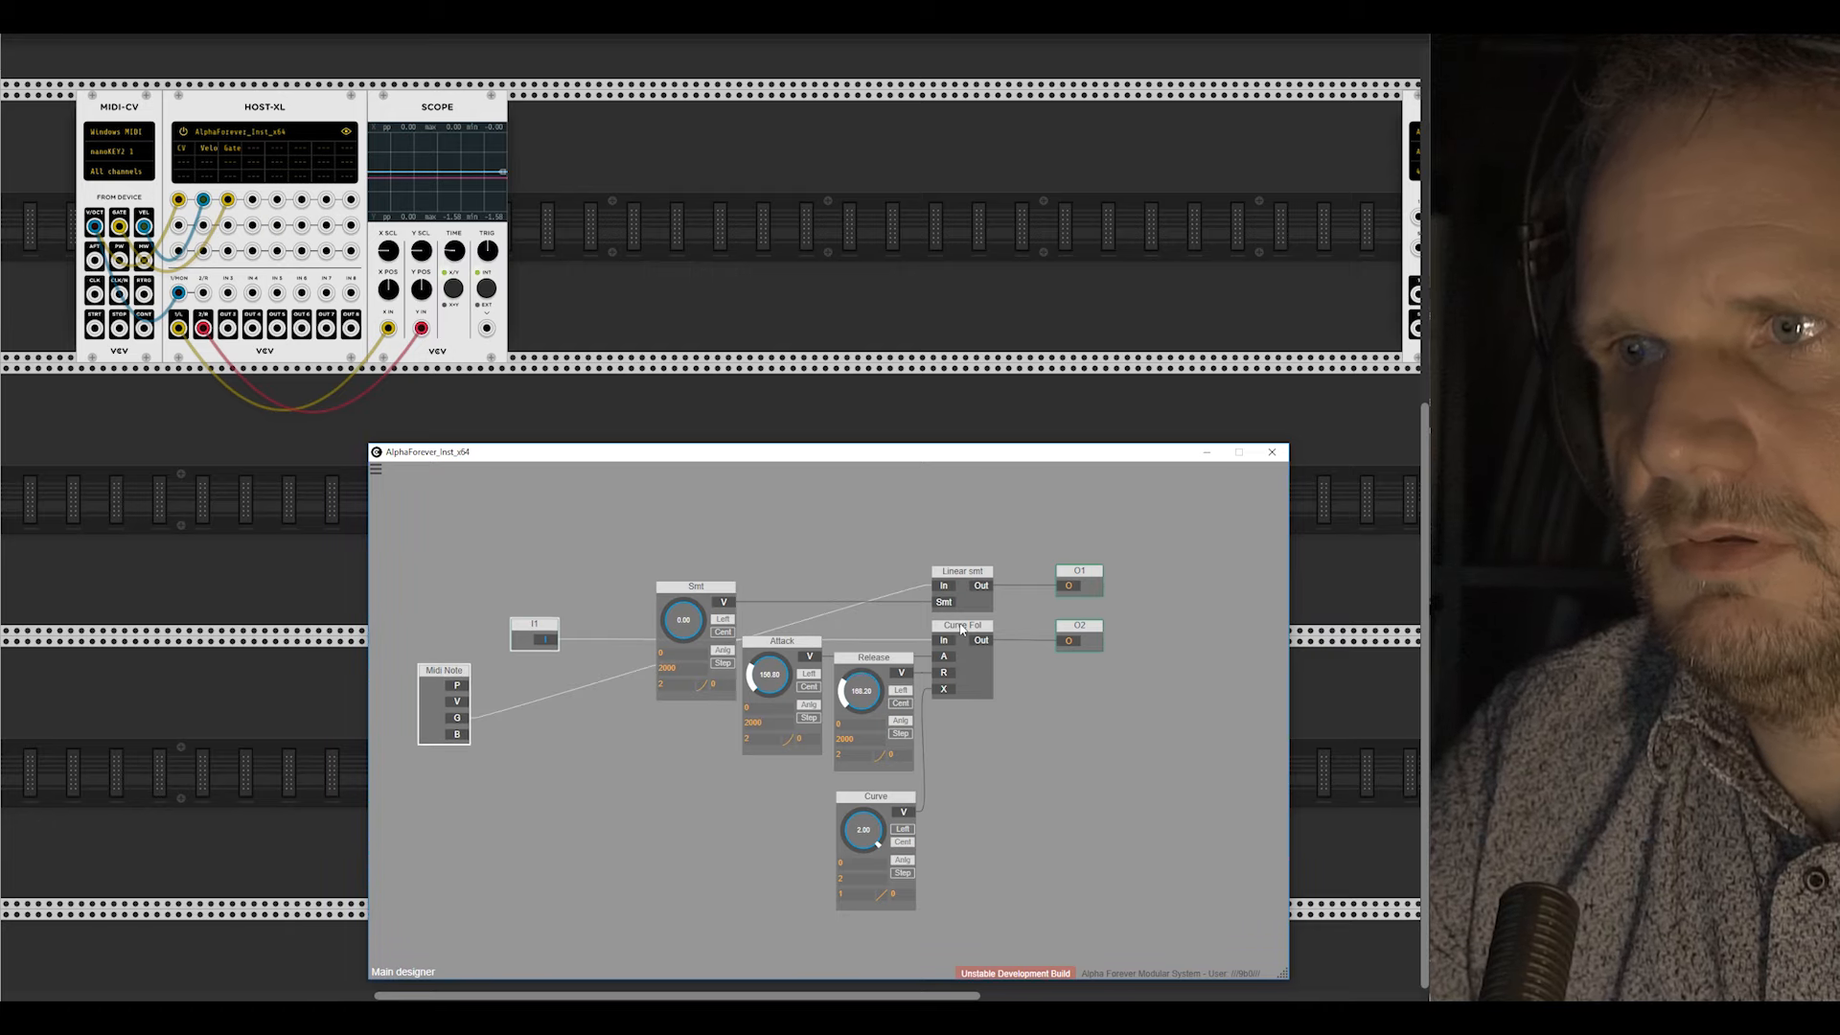
left_click(584, 569)
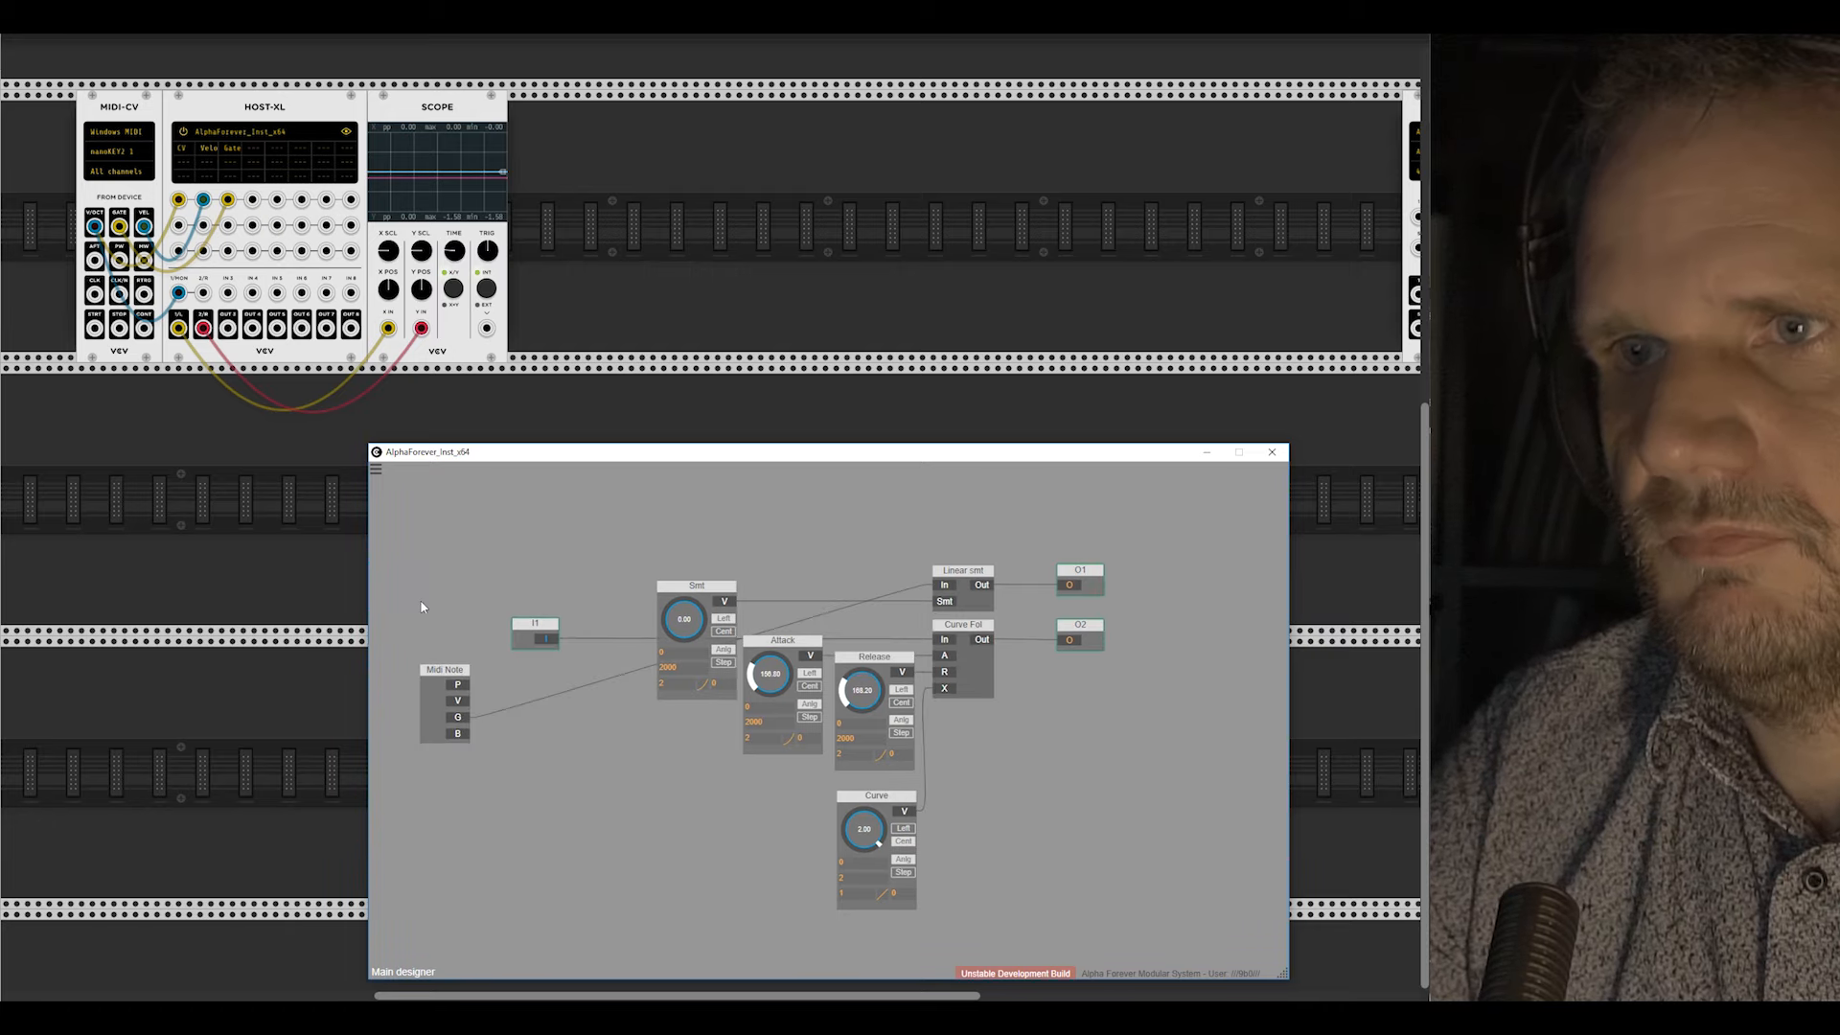
double_click(463, 716)
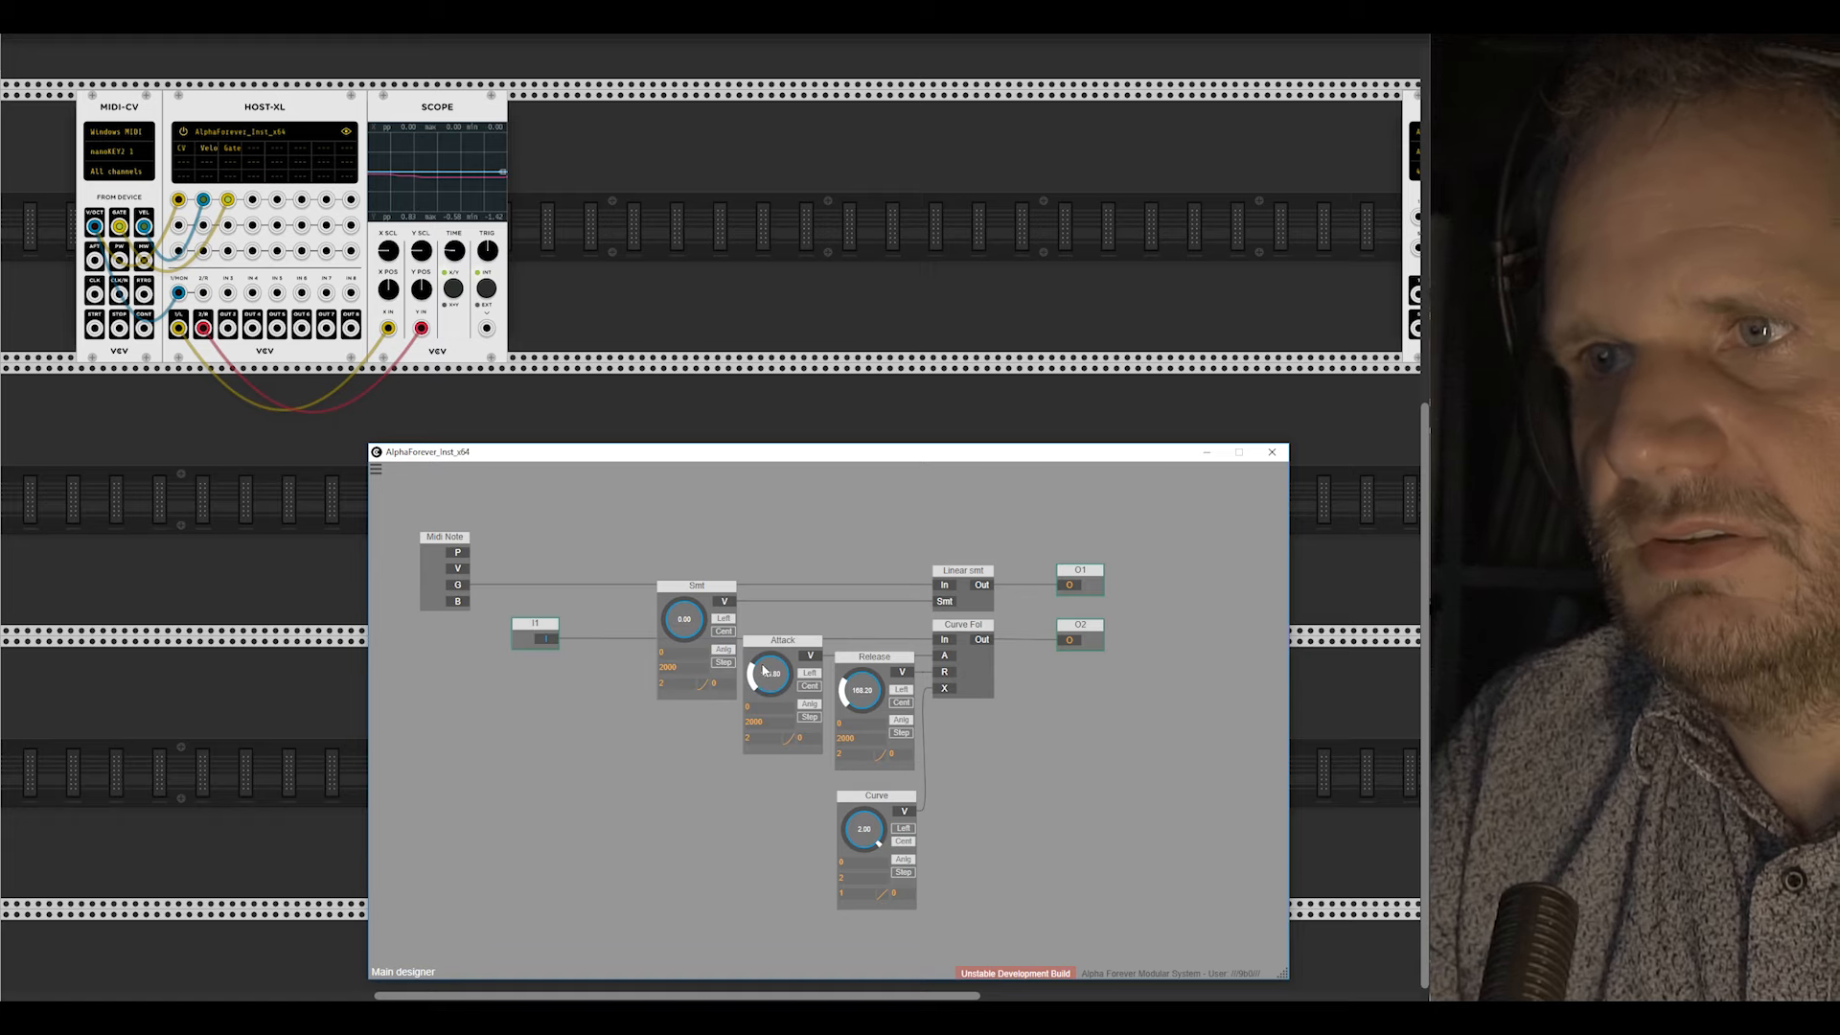
Step: Set the Attack knob to 14.45 and the Release knob to 510.05
left_click_drag(763, 671, 770, 714)
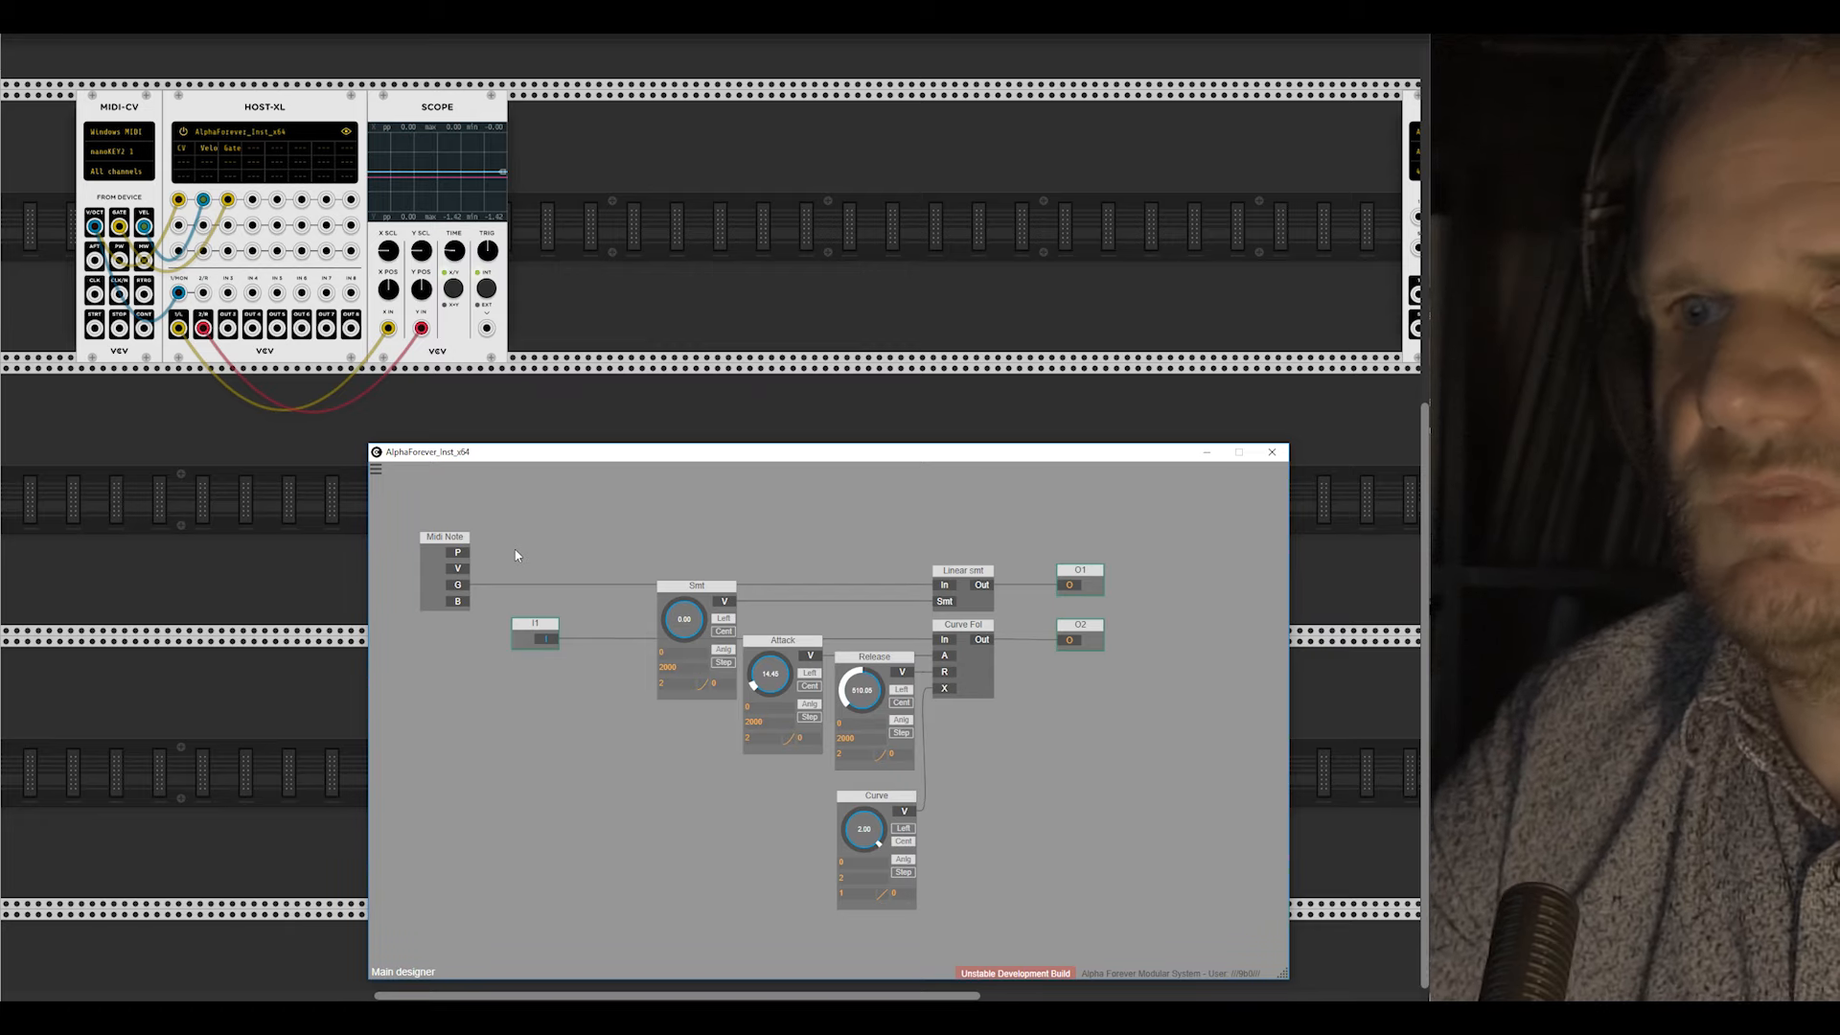
Step: Move the input module directly below Midi Note, aligned with its left edge
left_click_drag(543, 625, 470, 624)
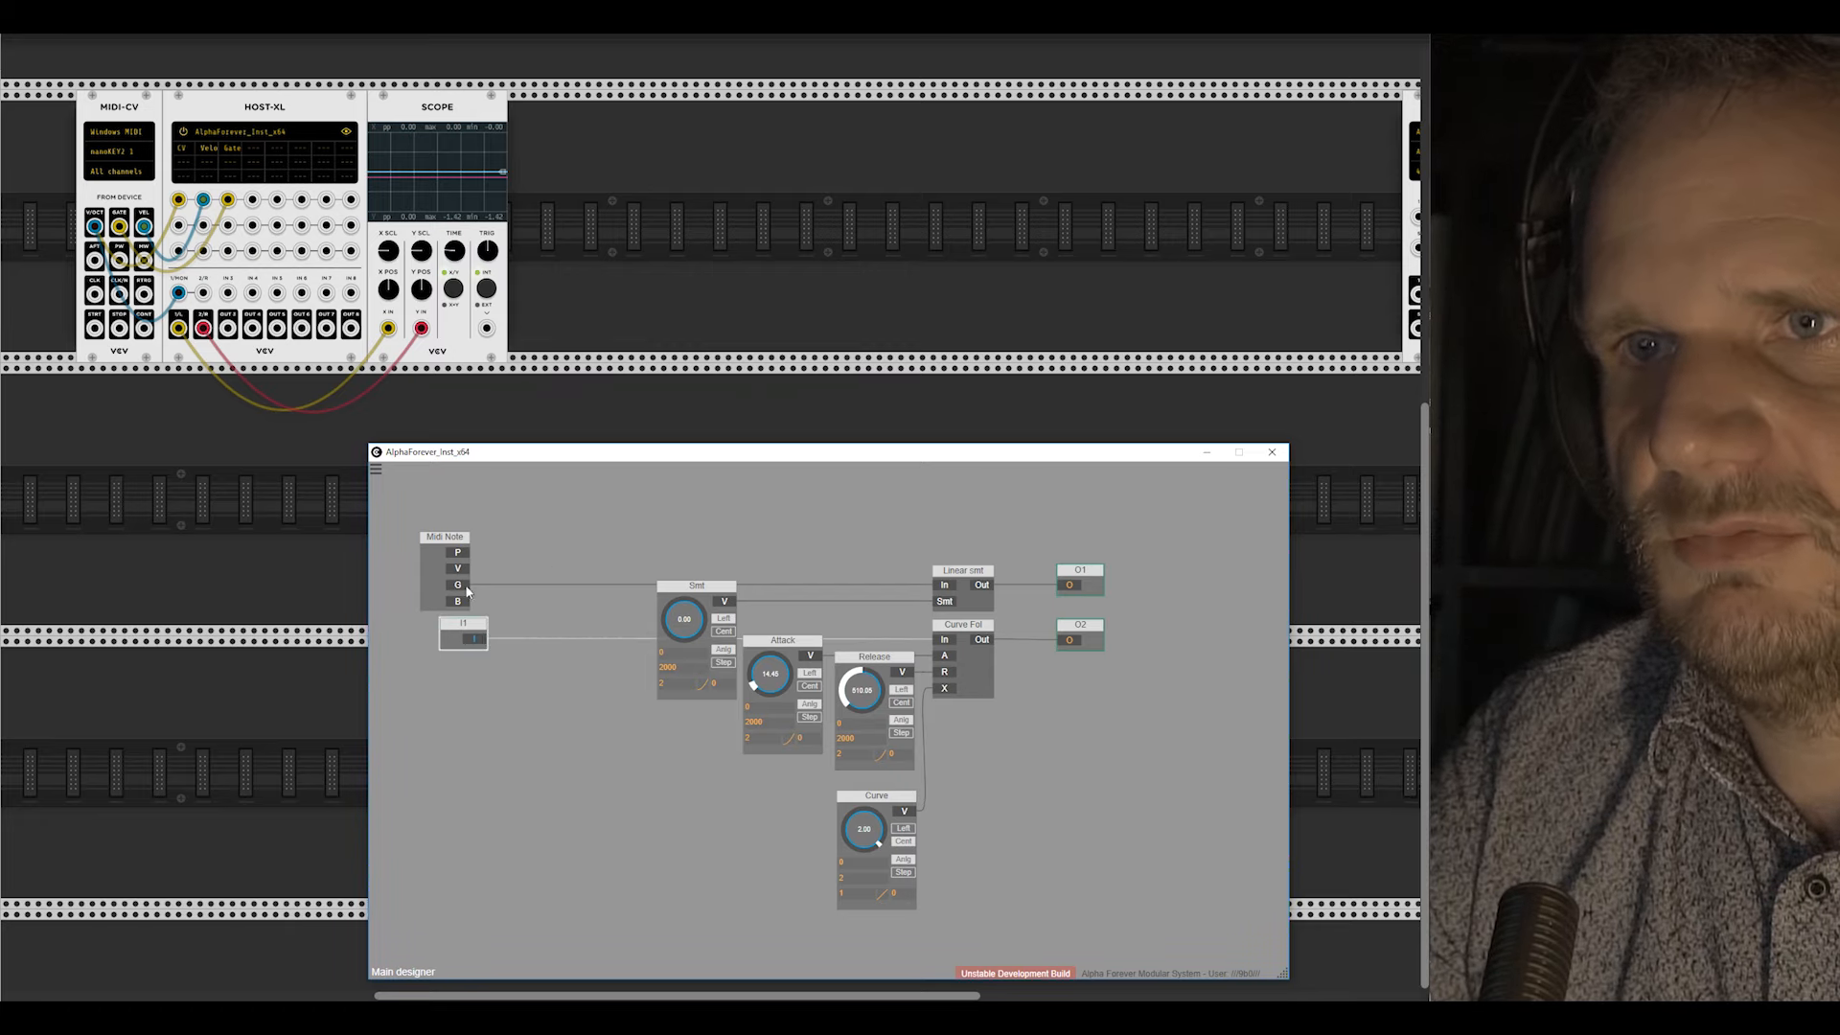
left_click(554, 549)
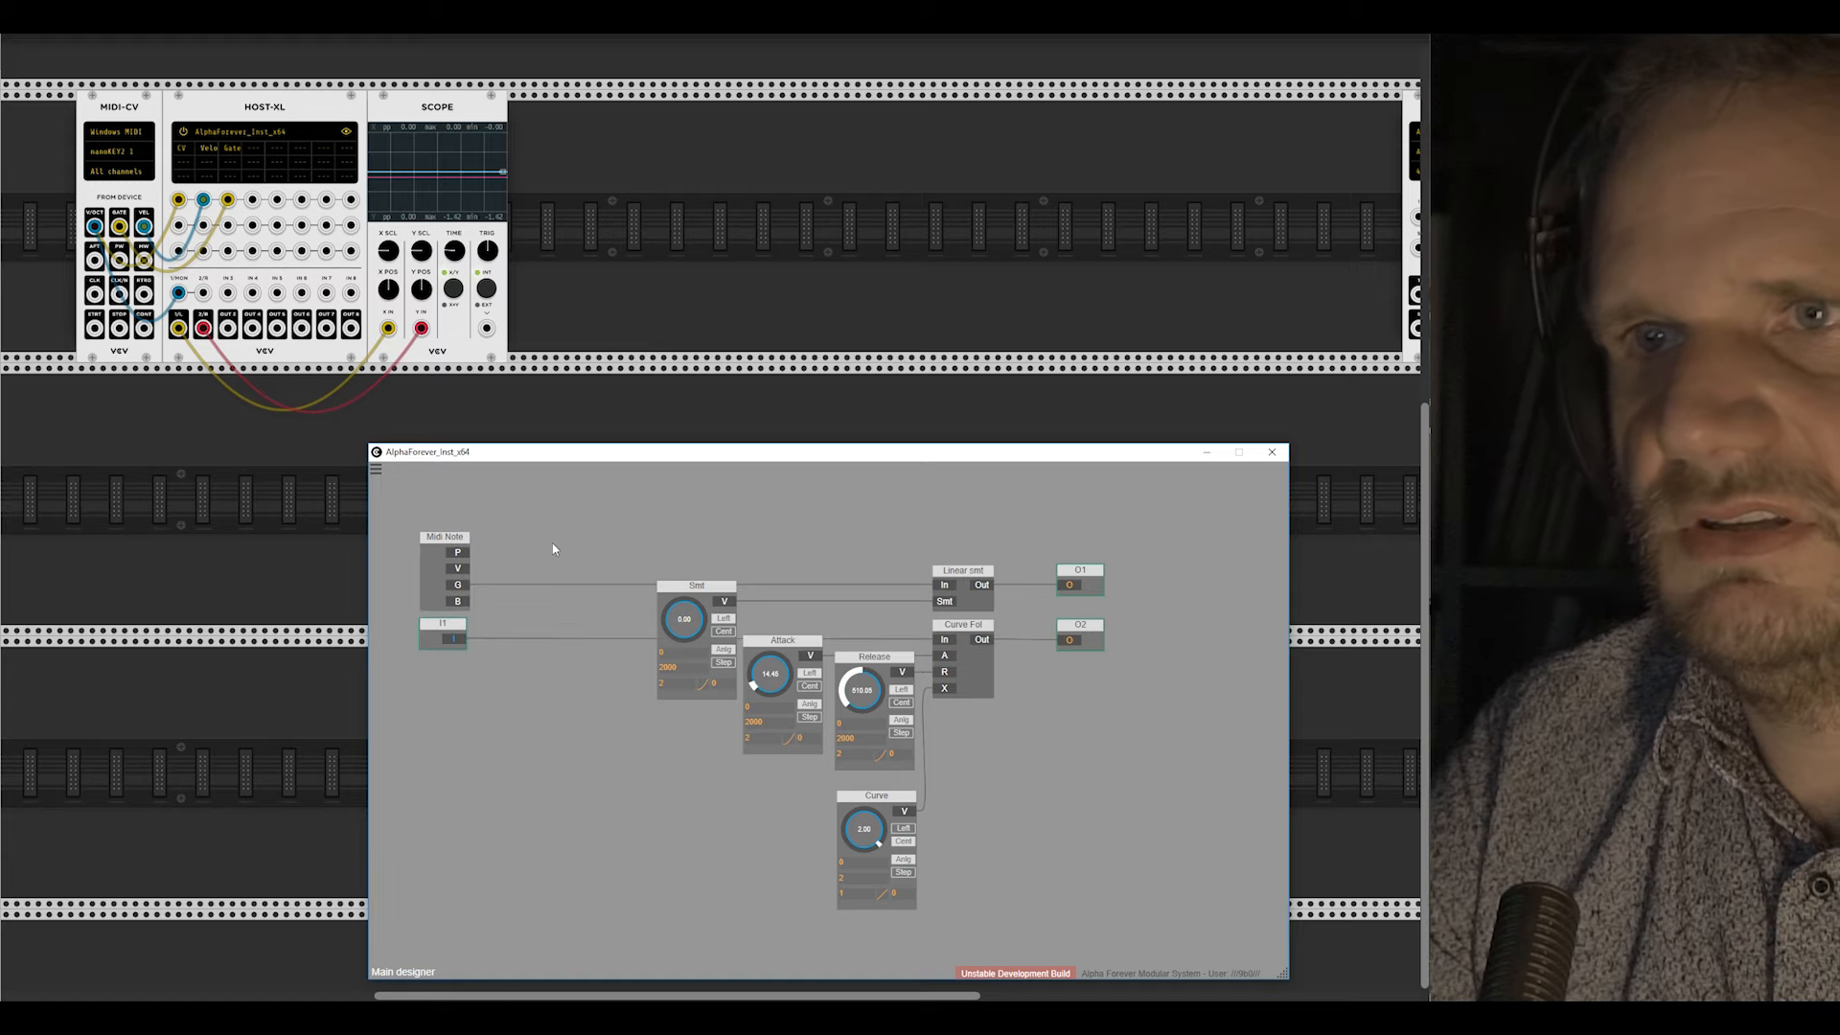
left_click(436, 548)
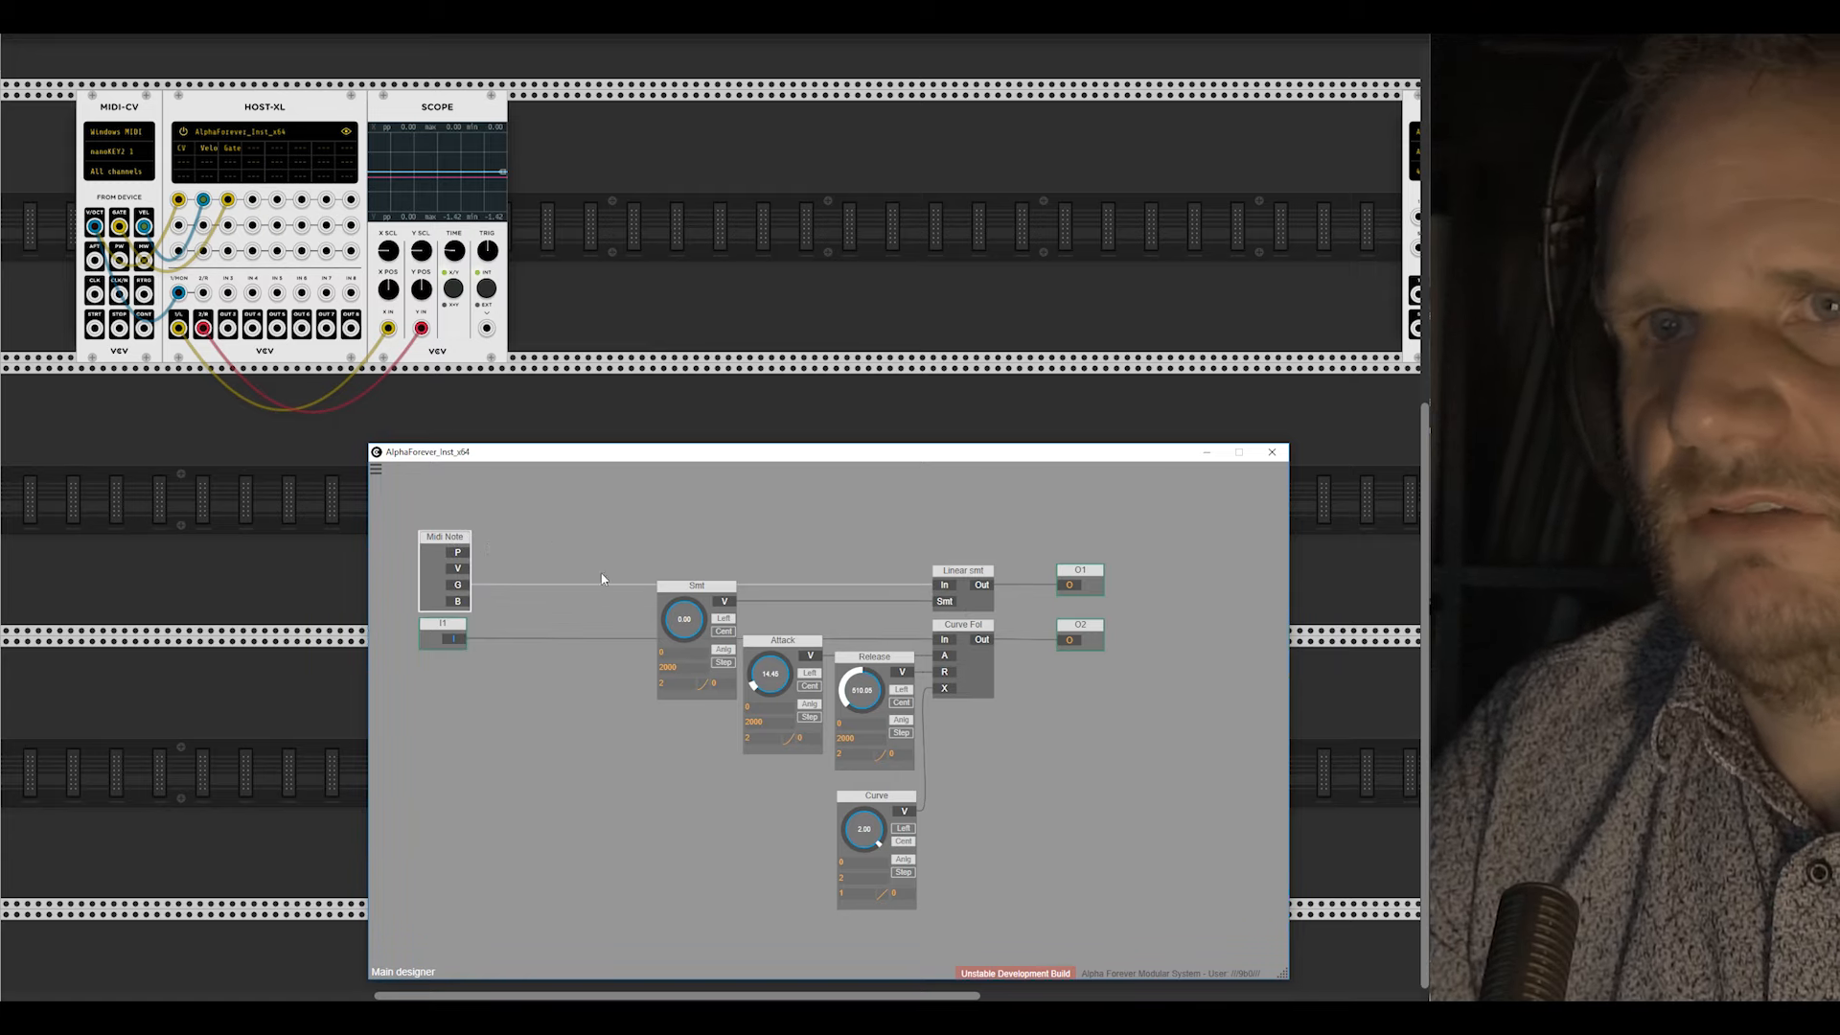
Step: Insert a Signal Value module on the cable between the input module and Curve Fol's In
left_click_drag(575, 591, 636, 646)
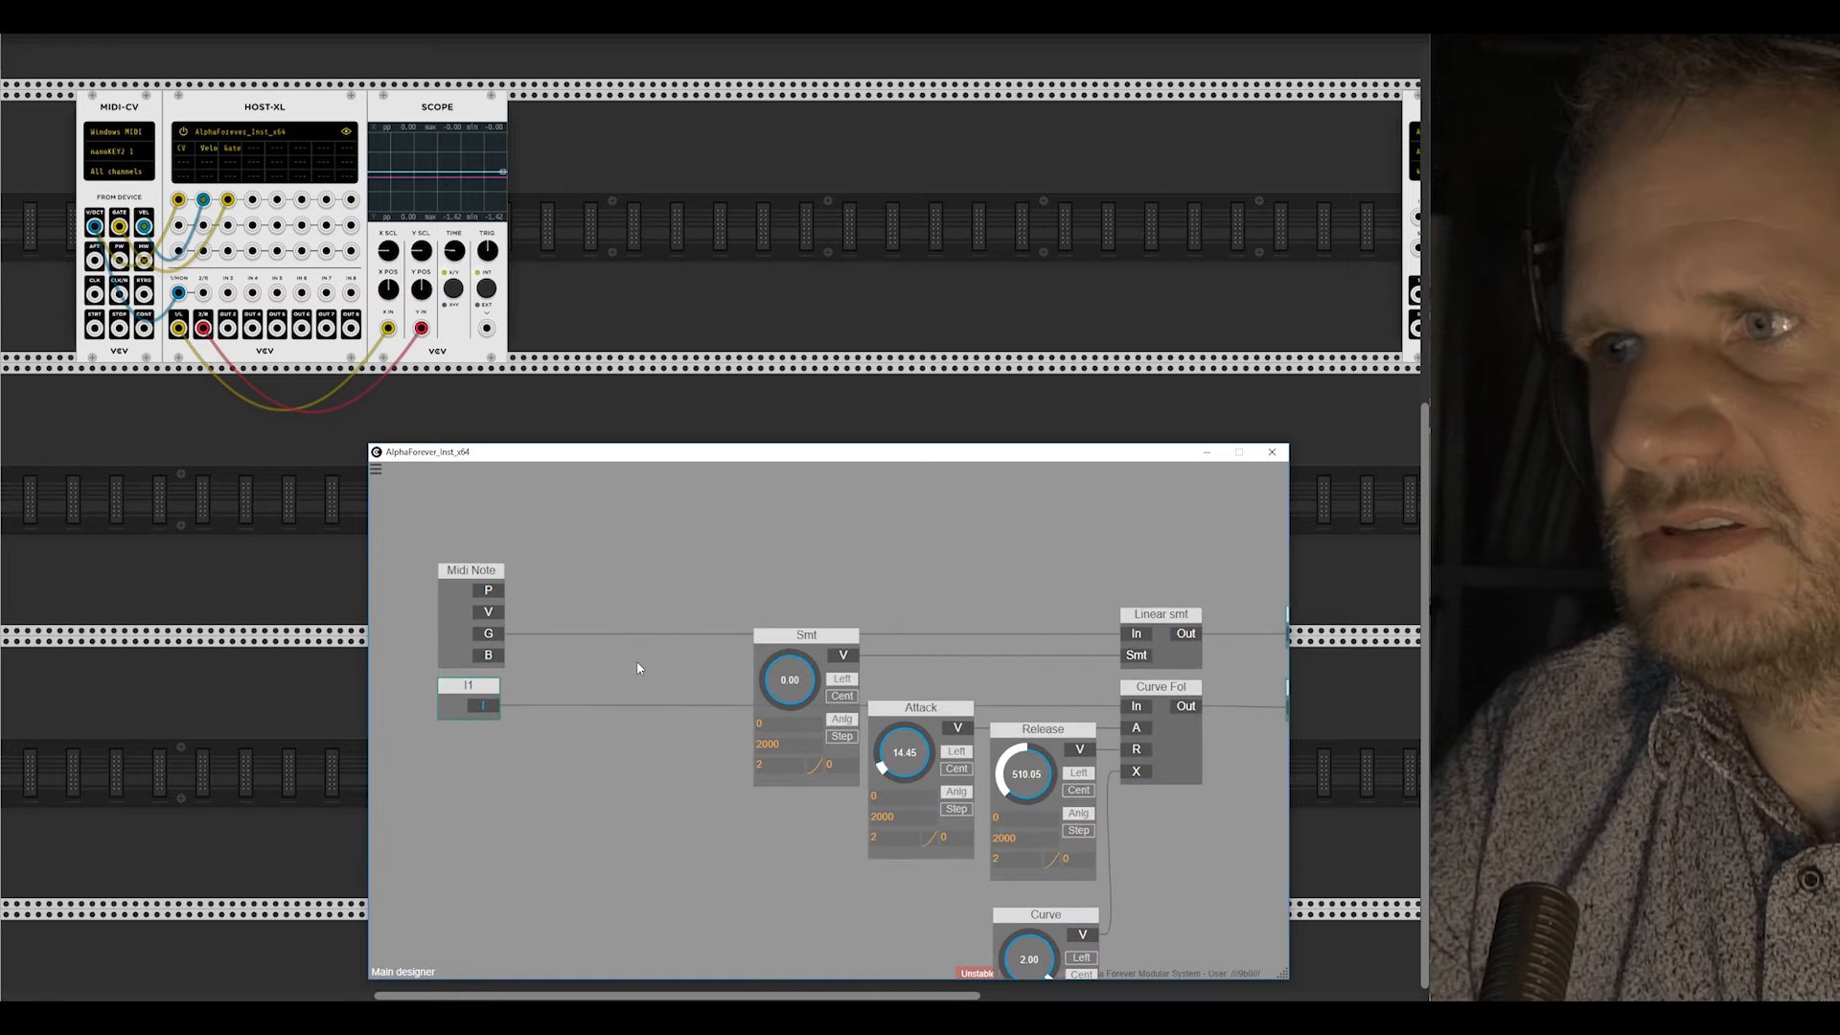
right_click(524, 695)
type("sig")
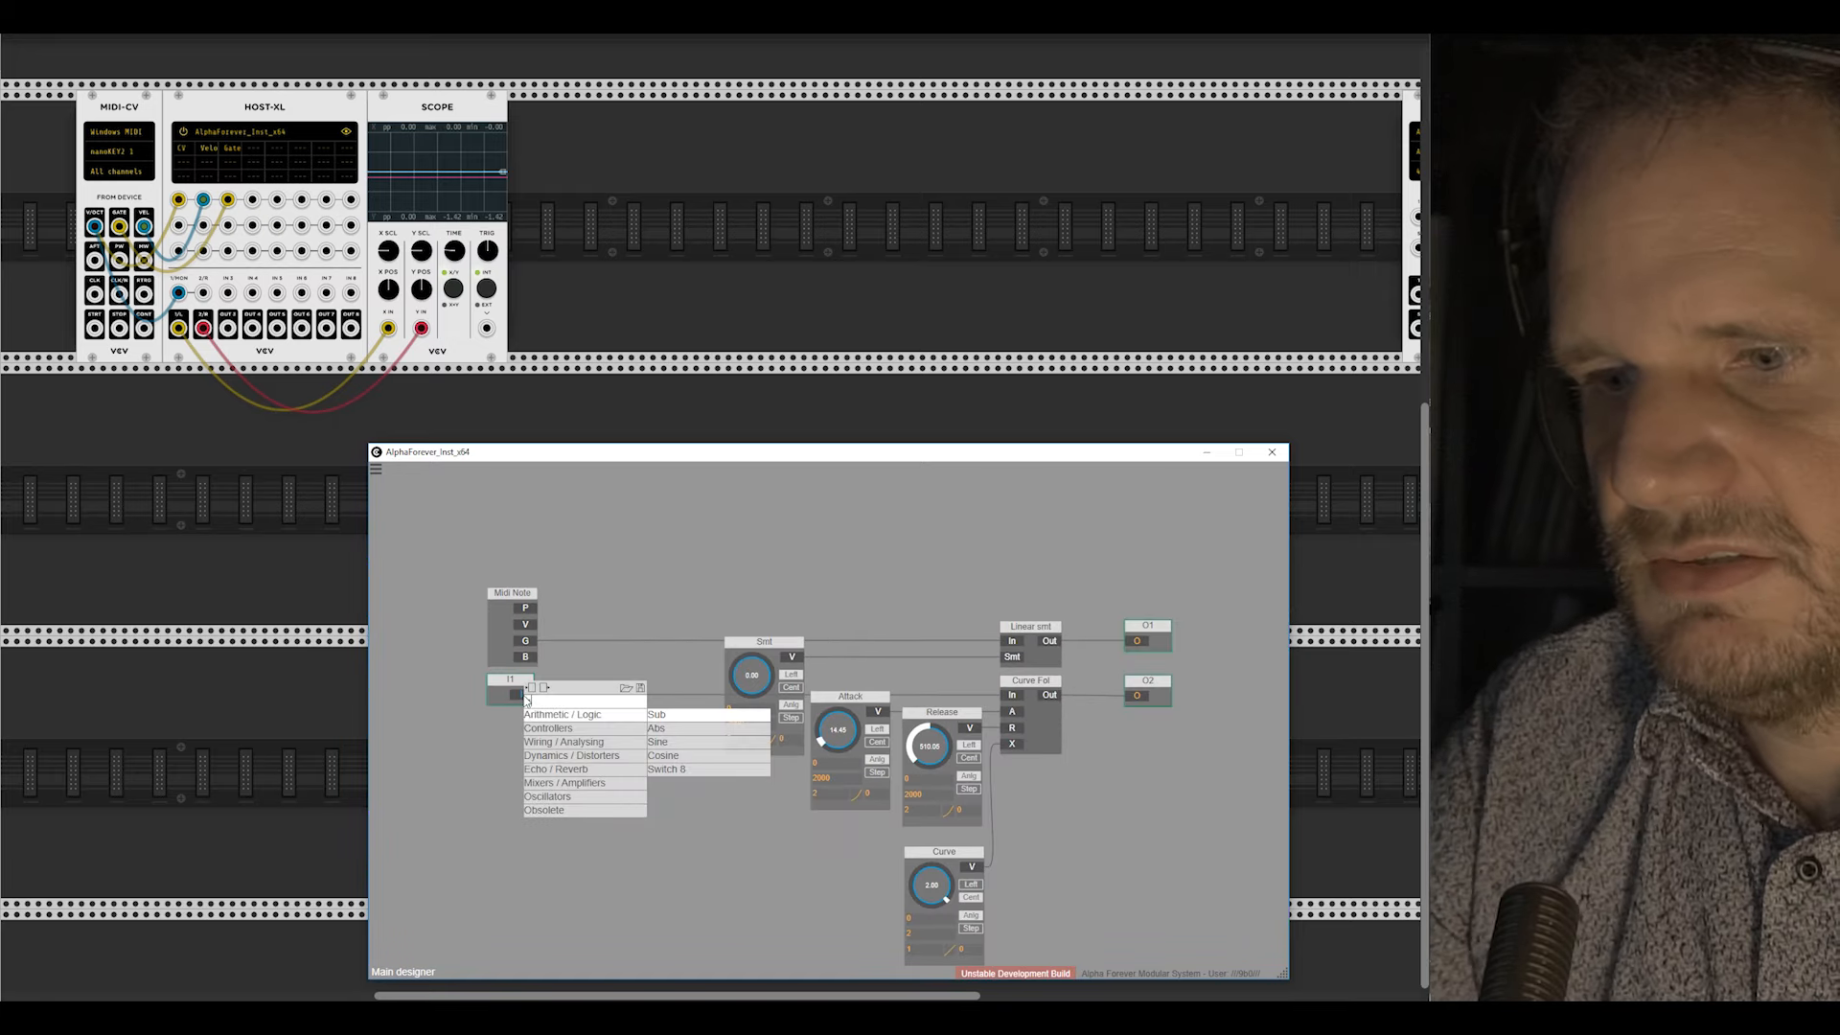
left_click(658, 729)
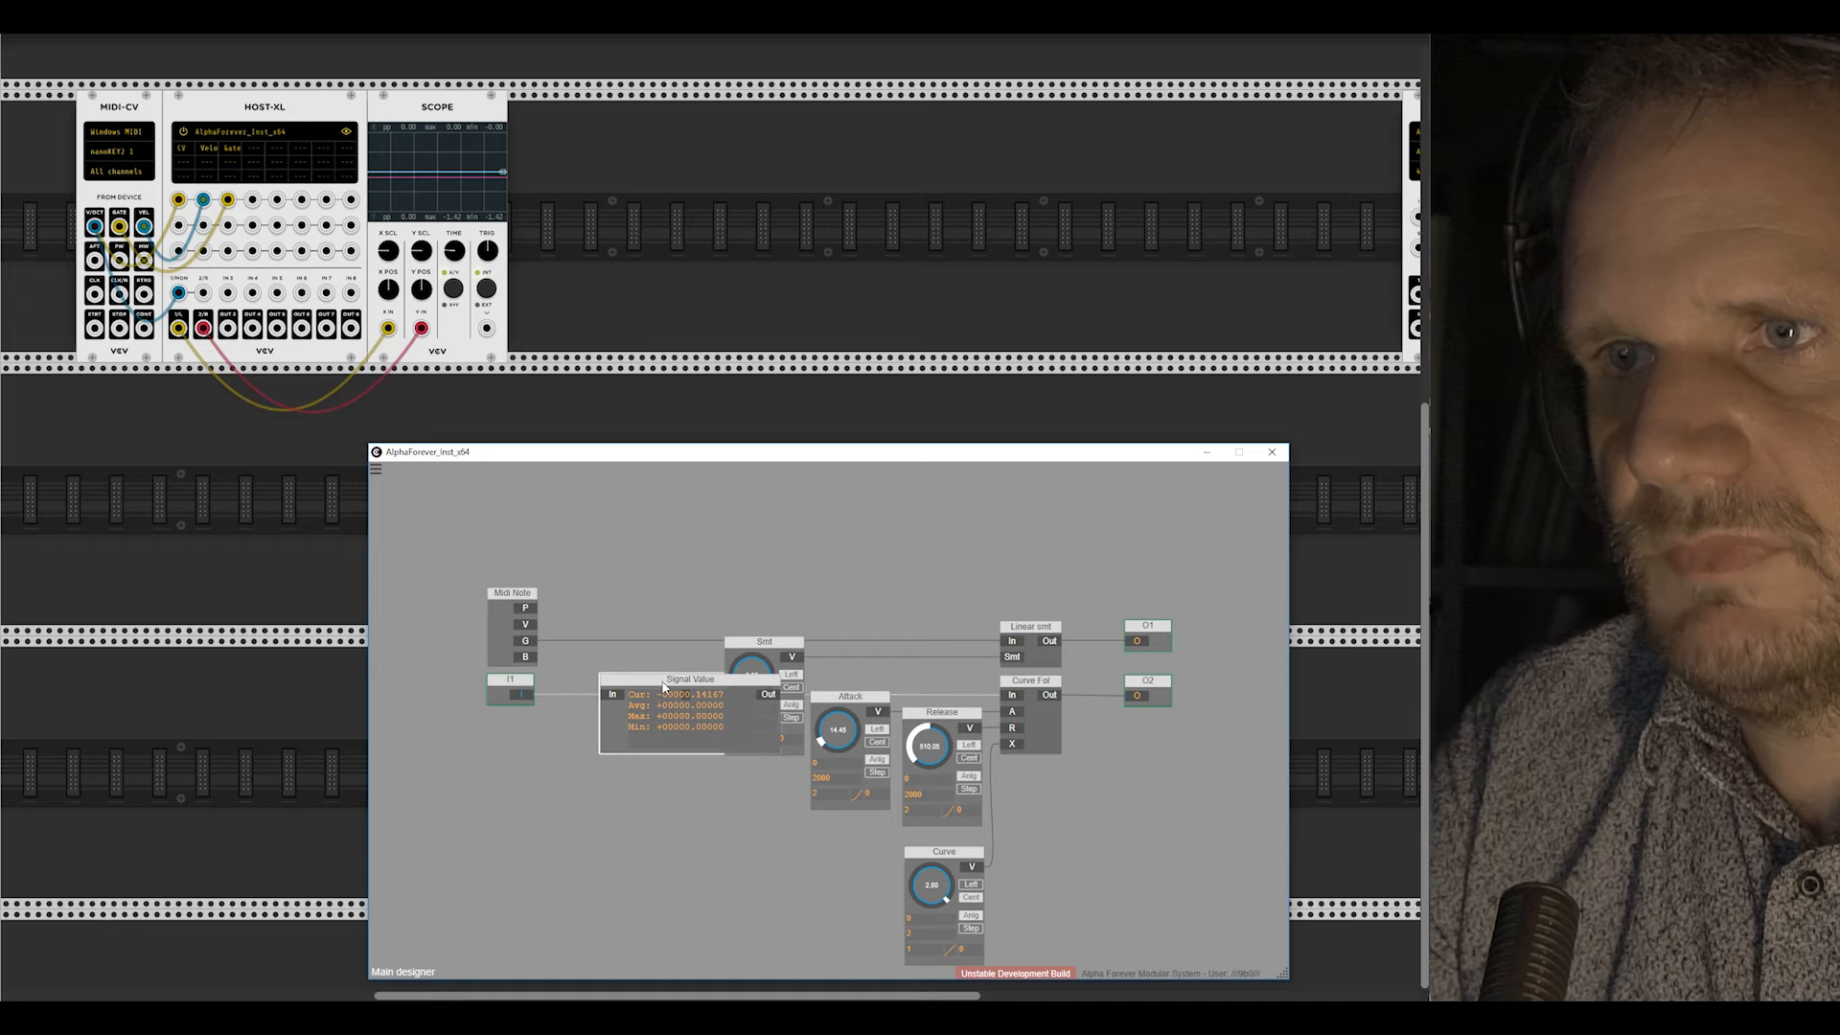
Step: Move Midi Note, the input module and Signal Value further from the knobs and left-align Midi Note with the input module
left_click_drag(509, 688, 461, 688)
left_click_drag(529, 604, 472, 604)
left_click_drag(579, 681, 462, 680)
left_click(458, 592, "shift")
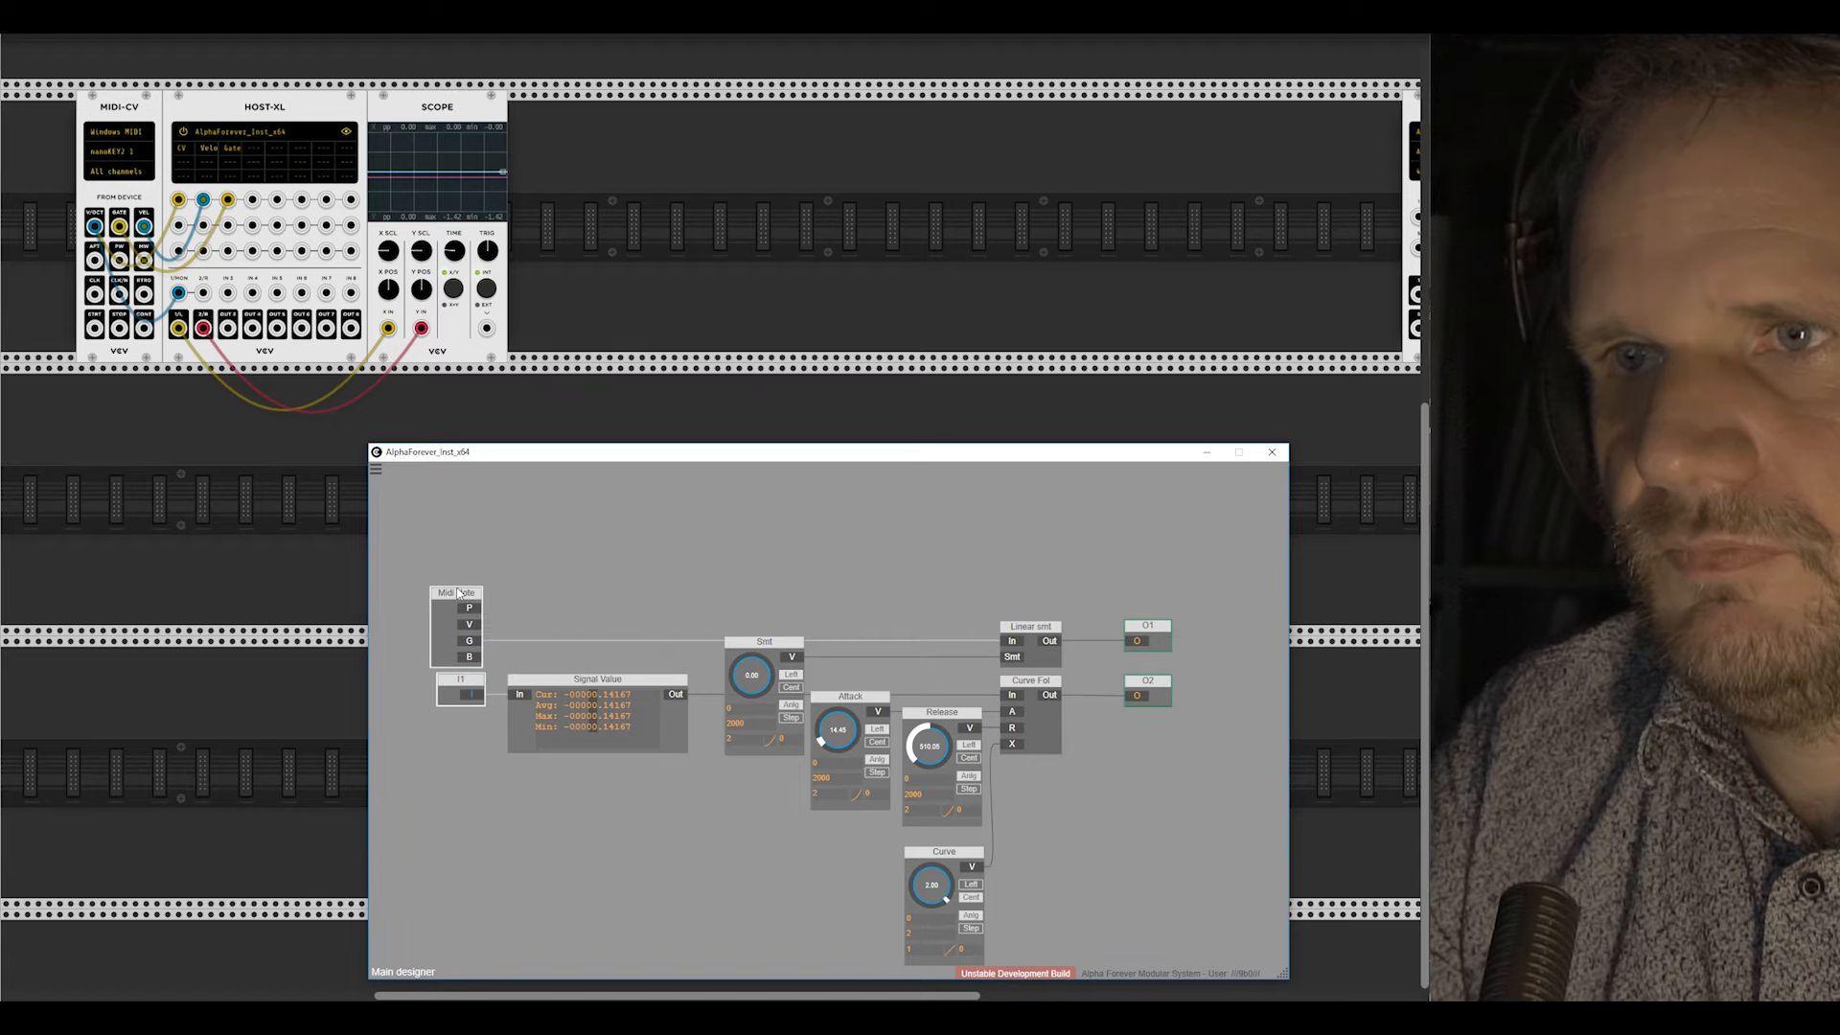
key("l")
left_click(491, 603)
Step: Add a second Signal Value module connected to Midi Note's P output
right_click(473, 607)
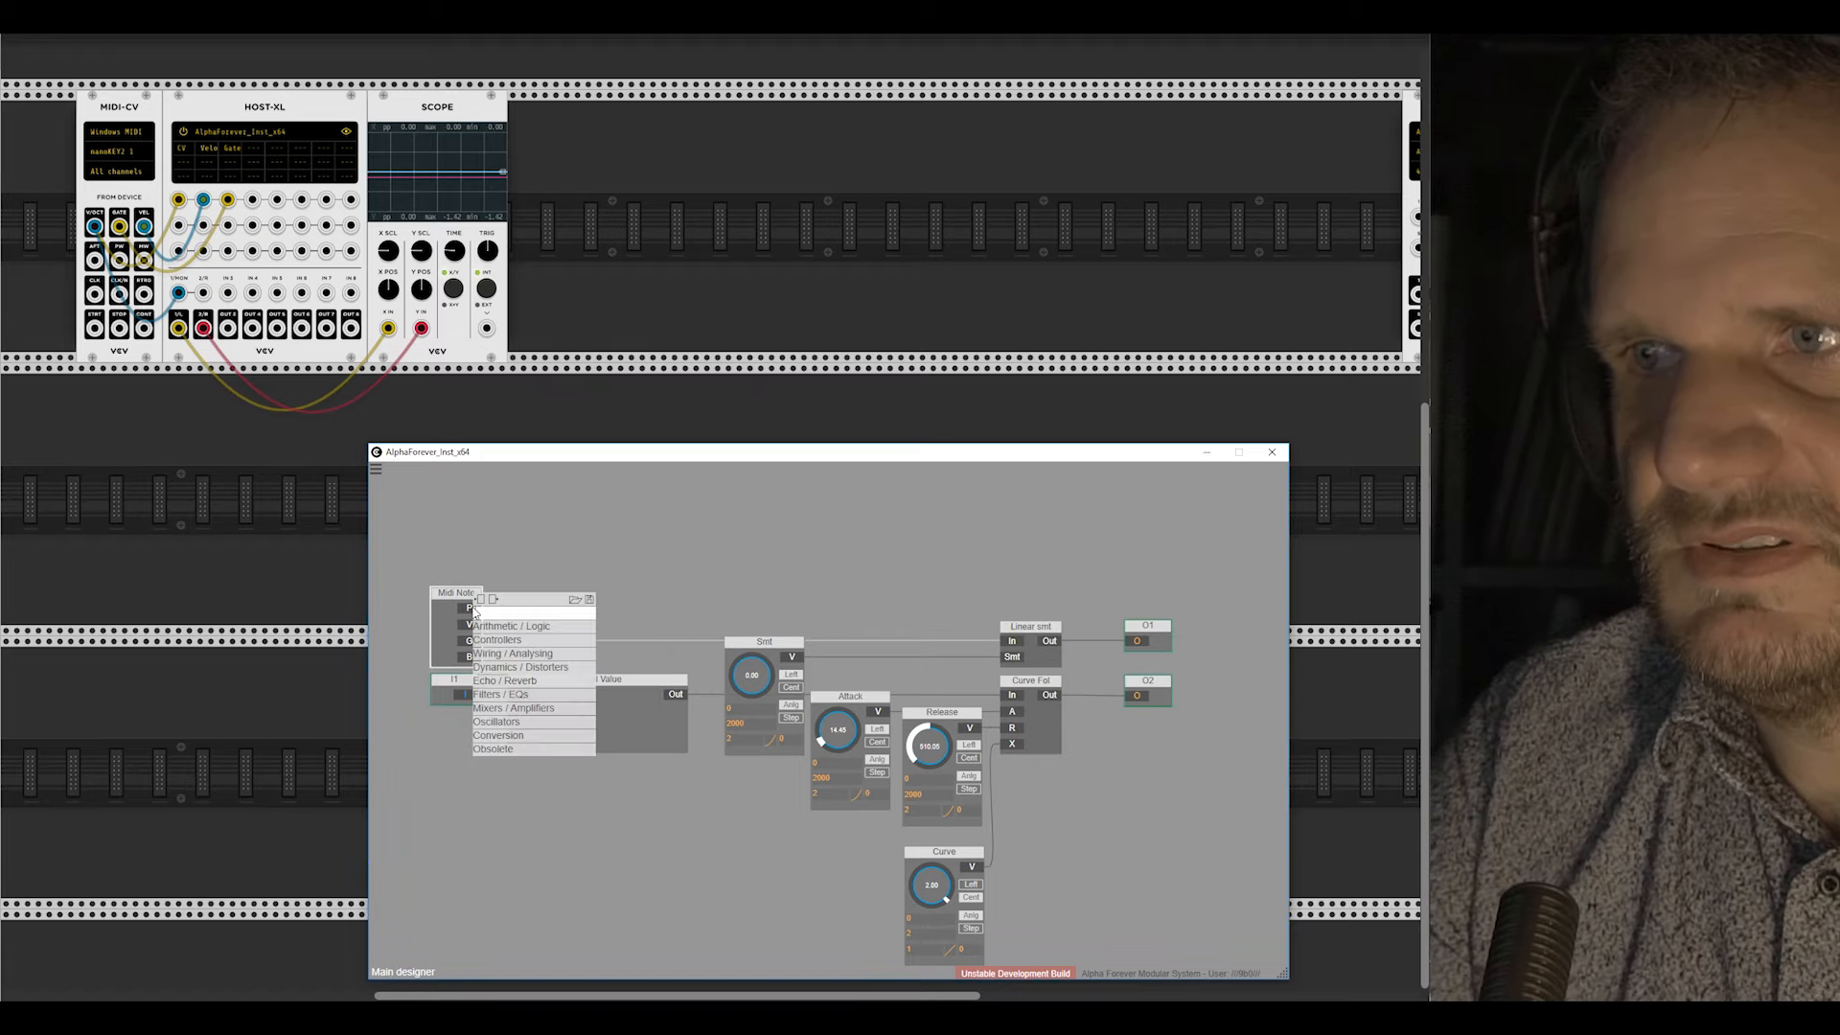
type("sign")
left_click(618, 640)
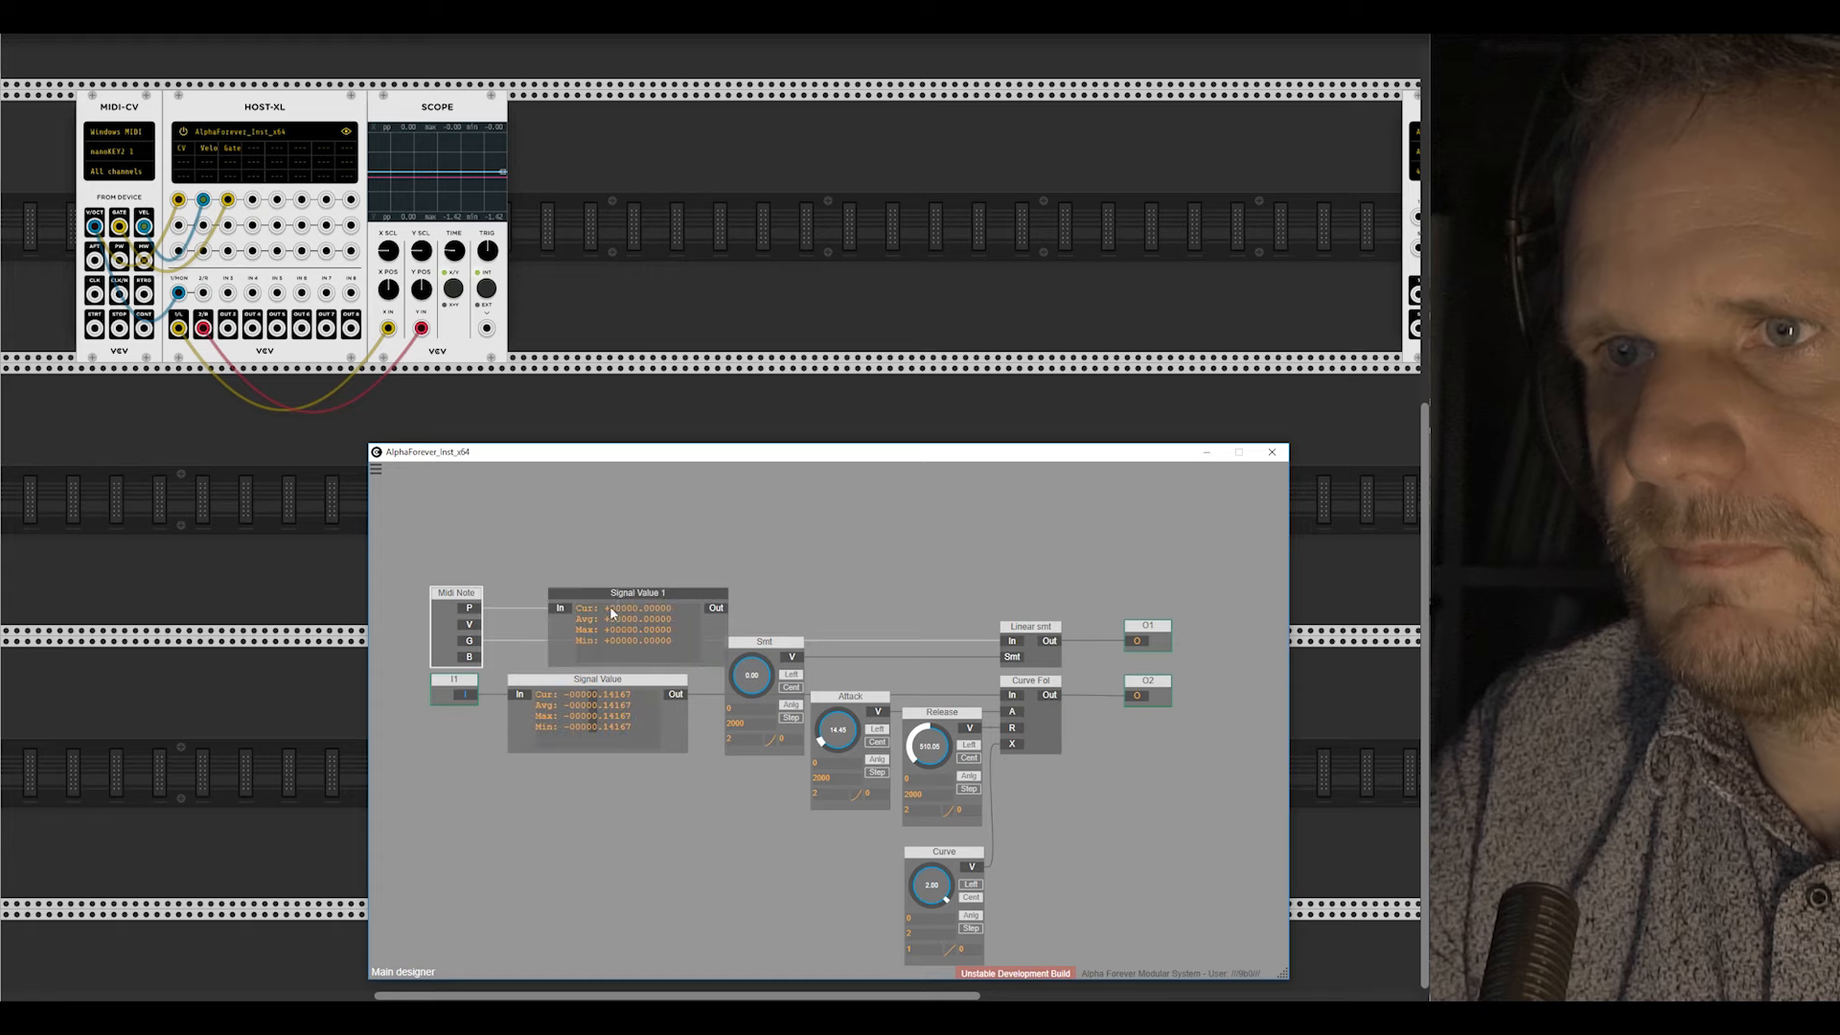
Step: Connect the second Signal Value's output to Linear smt's In and left-align the two Signal Value modules
left_click_drag(618, 595, 1011, 640)
left_click(610, 683, "shift")
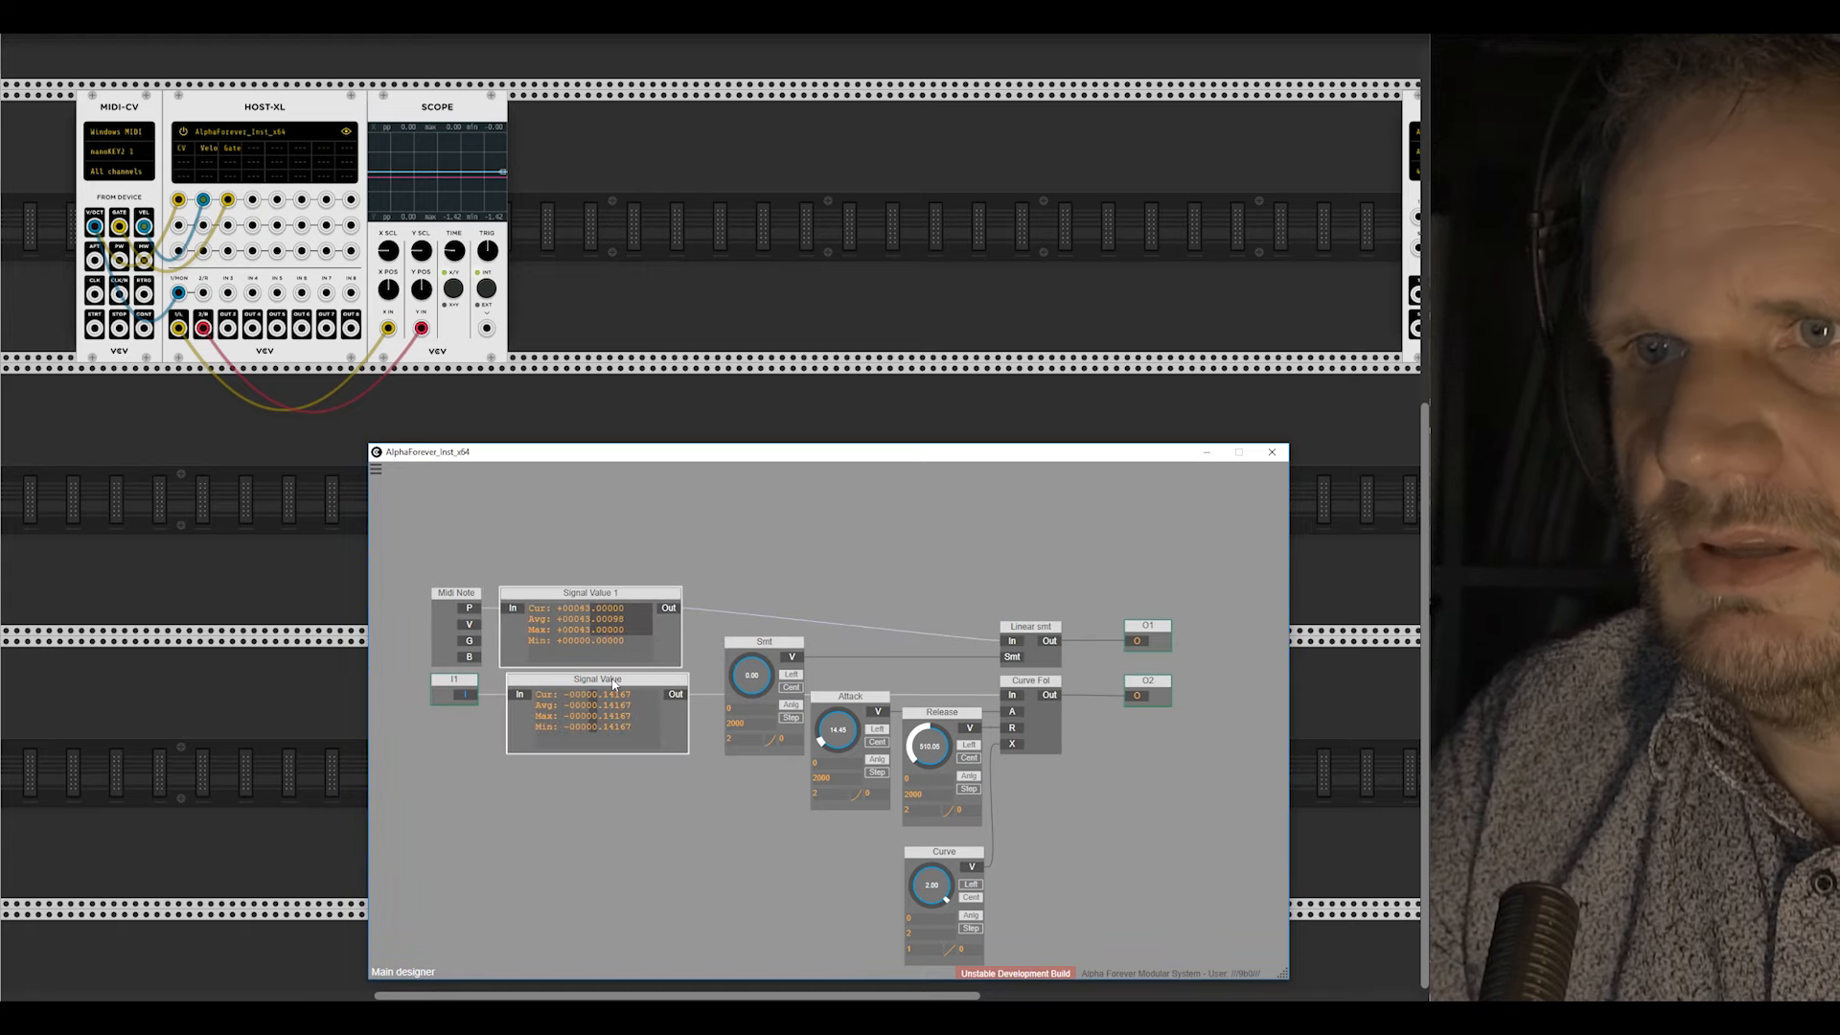
key("l")
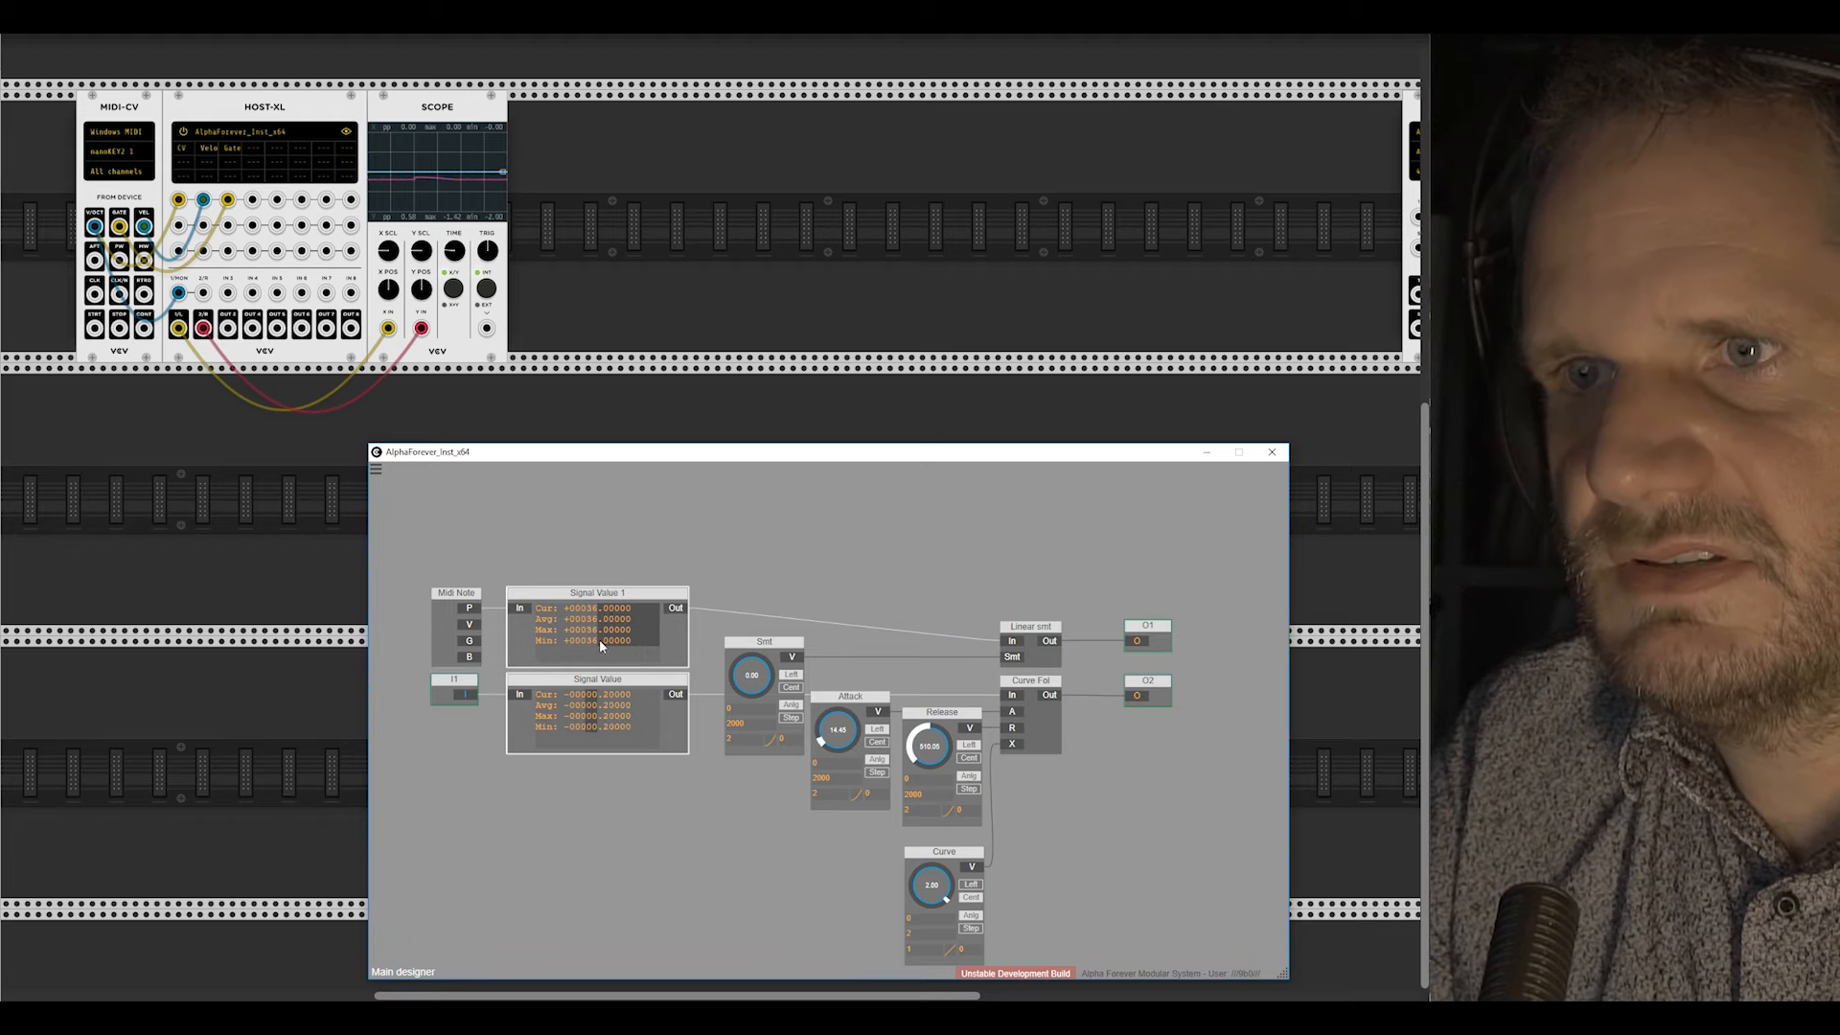
Step: Add a Re-scaler GUI module in the empty area above the Signal Value modules
left_click_drag(617, 495, 653, 583)
right_click(652, 583)
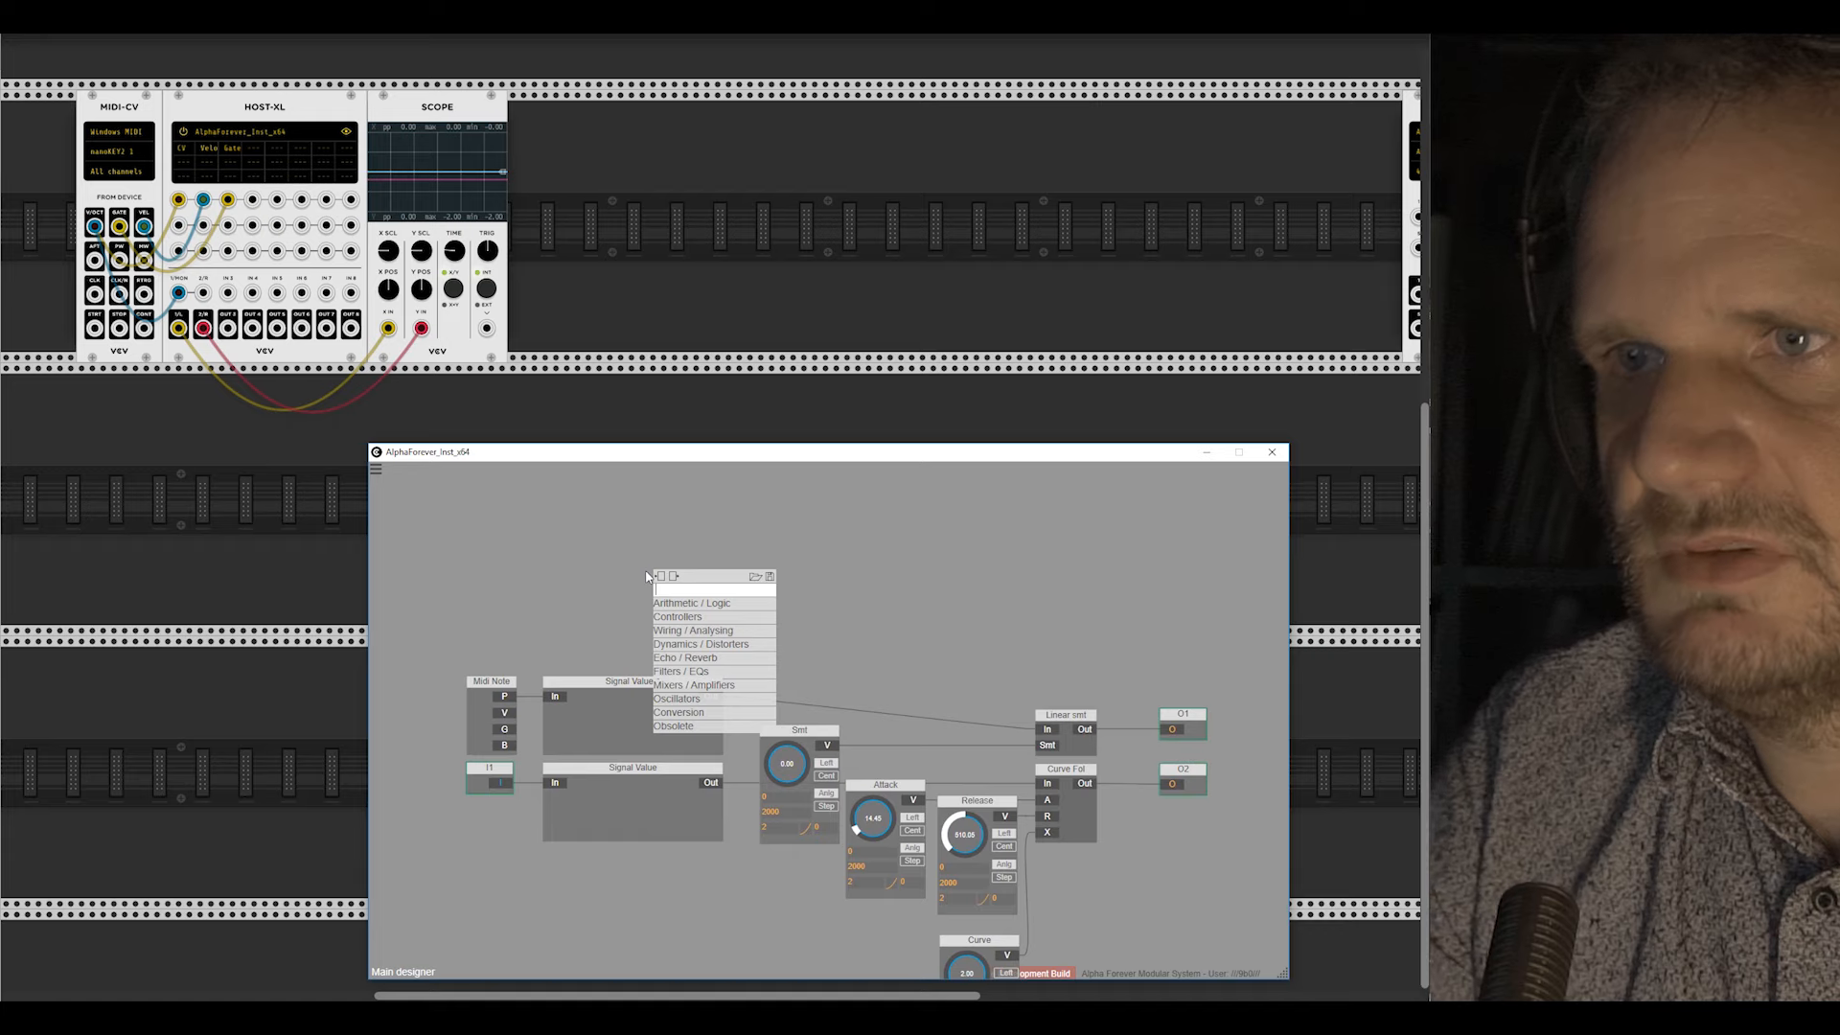
type("re-sc")
left_click(839, 616)
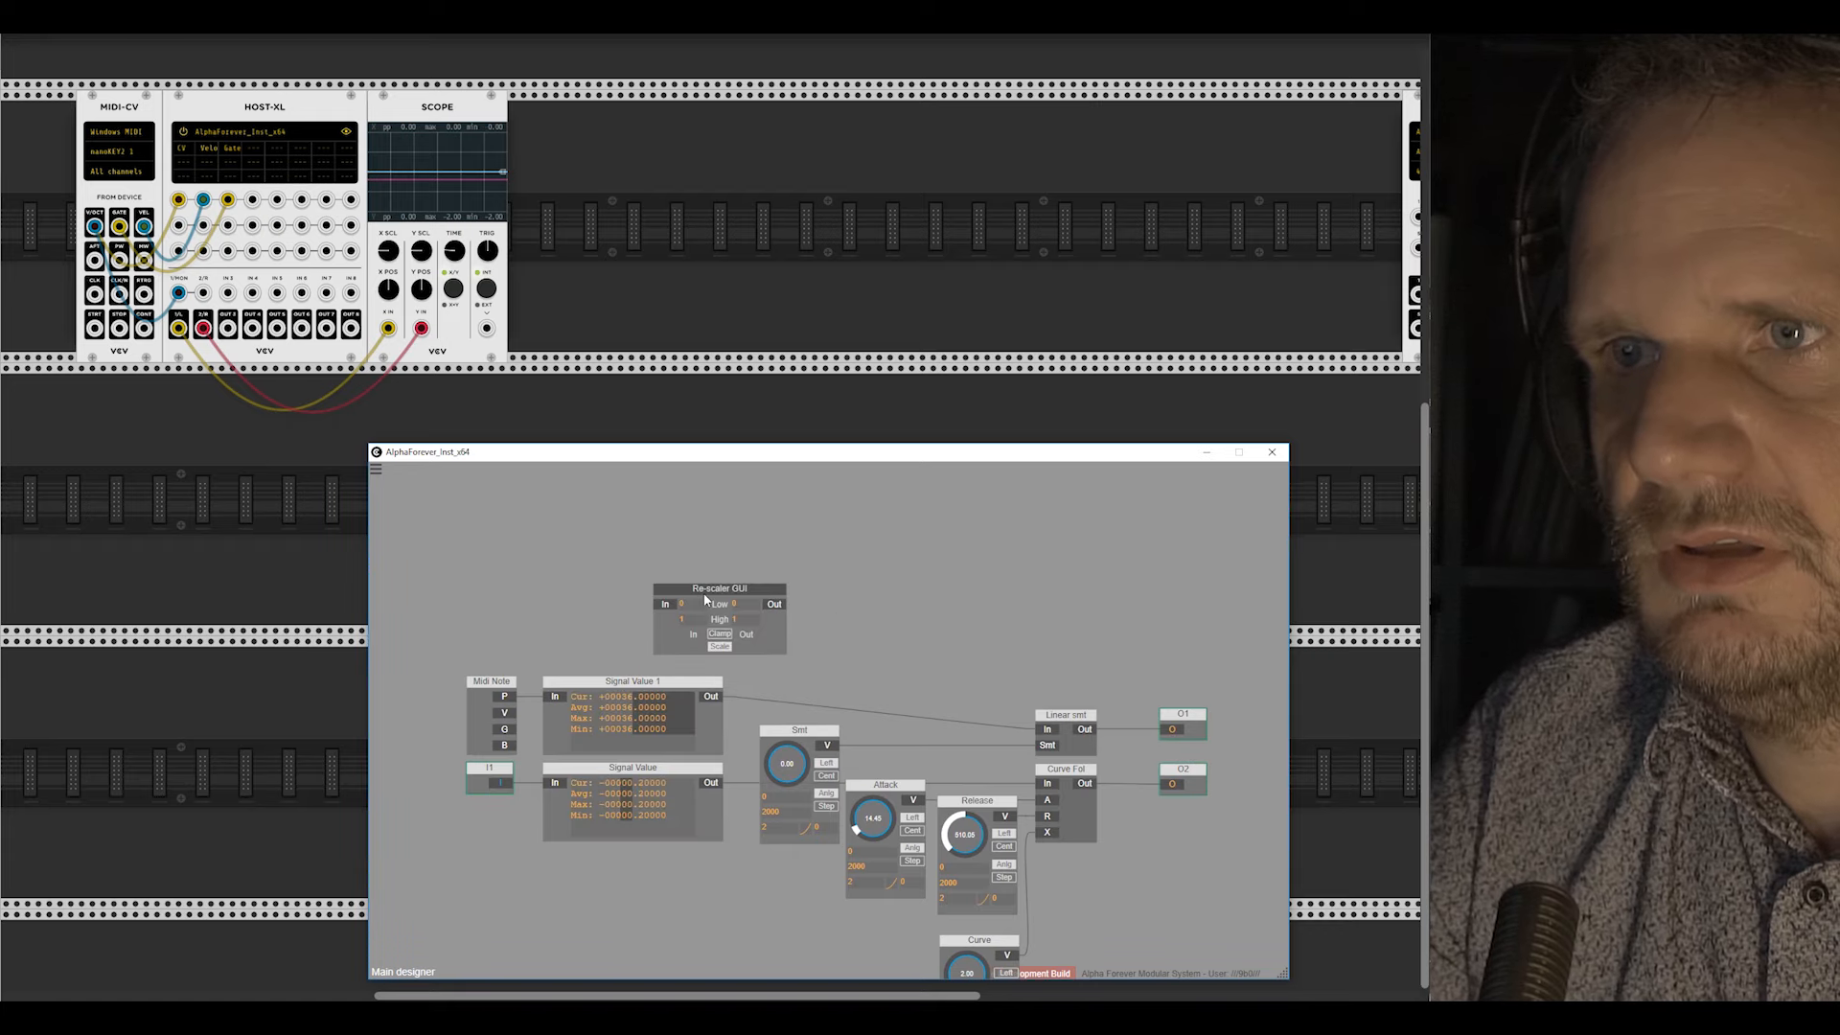
left_click_drag(705, 599, 683, 573)
Step: Set the Re-scaler GUI's Low row to input 36 and output -0.2, and its High row to input 48 and output 0
double_click(671, 579)
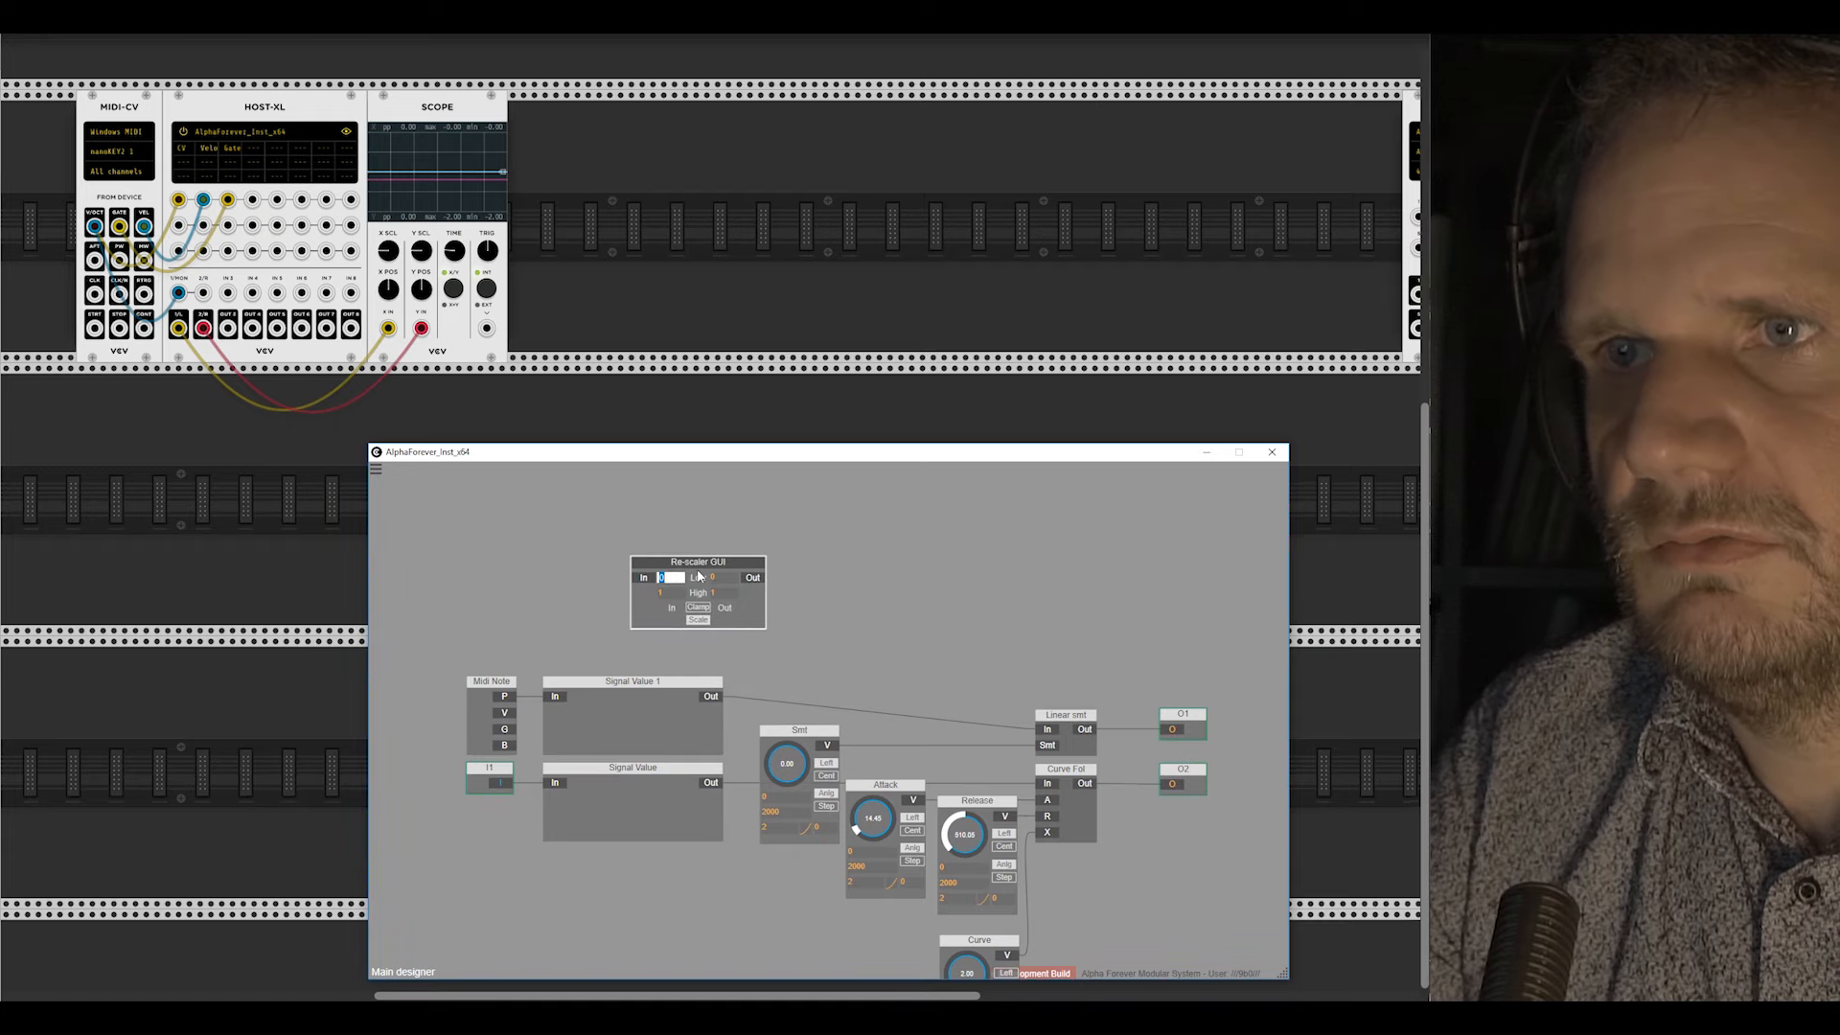
double_click(726, 579)
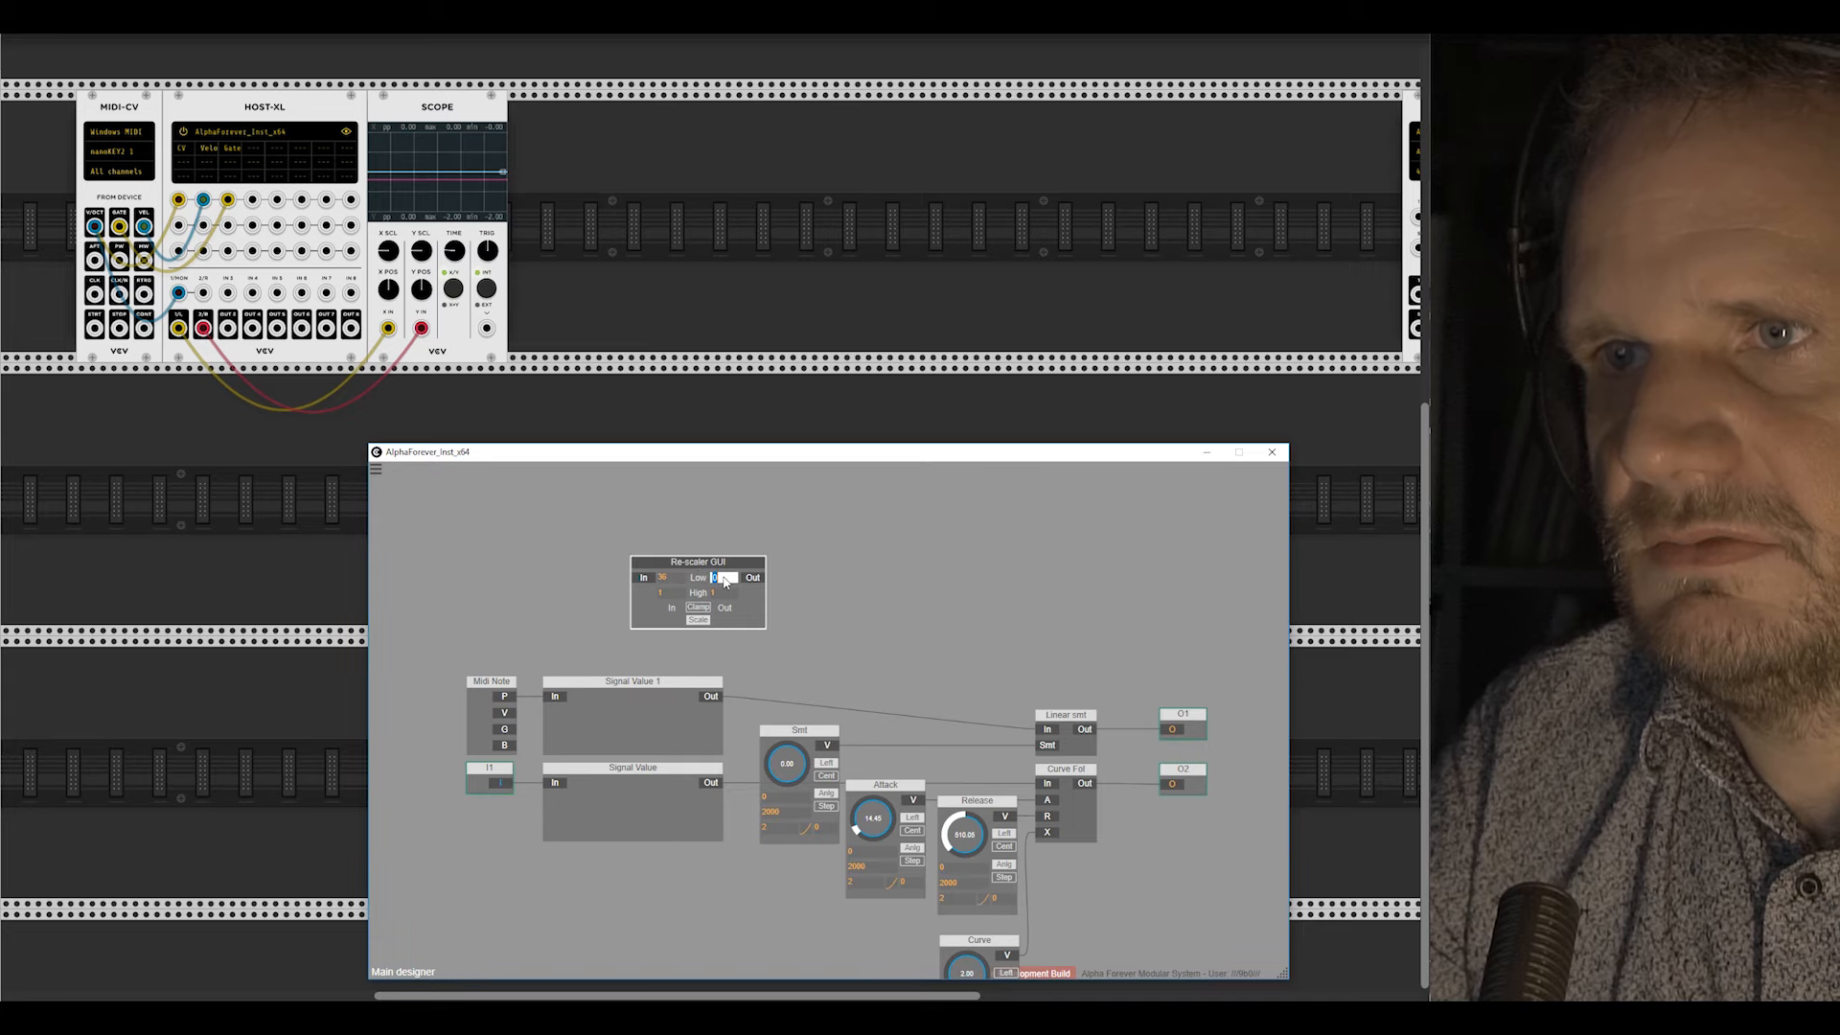
left_click(859, 587)
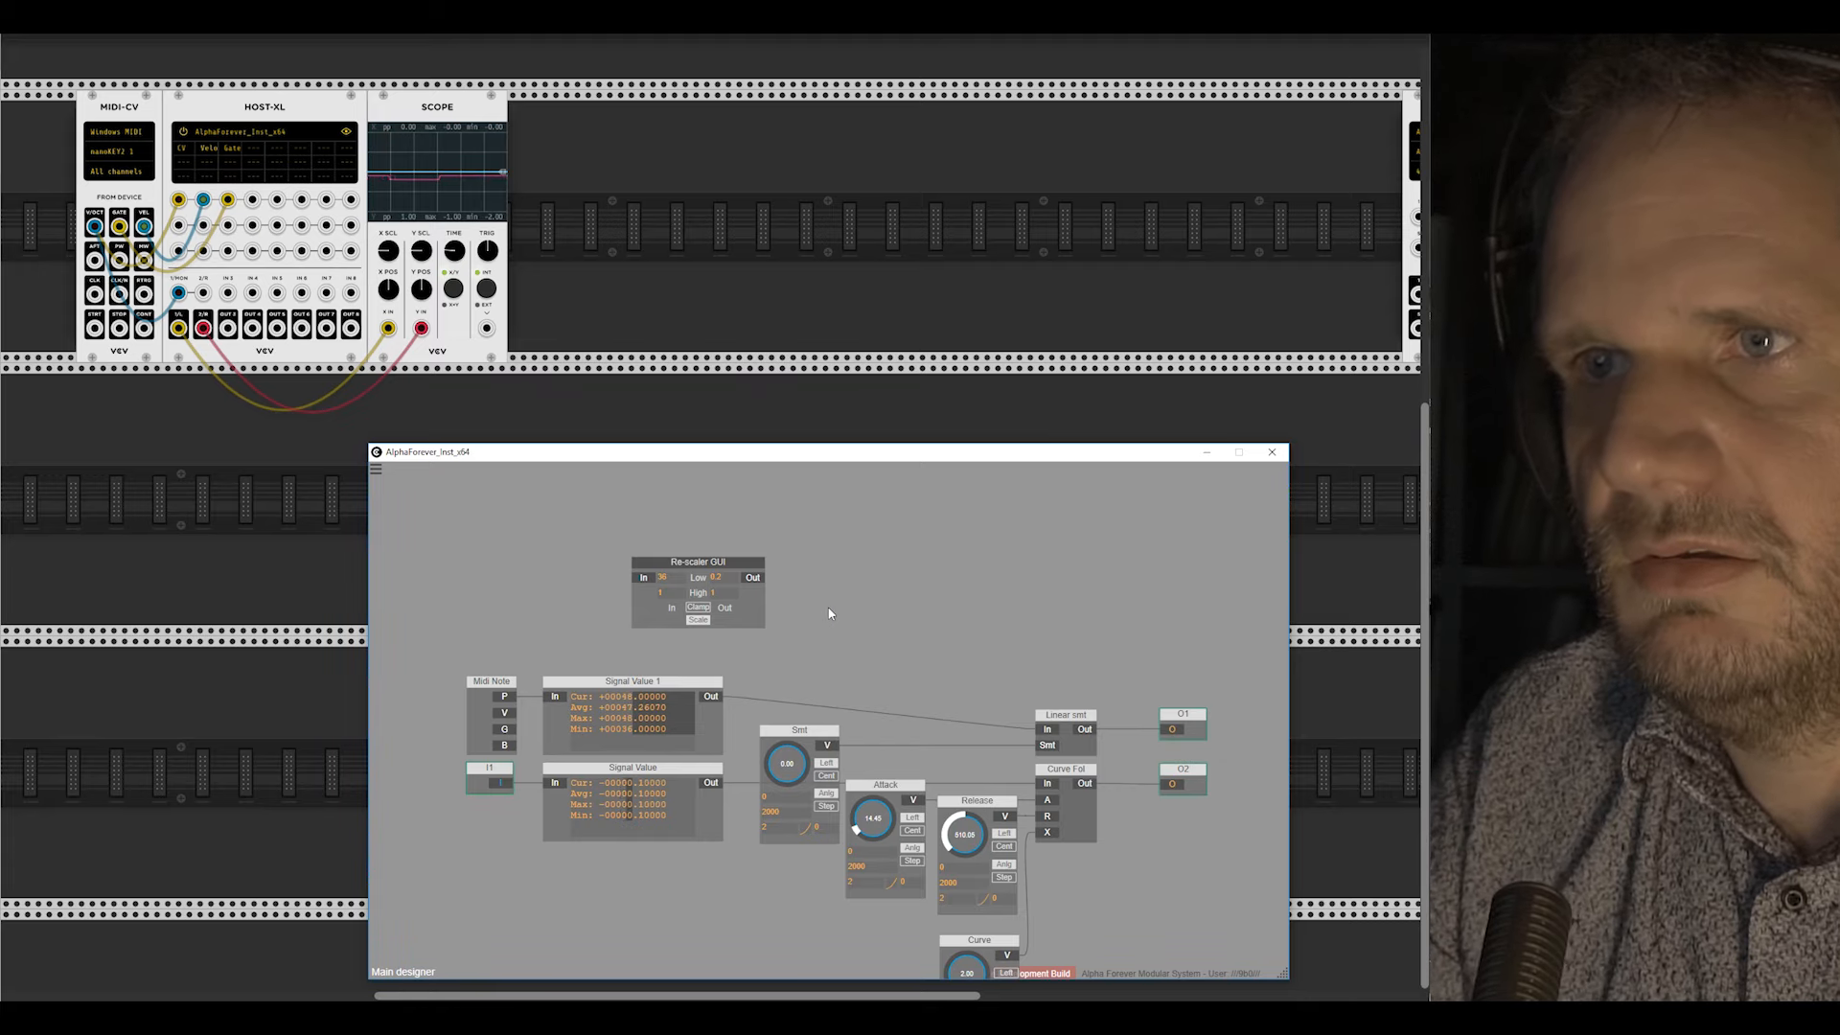
left_click(676, 593)
type("48")
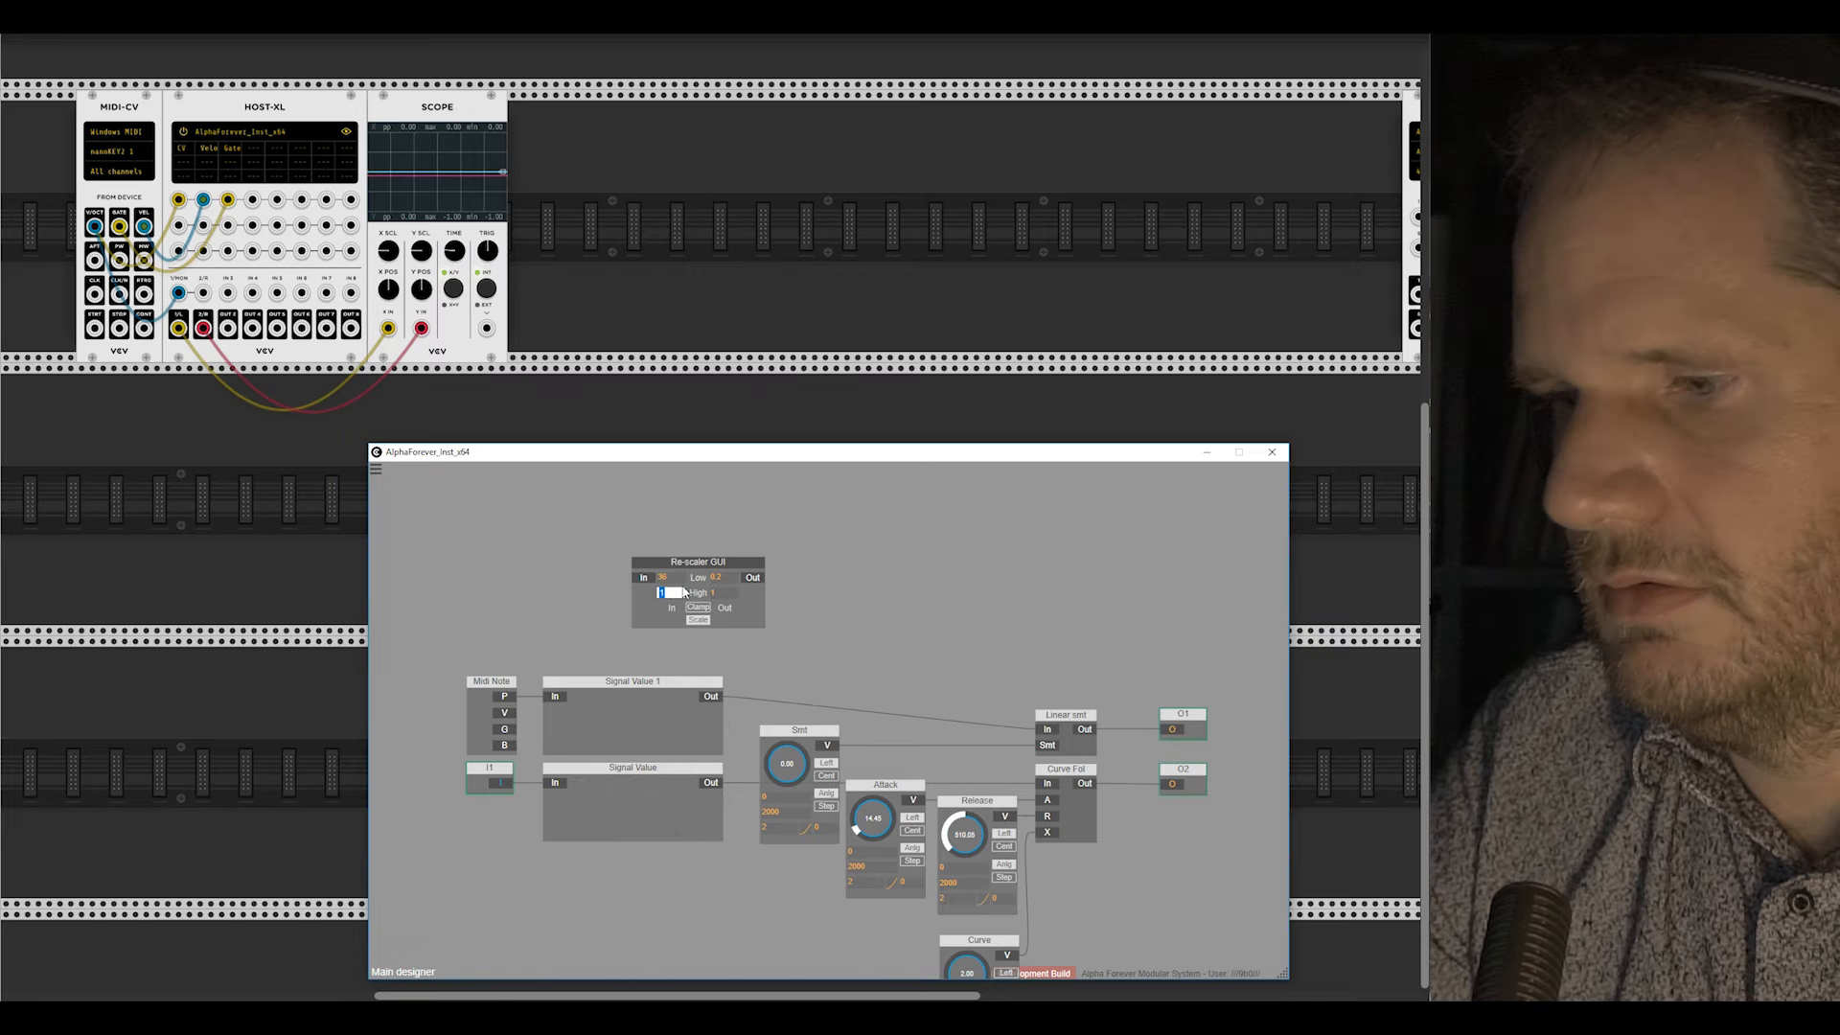
left_click(720, 595)
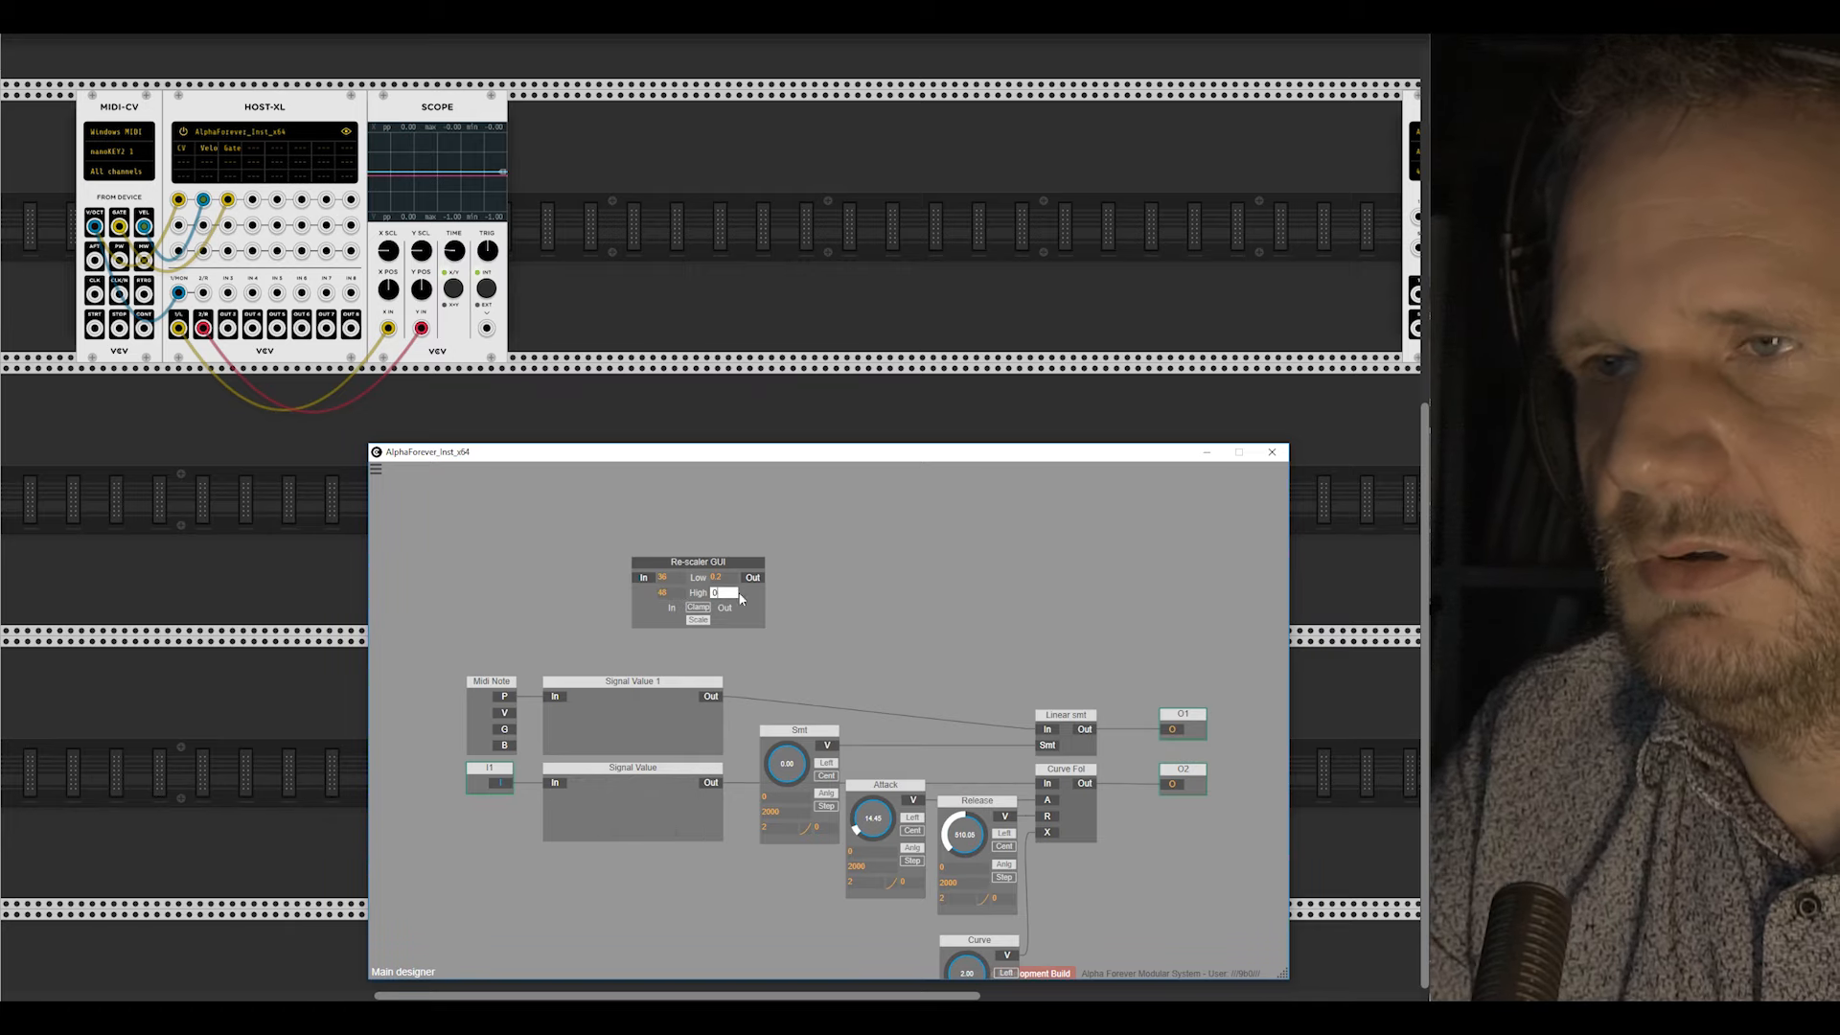
left_click(891, 616)
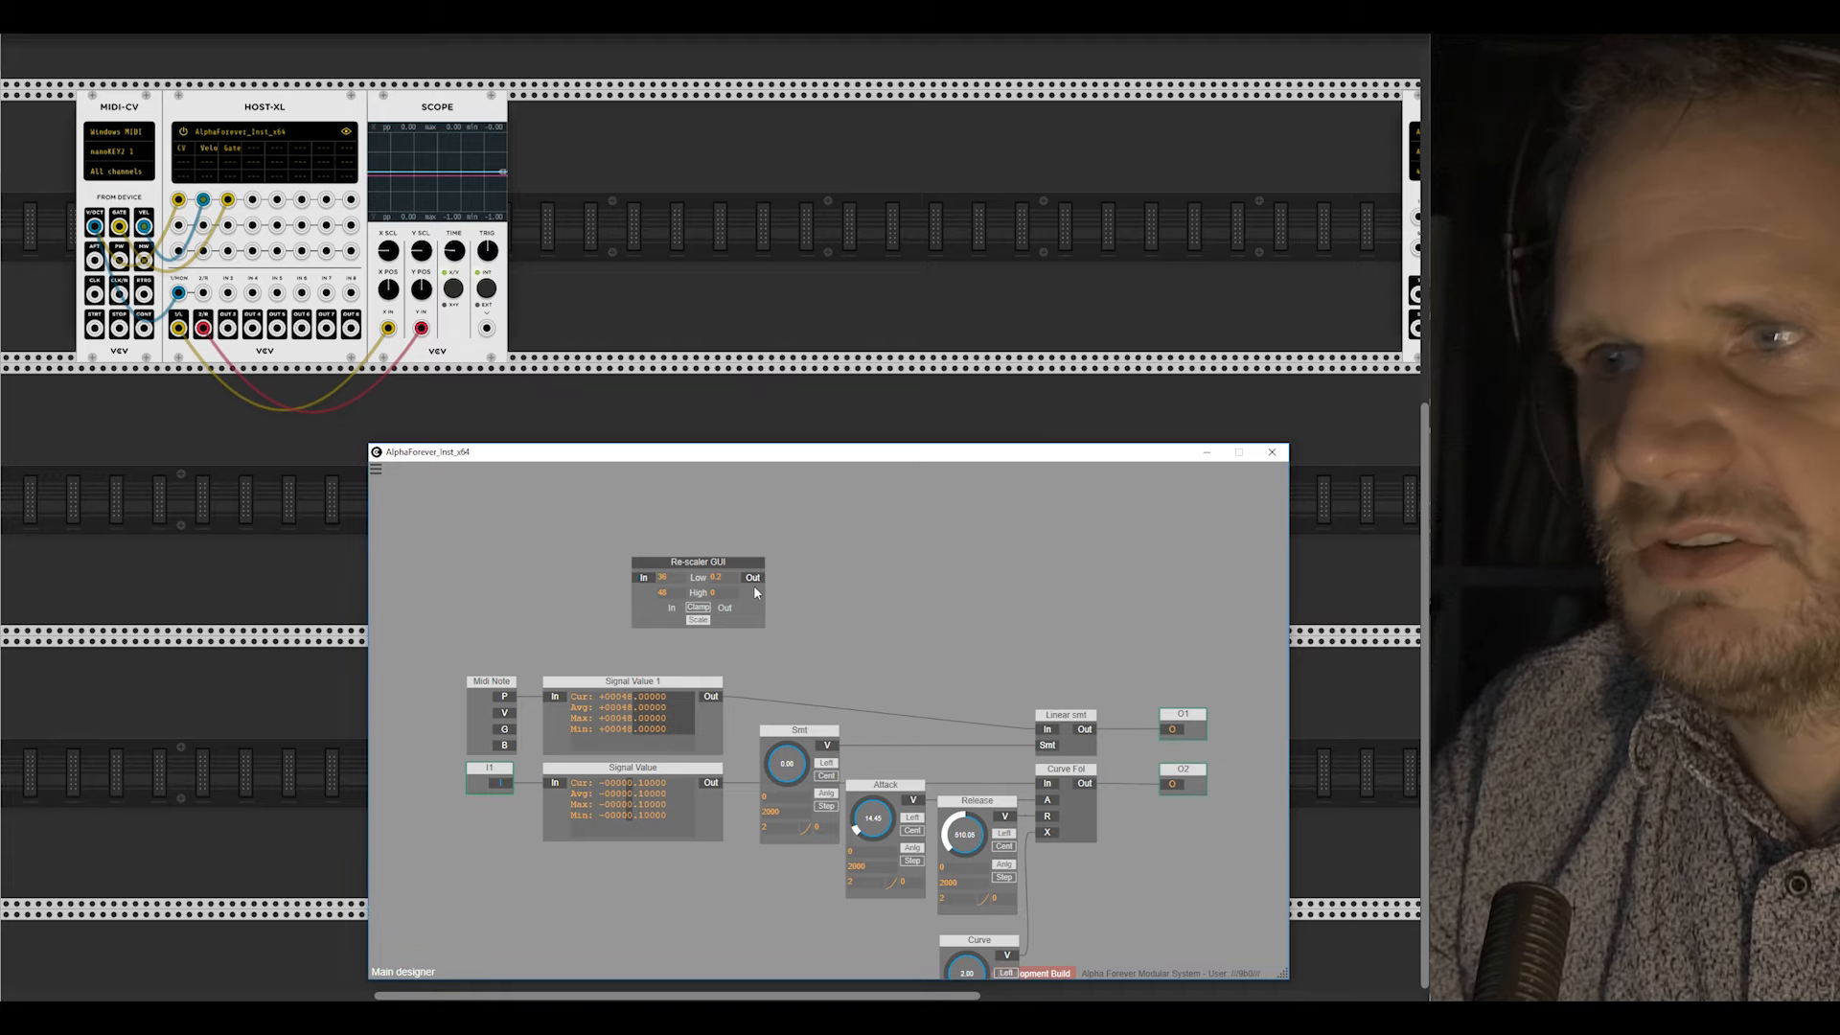
Step: Delete both Signal Value modules and the input module below Midi Note
left_click(621, 711)
left_click(477, 768, "shift")
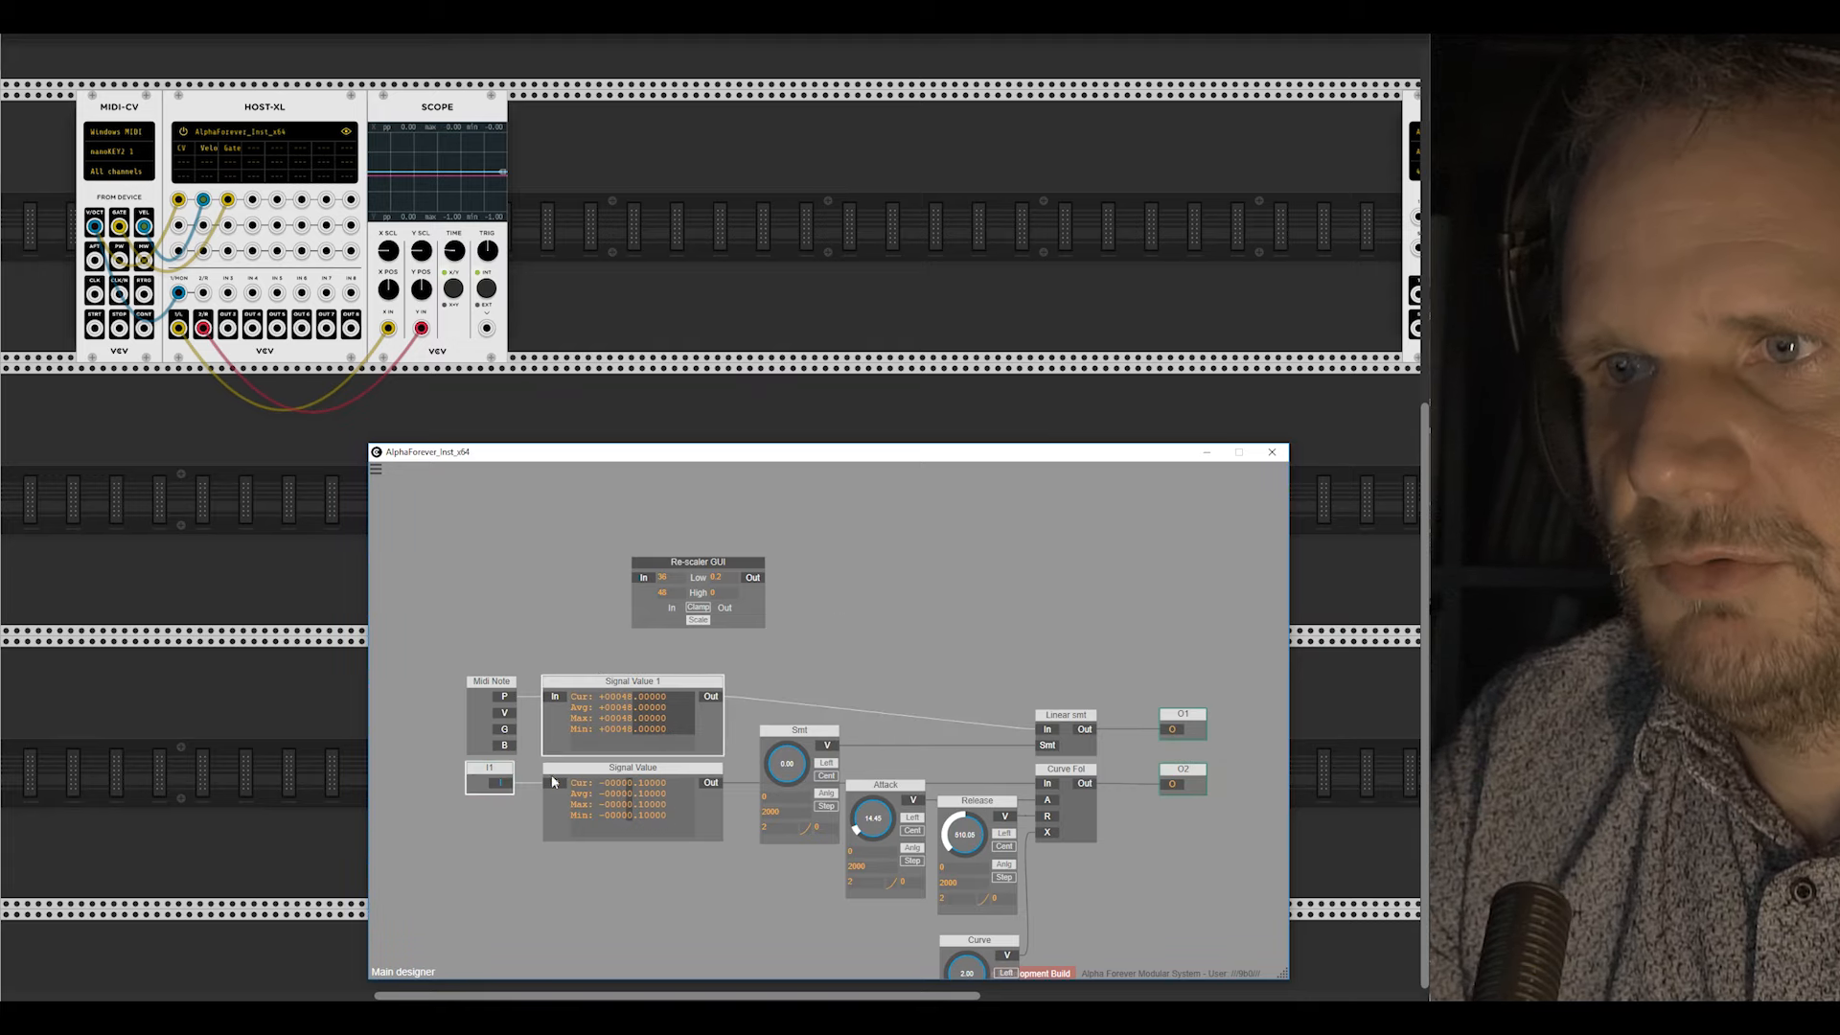
left_click(571, 774, "shift")
key("Delete")
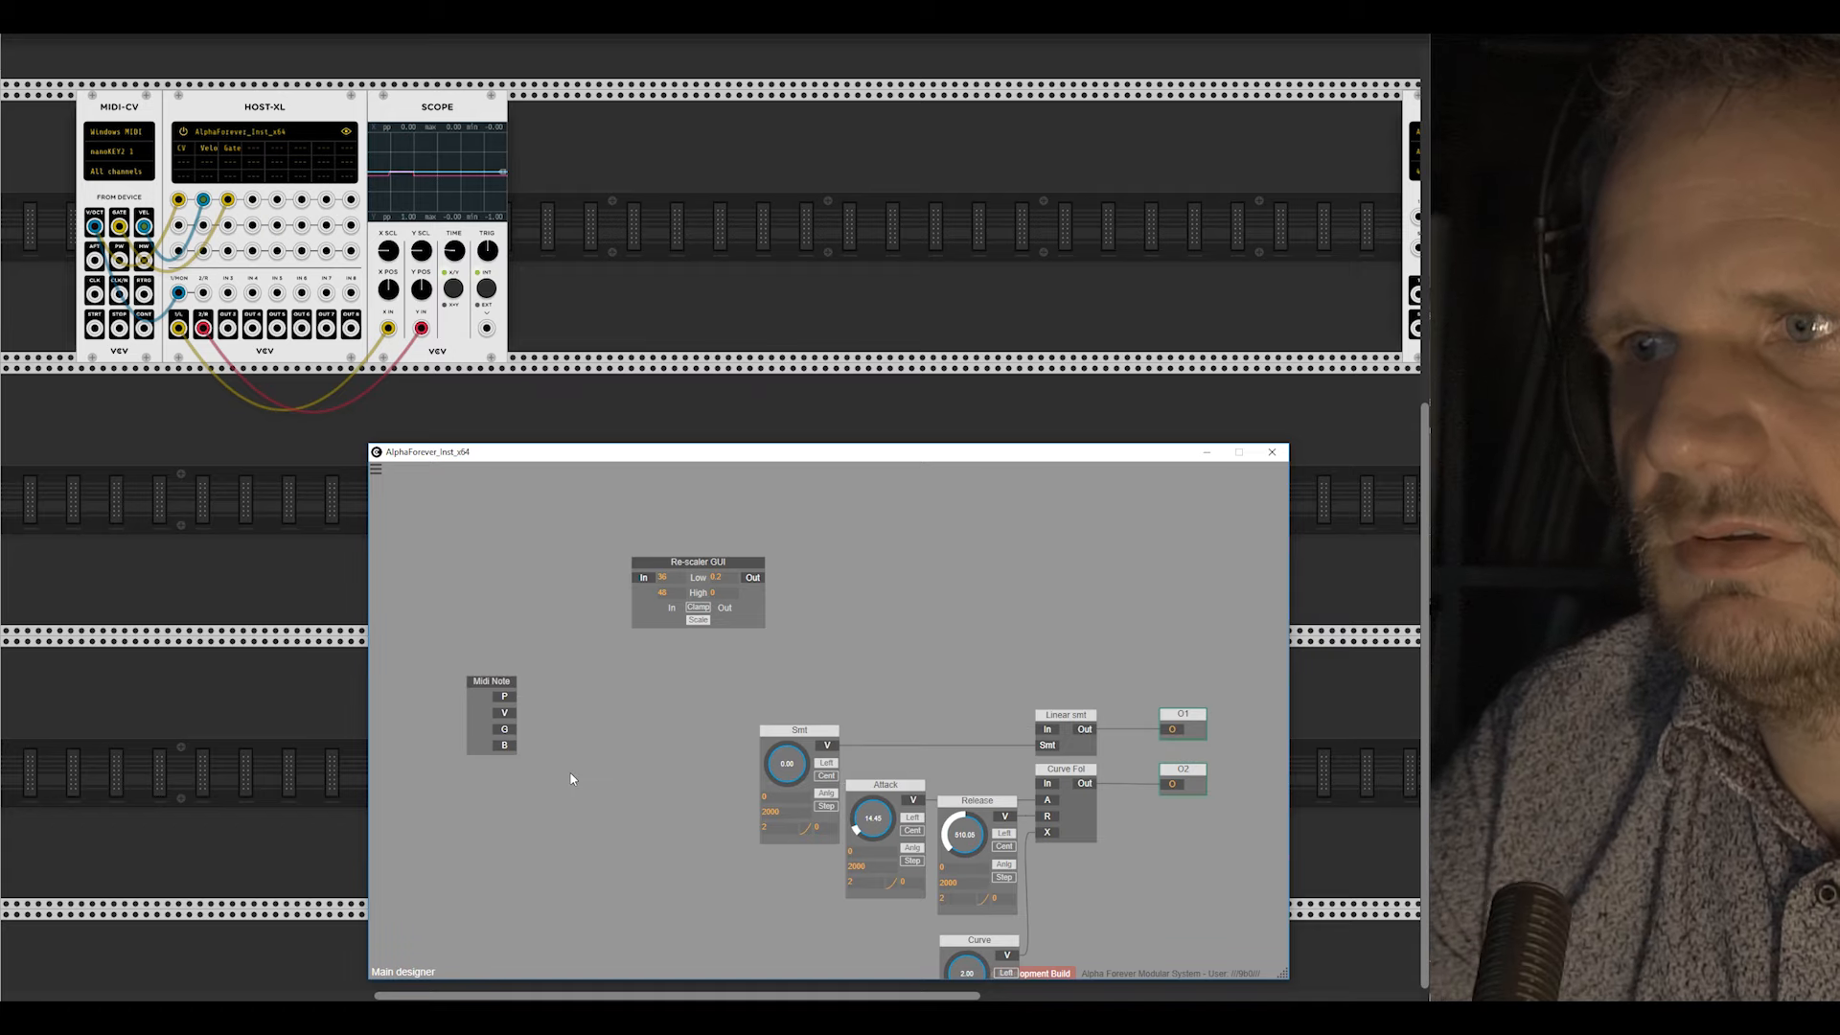
Step: Connect Midi Note's P output to Curve Fol's In and move Midi Note closer to the Smt knob module
left_click_drag(784, 762, 1047, 784)
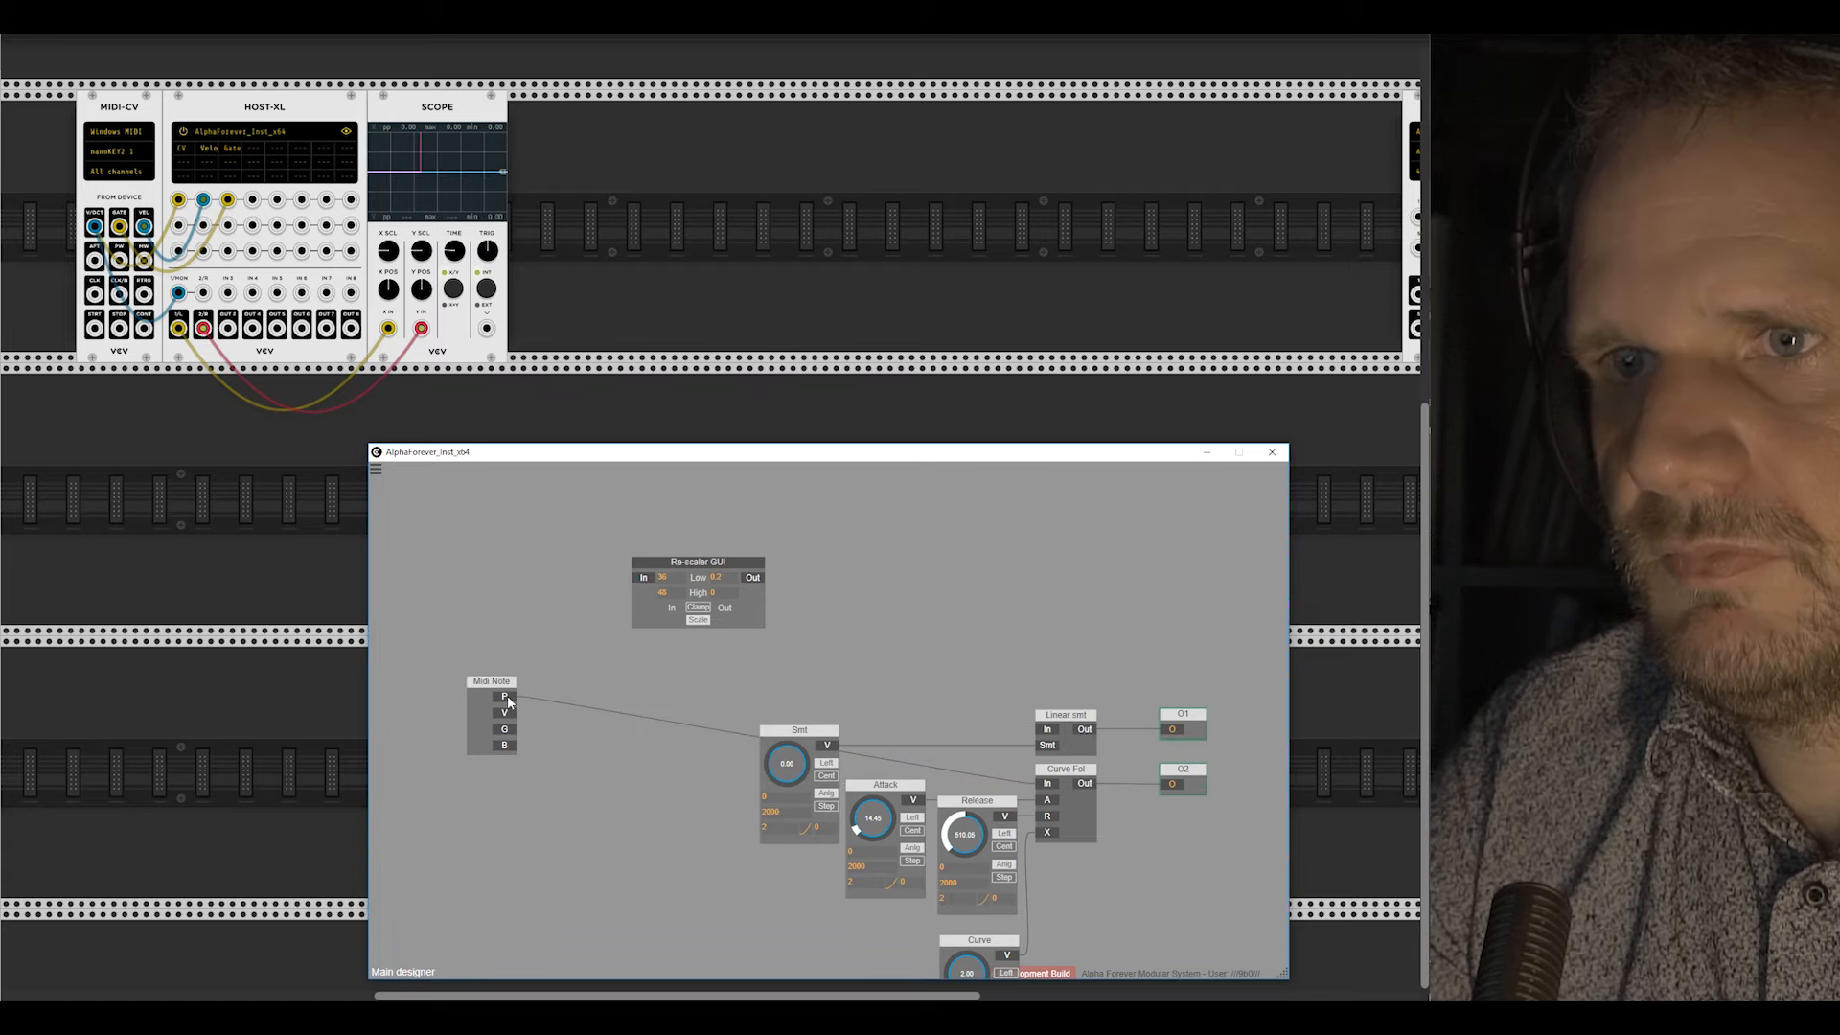
left_click_drag(510, 709, 649, 795)
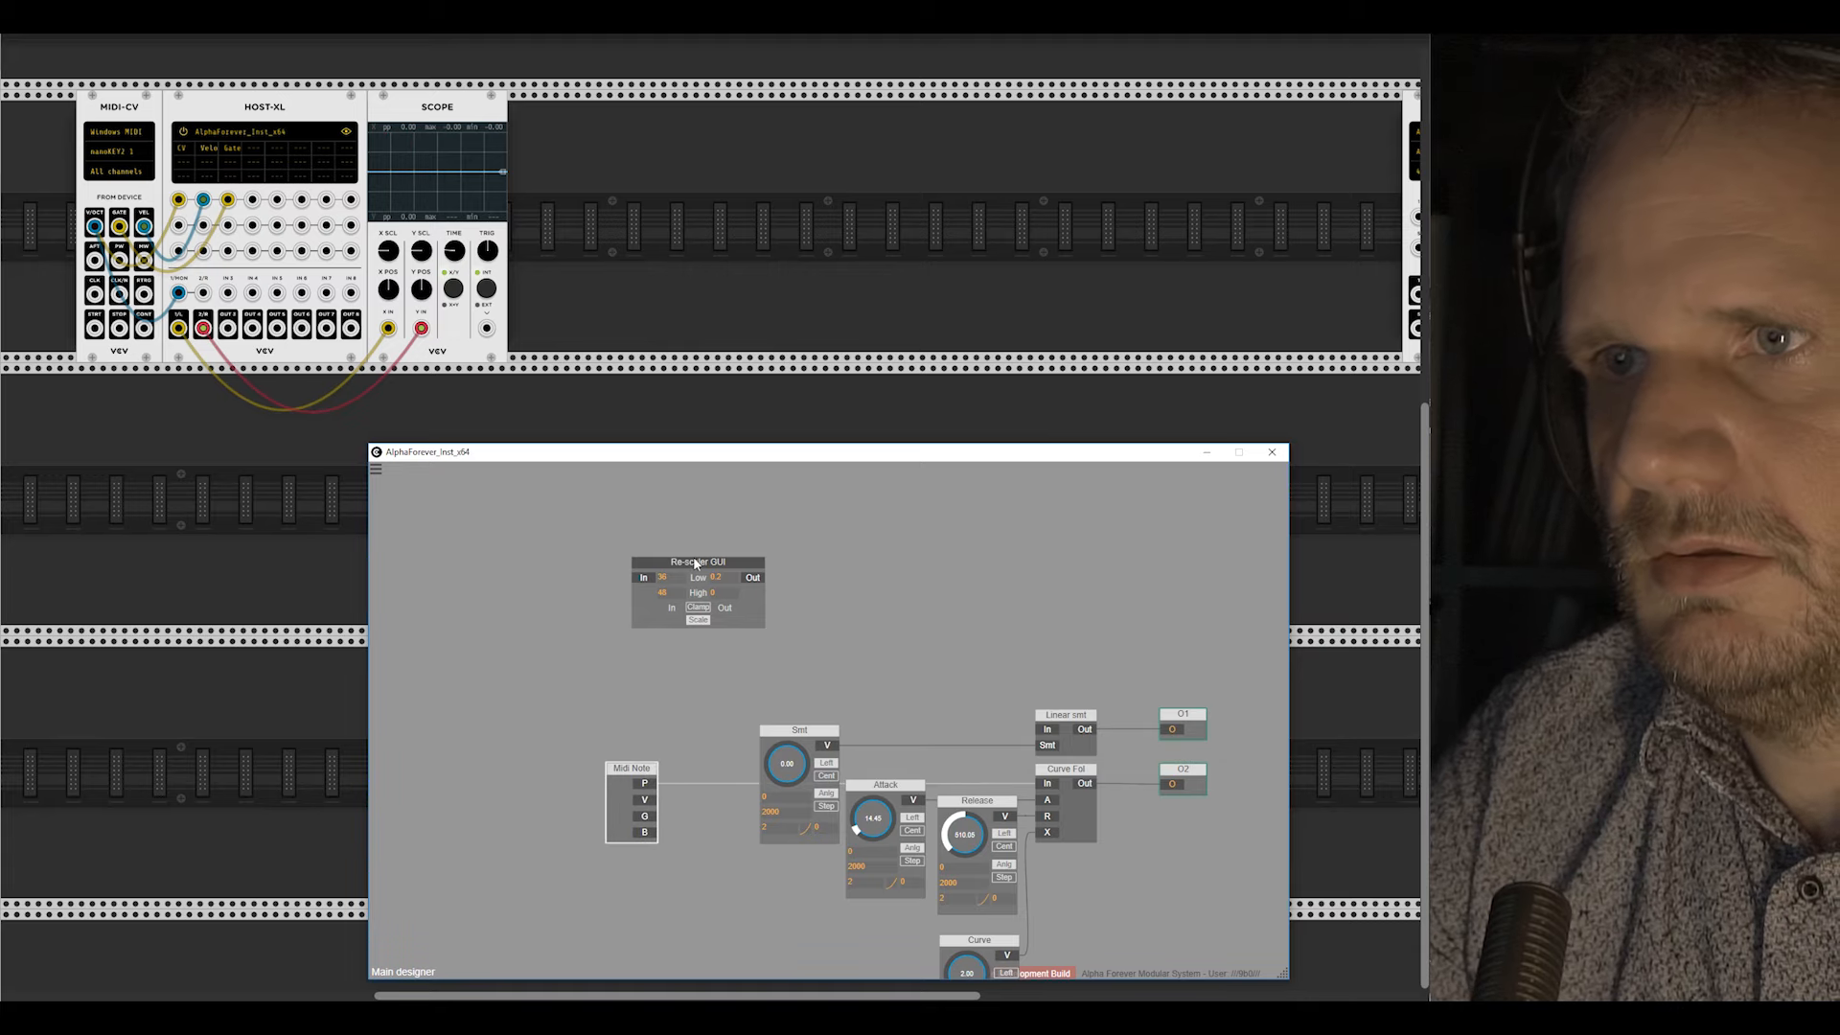
Step: Insert the Re-scaler GUI module into the connection between Curve Fol's Out and the O2 output, moving O2 aside to make room
left_click_drag(695, 563, 1177, 607)
left_click_drag(982, 590, 556, 544)
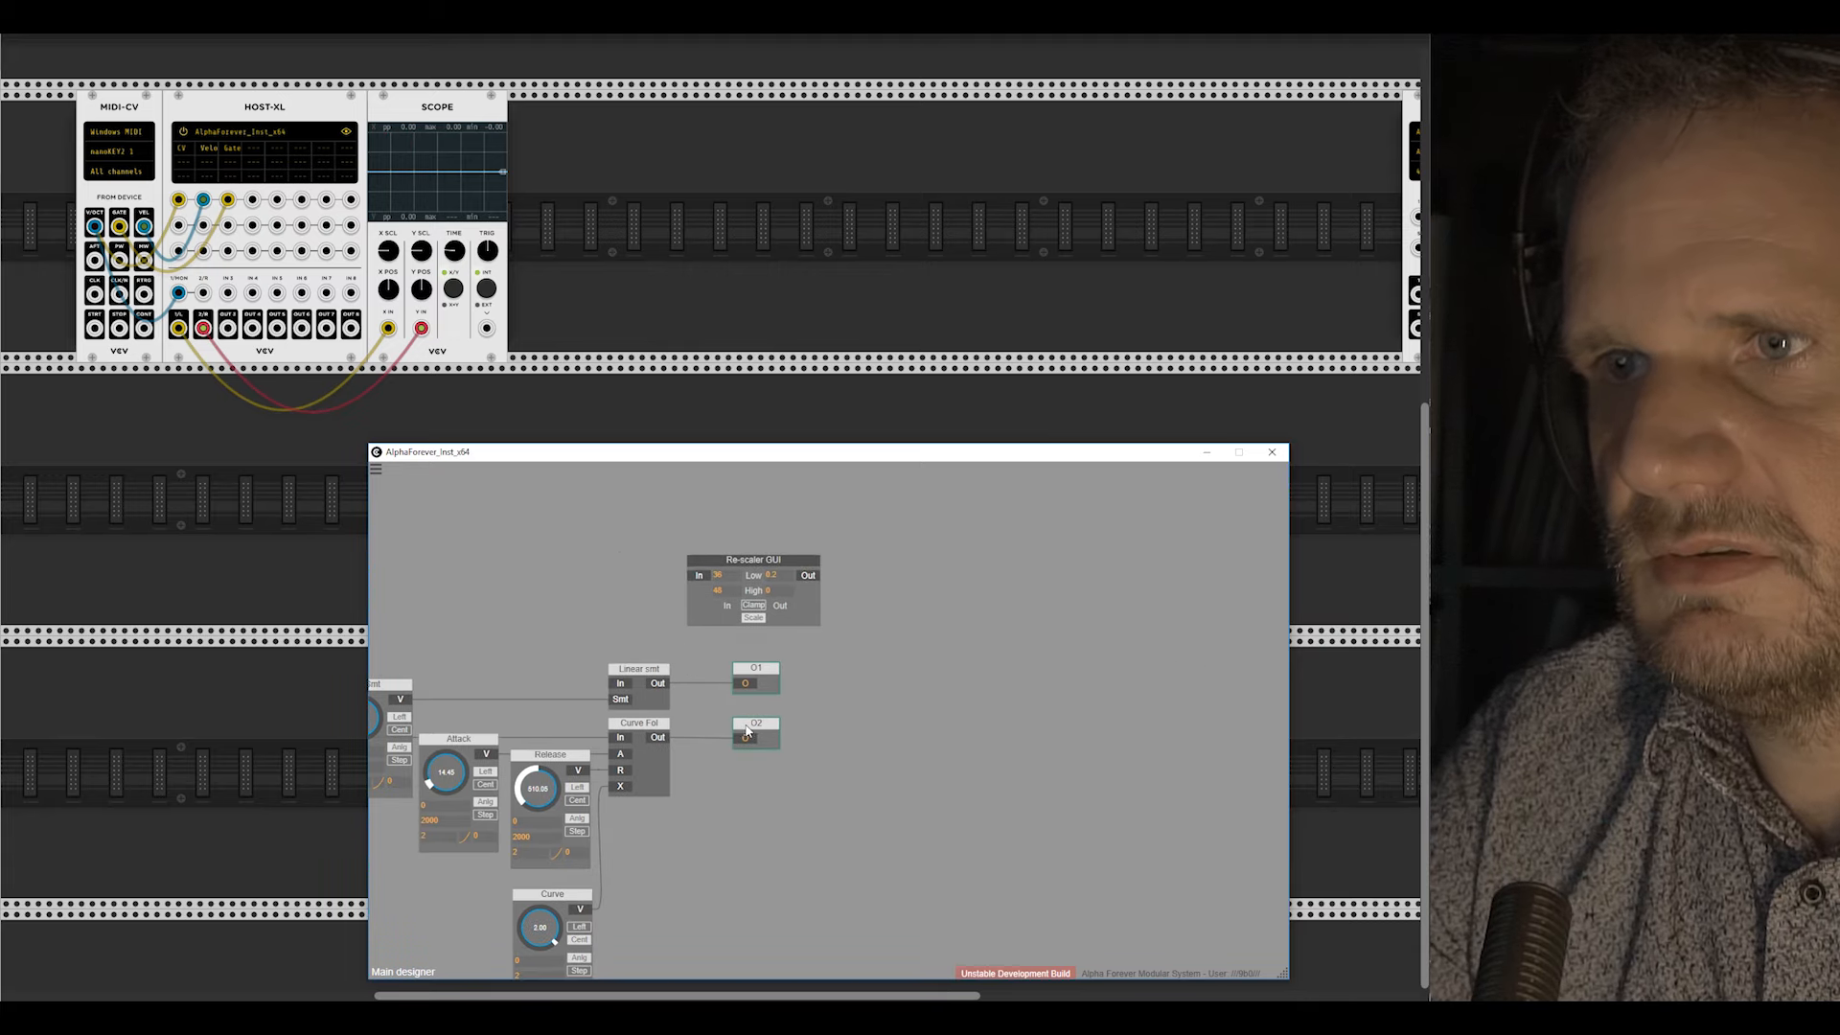
left_click_drag(746, 730, 912, 731)
left_click_drag(782, 561, 908, 739)
left_click_drag(764, 729, 742, 721)
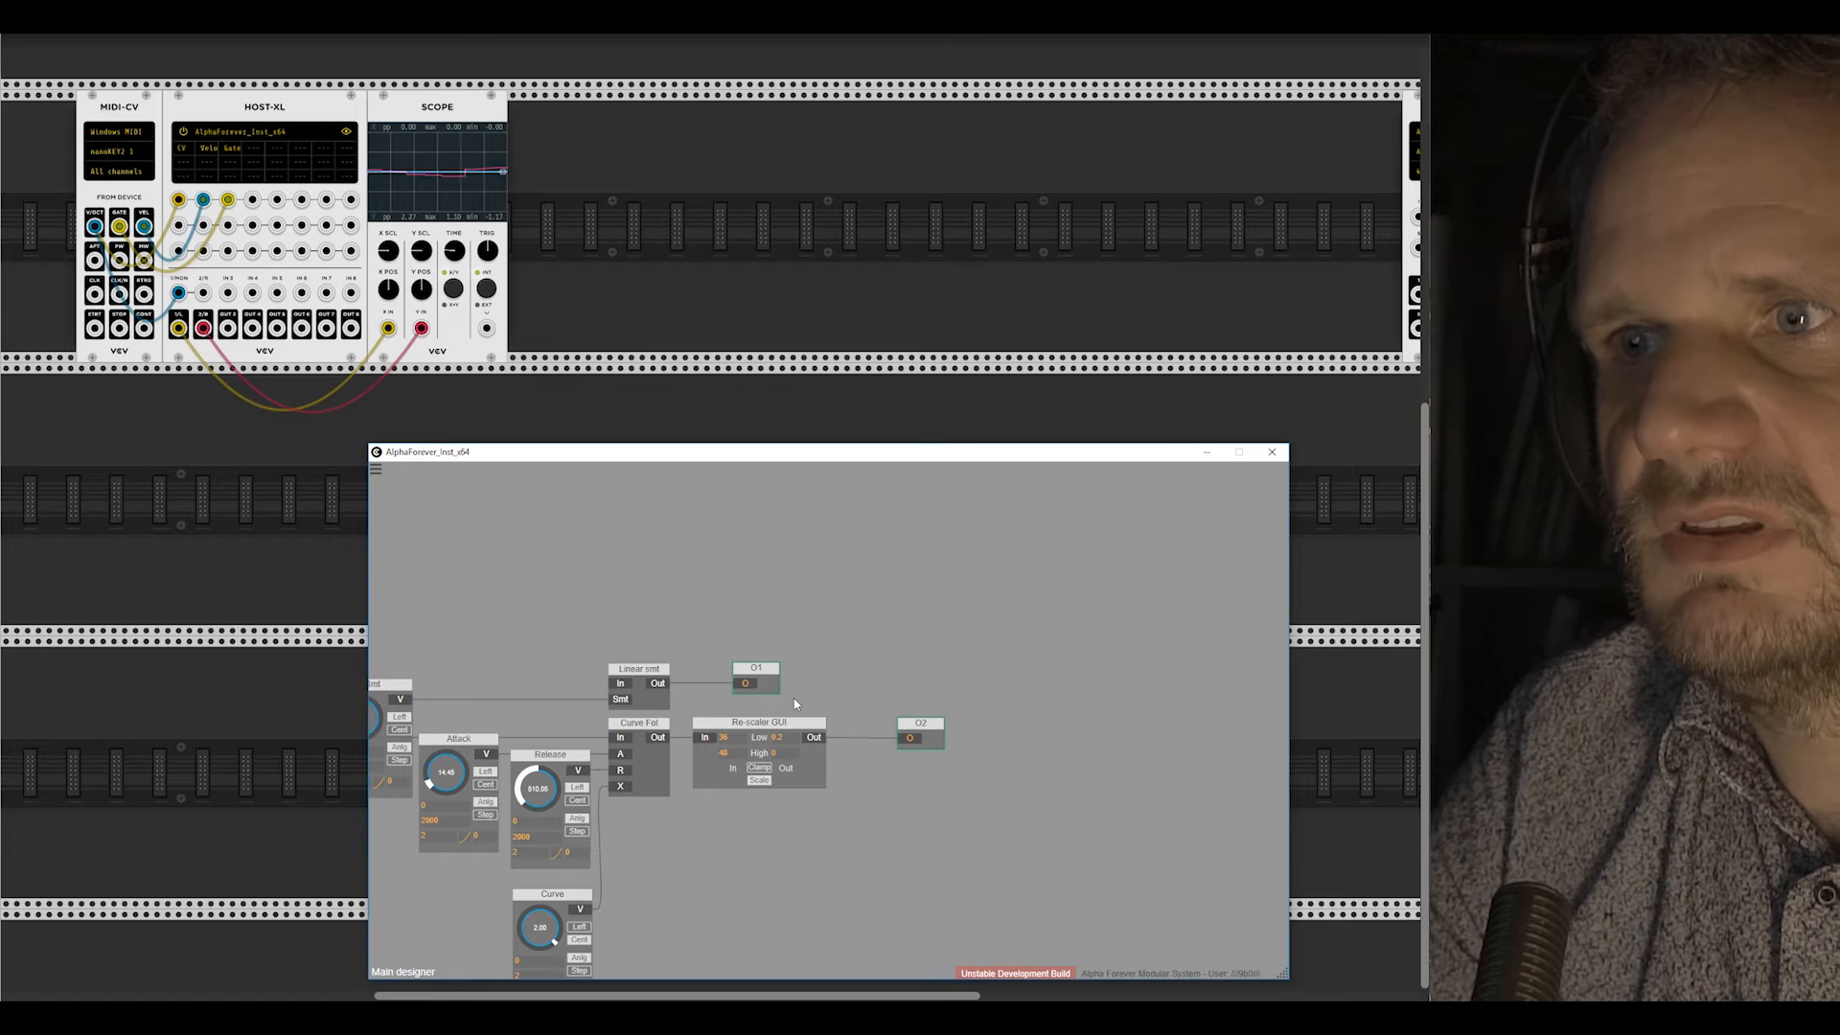
Step: Add an input module, connect it to Linear smt's In, and place it directly beside Linear smt
scroll(714, 629, "down", 3)
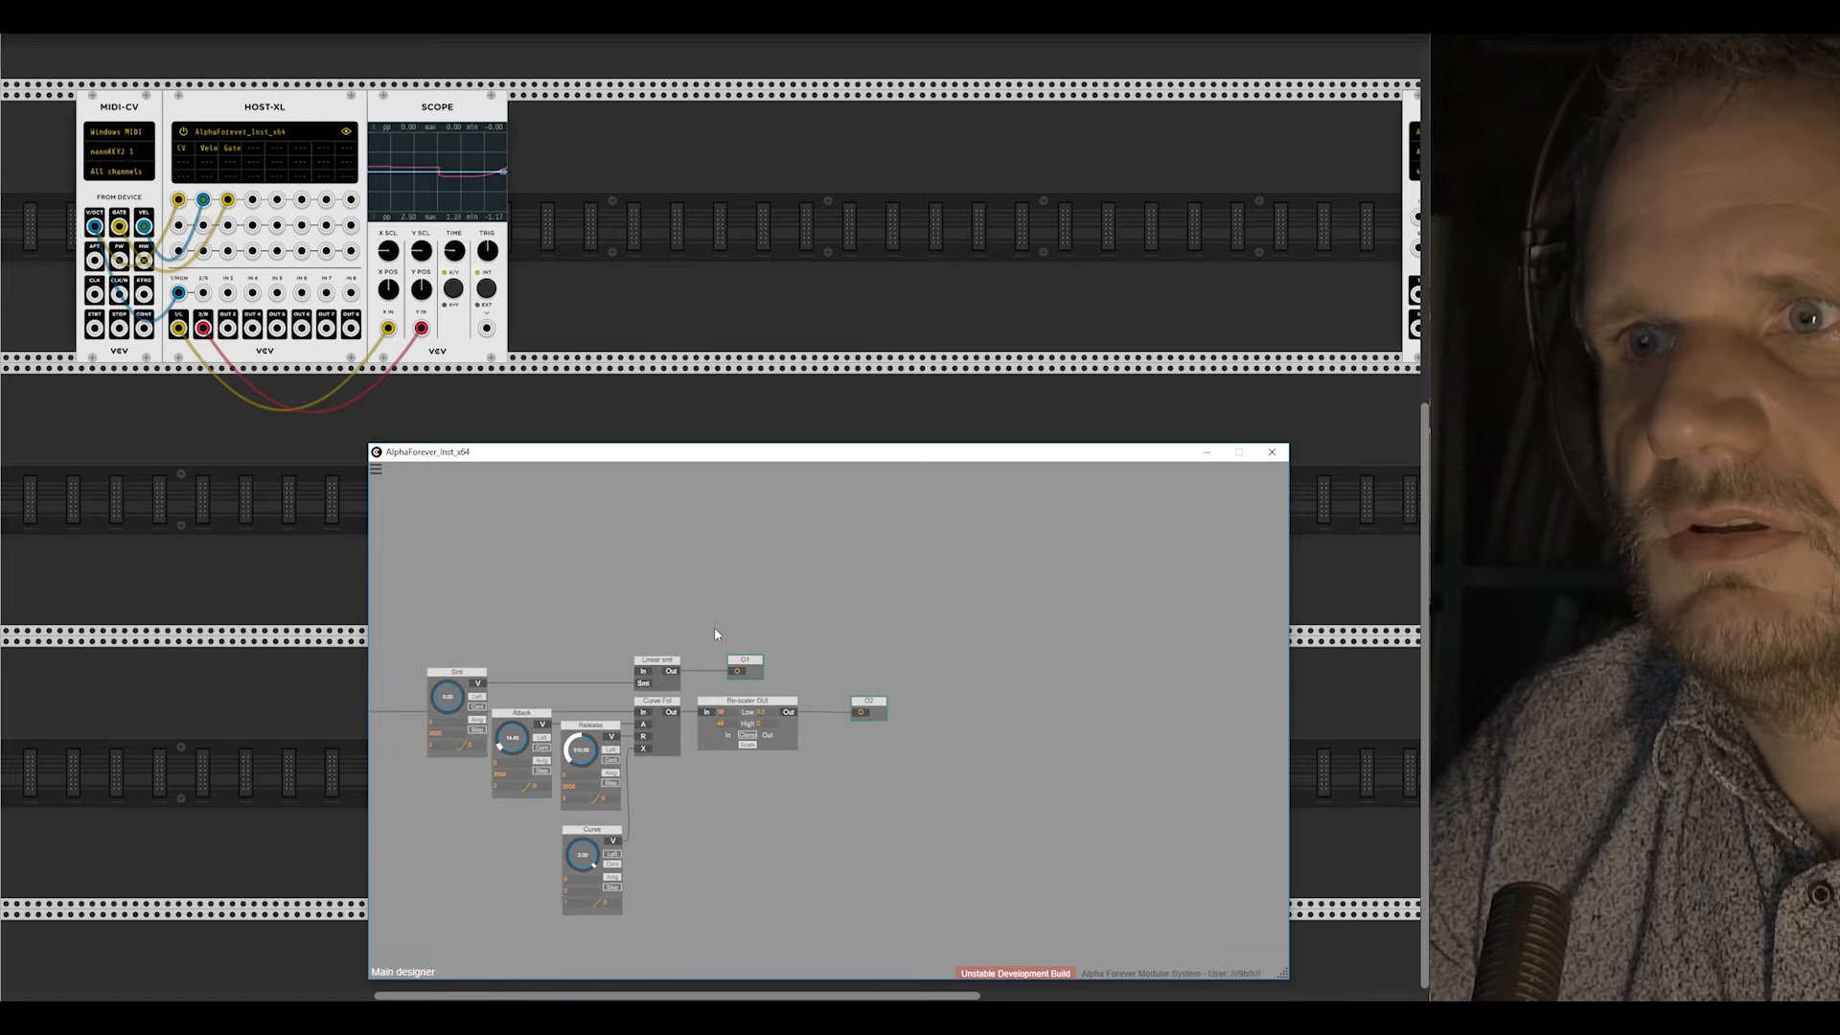
left_click_drag(698, 598, 821, 573)
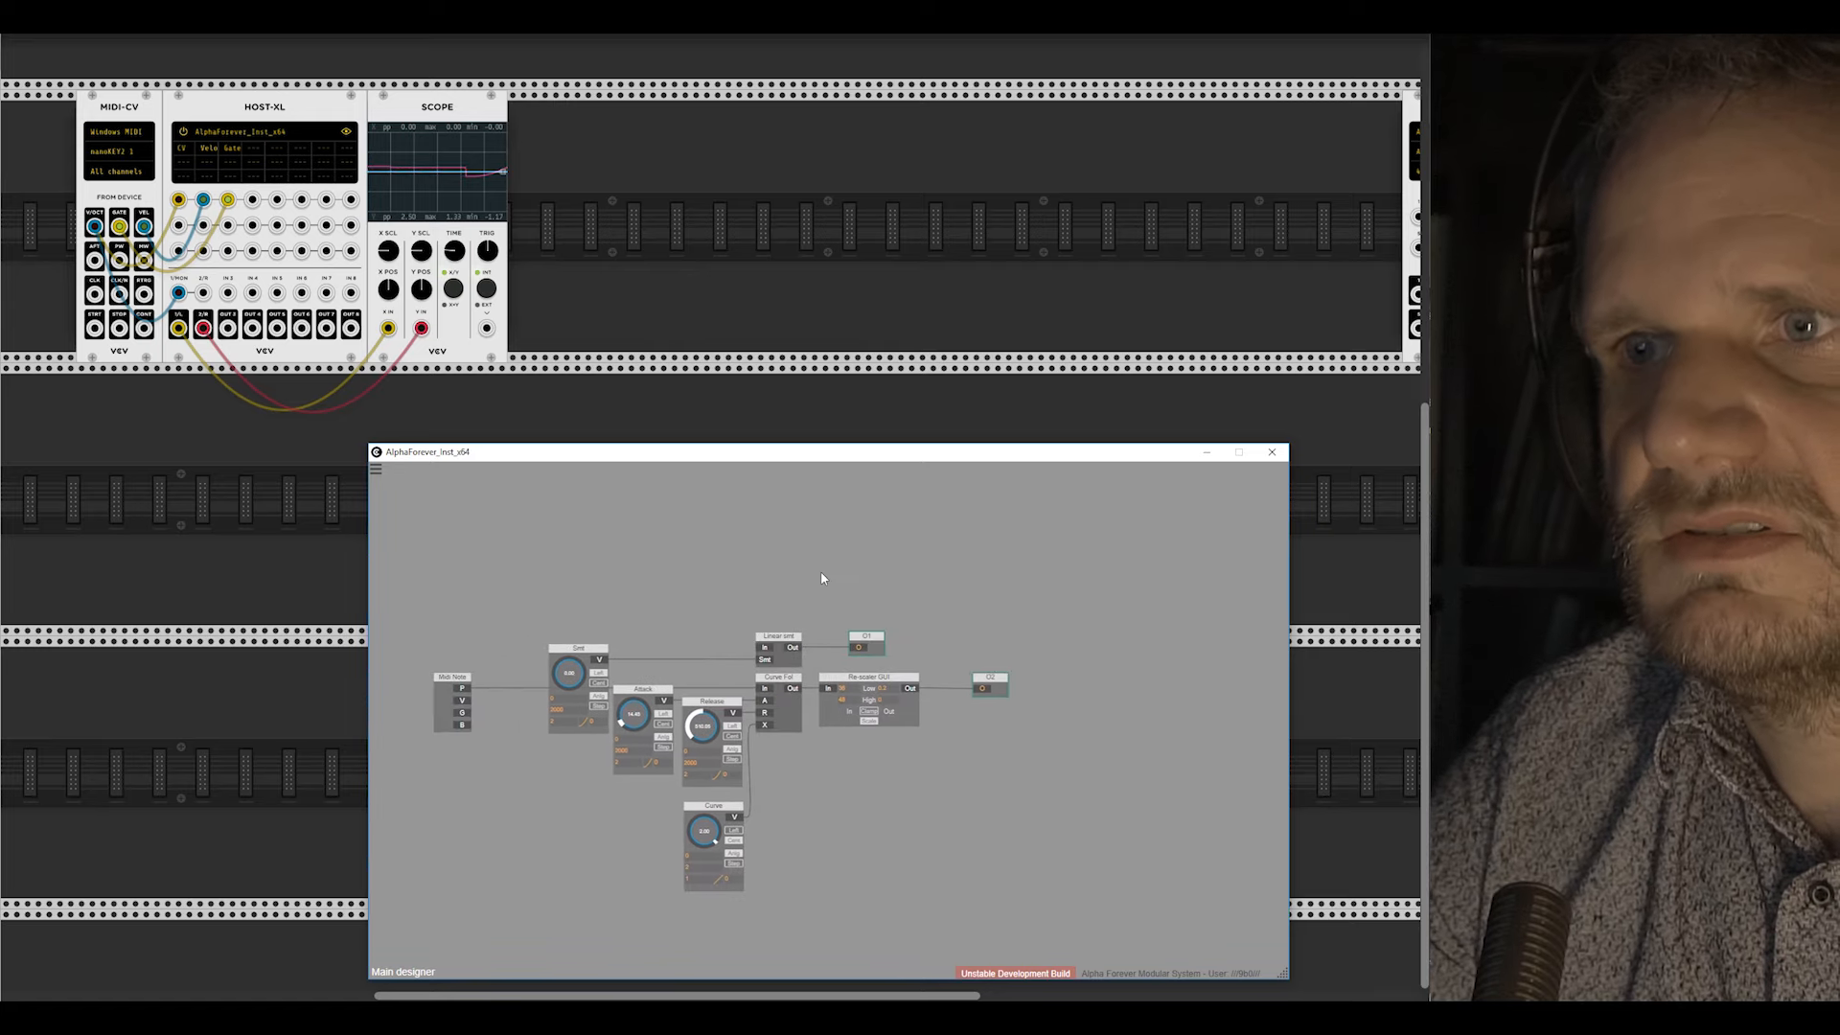
right_click(500, 564)
type("in")
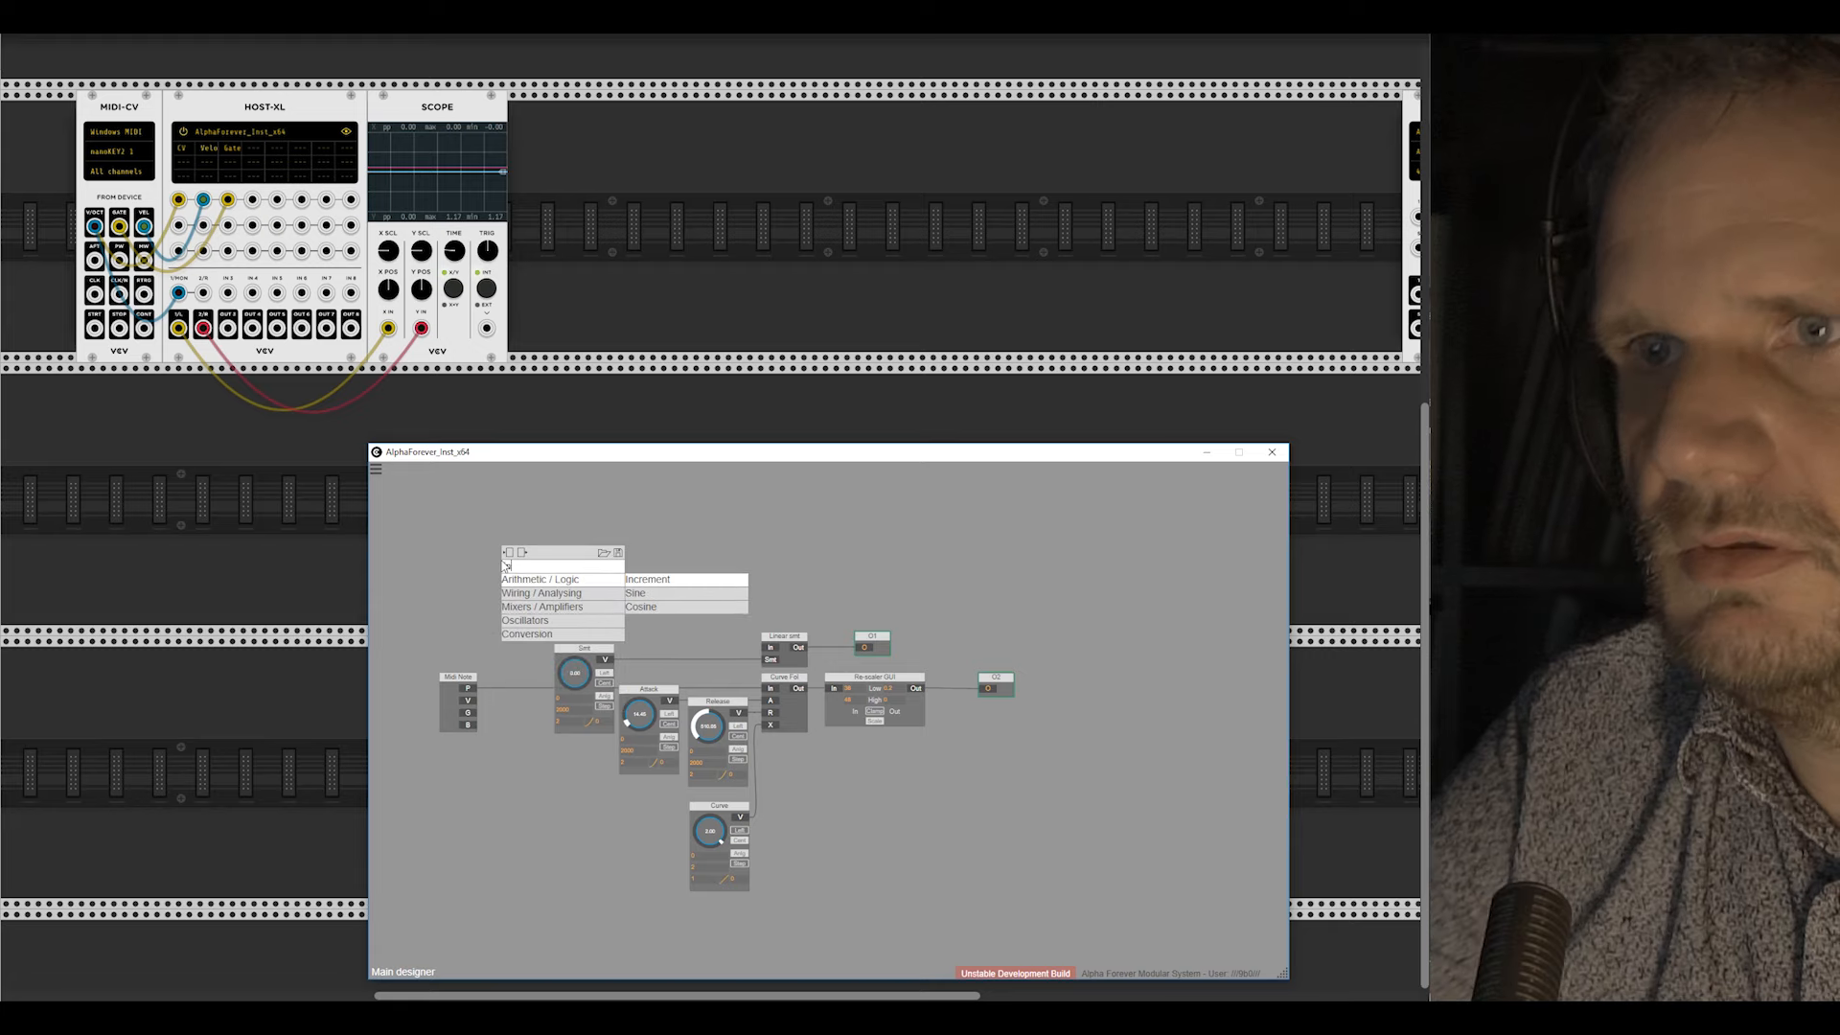
left_click(663, 598)
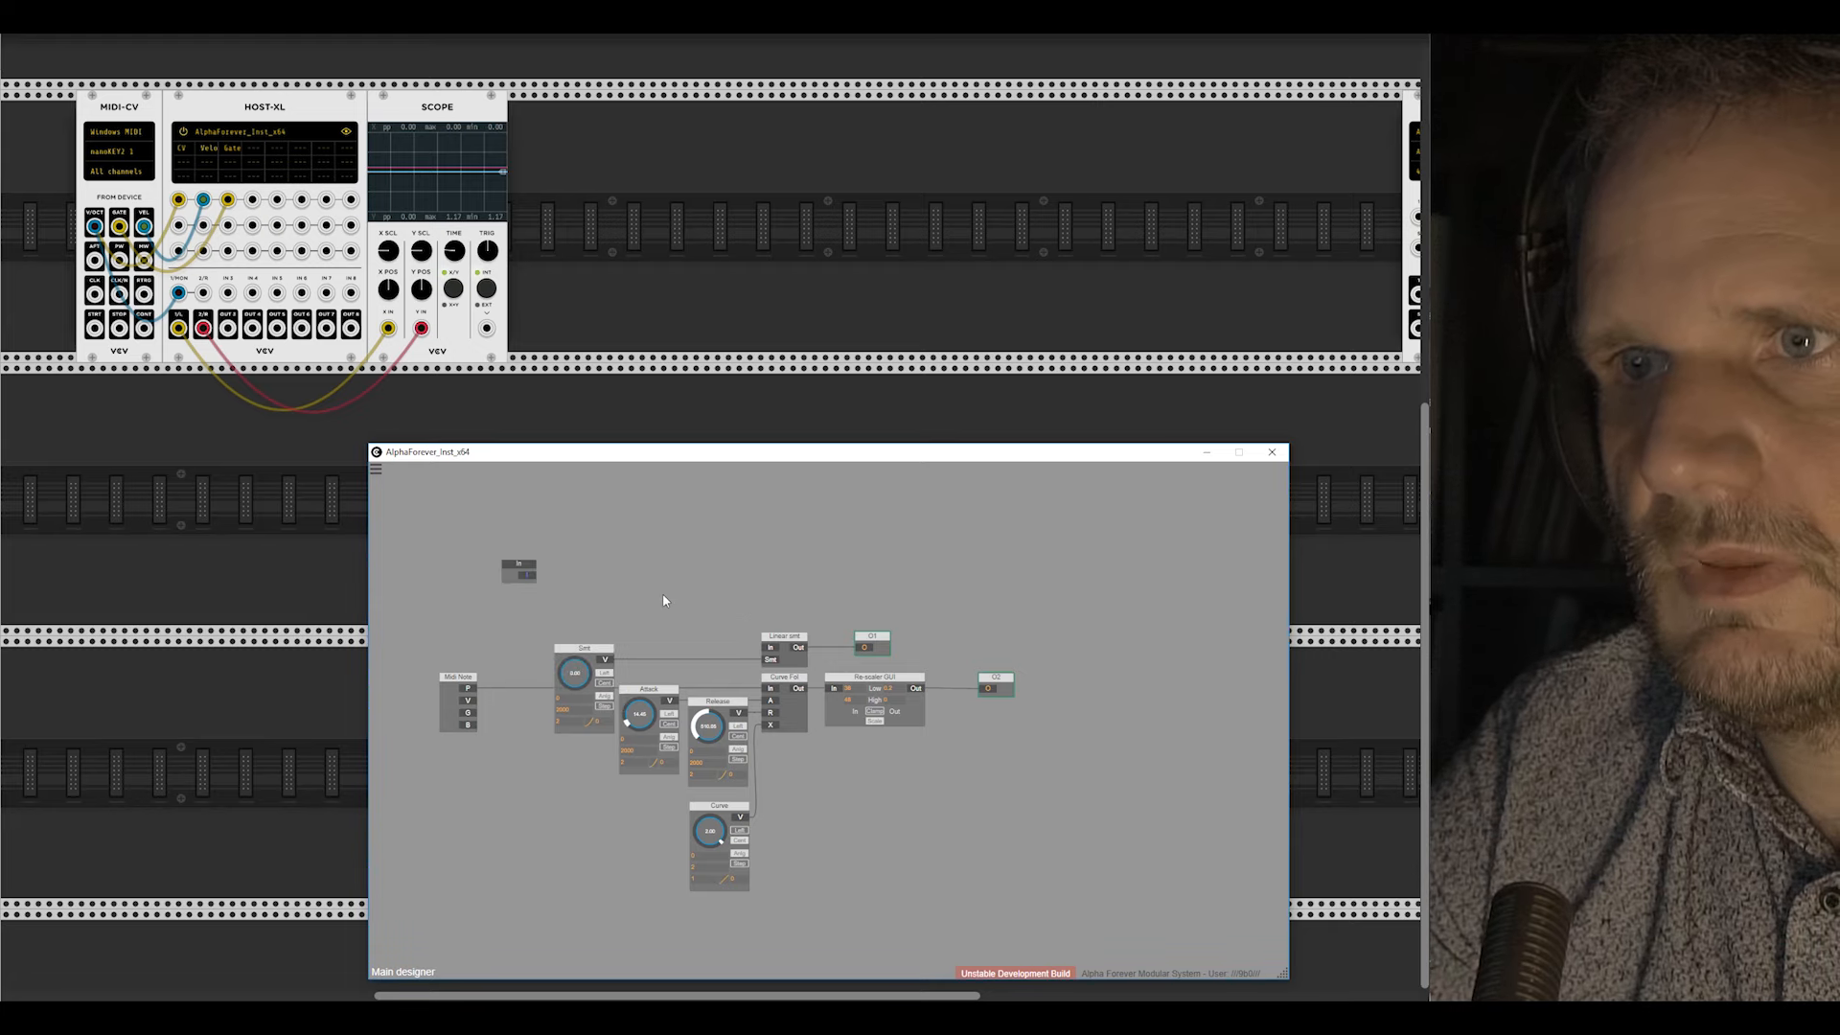
left_click_drag(743, 626, 769, 647)
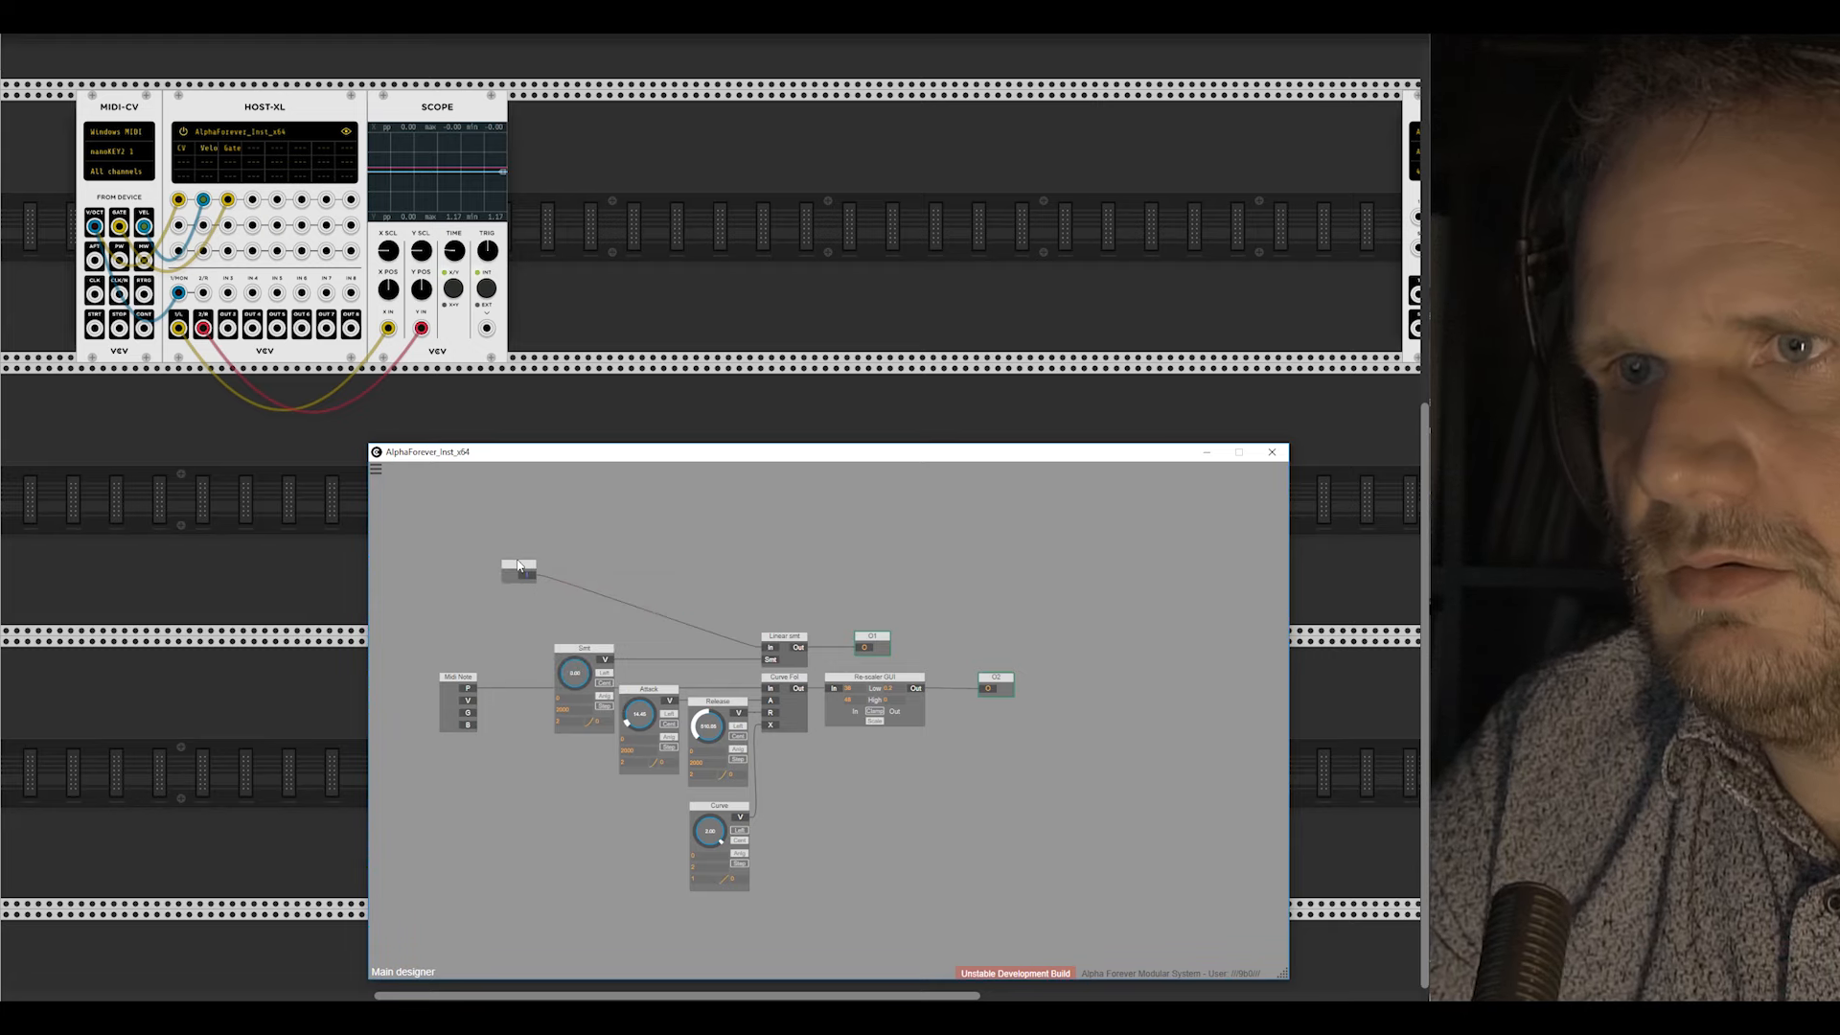
right_click(521, 563)
key("Escape")
double_click(524, 566)
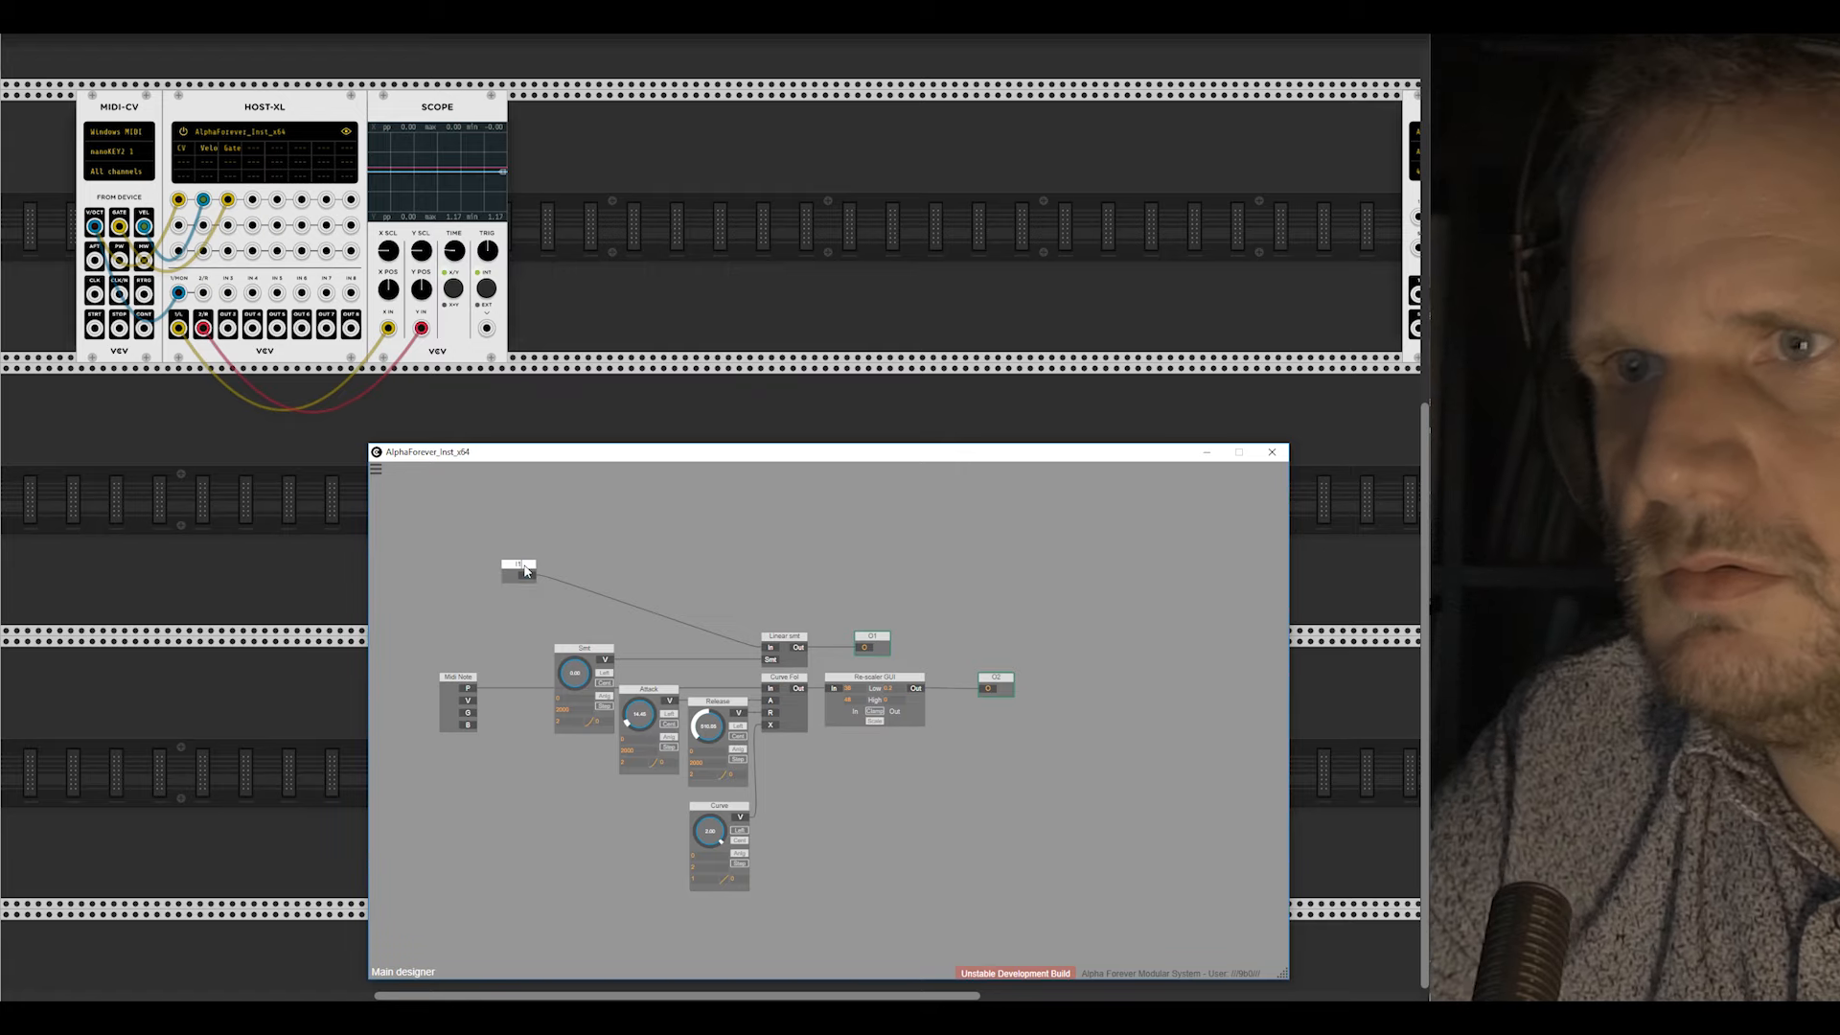
left_click(641, 587)
left_click_drag(521, 566, 707, 638)
Step: Set the minimum of the Attack, Release and Smt knobs to 0.1, with all three knobs at their lowest value
left_click_drag(716, 767, 717, 791)
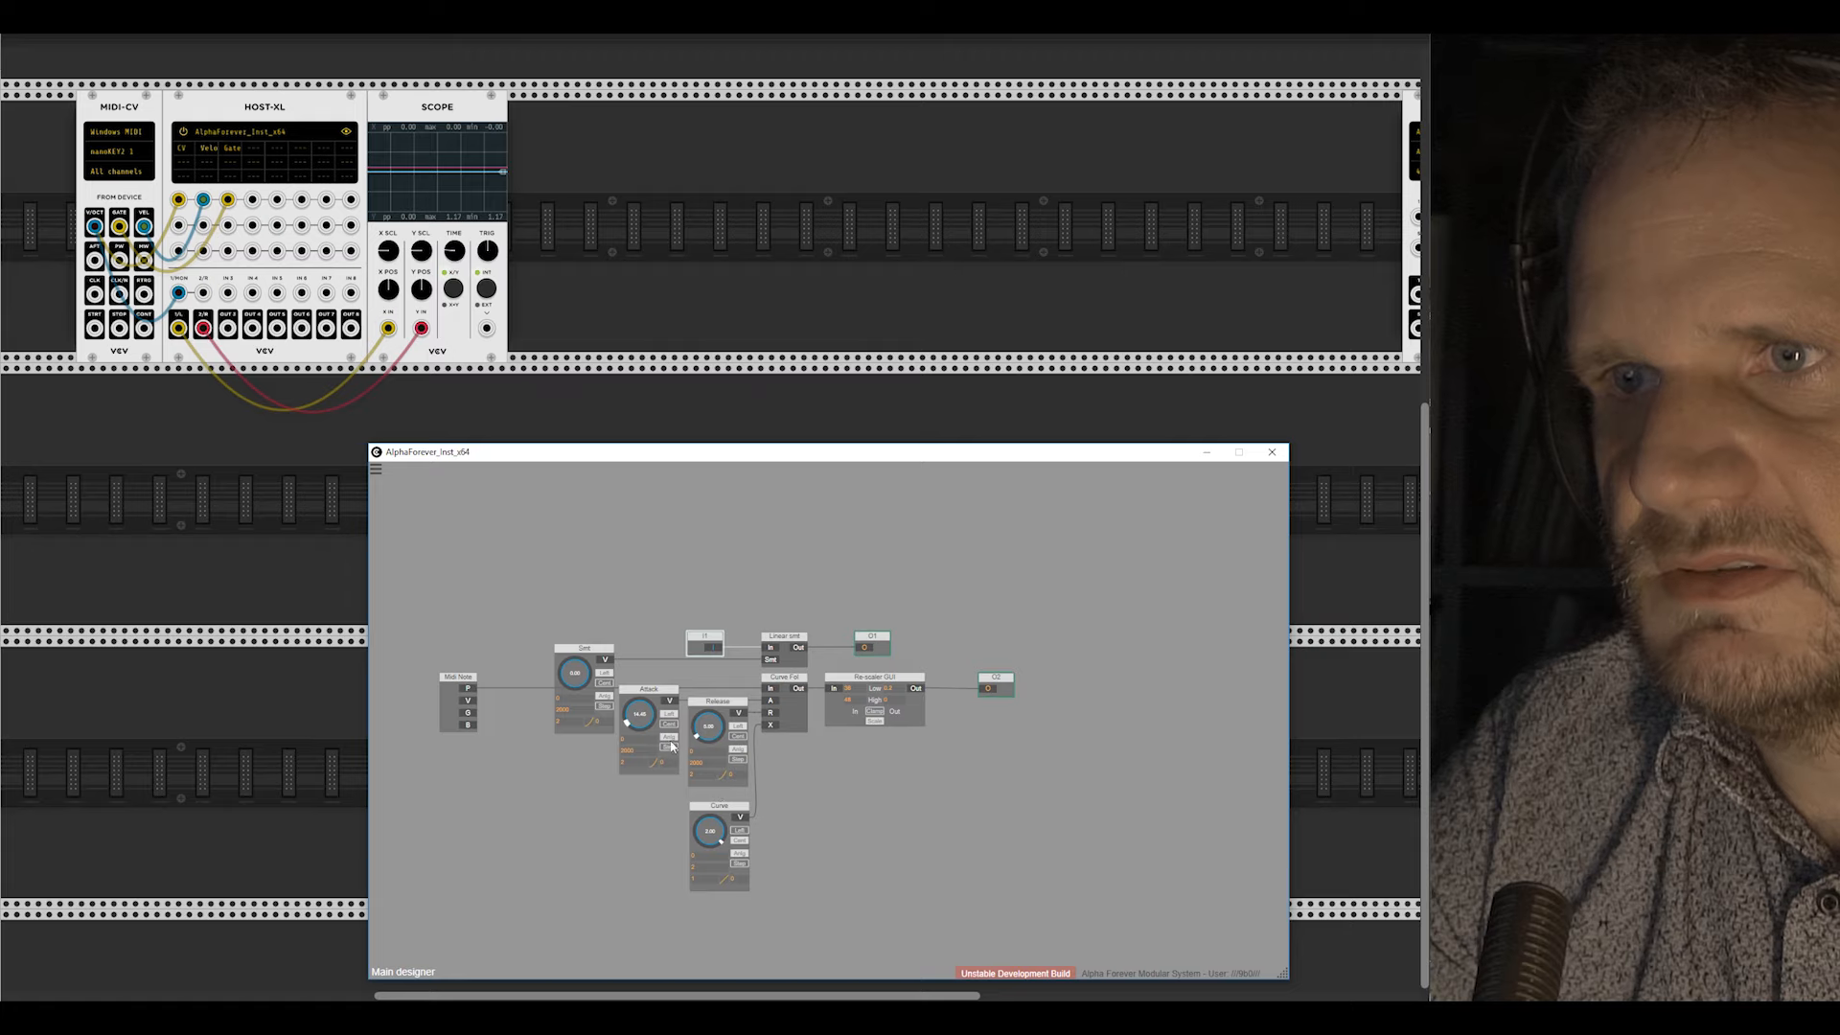
left_click(641, 744)
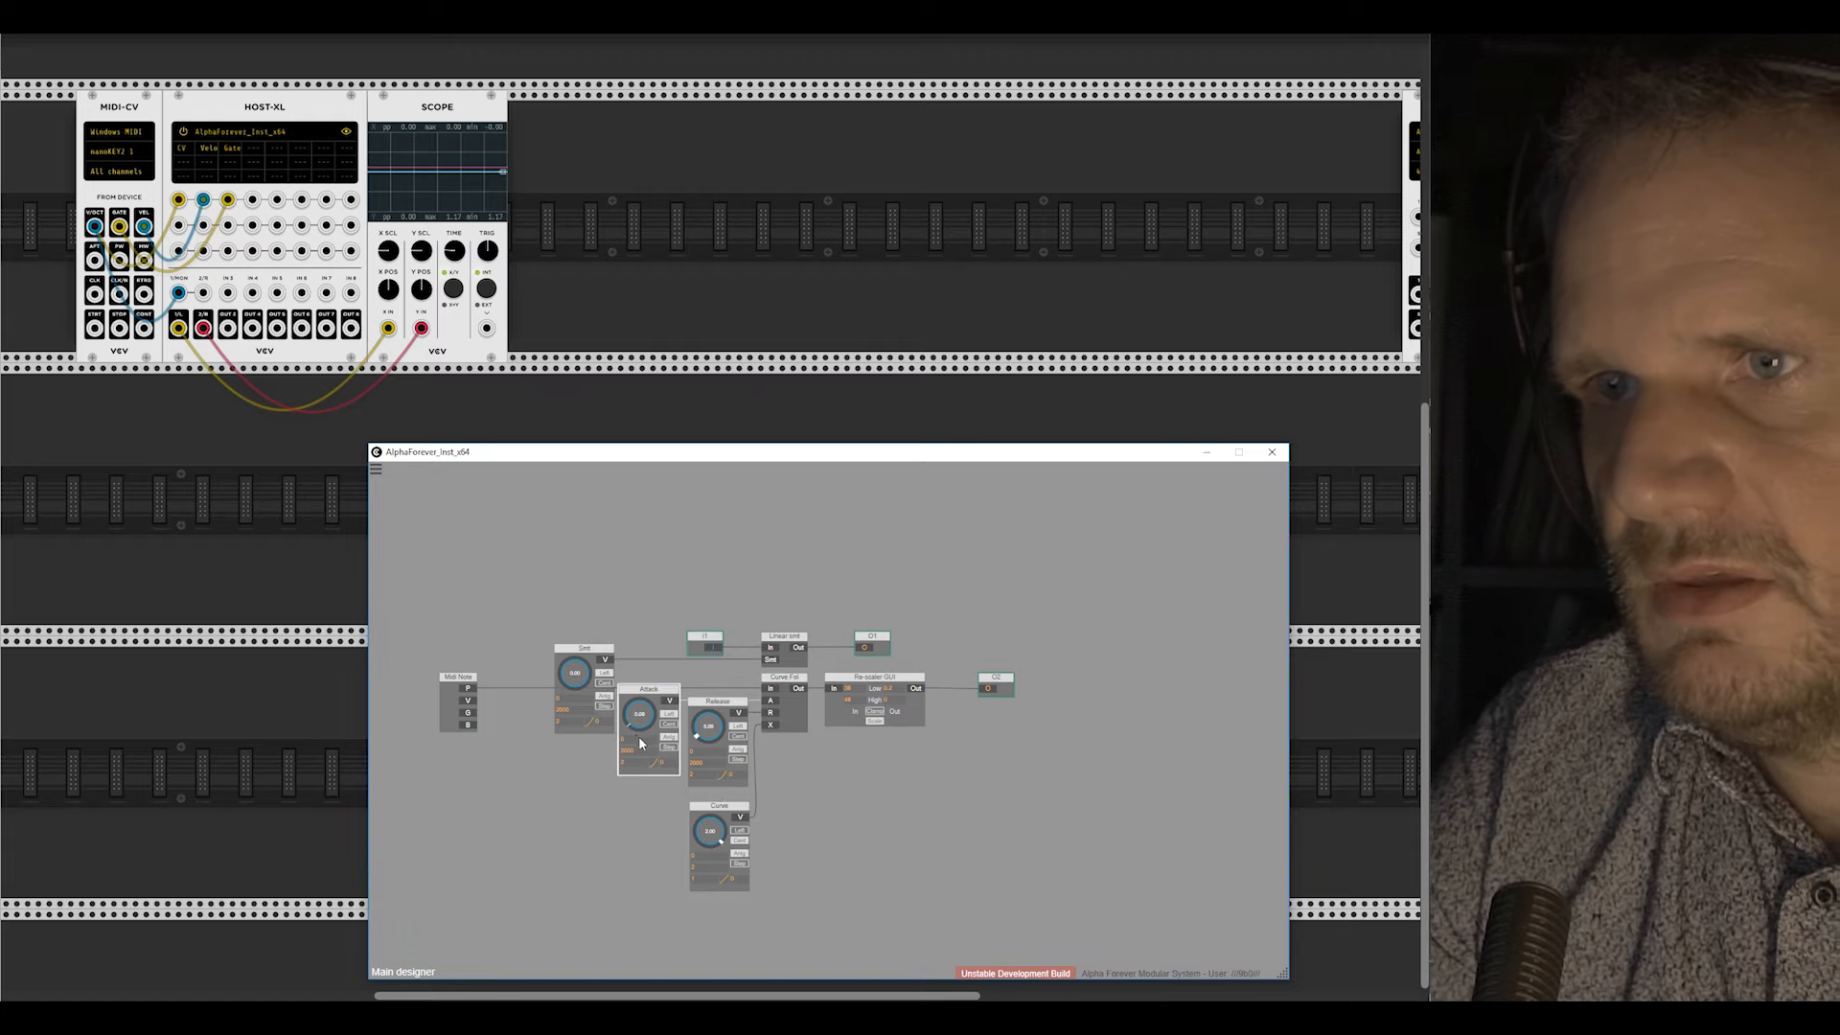
type(".1")
left_click(702, 754)
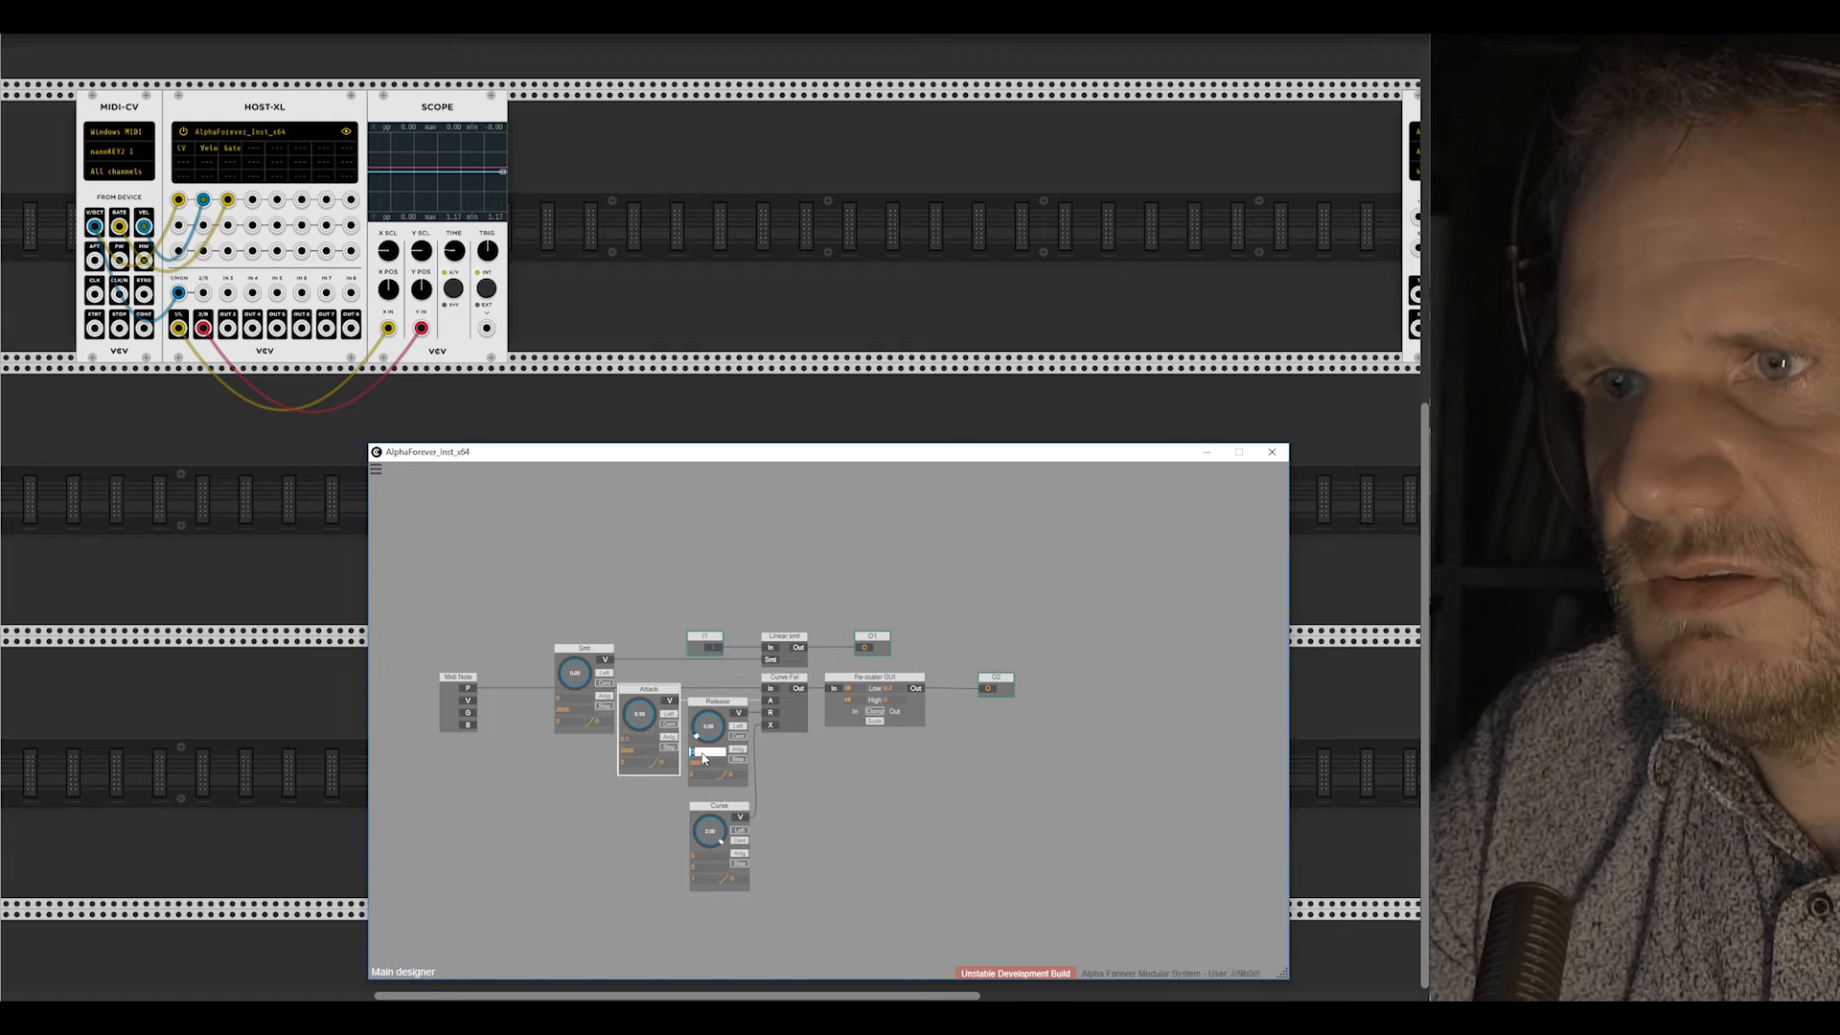
left_click(565, 698)
type(".1")
left_click(506, 758)
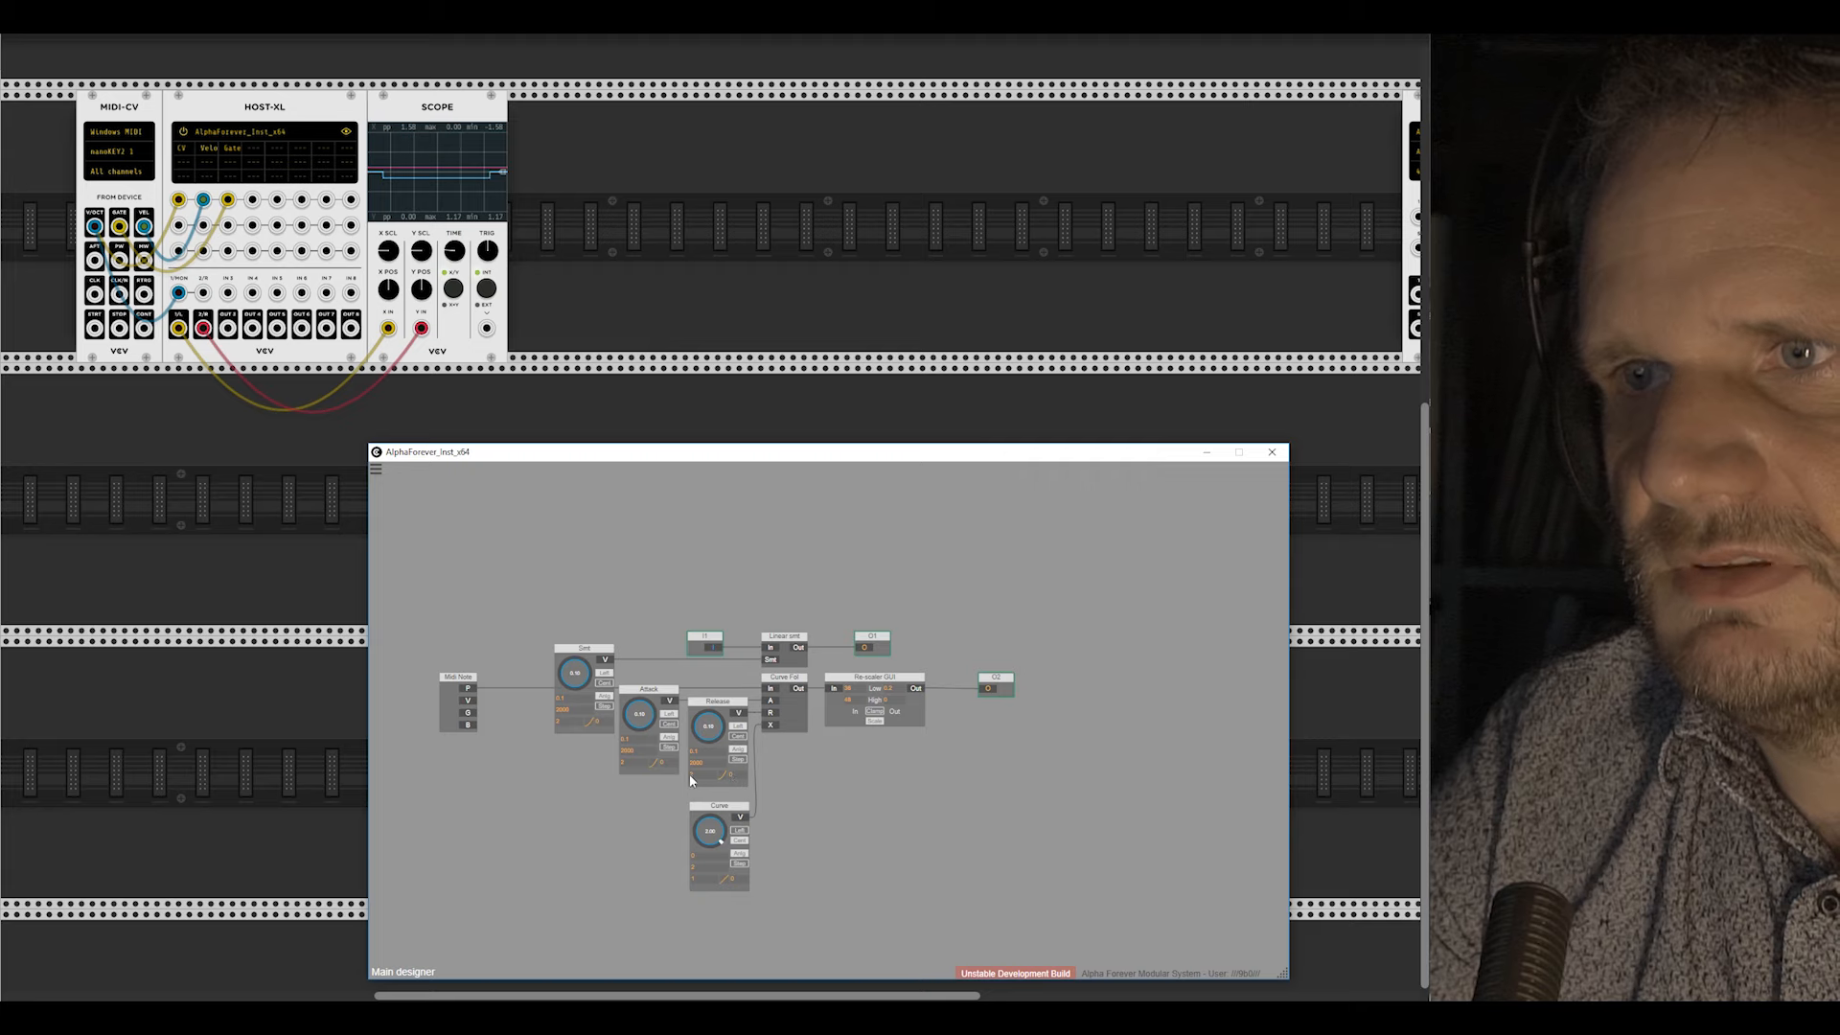
Step: Set the Re-scaler GUI's Low output to 0 and its High output to 0.2
scroll(582, 801, "up", 2)
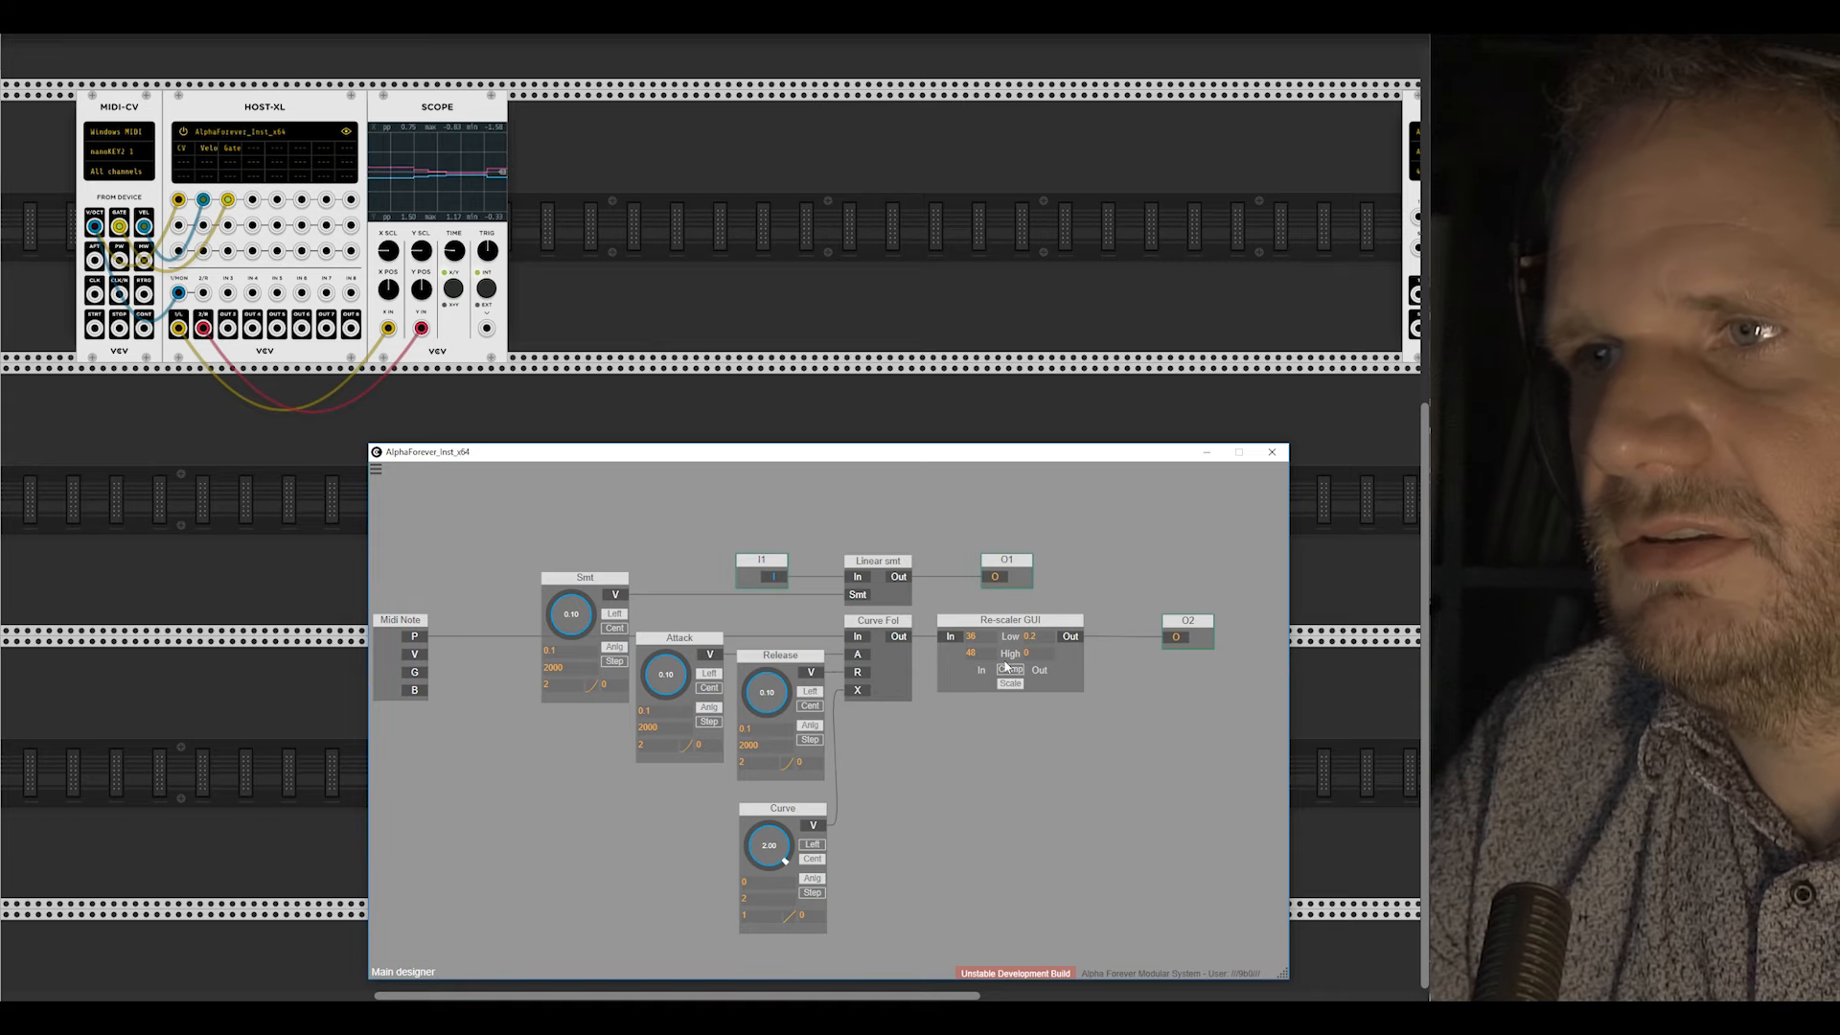
left_click_drag(1097, 722, 1021, 763)
left_click(968, 676)
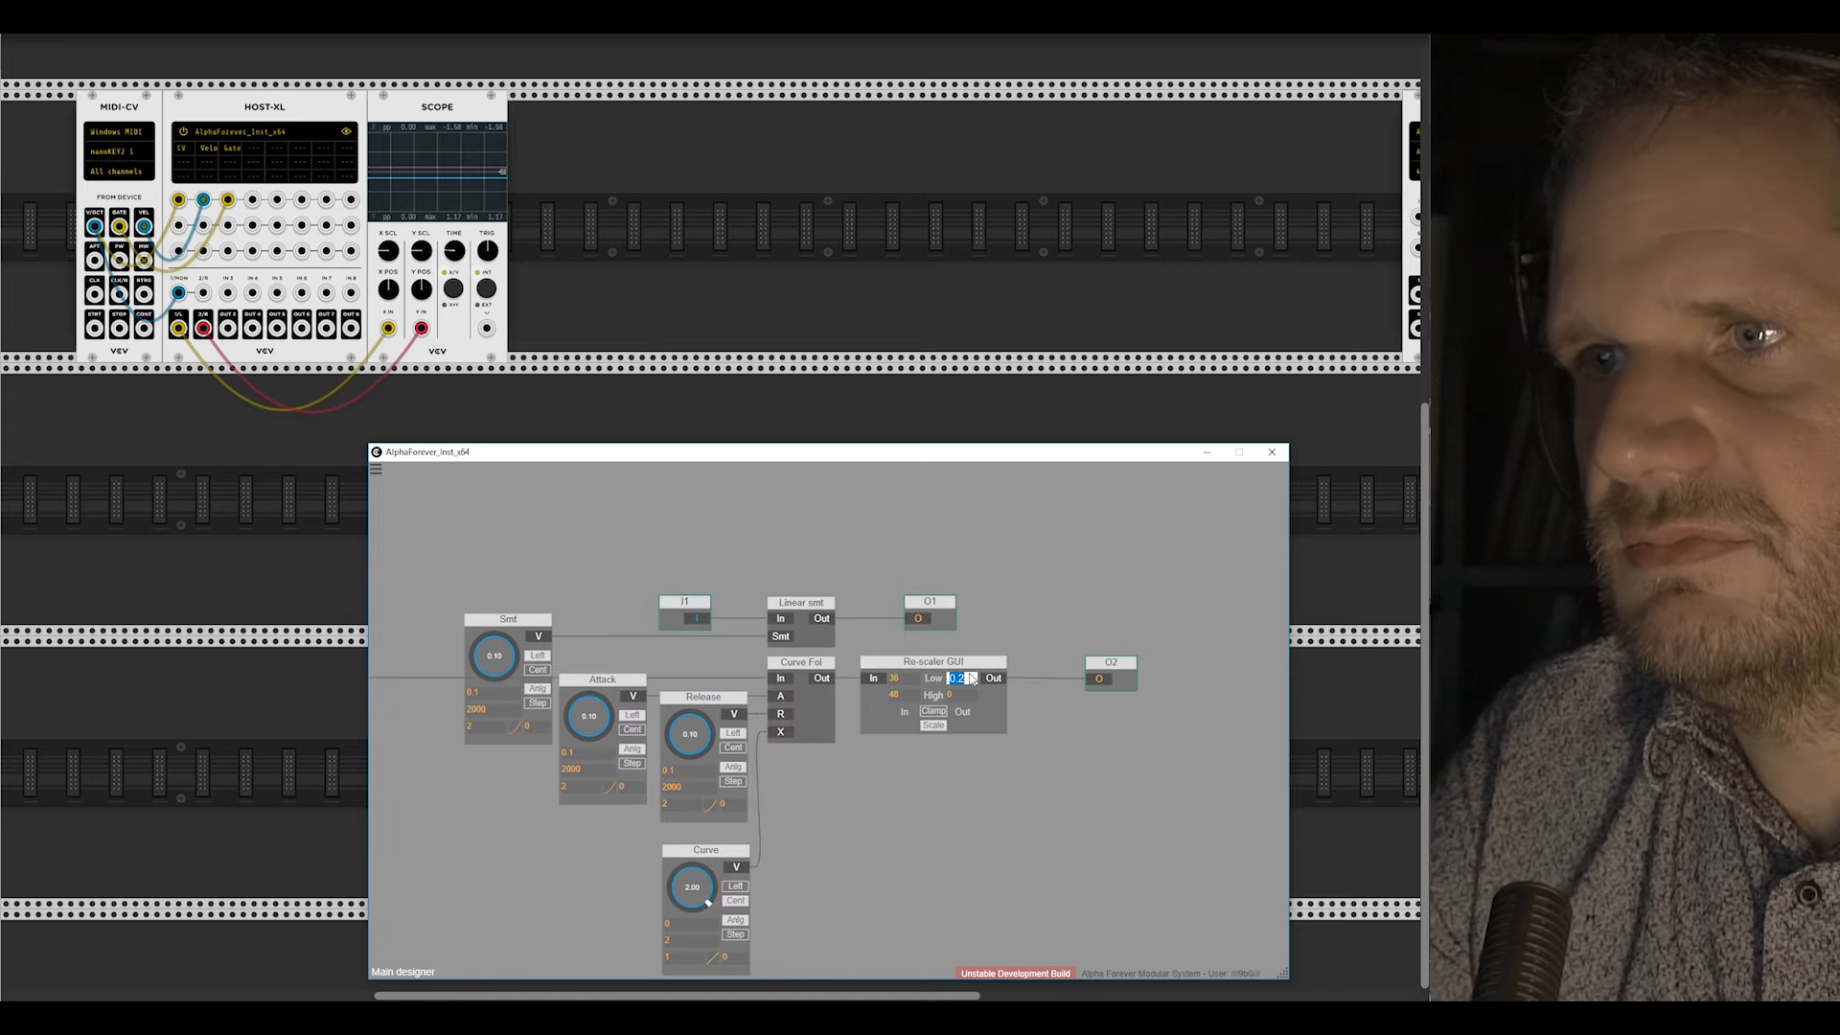
type("0")
left_click(962, 695)
type("0.2")
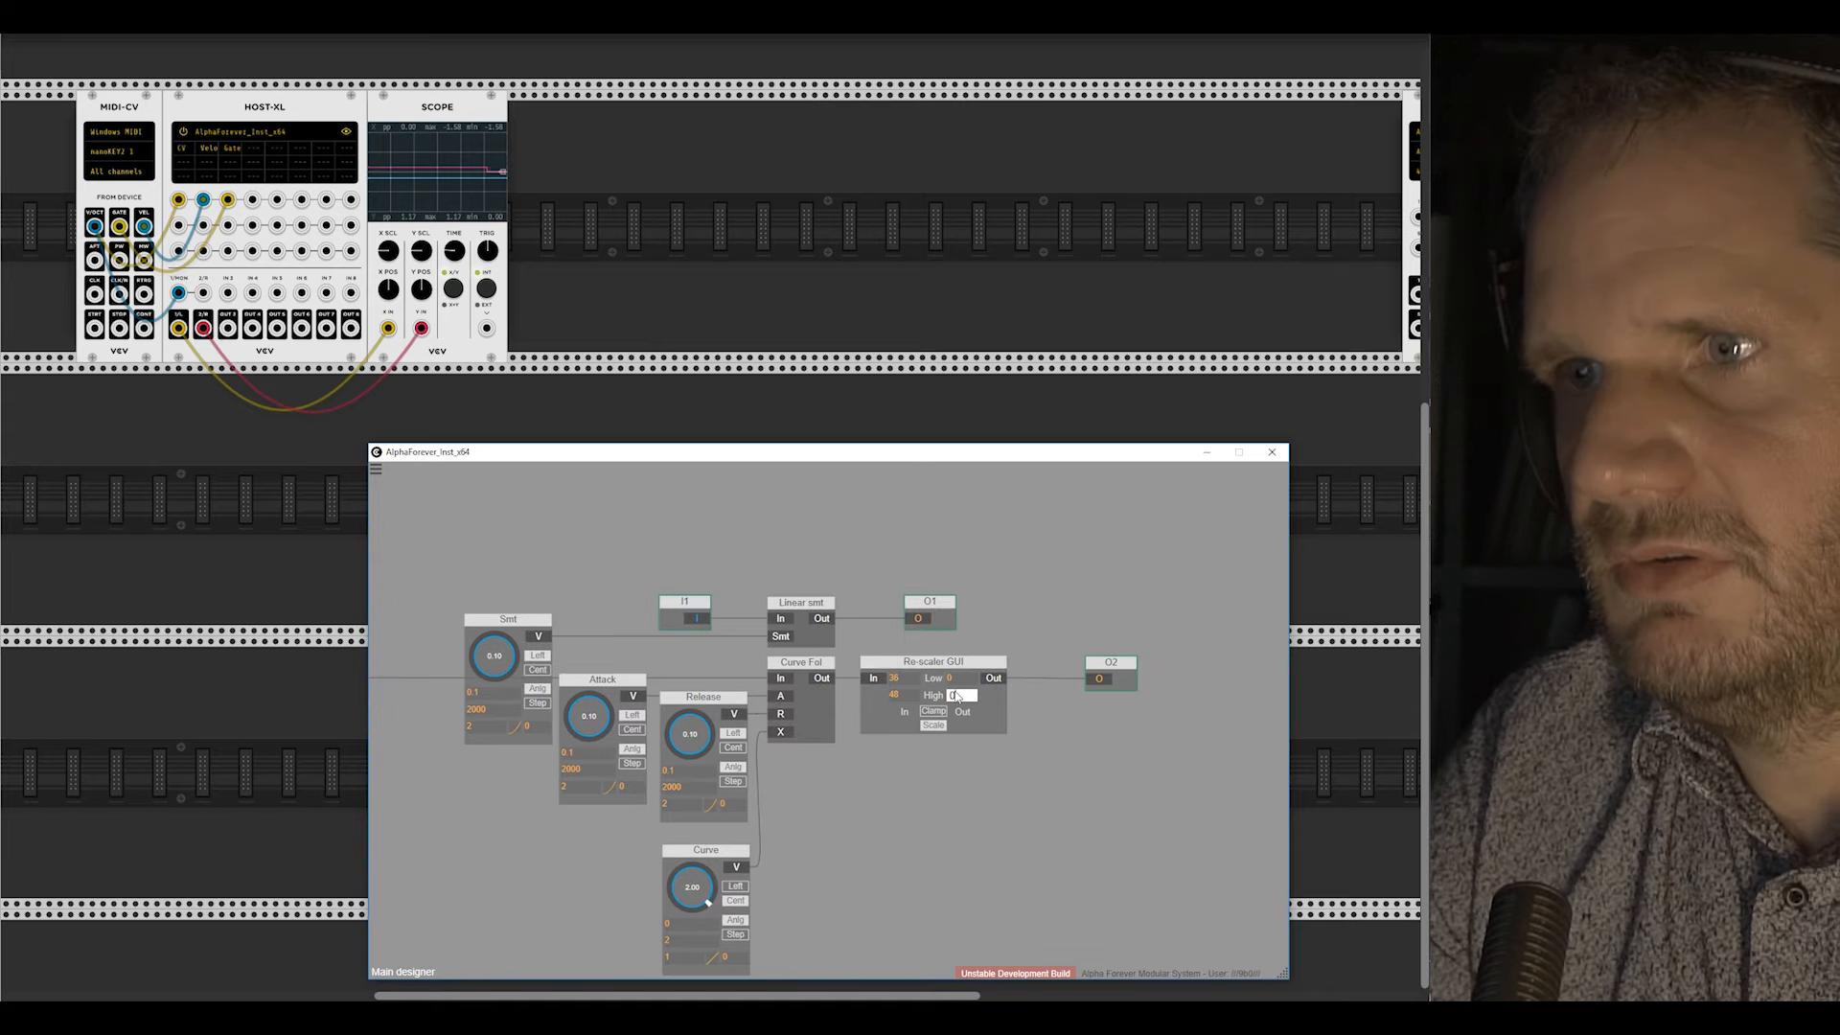
left_click(912, 844)
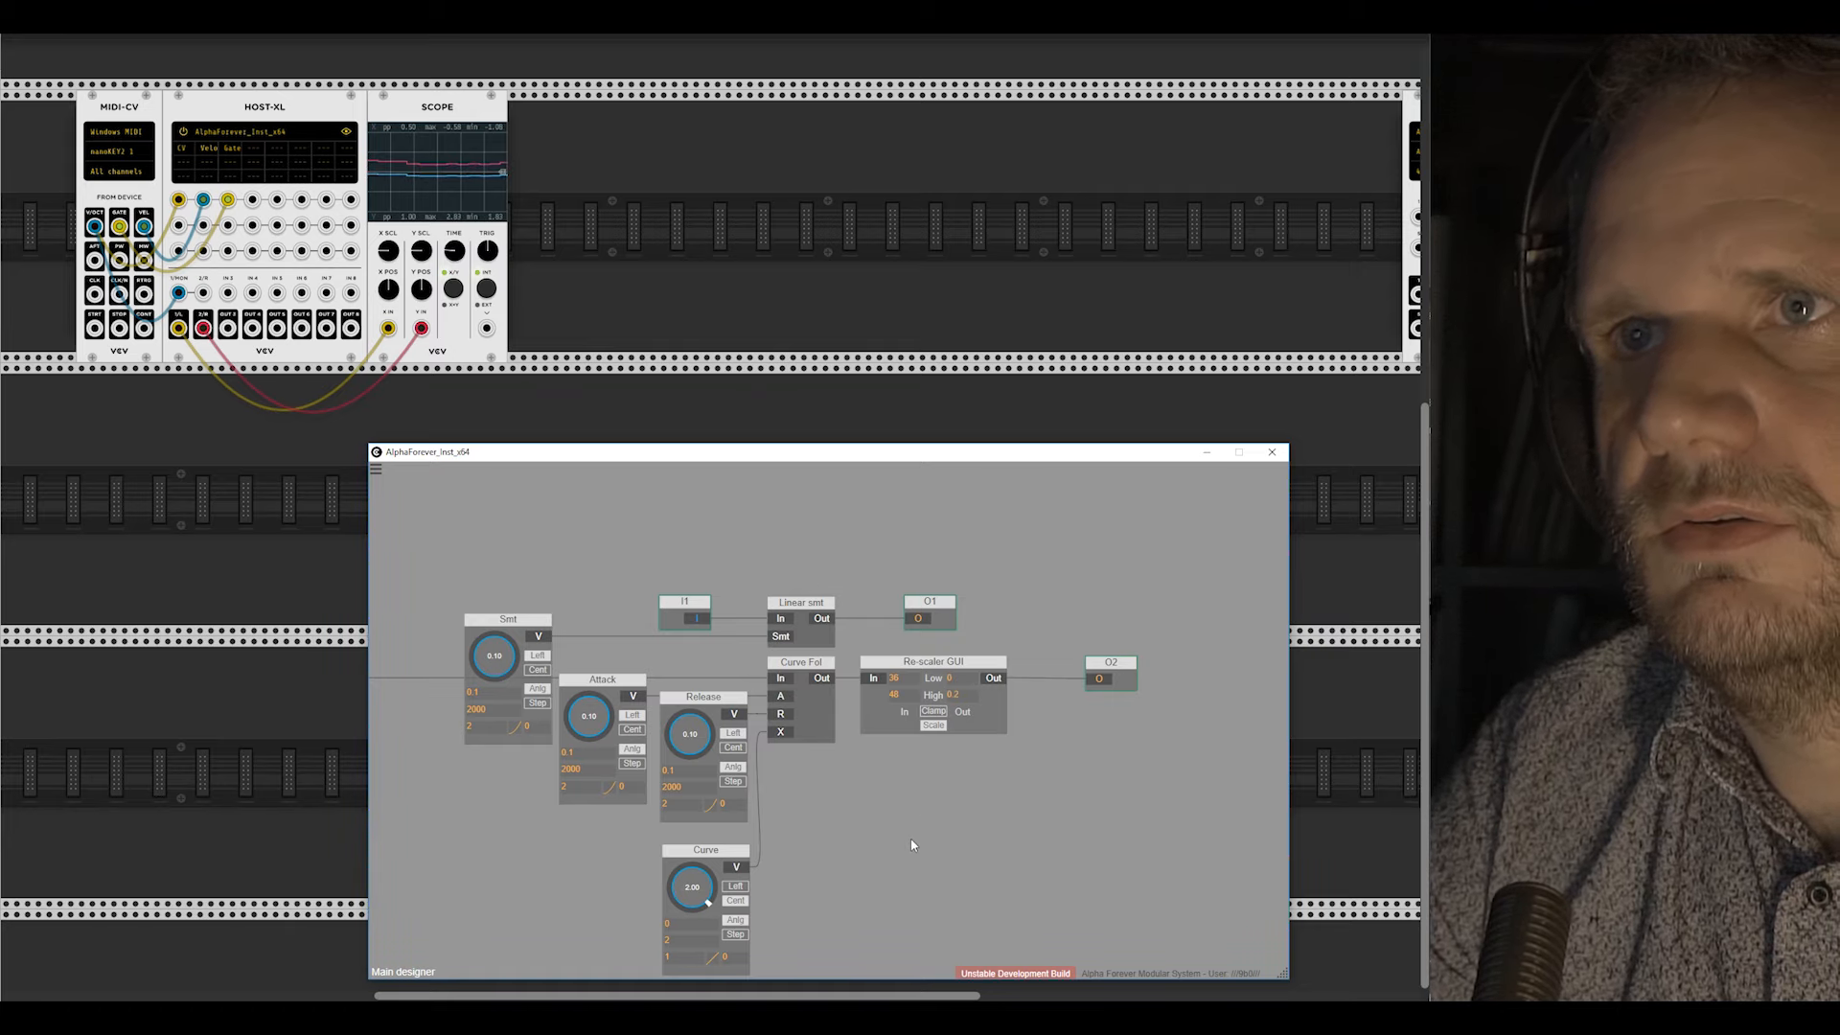
Step: Insert one Signal Value module between Midi Note's P output and Curve Fol, and another between I1 and Linear smt
scroll(911, 841, "down", 5)
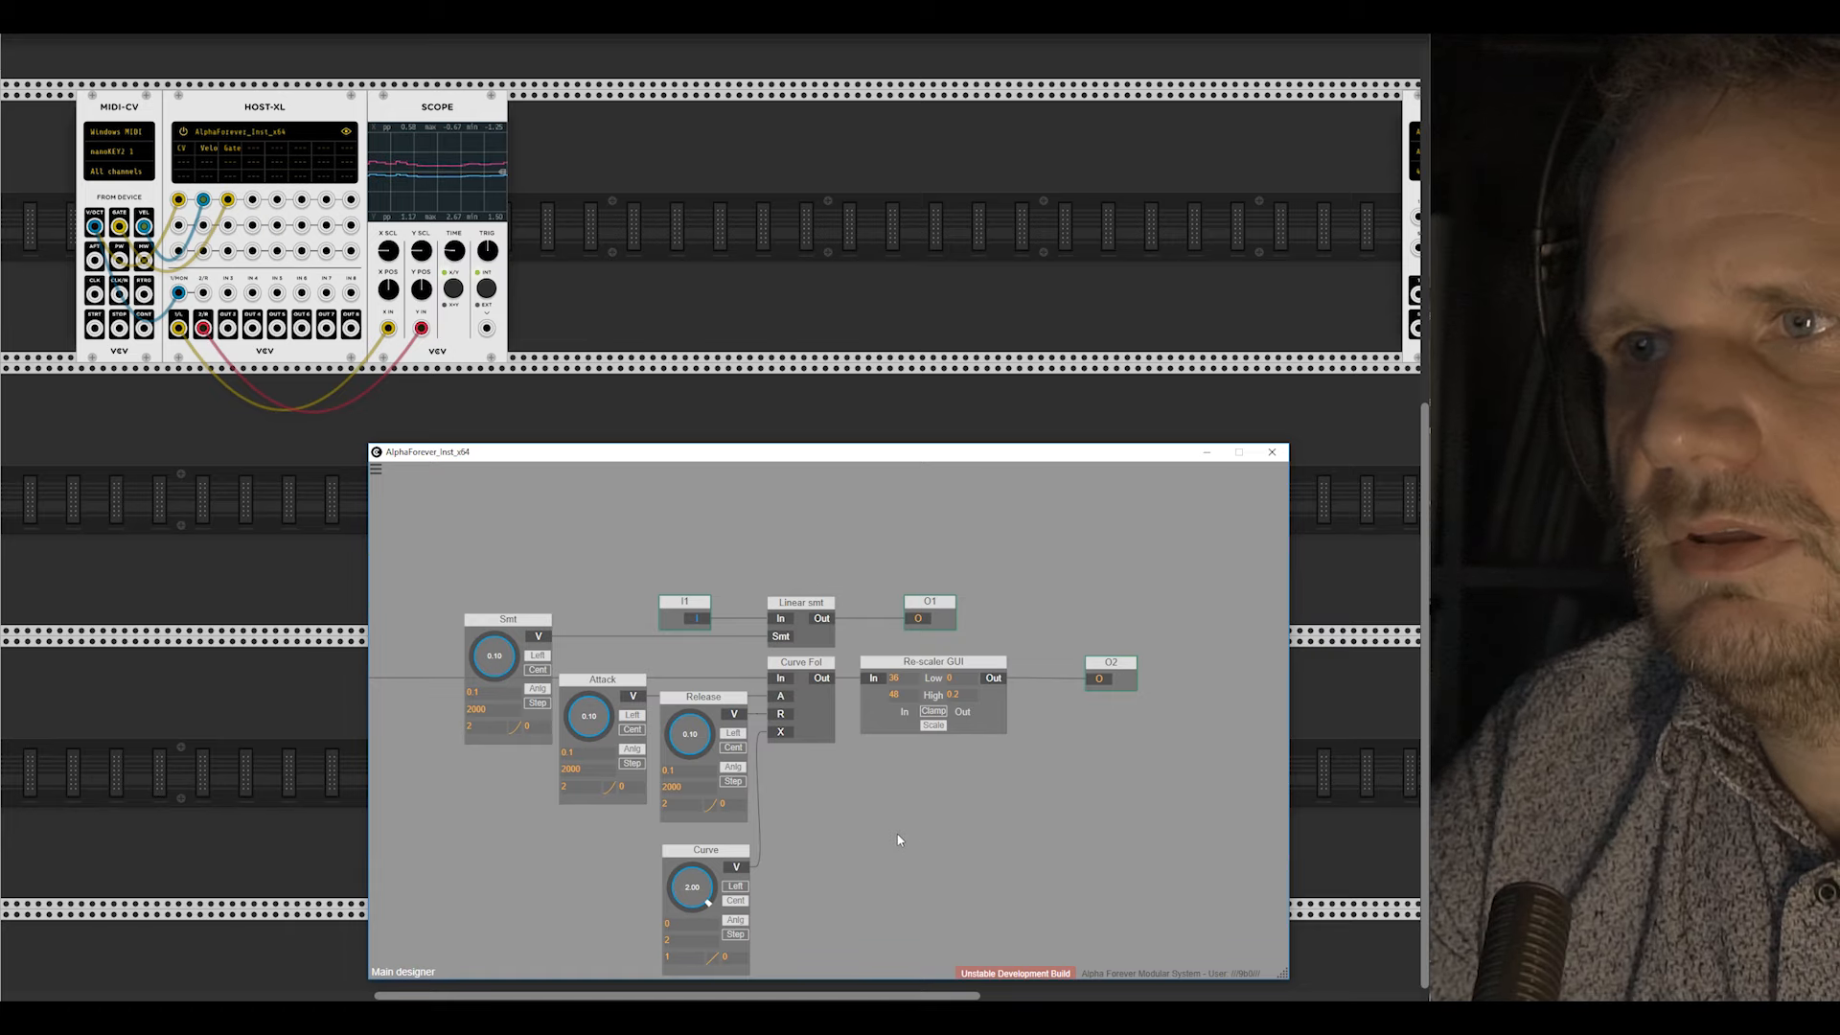
left_click(618, 706)
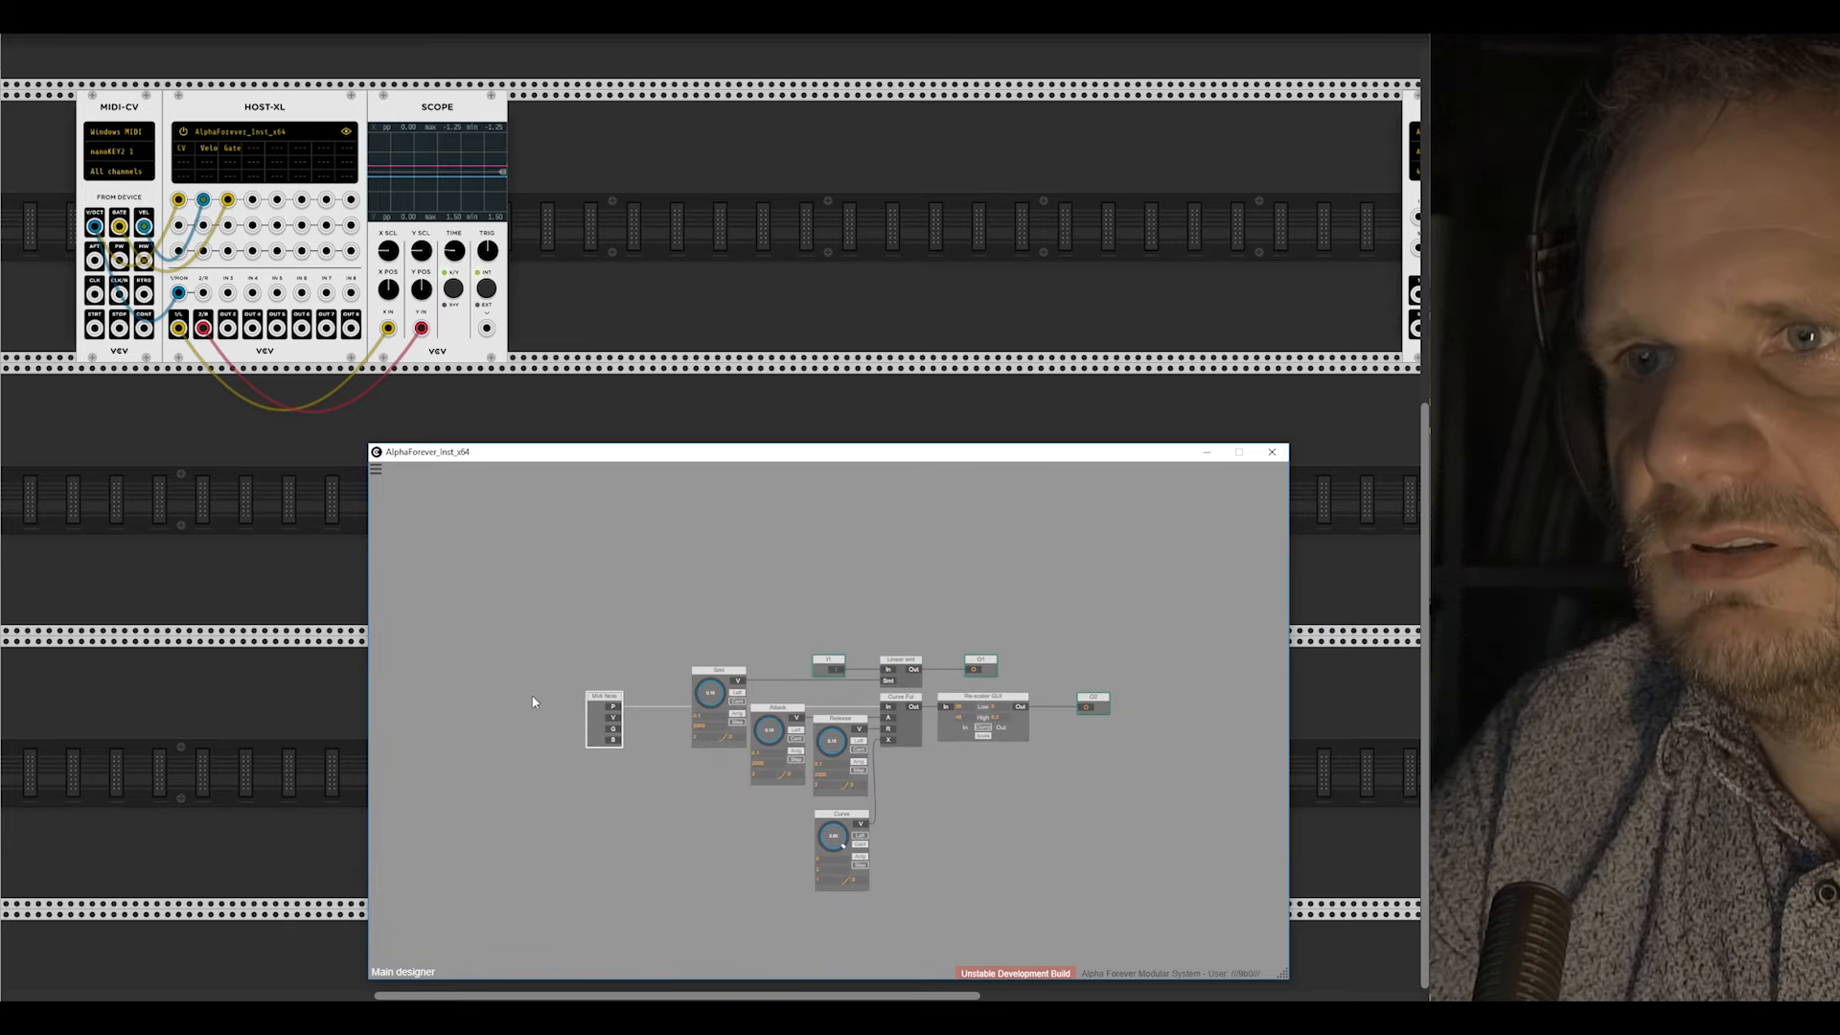
left_click_drag(610, 703, 489, 708)
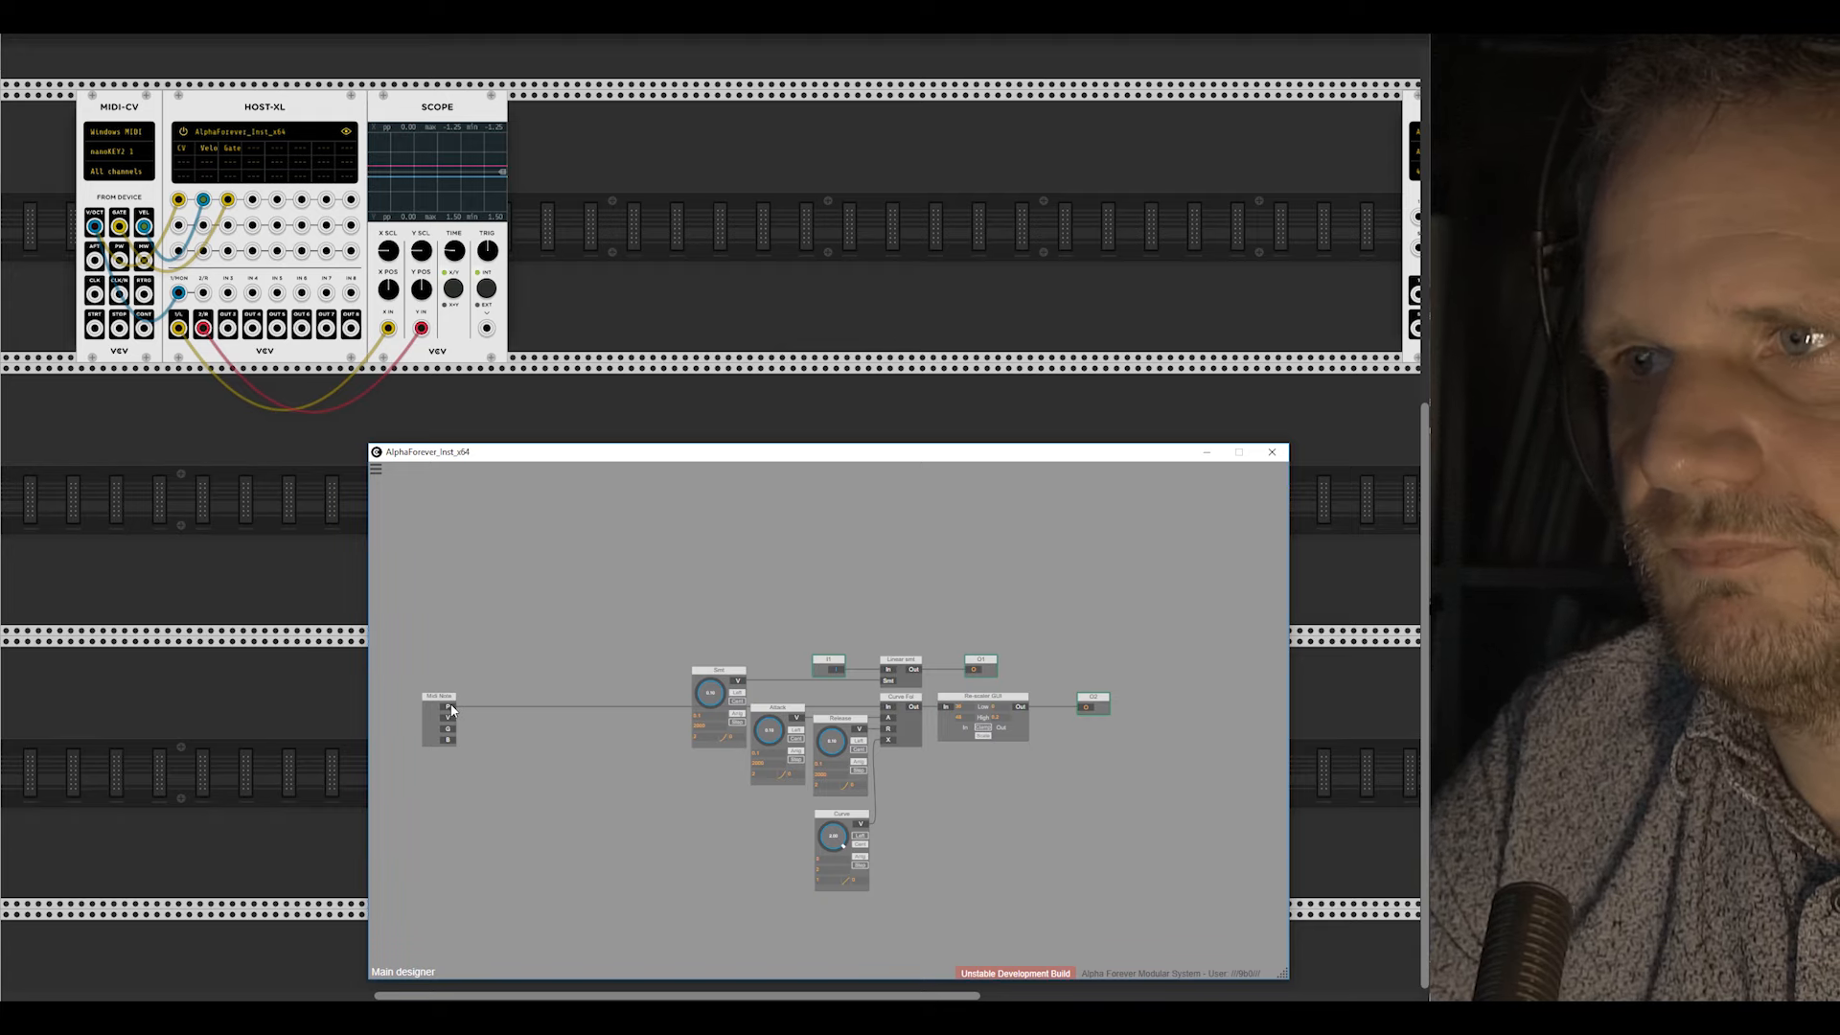
right_click(452, 708)
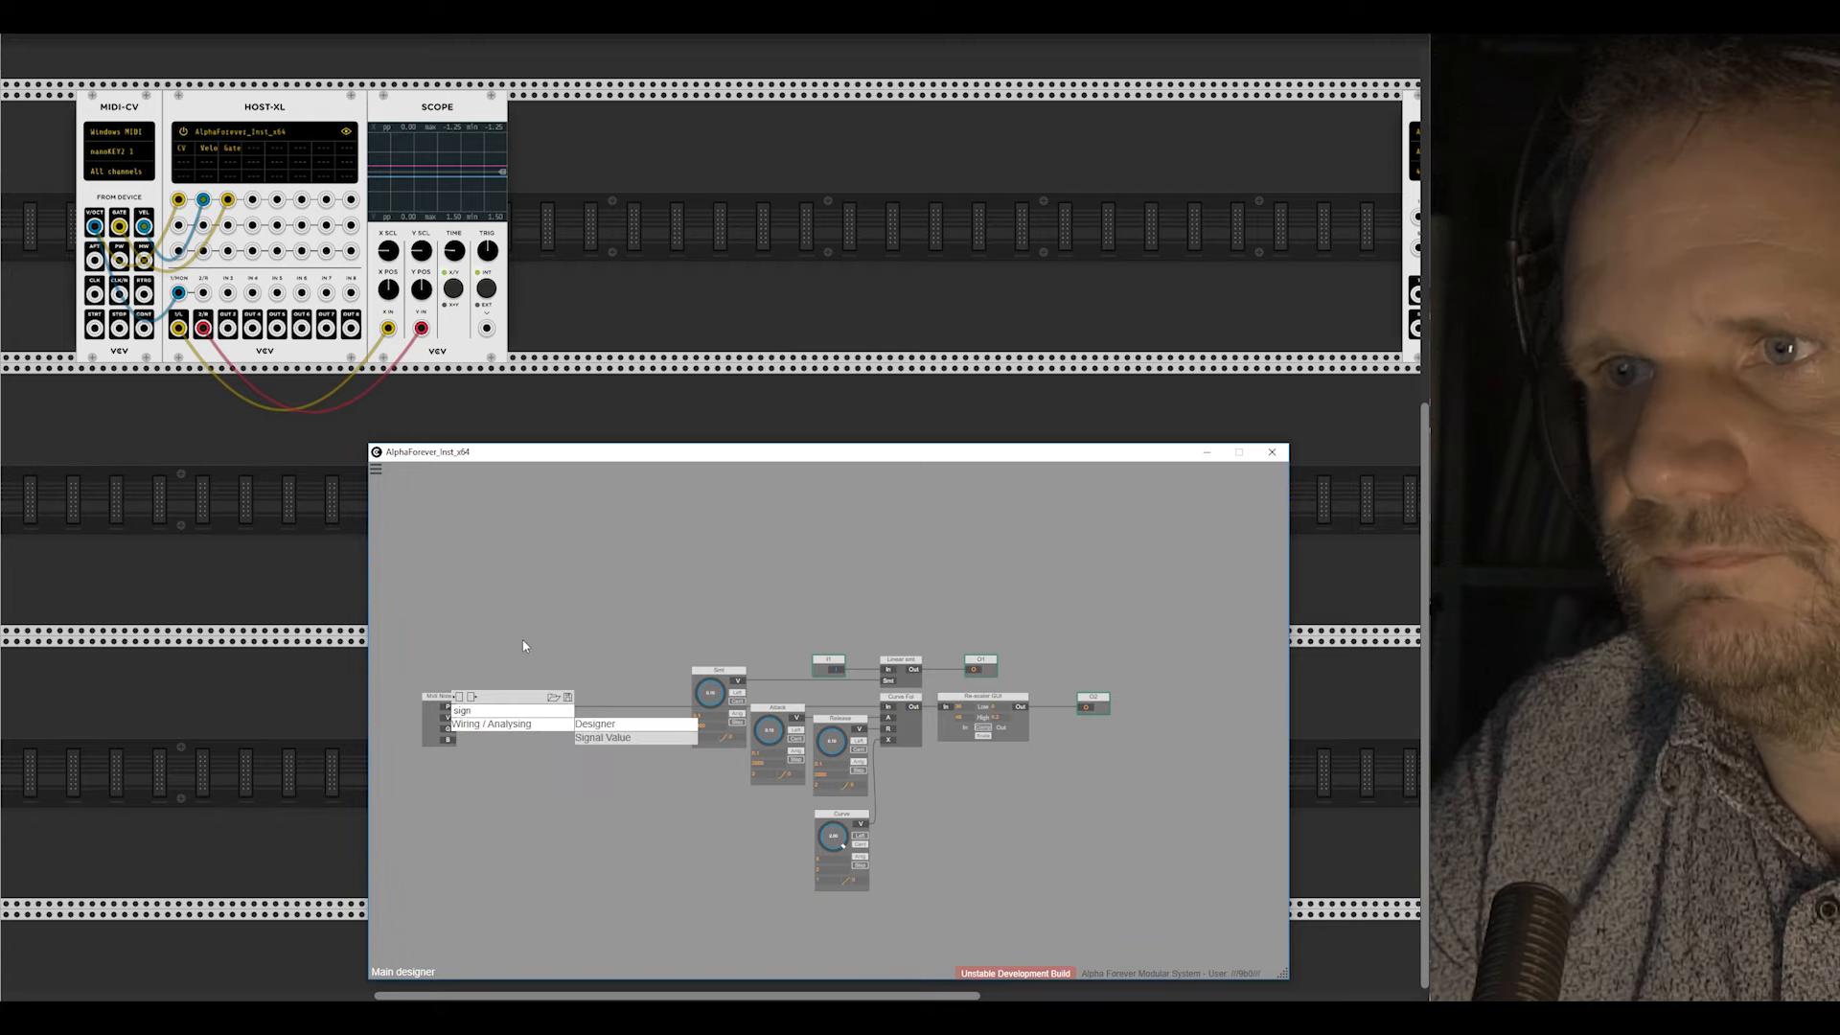
left_click(644, 737)
left_click_drag(842, 666, 596, 540)
right_click(596, 540)
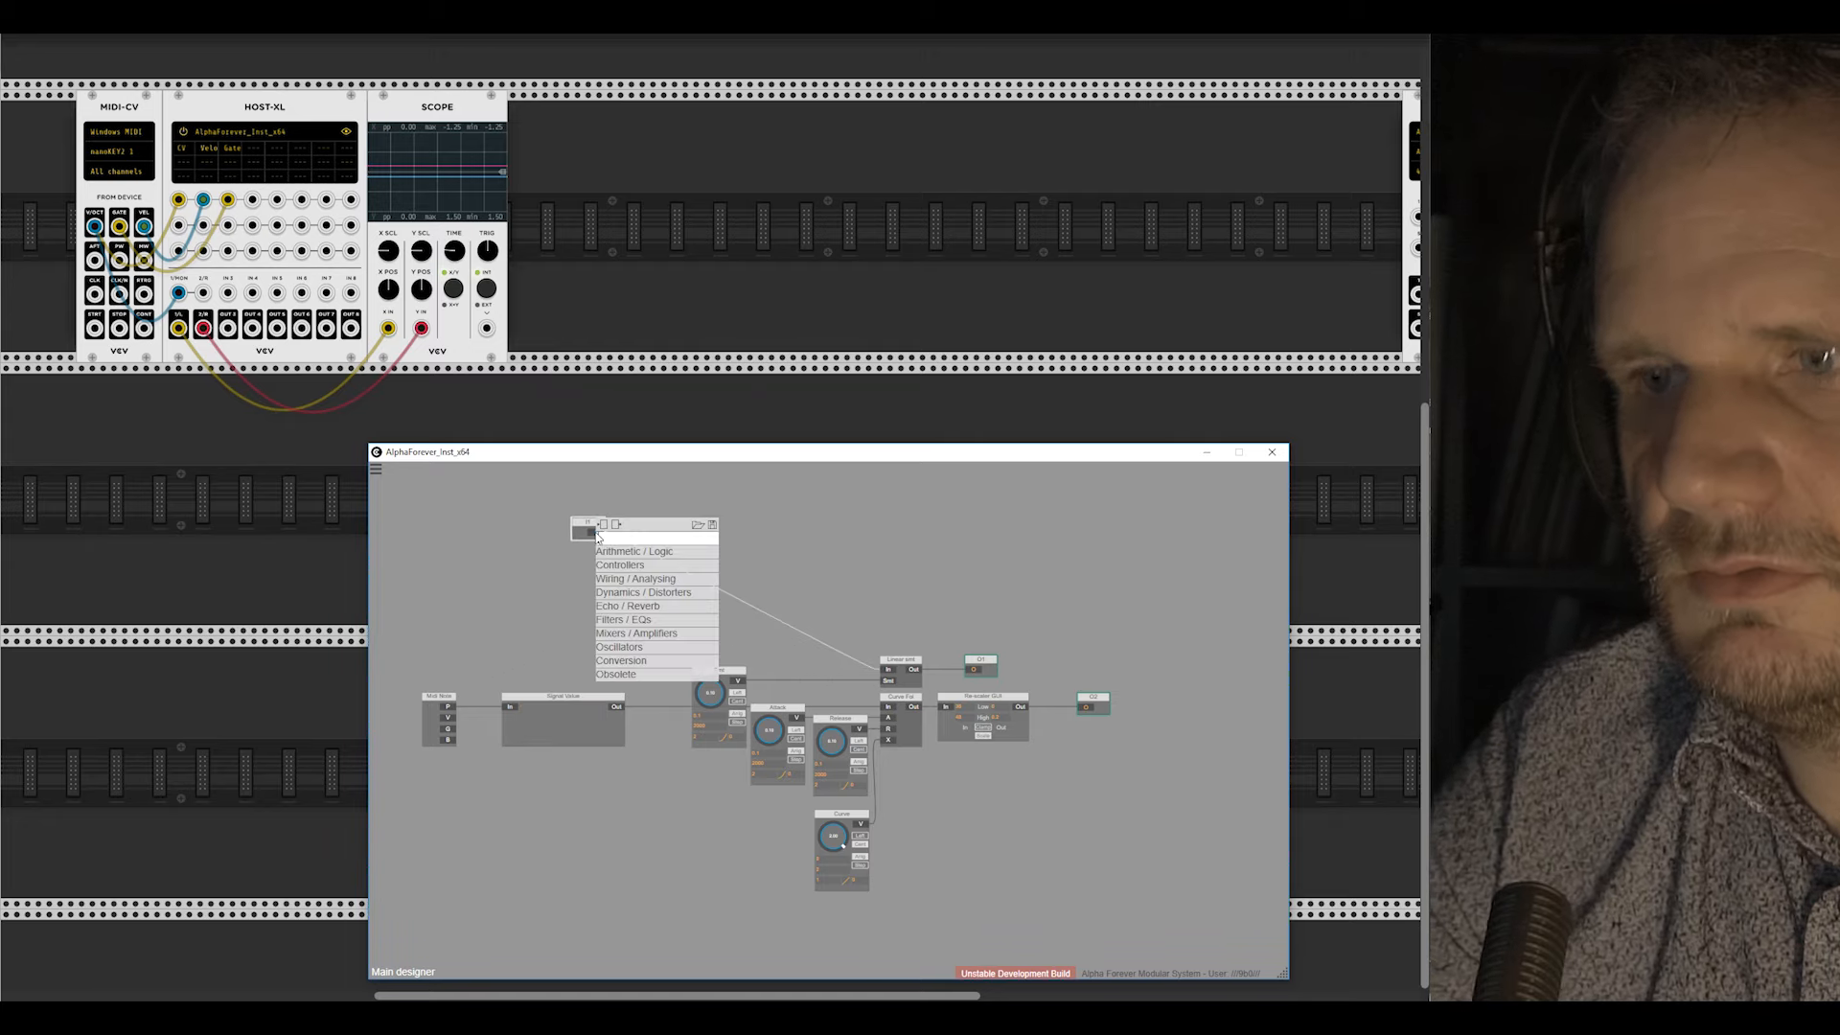
type("sign")
left_click(743, 566)
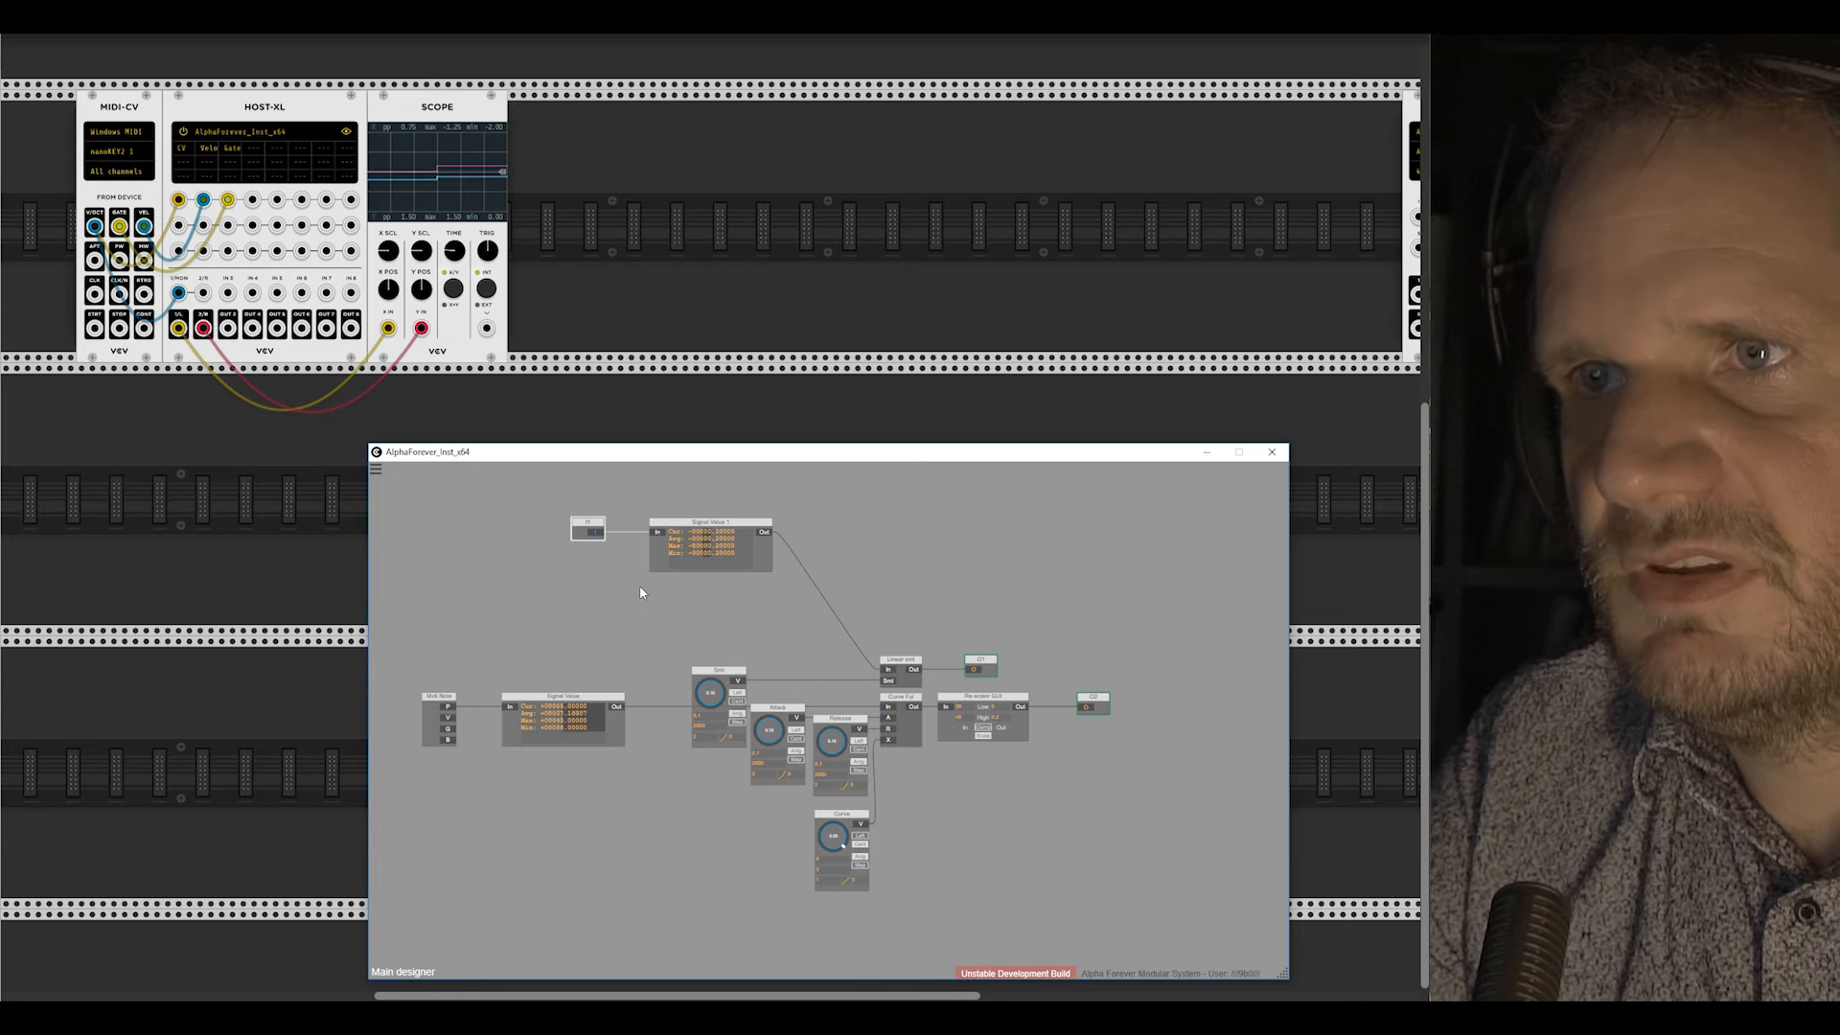
Step: Set the Re-scaler GUI's Low output to -0.2 and its High output to 0
scroll(640, 585, "up", 2)
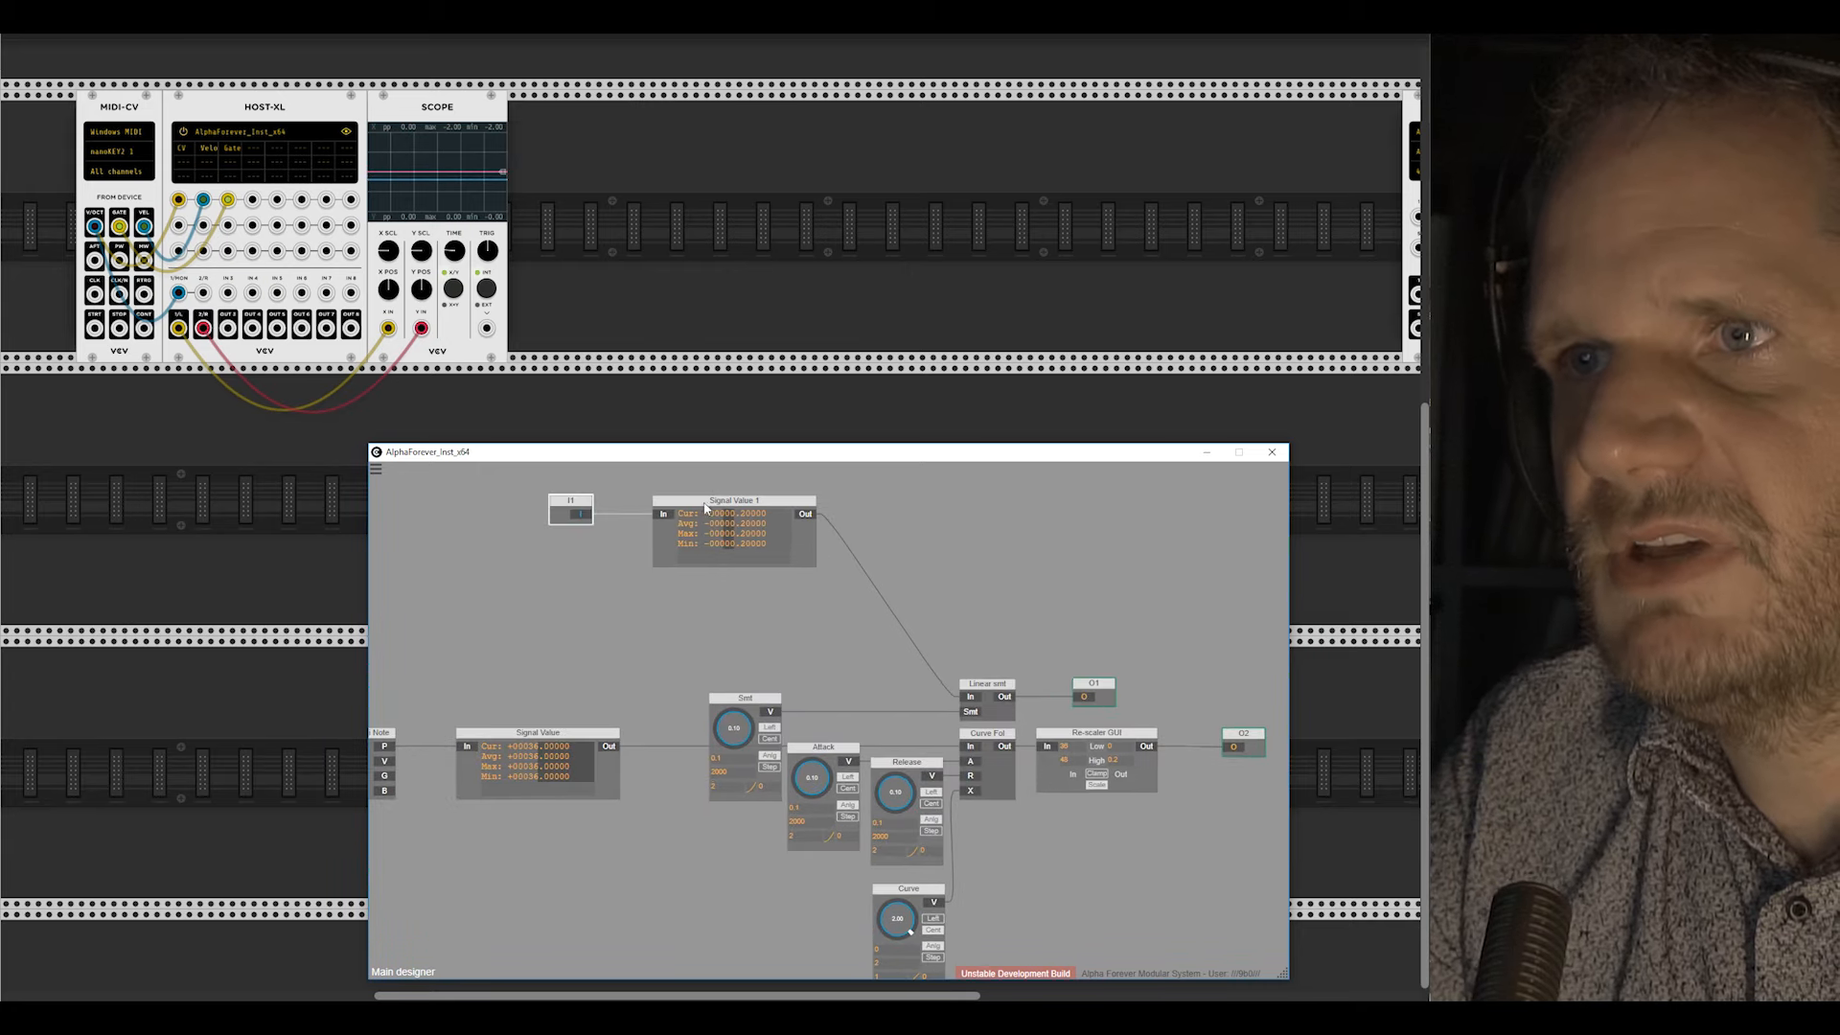
double_click(1123, 749)
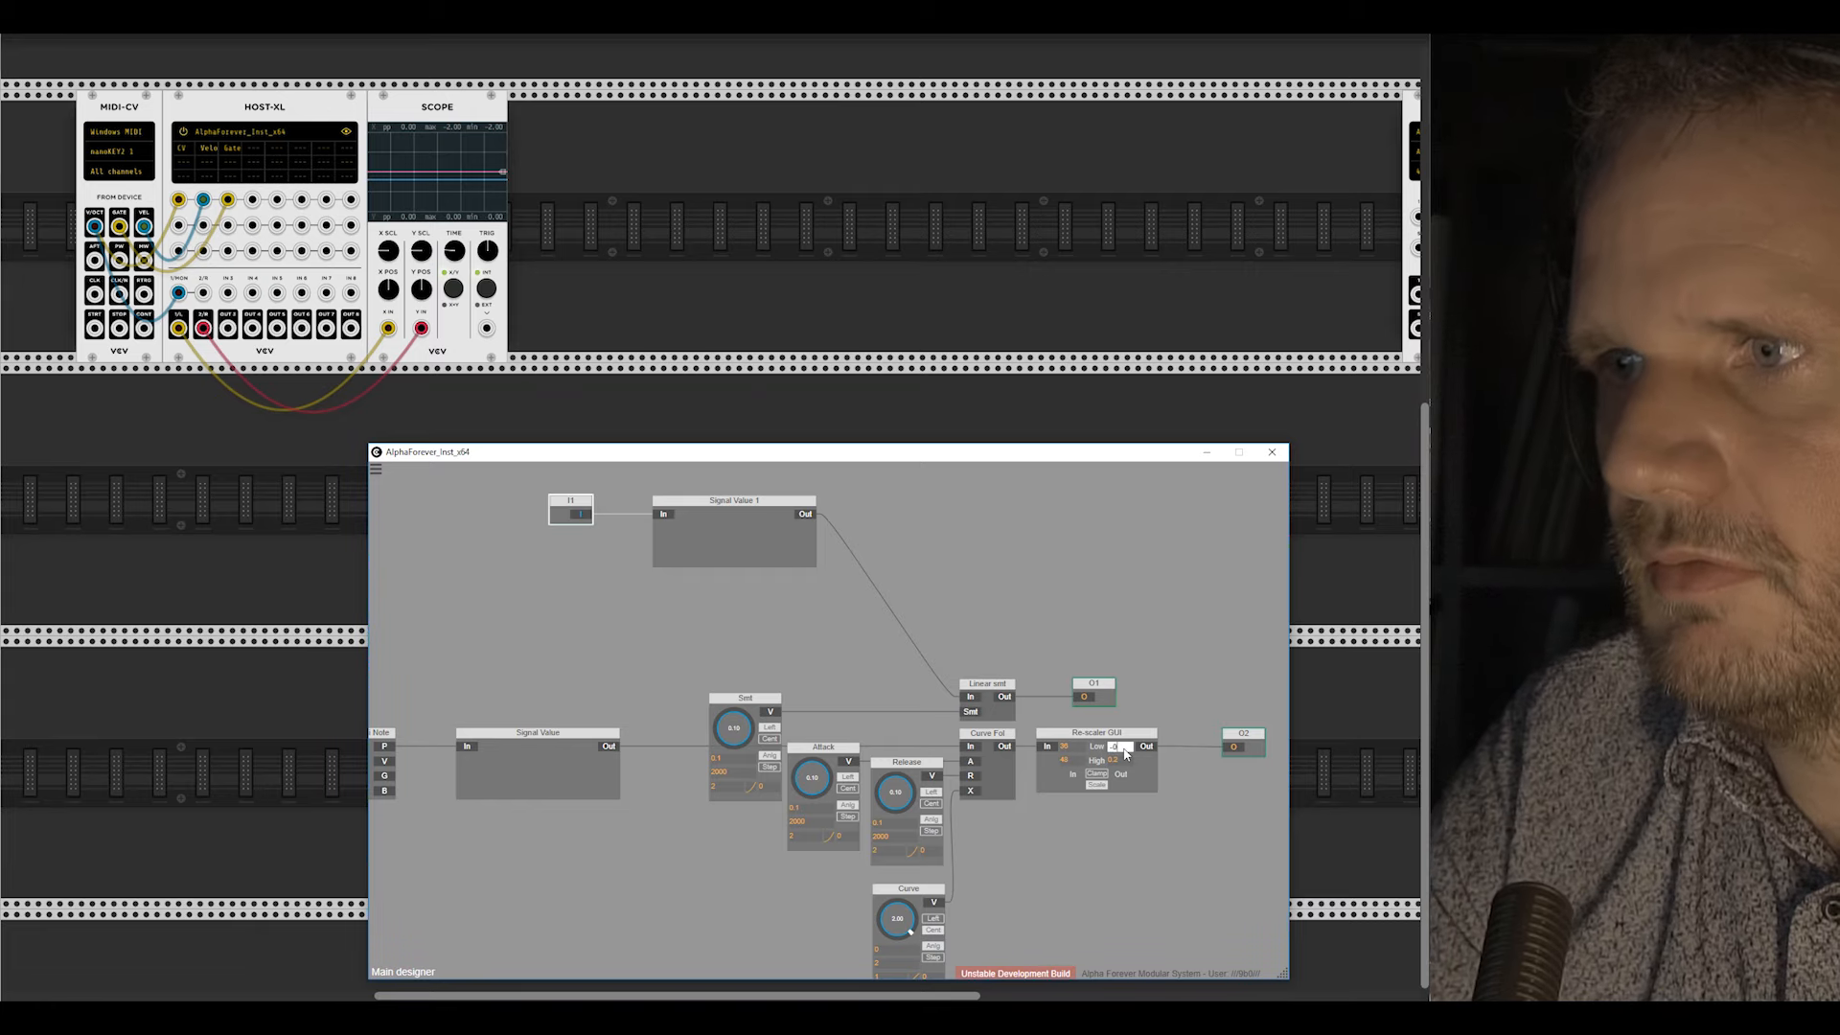
key("Tab")
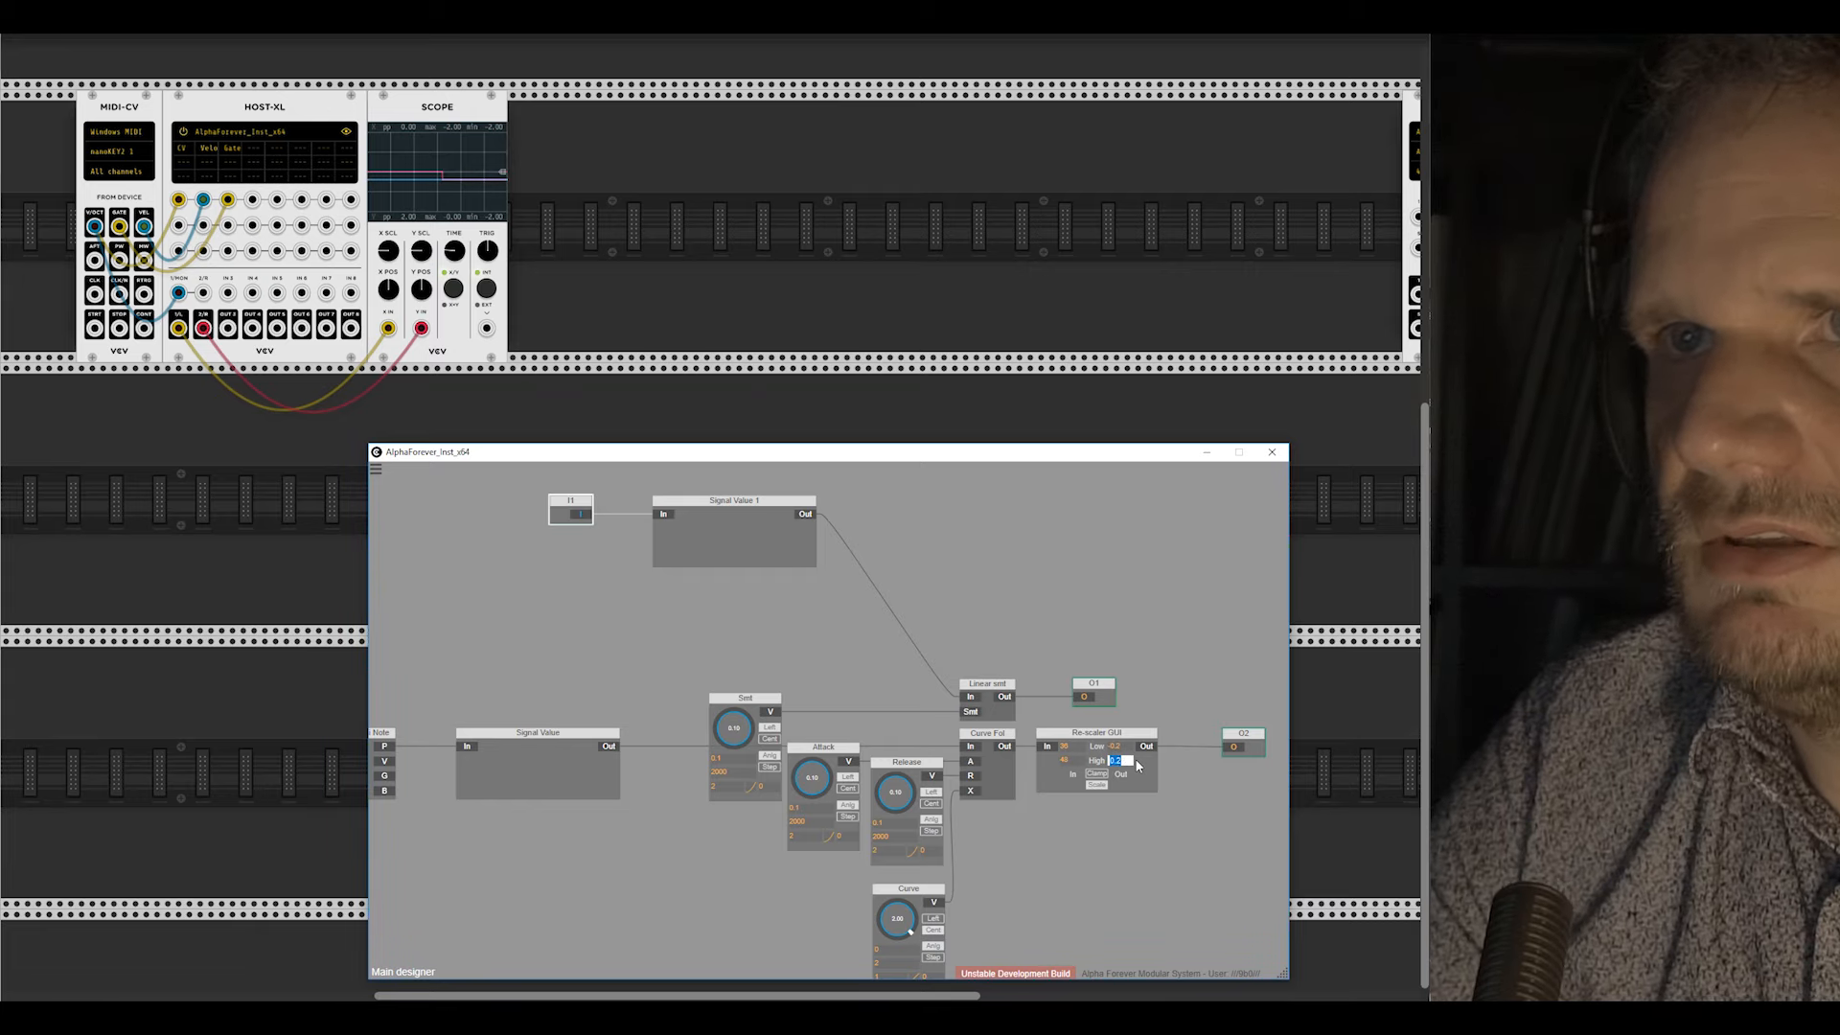
type("0")
key("Return")
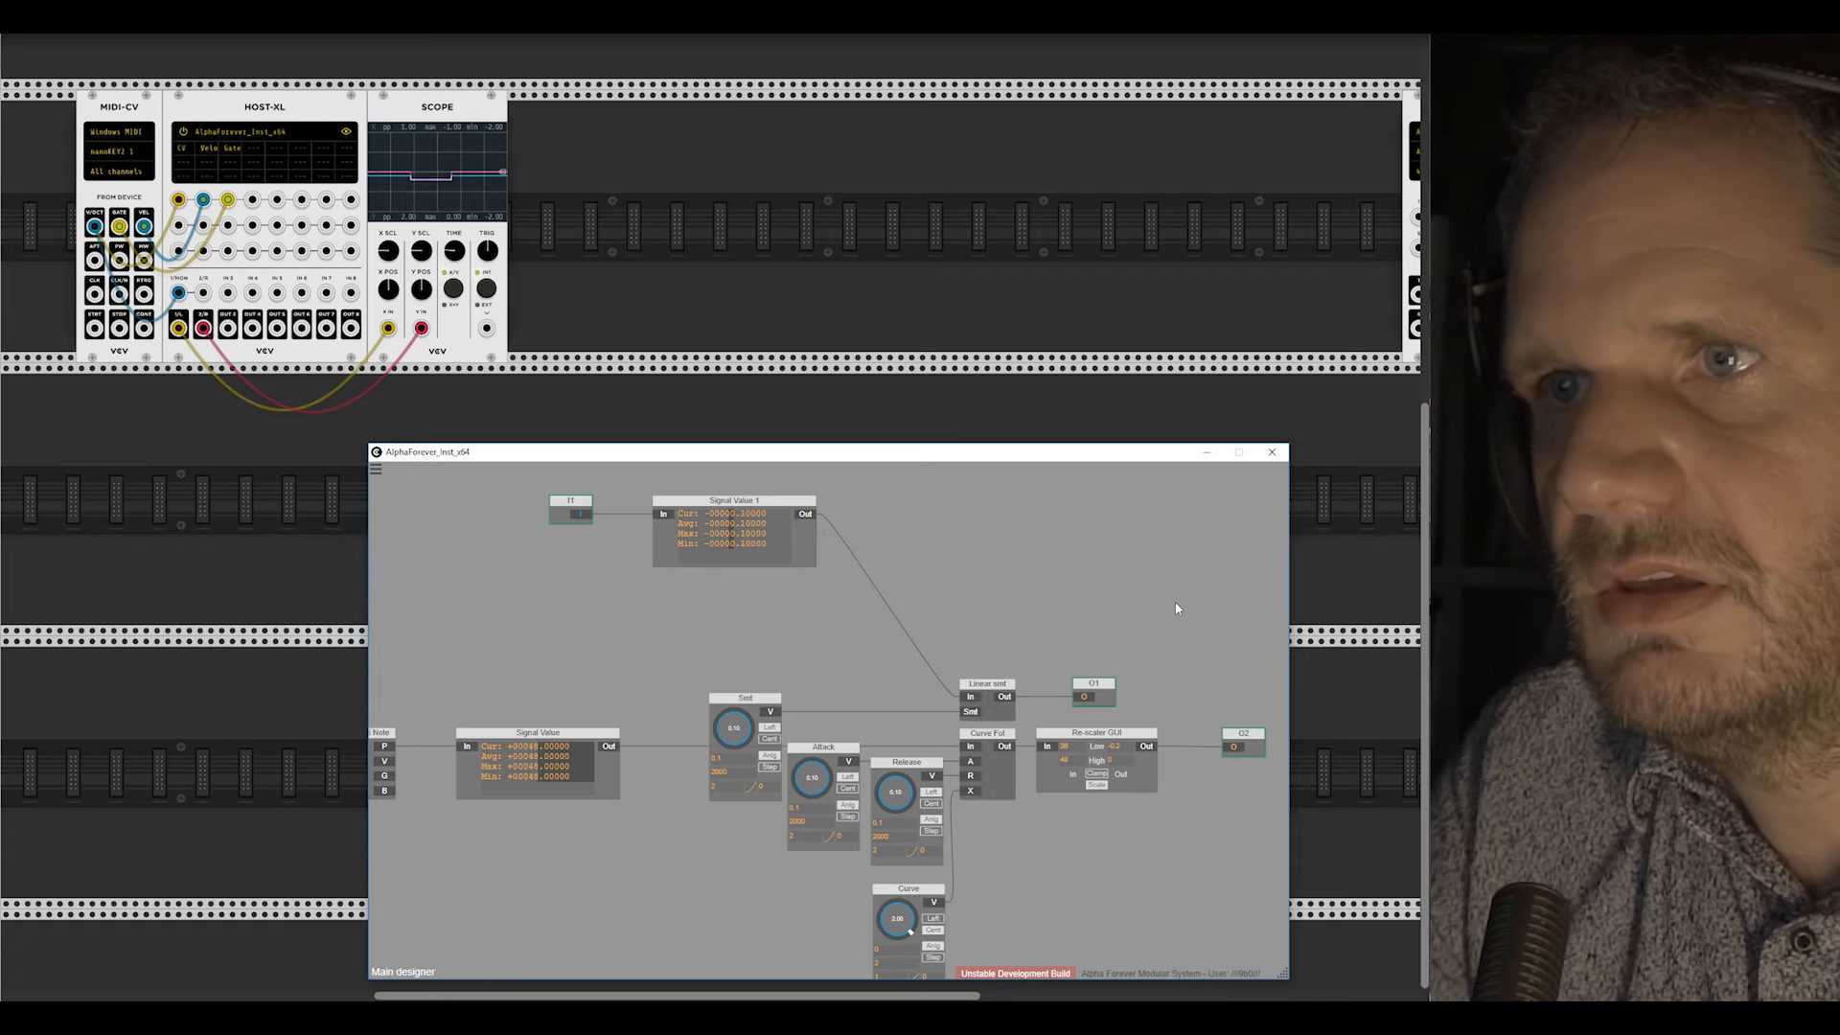
Step: Change the Re-scaler GUI's High output to -0.1
left_click(1123, 759)
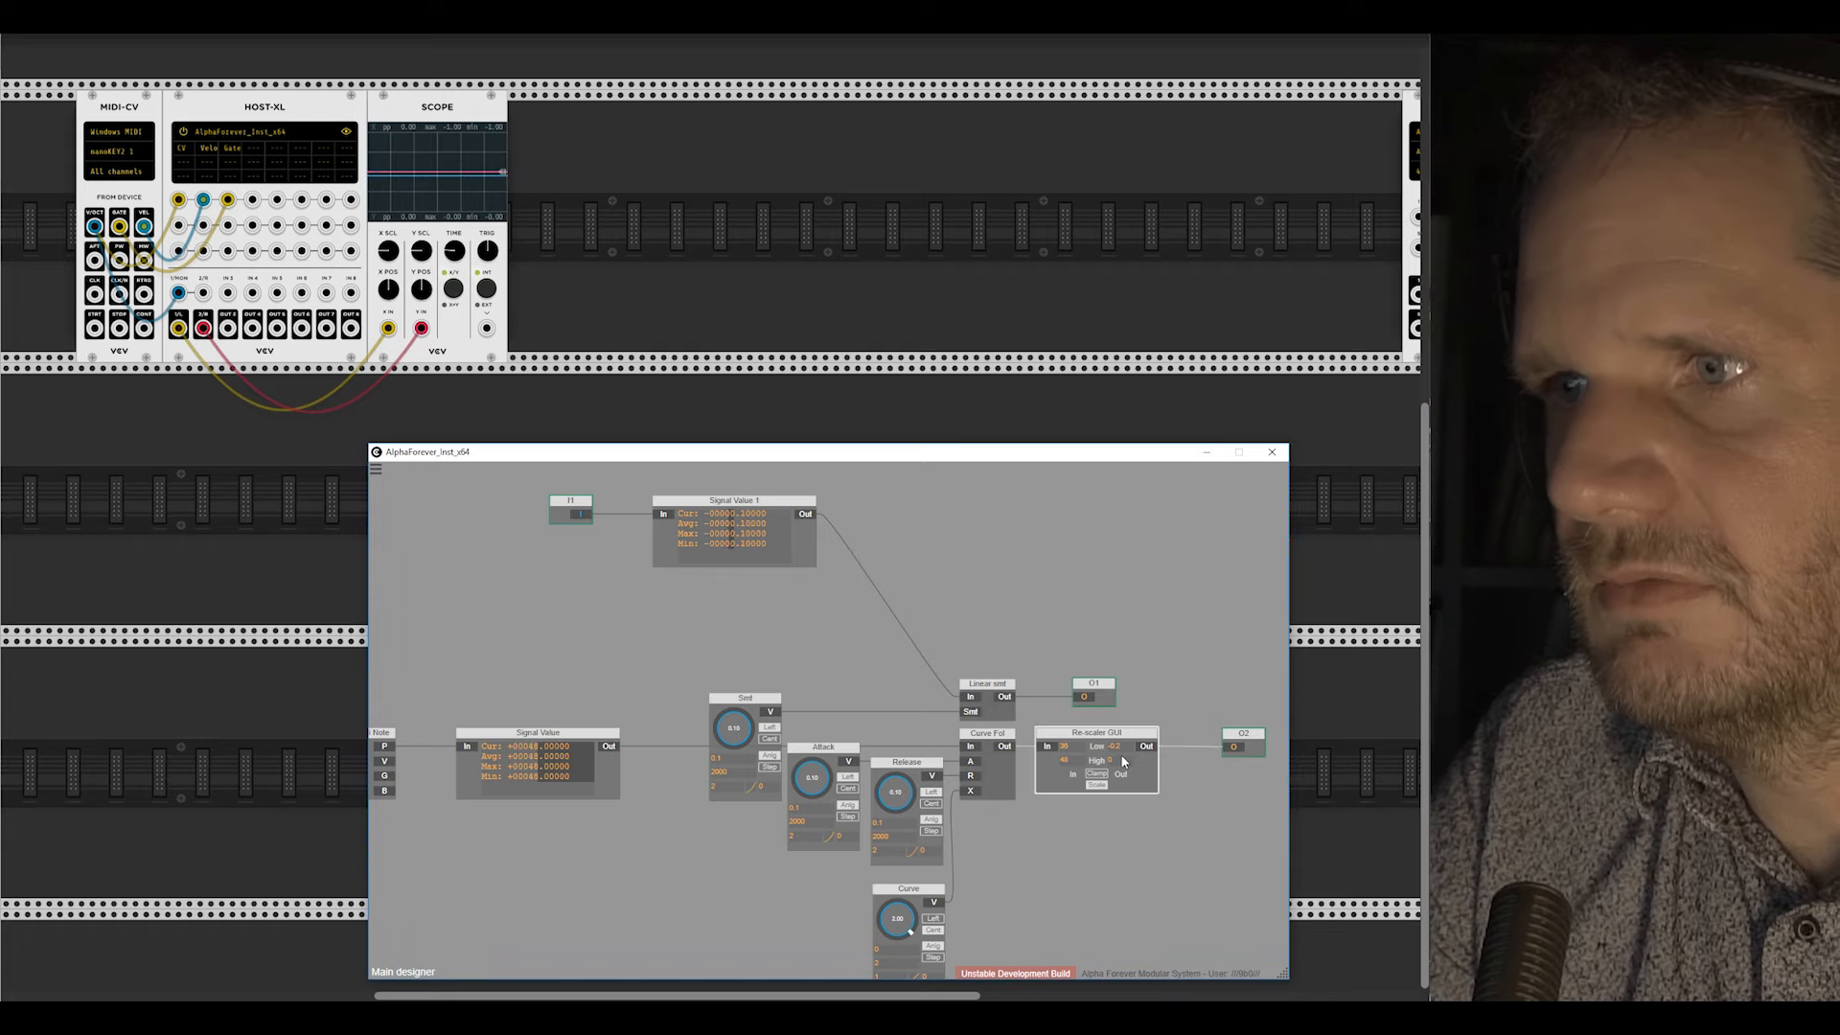
double_click(1121, 763)
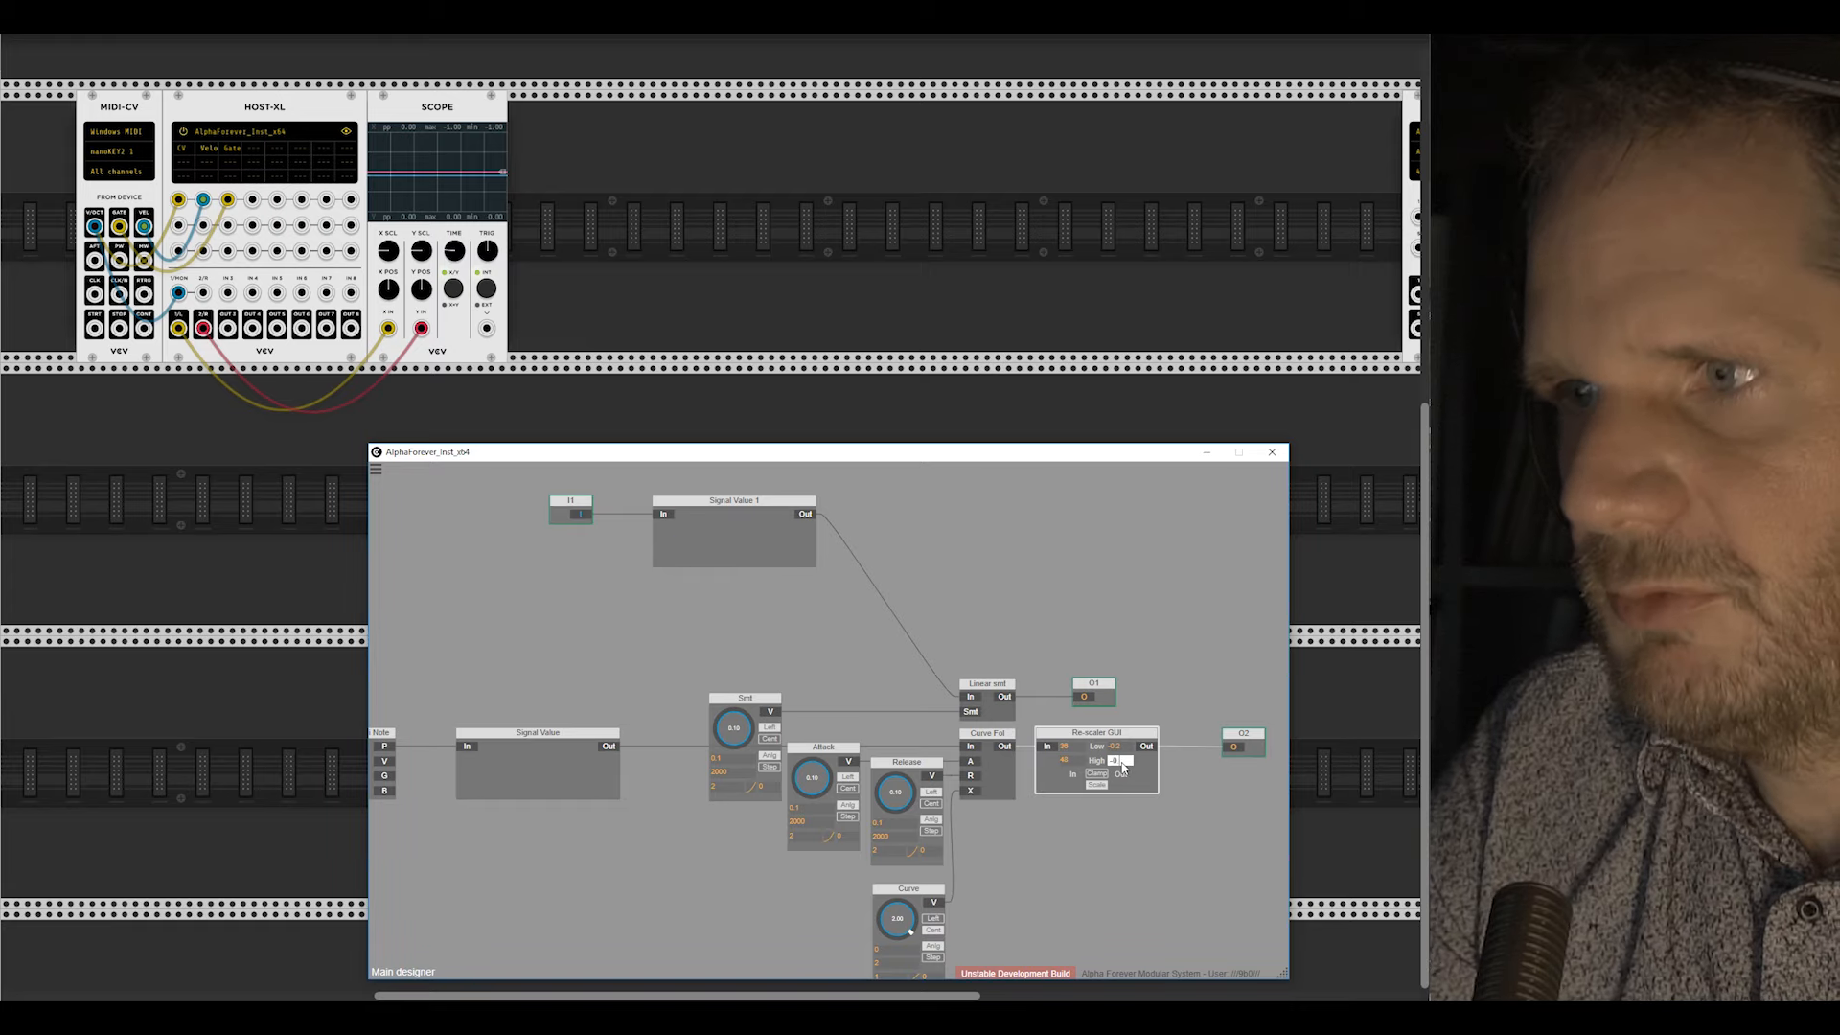
left_click(1150, 673)
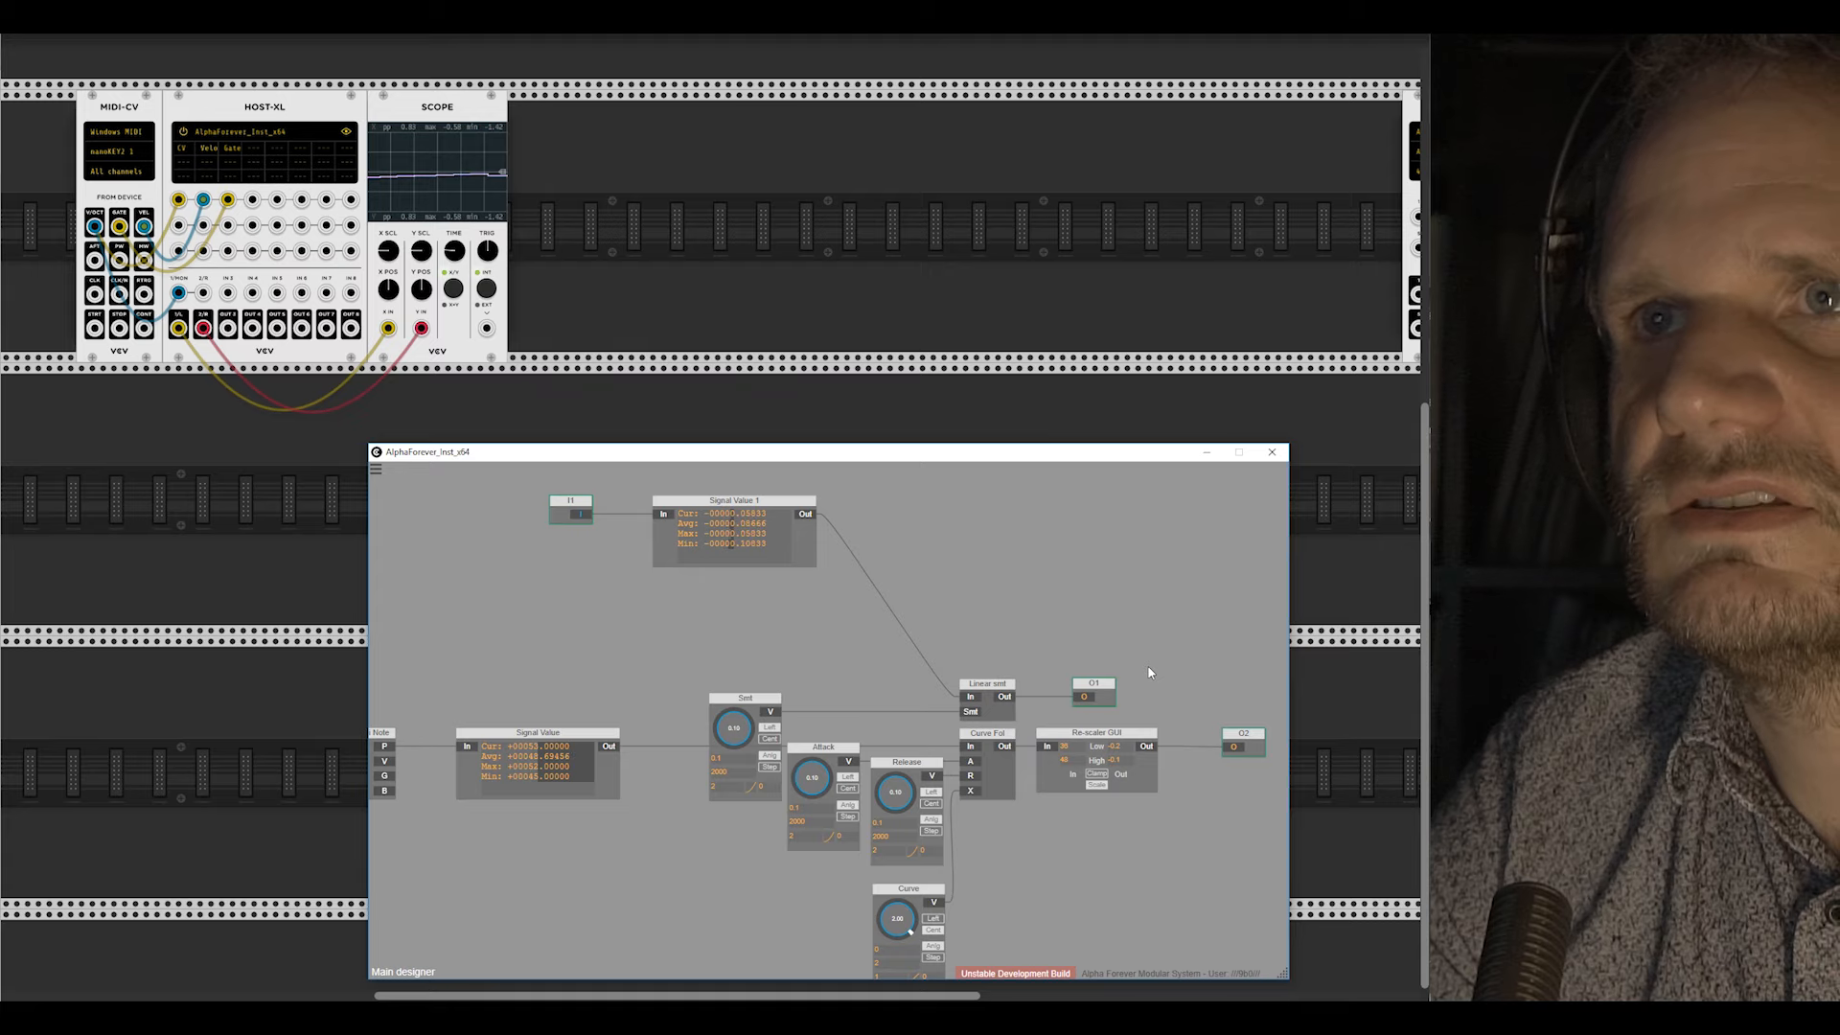
Step: Delete both Signal Value modules from the patch
scroll(821, 592, "down", 2)
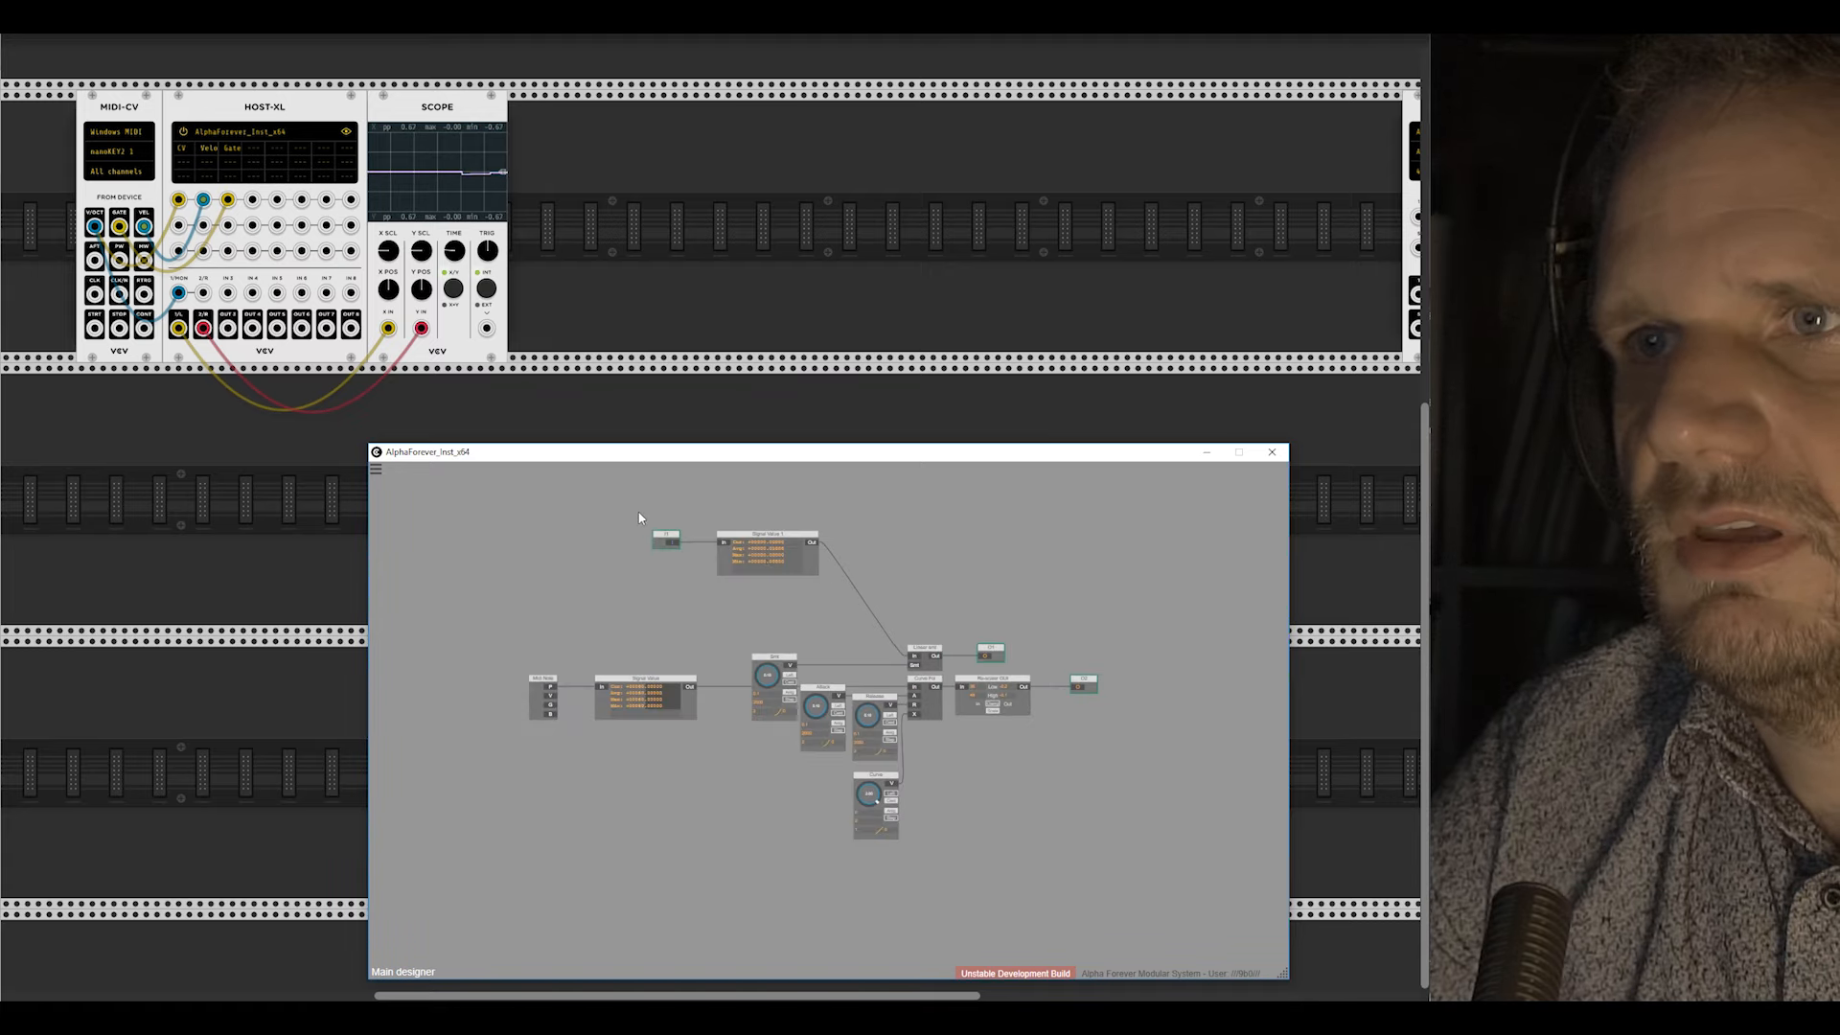
left_click(748, 537)
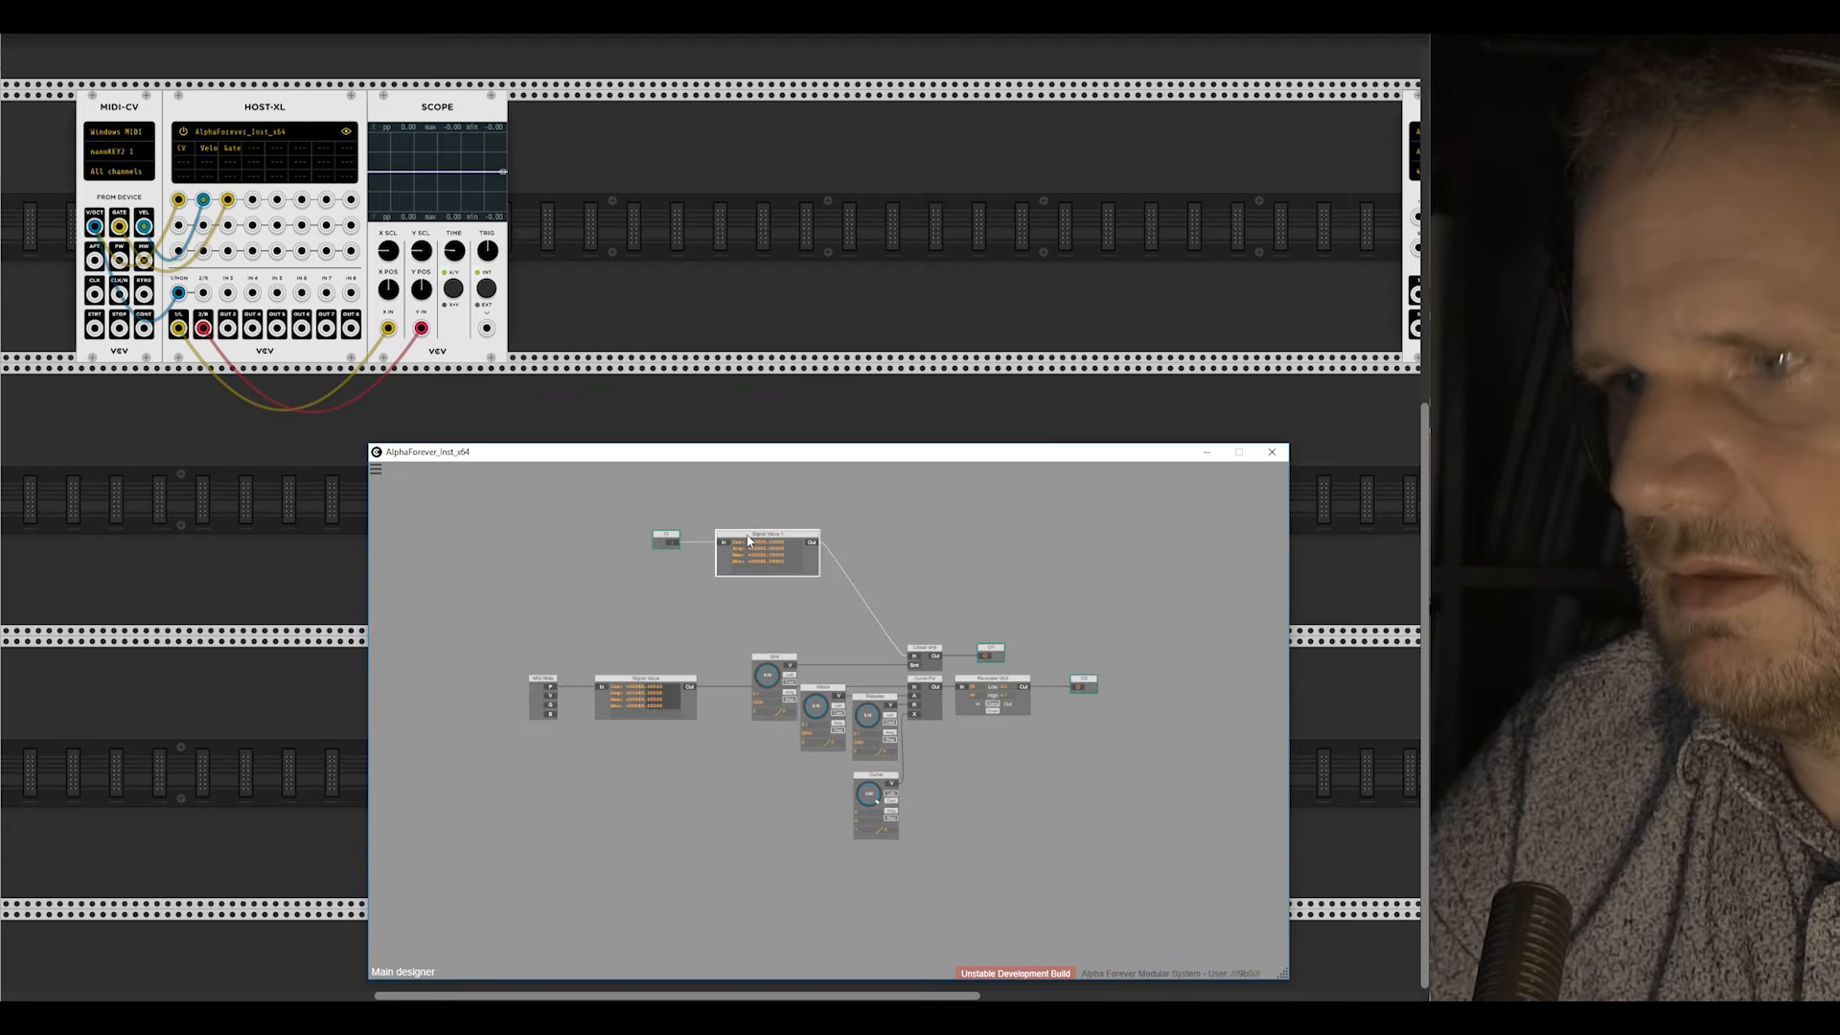
key("Delete")
left_click(686, 687)
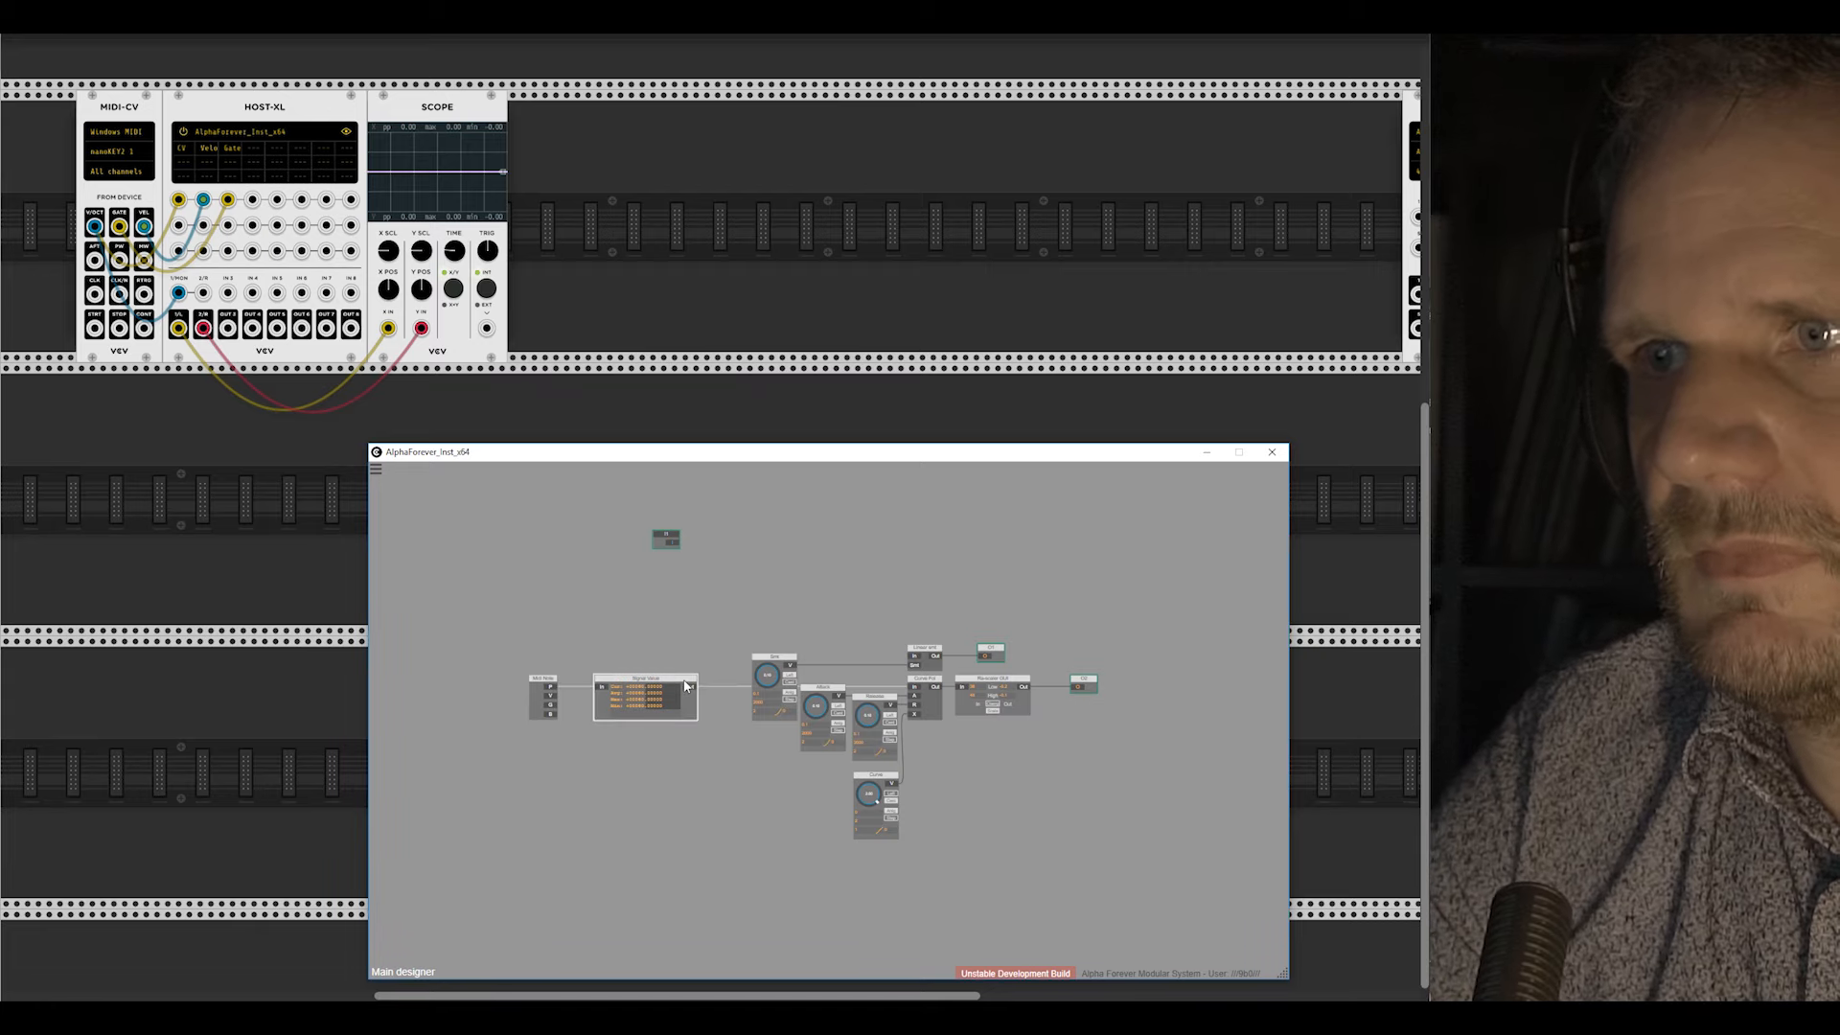
key("Delete")
scroll(686, 686, "up", 3)
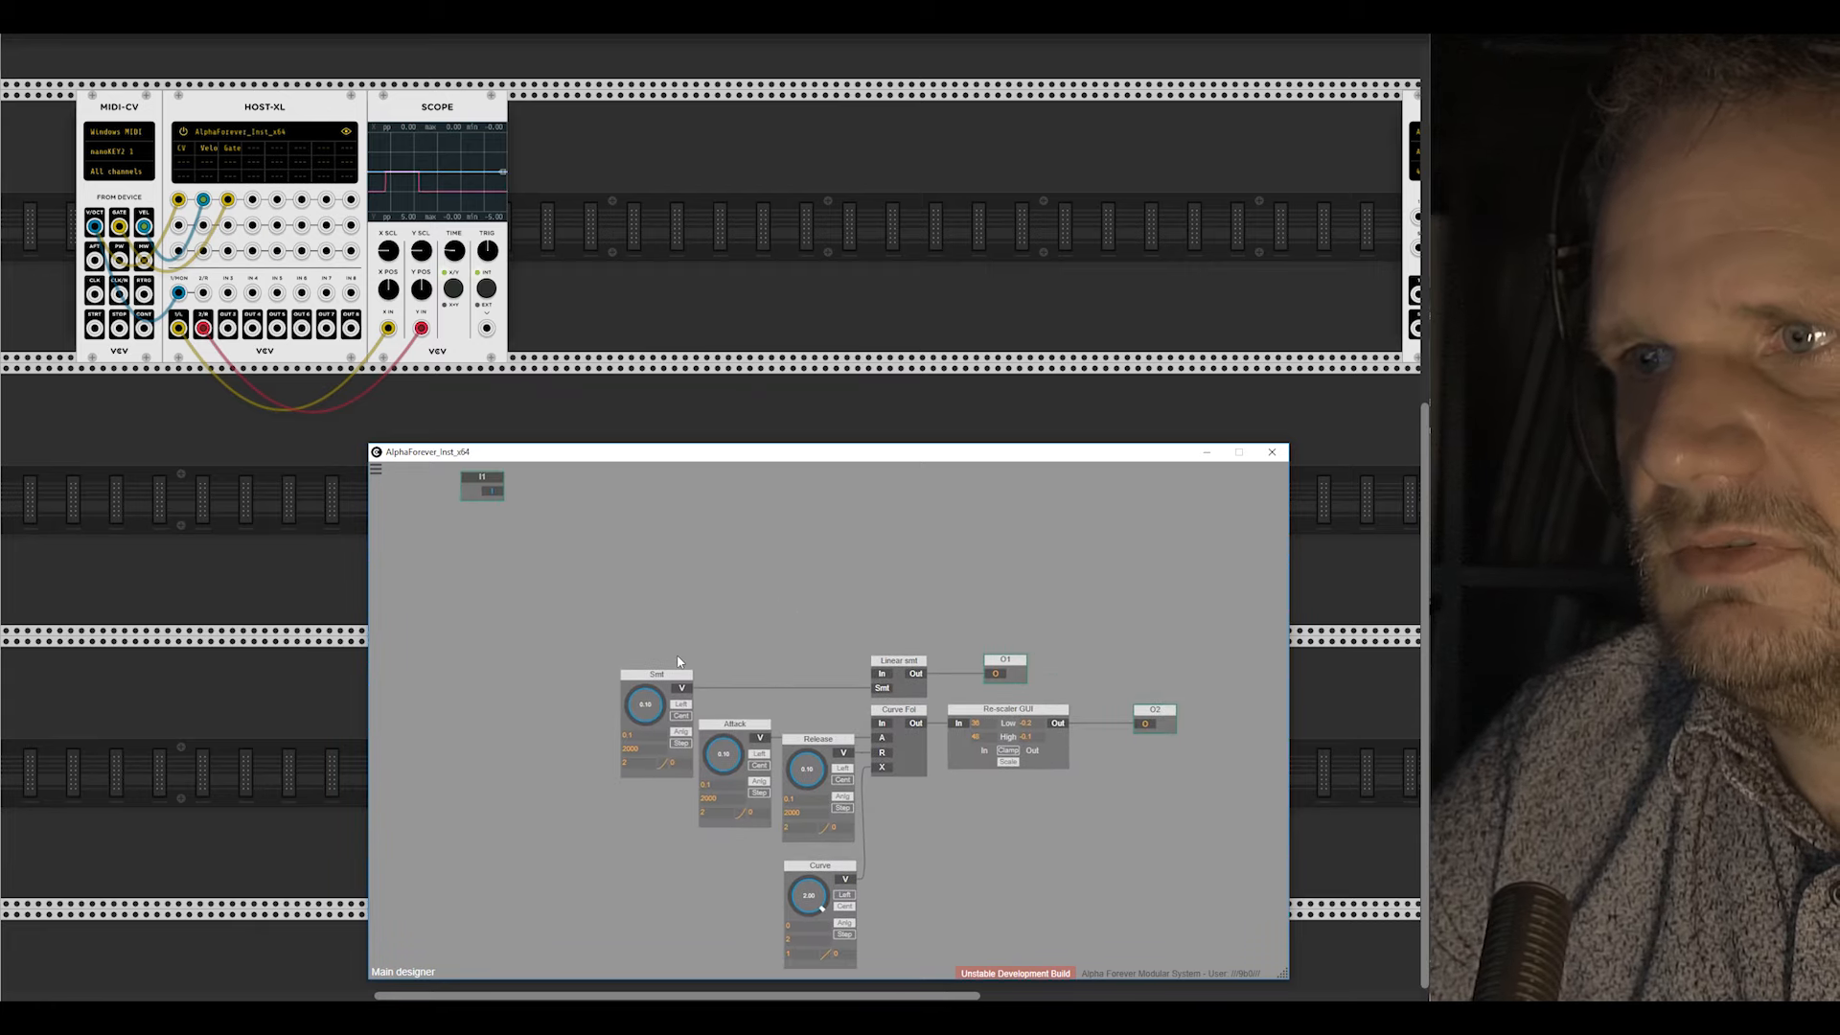
Step: Cut the Re-scaler GUI from the main patch and add a Designer module named "P to V"
scroll(677, 661, "down", 2)
left_click(984, 702)
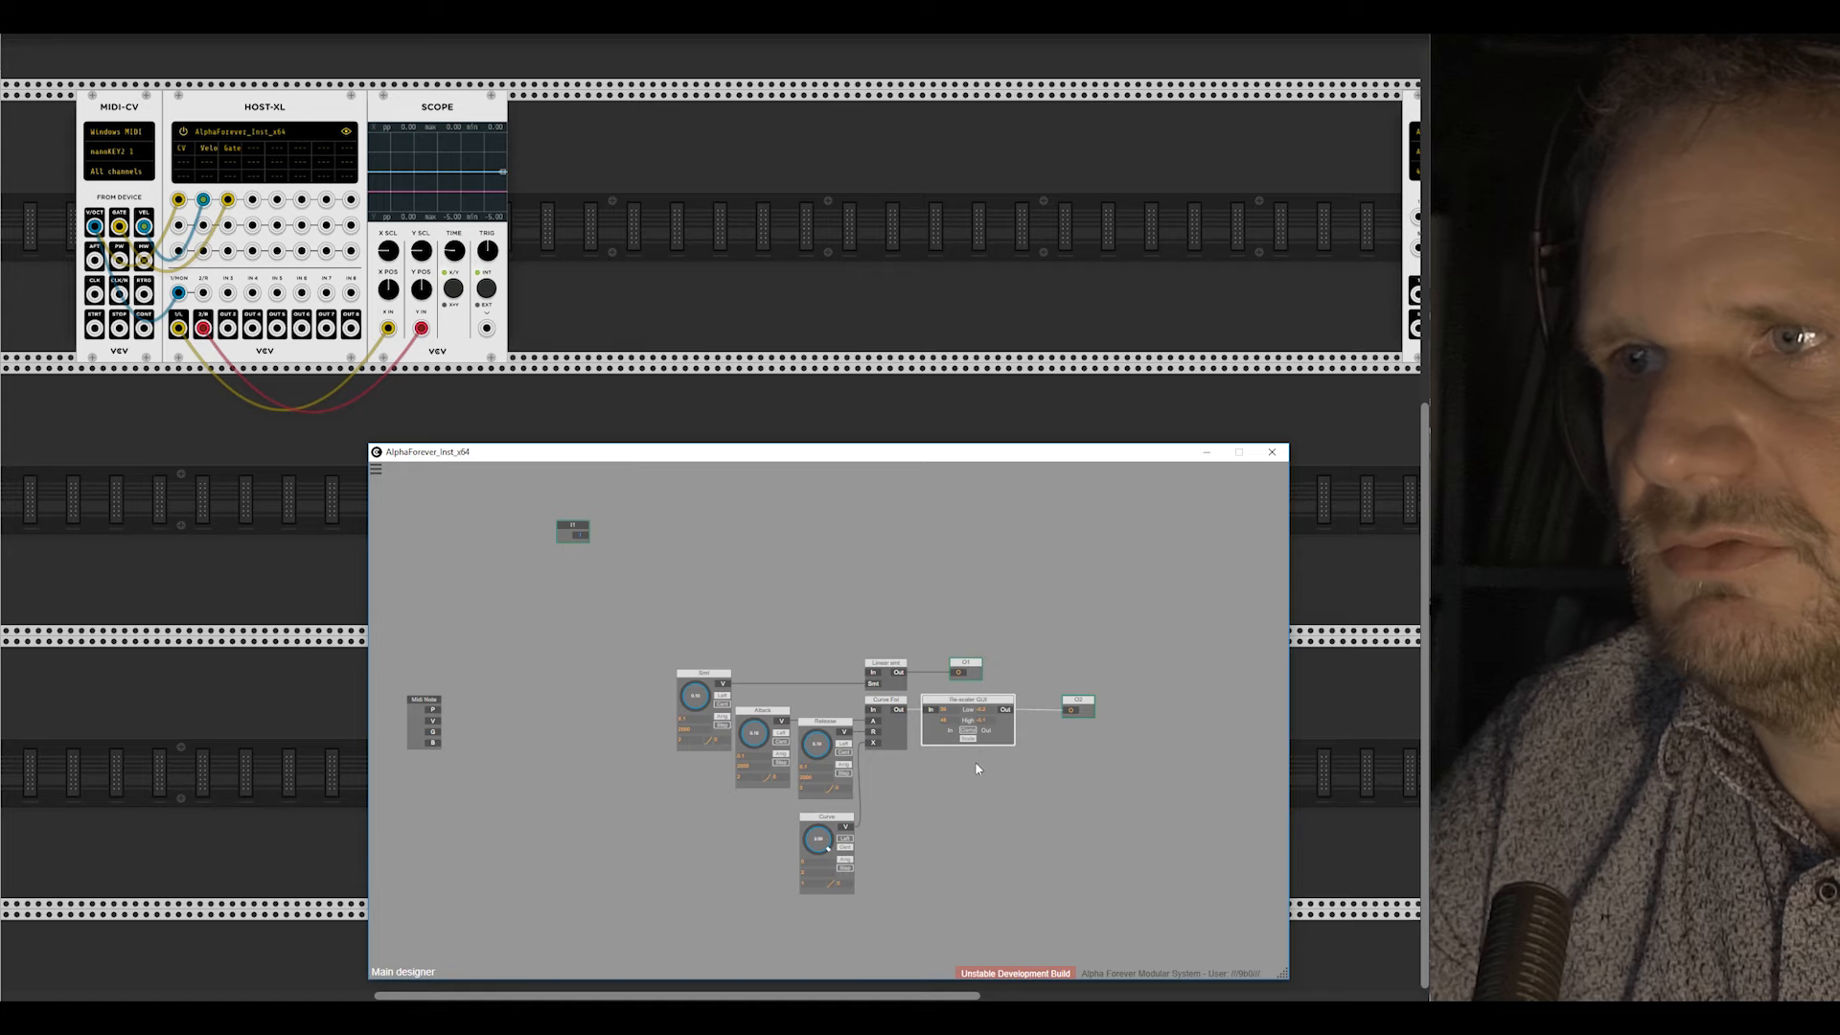
scroll(977, 768, "up", 2)
key("Delete")
right_click(952, 734)
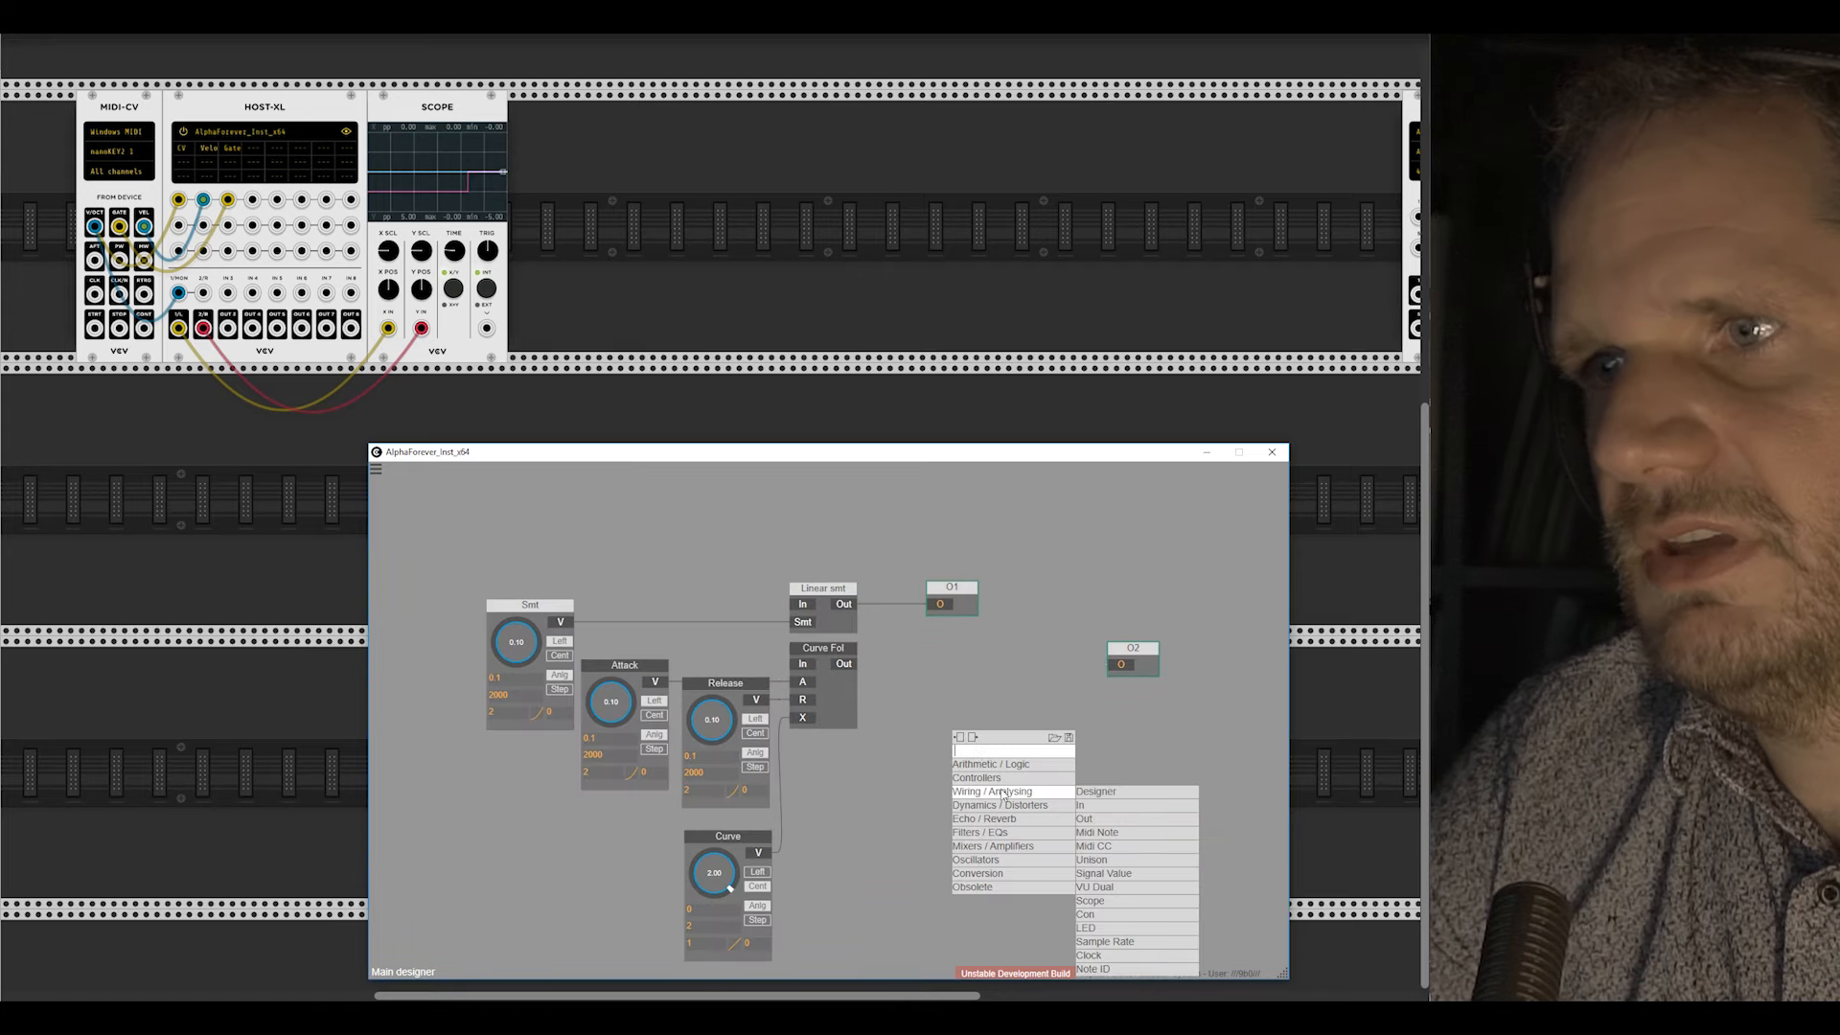
mouse_move(1001, 804)
left_click(1090, 793)
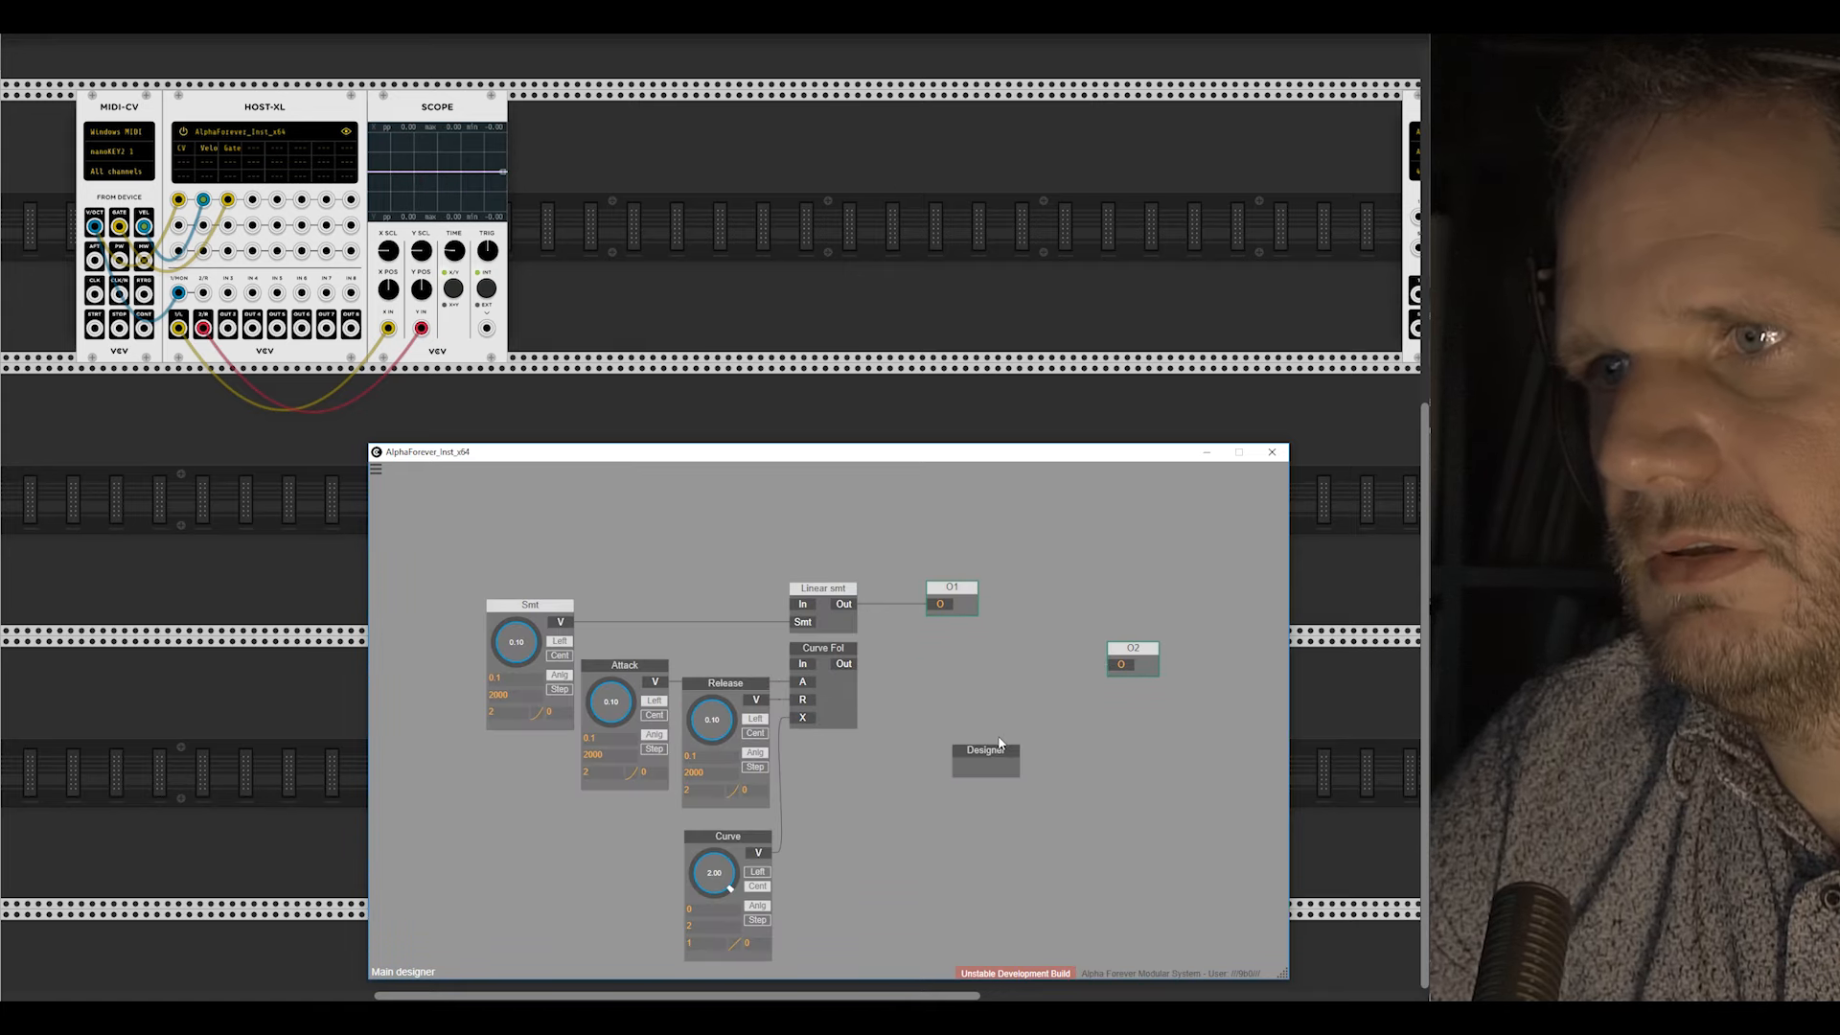
double_click(987, 754)
type("P to V")
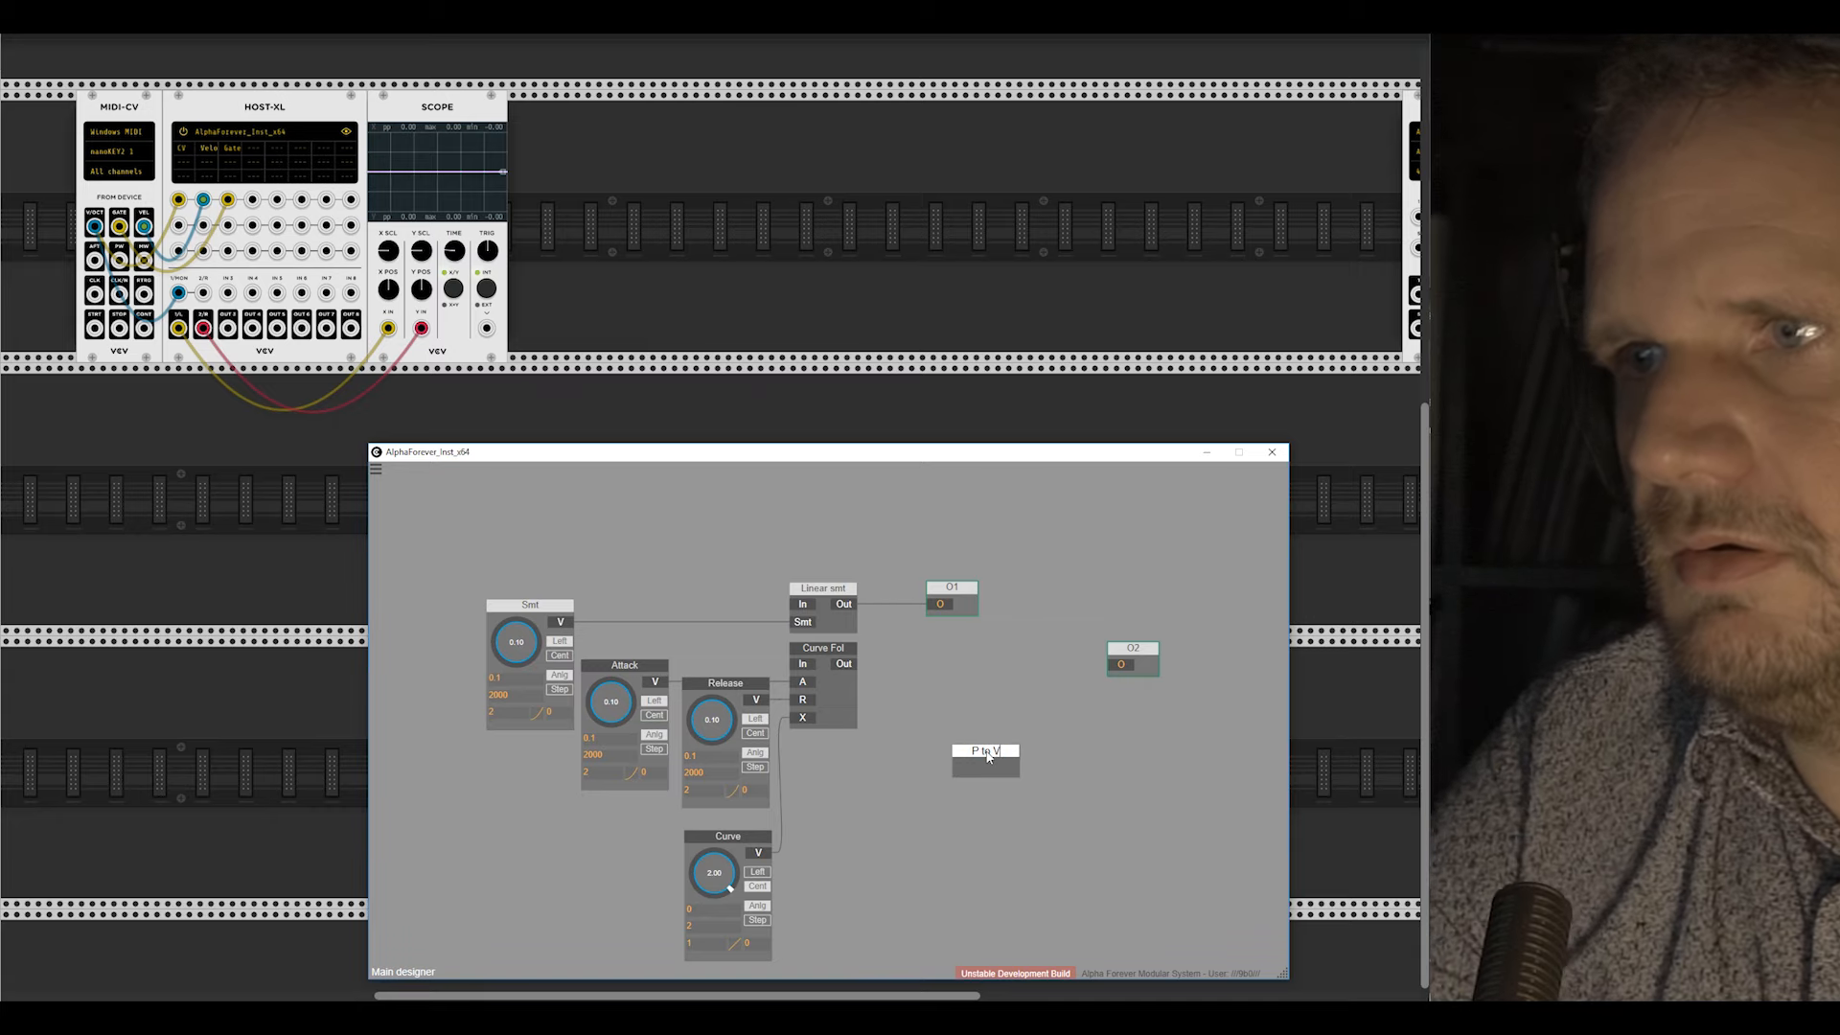
Step: Paste the Re-scaler GUI inside P to V and give it a connected input named P and output named V
double_click(998, 767)
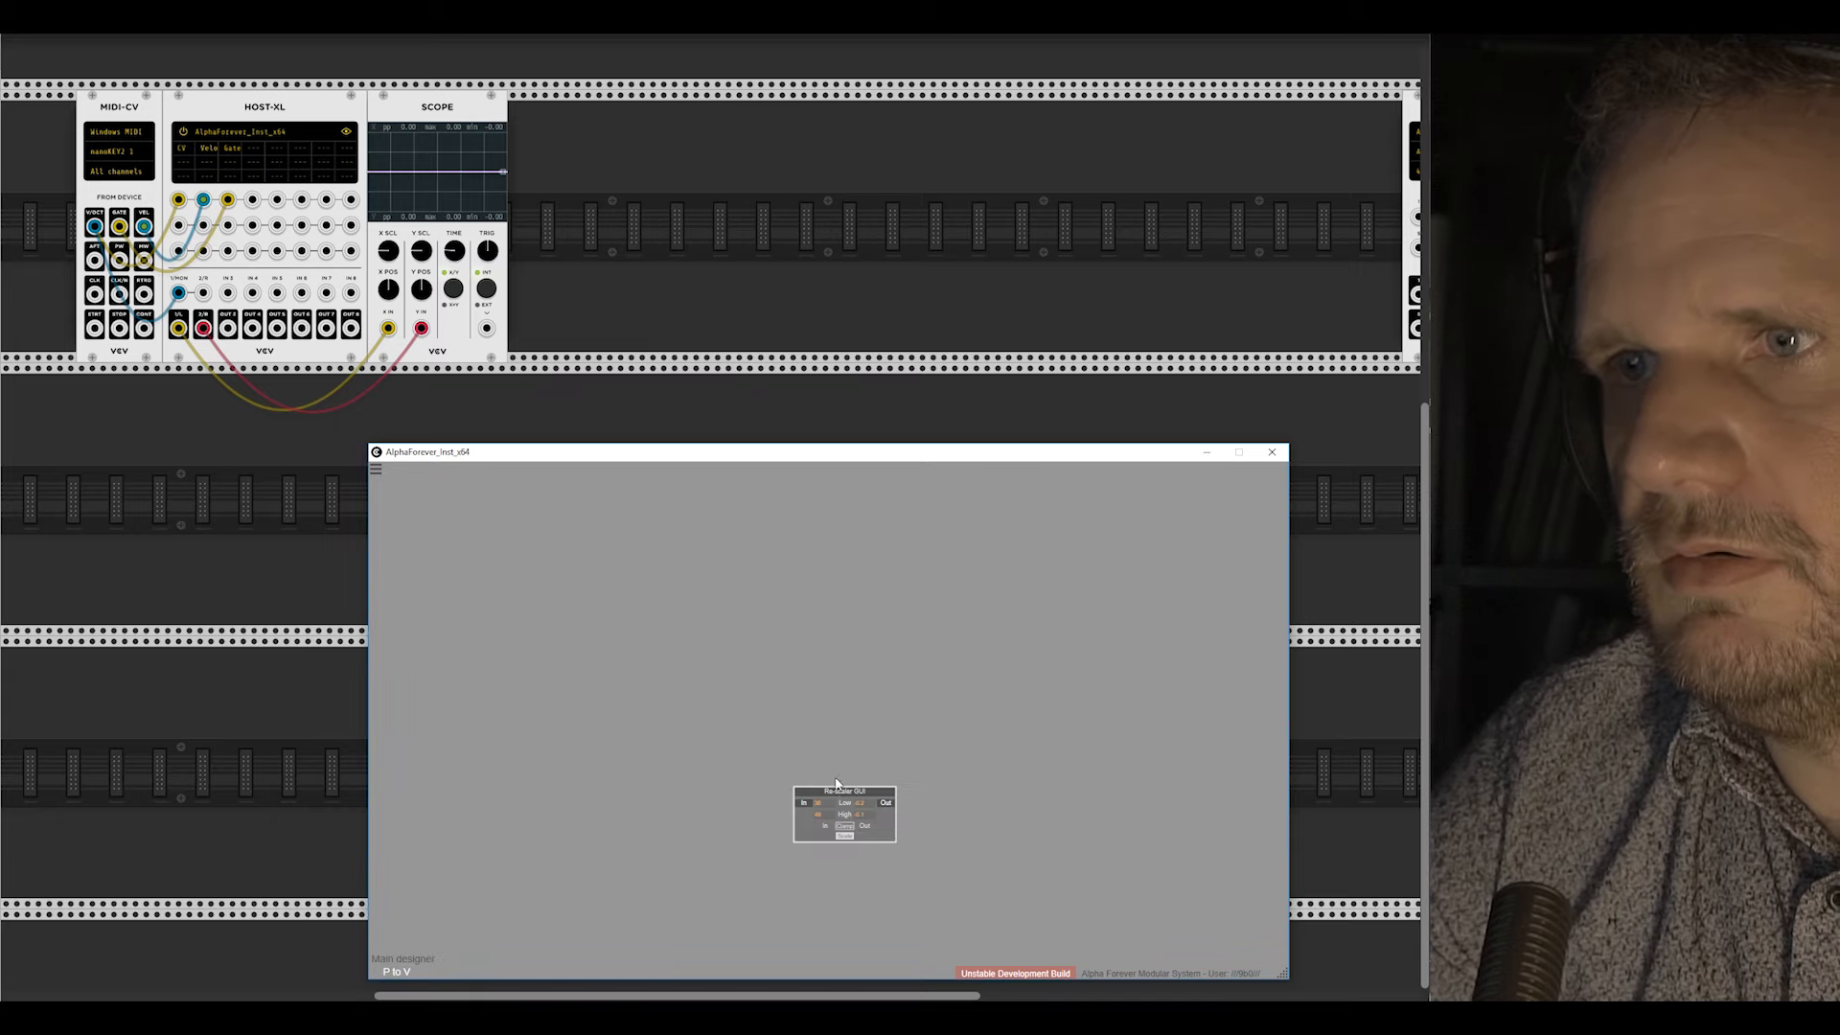
left_click_drag(837, 784, 812, 652)
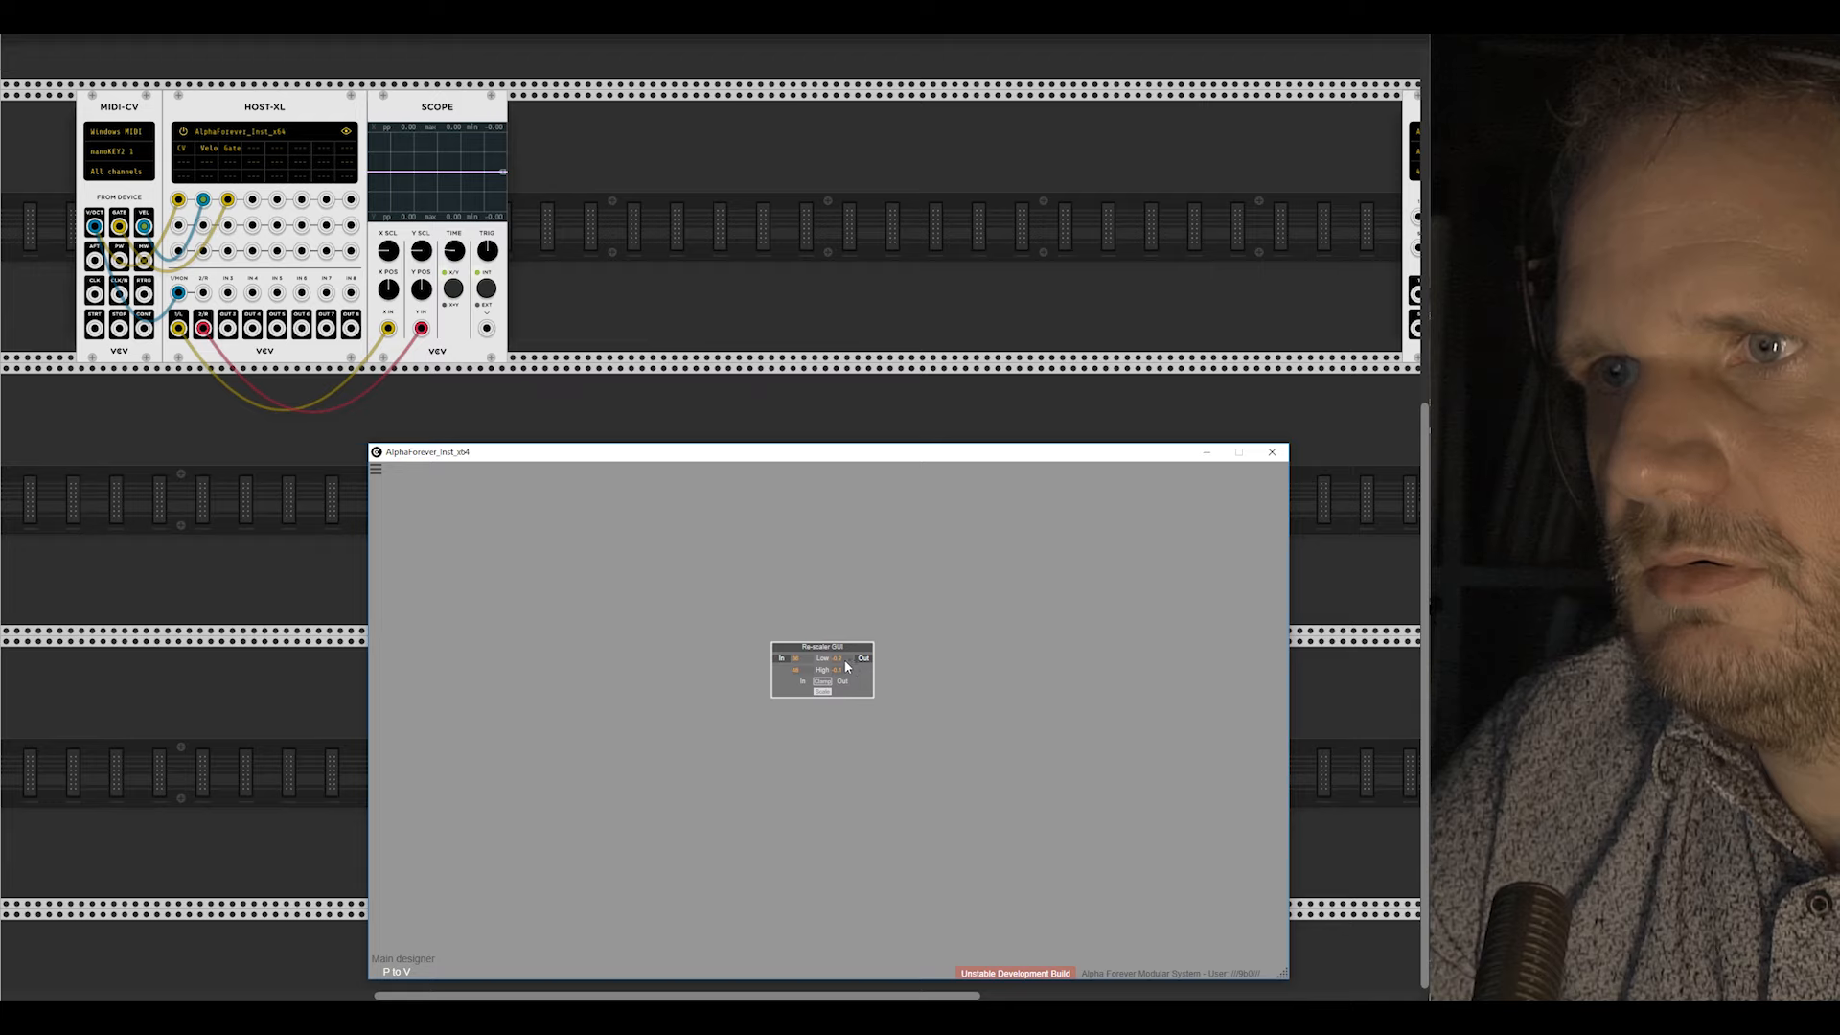
double_click(777, 659)
double_click(862, 659)
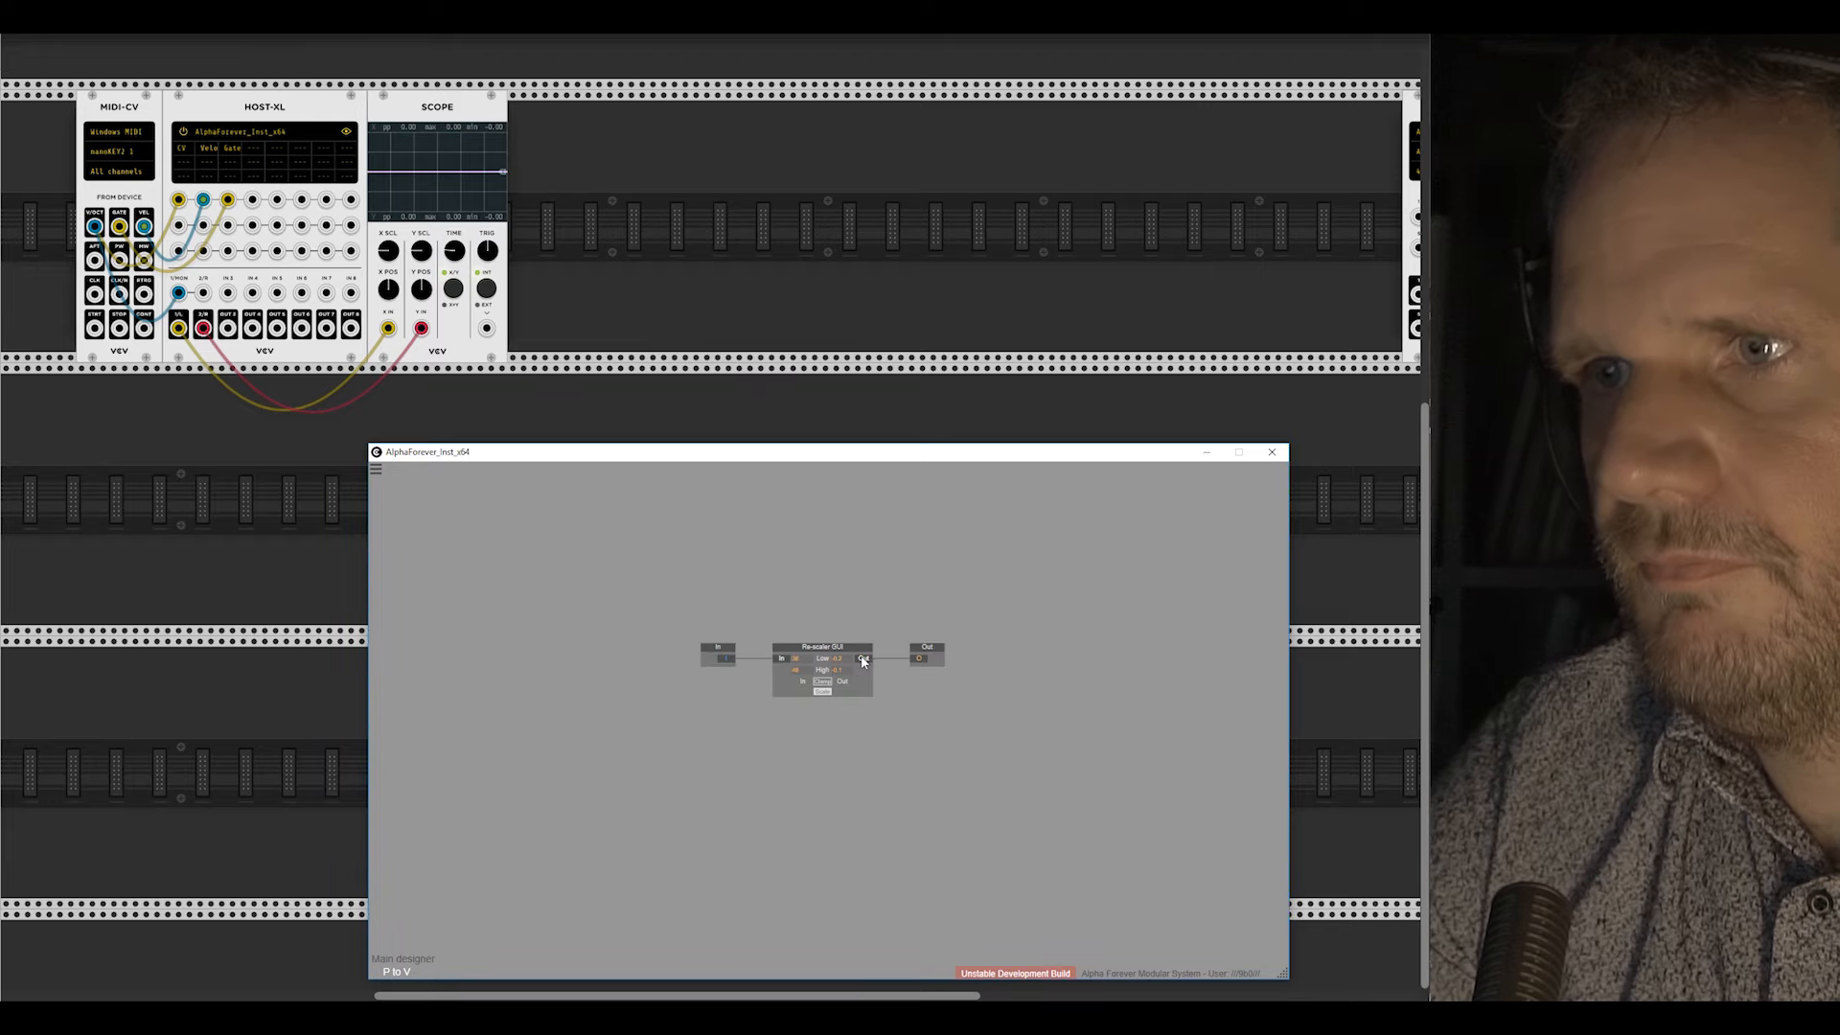
double_click(937, 649)
type("V")
double_click(719, 647)
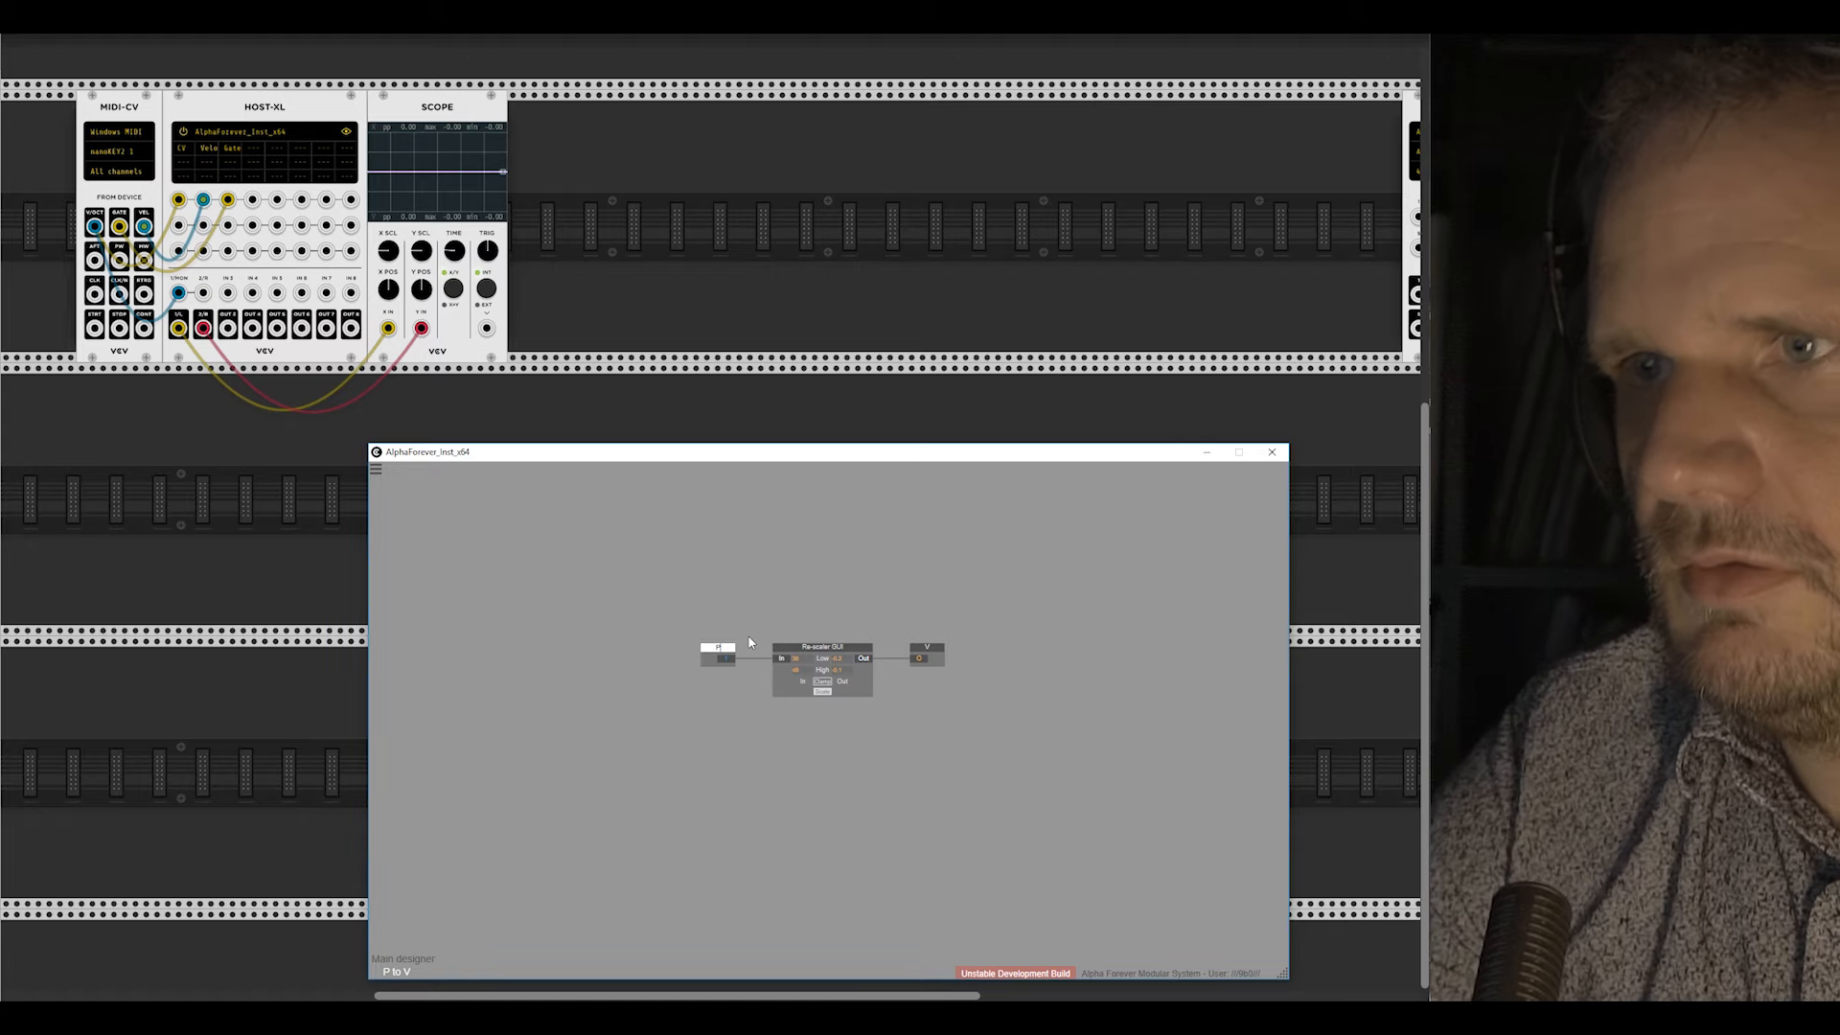
left_click(743, 583)
scroll(744, 583, "up", 5)
left_click_drag(838, 661, 632, 519)
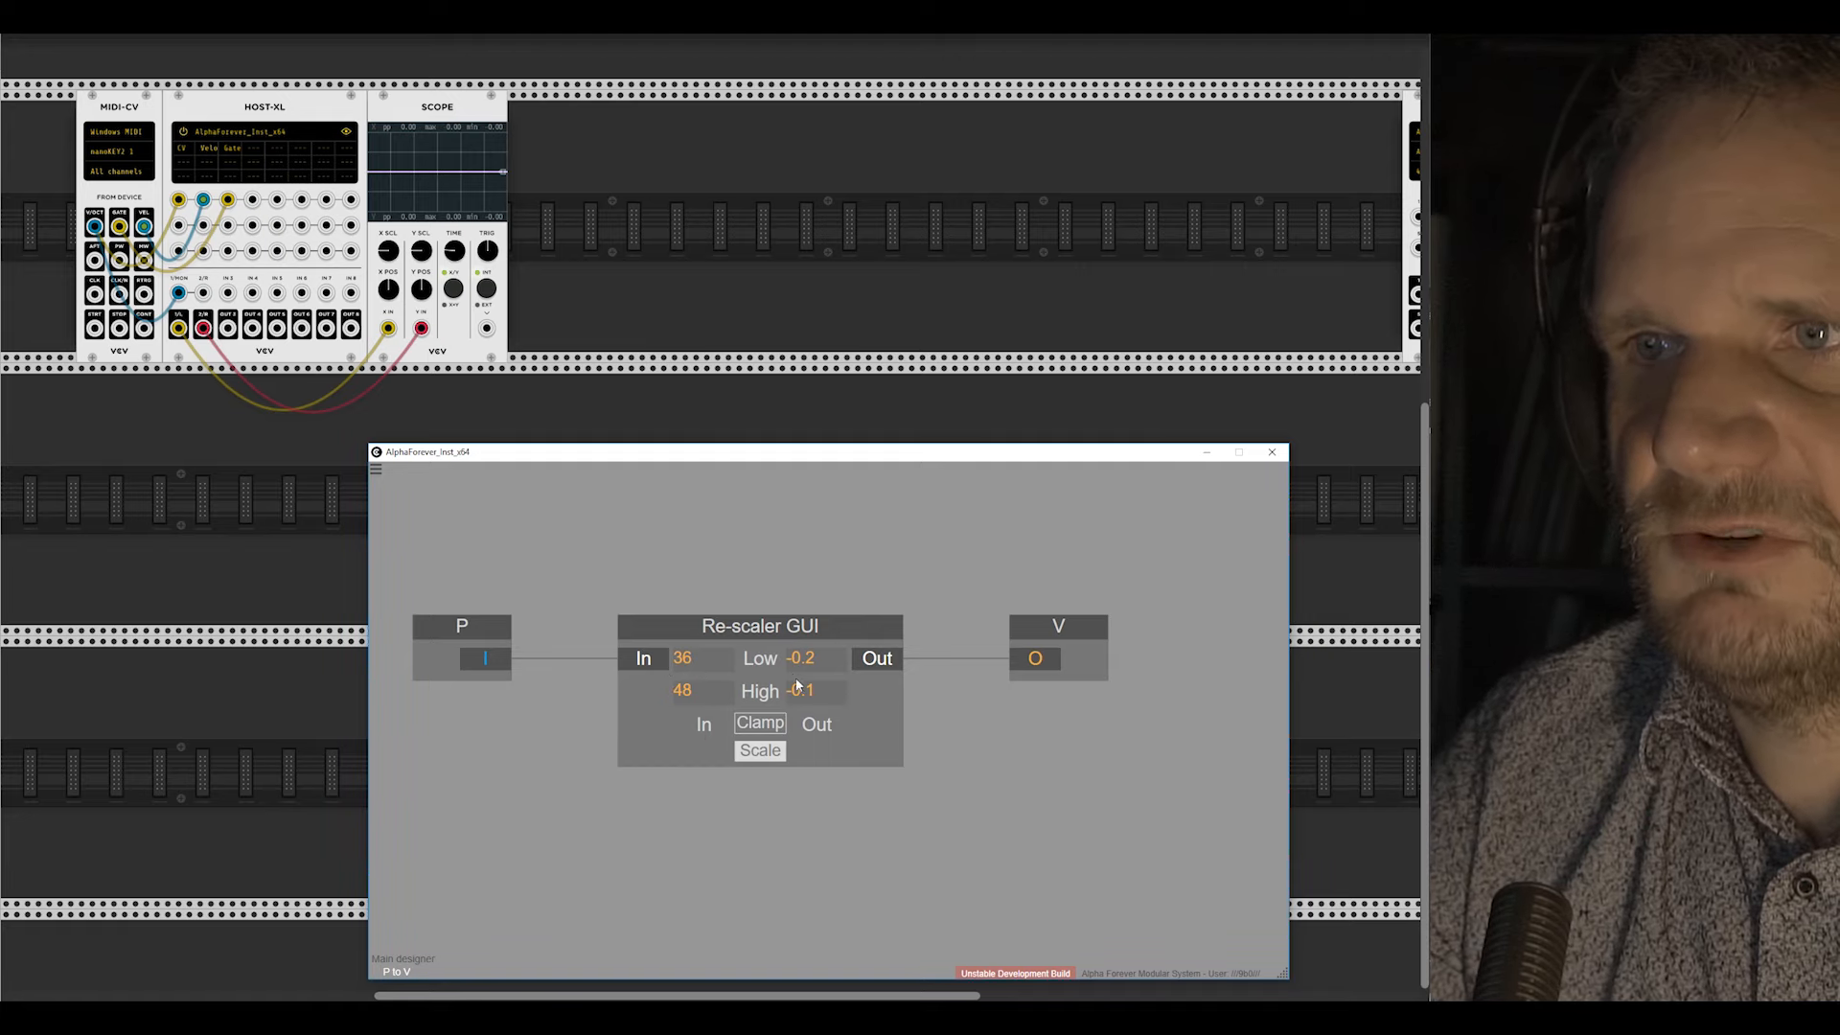
left_click(763, 726)
left_click(772, 757)
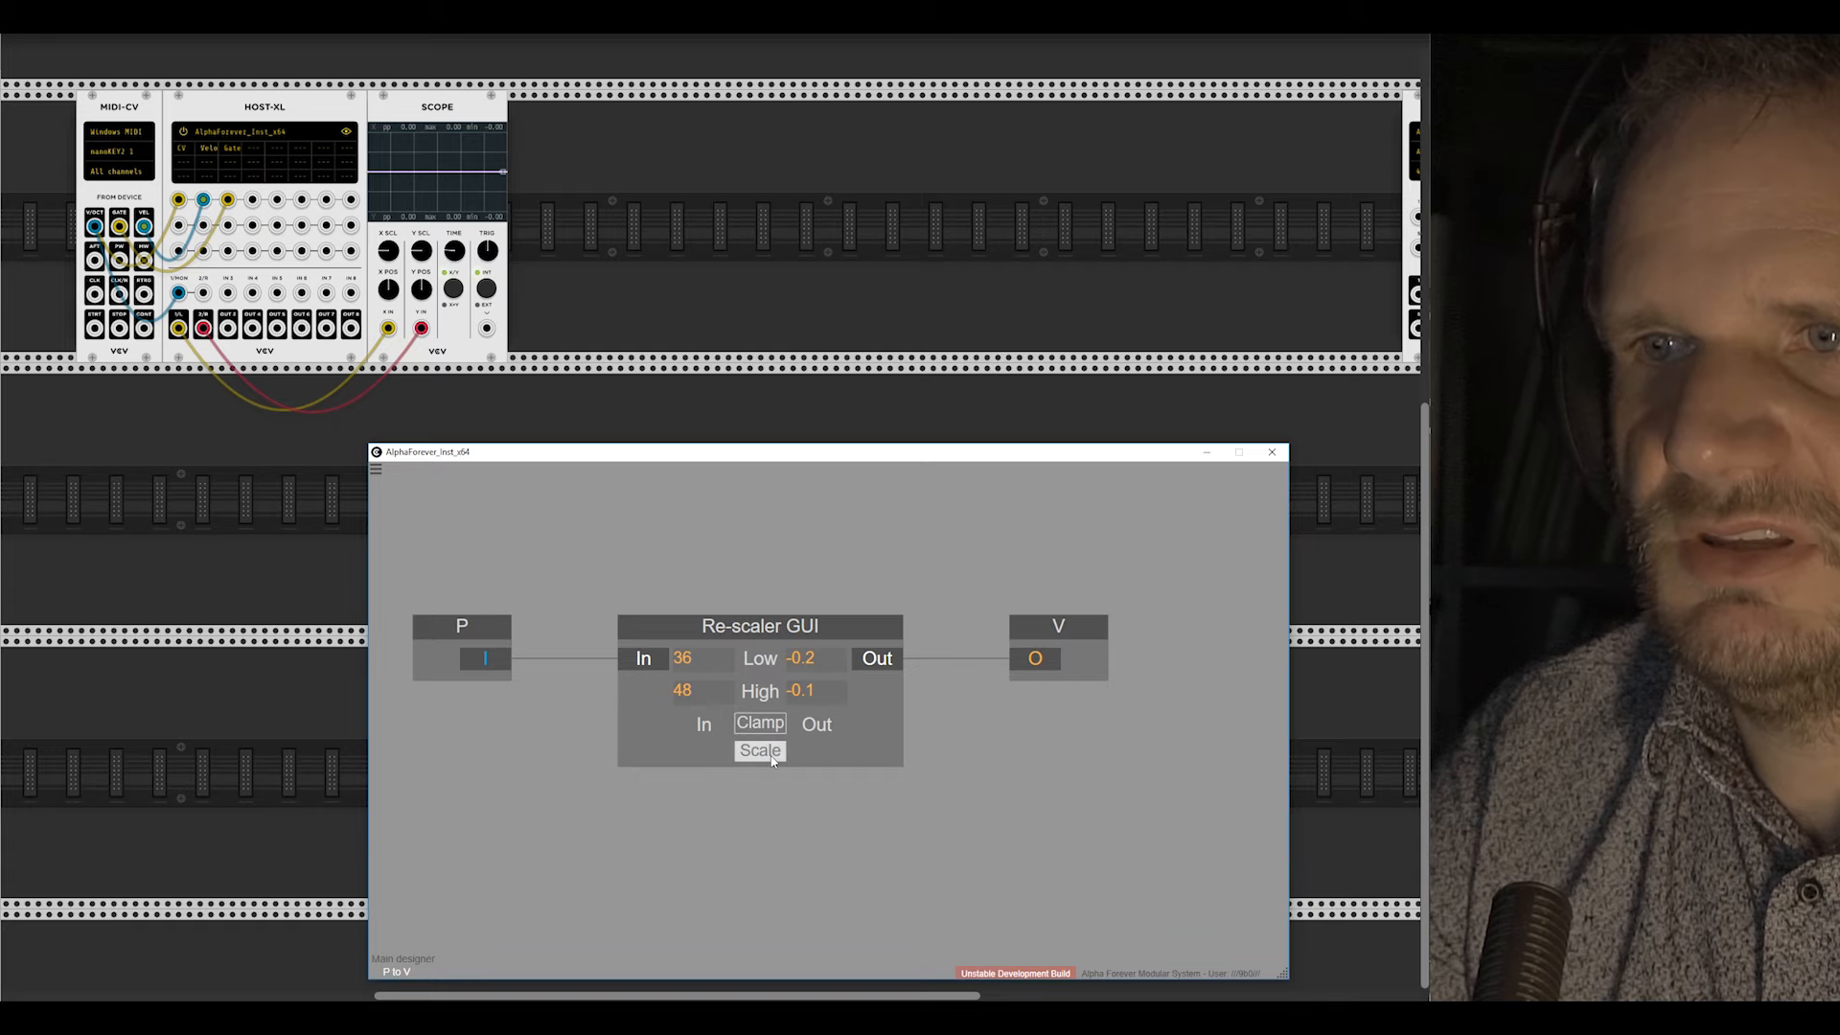
left_click_drag(820, 819, 849, 820)
Step: Return to the main designer and place P to V between Curve Fol's output and O2, wired to both
double_click(772, 810)
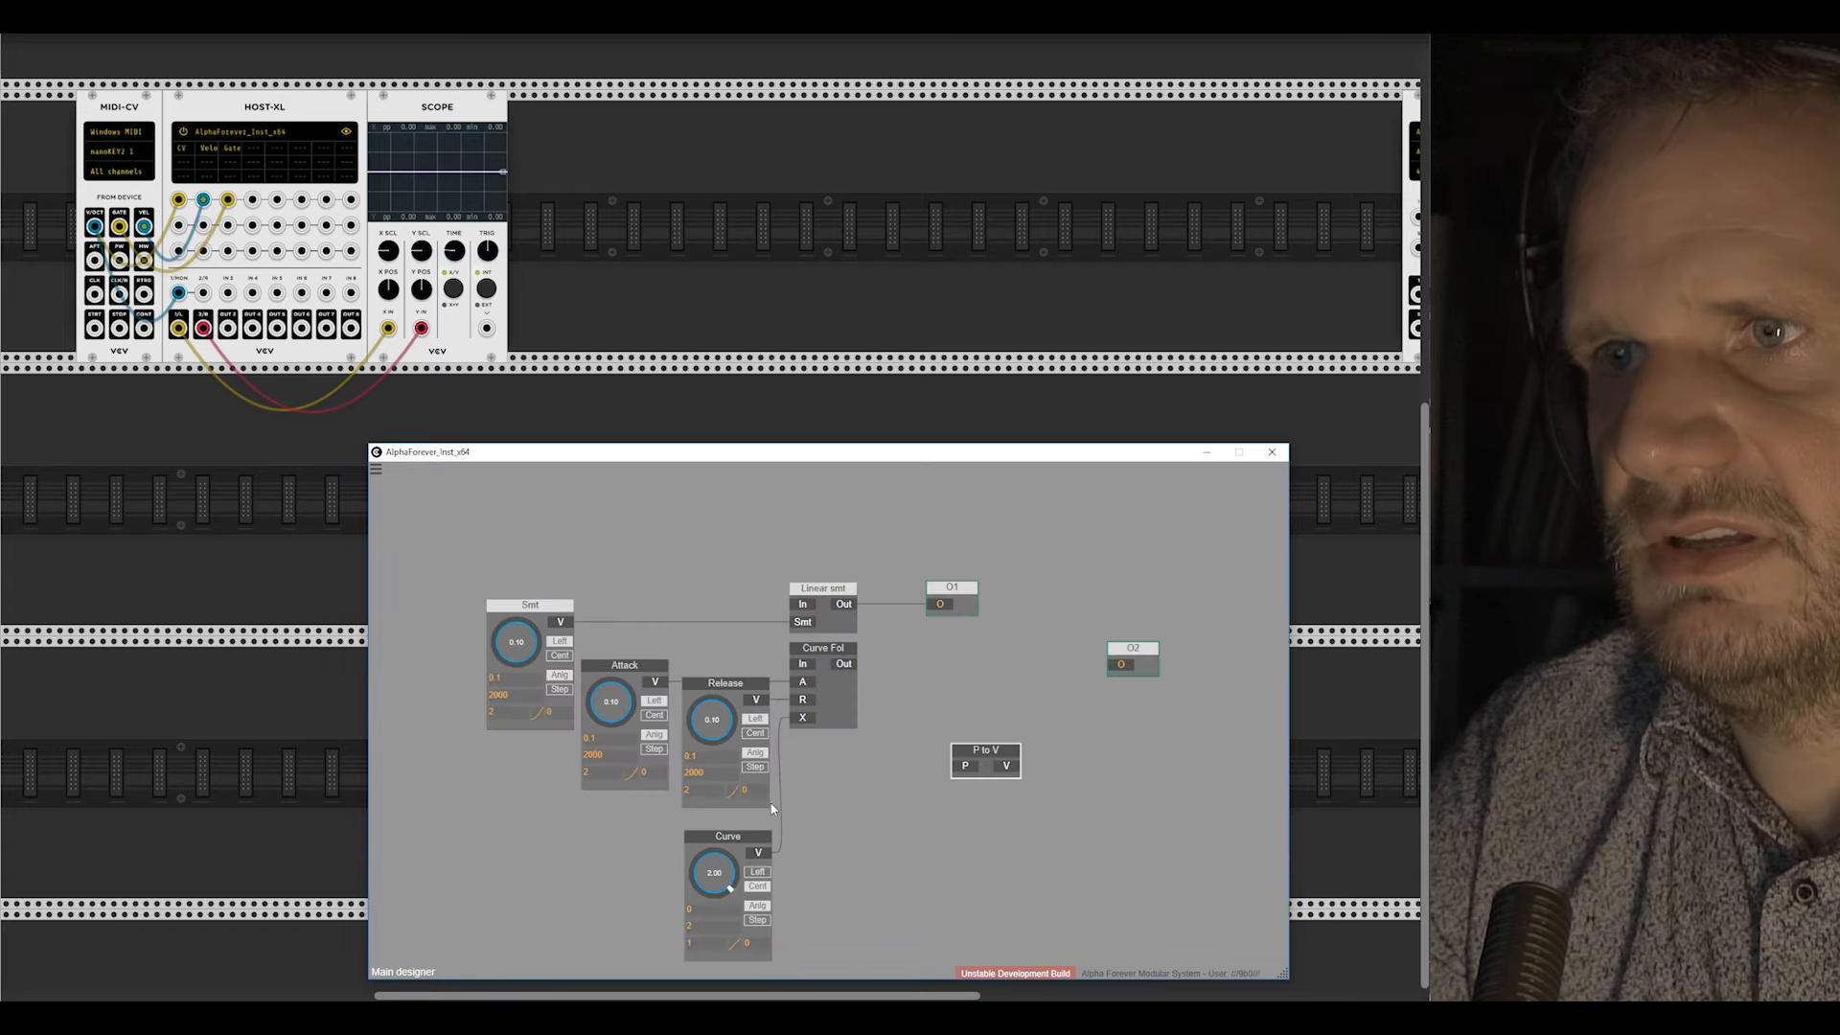
left_click_drag(985, 753, 1072, 649)
left_click(955, 650, "shift")
left_click_drag(955, 650, 904, 651)
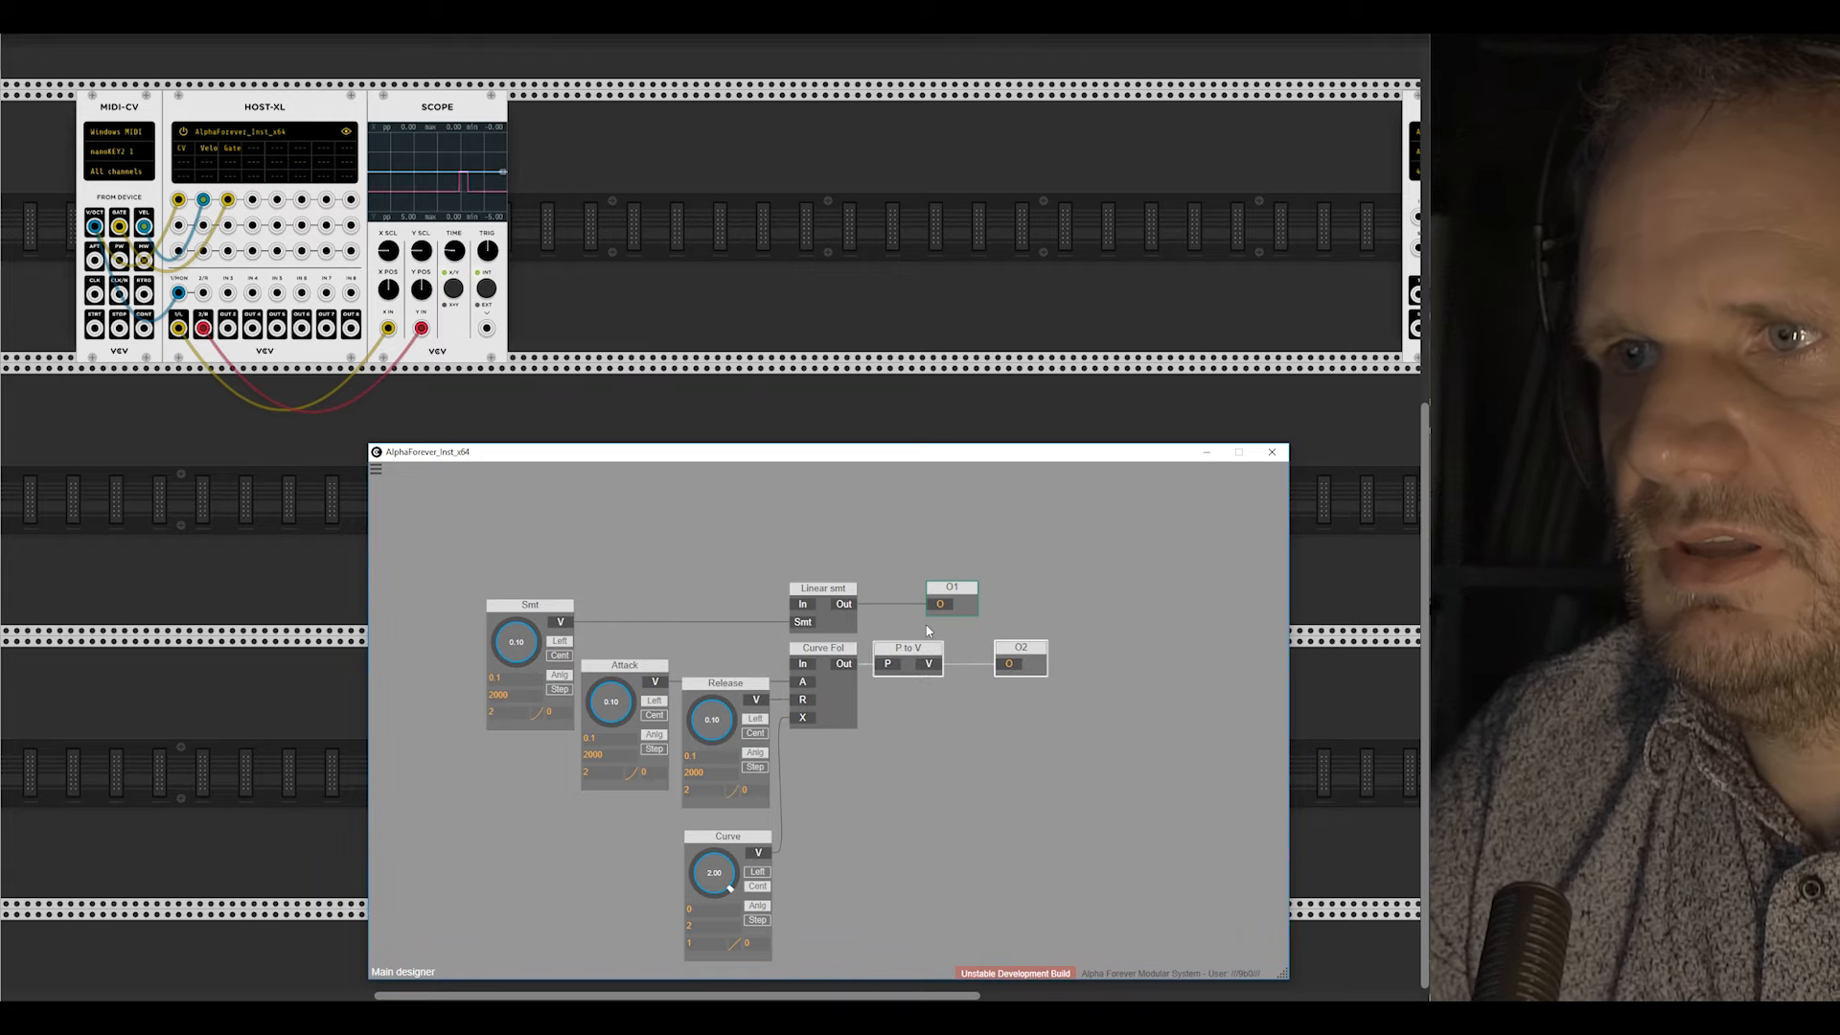
left_click(928, 630)
Step: Connect Midi Note's P output to Curve Fol's In and move Midi Note beside the Smt knob
scroll(872, 609, "down", 3)
left_click_drag(726, 544, 898, 554)
left_click_drag(536, 657, 802, 654)
left_click_drag(525, 644, 732, 646)
left_click(731, 600)
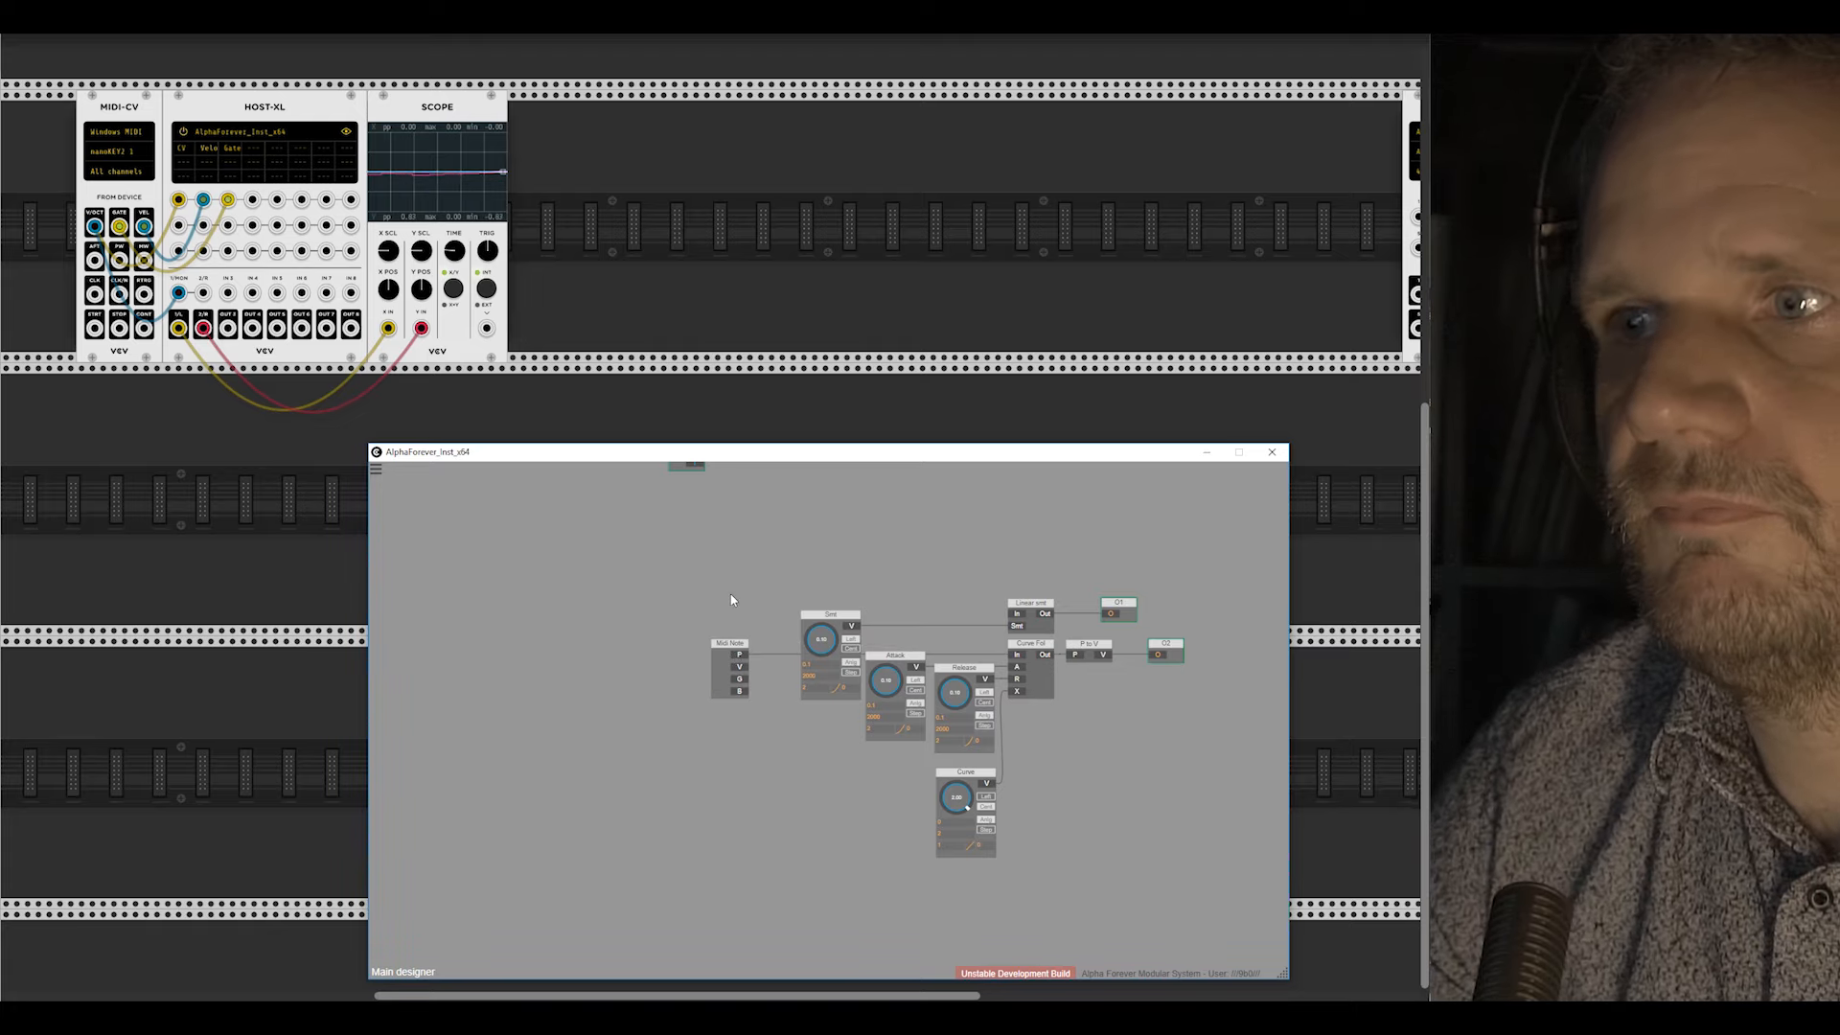
left_click_drag(681, 587, 513, 551)
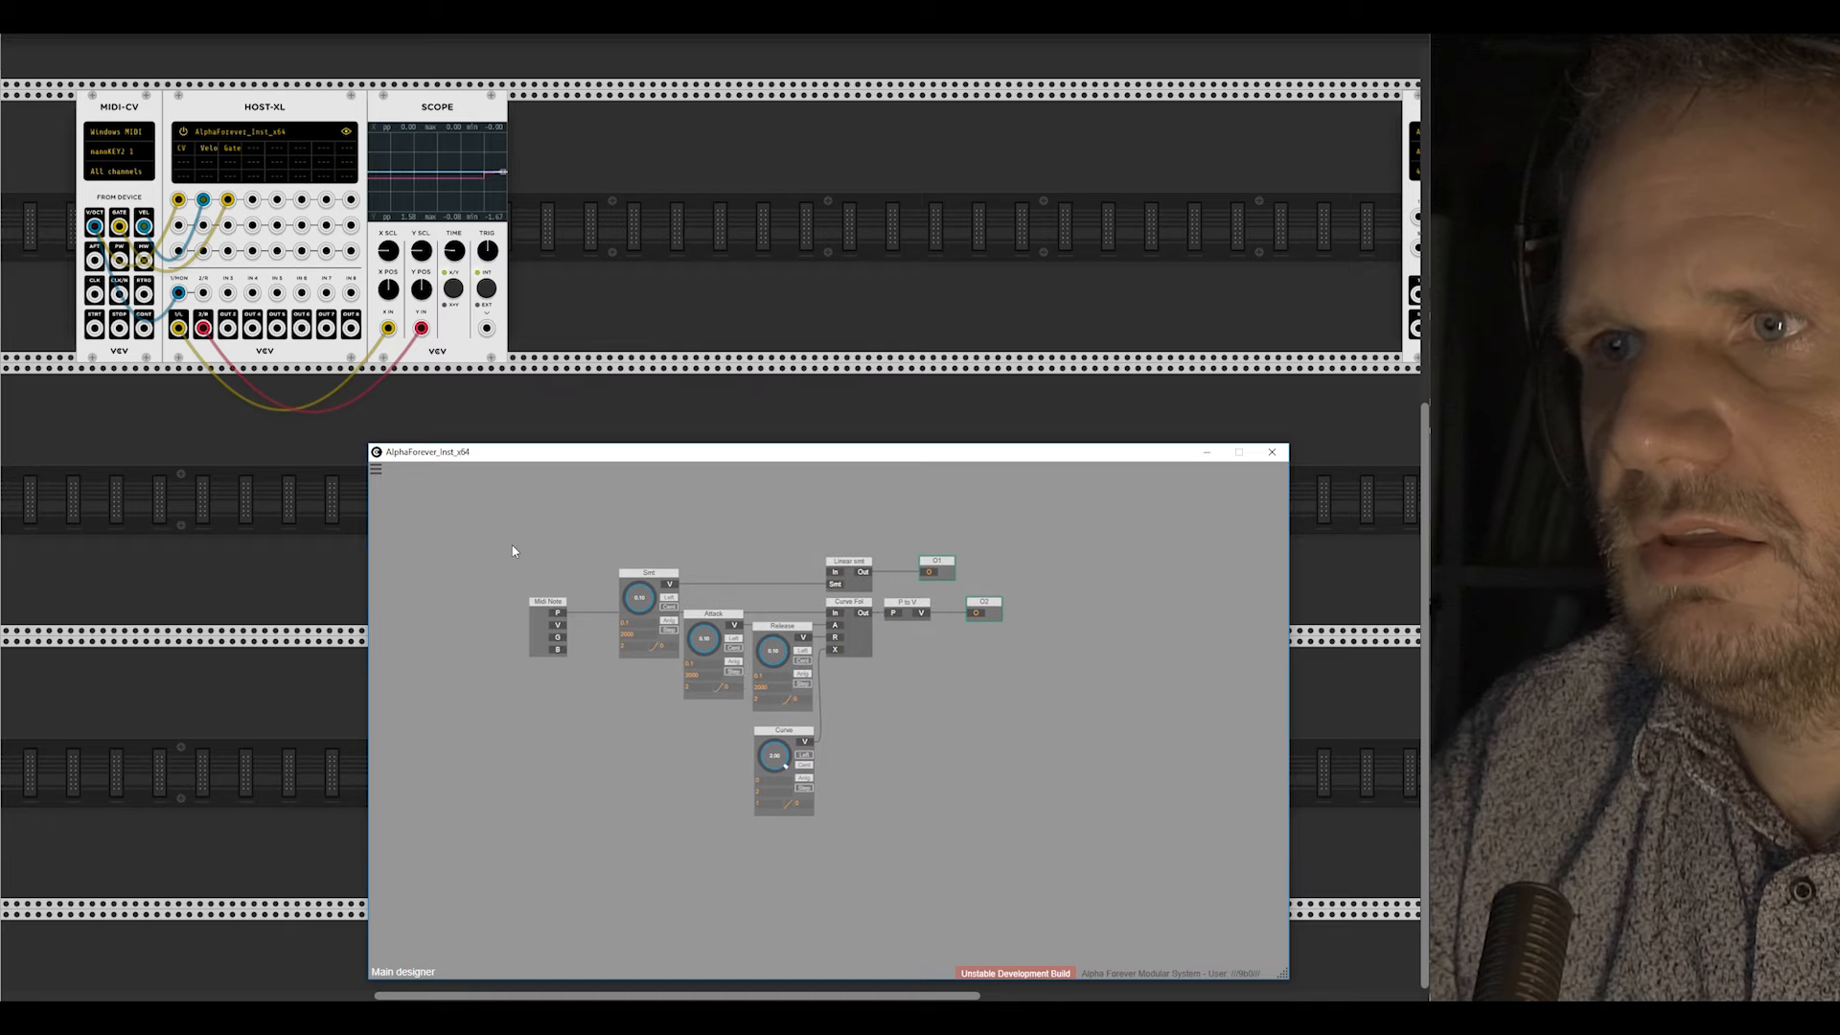
Step: Move the Curve knob directly beneath the Release knob and align the two
left_click_drag(788, 738, 784, 728)
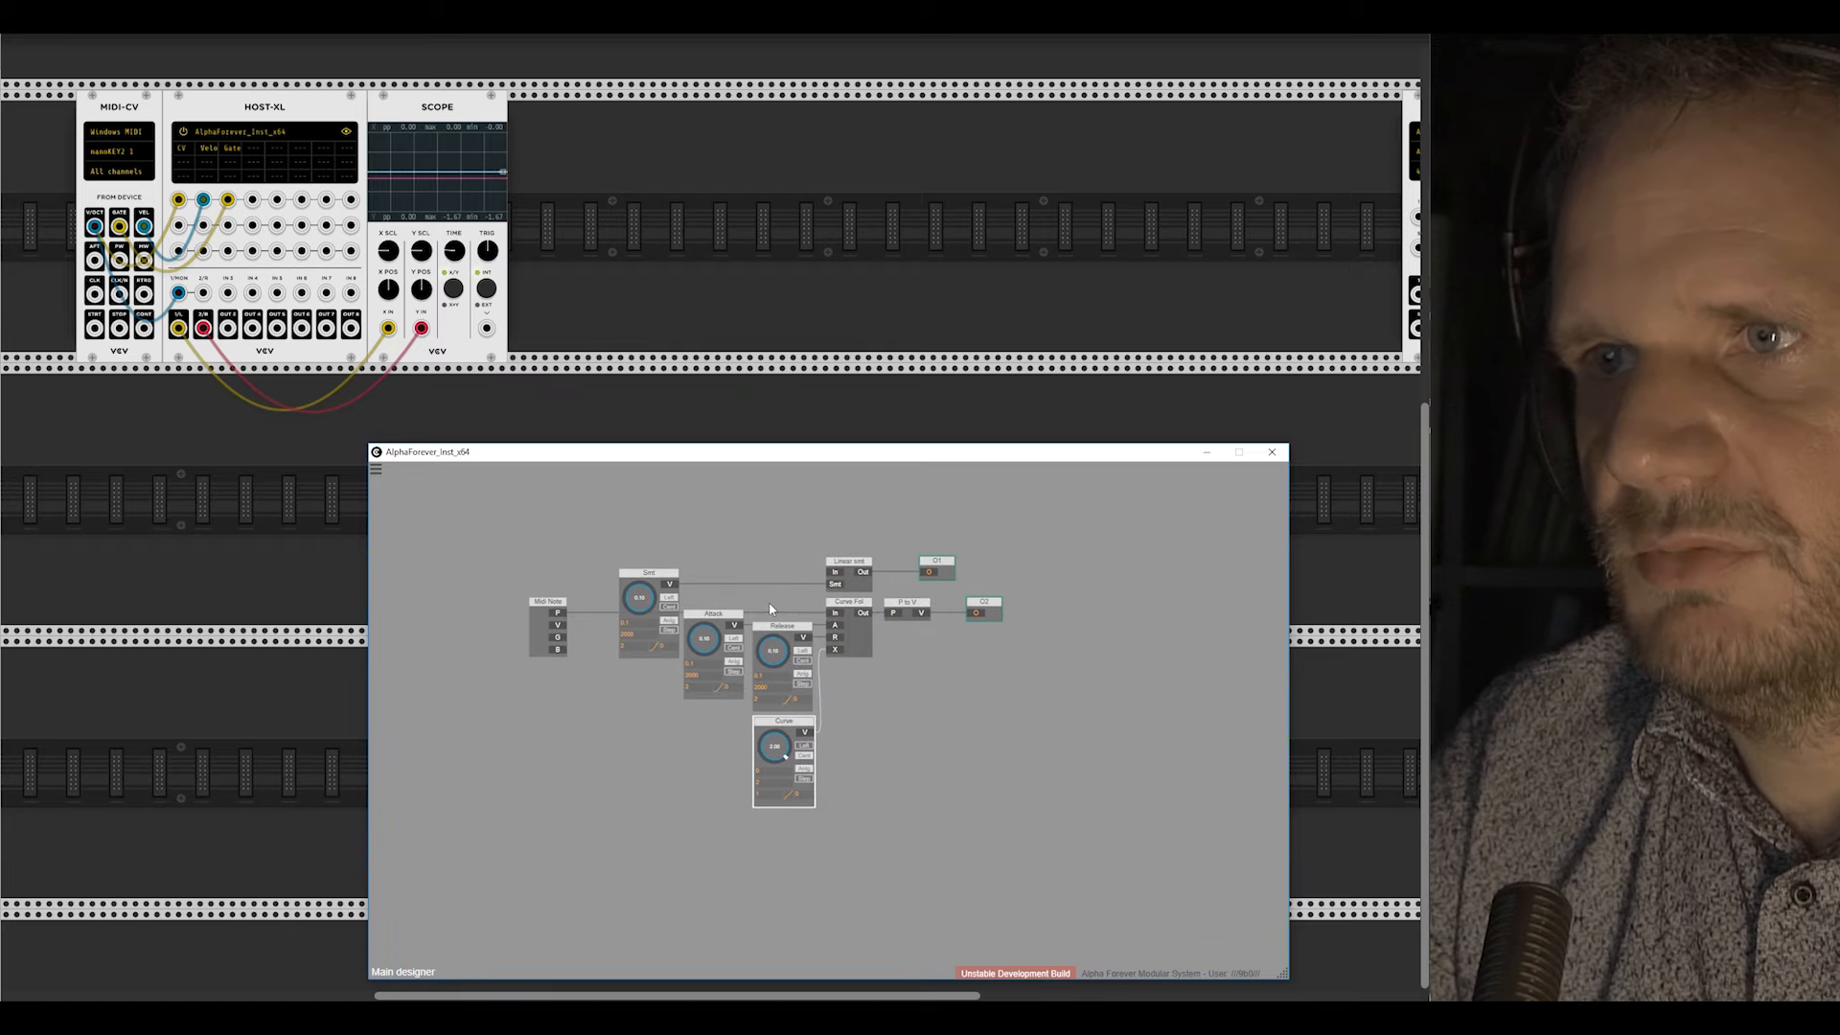
left_click_drag(769, 602, 843, 834)
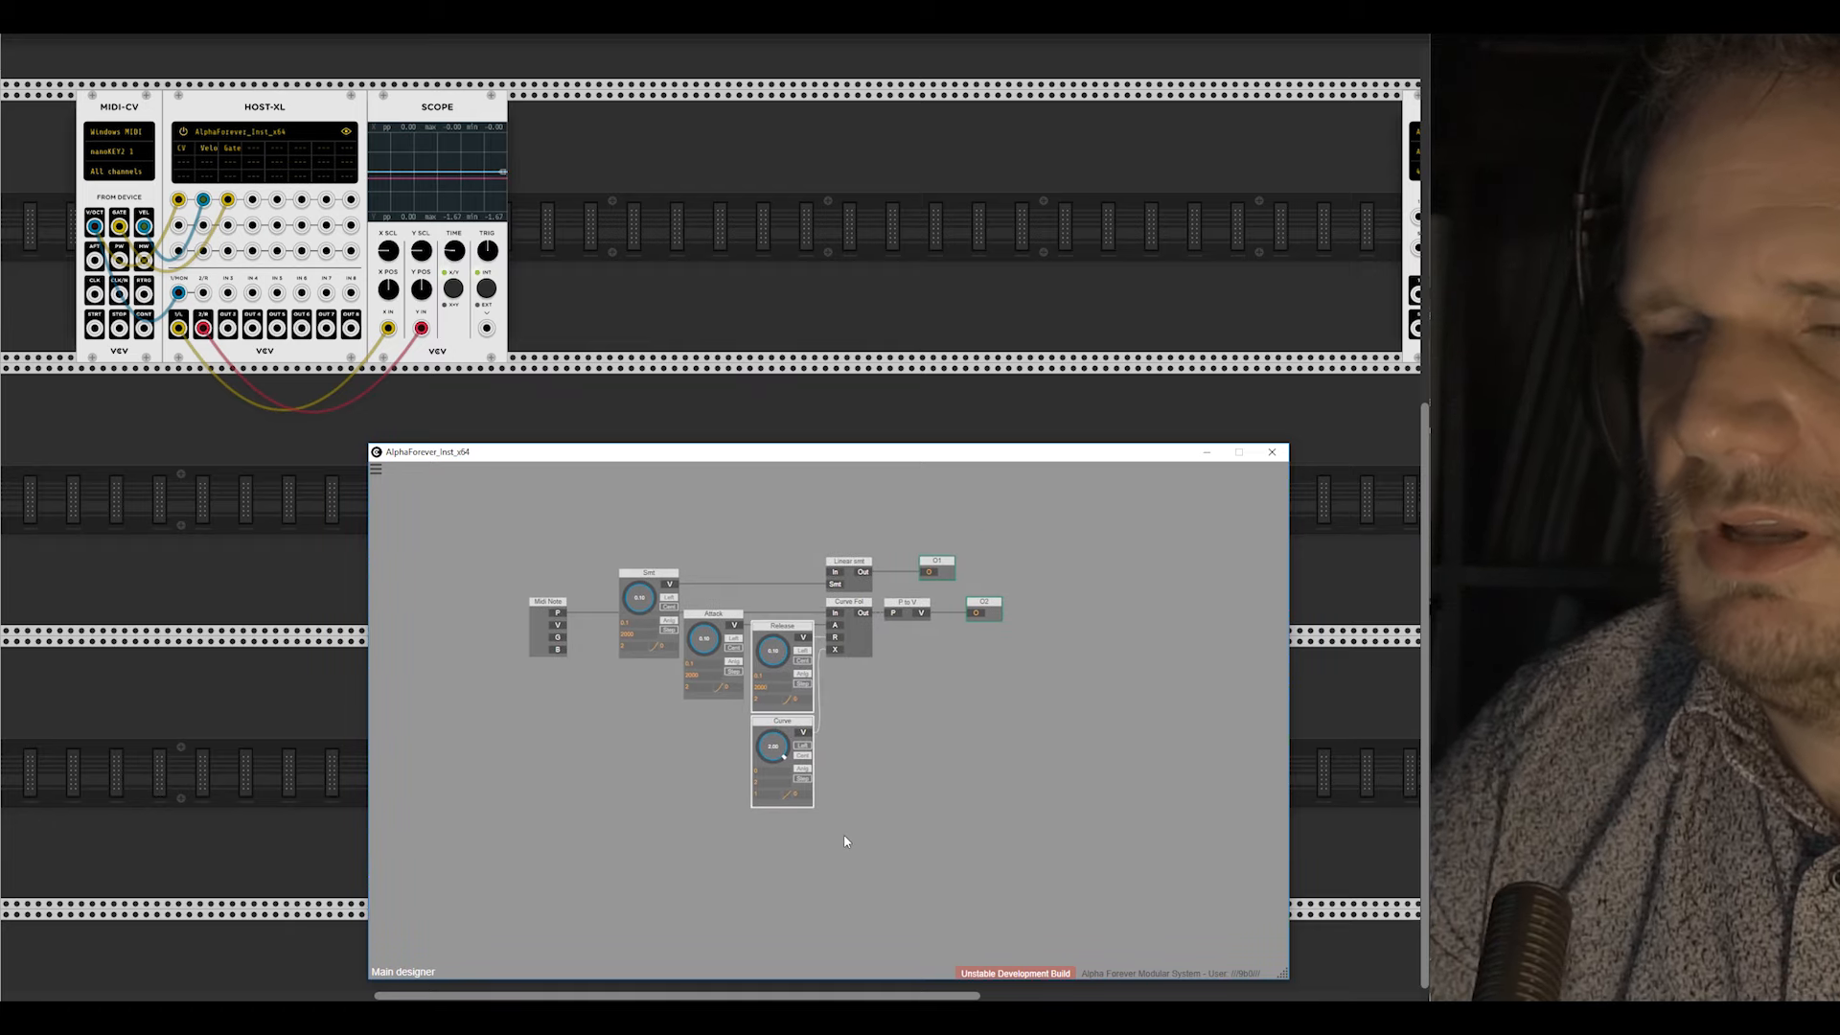
left_click(895, 817)
left_click(854, 643)
key("ctrl+d")
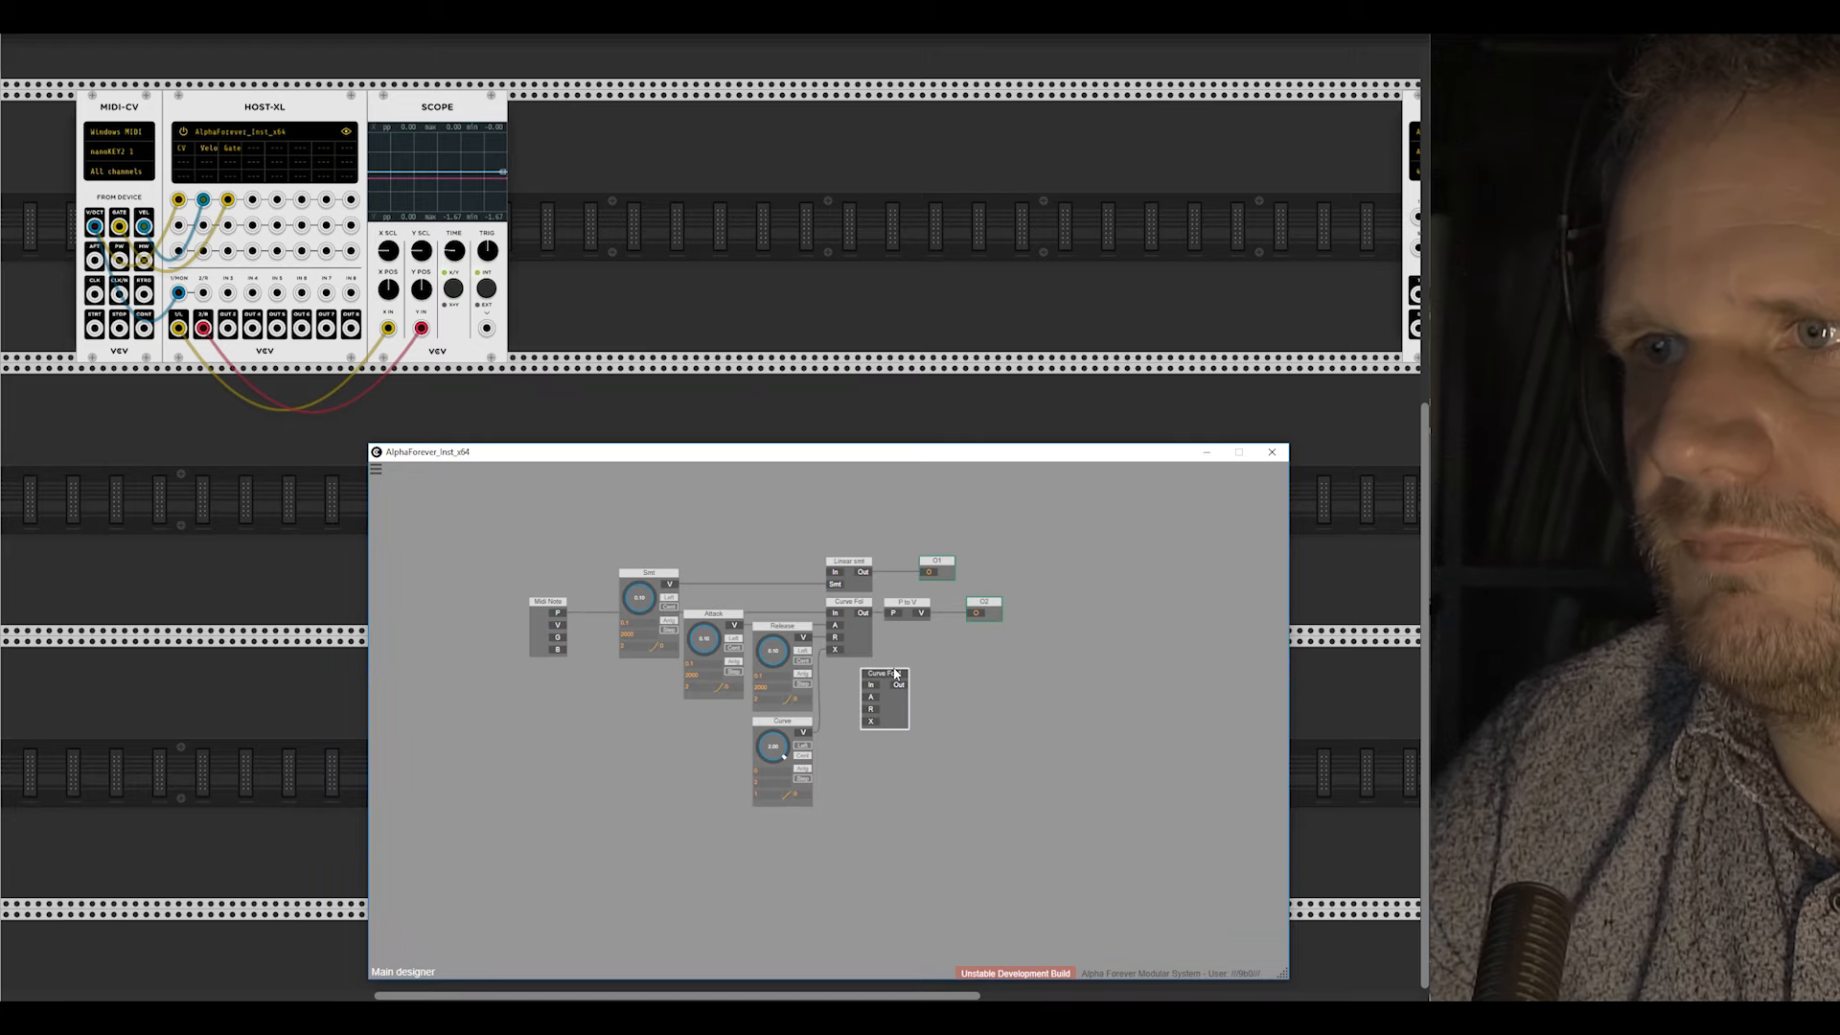
mouse_move(895, 674)
left_mouse_down()
mouse_move(868, 694)
mouse_move(869, 756)
mouse_move(865, 672)
left_mouse_up()
double_click(868, 671)
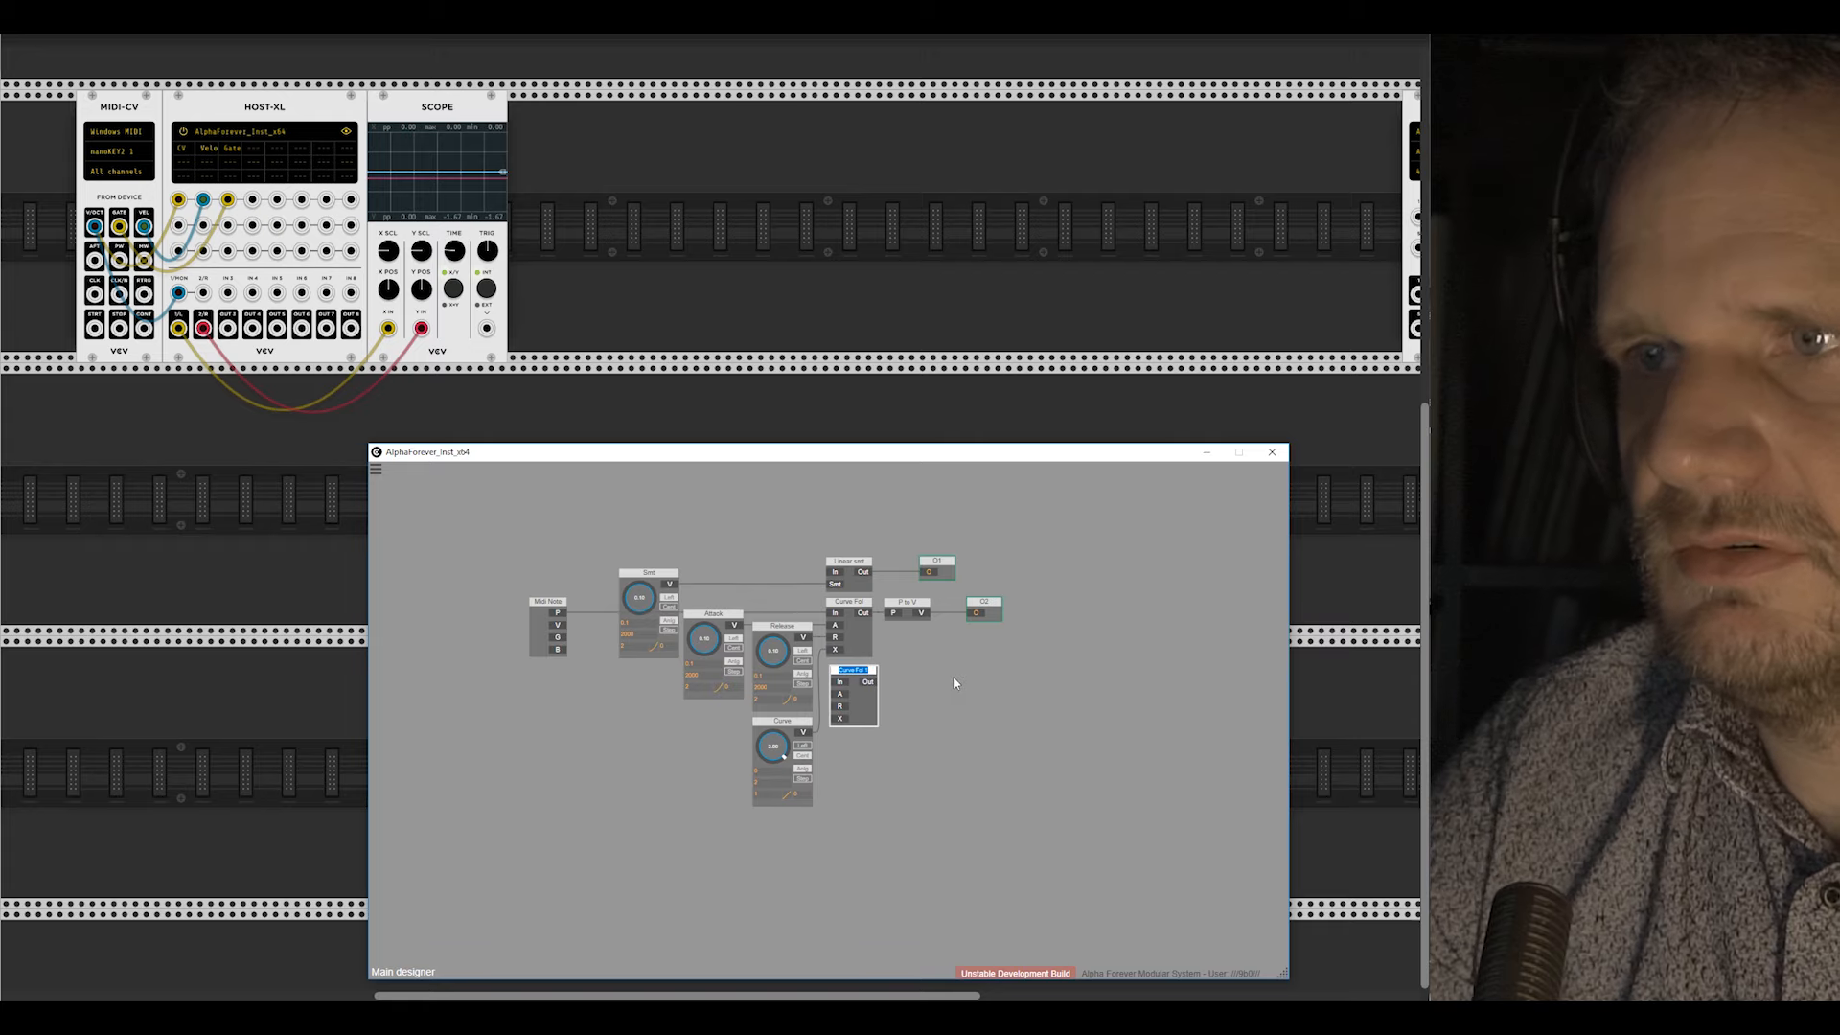
type("LFO")
left_click(913, 684)
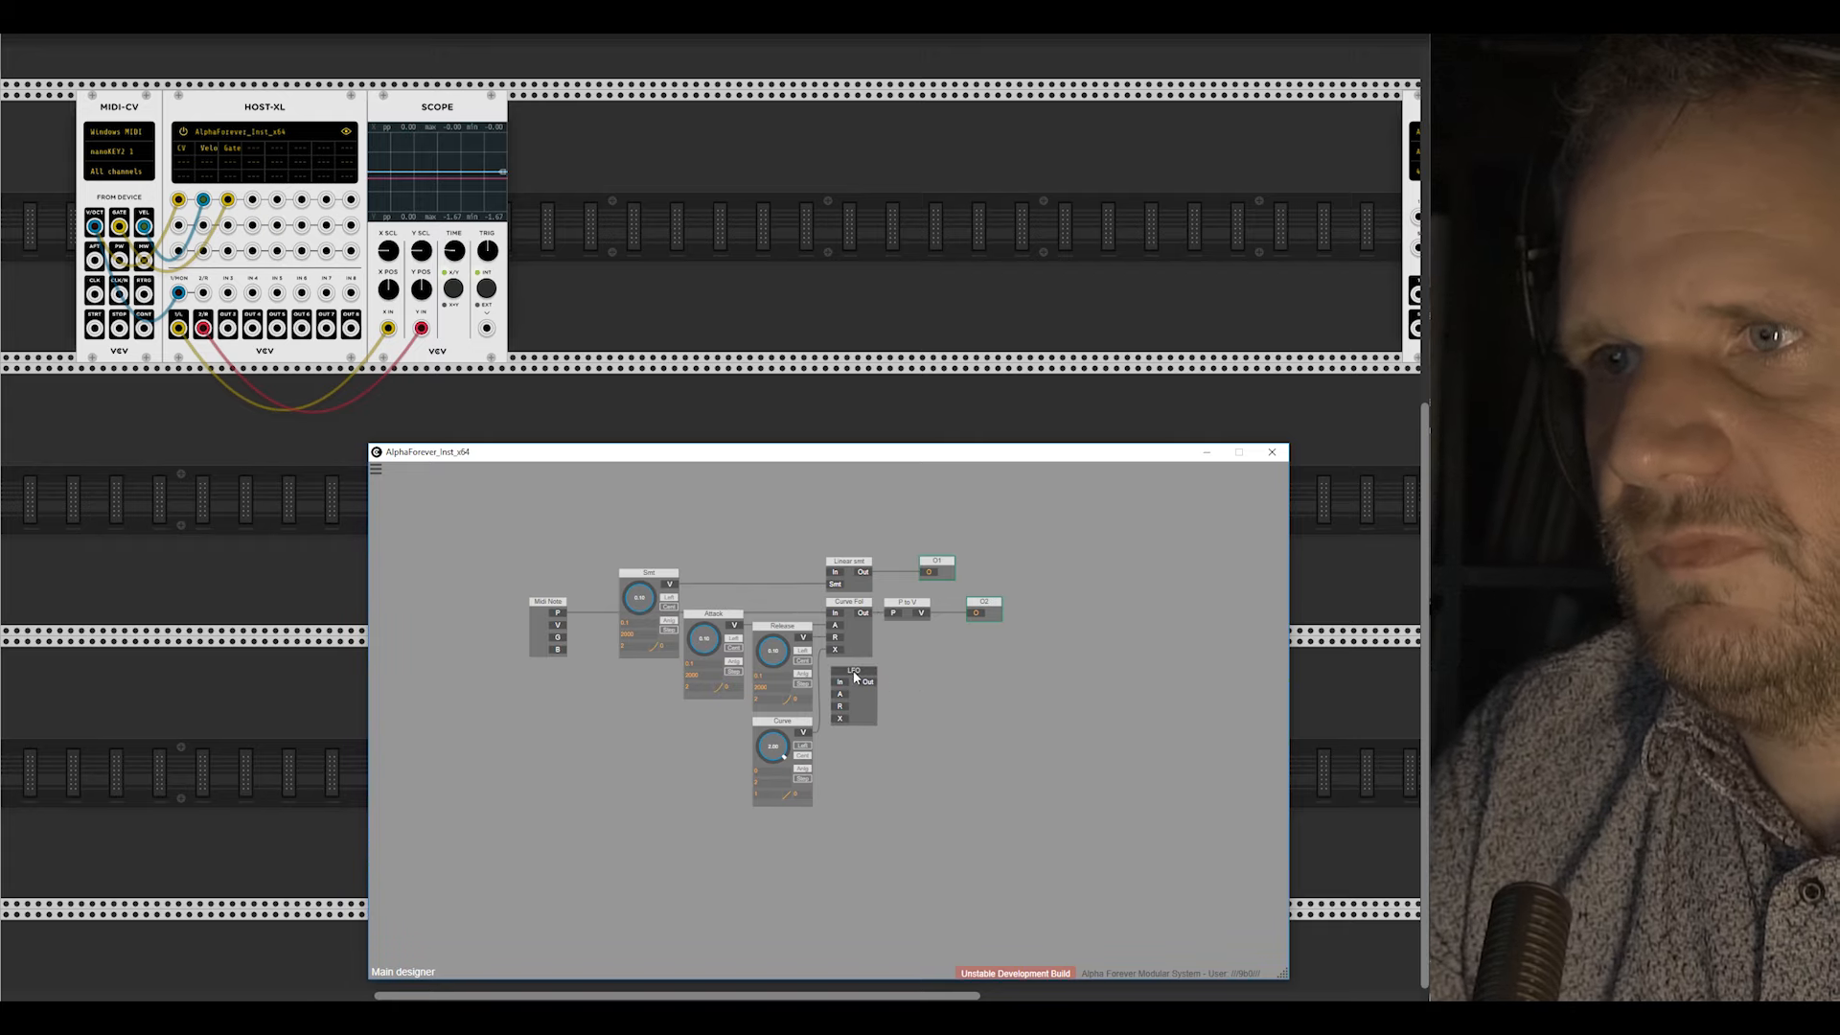
left_click_drag(856, 677, 851, 674)
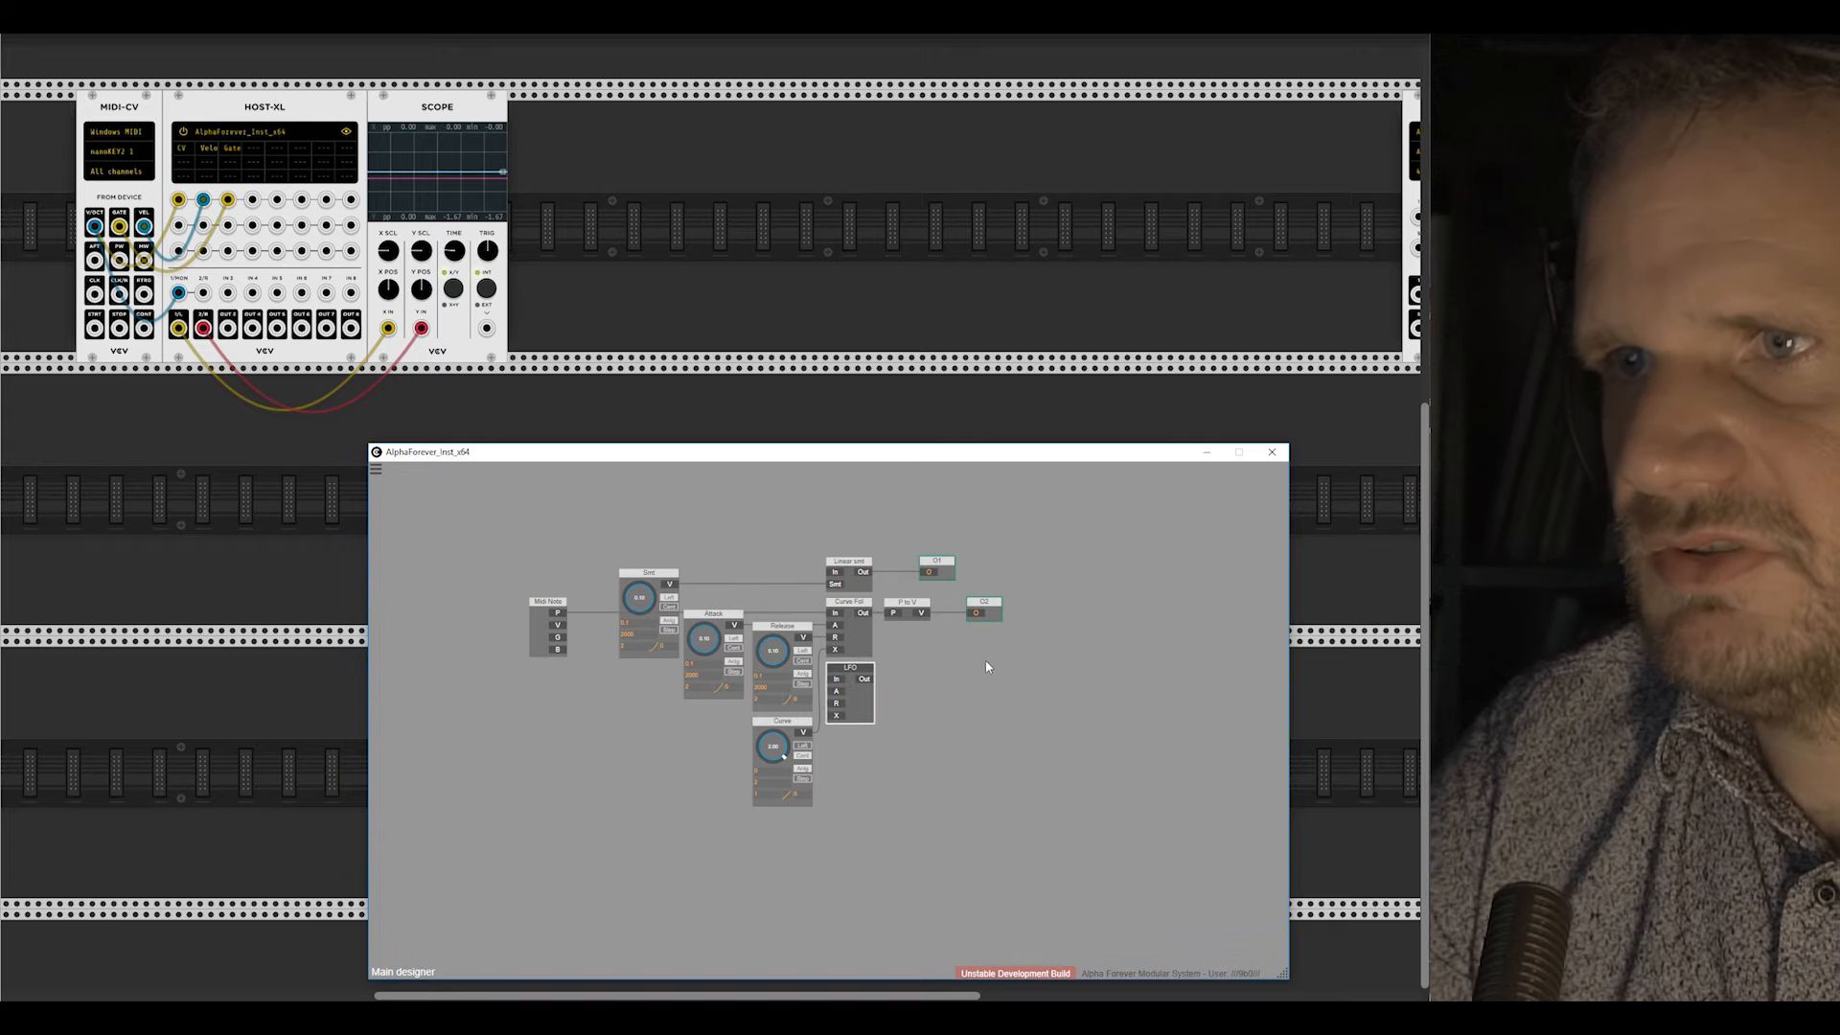
key("Delete")
Step: Move the Curve knob above the Release knob in the main patch
left_click(866, 641)
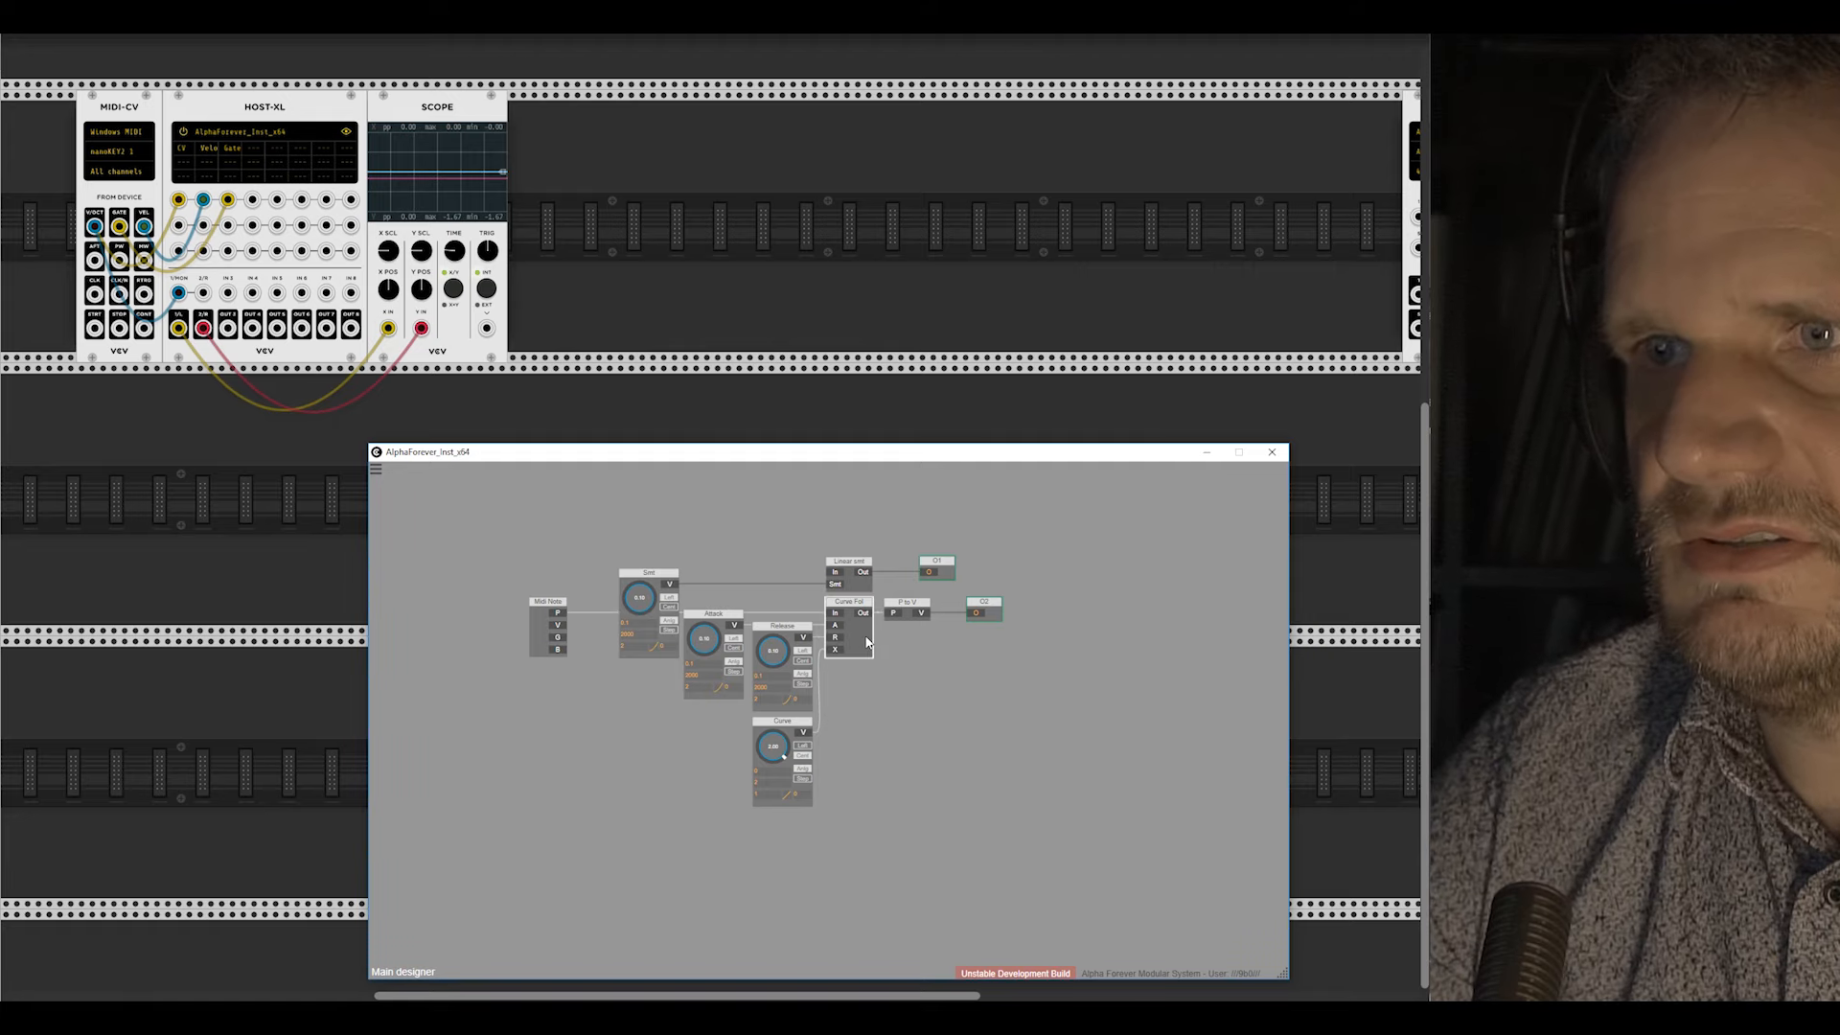
left_click_drag(801, 725, 800, 534)
left_click(846, 736)
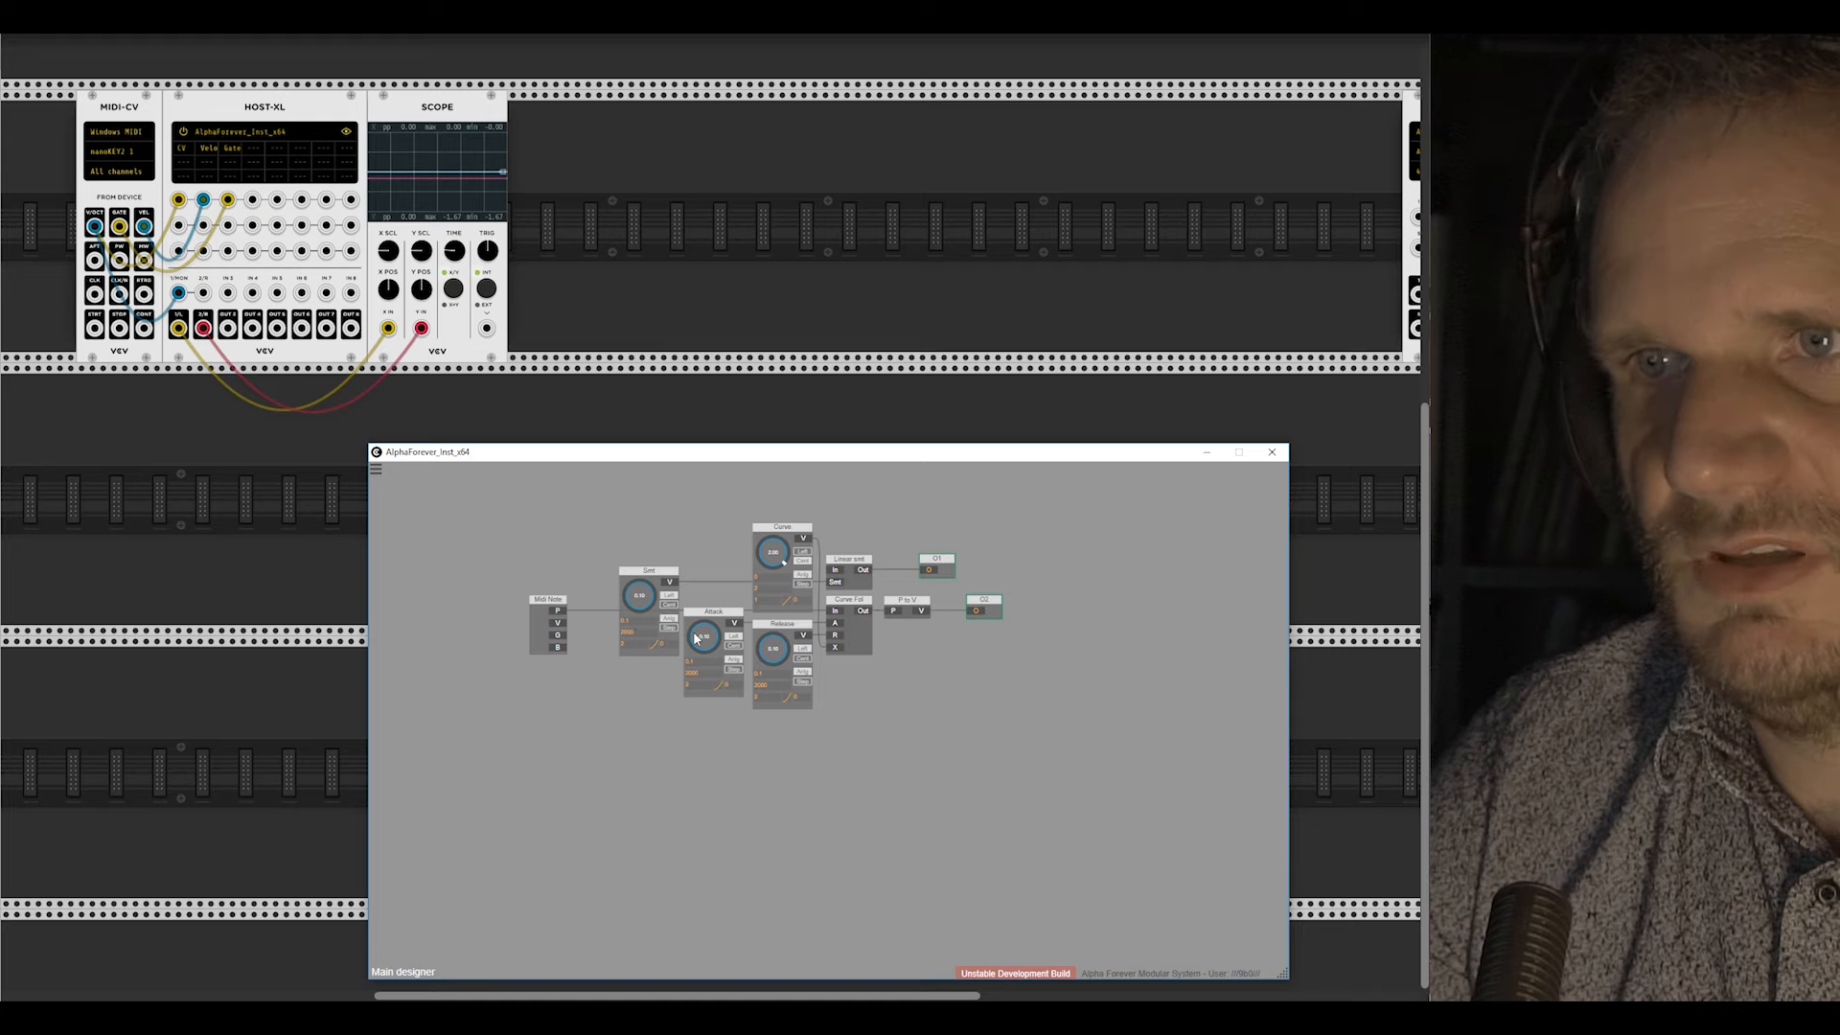
Step: Add an In module named "Cyc" inside Curve Fol and return to the main designer
left_click(853, 623)
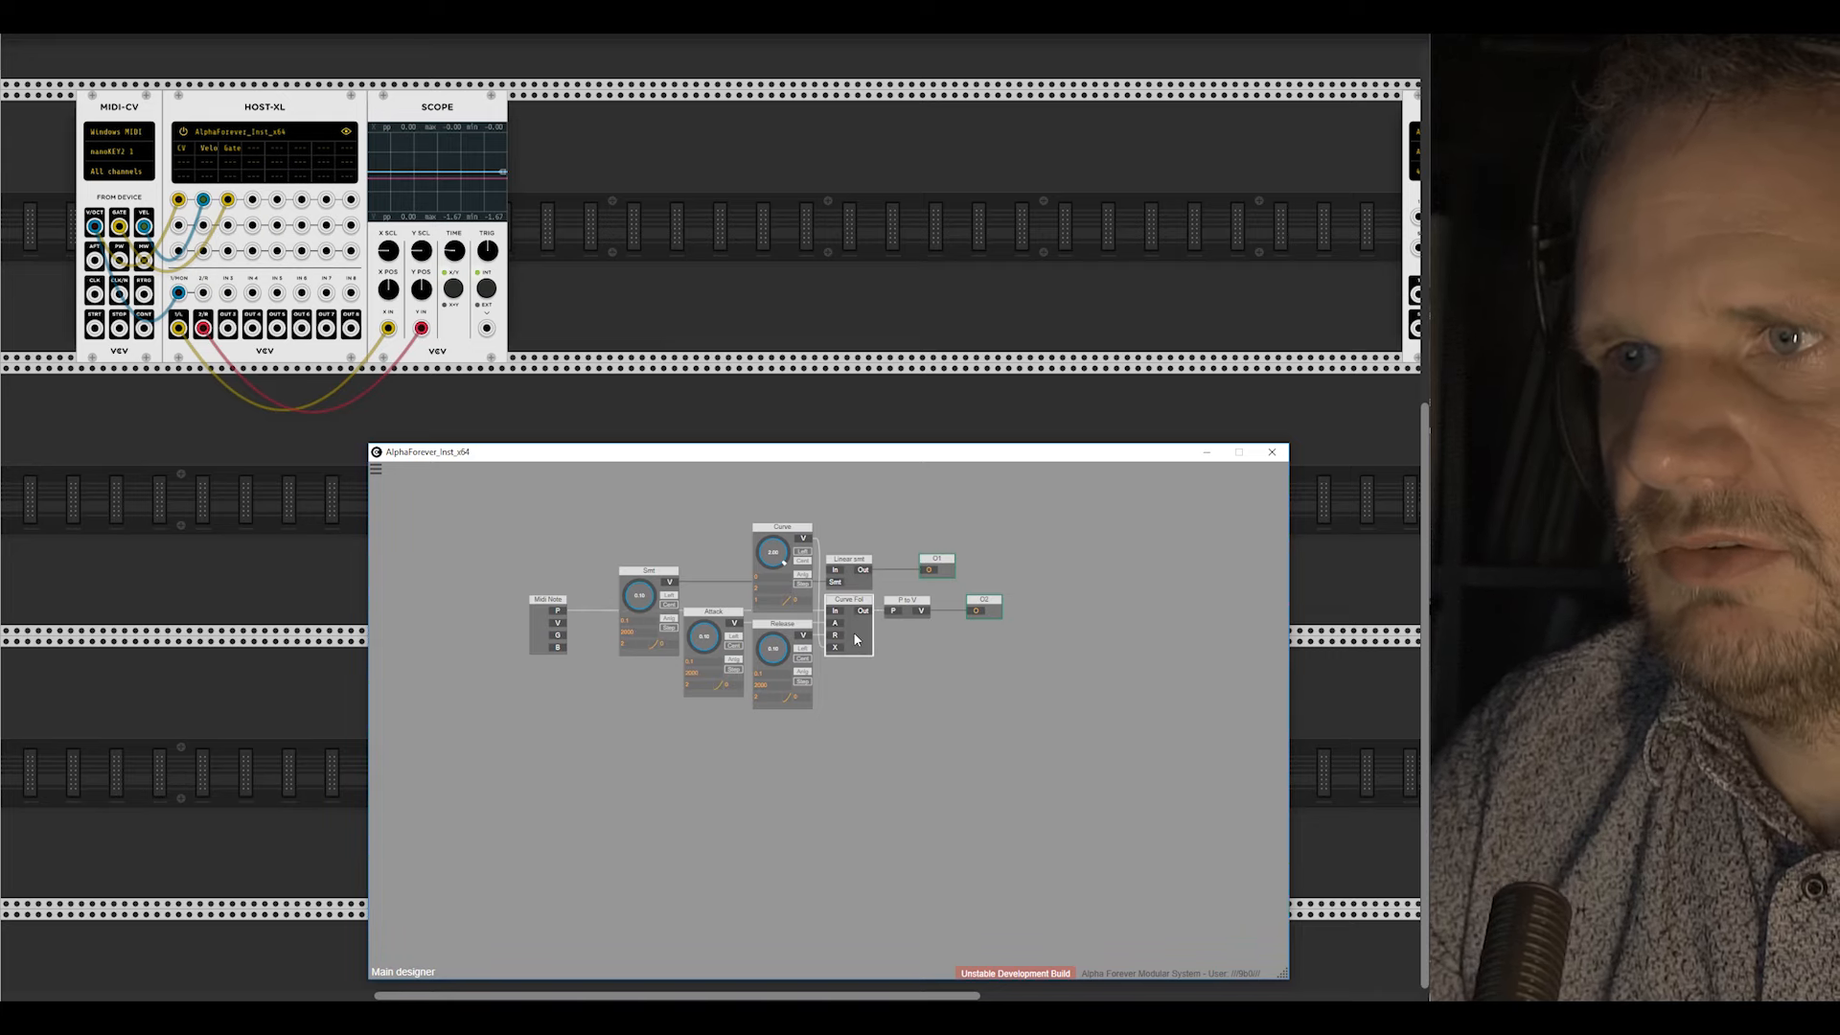
double_click(856, 640)
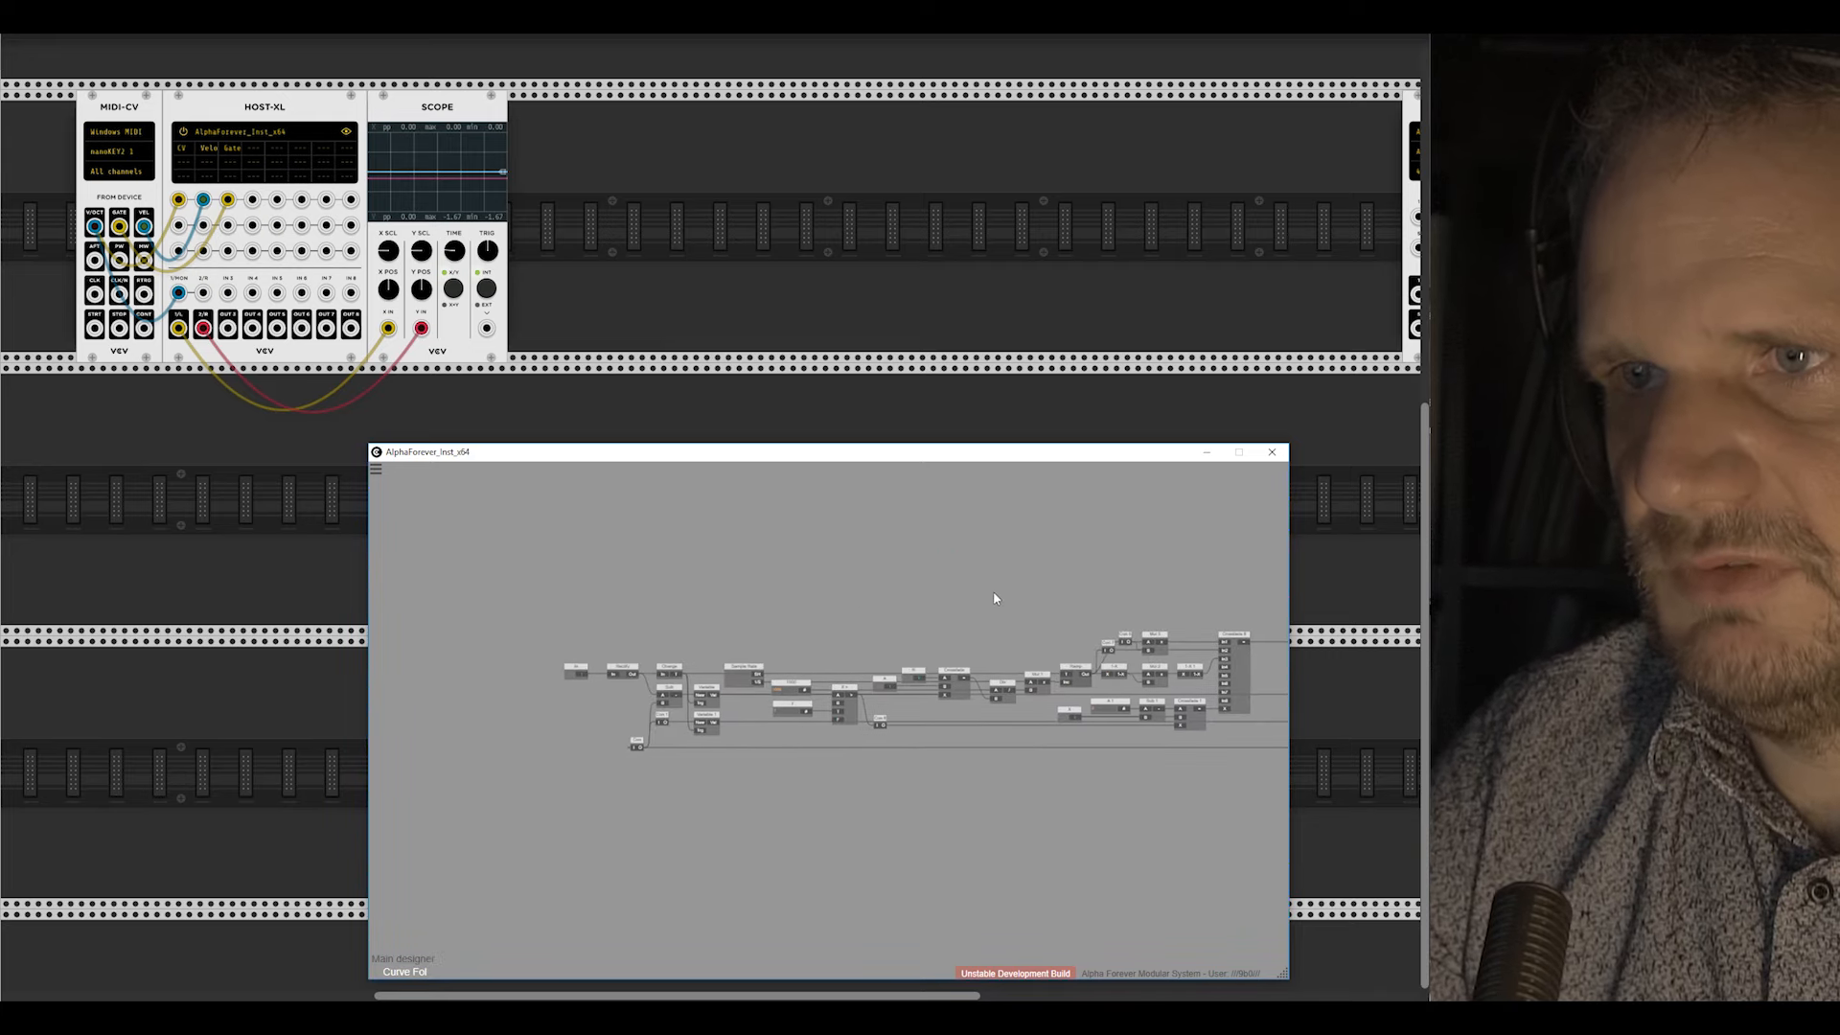
right_click(616, 588)
mouse_move(652, 635)
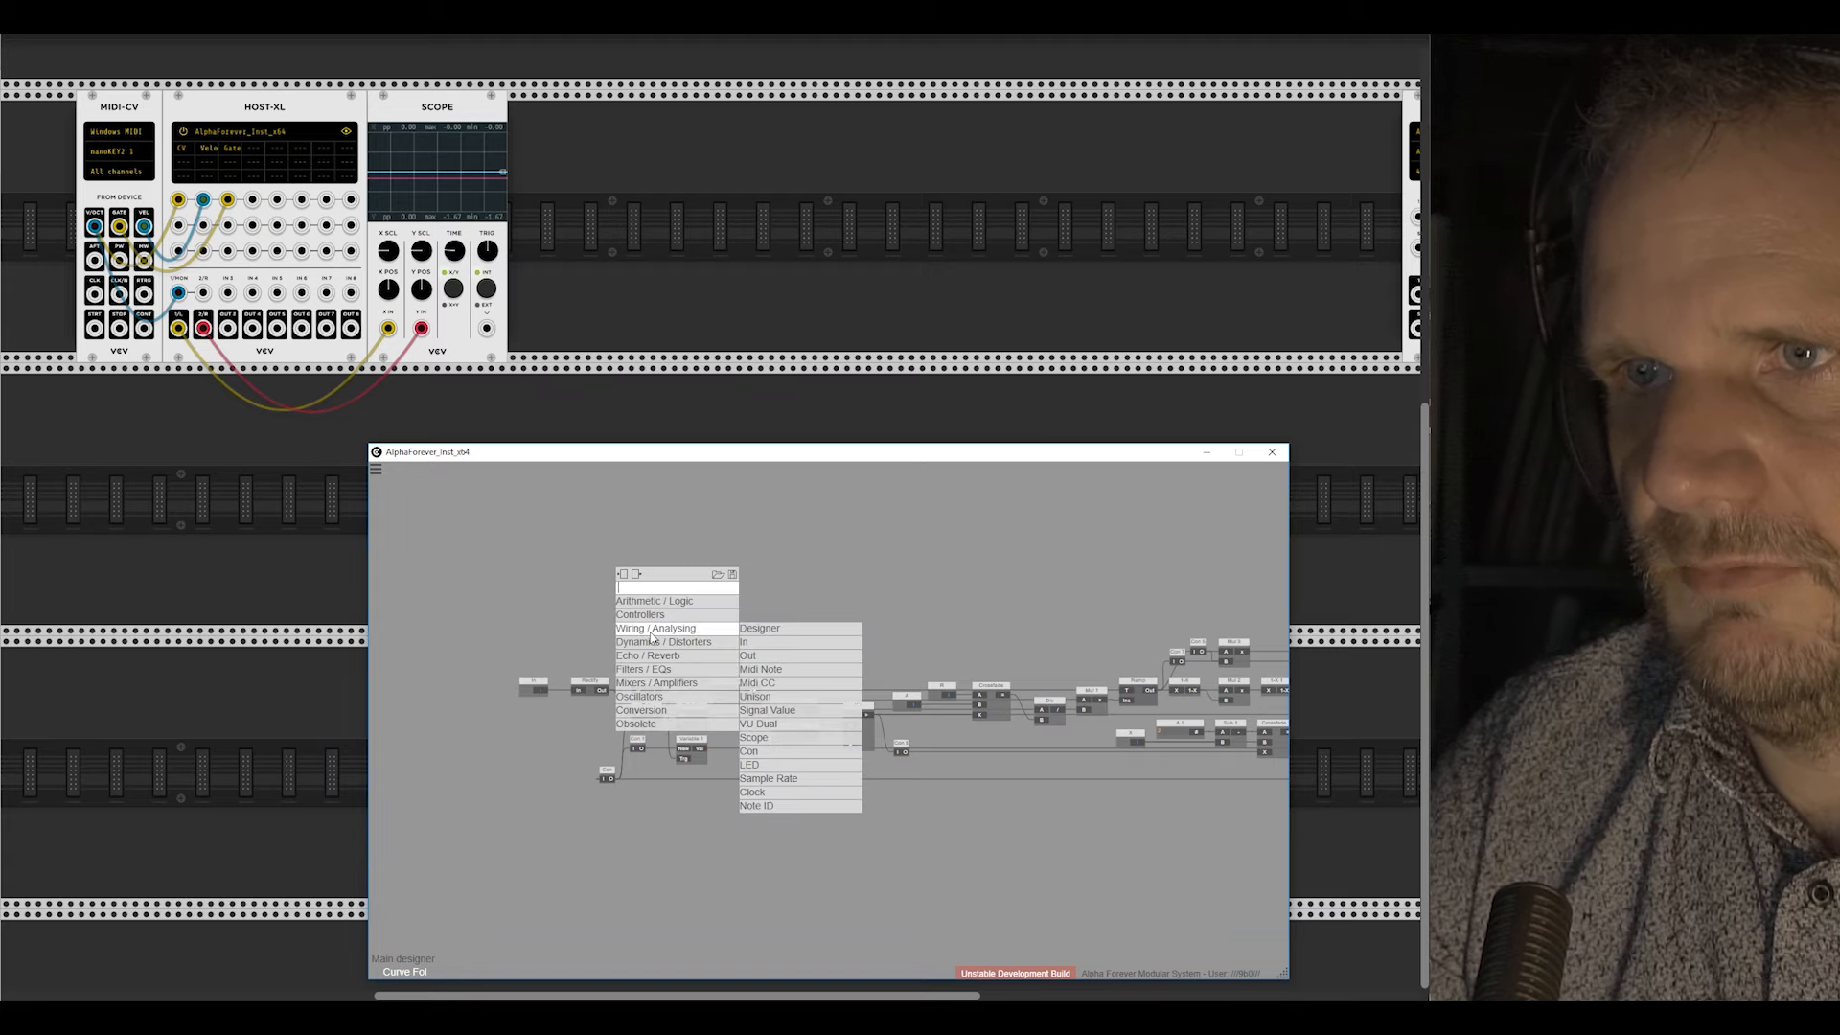
left_click(795, 641)
type("Cy")
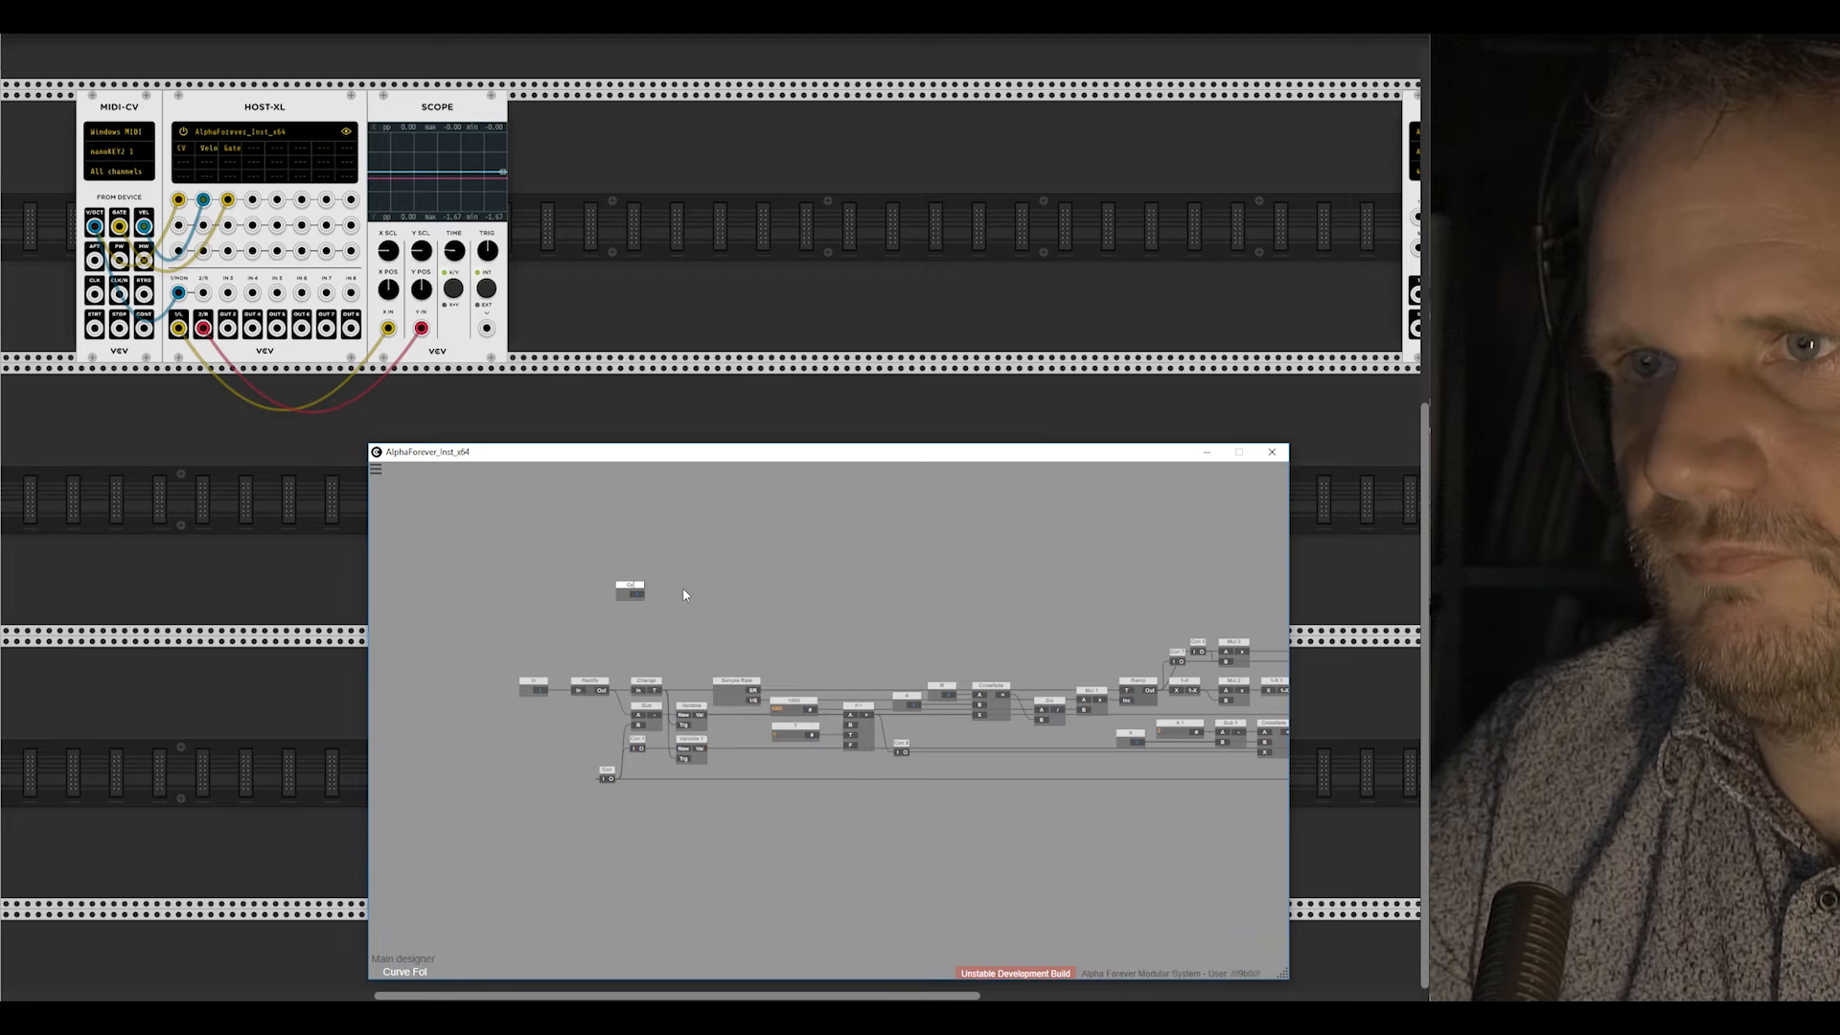
type("c")
key("Return")
double_click(676, 586)
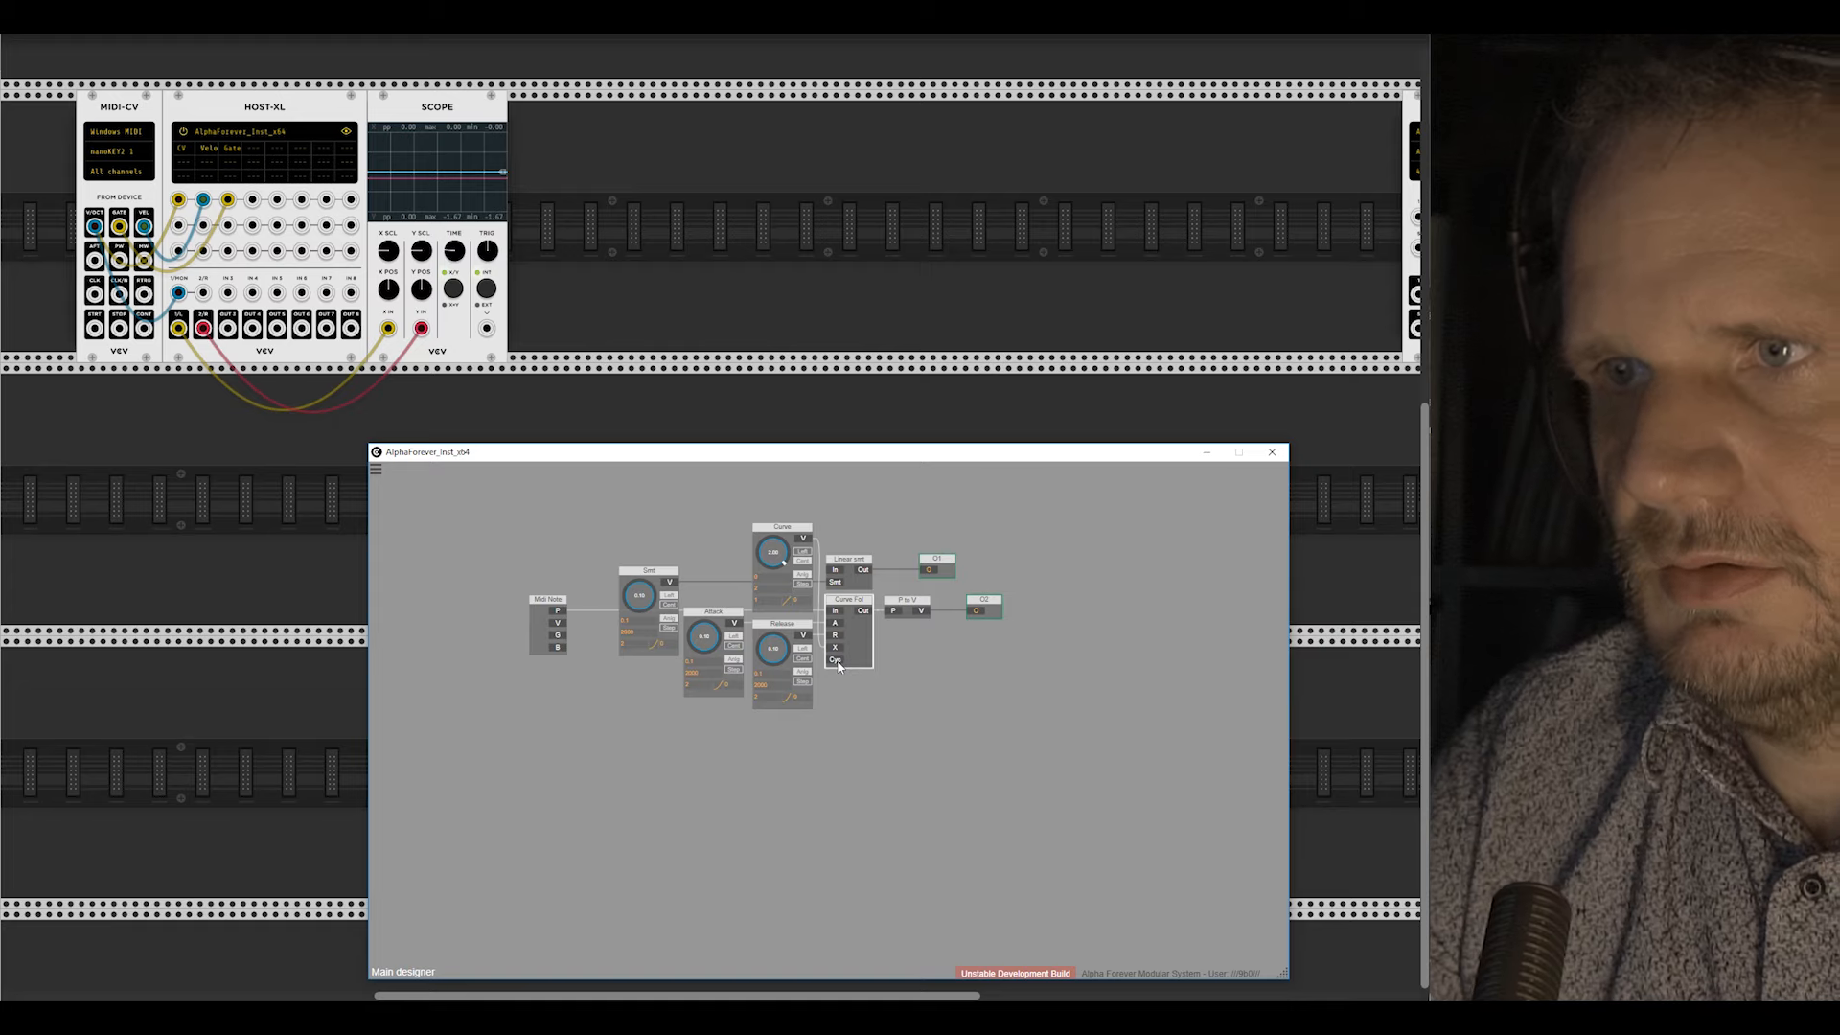
Step: Create a knob in Step mode for Curve Fol's Cyc input, placed below Release and aligned with the Curve and Release knobs
double_click(837, 661)
left_click_drag(791, 647, 792, 721)
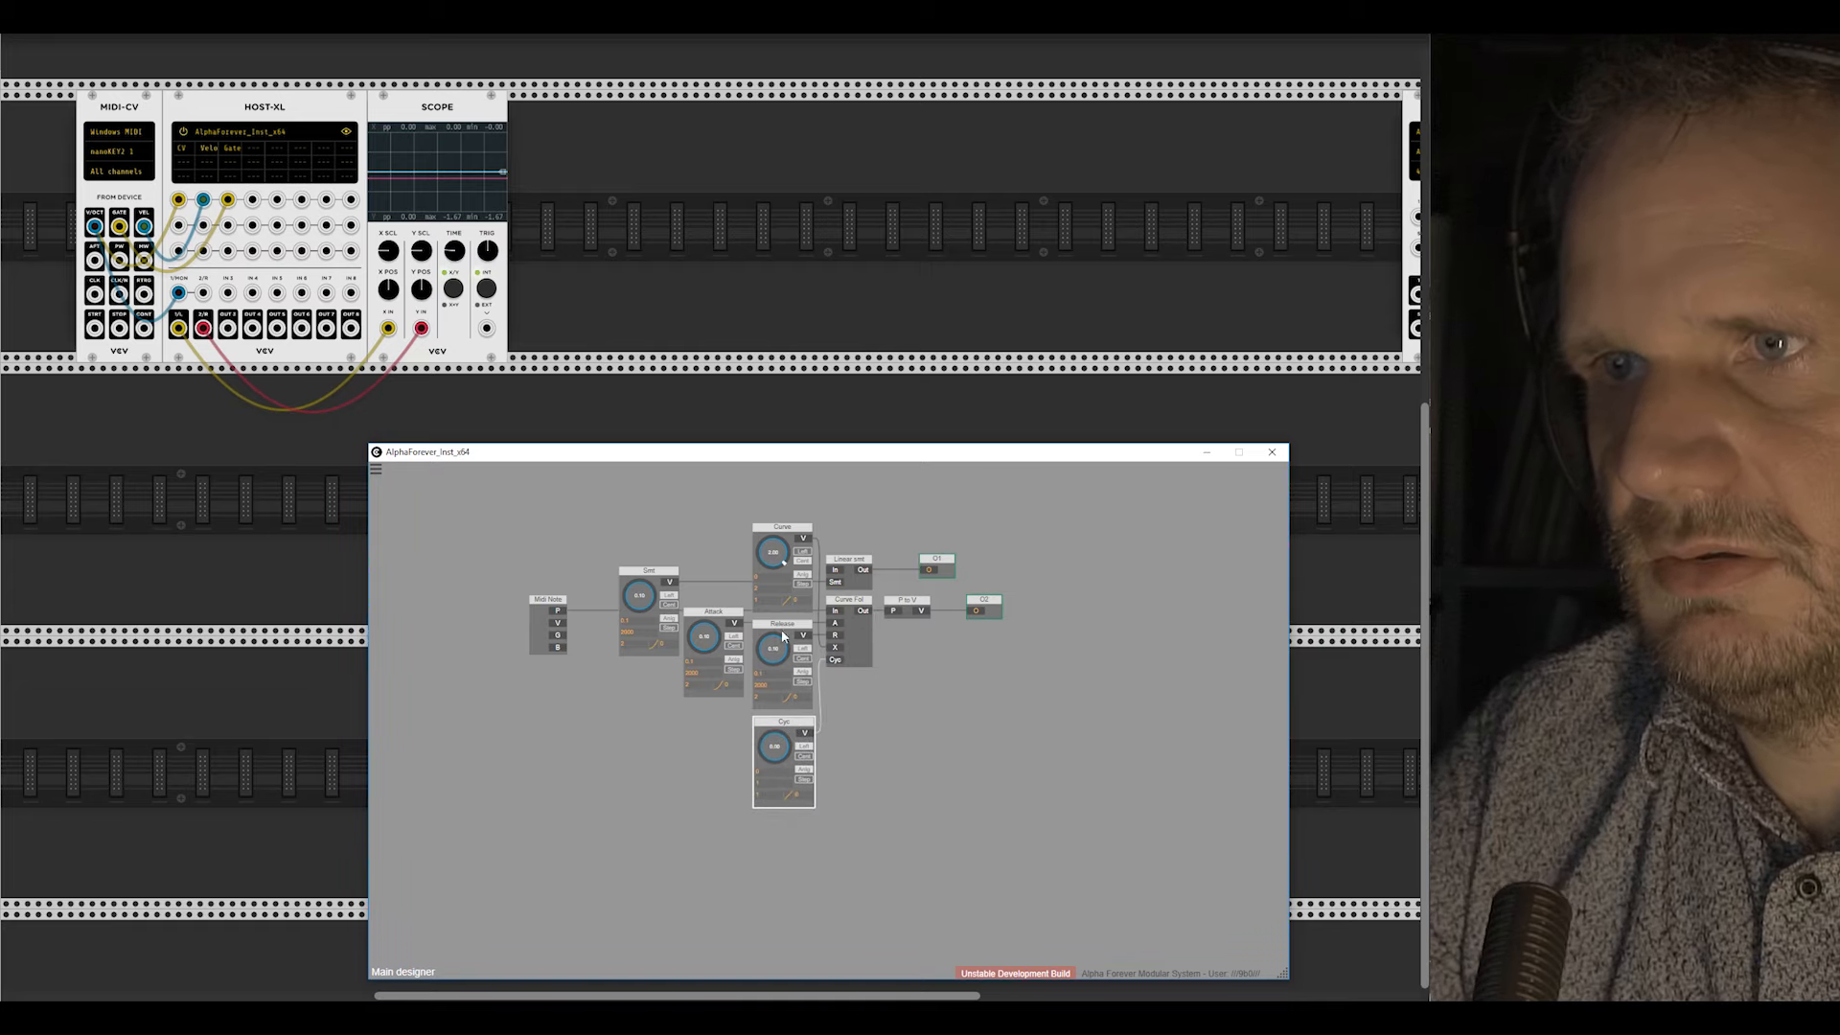
left_click_drag(746, 503, 859, 878)
key("l")
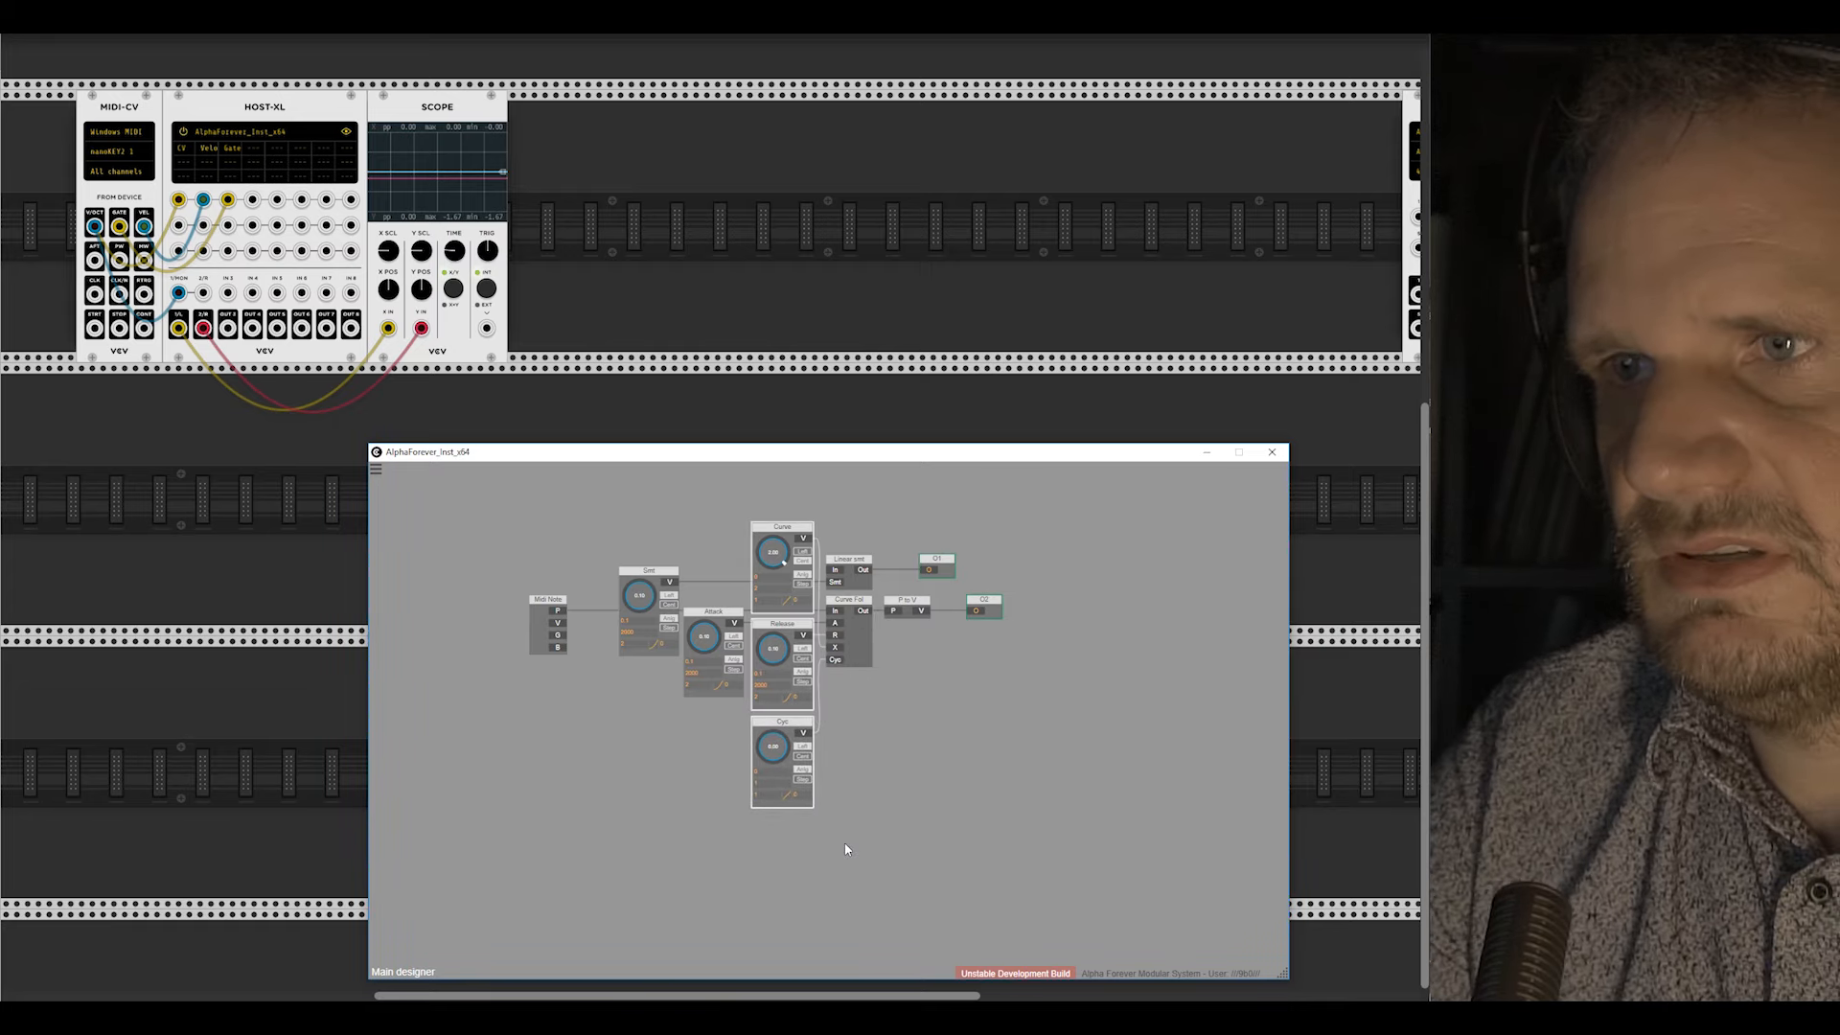
left_click(846, 849)
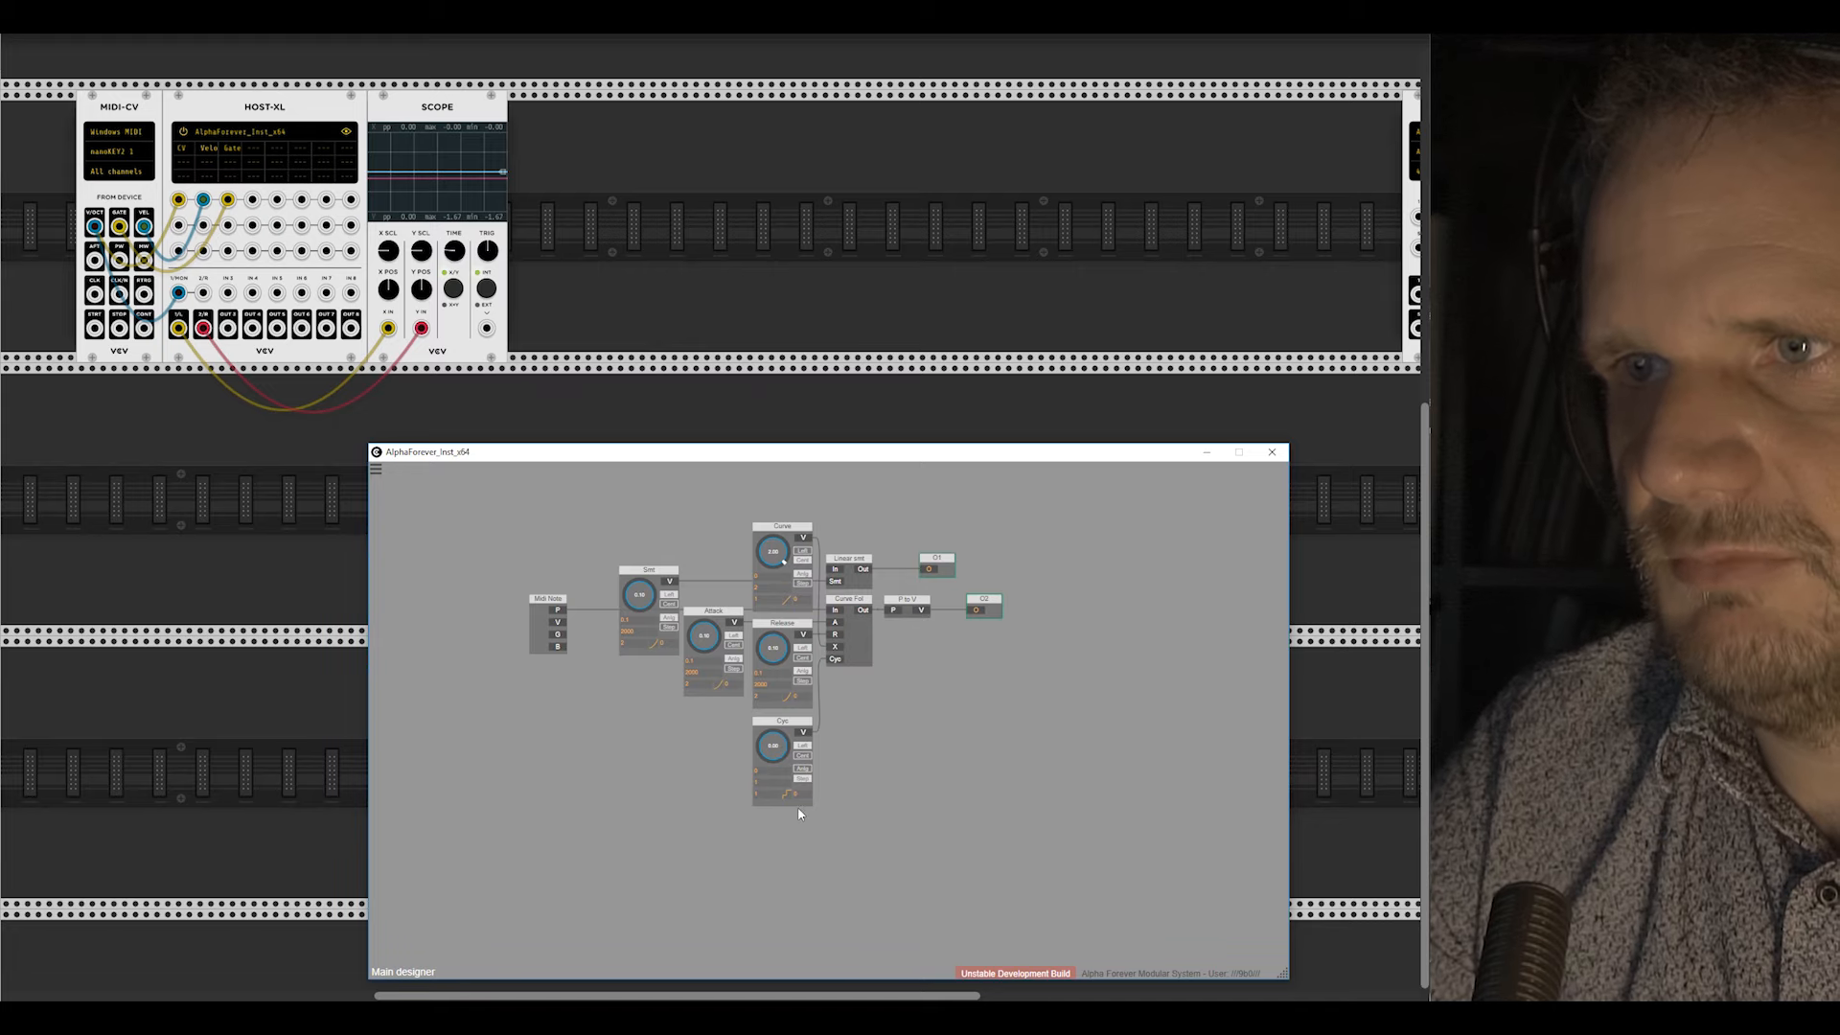
scroll(941, 675, "up", 3)
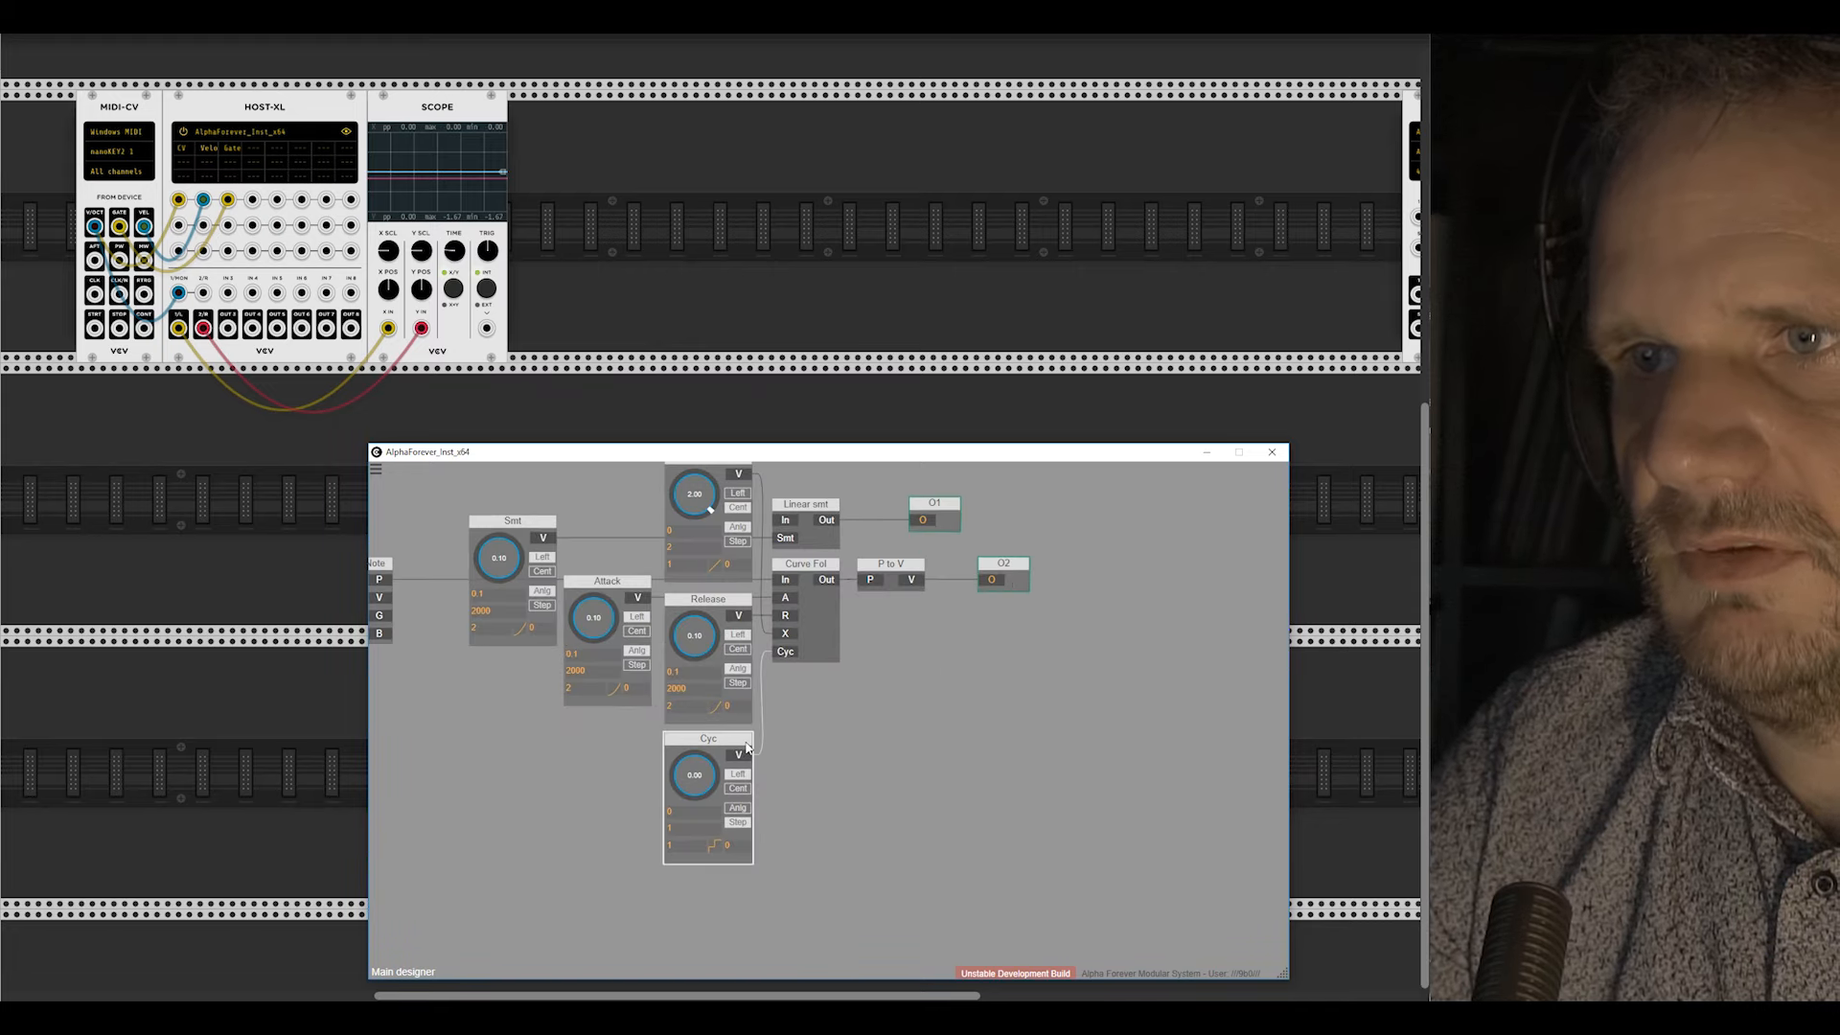
Step: Inside Curve Fol, move the main signal input module farther left to open a gap before the module it feeds
left_click_drag(859, 673, 891, 744)
double_click(856, 709)
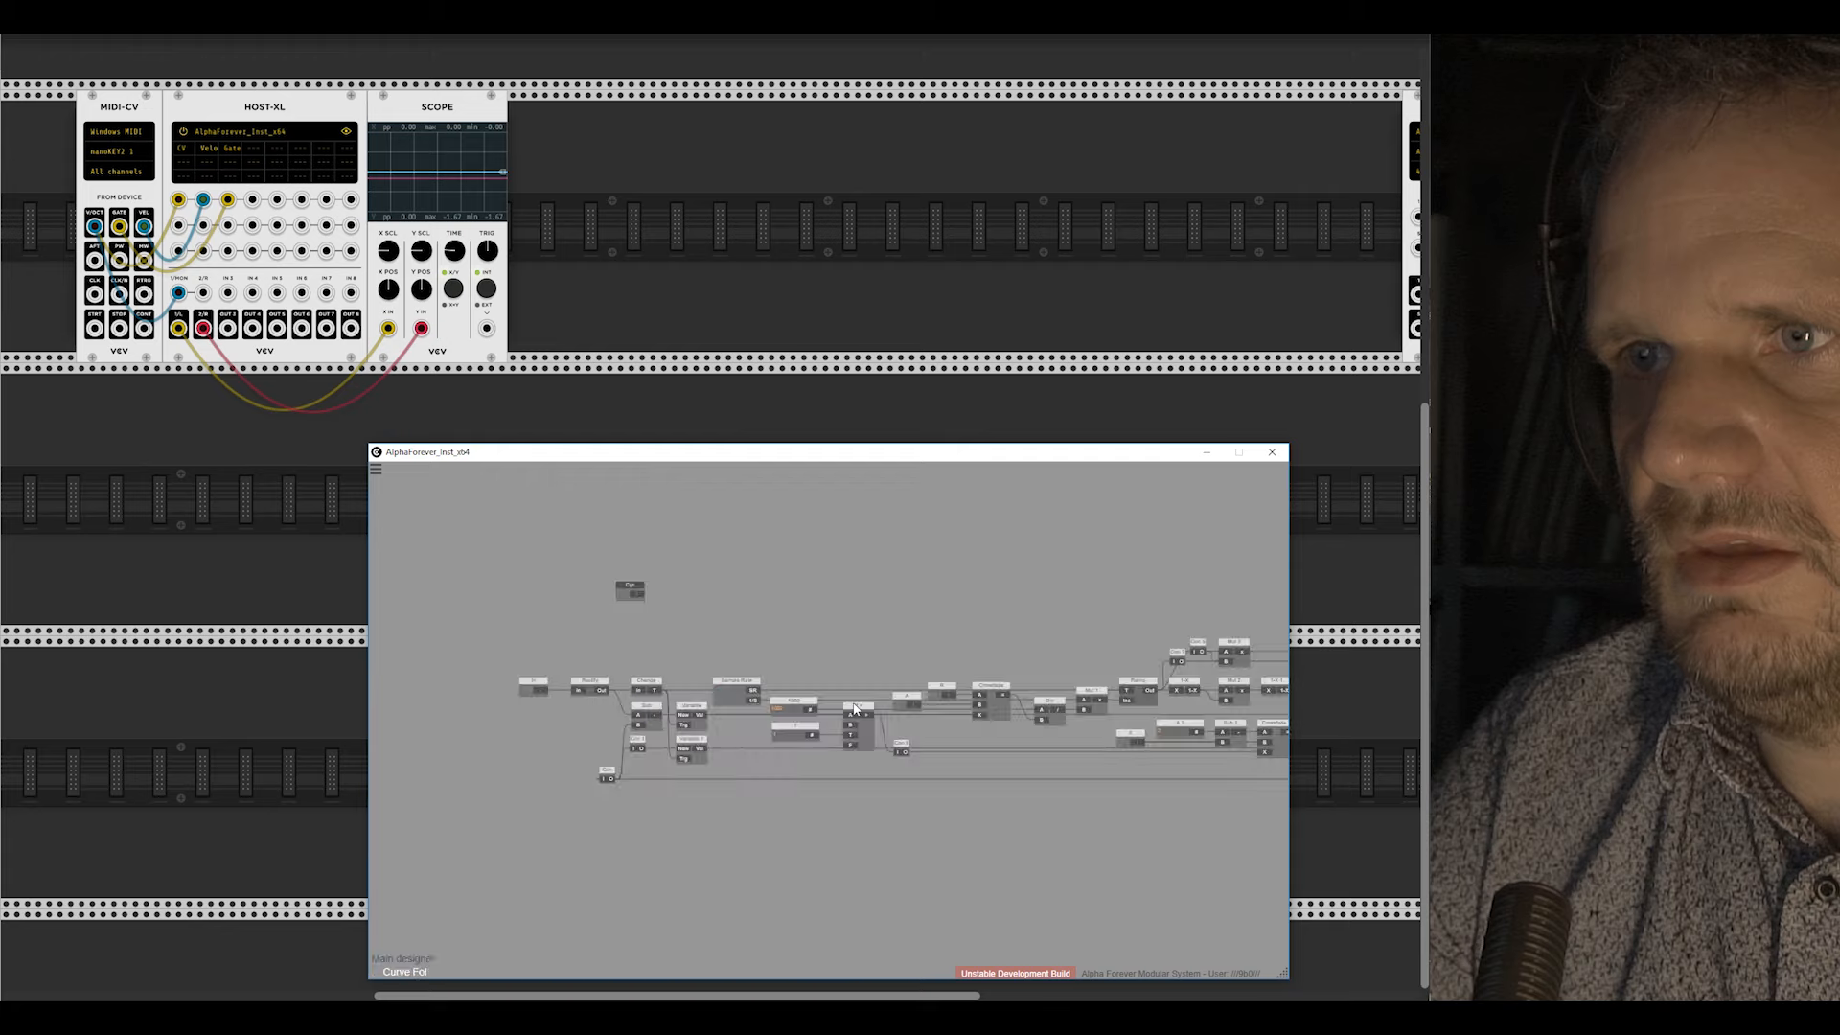
left_click_drag(778, 628, 913, 555)
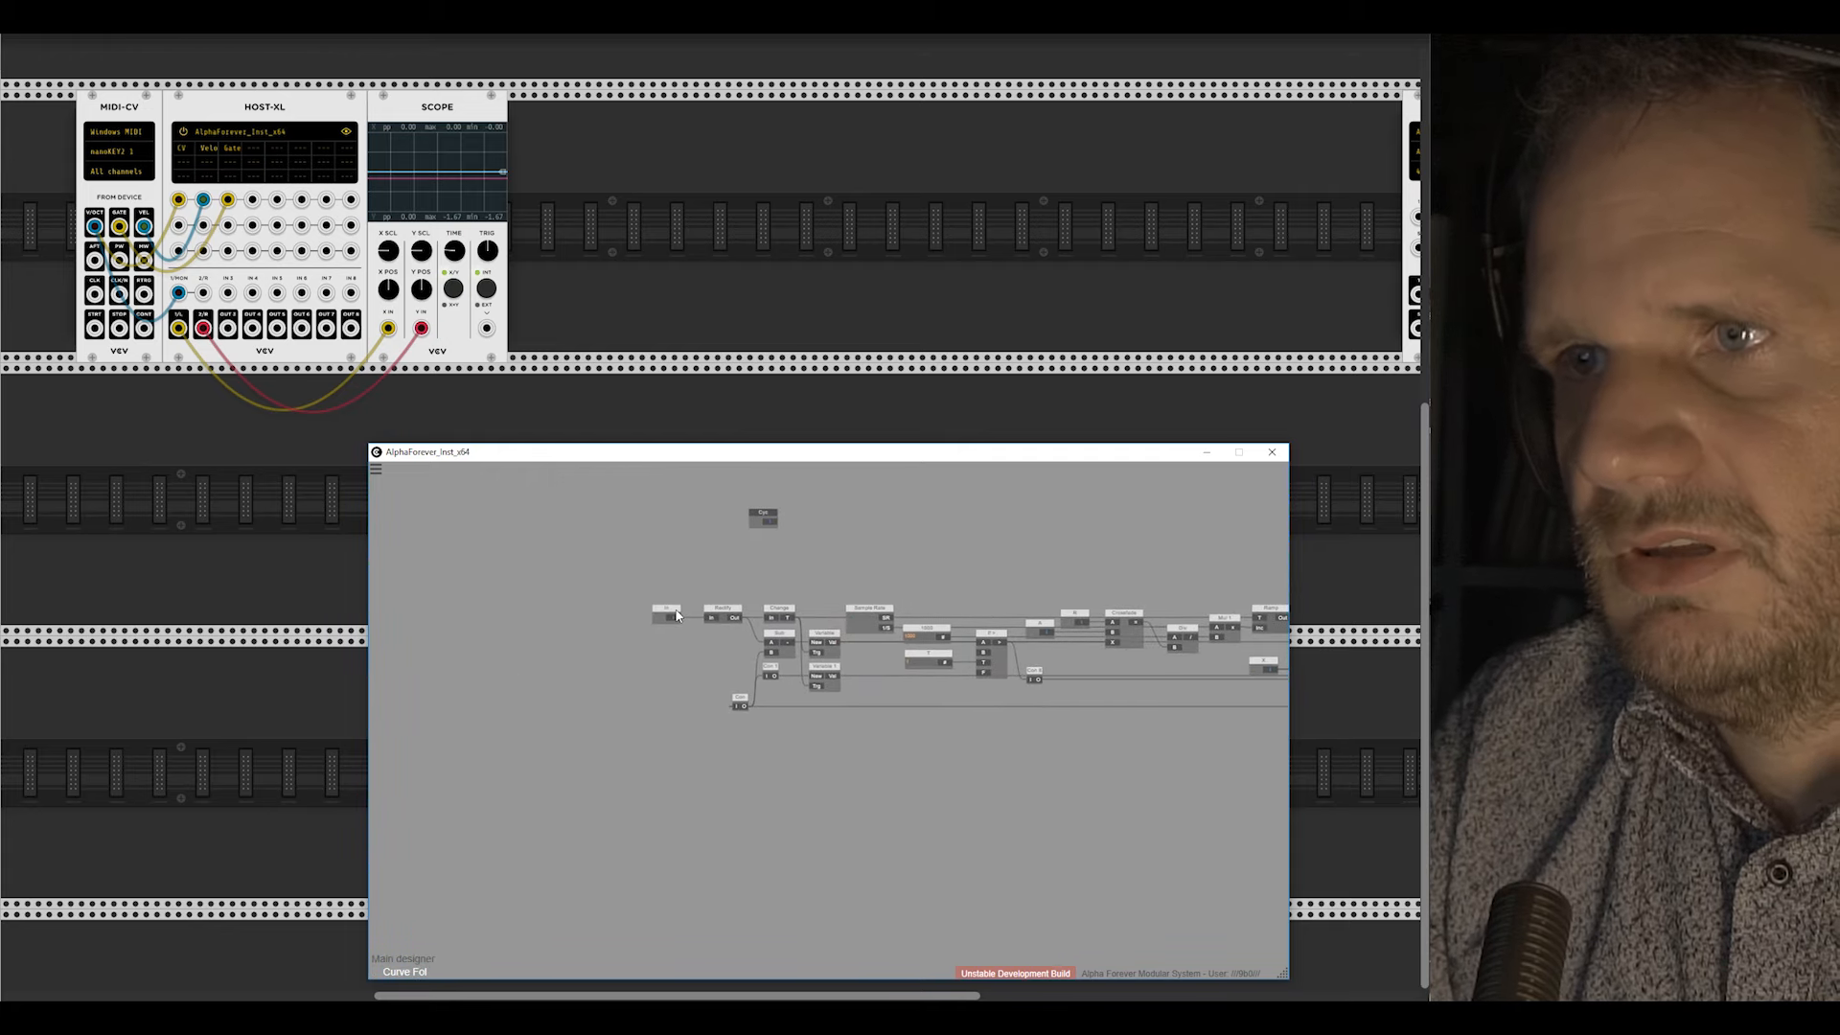
left_click_drag(676, 615, 517, 615)
scroll(559, 680, "down", 2)
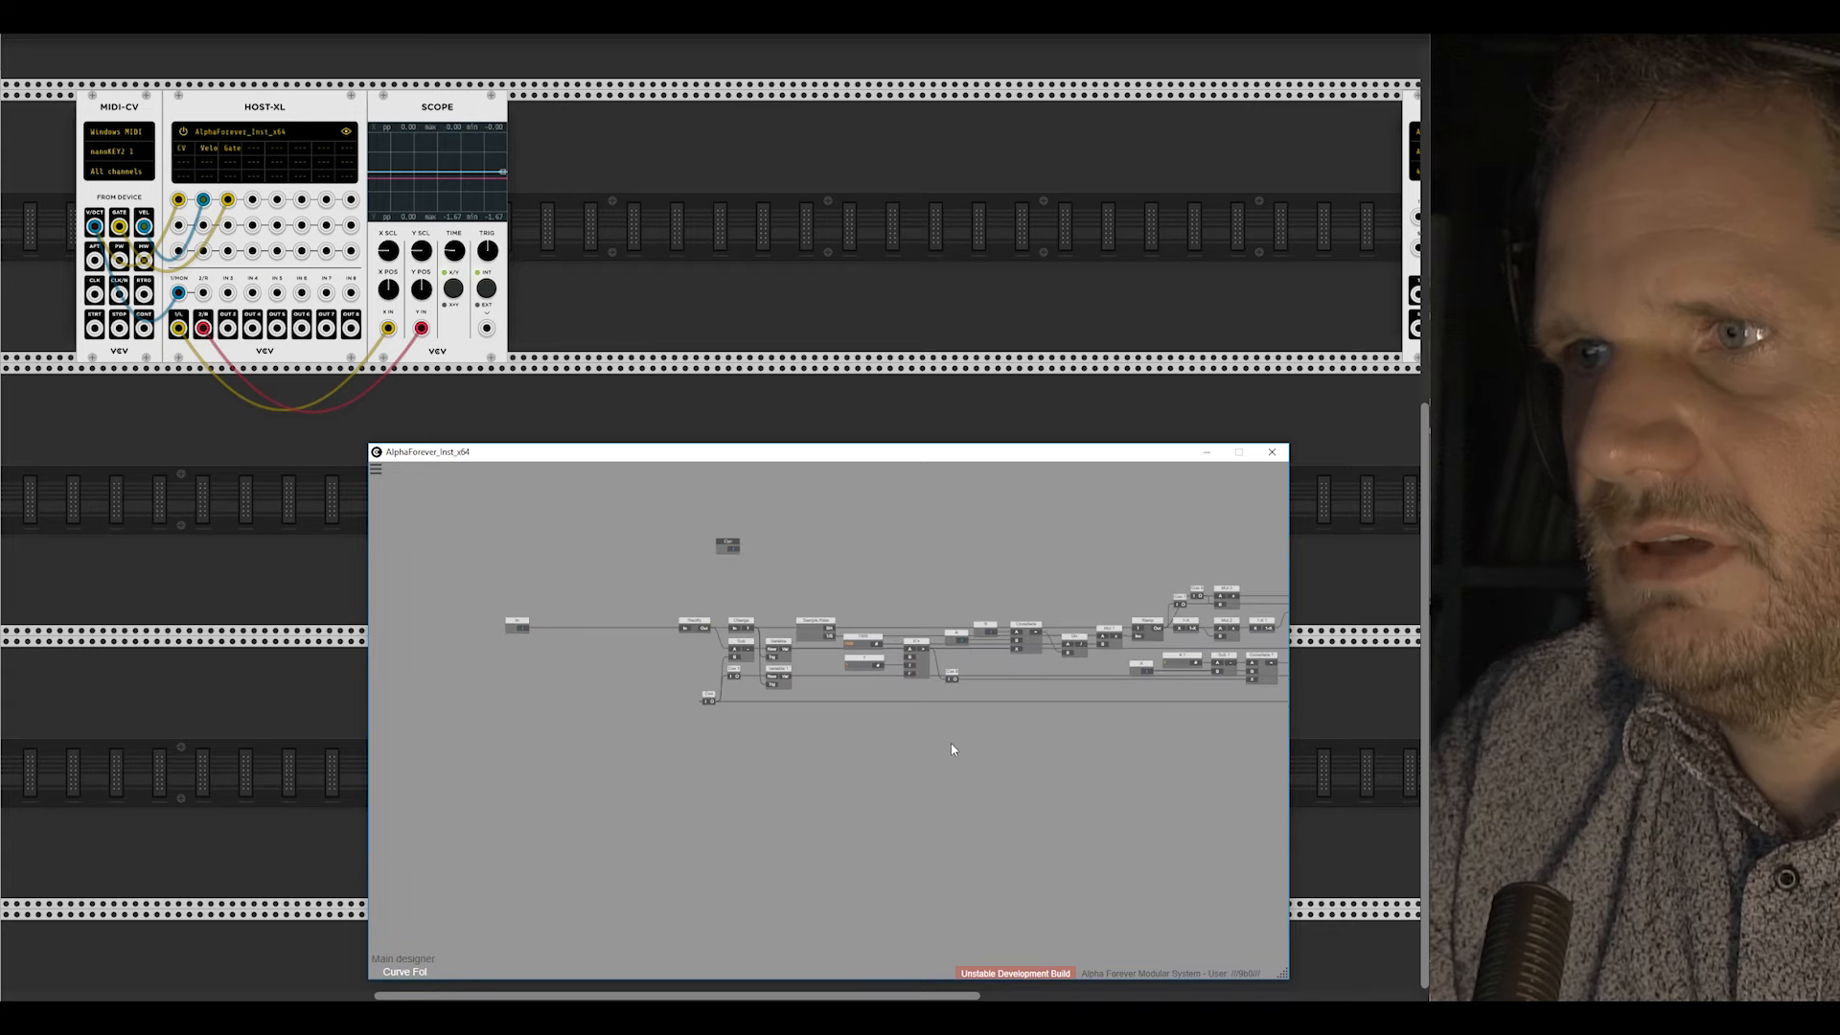
left_click_drag(959, 745, 777, 740)
scroll(891, 721, "up", 1)
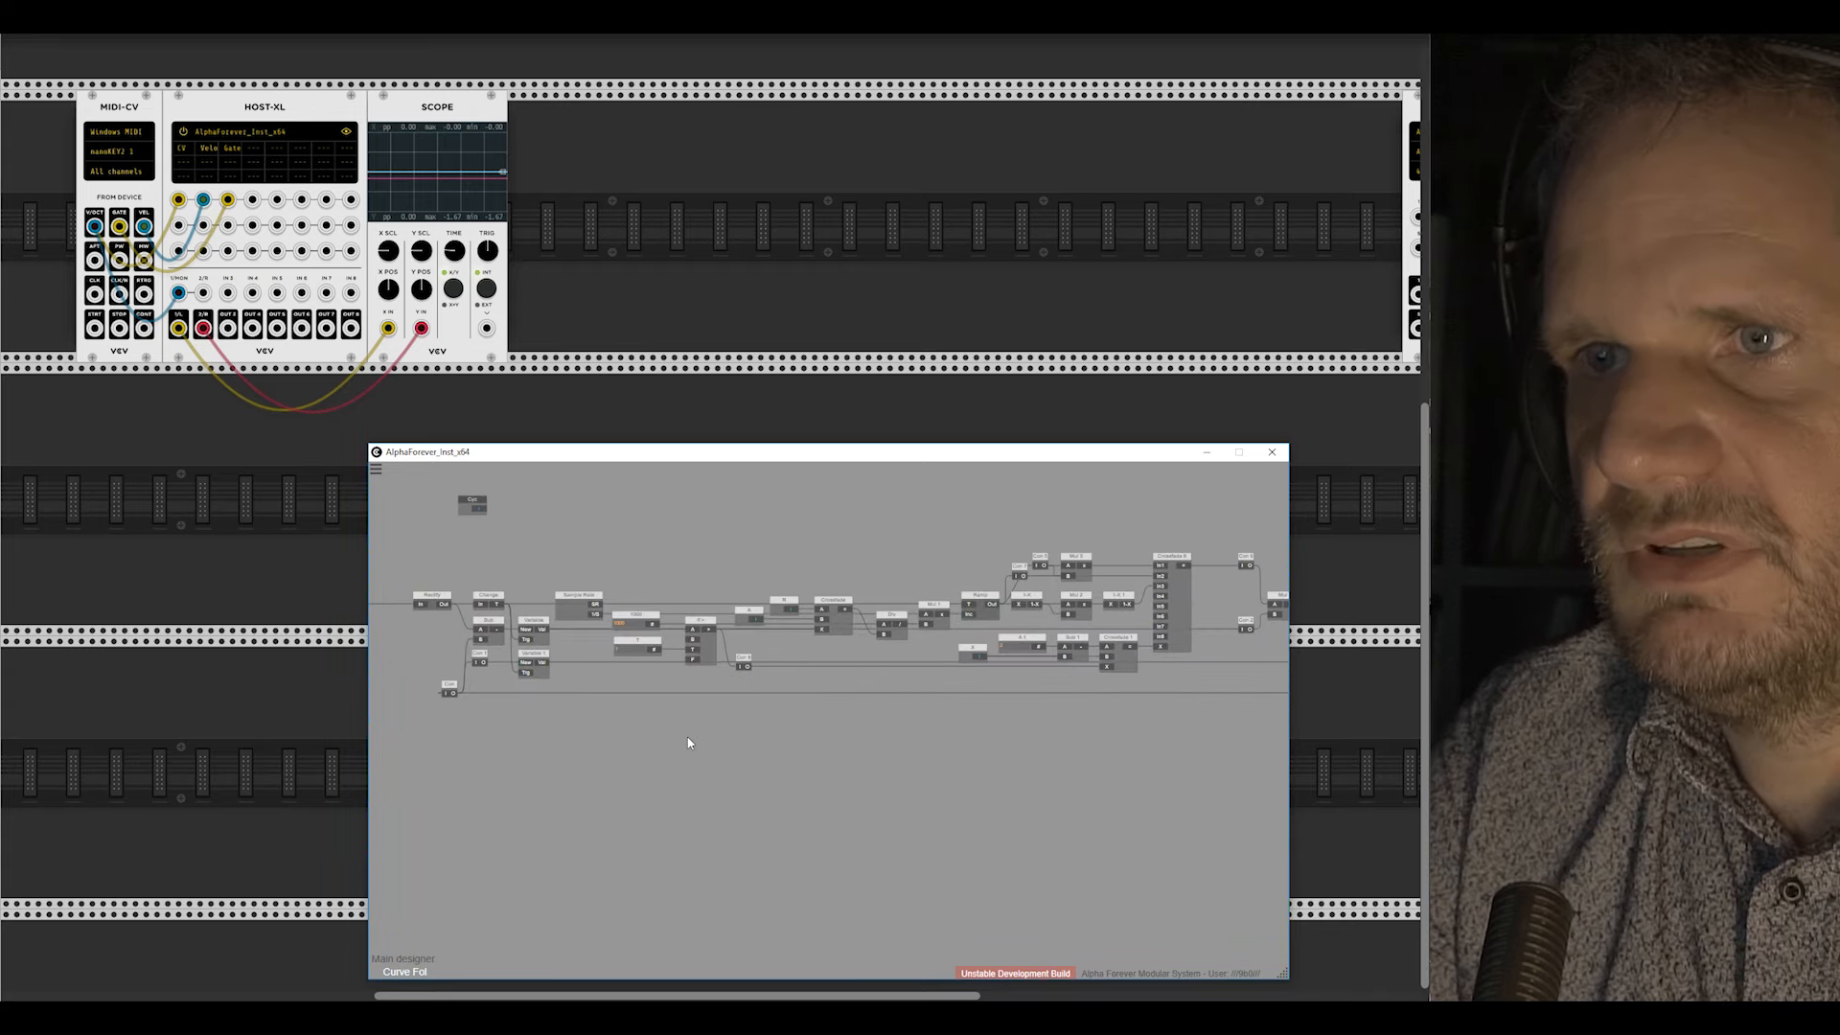
Step: Move the A and R input modules out of the signal chain, above and to the left of the main In module
left_click(755, 610)
left_click(786, 601, "shift")
left_click_drag(785, 600, 712, 469)
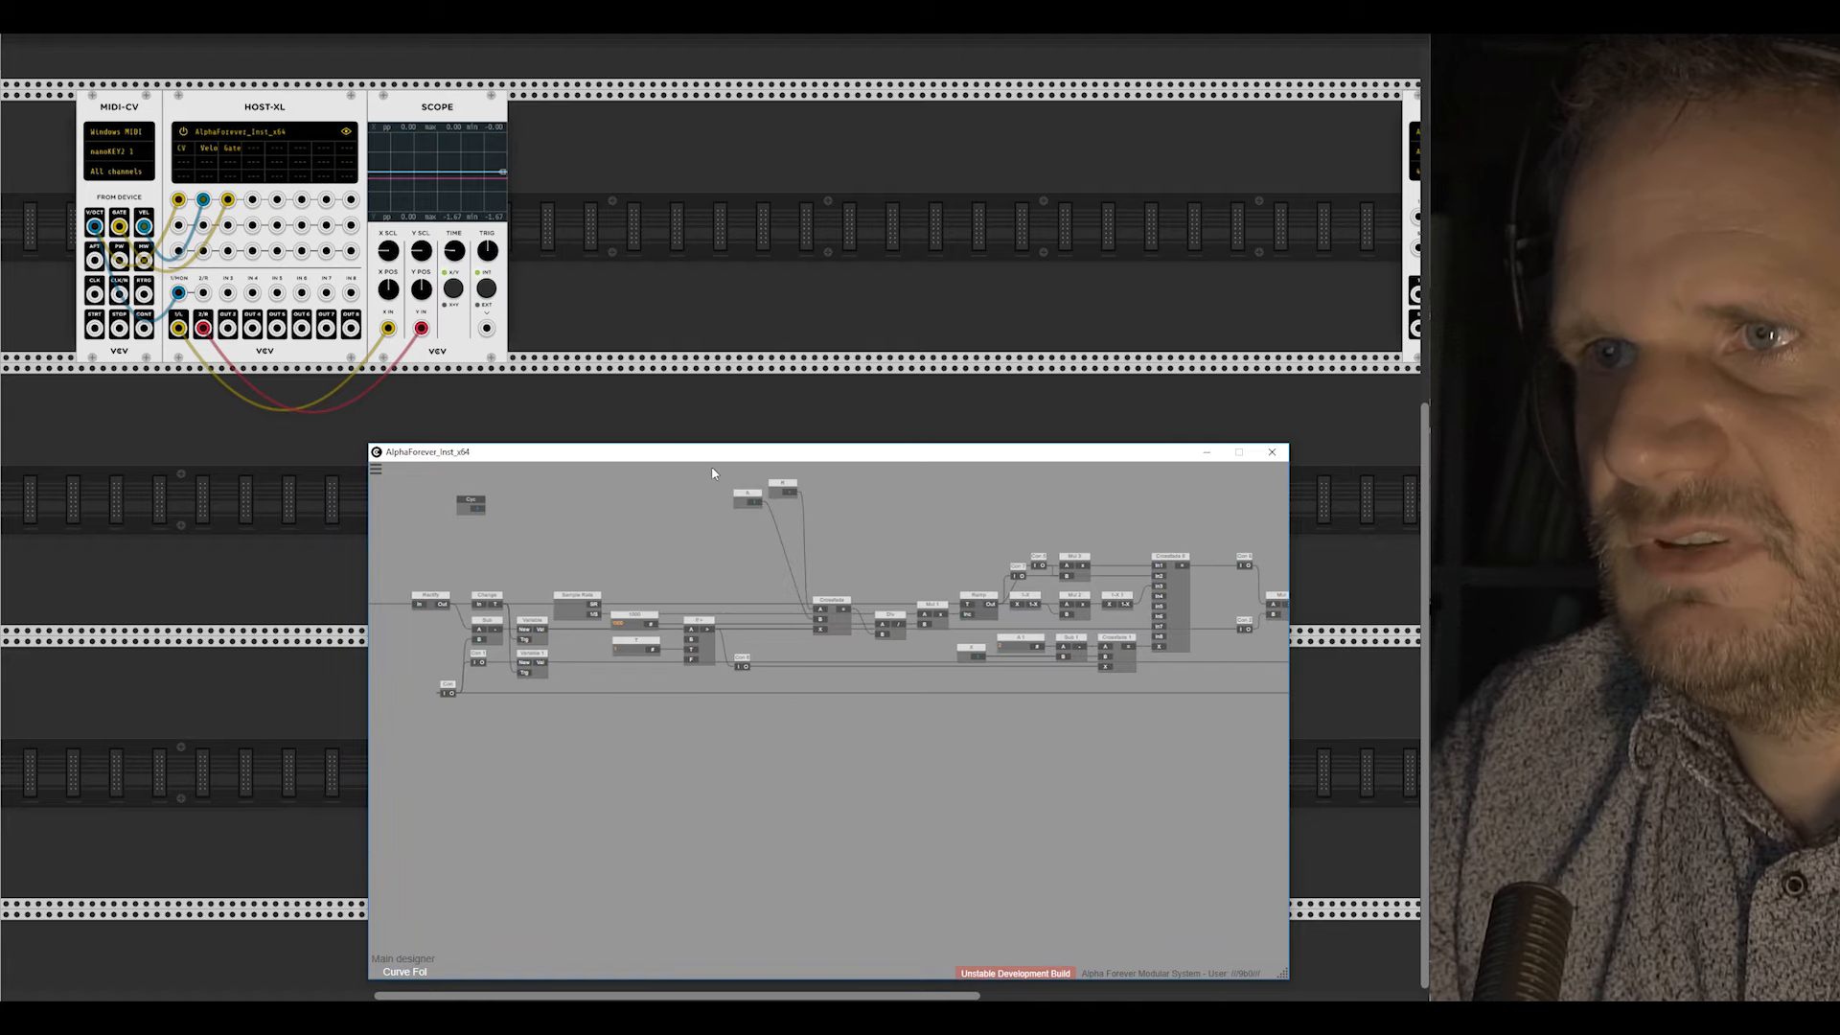
double_click(712, 468)
double_click(832, 686)
left_click_drag(737, 560, 487, 556)
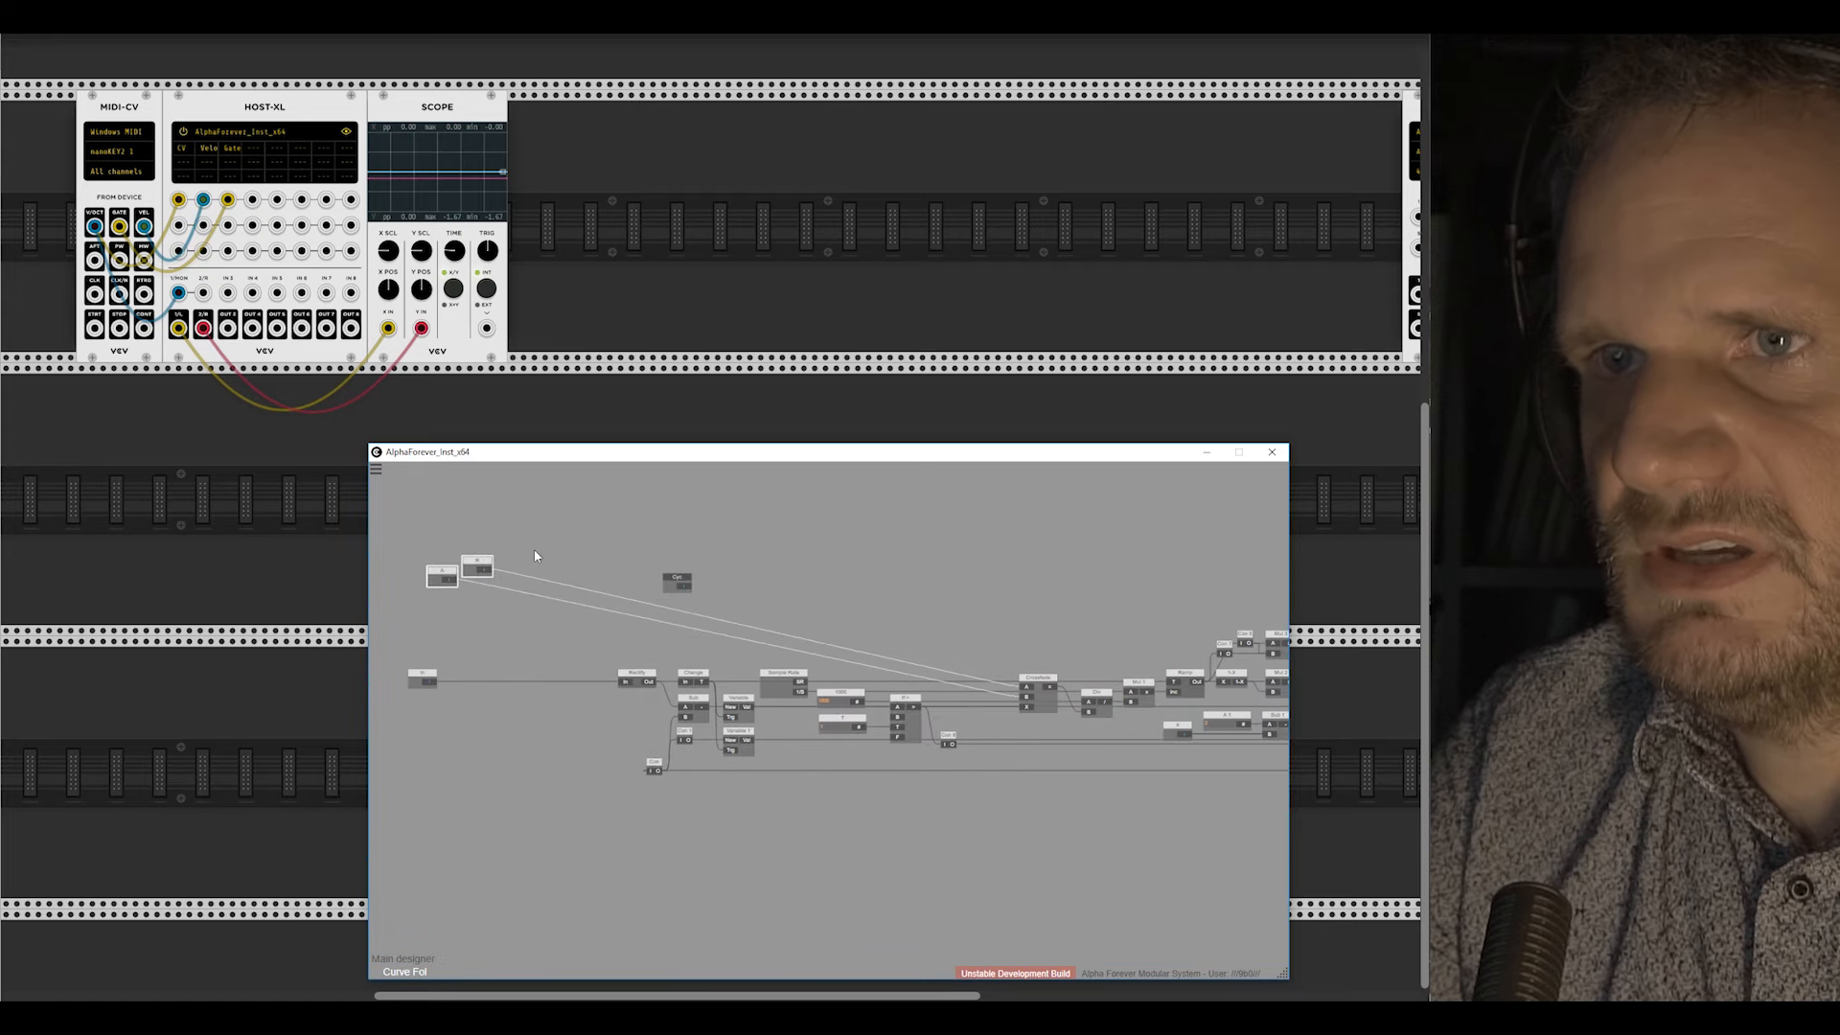
Step: Add a Con module to R's connection and place it above the Crossfade that R feeds
left_click(536, 553)
right_click(542, 563)
mouse_move(554, 621)
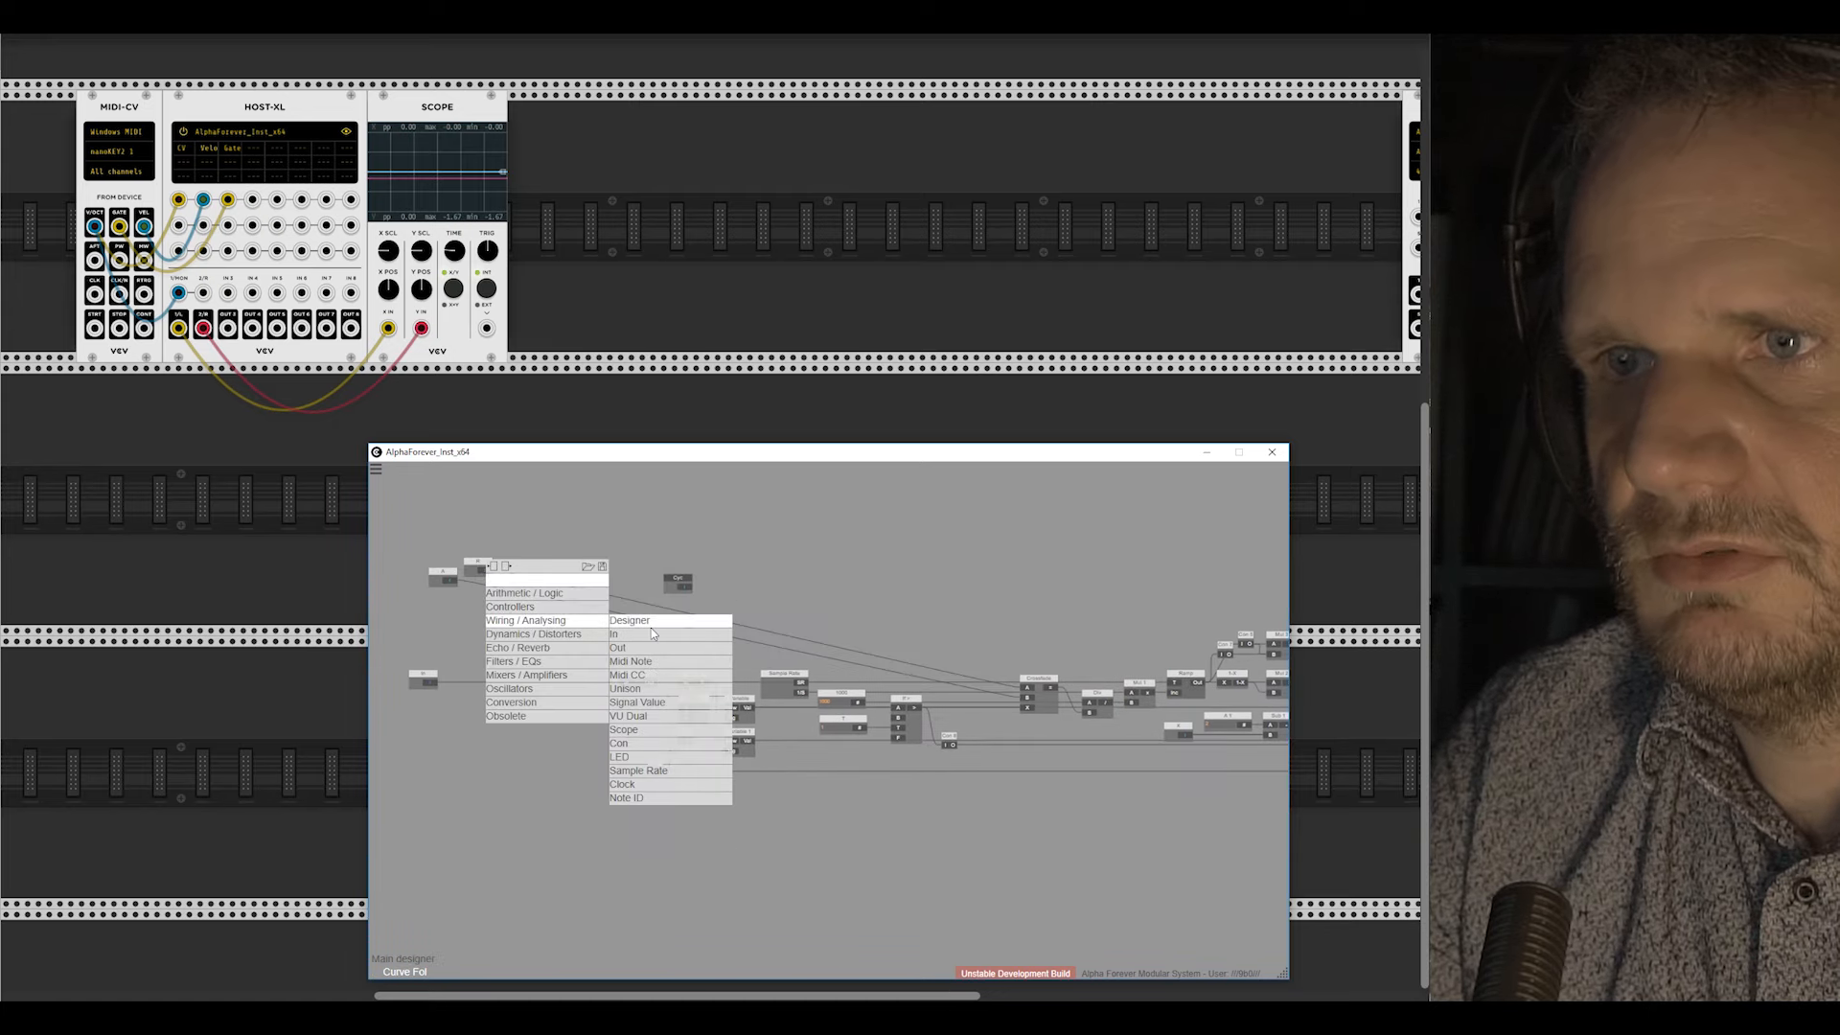
left_click(667, 747)
left_click_drag(548, 562, 1002, 560)
Step: Route A's connection through a second Con directly below the first, and lower the A module level with it
right_click(450, 582)
mouse_move(533, 632)
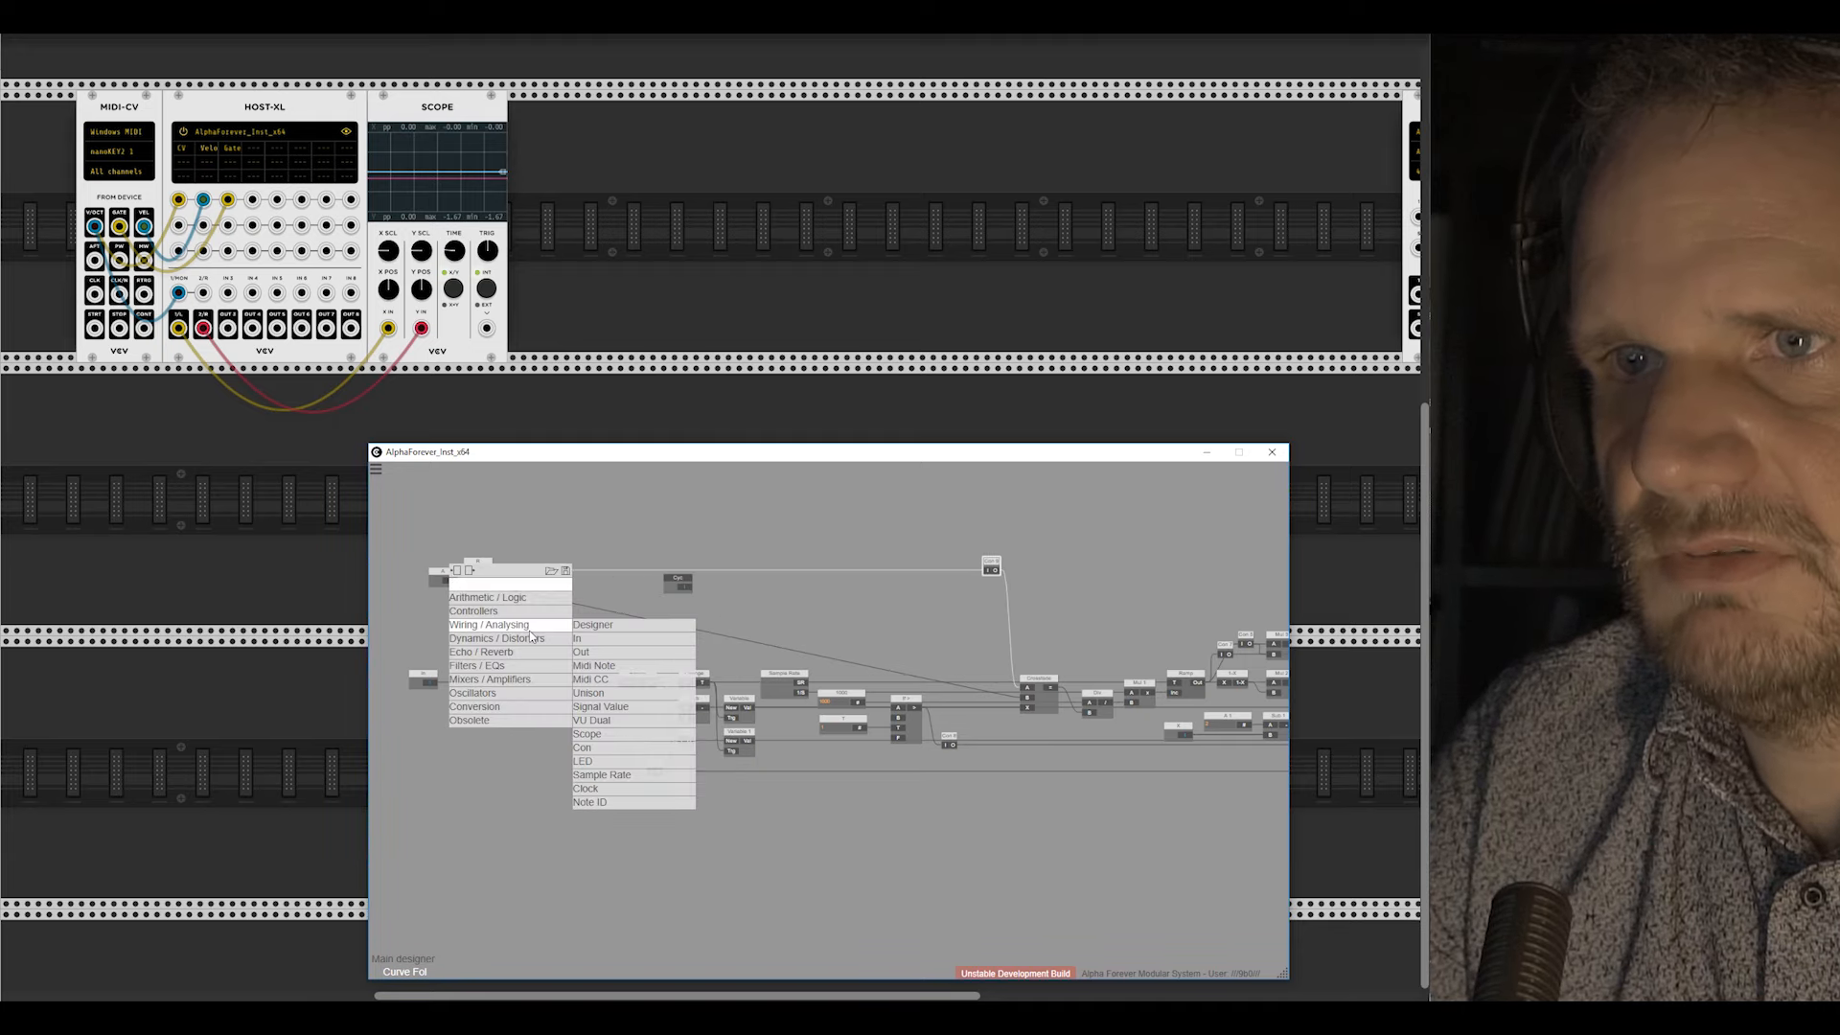
left_click(635, 744)
left_click_drag(509, 575, 997, 590)
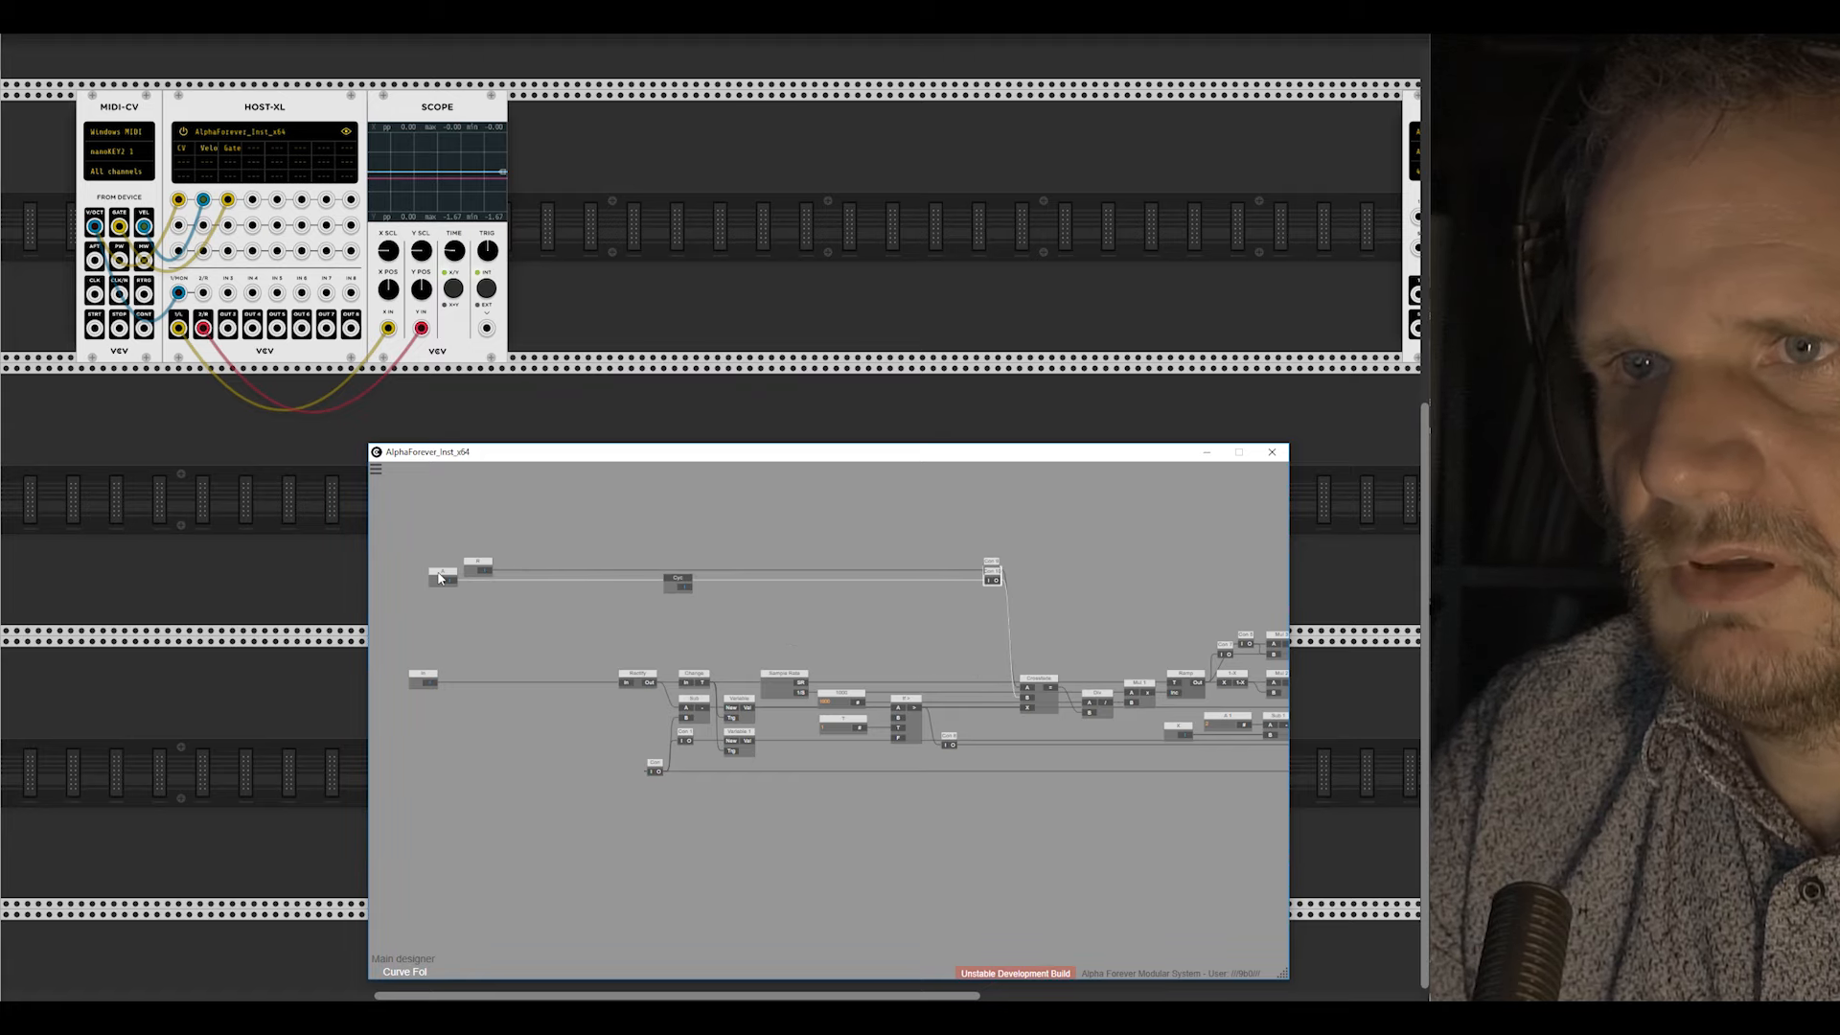
left_click_drag(441, 578, 441, 589)
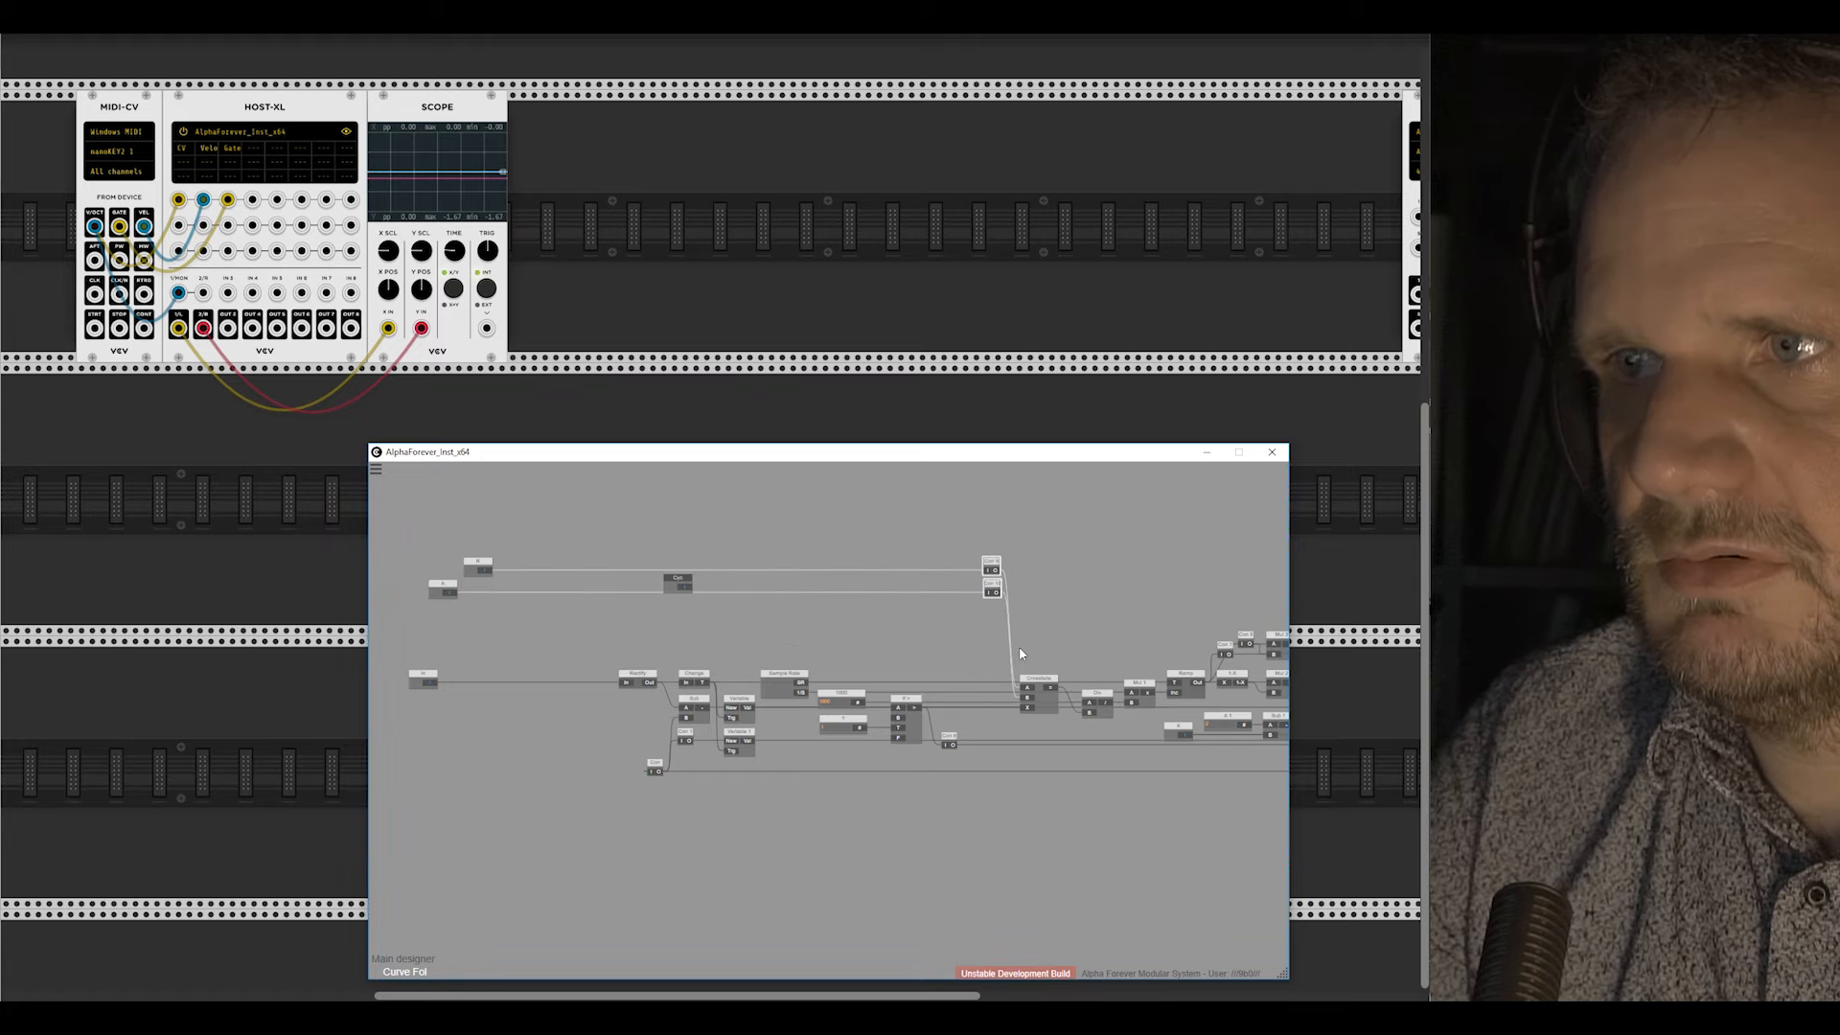
scroll(1040, 573, "up", 2)
scroll(1039, 573, "up", 2)
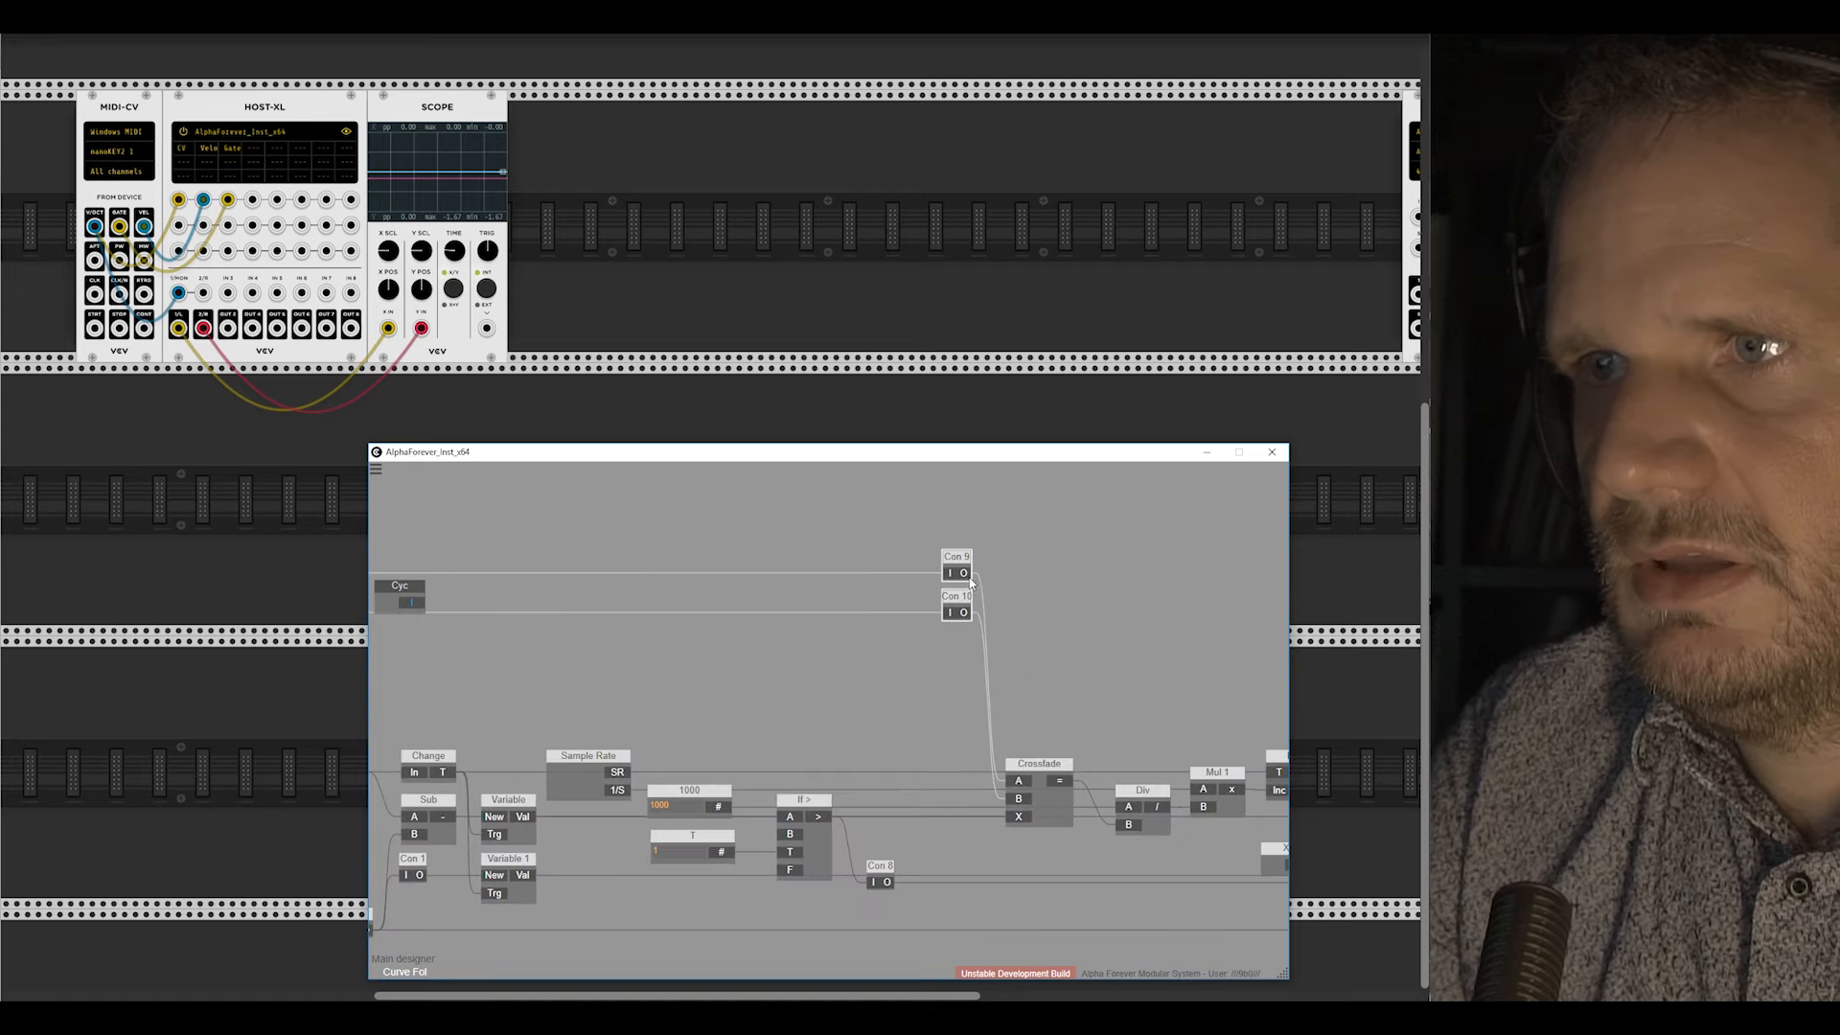
left_click(793, 628)
scroll(773, 637, "down", 2)
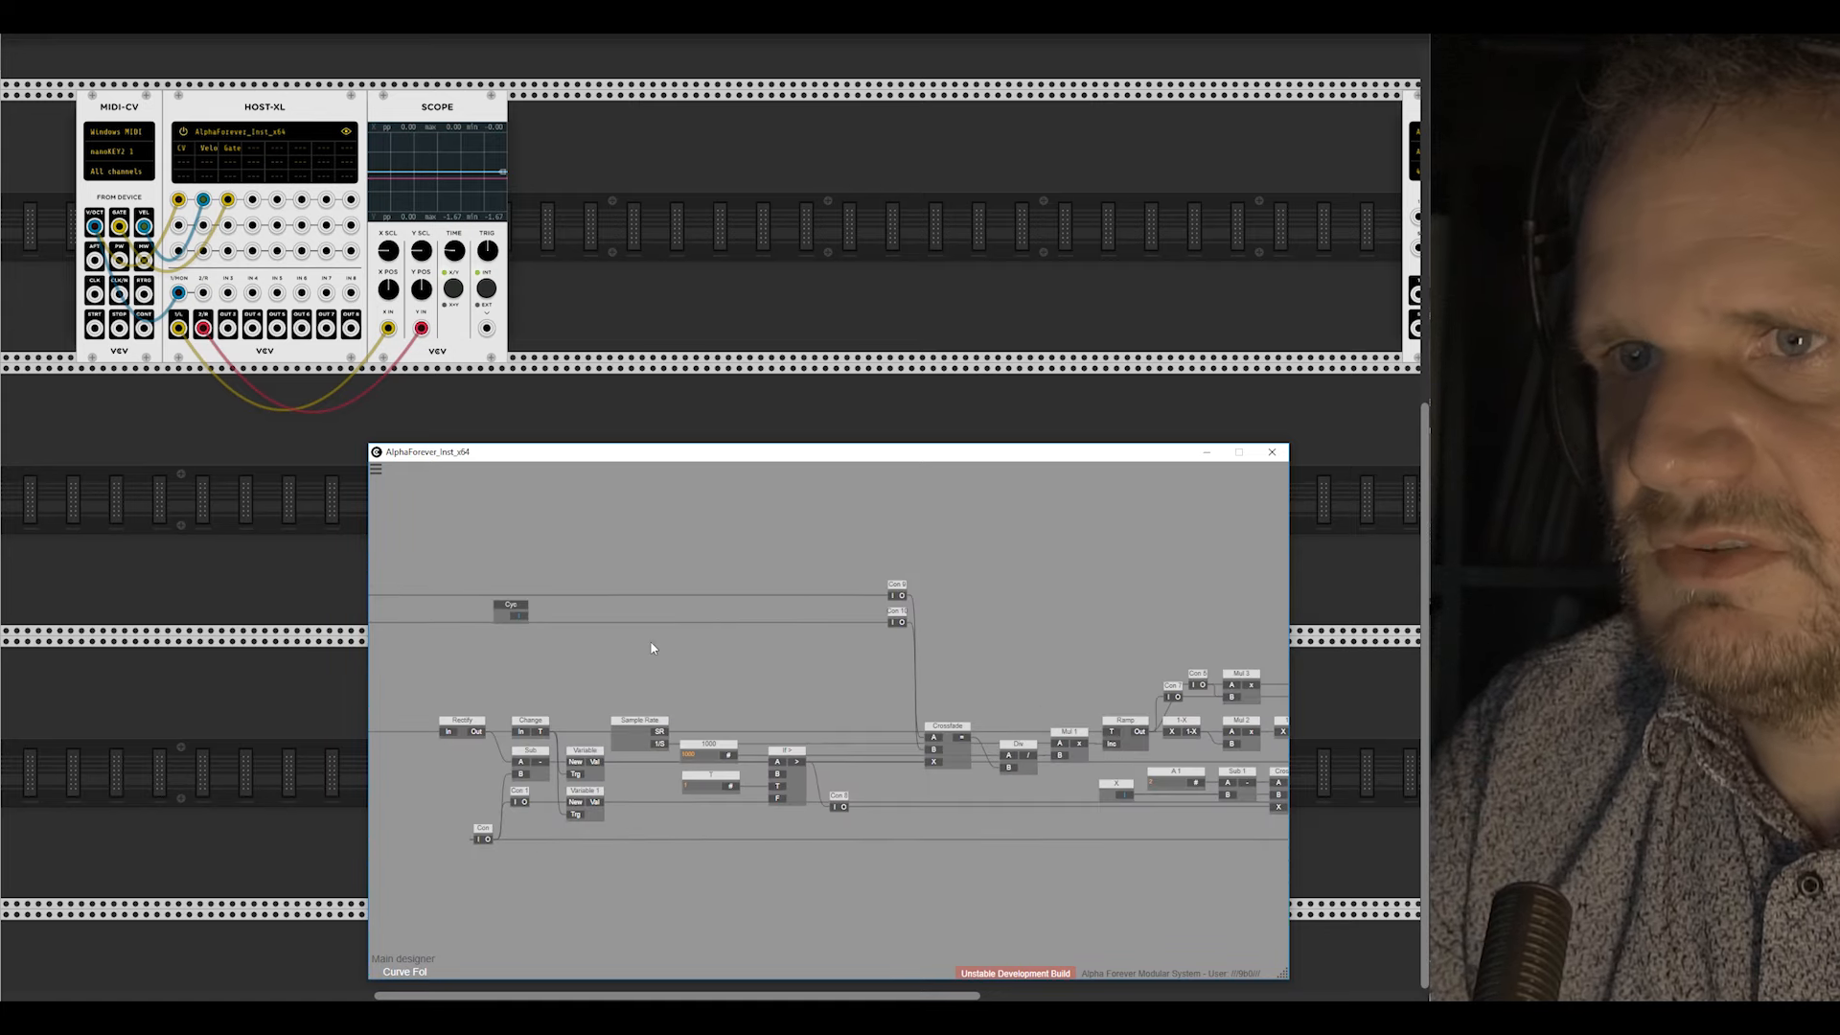
Step: Move the Cyc input module below and slightly left of the main In module
double_click(648, 645)
double_click(855, 693)
scroll(600, 636, "up", 2)
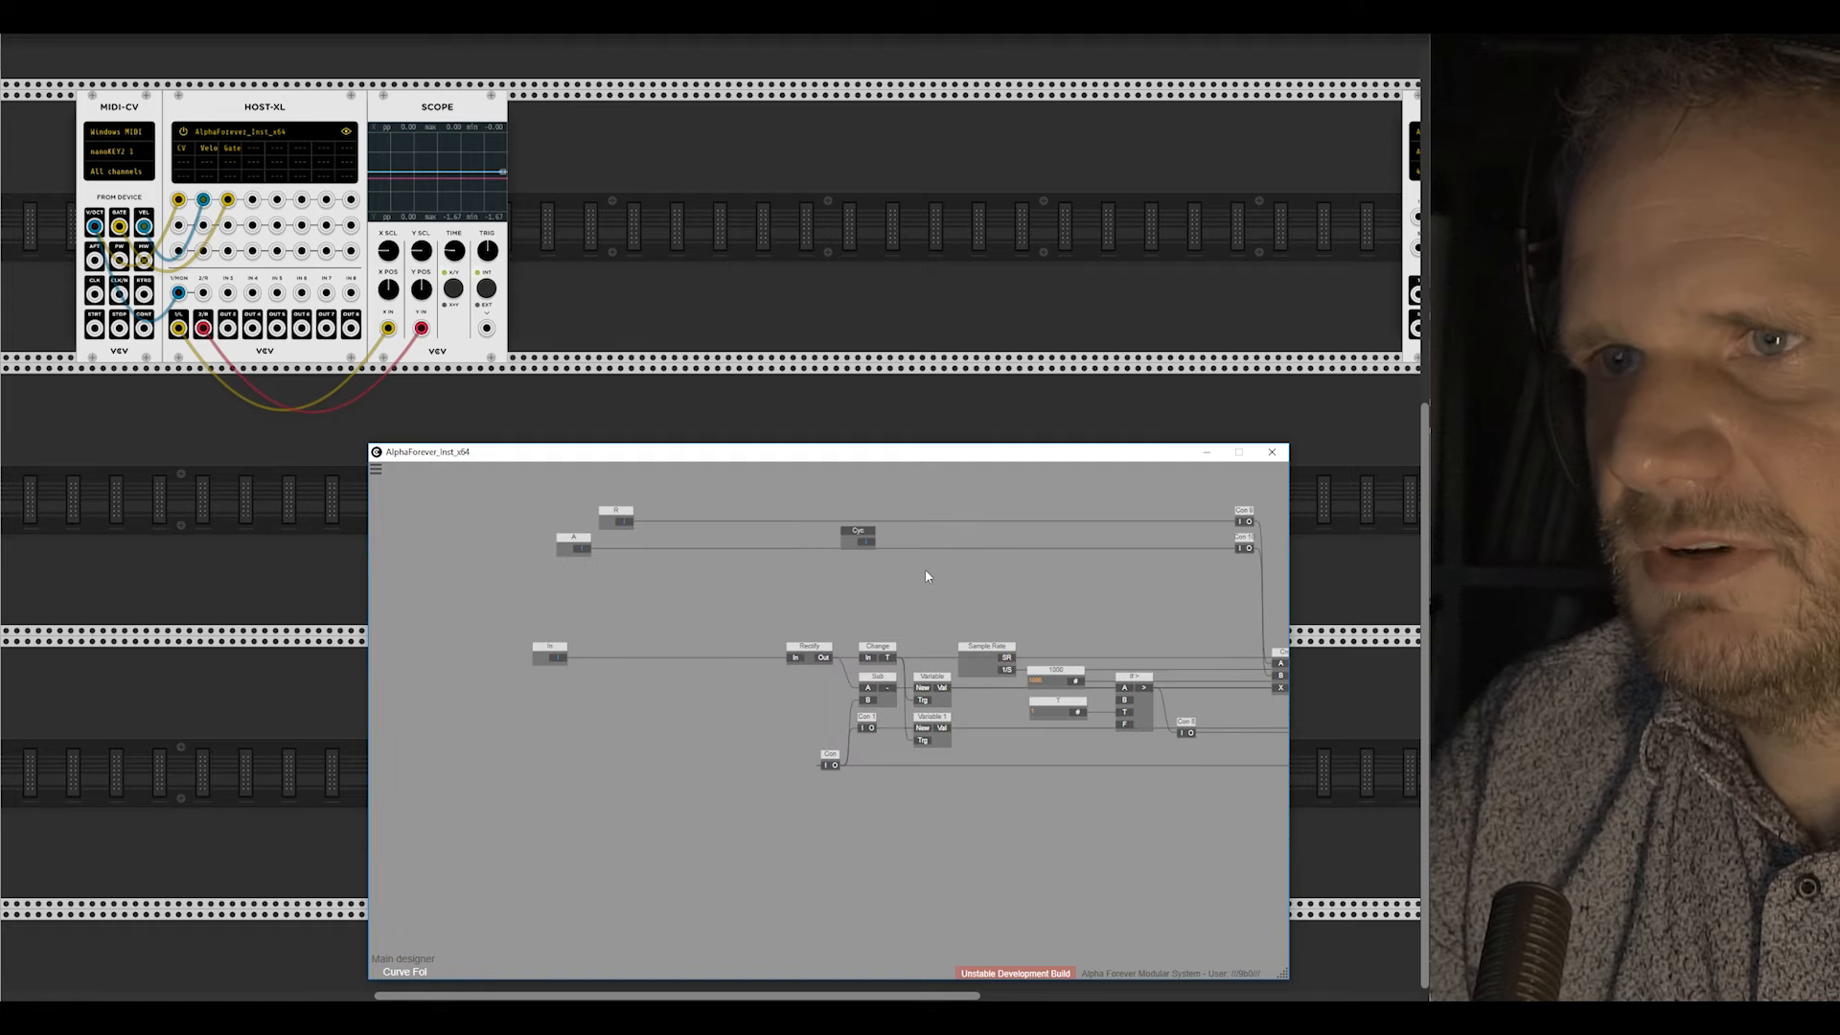
left_click_drag(588, 714, 531, 732)
scroll(683, 596, "up", 2)
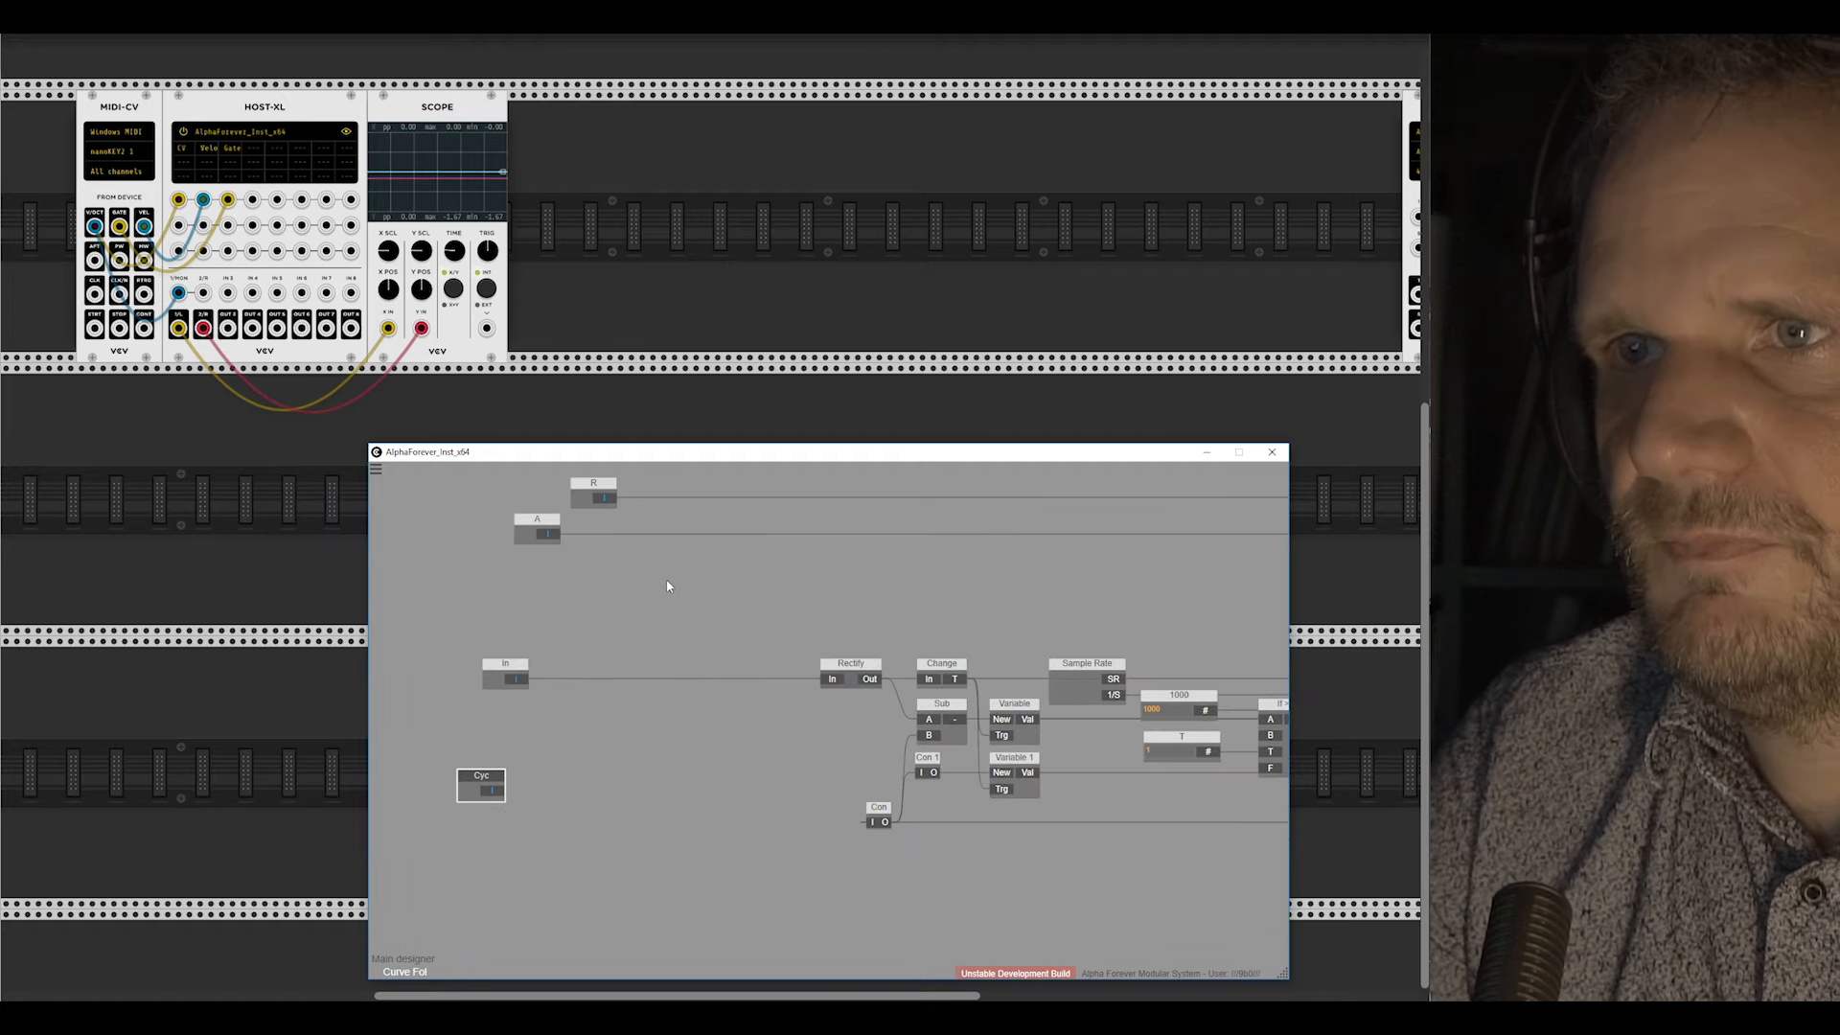
Step: Place an Add module below R and A, with R wired to its A input and A wired to its B input
left_click_drag(667, 580, 587, 676)
right_click(596, 671)
left_click(634, 688)
left_click(770, 692)
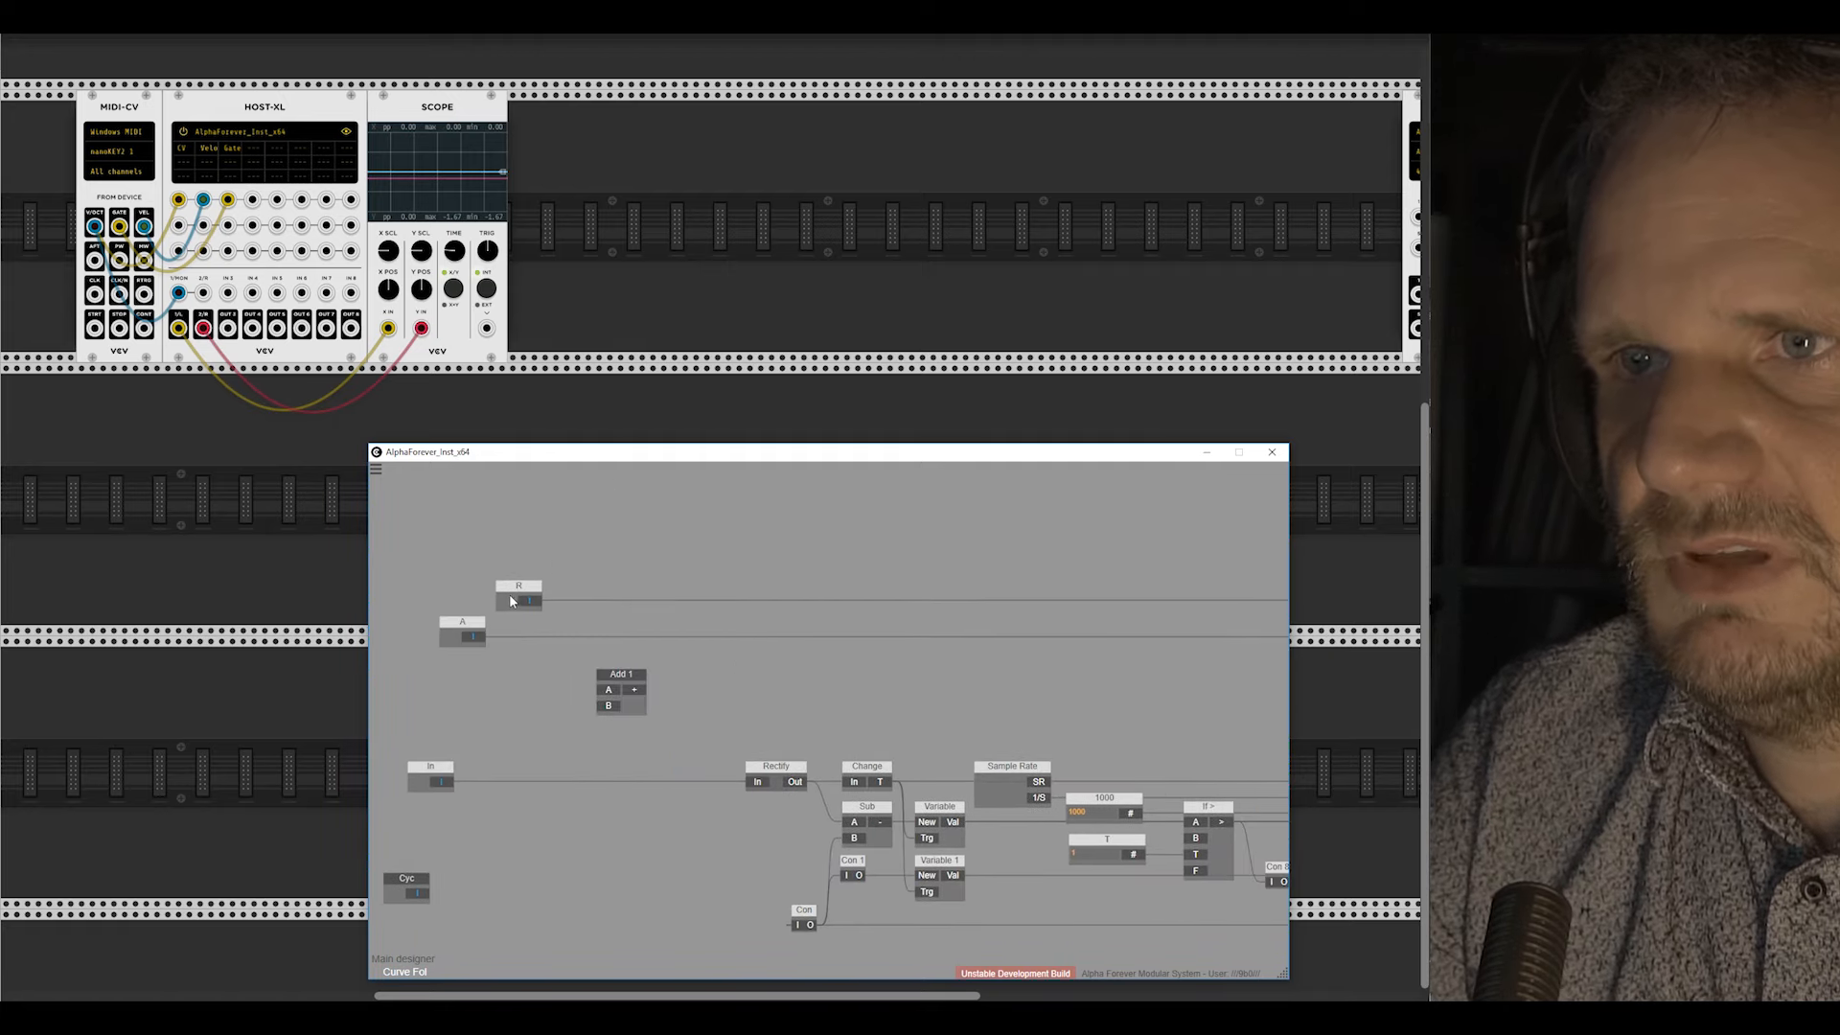
left_click_drag(529, 601, 588, 678)
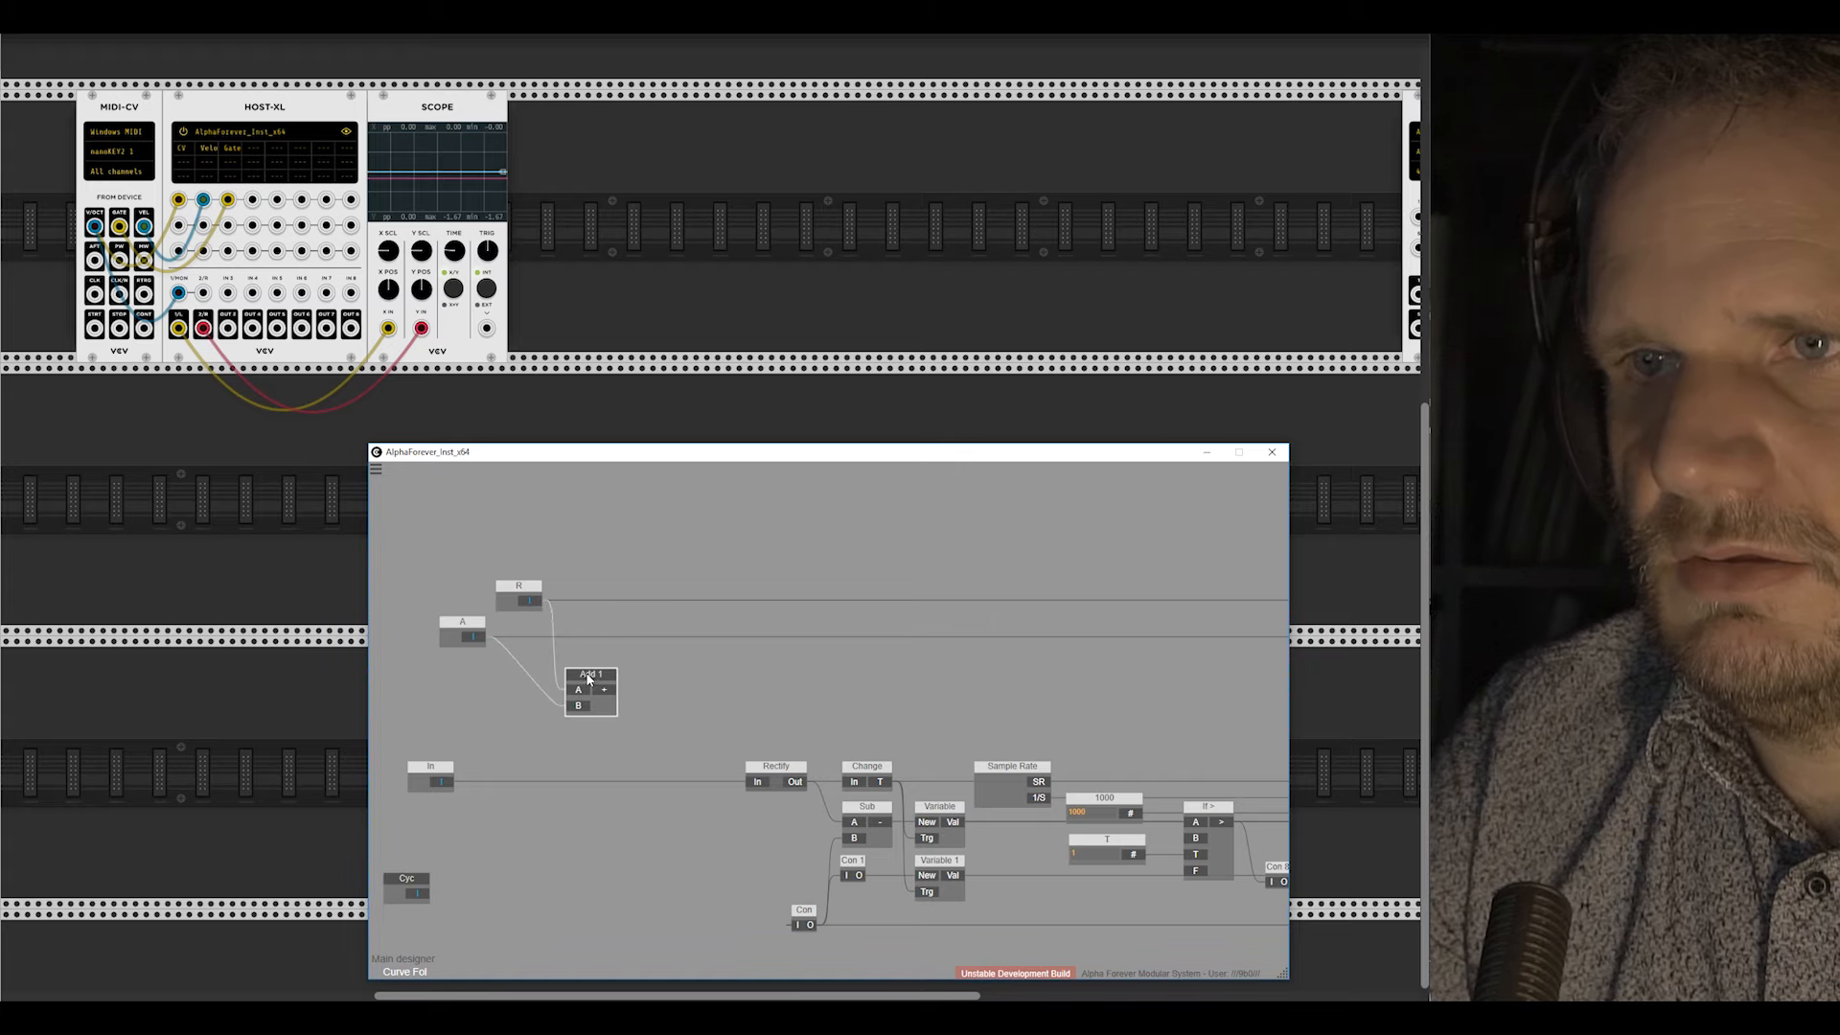
Step: Align the R and A modules vertically and reposition the new Add module between them and the main signal row
left_click_drag(385, 552, 631, 770)
key("ctrl+Right")
left_click(663, 659)
scroll(675, 670, "down", 2)
scroll(686, 803, "up", 4)
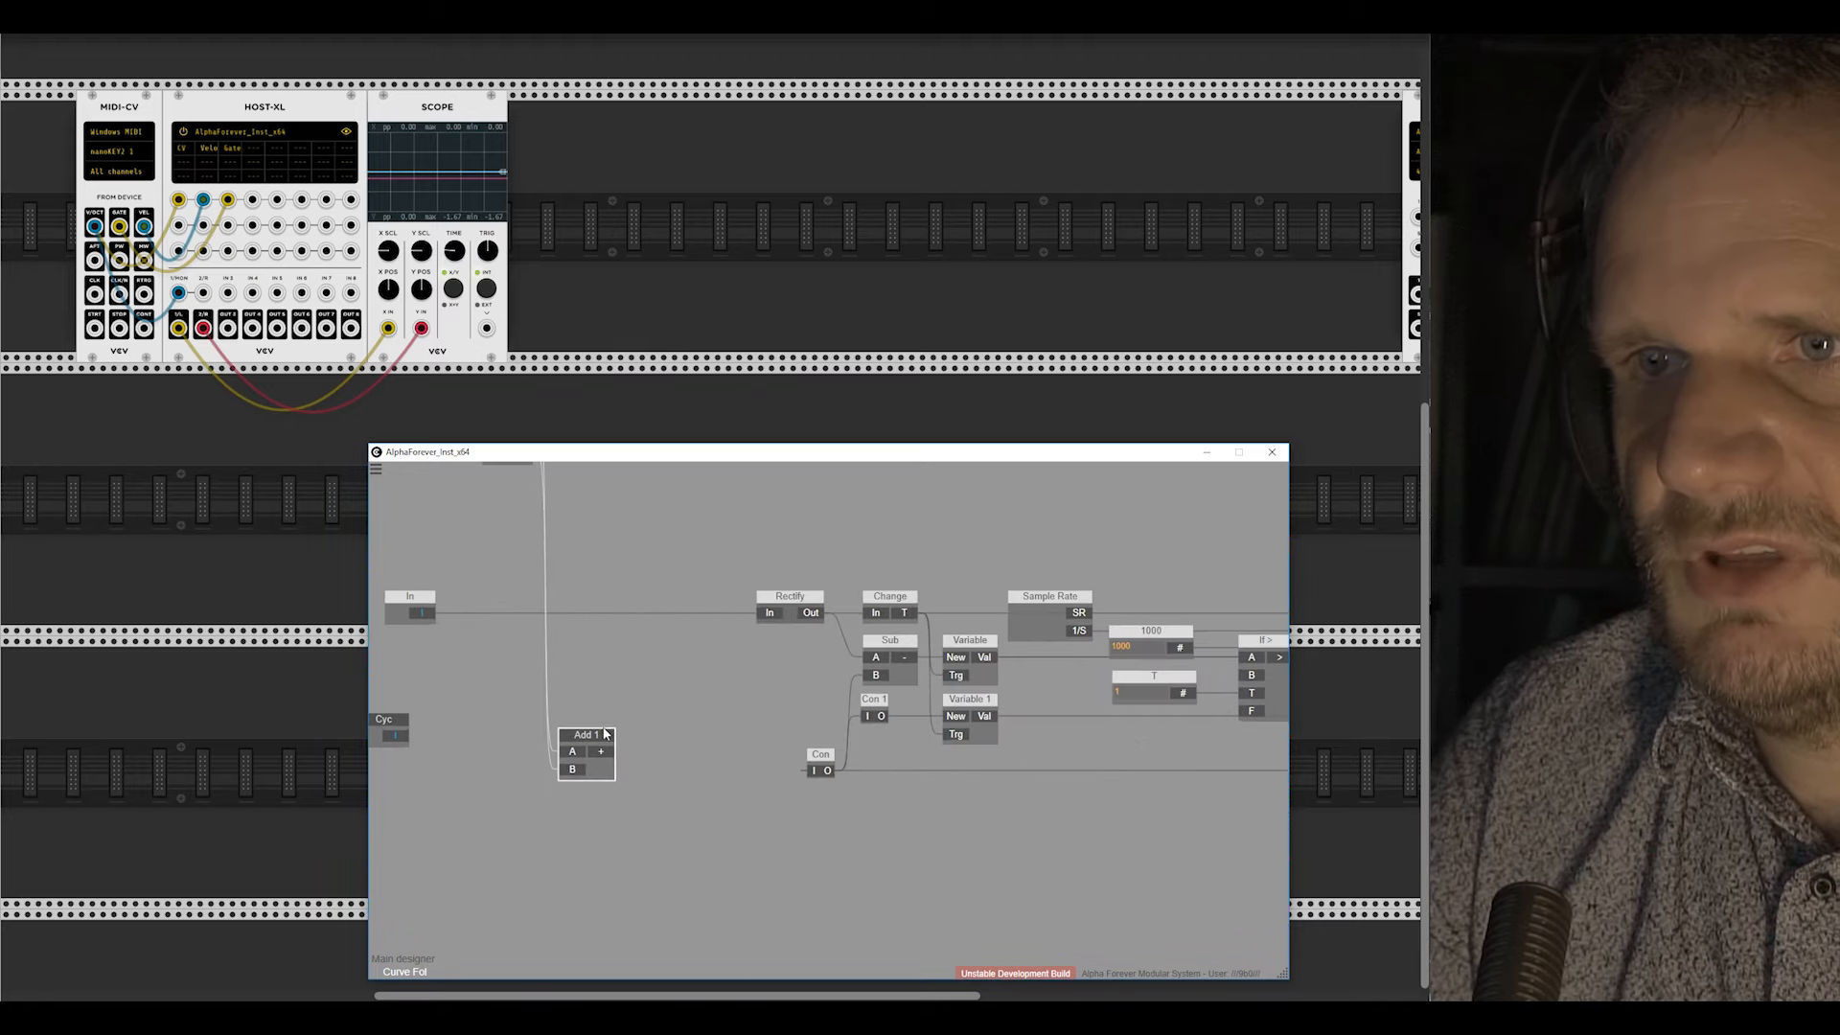
left_click_drag(666, 736, 660, 646)
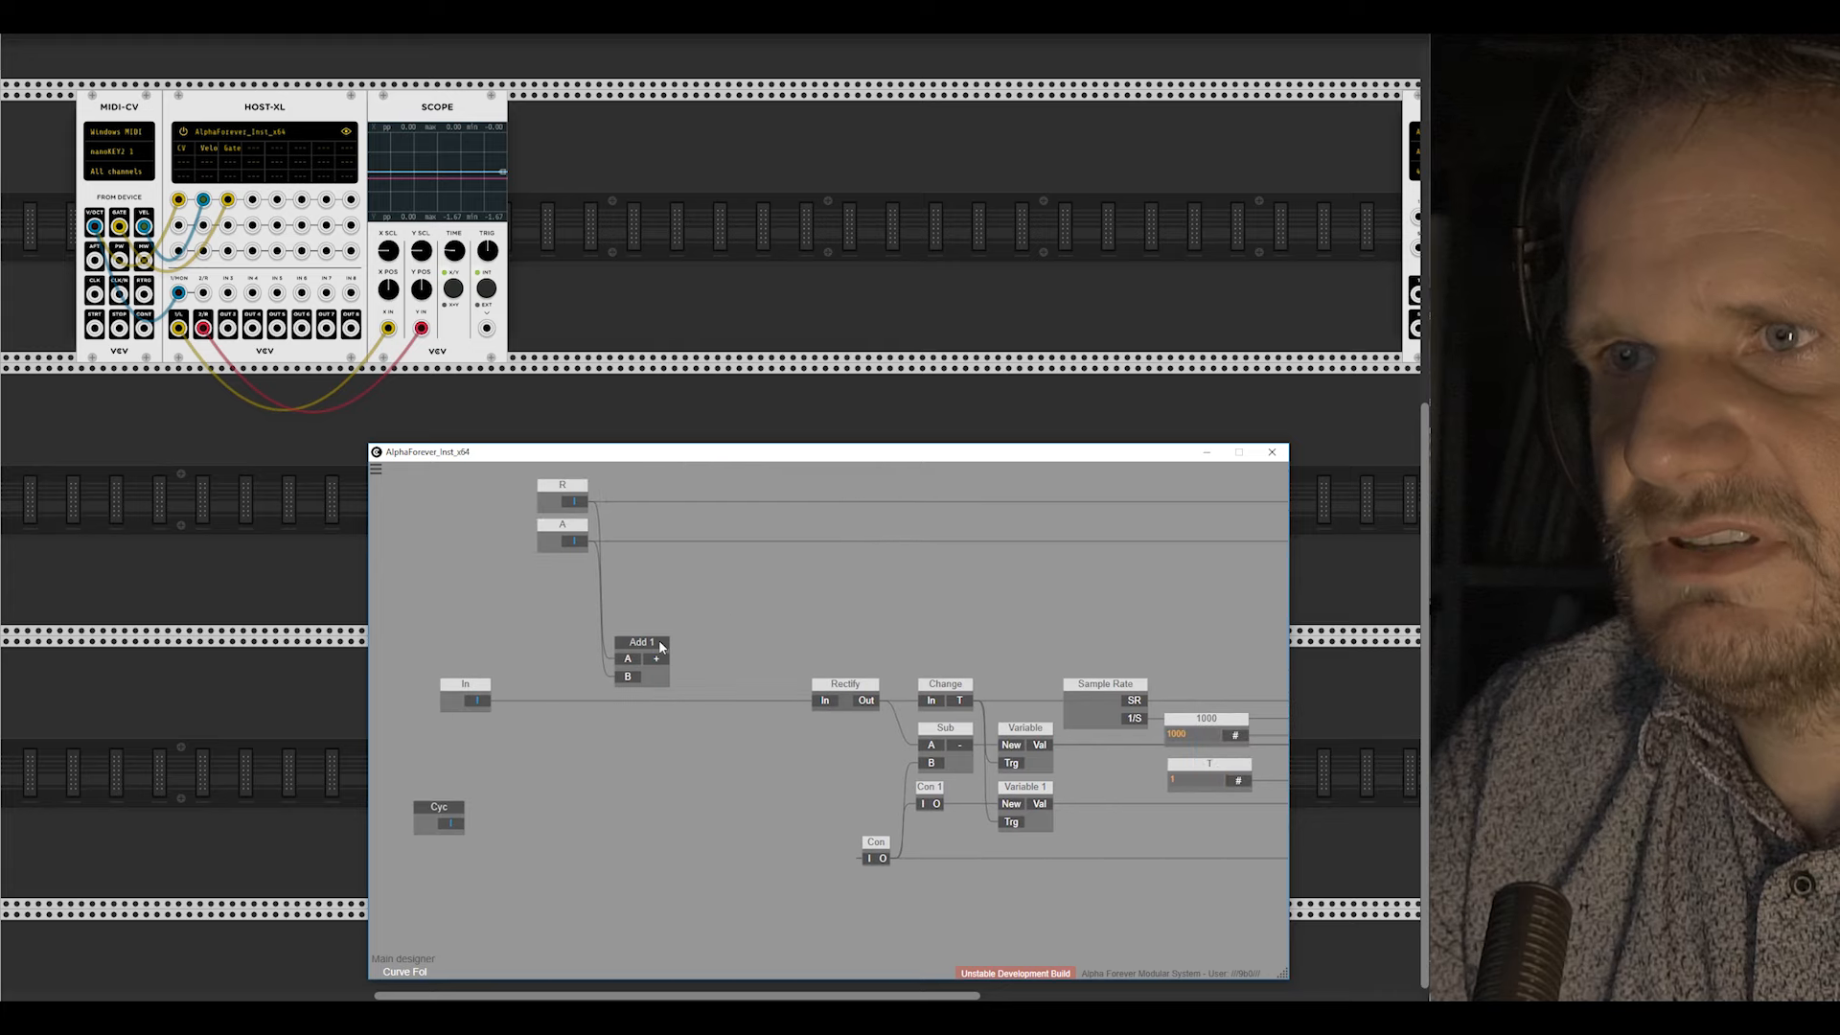
Step: Shift R, A and their Add module farther left and move the main In module next to Rectify
scroll(531, 623, "down", 2)
mouse_move(466, 491)
left_mouse_down()
mouse_move(690, 678)
mouse_move(439, 643)
mouse_move(698, 677)
left_mouse_up()
left_click_drag(542, 680, 771, 684)
Step: Add an LFO Square module to the right of the new Add module
right_click(639, 728)
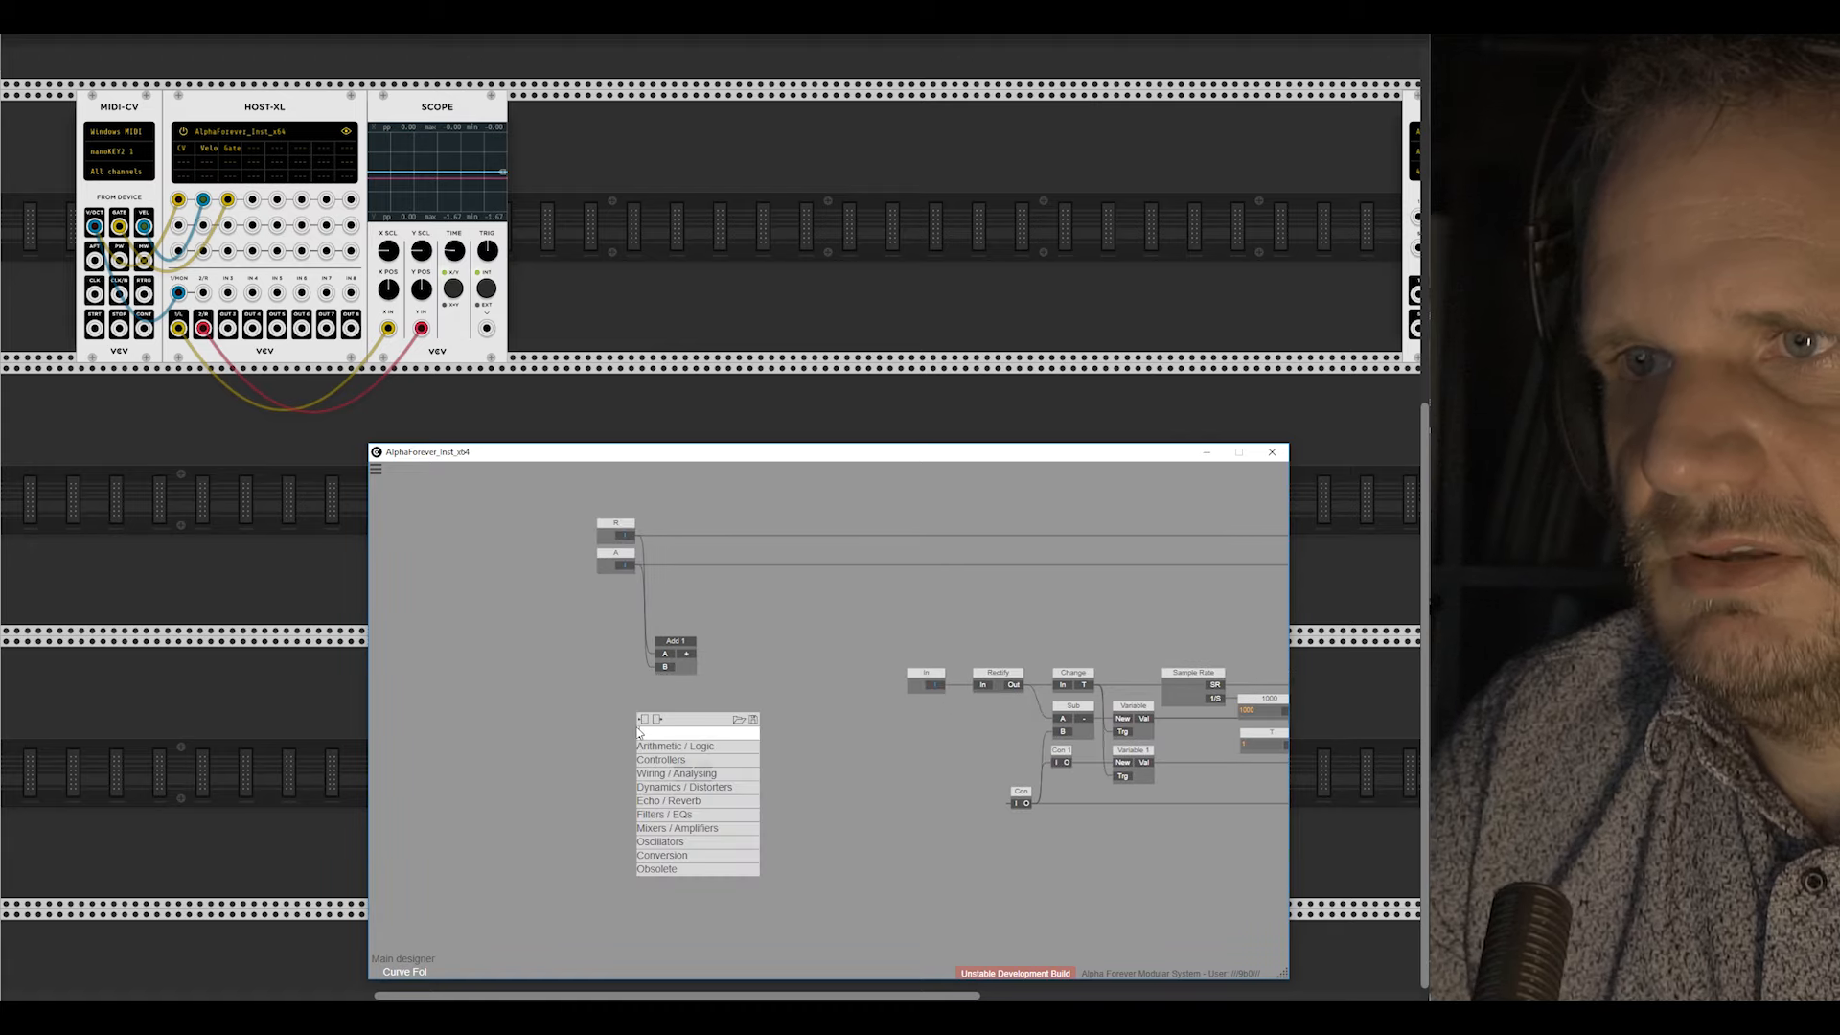
type("s")
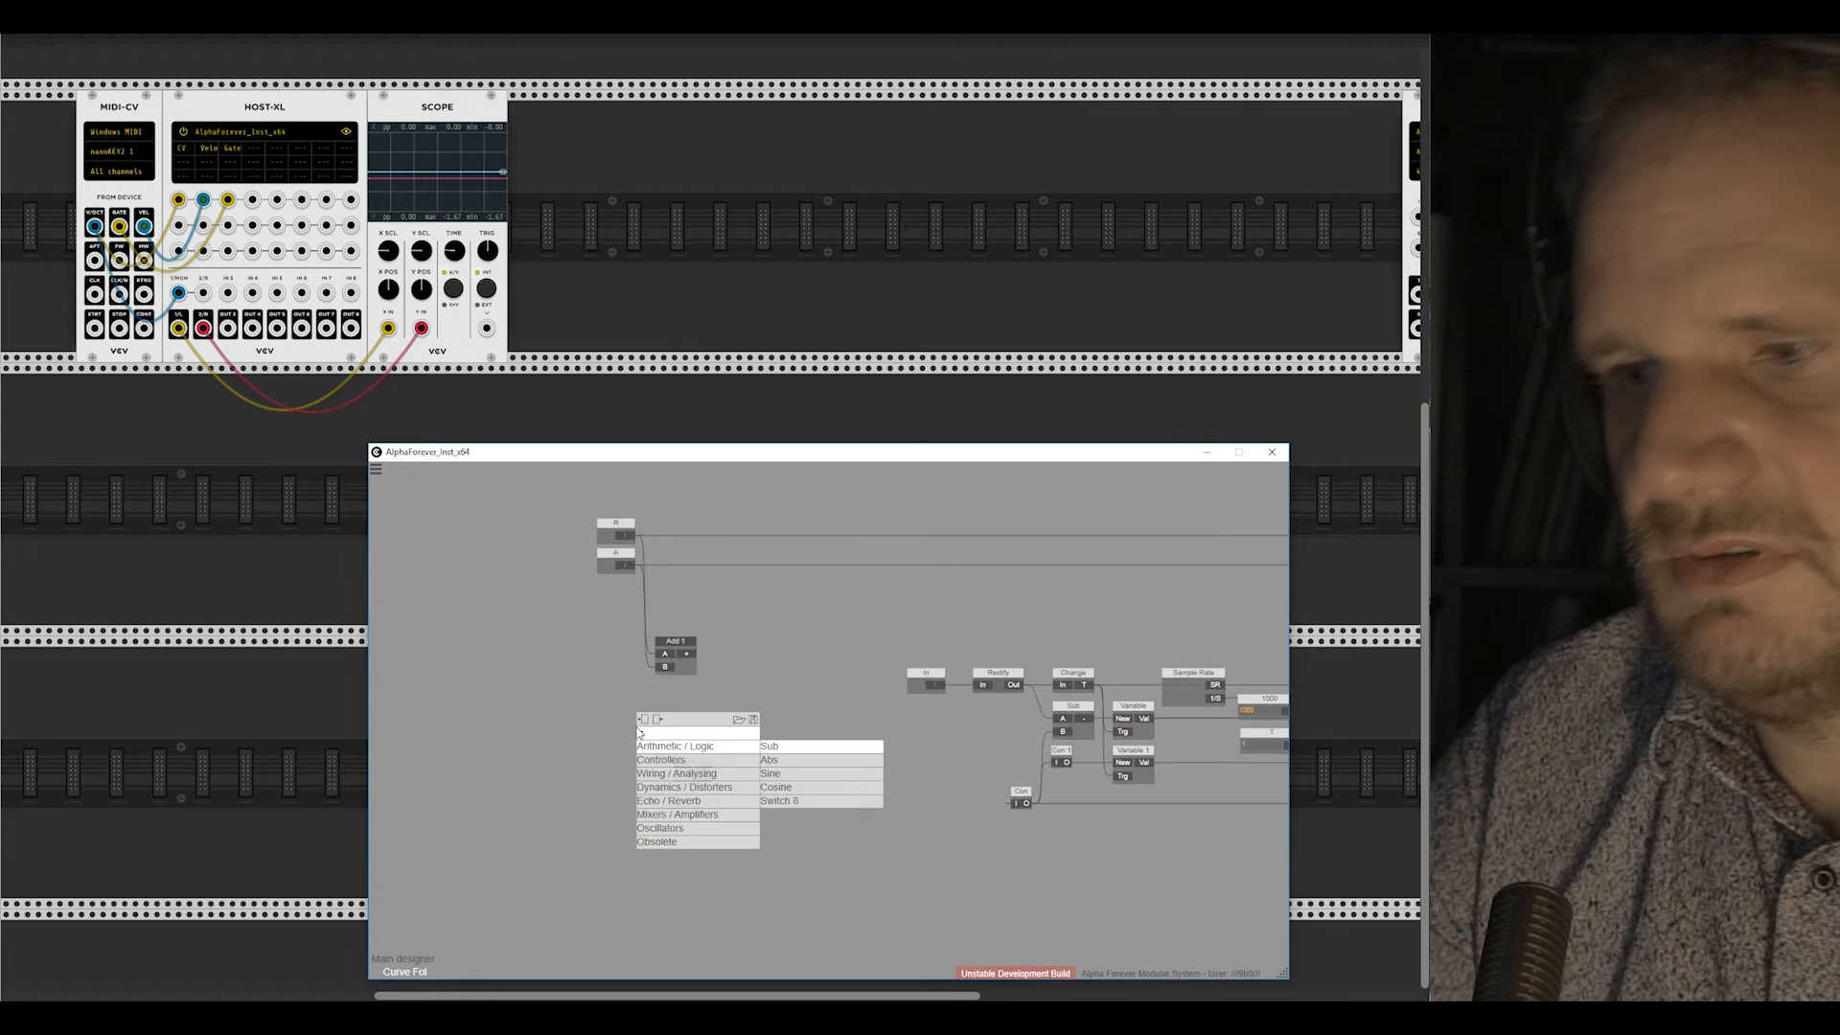
key("BackSpace")
type("lfo")
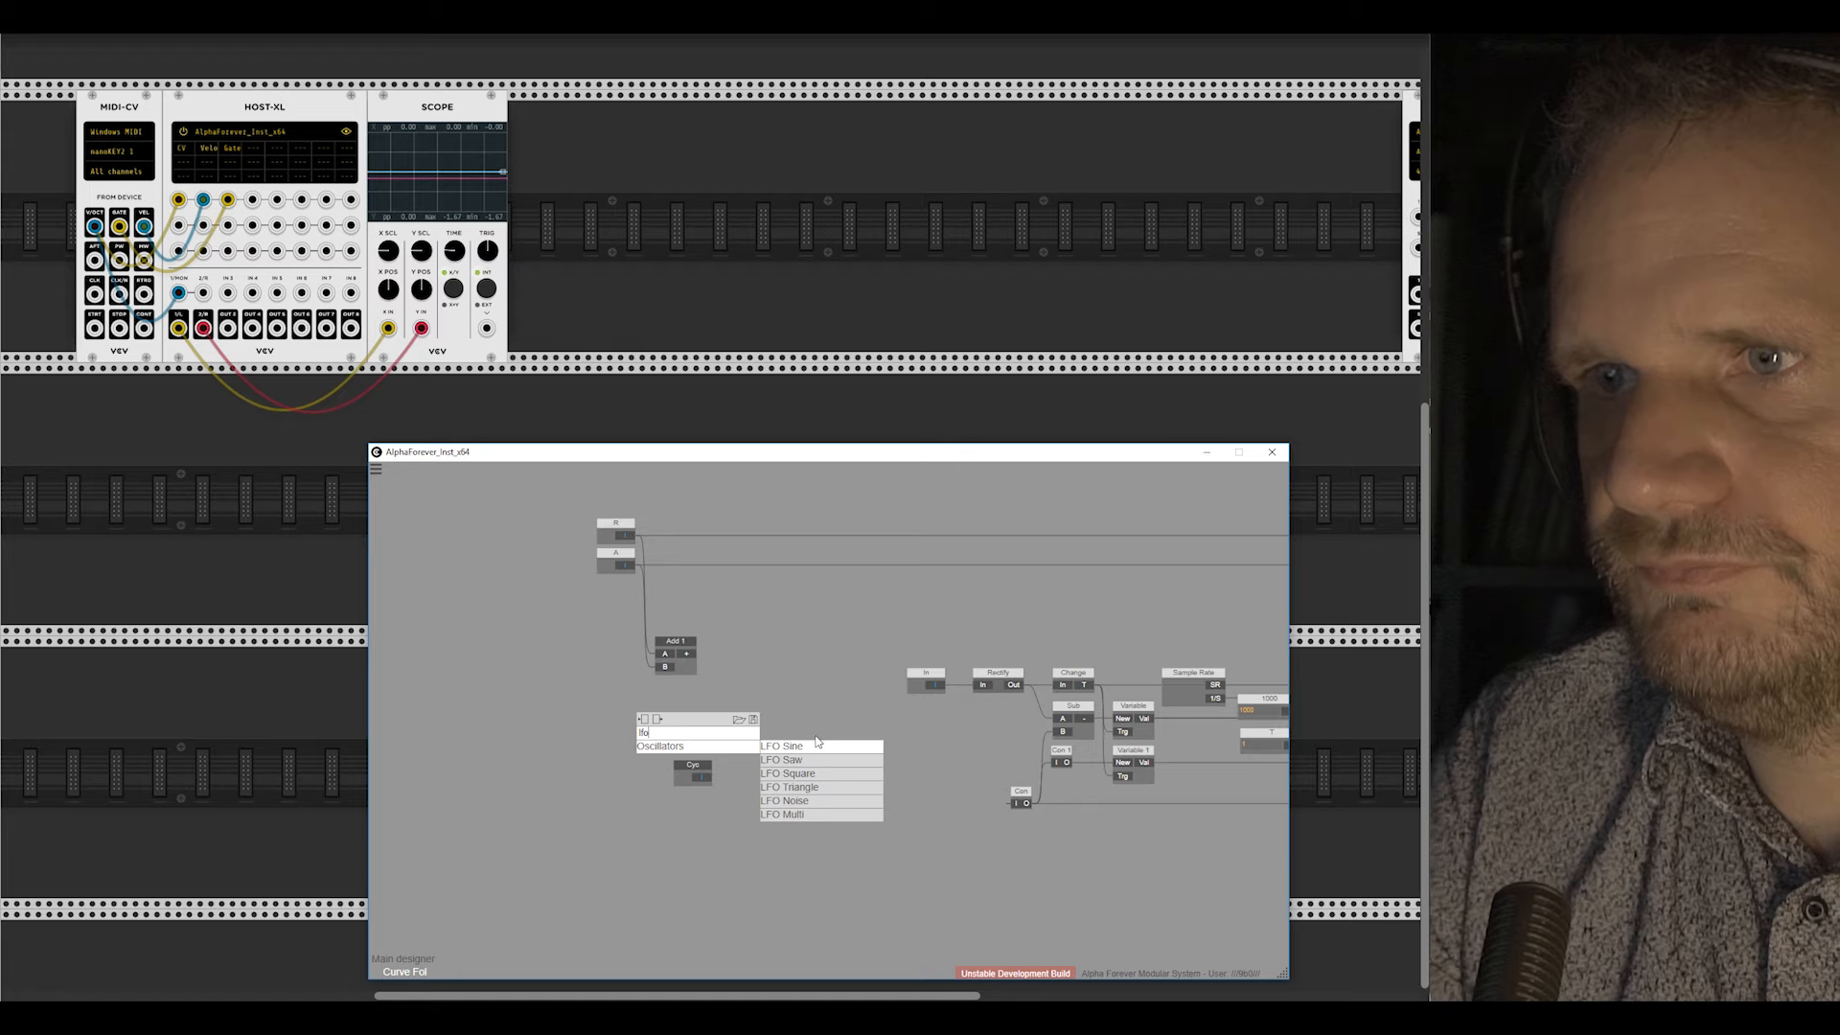
left_click(811, 774)
left_click_drag(674, 735, 849, 646)
Step: Add a Div that divides a constant by the Add output, and wire its result to LFO Square's F input
right_click(743, 628)
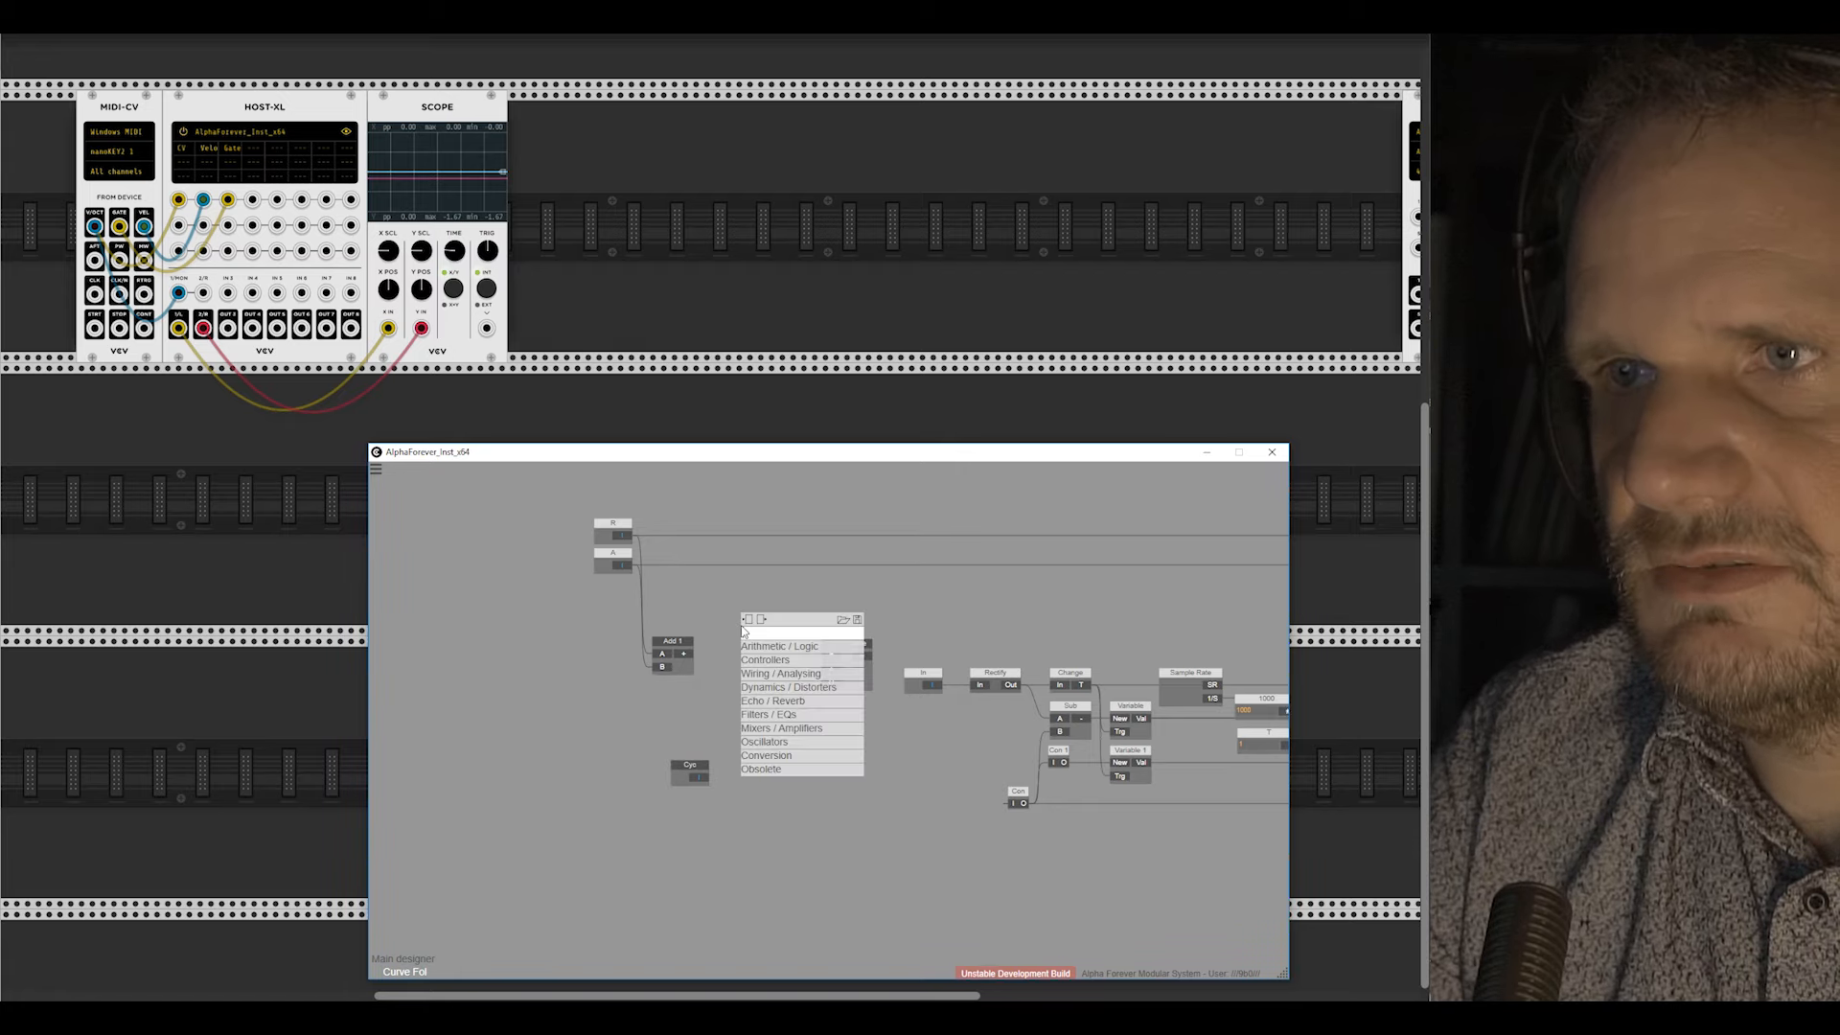
type("div")
key("Return")
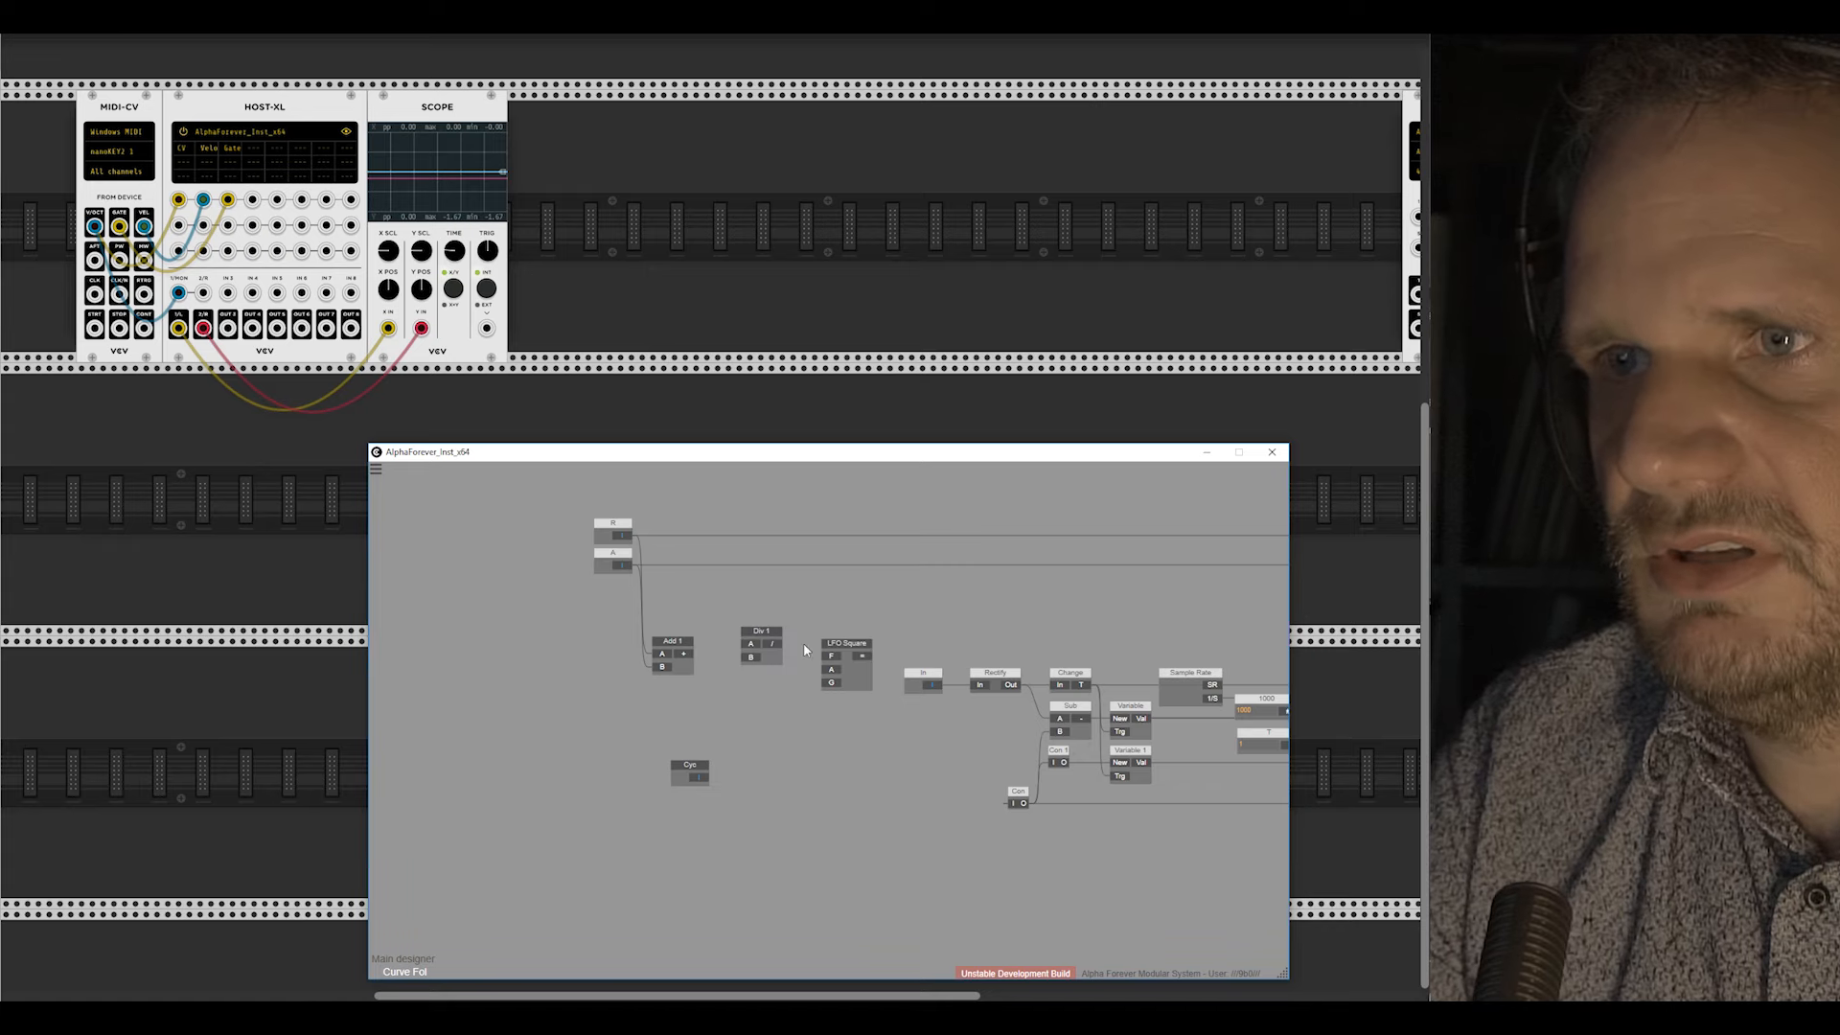
left_click_drag(764, 630, 857, 645)
double_click(780, 639)
double_click(743, 634)
left_click(758, 597)
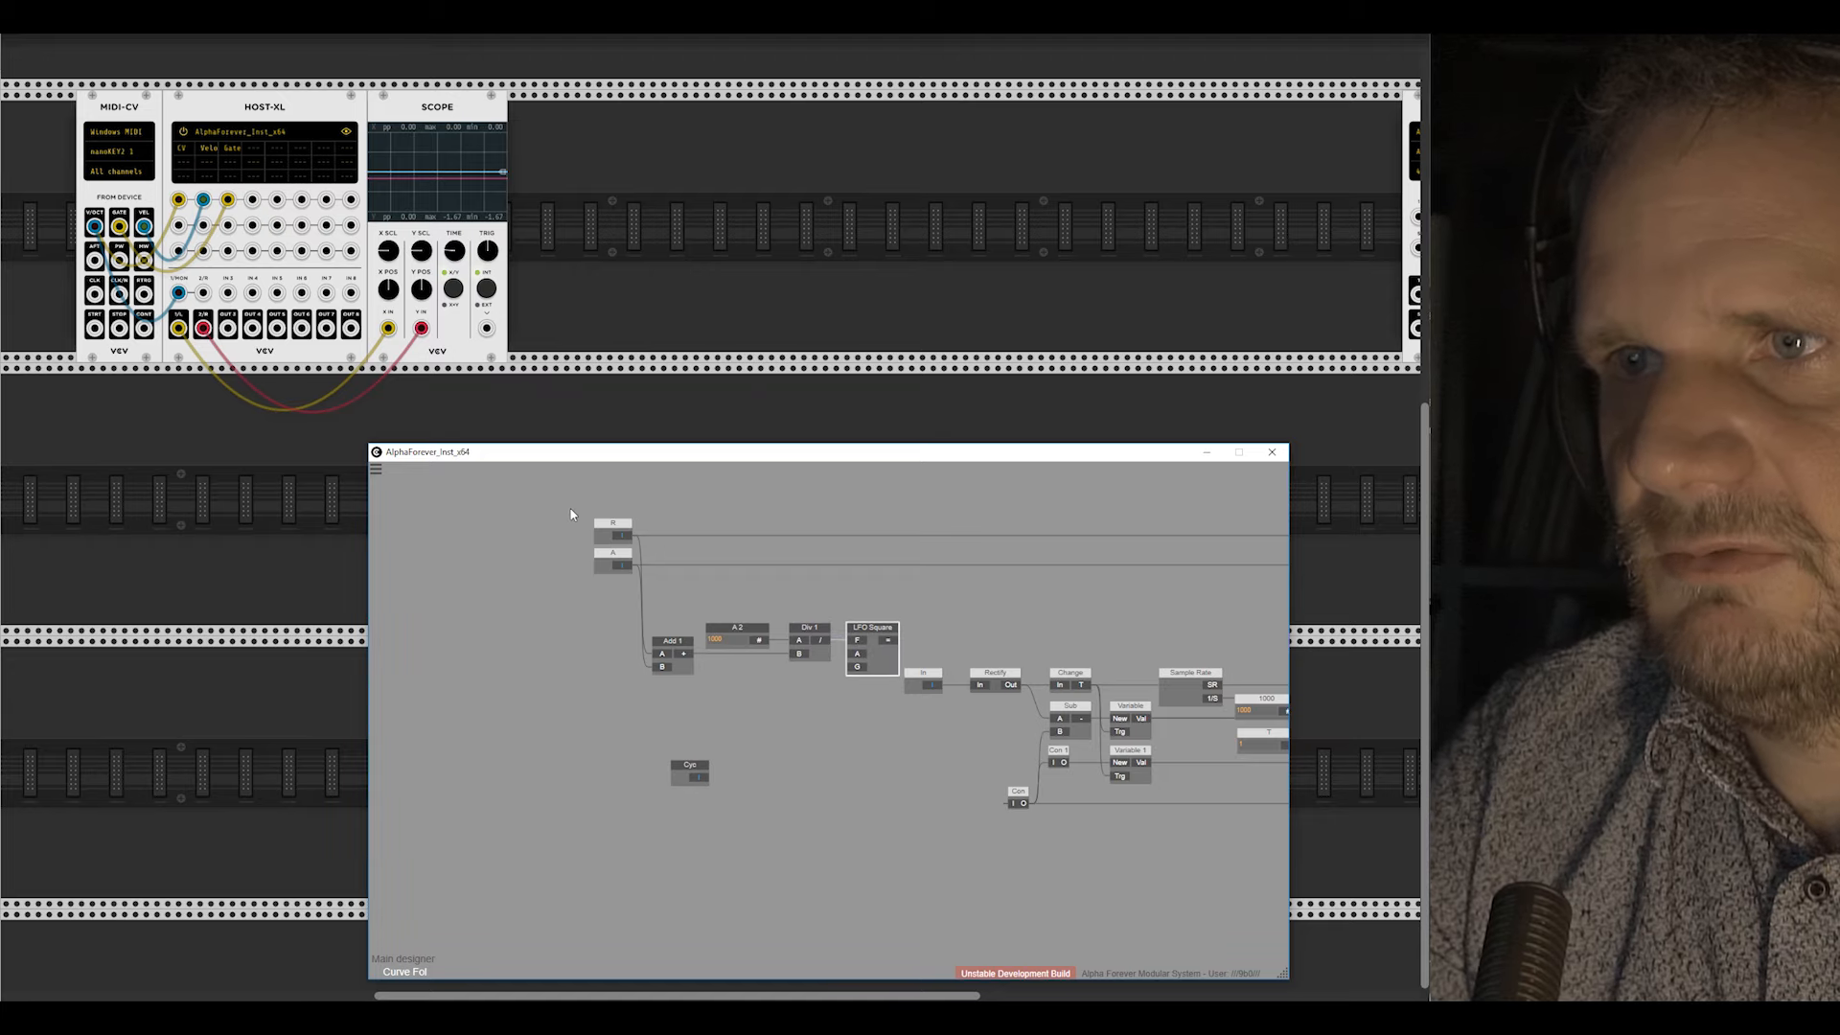
Step: Shift the R, A, Add and Div group left of LFO Square and attach a constant to the LFO's A input
left_click_drag(570, 514, 842, 698)
left_click_drag(616, 536, 497, 539)
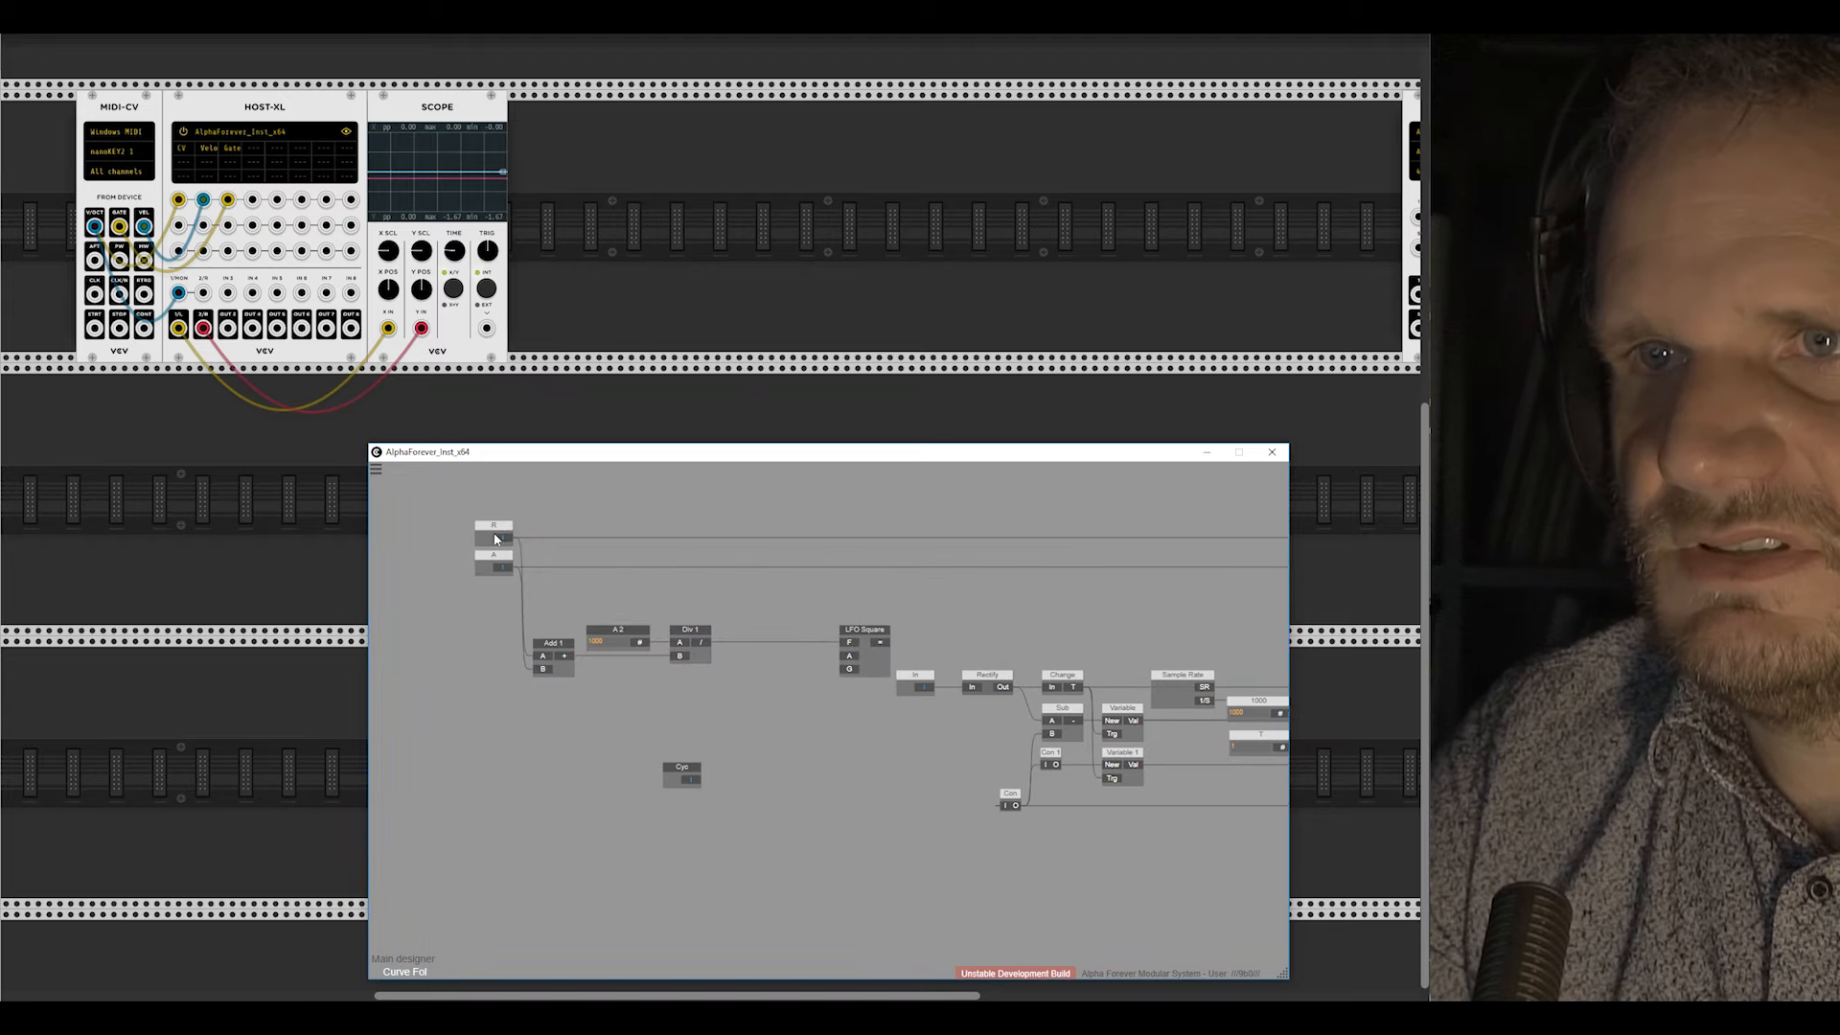
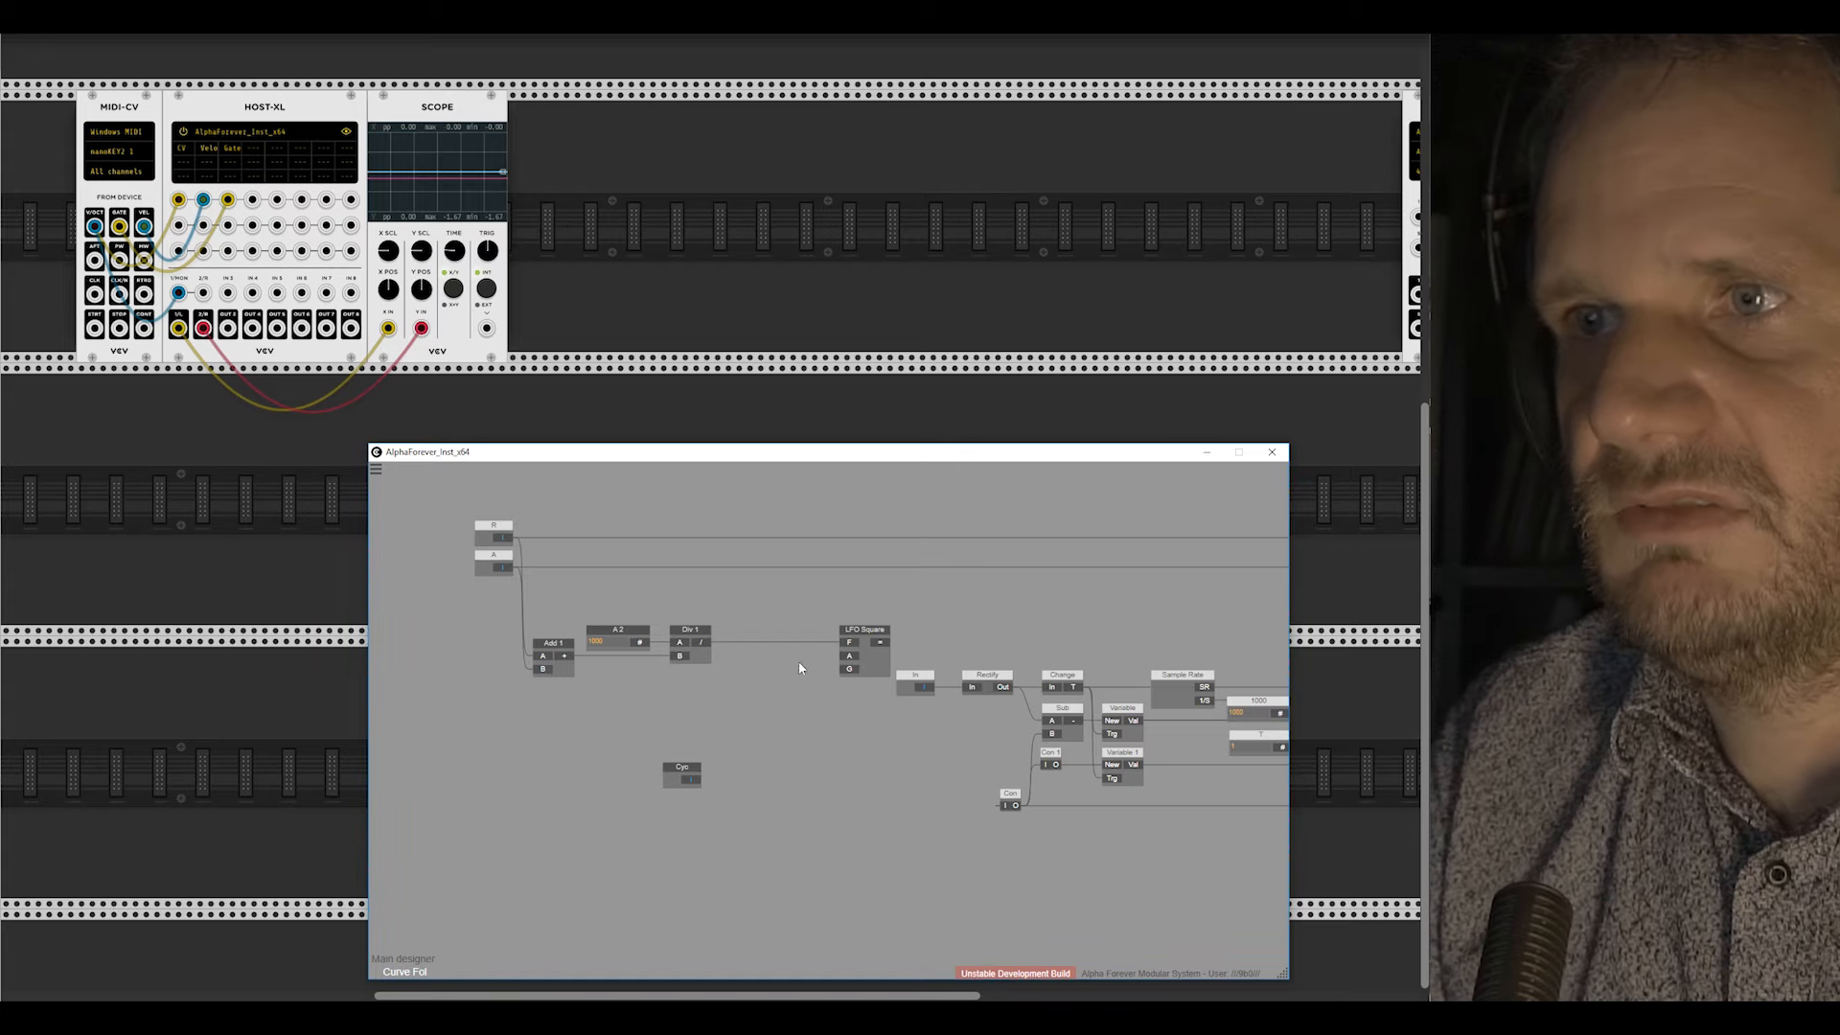
double_click(851, 656)
mouse_move(802, 646)
left_mouse_down()
mouse_move(781, 646)
mouse_move(856, 631)
mouse_move(831, 630)
left_mouse_up()
left_click_drag(827, 592, 934, 590)
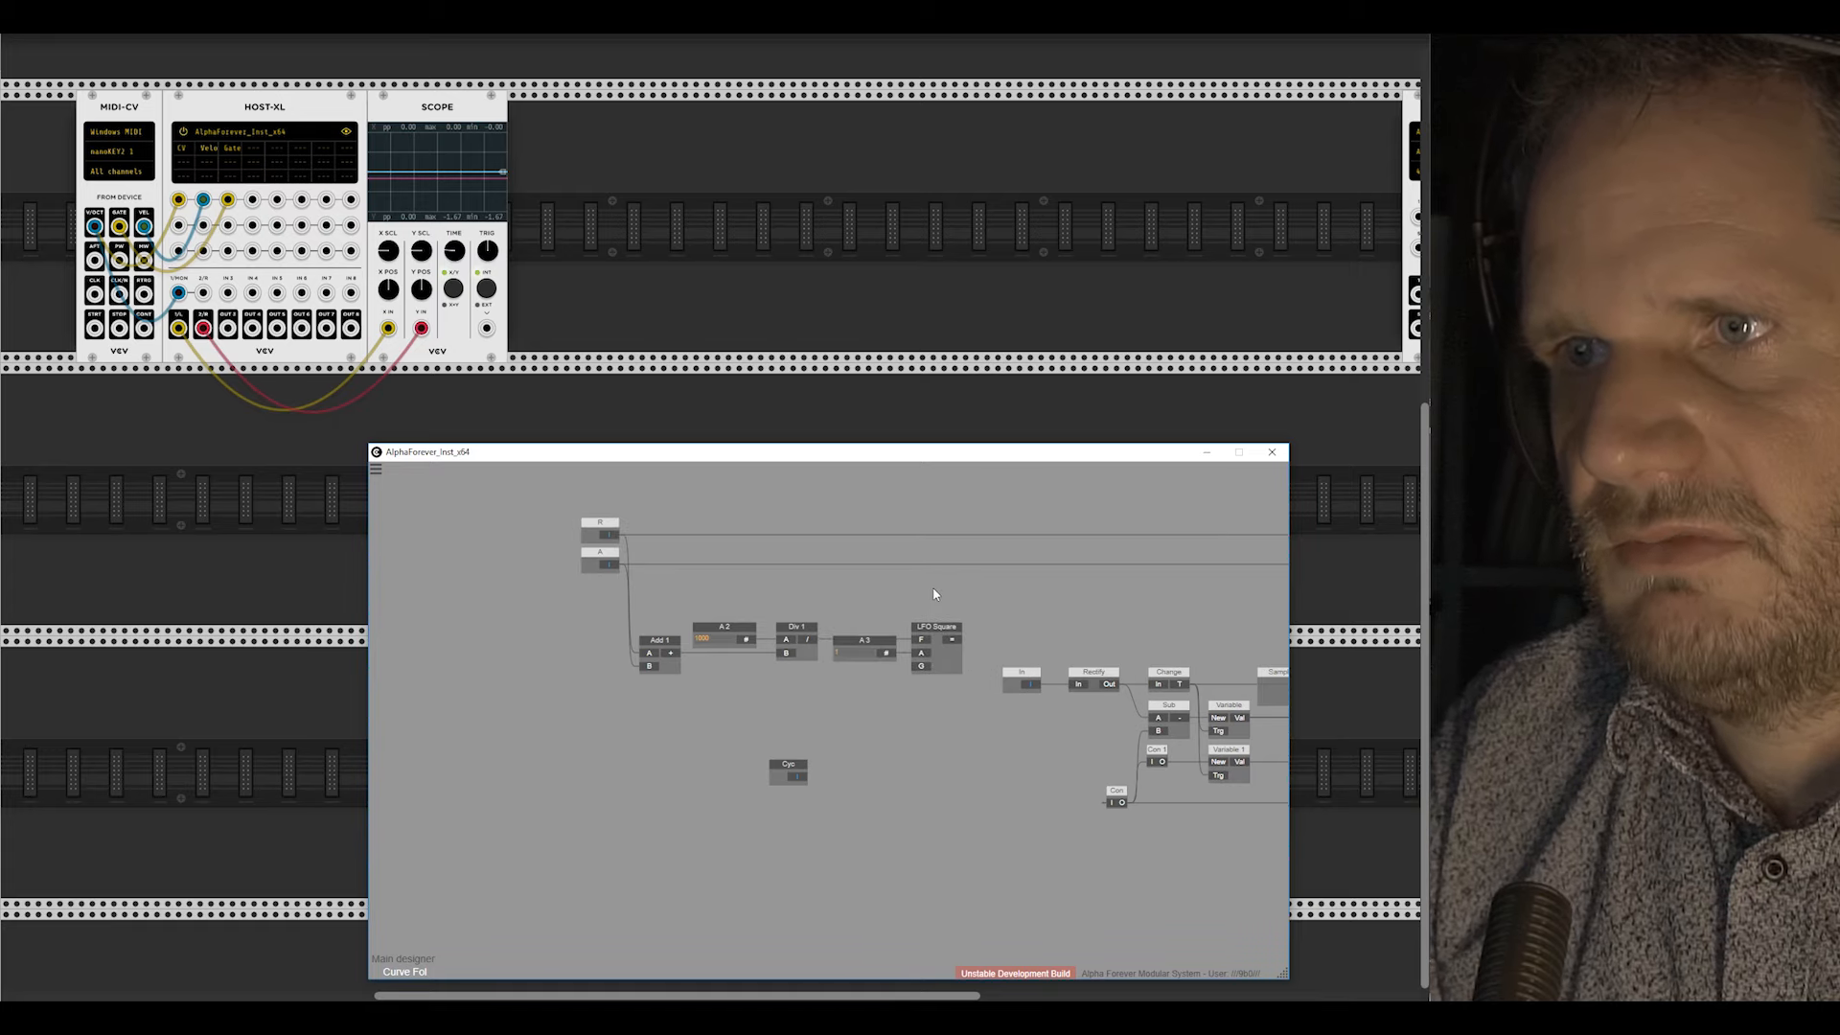
Step: Move the whole LFO group farther left and add a Mul module fed by LFO Square's output
left_click_drag(533, 506, 1017, 739)
left_click_drag(949, 639, 887, 626)
double_click(740, 640)
type("mul")
key("Return")
Step: Add a Change module between LFO Square and Mul, with its output feeding Mul's B input
double_click(878, 655)
type("change")
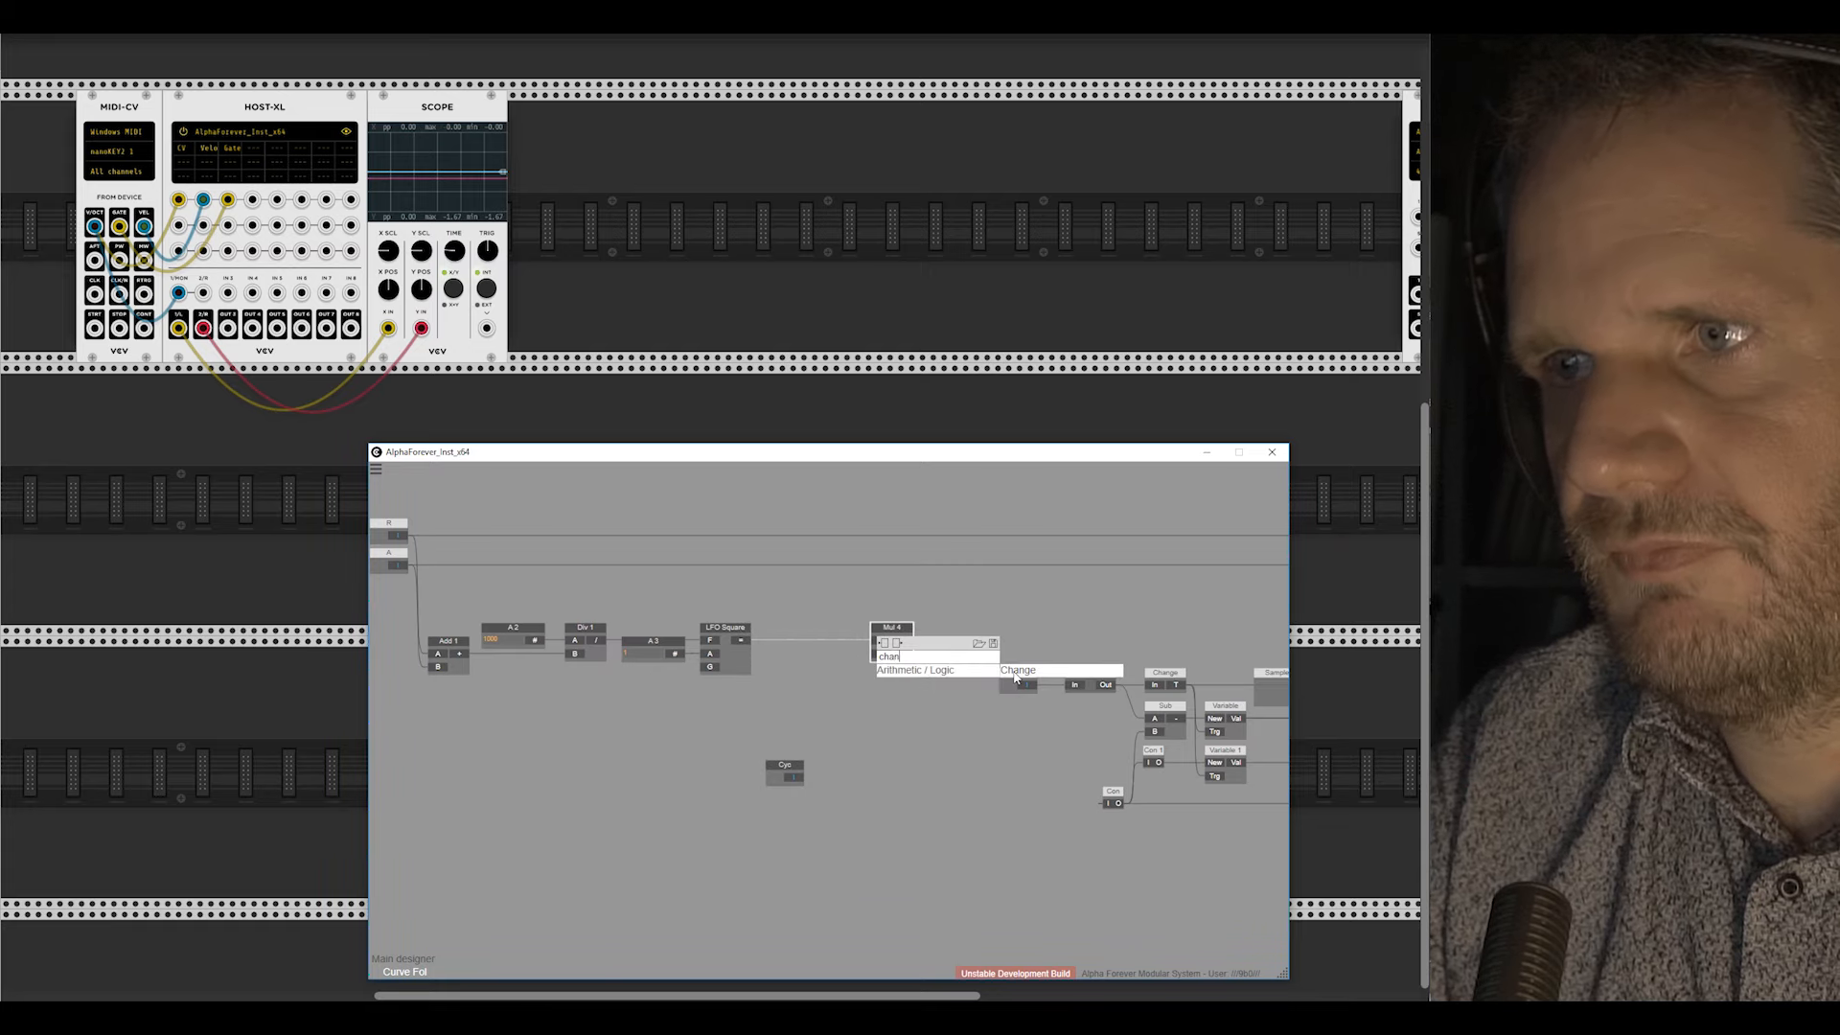
key("Return")
left_click_drag(891, 648, 856, 648)
Step: Add a Trg->Gate module after Mul, triggered by the Mul output
scroll(899, 605, "down", 2)
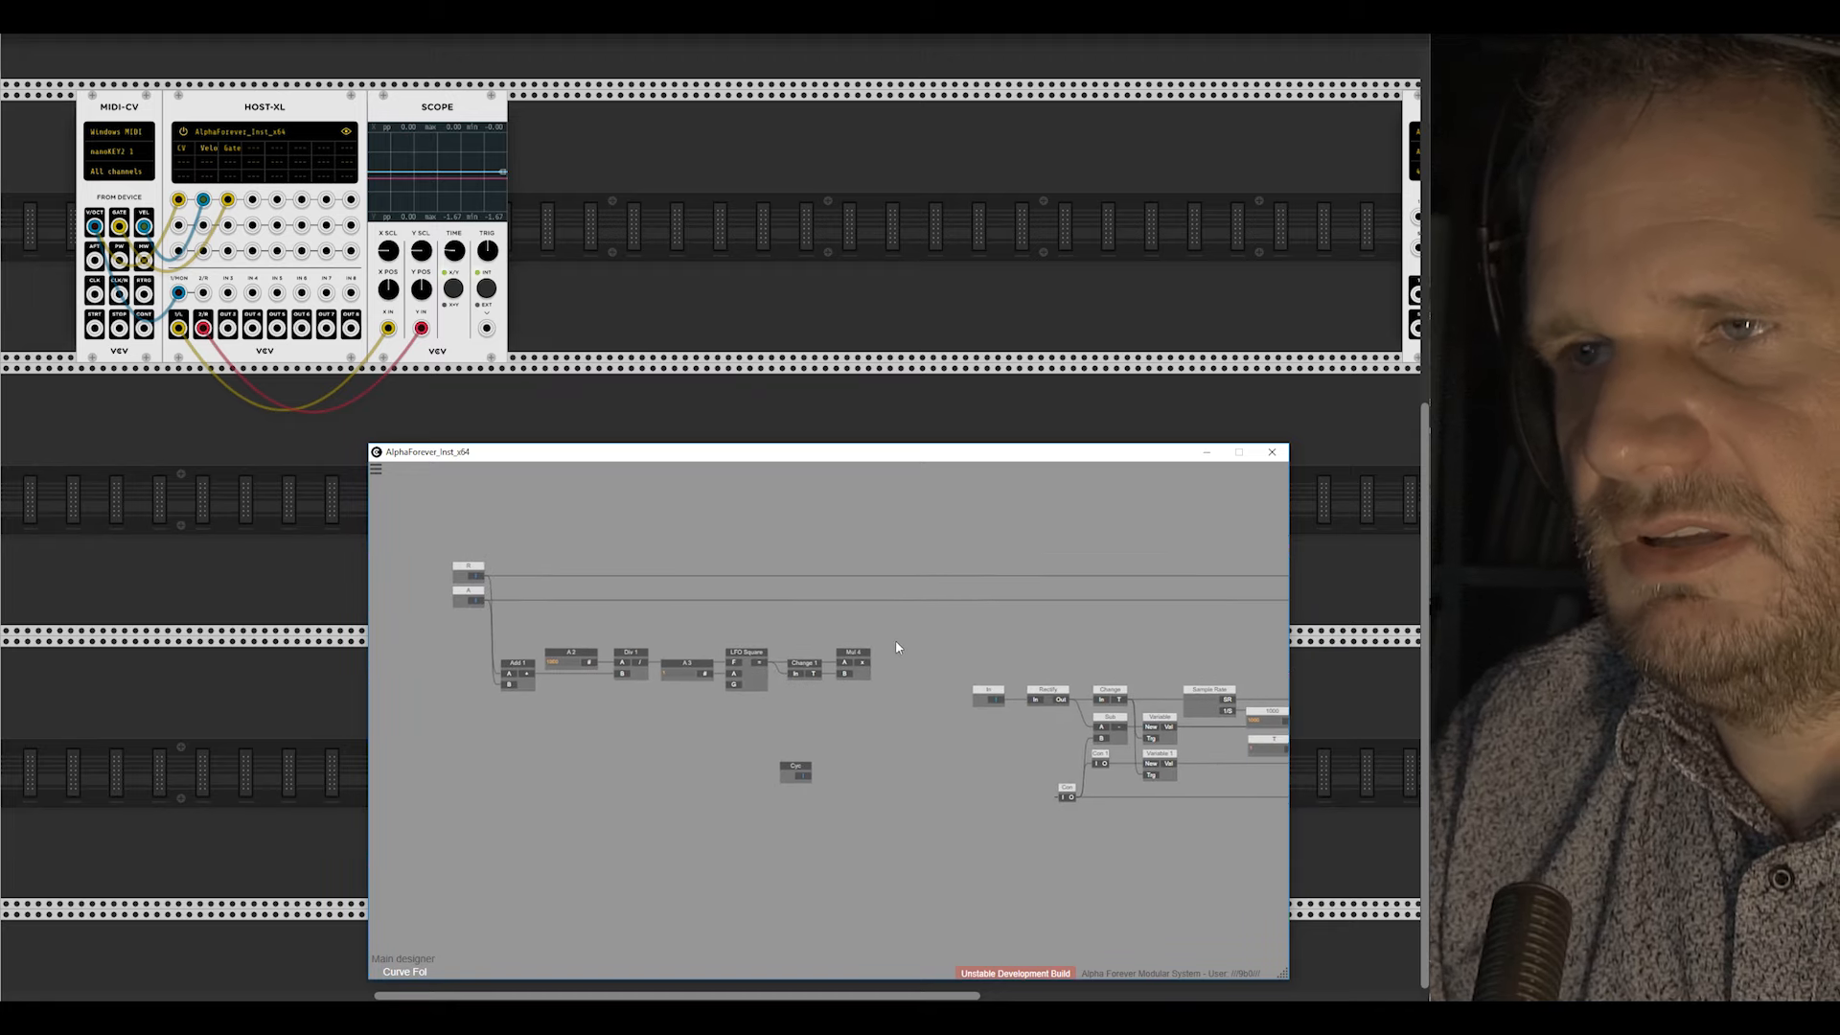
left_click(860, 660)
double_click(867, 668)
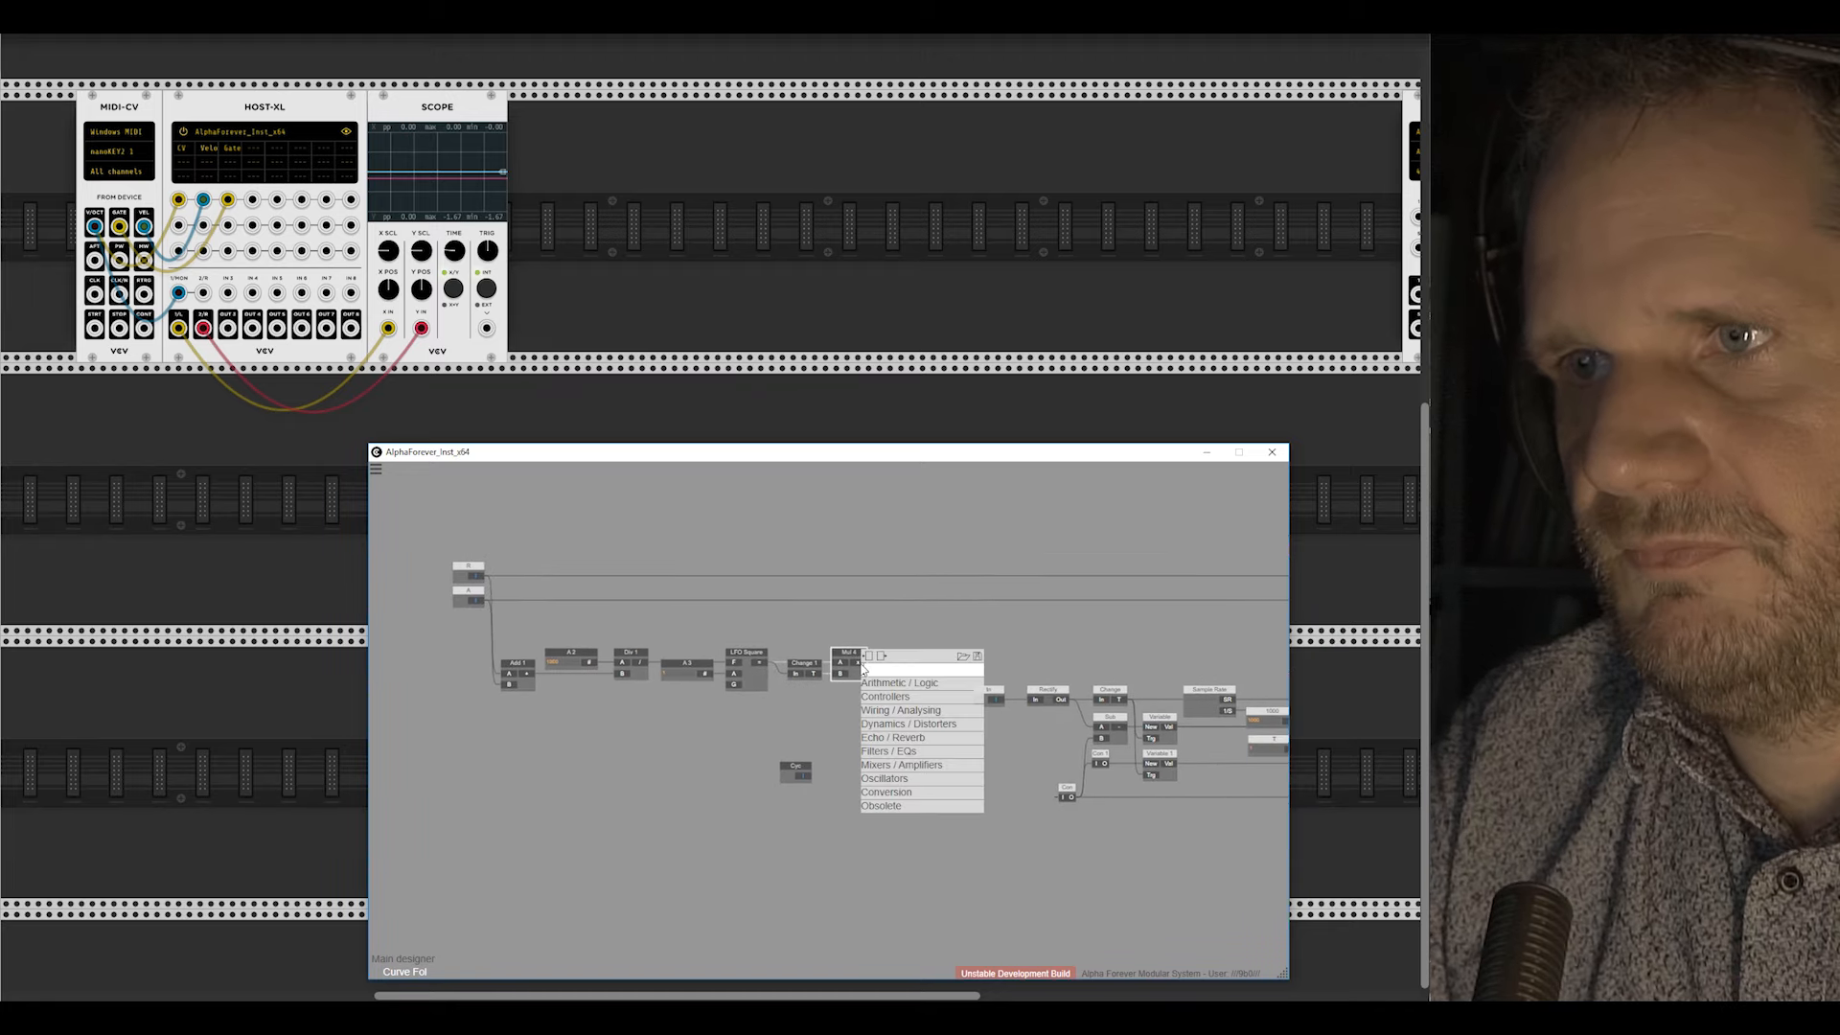
type("trig")
key("Return")
left_click_drag(968, 657, 938, 655)
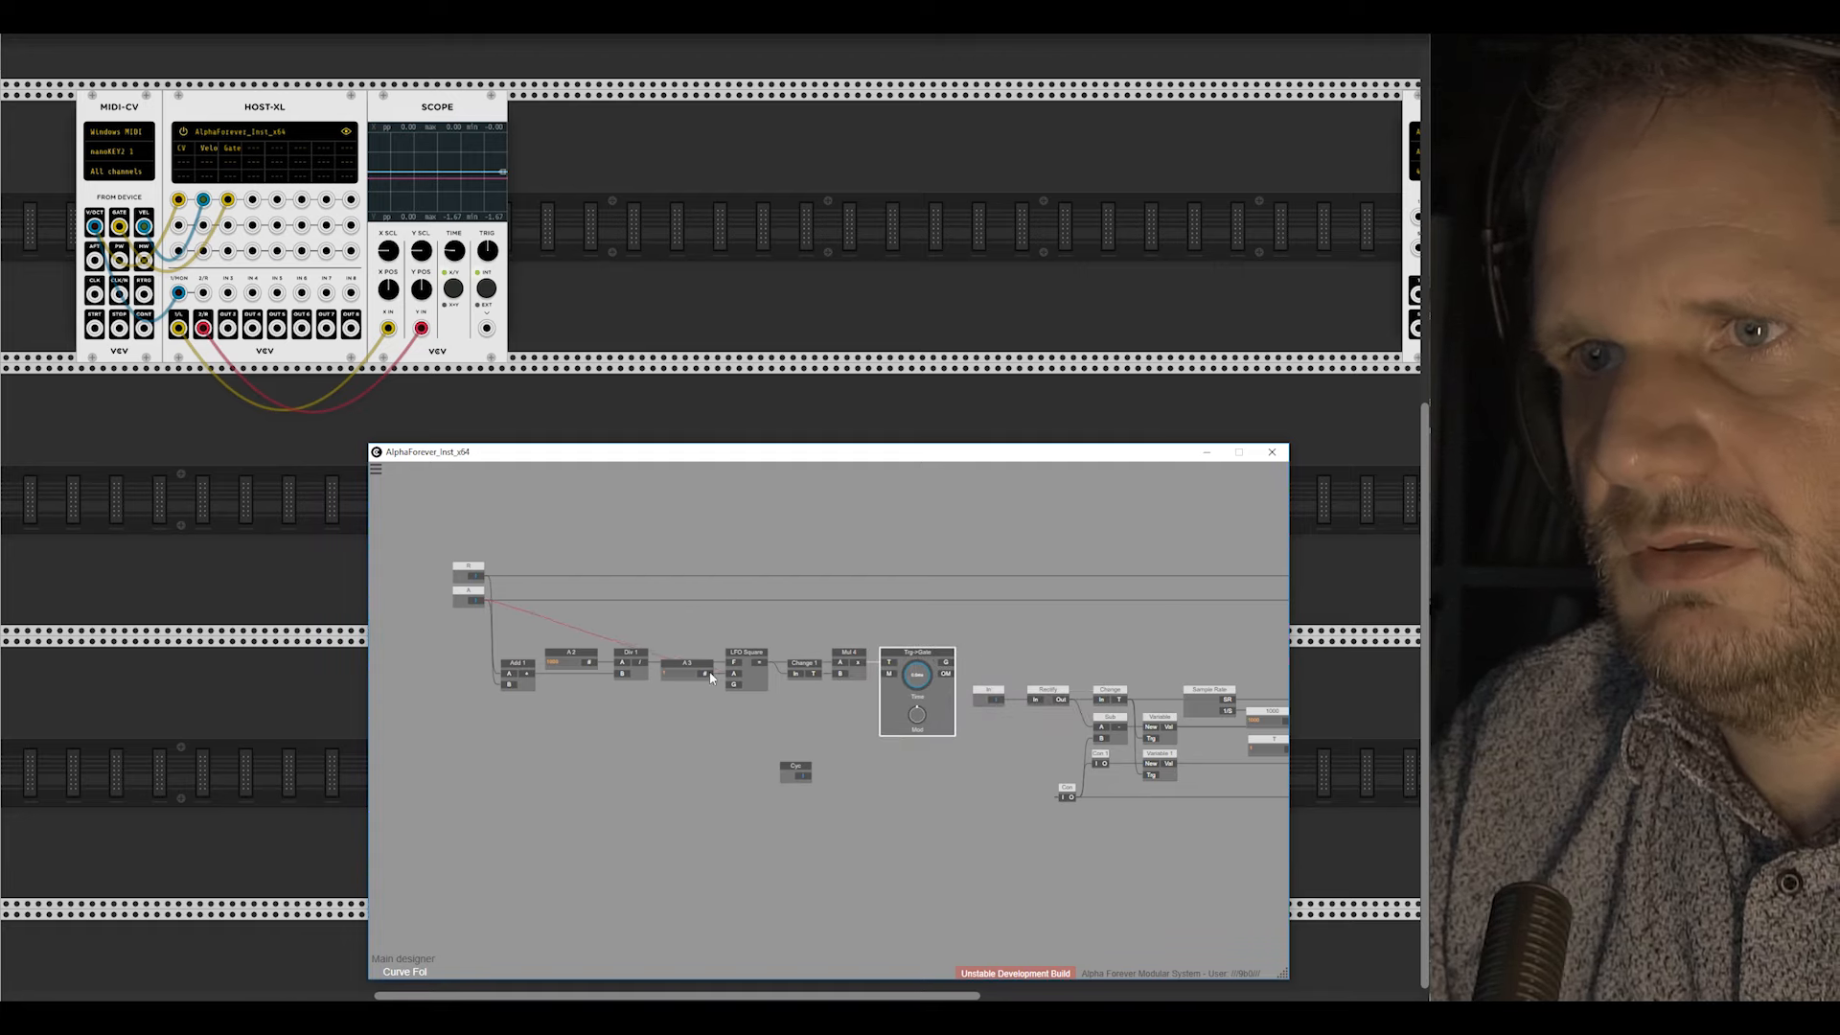
Step: Wire A to Trg->Gate's M input through a new Con placed on A's line above the module
left_click_drag(710, 677, 892, 676)
double_click(892, 677)
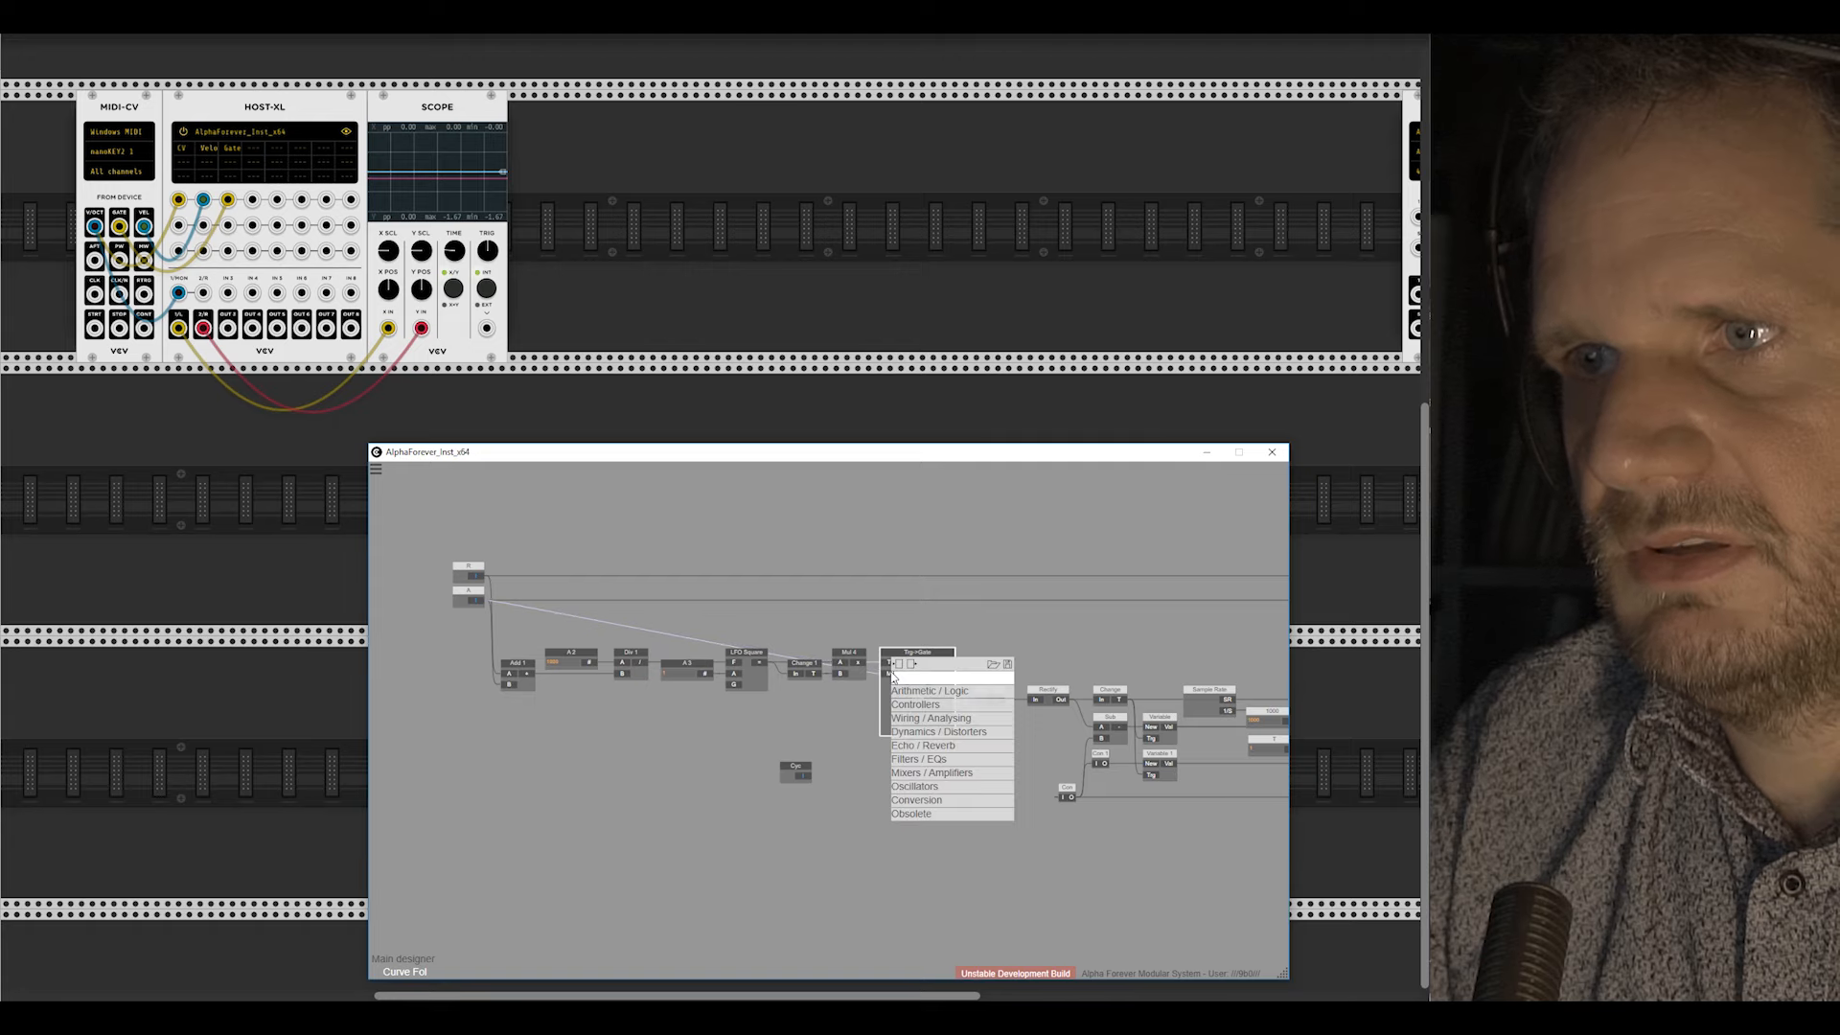
mouse_move(922, 720)
left_click(1043, 842)
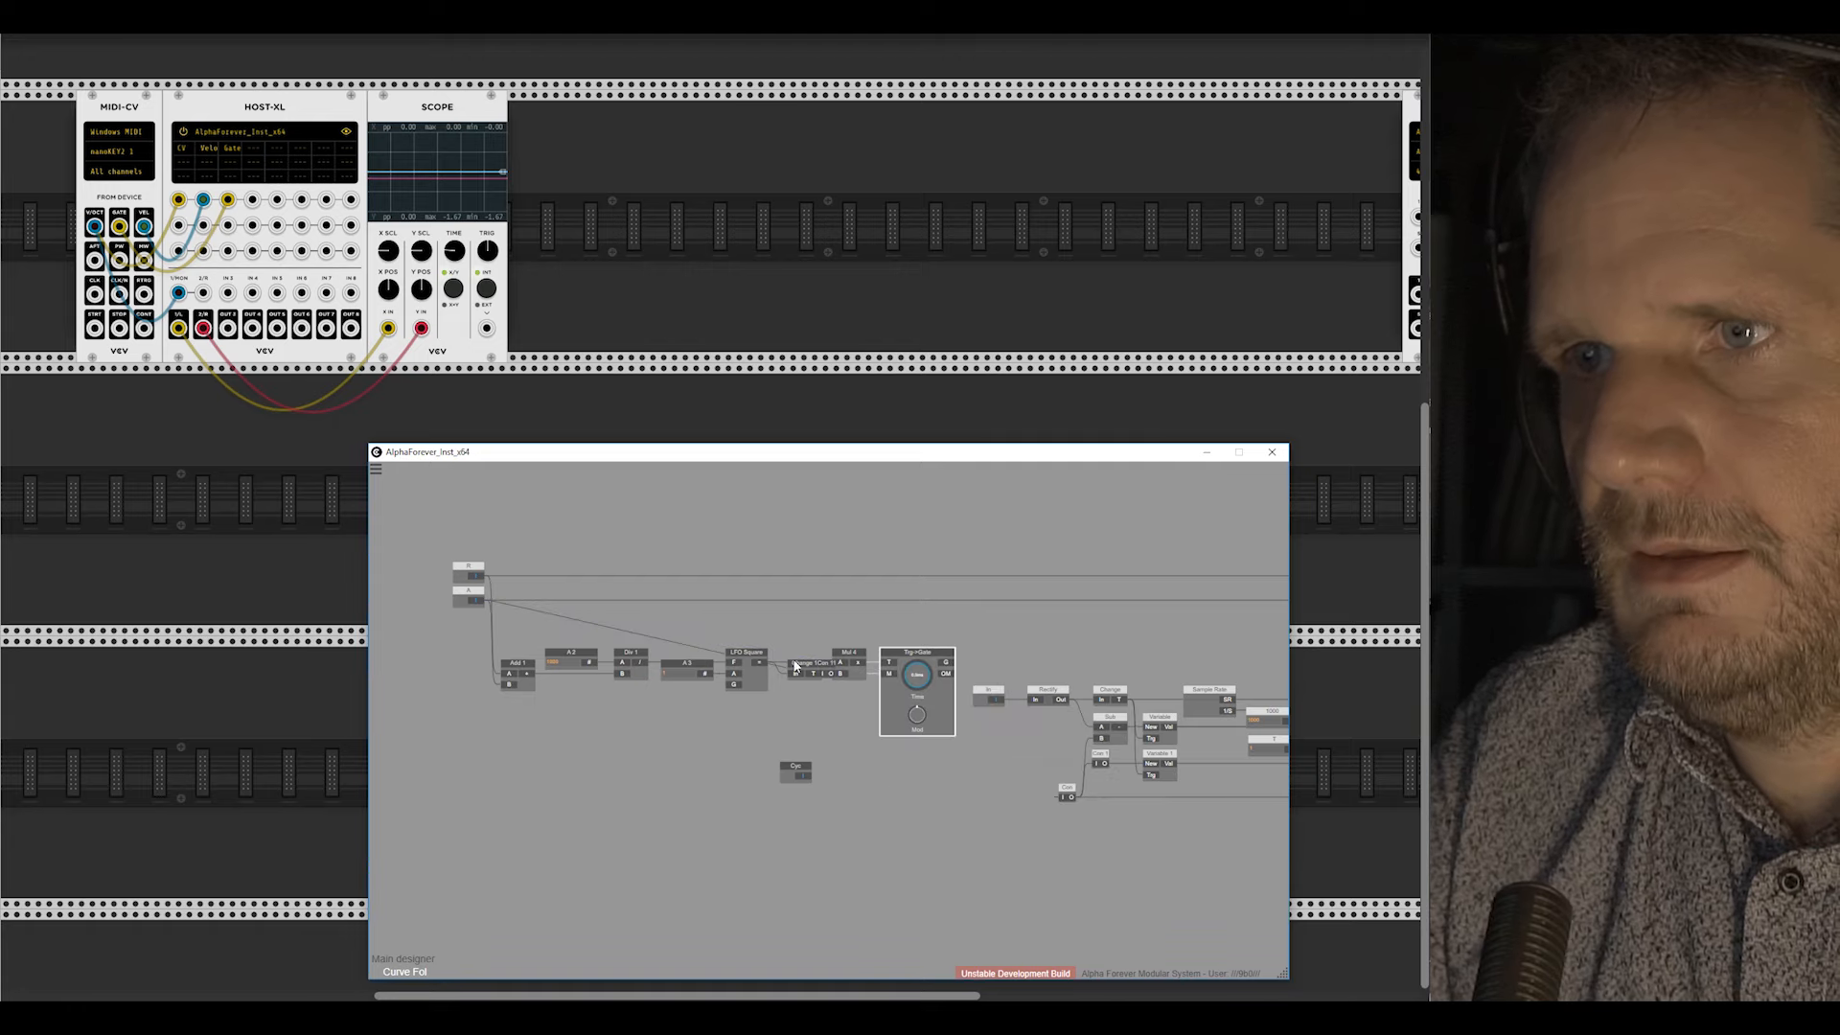
left_click_drag(822, 678, 856, 593)
left_click_drag(917, 715, 818, 563)
scroll(818, 563, "down", 3)
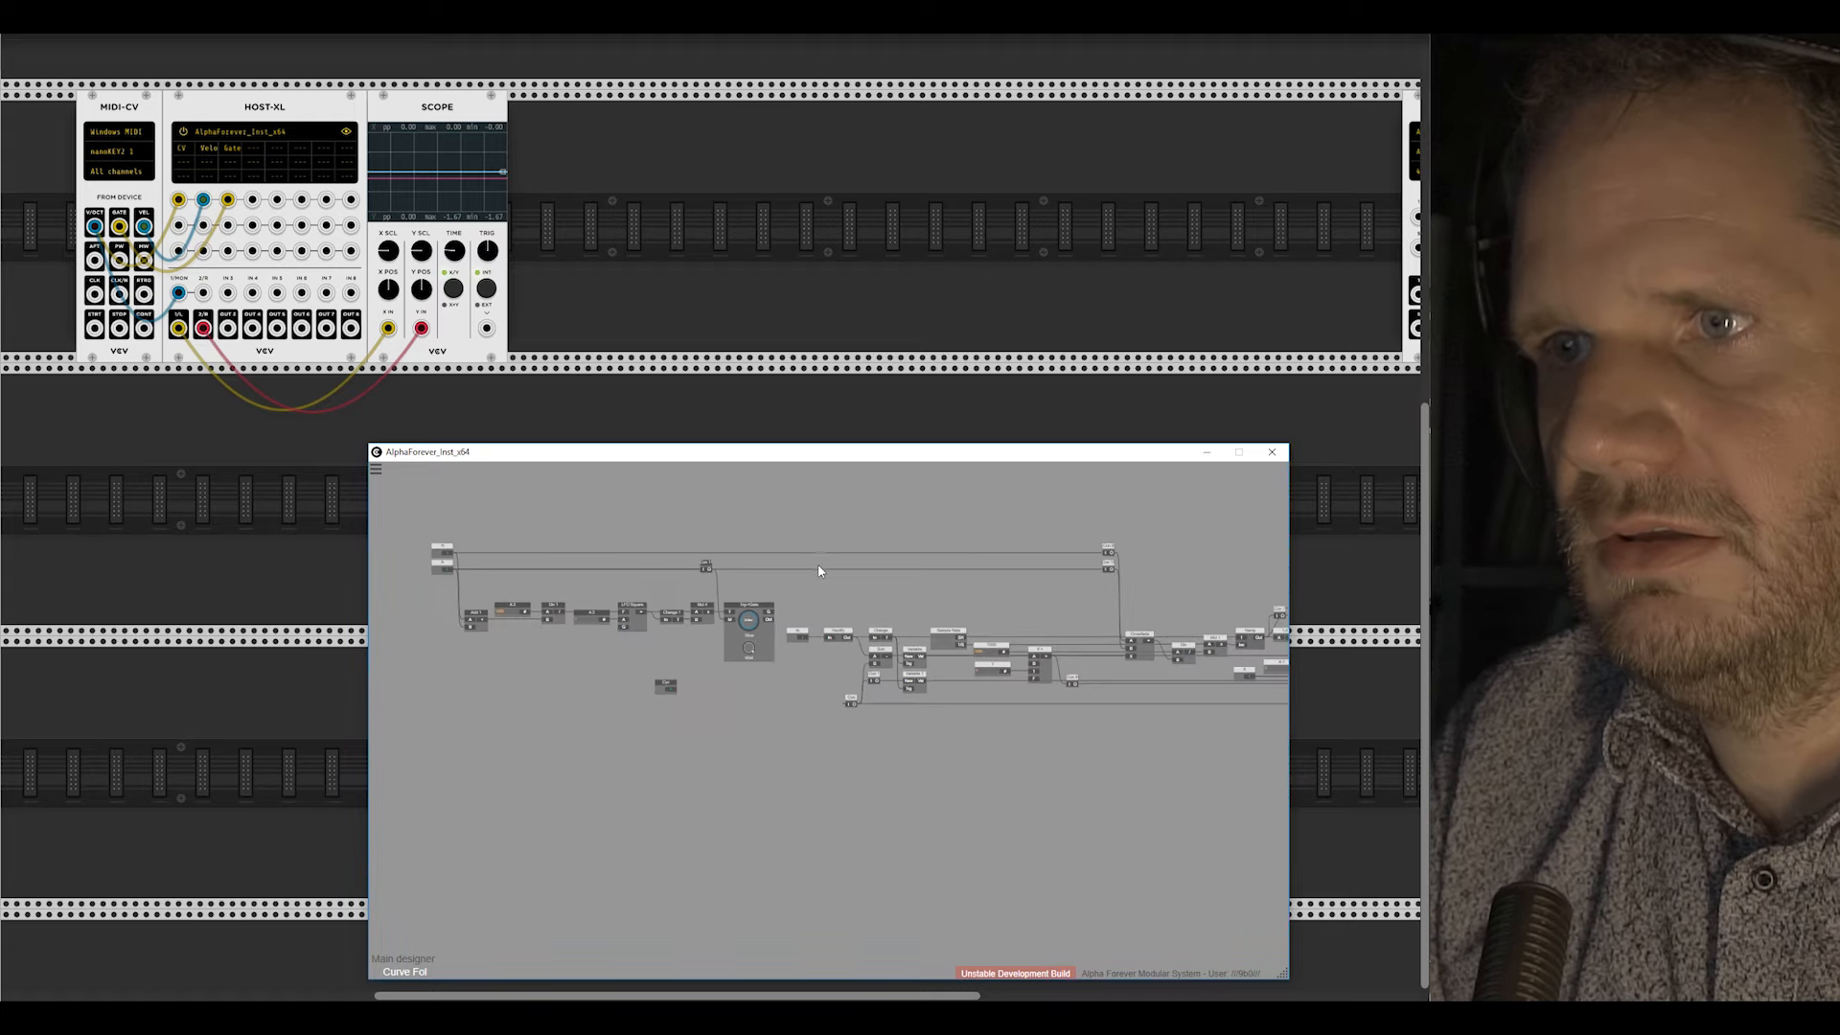
Step: Move the LFO trigger group and the main In module farther left to open a gap before Rectify
double_click(818, 563)
double_click(847, 686)
scroll(805, 579, "up", 1)
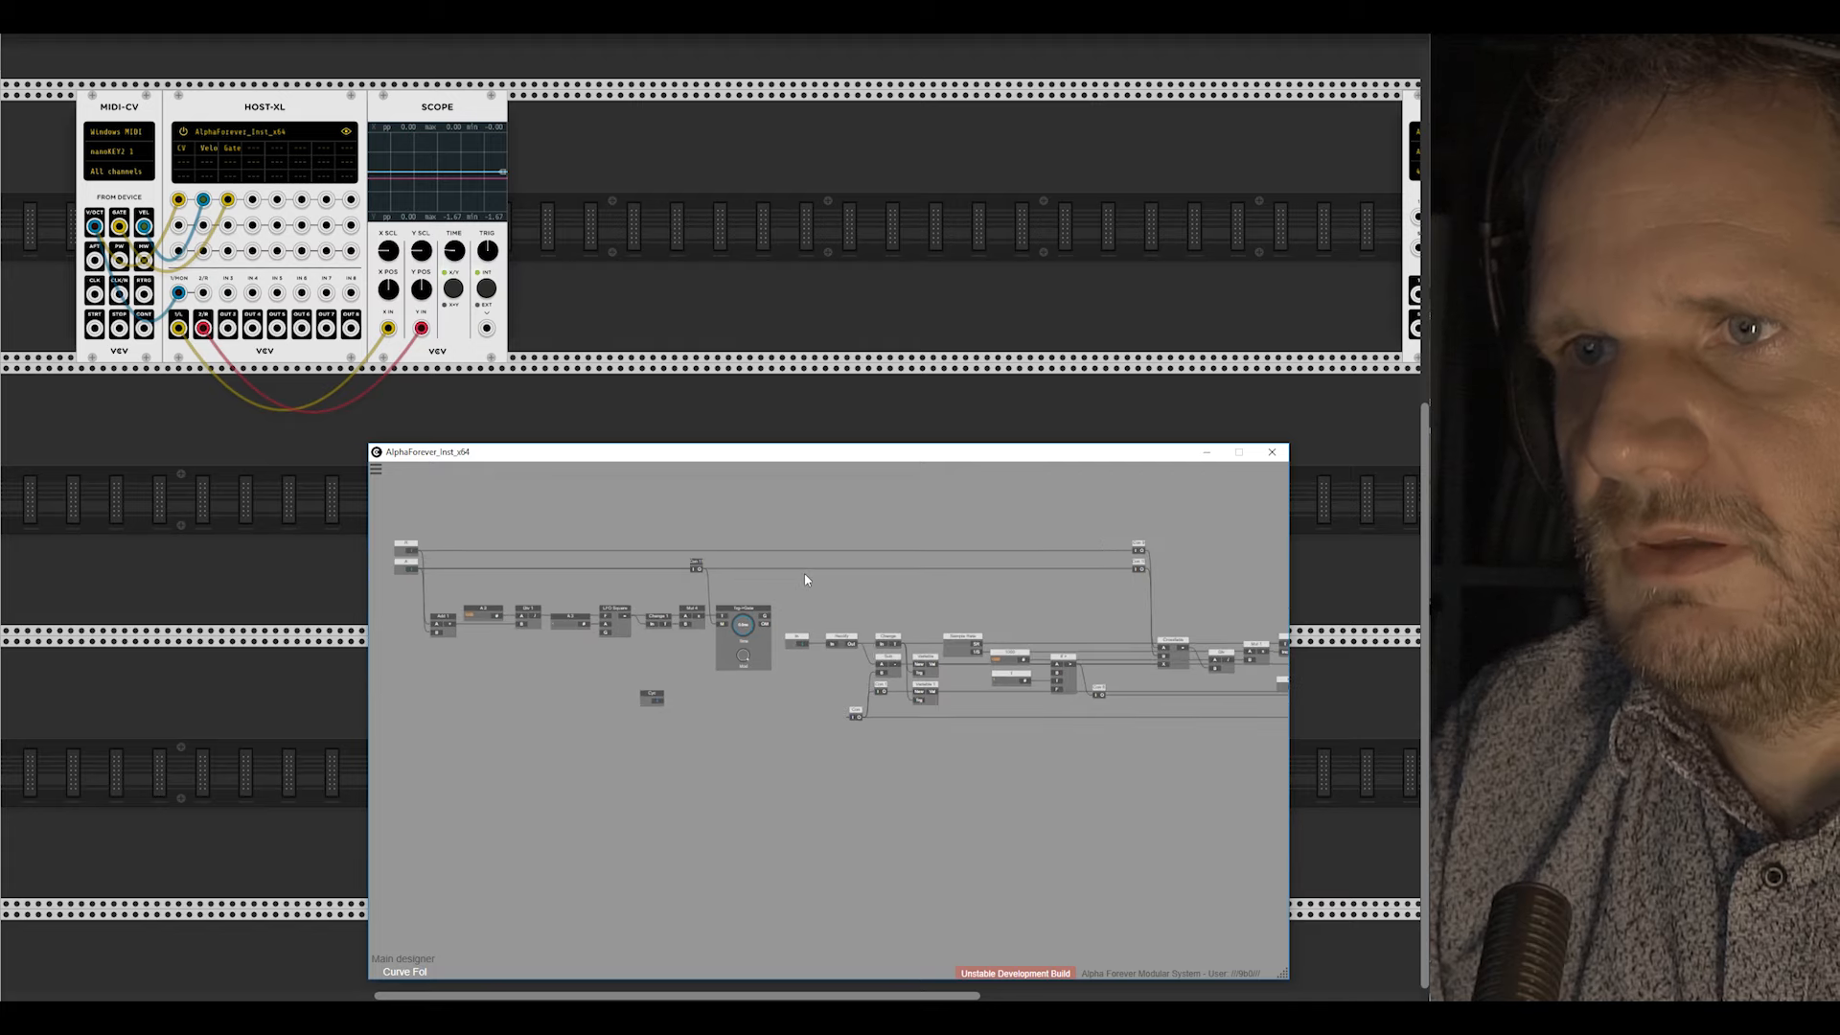
left_click_drag(776, 575, 889, 559)
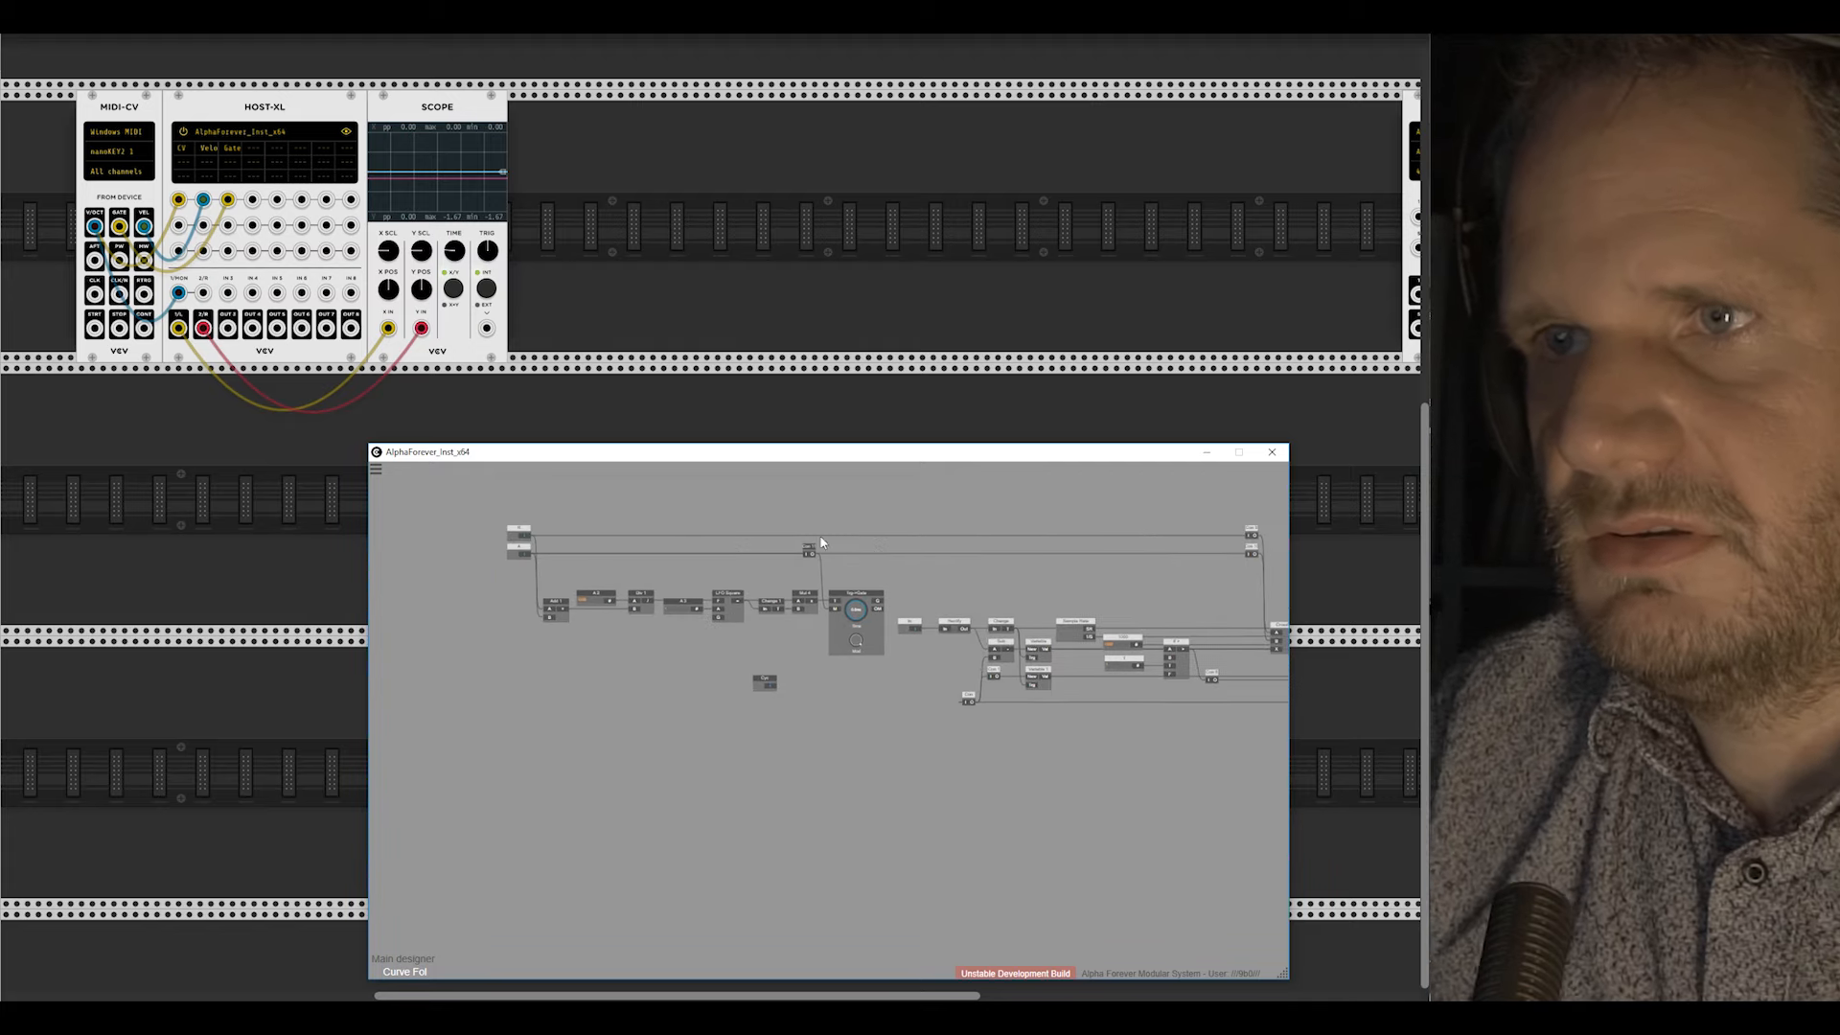
left_click_drag(479, 505, 756, 627)
left_click(859, 634)
left_click_drag(909, 628, 831, 626)
Step: Add a Crossfade module in the gap between the main In module and Rectify
scroll(871, 610, "up", 2)
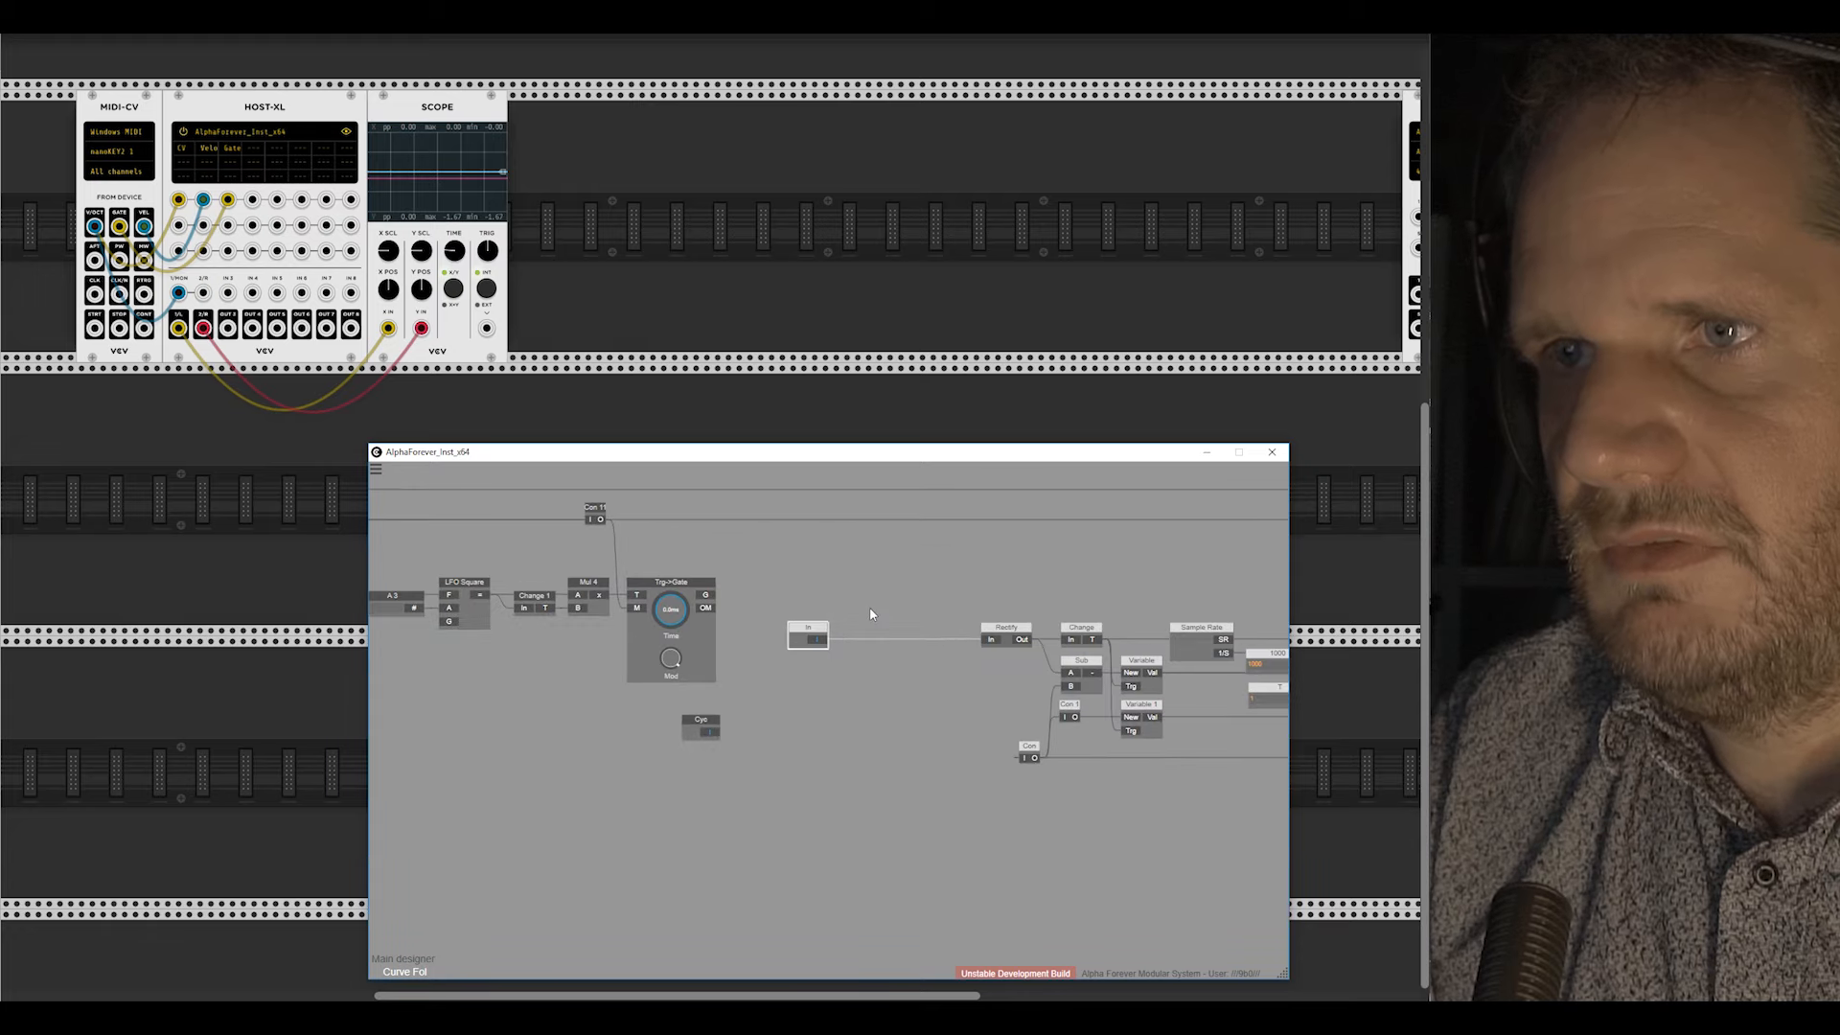
right_click(870, 607)
type("cros")
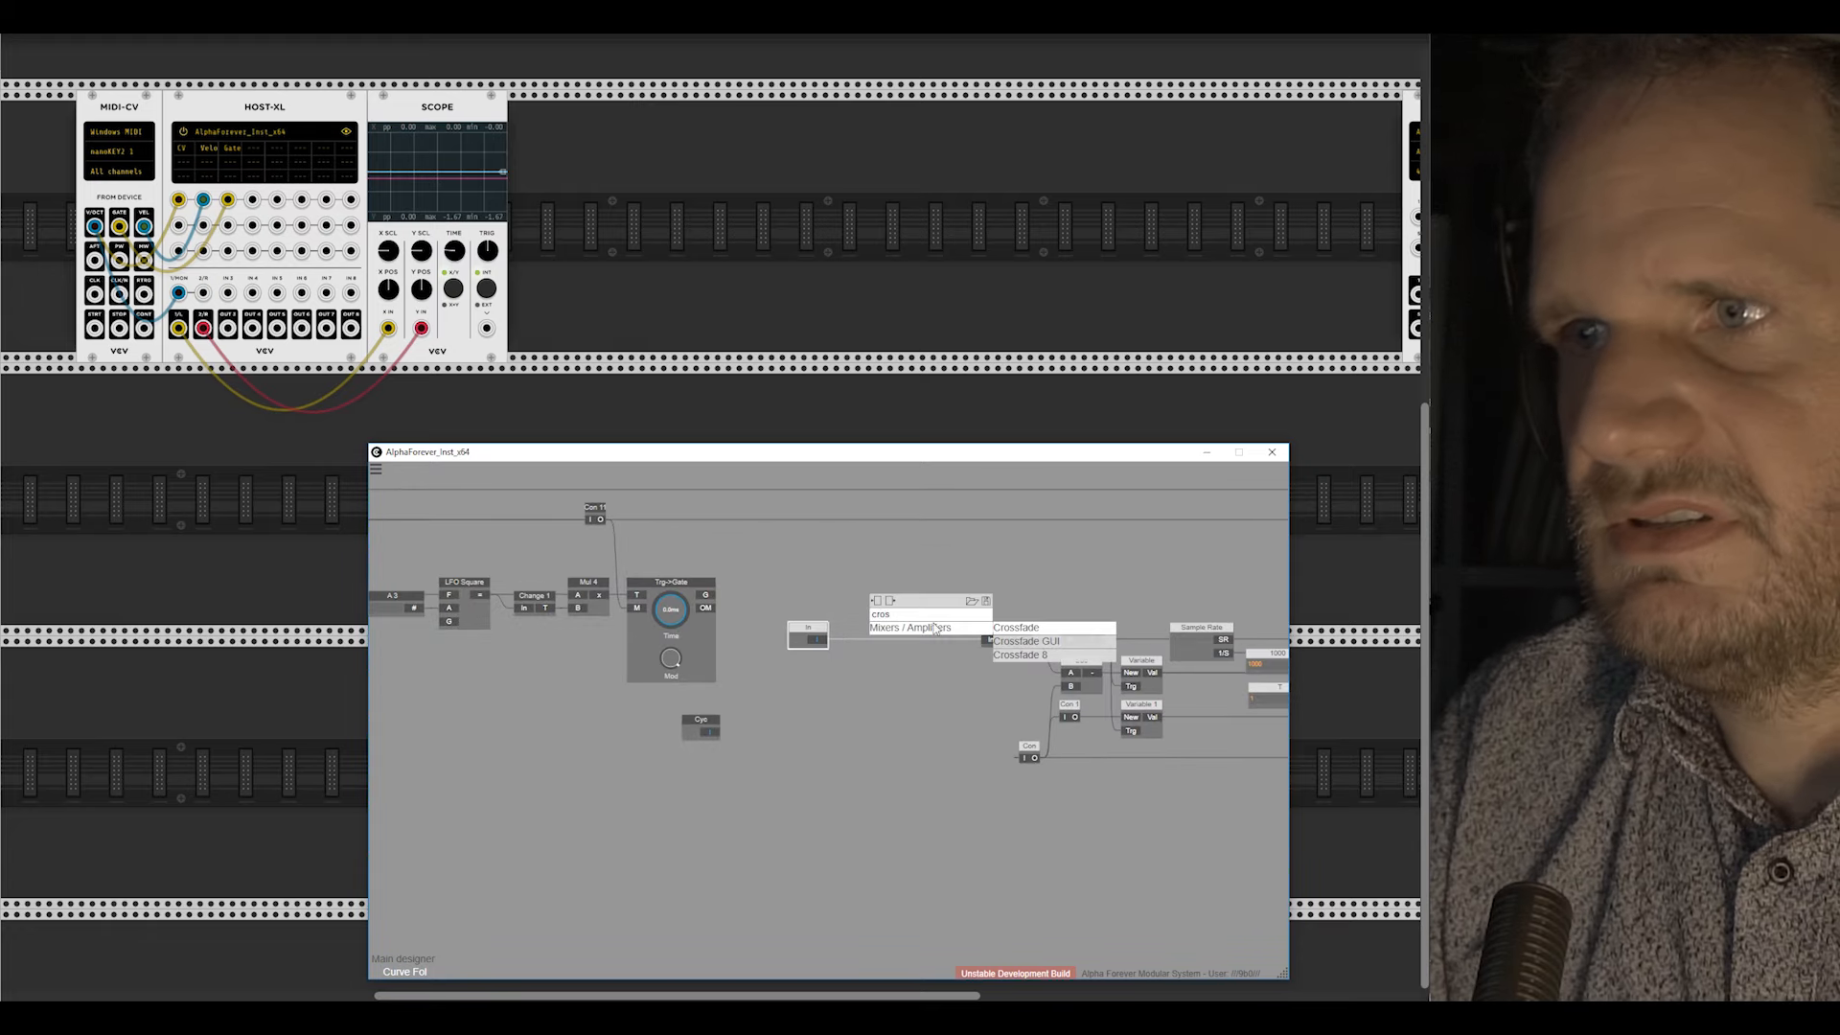
left_click(1024, 629)
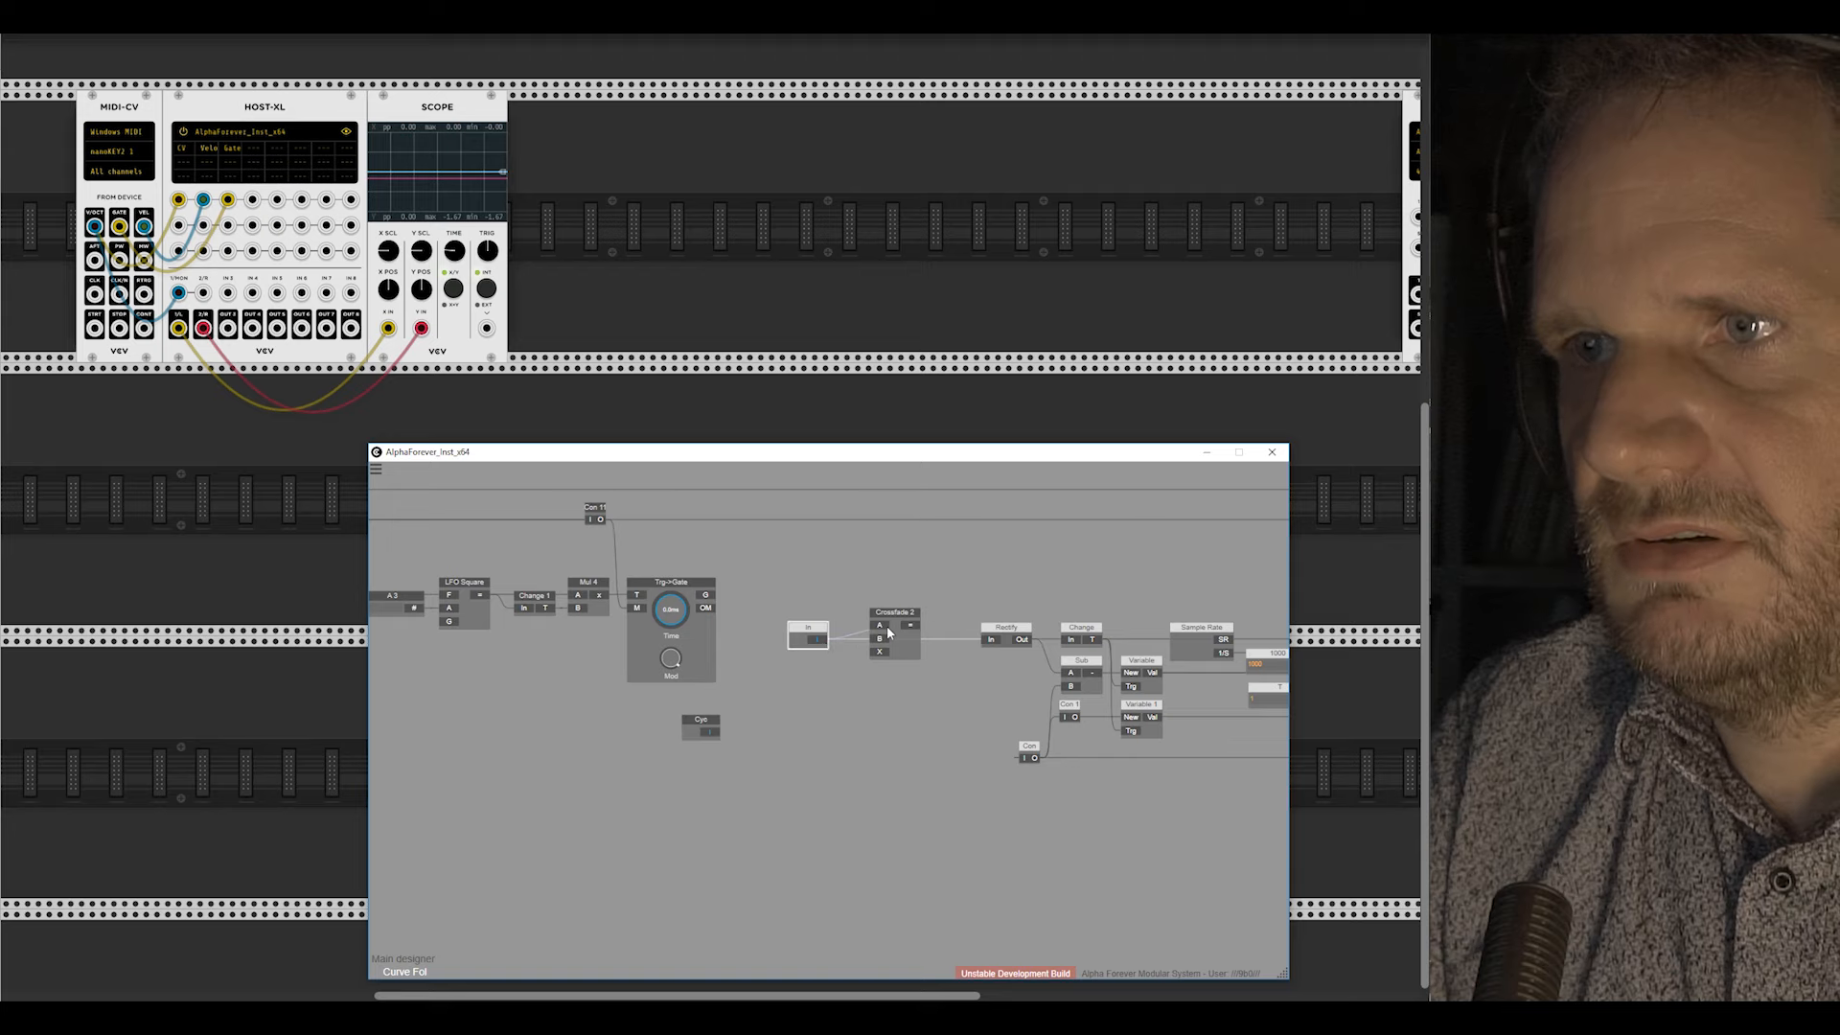
Step: Feed the Crossfade's A from In and its B from Trg->Gate's G output, then align In and Crossfade with Trg->Gate
left_click_drag(887, 628, 991, 643)
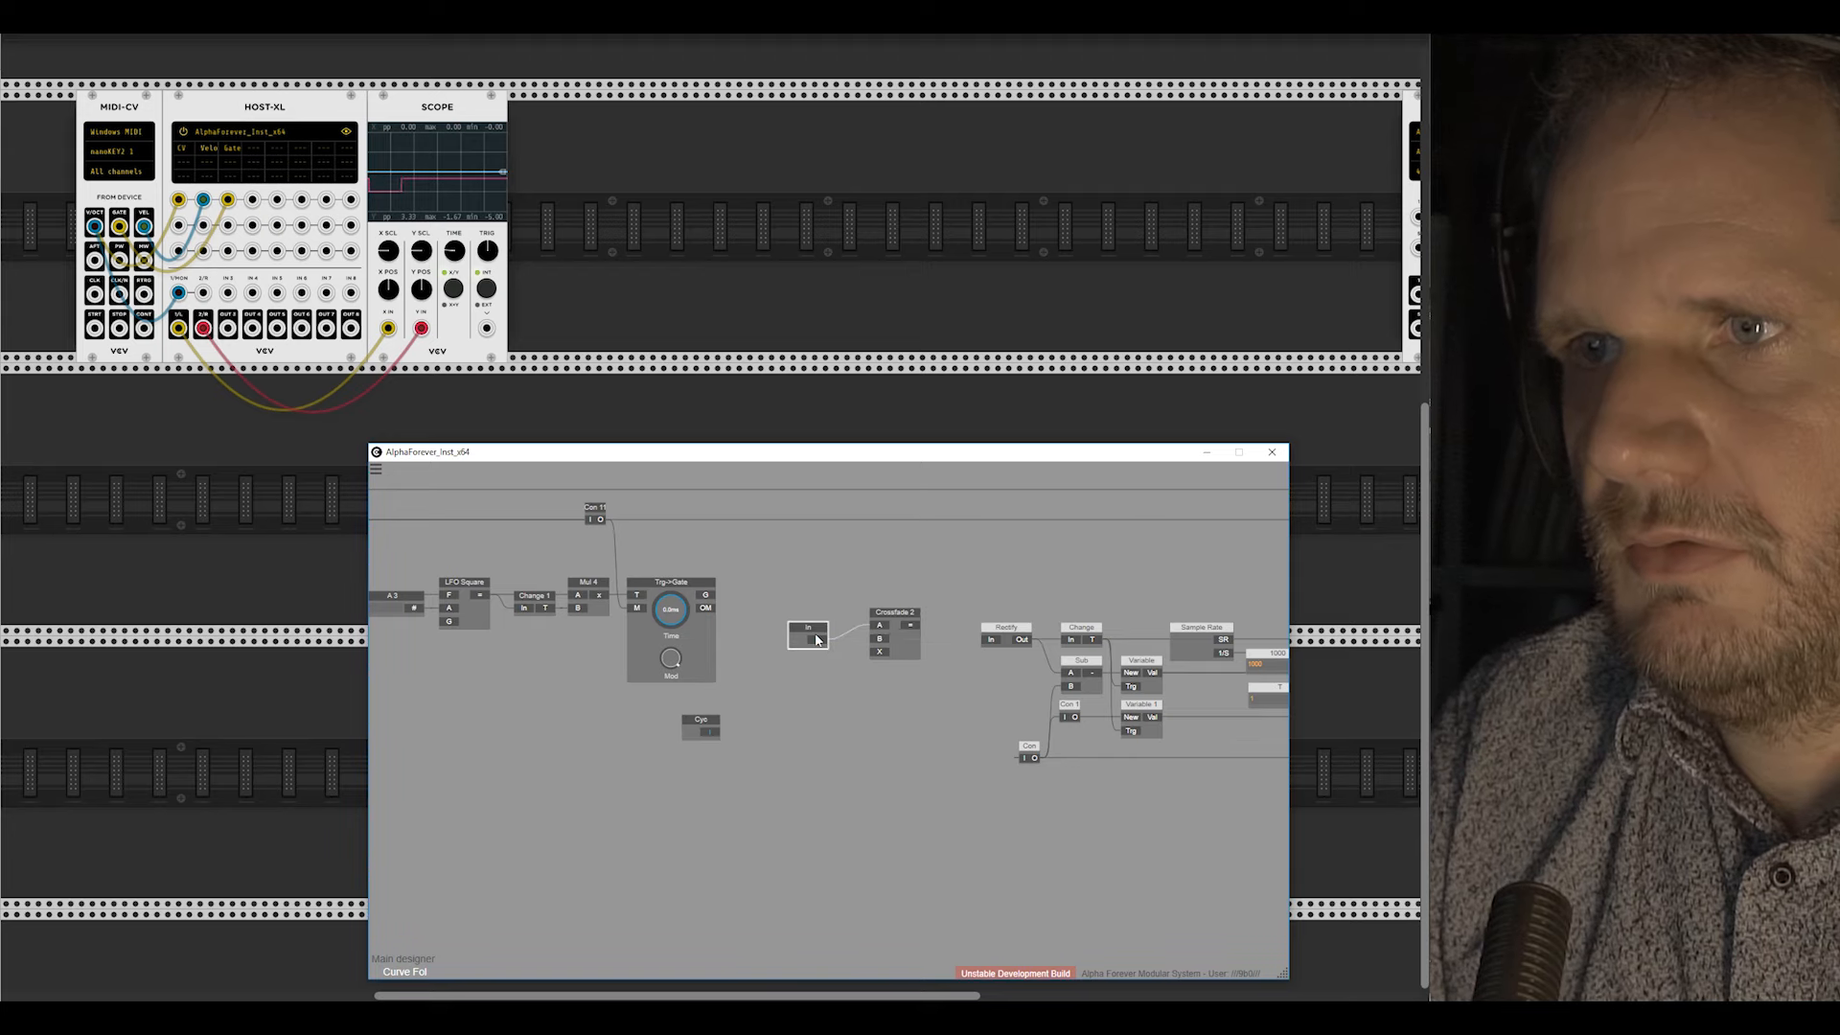
left_click_drag(825, 646, 878, 640)
left_click_drag(775, 587, 969, 684)
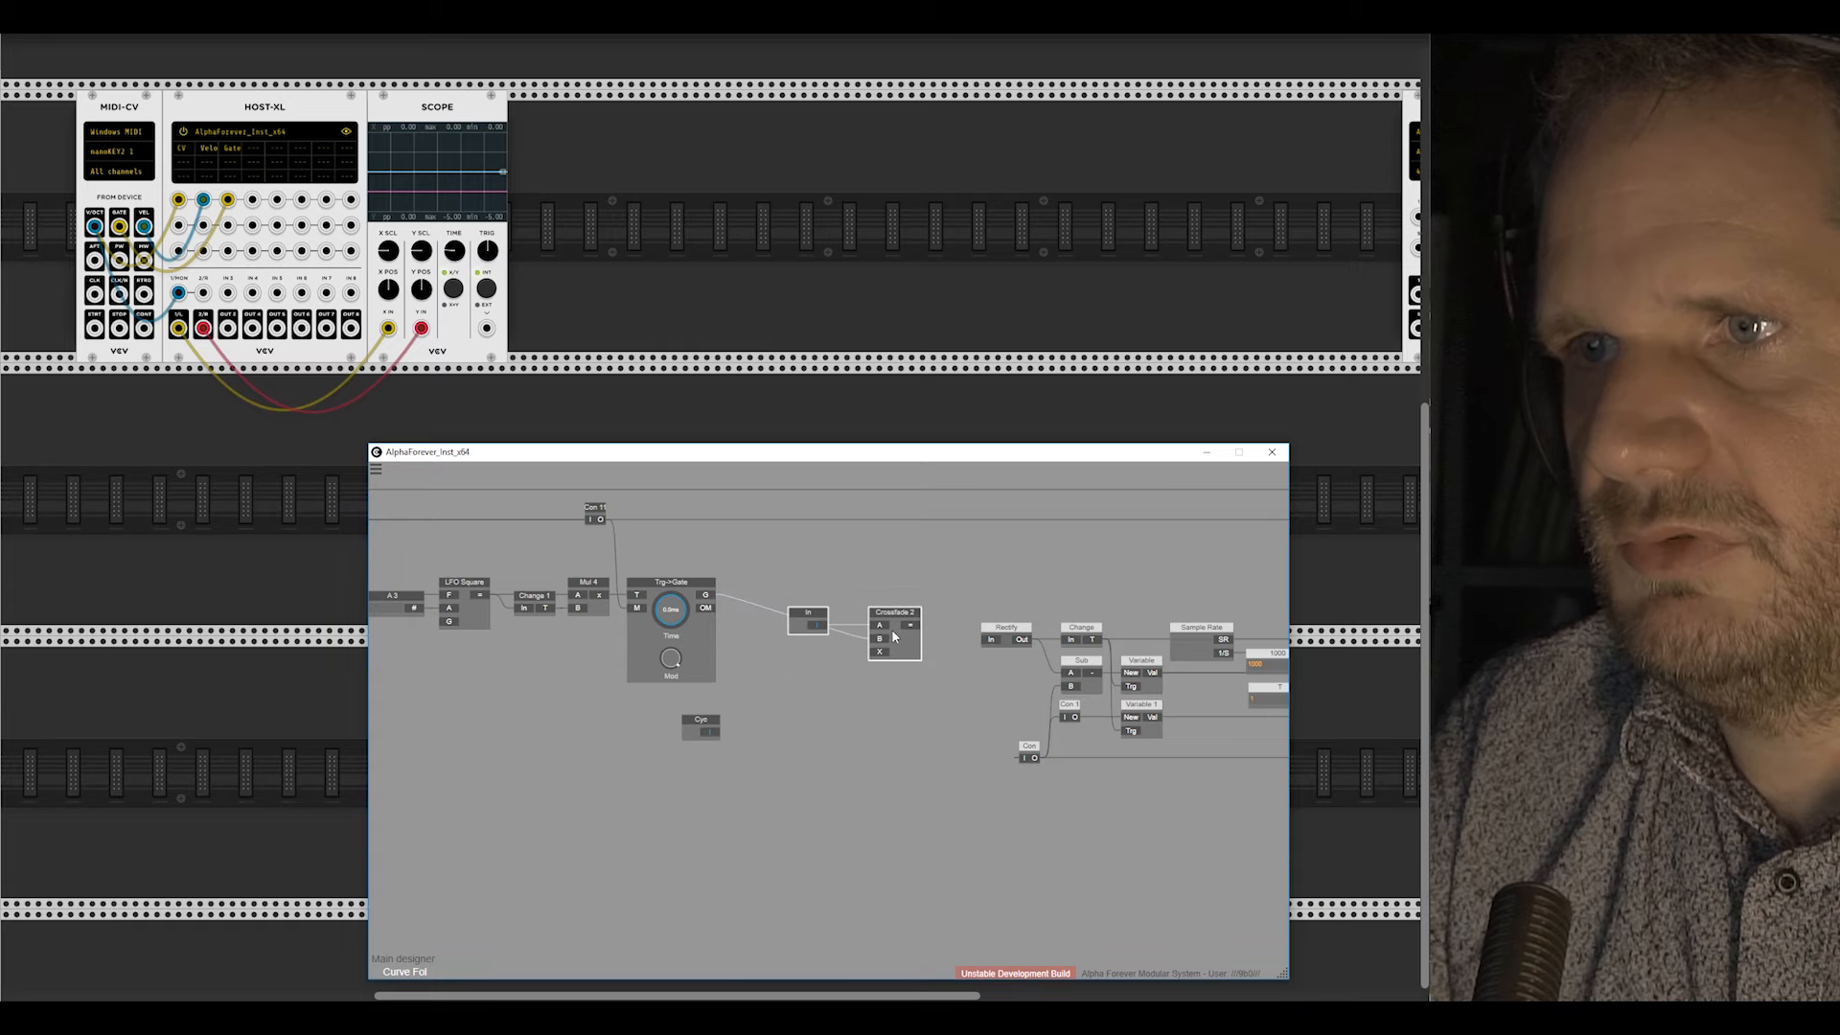
left_click_drag(880, 644, 879, 601)
left_click(939, 613)
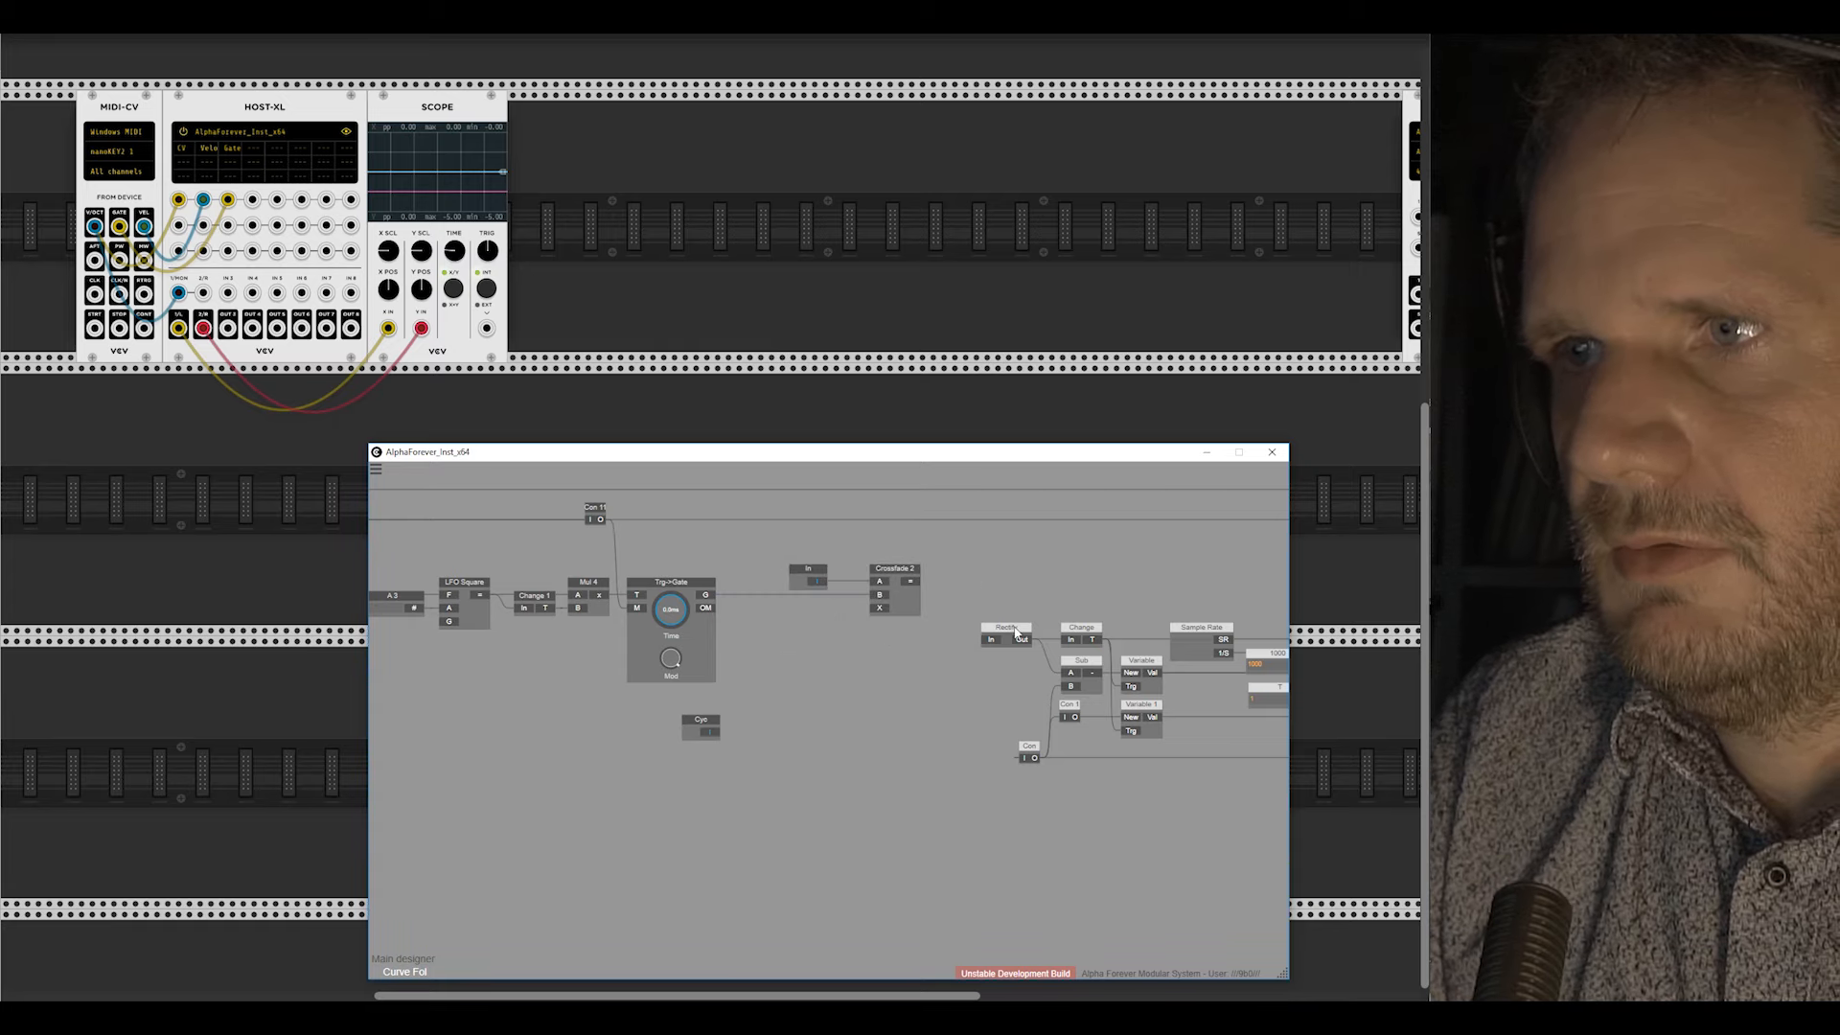
Step: Disconnect Rectify's output and route the Crossfade output to Change's In and Sub's A input instead
left_click(1017, 632)
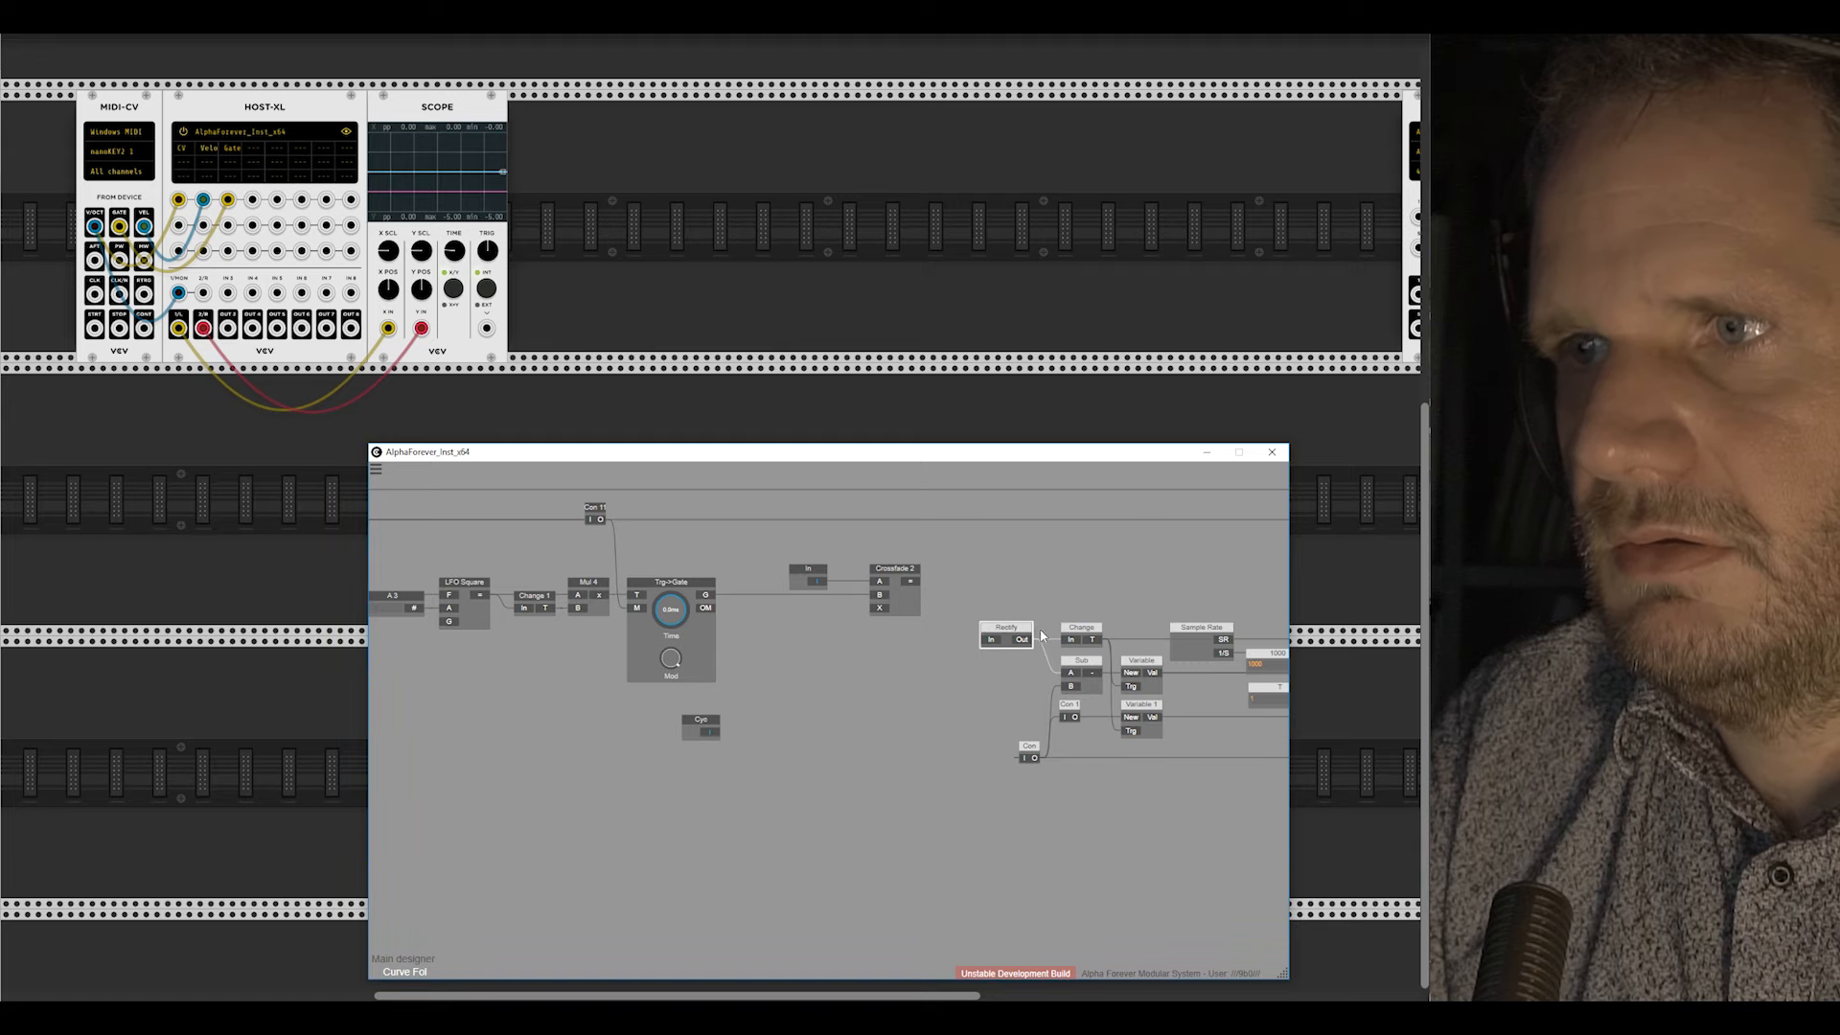
left_click(1070, 643)
left_click(1070, 676)
left_click(910, 582)
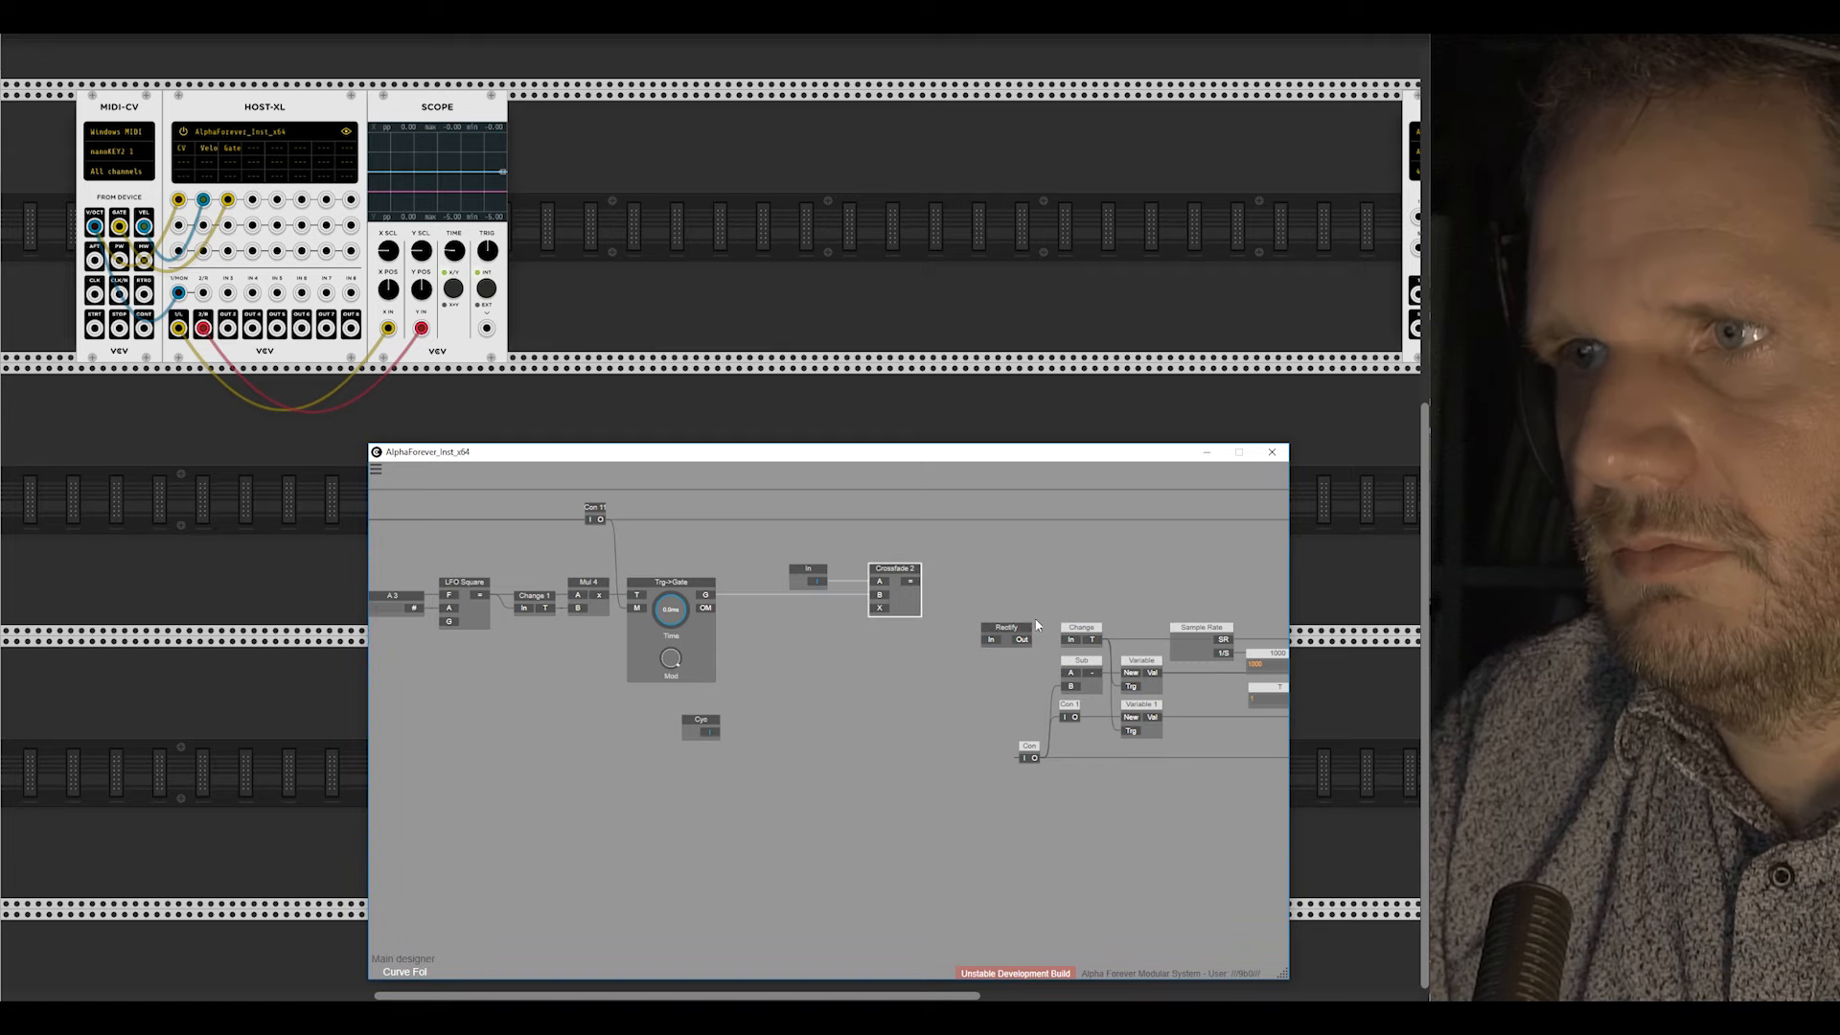
left_click(1073, 641)
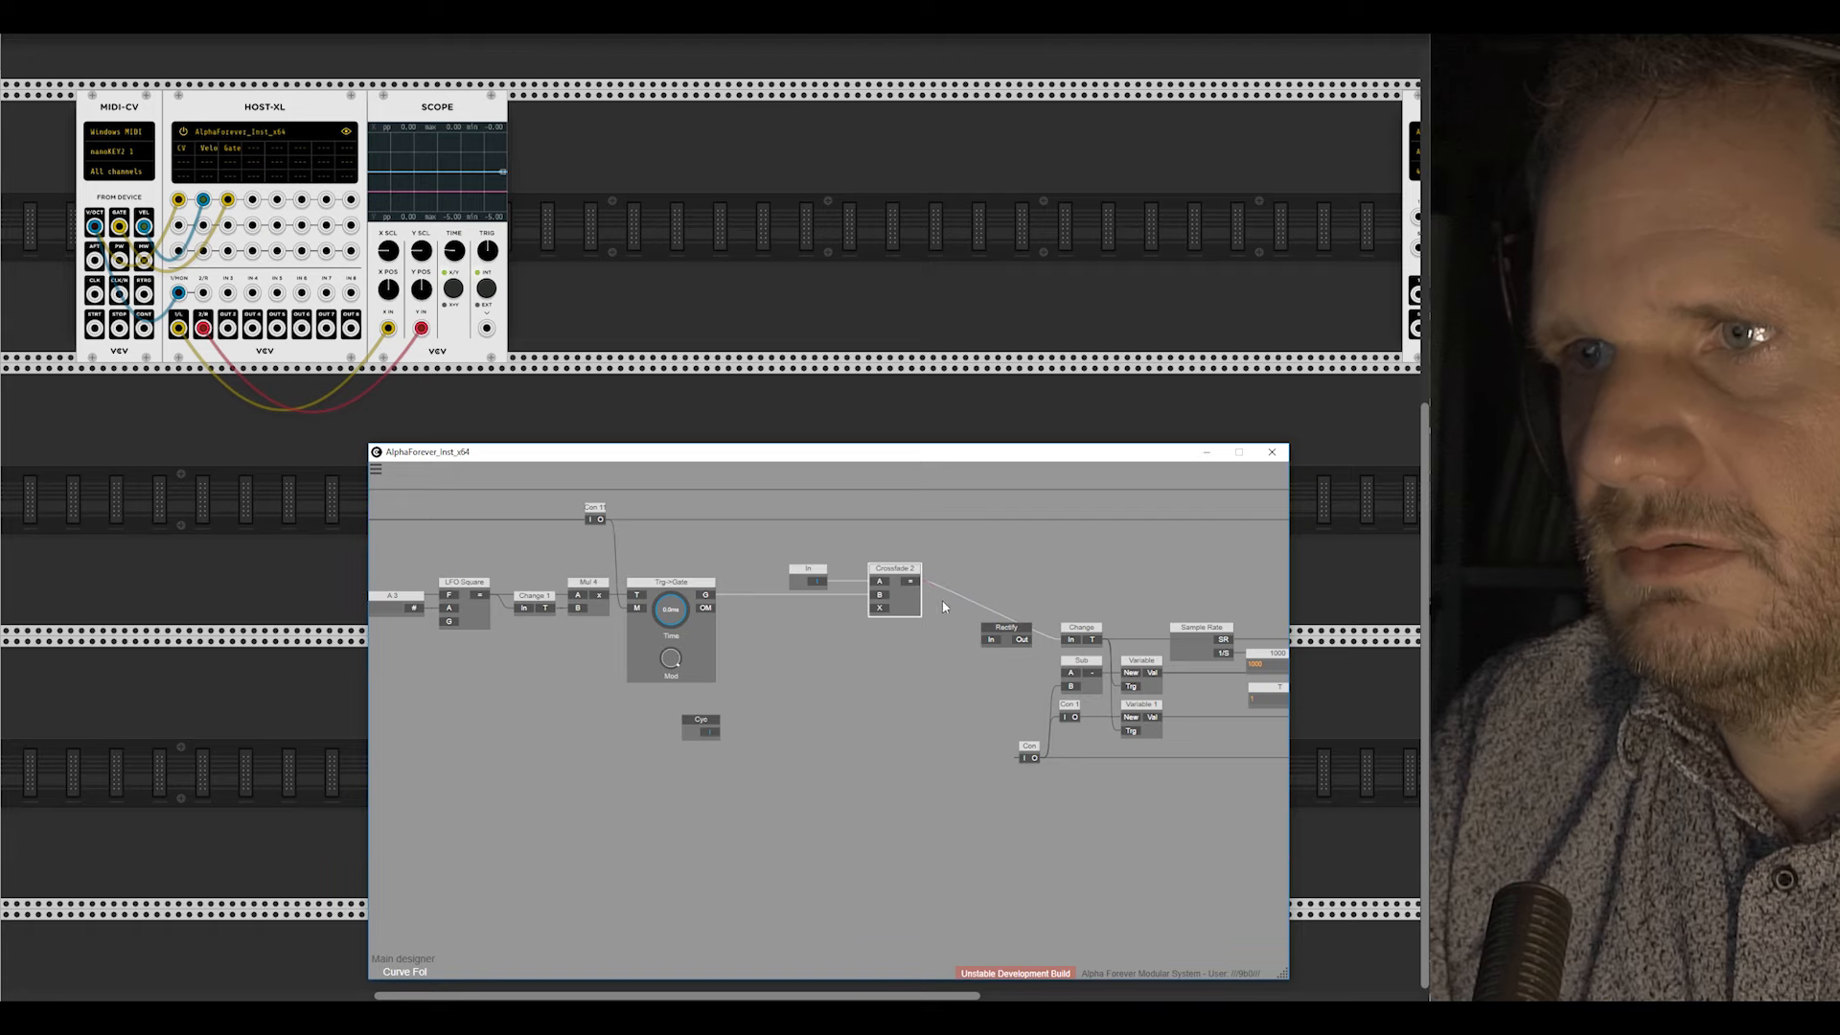
Step: Place Rectify between In and the Crossfade's A input, and wire Cyc to the Crossfade's X input
left_click_drag(1004, 630, 830, 580)
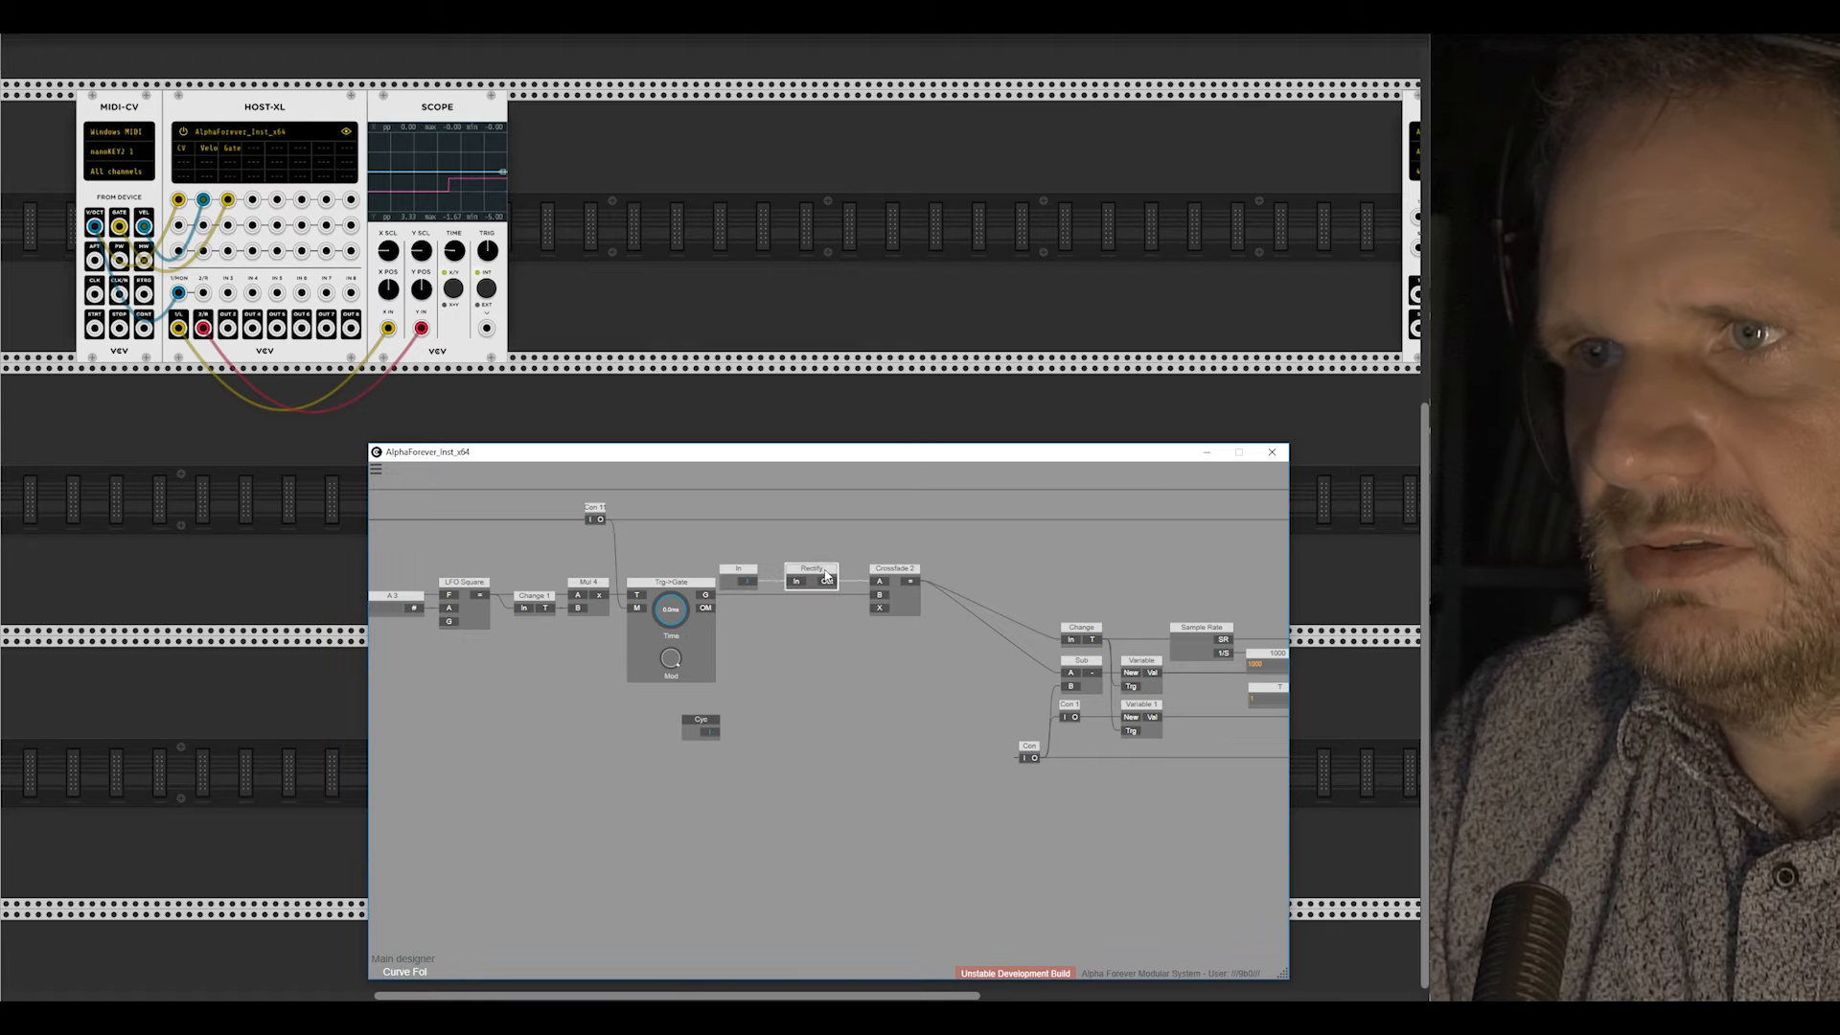
left_click(818, 575, "shift")
left_click_drag(792, 644, 788, 647)
left_click_drag(707, 735, 876, 611)
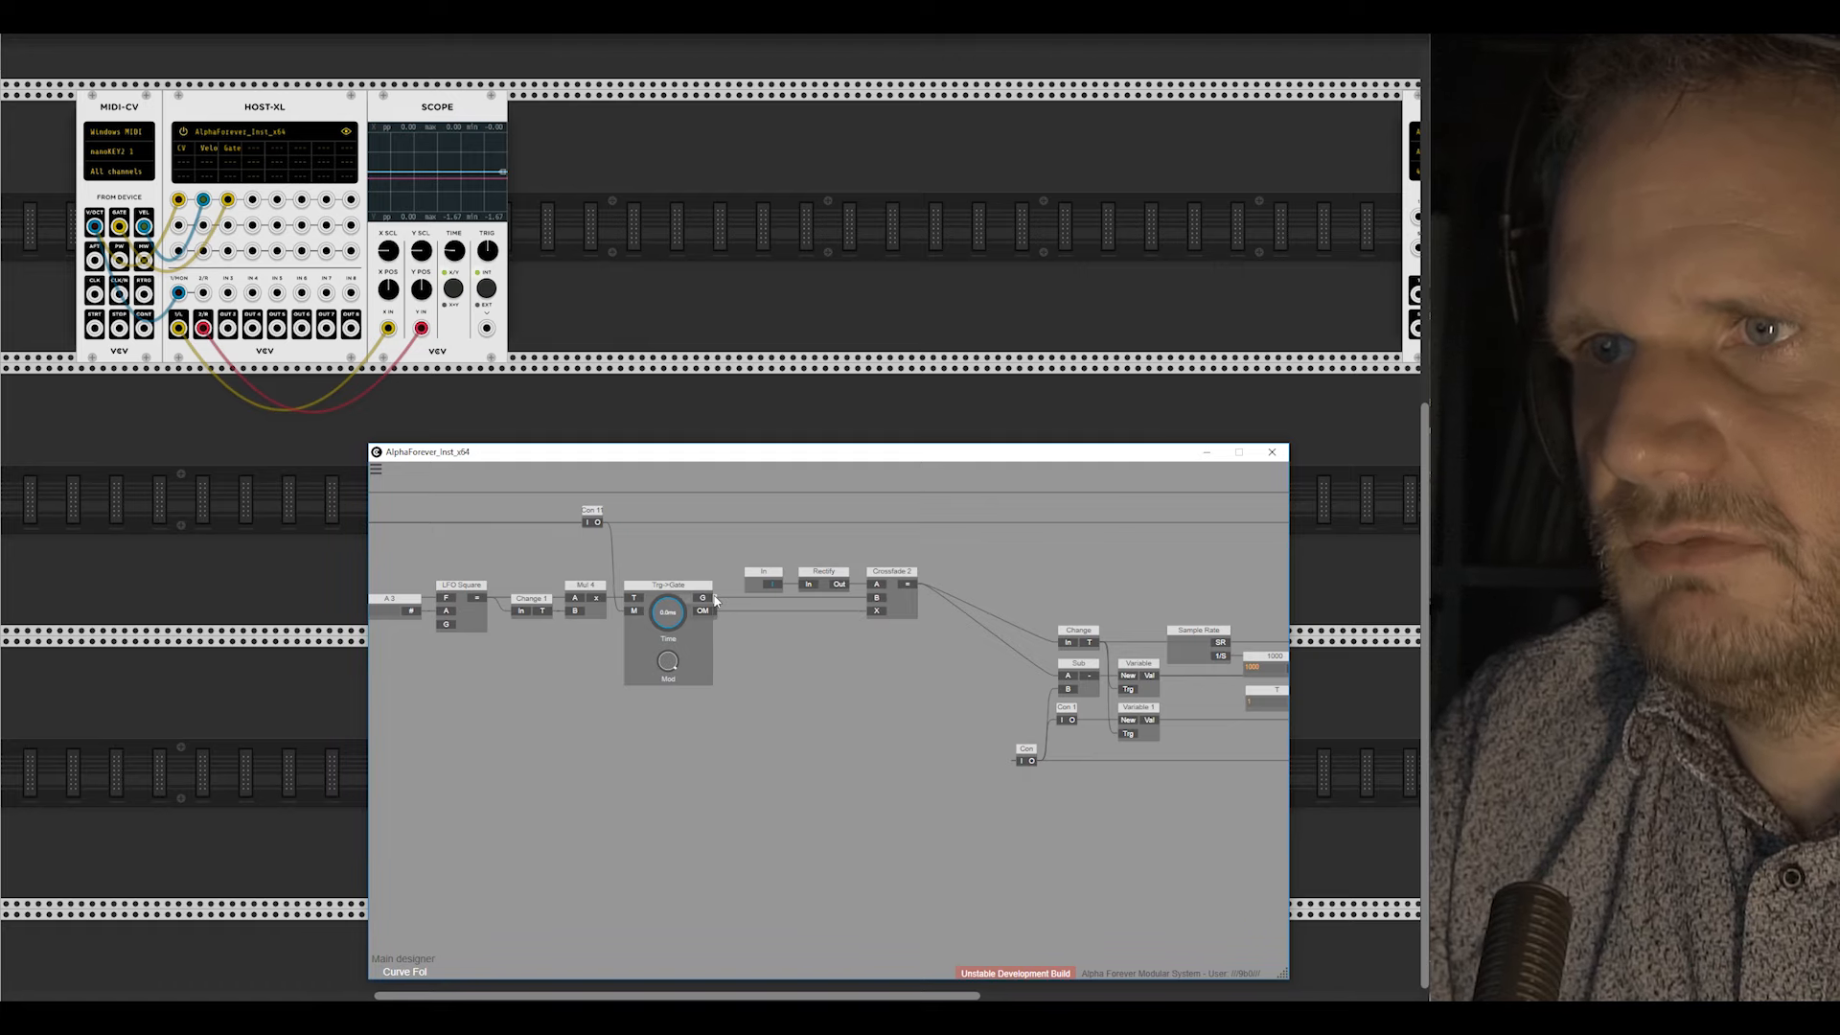
left_click_drag(698, 722, 832, 605)
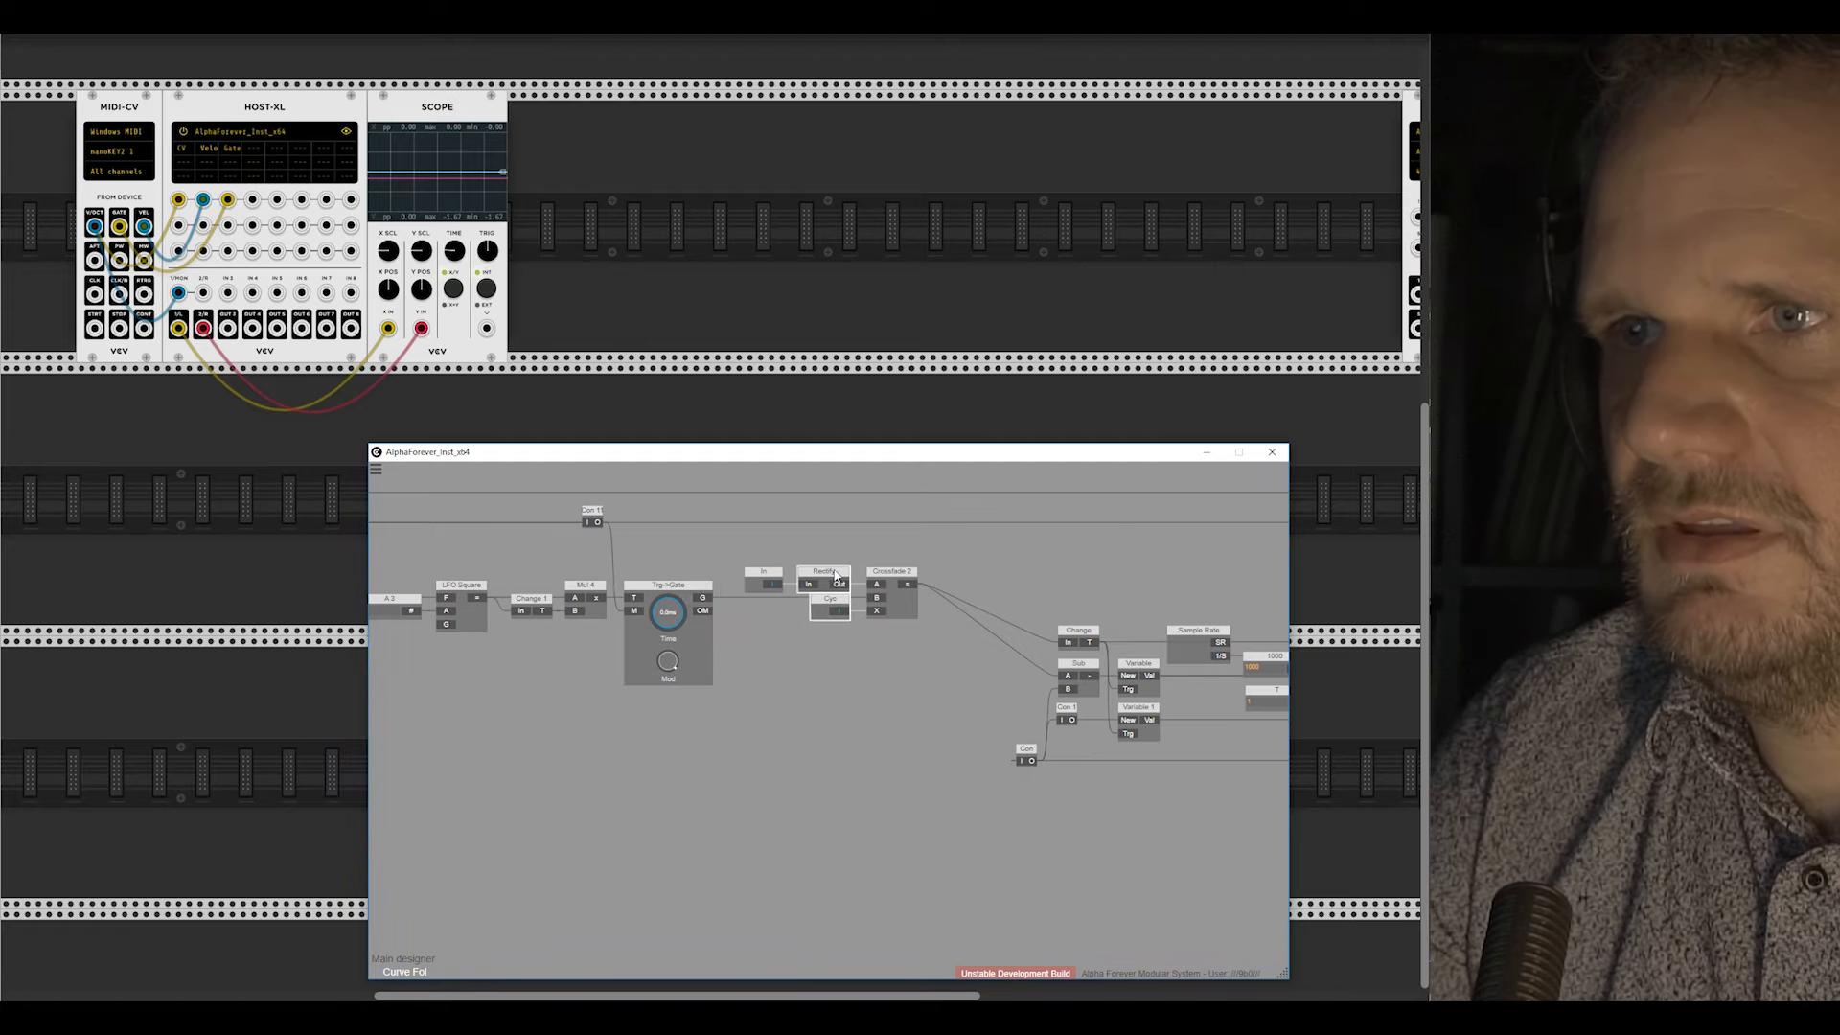
Step: Move the whole LFO chain up to the Crossfade closer to Change and Sub, and shift R and A right to match
scroll(851, 675, "down", 5)
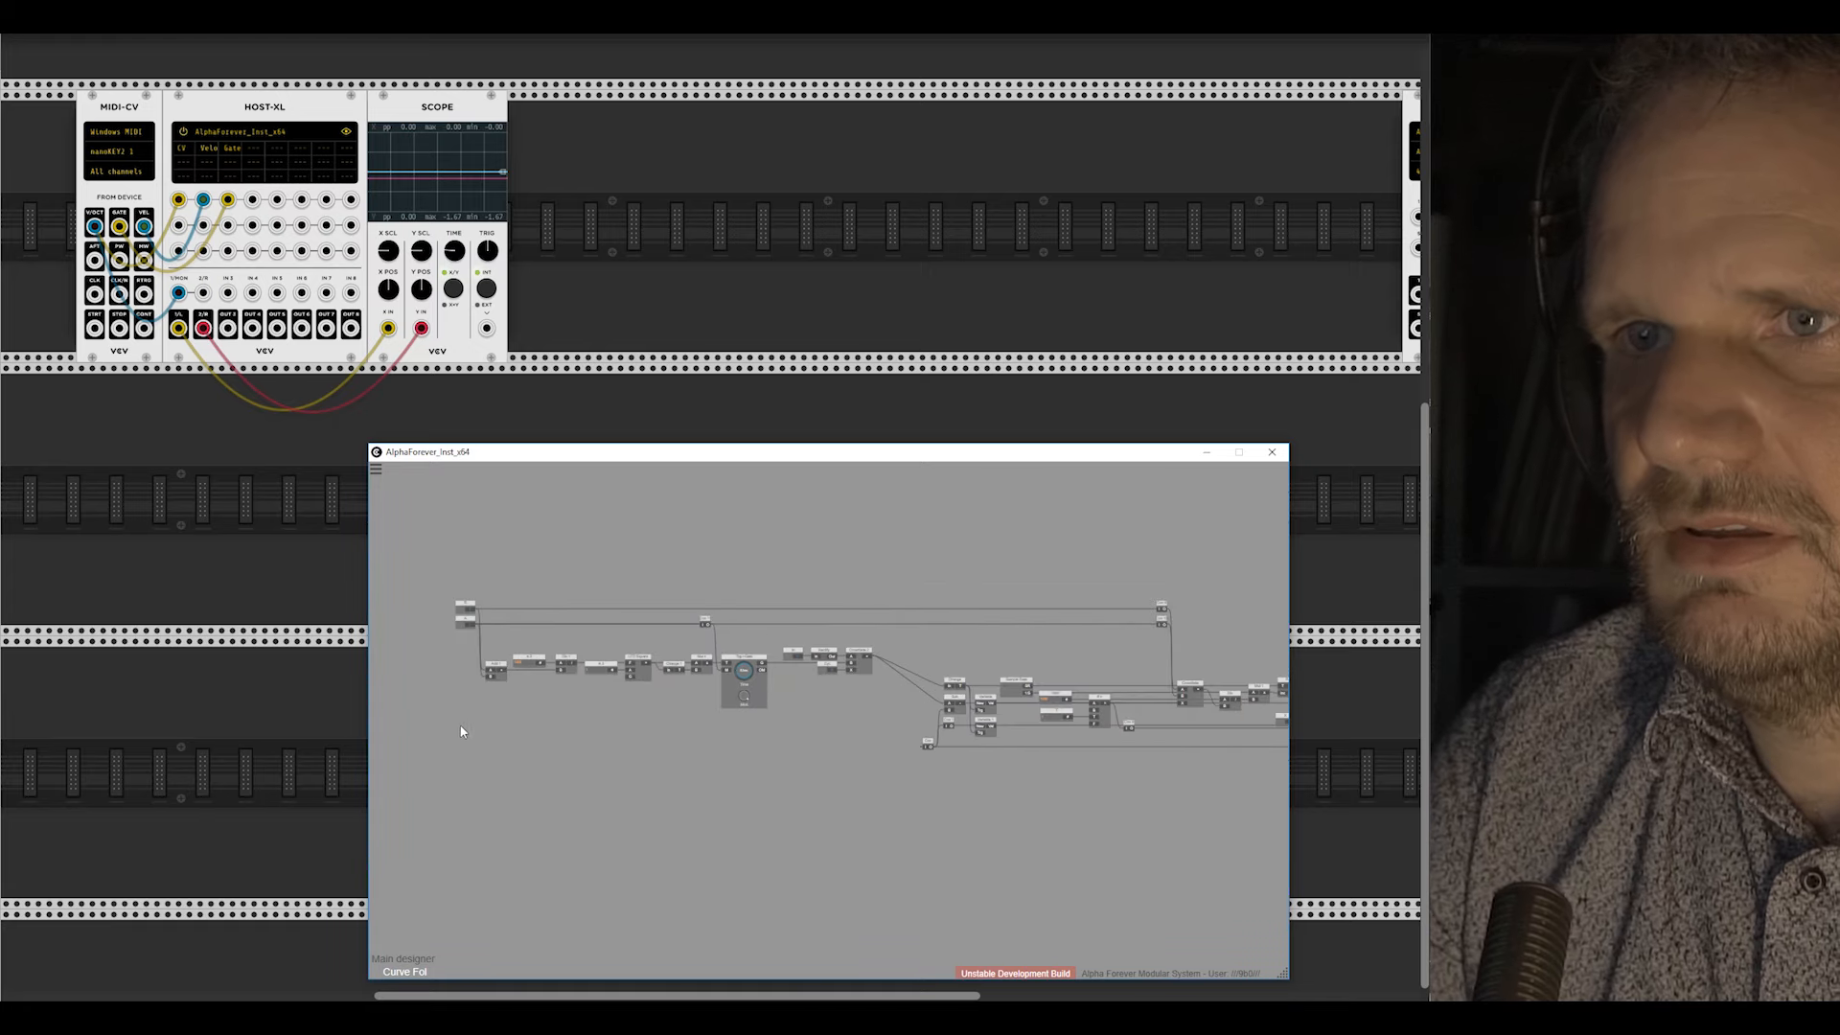
left_click_drag(451, 736, 918, 680)
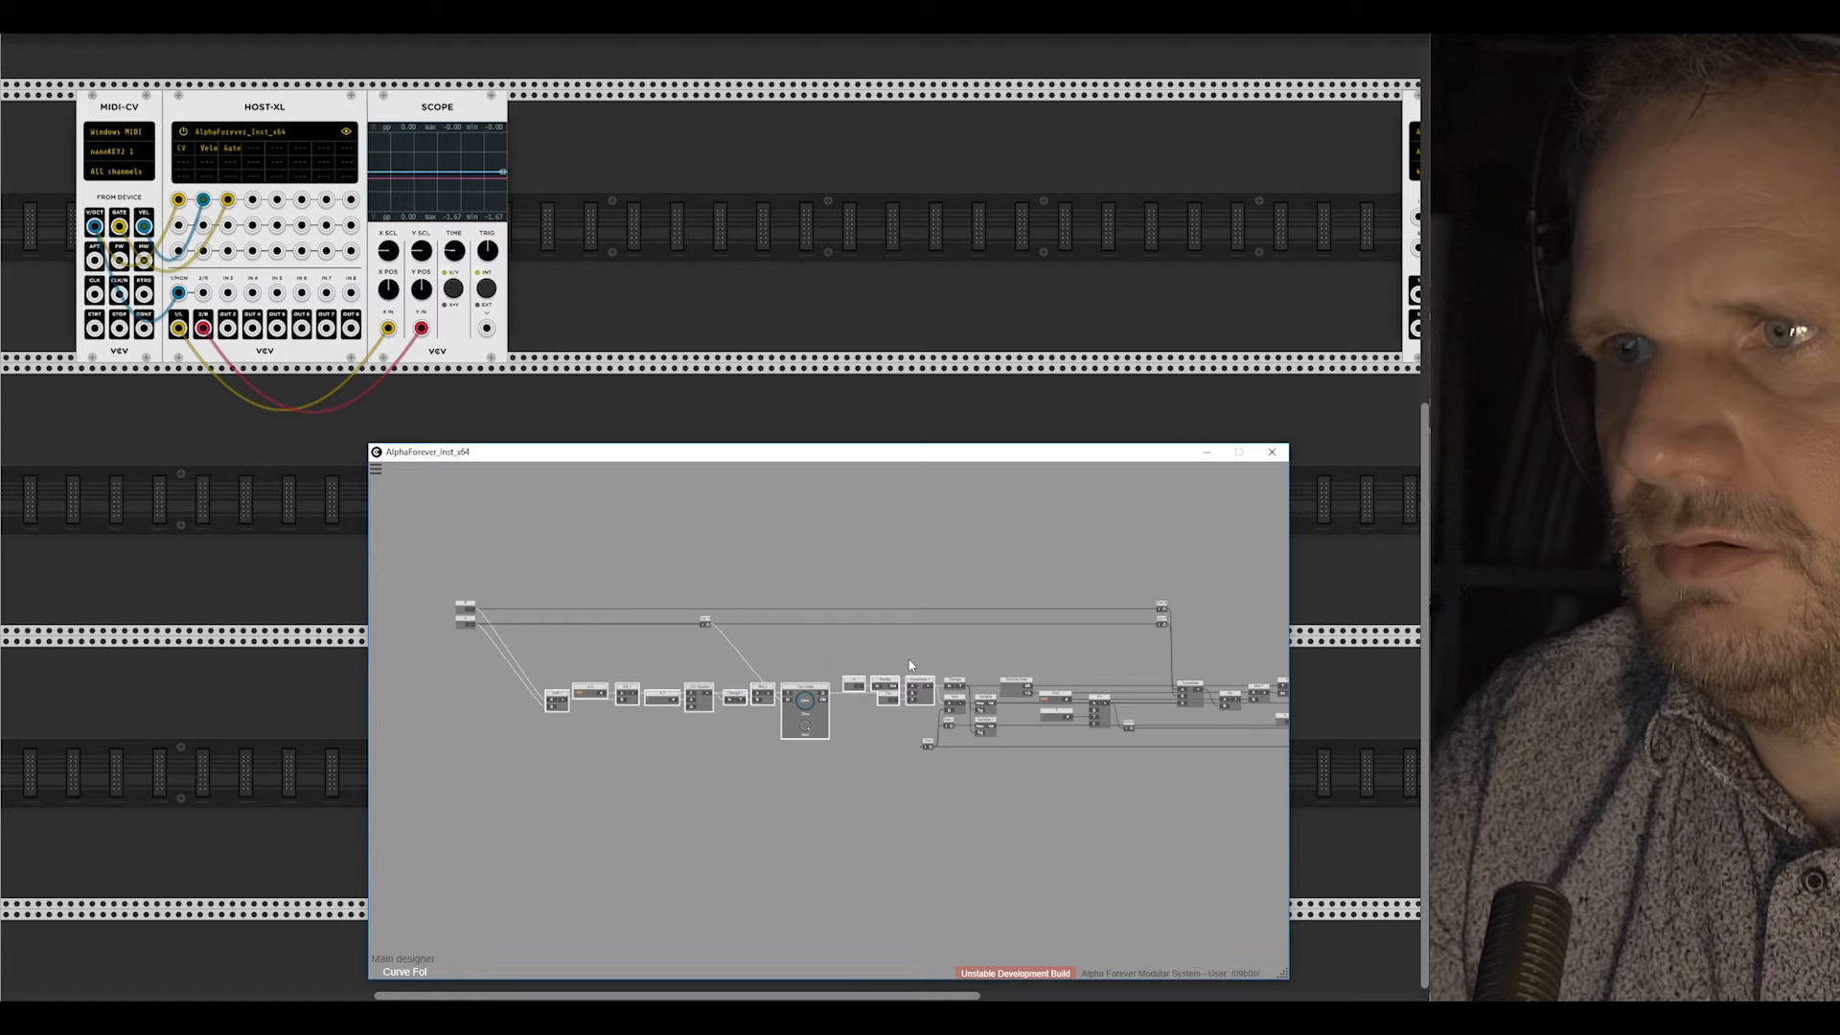
left_click(909, 662)
left_click_drag(436, 582, 542, 608)
left_click(704, 596)
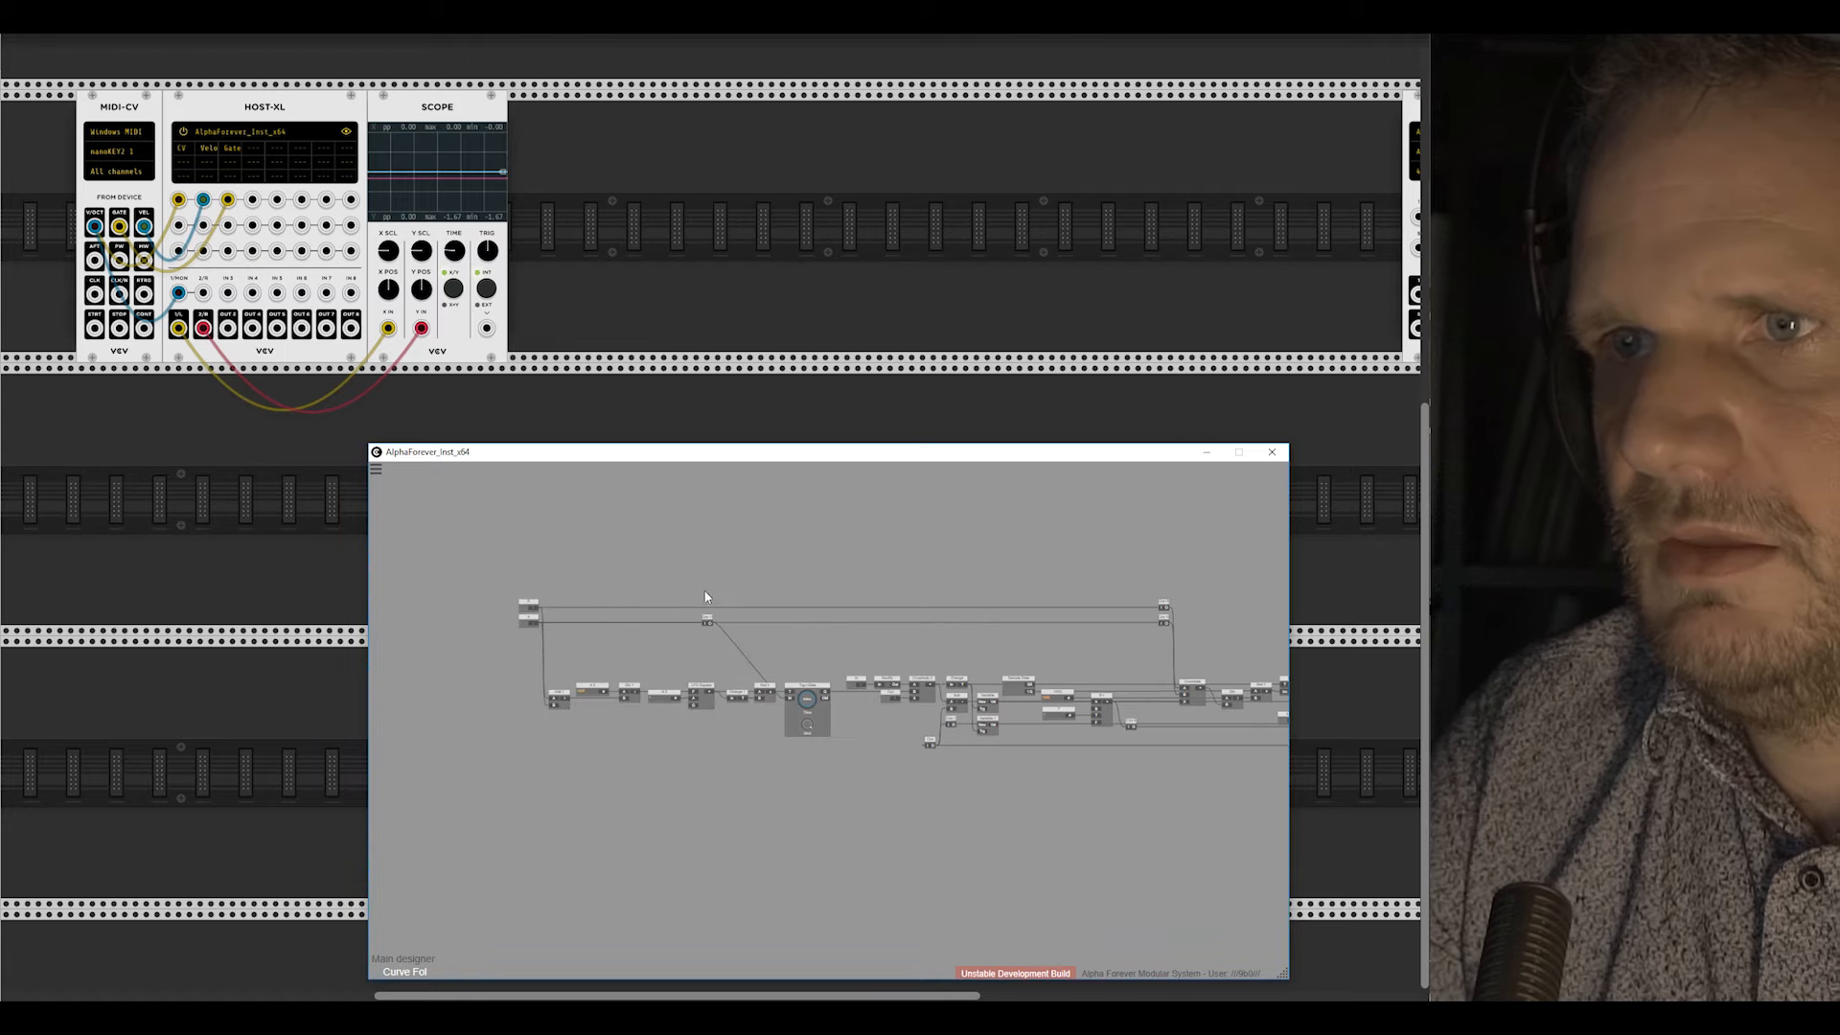
left_click(712, 619)
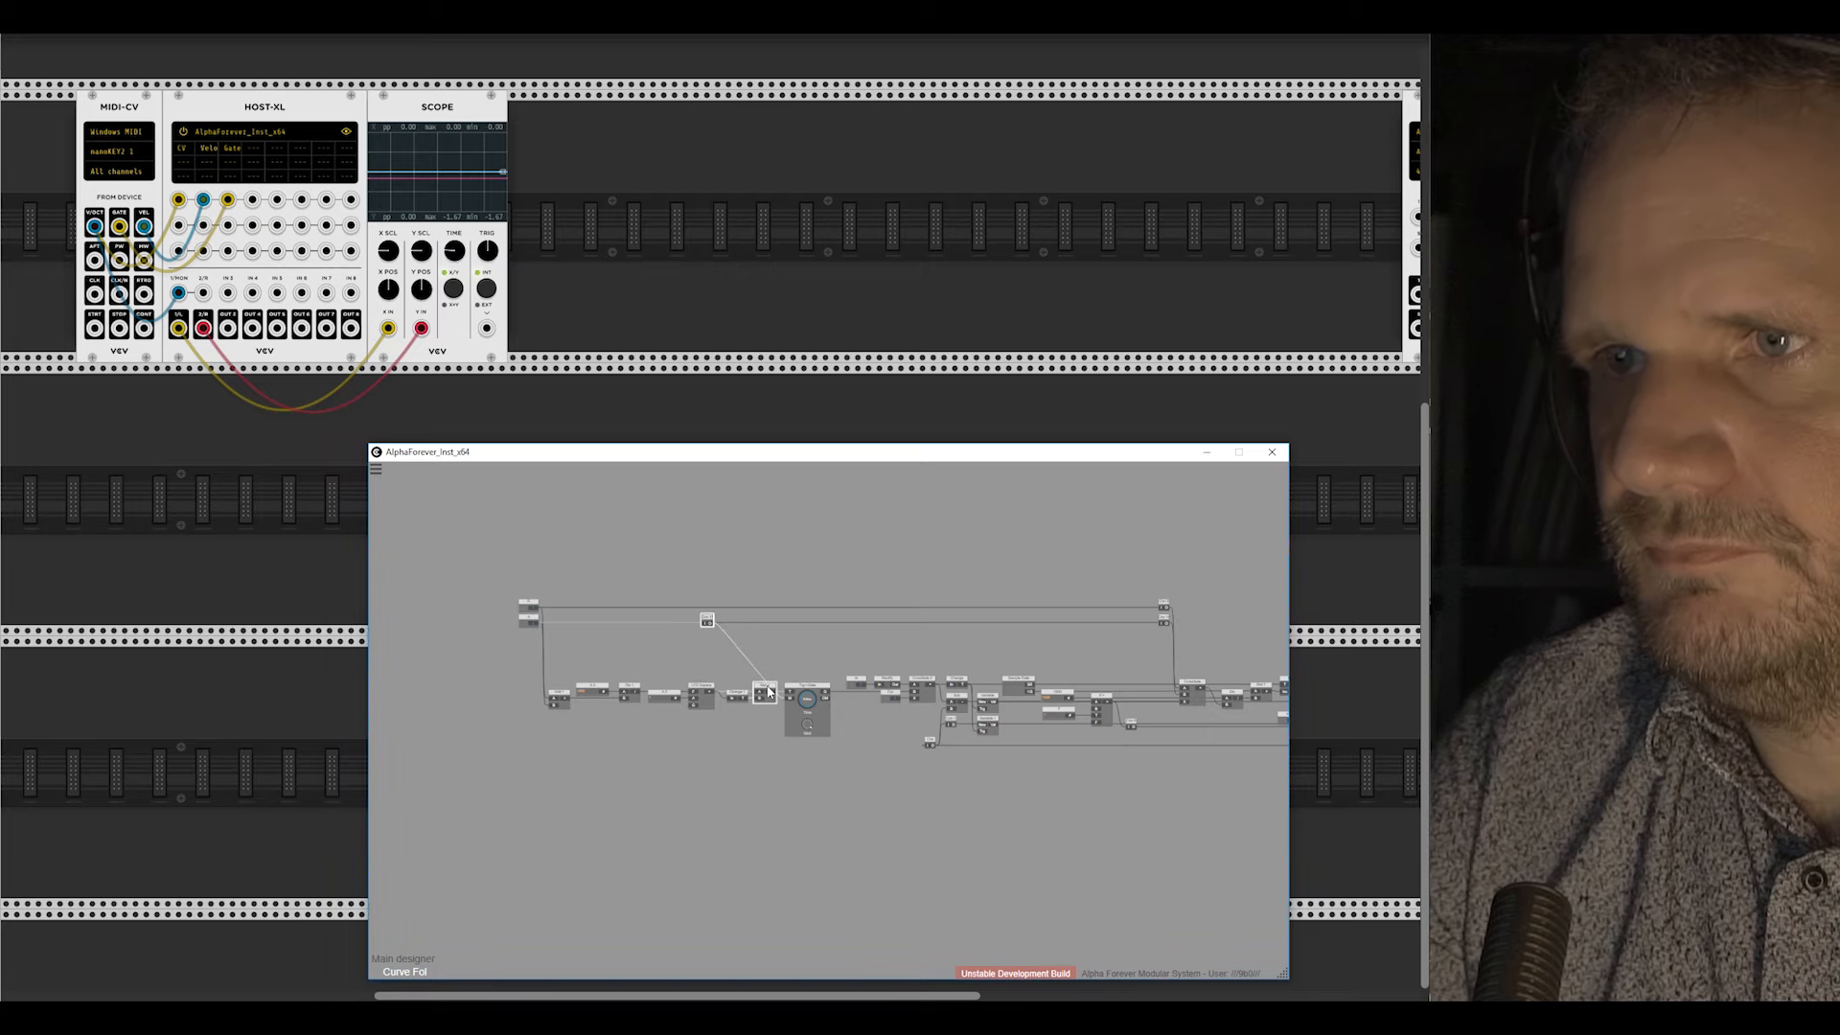
Step: Return to the main designer and set Cyc to 1.00, Attack to about 138 and Release to about 129
key("v")
double_click(861, 567)
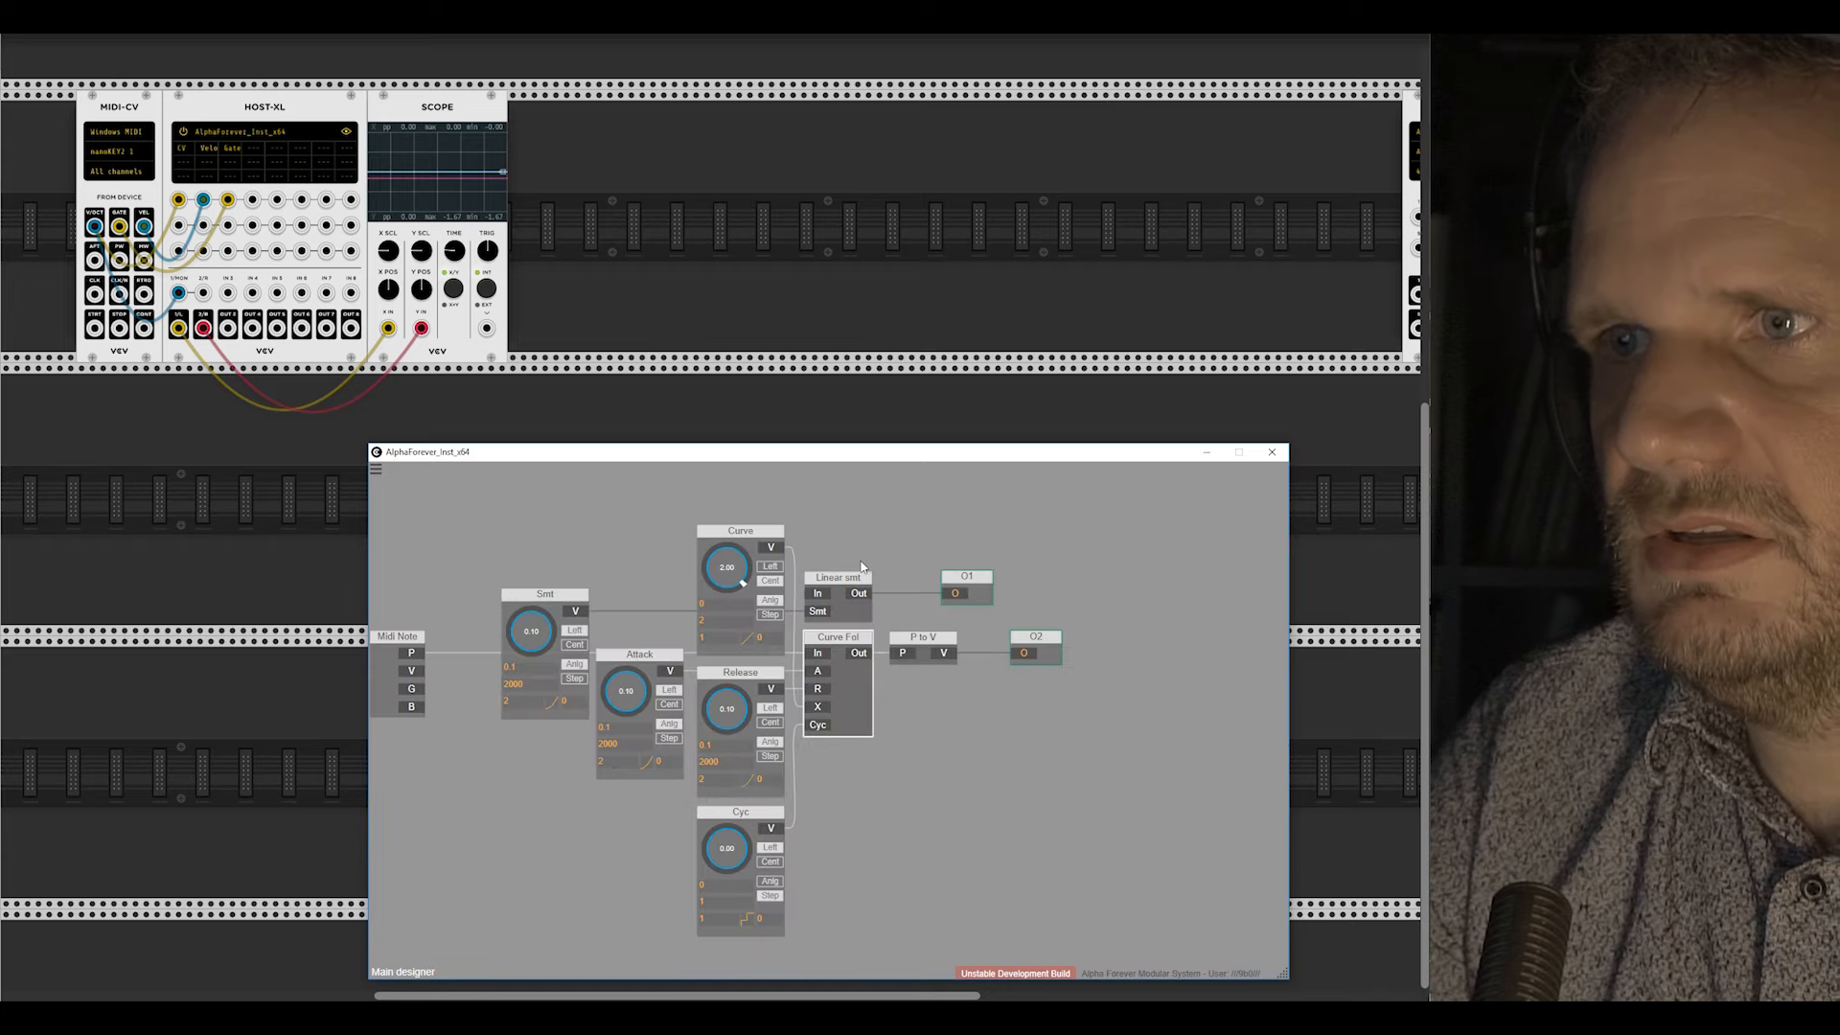
left_click_drag(734, 866, 790, 611)
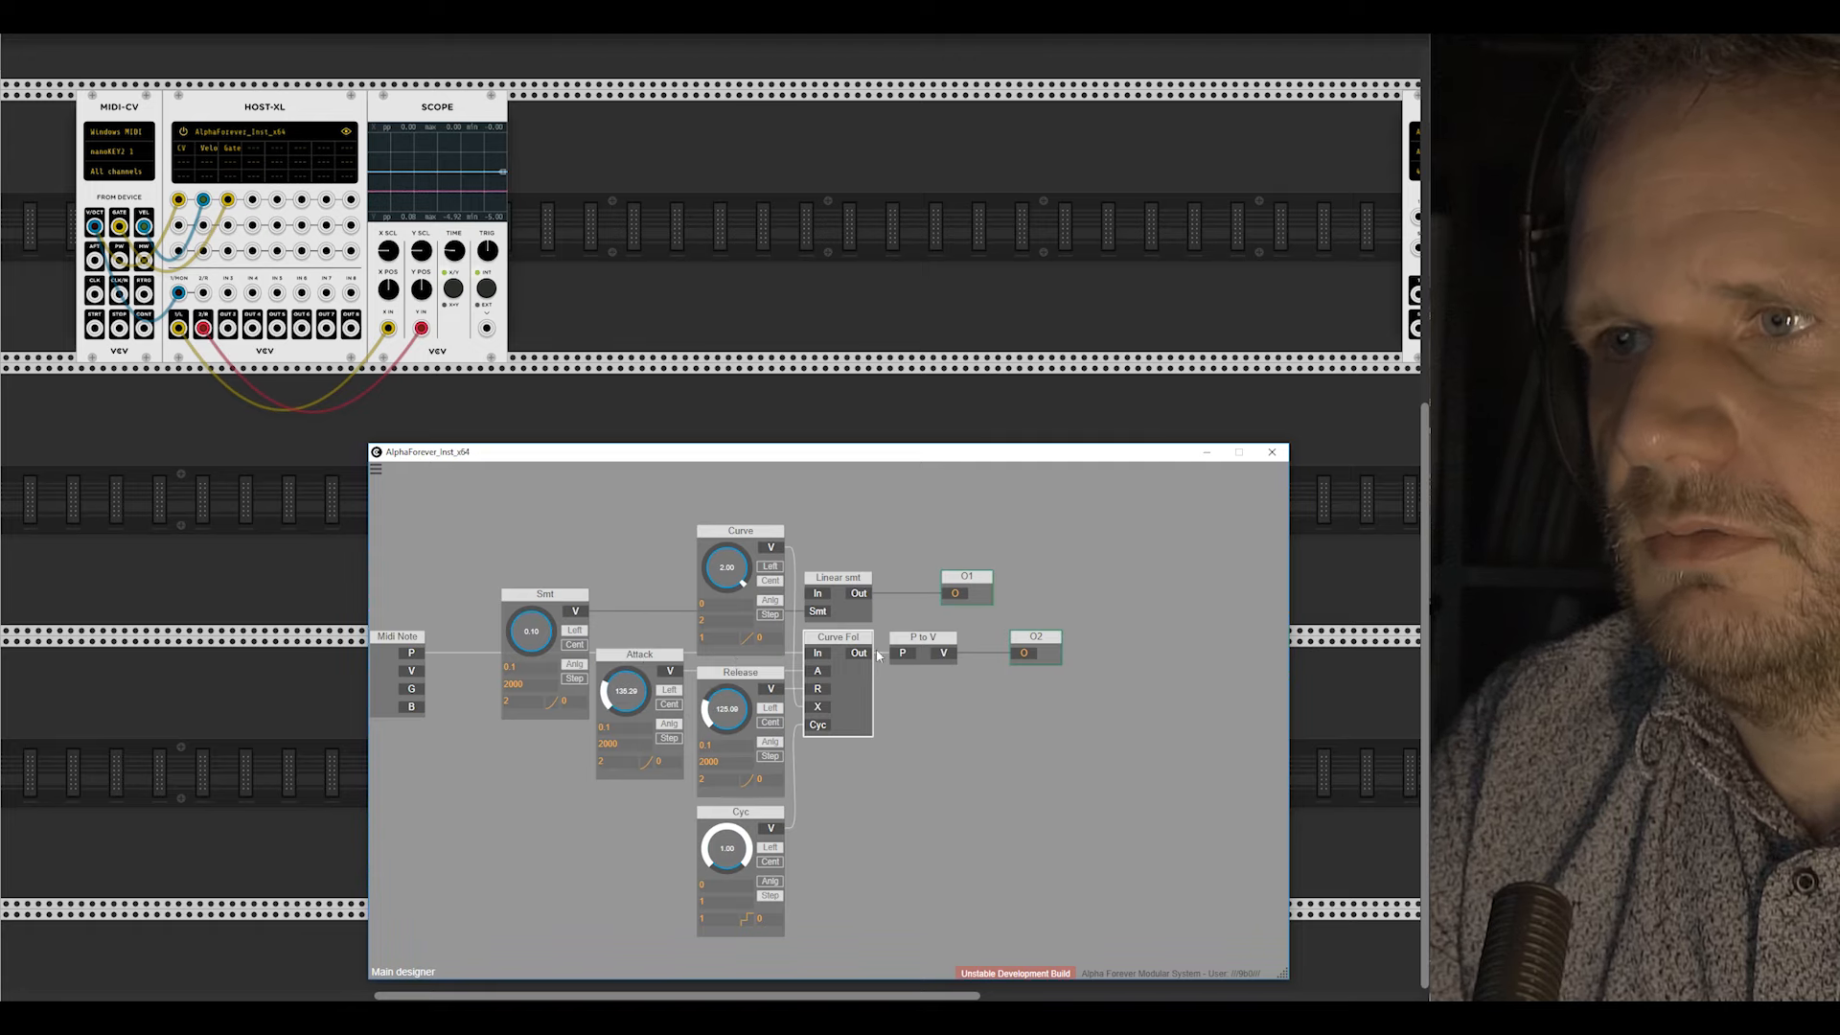
left_click_drag(1033, 655, 1033, 655)
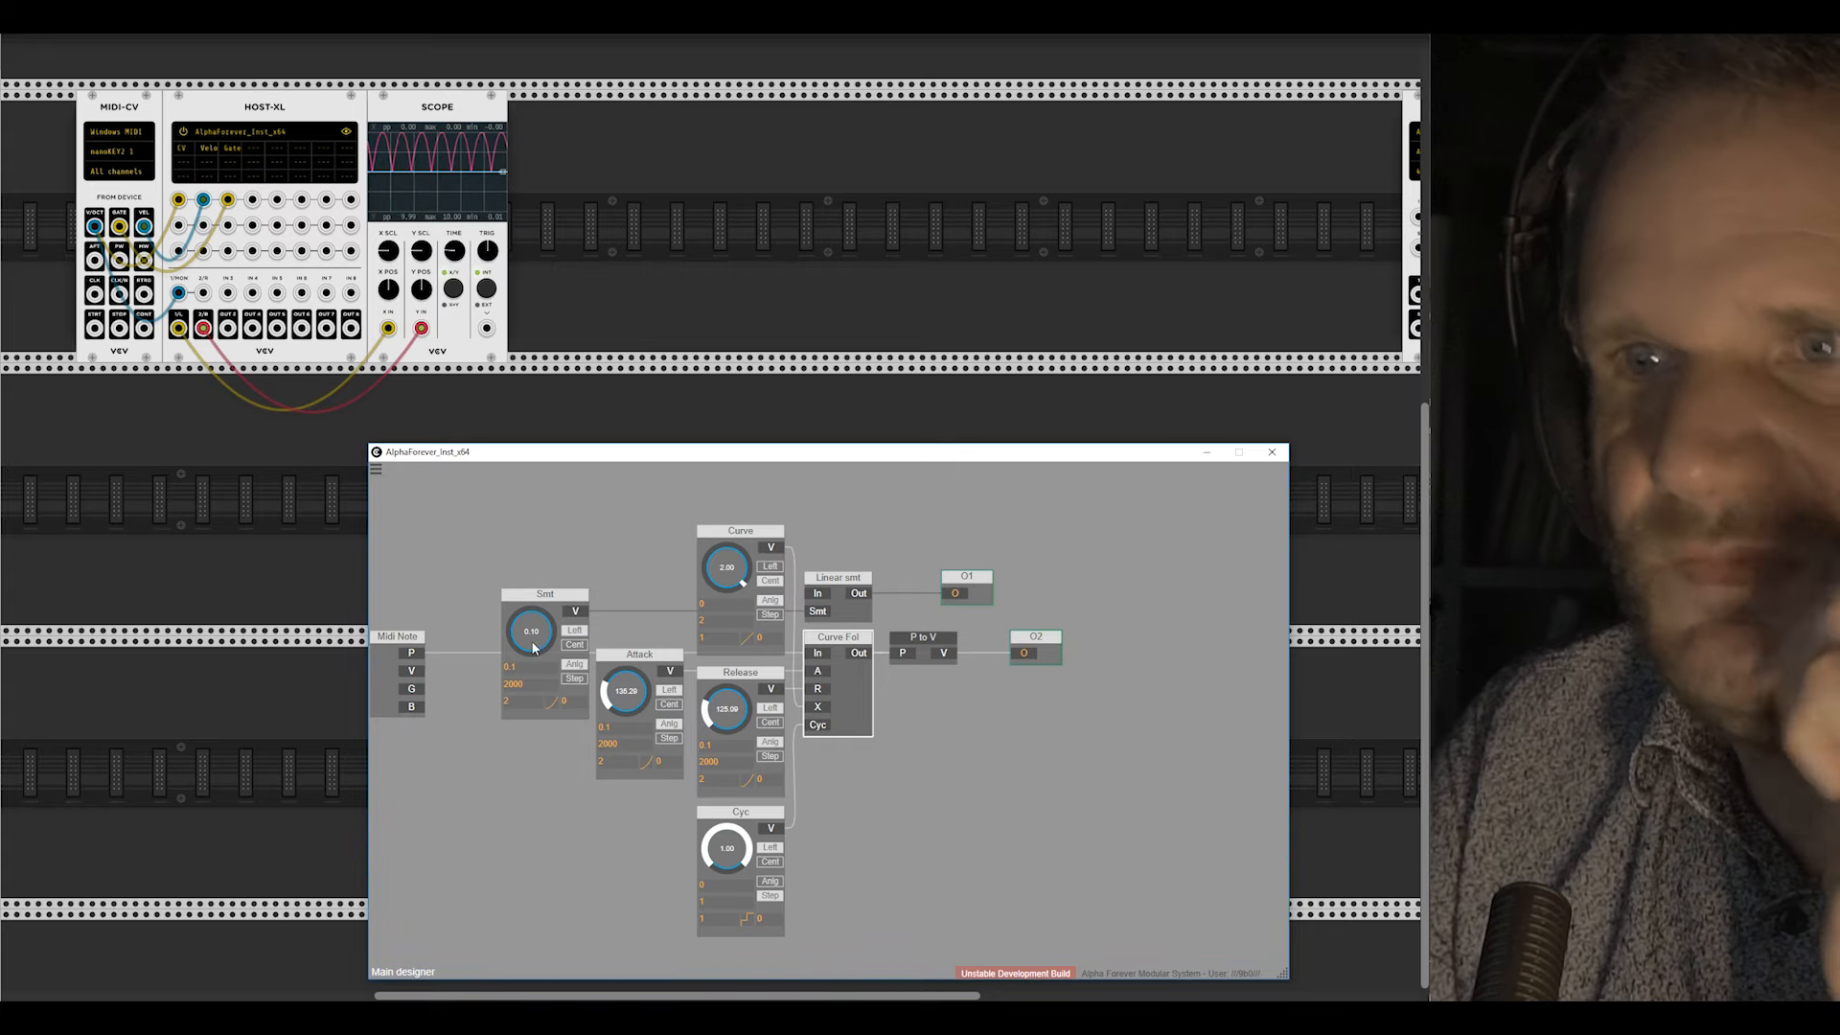
Step: Try the cycling with Attack at about 22, Curve at 1.00 and different Release times
left_click_drag(625, 669, 733, 682)
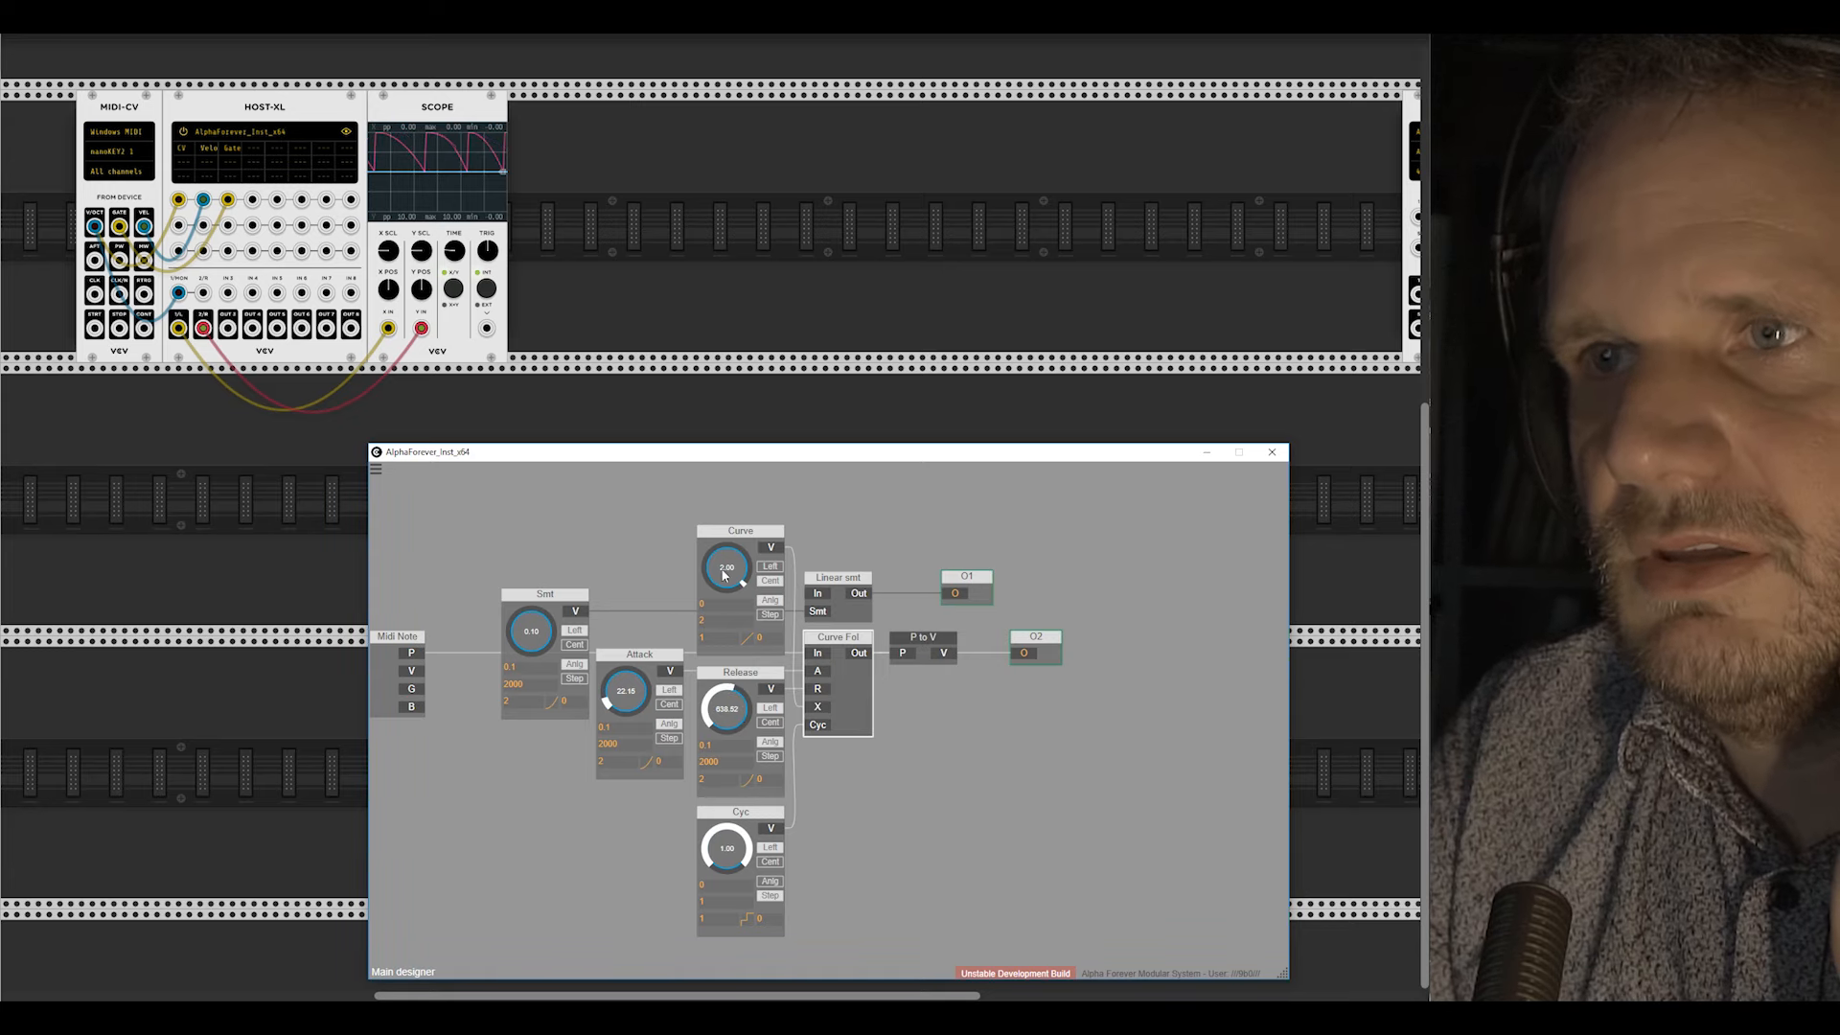
left_click_drag(729, 572, 730, 733)
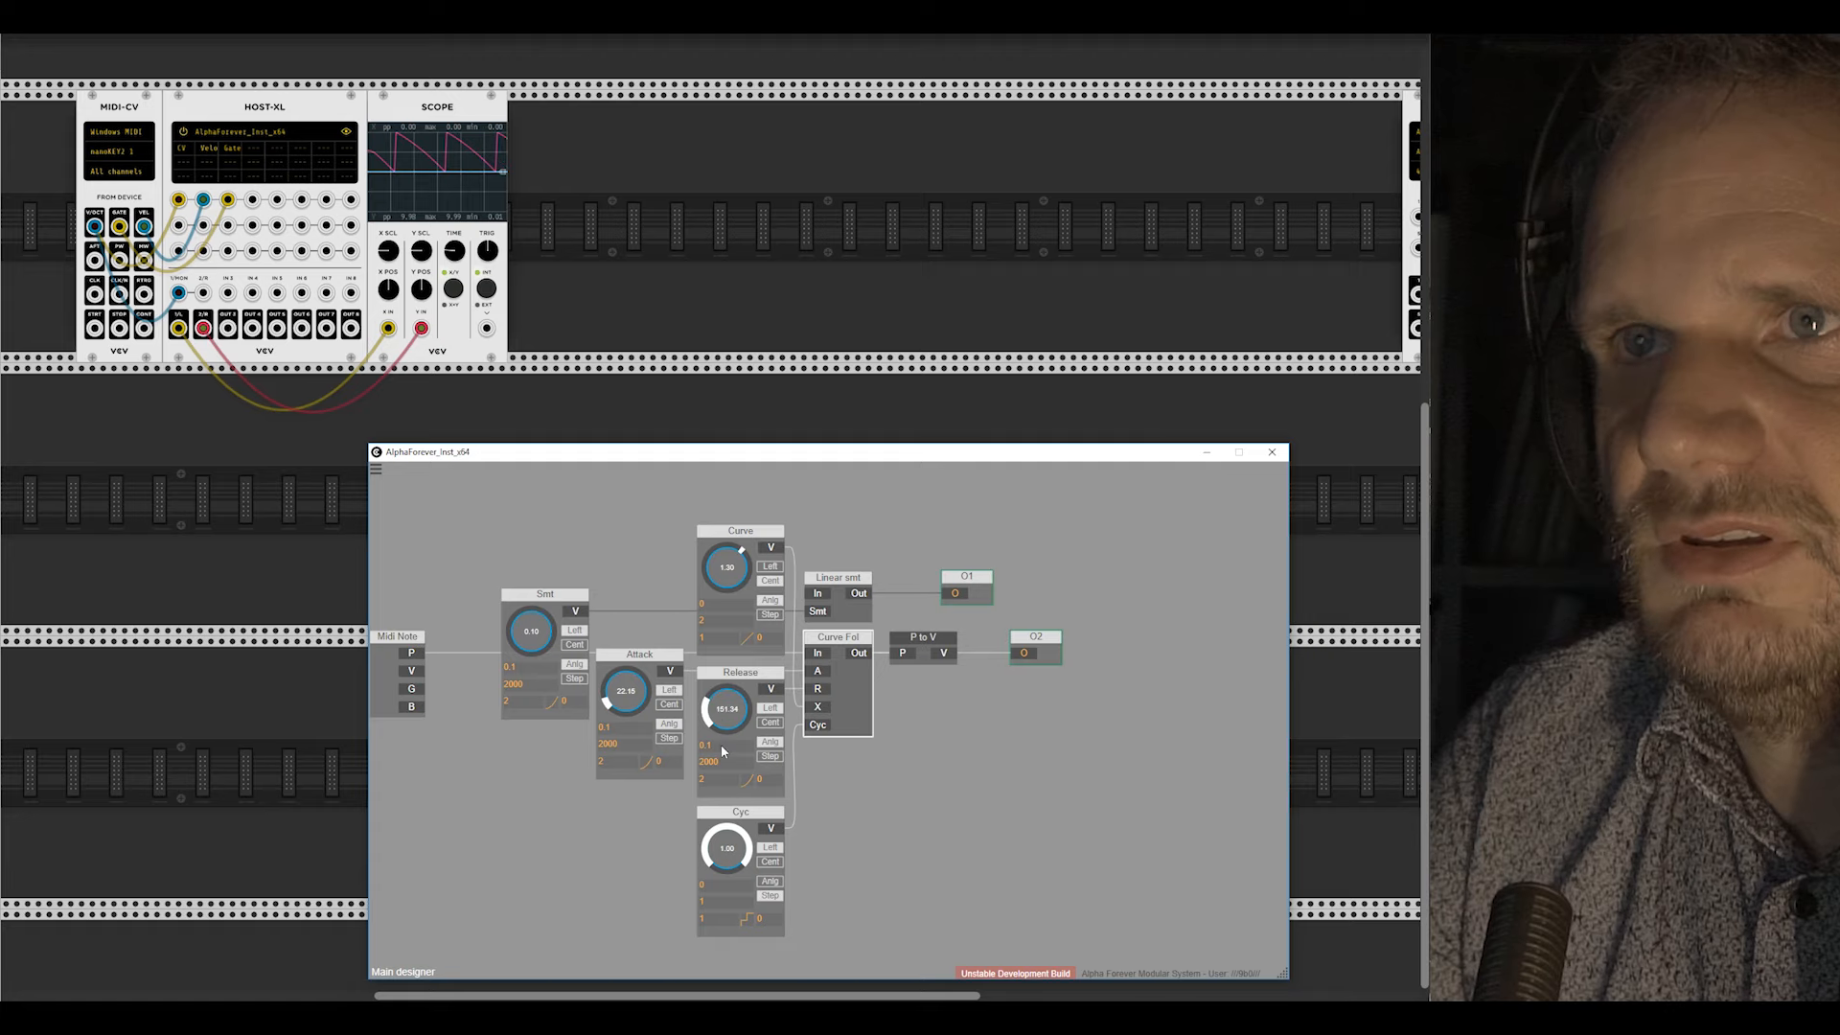
mouse_move(726, 709)
left_mouse_down()
mouse_move(720, 755)
mouse_move(729, 700)
left_mouse_up()
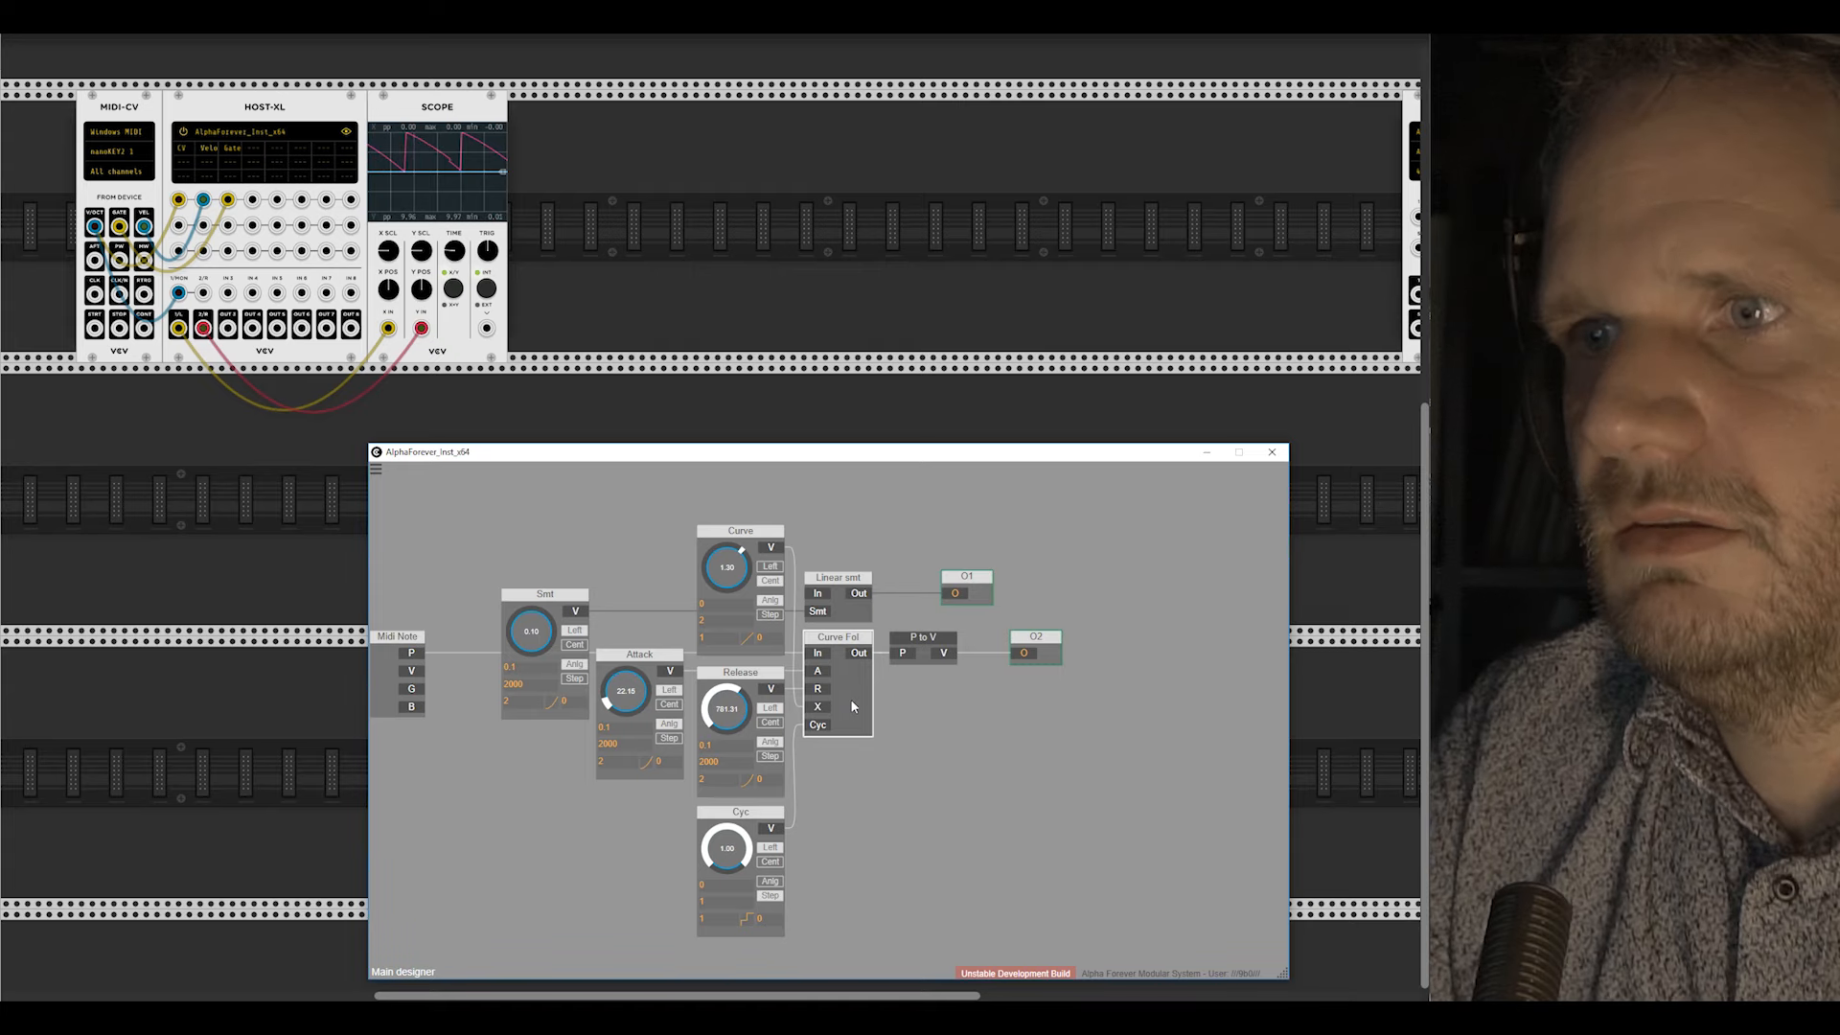
Step: Open Curve Fol and move R, A and the Add module left, leaving a gap after Add
double_click(851, 698)
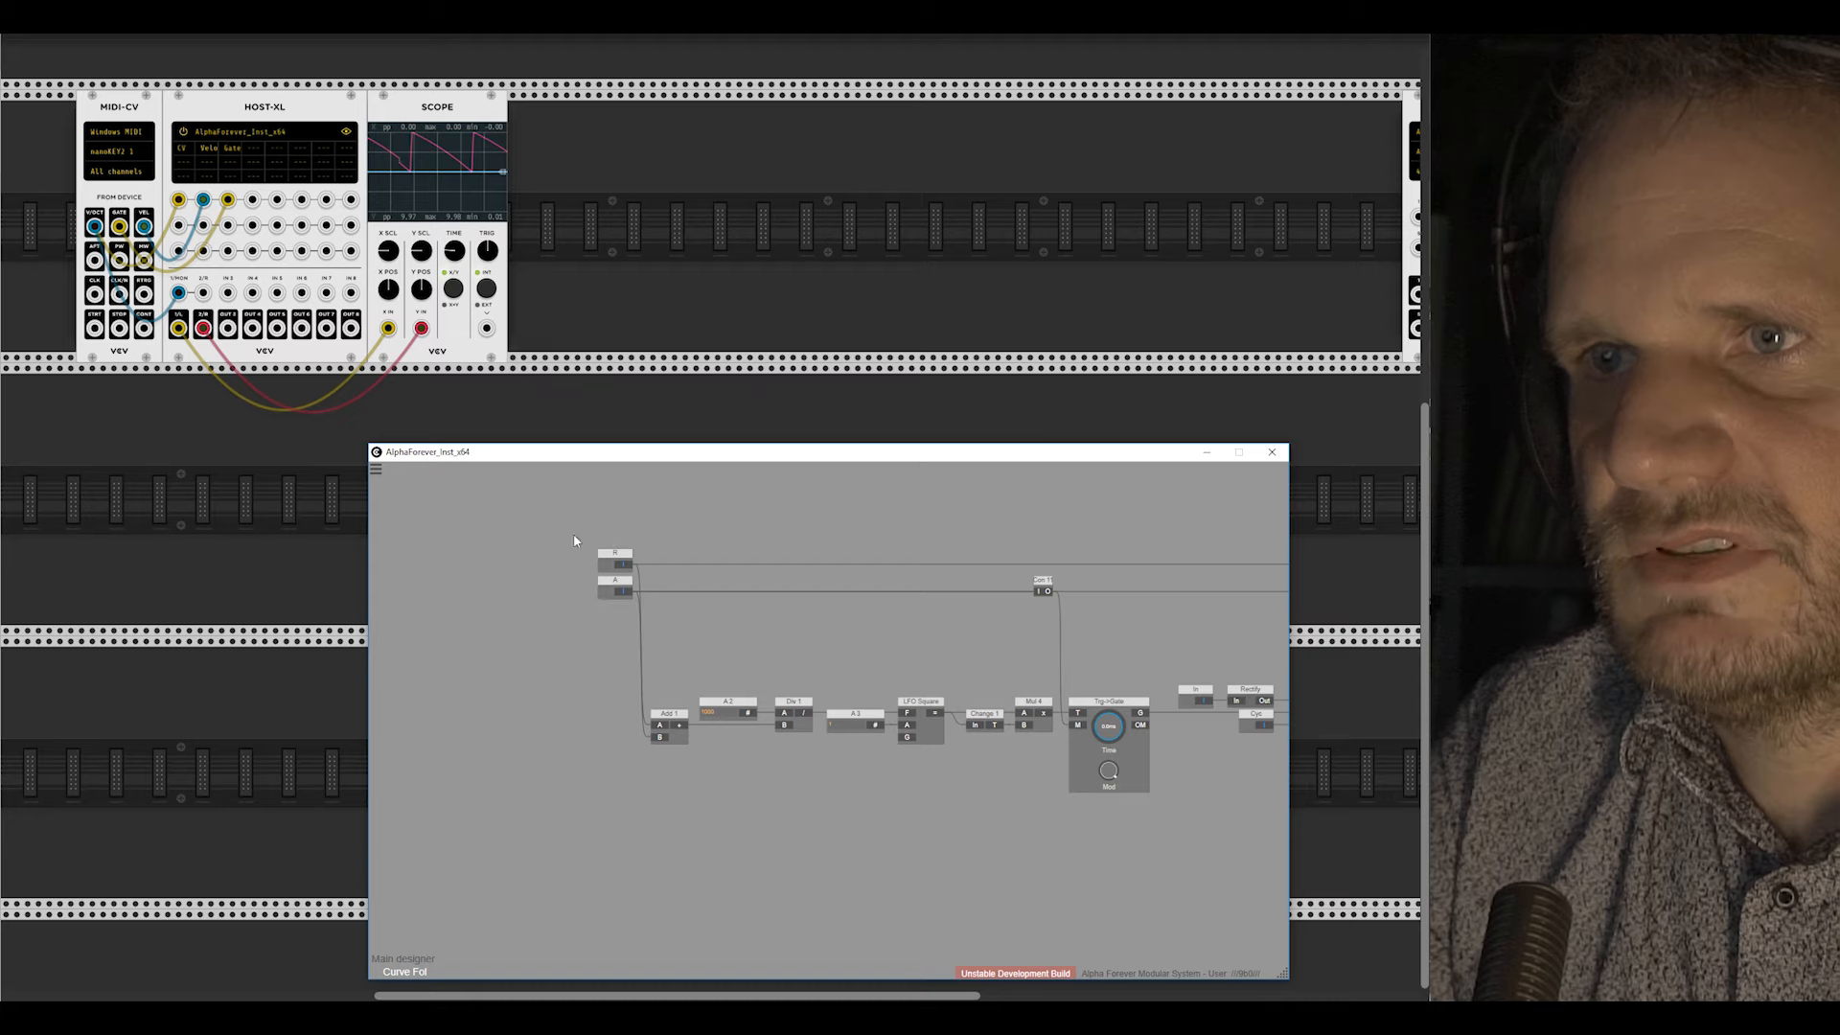
left_click_drag(573, 539, 688, 640)
mouse_move(624, 589)
left_mouse_down()
mouse_move(533, 585)
mouse_move(632, 591)
left_mouse_up()
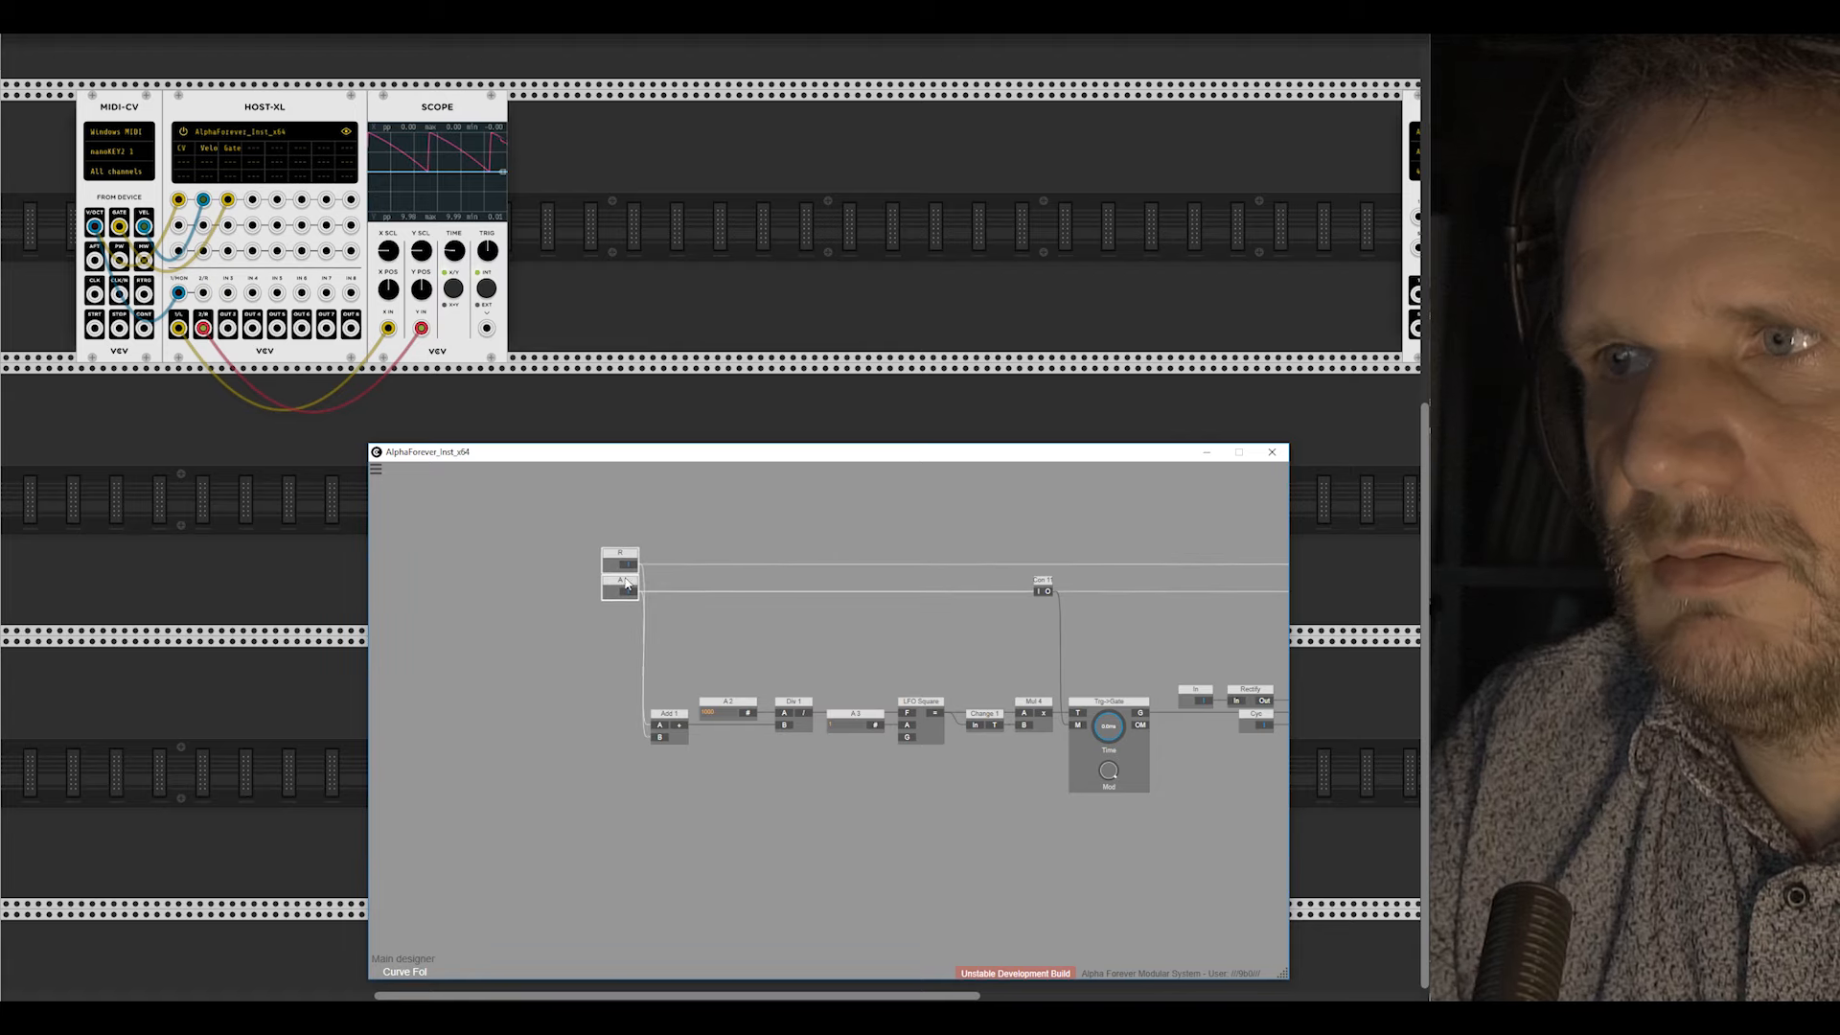
left_click_drag(575, 526, 565, 718)
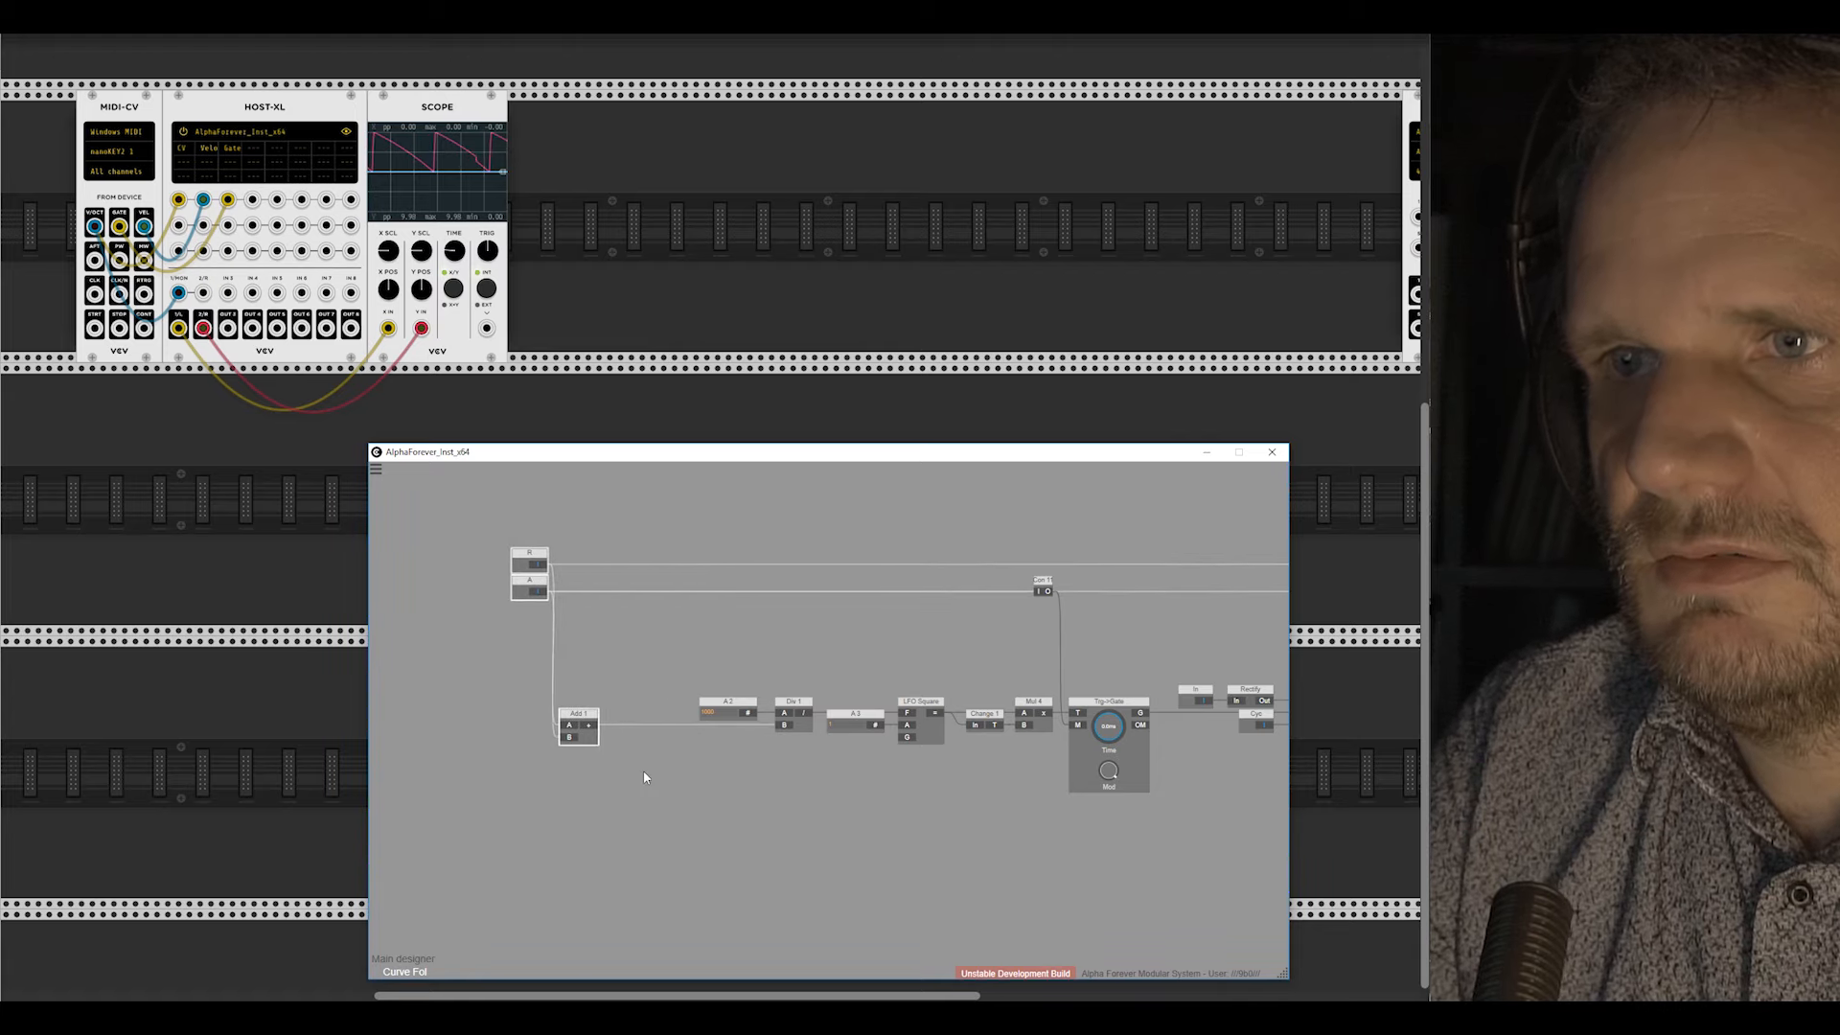
Step: Insert a Mul module after Add, in the line to the divider
left_click(645, 776)
right_click(589, 723)
type("mu")
left_click(726, 745)
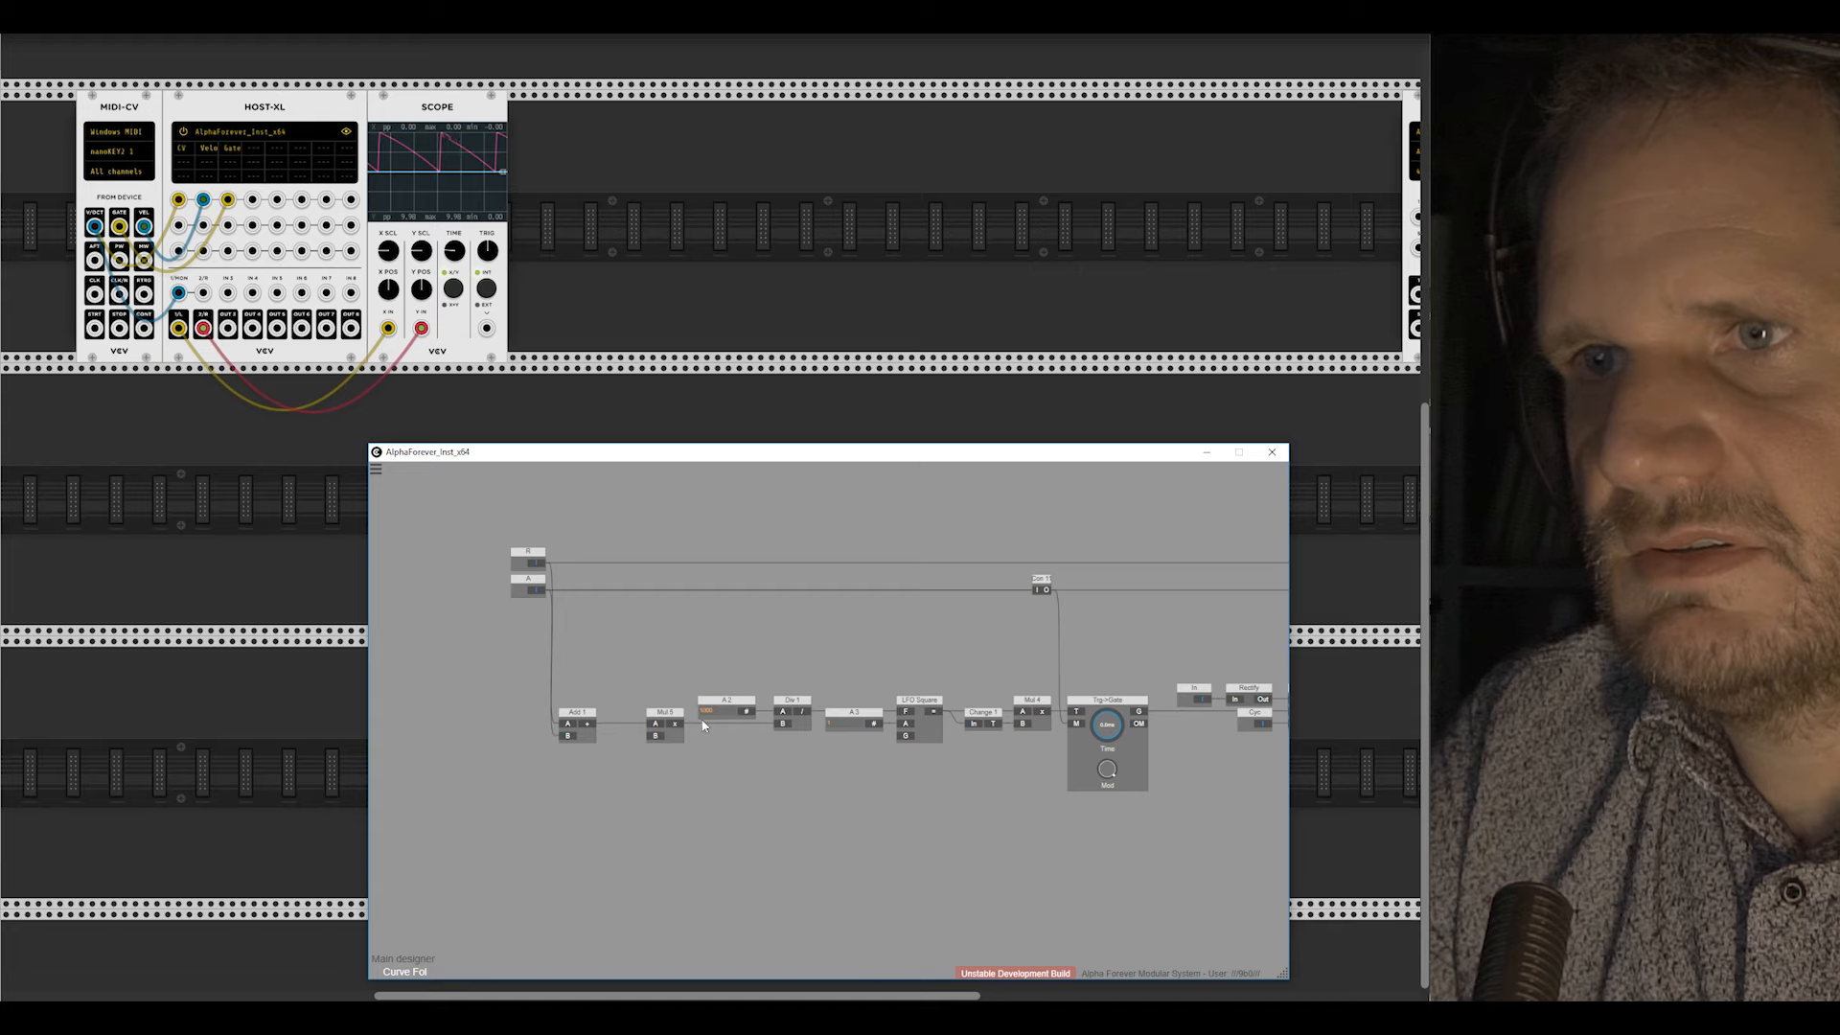
Step: Shift the modules before Trg->Gate left and insert a Mul in the line from Con to Trg->Gate's M input
left_click_drag(869, 755, 803, 751)
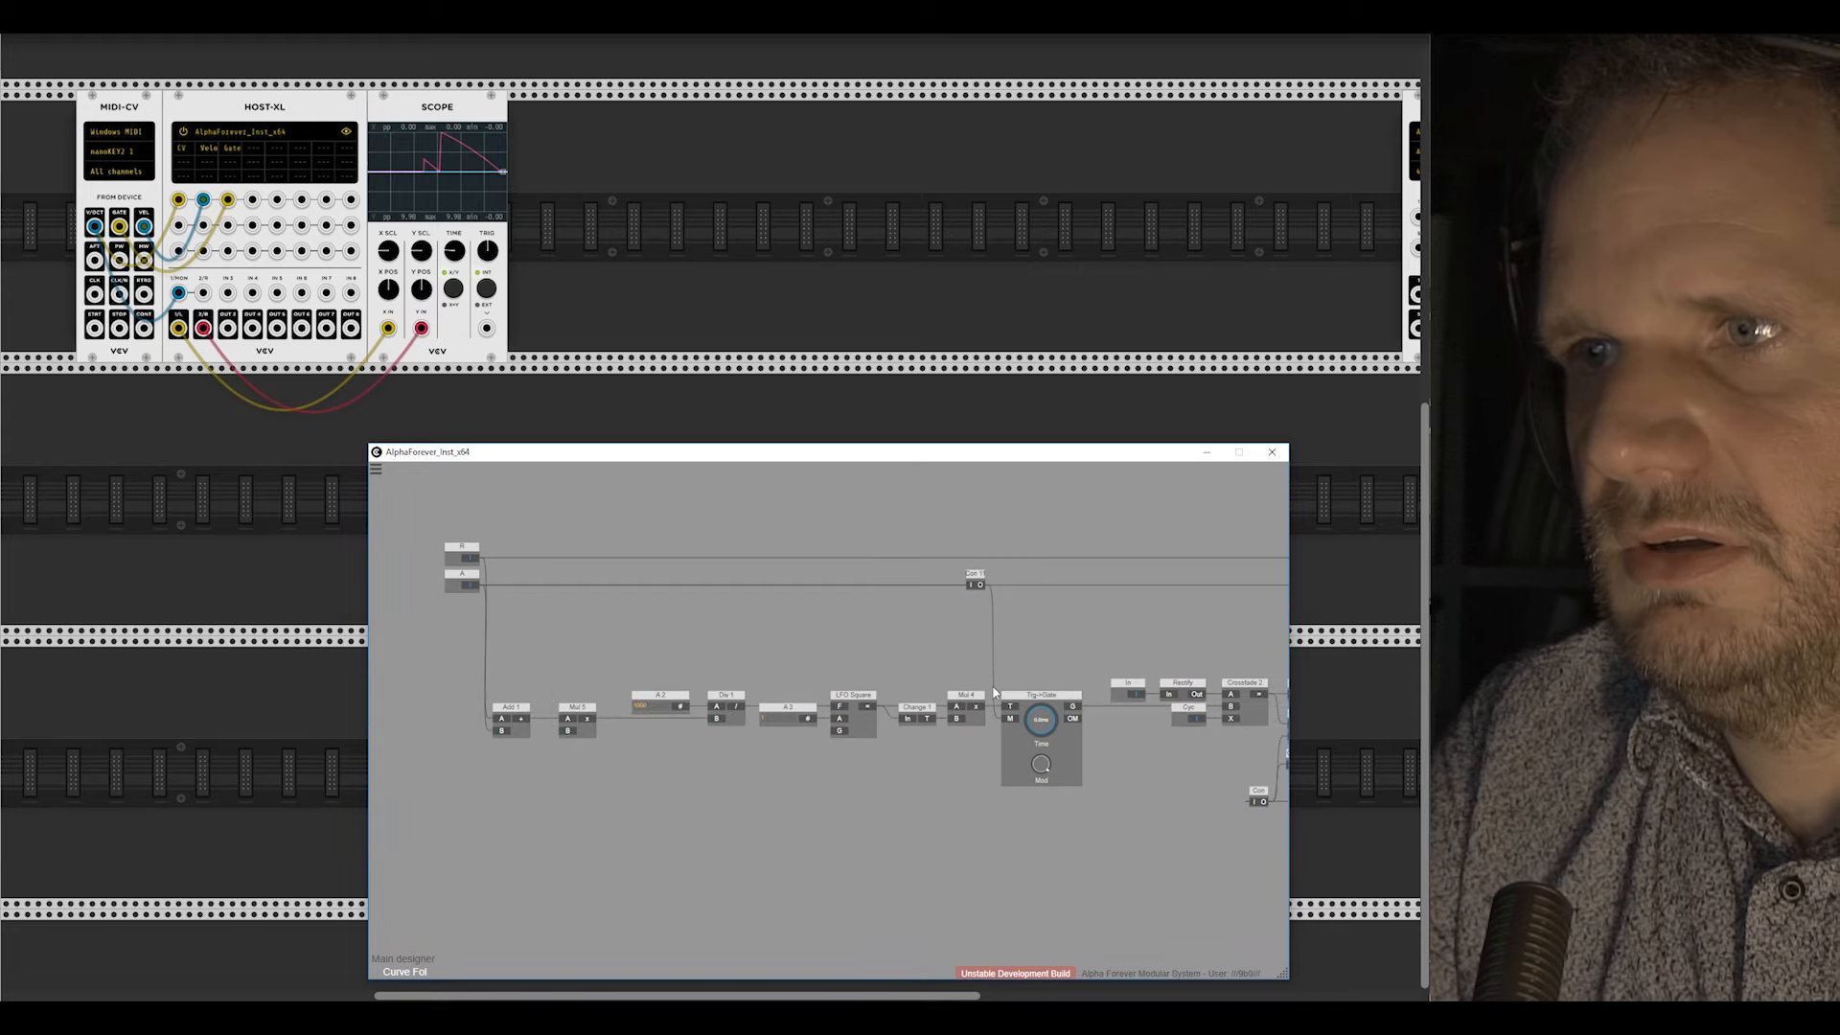
left_click_drag(408, 523, 1004, 803)
mouse_move(971, 704)
left_mouse_down()
mouse_move(913, 705)
mouse_move(982, 710)
left_mouse_up()
right_click(1013, 720)
type("mul")
left_click(1150, 737)
scroll(968, 648, "down", 4)
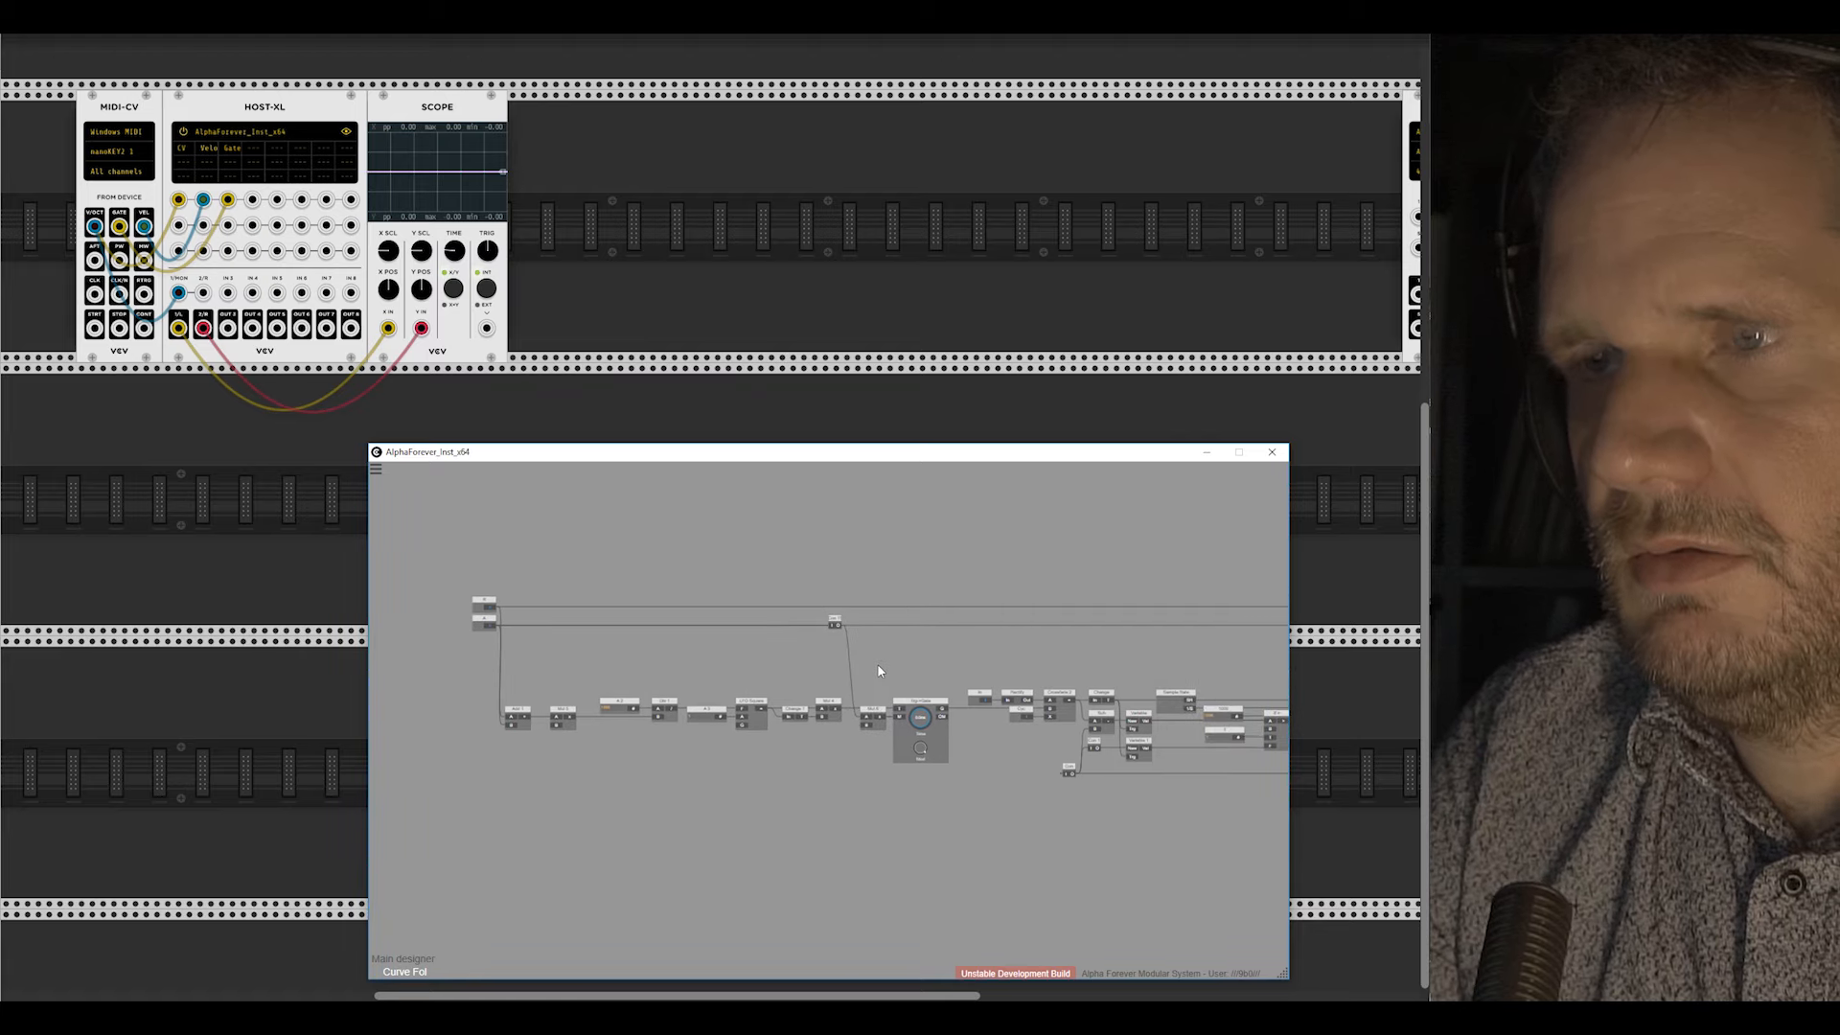
Step: Remove both newly added Mul modules, reconnecting Con to Trg->Gate's M input and Add to the divider's B input
left_click_drag(874, 716, 876, 660)
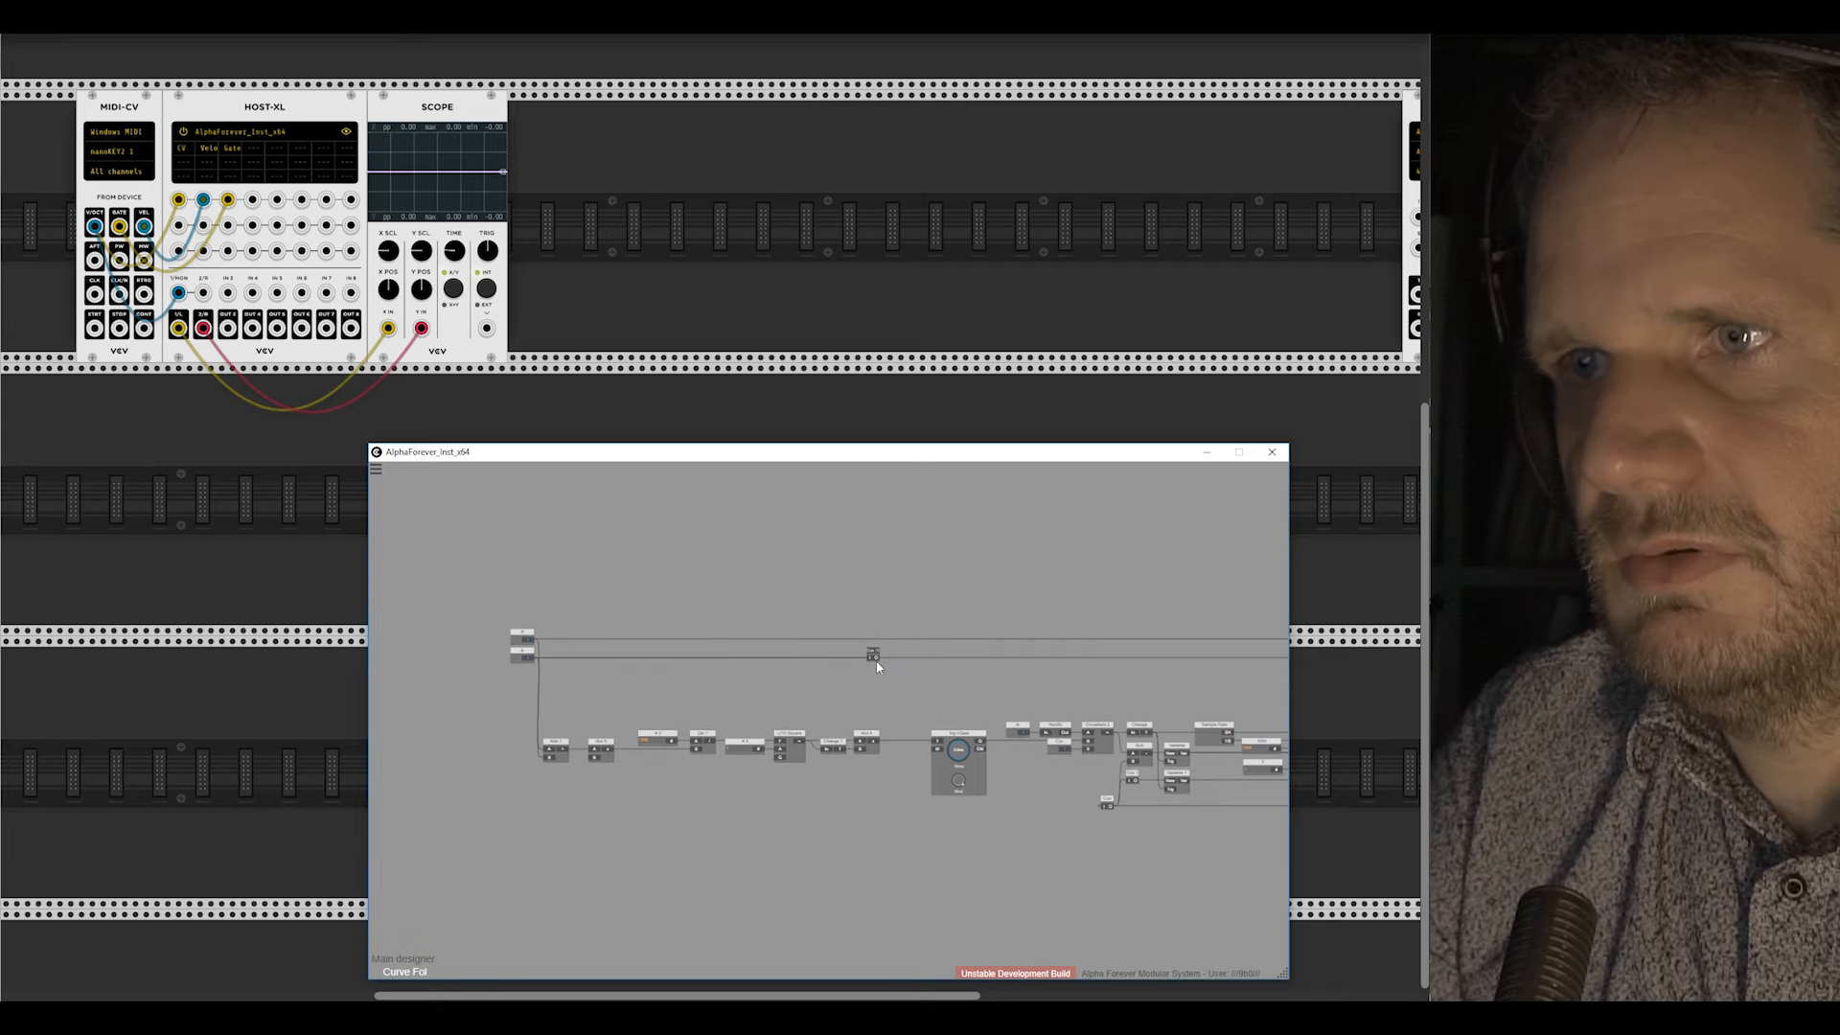
left_click_drag(934, 747, 934, 747)
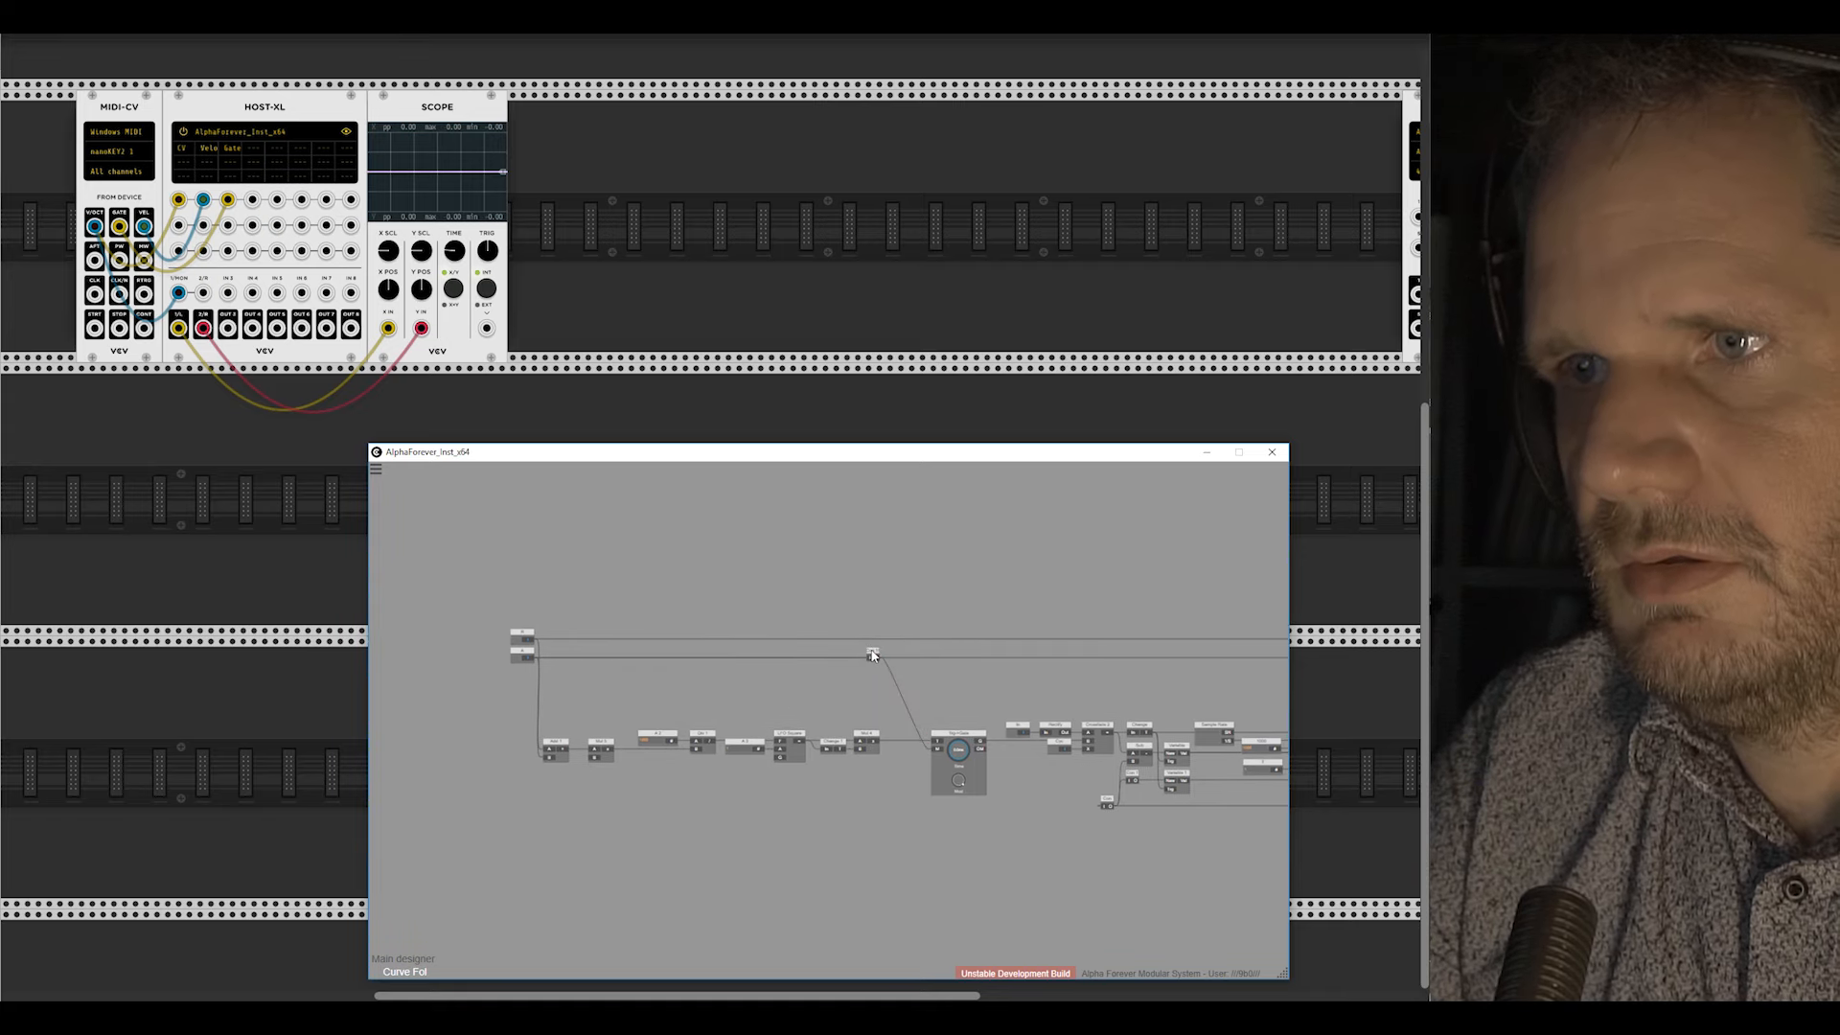
left_click_drag(872, 654, 901, 655)
left_click(600, 747)
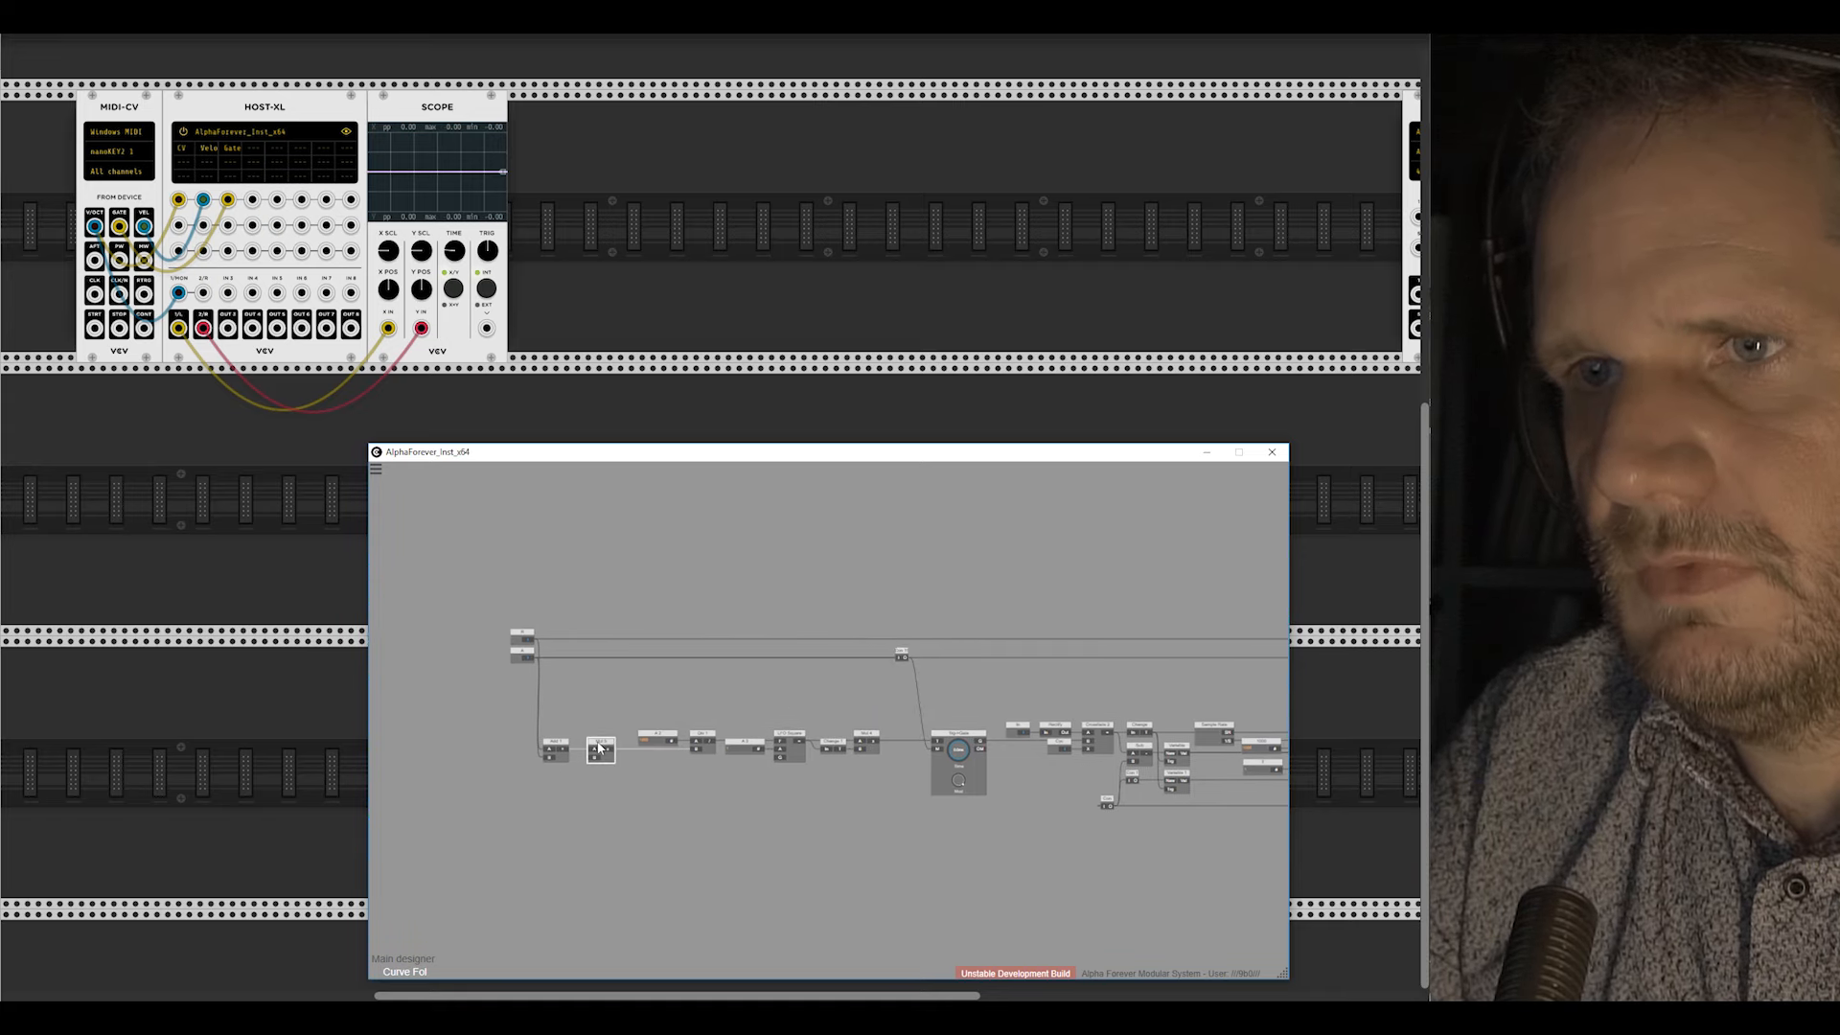
key("Delete")
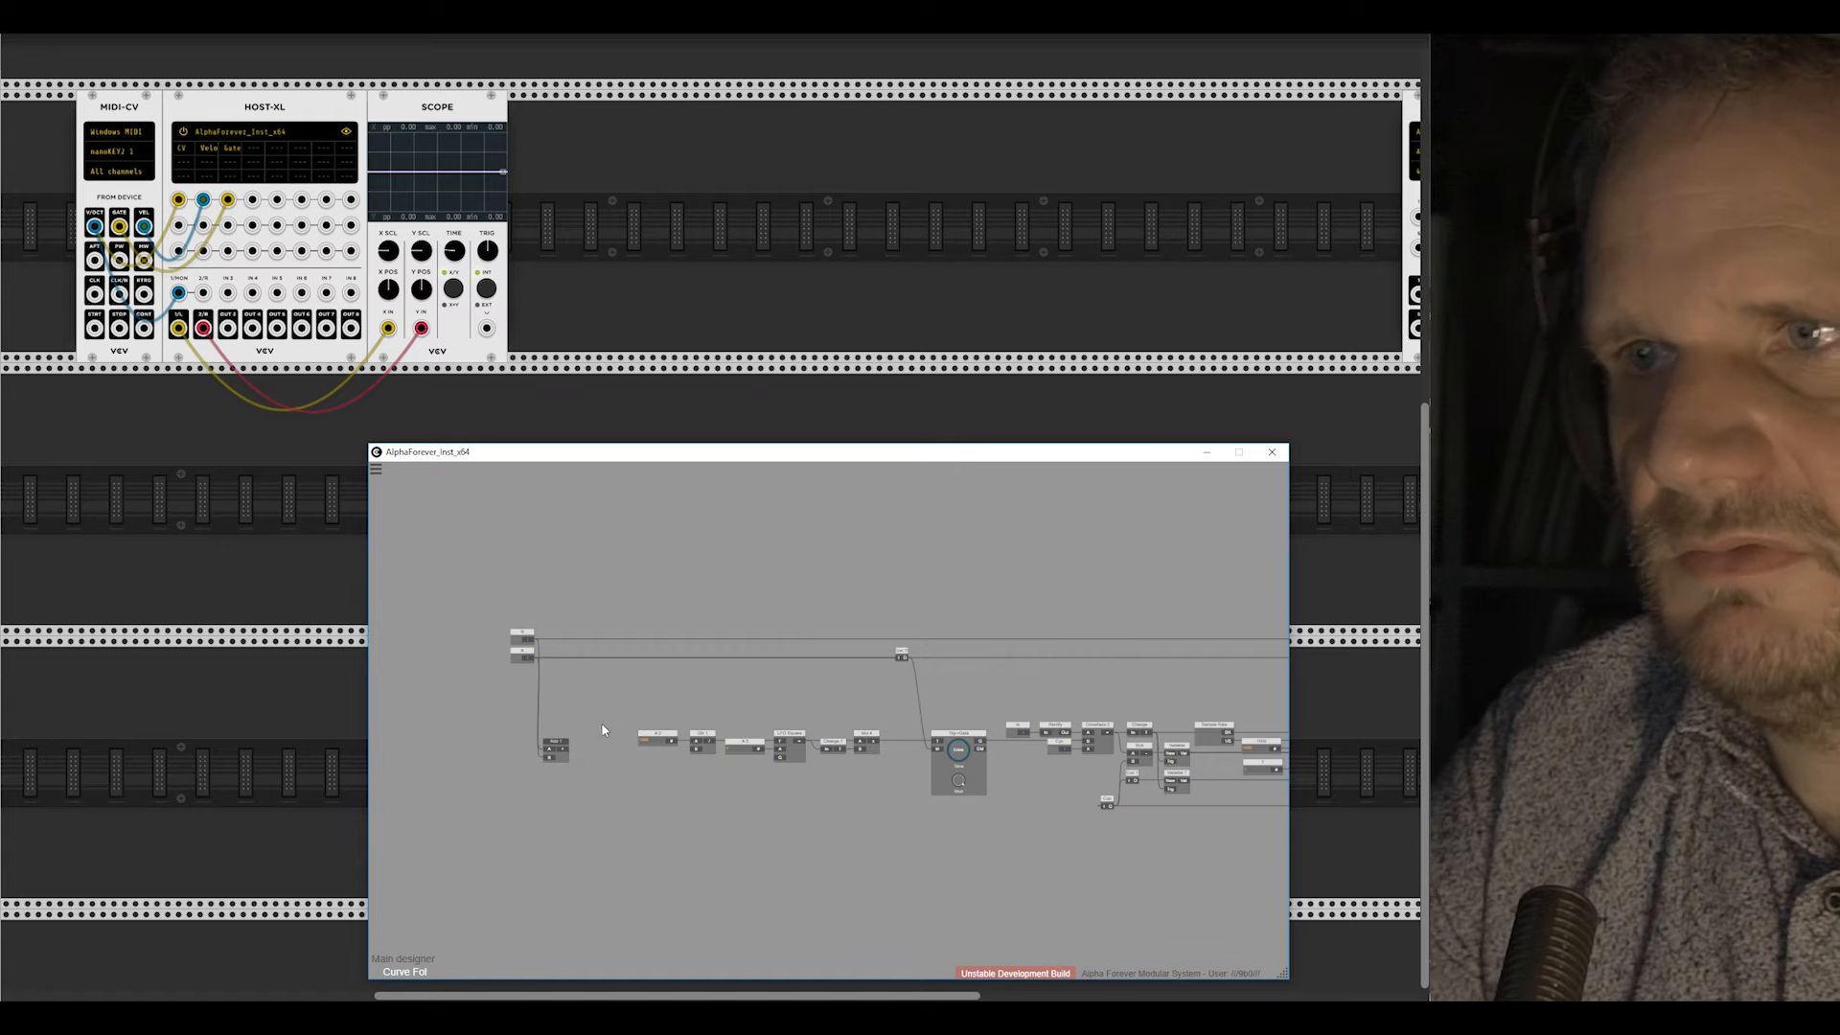
left_click_drag(693, 753, 694, 750)
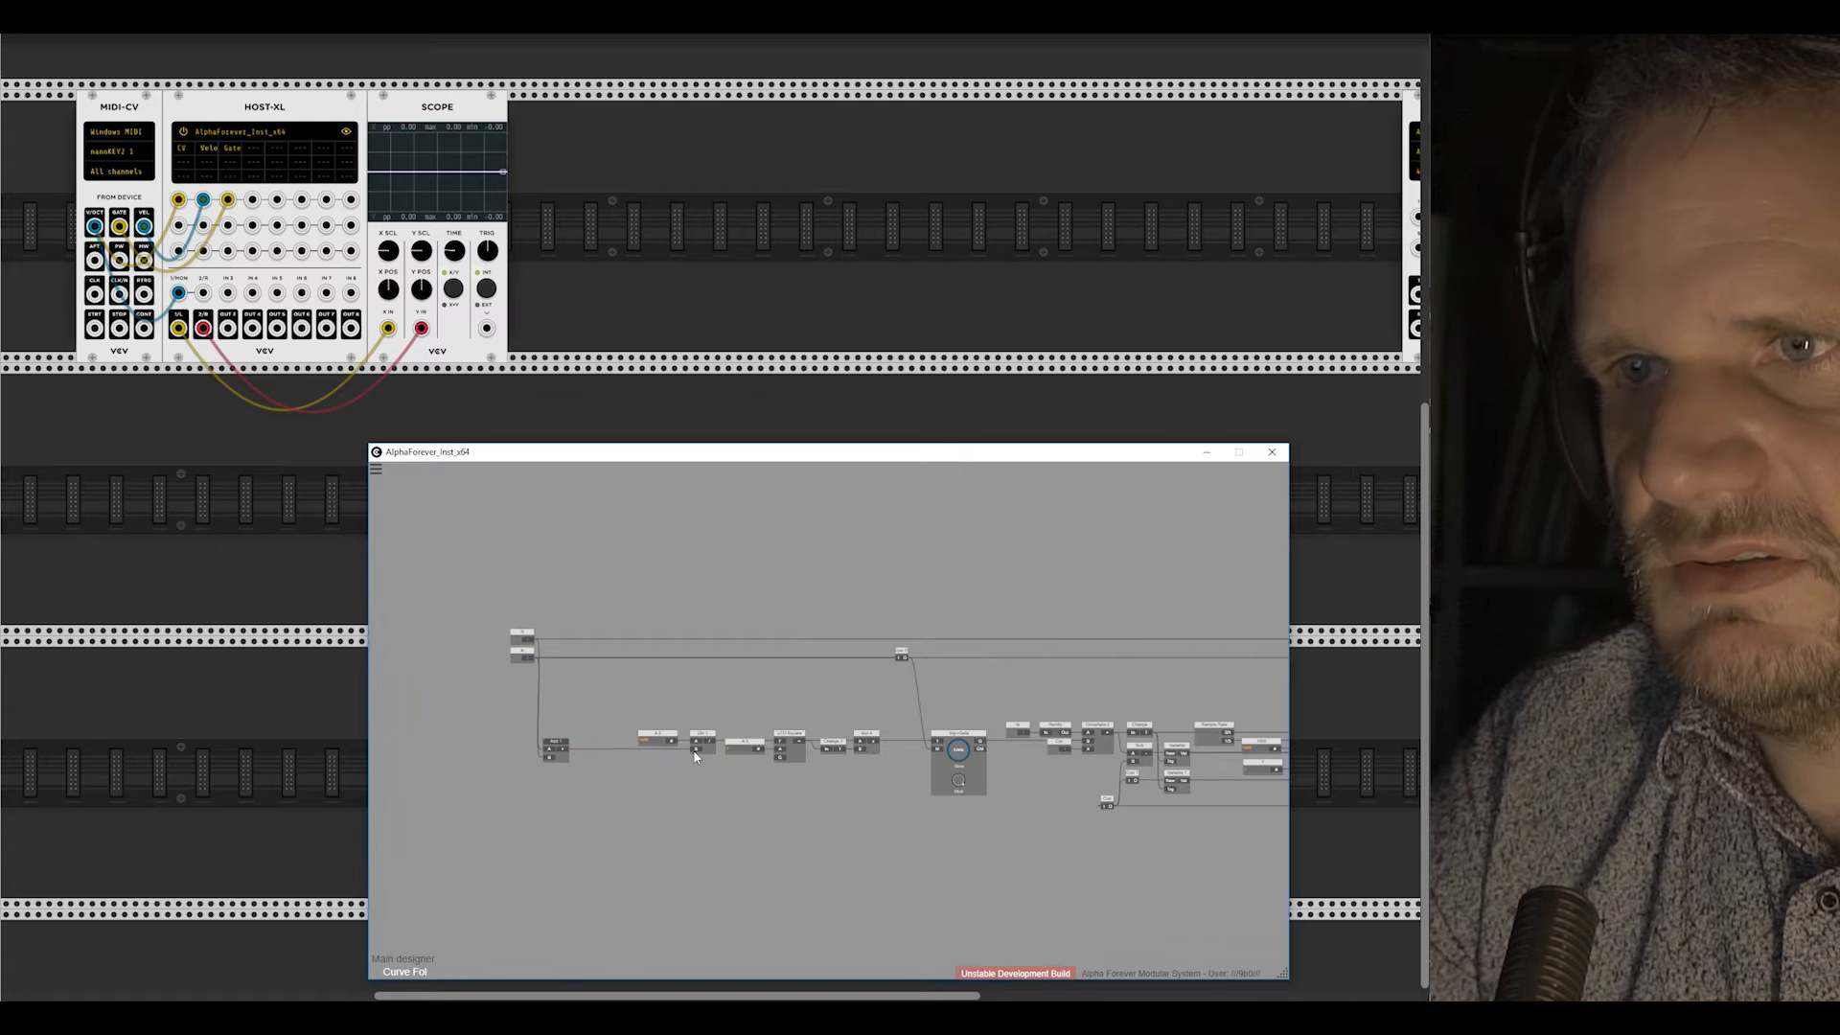
Step: Move R, A and Add back right to close the gap before the divider
left_click_drag(496, 780, 582, 611)
left_click_drag(553, 748, 596, 746)
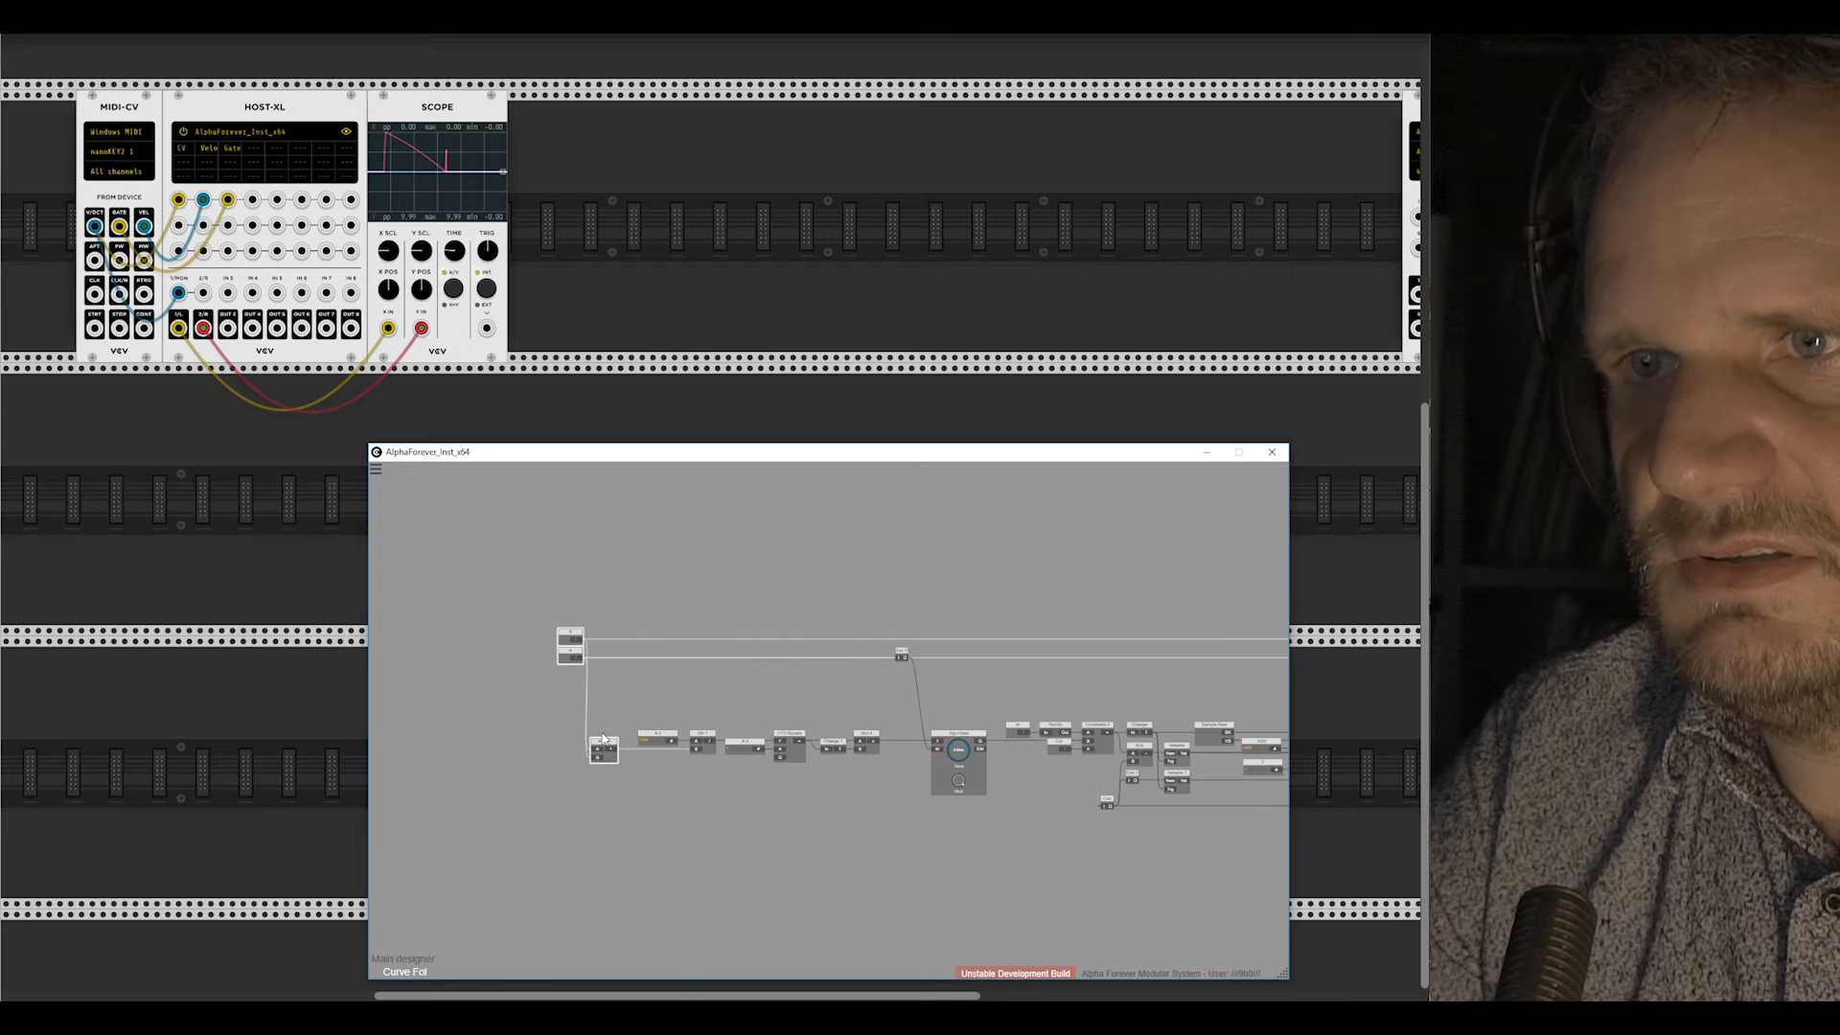
left_click(615, 655)
Step: Insert one Mul module directly after R and another after A, offsetting A's Mul to the right
scroll(615, 654, "up", 3)
right_click(551, 632)
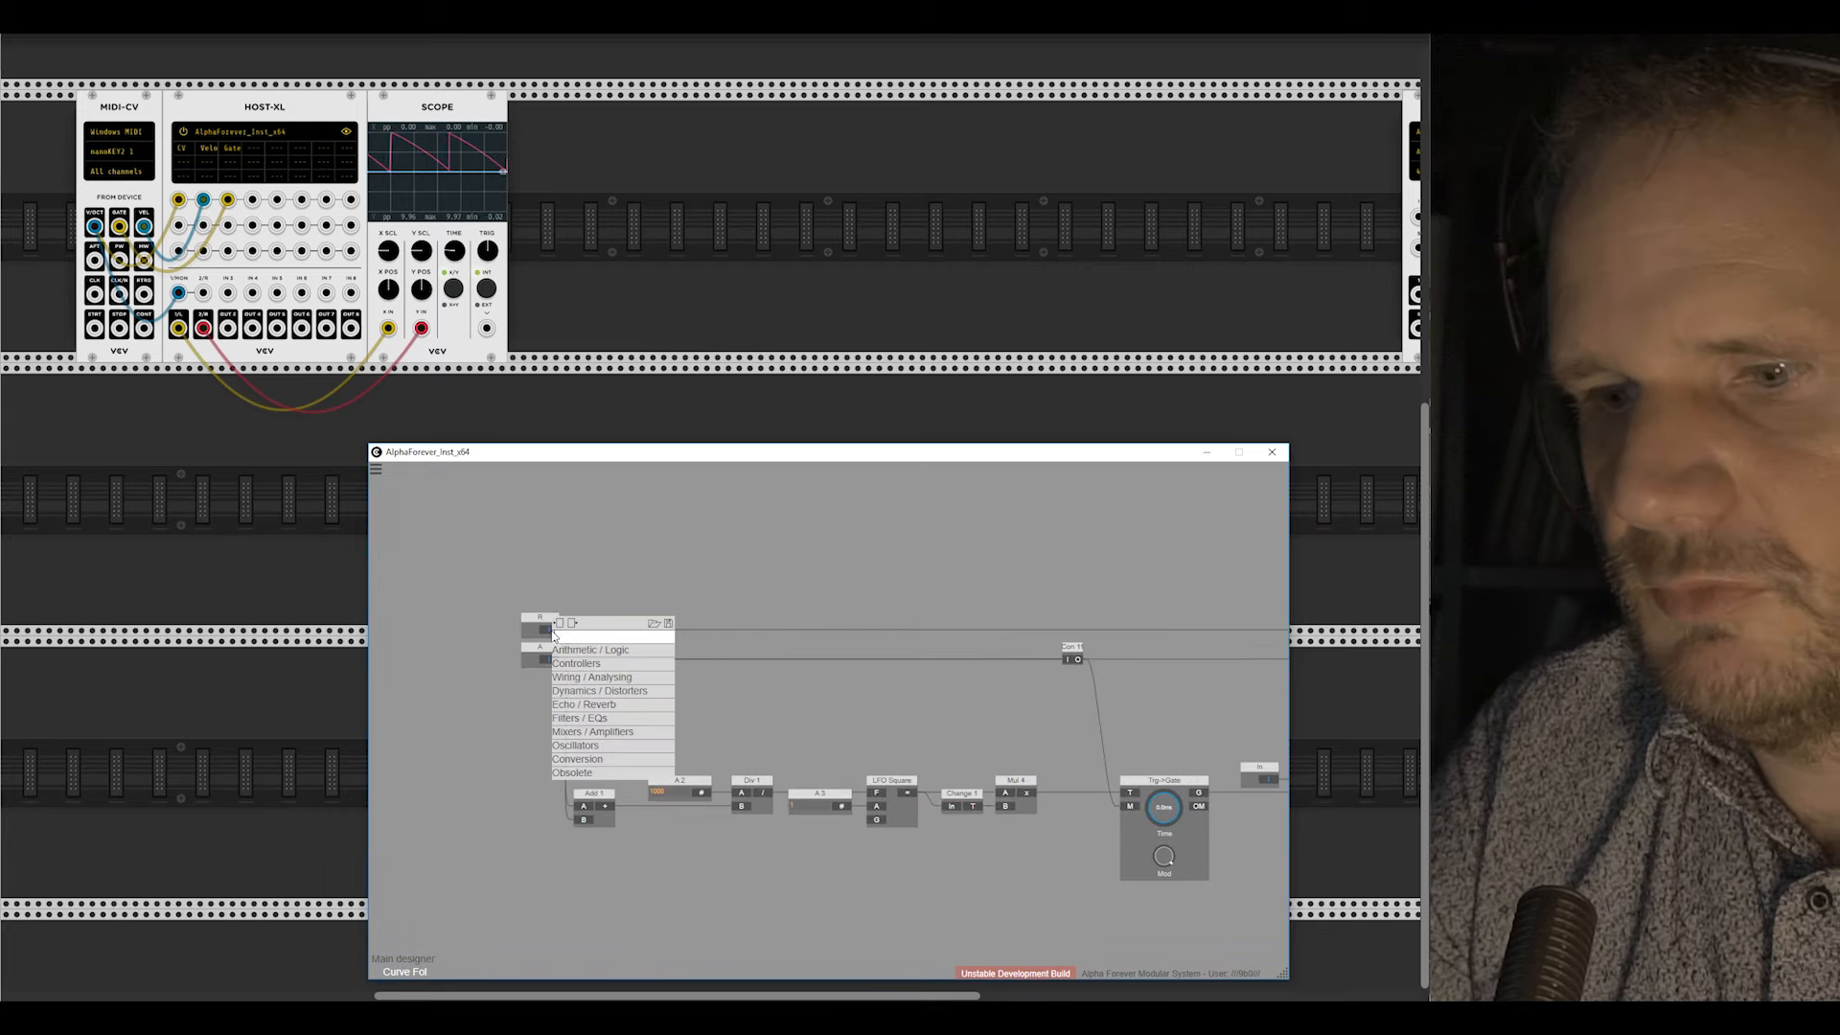
type("mul")
key("Return")
right_click(553, 662)
type("mul")
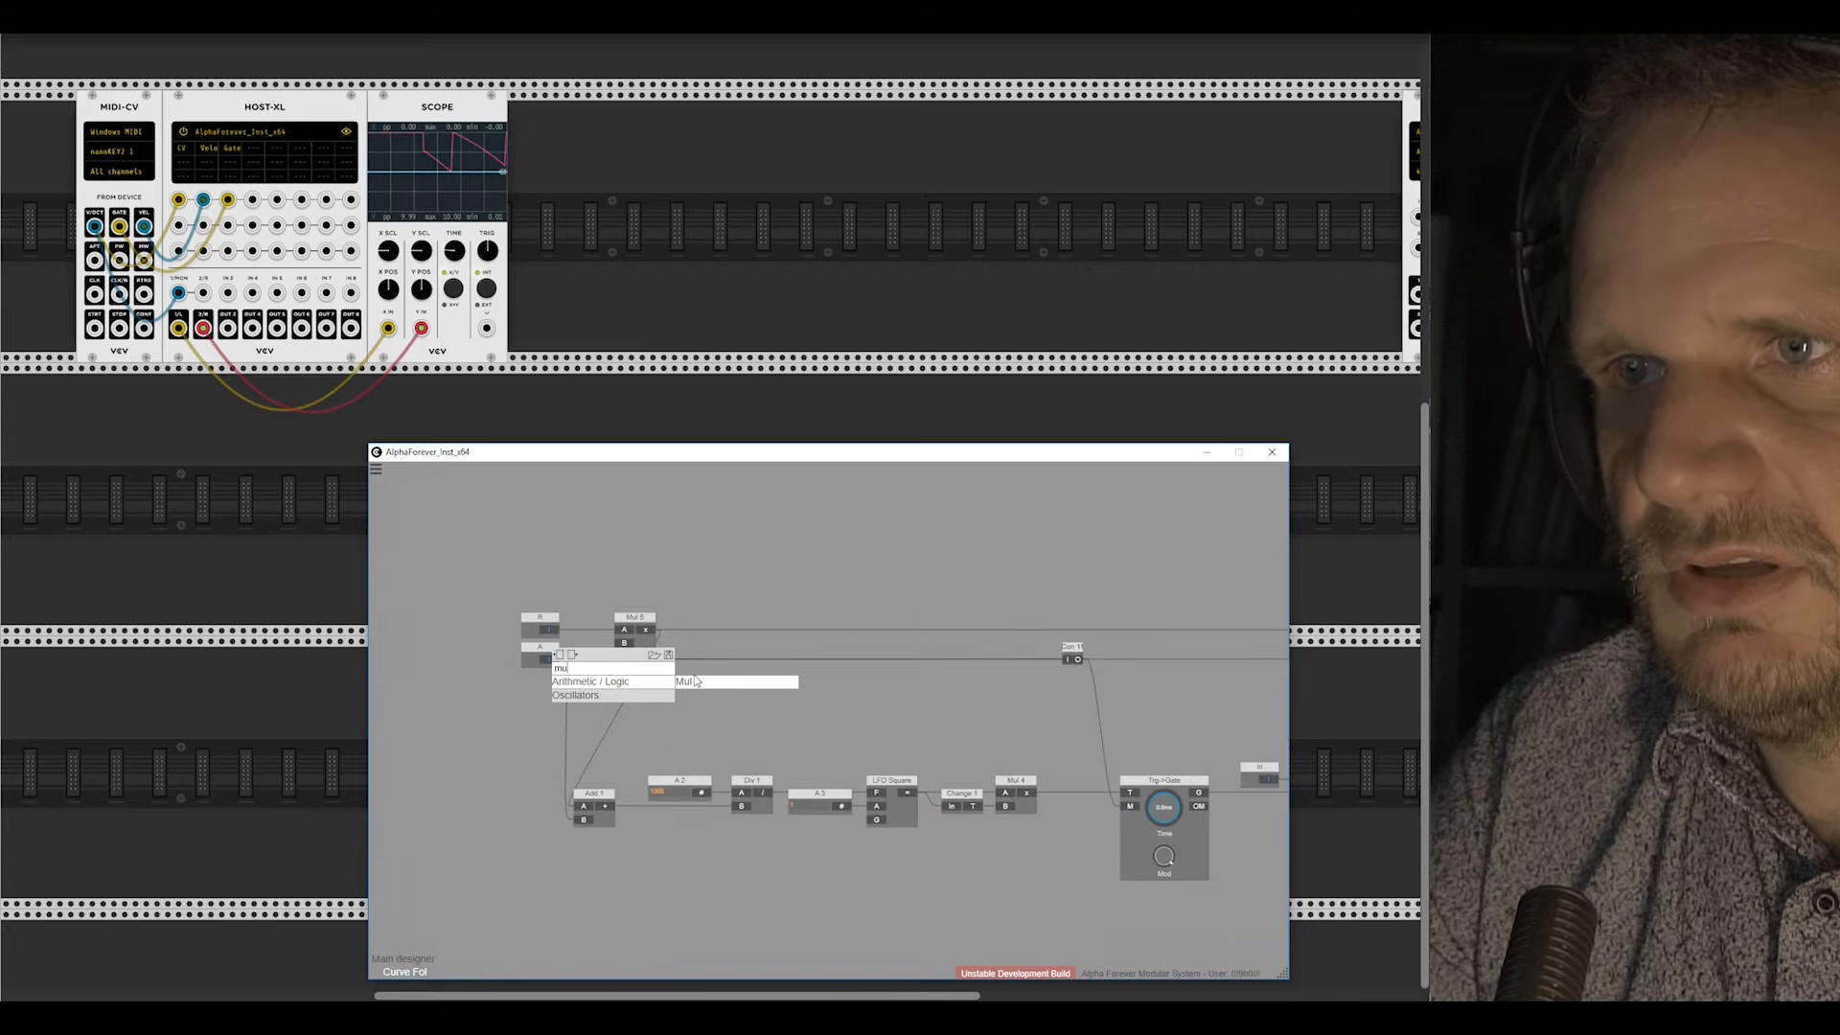
key("Return")
left_click_drag(628, 661, 690, 667)
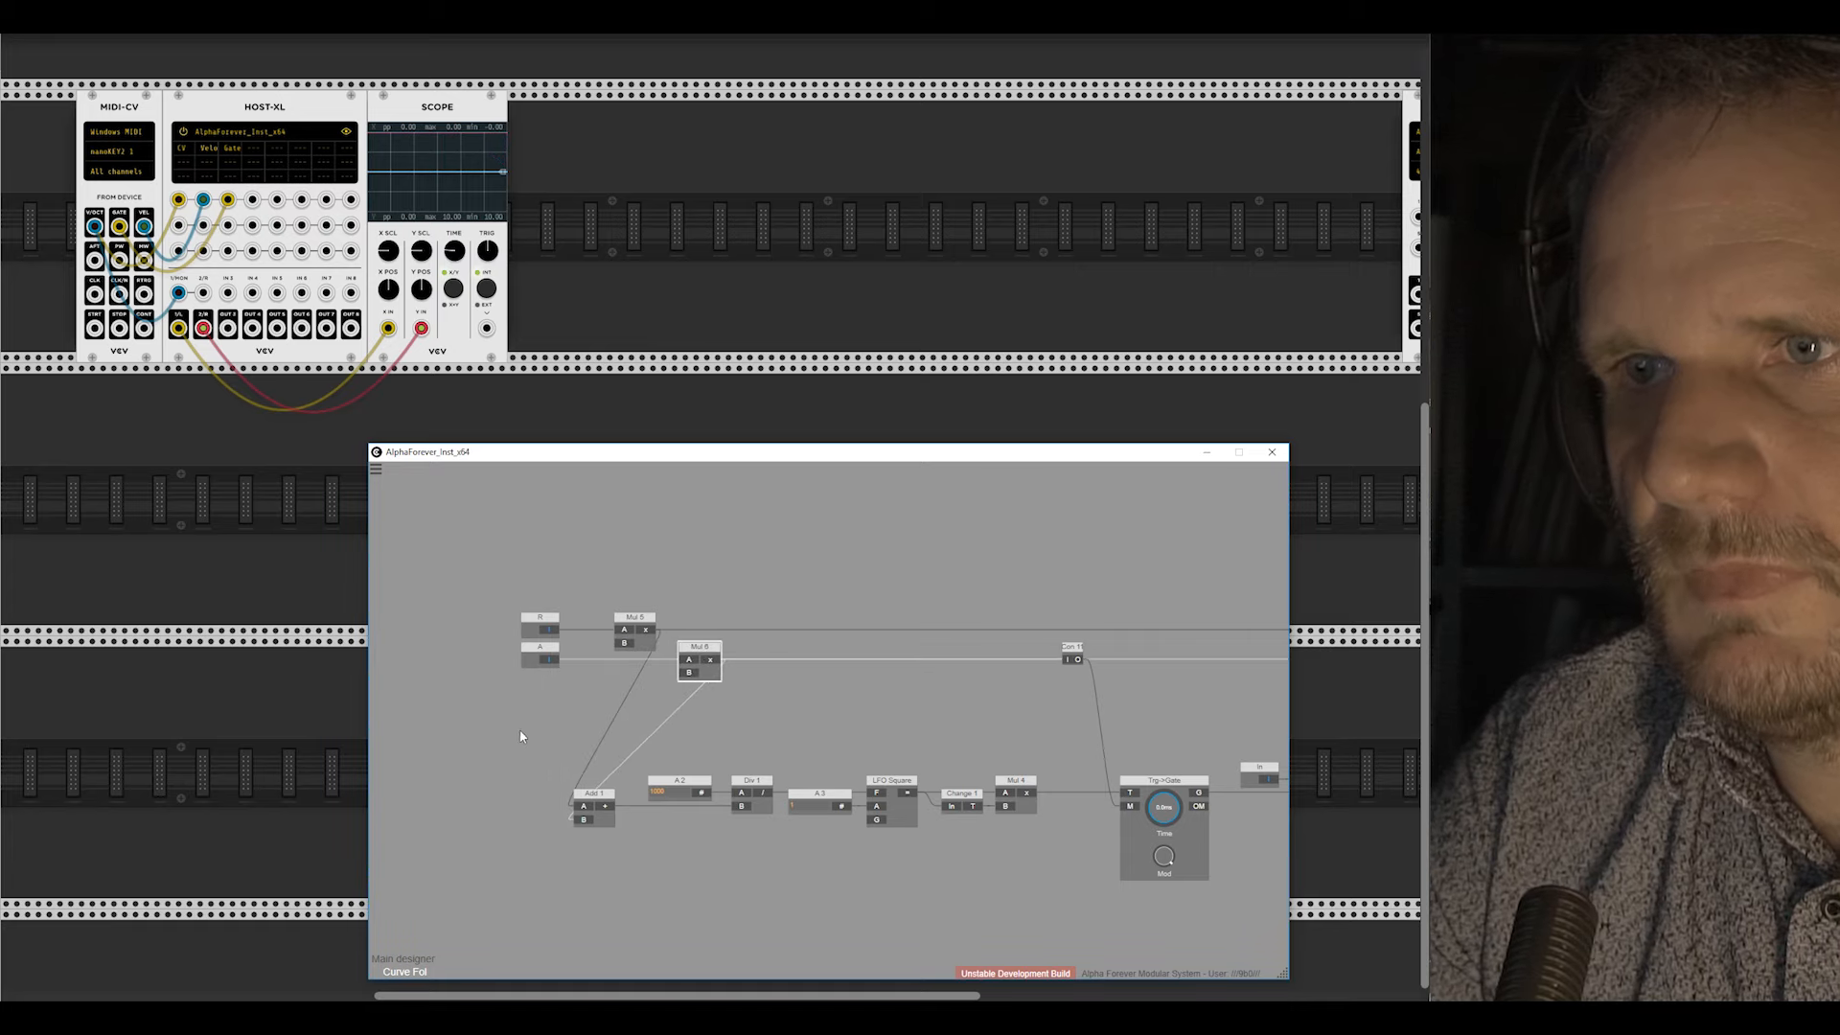
Step: Move R, A and their two Mul modules farther left of the Add module
left_click_drag(491, 591, 756, 714)
left_click_drag(709, 649, 613, 649)
left_click(637, 620)
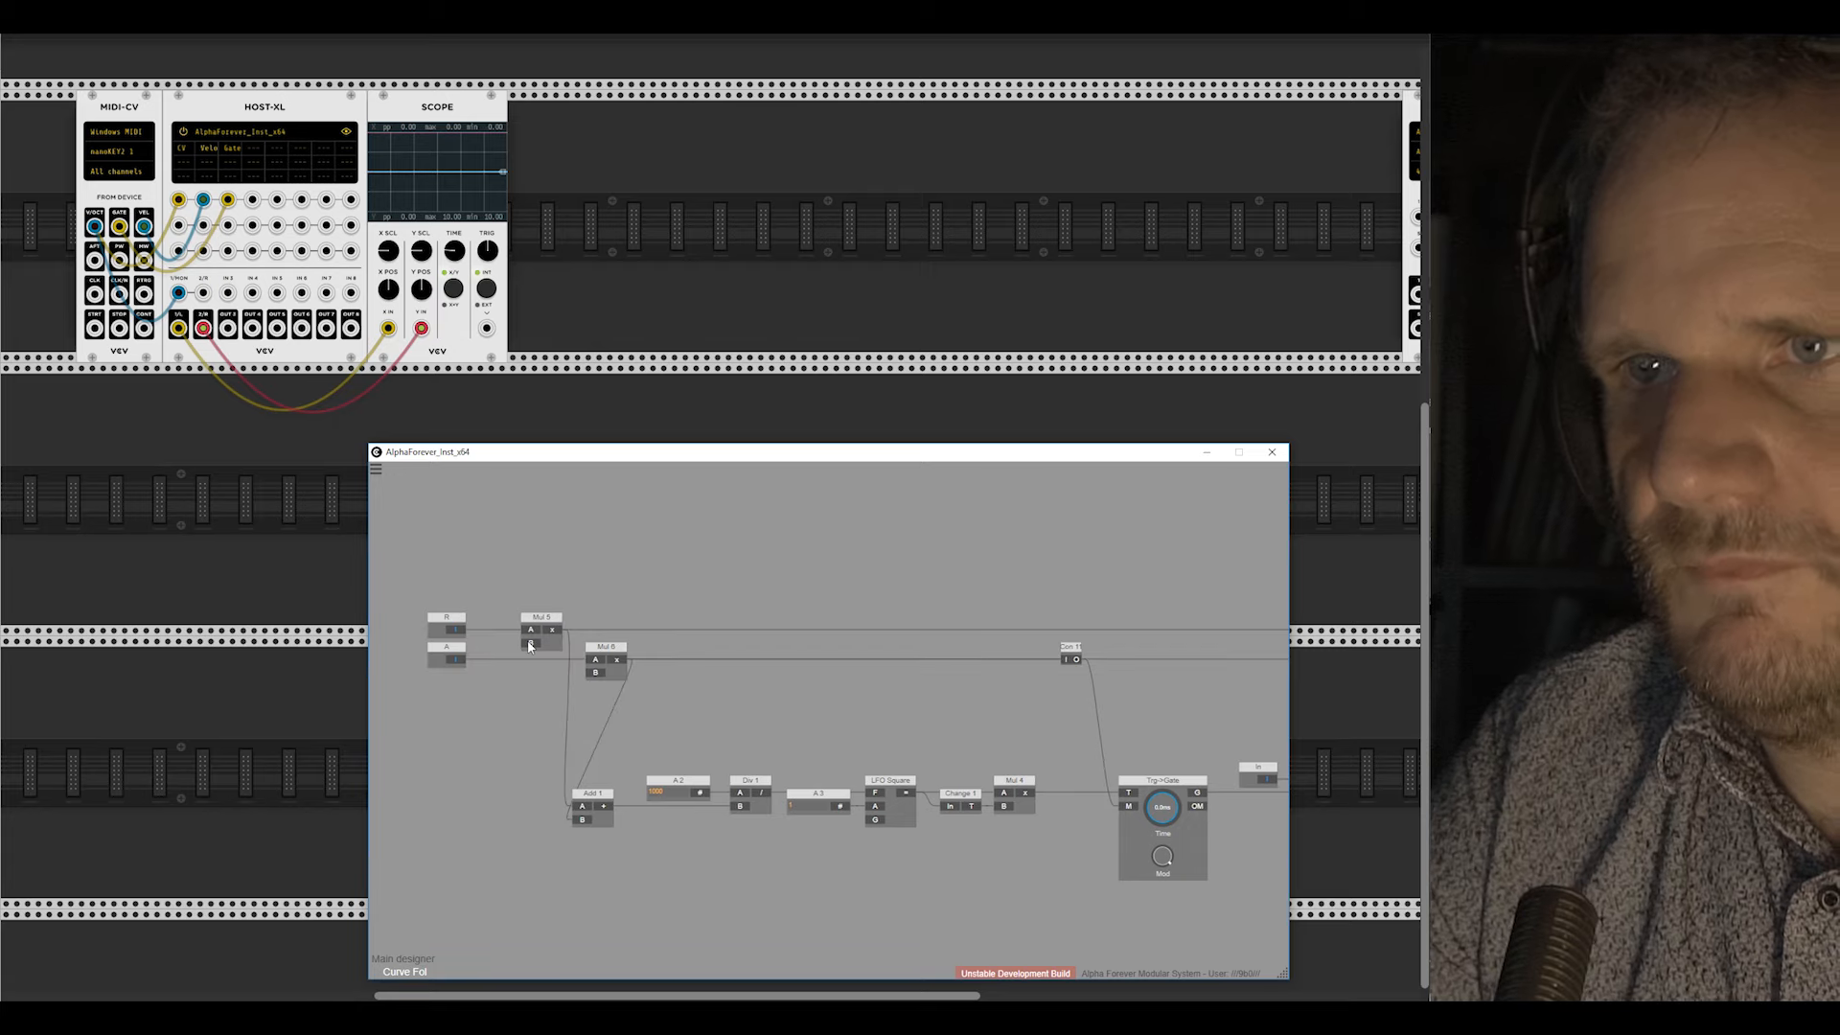
Step: Create an input named Scl inside Curve Fol, wired to the B inputs of both Mul modules, and place it beside R
double_click(530, 645)
left_click_drag(474, 633, 573, 592)
double_click(585, 619)
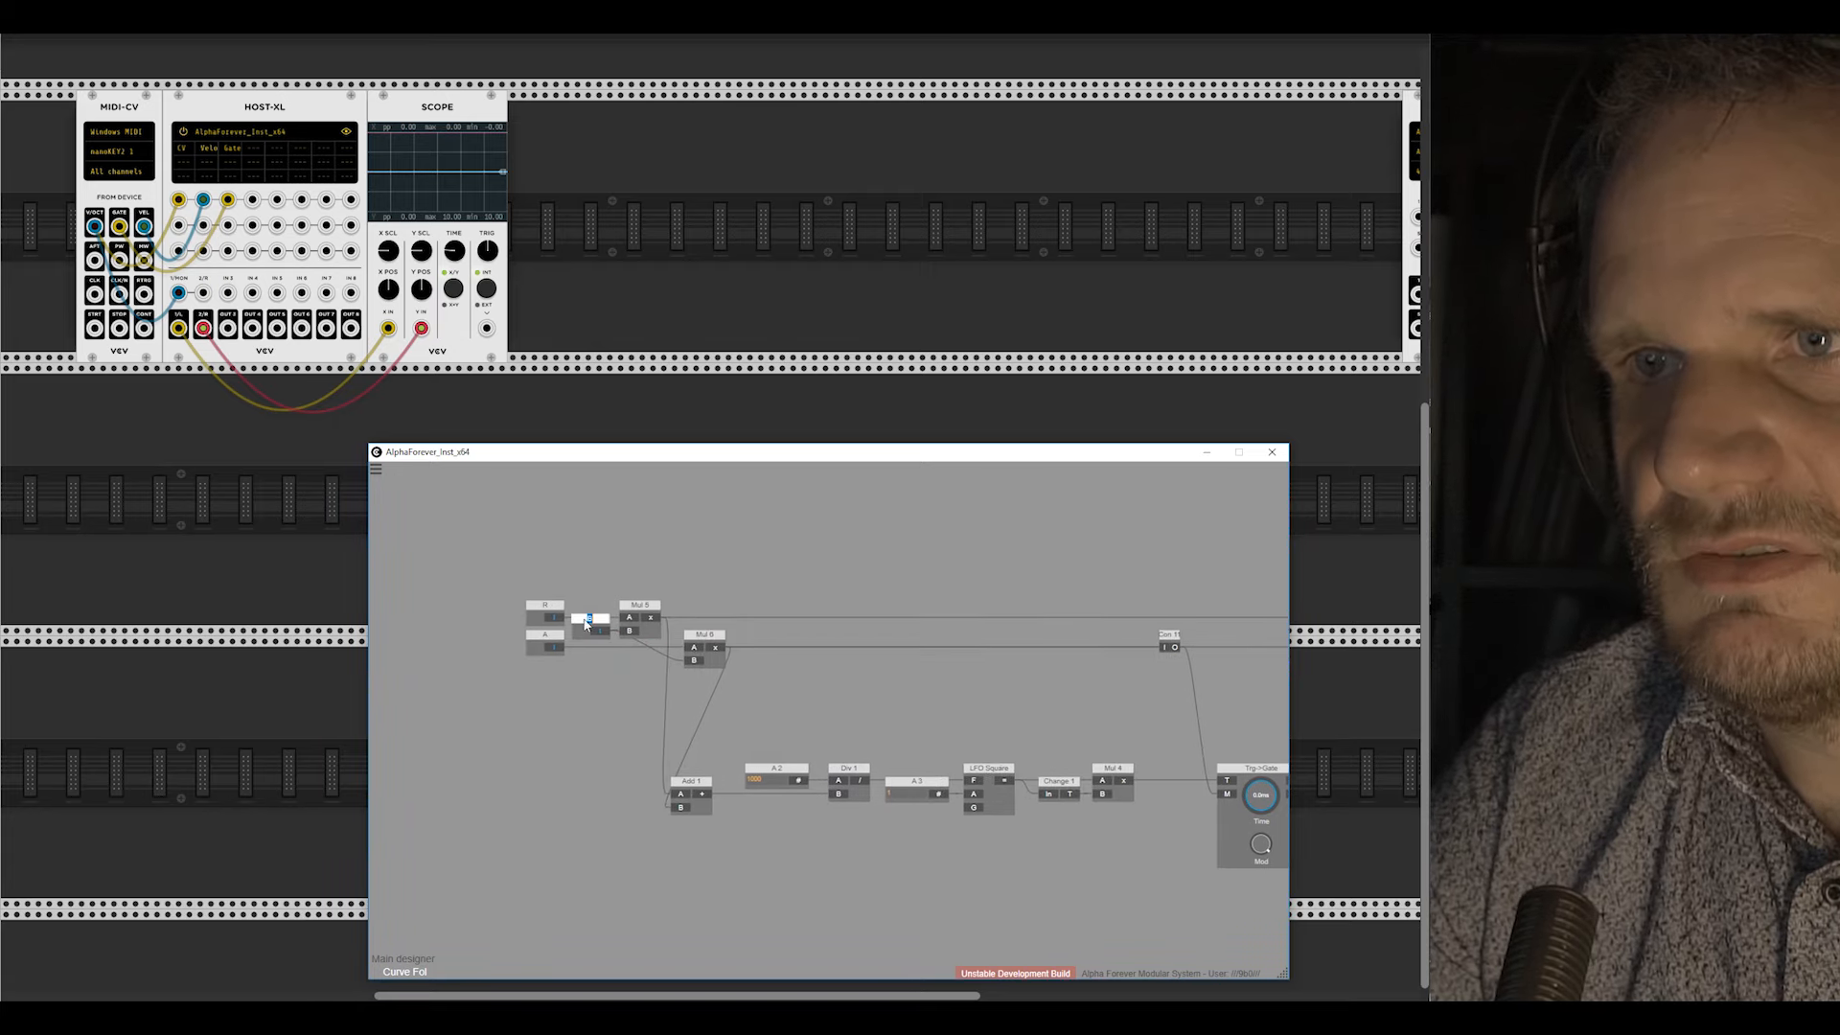
double_click(629, 563)
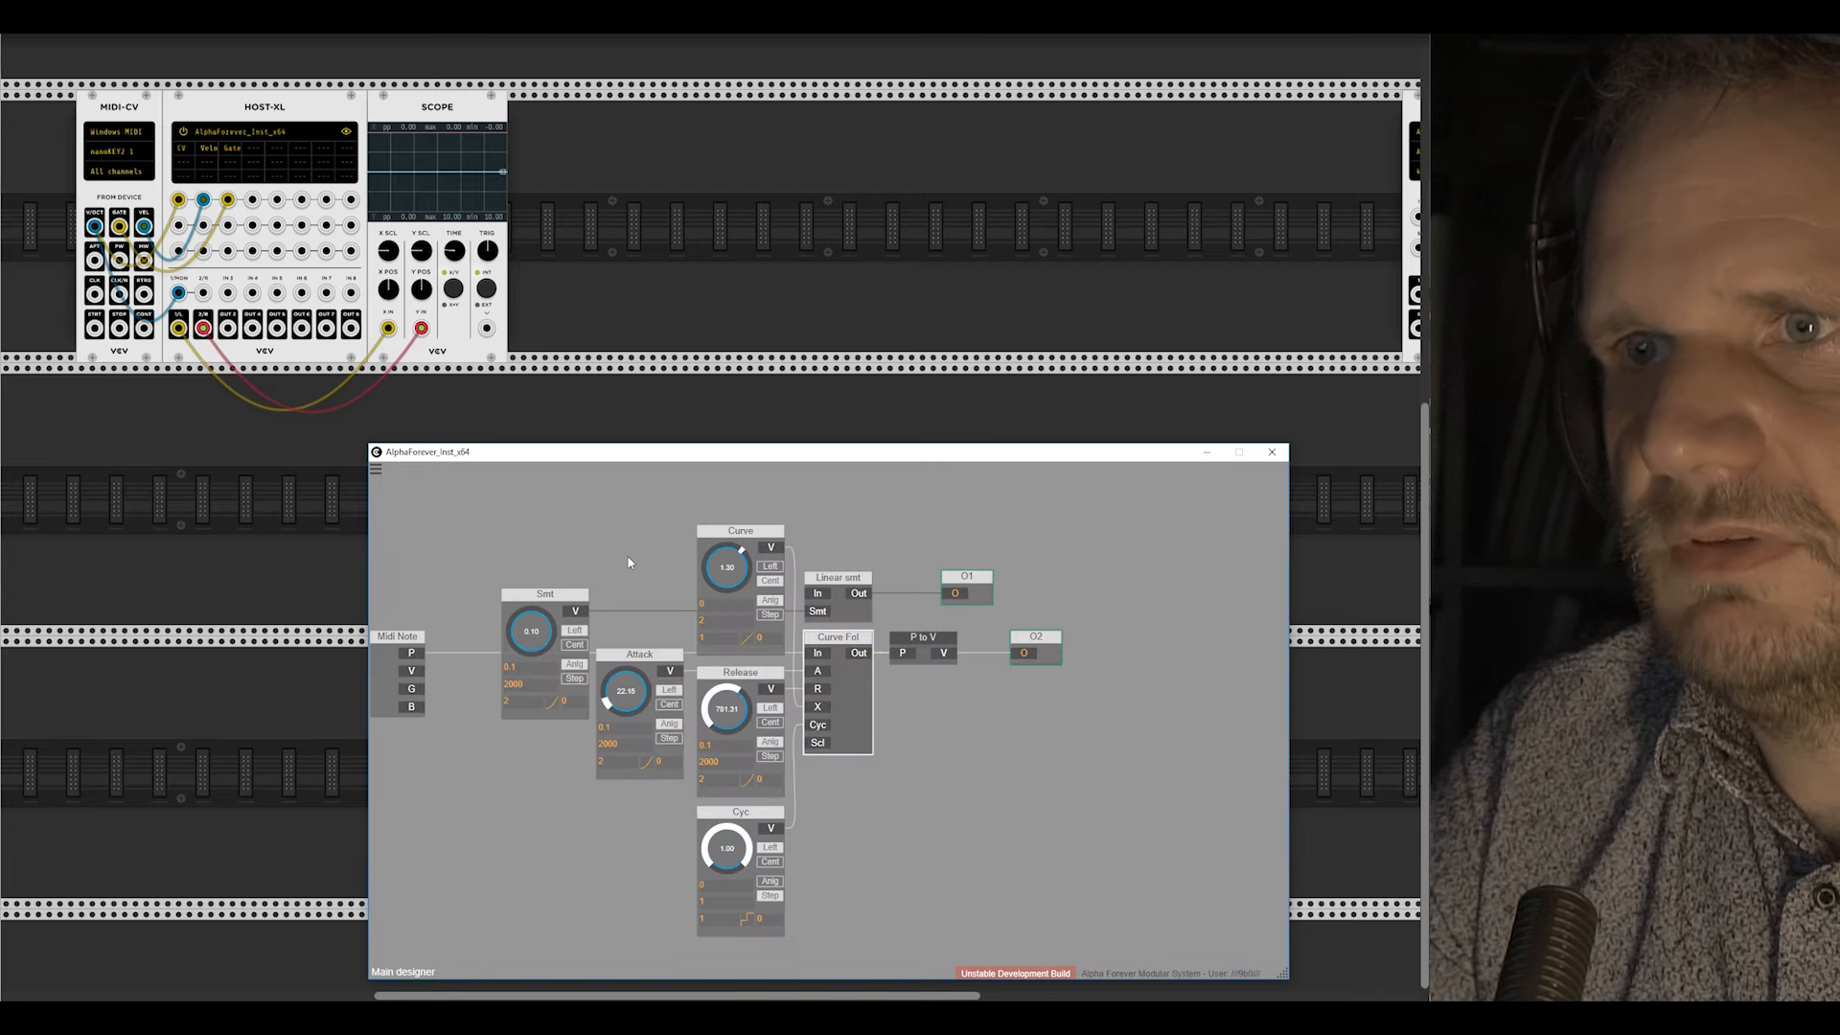
Step: Create a knob for Curve Fol's Scl input and place it directly below the Cyc knob
double_click(822, 744)
left_click_drag(846, 784, 863, 637)
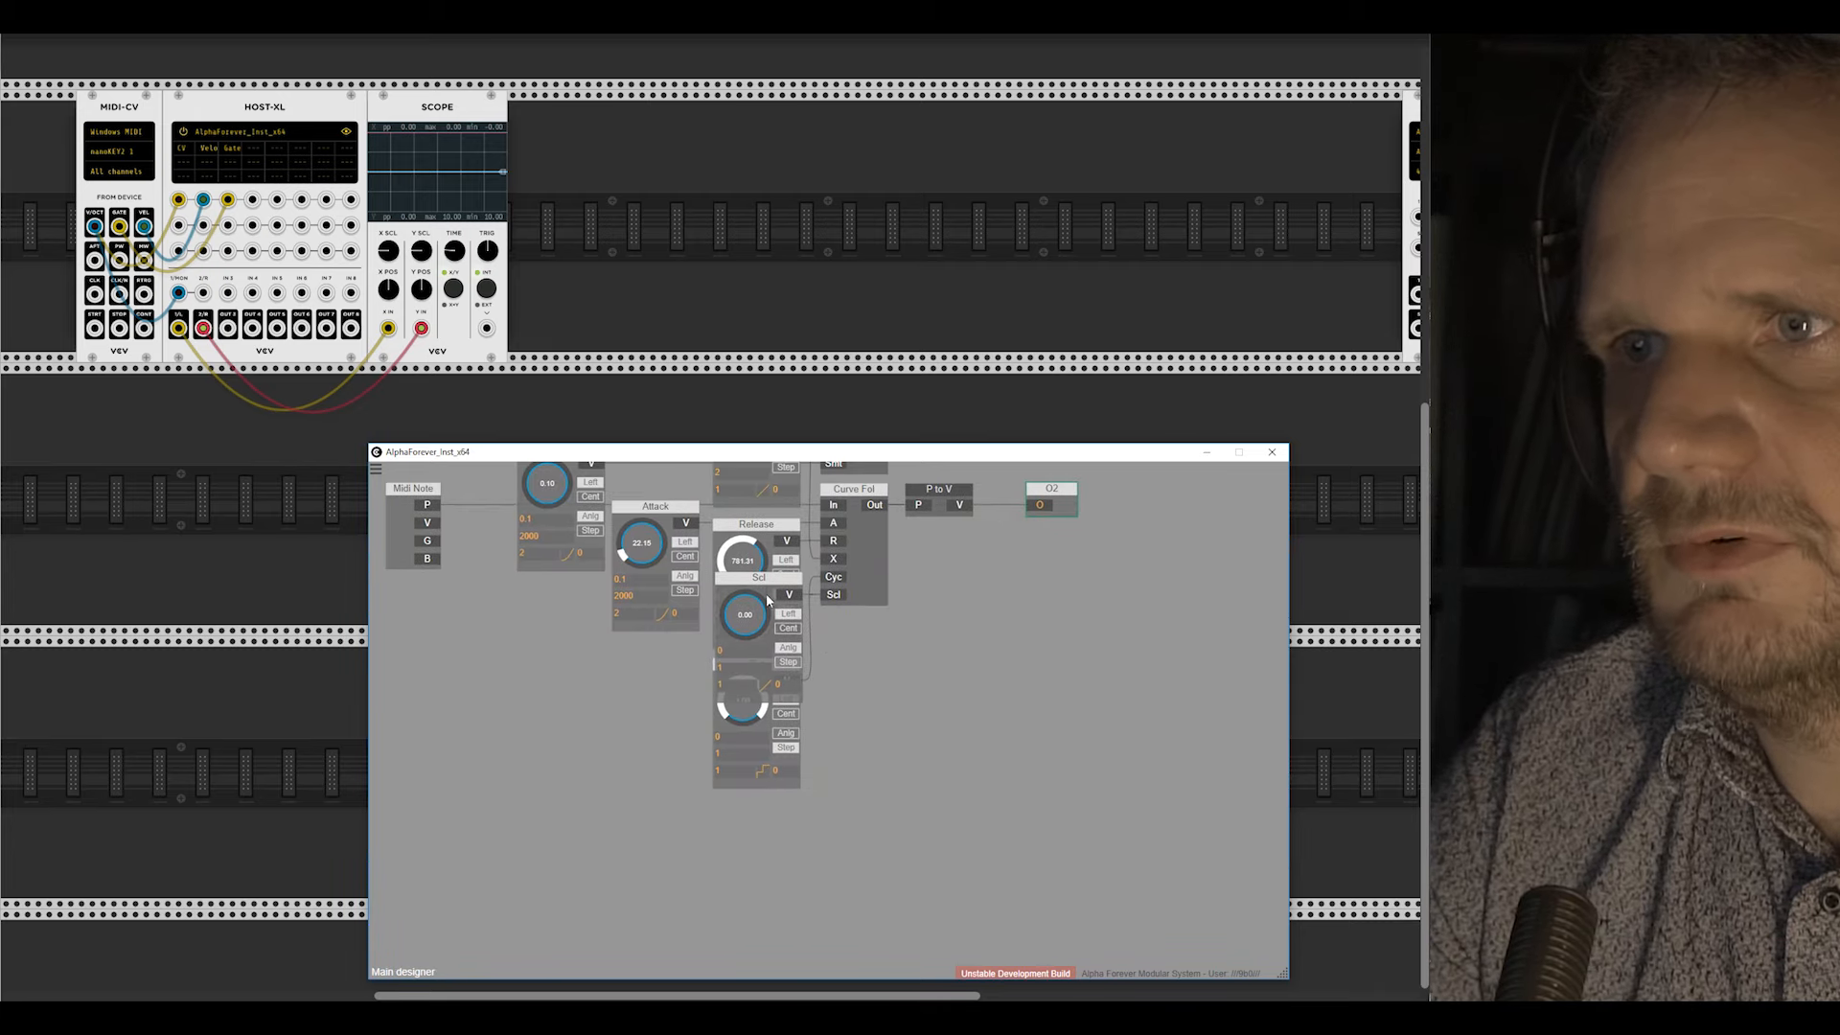
left_click_drag(767, 583, 764, 811)
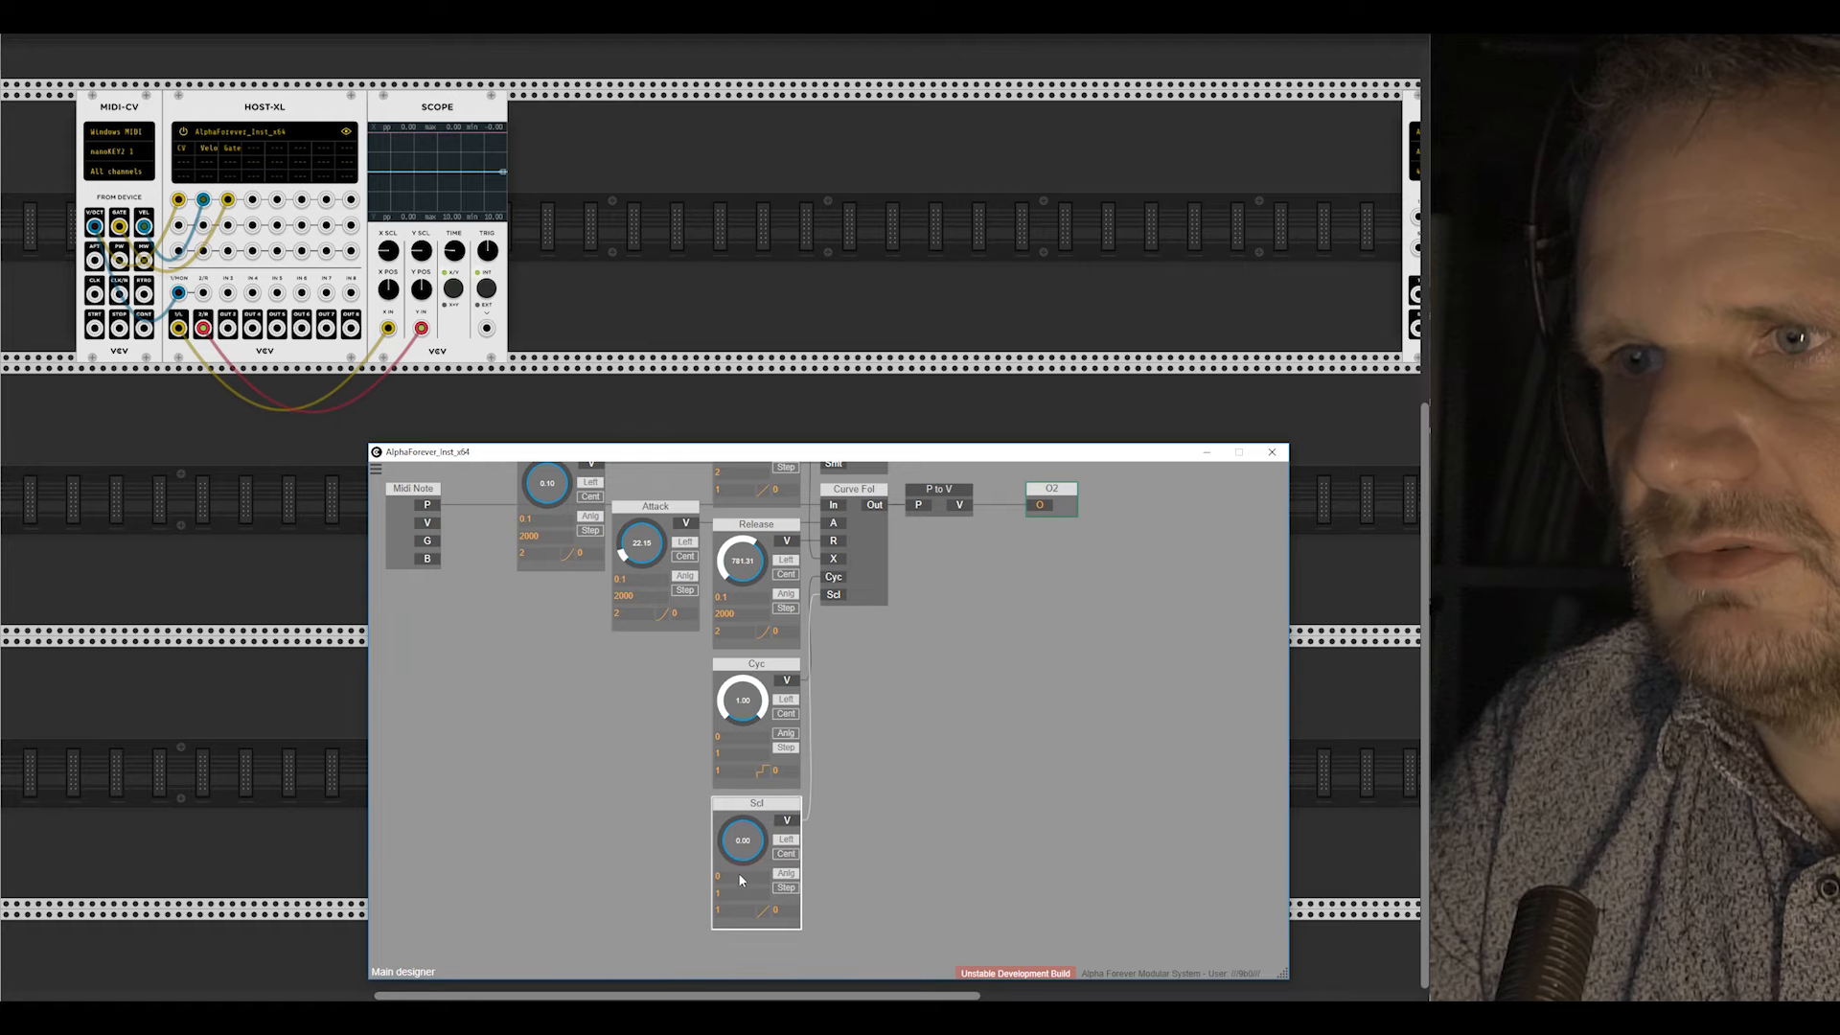
Step: Set the Scl knob's range to a minimum of 0 and a maximum of 2
double_click(745, 870)
type("0.1")
double_click(745, 894)
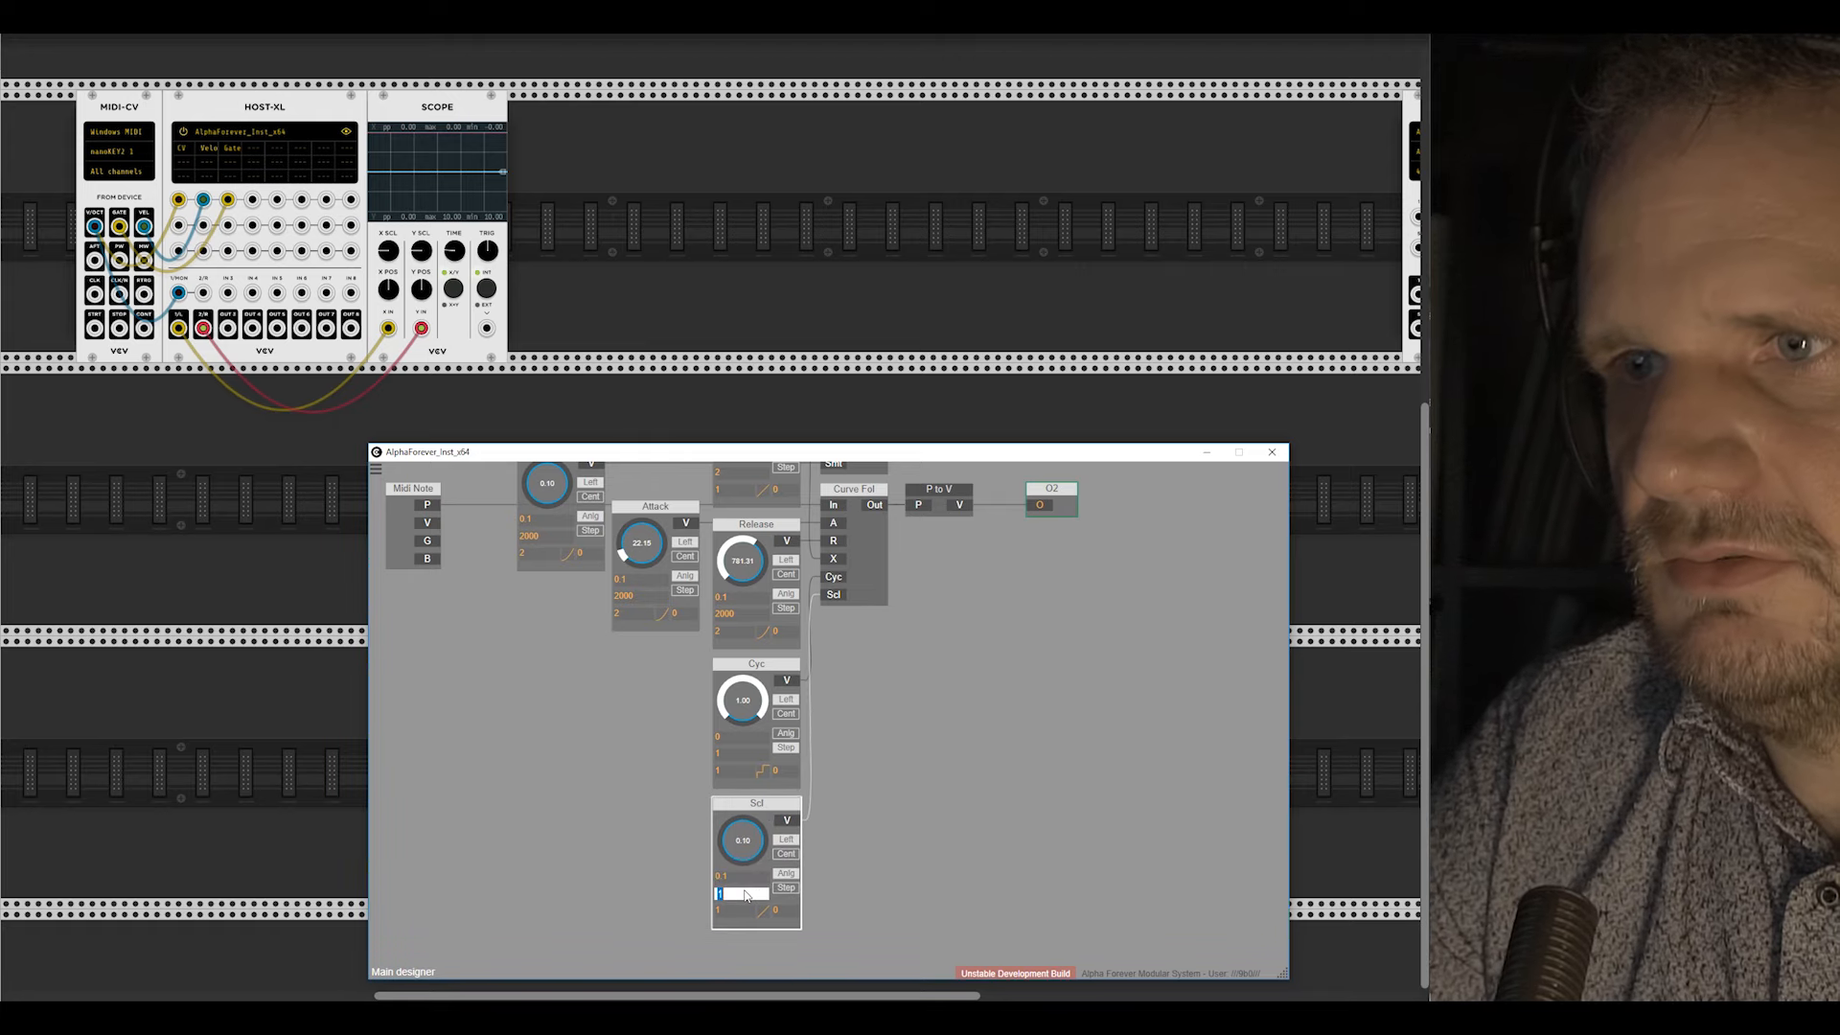
left_click(875, 887)
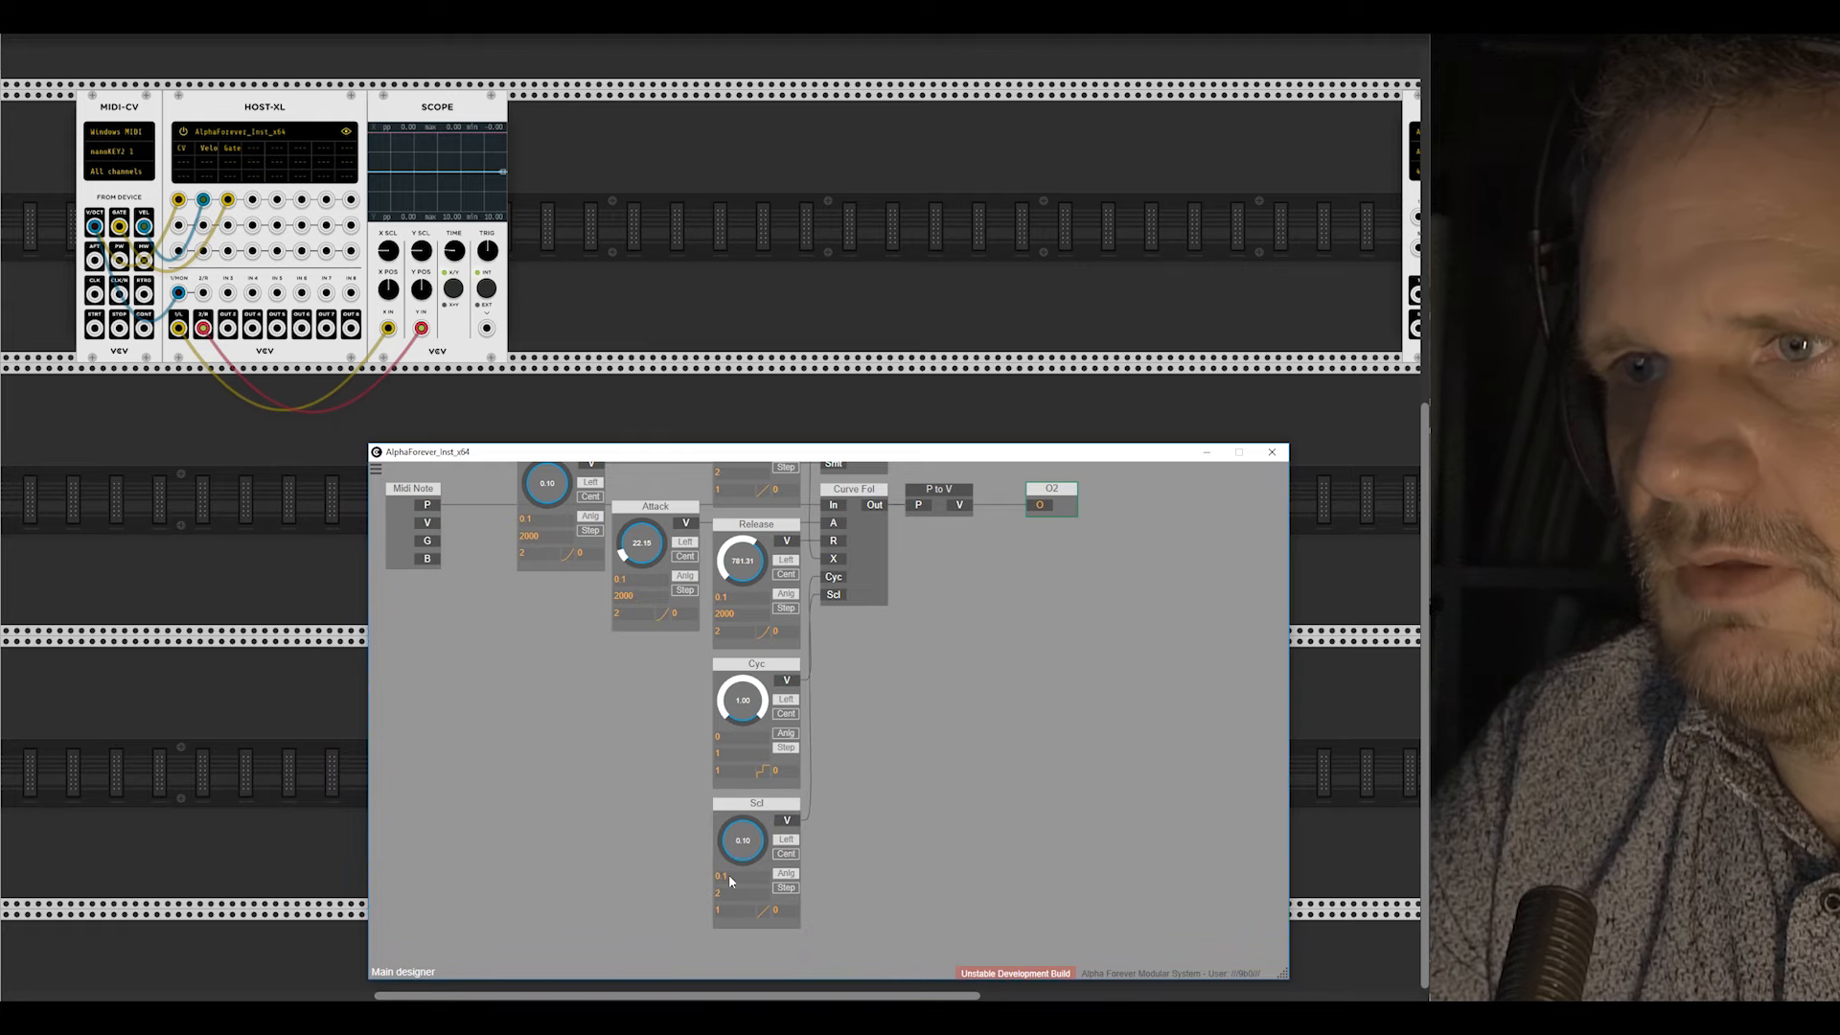
double_click(730, 877)
left_click(873, 862)
Step: Switch the Scl knob to centred display and try different scale values with Attack raised to about 181
double_click(748, 833)
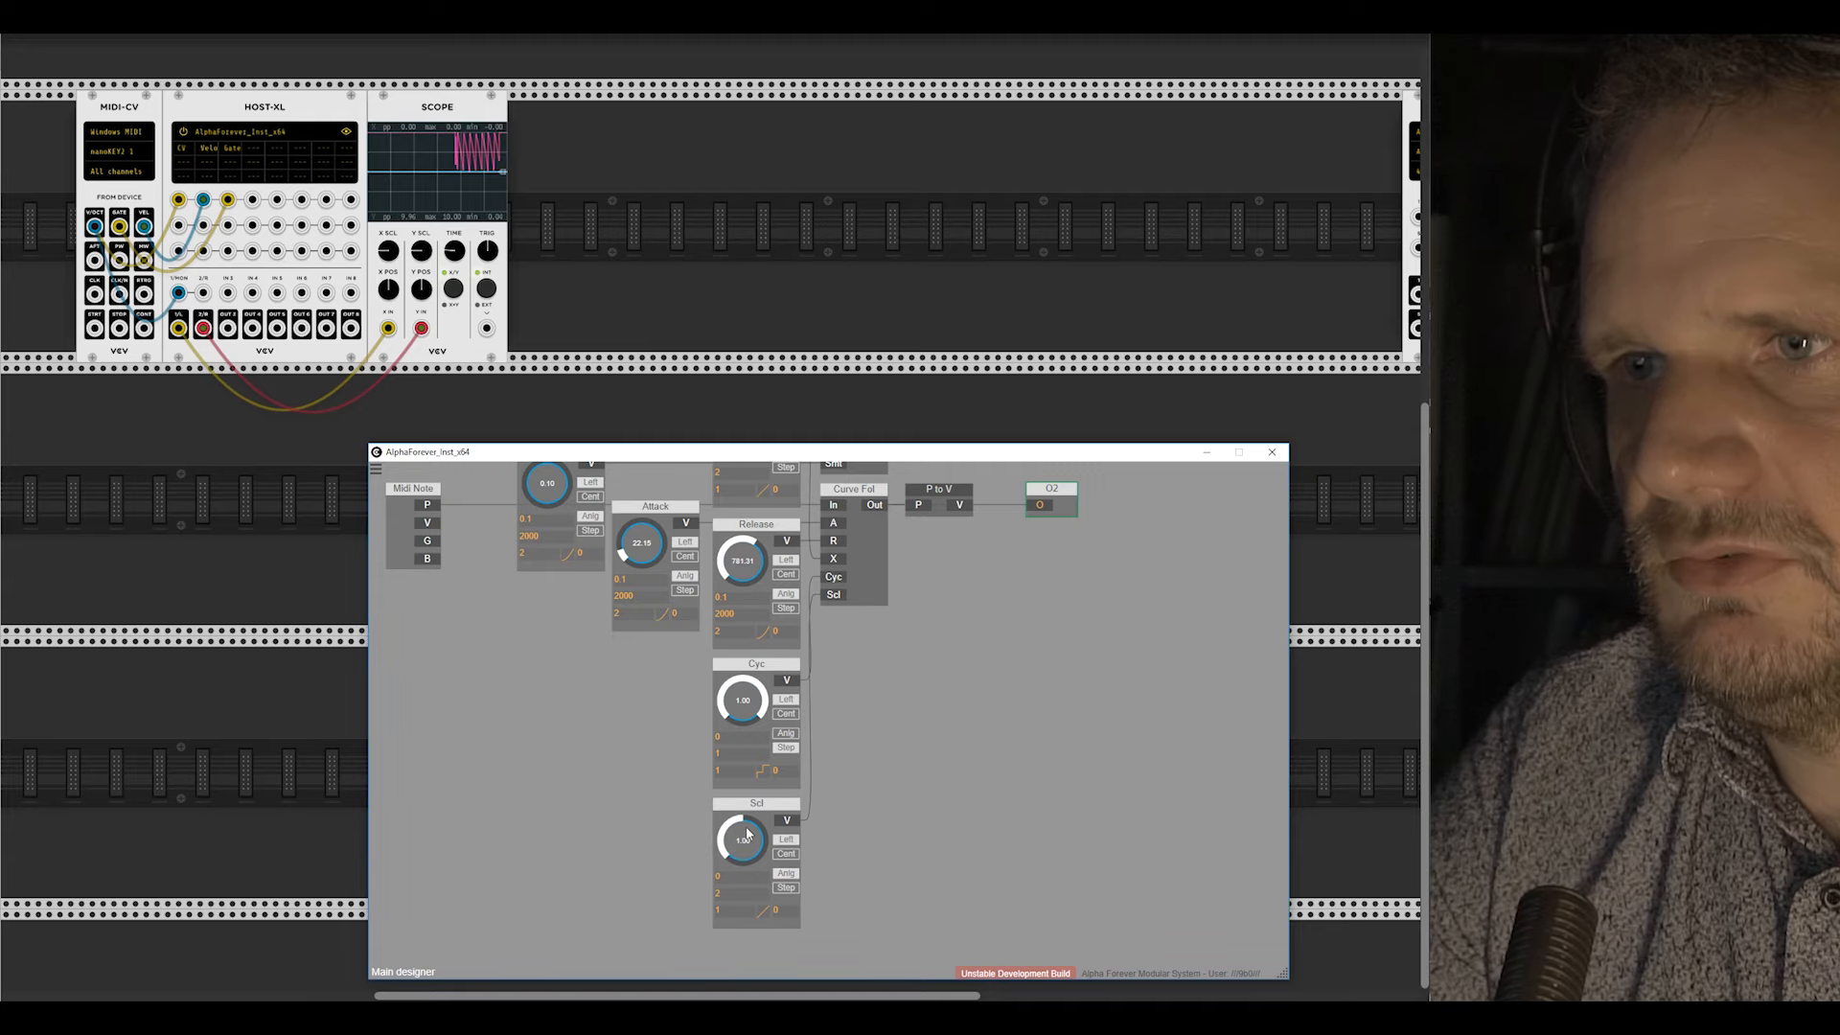
left_click_drag(746, 826, 769, 767)
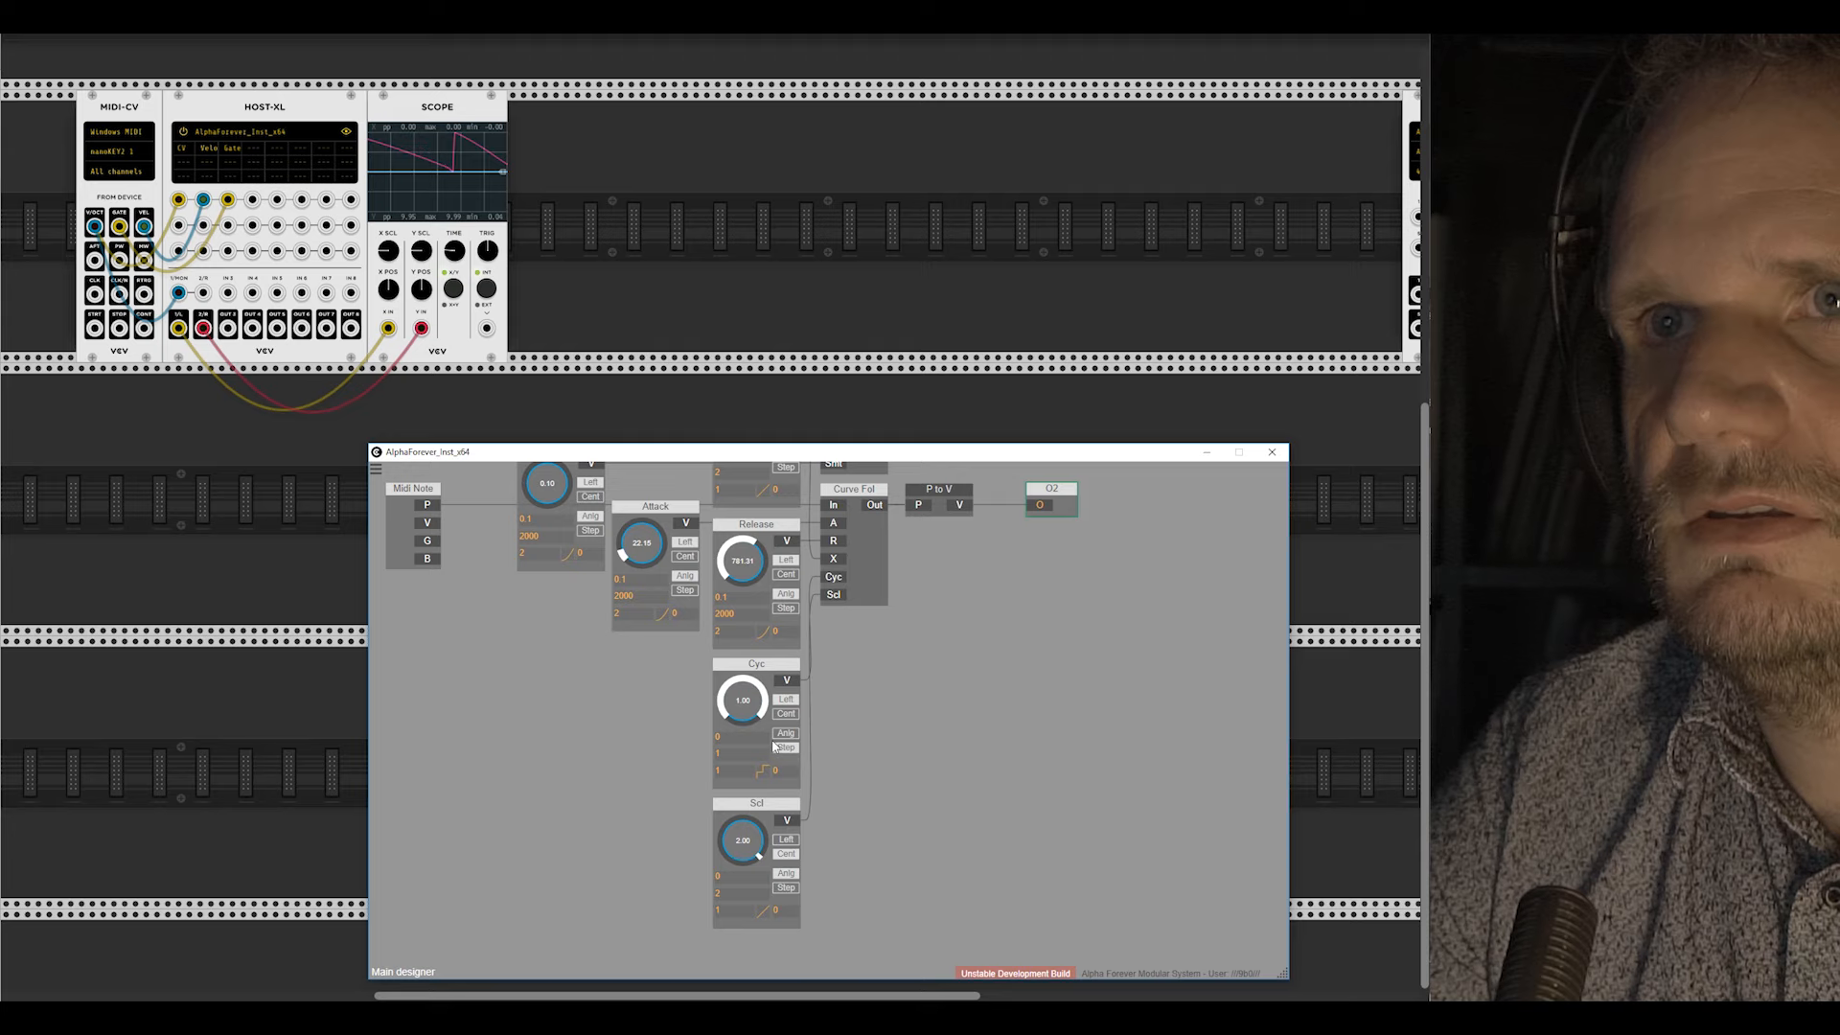
left_click_drag(638, 537, 643, 508)
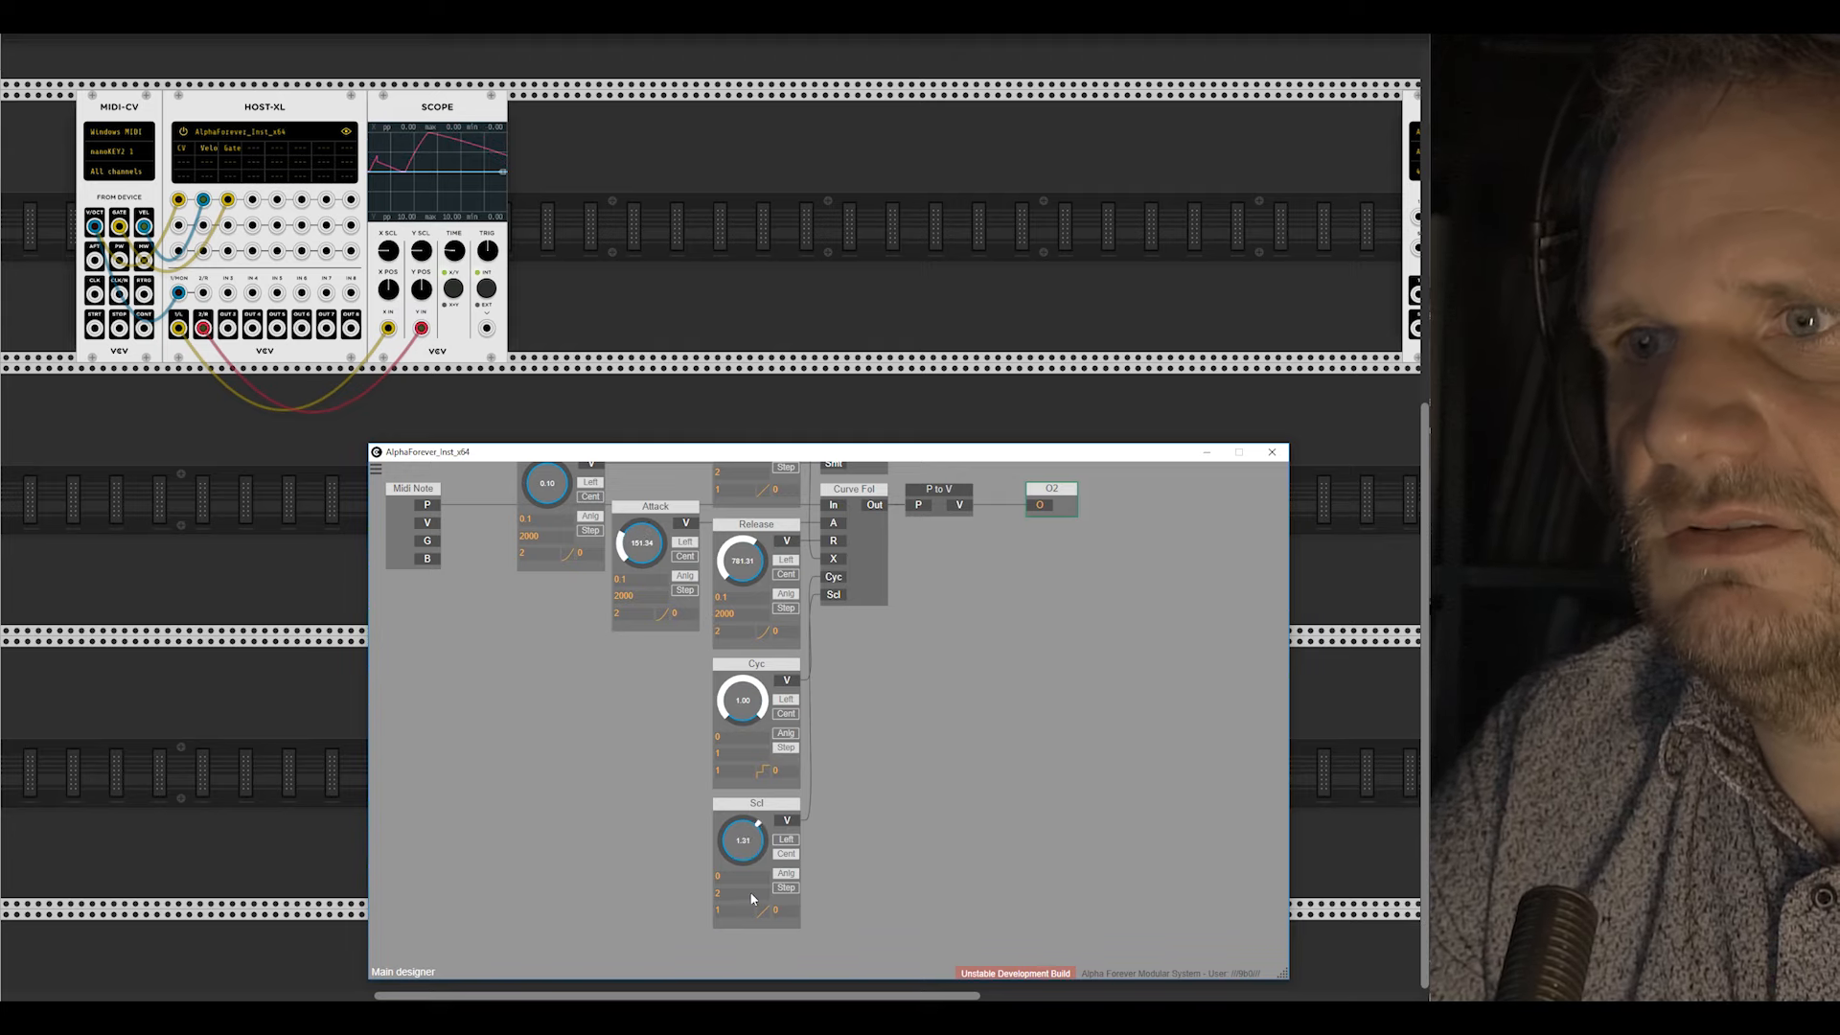
mouse_move(752, 899)
left_mouse_down()
mouse_move(747, 952)
mouse_move(760, 912)
left_mouse_up()
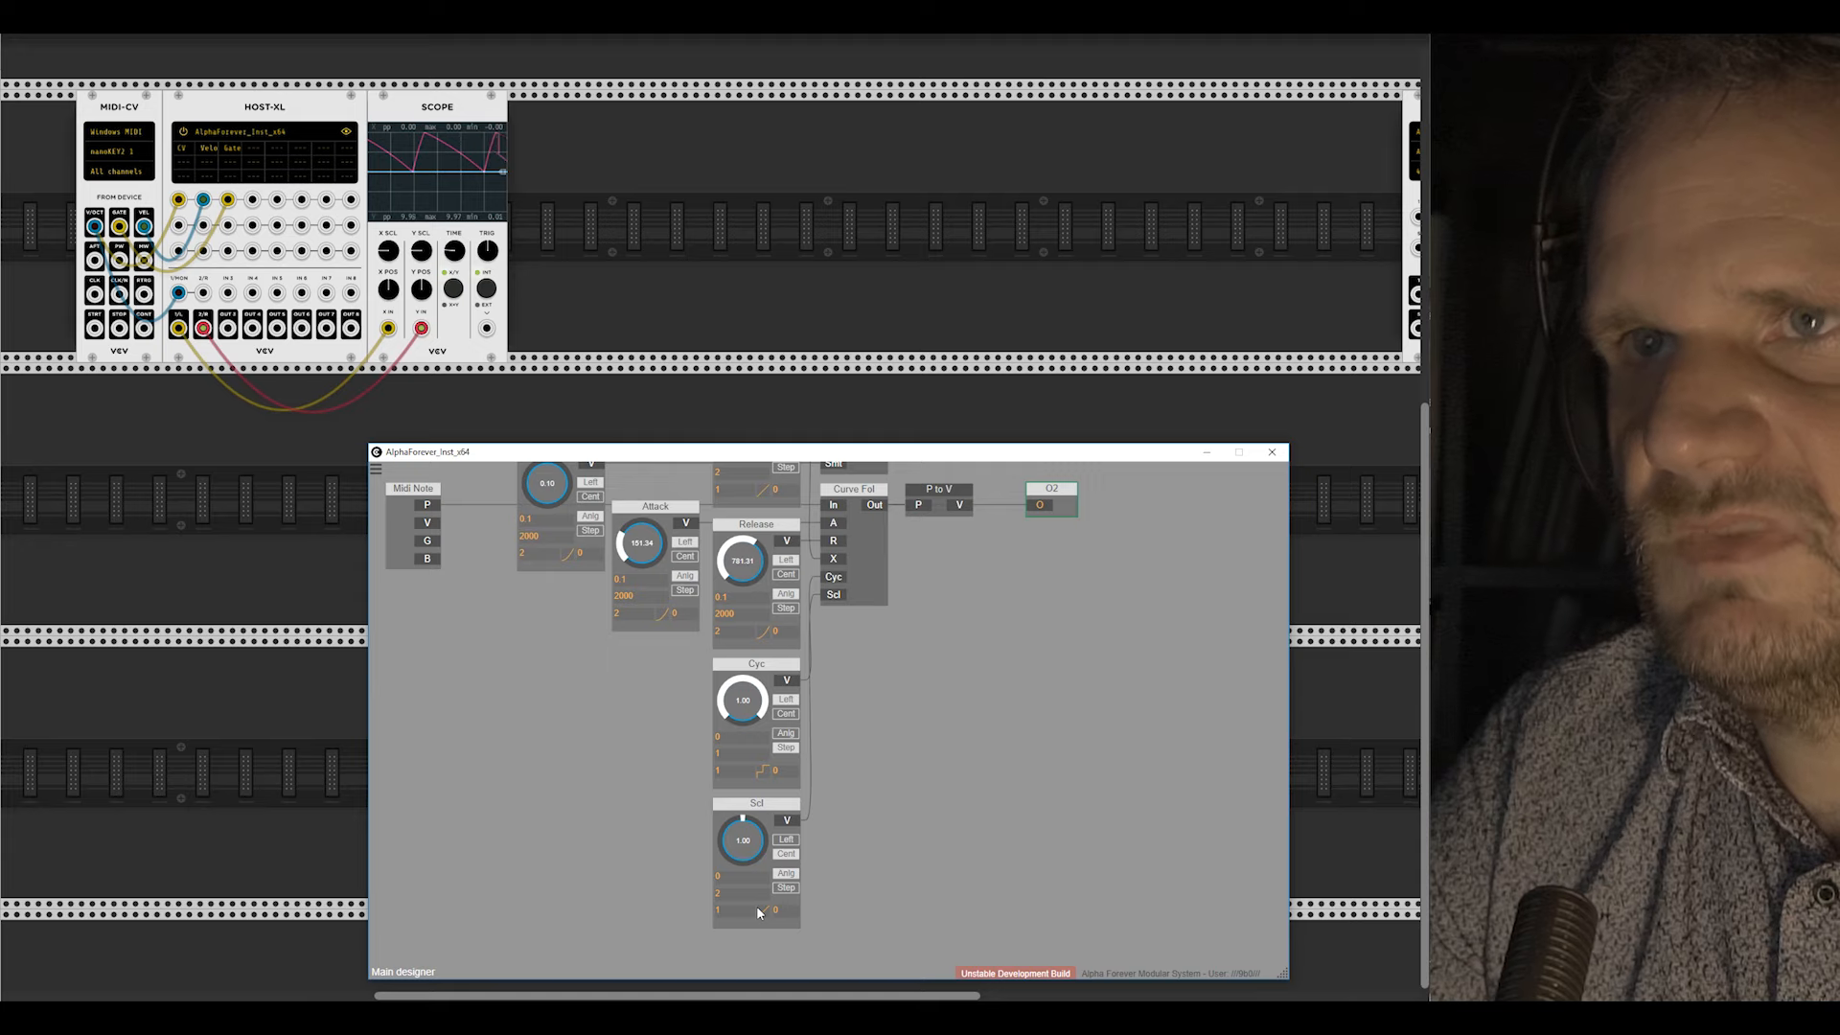
Step: Sweep the Scl knob down to about 0.13 and settle it slightly below 1
mouse_move(744, 837)
left_mouse_down()
mouse_move(746, 891)
mouse_move(744, 841)
mouse_move(746, 872)
left_mouse_up()
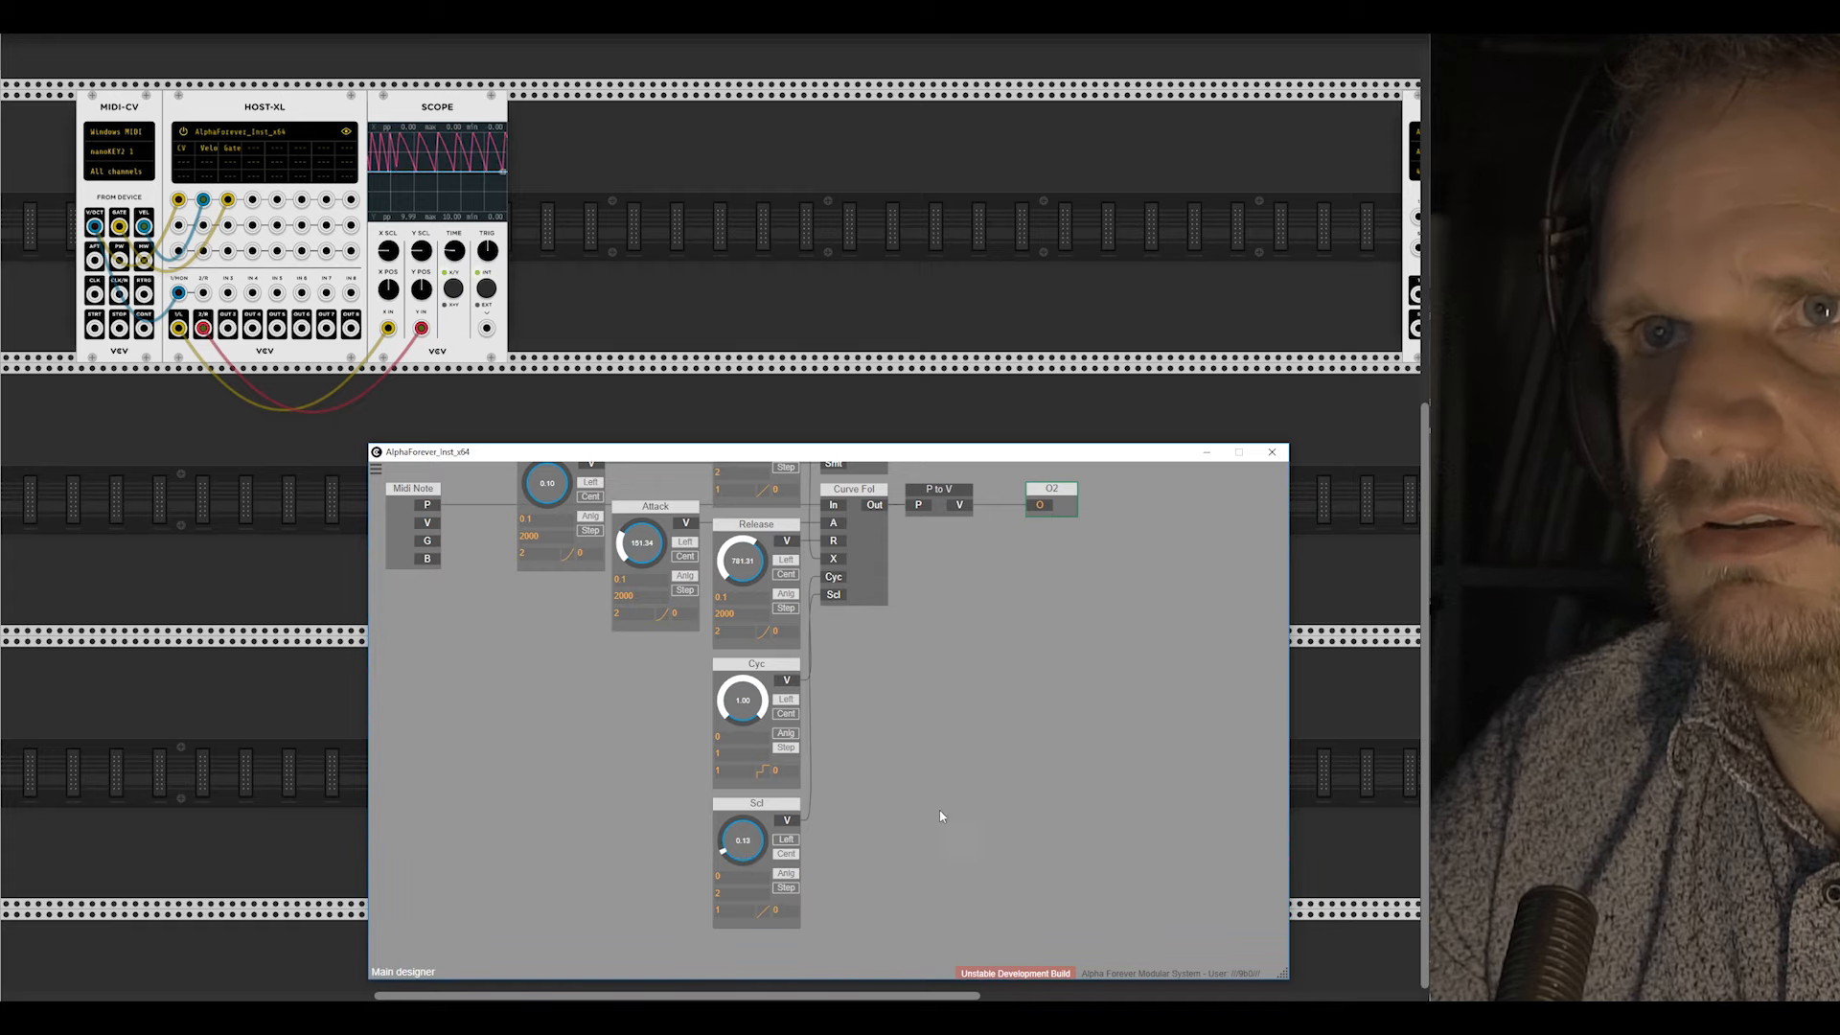
scroll(944, 803, "down", 3)
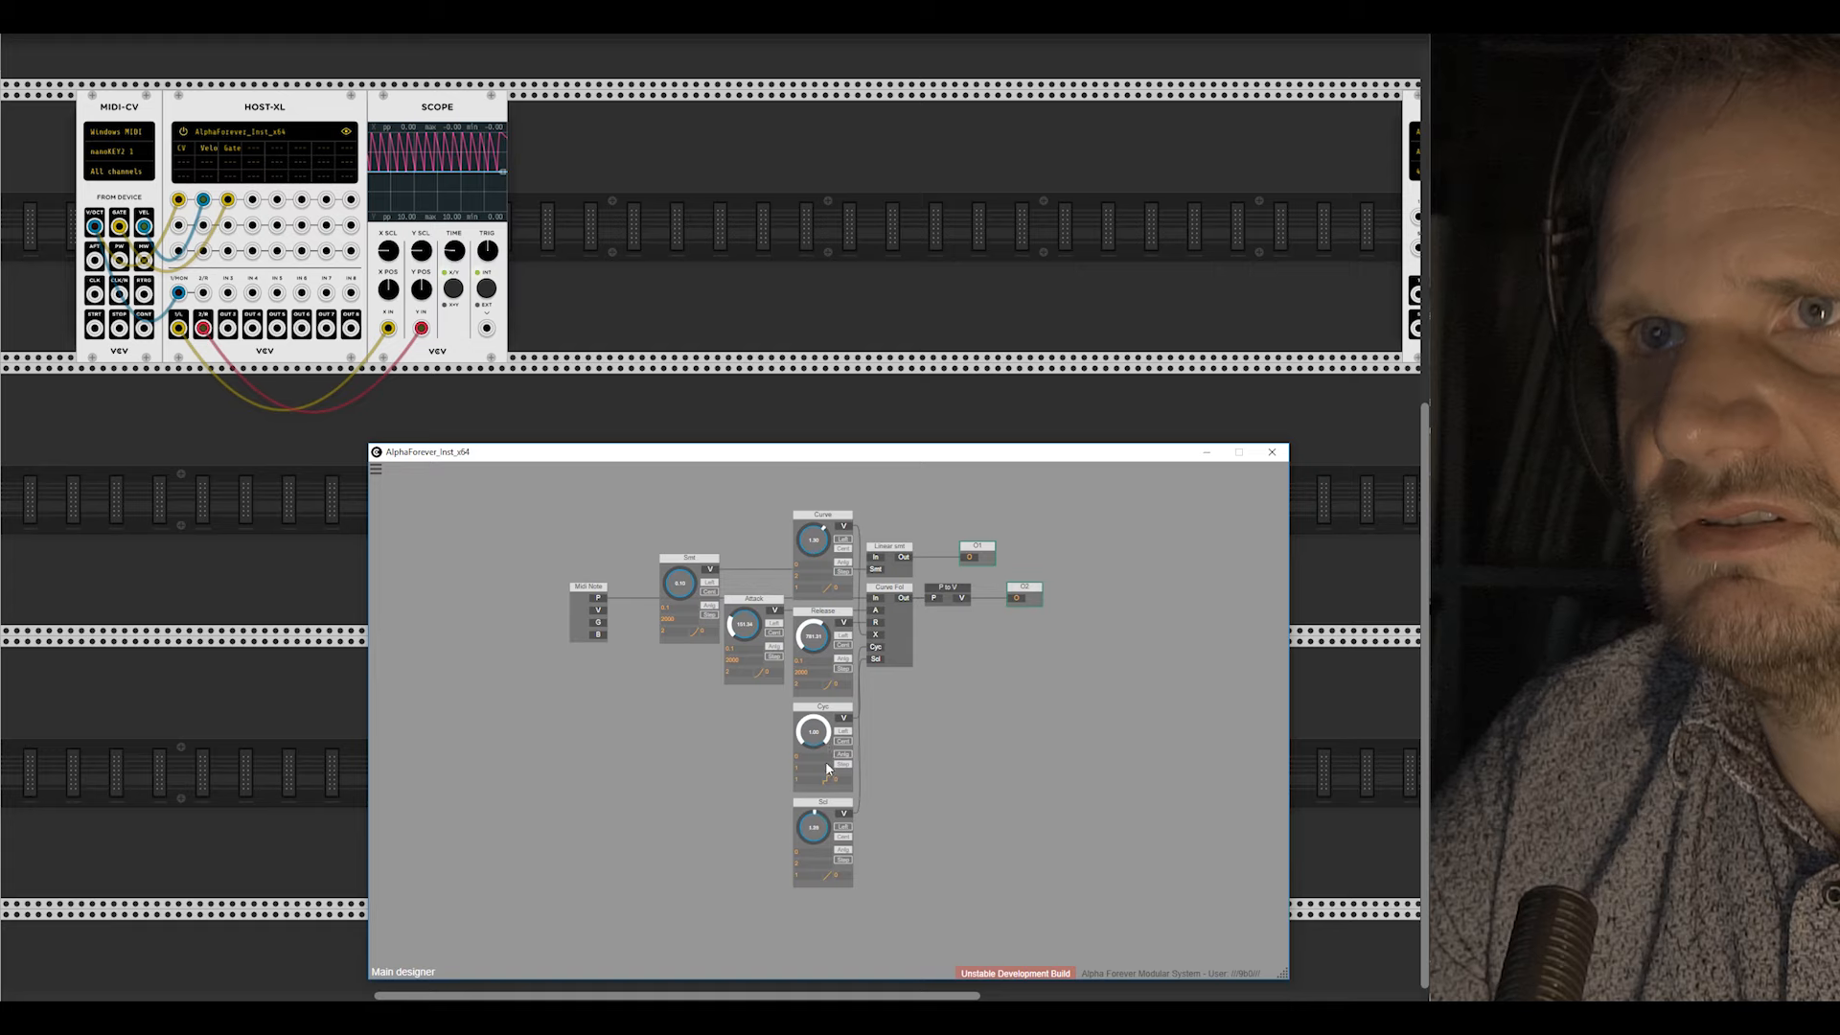
left_click_drag(826, 763, 820, 770)
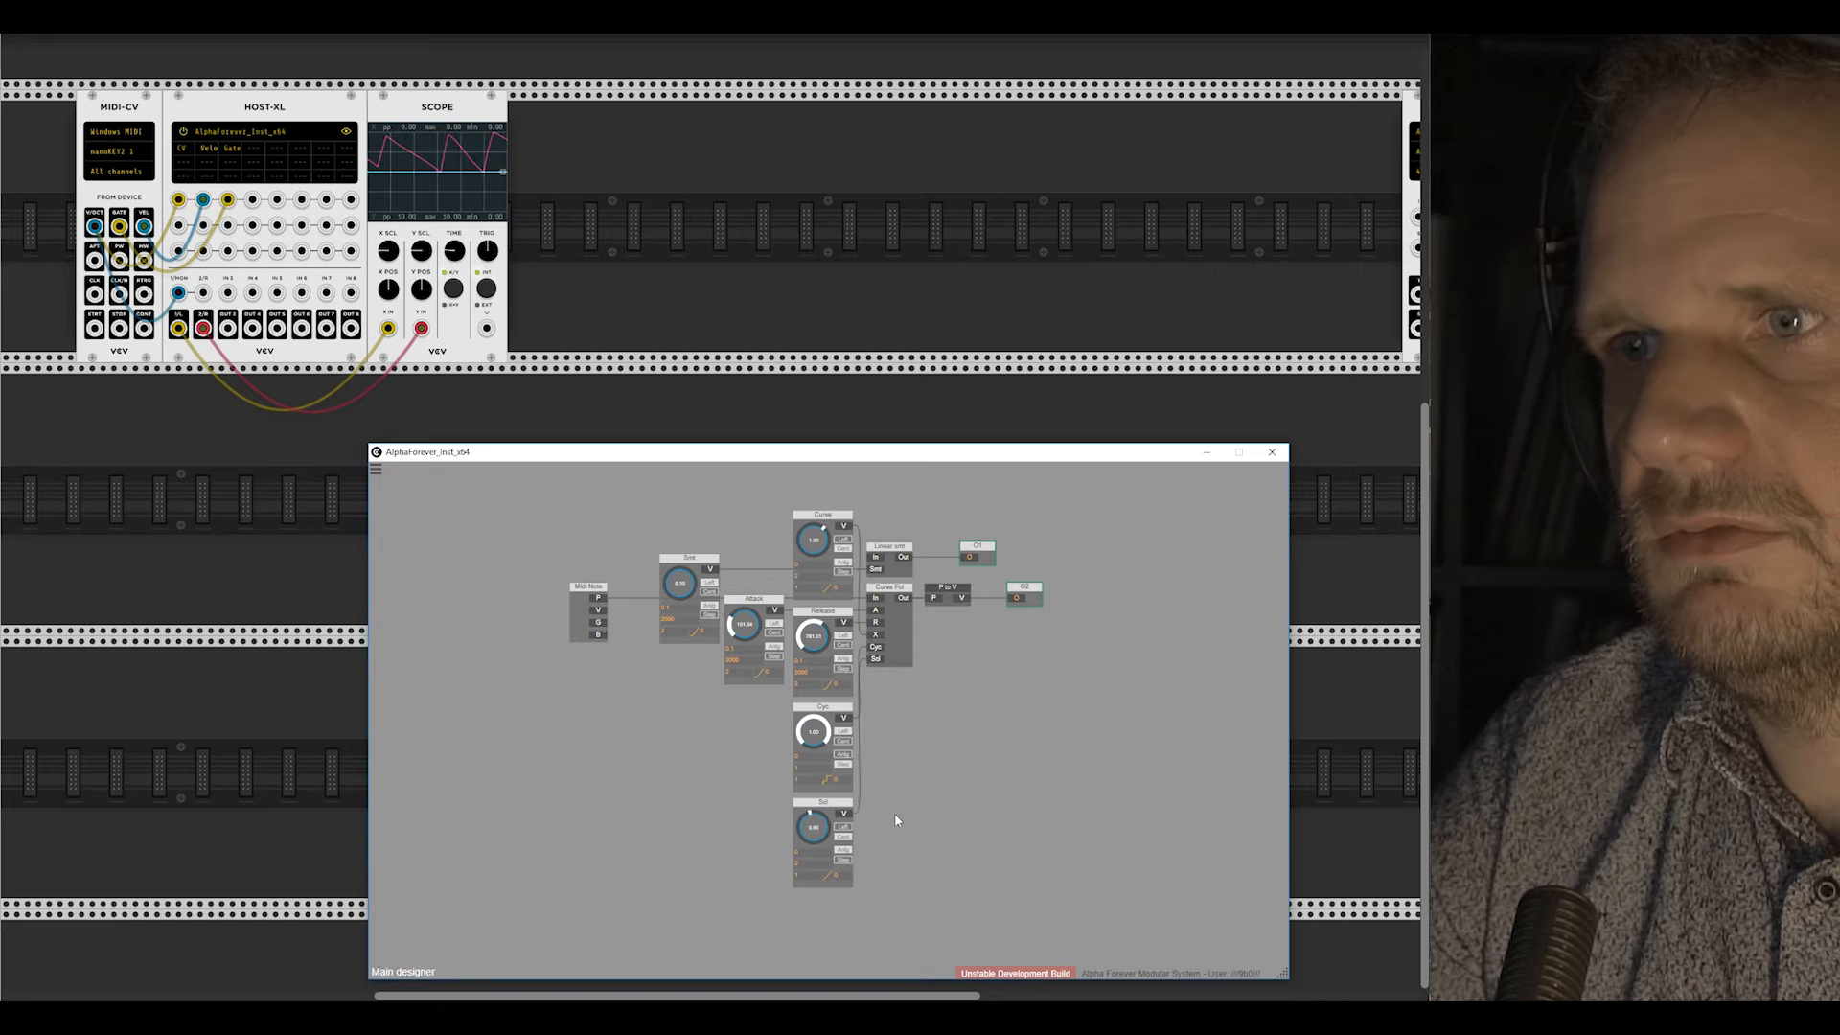
Step: Rename the Scl knob to Speed
scroll(896, 820, "up", 2)
double_click(815, 798)
type("Speed")
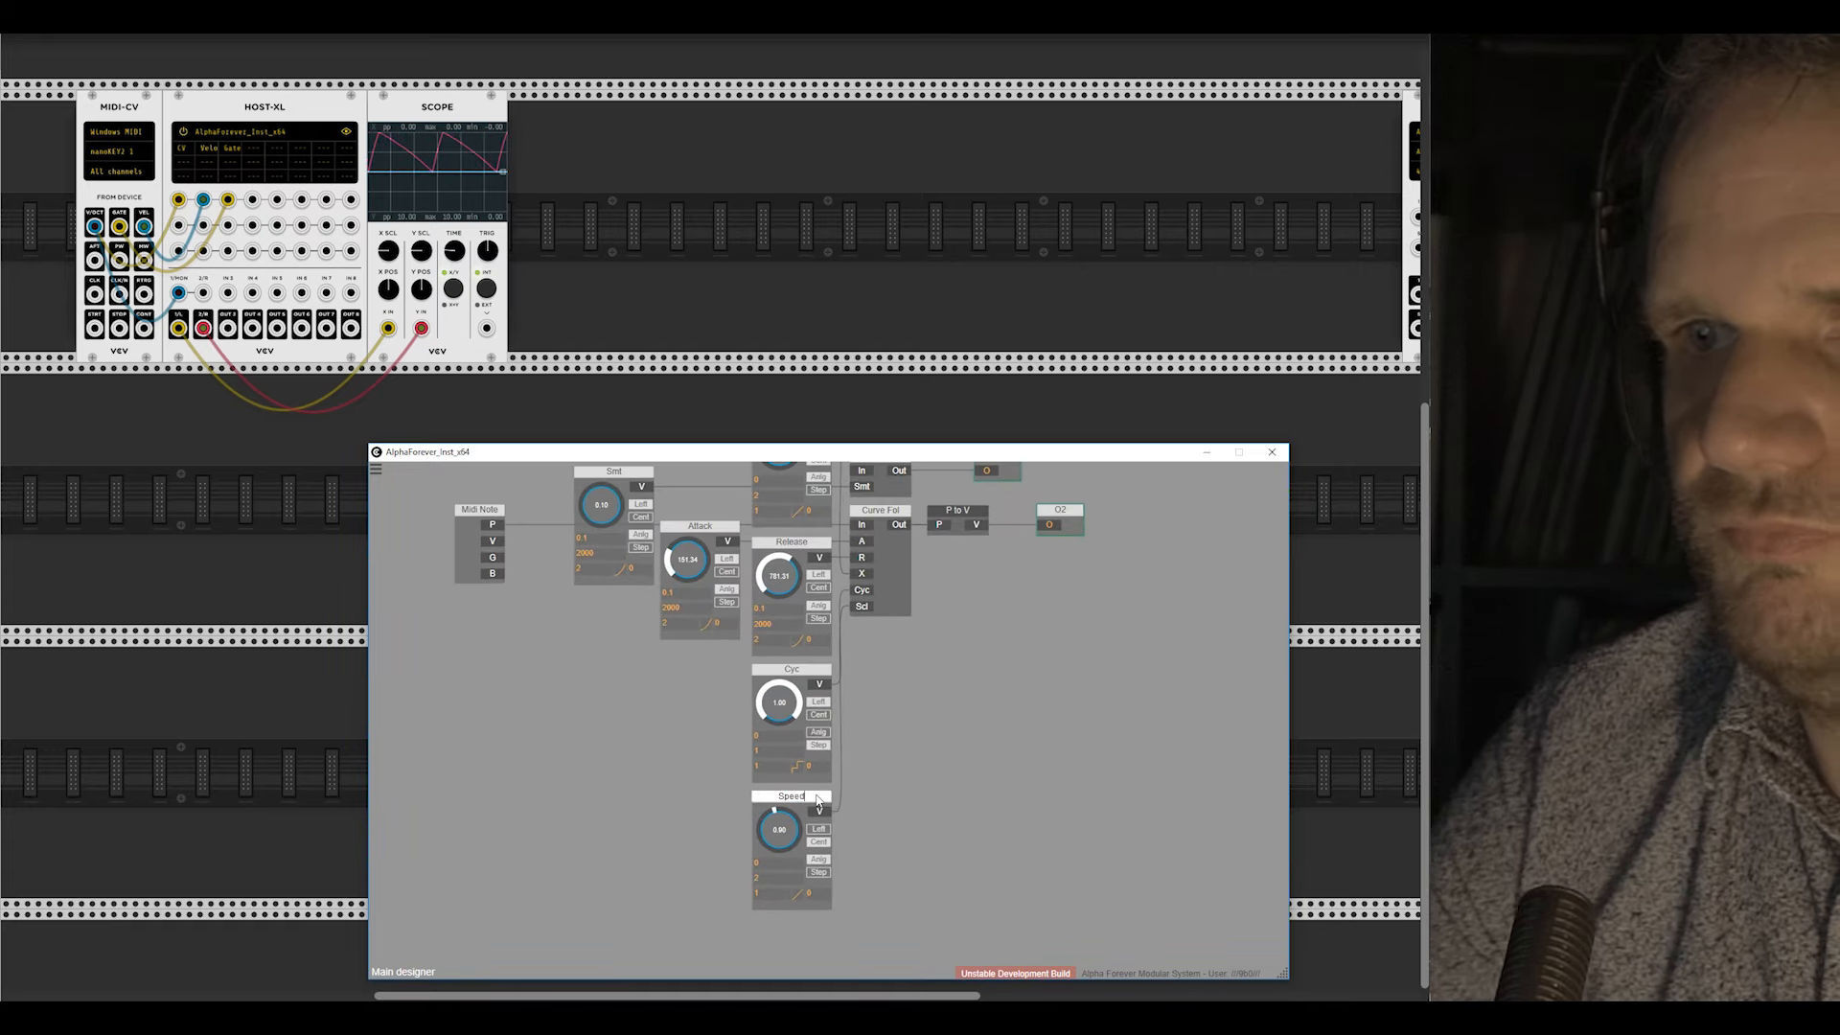
left_click(903, 688)
Step: Inside Curve Fol, widen the gap between the R, A and Scl inputs and the two Mul modules
double_click(900, 587)
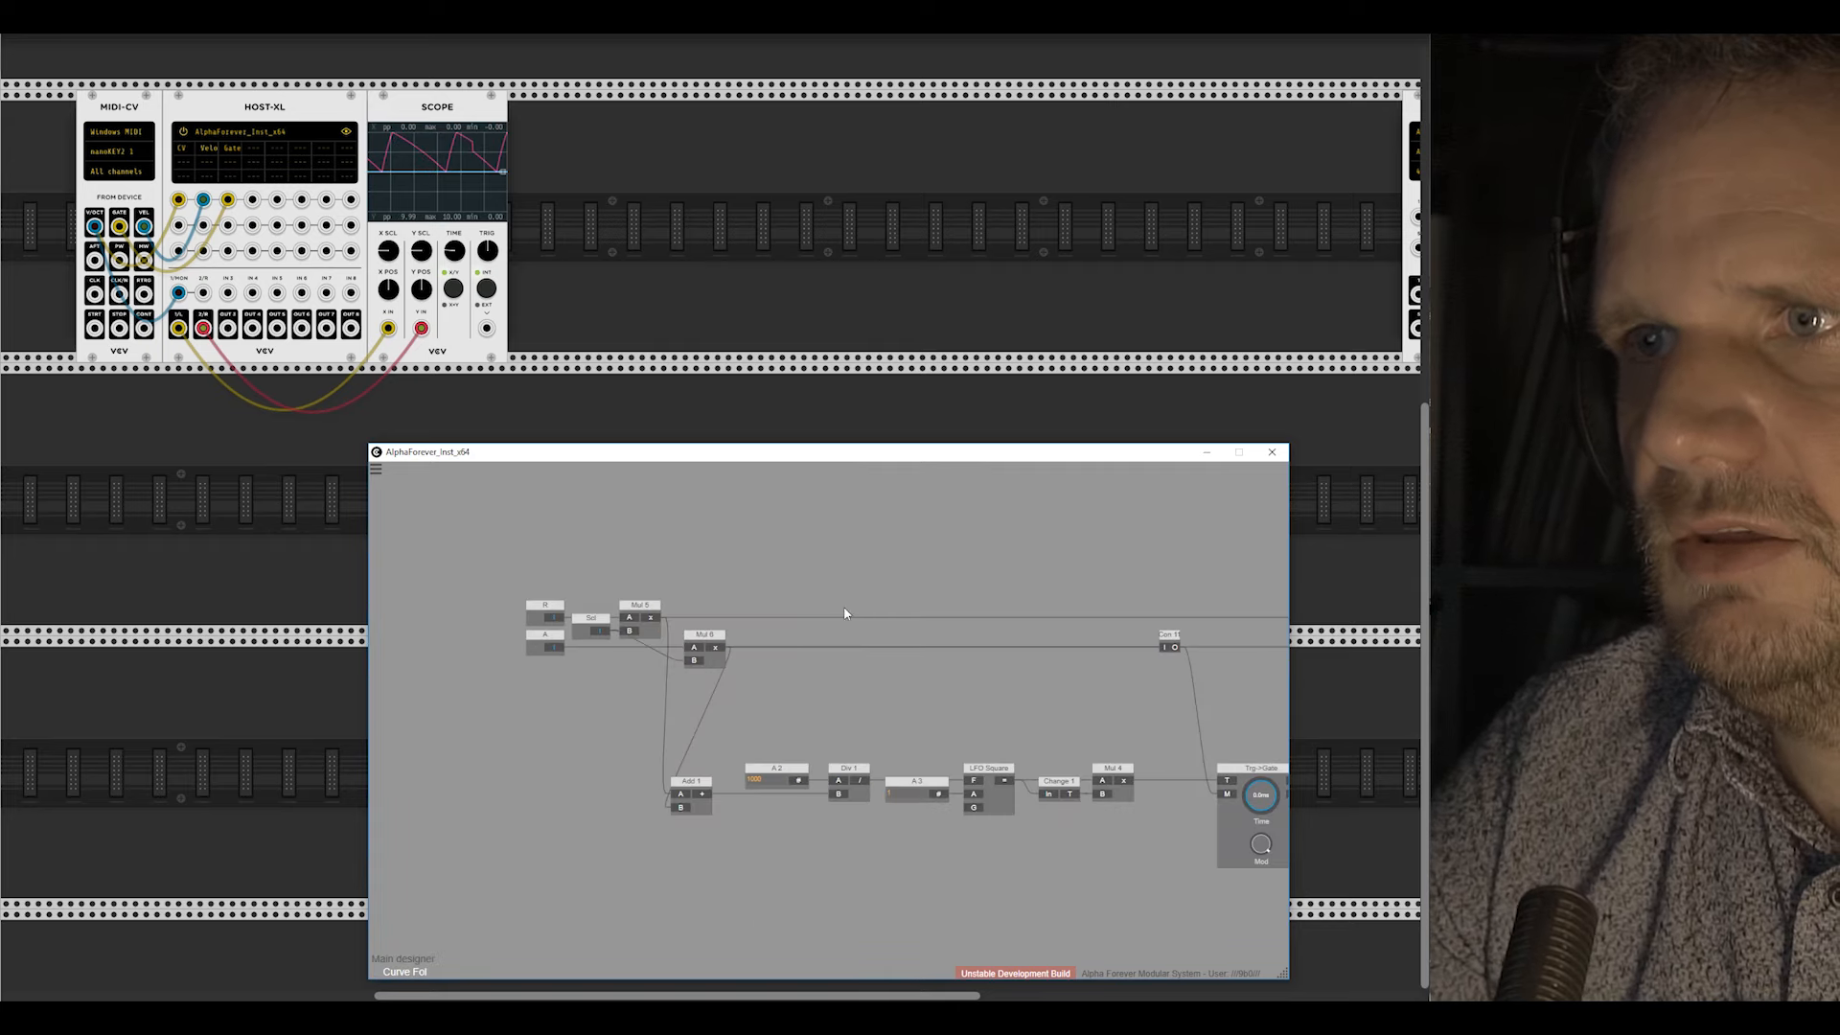
left_click_drag(611, 588, 603, 630)
left_click(695, 631, "shift")
left_click(611, 705)
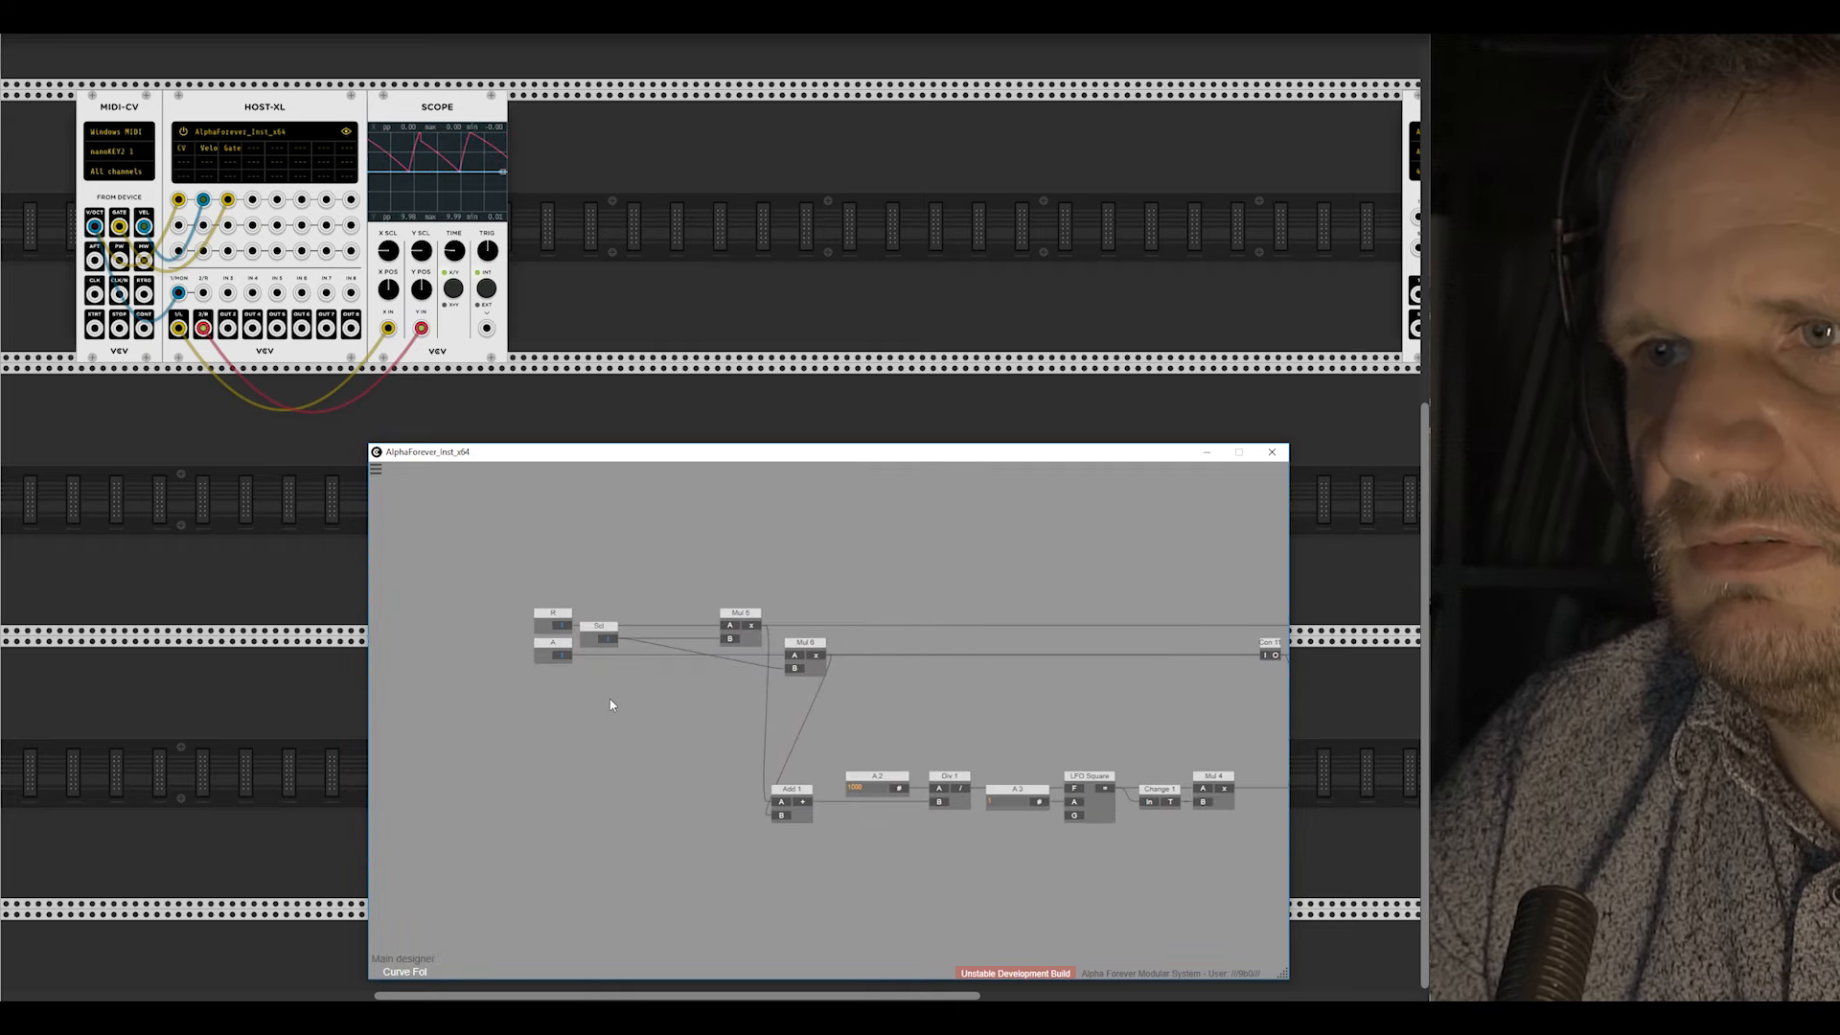
Step: Add a Crossfade module below the Scl input
scroll(611, 705, "down", 2)
right_click(618, 700)
type("cros")
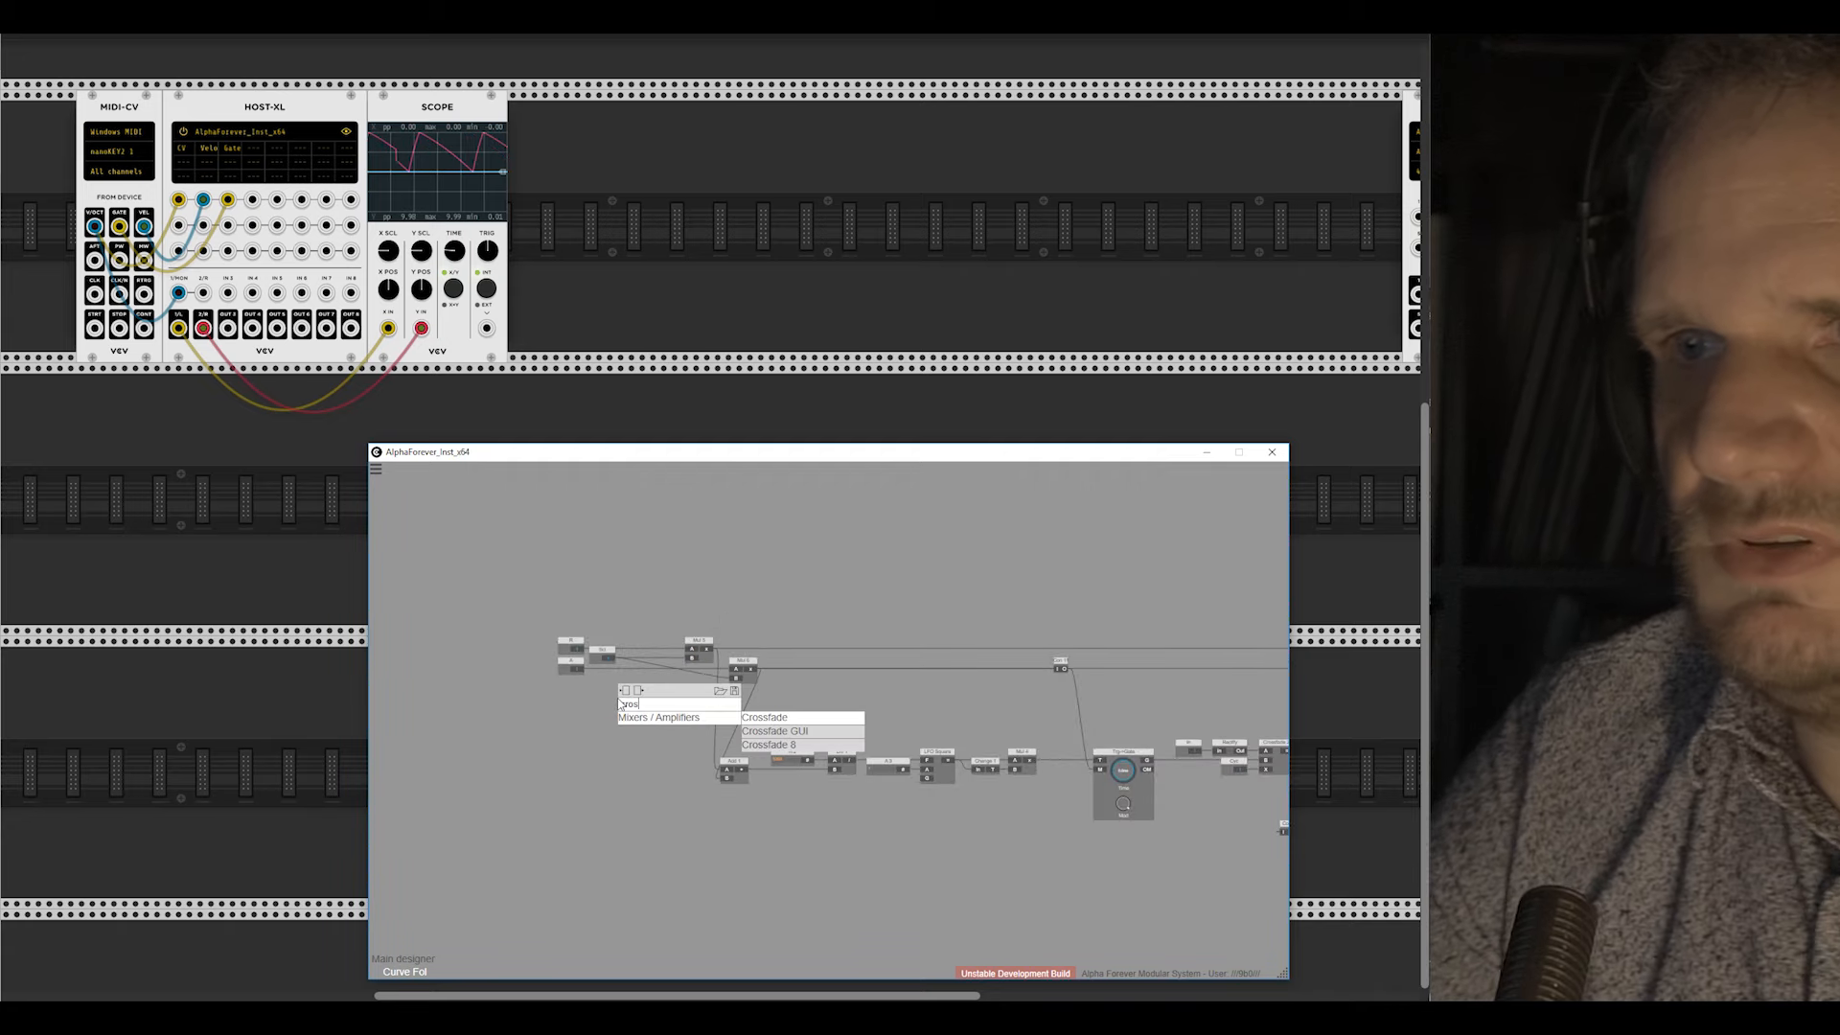
left_click(778, 720)
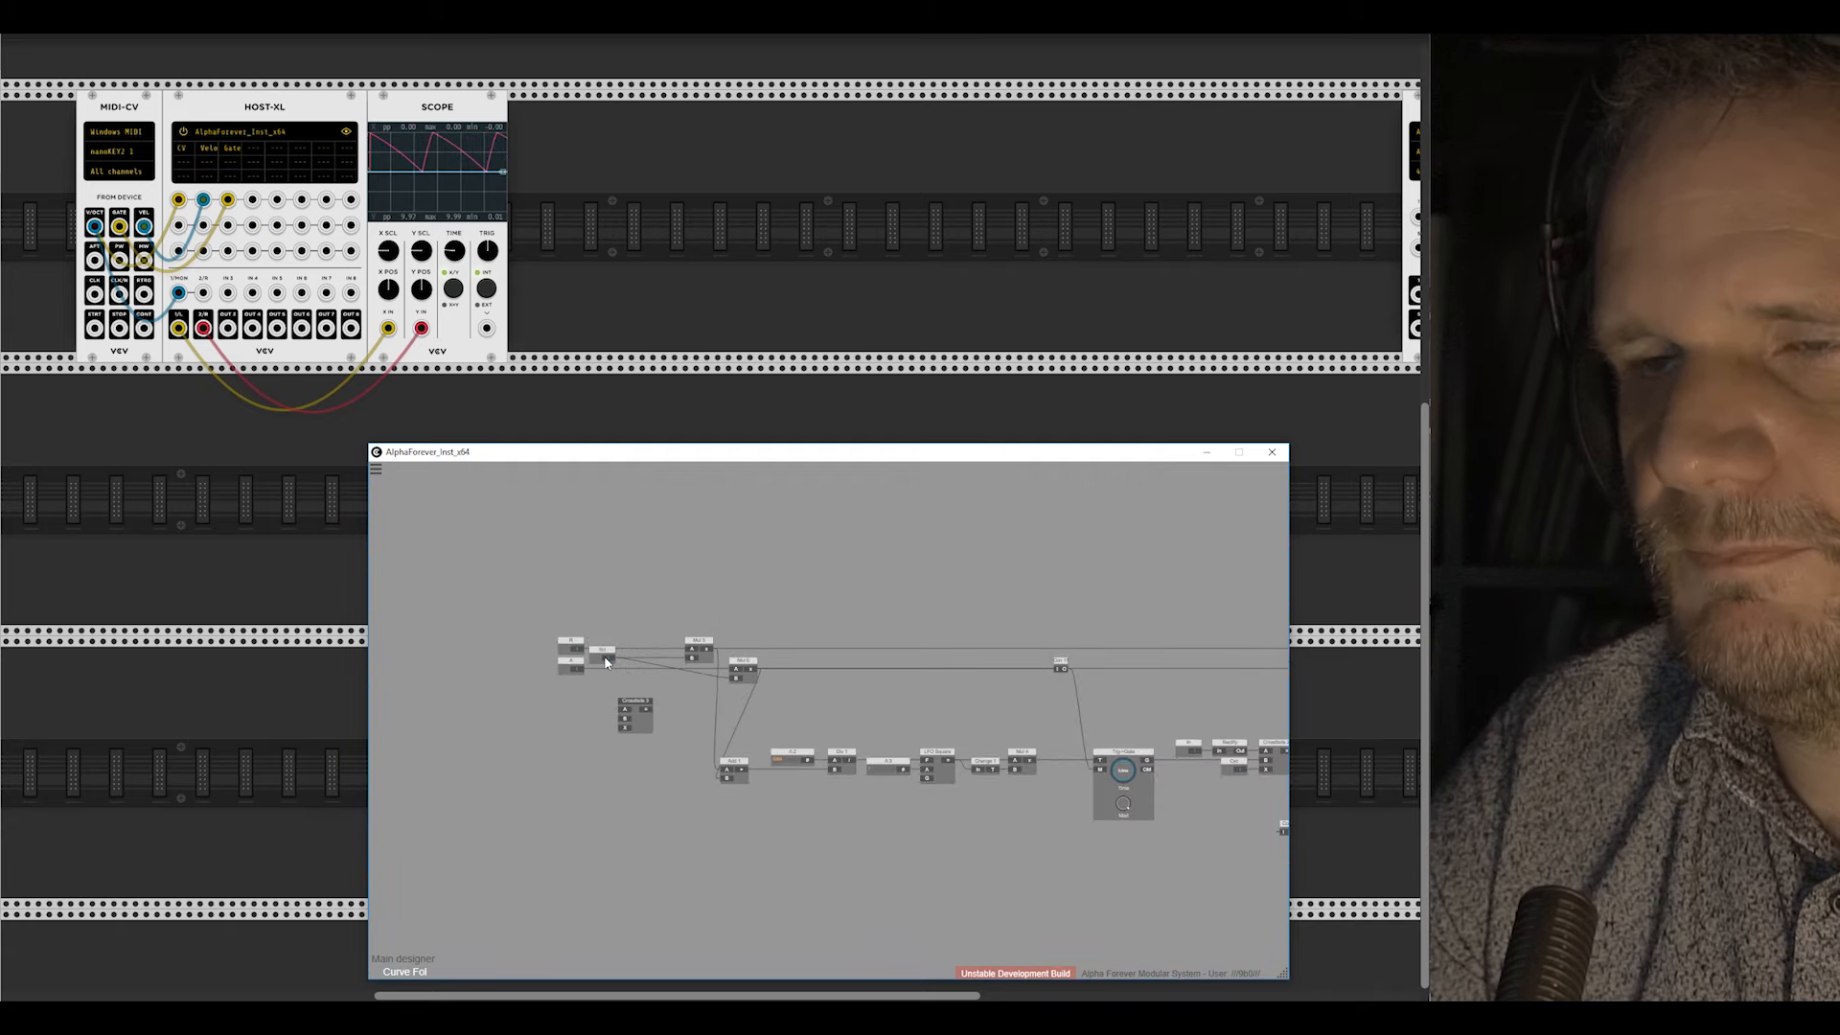
Step: Route Scl through the Crossfade into the B inputs of both Mul modules, placing it between Scl and the Muls
left_click_drag(621, 671, 623, 712)
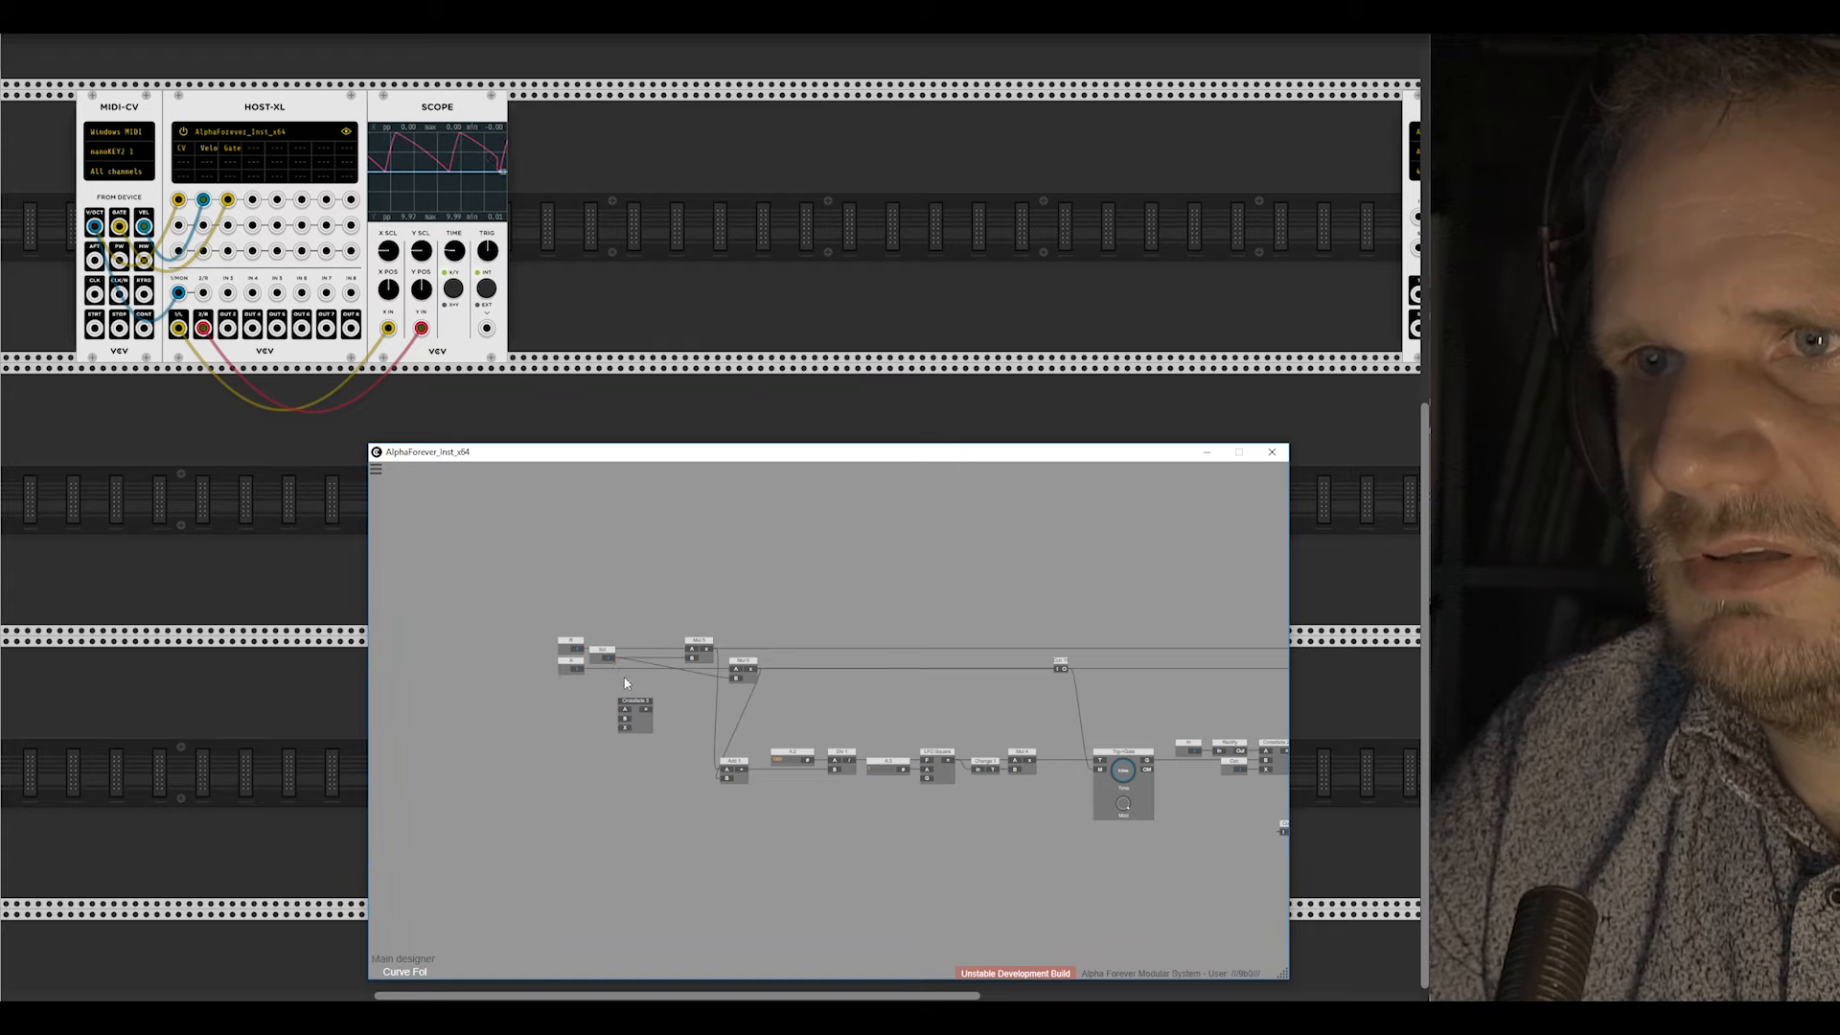
left_click(624, 724)
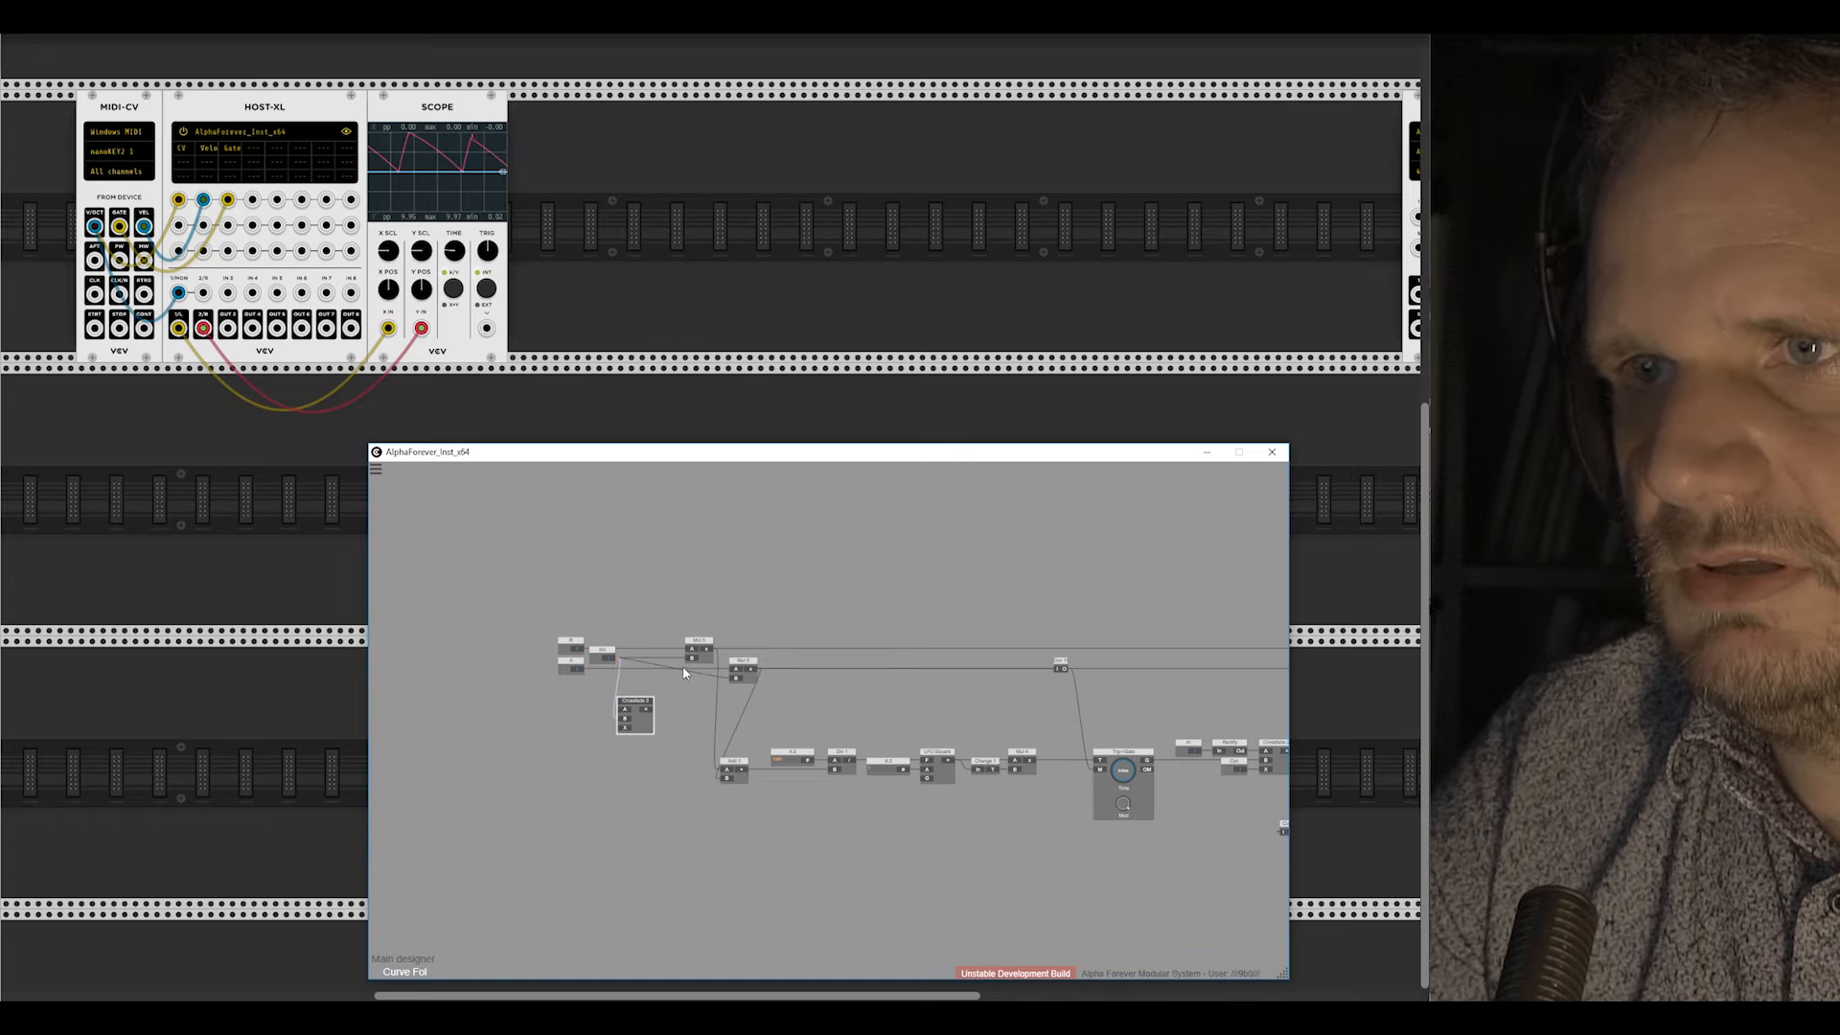
left_click_drag(648, 709, 660, 667)
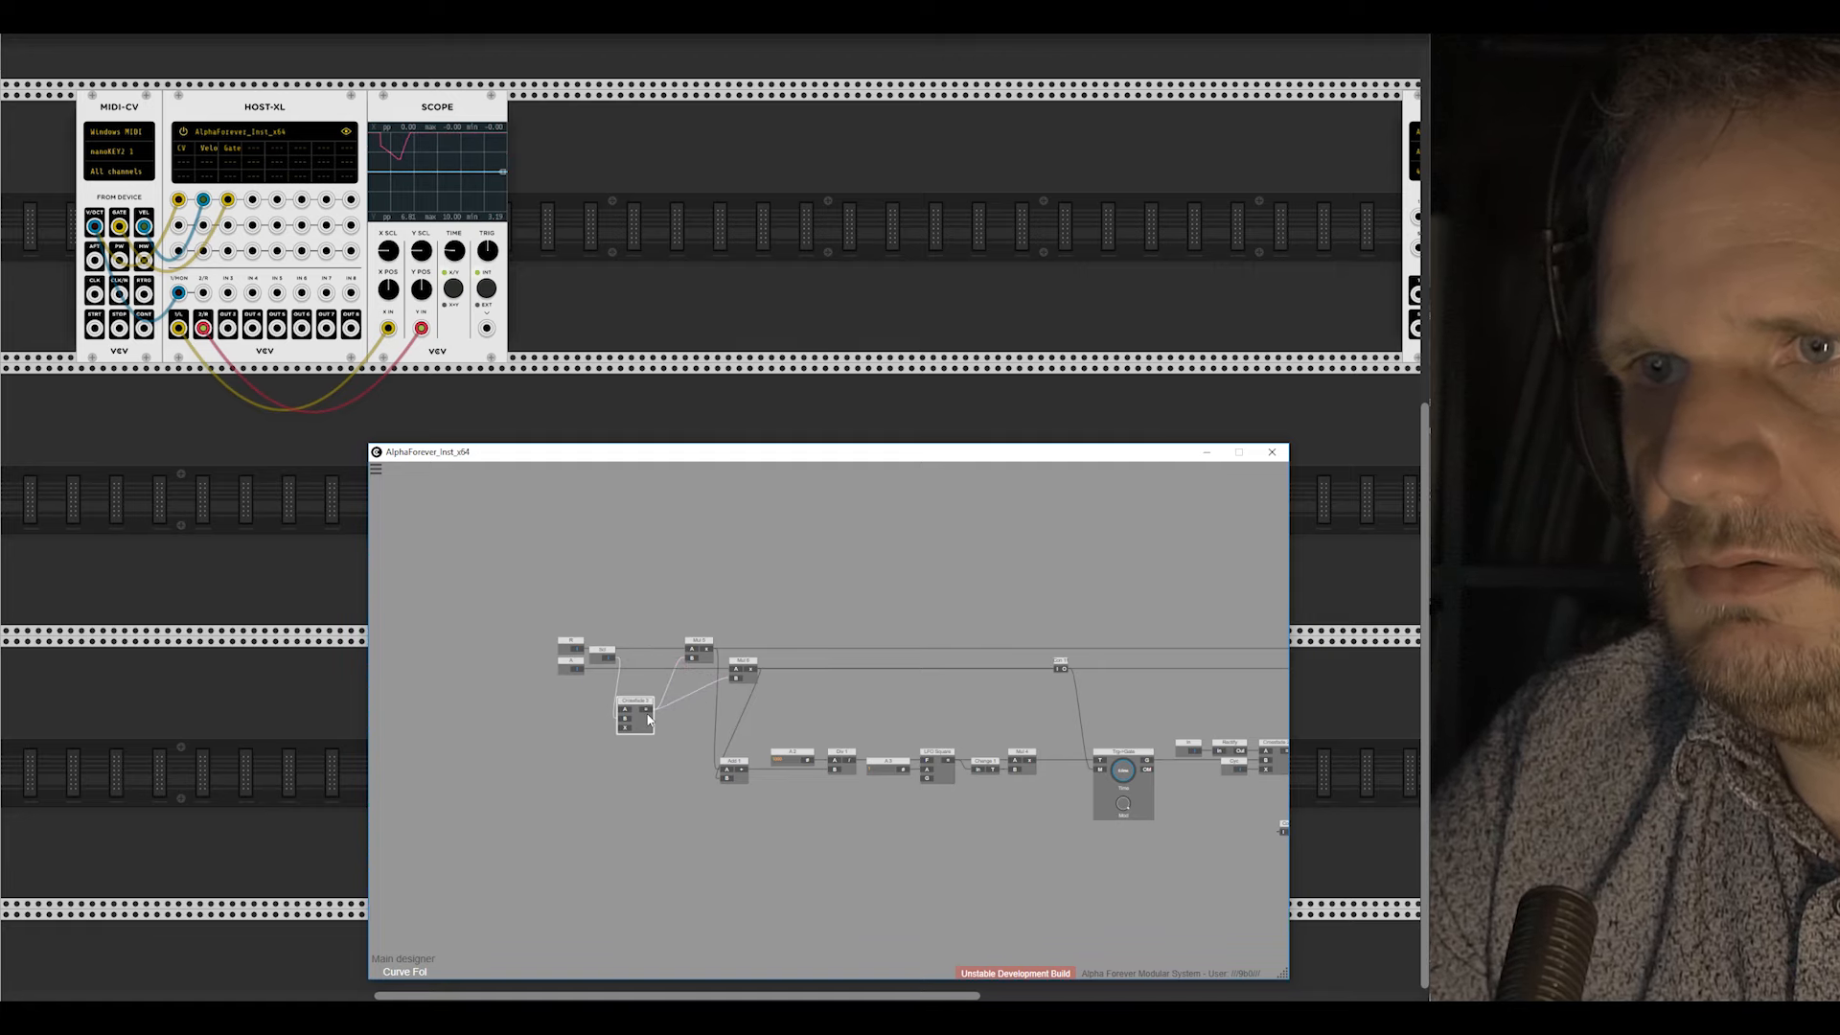
left_click(757, 594)
Step: Connect the Cyc input beside Trg->Gate to the new Crossfade's control input
scroll(757, 594, "down", 2)
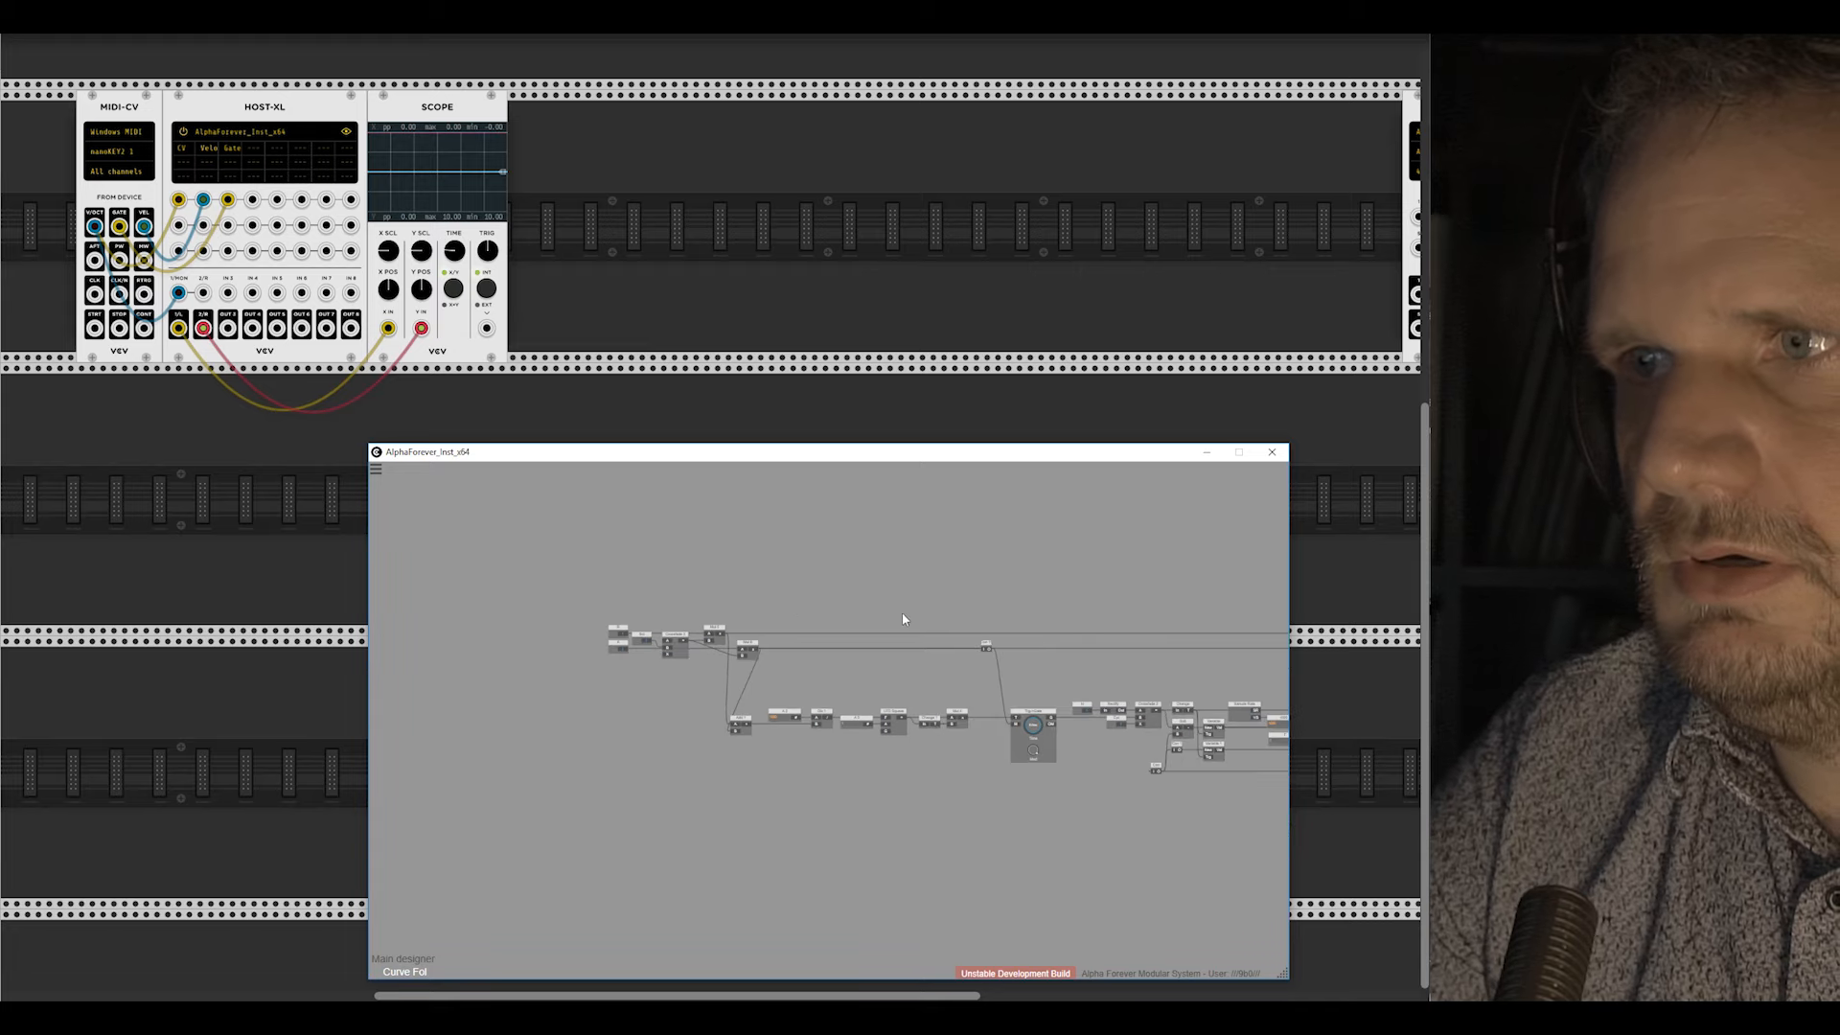
left_click_drag(904, 616, 687, 635)
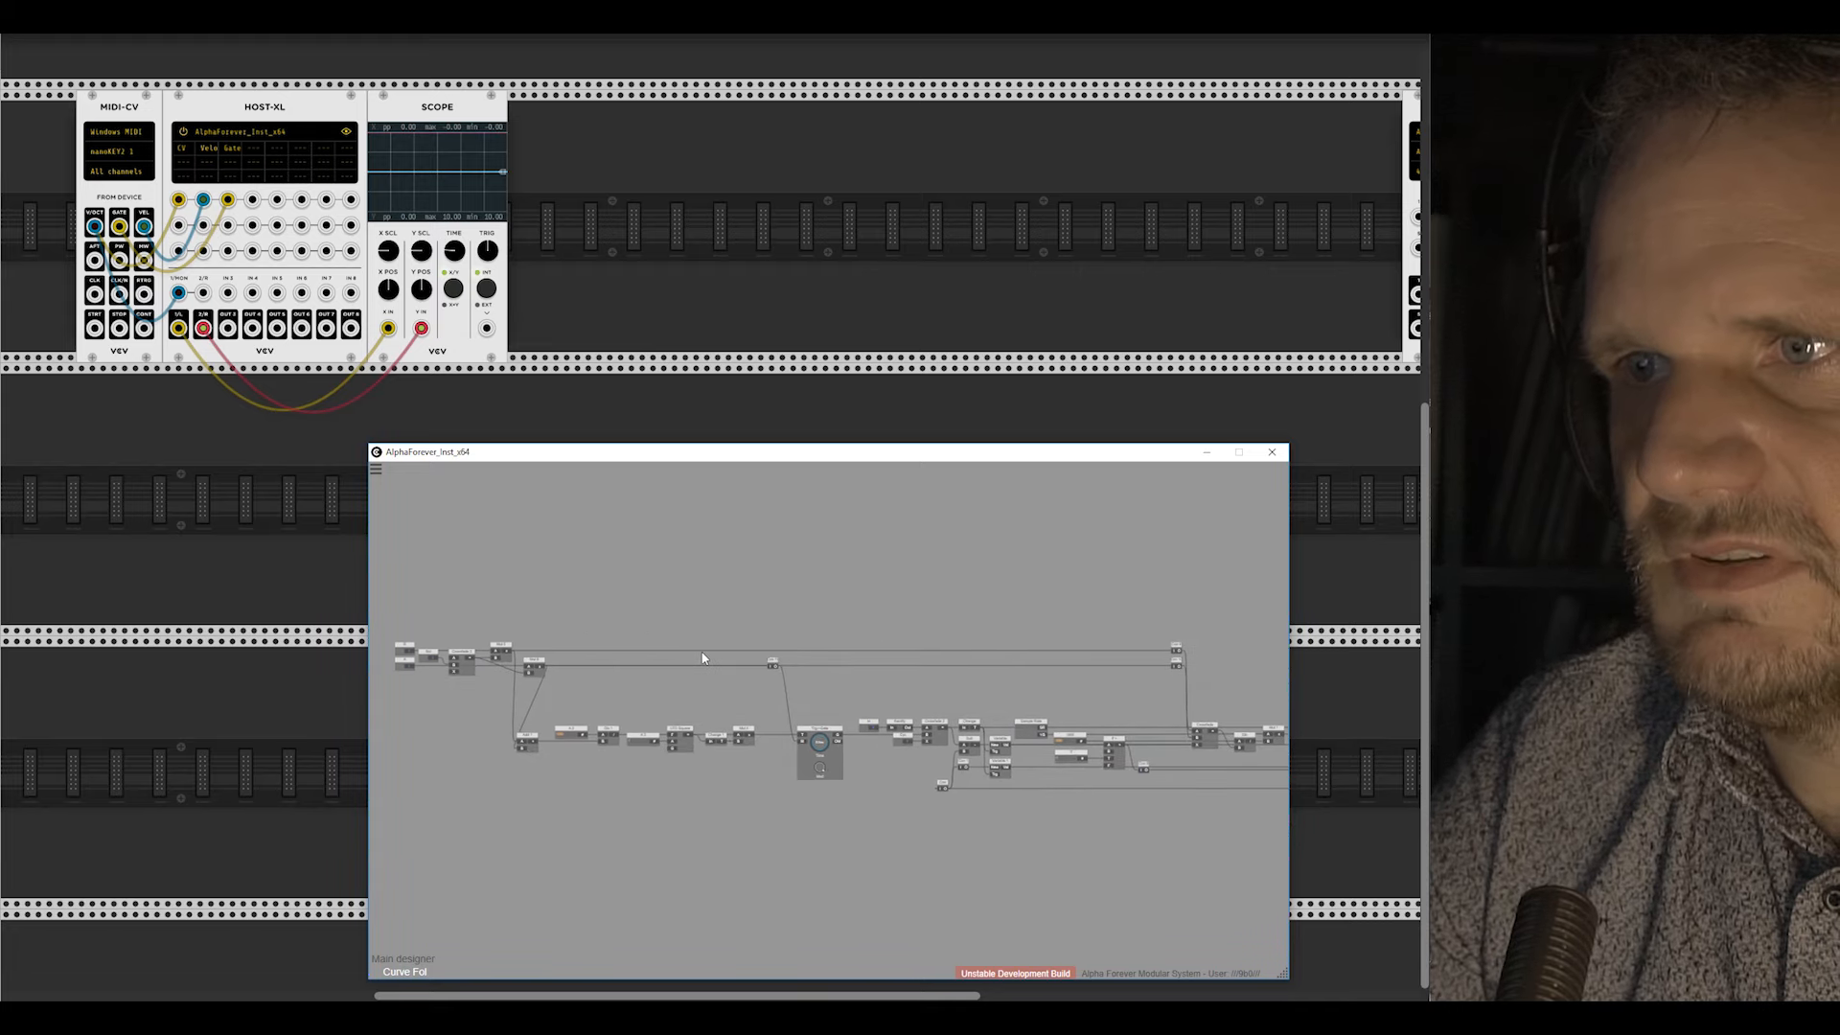
left_click_drag(861, 726, 658, 608)
scroll(660, 606, "down", 2)
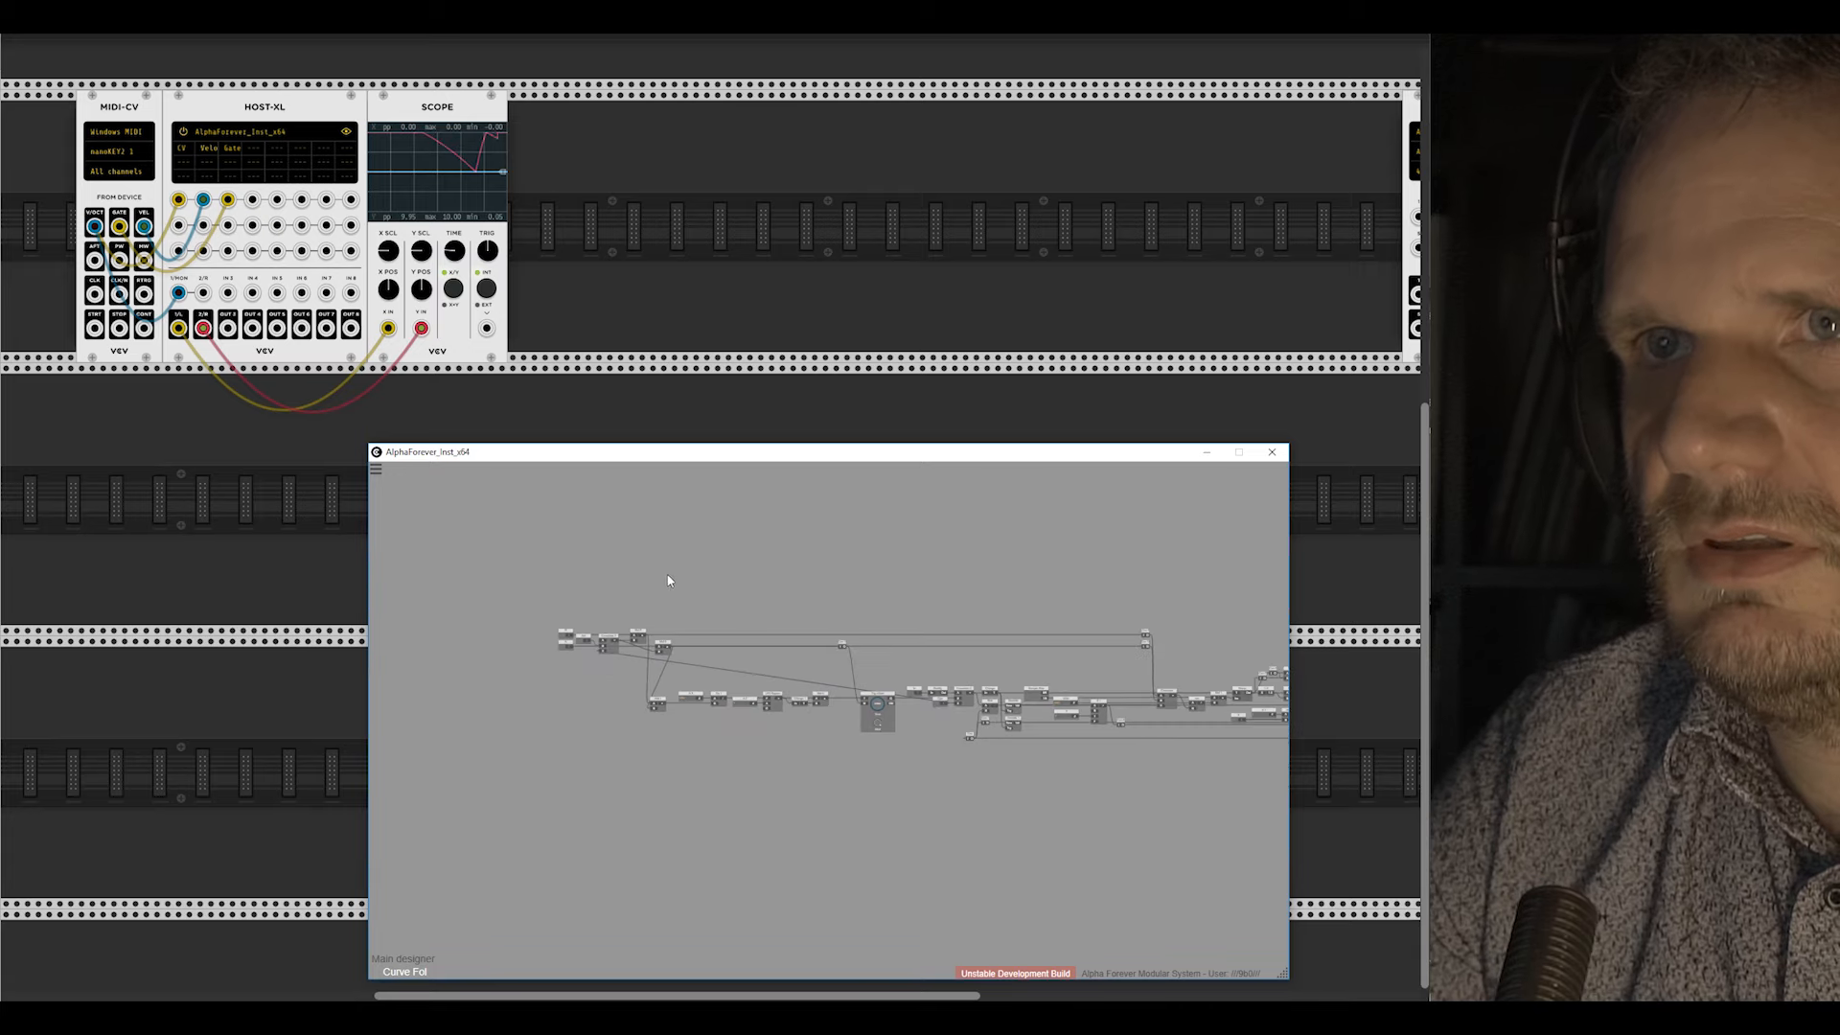
Step: Return to the main designer and set the Cyc knob to 0
double_click(671, 573)
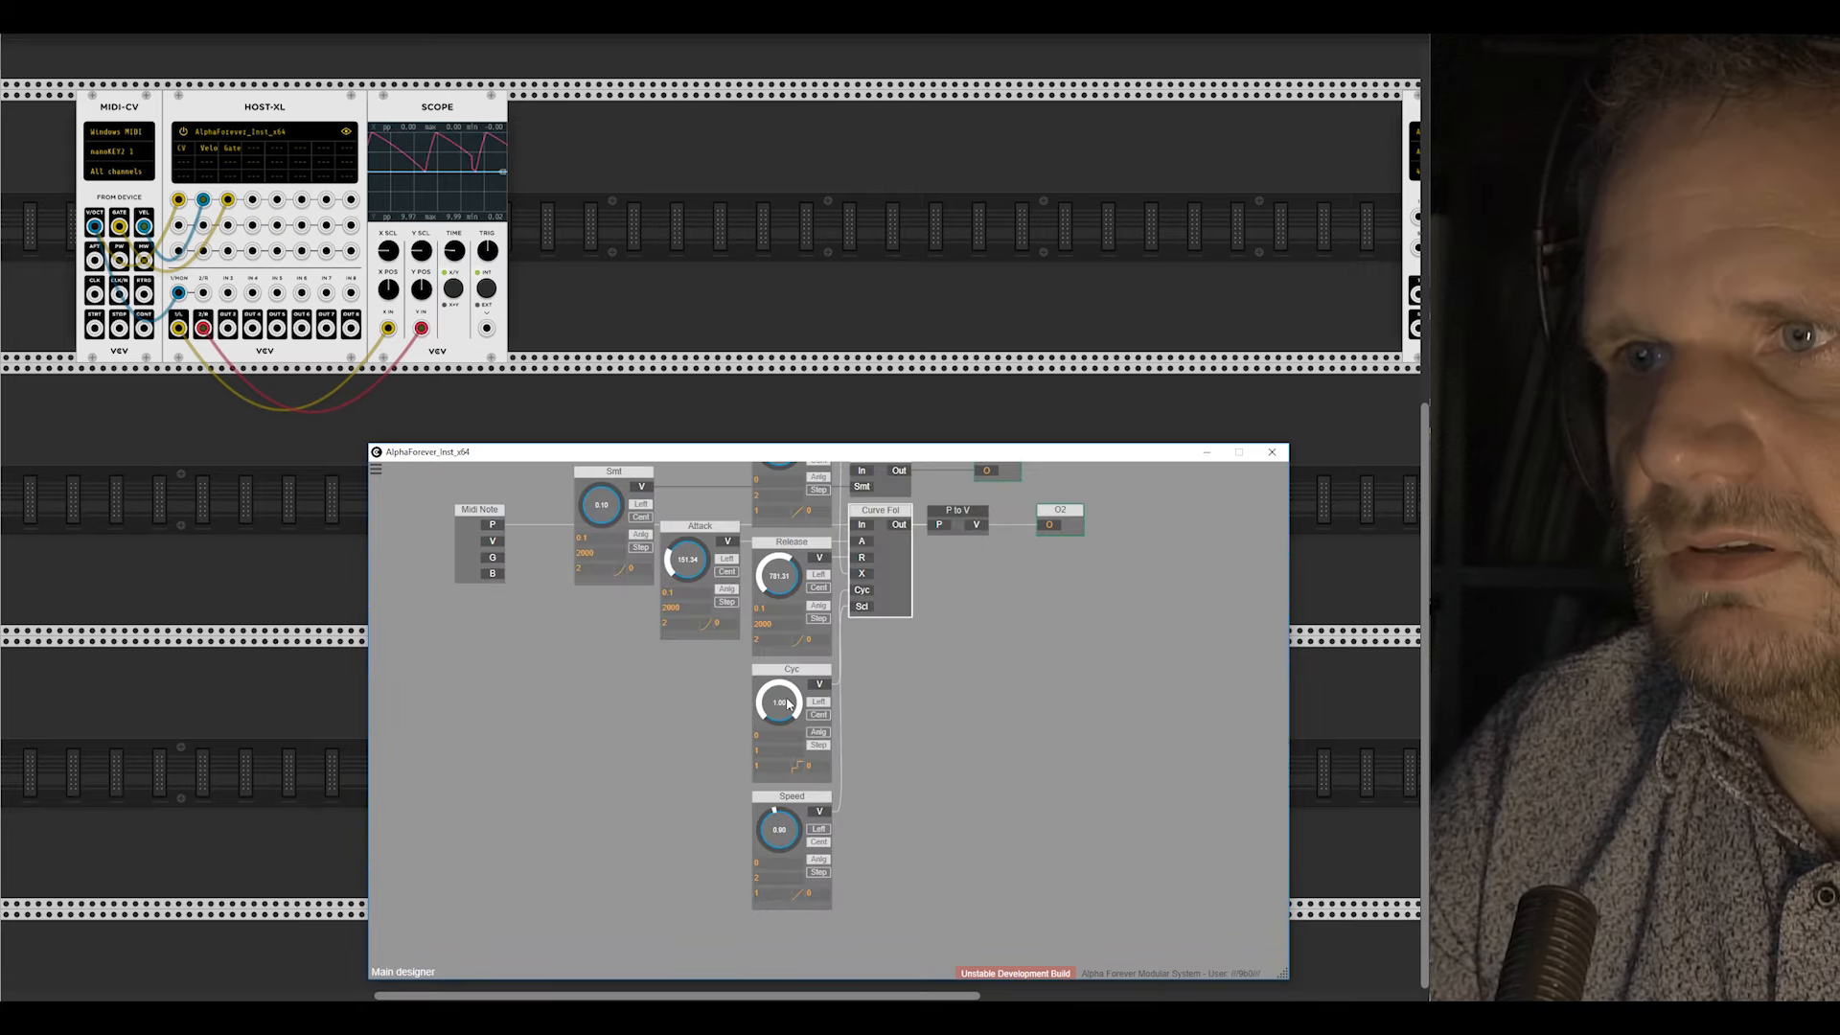
left_click_drag(787, 704, 784, 894)
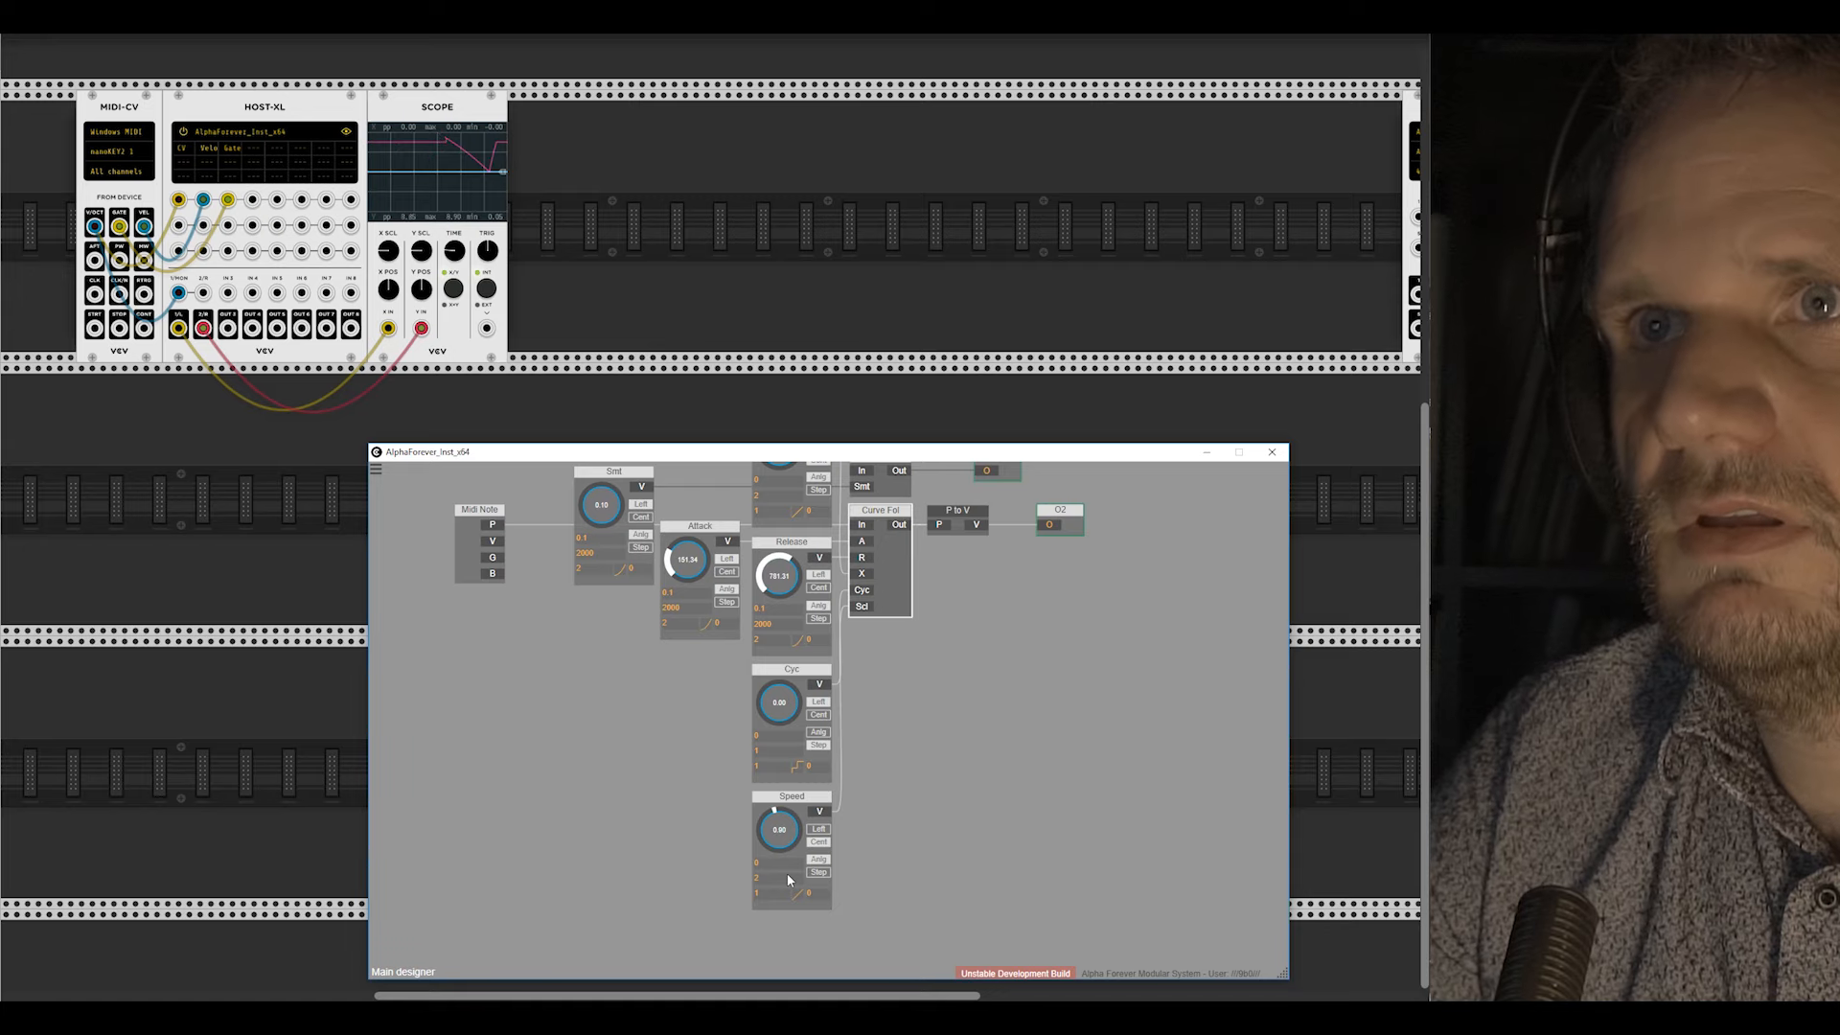
left_click_drag(606, 642, 591, 735)
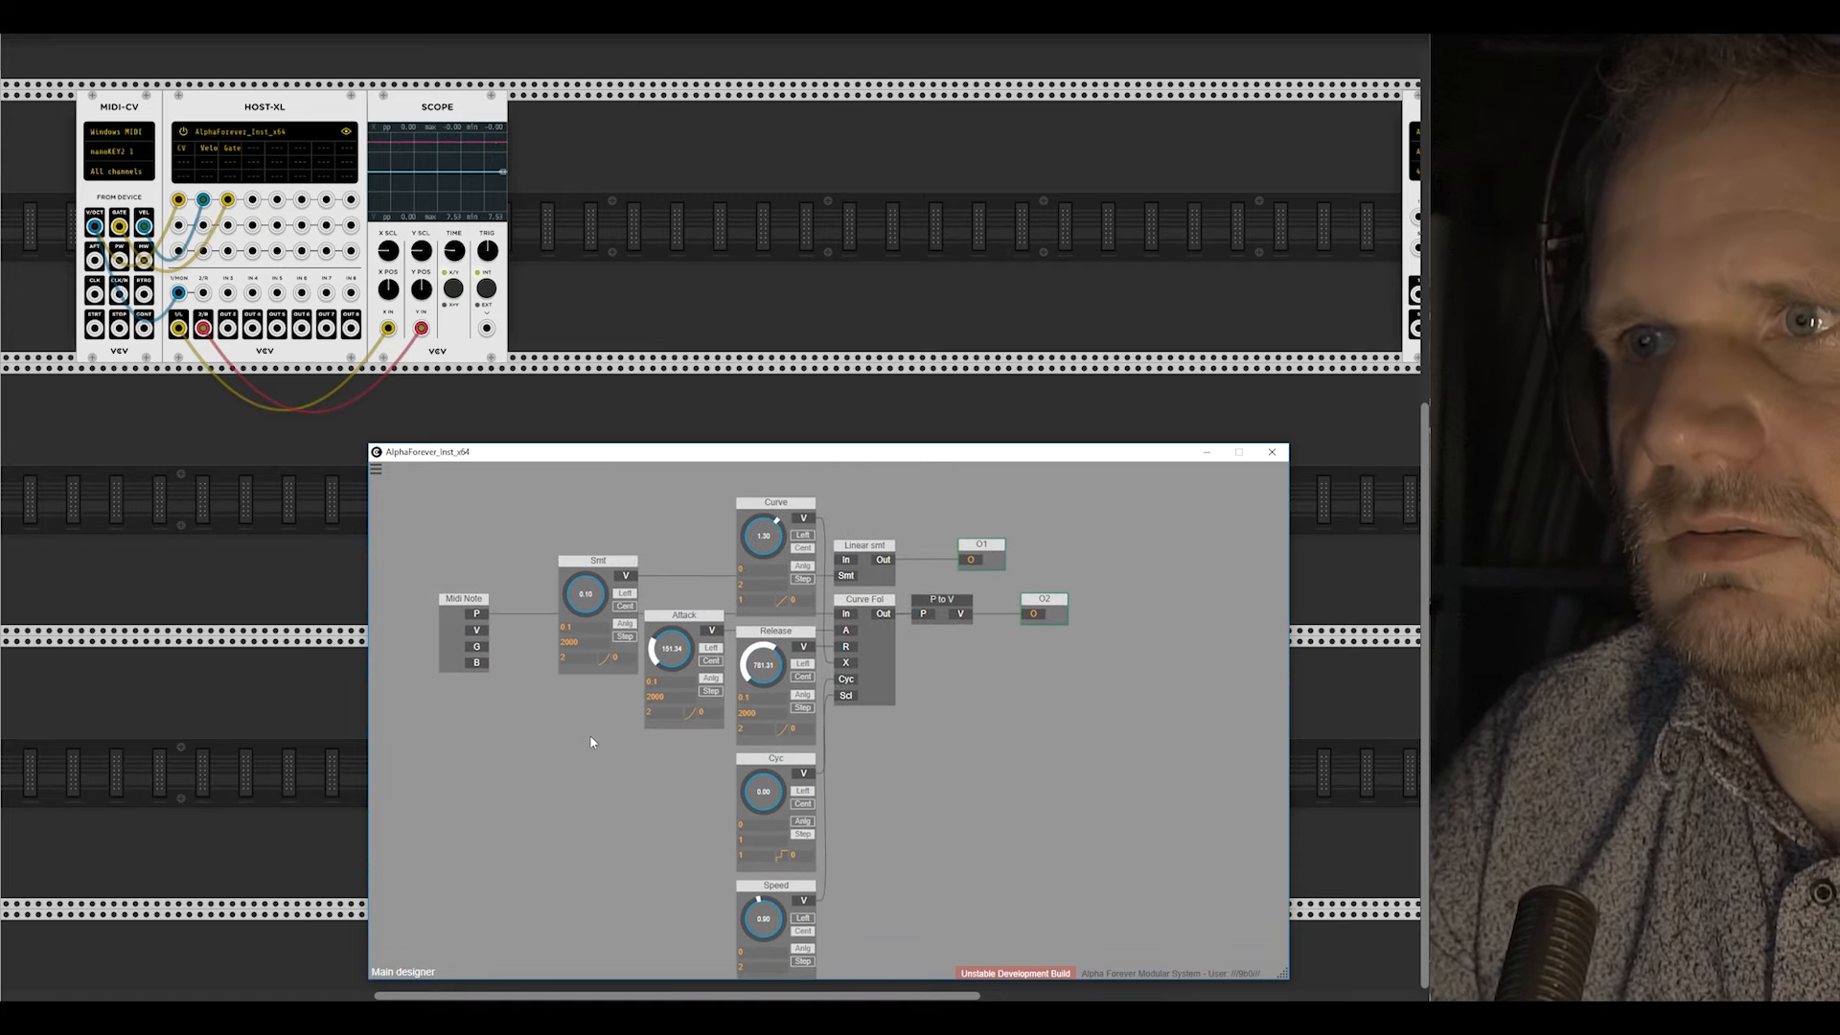
Step: Replace the Midi Note module with a knob for Curve Fol's In input and take P to V out of the O2 chain
left_click(479, 606)
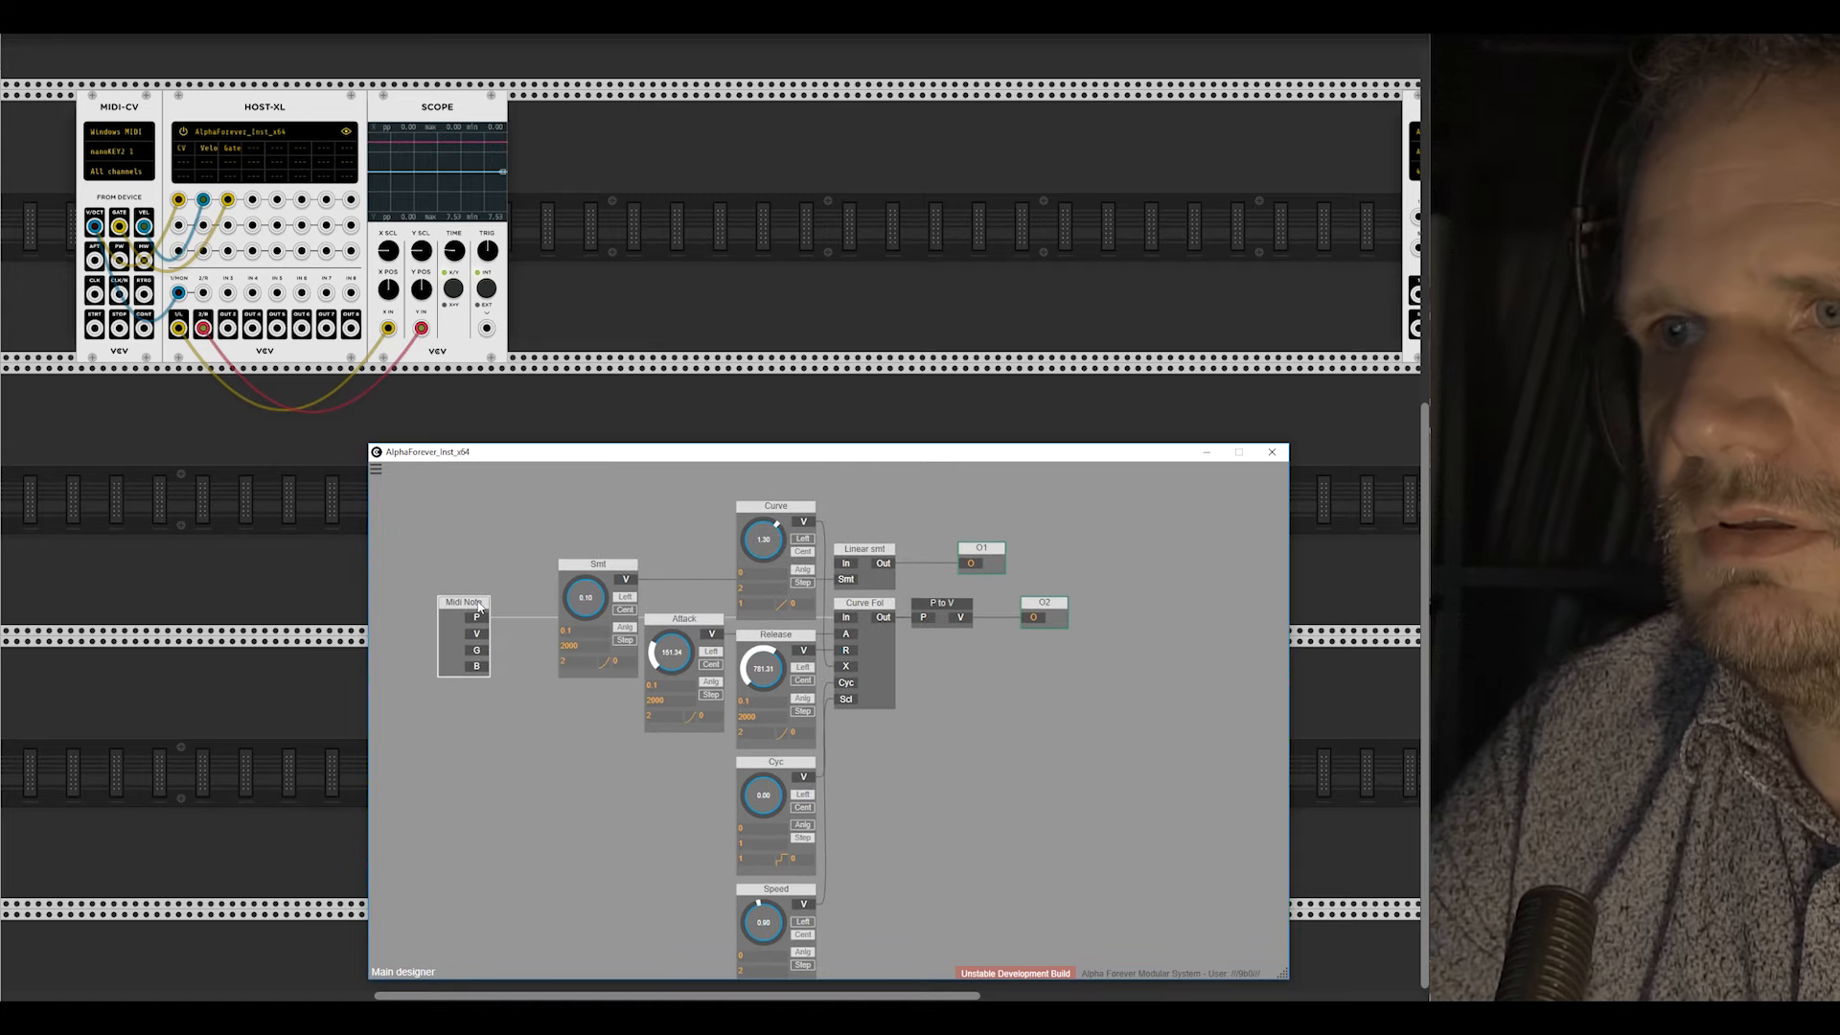
key("Delete")
left_click_drag(953, 606, 987, 678)
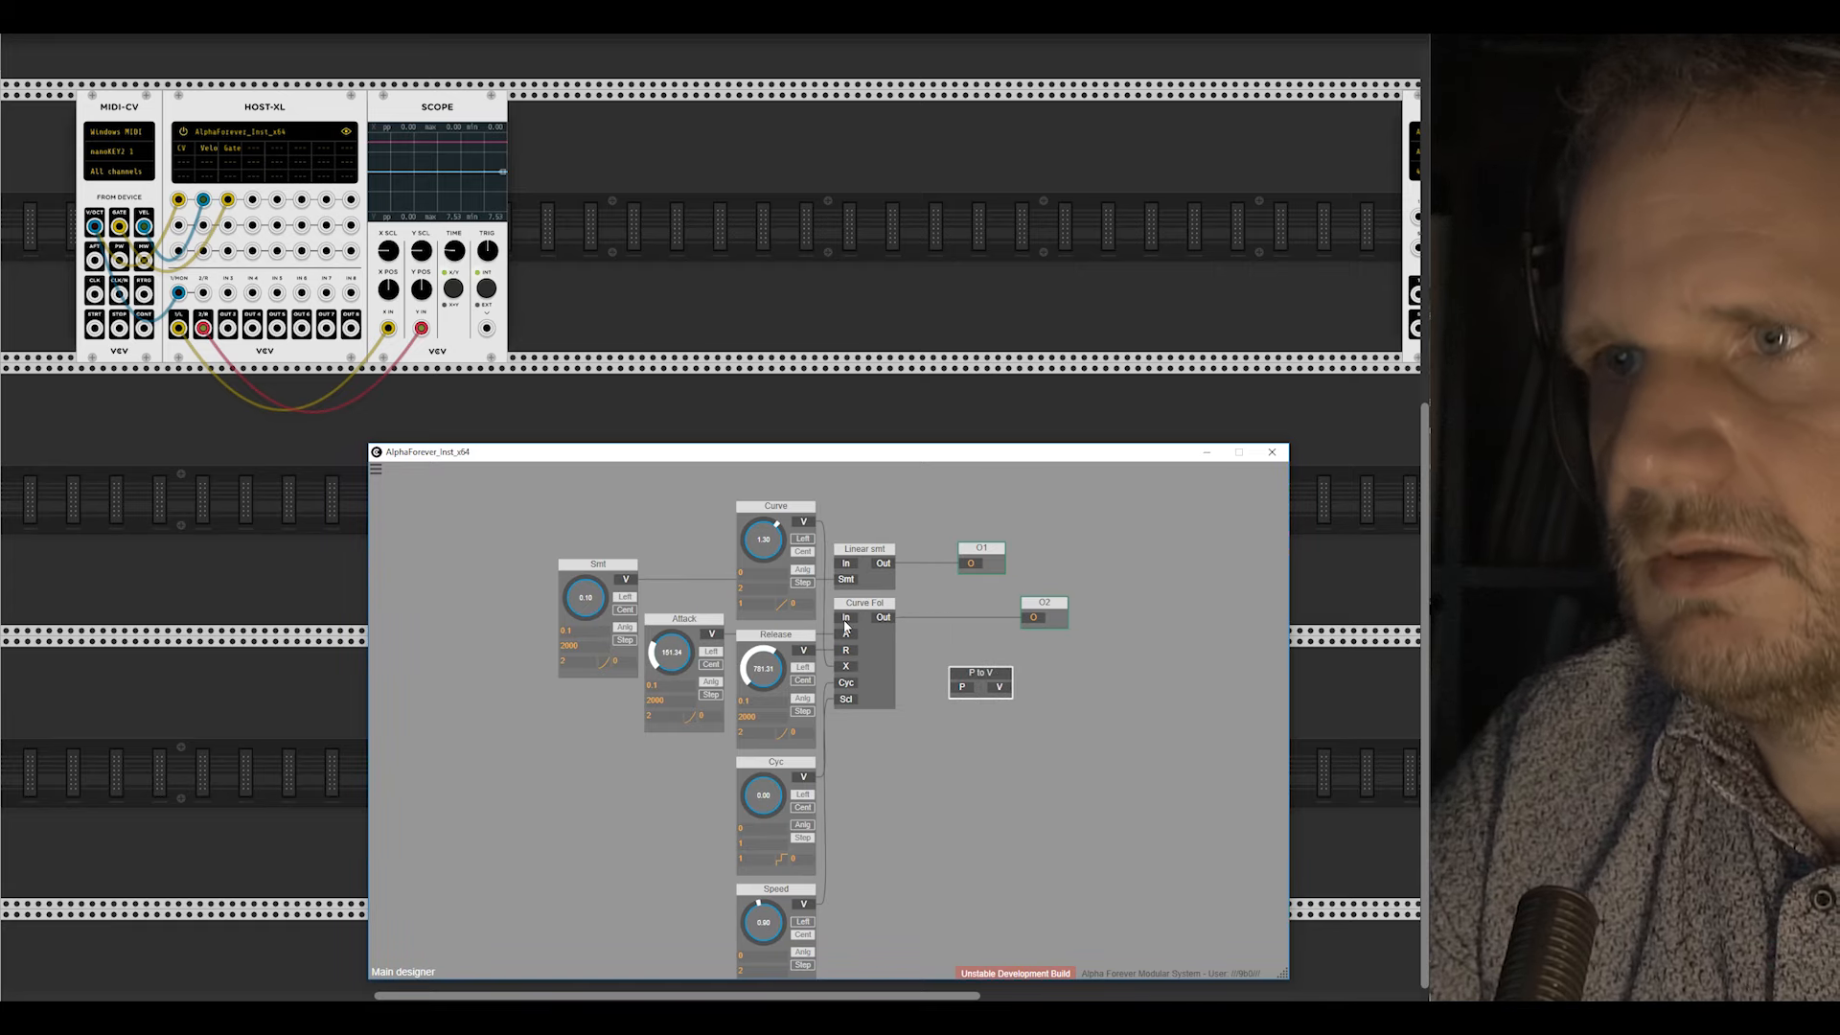
left_click_drag(846, 617, 515, 618)
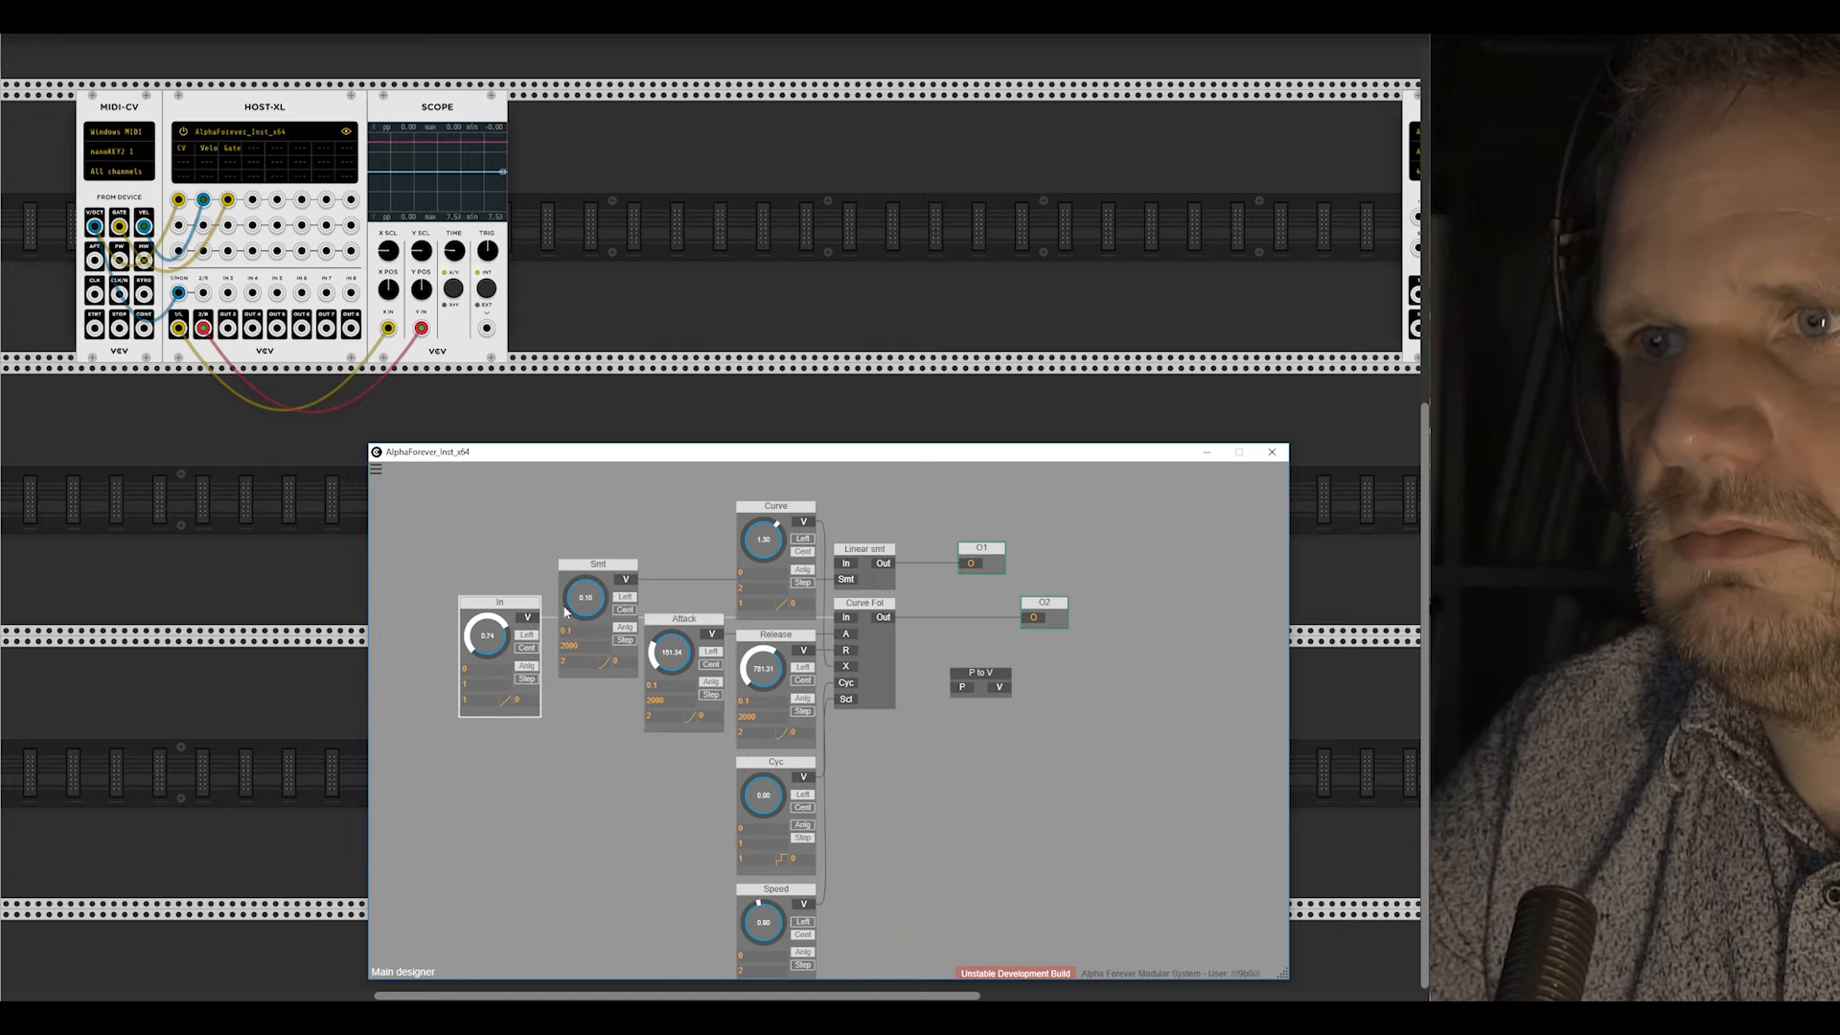
Step: Raise the Attack time, disconnect Linear smt from O1 and sweep the In knob to test Curve Fol's response
scroll(907, 810, "down", 2)
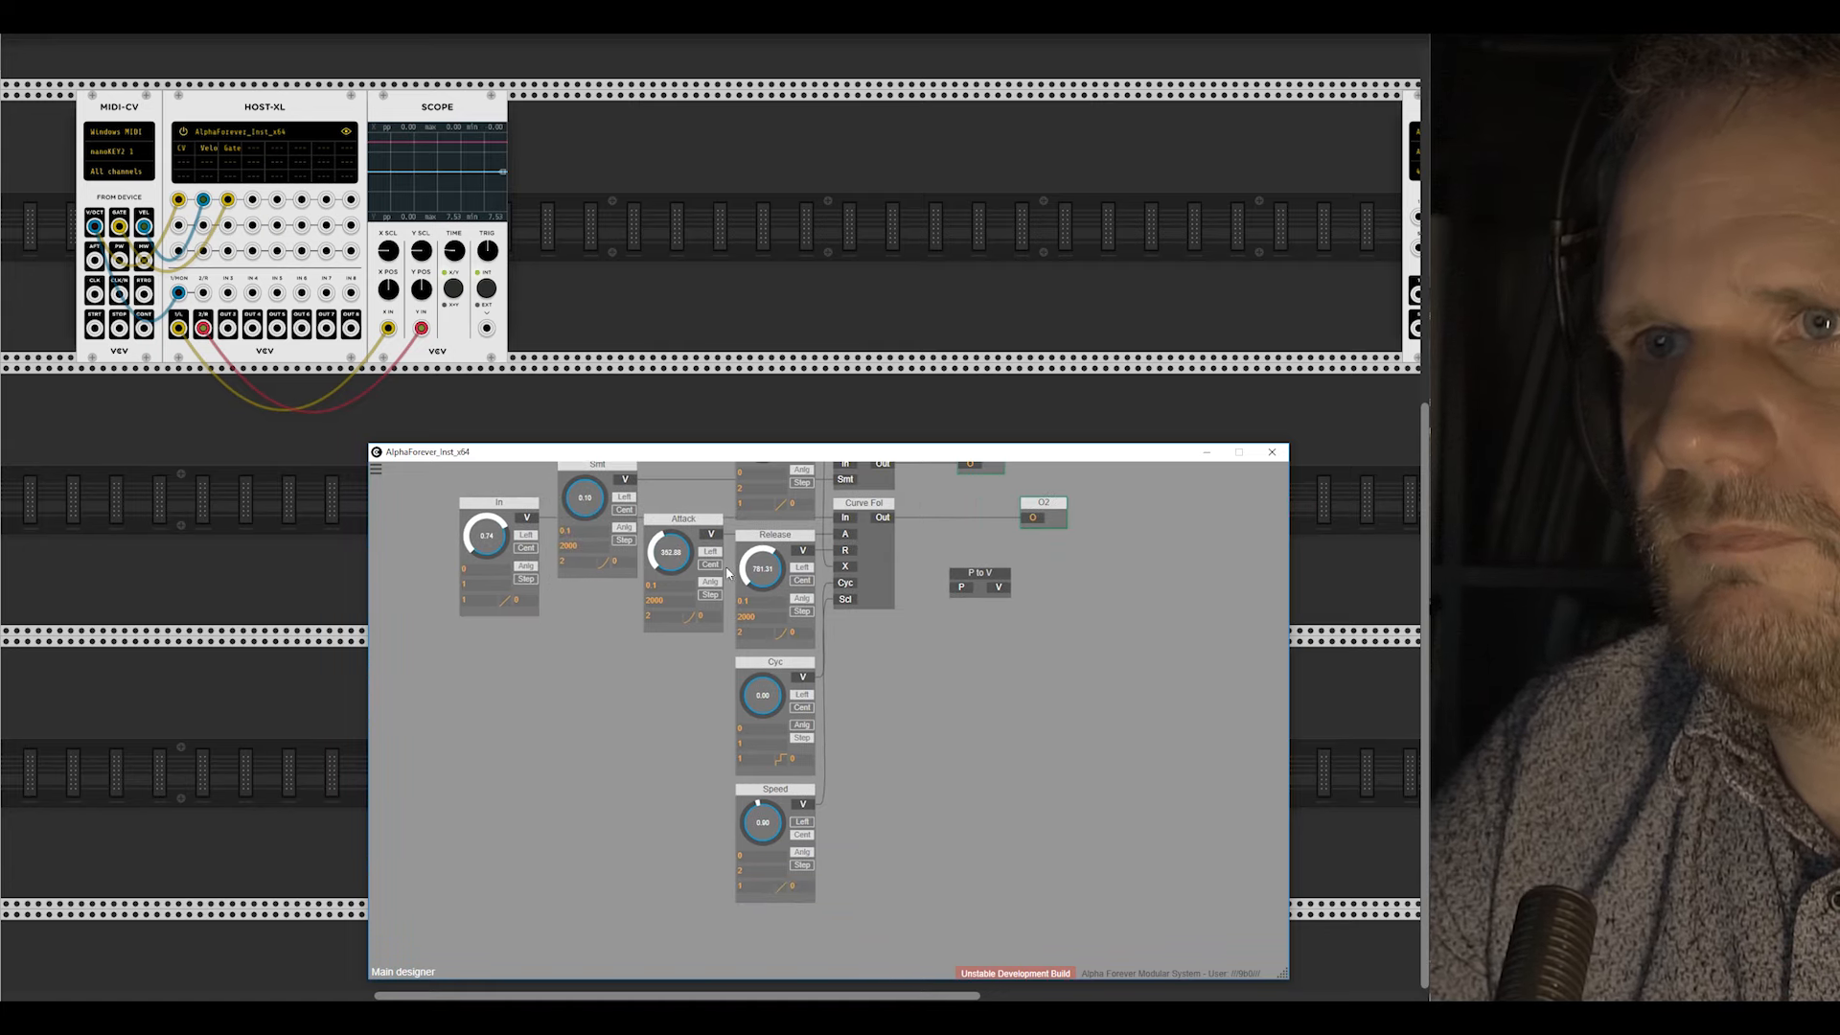
scroll(640, 733, "down", 1)
left_click_drag(628, 746, 613, 813)
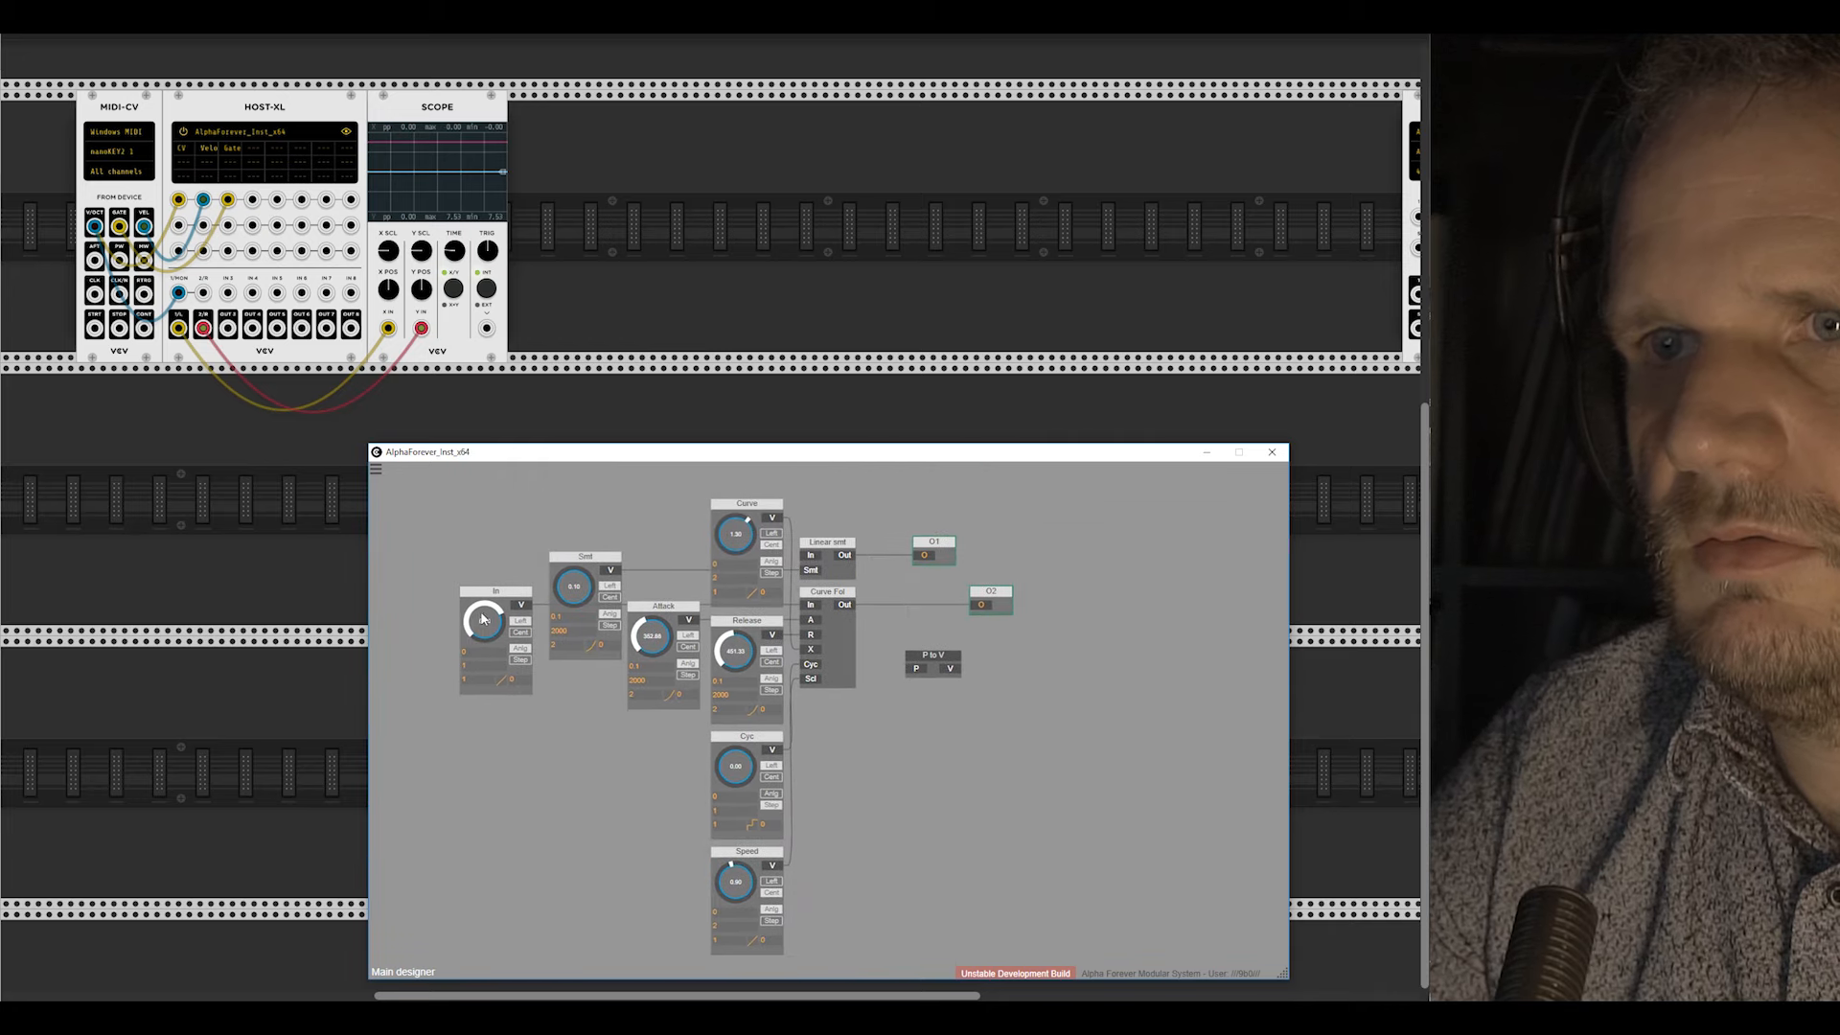
left_click_drag(485, 618, 494, 721)
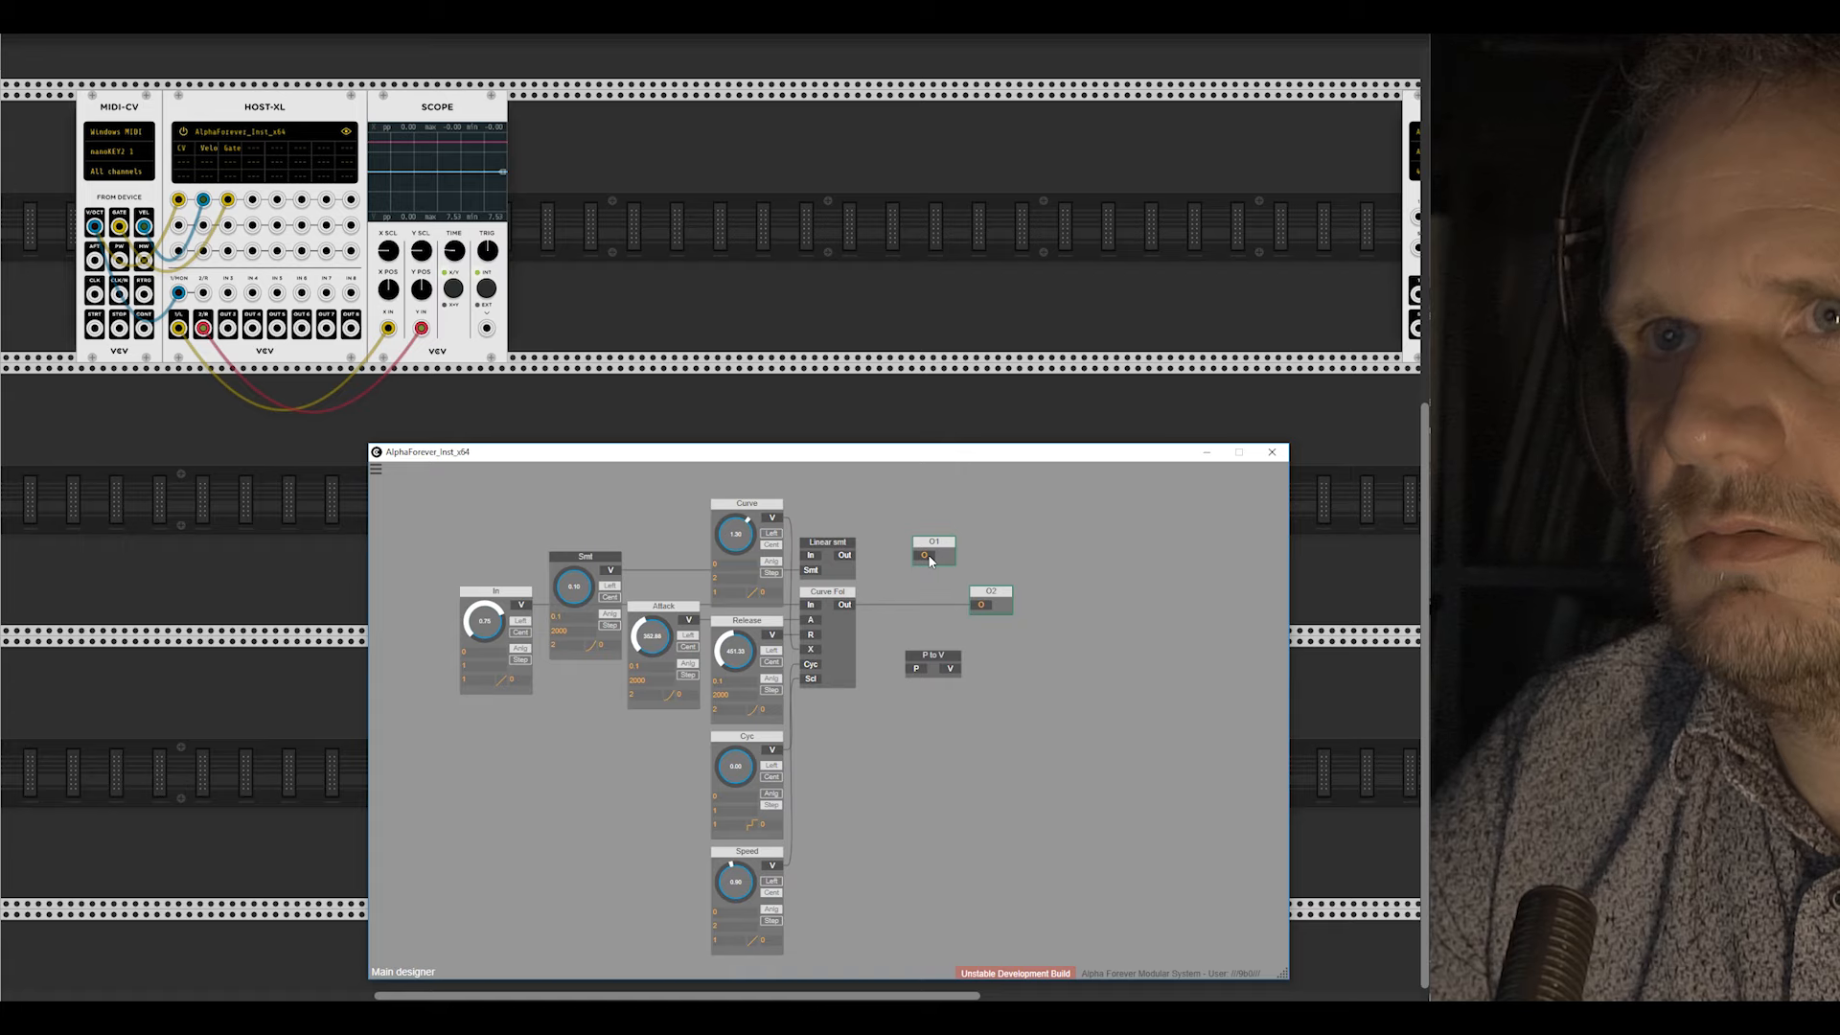
left_click_drag(851, 605, 981, 605)
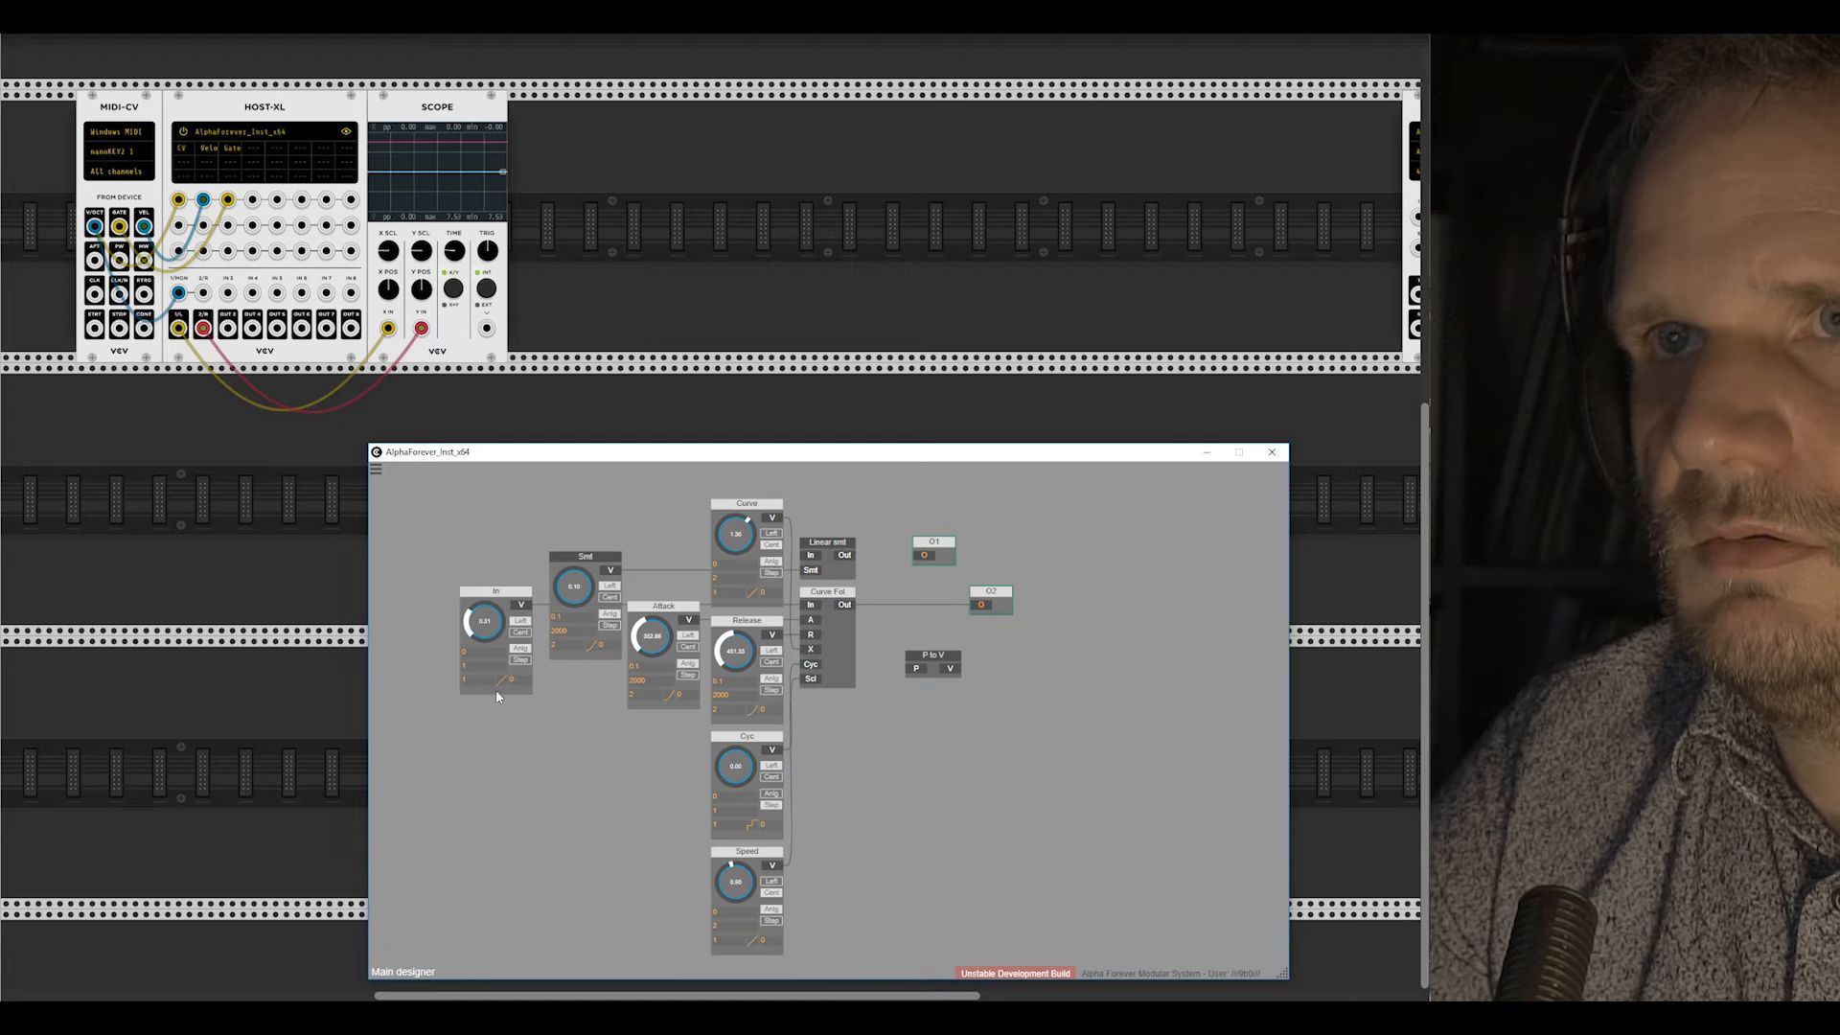
Step: Inside Curve Fol, add a constant on input A of the Crossfade beside Scl, tidy Scl's position and return to the main designer
double_click(842, 649)
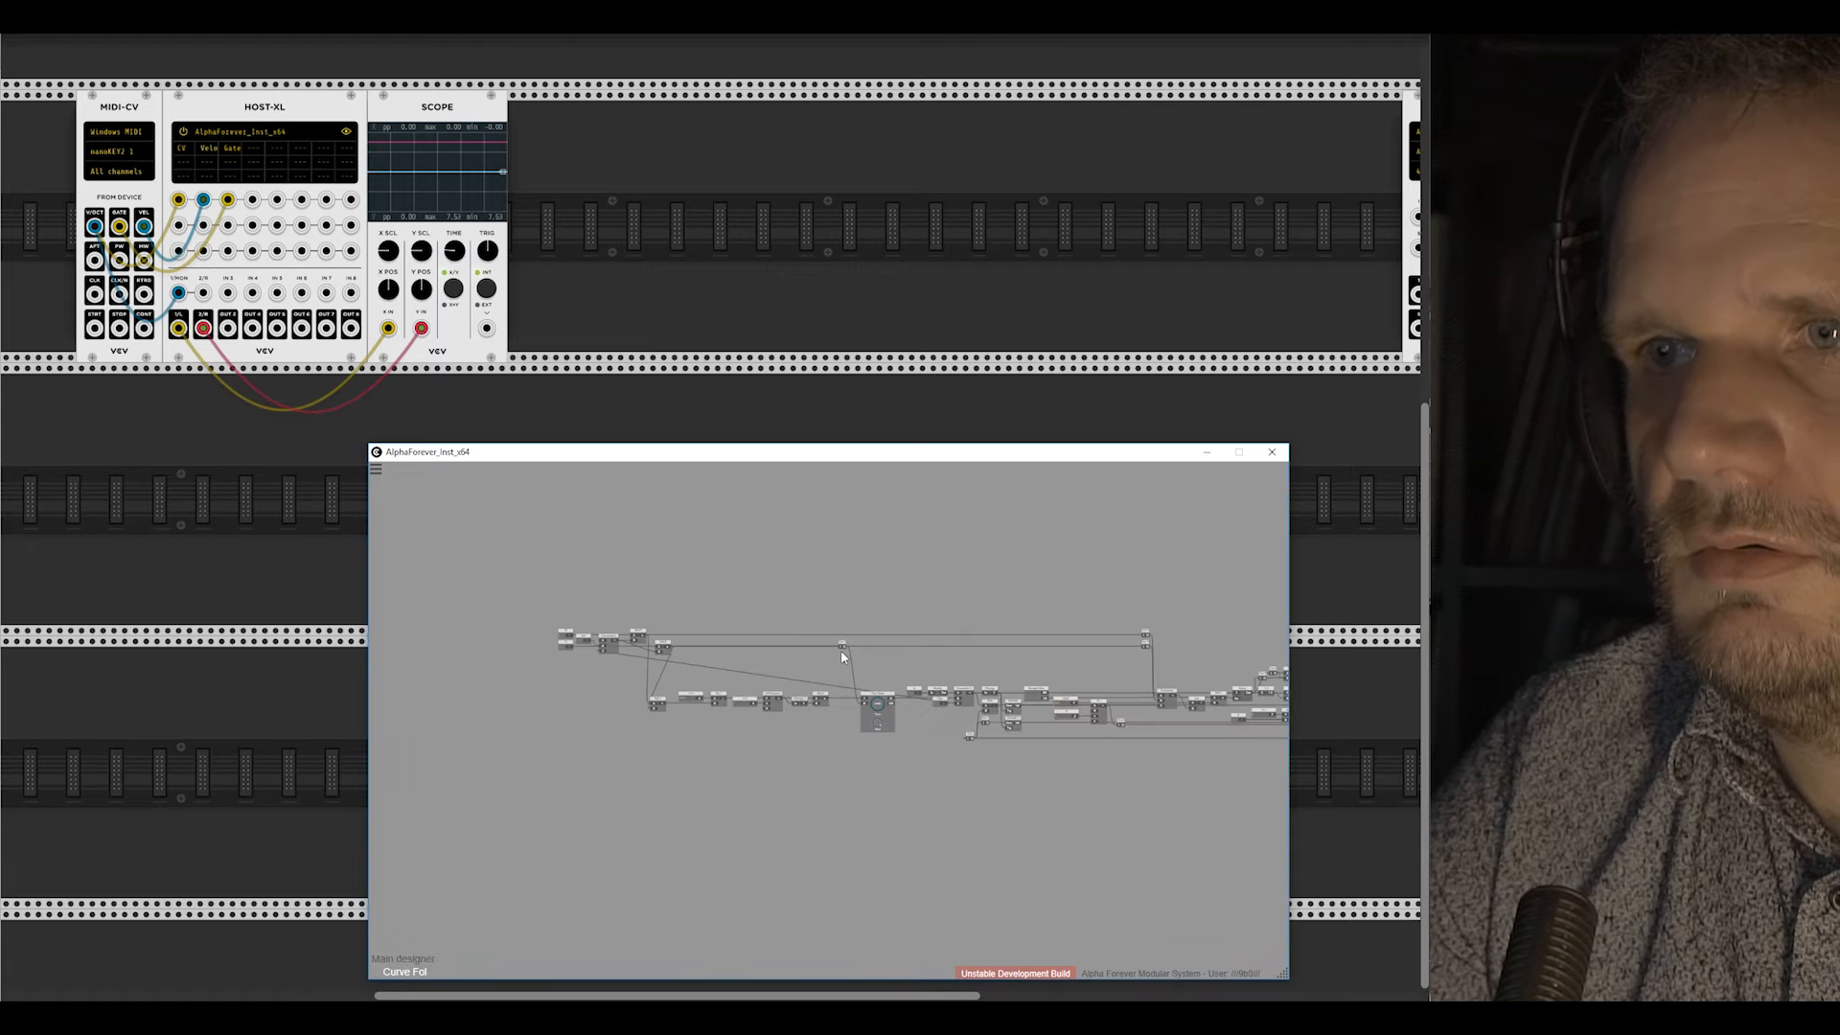
scroll(677, 613, "up", 5)
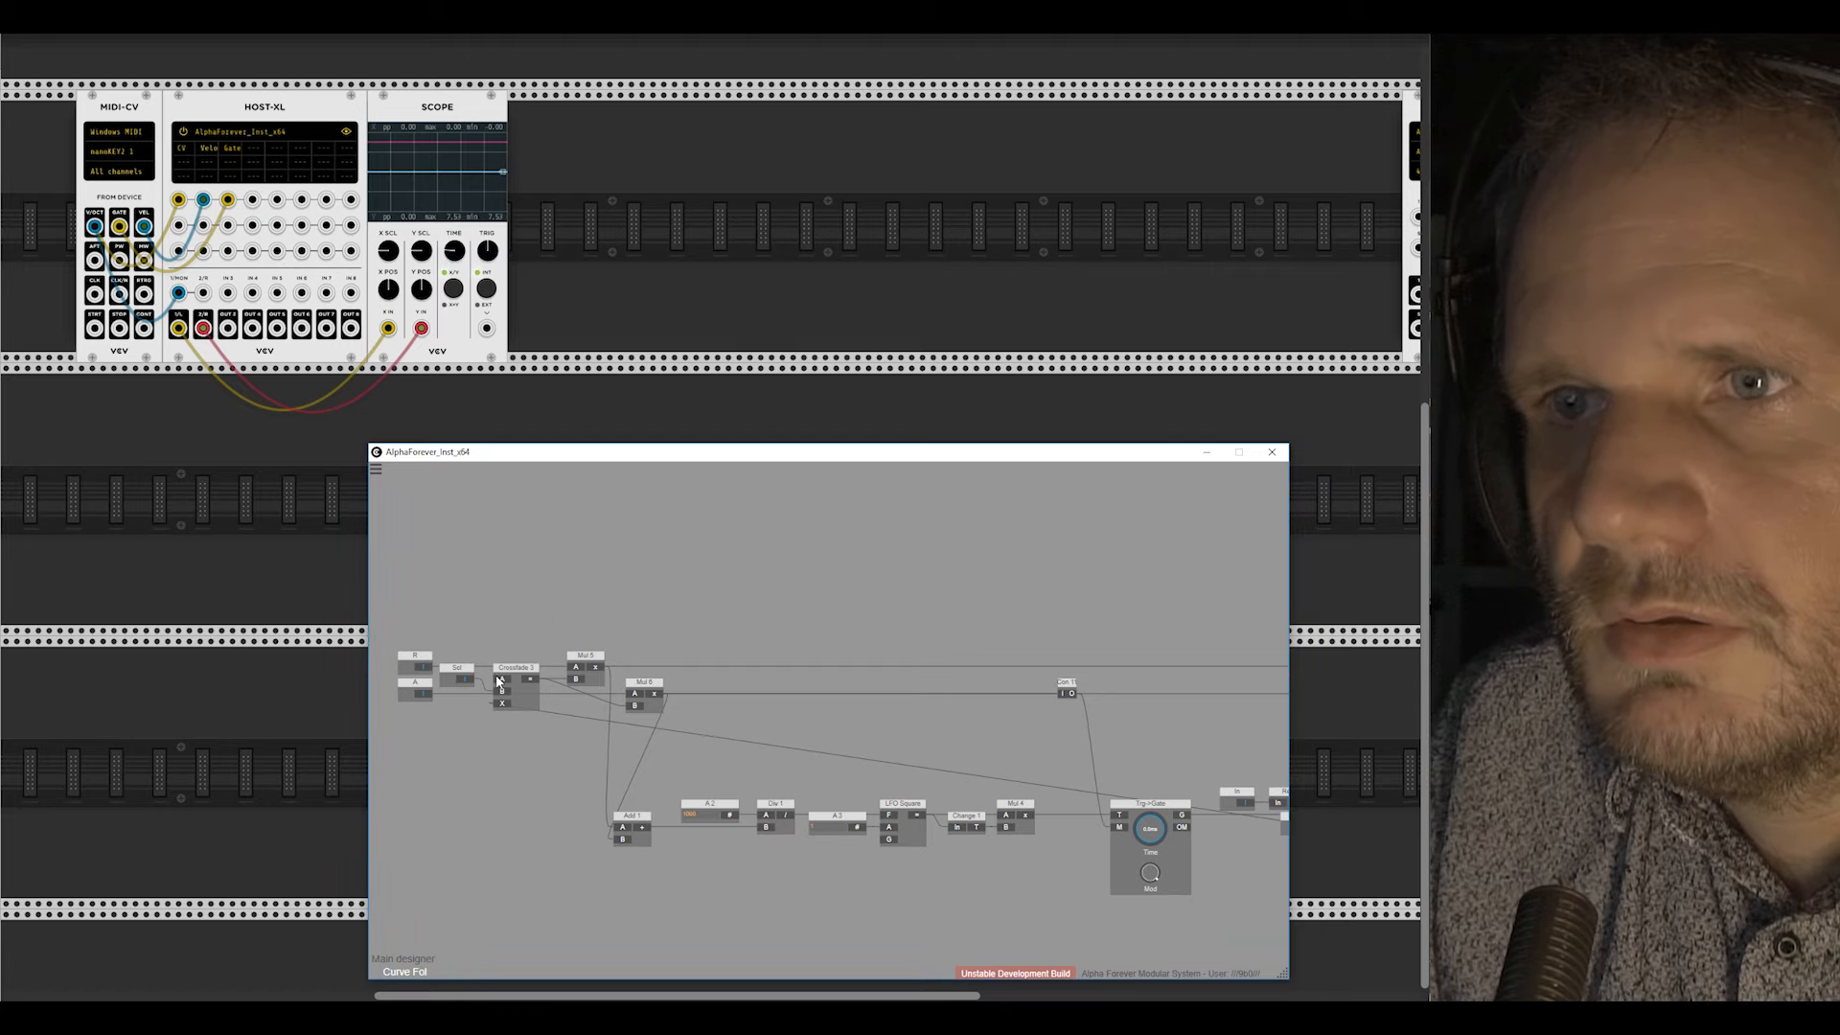
left_click_drag(466, 673, 450, 629)
double_click(502, 679)
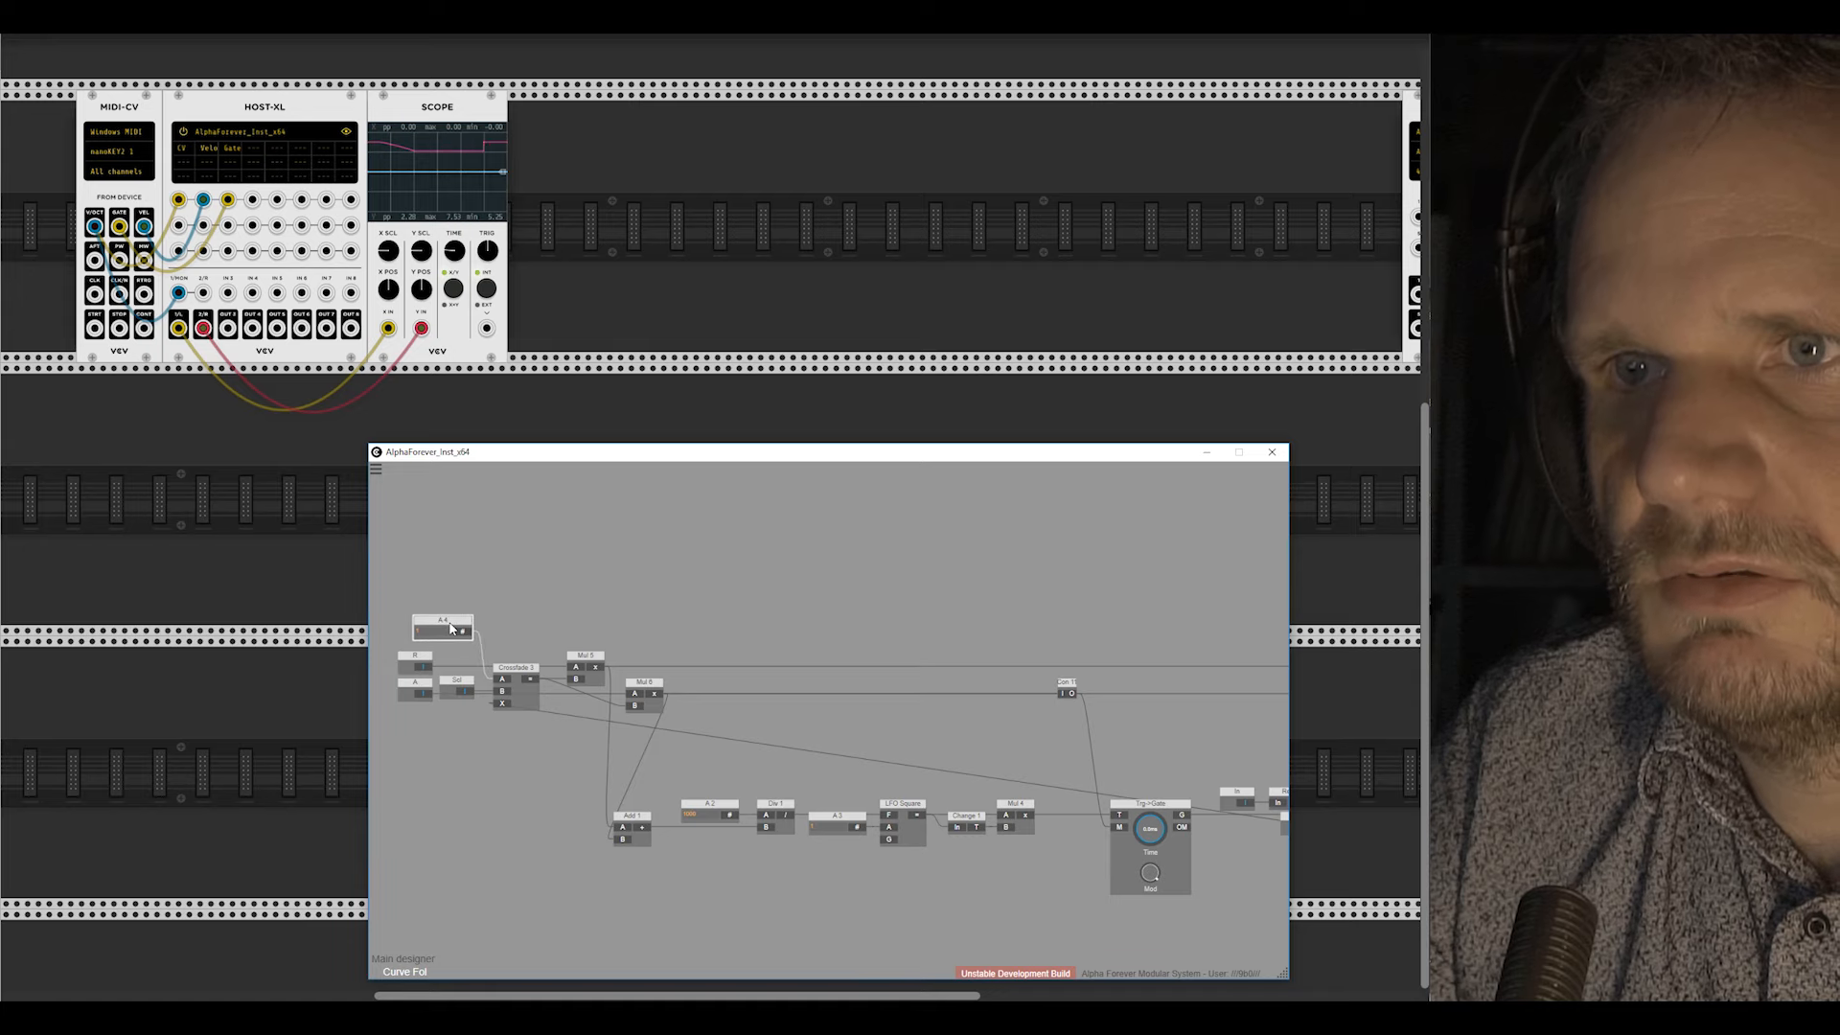
left_click(453, 684, "shift")
key("r")
double_click(605, 575)
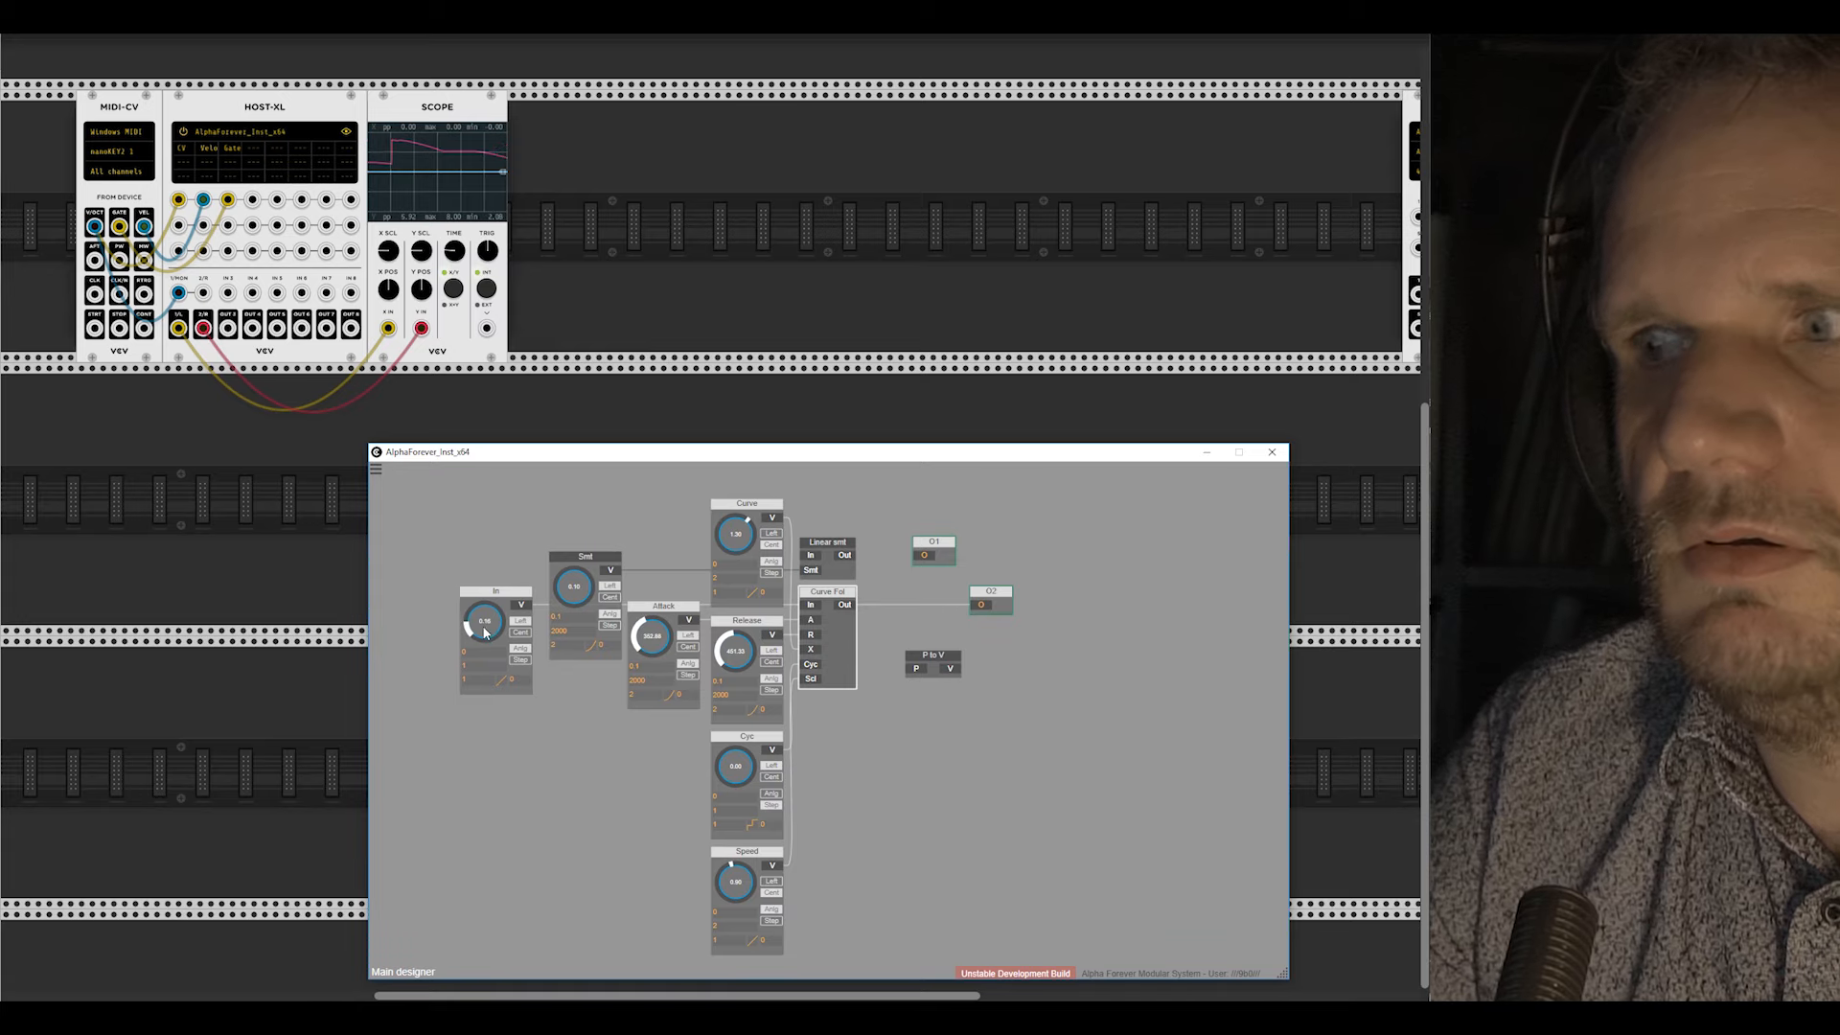
Step: Test cycling with the Cyc knob at 1, a shorter Attack time and the Speed knob raised to 1
left_click_drag(876, 764, 872, 774)
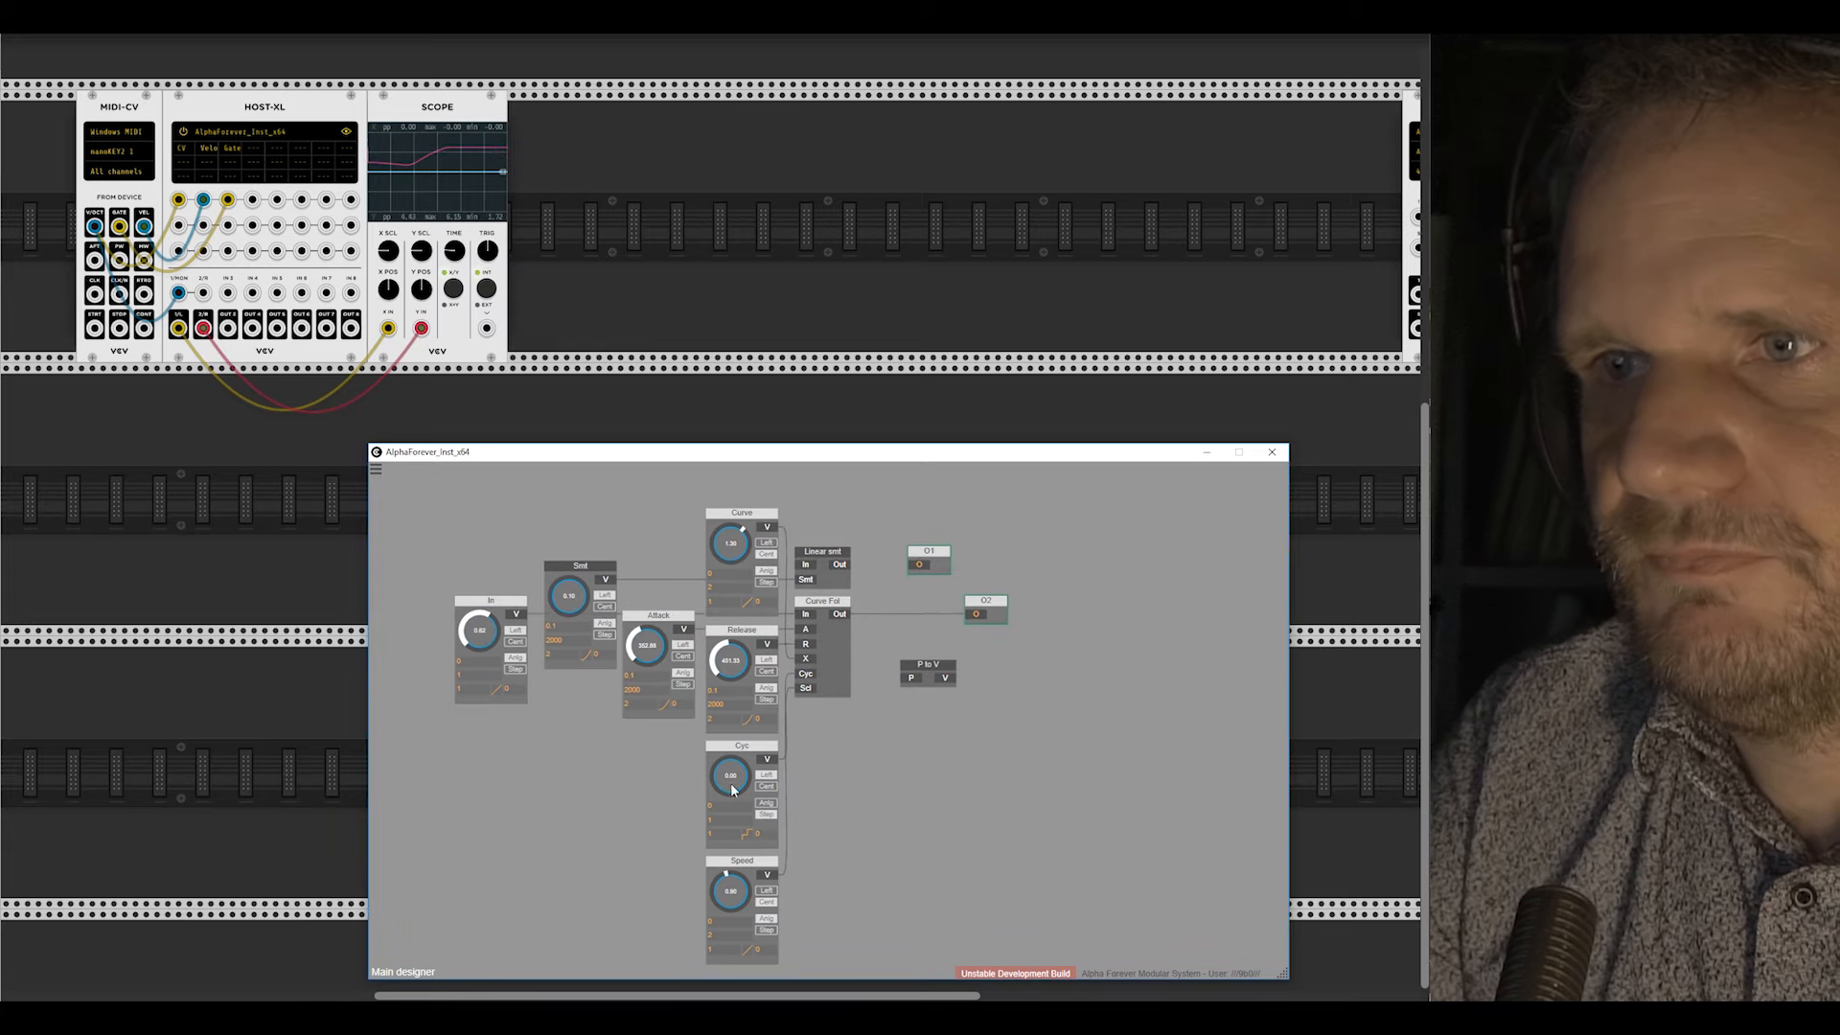
left_click_drag(725, 785, 716, 586)
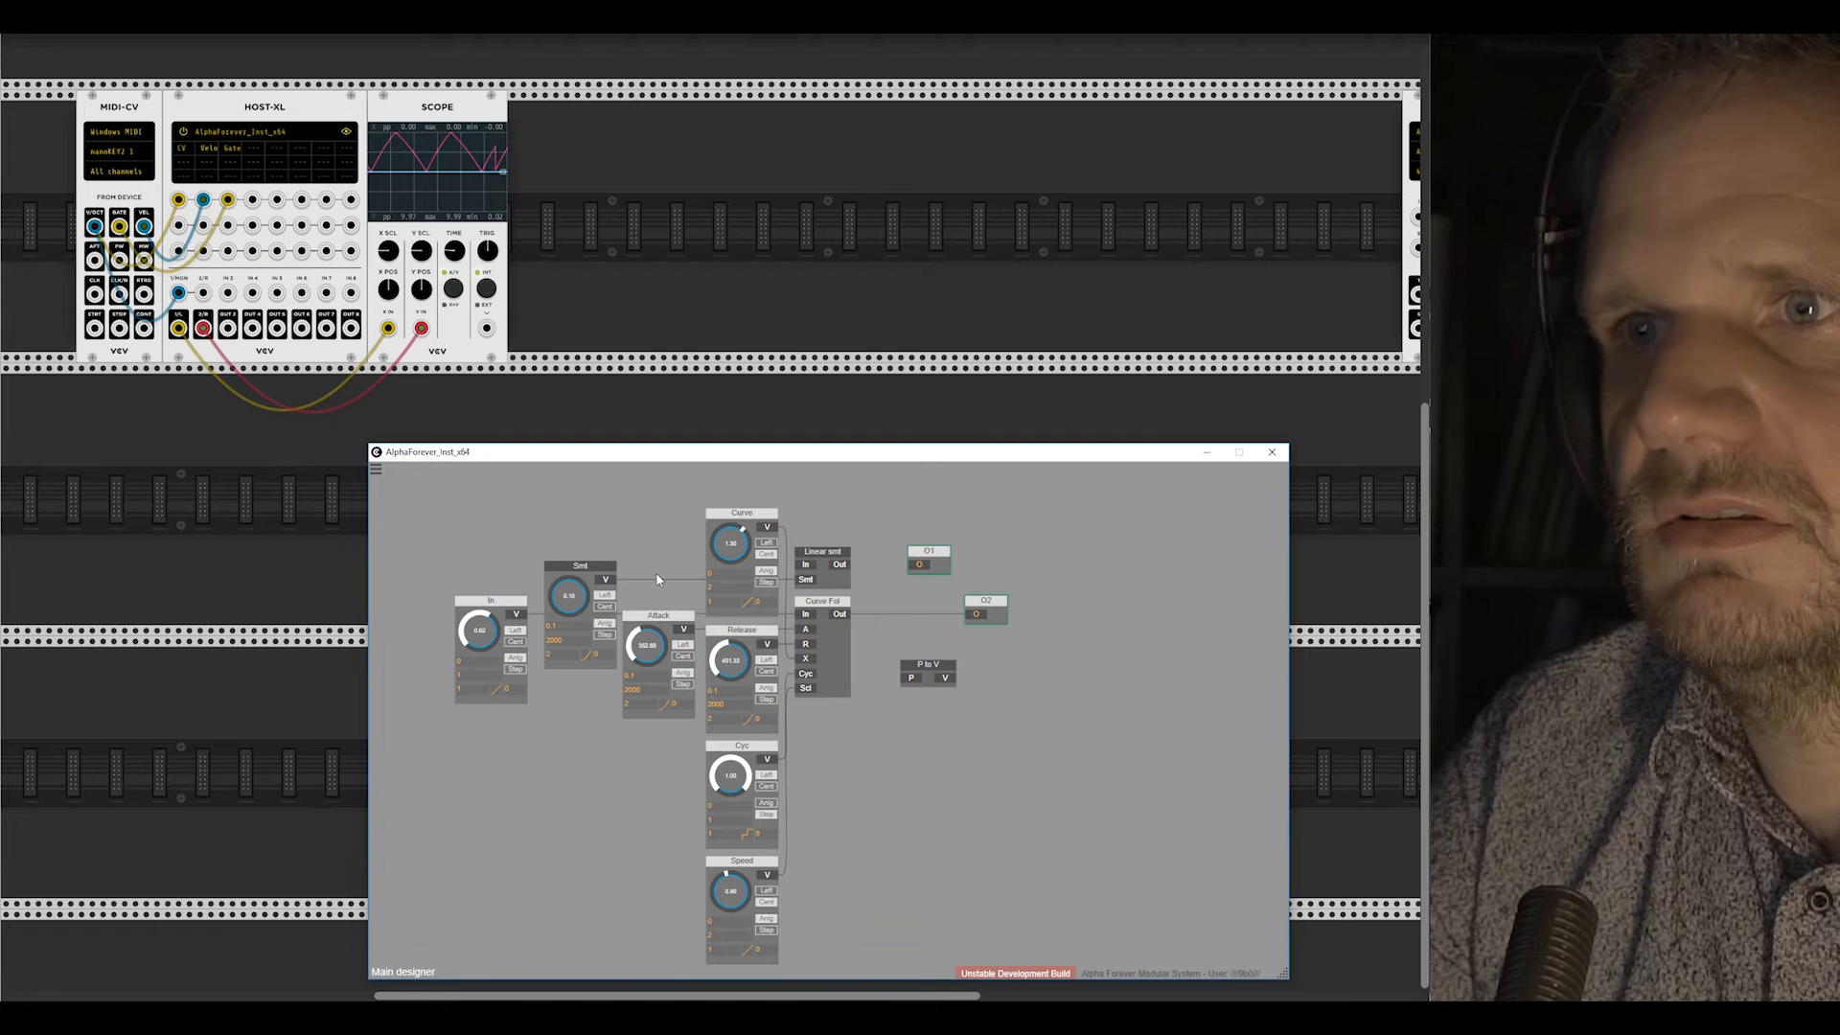
left_click_drag(656, 633, 656, 682)
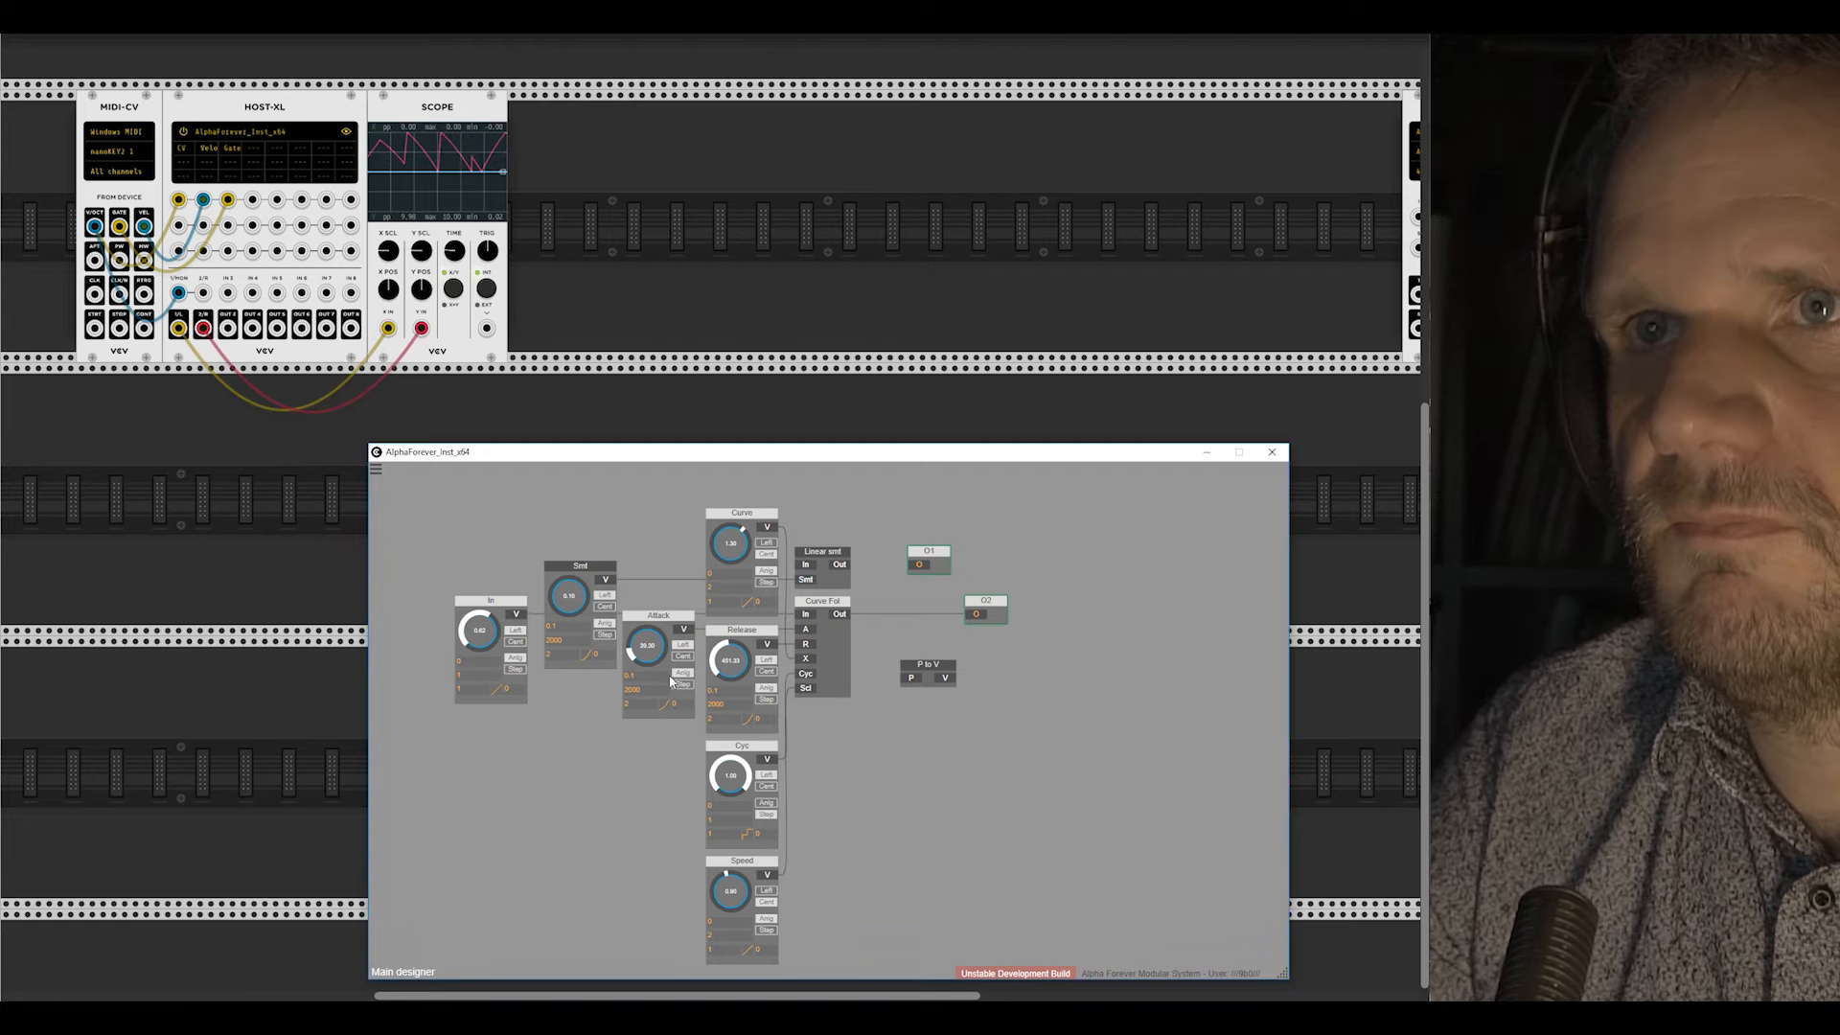
left_click_drag(731, 896, 771, 852)
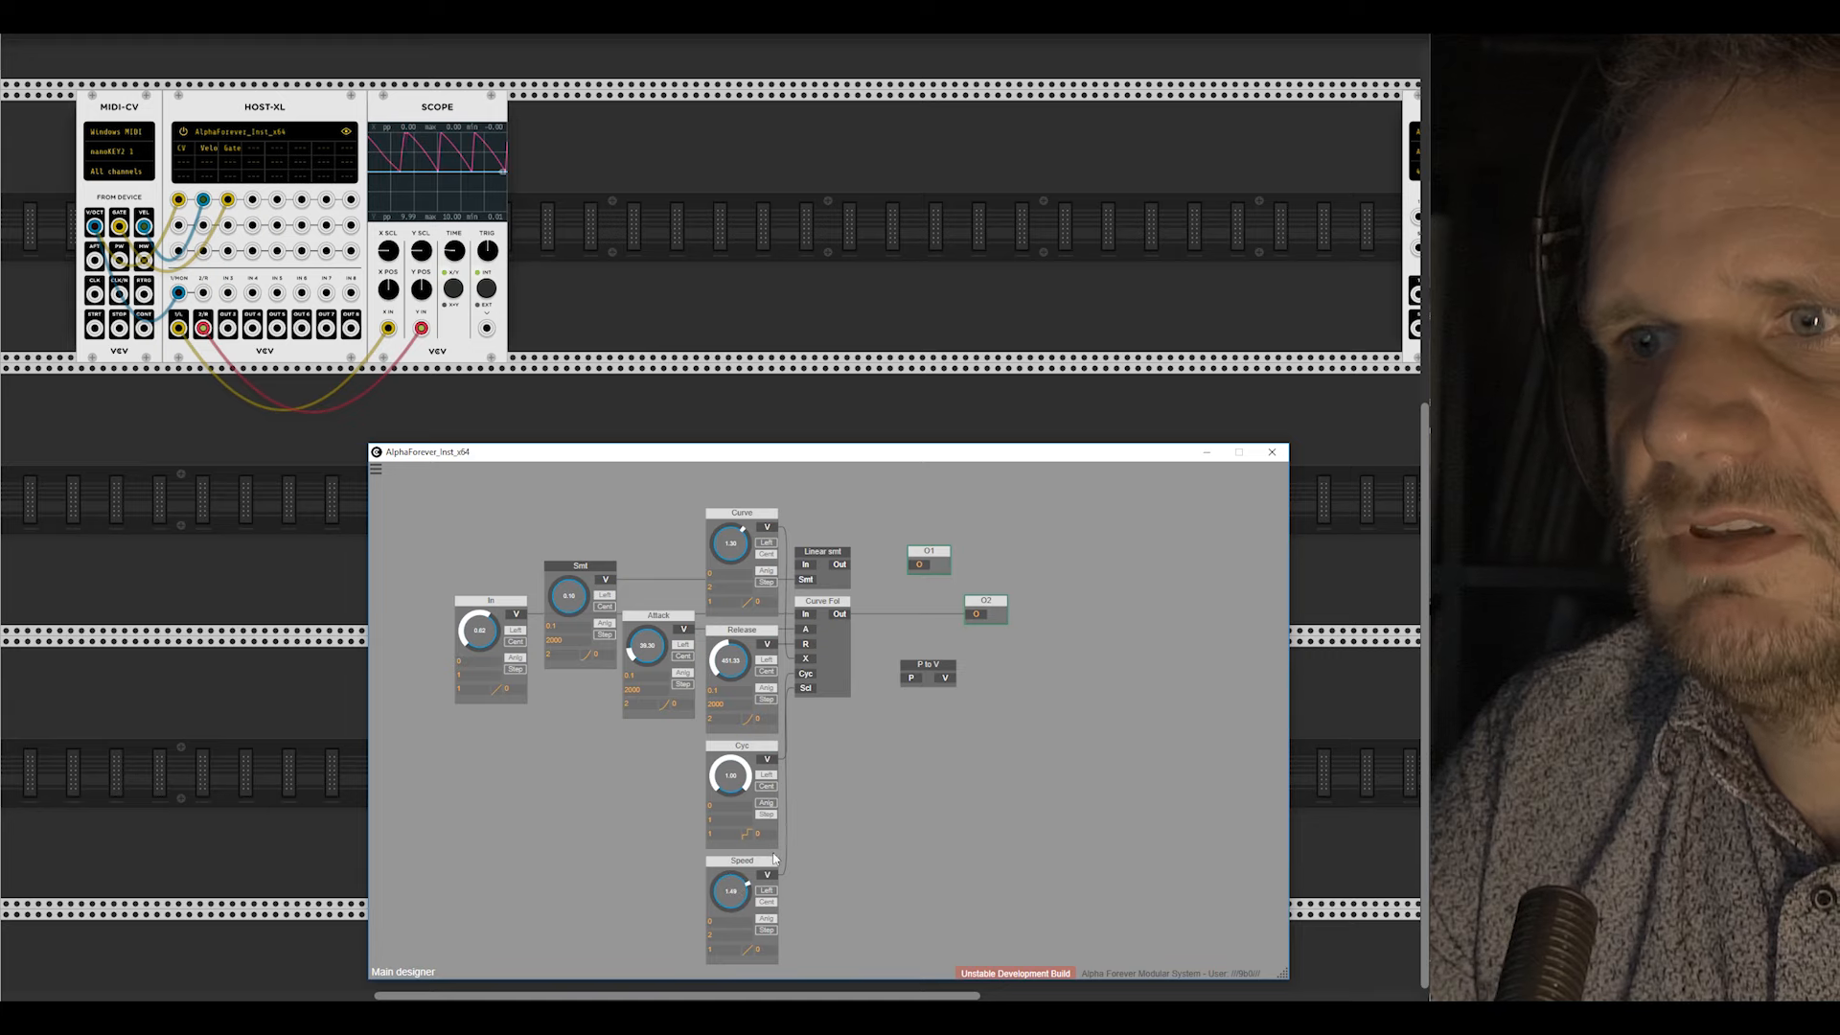
Step: Inside Curve Fol, move the R, A and Scl inputs farther away from the Crossfade to make room
left_click(845, 680)
double_click(845, 680)
scroll(885, 661, "up", 2)
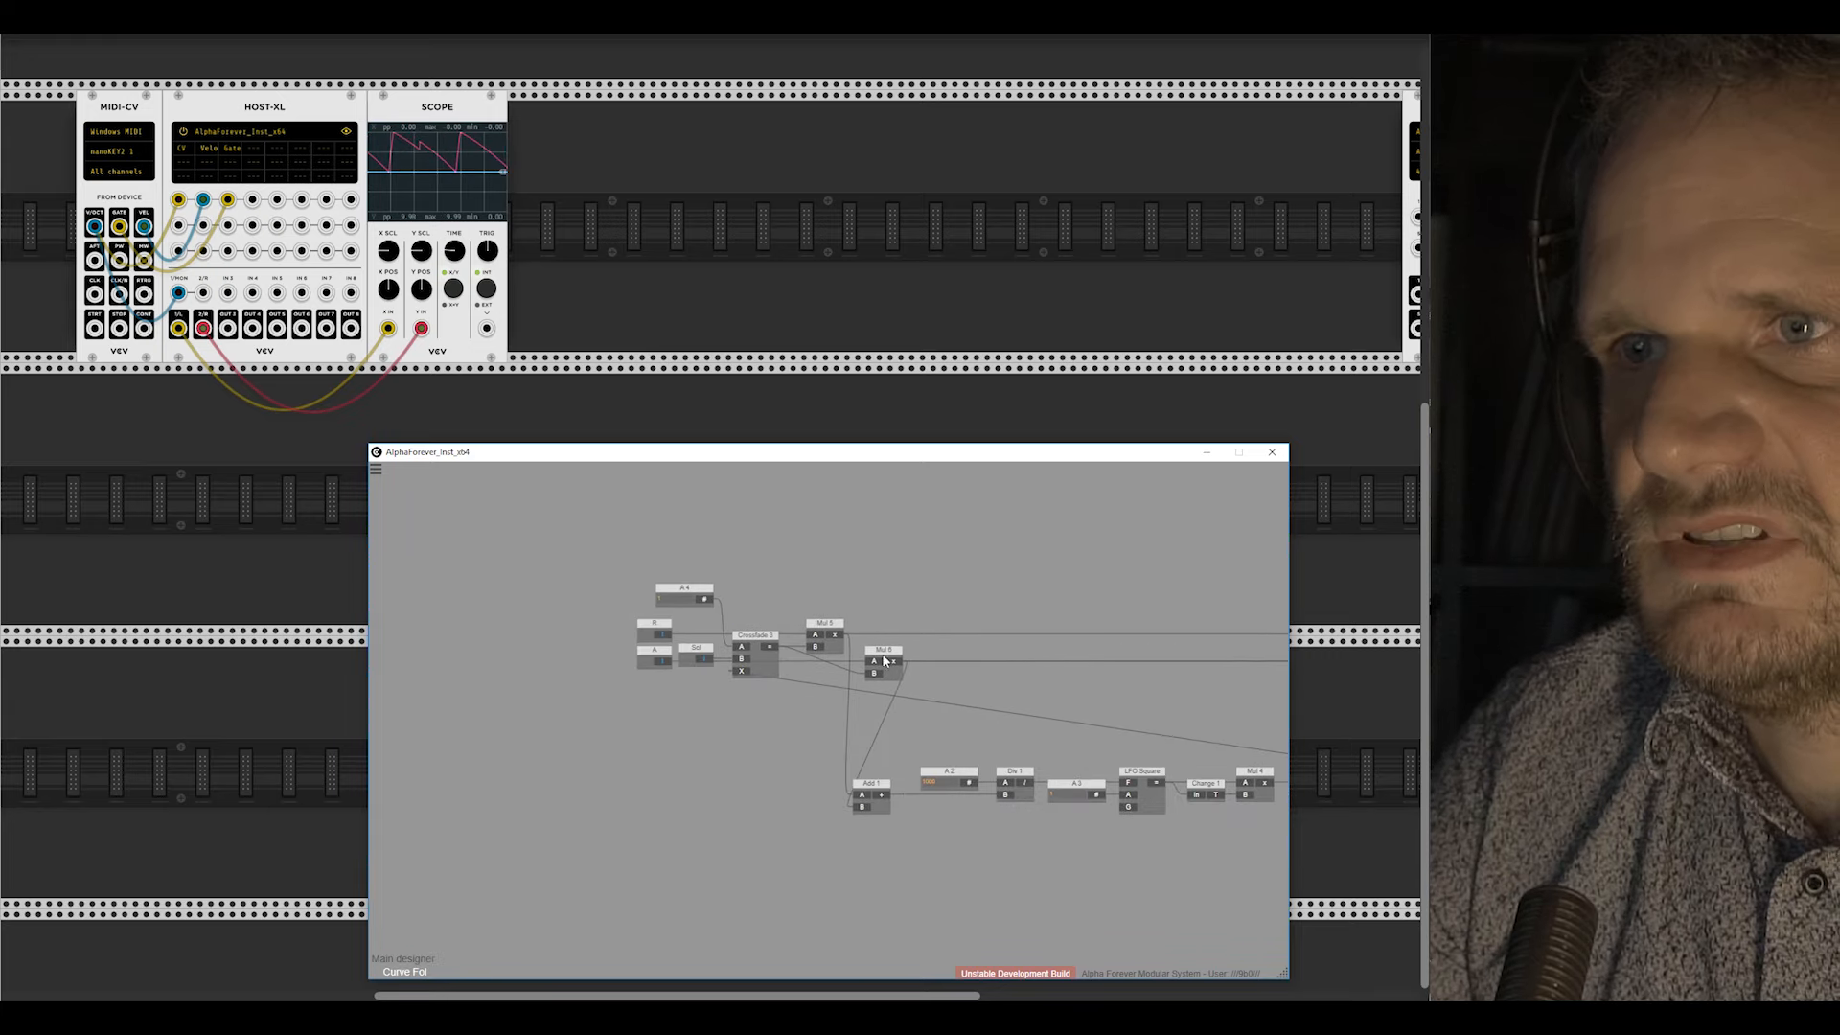
left_click_drag(616, 628, 731, 687)
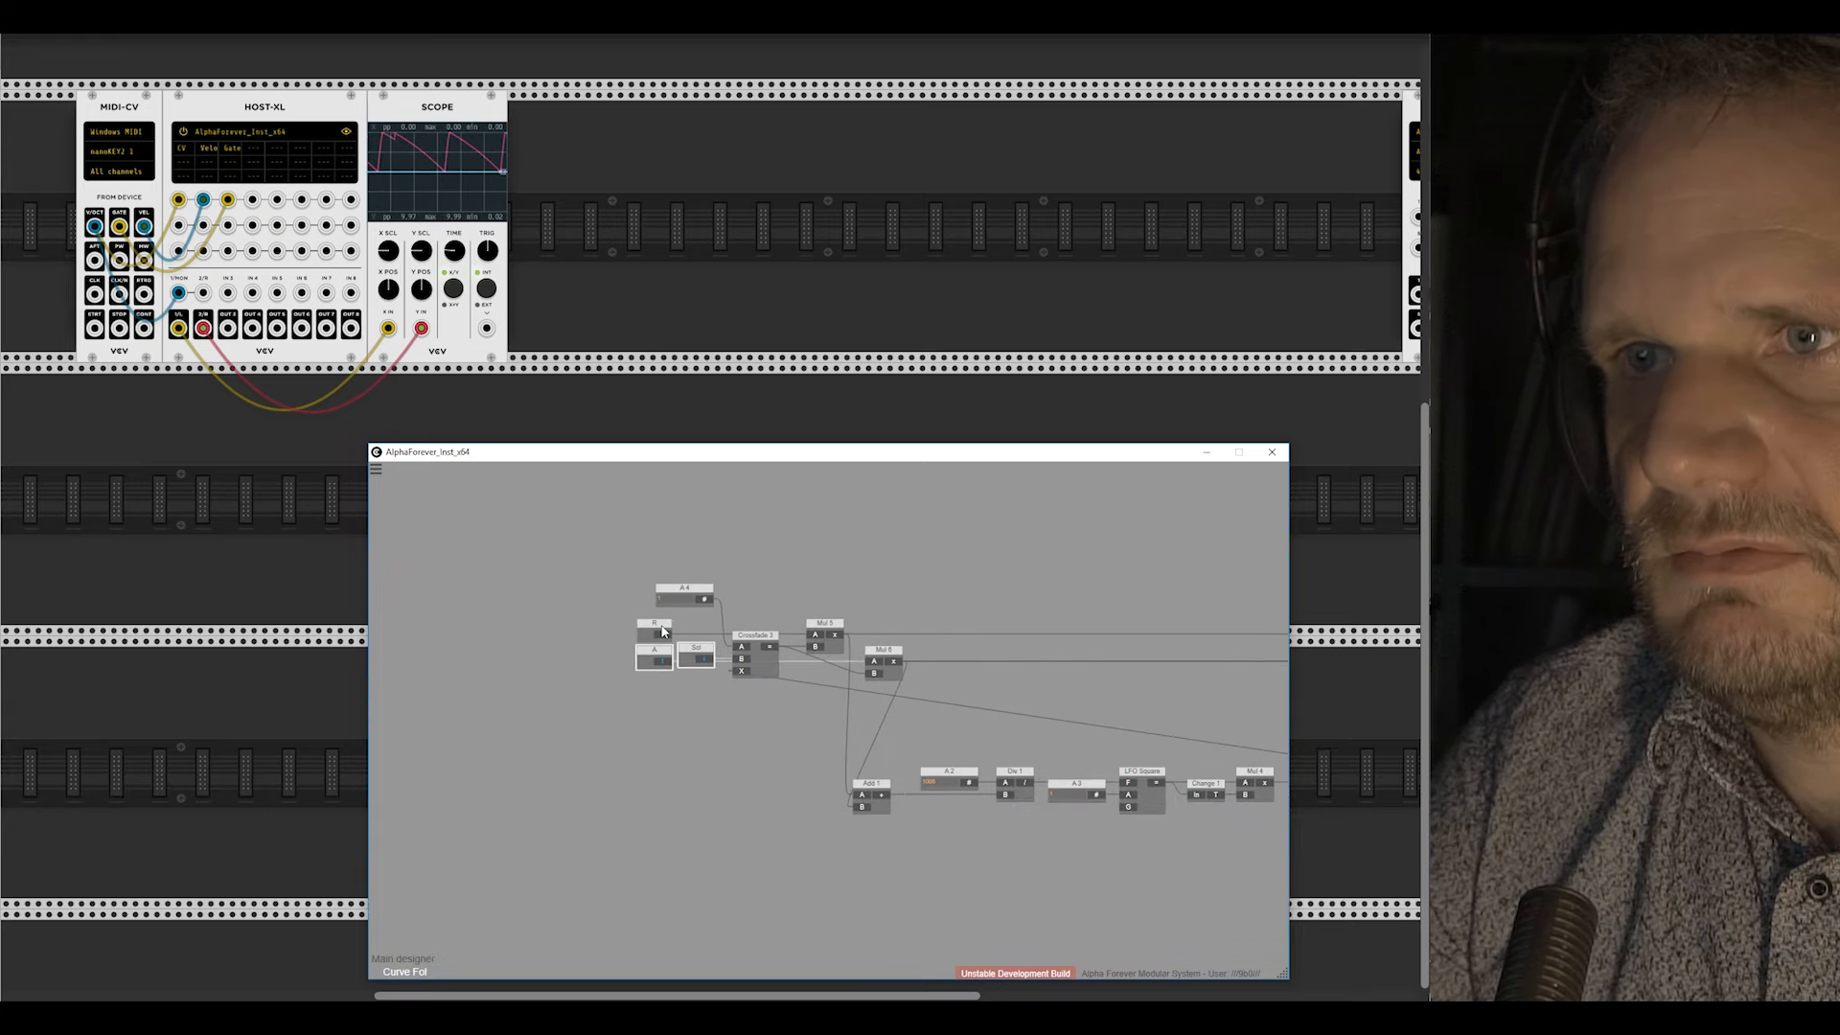
left_click_drag(655, 635, 538, 634)
left_click(543, 709)
Step: Add an empty nested designer below Scl and name it "<0.01"
right_click(618, 674)
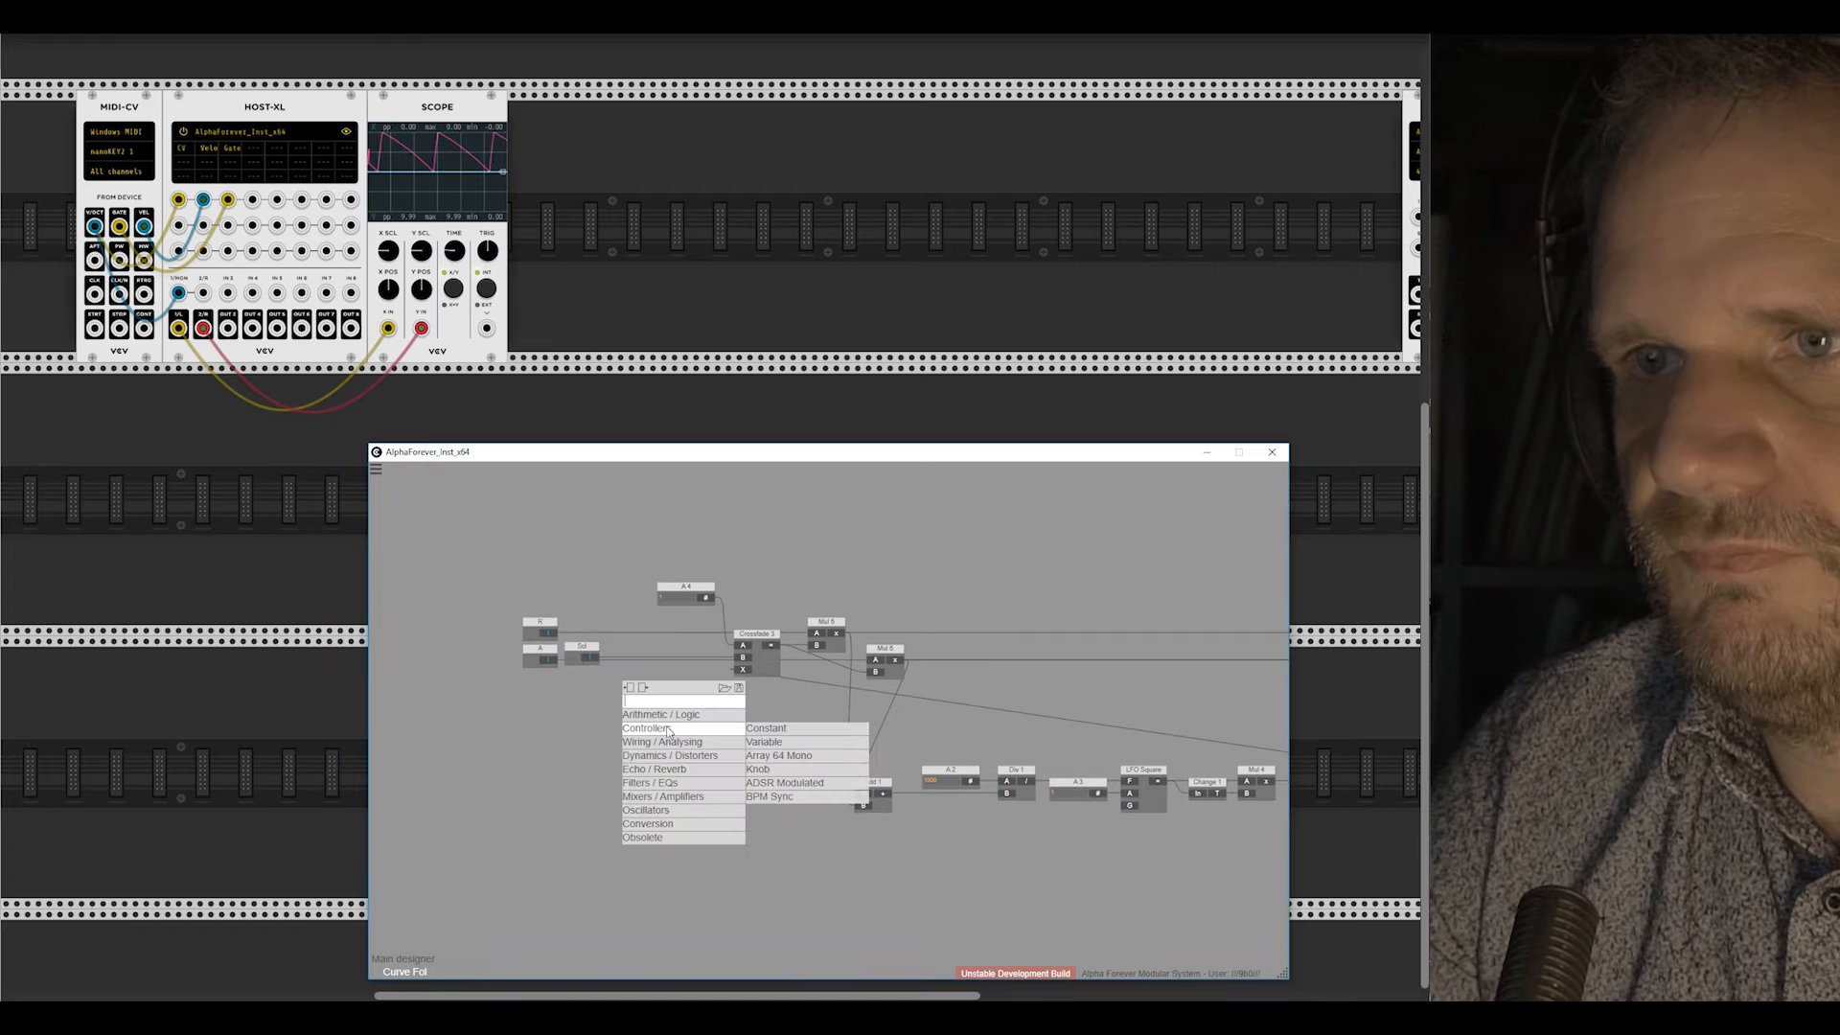
mouse_move(664, 743)
left_click(778, 743)
double_click(656, 700)
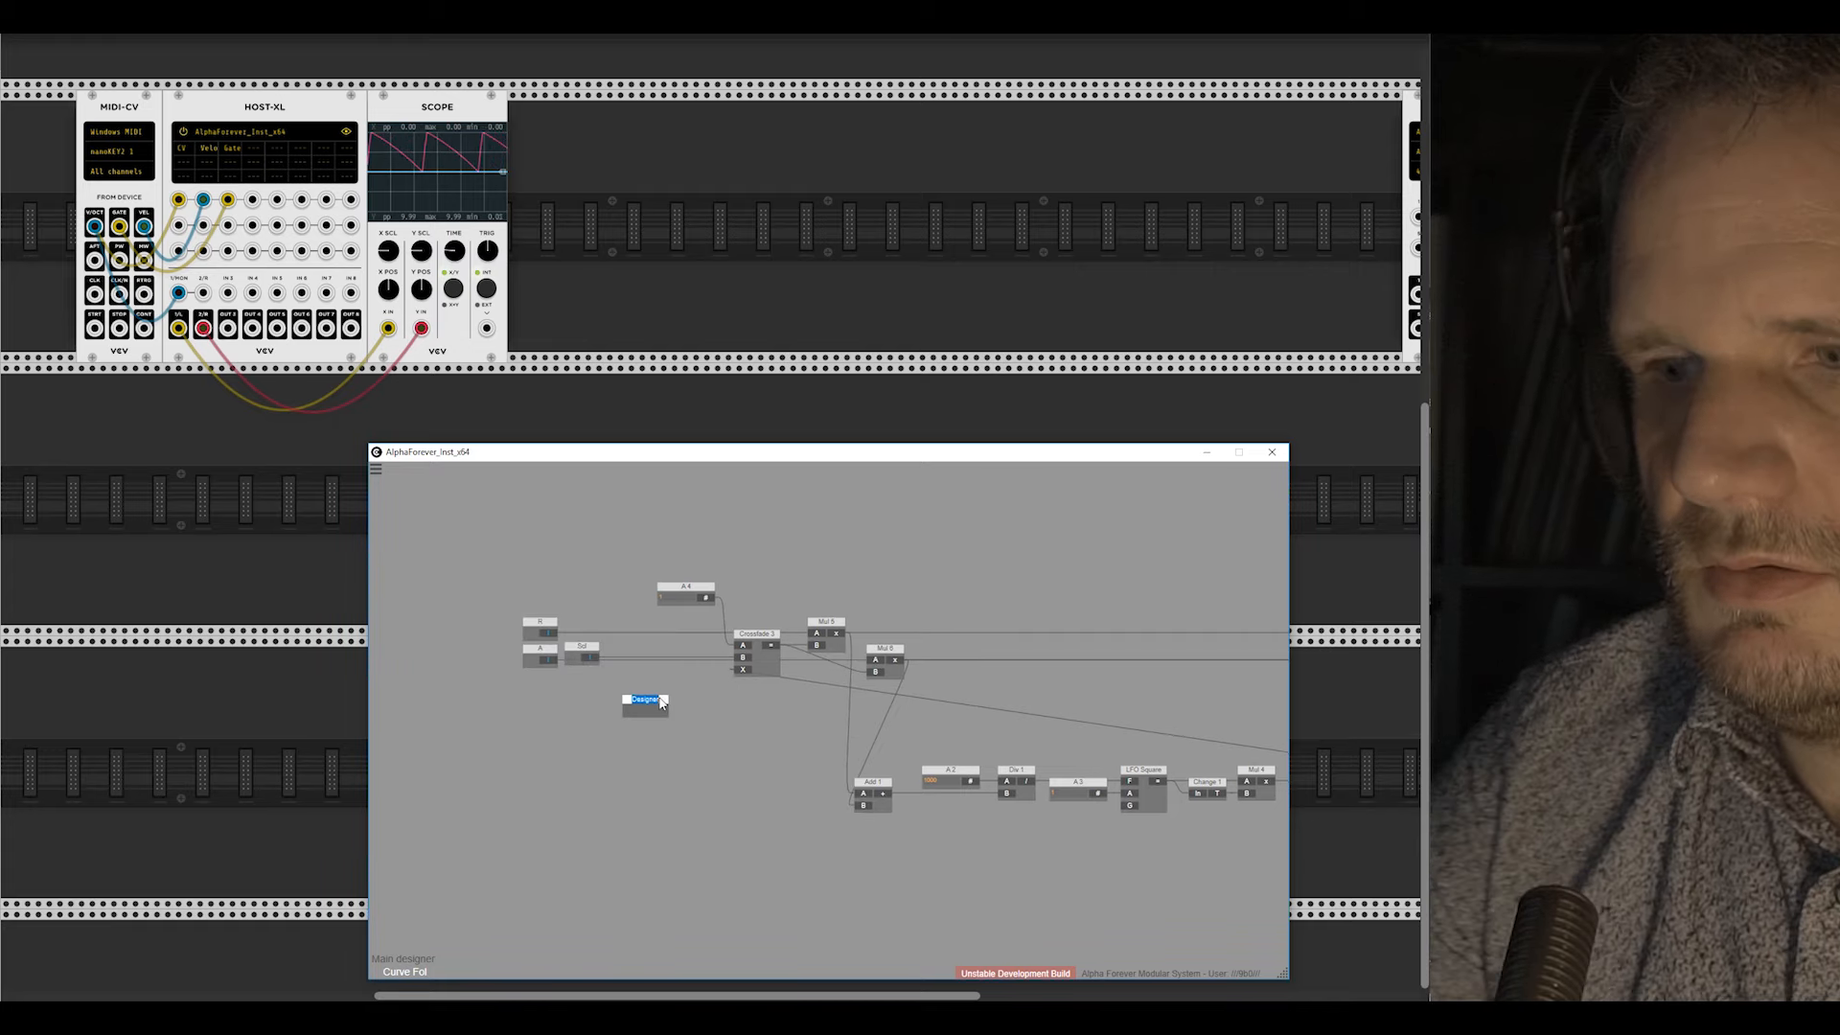
type("Clam")
key("BackSpace")
key("BackSpace")
key("BackSpace")
key("BackSpace")
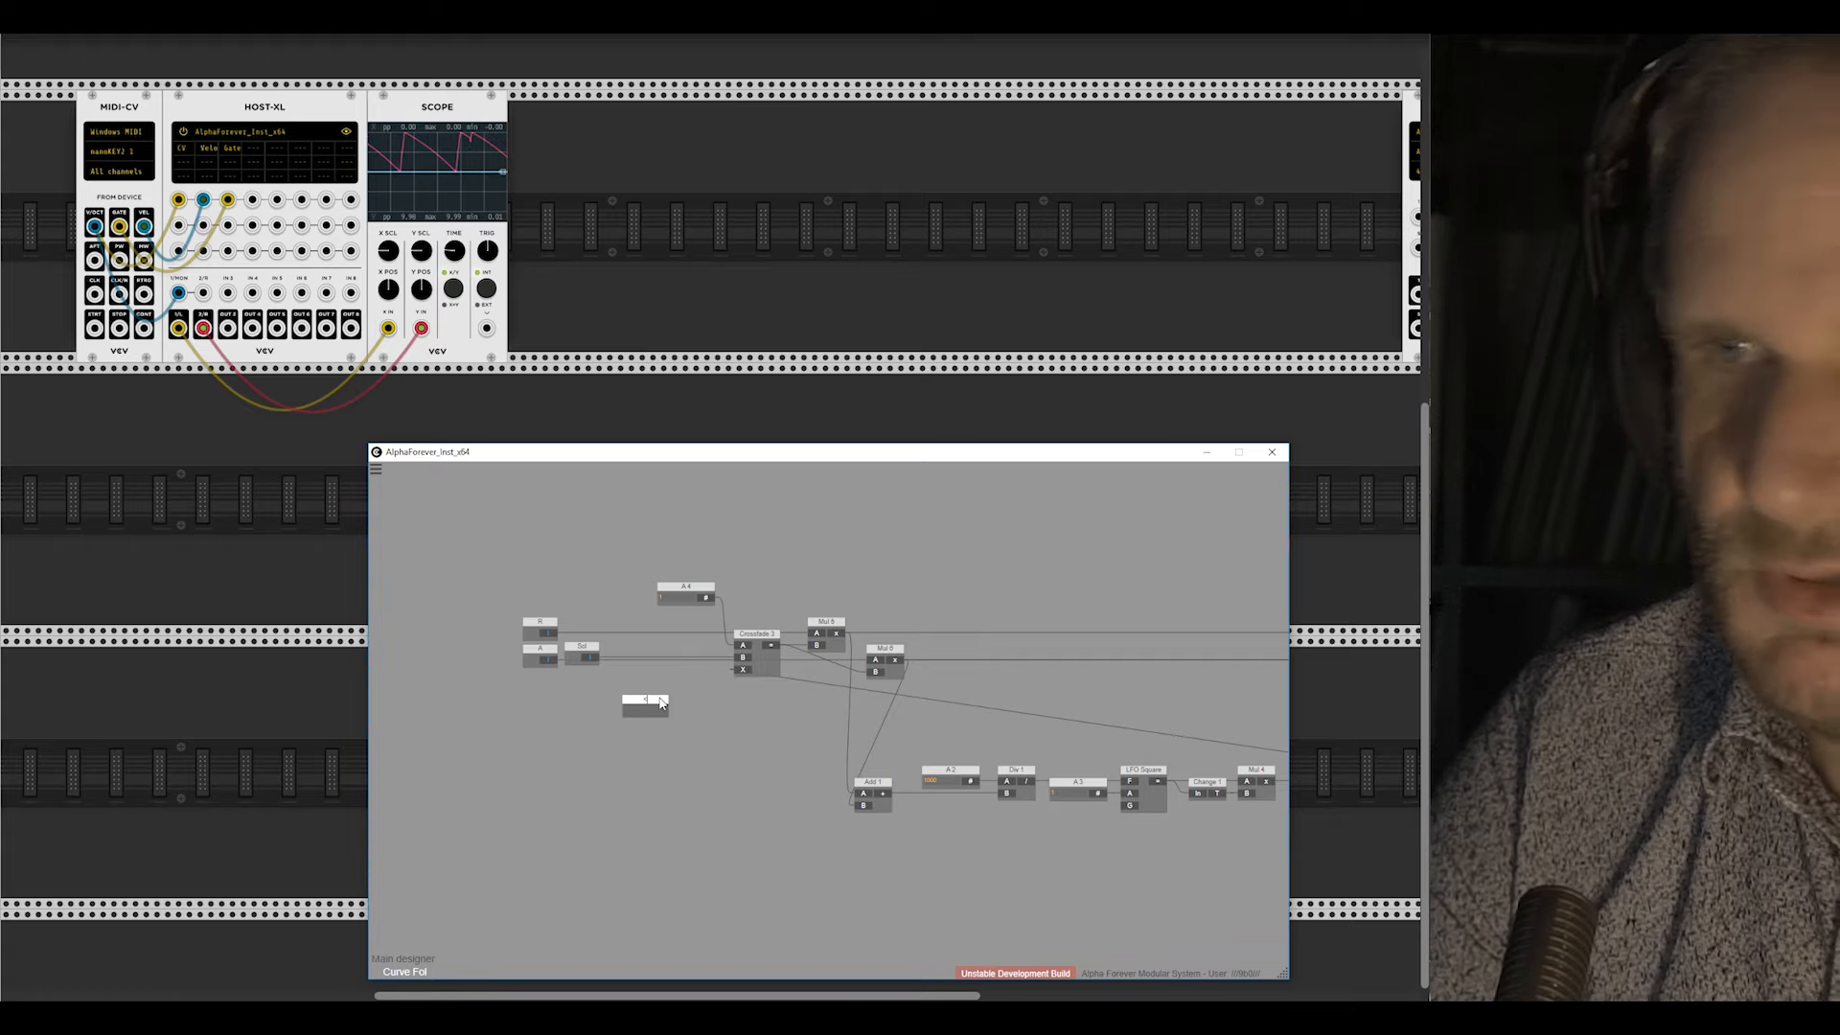
type("<0.01")
left_click(725, 698)
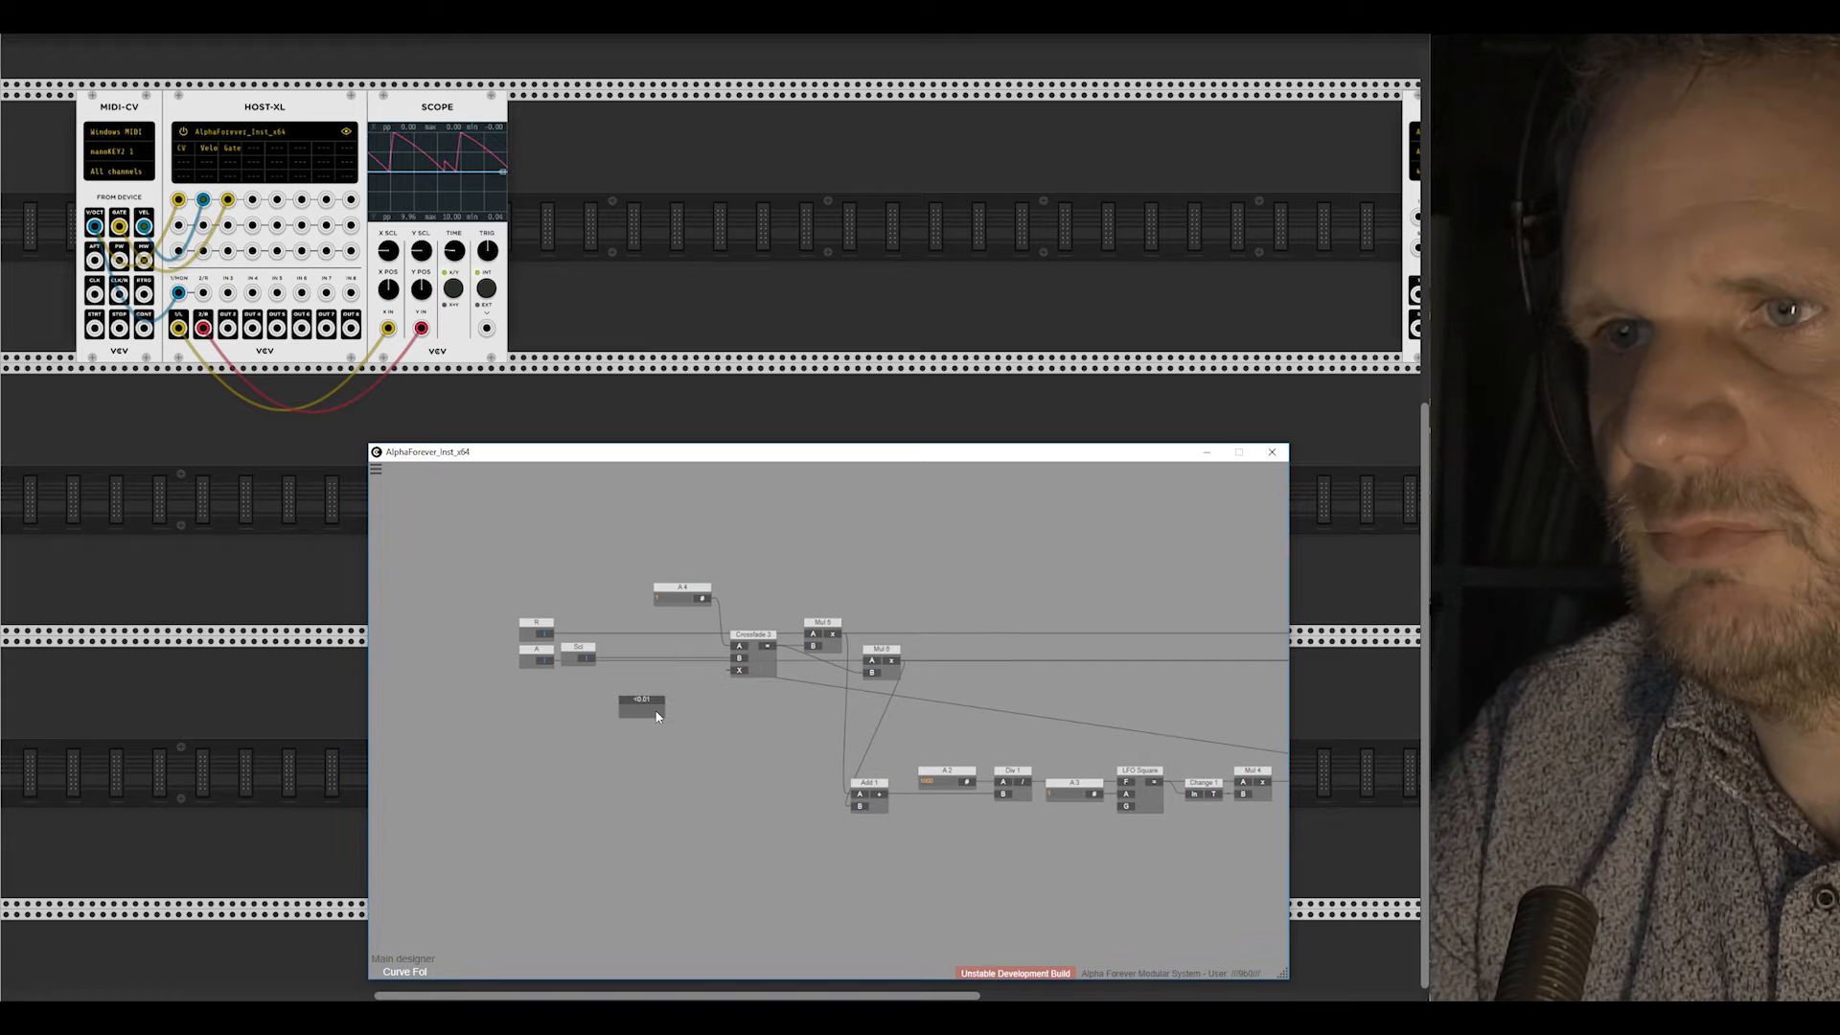
Step: Inside <0.01, add an If < module comparing a new input A with a constant B of 0.01
double_click(653, 712)
right_click(642, 623)
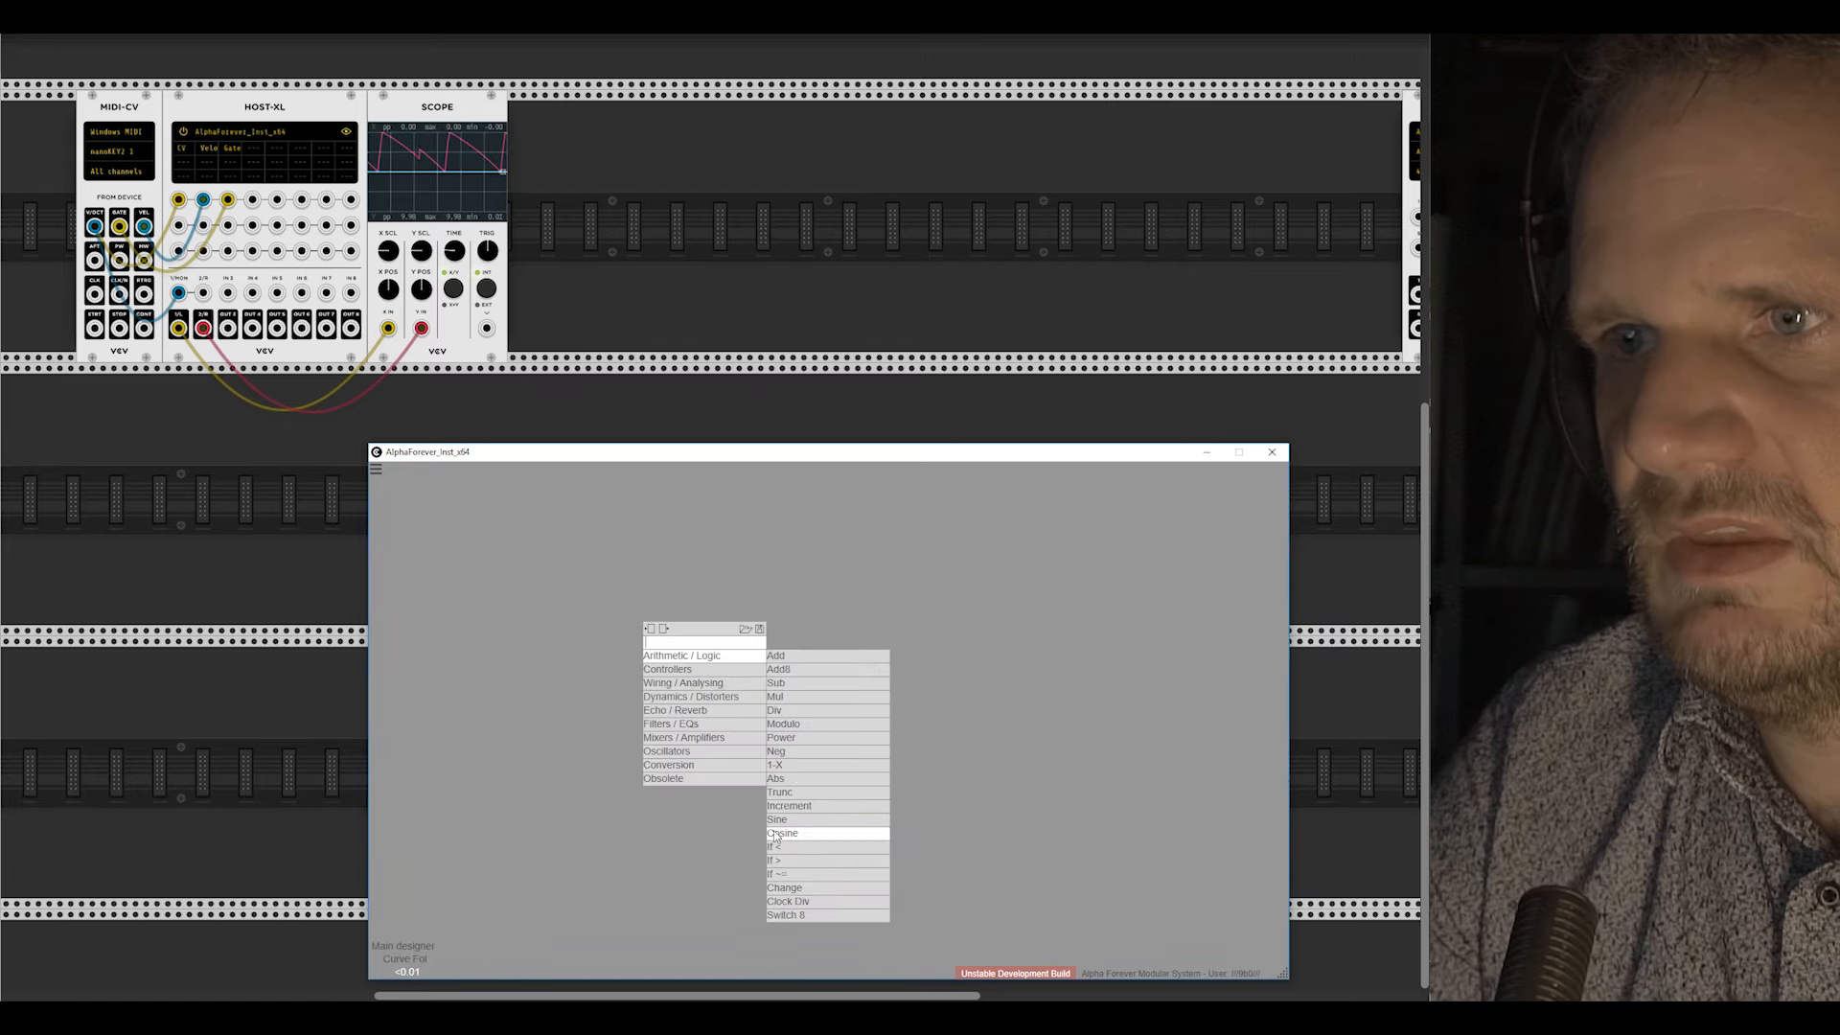
left_click(766, 830)
scroll(599, 669, "up", 2)
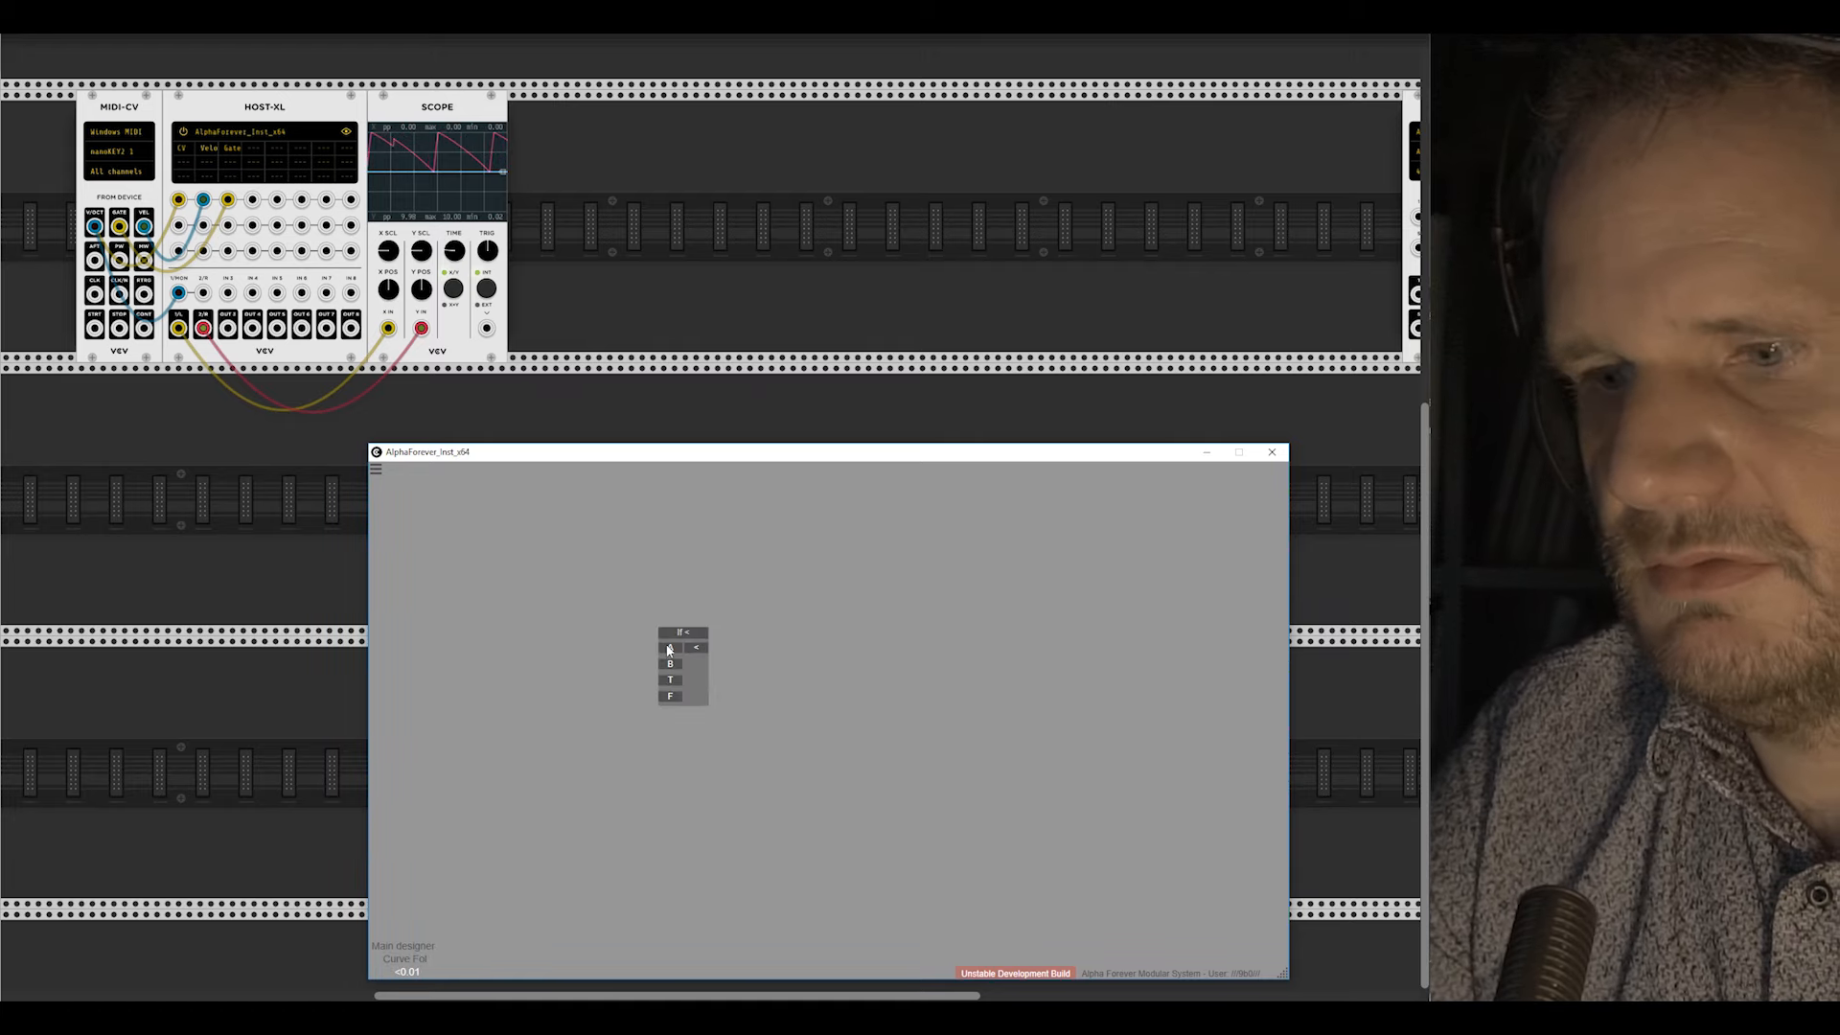
double_click(671, 650)
left_click_drag(590, 631, 520, 630)
double_click(670, 664)
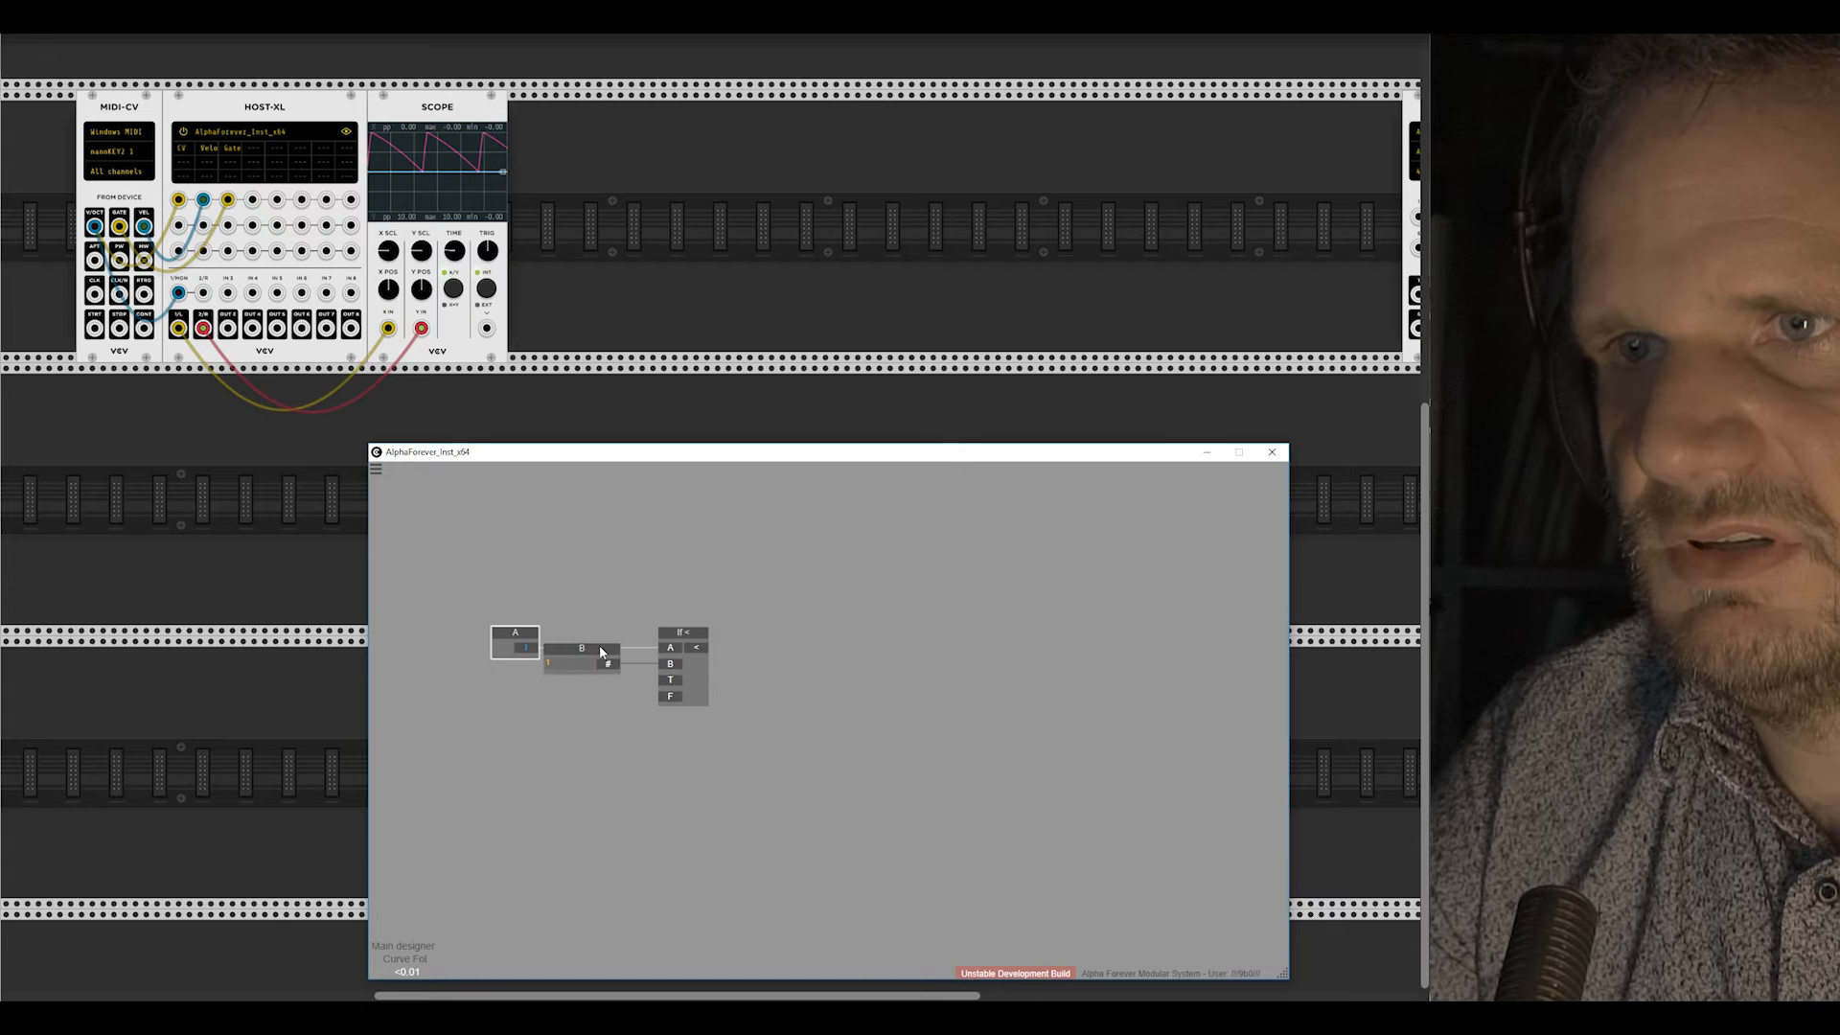
double_click(575, 665)
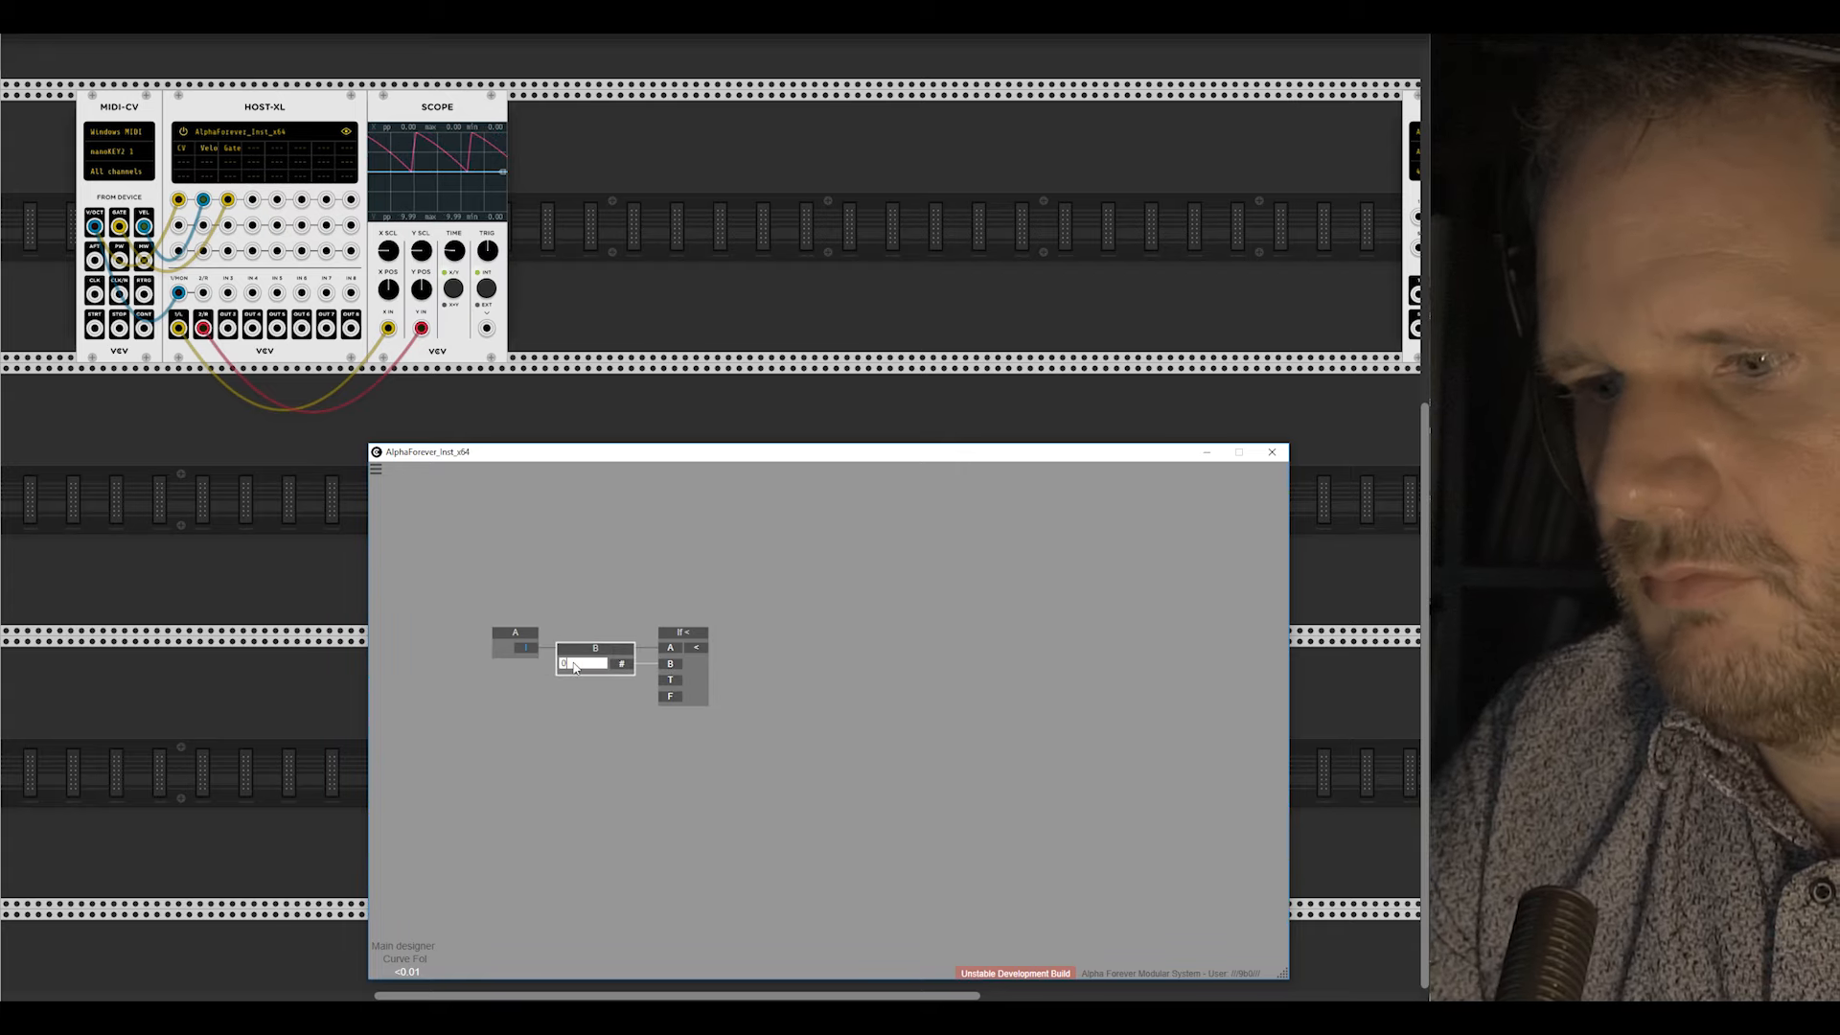
type("0.01")
key("Return")
Step: Wire constant B to T and input A to F, give the If < result an output and return to Curve Fol
left_click_drag(632, 663, 672, 691)
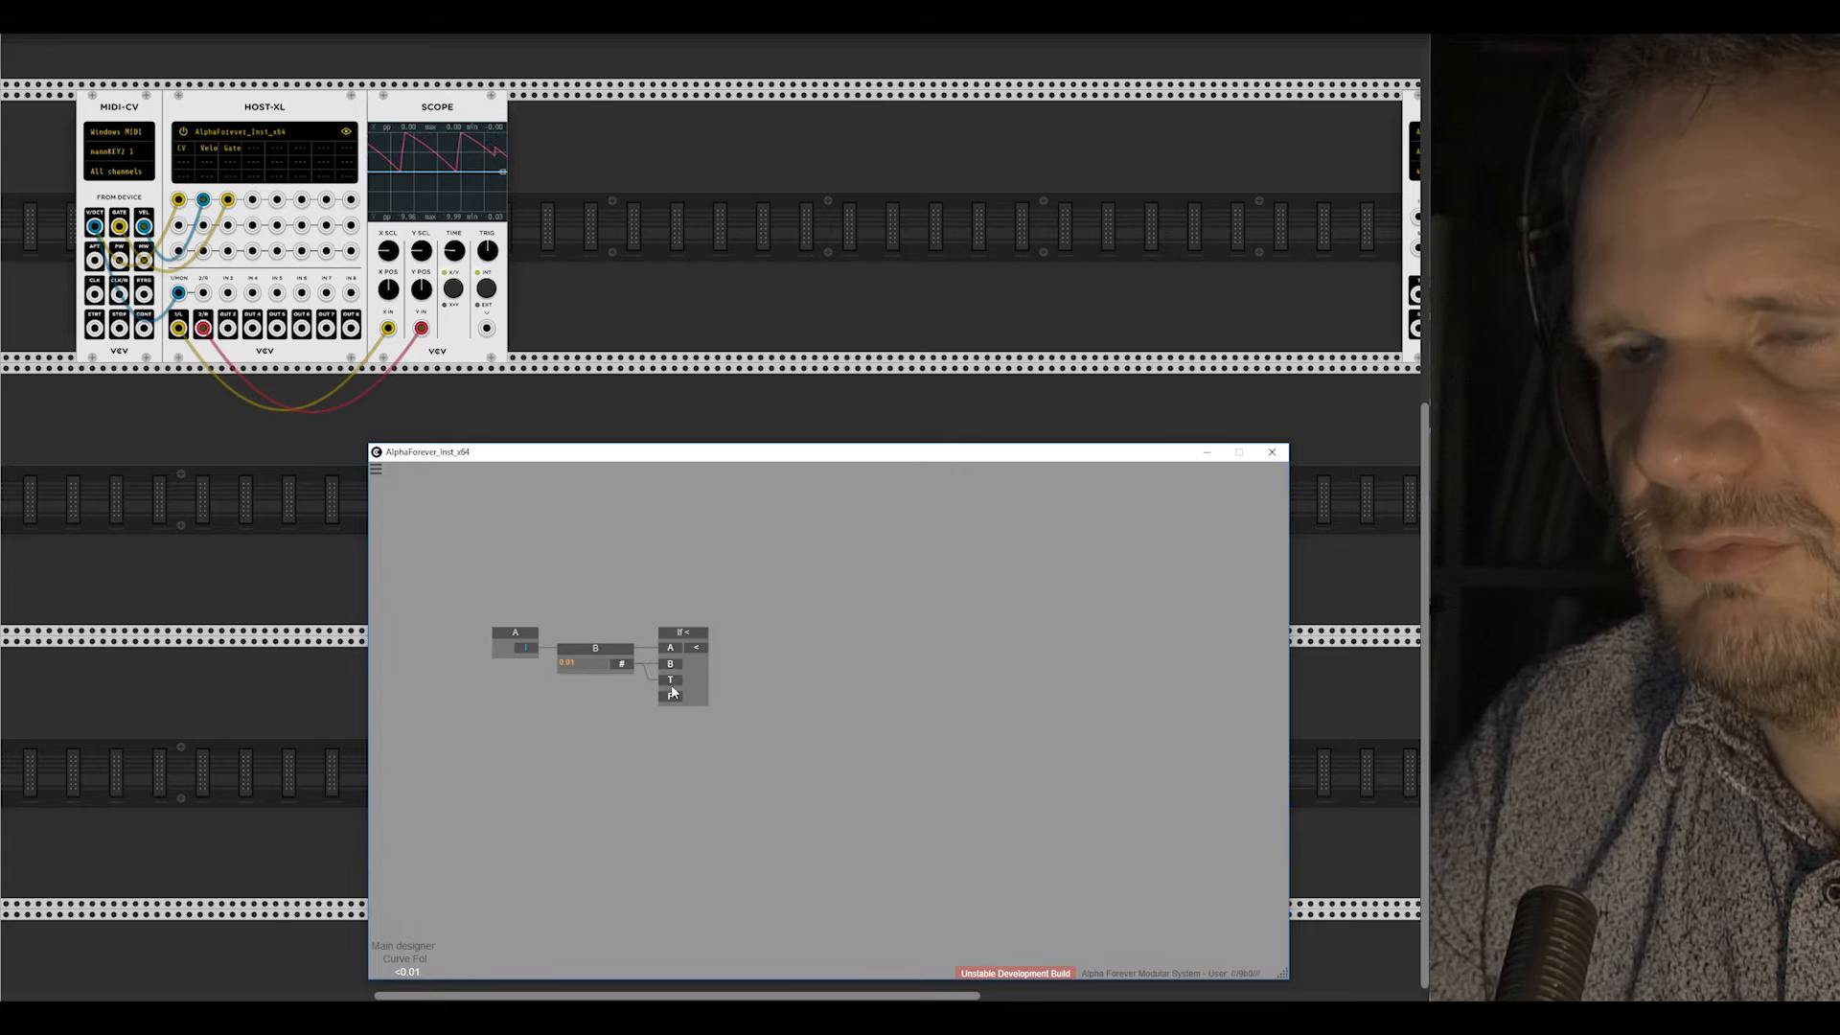
left_click_drag(520, 647, 673, 698)
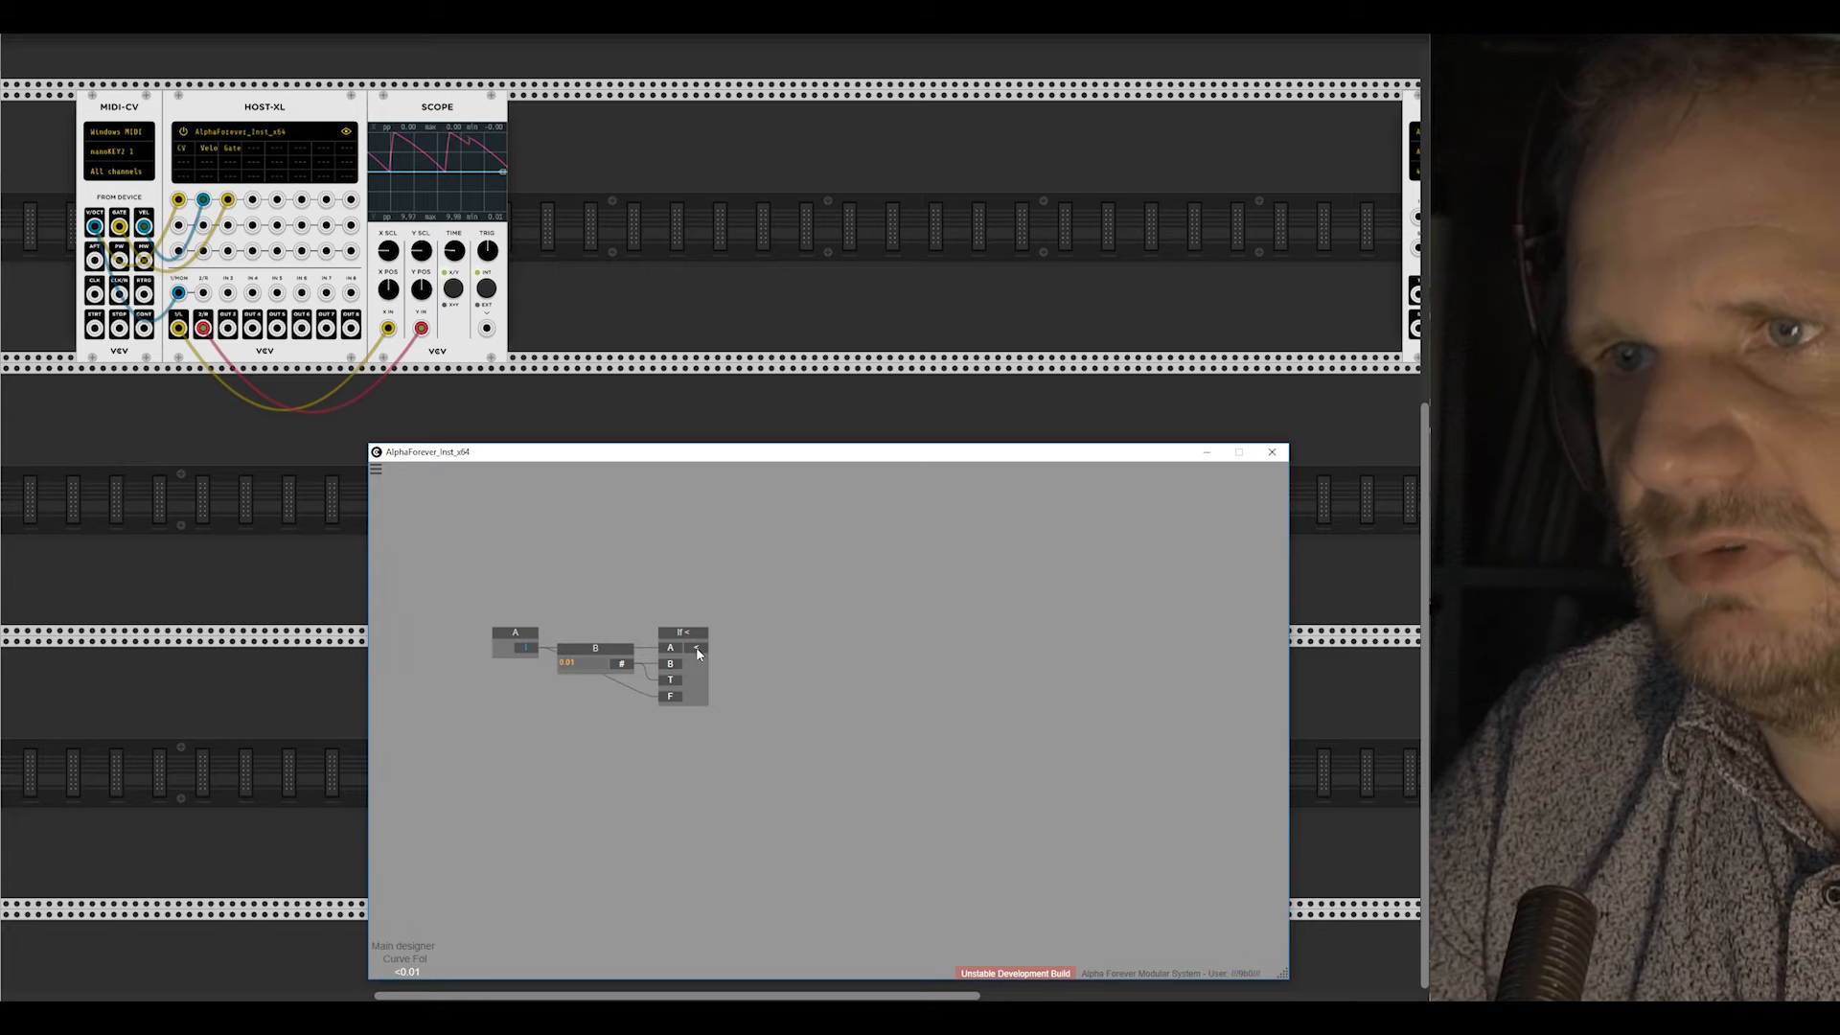
double_click(695, 647)
double_click(789, 577)
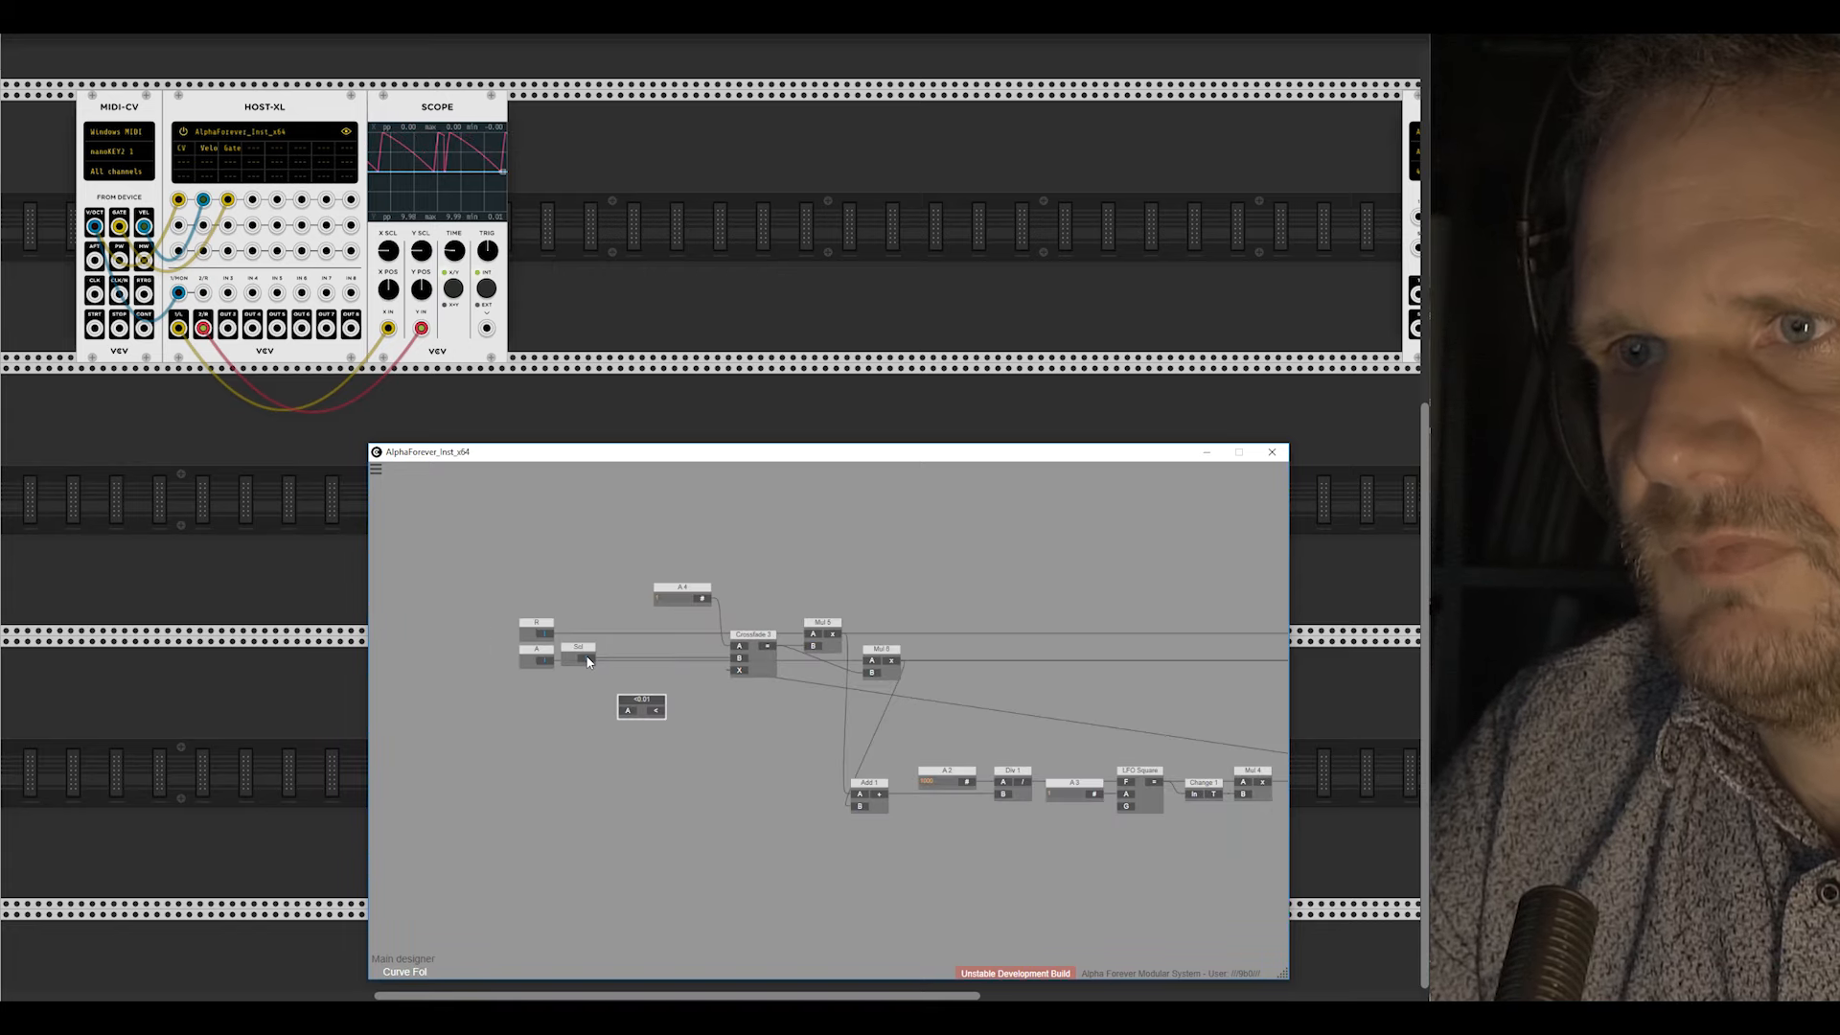
Step: Insert <0.01 between Scl and the Crossfade's B input, and put a copy of it between input A and its Mul
left_click_drag(618, 700, 689, 648)
left_click_drag(577, 648, 706, 731)
left_click(690, 649)
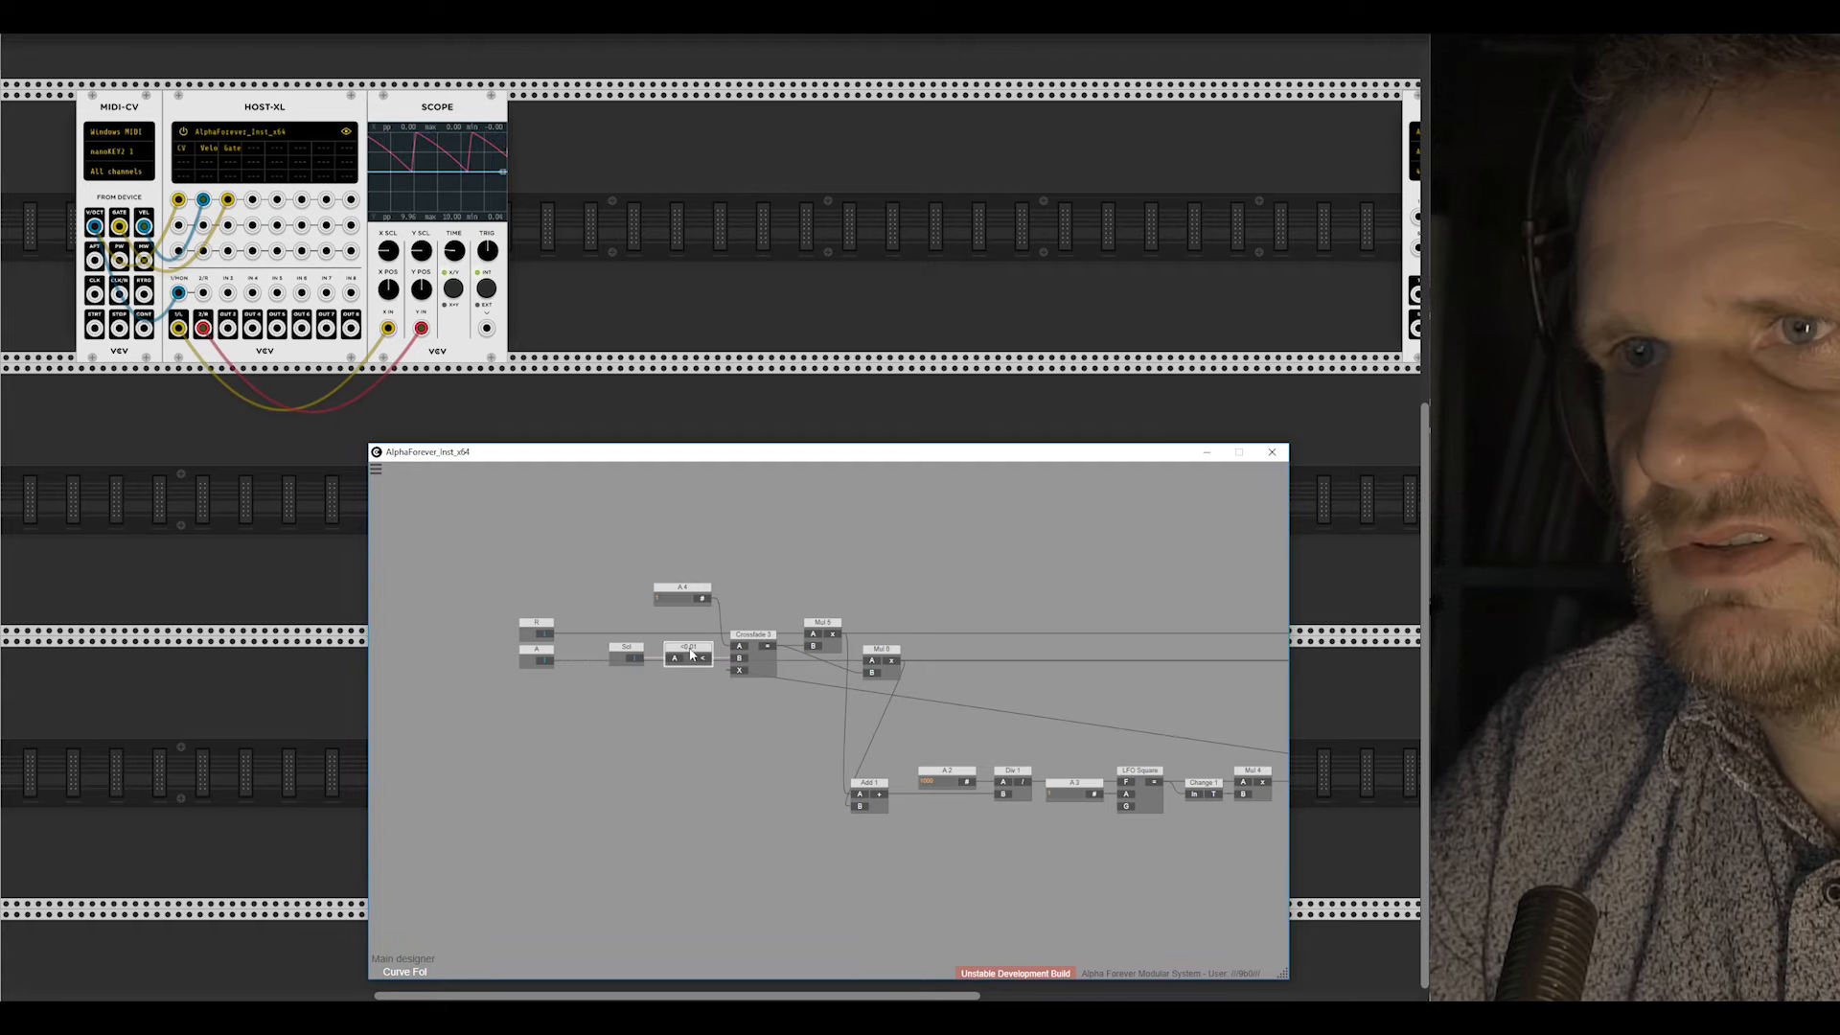
key("ctrl+c")
key("ctrl+v")
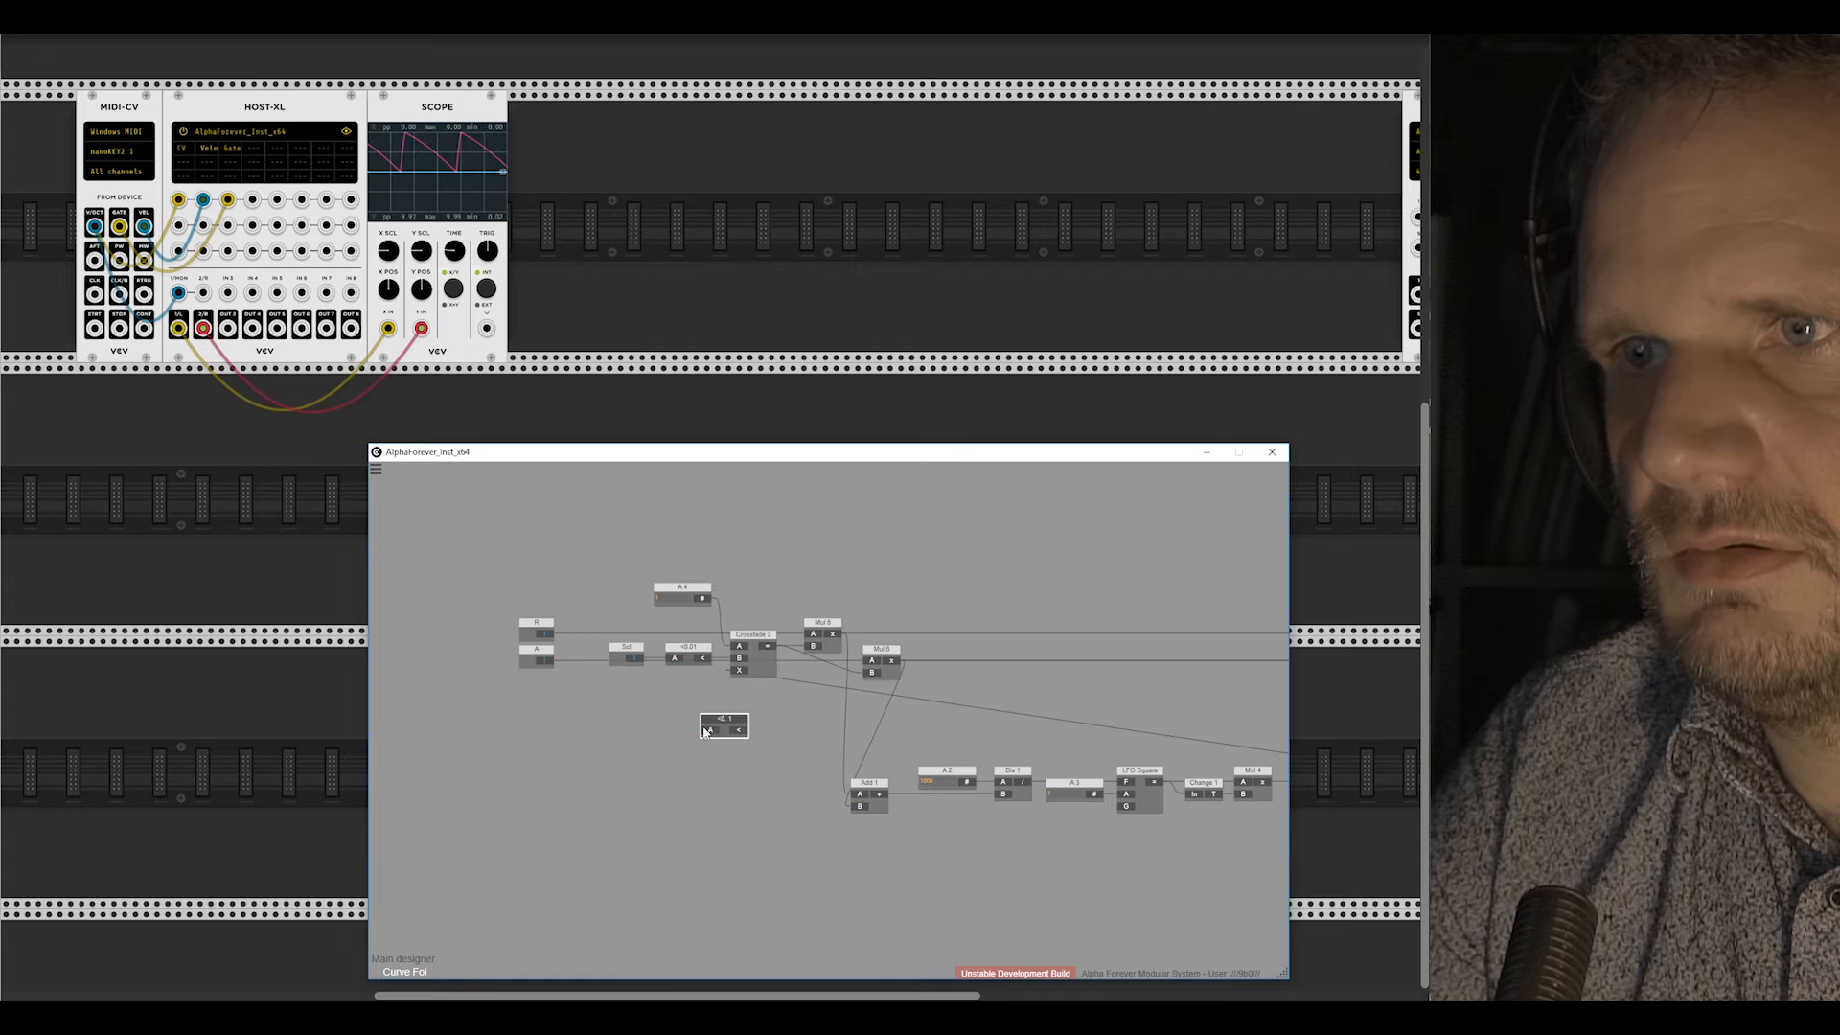
left_click_drag(548, 663, 872, 672)
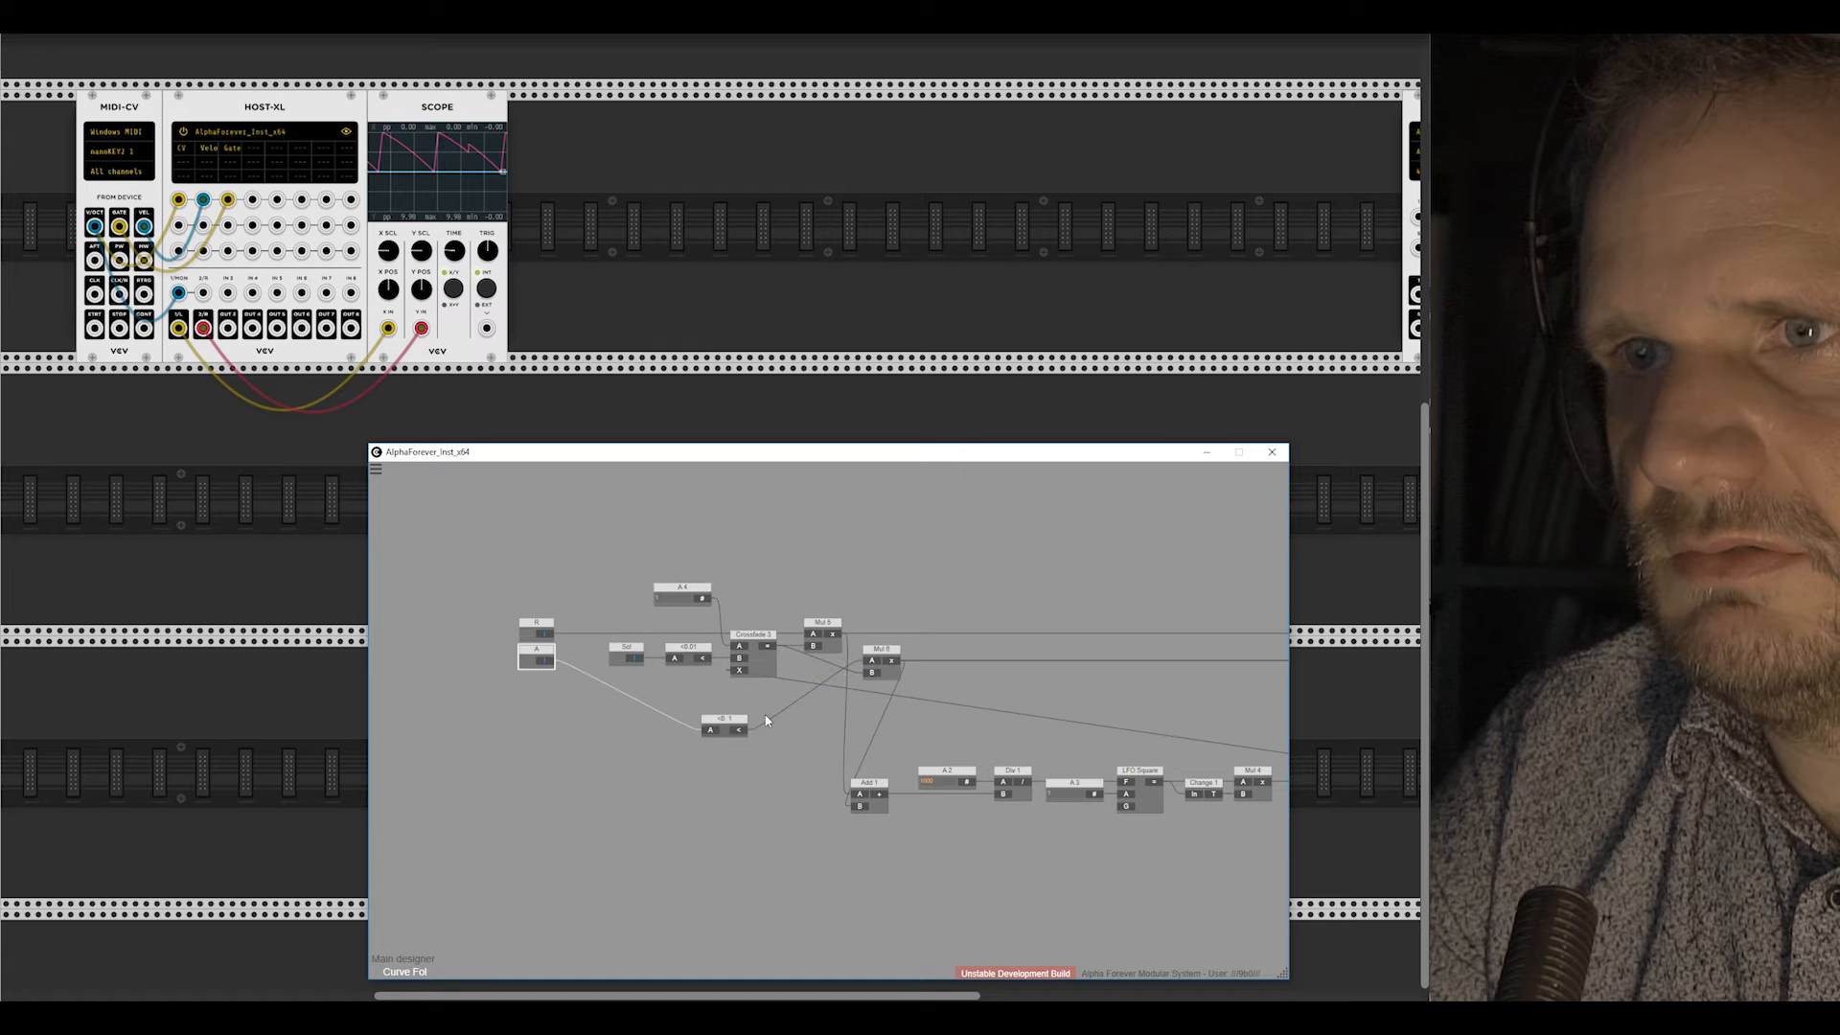
left_click(734, 723)
left_click_drag(734, 723, 525, 652)
Step: Duplicate the <0.01 limiter and insert the copy between the R input and its Mul
left_click(586, 658)
key("ctrl+d")
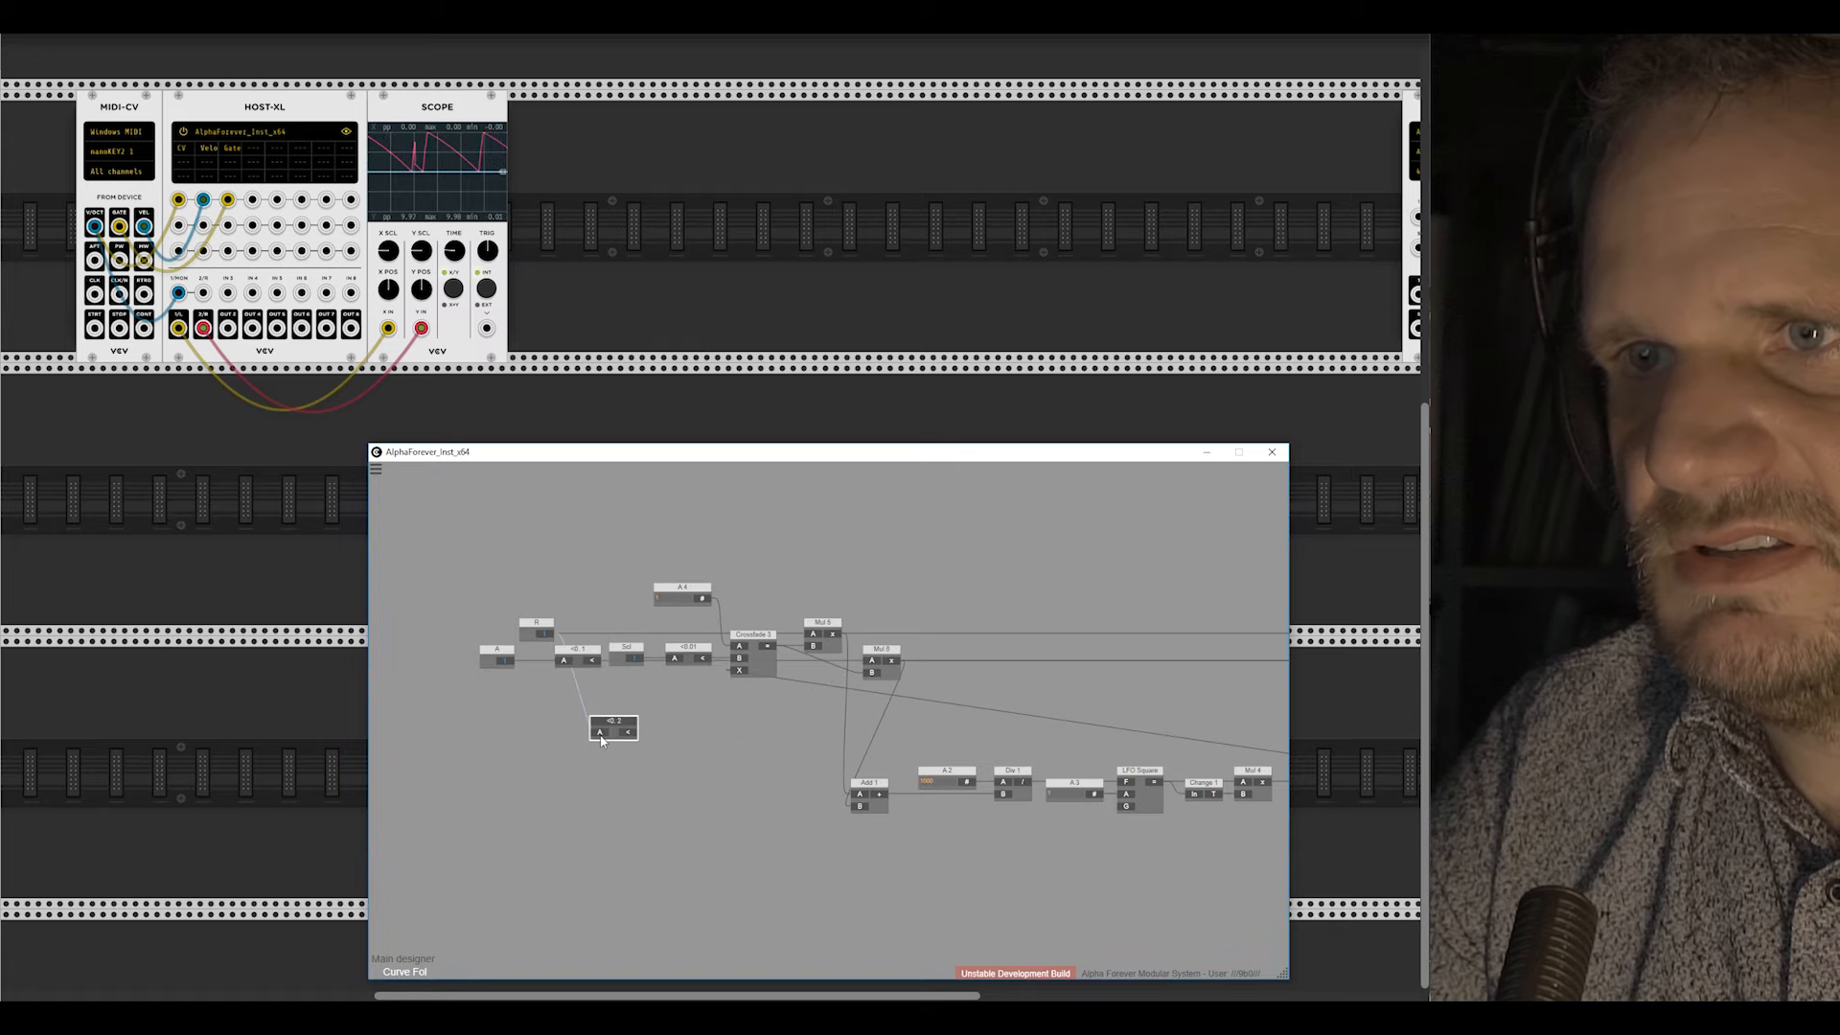
left_click_drag(629, 732, 738, 670)
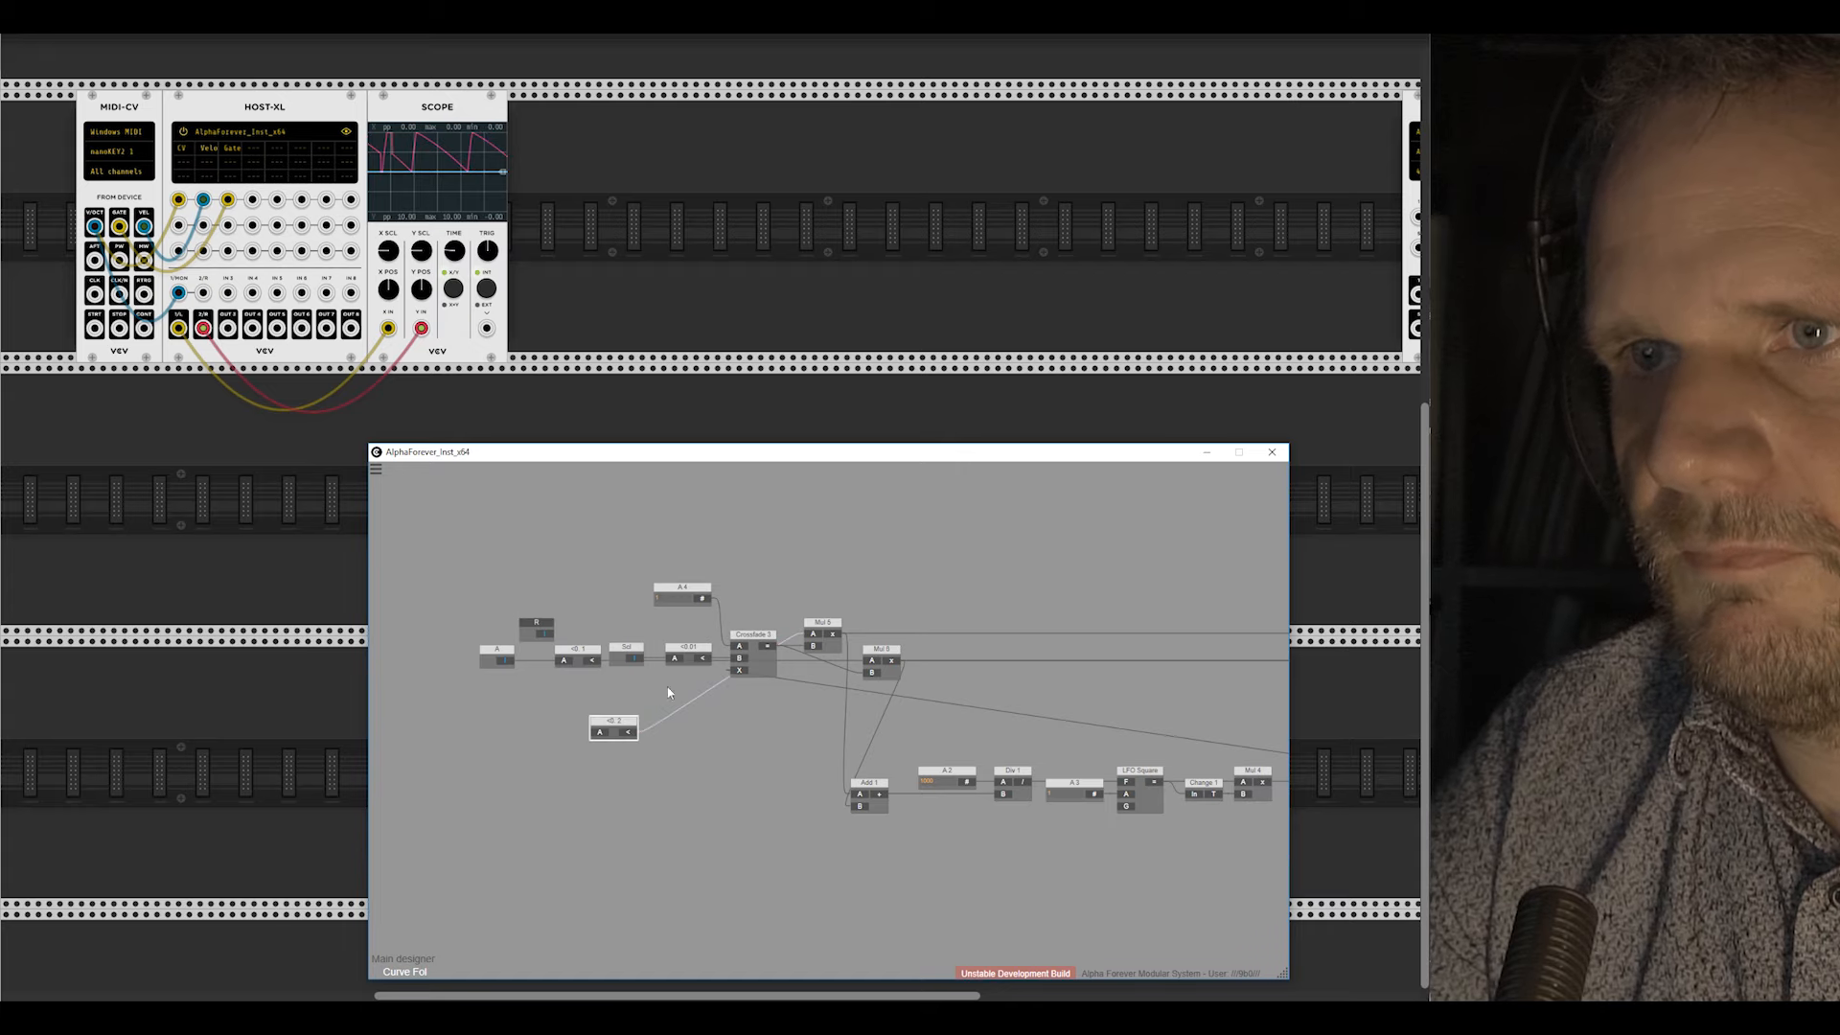
left_click_drag(598, 734, 548, 633)
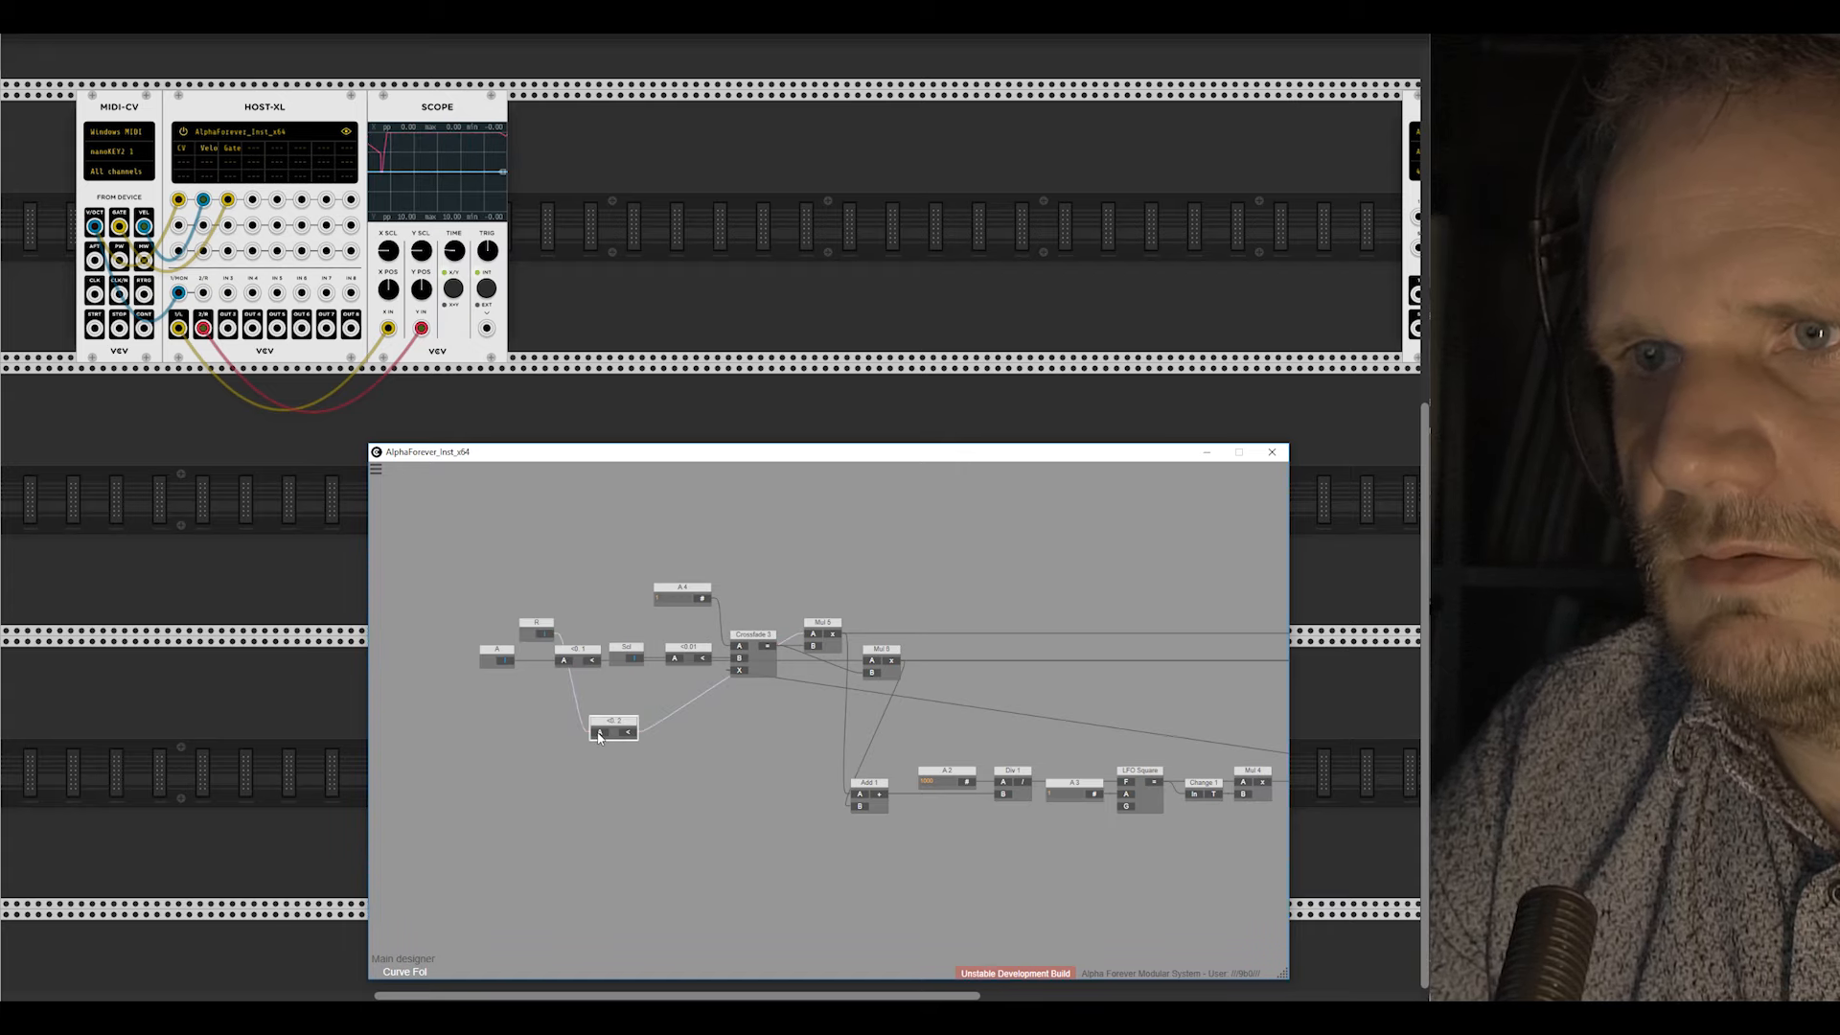
left_click_drag(599, 734, 599, 633)
Step: Align the A and R inputs and their <0.01 limiters in two neat rows, and return to the main designer
left_click_drag(473, 600, 649, 596)
key("l")
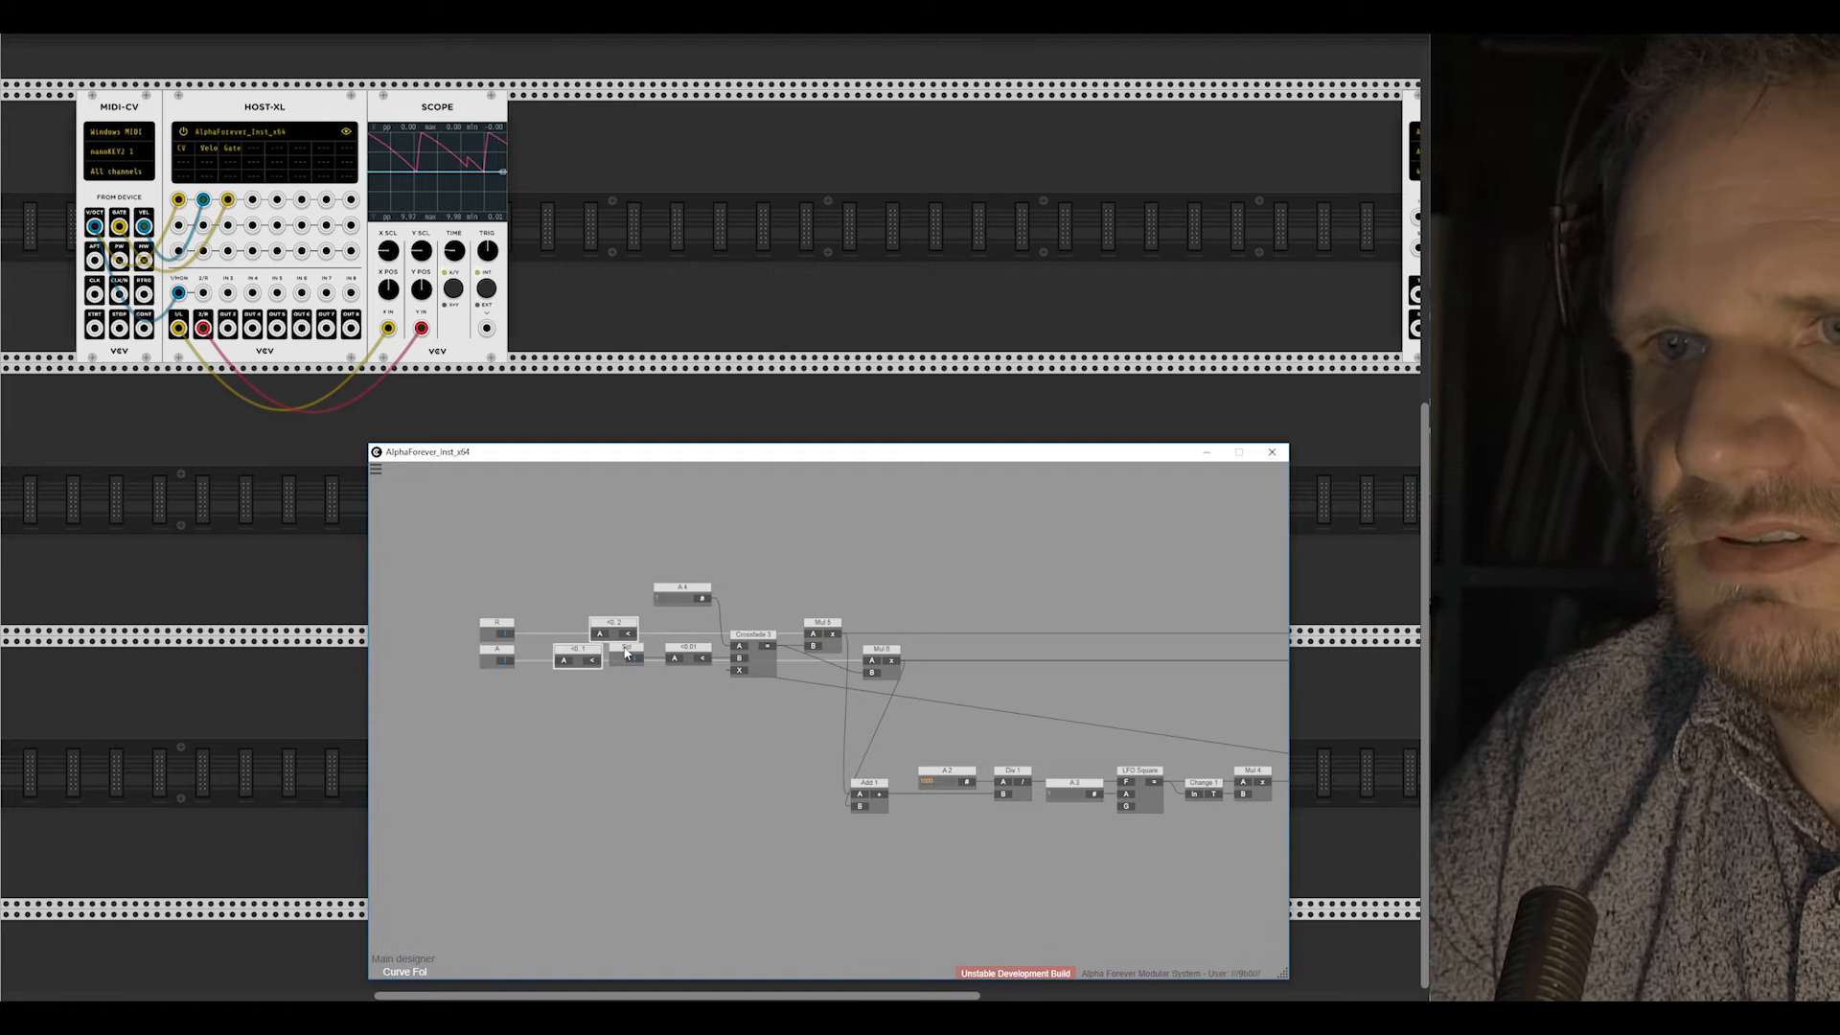
key("l")
left_click_drag(593, 651, 568, 652)
double_click(616, 602)
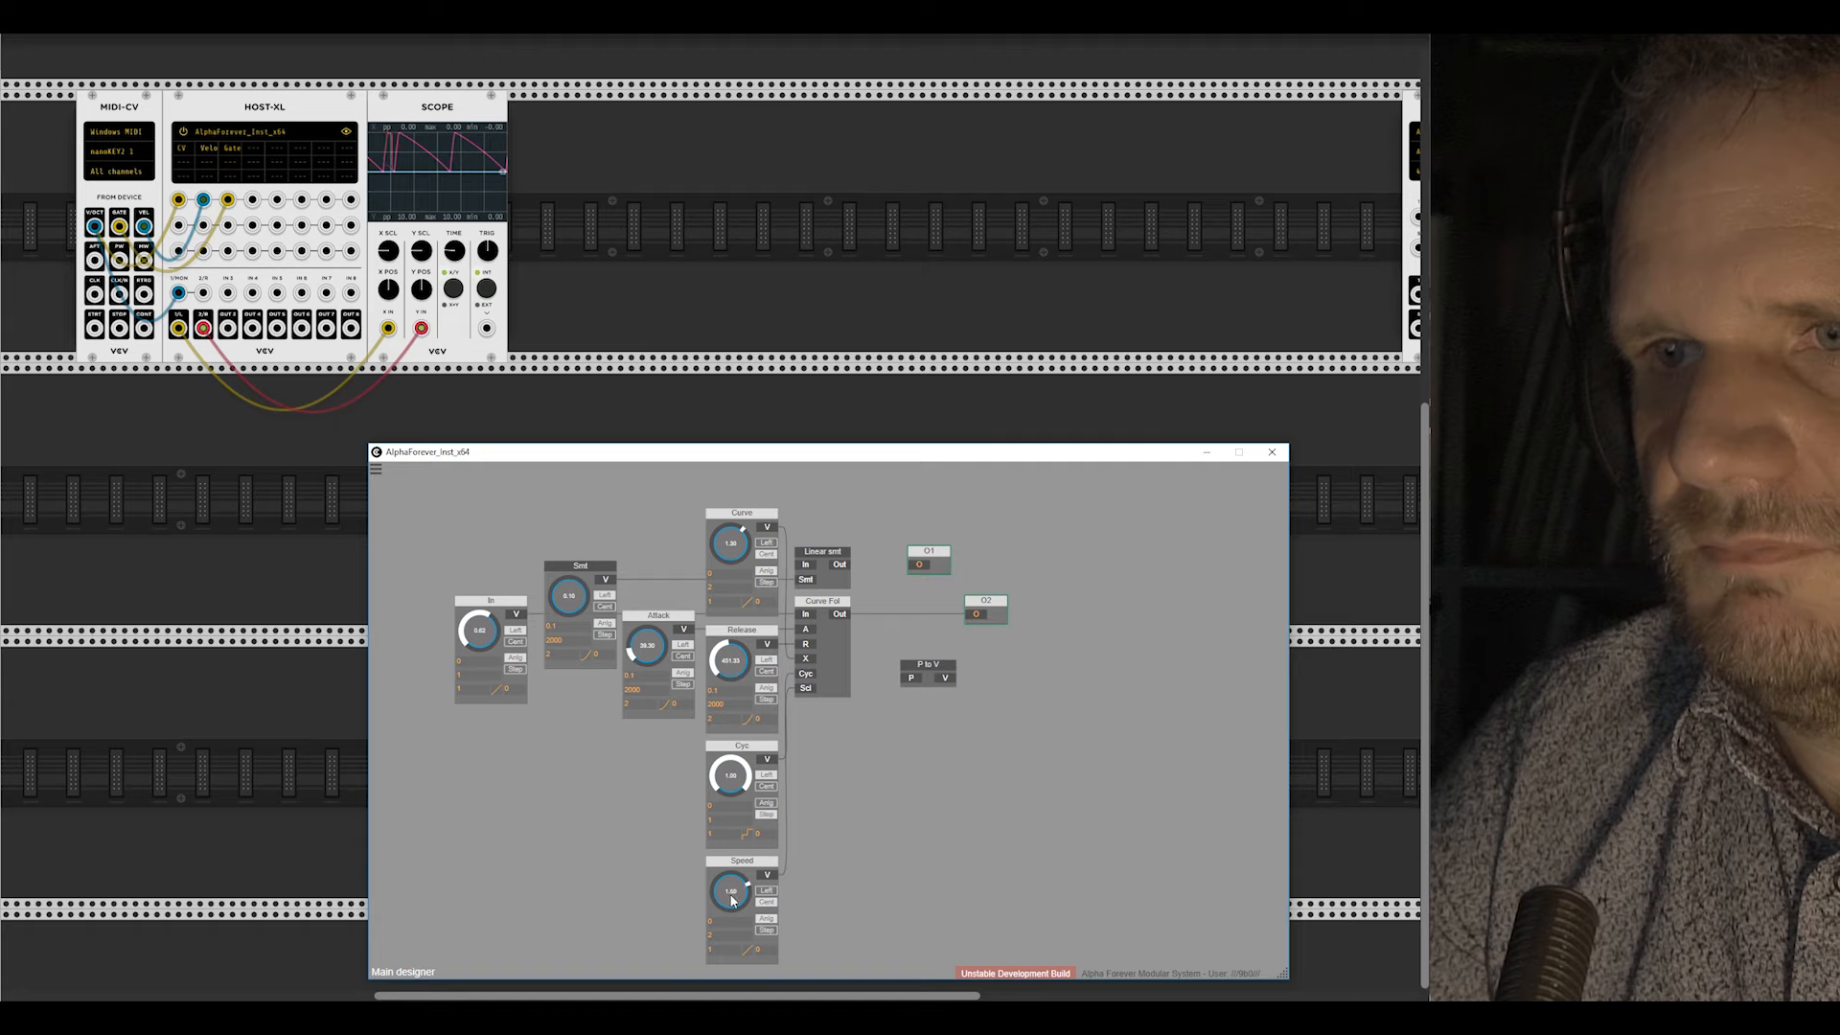
Step: Lower the Speed knob to test how Curve Fol cycles with the limited attack and release times
left_click_drag(730, 900, 723, 941)
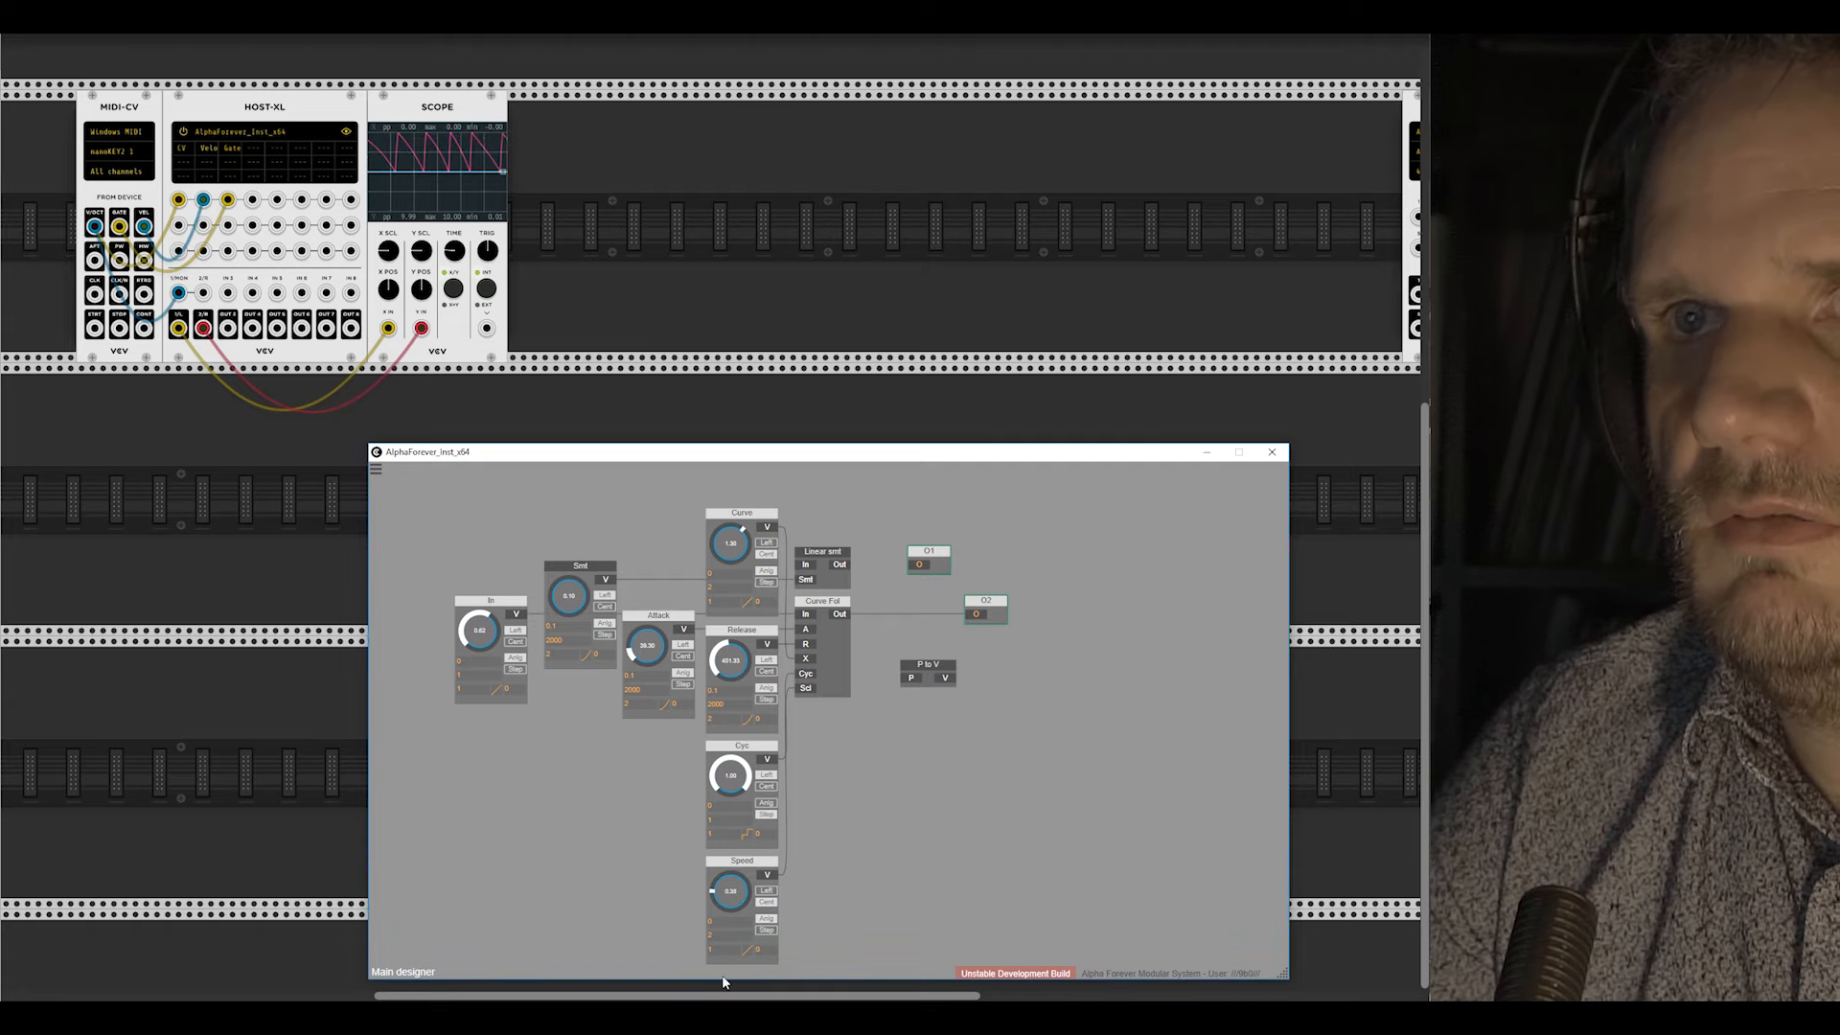
scroll(875, 813, "down", 3)
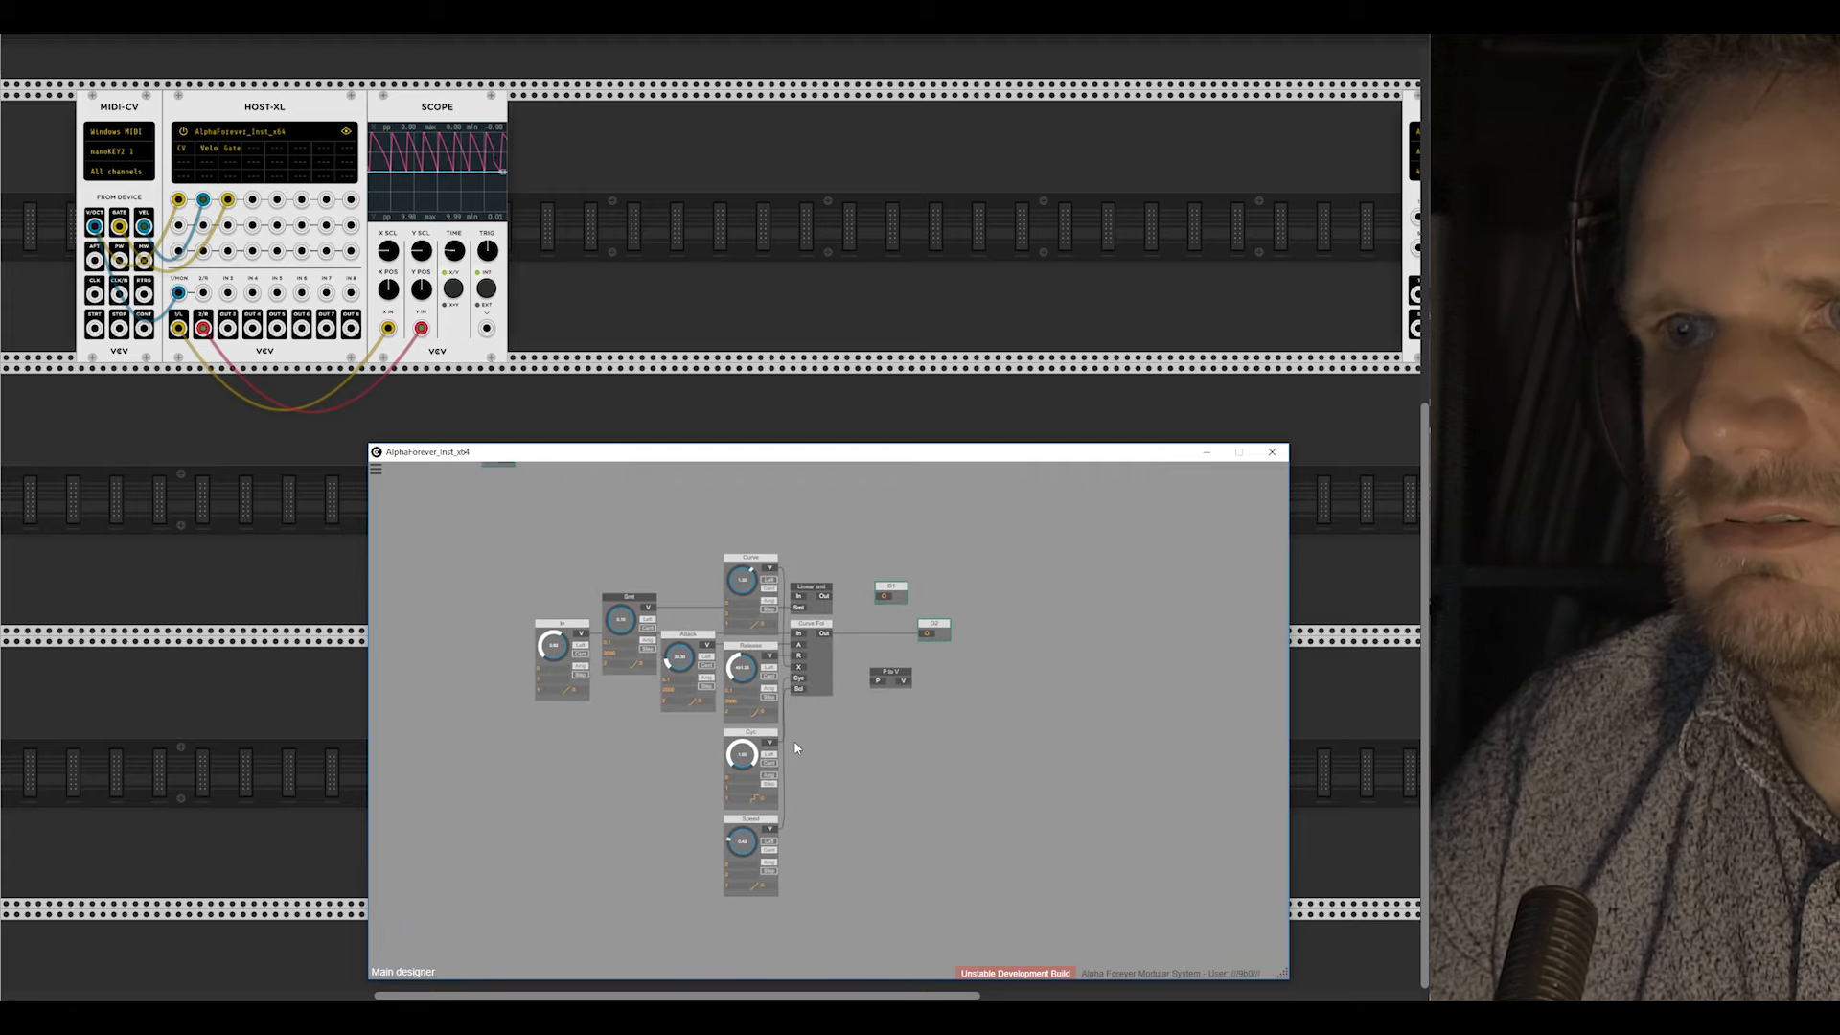
left_click_drag(828, 738, 921, 768)
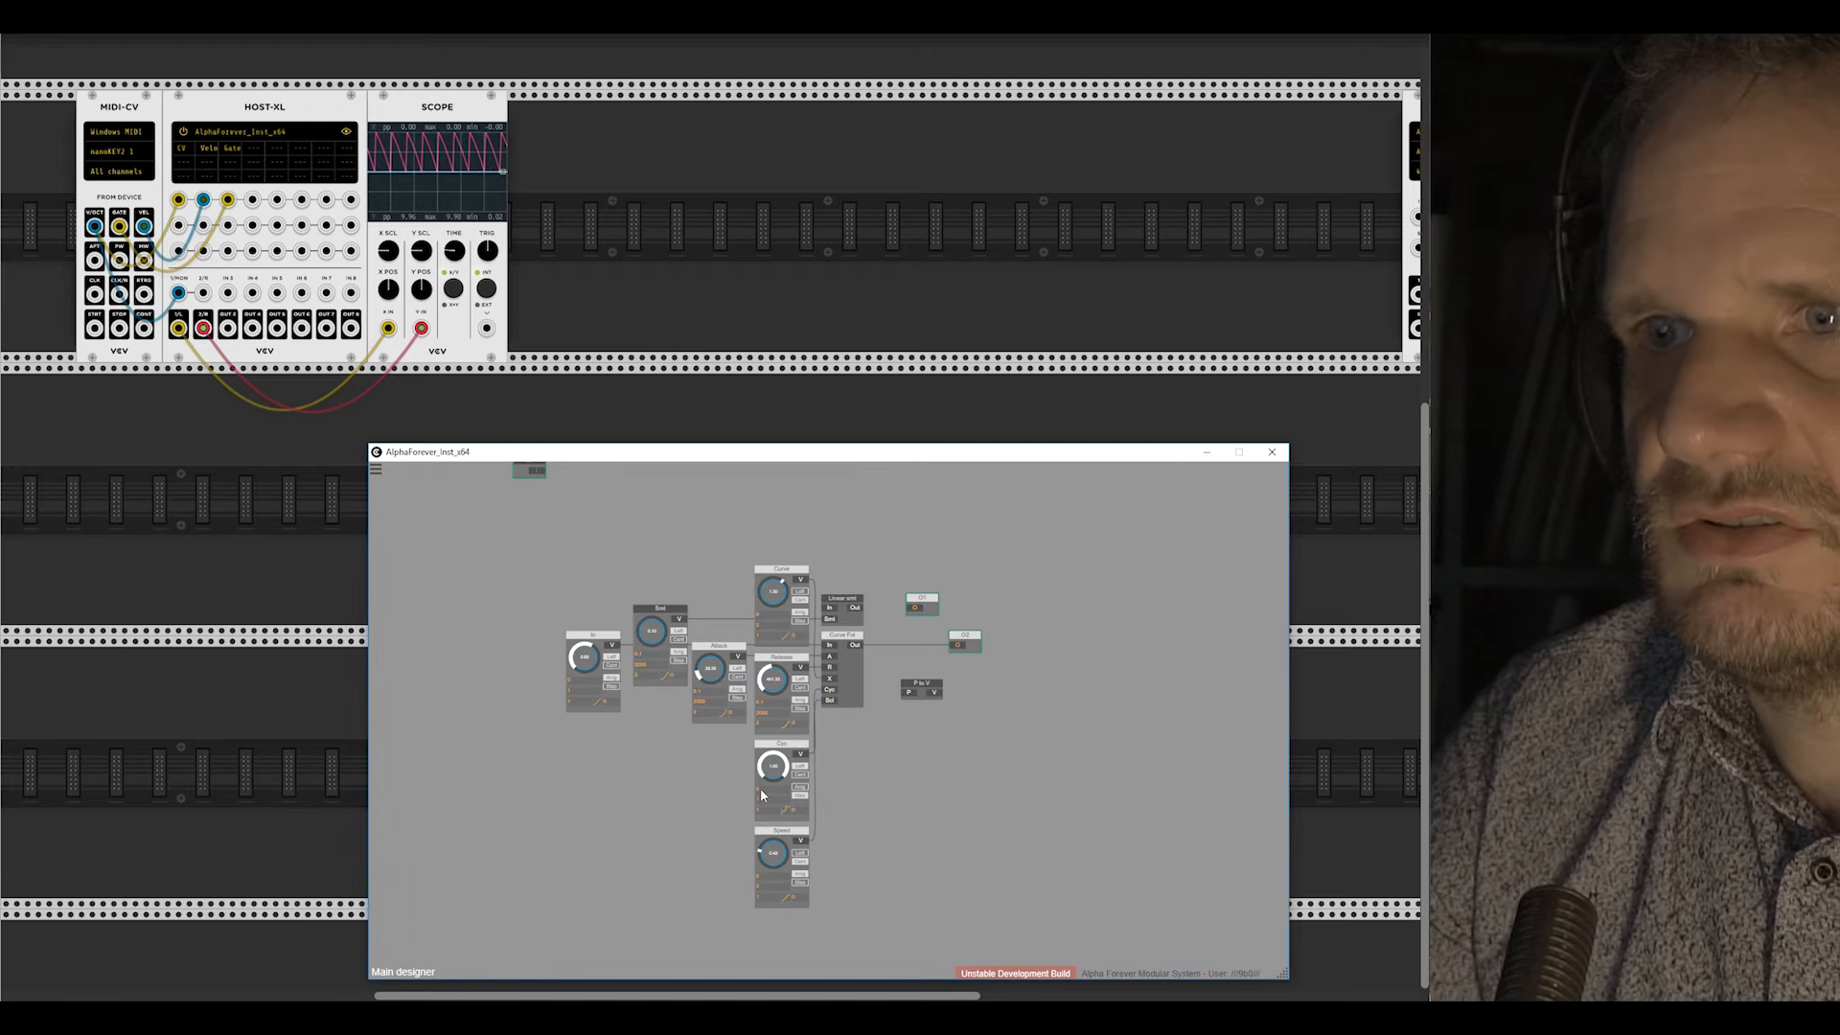
Step: Turn Cyc to 0 and back to 1, and test the cycle with a lower Curve and a higher Speed
left_click_drag(761, 794, 748, 886)
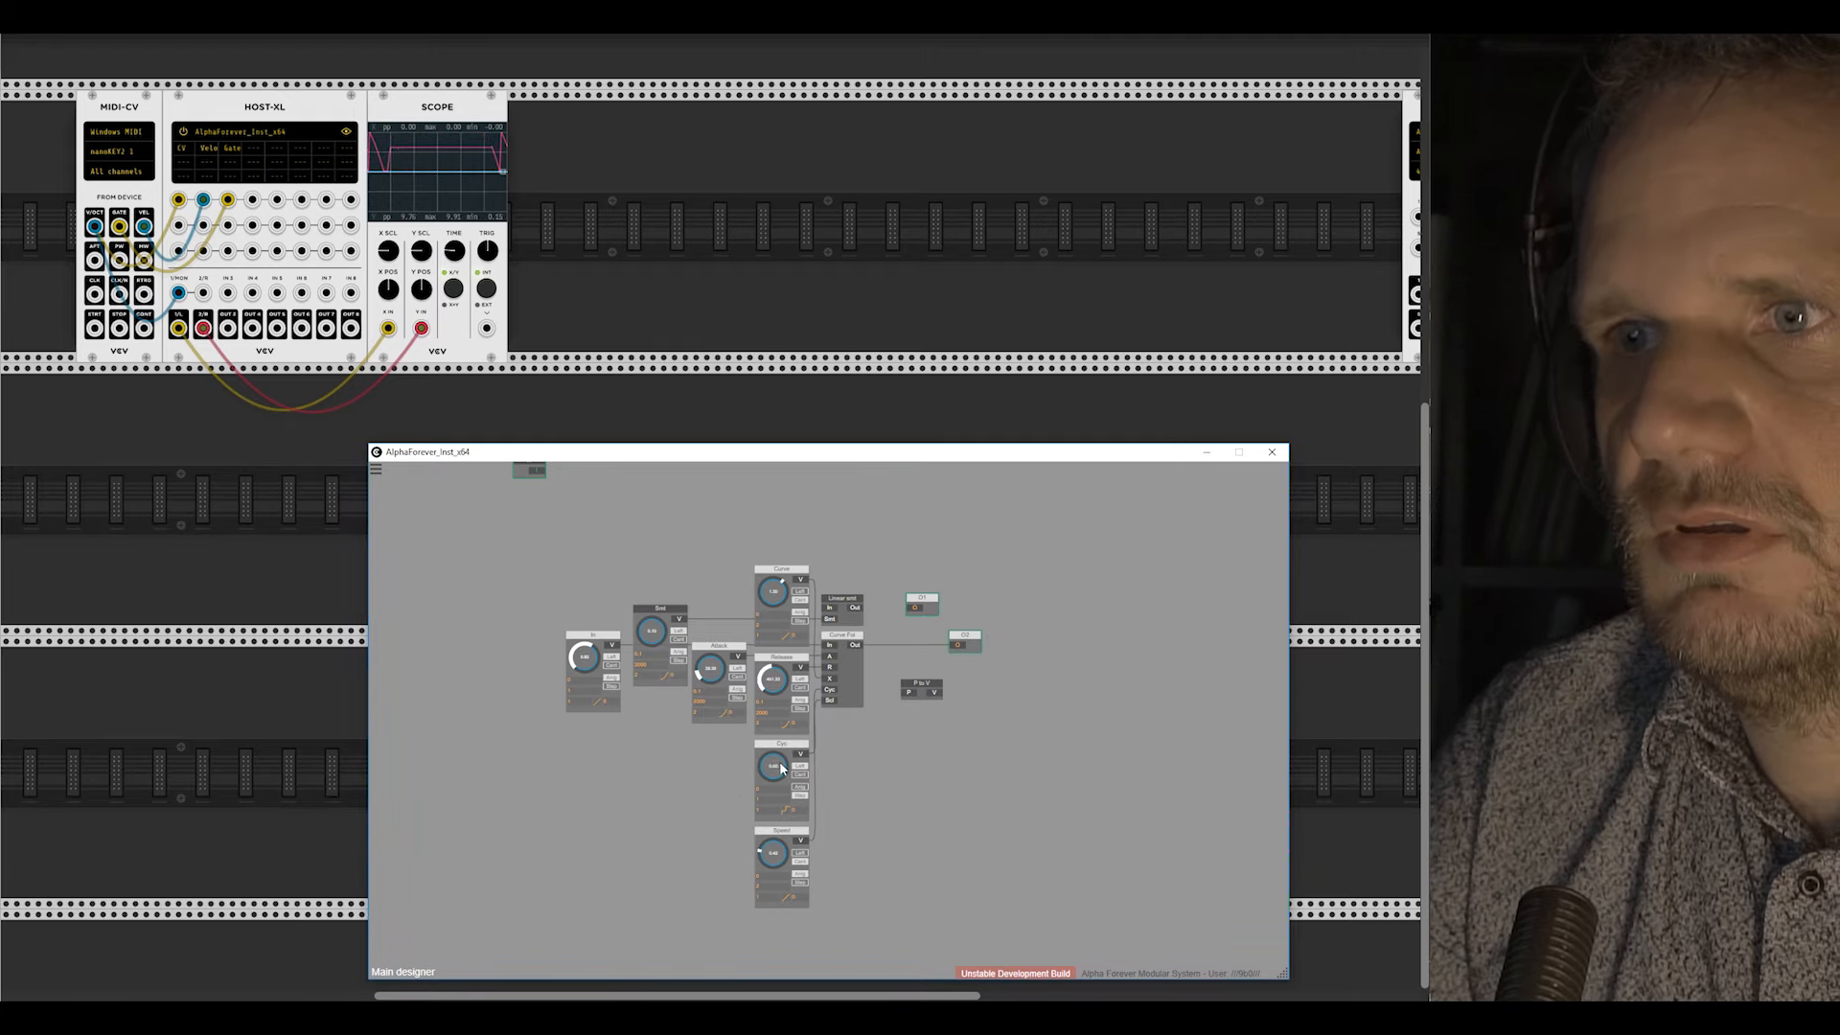
left_click_drag(782, 767, 795, 649)
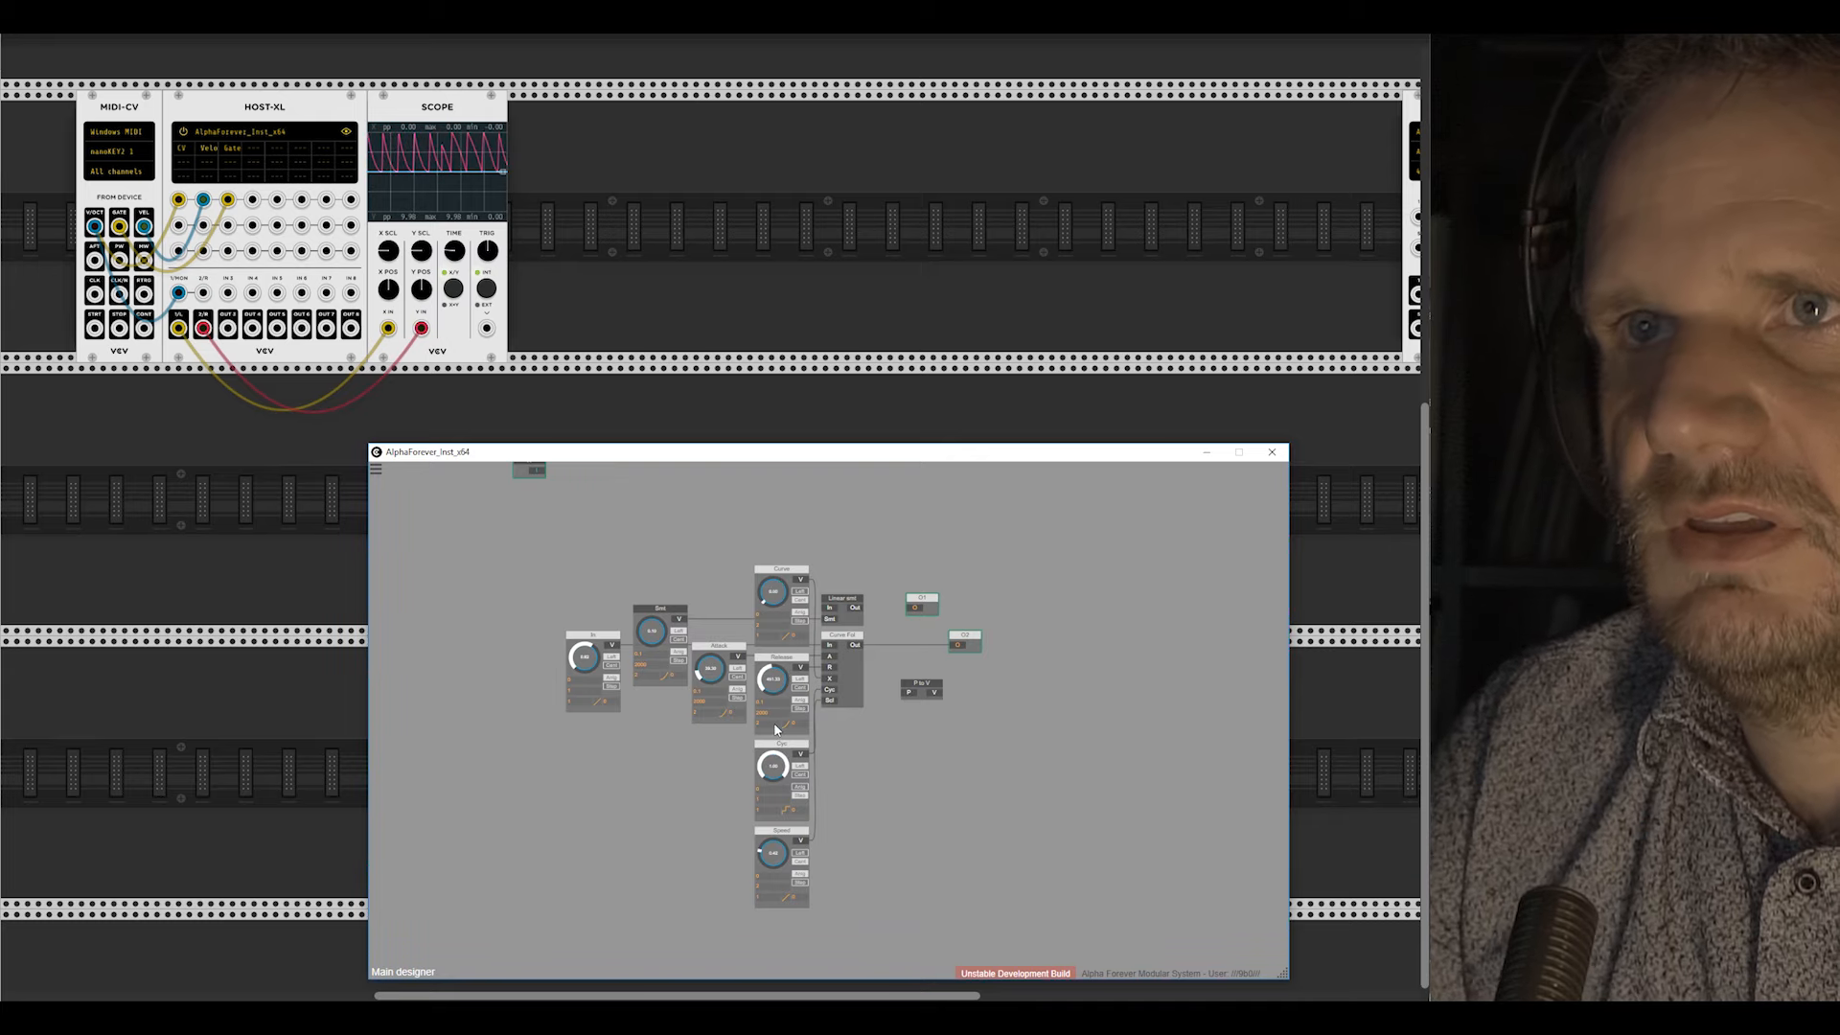
left_click_drag(773, 859, 779, 821)
mouse_move(913, 816)
left_mouse_down()
mouse_move(899, 801)
mouse_move(920, 812)
left_mouse_up()
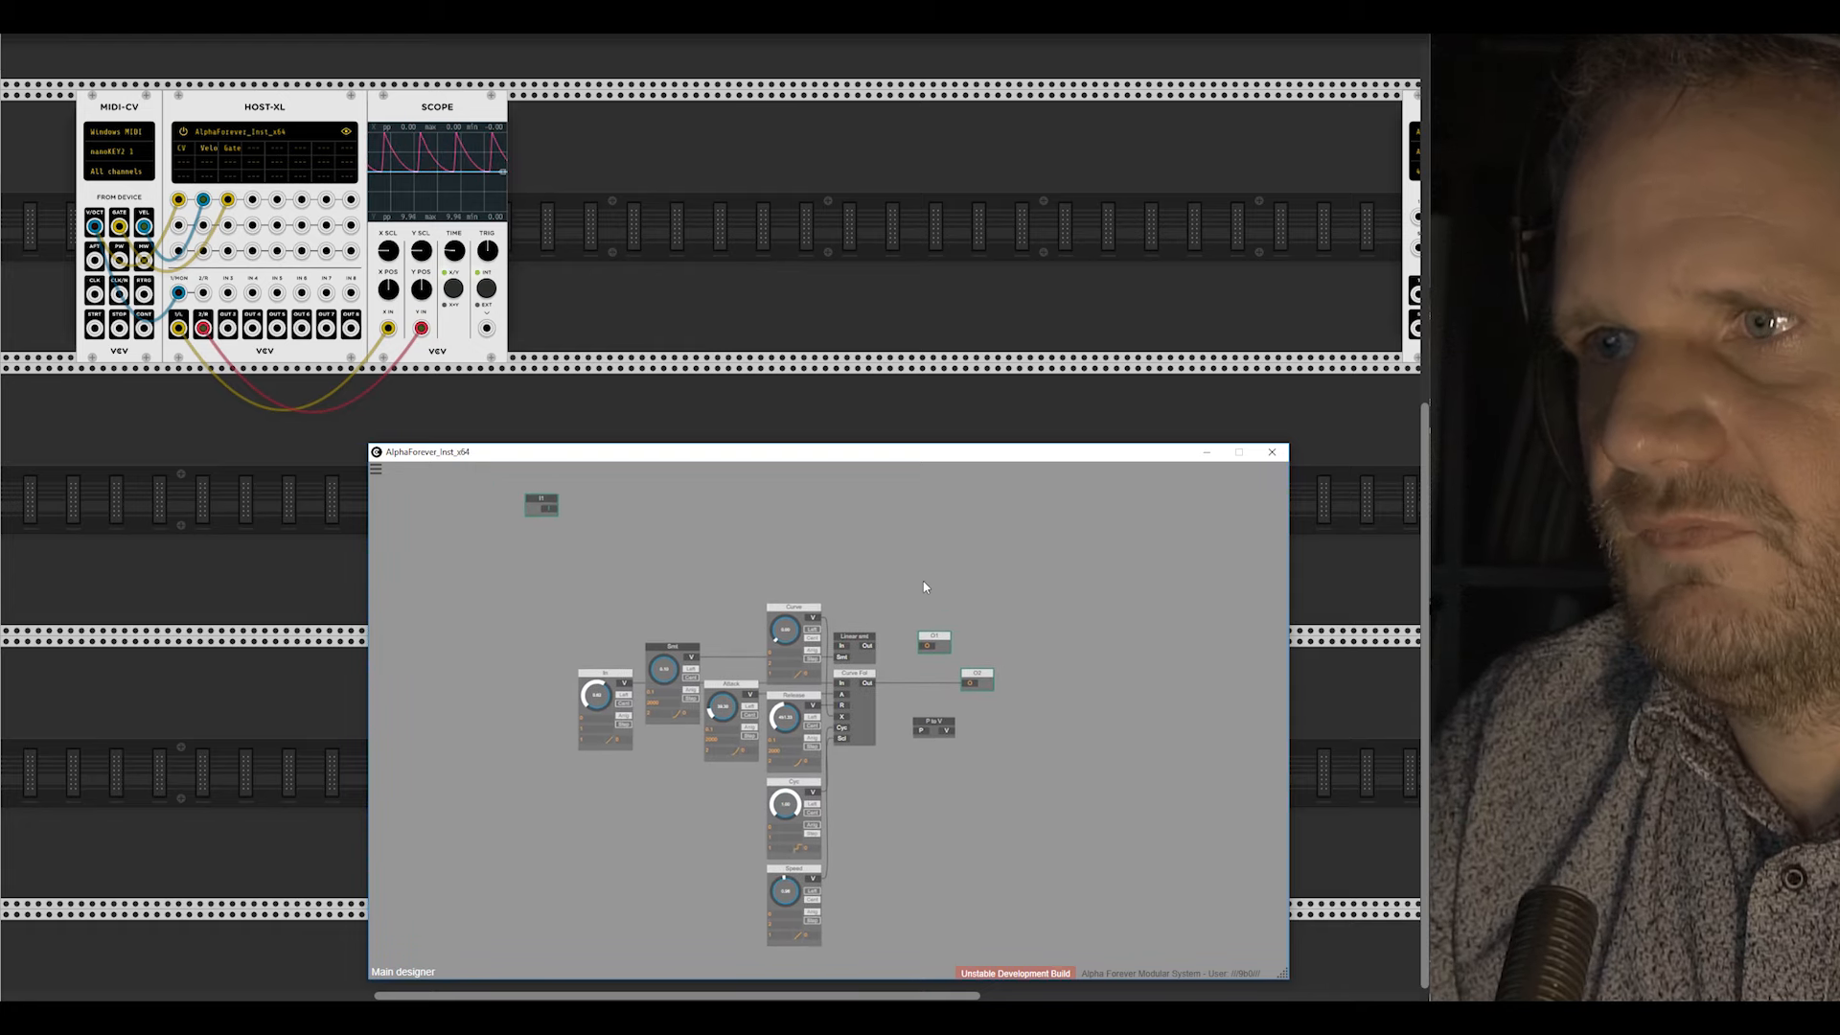
left_click_drag(930, 643, 973, 652)
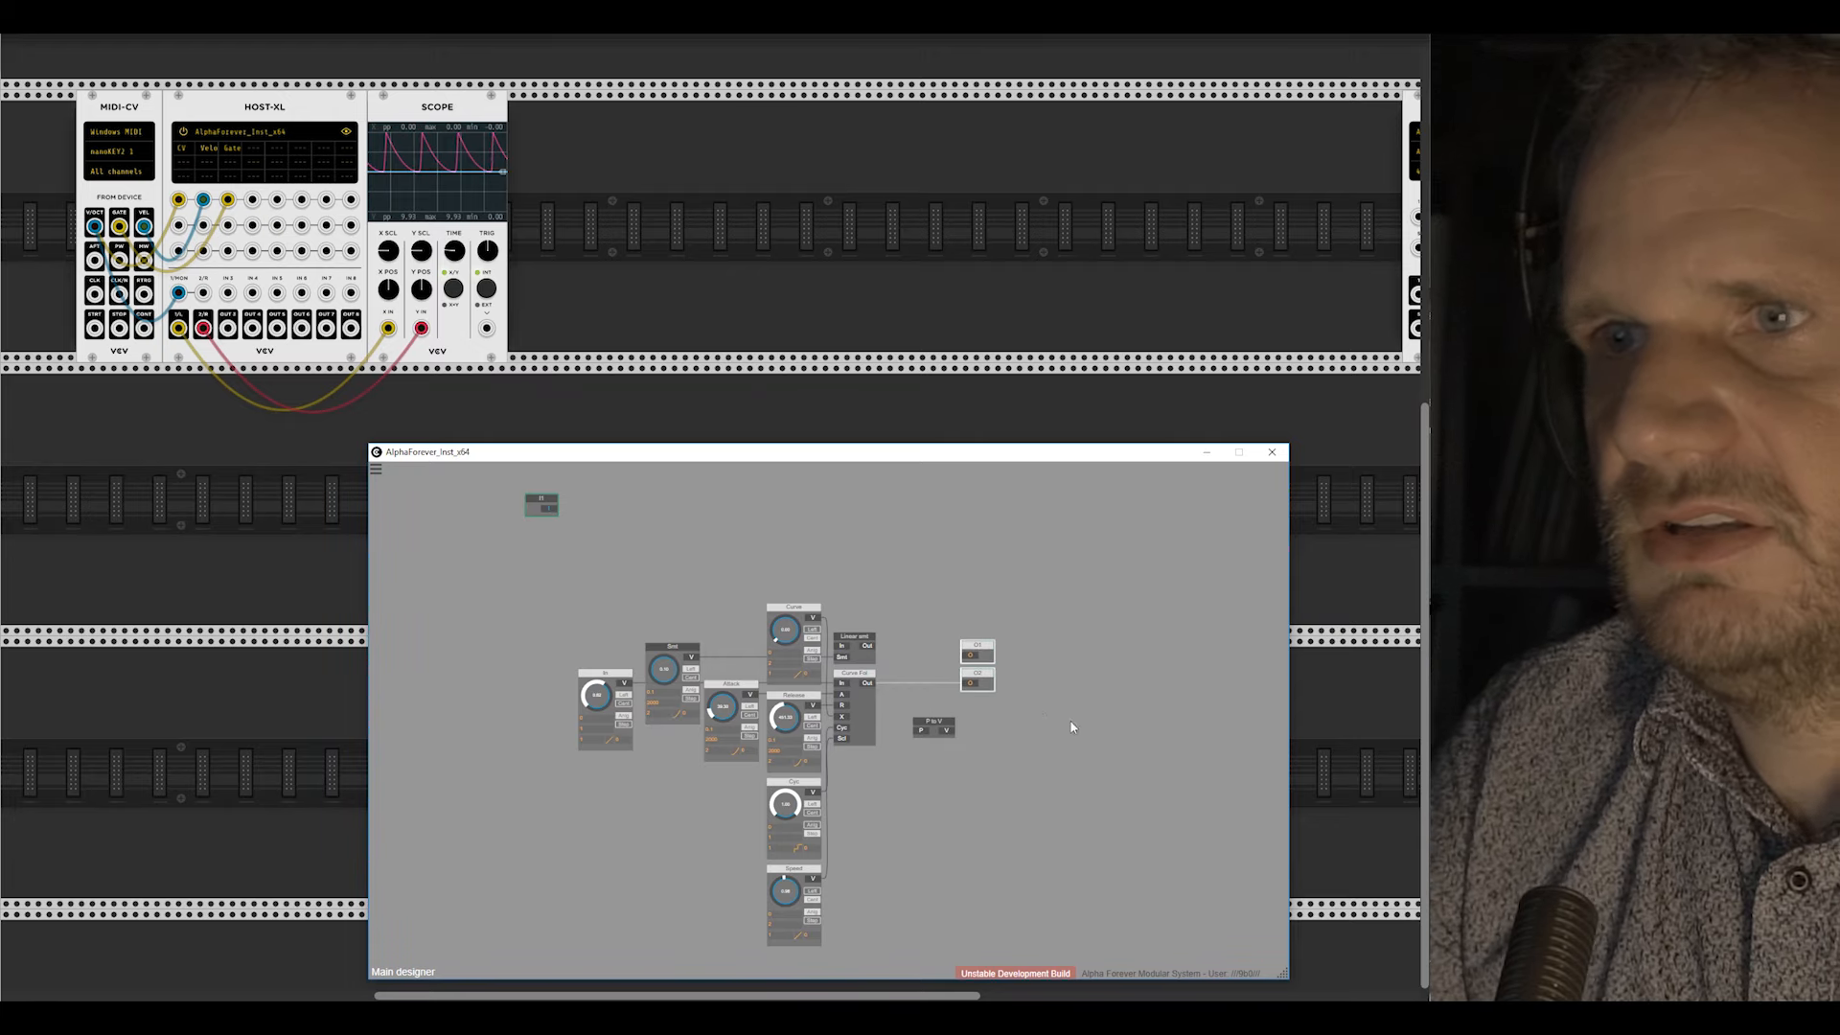
right_click(942, 540)
type("mix")
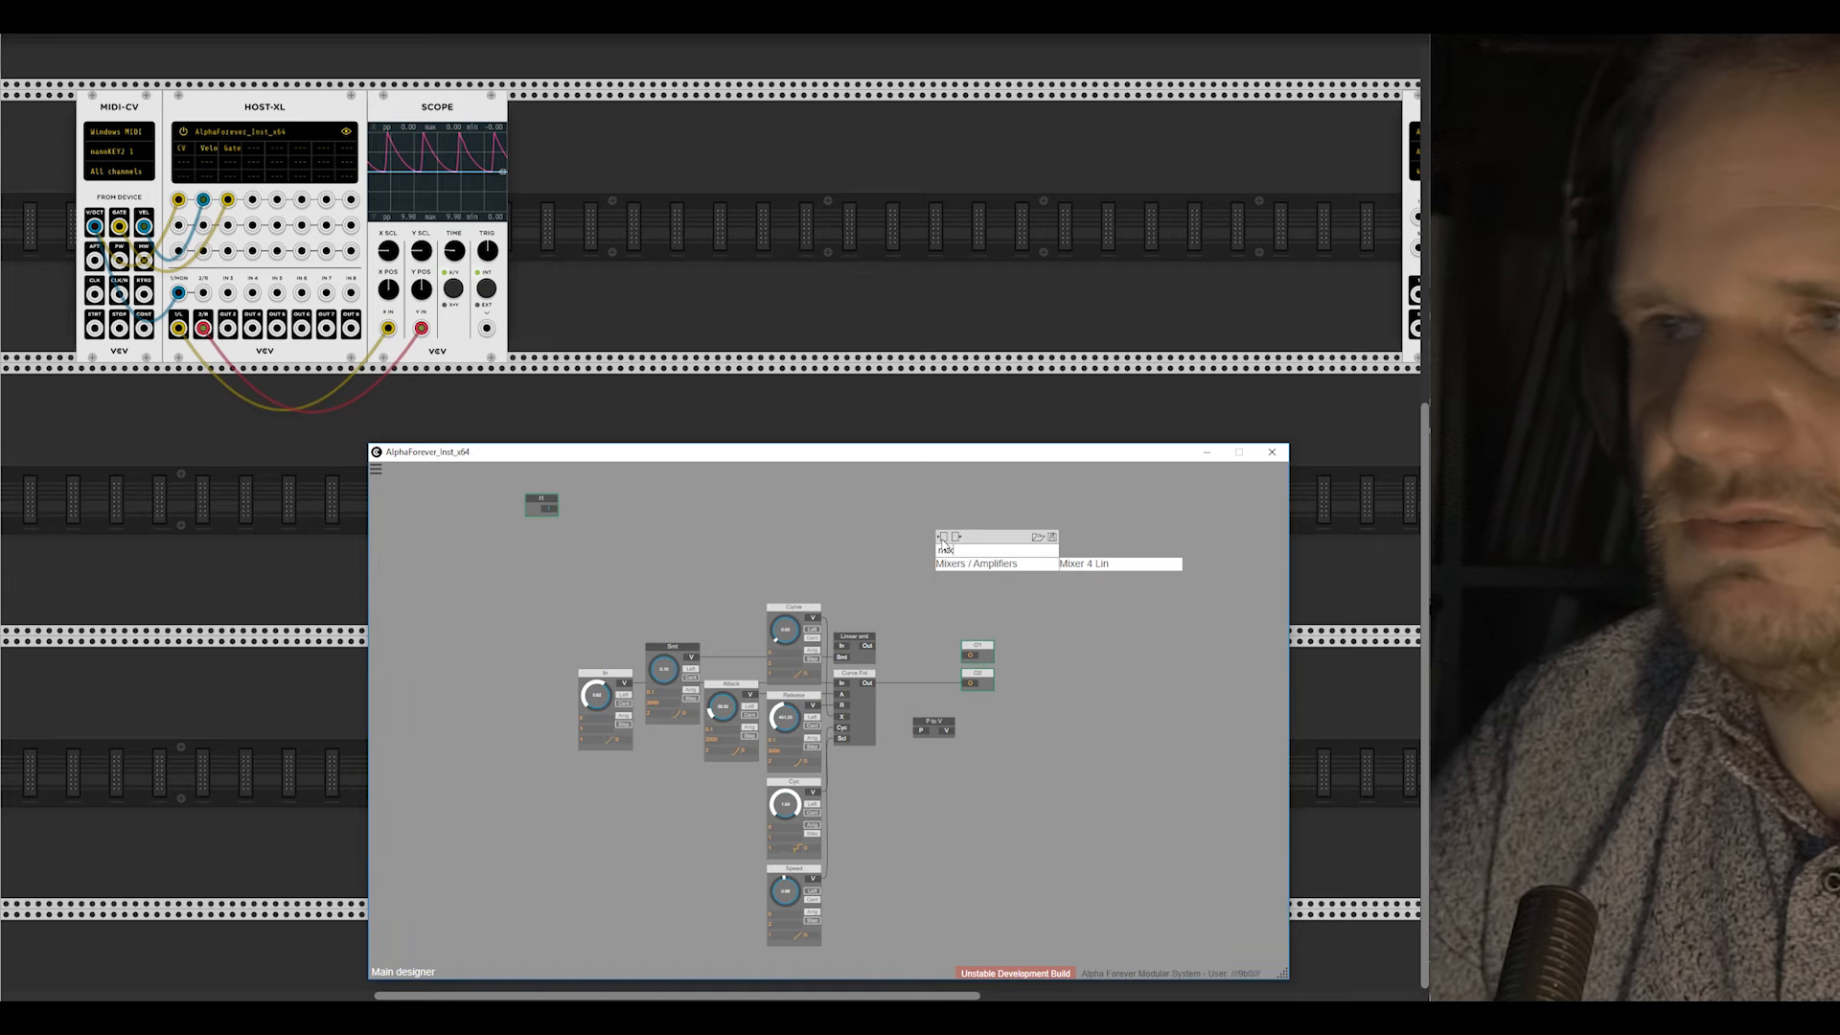
left_click(1070, 564)
left_click_drag(997, 553, 1132, 567)
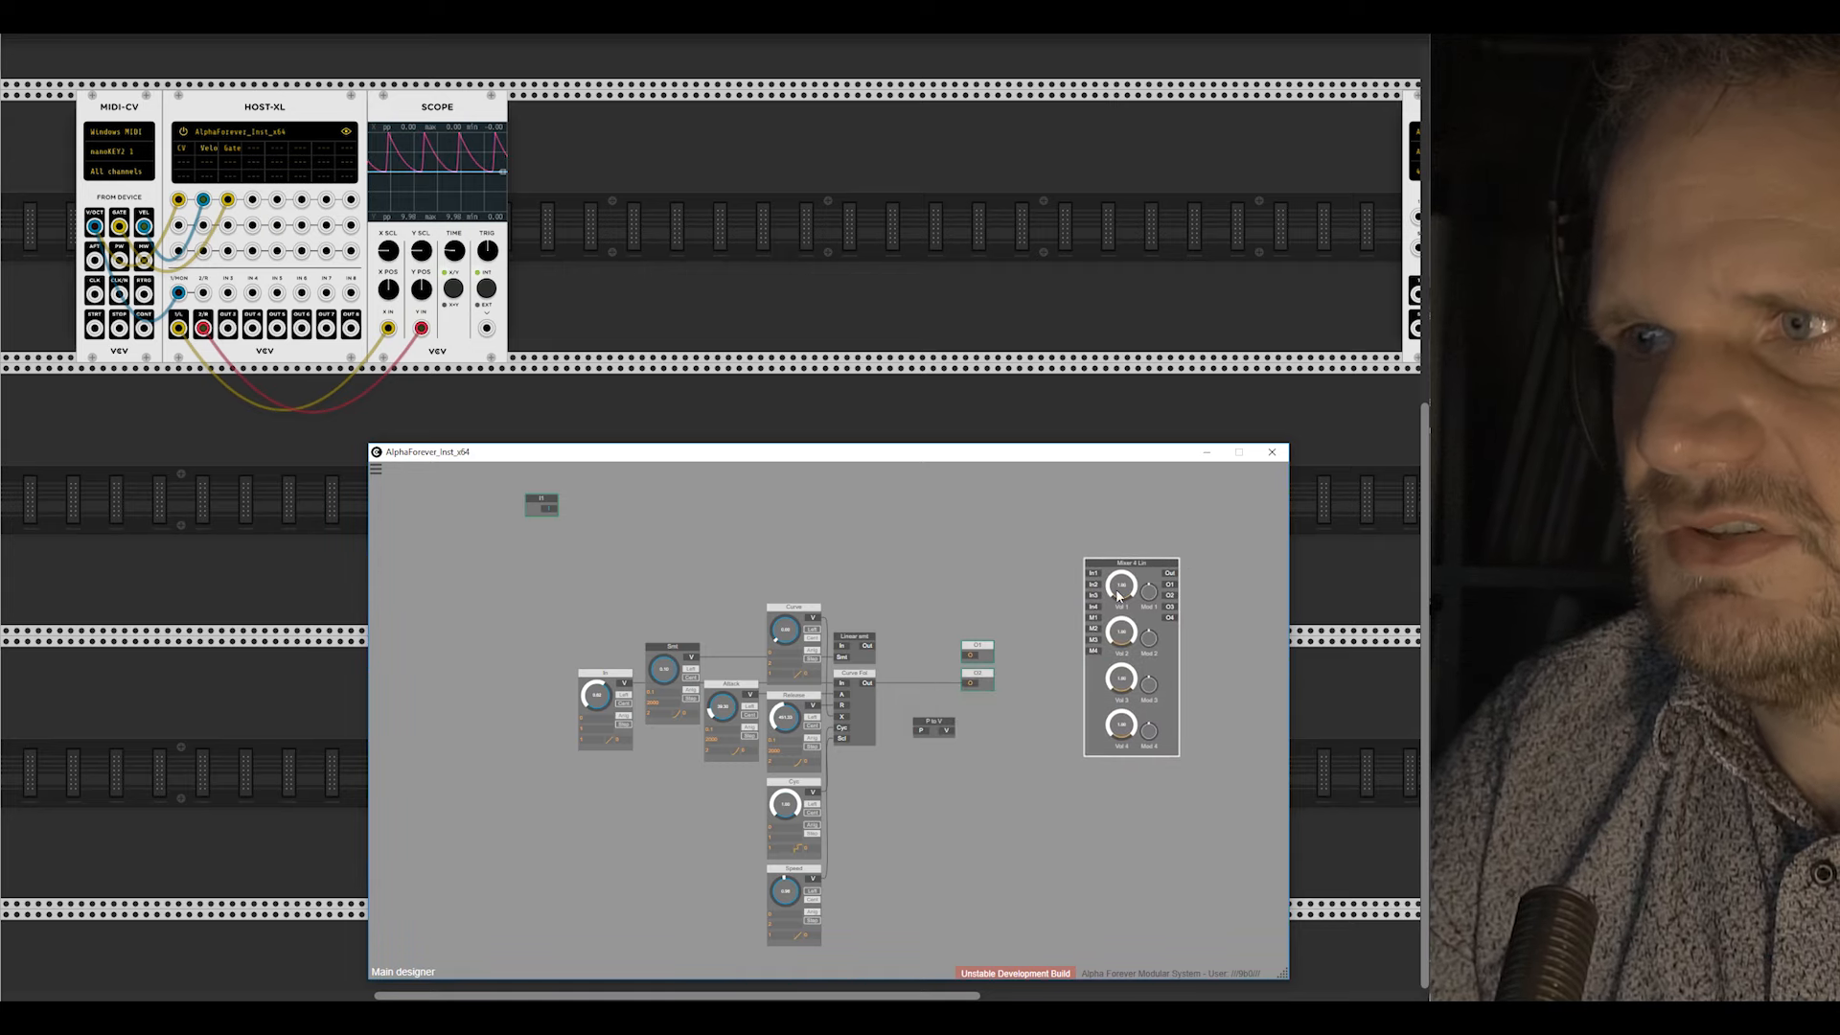
key("Delete")
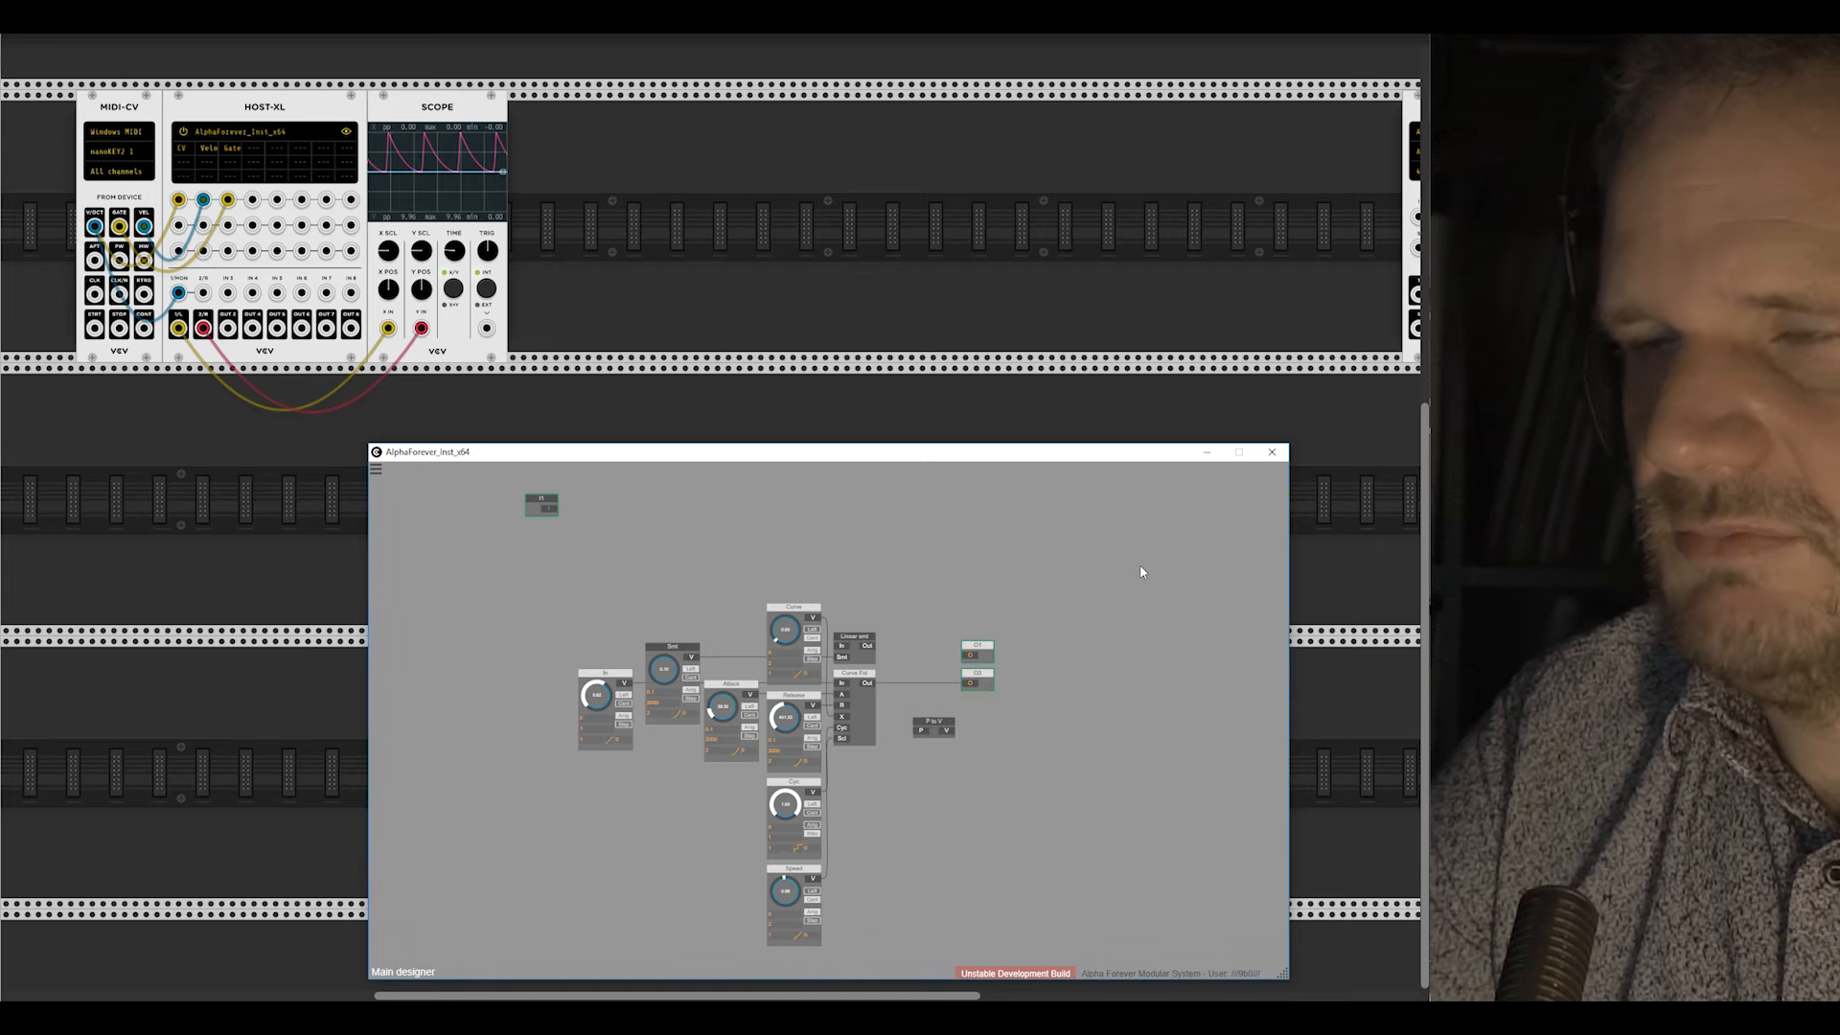
right_click(1051, 583)
left_click(939, 523)
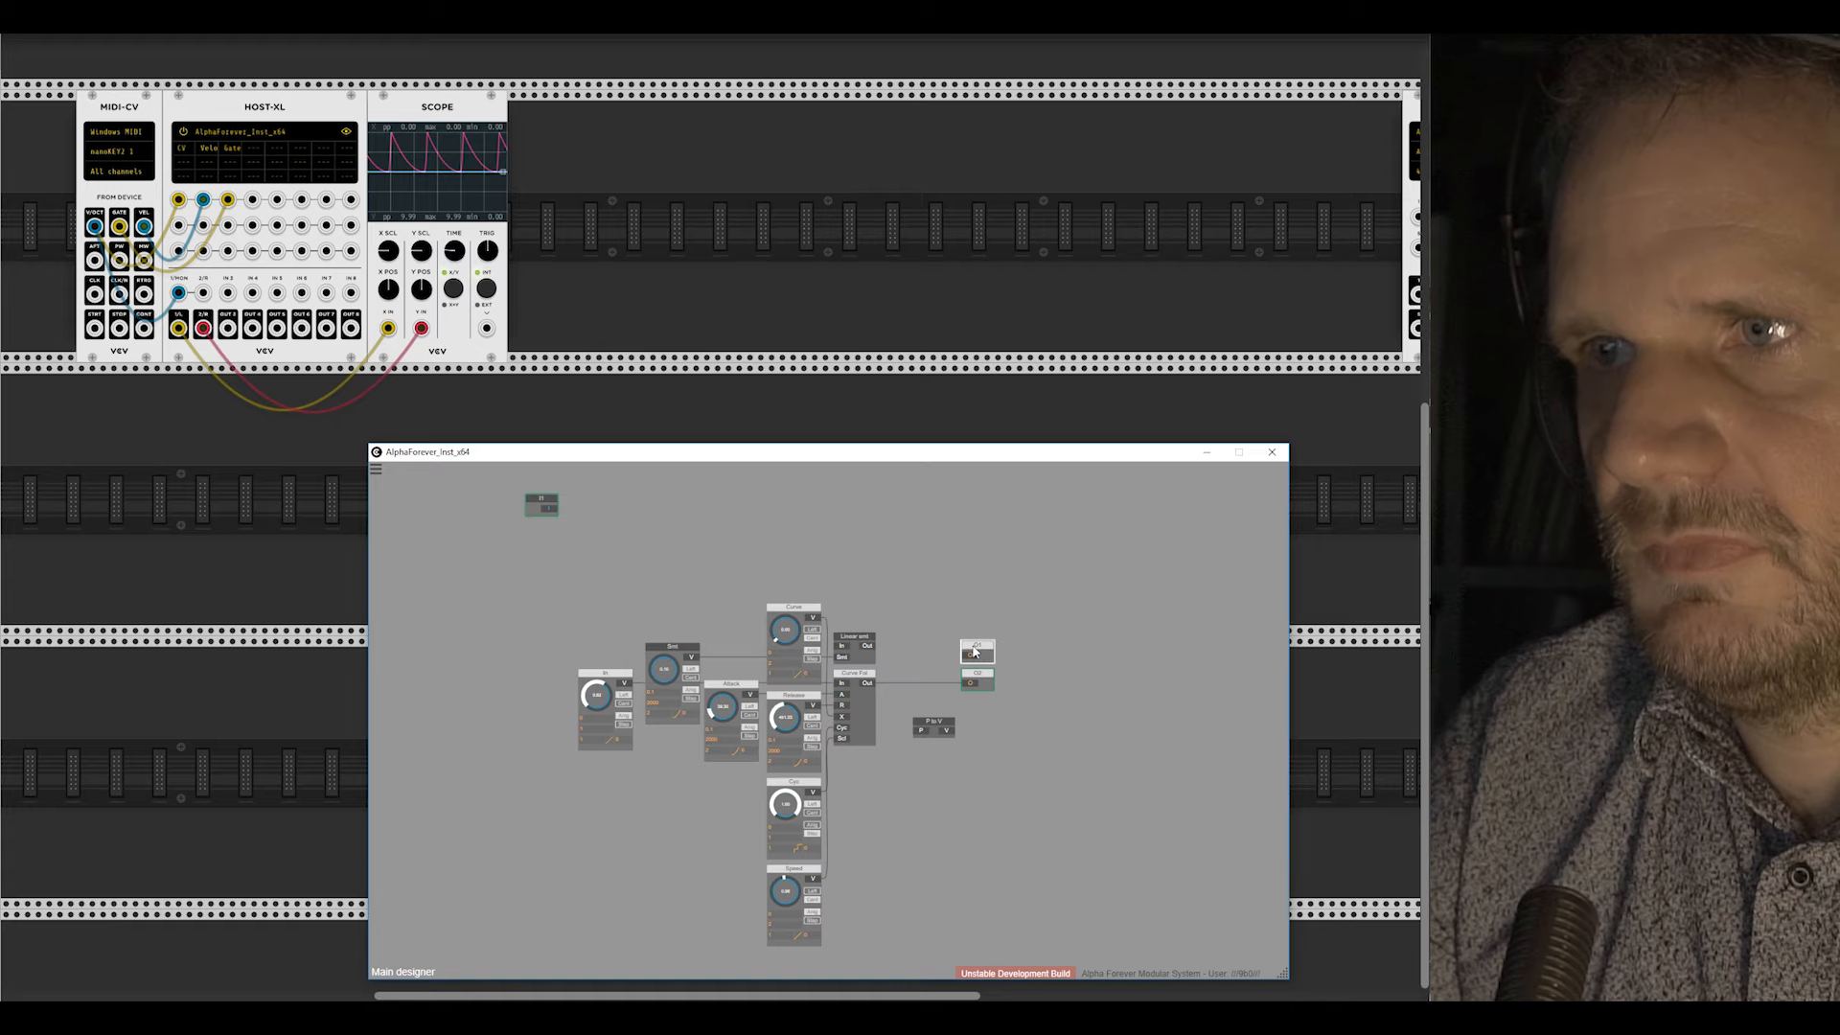
Step: Move the O1 output aside, add a control knob feeding it, and vary the knob's value to test O1 on the scope
left_click_drag(968, 655, 1095, 683)
right_click(1089, 688)
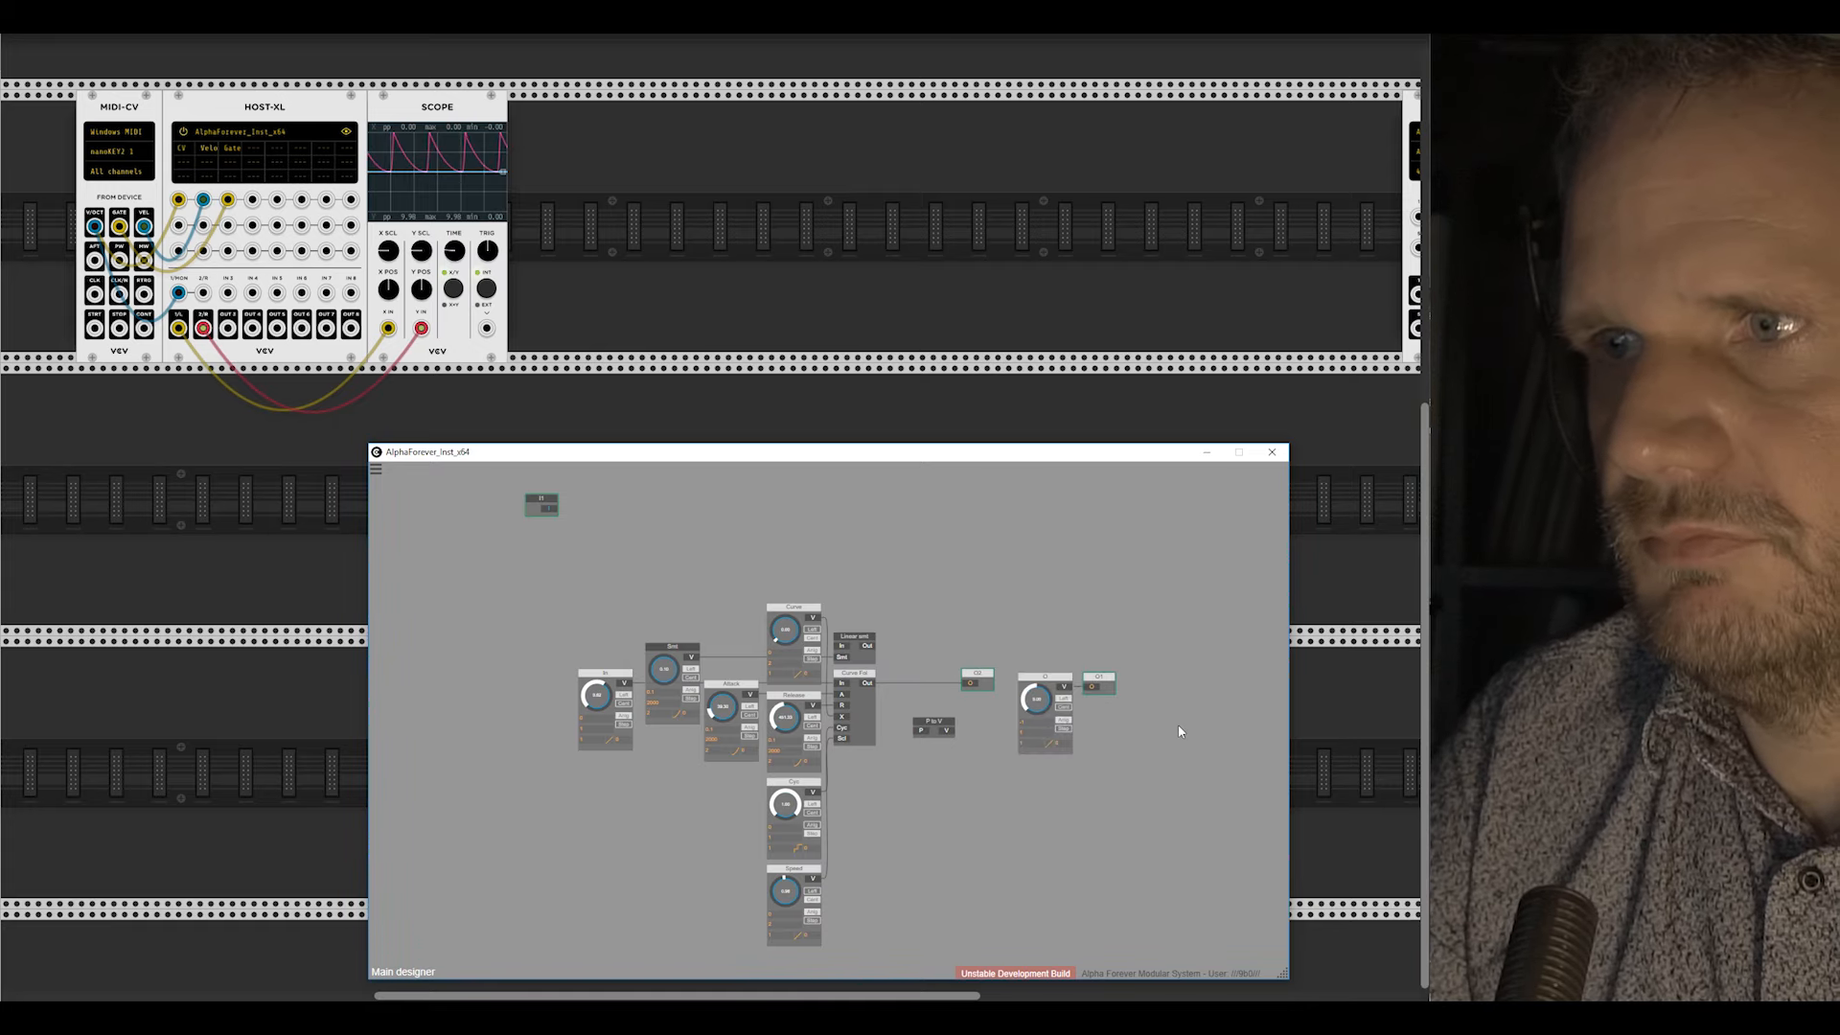
scroll(1118, 720, "up", 2)
left_click(1024, 709)
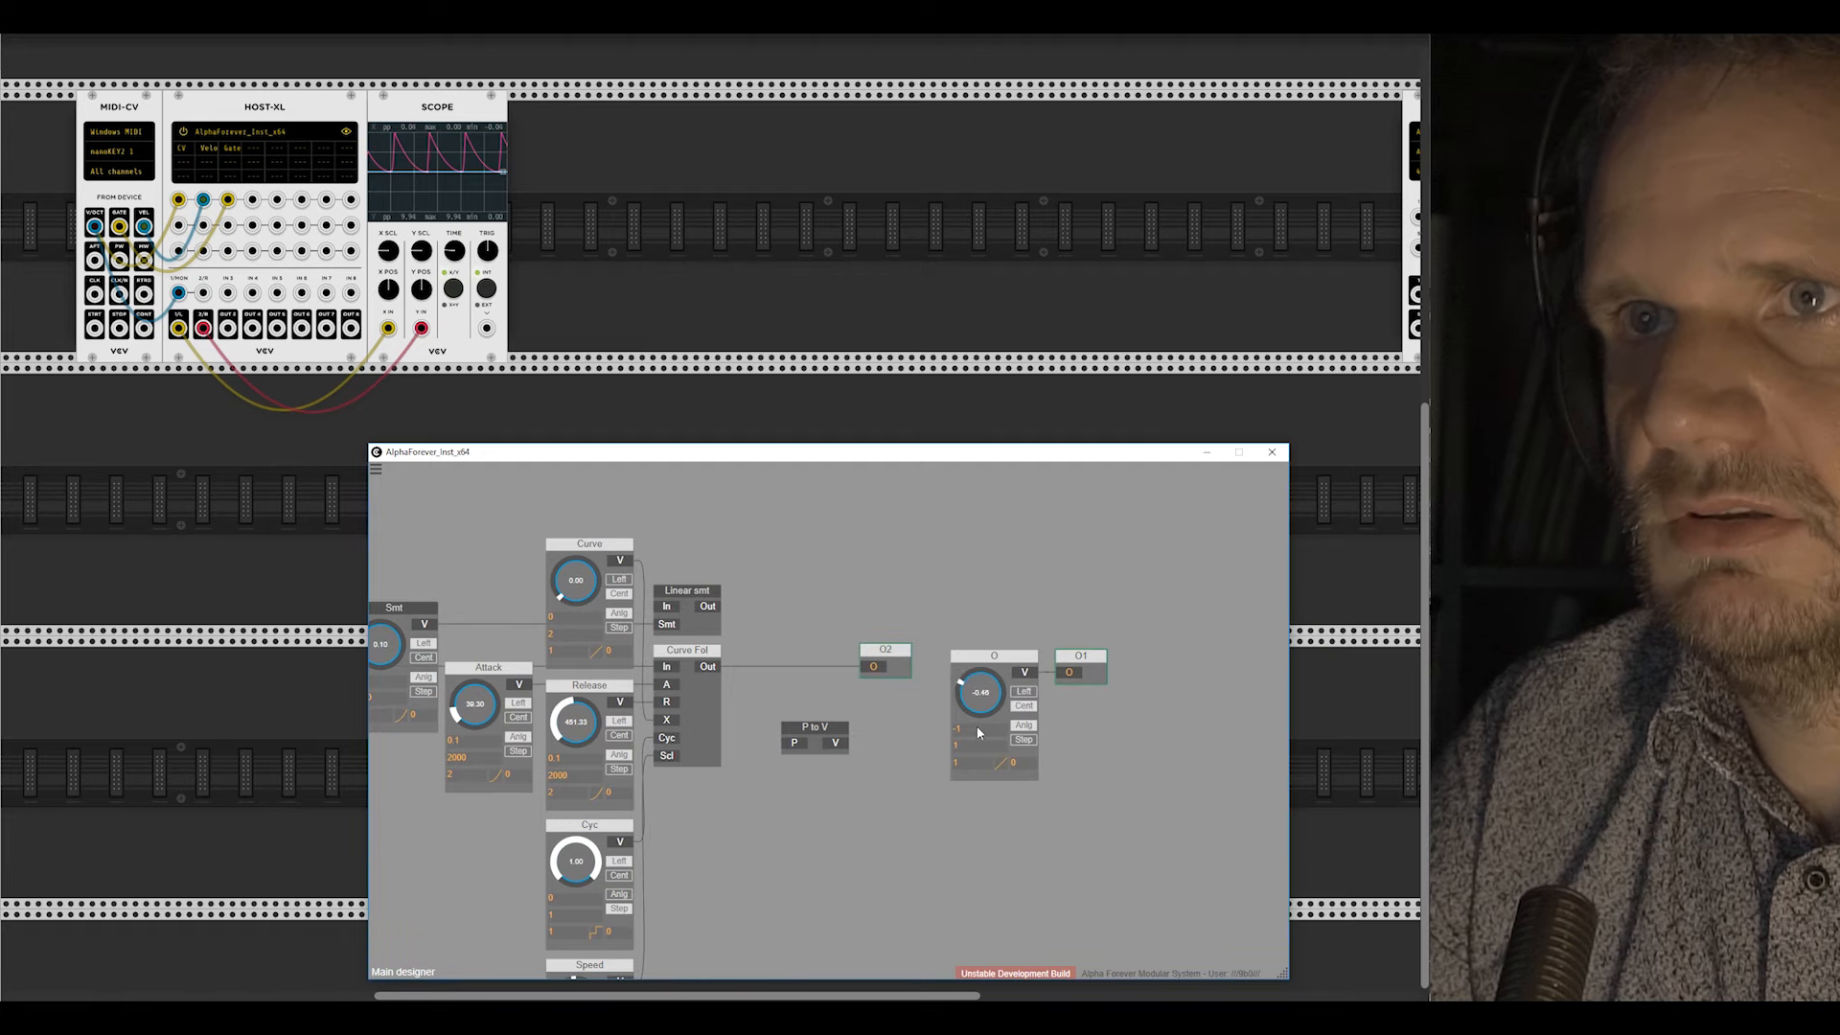
mouse_move(978, 733)
left_mouse_down()
mouse_move(973, 580)
mouse_move(977, 757)
left_mouse_up()
mouse_move(994, 641)
left_mouse_down()
mouse_move(998, 600)
mouse_move(1010, 848)
mouse_move(1030, 697)
mouse_move(1032, 760)
left_mouse_up()
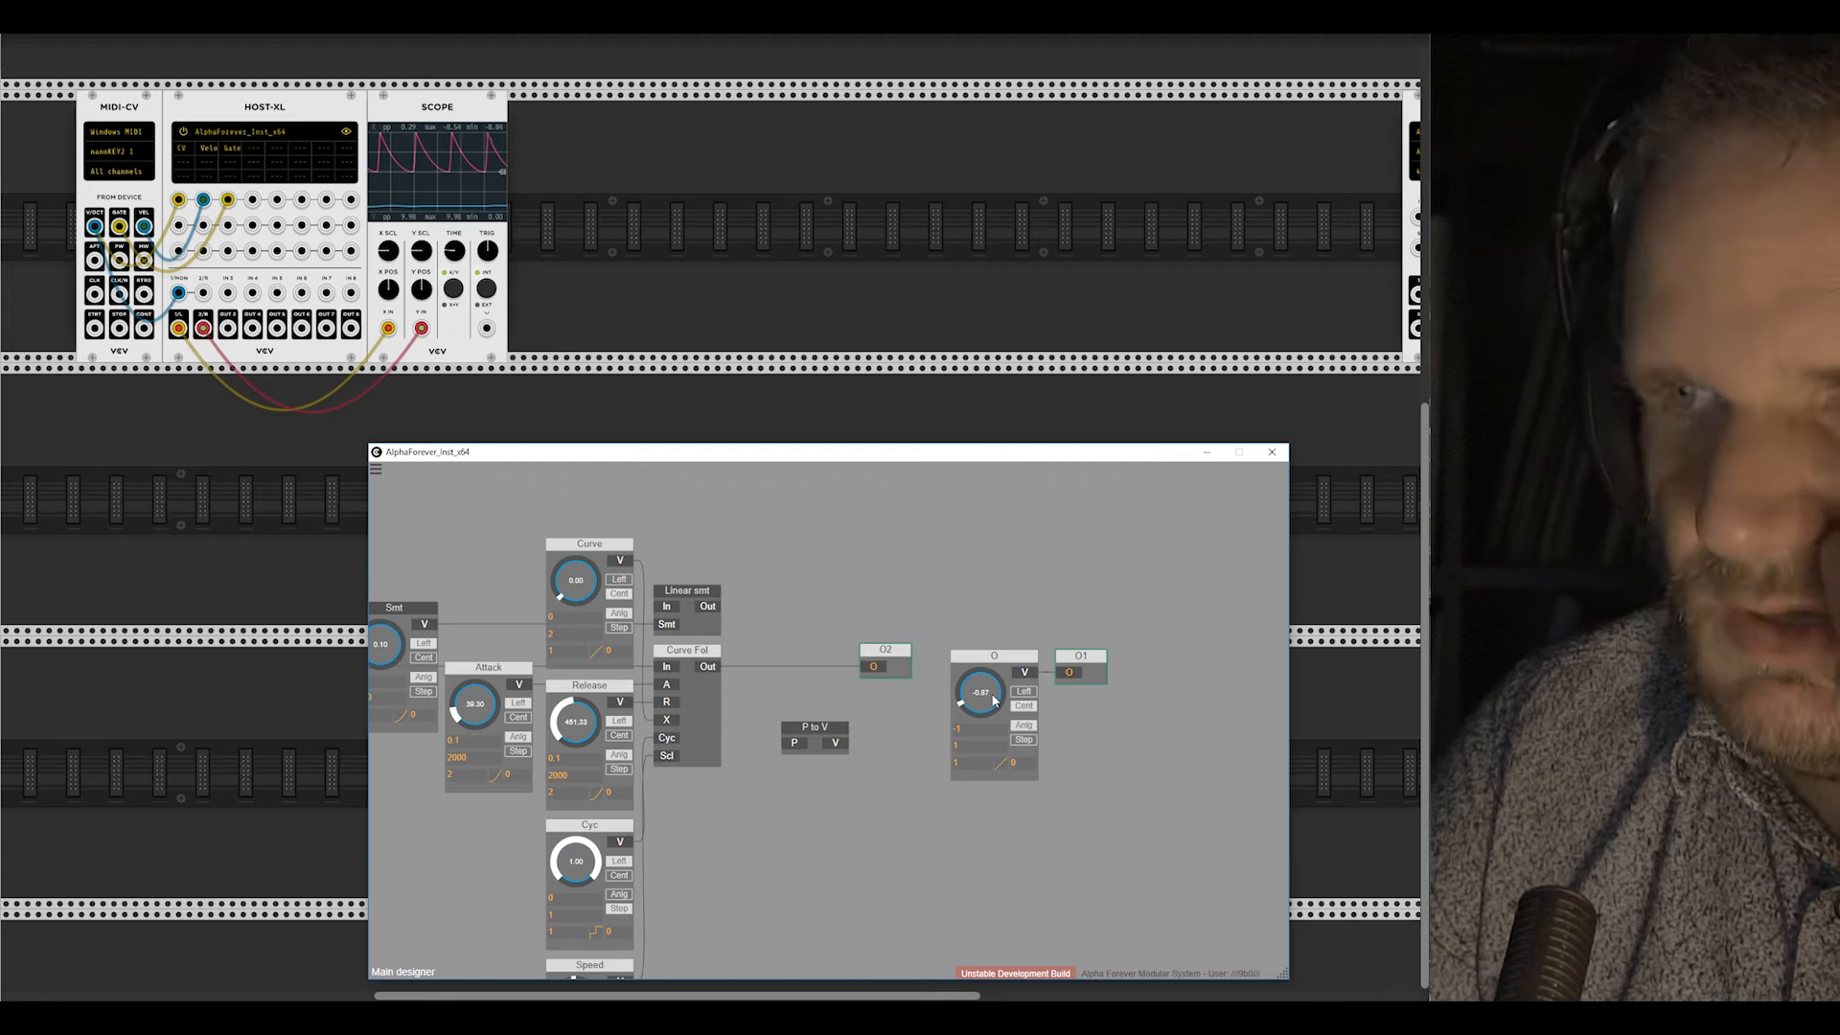
scroll(910, 599, "down", 2)
left_click_drag(864, 591, 945, 554)
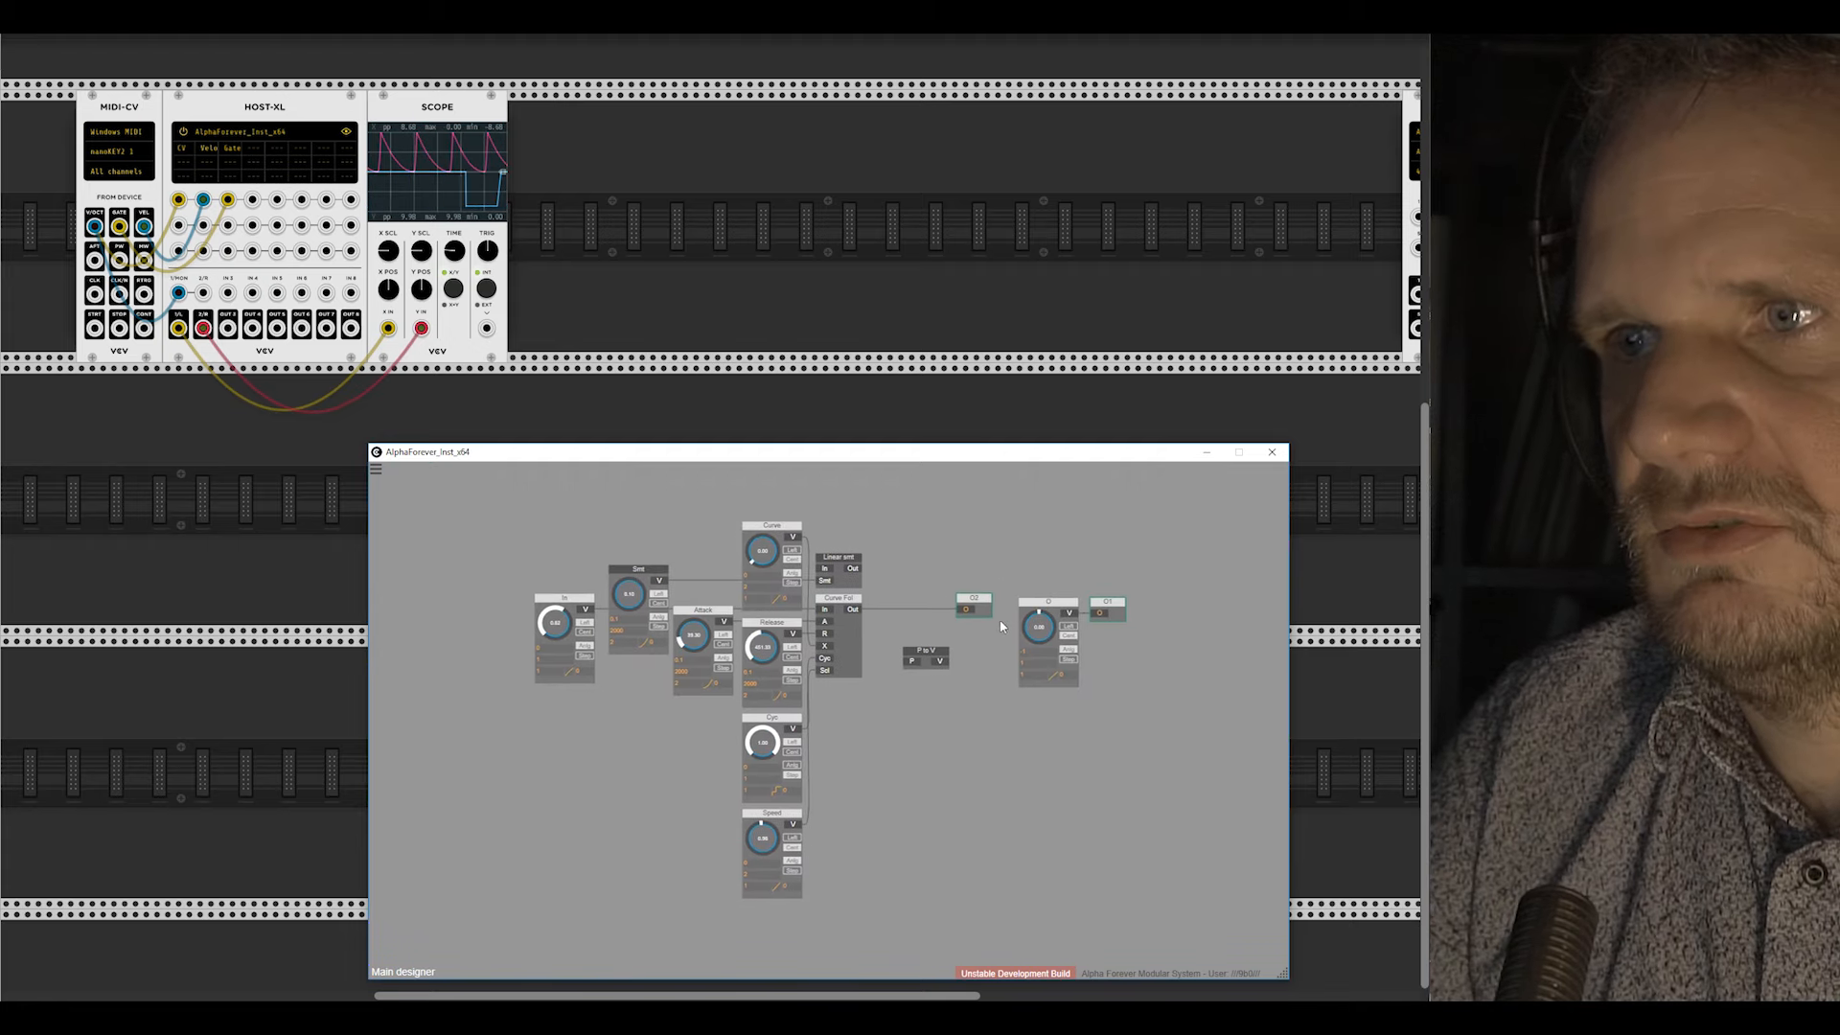
Step: Delete the O knob and the O1 and O2 outputs from the main designer
left_click(1033, 604)
key("Delete")
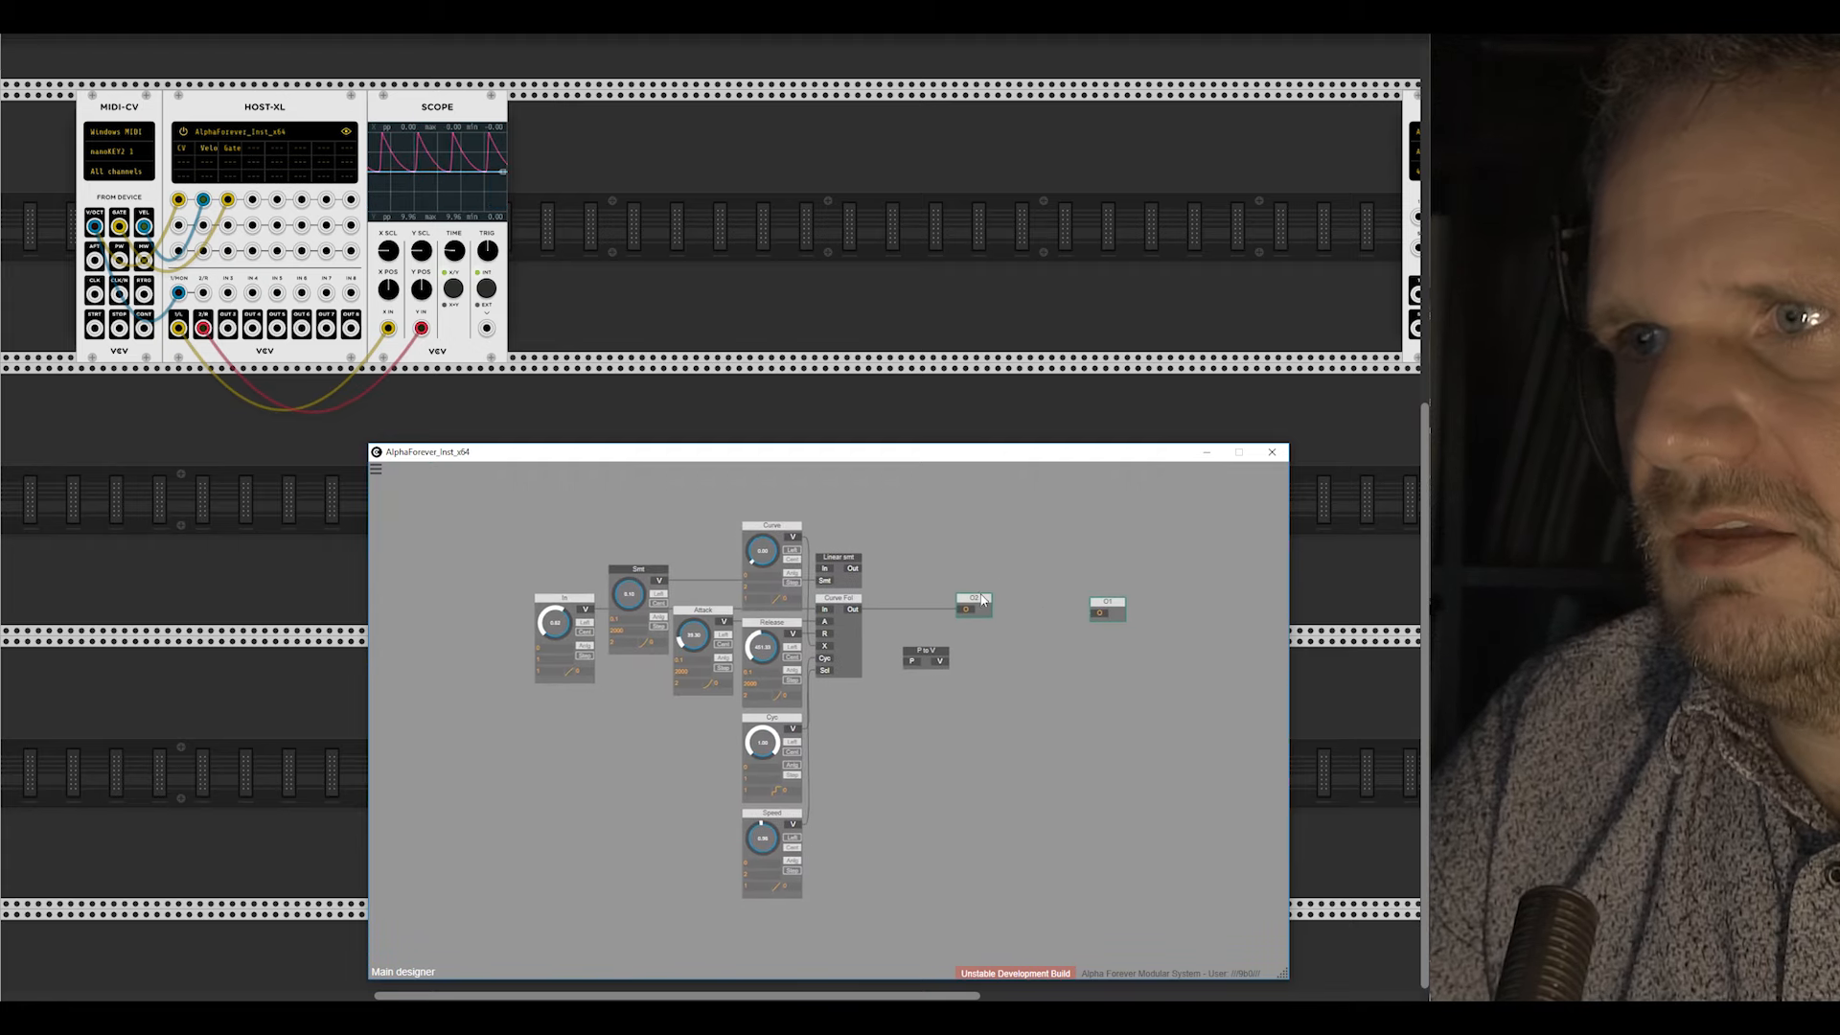
key("Delete")
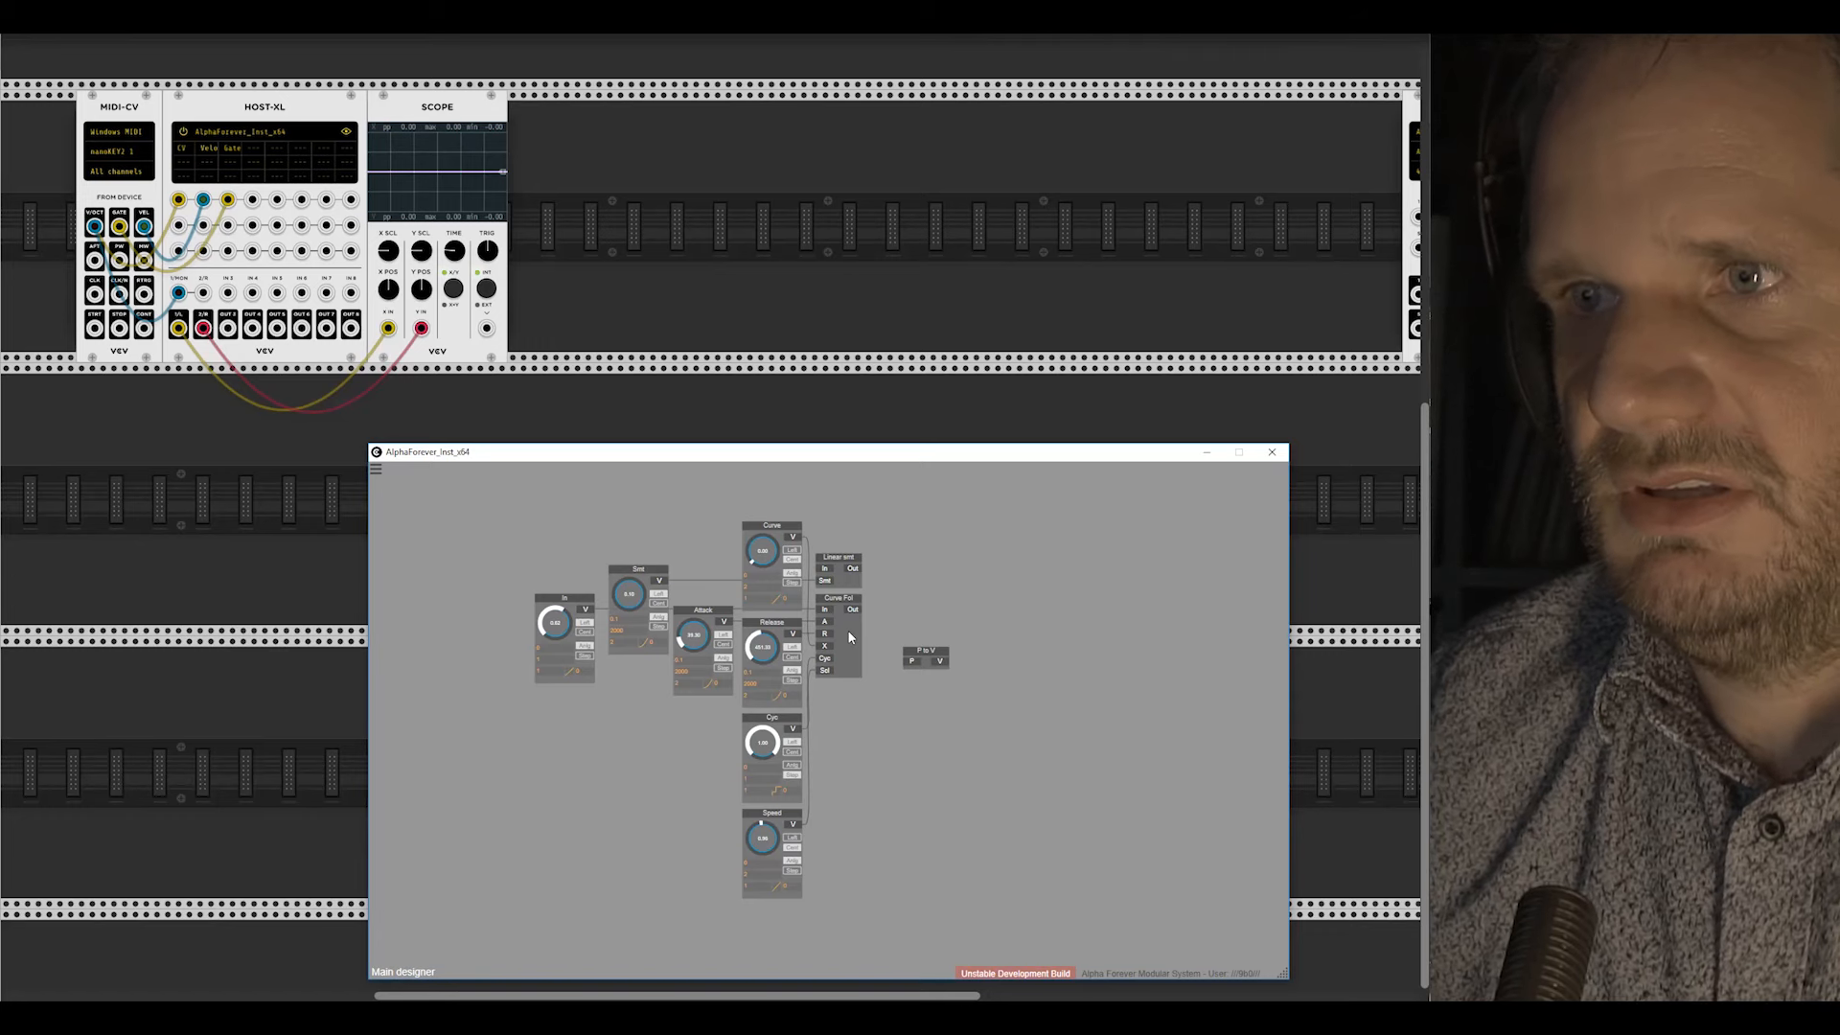
Step: Inside Curve Fol, create an output named GA fed by the result of the If > comparison
double_click(848, 635)
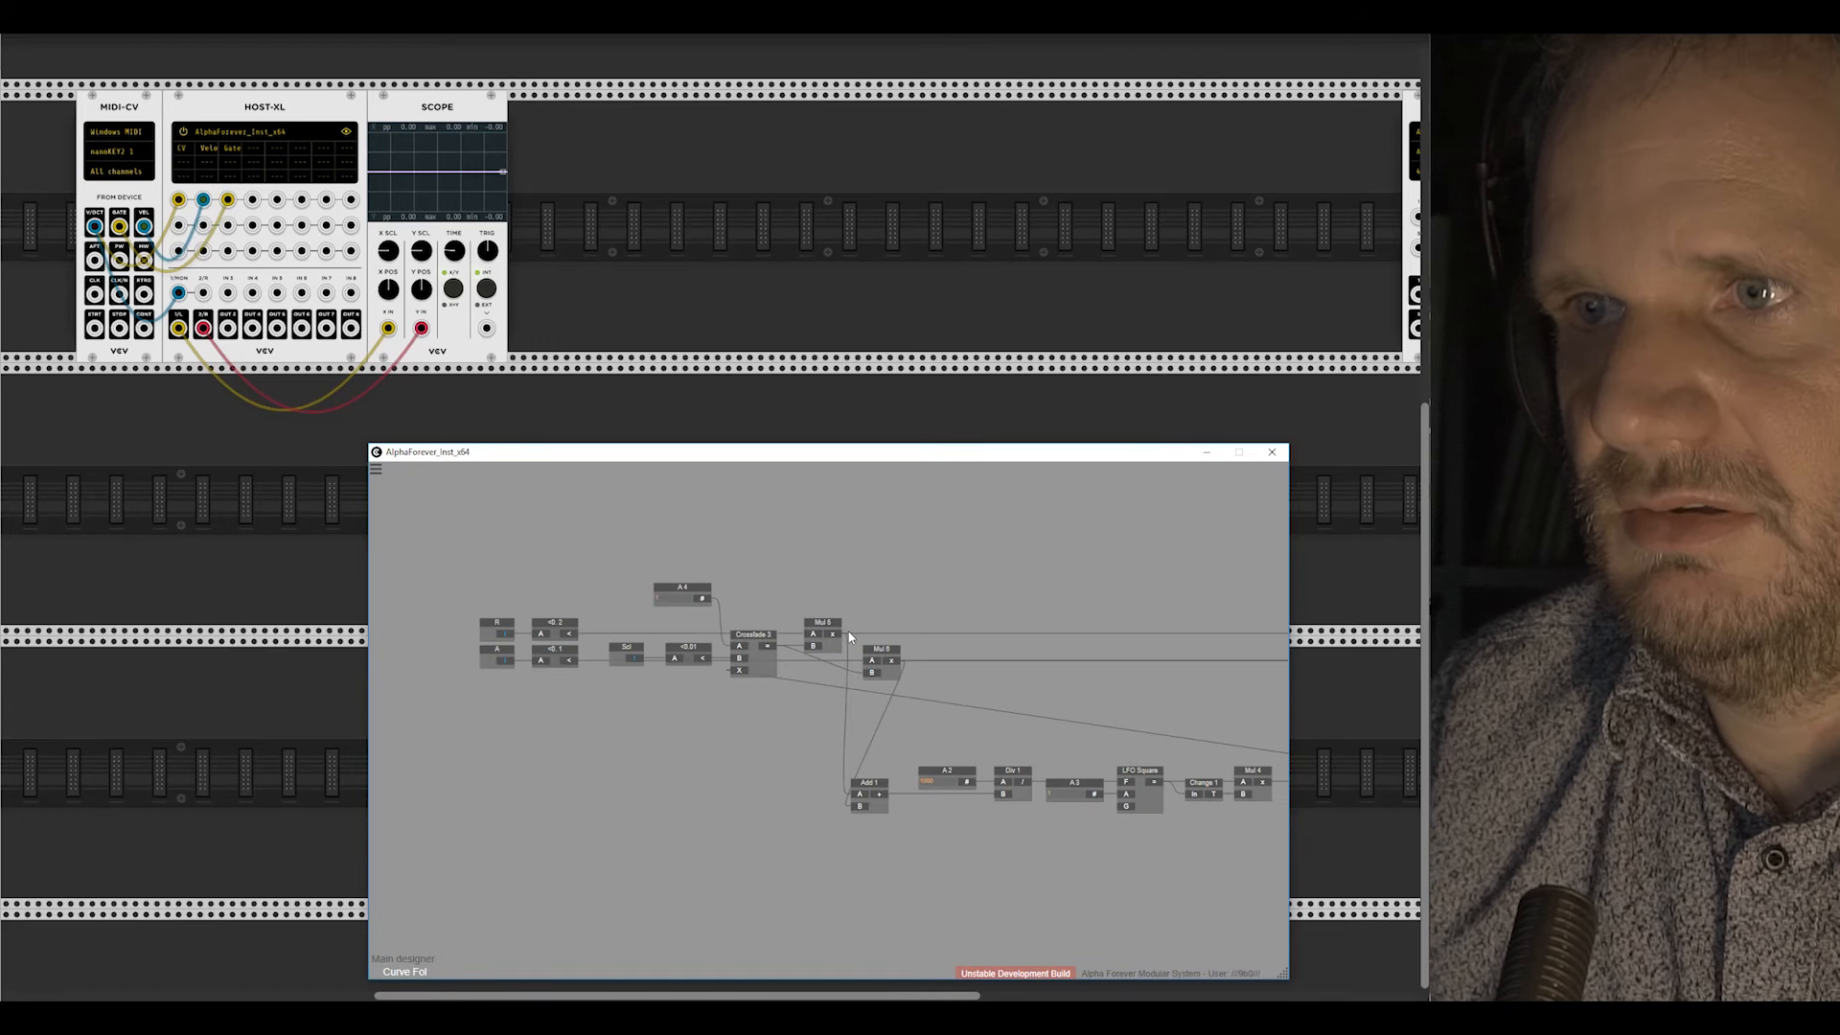
scroll(818, 669, "down", 1)
left_click_drag(863, 652, 628, 611)
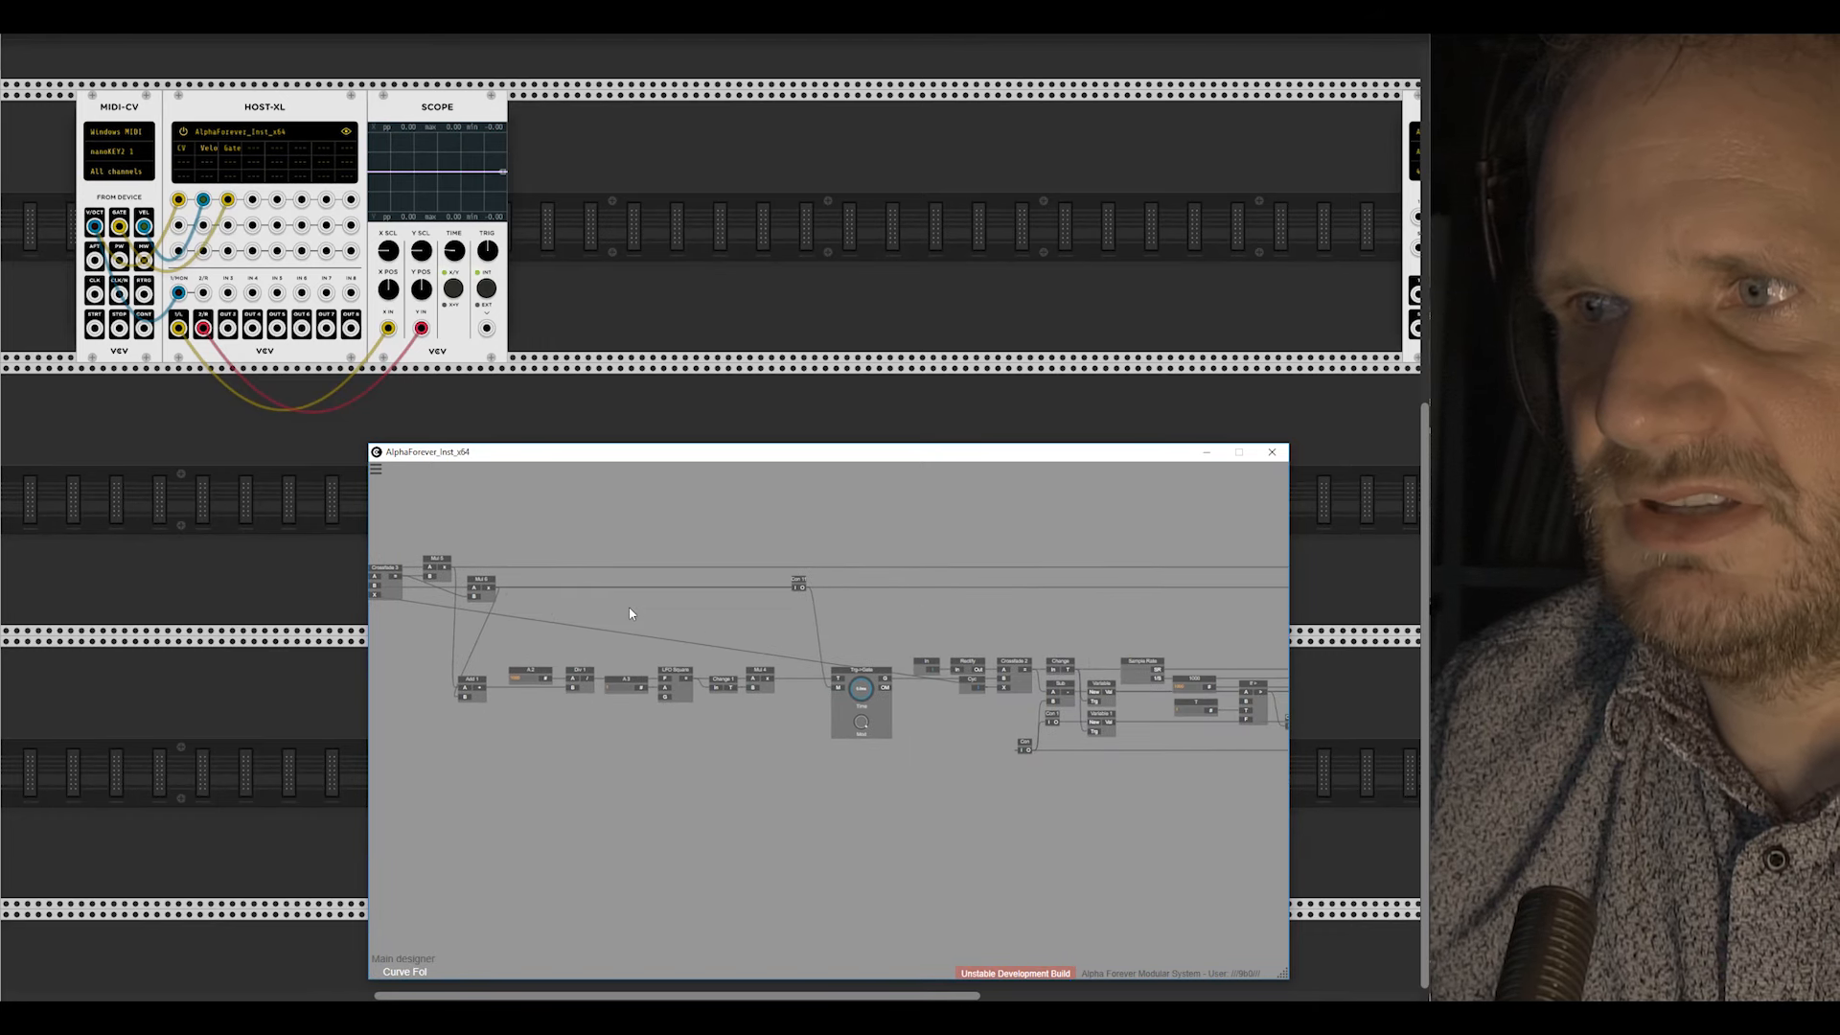
left_click_drag(964, 628, 698, 618)
scroll(867, 749, "up", 1)
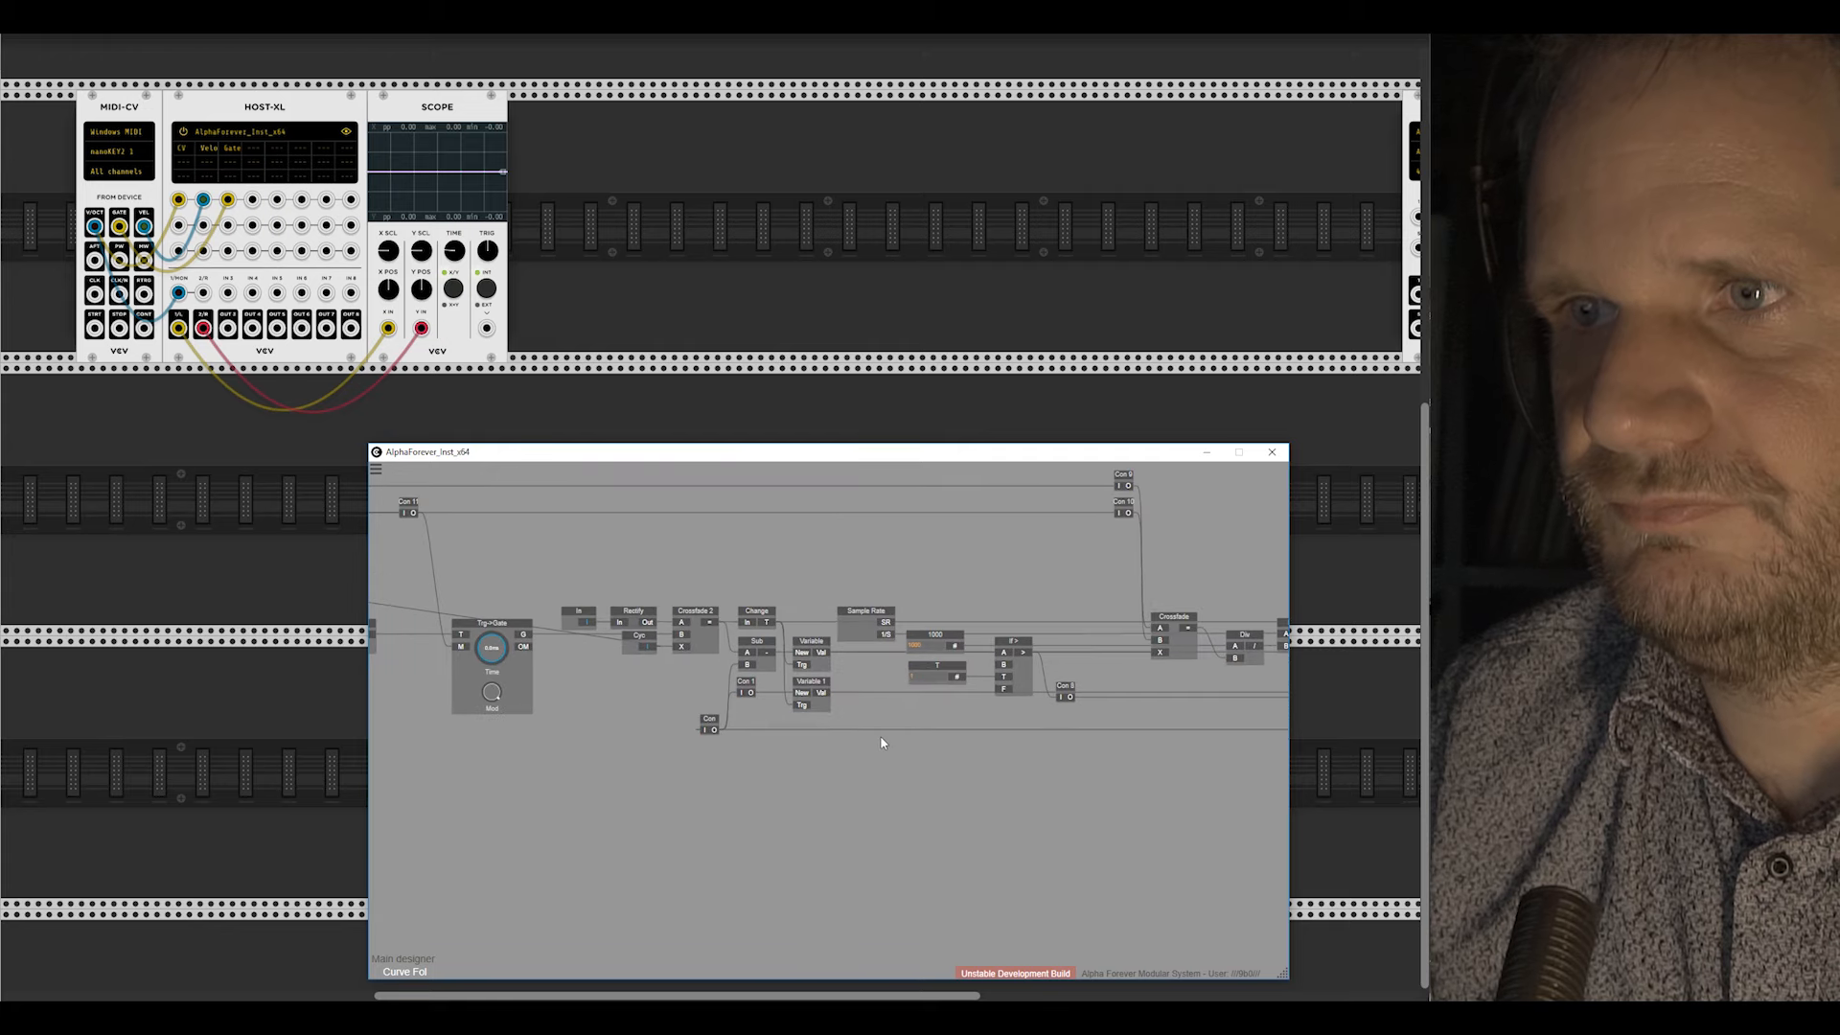
left_click_drag(880, 734, 671, 713)
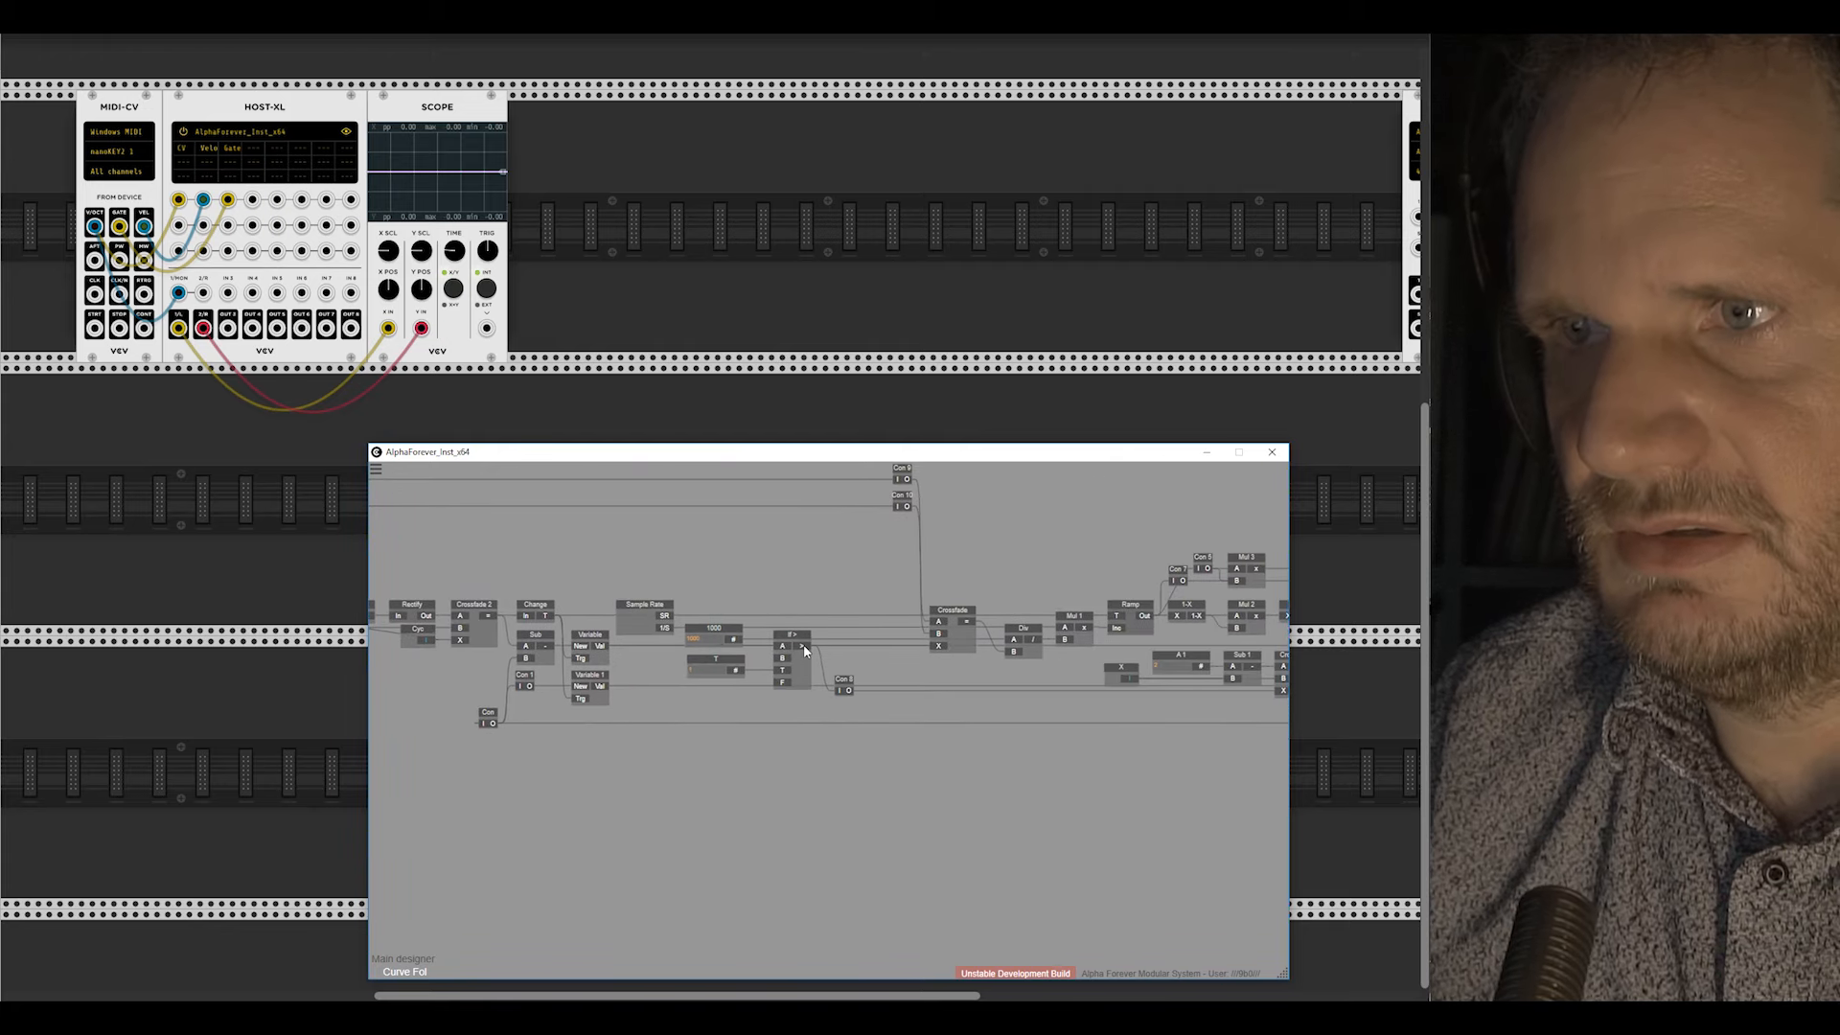
left_click_drag(803, 647, 853, 734)
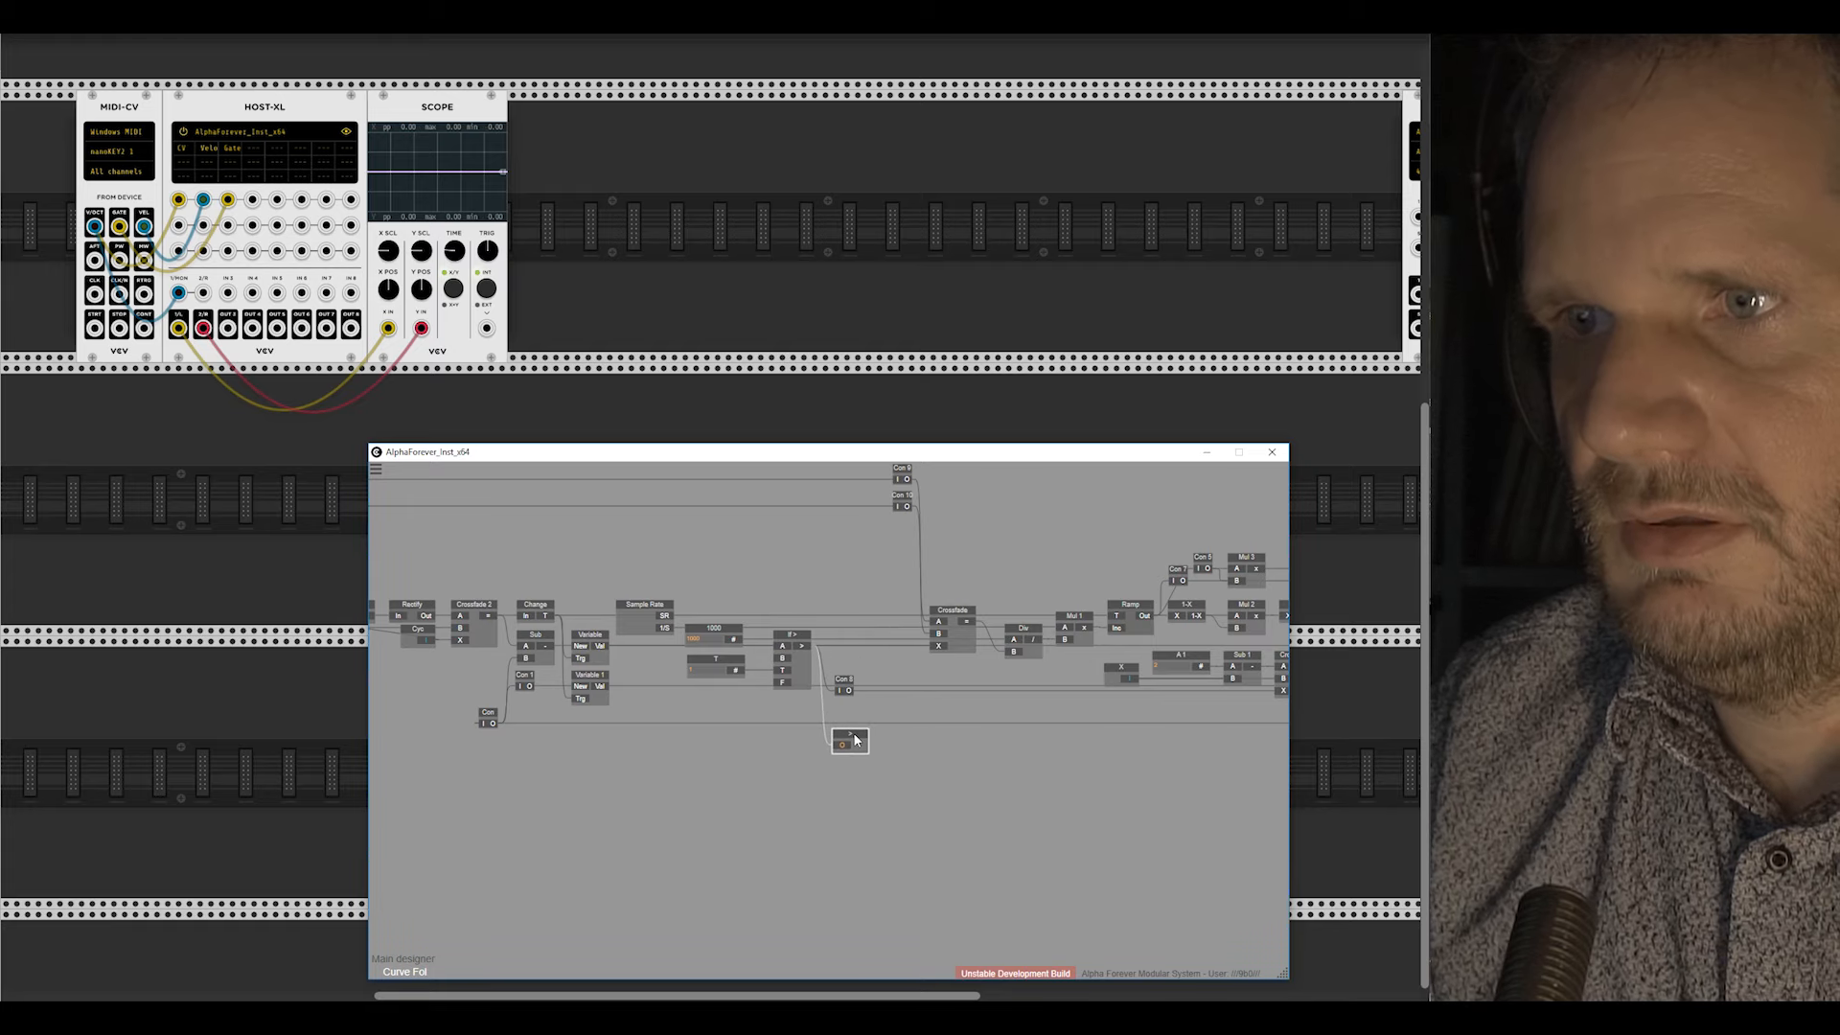
type("GA")
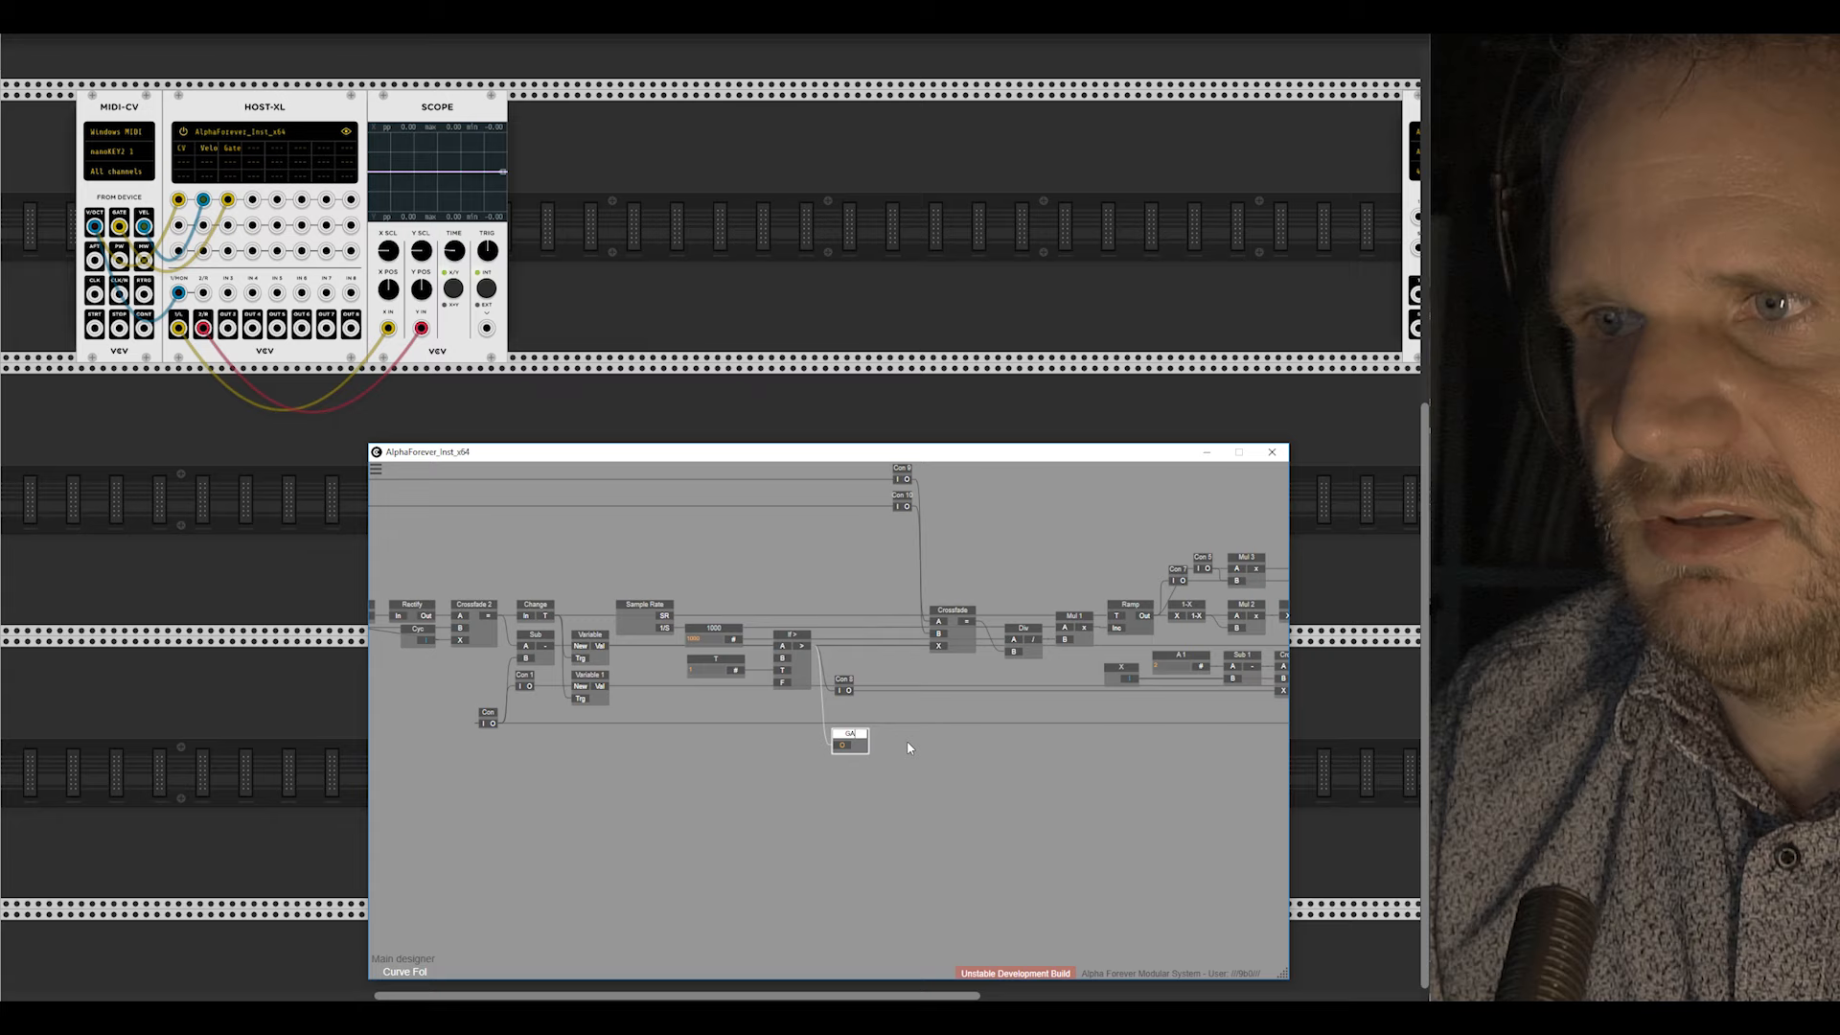
left_click(908, 741)
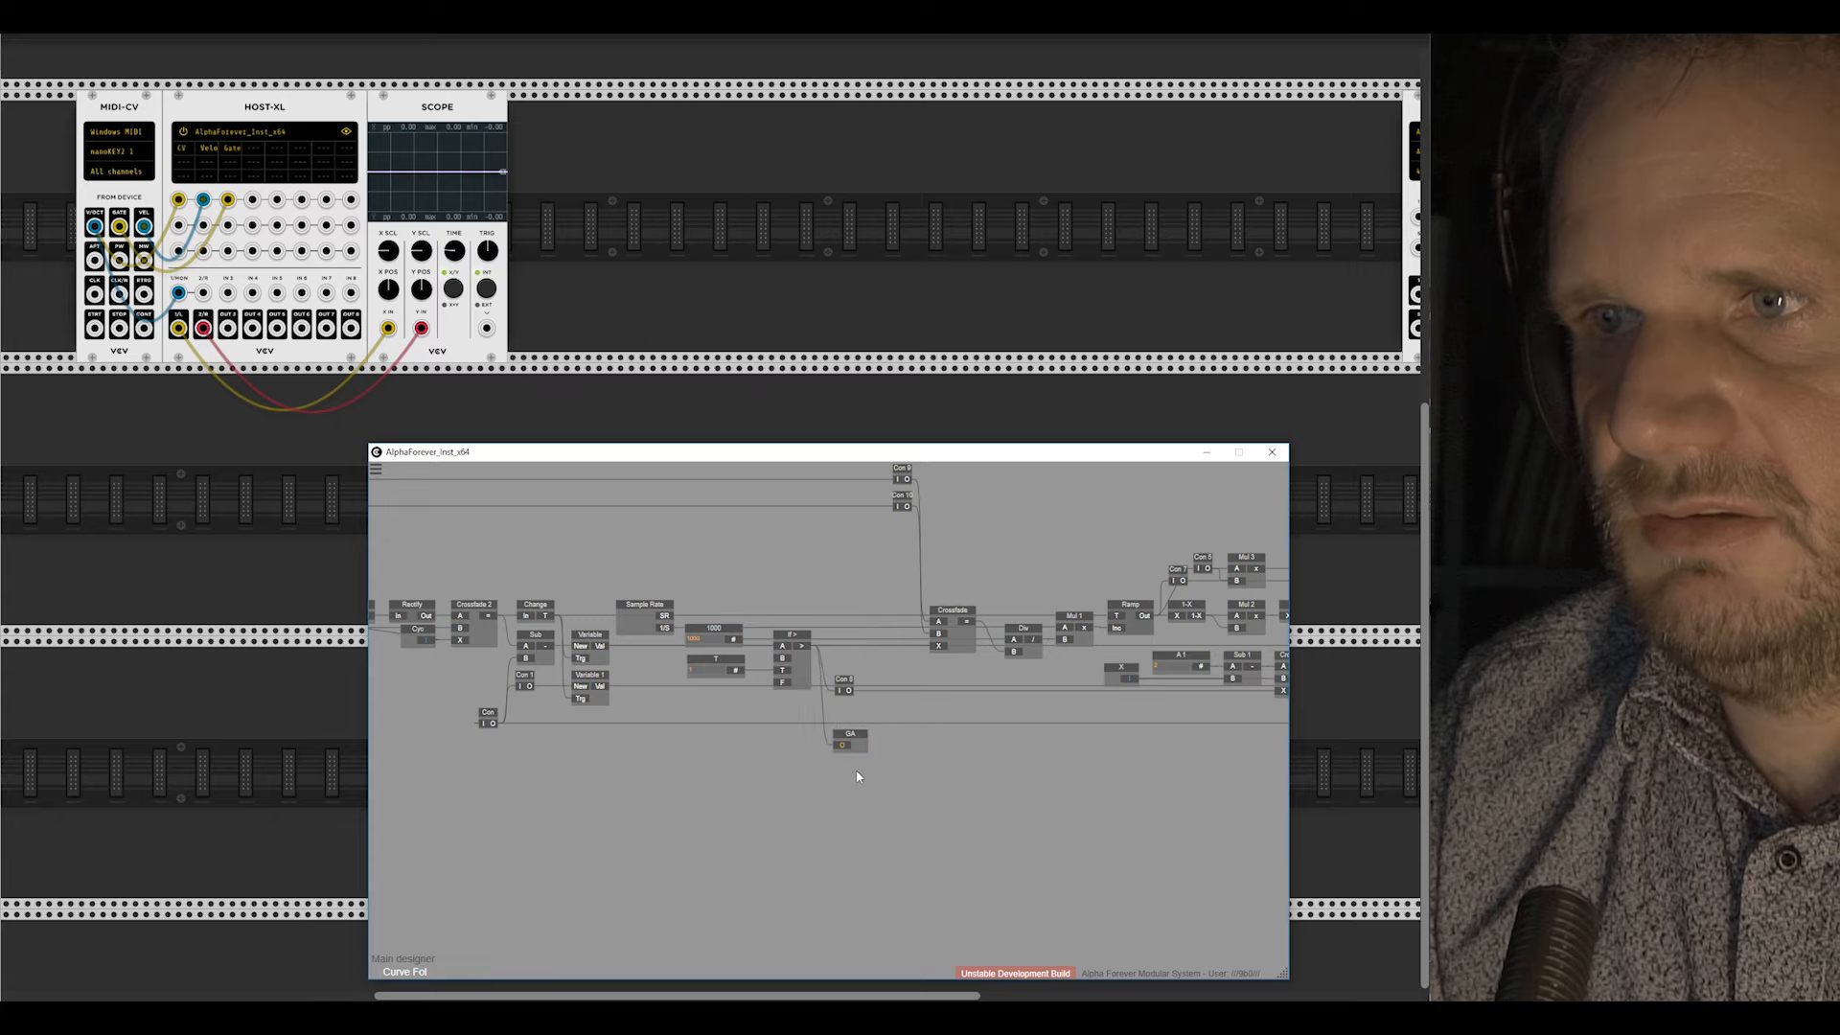
Step: Add a 1-X module fed by the If > result, send it to a new output named GR, and return to the main designer
right_click(855, 770)
type("1")
left_click(975, 794)
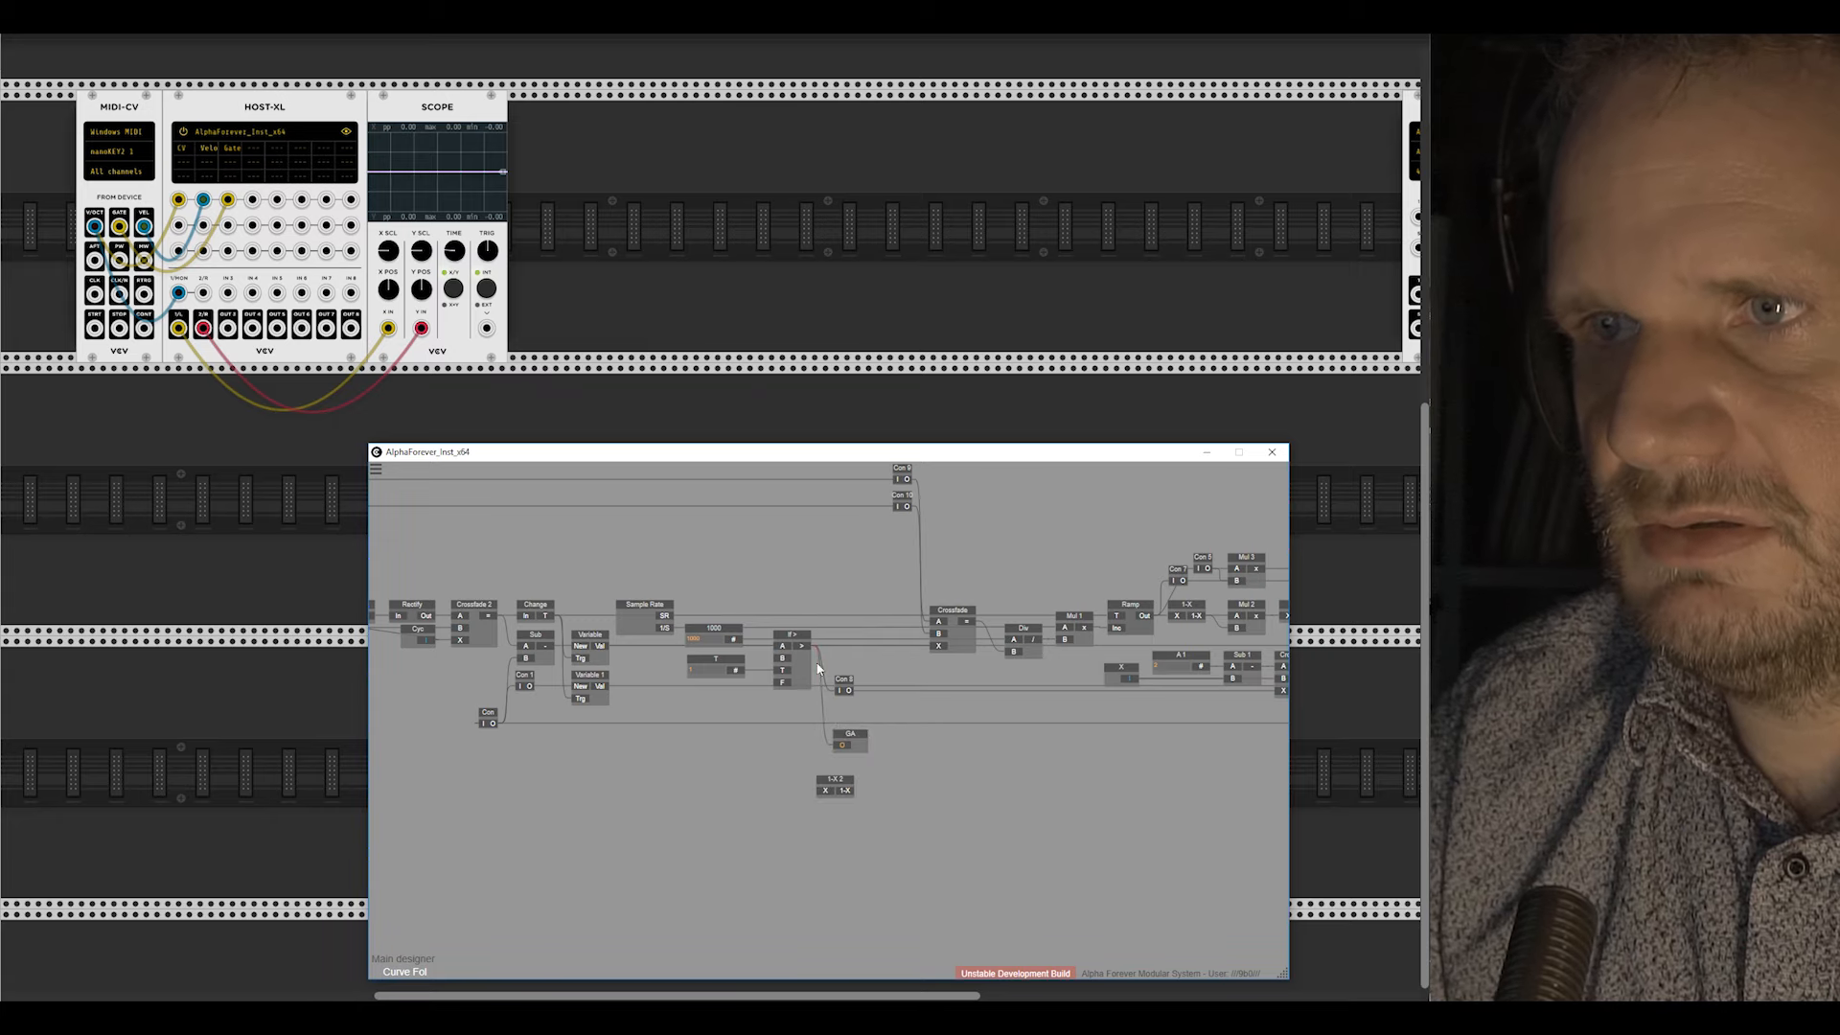
left_click_drag(817, 668, 915, 778)
left_click(850, 740, "shift")
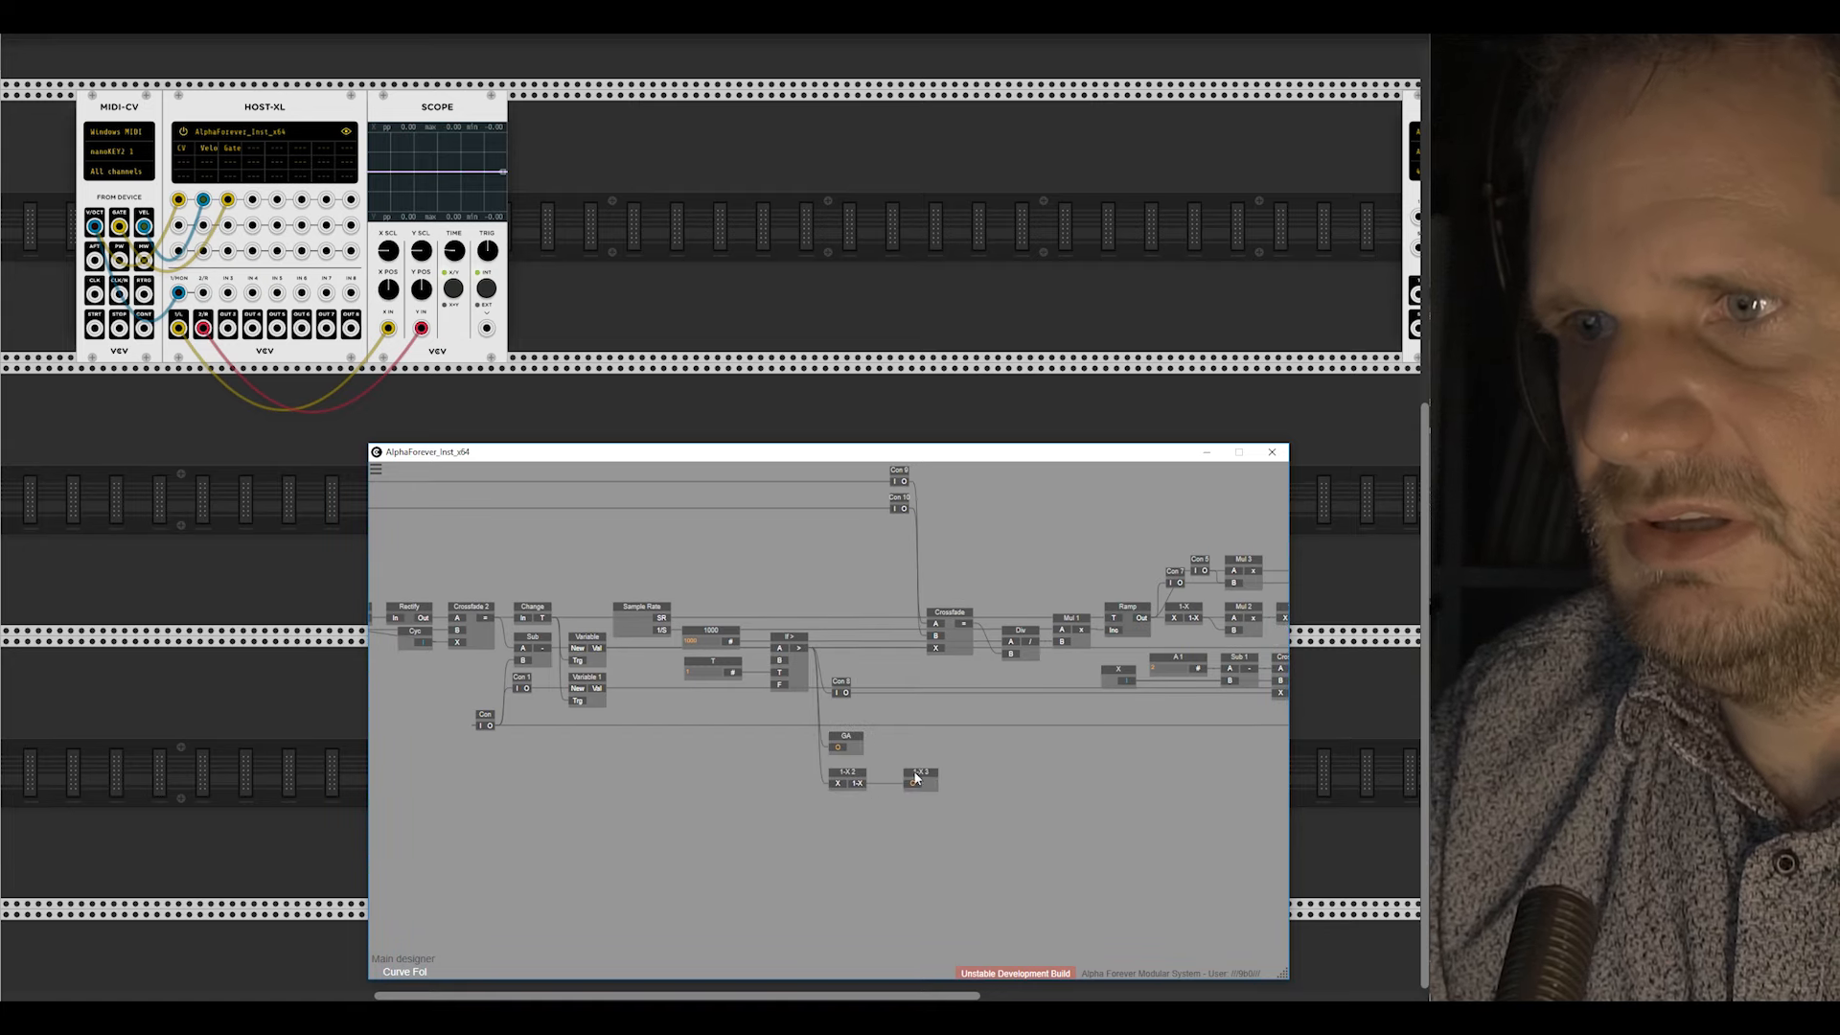
double_click(917, 774)
type("GR")
left_click(970, 757)
scroll(1006, 757, "down", 2)
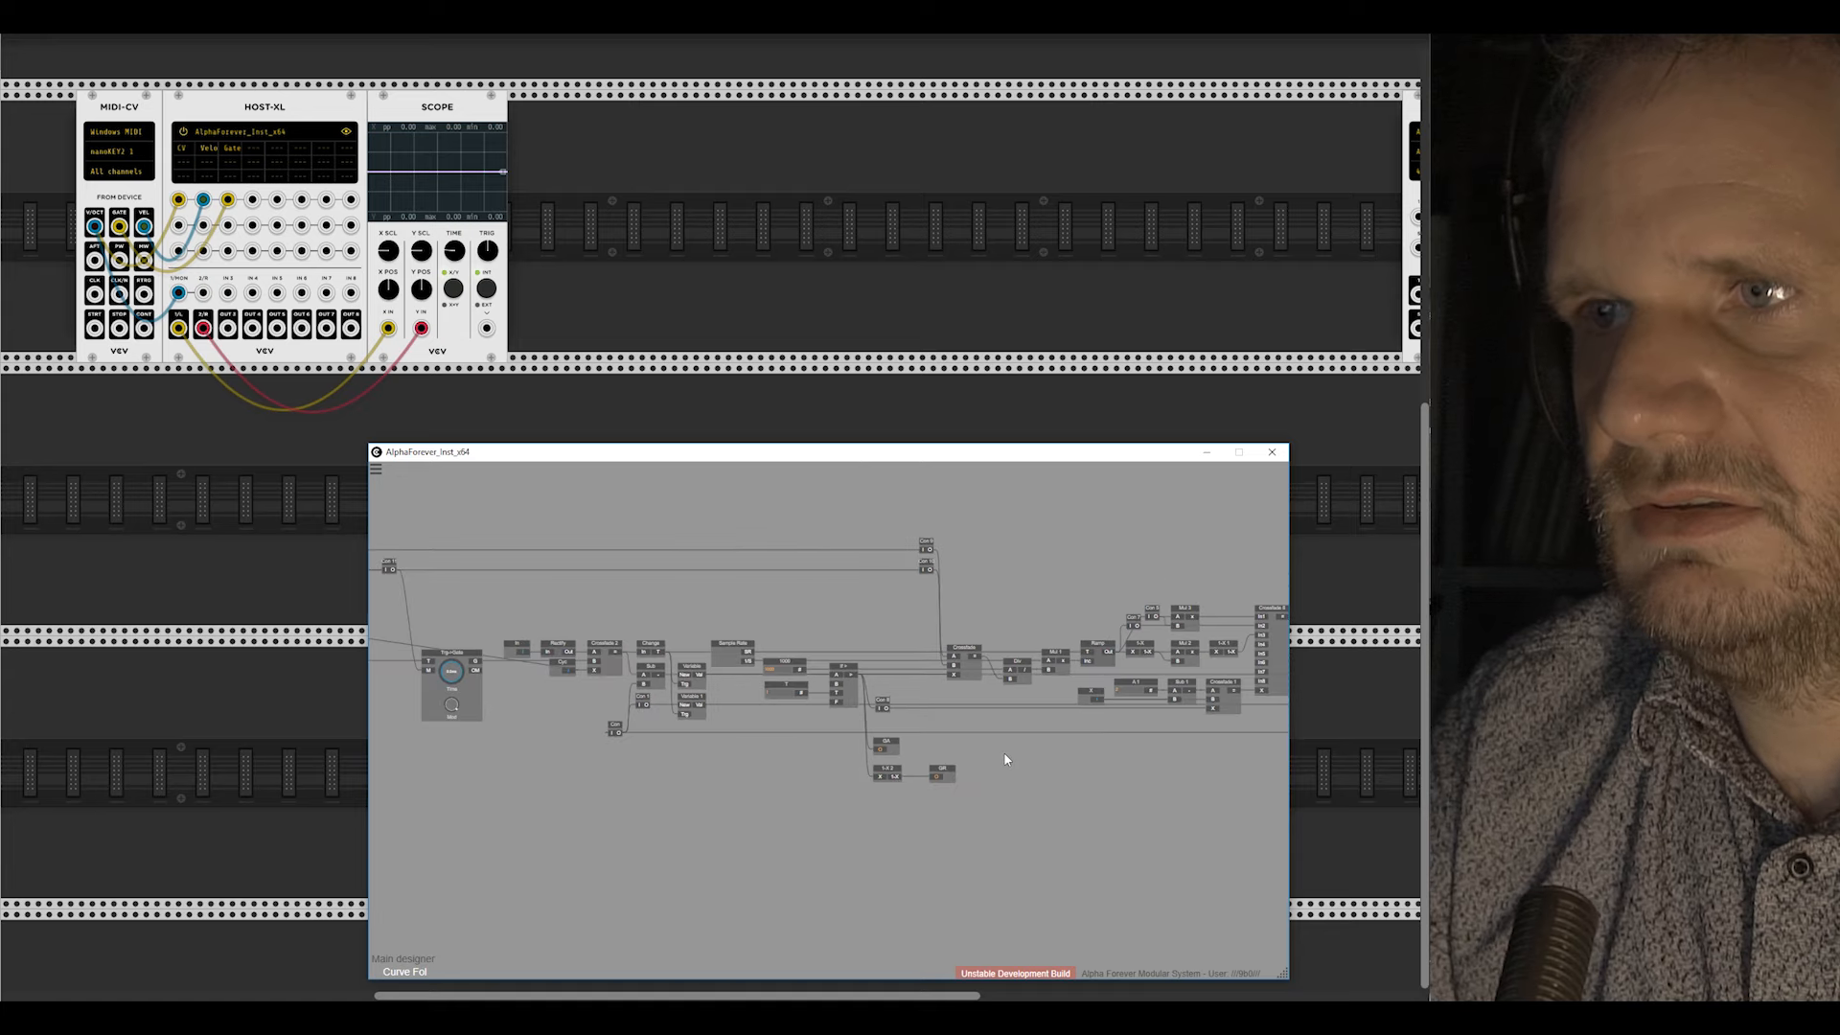
left_click_drag(947, 773, 937, 776)
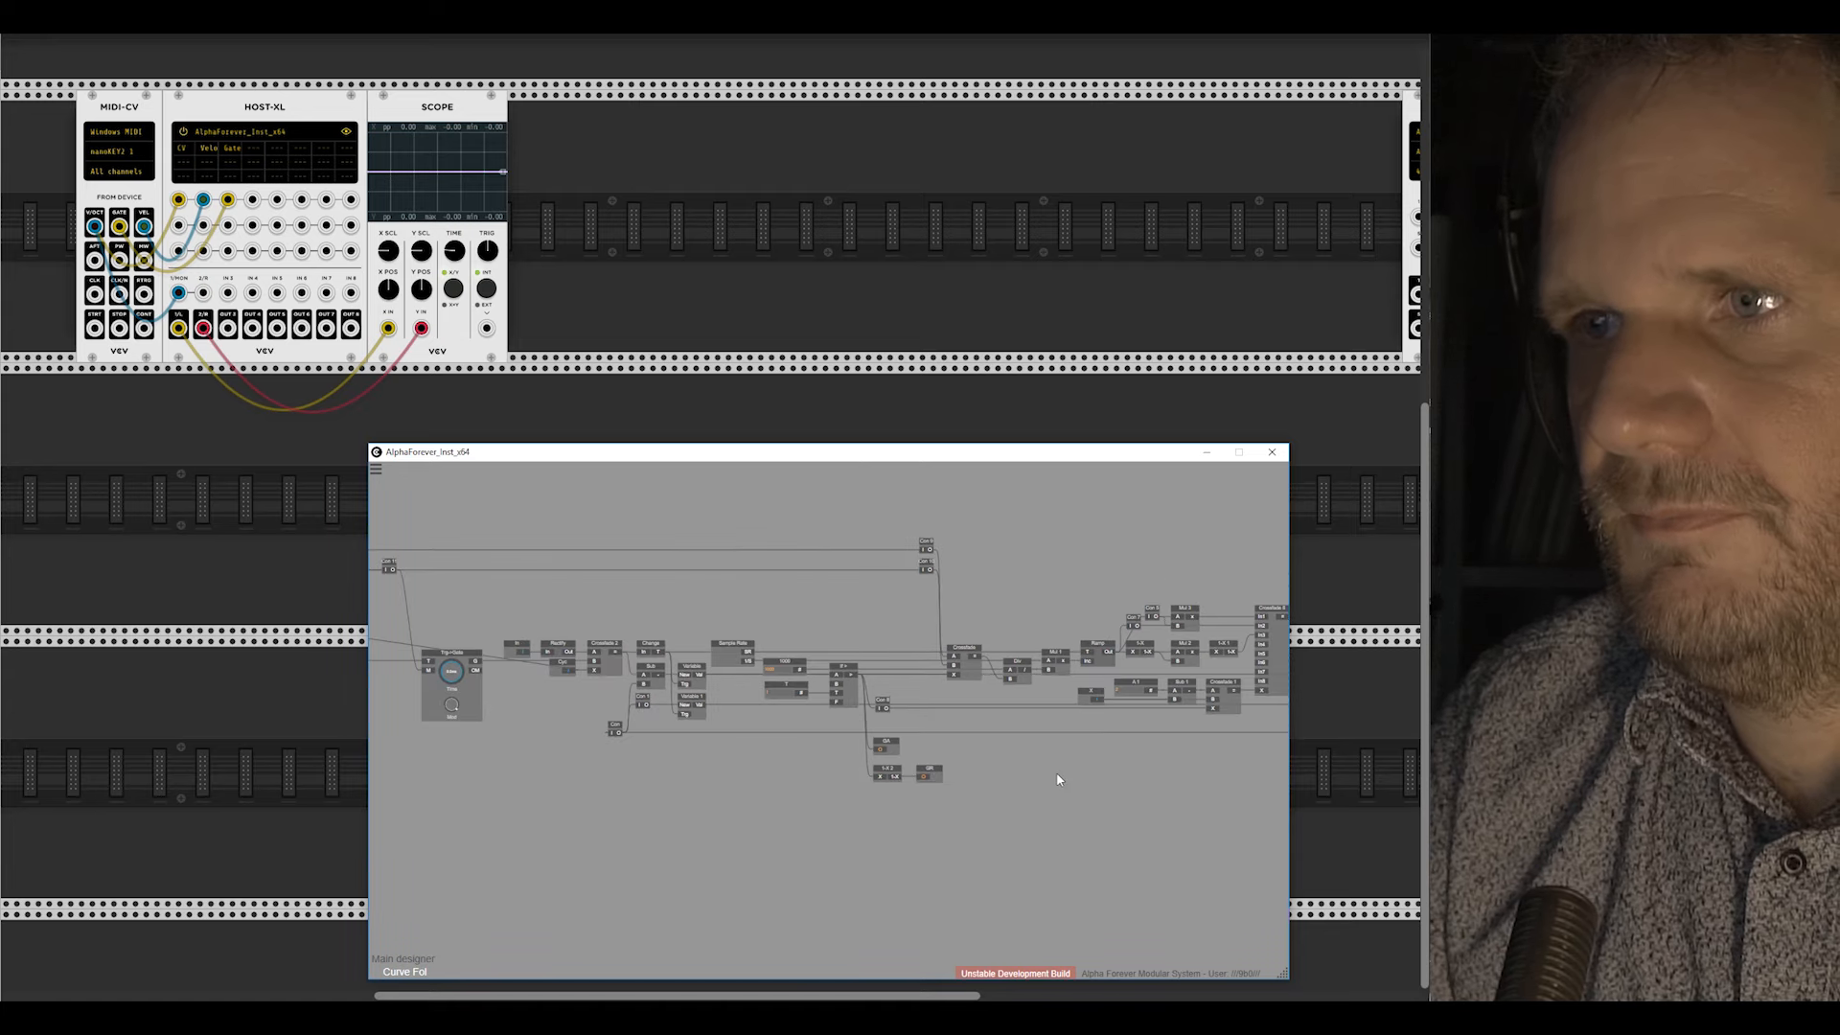
double_click(1008, 783)
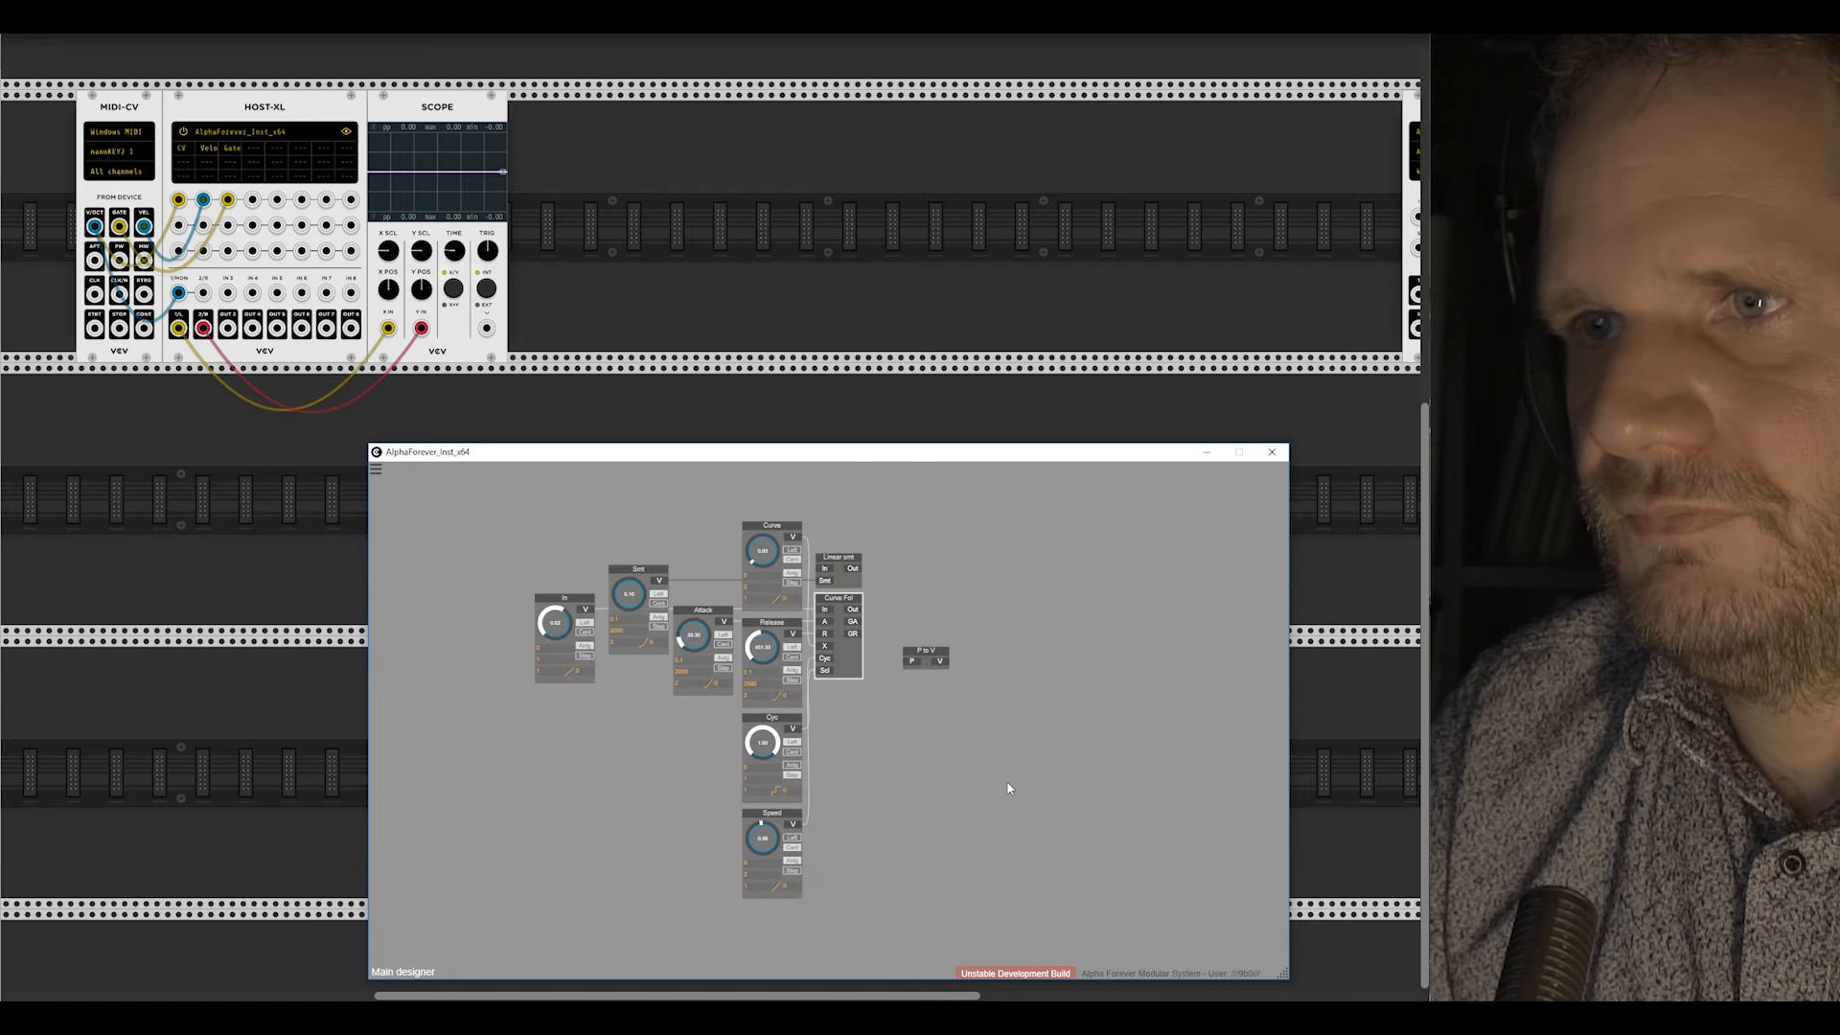
double_click(856, 667)
scroll(985, 777, "up", 2)
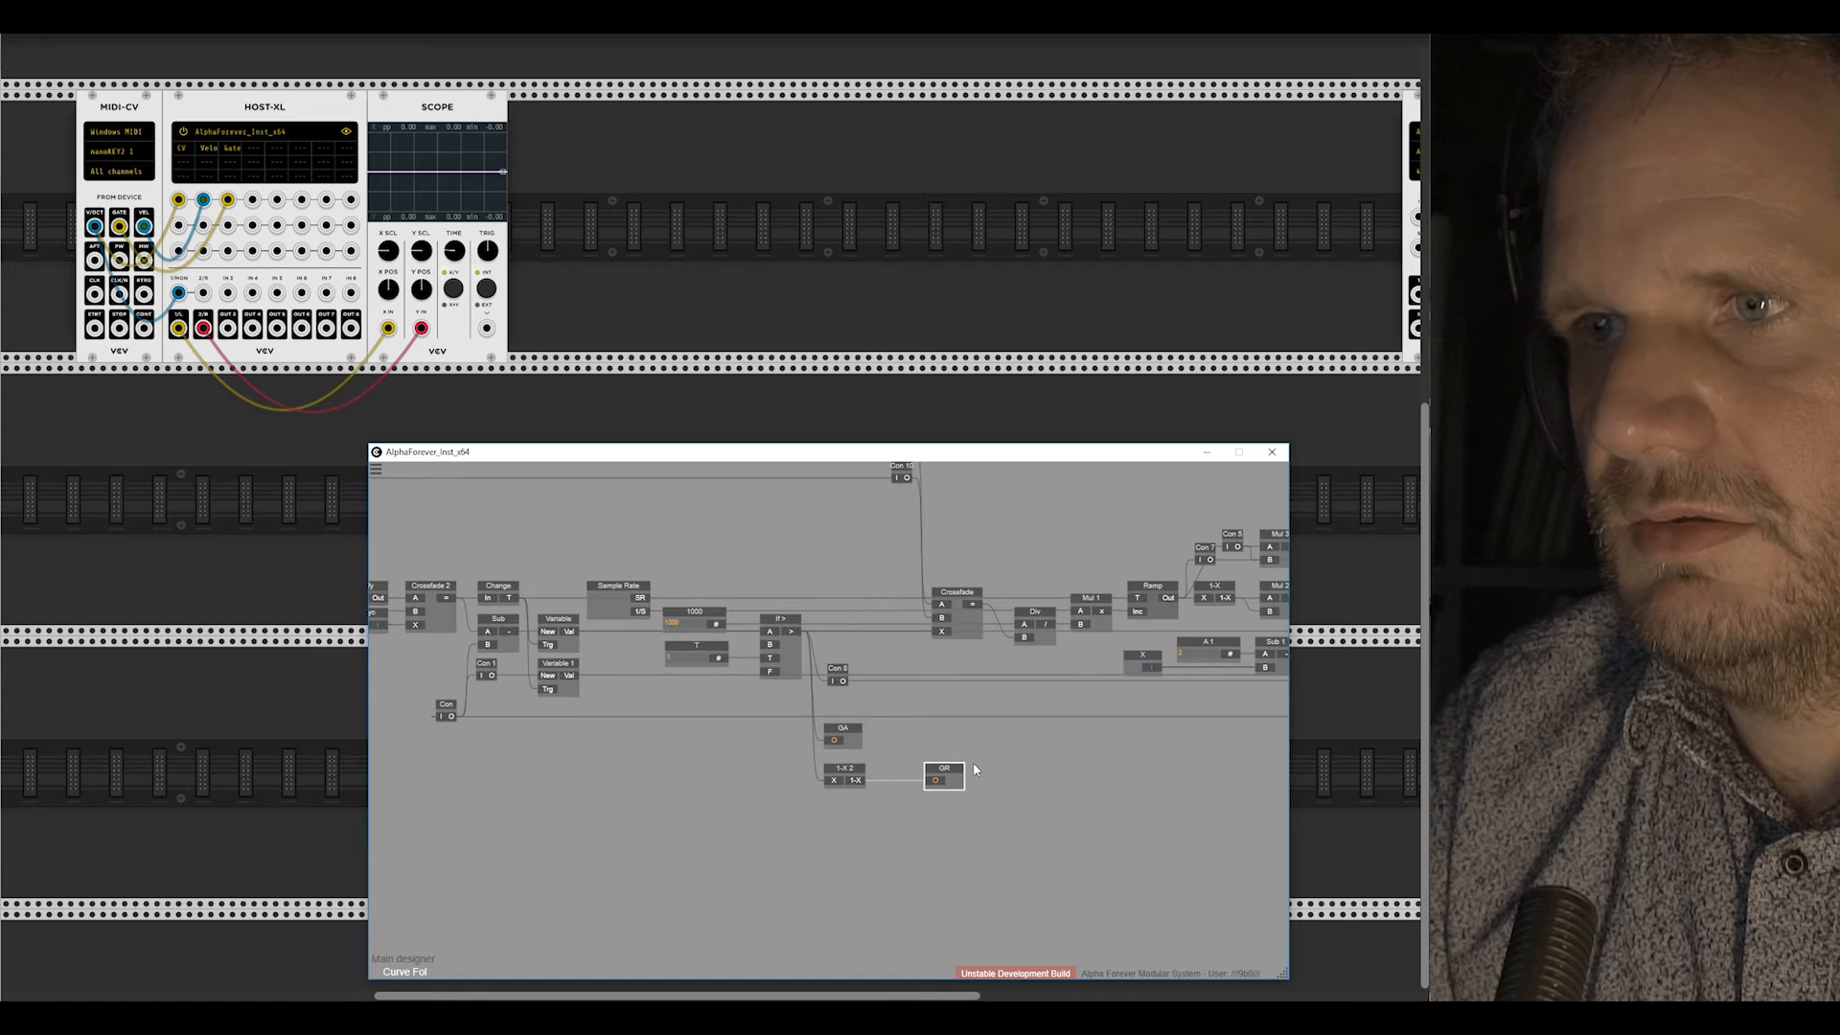
left_click(913, 802)
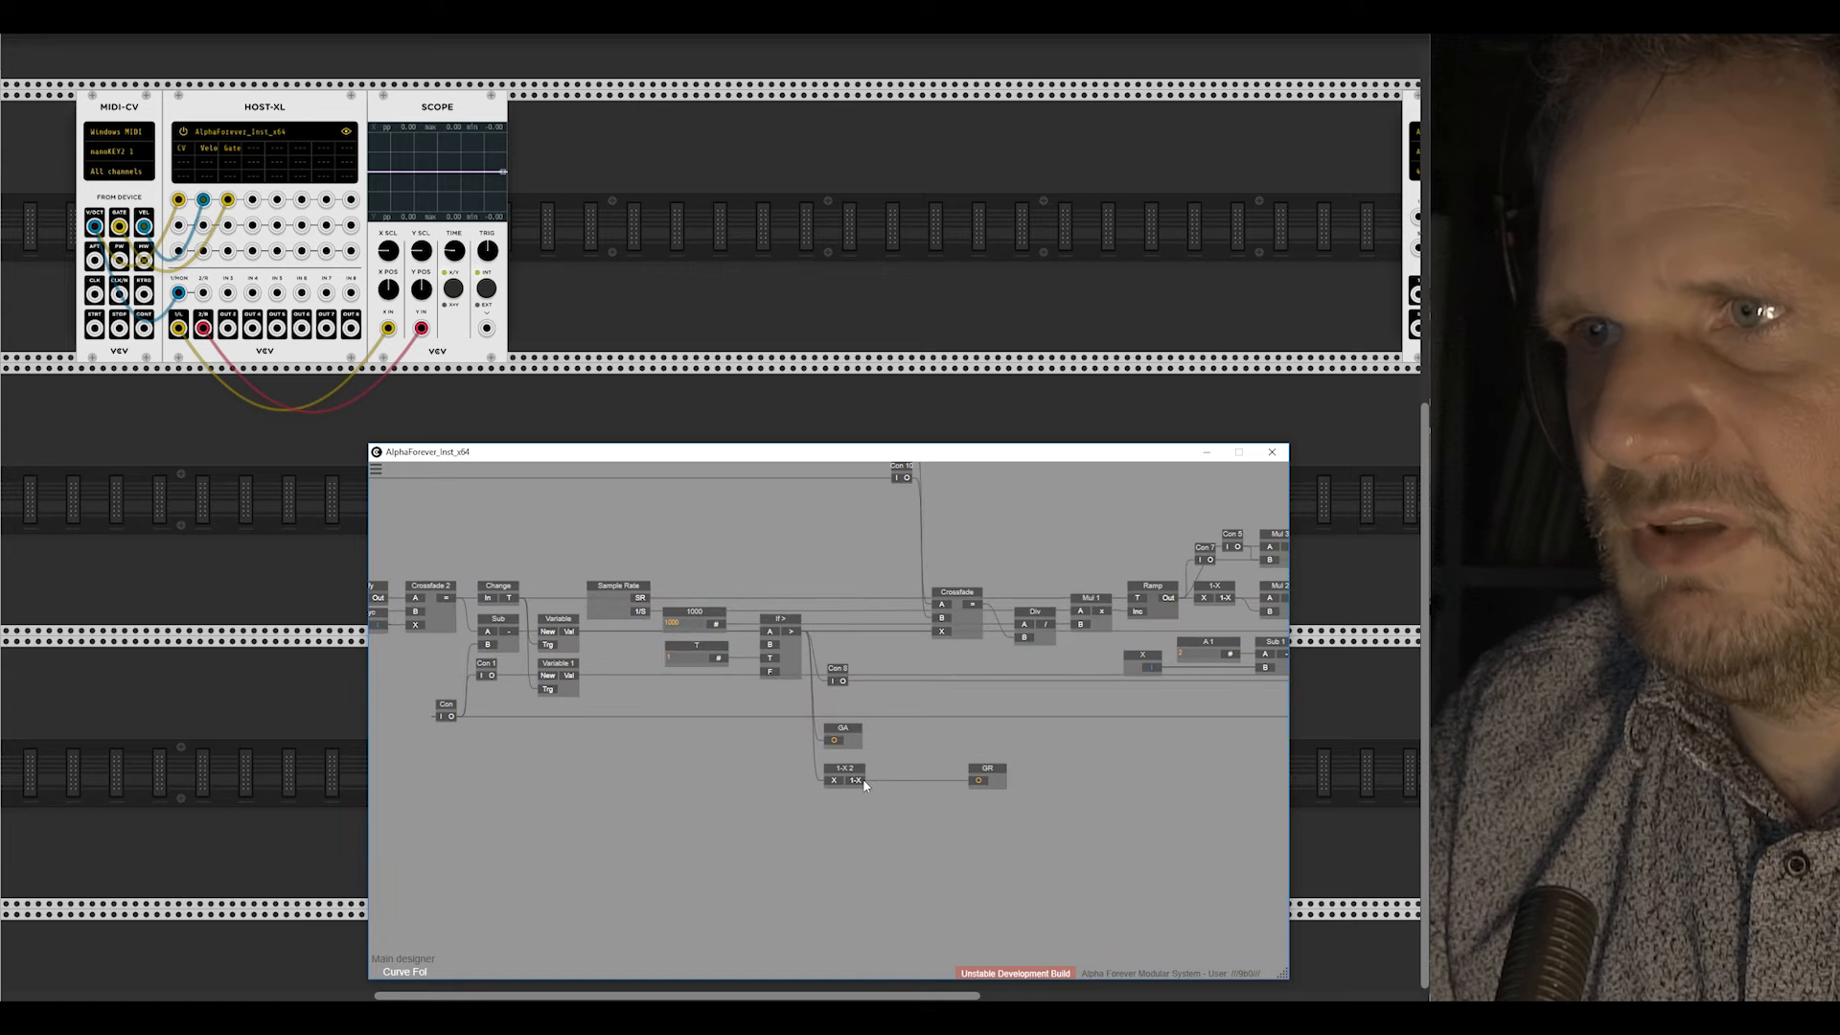
right_click(863, 781)
type("mul")
key("Return")
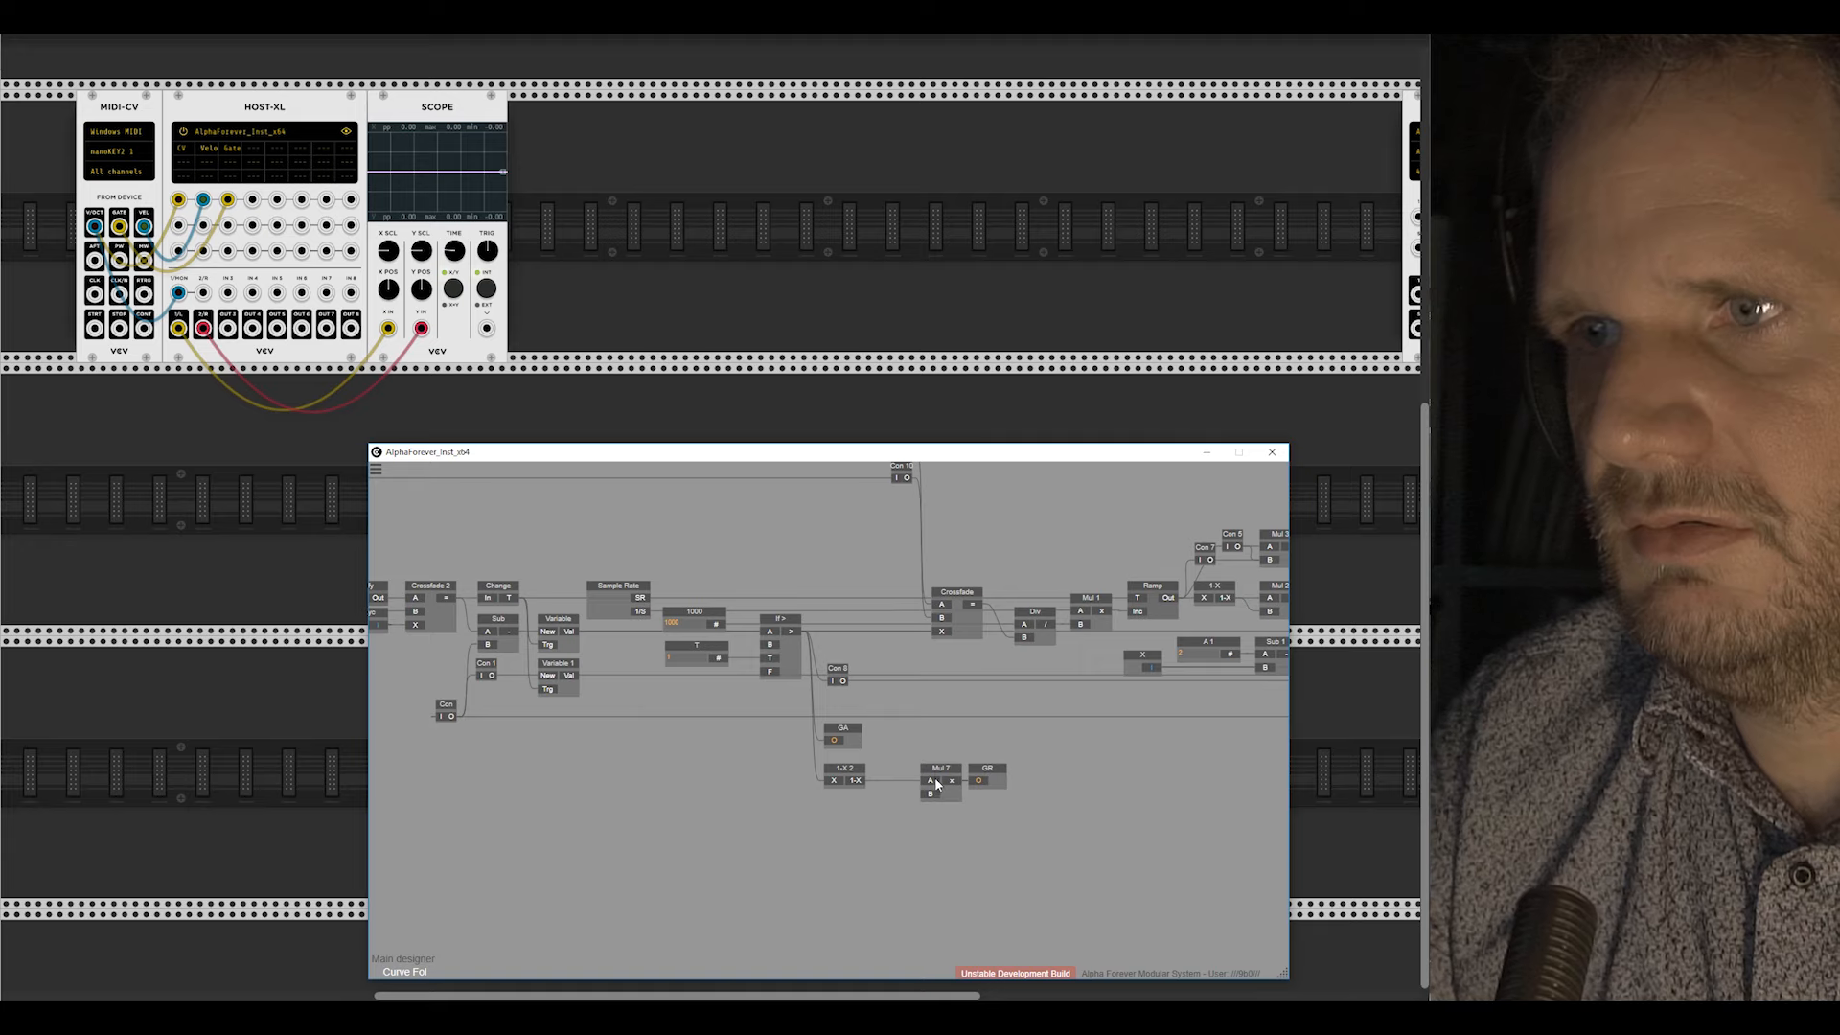
left_click(937, 784)
key("Delete")
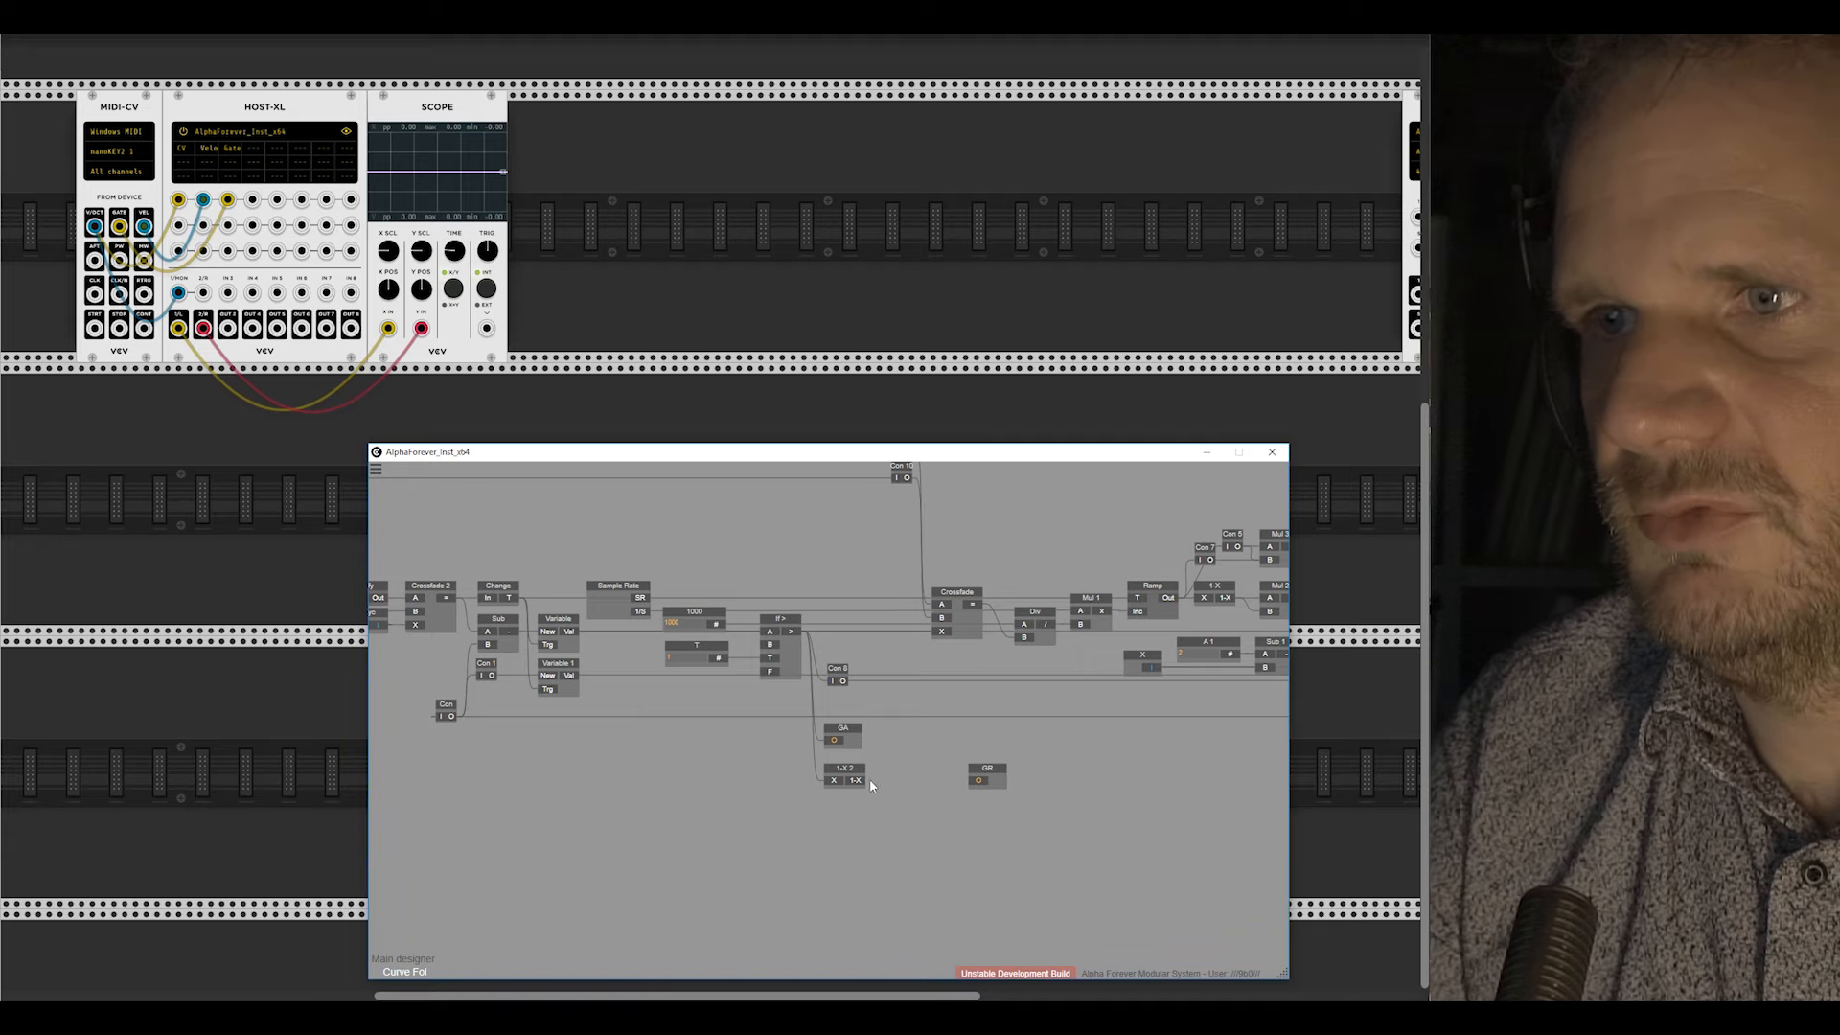
left_click_drag(985, 780, 901, 768)
double_click(923, 730)
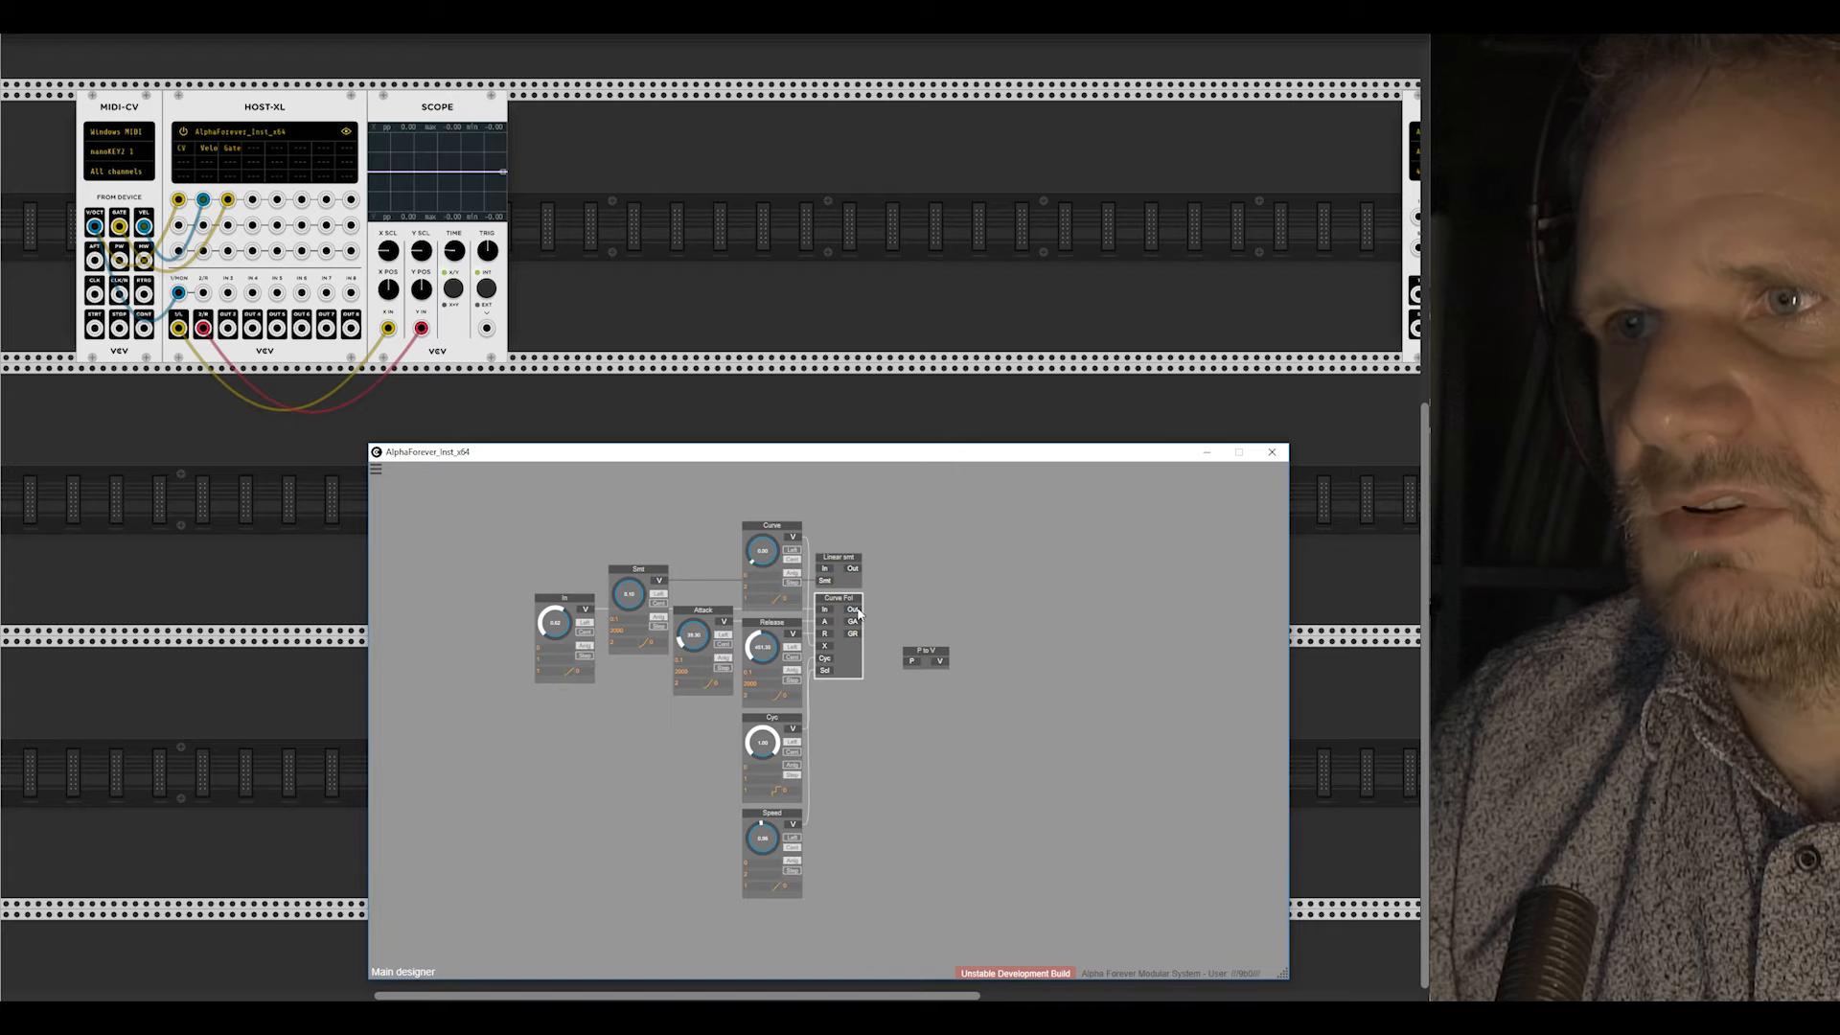
Step: Create output O1 from Curve Fol's Out and output O2 from its GA, placing O1 further along the signal path
double_click(857, 614)
double_click(916, 599)
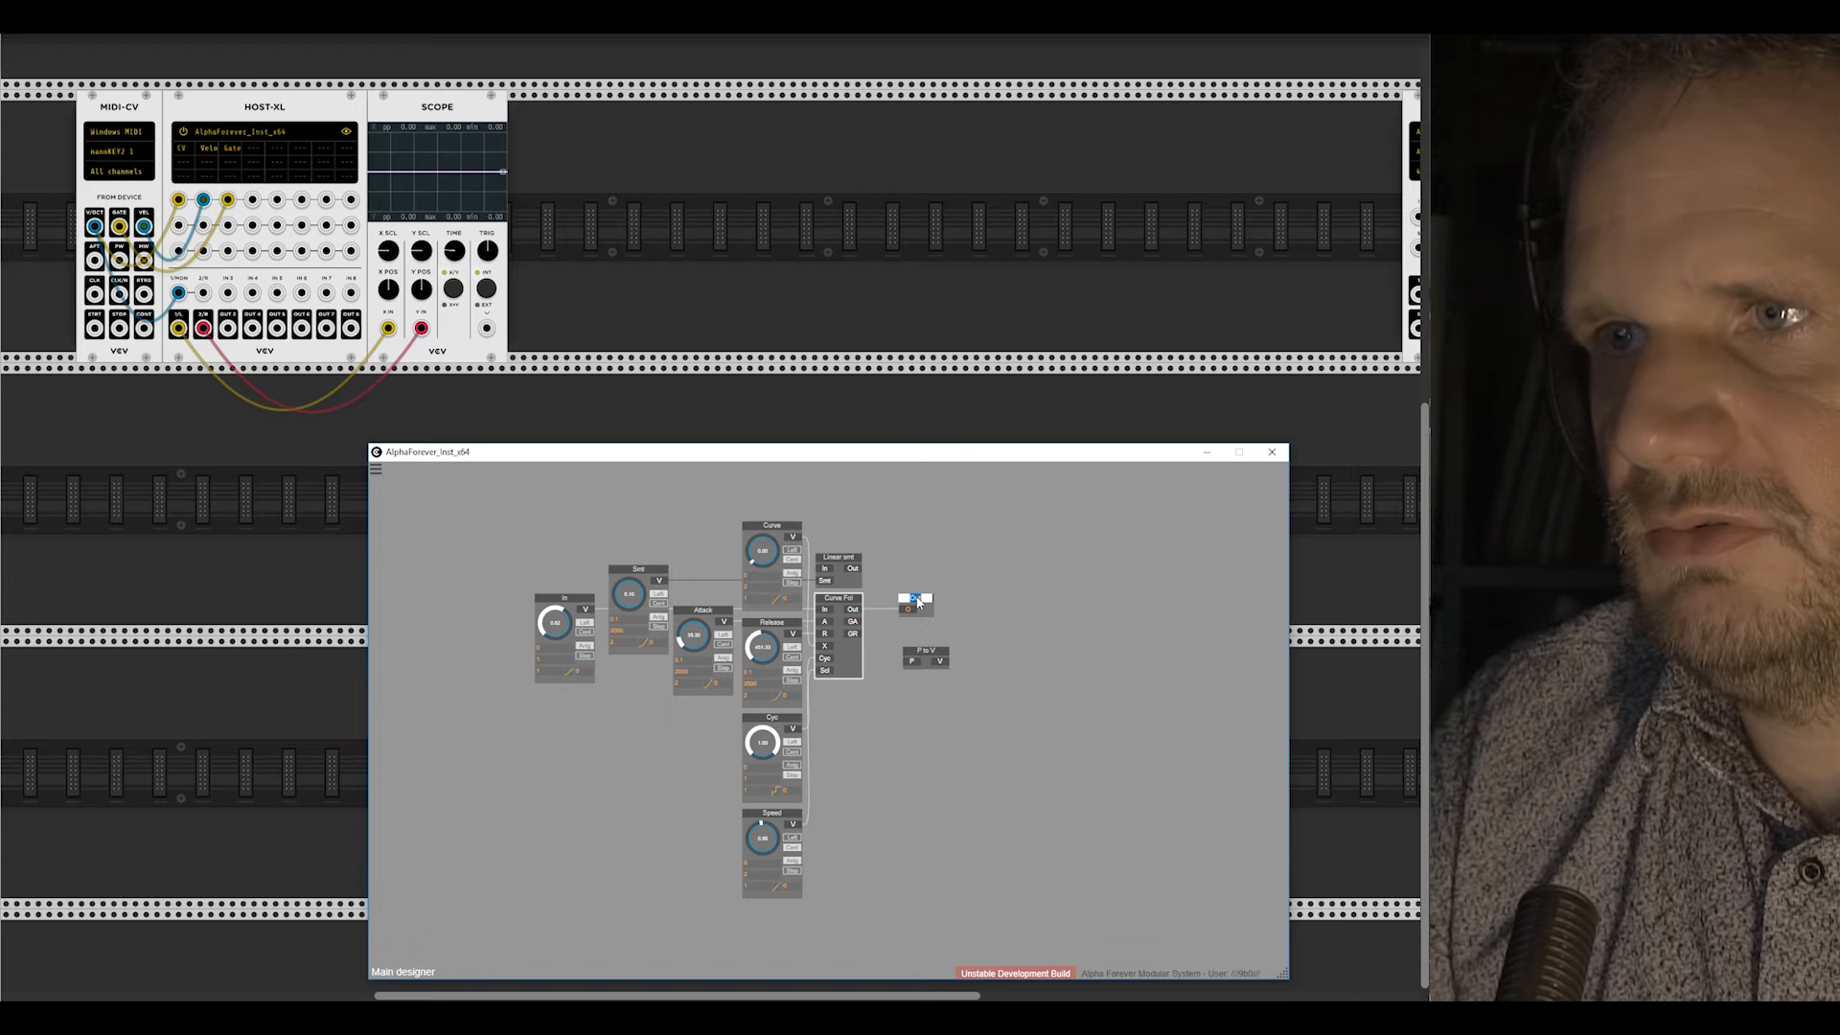
type("O1")
key("Return")
left_click_drag(912, 598, 981, 599)
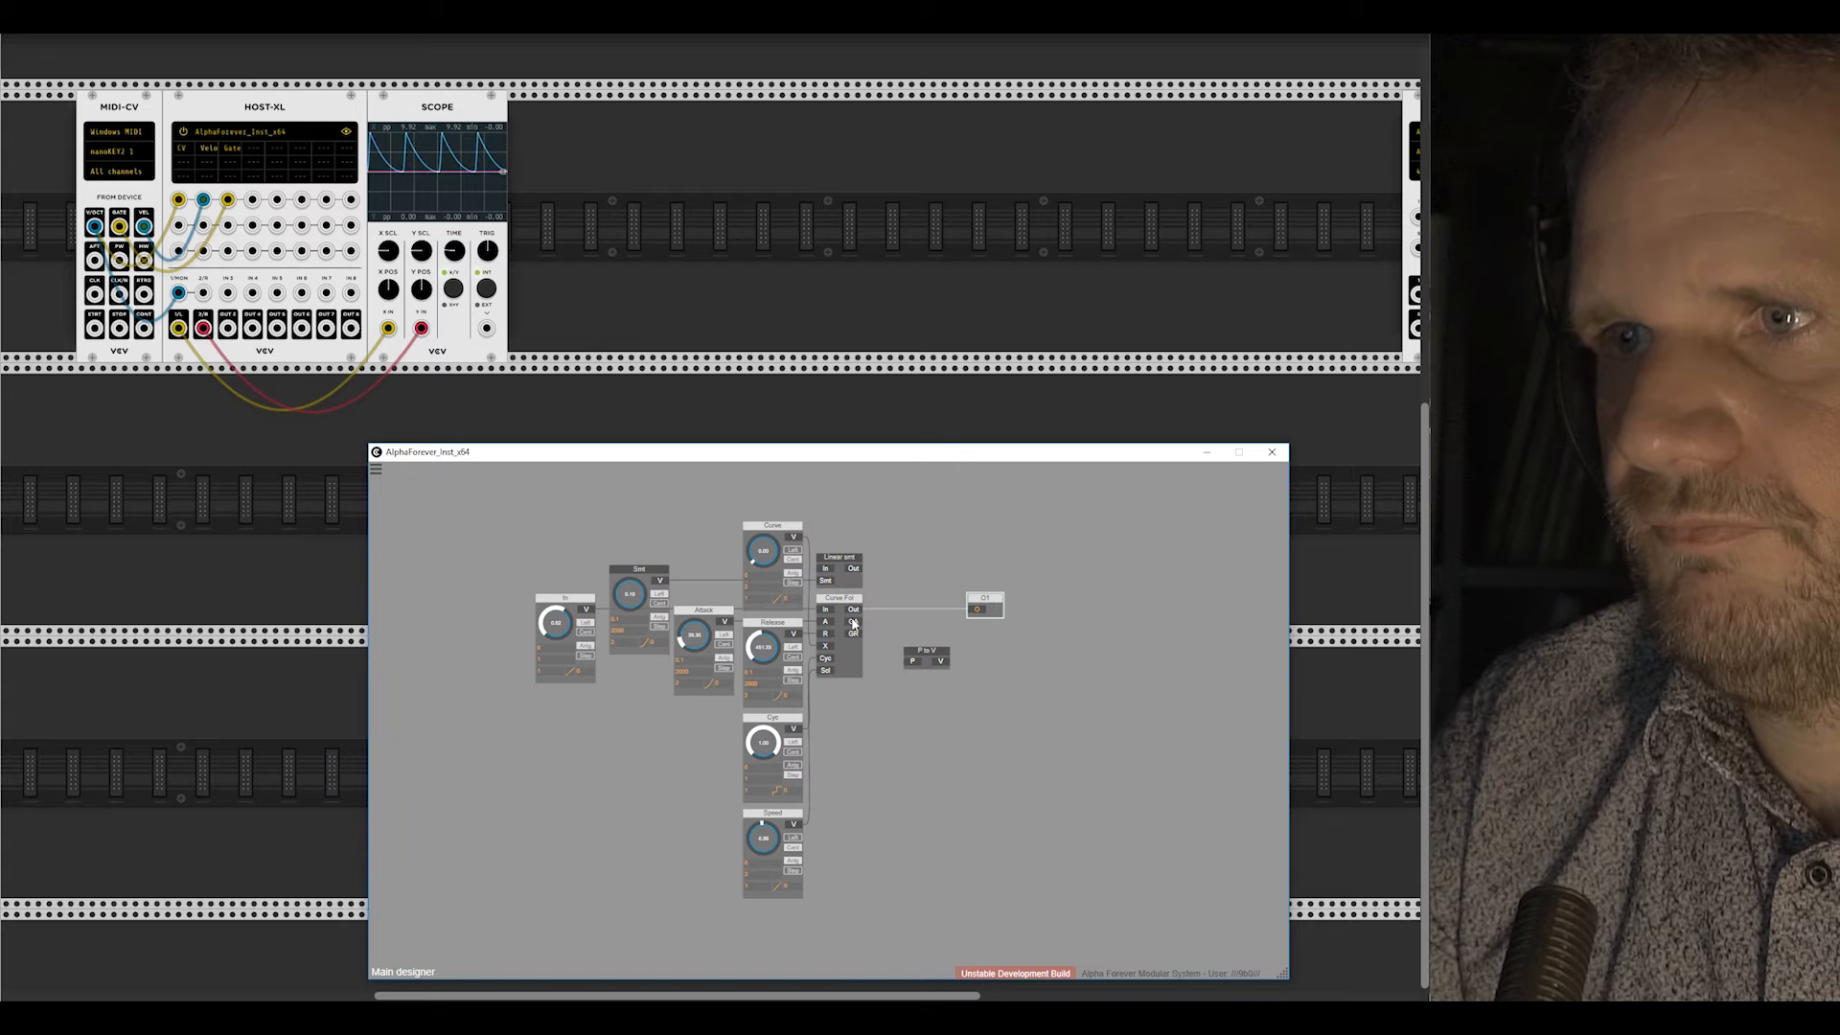
double_click(854, 623)
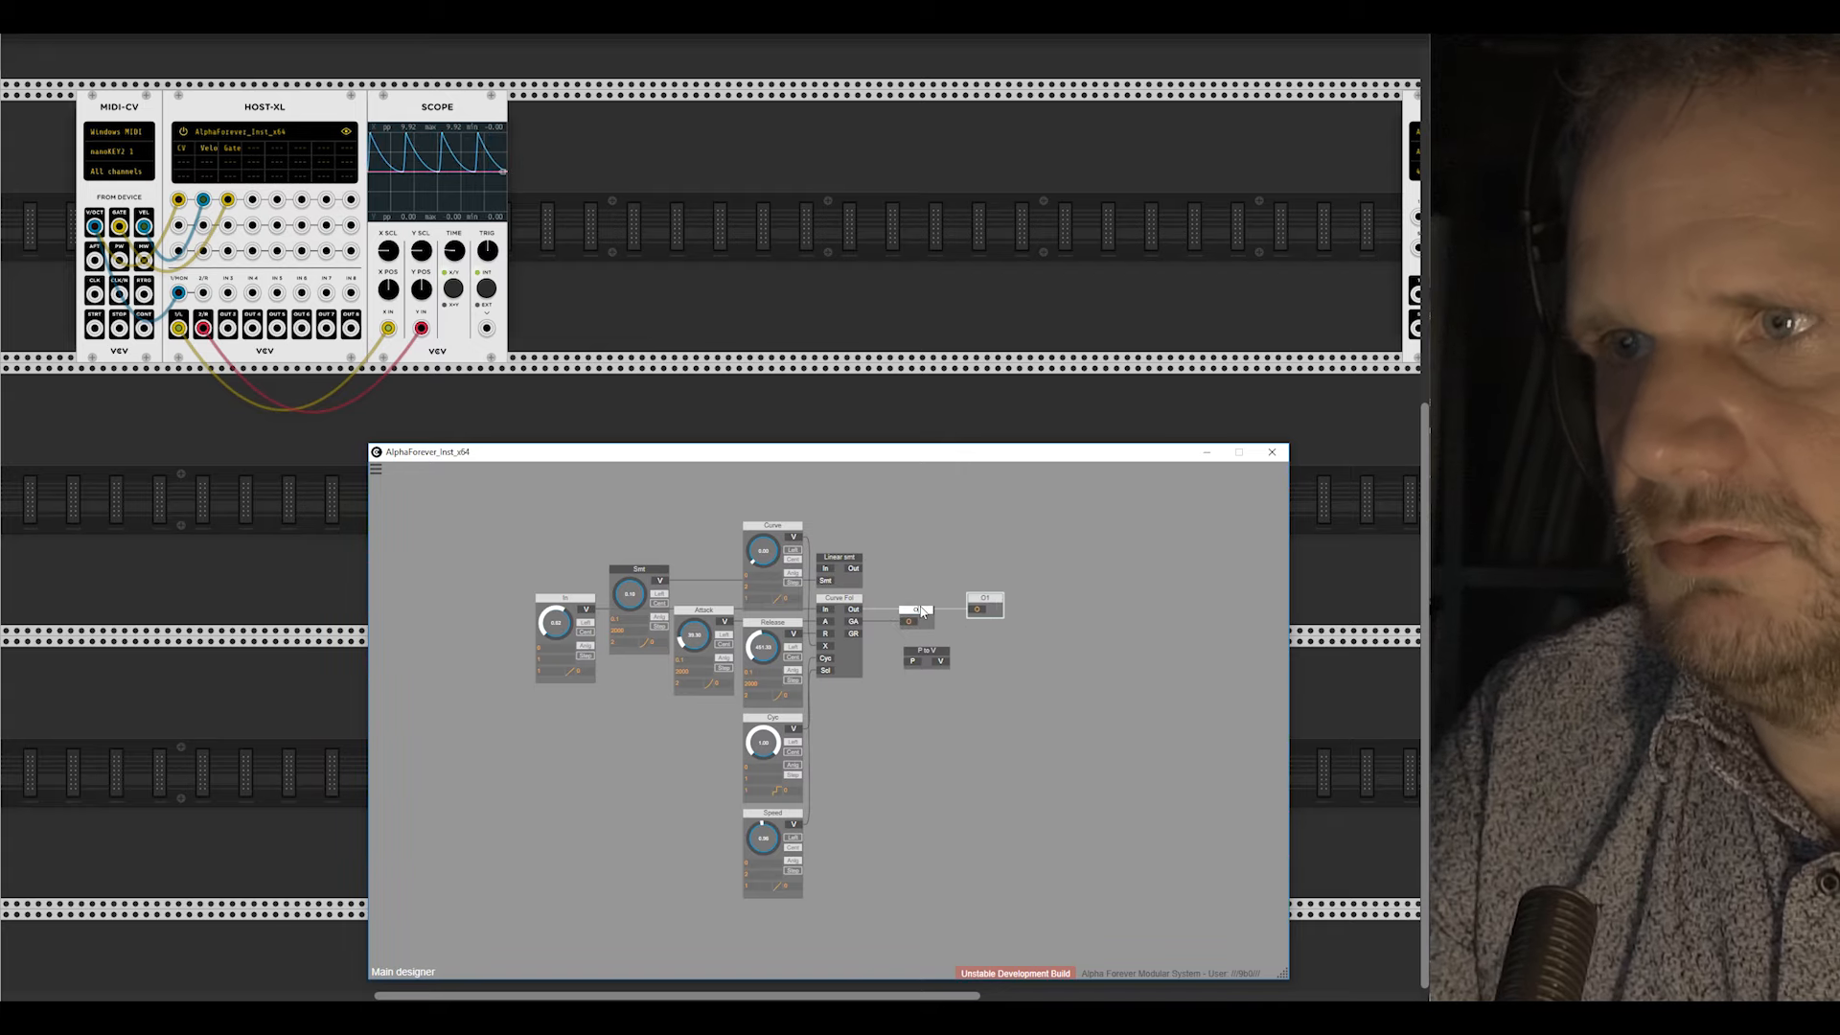
key("Return")
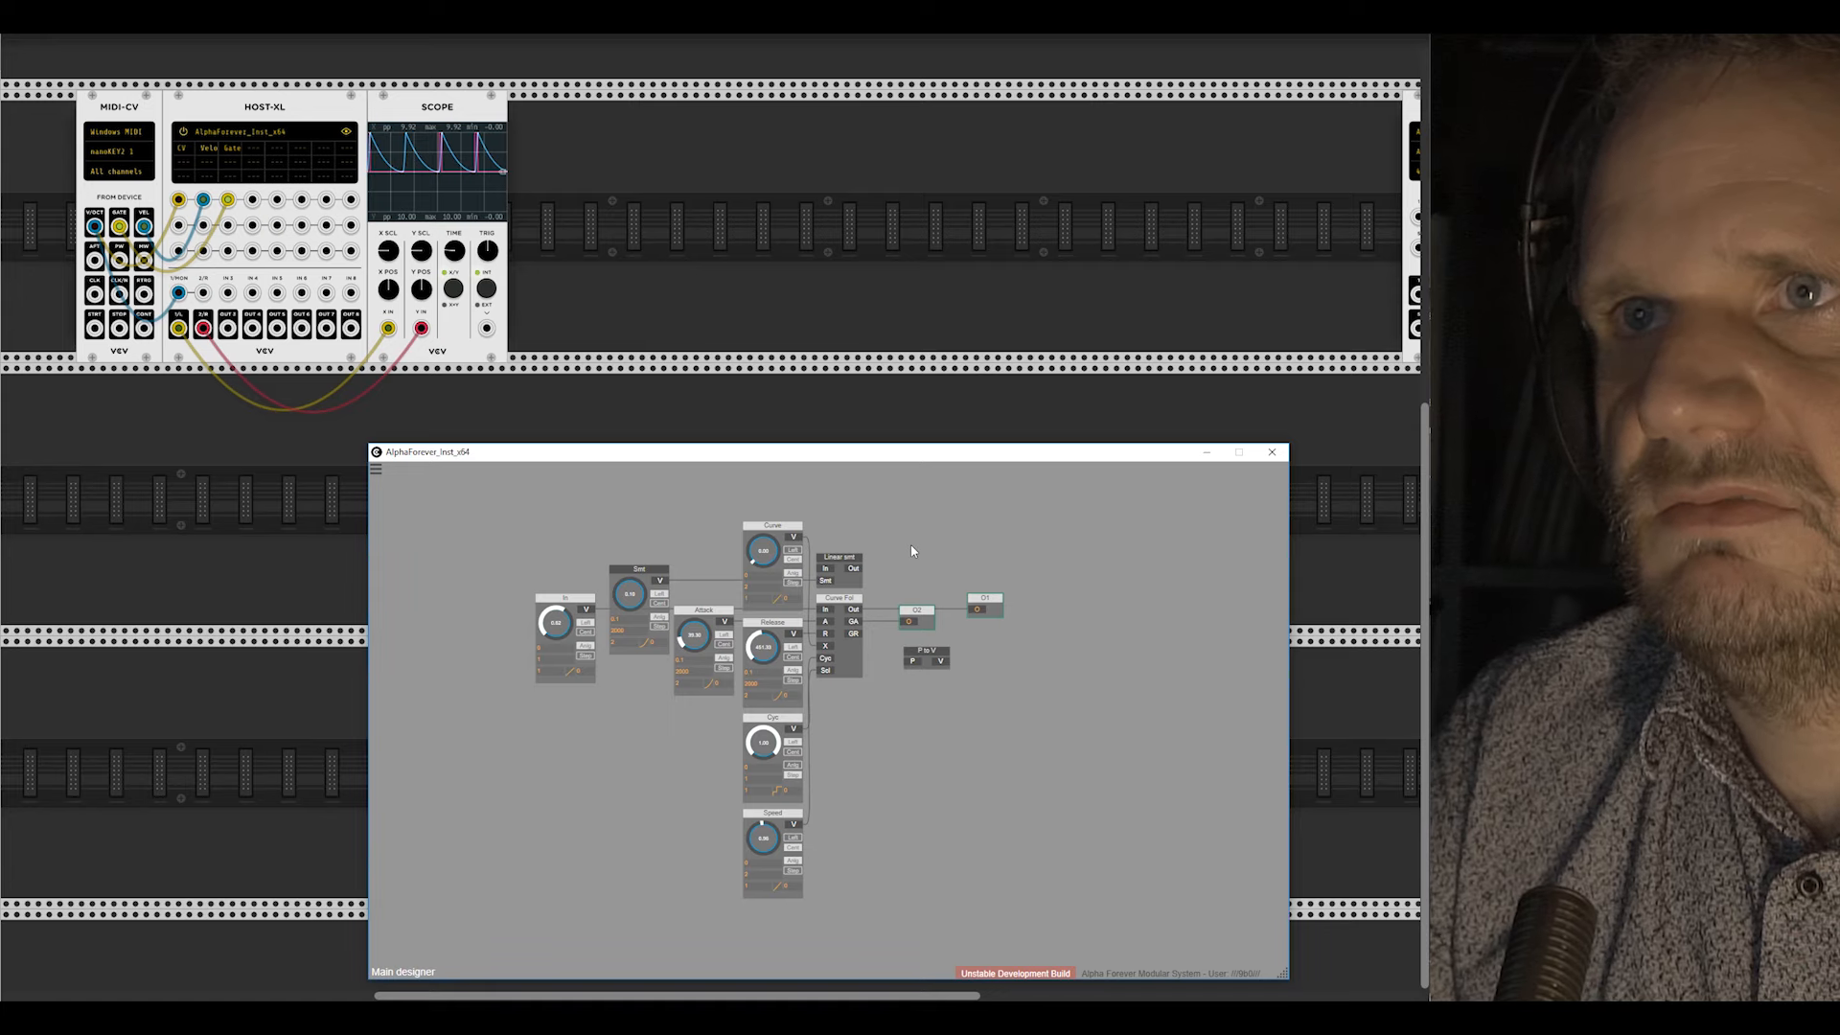
Step: Turn Cyc to 0, raise and lower the In value to test the GA gate on the scope, and check the If > wiring inside Curve Fol
left_click_drag(767, 748, 772, 922)
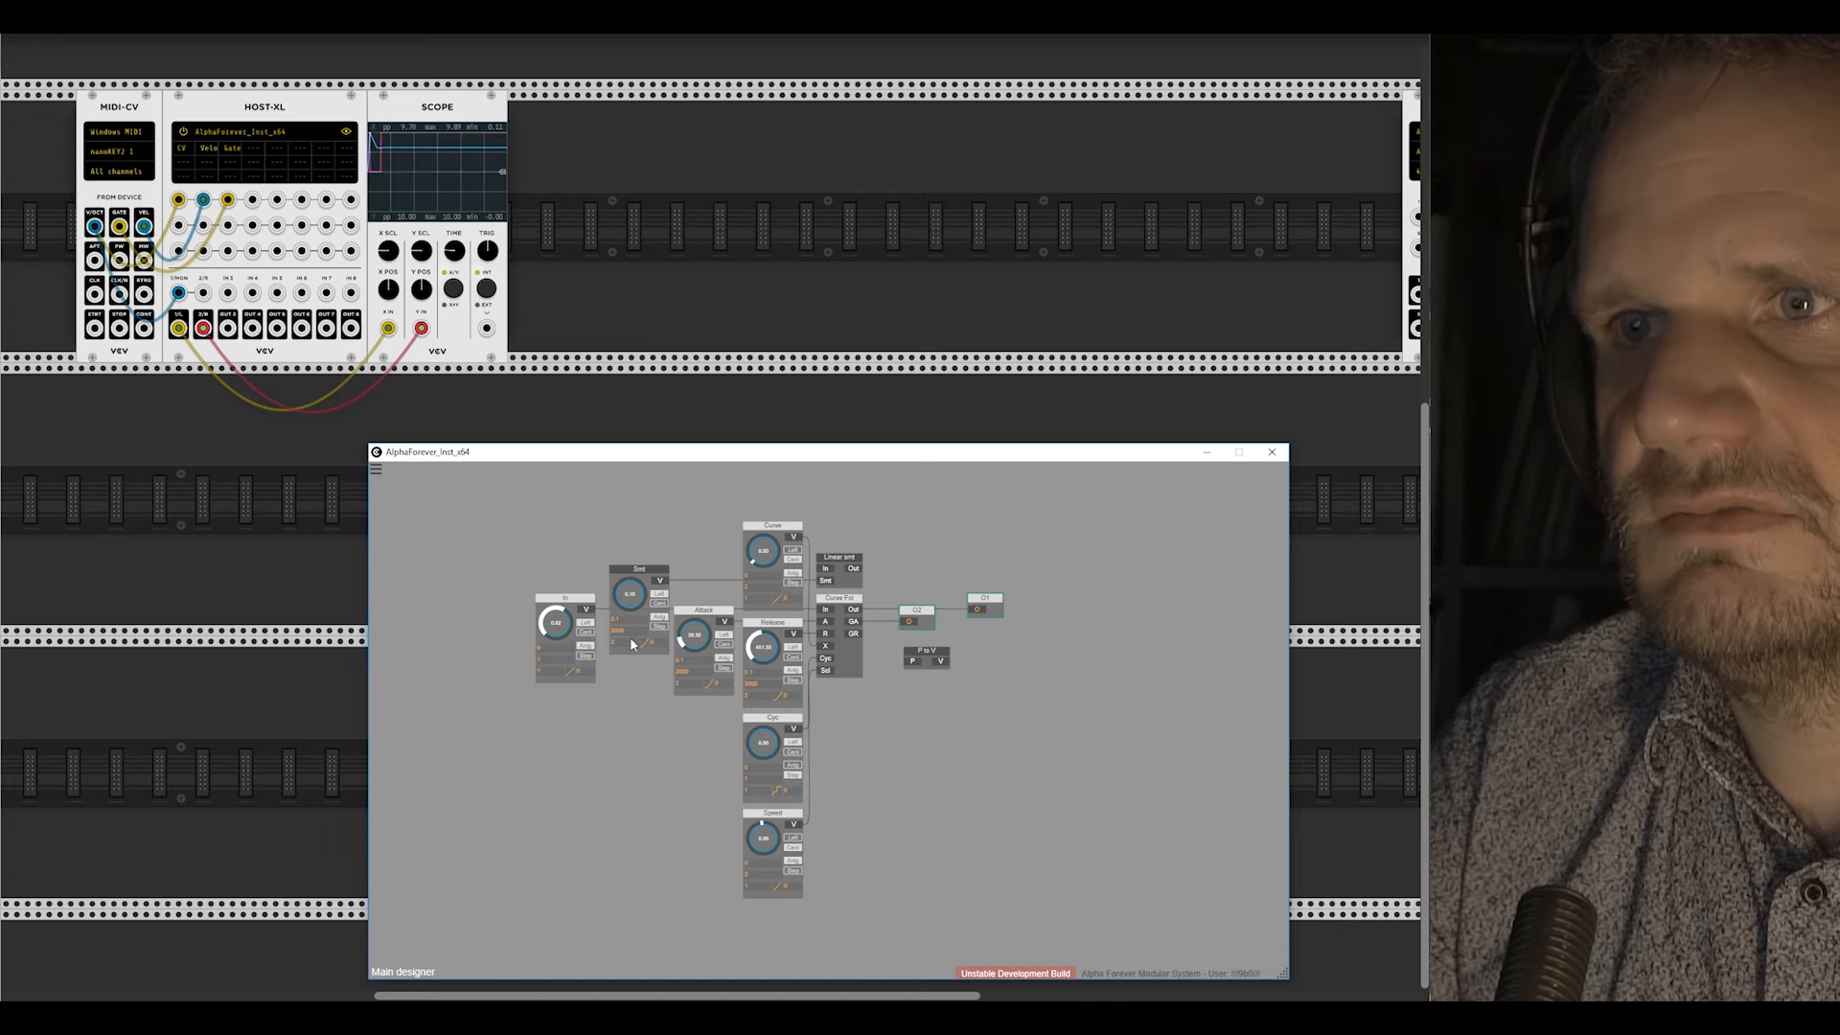
mouse_move(561, 621)
left_mouse_down()
mouse_move(561, 698)
mouse_move(576, 589)
left_mouse_up()
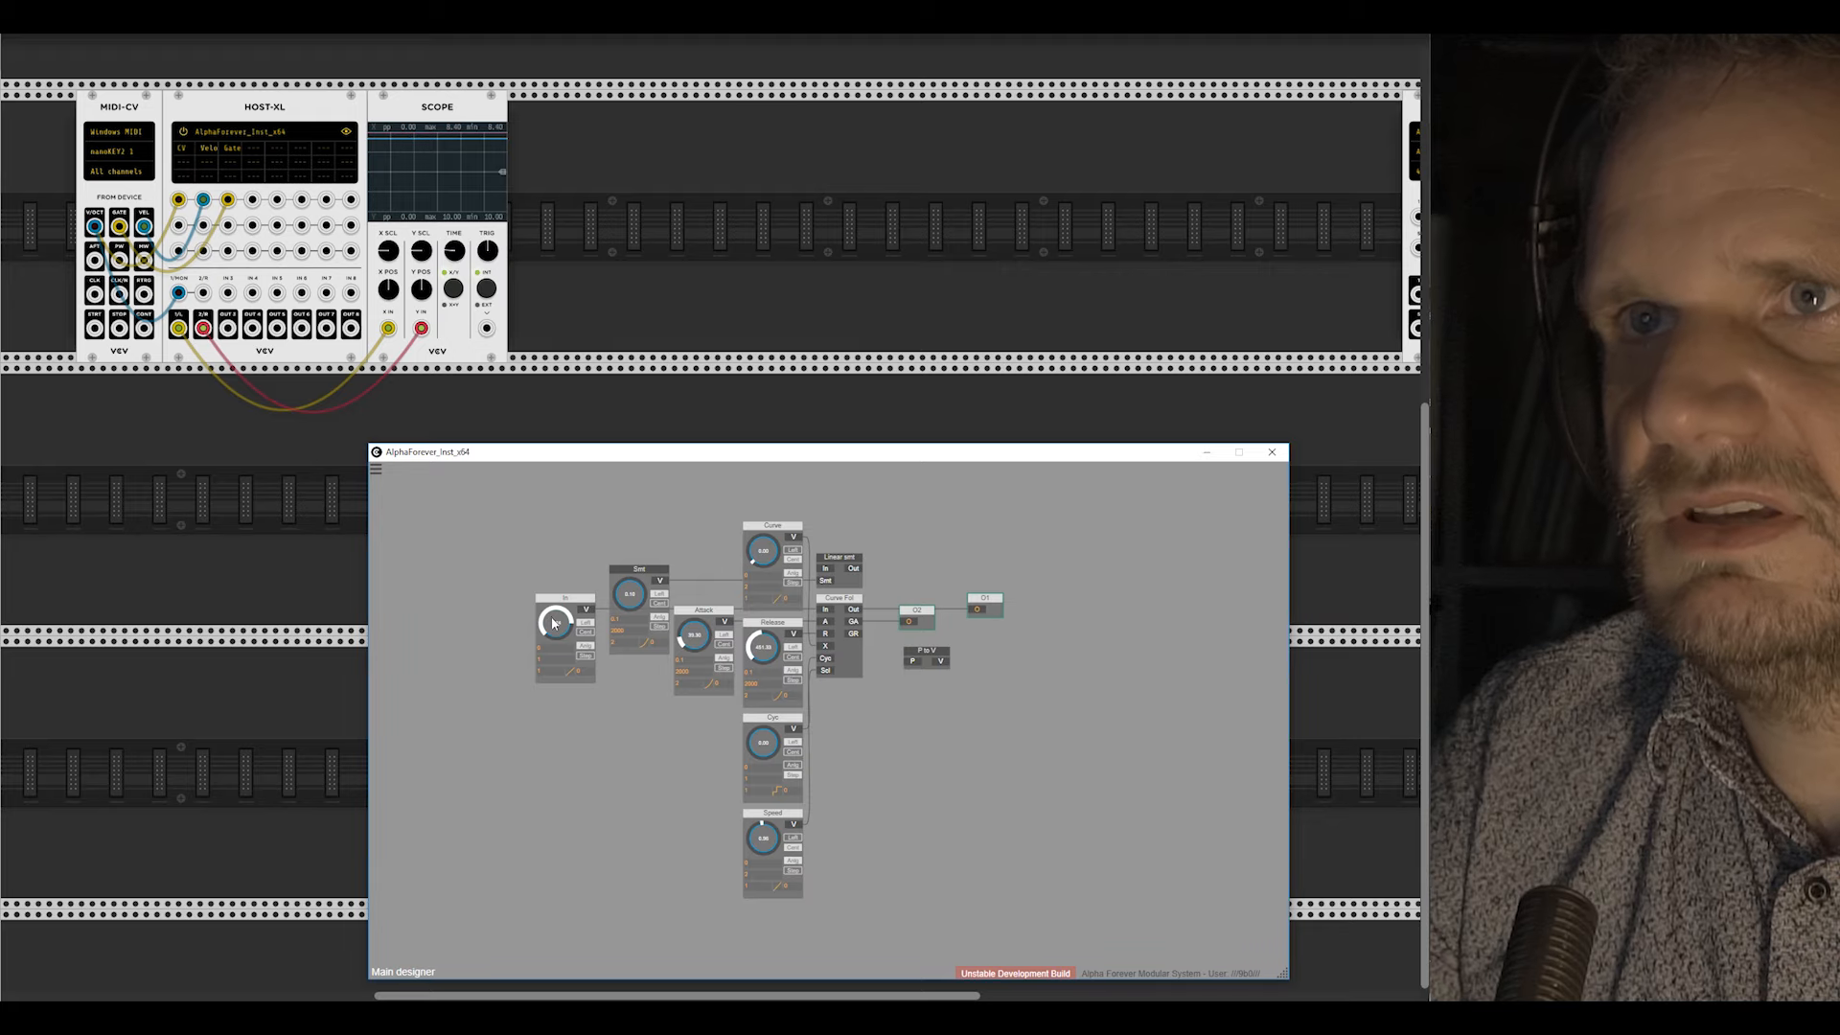
left_click_drag(534, 710, 526, 744)
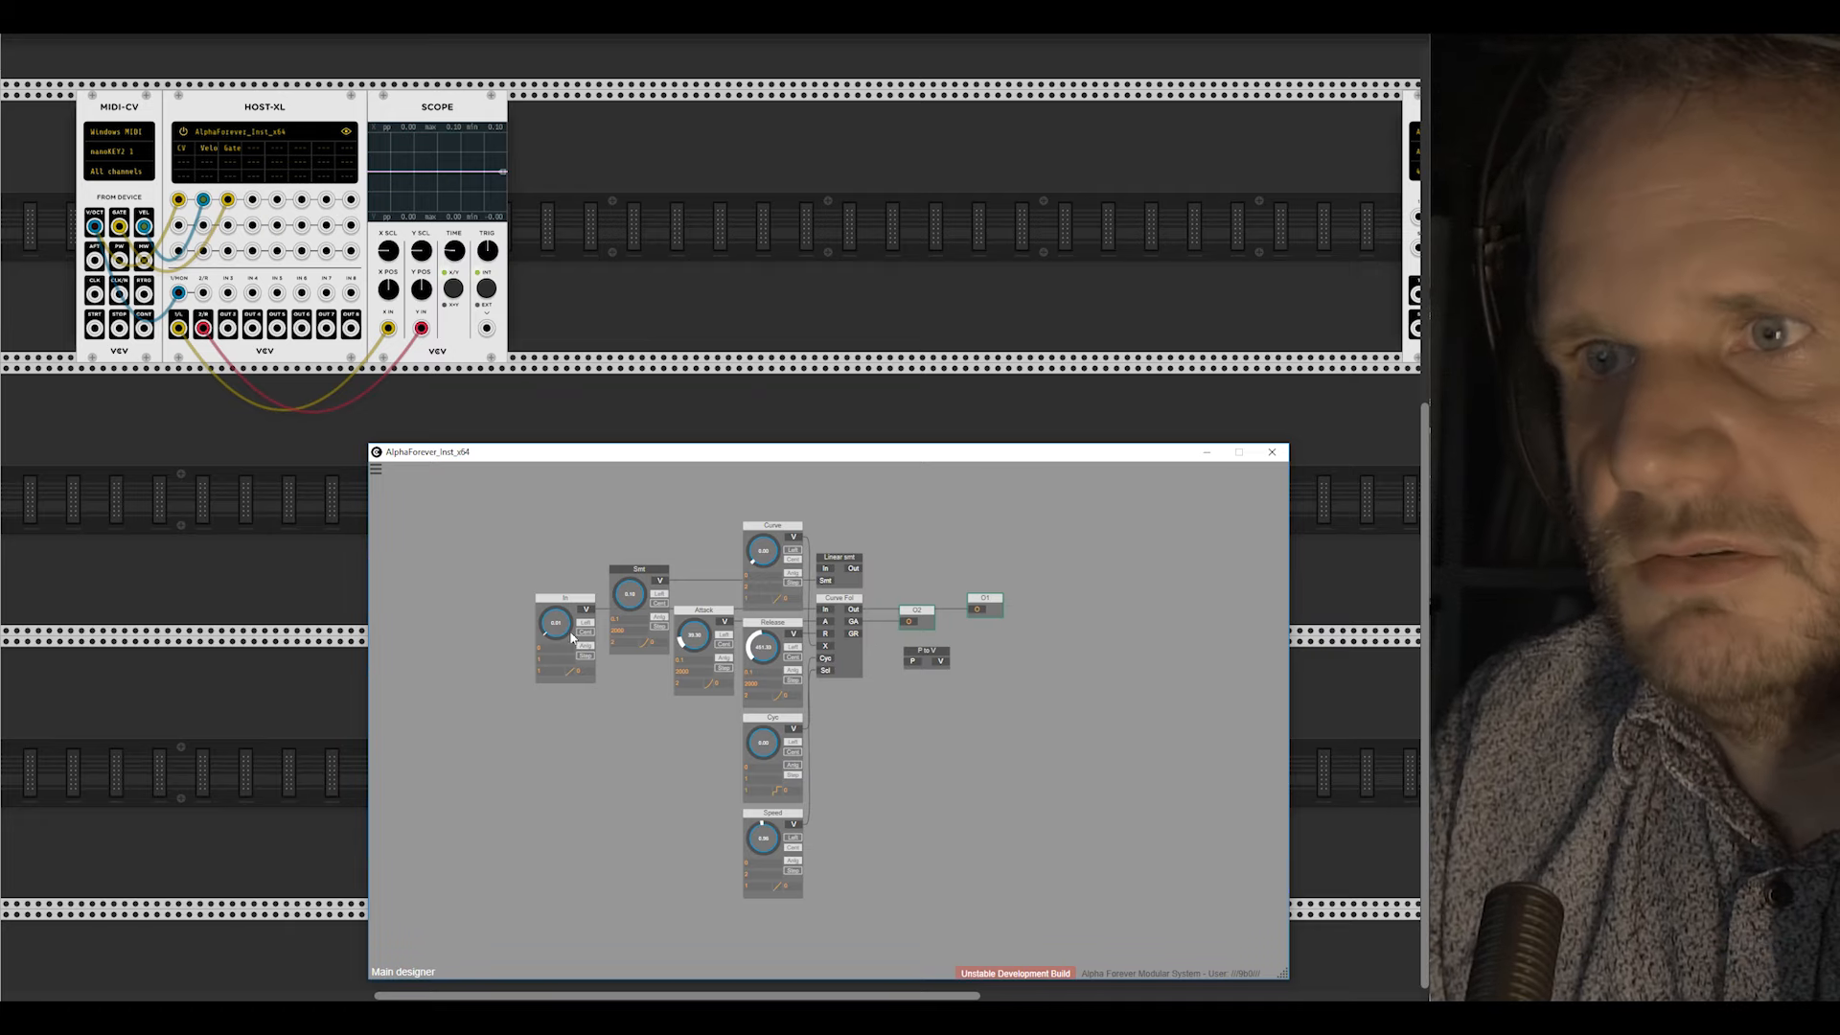
mouse_move(556, 620)
left_mouse_down()
mouse_move(584, 518)
mouse_move(579, 553)
left_mouse_up()
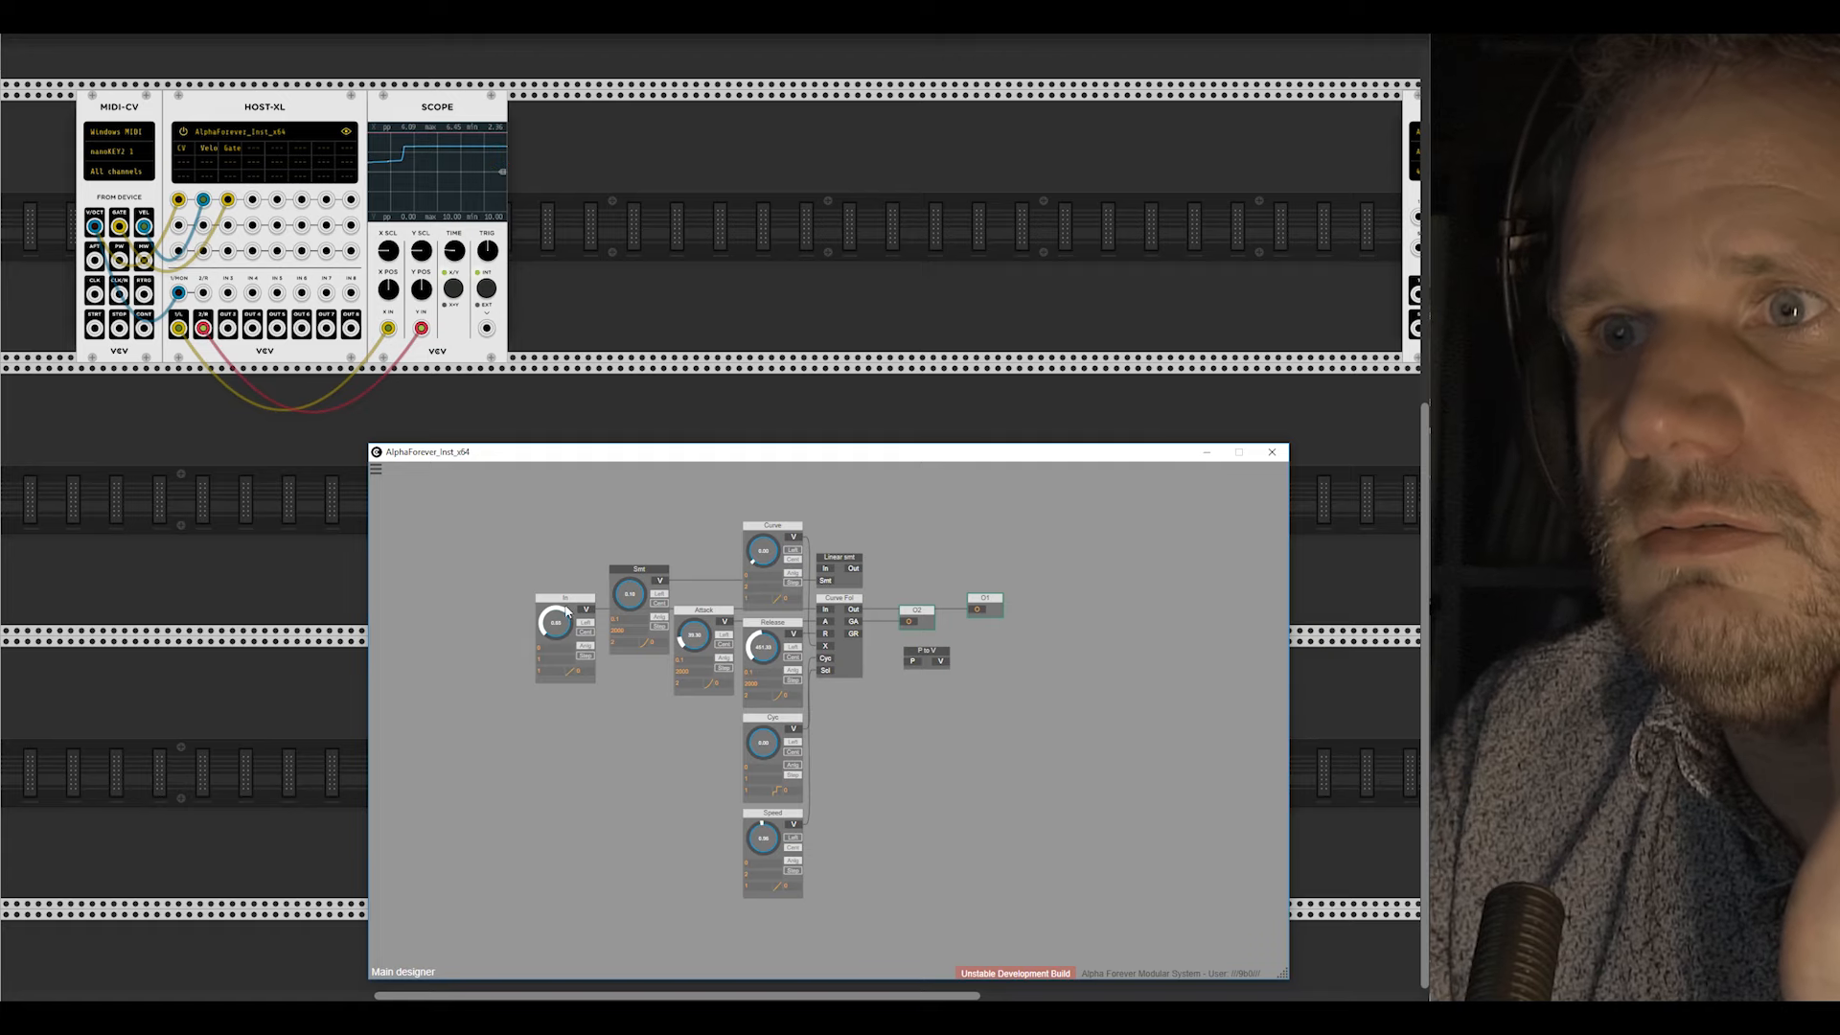
left_click_drag(562, 632, 564, 753)
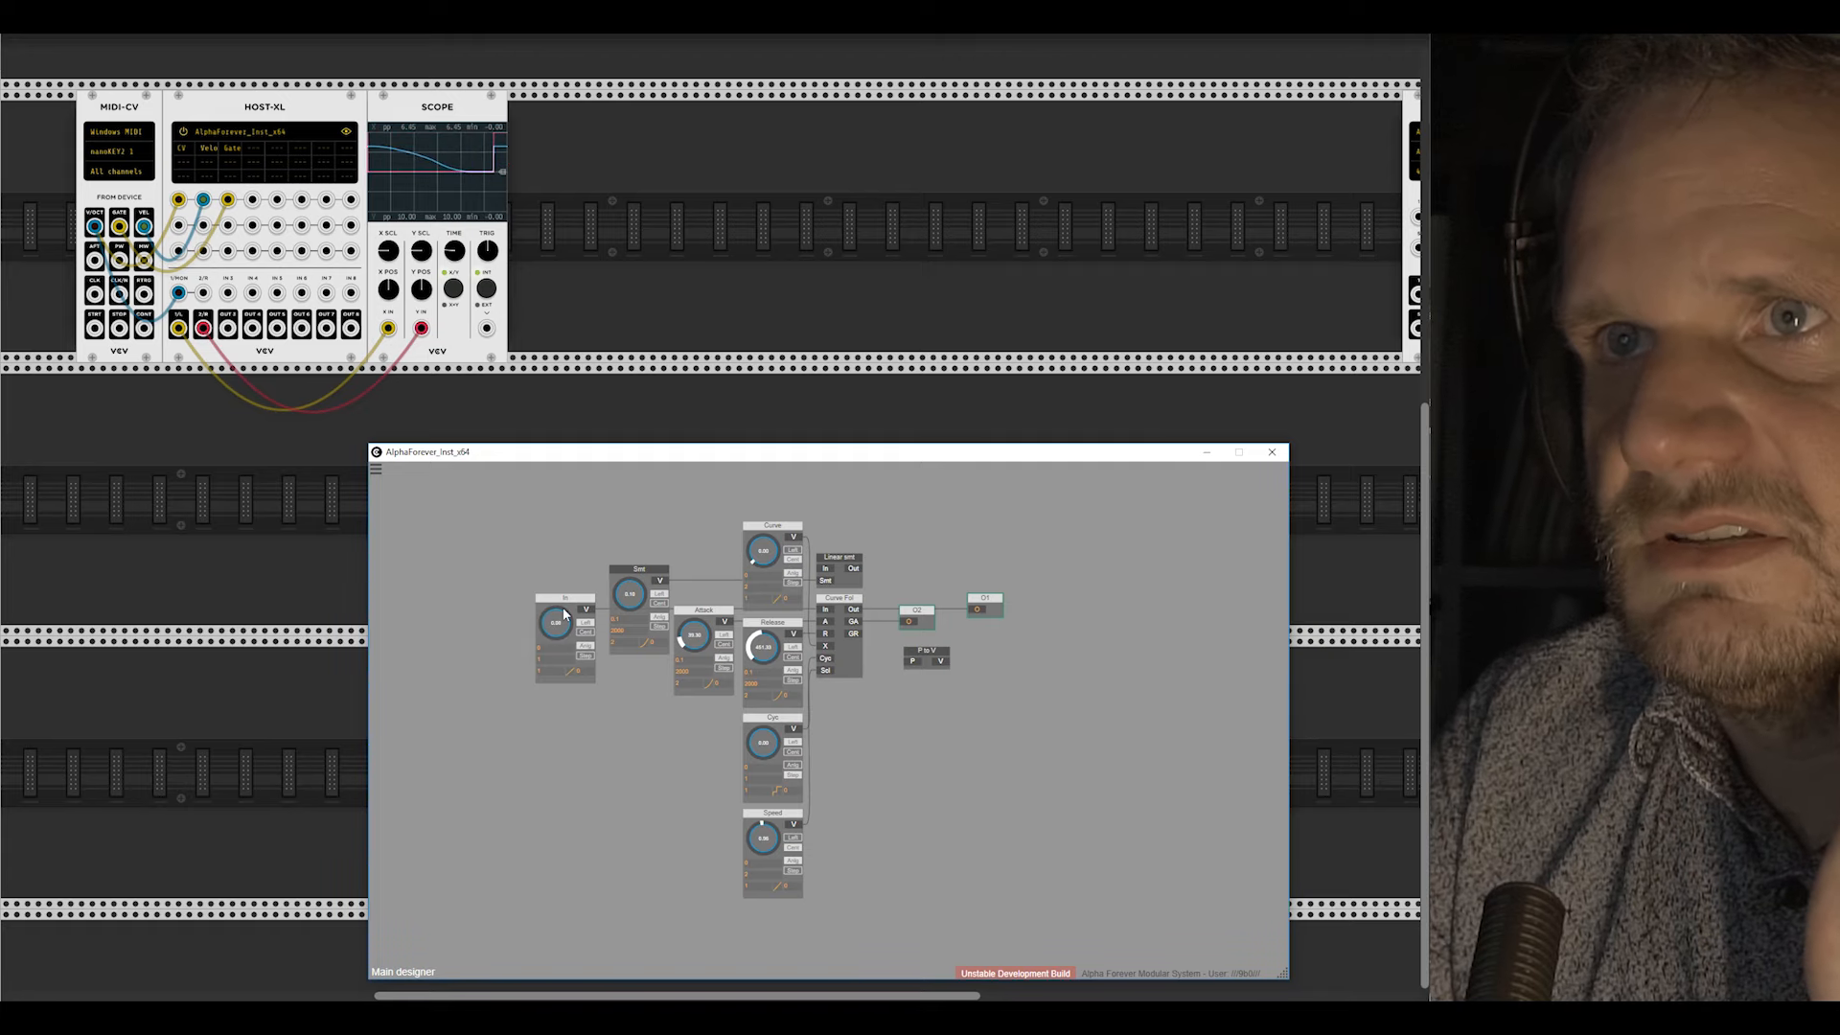
left_click_drag(554, 632, 561, 625)
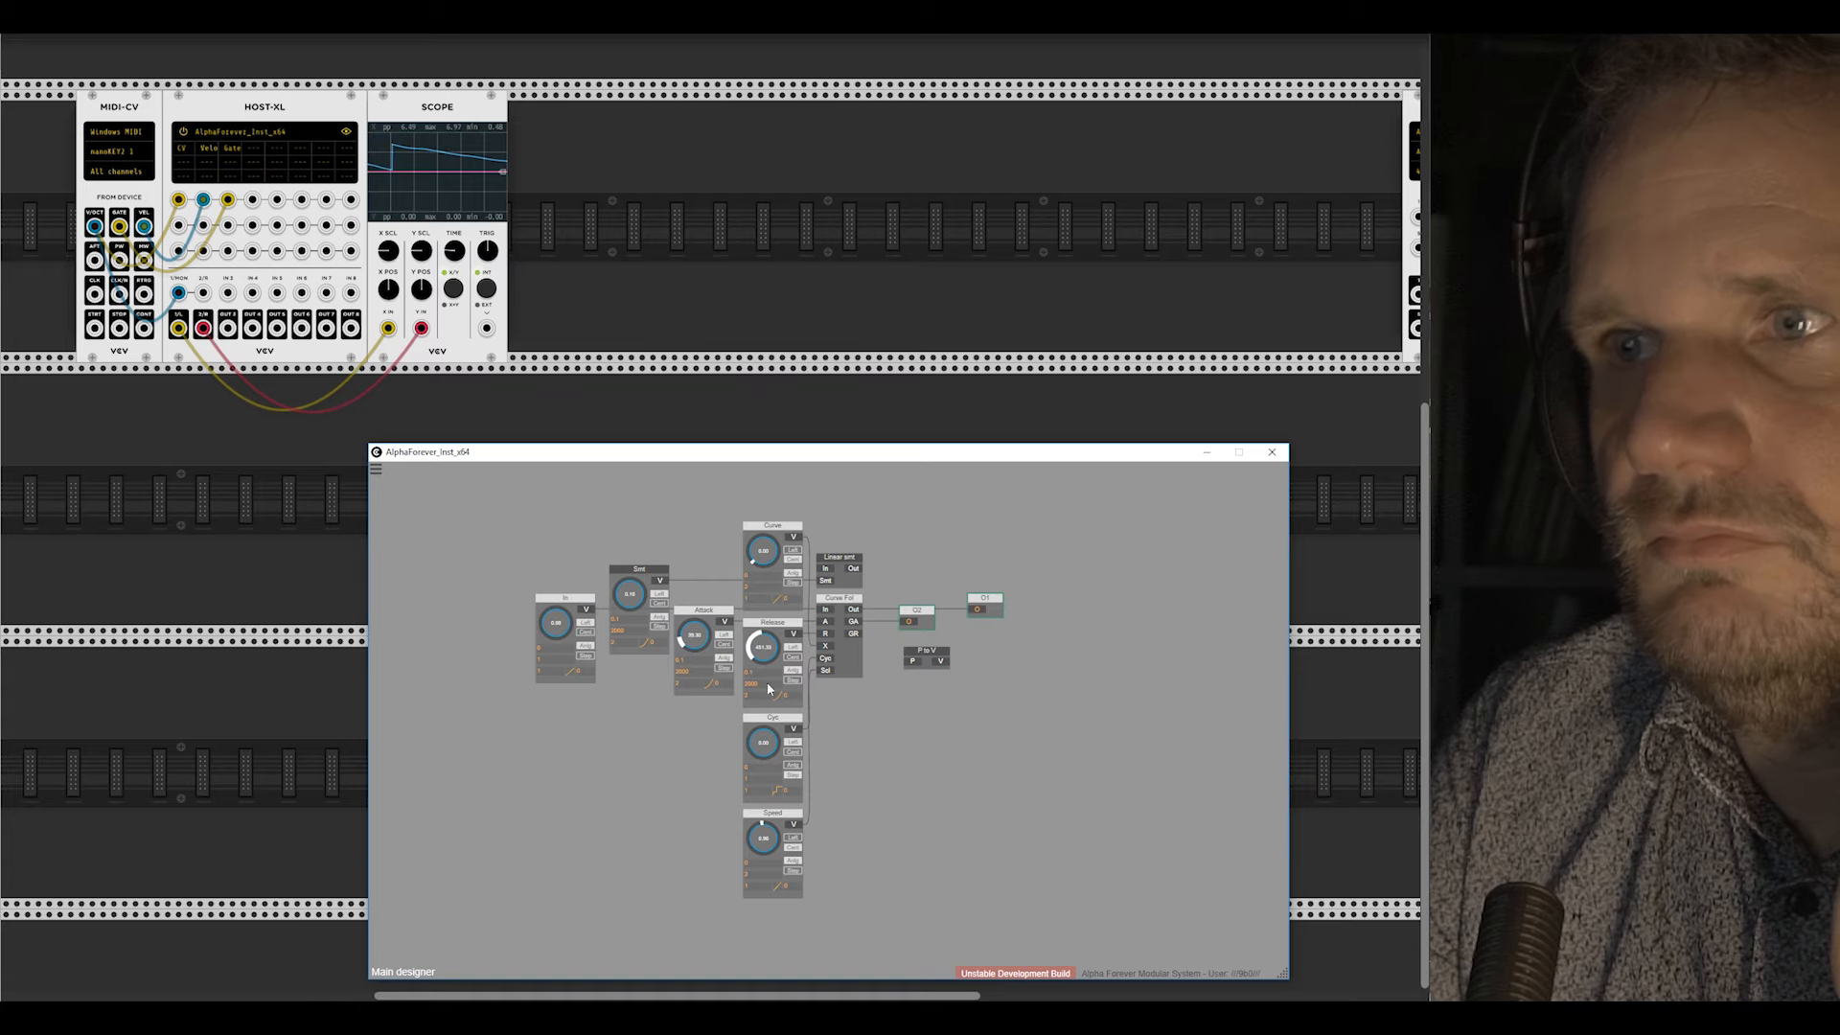
double_click(849, 660)
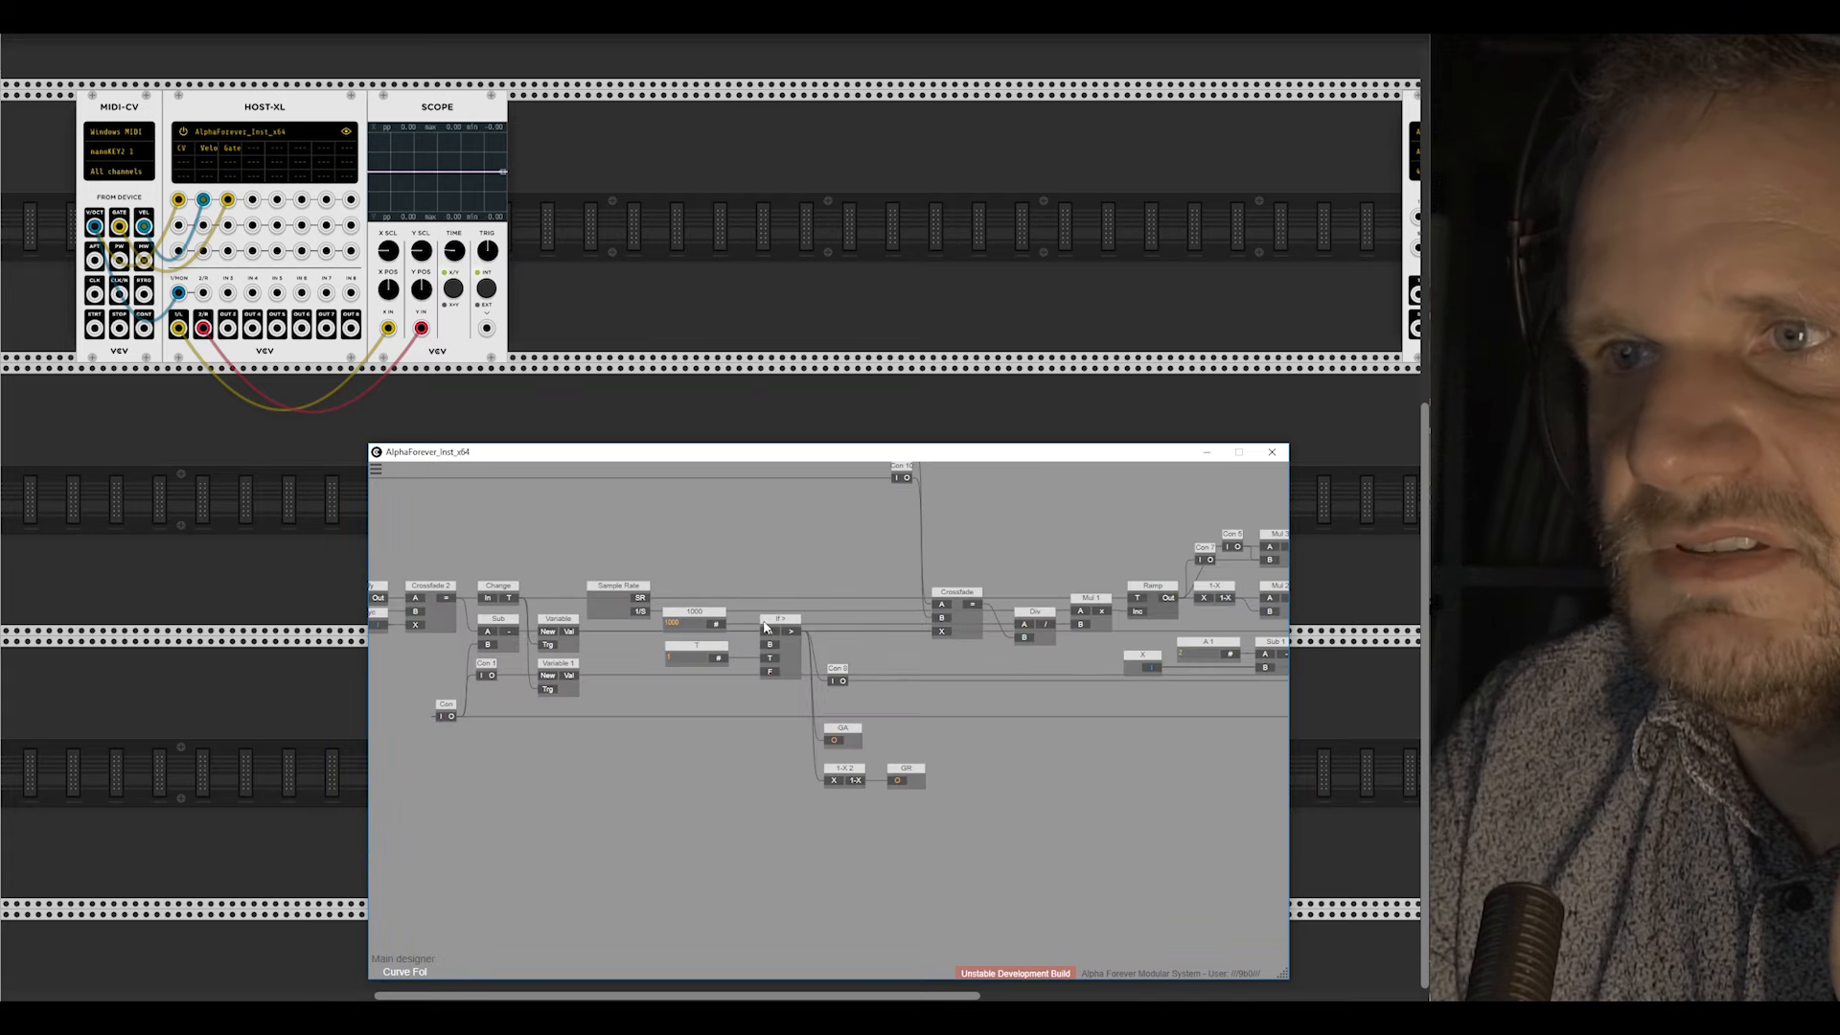
double_click(787, 562)
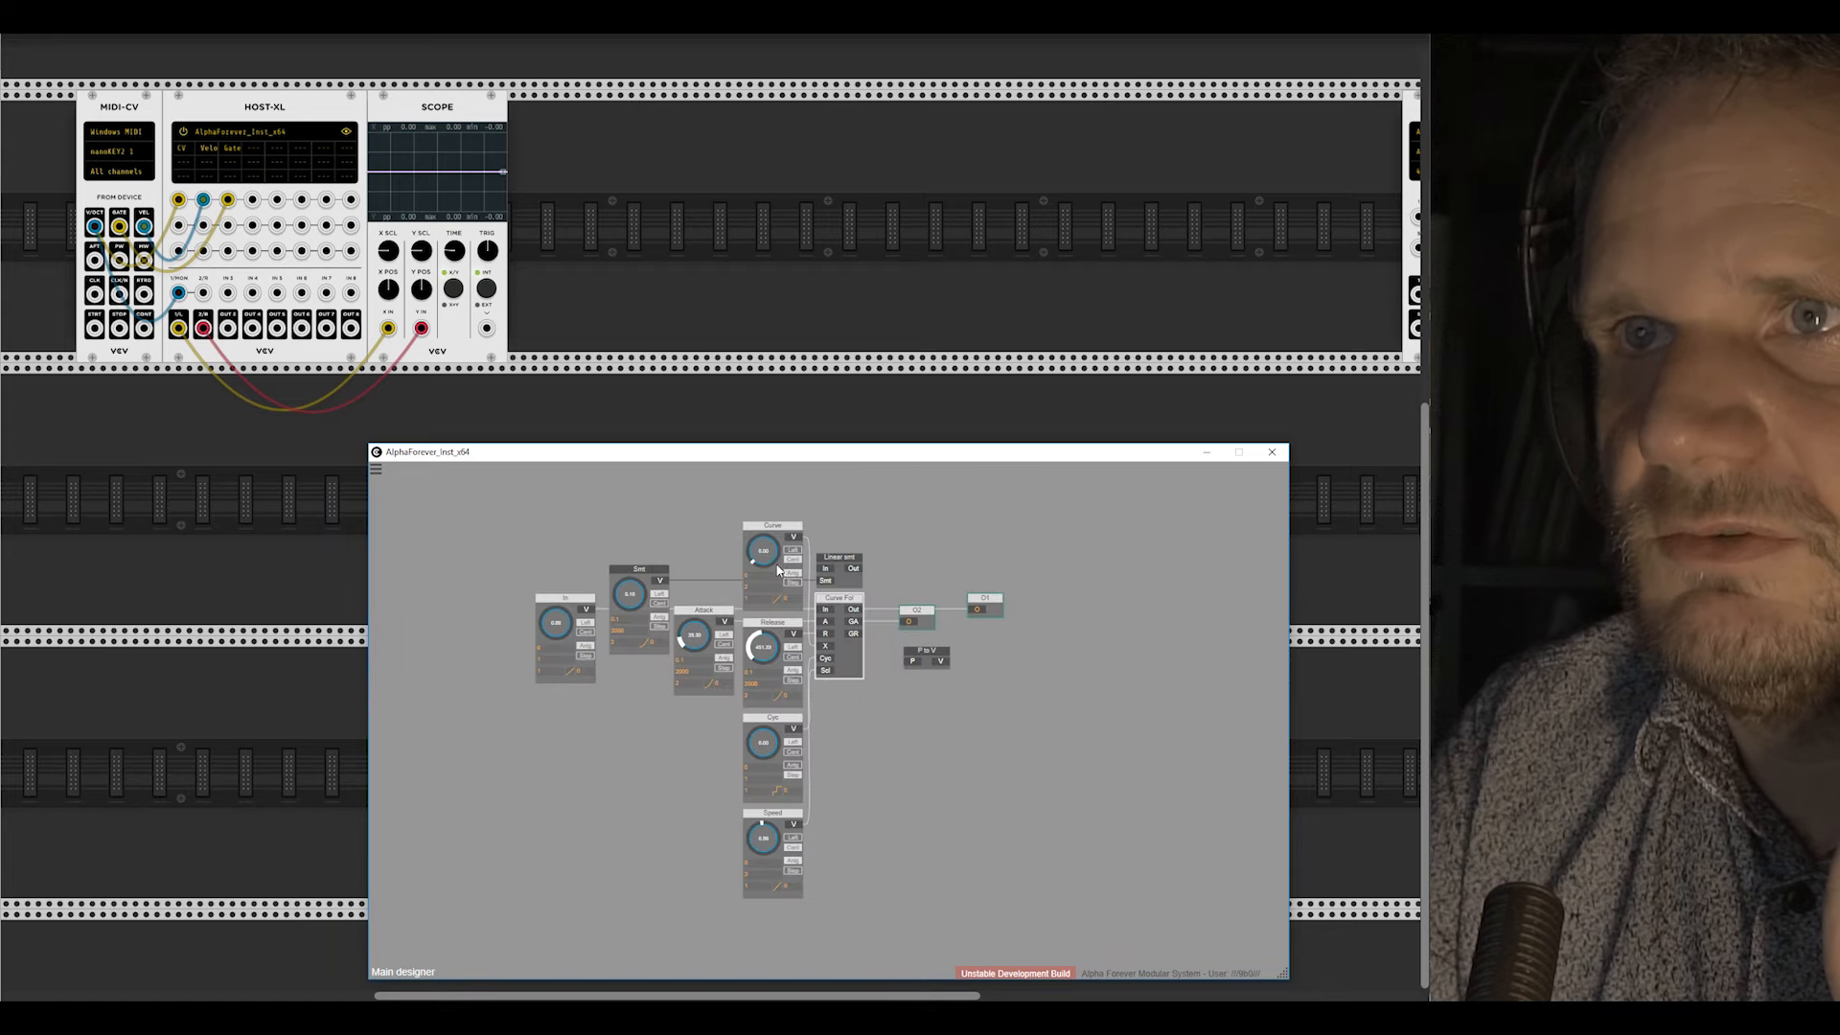